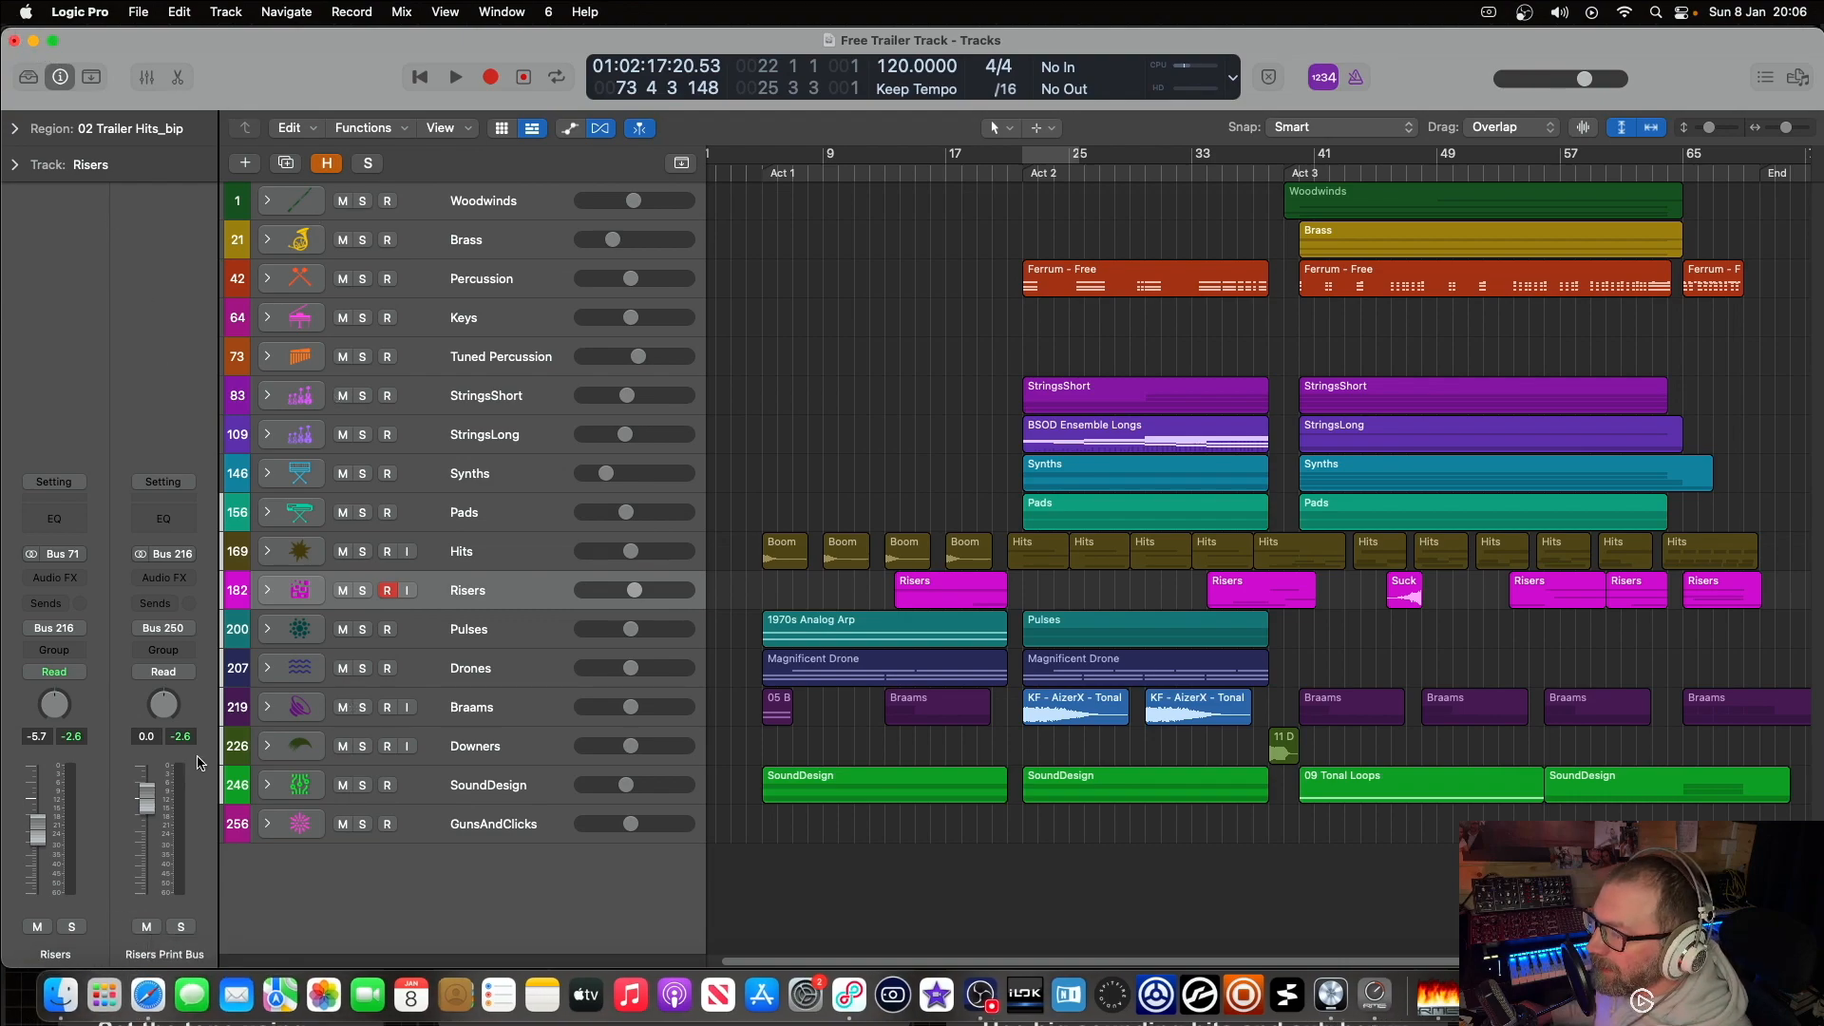
# Step: Switch to Safari and look over the Logic Trailer Music Template + Free Presets product page
pyautogui.click(148, 995)
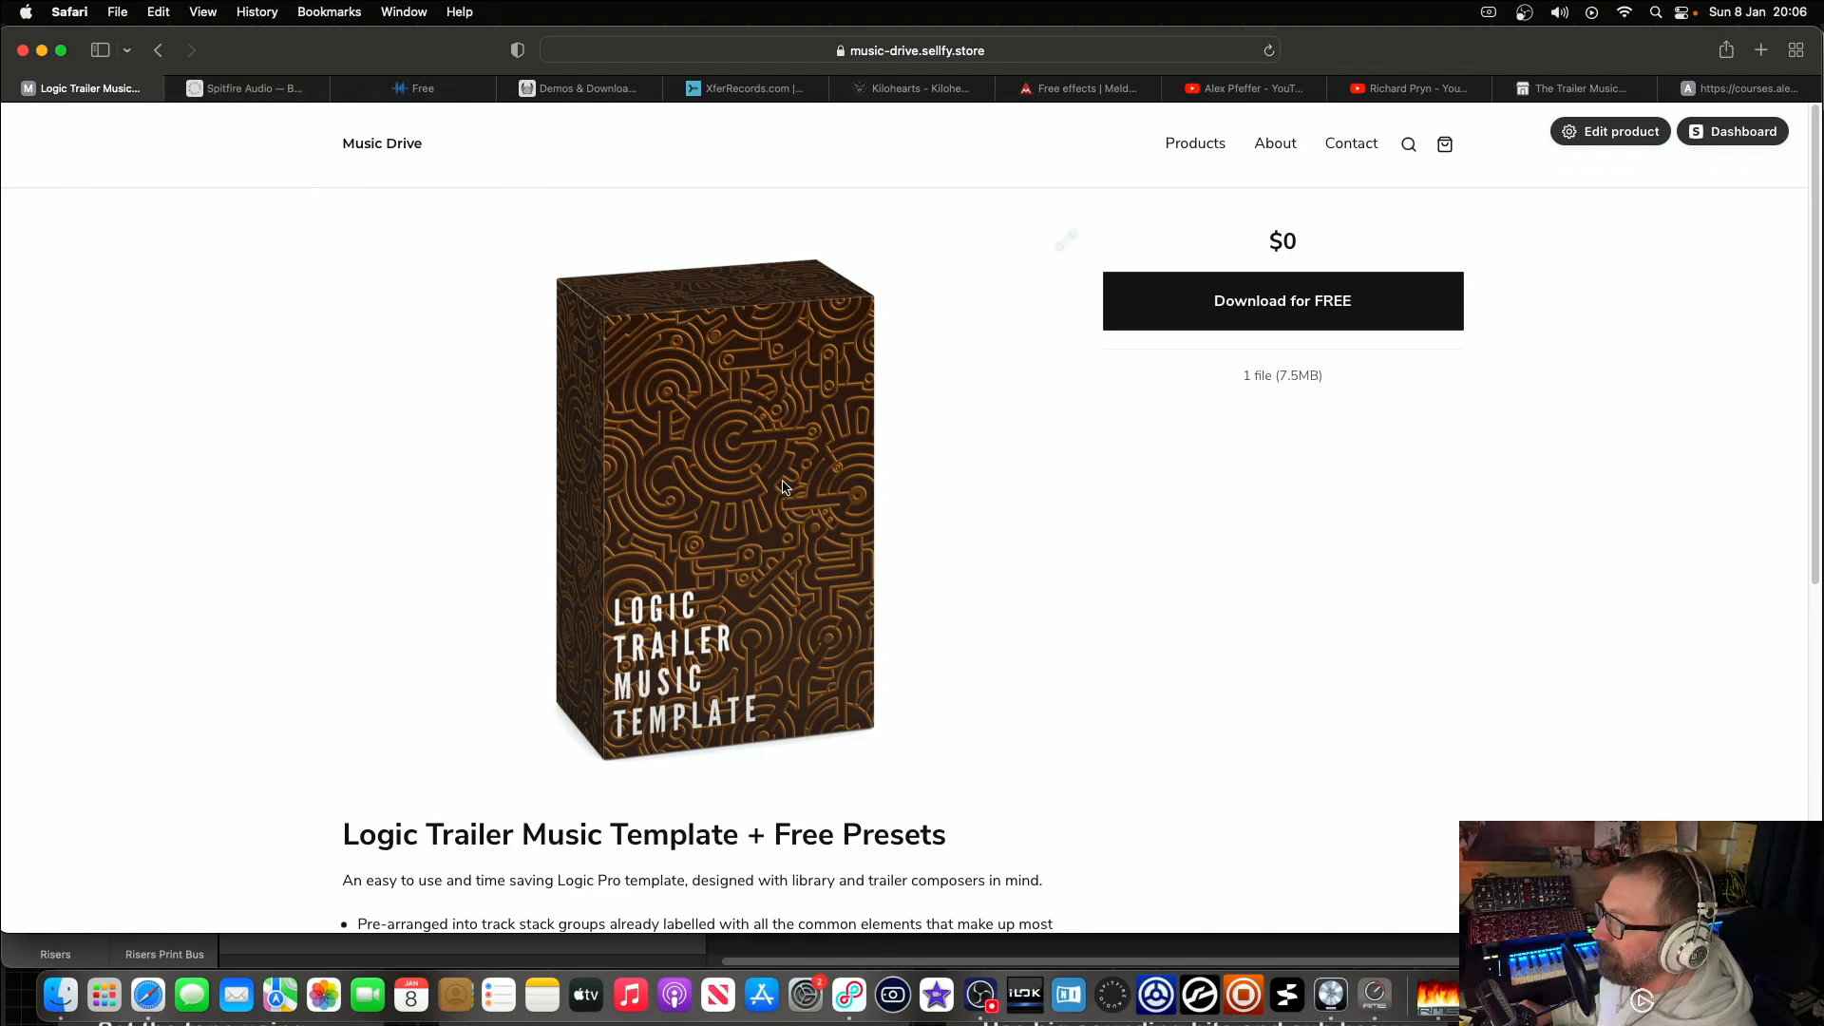
pyautogui.scroll(-3, 806, 499)
pyautogui.scroll(3, 812, 475)
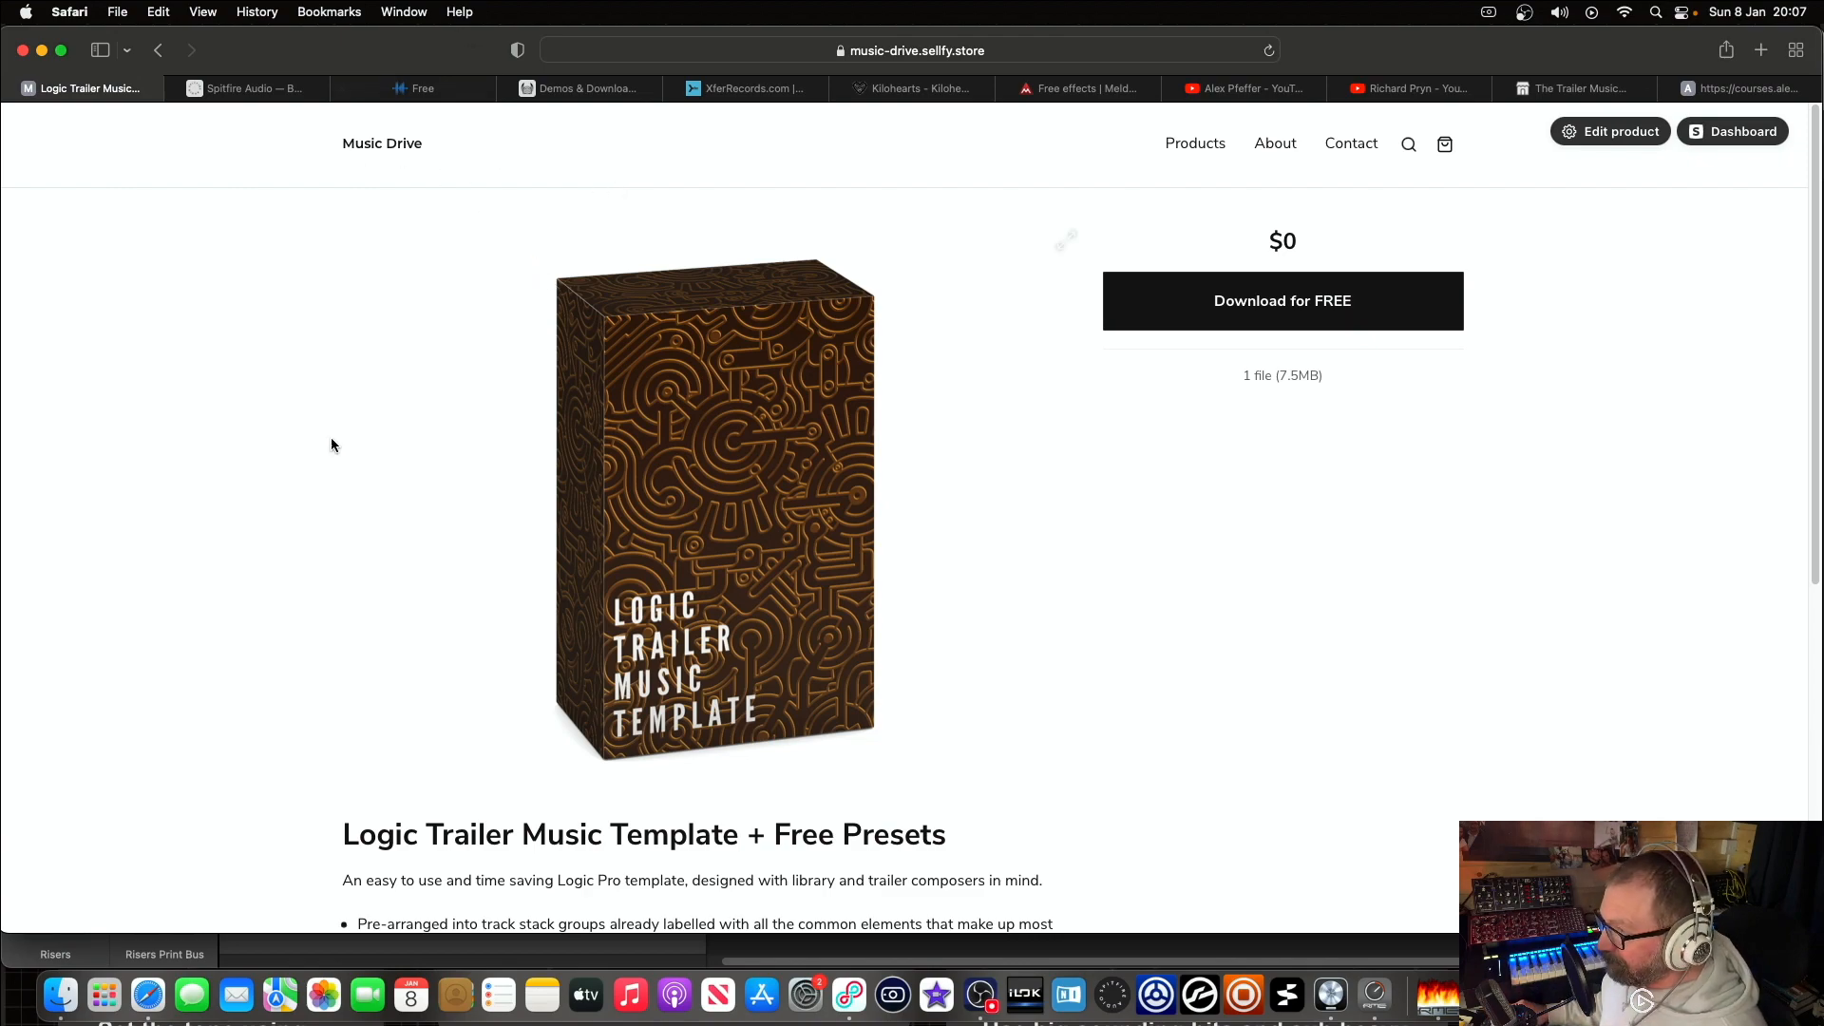
# Step: Switch to Finder and open the Music Drive - Logic Trailer Music templates and presets folder on the Desktop
pyautogui.click(60, 995)
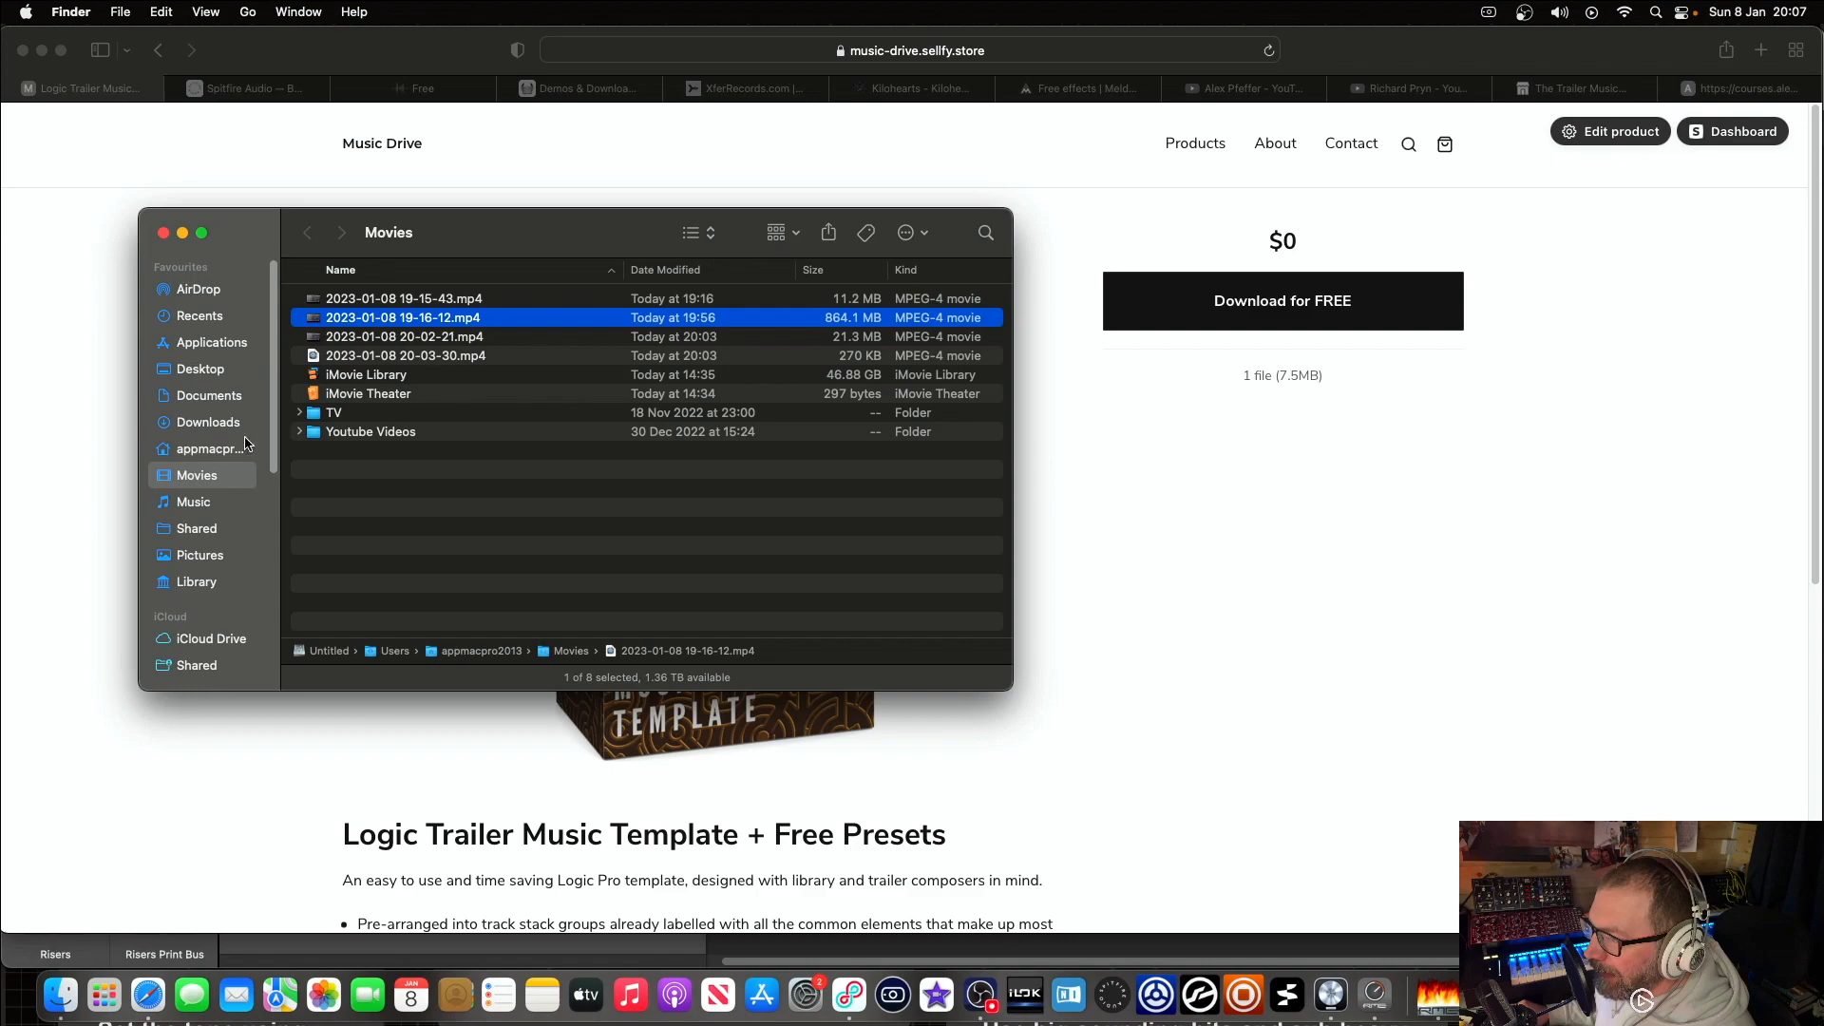
pyautogui.click(202, 369)
pyautogui.click(374, 339)
pyautogui.doubleClick(374, 339)
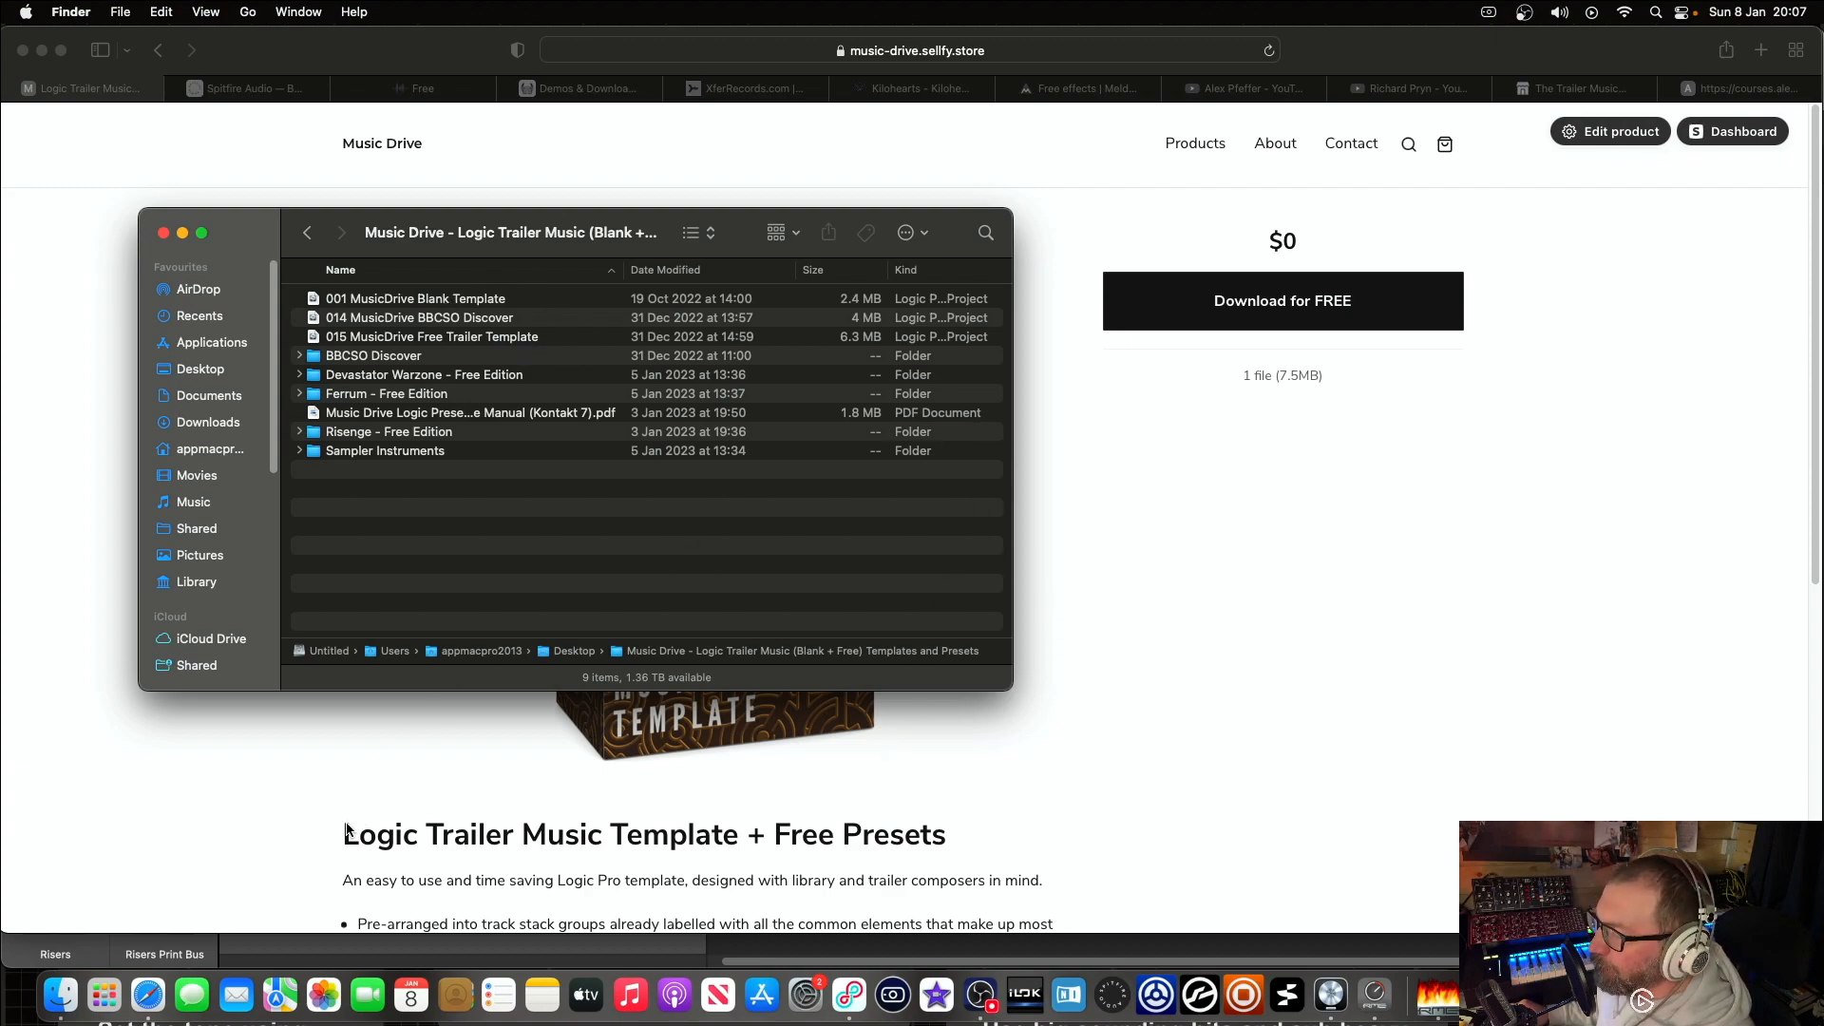
# Step: Switch to Logic Pro and briefly expand the Woodwinds track stack, collapsing it again
pyautogui.click(1326, 982)
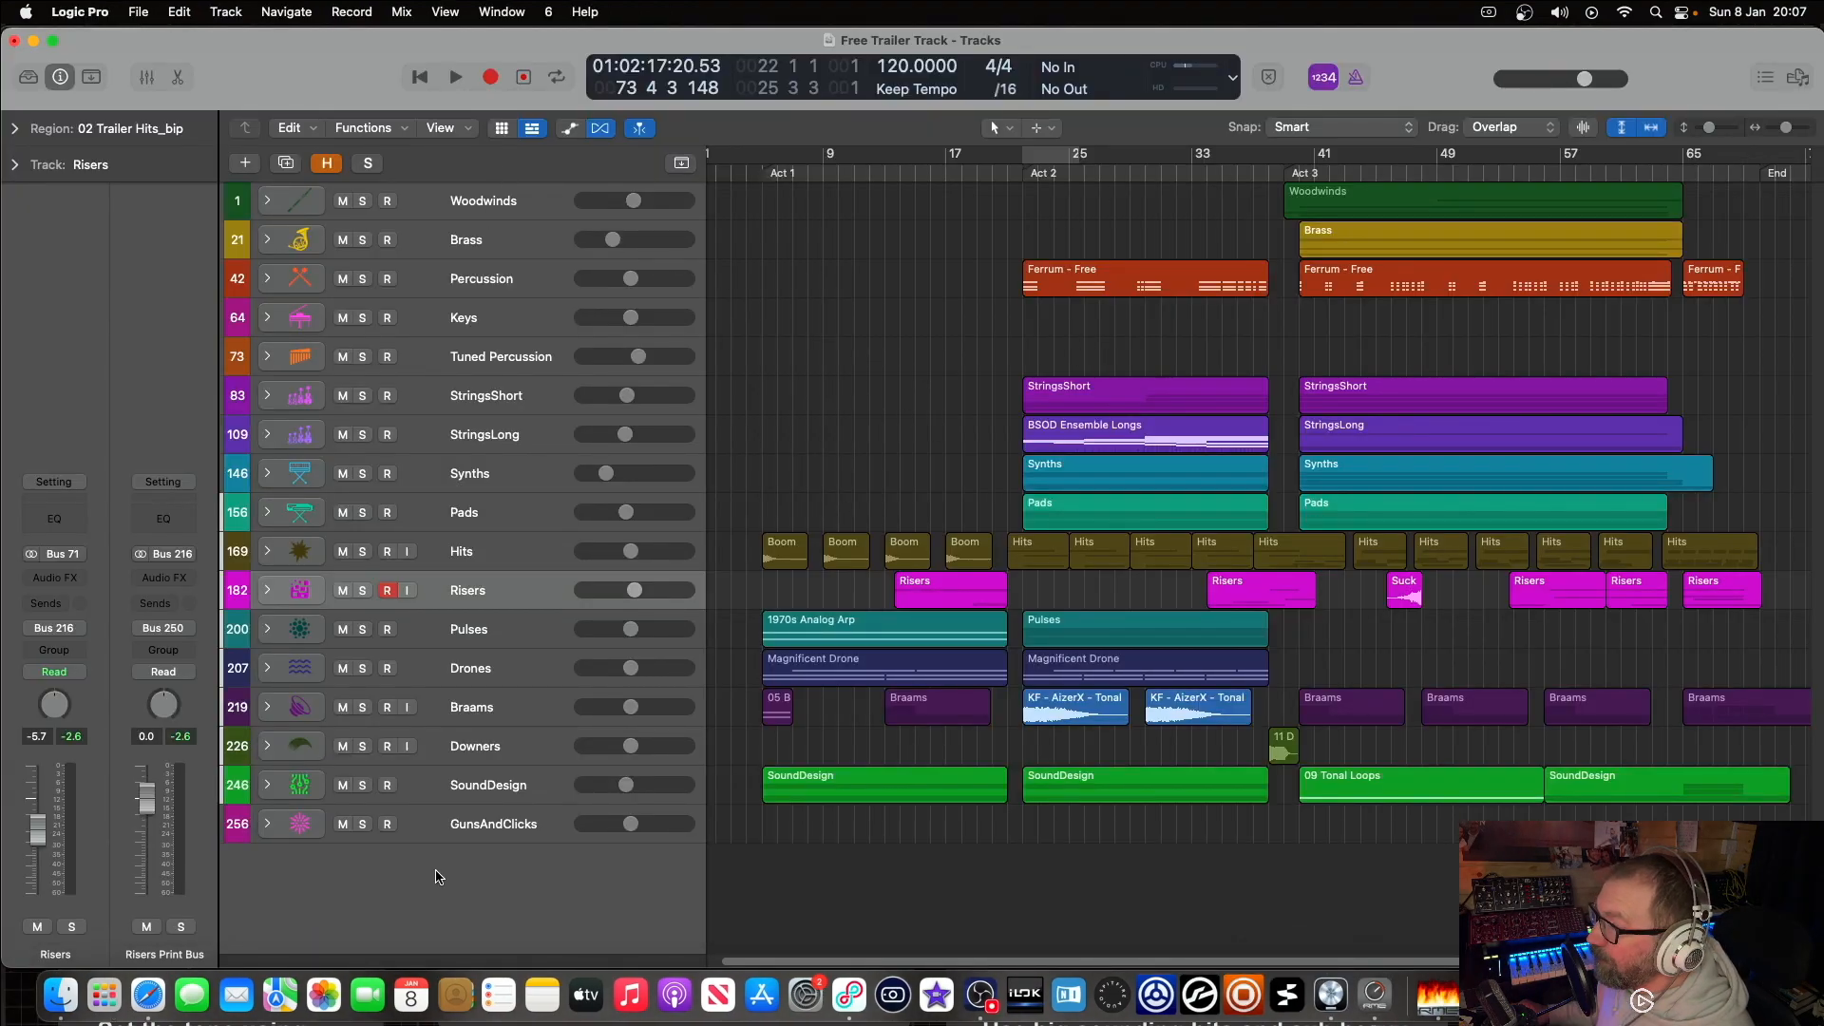
pyautogui.click(268, 202)
pyautogui.click(268, 202)
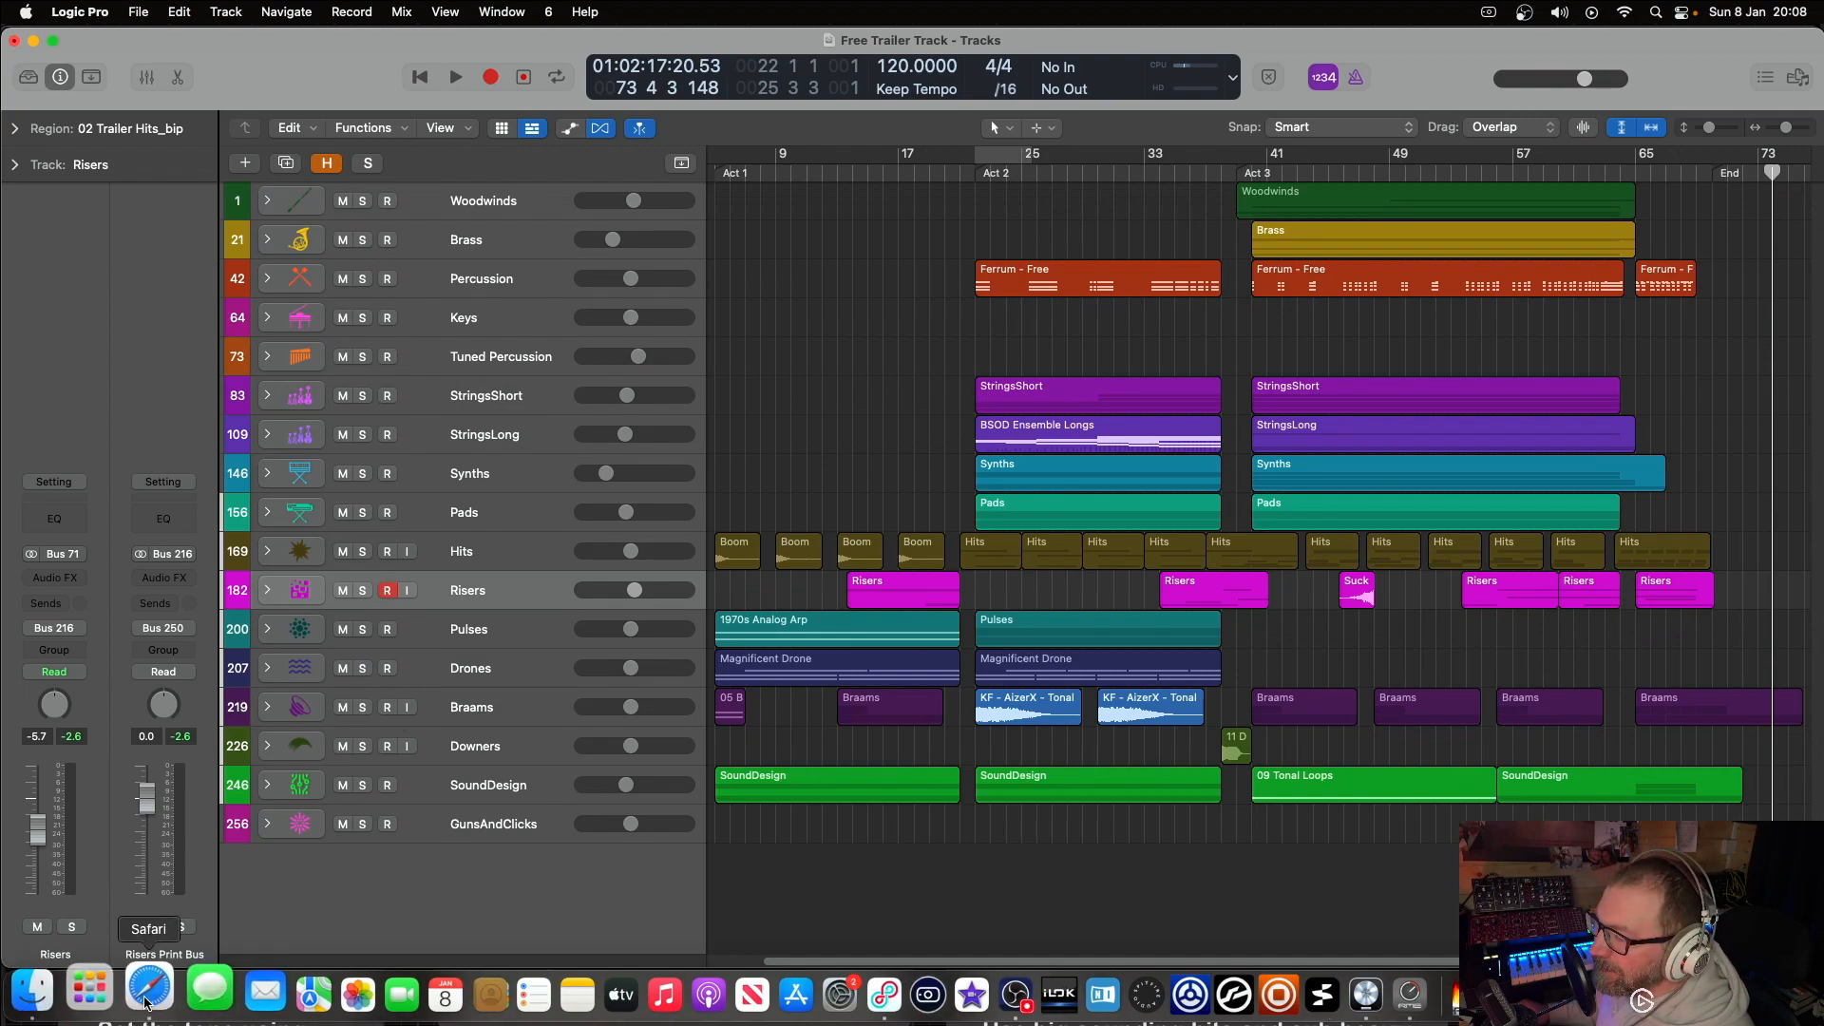
# Step: Examine the Single Instruments subfolders of BBCSO Discover in Finder, collapse the folder and move the window off the first tracks
pyautogui.click(59, 991)
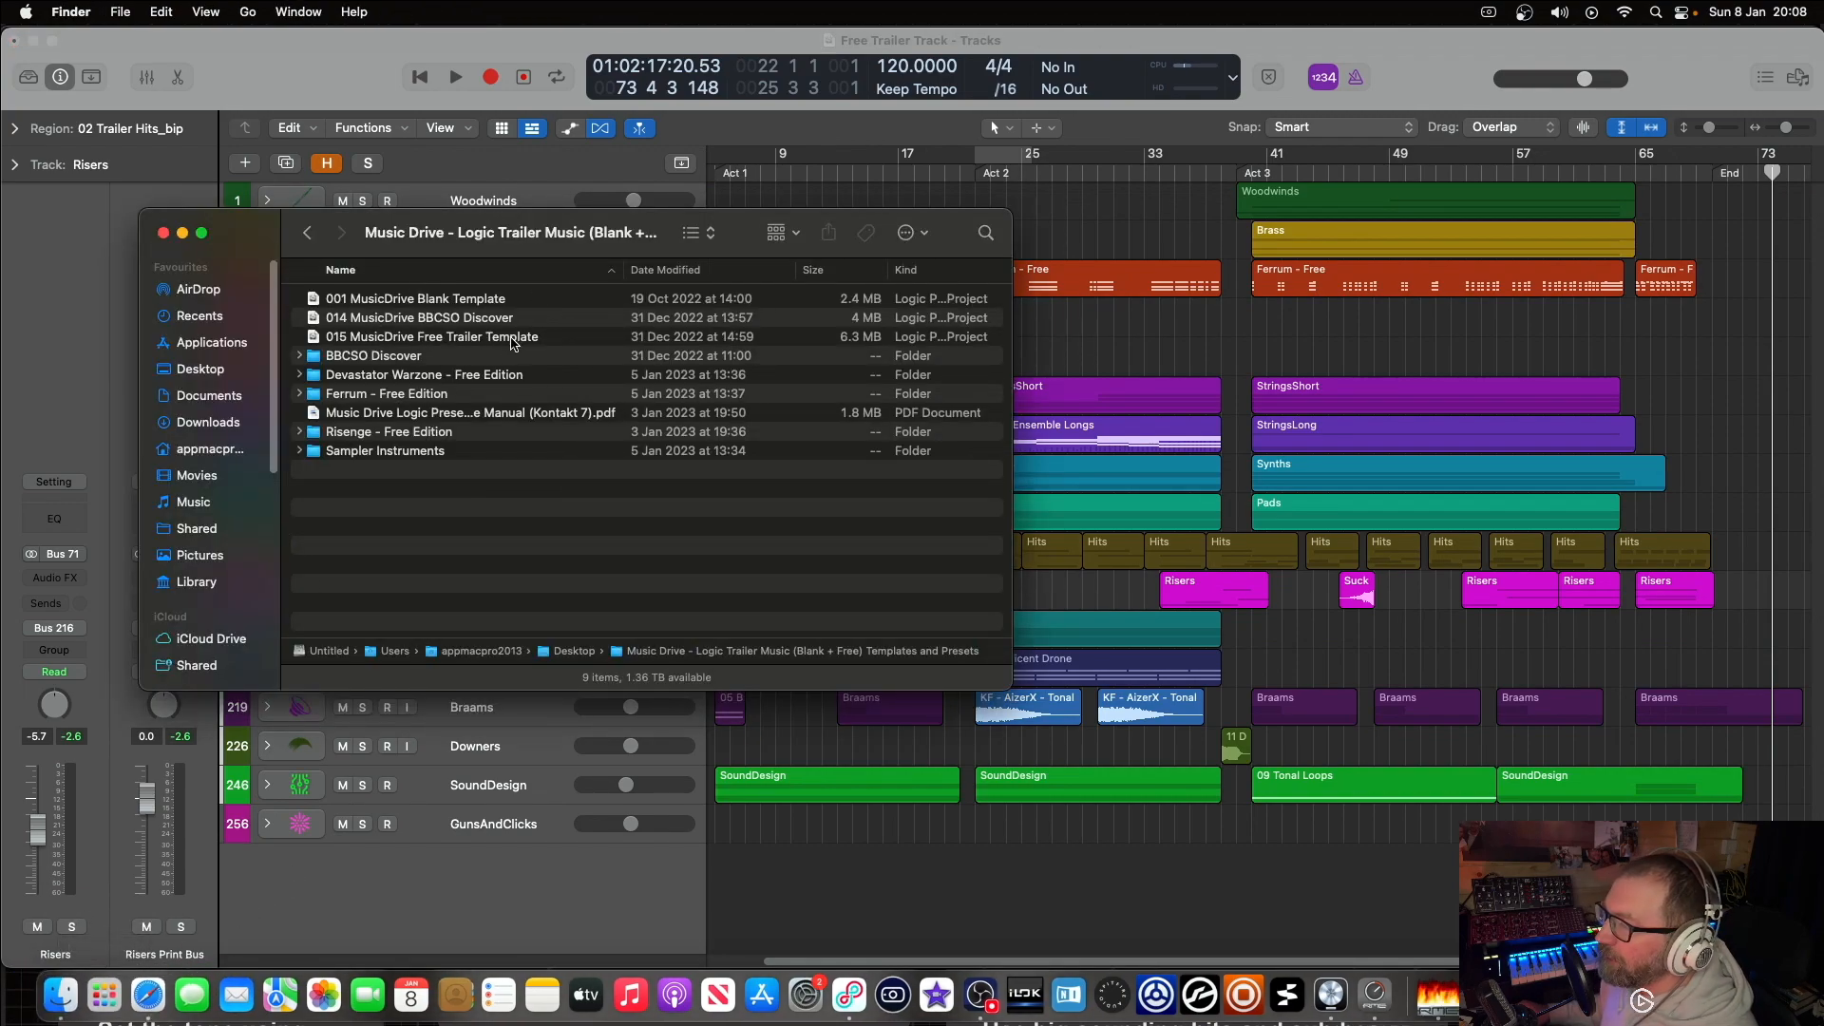
pyautogui.click(301, 358)
pyautogui.click(313, 375)
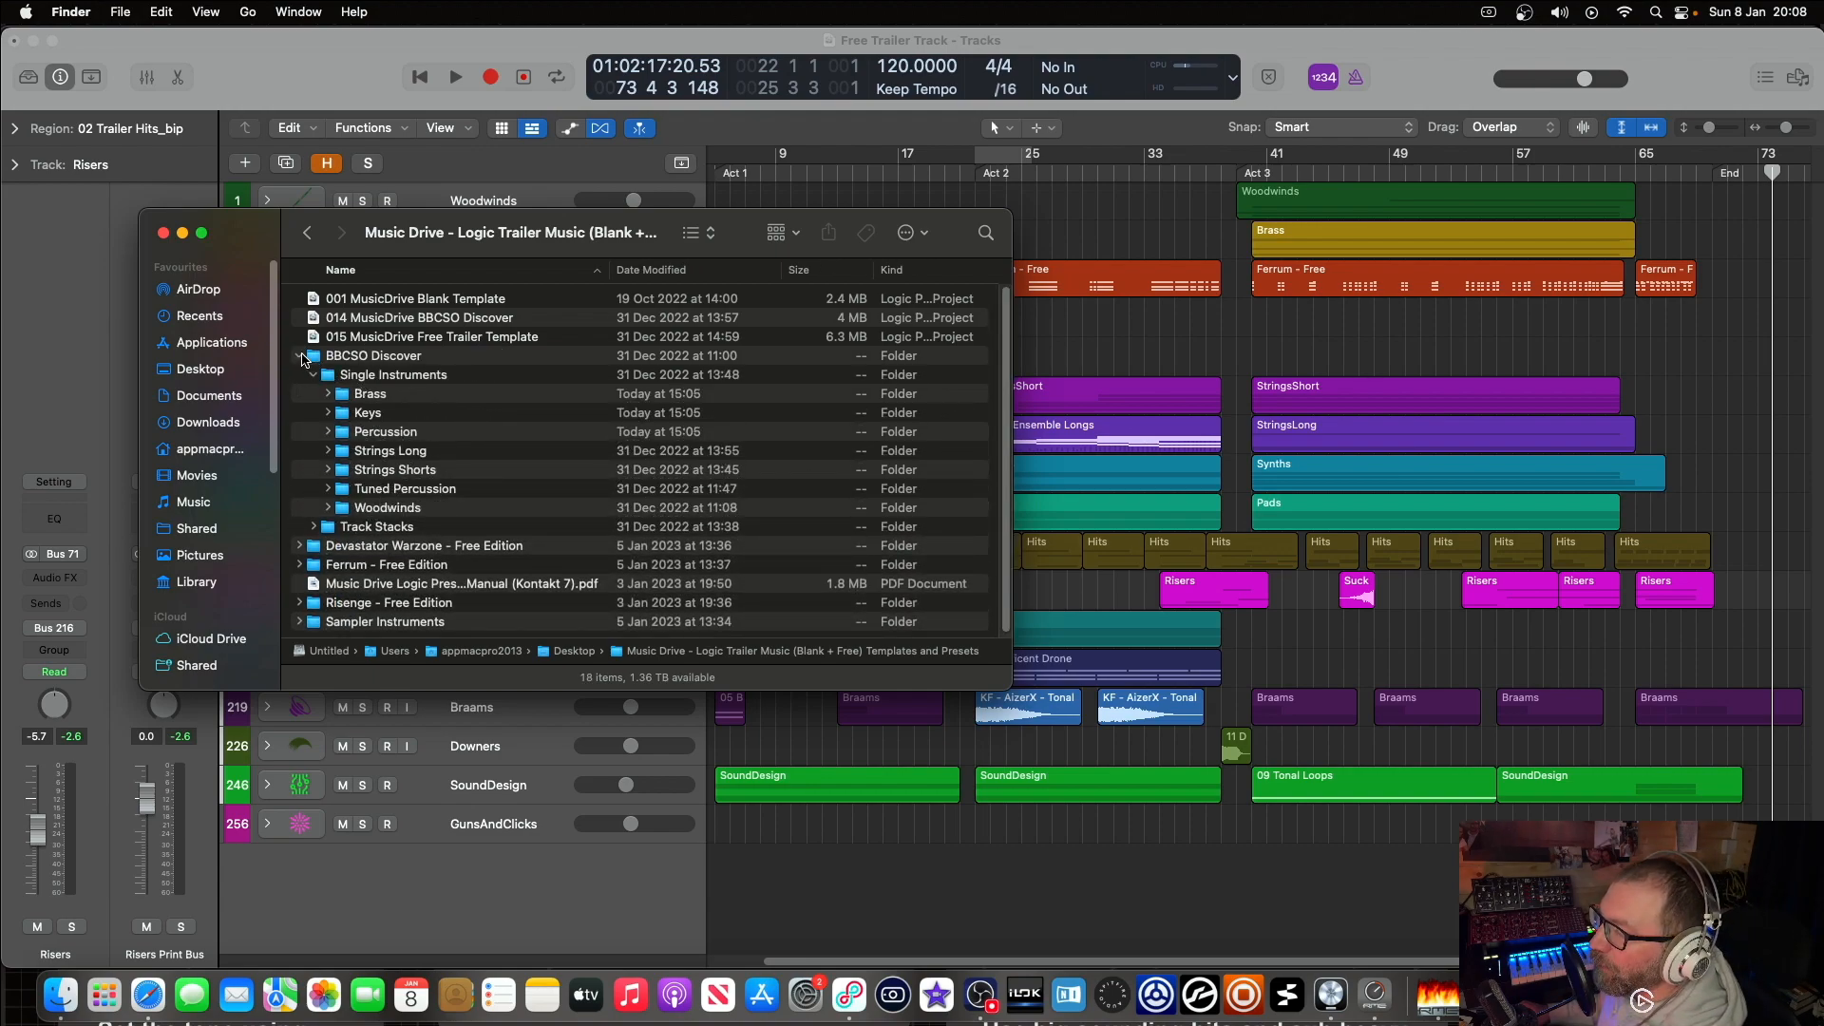
pyautogui.click(300, 357)
pyautogui.moveTo(340, 249); pyautogui.dragTo(637, 360)
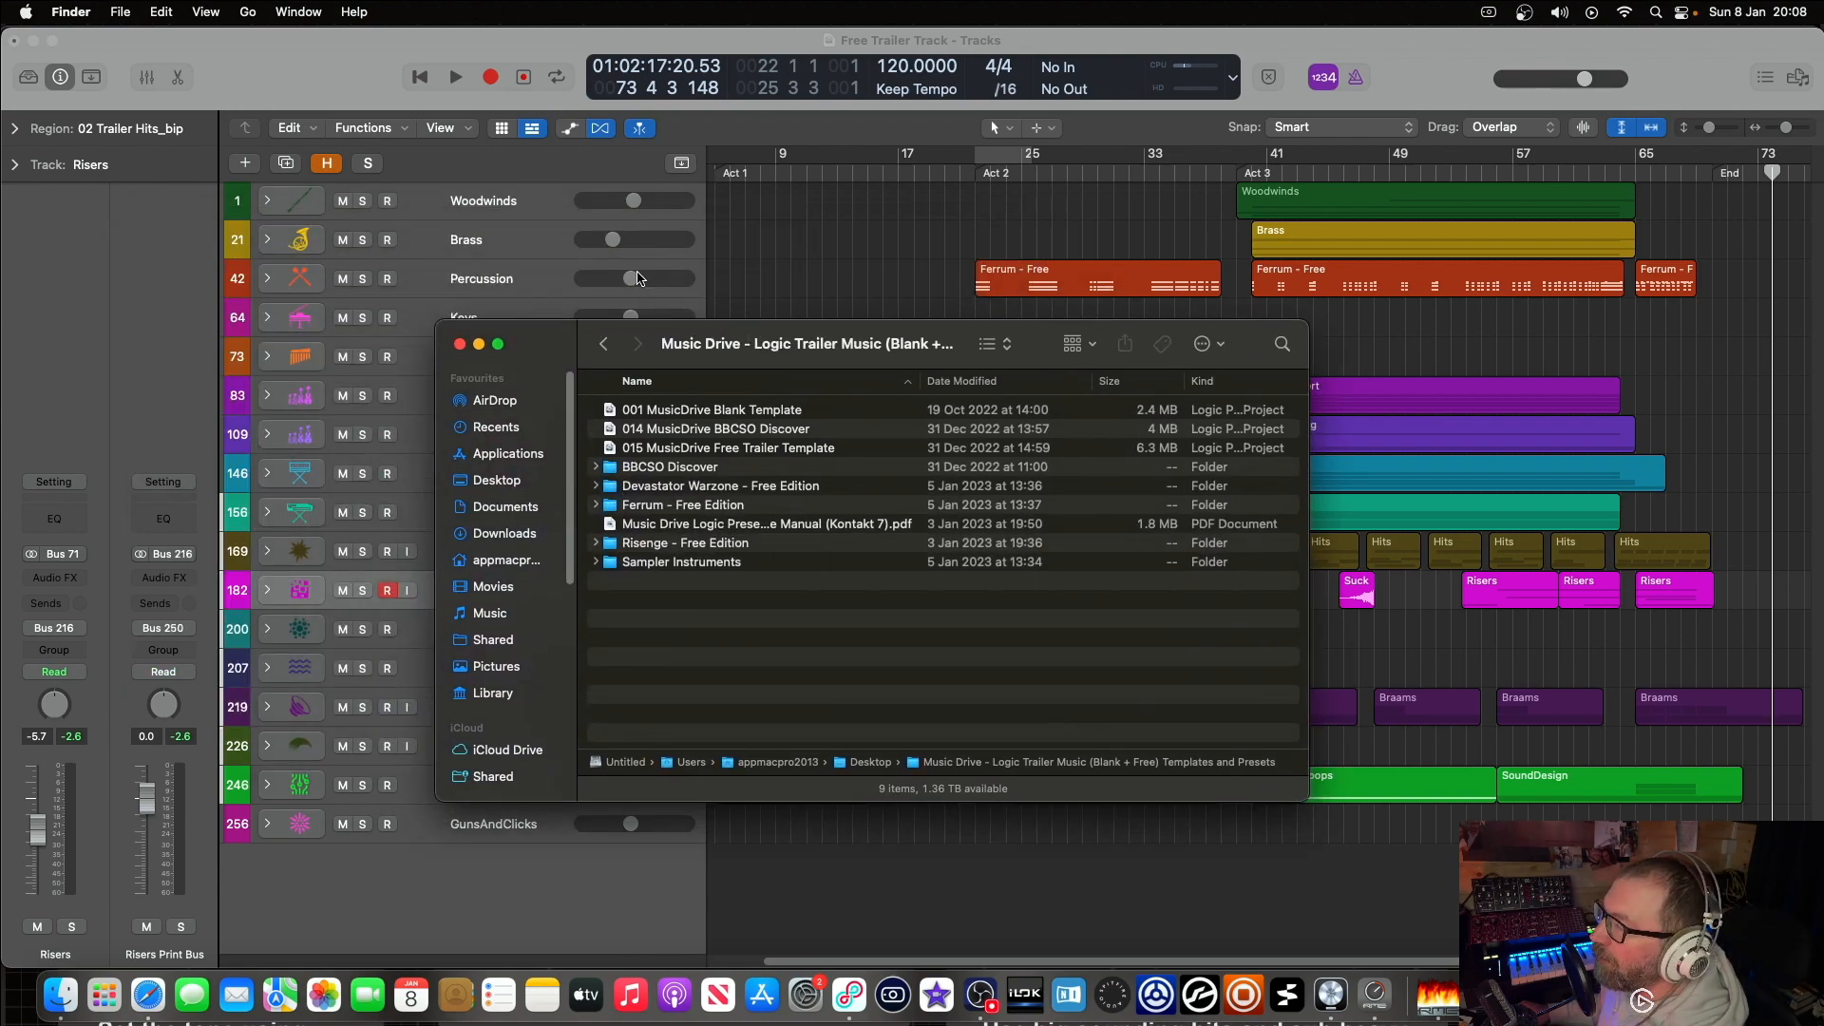
# Step: Return to Logic Pro, expand the Woodwinds track stack and show the Library
pyautogui.click(461, 196)
pyautogui.click(269, 204)
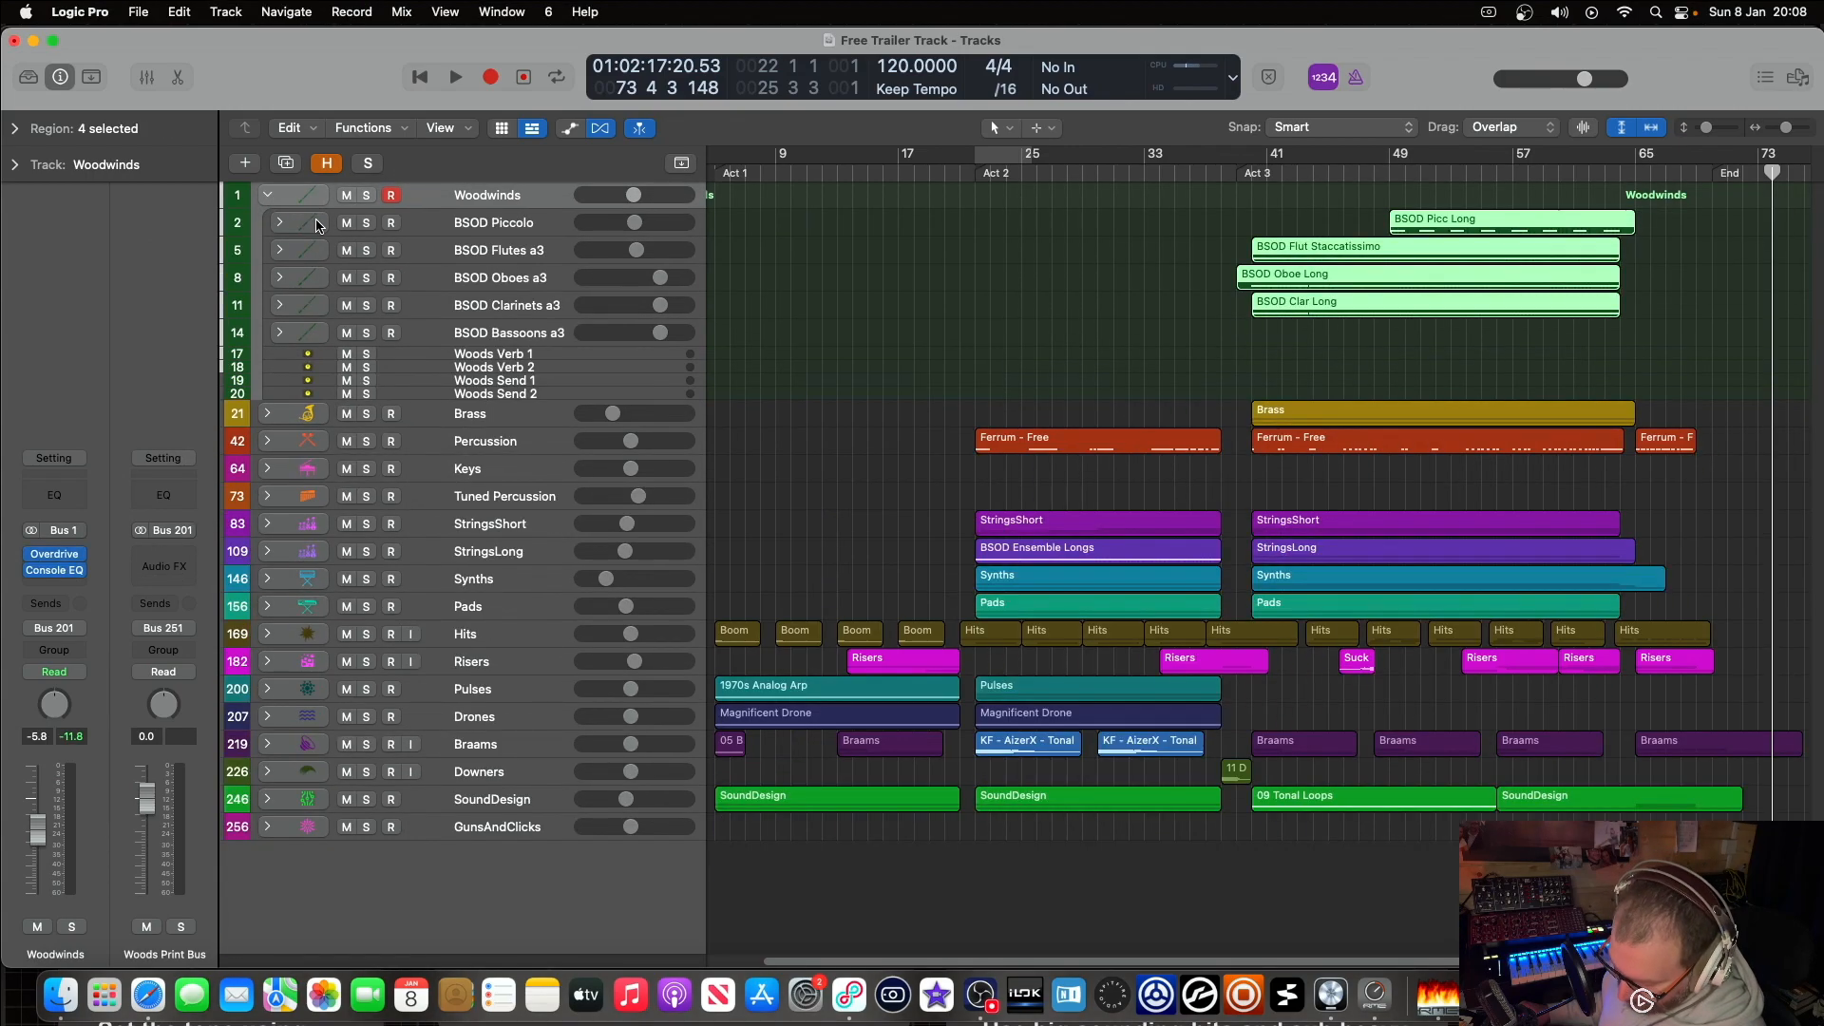
pyautogui.press('y')
pyautogui.press('super+Left')
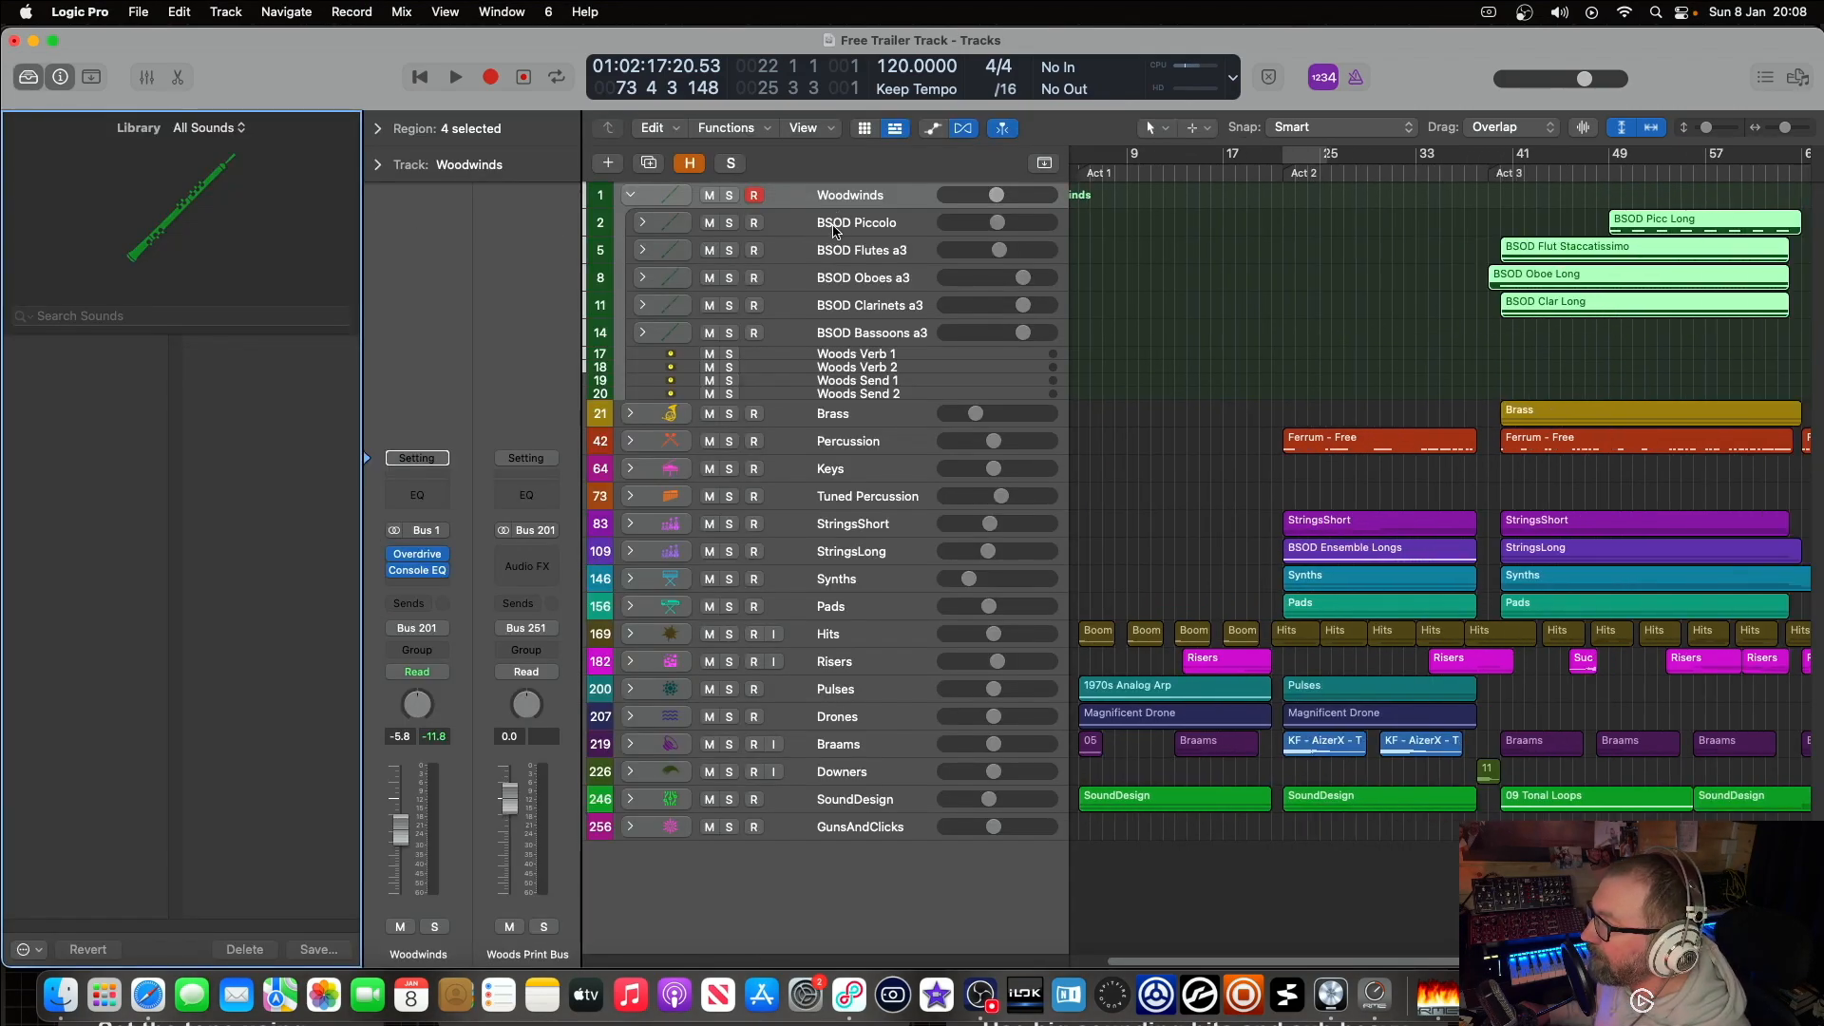
# Step: Expand the BSOD Piccolo stack and browse the Library to the Single Instruments categories of BBCSO Discover
pyautogui.click(841, 232)
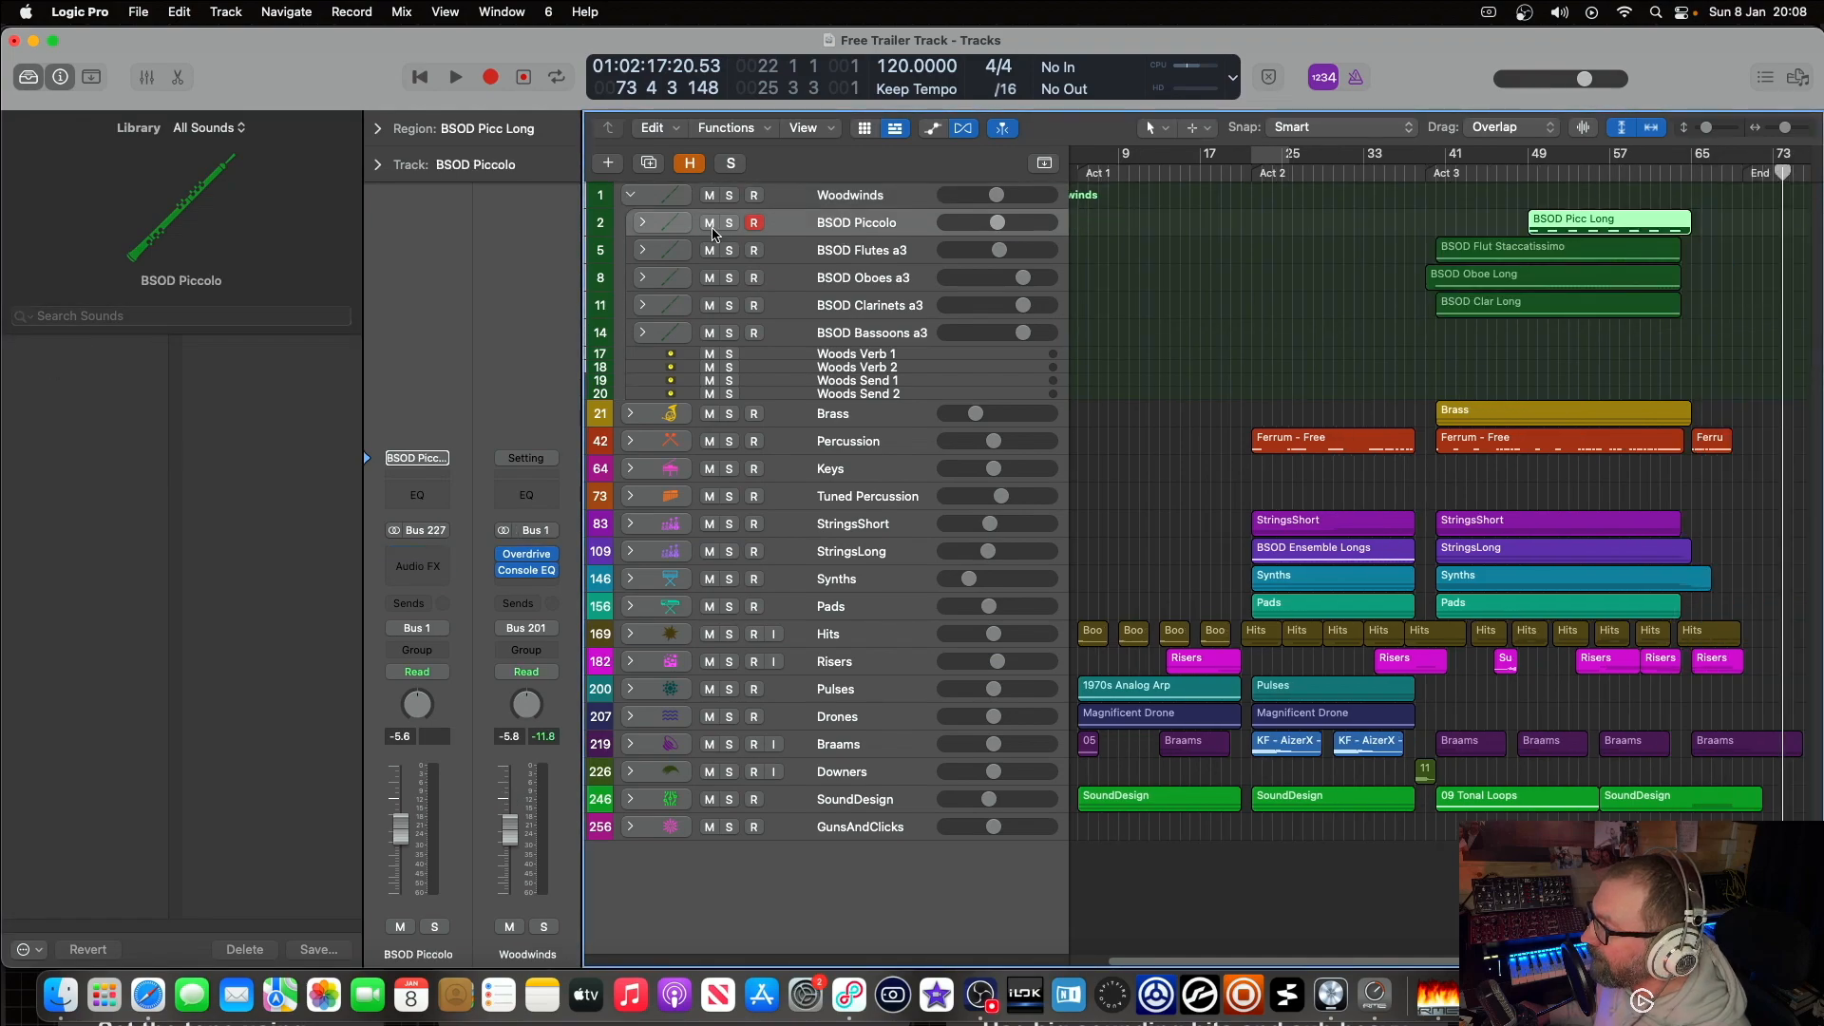
pyautogui.click(642, 222)
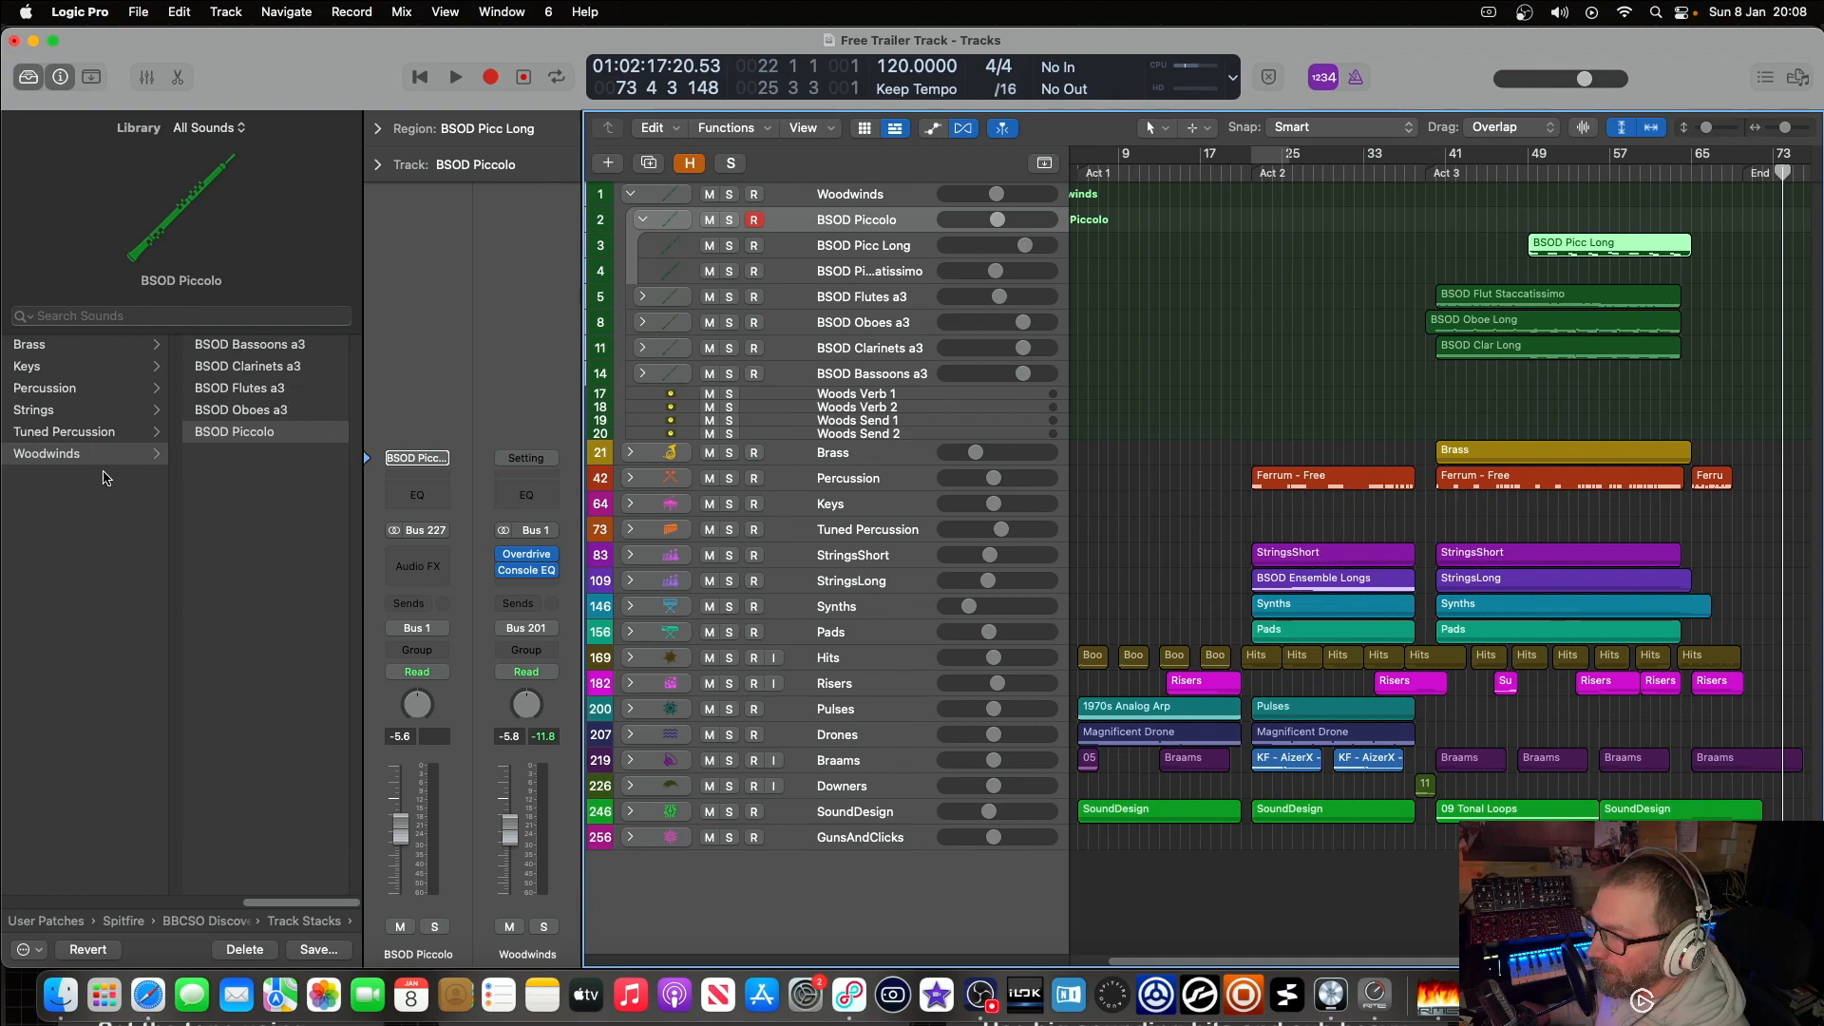
pyautogui.click(246, 921)
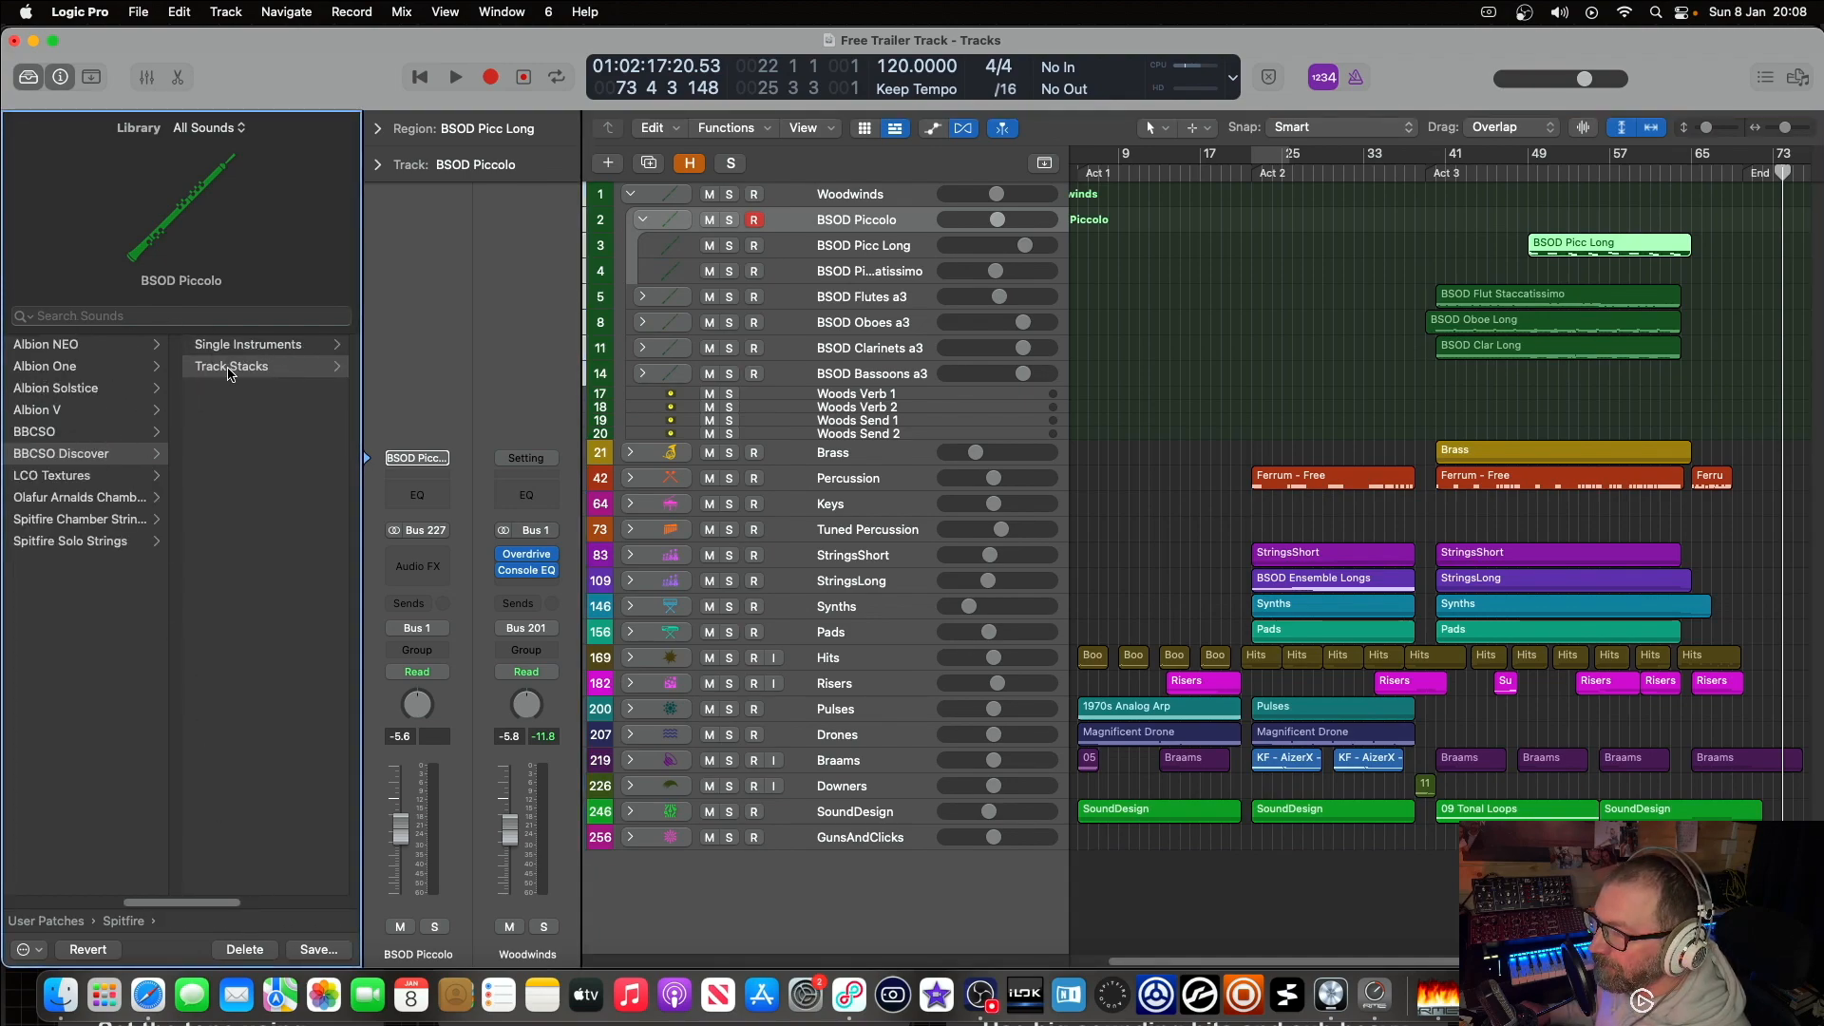
pyautogui.click(256, 347)
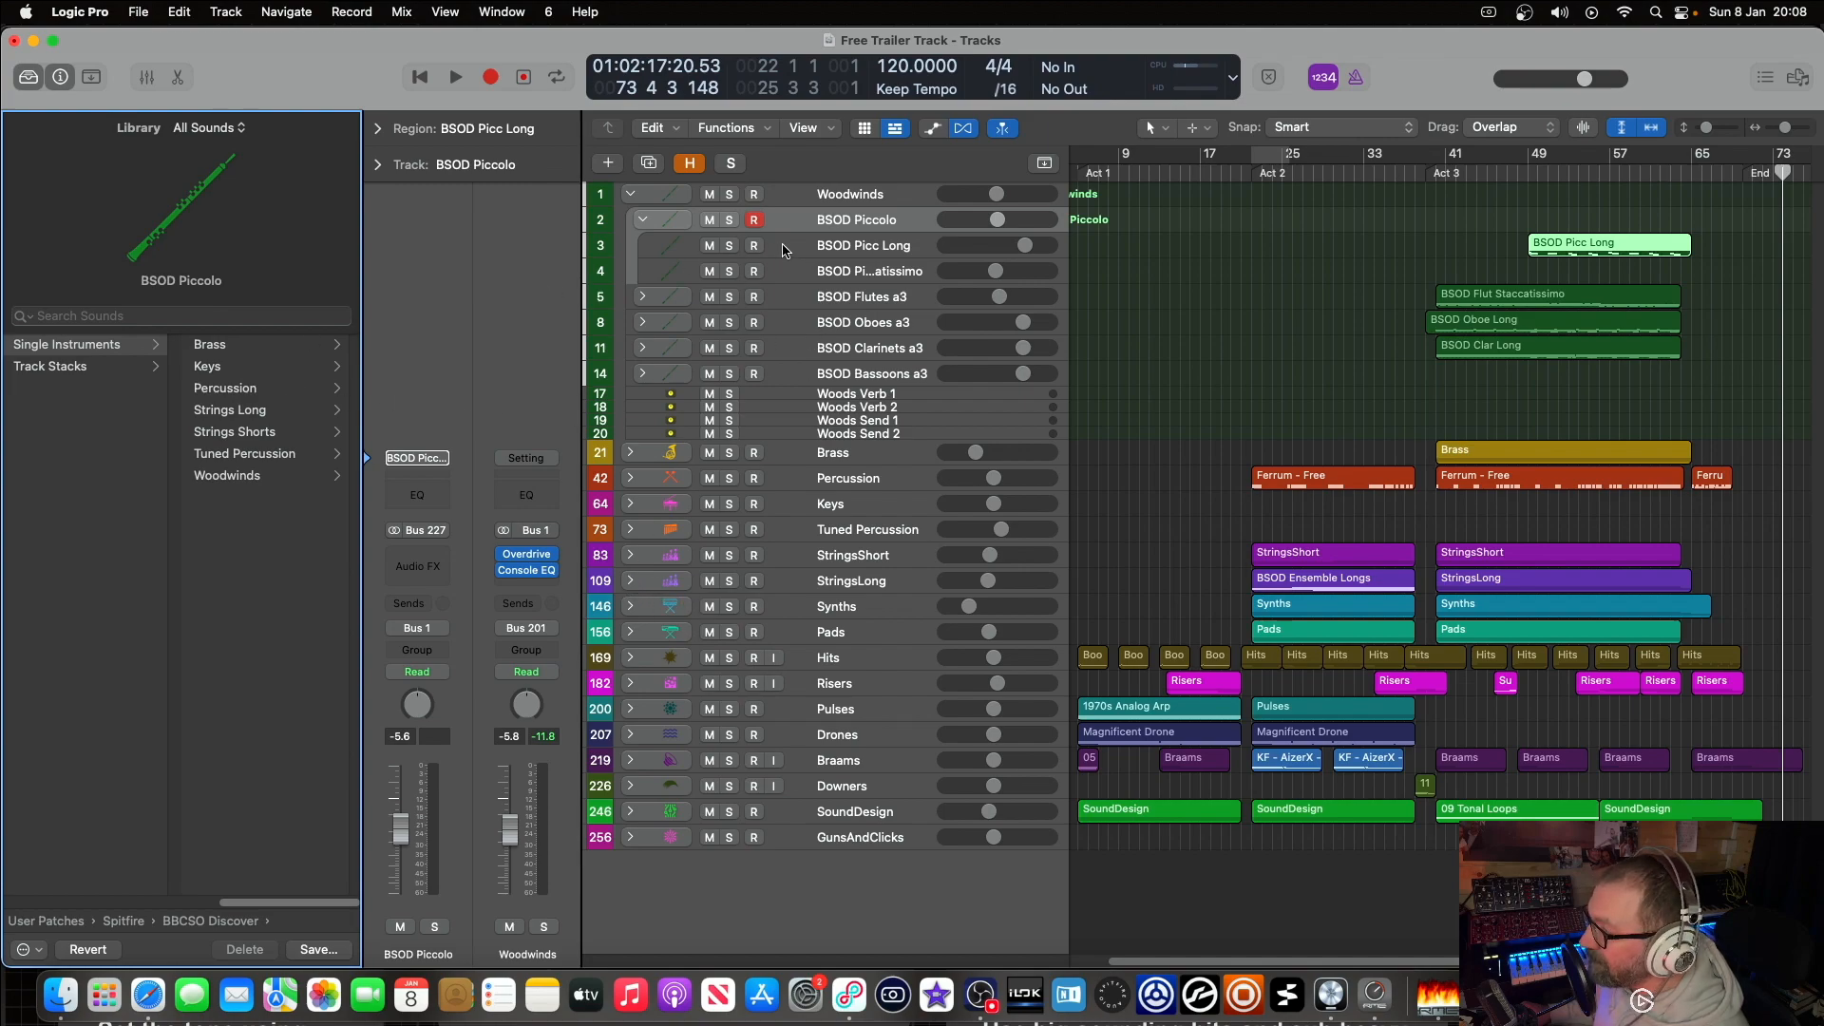
# Step: Select the BSOD Picc Long track, view its BBC Symphony Orchestra instrument and close the plug-in window
pyautogui.click(874, 246)
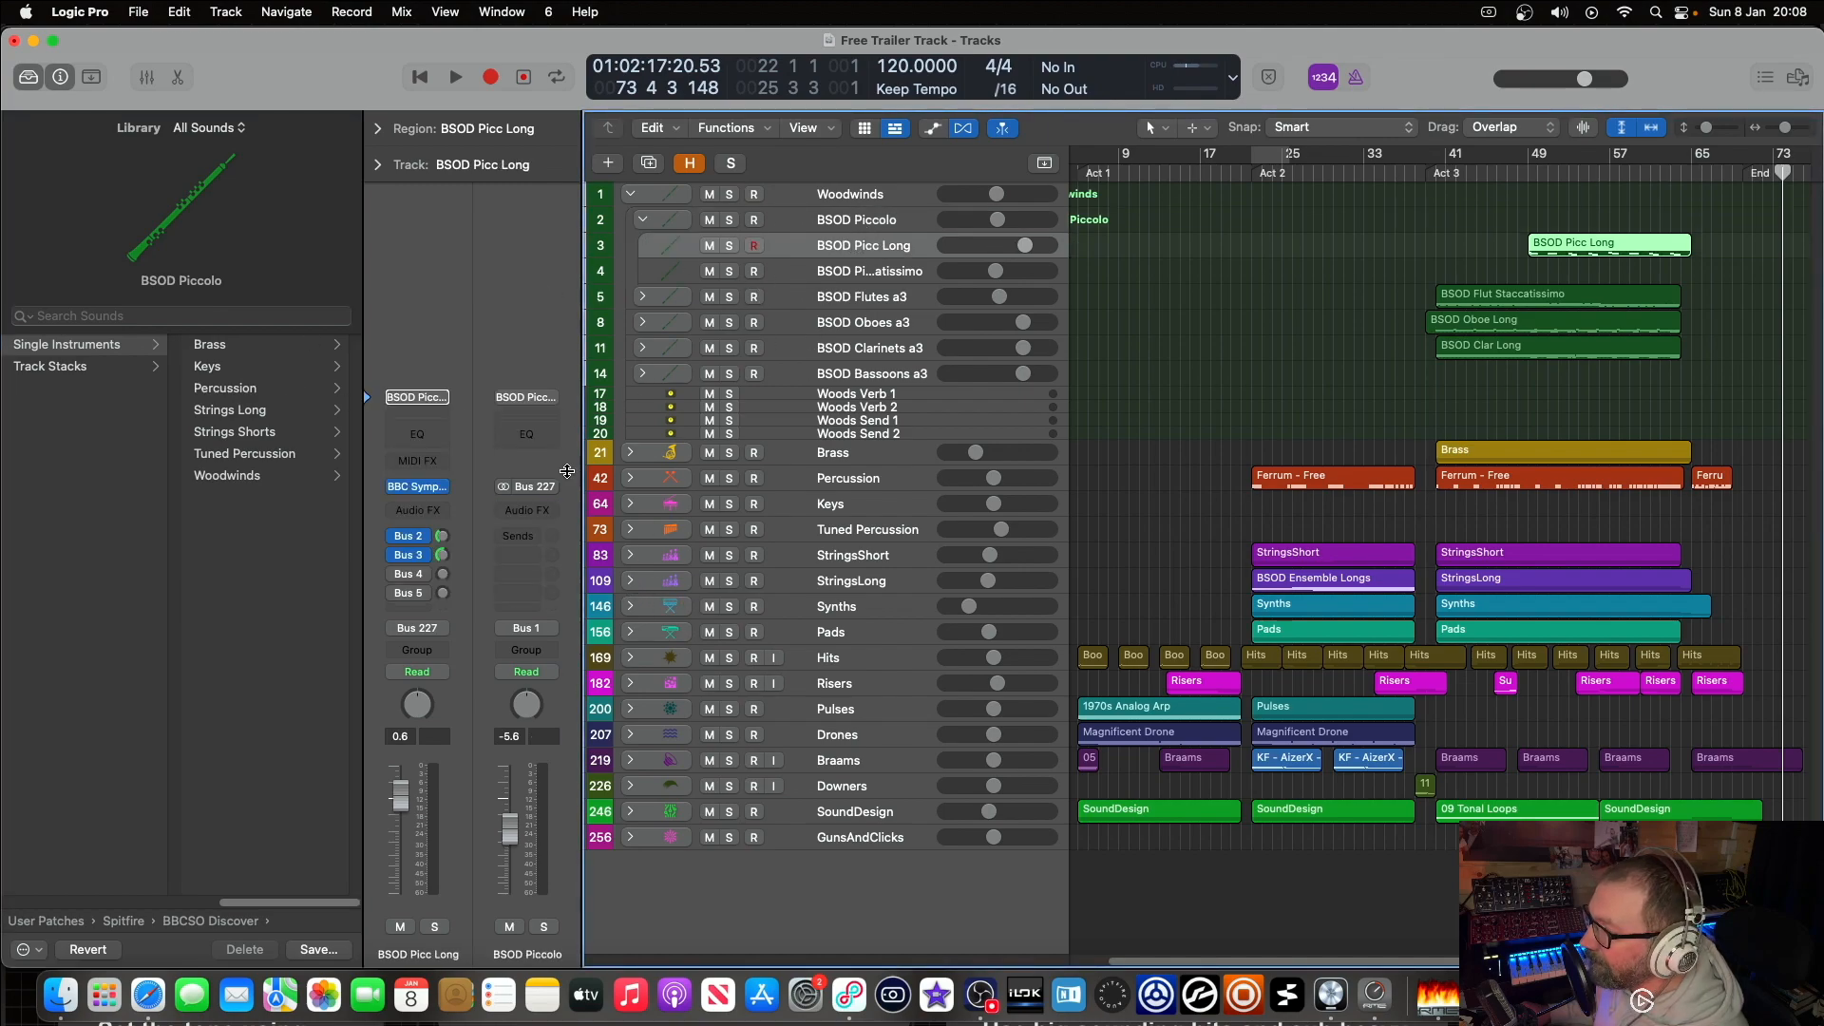
pyautogui.click(418, 486)
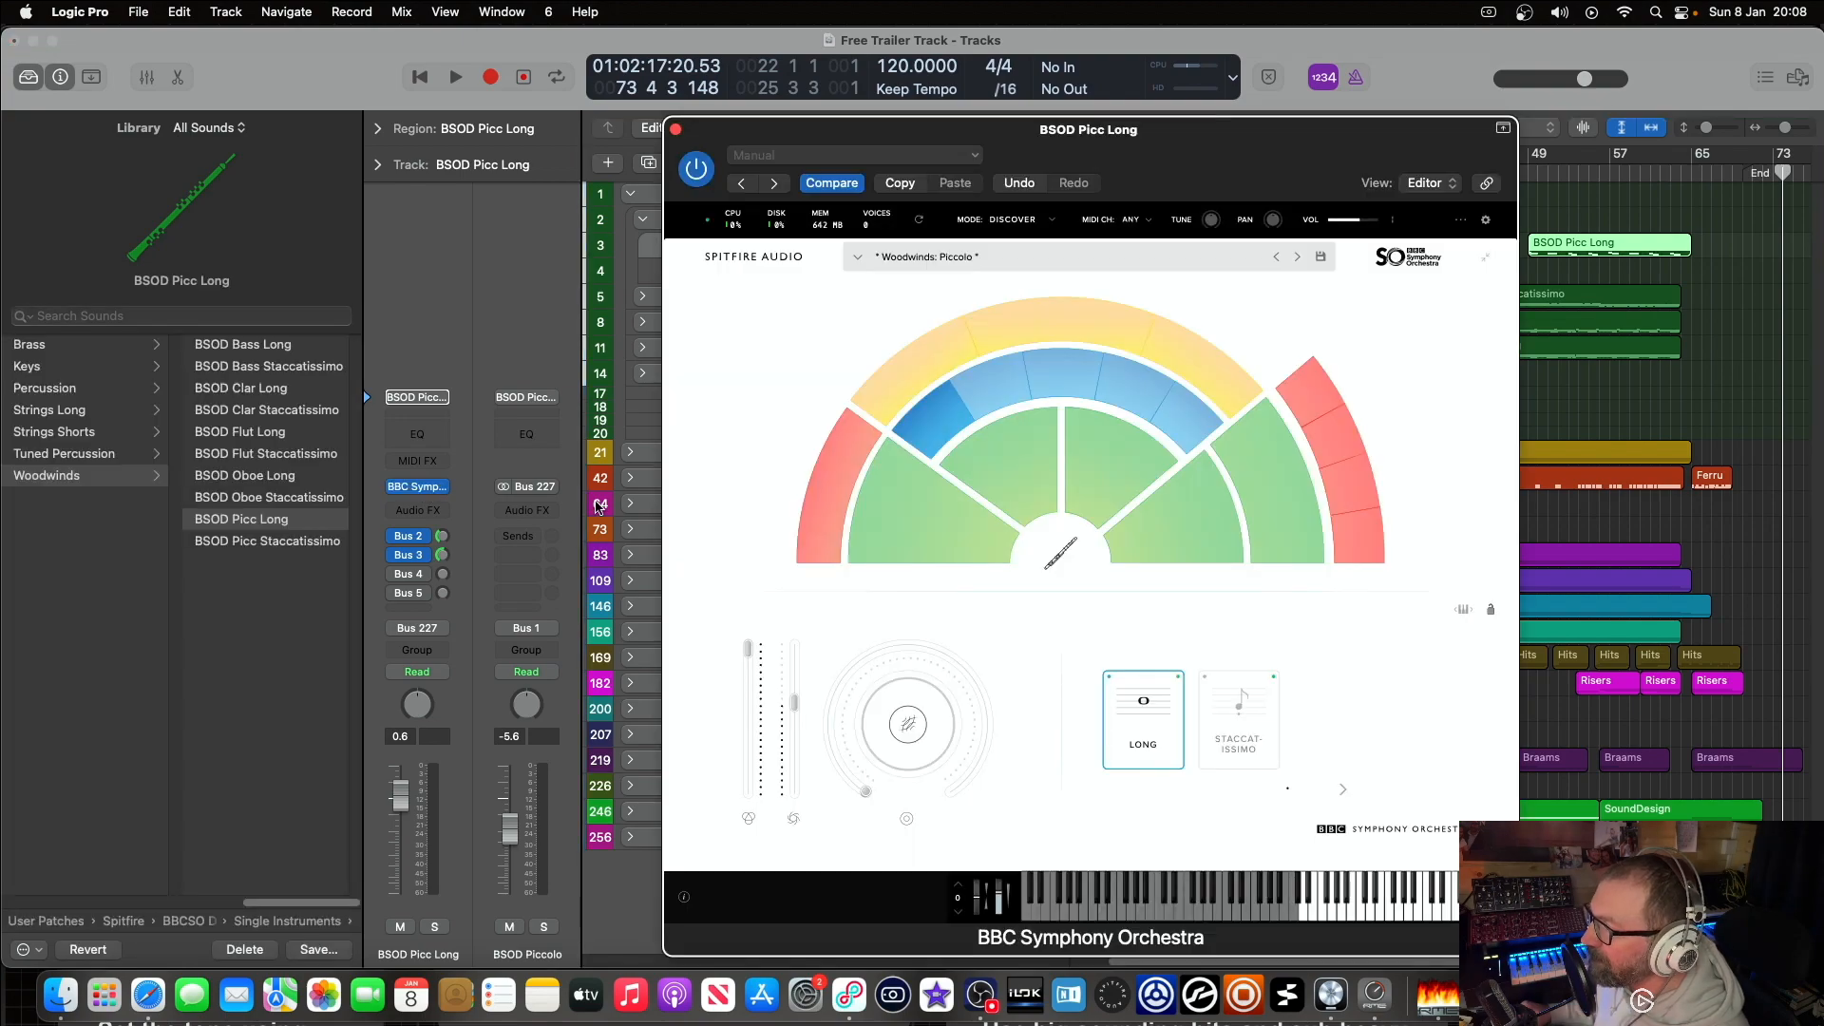
pyautogui.moveTo(1252, 145); pyautogui.dragTo(1031, 116)
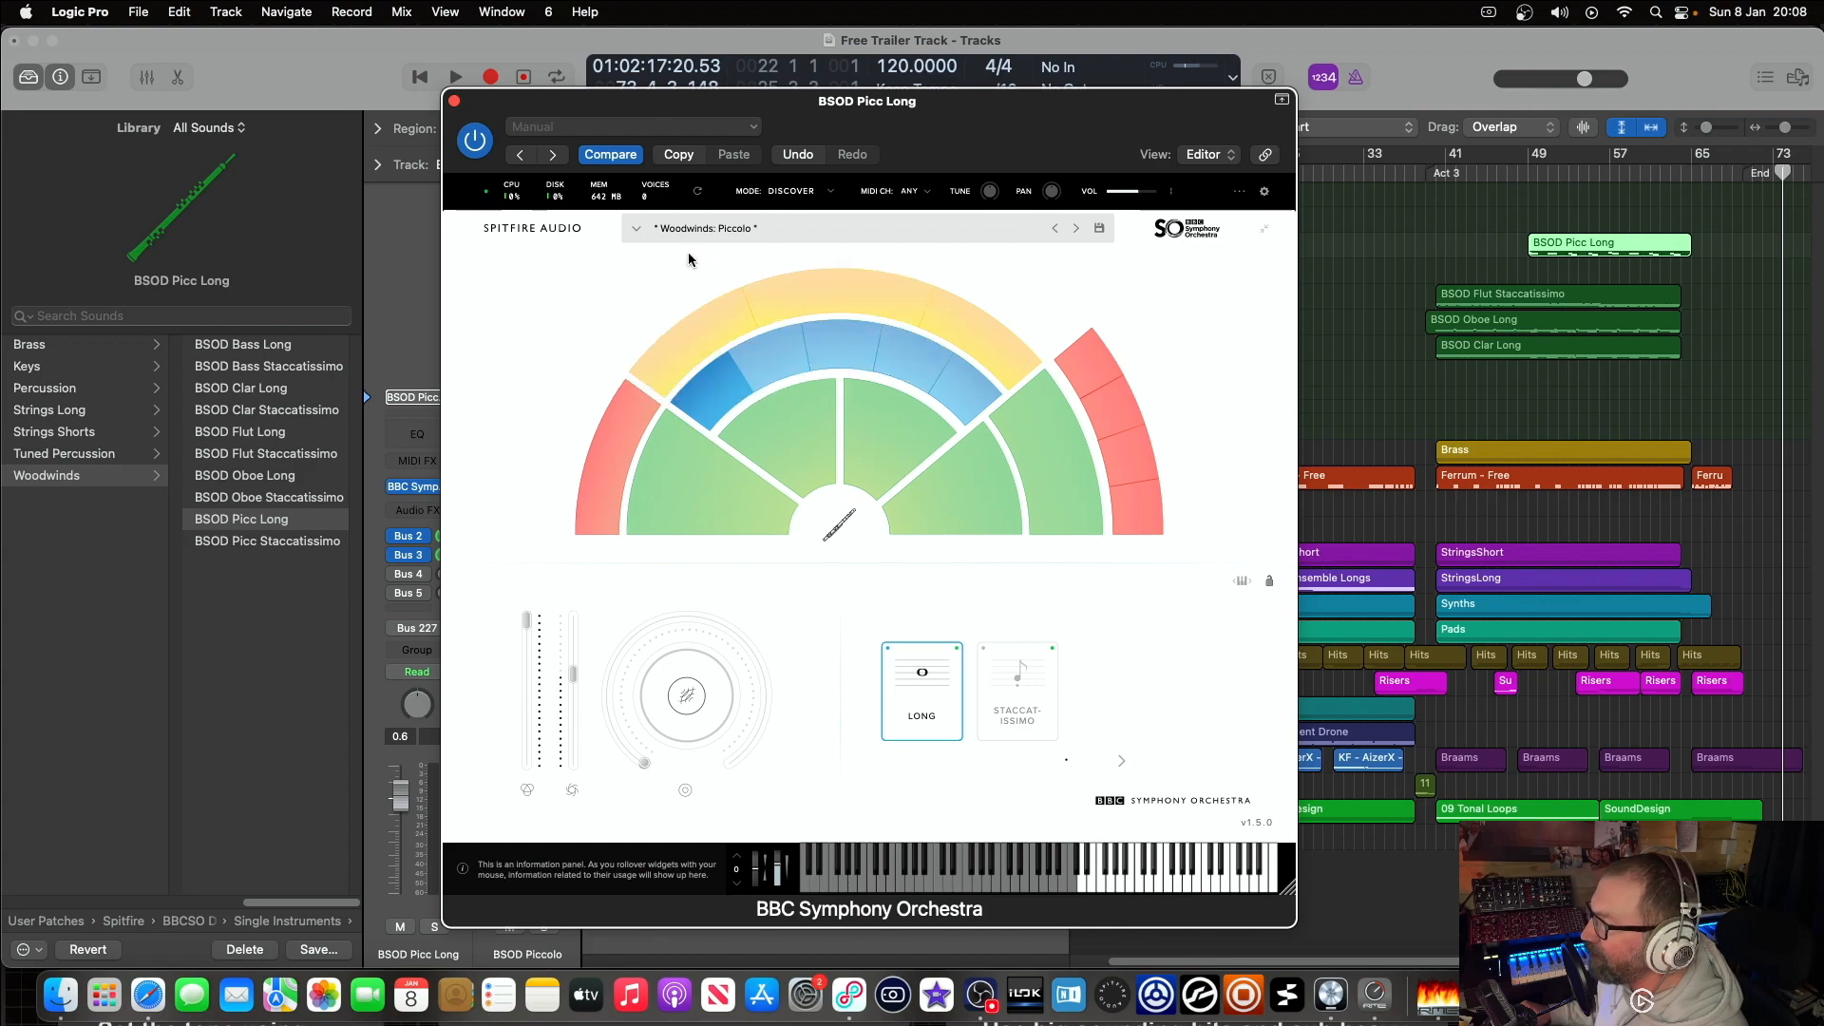
pyautogui.click(455, 101)
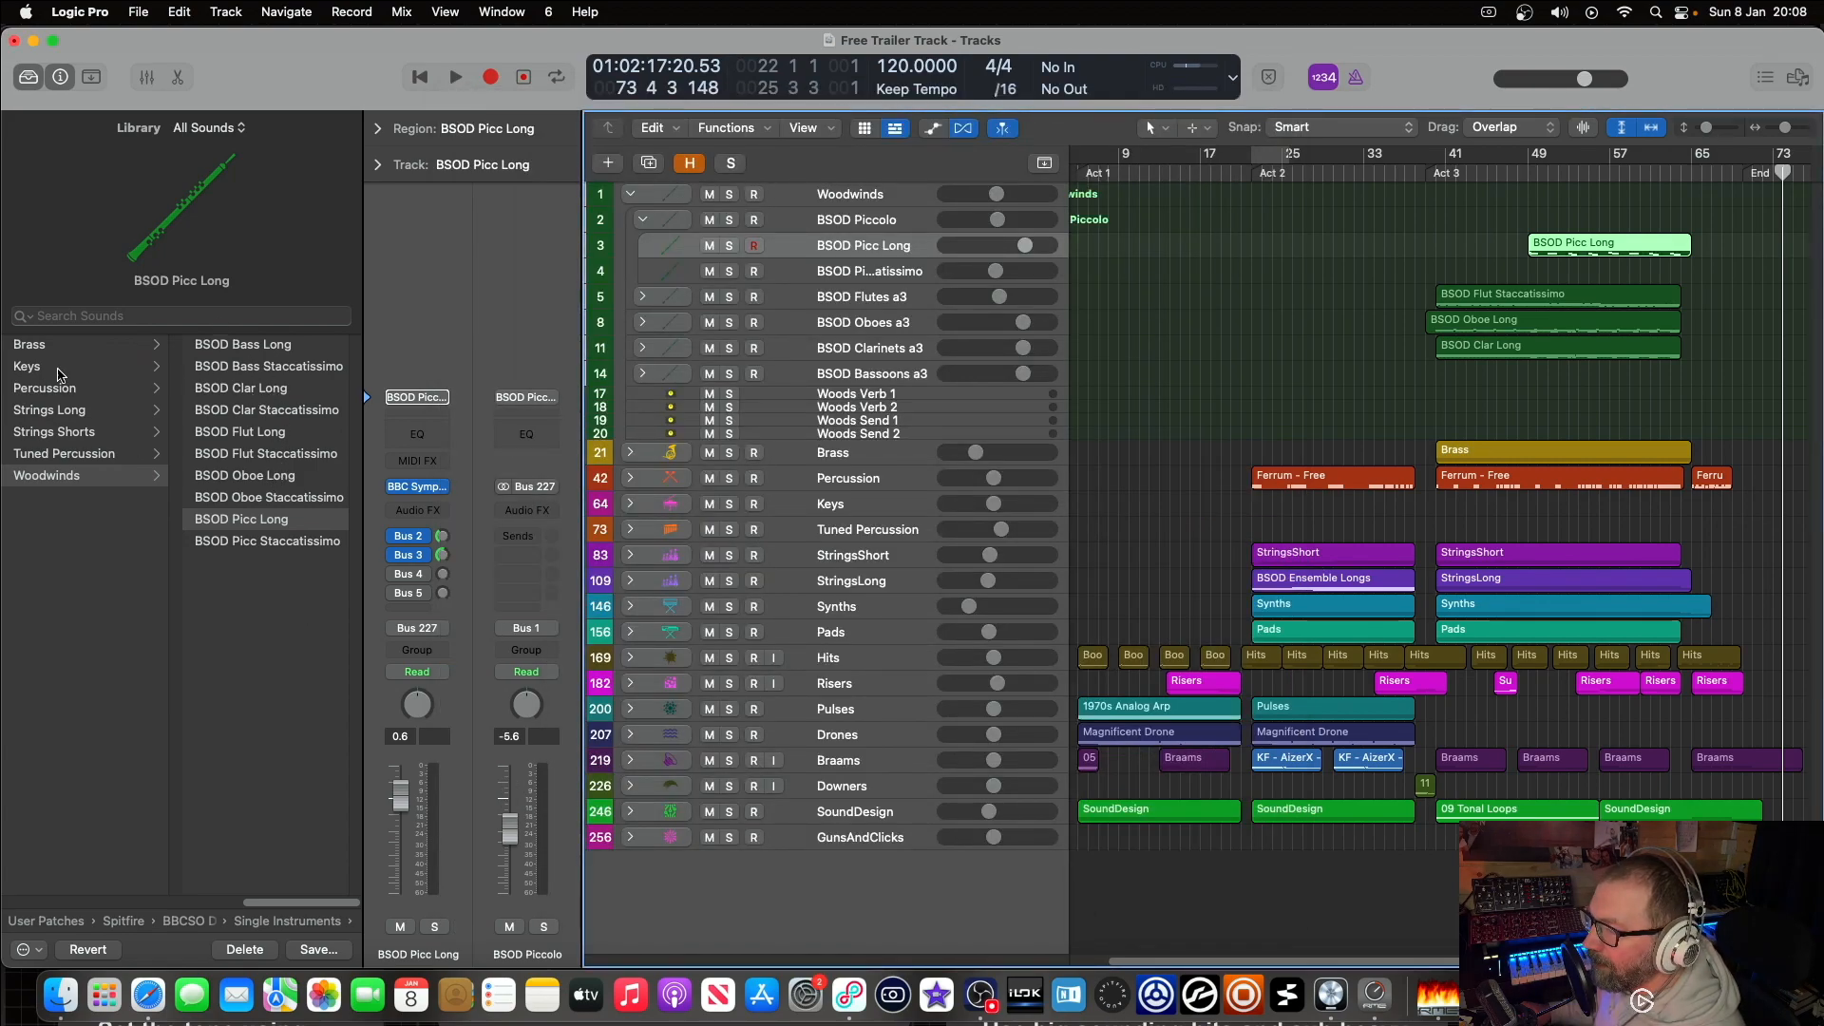
# Step: Browse the Strings Shorts, Strings Long and Percussion patch categories in the Library
pyautogui.click(62, 433)
pyautogui.click(61, 412)
pyautogui.click(56, 389)
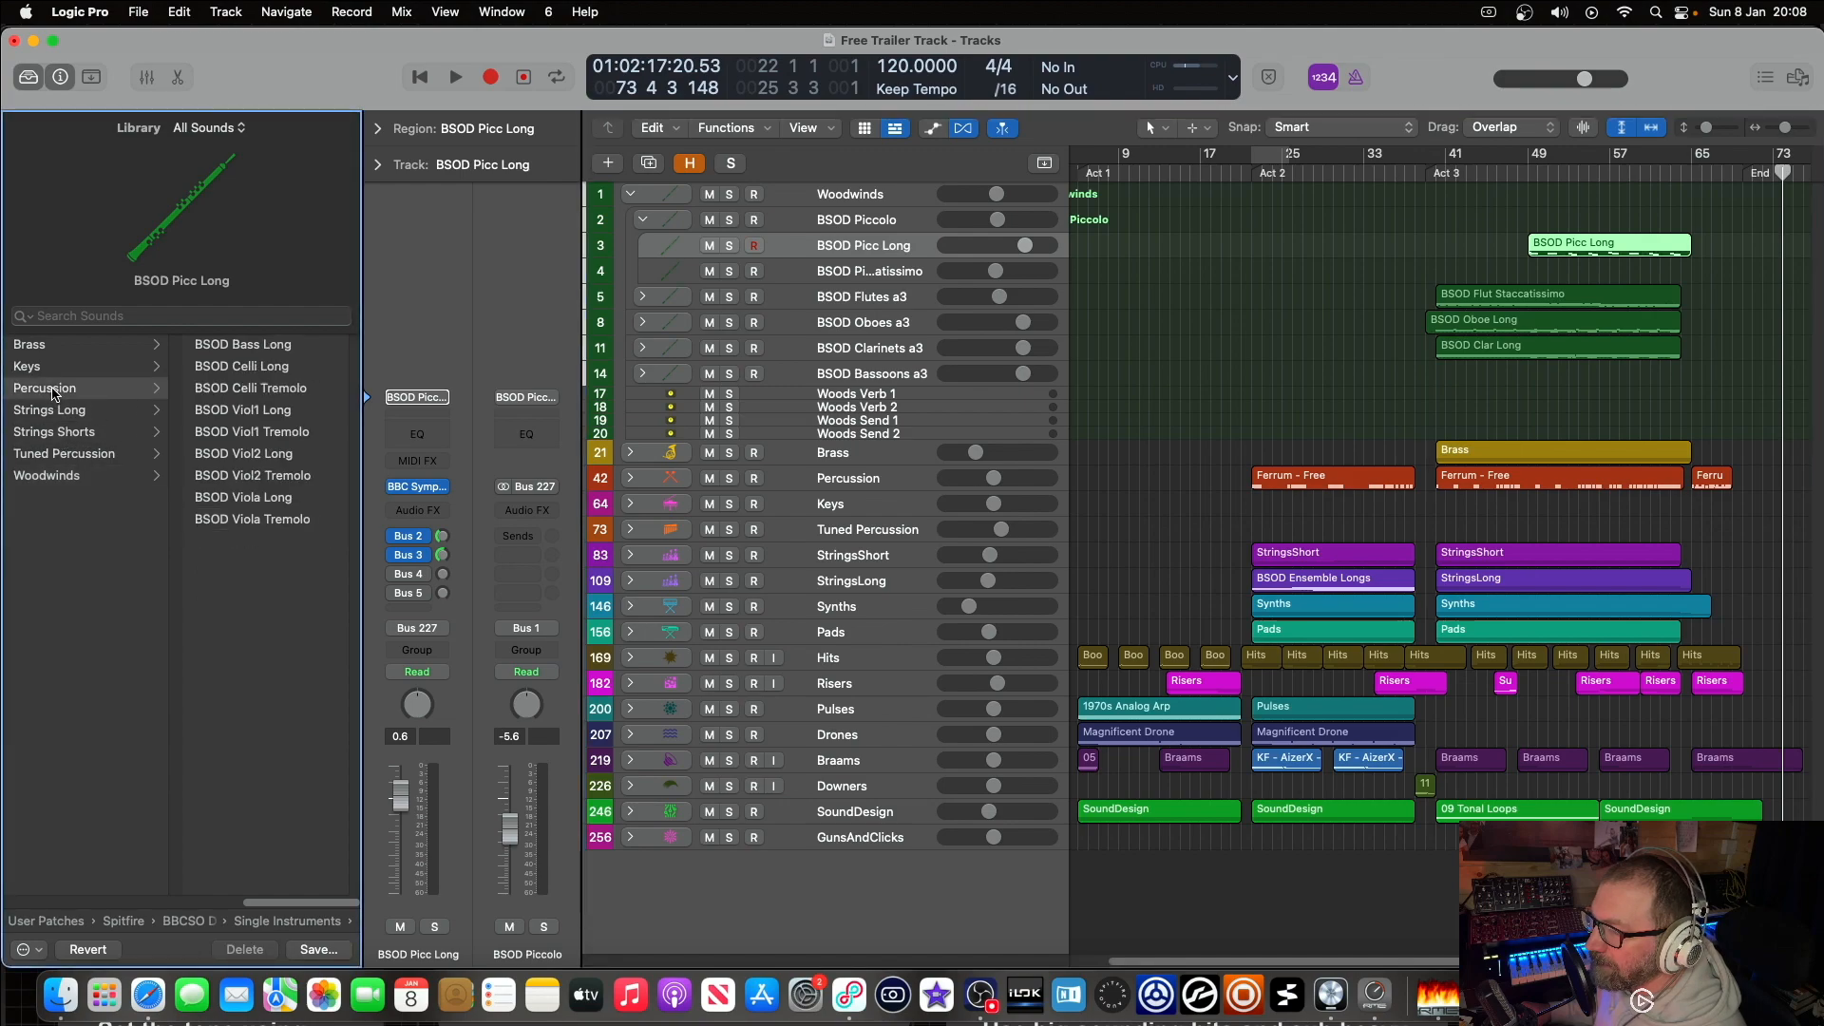
# Step: Switch to Finder, examine the Risenge Free sampler files inside Sampler Instruments and collapse the folder
pyautogui.click(61, 995)
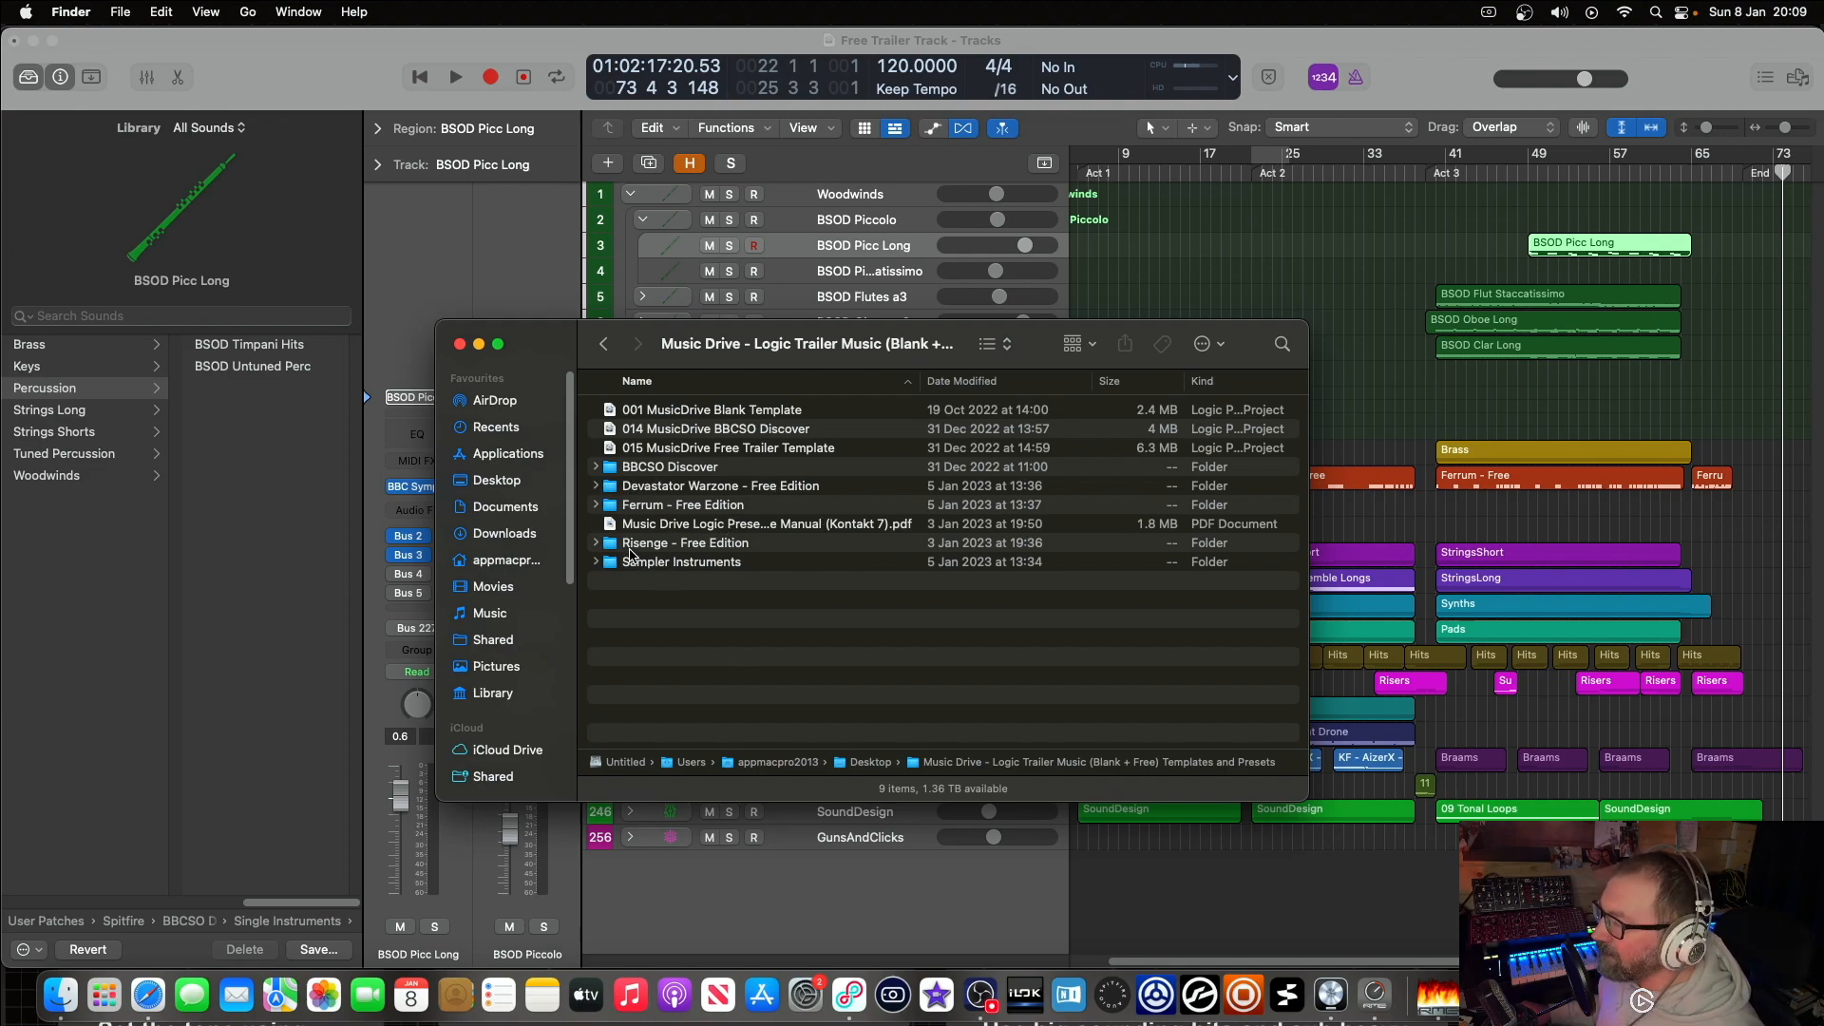
pyautogui.click(597, 562)
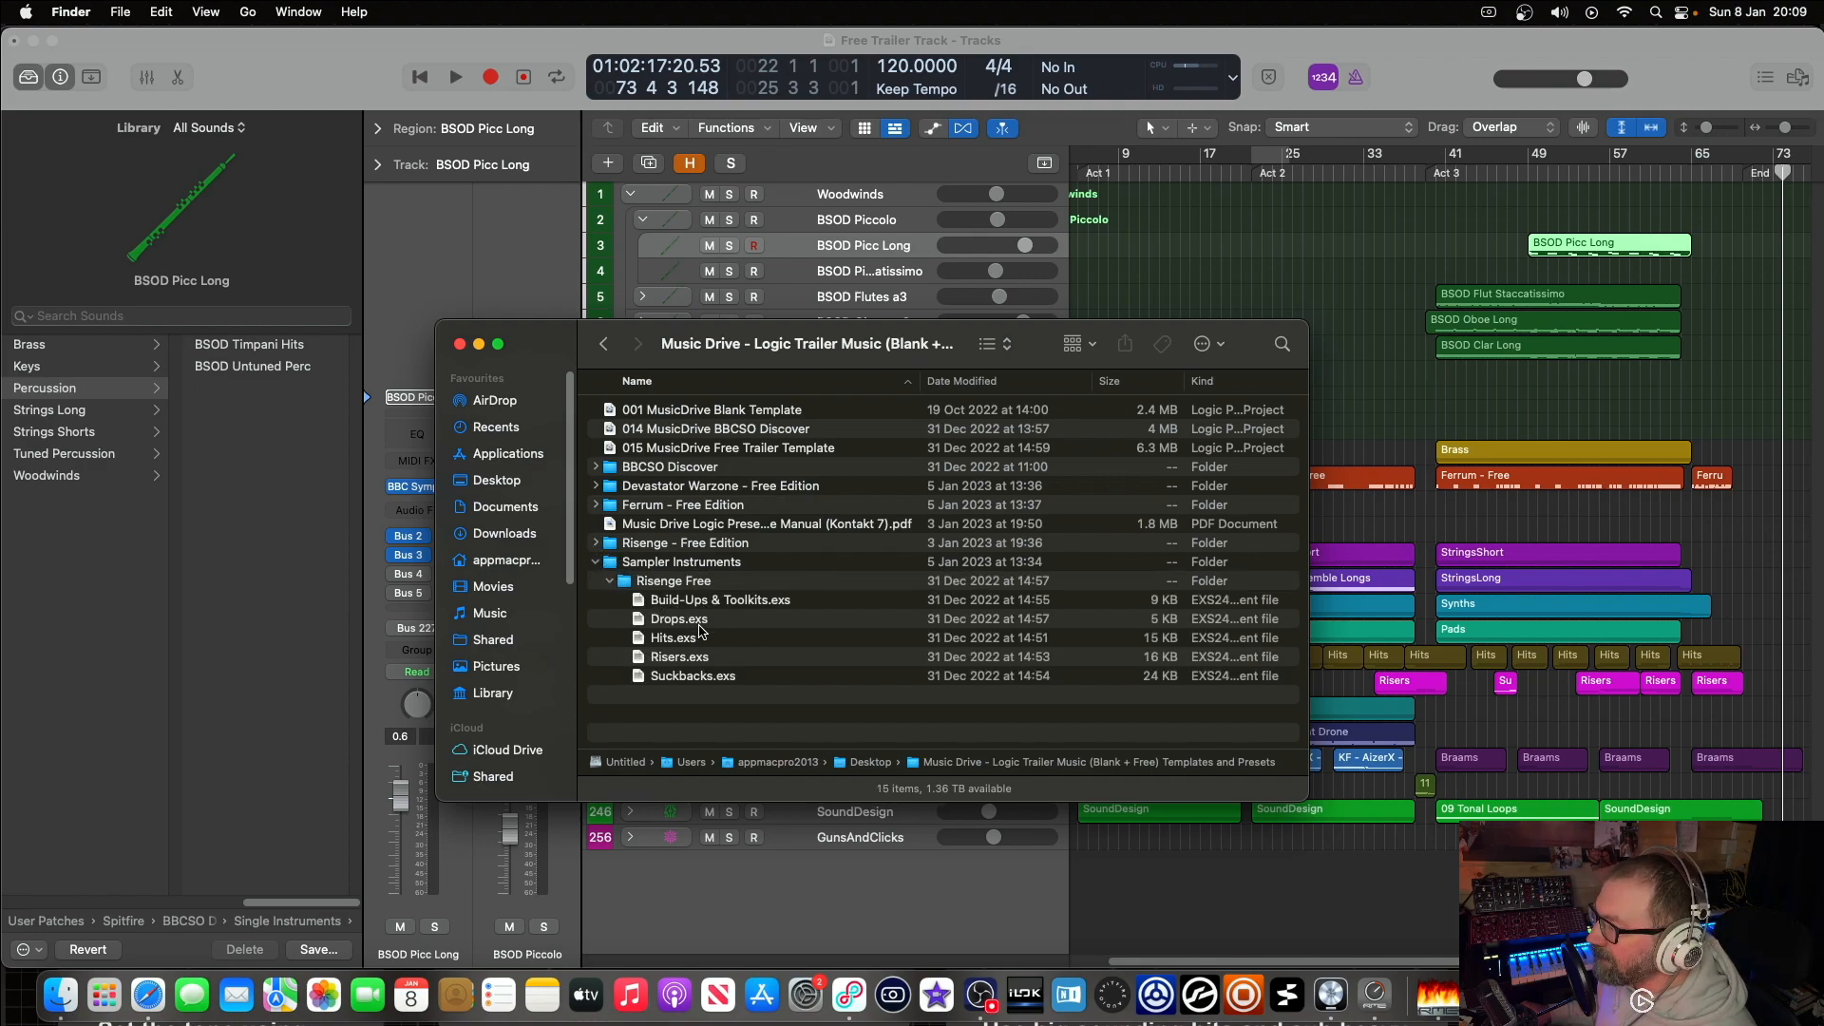
pyautogui.click(596, 575)
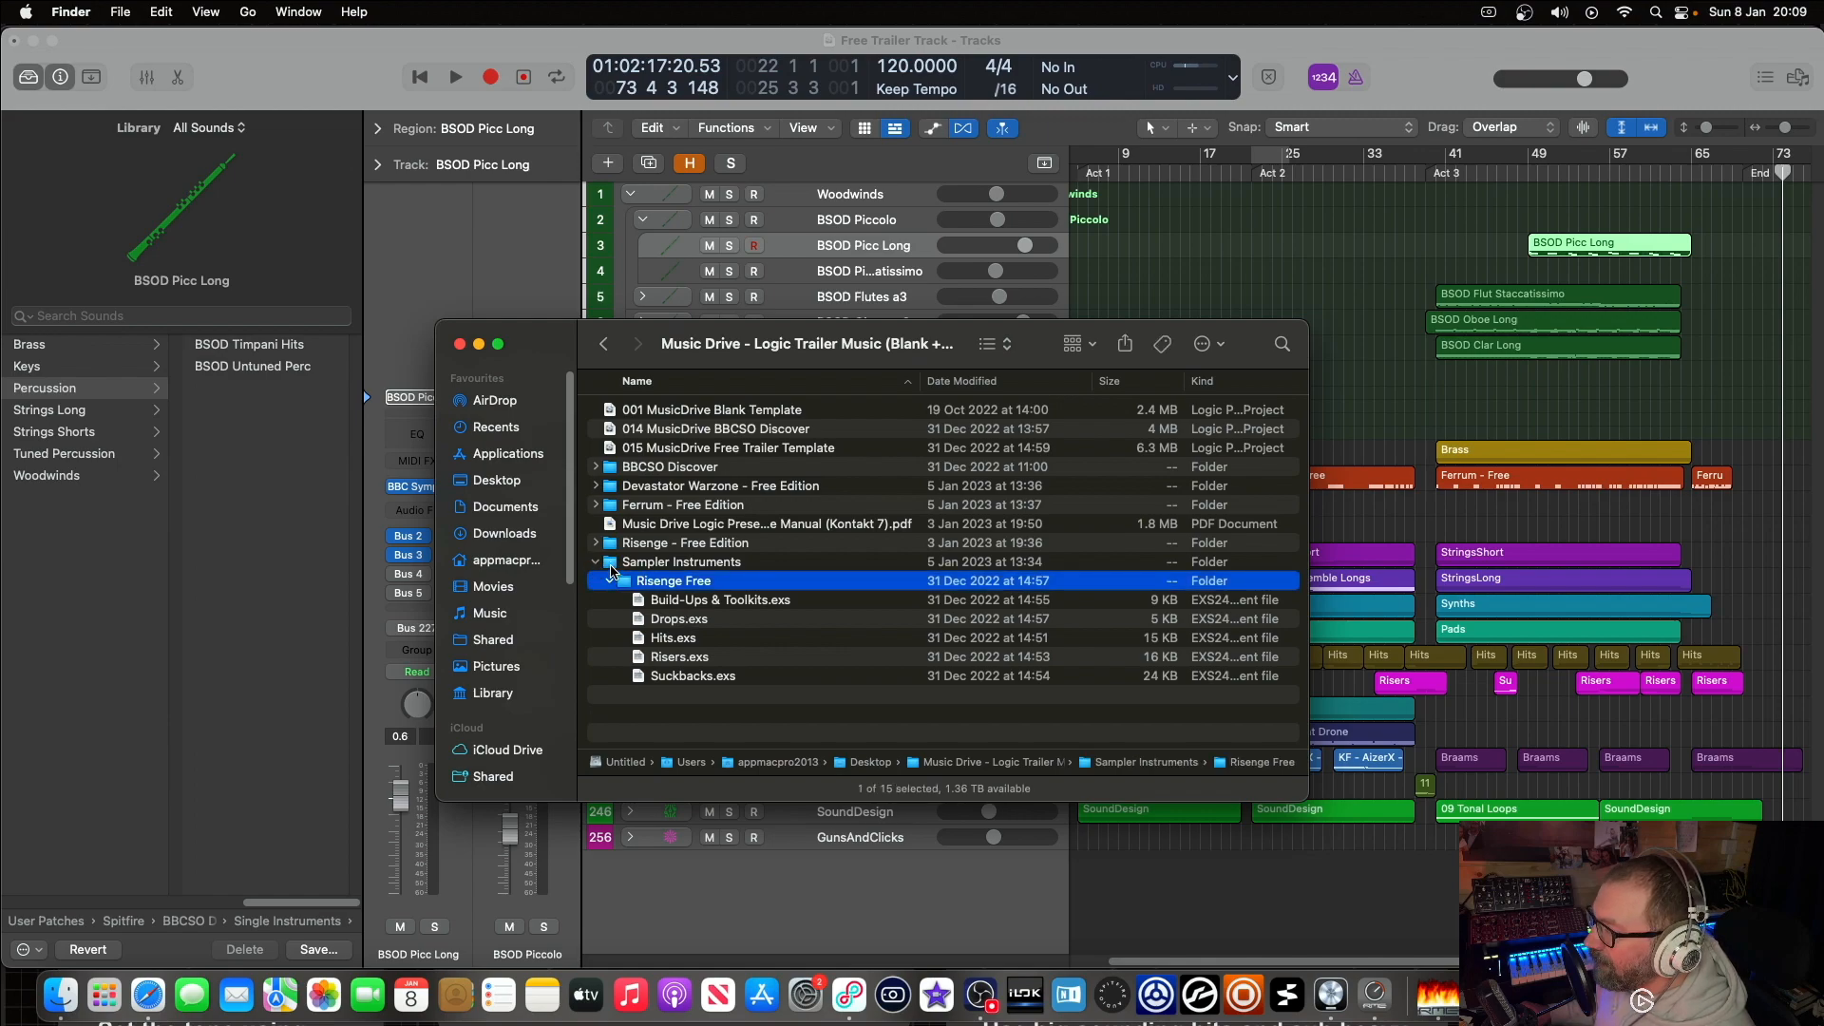
pyautogui.click(595, 562)
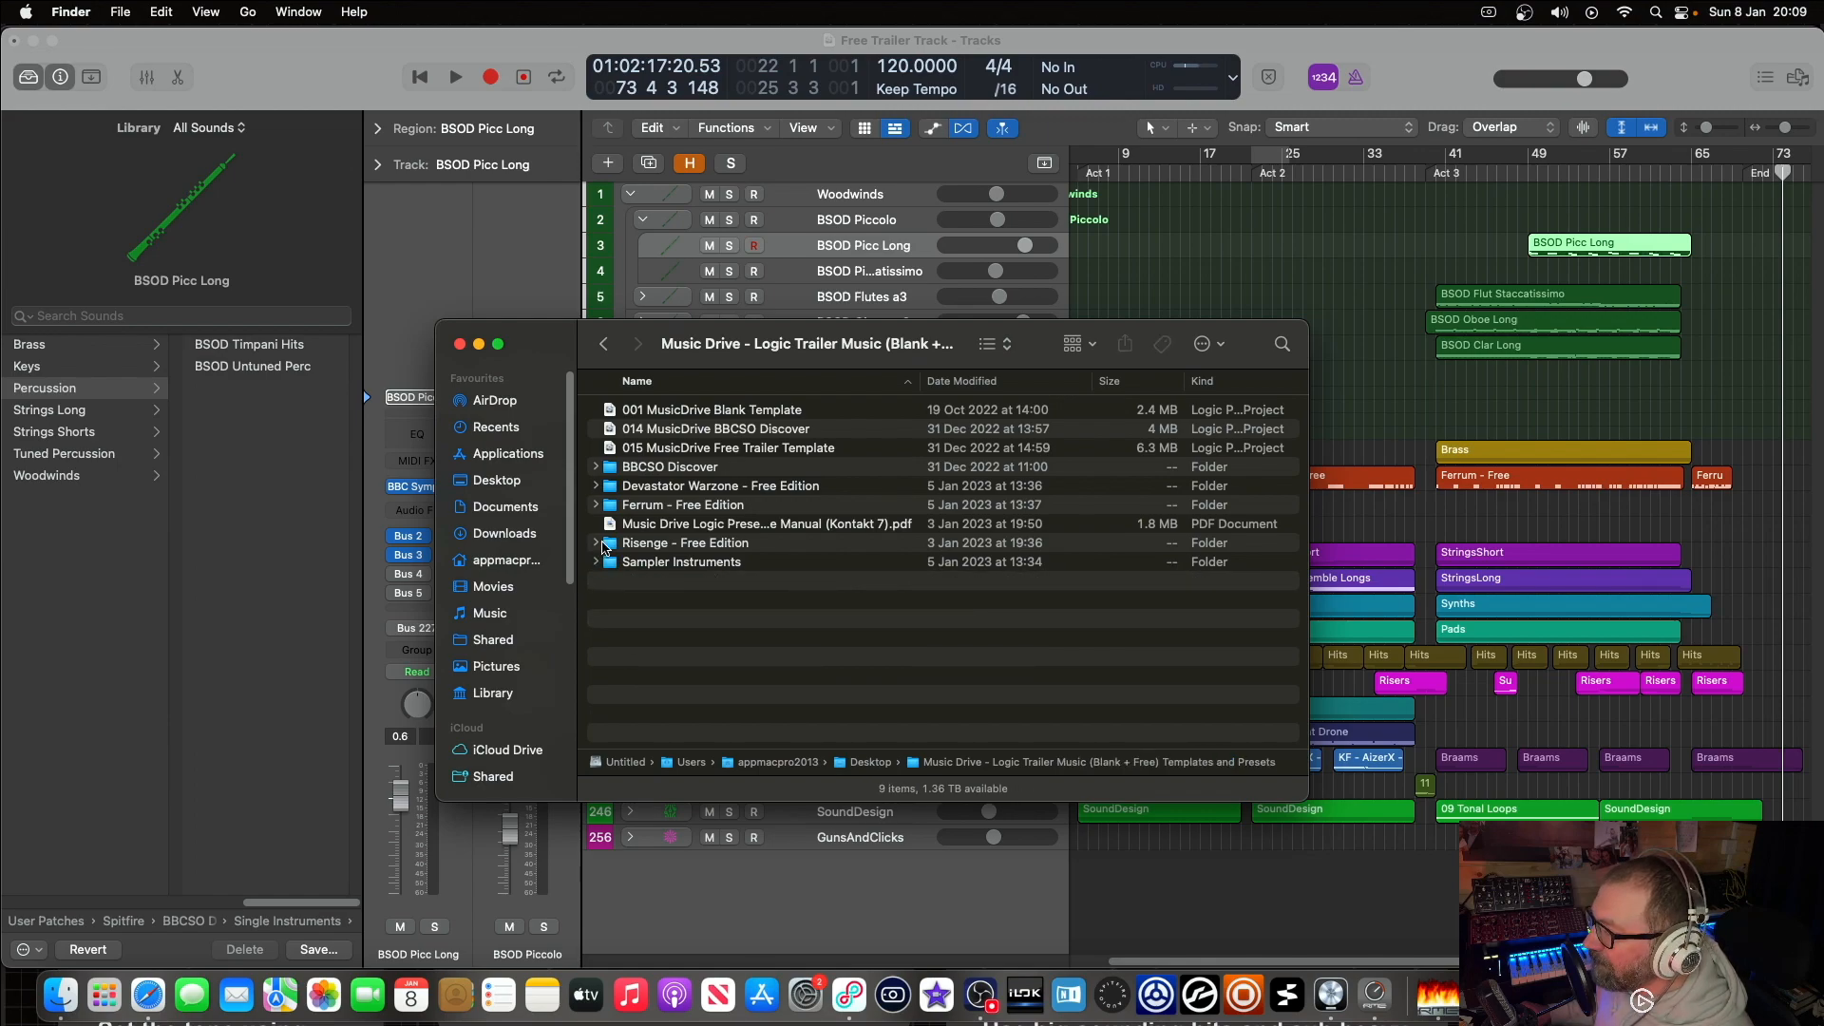
# Step: Examine the patch files in the Risenge - Free Edition folder, collapse it and close the Finder window
pyautogui.click(609, 542)
pyautogui.click(596, 543)
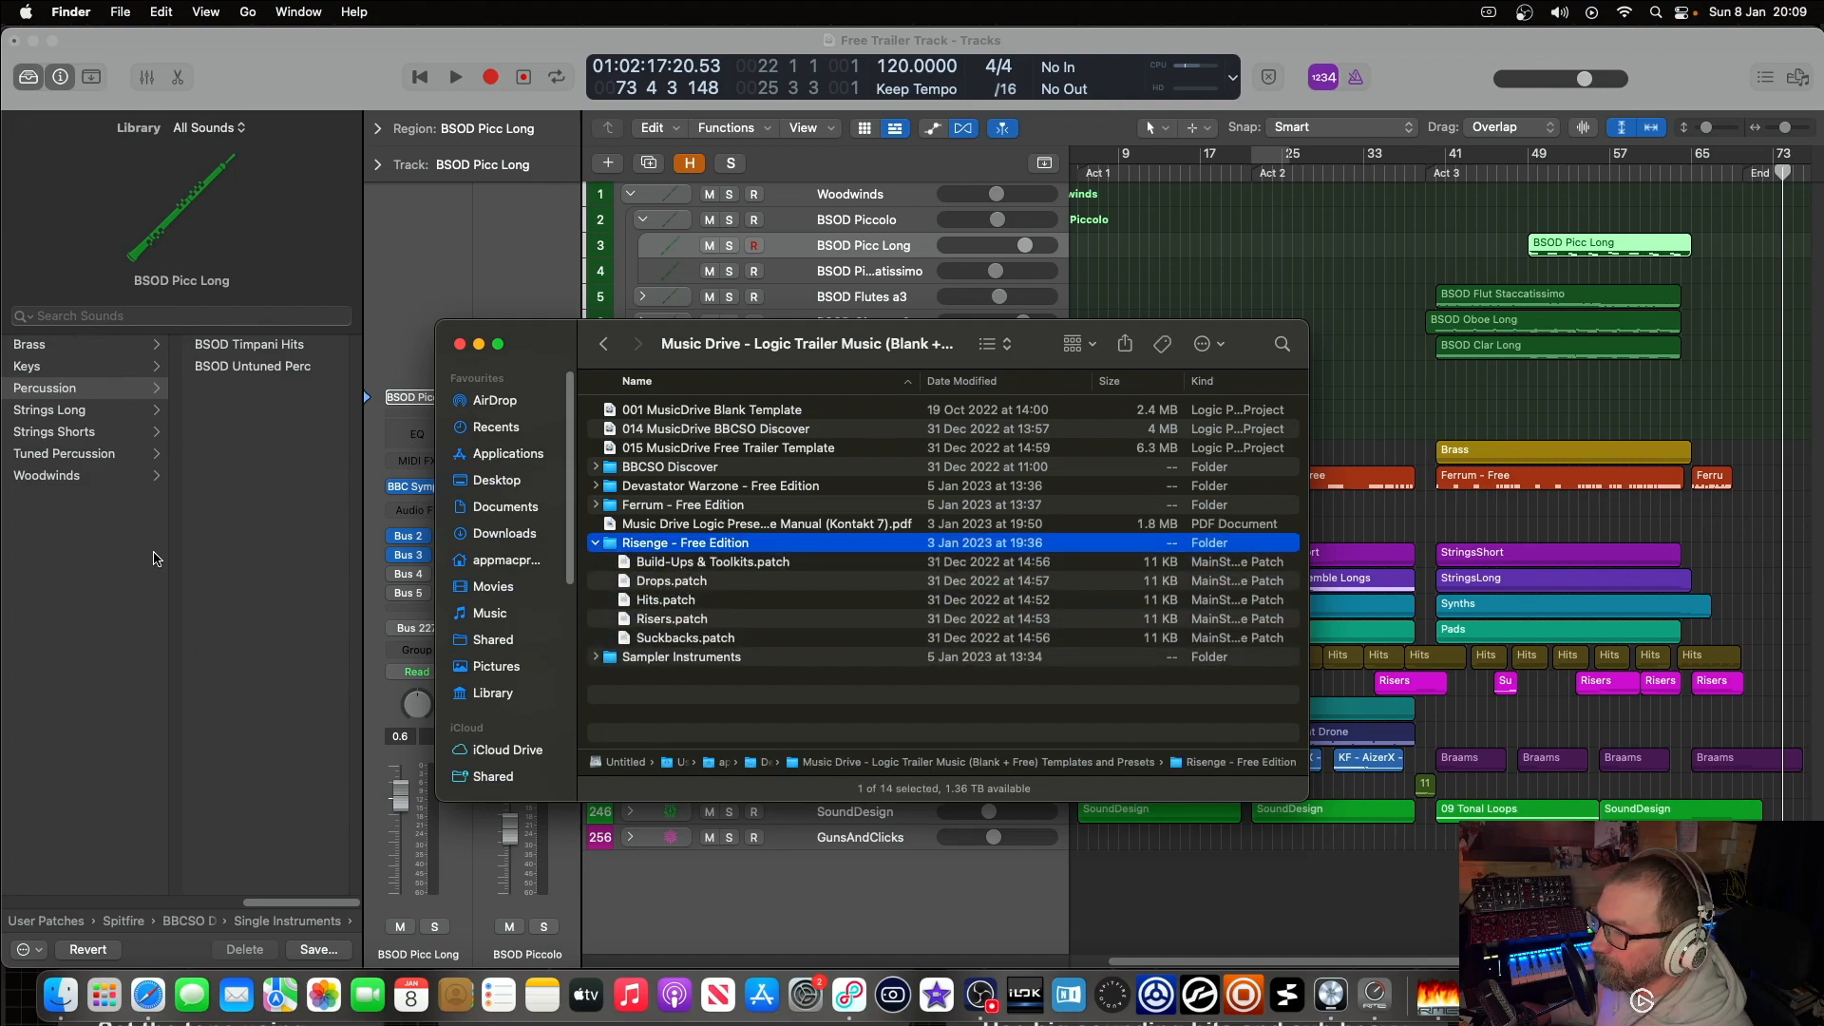
pyautogui.click(595, 543)
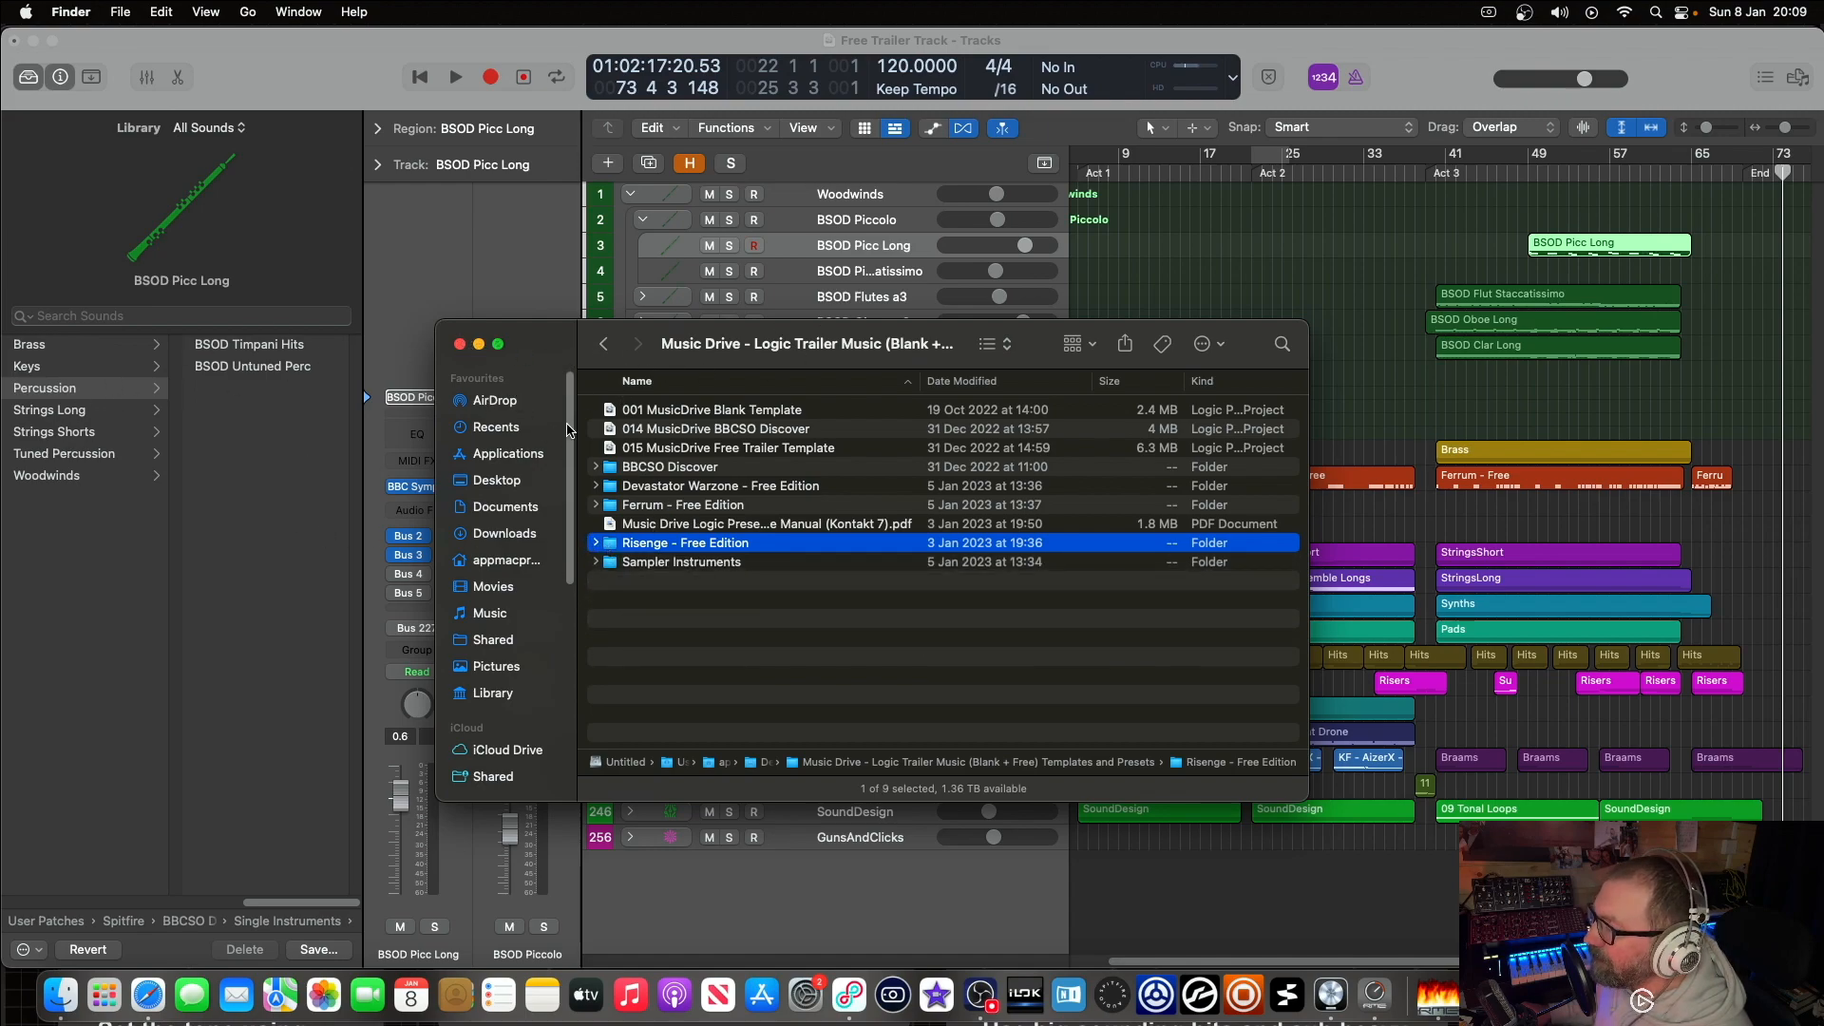
pyautogui.click(460, 345)
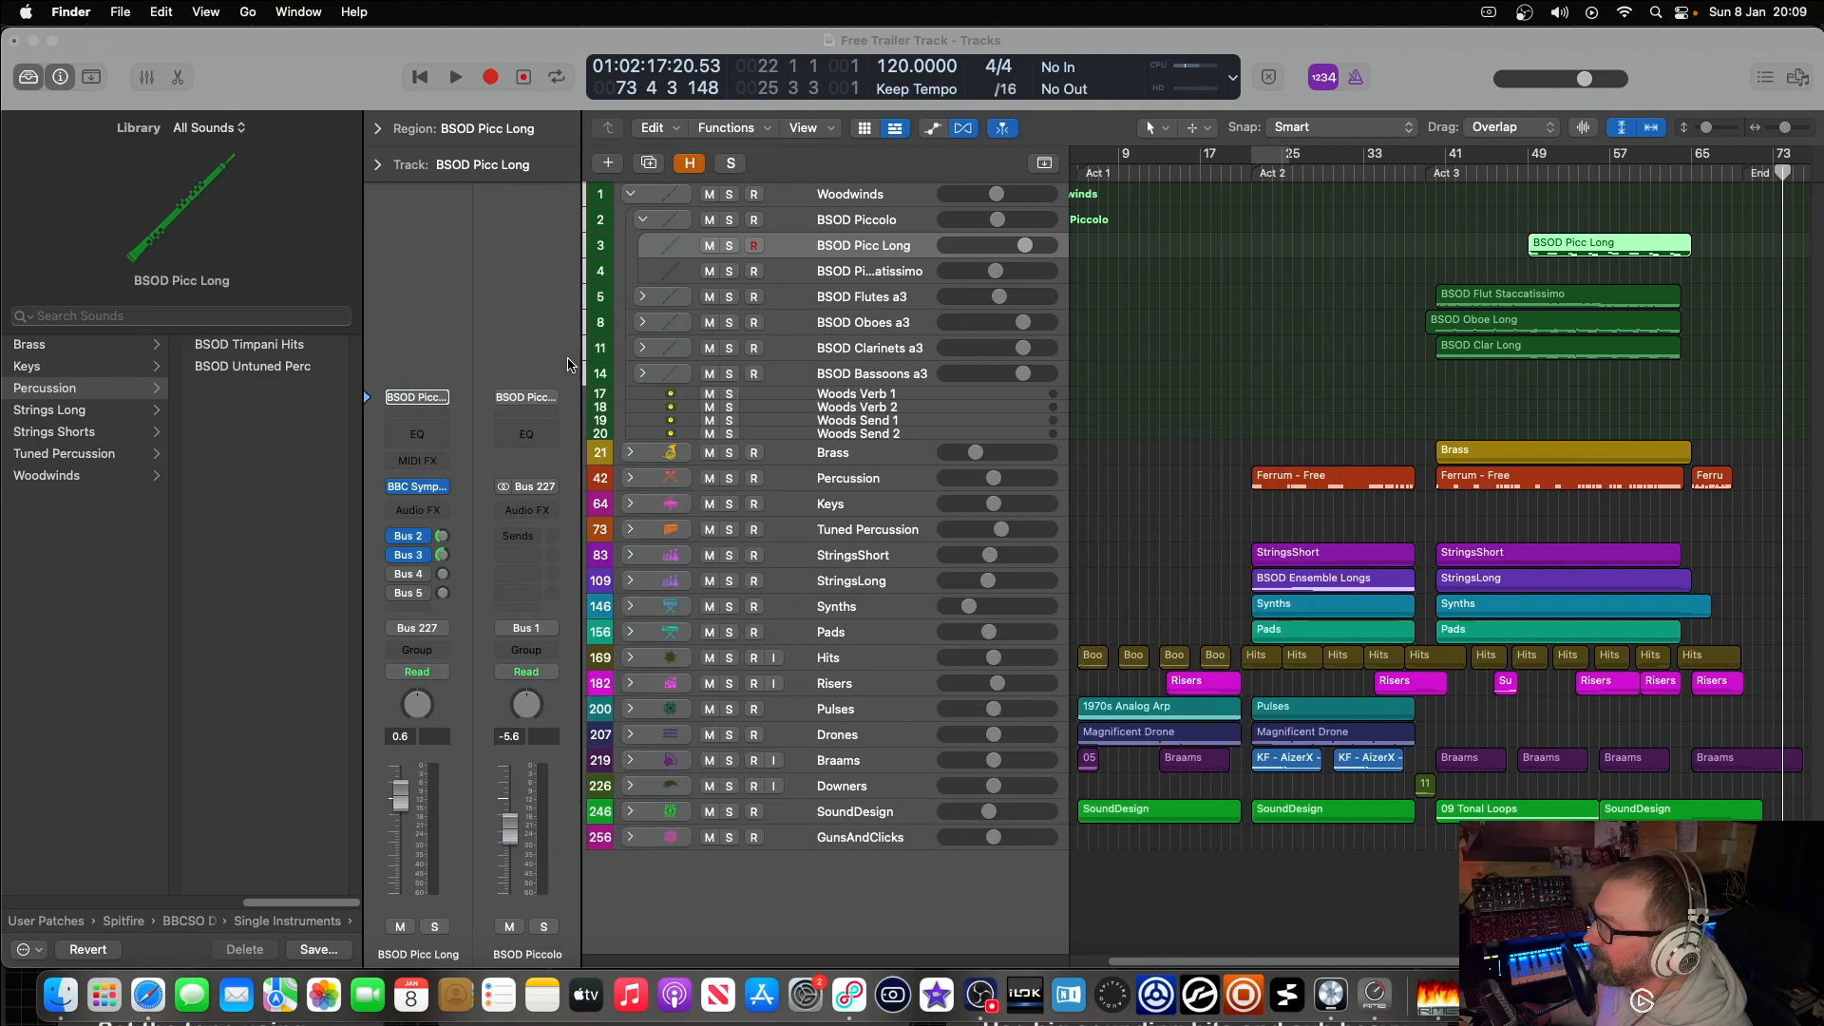
# Step: Collapse the BSOD Piccolo stack and the Woodwinds track stack in Logic Pro
pyautogui.click(642, 220)
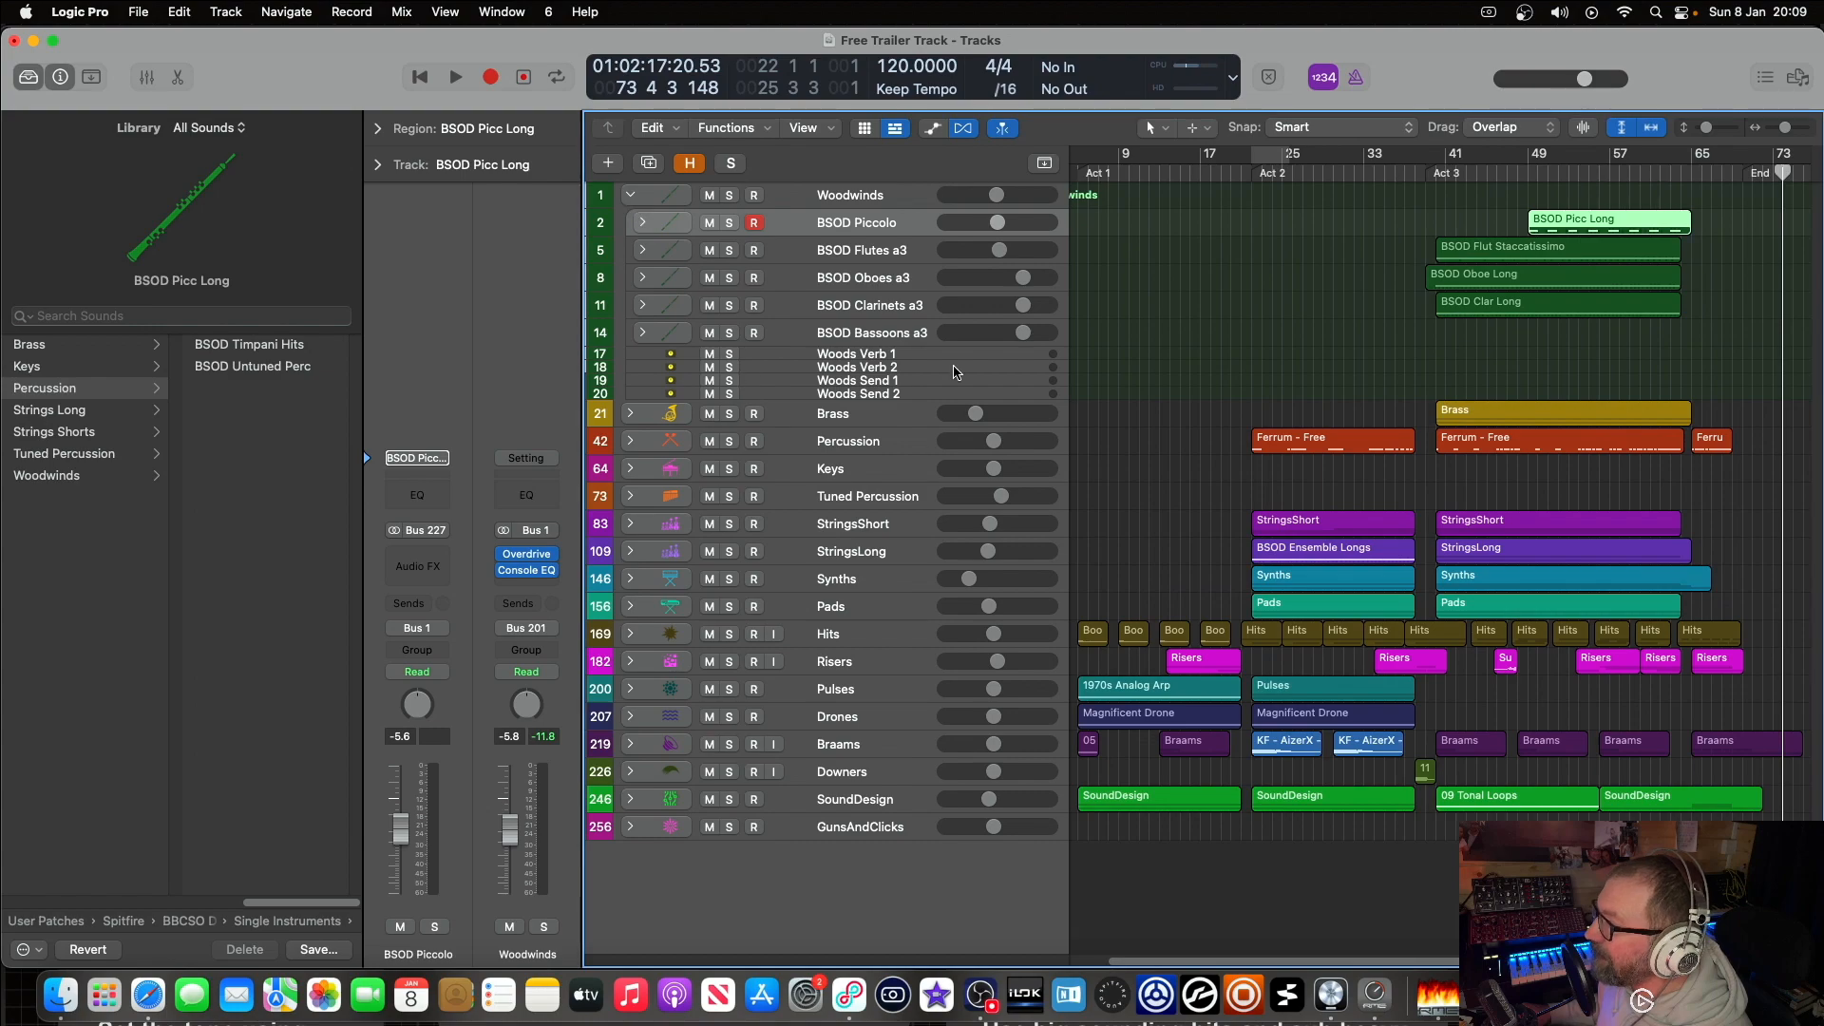
pyautogui.click(630, 195)
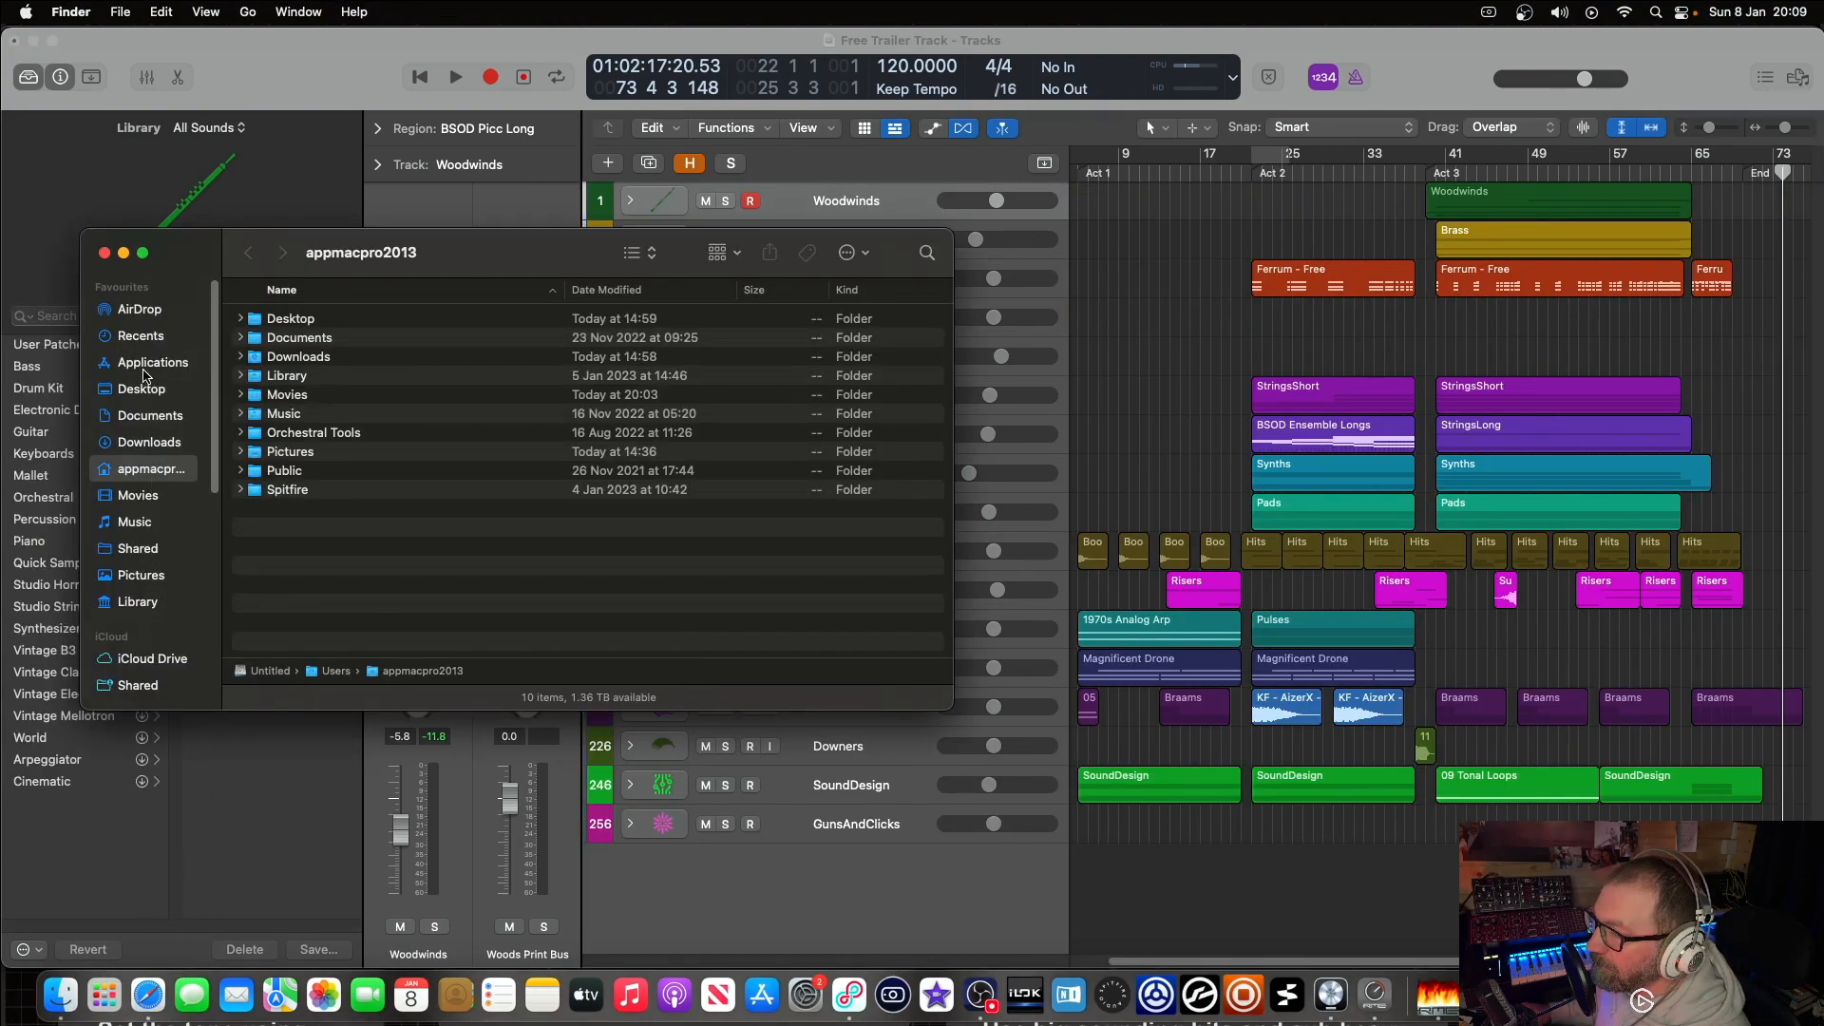
# Step: In Finder, open the Music Drive templates and presets folder from the Desktop and move its window aside
pyautogui.click(149, 399)
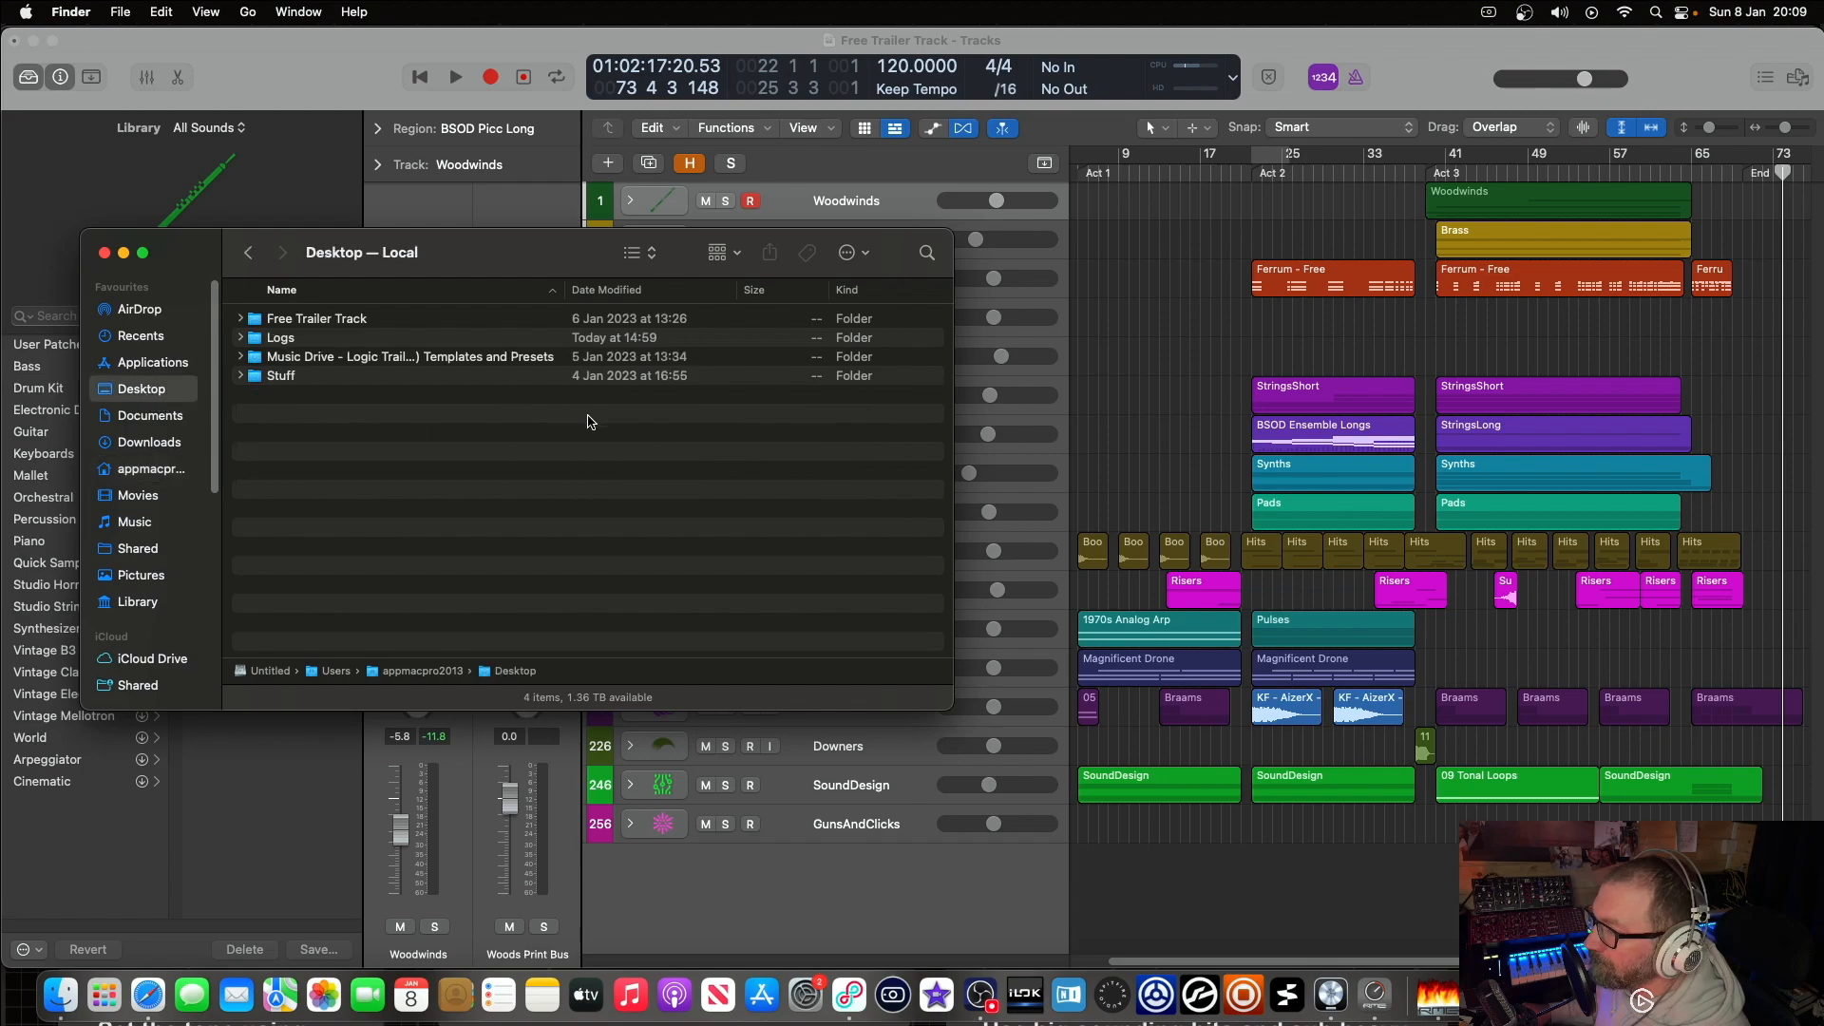
pyautogui.doubleClick(326, 358)
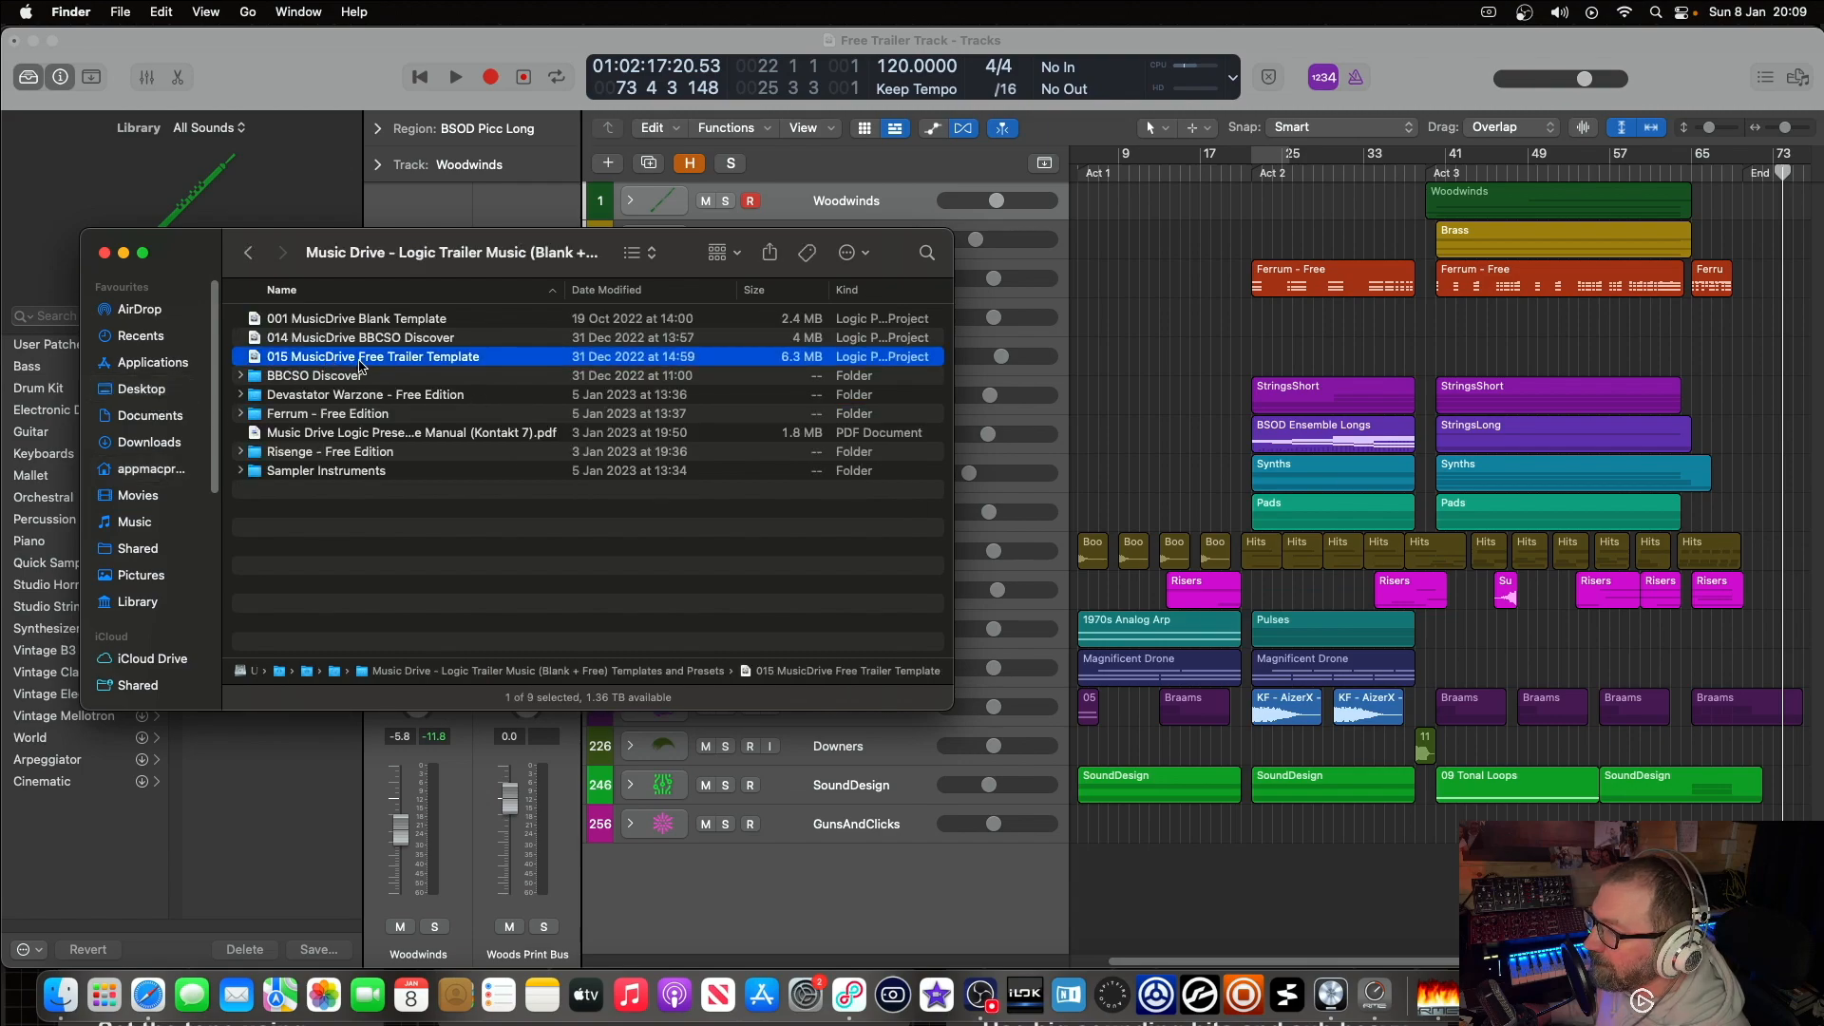
pyautogui.moveTo(457, 252); pyautogui.dragTo(942, 194)
# Step: Open a second Finder window and go to the home folder's Music folder
pyautogui.click(75, 13)
pyautogui.moveTo(120, 12)
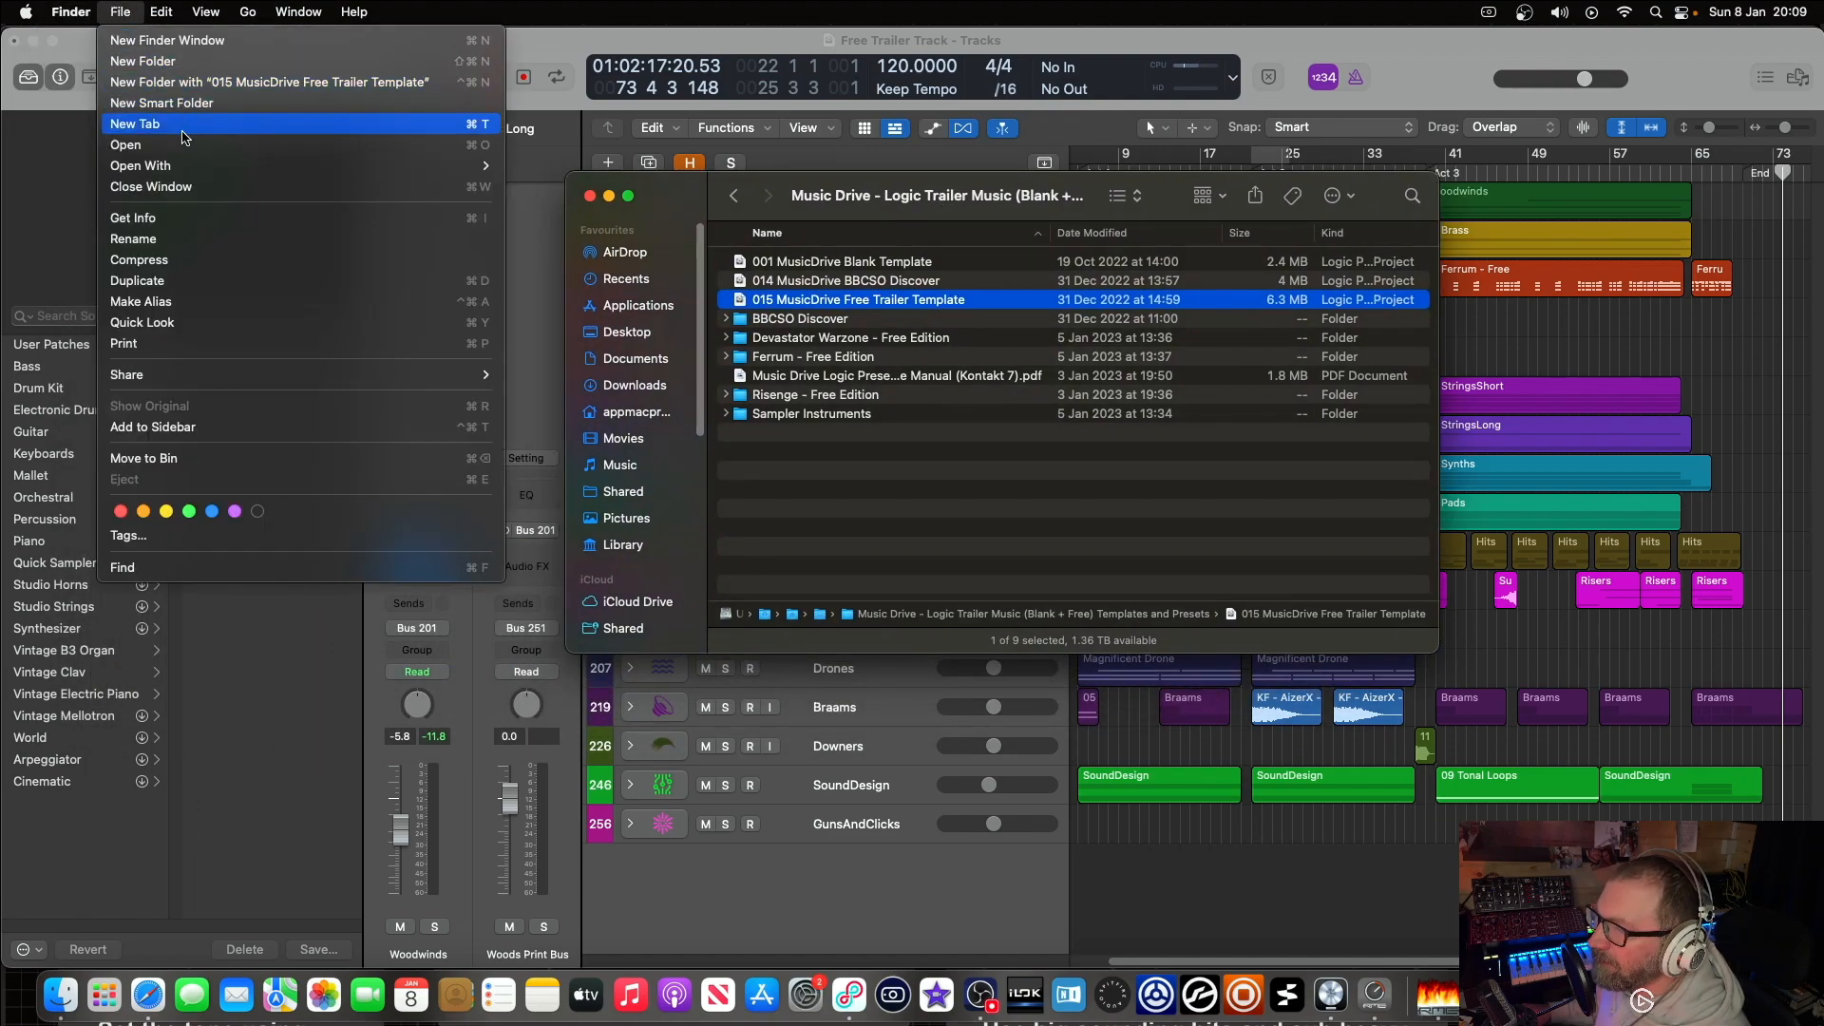
pyautogui.click(166, 42)
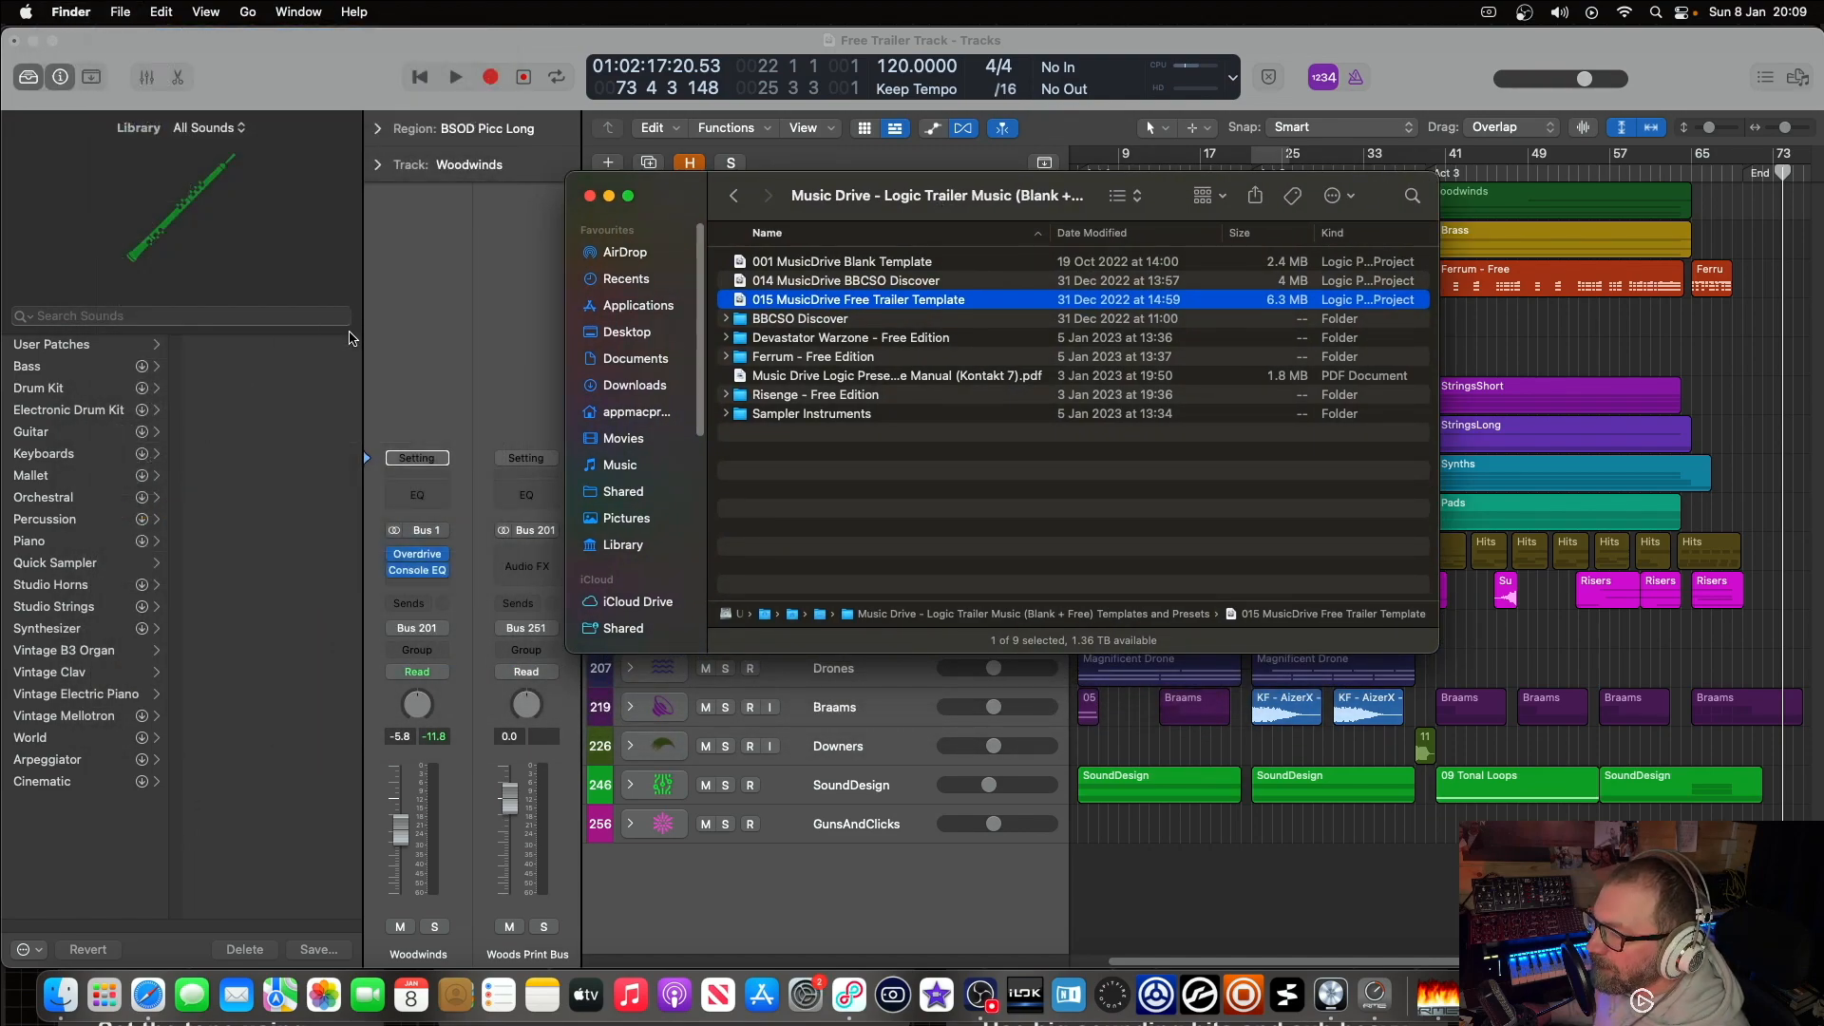
pyautogui.click(273, 415)
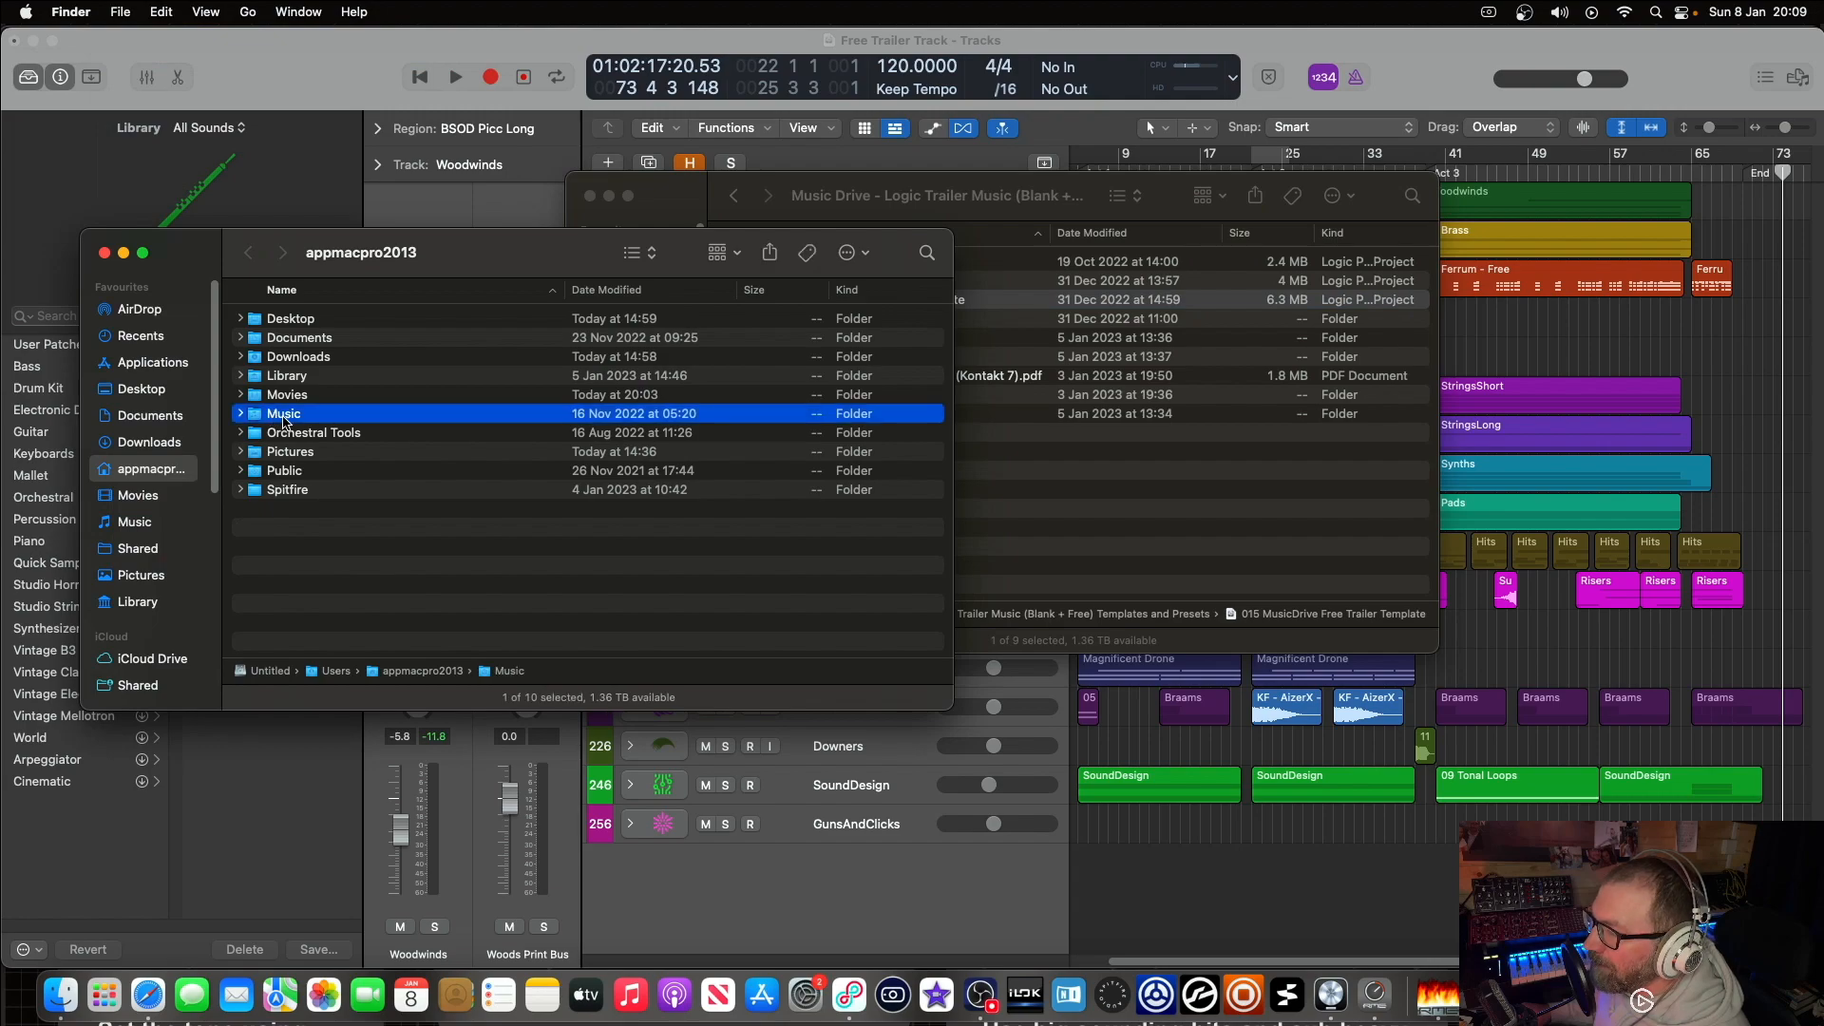
pyautogui.doubleClick(270, 418)
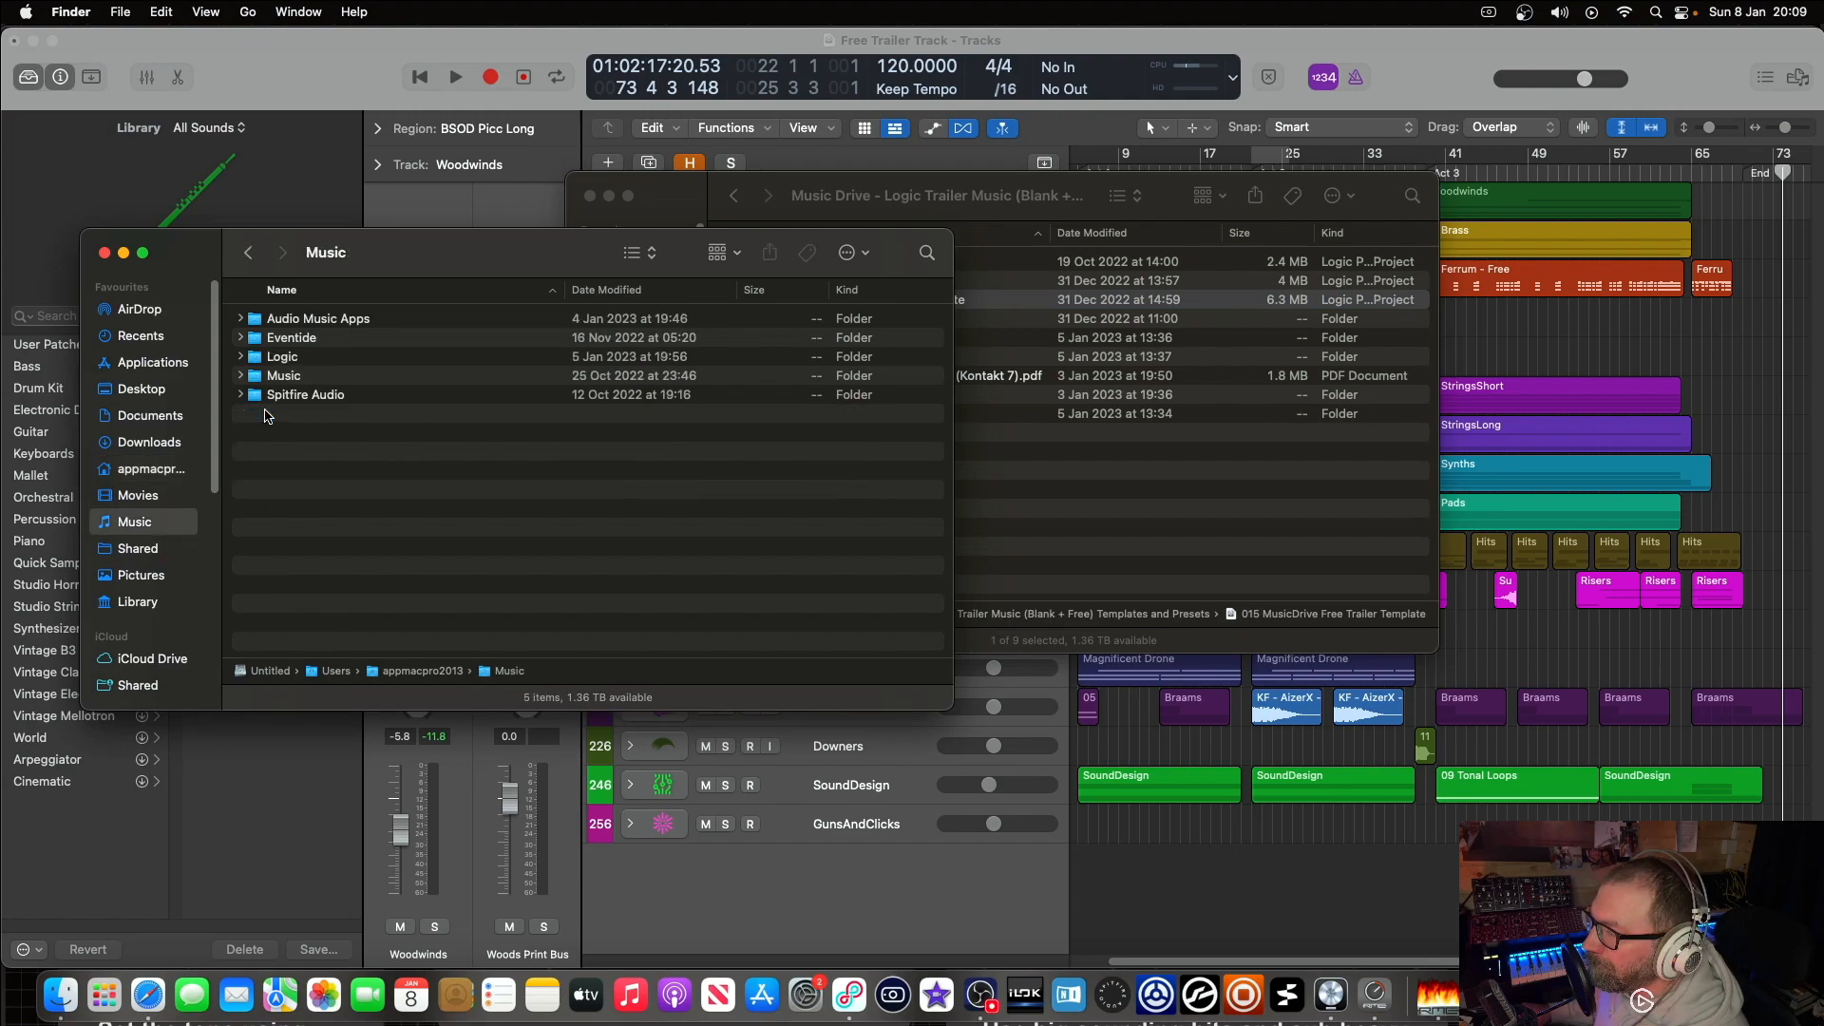
# Step: Open the Audio Music Apps folder, place the Music Drive download window beside it and select the Project Templates folder
pyautogui.click(322, 318)
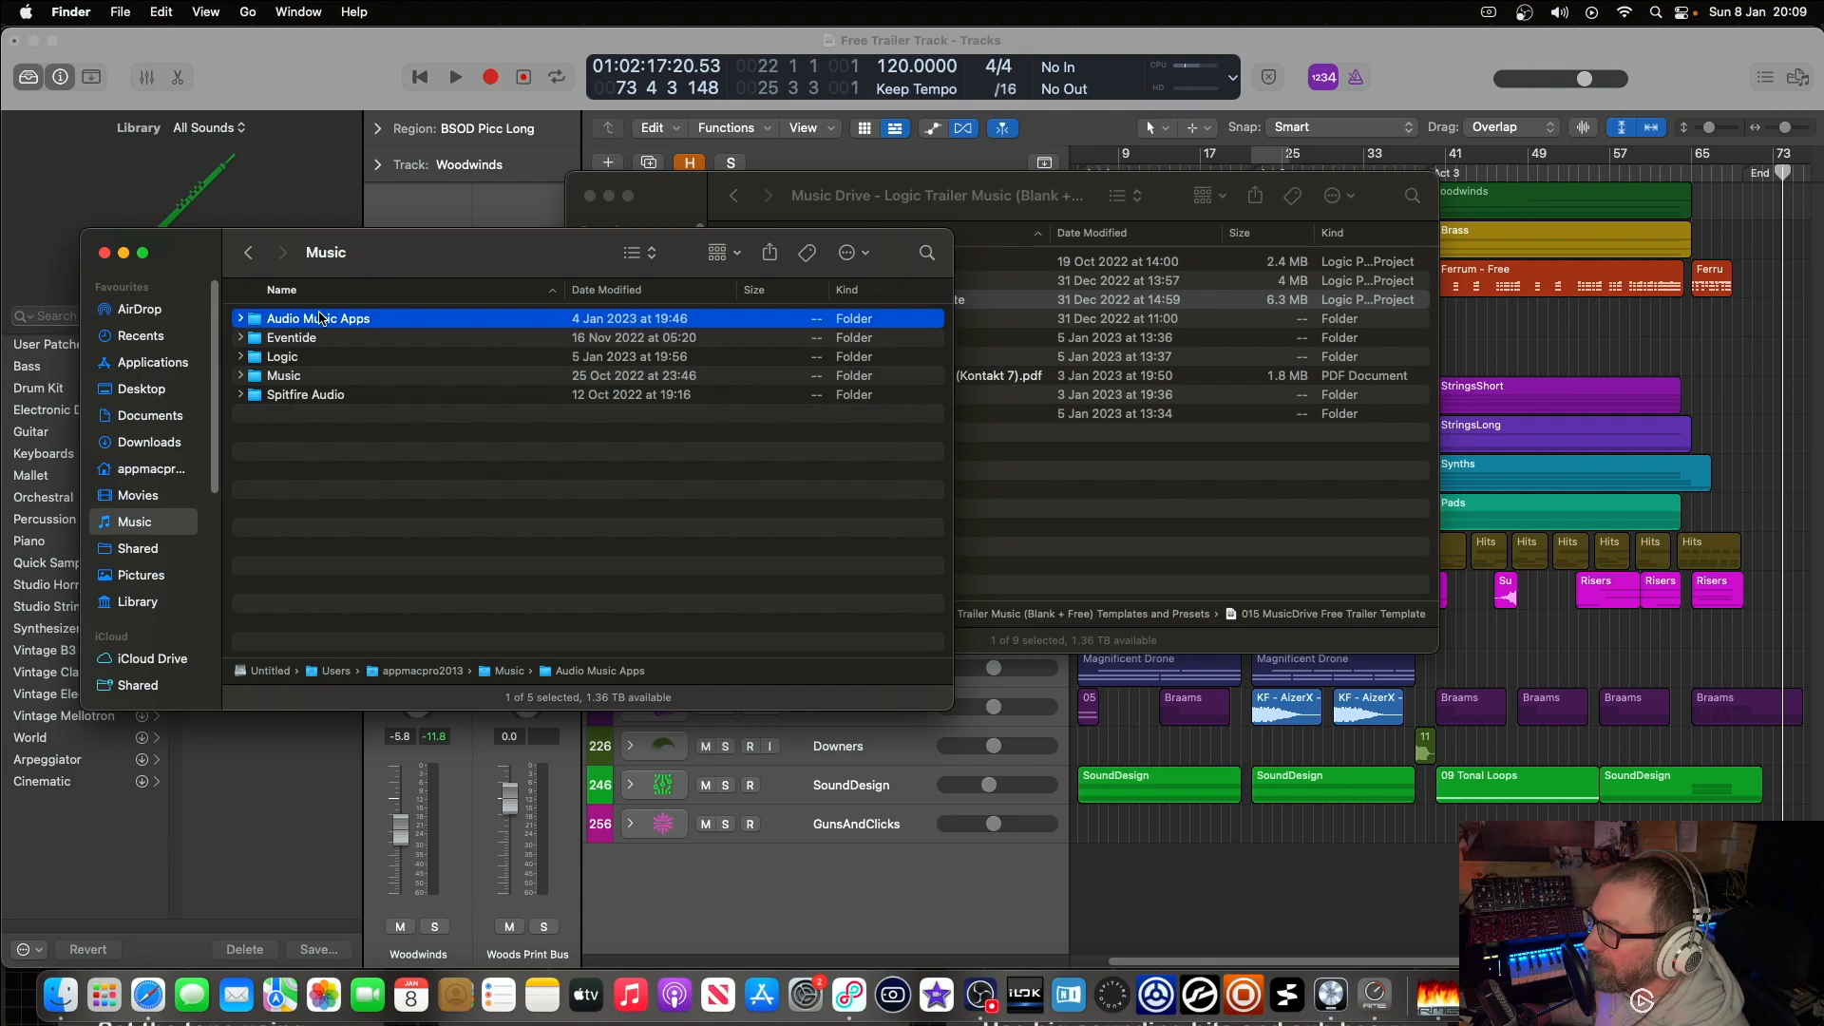
pyautogui.doubleClick(322, 319)
pyautogui.moveTo(1064, 190); pyautogui.dragTo(1429, 168)
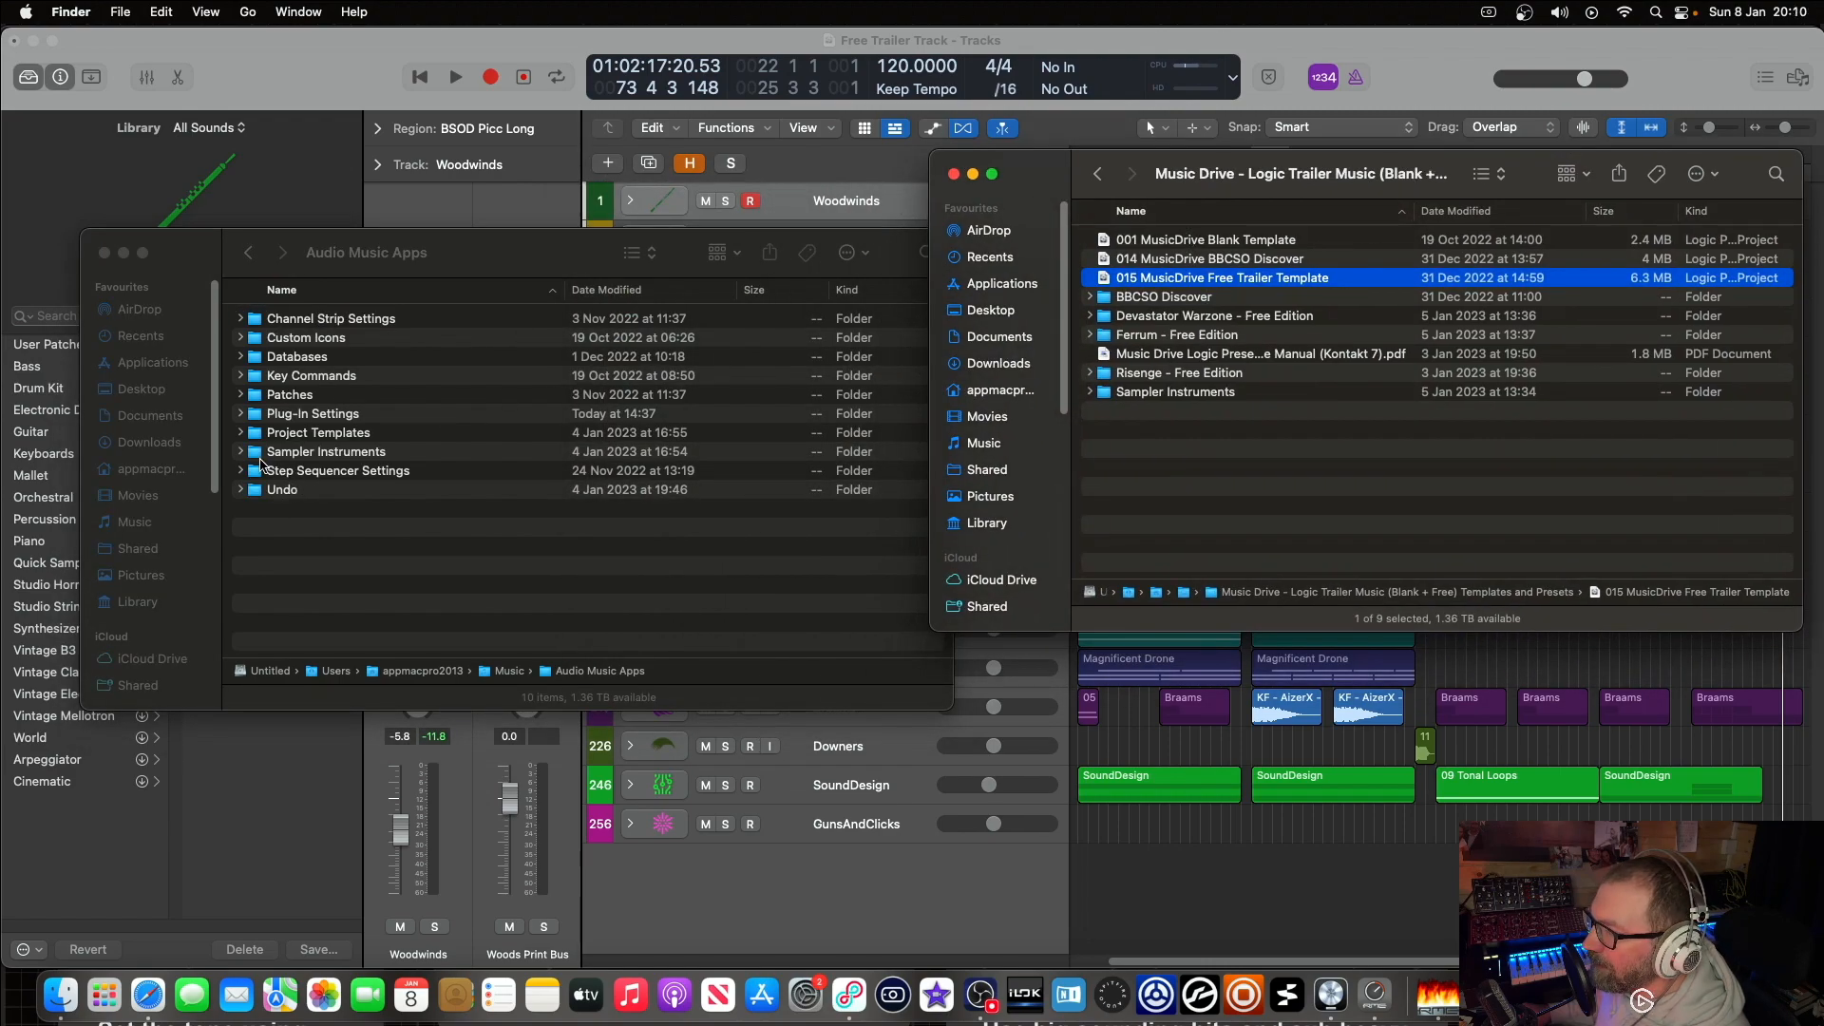
pyautogui.click(332, 437)
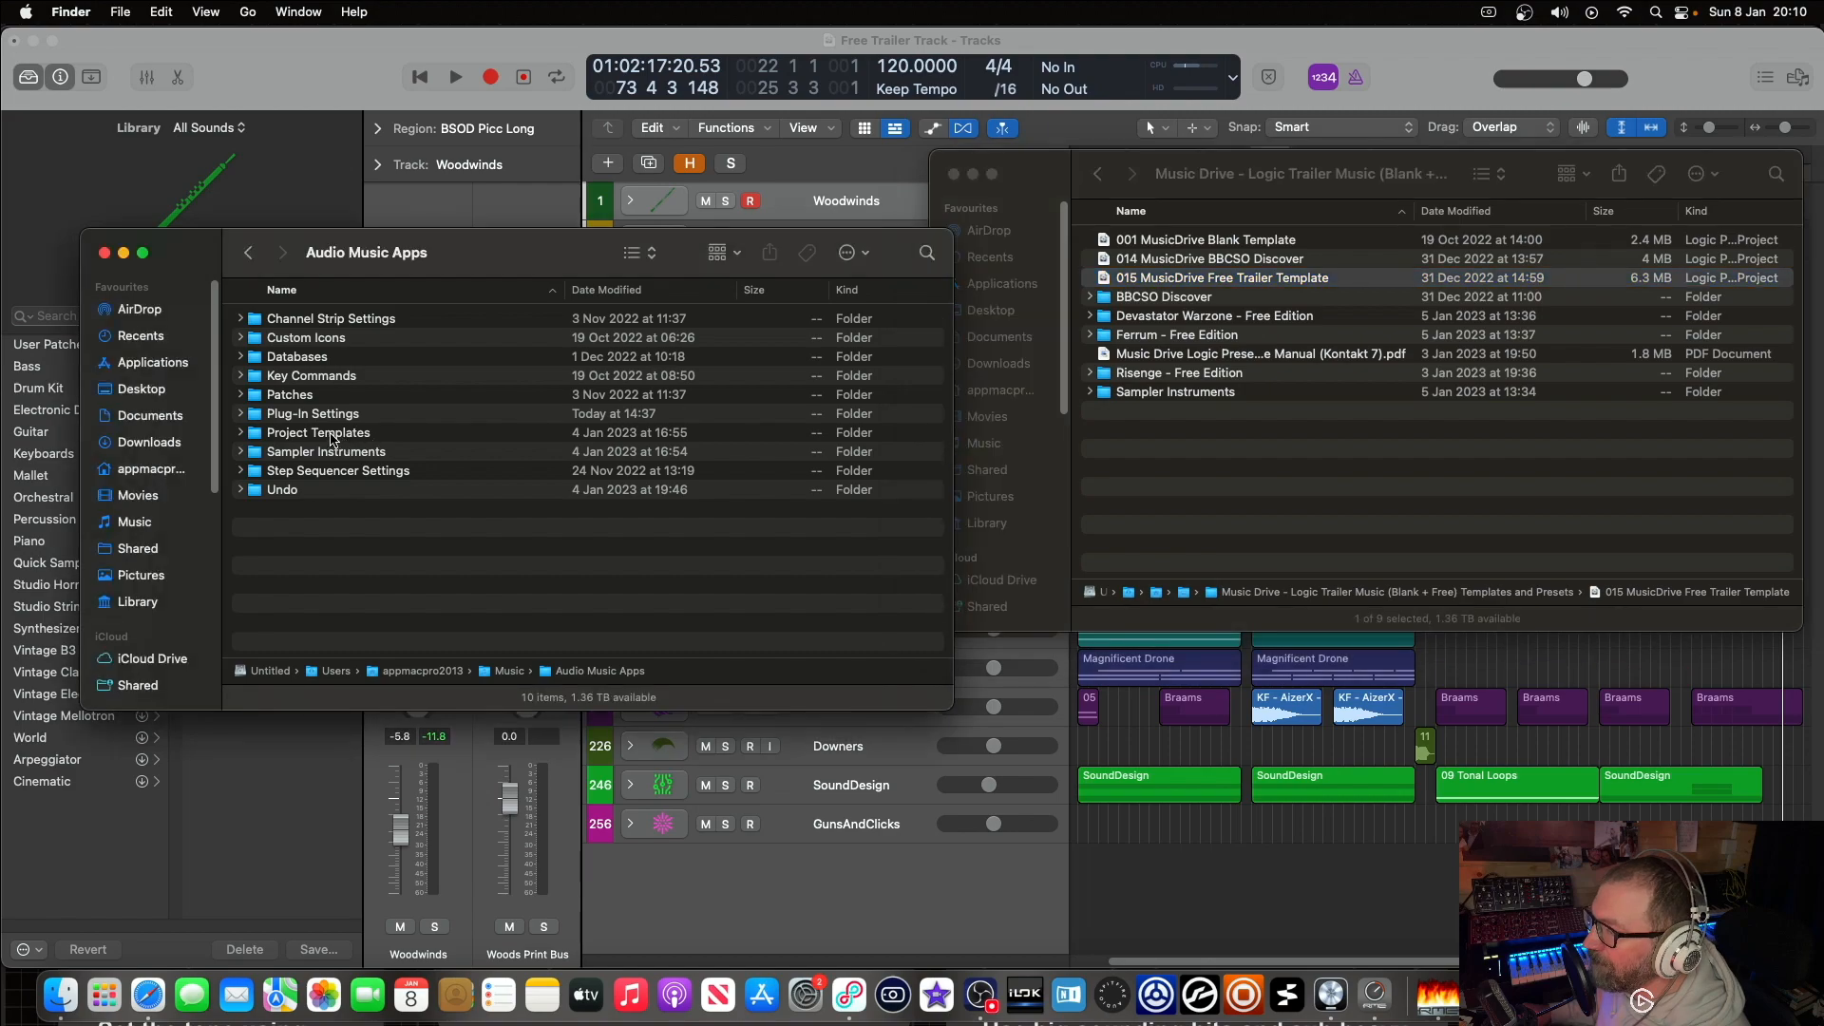
pyautogui.click(331, 437)
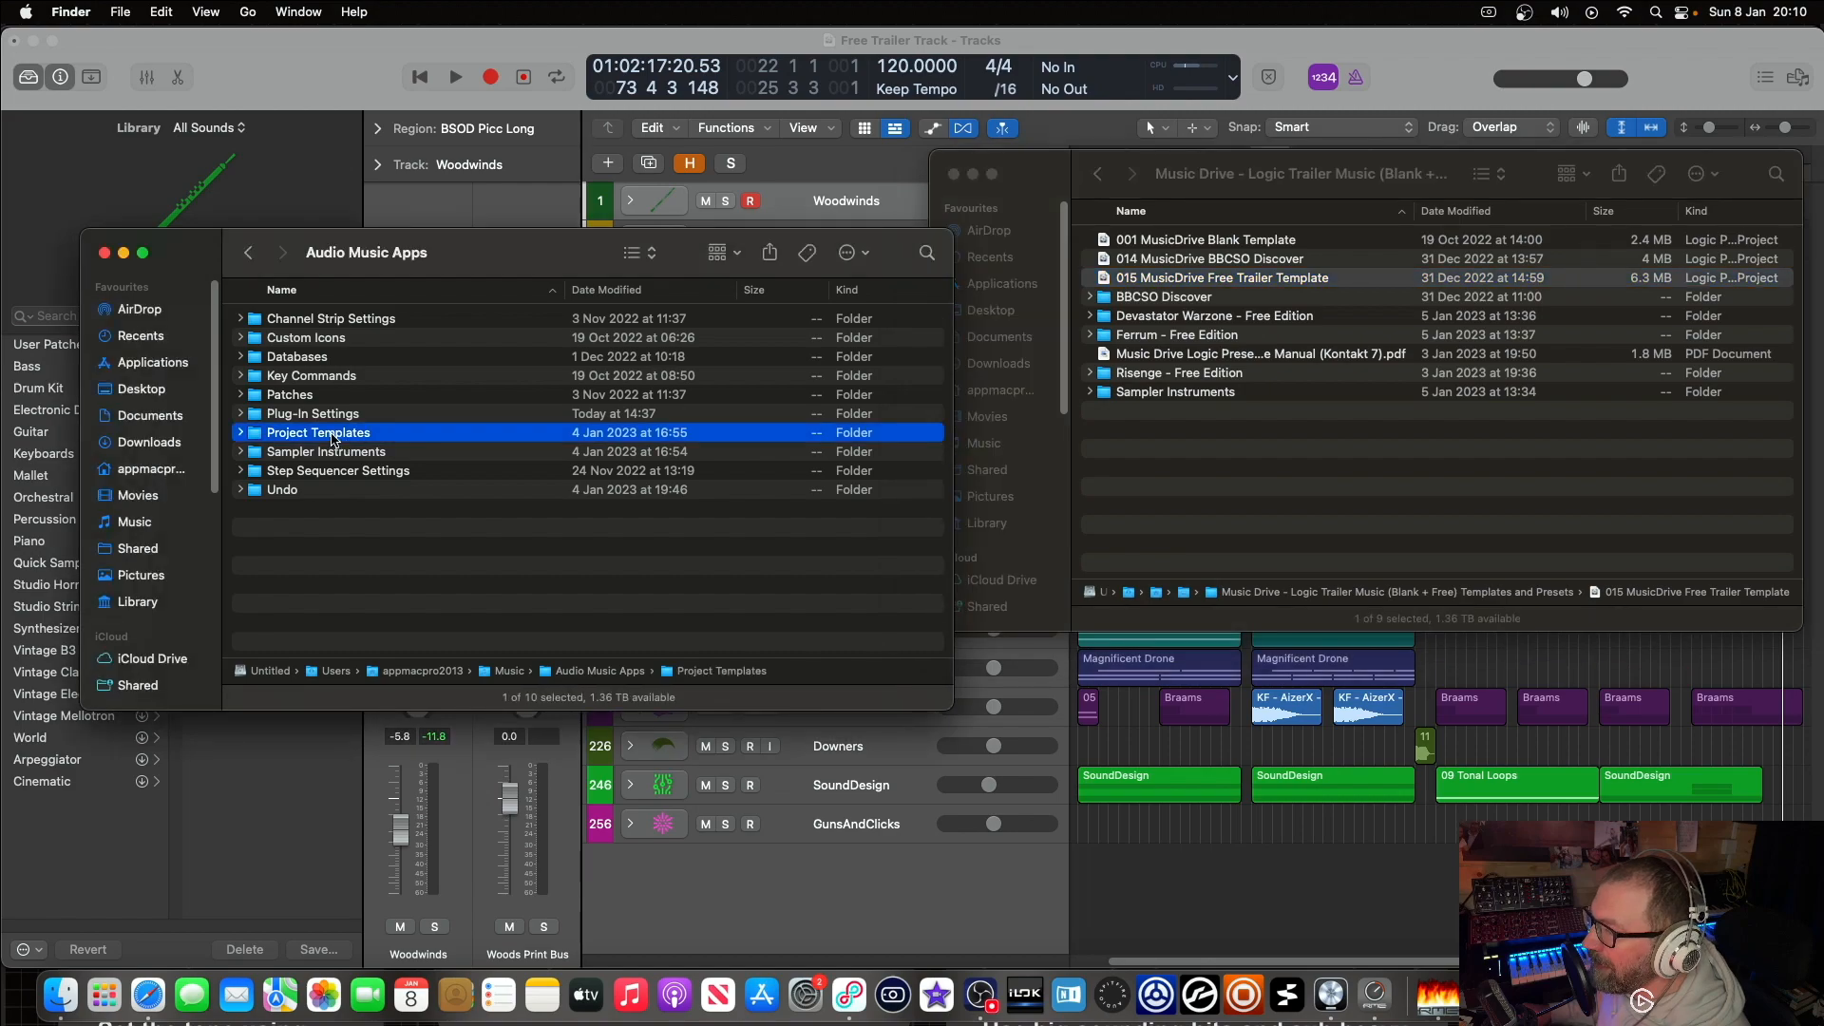
# Step: Point out the BBCSO Discover, Devastator Warzone, Ferrum and Risenge patch folders in the Music Drive download by selecting each one
pyautogui.click(1143, 301)
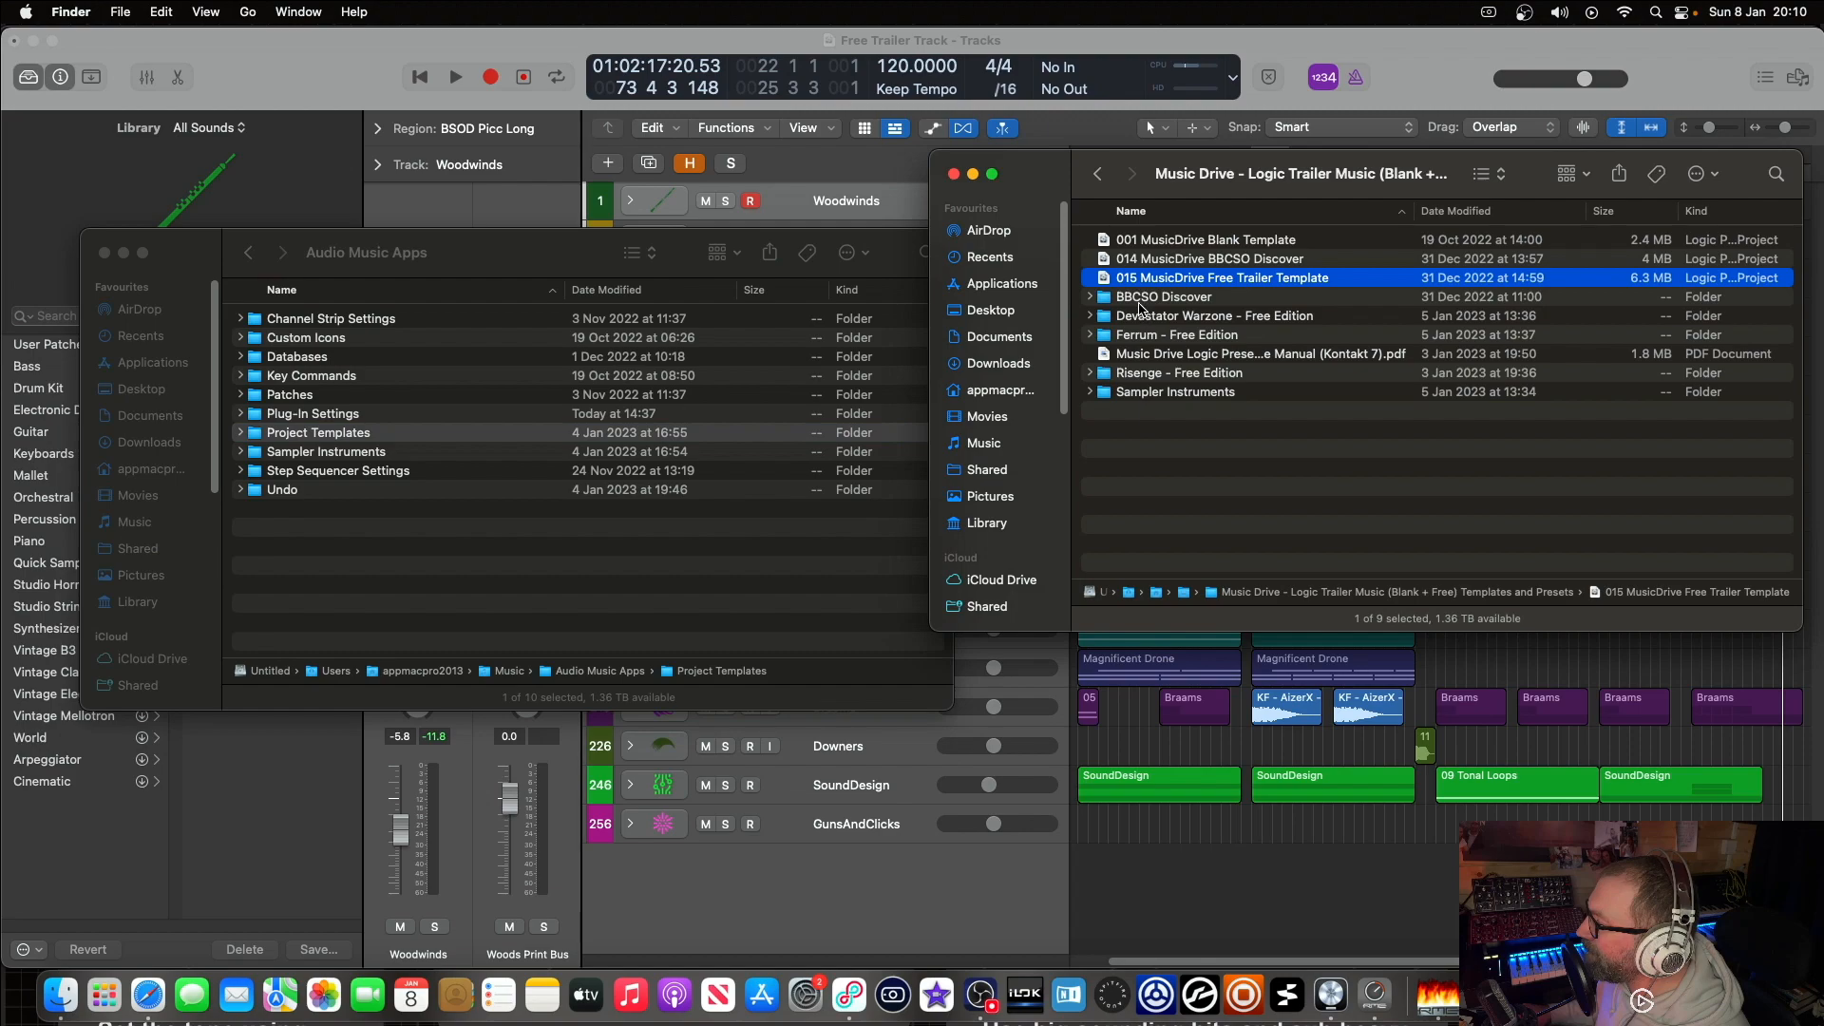
pyautogui.click(1140, 300)
pyautogui.click(1146, 319)
pyautogui.click(1150, 339)
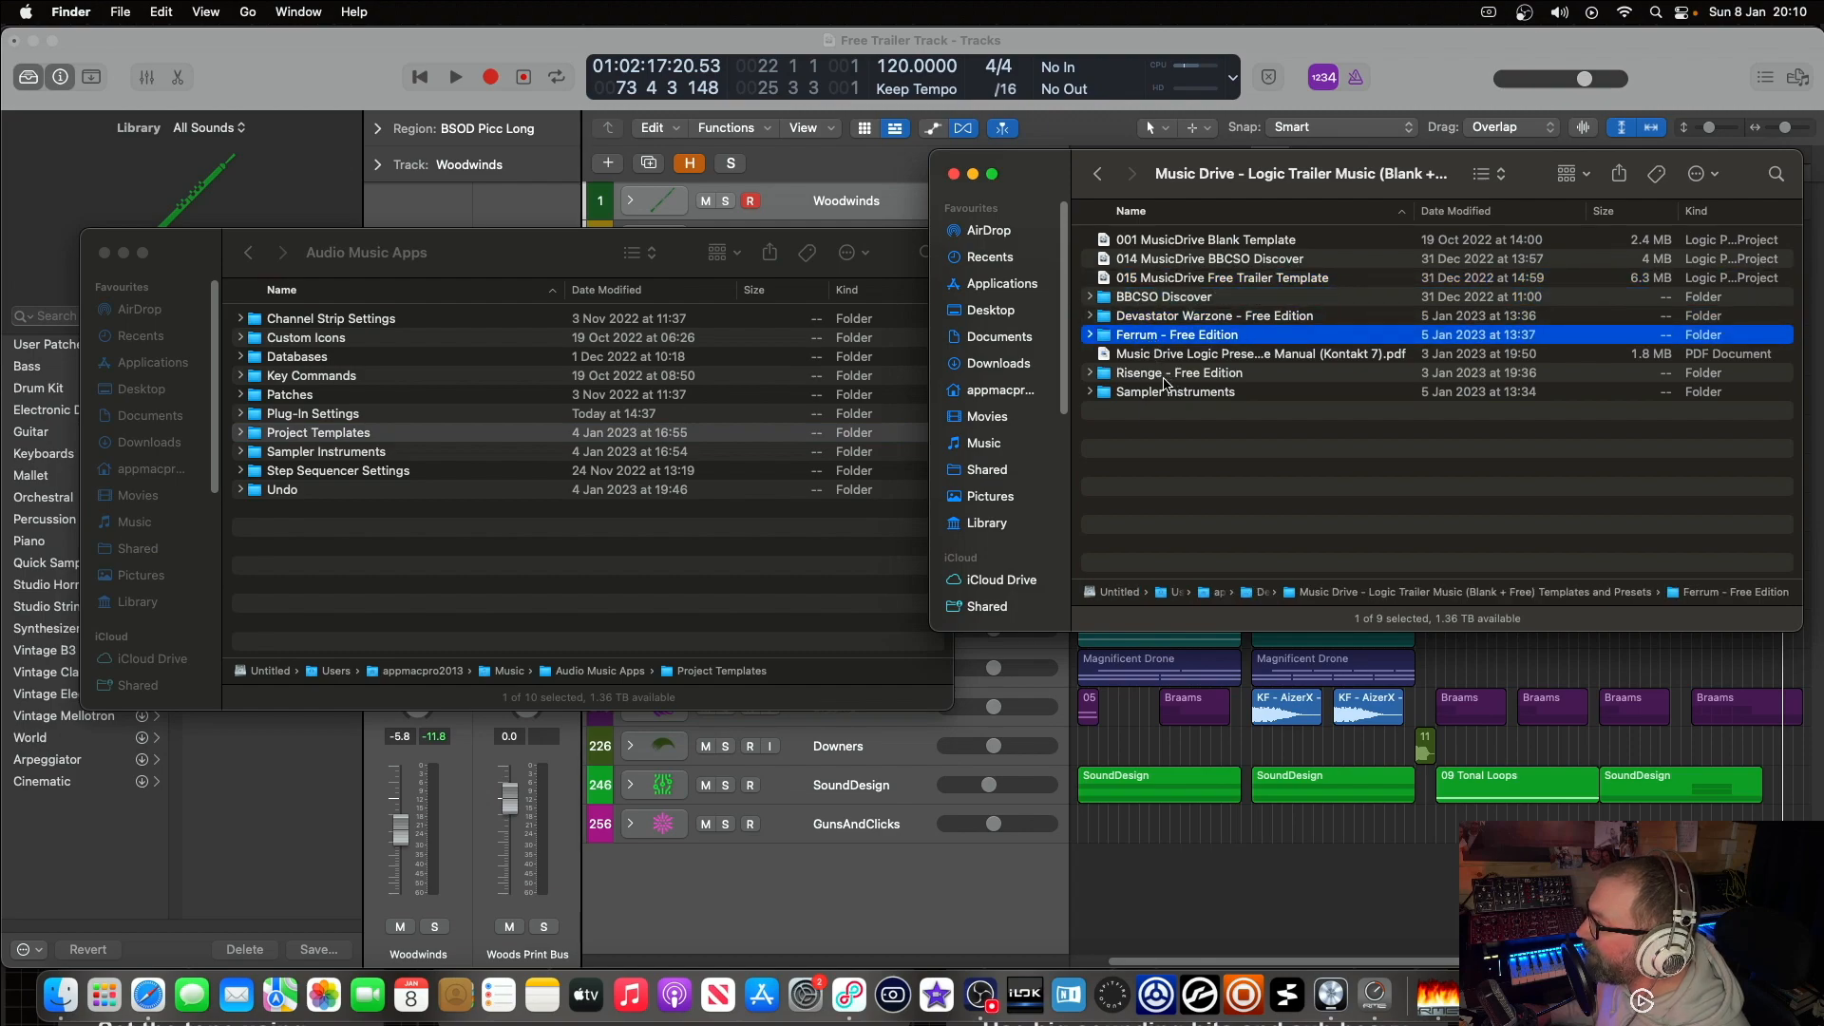
pyautogui.click(1165, 376)
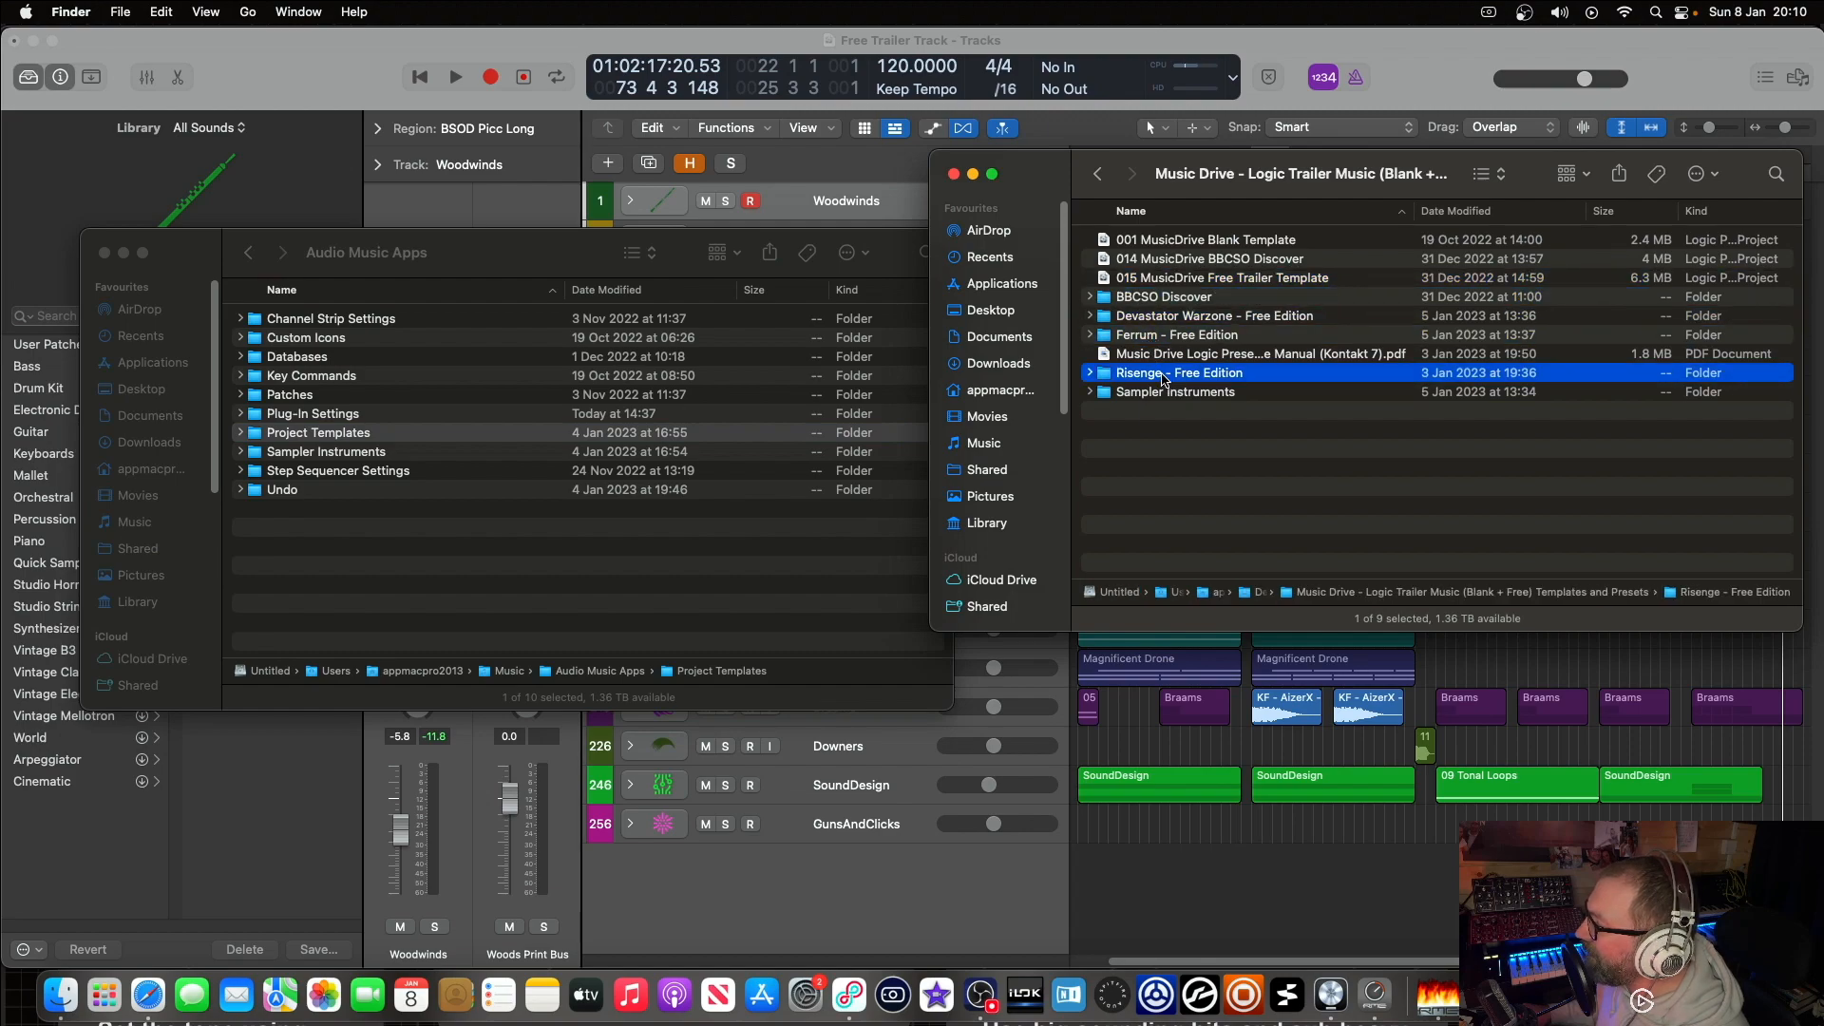
# Step: View the Instrument subfolder of Patches in Audio Music Apps and return to the Patches folder
pyautogui.click(275, 396)
pyautogui.doubleClick(281, 397)
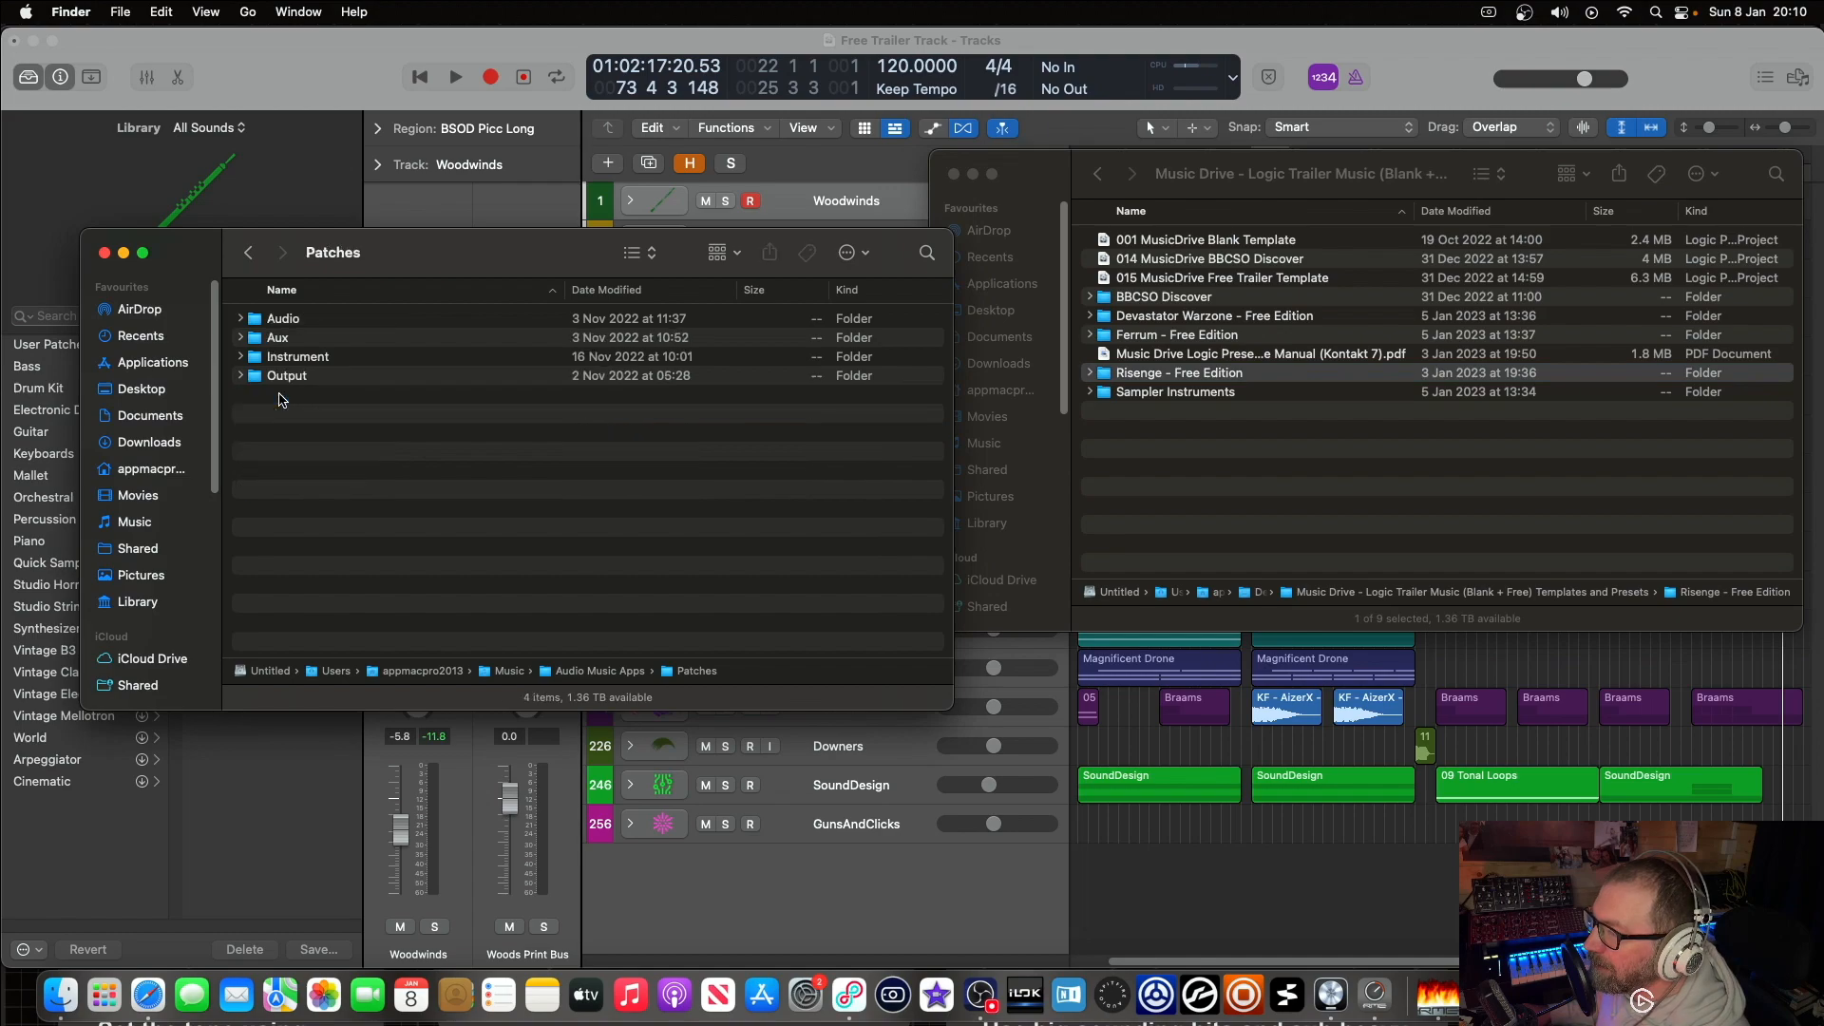
pyautogui.doubleClick(297, 359)
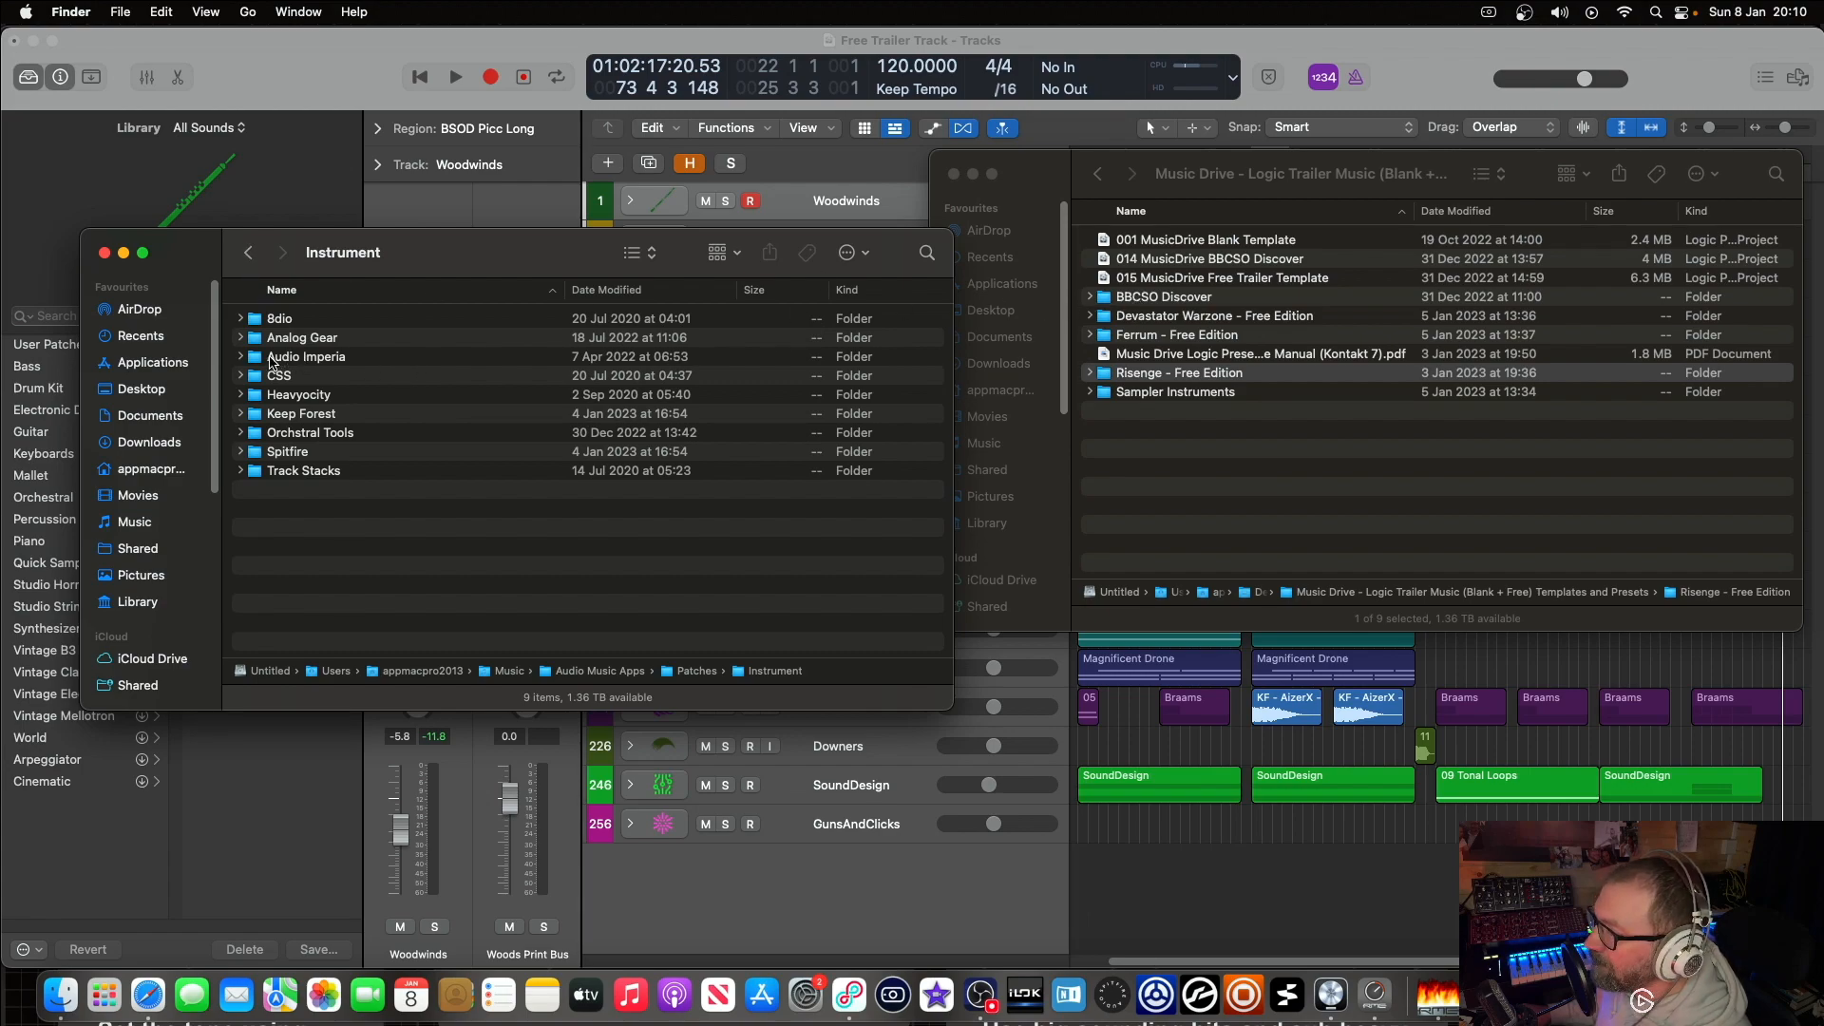
pyautogui.click(247, 254)
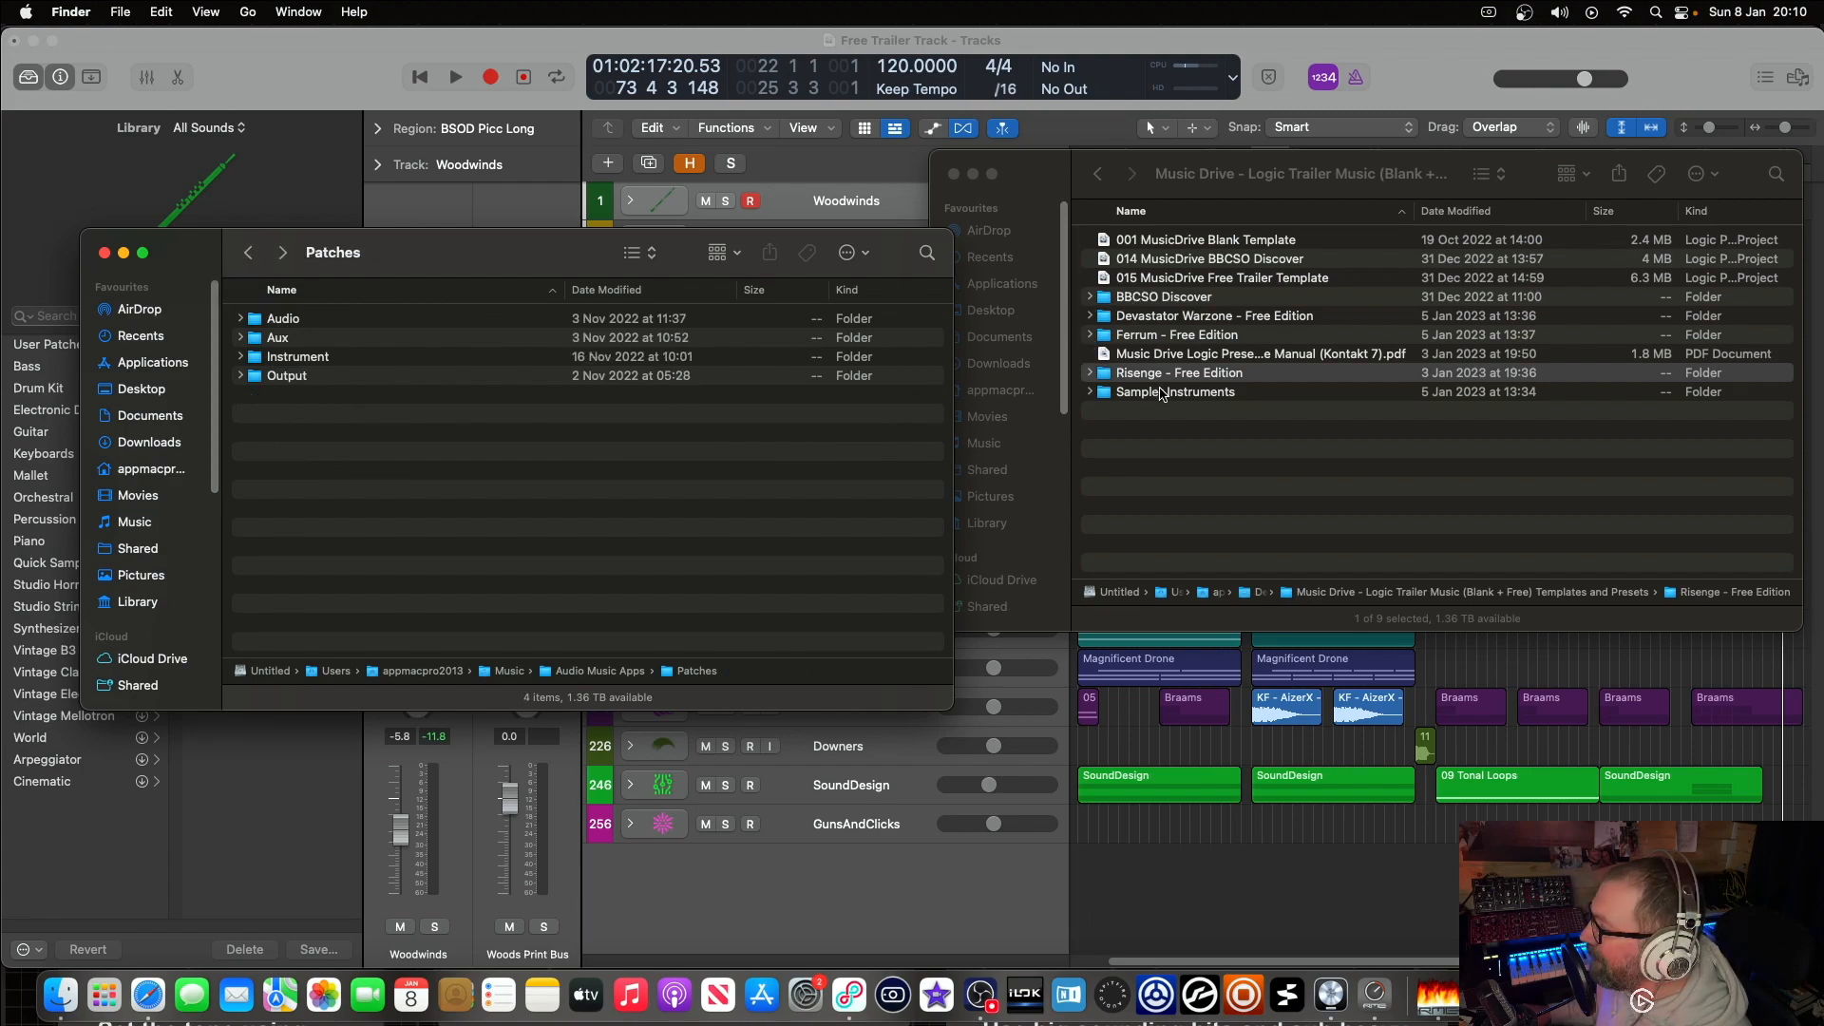
# Step: Compare the Sampler Instruments folders in the download and in Audio Music Apps, and close both Finder windows
pyautogui.click(1091, 392)
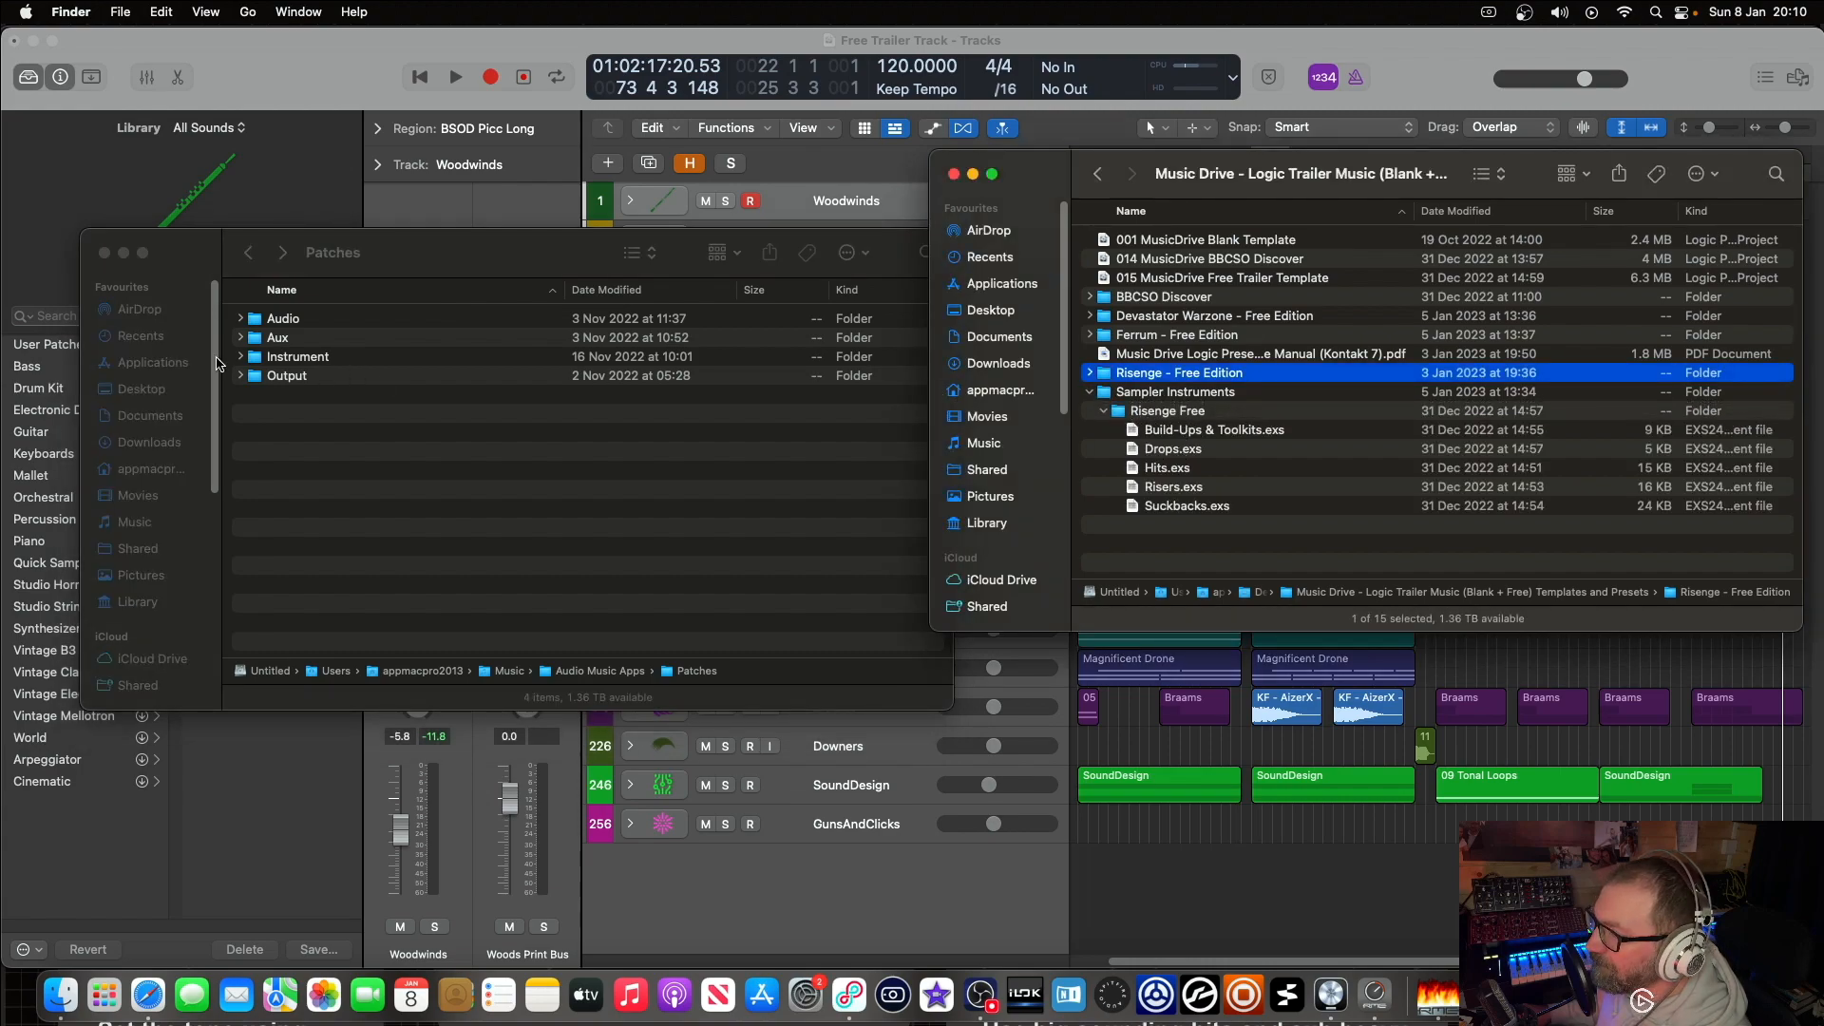
pyautogui.click(248, 254)
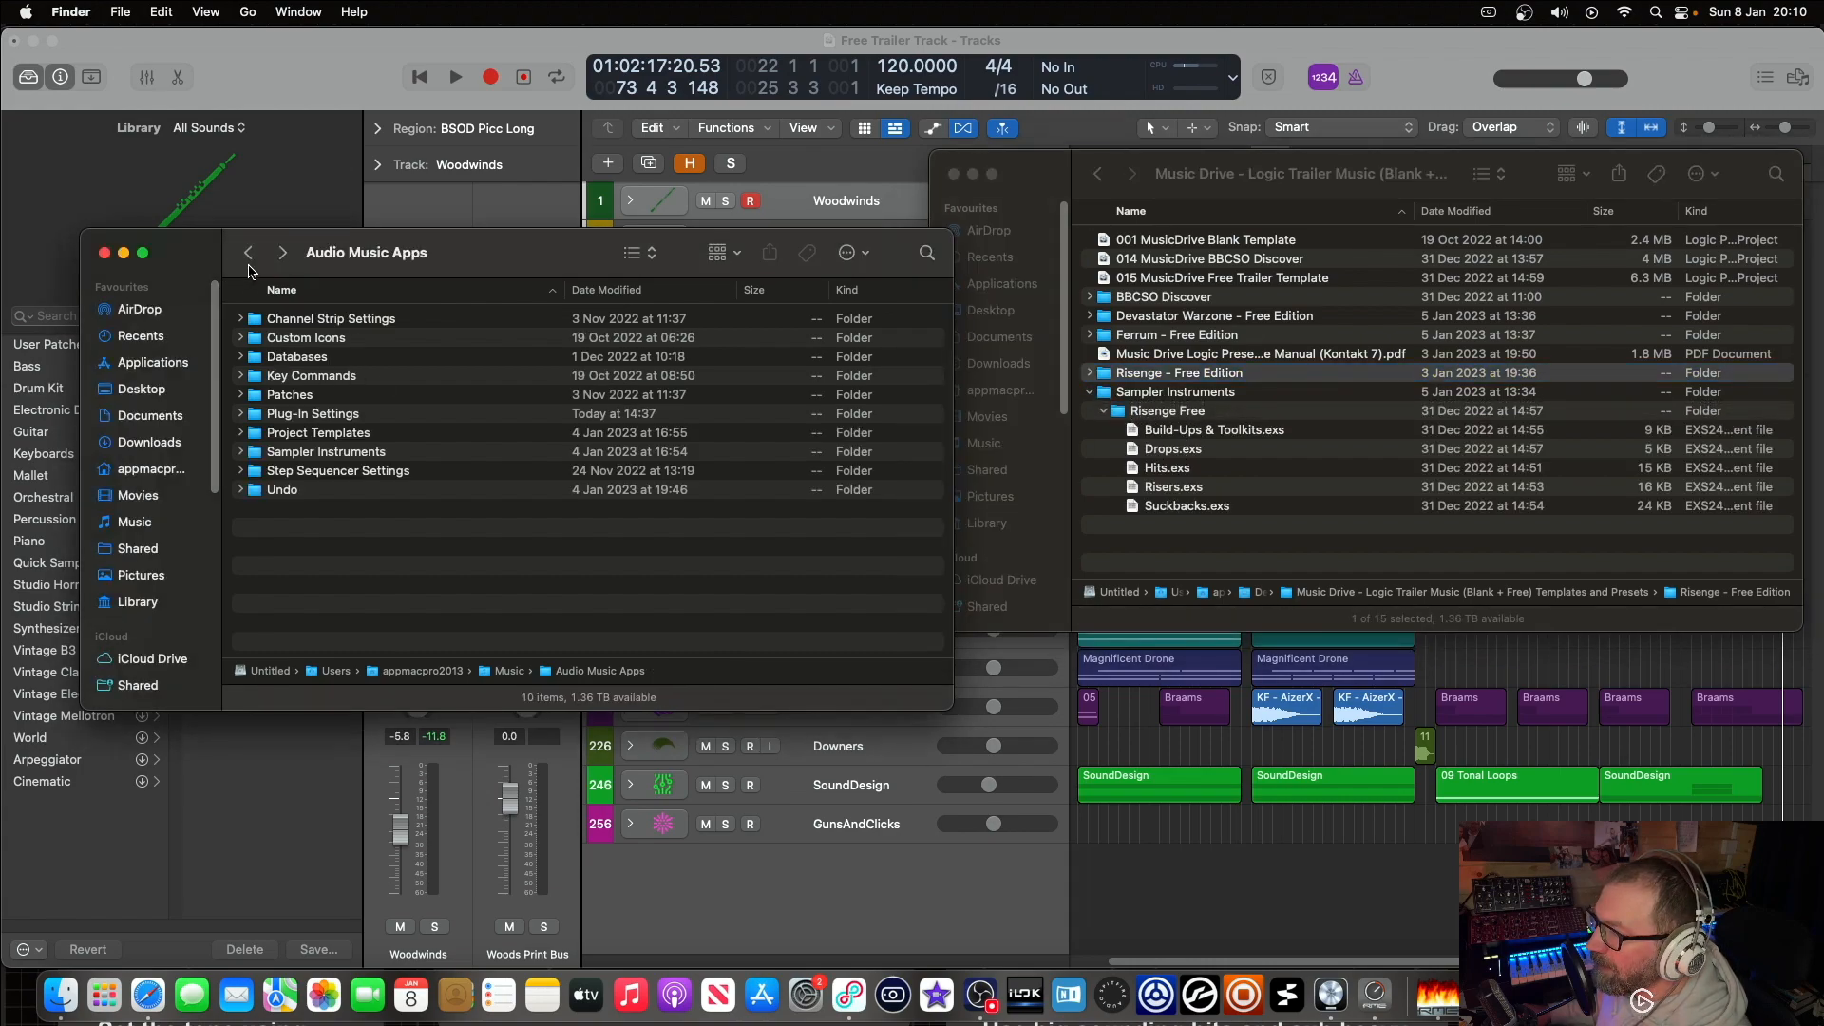
pyautogui.click(241, 453)
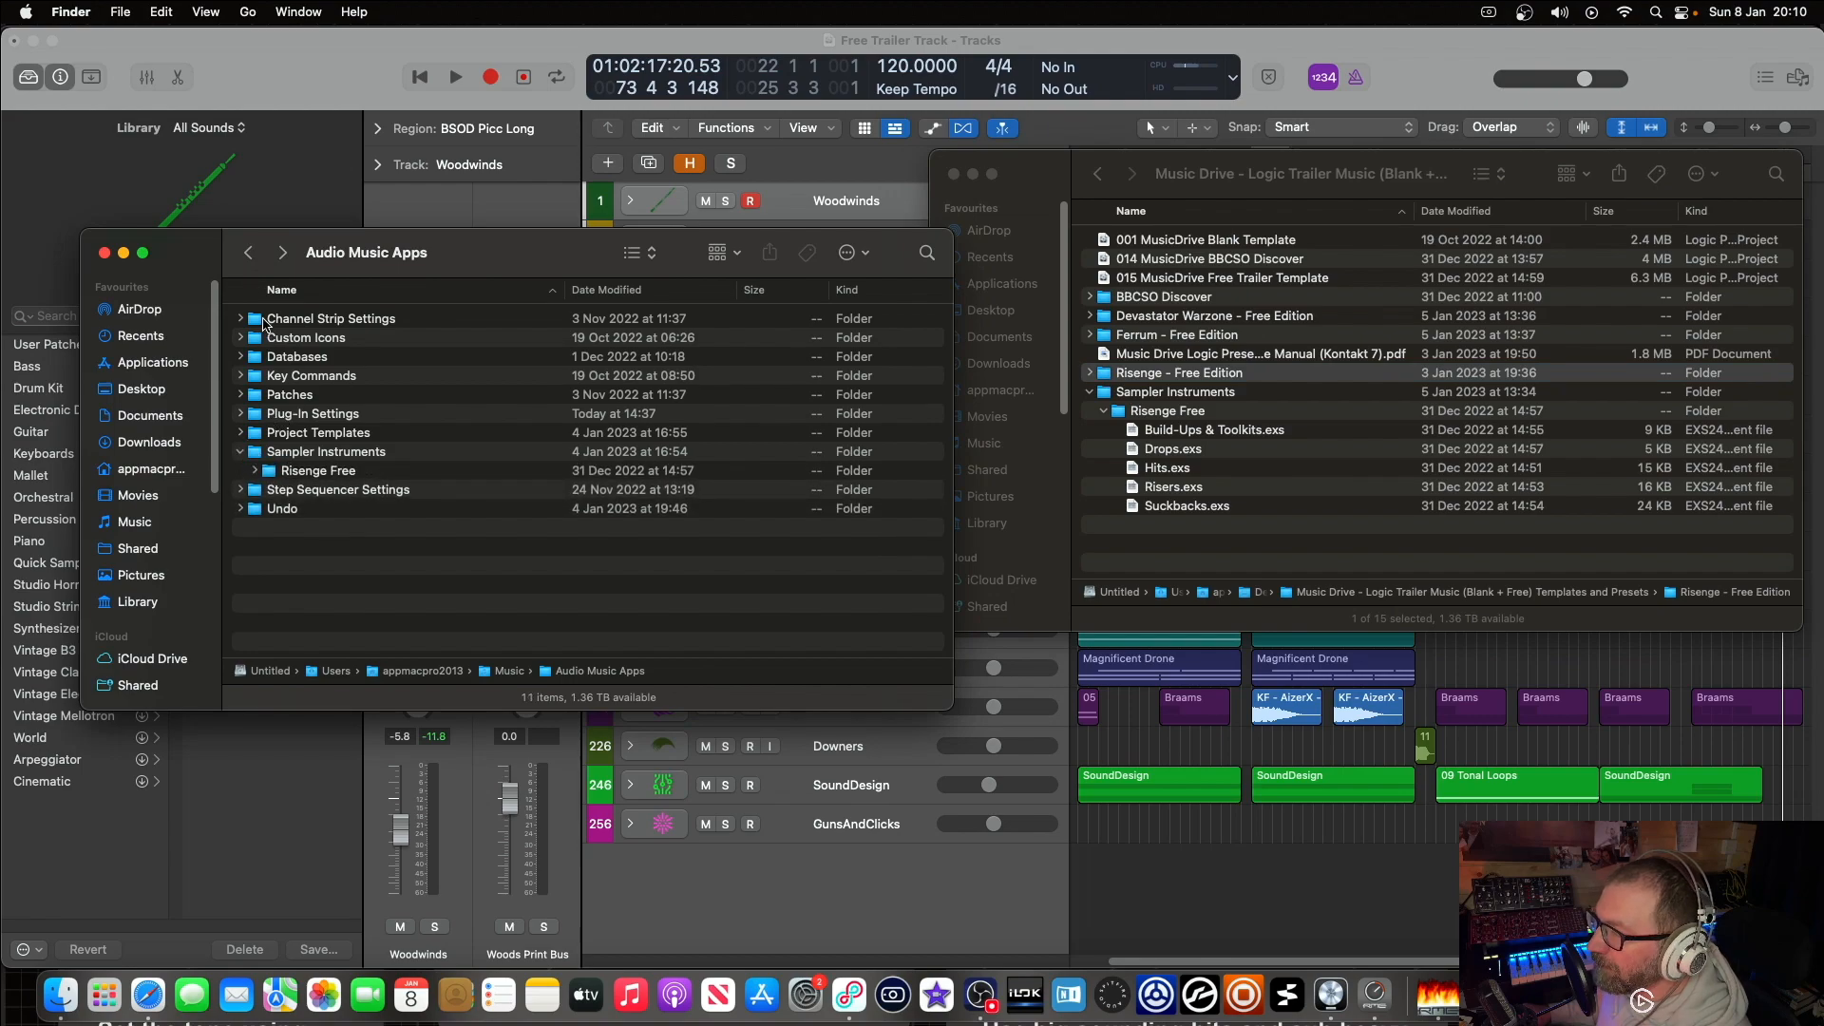
pyautogui.click(107, 253)
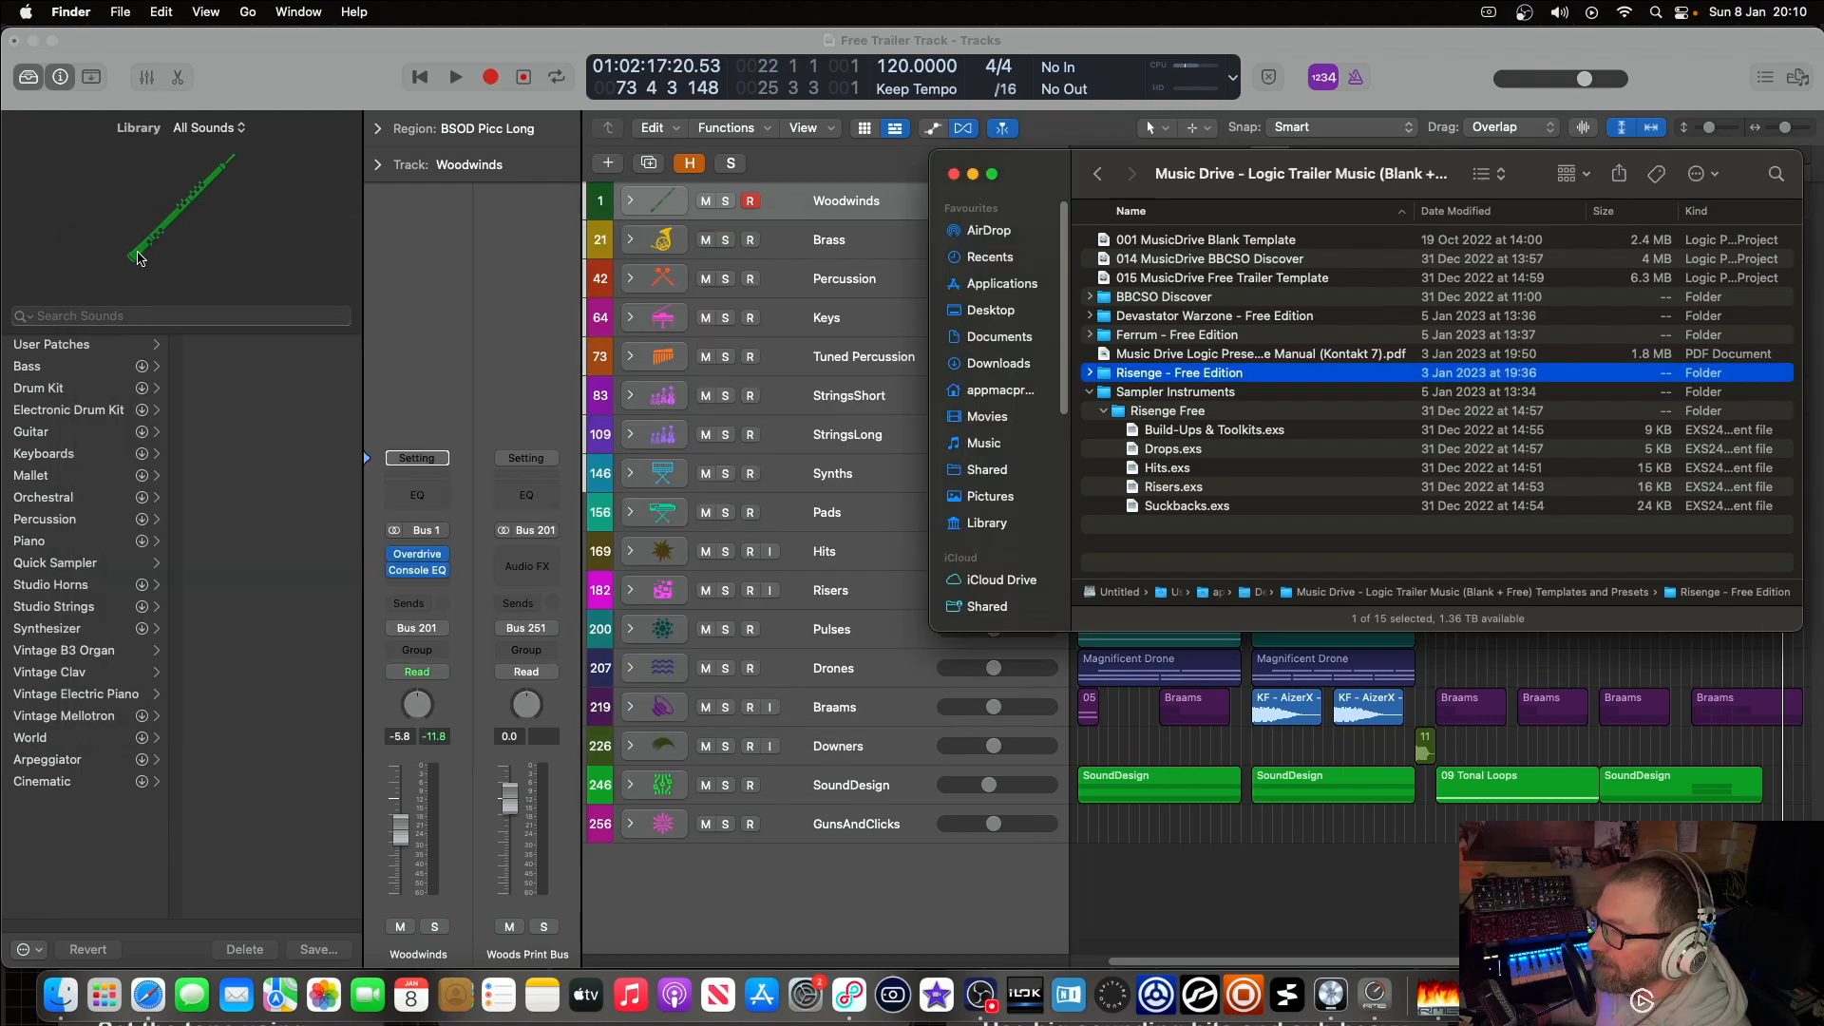
pyautogui.click(954, 175)
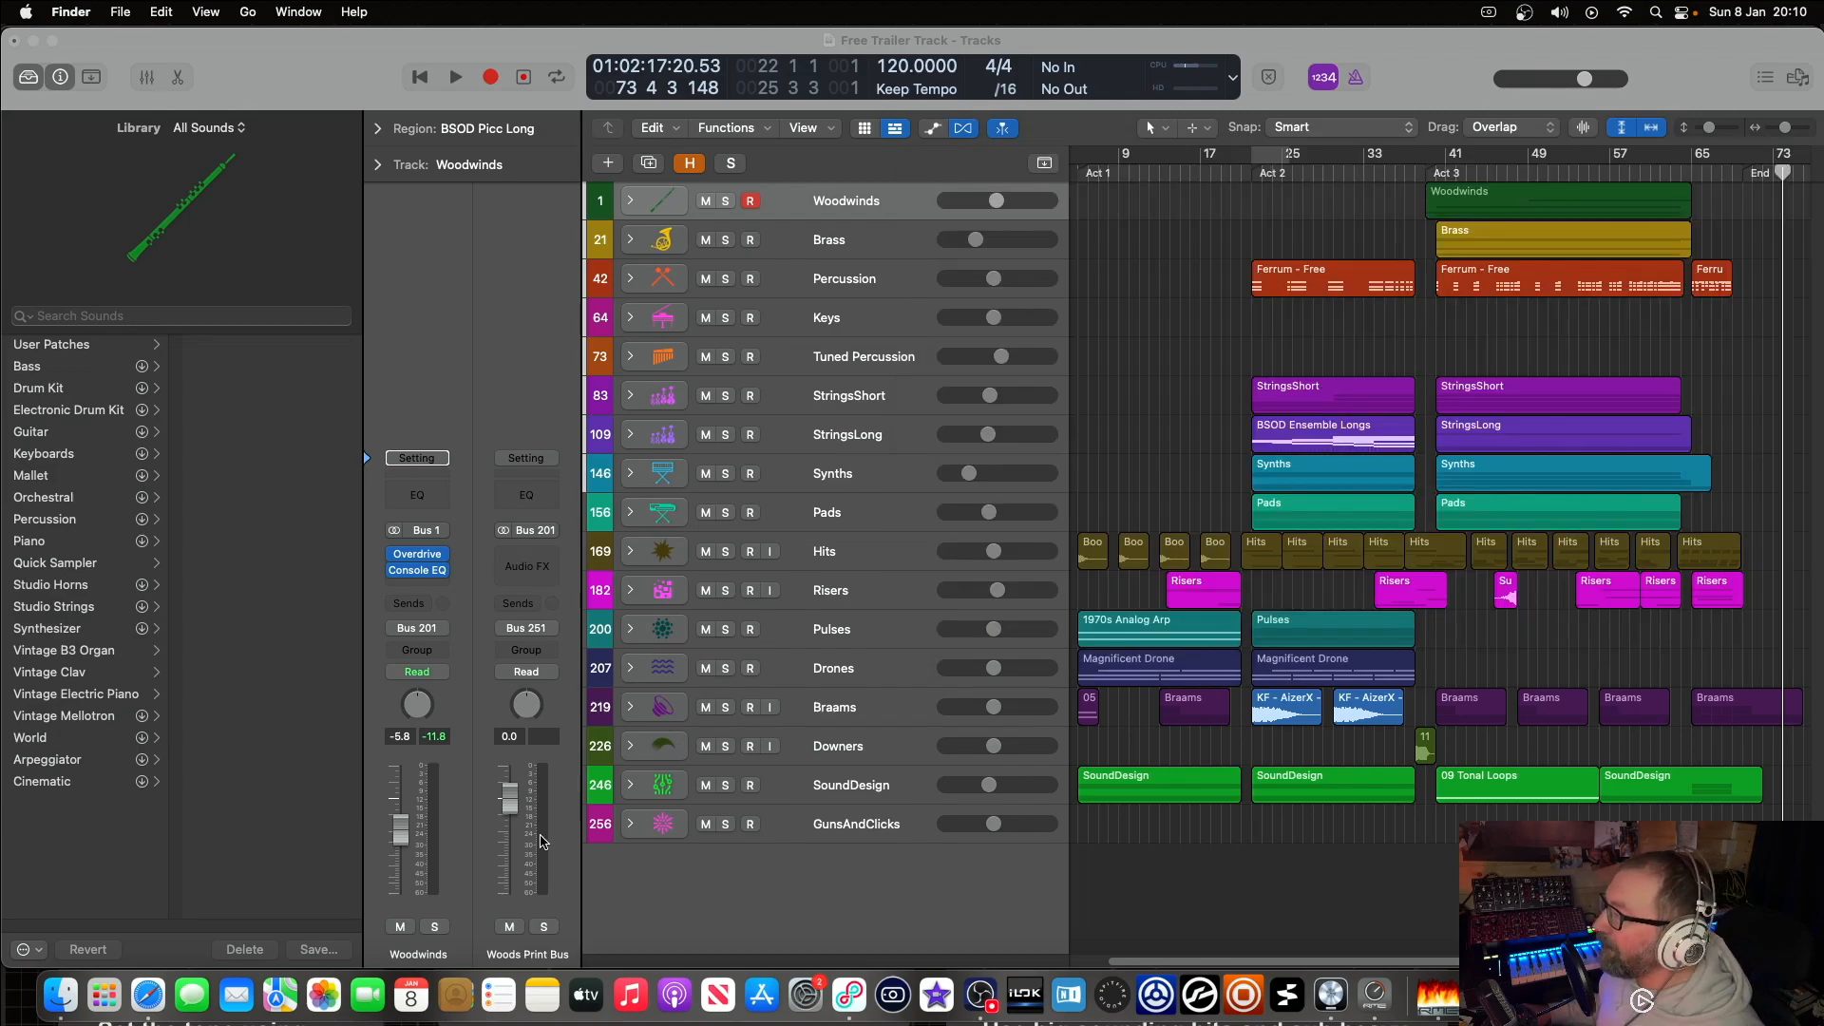
# Step: Switch to Safari, return to the Music Drive store's product overview and look through the Logic template products
pyautogui.click(148, 995)
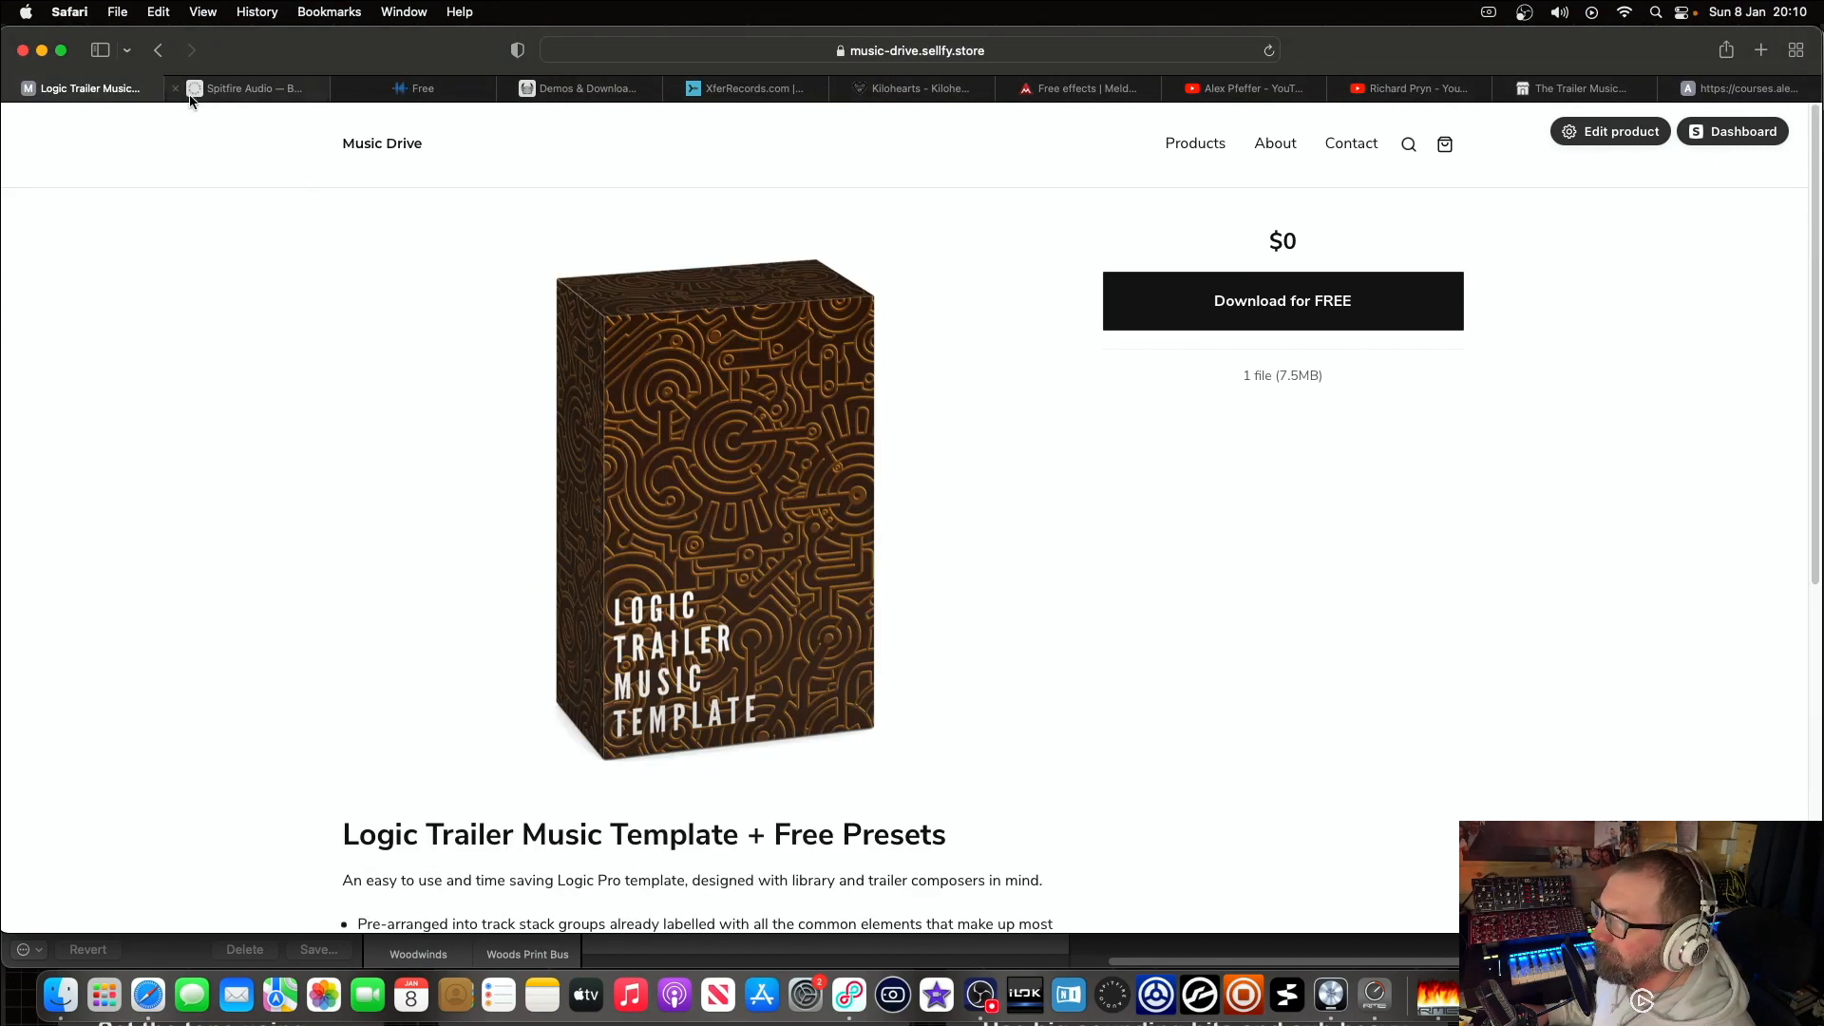
pyautogui.click(158, 49)
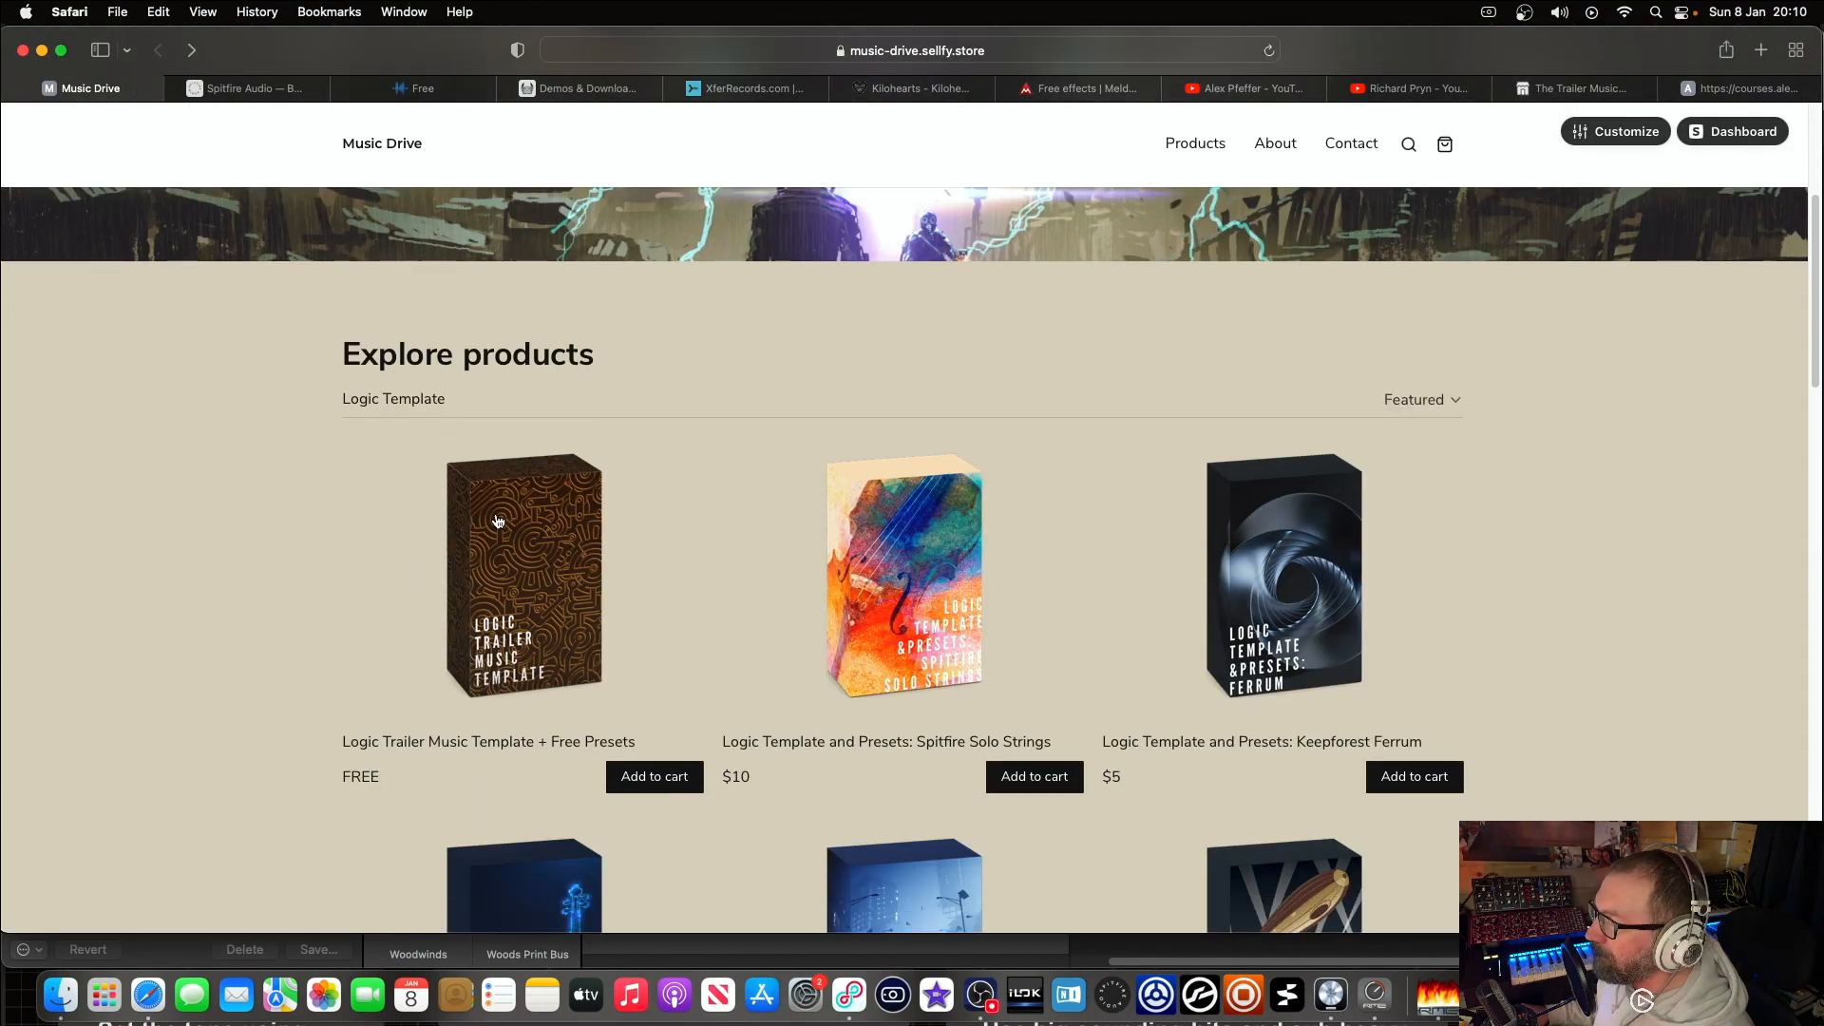
pyautogui.scroll(-5, 841, 582)
pyautogui.scroll(5, 841, 582)
pyautogui.scroll(-6, 845, 575)
pyautogui.scroll(-10, 845, 570)
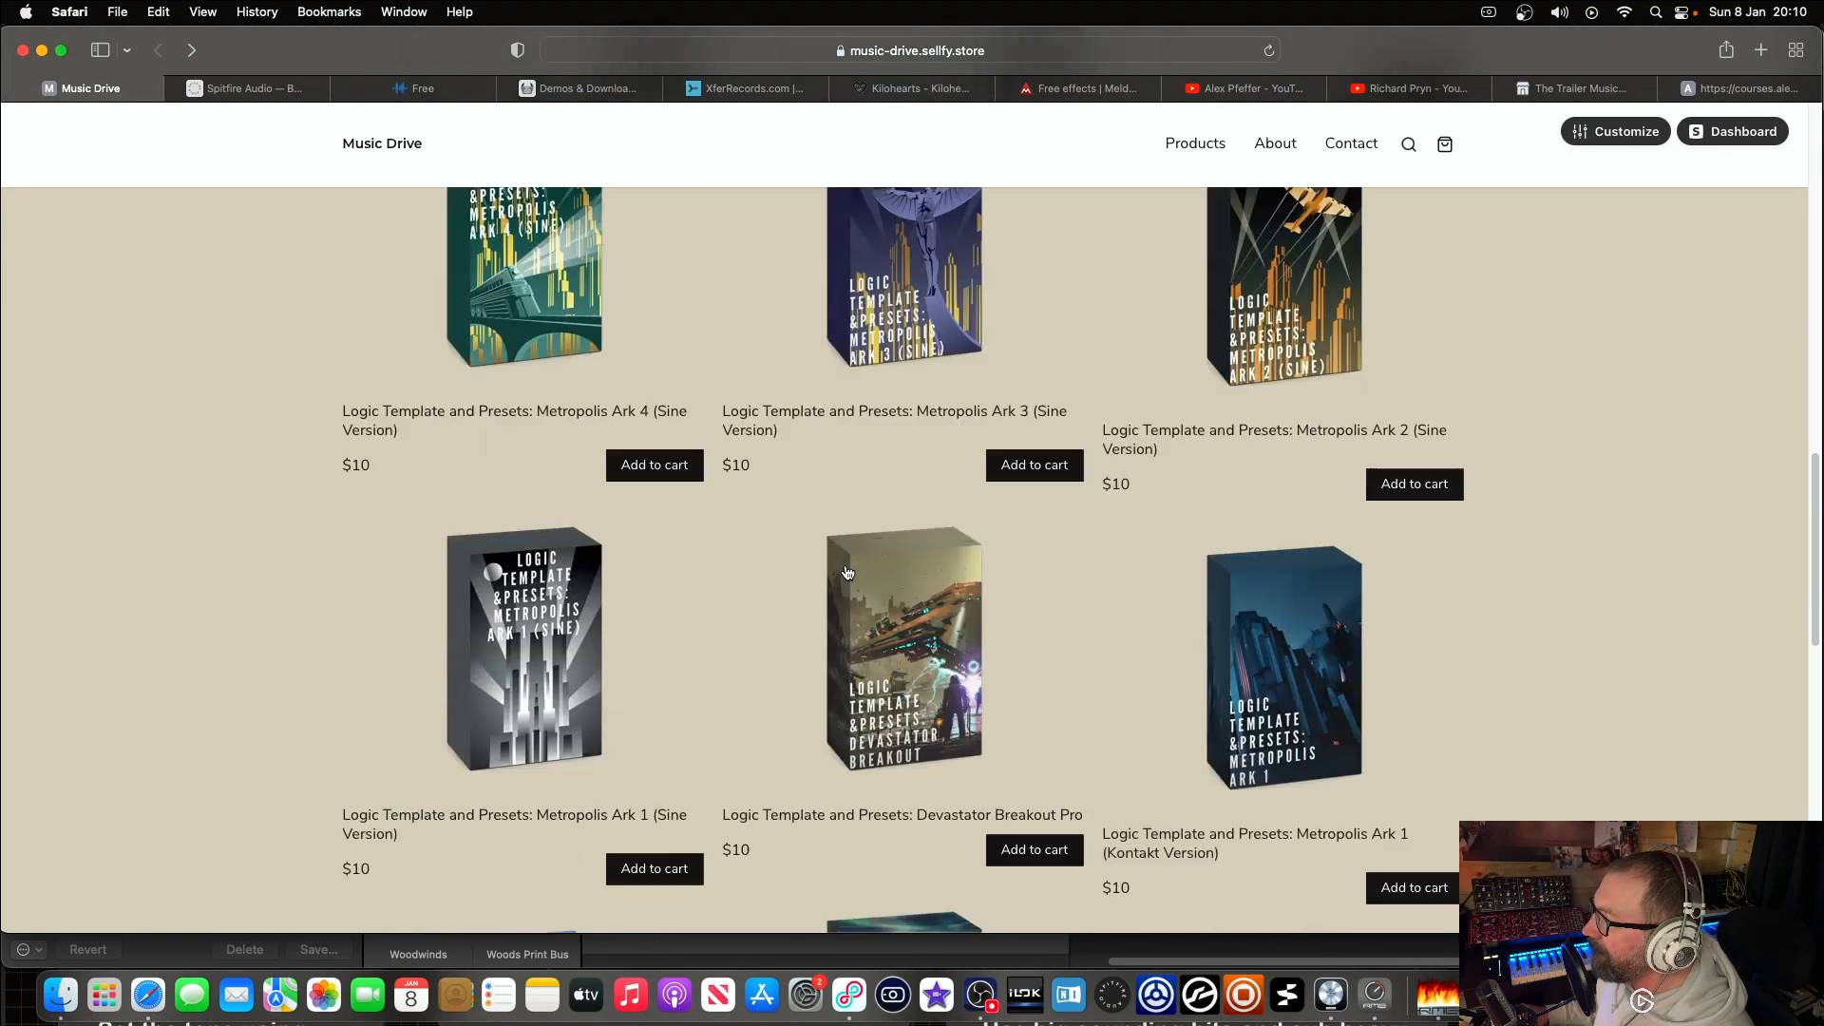
pyautogui.scroll(20, 847, 567)
# Step: Look over the BBC Symphony Orchestra Discover product page on the Spitfire Audio site
pyautogui.click(245, 88)
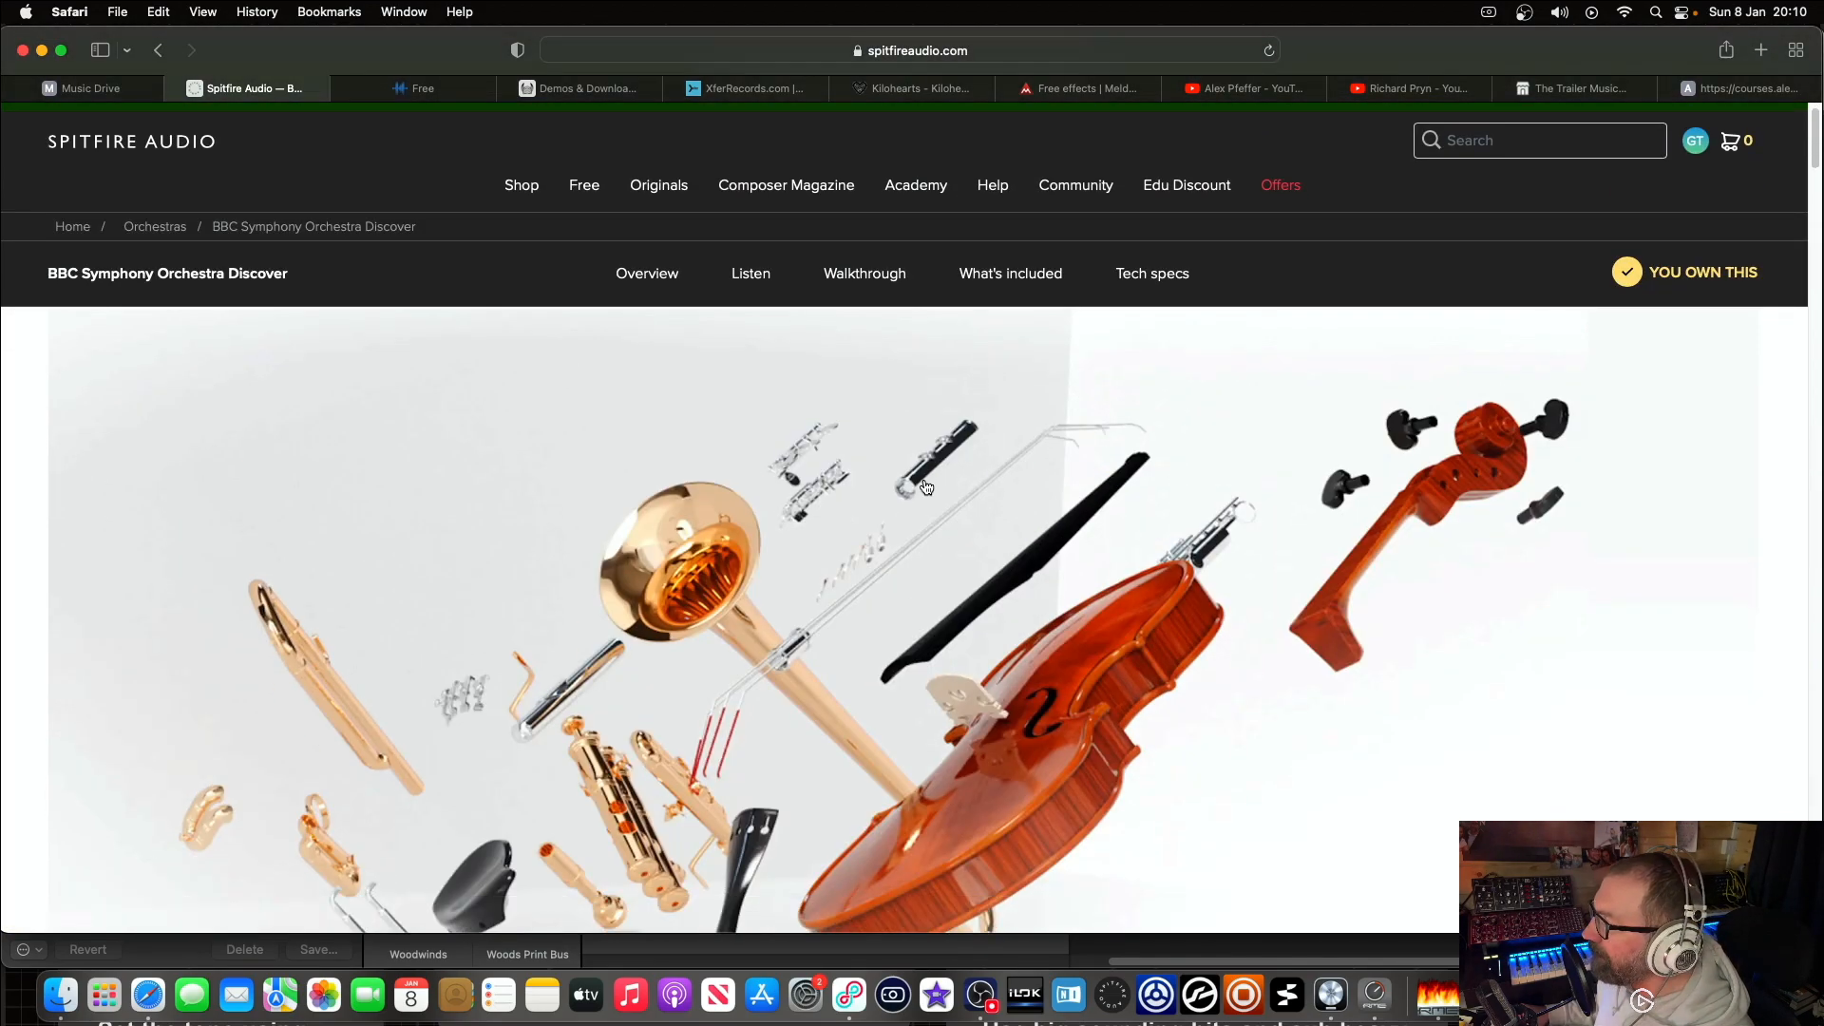
pyautogui.scroll(-5, 921, 486)
pyautogui.scroll(-4, 672, 494)
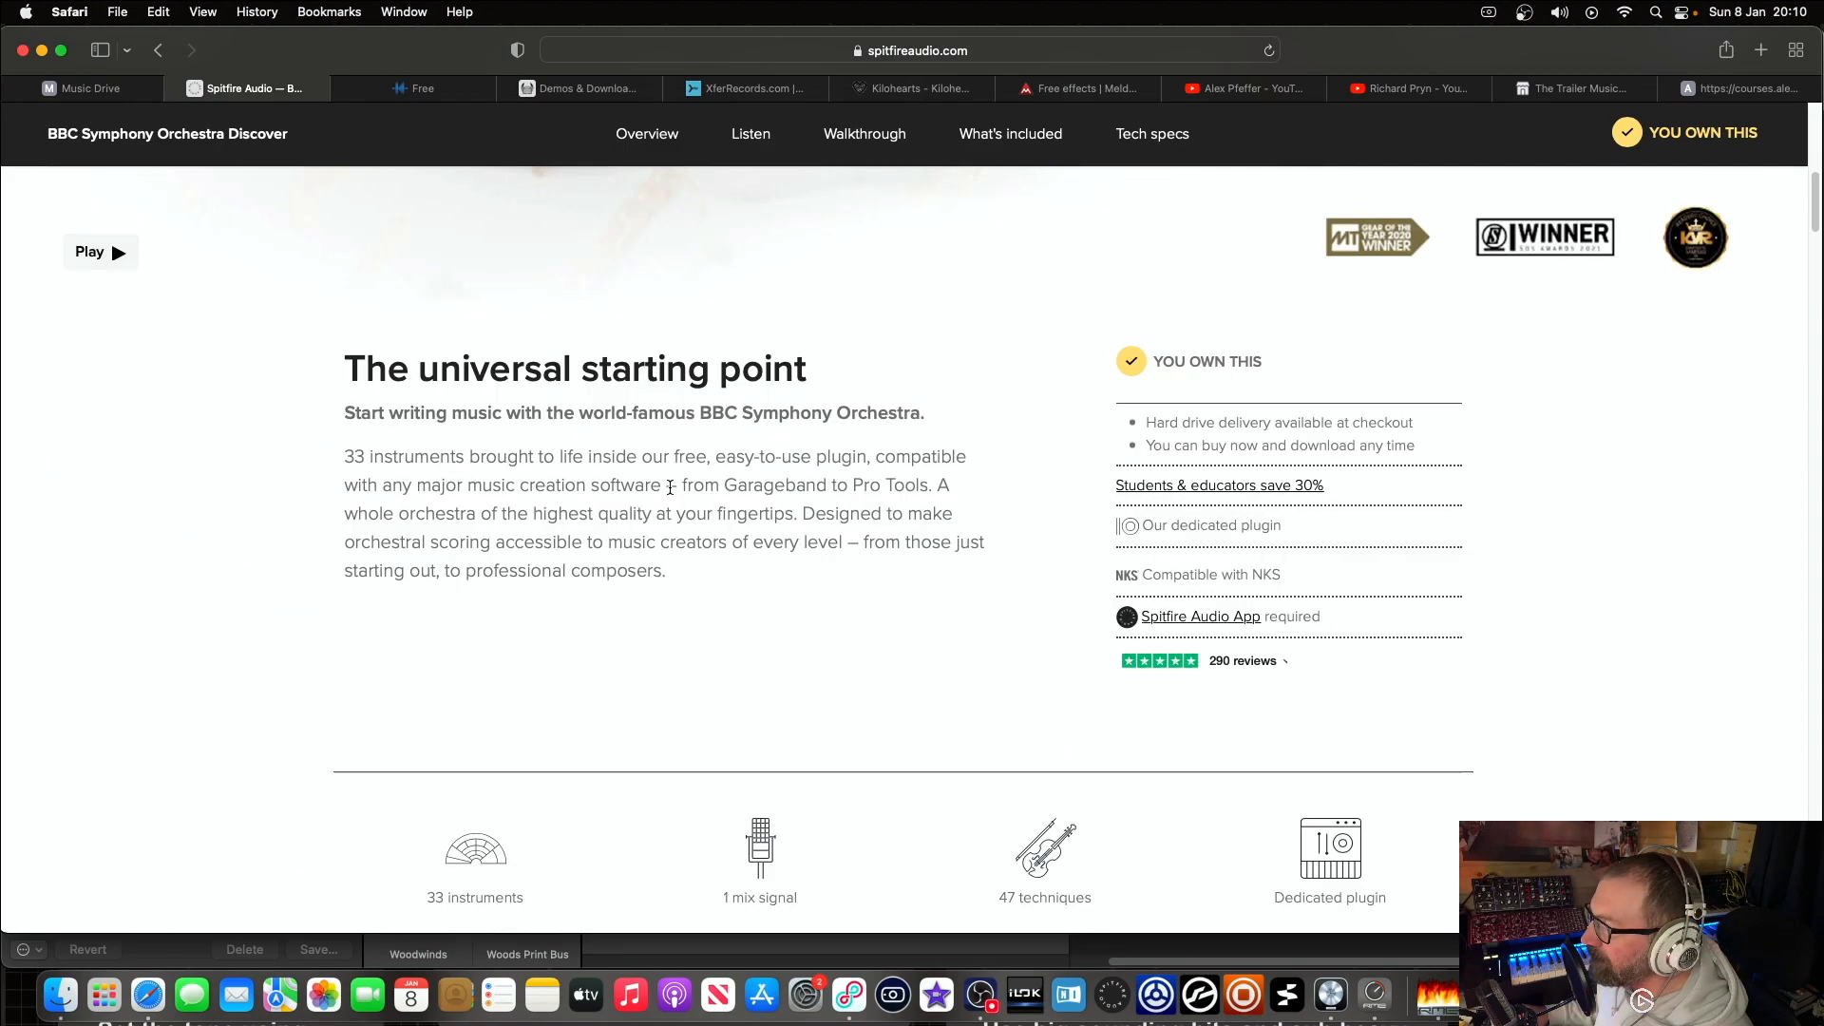
pyautogui.scroll(-5, 672, 488)
pyautogui.scroll(10, 676, 482)
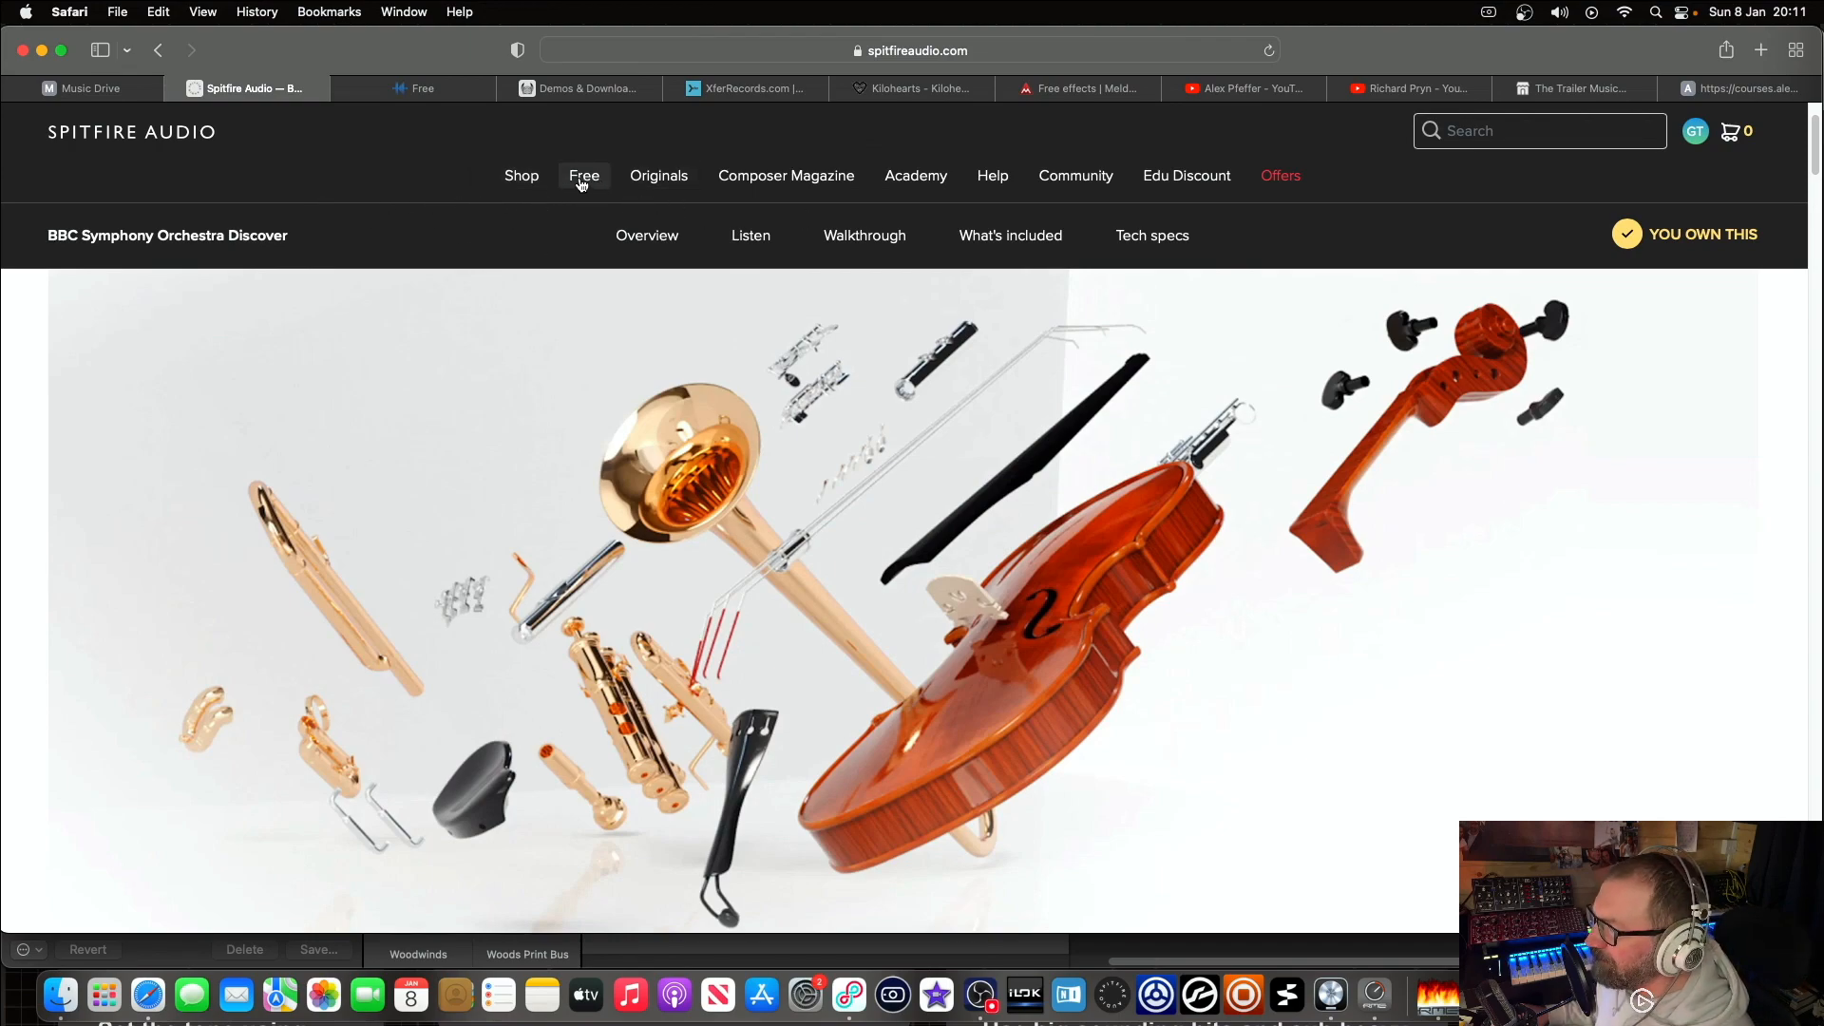
# Step: Look through the Free section of the Keepforest store and its free edition libraries
pyautogui.click(408, 93)
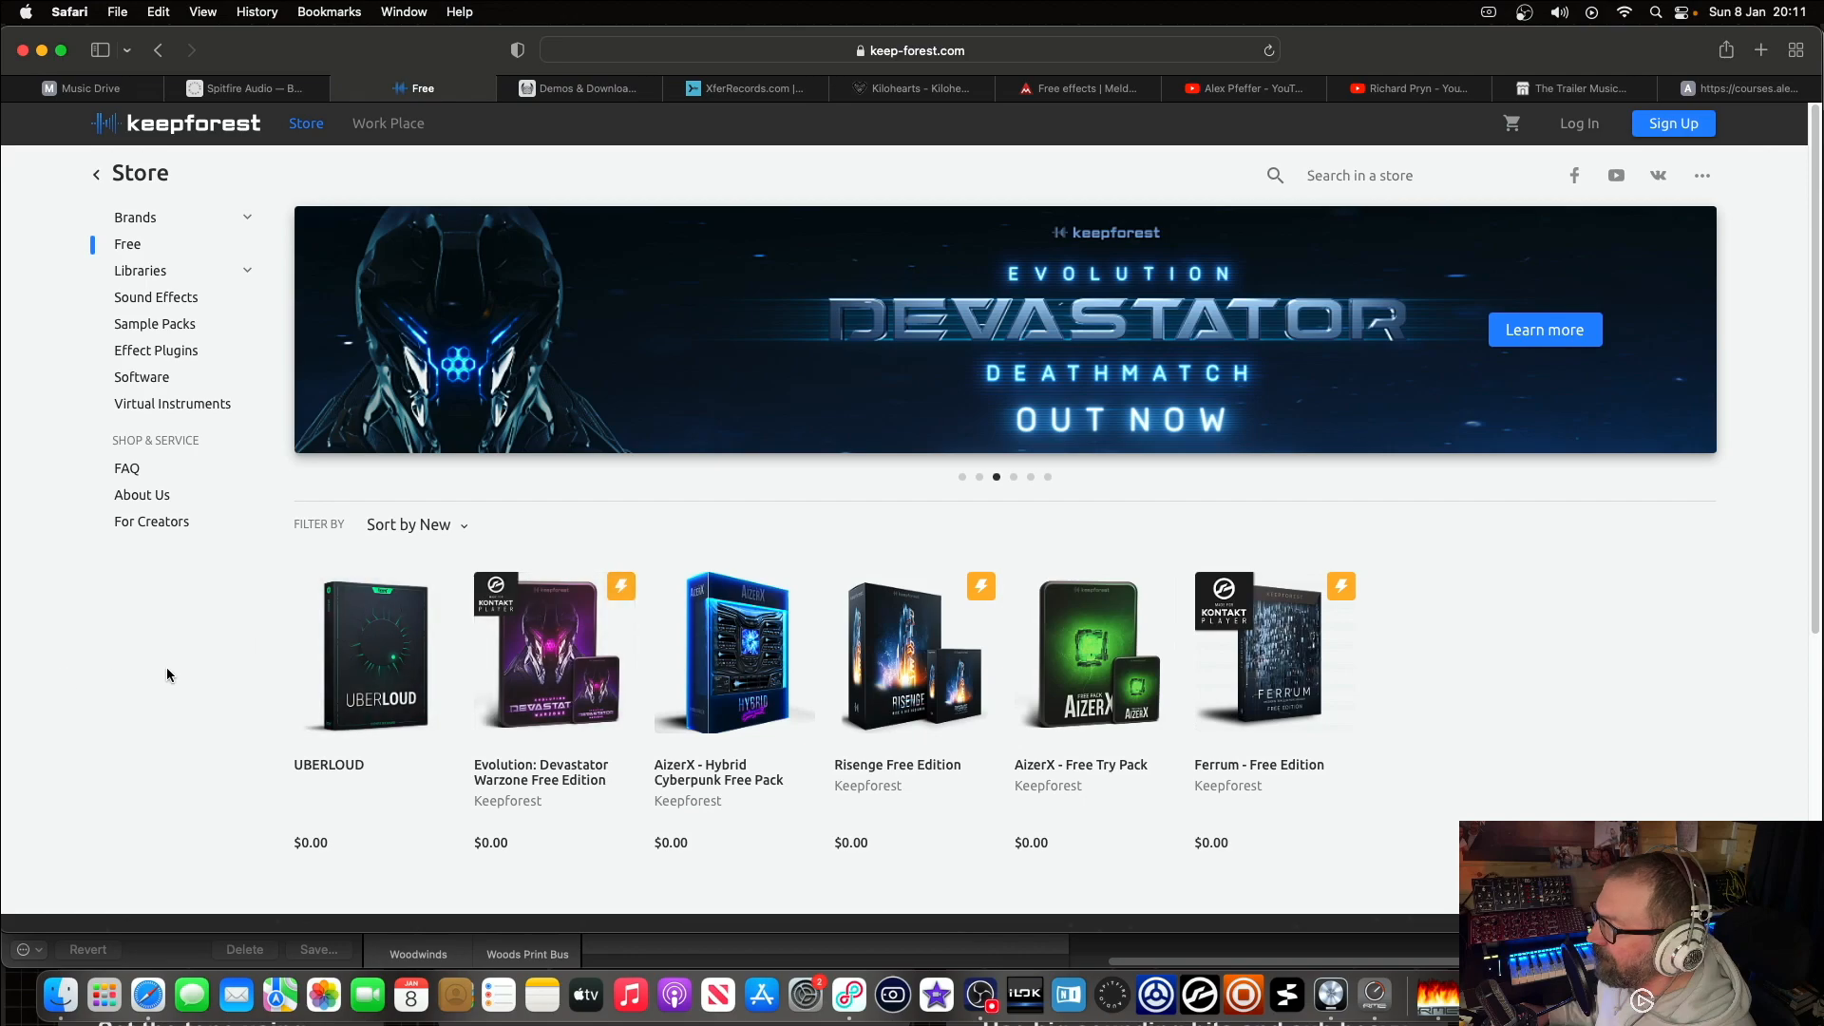
pyautogui.scroll(-5, 665, 656)
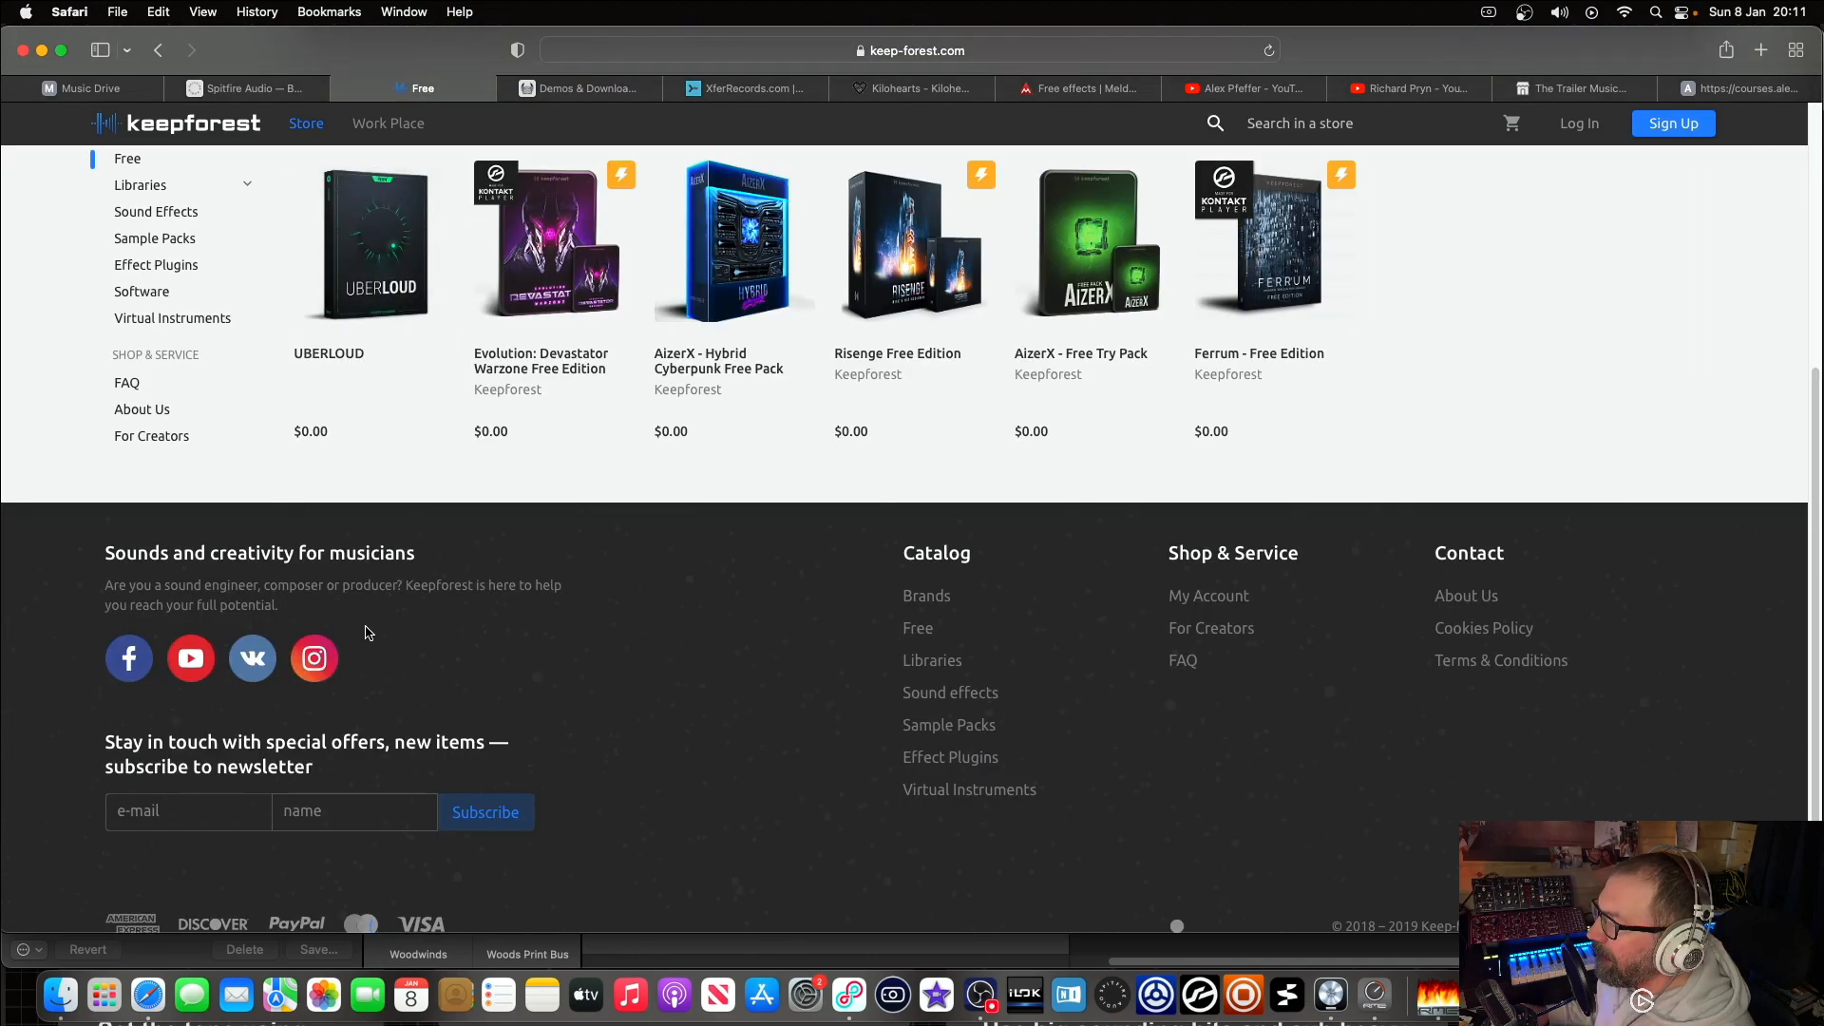
pyautogui.scroll(2, 392, 632)
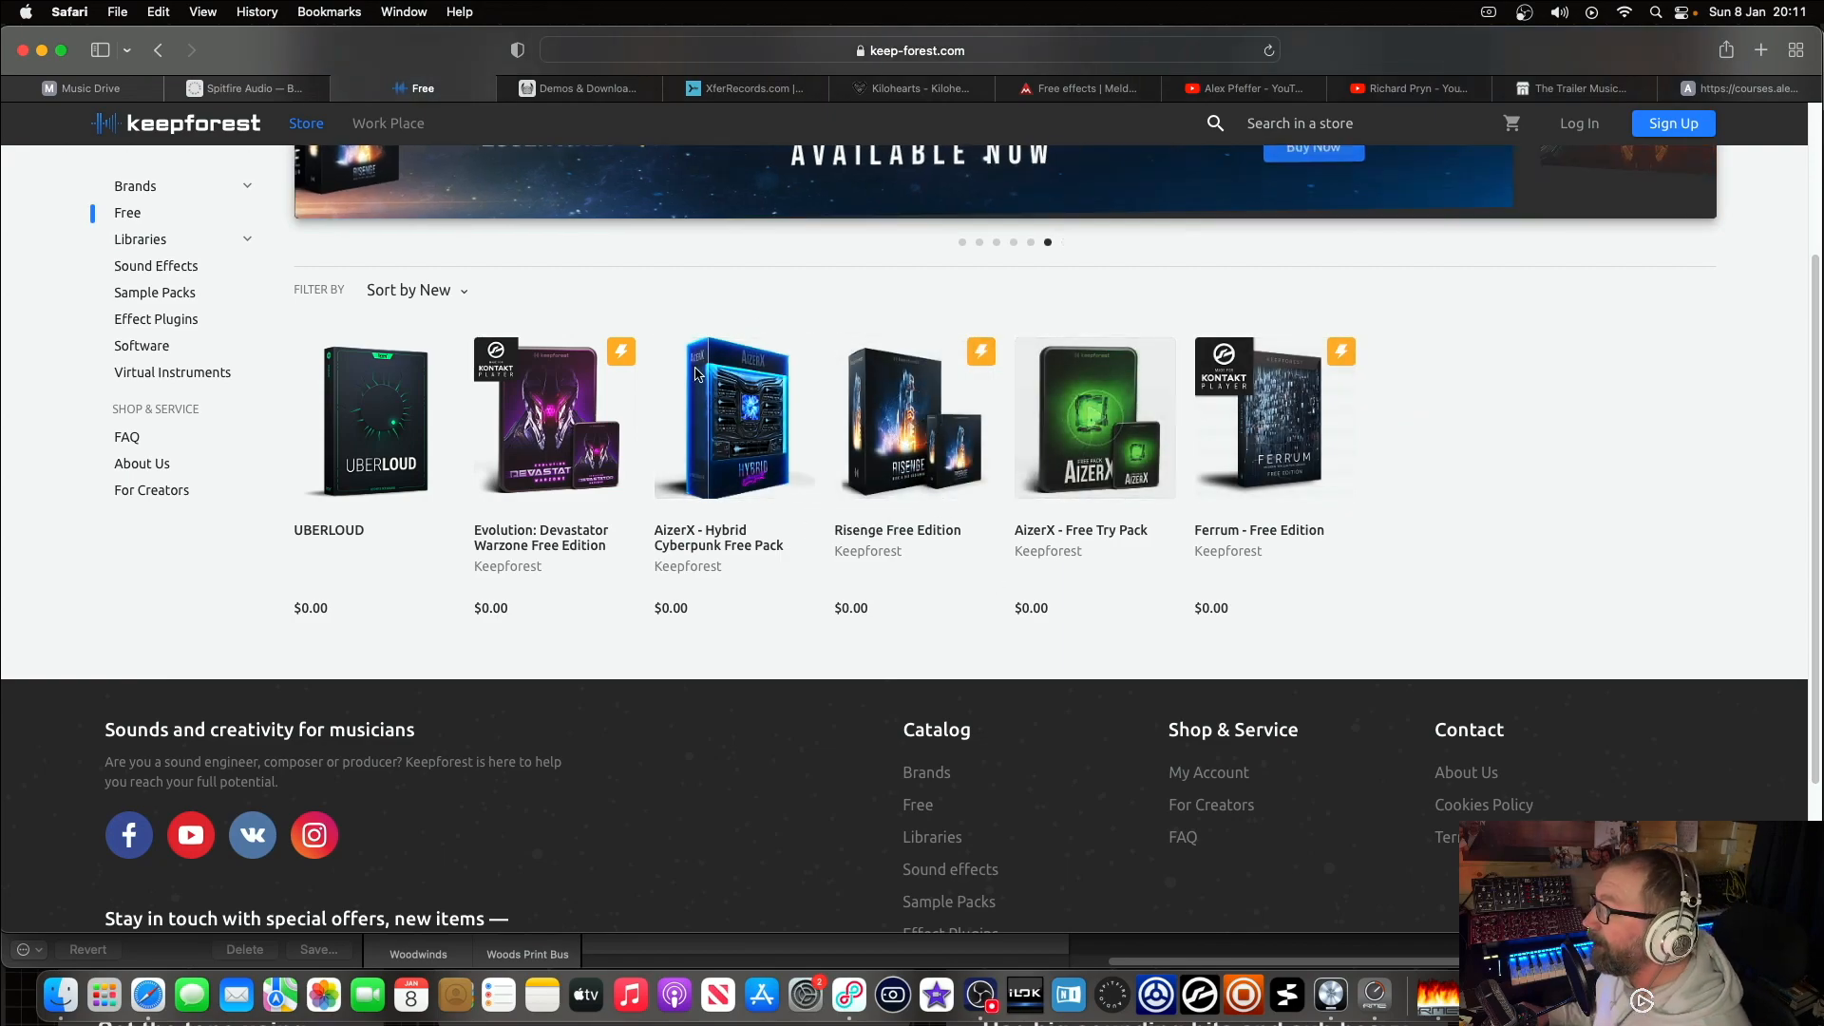
pyautogui.scroll(3, 678, 383)
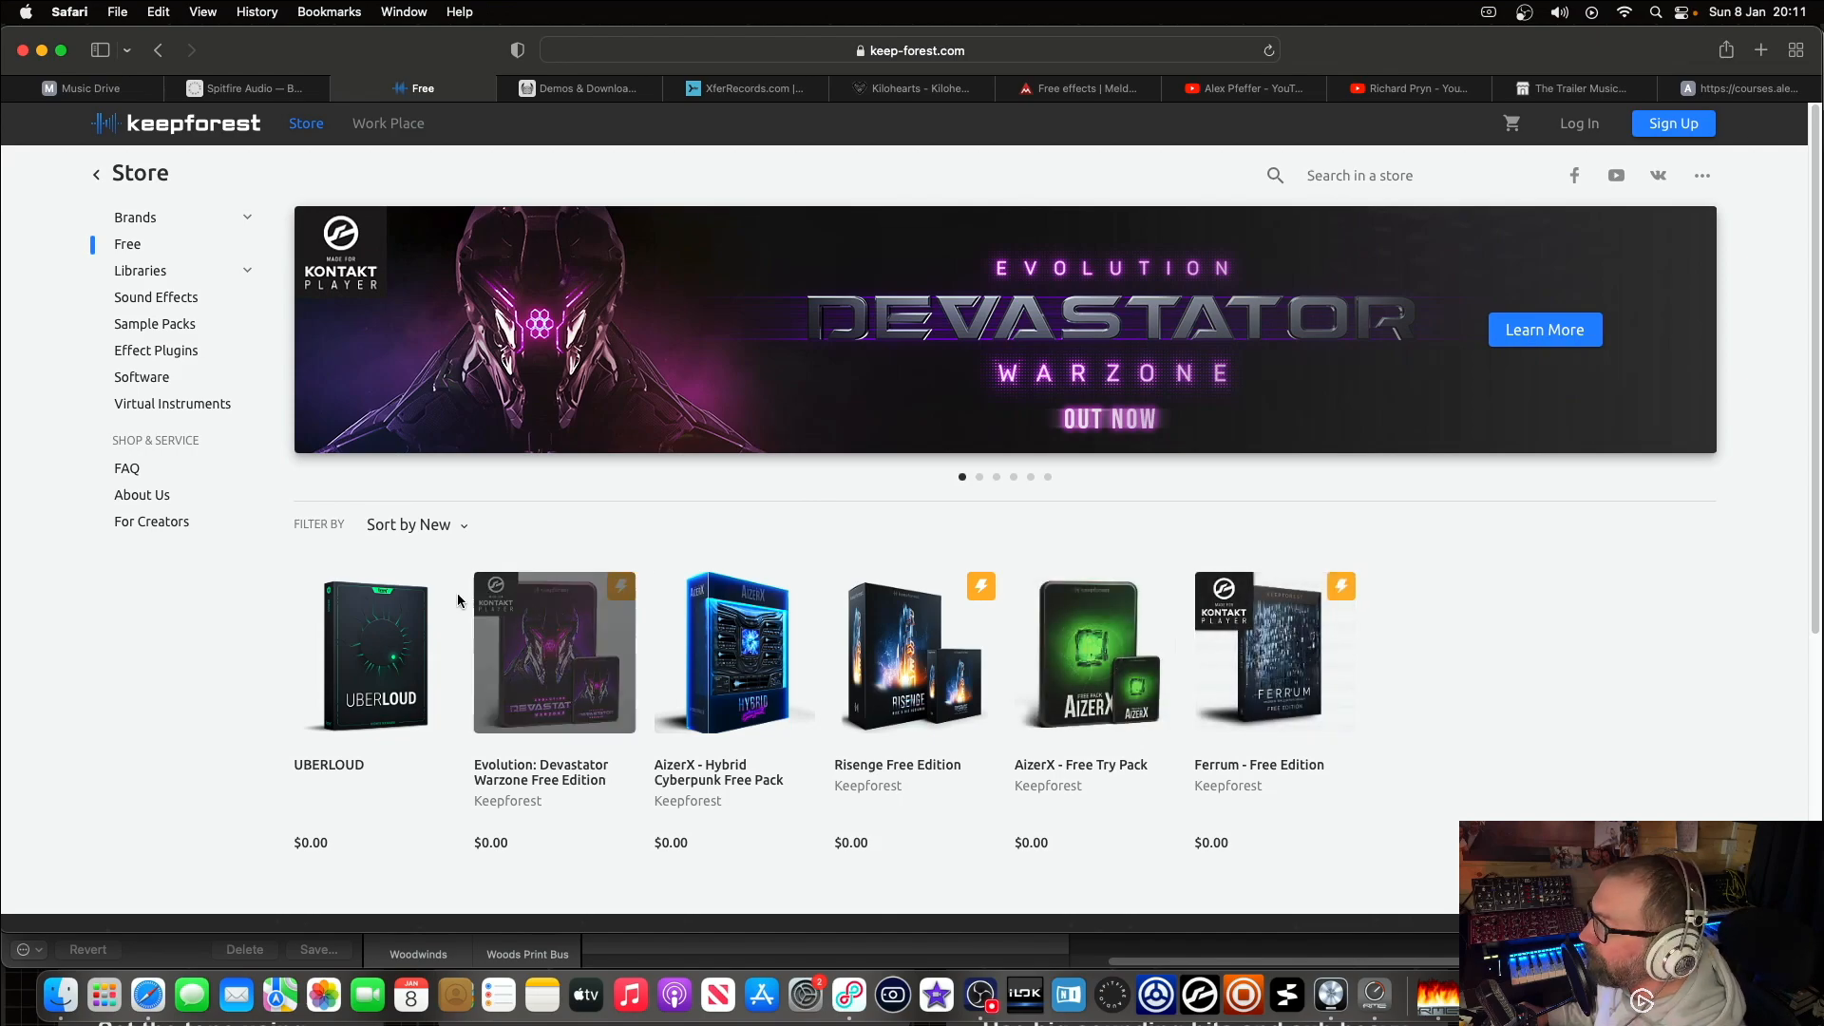
pyautogui.scroll(-5, 594, 575)
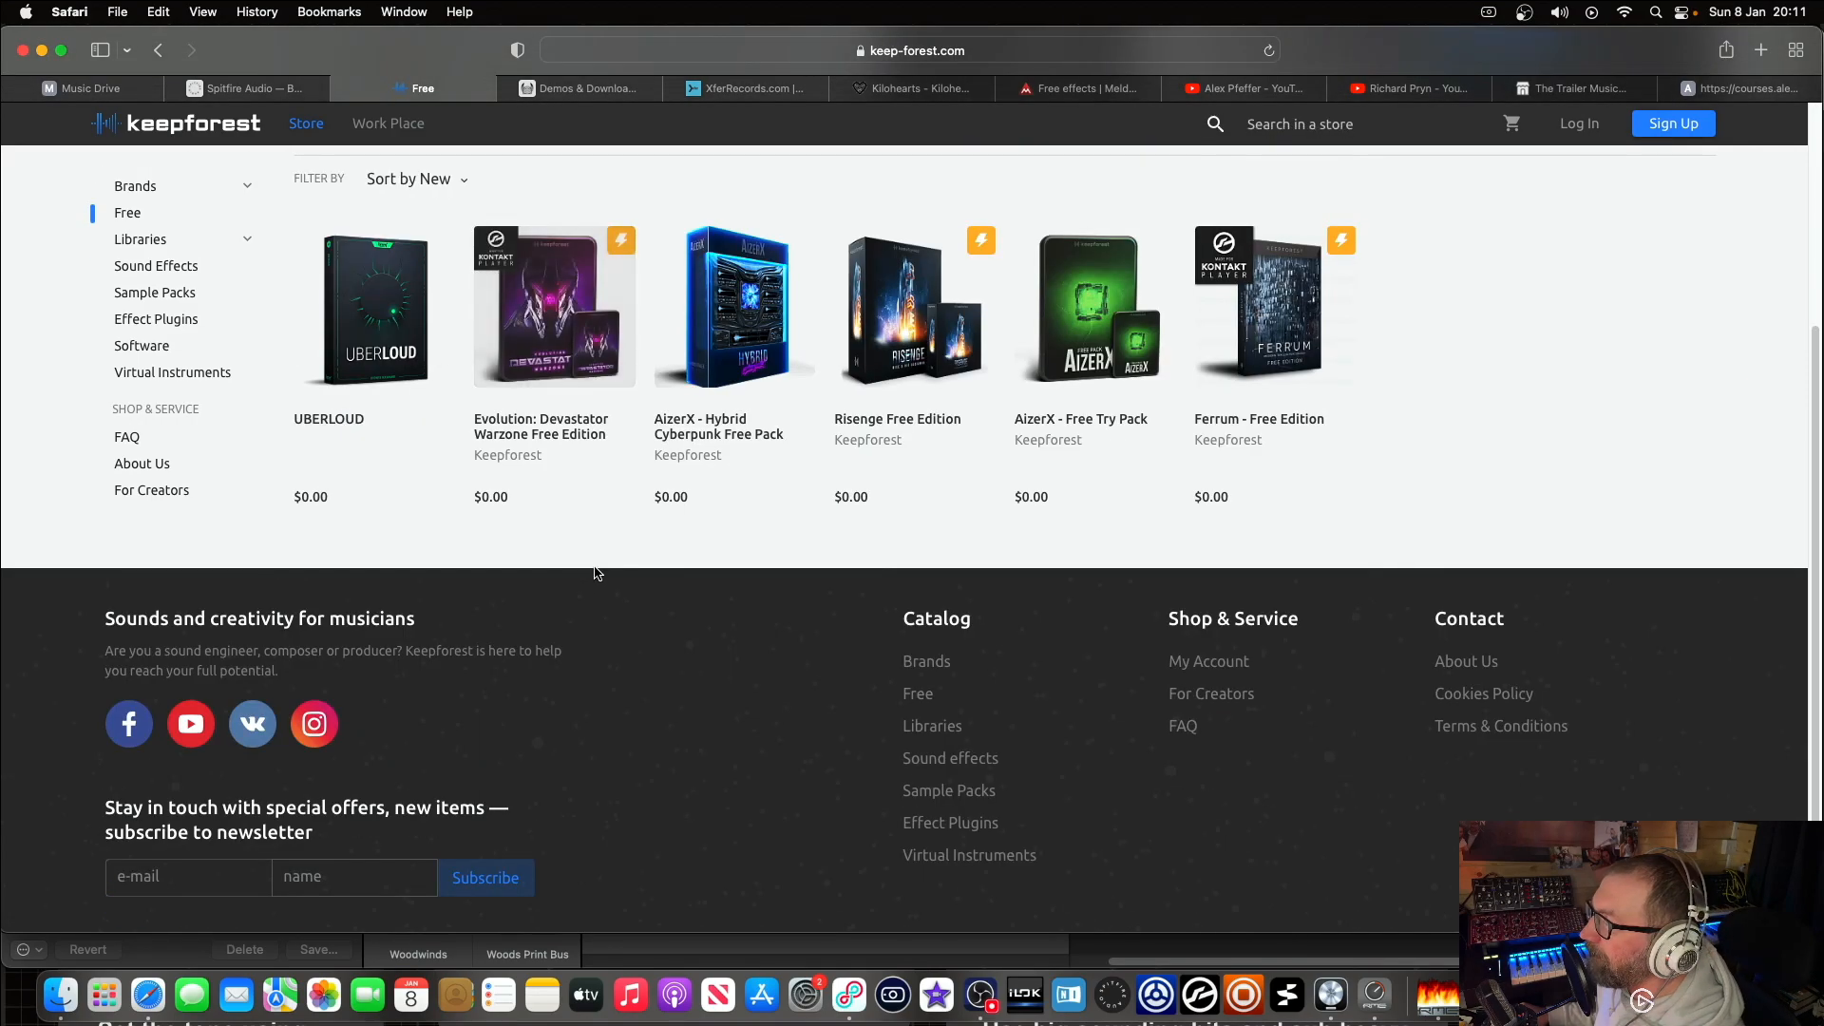
pyautogui.scroll(5, 594, 575)
# Step: Examine the free Valhalla Supermassive plugin and its installers on the Valhalla DSP demos and downloads page
pyautogui.click(560, 90)
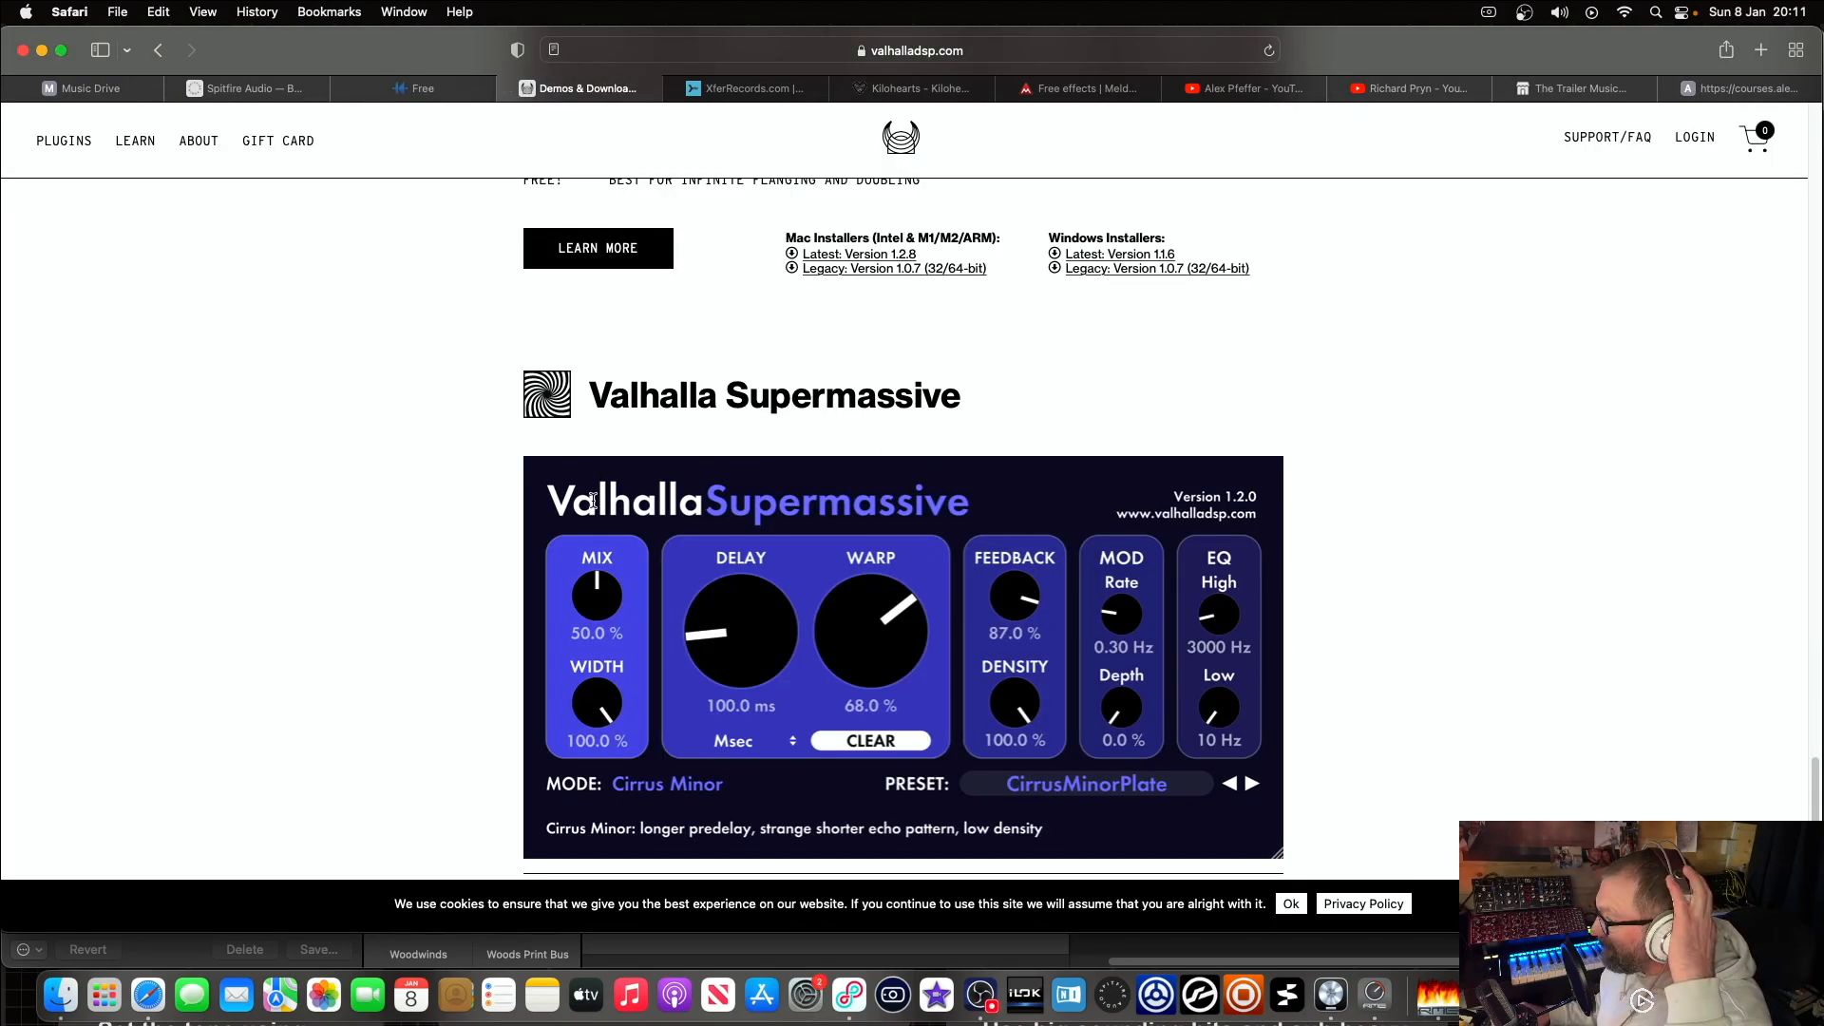
pyautogui.scroll(-1, 863, 589)
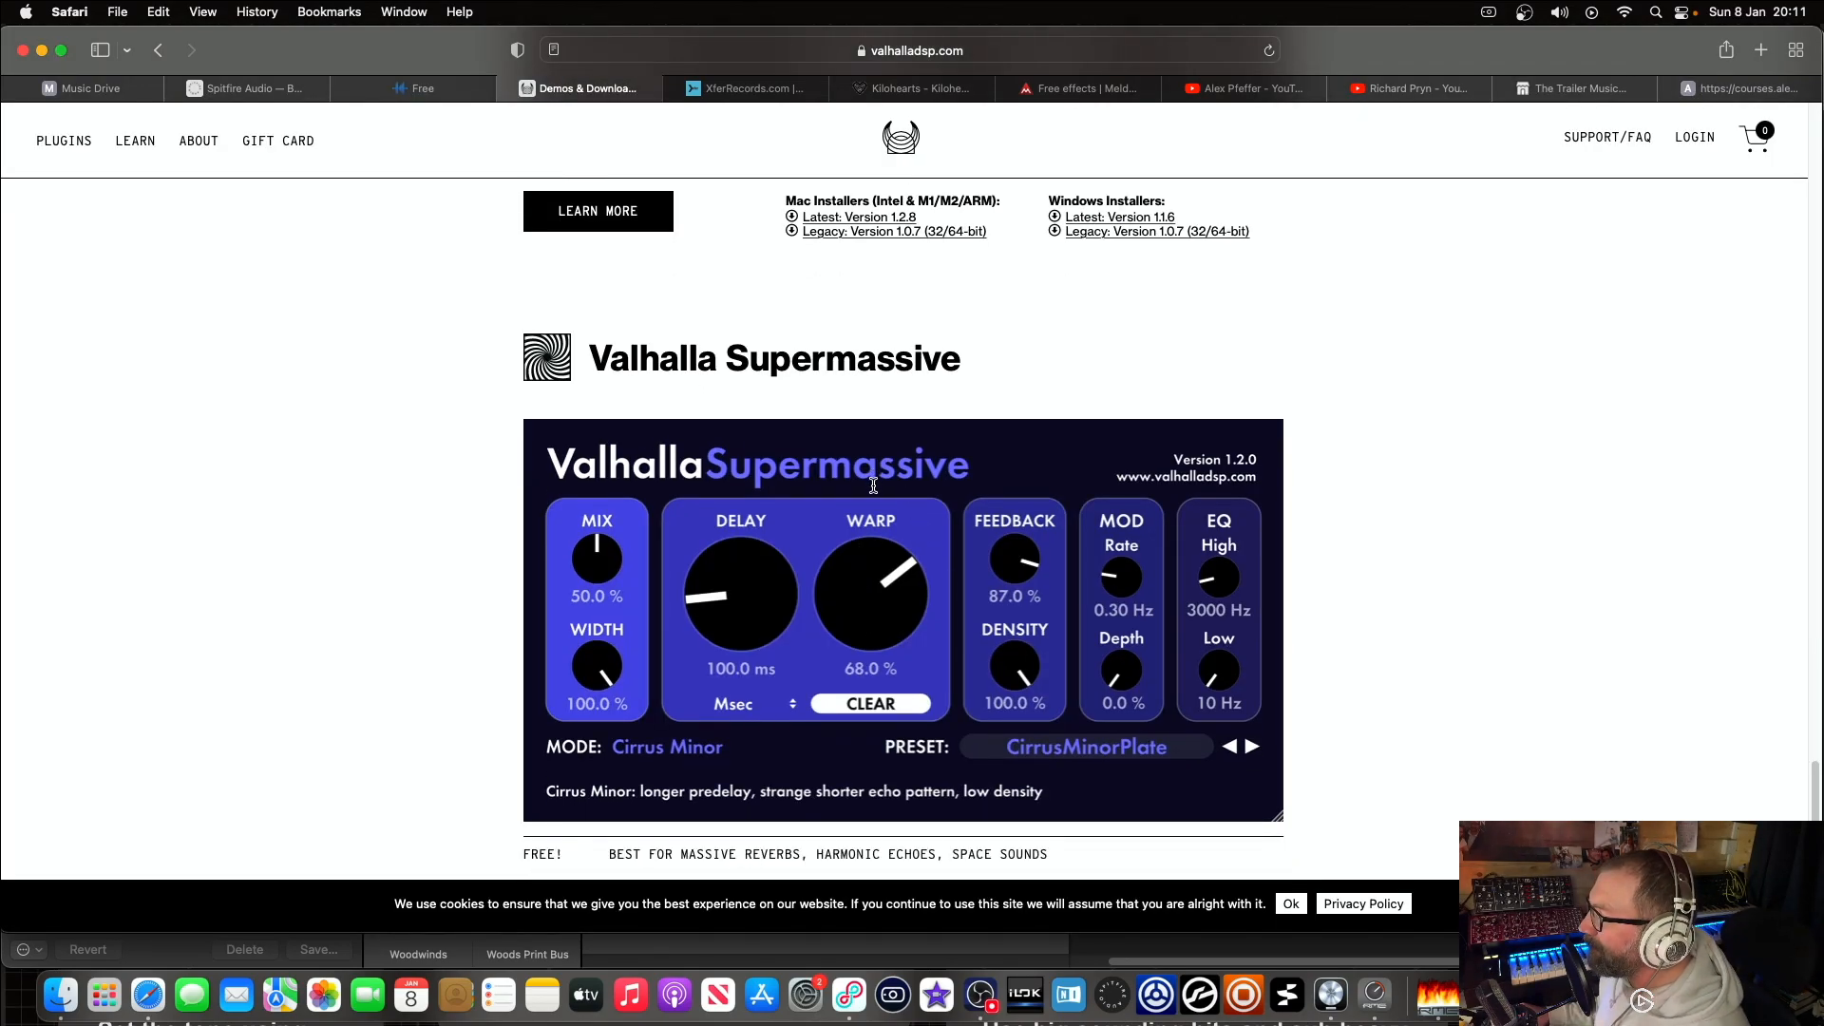
pyautogui.scroll(-20, 831, 304)
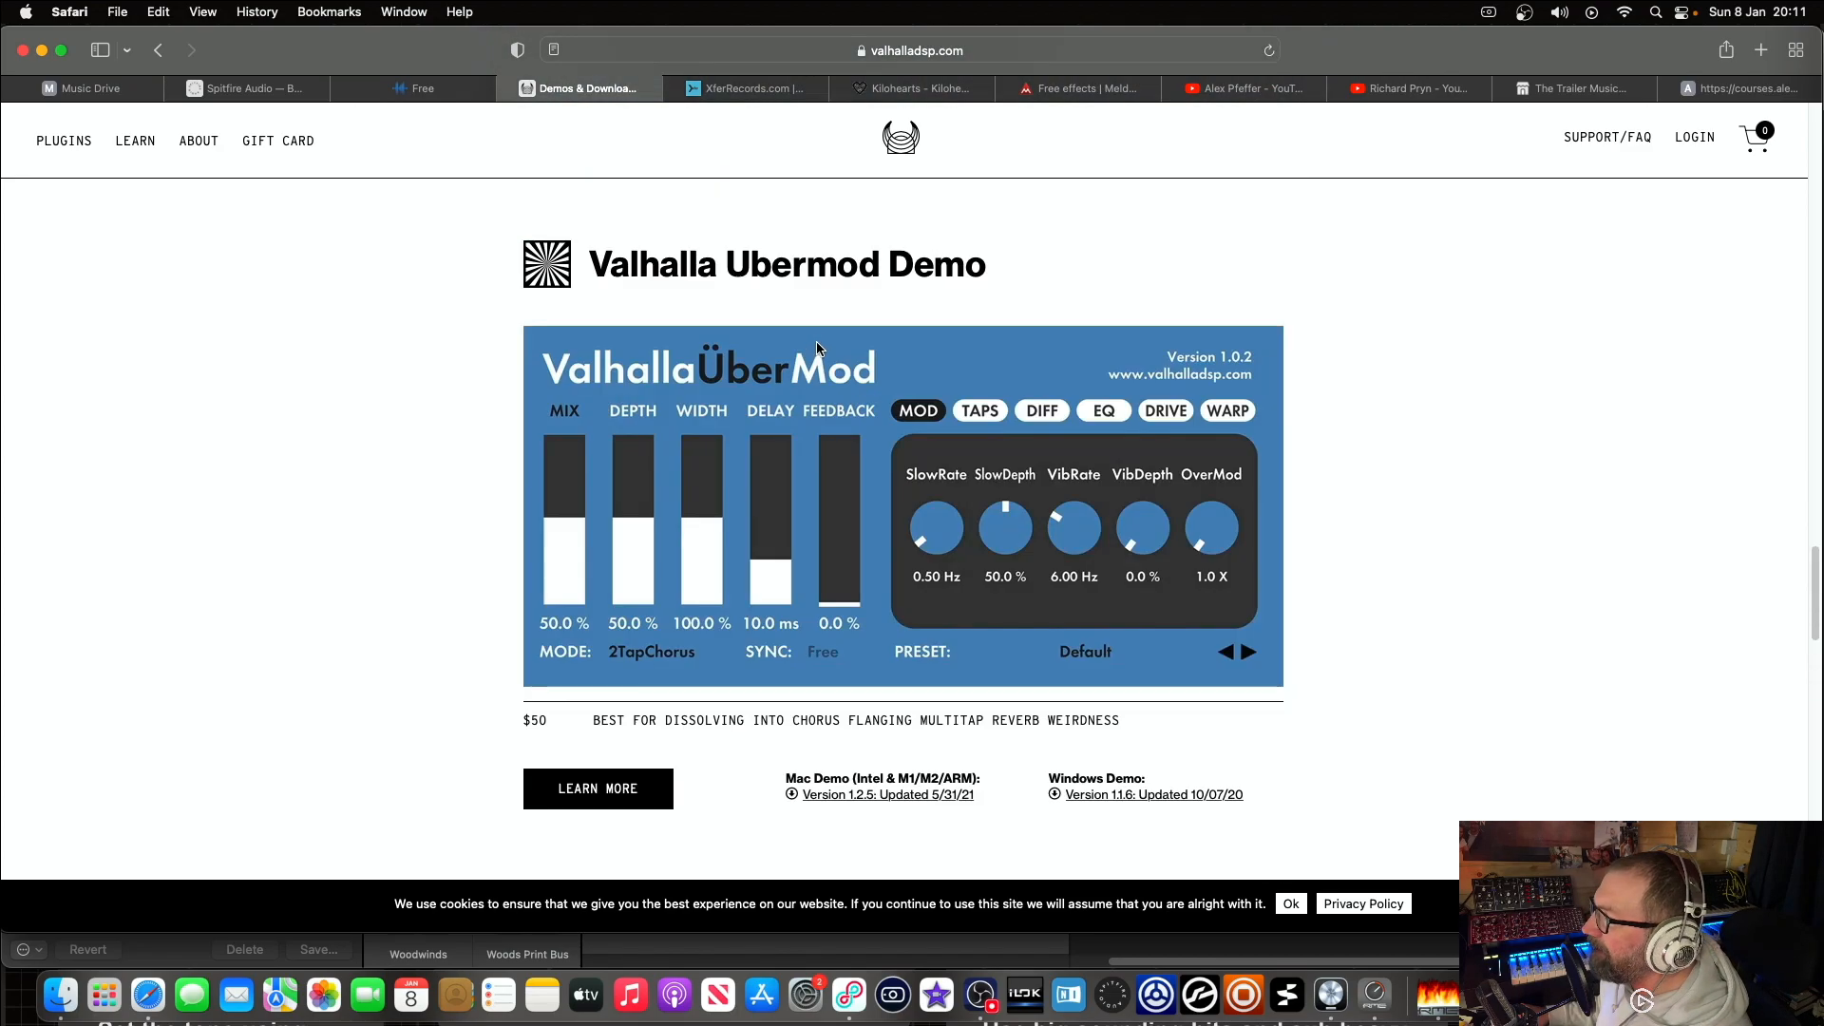
pyautogui.scroll(20, 832, 342)
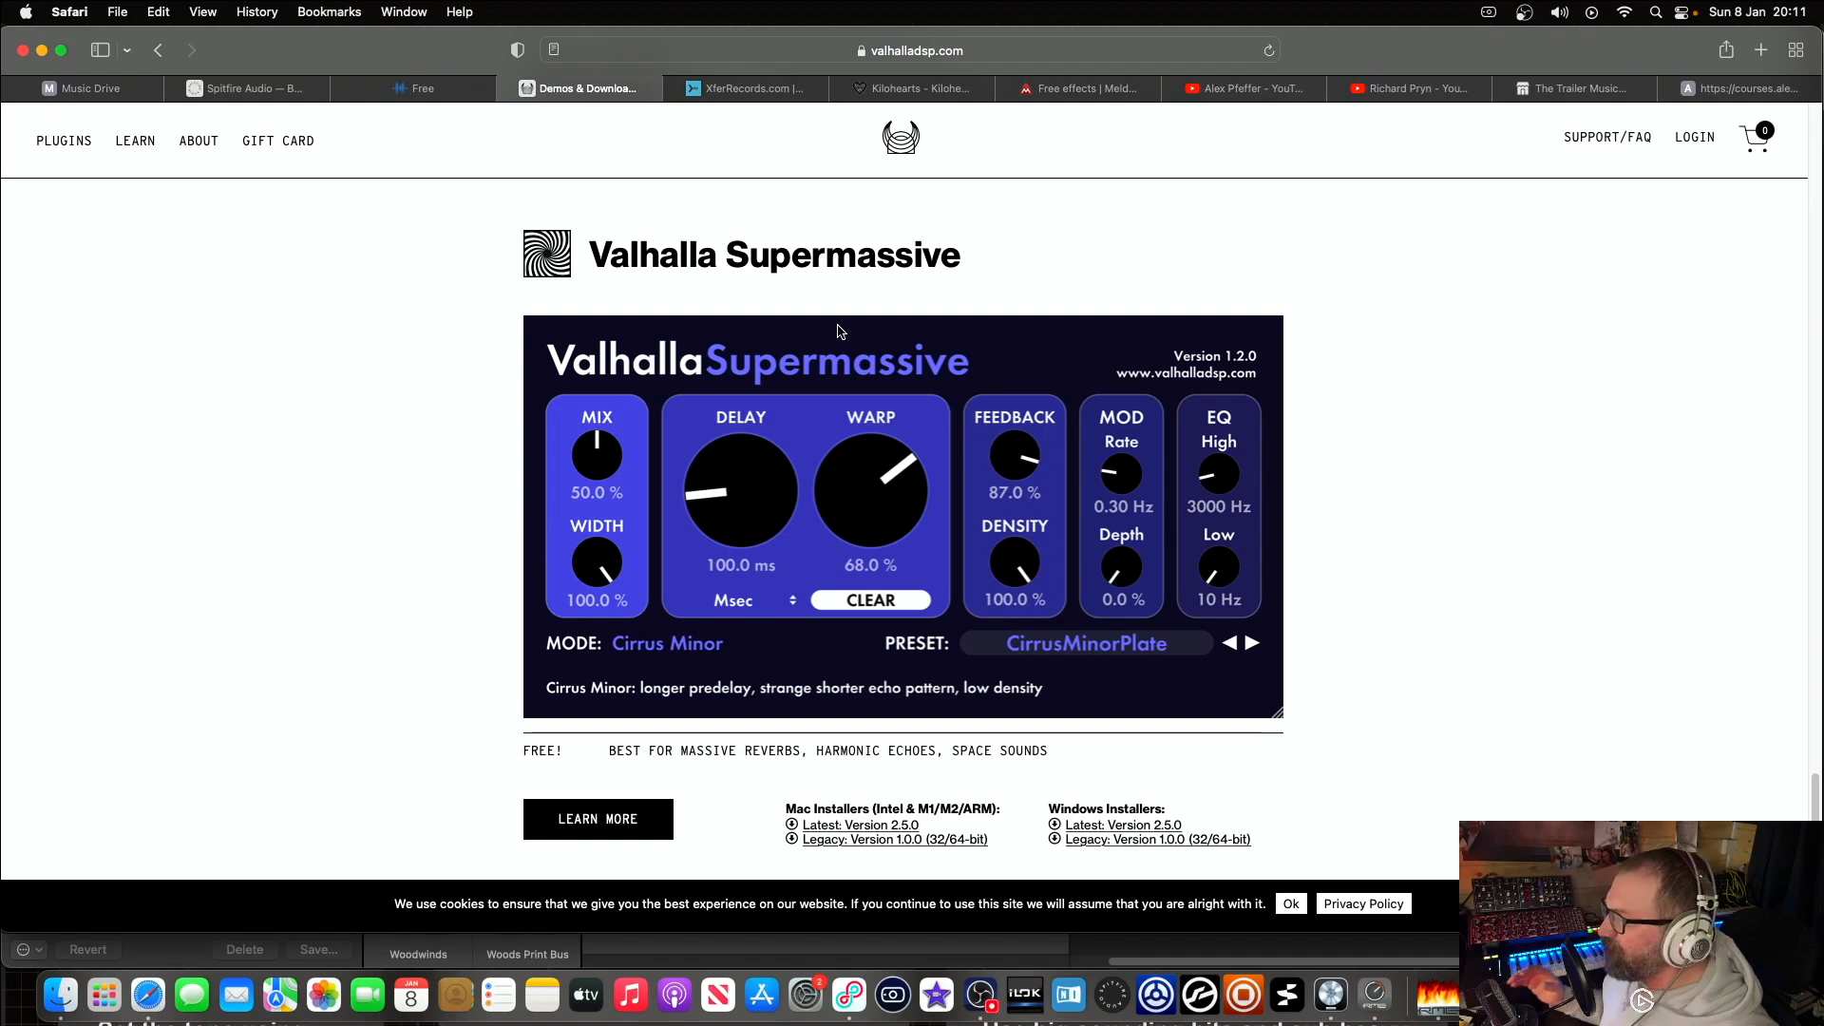
# Step: View the OTT plugin on the Xfer Freeware page and look through the effects in Kilohearts Essentials
pyautogui.click(760, 90)
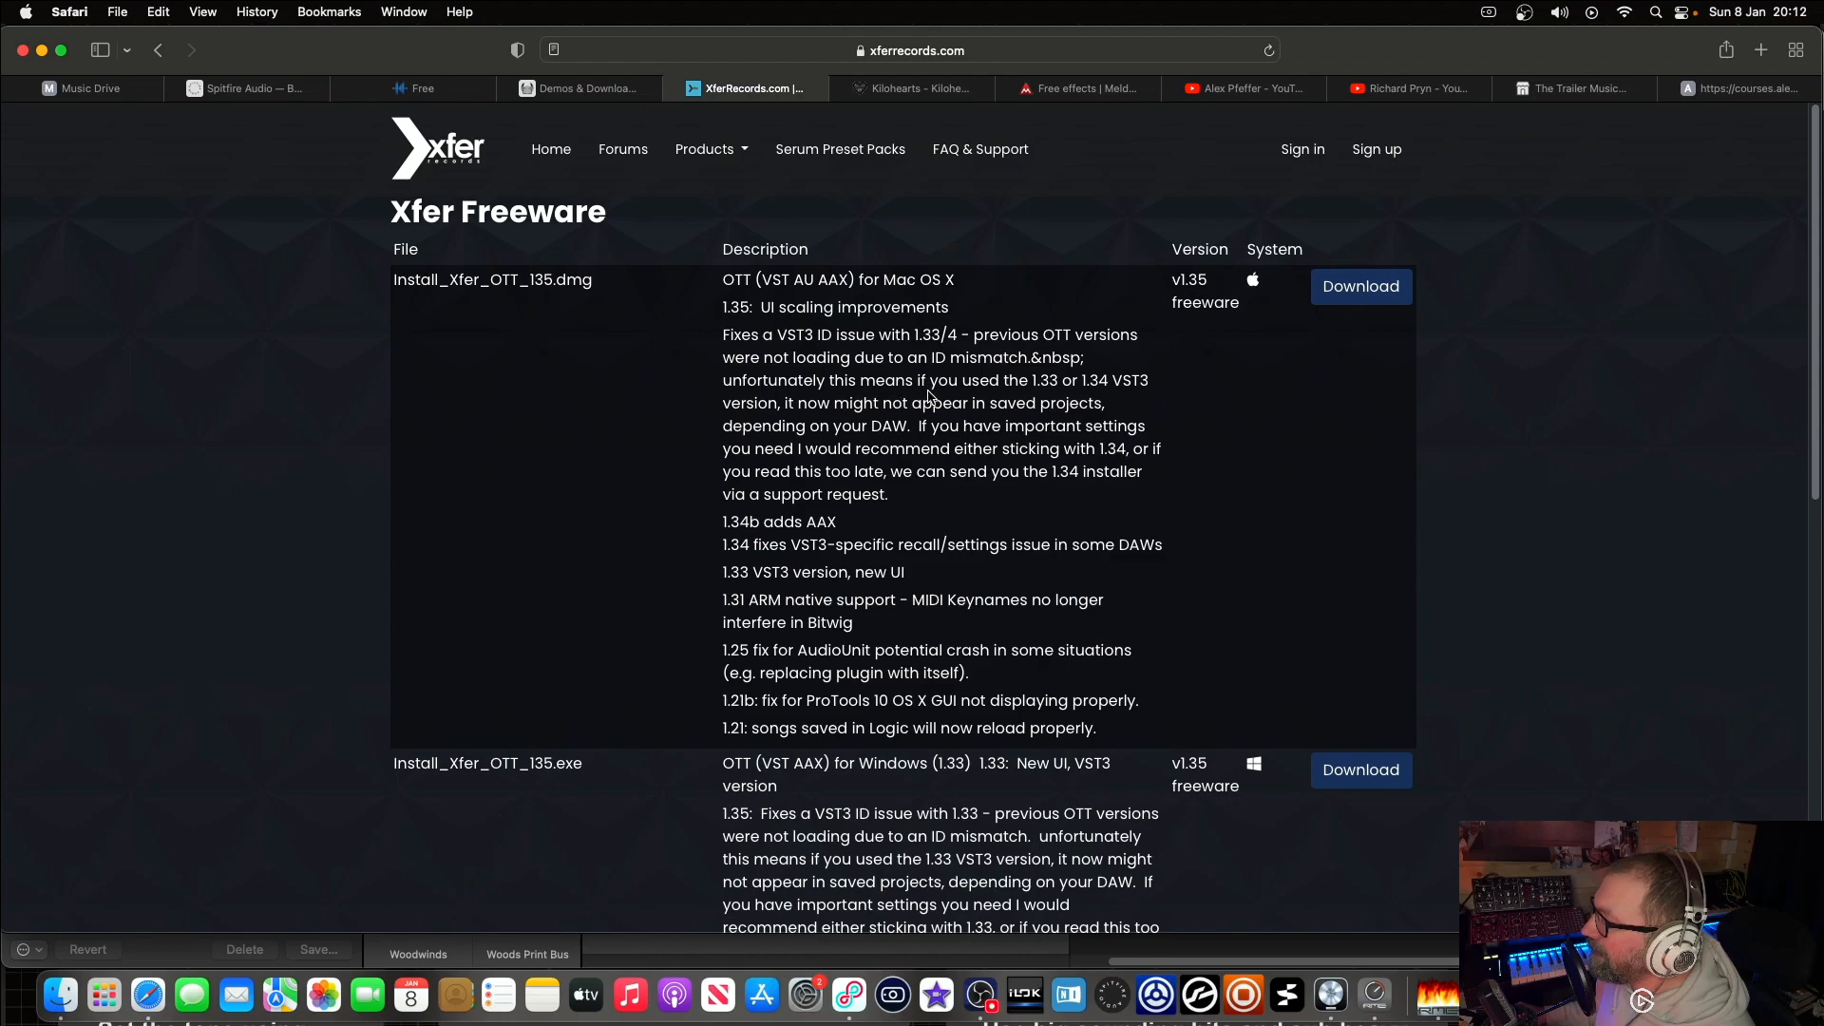
pyautogui.click(911, 87)
pyautogui.scroll(-5, 900, 149)
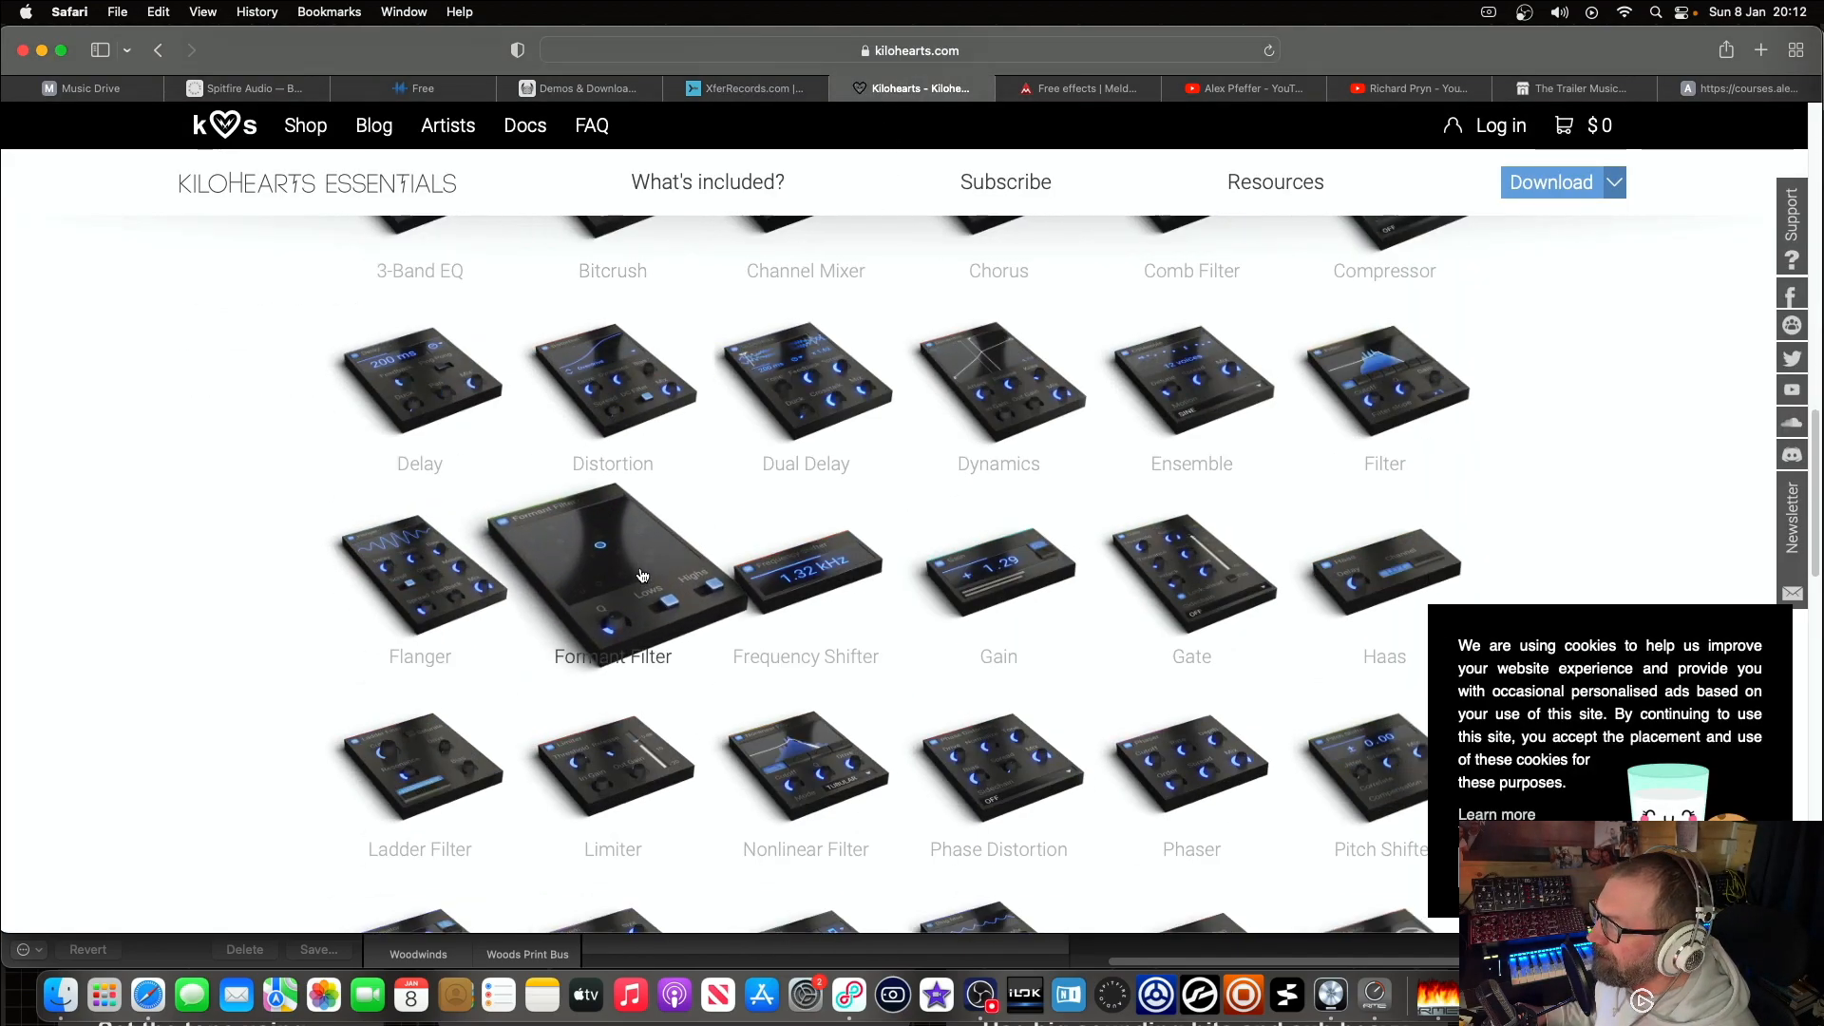
pyautogui.scroll(10, 901, 150)
pyautogui.scroll(-15, 836, 409)
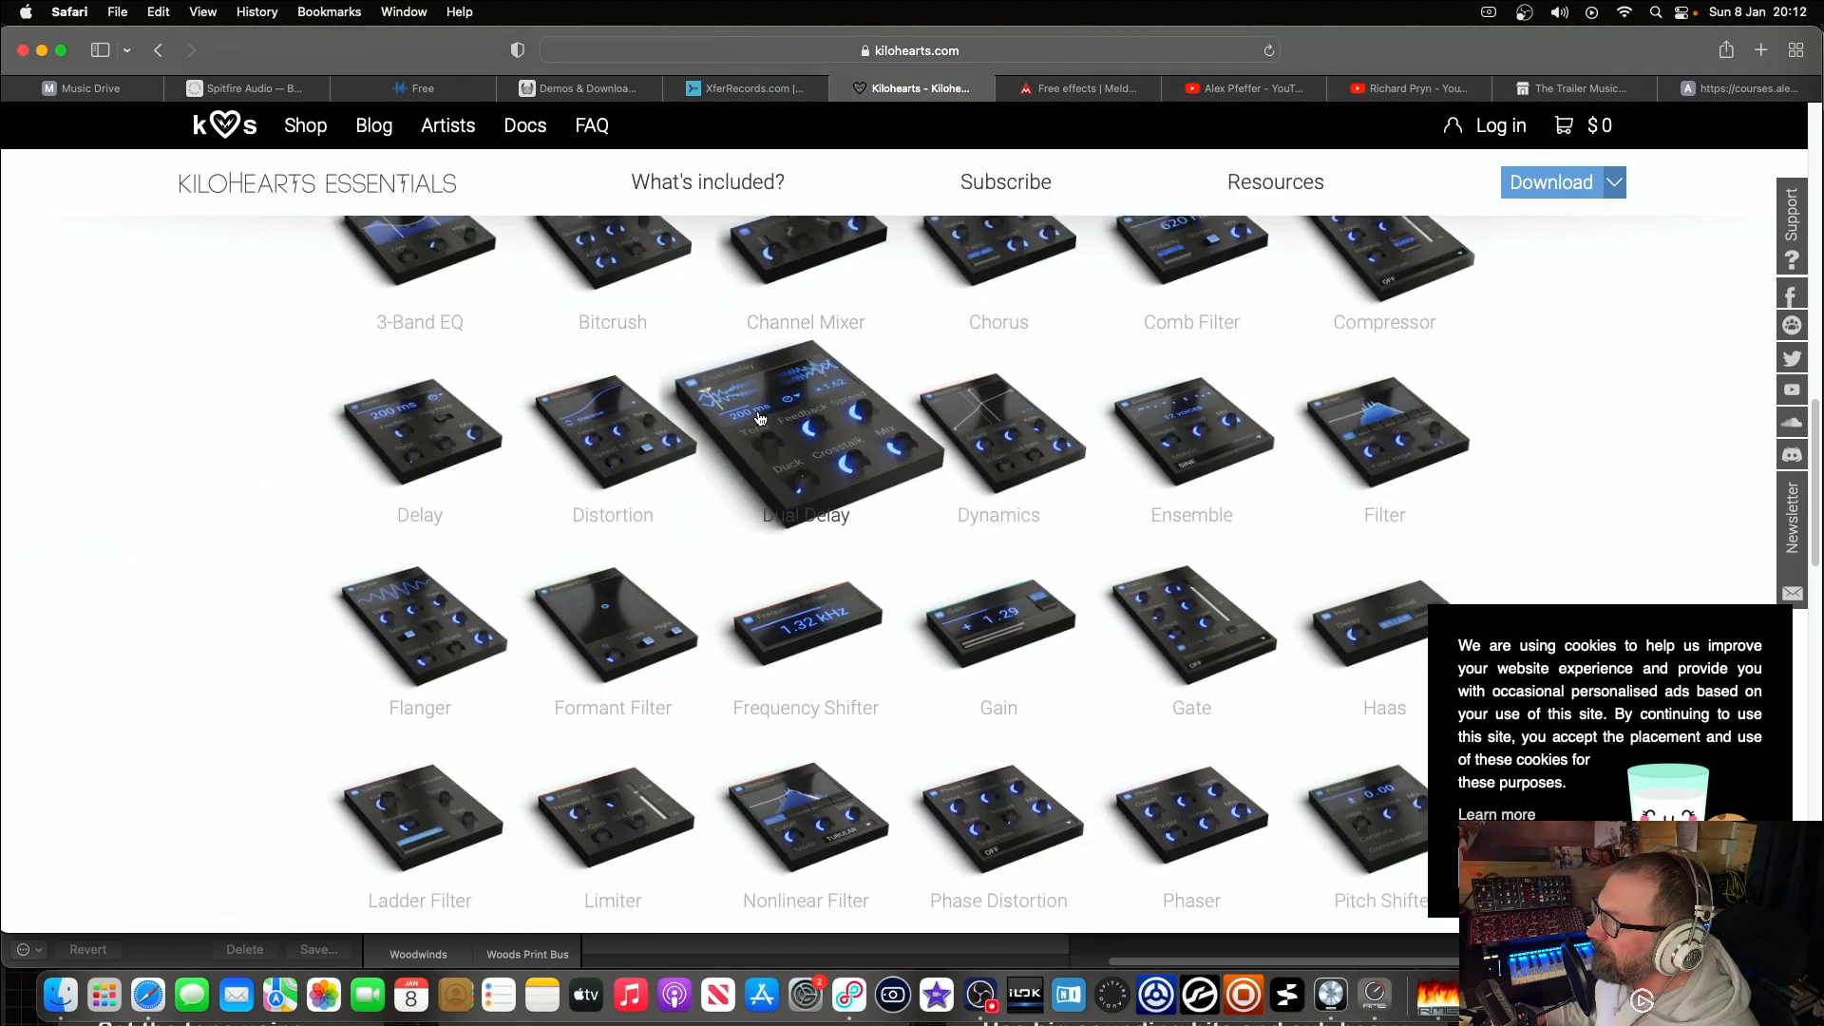
pyautogui.scroll(10, 741, 616)
pyautogui.scroll(-4, 741, 590)
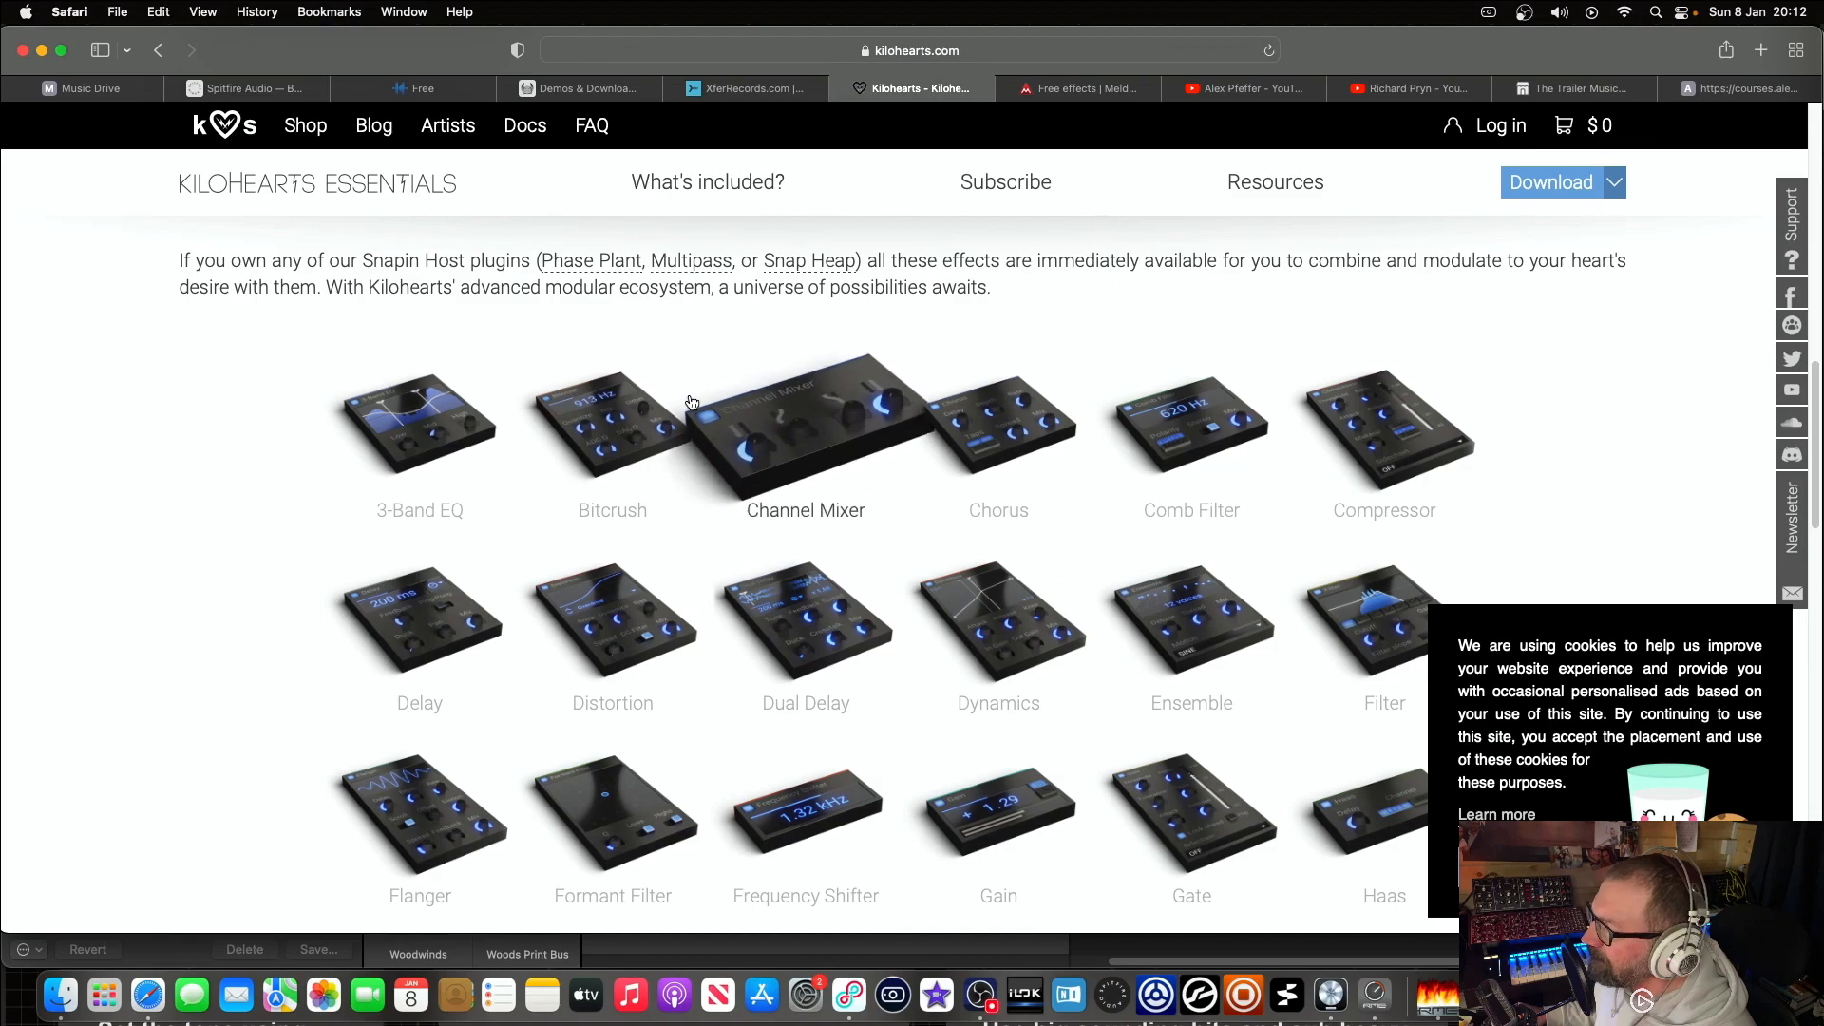
# Step: View MeldaProduction's free effects page and the YouTube channels of the two recommended trailer music composers
pyautogui.click(1074, 87)
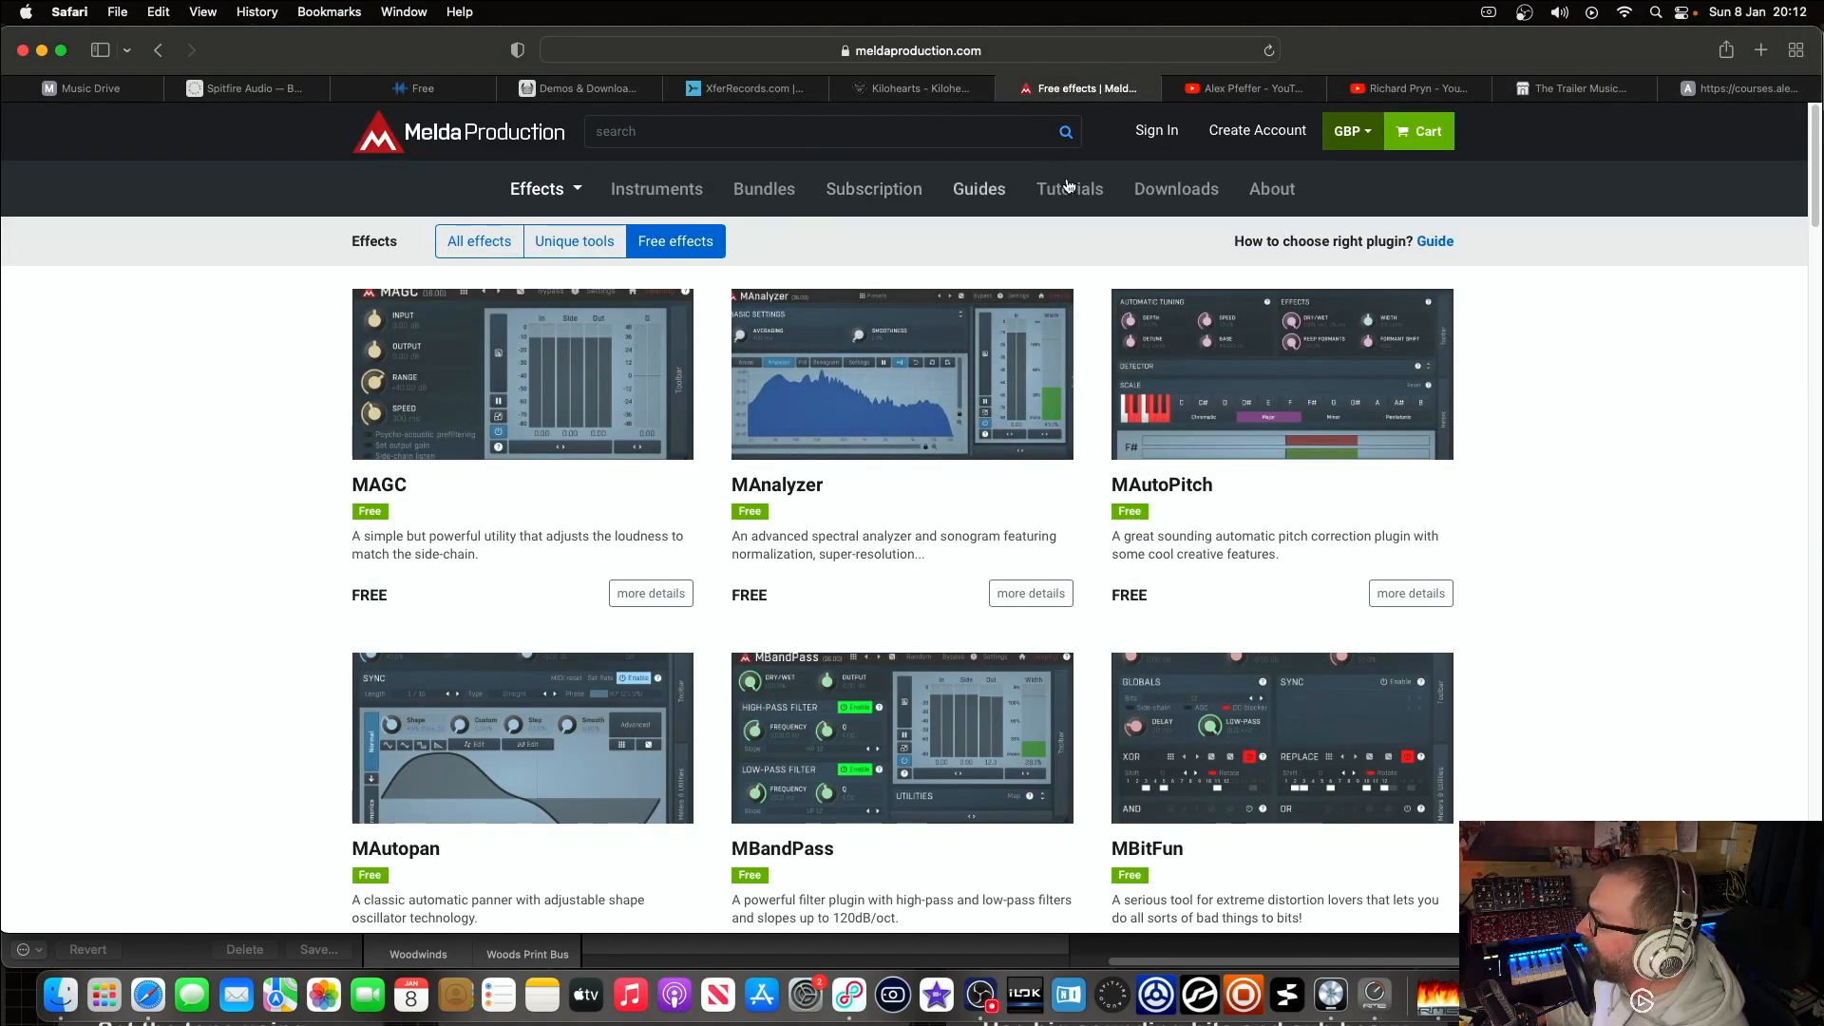
pyautogui.click(1239, 88)
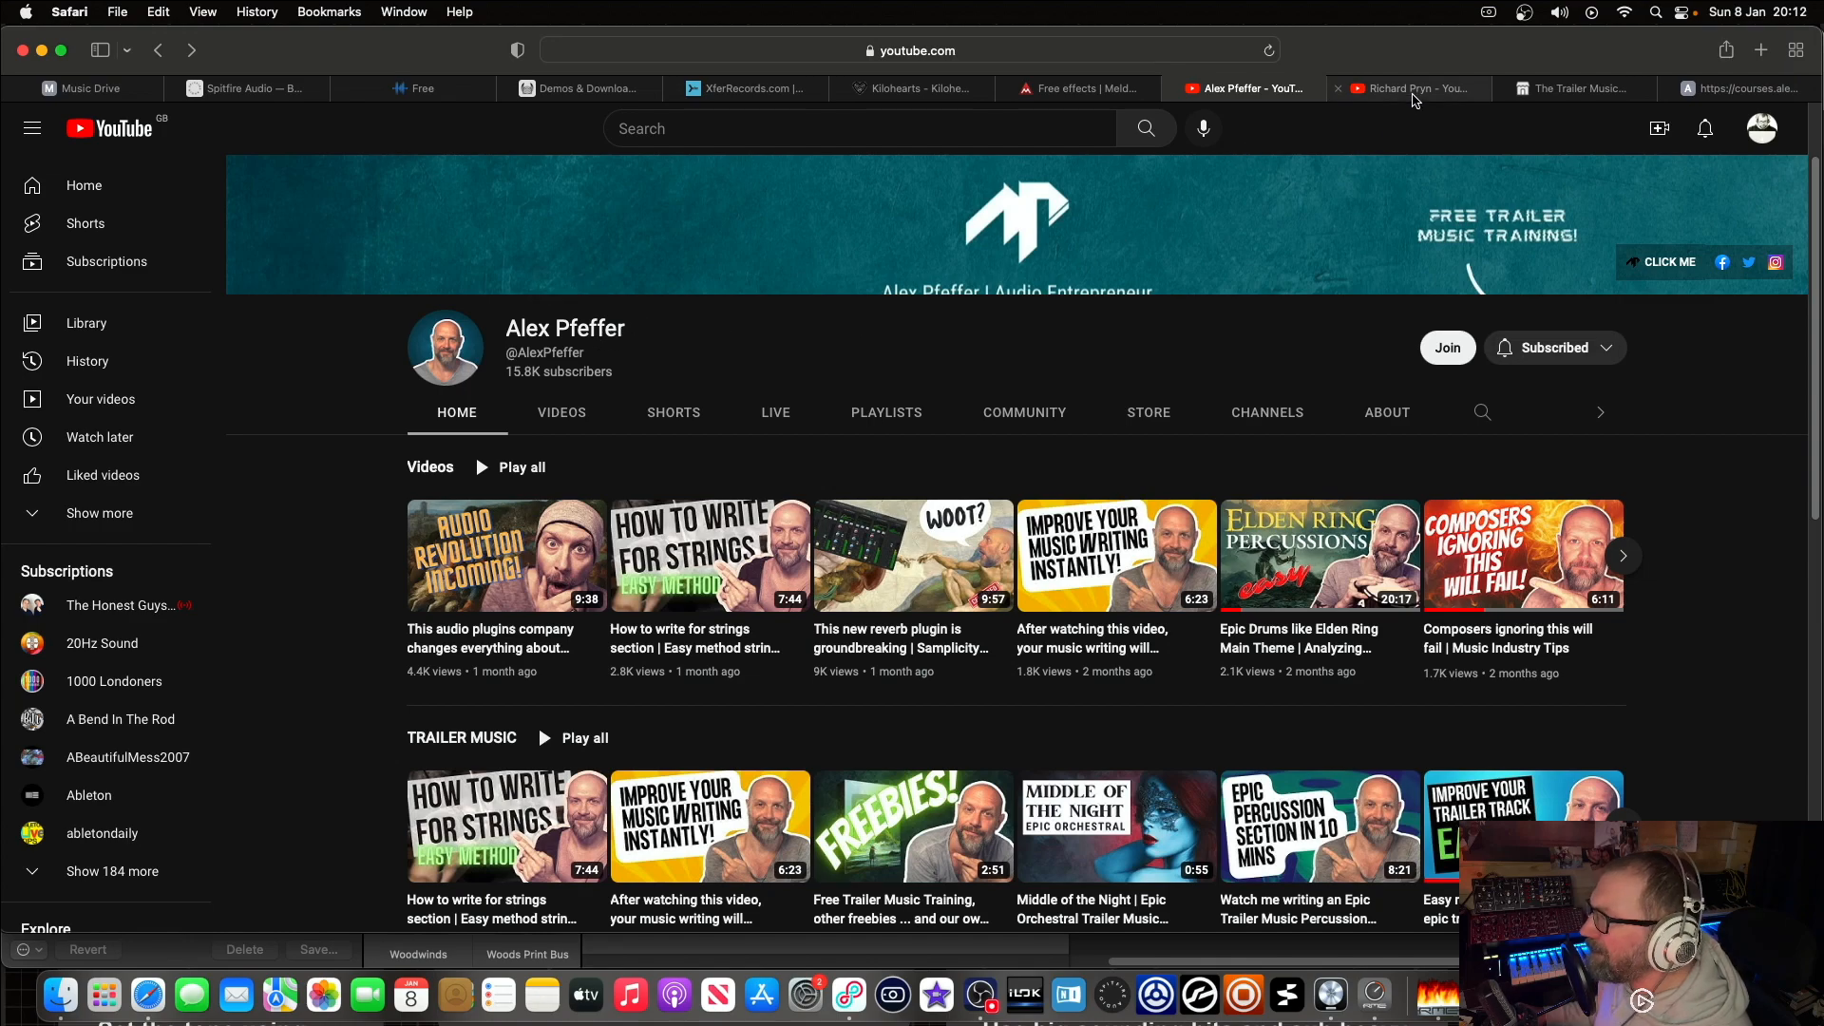
pyautogui.click(1416, 95)
pyautogui.click(1280, 91)
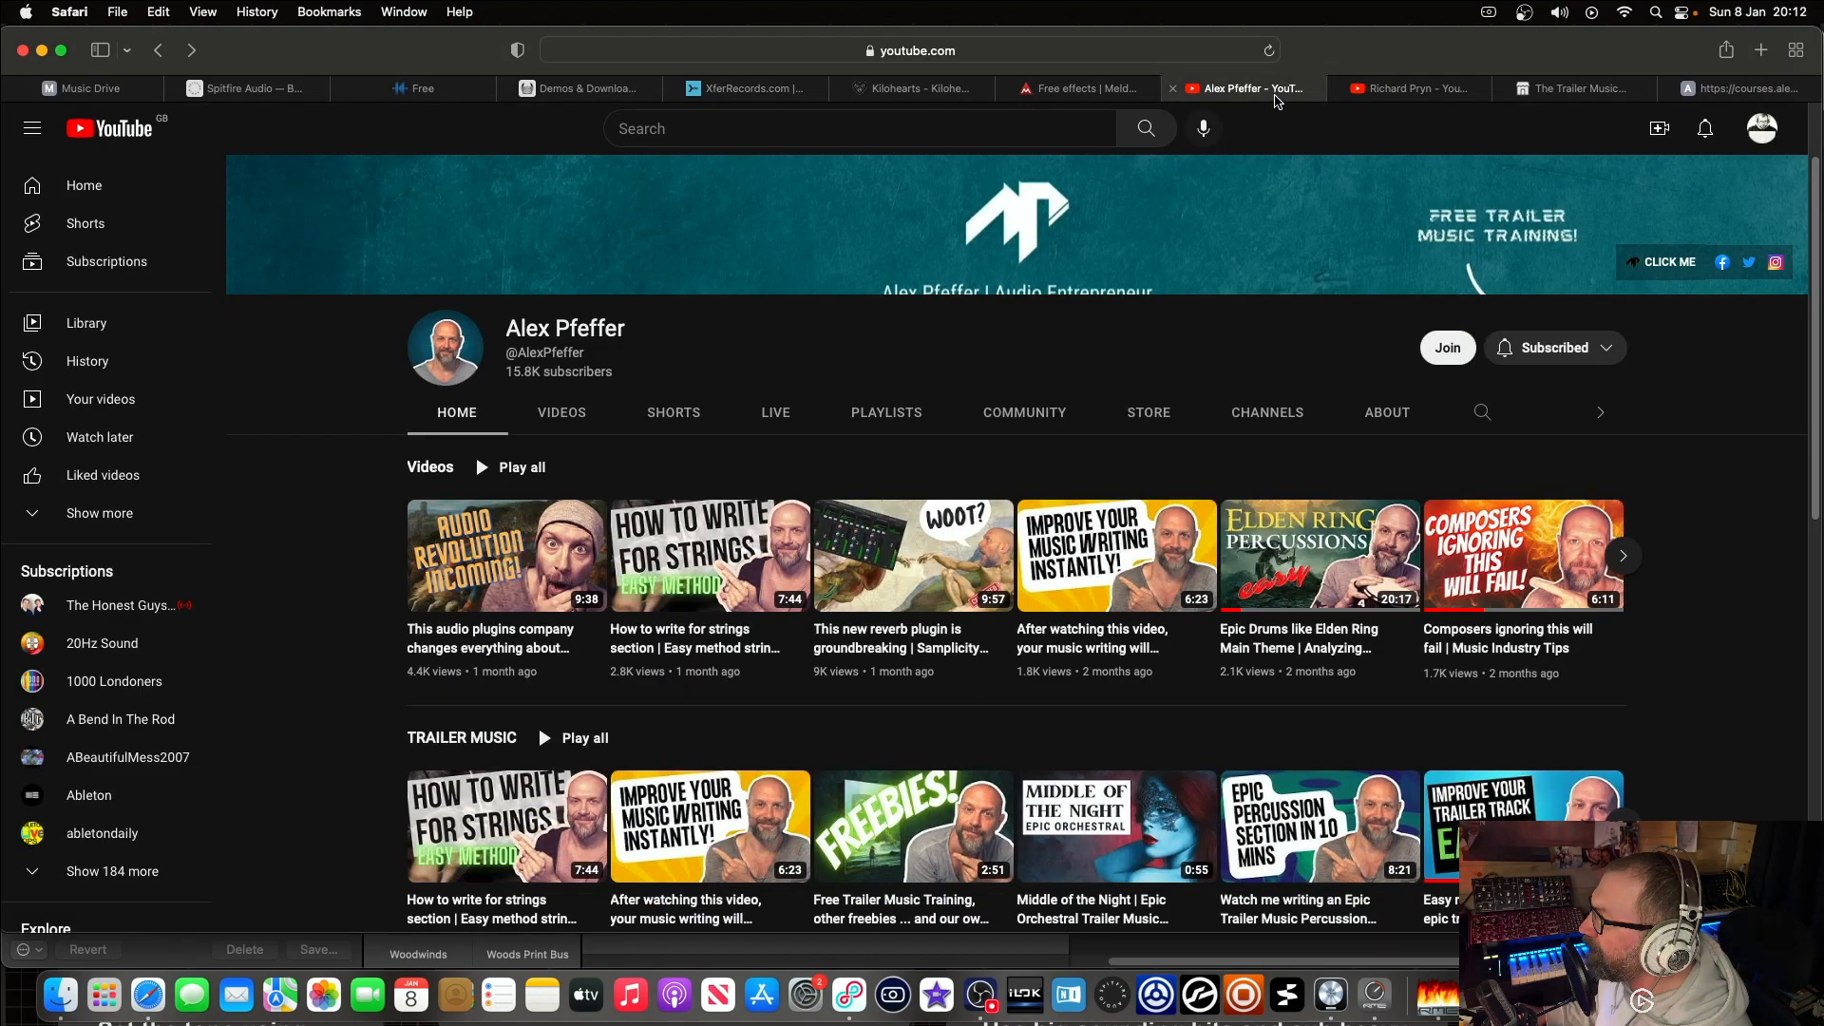
pyautogui.click(1400, 94)
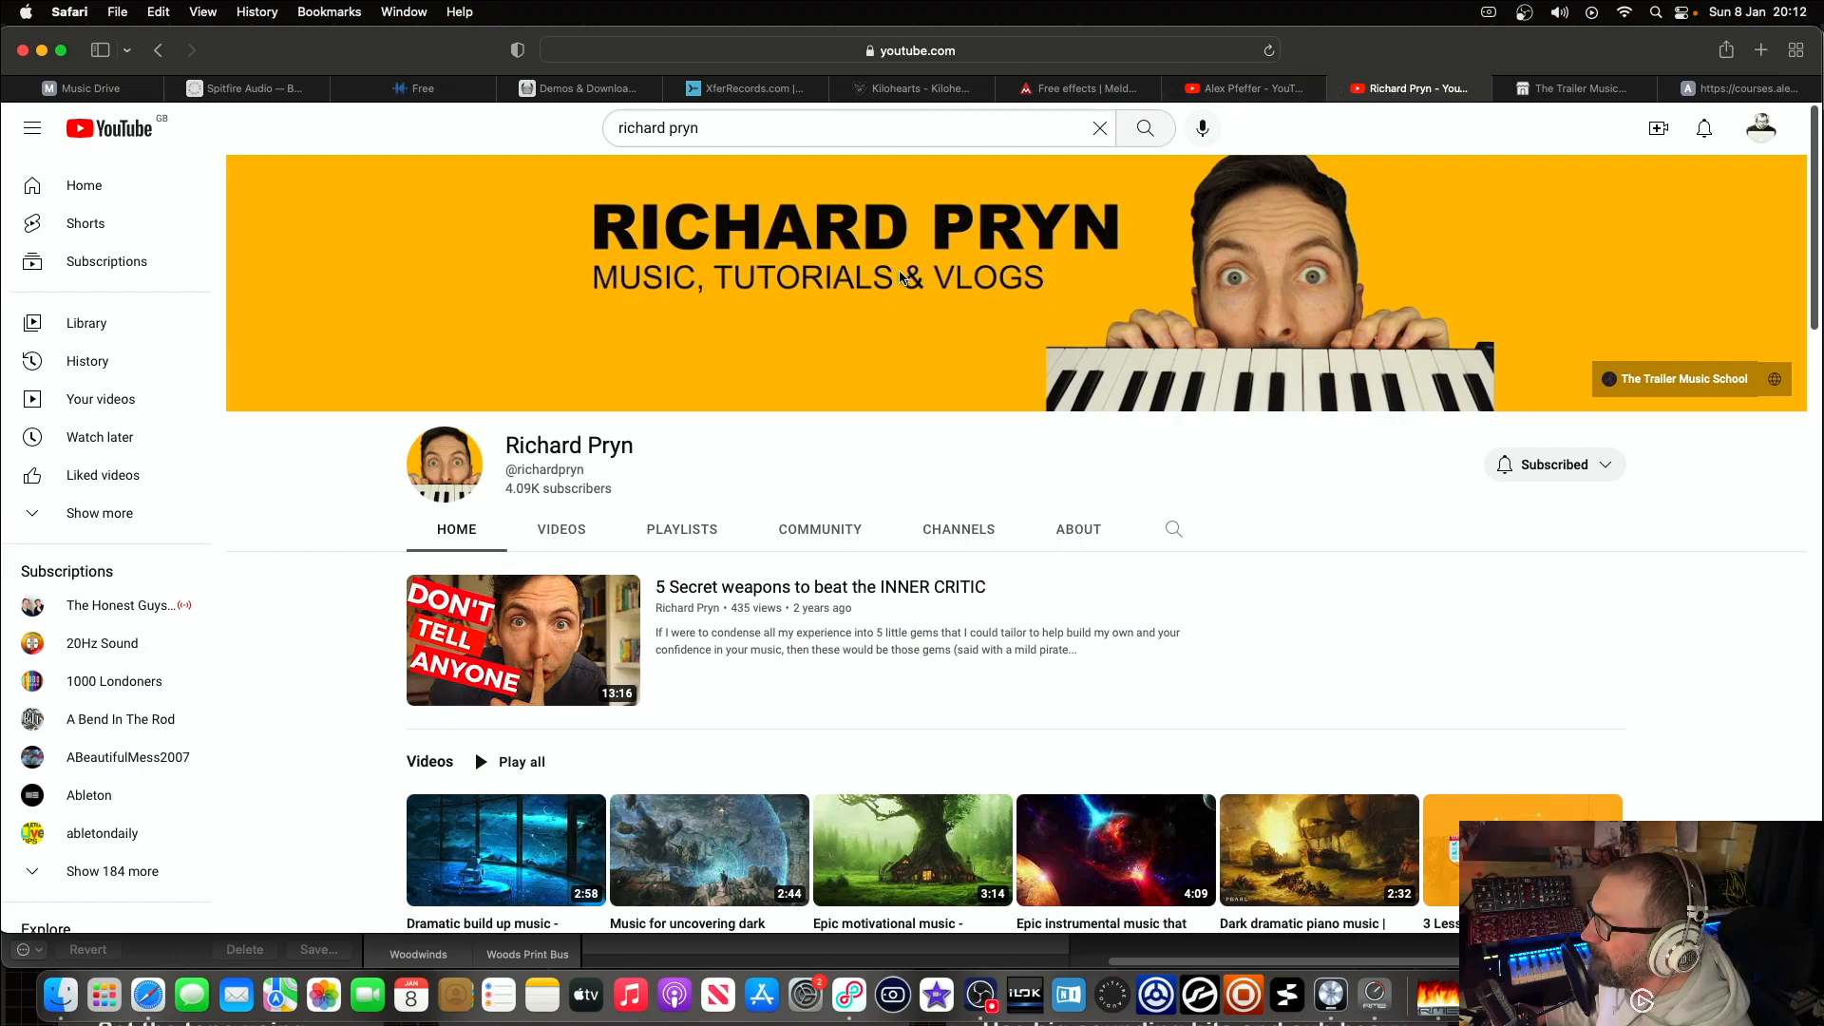
pyautogui.click(1266, 92)
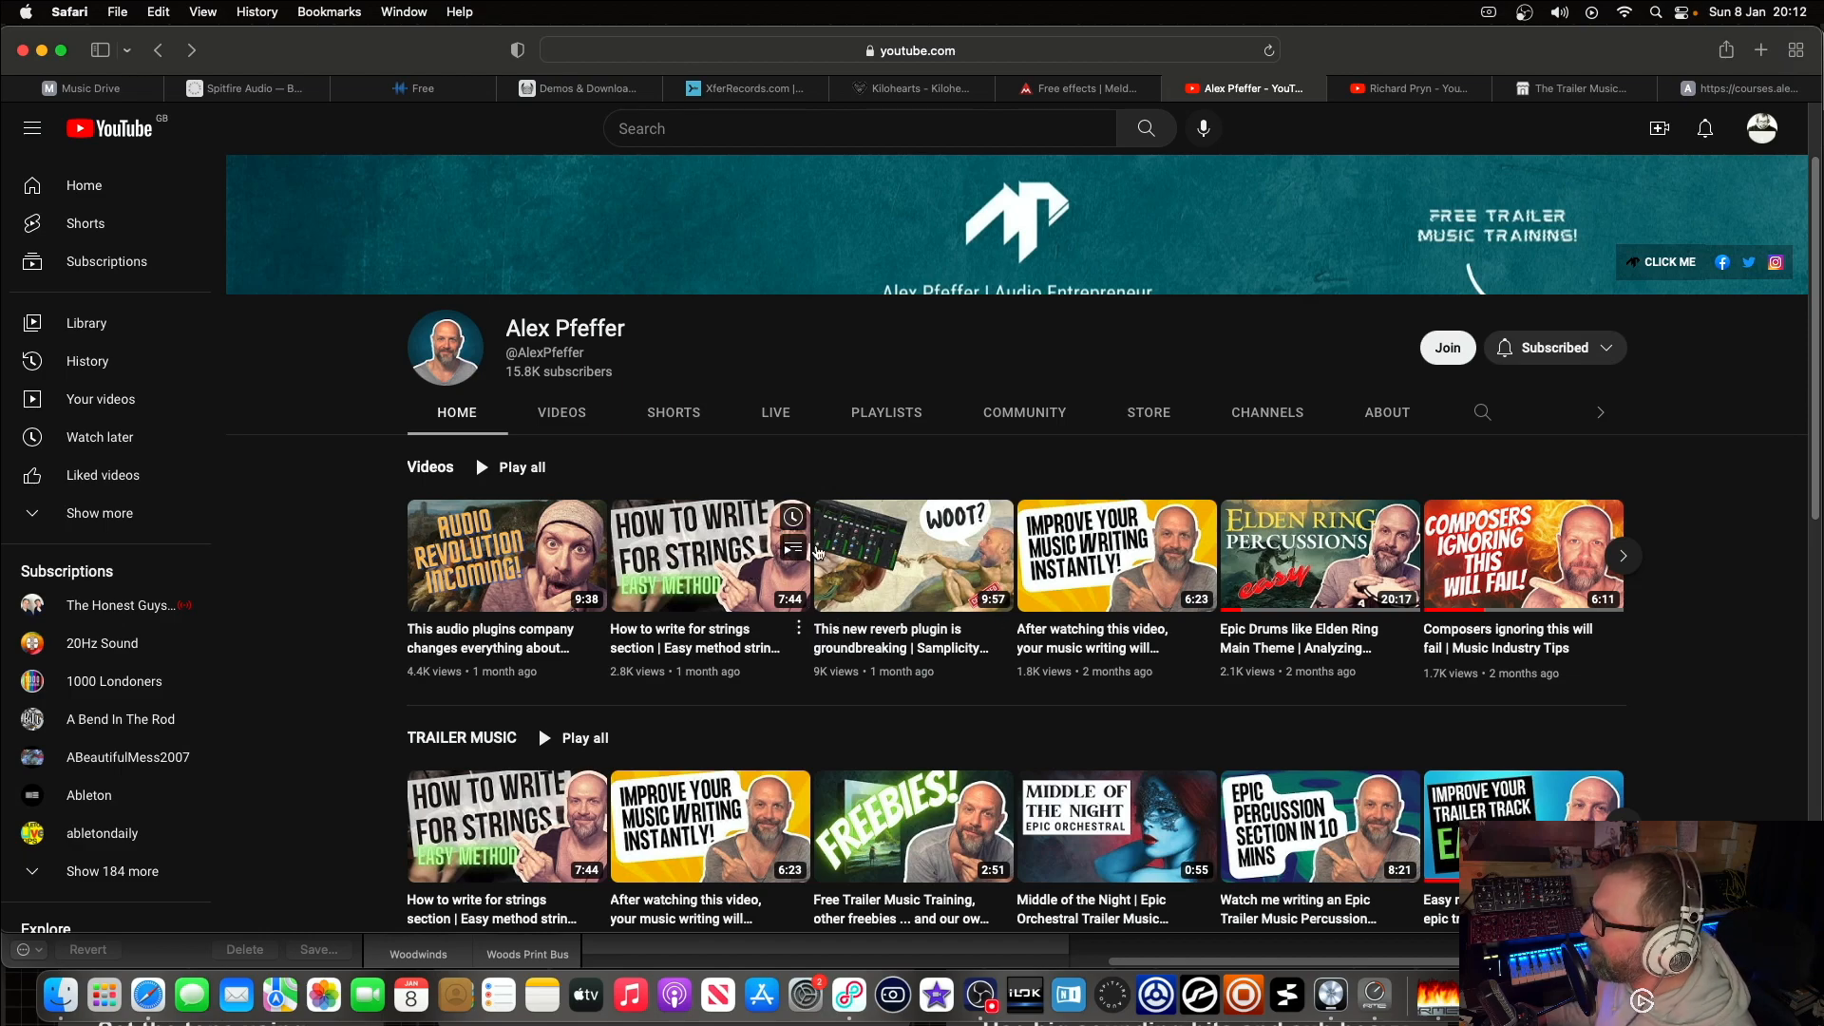
# Step: Browse the videos on both composers' YouTube channels, including the Trailer Music Tutorials section of the yellow-bannered channel
pyautogui.scroll(-1, 817, 553)
pyautogui.scroll(3, 818, 553)
pyautogui.hotkey('ctrl', 'Tab')
pyautogui.scroll(-3, 978, 635)
pyautogui.scroll(3, 961, 611)
pyautogui.scroll(-7, 945, 591)
pyautogui.scroll(6, 942, 587)
pyautogui.scroll(-6, 924, 596)
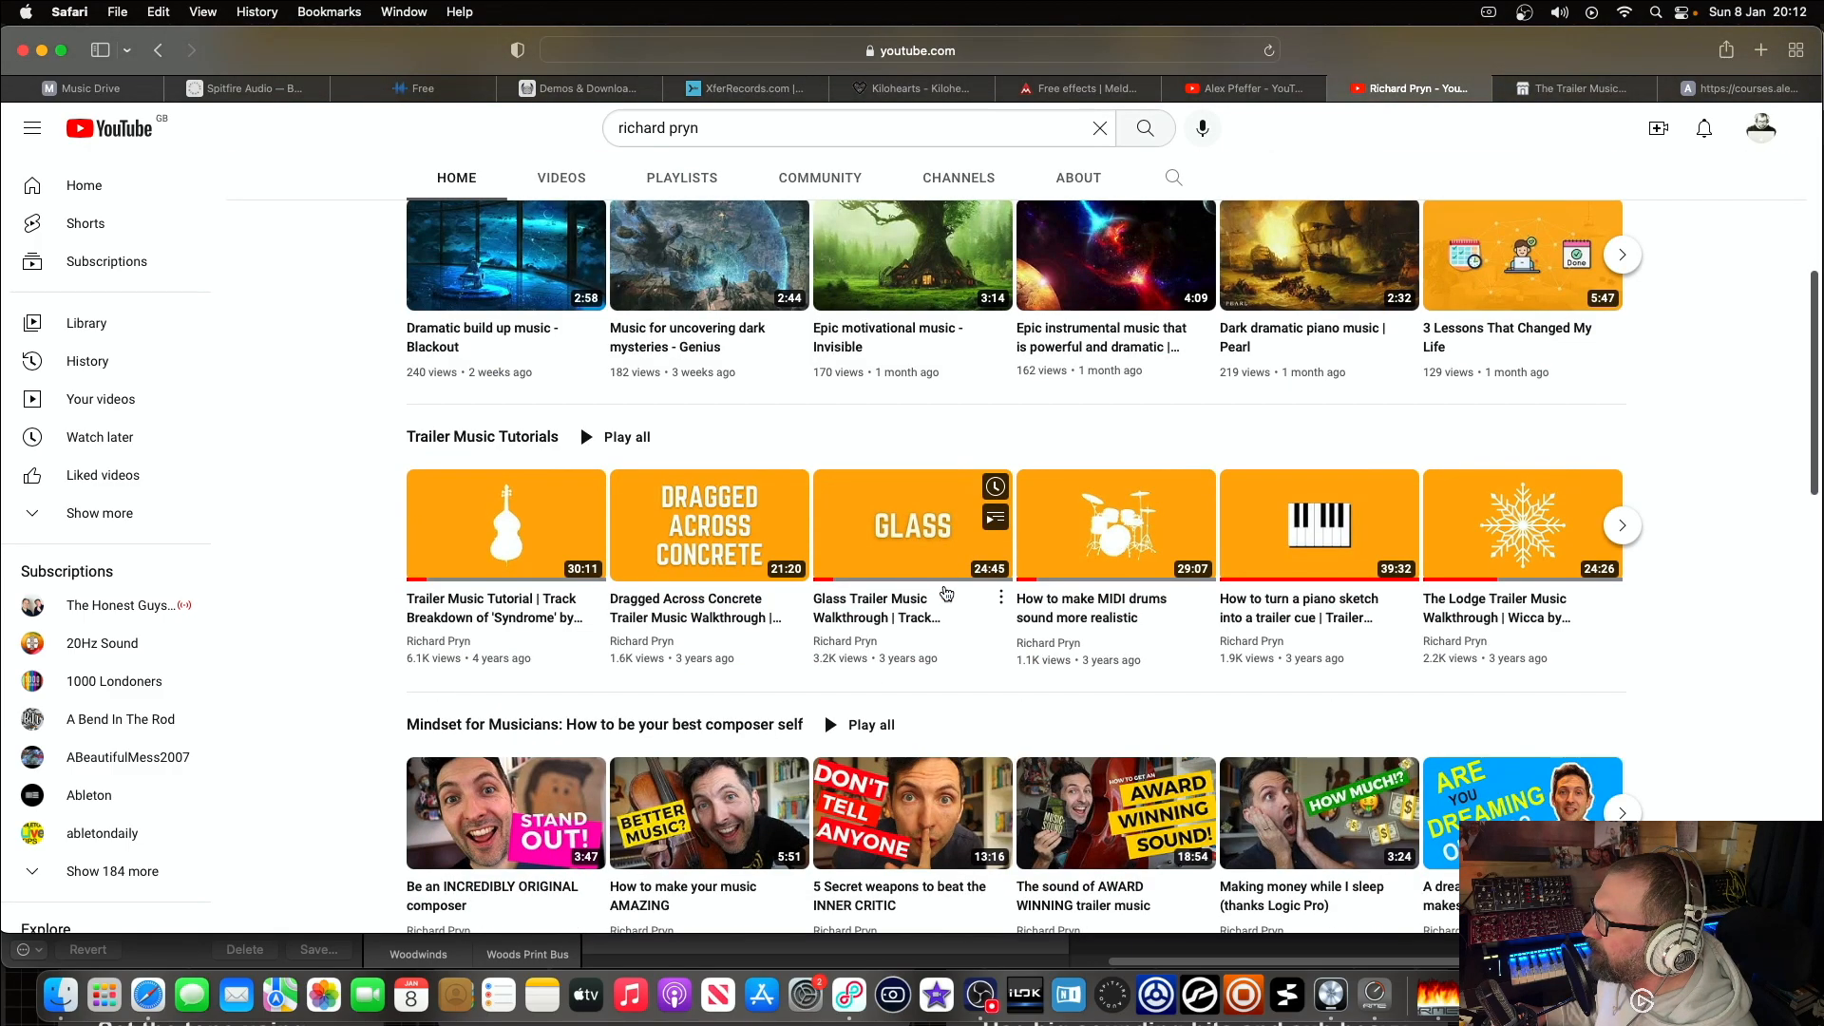
pyautogui.scroll(6, 855, 532)
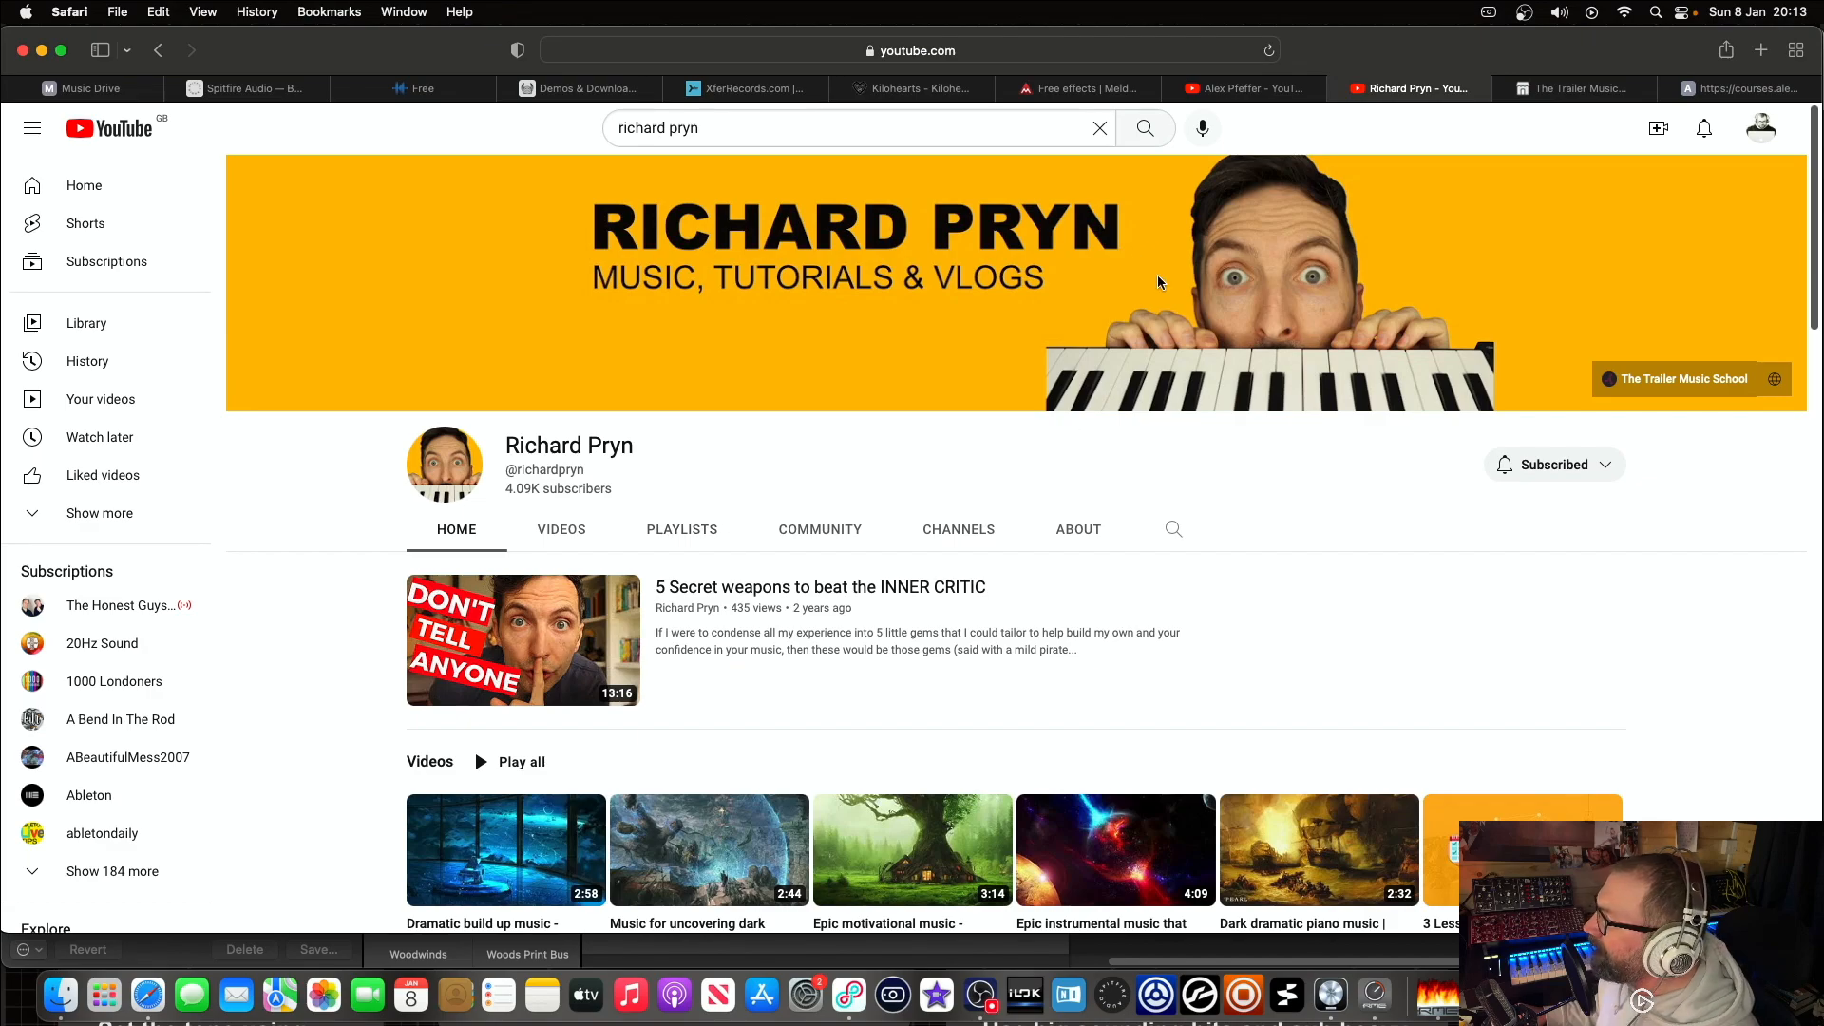
pyautogui.click(1278, 89)
pyautogui.click(1413, 88)
pyautogui.click(1255, 88)
pyautogui.click(1385, 88)
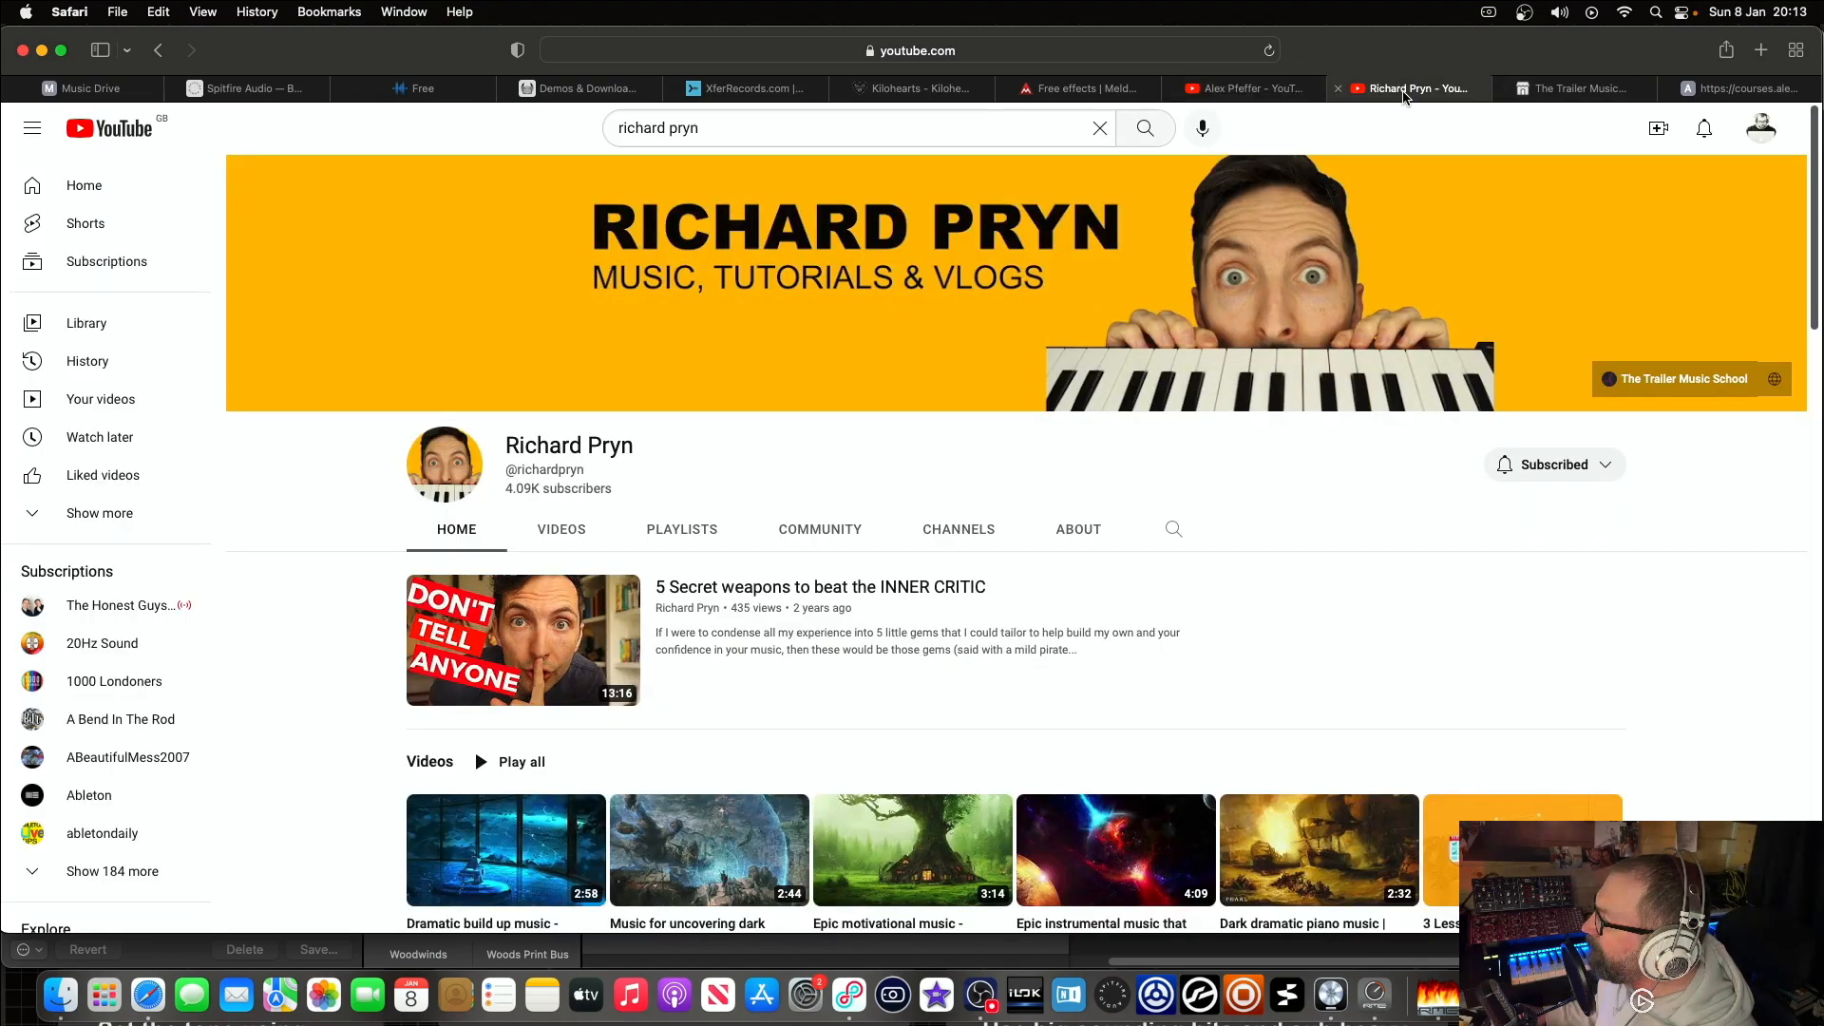
# Step: Open The Trailer Music School site and look at its cinematic music courses home page
pyautogui.click(1572, 89)
pyautogui.scroll(-5, 852, 327)
pyautogui.scroll(15, 851, 327)
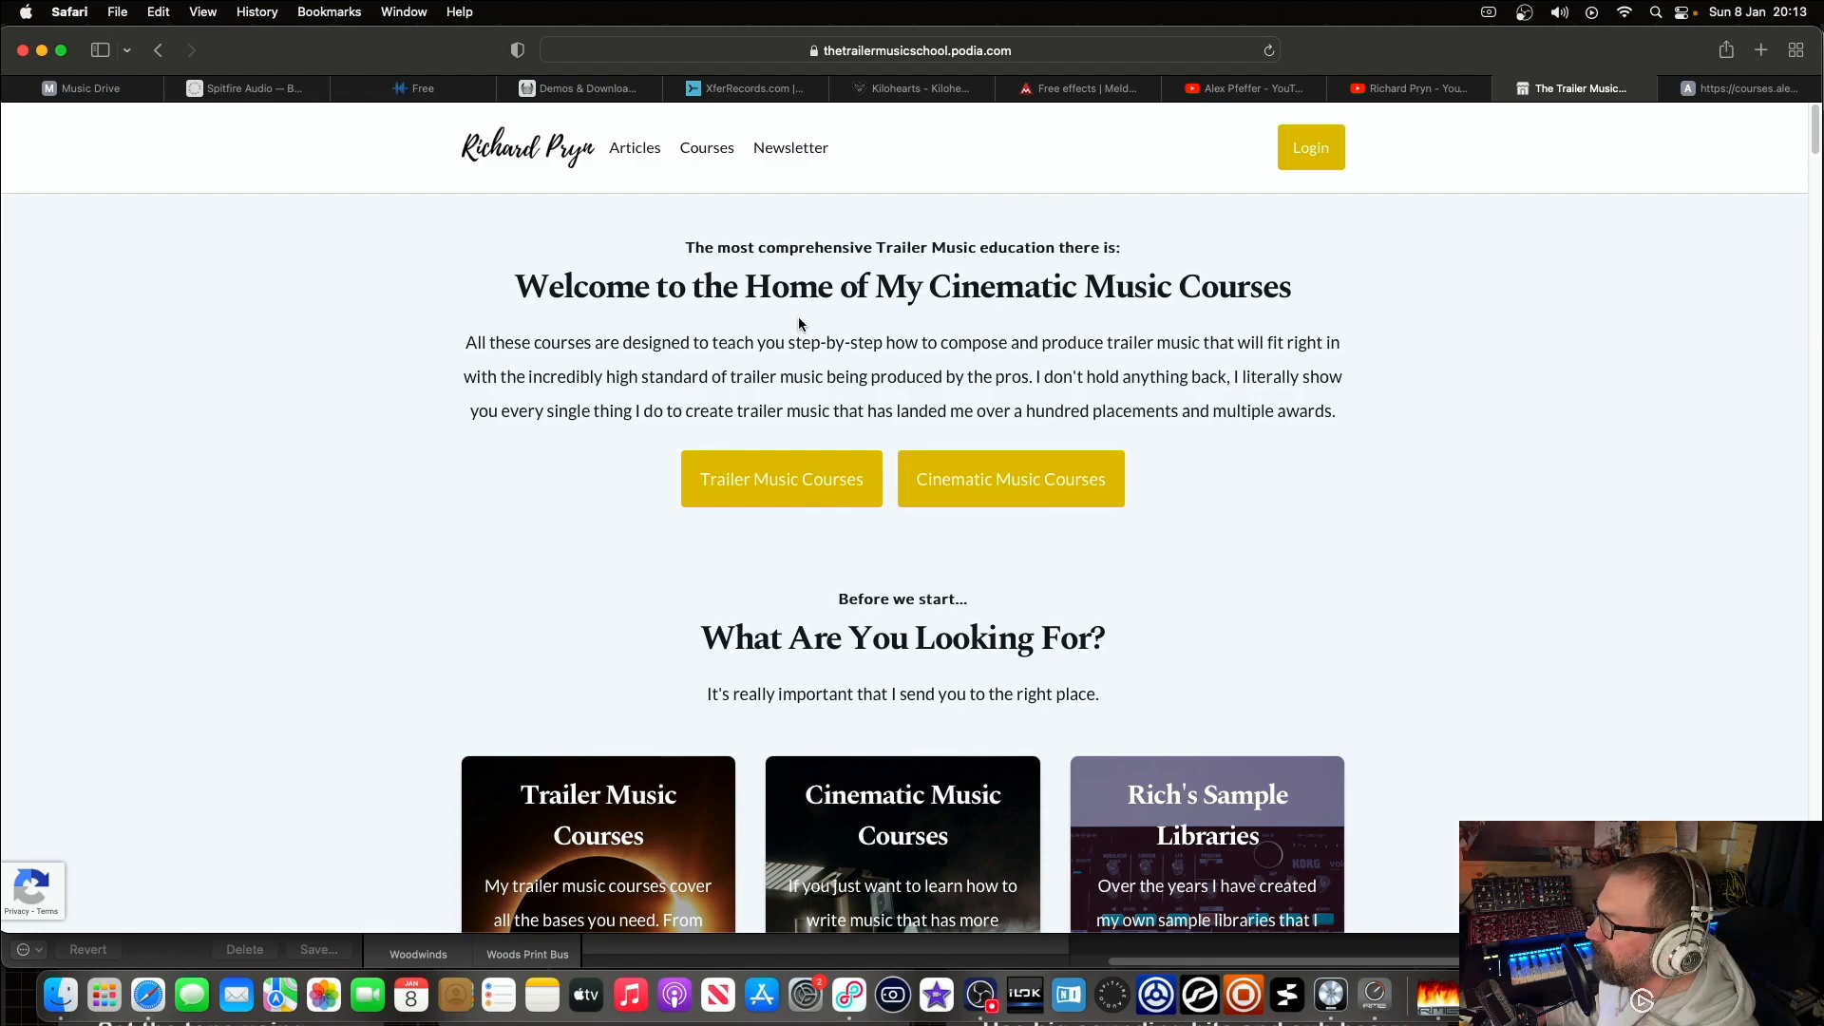
pyautogui.moveTo(292, 55)
pyautogui.mouseDown()
pyautogui.moveTo(281, 726)
pyautogui.moveTo(329, 296)
pyautogui.moveTo(272, 59)
pyautogui.mouseUp()
pyautogui.click(21, 54)
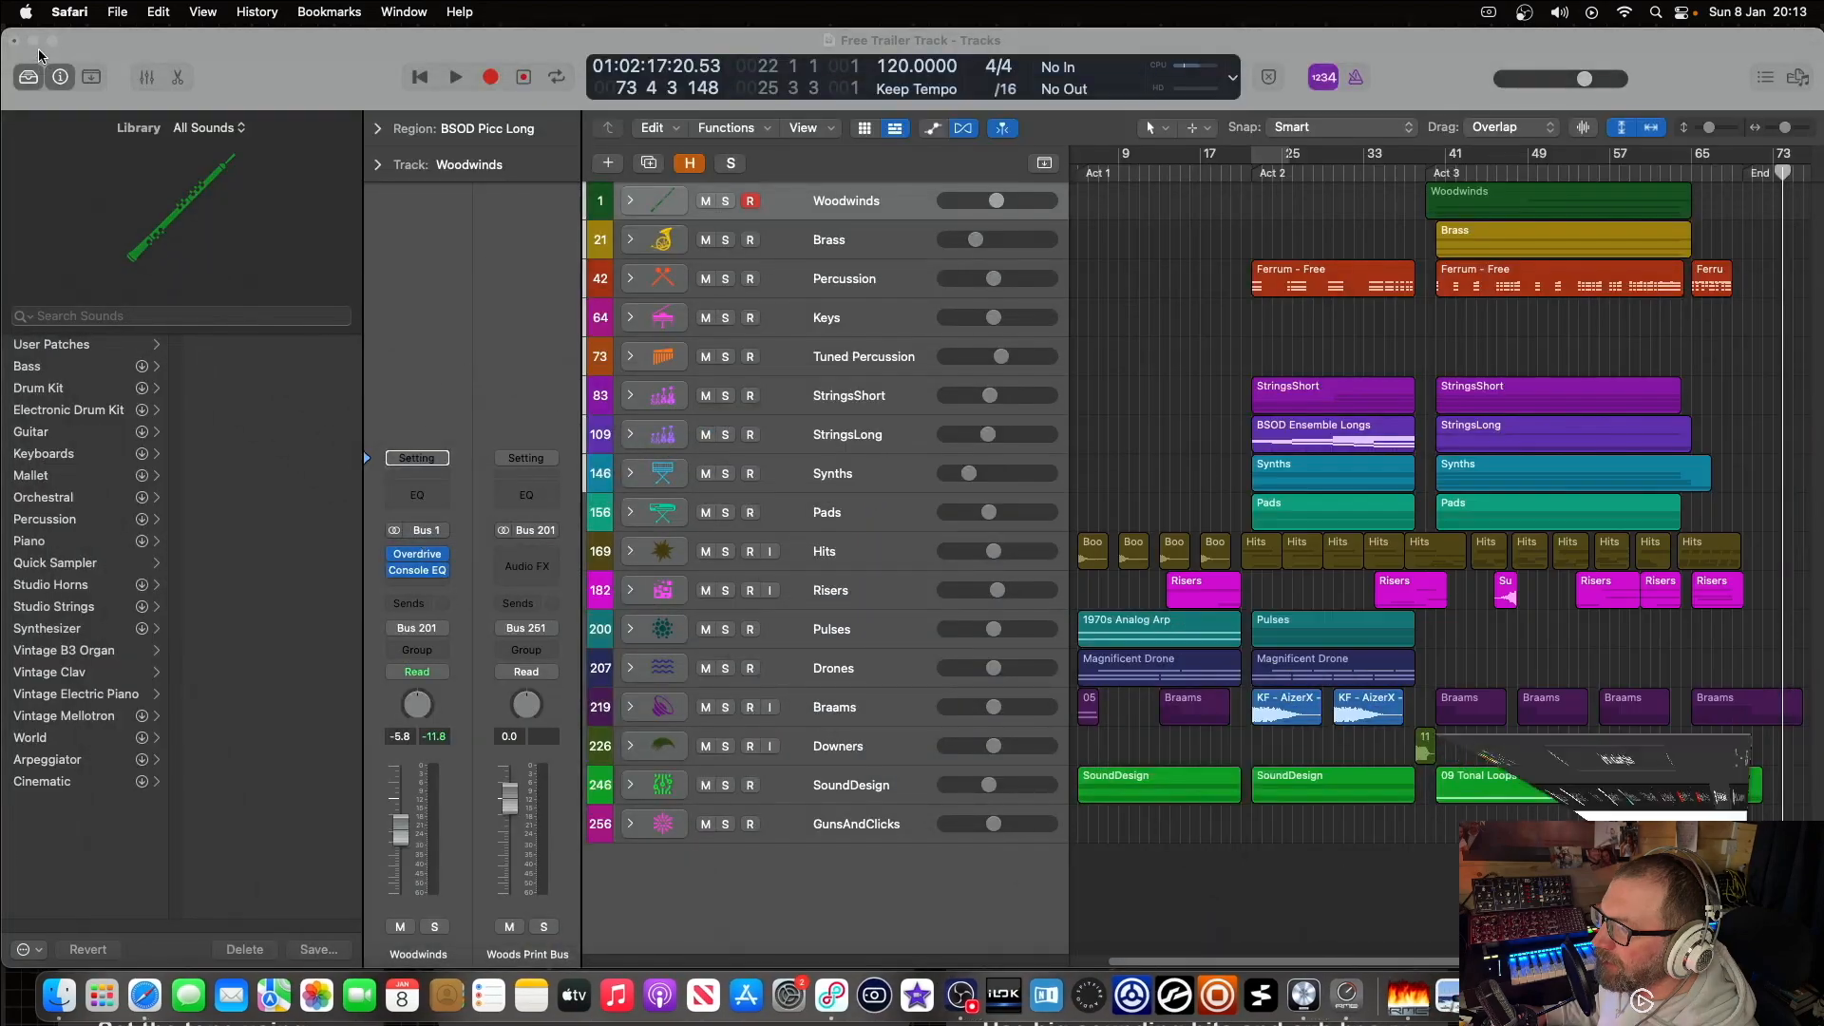
pyautogui.click(31, 39)
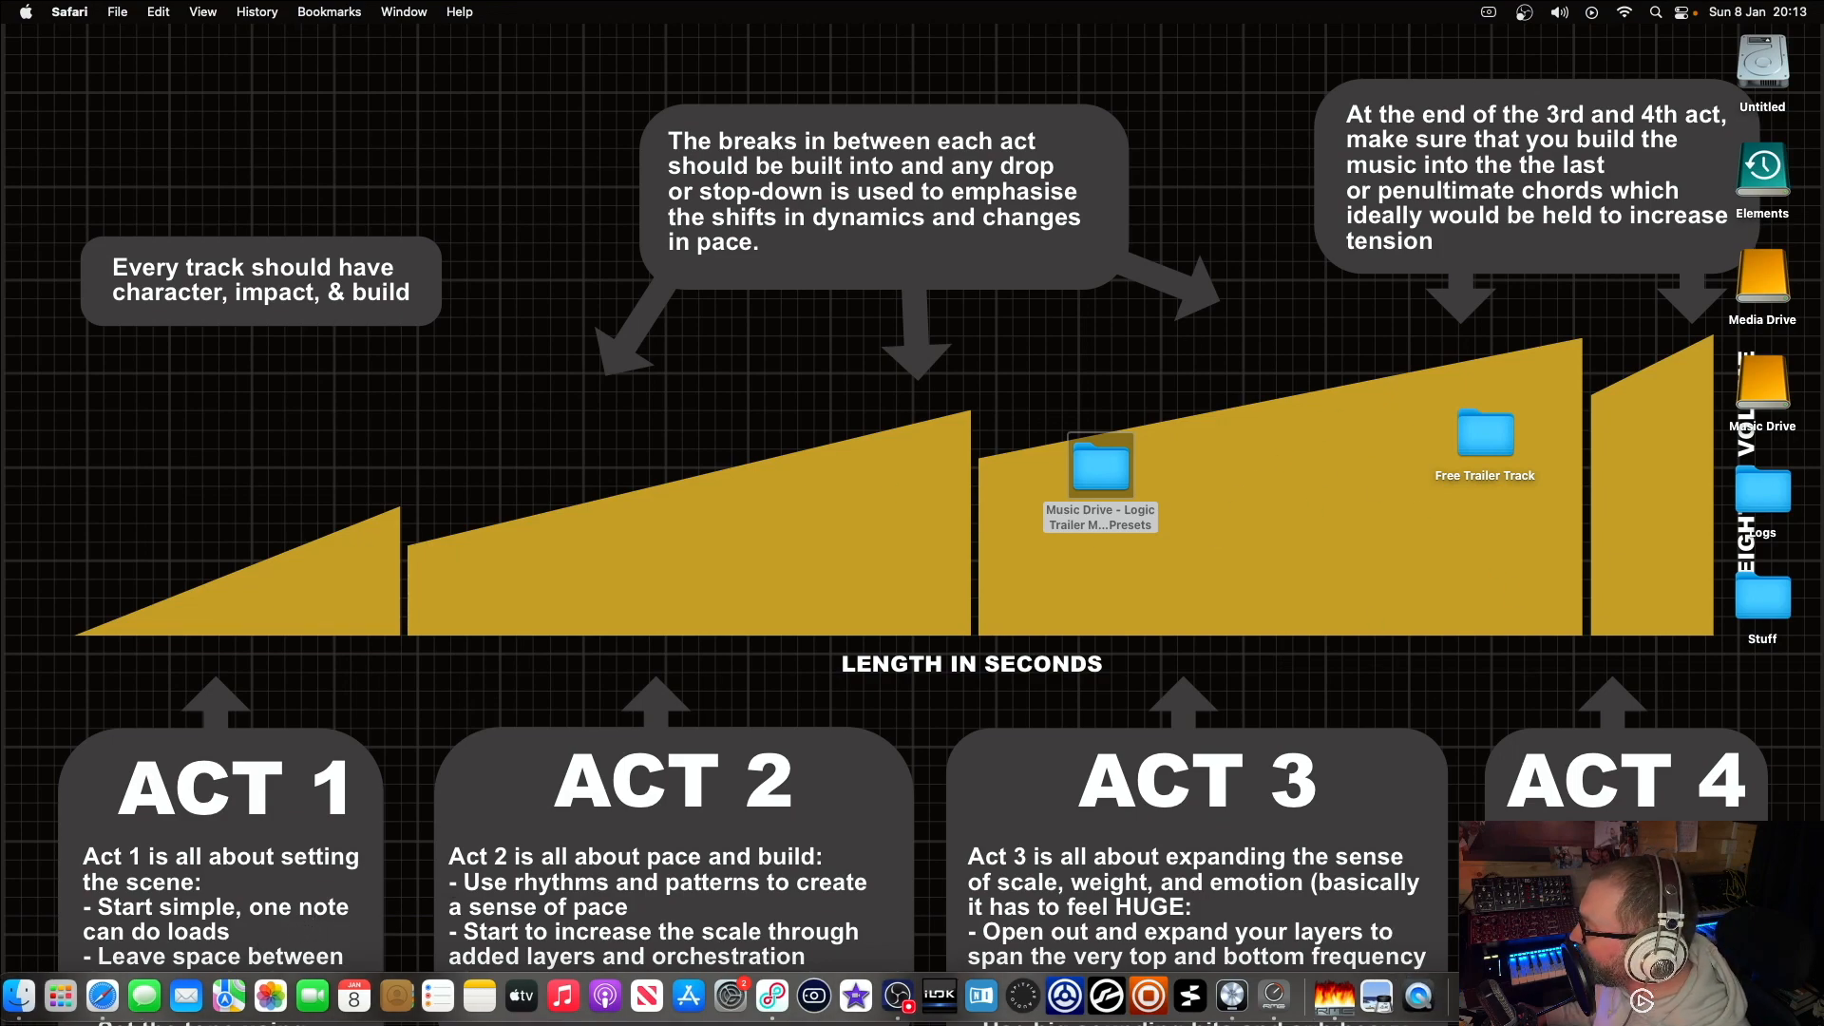
pyautogui.click(1677, 996)
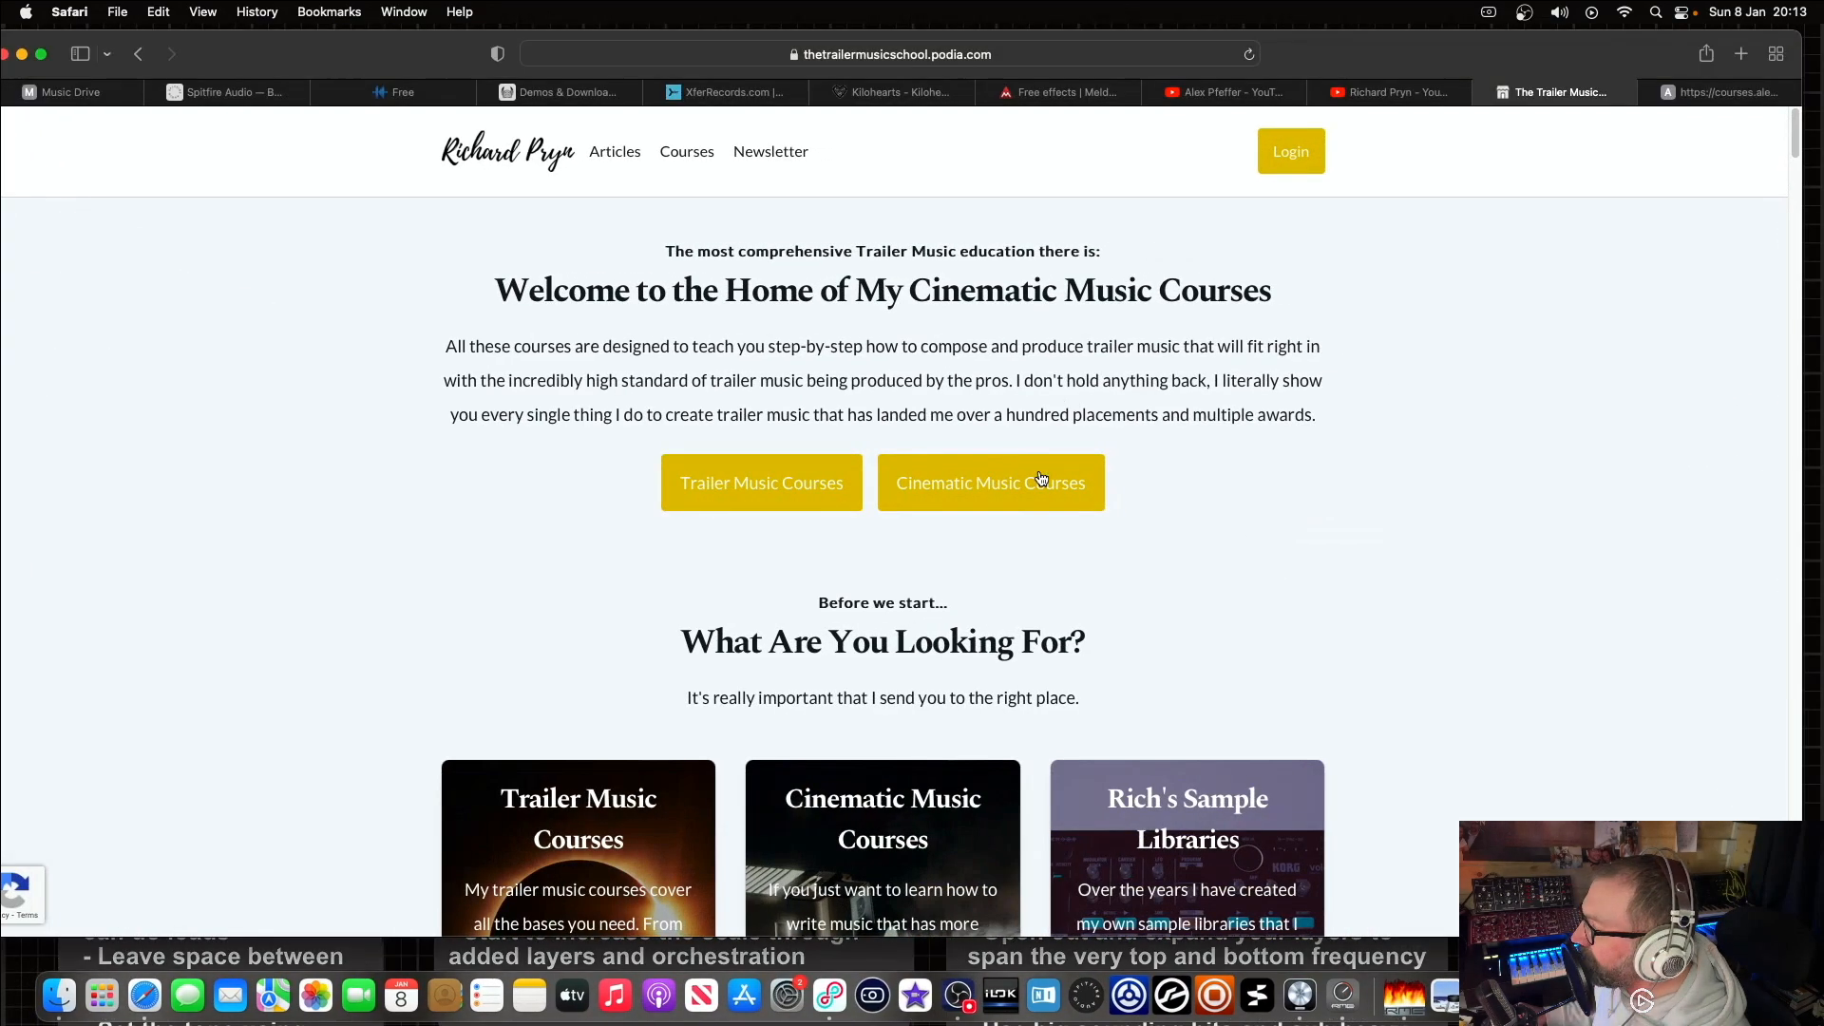
# Step: Look through the courses offered by The Trailer Music School, from The Trailer Music Course to the Epic Drum Kits course
pyautogui.scroll(-5, 665, 180)
pyautogui.scroll(5, 665, 180)
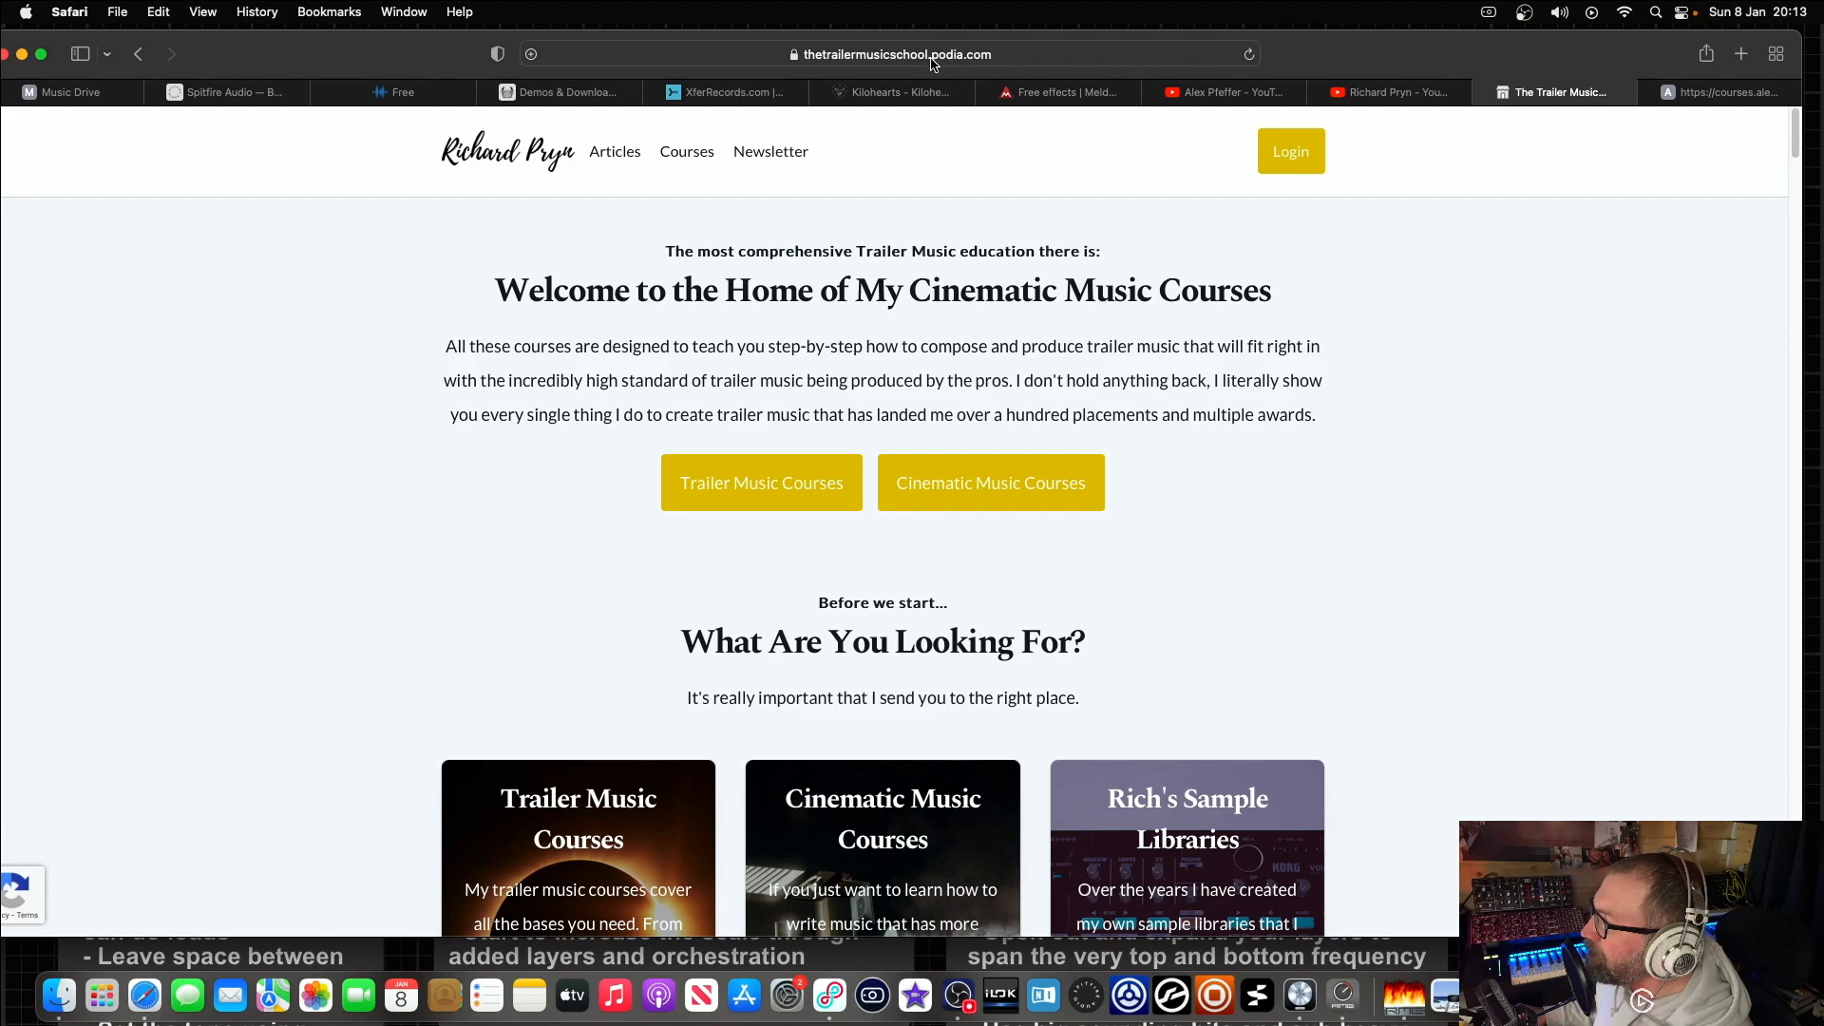
pyautogui.scroll(-15, 977, 326)
pyautogui.scroll(5, 998, 323)
pyautogui.scroll(-10, 1003, 317)
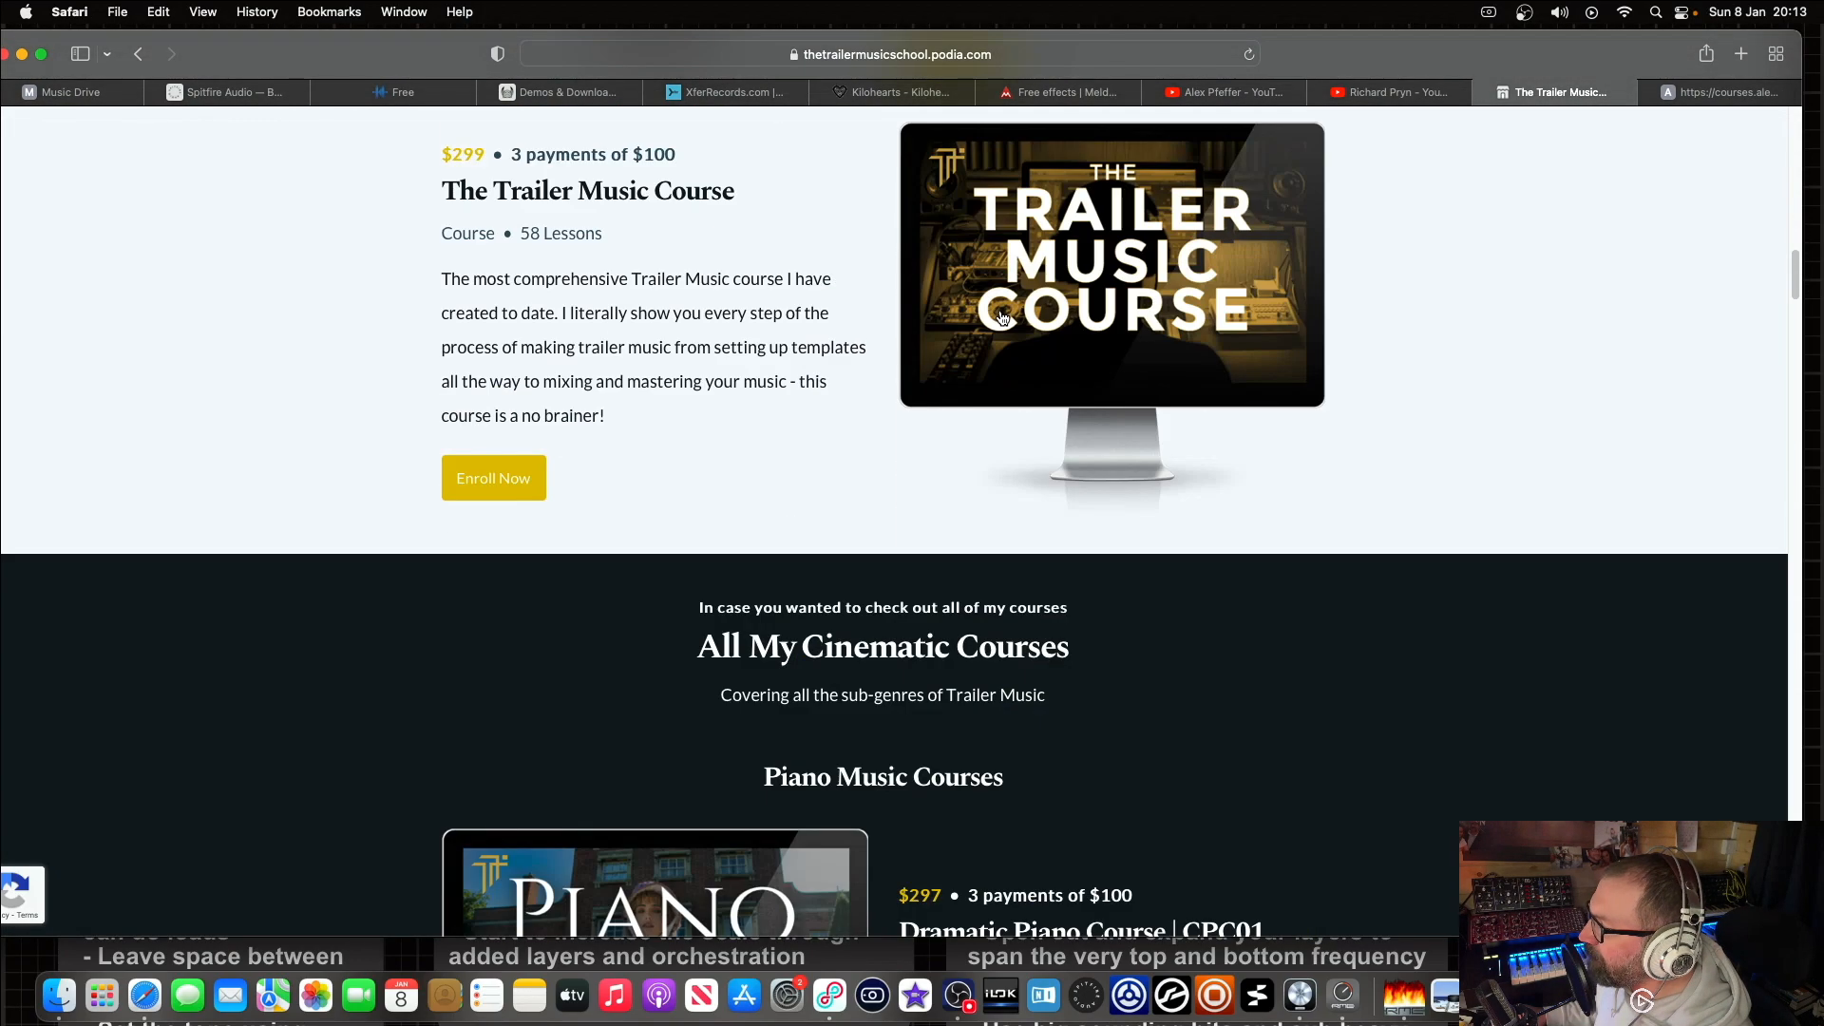
pyautogui.scroll(-20, 1002, 316)
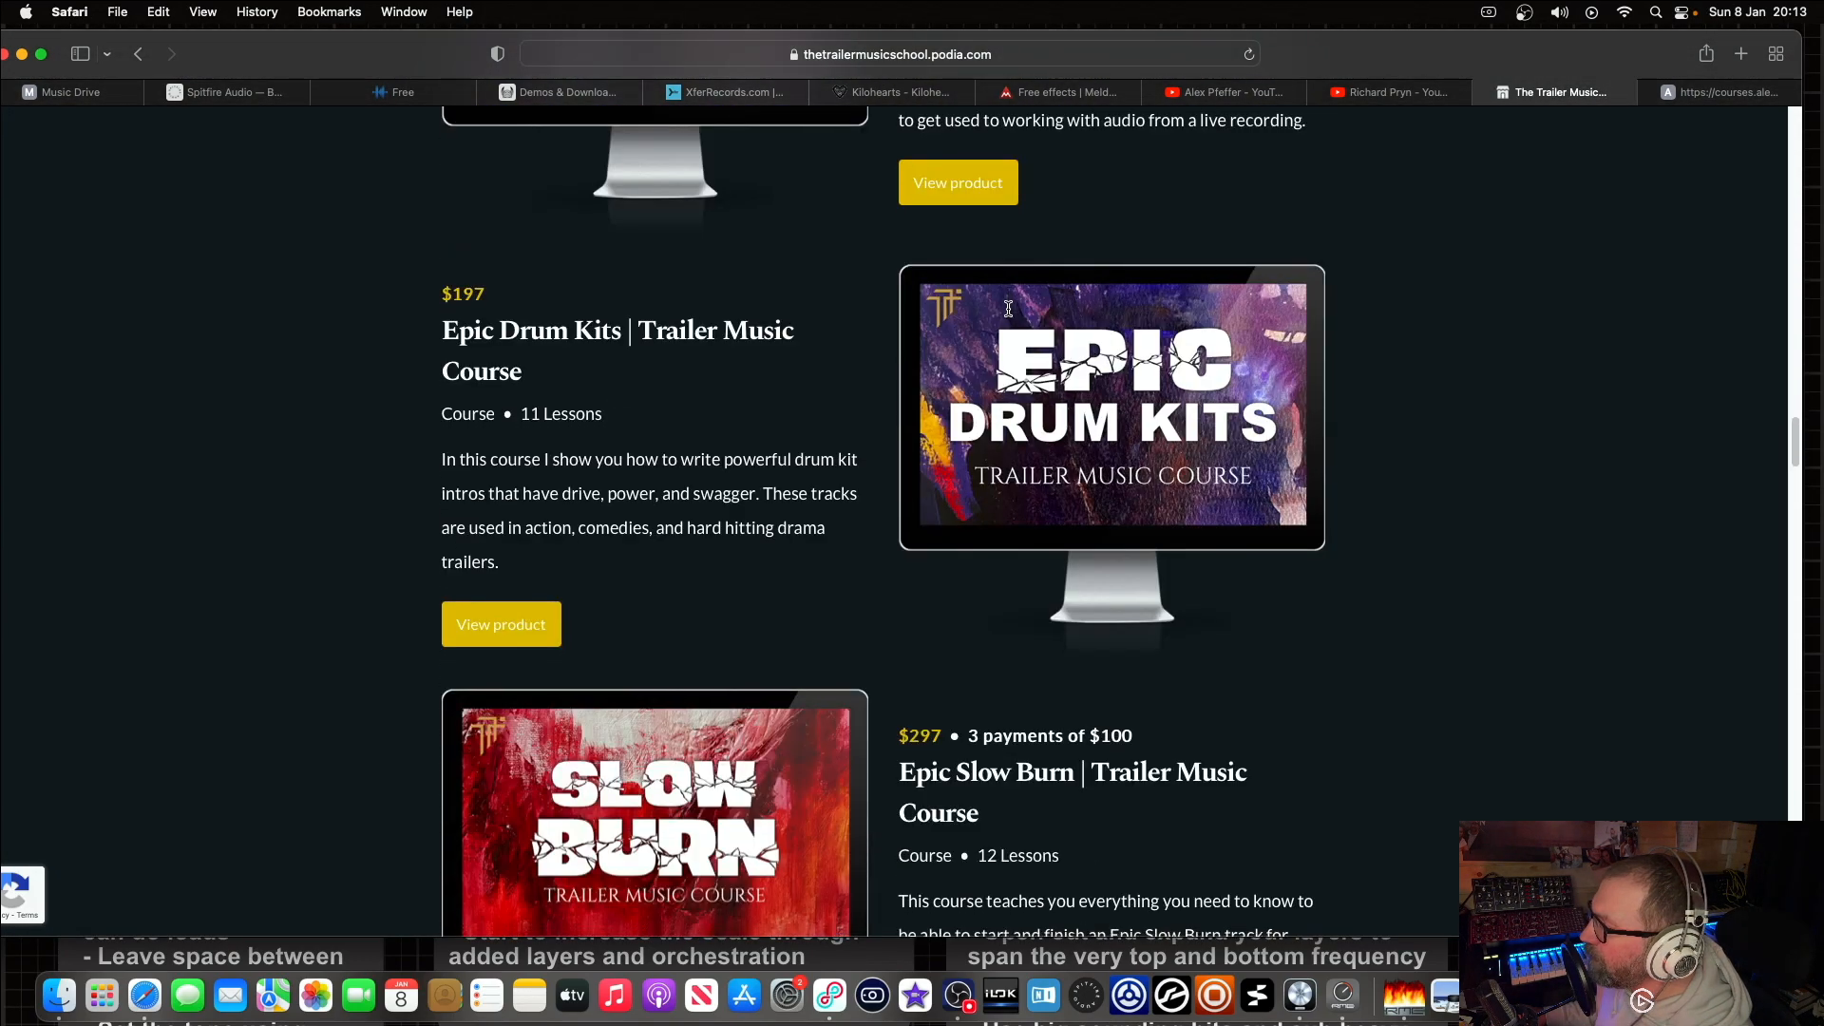
pyautogui.scroll(20, 1008, 309)
pyautogui.scroll(15, 1248, 227)
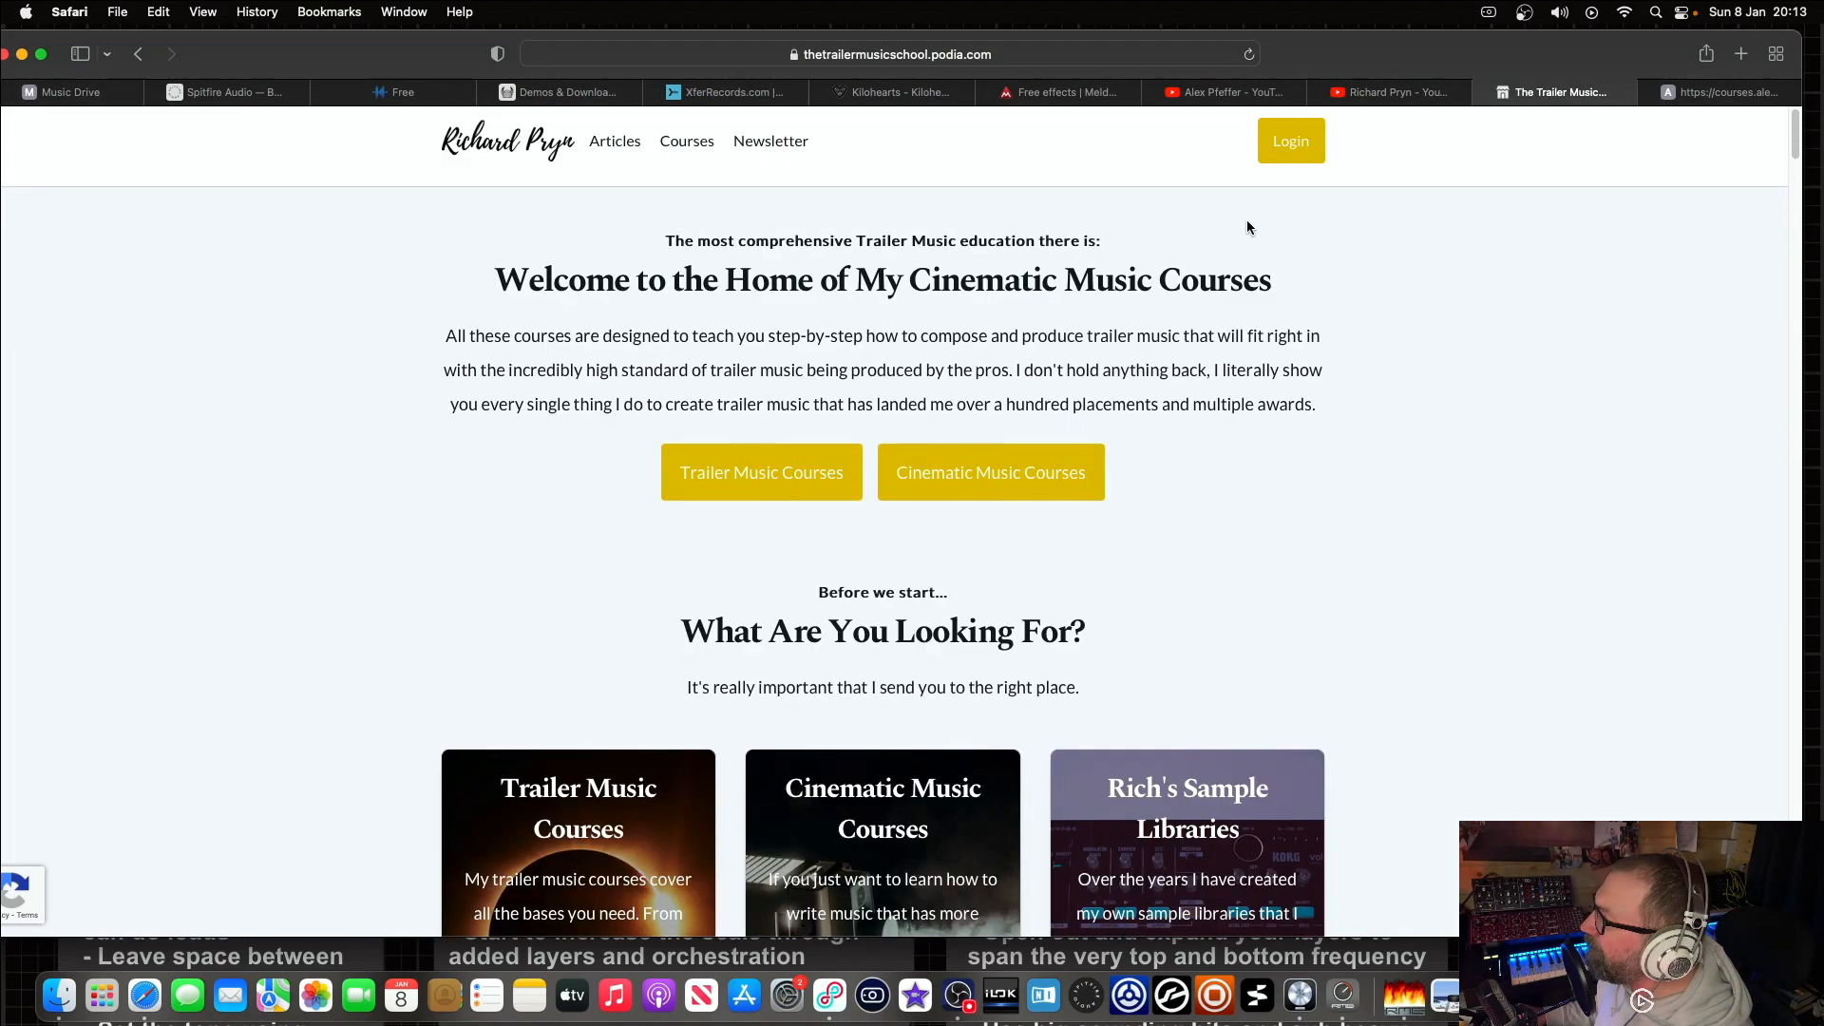
# Step: Examine the free trailer music training sign-up page and its Day 01 to Day 03 topics
pyautogui.click(1715, 92)
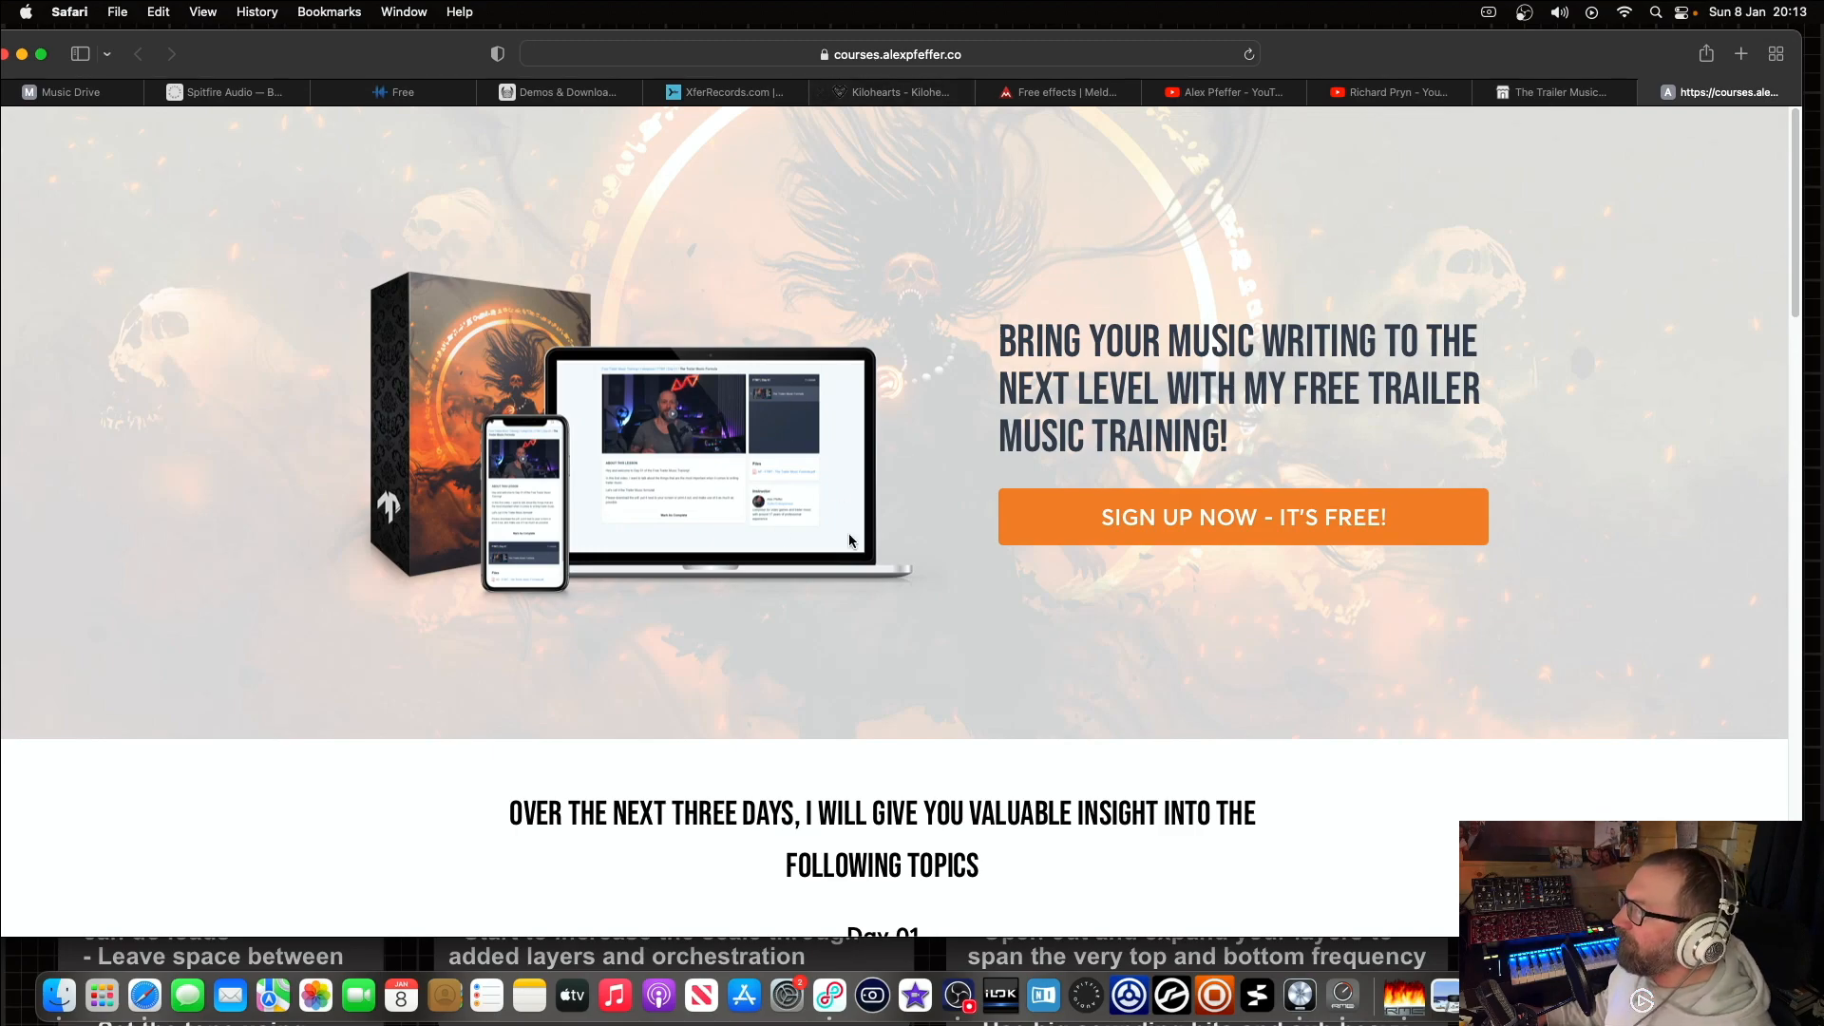
pyautogui.scroll(-2, 945, 404)
pyautogui.scroll(2, 884, 677)
pyautogui.scroll(-2, 880, 656)
pyautogui.scroll(2, 883, 652)
pyautogui.scroll(-10, 905, 646)
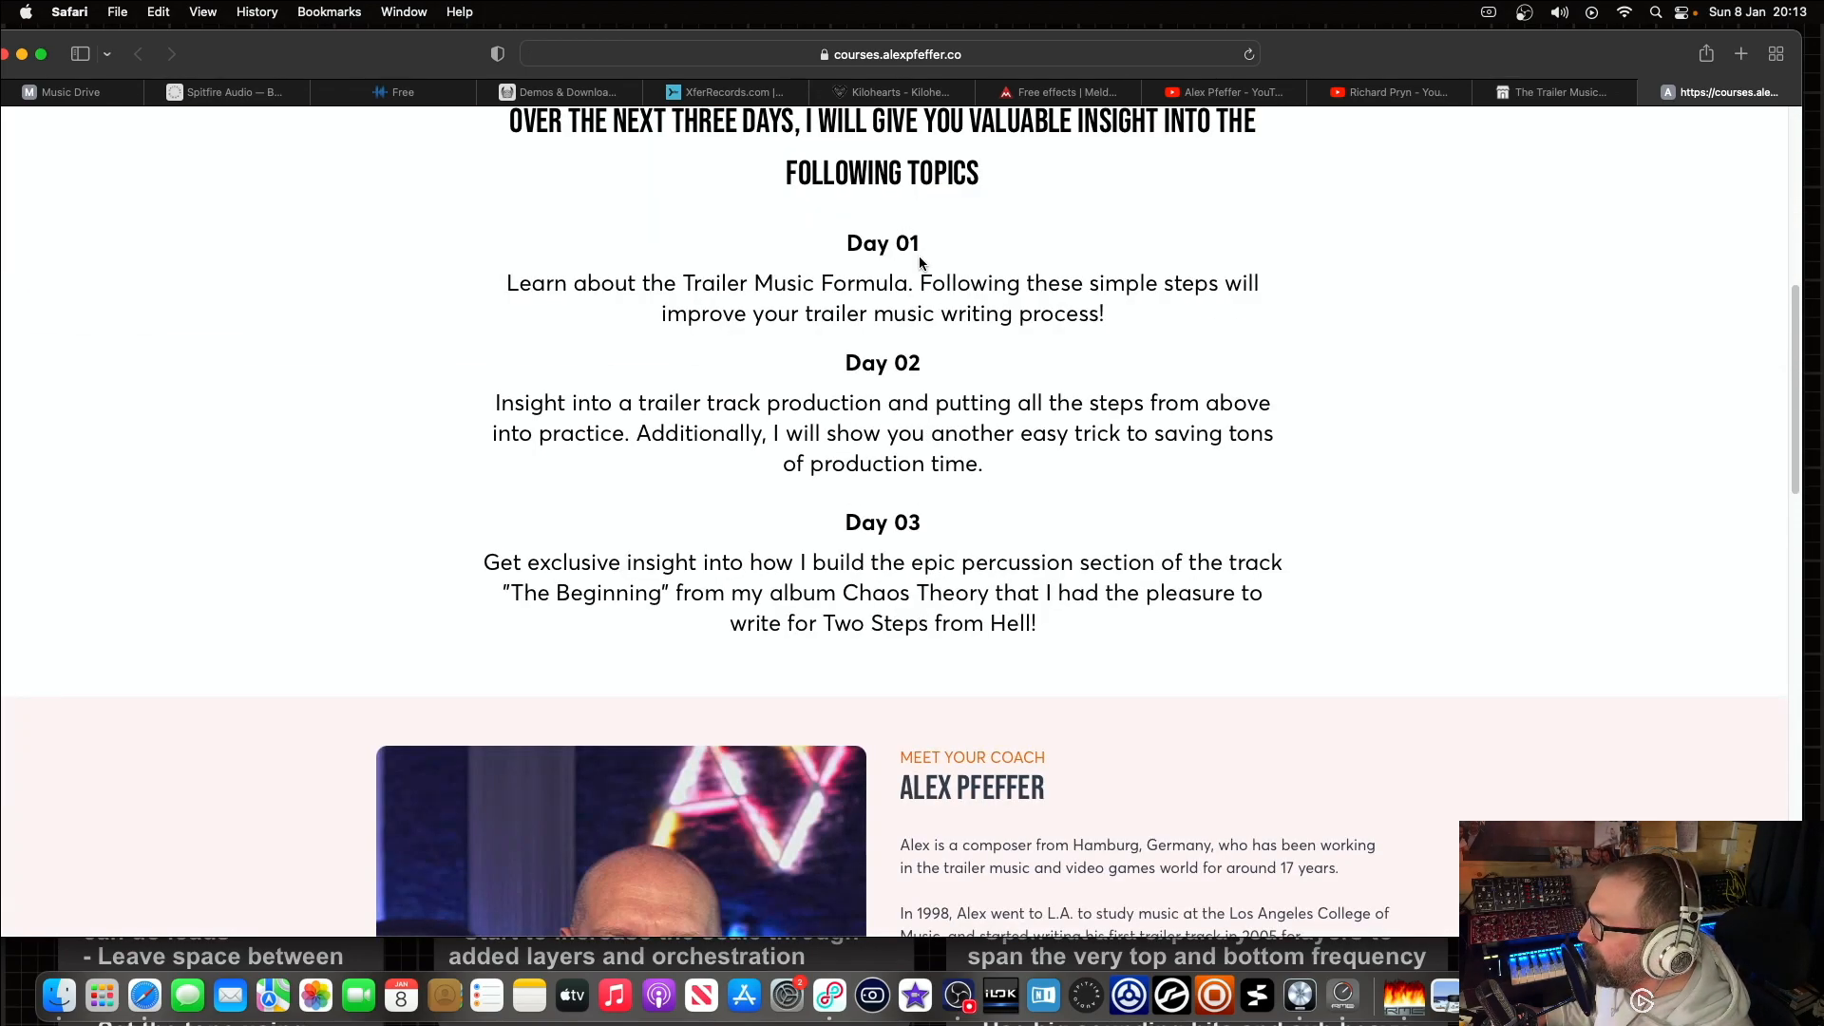
pyautogui.scroll(-6, 871, 381)
pyautogui.scroll(15, 879, 390)
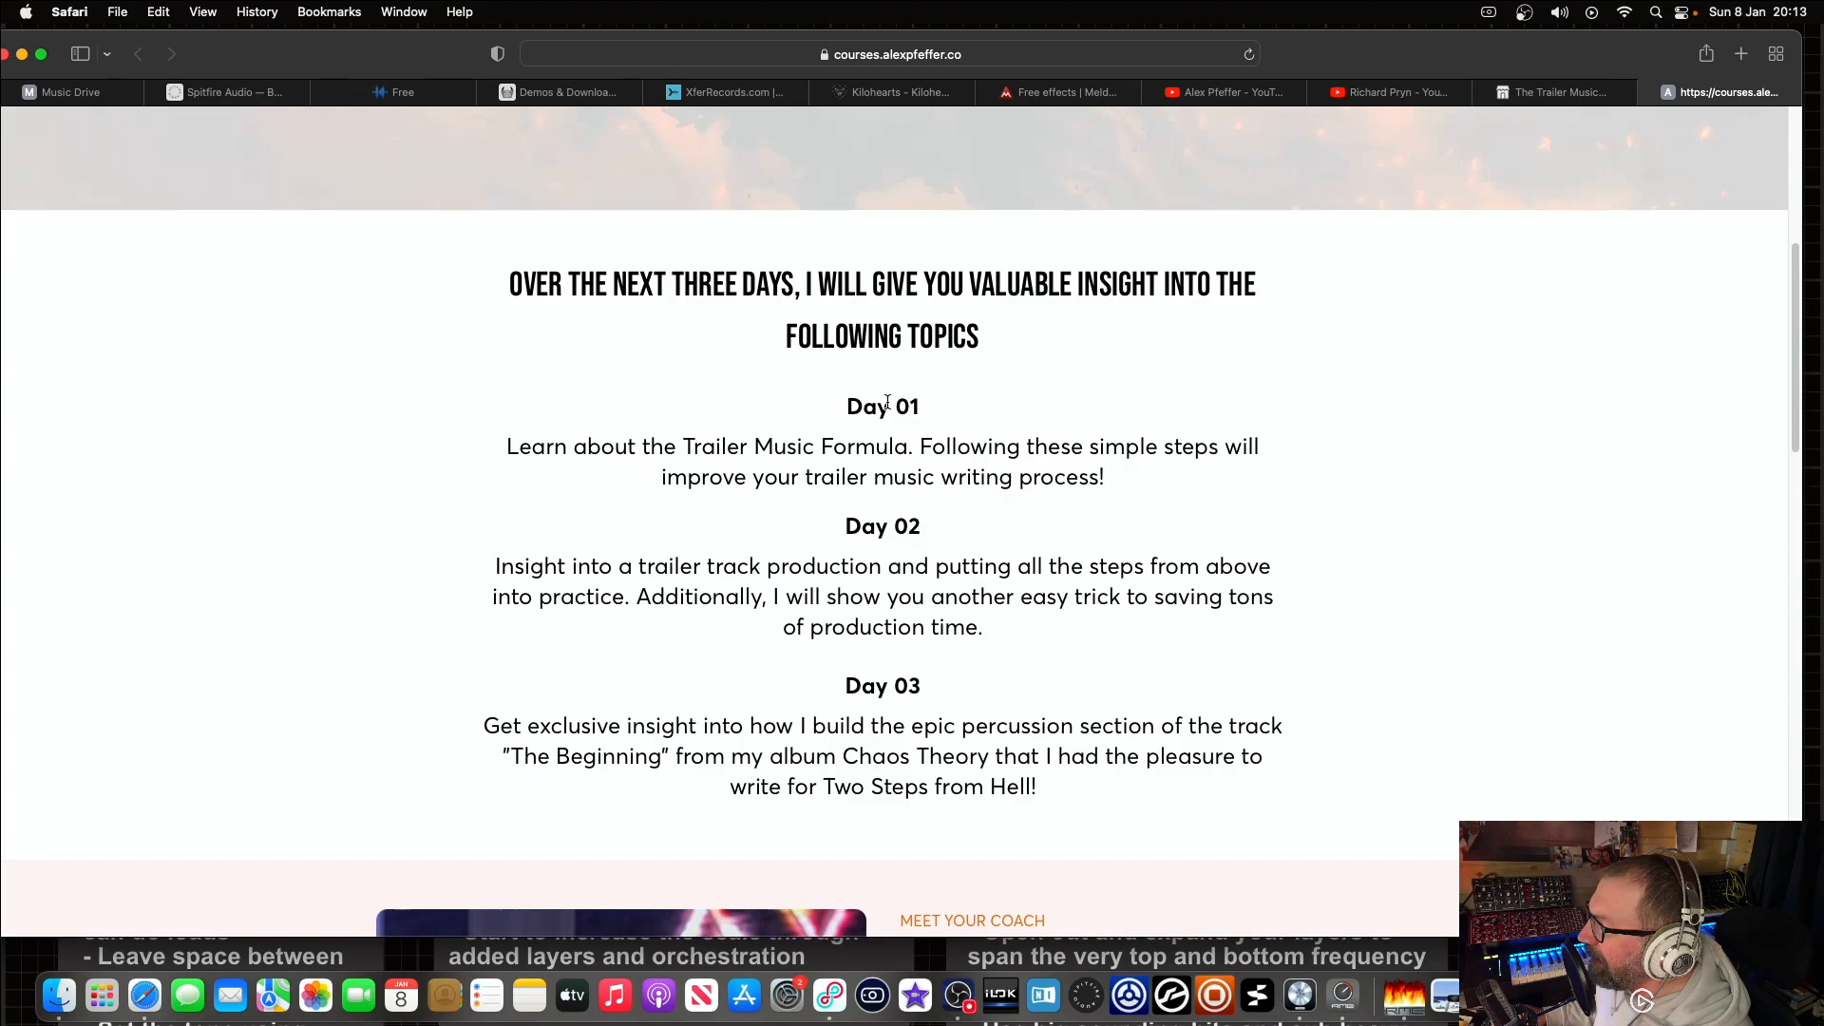
pyautogui.scroll(-1, 865, 444)
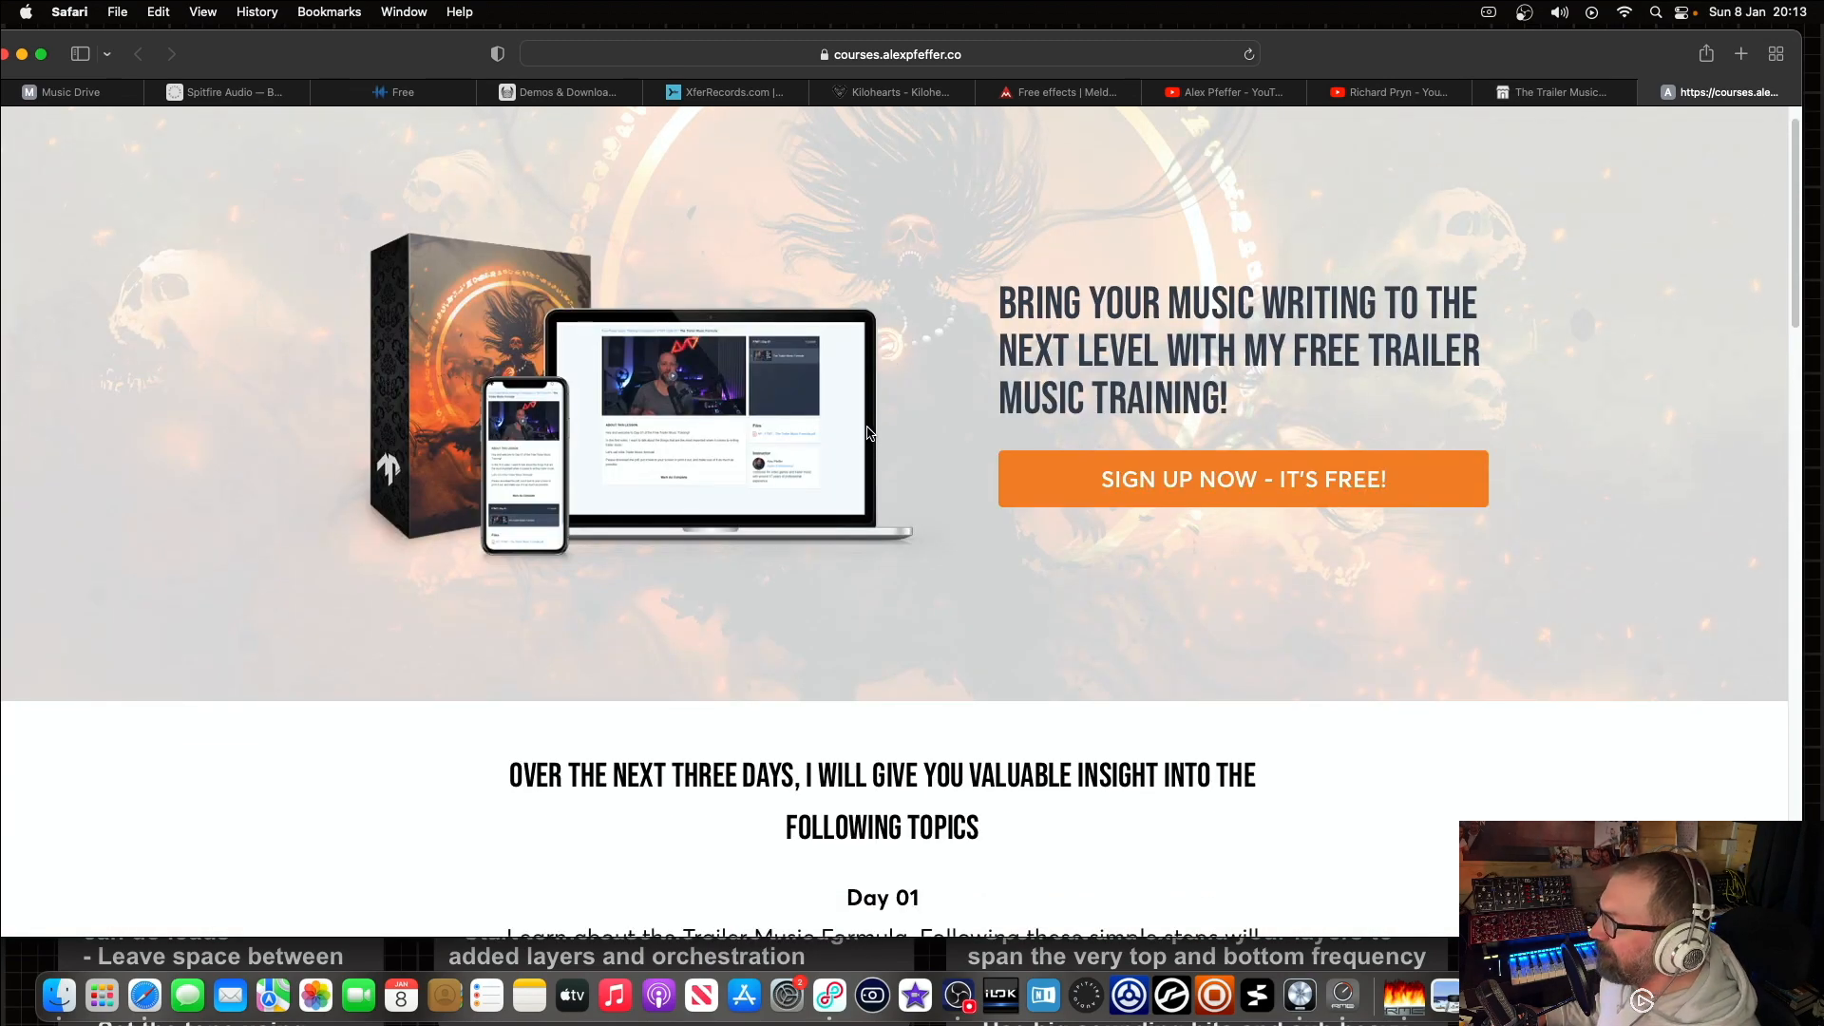
pyautogui.scroll(-1, 869, 432)
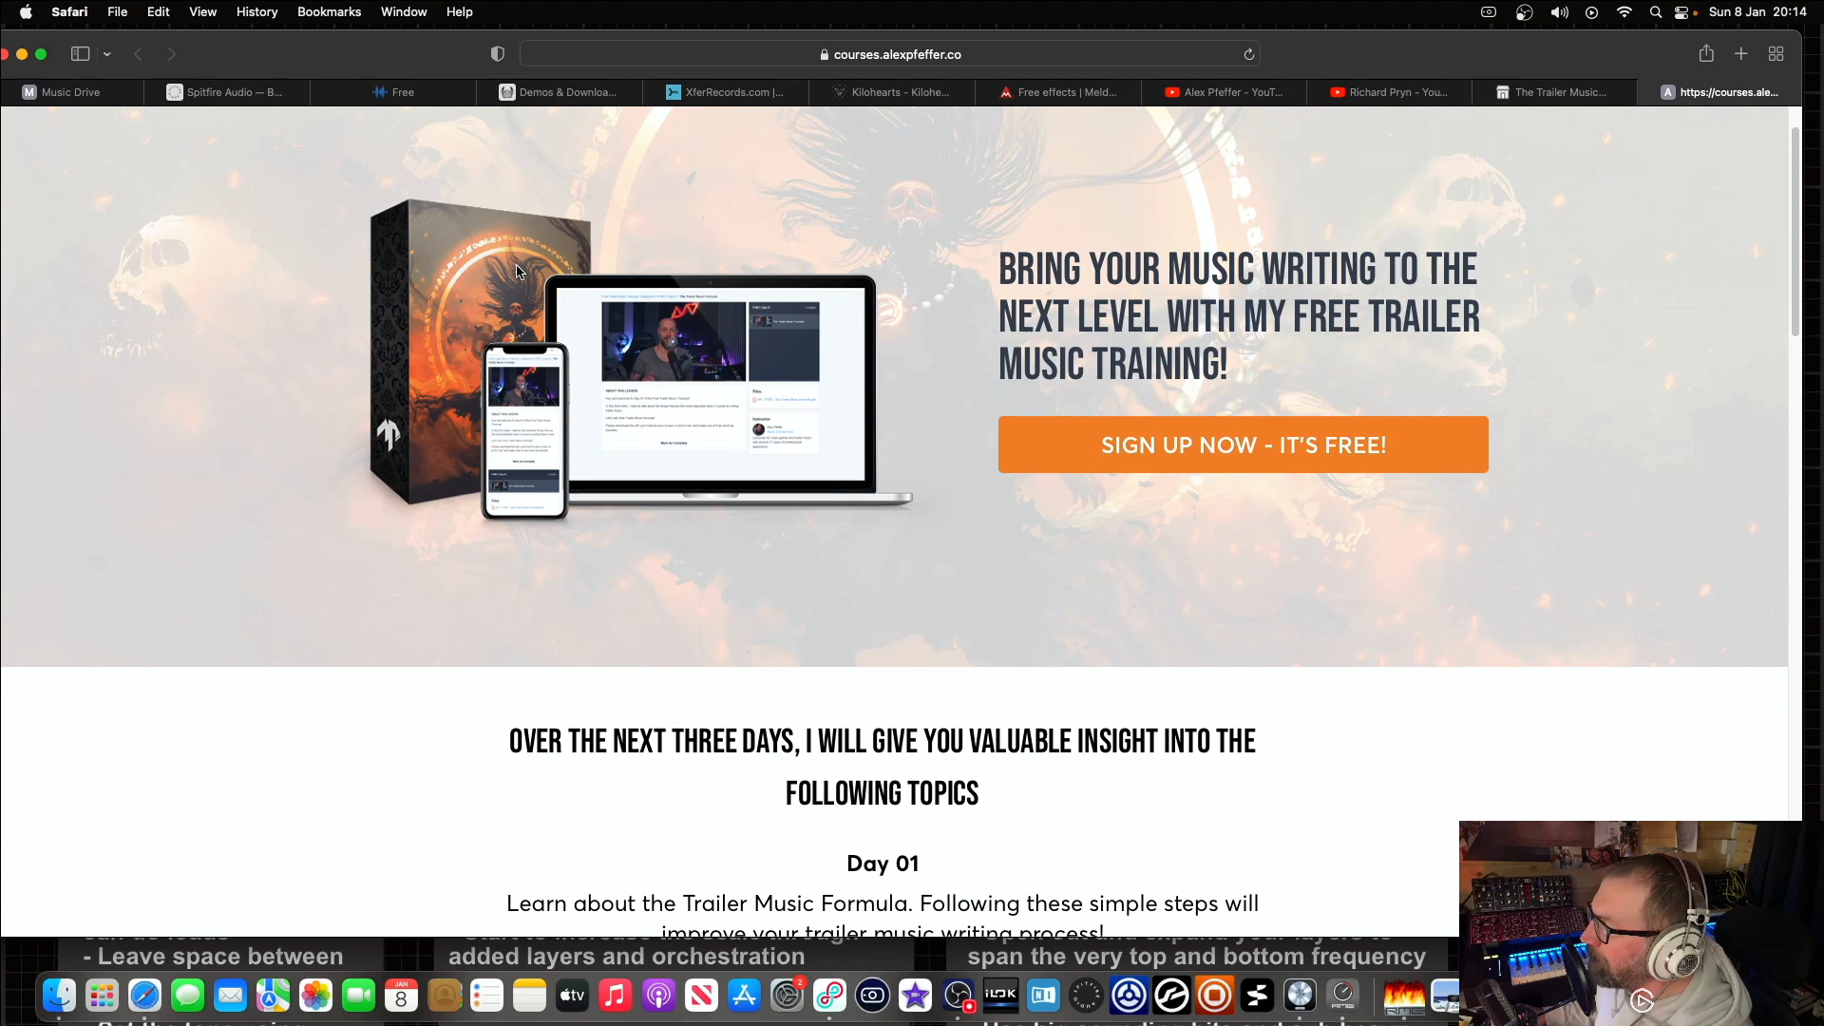
pyautogui.scroll(2, 795, 298)
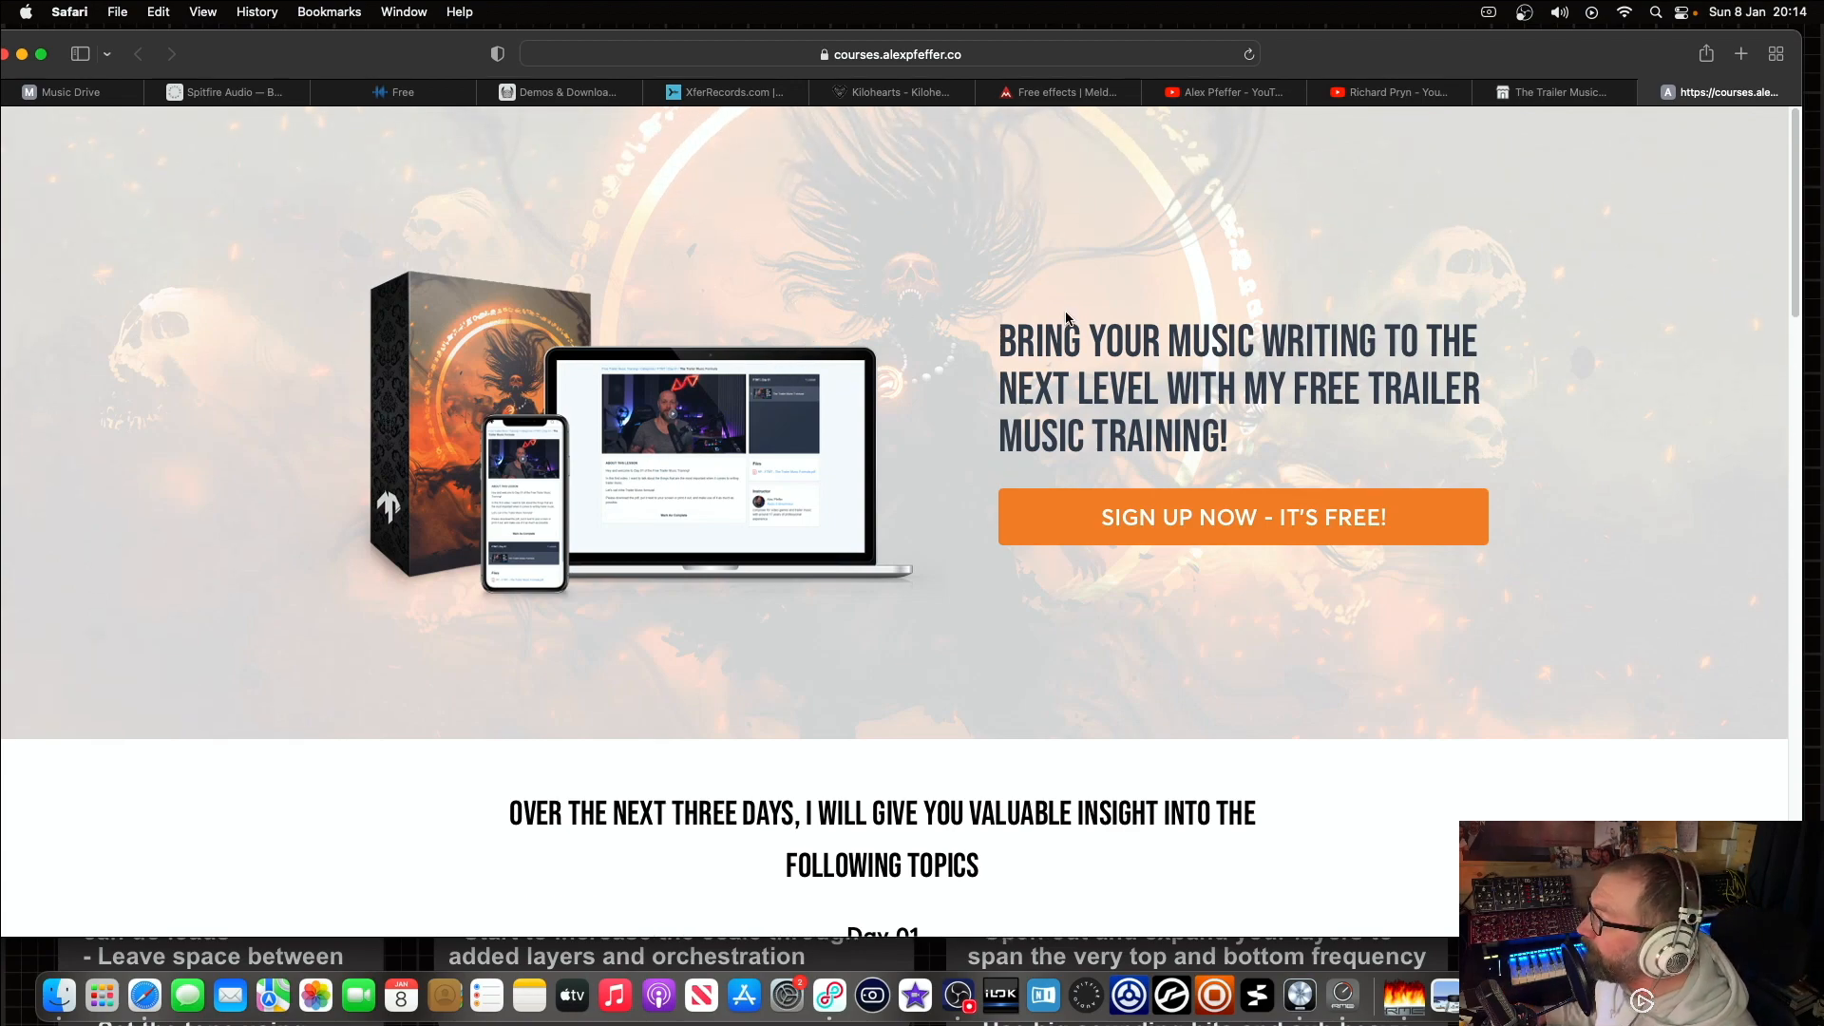
# Step: Revisit the two course sites and both composers' YouTube channels, ending on the channel with the free trailer music training banner
pyautogui.click(1562, 95)
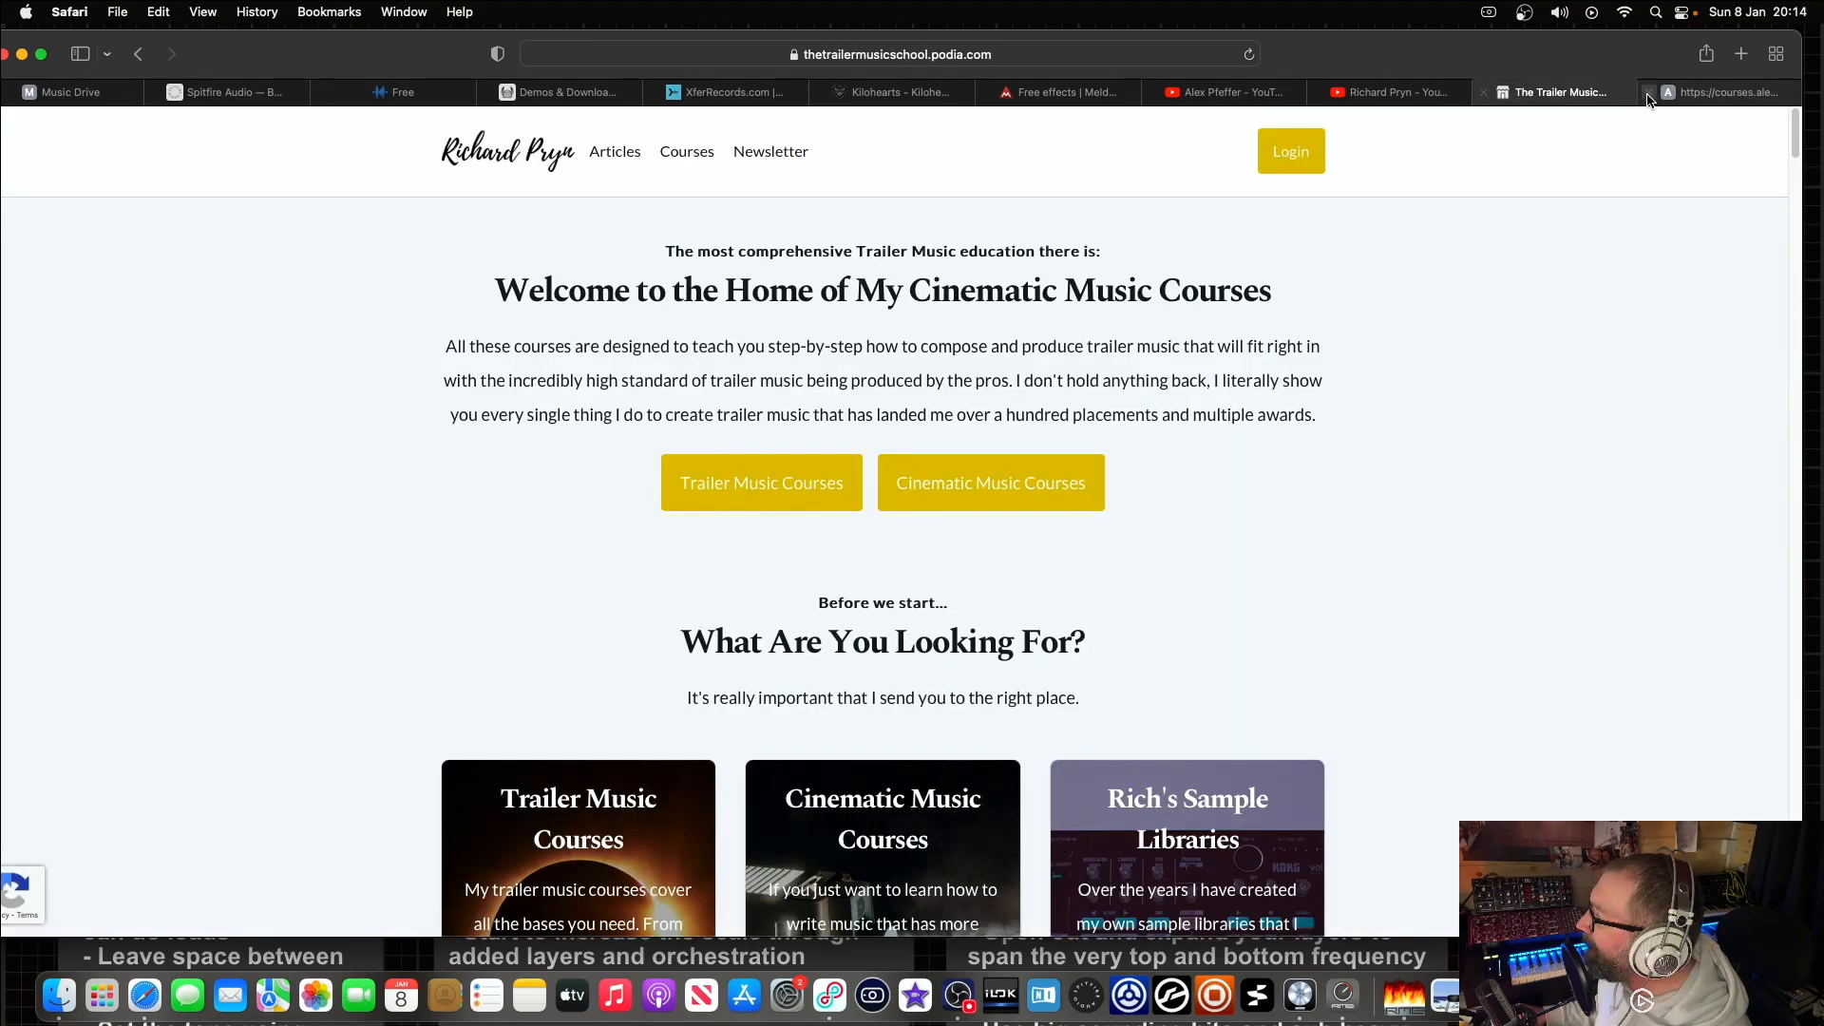
pyautogui.click(1701, 95)
pyautogui.click(1593, 95)
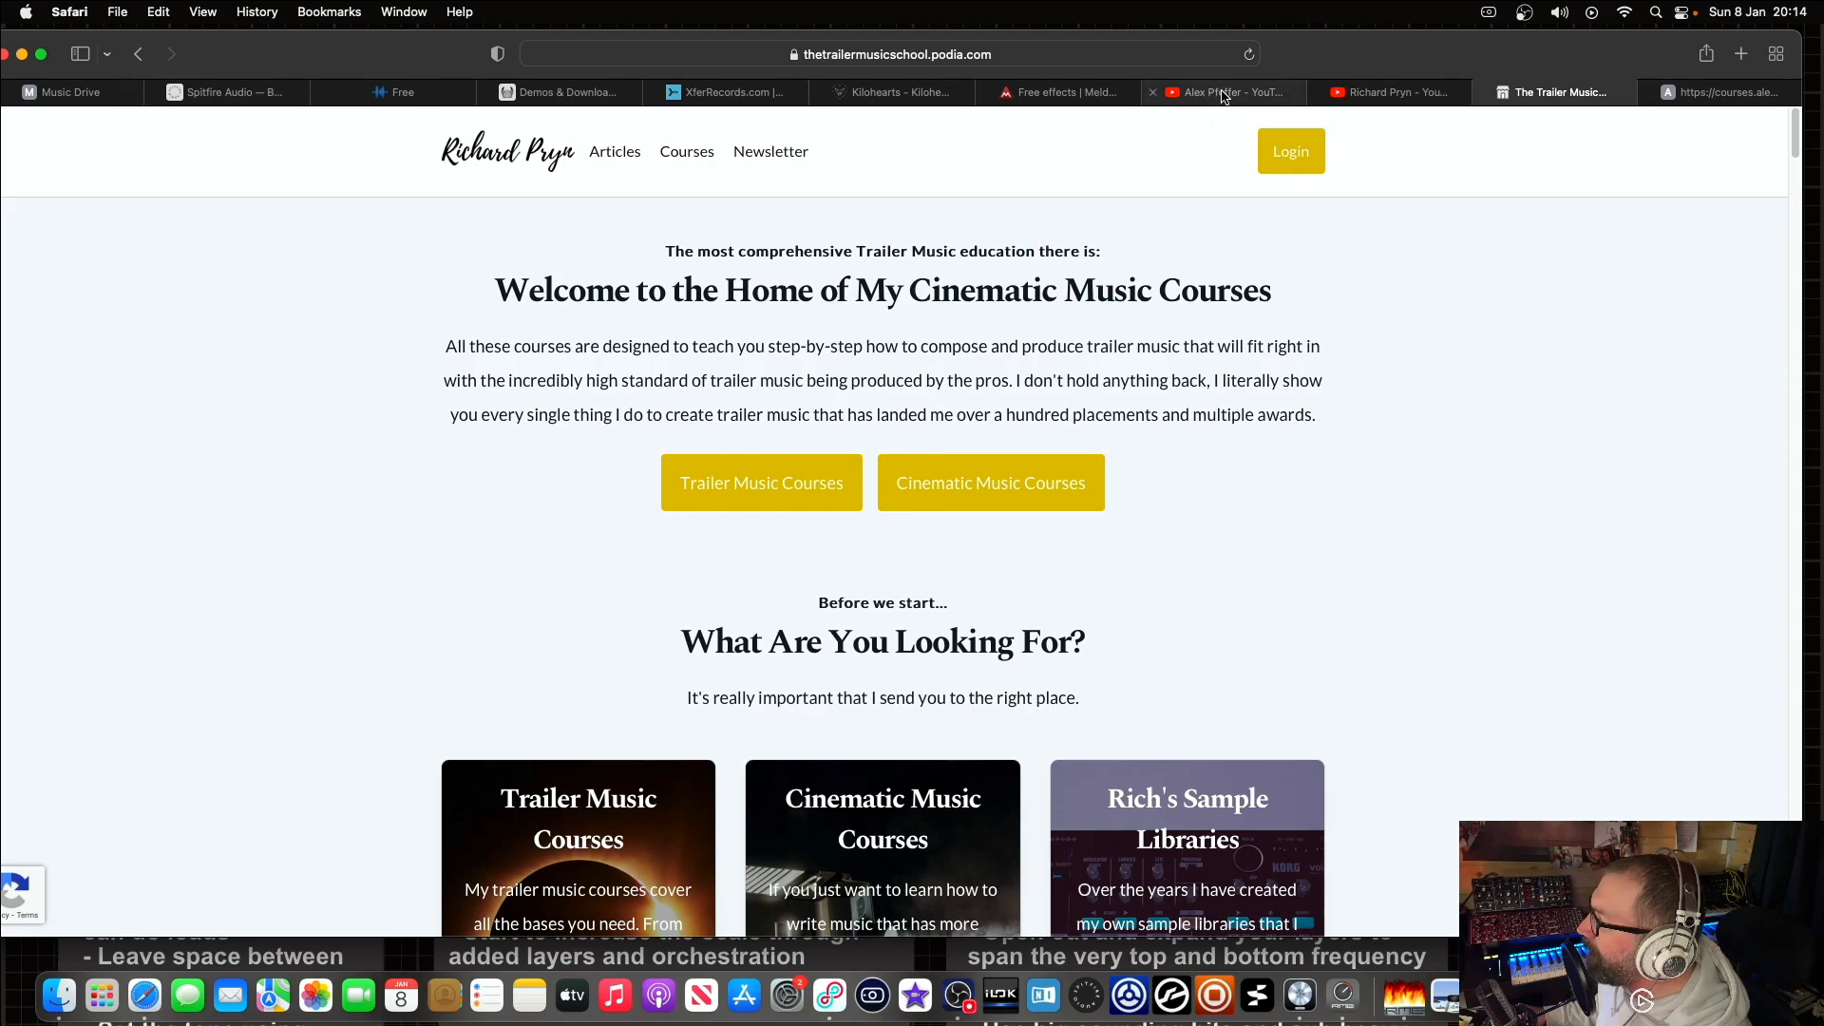
pyautogui.click(1224, 96)
pyautogui.click(1387, 95)
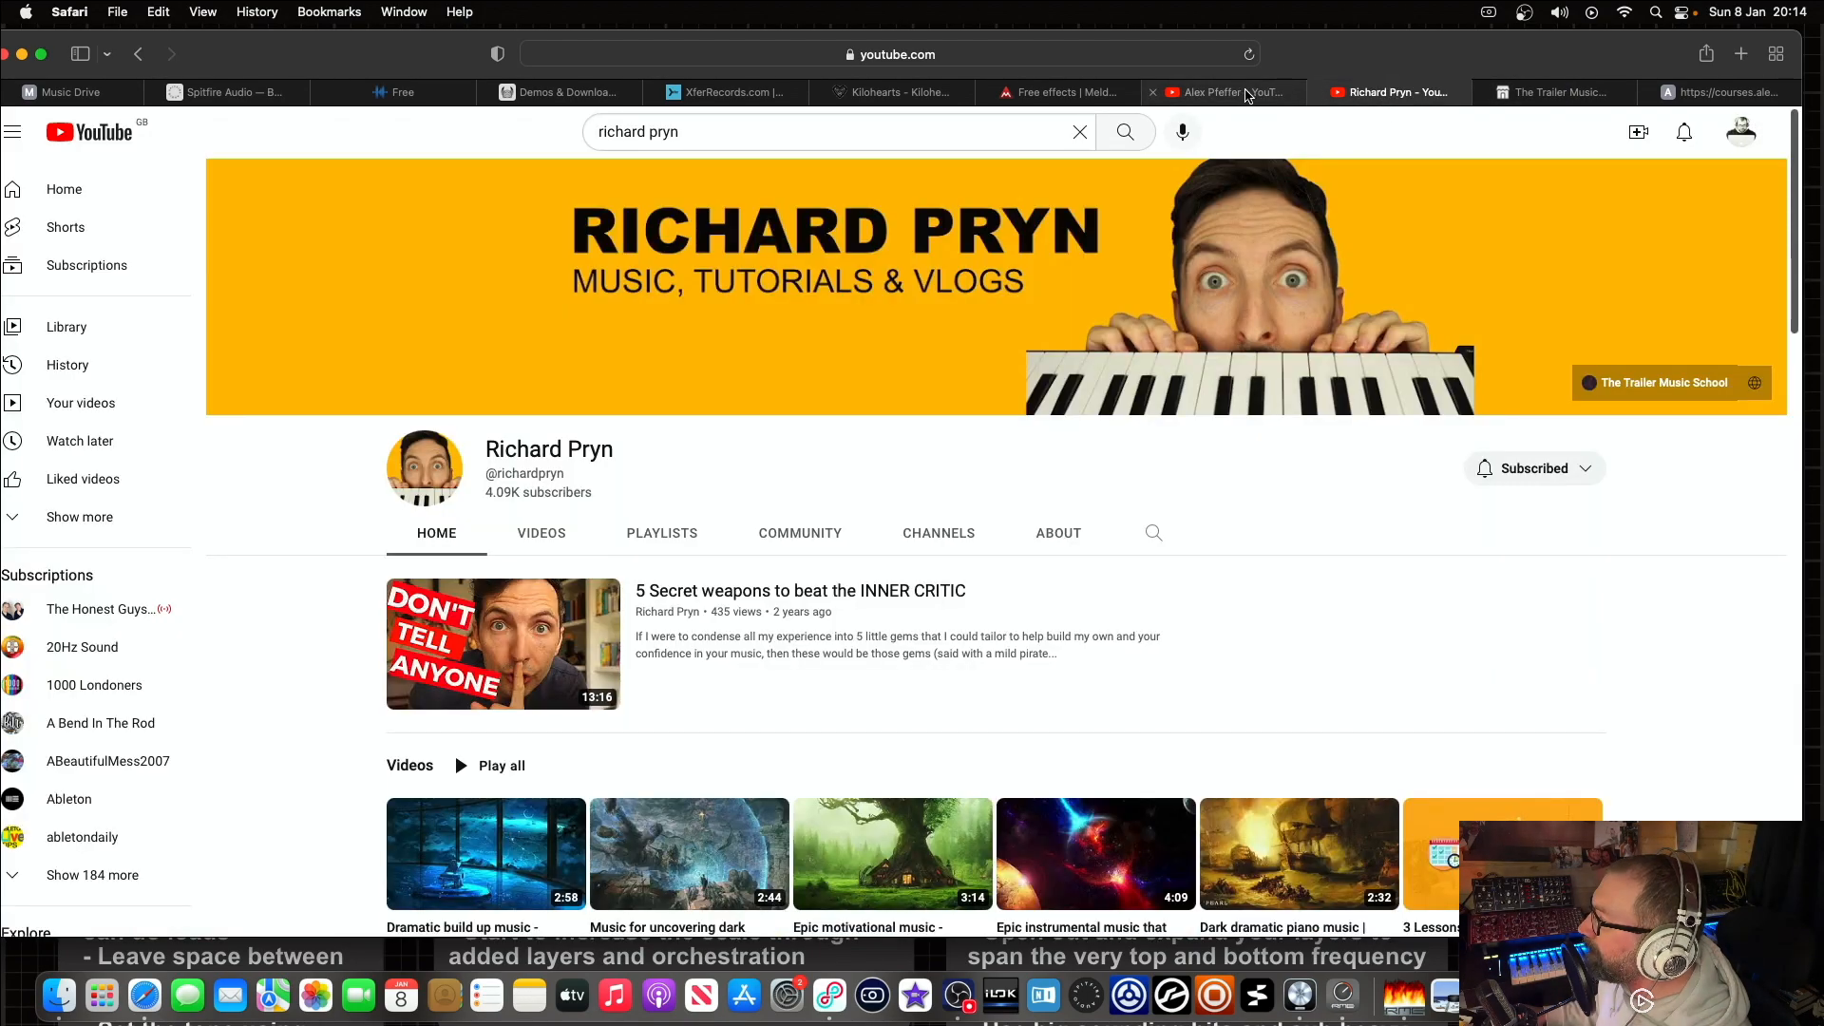
pyautogui.click(1248, 96)
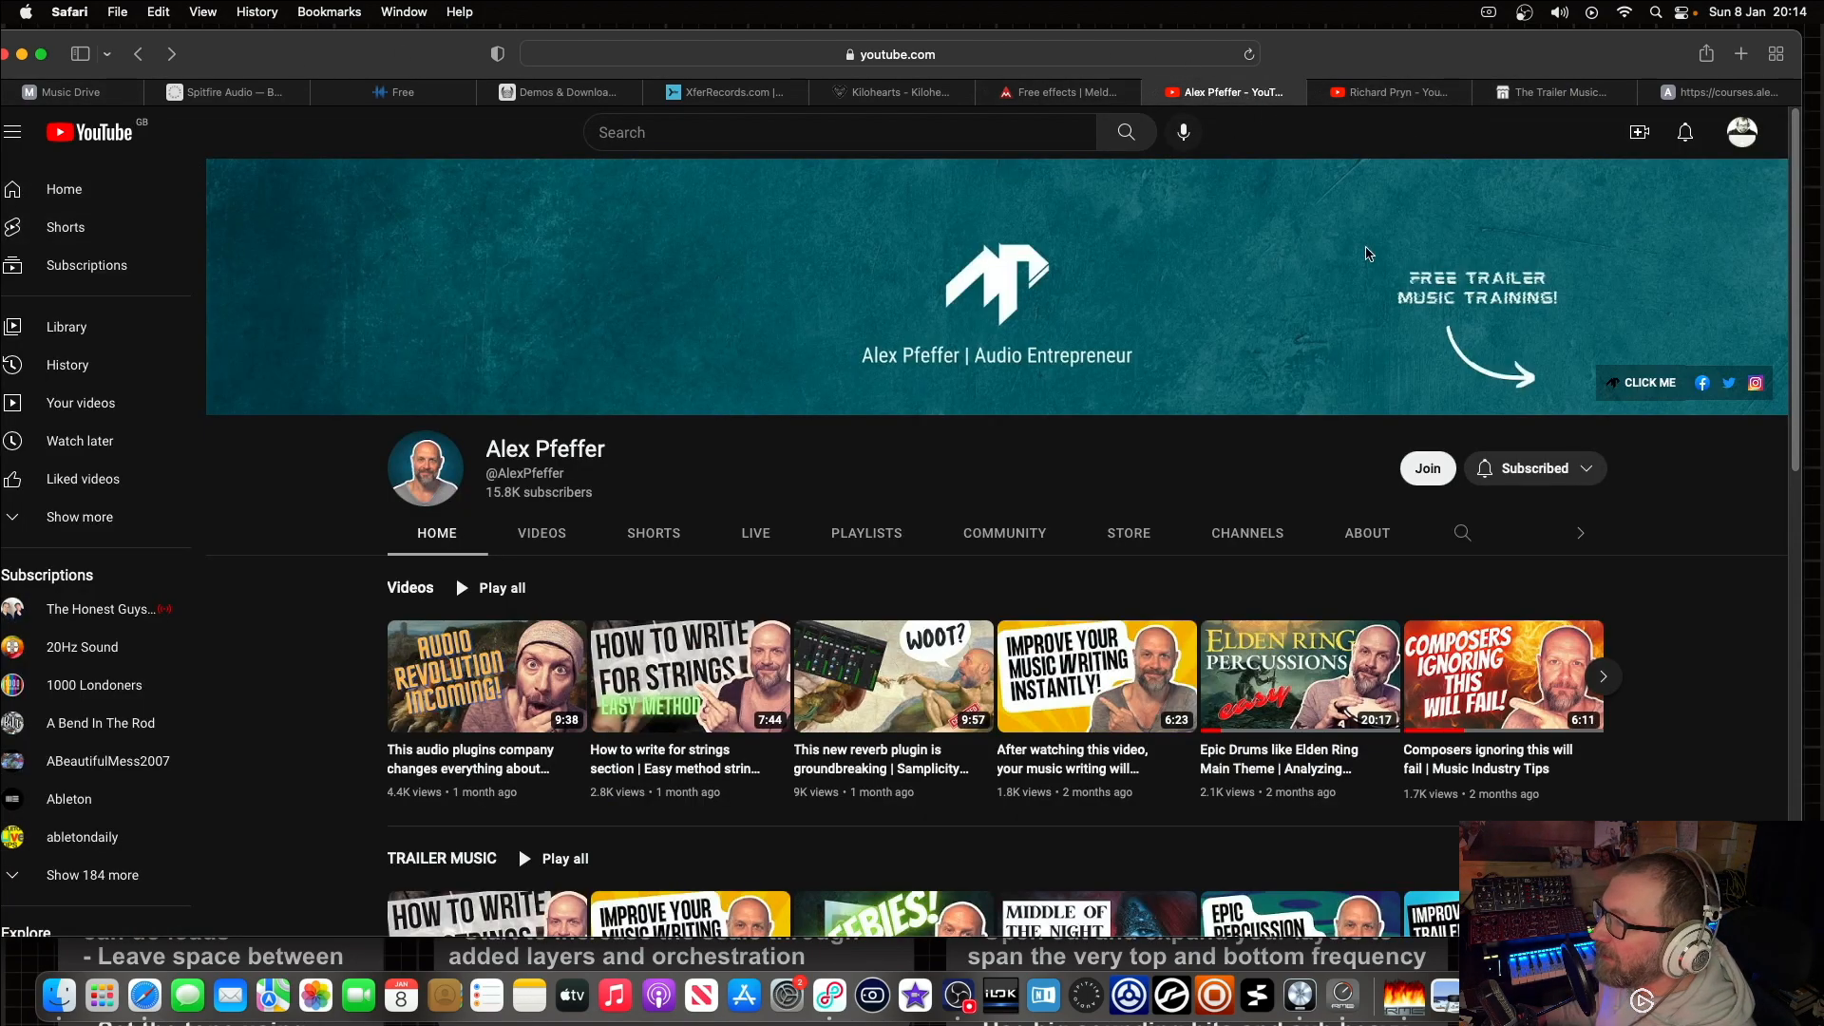
# Step: Hide Safari and switch back to the Free Trailer Track project in Logic Pro
pyautogui.click(72, 19)
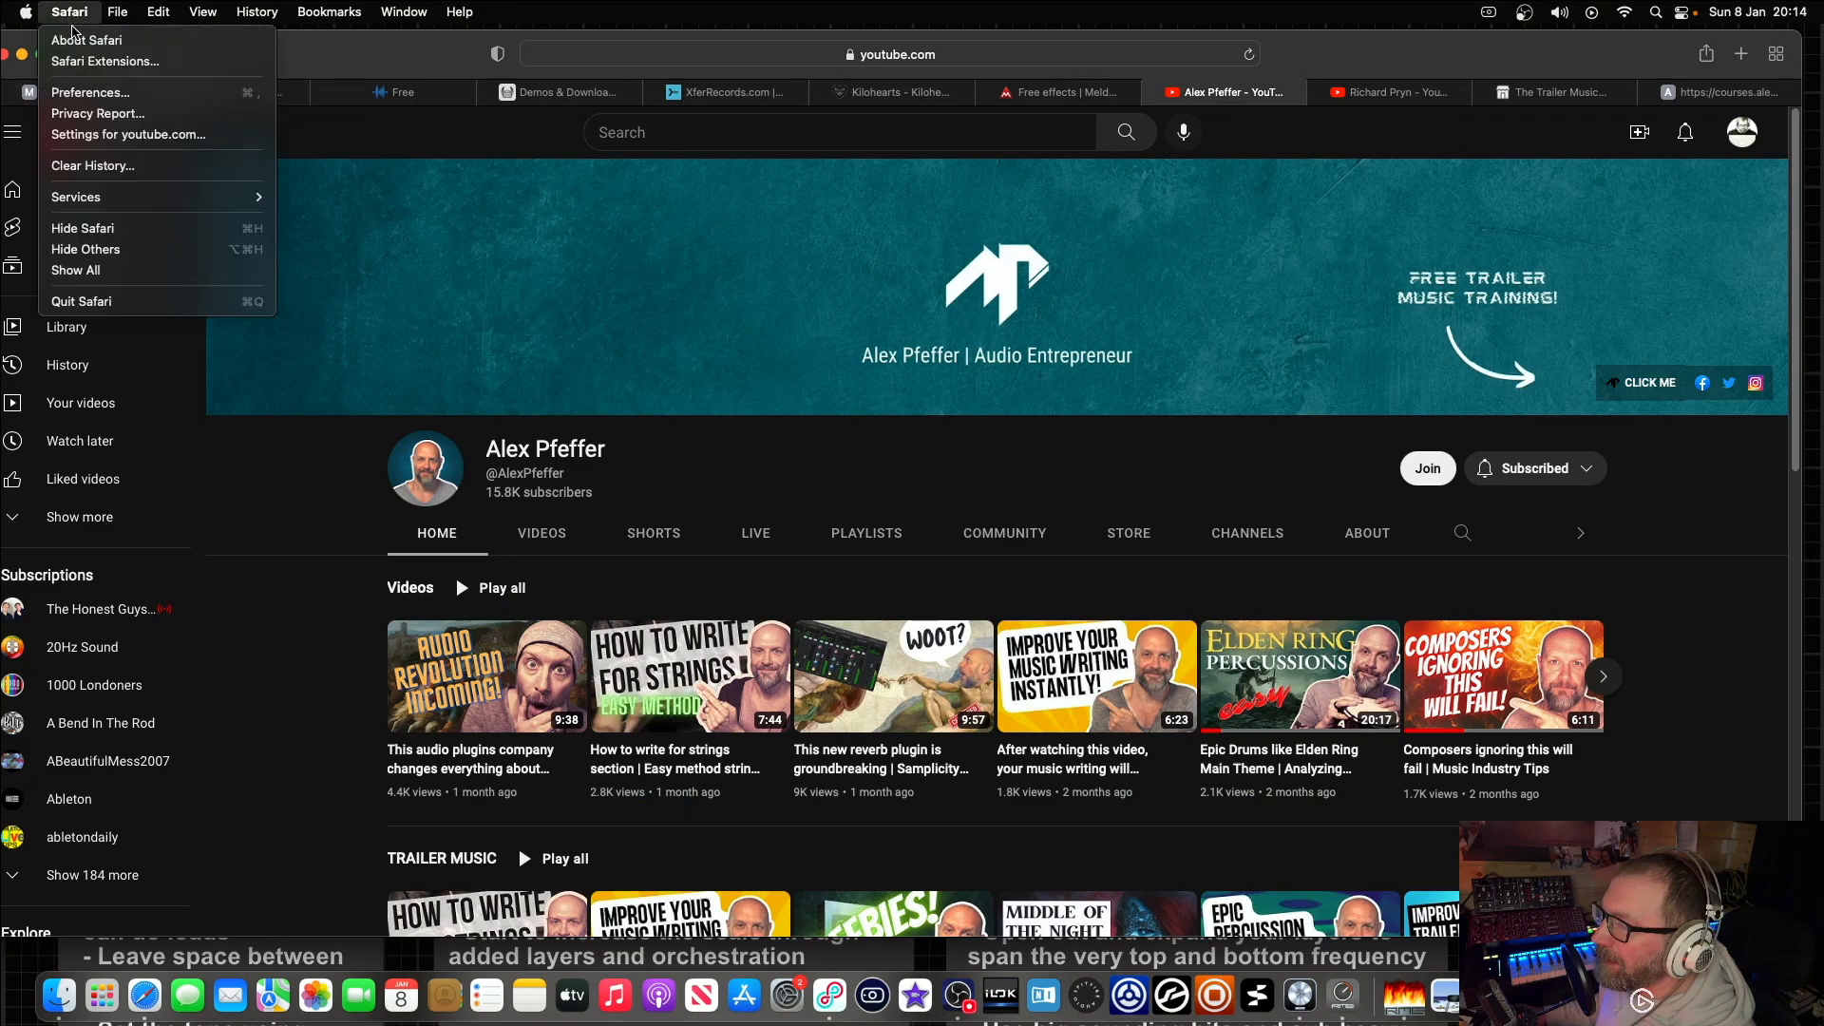
pyautogui.click(124, 228)
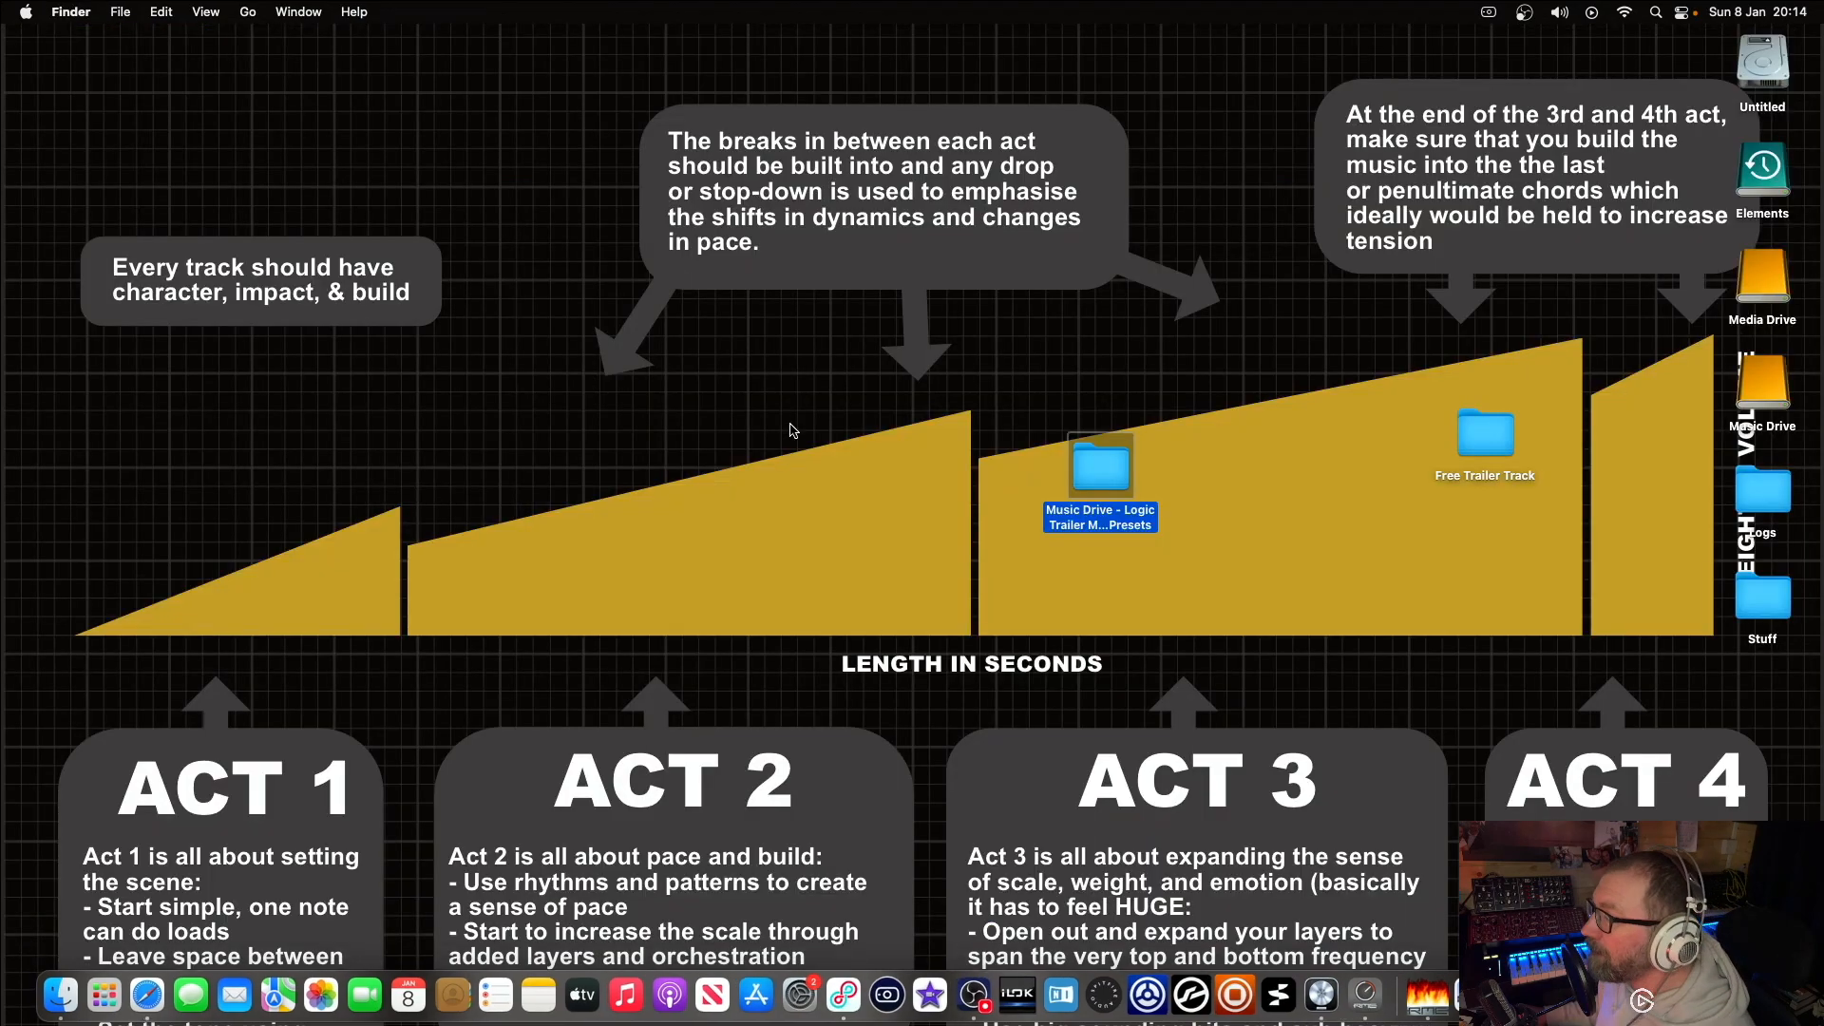
pyautogui.click(1332, 994)
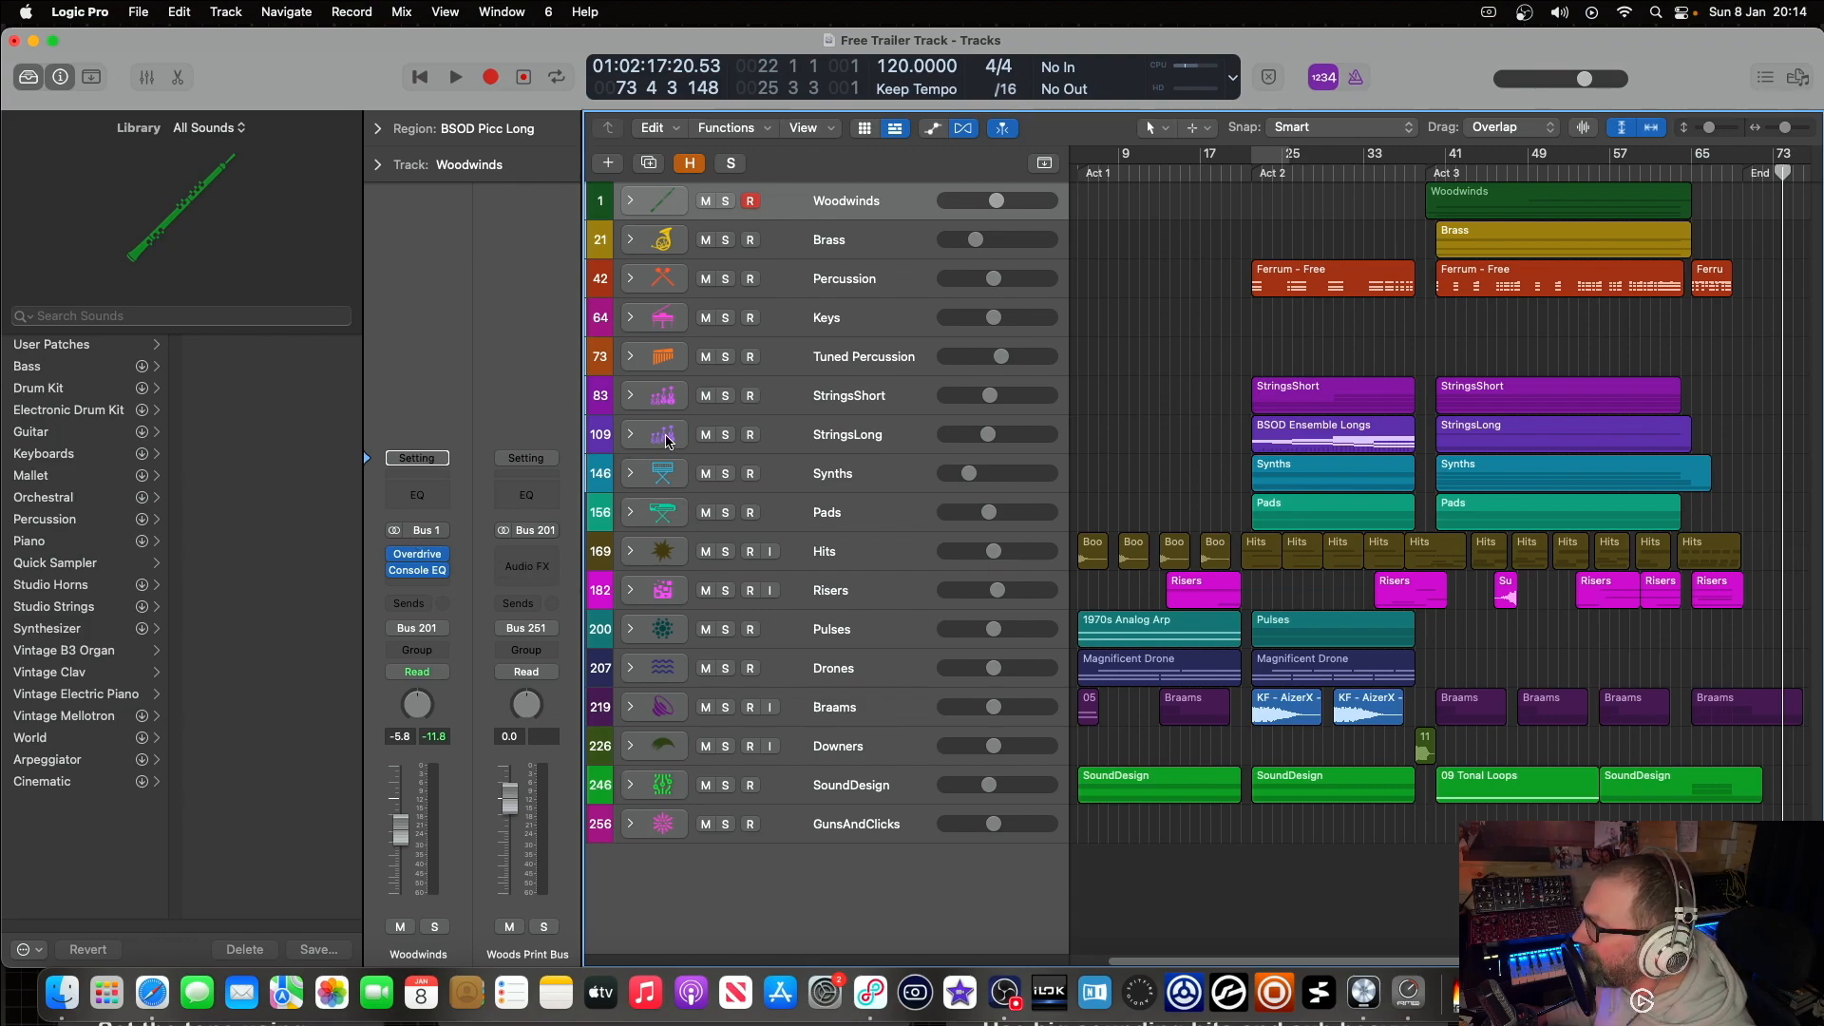
# Step: Expand the Hits track stack and open the 02 Trailer Hits Kontakt instrument, moving its window up into full view
pyautogui.click(630, 551)
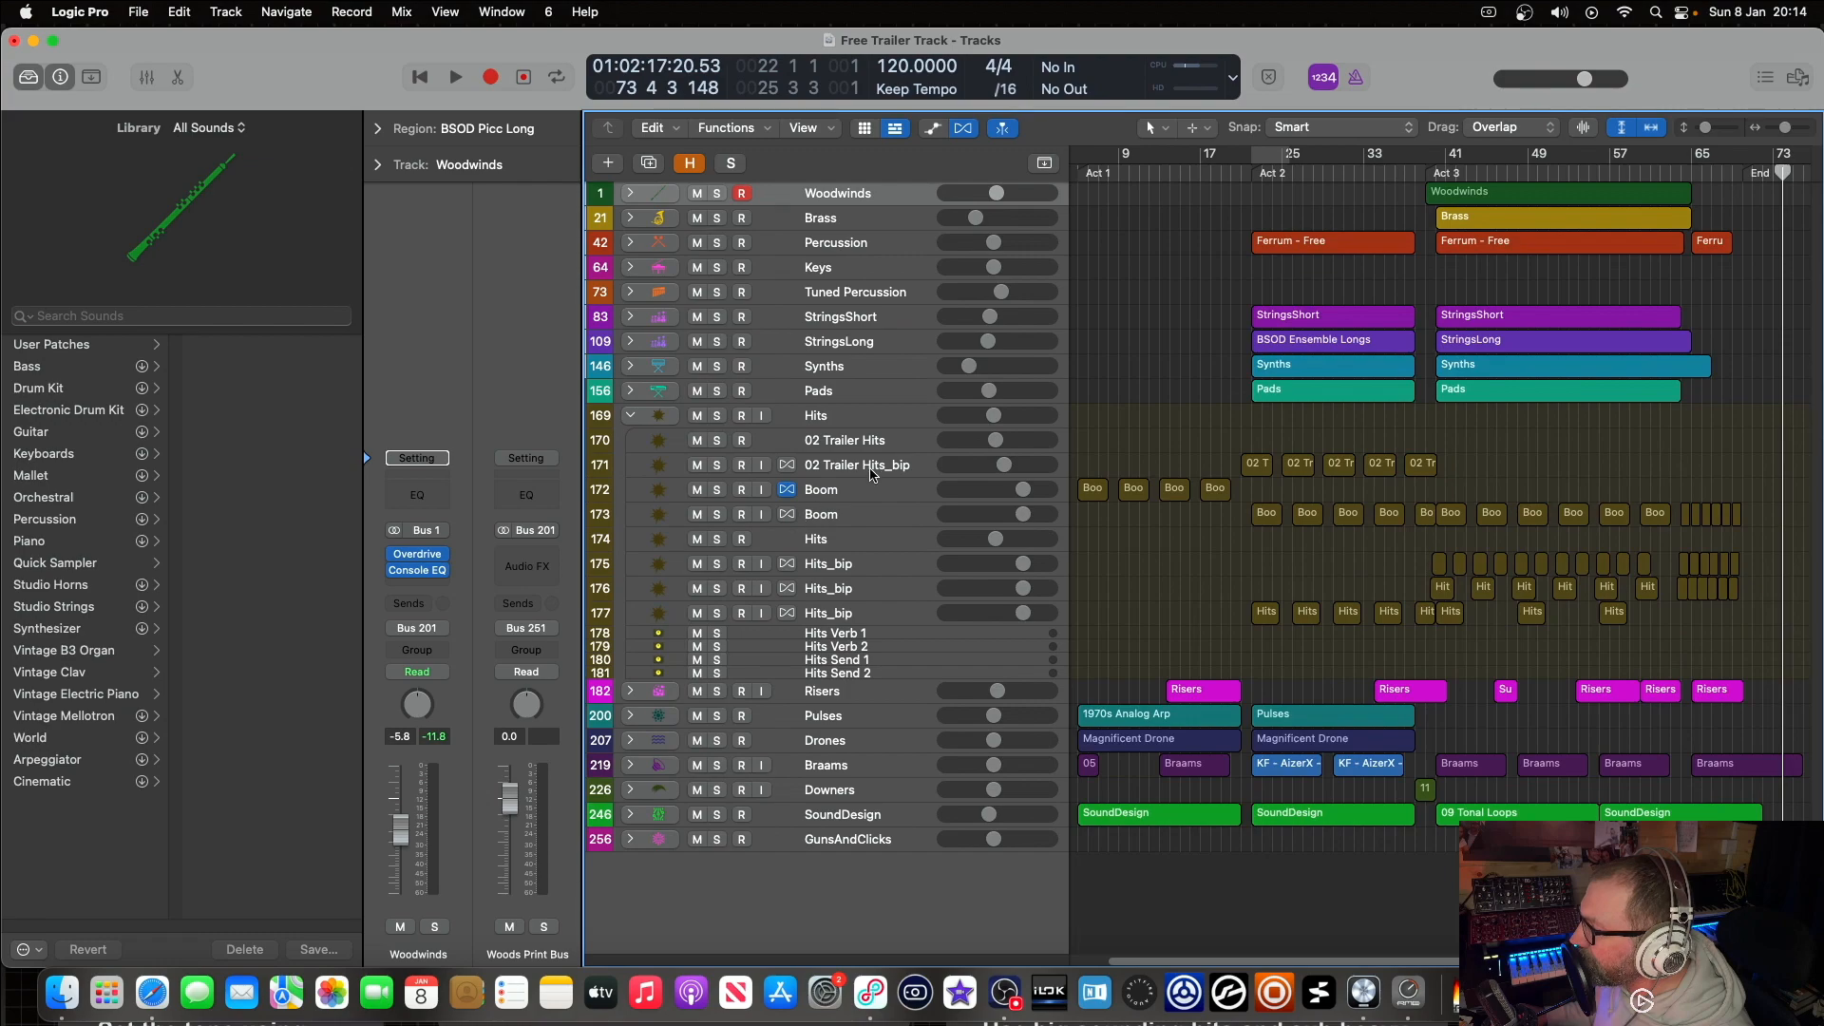
pyautogui.click(816, 451)
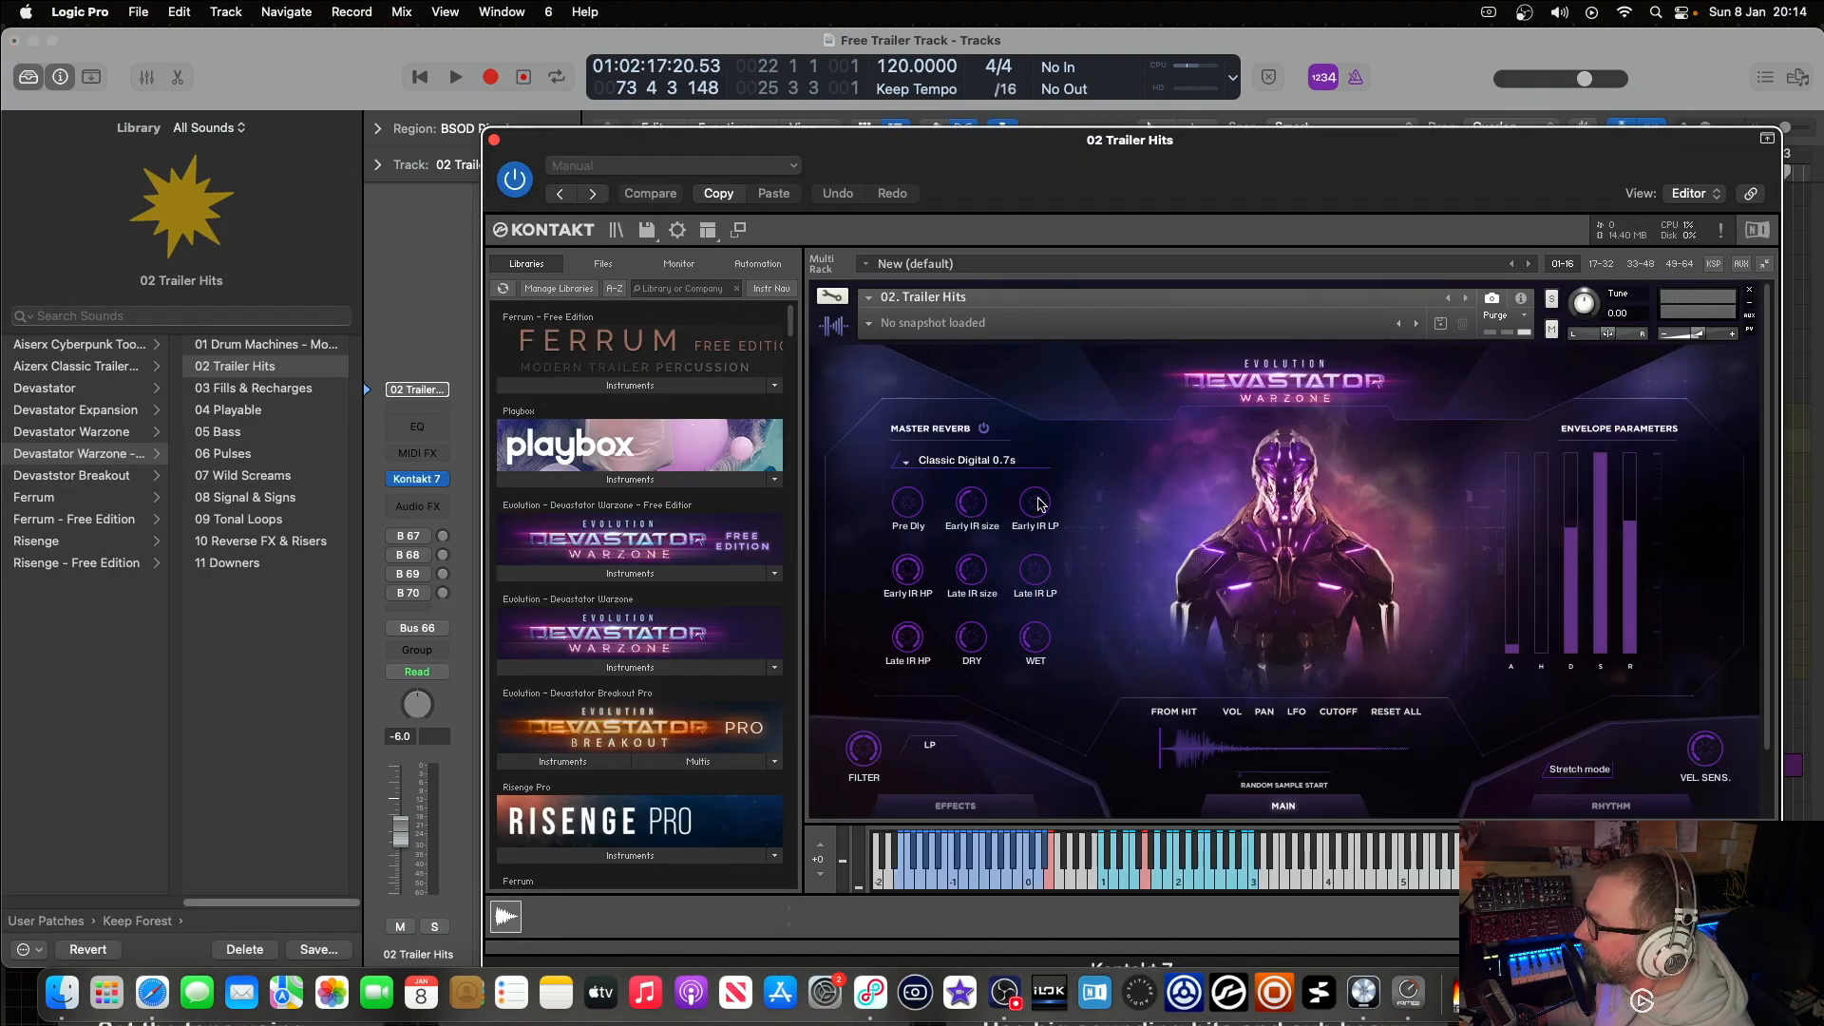
pyautogui.moveTo(1240, 145); pyautogui.dragTo(990, 78)
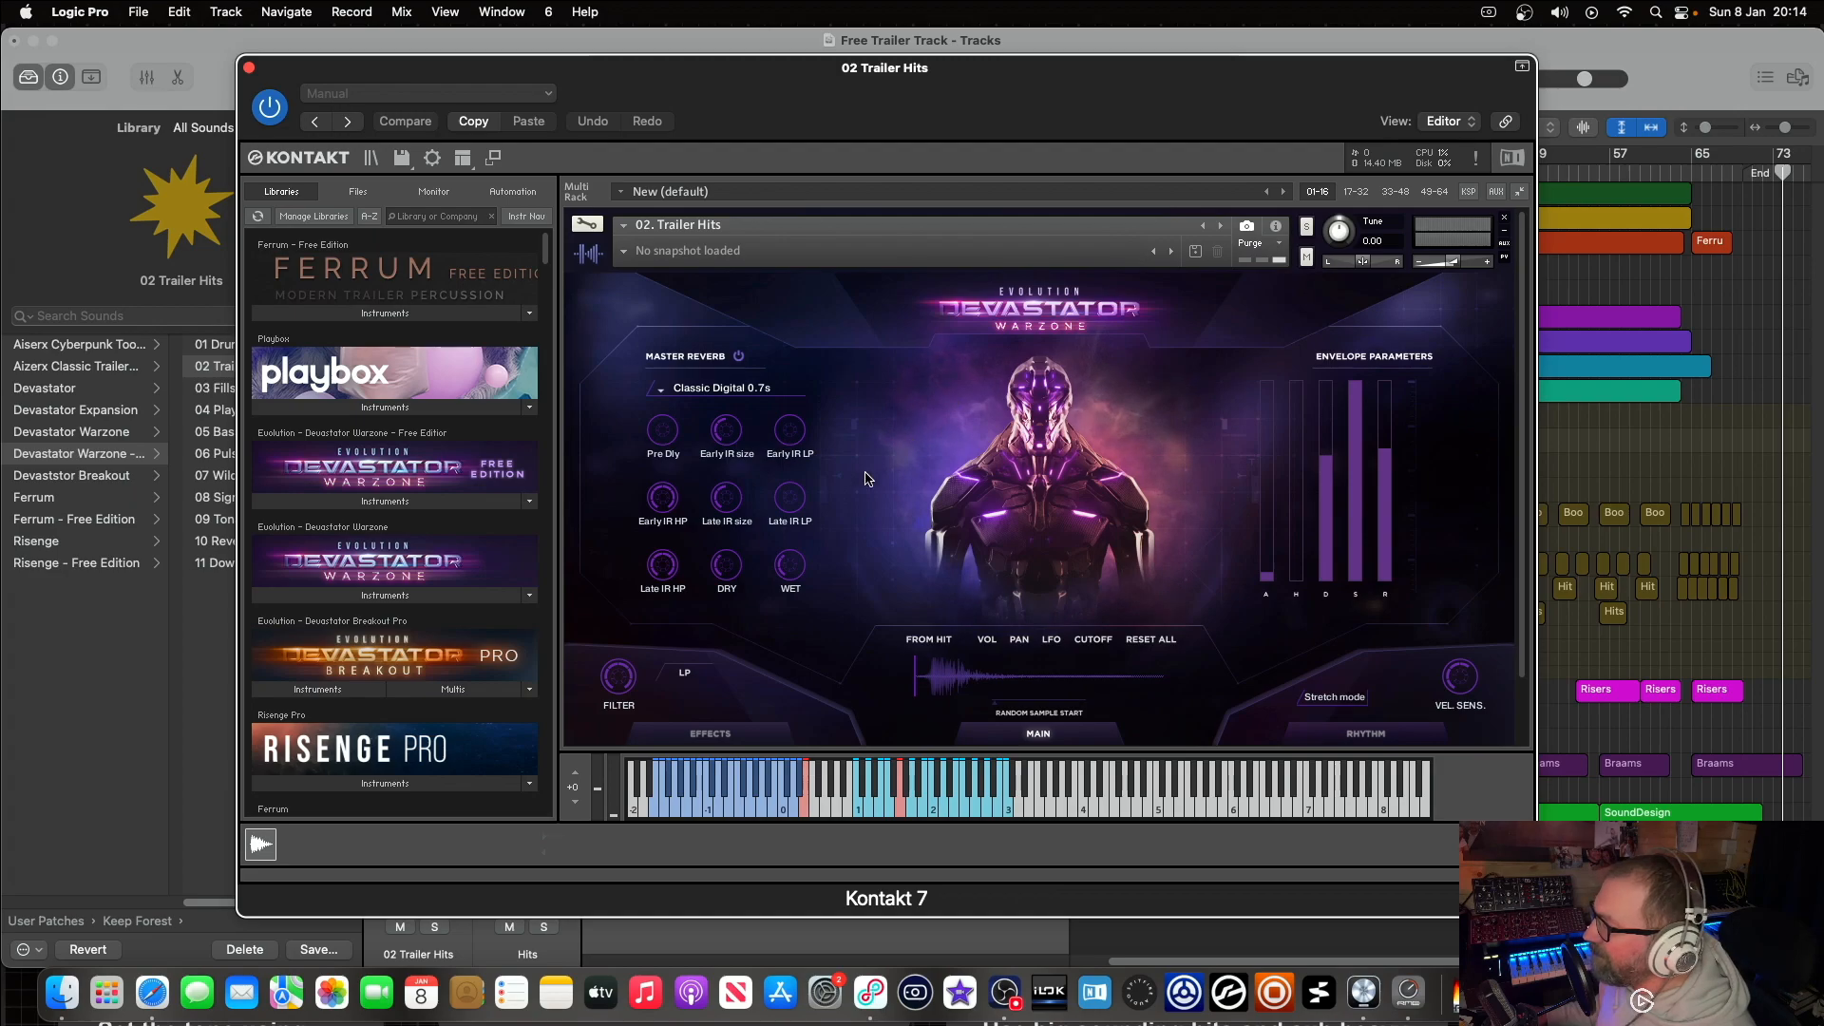
# Step: Examine the main page of the Evolution Devastator Warzone instrument, including its master reverb and envelope parameters
pyautogui.scroll(-1, 940, 442)
pyautogui.scroll(1, 1046, 418)
pyautogui.scroll(-1, 1140, 389)
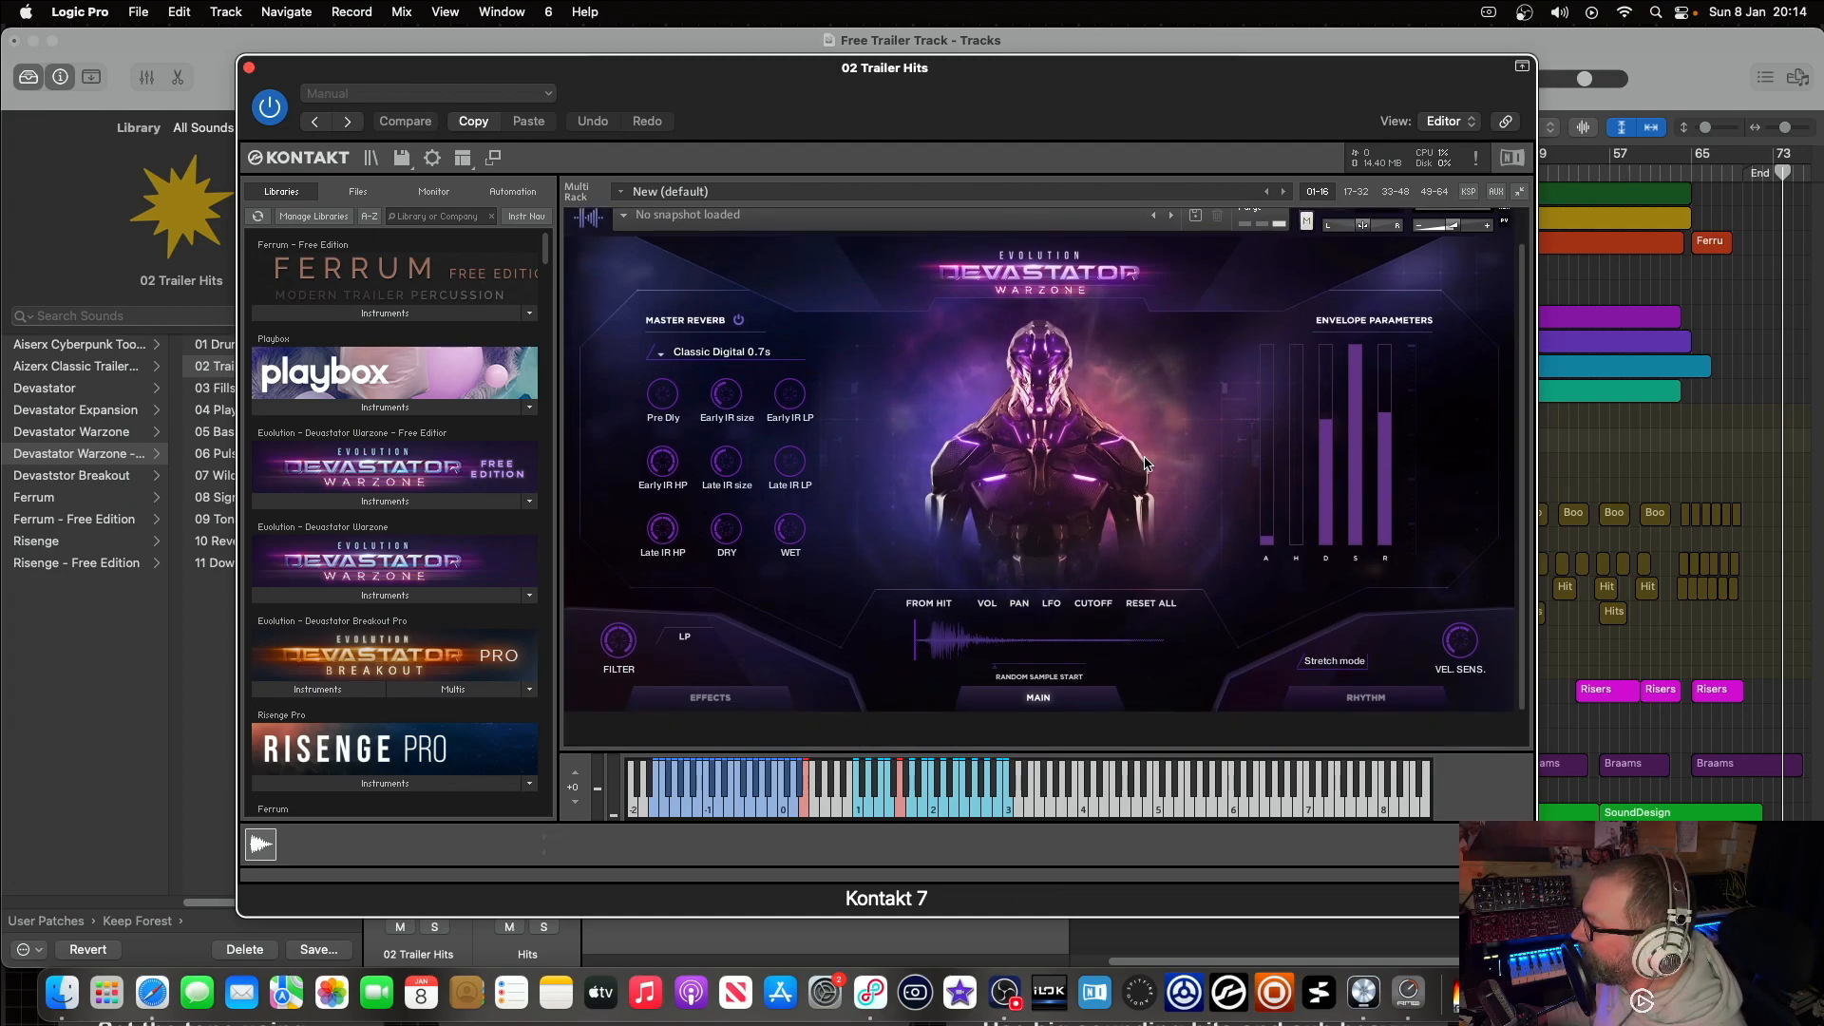
pyautogui.scroll(1, 1211, 373)
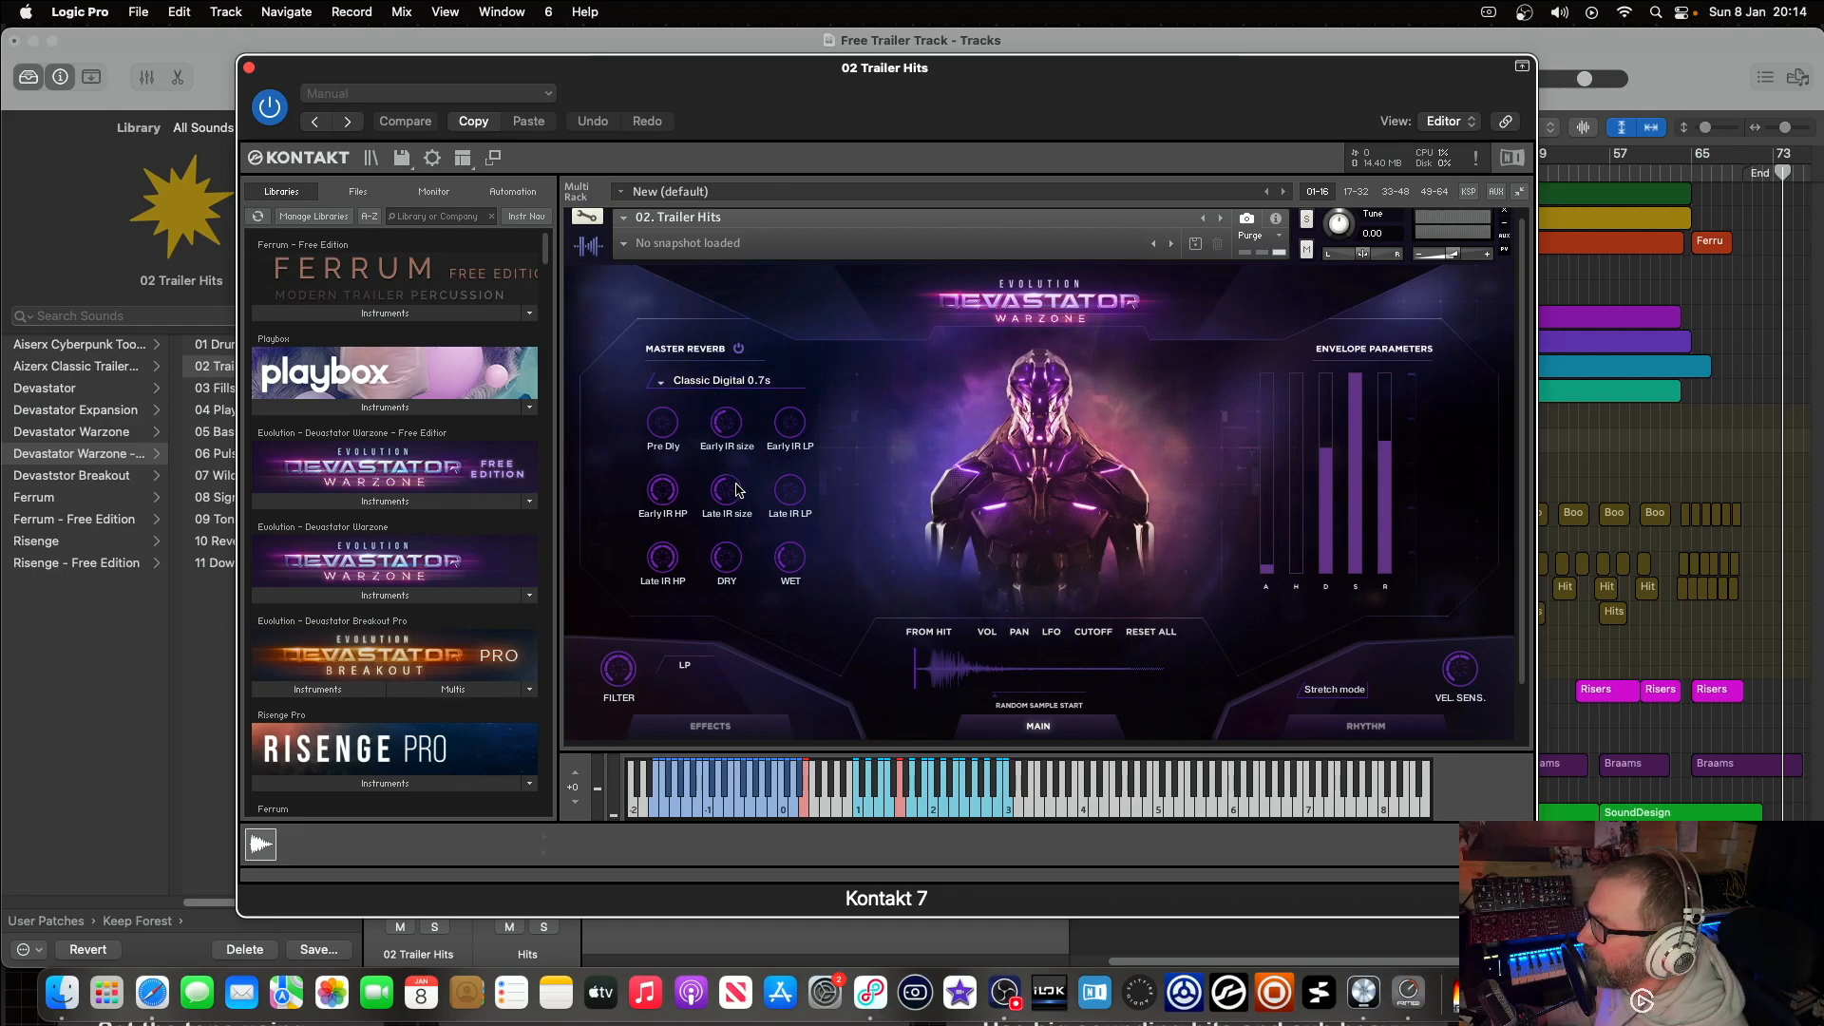
pyautogui.scroll(-1, 784, 532)
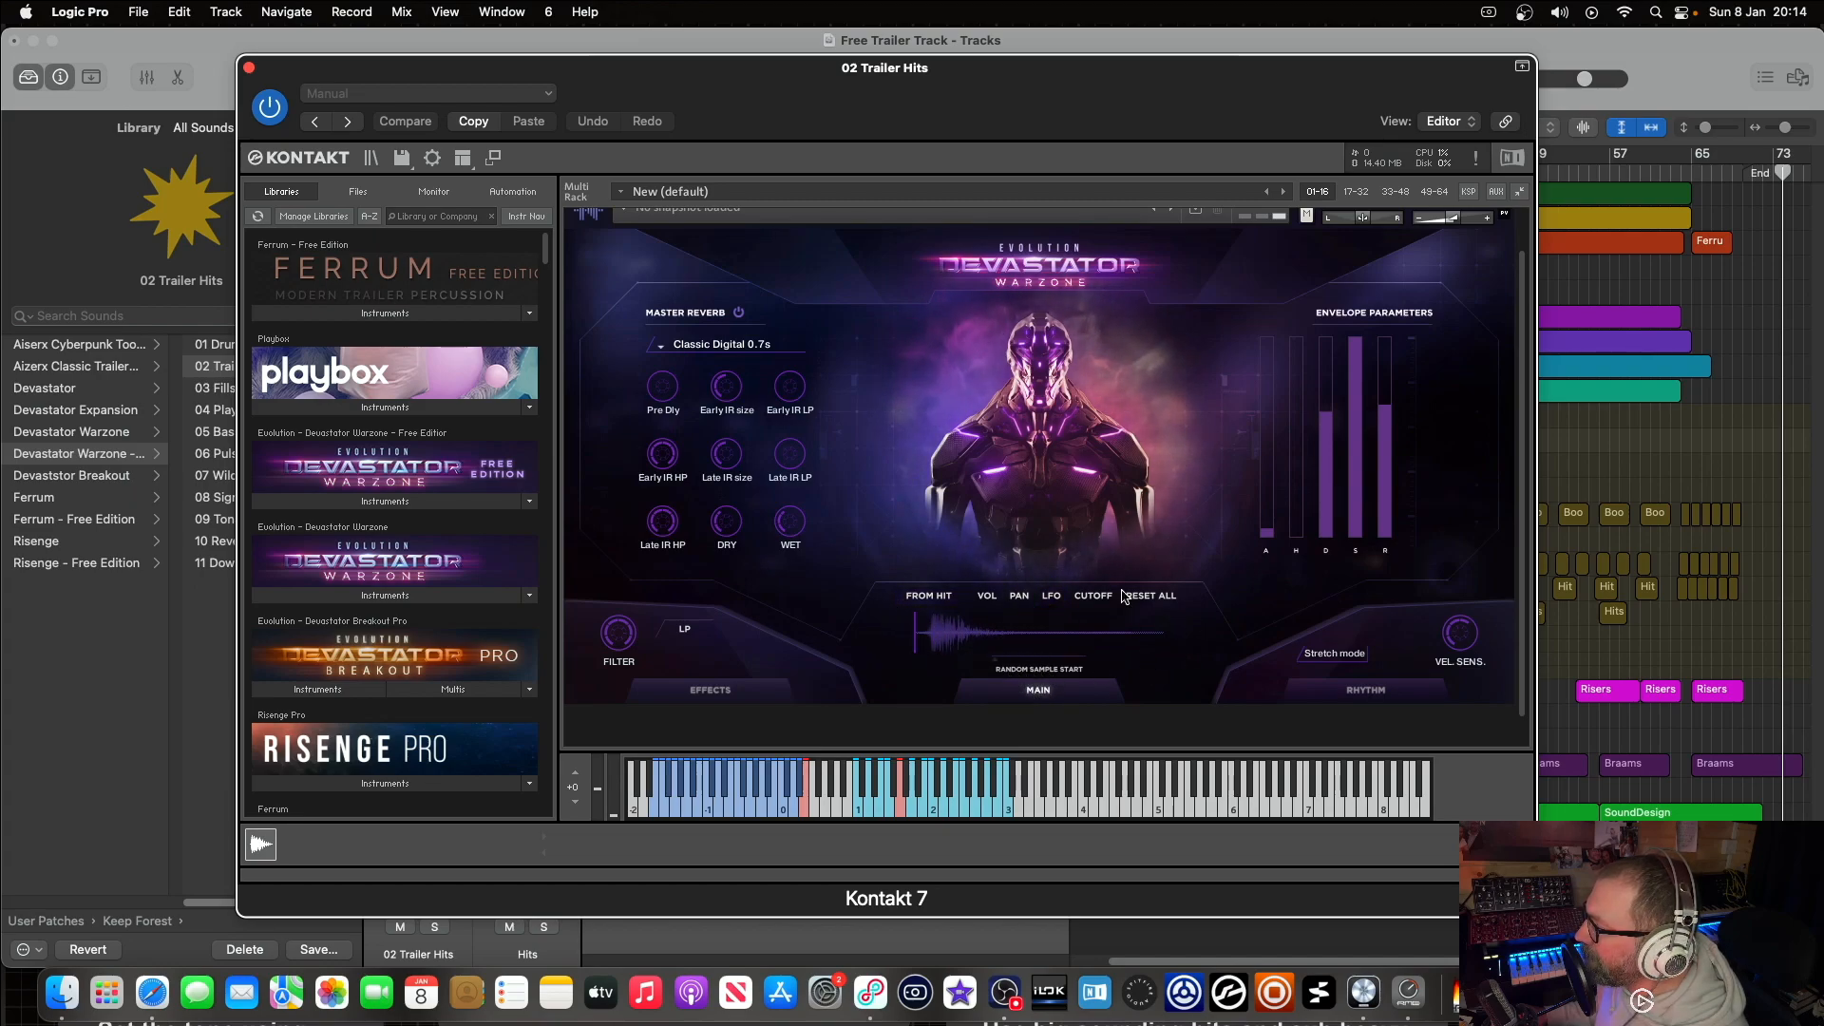
# Step: Examine the Devastator Warzone main page and the list of effects available for the first slot of its master effects chain
pyautogui.scroll(-1, 1045, 660)
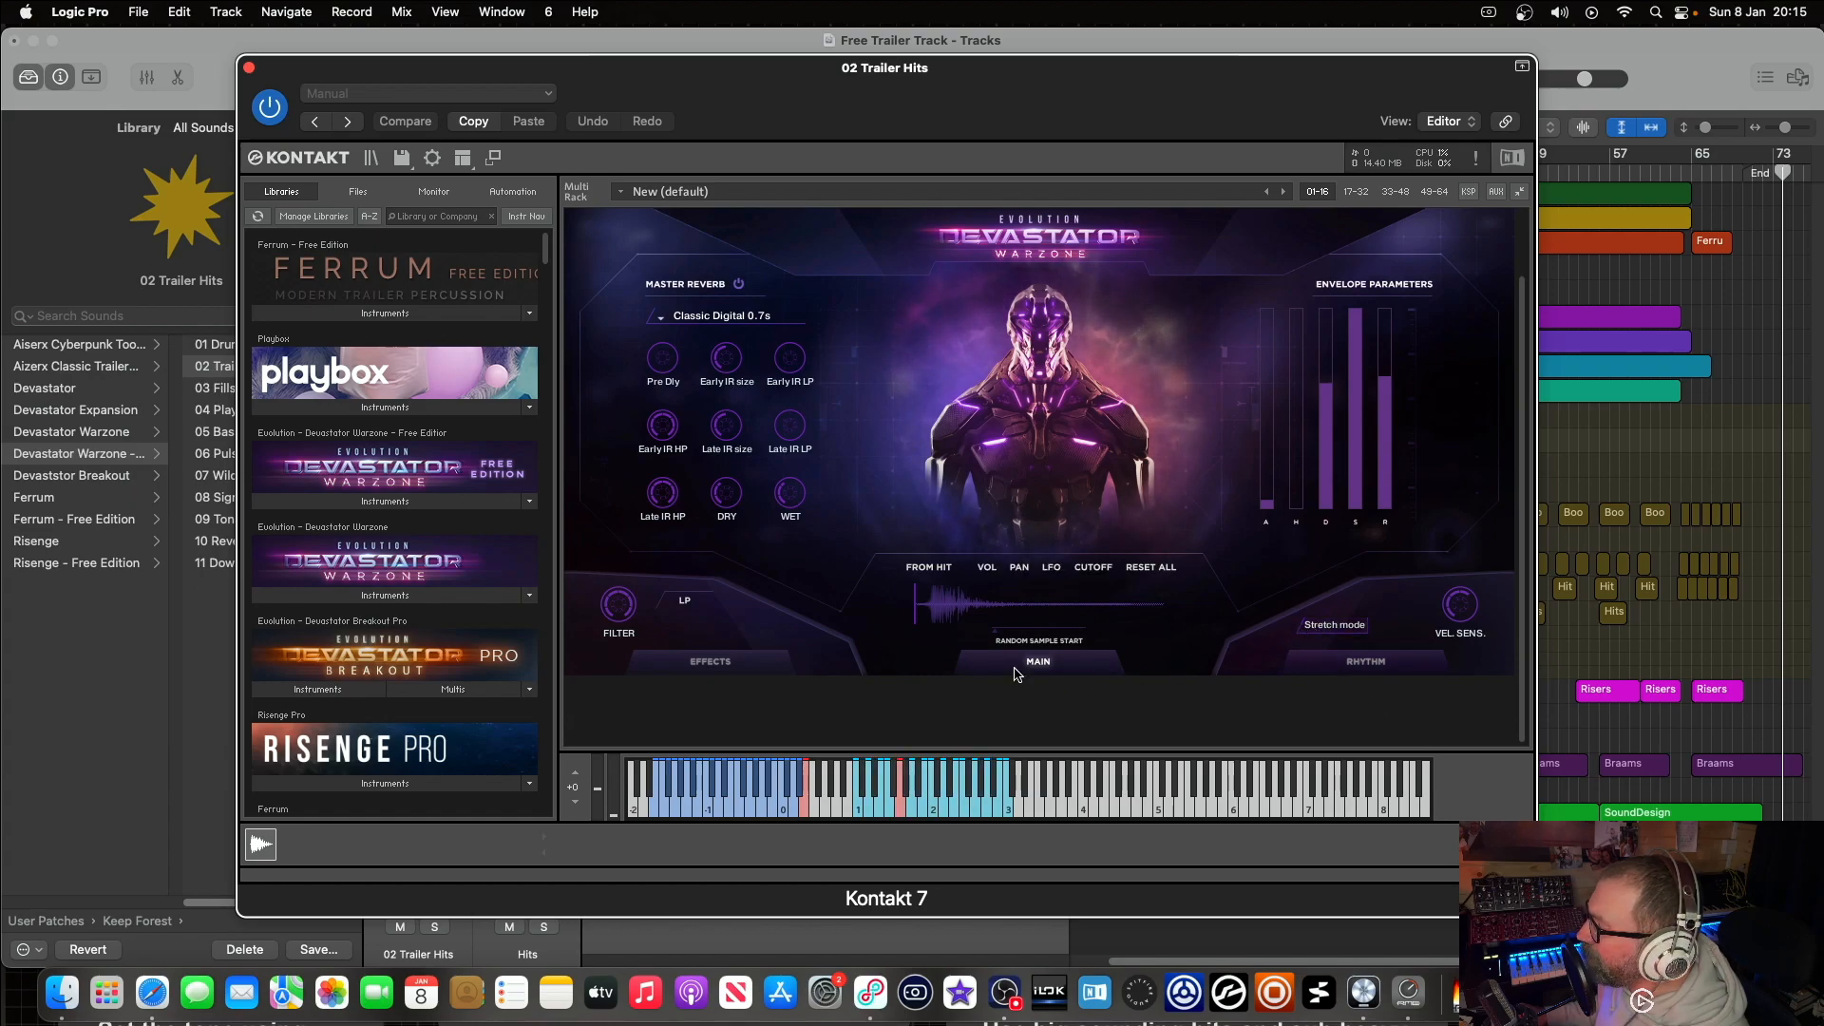
pyautogui.scroll(1, 950, 589)
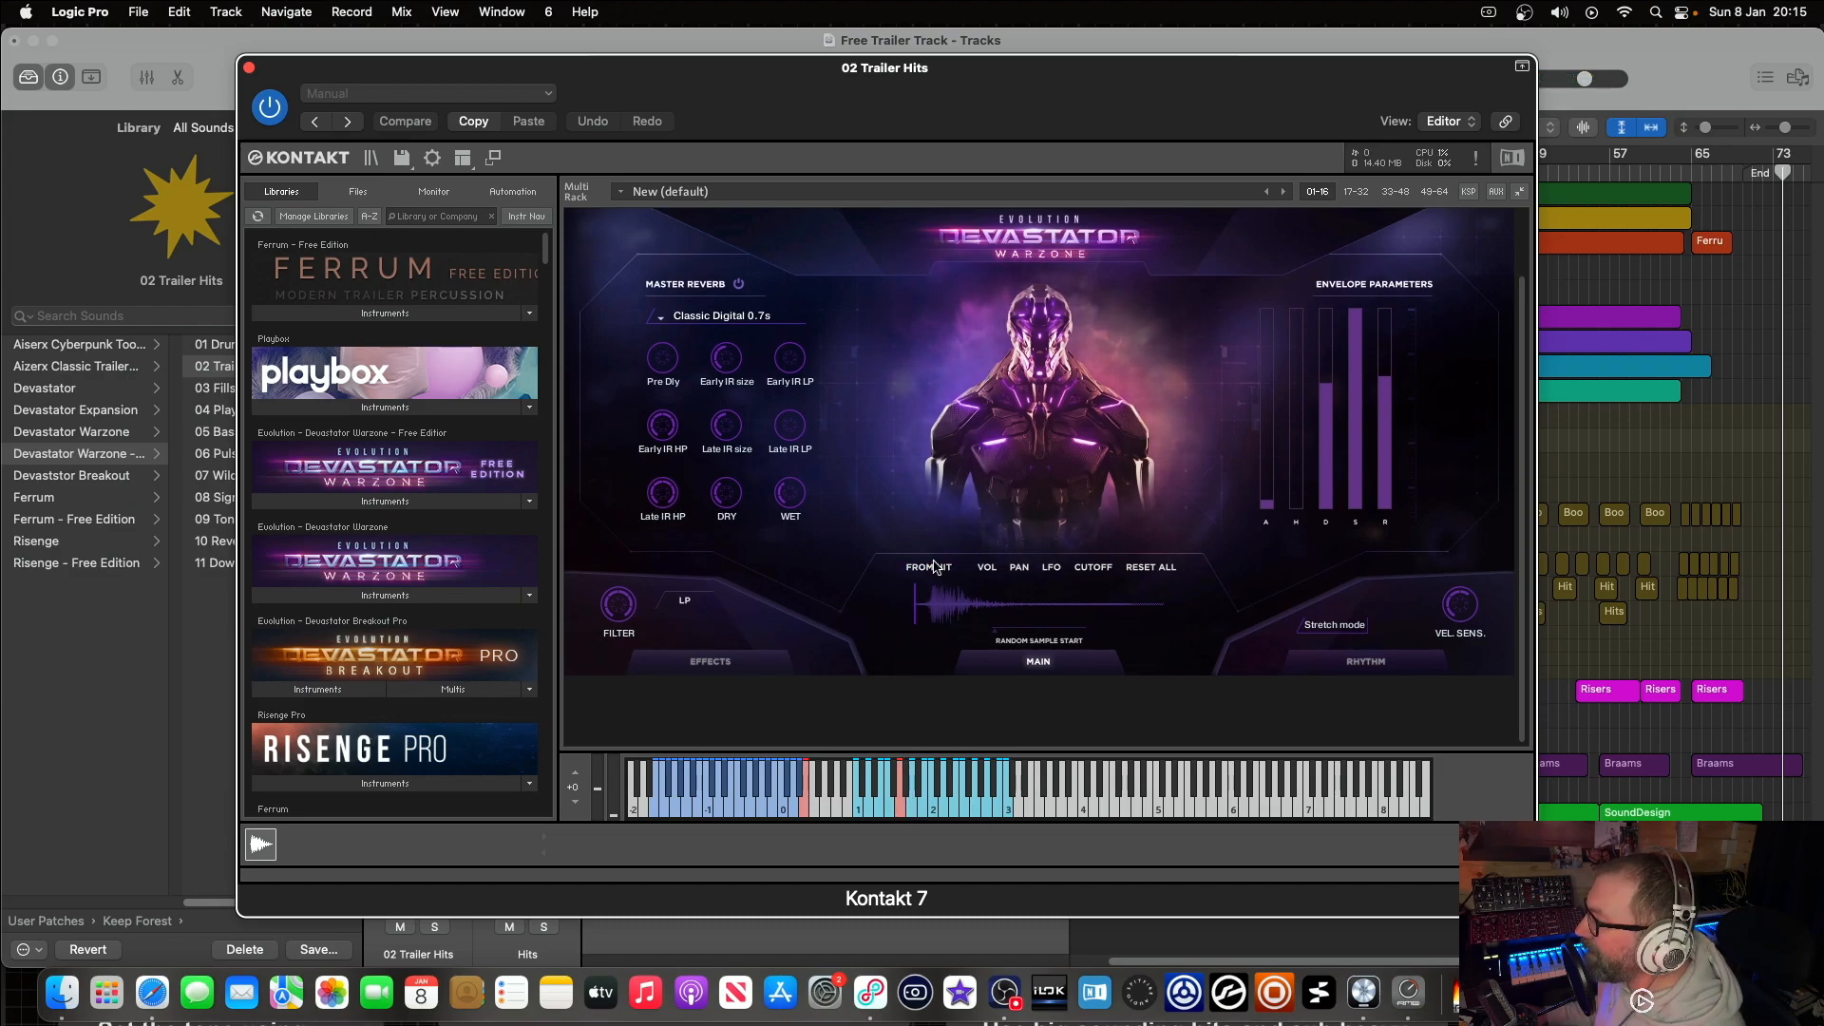
pyautogui.click(710, 665)
pyautogui.click(656, 407)
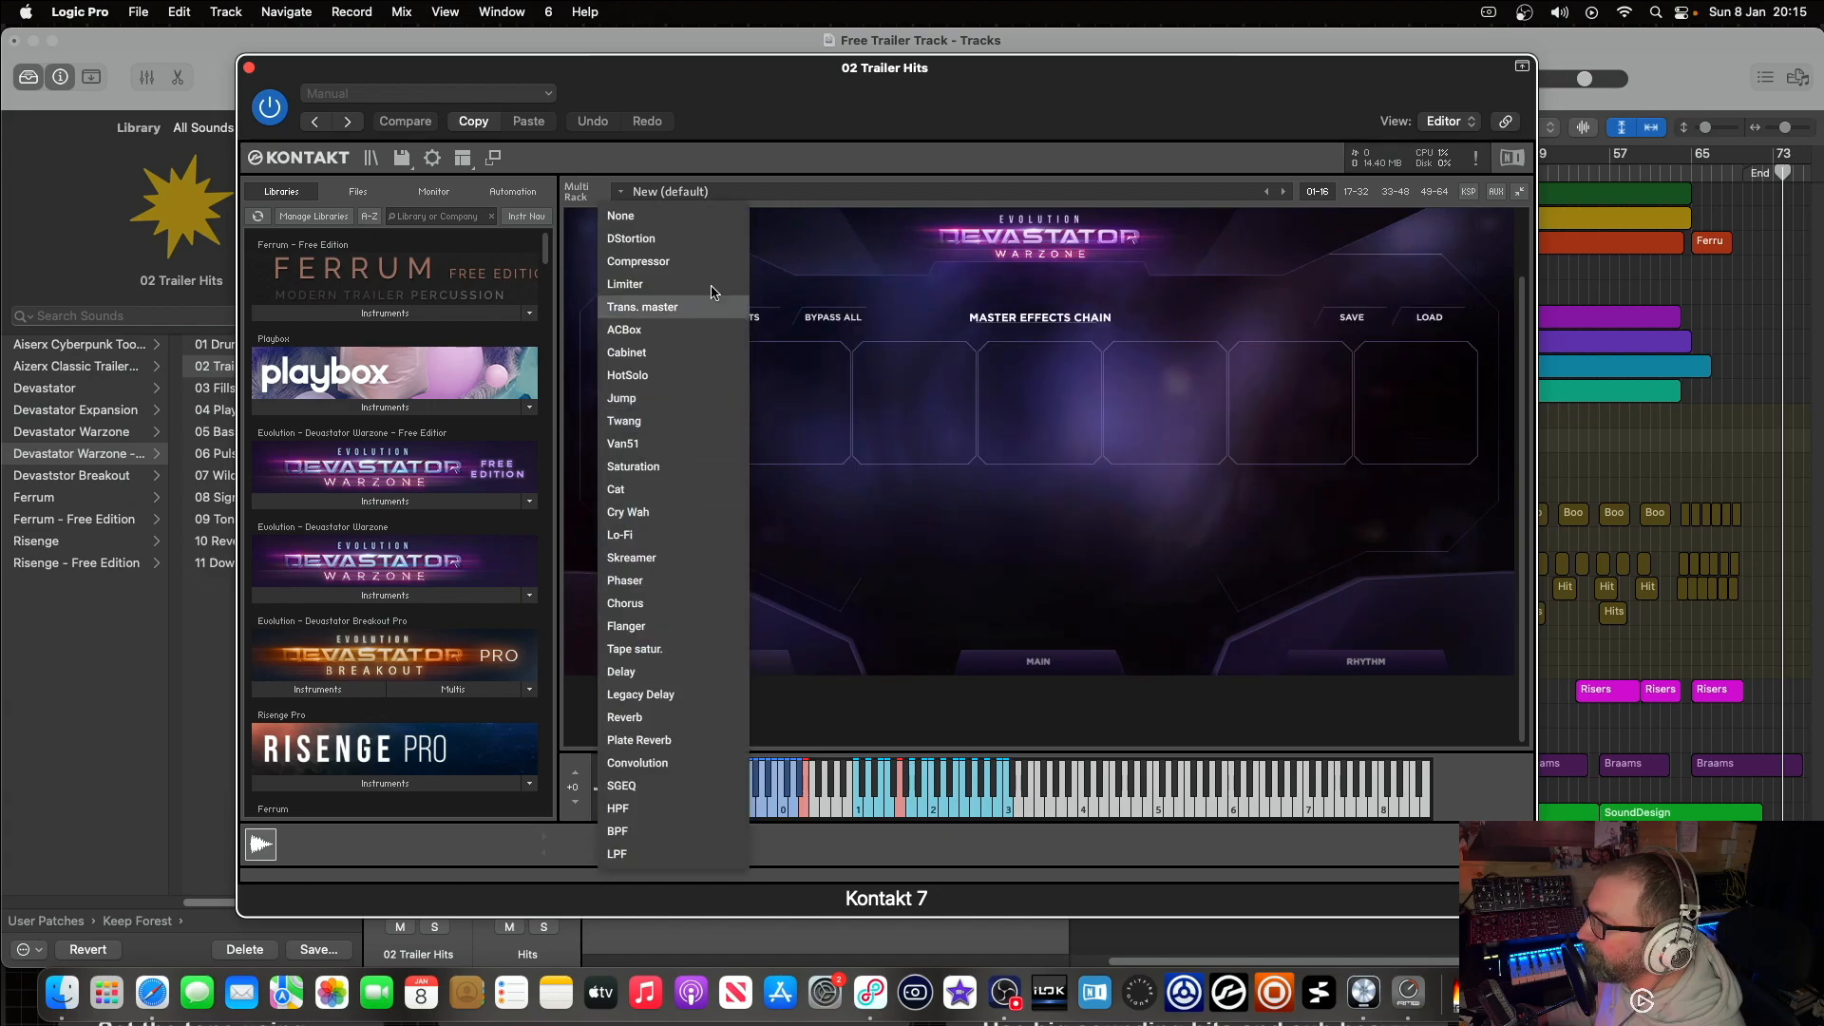
pyautogui.click(825, 543)
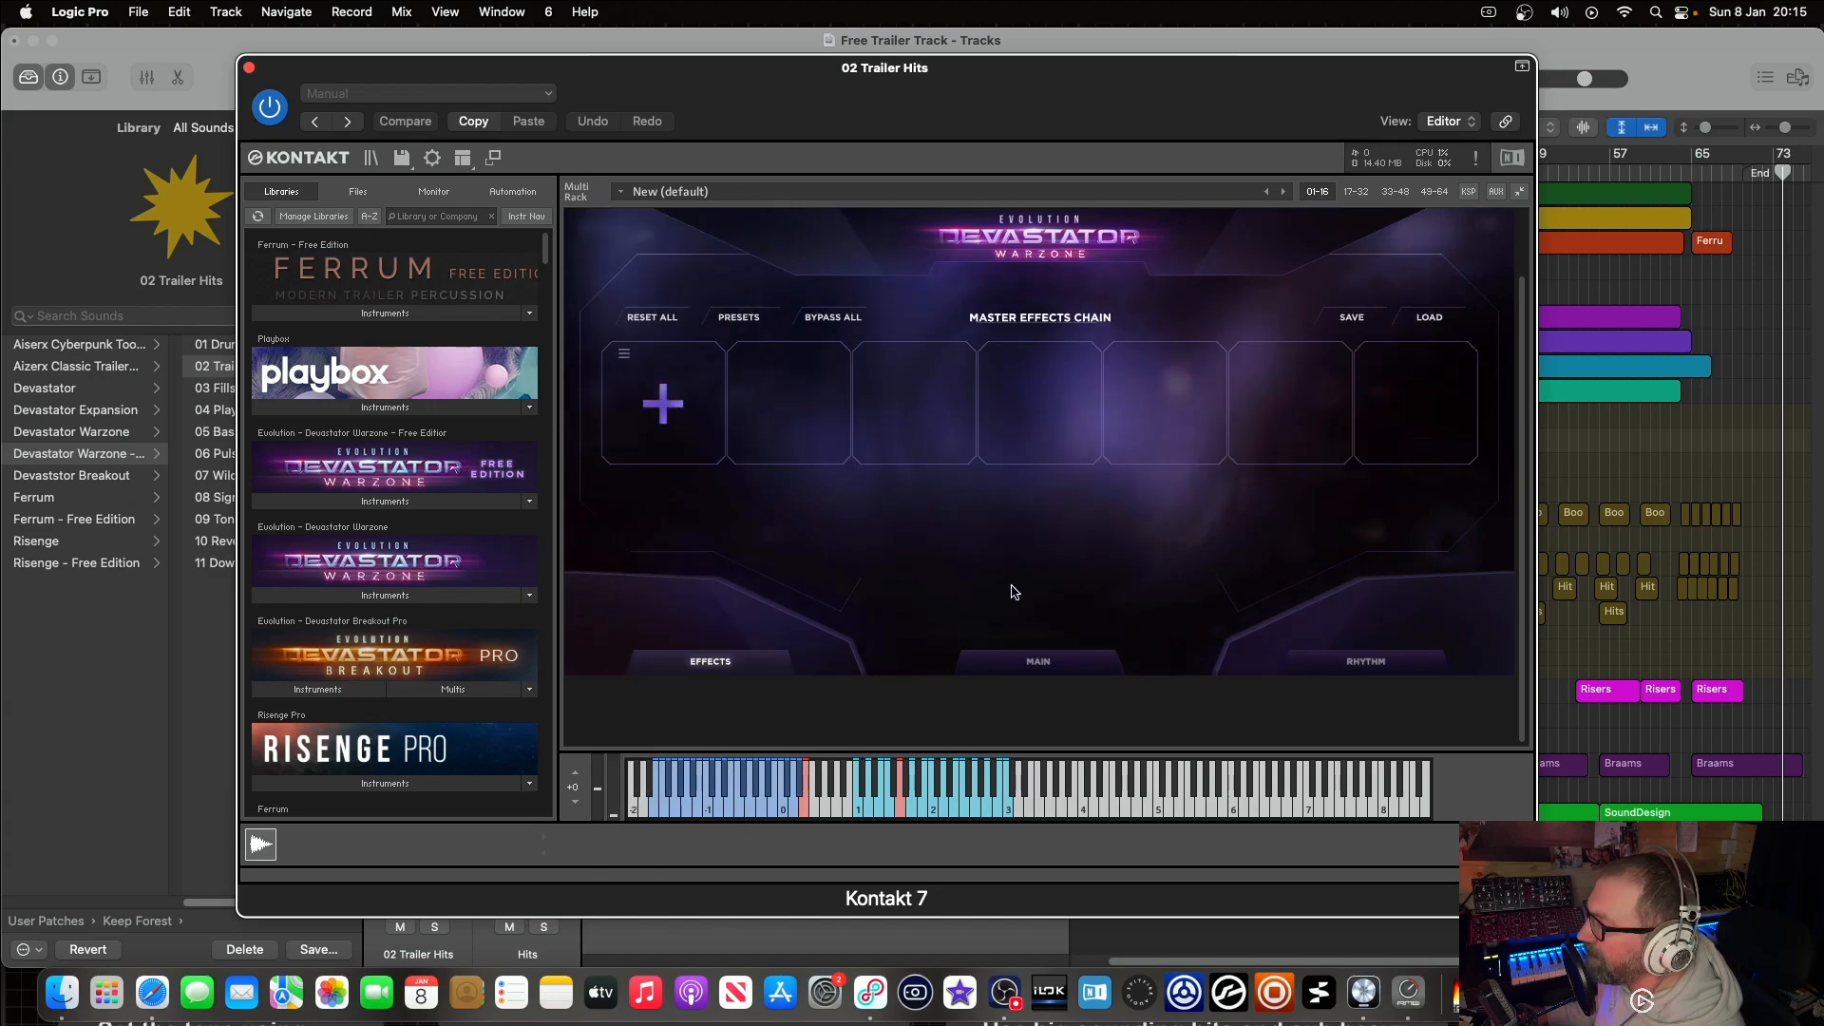
# Step: On the Rhythm page, subdivide the first three step sequencer blocks and draw varying step levels in the first two
pyautogui.click(1362, 665)
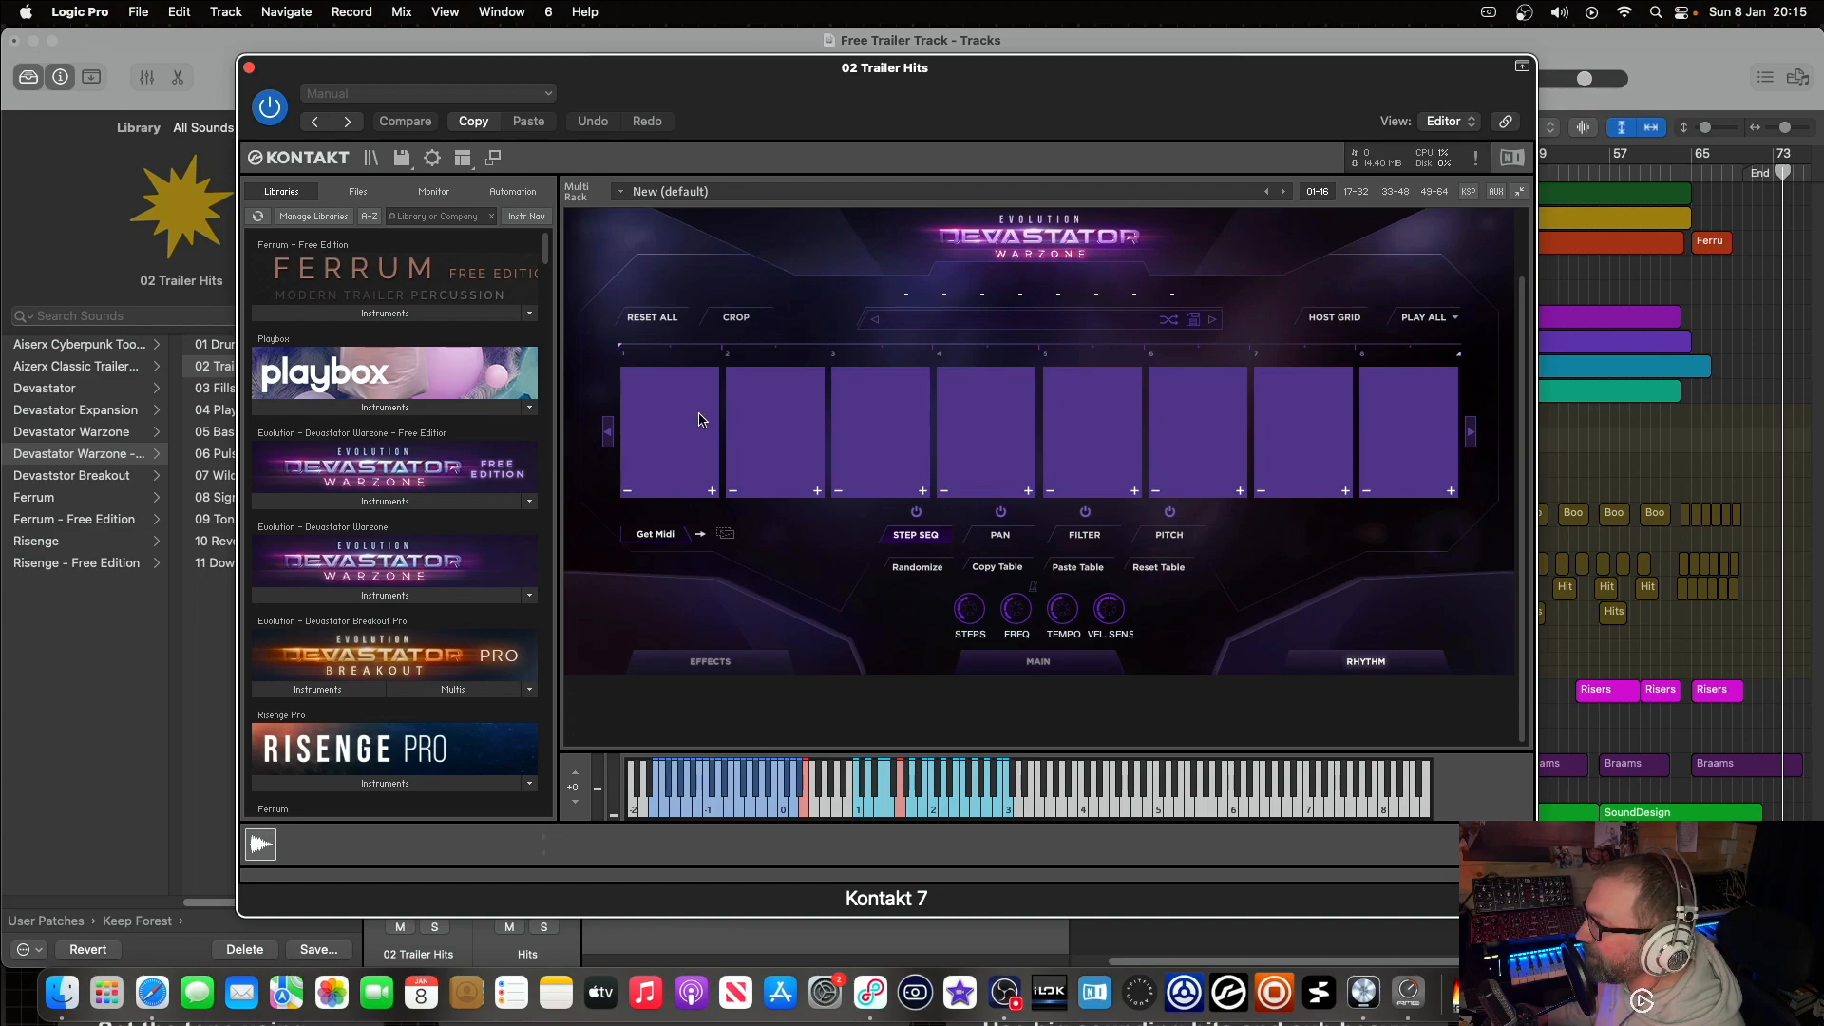
pyautogui.moveTo(693, 413); pyautogui.dragTo(694, 442)
pyautogui.click(712, 492)
pyautogui.click(711, 491)
pyautogui.click(712, 491)
pyautogui.click(712, 491)
pyautogui.click(712, 491)
pyautogui.moveTo(673, 425)
pyautogui.mouseDown()
pyautogui.moveTo(717, 463)
pyautogui.moveTo(666, 412)
pyautogui.moveTo(699, 415)
pyautogui.mouseUp()
pyautogui.click(817, 491)
pyautogui.click(817, 492)
pyautogui.moveTo(761, 454); pyautogui.dragTo(812, 425)
pyautogui.click(922, 491)
pyautogui.click(922, 491)
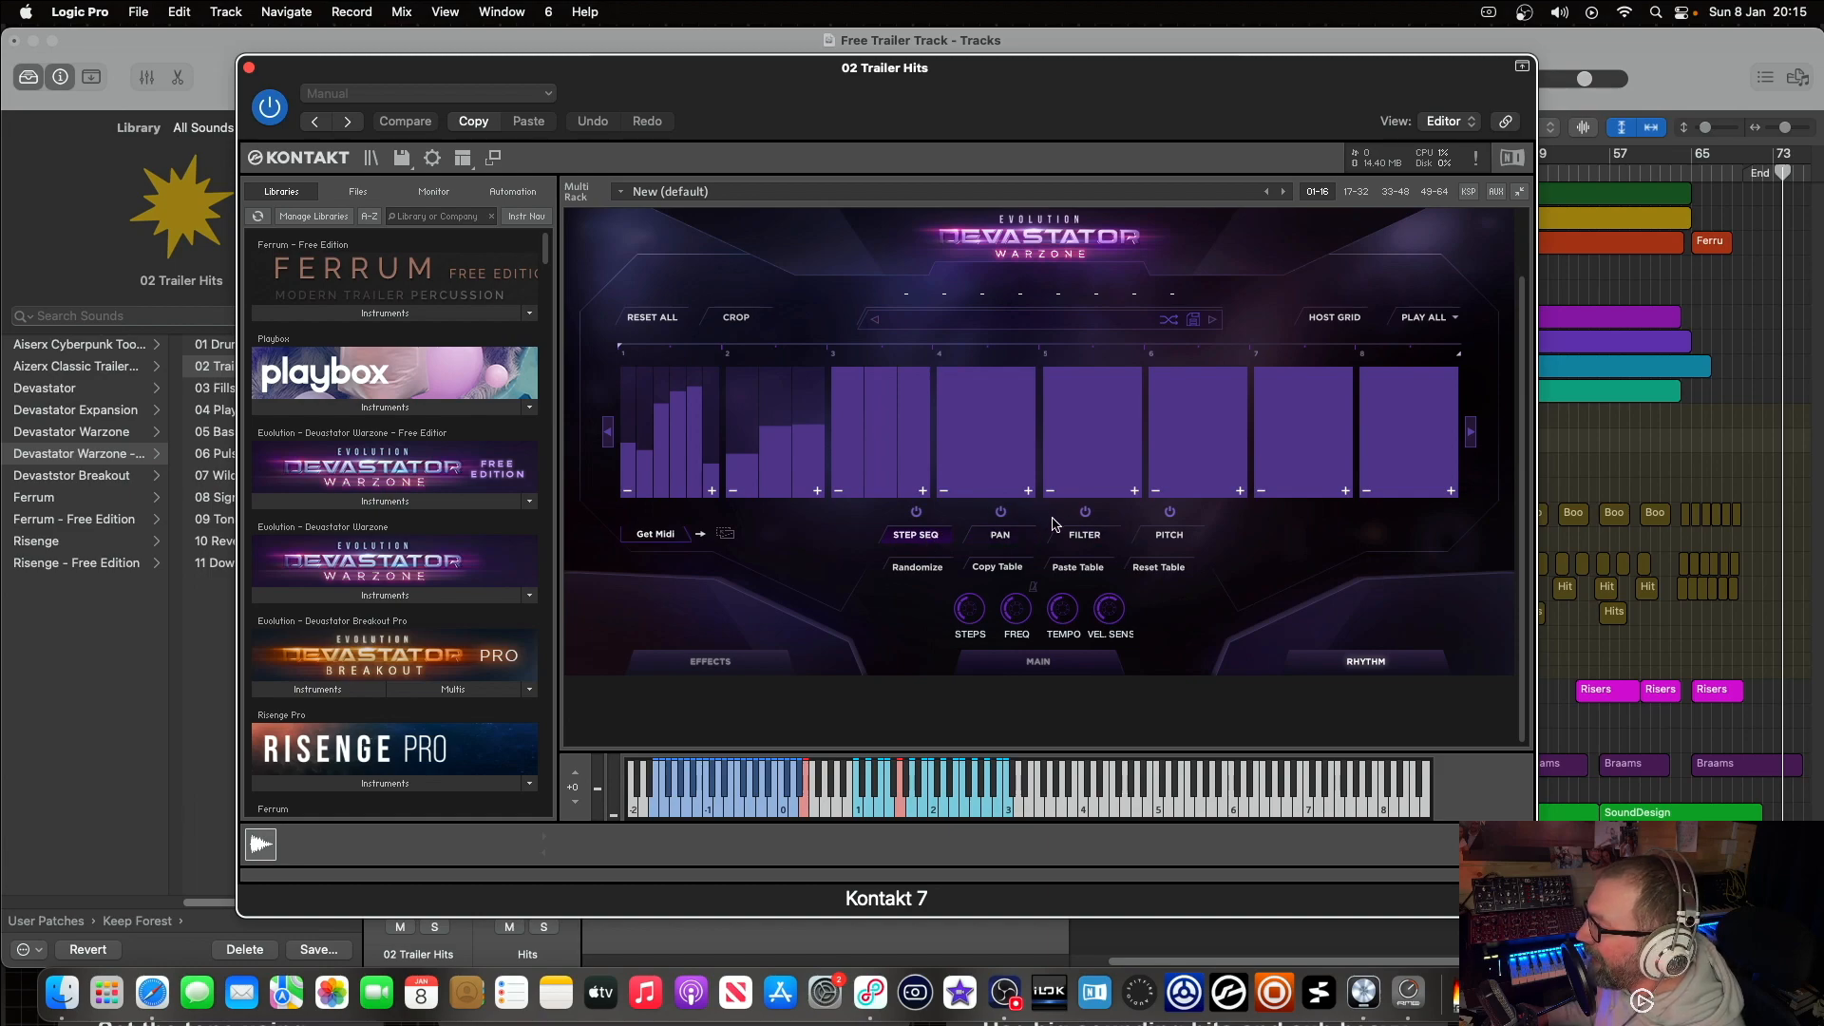
# Step: Draw pan values in the first two rhythm blocks and pitch values in the third, then return to the main page and close the instrument
pyautogui.click(1001, 535)
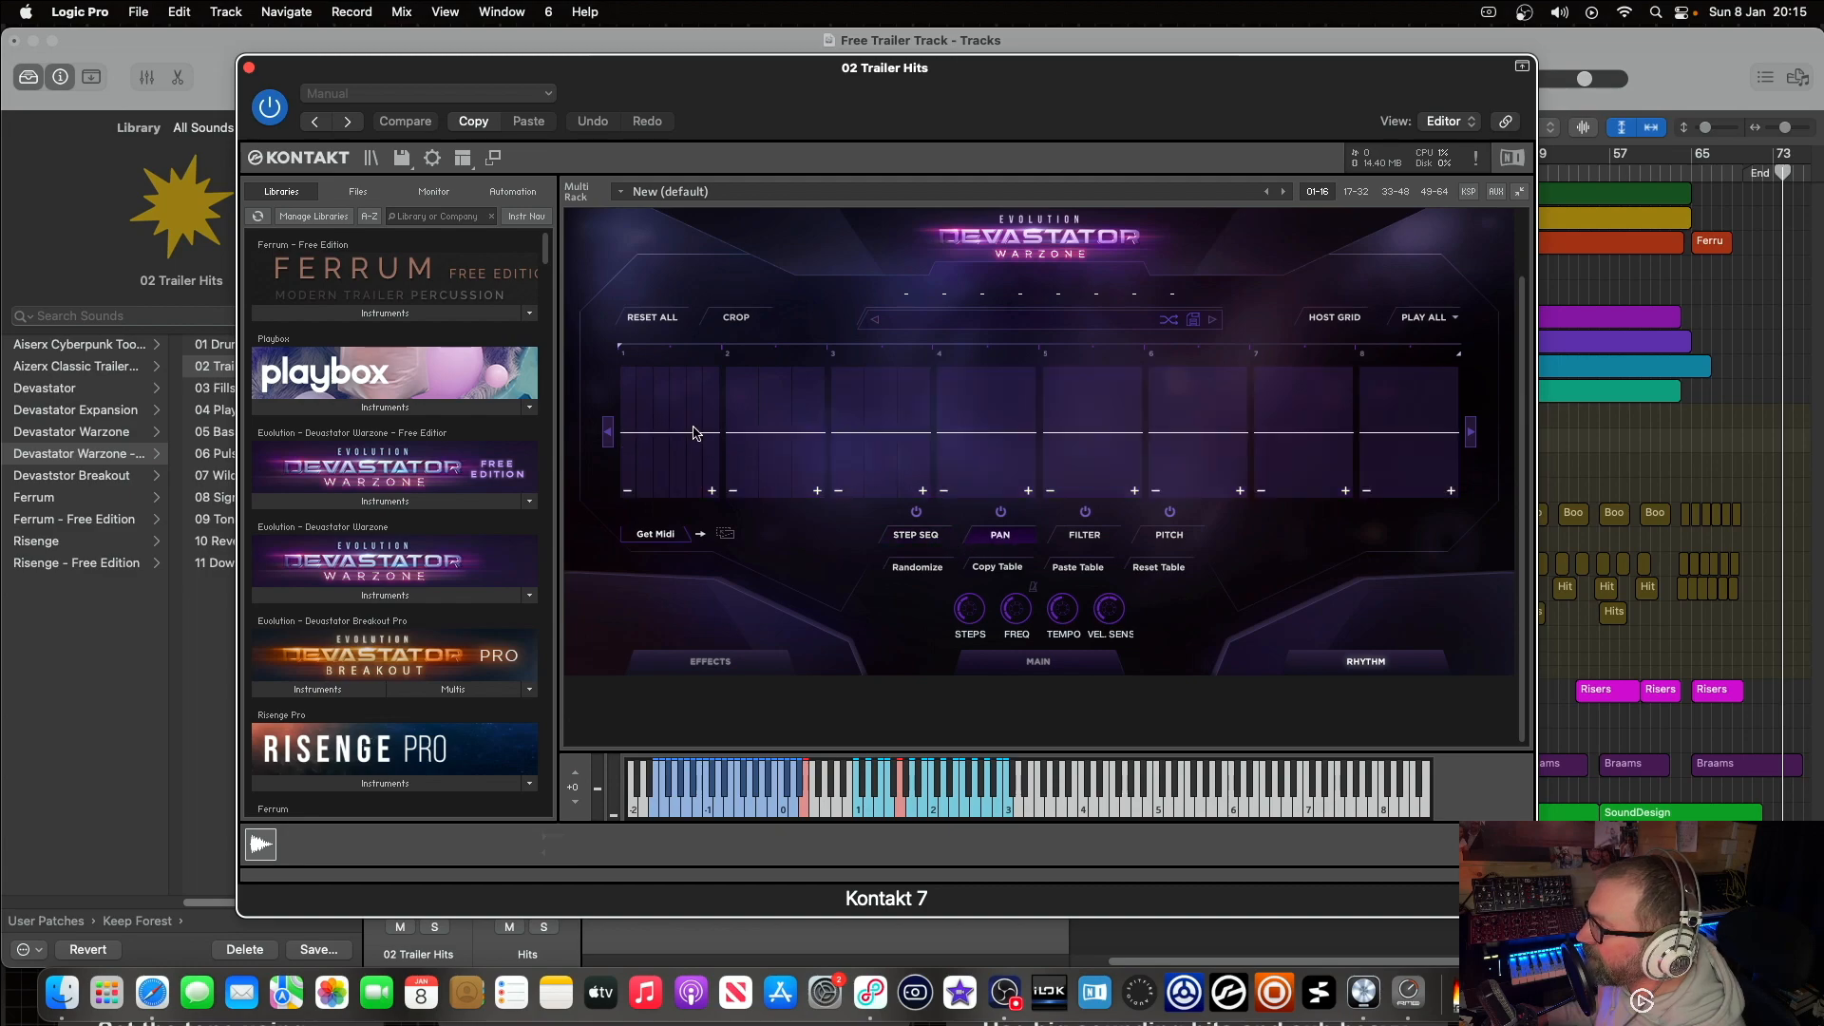
pyautogui.moveTo(696, 437)
pyautogui.mouseDown()
pyautogui.moveTo(694, 404)
pyautogui.moveTo(677, 442)
pyautogui.moveTo(753, 436)
pyautogui.mouseUp()
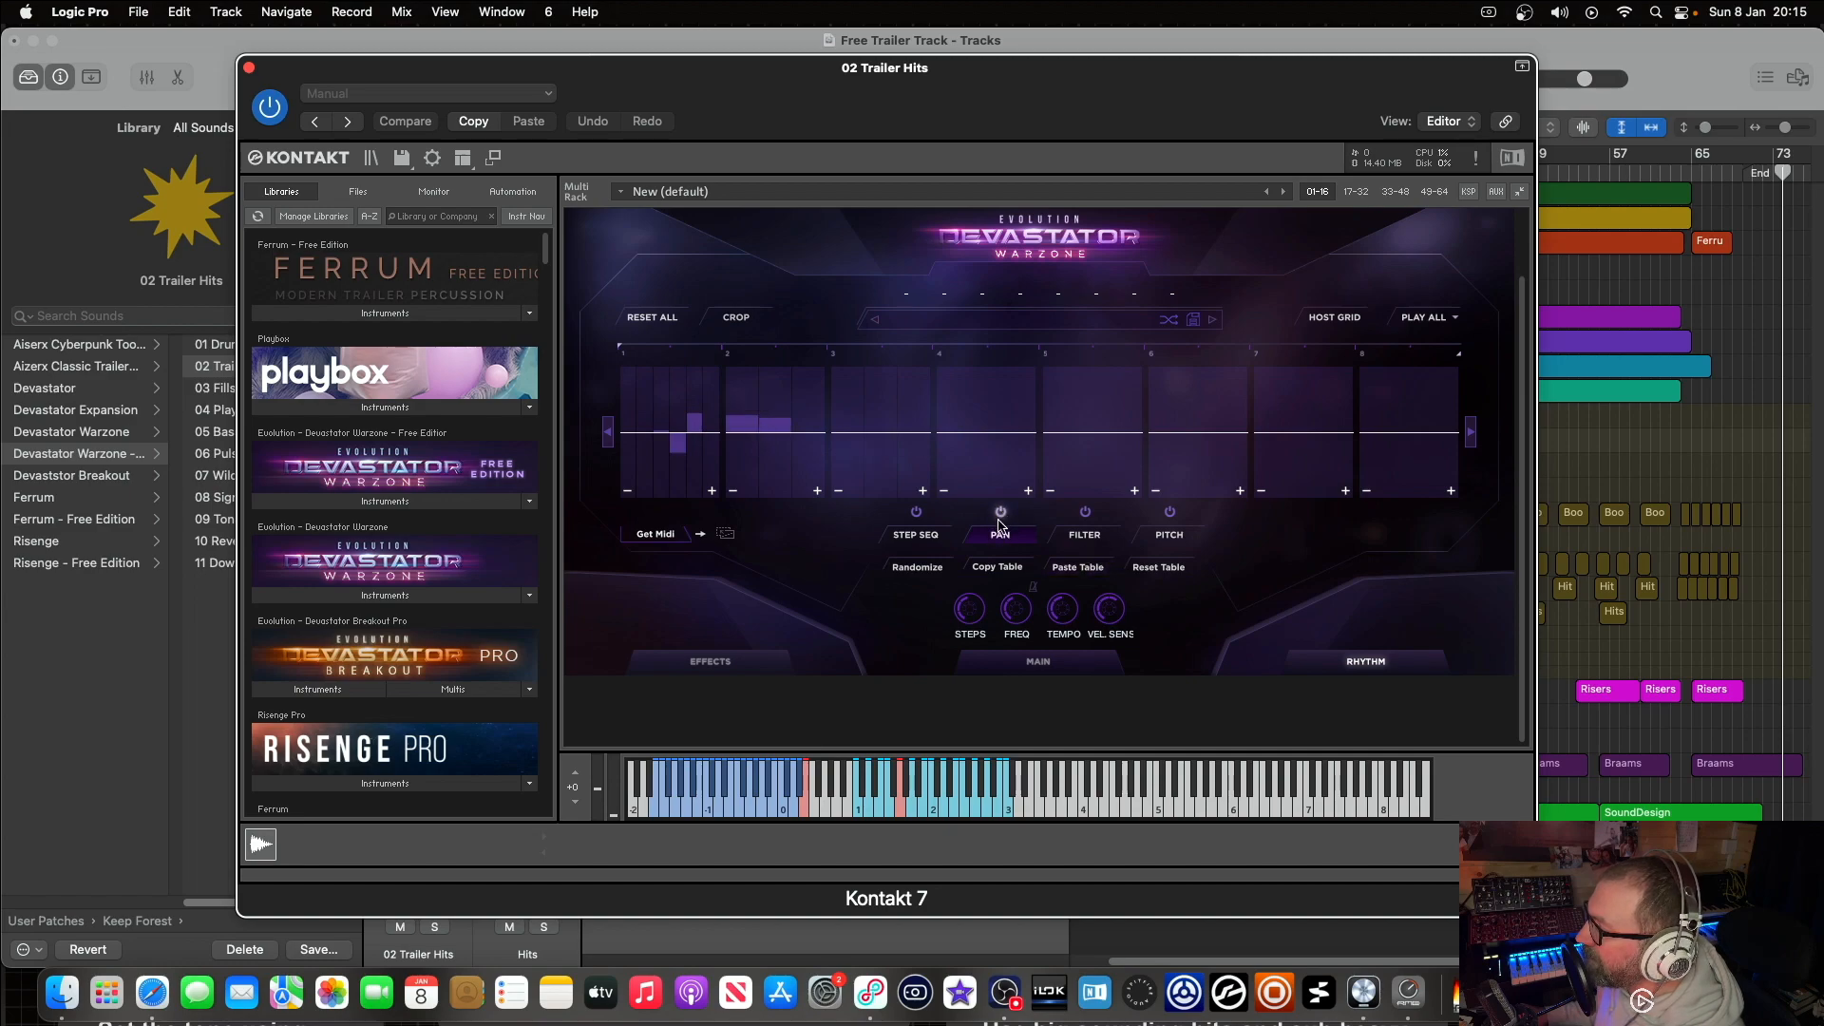
pyautogui.click(1166, 547)
pyautogui.moveTo(858, 450); pyautogui.dragTo(910, 449)
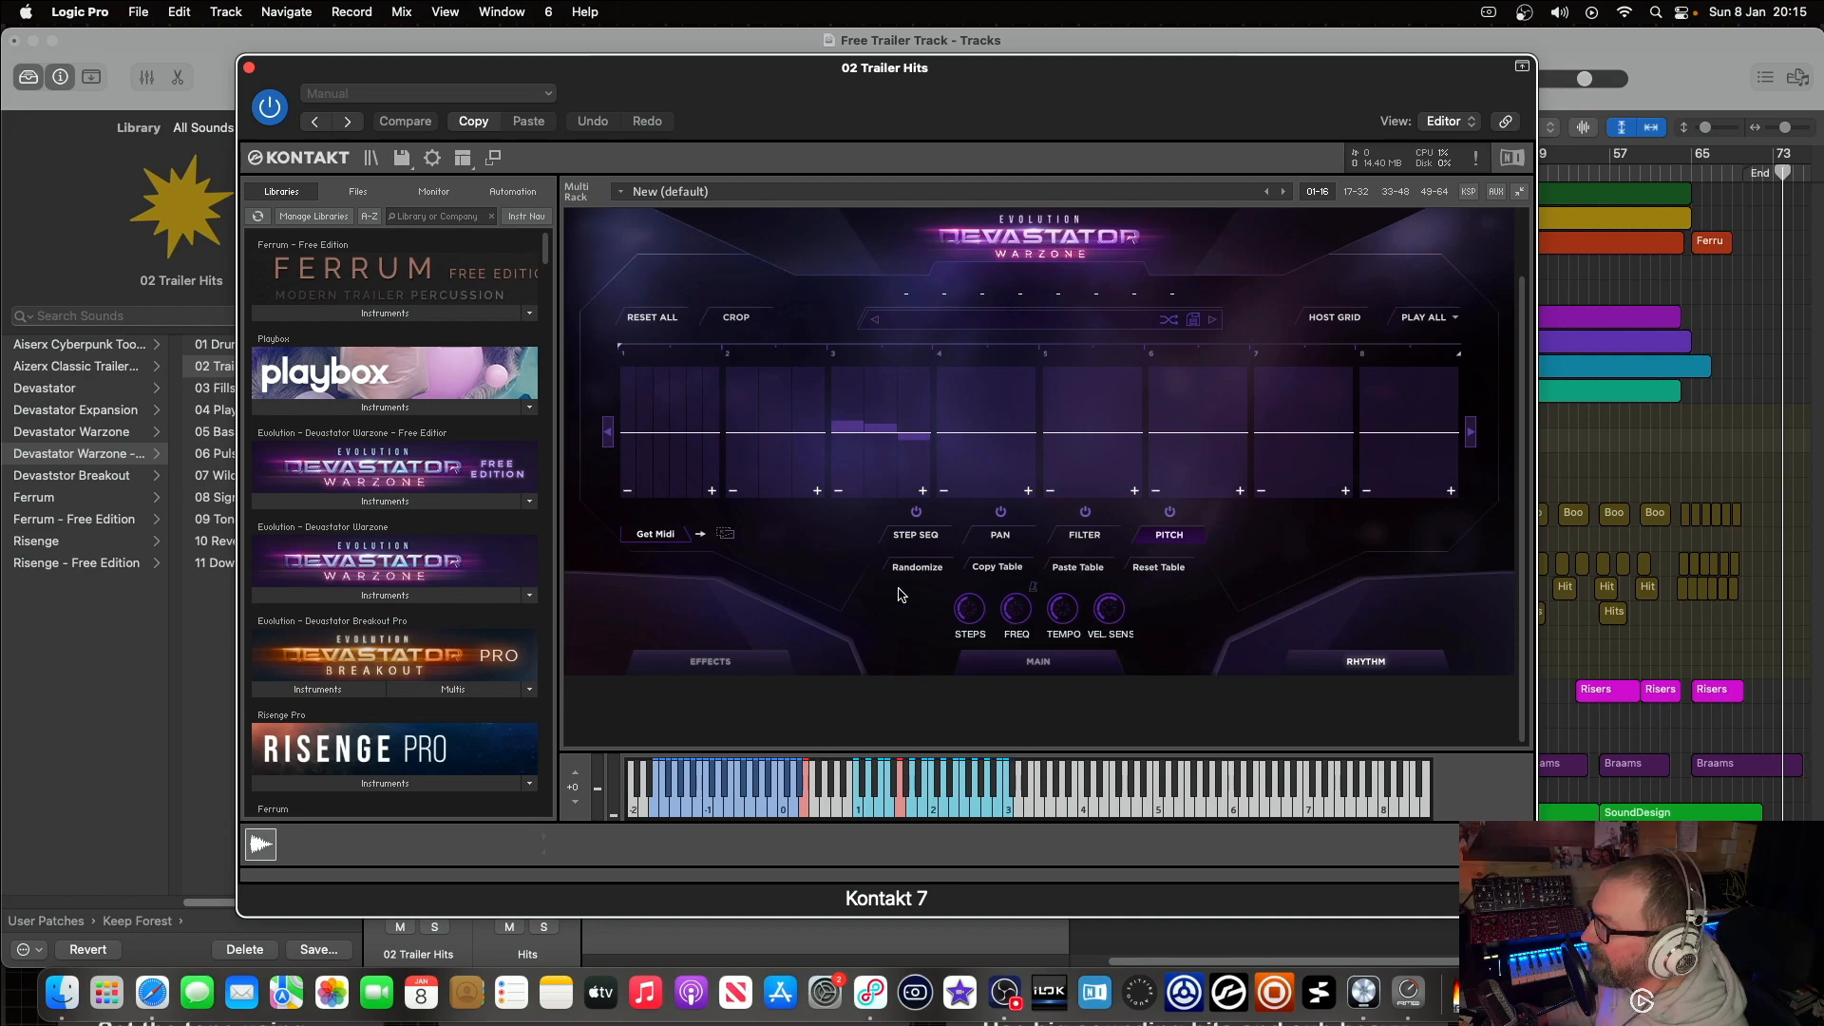
pyautogui.click(1050, 664)
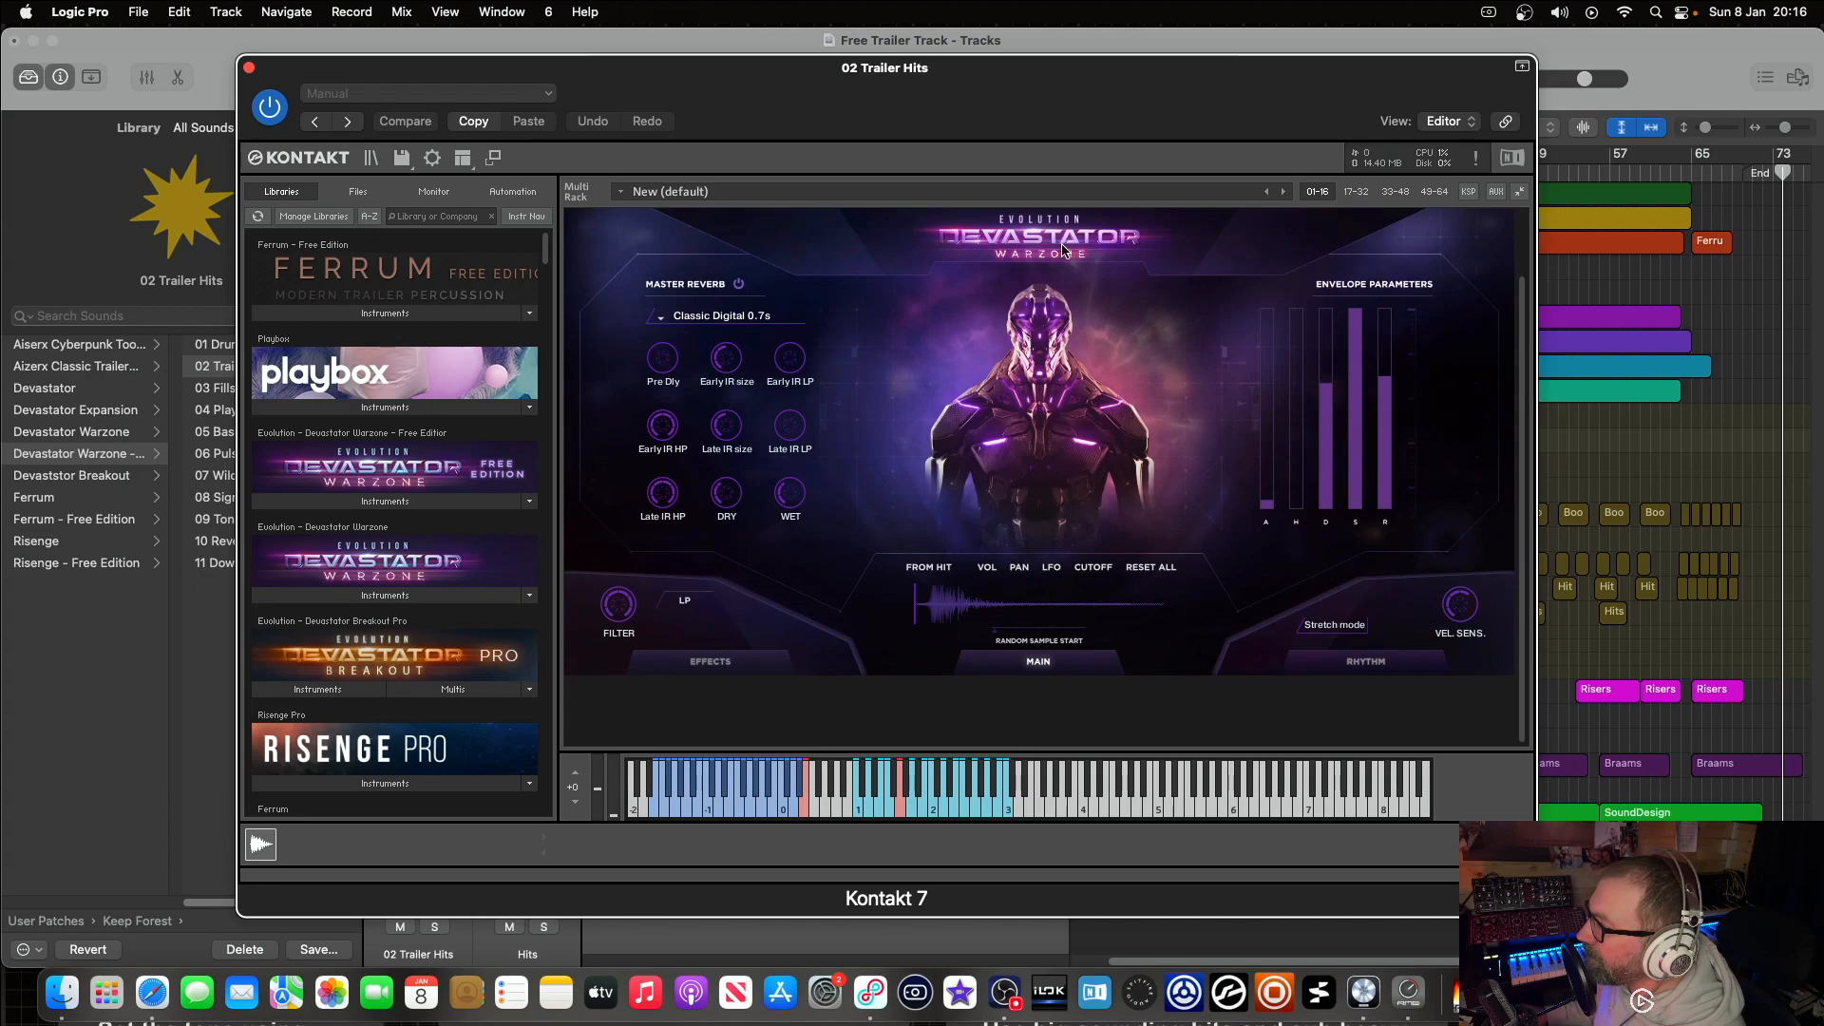
pyautogui.click(249, 68)
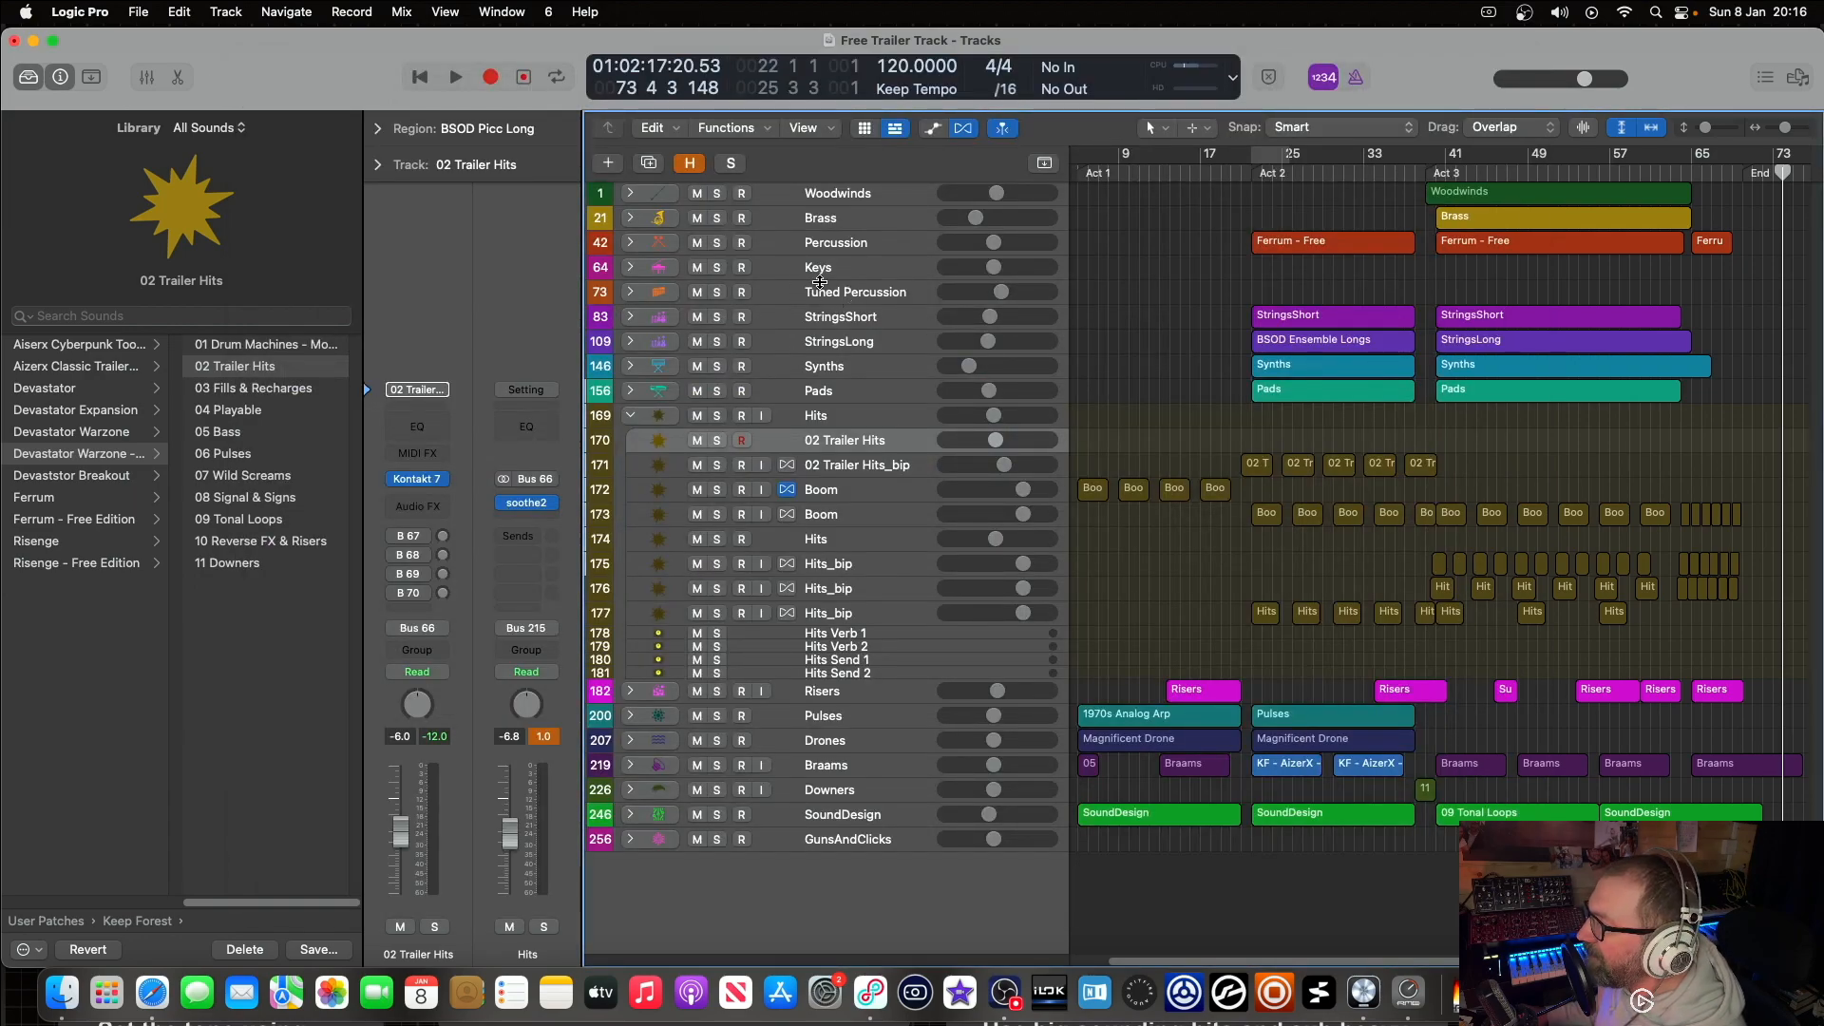
# Step: Expand the Percussion and BSOD Percussion track stacks and open the Kontakt instrument of the Ferrum - Free track
pyautogui.click(630, 243)
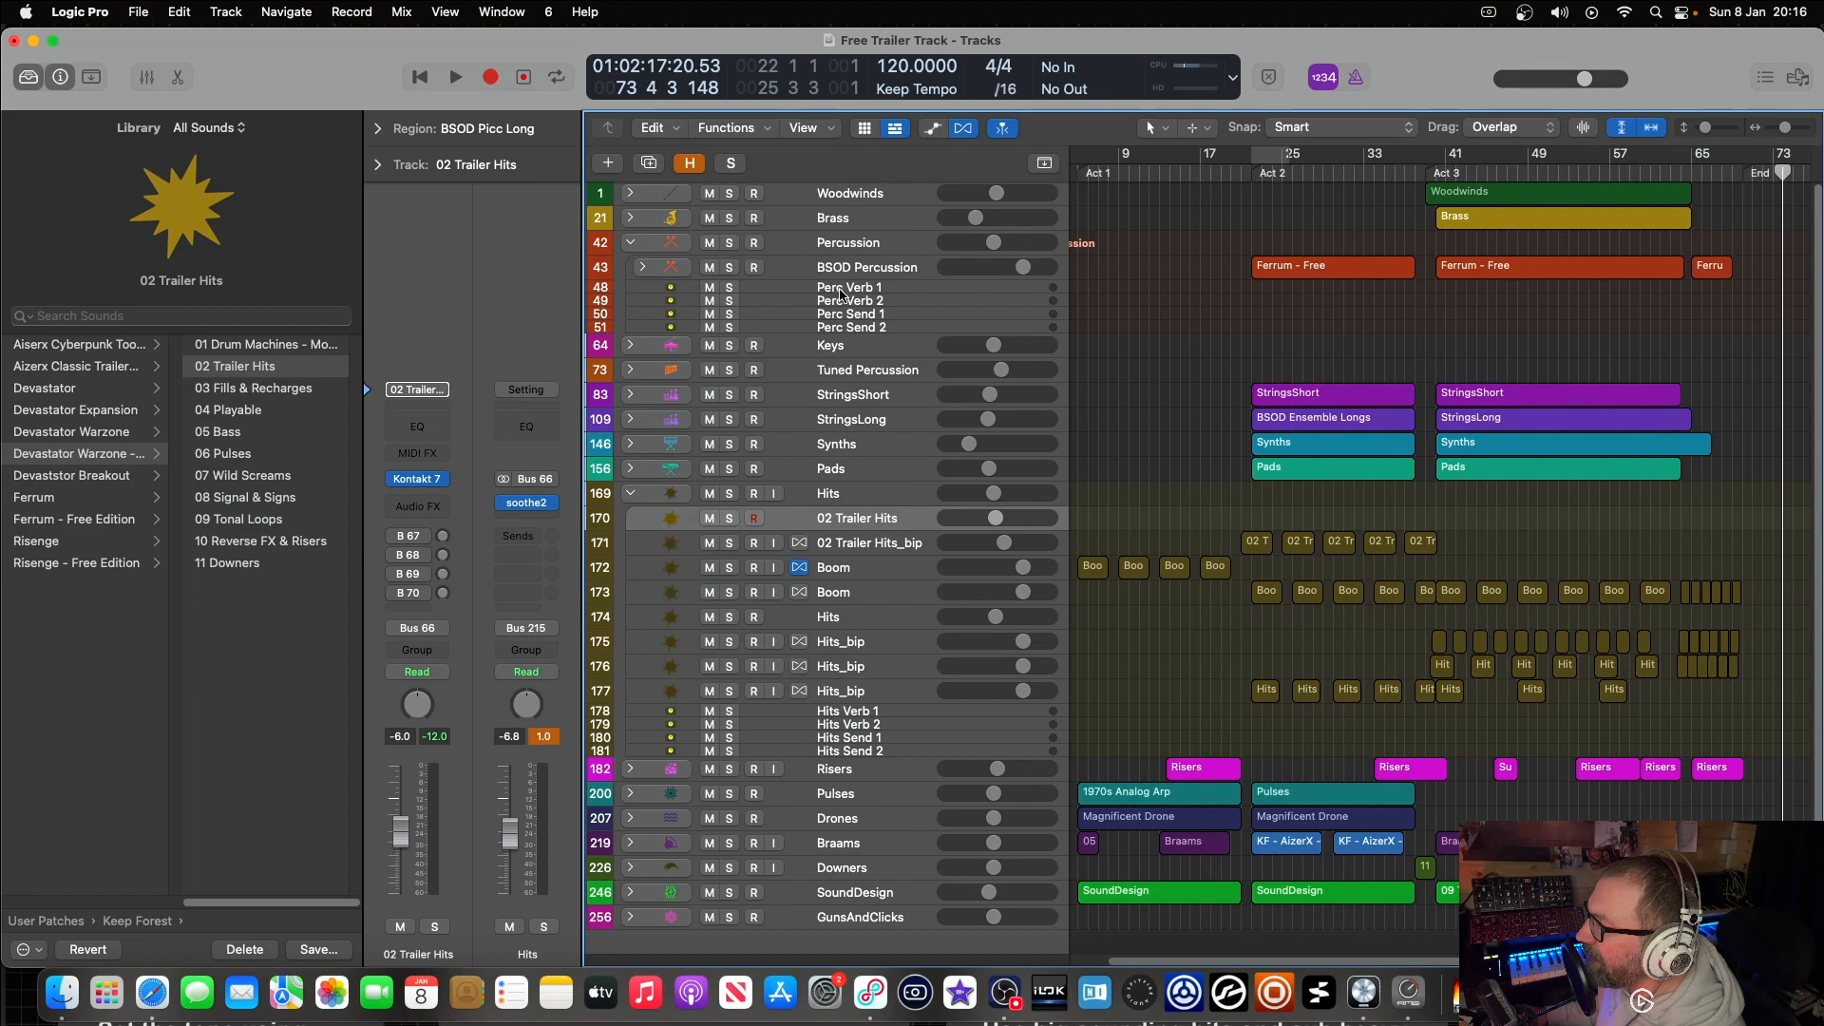
pyautogui.click(643, 257)
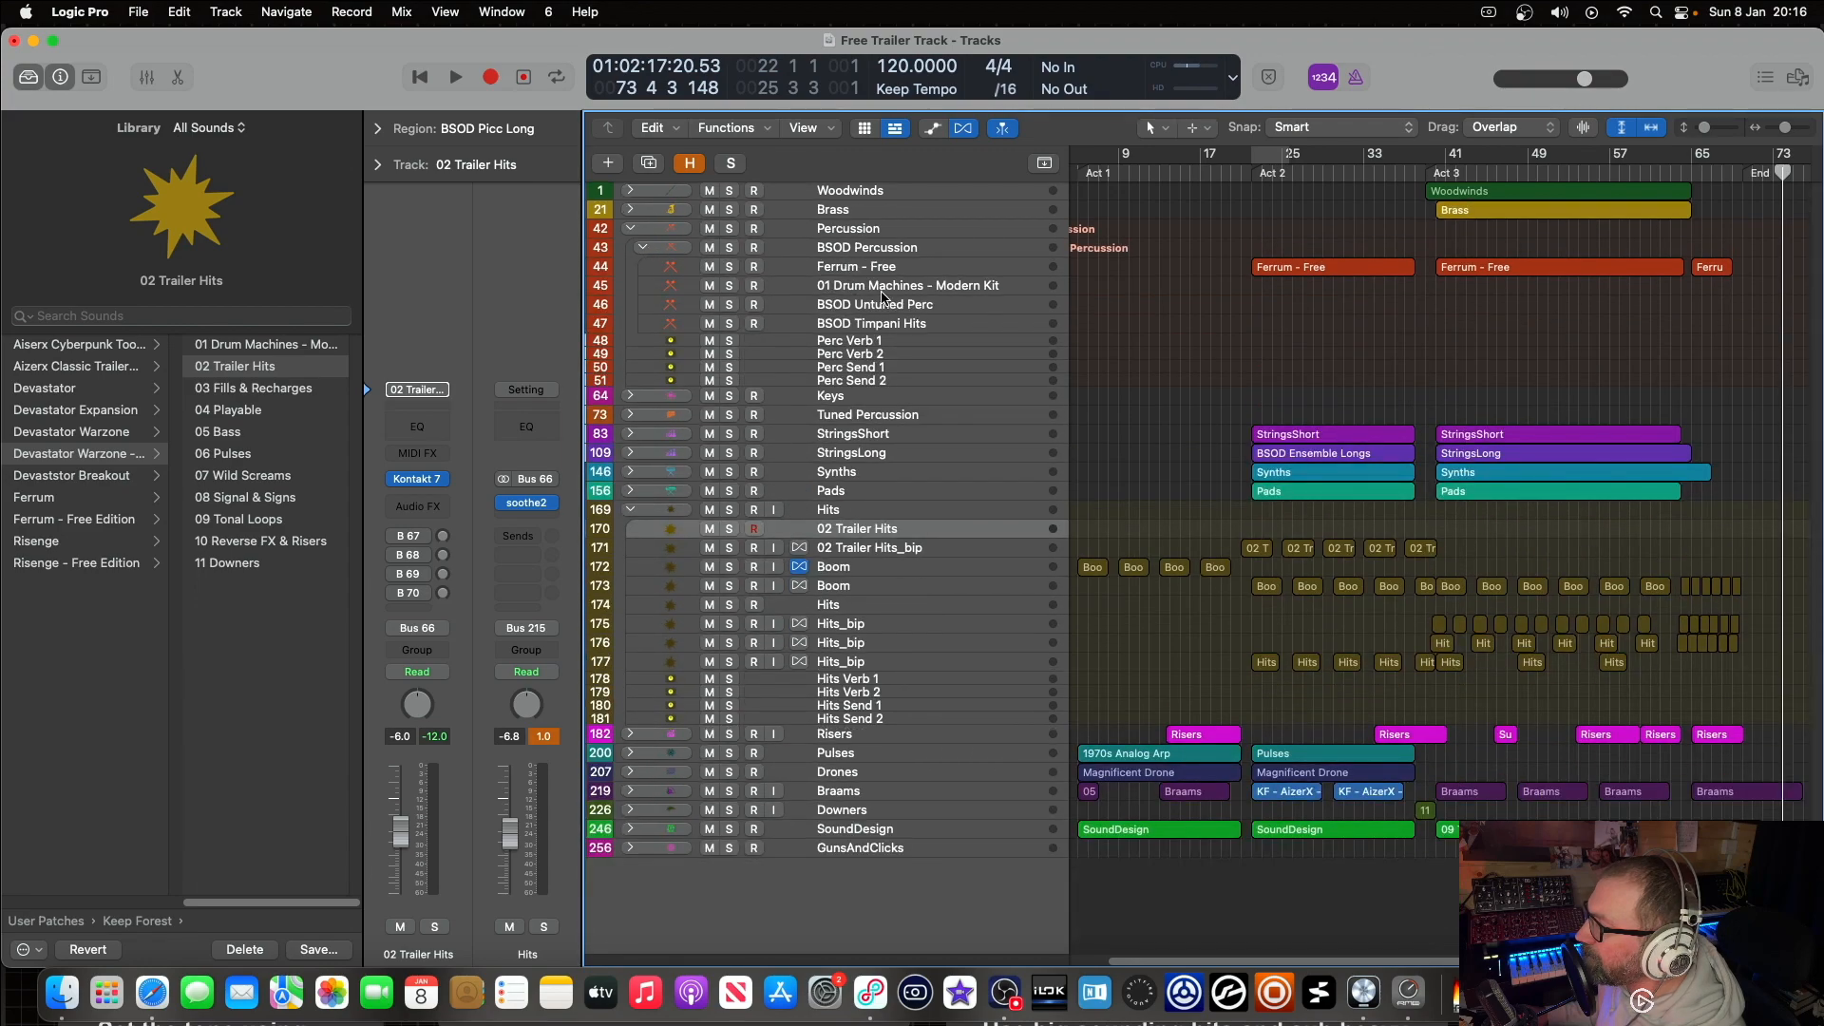
pyautogui.click(851, 270)
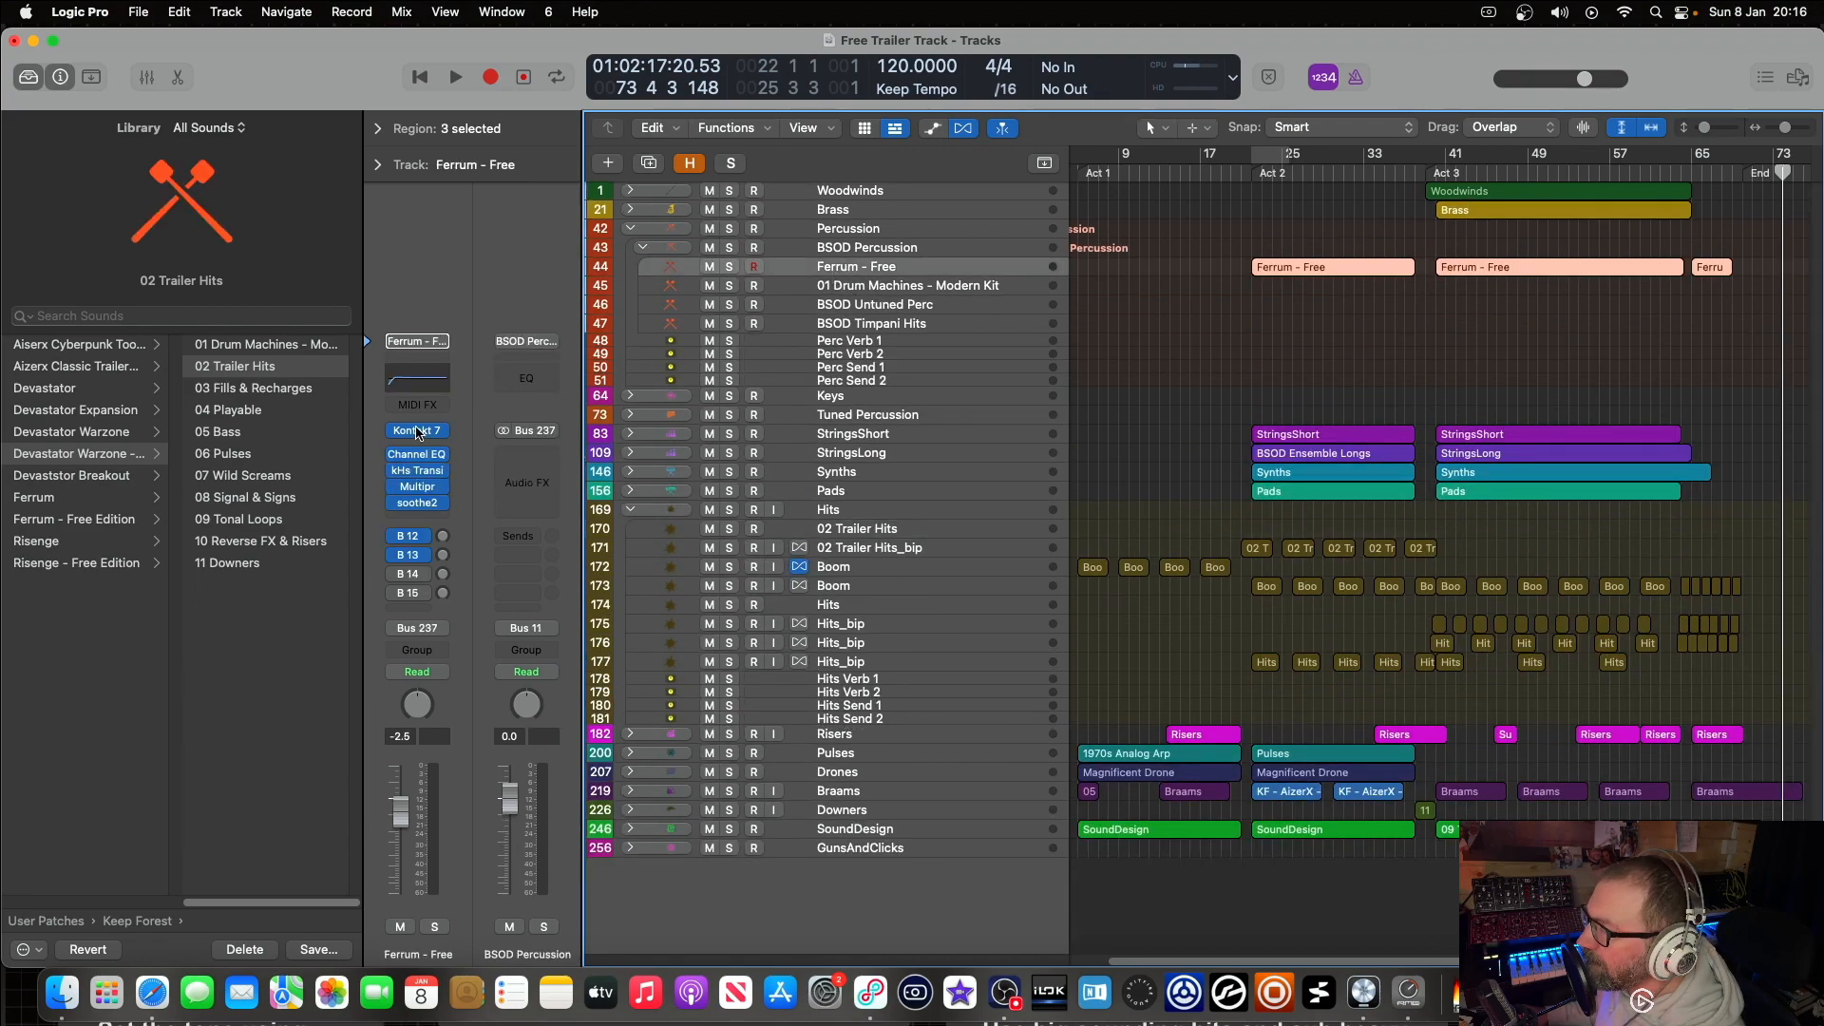
pyautogui.press('v')
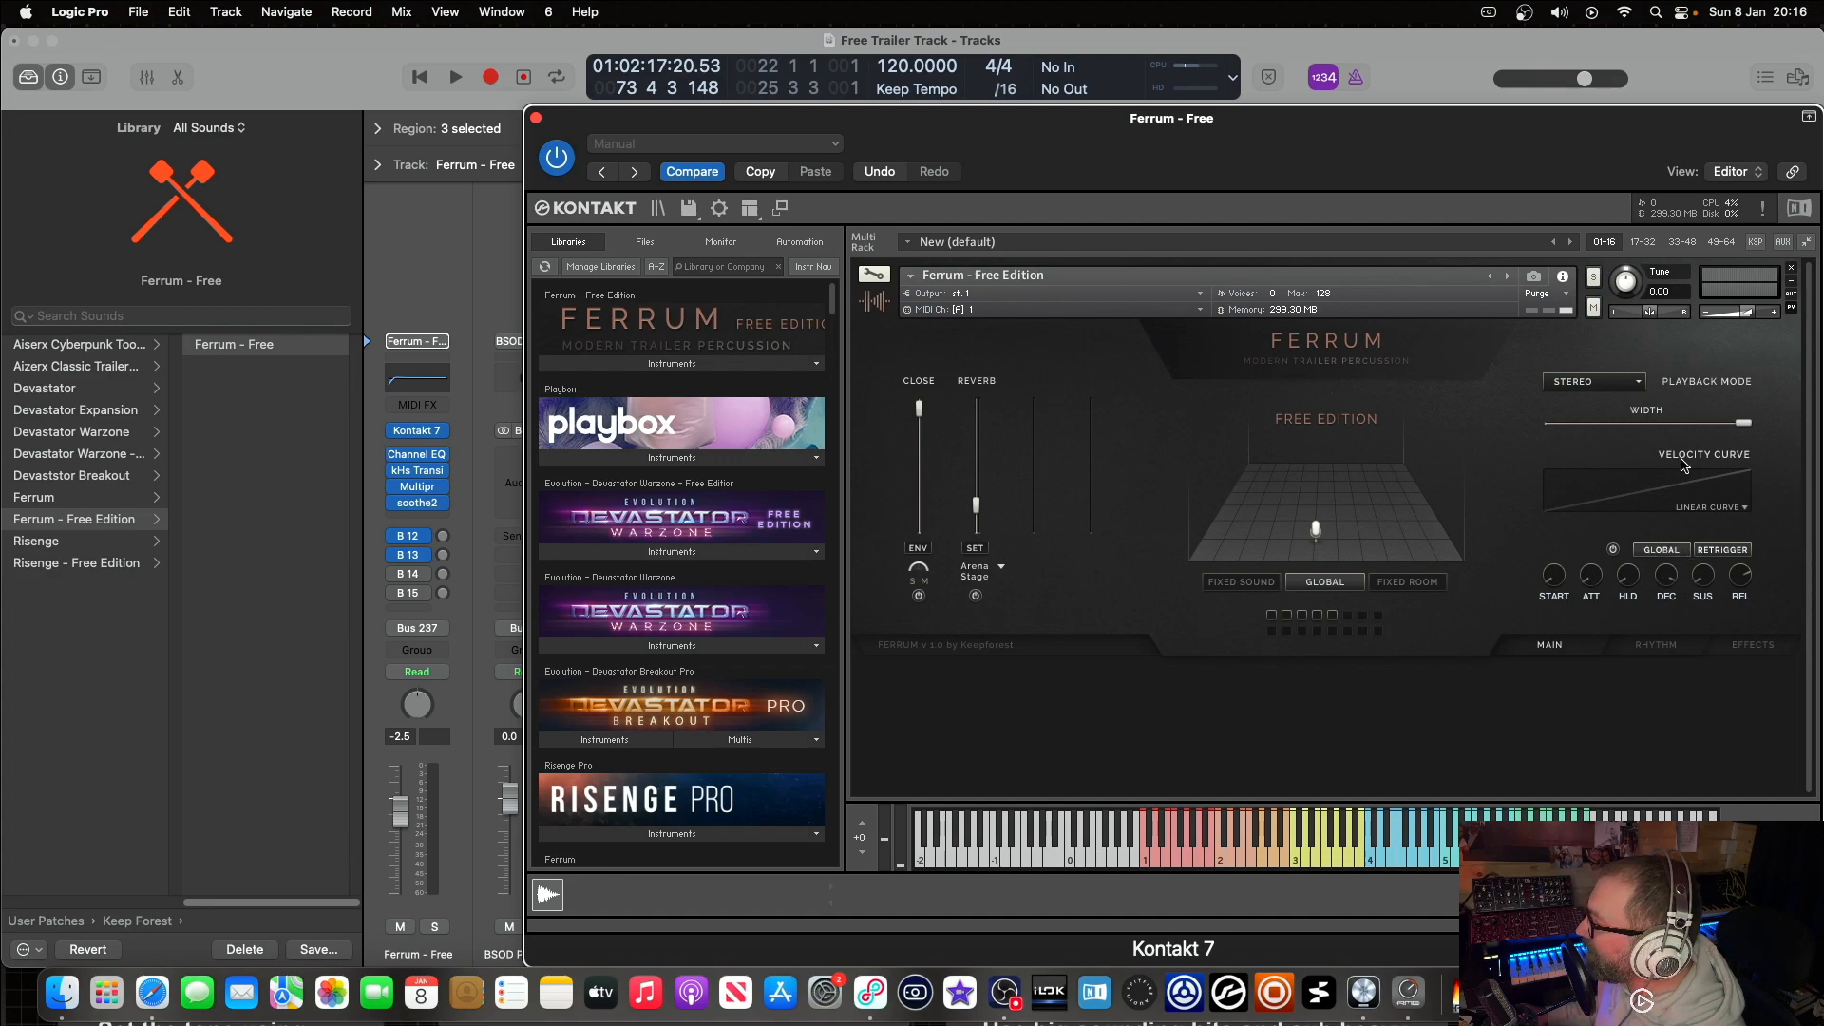
# Step: View the Rhythm and Effects pages of the Ferrum Free Edition instrument and return to its main page
pyautogui.click(1656, 645)
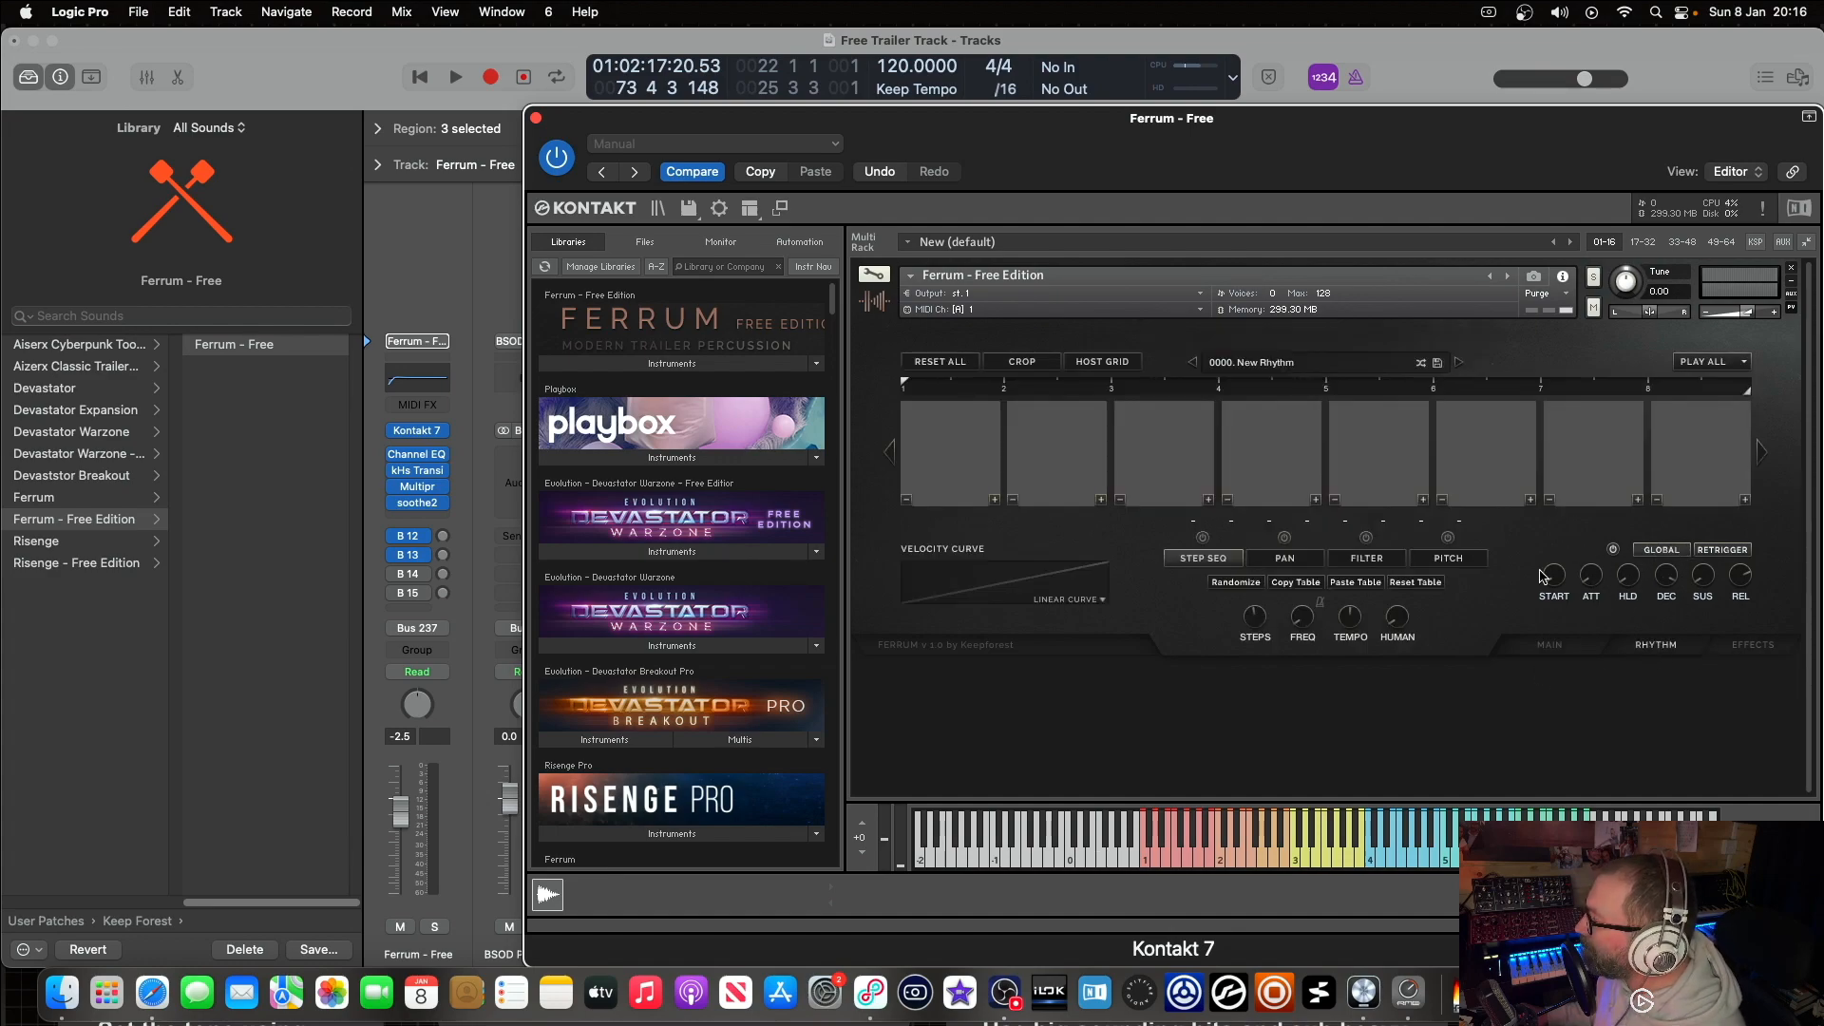
pyautogui.click(1754, 645)
pyautogui.click(1656, 645)
pyautogui.click(1570, 654)
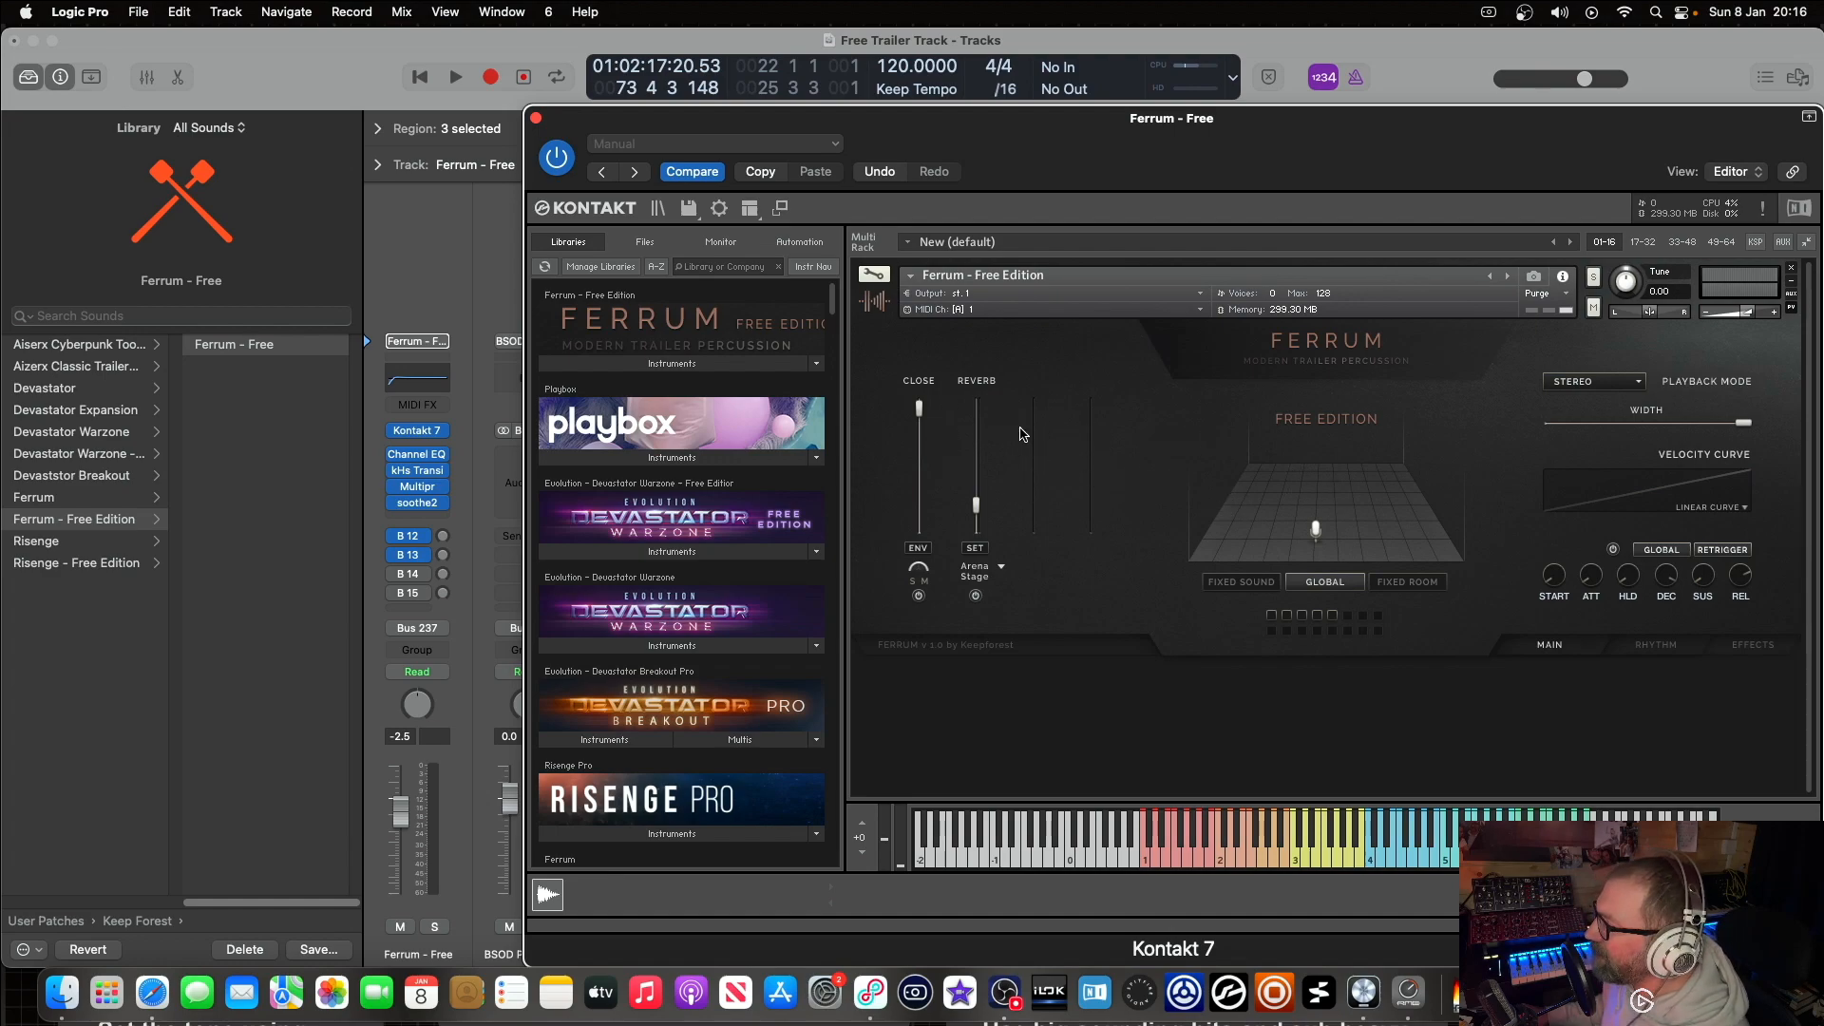
# Step: Shift the sound position marker slightly on Ferrum's stage grid and audition two percussion sounds in the red key range
pyautogui.moveTo(1319, 530)
pyautogui.mouseDown()
pyautogui.moveTo(1318, 486)
pyautogui.moveTo(1317, 537)
pyautogui.moveTo(1361, 538)
pyautogui.moveTo(1316, 540)
pyautogui.moveTo(1391, 547)
pyautogui.moveTo(1323, 540)
pyautogui.mouseUp()
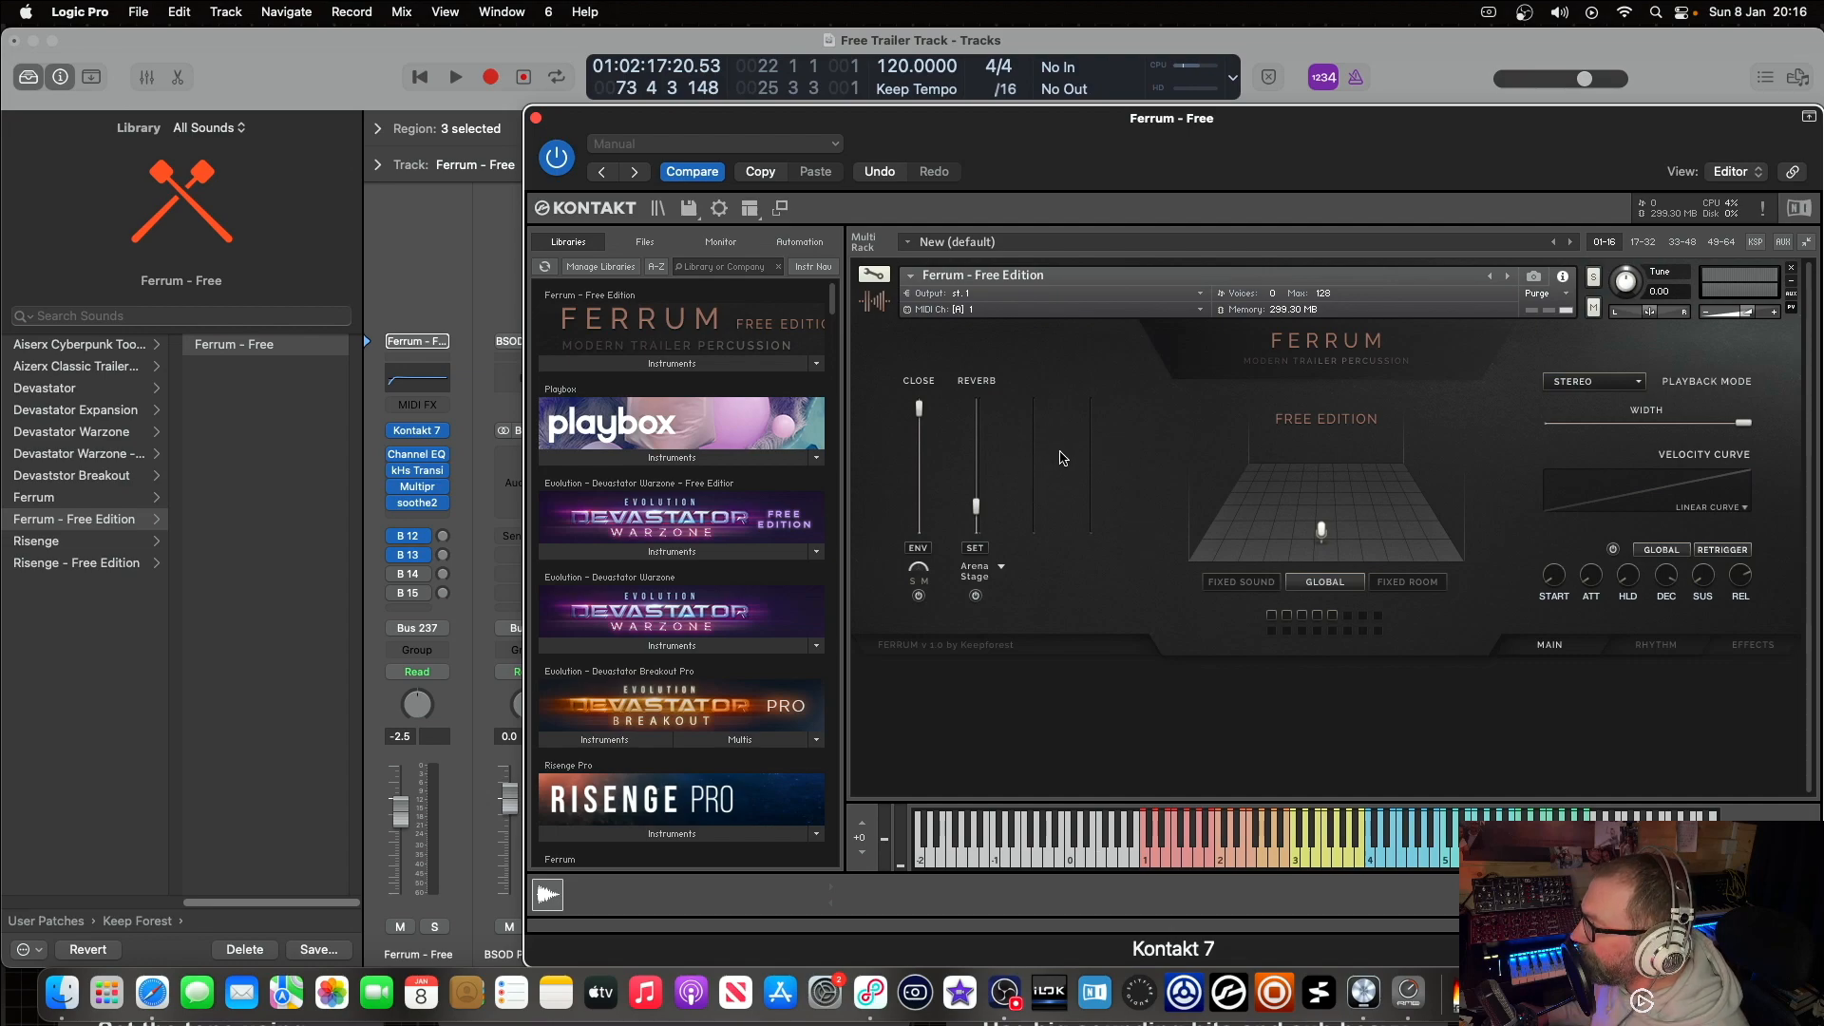
pyautogui.click(1202, 855)
pyautogui.click(1243, 858)
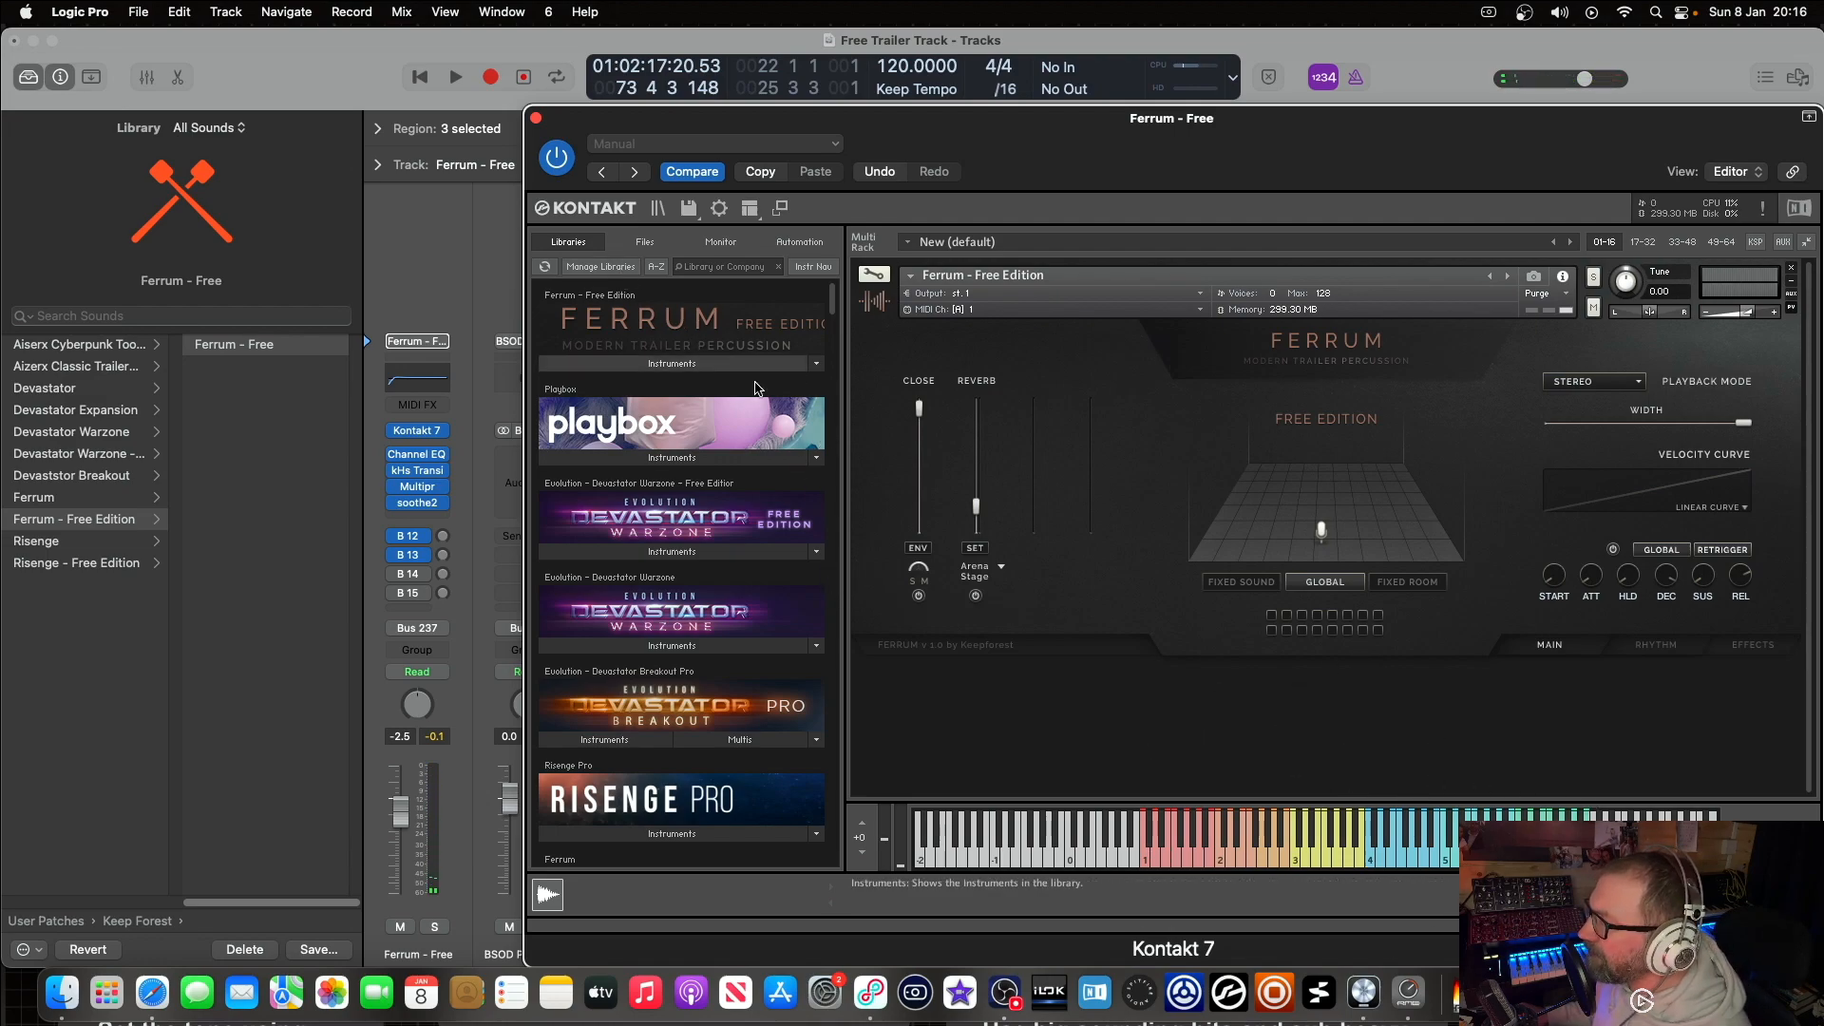
# Step: Look through Kontakt's library list down to the full Ferrum and Spitfire libraries, then close the Ferrum - Free instrument
pyautogui.scroll(-5, 727, 645)
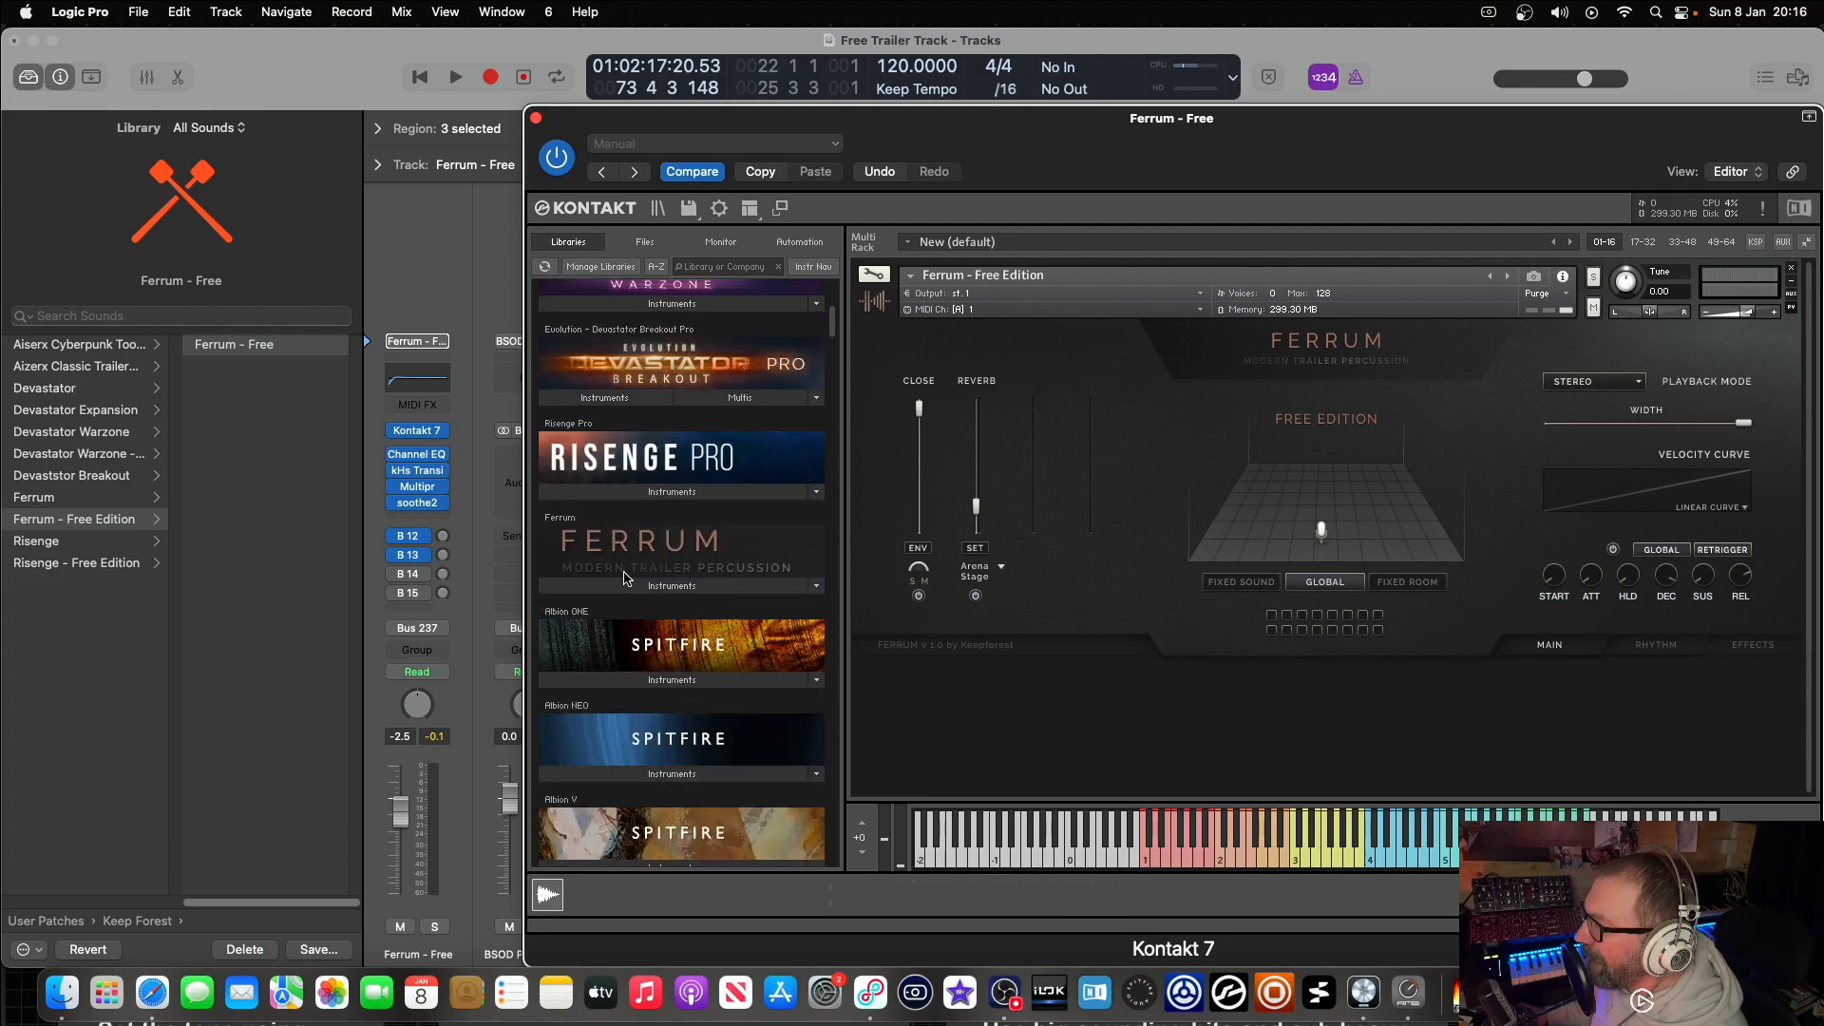
pyautogui.click(627, 578)
pyautogui.click(663, 453)
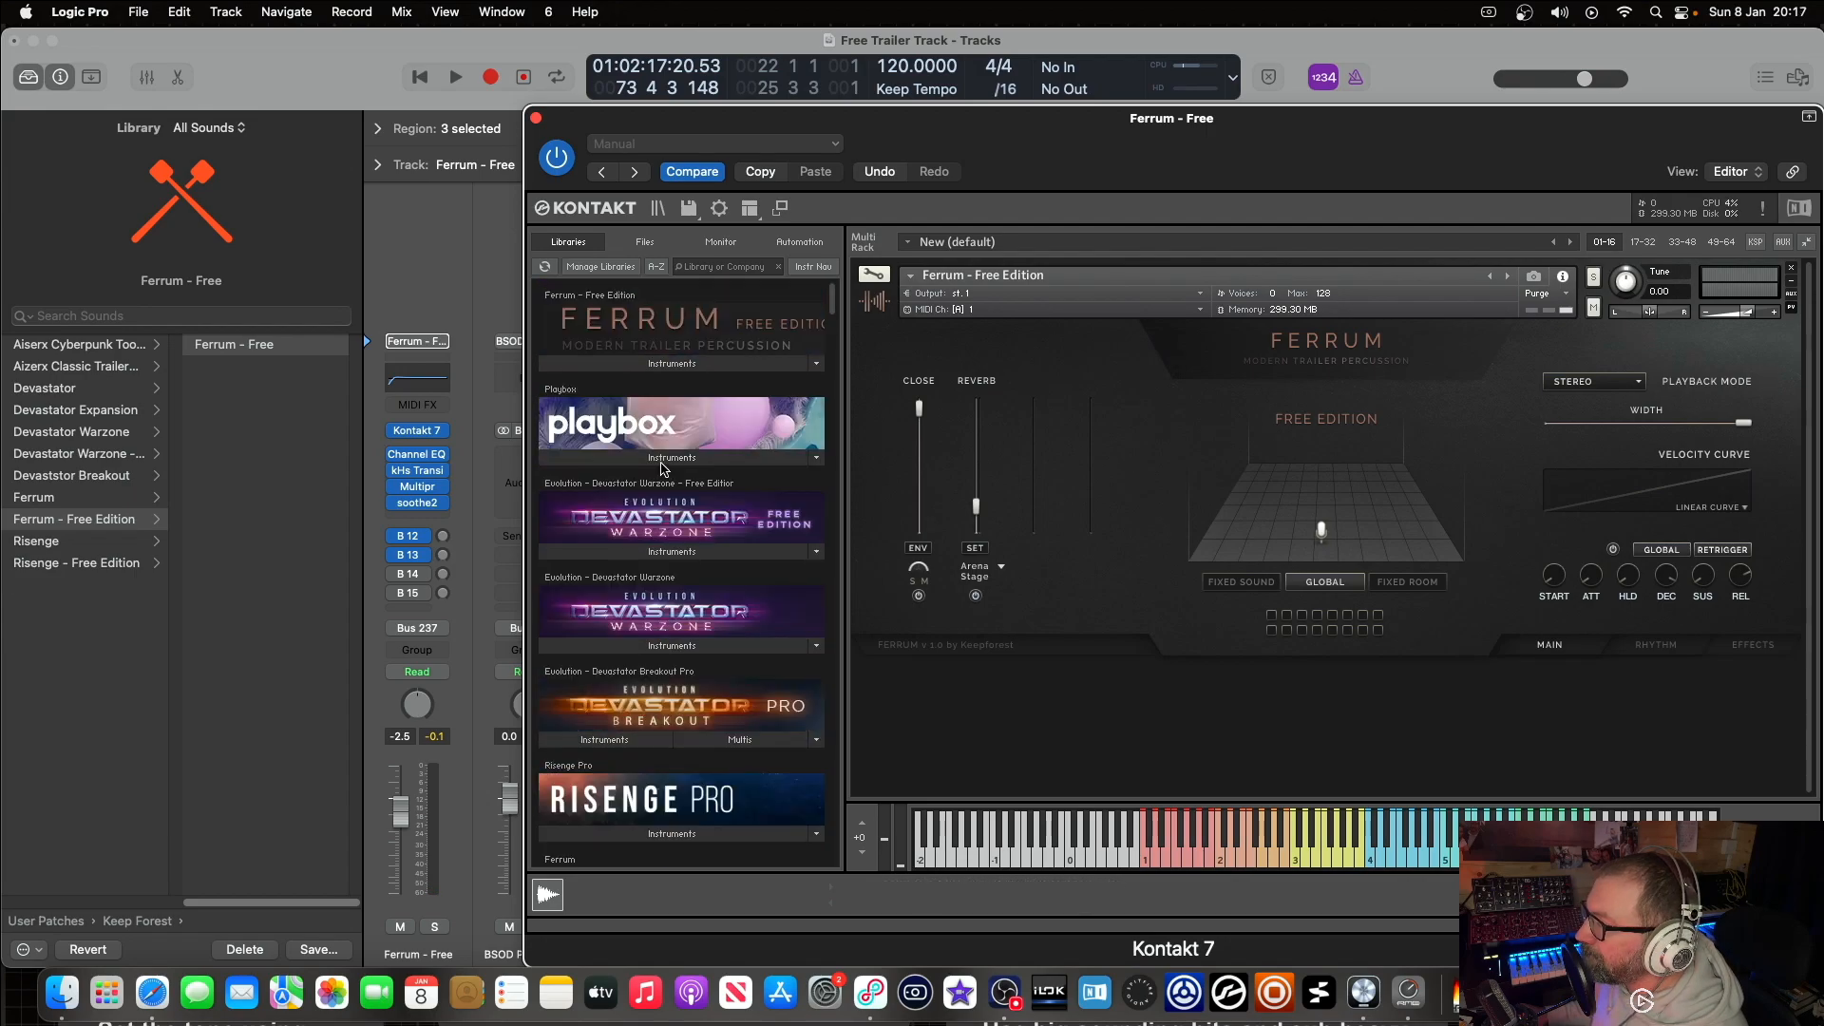
pyautogui.click(537, 119)
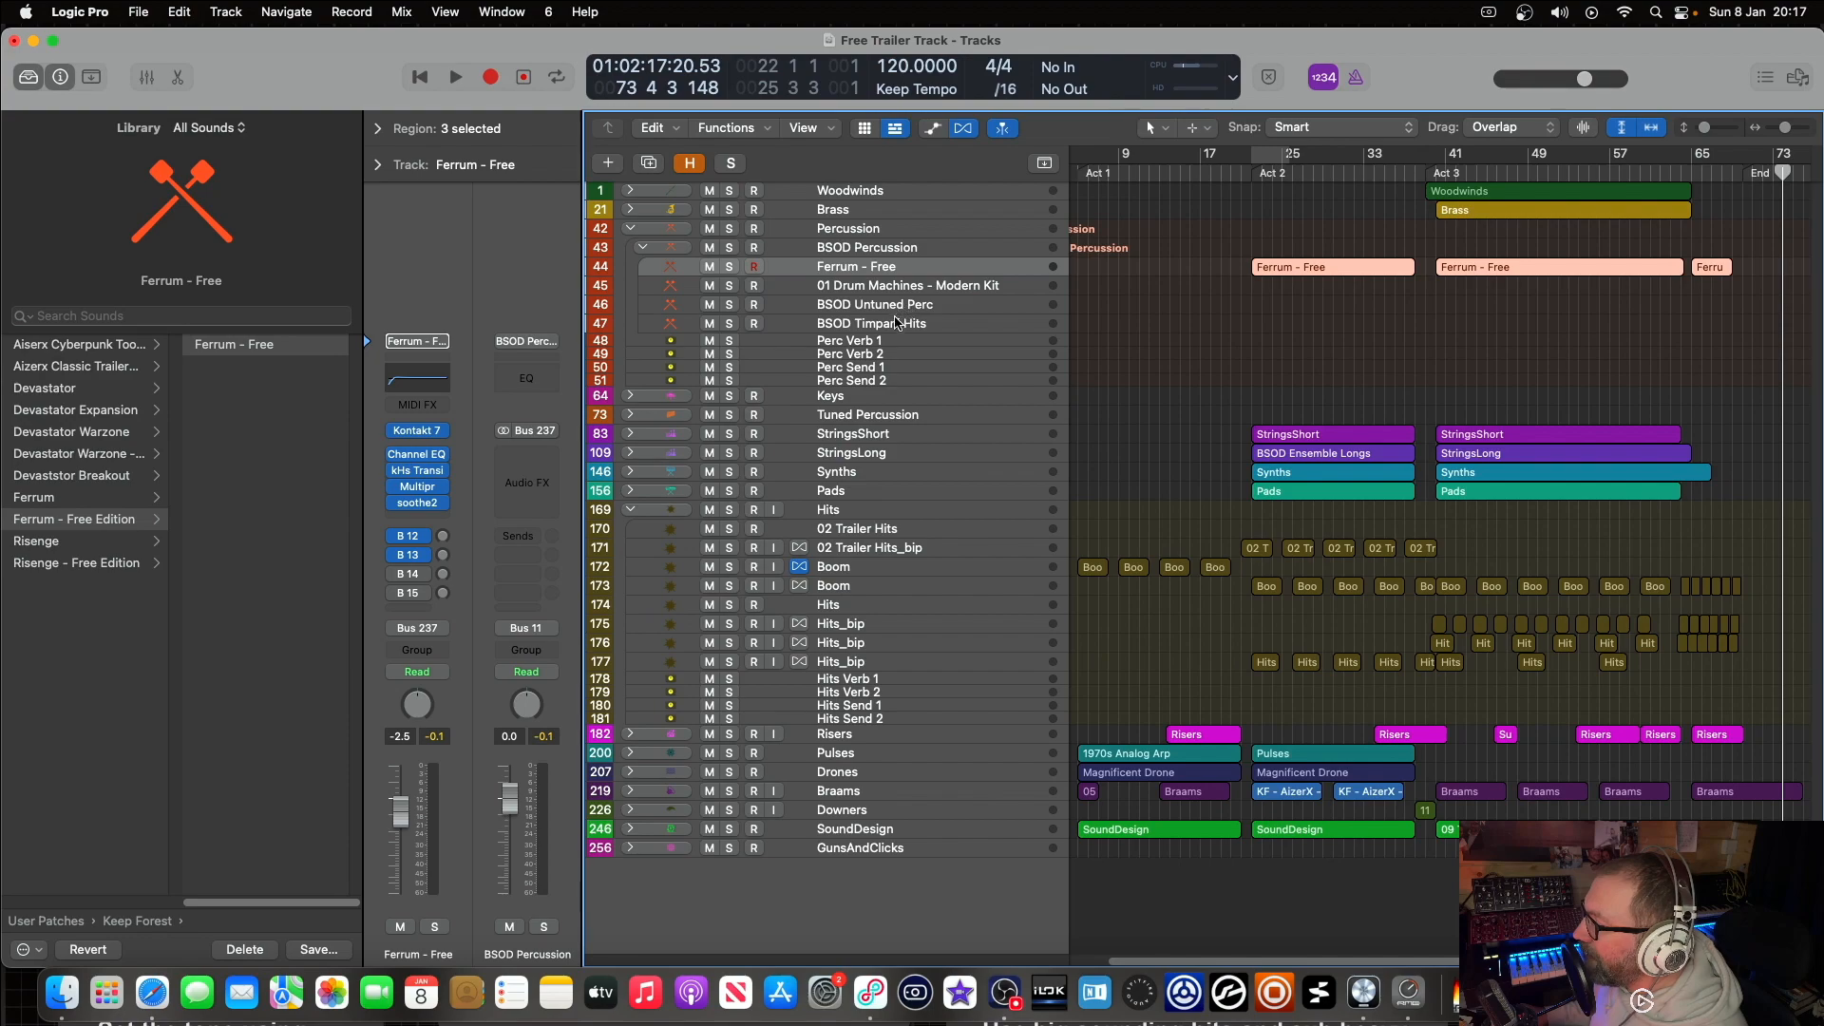
# Step: Open the Sampler instrument on the Hits track, audition a mapped hit sample around F3, and close the instrument
pyautogui.click(827, 605)
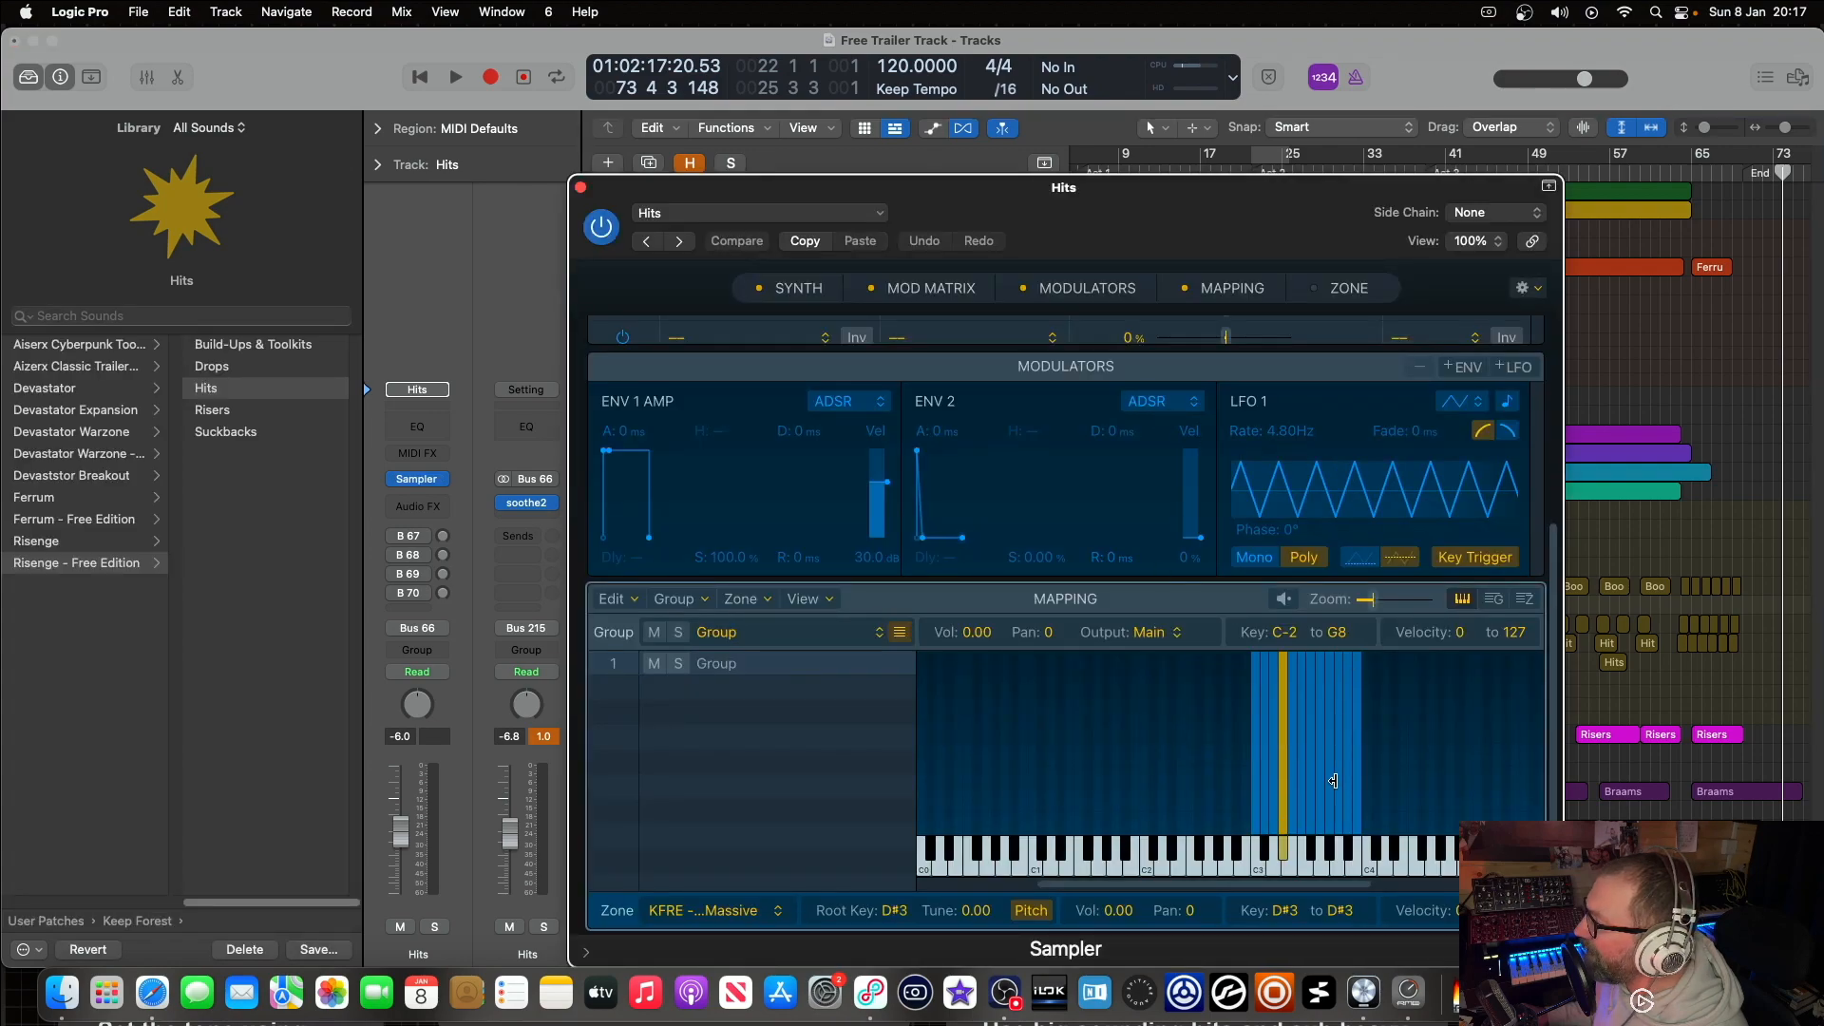
pyautogui.click(1309, 858)
pyautogui.click(1305, 866)
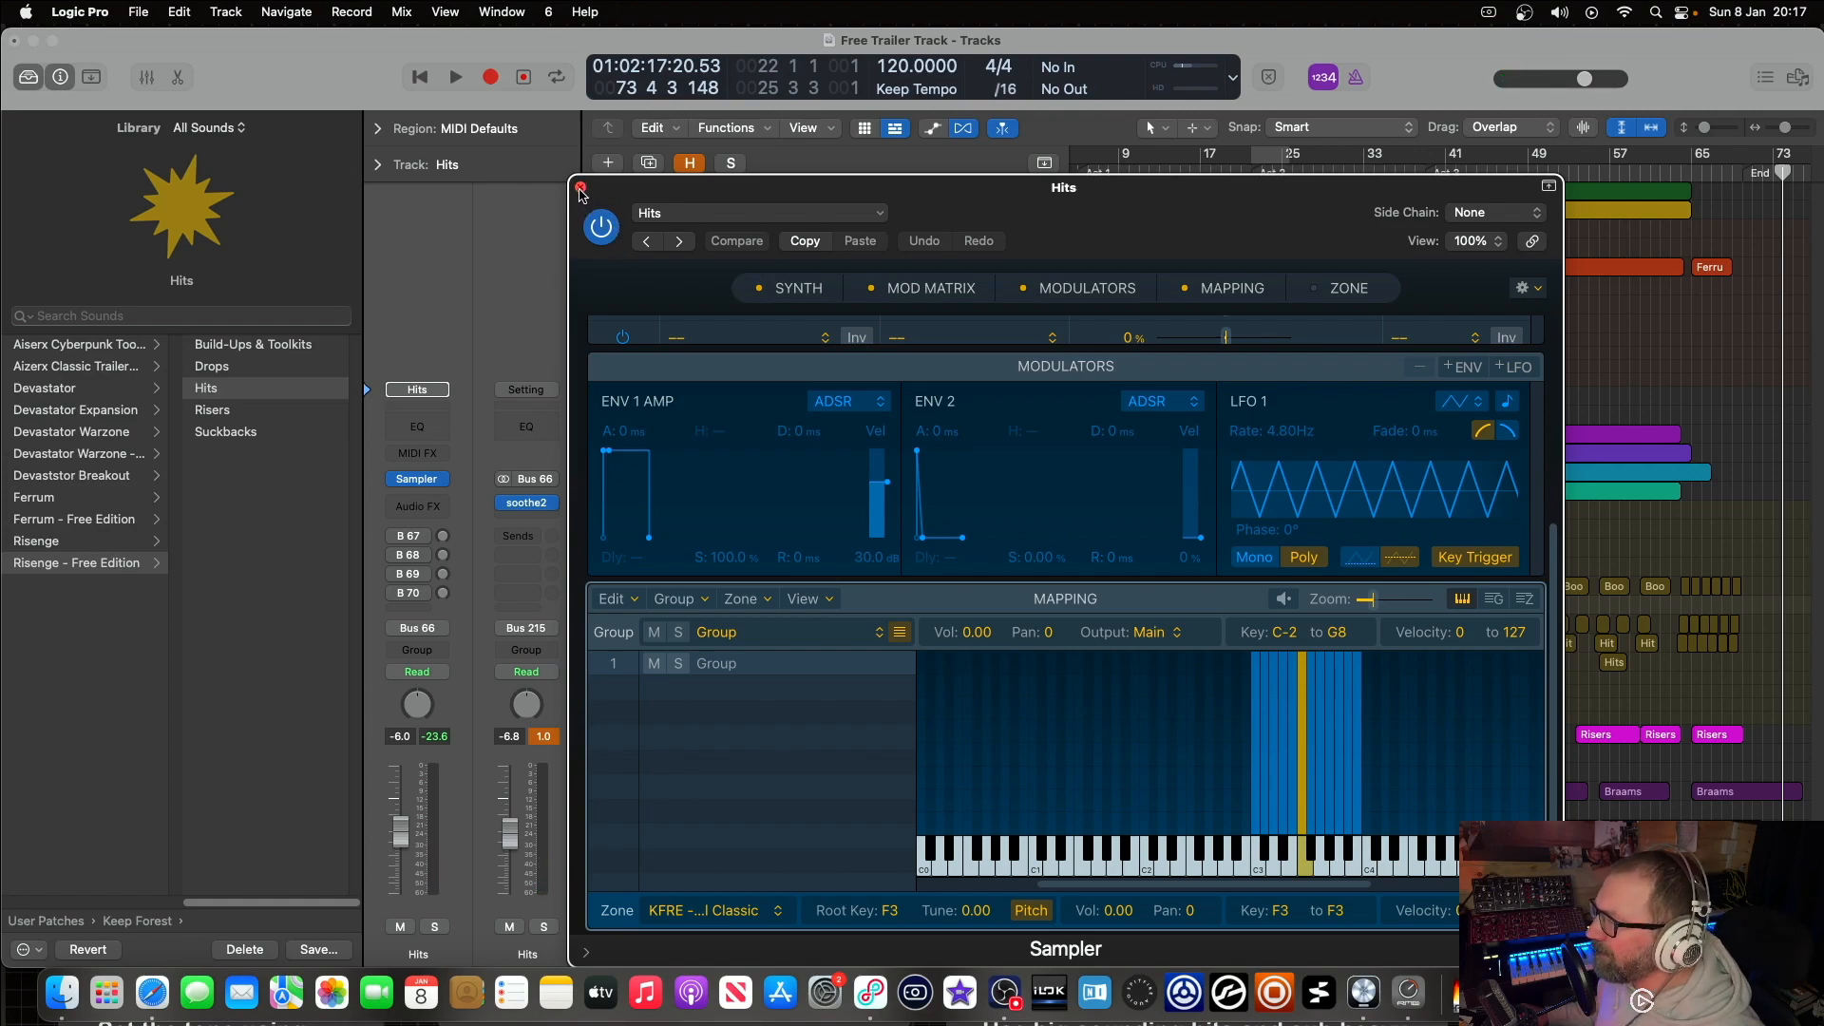
pyautogui.click(583, 189)
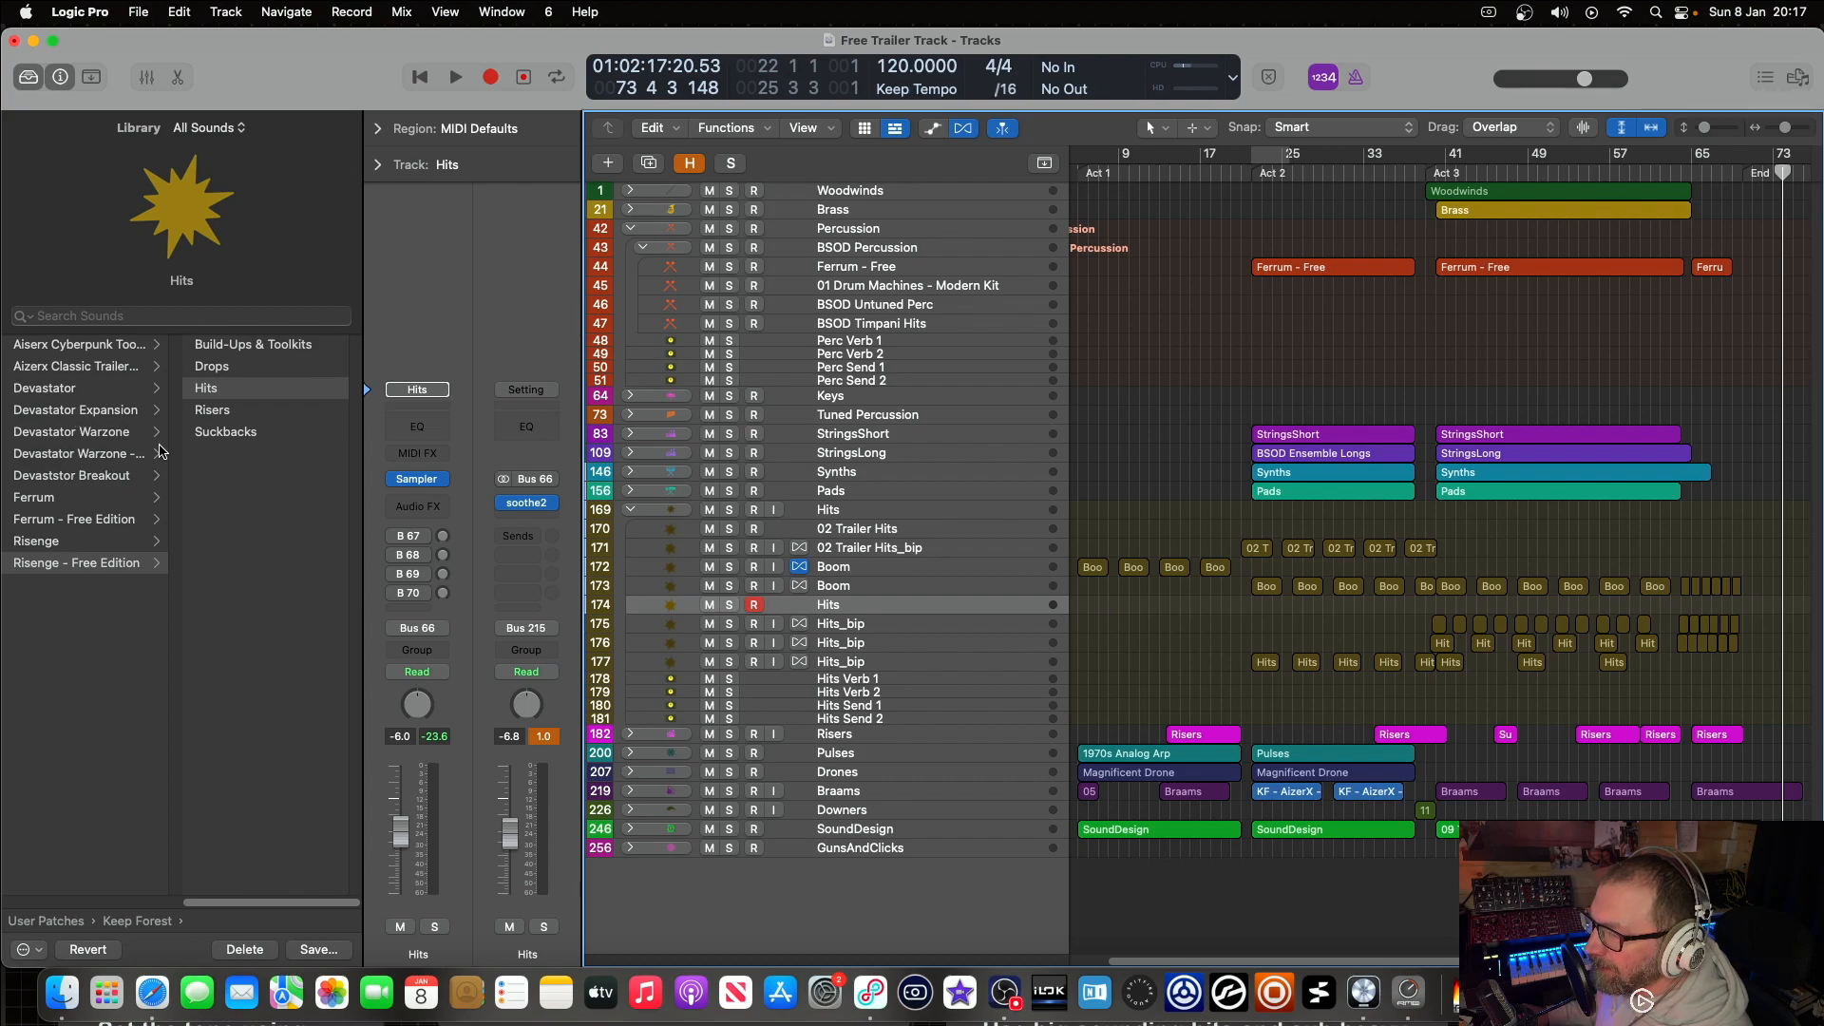
# Step: Browse the user patches from the Keep Forest Devastator Warzone free edition to the Brass track stacks of Spitfire's BBCSO Discover
pyautogui.click(119, 453)
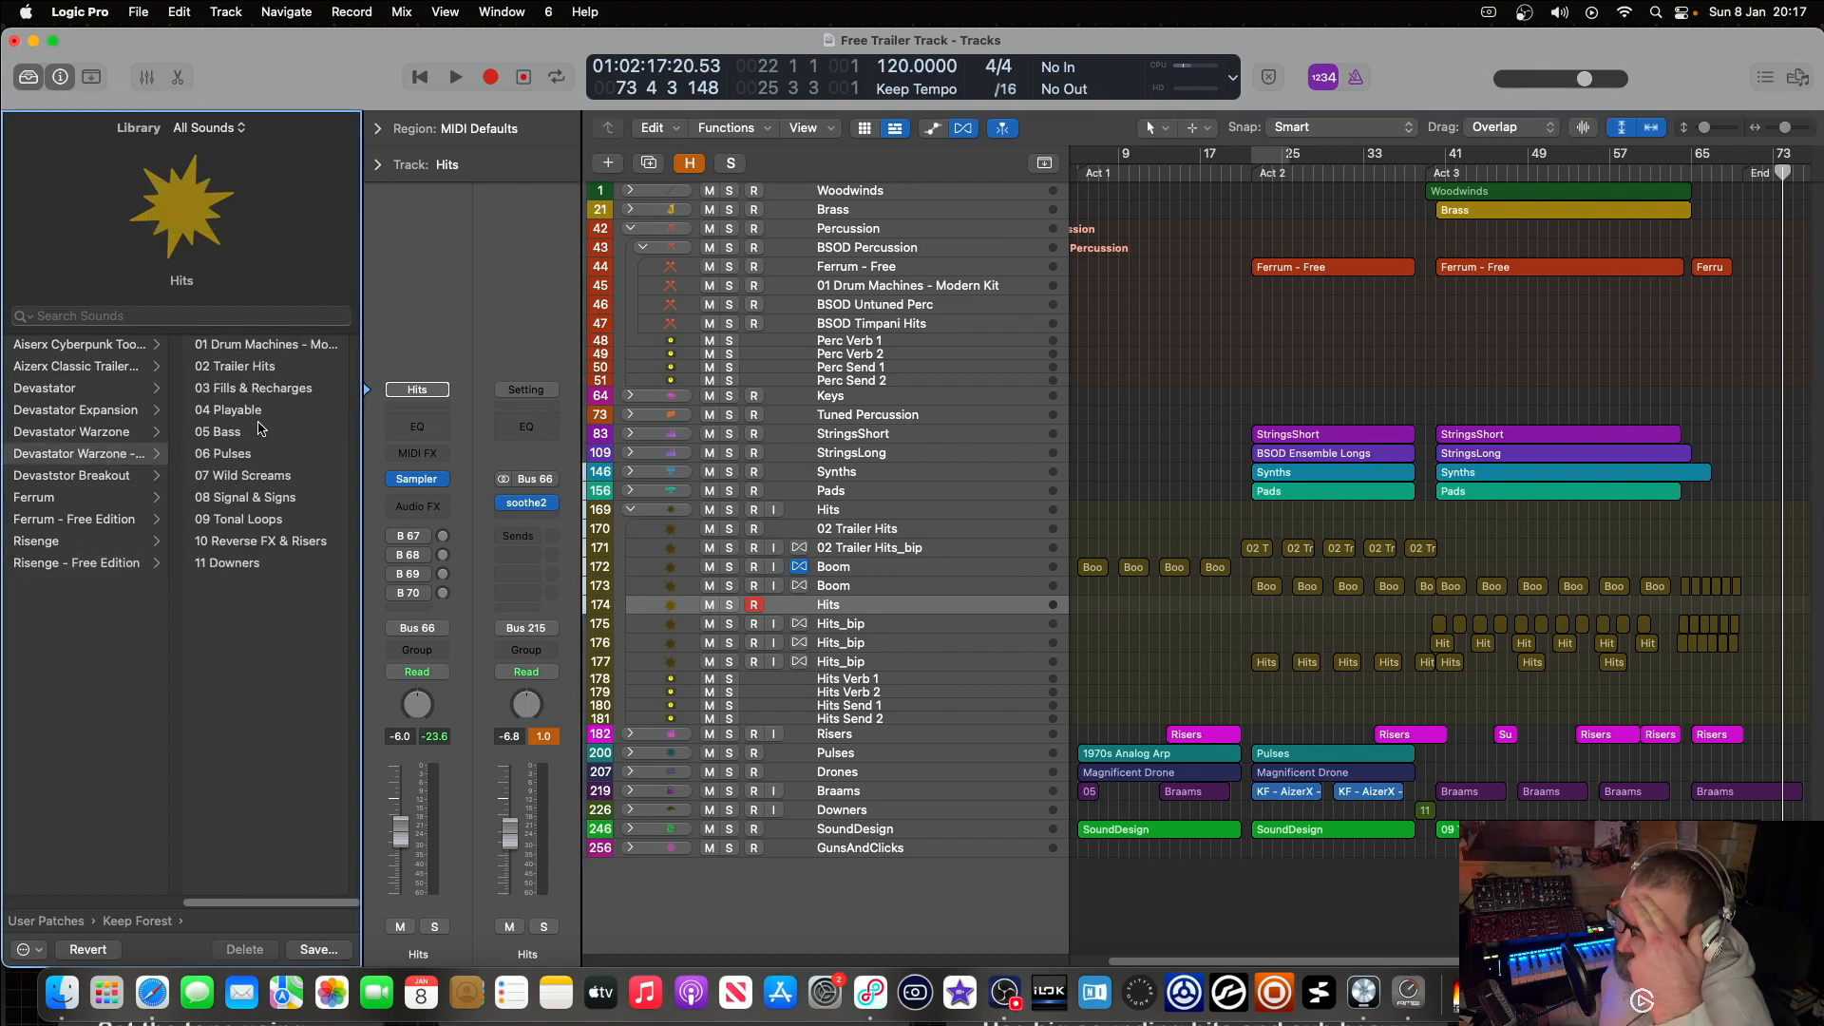
pyautogui.click(139, 922)
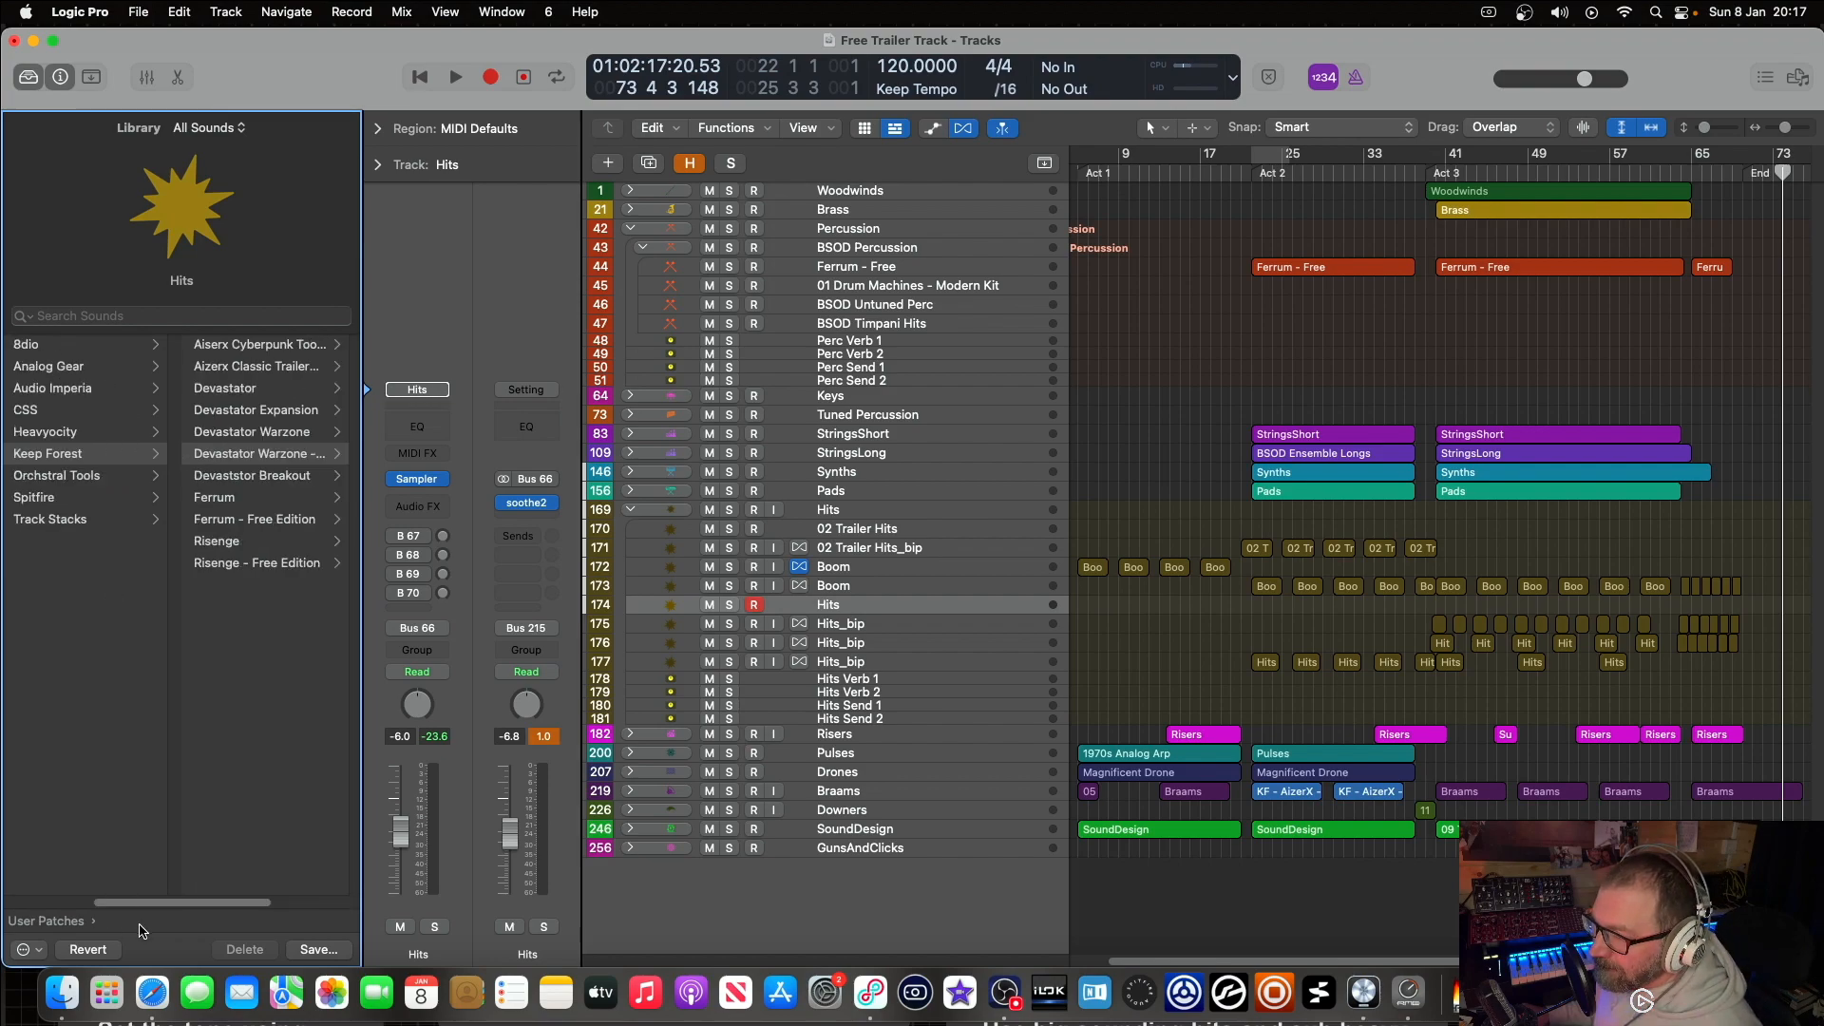
pyautogui.click(43, 502)
pyautogui.click(247, 462)
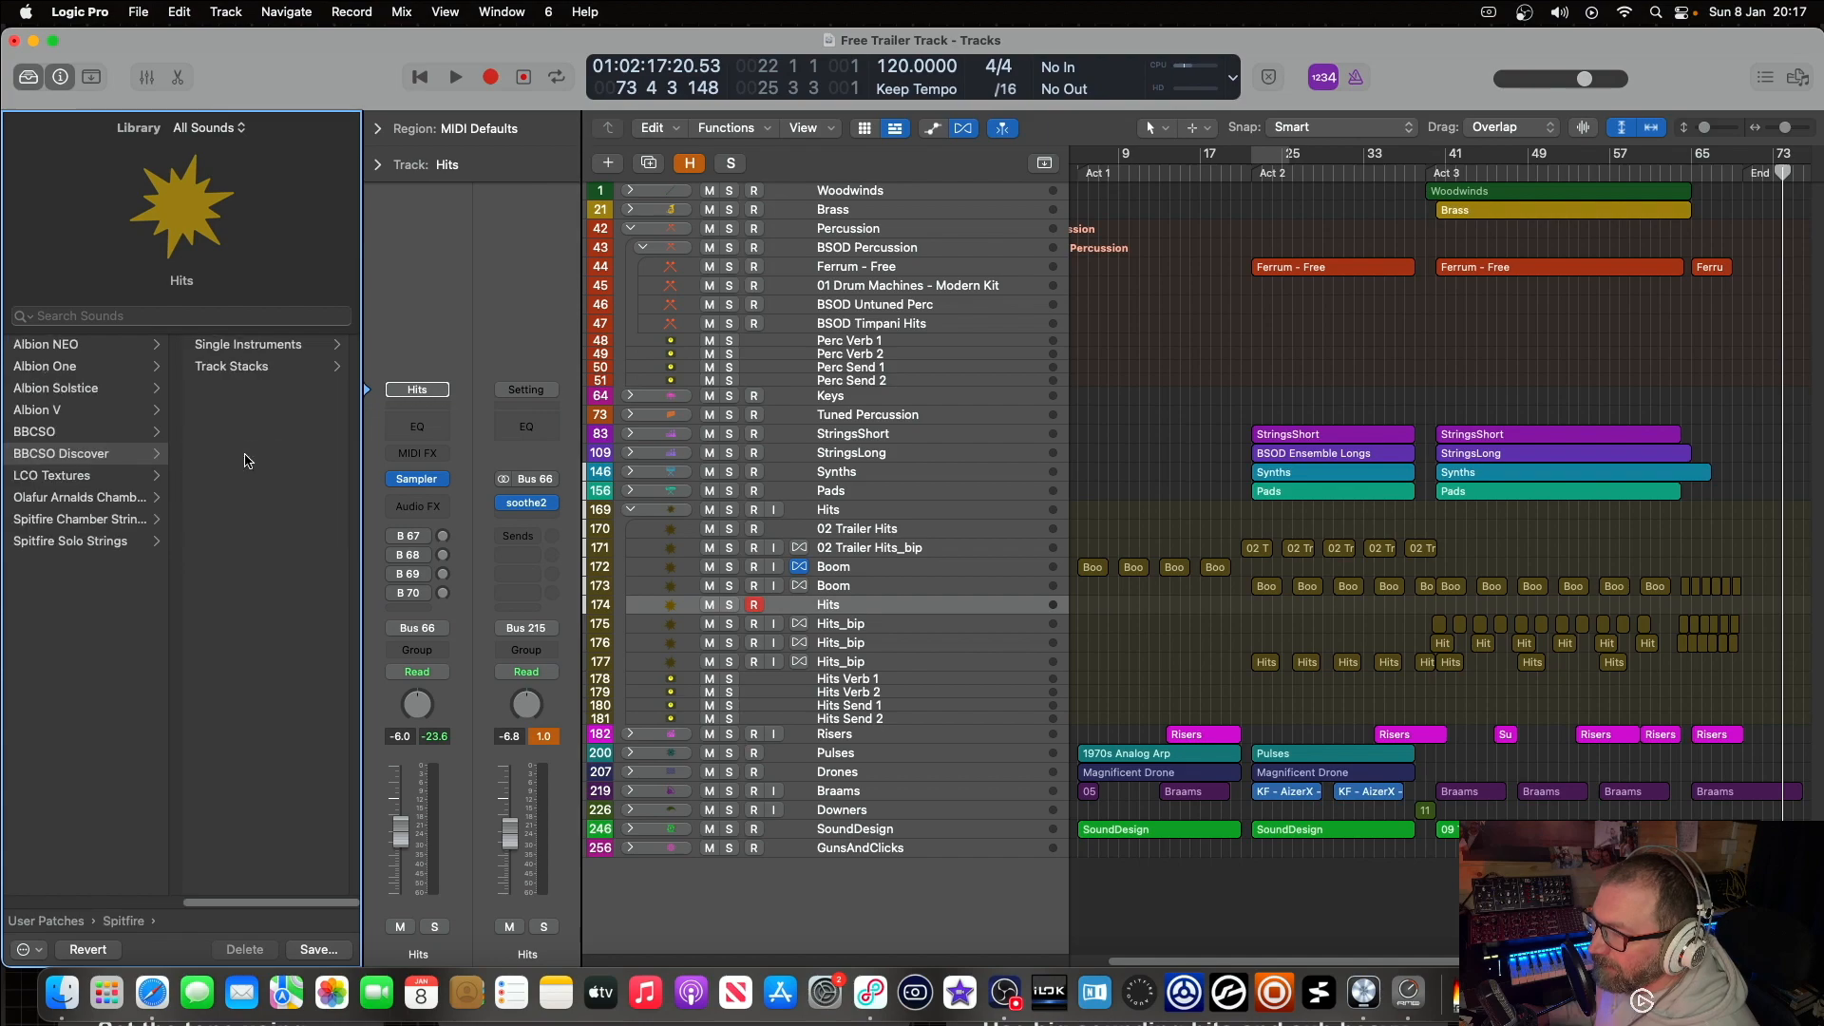
pyautogui.click(243, 367)
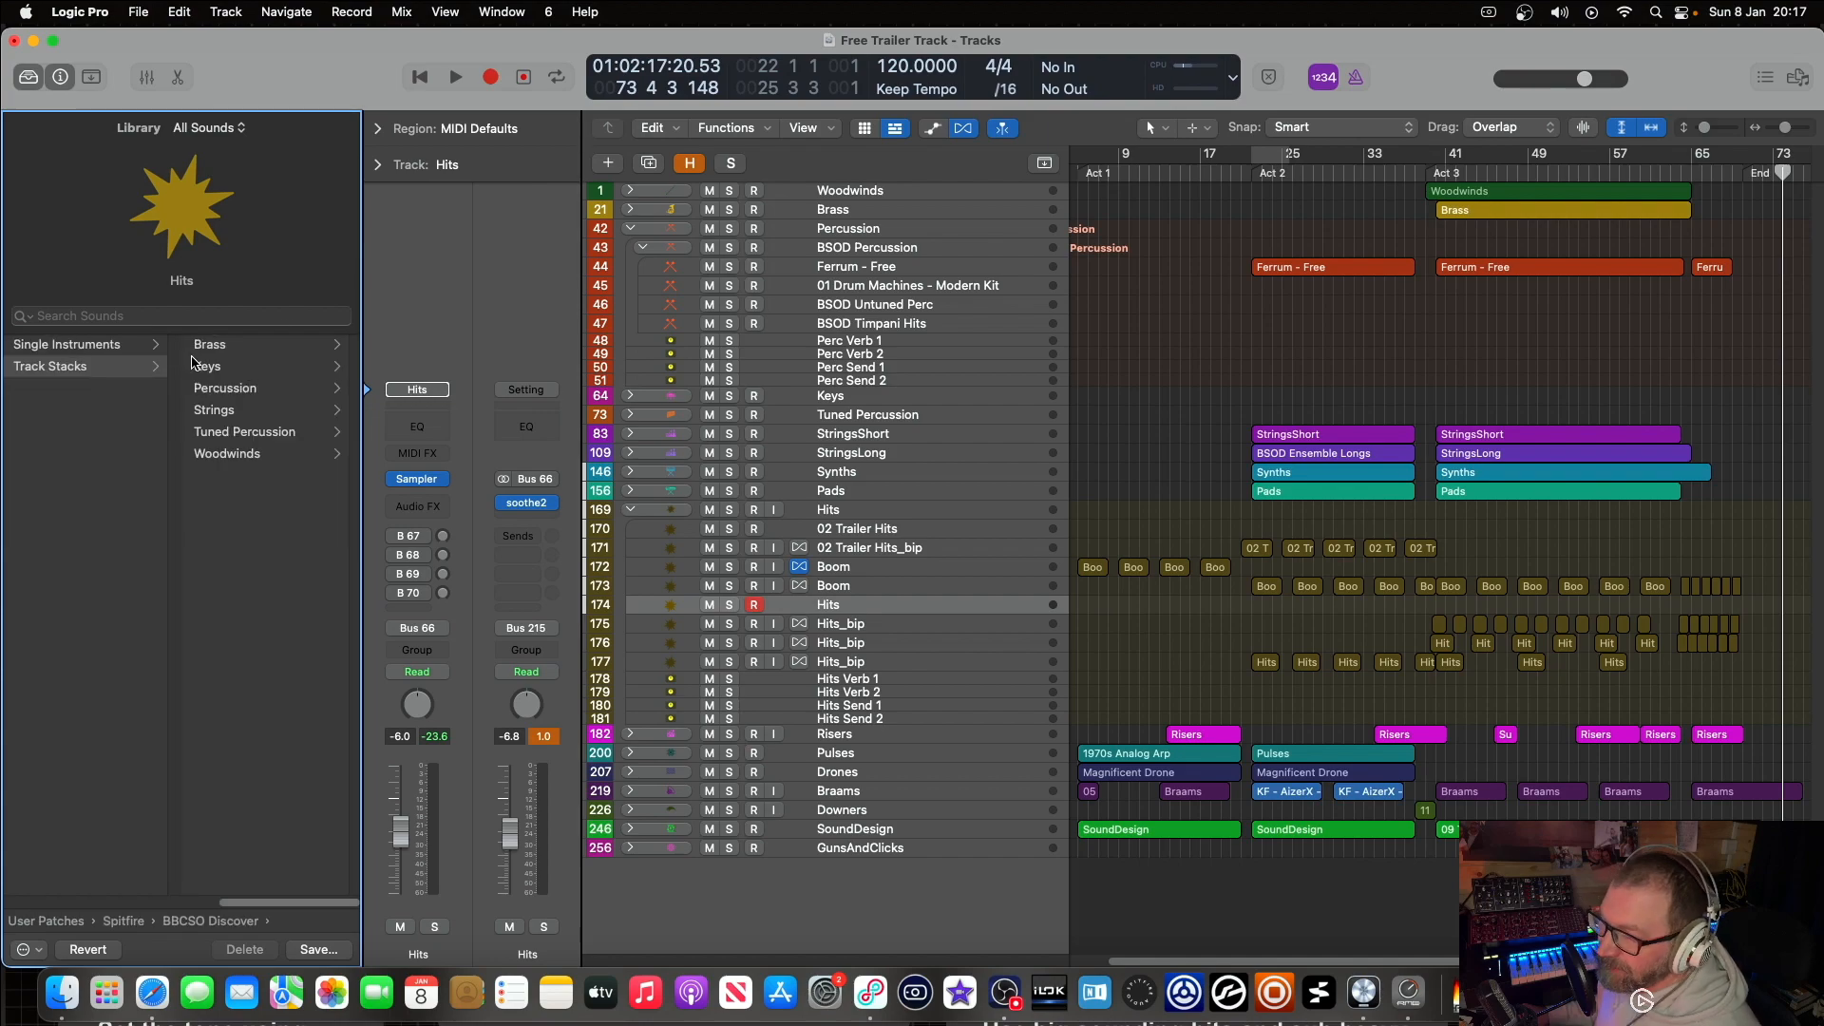
pyautogui.click(217, 351)
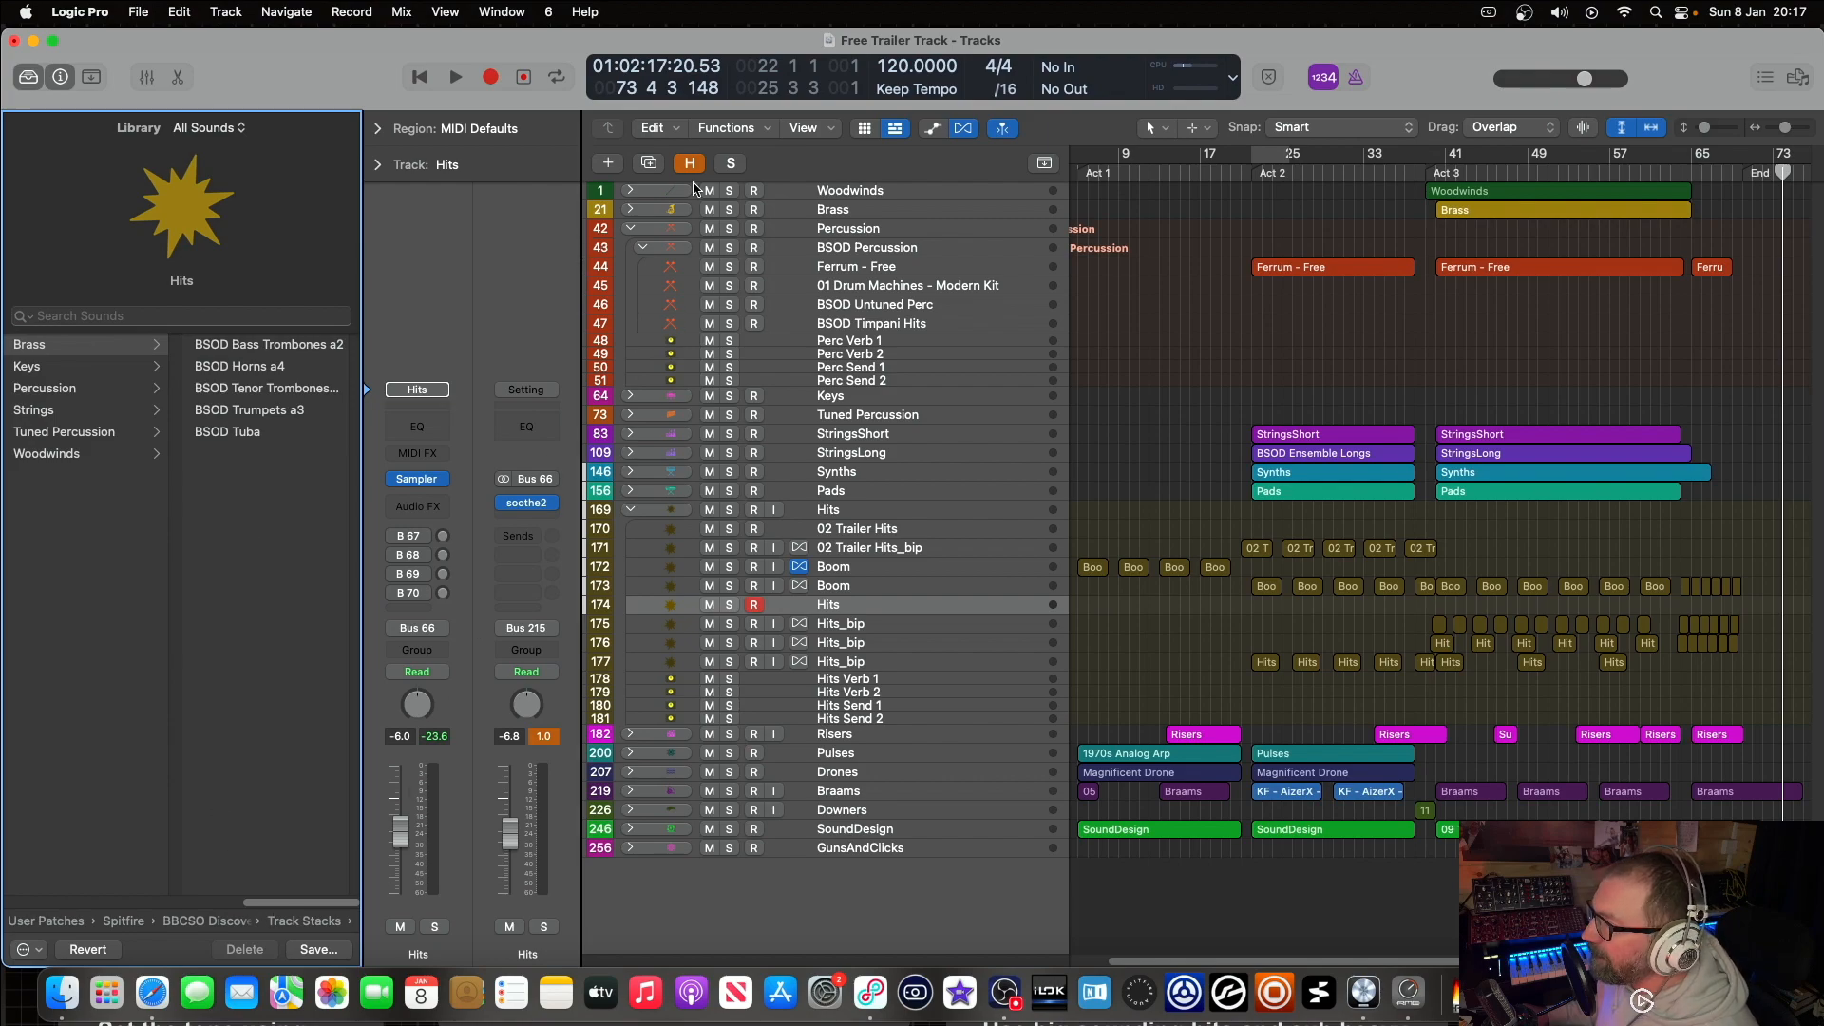
# Step: Expand the Brass stack and its BSOD Horns a4 sub-stack to view their tracks, then collapse both
pyautogui.click(630, 209)
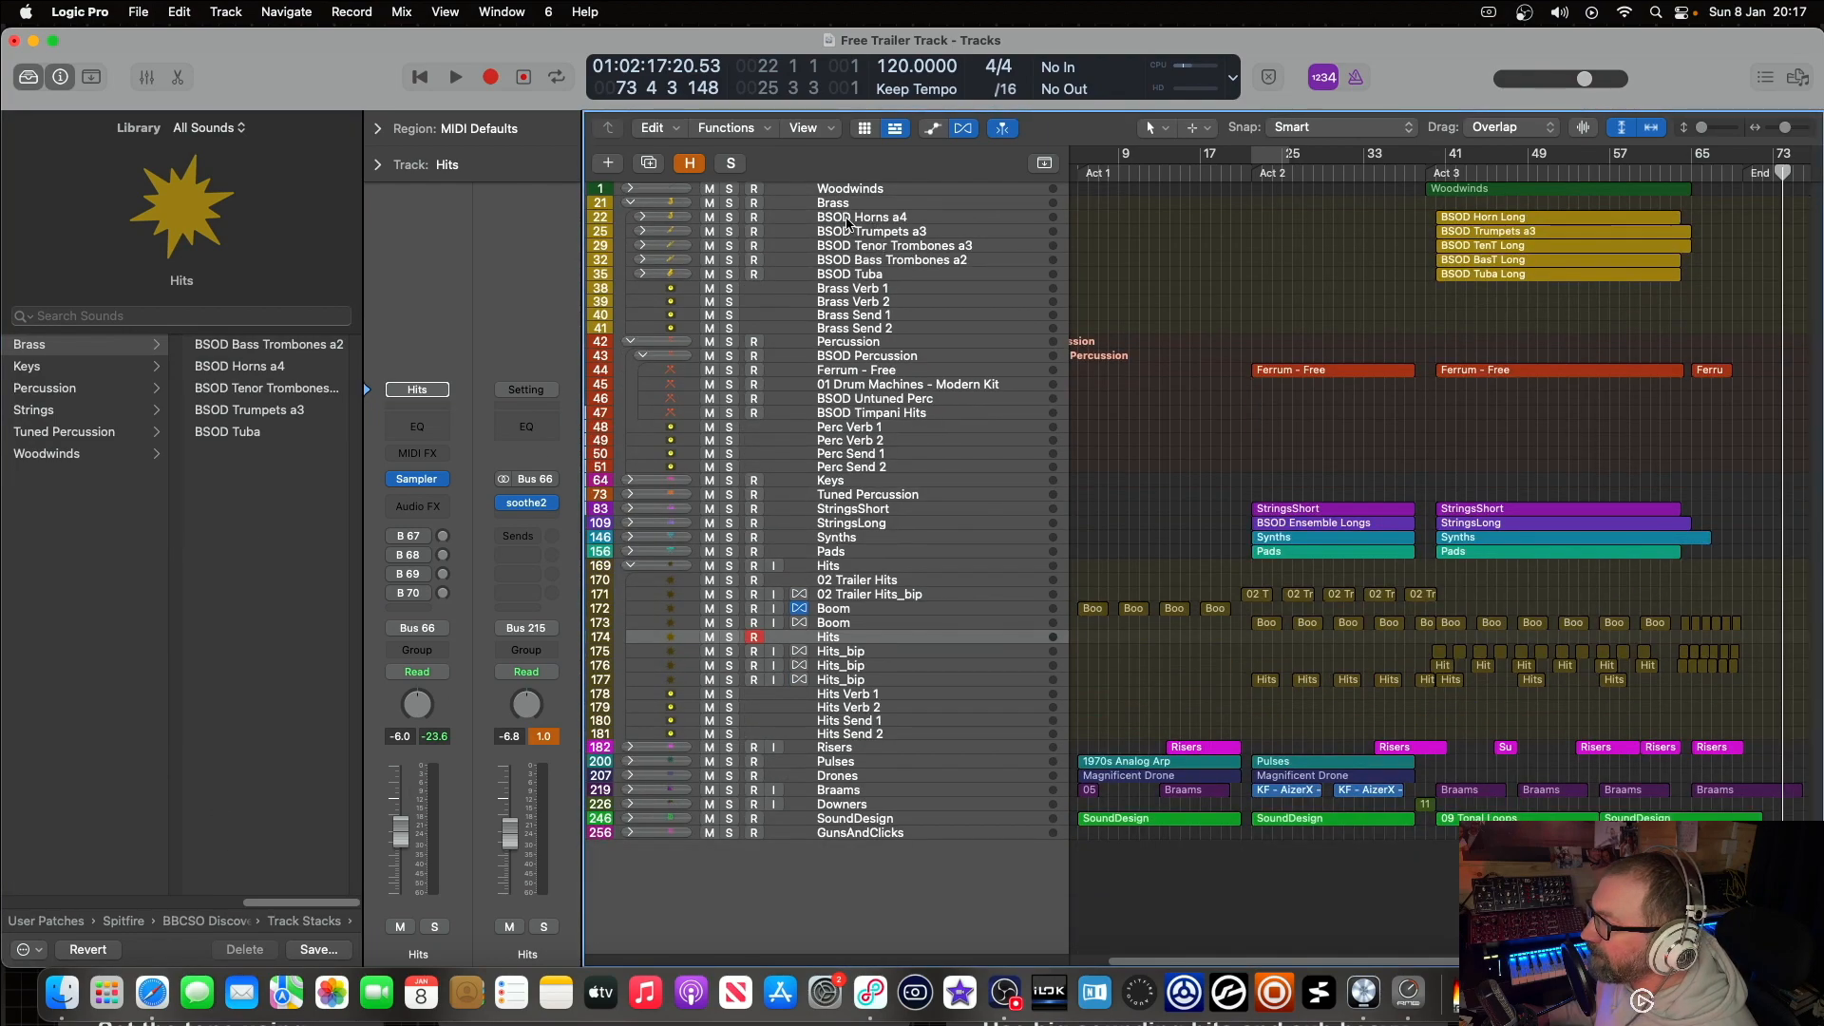
pyautogui.click(645, 220)
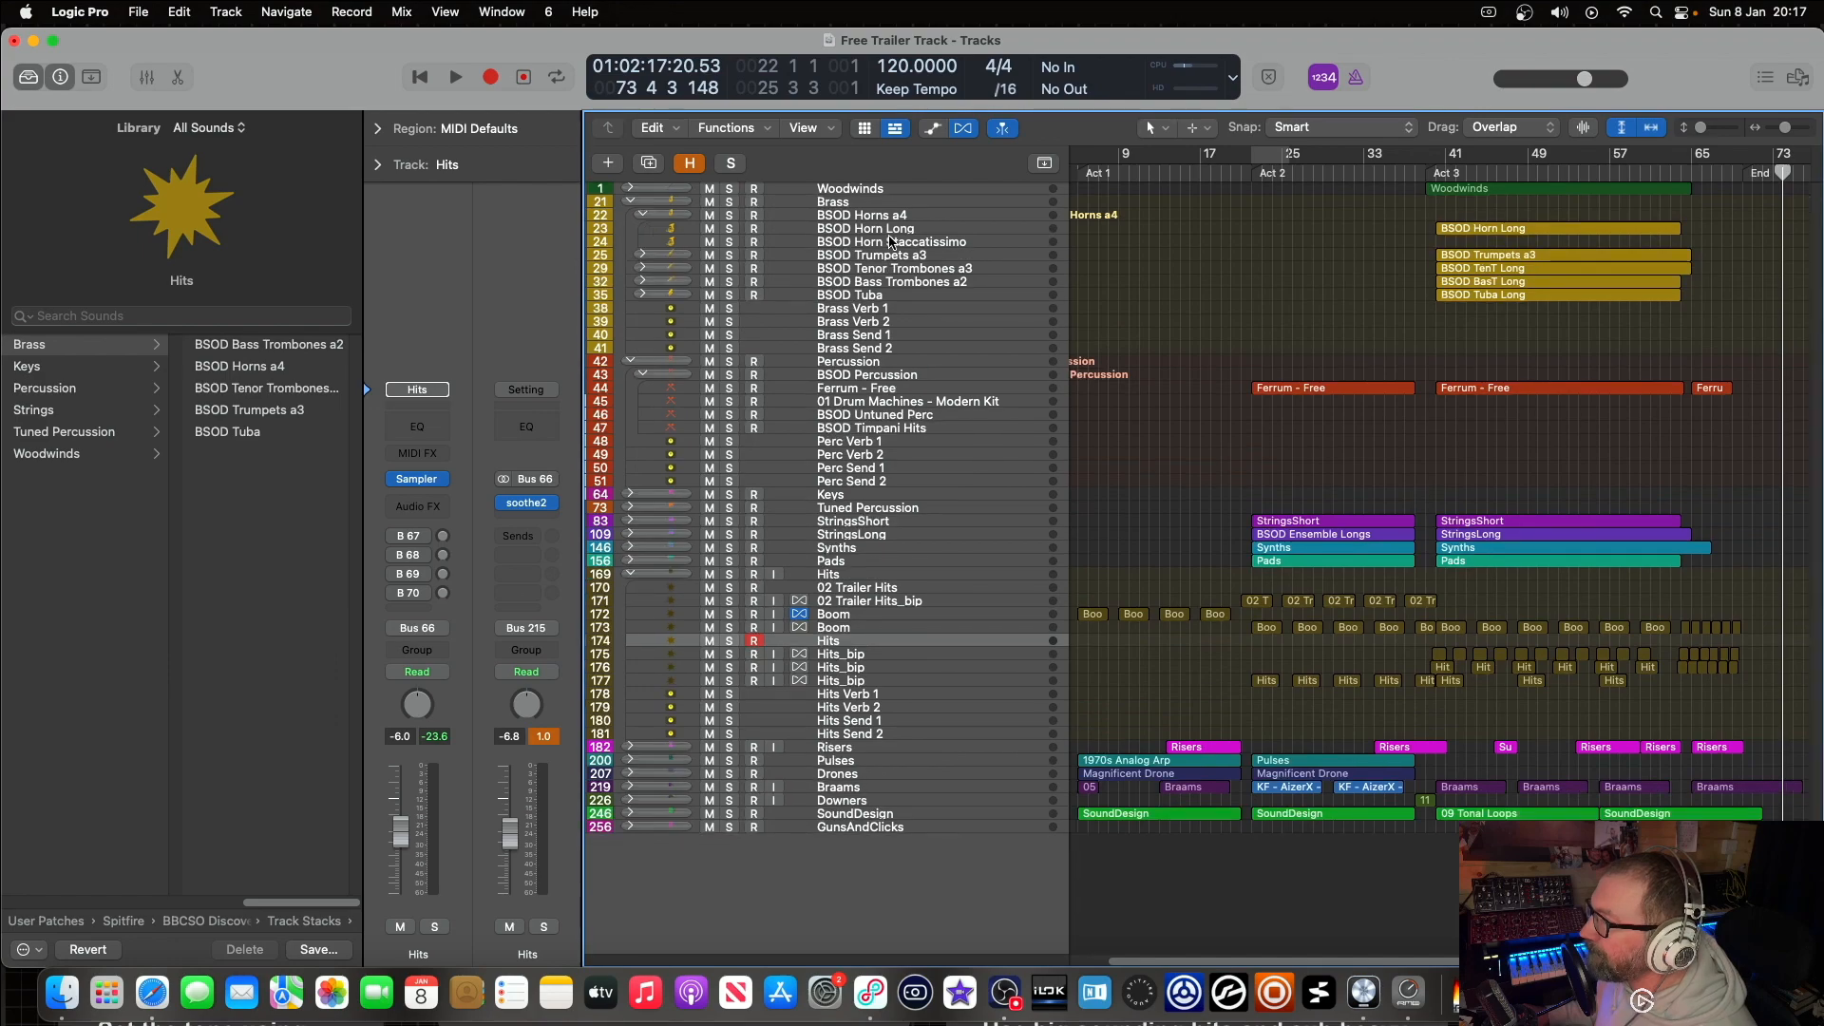
pyautogui.click(642, 216)
pyautogui.click(630, 202)
# Step: Collapse the Percussion and Hits track stacks and hide the Library
pyautogui.click(631, 230)
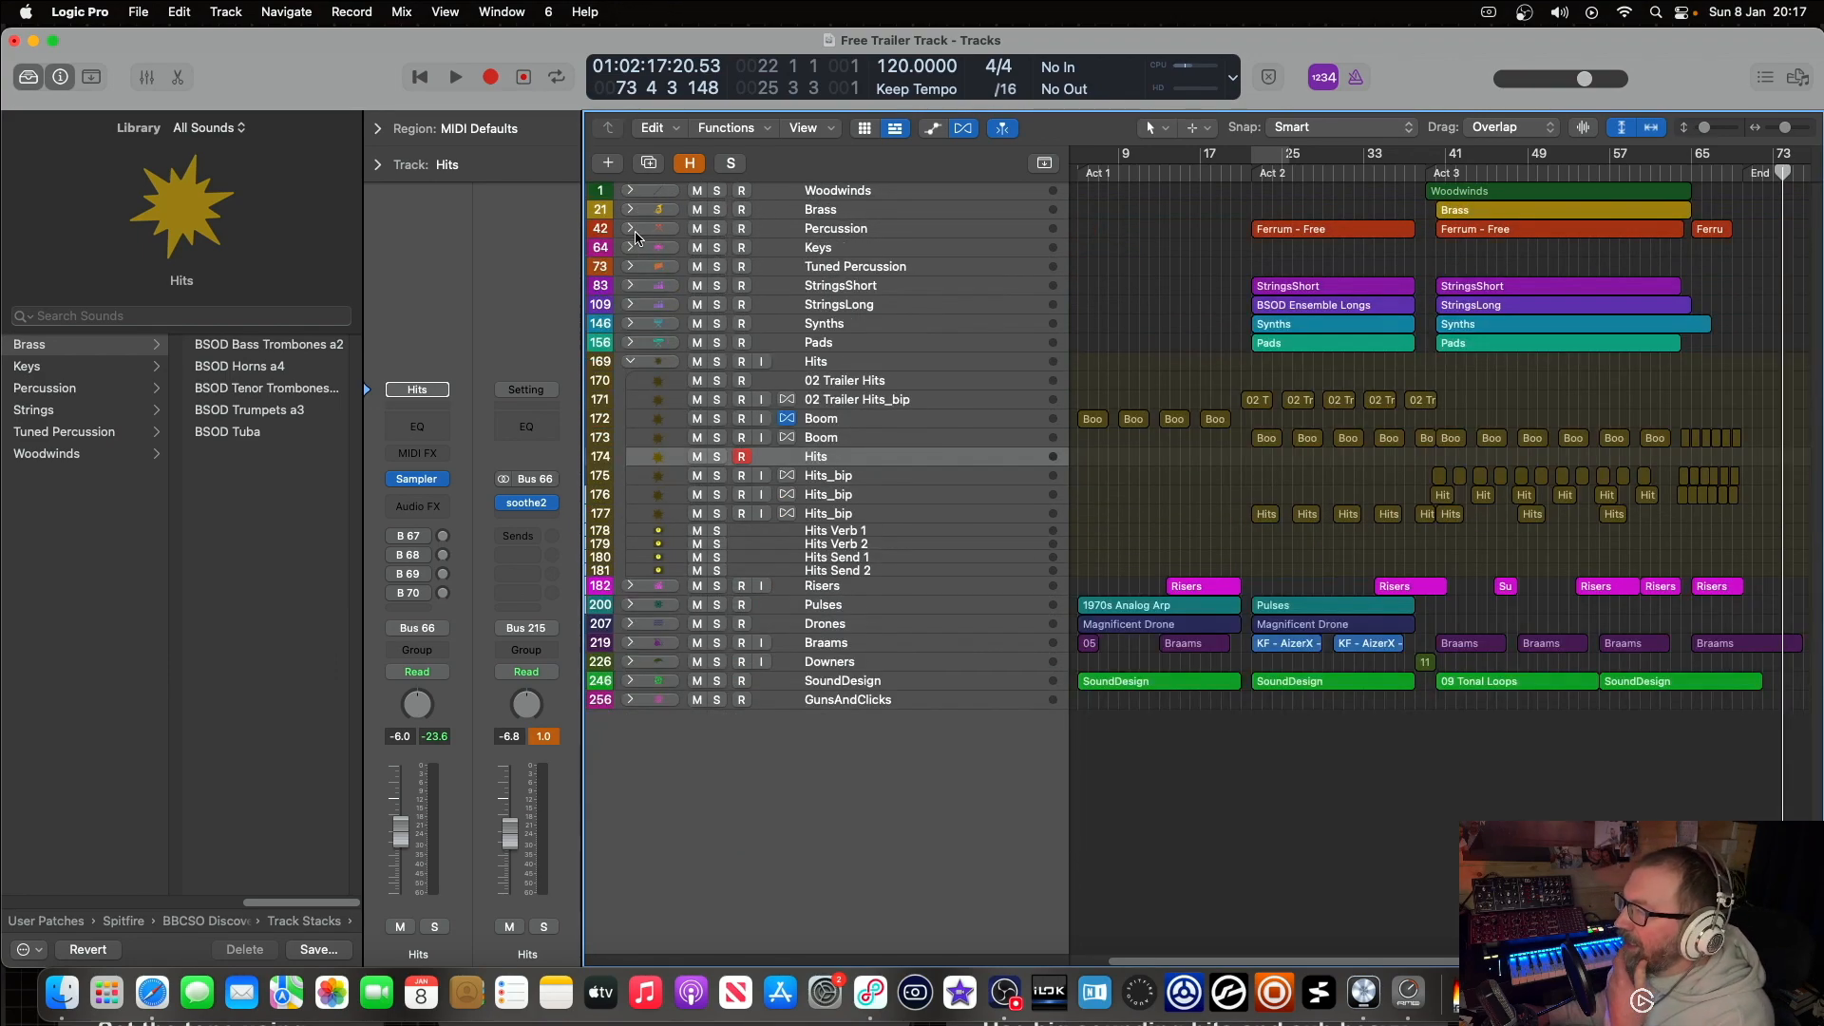
pyautogui.click(633, 418)
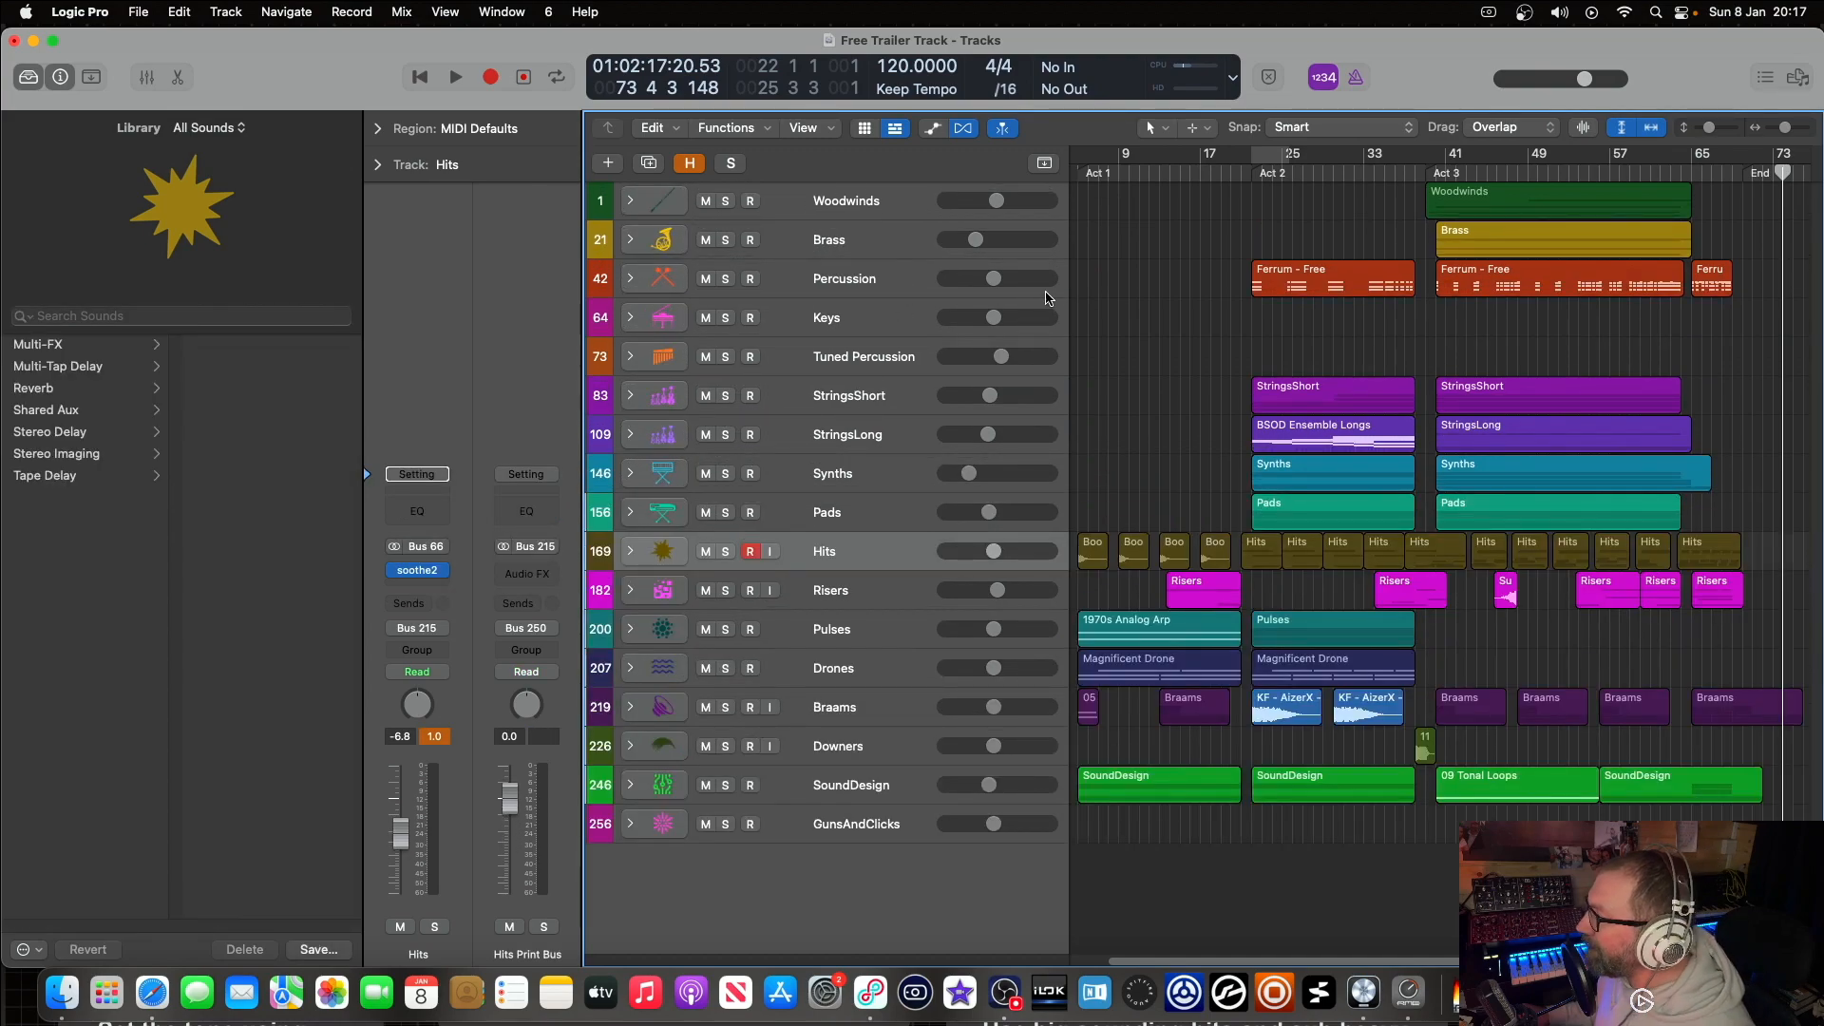
pyautogui.press('y')
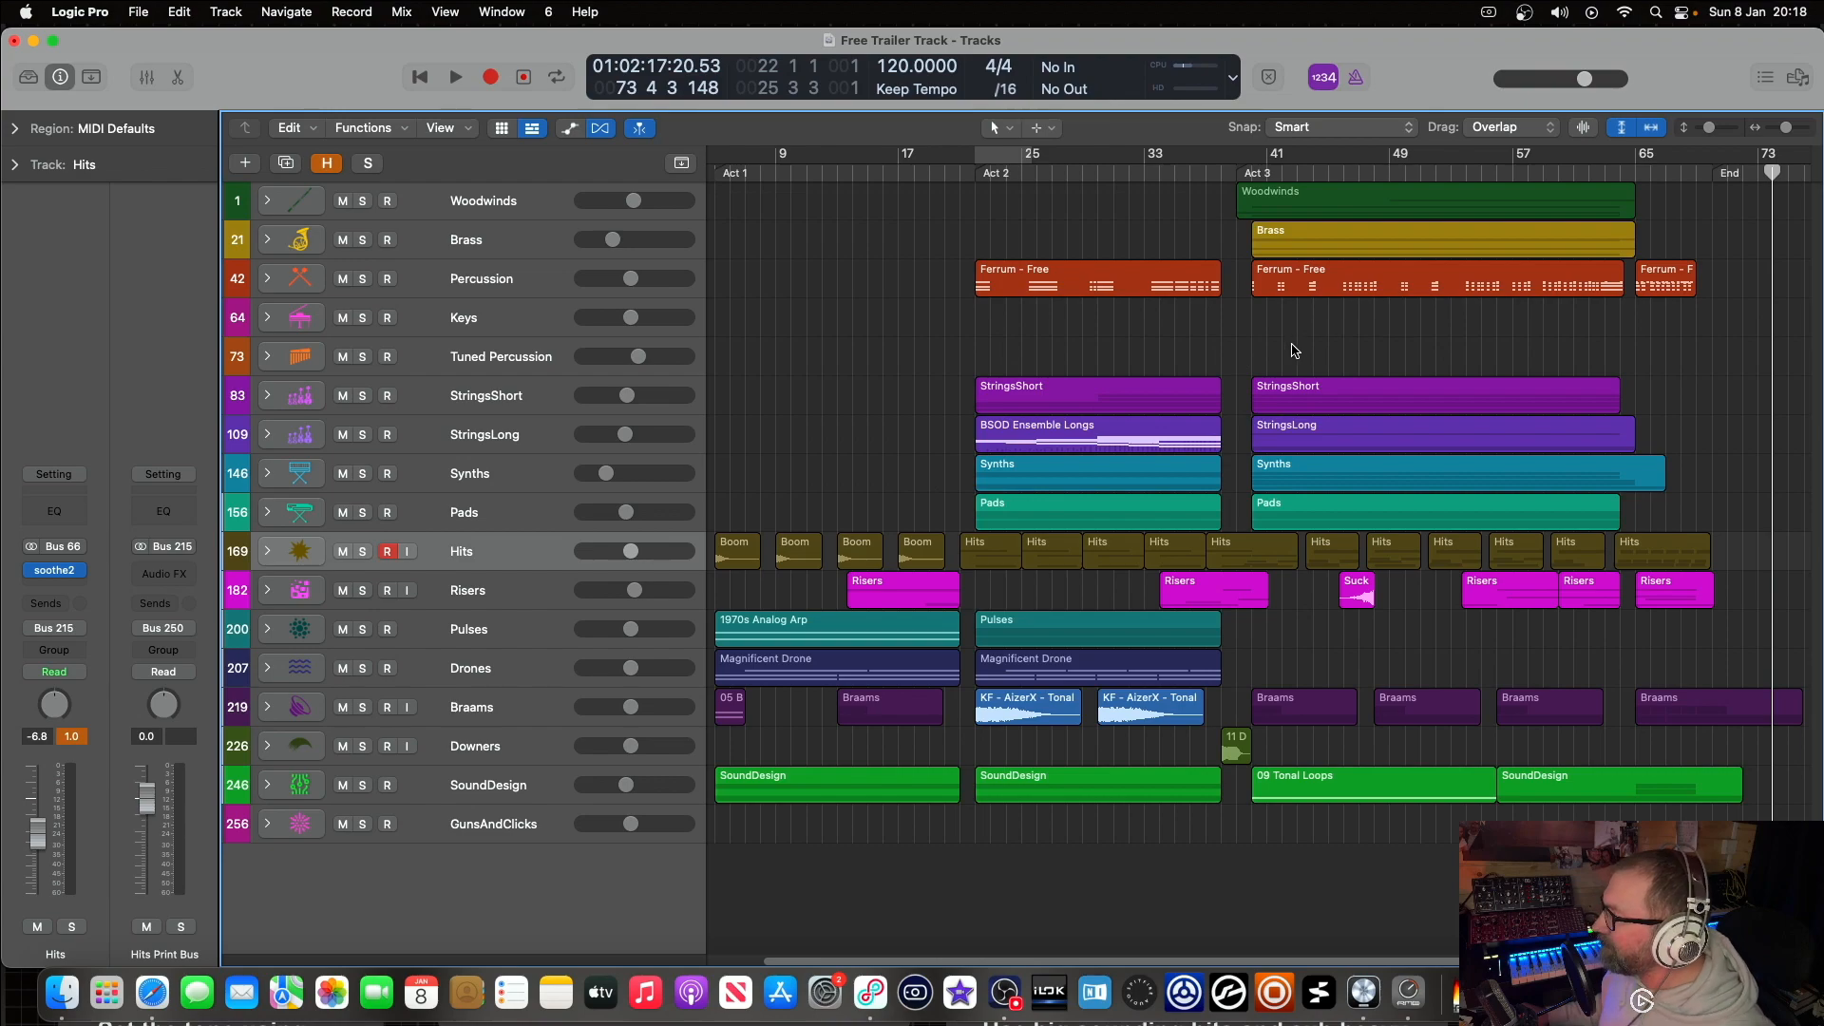
# Step: Solo the Hits stack, play it from the start of Act 1, and expand it to show its tracks
pyautogui.moveTo(1773, 172)
pyautogui.mouseDown()
pyautogui.moveTo(1643, 209)
pyautogui.moveTo(1695, 228)
pyautogui.moveTo(849, 290)
pyautogui.moveTo(902, 304)
pyautogui.moveTo(784, 332)
pyautogui.mouseUp()
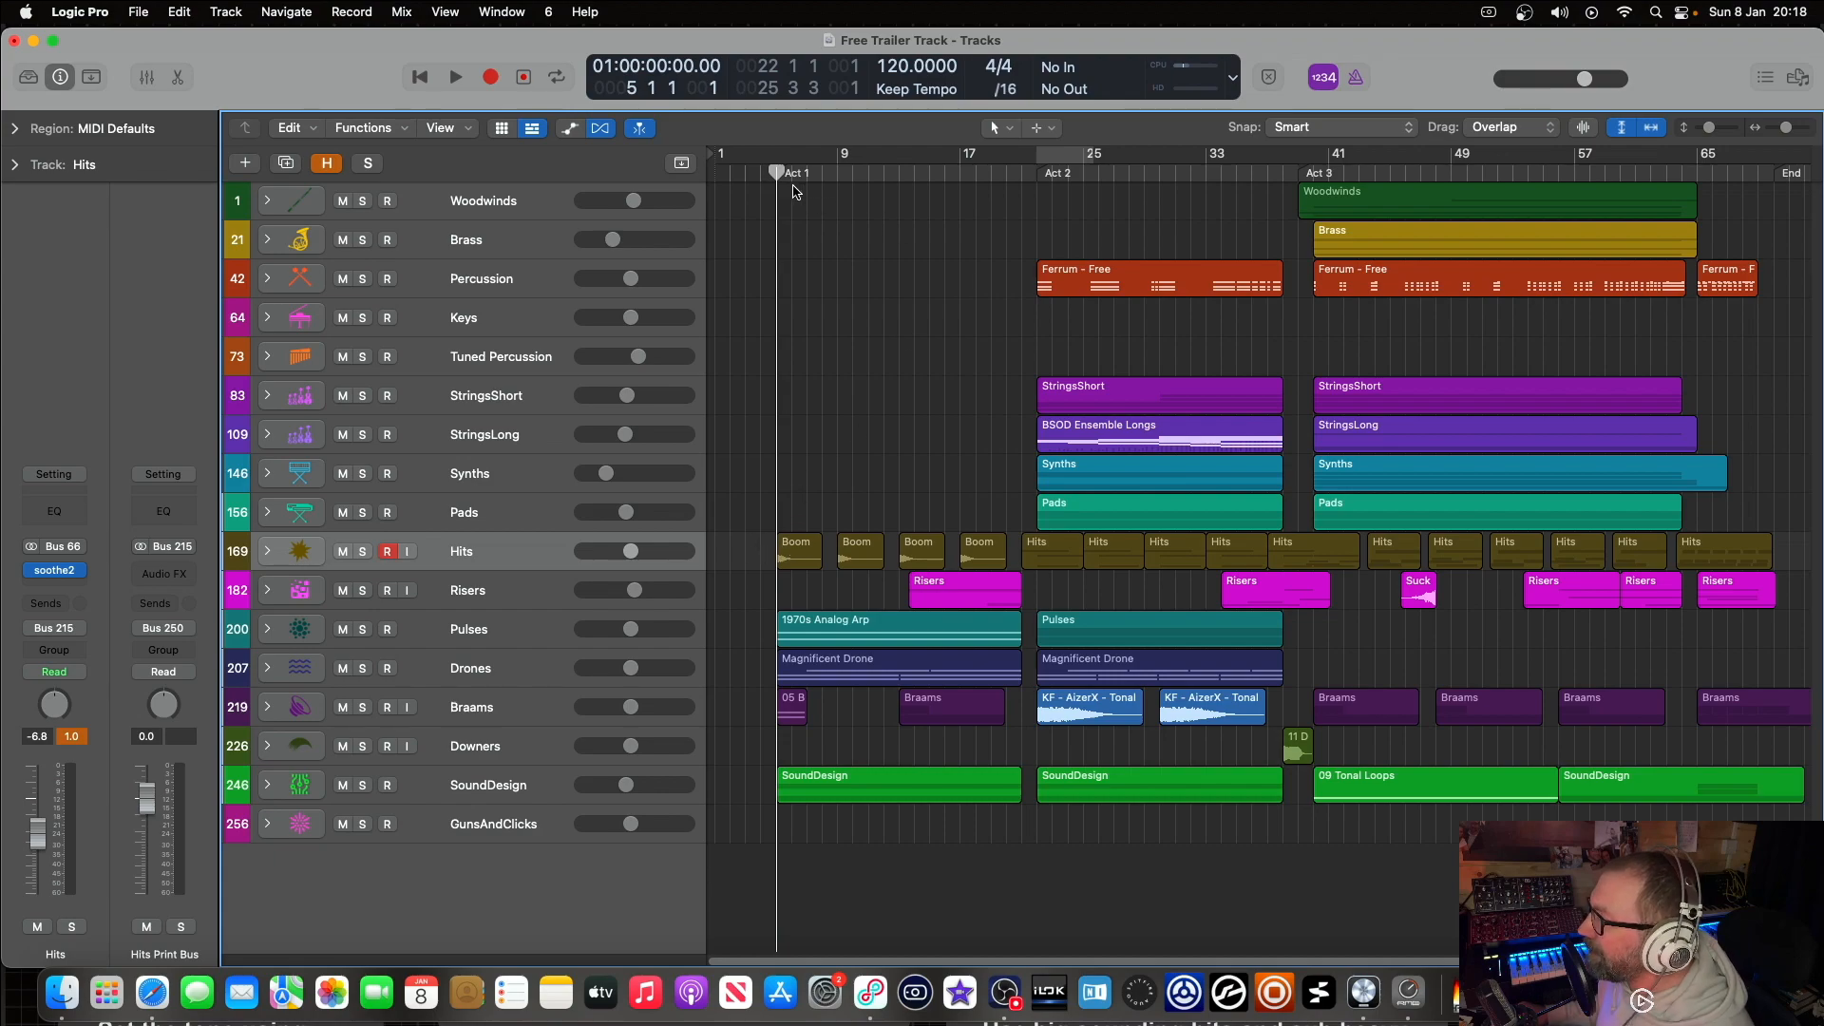
pyautogui.moveTo(775, 173); pyautogui.dragTo(775, 174)
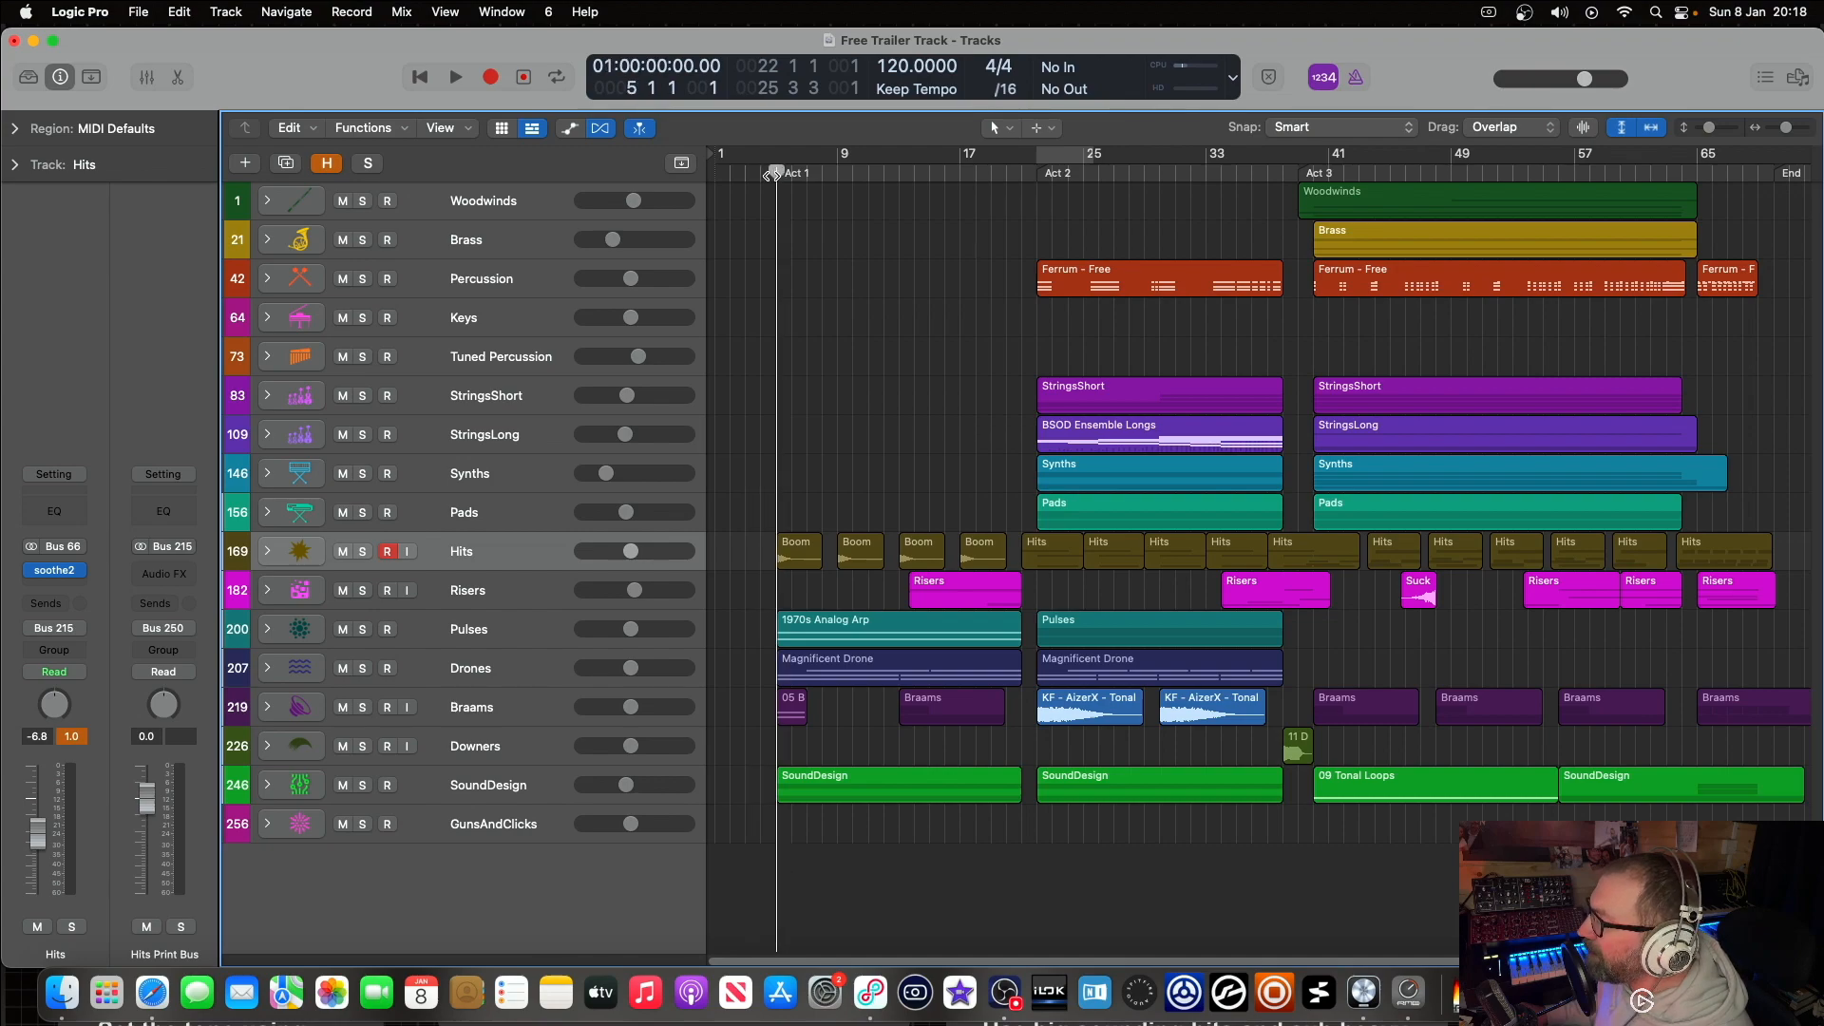
pyautogui.click(362, 552)
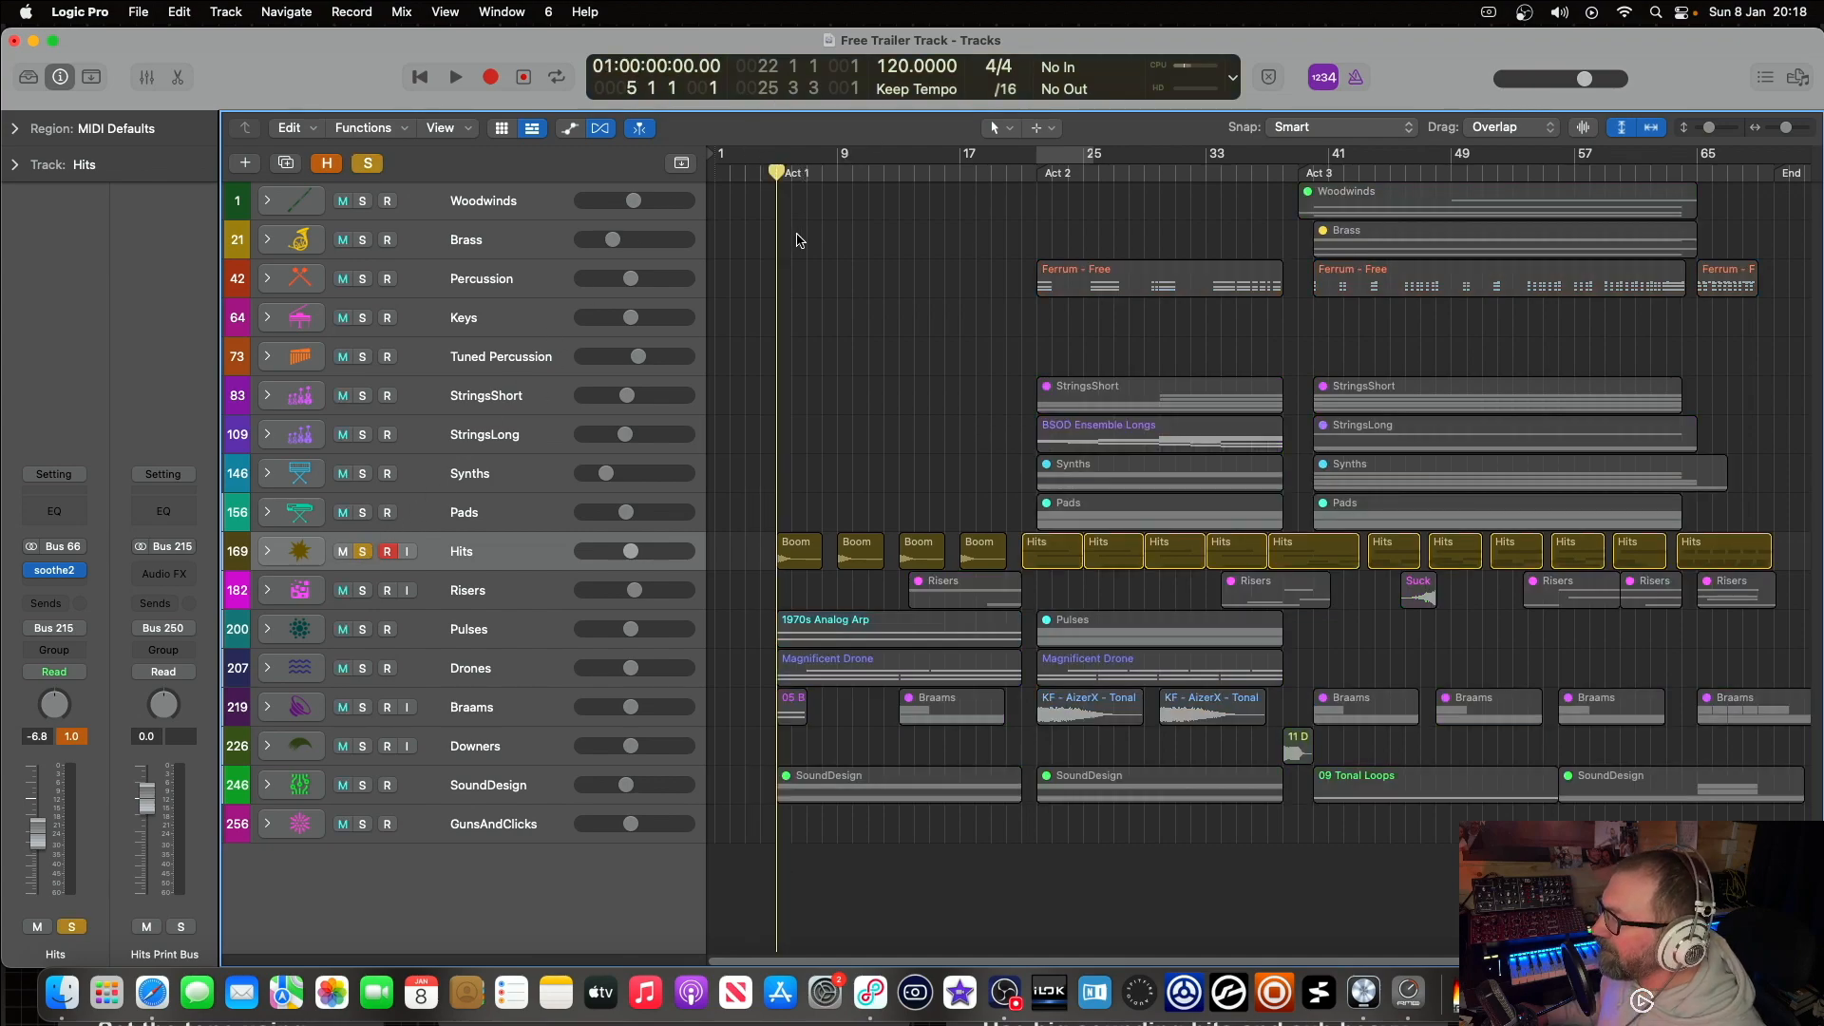
pyautogui.press('space')
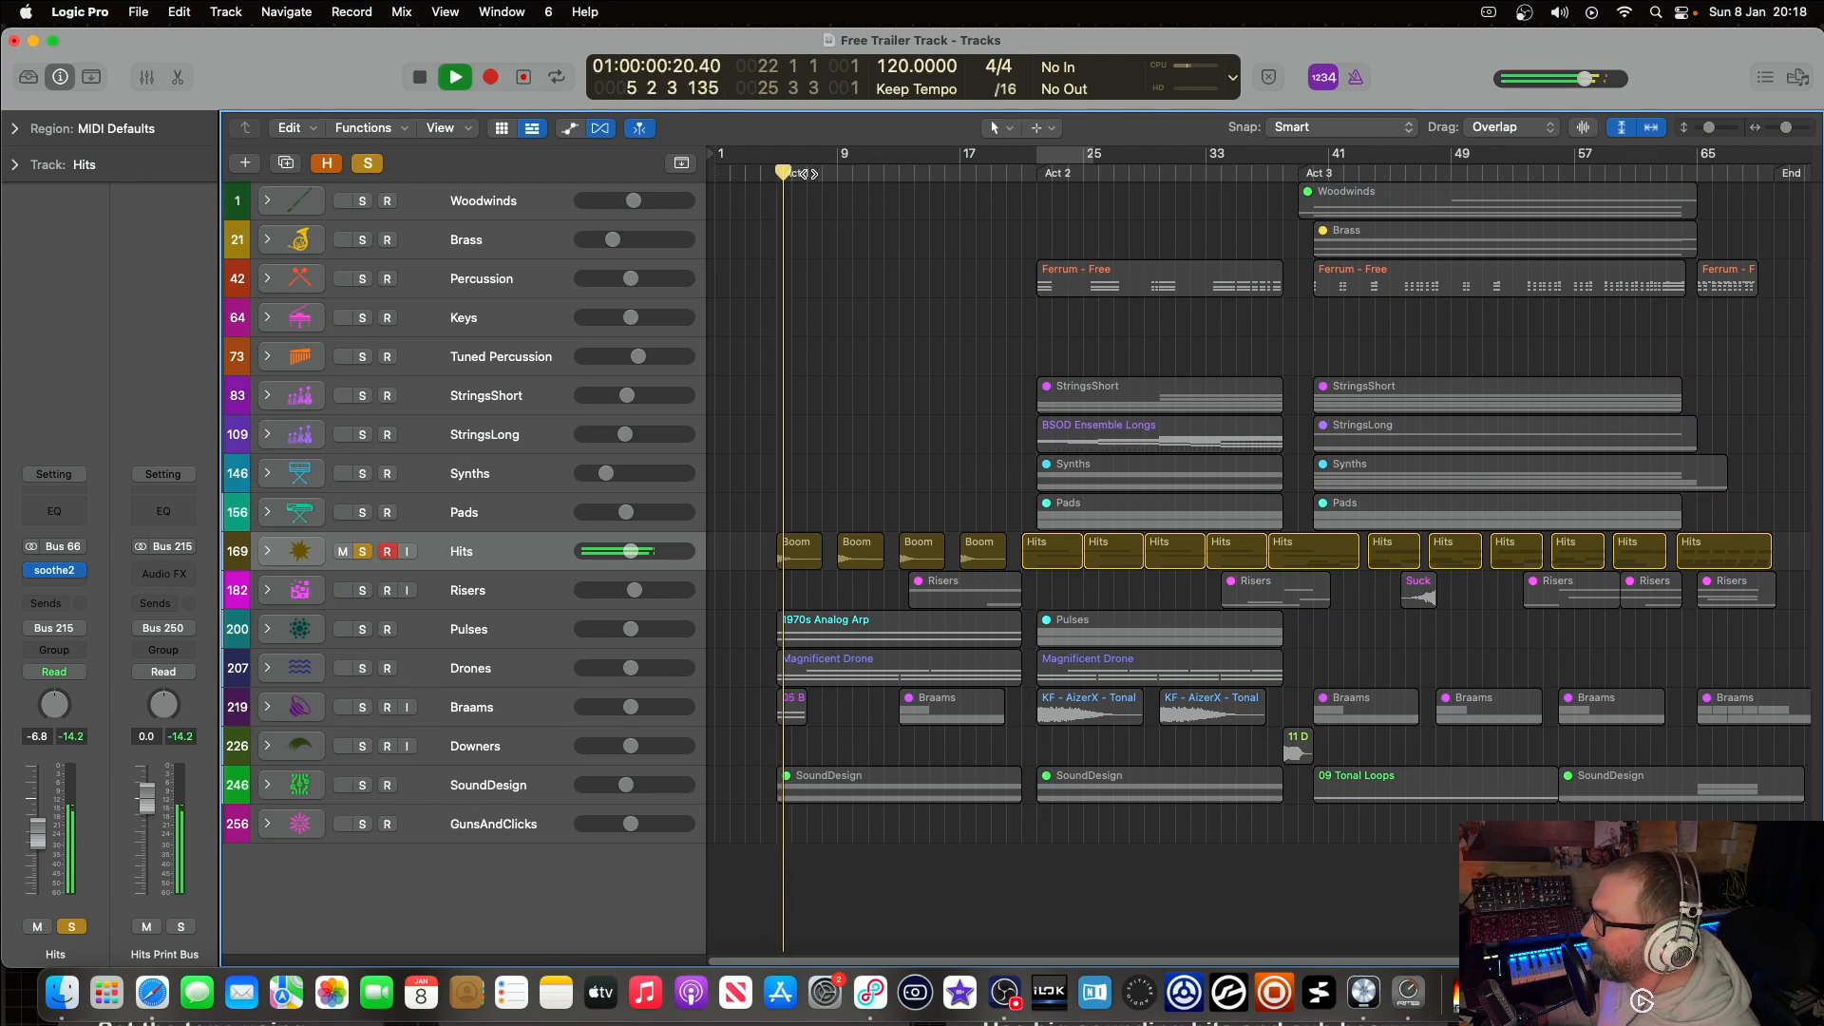
pyautogui.click(267, 551)
pyautogui.press('super+Up')
pyautogui.press('super+Up')
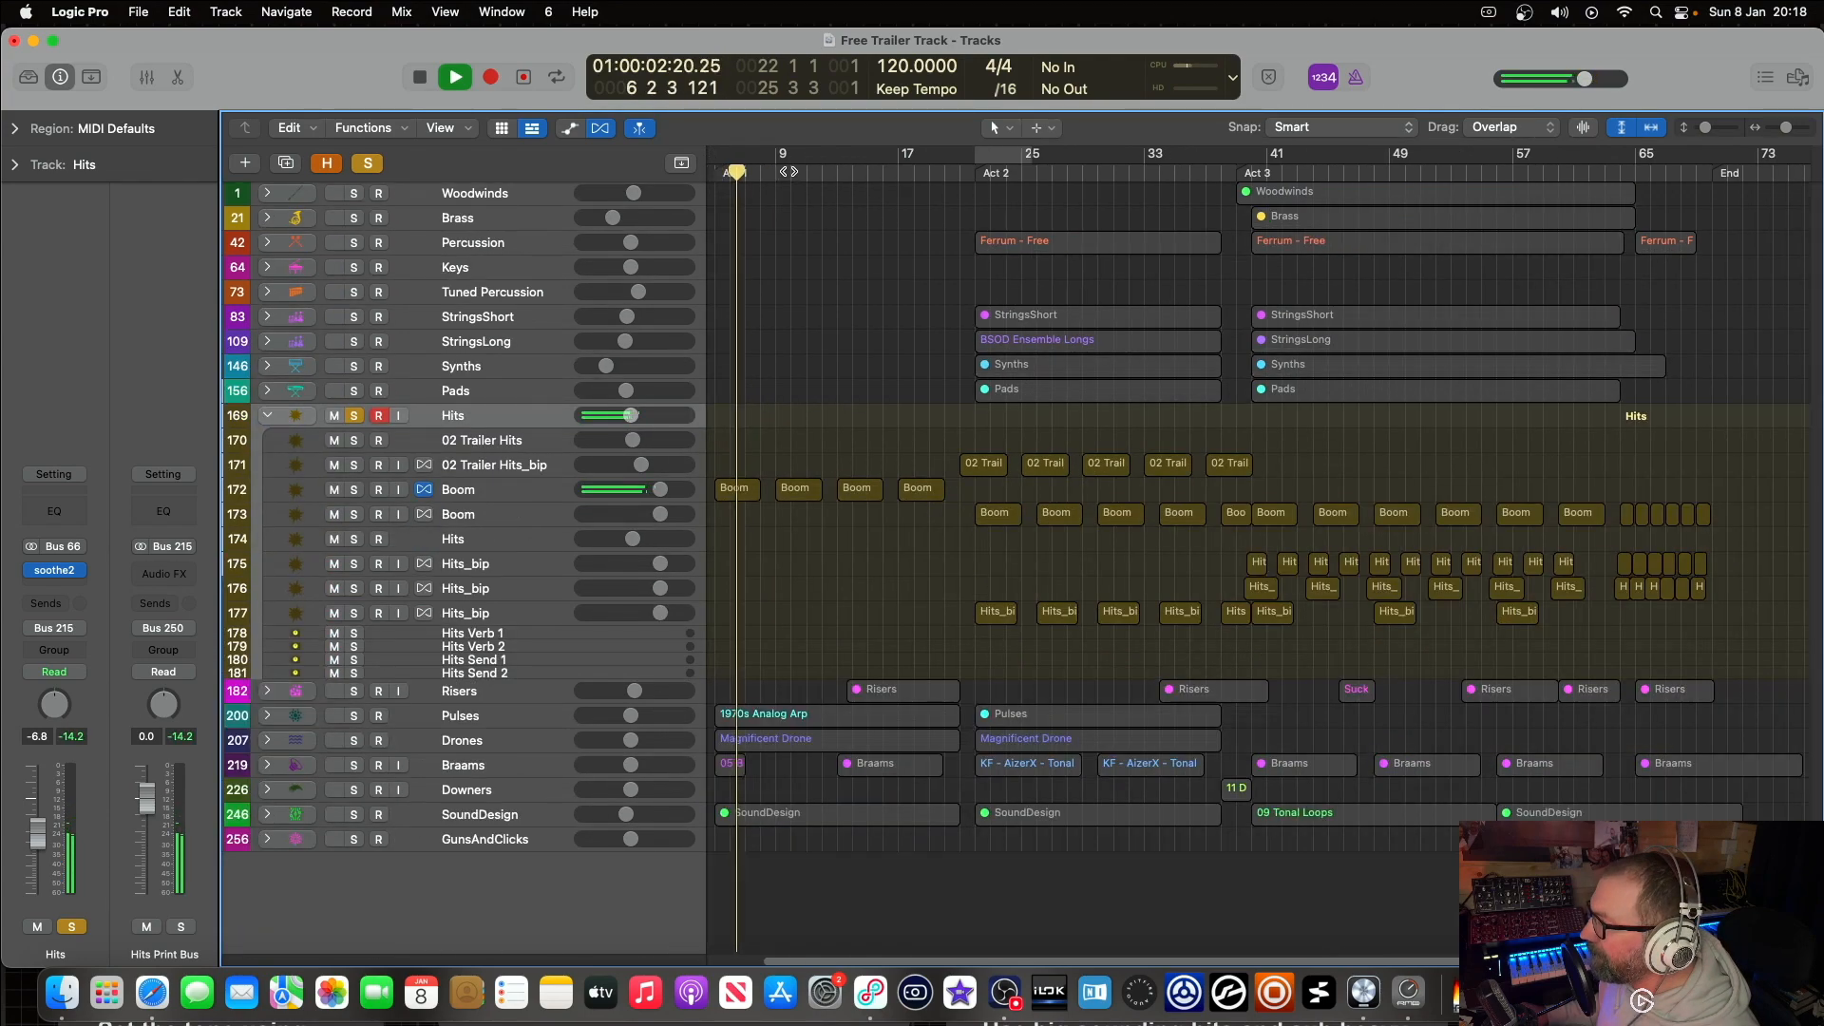
# Step: Audition the soloed Hits tracks from the start of Act 2, and stop playback after a few bars
pyautogui.moveTo(740, 171); pyautogui.dragTo(979, 165)
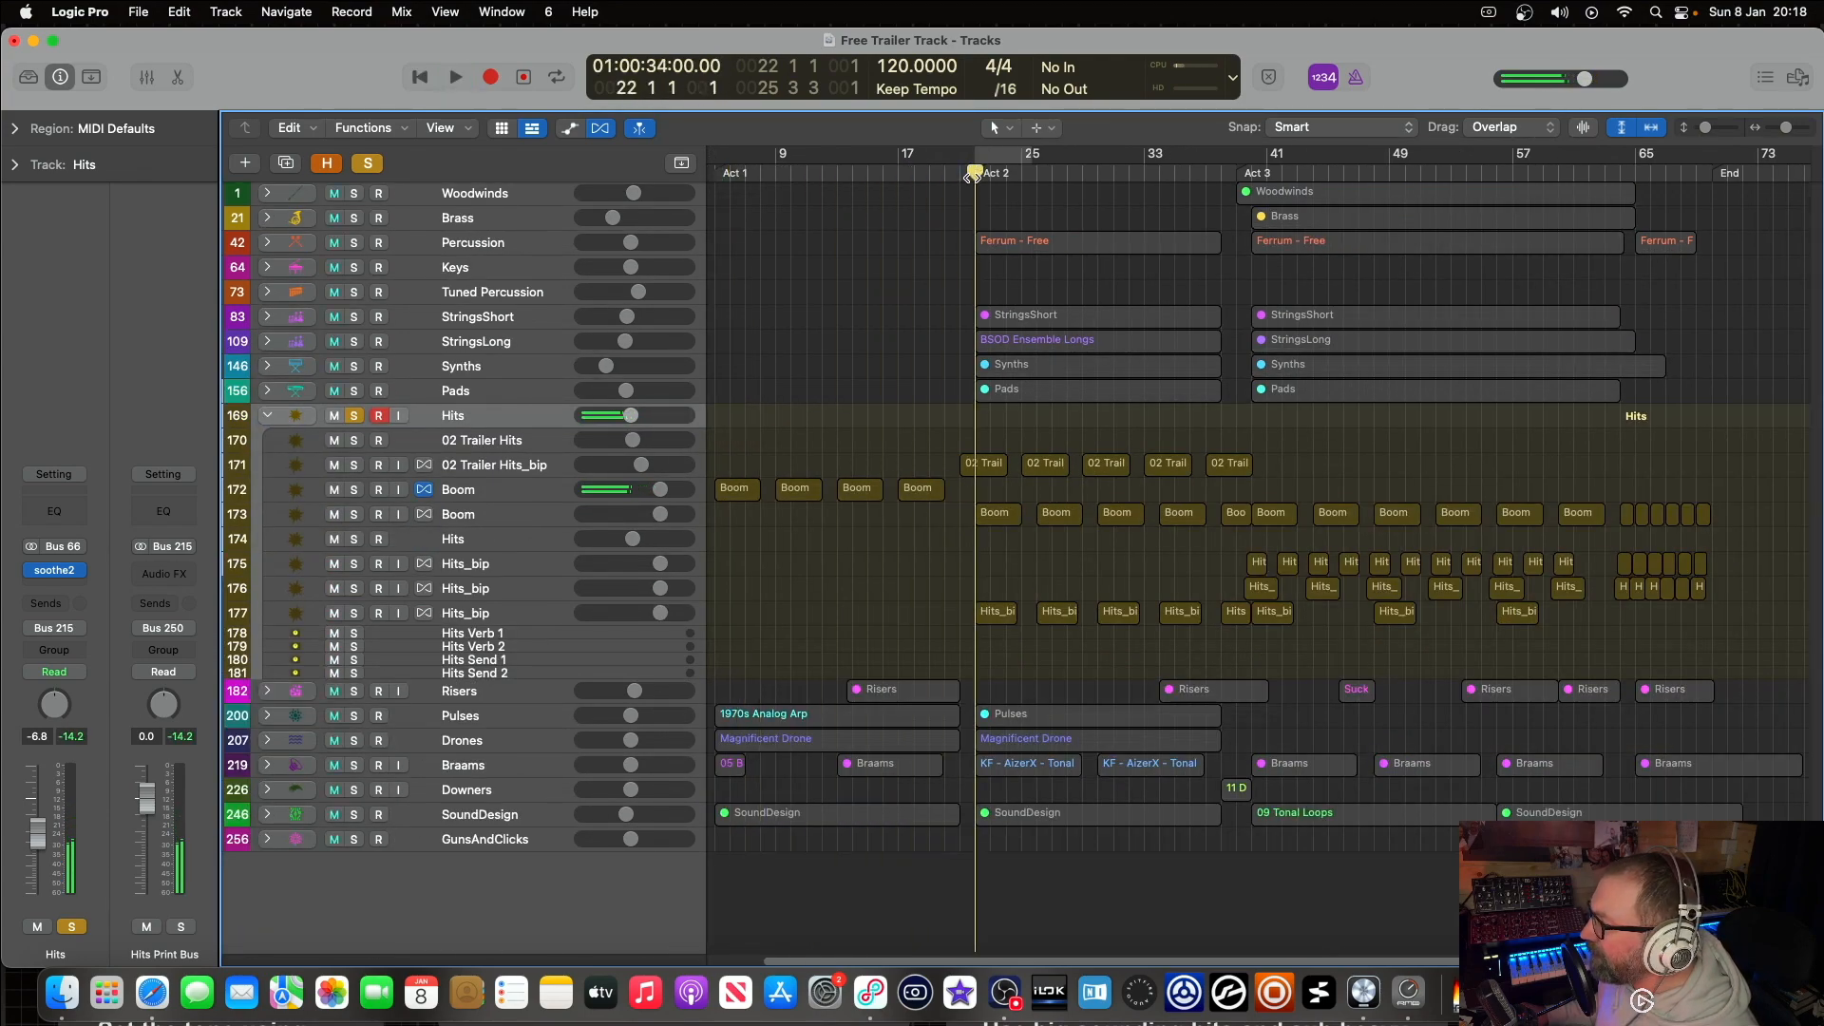
pyautogui.press('space')
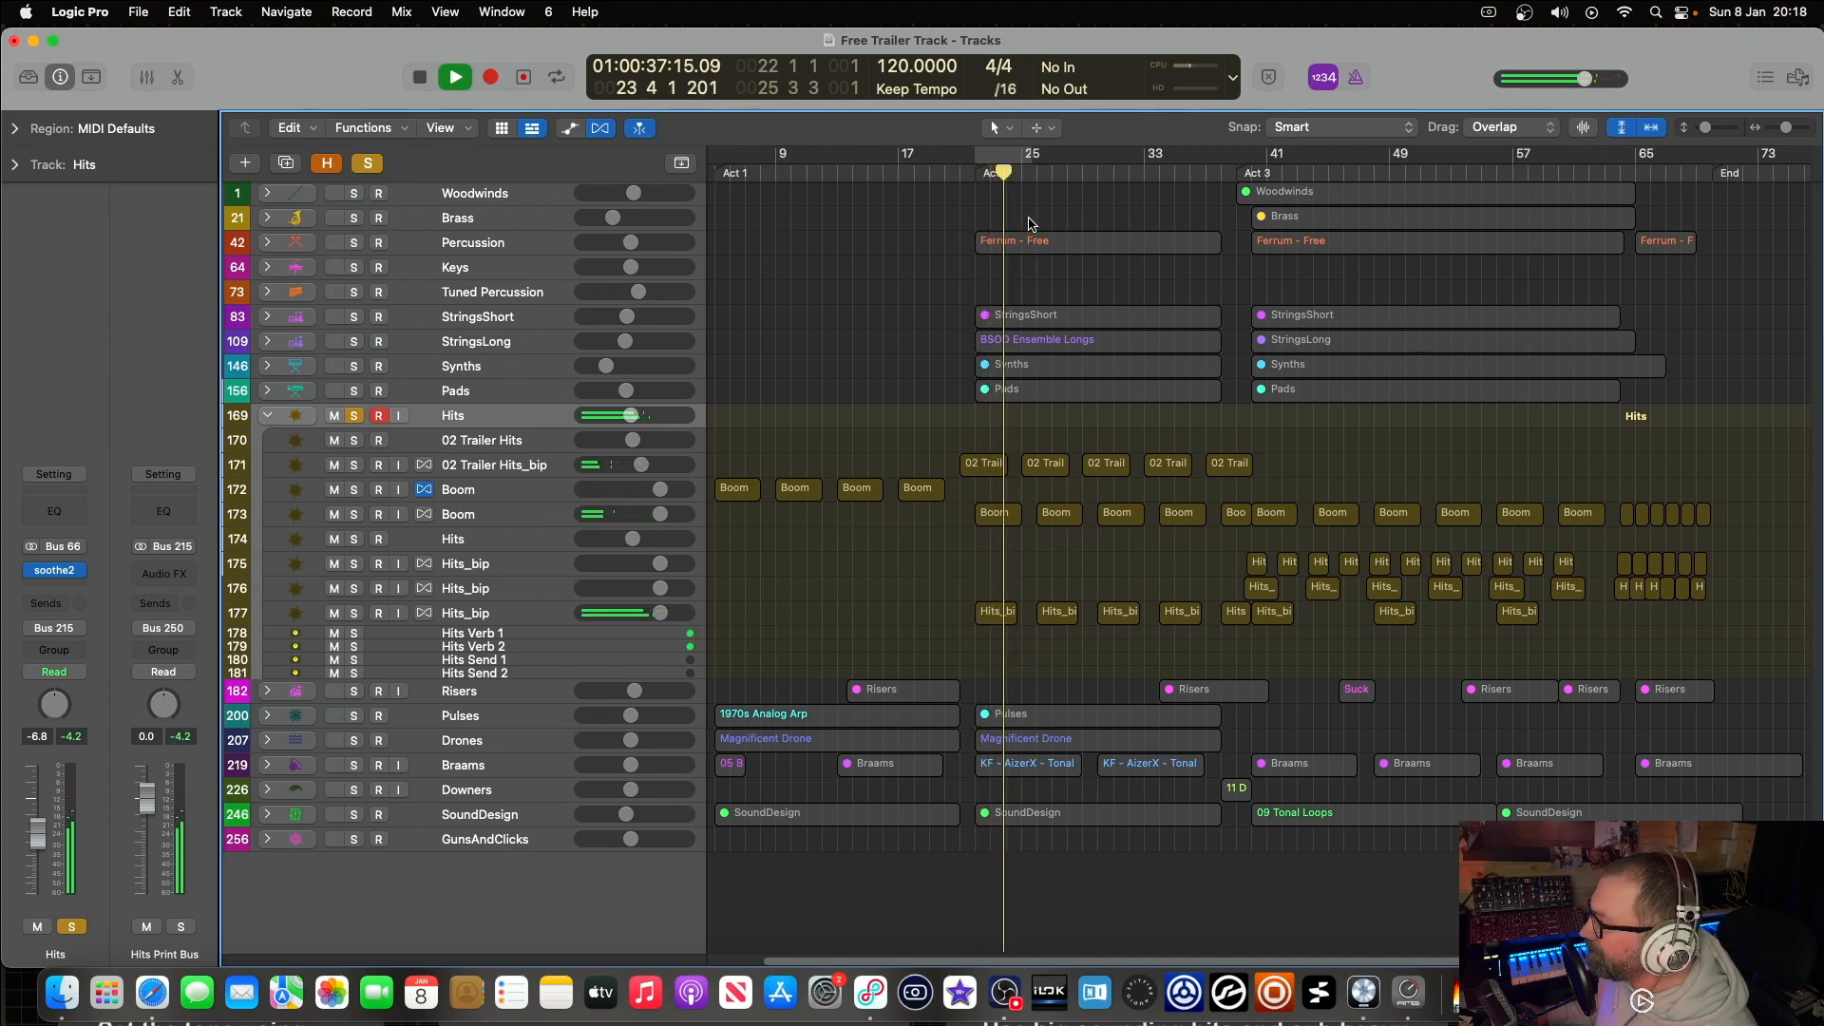
pyautogui.press('space')
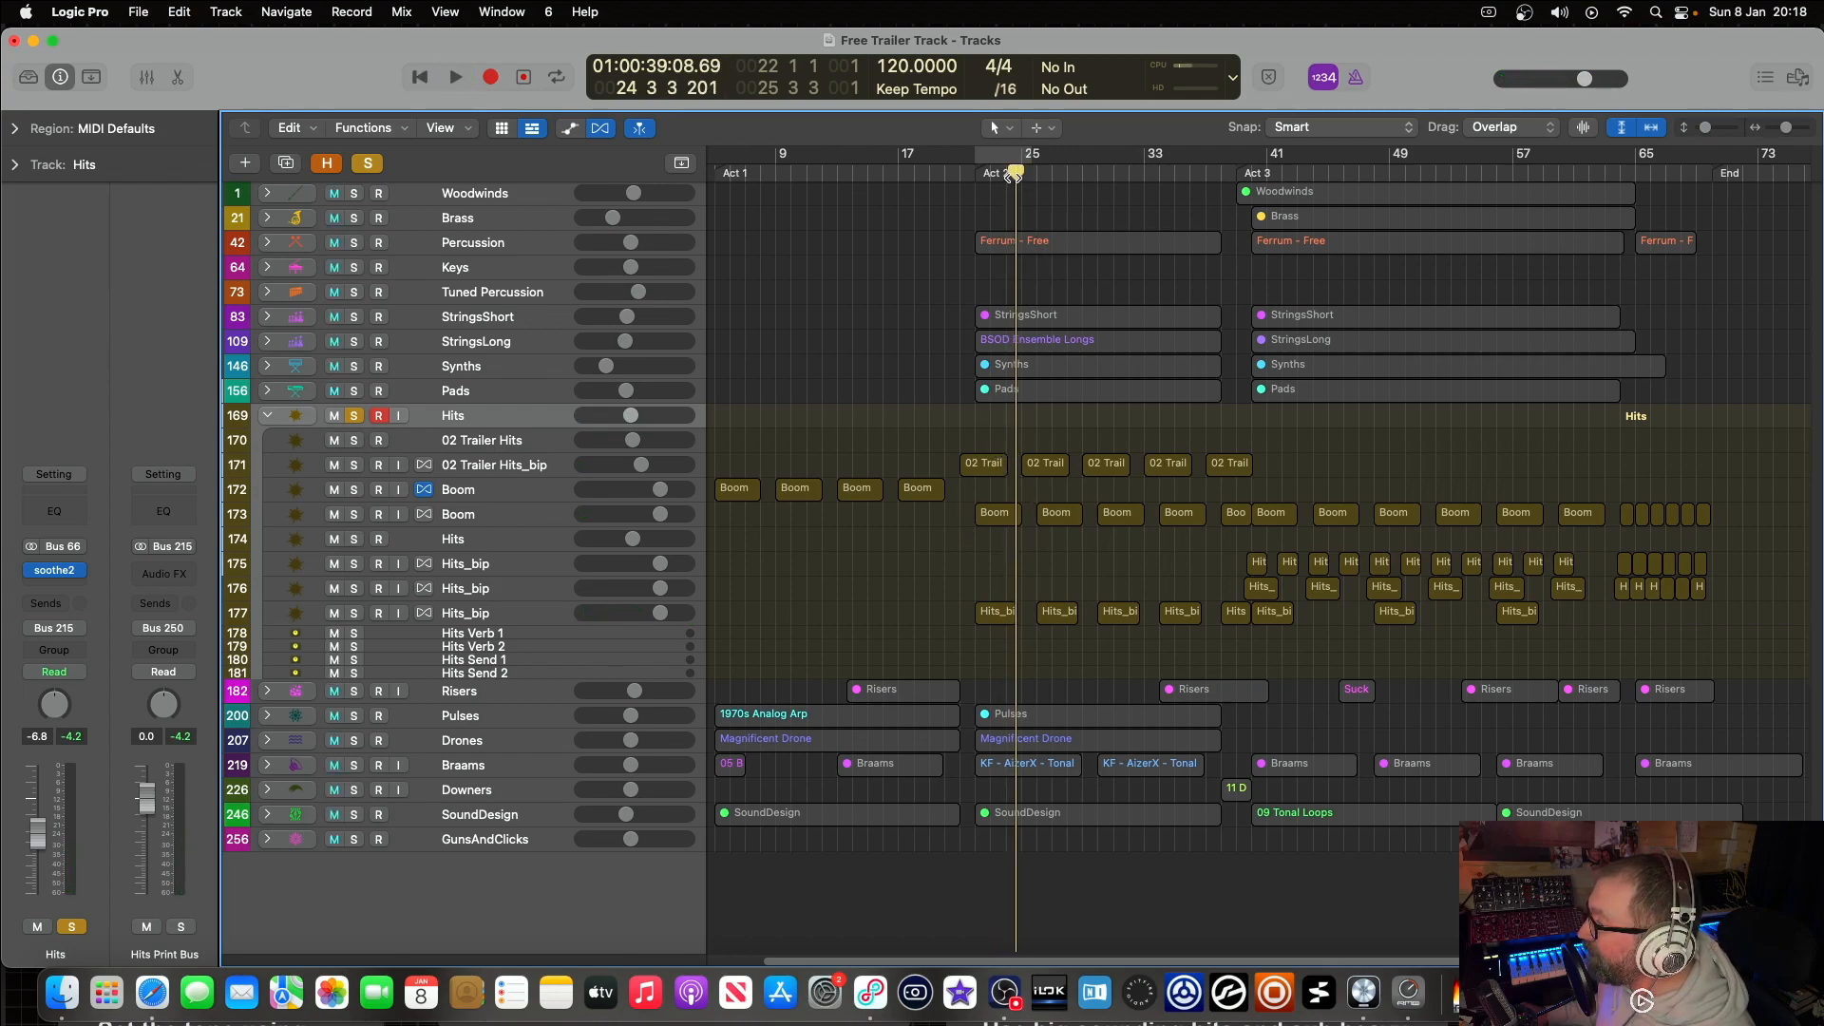
# Step: Audition the soloed Hits tracks from the start of Act 3 and again from bar 65 near the end
pyautogui.moveTo(1015, 172); pyautogui.dragTo(1259, 174)
pyautogui.press('space')
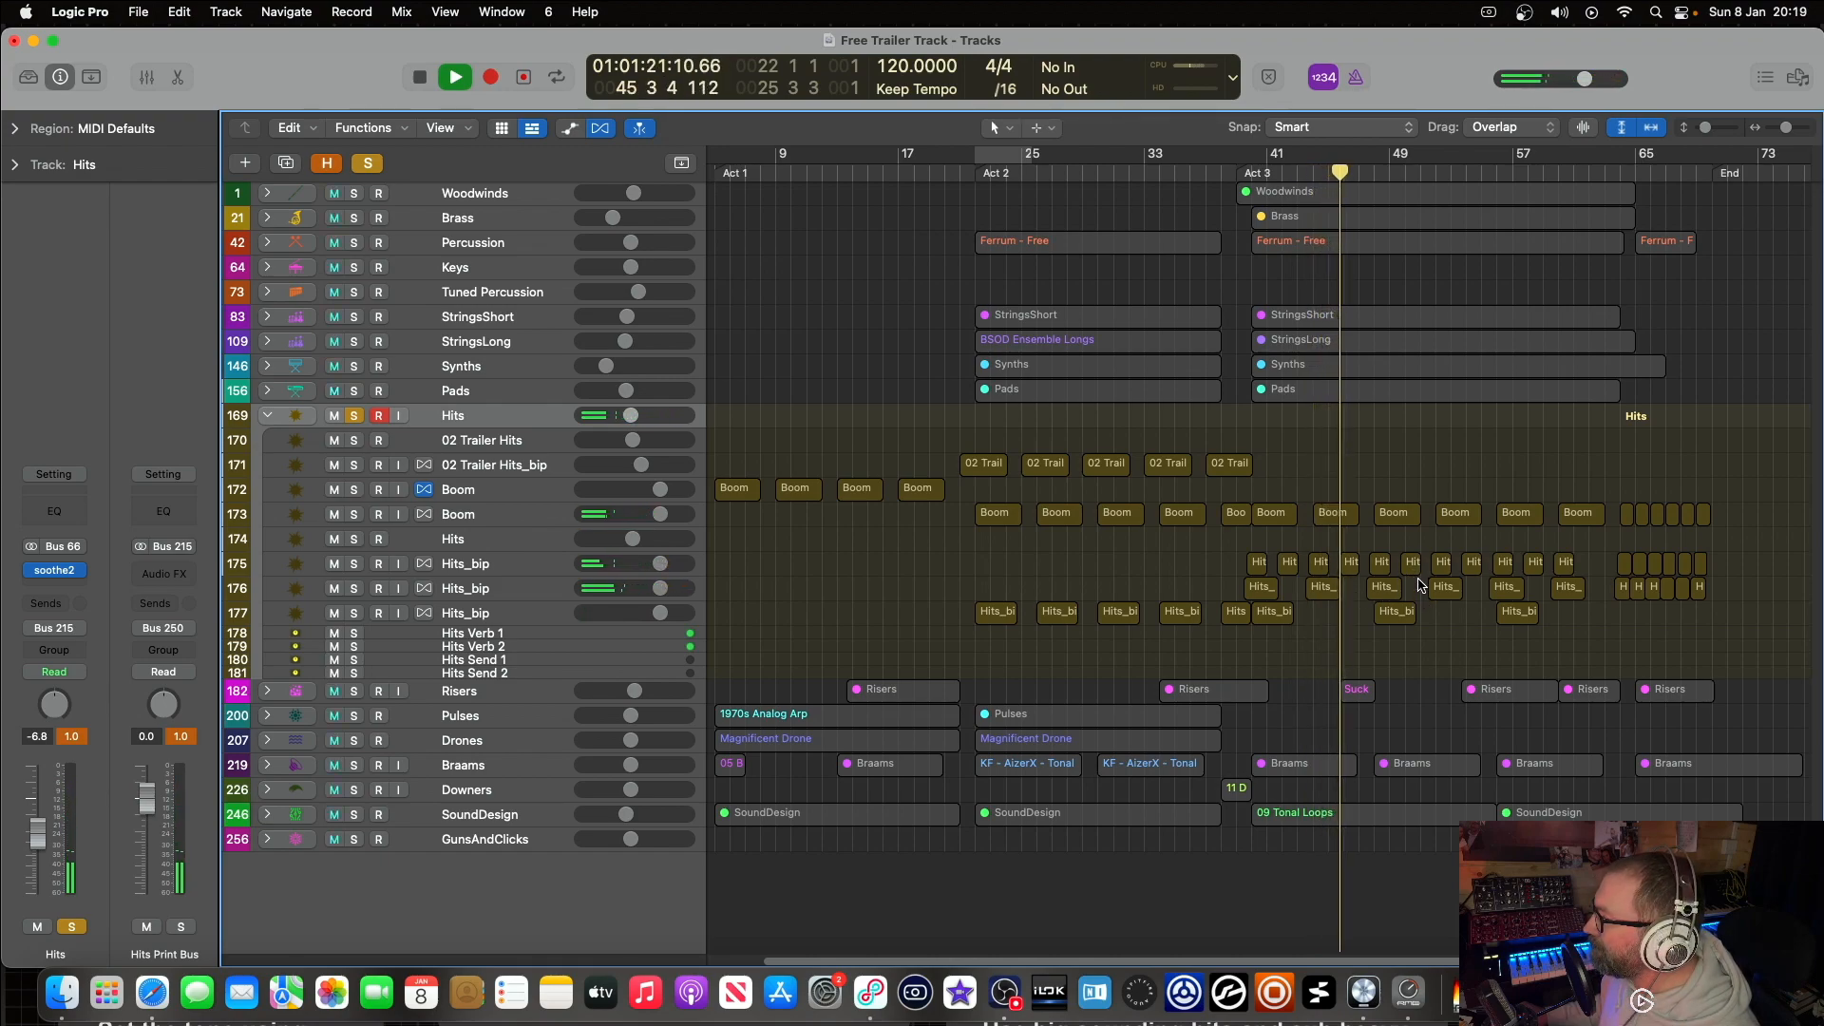
pyautogui.press('space')
pyautogui.click(1635, 173)
pyautogui.press('space')
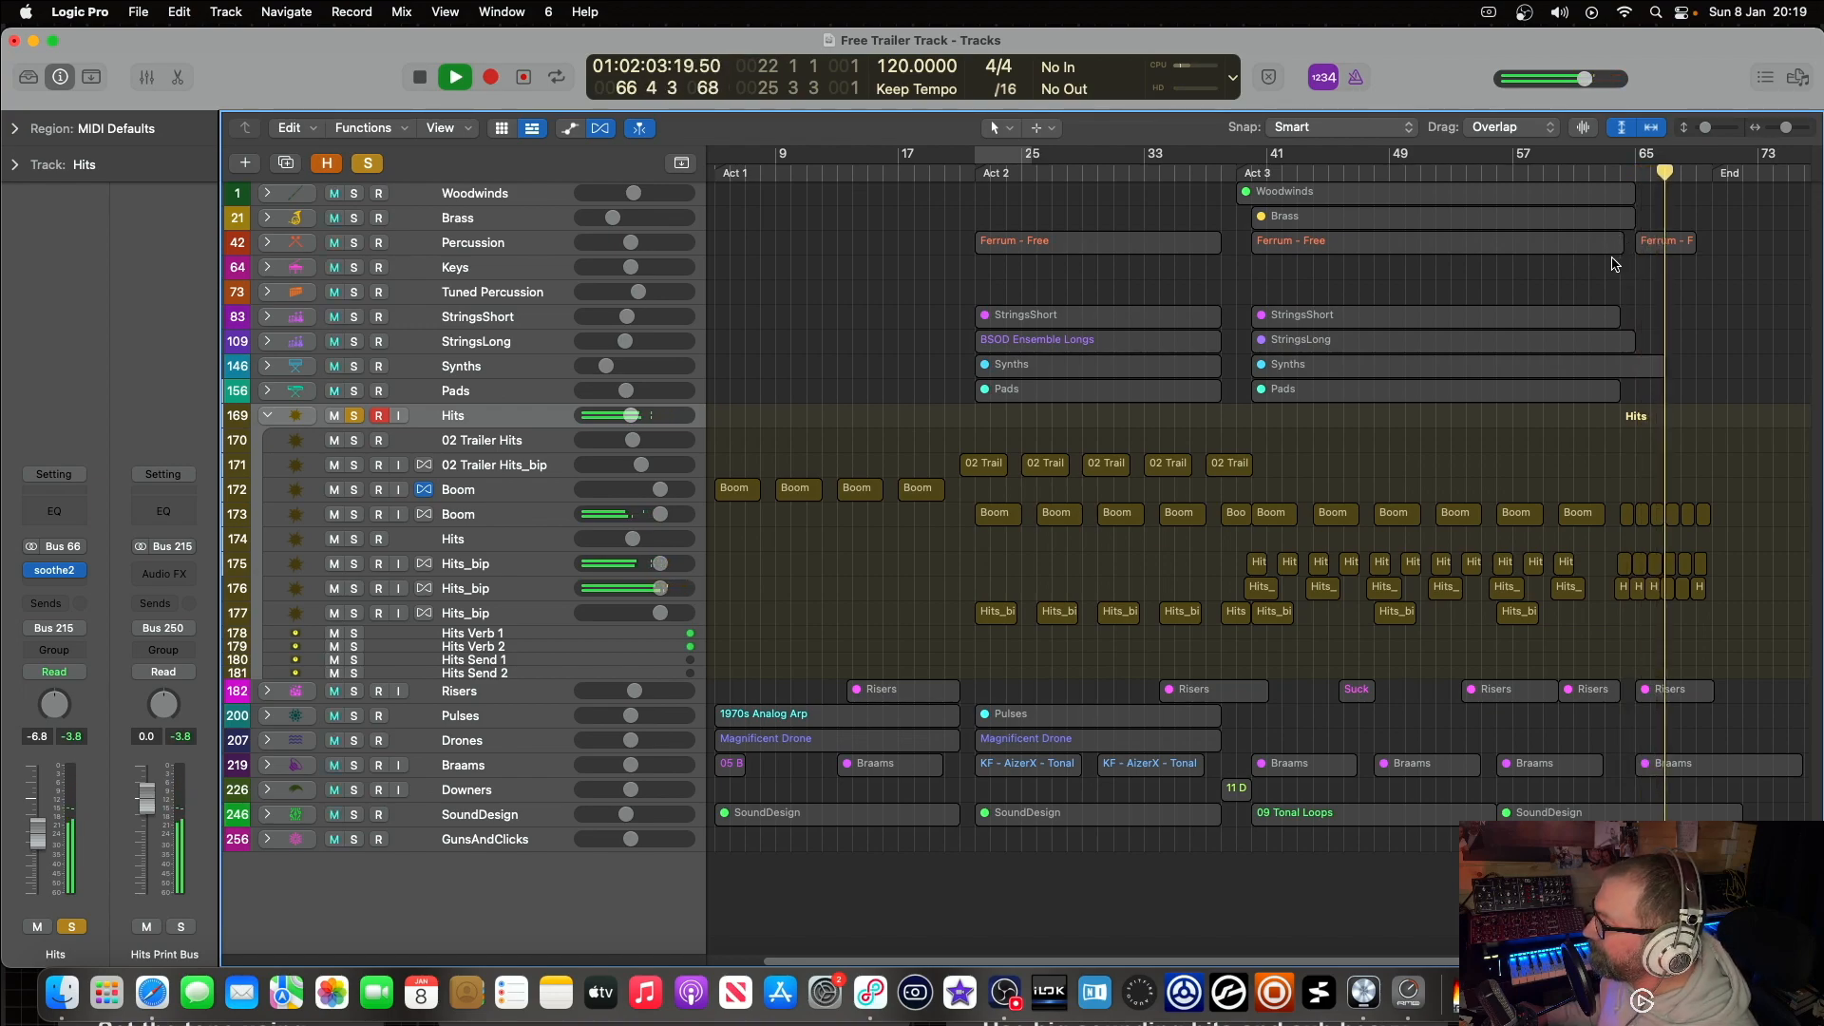
pyautogui.press('space')
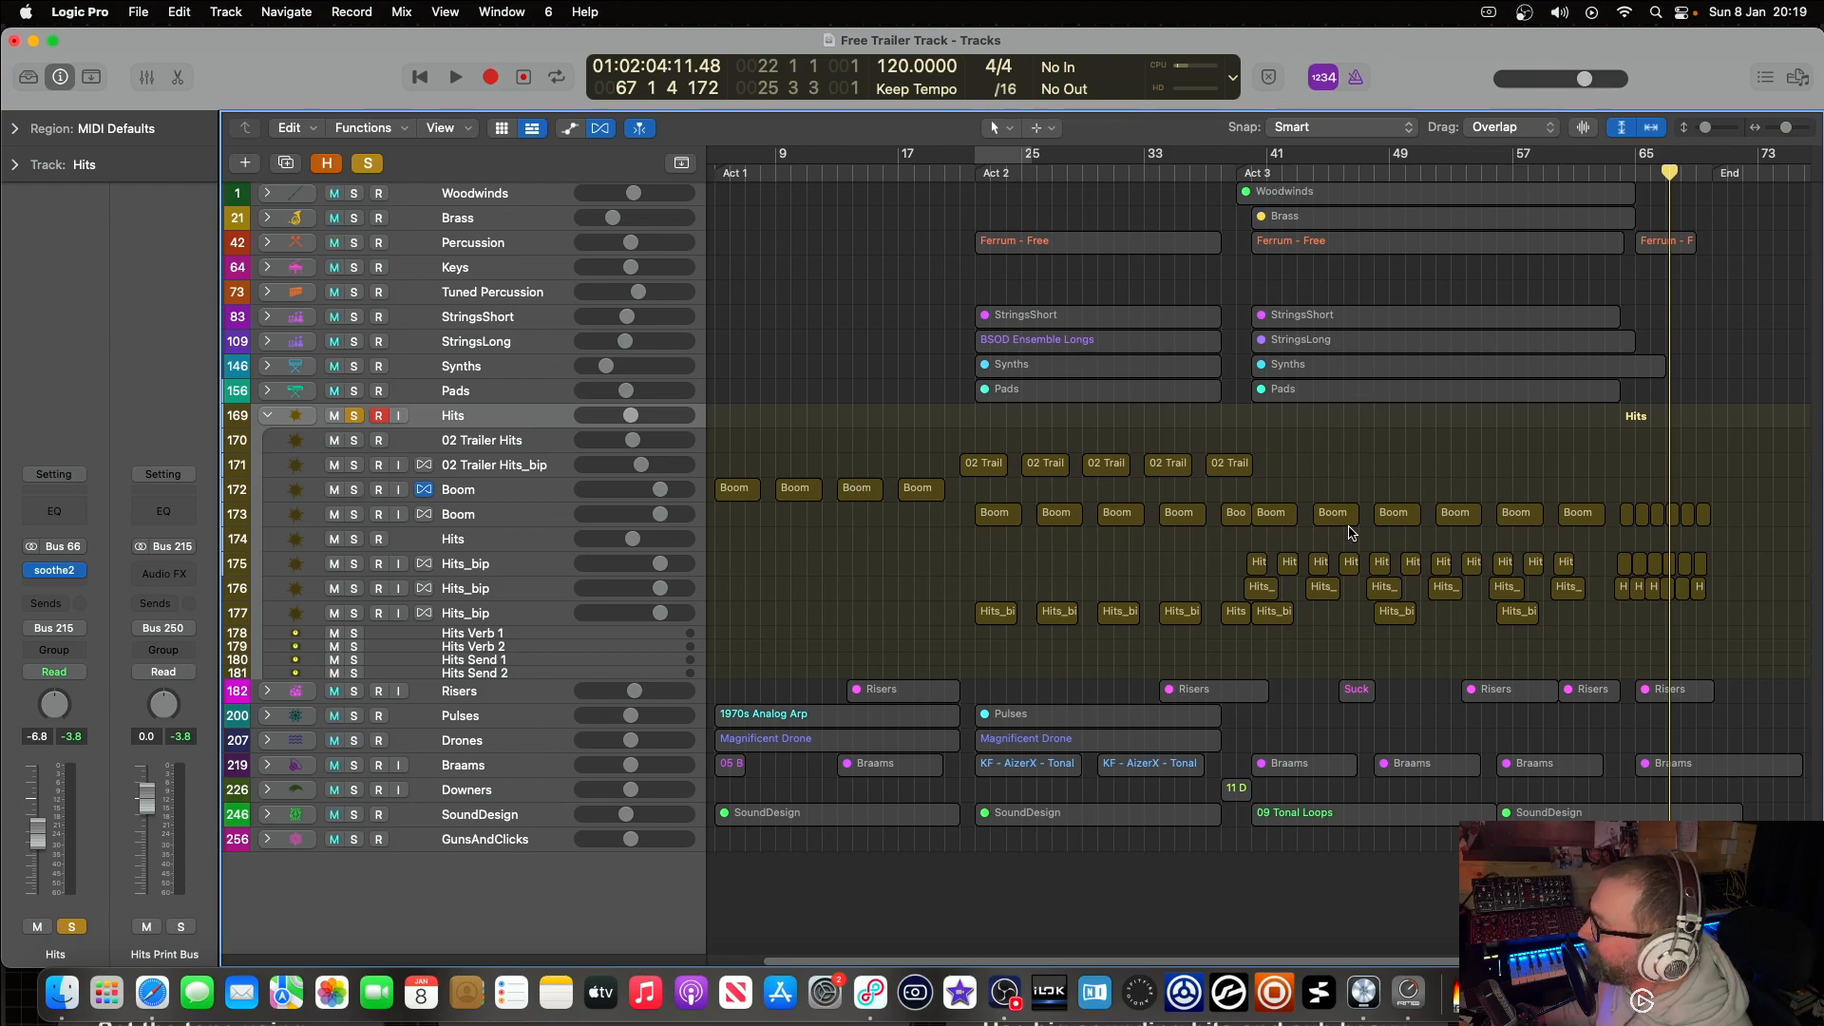
# Step: Clear the Hits solo and move the playhead to the start of Act 3
pyautogui.moveTo(1670, 175); pyautogui.dragTo(788, 399)
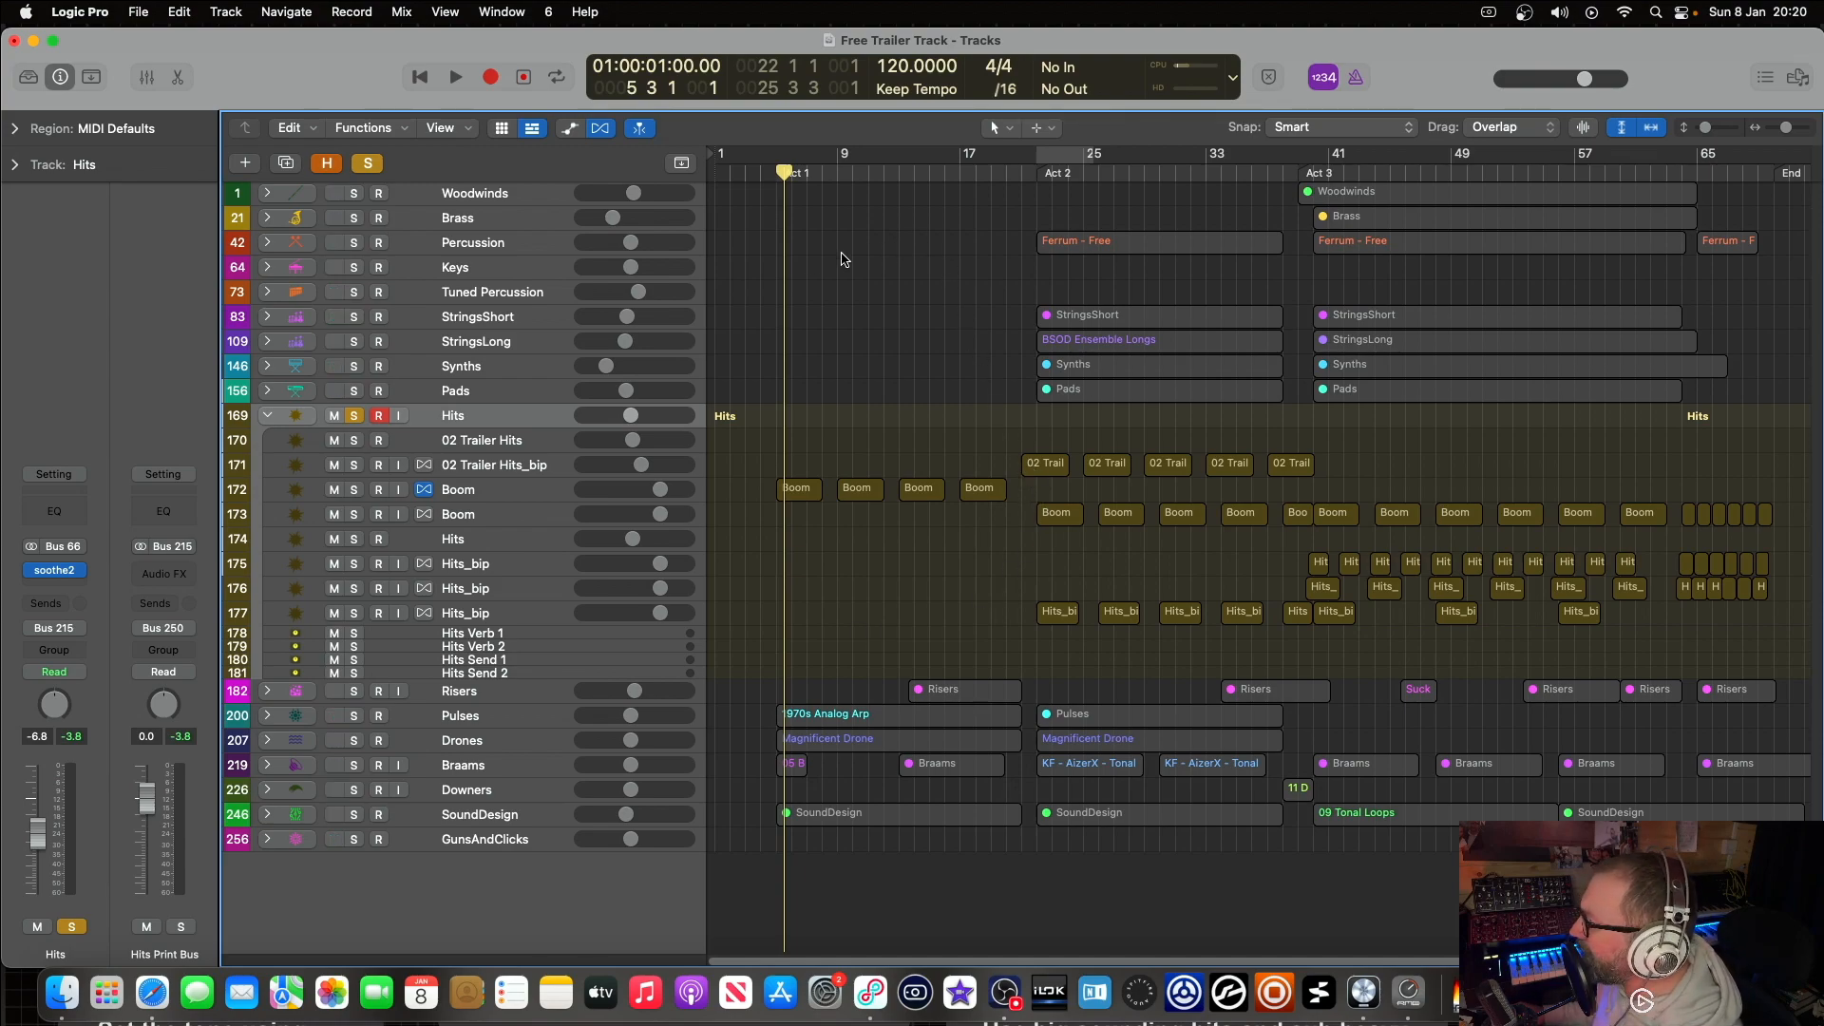
pyautogui.click(367, 164)
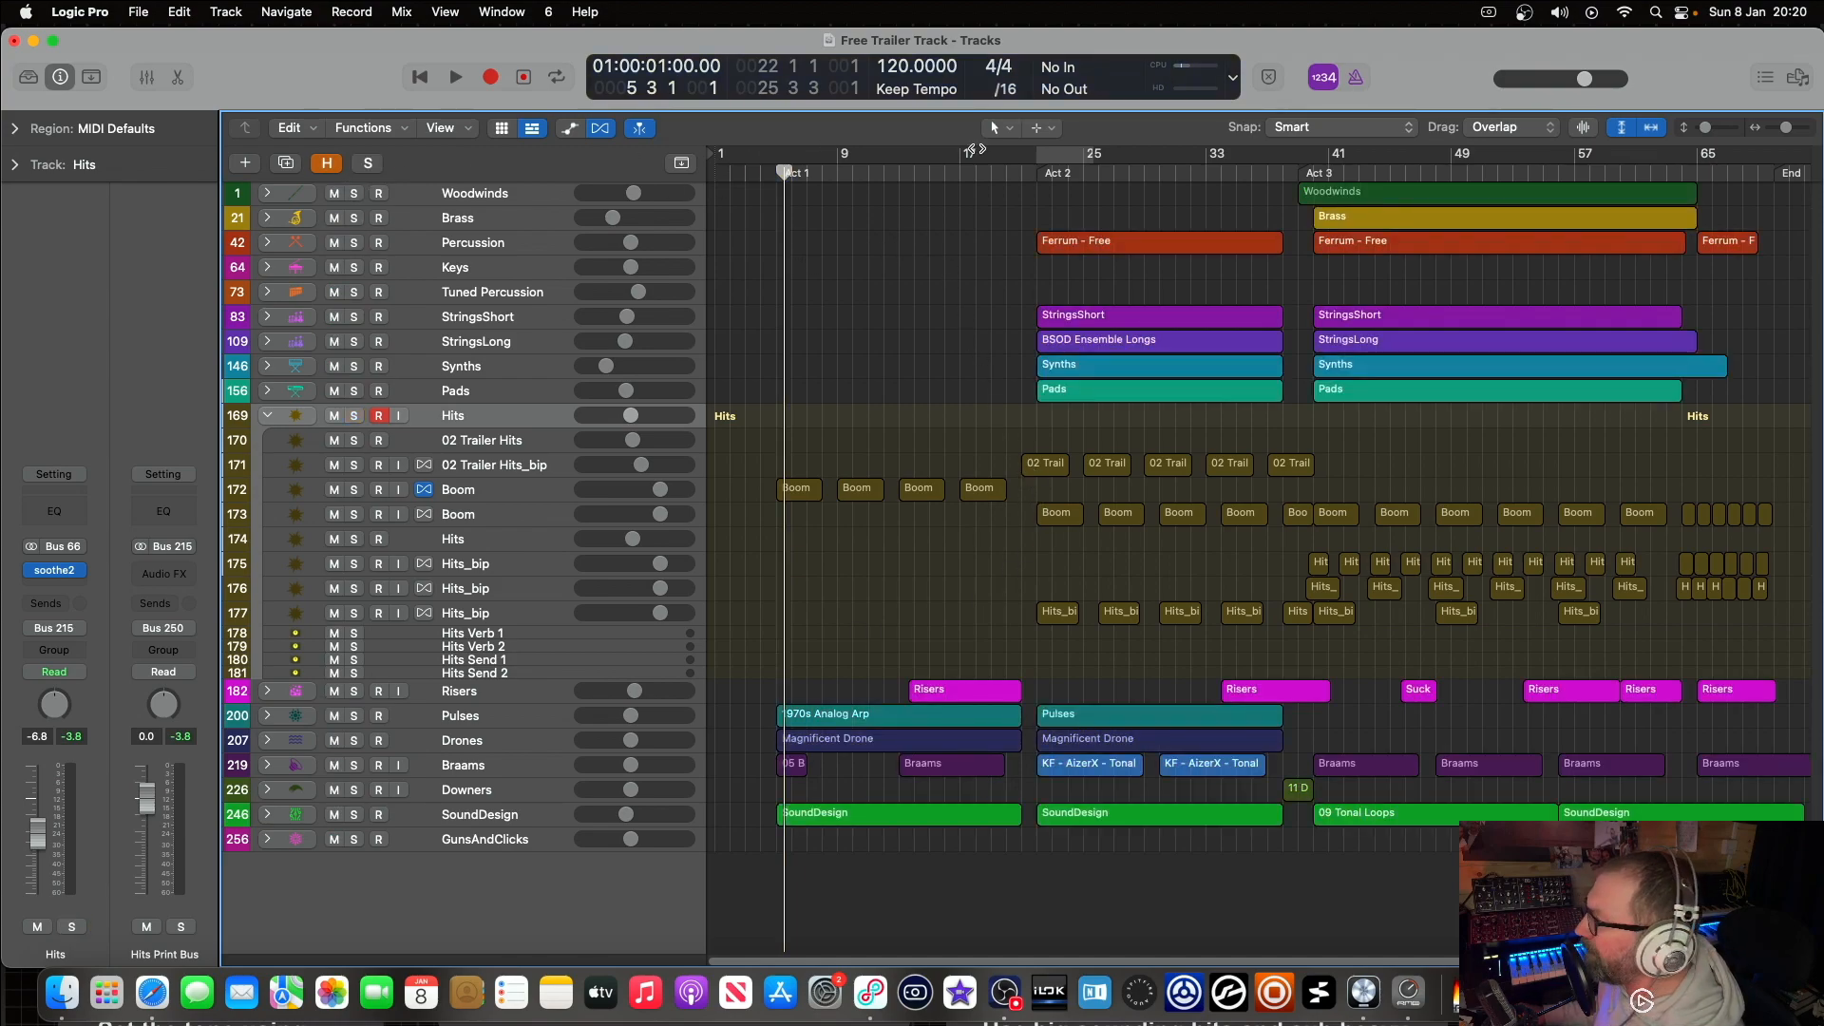
pyautogui.moveTo(779, 172); pyautogui.dragTo(1314, 181)
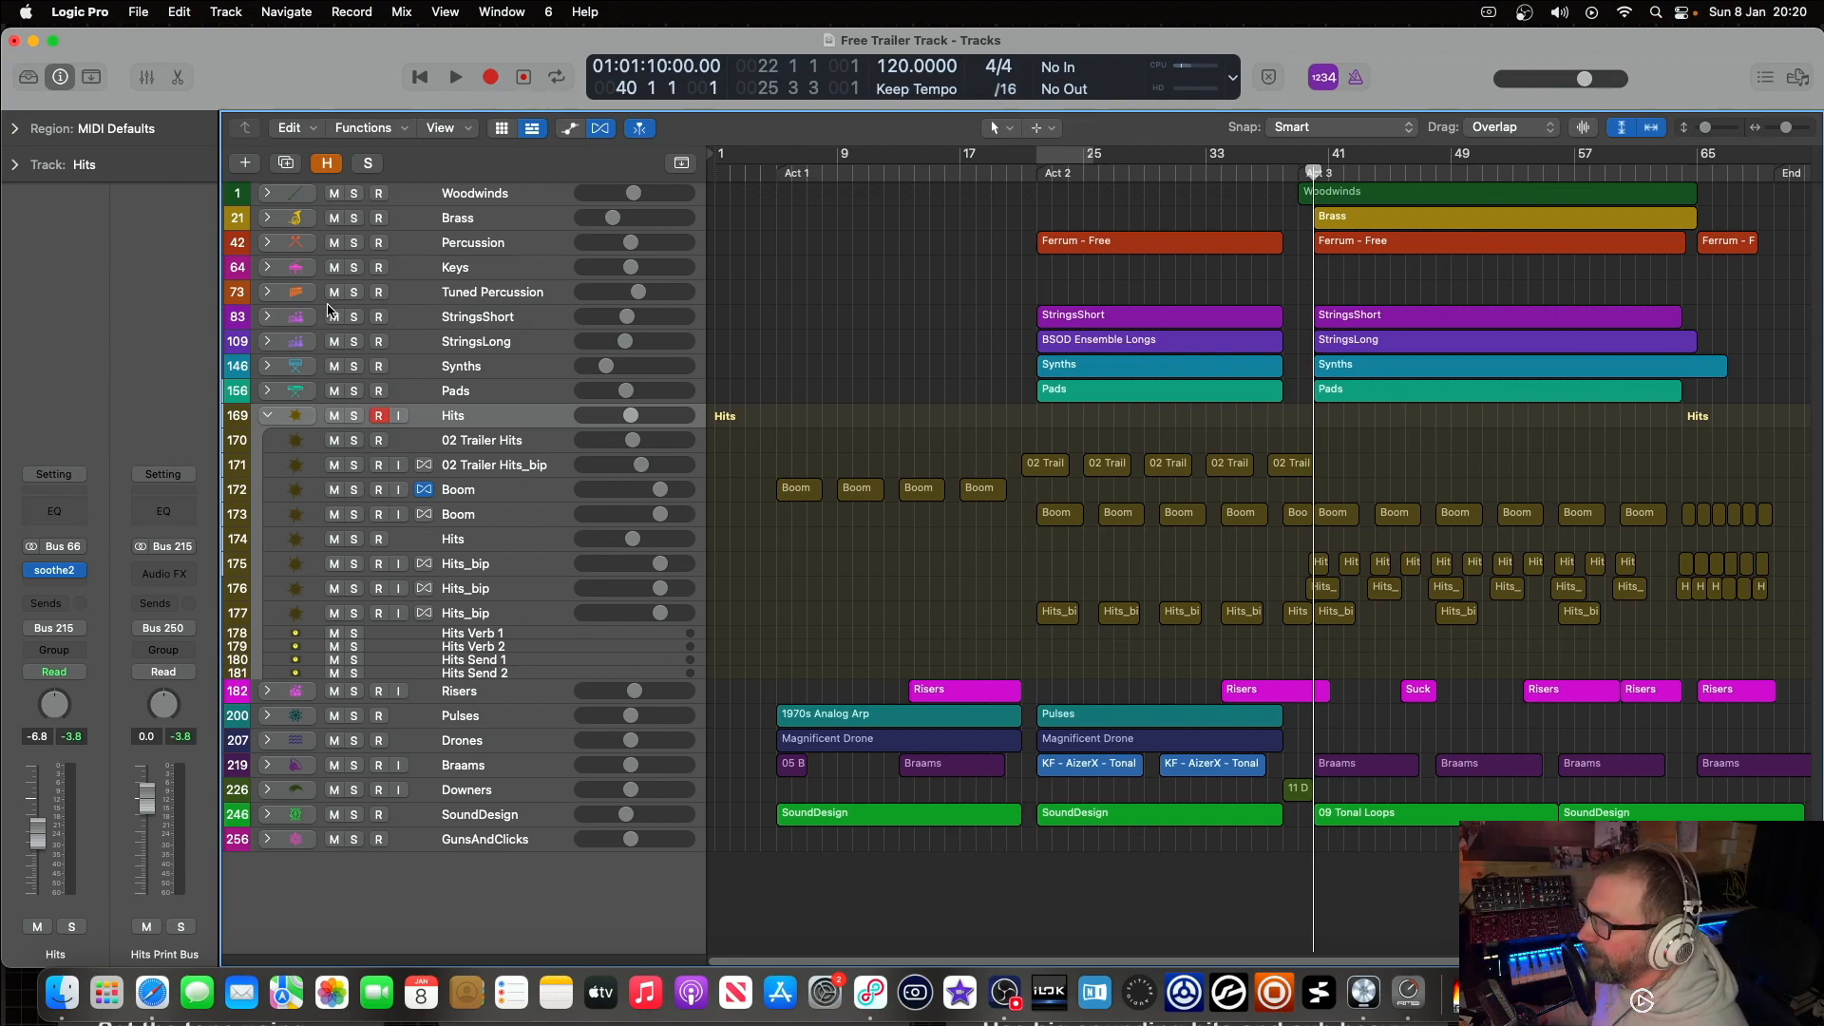
# Step: Check the tracks inside the StringsLong stack, then expand StringsShort and its BSOD Ensemble Shorts sub-stack
pyautogui.click(267, 341)
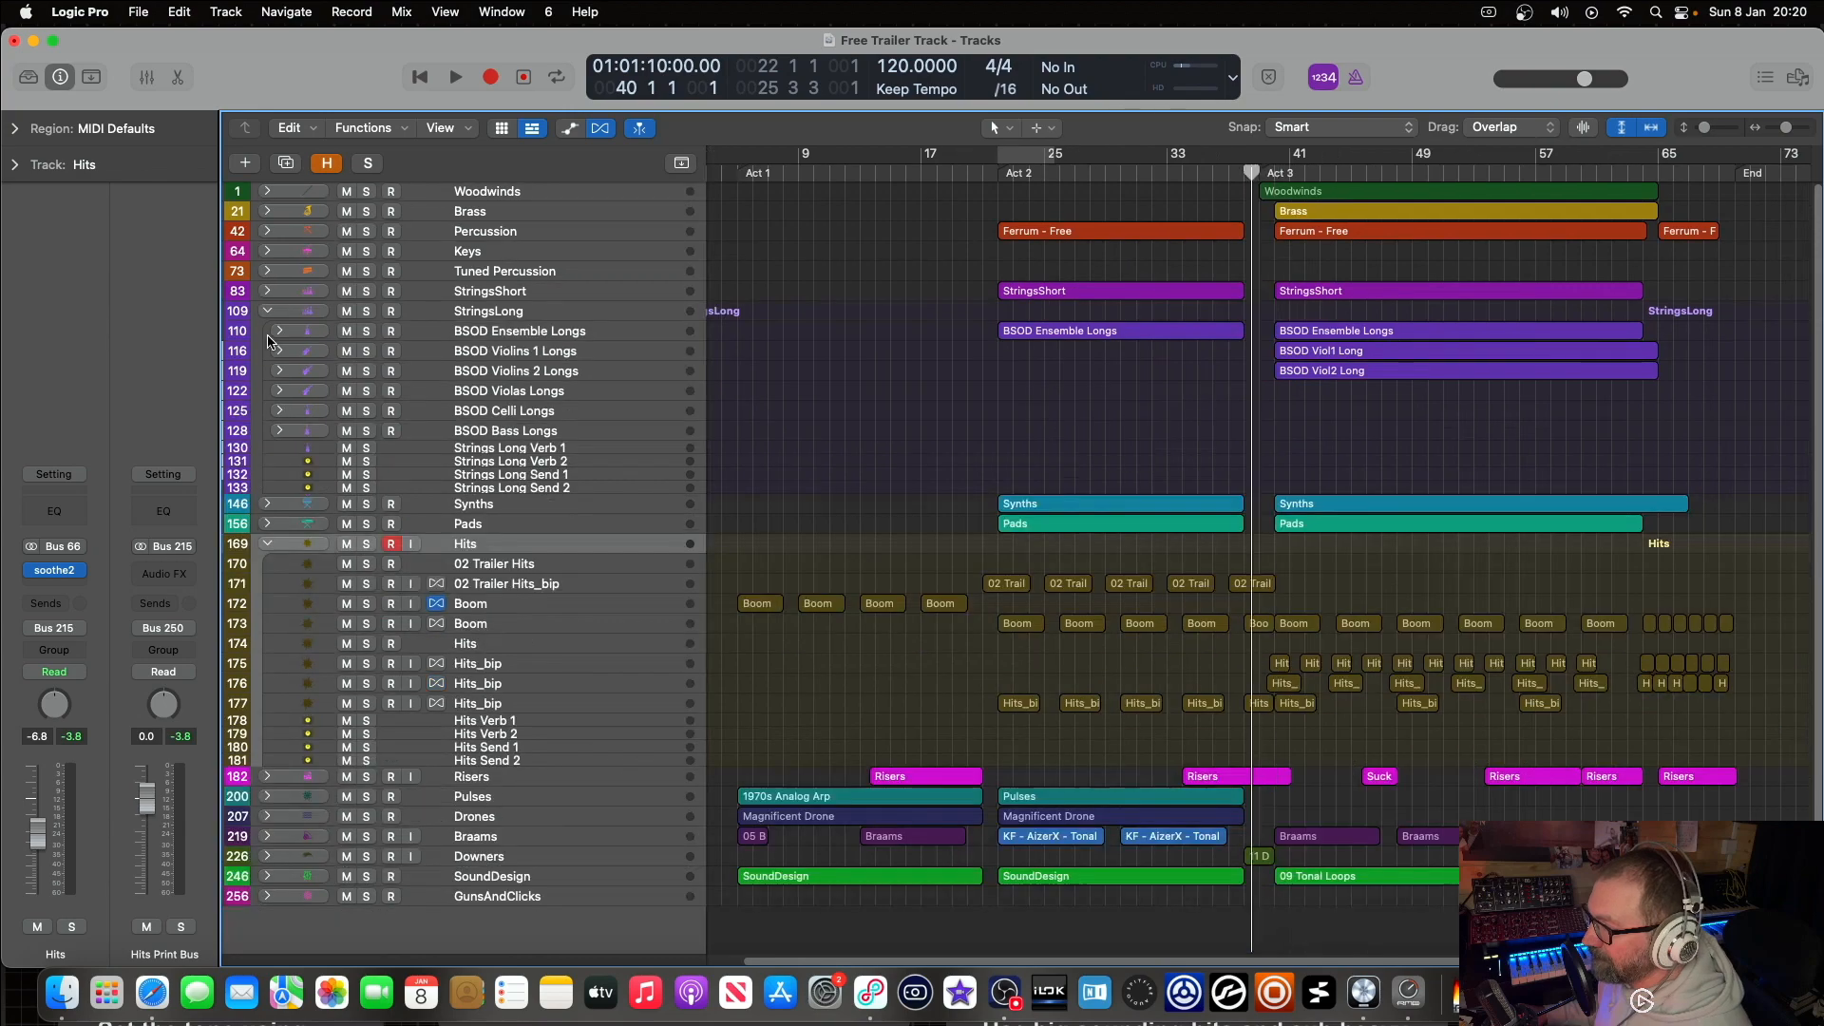
pyautogui.click(270, 310)
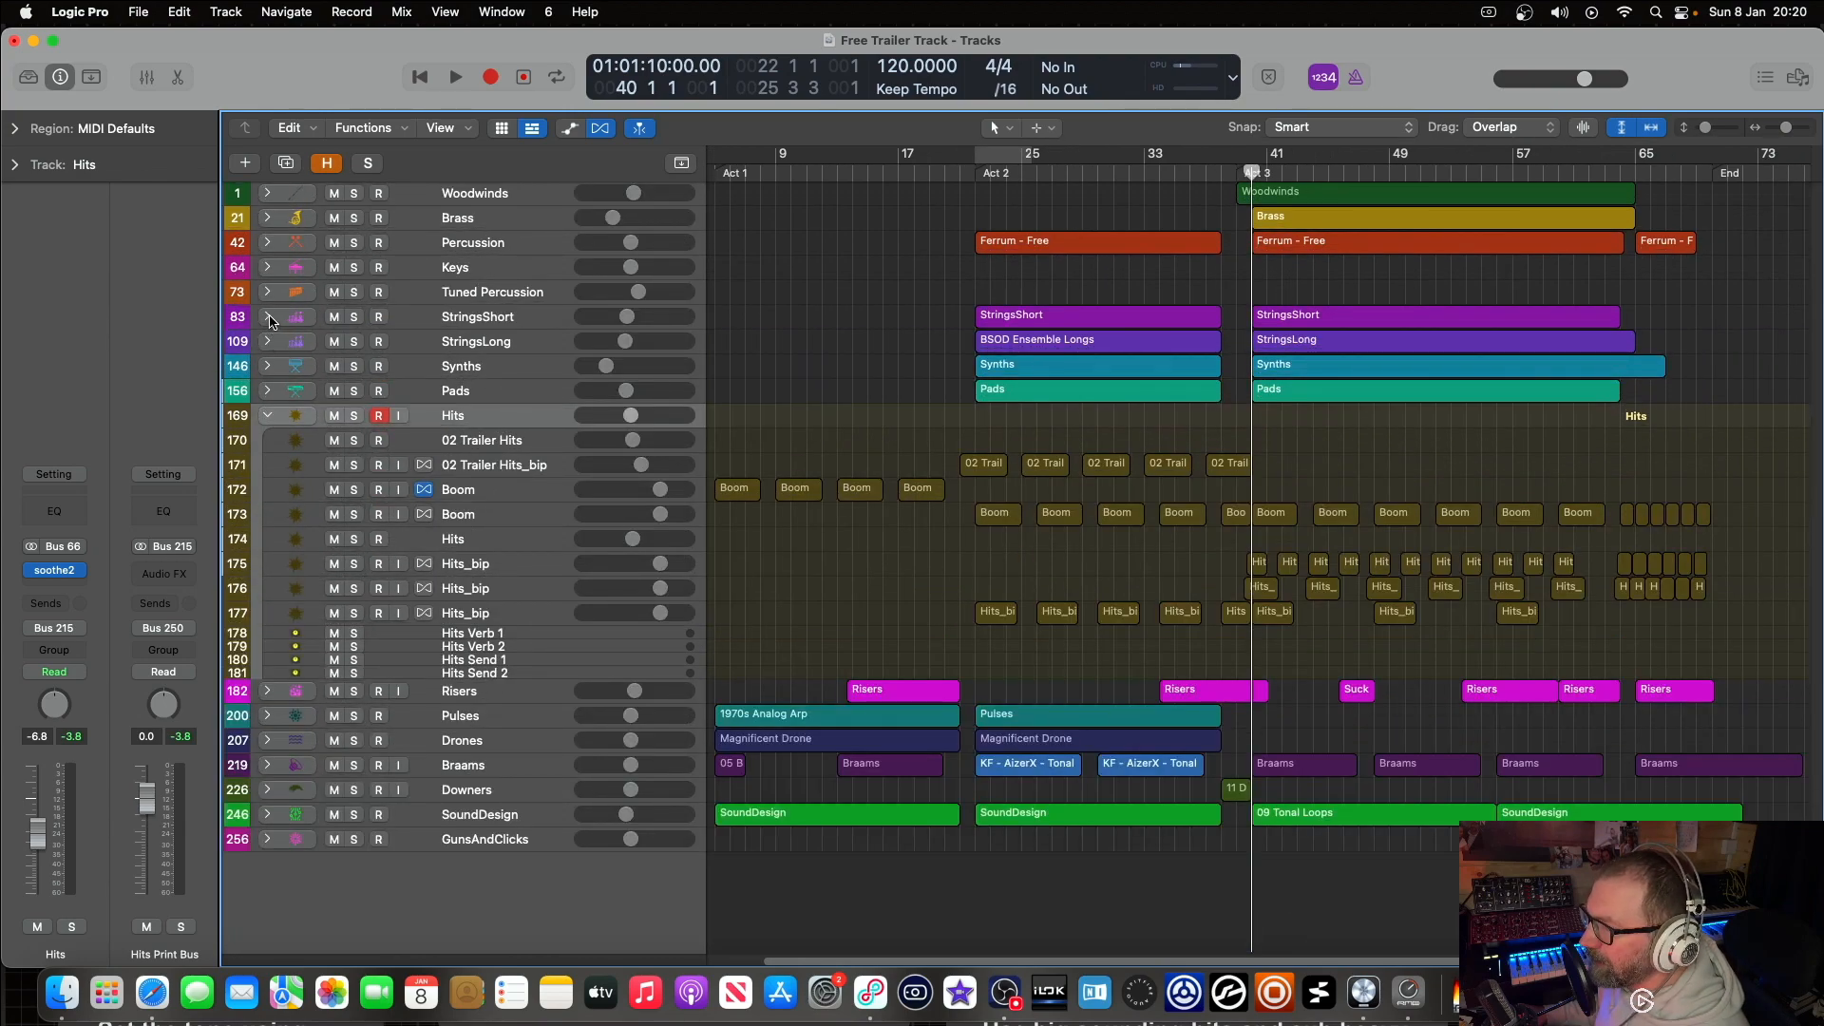
pyautogui.click(270, 319)
pyautogui.click(503, 299)
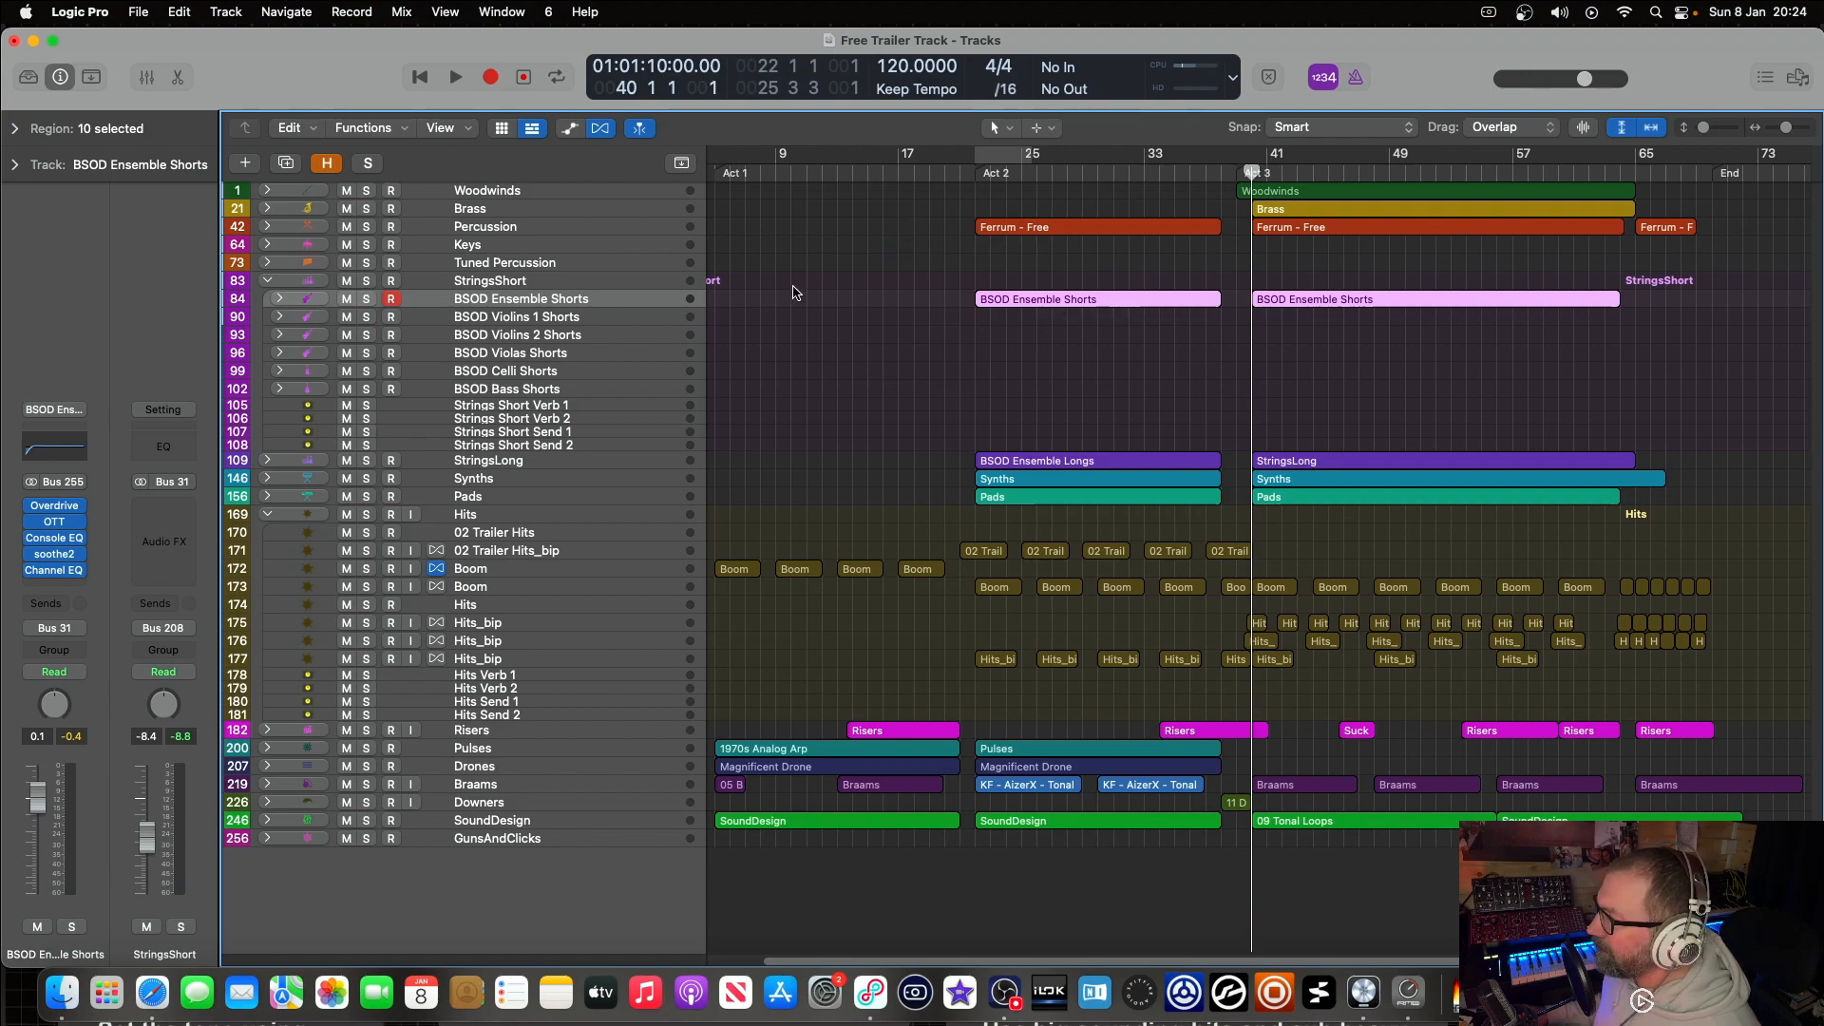
pyautogui.click(280, 300)
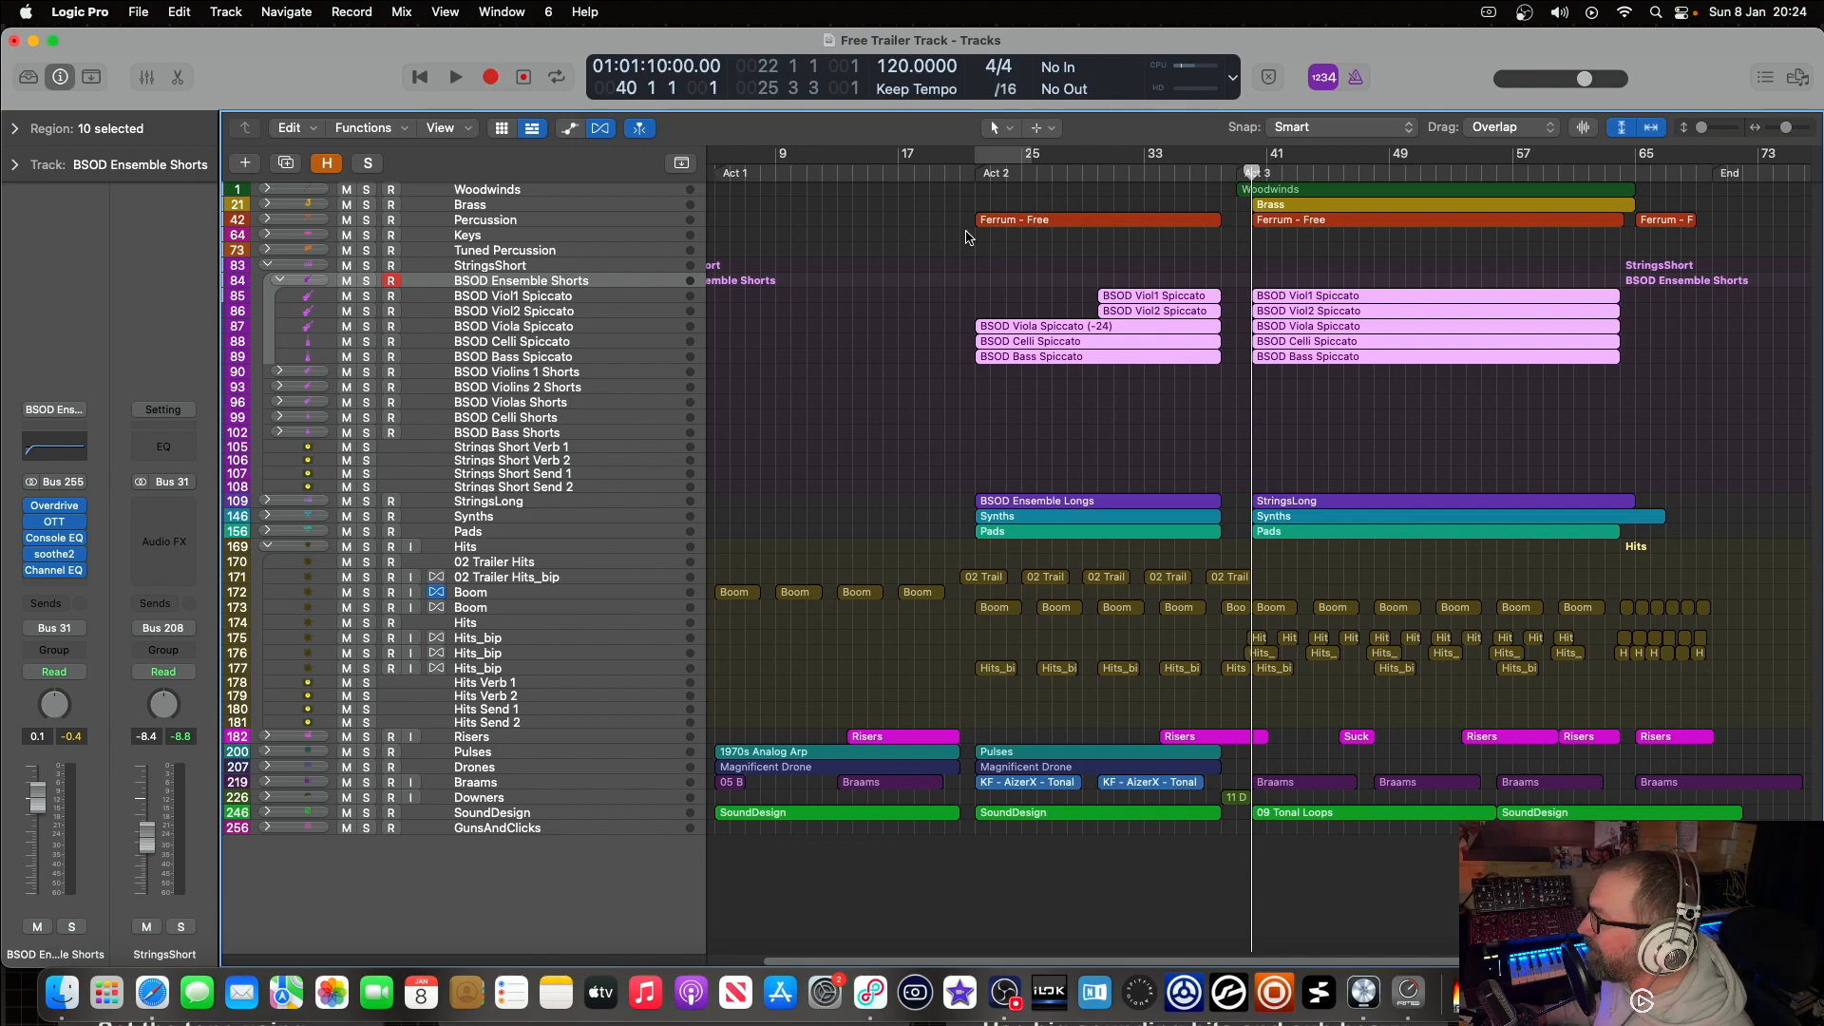
# Step: Solo the BSOD Ensemble Shorts sub-stack and play it from the start of Act 2
pyautogui.click(975, 175)
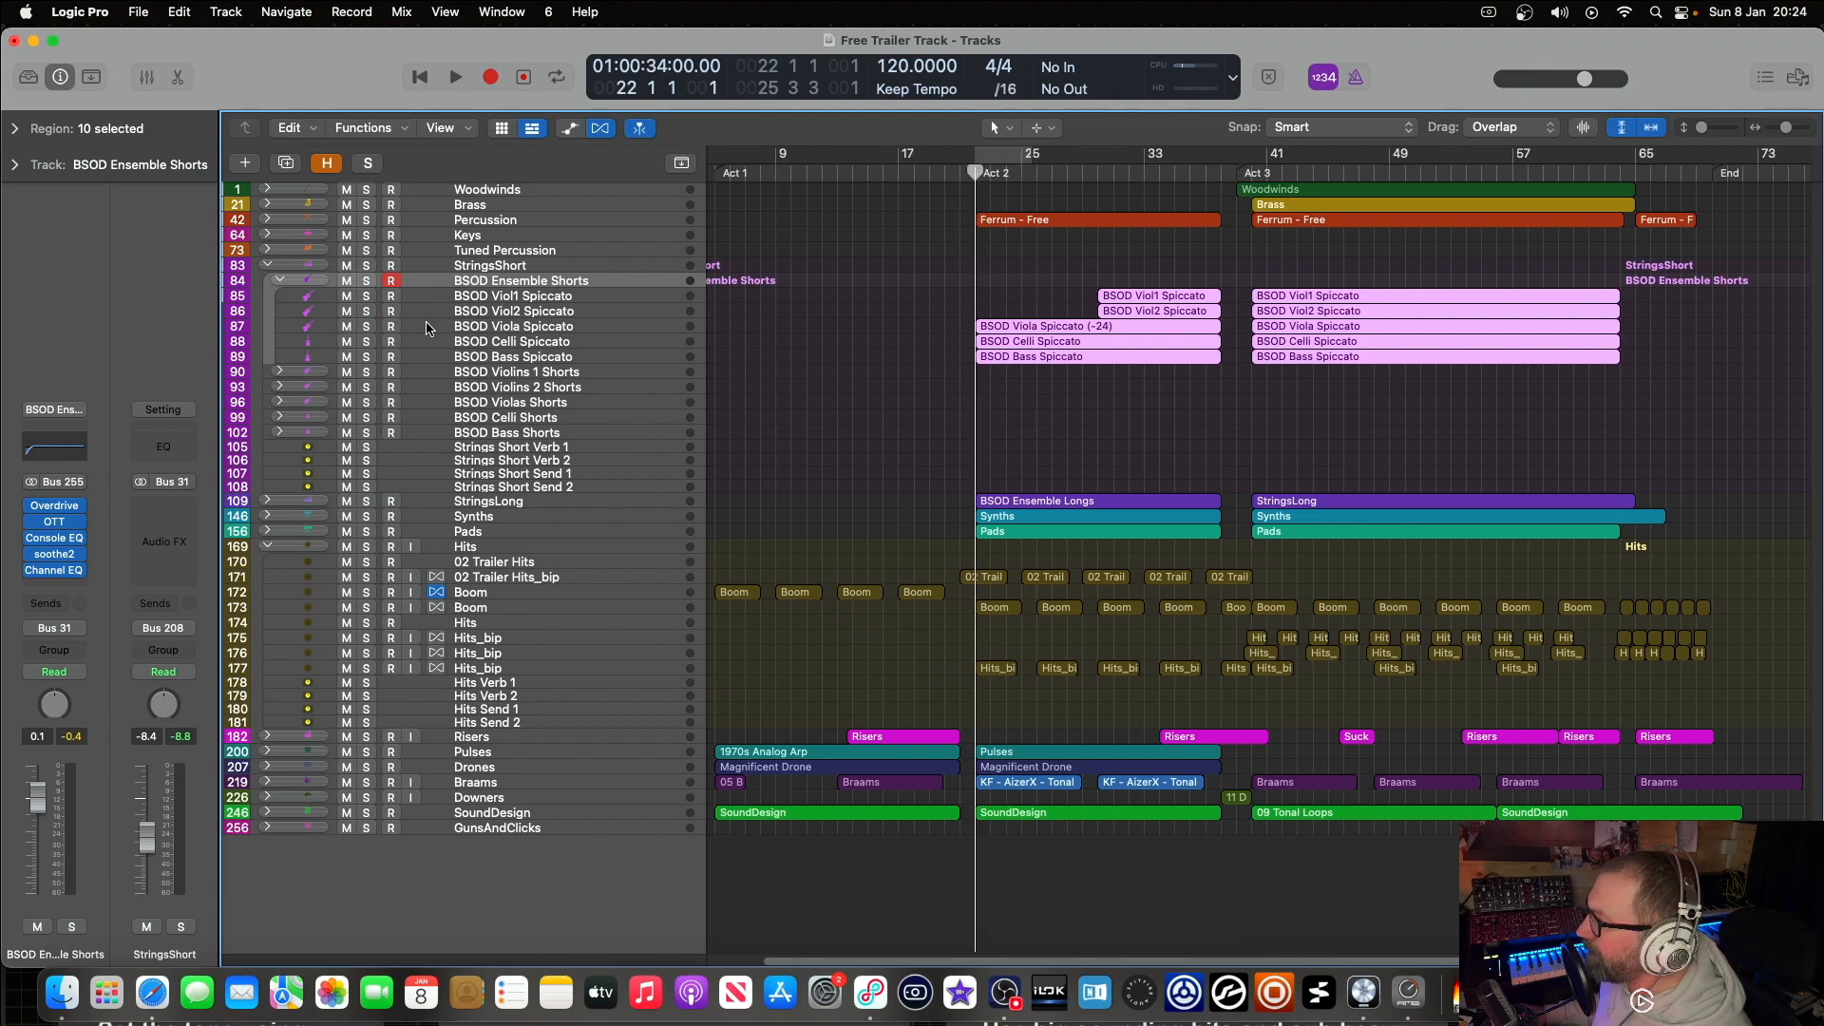
pyautogui.click(369, 282)
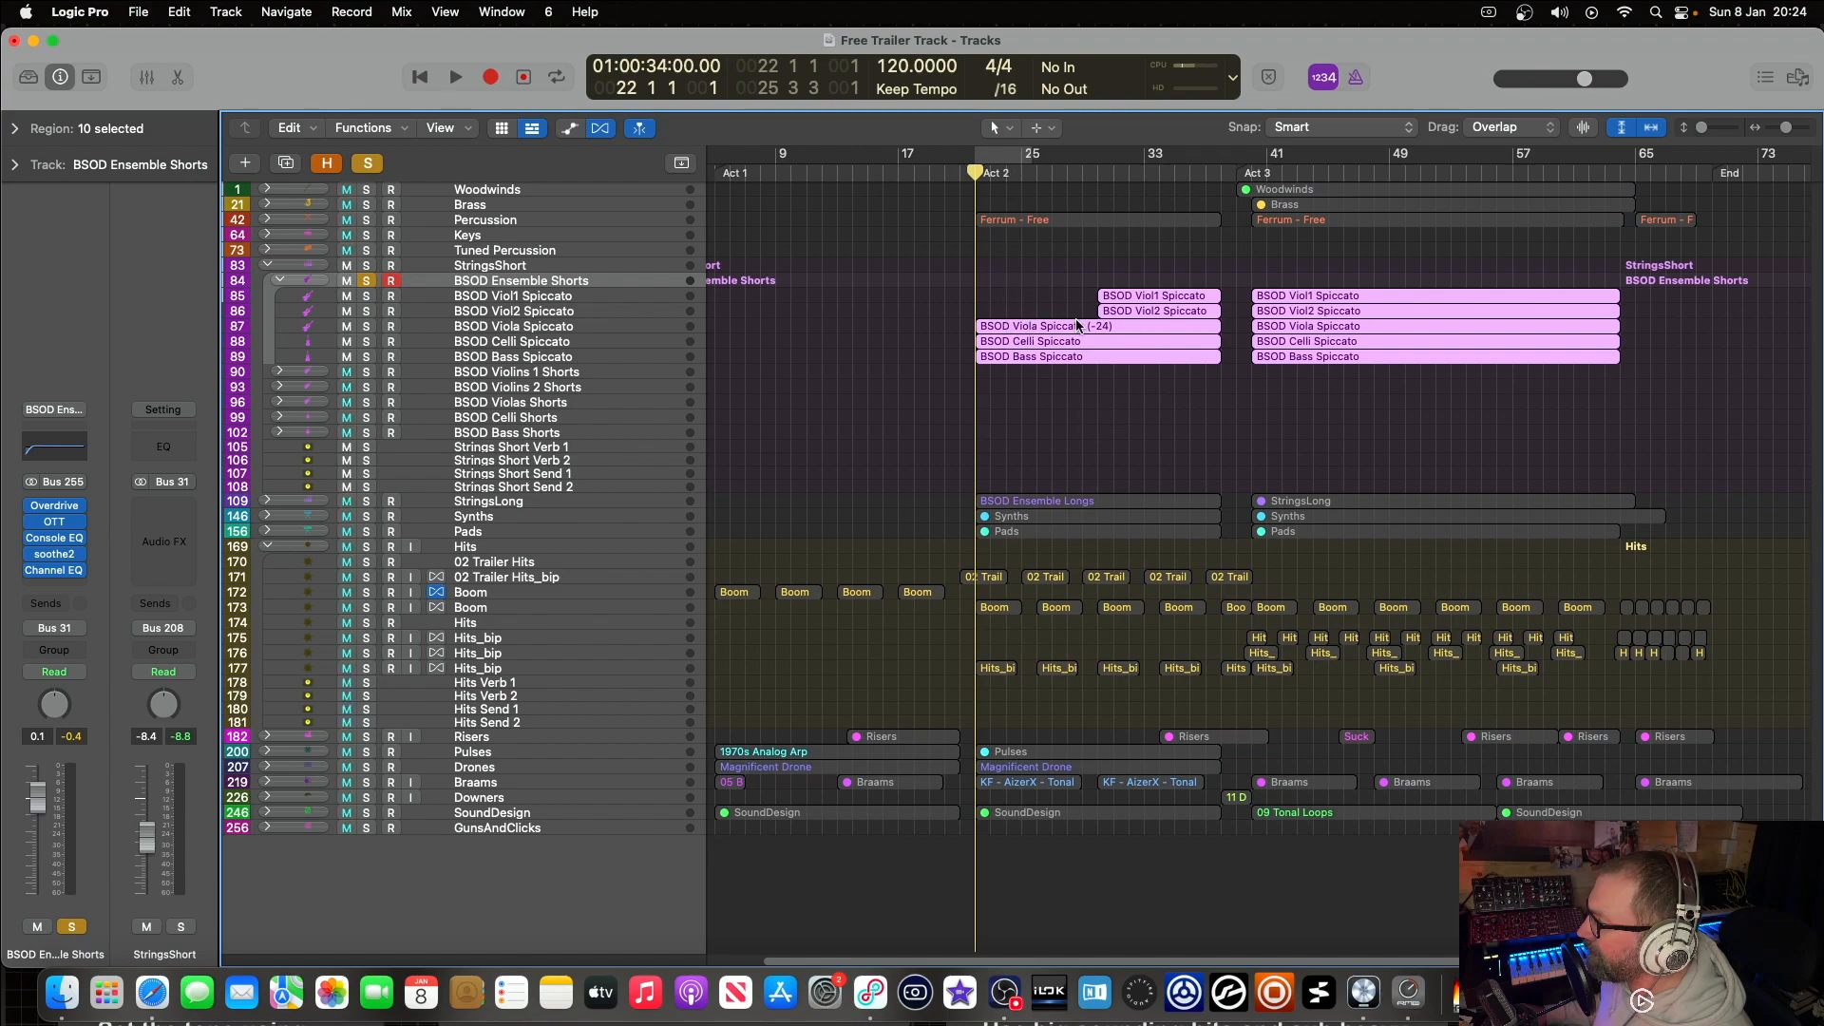
pyautogui.press('space')
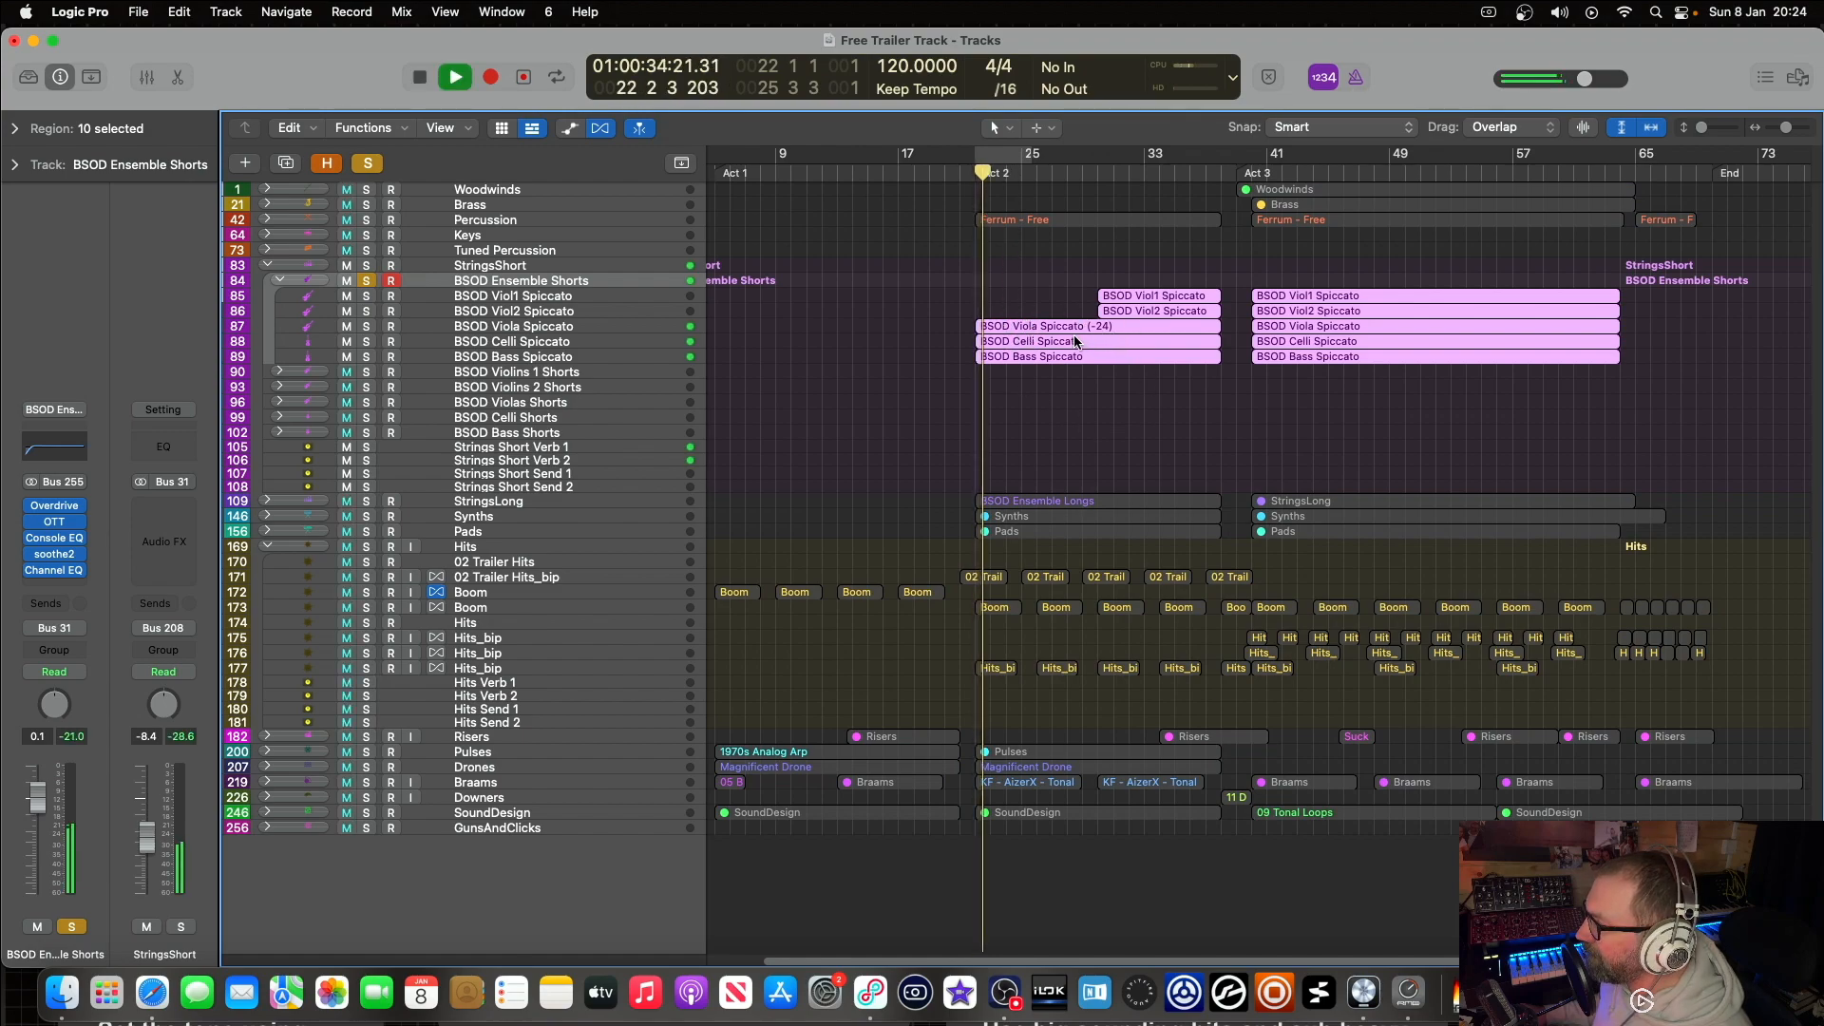
pyautogui.press('space')
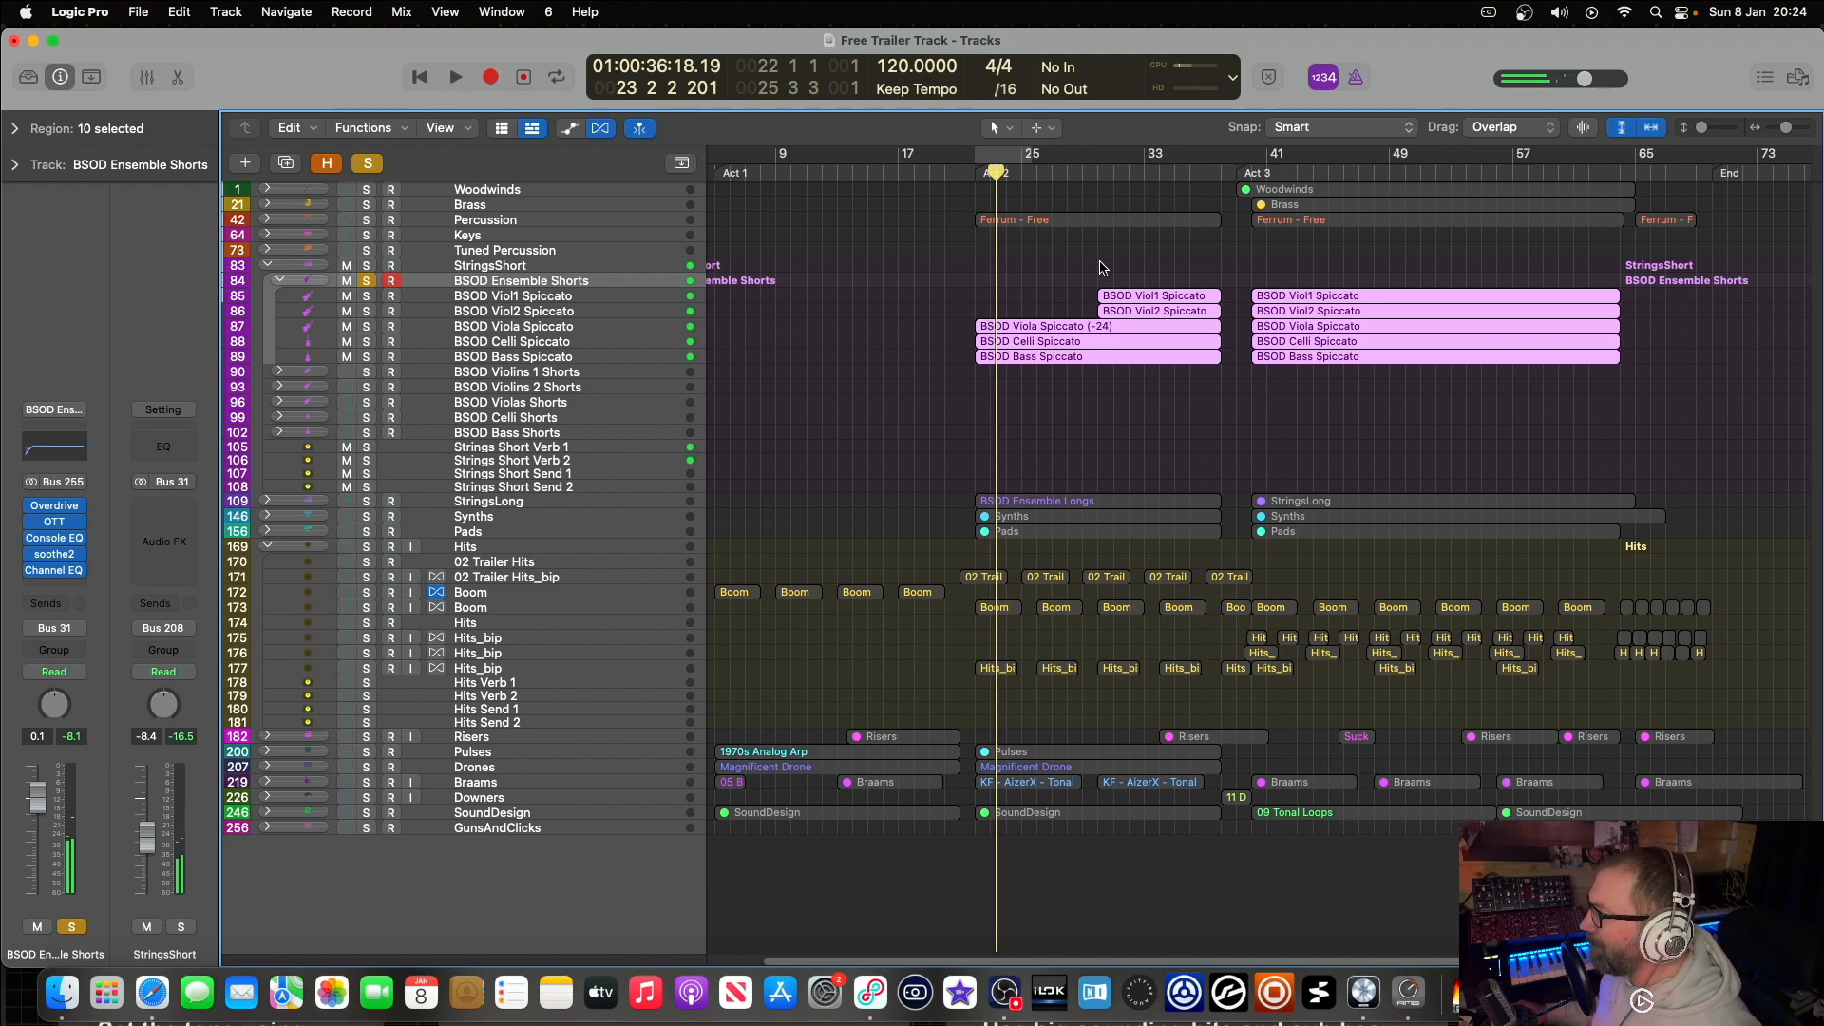
# Step: Clear the region selection, replay the soloed Ensemble Shorts from the start of Act 2, and close the Piano Roll
pyautogui.click(983, 172)
pyautogui.click(976, 173)
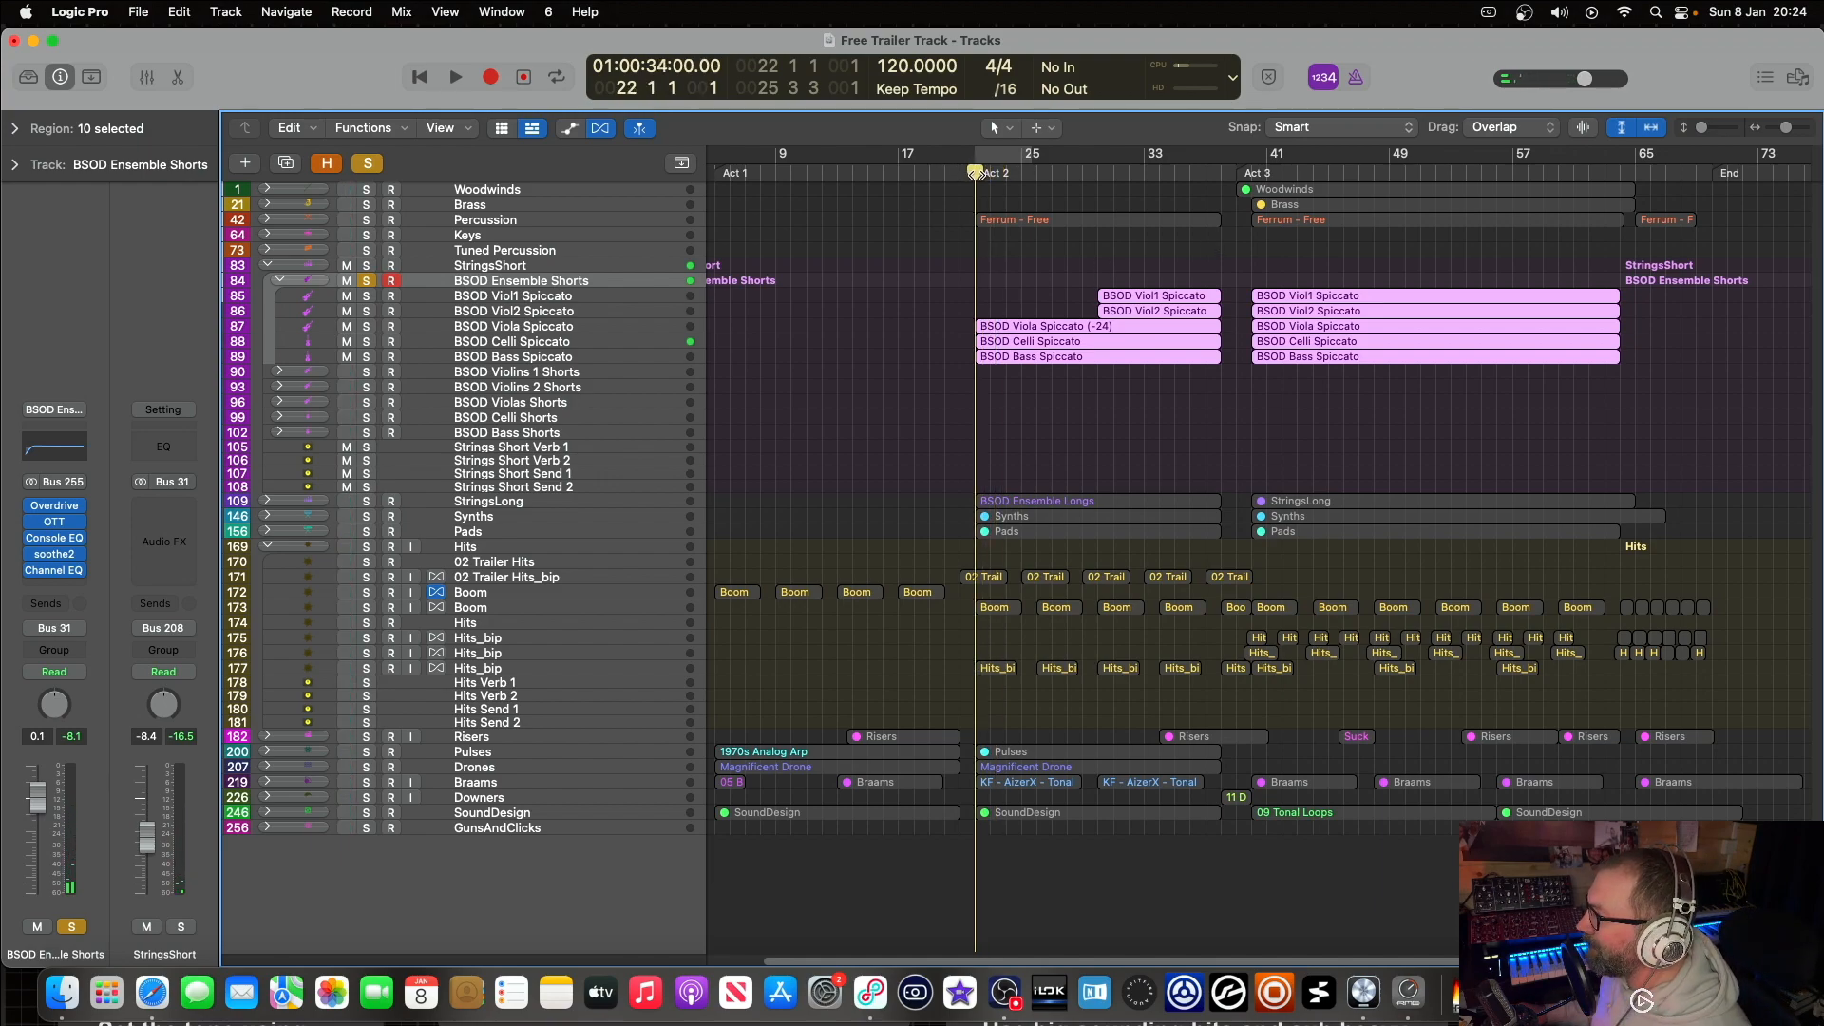
pyautogui.doubleClick(1041, 349)
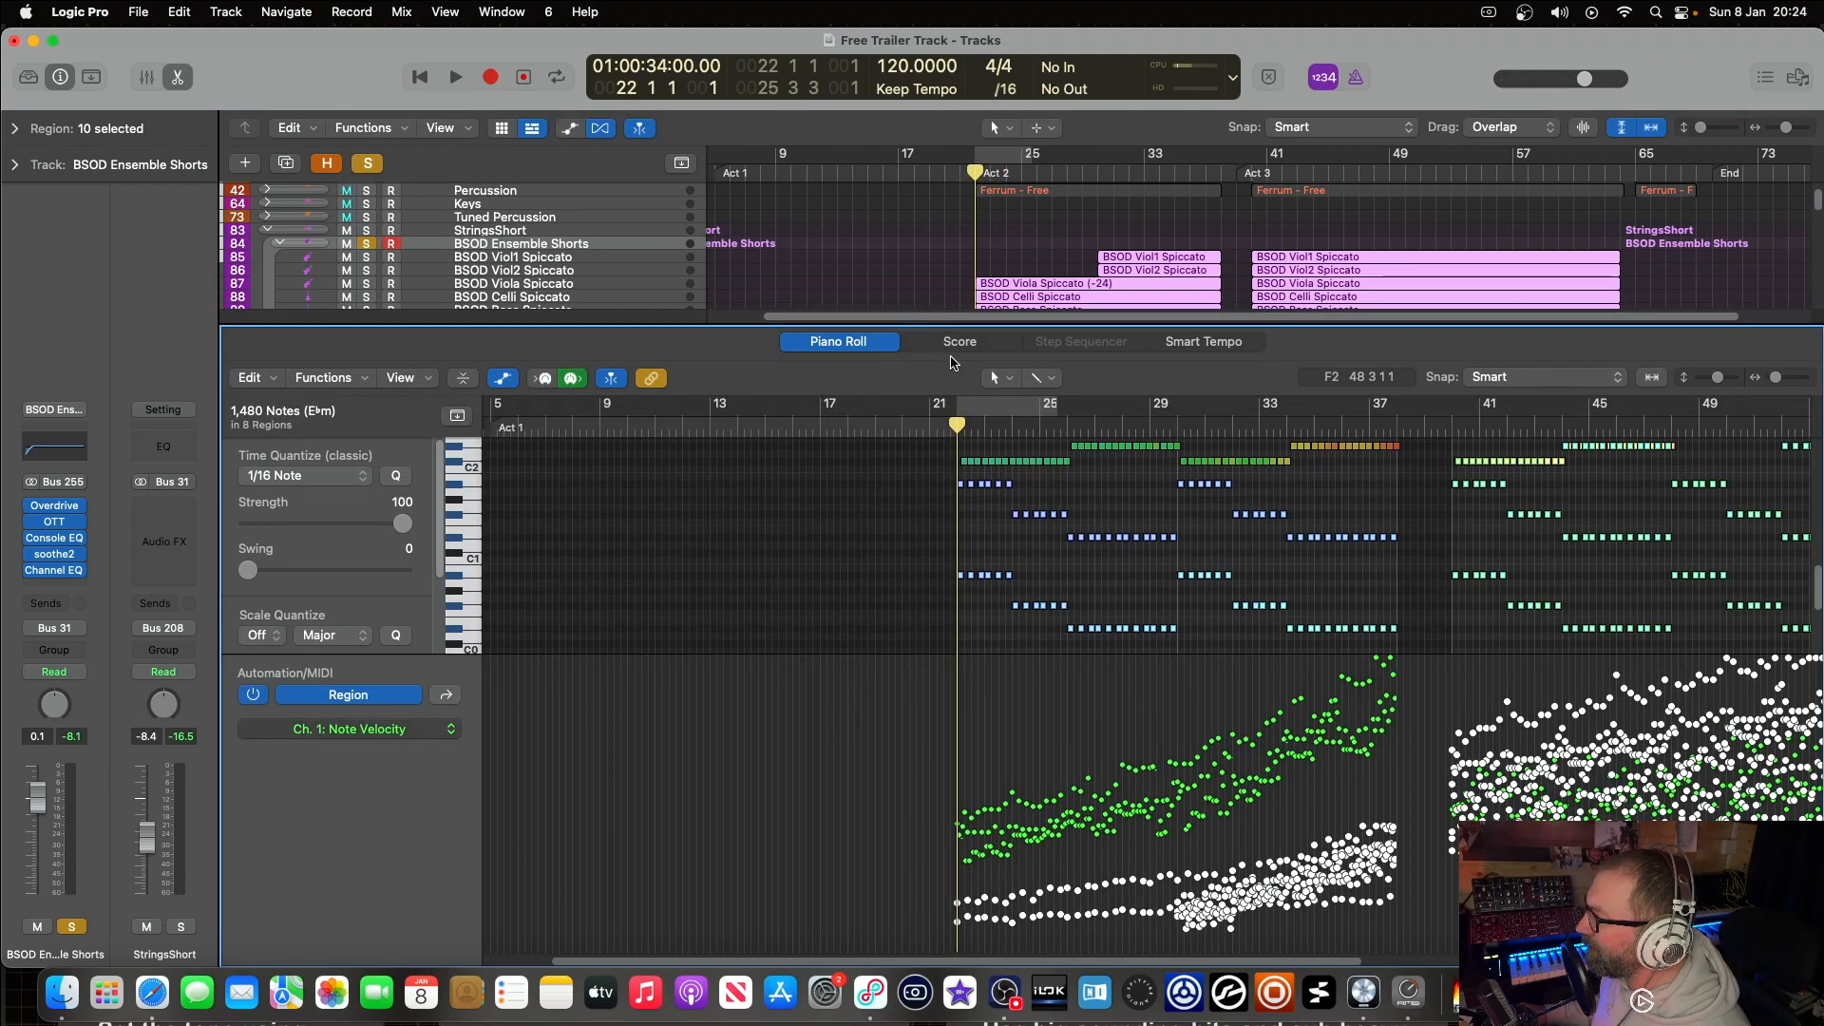
pyautogui.click(1069, 214)
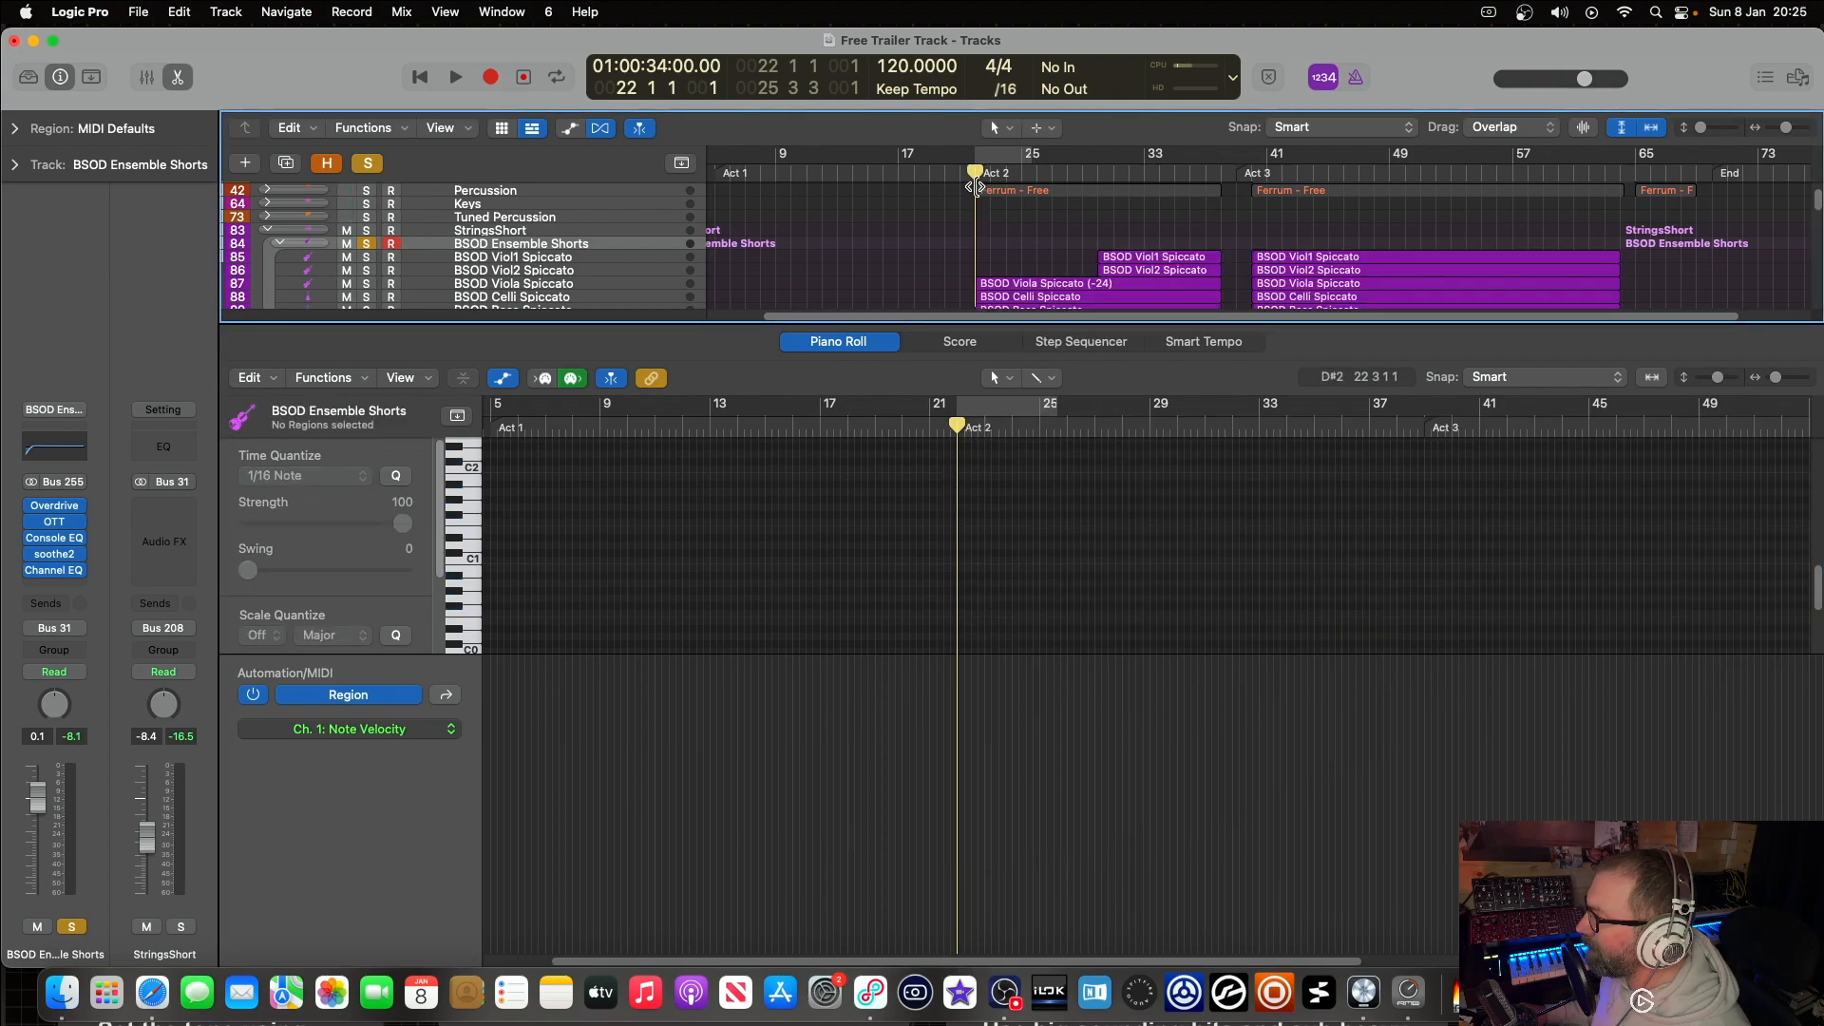
pyautogui.press('space')
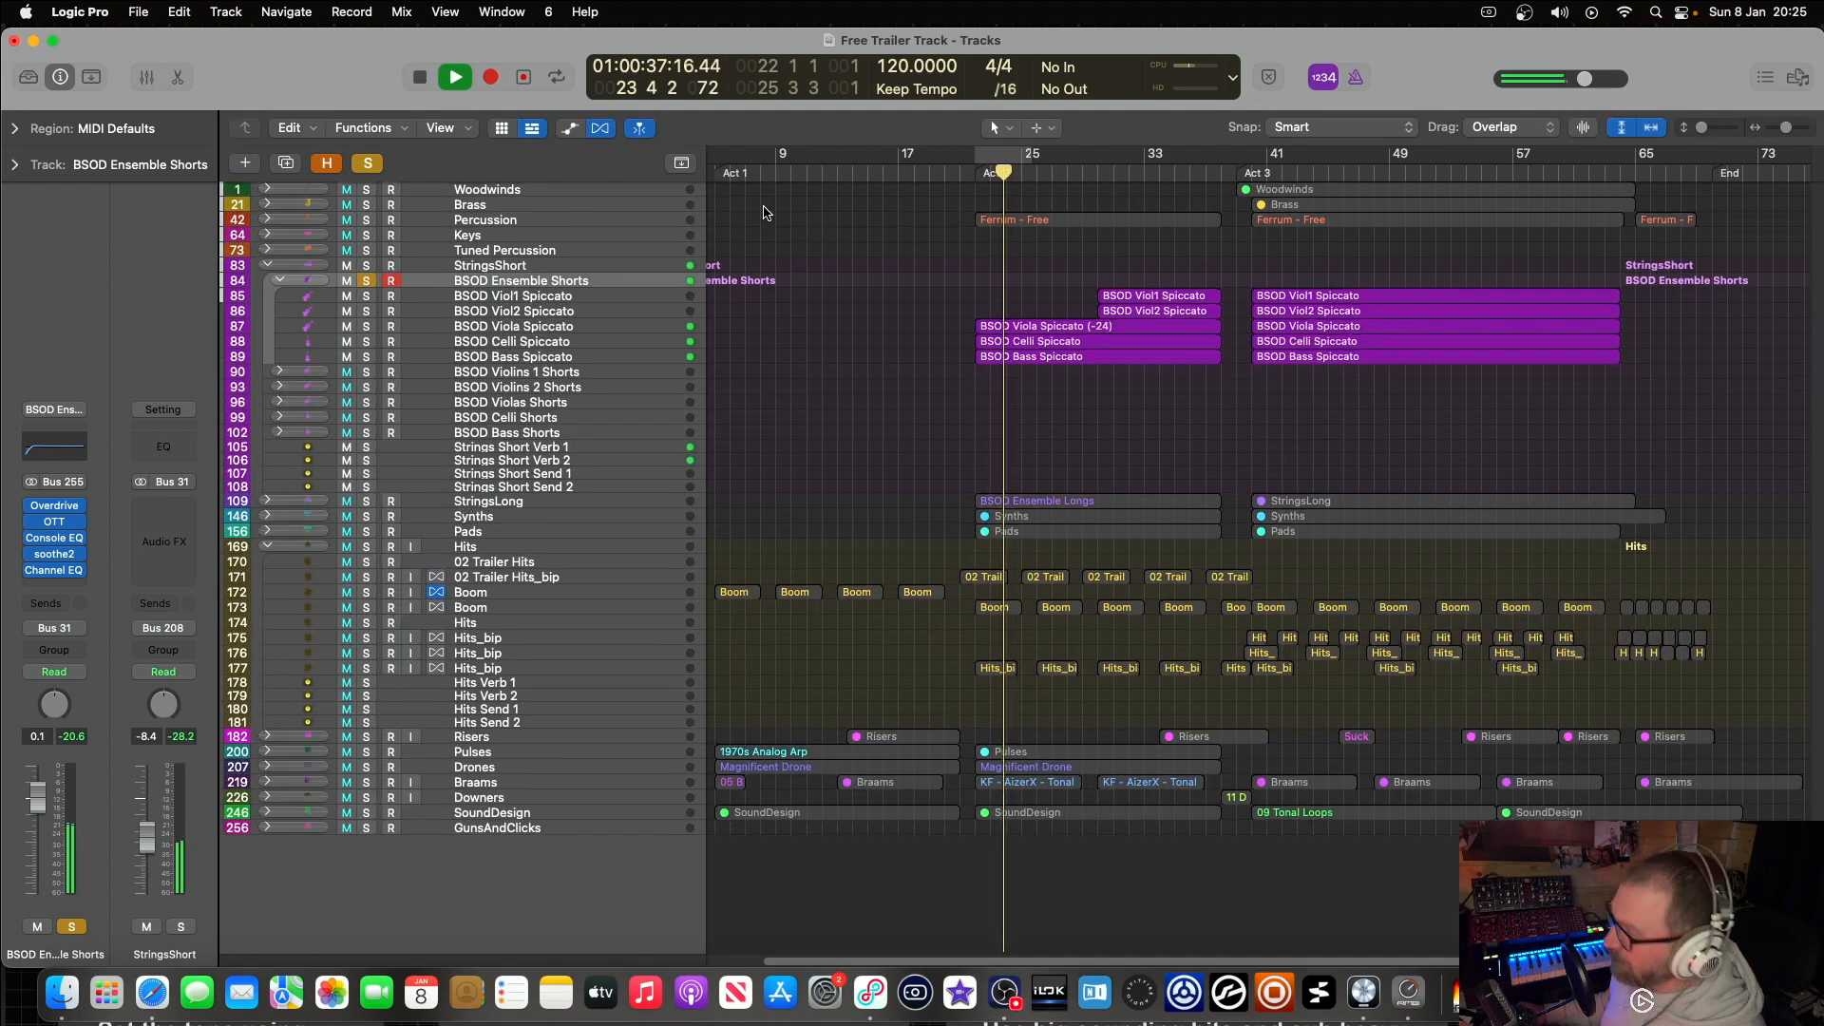
pyautogui.press('e')
# Step: Open the Act 2 BSOD Viola Spiccato region in the Piano Roll, examine its notes during playback, and stop playback
pyautogui.doubleClick(1018, 326)
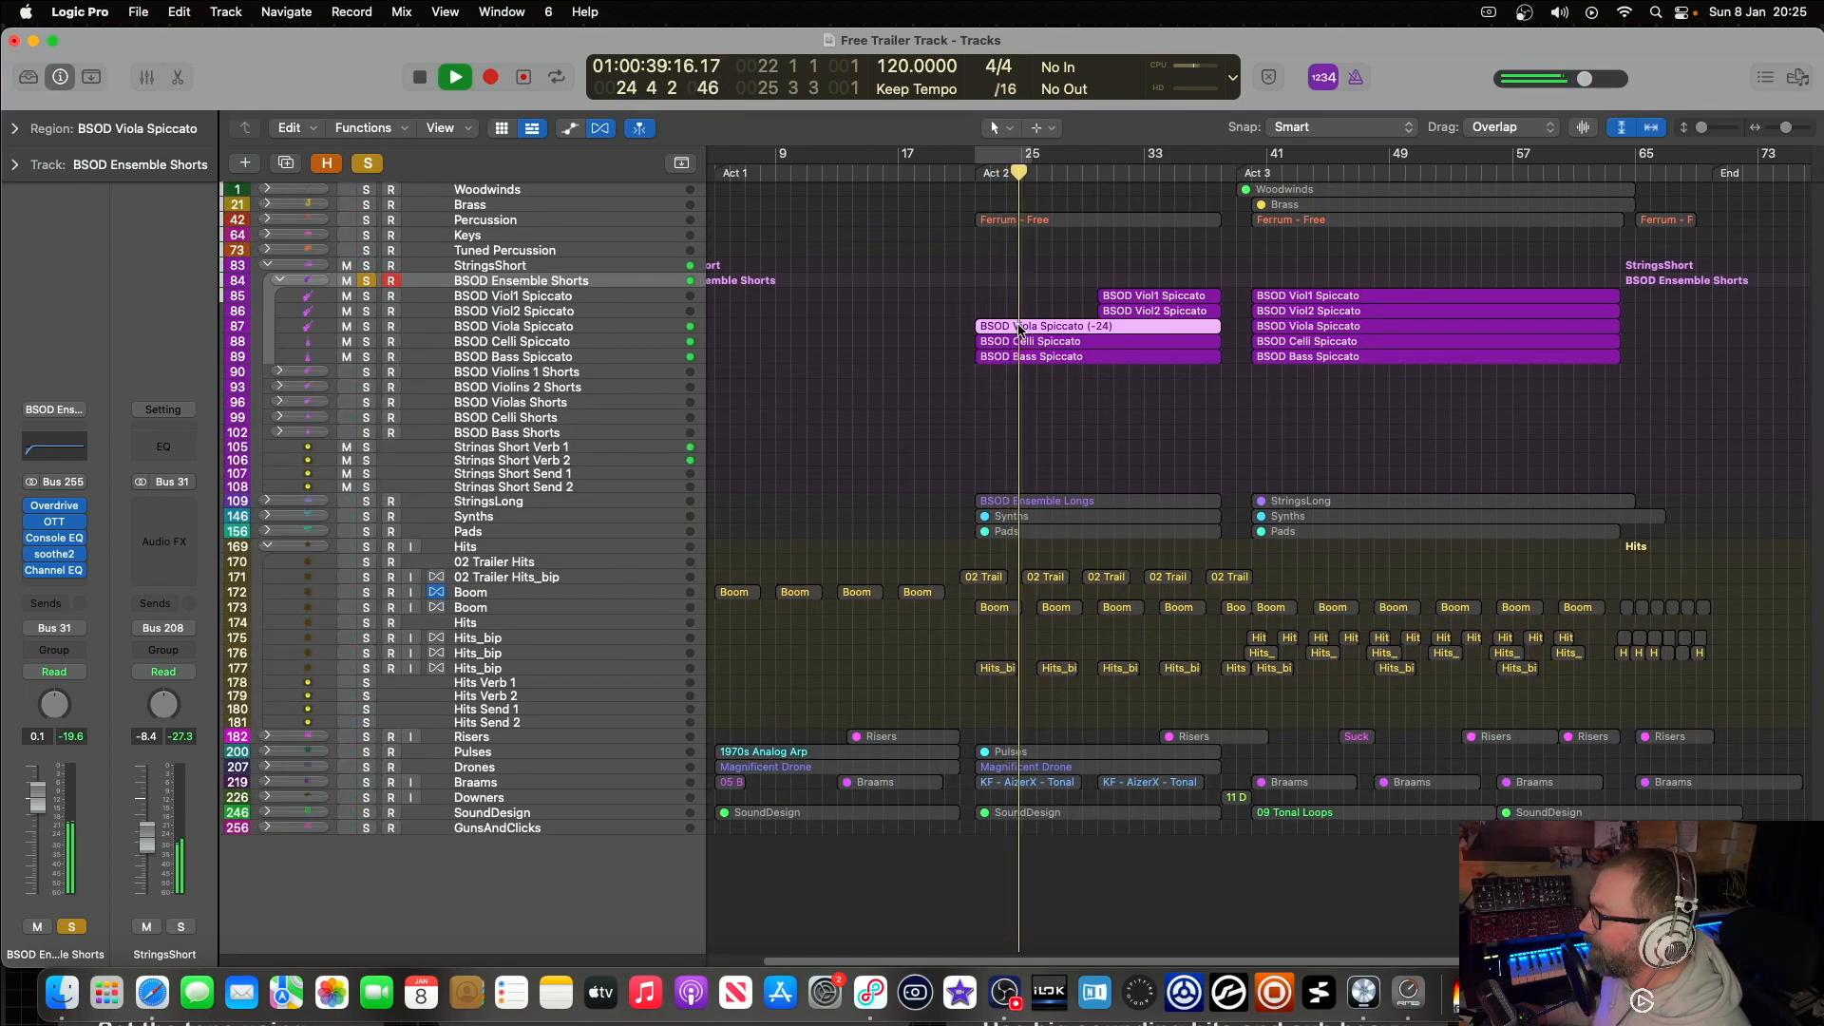
pyautogui.scroll(-5, 1115, 529)
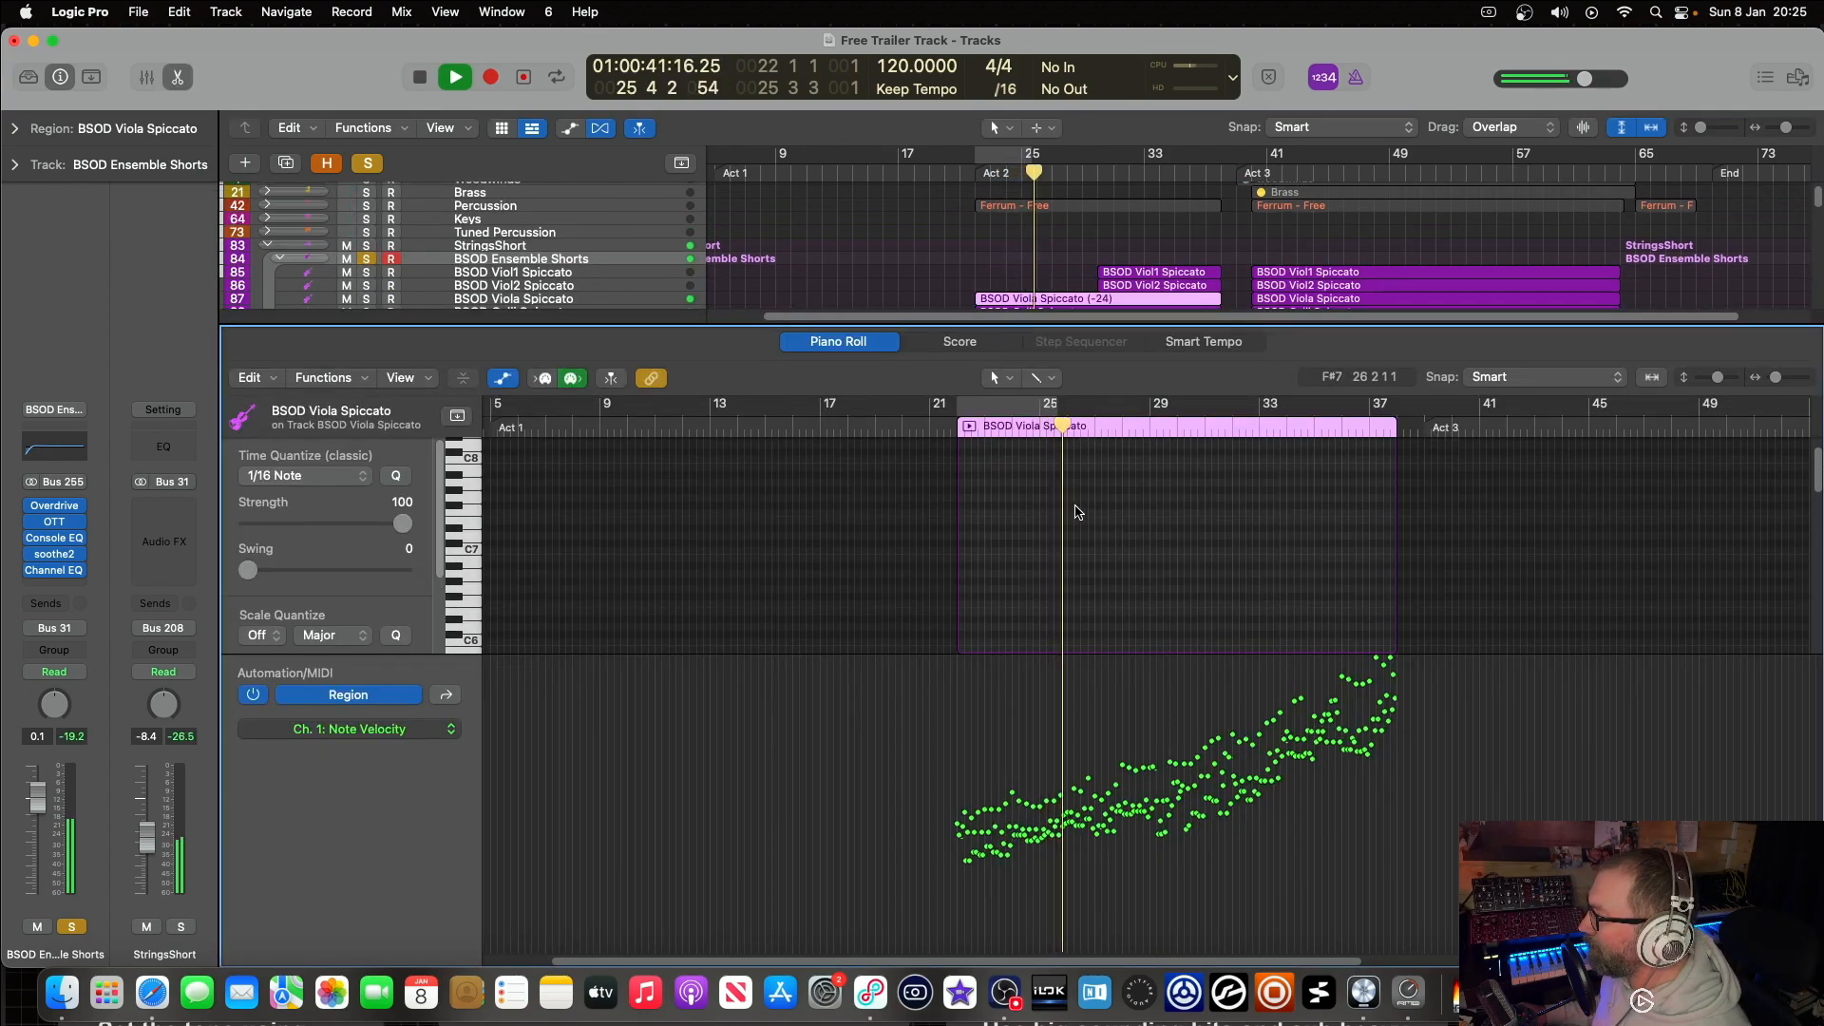
pyautogui.scroll(-3, 1115, 529)
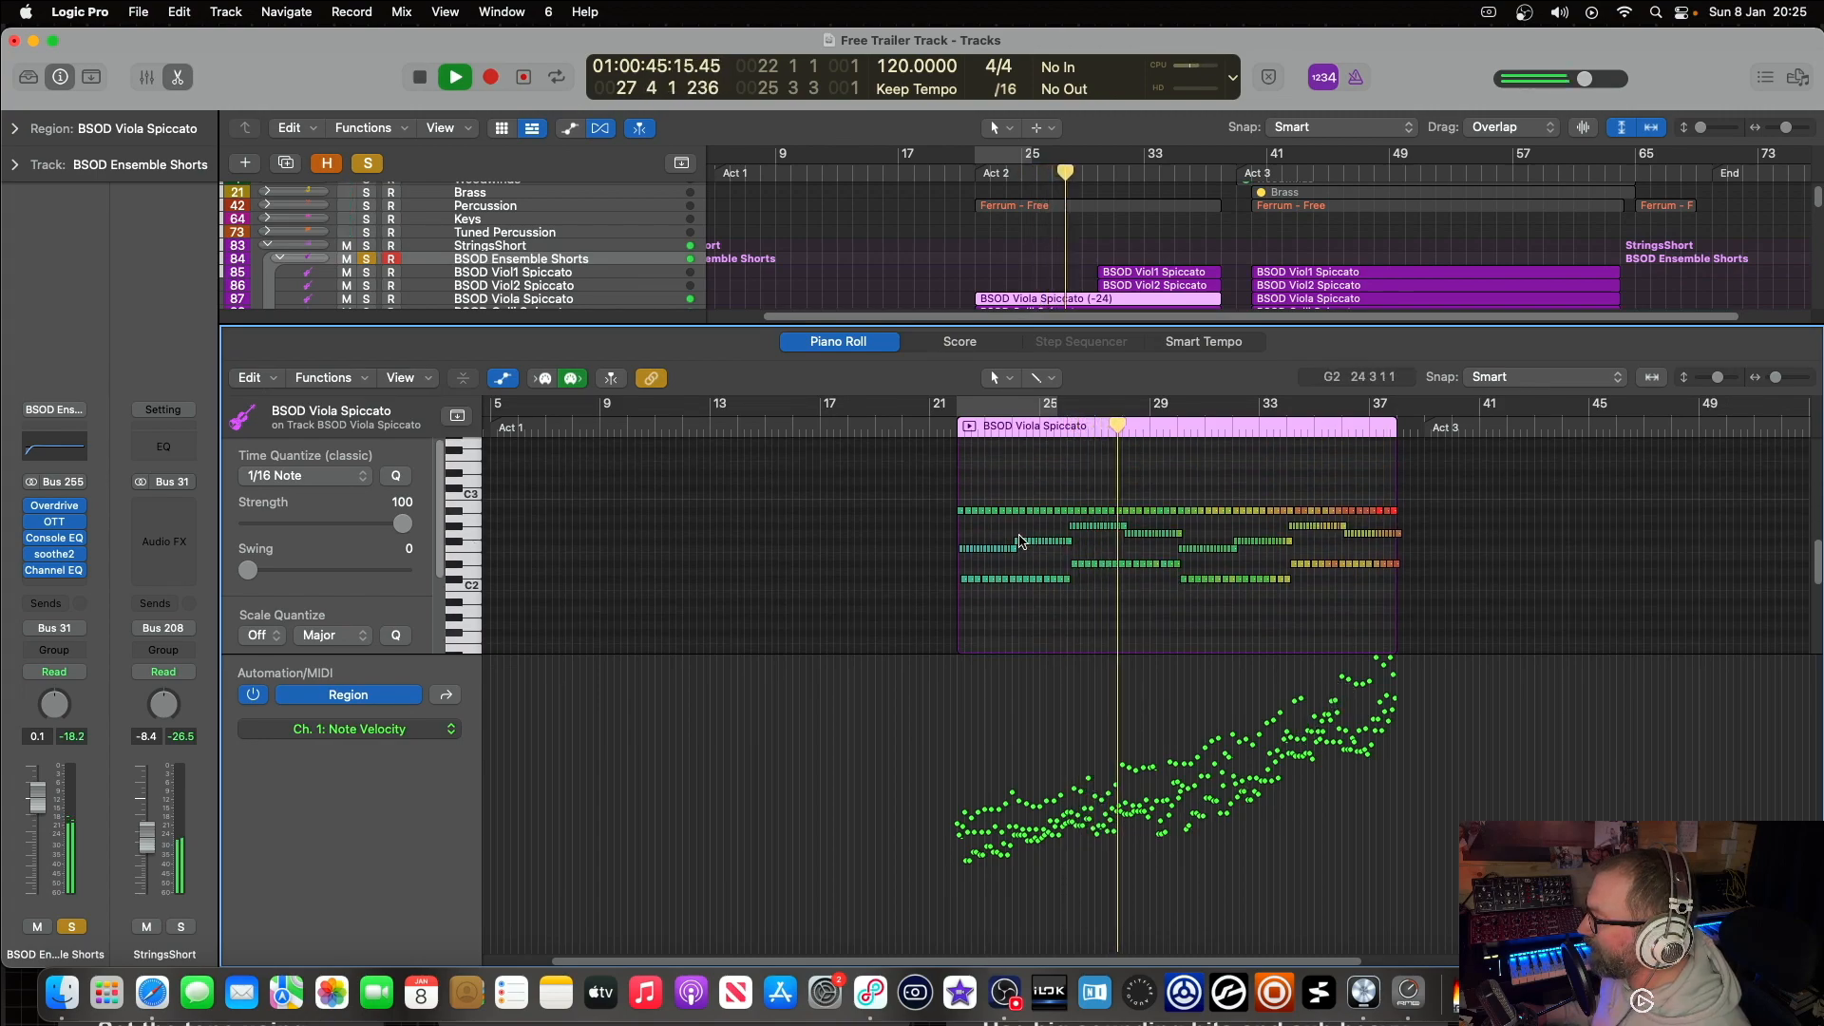
pyautogui.press('space')
# Step: Select the Act 3 BSOD Viola Spiccato region and examine its notes and velocities in the Piano Roll
pyautogui.click(1273, 301)
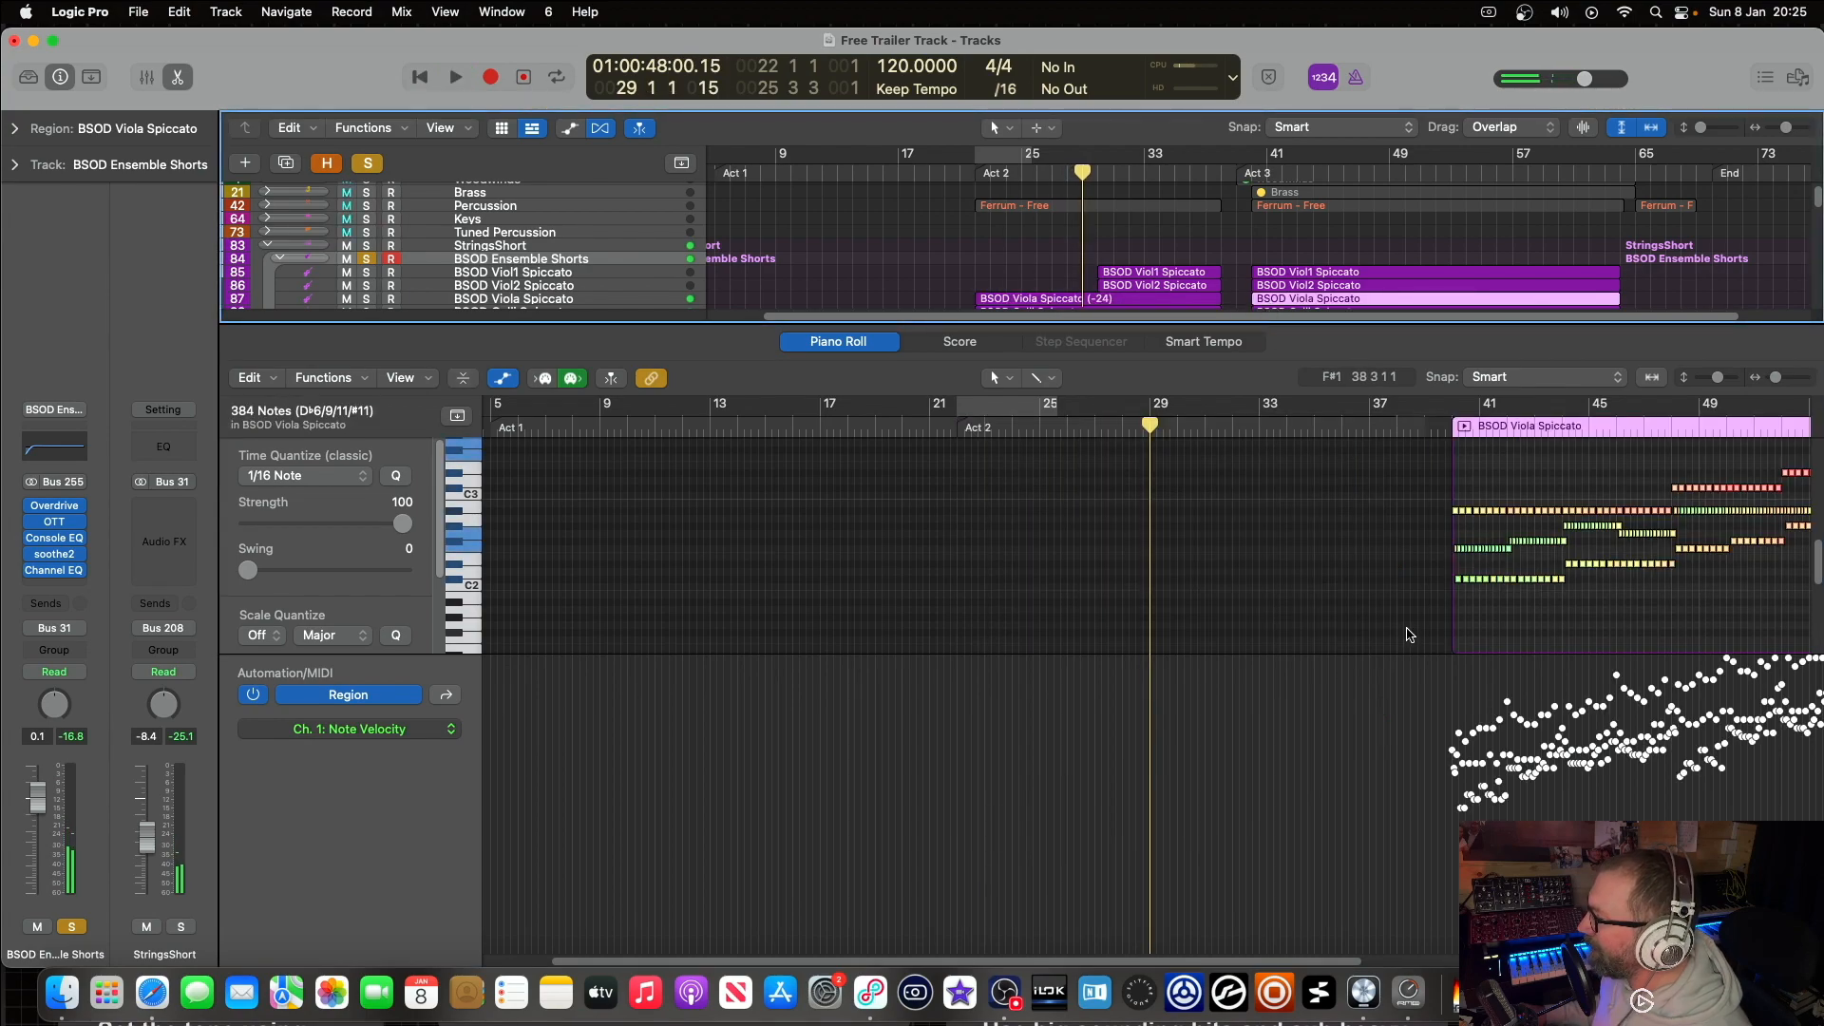
pyautogui.hscroll(8, 1392, 613)
pyautogui.scroll(5, 1392, 613)
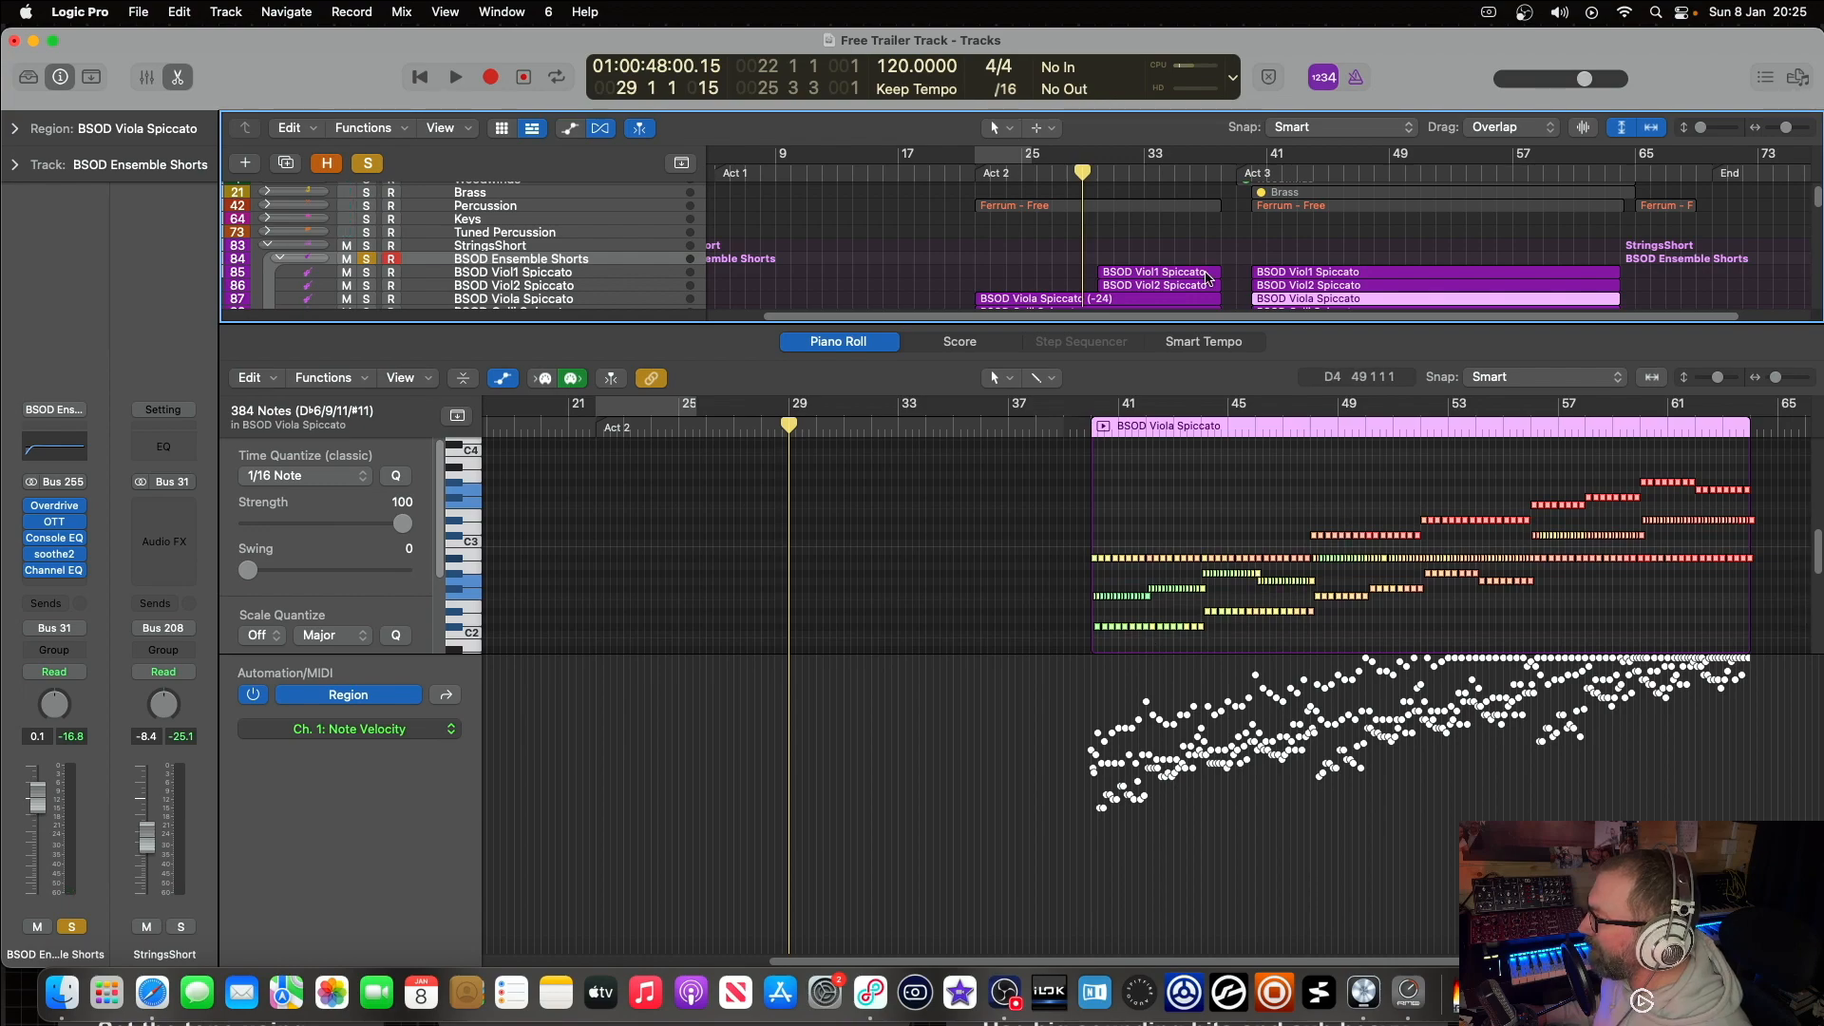
# Step: Add the Act 3 Viol2, Viol1, Celli and Bass Spiccato regions to the selection and examine all their notes together
pyautogui.keyDown('shift'); pyautogui.click(1292, 286); pyautogui.keyUp('shift')
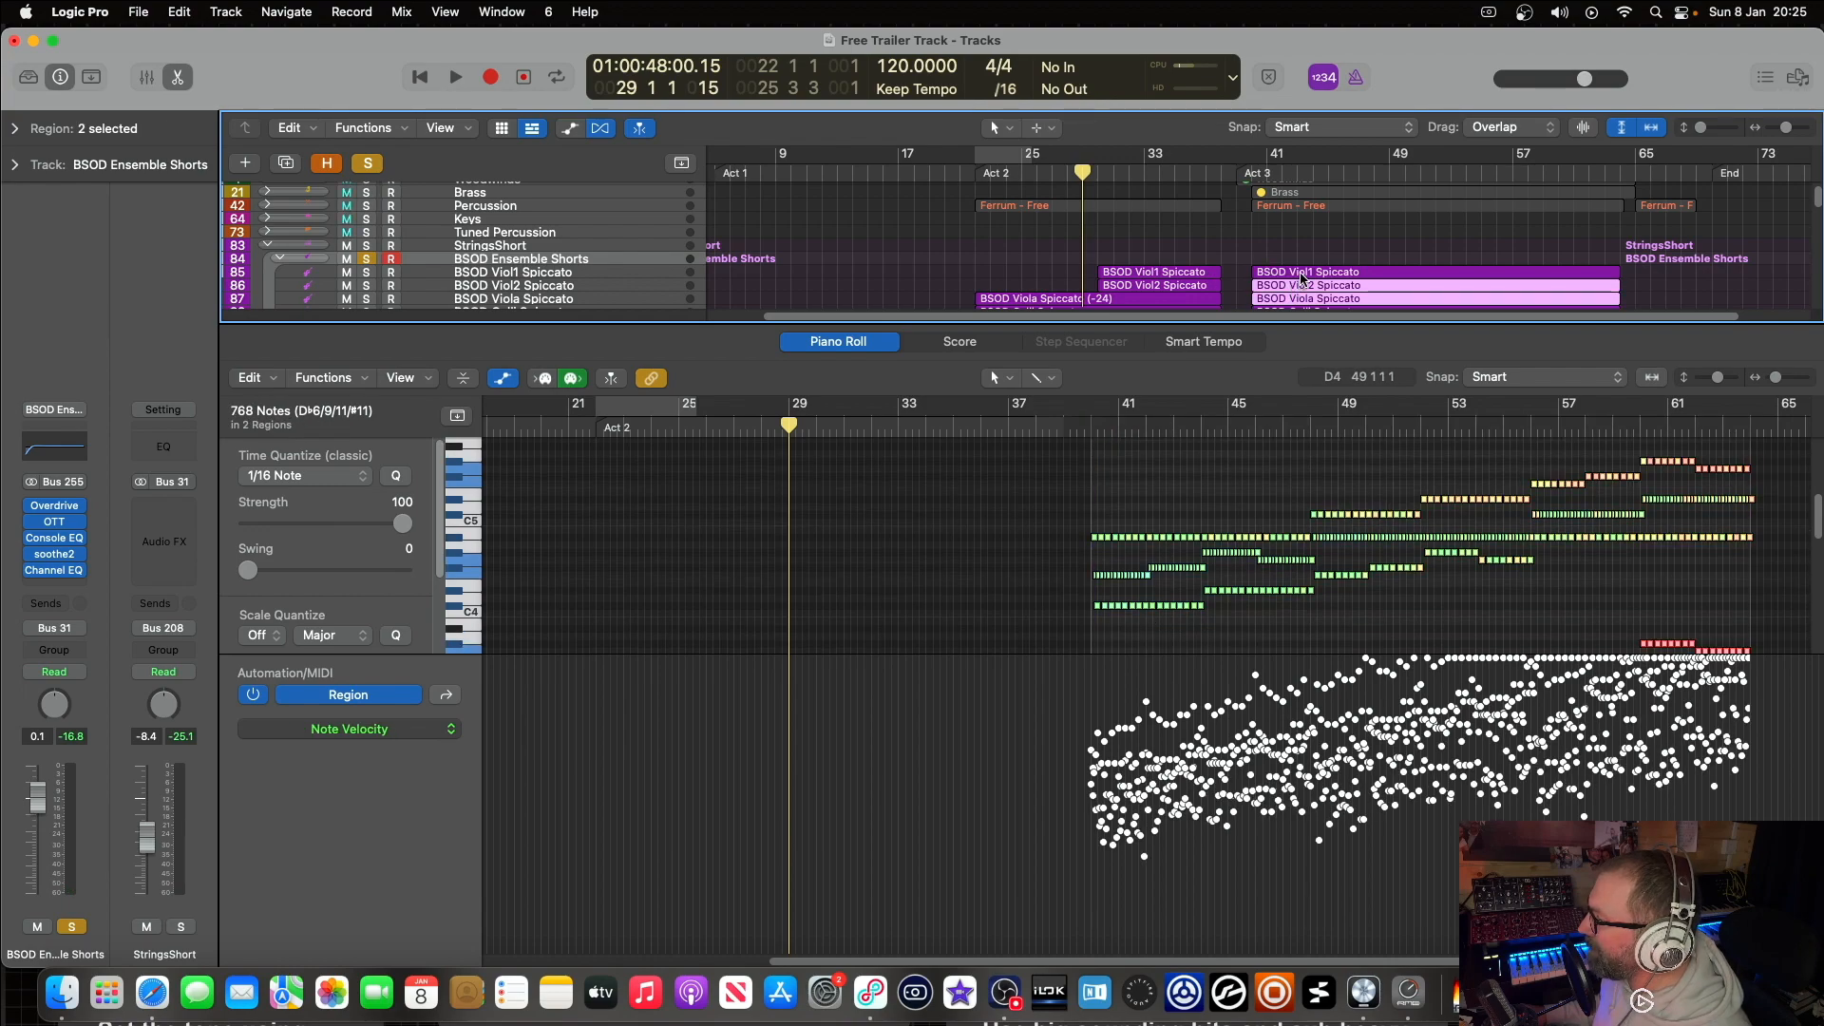
pyautogui.keyDown('shift'); pyautogui.click(1301, 276); pyautogui.keyUp('shift')
pyautogui.scroll(-3, 1311, 277)
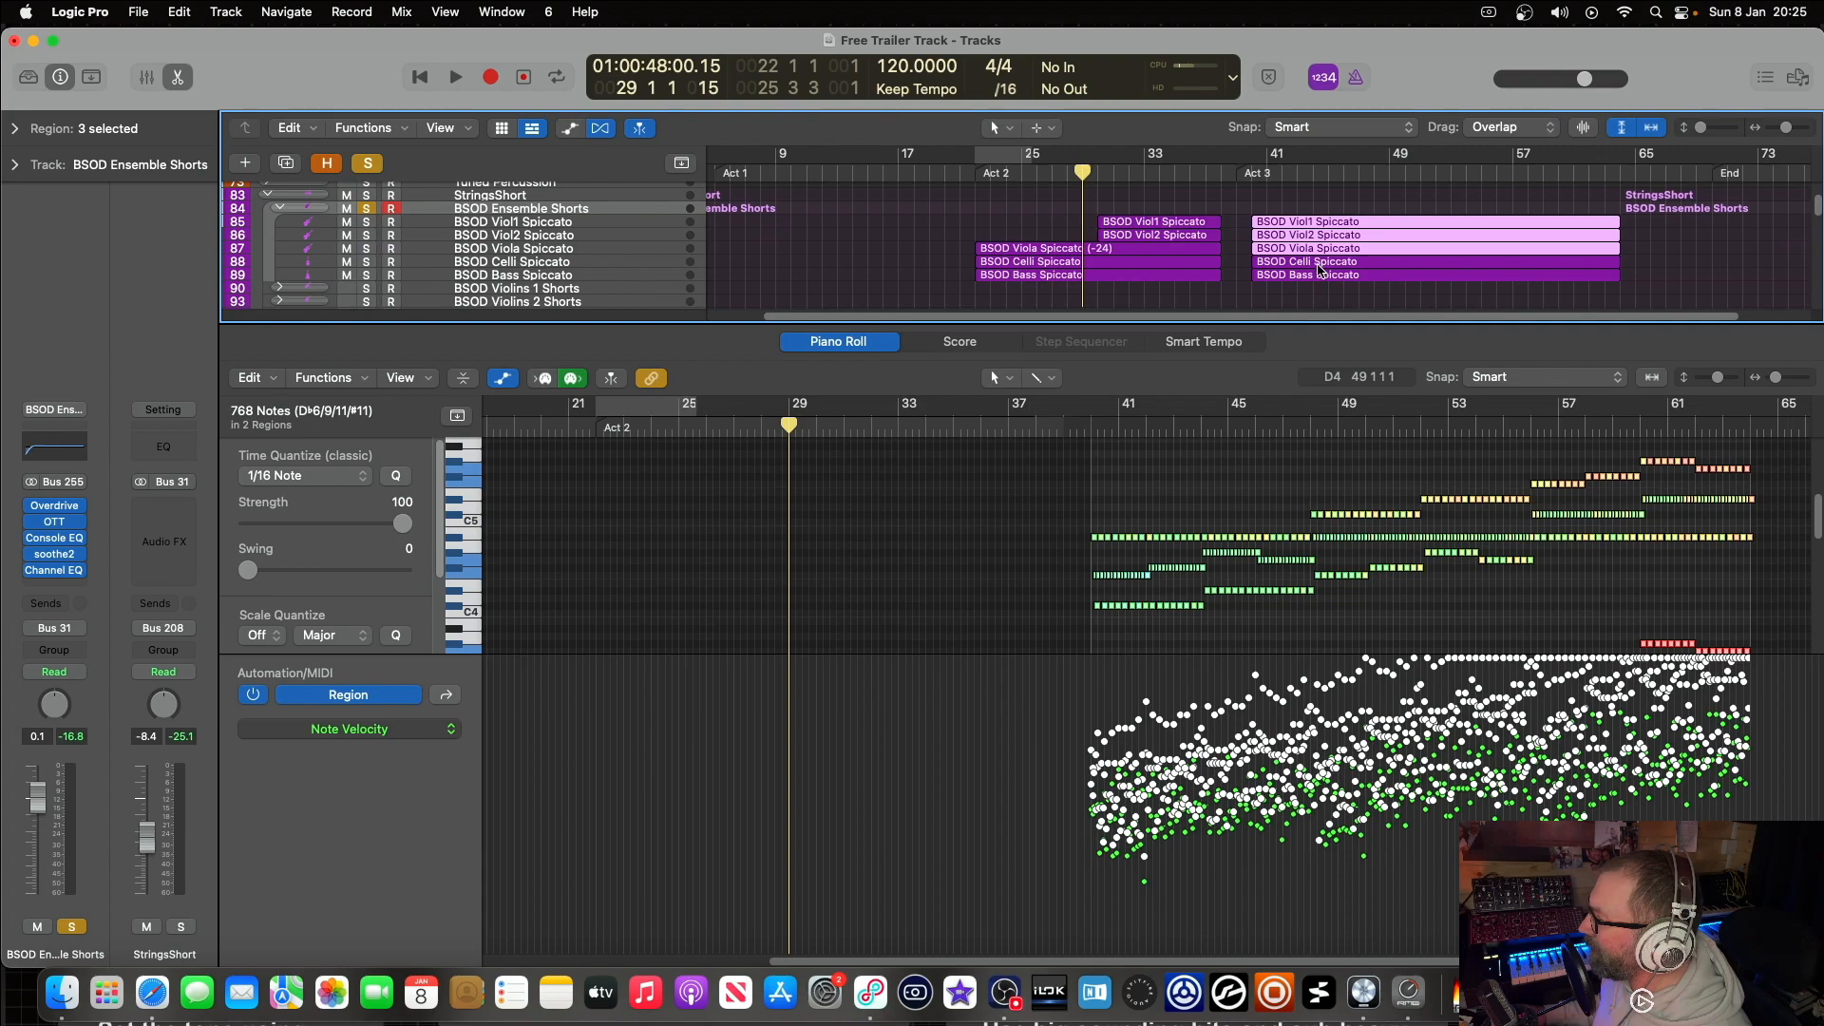
pyautogui.keyDown('shift'); pyautogui.click(1319, 262); pyautogui.keyUp('shift')
pyautogui.keyDown('shift'); pyautogui.click(1321, 275); pyautogui.keyUp('shift')
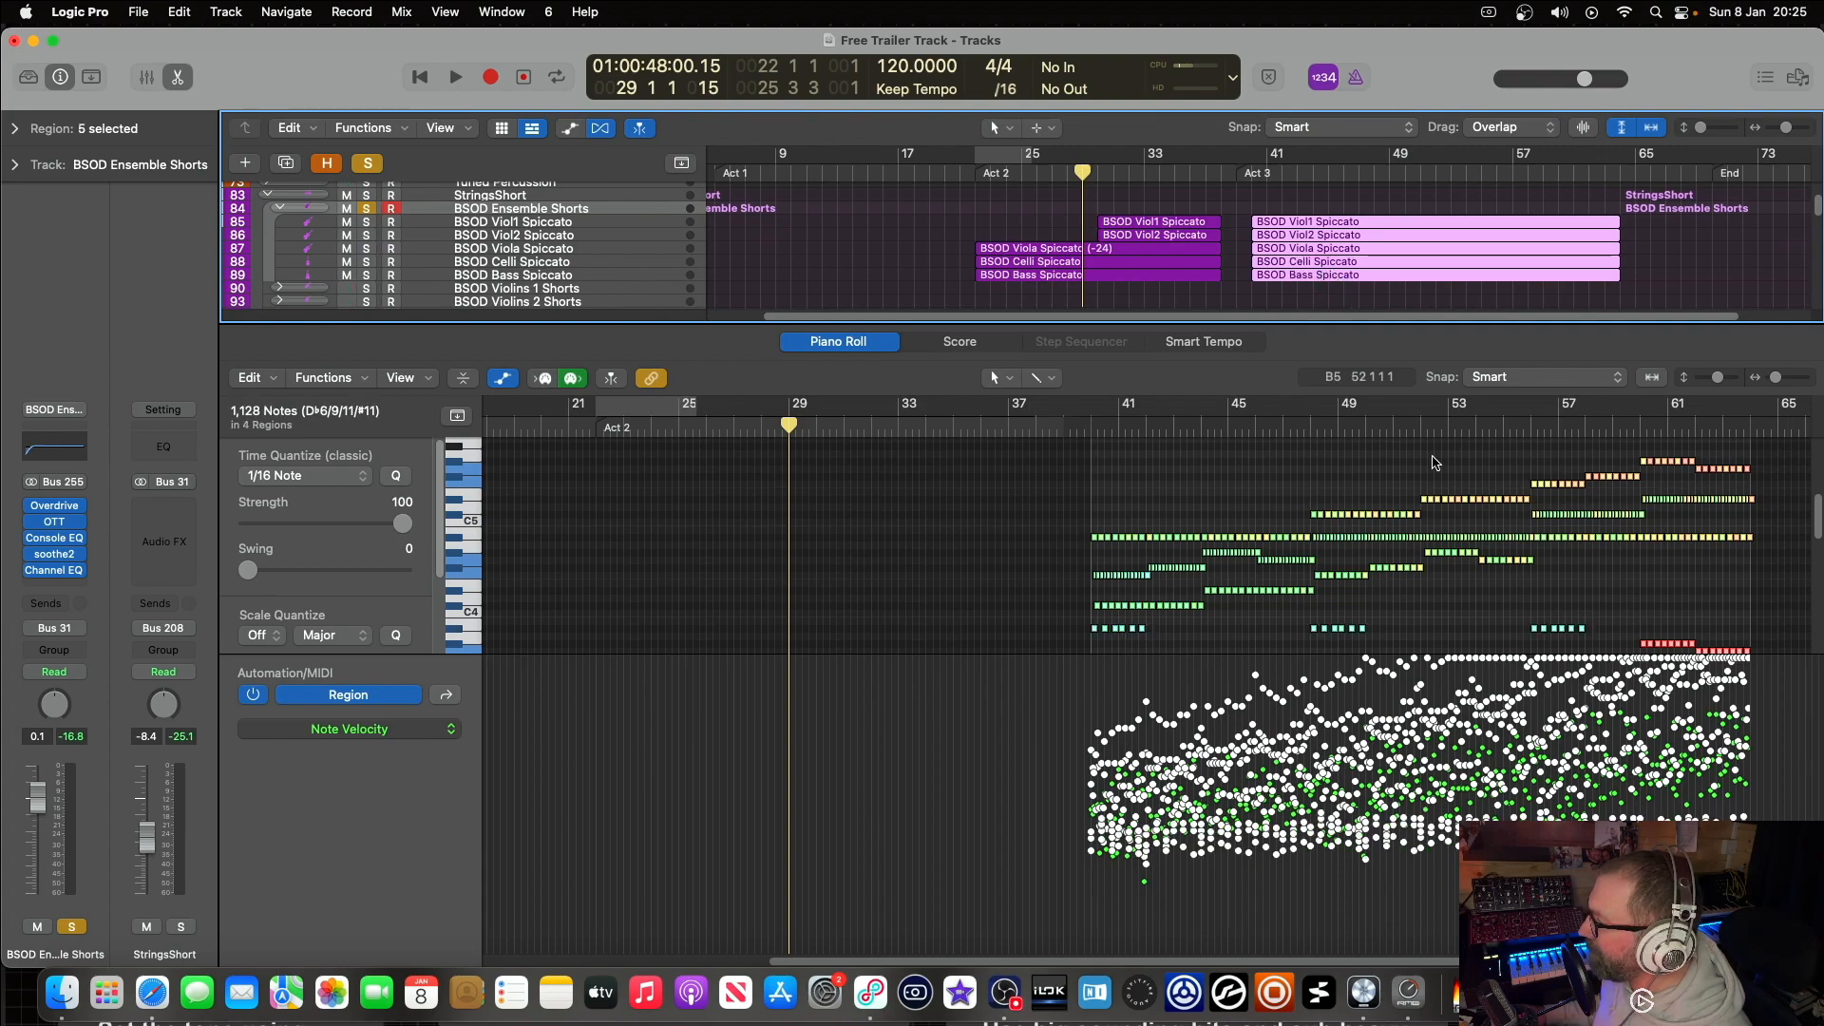
pyautogui.scroll(-5, 1435, 462)
pyautogui.scroll(3, 1457, 506)
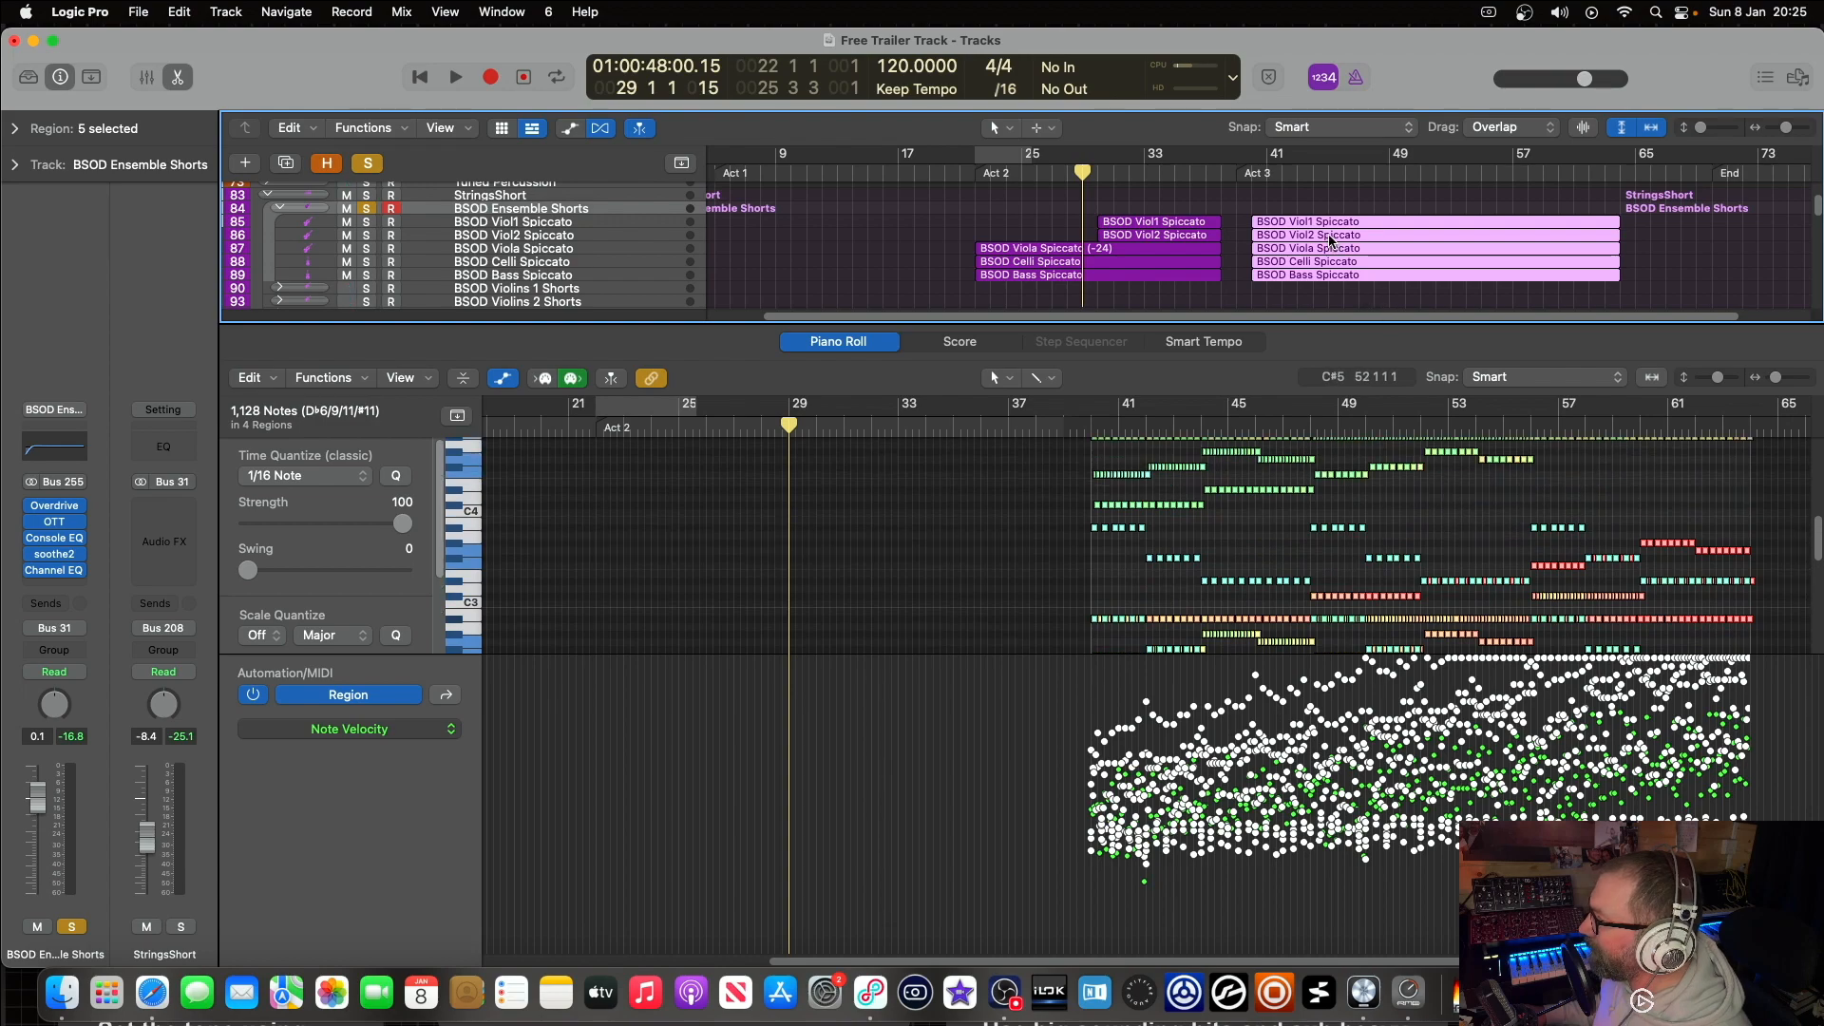
# Step: Select the Act 3 Viol1 Spiccato region, add the Viol2 and Celli Spiccato regions, and examine their combined notes in the Piano Roll
pyautogui.click(1282, 224)
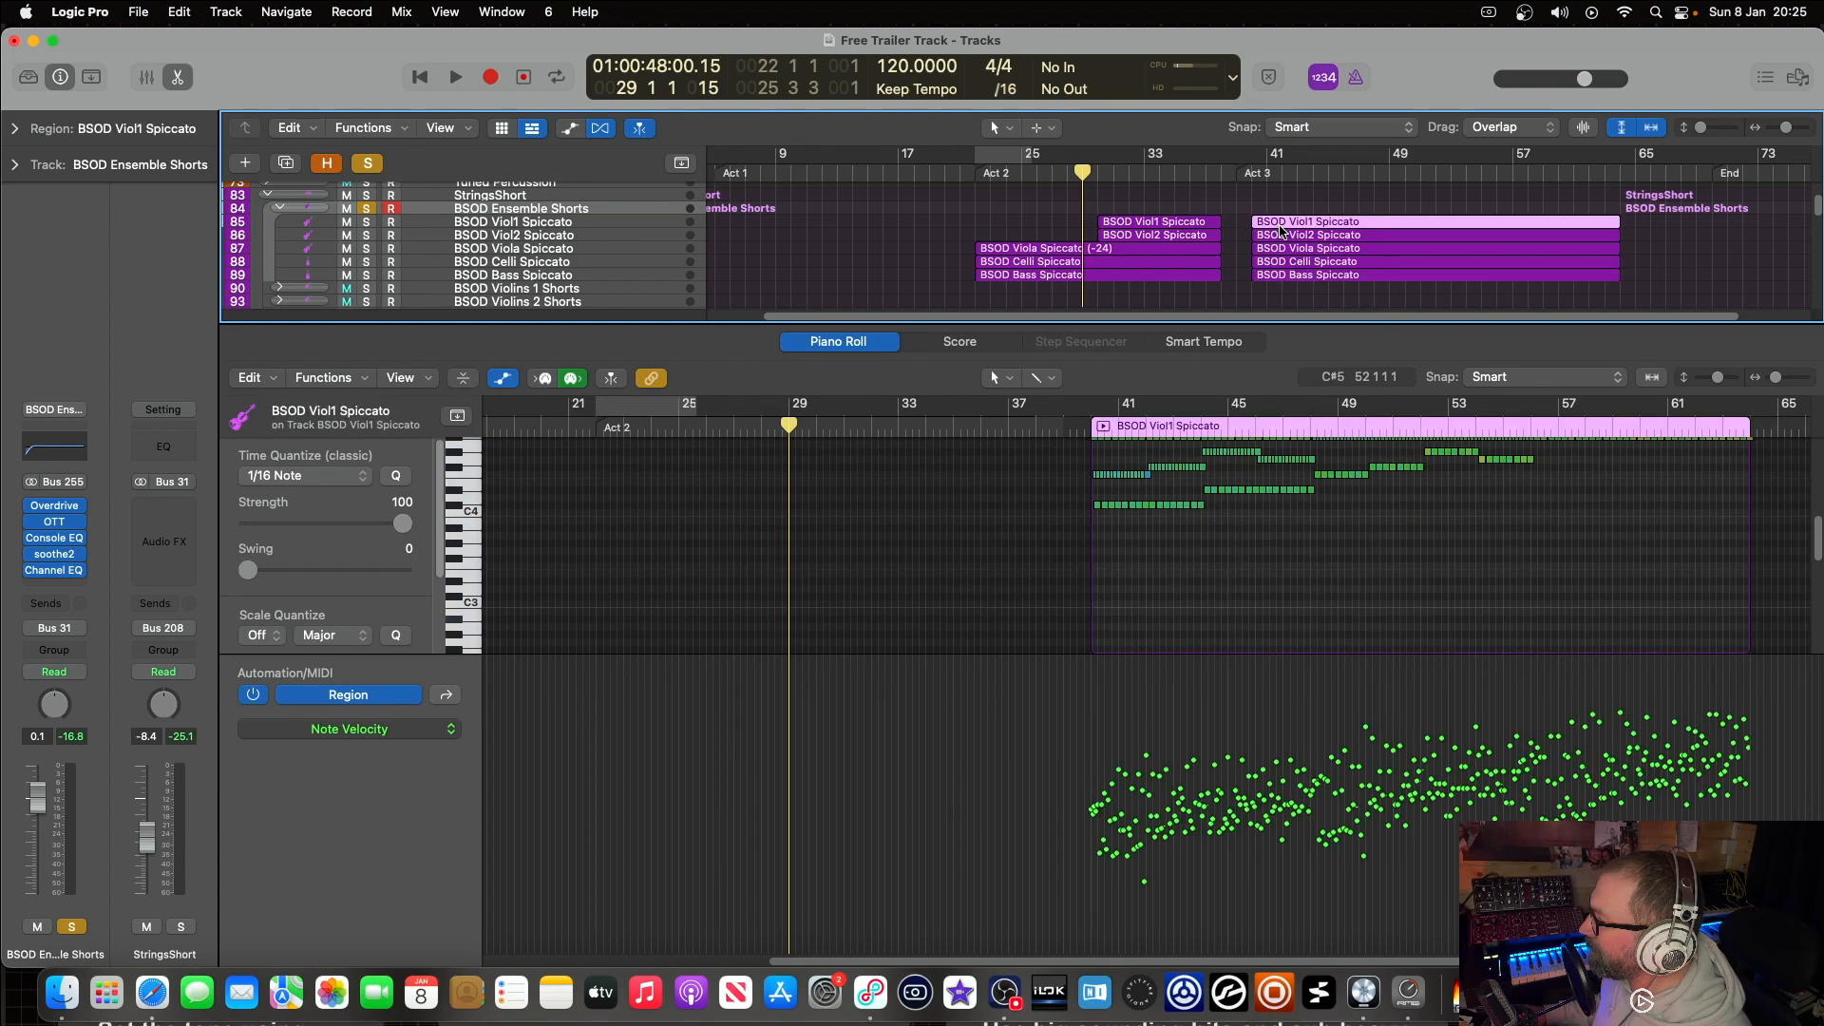
pyautogui.scroll(-1, 1384, 557)
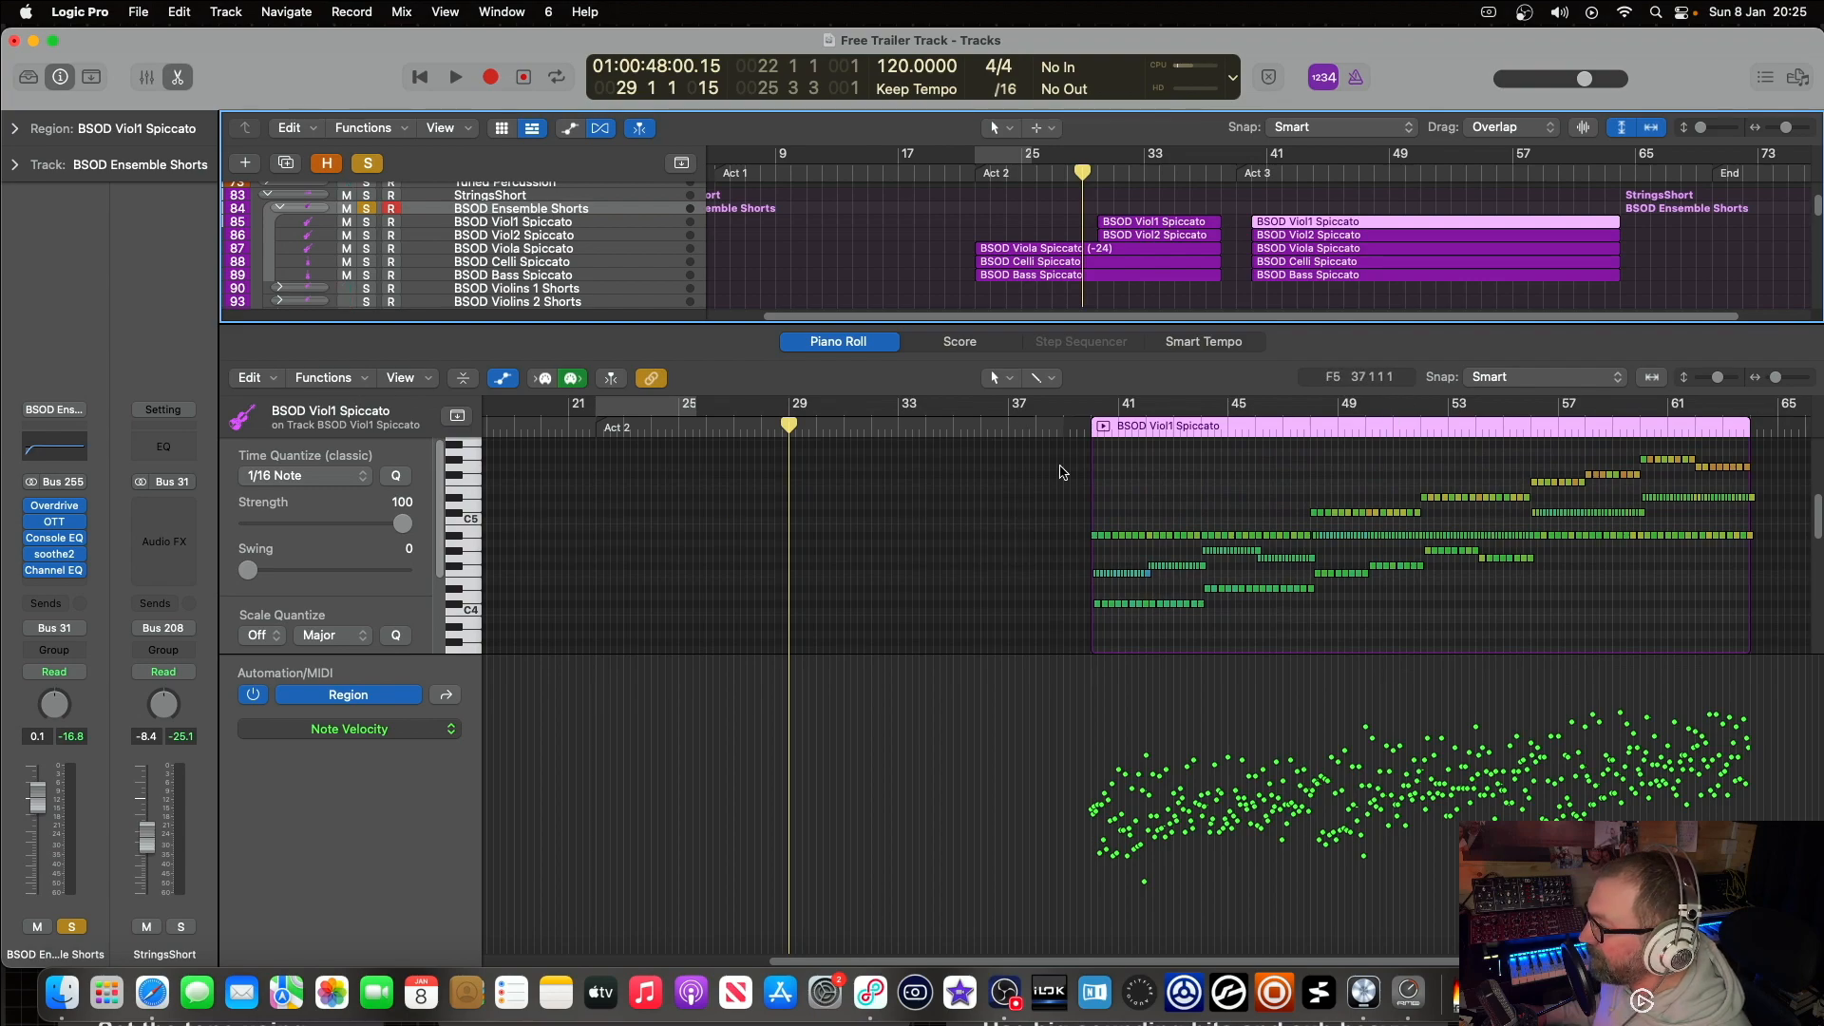
pyautogui.keyDown('shift'); pyautogui.click(1332, 237); pyautogui.keyUp('shift')
pyautogui.scroll(-3, 1361, 511)
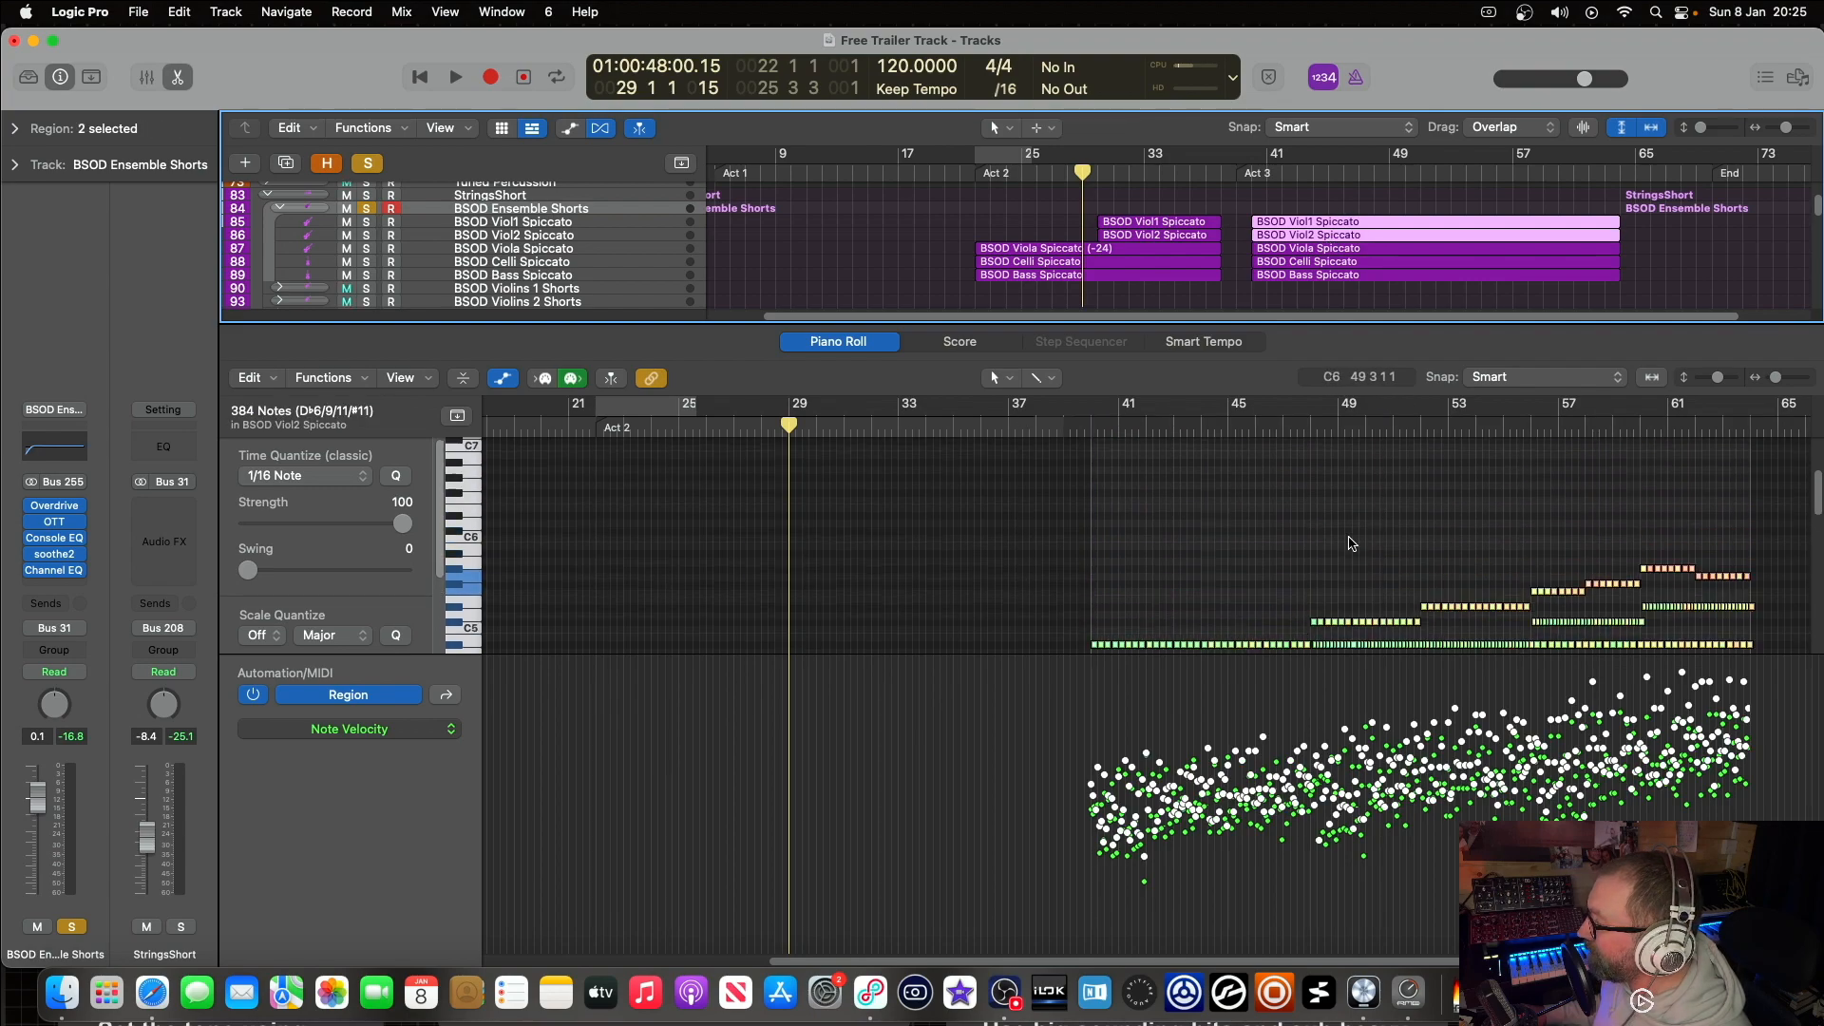
pyautogui.keyDown('shift'); pyautogui.click(1325, 262); pyautogui.keyUp('shift')
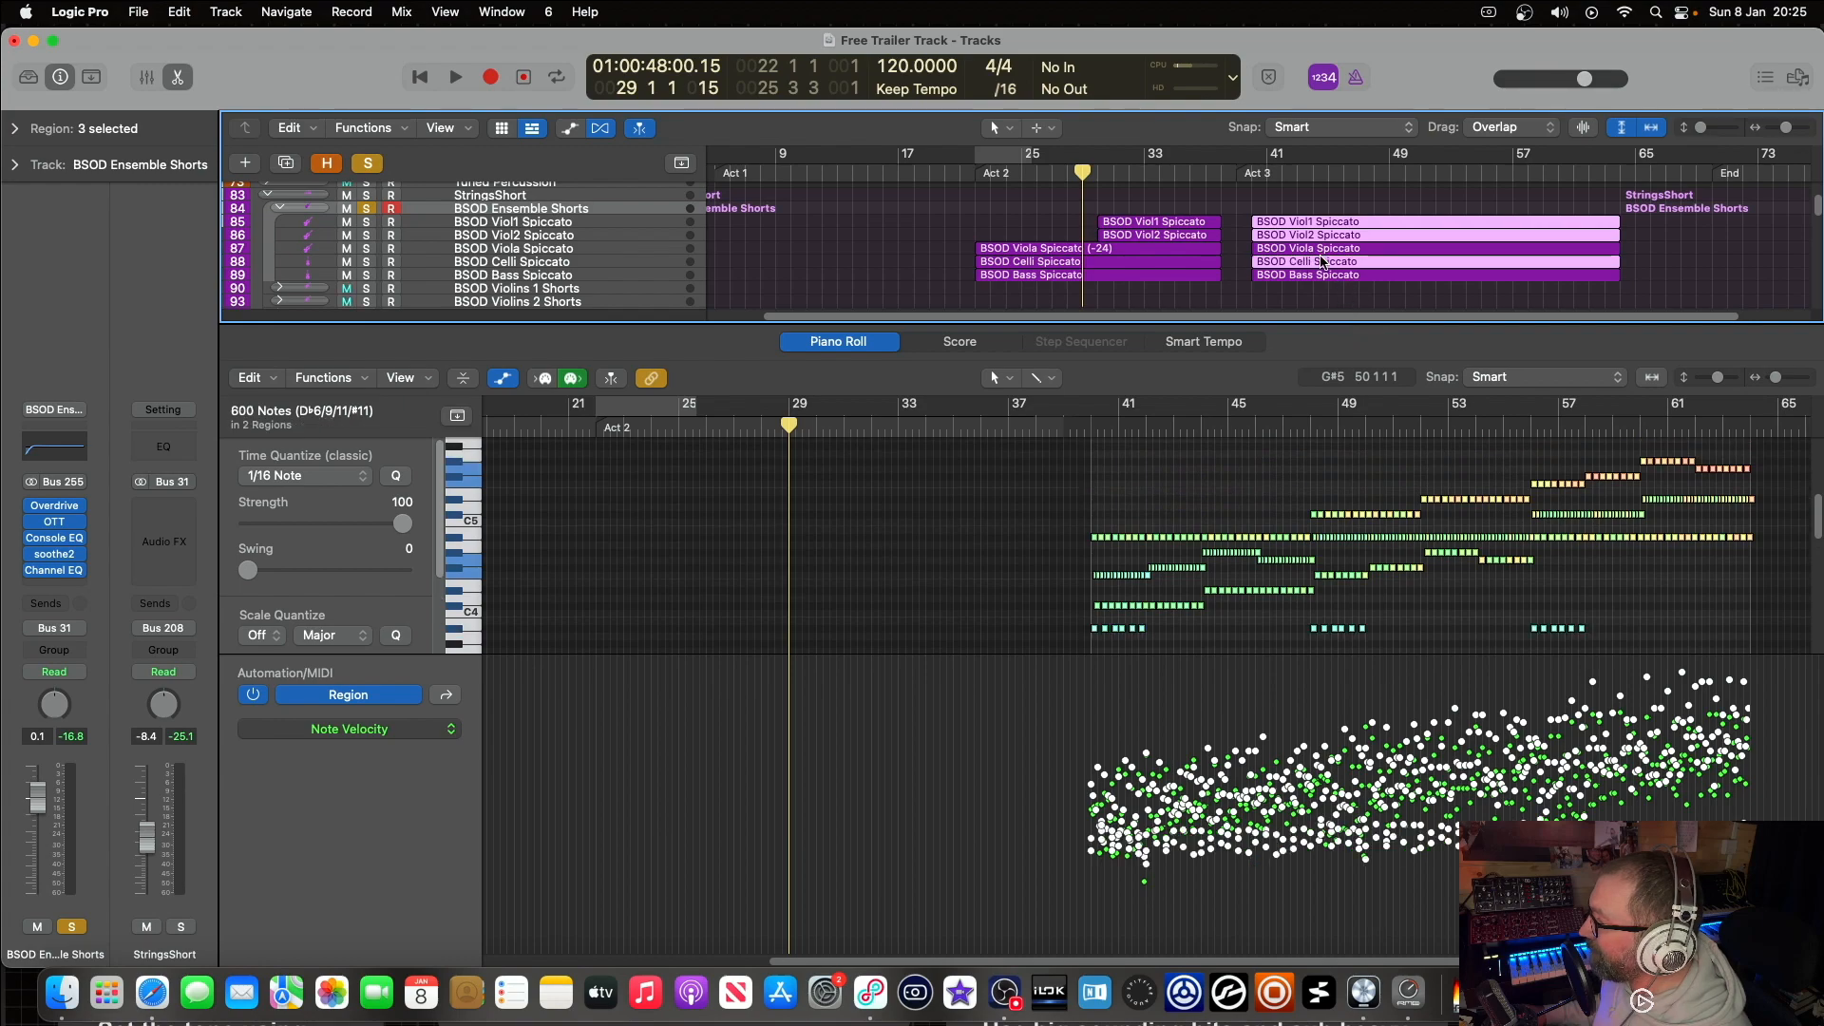
pyautogui.scroll(-8, 1370, 570)
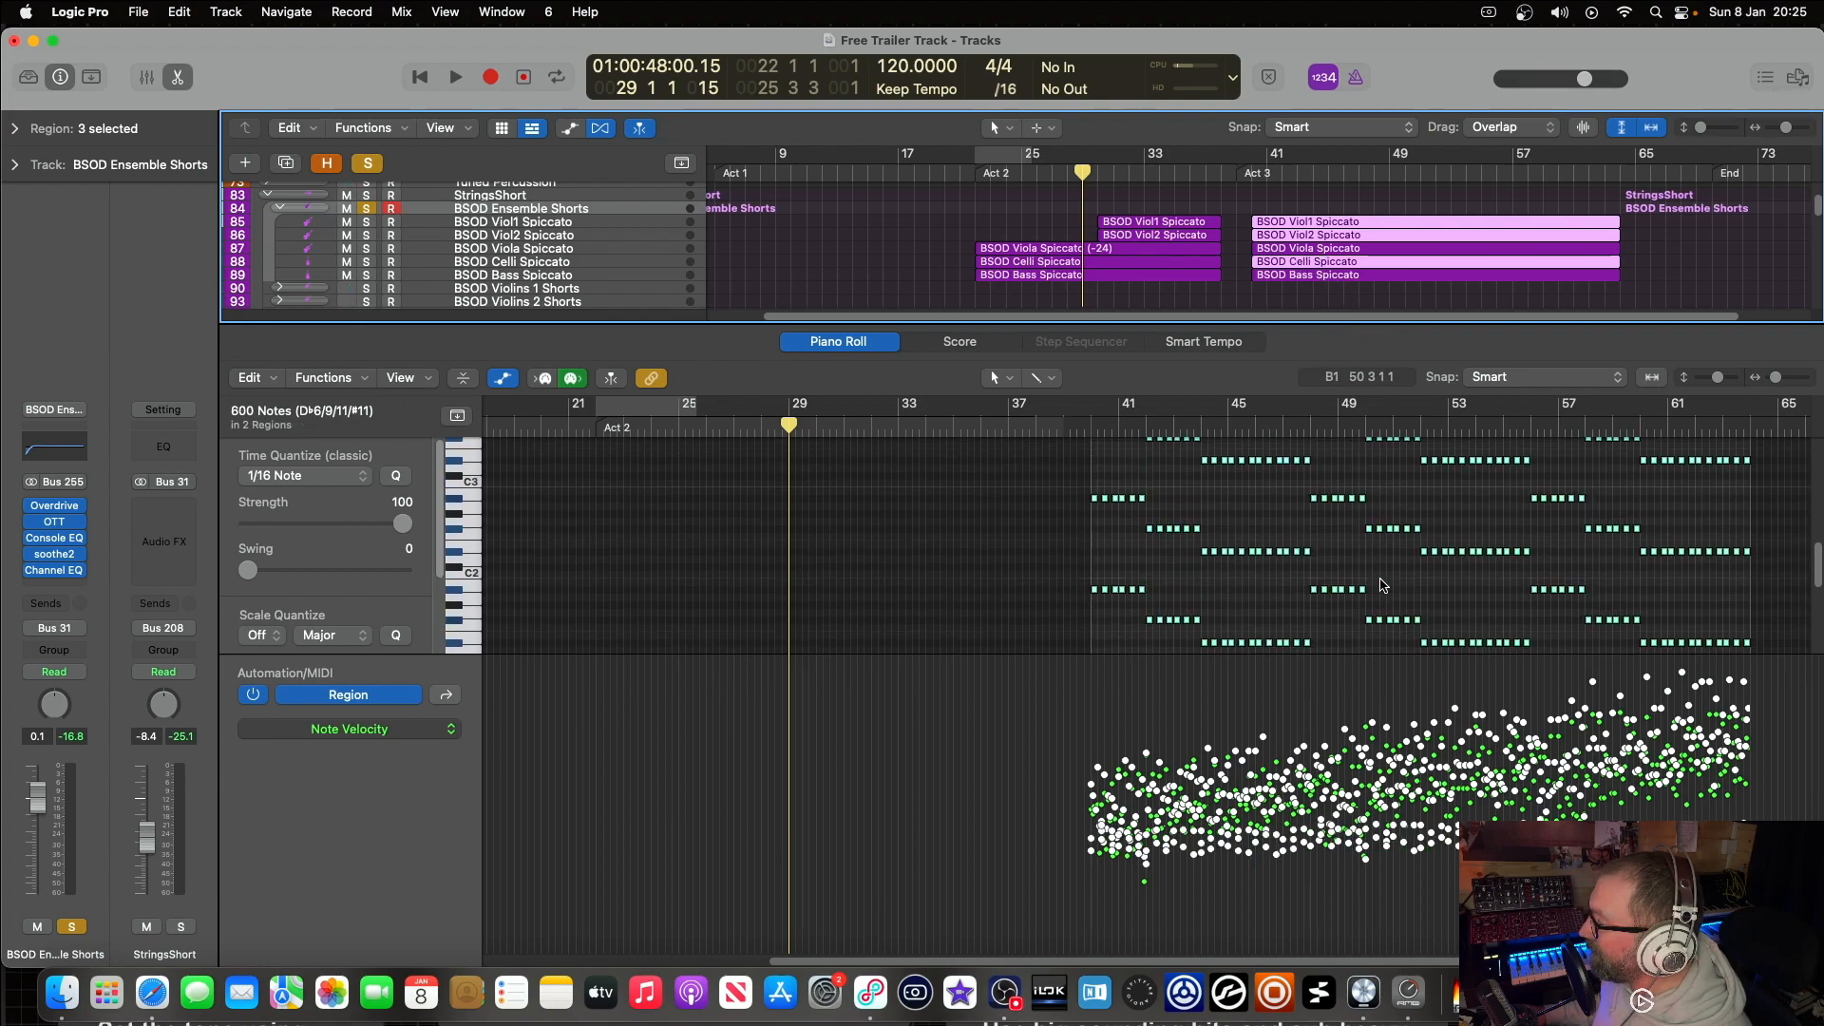
pyautogui.scroll(8, 1378, 475)
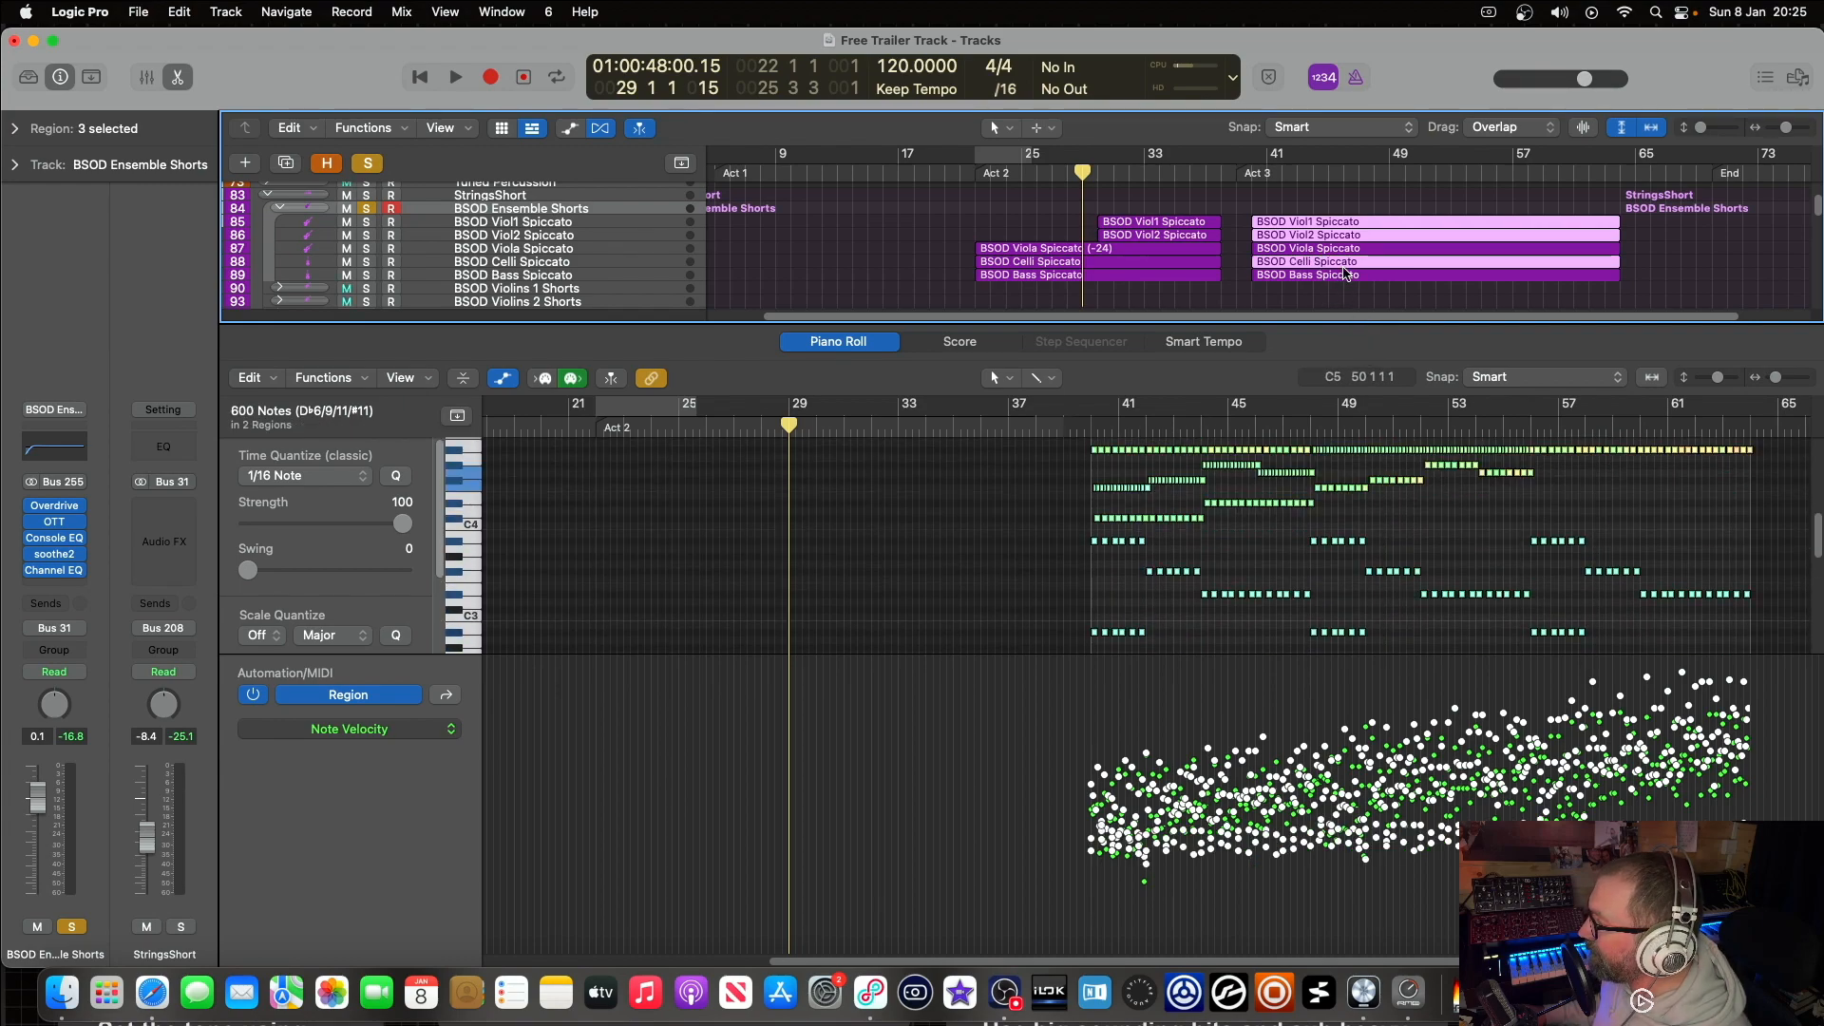
pyautogui.keyDown('shift'); pyautogui.click(1343, 265); pyautogui.keyUp('shift')
# Step: Select the Act 3 Viola Spiccato region, add the Viol2 and Viol1 Spiccato regions, and examine how their notes stack
pyautogui.click(1340, 249)
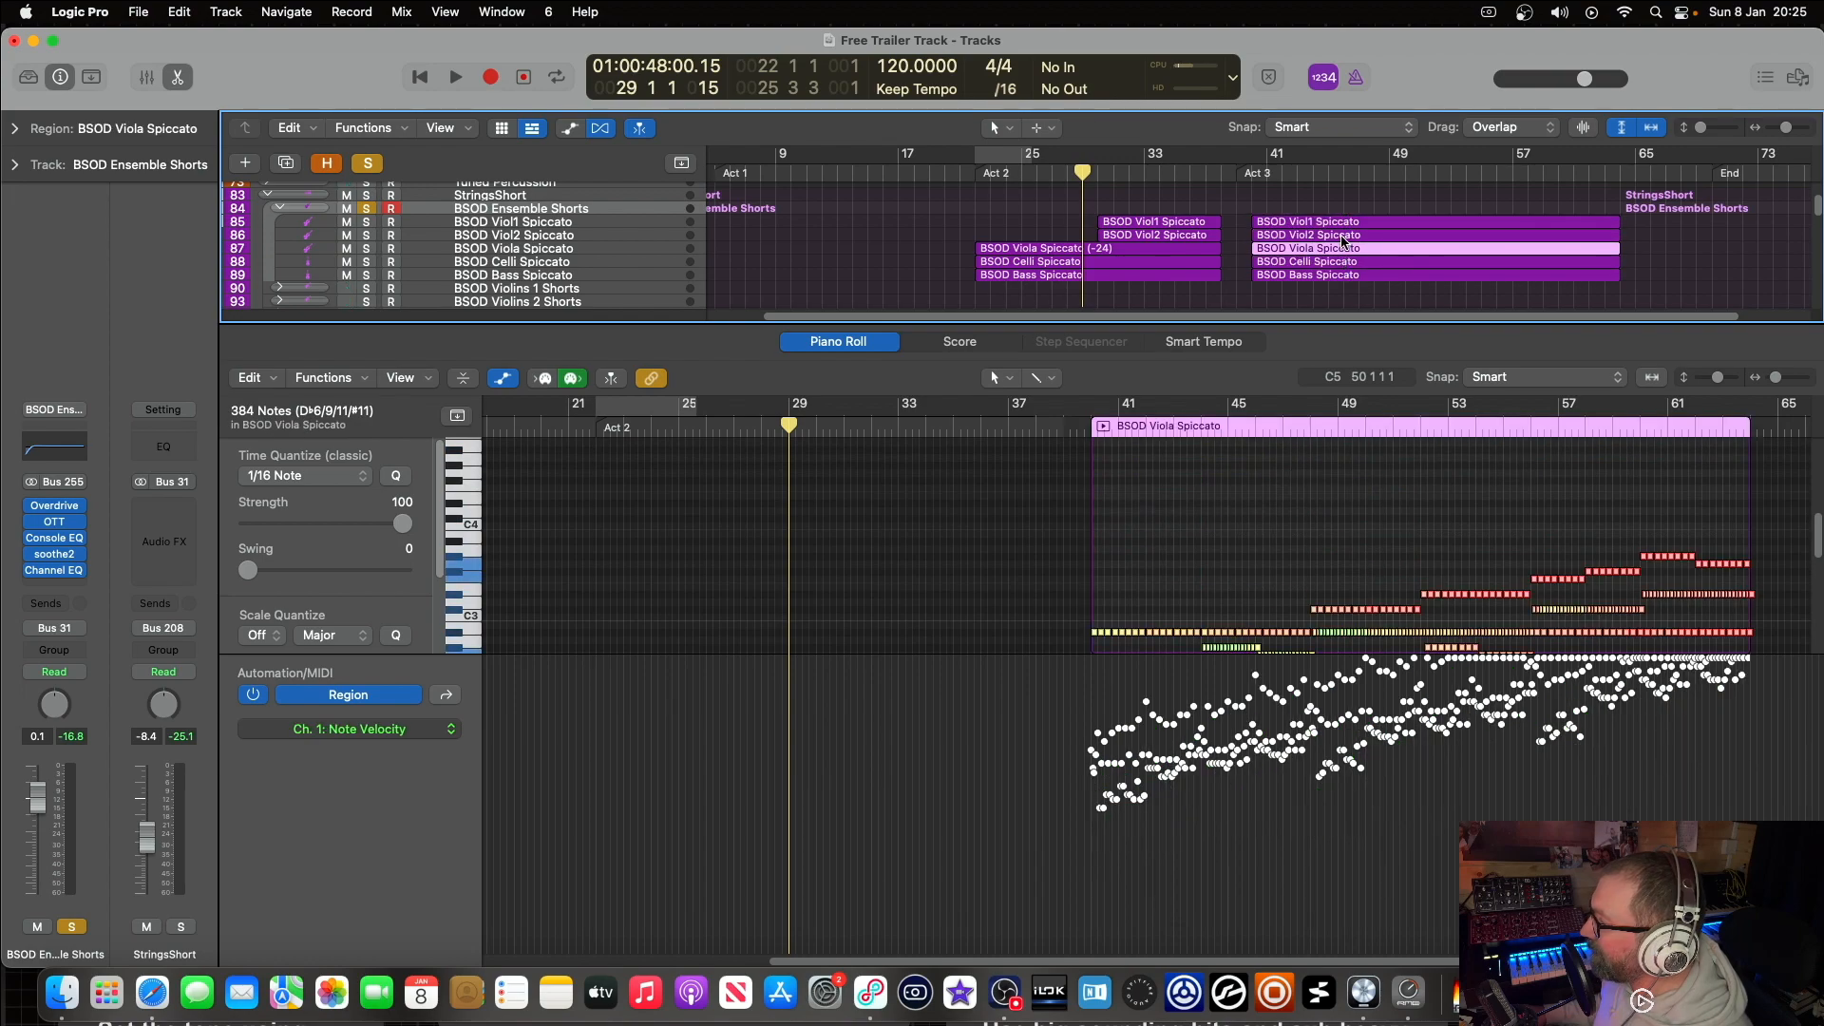
pyautogui.keyDown('shift'); pyautogui.click(1341, 235); pyautogui.keyUp('shift')
pyautogui.keyDown('shift'); pyautogui.click(1341, 223); pyautogui.keyUp('shift')
pyautogui.scroll(-4, 1387, 523)
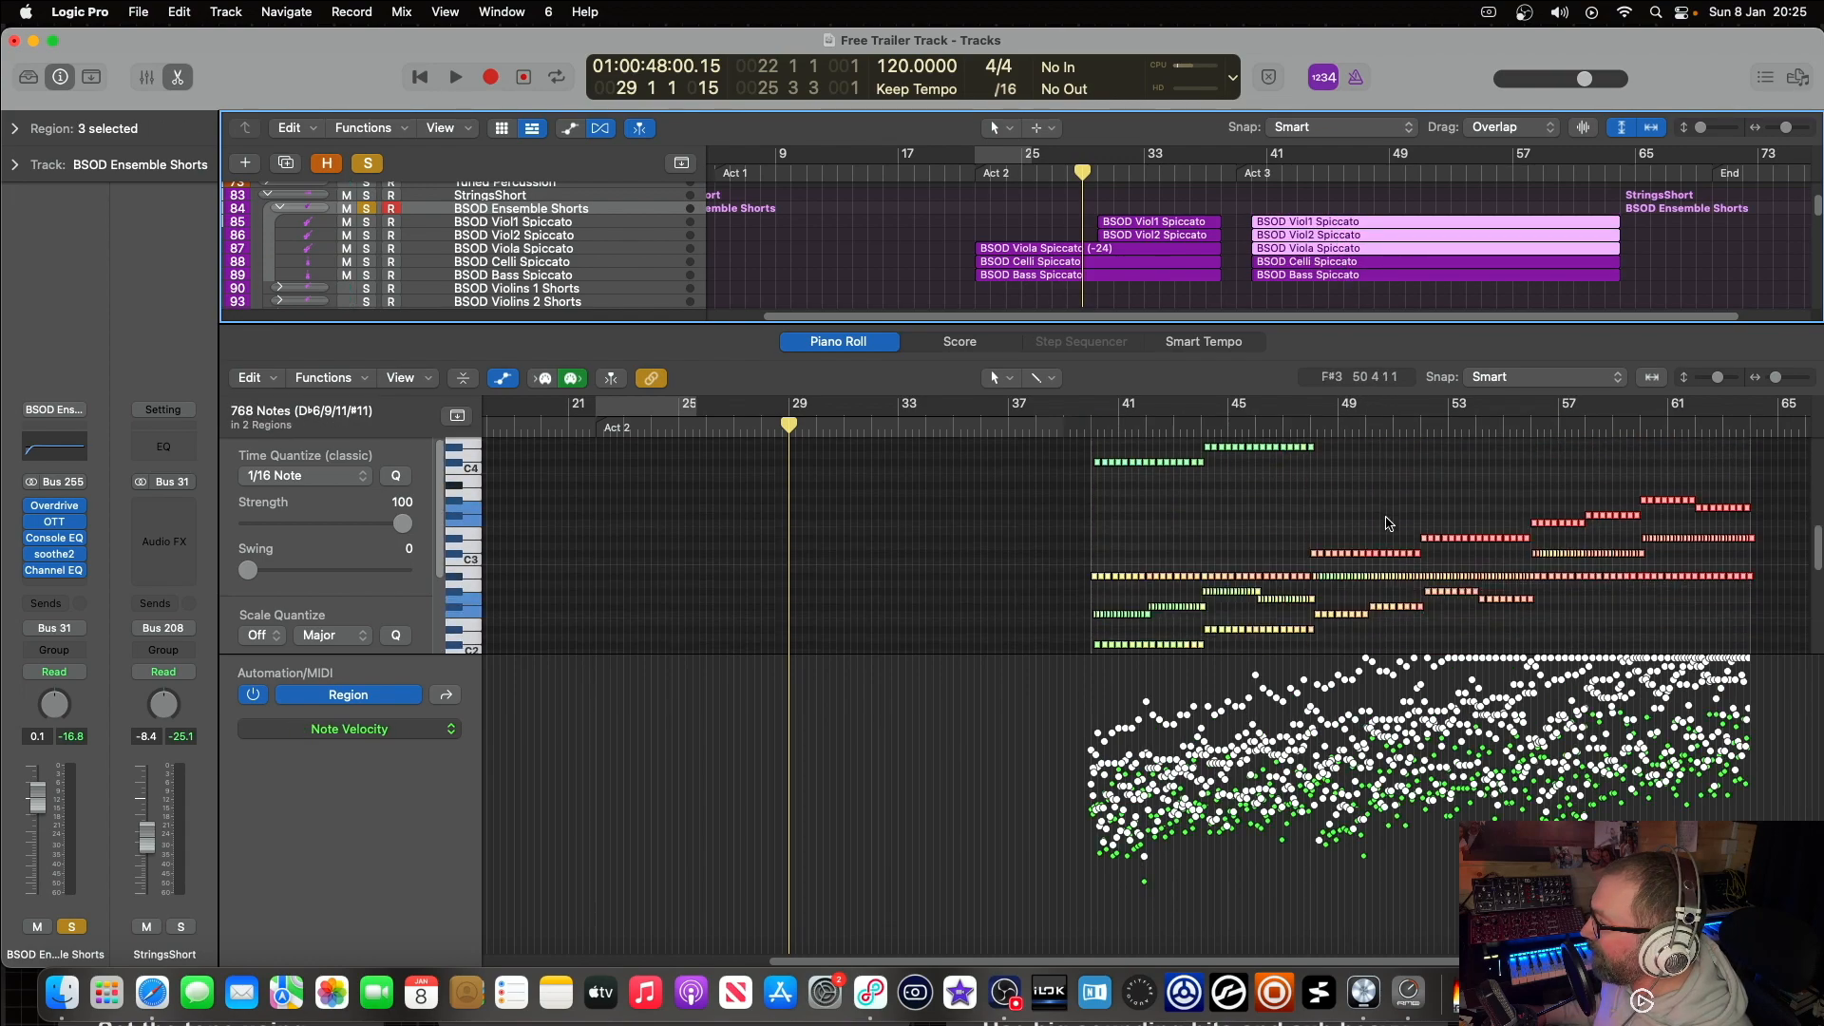
pyautogui.scroll(-4, 1387, 524)
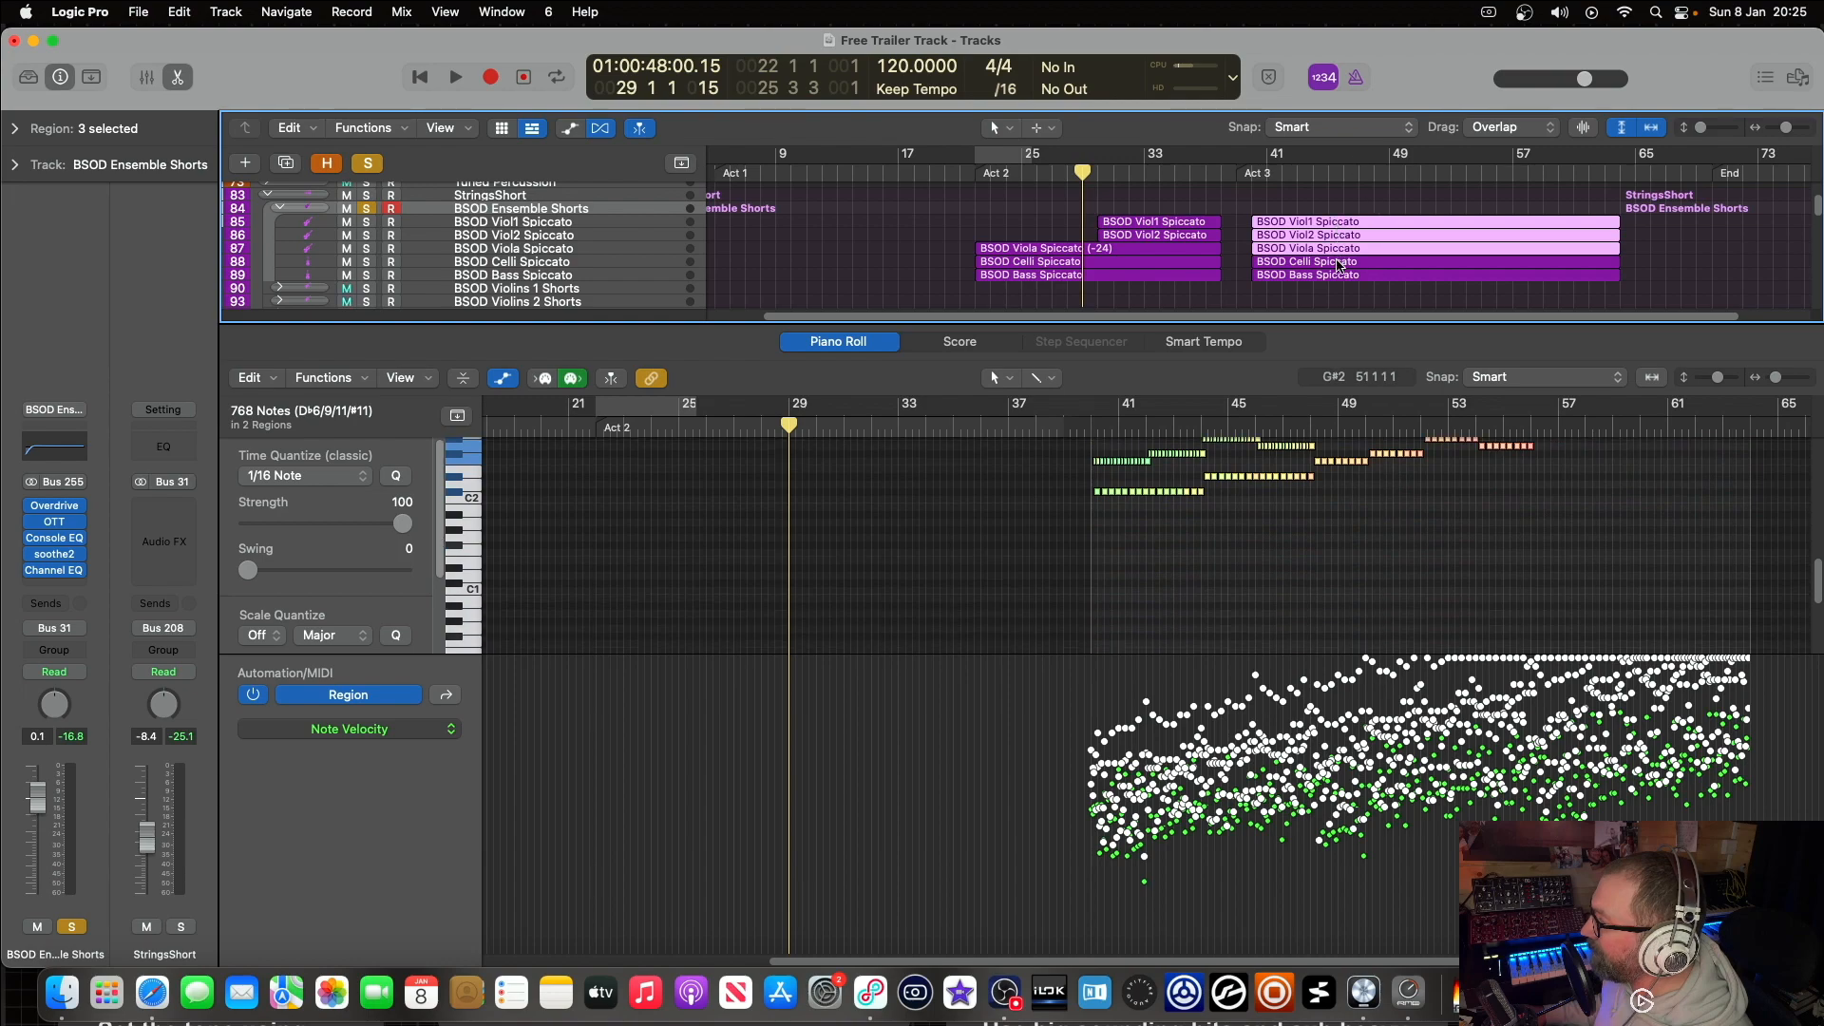
# Step: Add the Act 3 Celli and Bass Spiccato regions to the selection and examine the low octave notes
pyautogui.keyDown('shift'); pyautogui.click(1339, 265); pyautogui.keyUp('shift')
pyautogui.scroll(-12, 1376, 508)
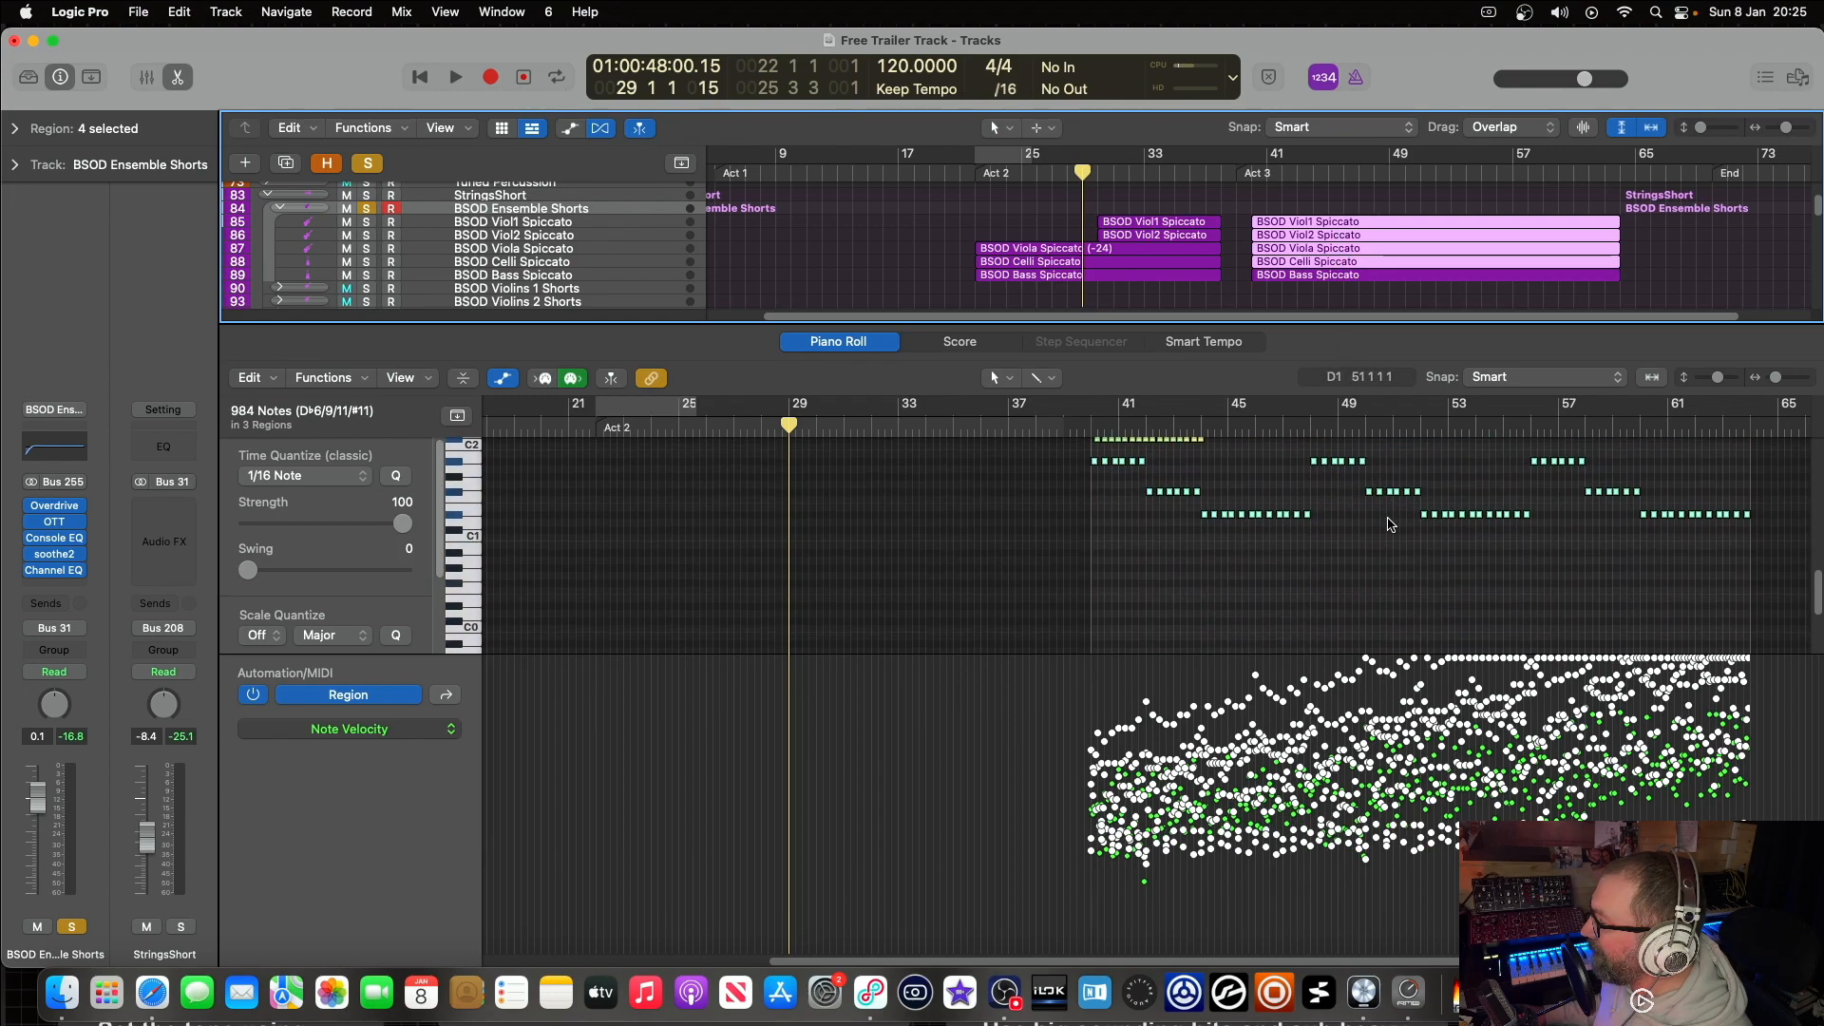
pyautogui.keyDown('shift'); pyautogui.click(1354, 276); pyautogui.keyUp('shift')
pyautogui.scroll(-2, 1380, 513)
pyautogui.scroll(4, 1380, 513)
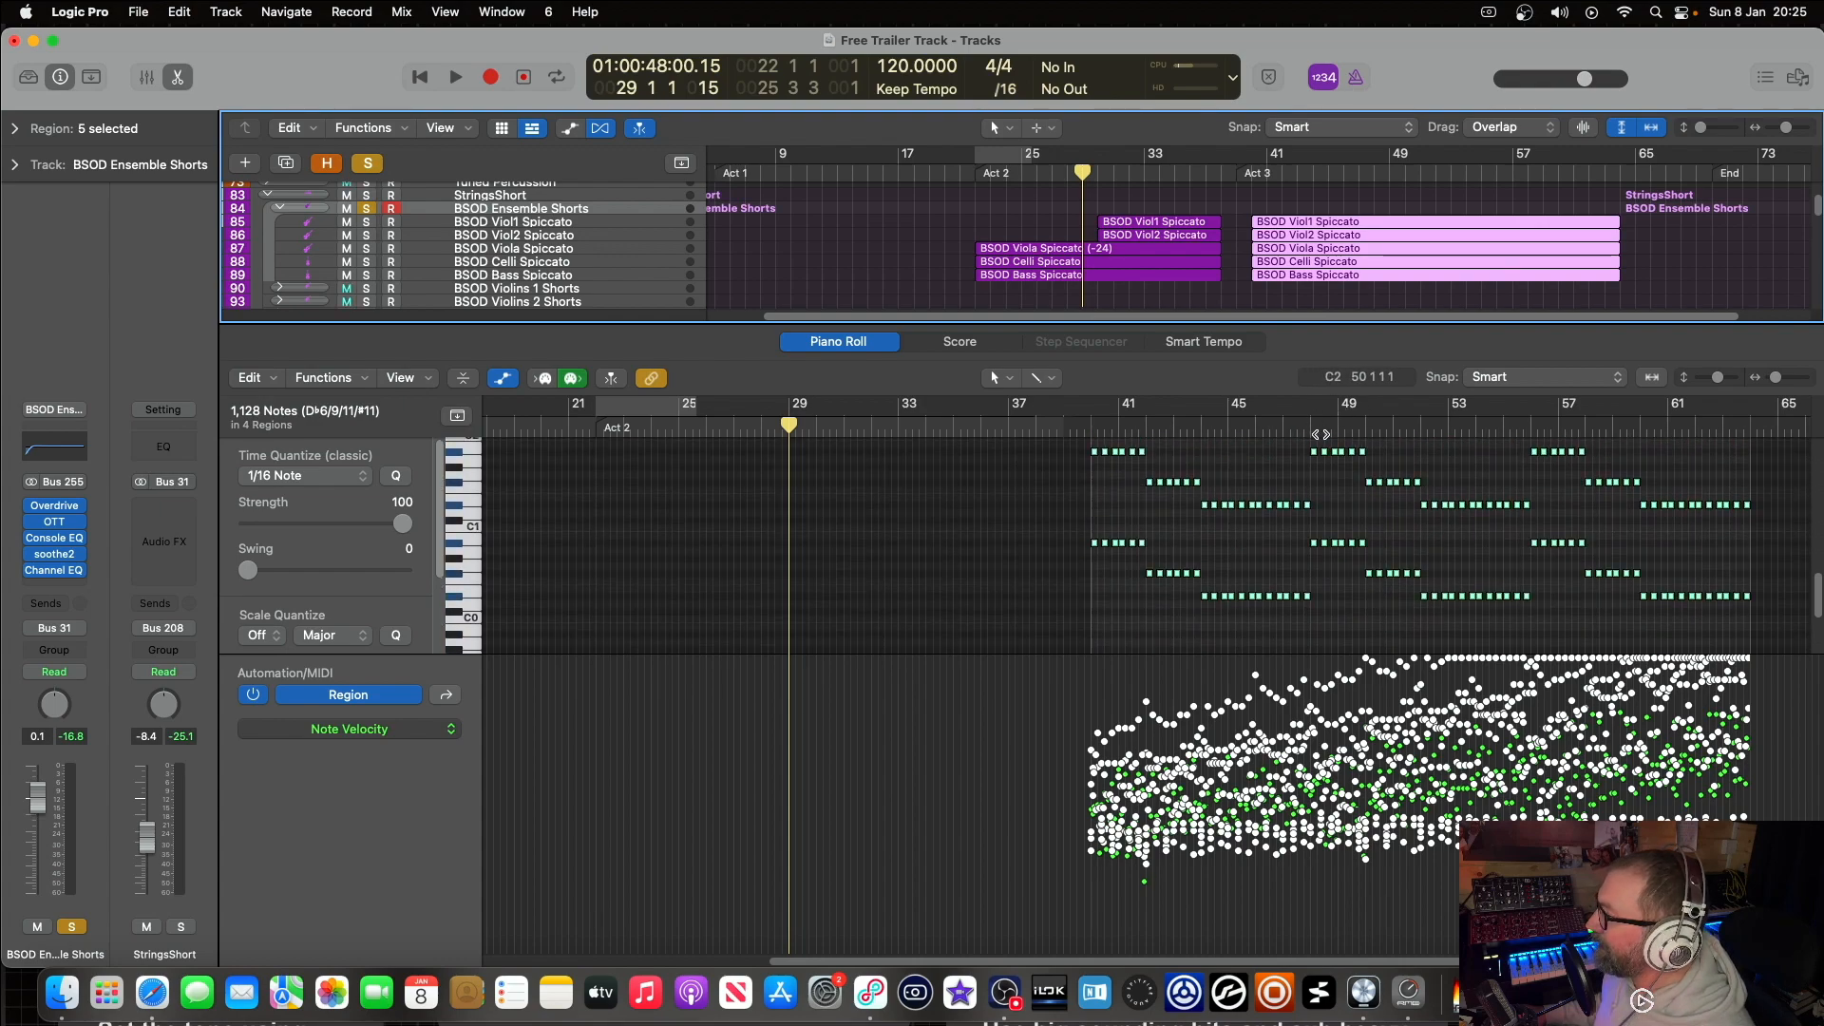
# Step: Play the soloed Ensemble Shorts from the start of Act 3 while following the notes, closing the Piano Roll and stopping playback
pyautogui.click(1251, 180)
pyautogui.press('space')
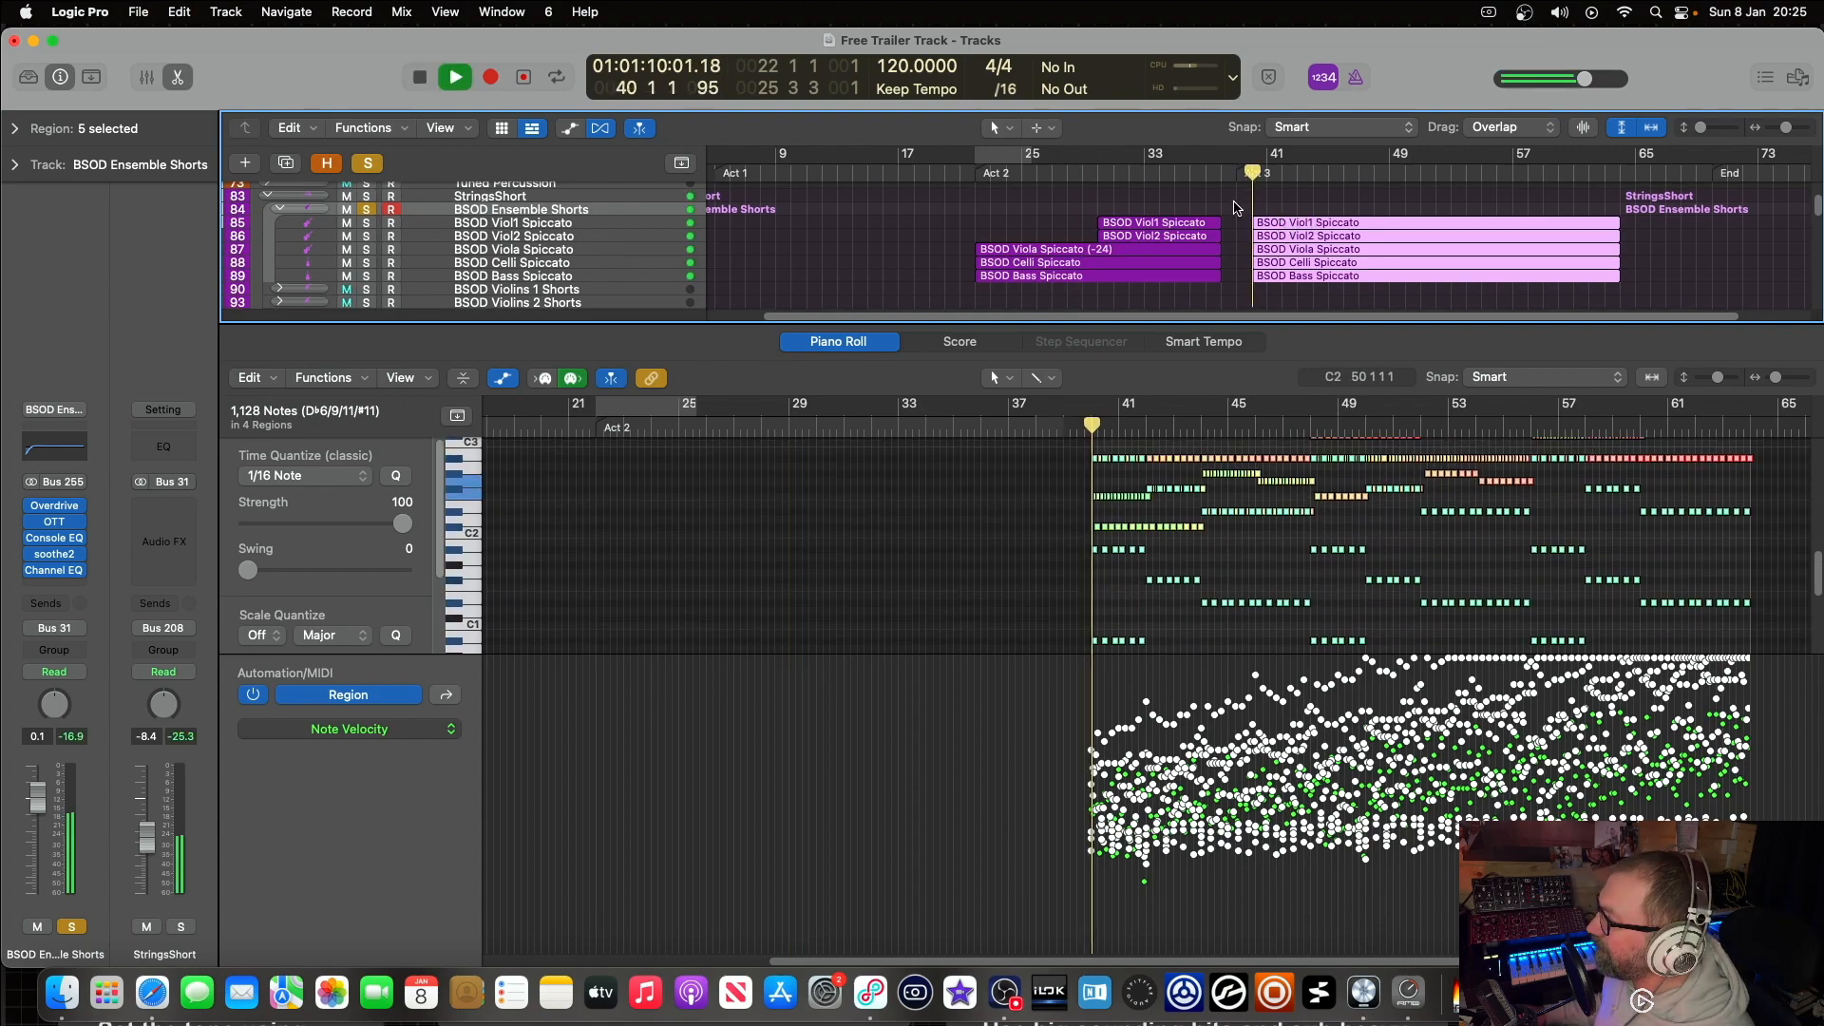
pyautogui.scroll(6, 1375, 535)
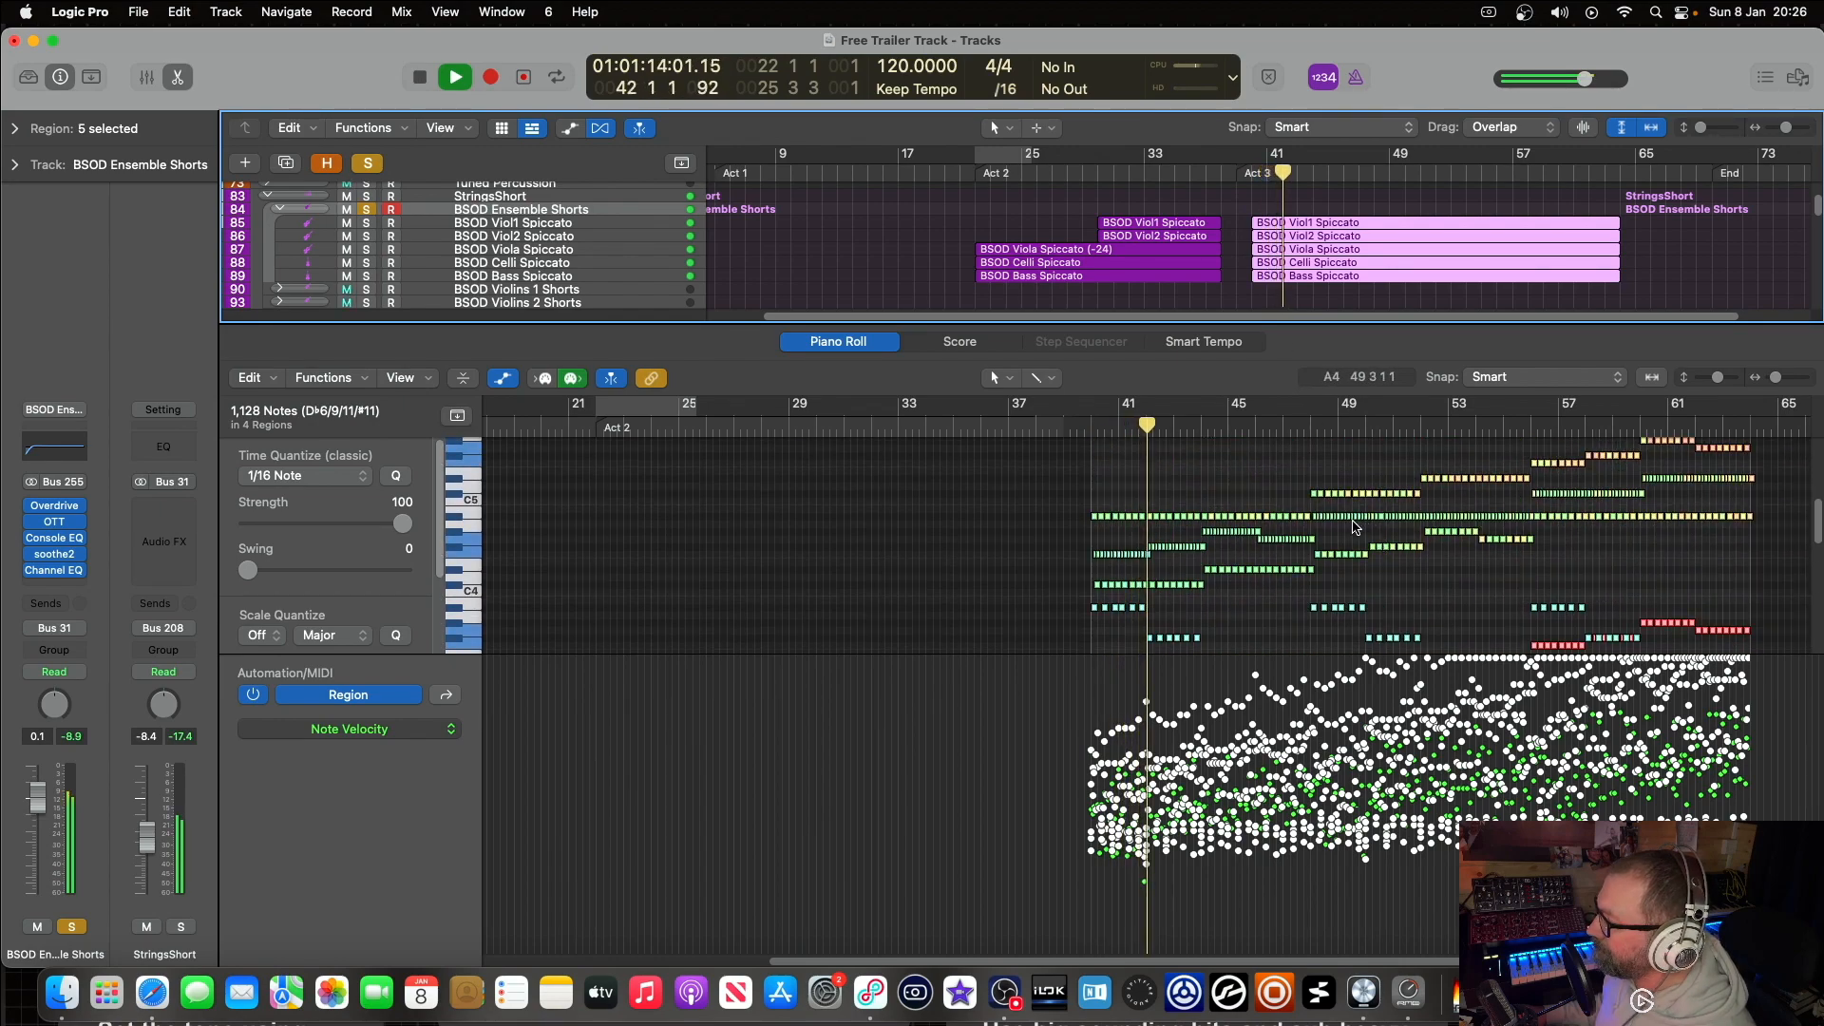
pyautogui.hscroll(5, 1330, 504)
pyautogui.scroll(2, 1287, 468)
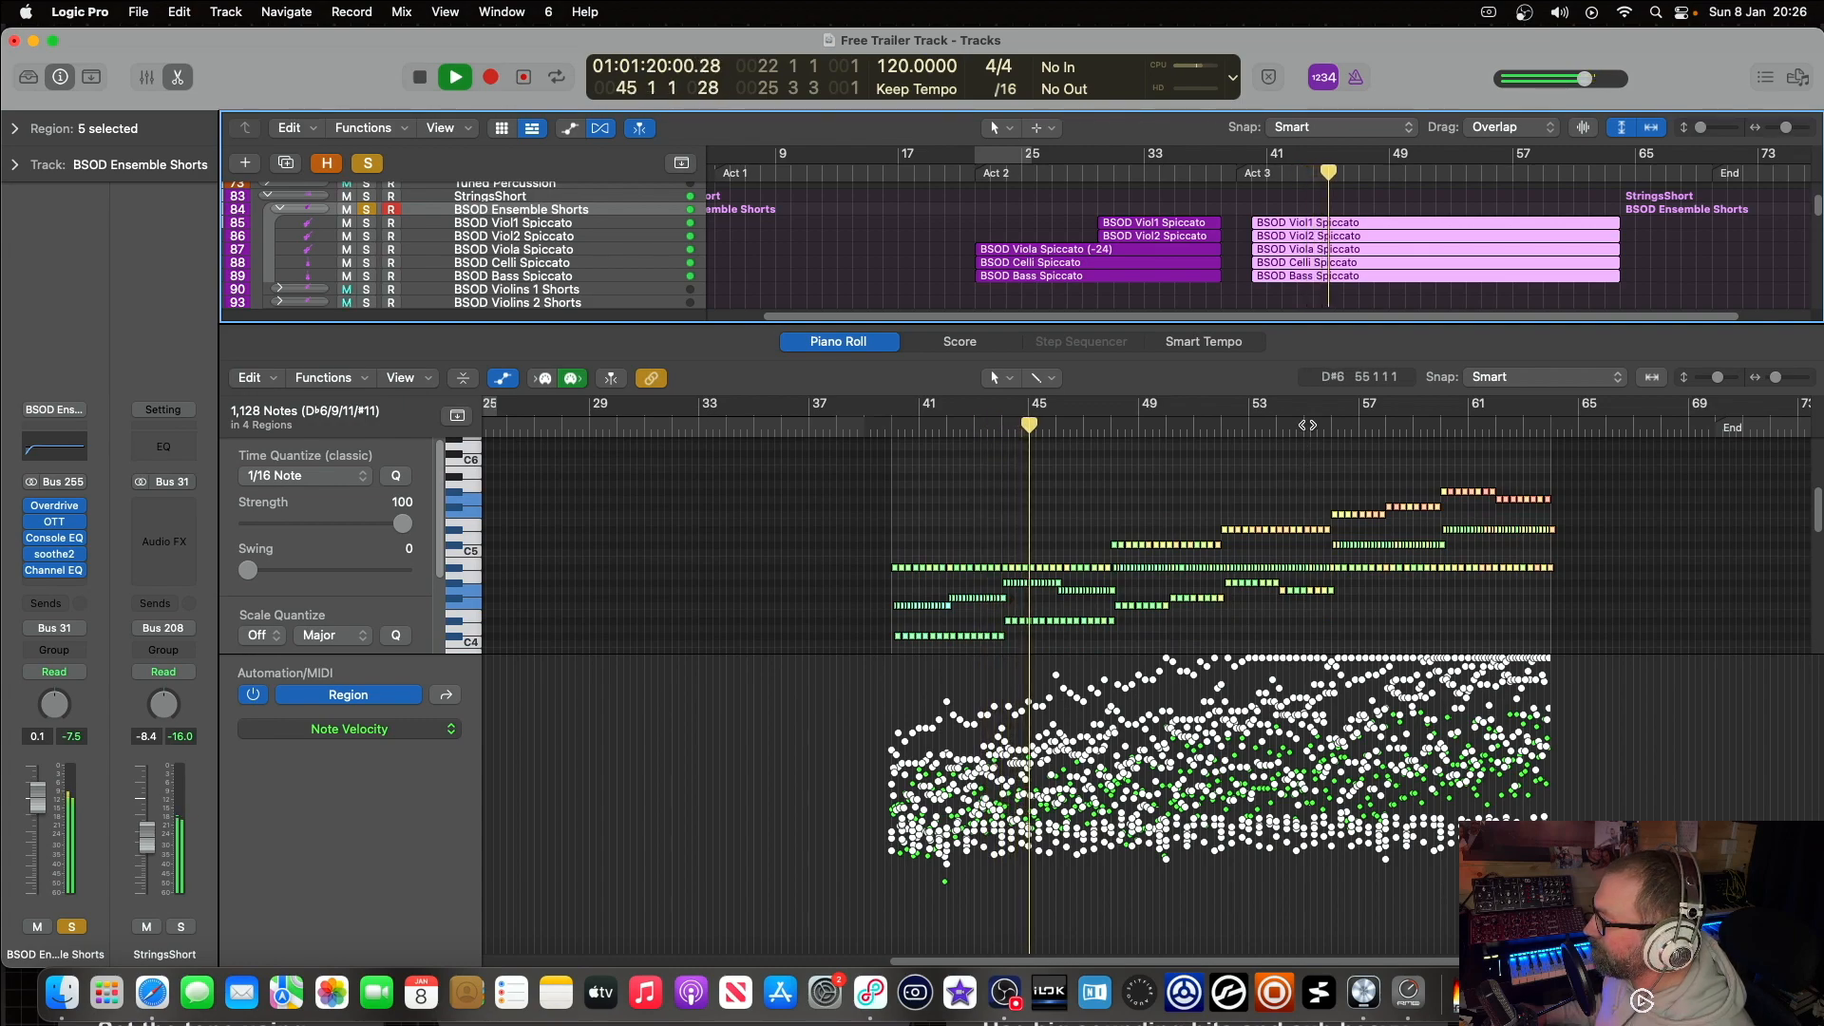
pyautogui.press('p')
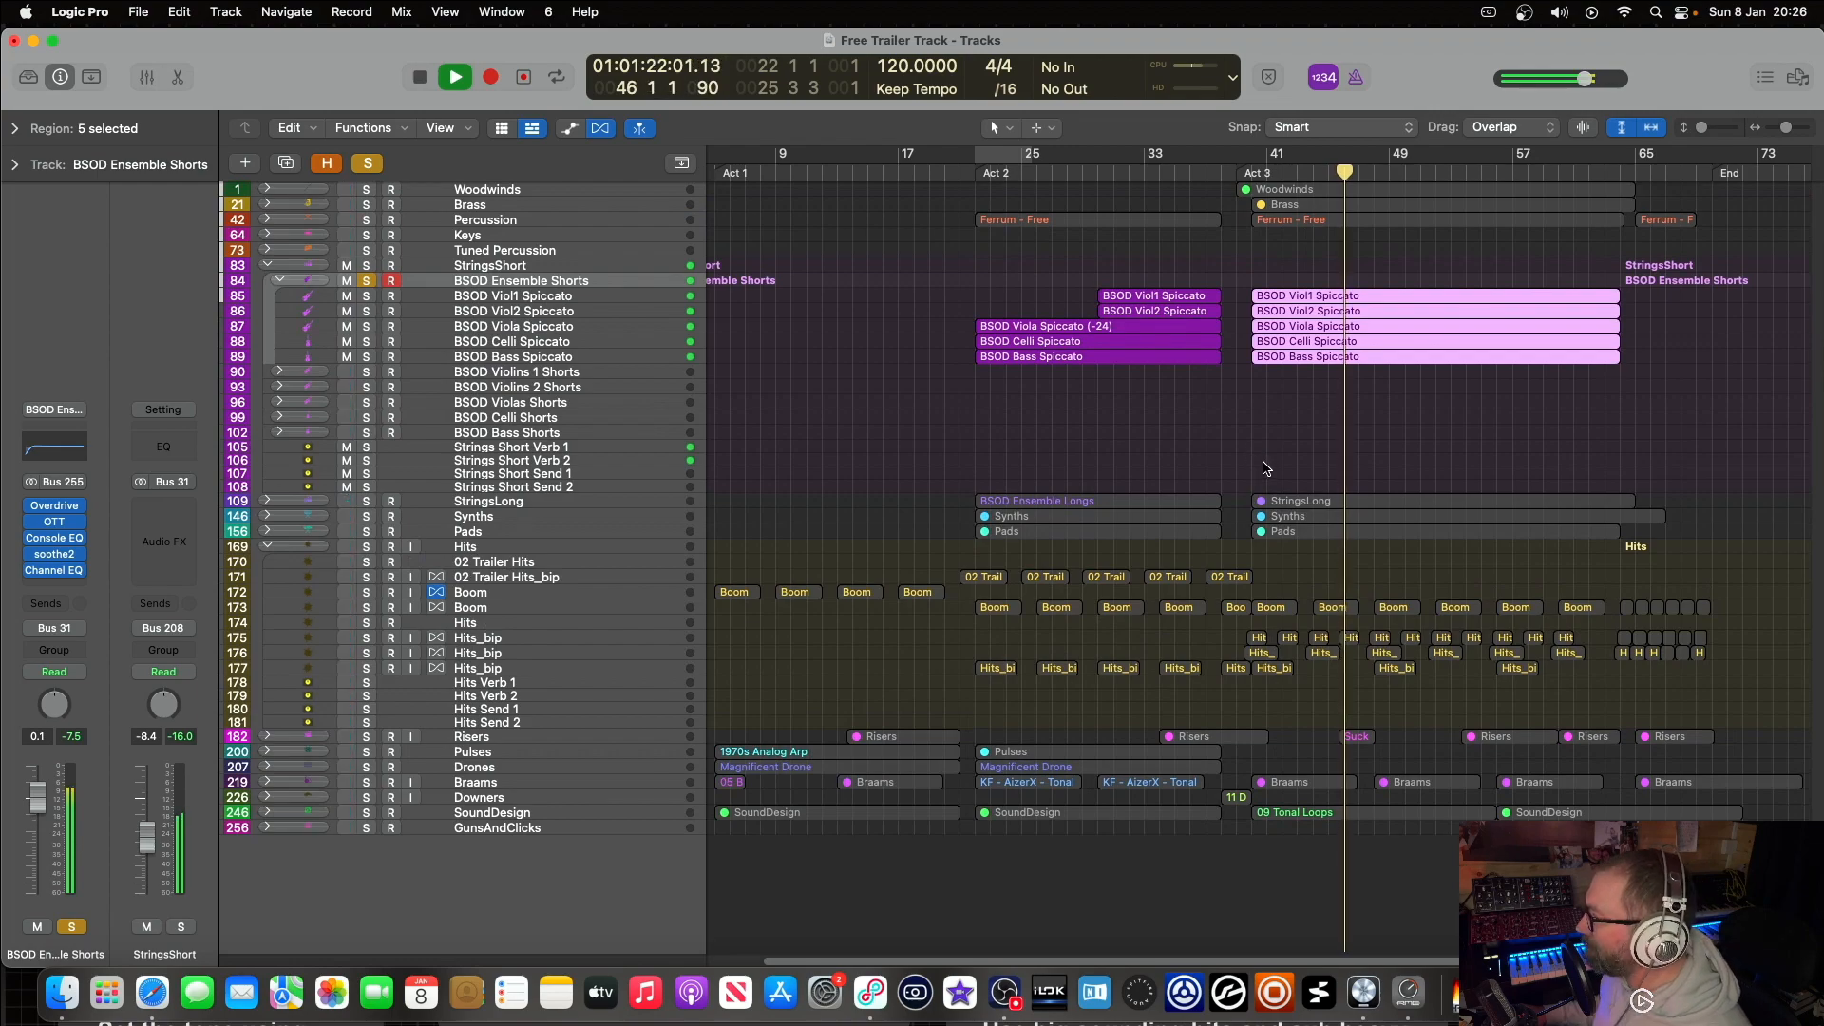
pyautogui.press('space')
# Step: Expand the StringsLong stack, solo BSOD Ensemble Longs alongside the shorts, and play from the start of Act 3
pyautogui.click(269, 501)
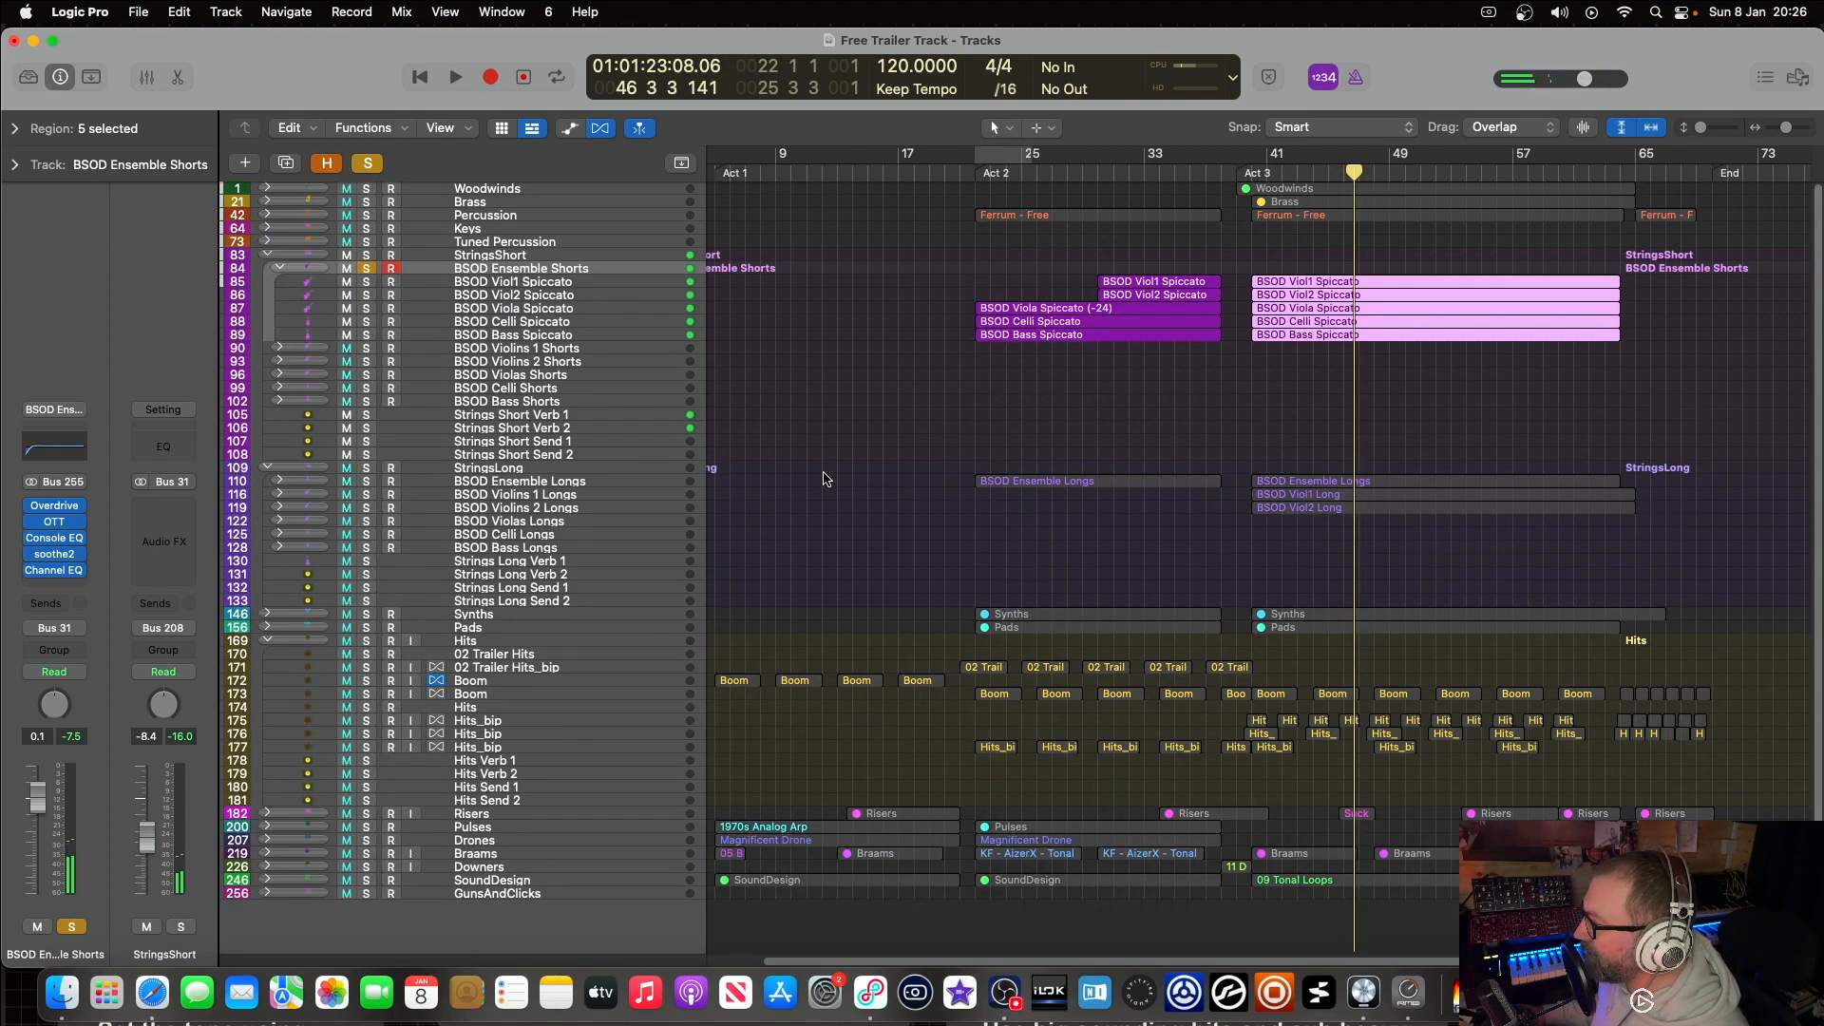
pyautogui.click(369, 483)
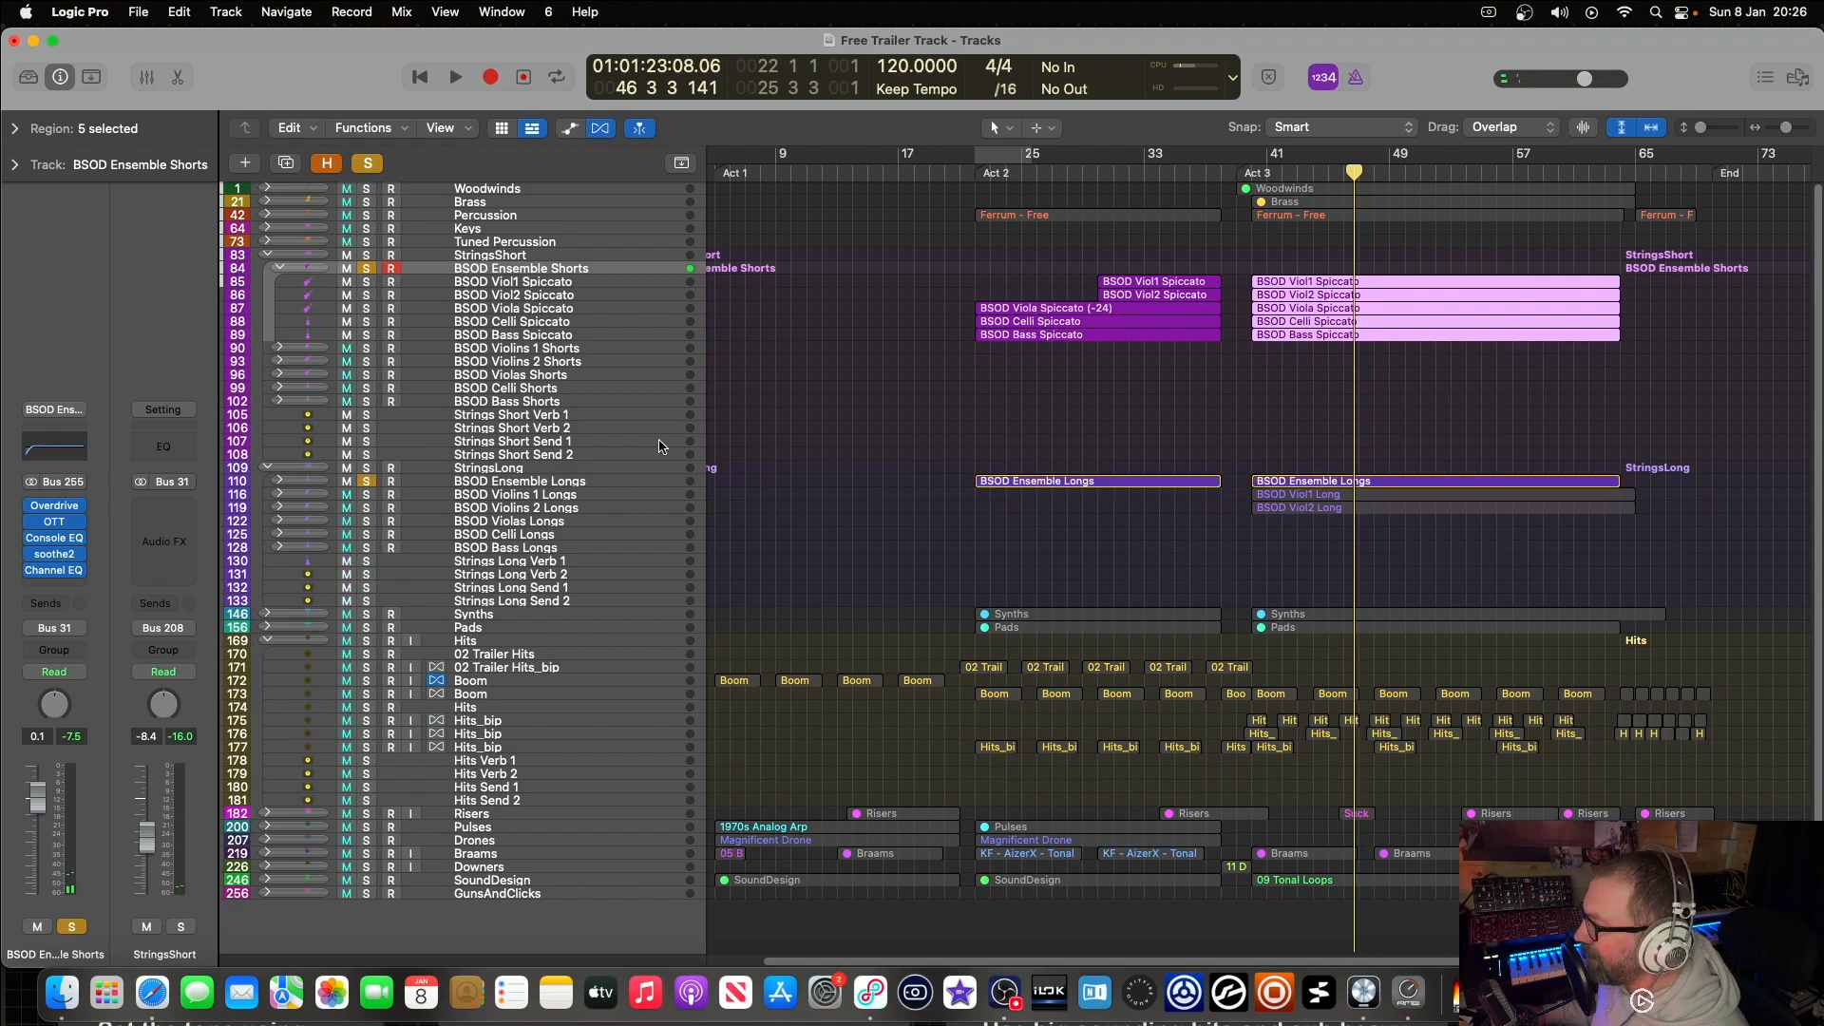
pyautogui.click(1254, 172)
pyautogui.press('space')
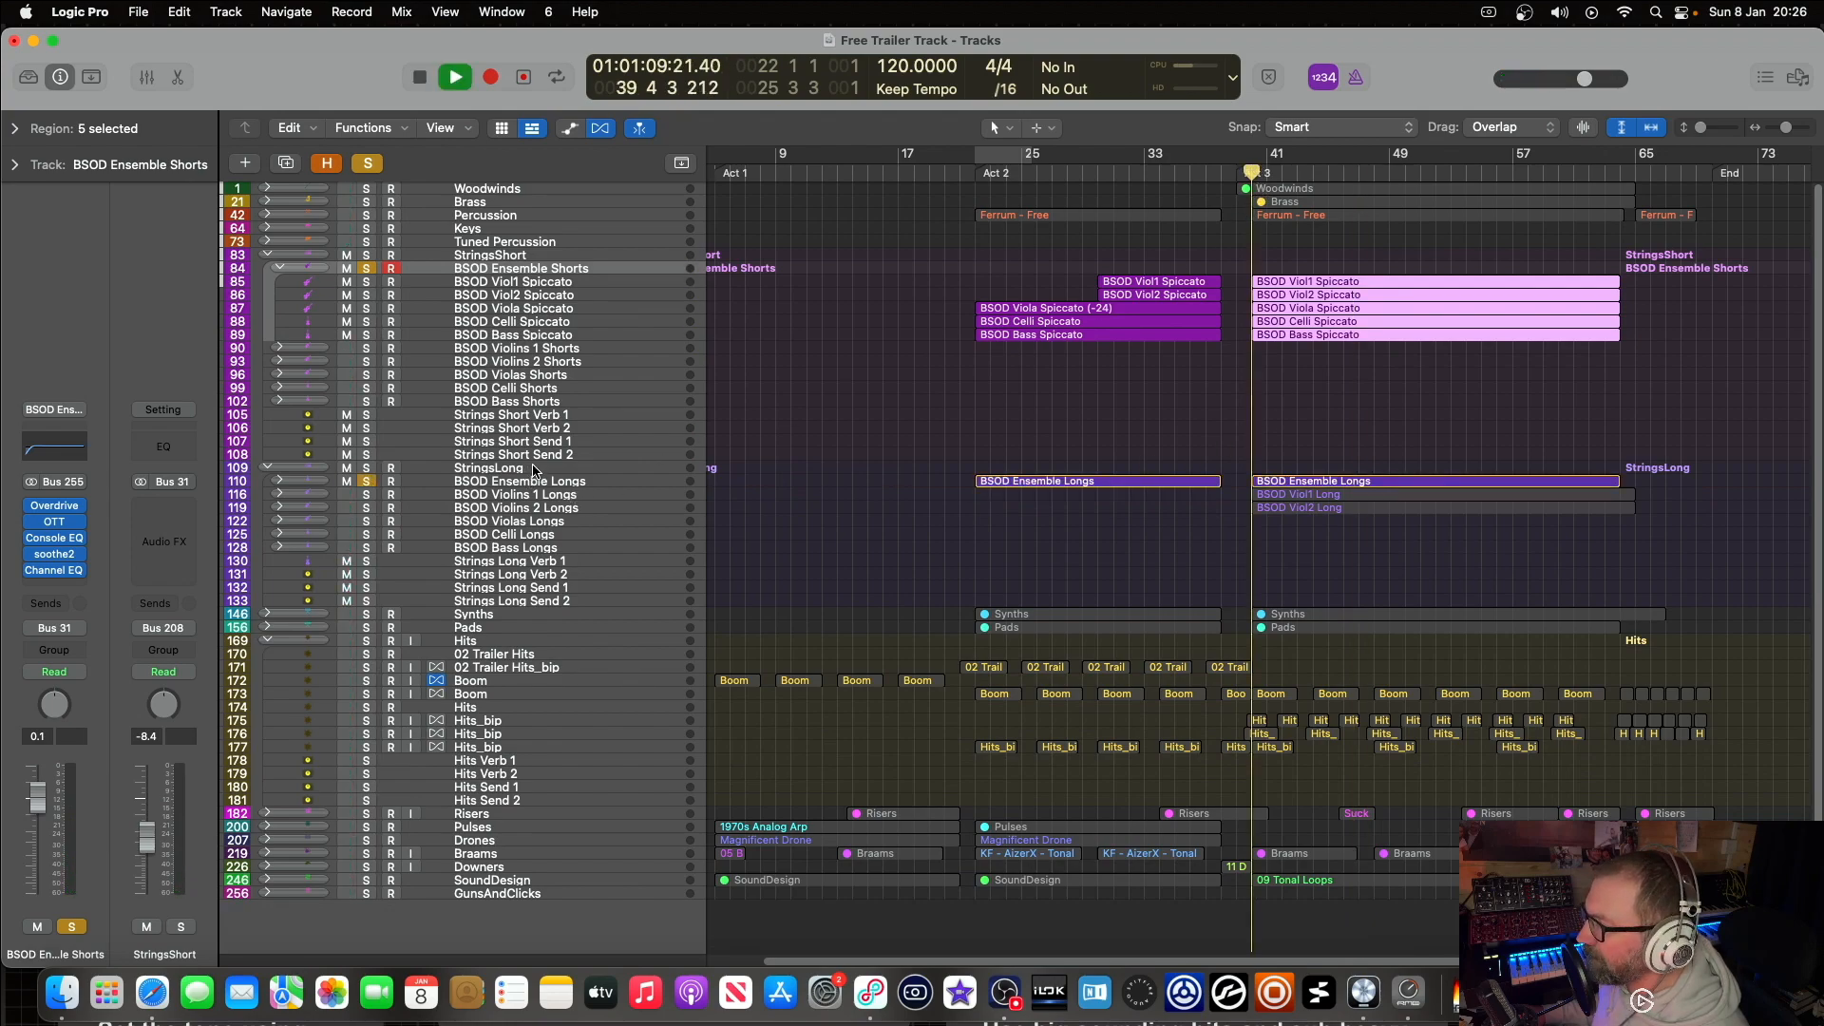
# Step: Unsolo BSOD Ensemble Shorts and examine the Act 3 BSOD Ensemble Longs region in the Piano Roll during playback
pyautogui.click(369, 270)
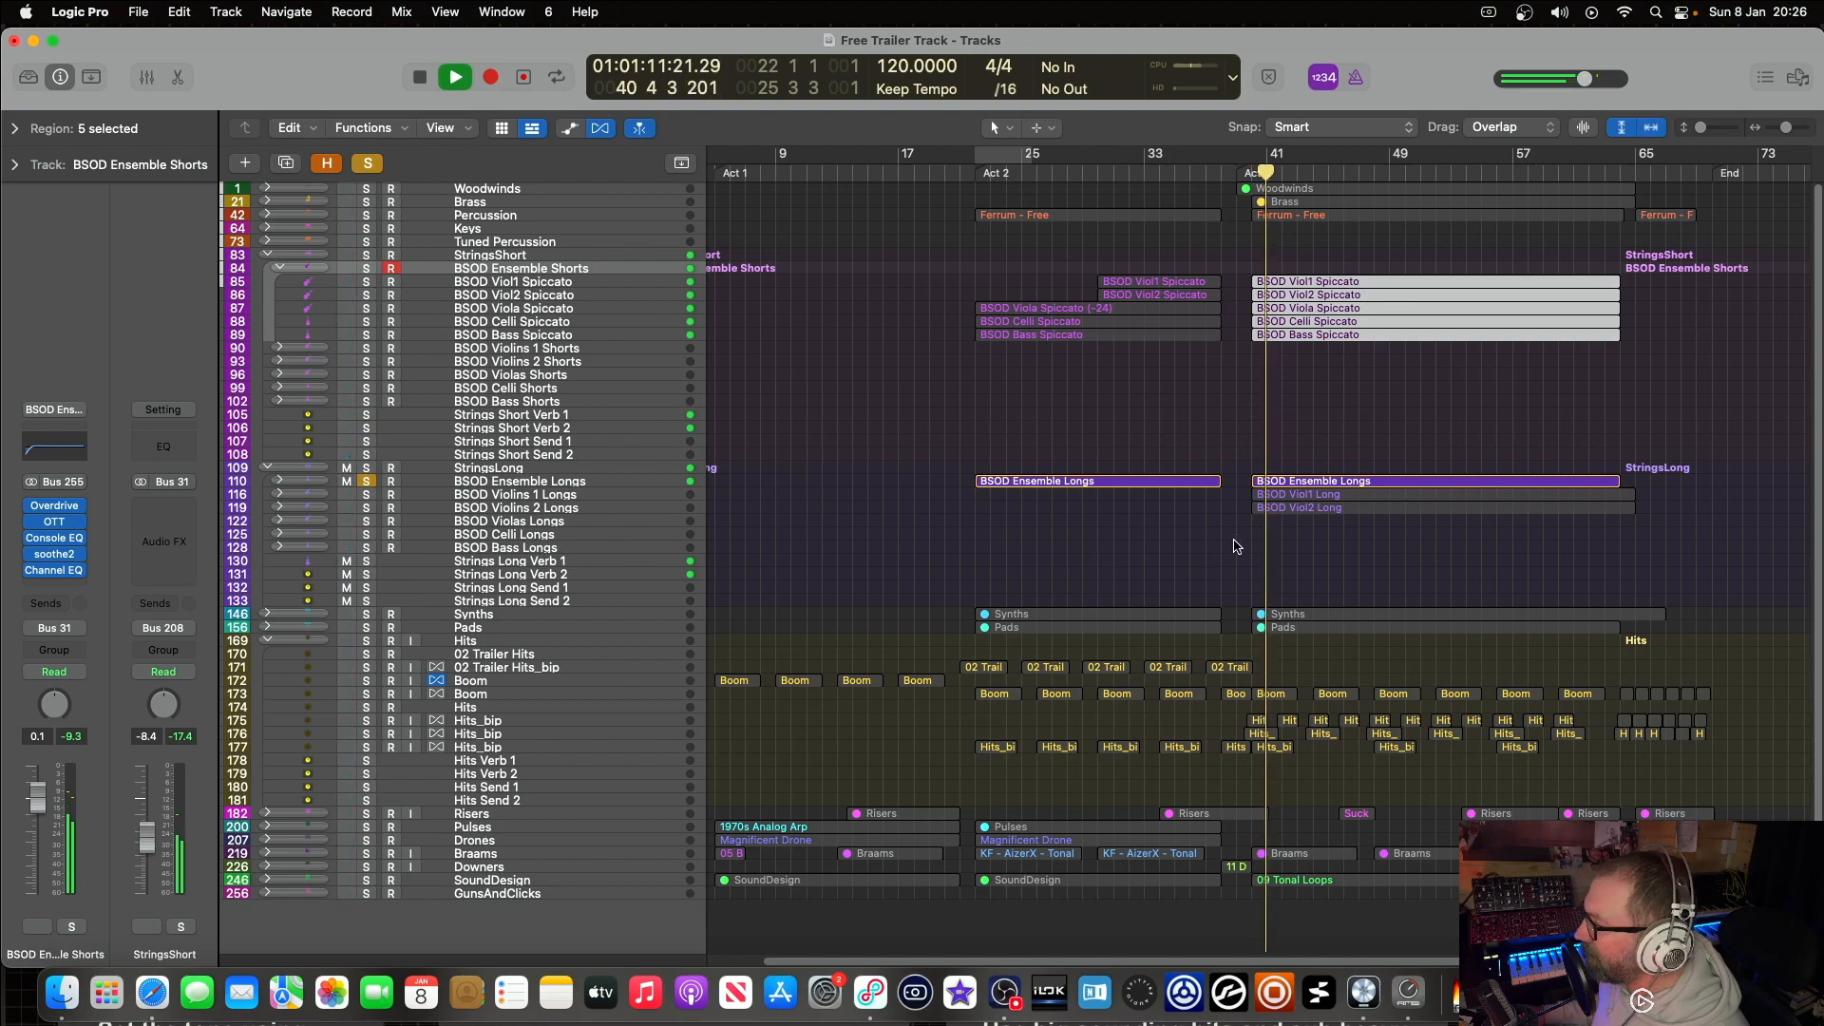
pyautogui.moveTo(1311, 482); pyautogui.dragTo(1311, 484)
pyautogui.doubleClick(1311, 483)
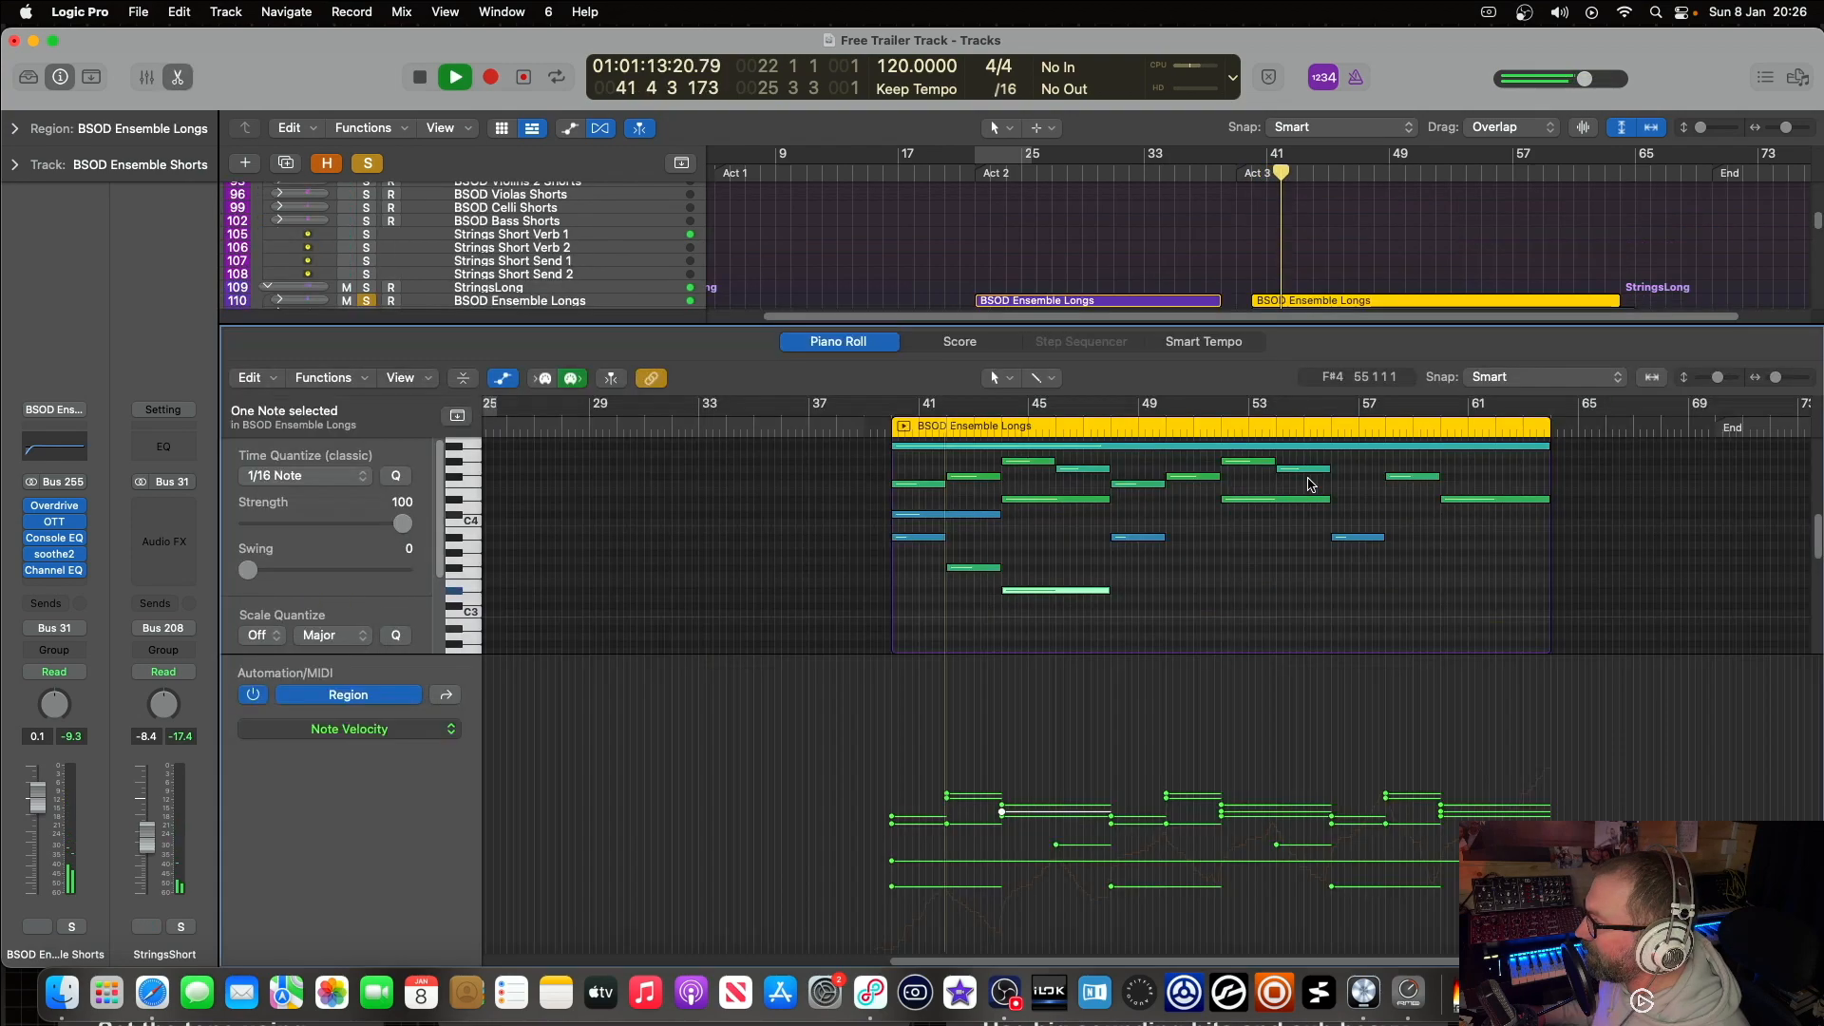
pyautogui.scroll(-2, 1117, 556)
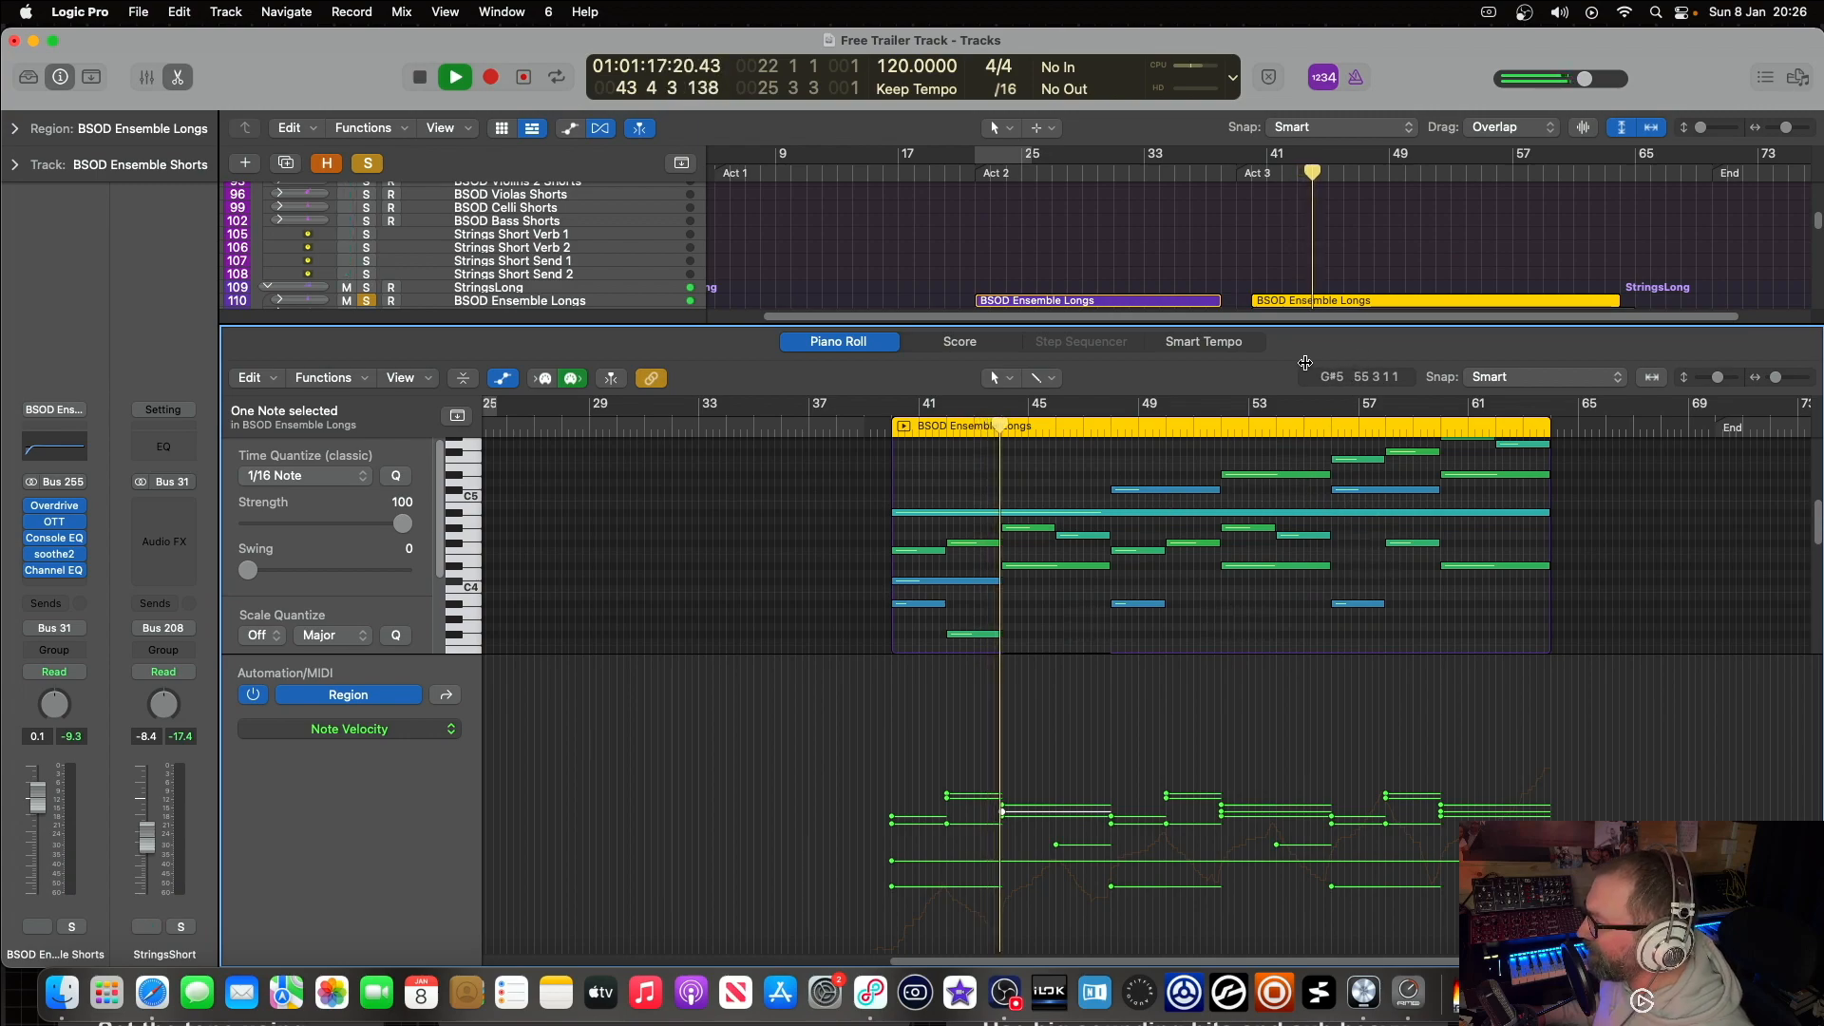
# Step: Solo BSOD Ensemble Shorts again to hear it together with the longs, and stop playback
pyautogui.scroll(4, 541, 191)
pyautogui.scroll(1, 541, 190)
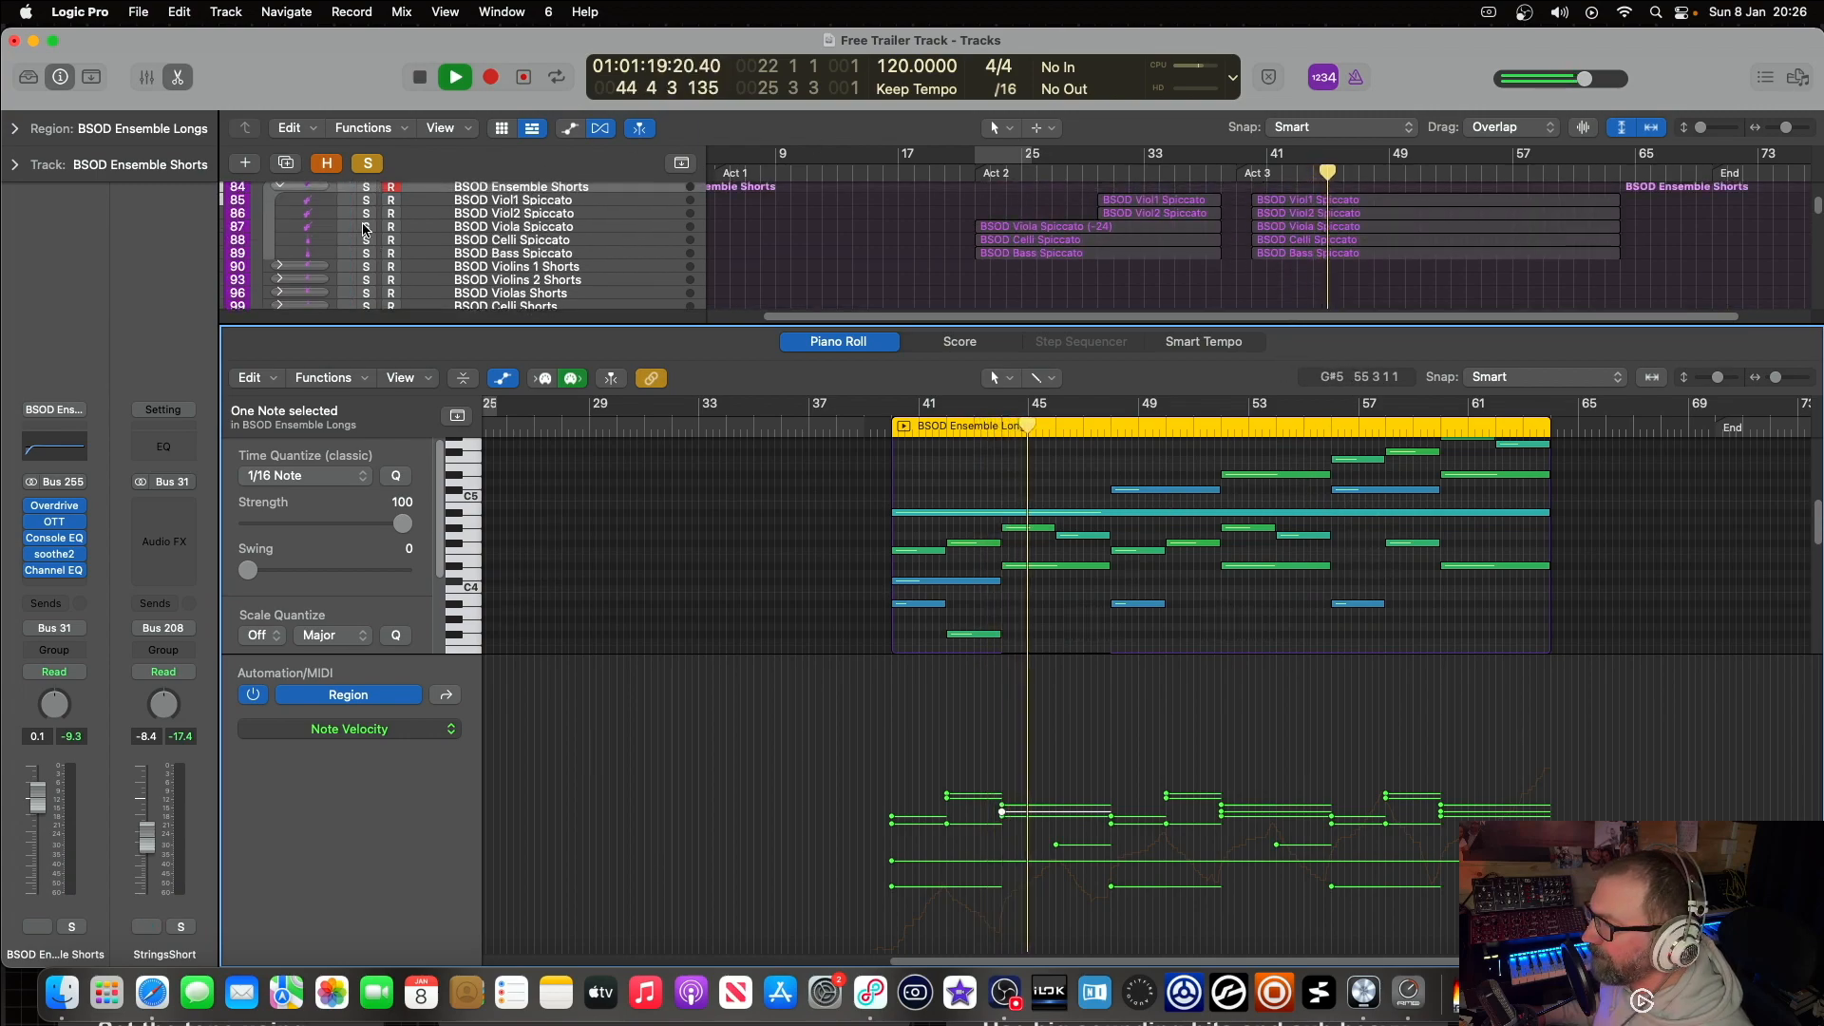
pyautogui.click(366, 194)
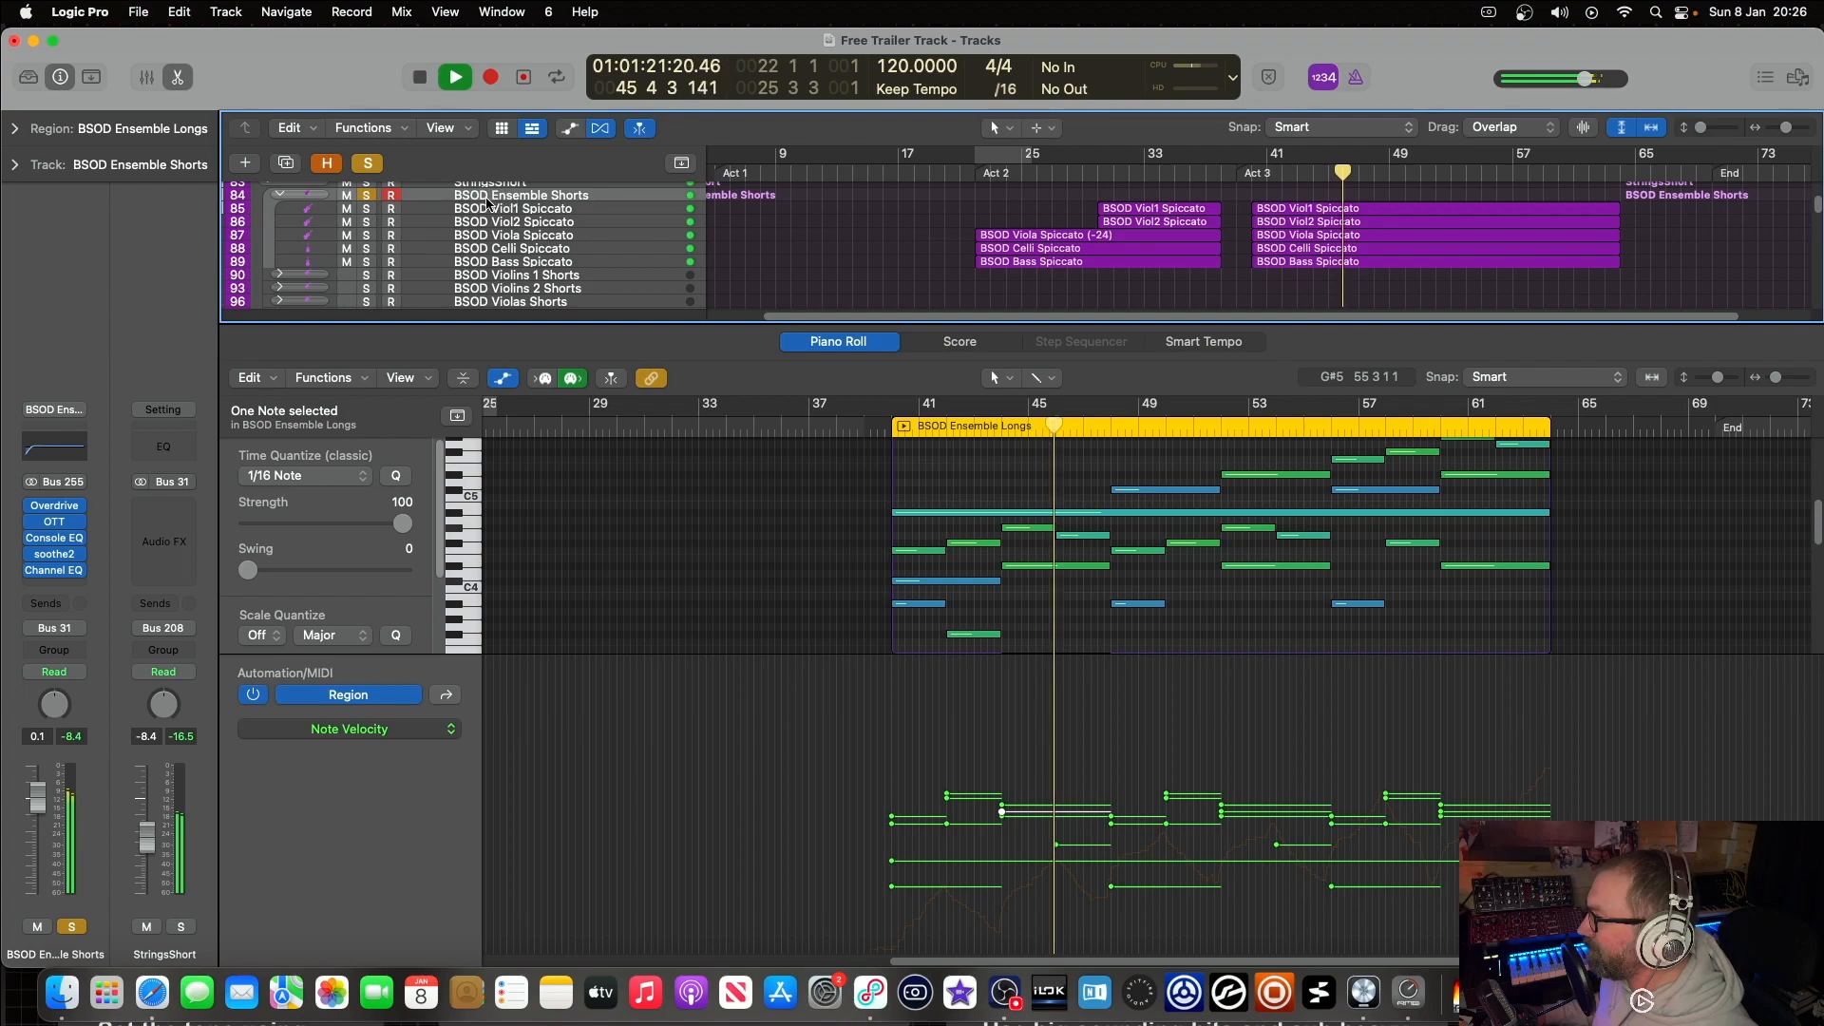
pyautogui.press('space')
# Step: Clear all track solos and close the Piano Roll
pyautogui.scroll(-3, 861, 187)
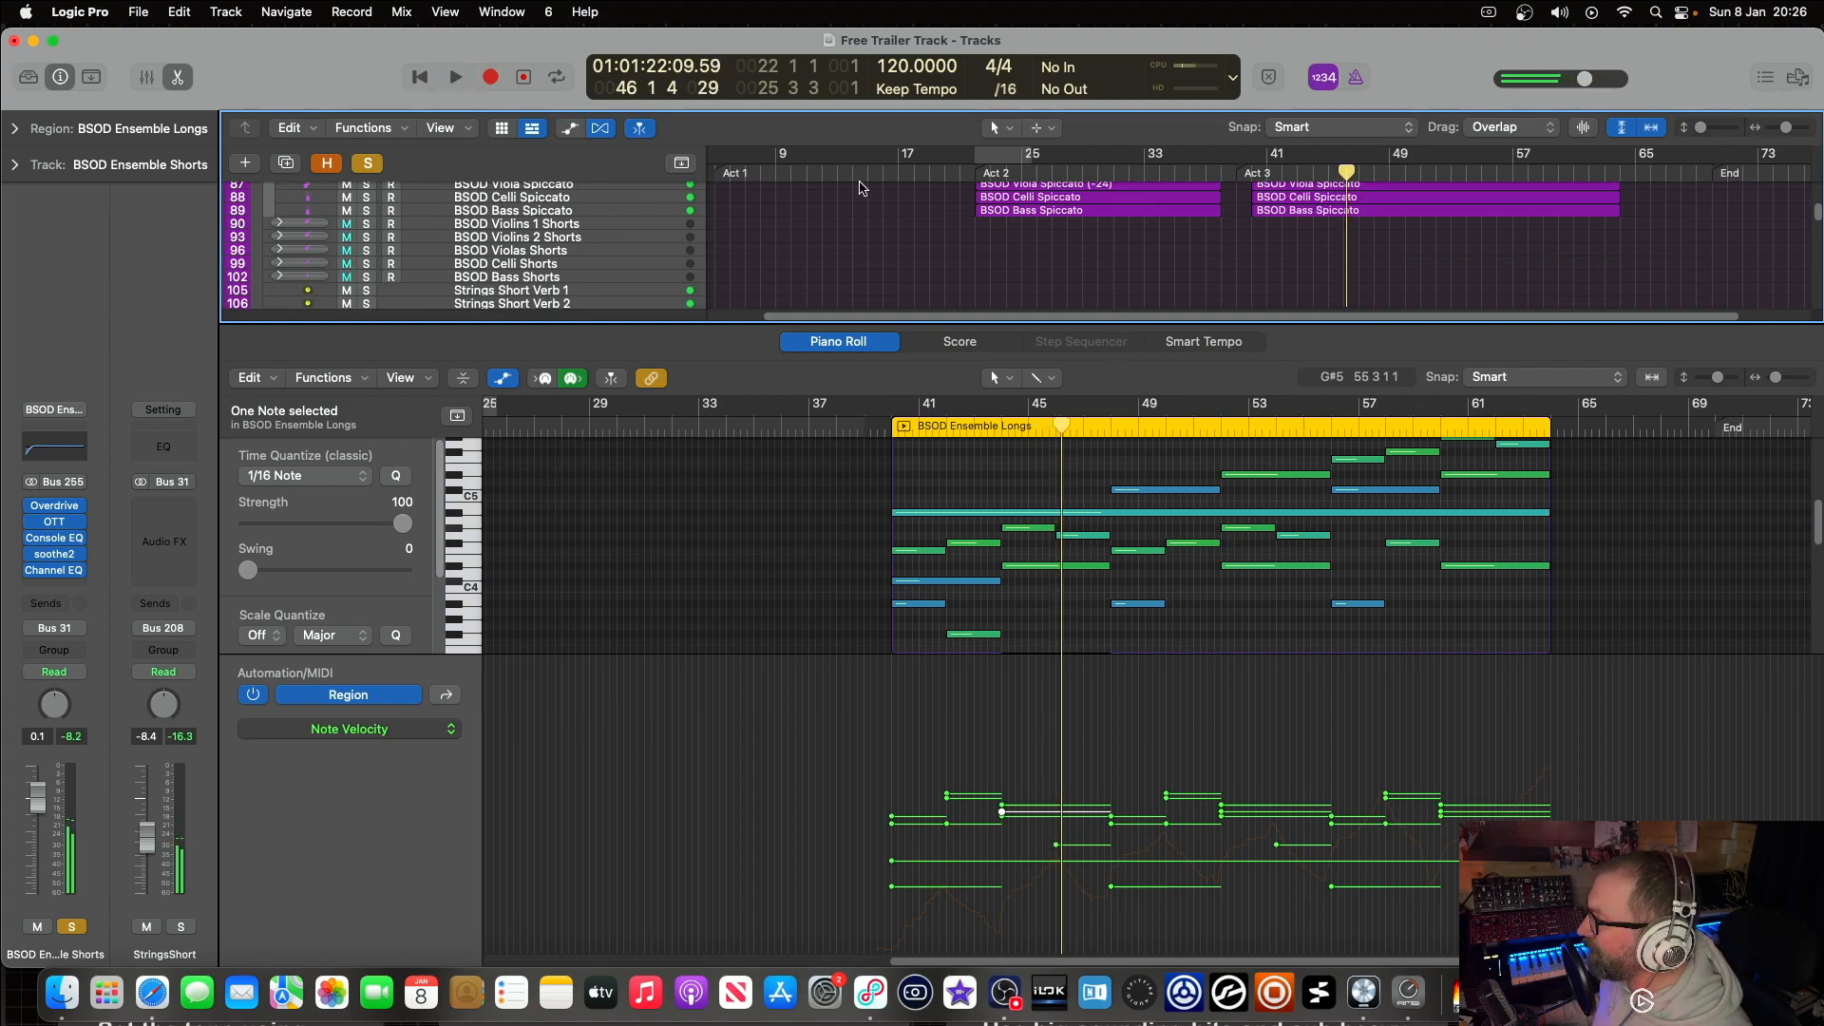
pyautogui.click(369, 164)
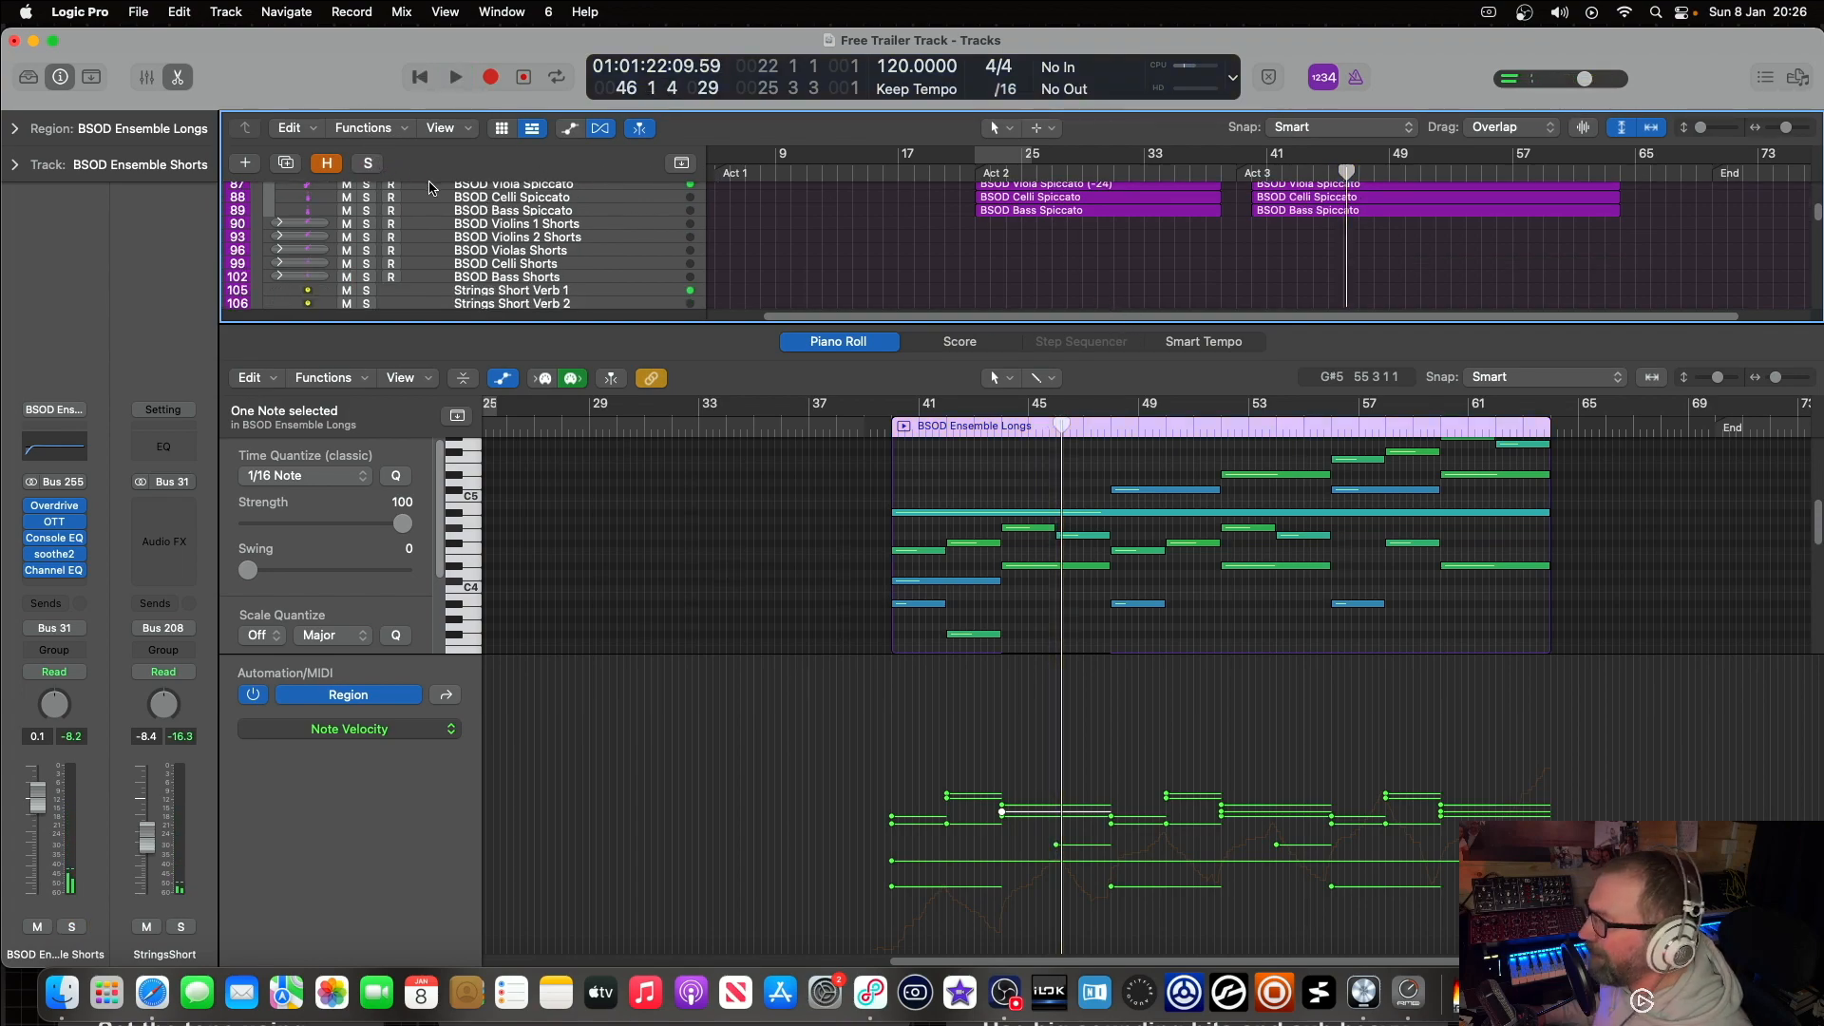
pyautogui.press('p')
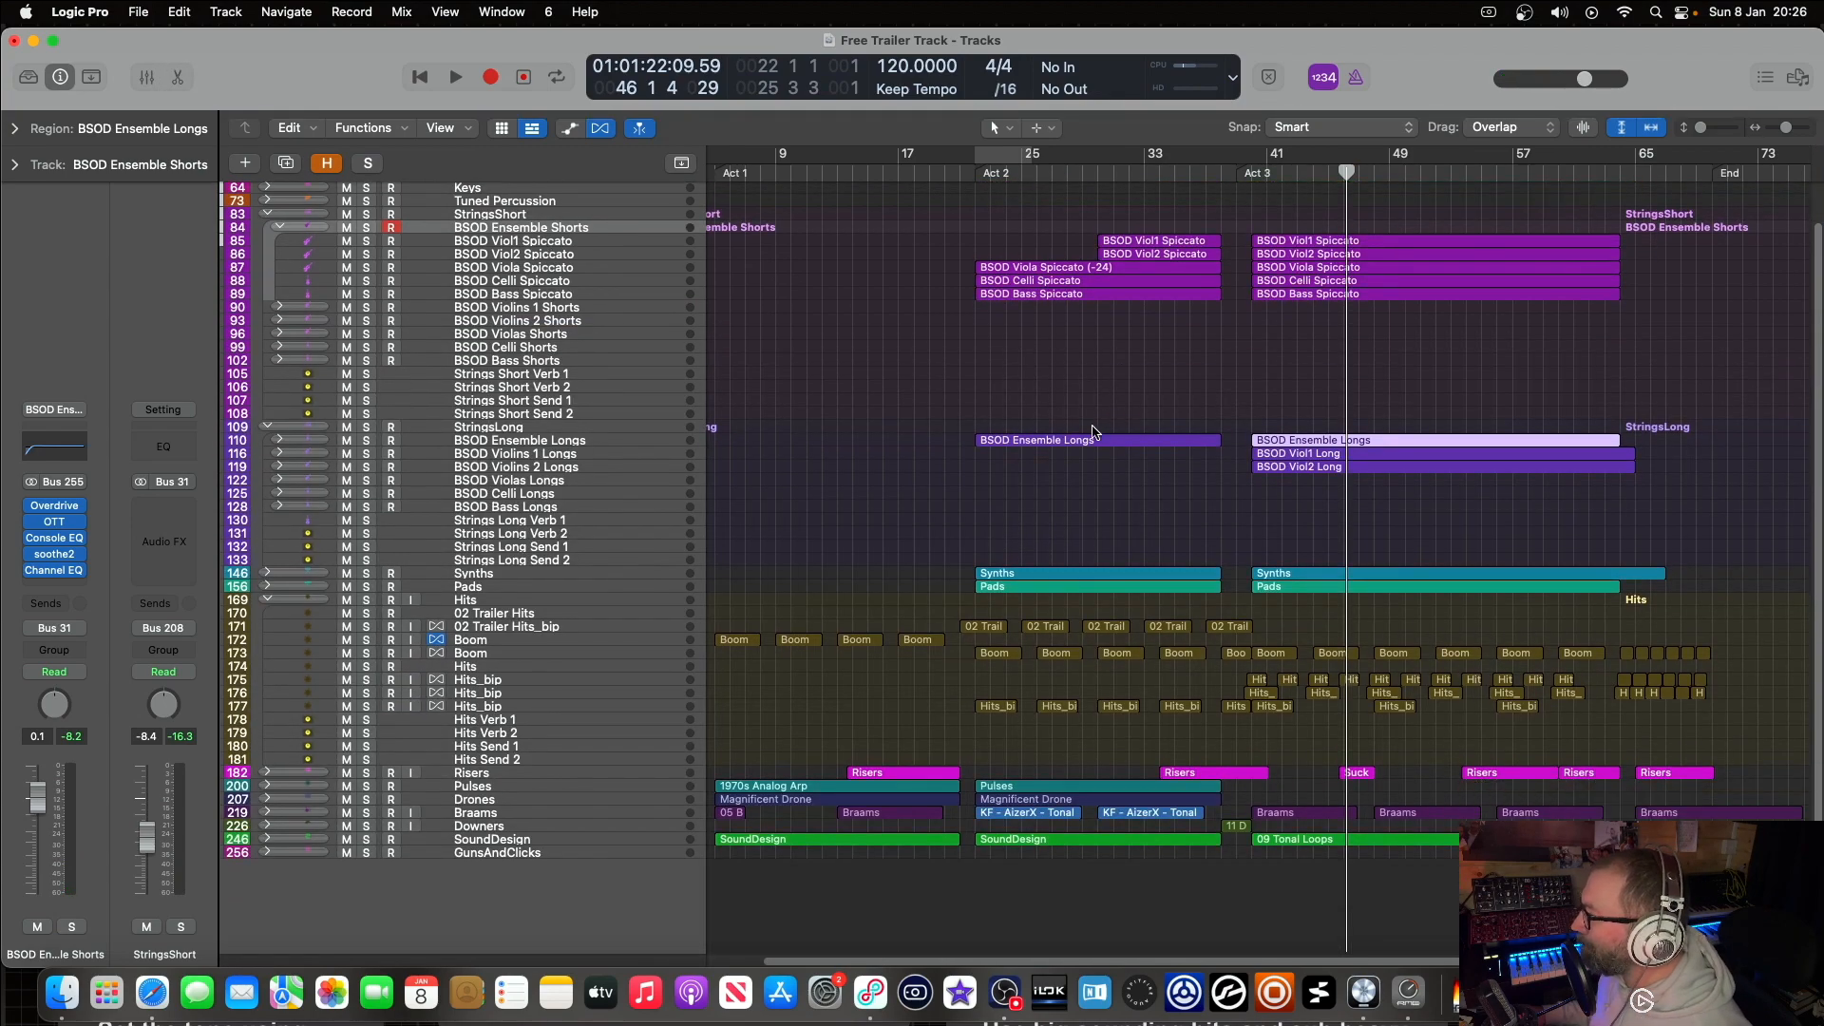
# Step: Open the Act 2 BSOD Ensemble Longs region in the Piano Roll and hide the automation area to examine all its notes
pyautogui.click(1042, 442)
pyautogui.press('p')
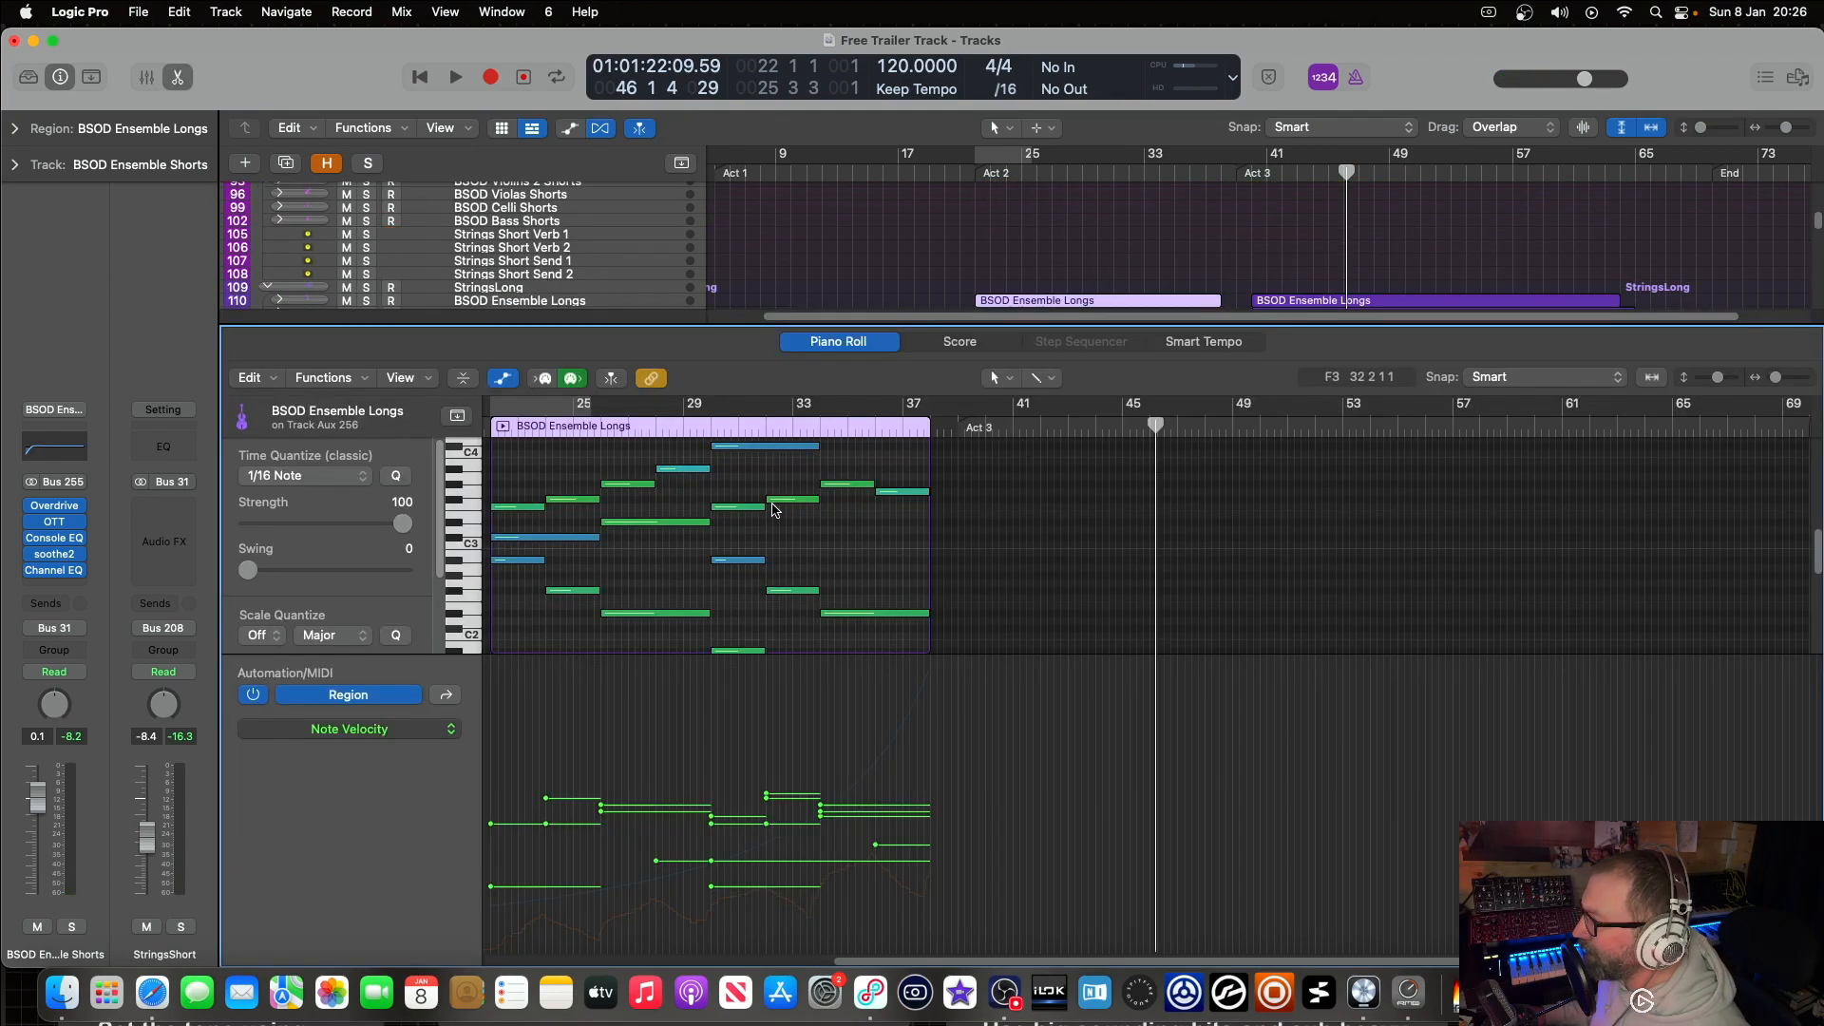
pyautogui.scroll(-3, 803, 497)
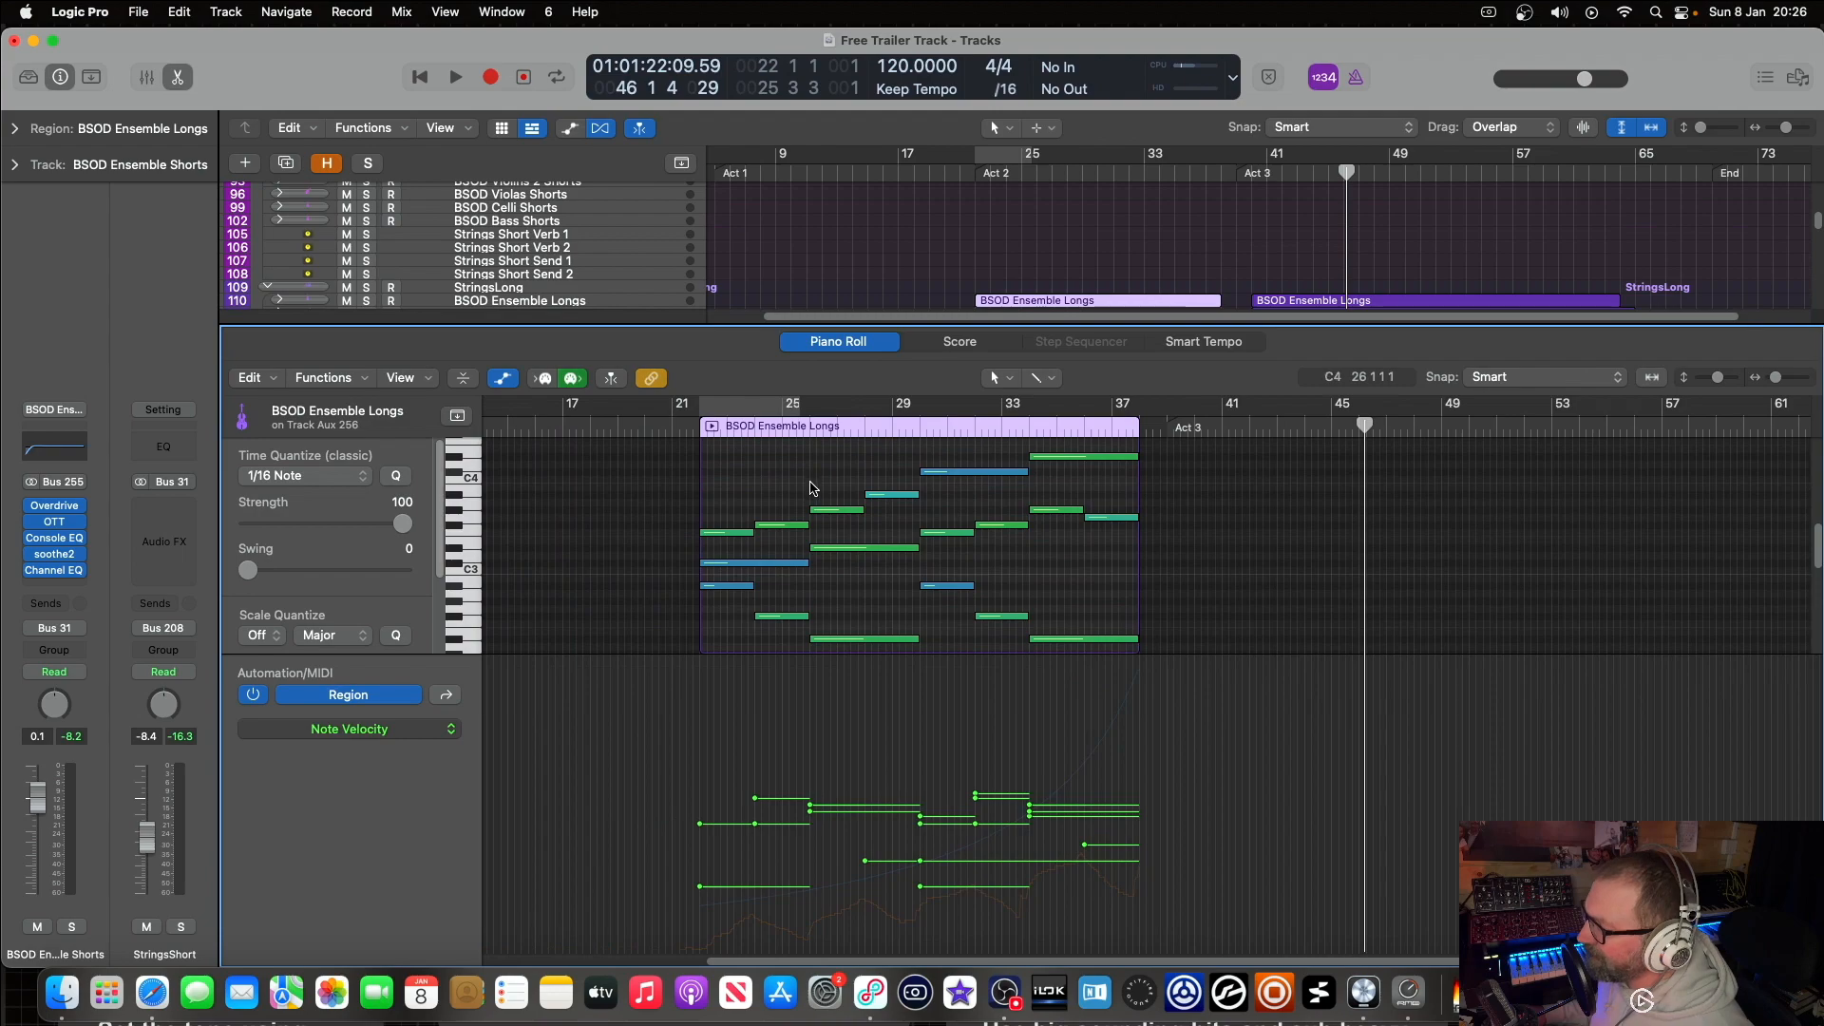
pyautogui.press('a')
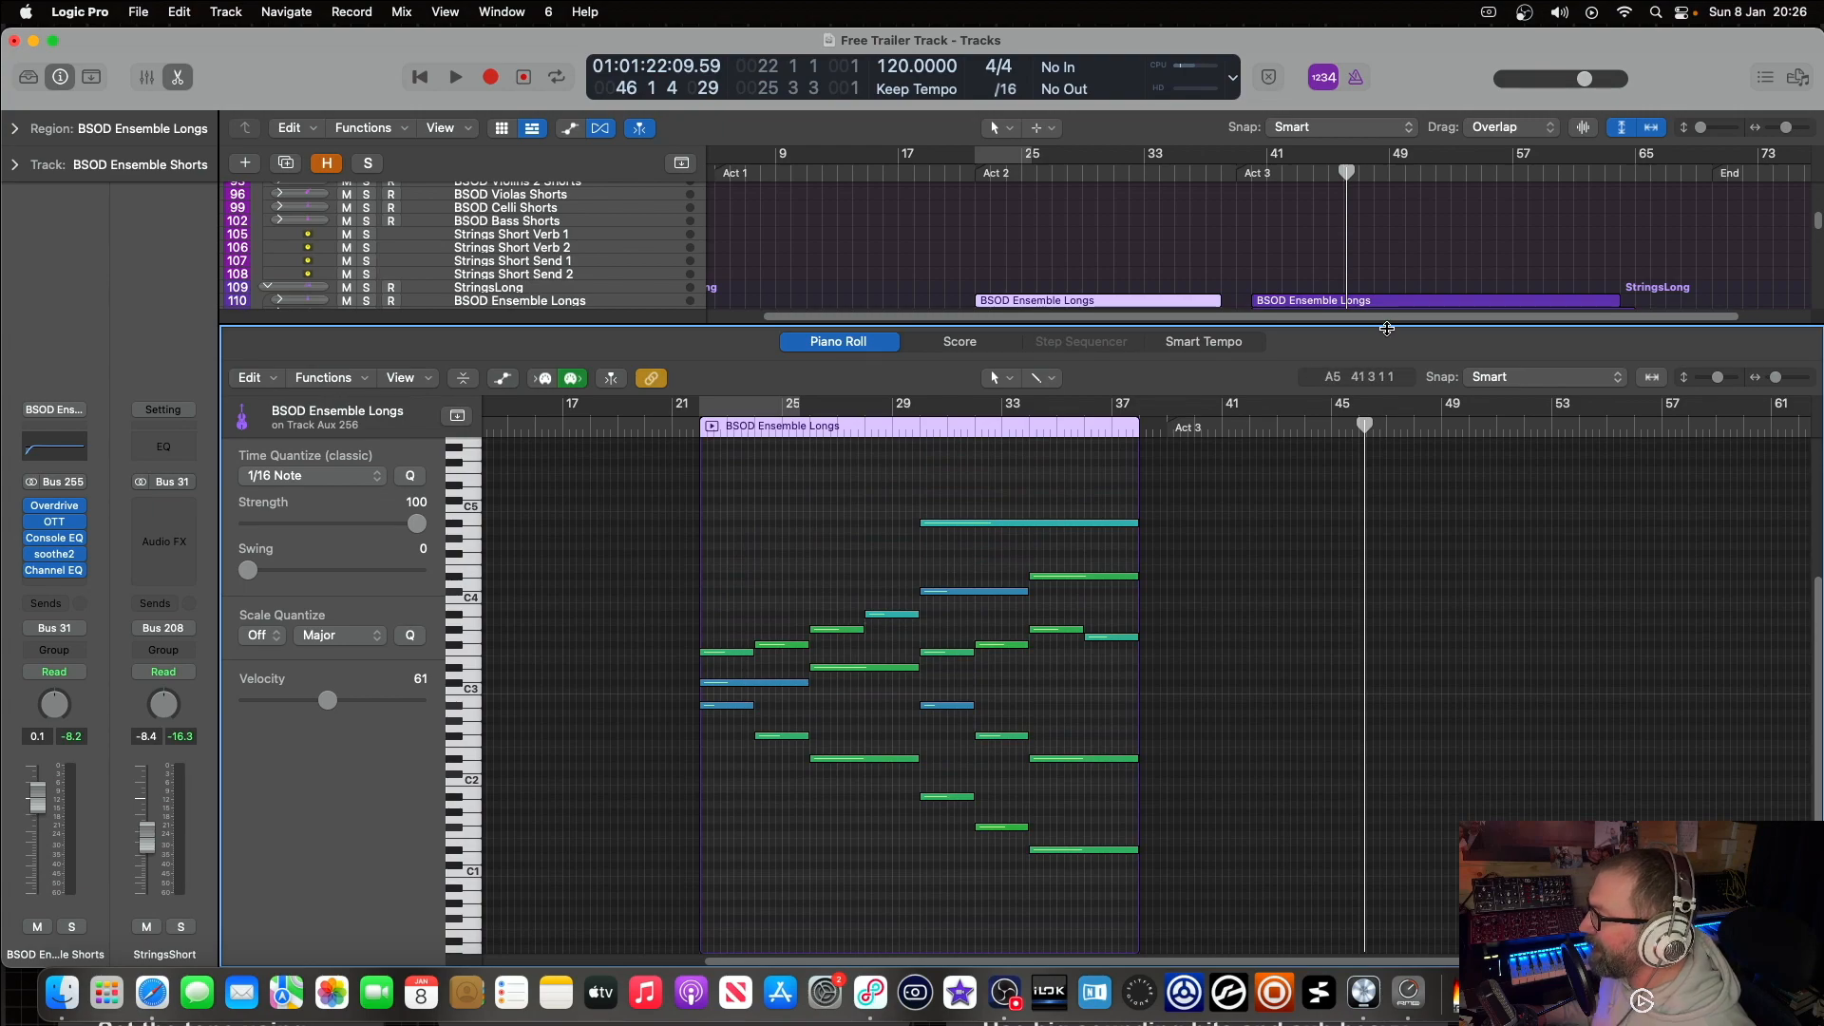
# Step: Add the Act 3 BSOD Ensemble Longs region to the selection, compare both acts' notes, and close the Piano Roll to review the arrangement
pyautogui.keyDown('shift'); pyautogui.click(1357, 303); pyautogui.keyUp('shift')
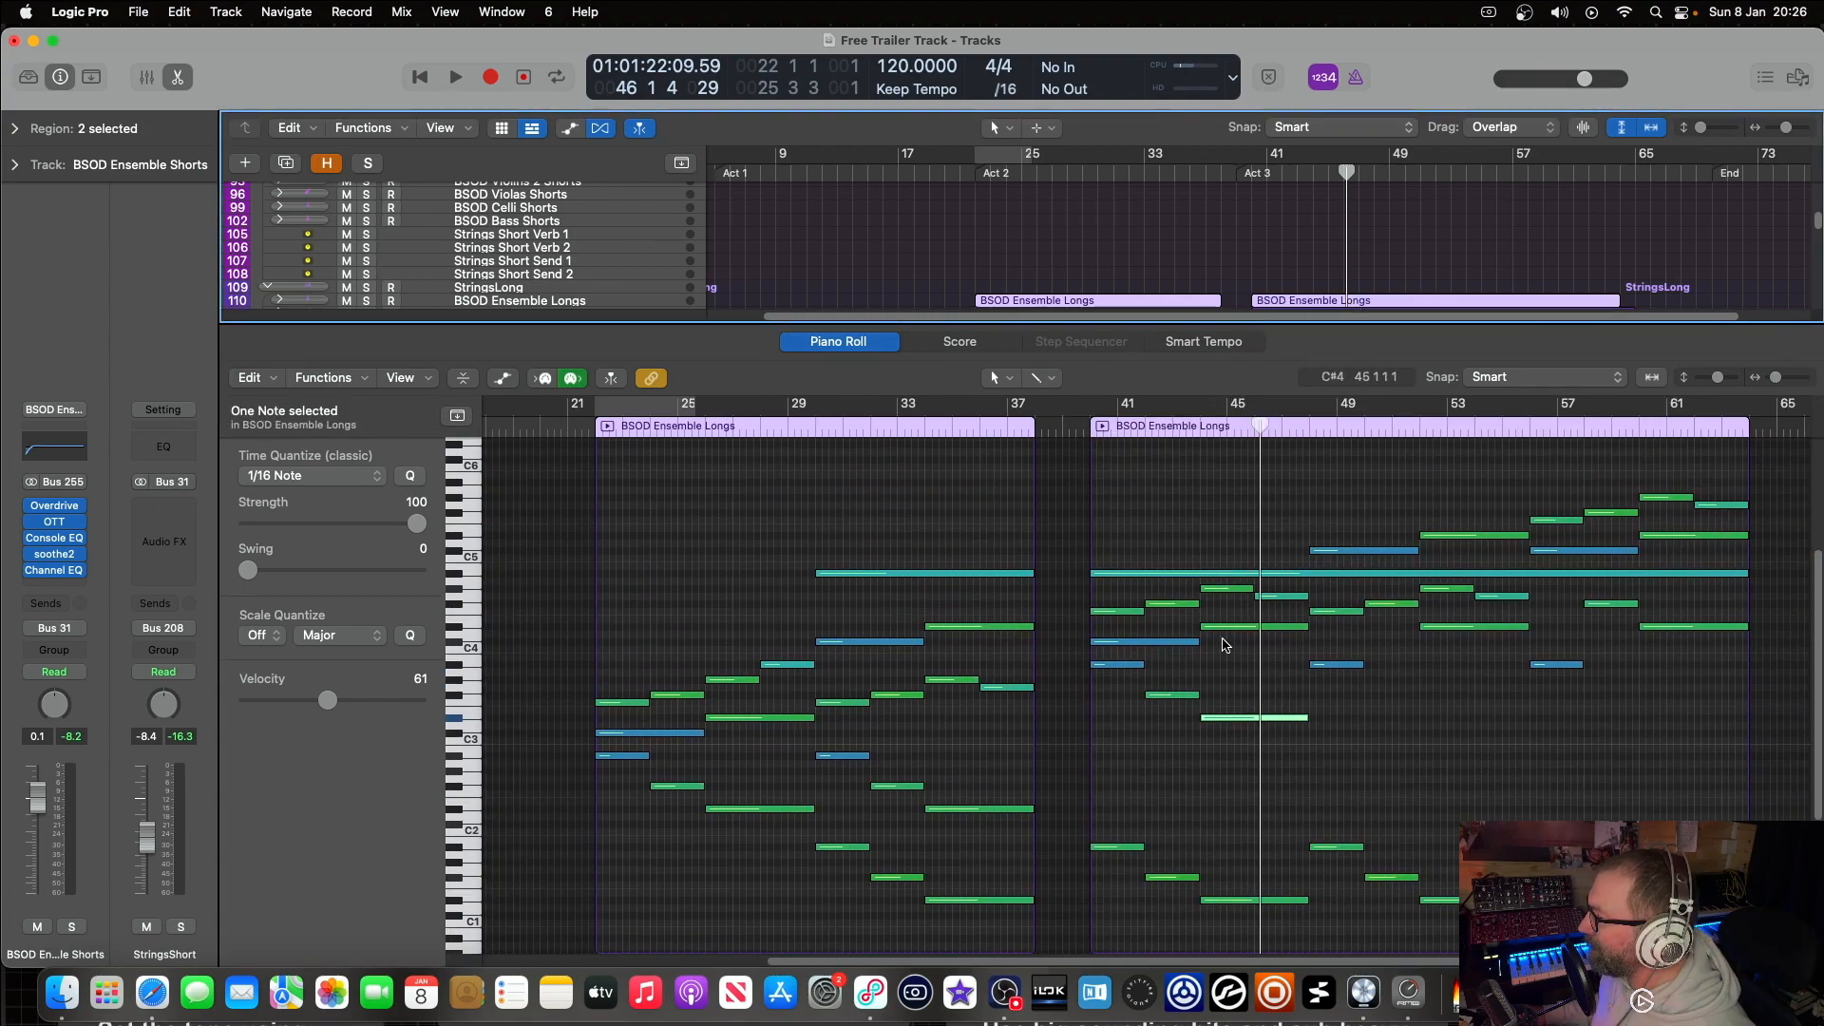
pyautogui.scroll(-3, 1229, 644)
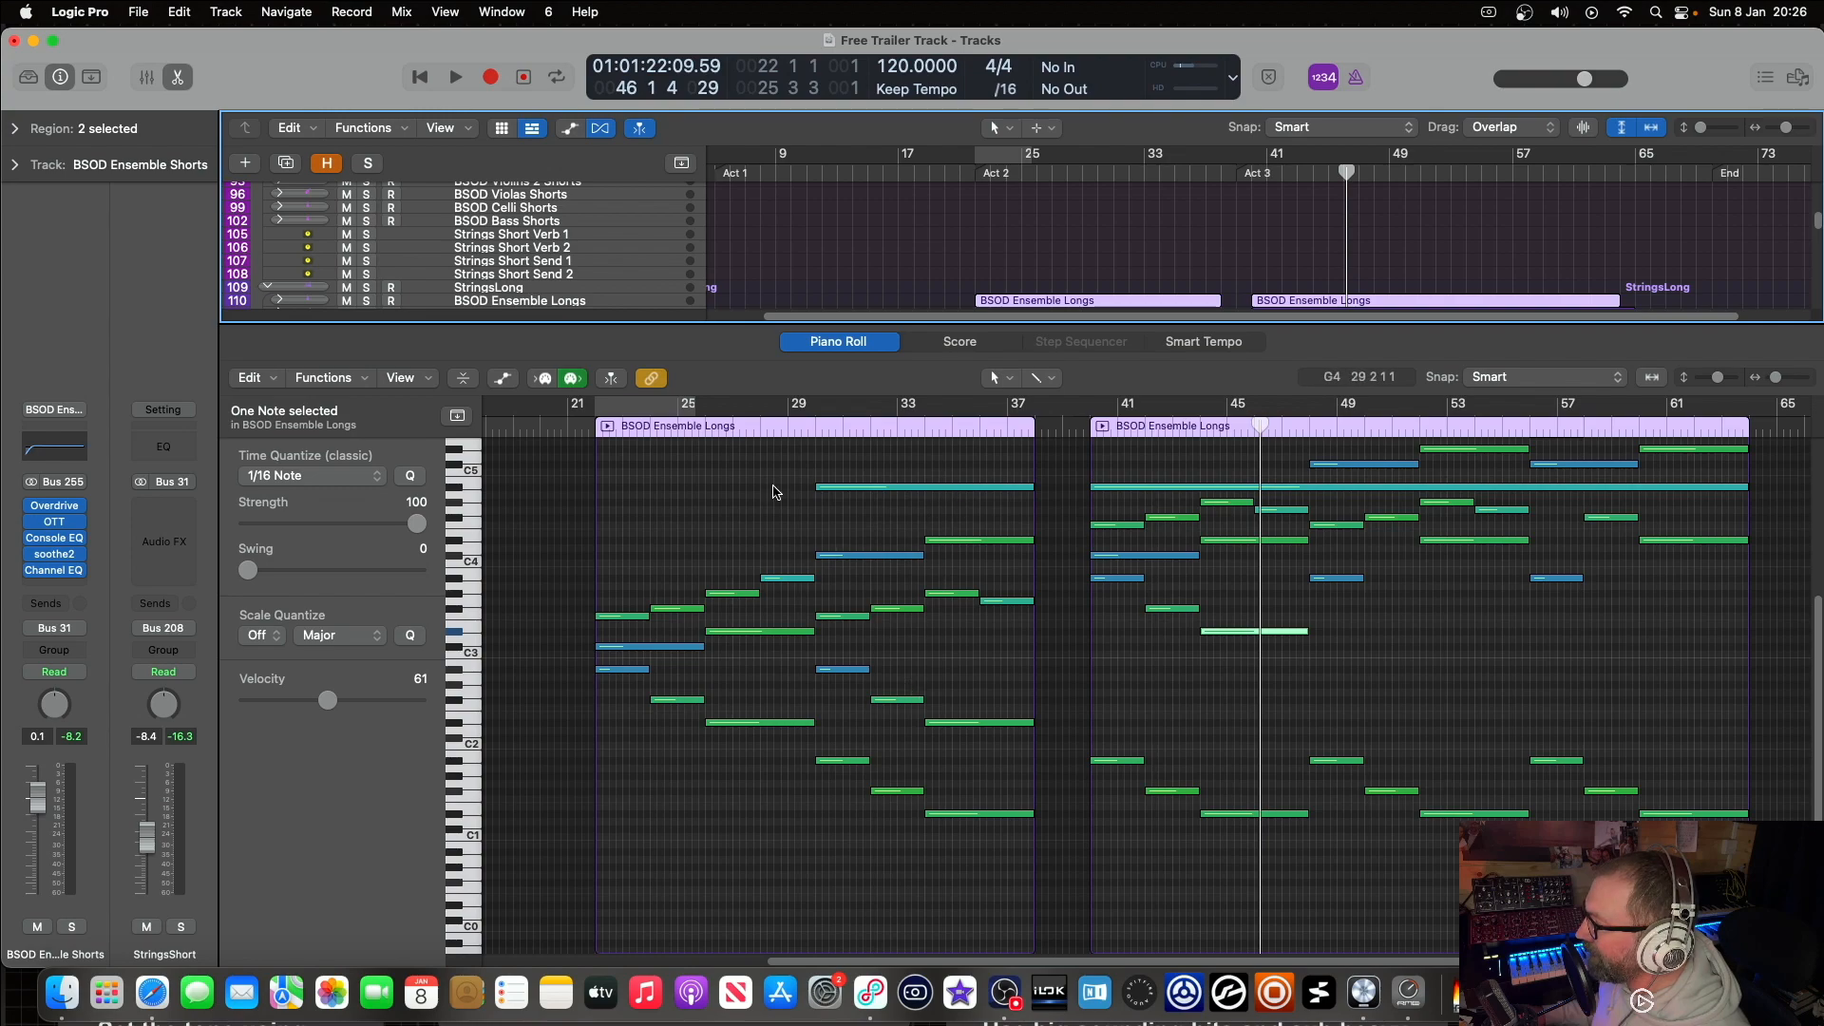
pyautogui.scroll(3, 1501, 519)
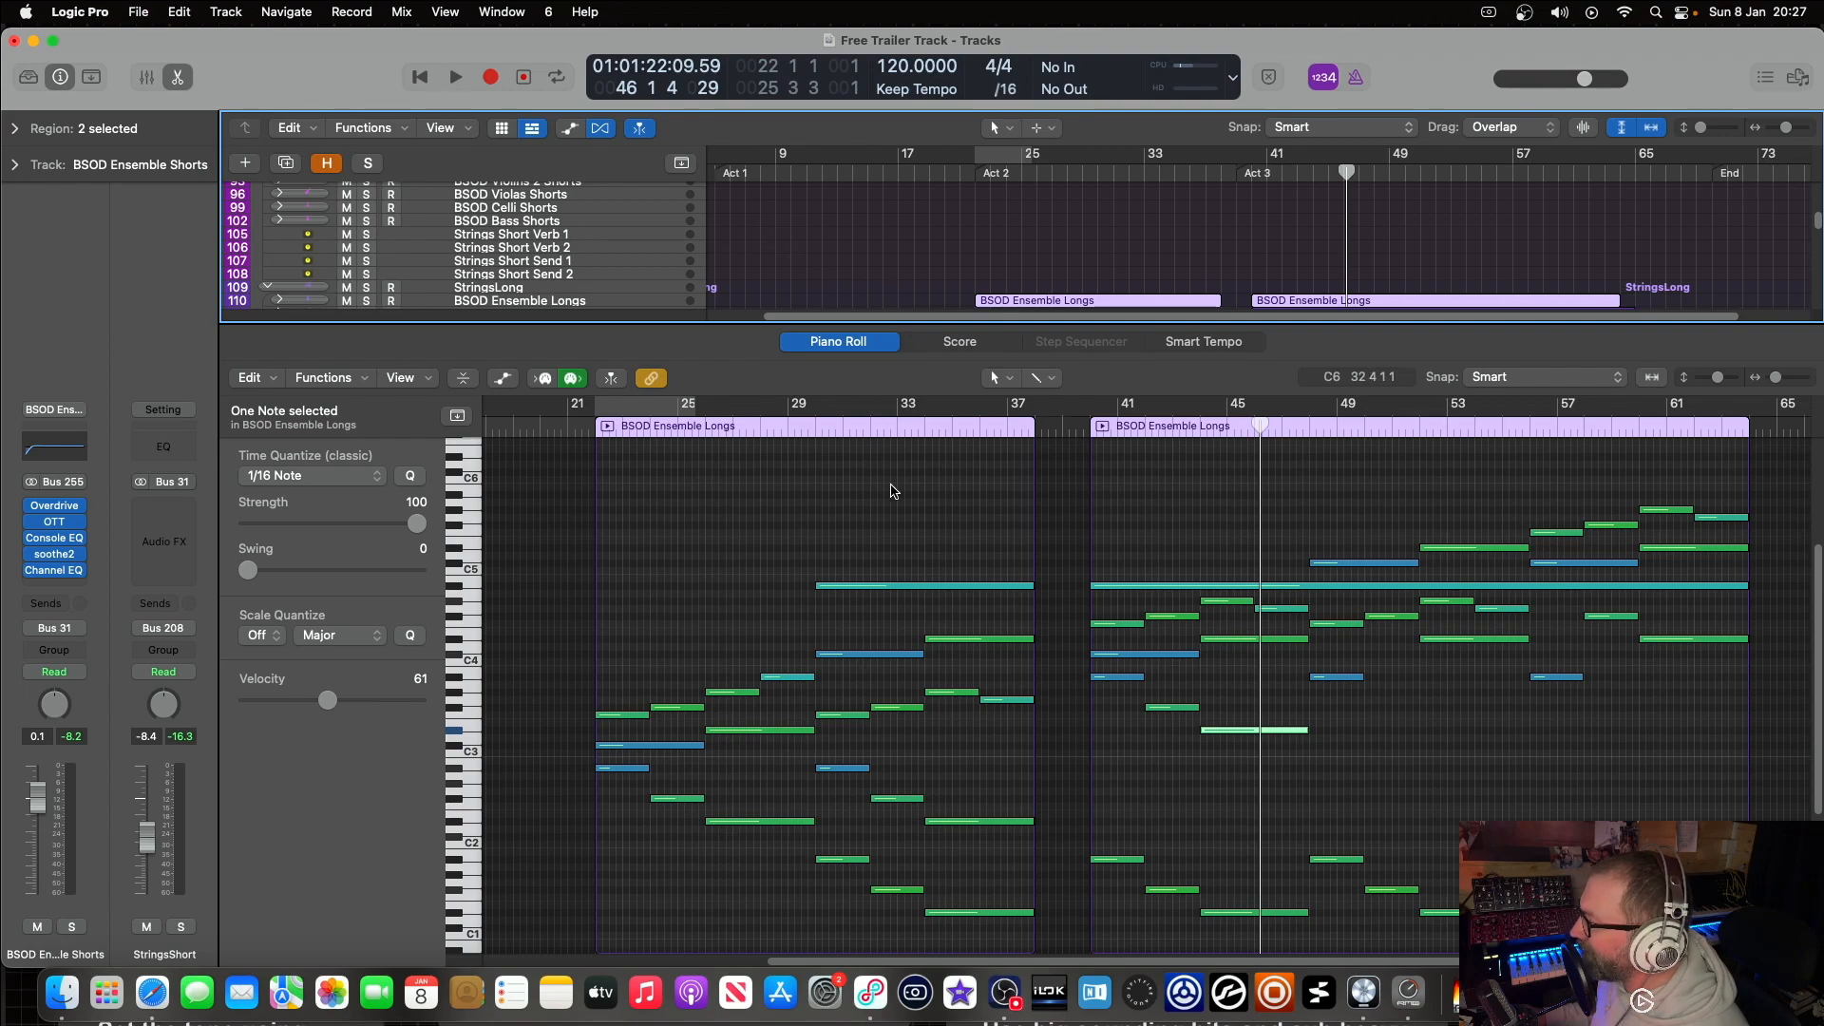
pyautogui.press('p')
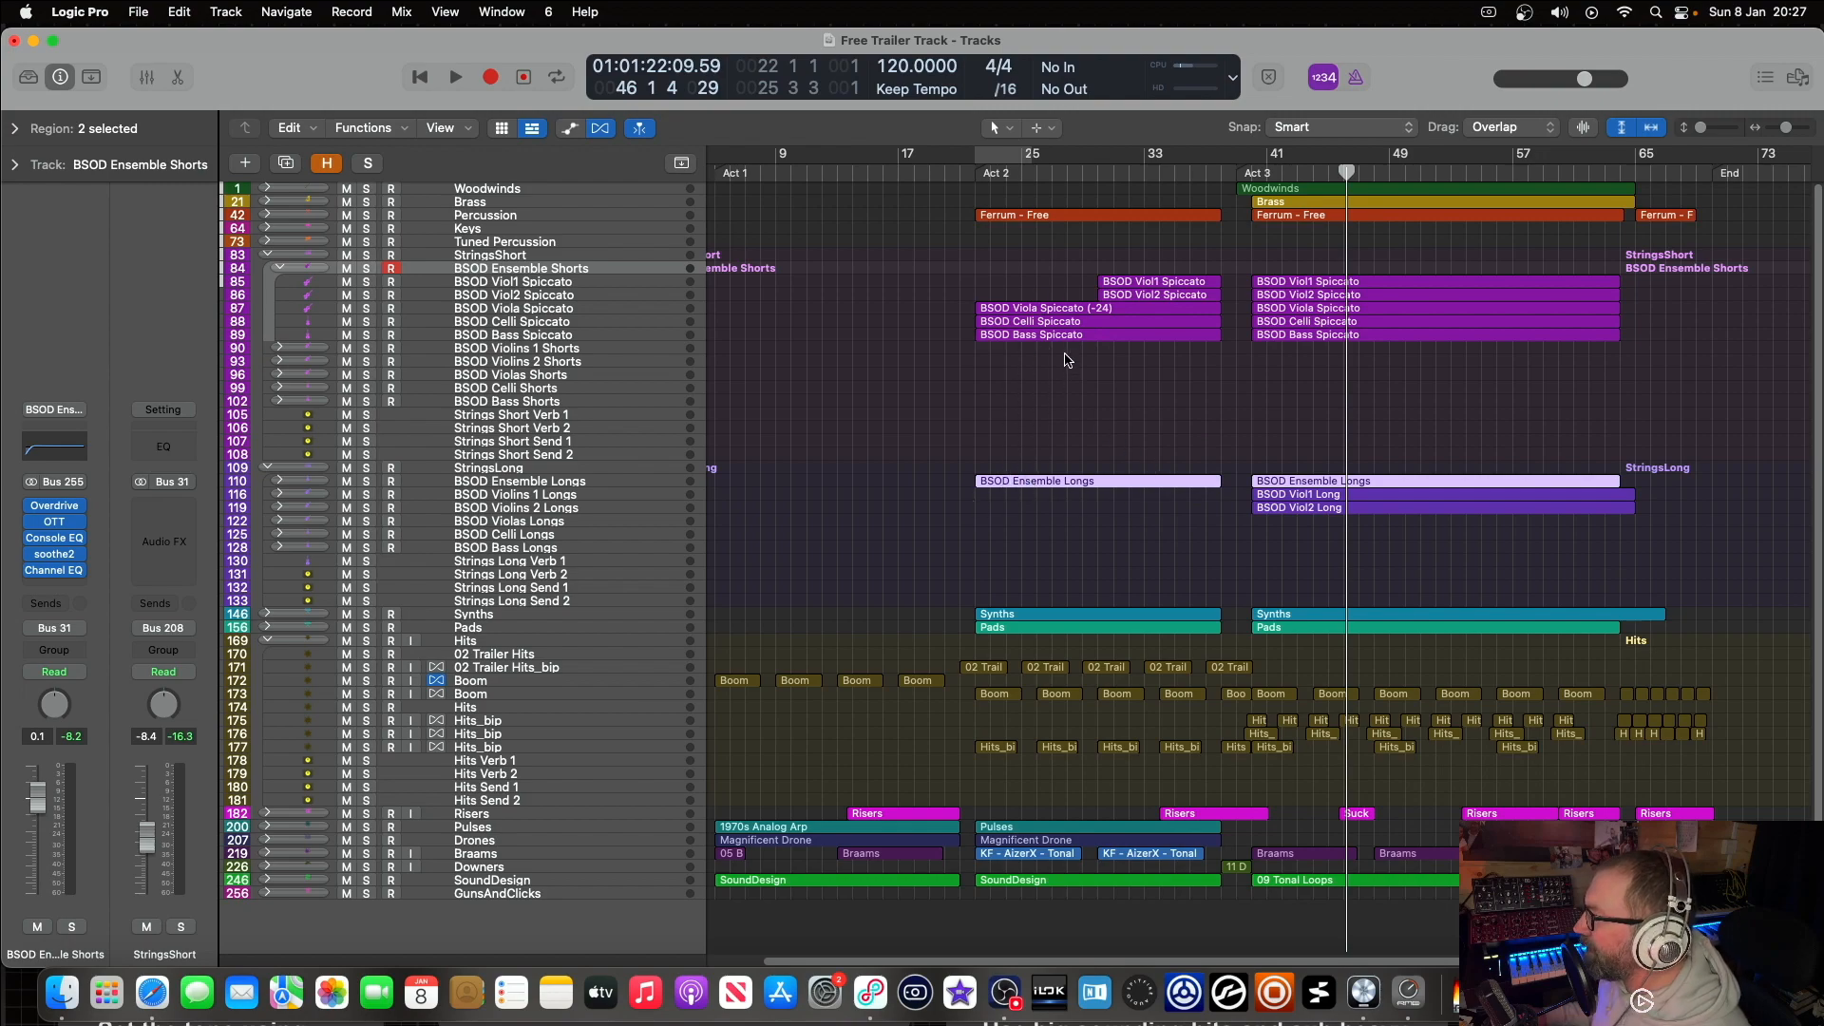
pyautogui.scroll(-2, 1117, 465)
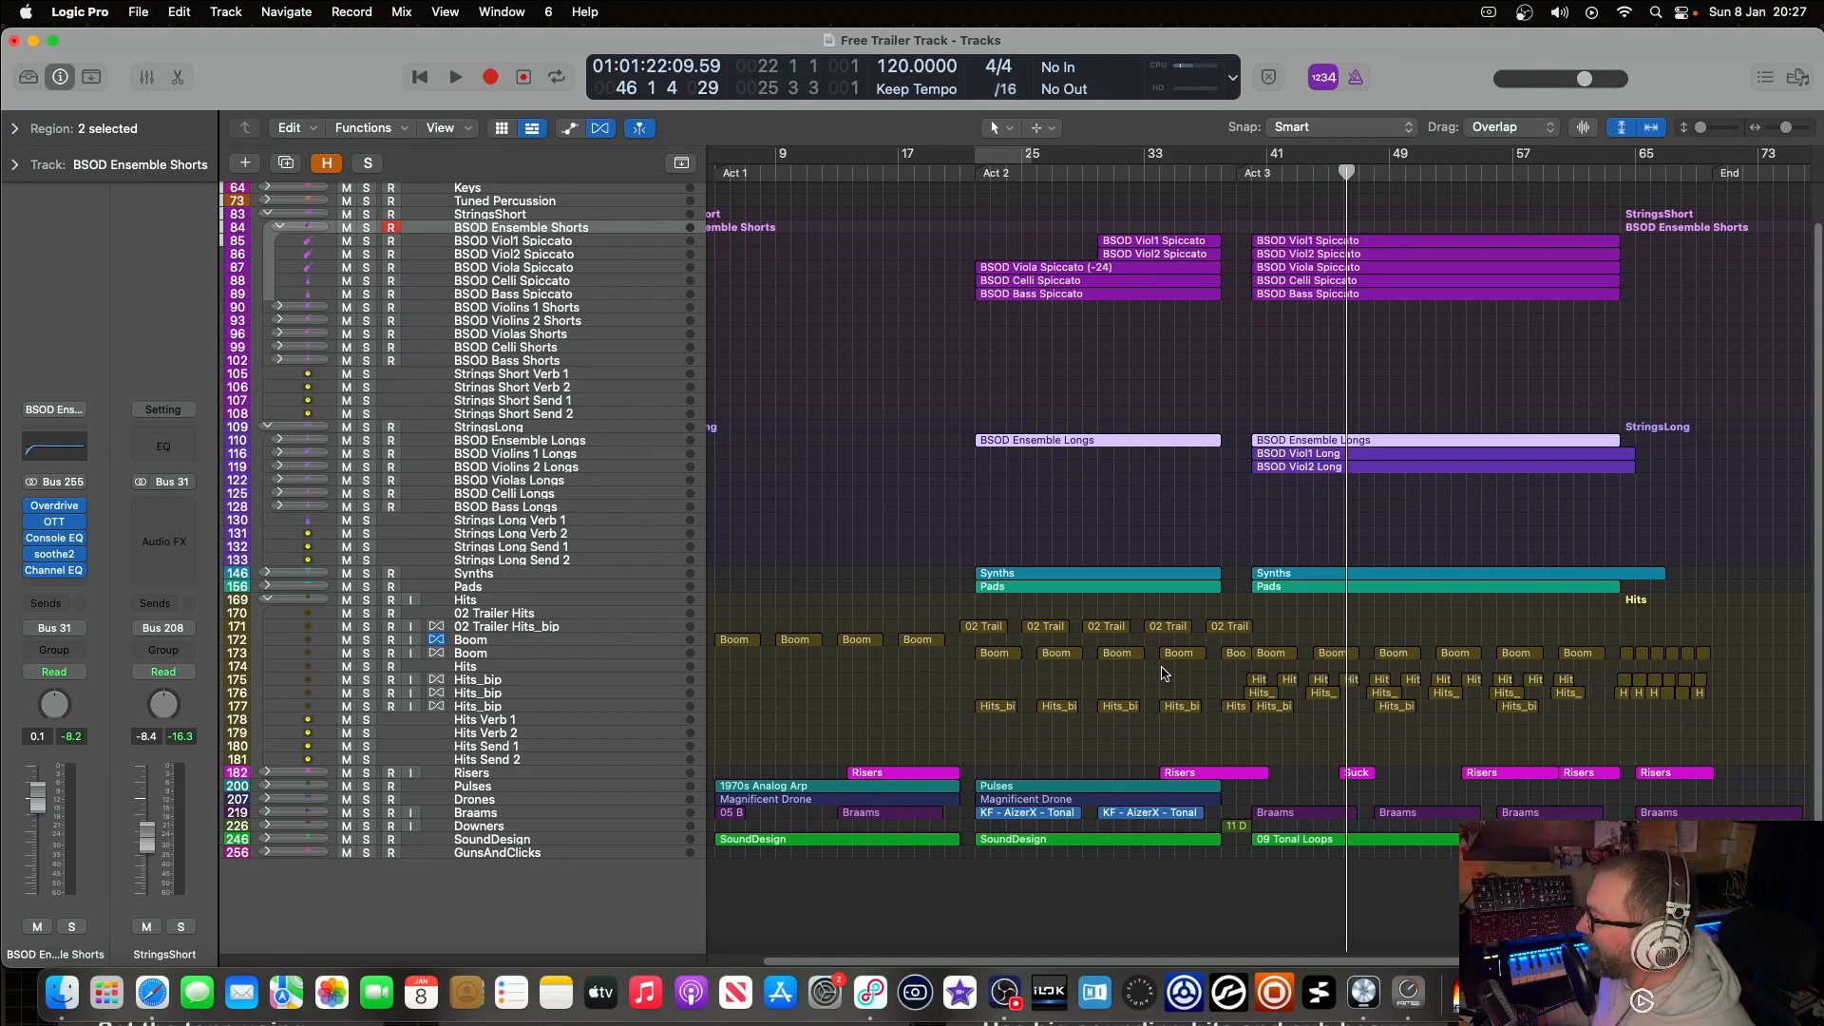
pyautogui.scroll(2, 1349, 261)
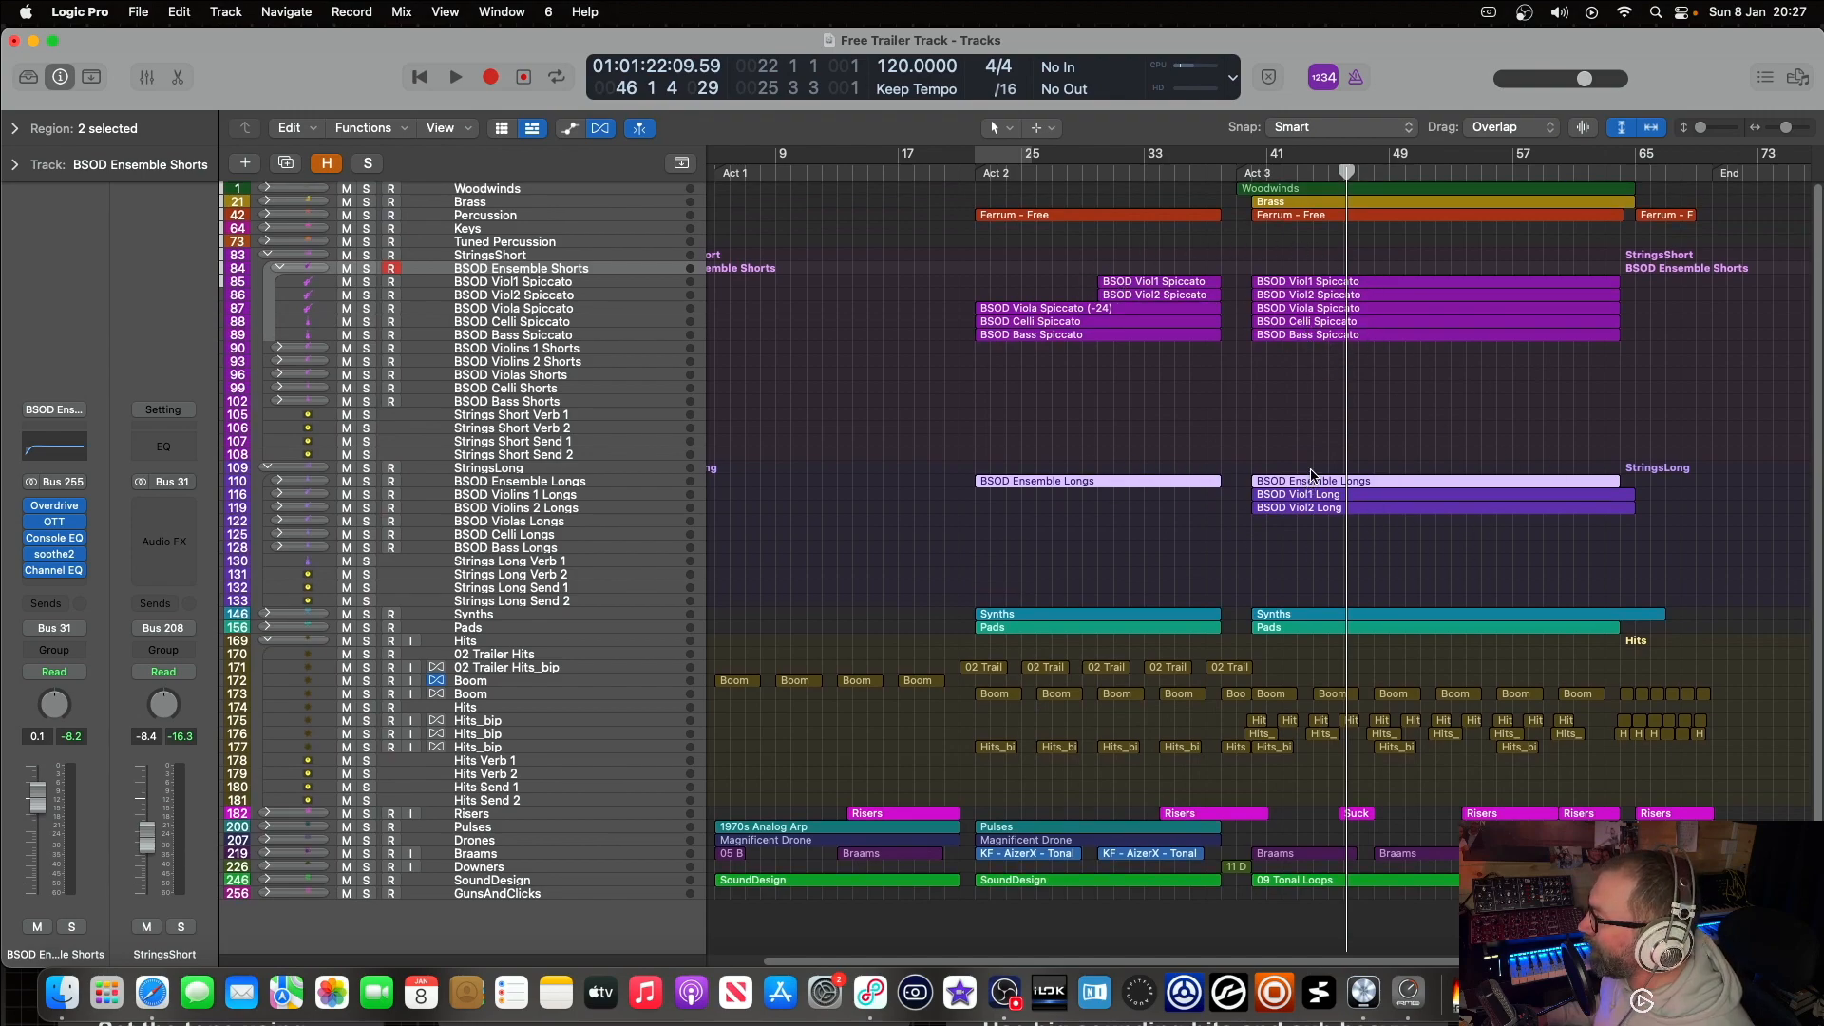
# Step: Expand the Pads stack, solo it, and play from the start of Act 2 to hear Epic Cloud Formation and Noise Storm
pyautogui.scroll(-2, 1212, 290)
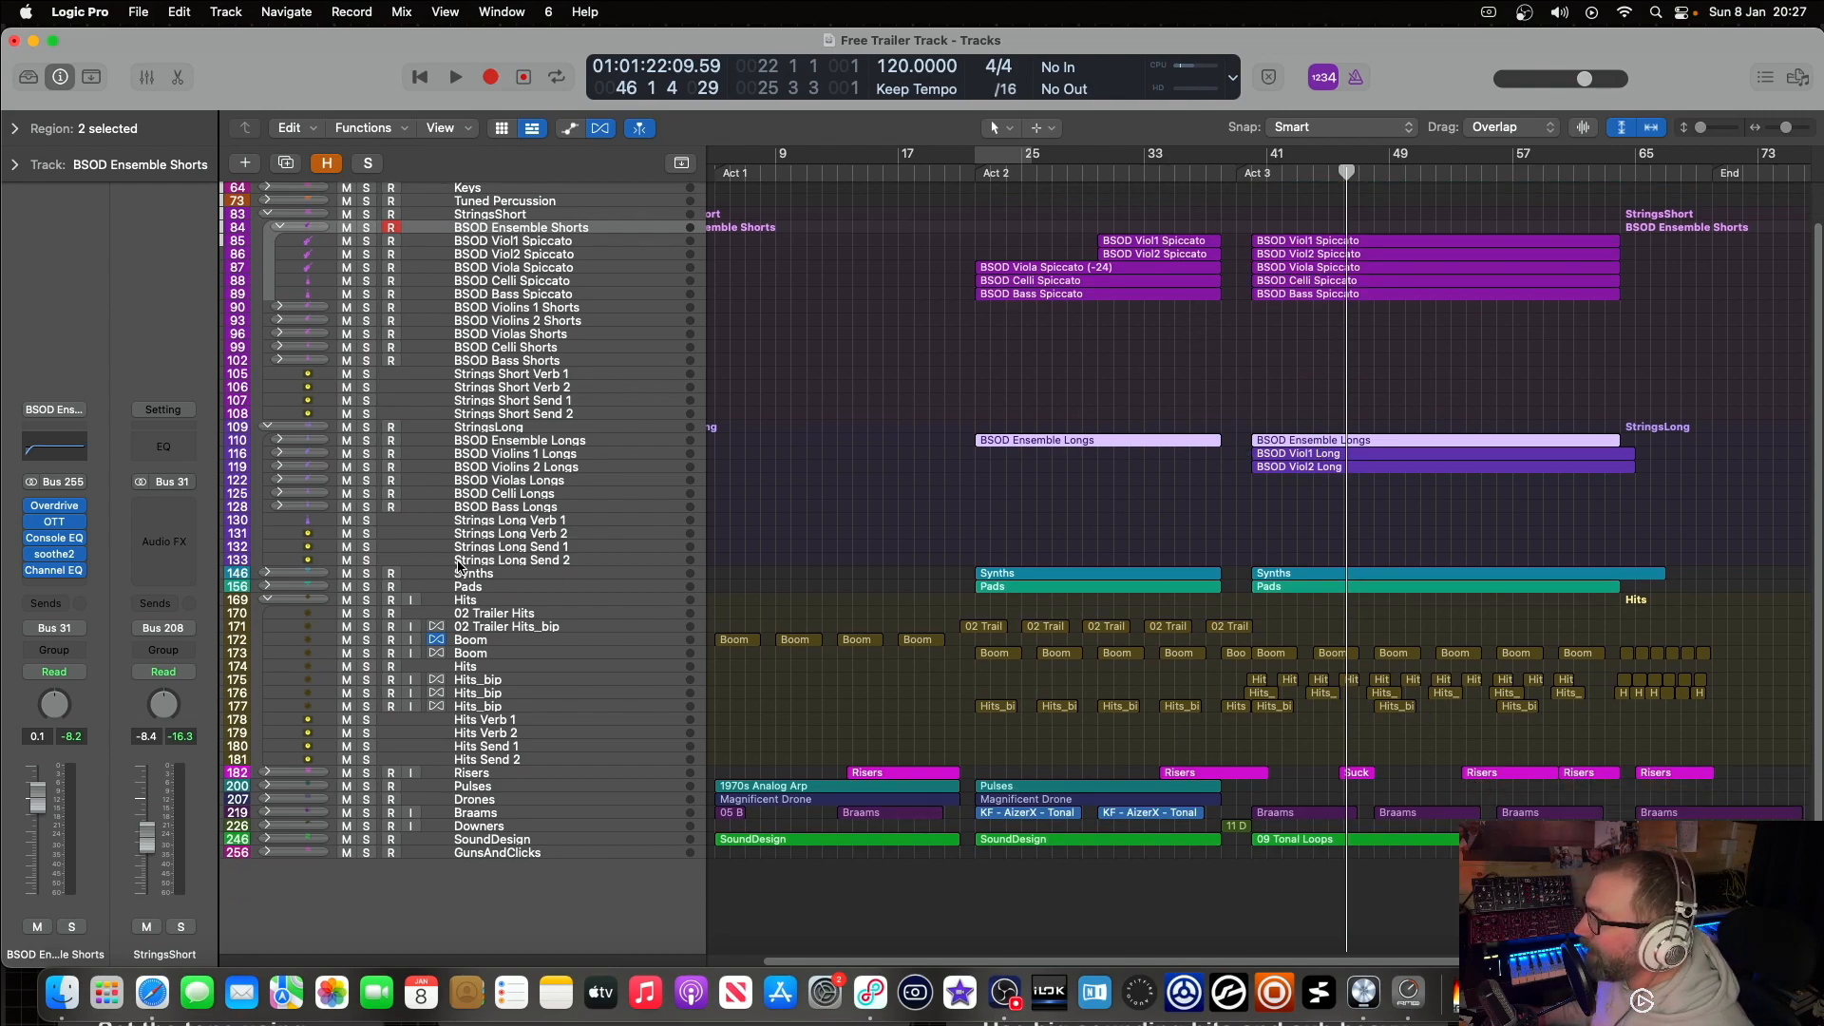
pyautogui.click(268, 588)
pyautogui.scroll(-1, 585, 611)
pyautogui.click(475, 594)
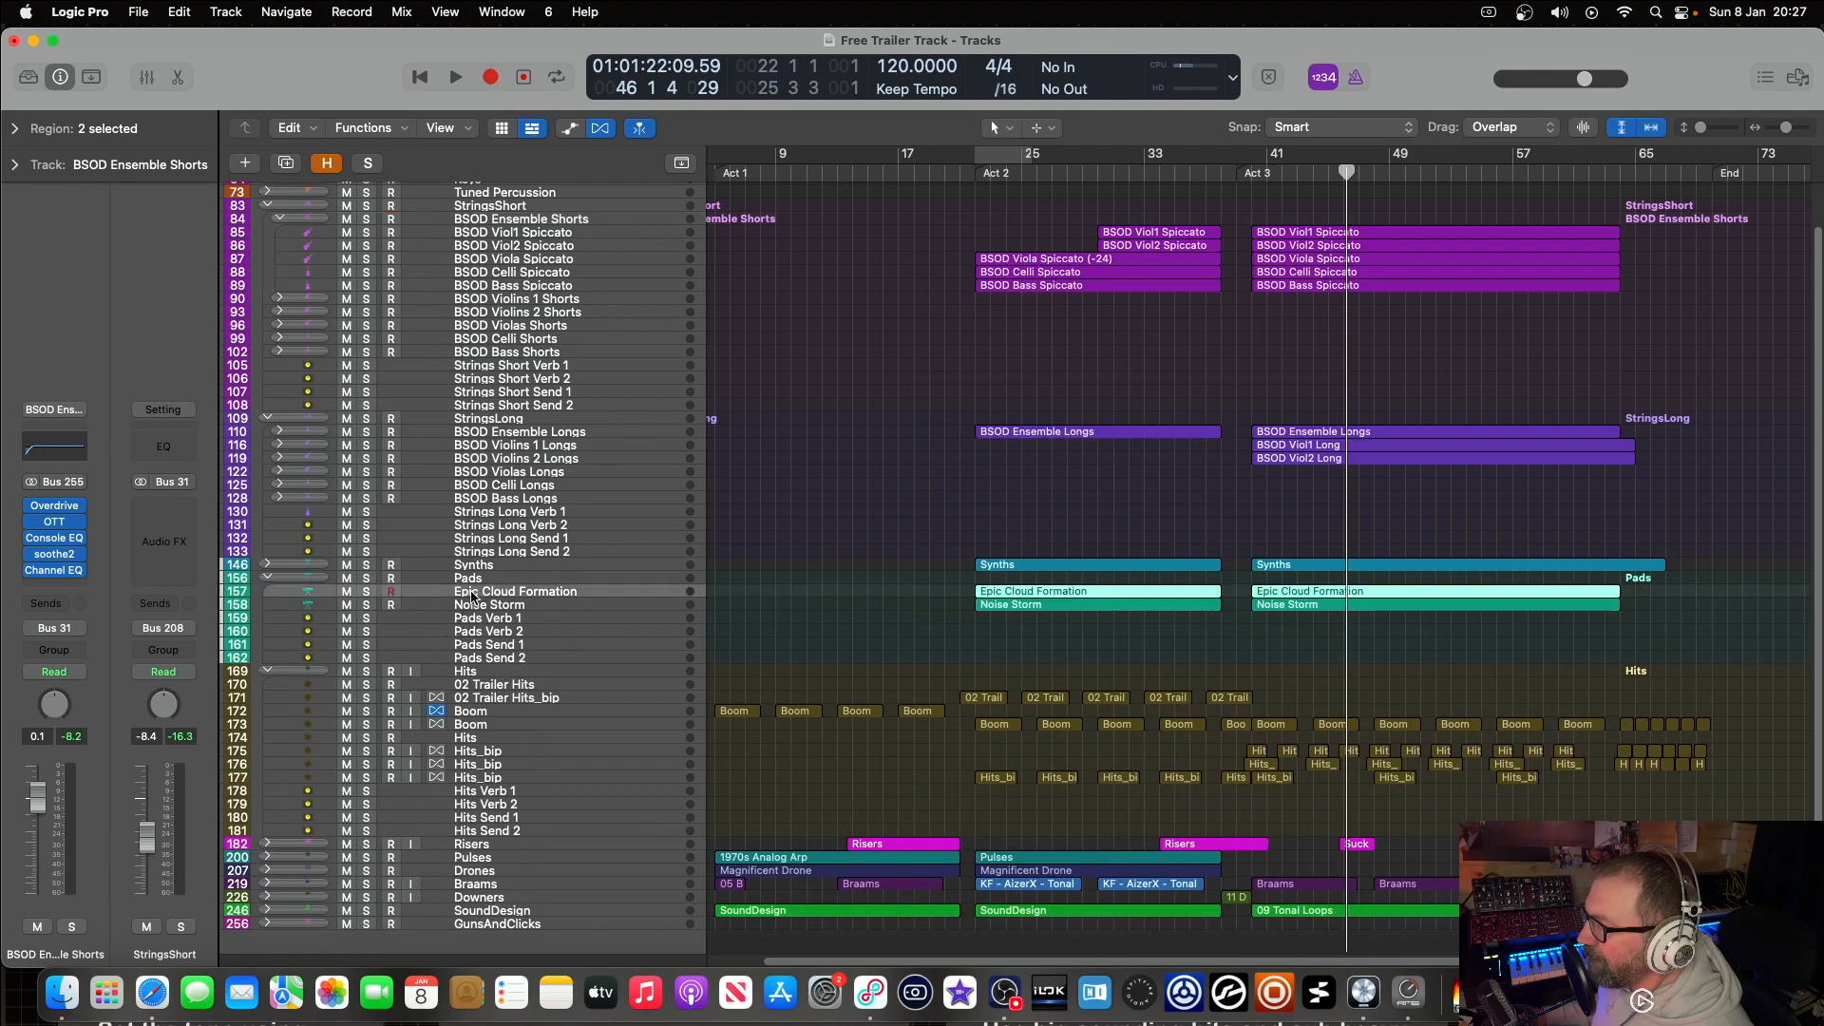
pyautogui.click(367, 579)
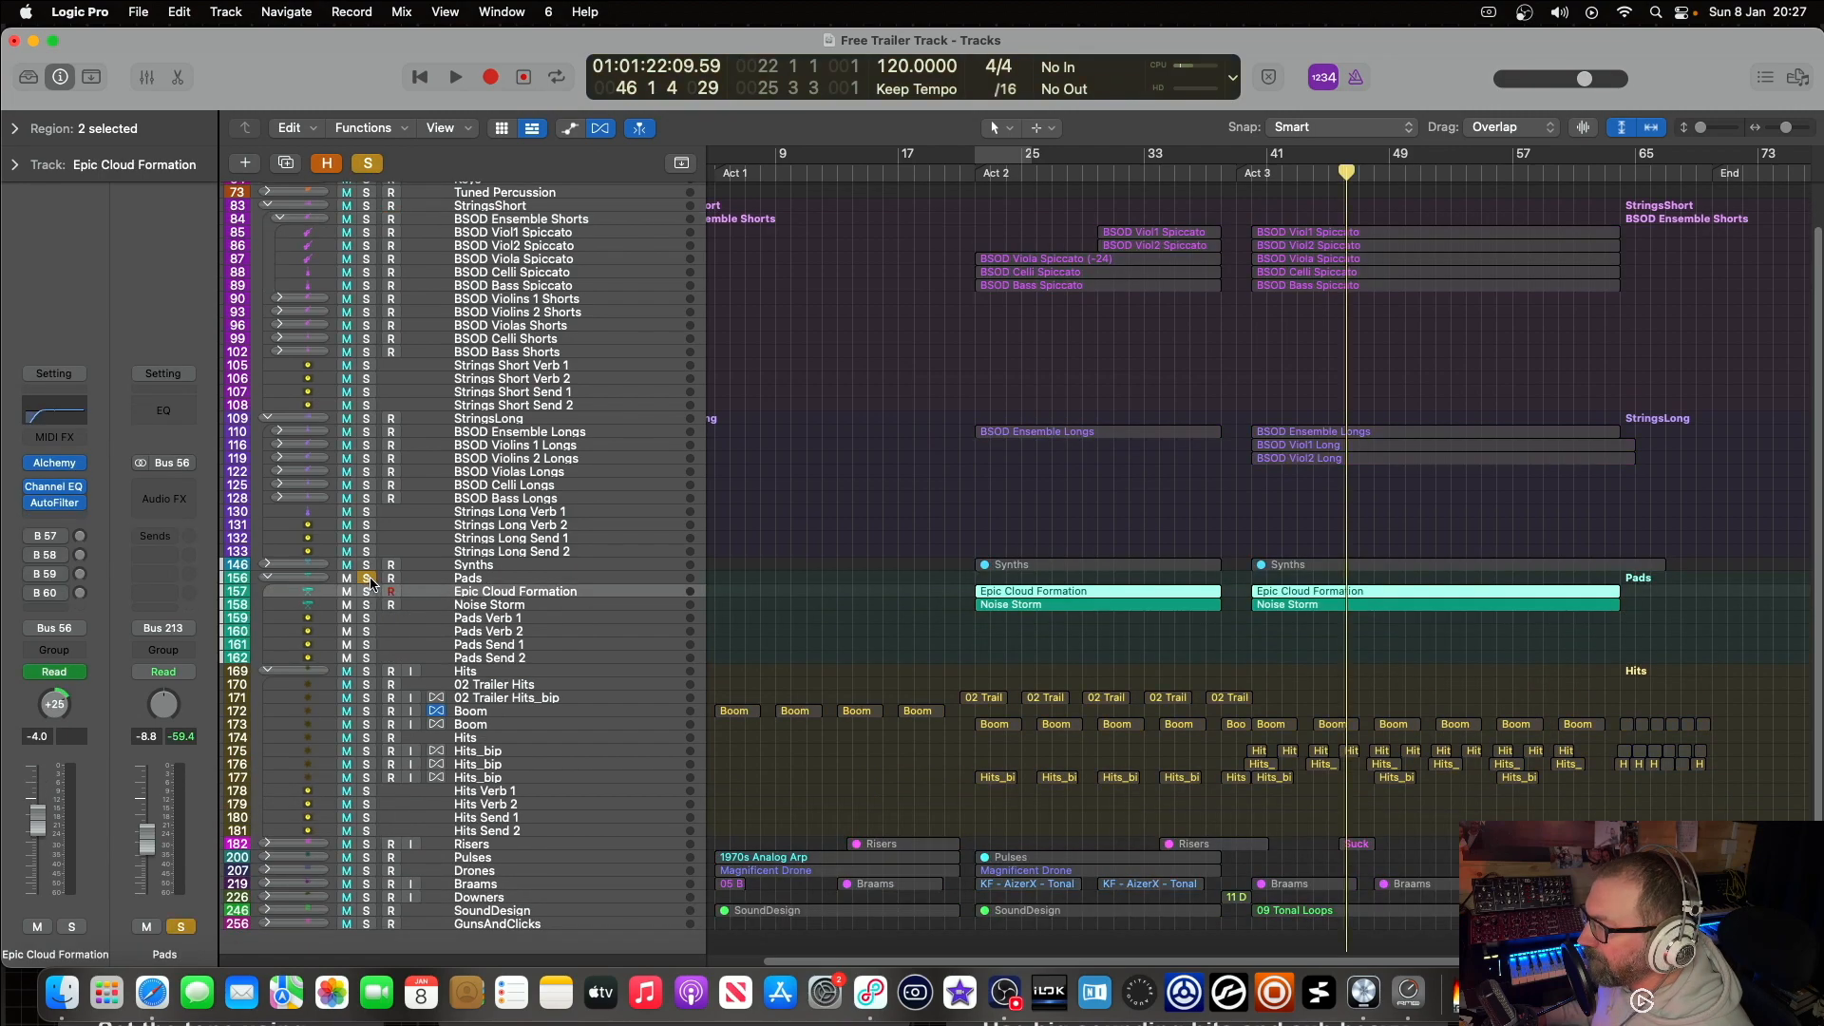
pyautogui.click(971, 176)
pyautogui.press('space')
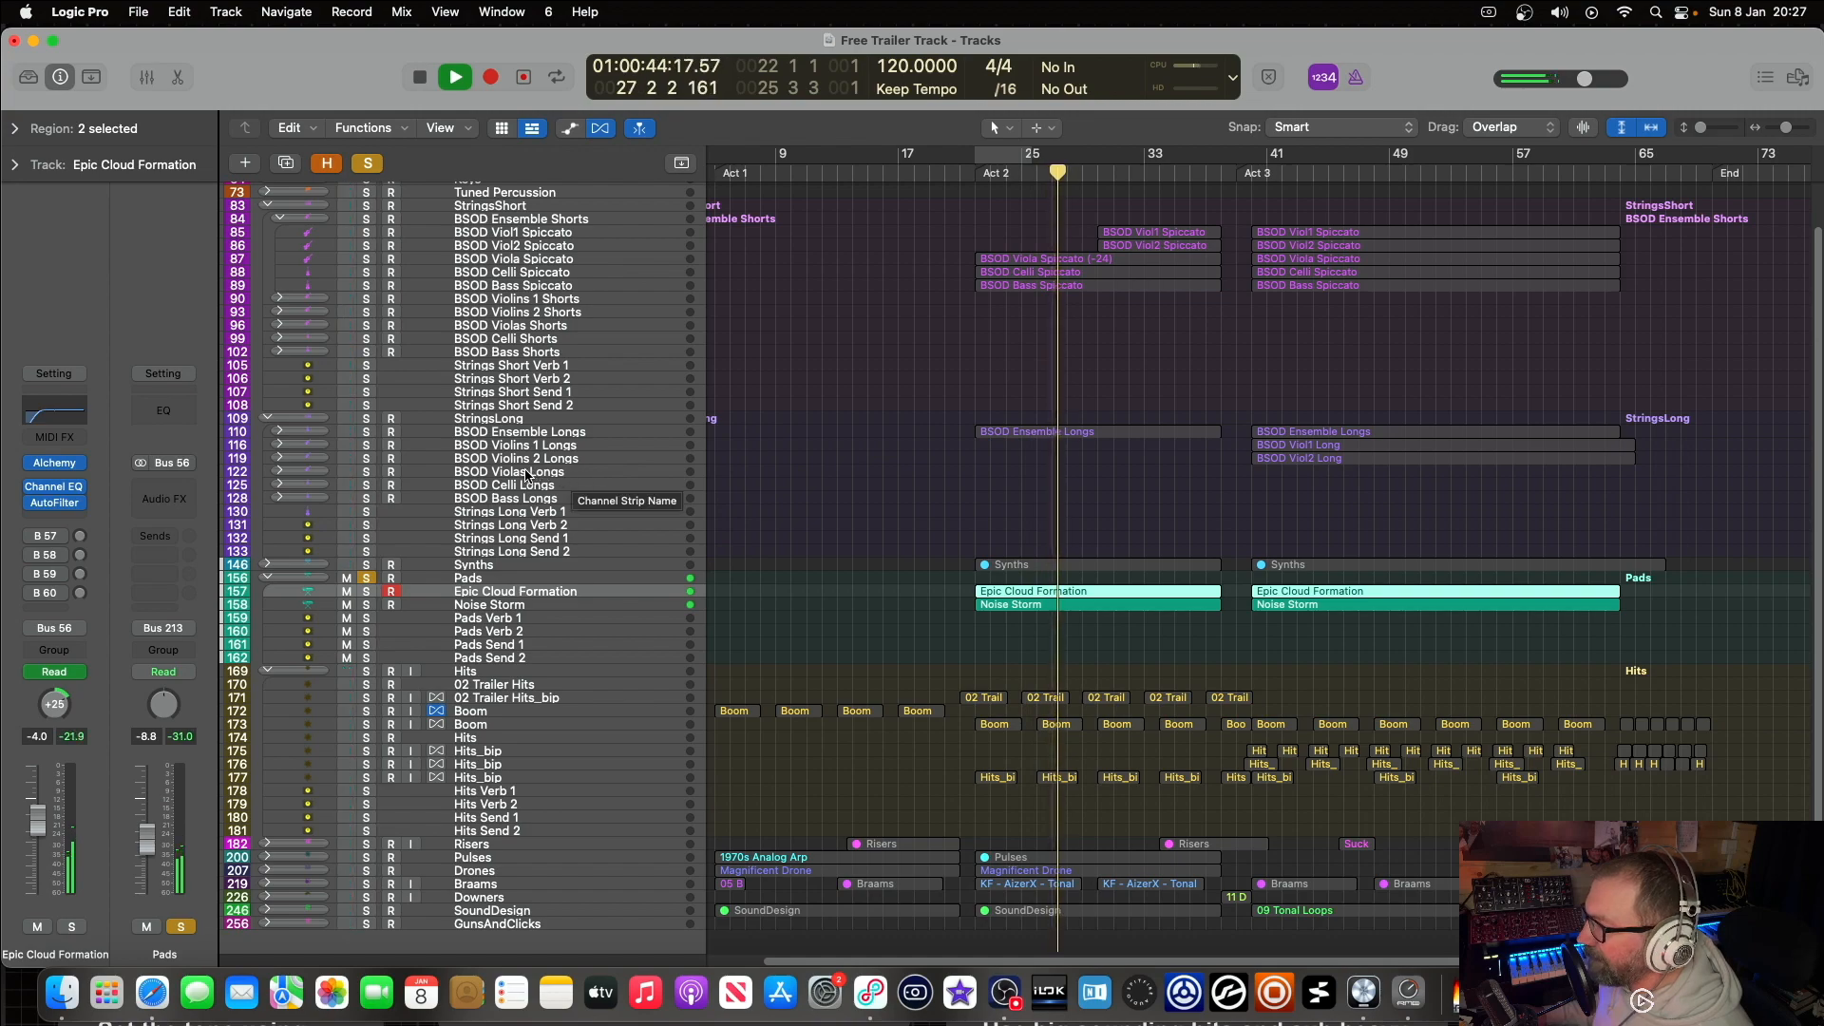
# Step: Toggle the solo on BSOD Ensemble Longs during playback to compare the pads with and without it, leaving it soloed
pyautogui.click(368, 433)
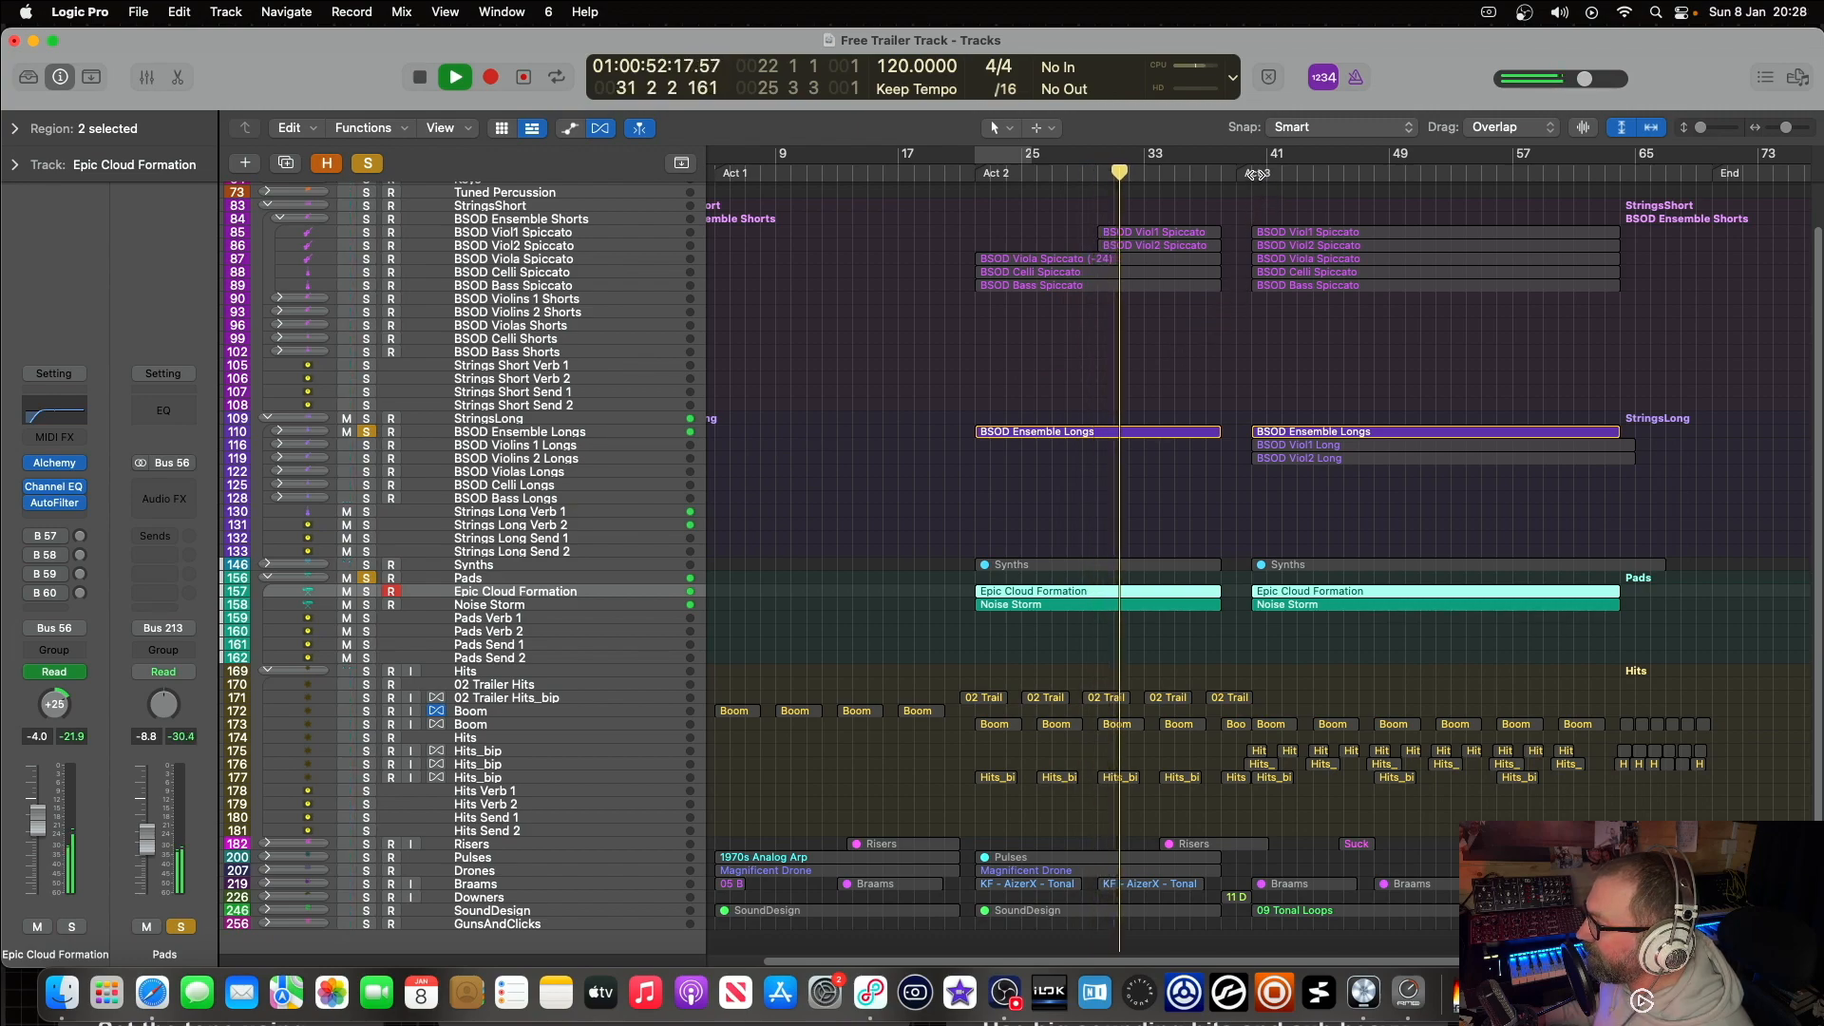
pyautogui.click(362, 433)
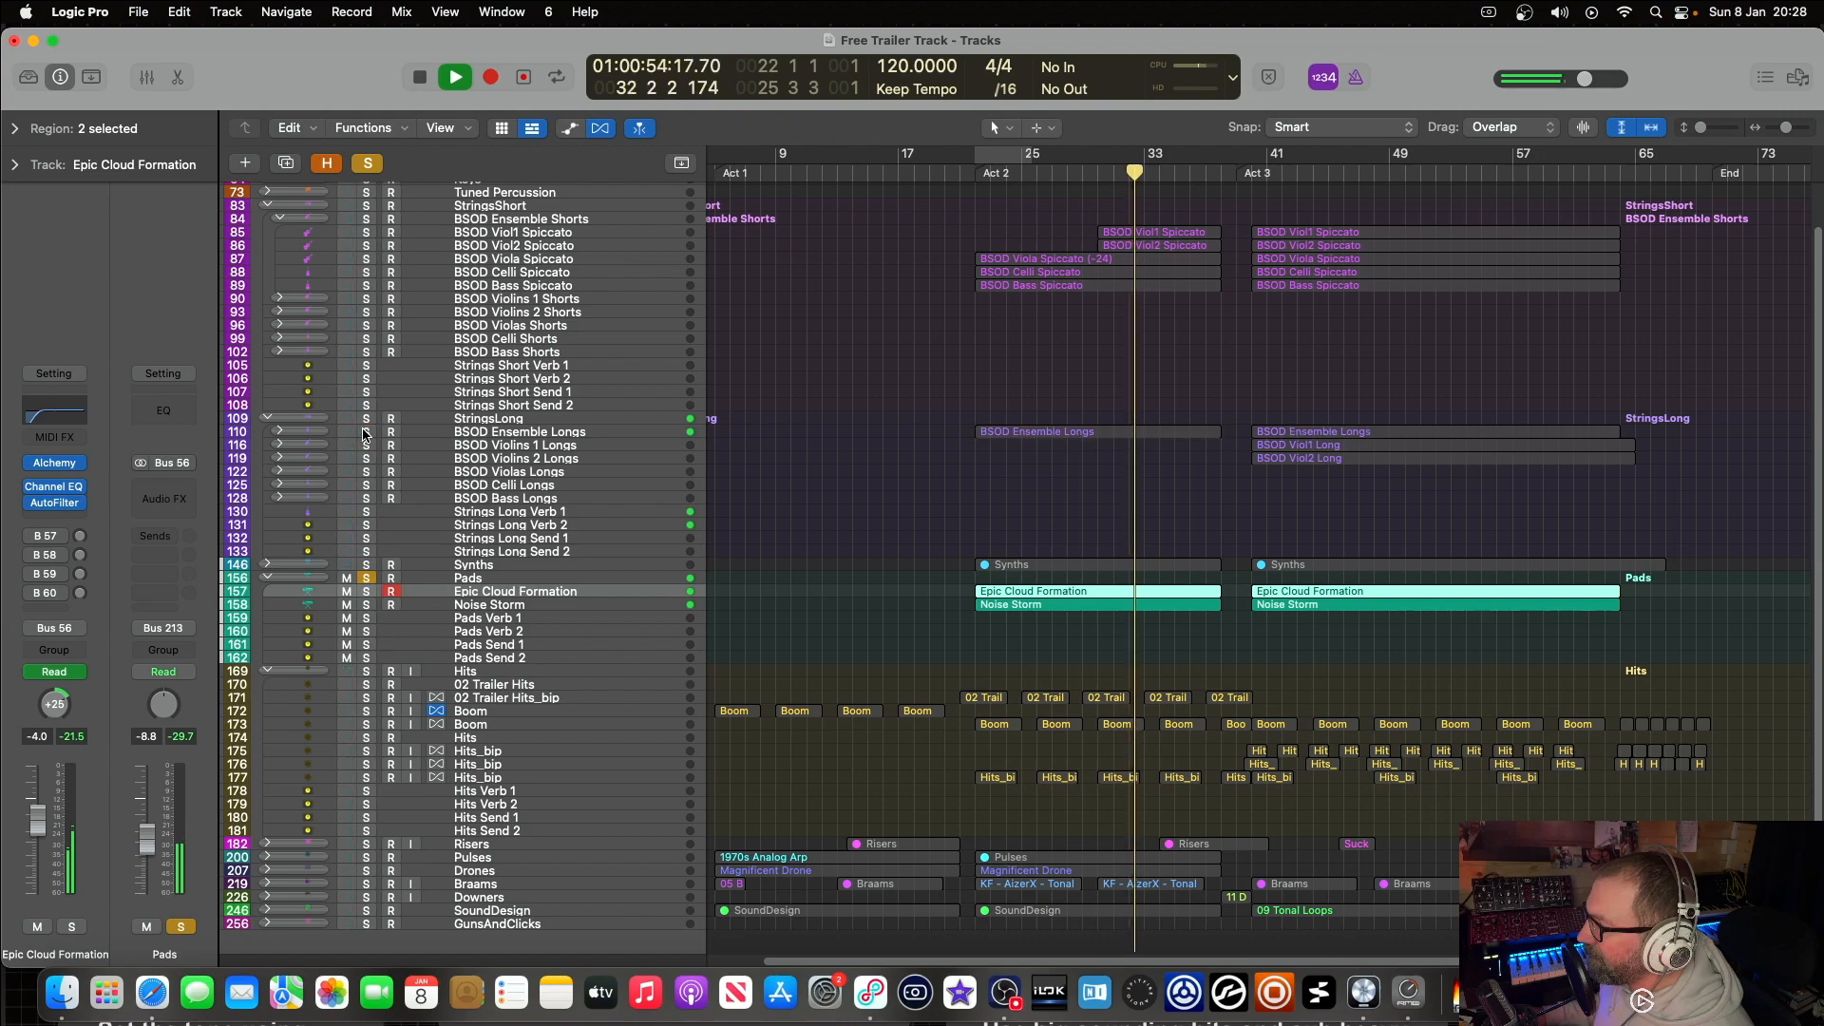
pyautogui.click(362, 434)
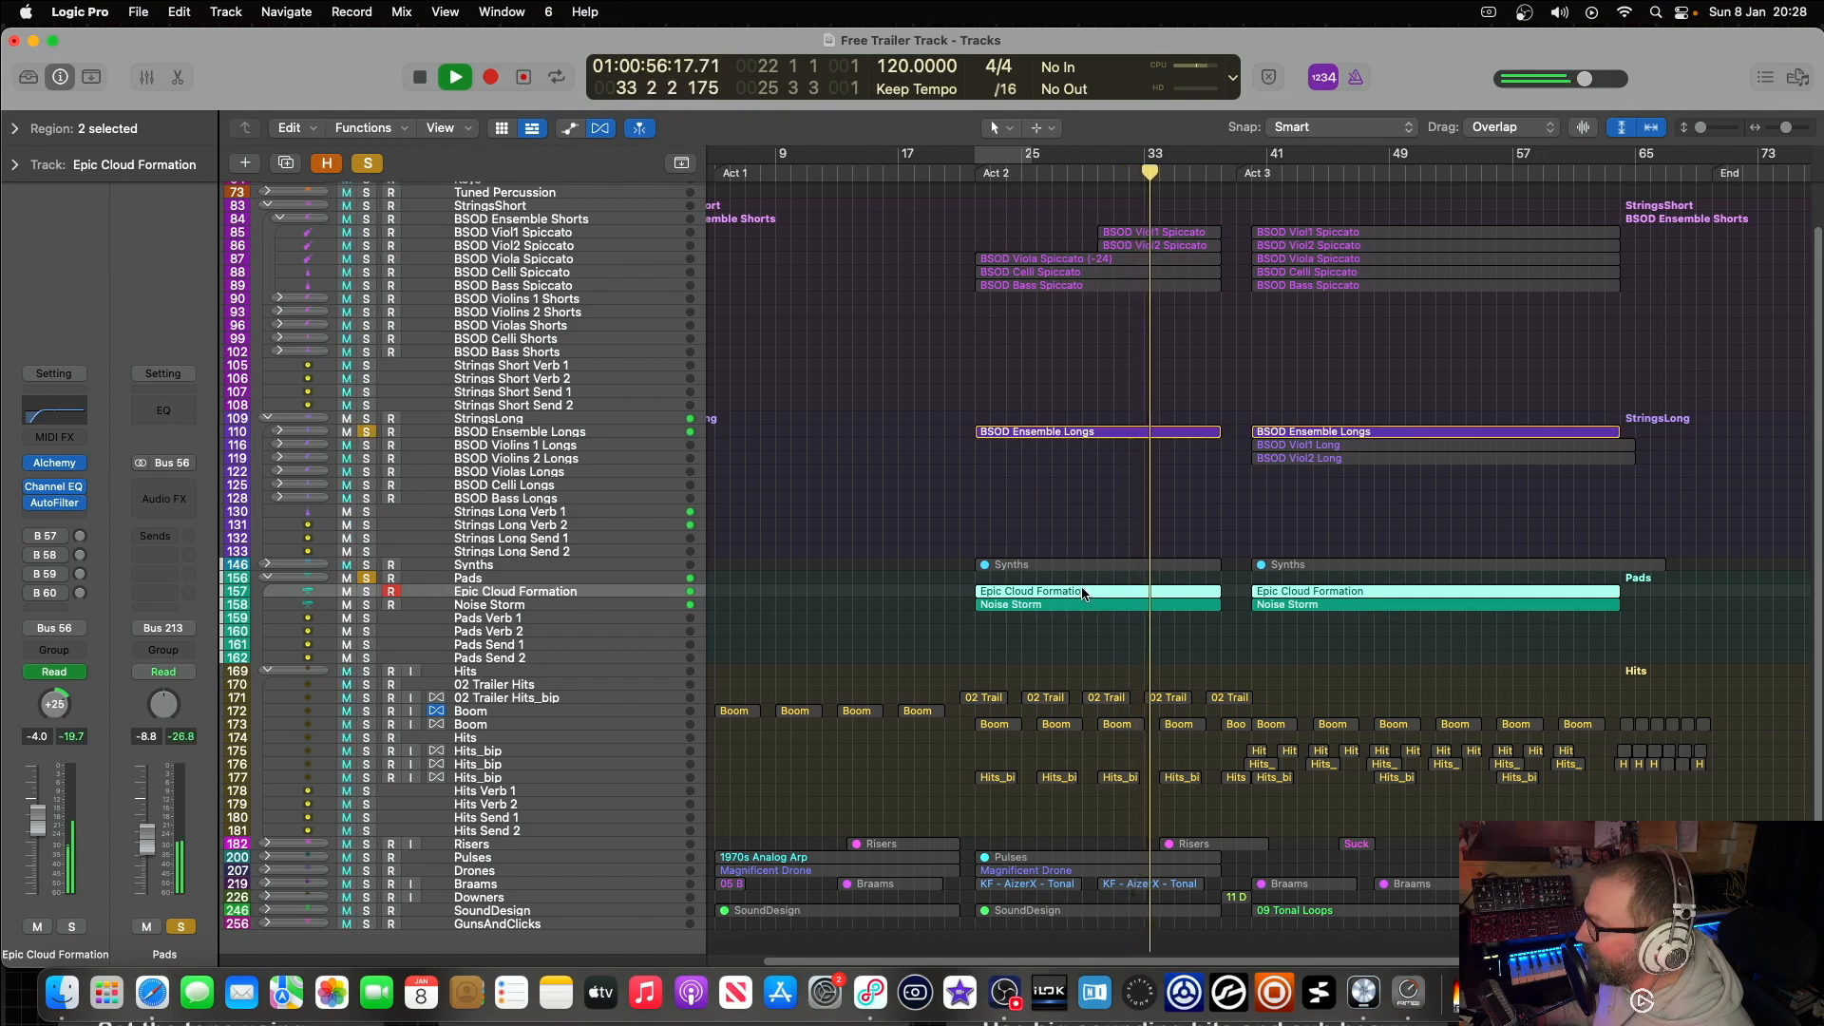
# Step: Open the Epic Cloud Formation regions in the Piano Roll and show their AutoFilter: Cutoff region automation
pyautogui.press('p')
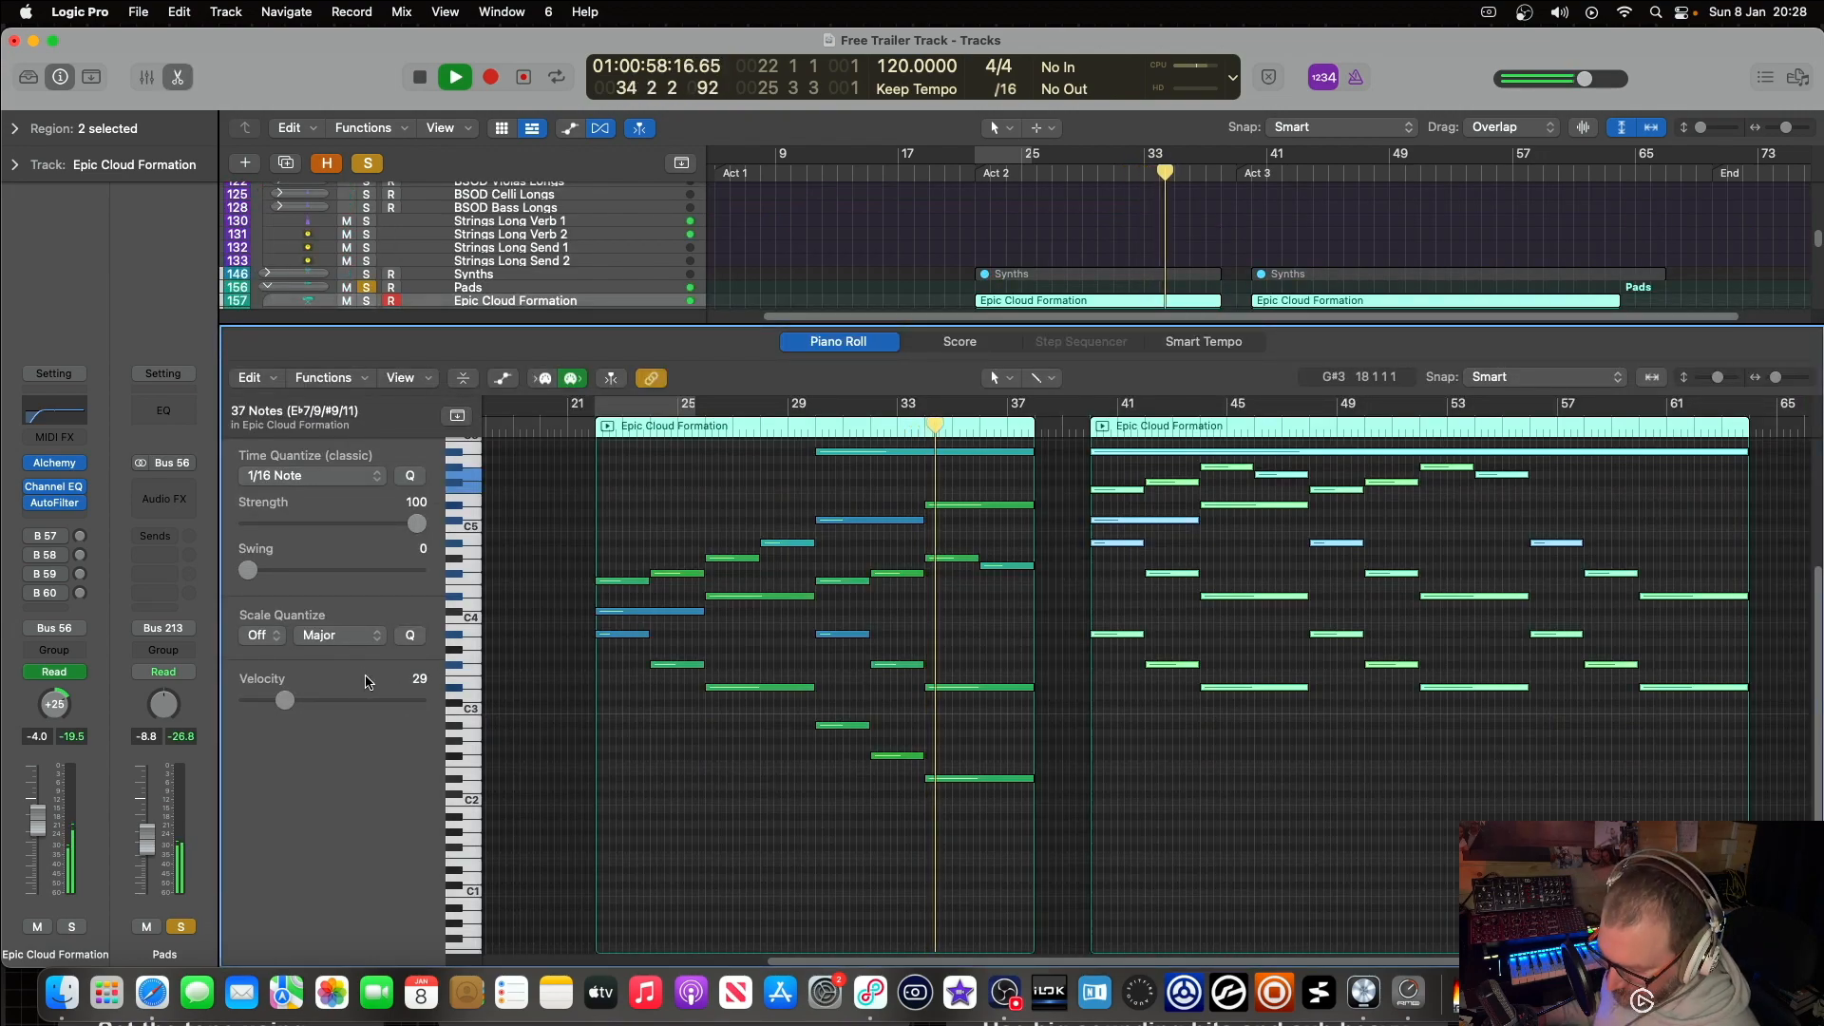
pyautogui.press('a')
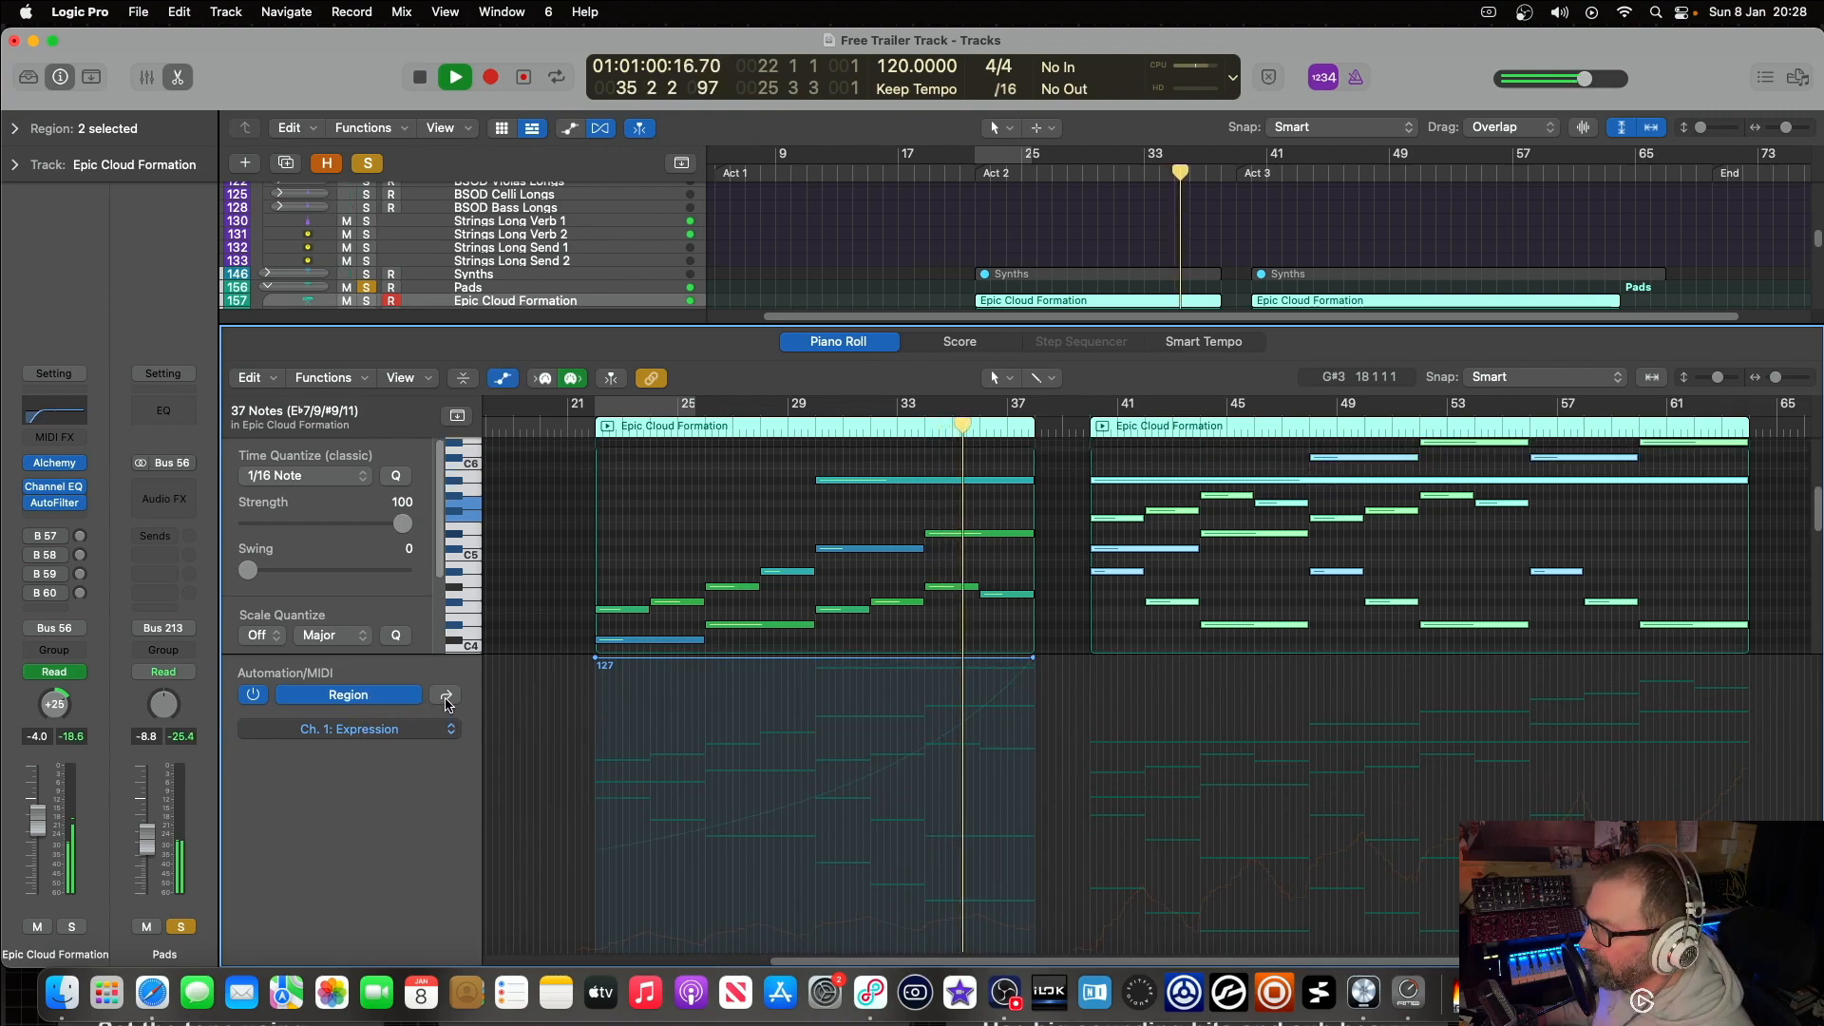
pyautogui.click(432, 728)
pyautogui.click(486, 688)
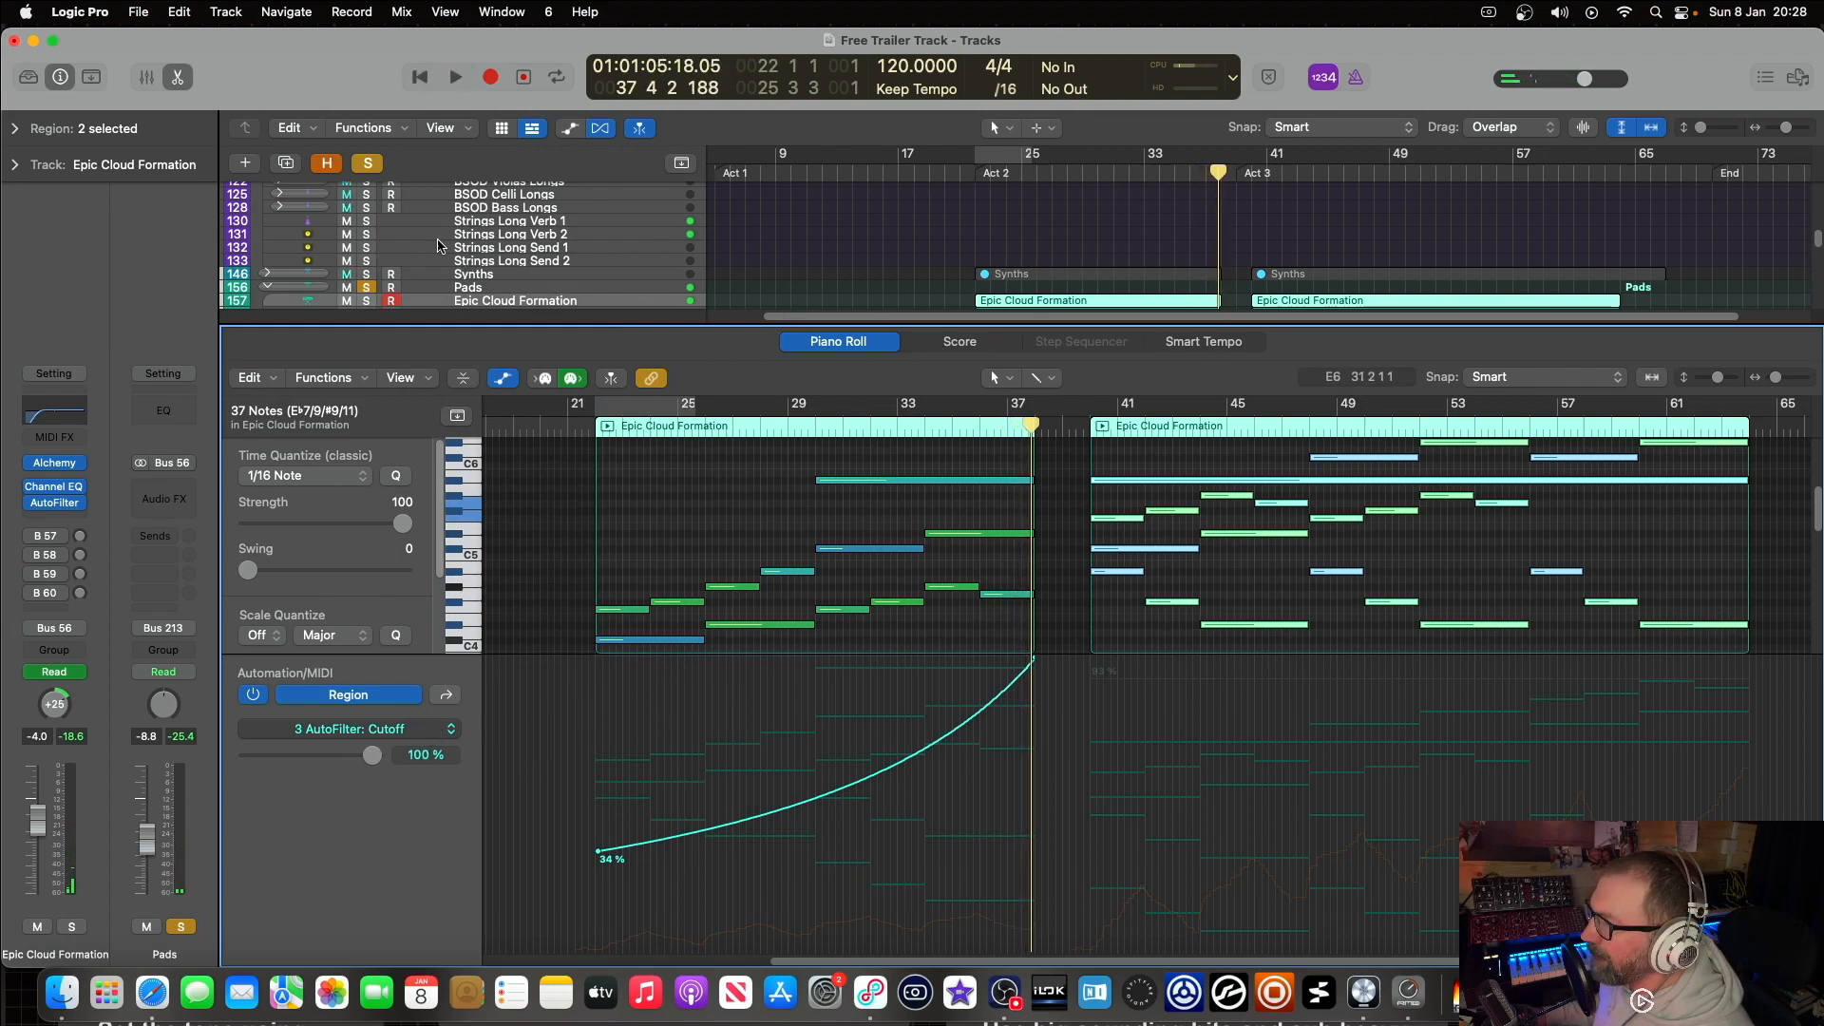
# Step: Play the soloed pads and longs from the start of Act 3, stop playback, and close the editor
pyautogui.scroll(-2, 1279, 226)
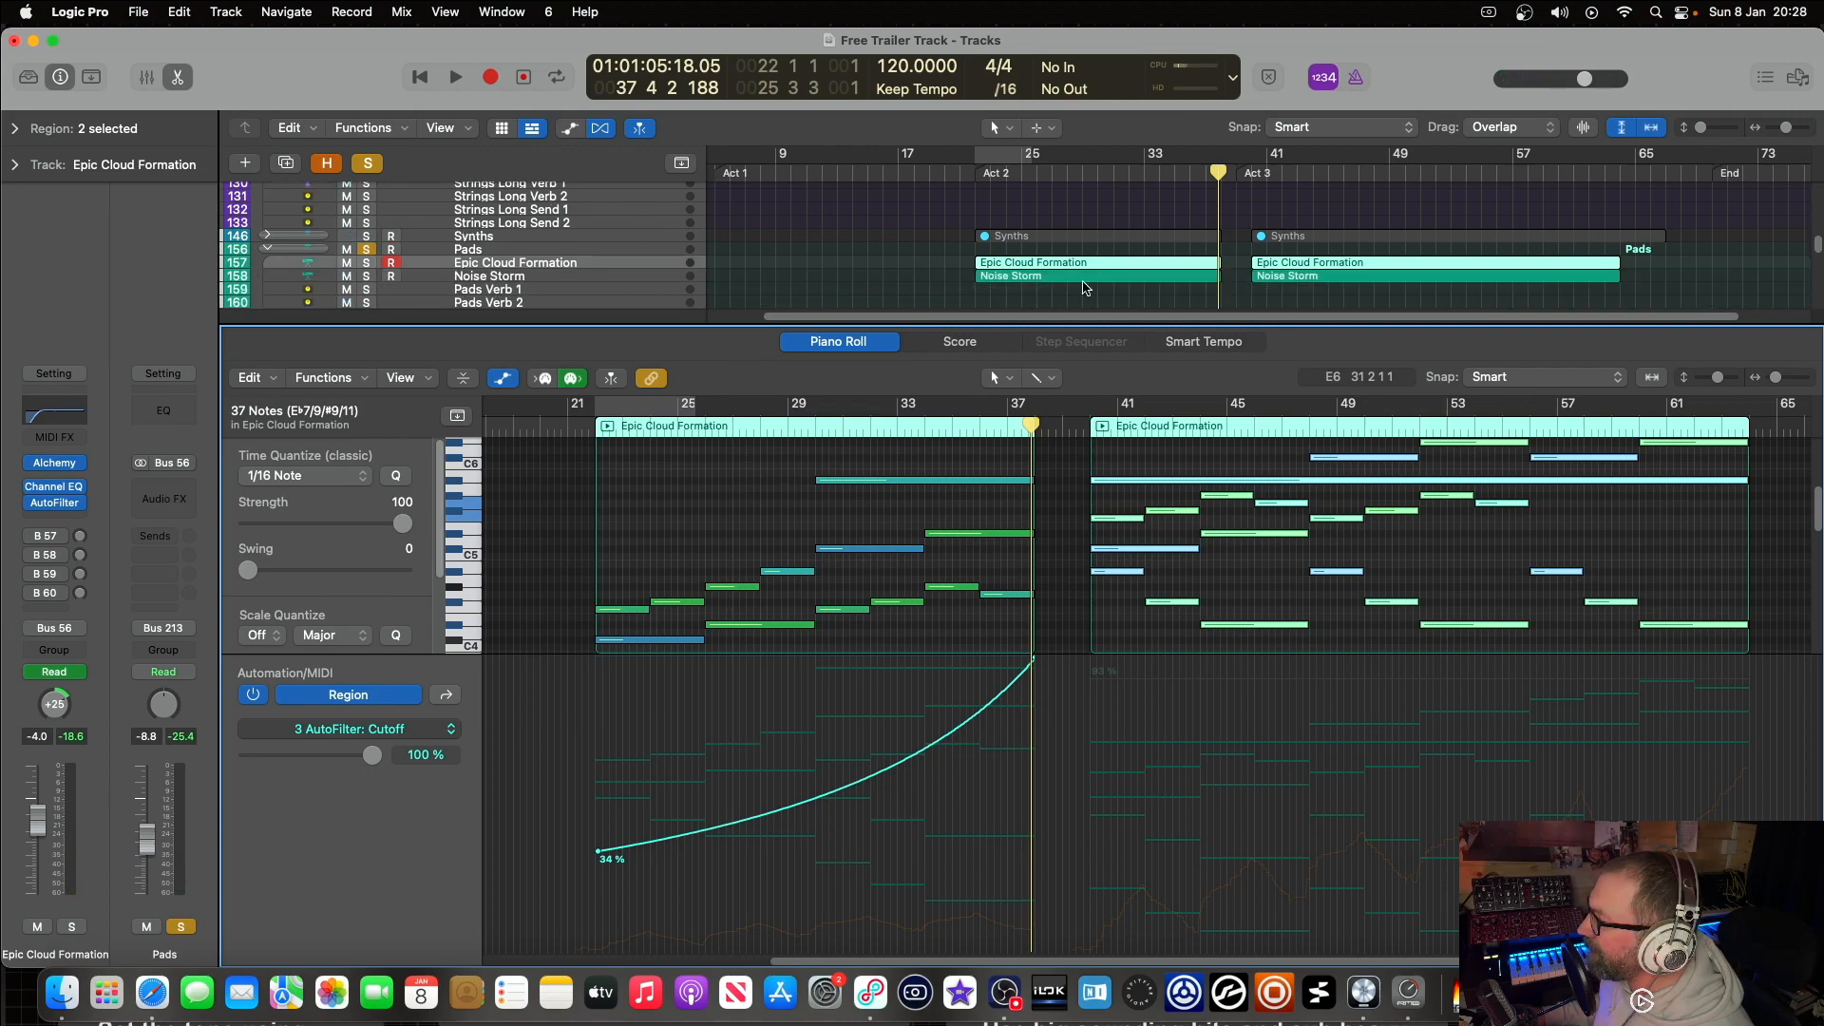
pyautogui.click(1251, 179)
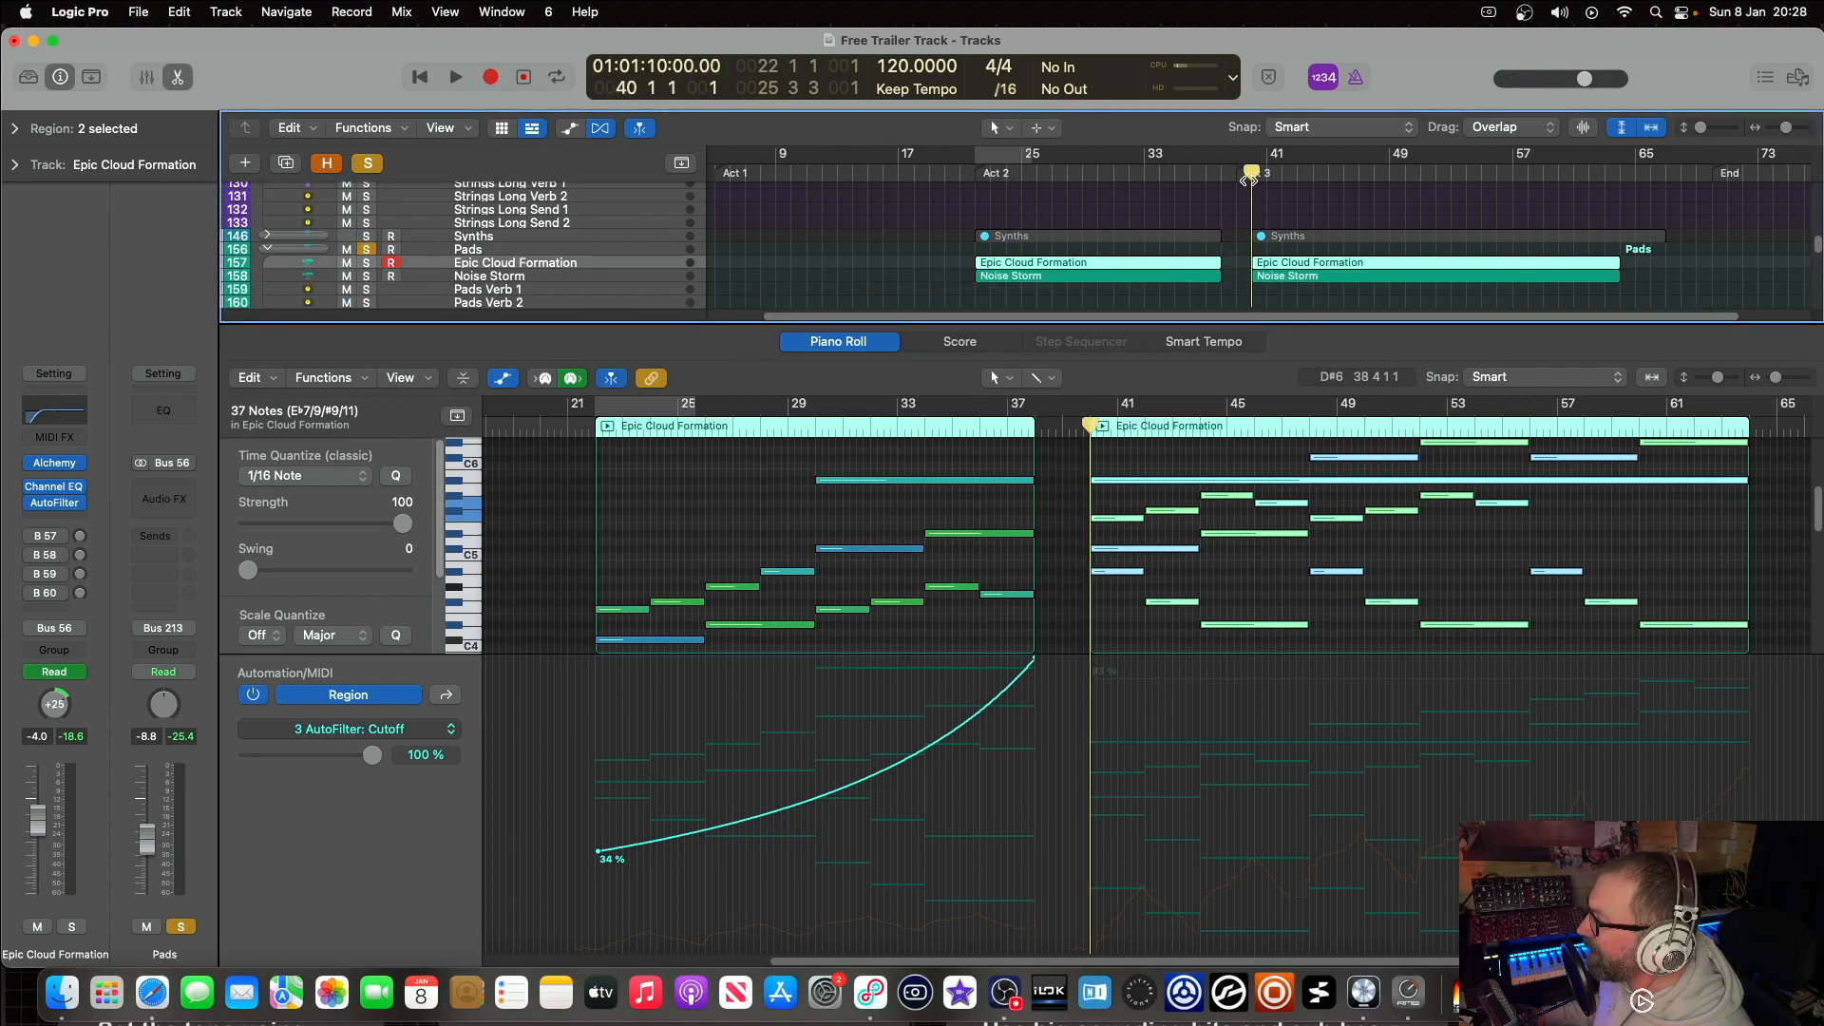
pyautogui.press('space')
pyautogui.scroll(5, 563, 269)
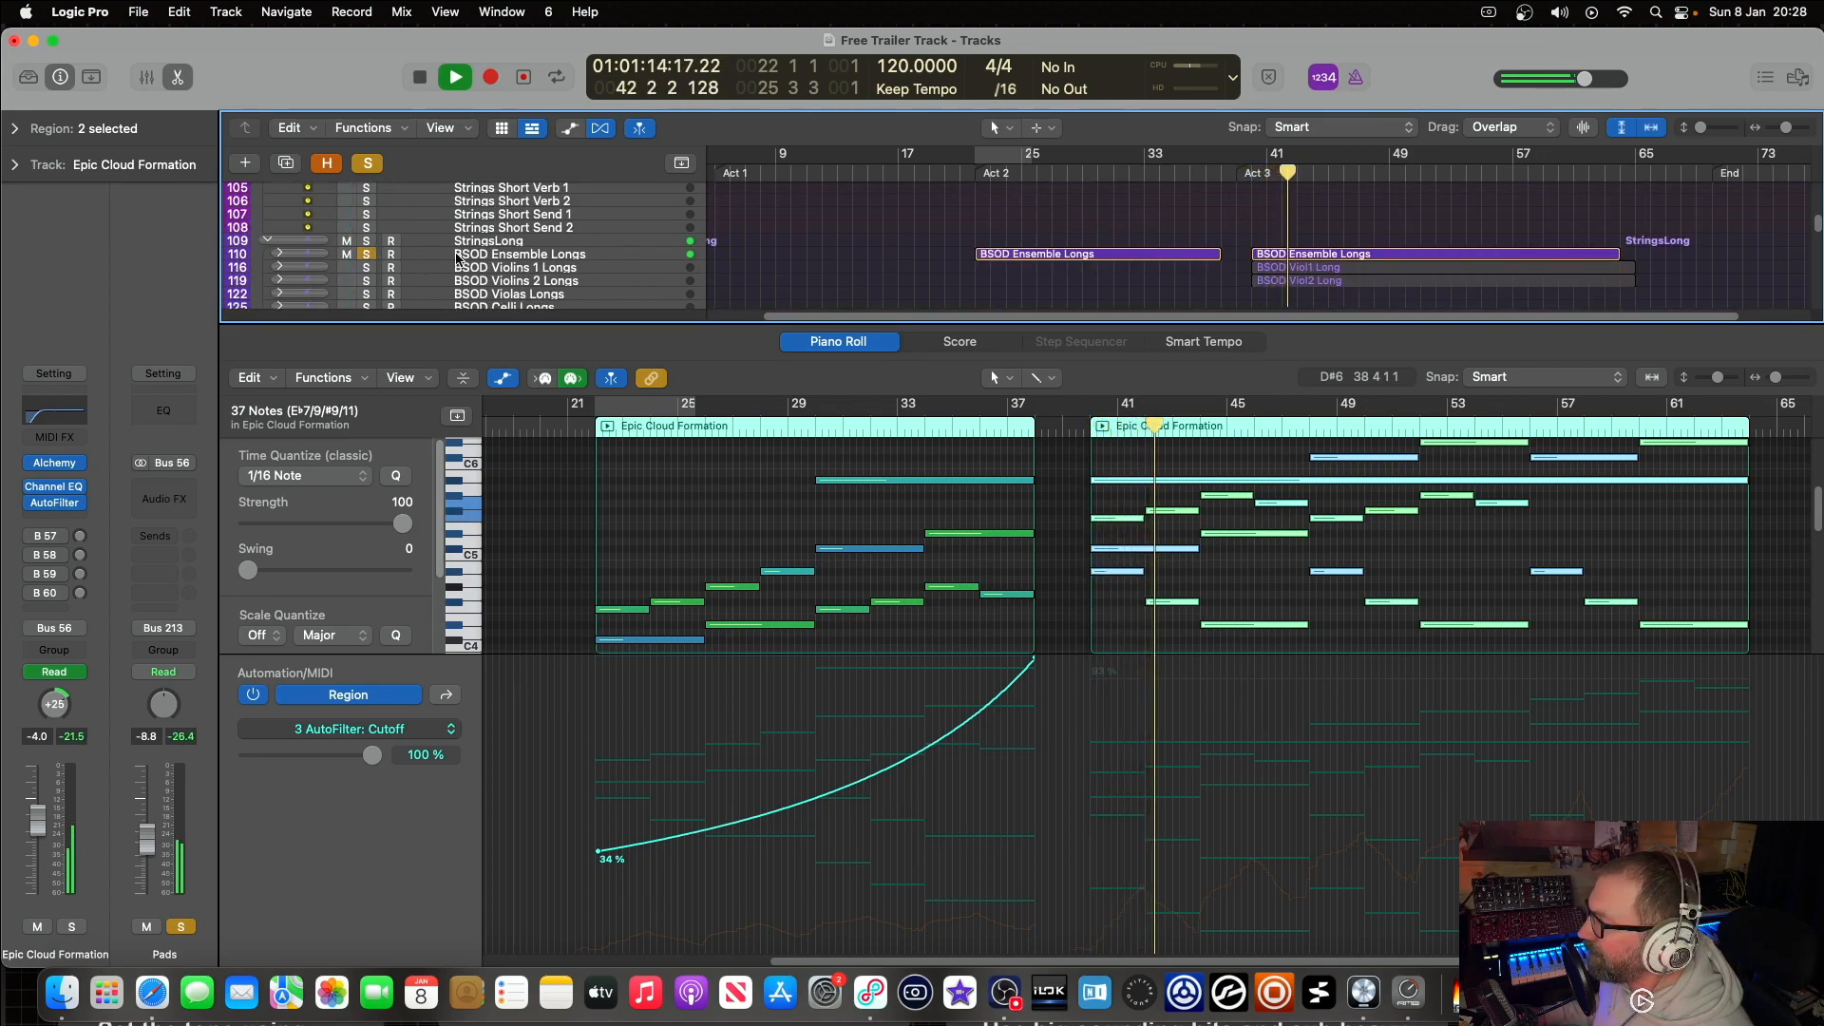
pyautogui.press('space')
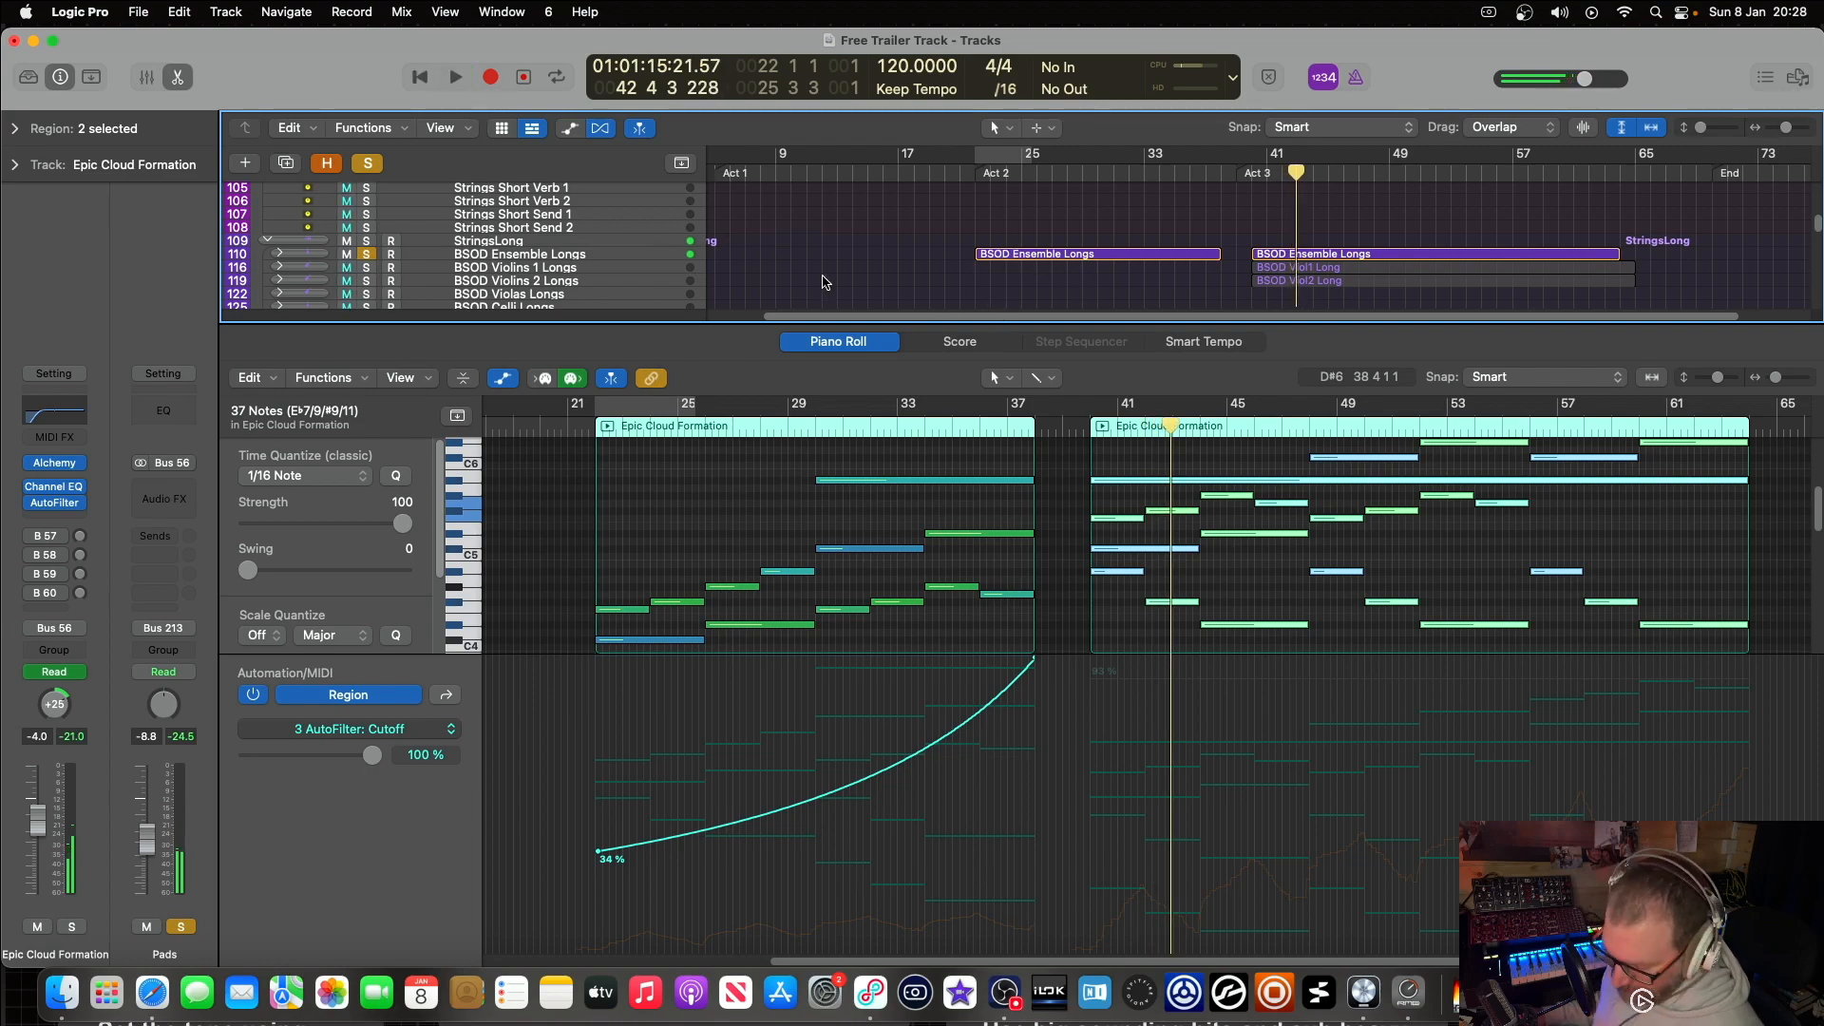
pyautogui.press('e')
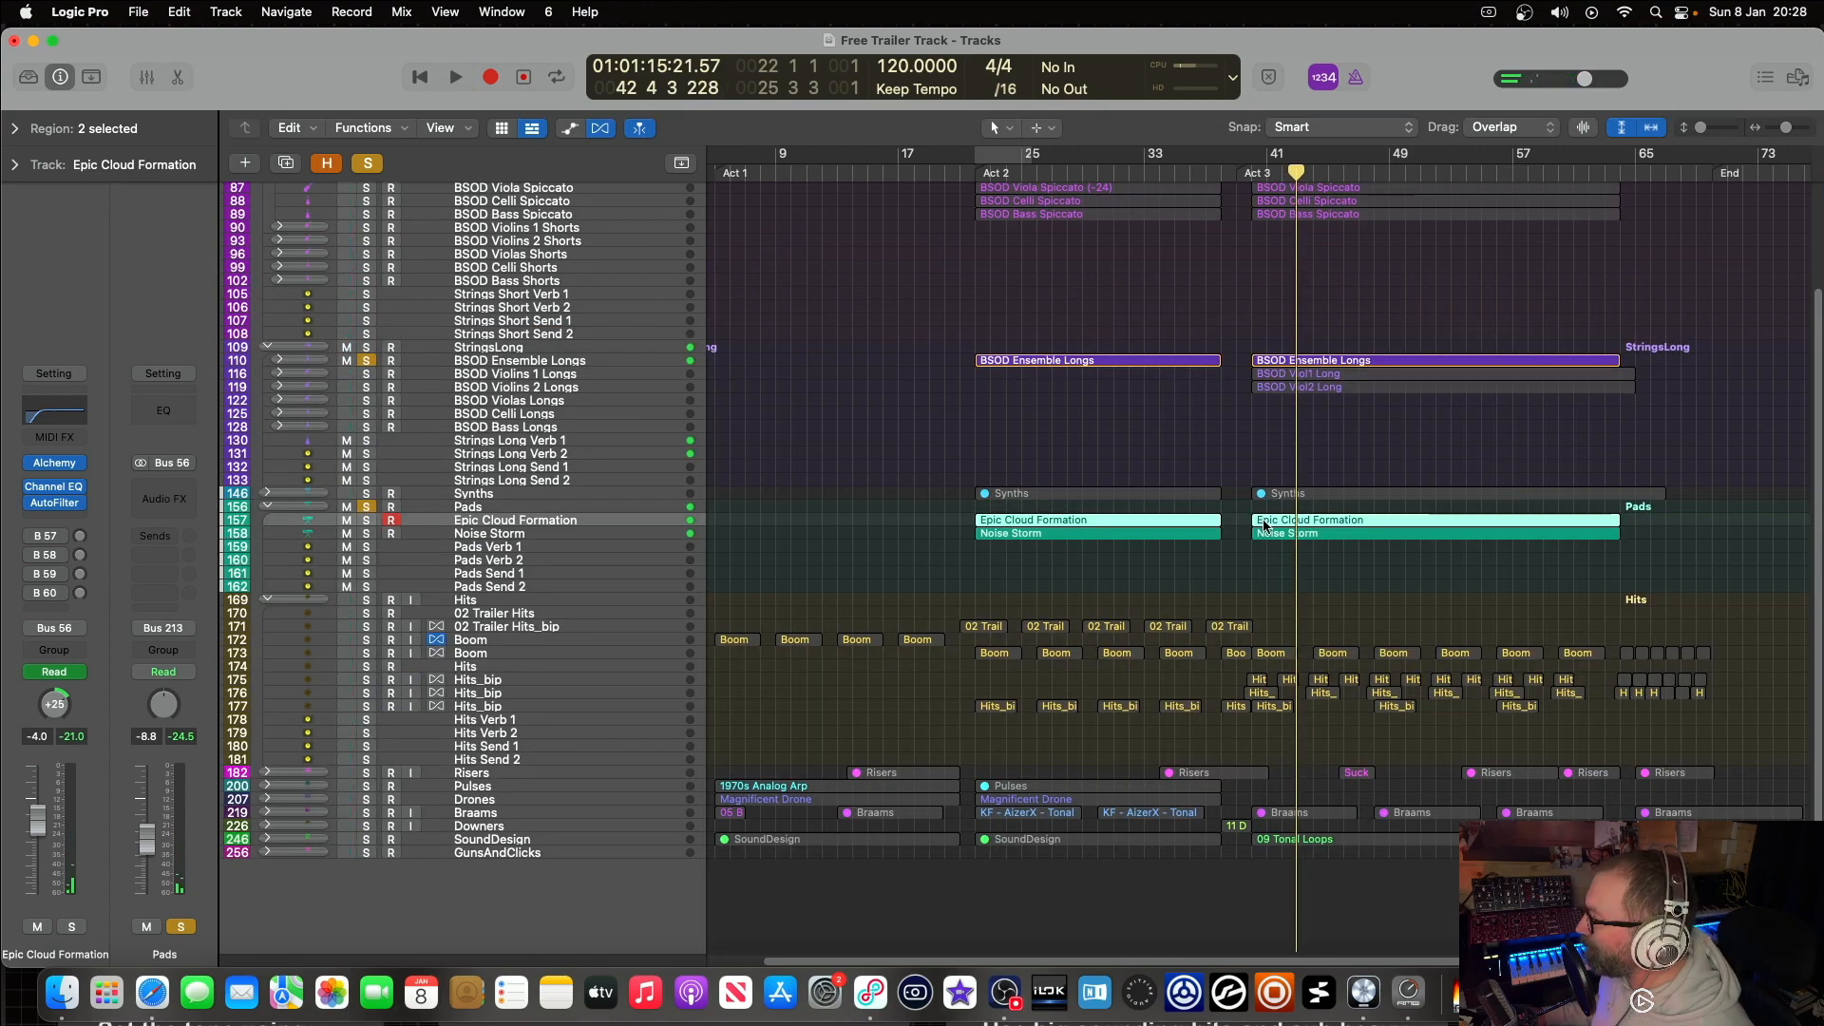
# Step: Expand the Synths stack and solo both Vox Box Lead tracks
pyautogui.scroll(2, 1309, 412)
pyautogui.scroll(3, 1123, 304)
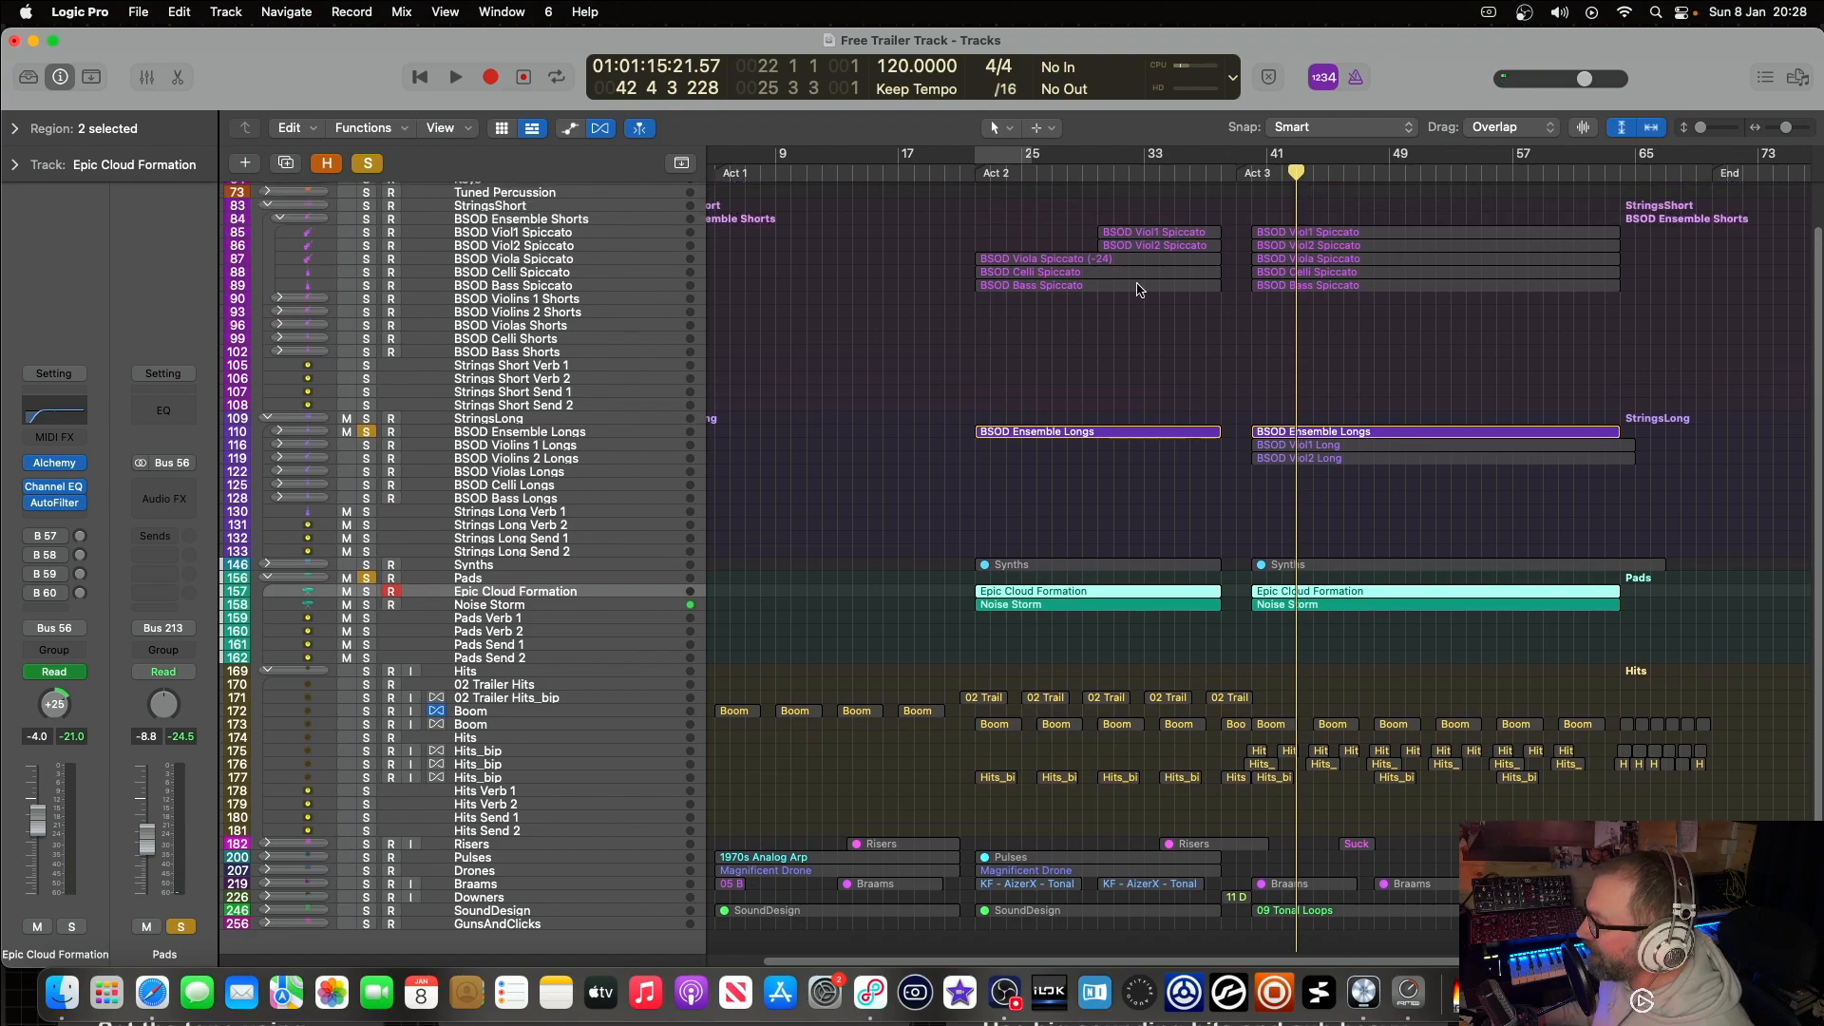
pyautogui.scroll(-2, 1045, 570)
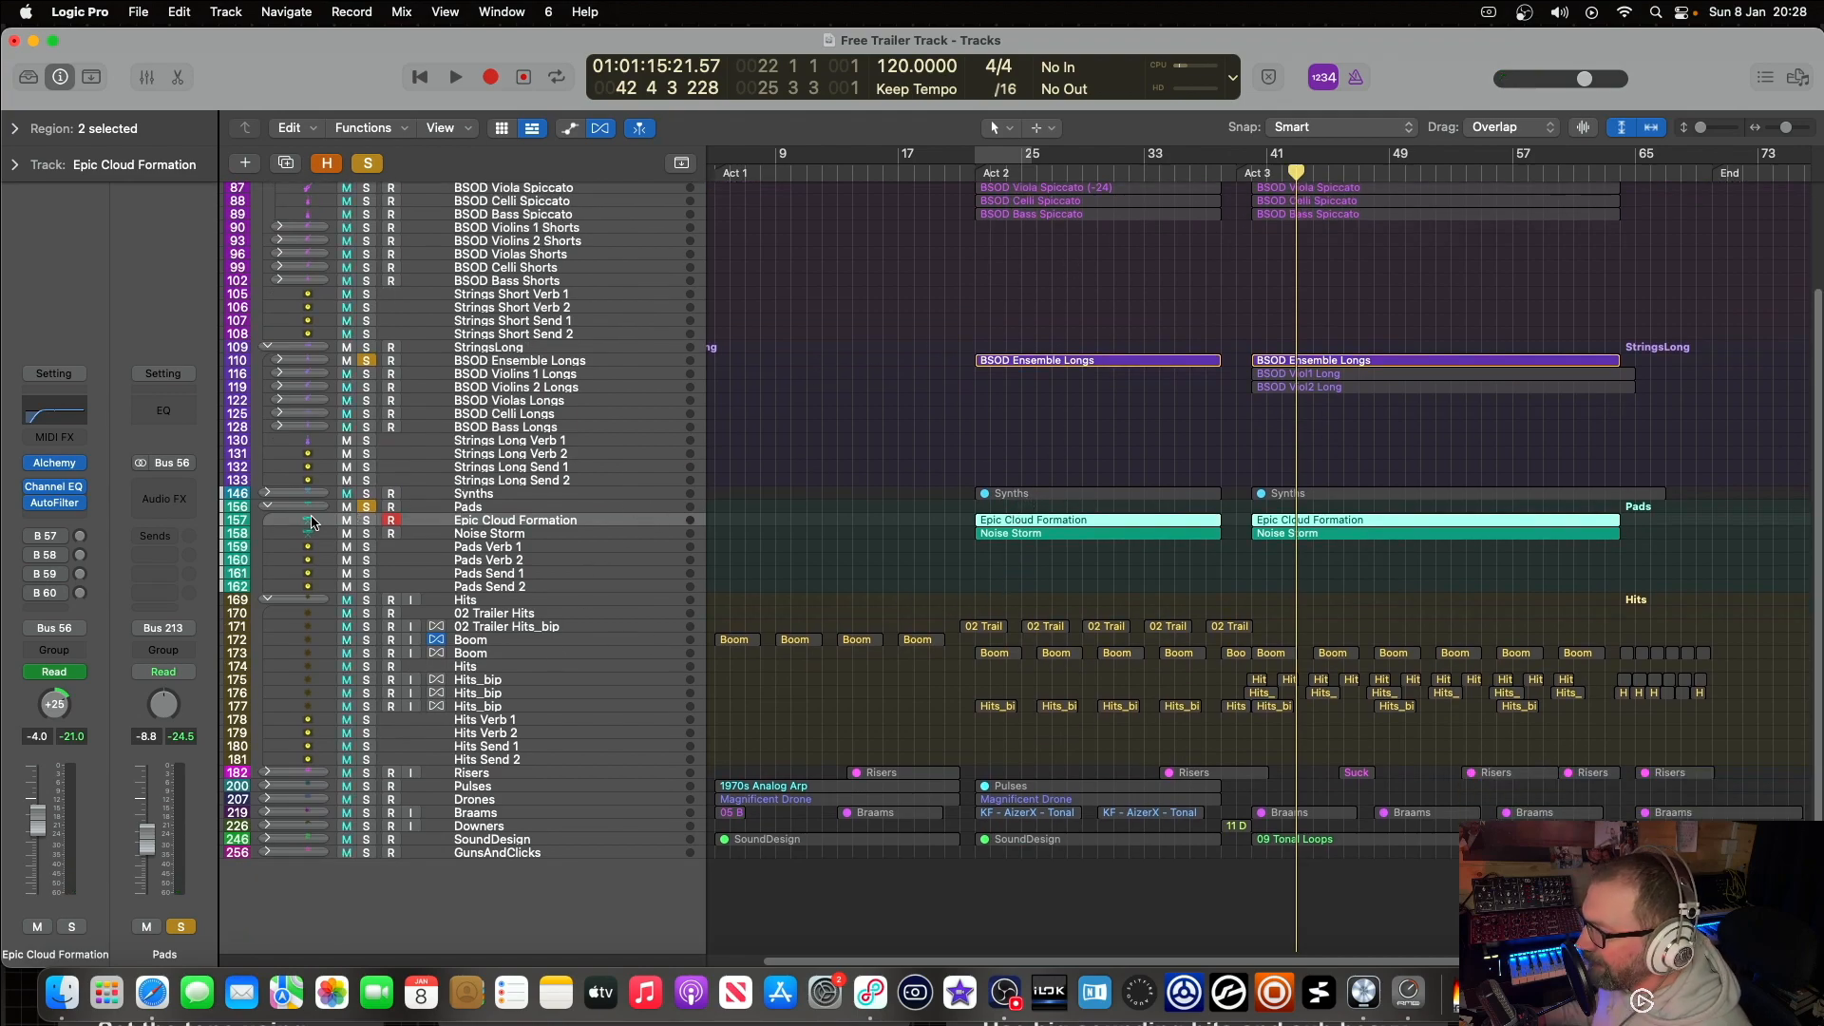
pyautogui.click(270, 494)
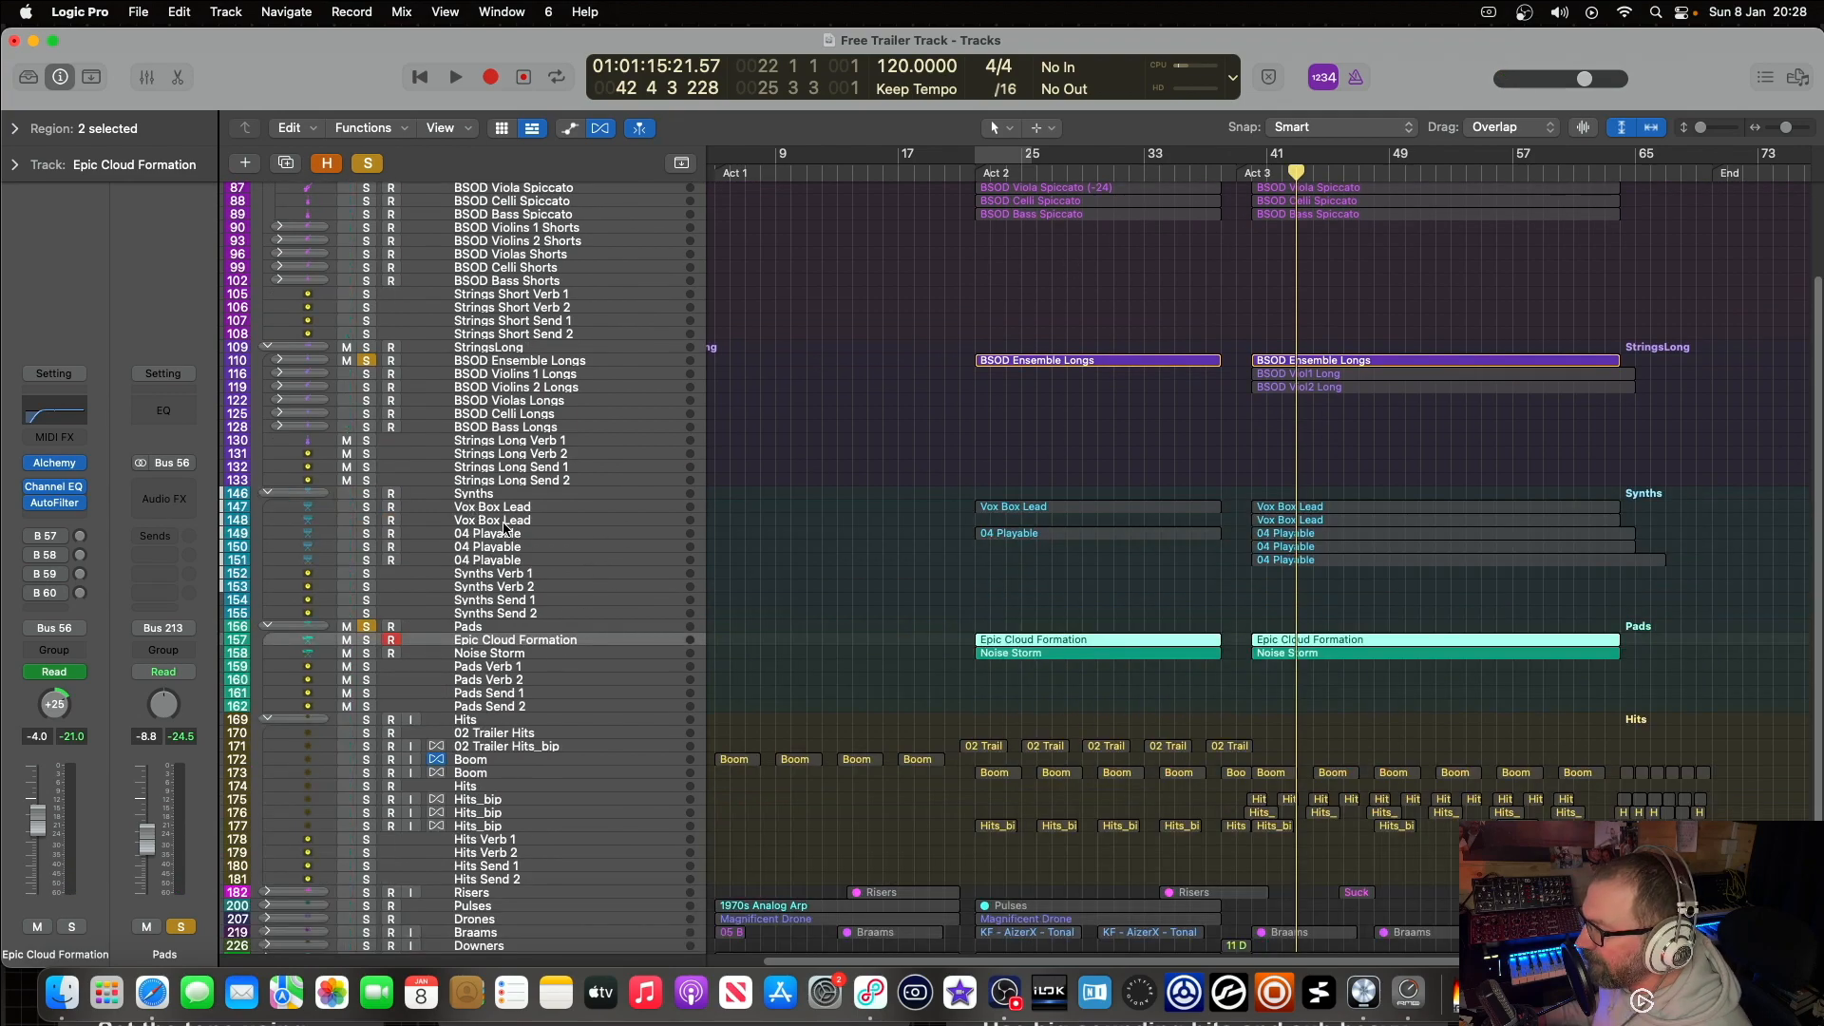
pyautogui.click(367, 507)
pyautogui.click(367, 520)
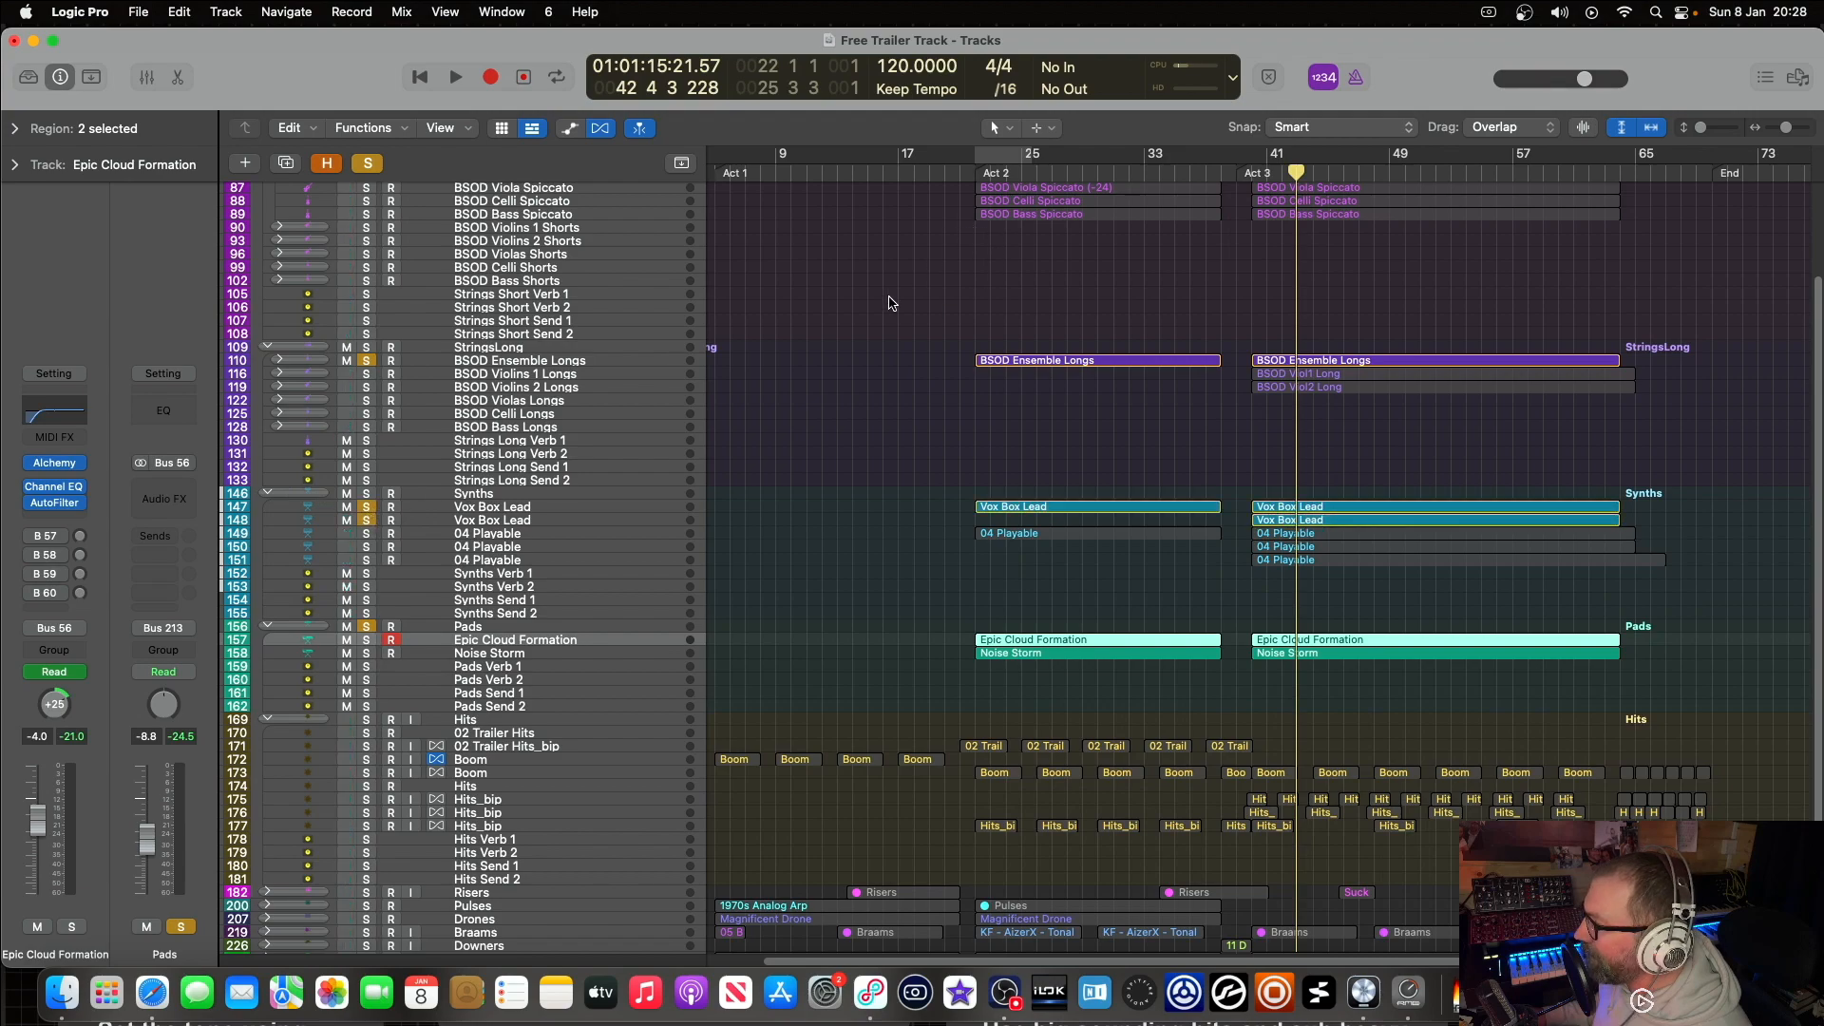
# Step: Unsolo Pads and BSOD Ensemble Longs, and play the Vox Box Lead tracks alone from the start of Act 2
pyautogui.click(979, 174)
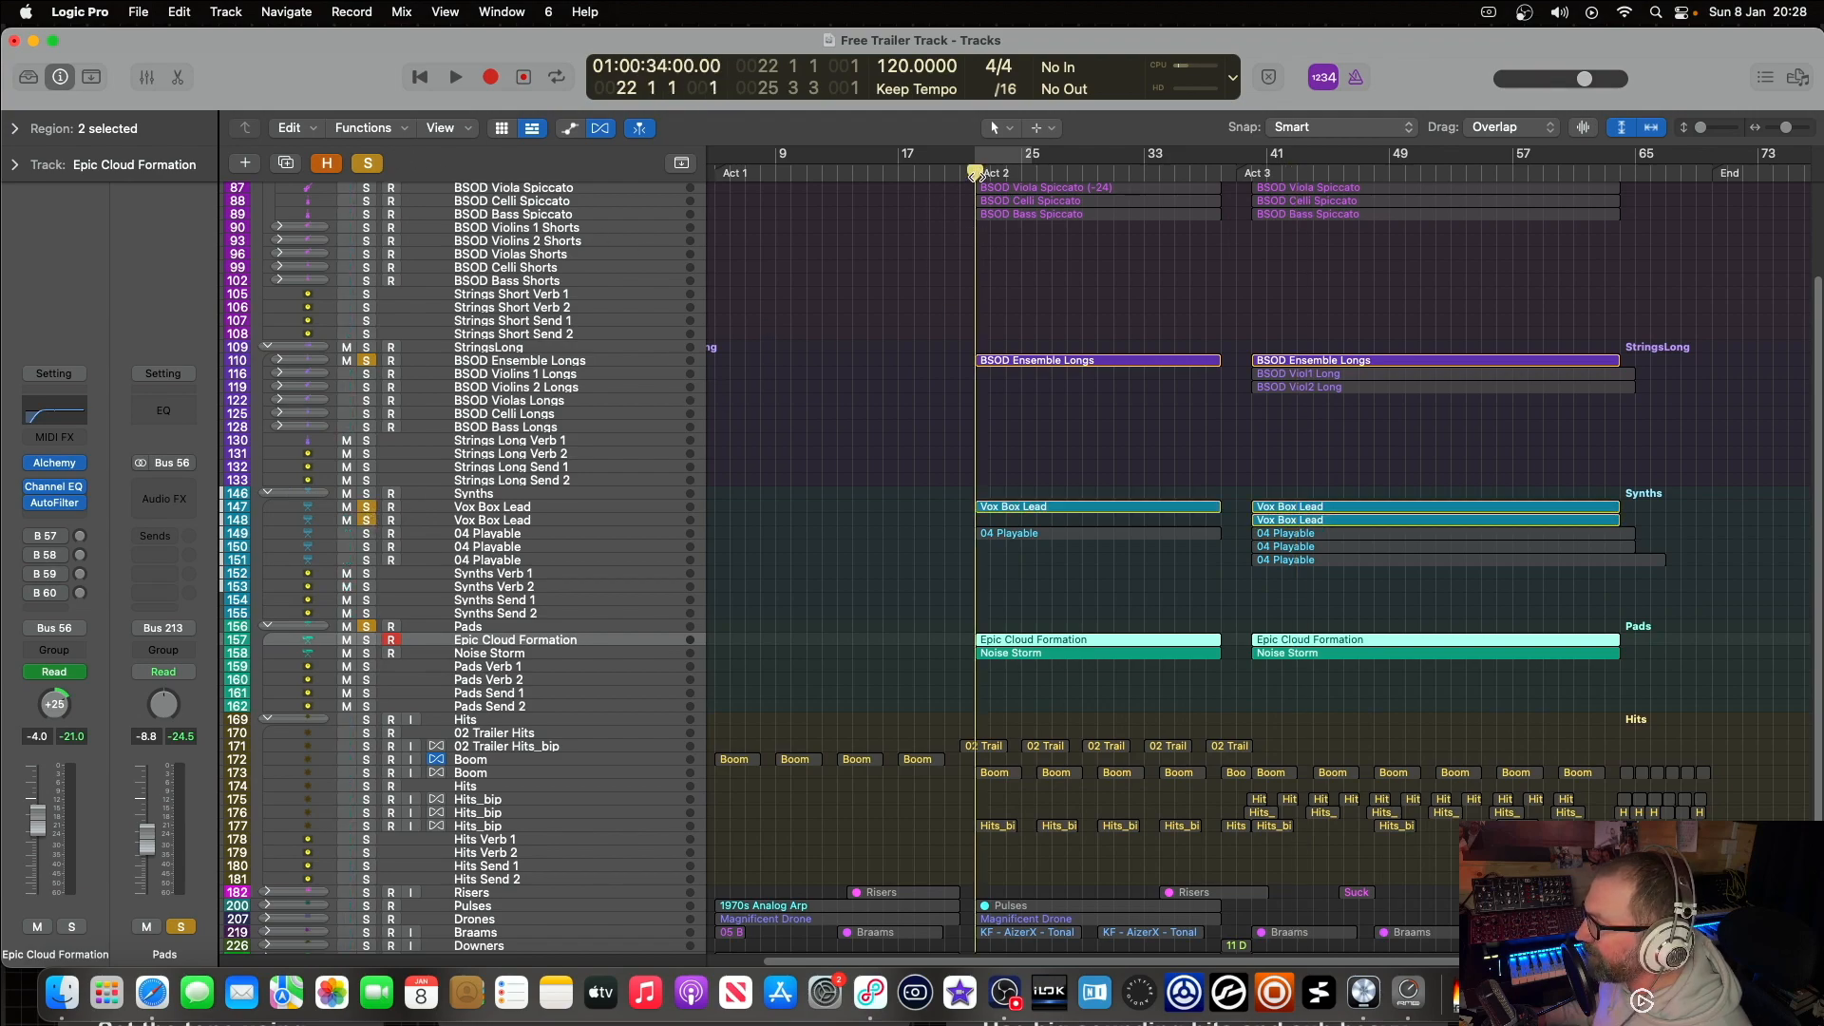
pyautogui.click(366, 626)
pyautogui.click(366, 362)
pyautogui.press('space')
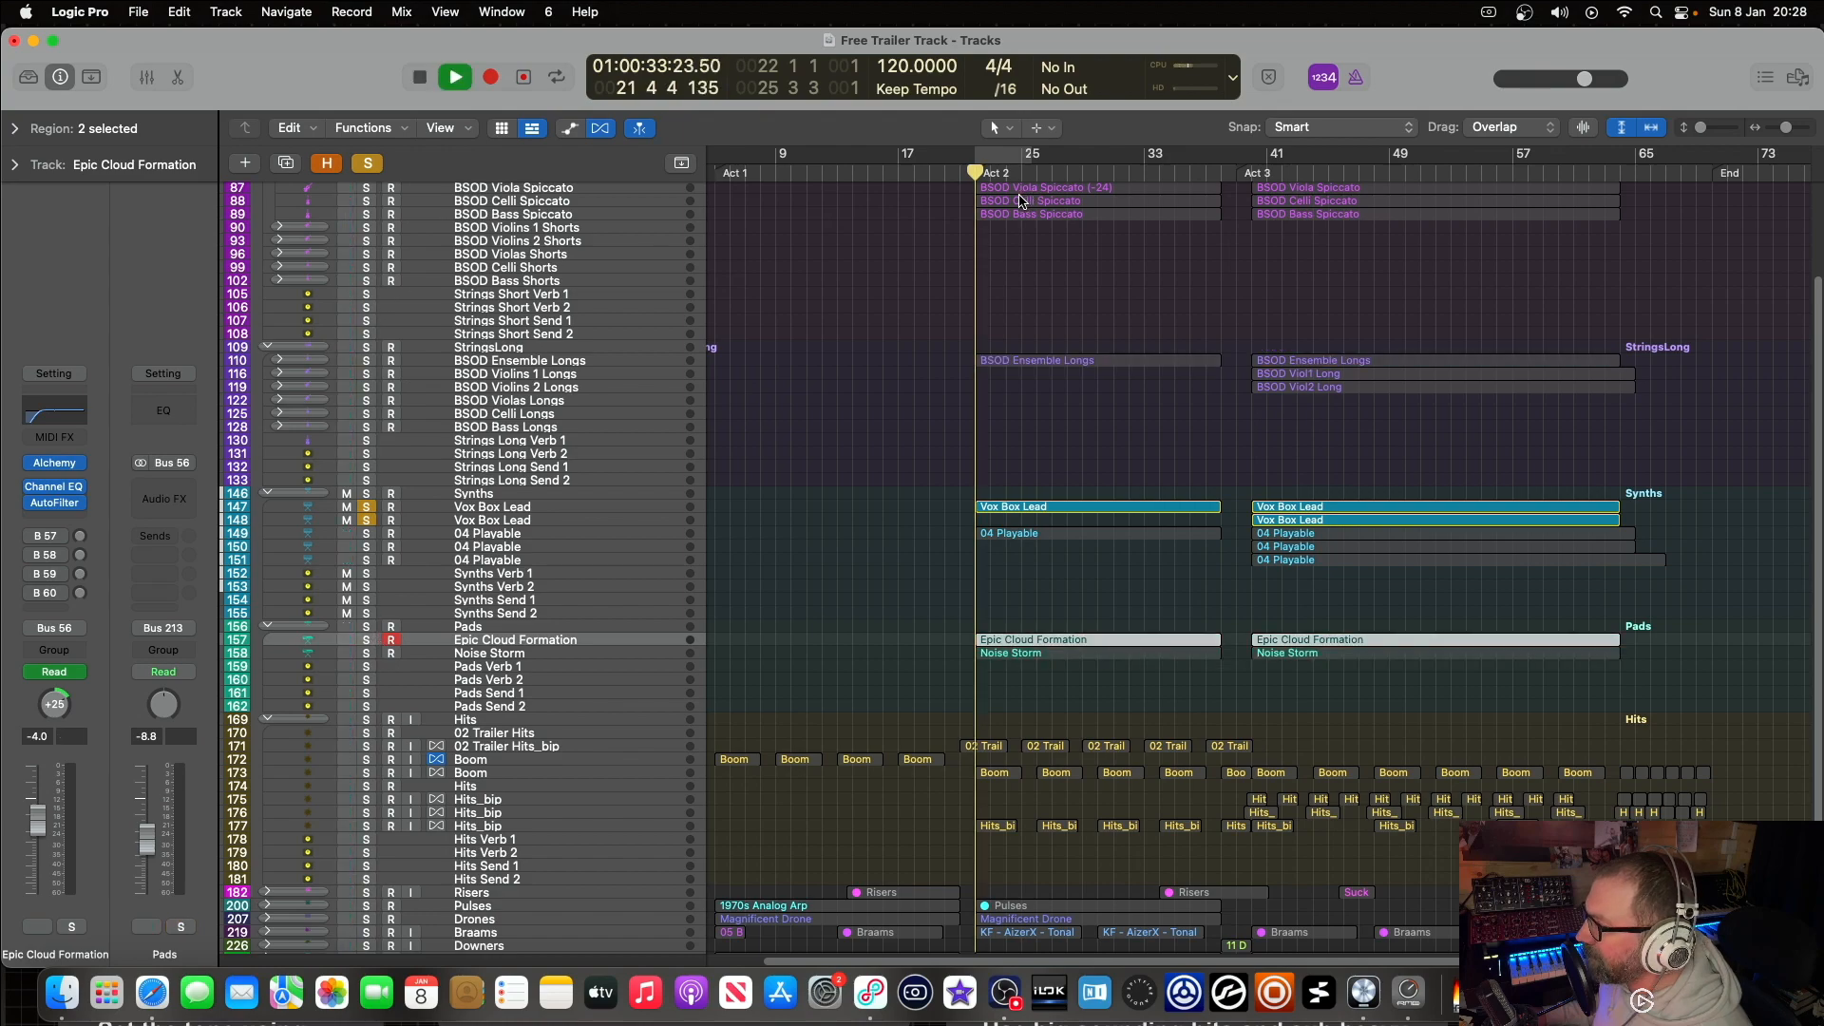
# Step: Solo the BSOD Ensemble Shorts stack during playback to hear it layered with the Vox Box Lead
pyautogui.scroll(3, 467, 399)
pyautogui.scroll(1, 475, 366)
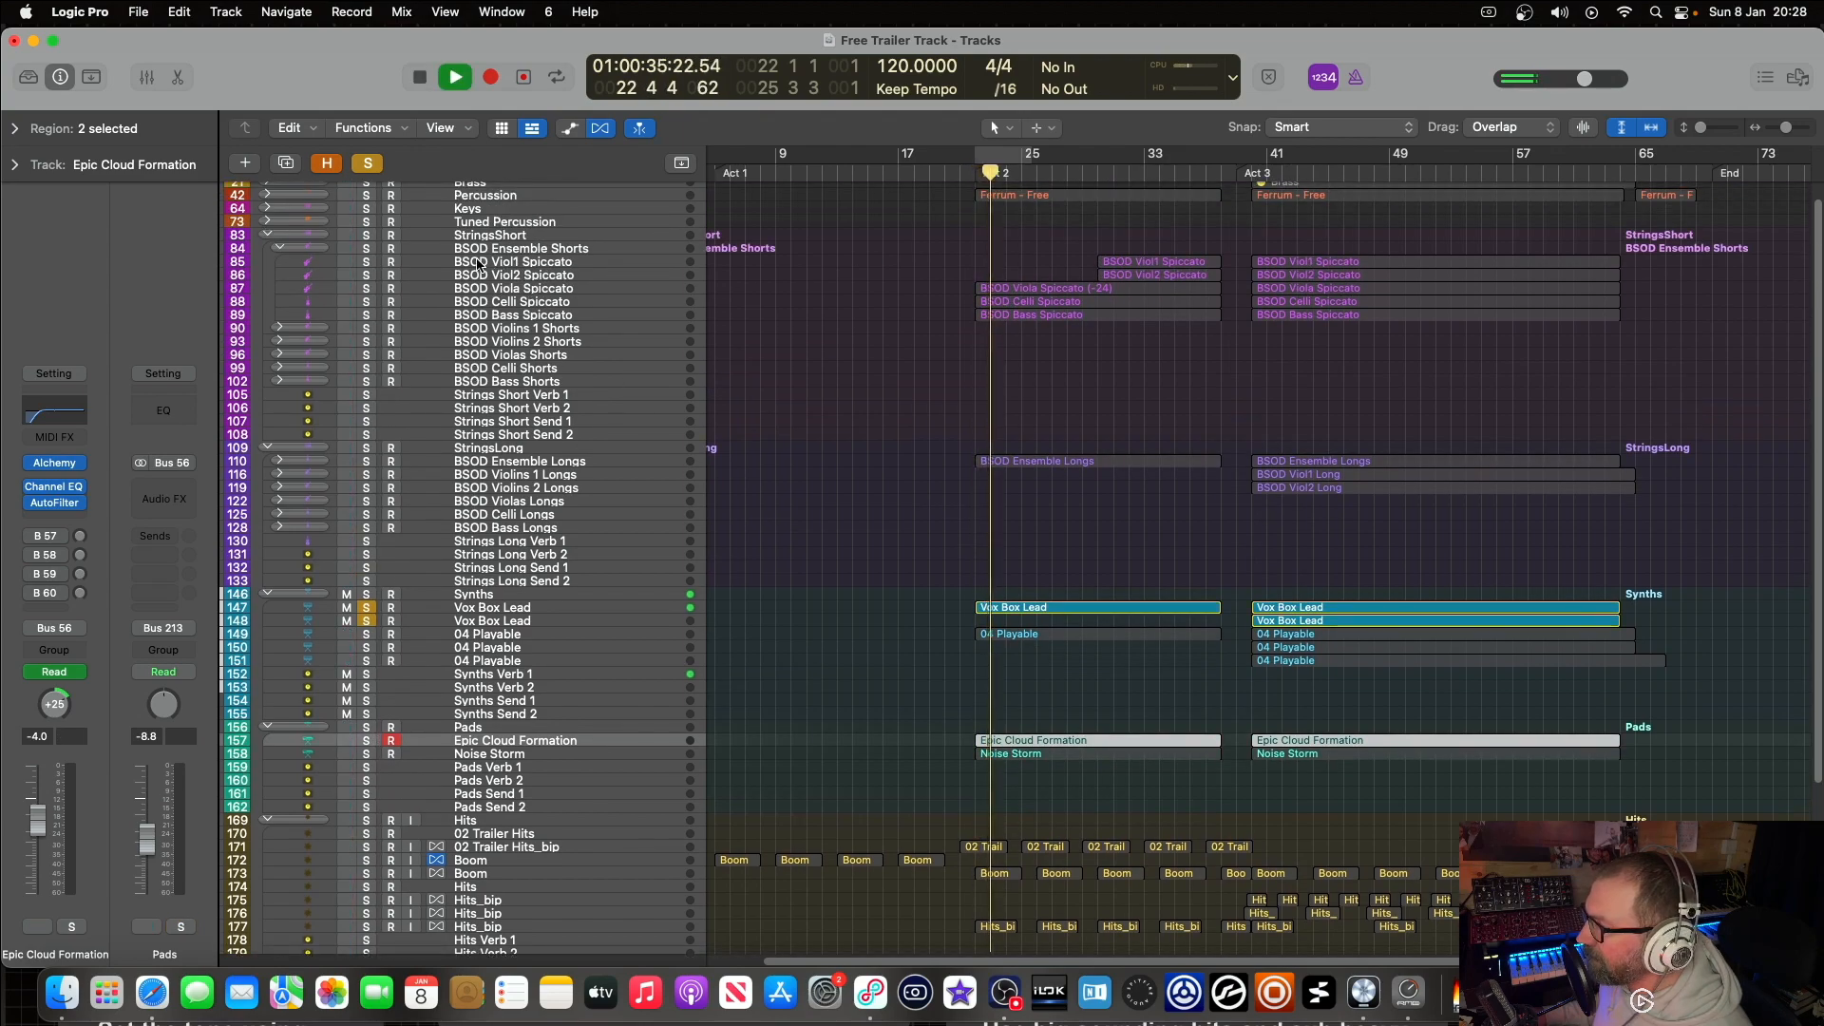
pyautogui.click(366, 248)
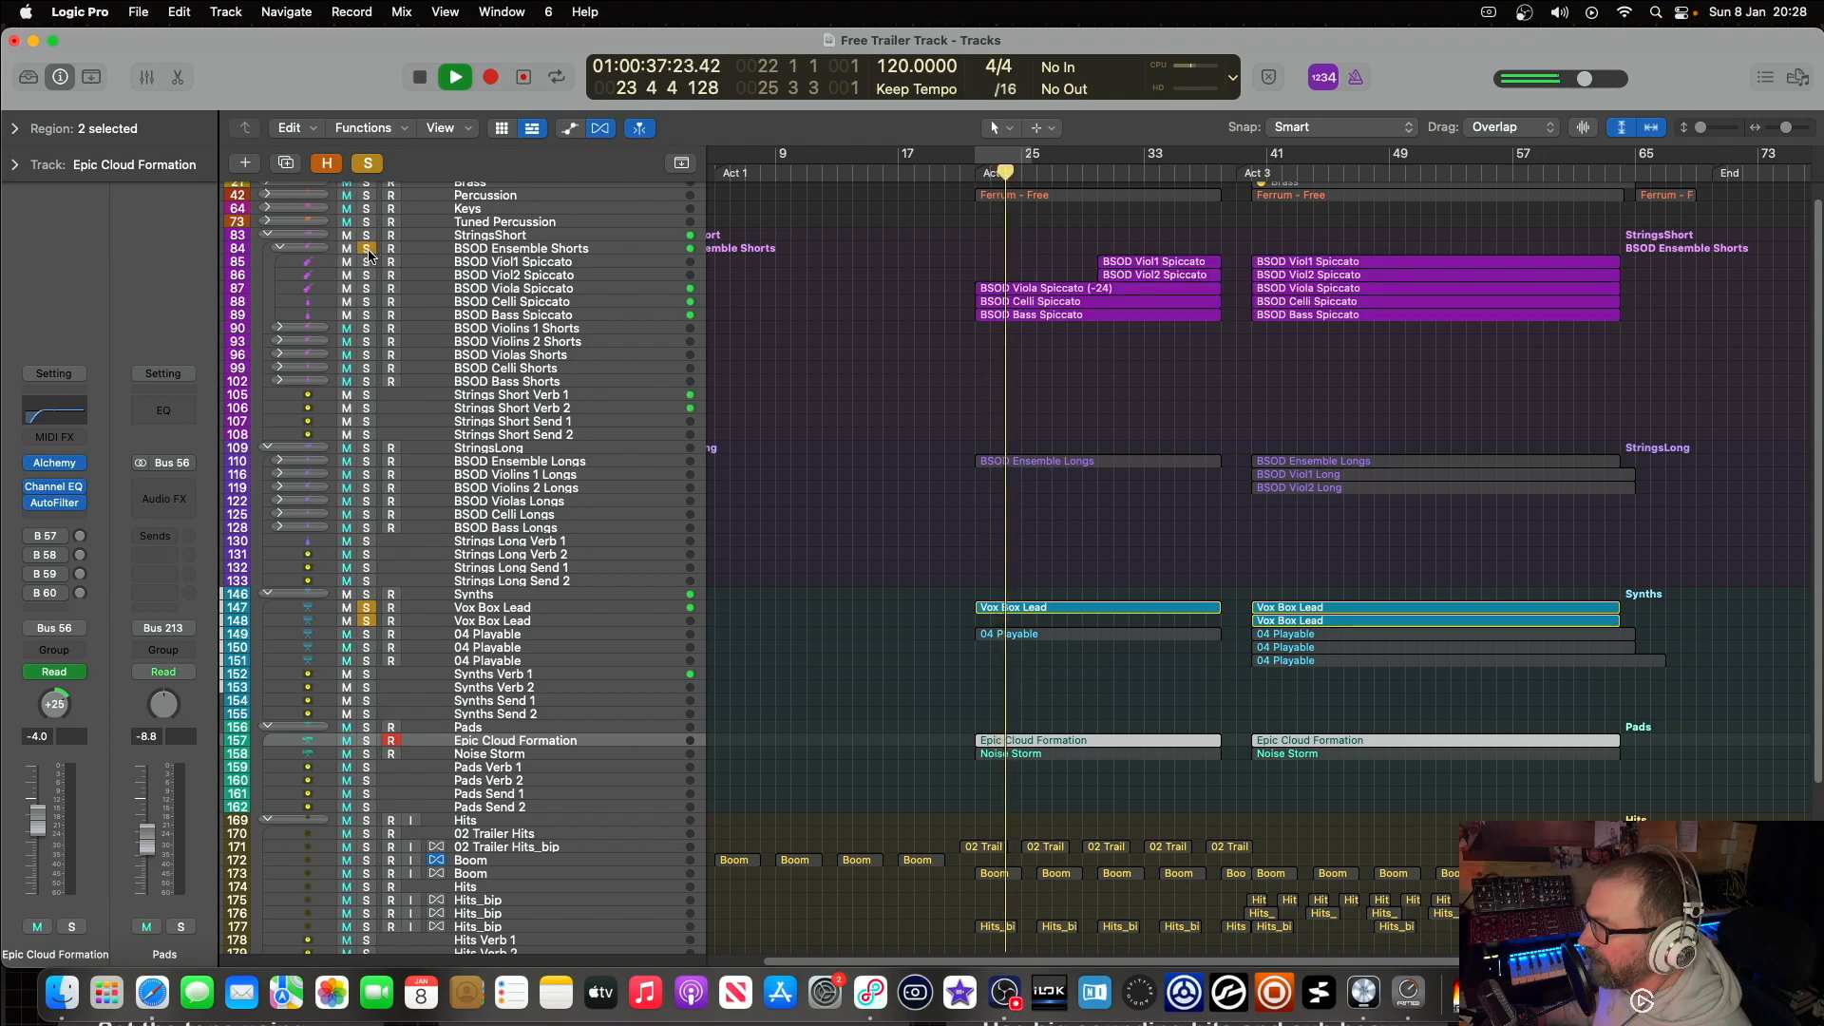
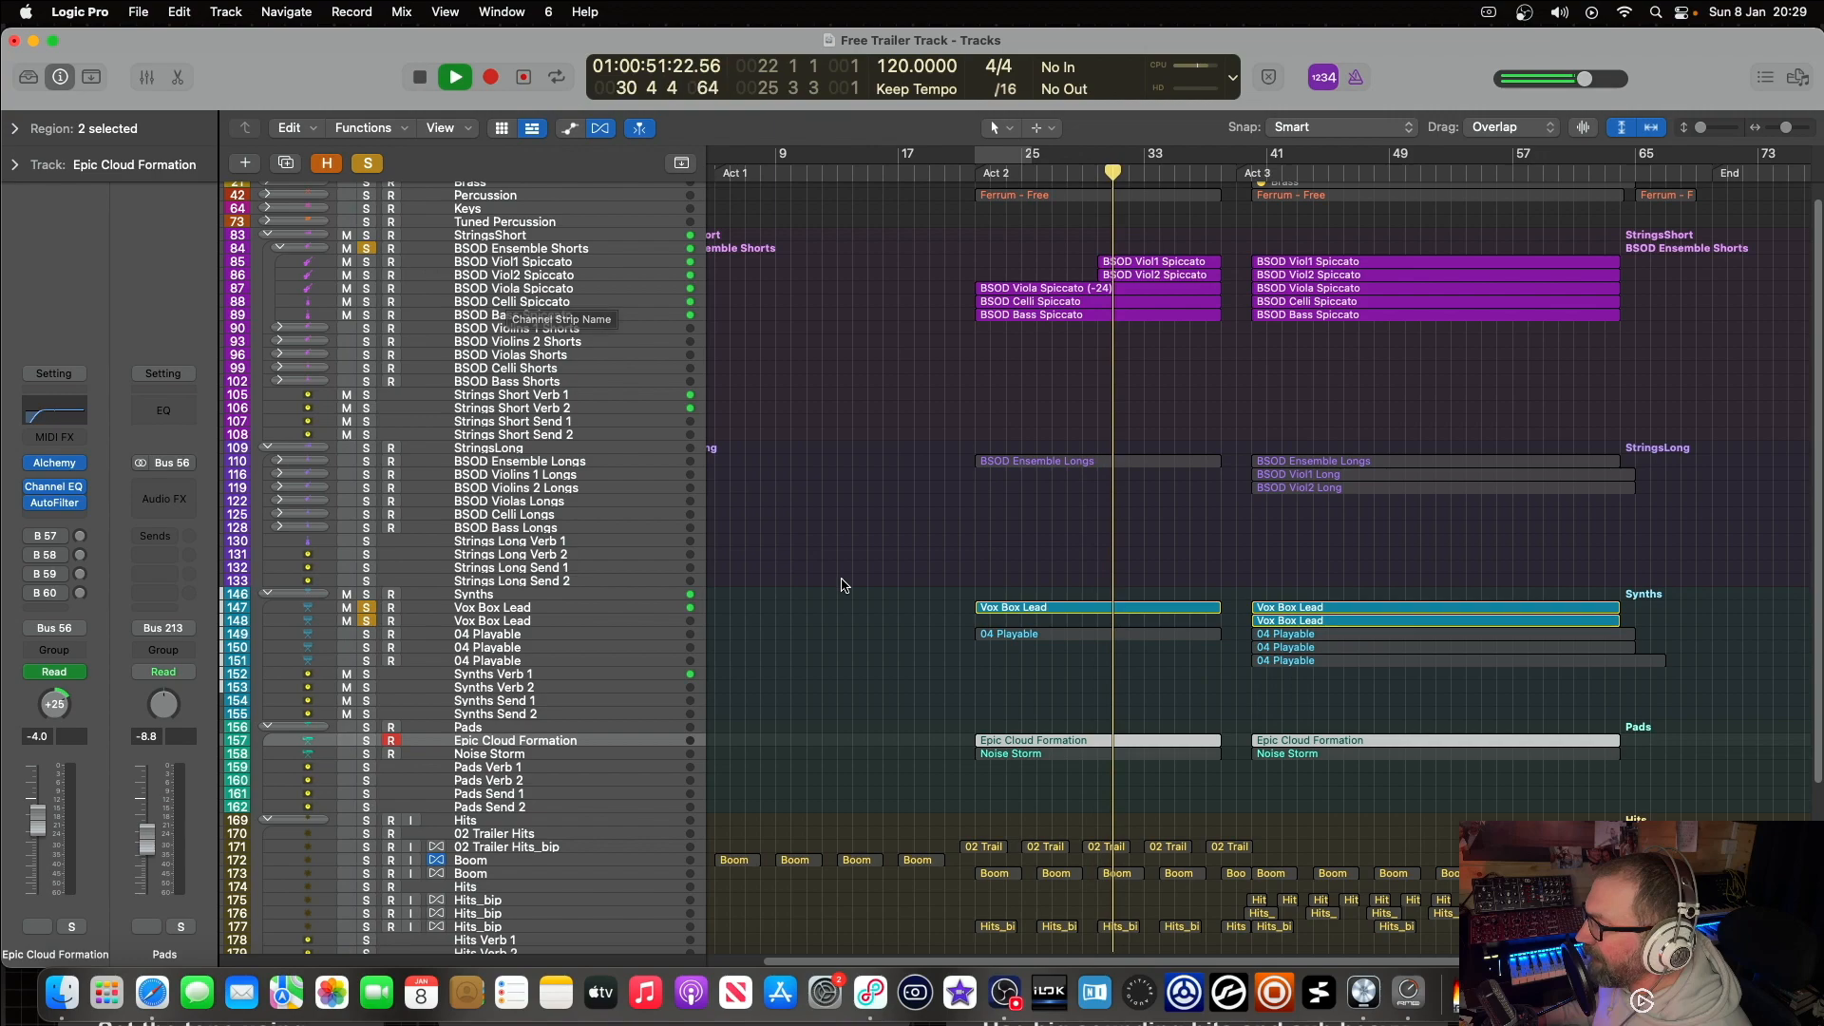
# Step: Examine the Act 2 Vox Box Lead region's notes and cutoff automation in the Piano Roll, toggling all solos off and on during playback
pyautogui.click(1025, 609)
pyautogui.doubleClick(1025, 609)
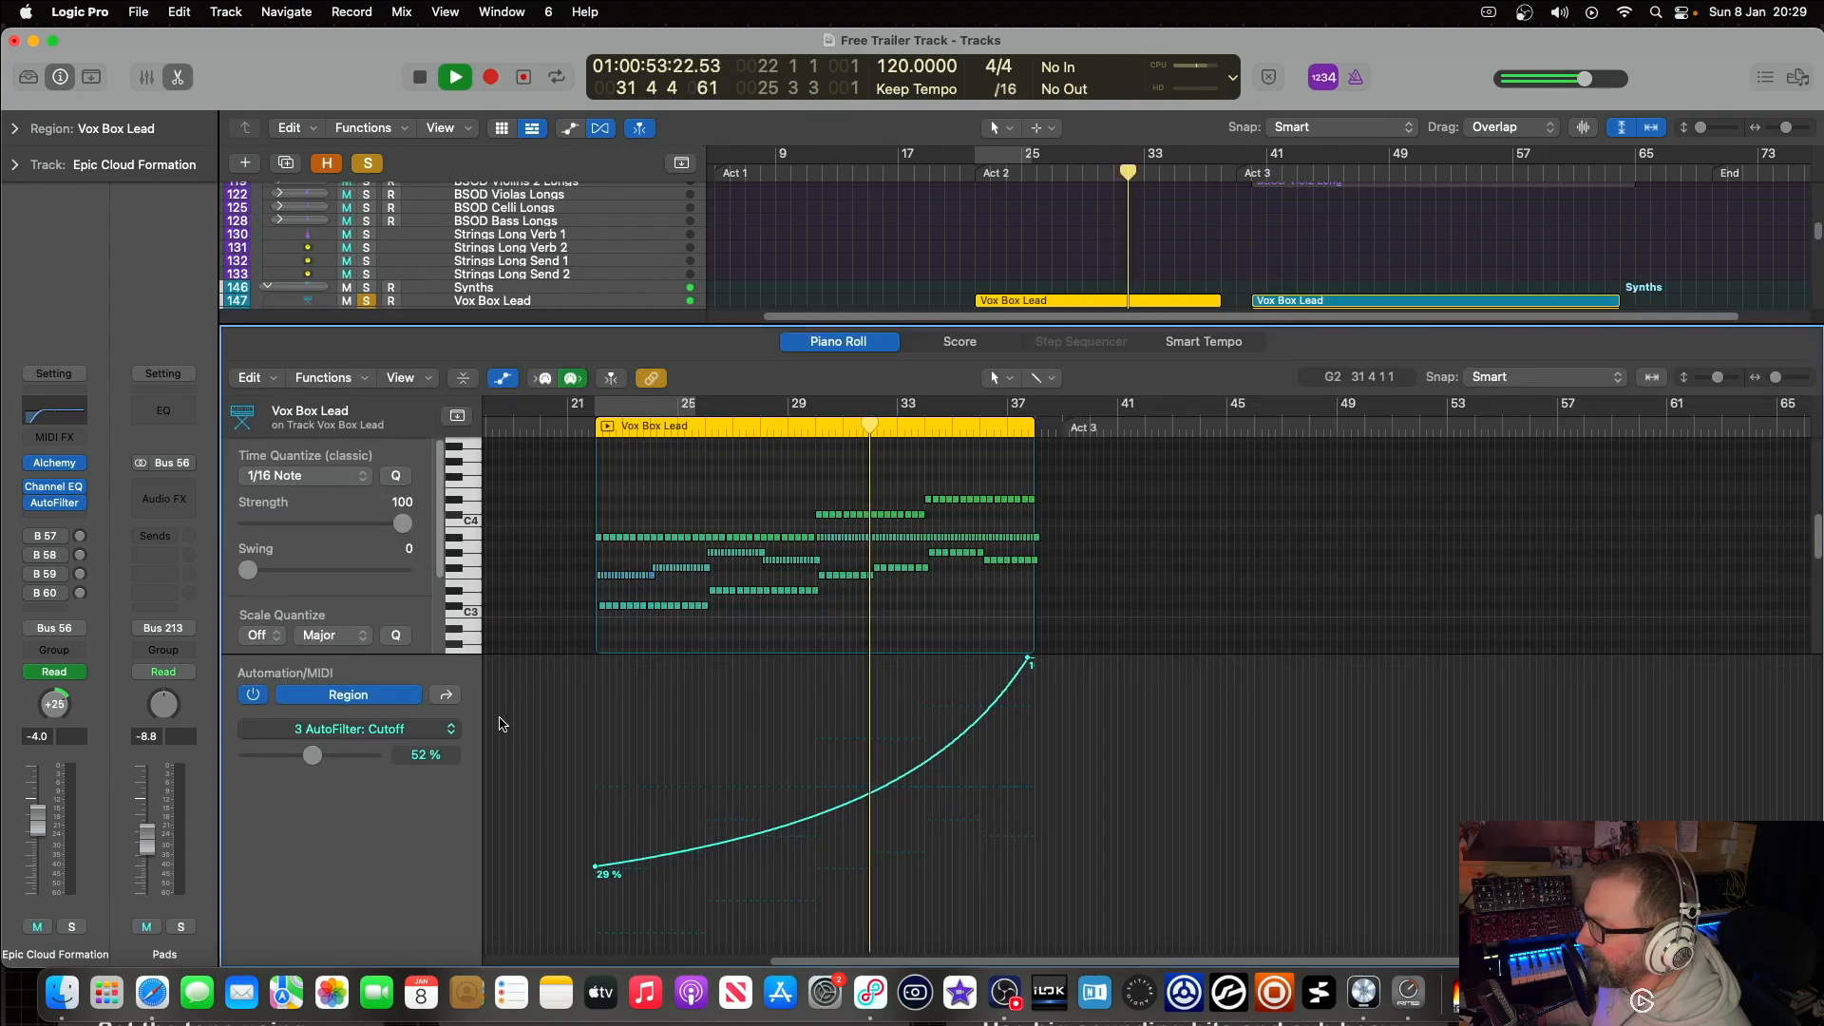
pyautogui.click(368, 163)
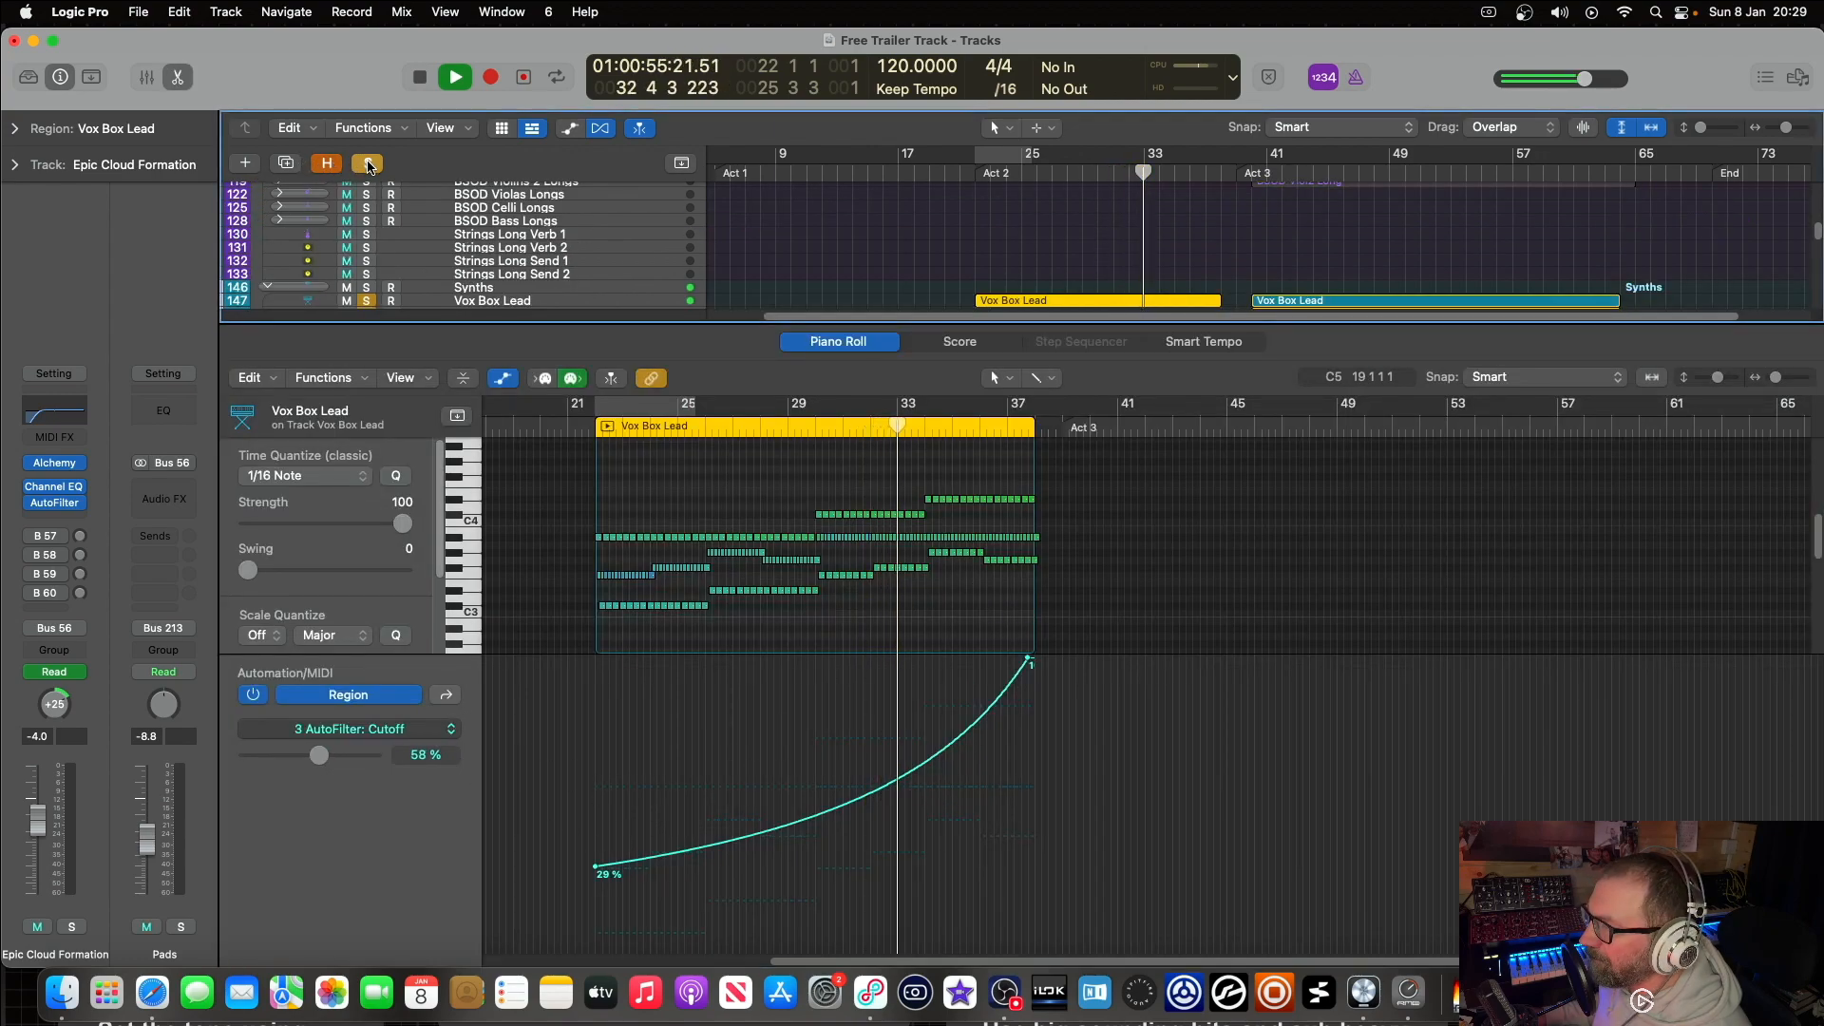
pyautogui.click(368, 164)
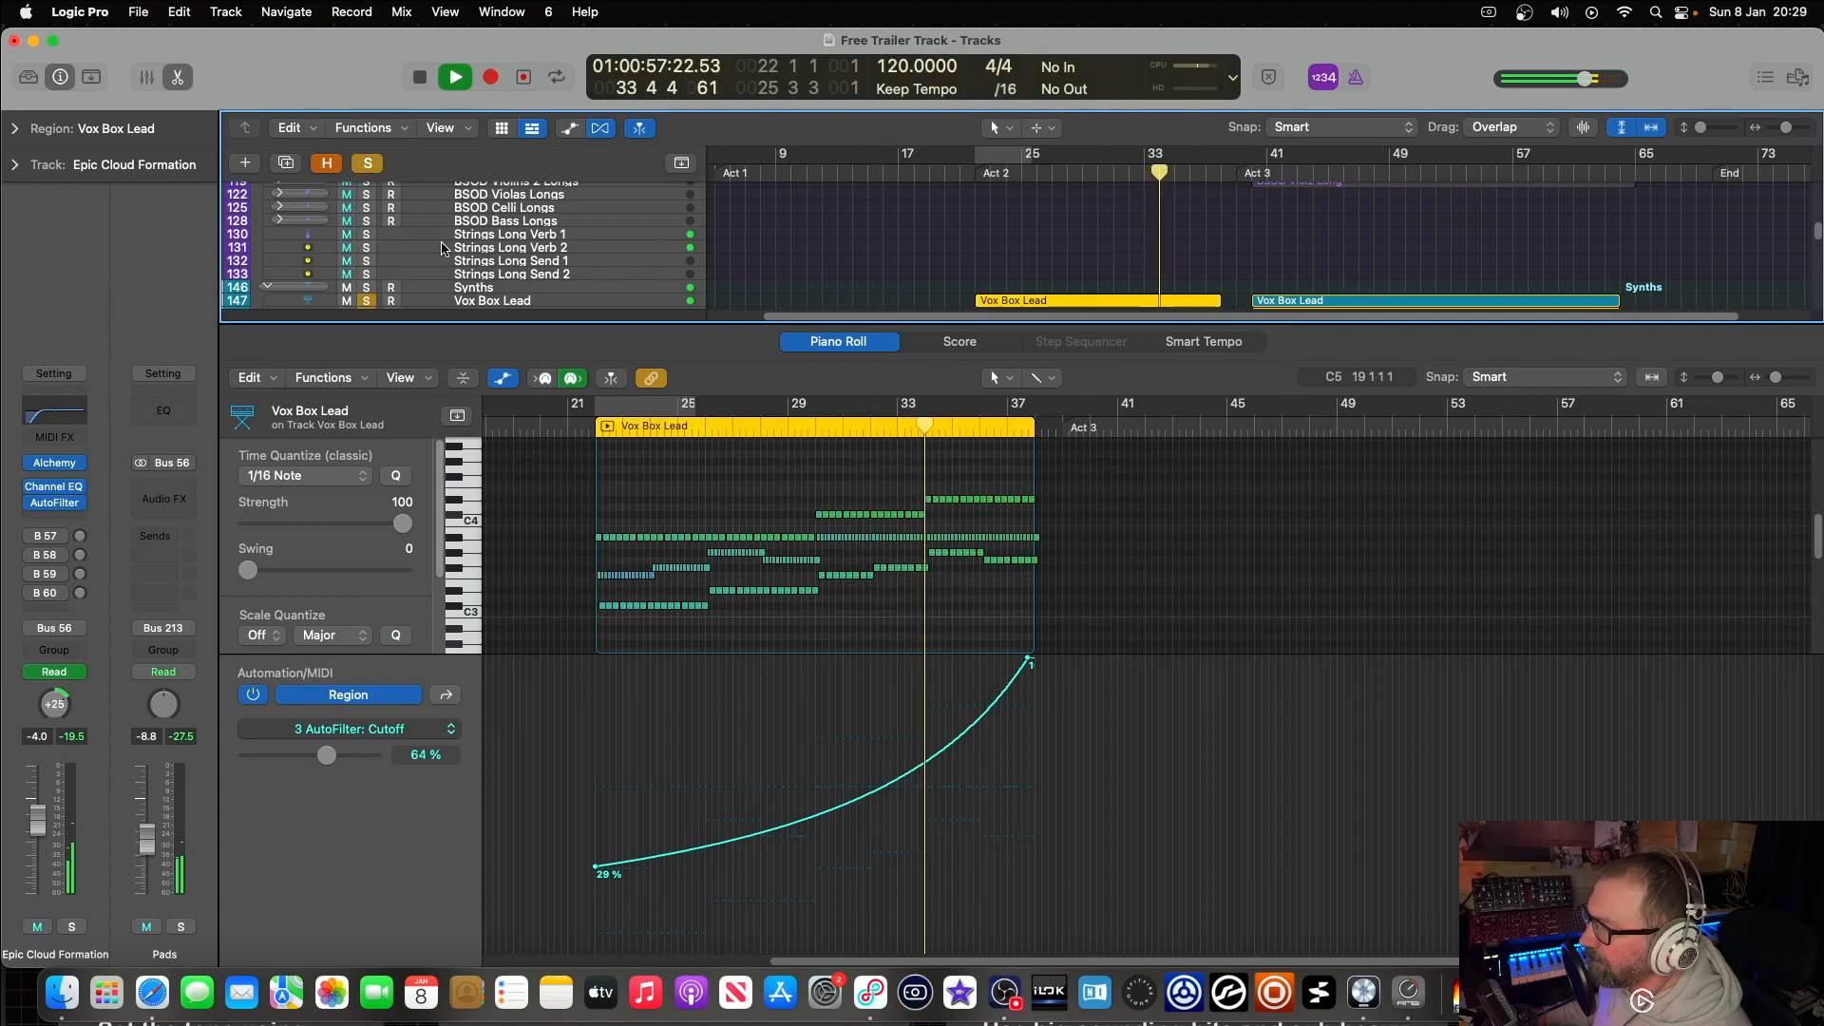
pyautogui.press('p')
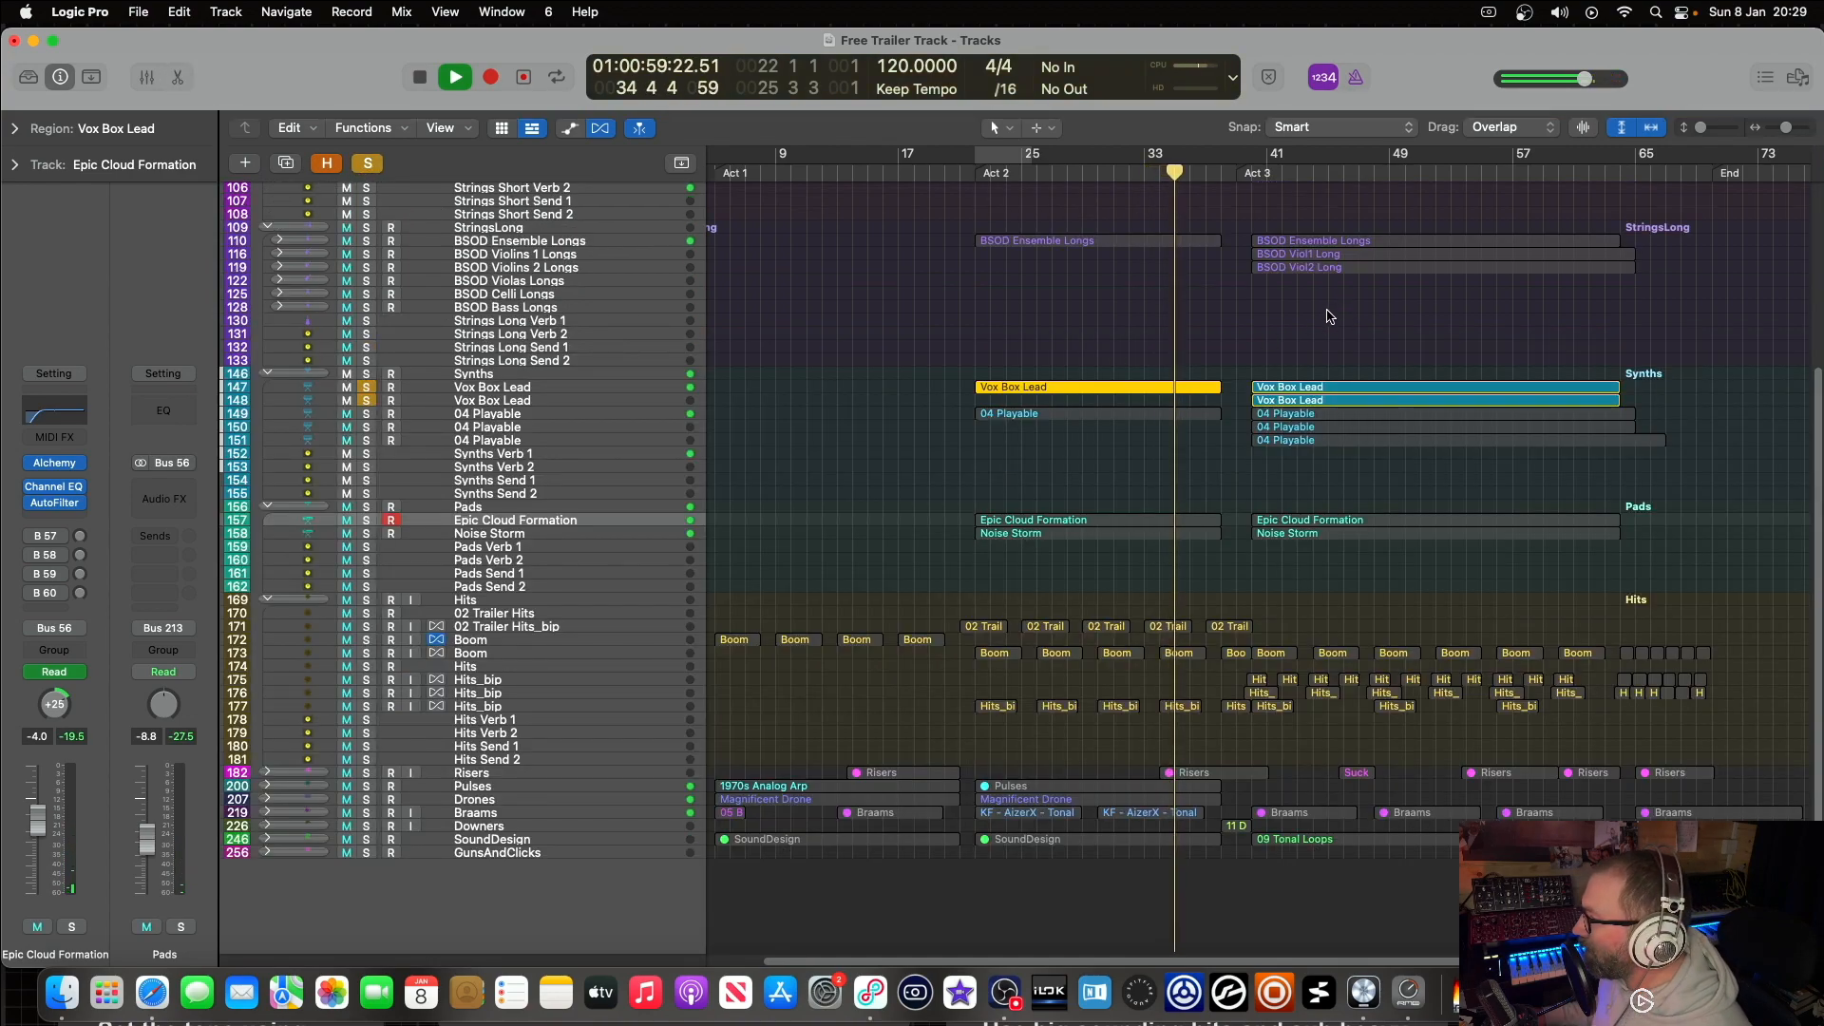
# Step: Play the soloed shorts and both Vox Box Lead tracks from the start of Act 3, and stop playback
pyautogui.scroll(5, 1266, 195)
pyautogui.press('space')
pyautogui.click(1259, 174)
pyautogui.click(1251, 174)
pyautogui.press('space')
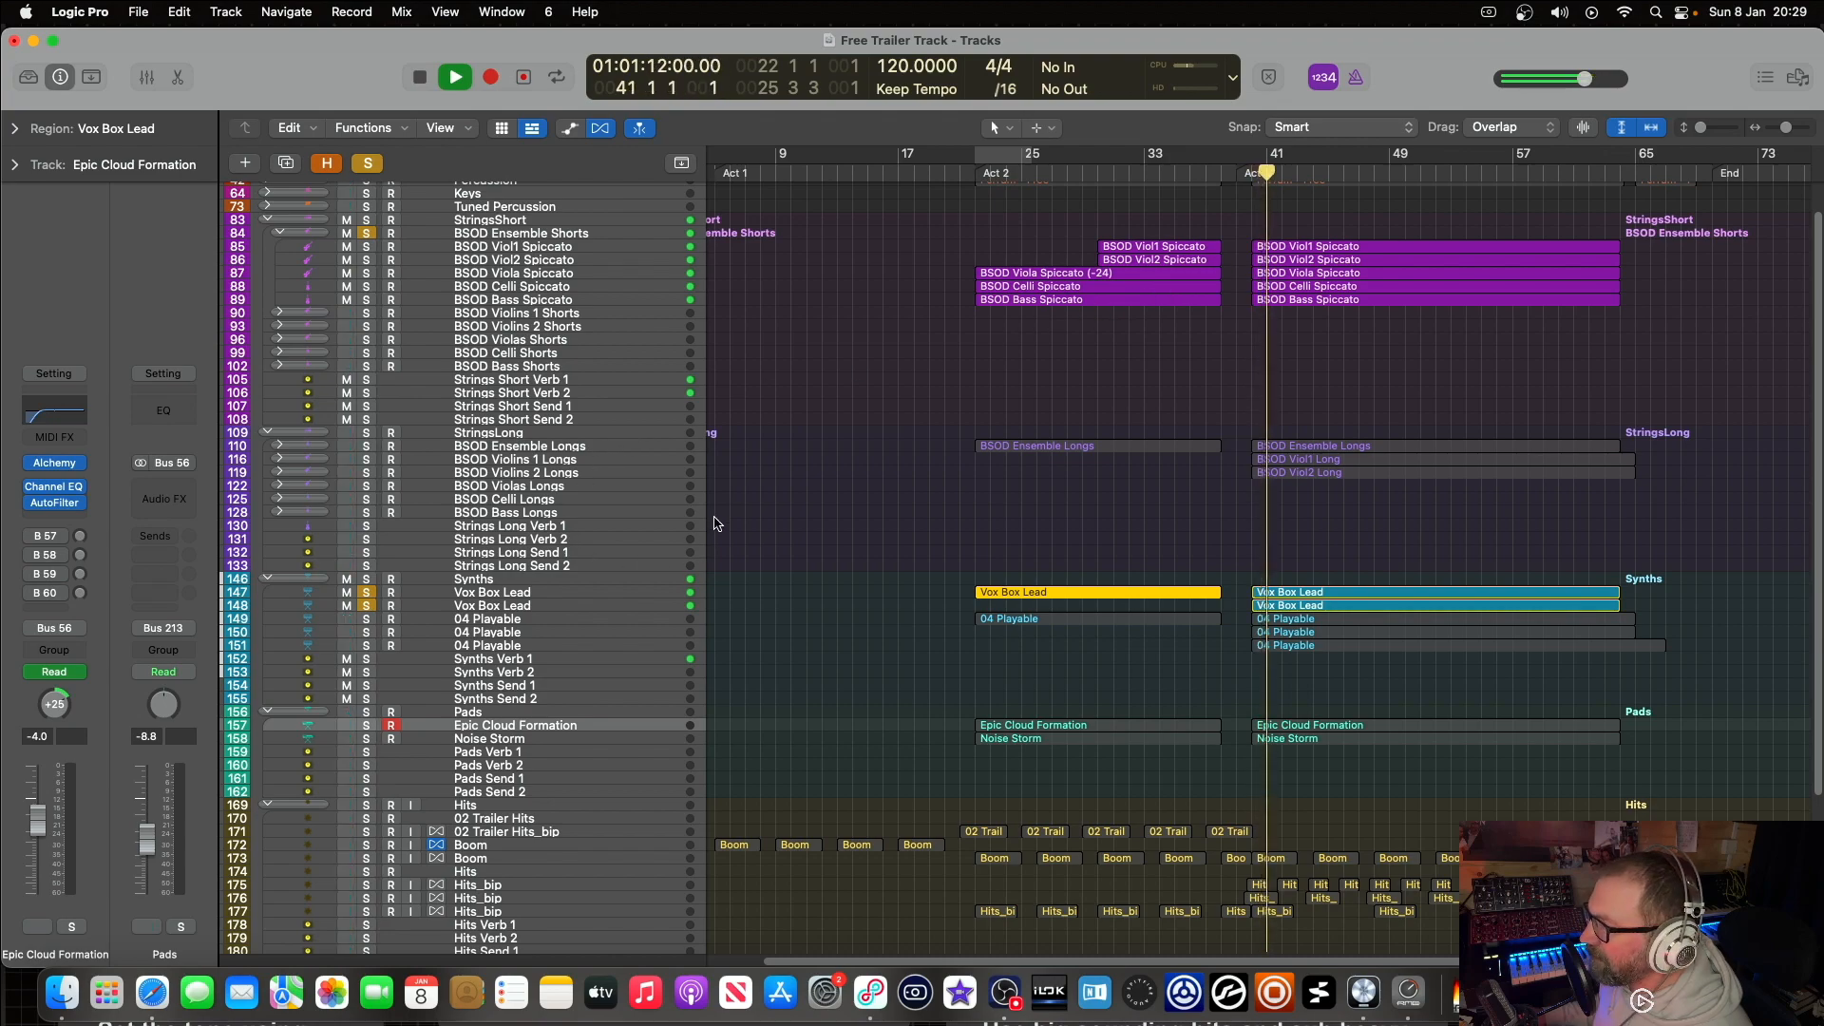
pyautogui.scroll(1, 665, 468)
pyautogui.scroll(-1, 700, 480)
pyautogui.press('space')
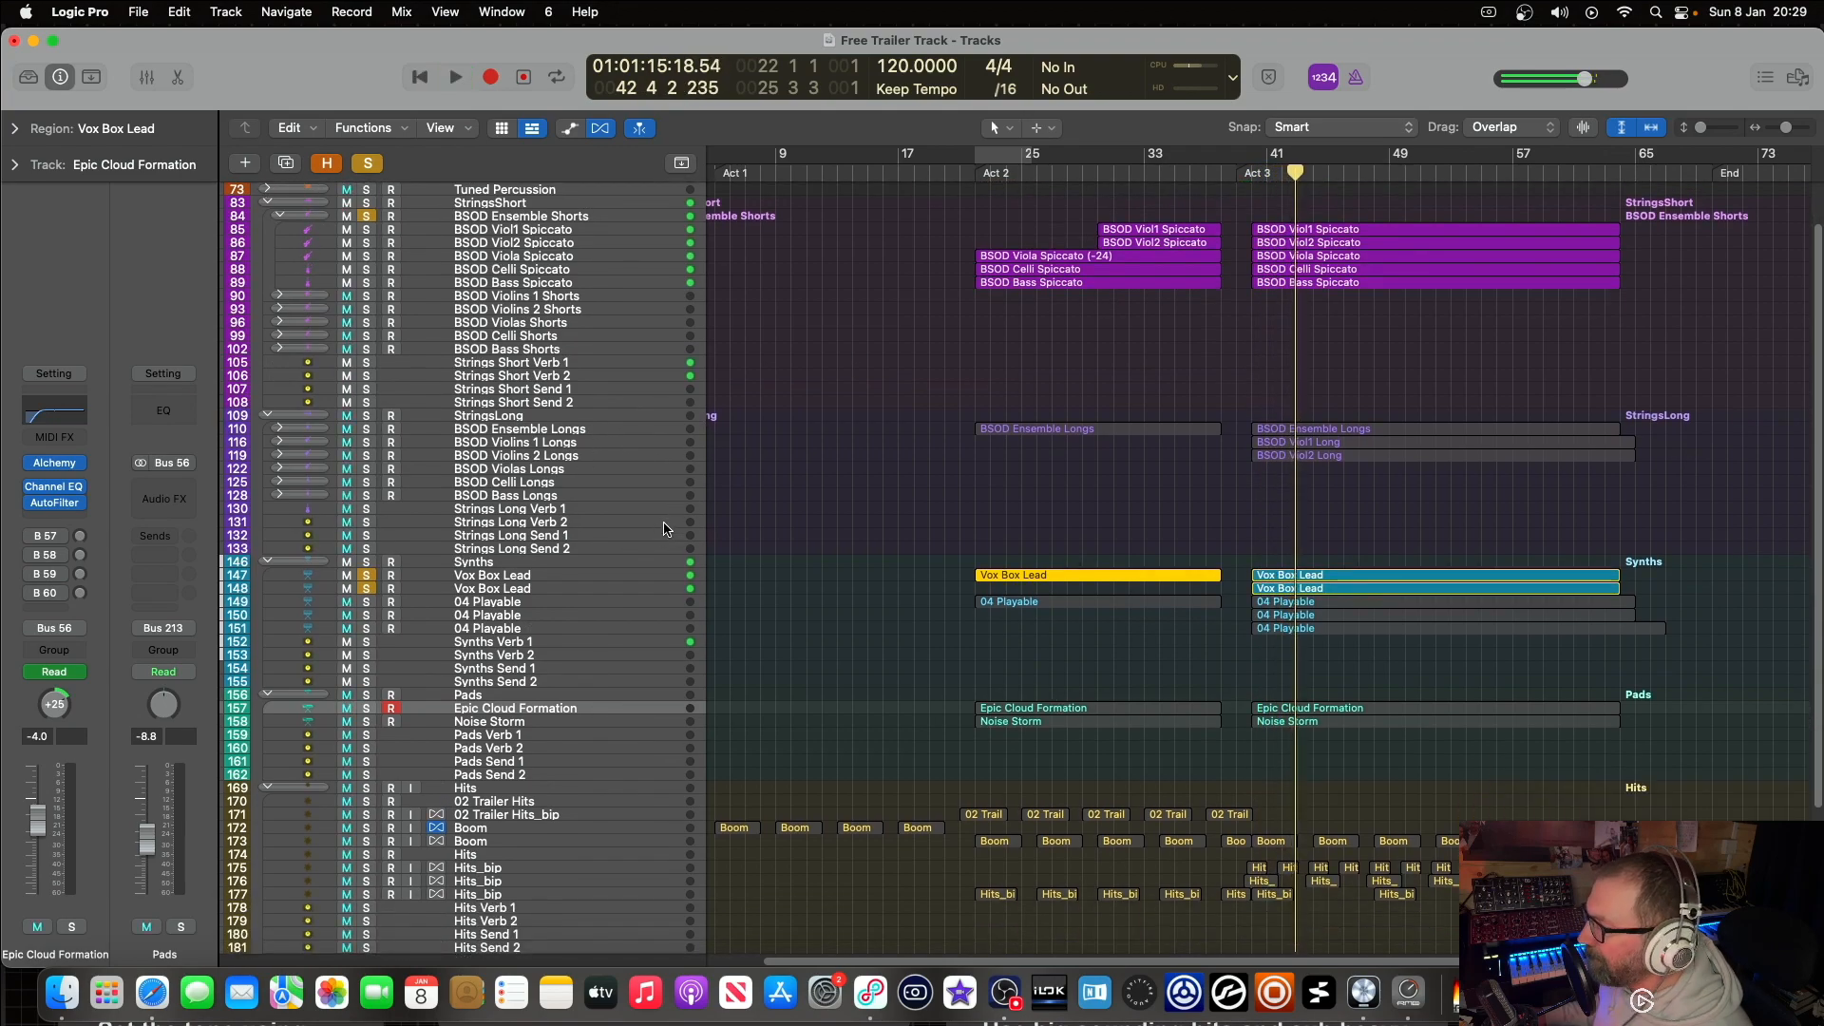
# Step: Add the StringsLong, Pads and Hits stacks to the soloed tracks
pyautogui.scroll(1, 684, 458)
pyautogui.click(367, 418)
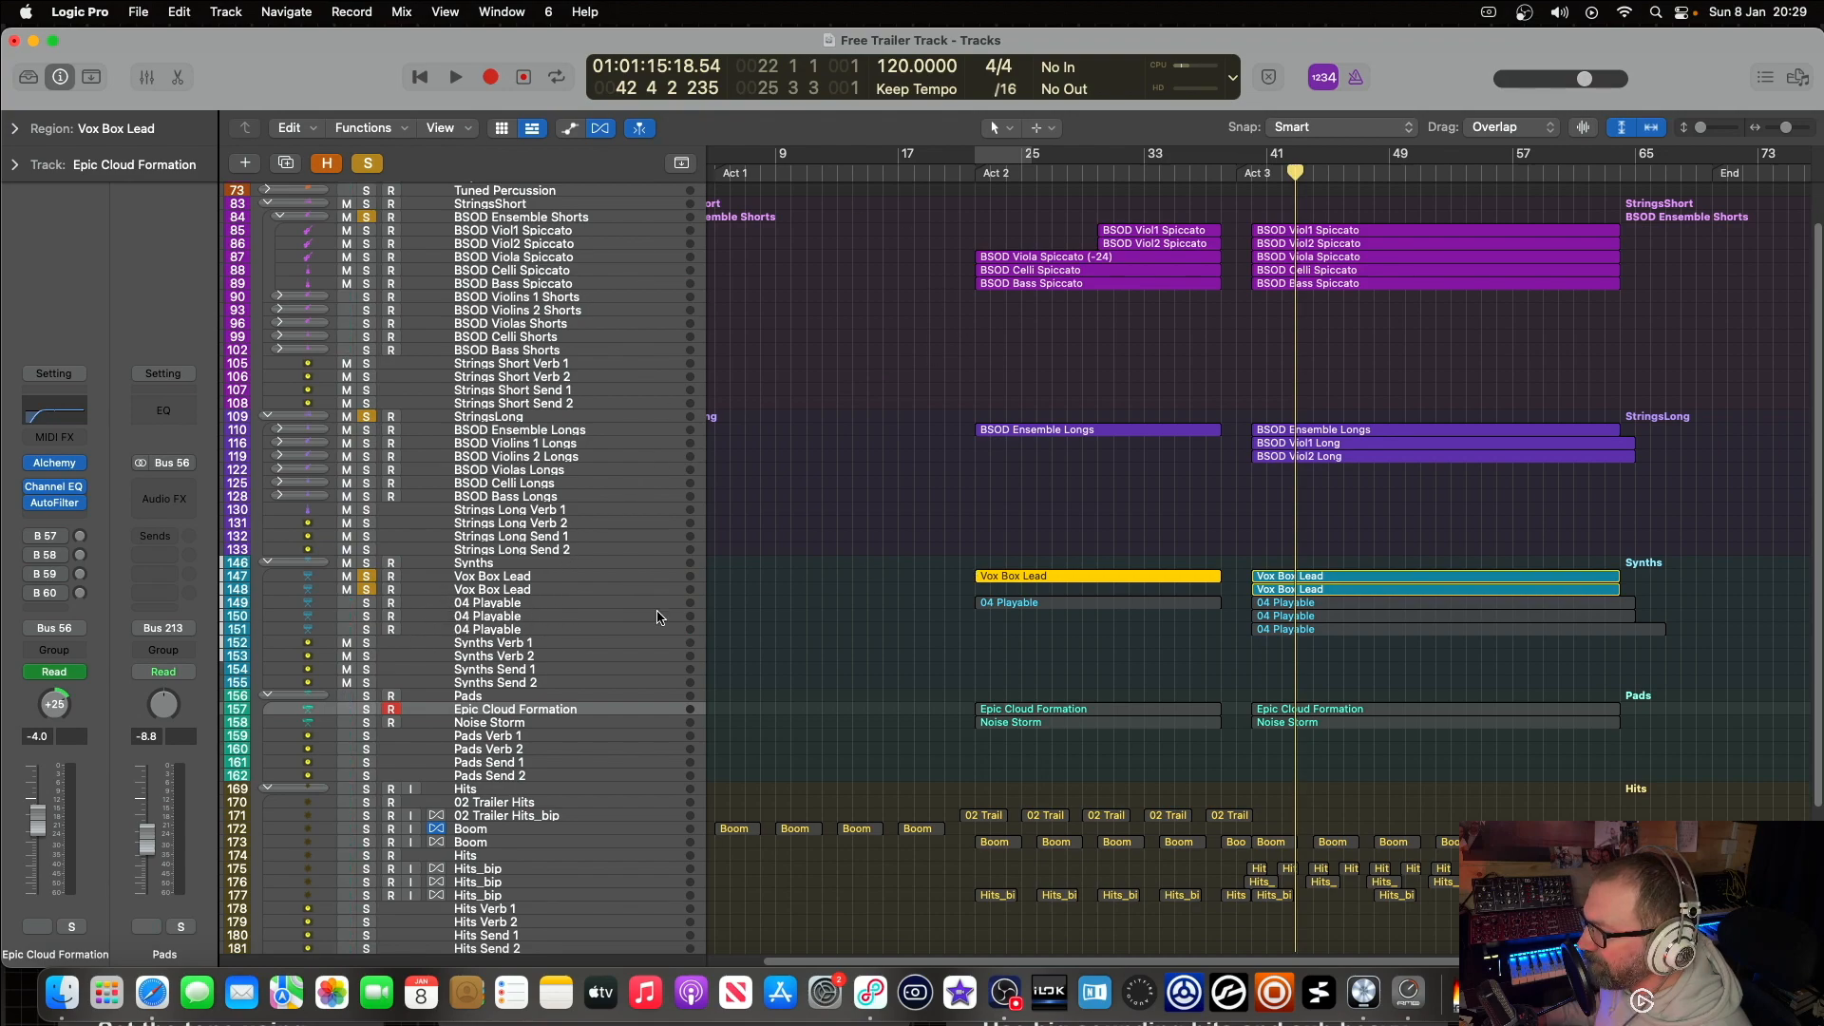
pyautogui.scroll(-2, 699, 588)
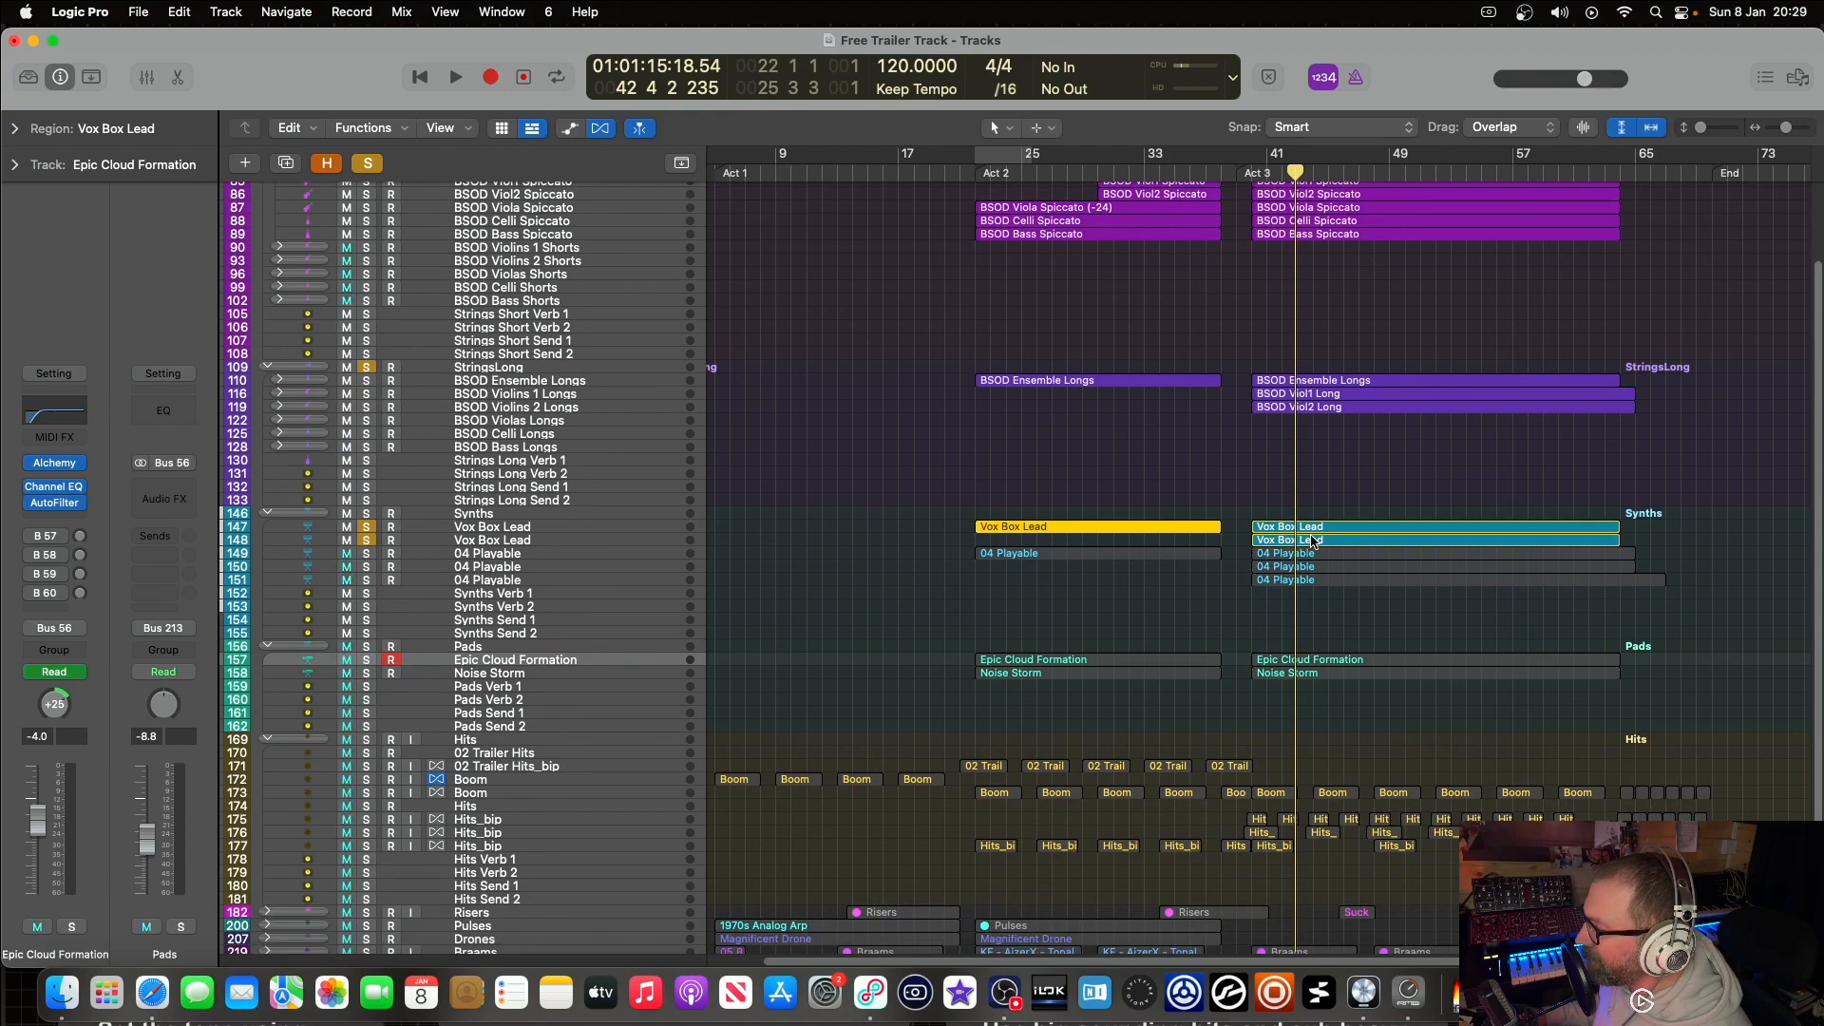
pyautogui.click(366, 647)
pyautogui.click(367, 740)
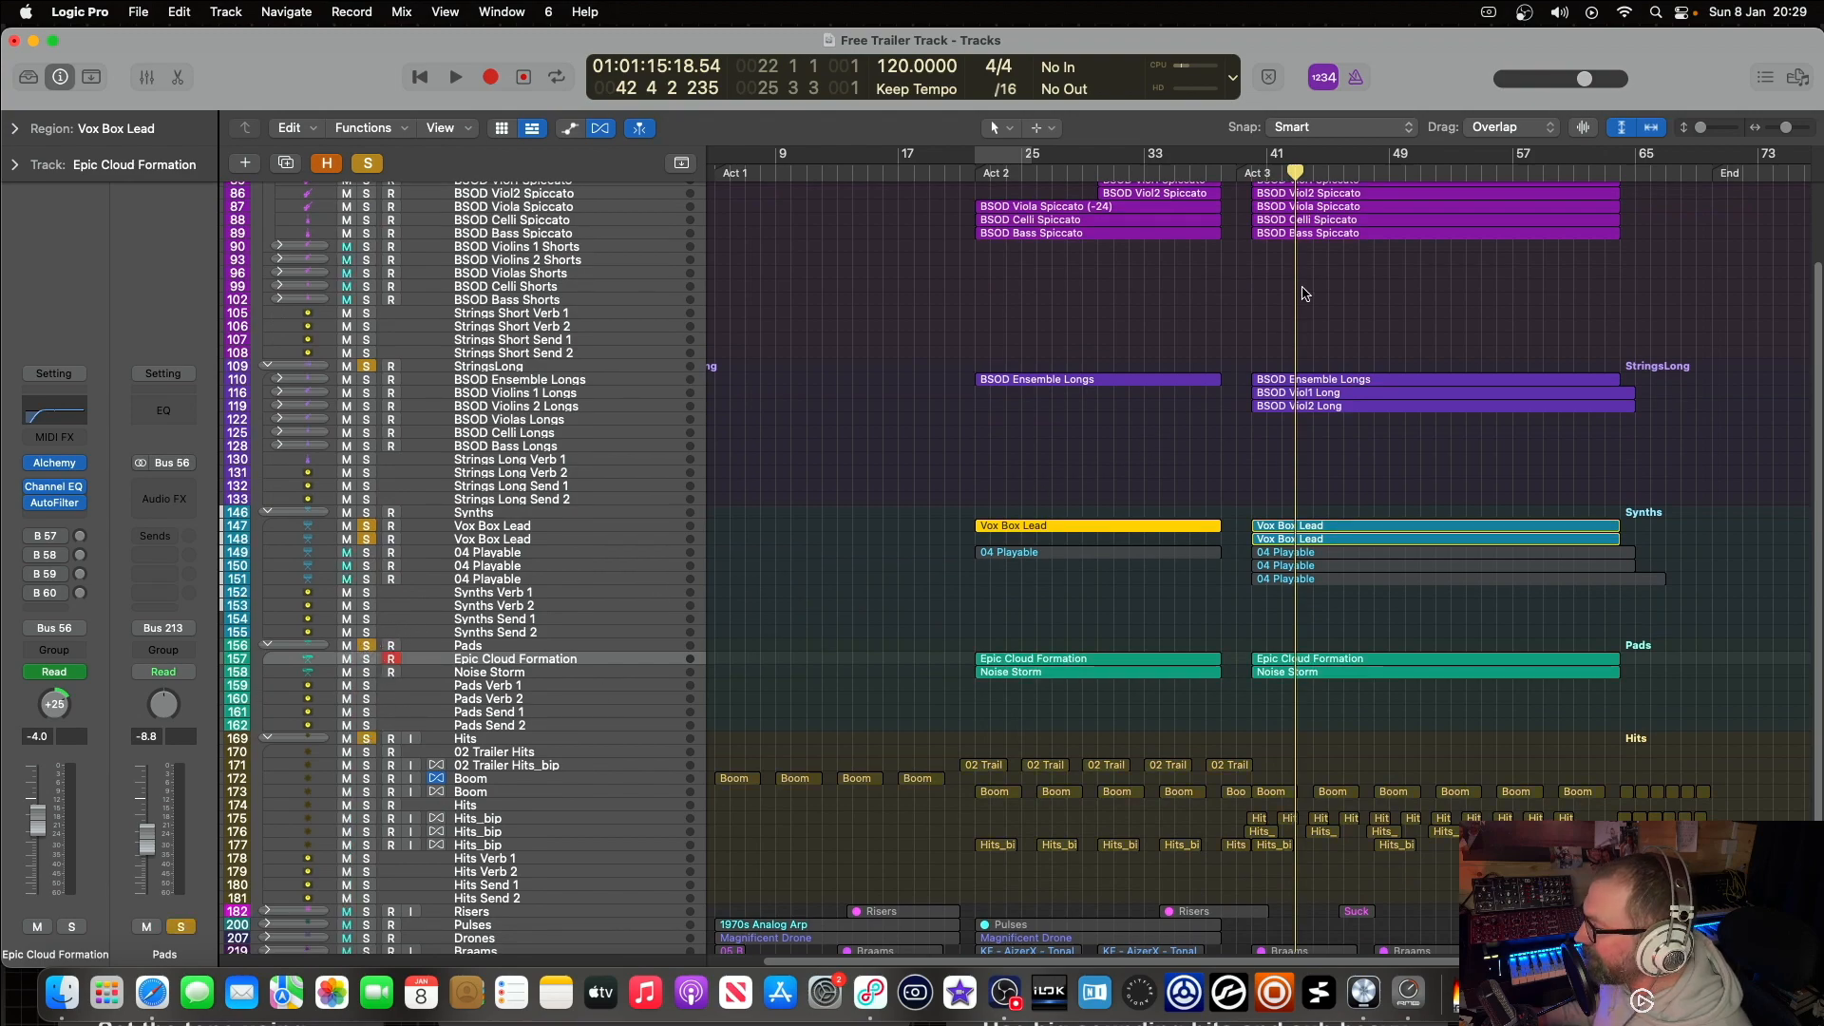
# Step: Play the soloed strings, synths, pads and hits together from the start of Act 3 while reviewing the arrangement
pyautogui.click(1250, 172)
pyautogui.press('space')
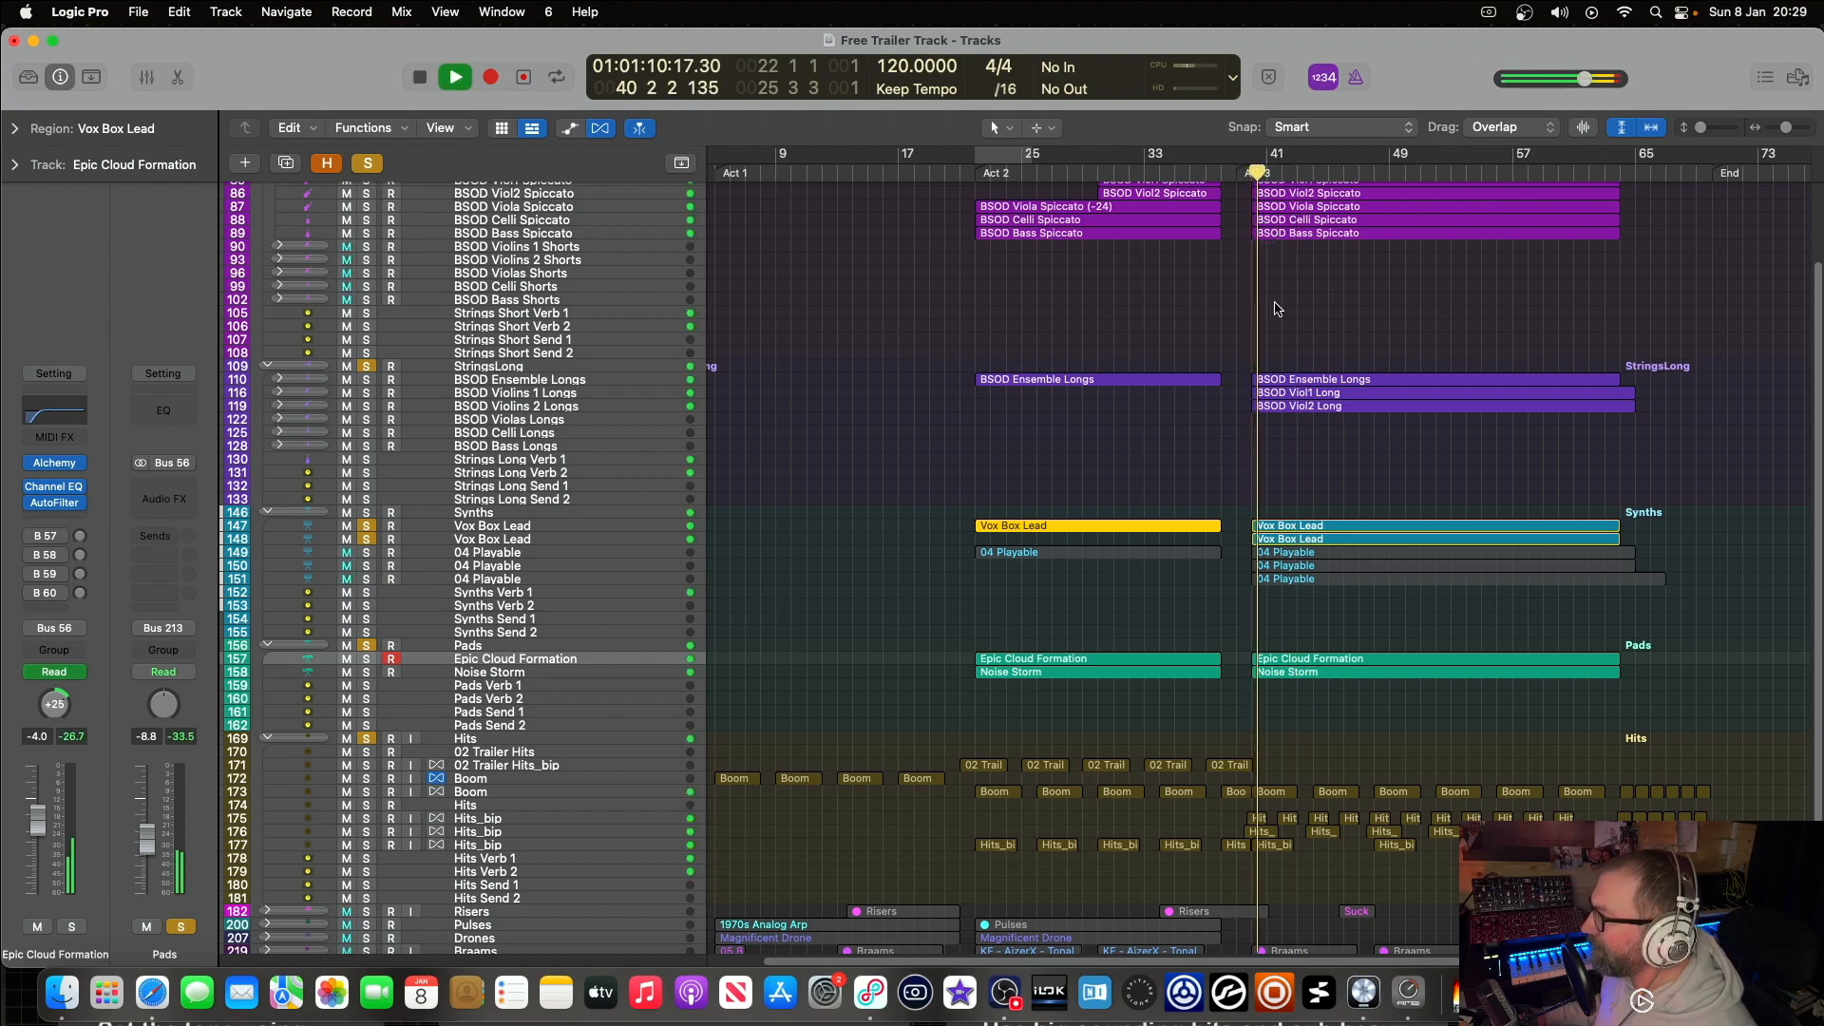
pyautogui.scroll(3, 1312, 365)
pyautogui.scroll(-3, 1317, 366)
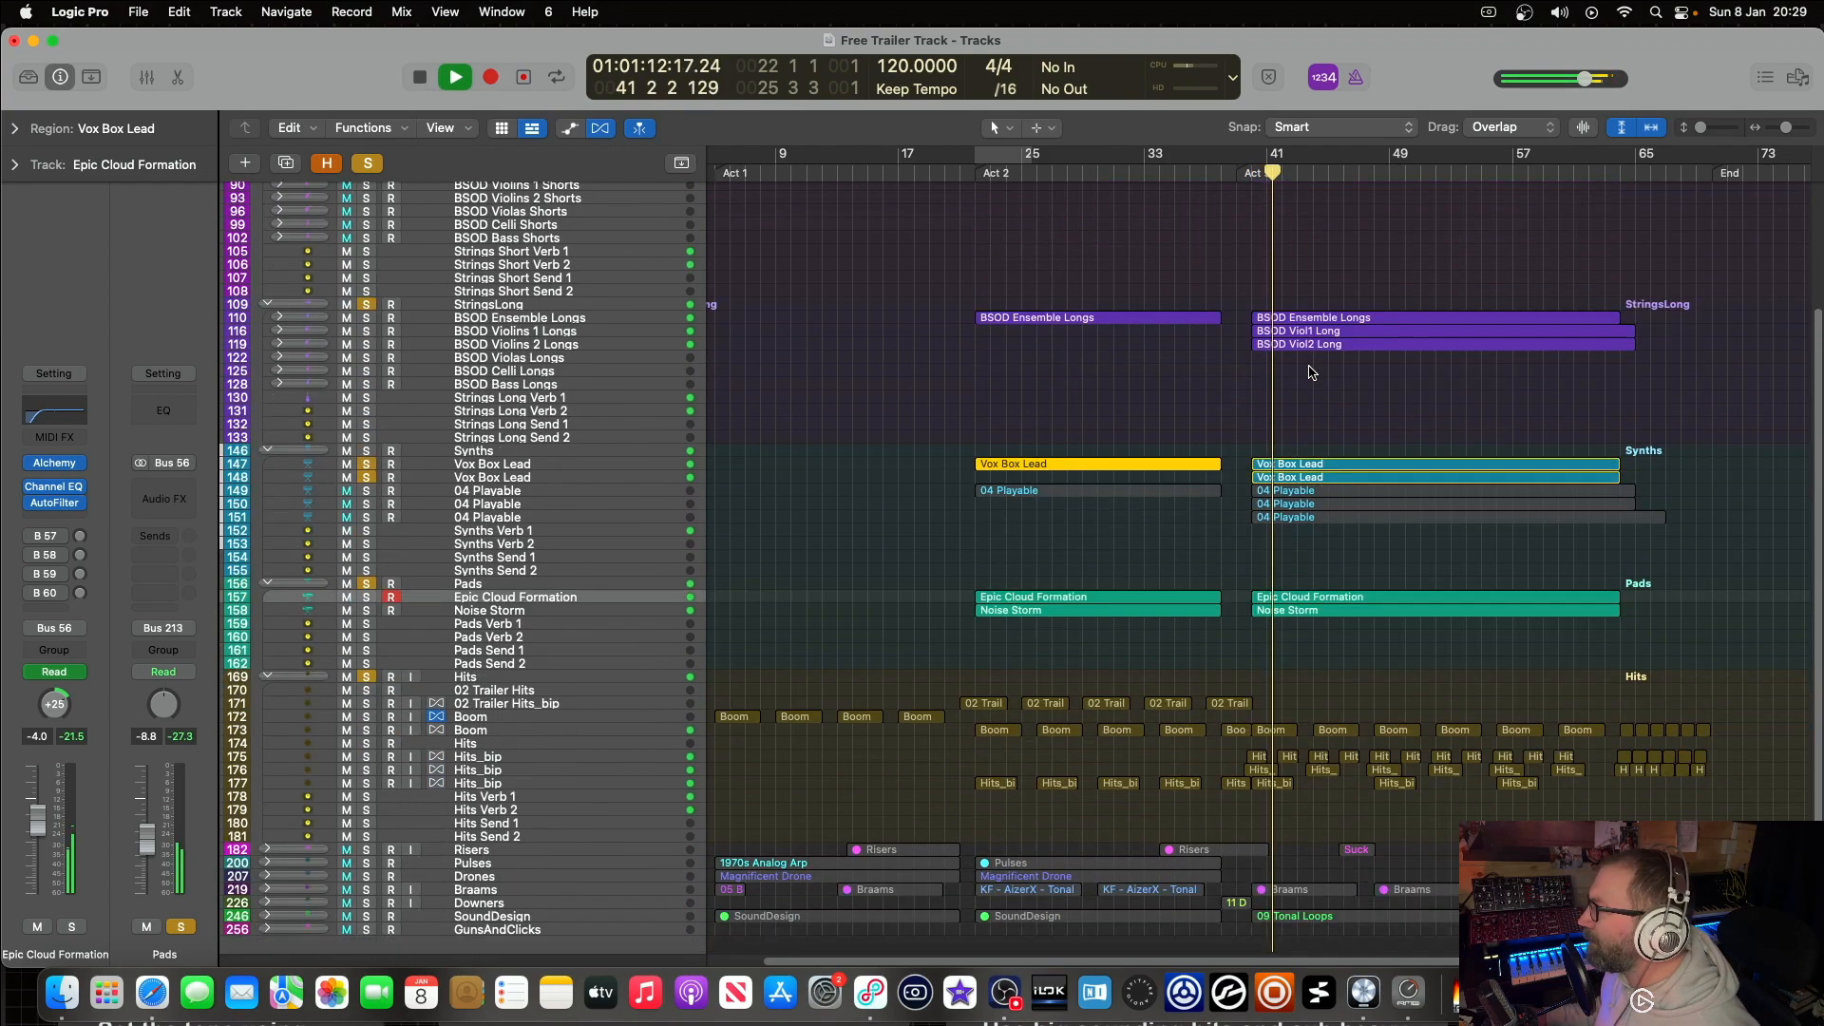
# Step: Stop playback, expand the Risers stack and add it to the soloed tracks
pyautogui.scroll(-2, 1321, 372)
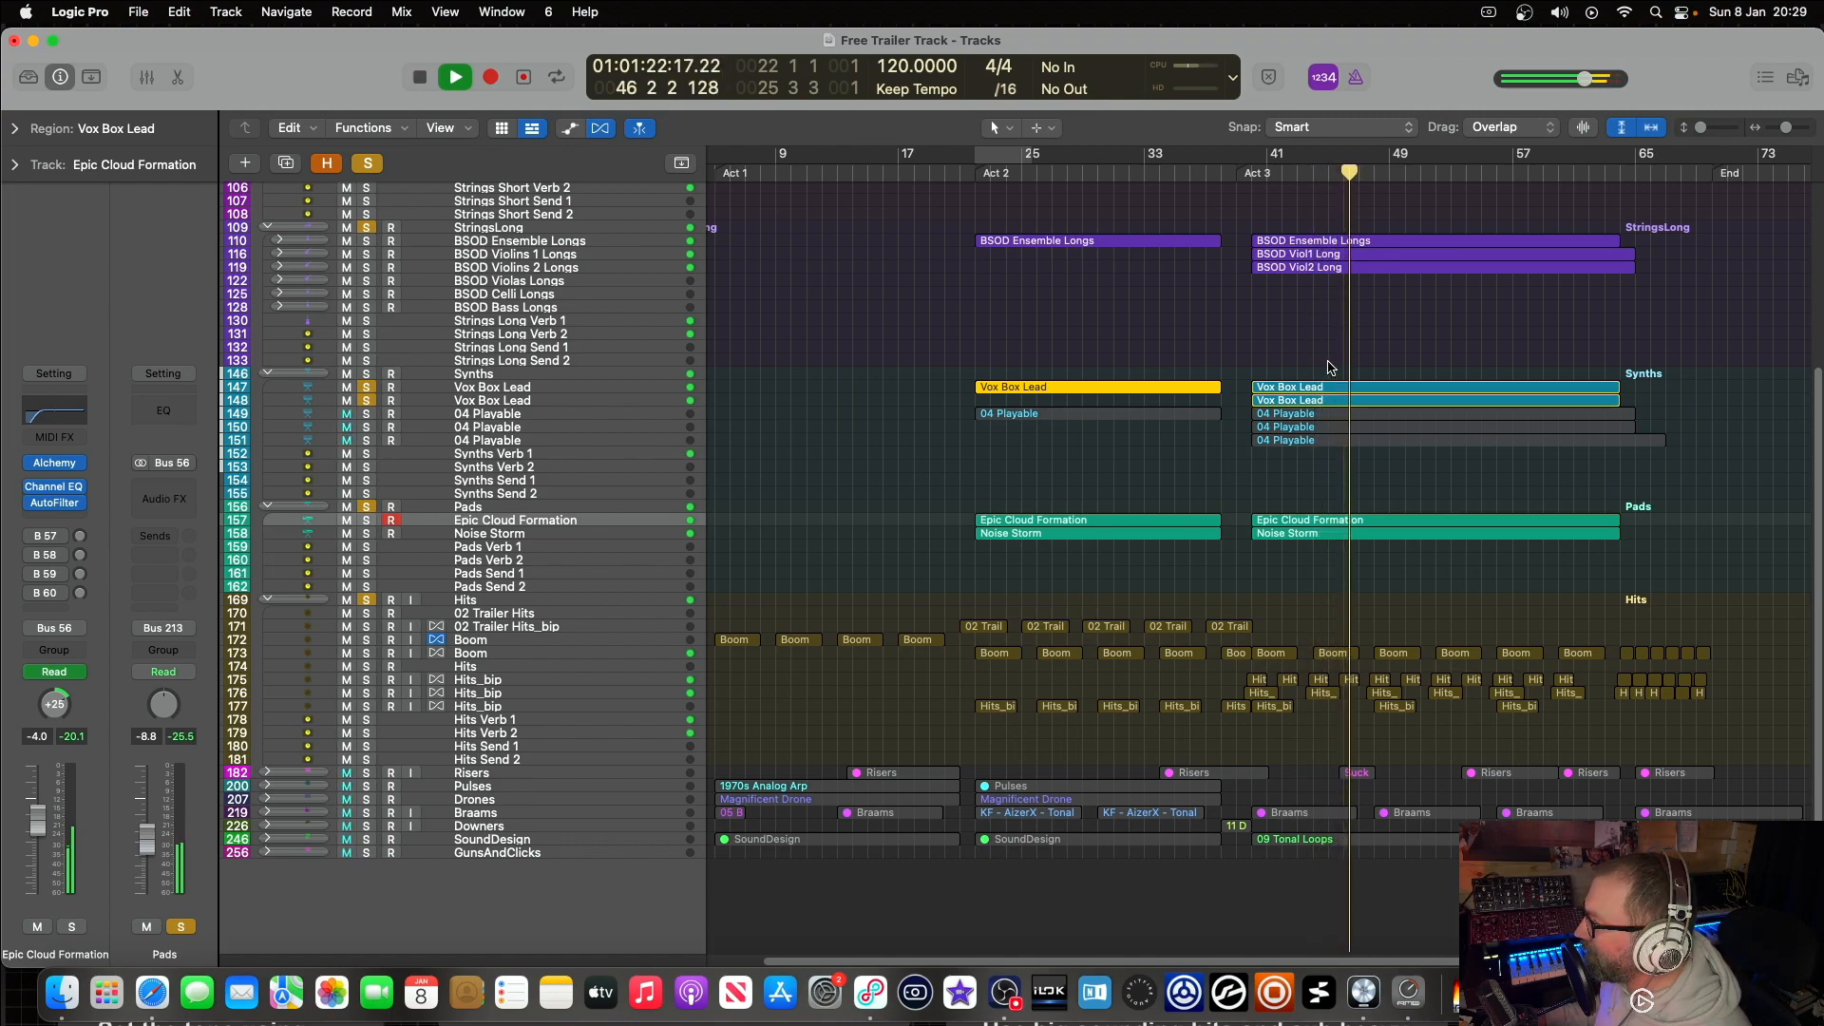
pyautogui.press('space')
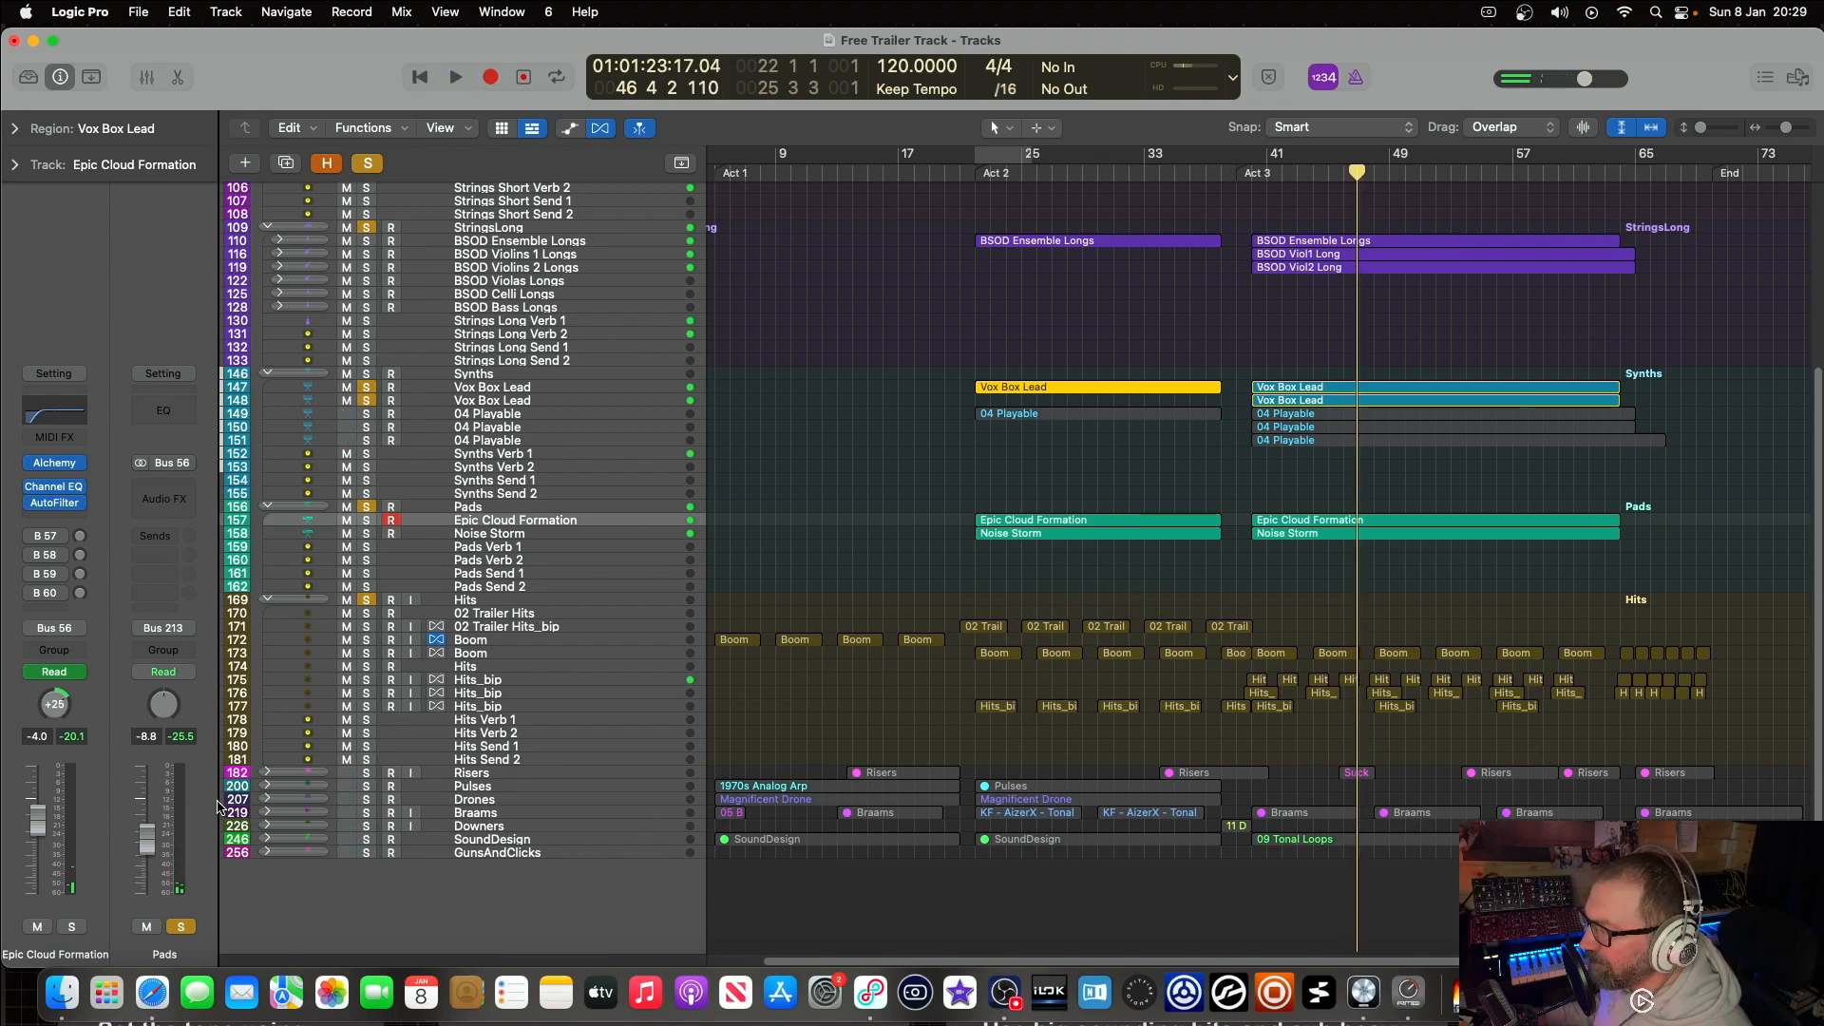
pyautogui.click(268, 773)
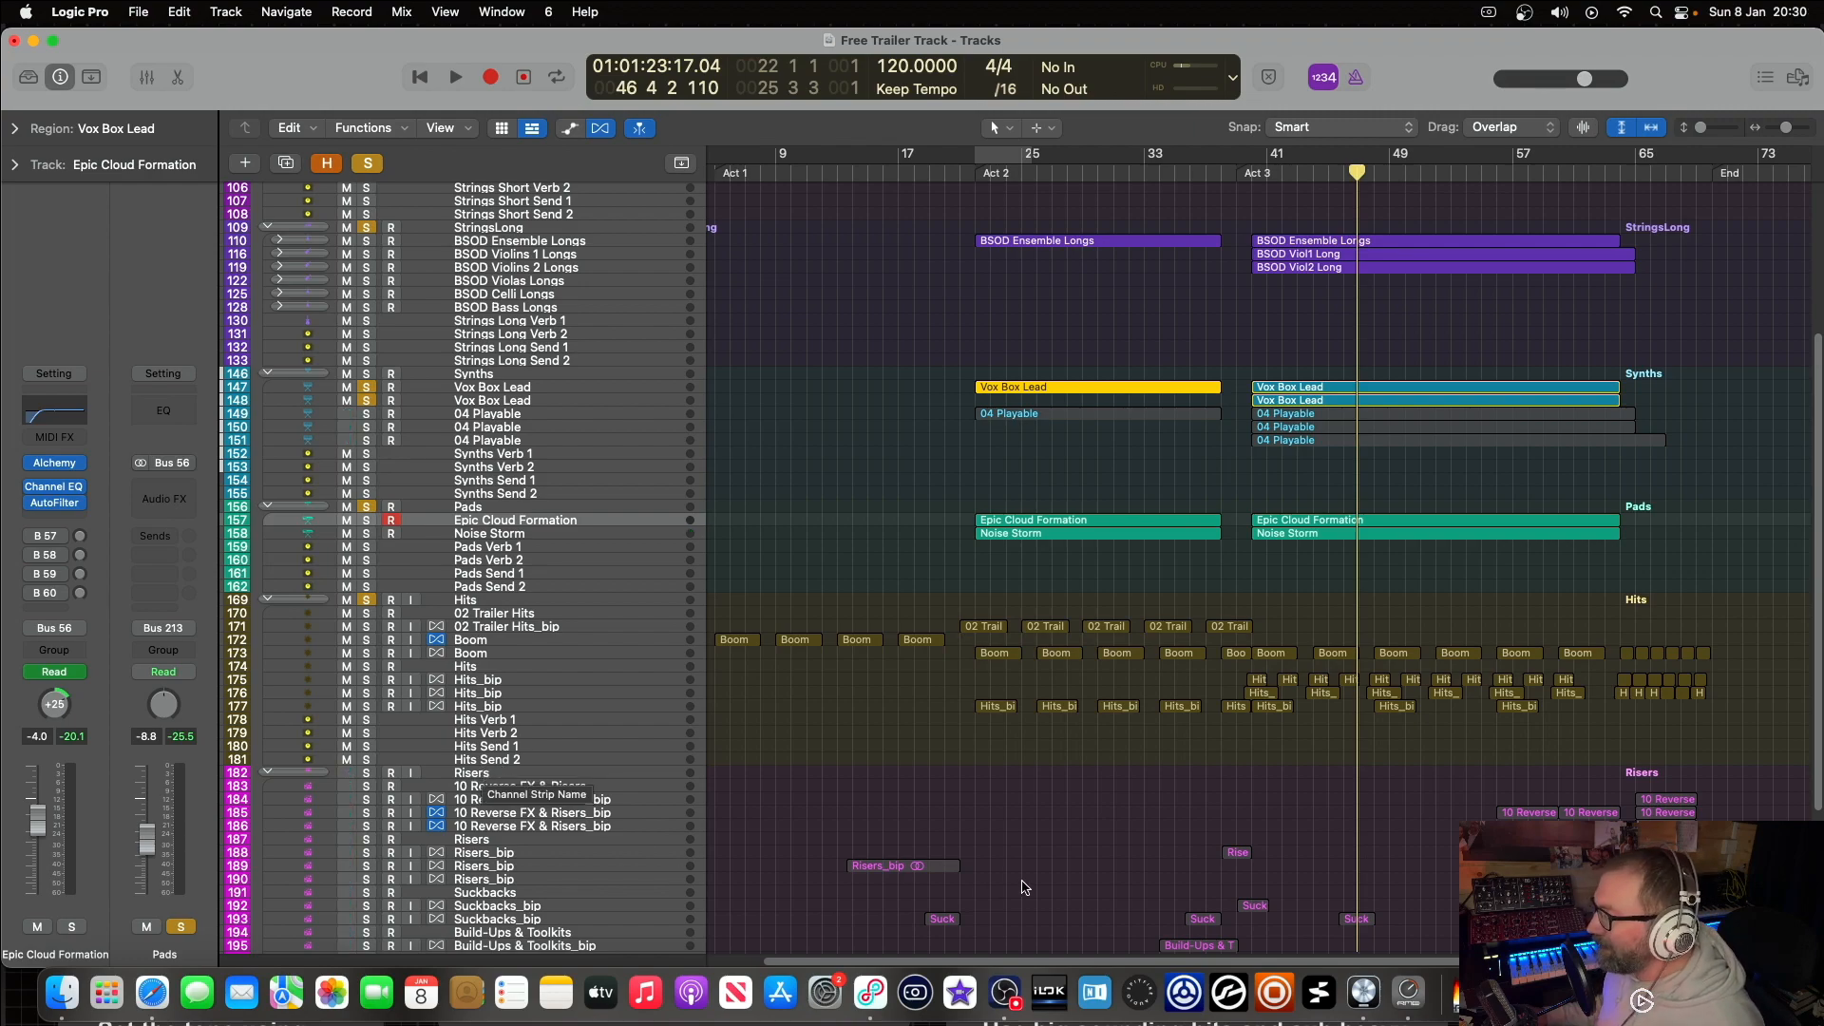
pyautogui.scroll(-5, 997, 889)
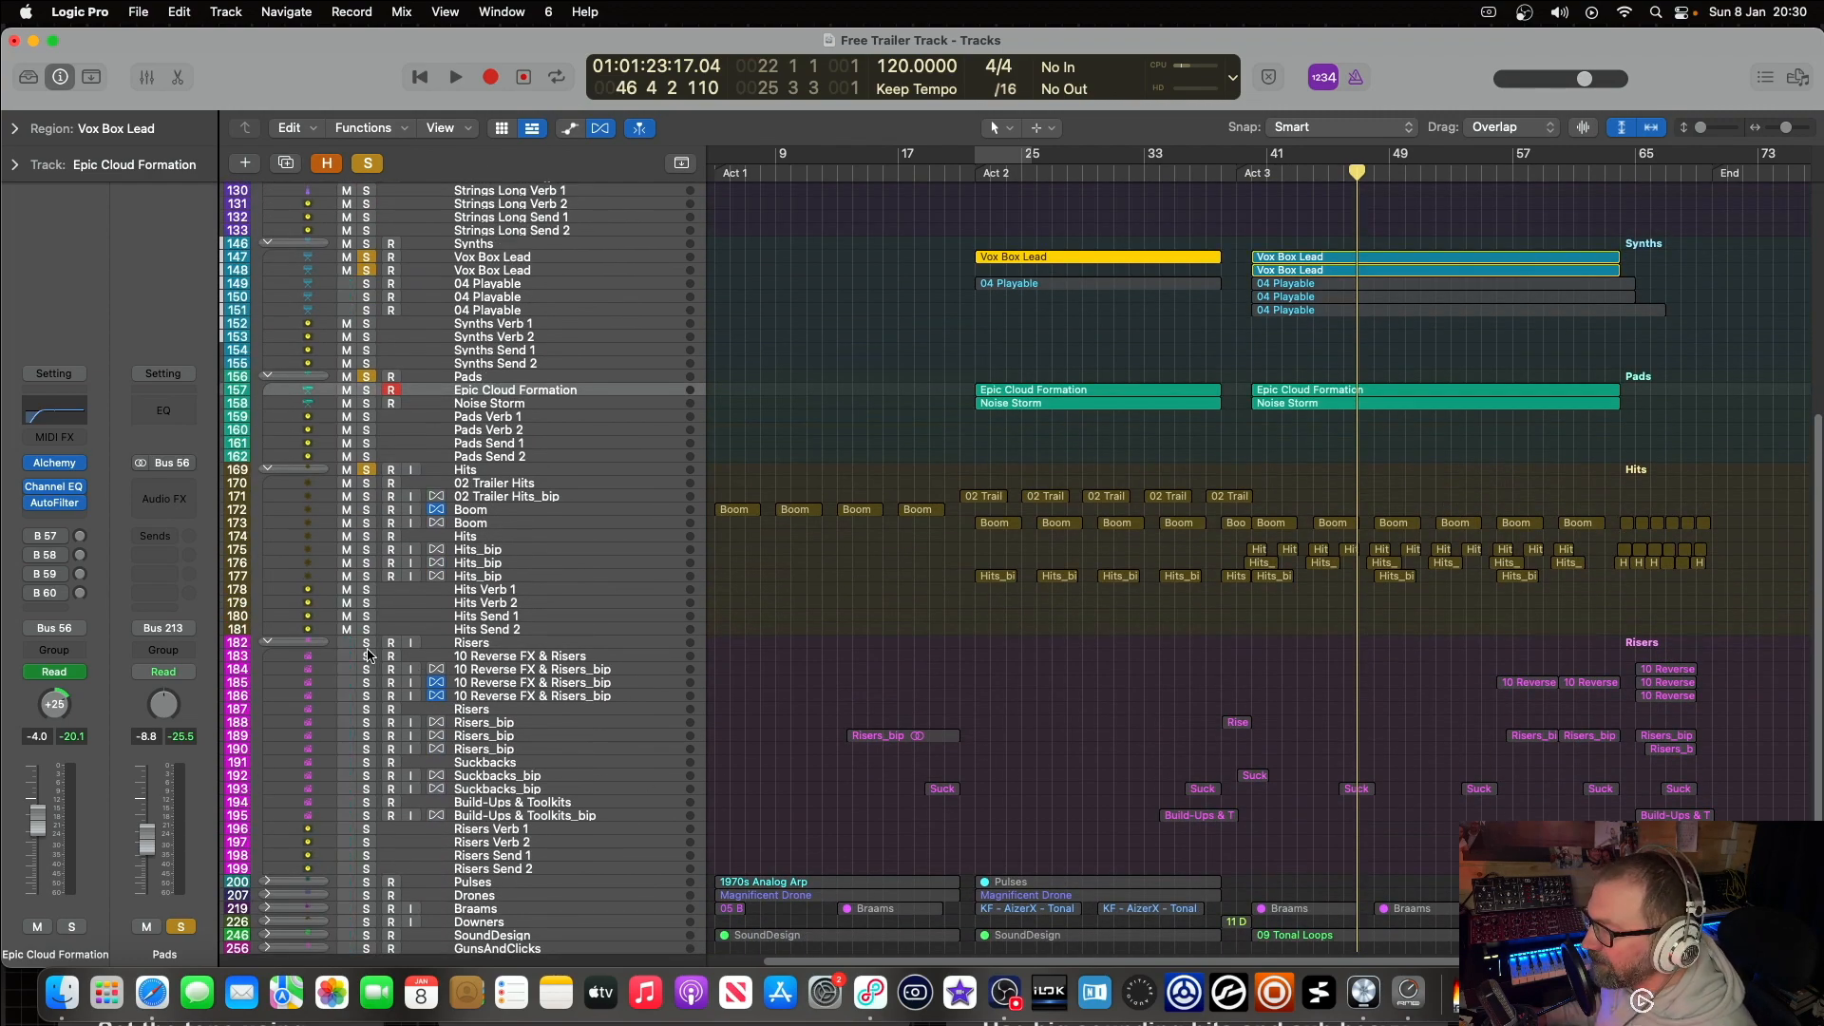
pyautogui.click(367, 645)
pyautogui.scroll(-2, 610, 756)
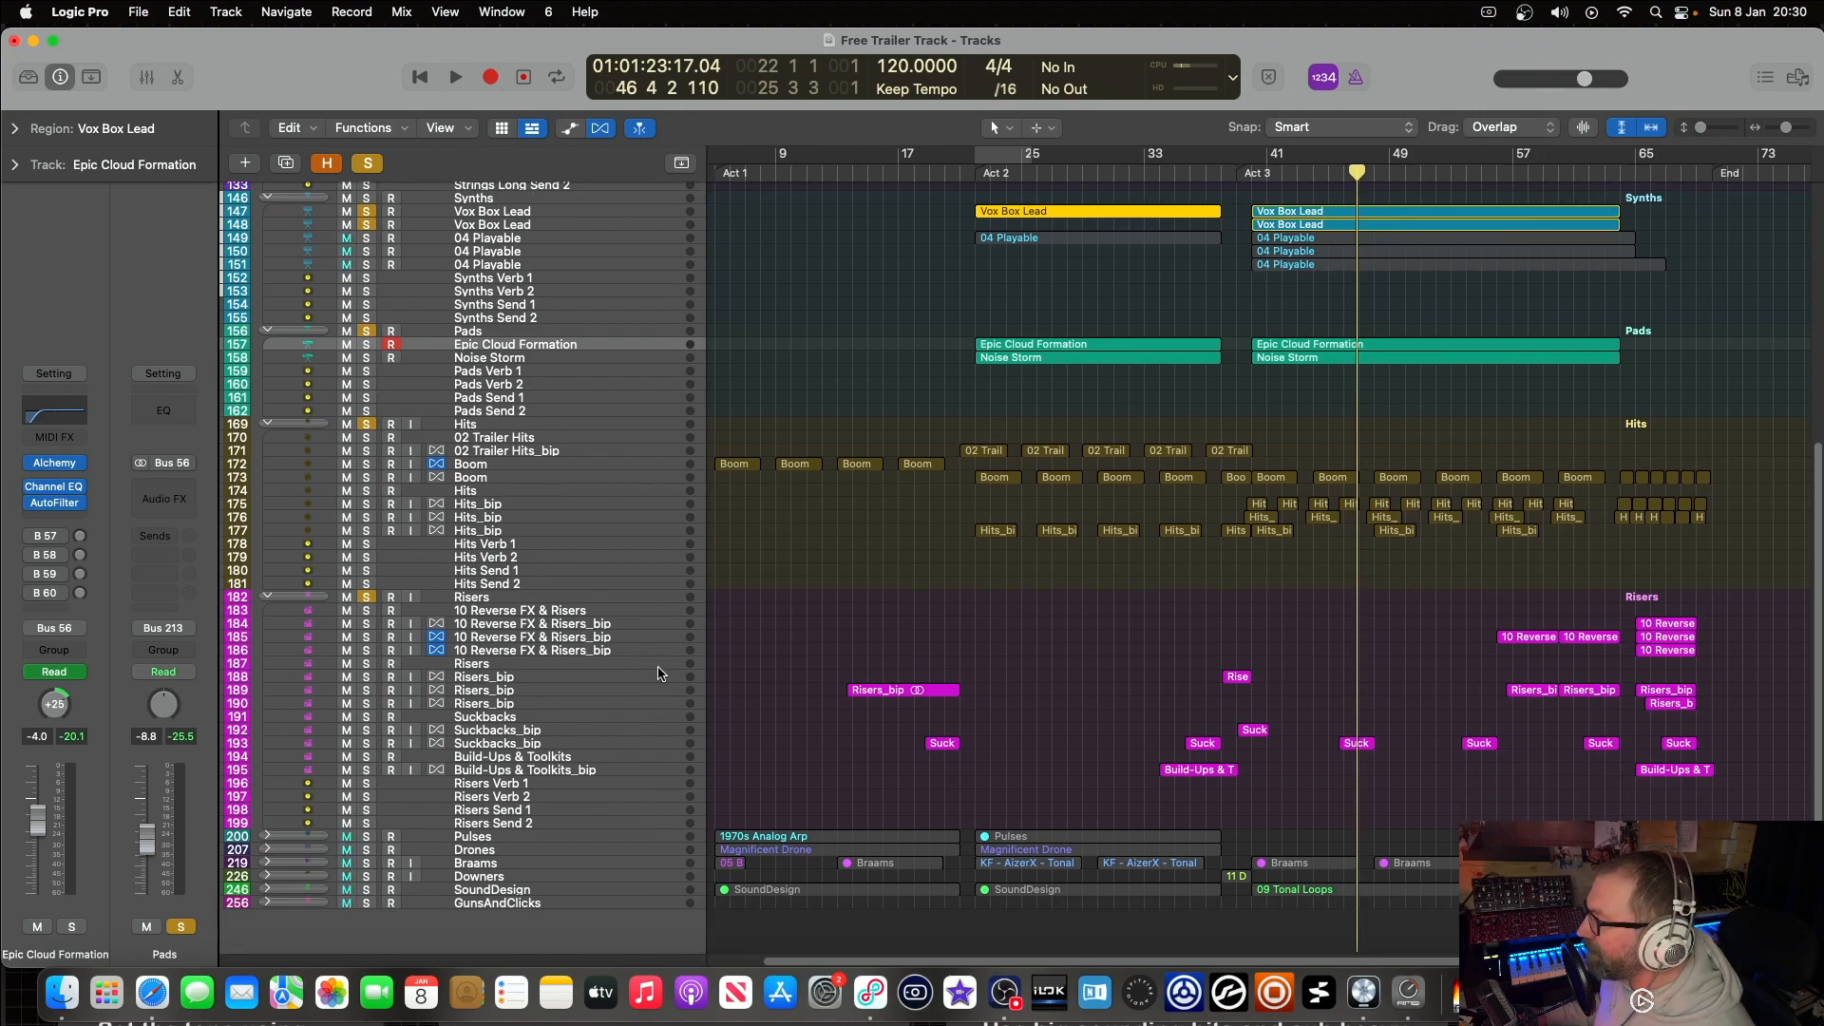
# Step: Examine the reverse effect, riser and suckback regions placed across the acts in the Risers stack
pyautogui.scroll(-2, 1742, 732)
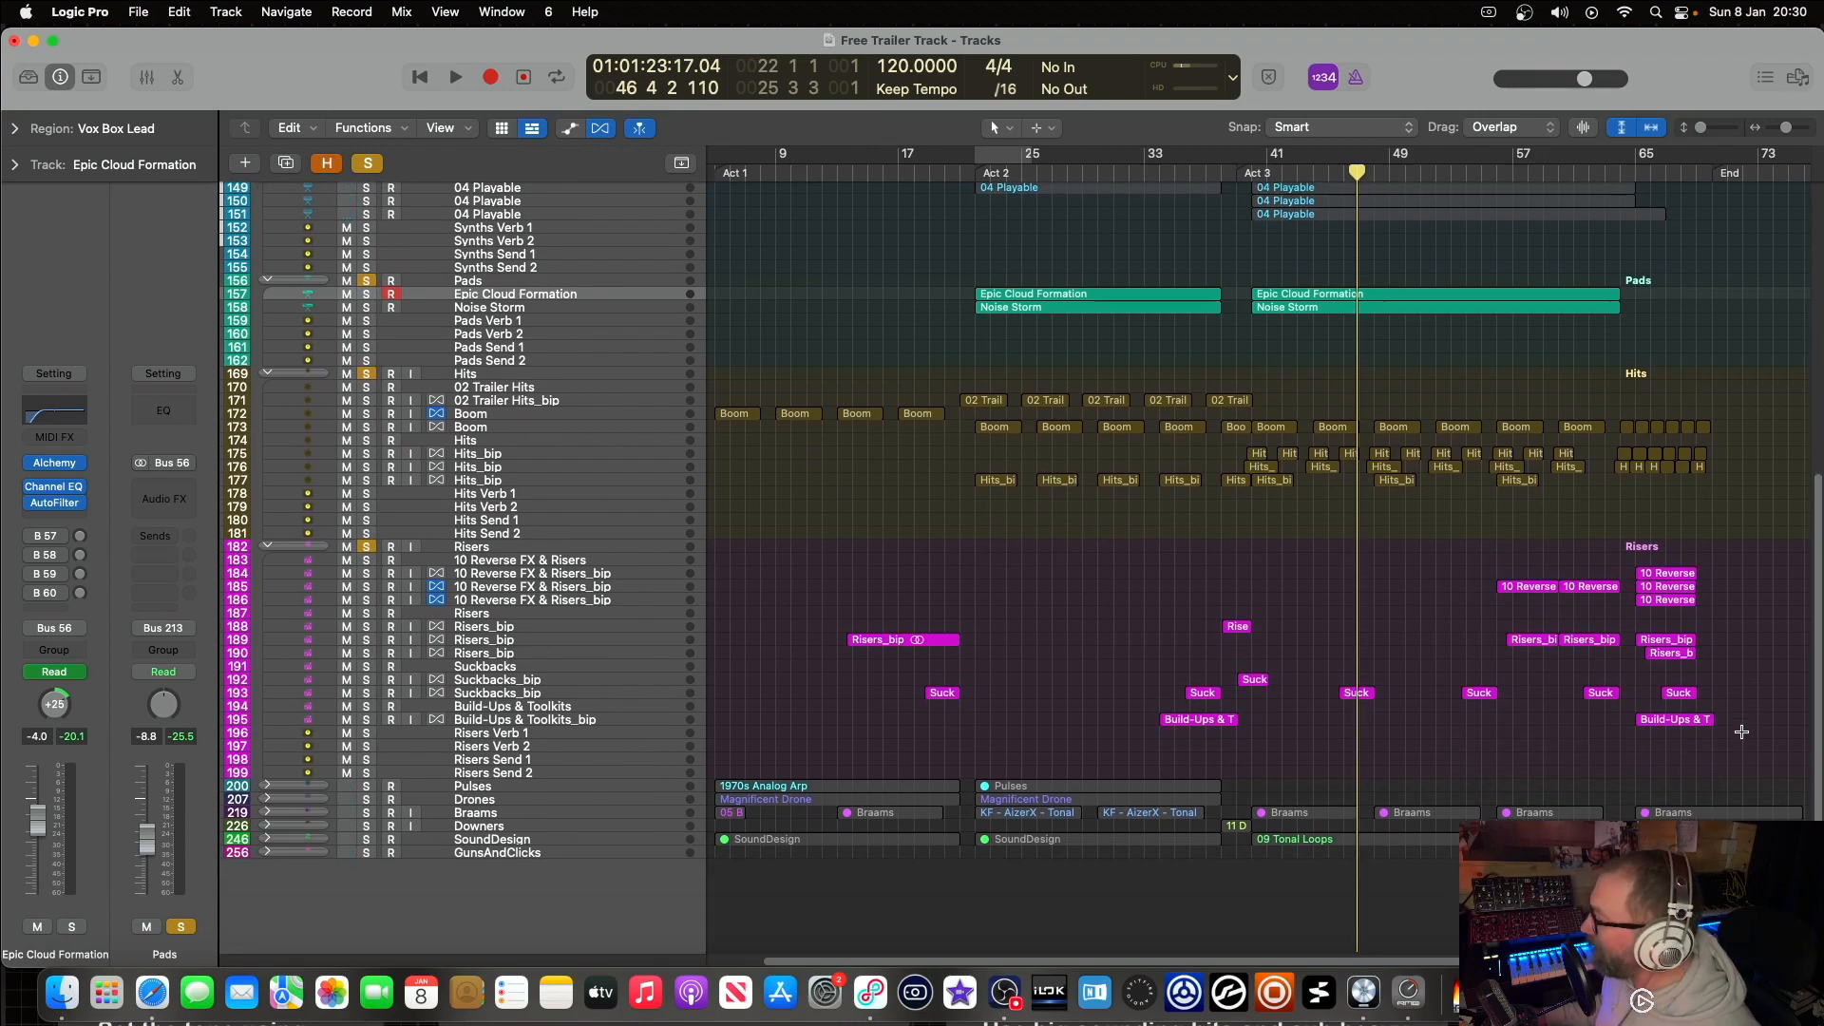
pyautogui.scroll(10, 1596, 705)
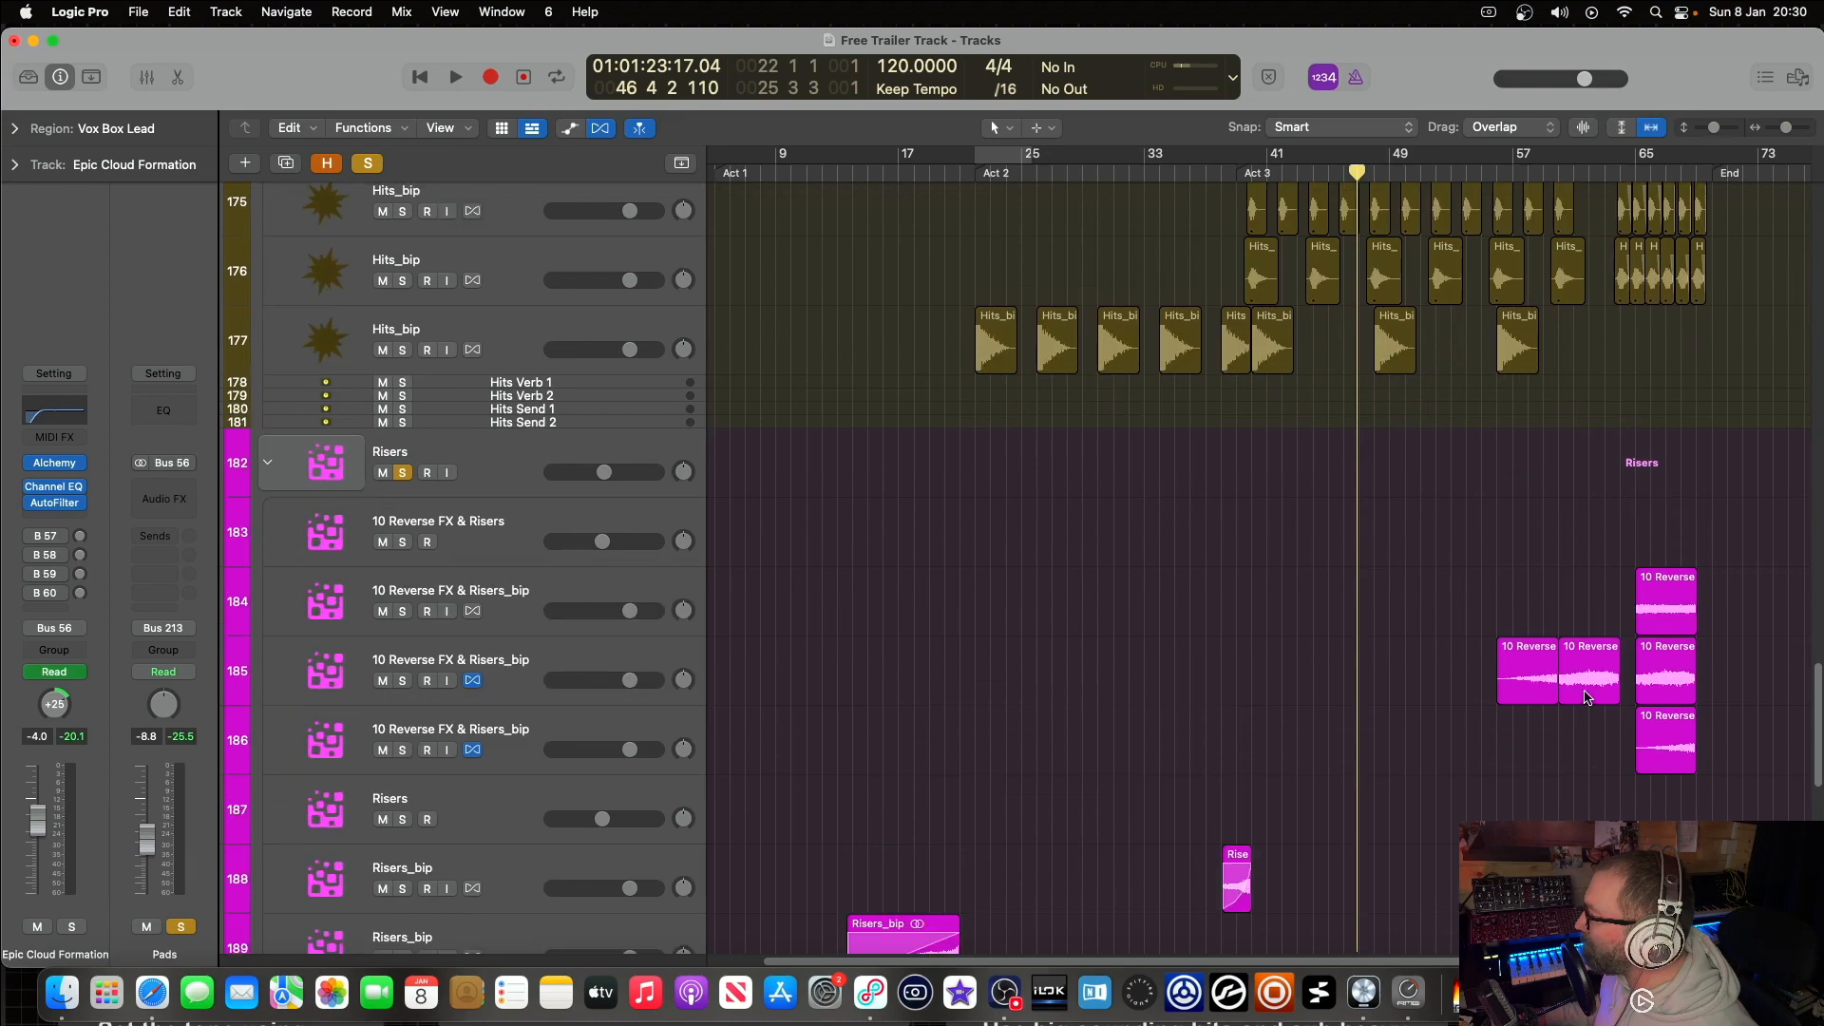
pyautogui.scroll(-5, 1585, 696)
pyautogui.scroll(-6, 1586, 694)
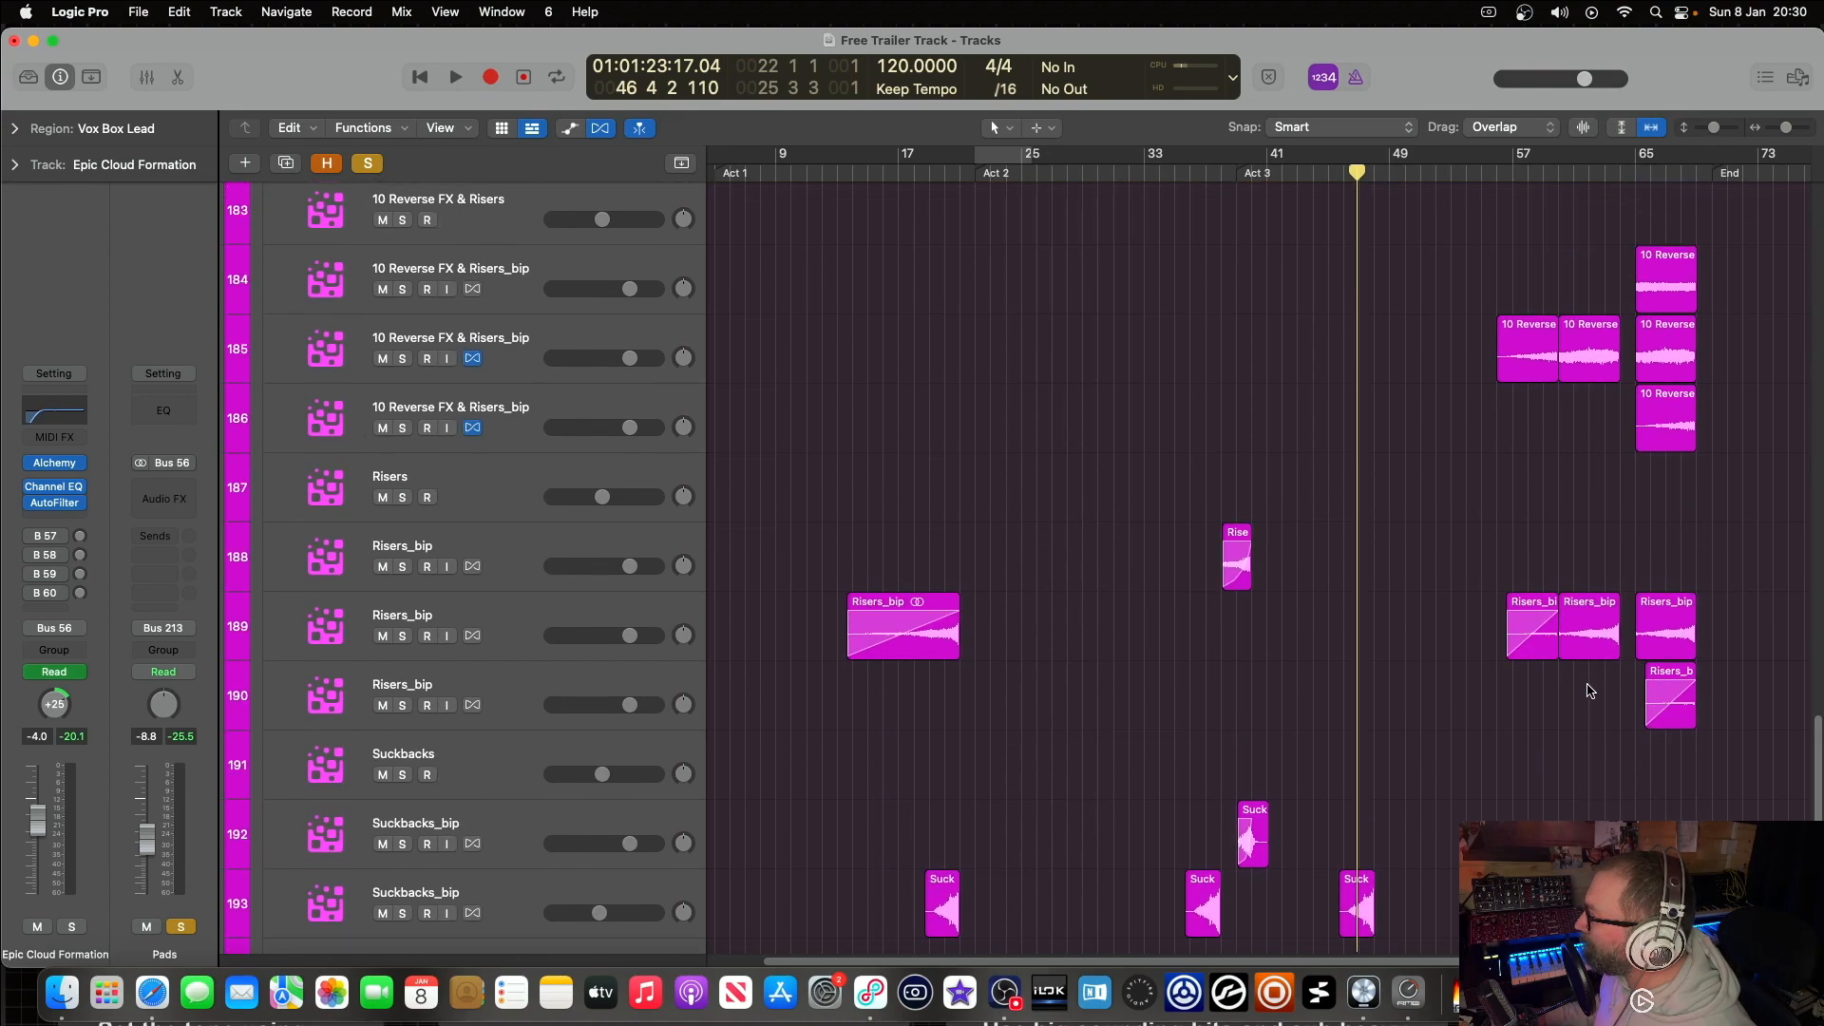
pyautogui.scroll(8, 1592, 686)
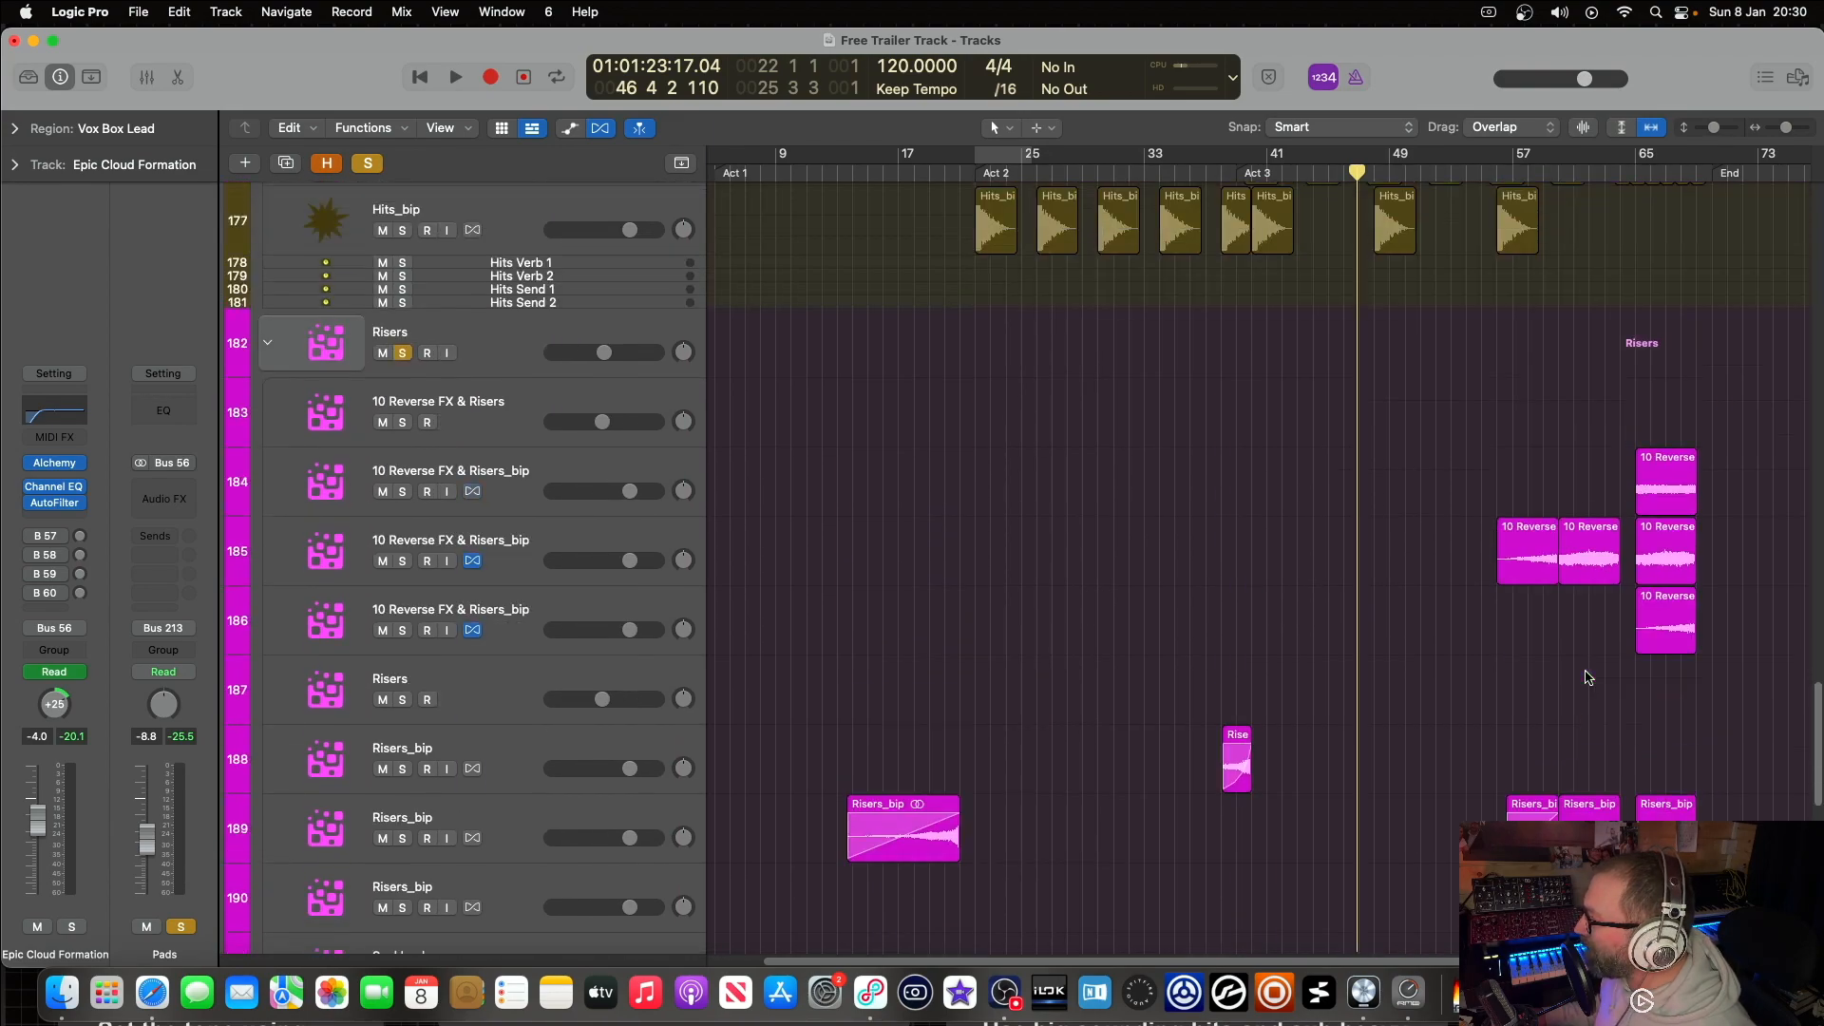
pyautogui.scroll(-10, 1578, 646)
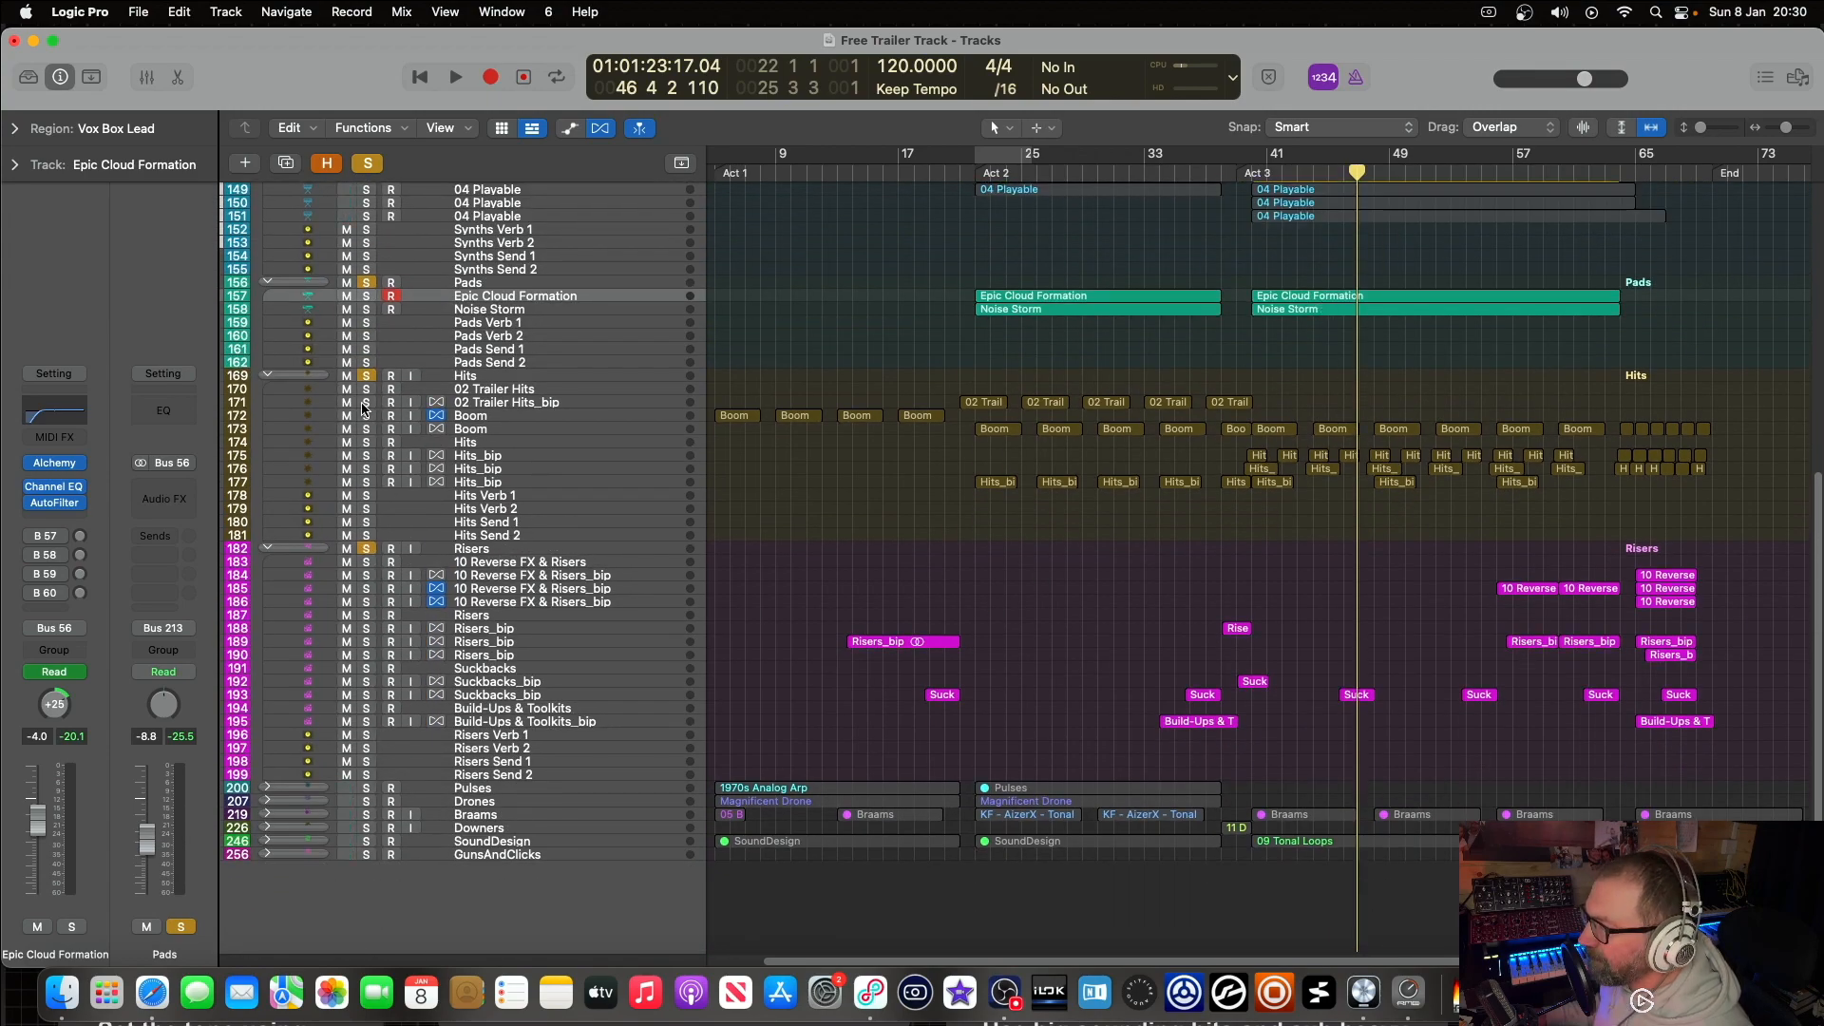
# Step: Clear the active solos, solo only the Risers stack and play it from just before the late Act 3 risers
pyautogui.click(369, 163)
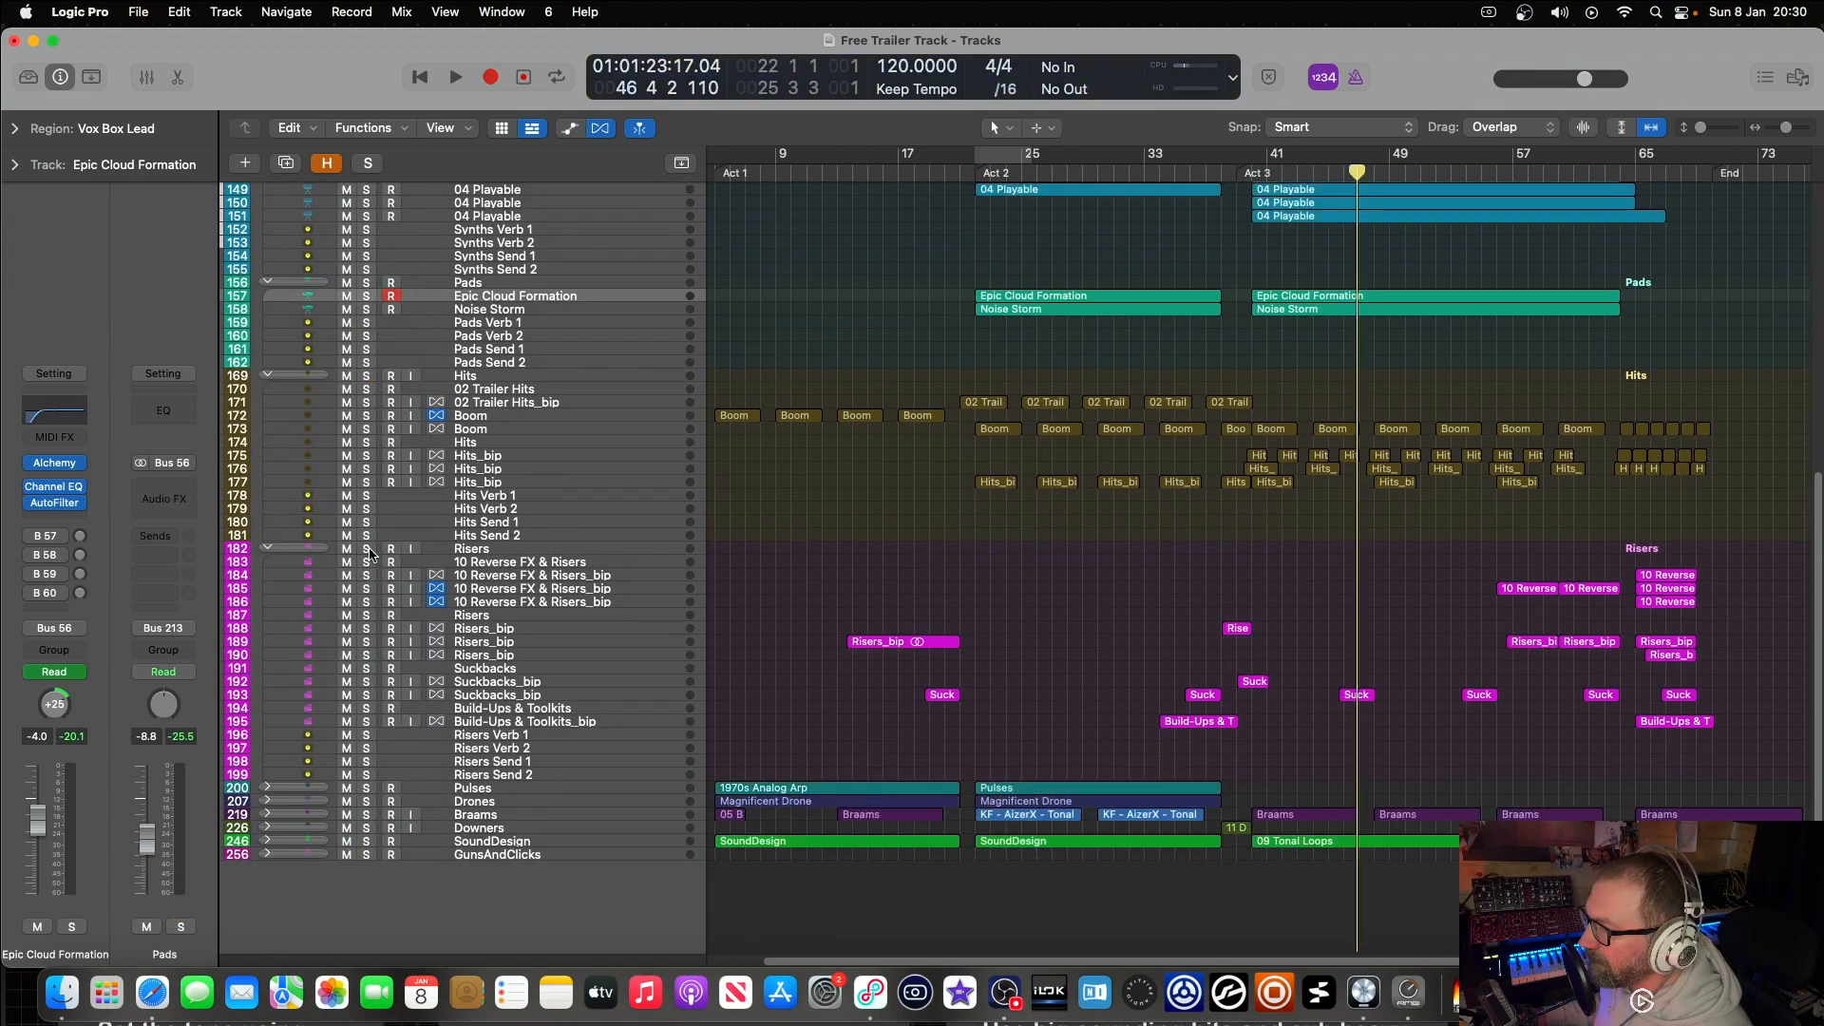
pyautogui.click(368, 550)
pyautogui.click(1483, 179)
pyautogui.press('space')
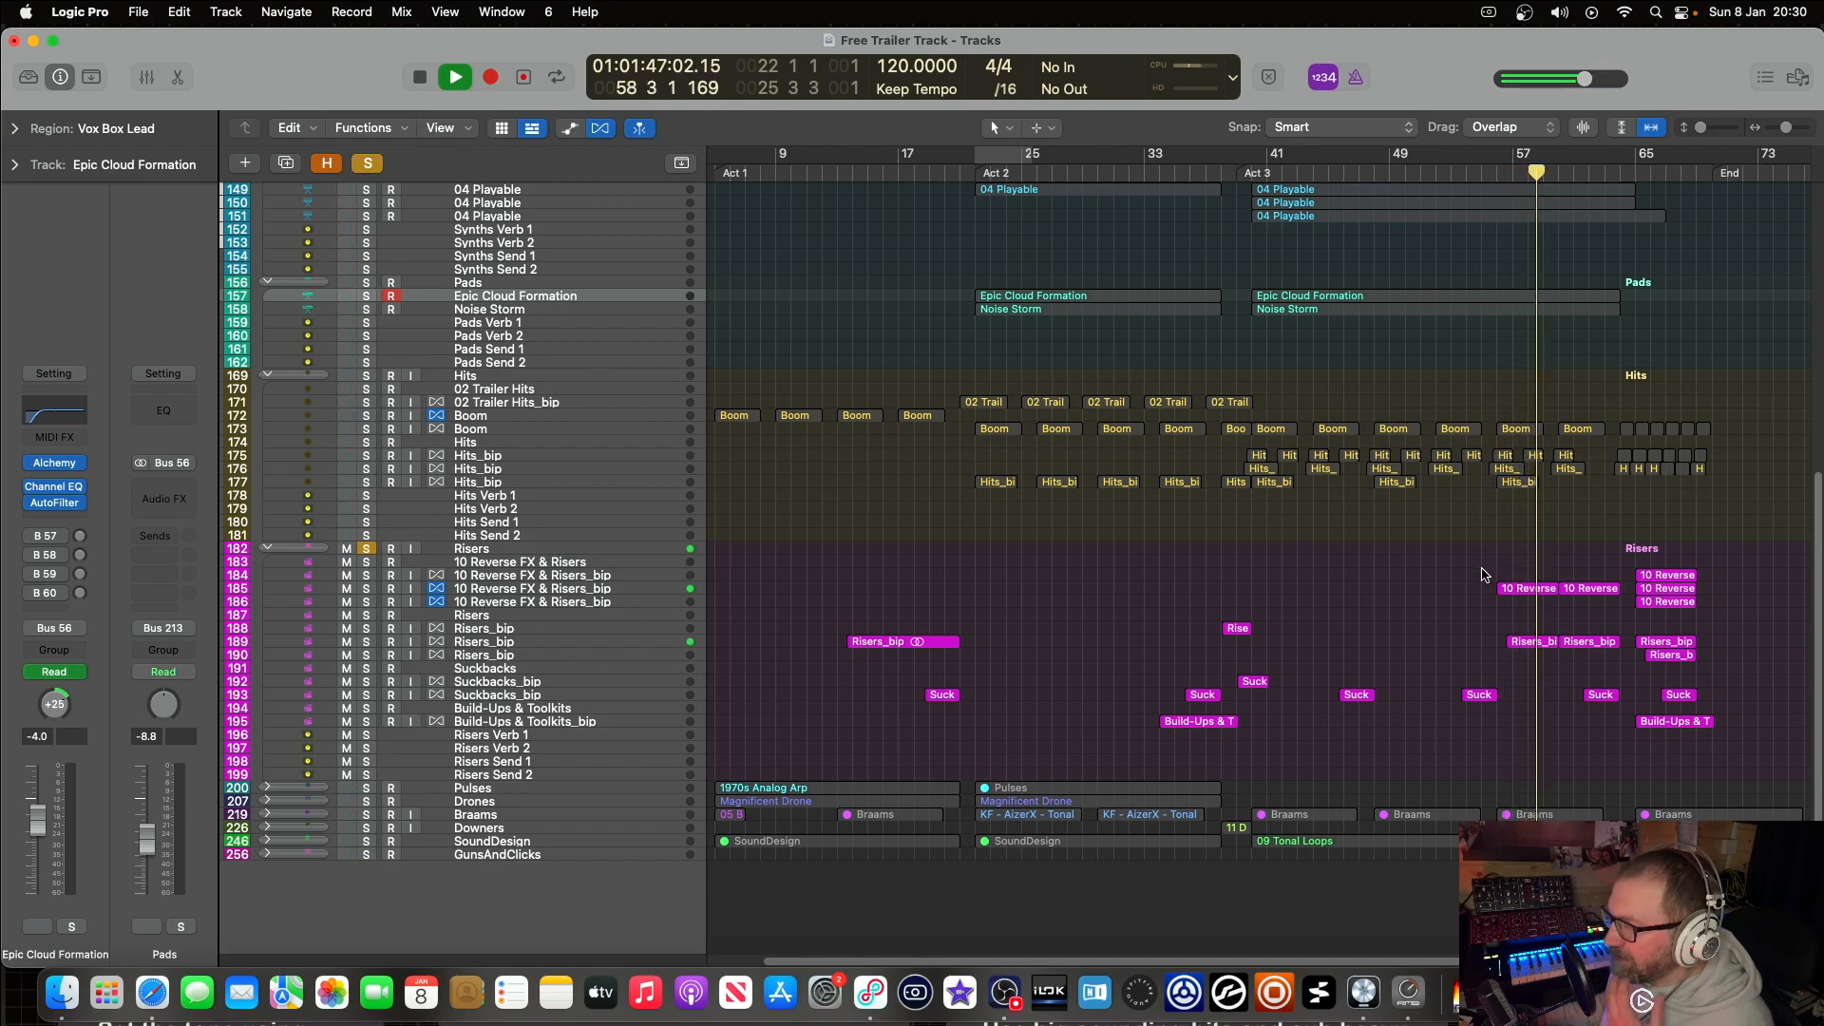
pyautogui.scroll(5, 1522, 594)
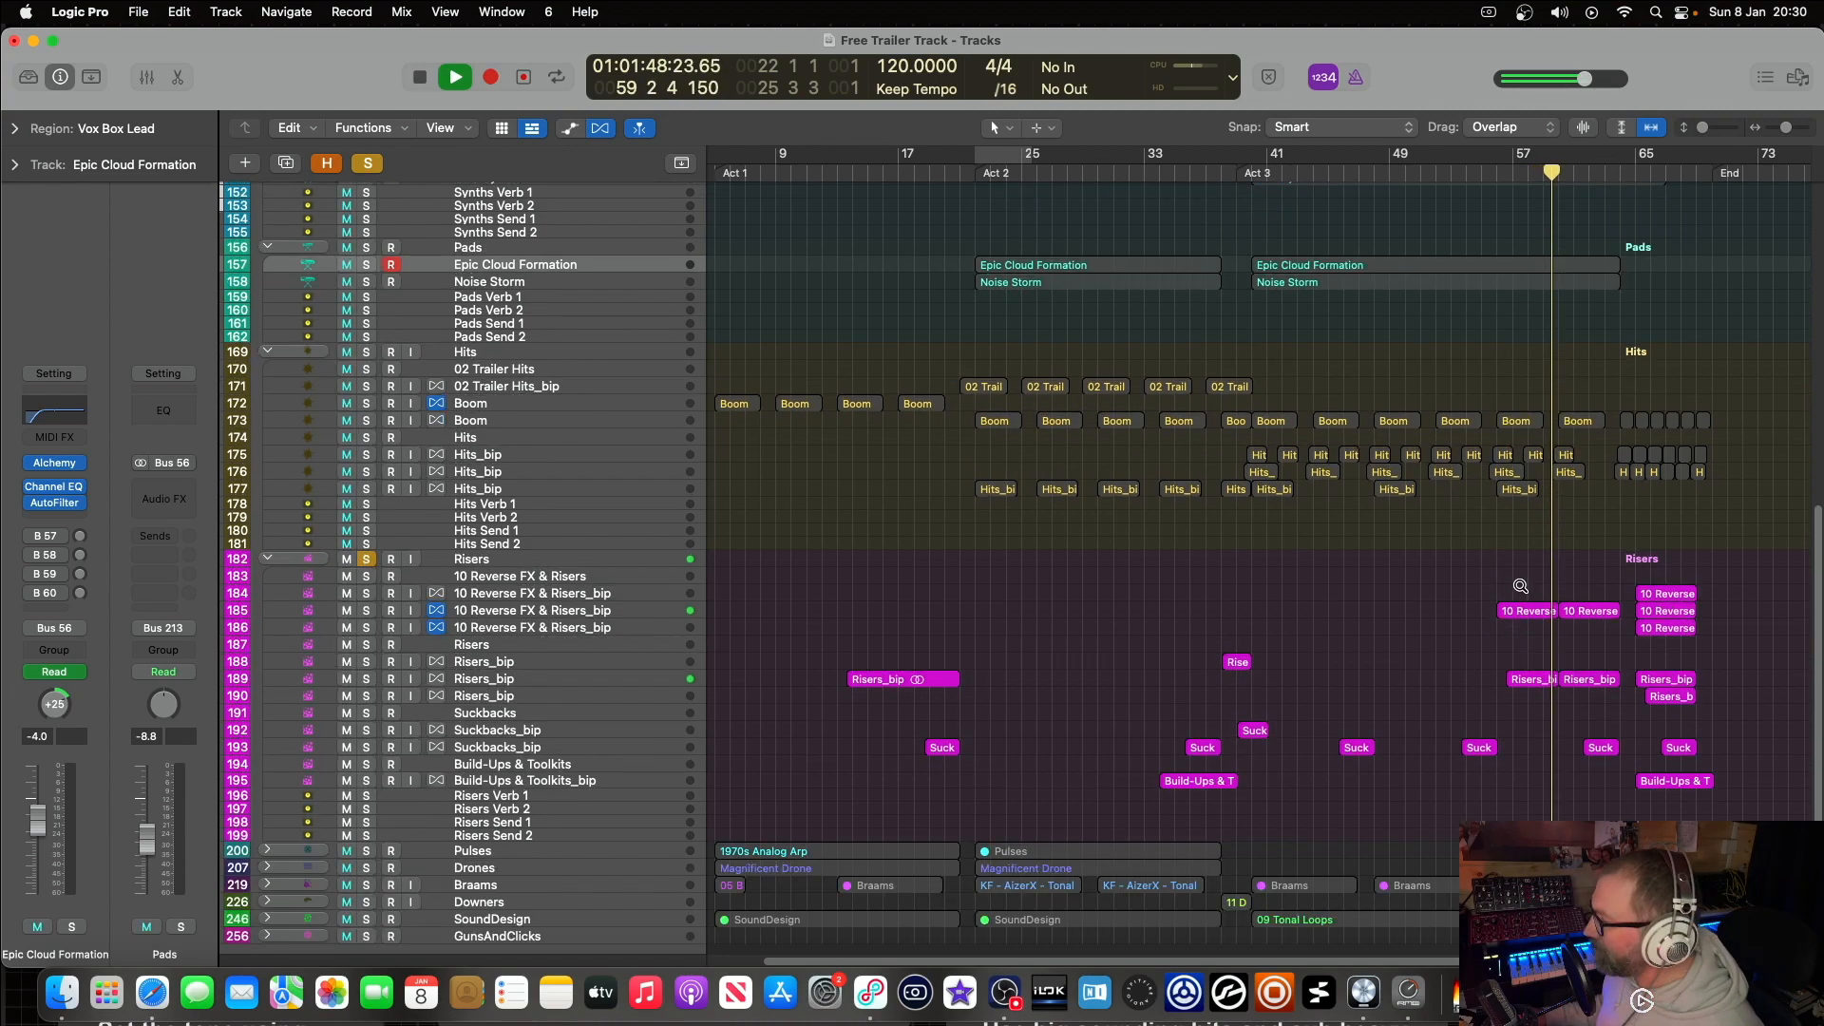
pyautogui.scroll(-5, 1522, 589)
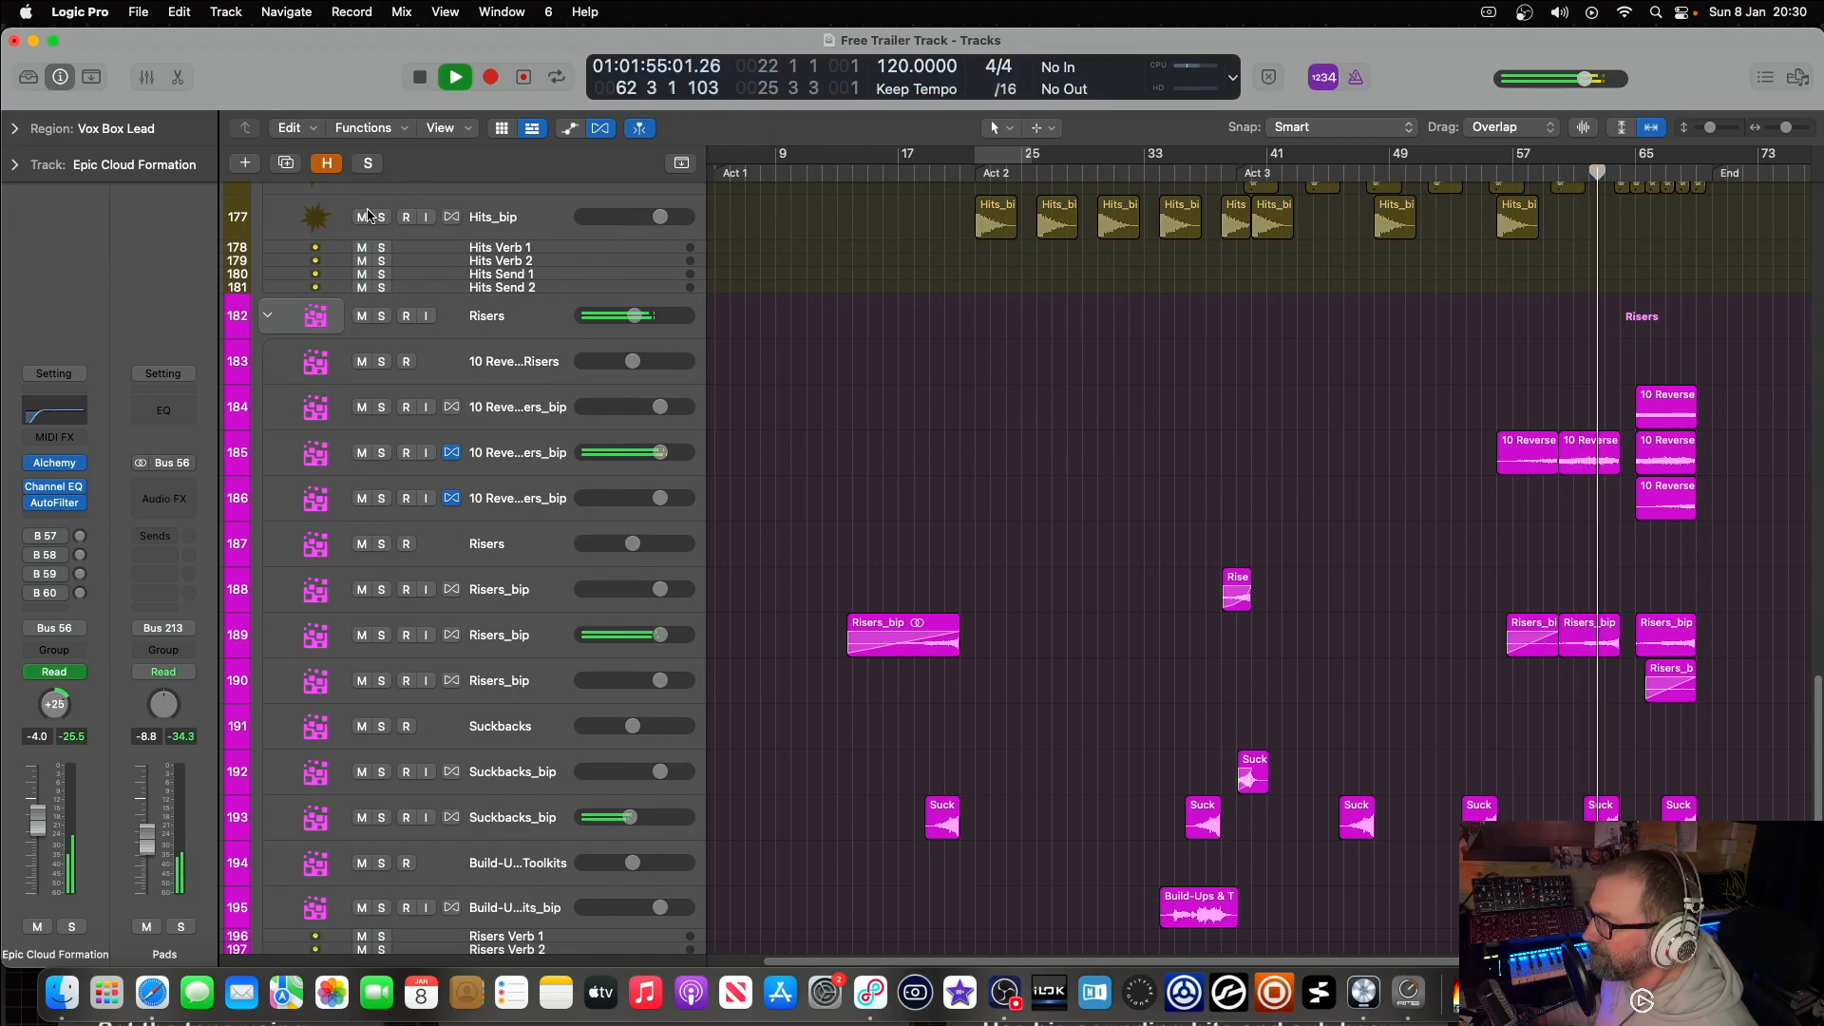
# Step: Play the Risers together with the soloed Pads and Hits stacks from the start of Act 3, and stop playback
pyautogui.scroll(5, 412, 237)
pyautogui.scroll(8, 411, 237)
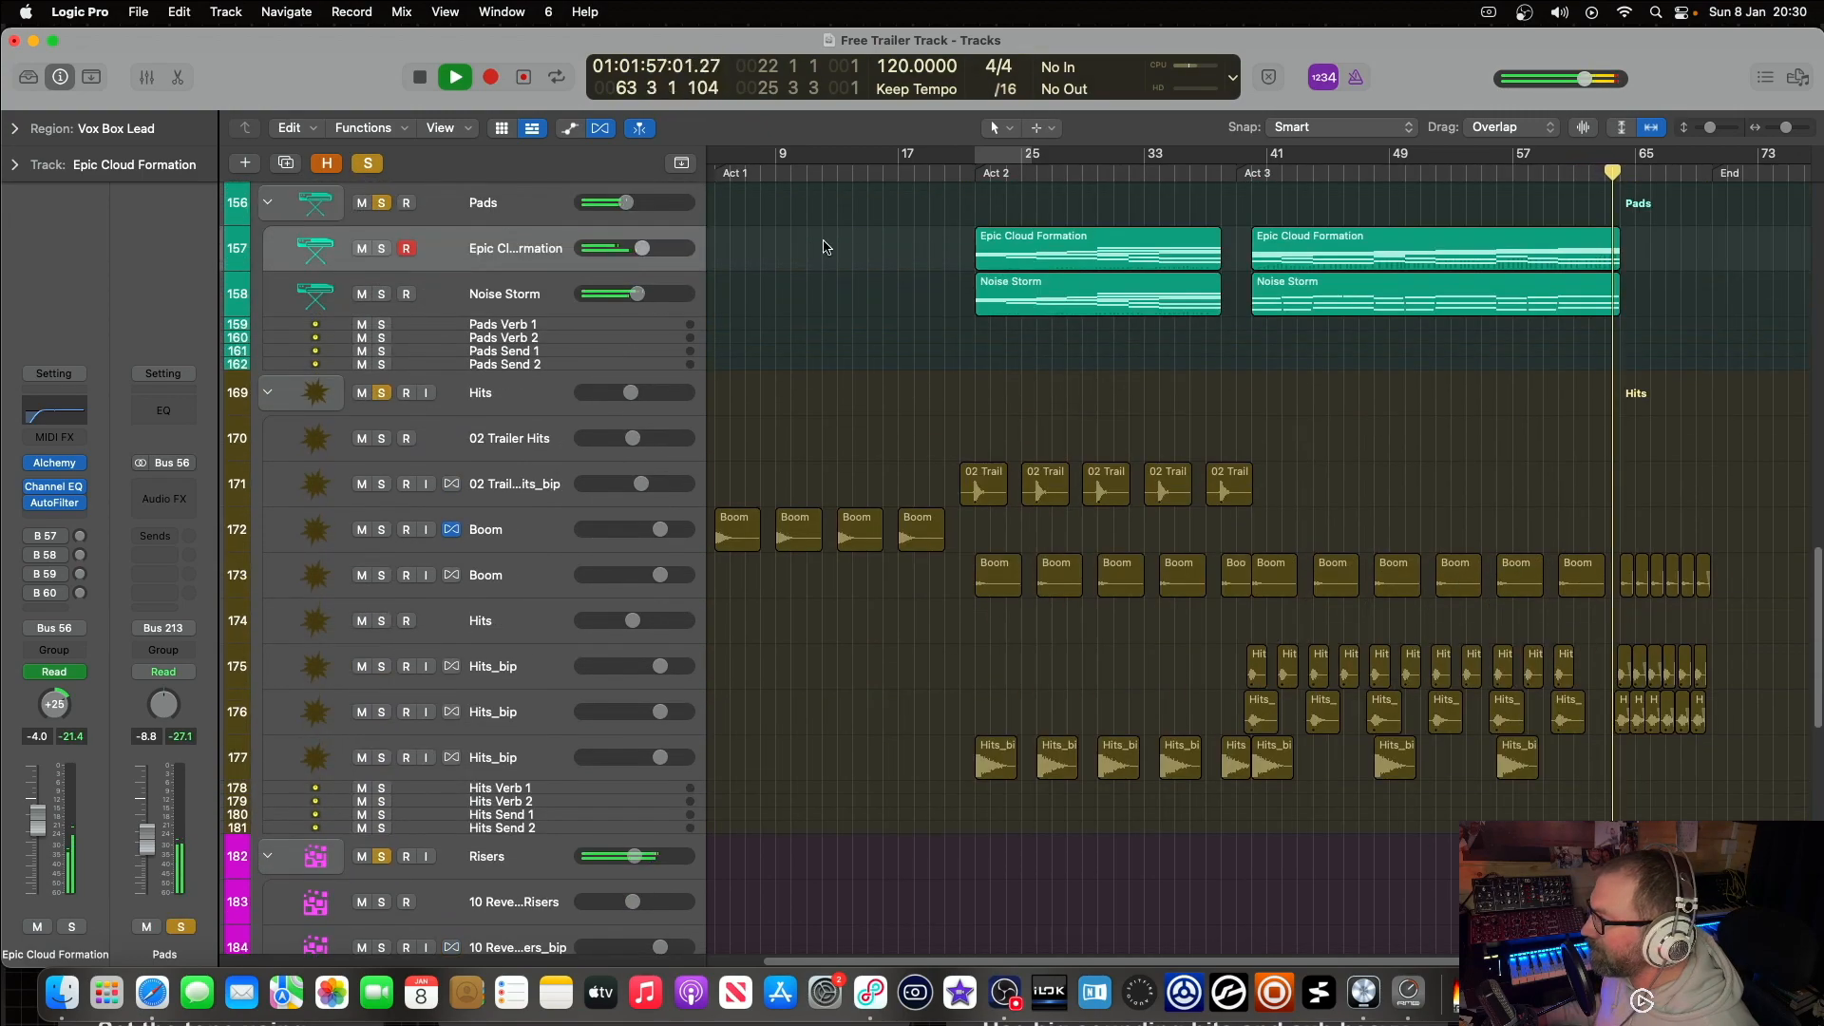
pyautogui.click(1251, 172)
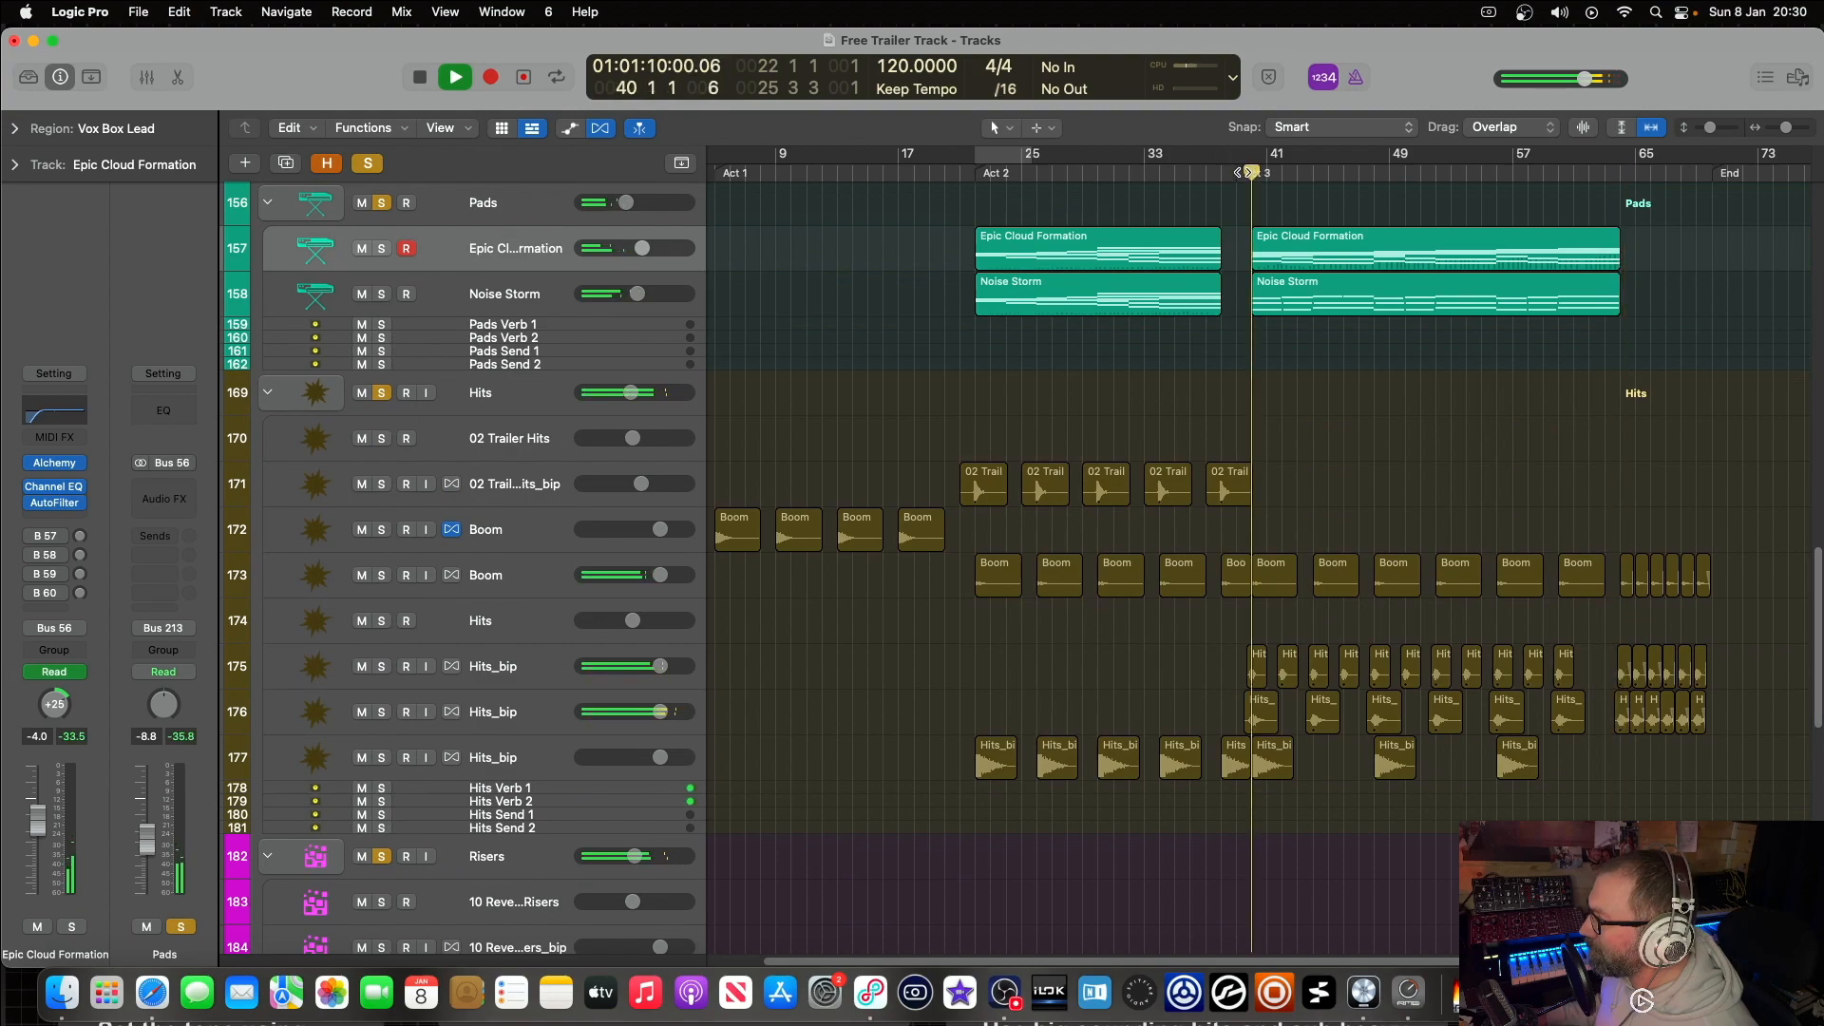
pyautogui.scroll(-4, 1253, 440)
pyautogui.scroll(-5, 1251, 440)
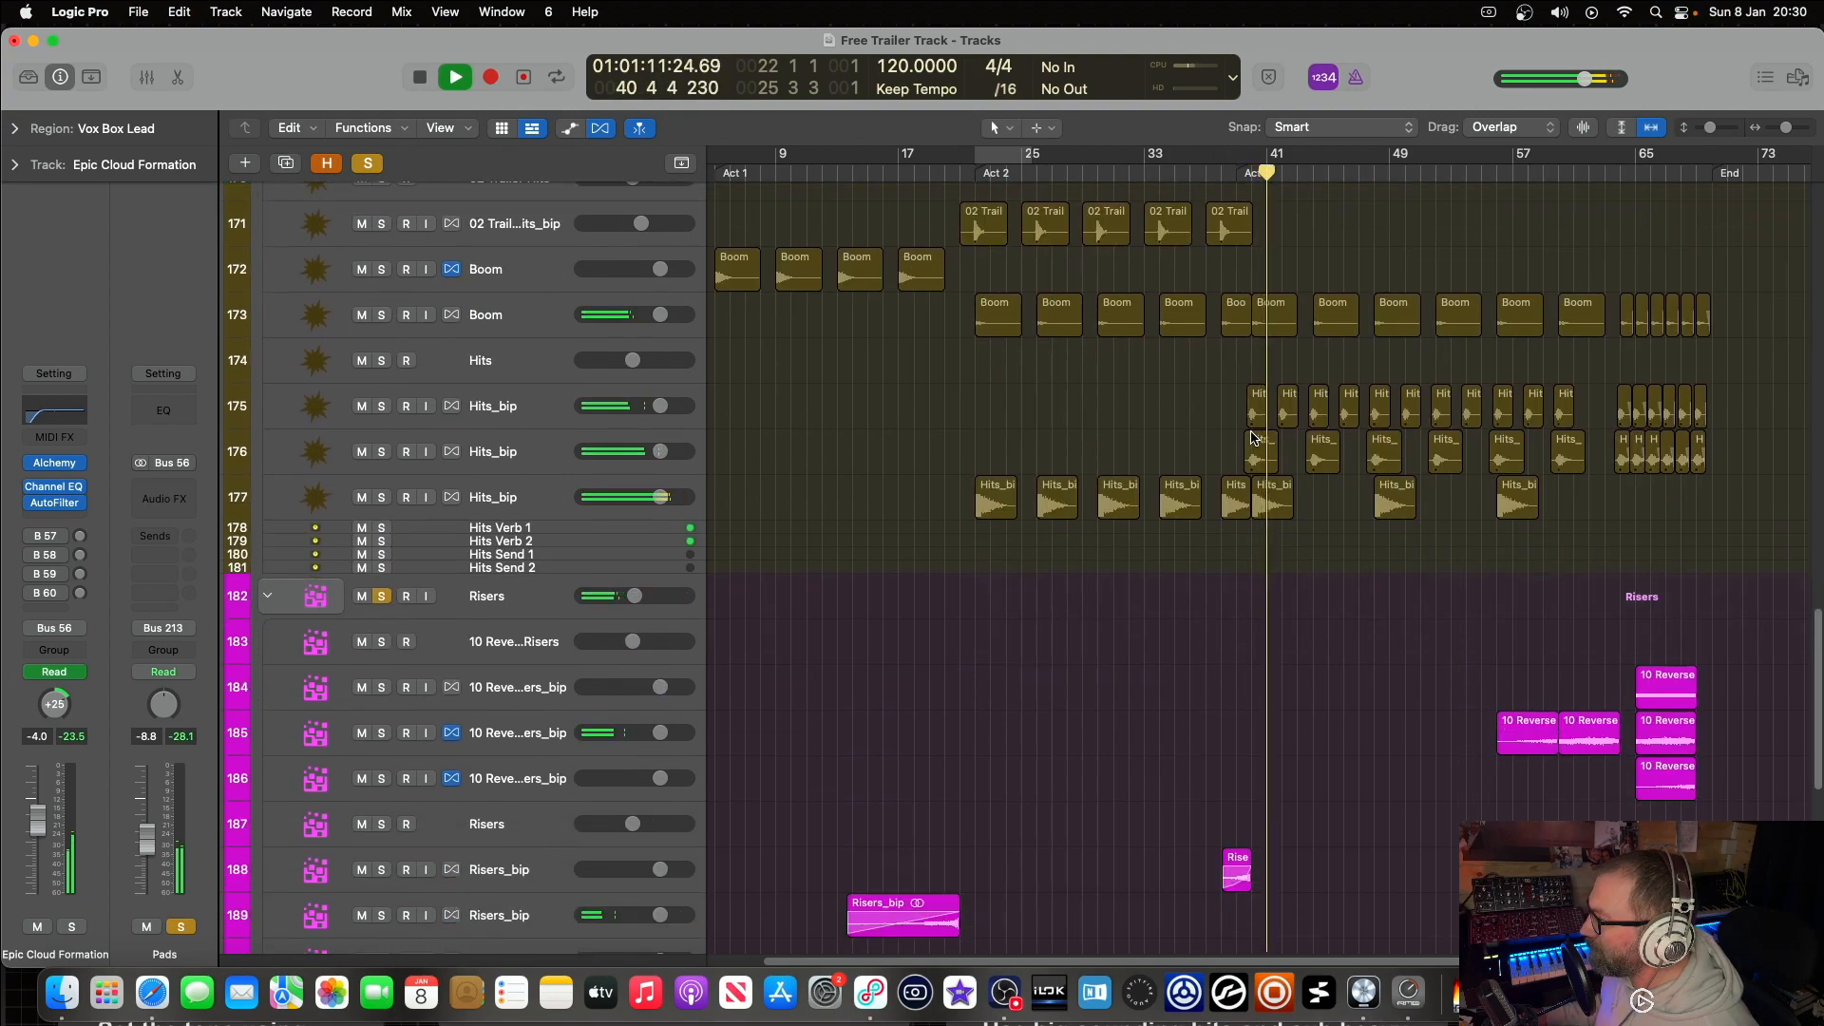
pyautogui.scroll(8, 1251, 437)
pyautogui.scroll(-8, 1251, 436)
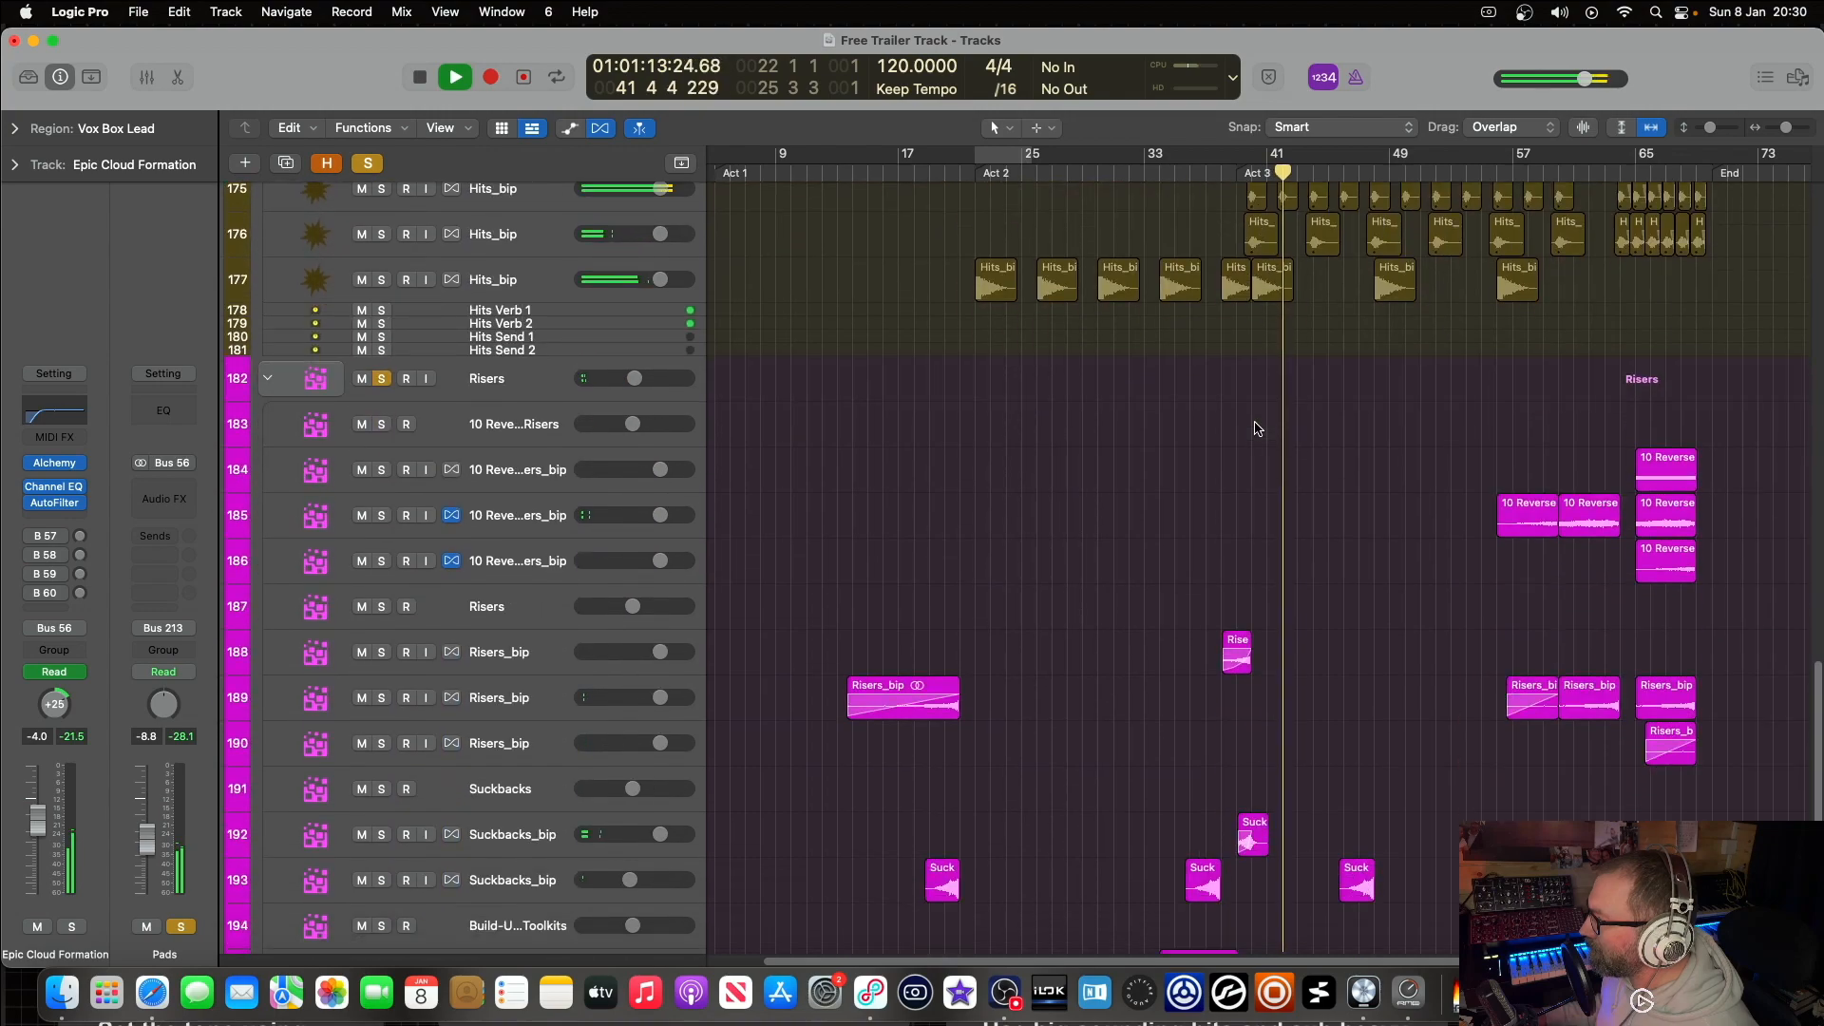
pyautogui.scroll(-3, 1249, 435)
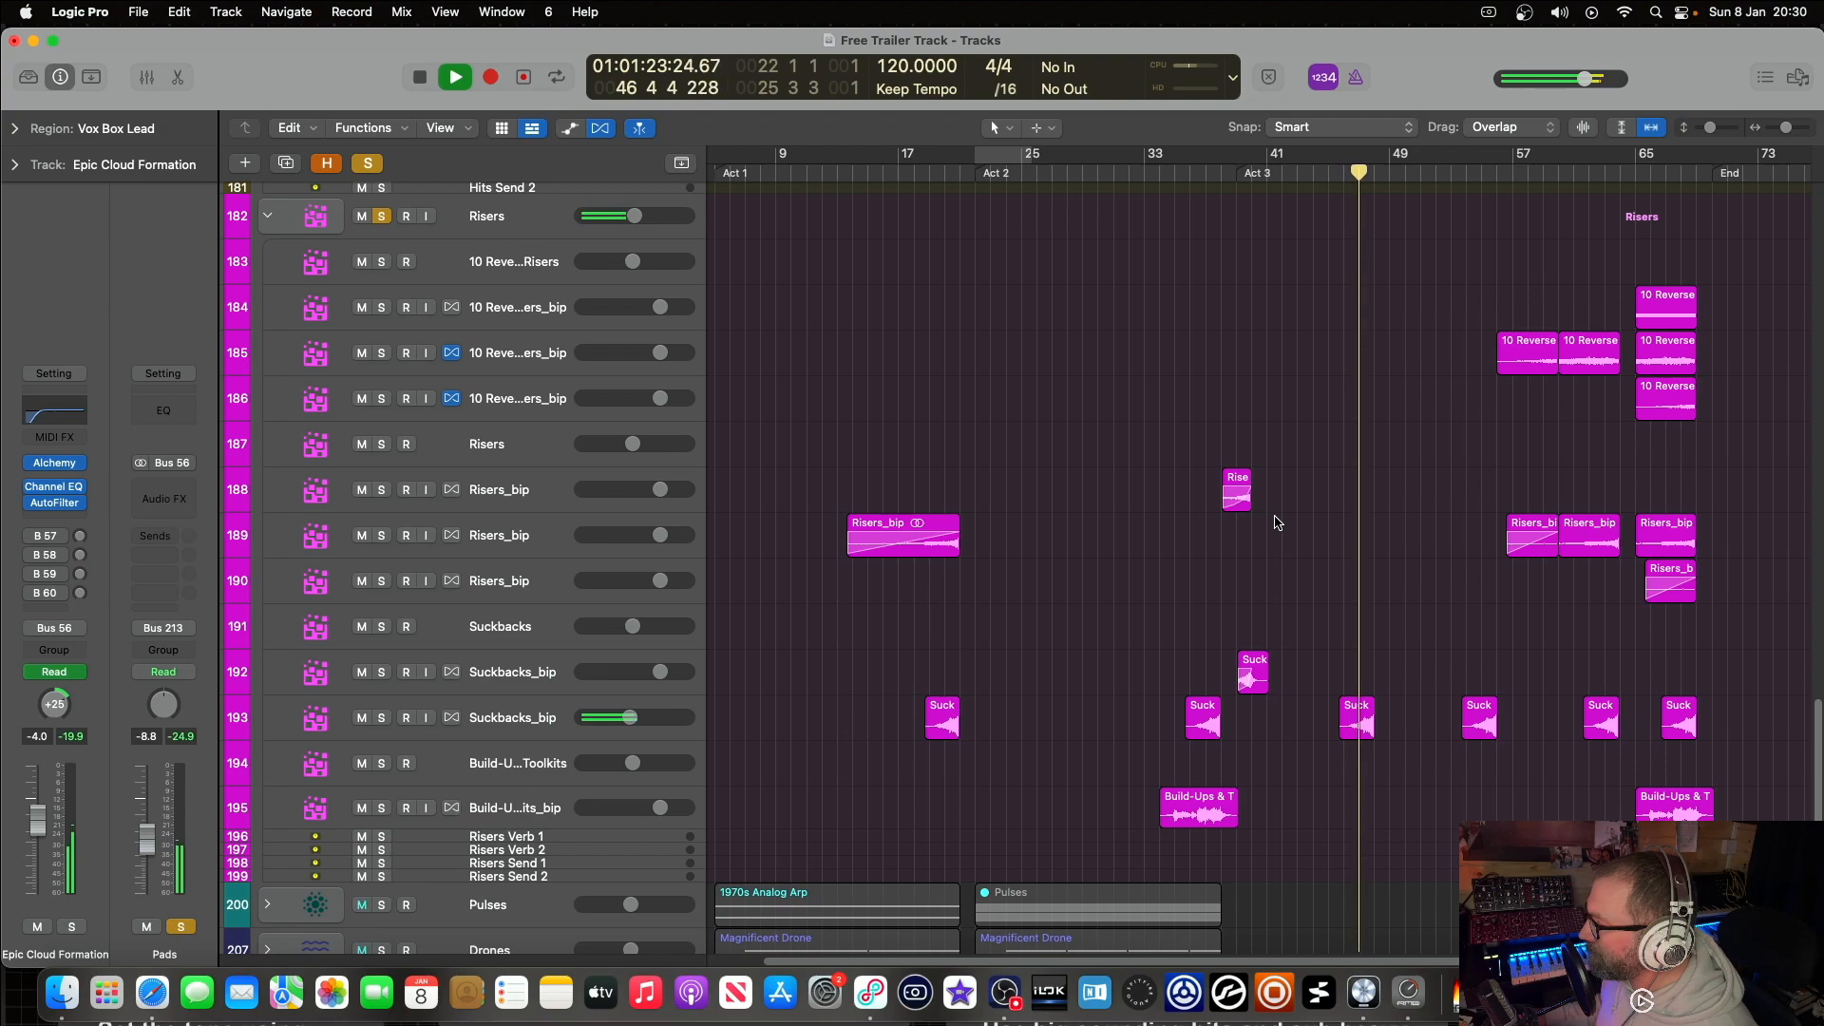
pyautogui.press('space')
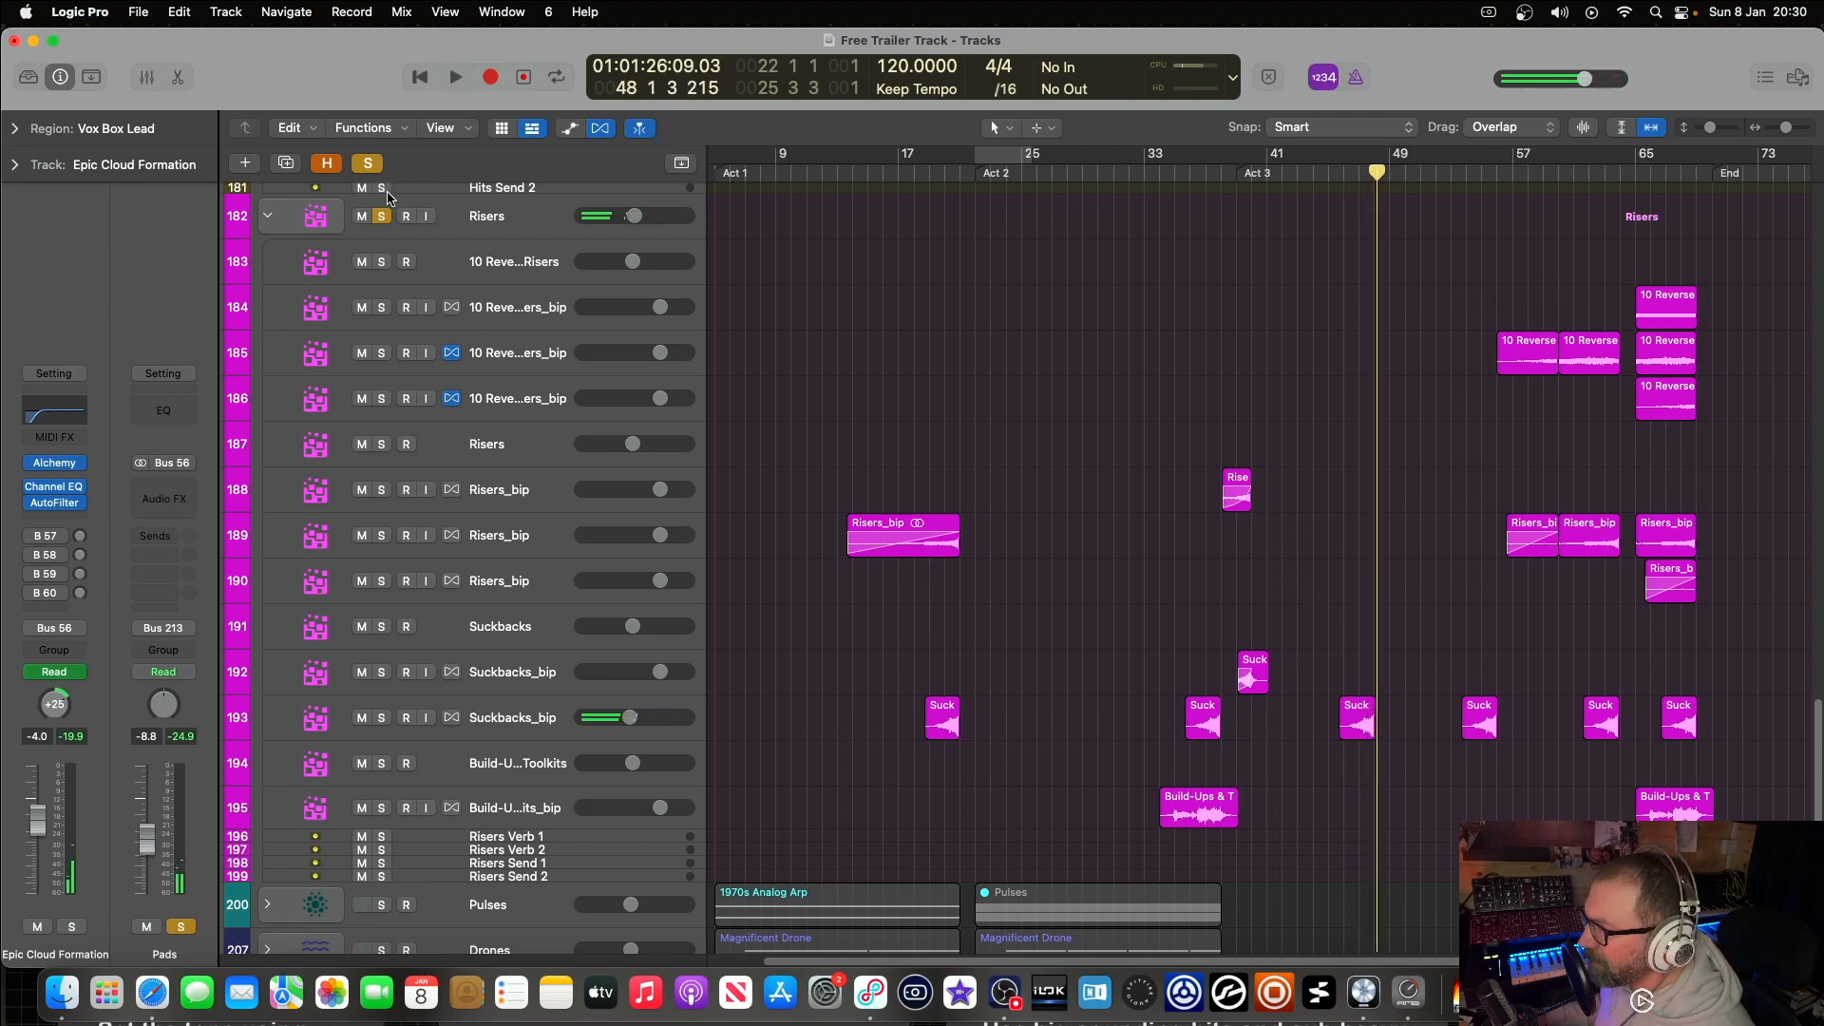
# Step: Solo only the lower Suckbacks_bip track and play its first Act 3 suckback, stopping right after it
pyautogui.click(370, 163)
pyautogui.click(383, 719)
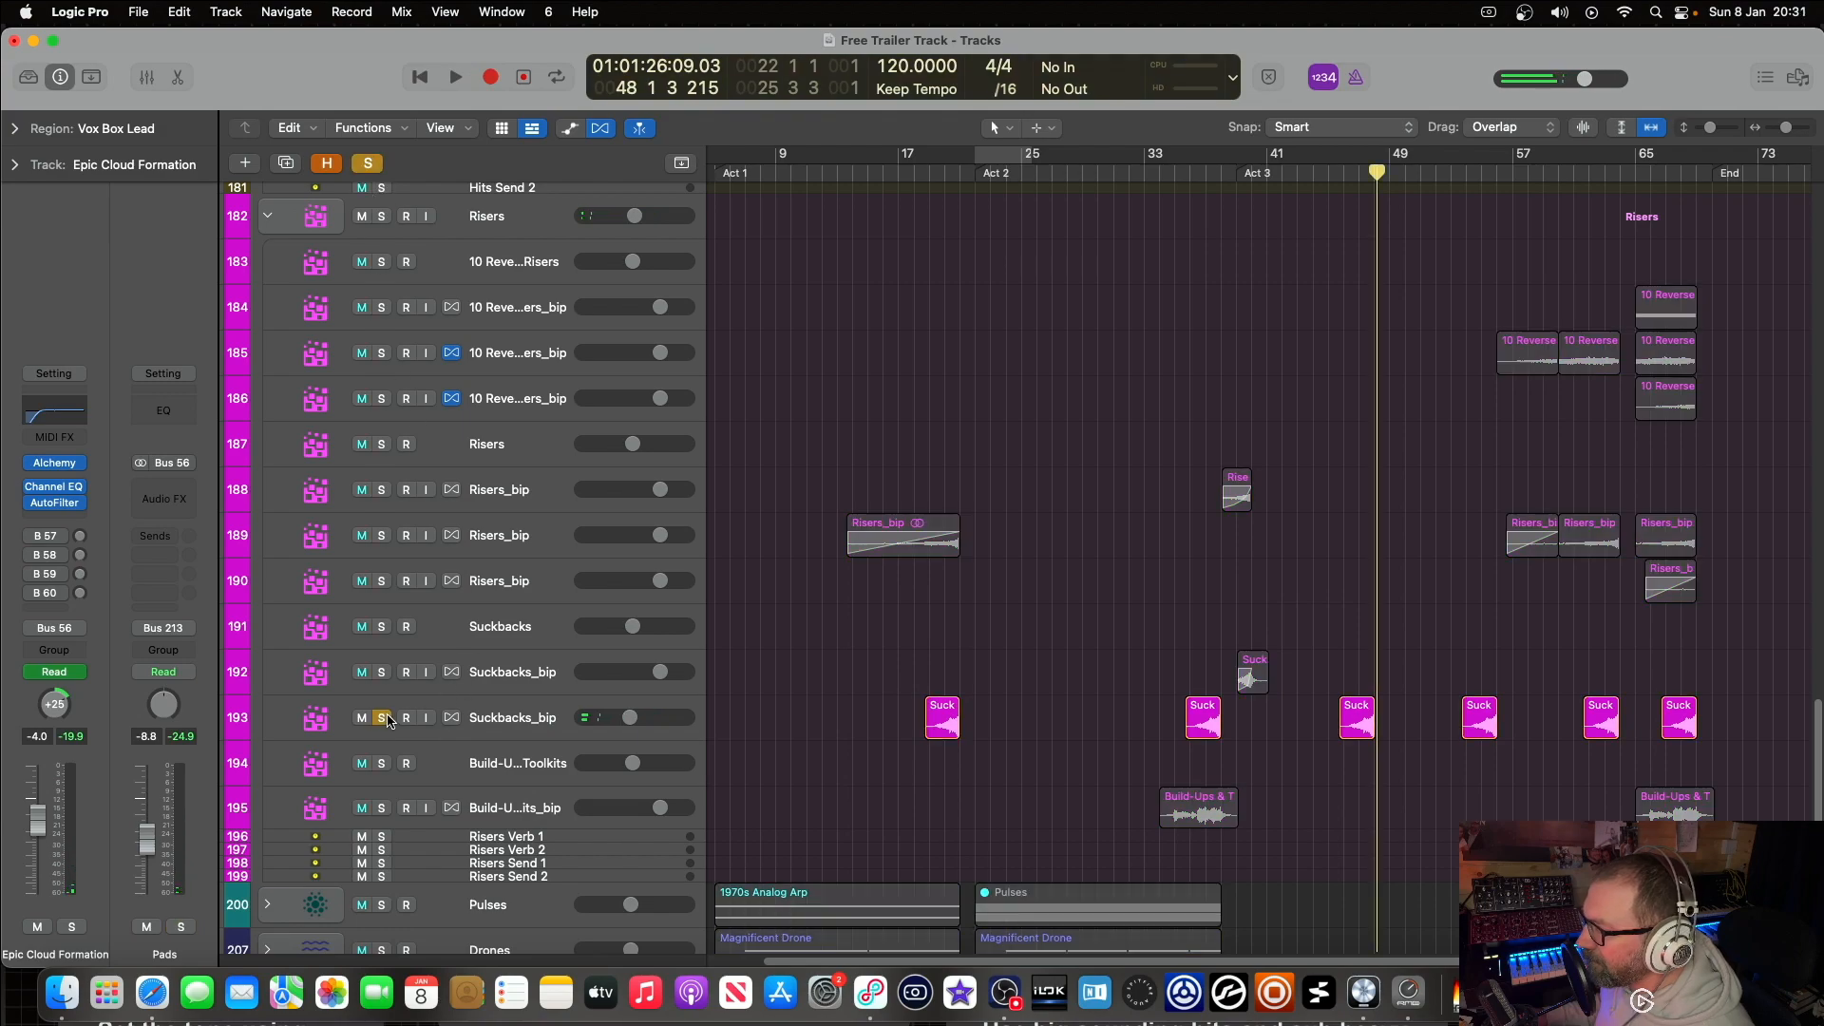
pyautogui.click(1332, 188)
pyautogui.press('space')
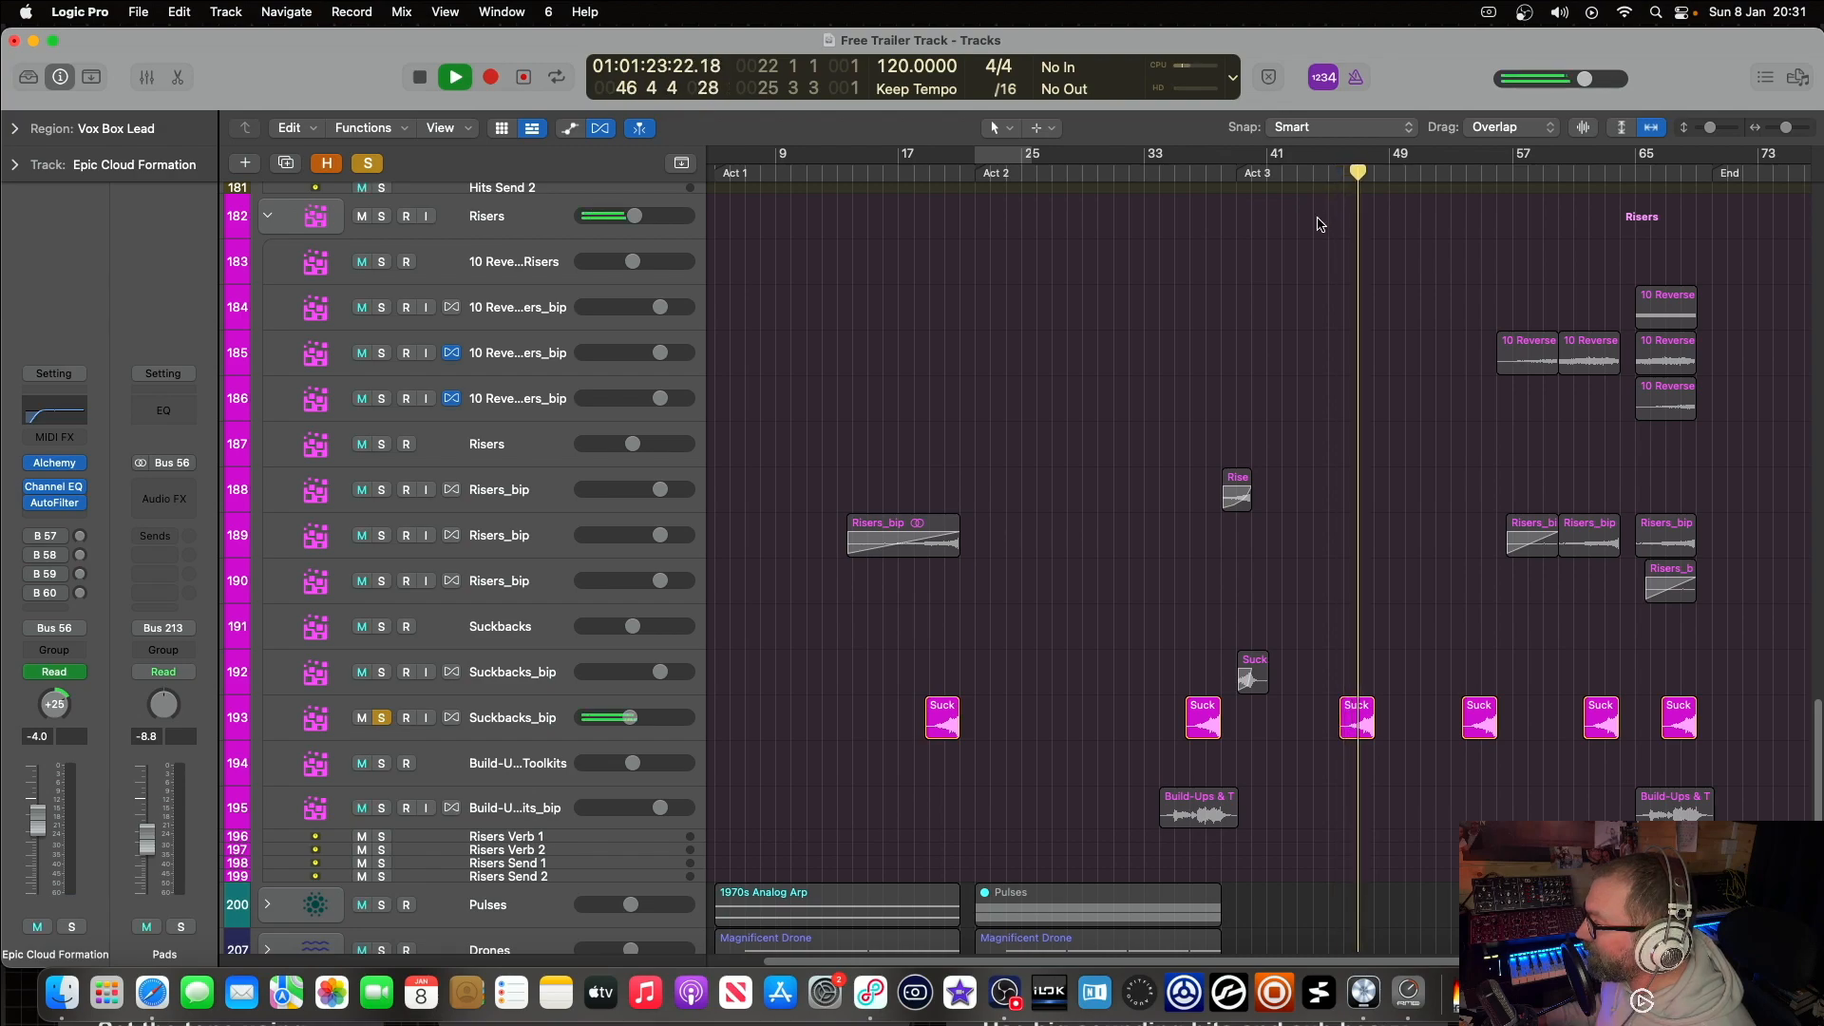
pyautogui.press('space')
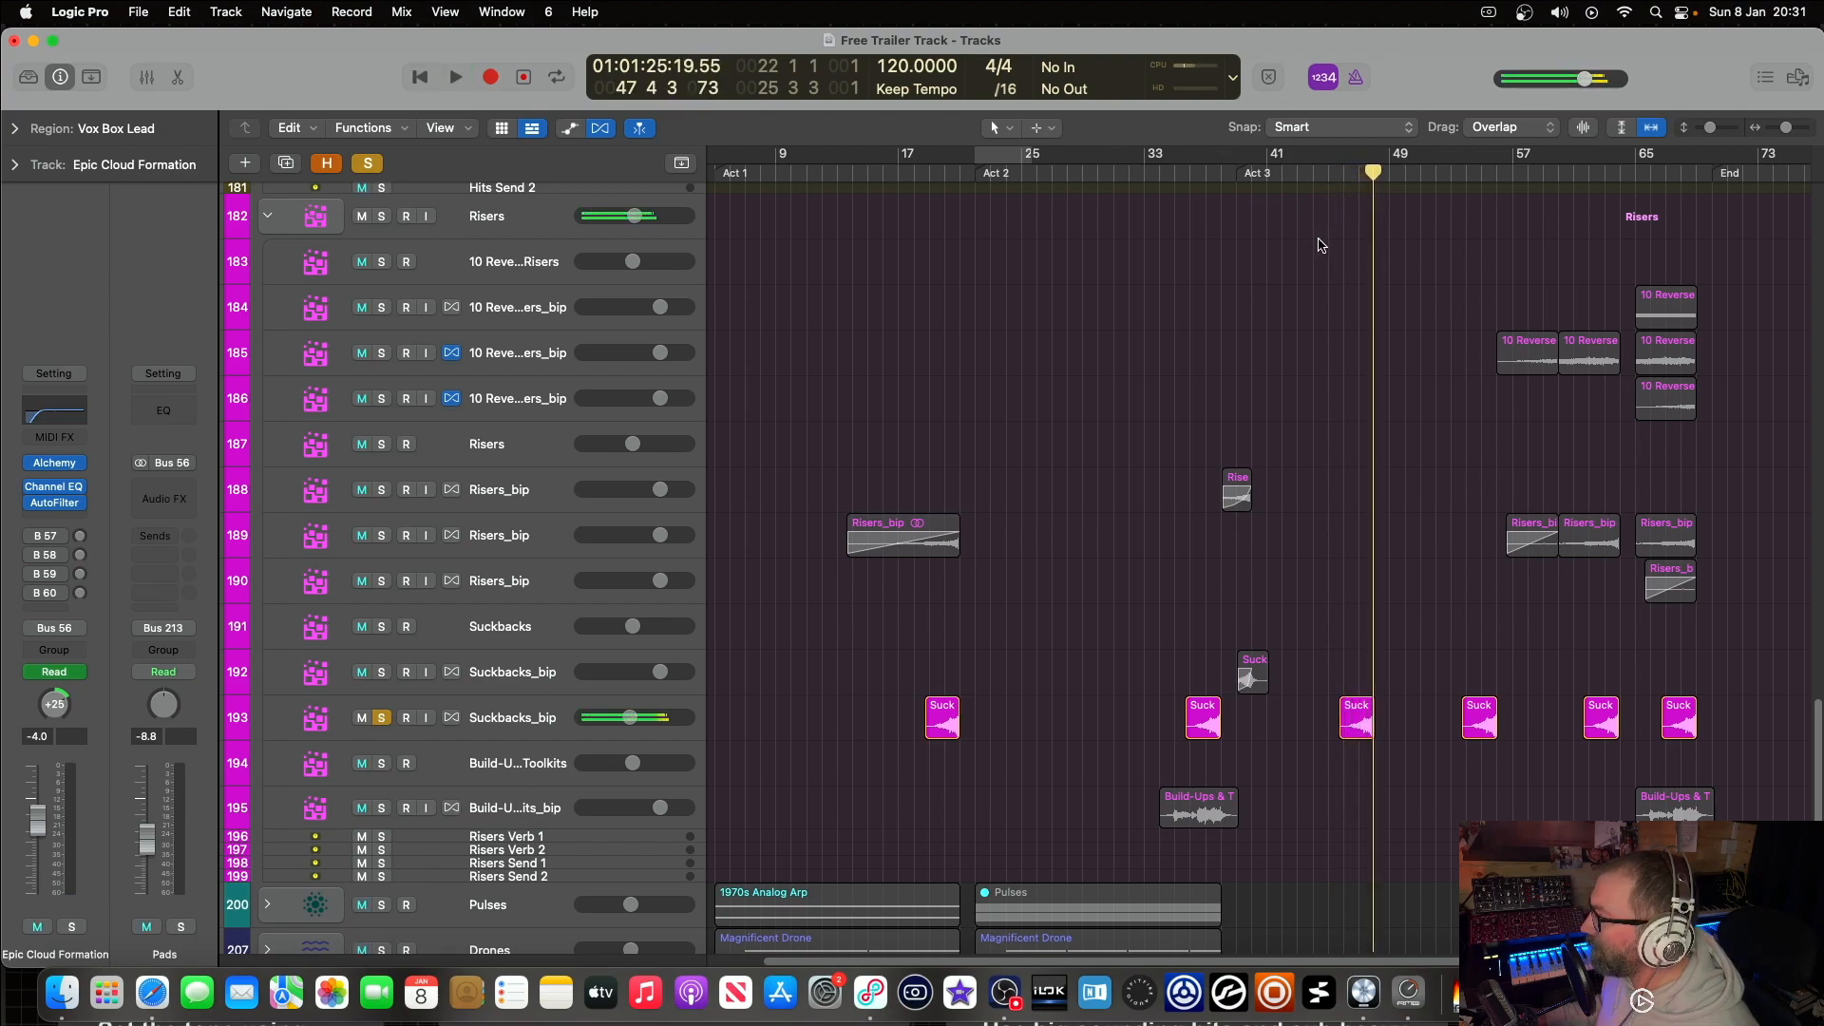
# Step: Collapse all track stacks and clear every active solo
pyautogui.scroll(3, 1440, 419)
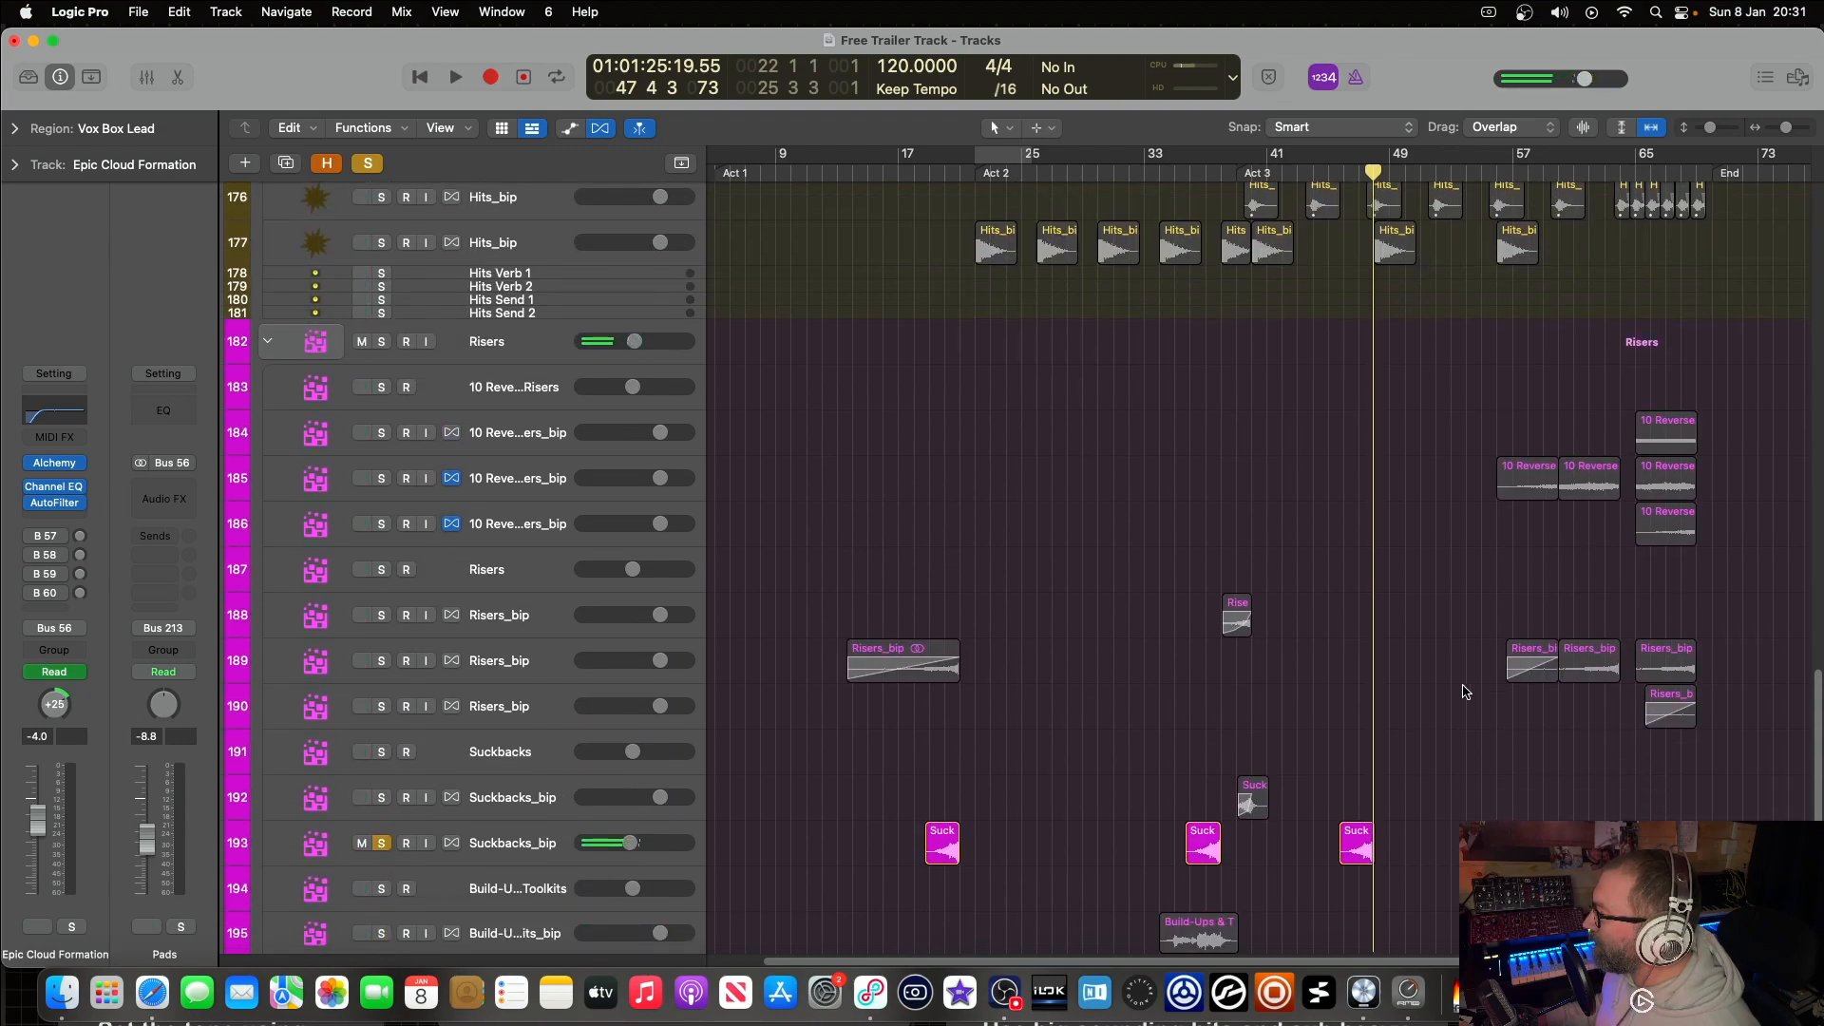
pyautogui.scroll(5, 1292, 195)
pyautogui.scroll(-6, 1301, 209)
pyautogui.scroll(2, 1316, 233)
pyautogui.scroll(-4, 1301, 238)
pyautogui.scroll(6, 1296, 244)
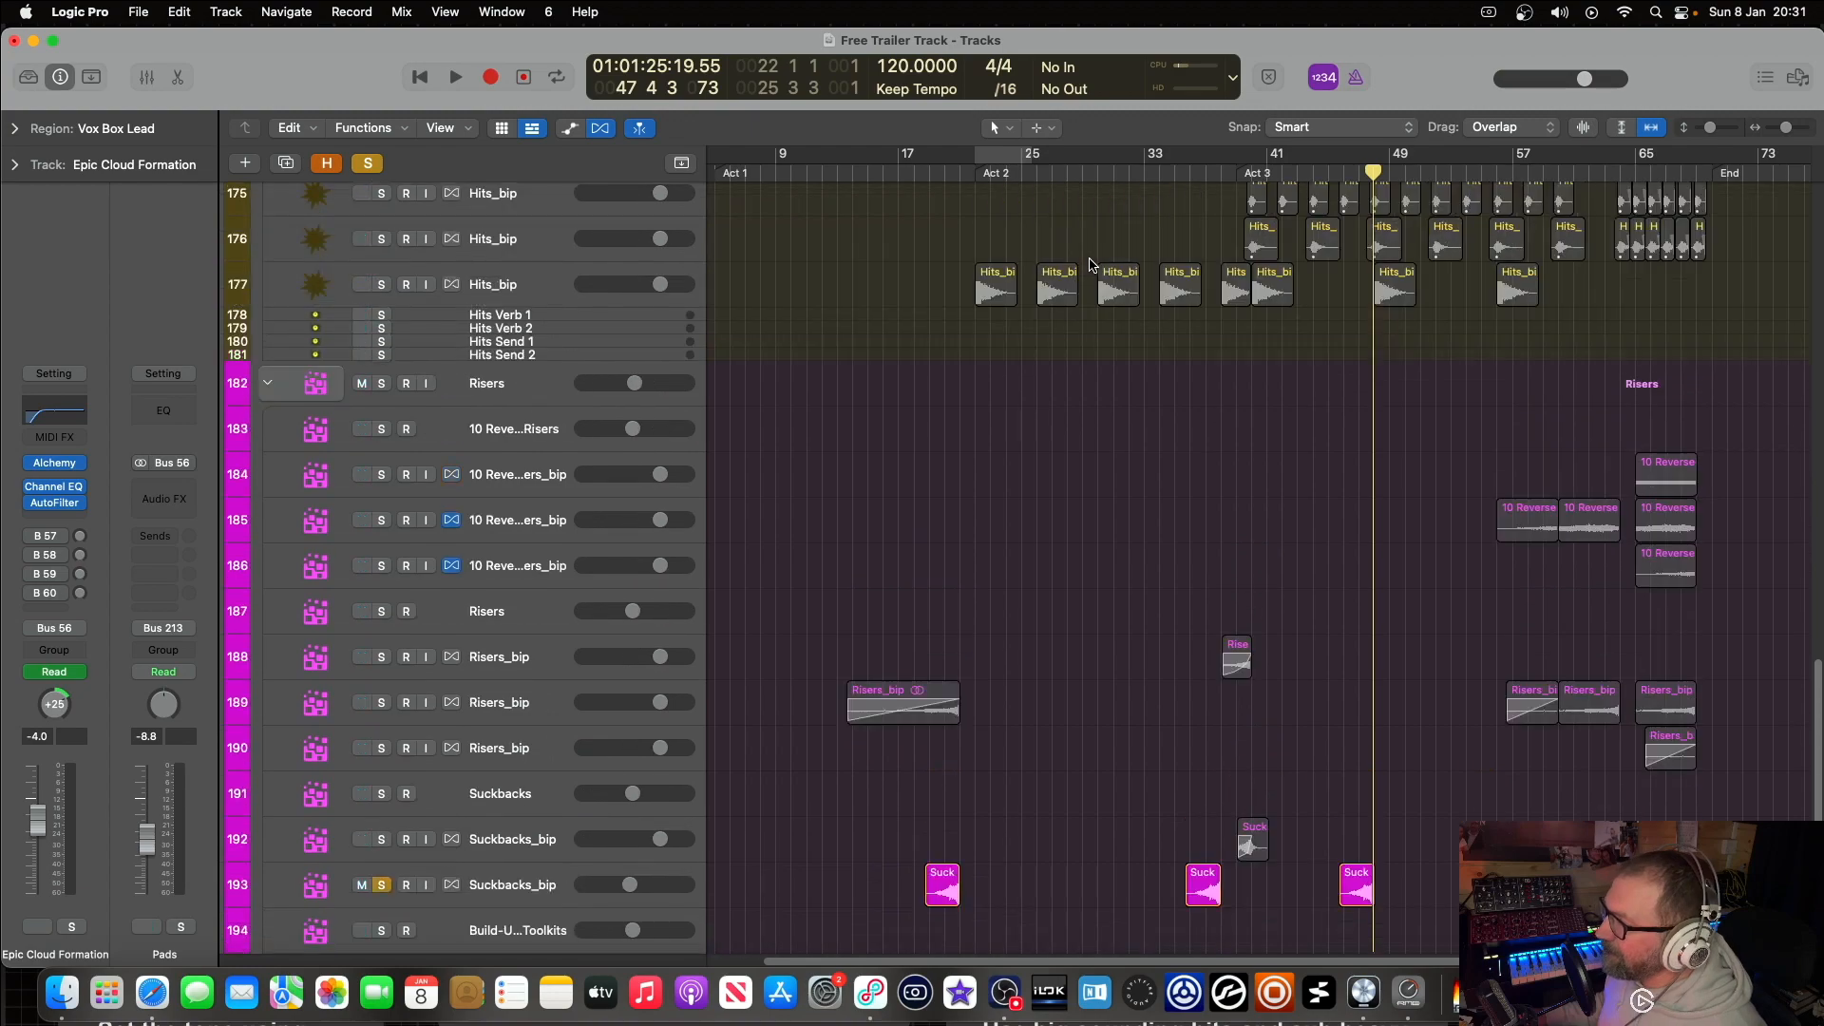
pyautogui.click(369, 166)
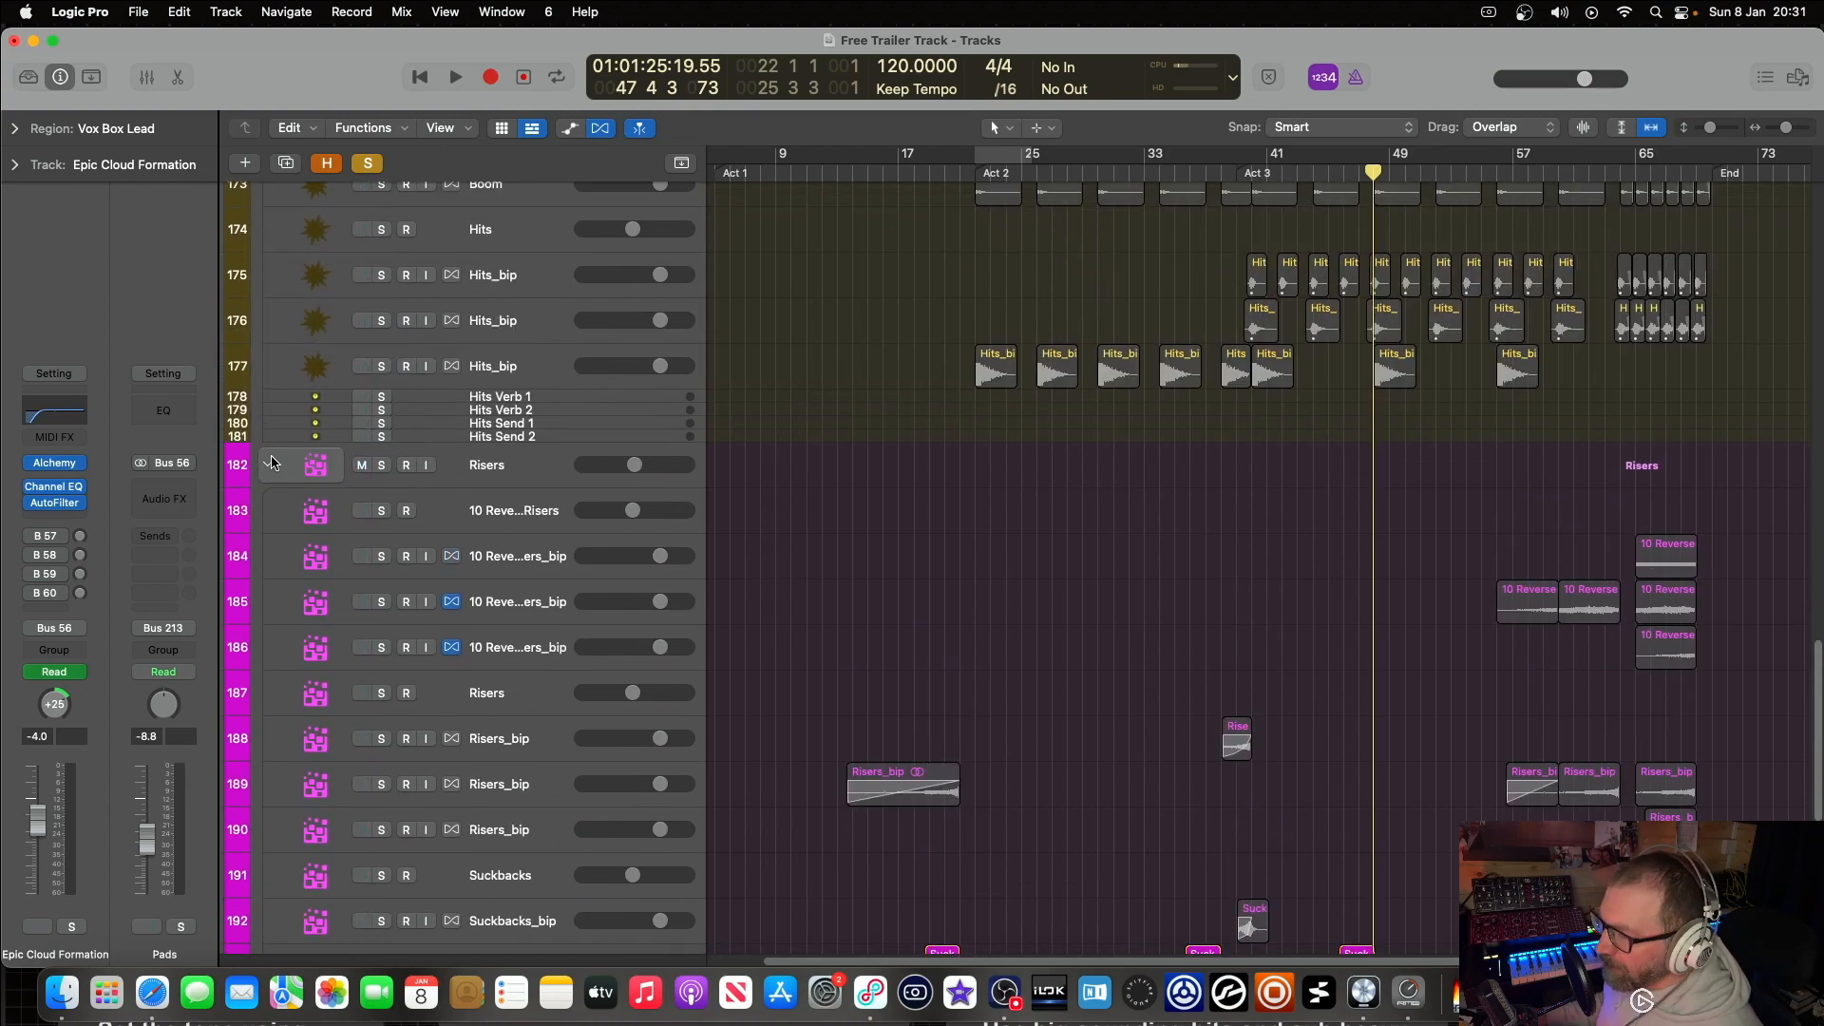
pyautogui.keyDown('alt'); pyautogui.click(270, 464); pyautogui.keyUp('alt')
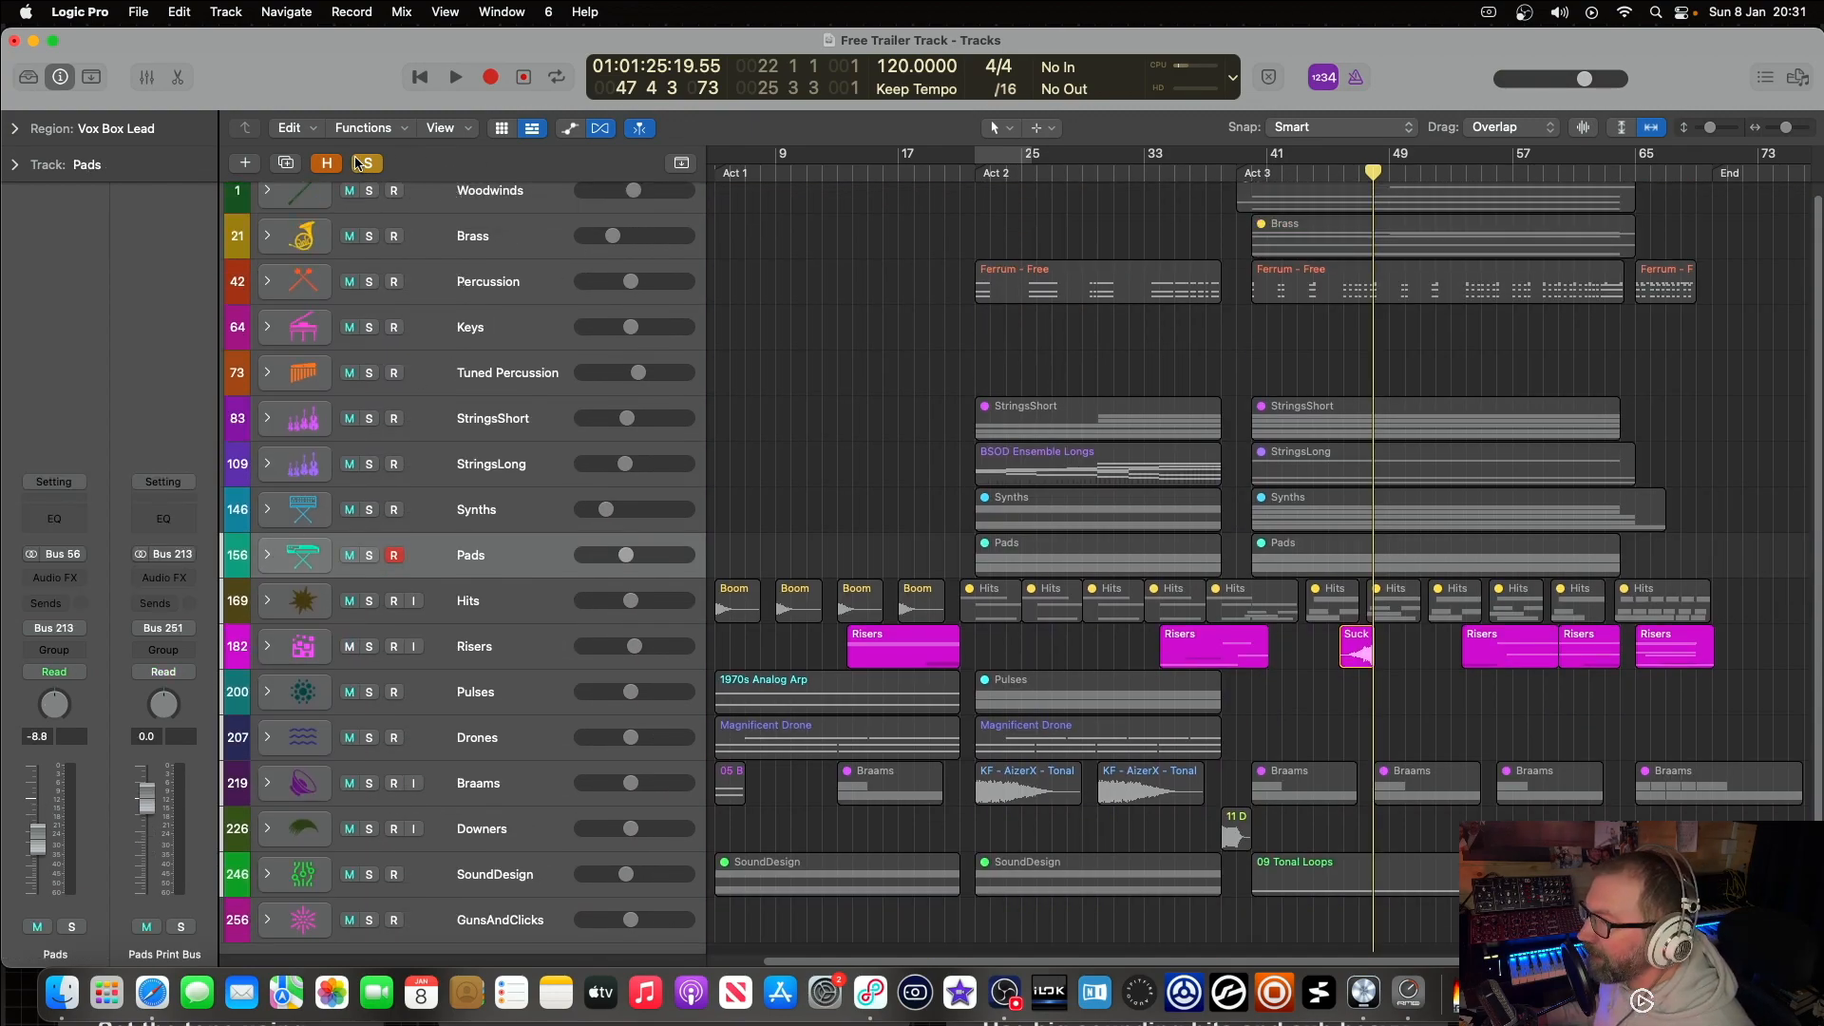
pyautogui.click(365, 162)
# Step: Expand the Pulses stack and solo its 1970s Analog Arp track
pyautogui.scroll(-2, 703, 399)
pyautogui.scroll(2, 733, 404)
pyautogui.scroll(-1, 909, 390)
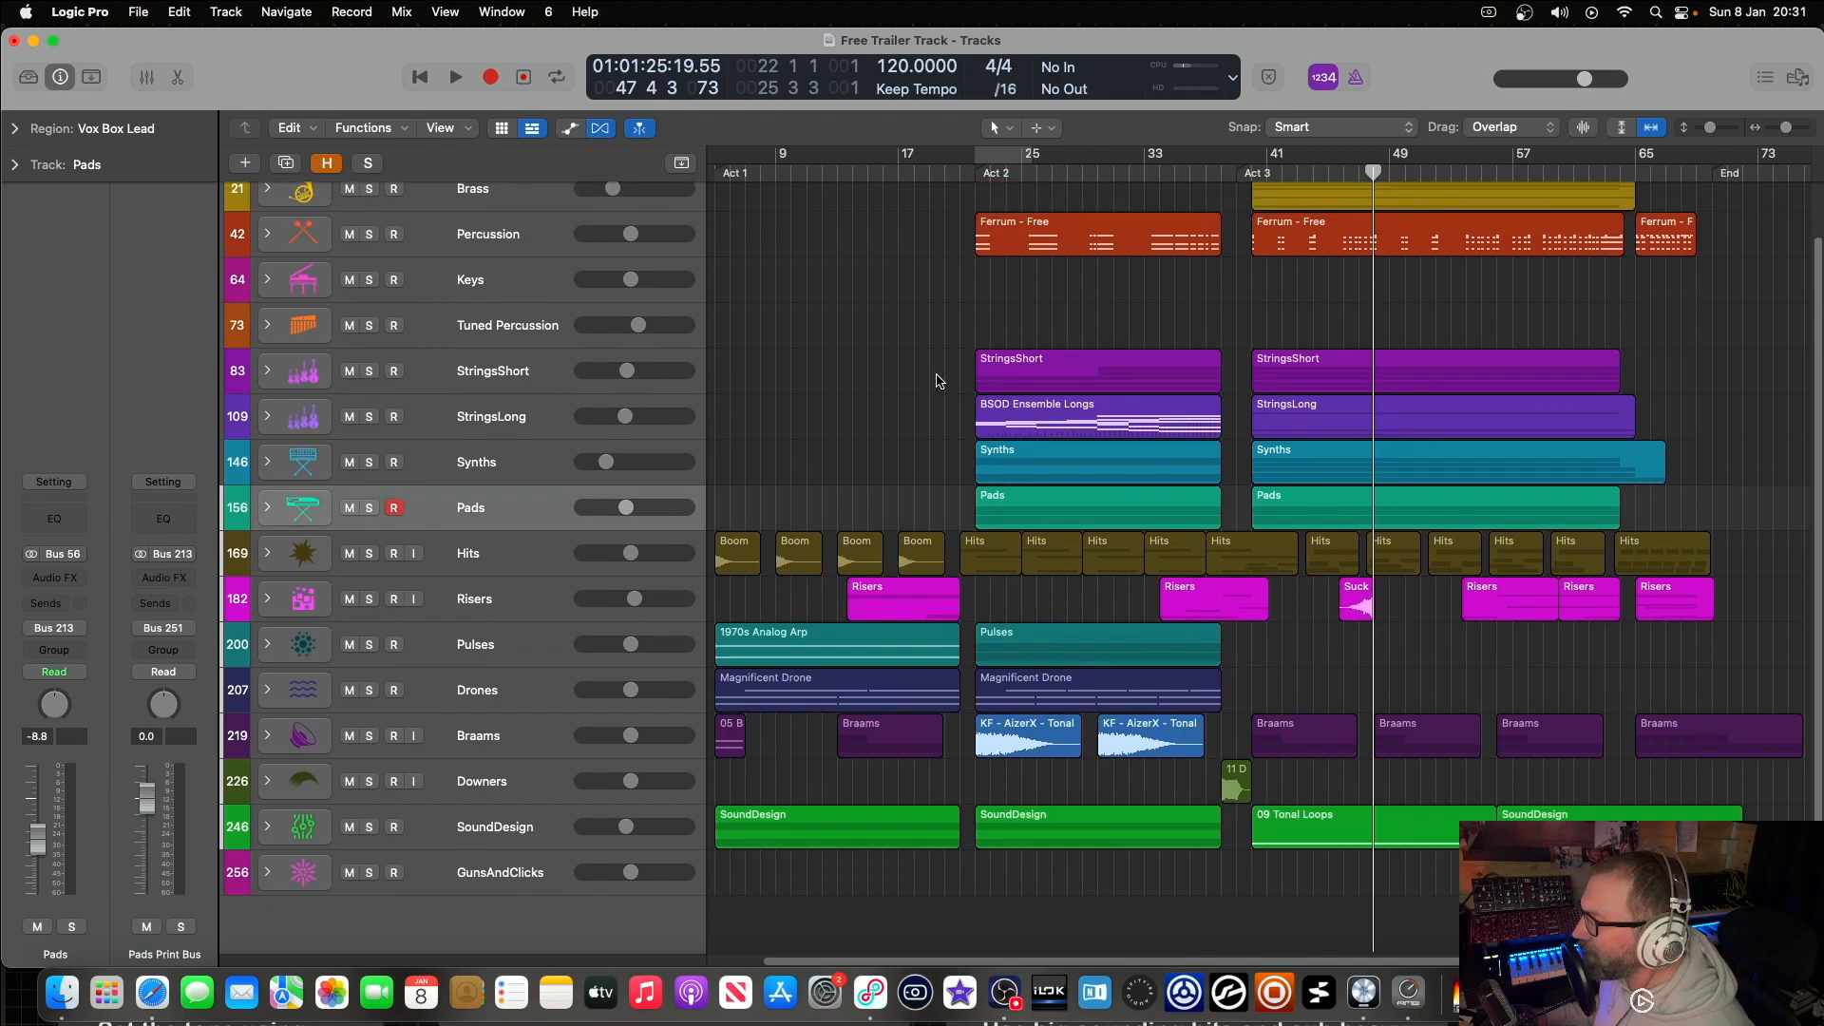
pyautogui.scroll(-1, 1079, 401)
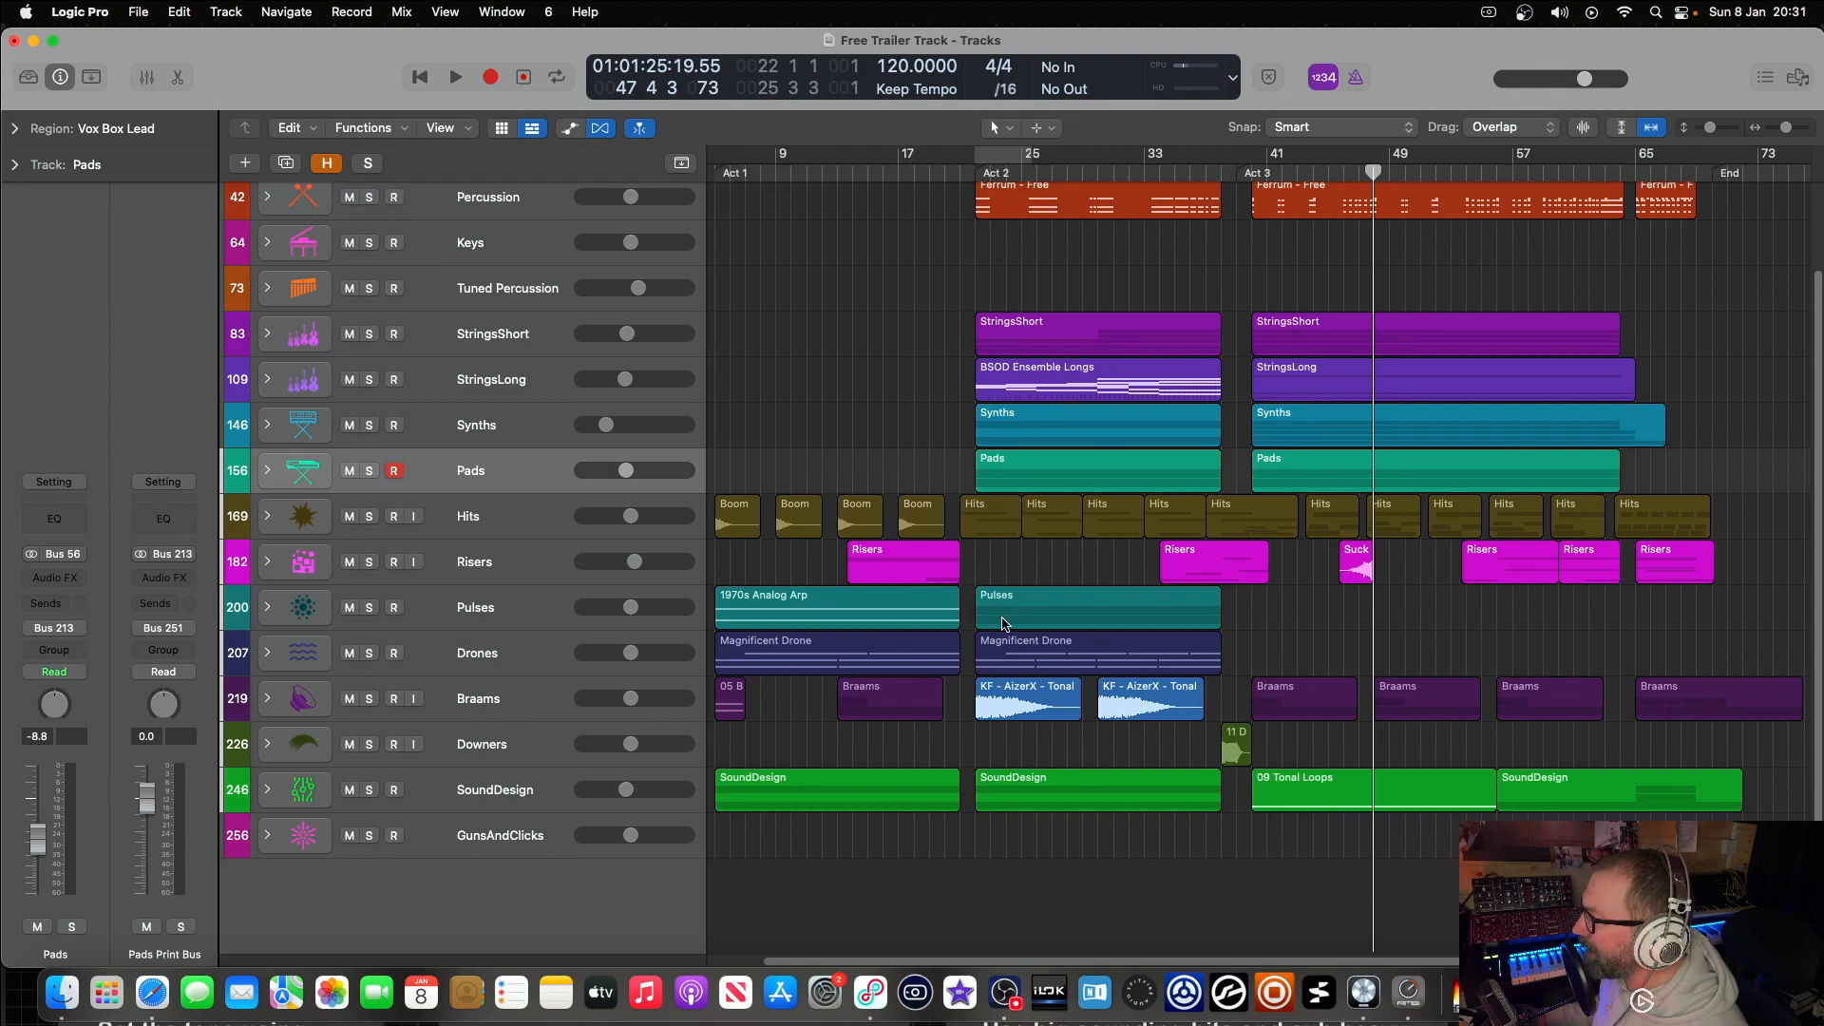
pyautogui.click(281, 605)
pyautogui.click(269, 608)
pyautogui.scroll(-1, 518, 623)
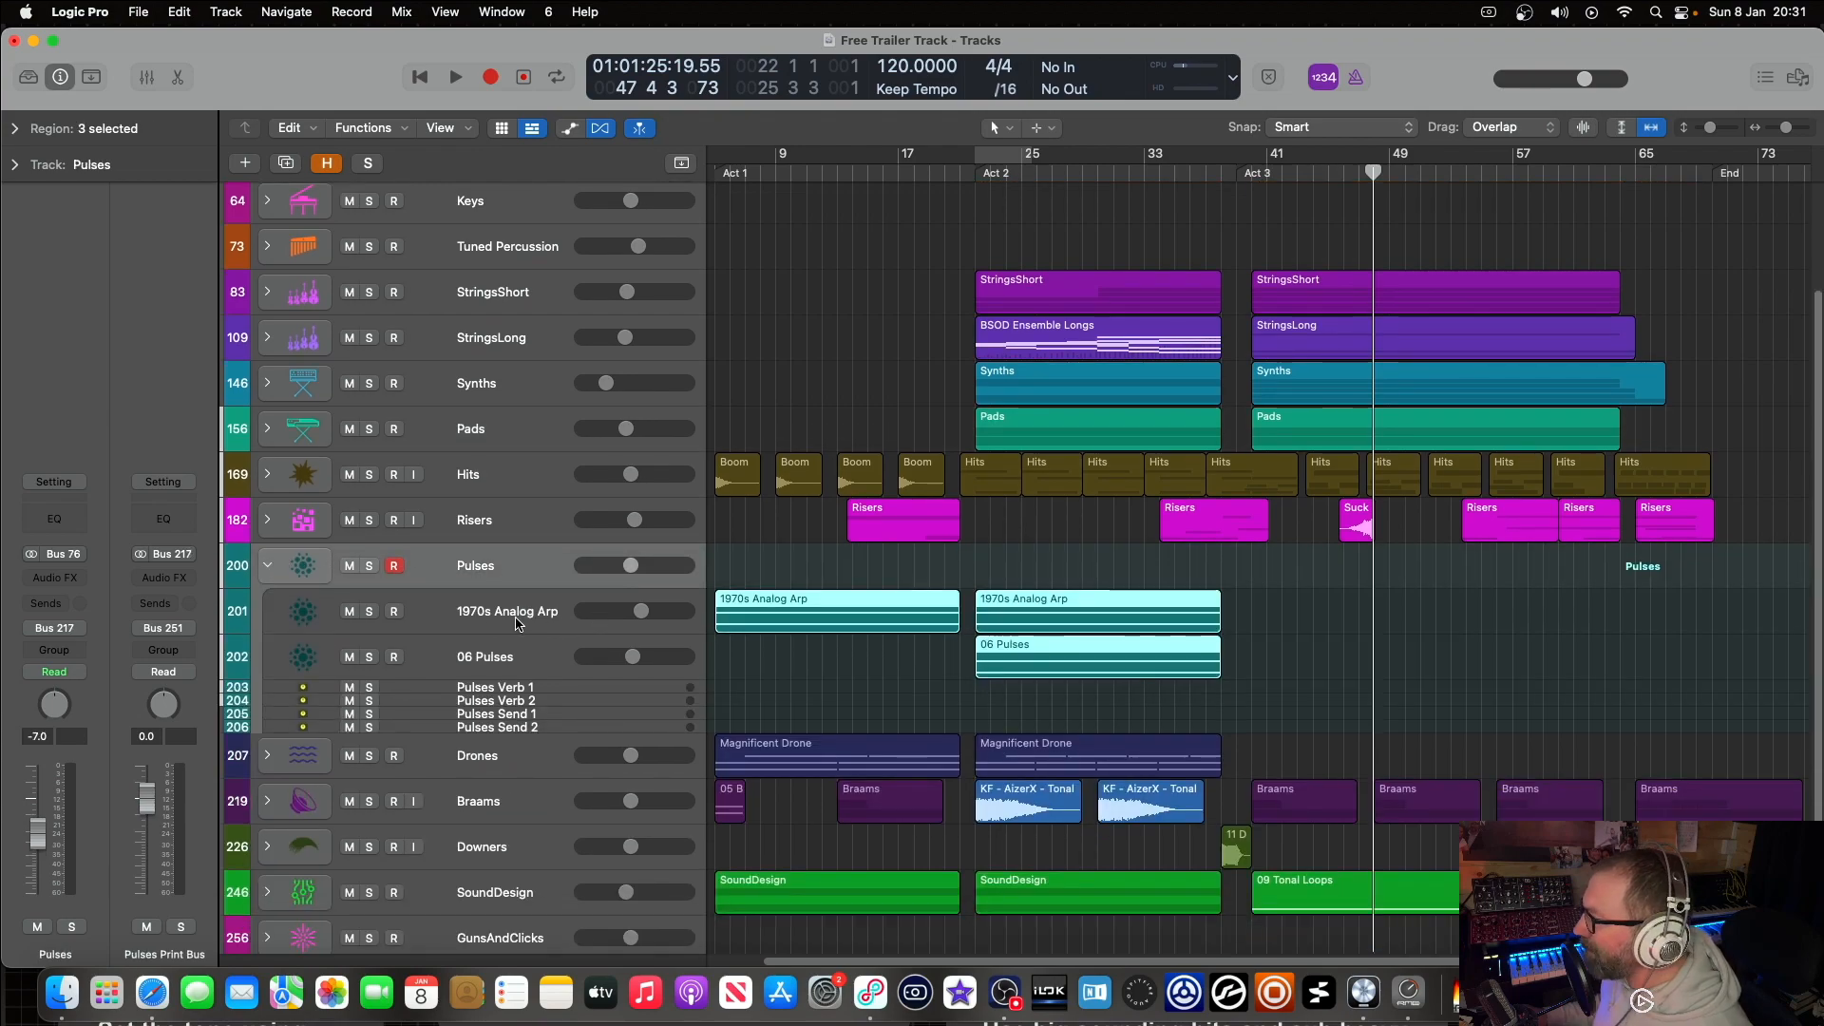
pyautogui.click(320, 619)
pyautogui.click(369, 612)
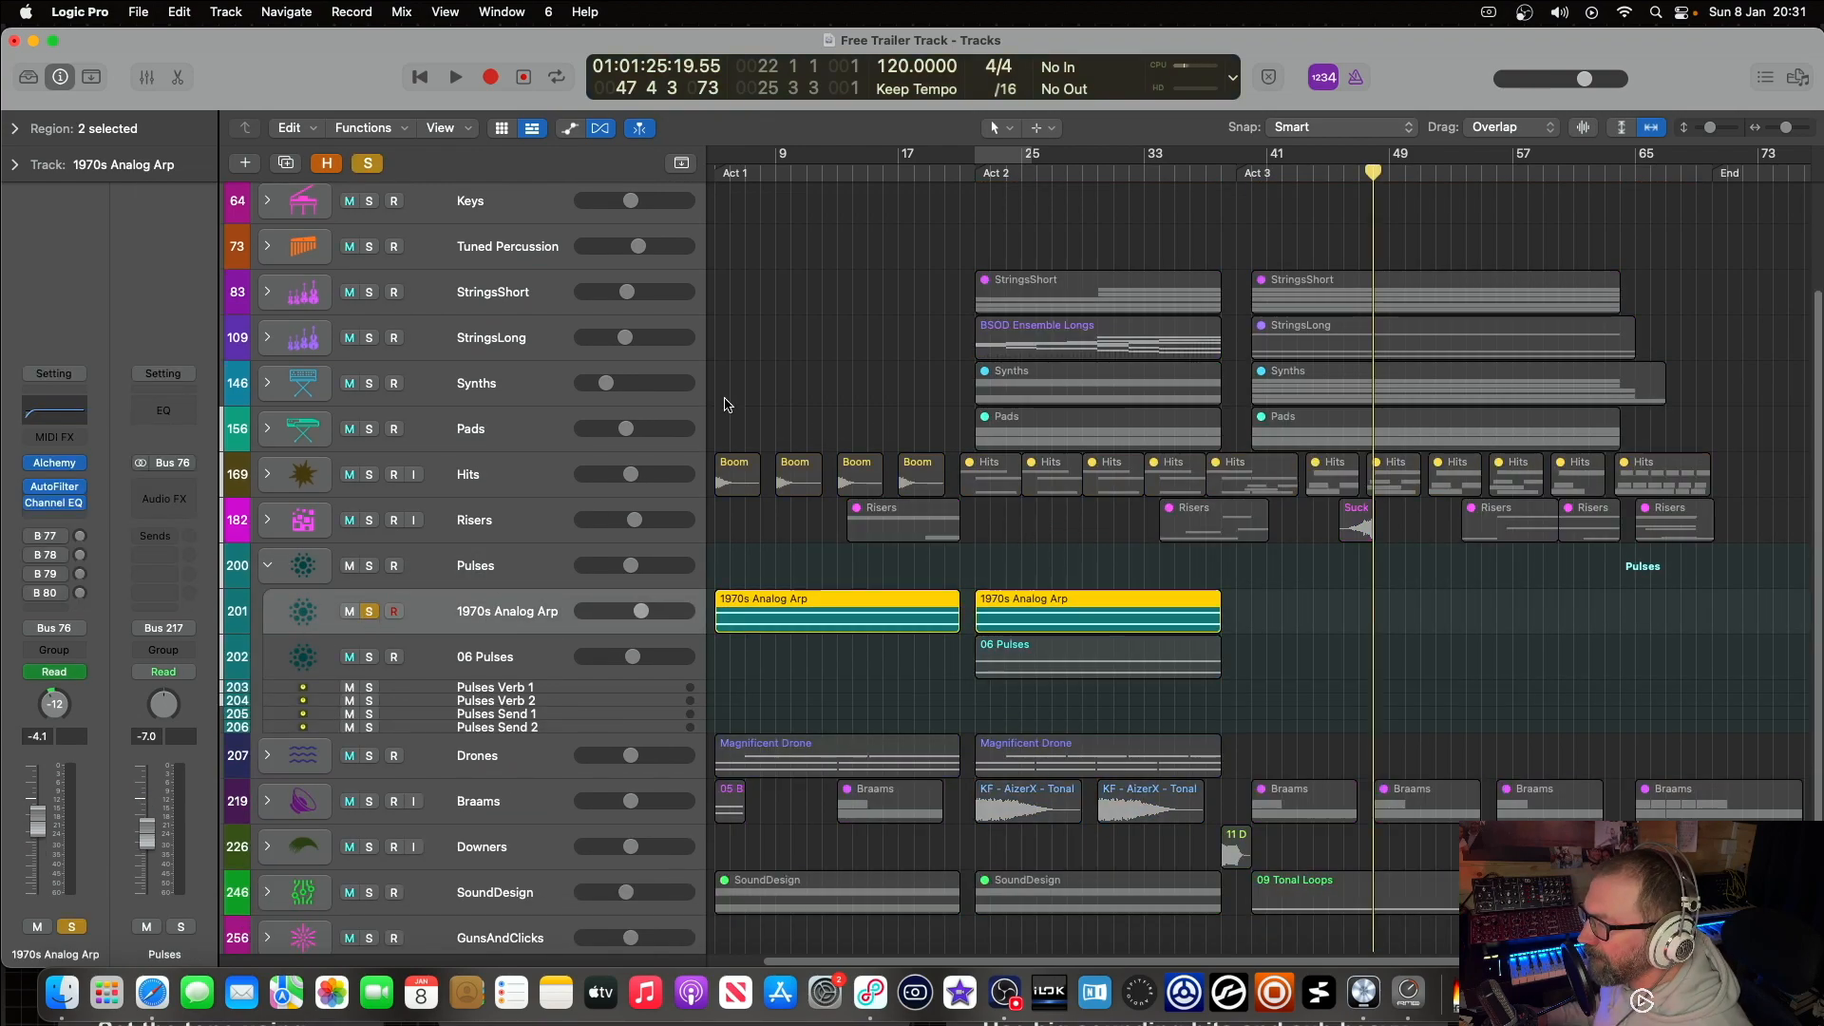
# Step: Play the 1970s Analog Arp from the start of Act 2 and add the 06 Pulses track to the solos
pyautogui.click(978, 173)
pyautogui.press('space')
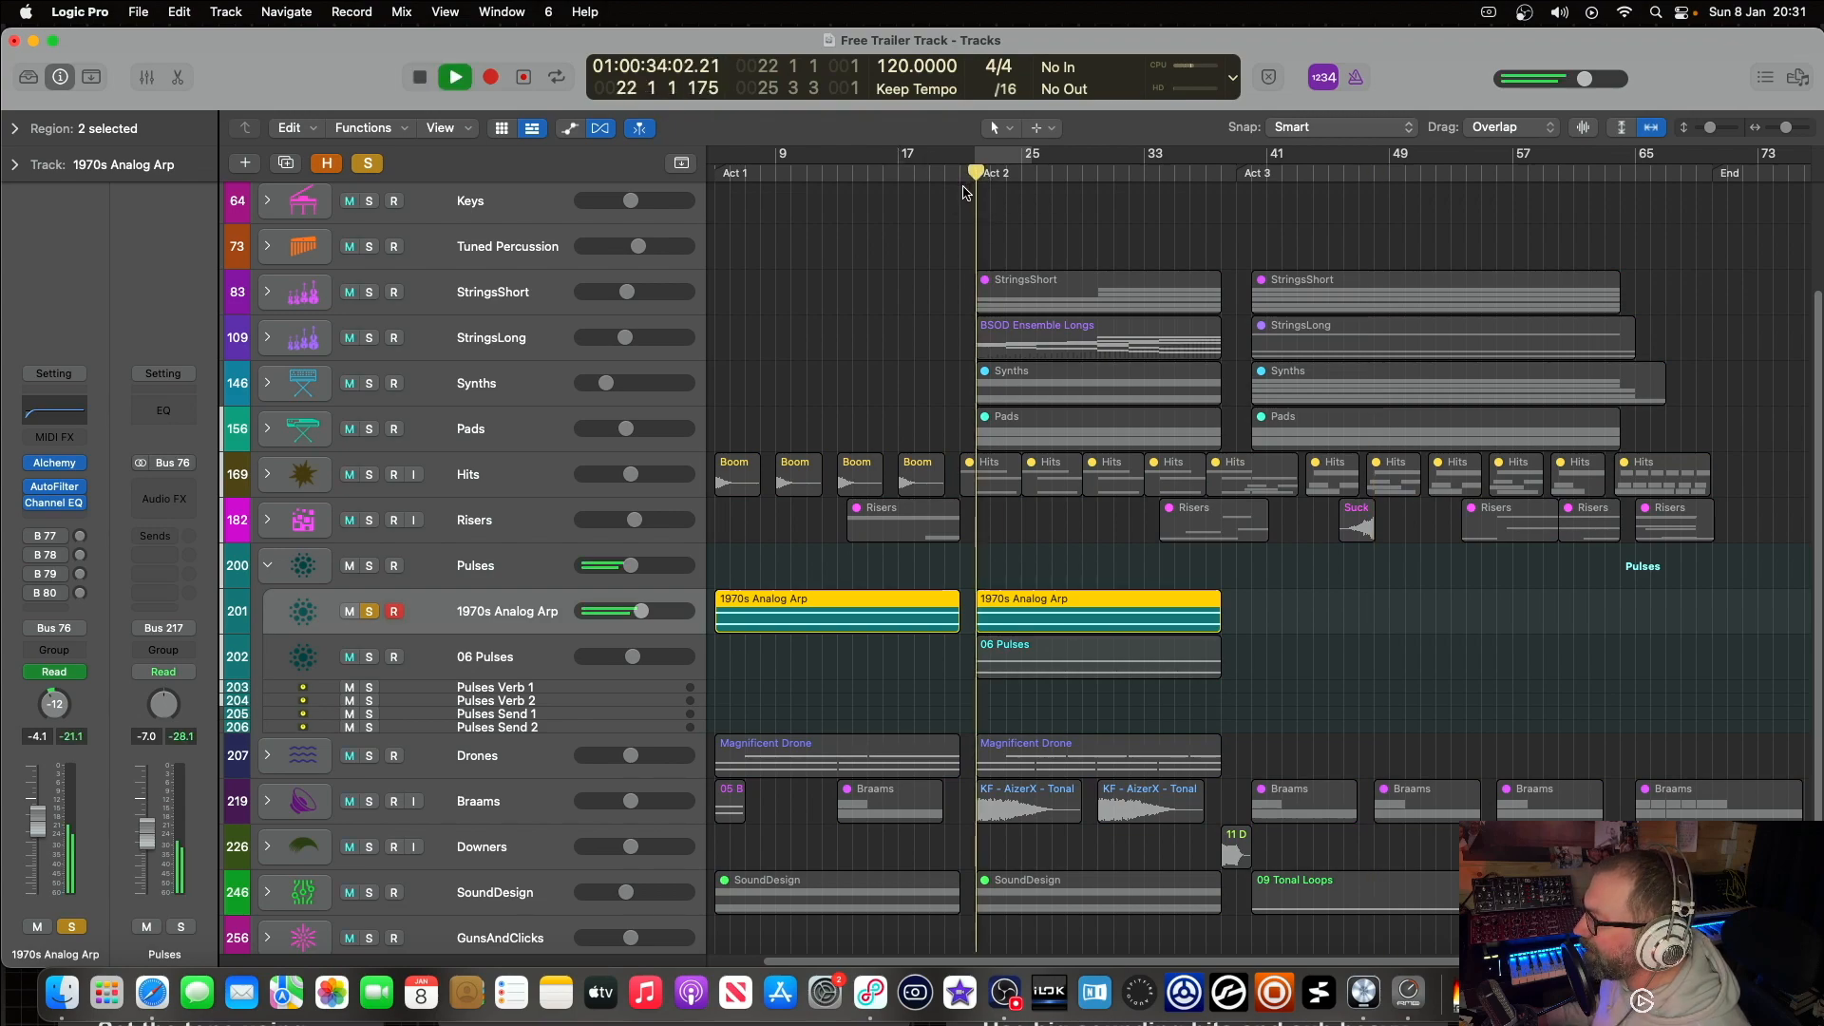
pyautogui.click(368, 656)
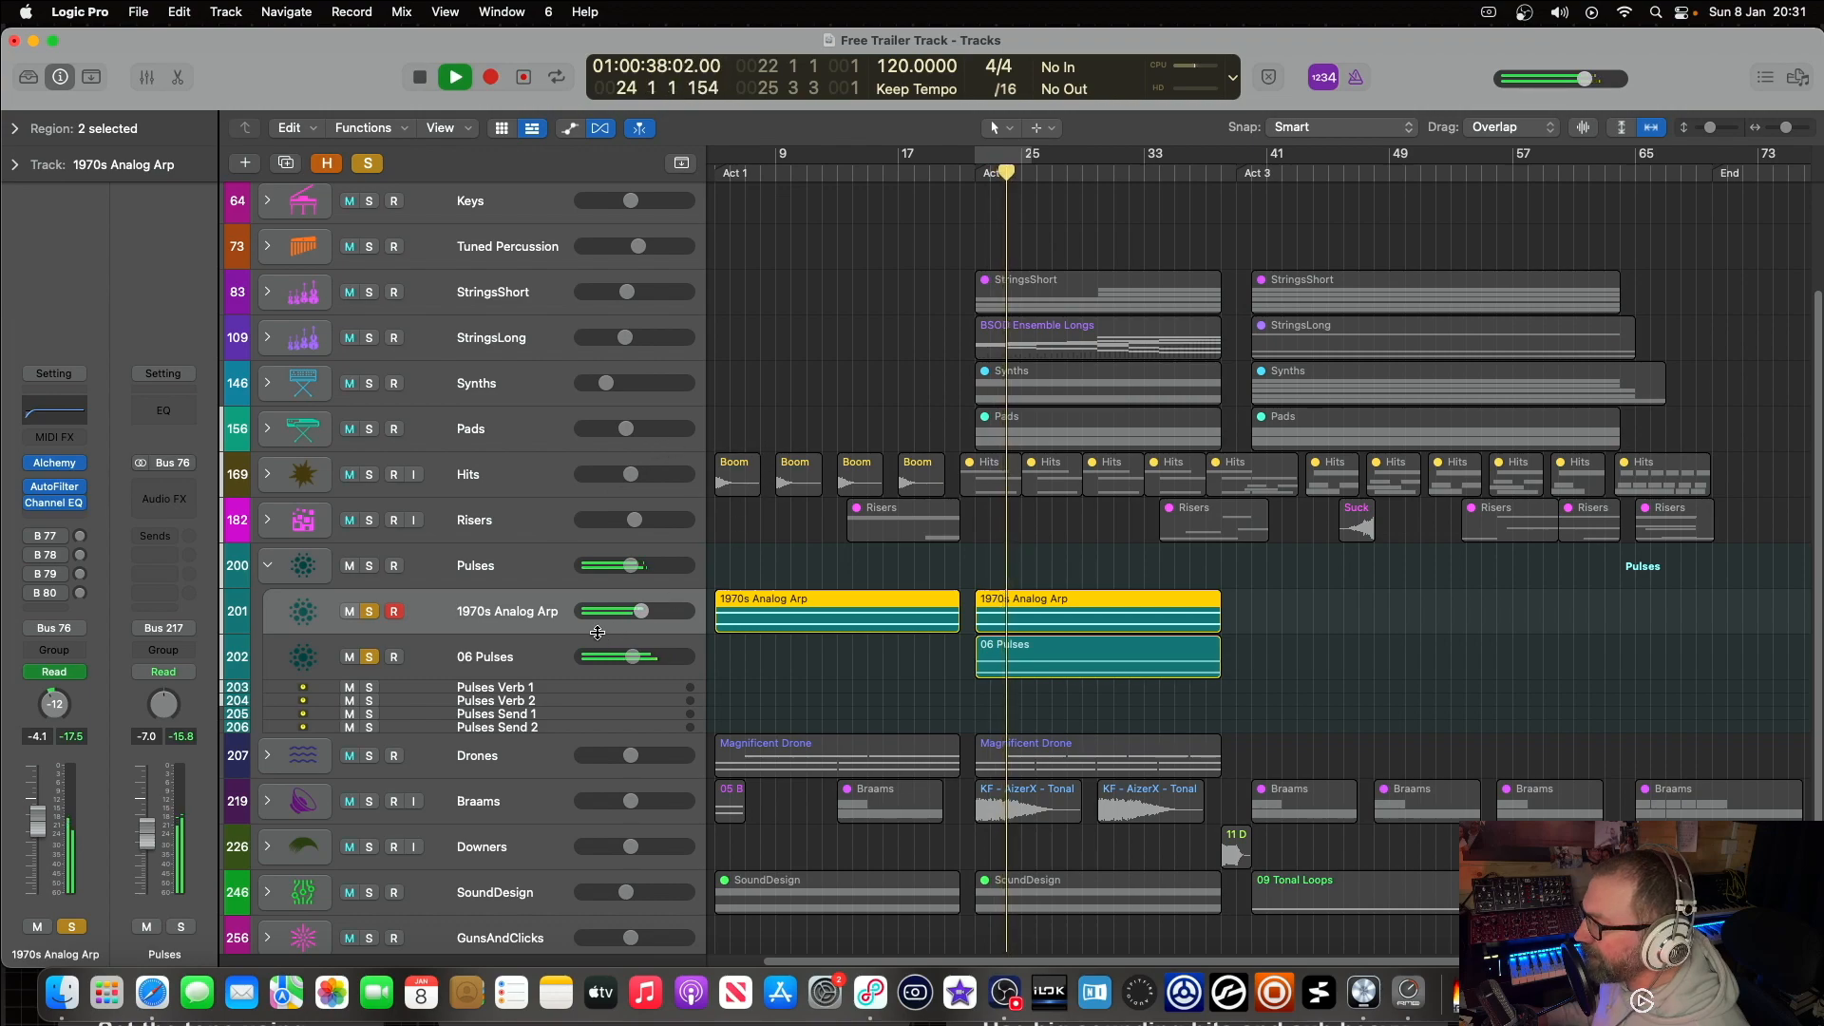
# Step: Open the 06 Pulses region in the Piano Roll and show its AutoFilter Cutoff automation
pyautogui.click(1077, 653)
pyautogui.doubleClick(1076, 652)
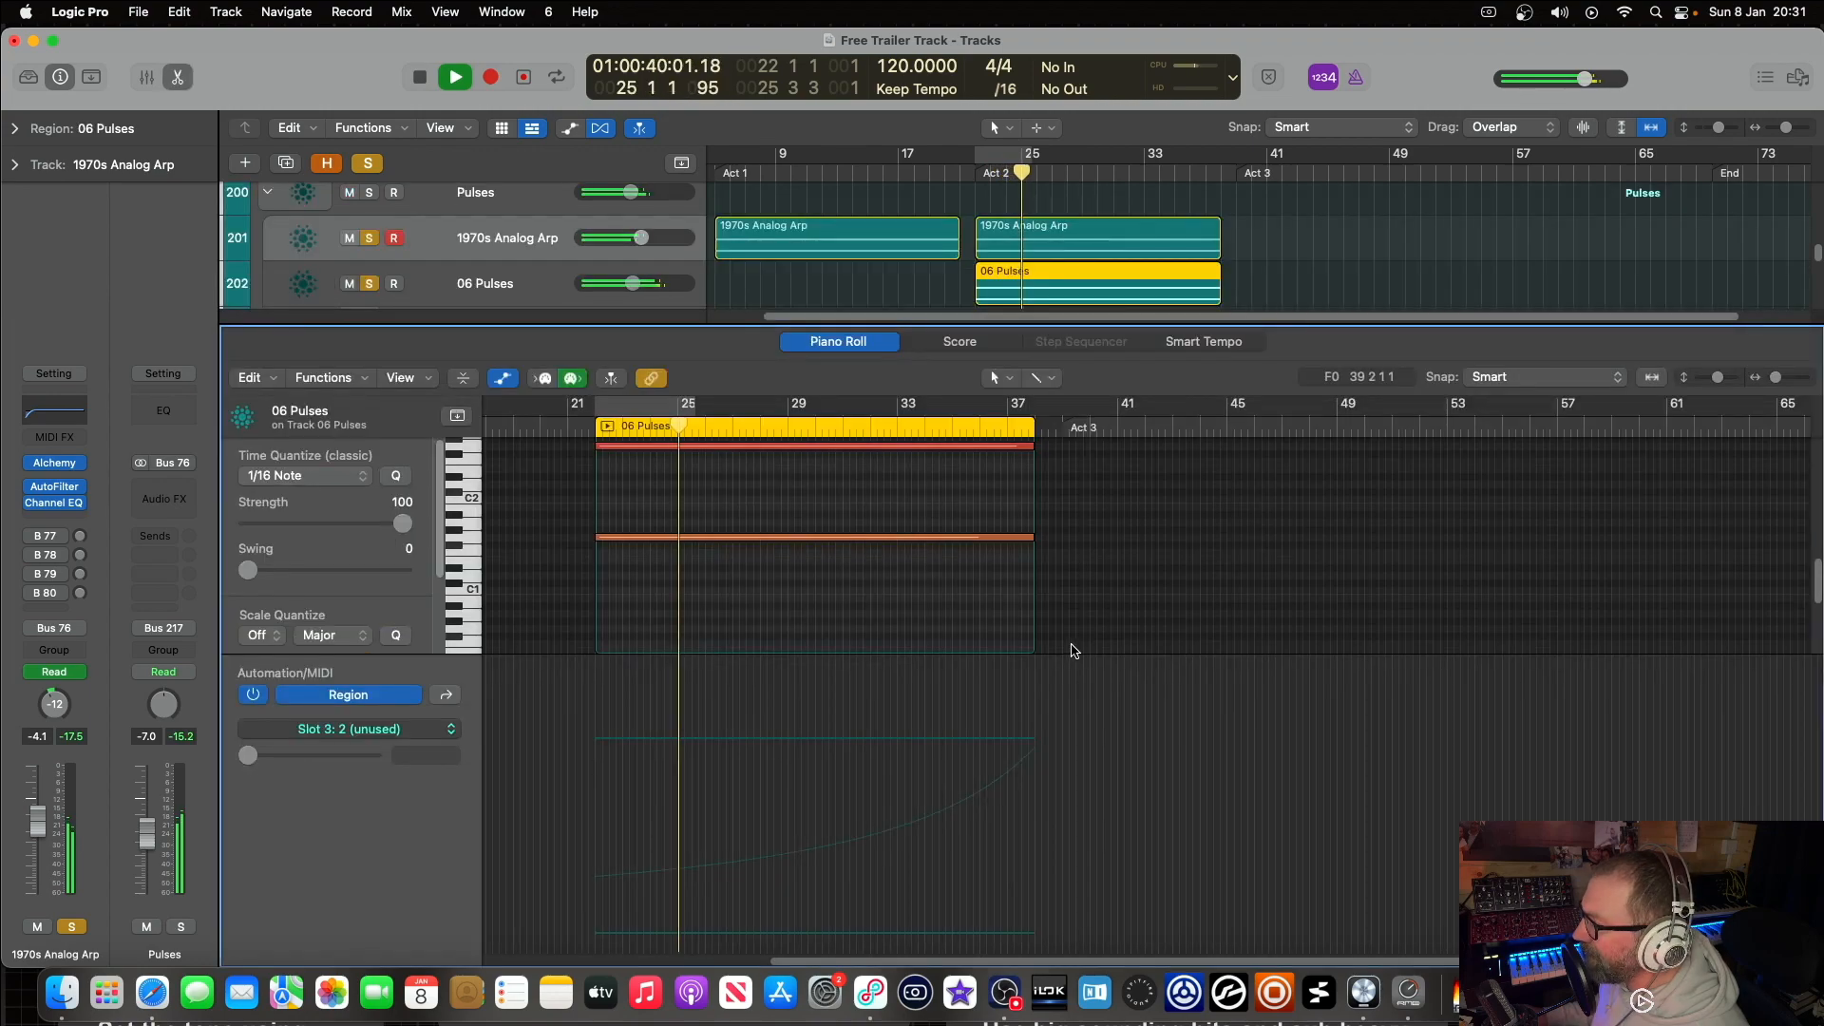
pyautogui.click(443, 696)
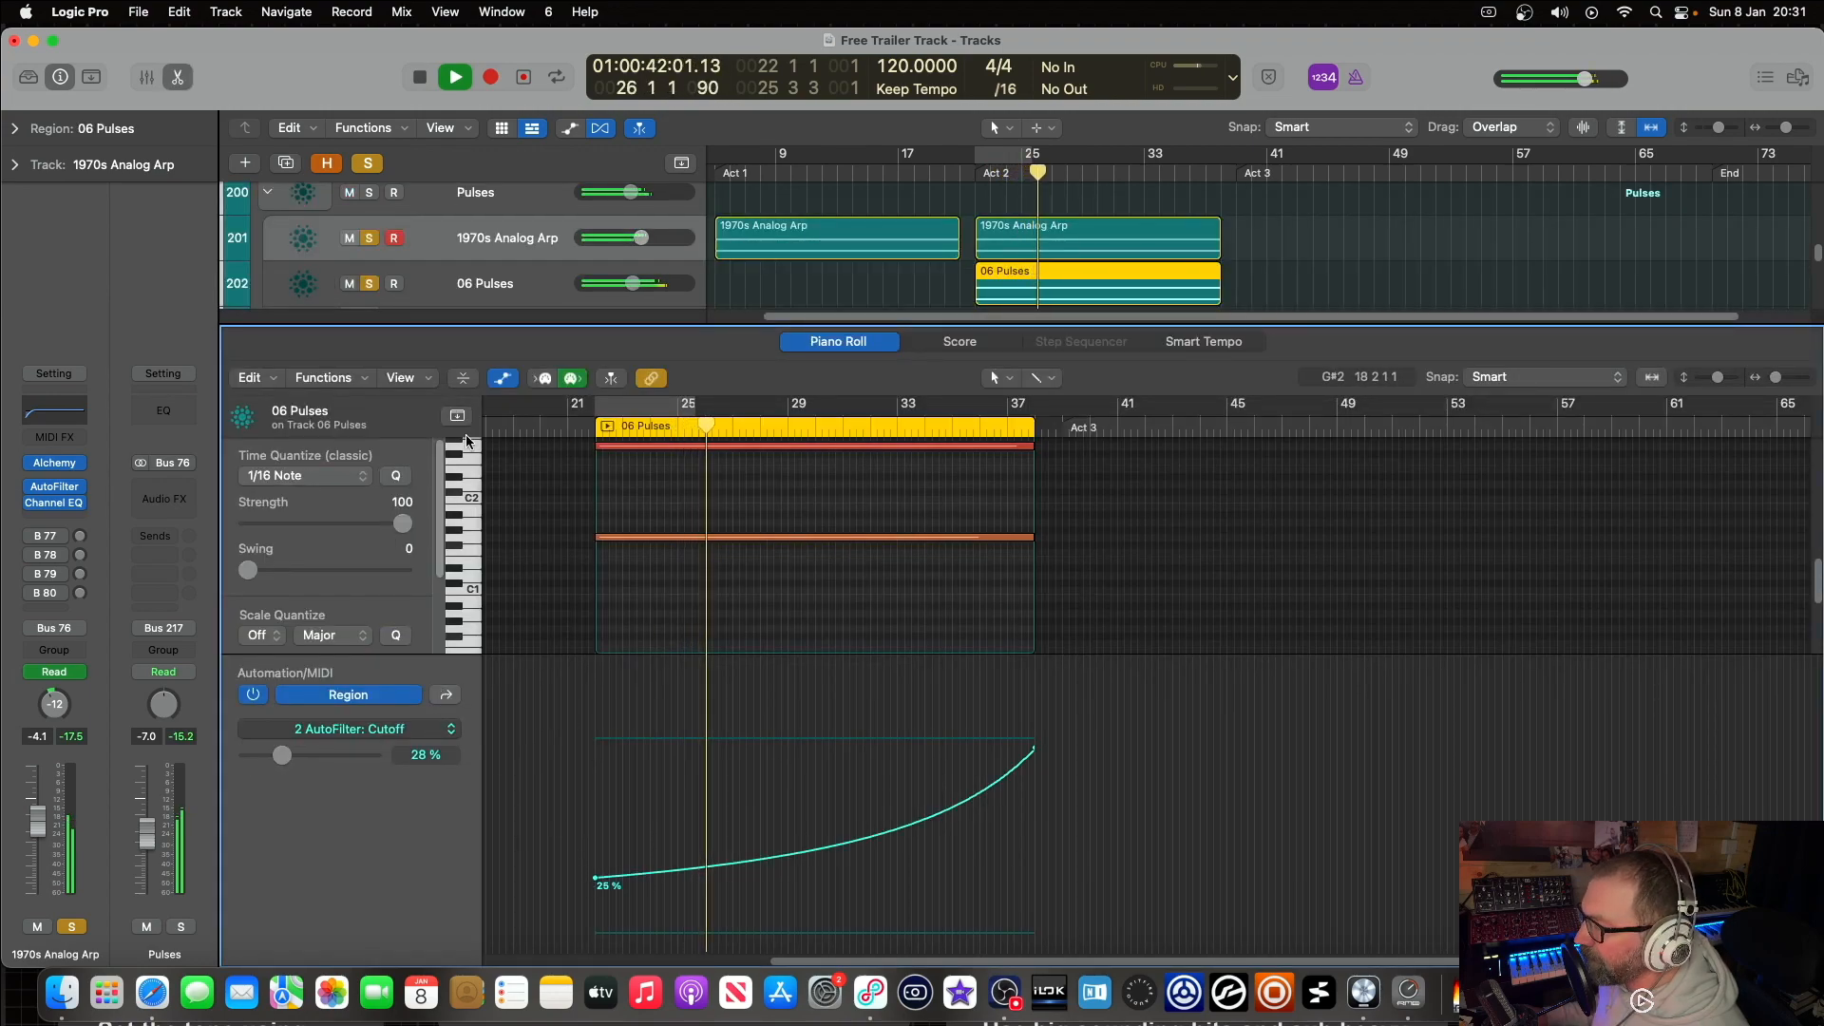
# Step: Close the Piano Roll, stop playback, and add the Magnificent Drone track inside the Drones stack to the solos
pyautogui.click(189, 78)
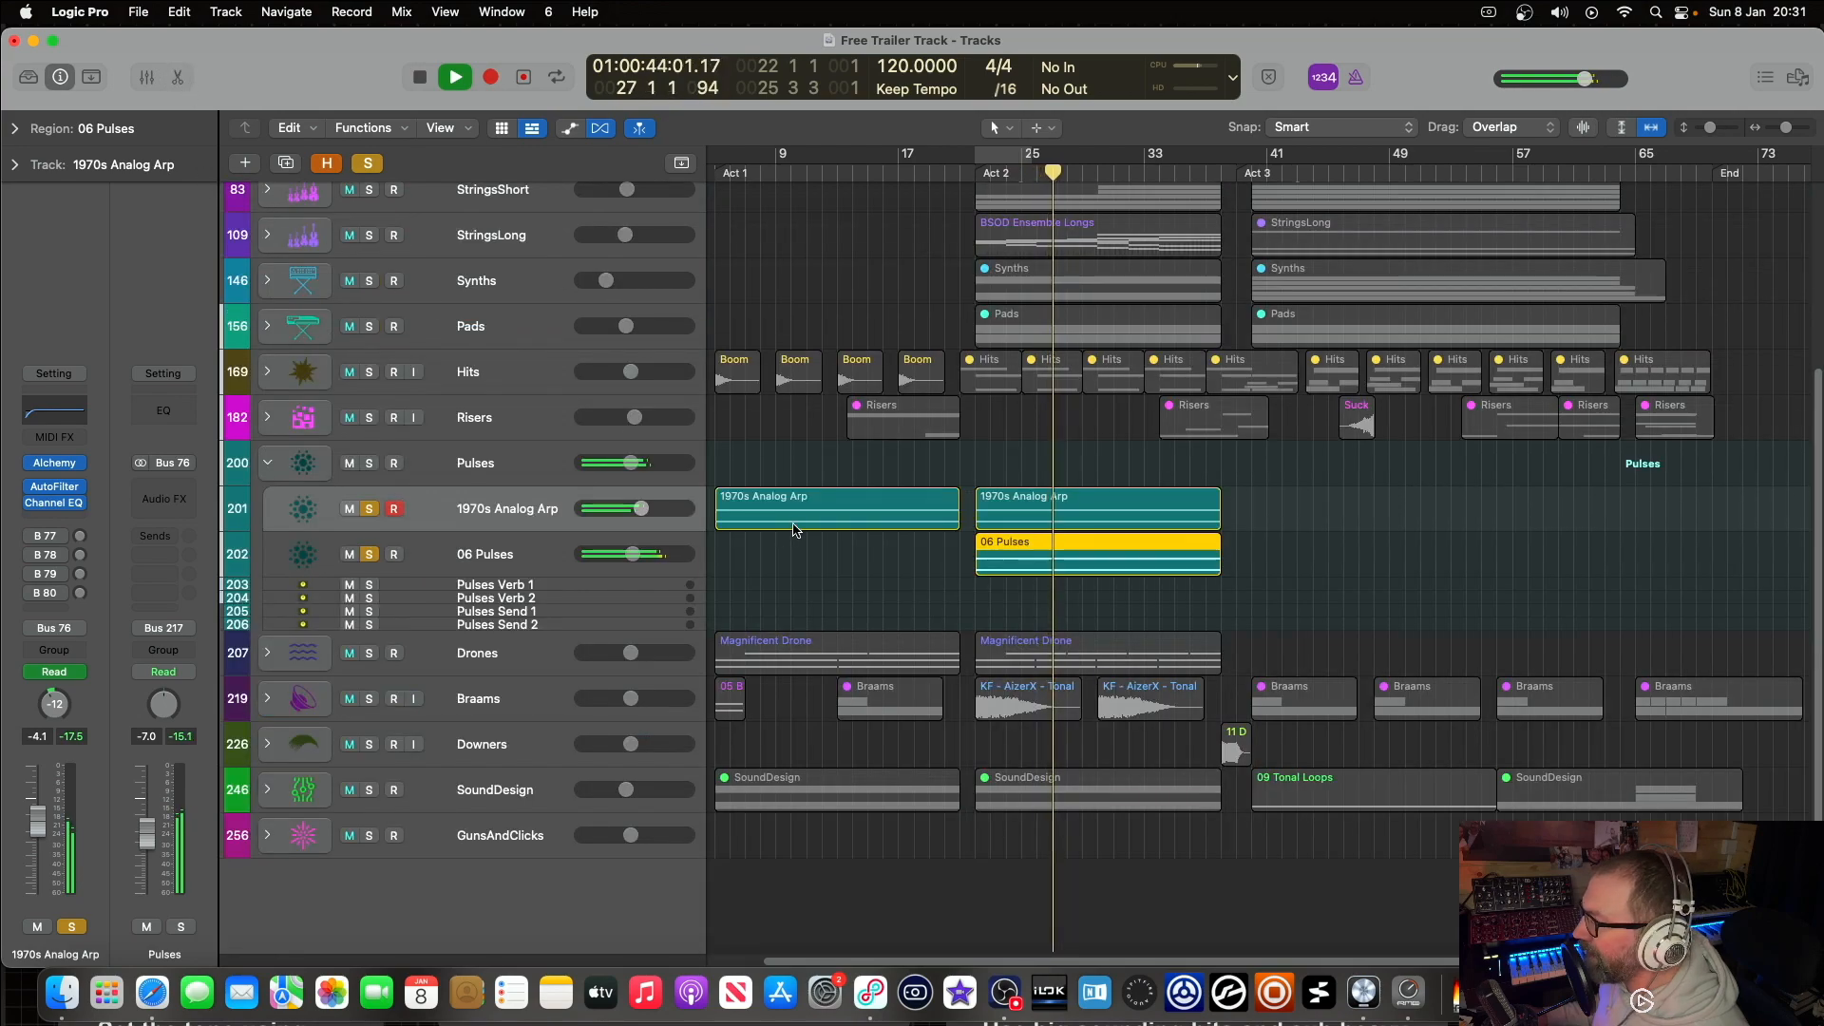
pyautogui.press('space')
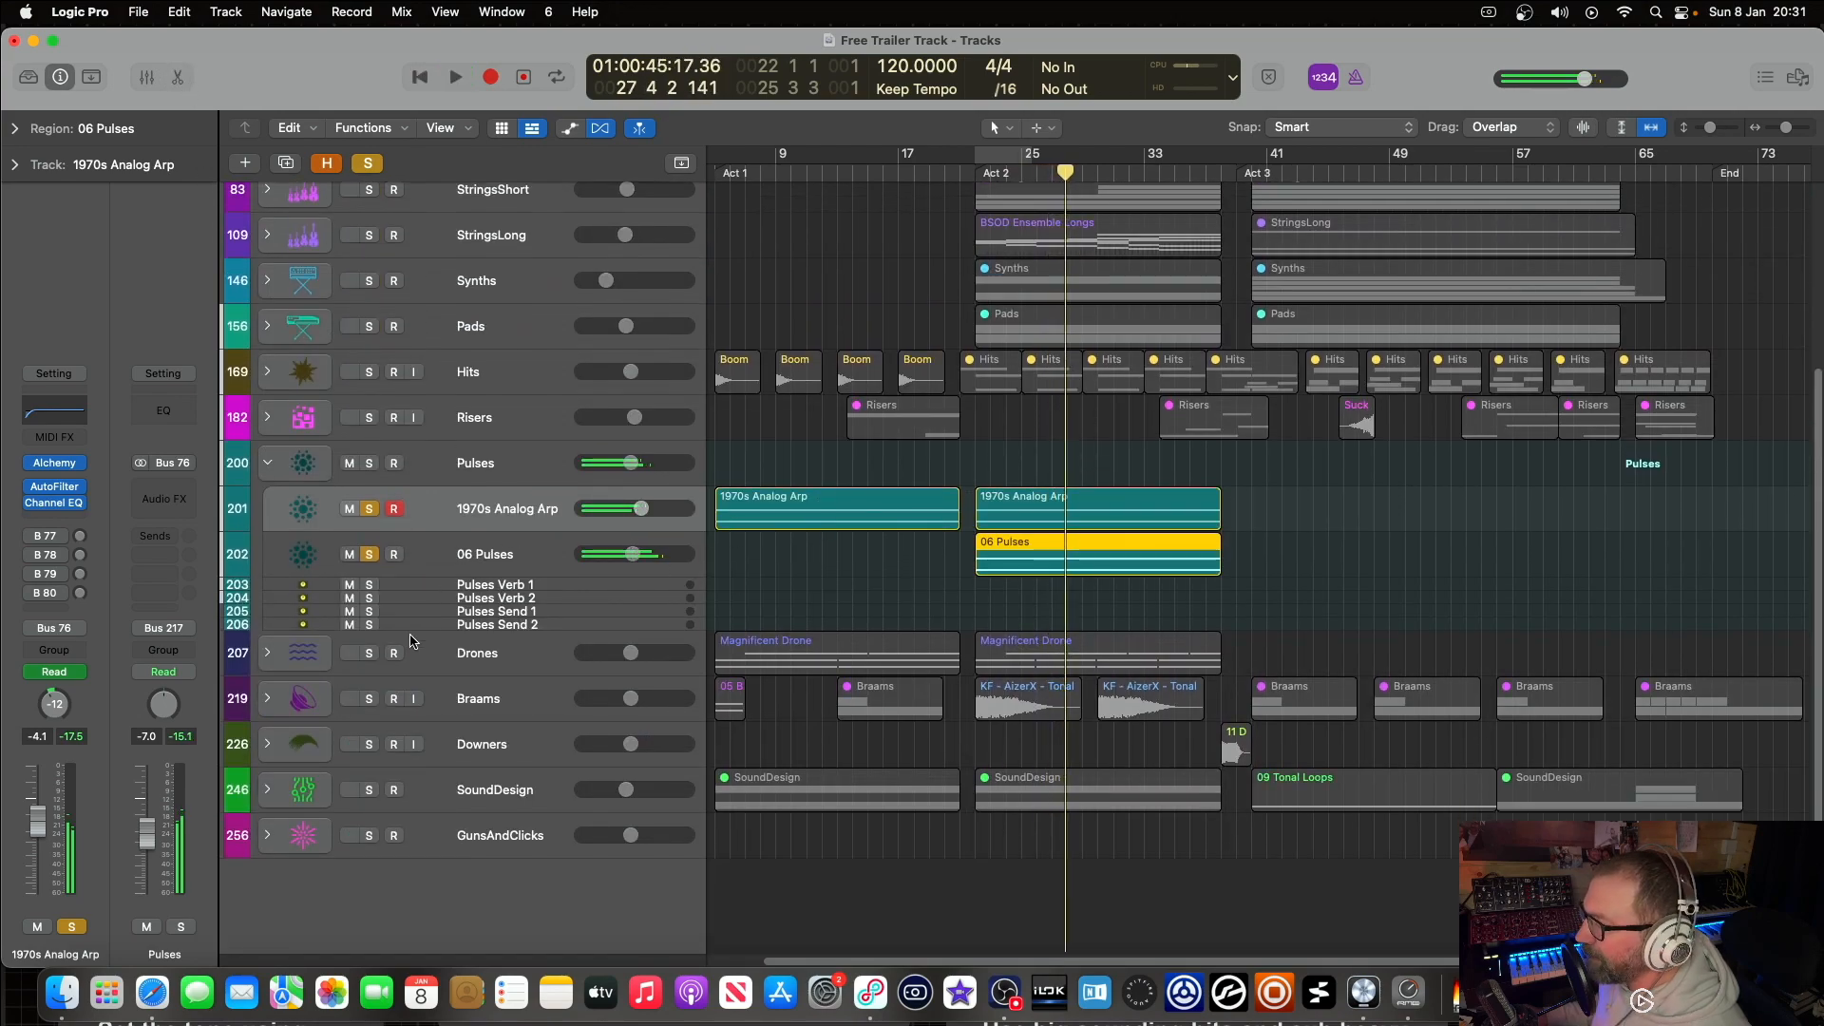
pyautogui.click(268, 654)
pyautogui.scroll(-1, 451, 648)
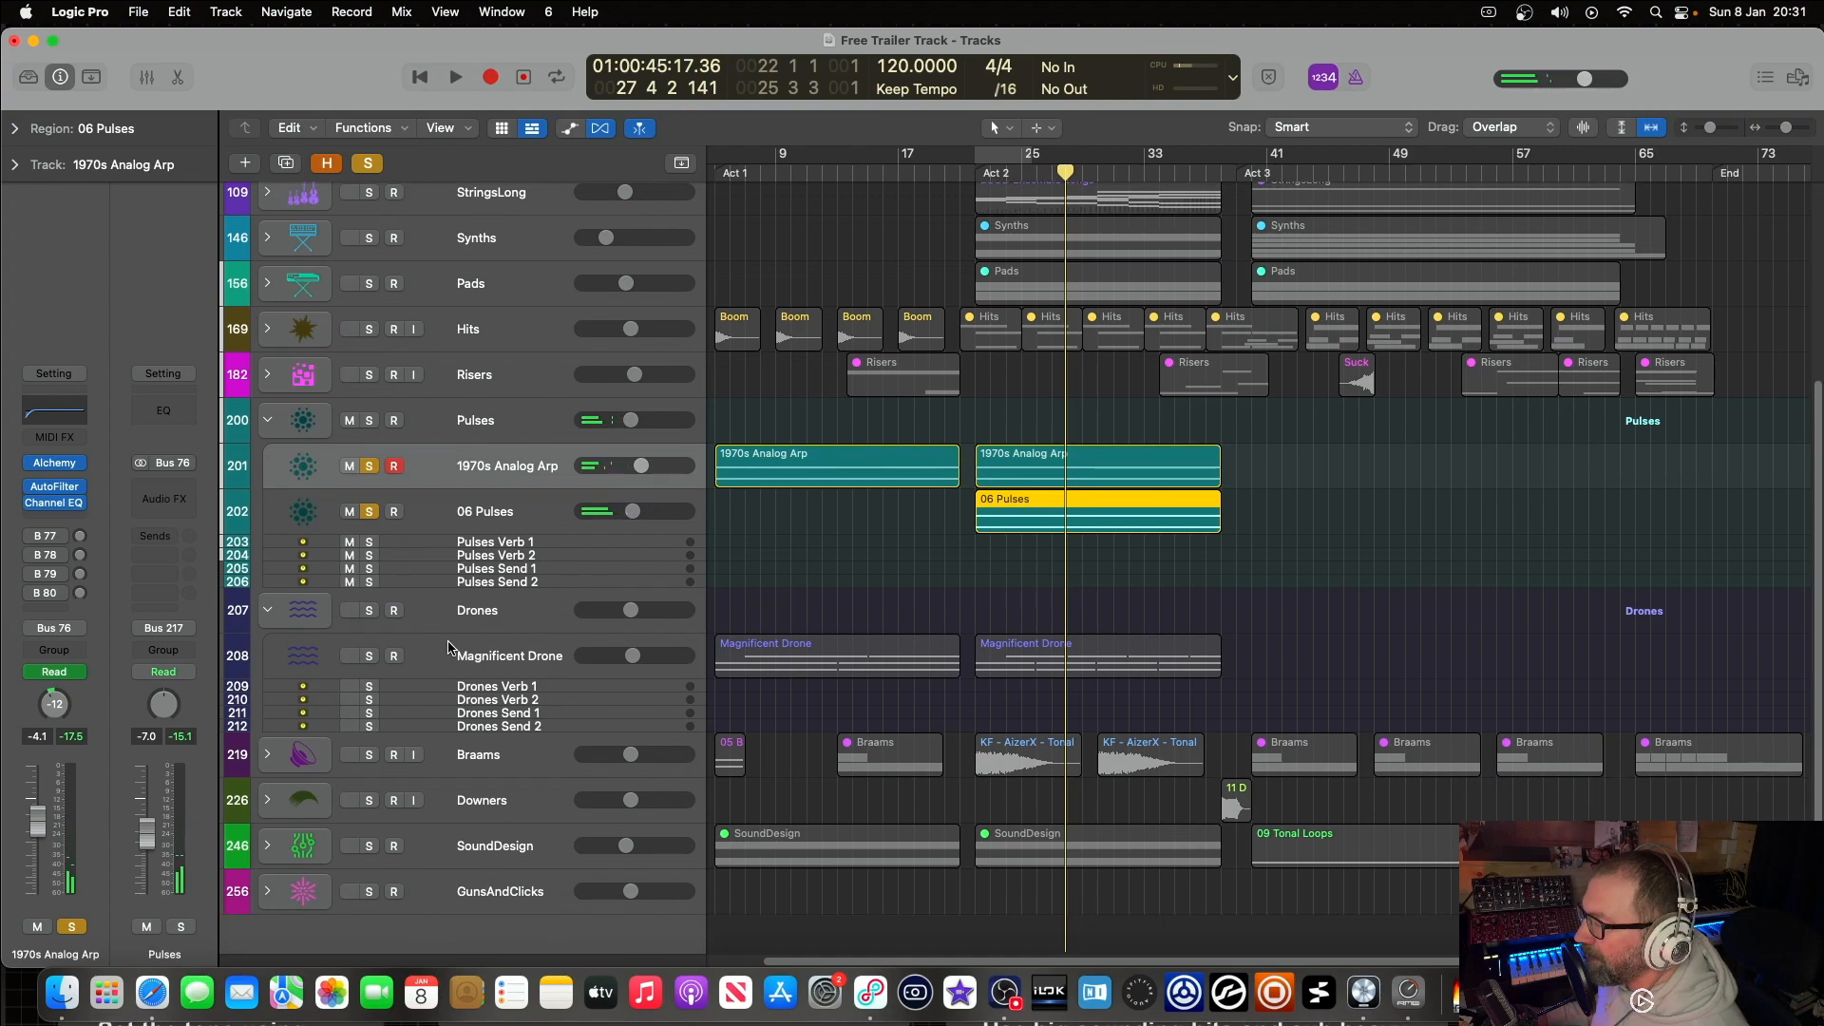
pyautogui.click(373, 658)
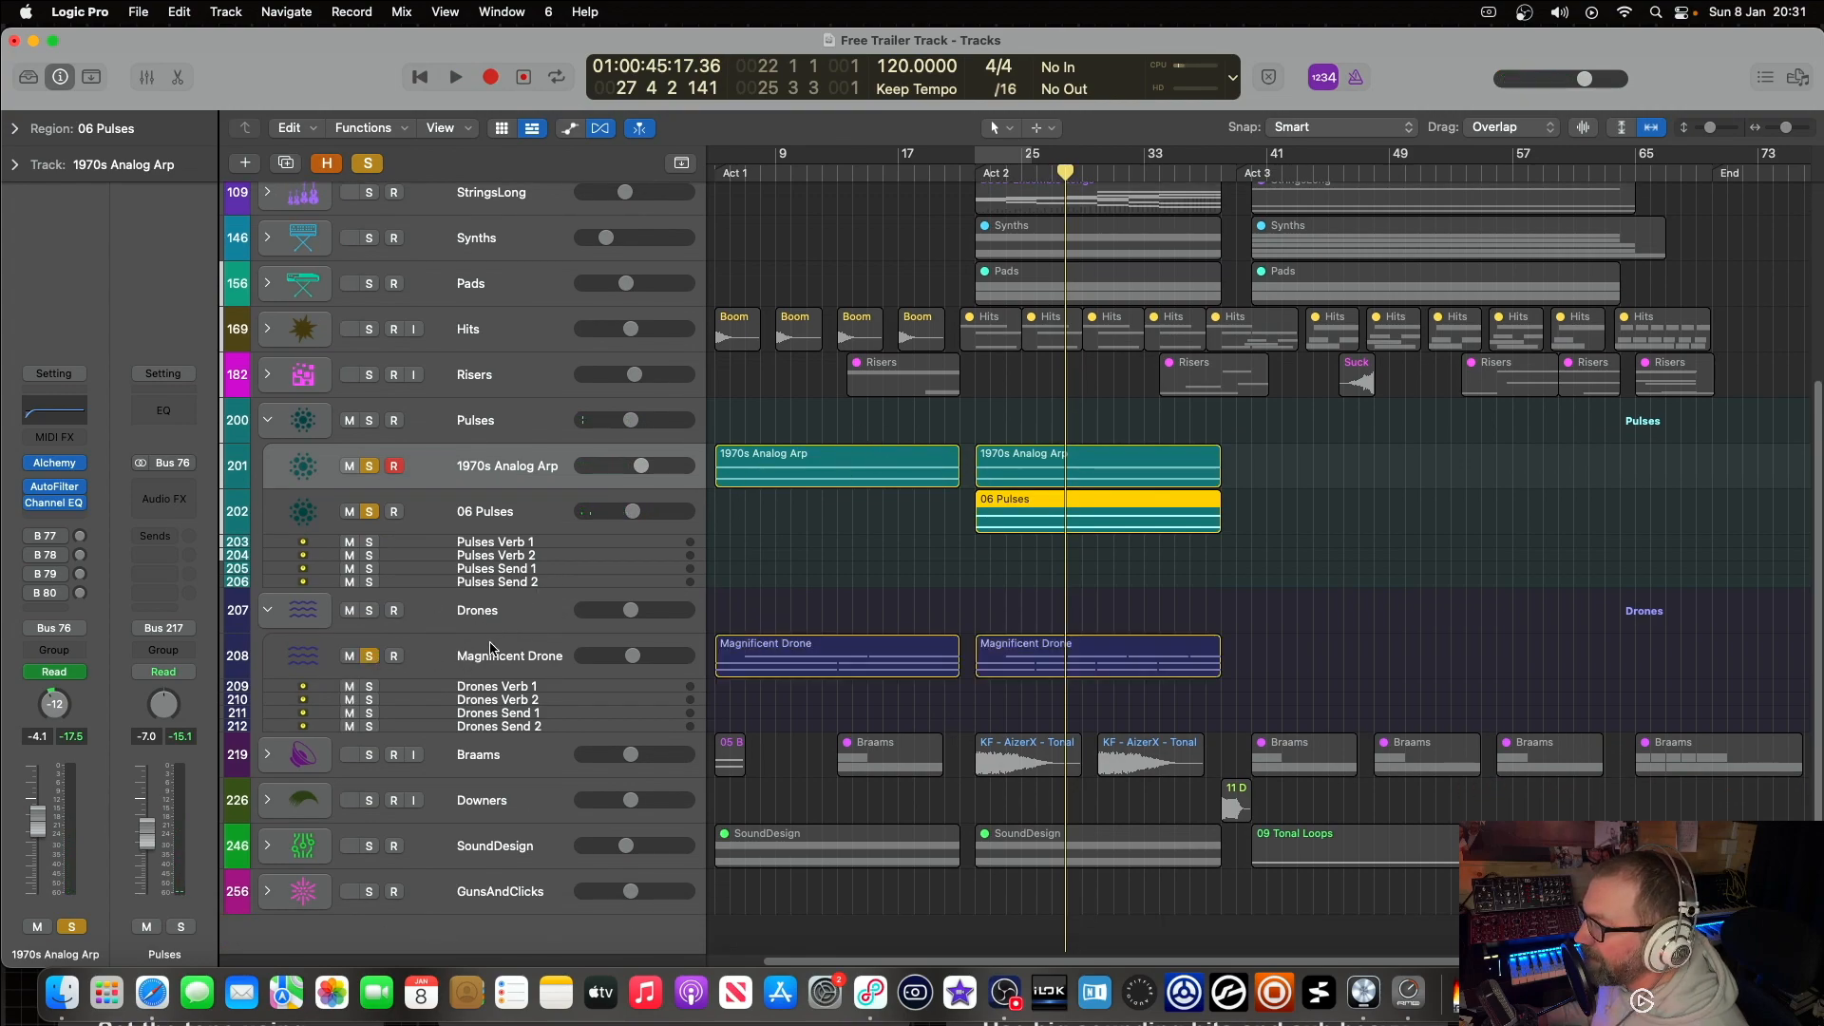
# Step: Open the Act 2 Magnificent Drone region in the Piano Roll, show its note velocities, and close the editor
pyautogui.click(998, 662)
pyautogui.doubleClick(995, 660)
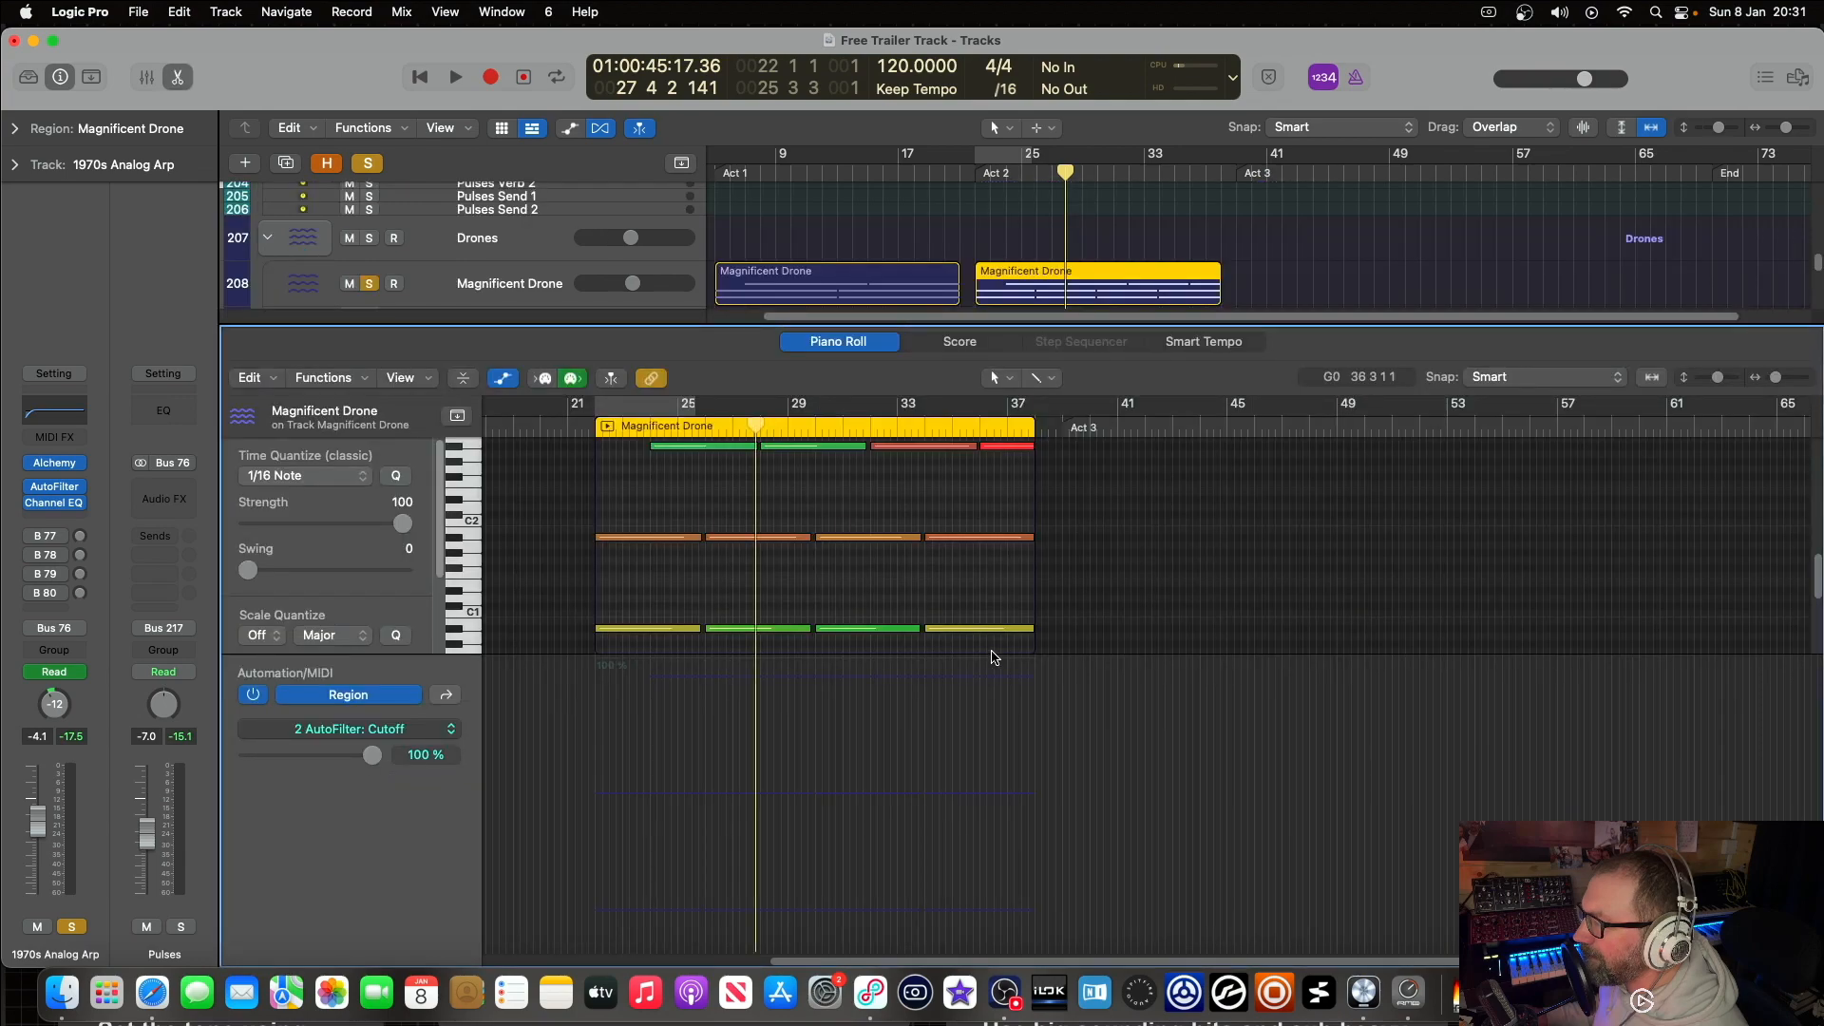
pyautogui.click(443, 696)
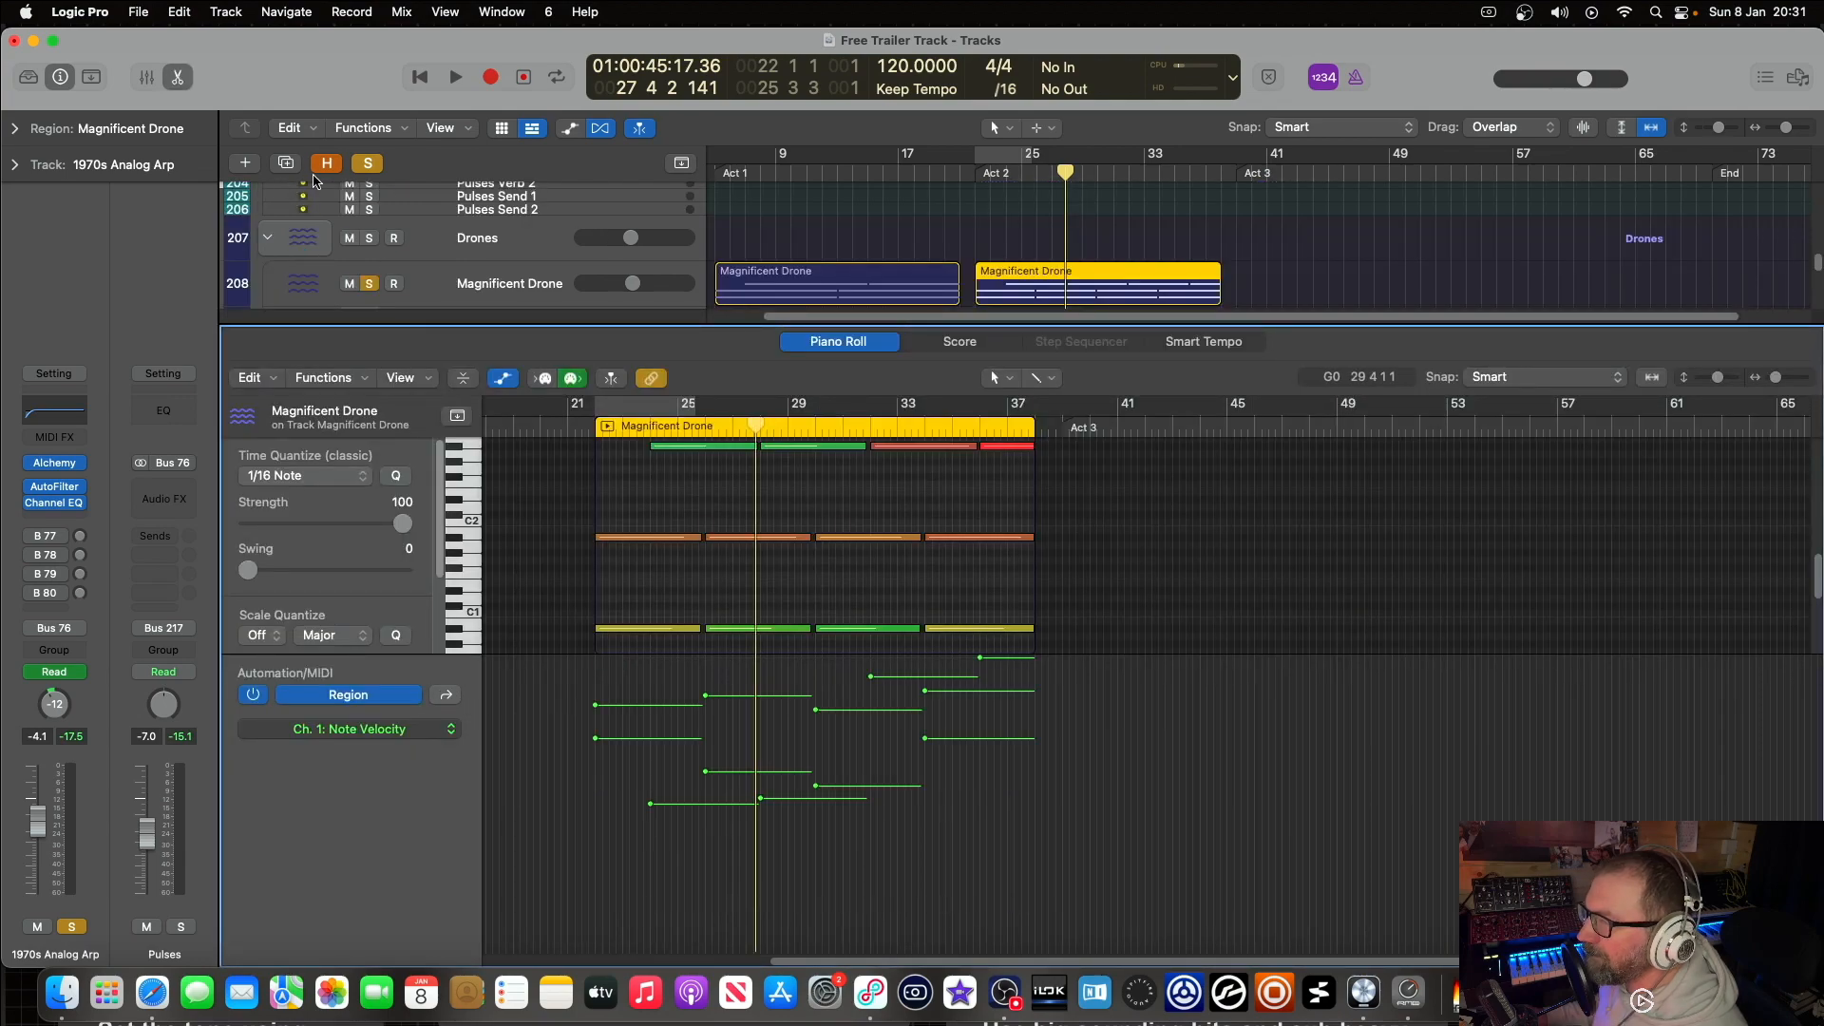
pyautogui.click(189, 80)
pyautogui.scroll(1, 988, 567)
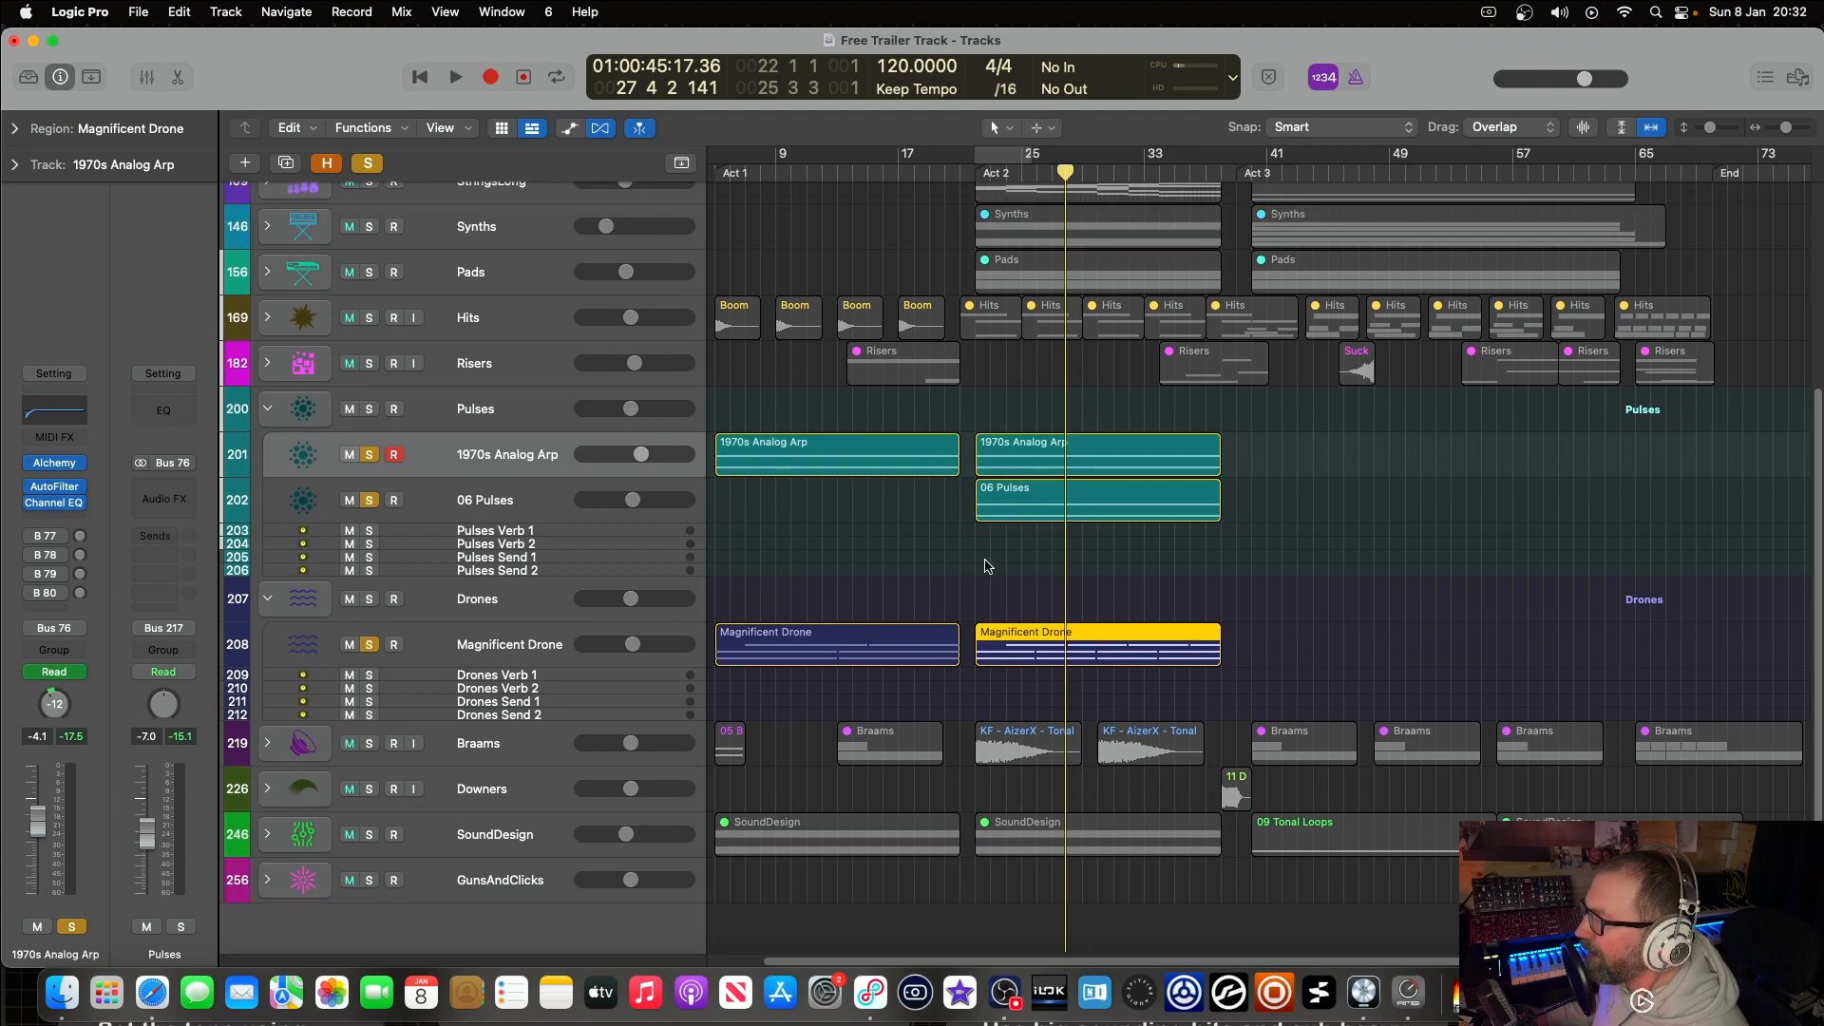
# Step: Play the soloed pulses and Magnificent Drone together from the start of Act 2
pyautogui.click(979, 170)
pyautogui.press('space')
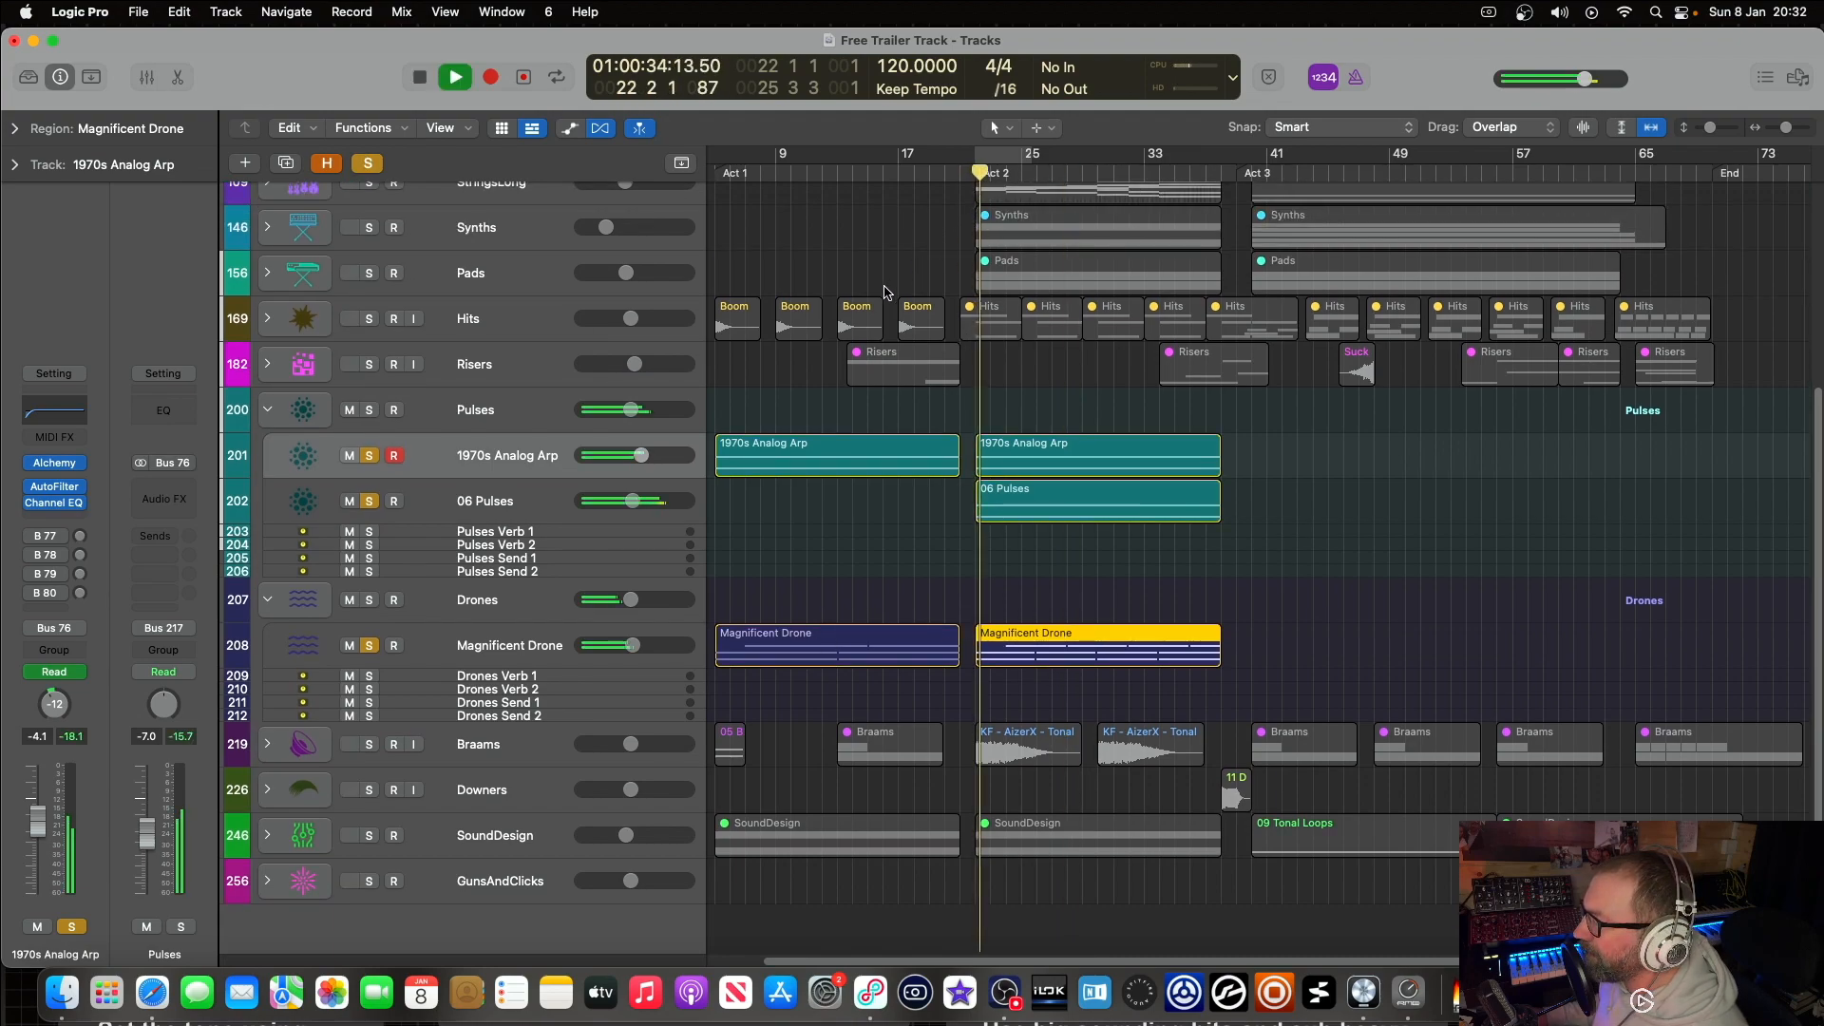
pyautogui.scroll(6, 1076, 395)
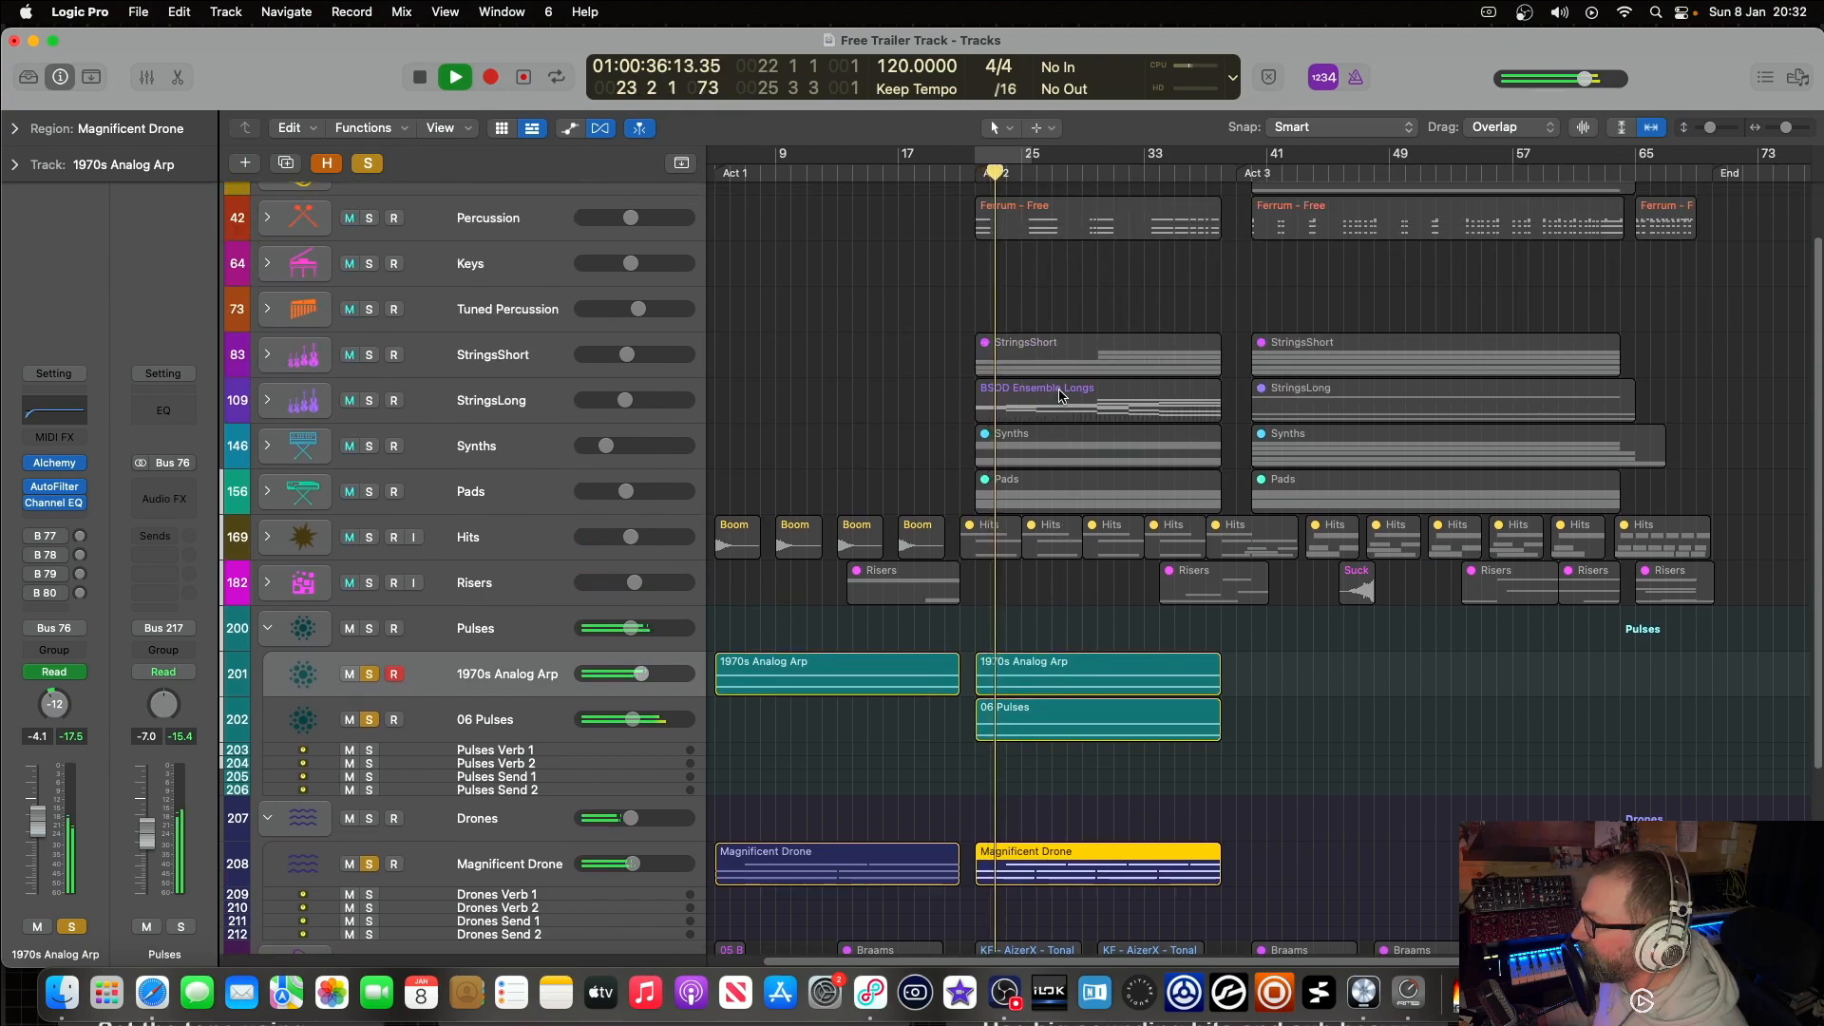
pyautogui.scroll(-7, 1077, 396)
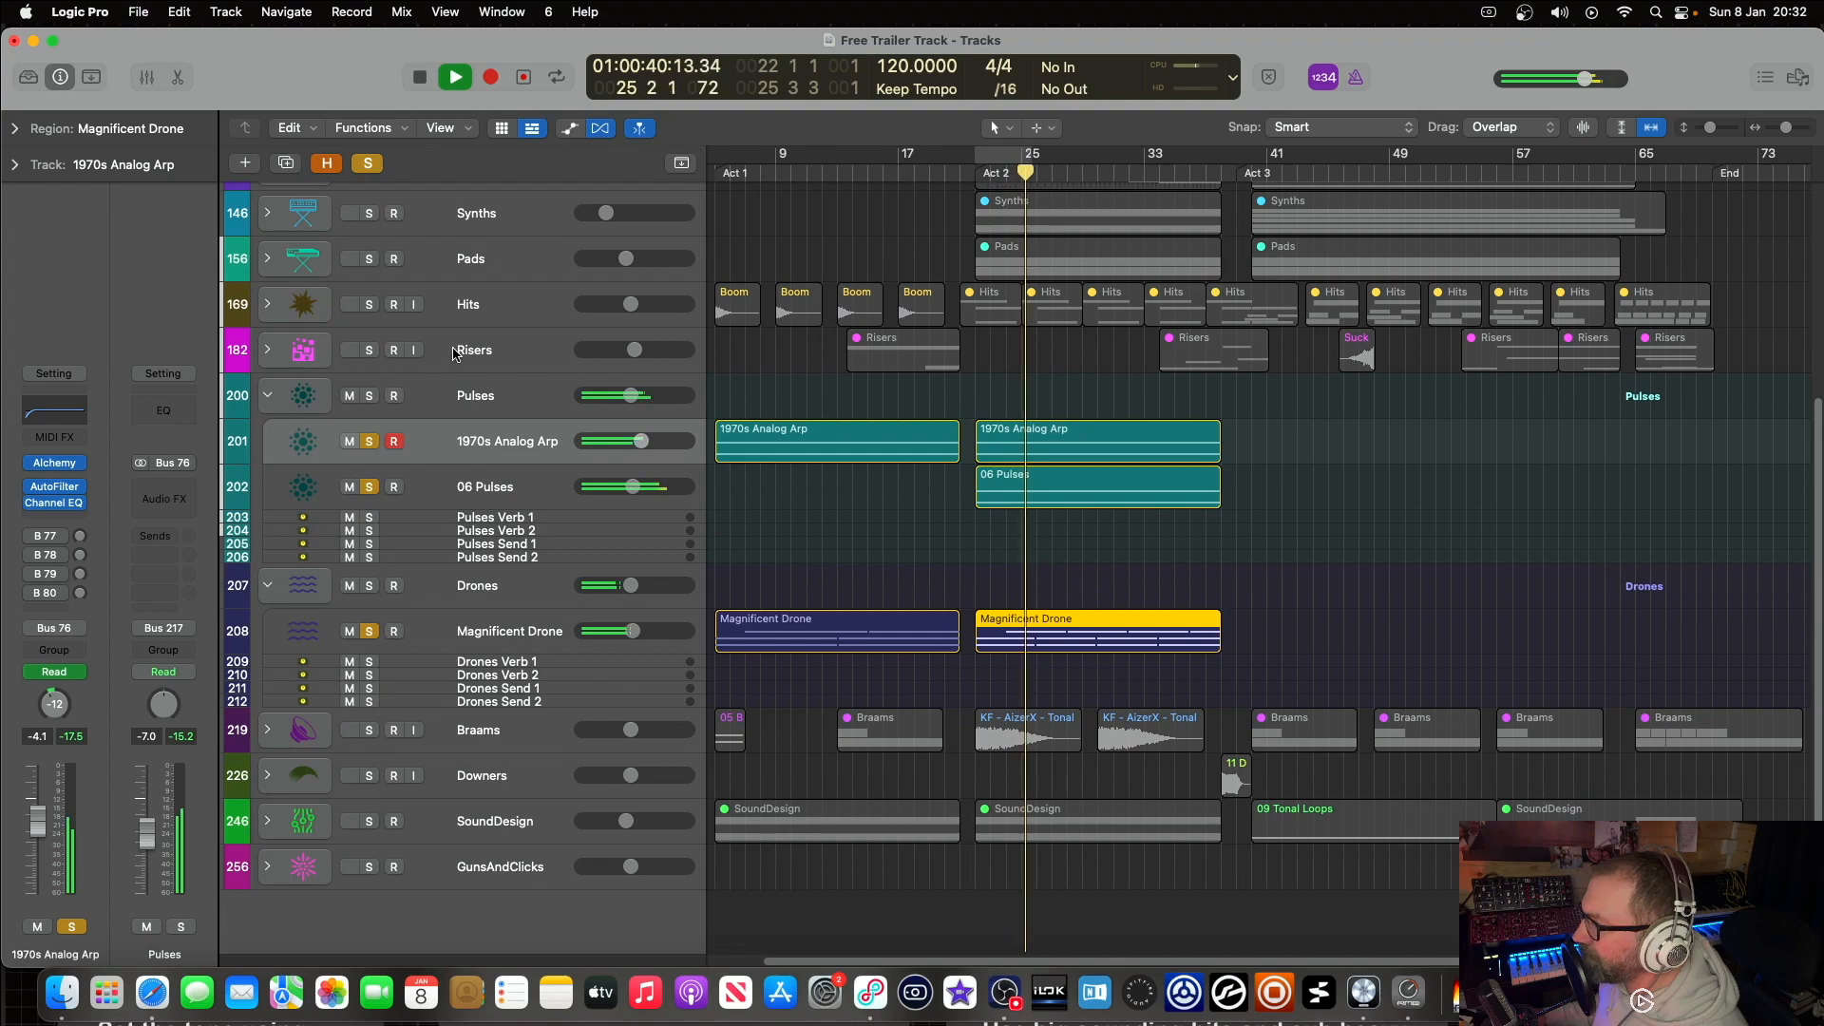
# Step: Expand the Risers stack and add it to the solos, letting playback run to about bar 34 before stopping
pyautogui.click(267, 351)
pyautogui.scroll(-2, 957, 497)
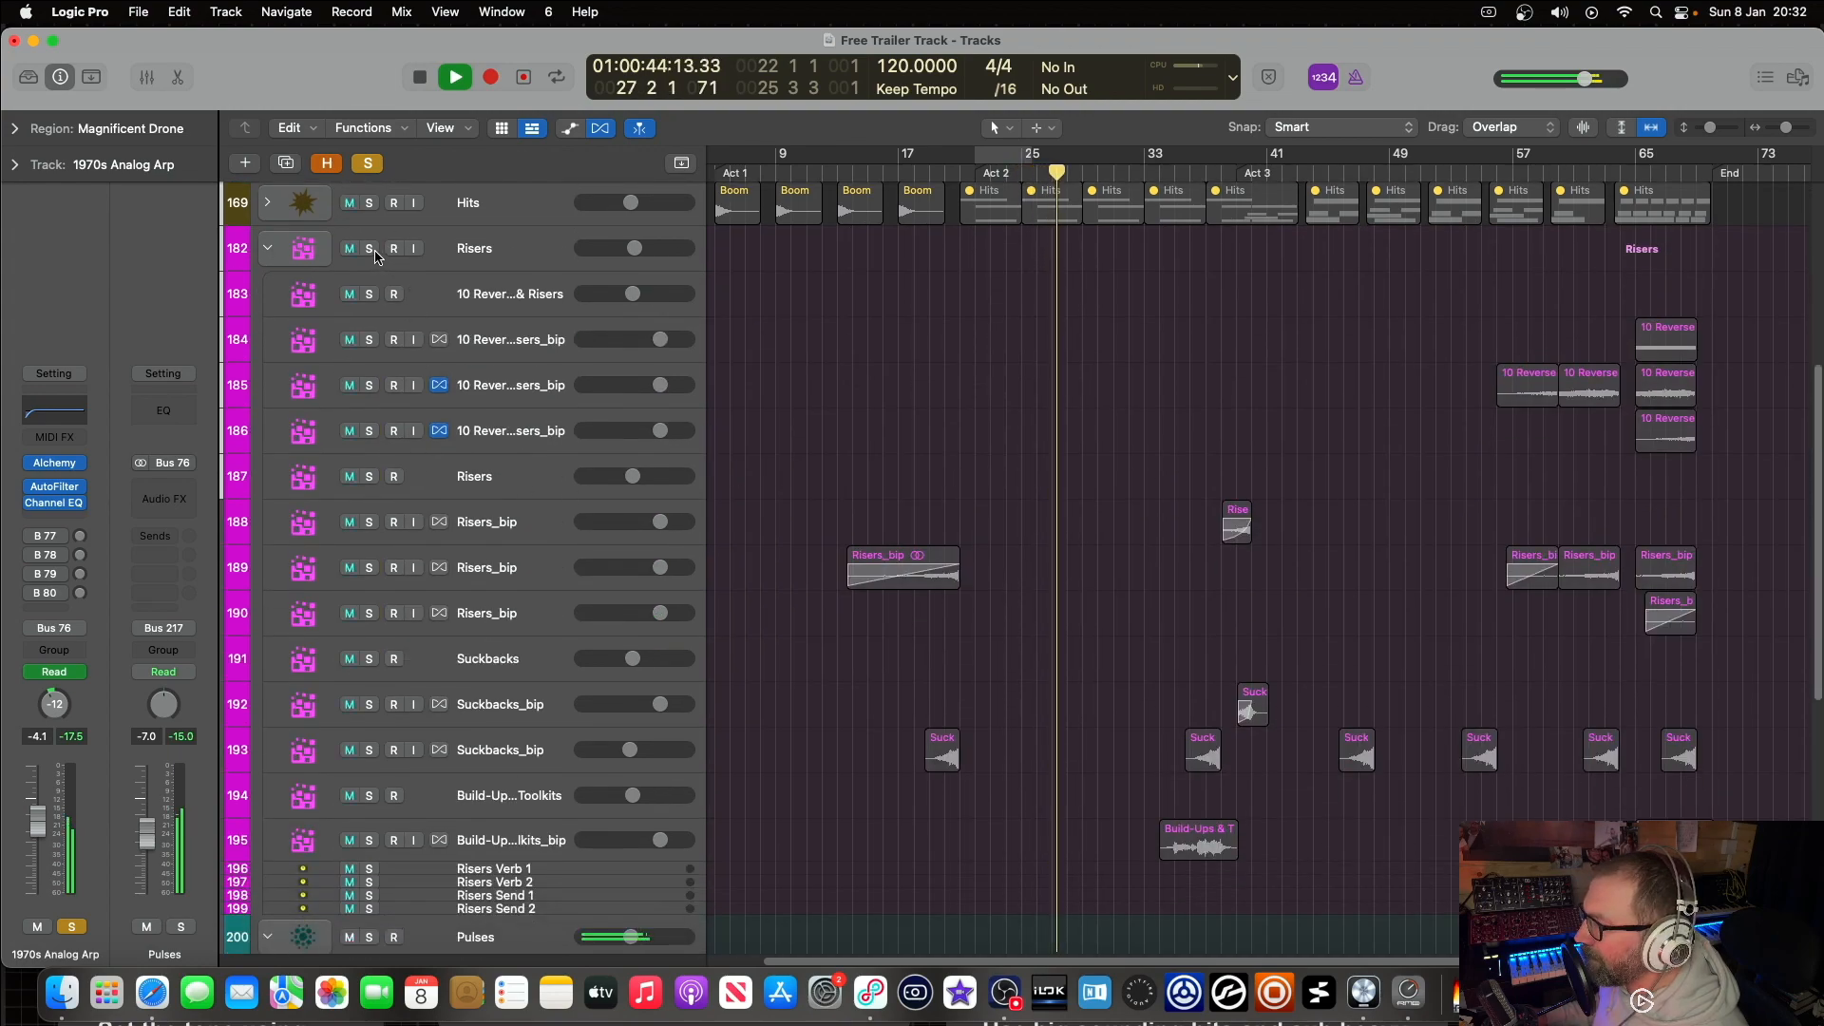
pyautogui.click(370, 248)
pyautogui.scroll(5, 1033, 244)
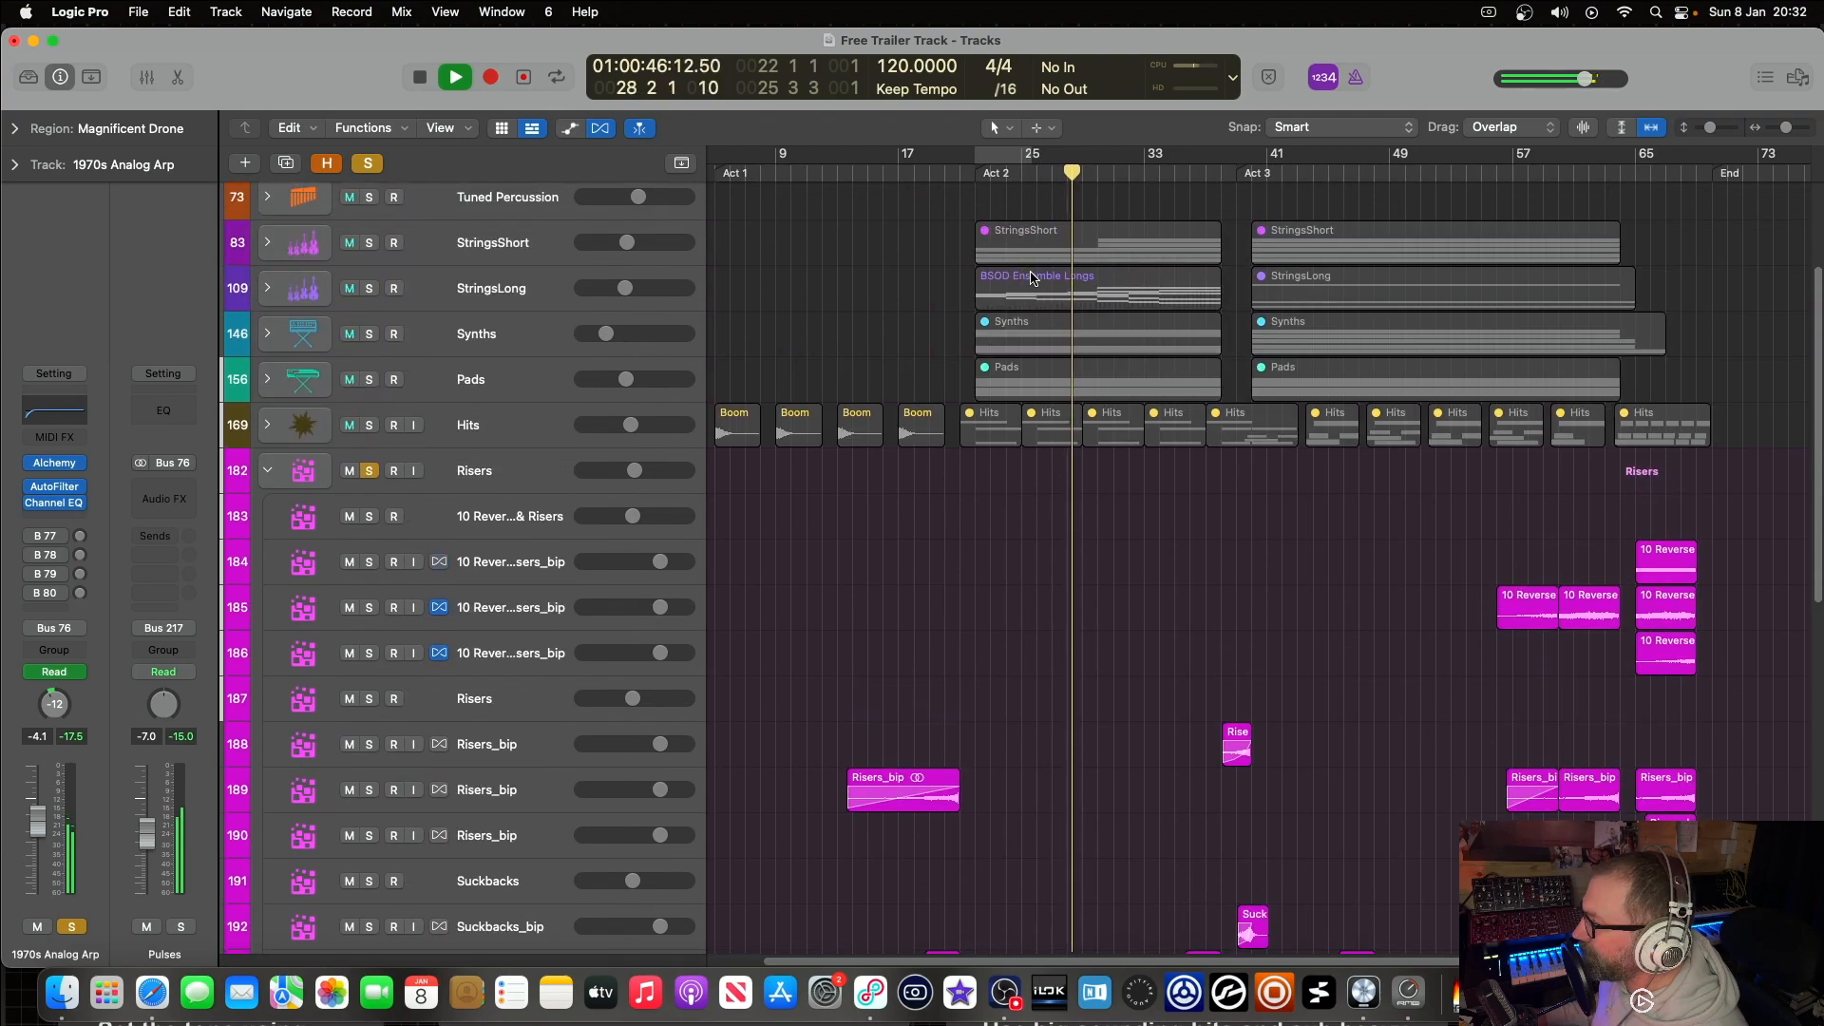
pyautogui.scroll(4, 1026, 295)
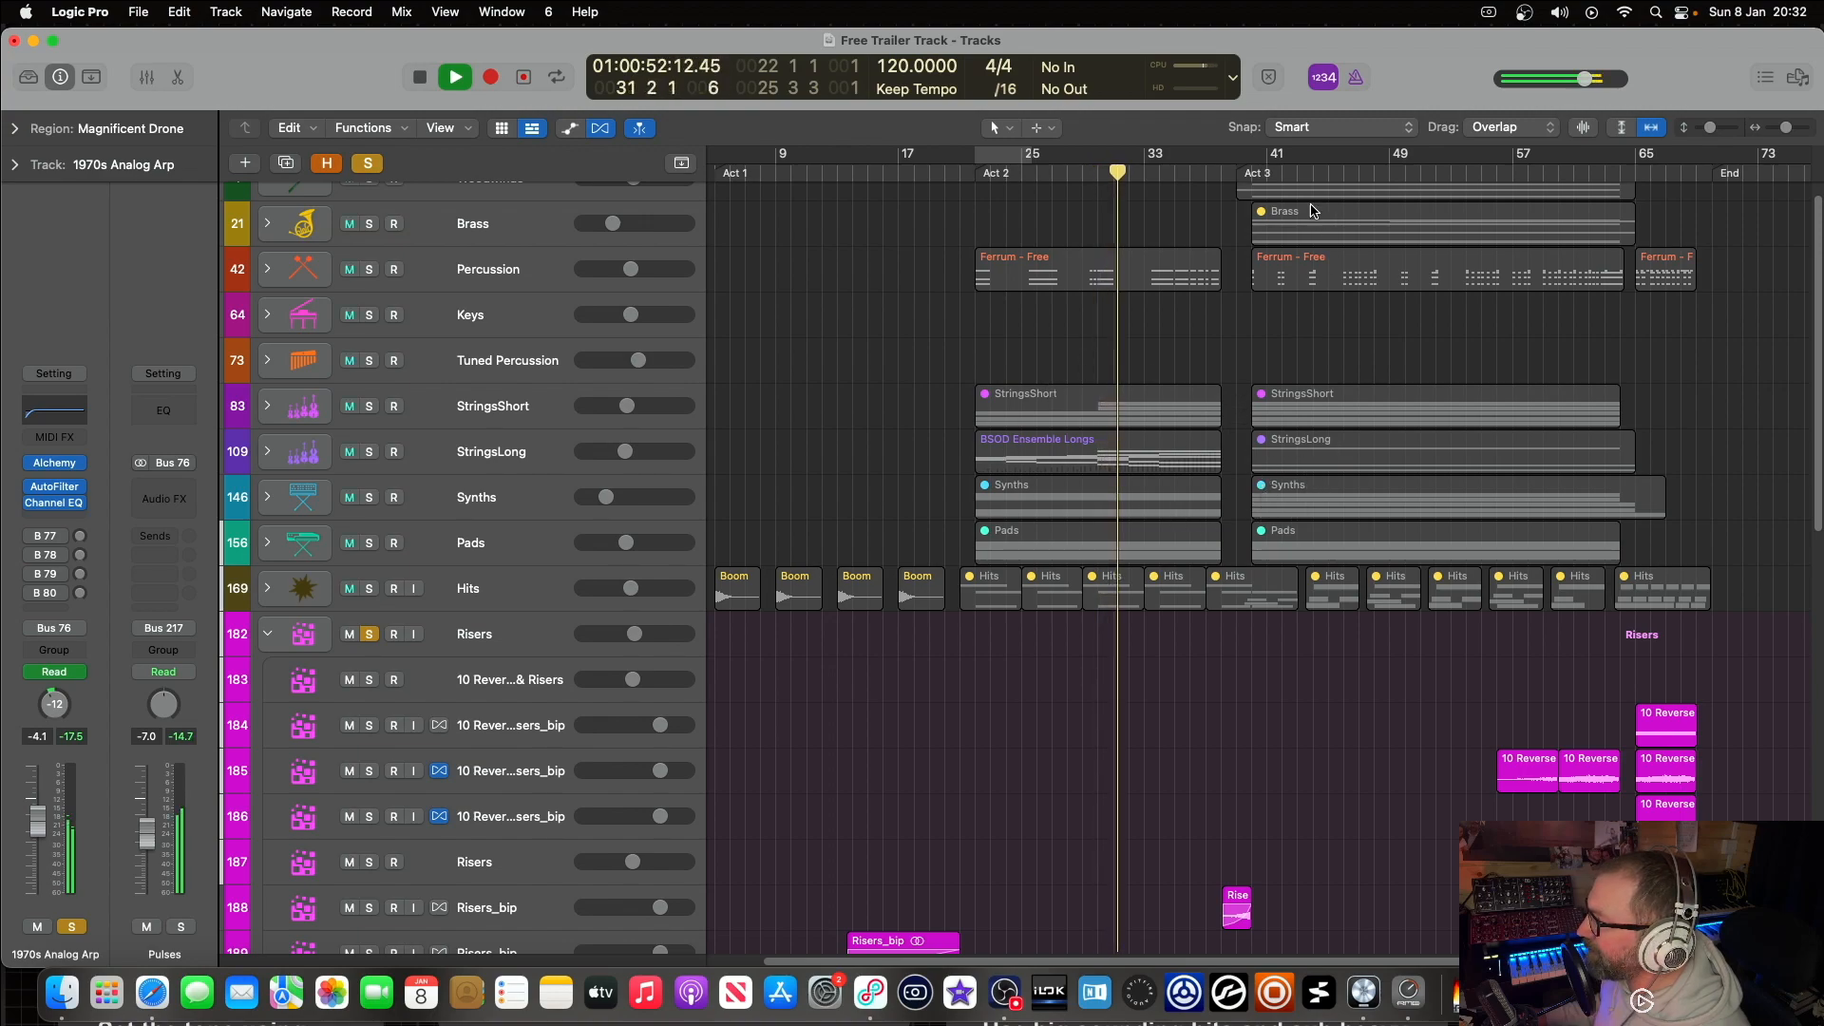
pyautogui.scroll(-3, 989, 399)
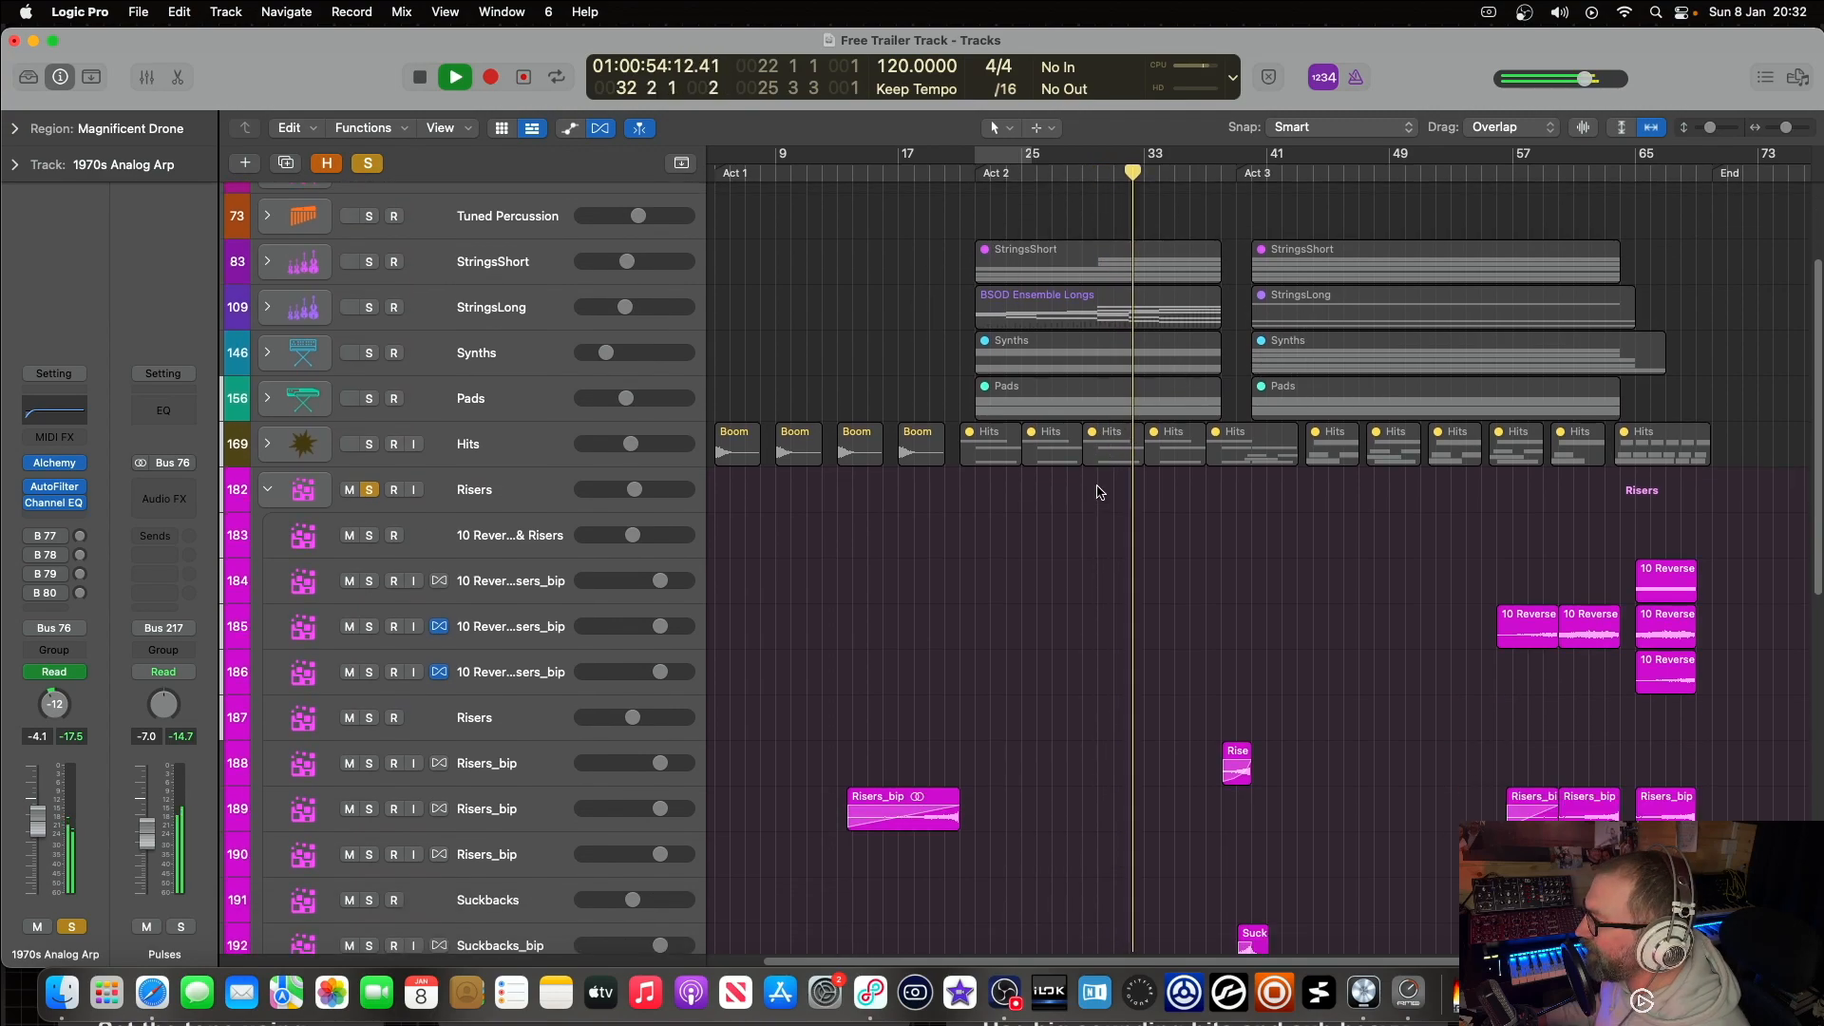
pyautogui.scroll(-1, 1068, 304)
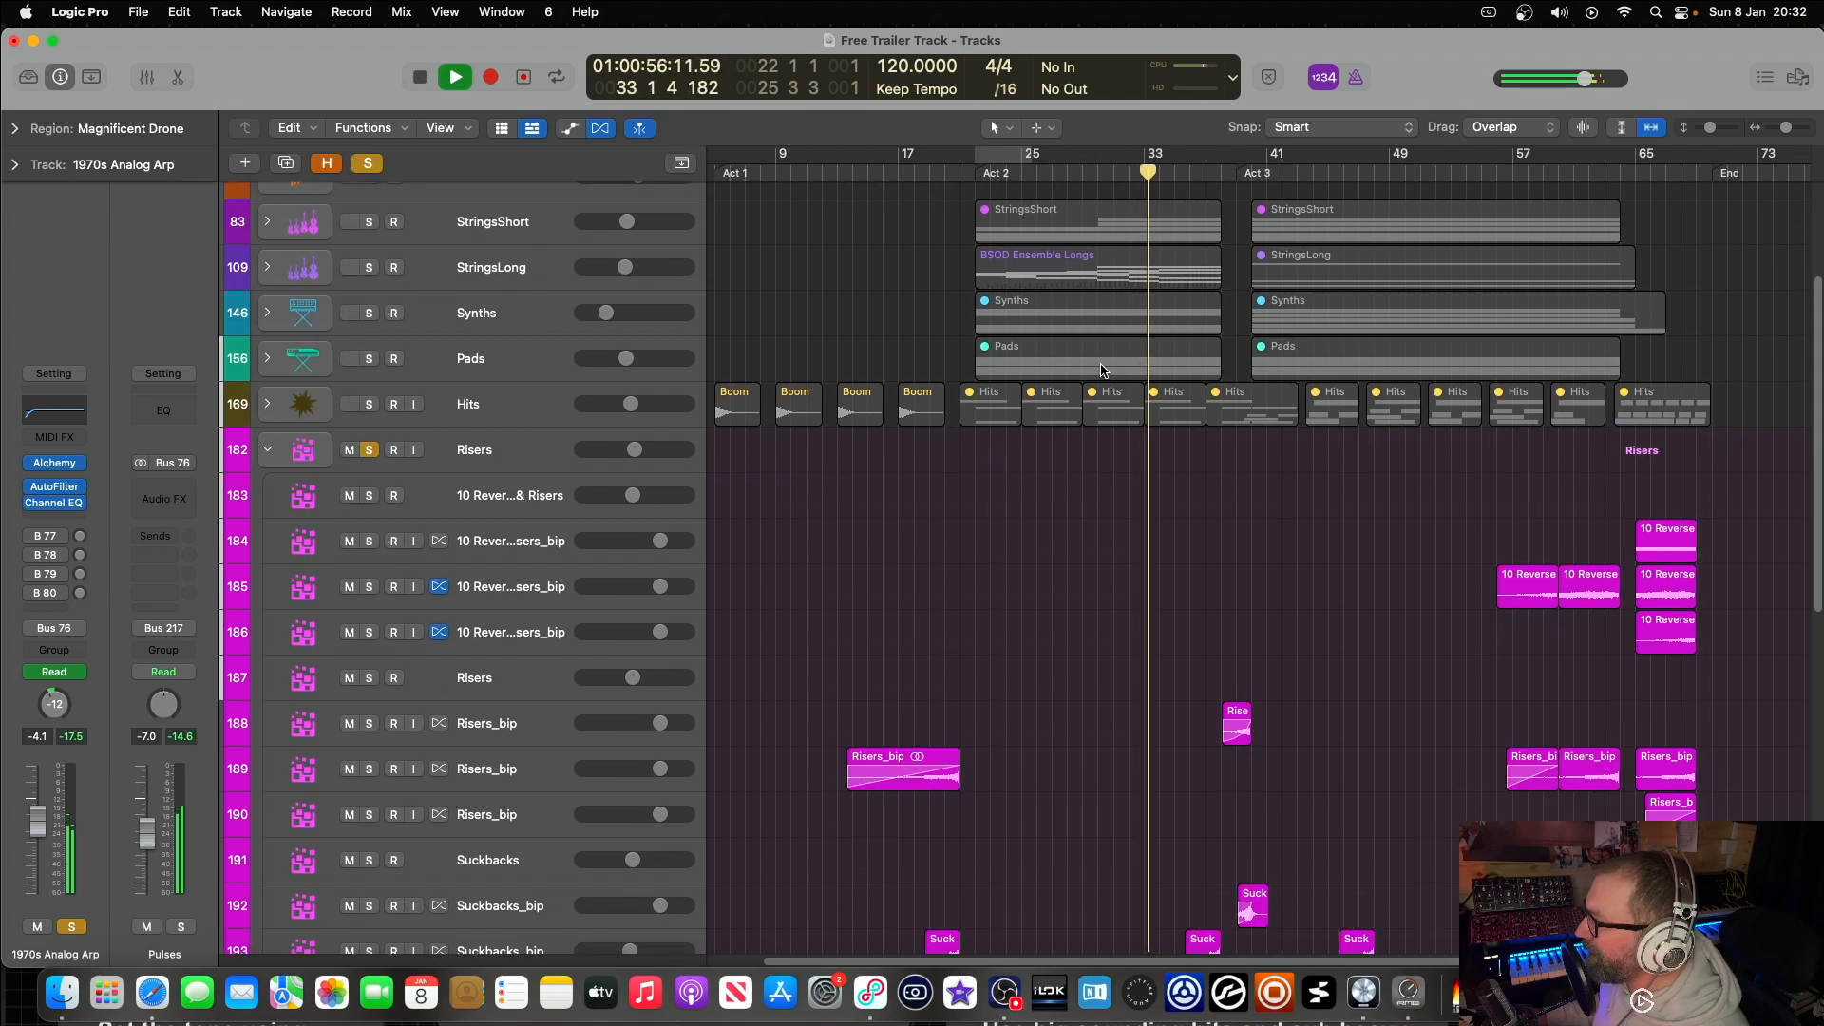
pyautogui.scroll(1, 955, 286)
pyautogui.press('space')
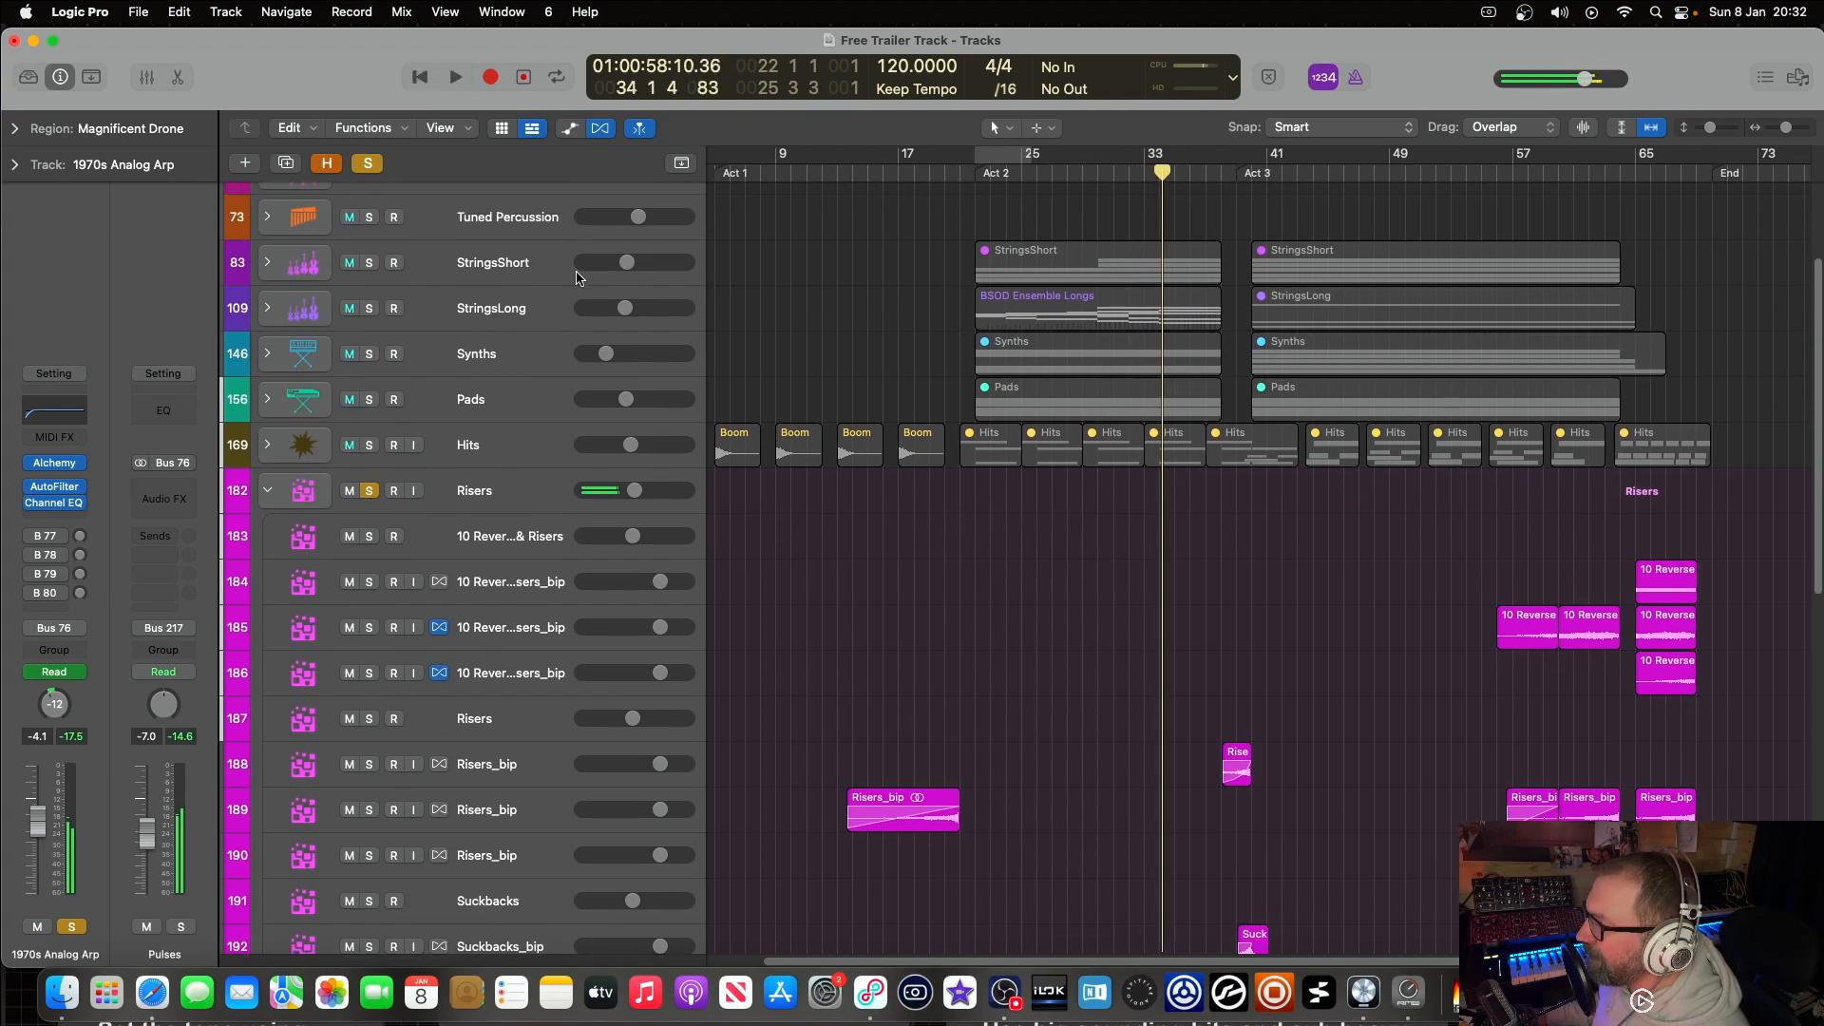
# Step: Add the StringsShort, StringsLong, Synths and Pads stacks to the solos
pyautogui.click(367, 265)
pyautogui.click(372, 310)
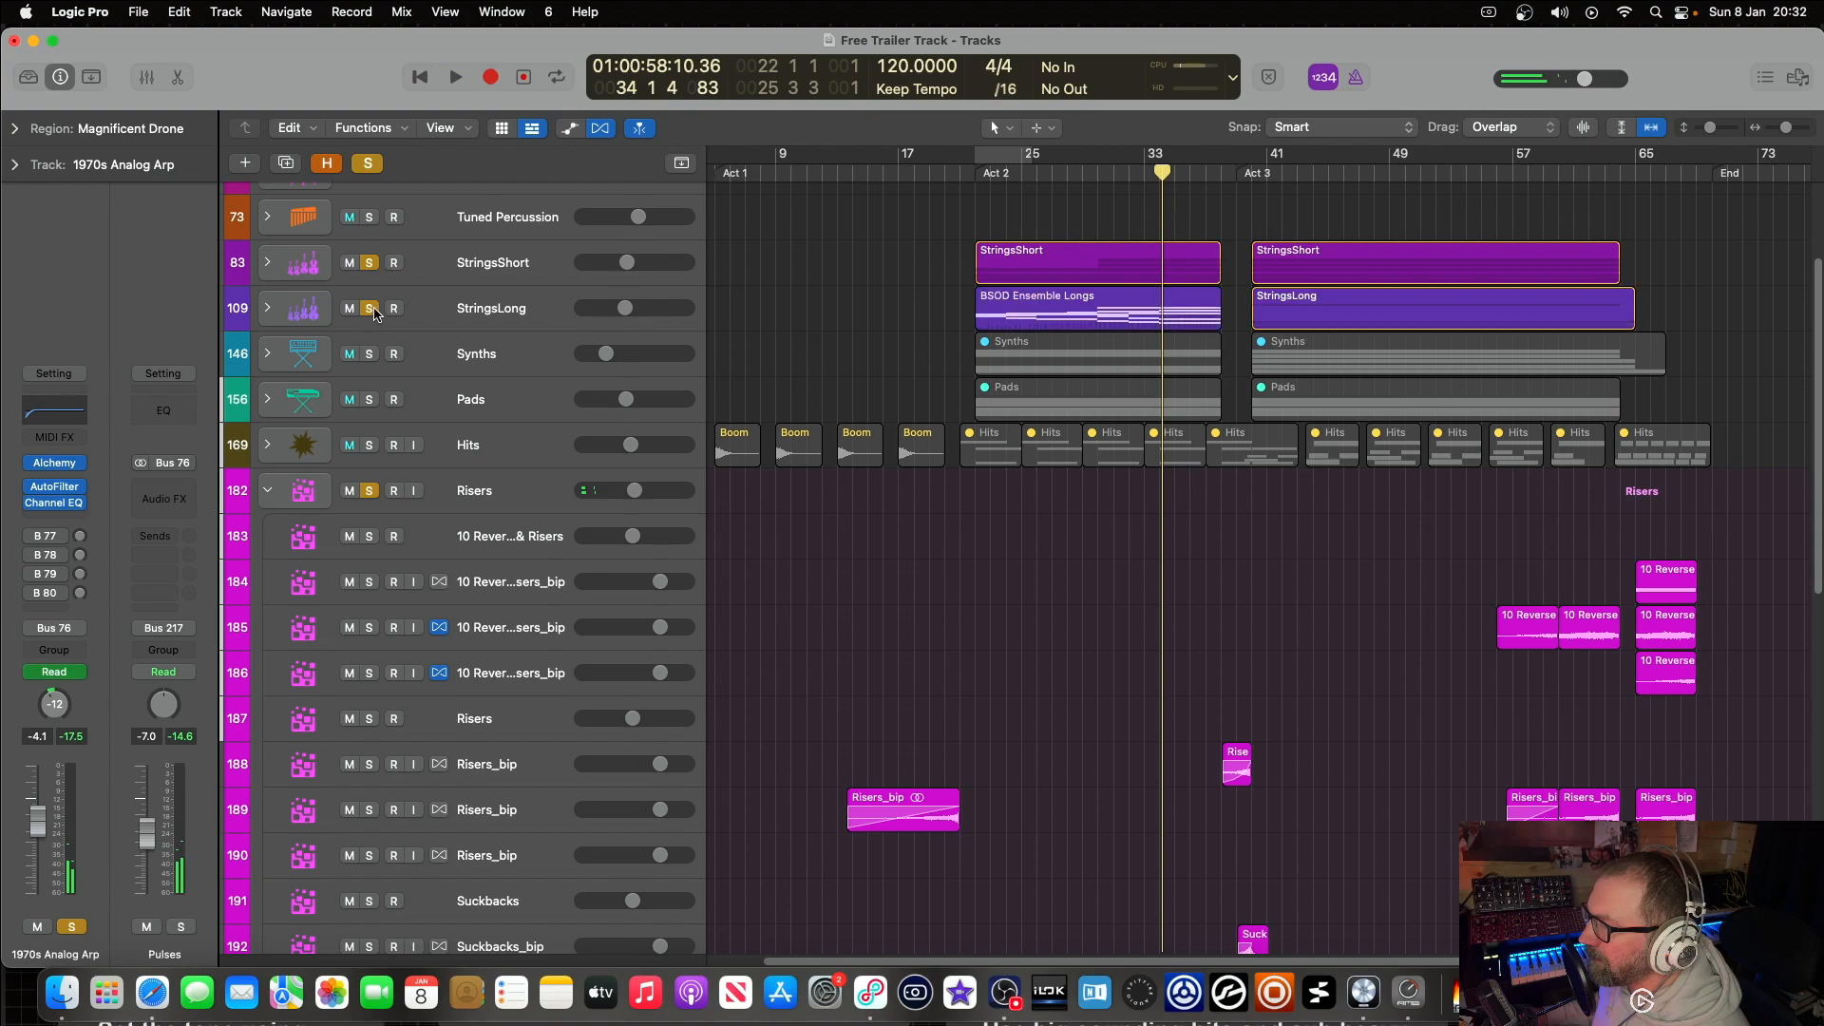
pyautogui.click(369, 355)
pyautogui.click(370, 400)
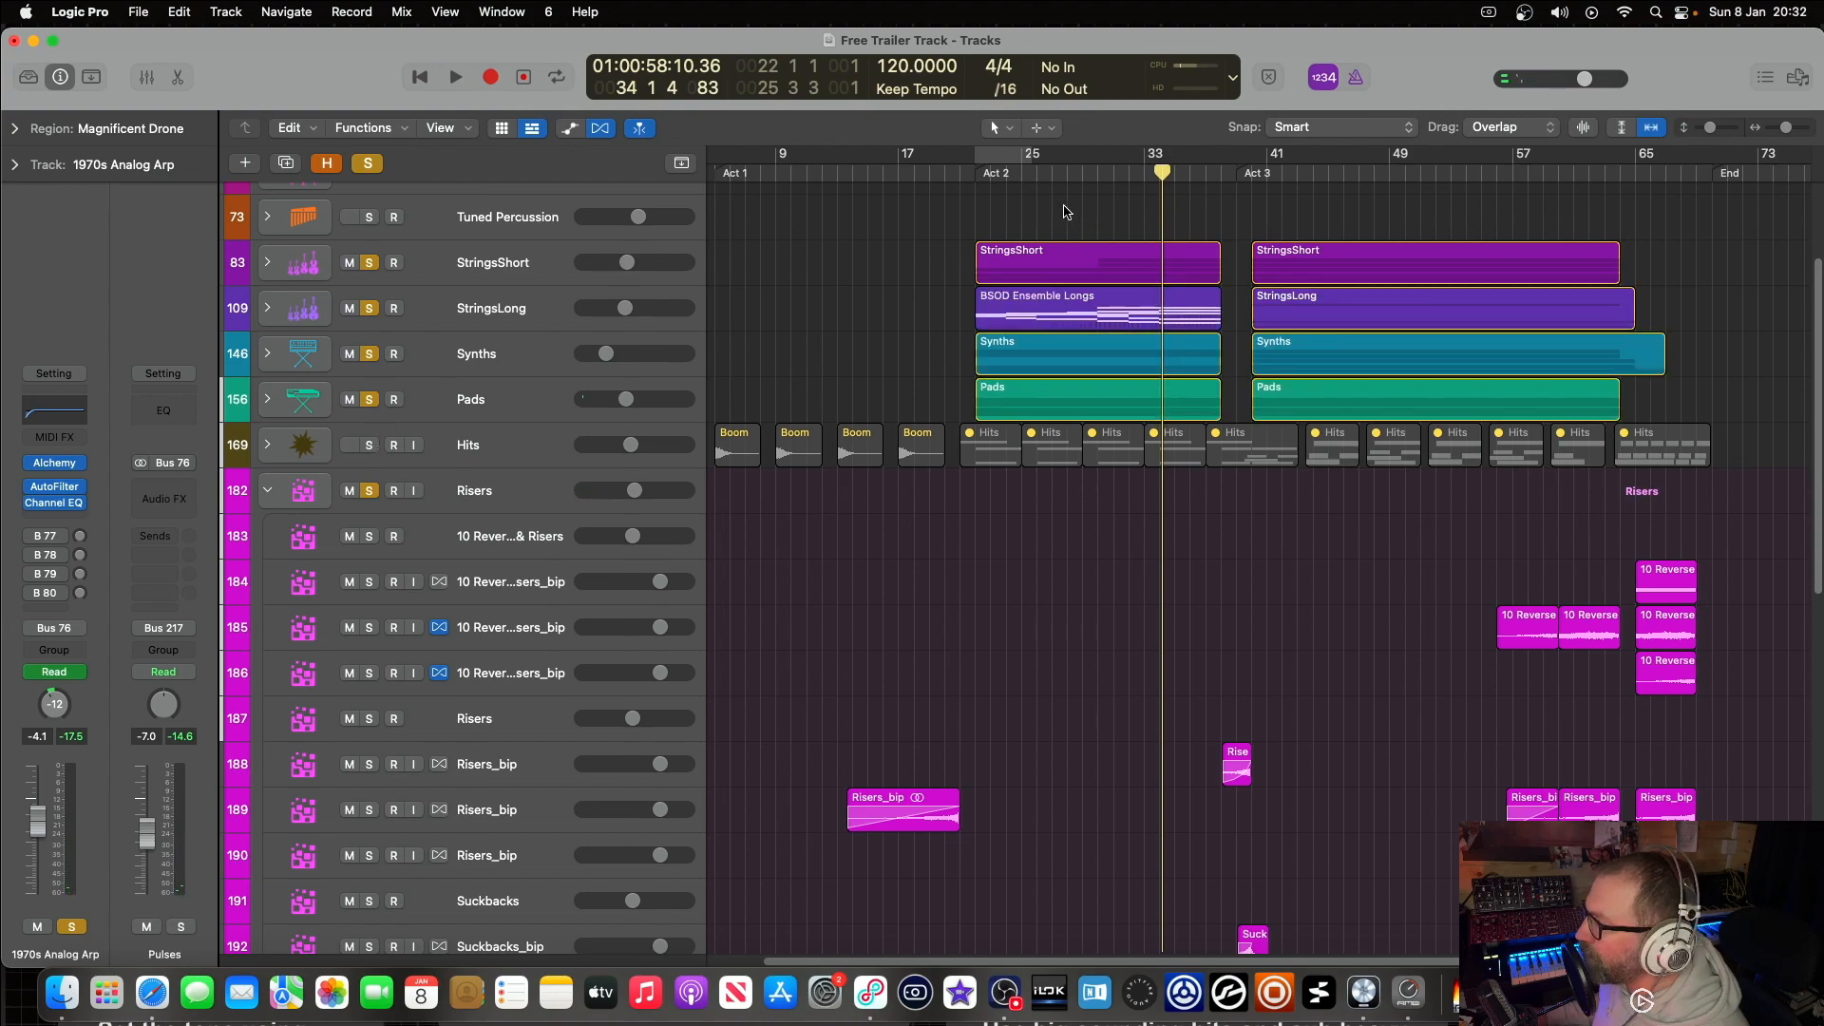
# Step: Expand StringsShort down to the BSOD Ensemble Shorts spiccato tracks and view their Act 2 notes and velocities in the Piano Roll
pyautogui.click(269, 264)
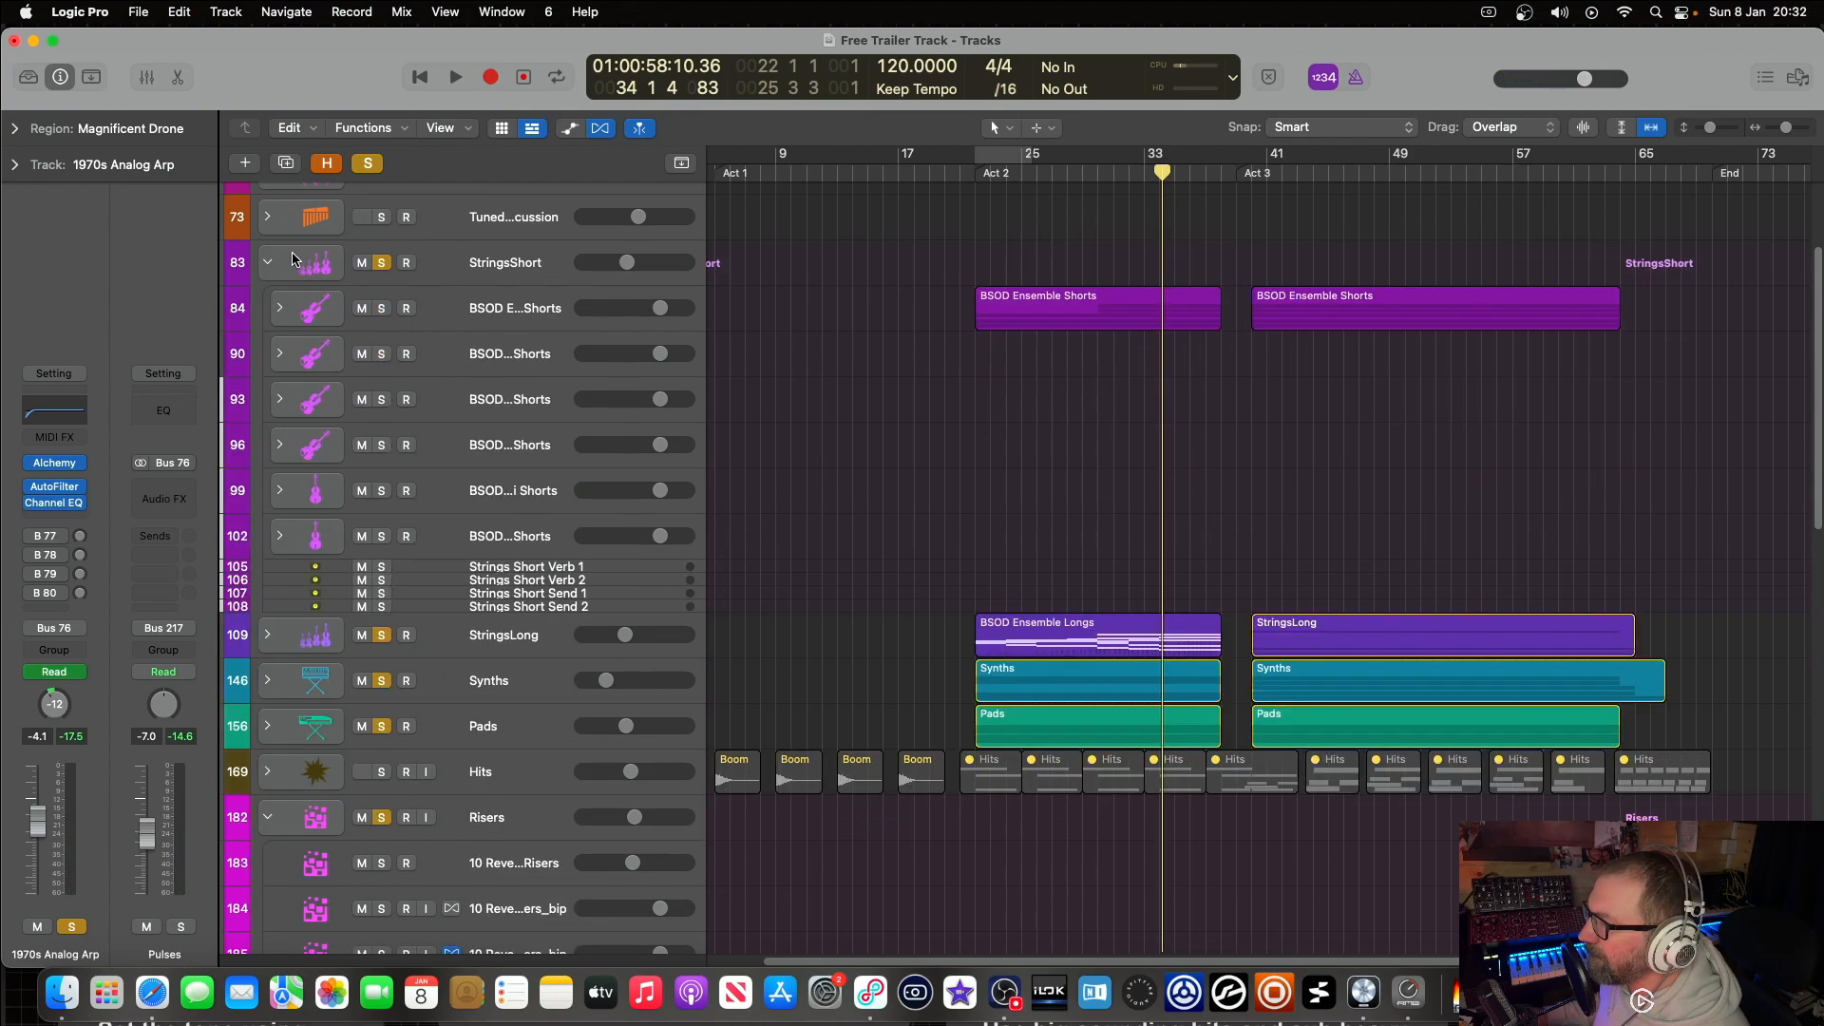
pyautogui.click(1076, 308)
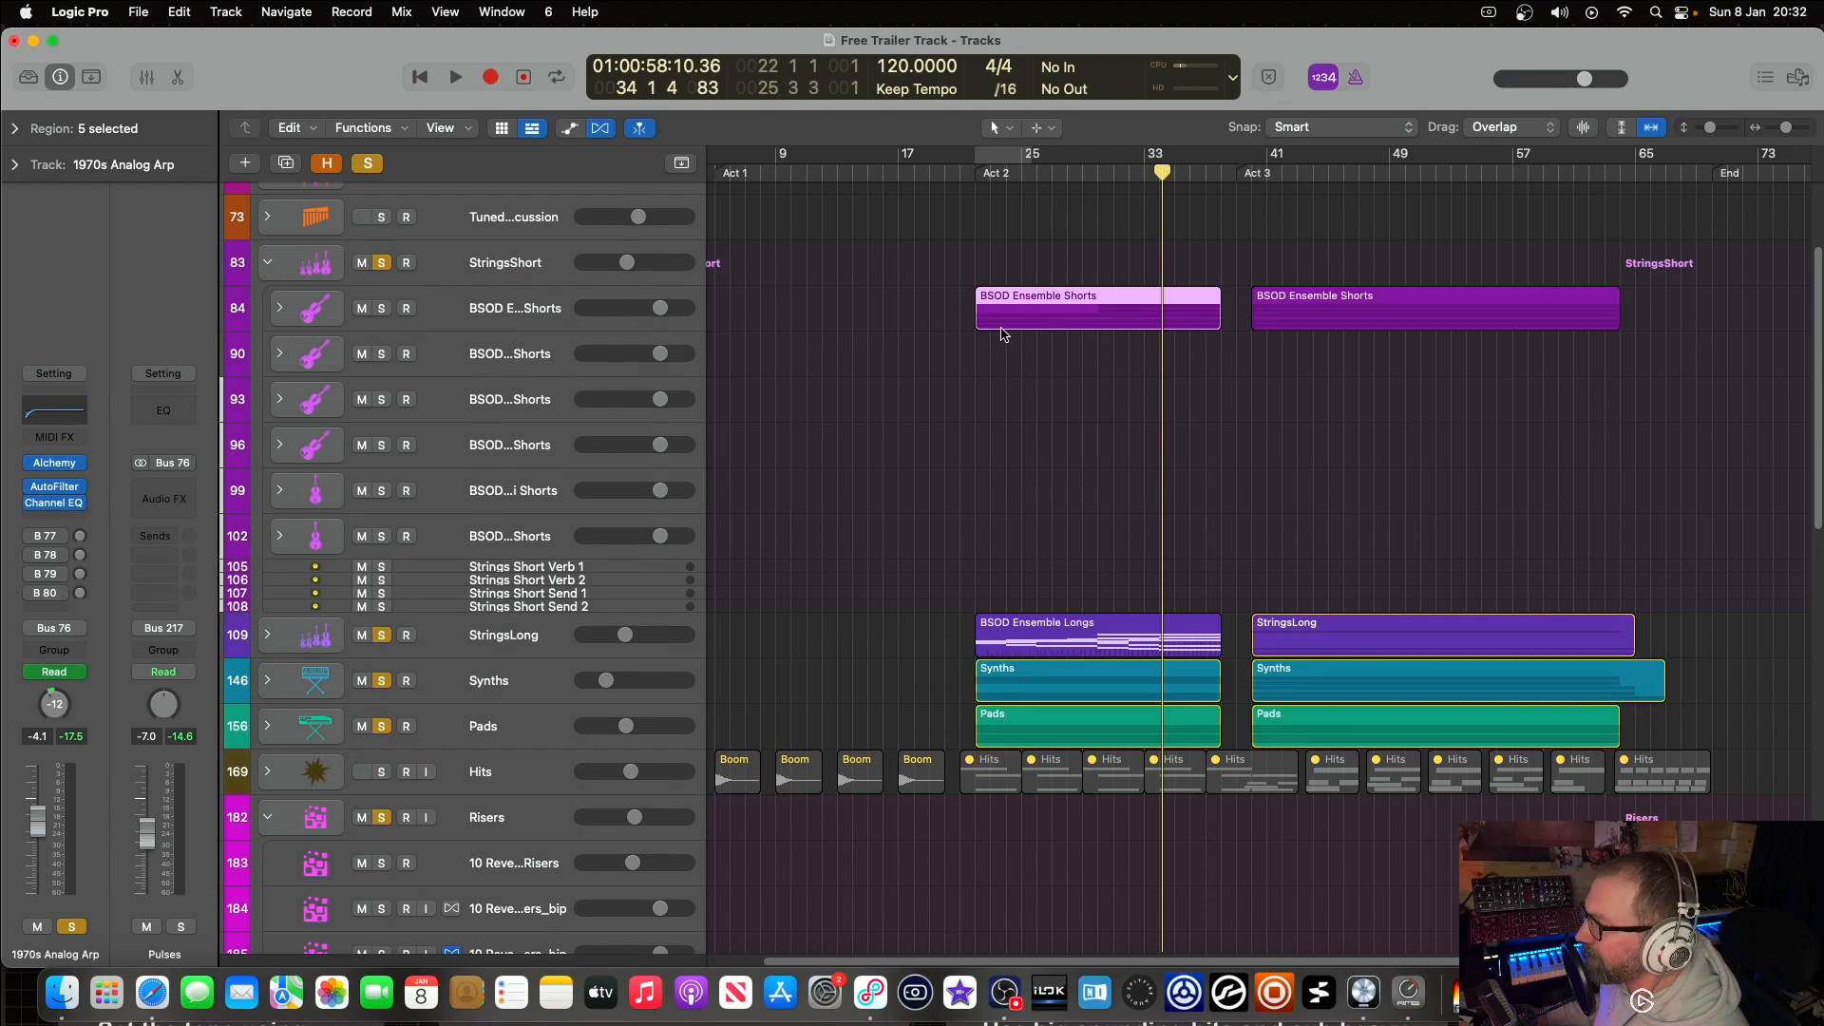
pyautogui.doubleClick(1037, 299)
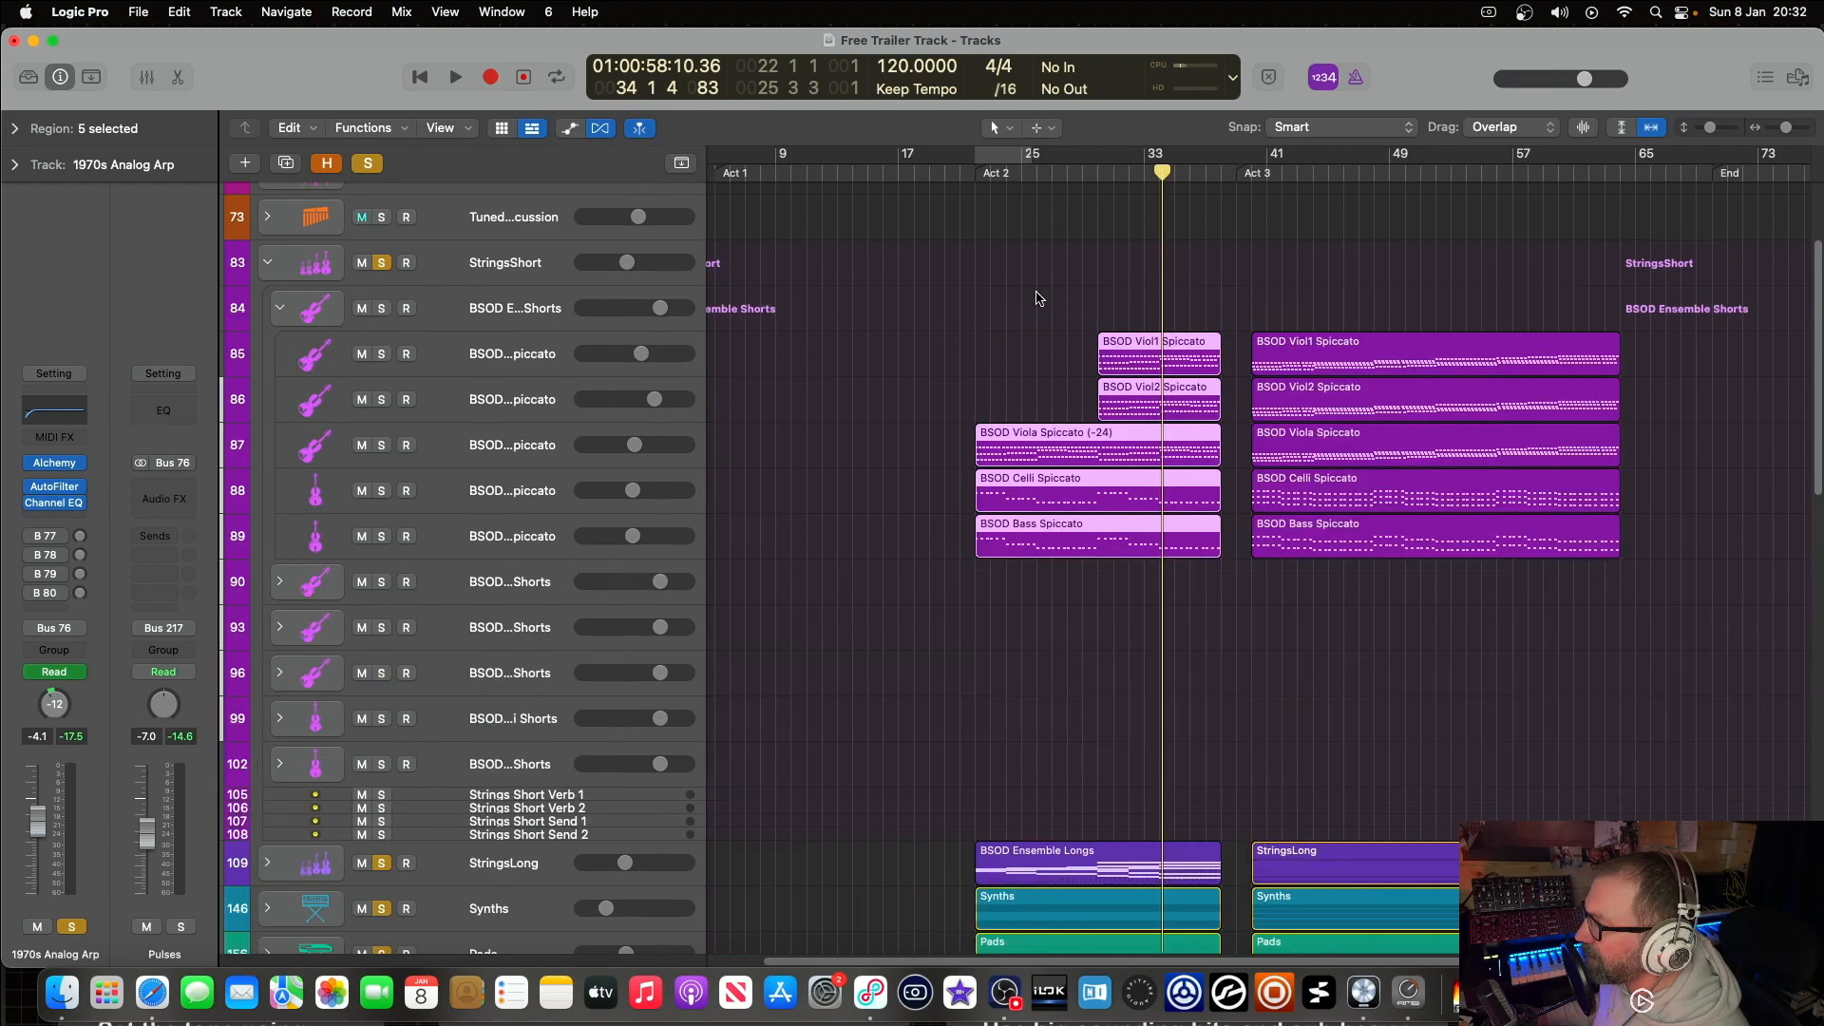
pyautogui.doubleClick(1100, 493)
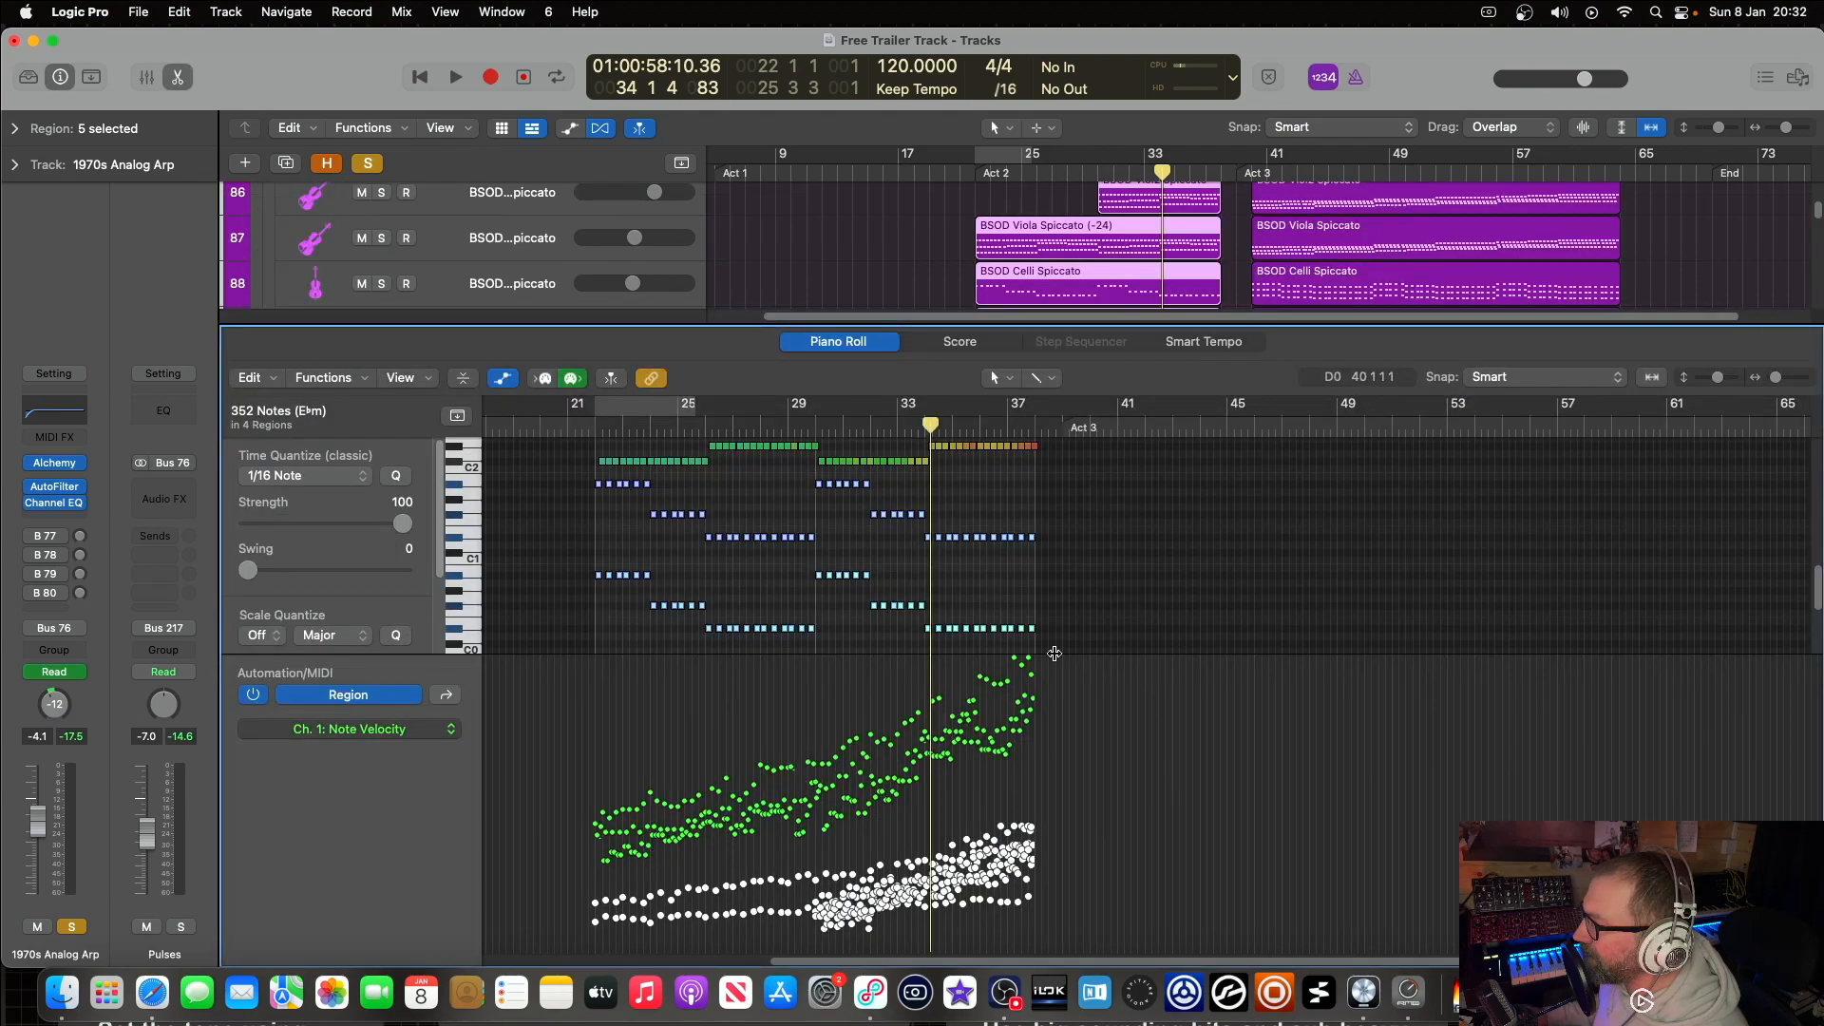
pyautogui.click(177, 76)
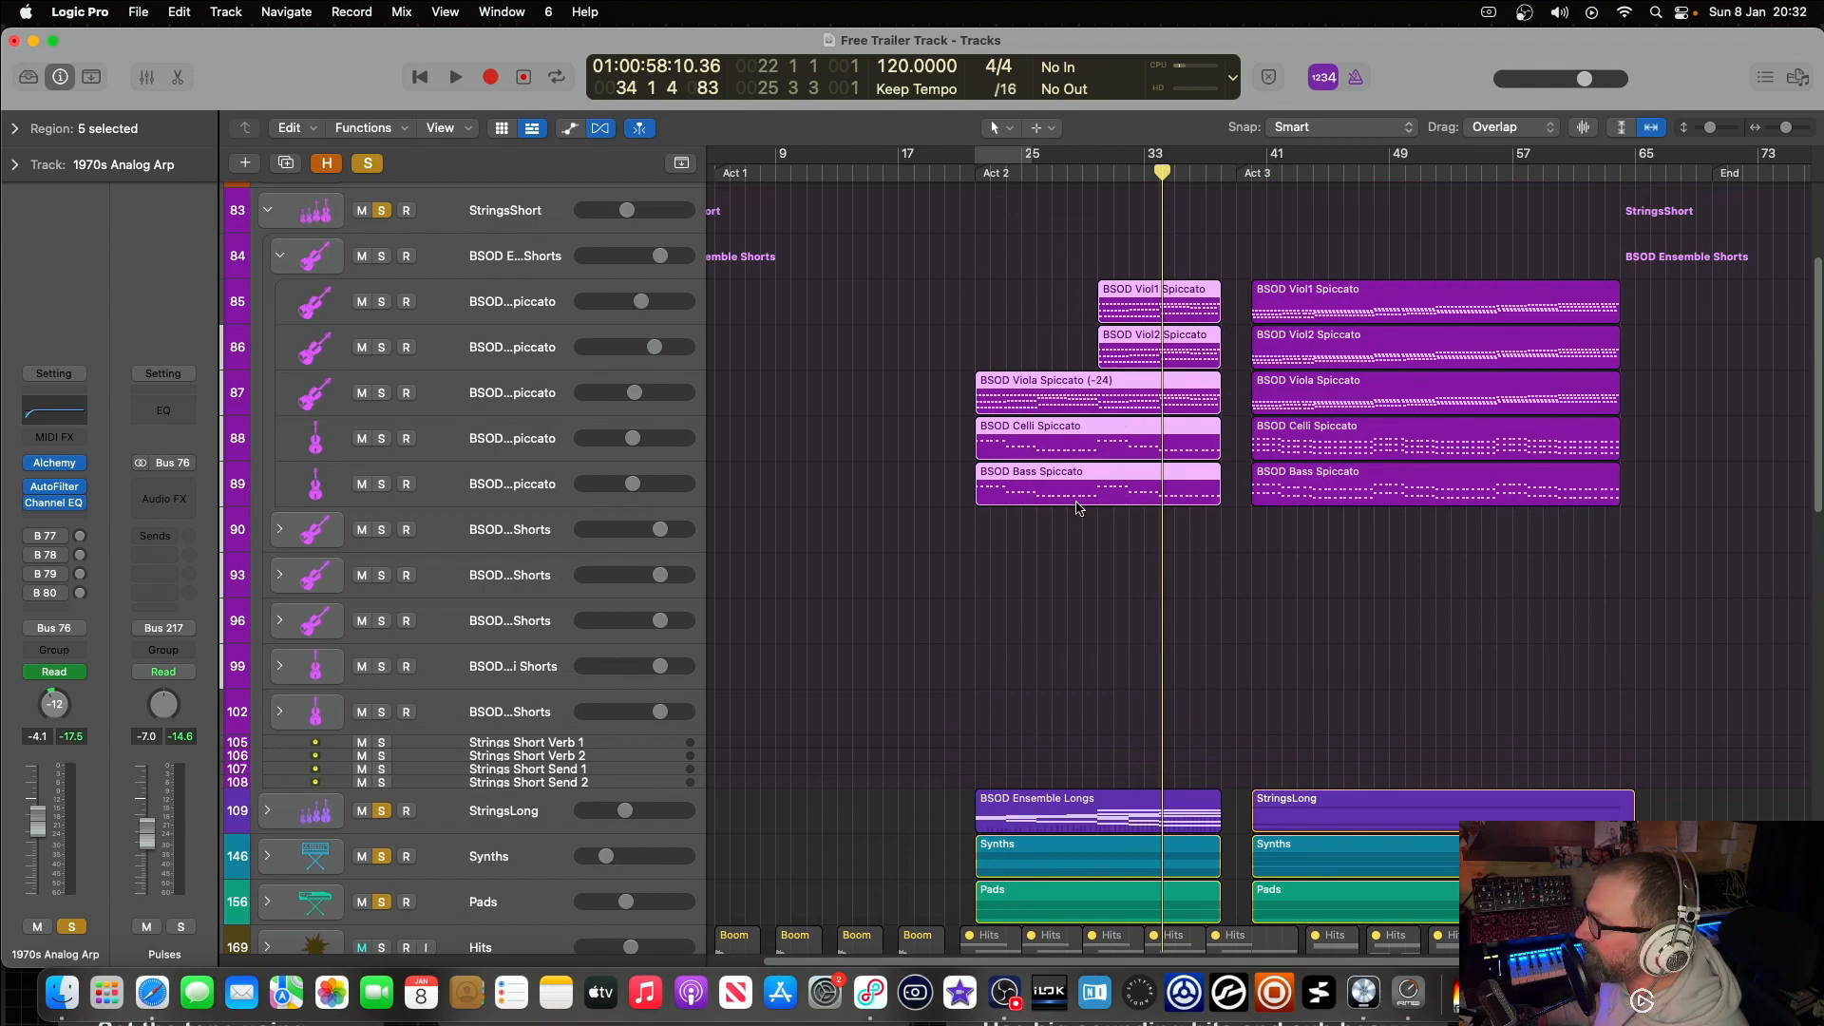
# Step: Expand the StringsLong stack and open its Act 2 BSOD Ensemble Longs region in the Piano Roll
pyautogui.scroll(-3, 1074, 432)
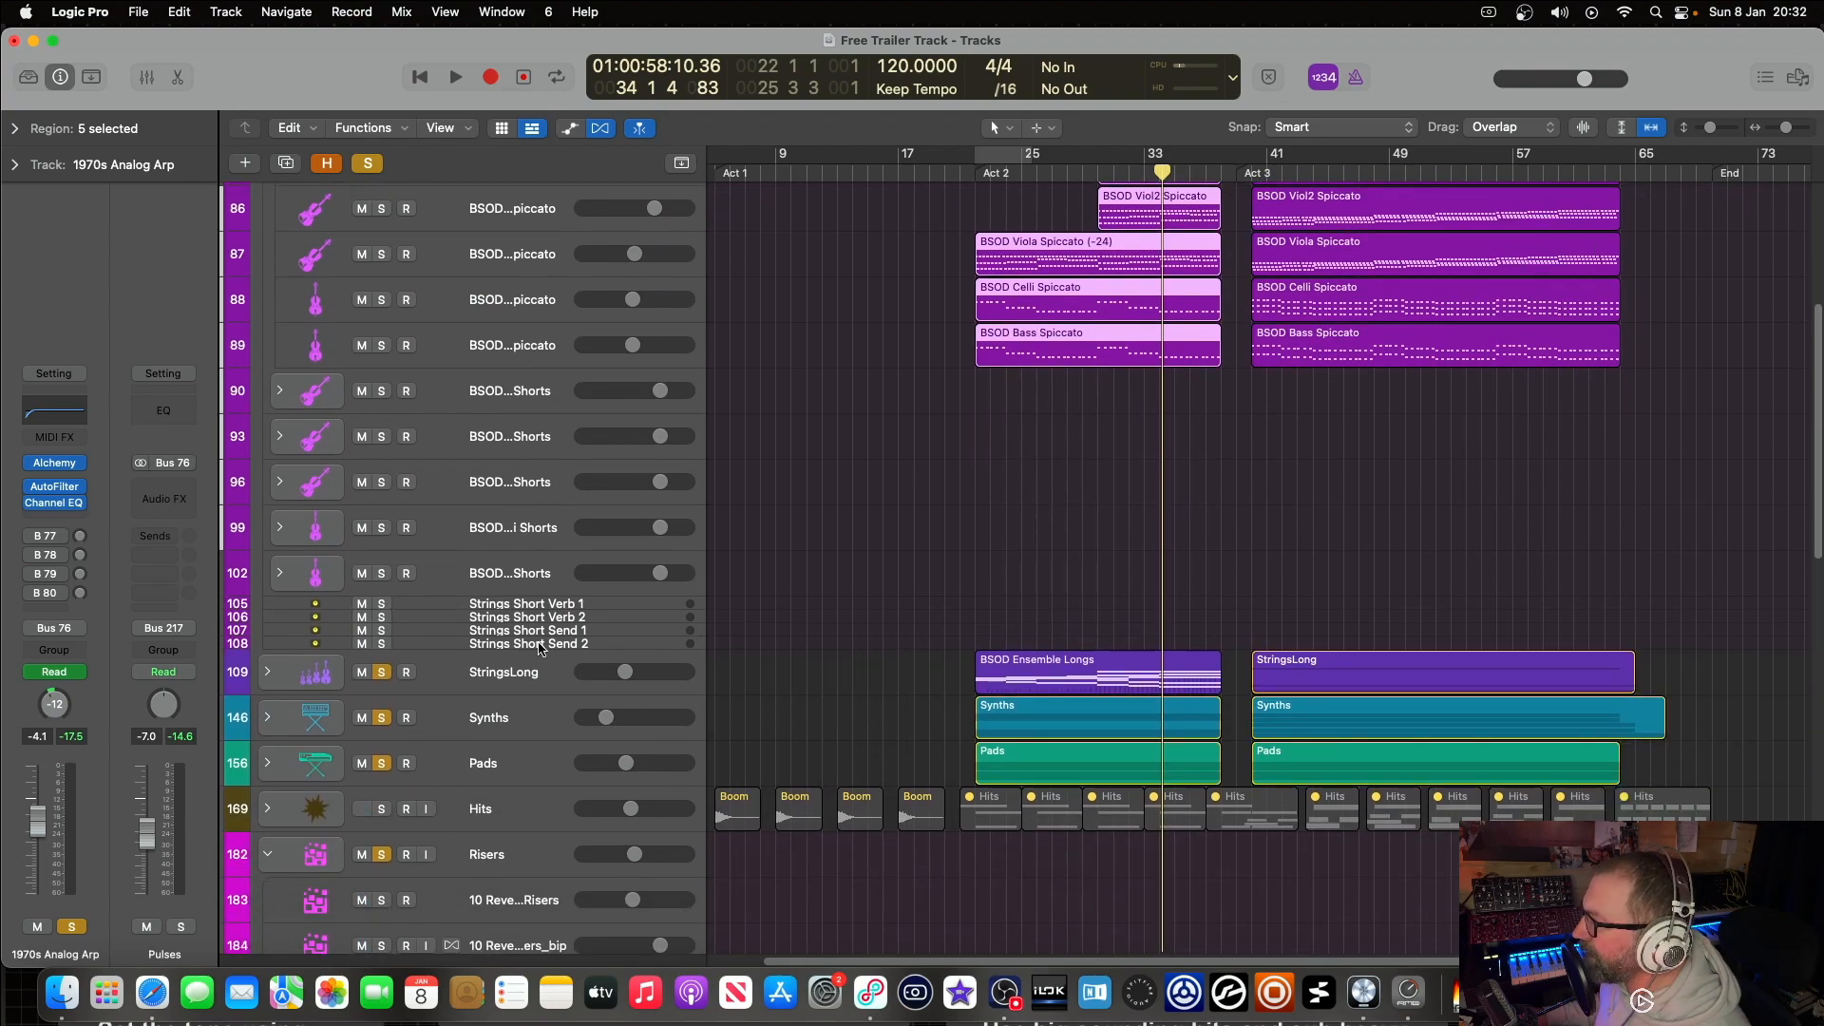
pyautogui.click(269, 673)
pyautogui.scroll(-2, 824, 660)
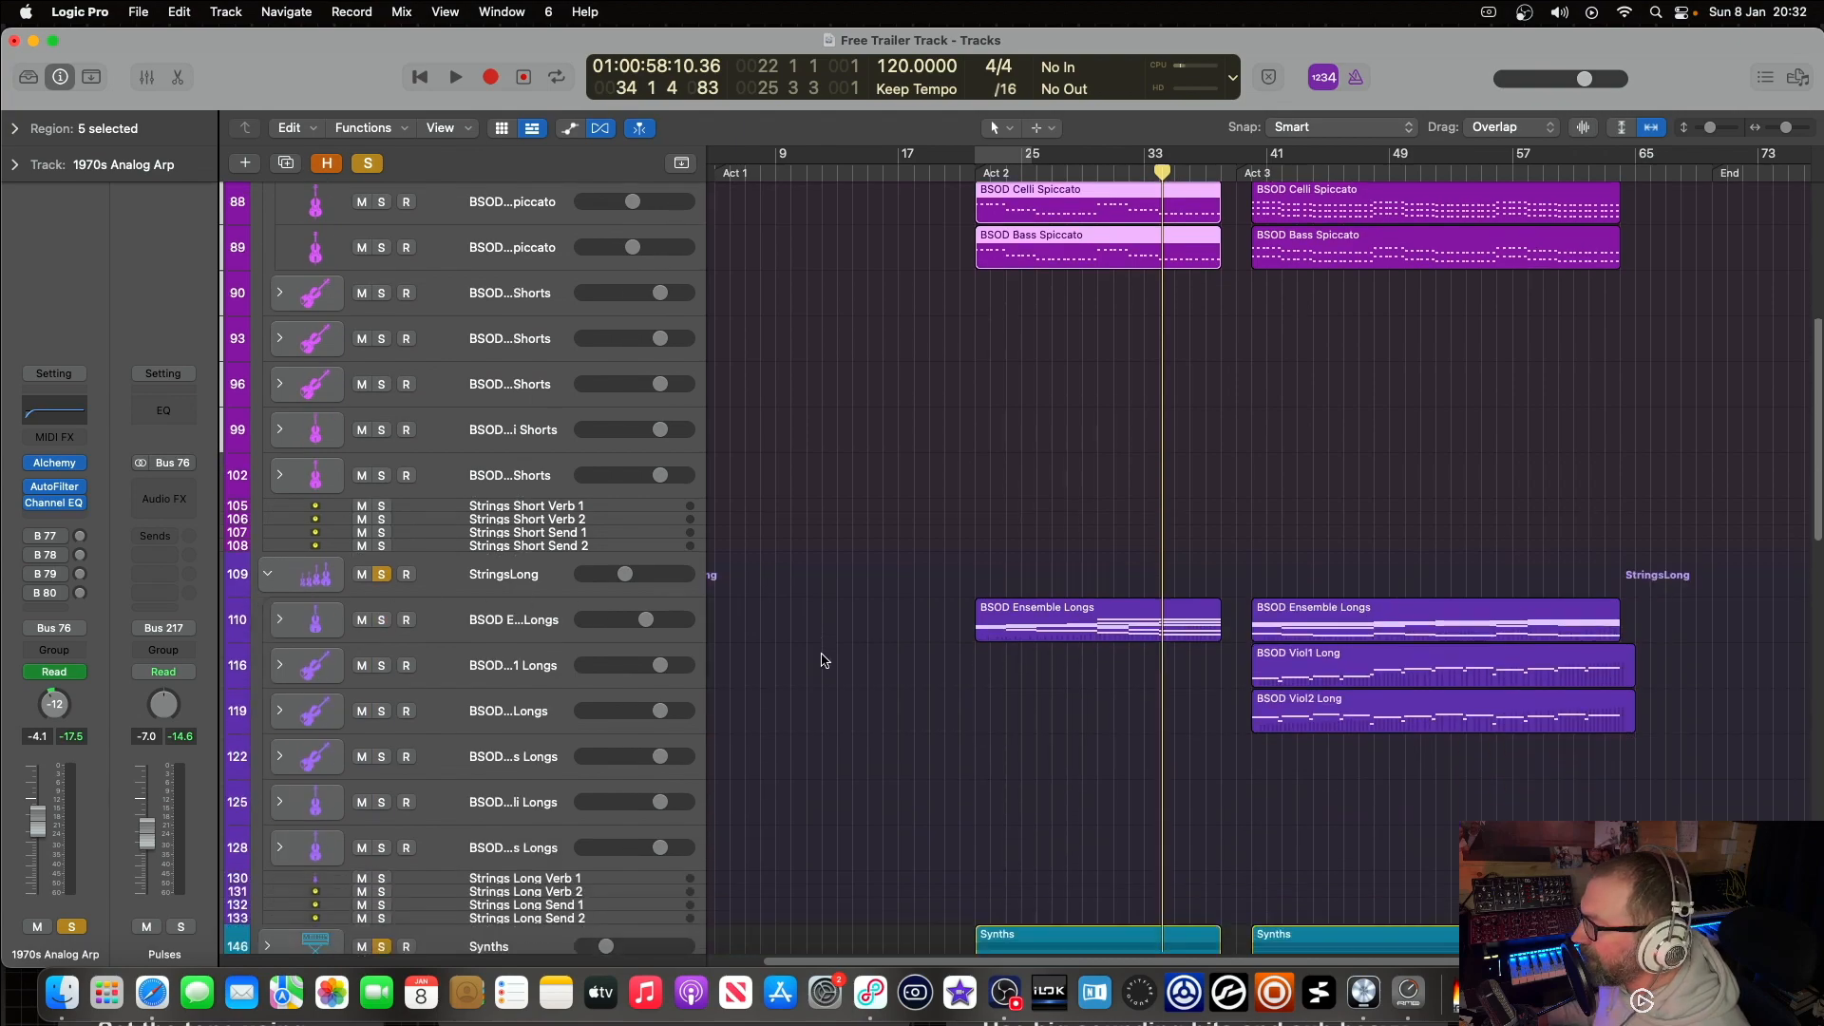
pyautogui.doubleClick(1074, 640)
pyautogui.scroll(1, 854, 560)
pyautogui.scroll(-1, 849, 576)
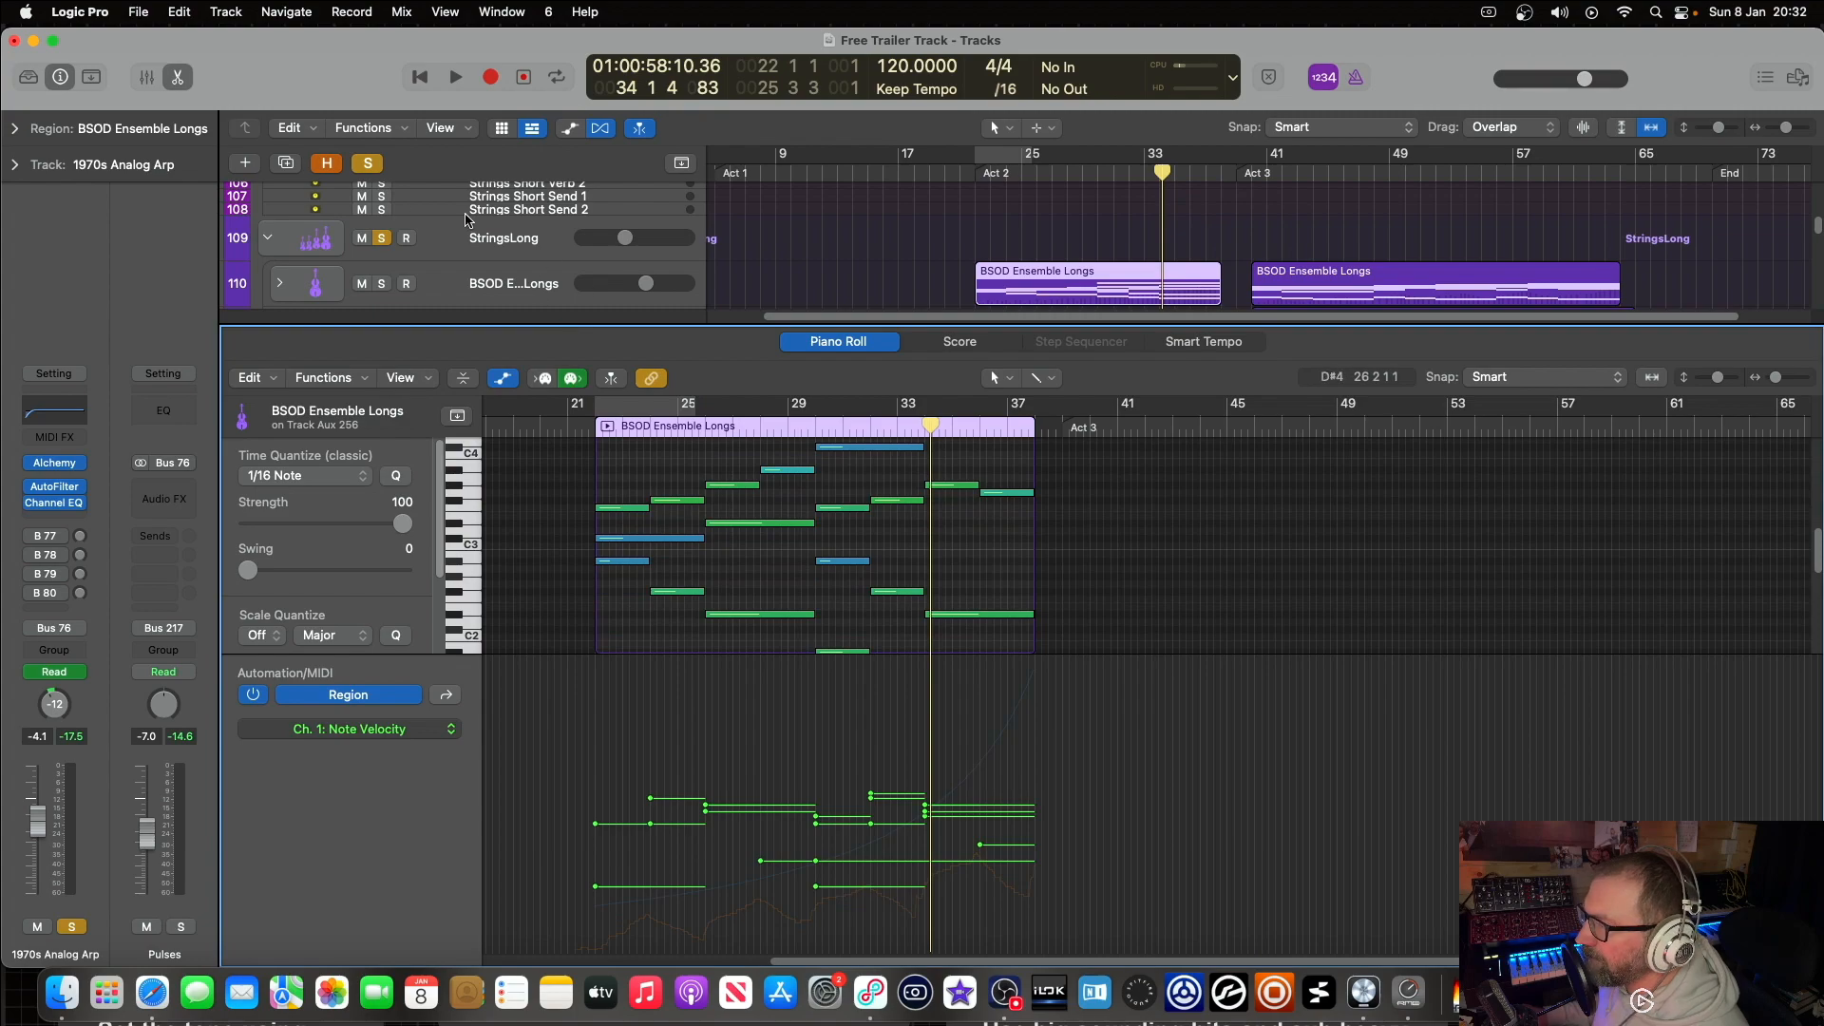
# Step: Clear all active solos and close the Piano Roll
pyautogui.click(366, 165)
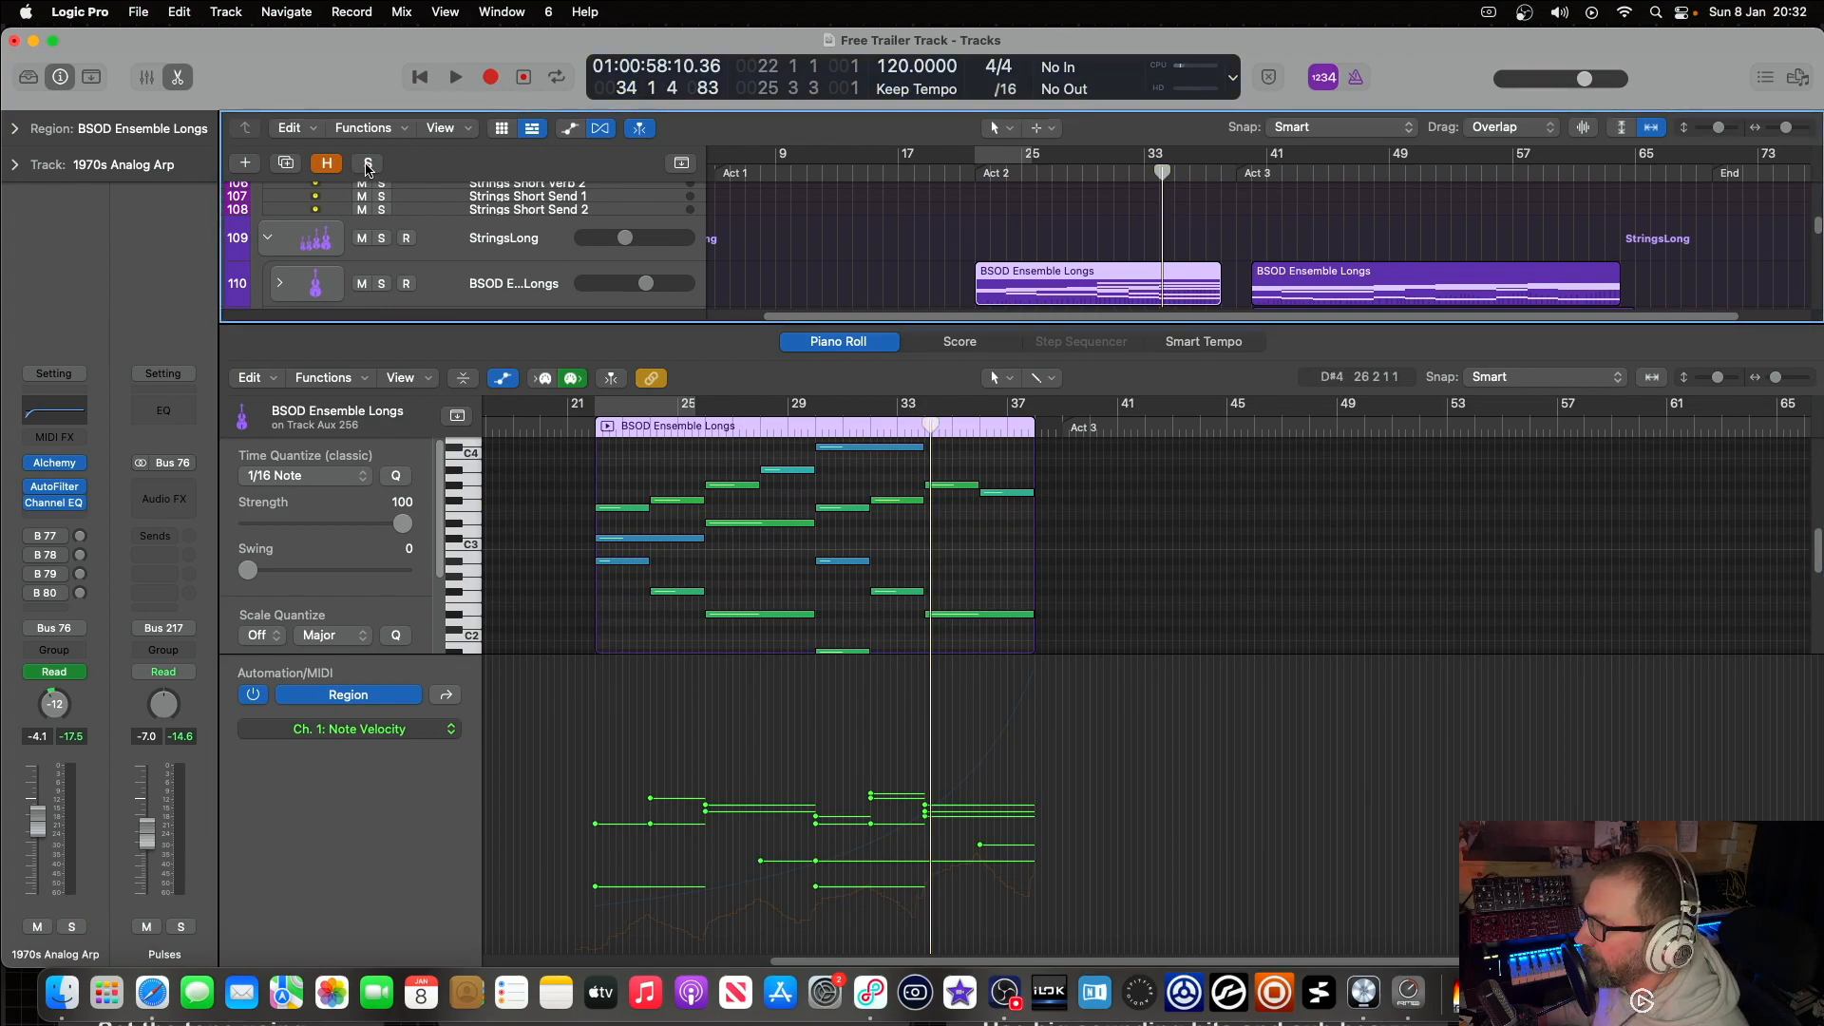
pyautogui.click(187, 83)
pyautogui.scroll(8, 1107, 240)
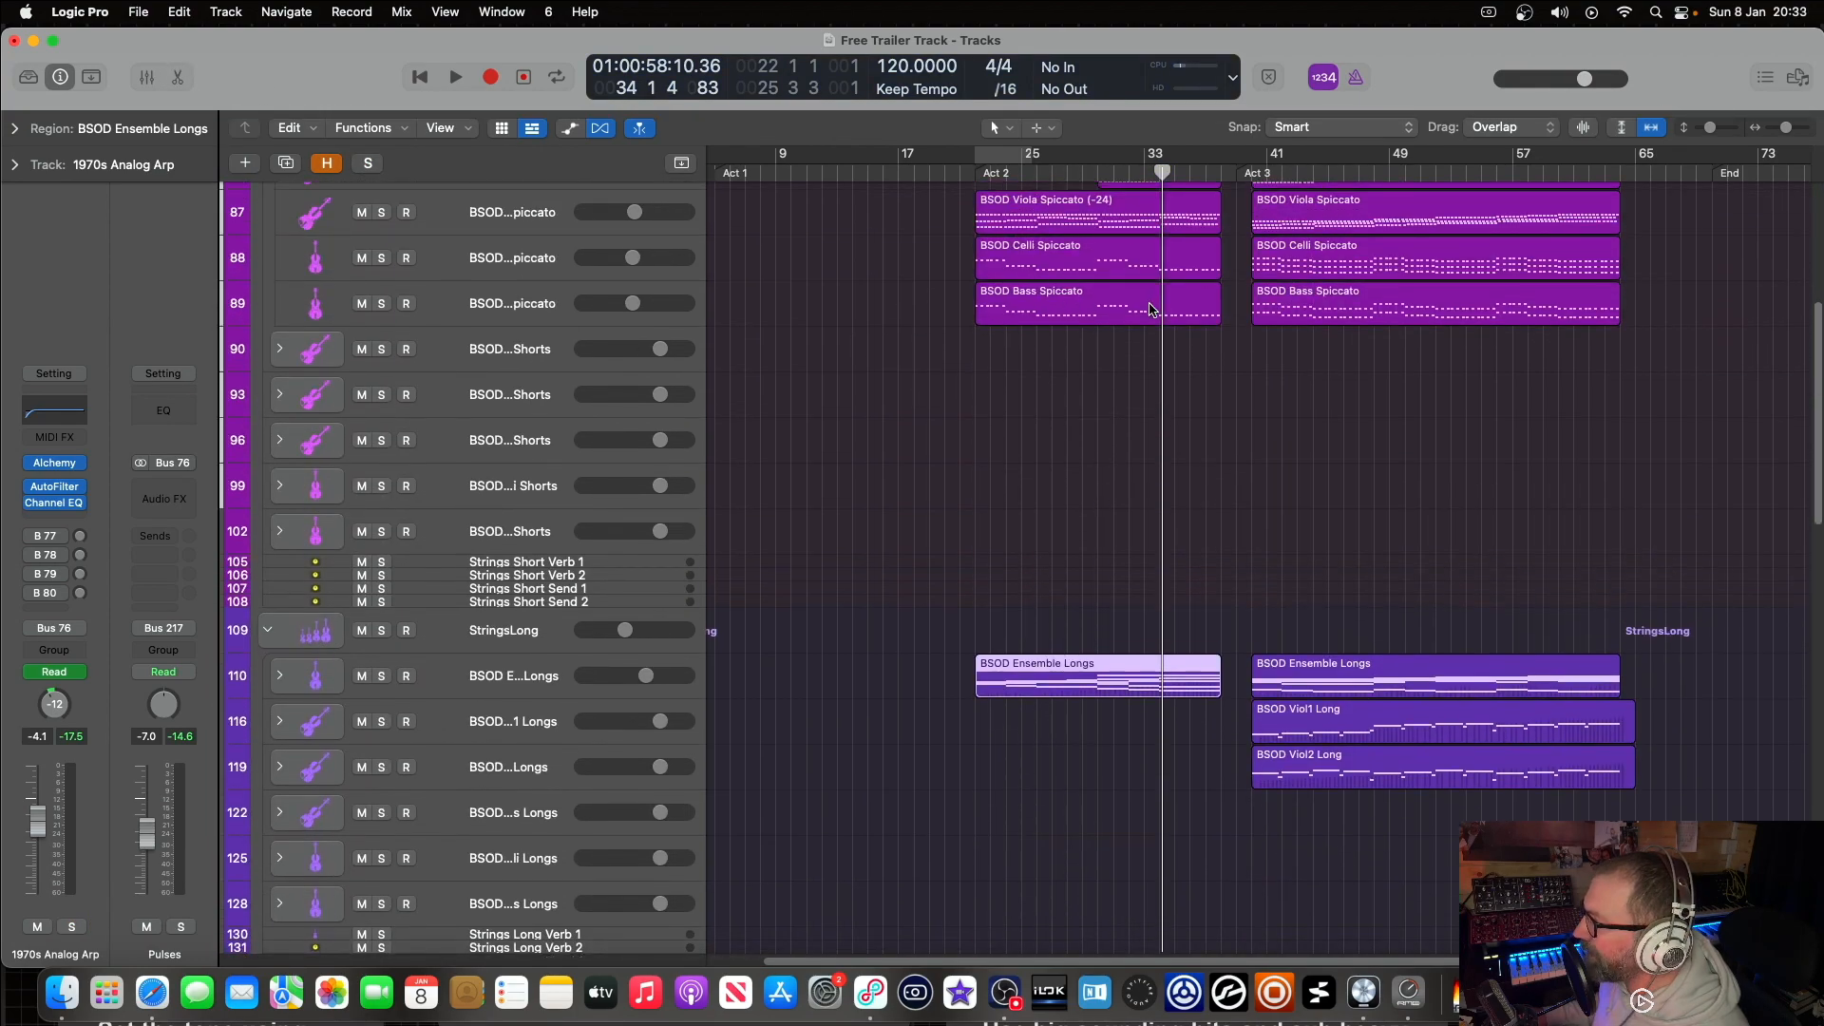
pyautogui.scroll(-5, 1153, 306)
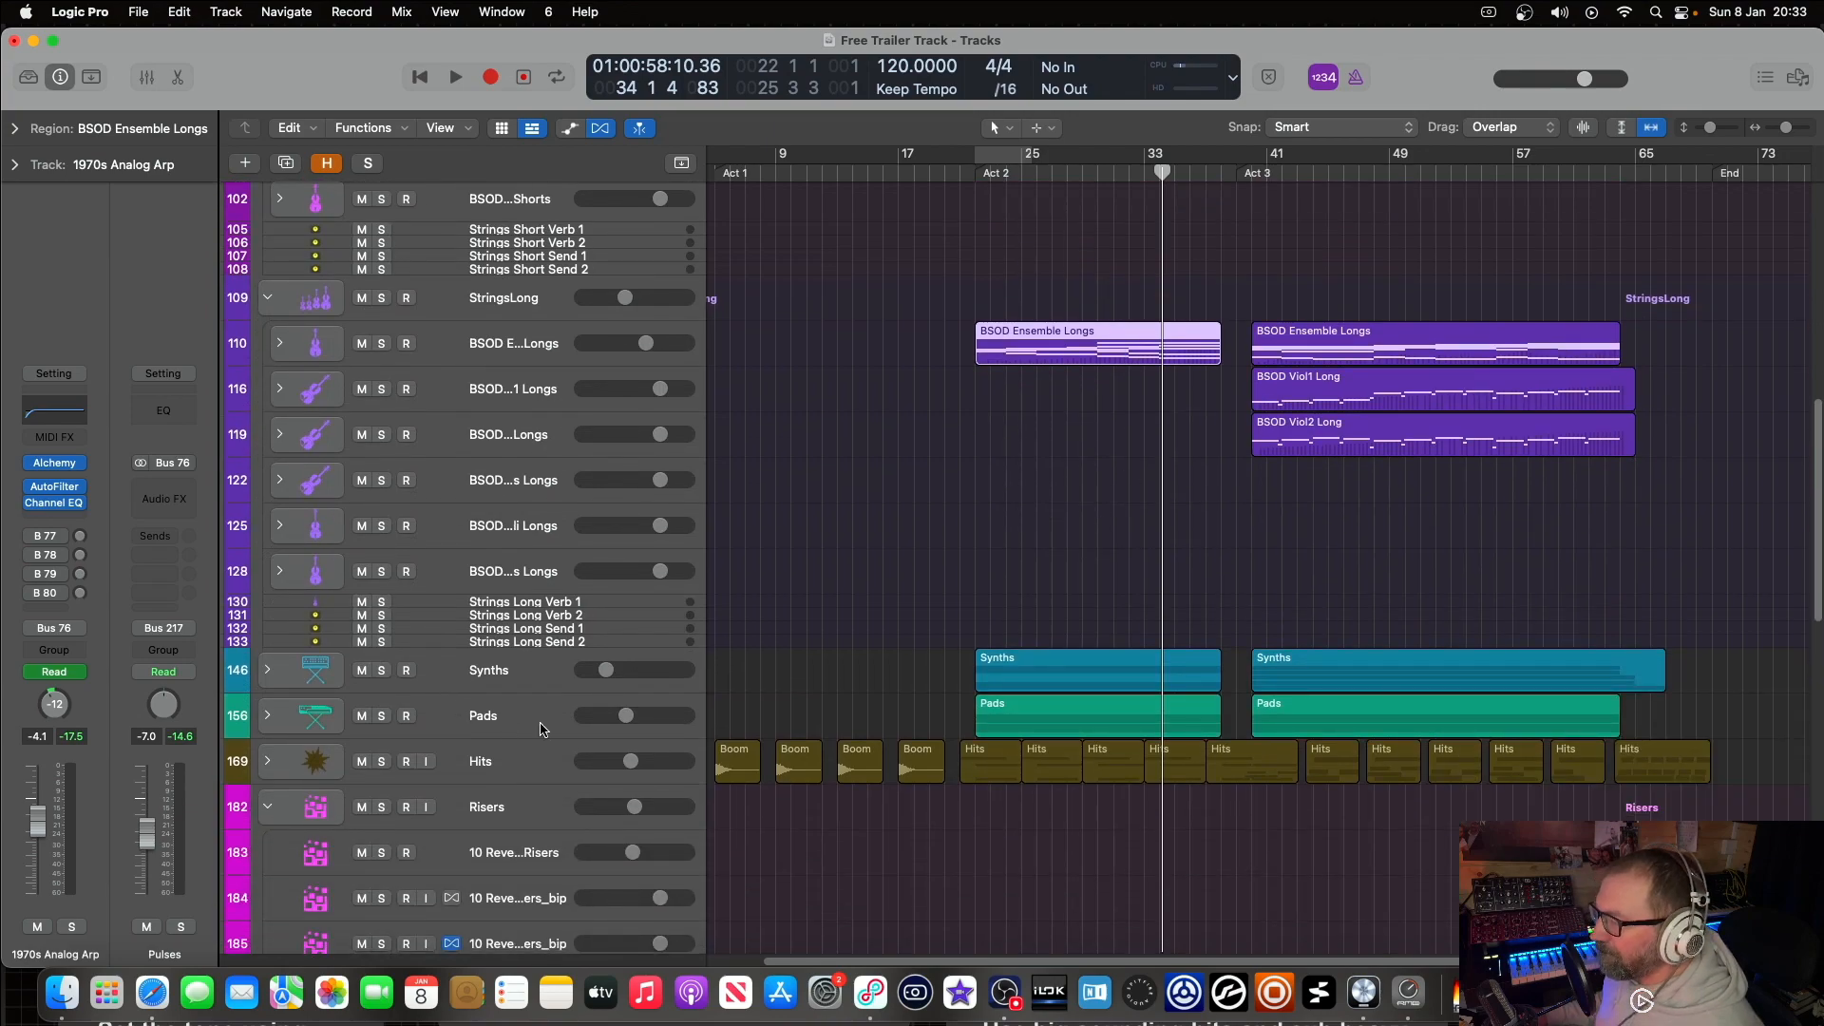
# Step: Expand the Synths stack and view the Act 2 Vox Box Lead region's AutoFilter Cutoff automation in the Piano Roll, closing the editor when done
pyautogui.click(268, 672)
pyautogui.scroll(-1, 950, 732)
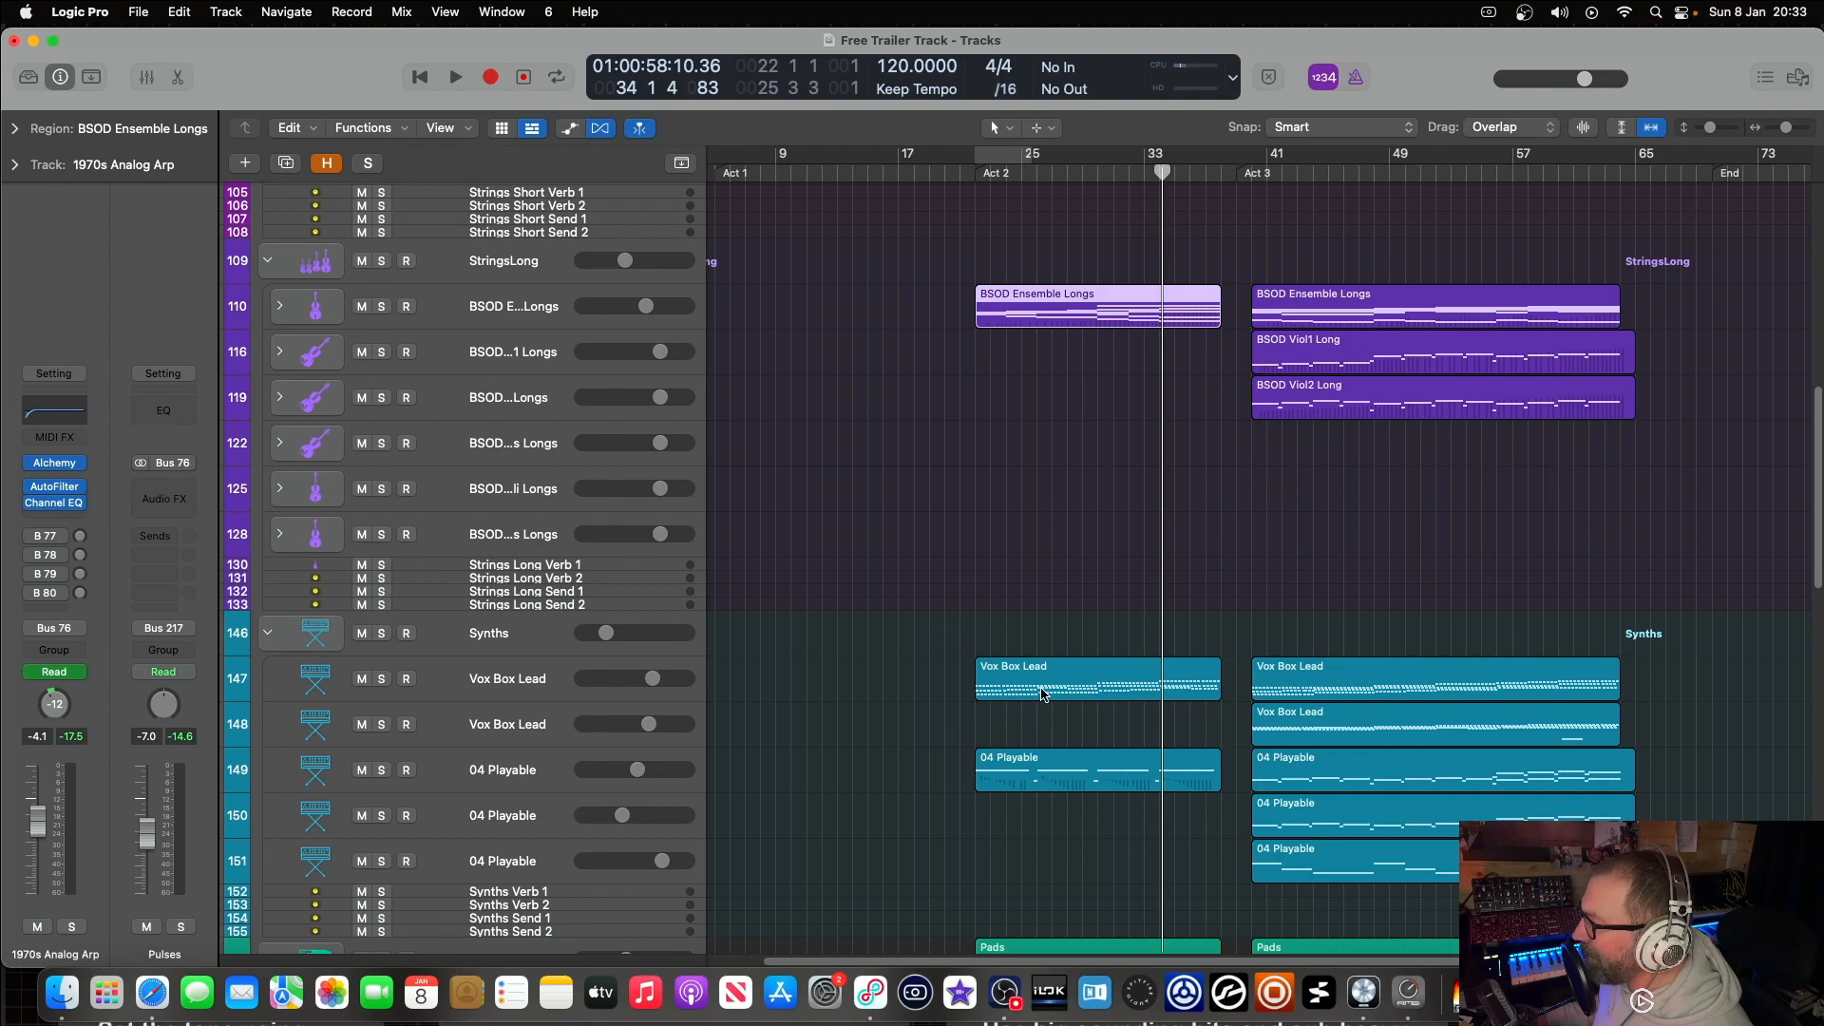
pyautogui.doubleClick(1024, 675)
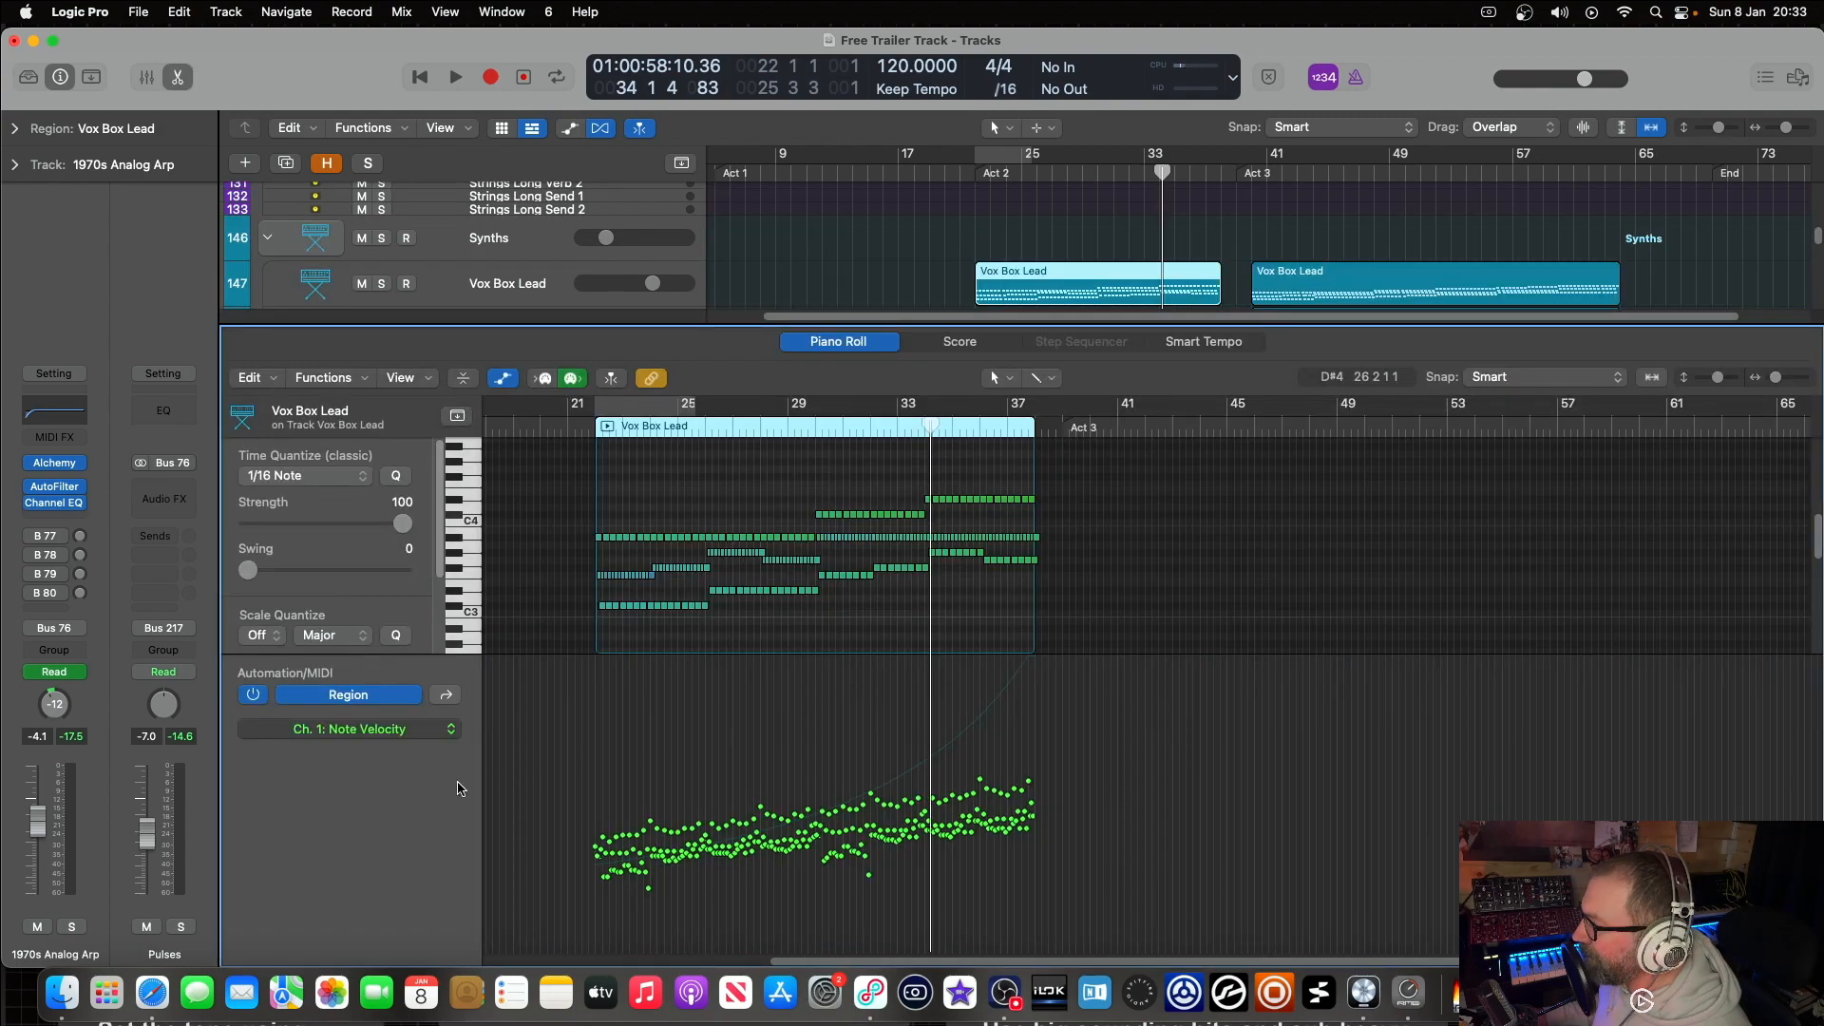
pyautogui.click(443, 695)
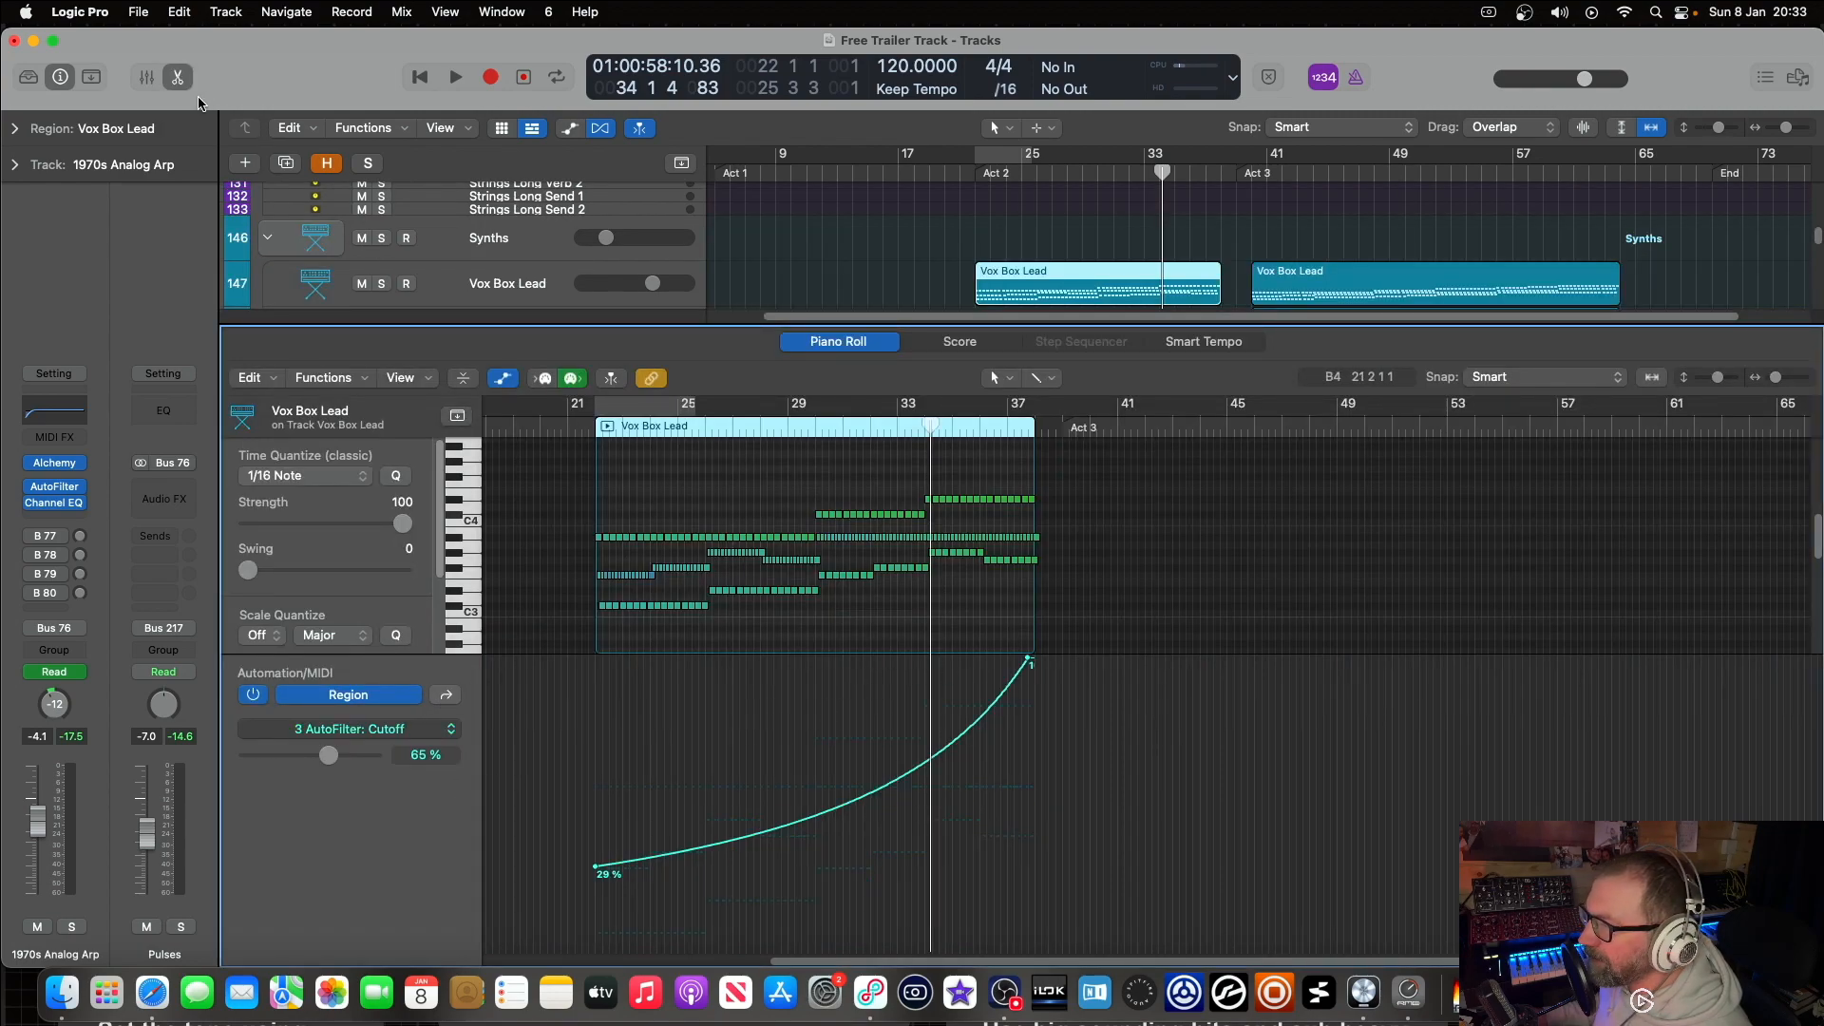
pyautogui.click(177, 77)
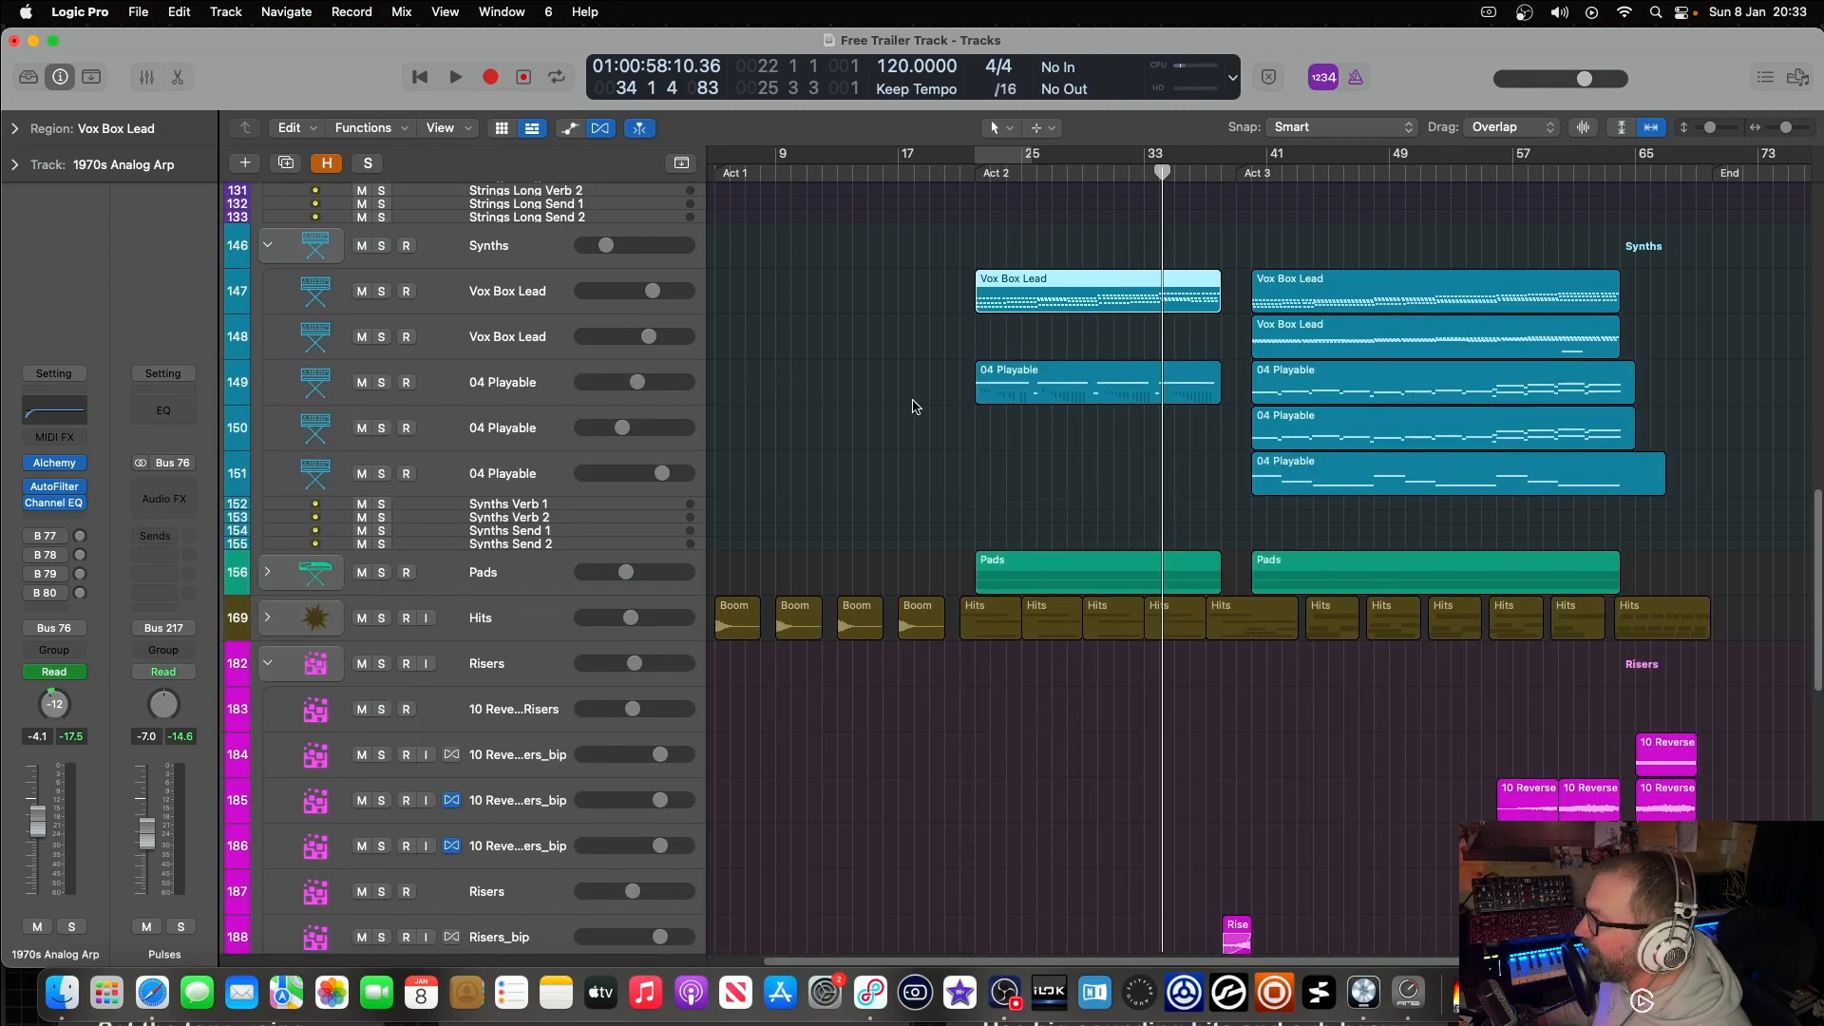
pyautogui.scroll(1, 946, 398)
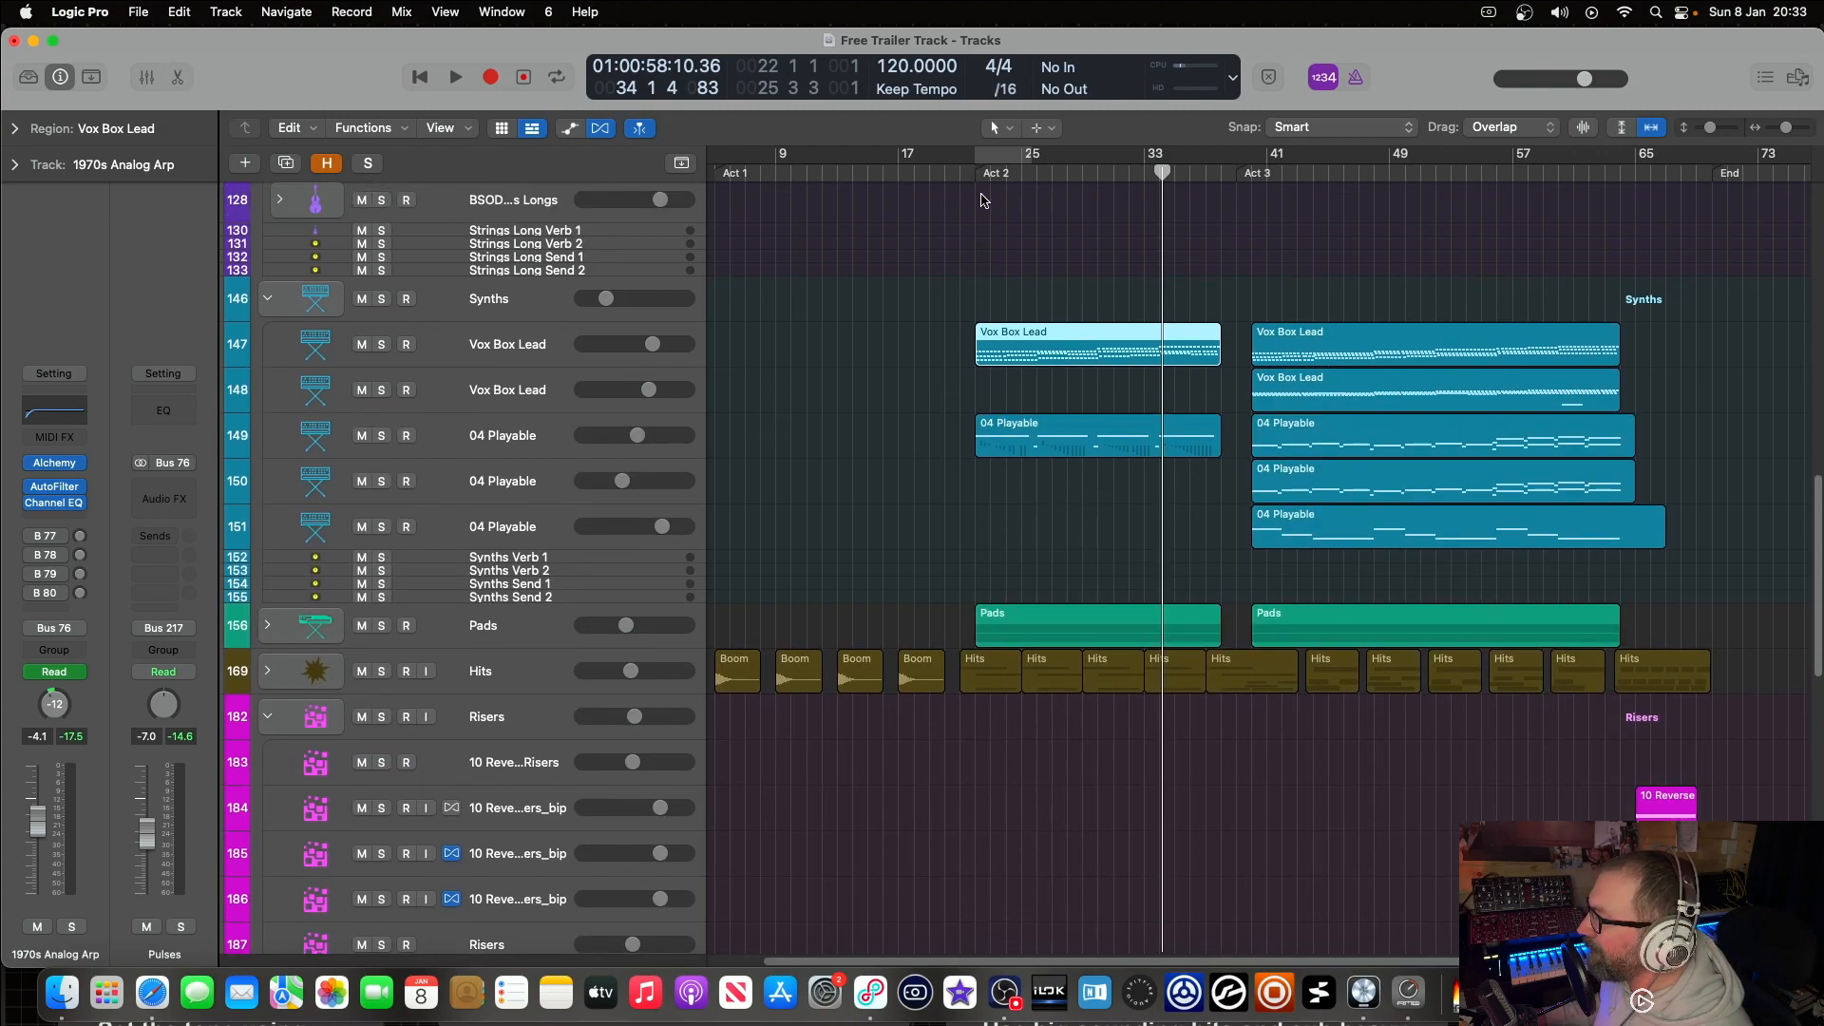
pyautogui.scroll(5, 1027, 257)
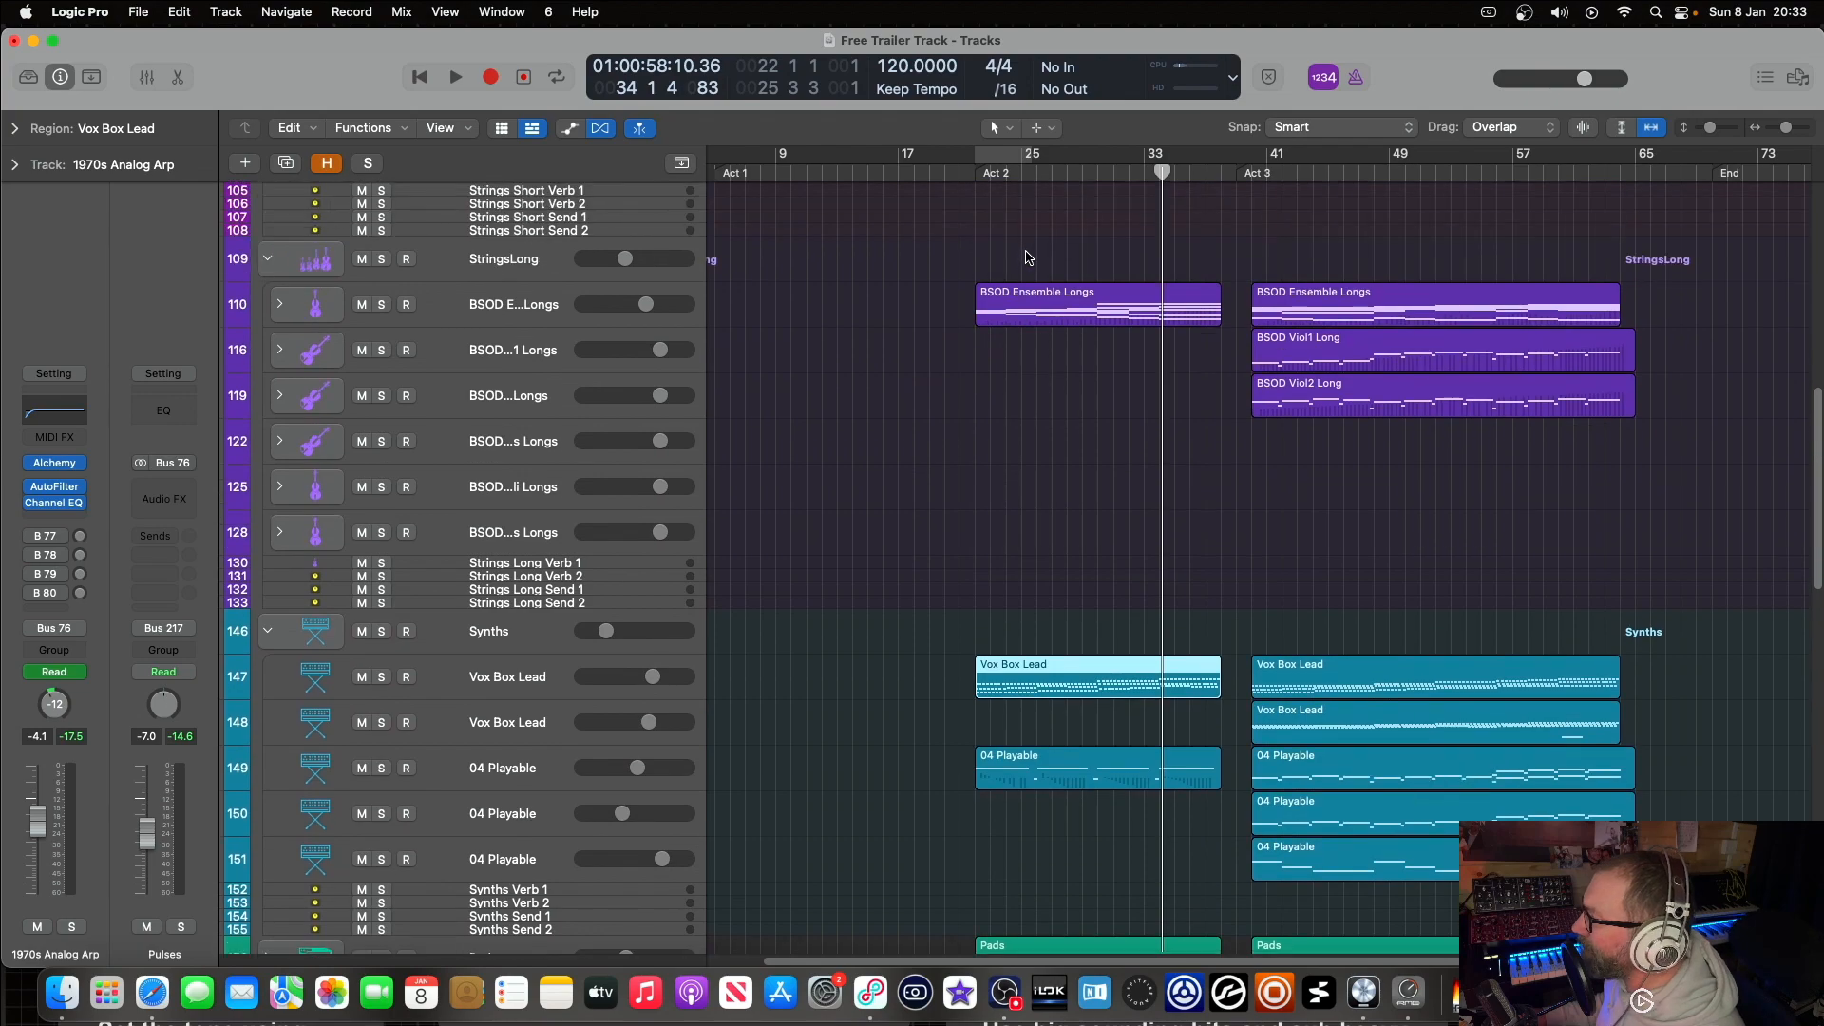
# Step: Expand the Pads stack and open its Act 2 Epic Cloud Formation region in the Piano Roll
pyautogui.scroll(-3, 1050, 243)
pyautogui.scroll(6, 1092, 448)
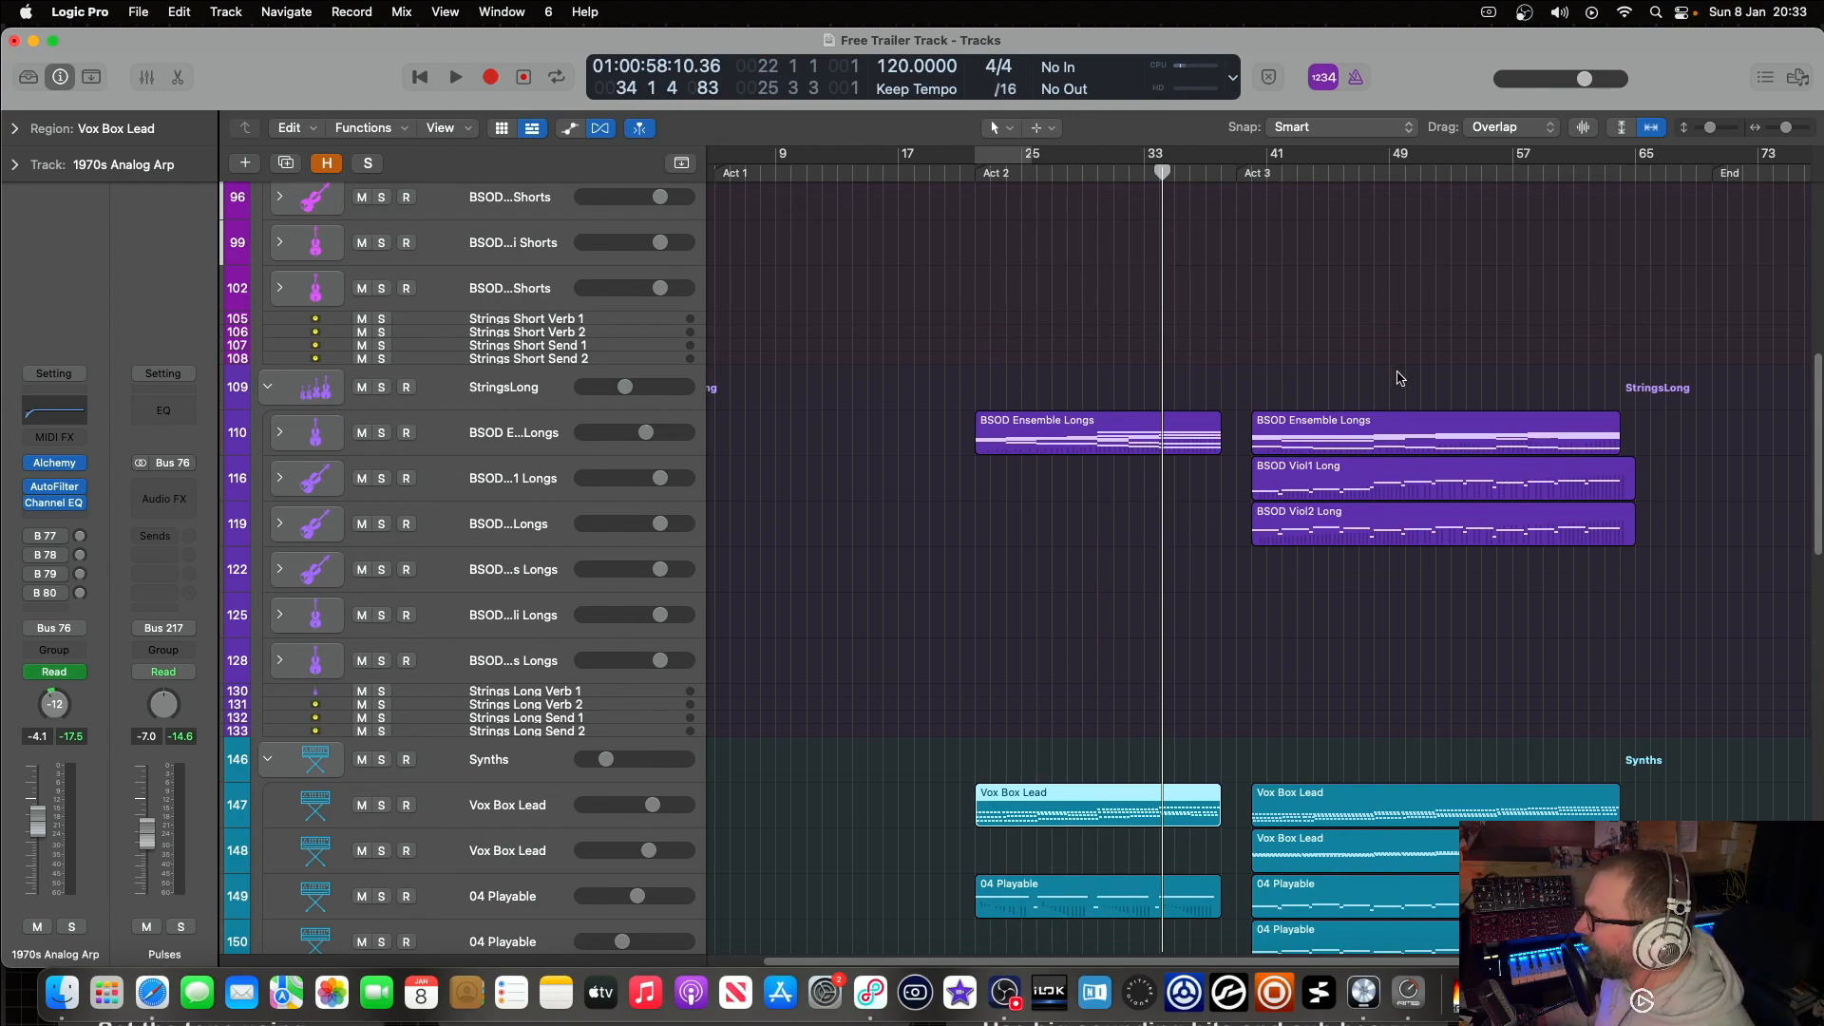
pyautogui.scroll(-8, 1354, 286)
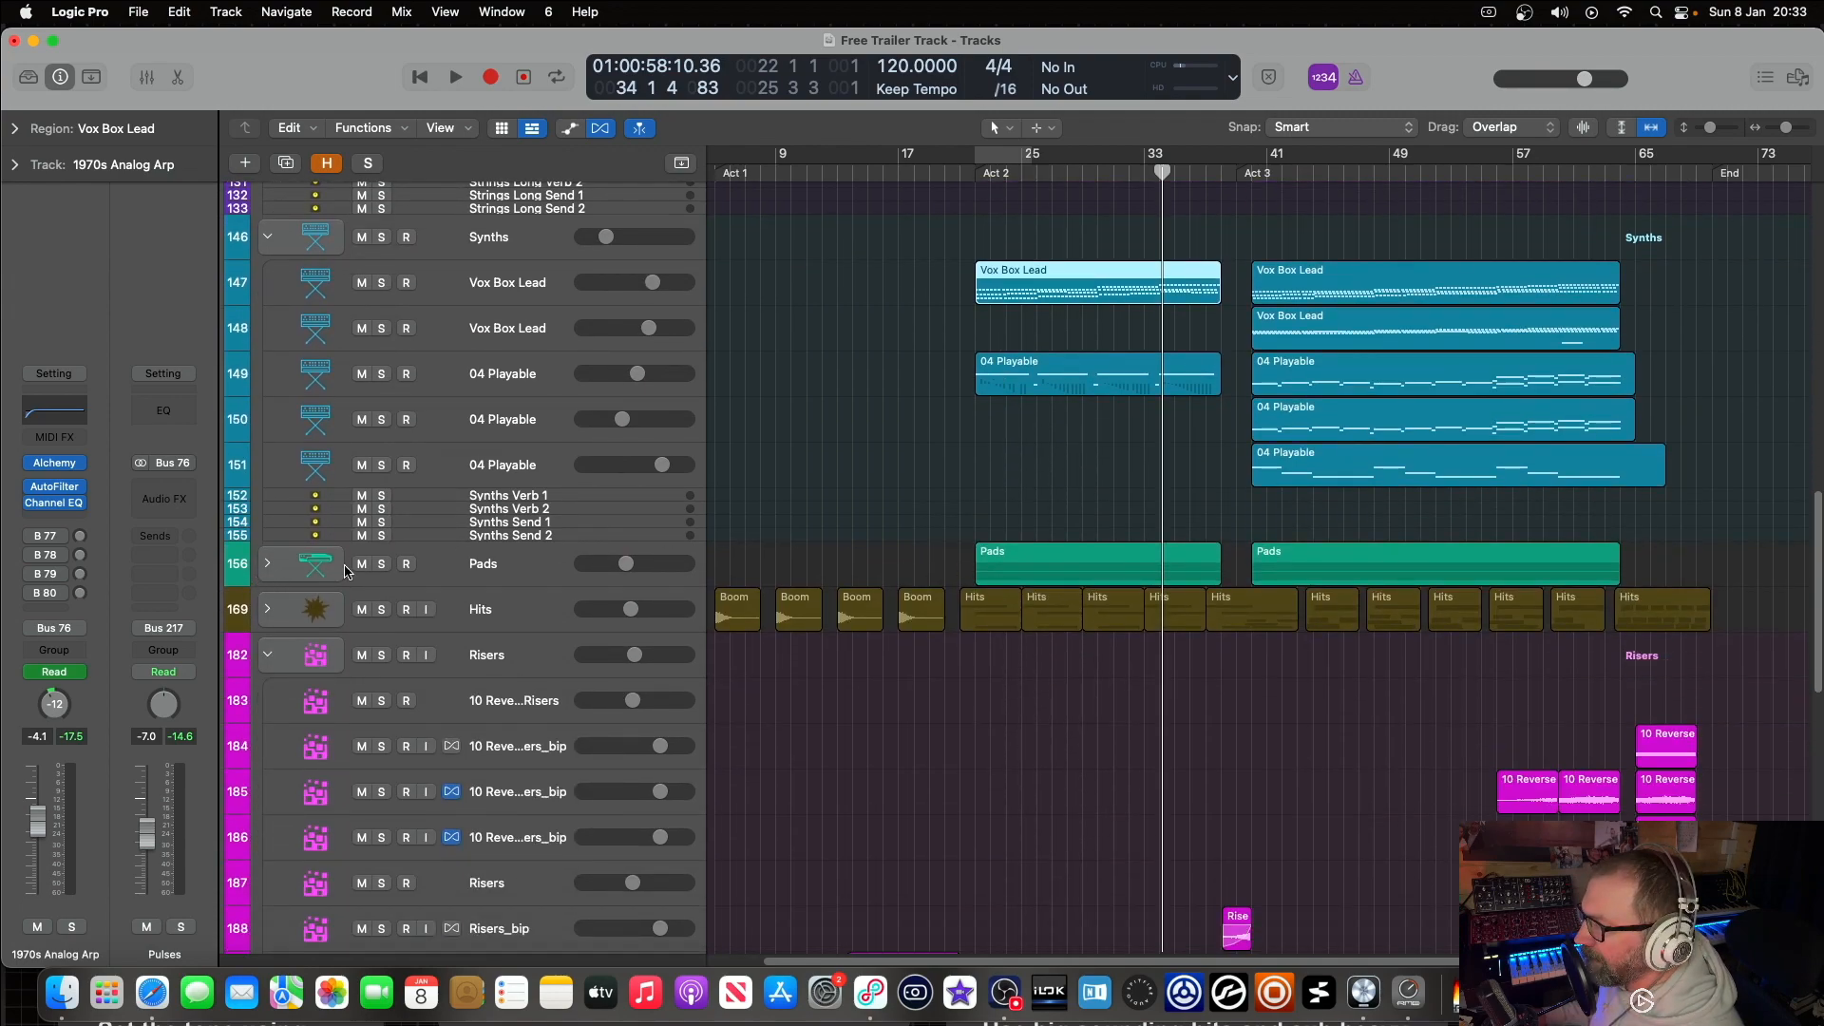
pyautogui.click(268, 565)
pyautogui.scroll(-2, 941, 521)
pyautogui.doubleClick(1053, 528)
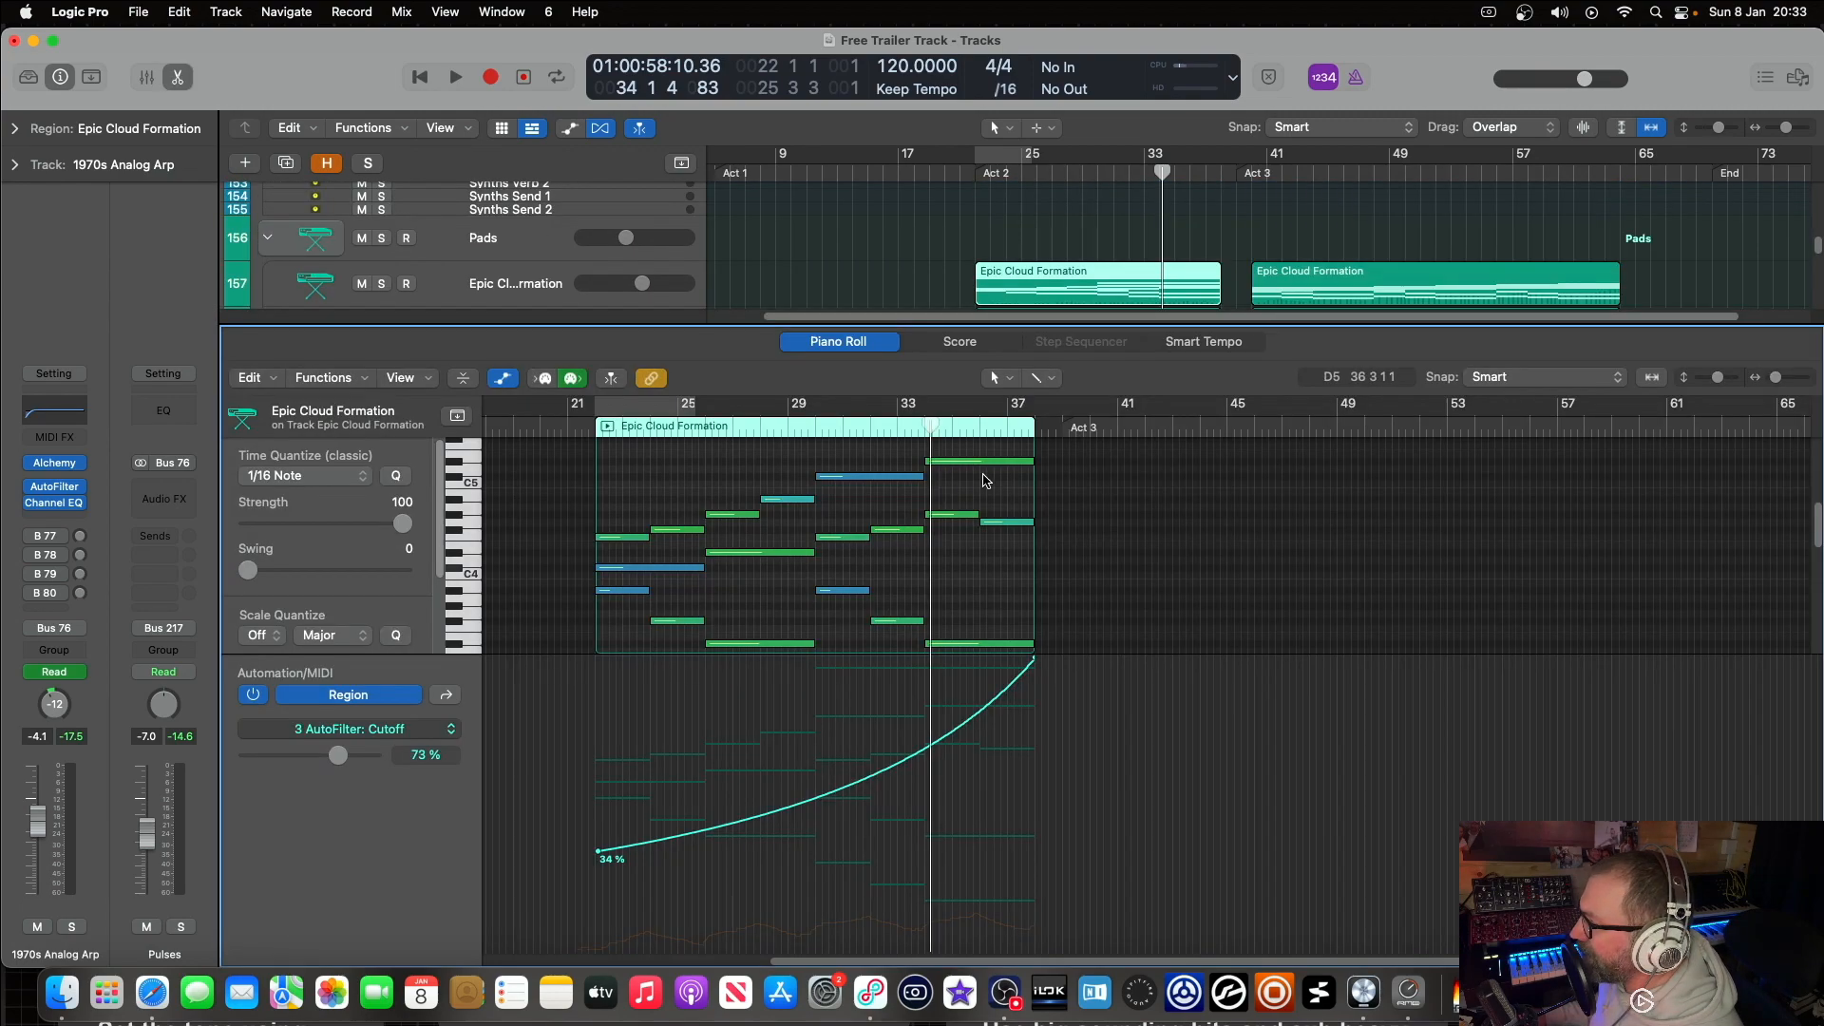
# Step: Compare the Epic Cloud Formation notes with the long strings and synth regions in the arrangement, closing the Piano Roll when done
pyautogui.scroll(8, 1129, 277)
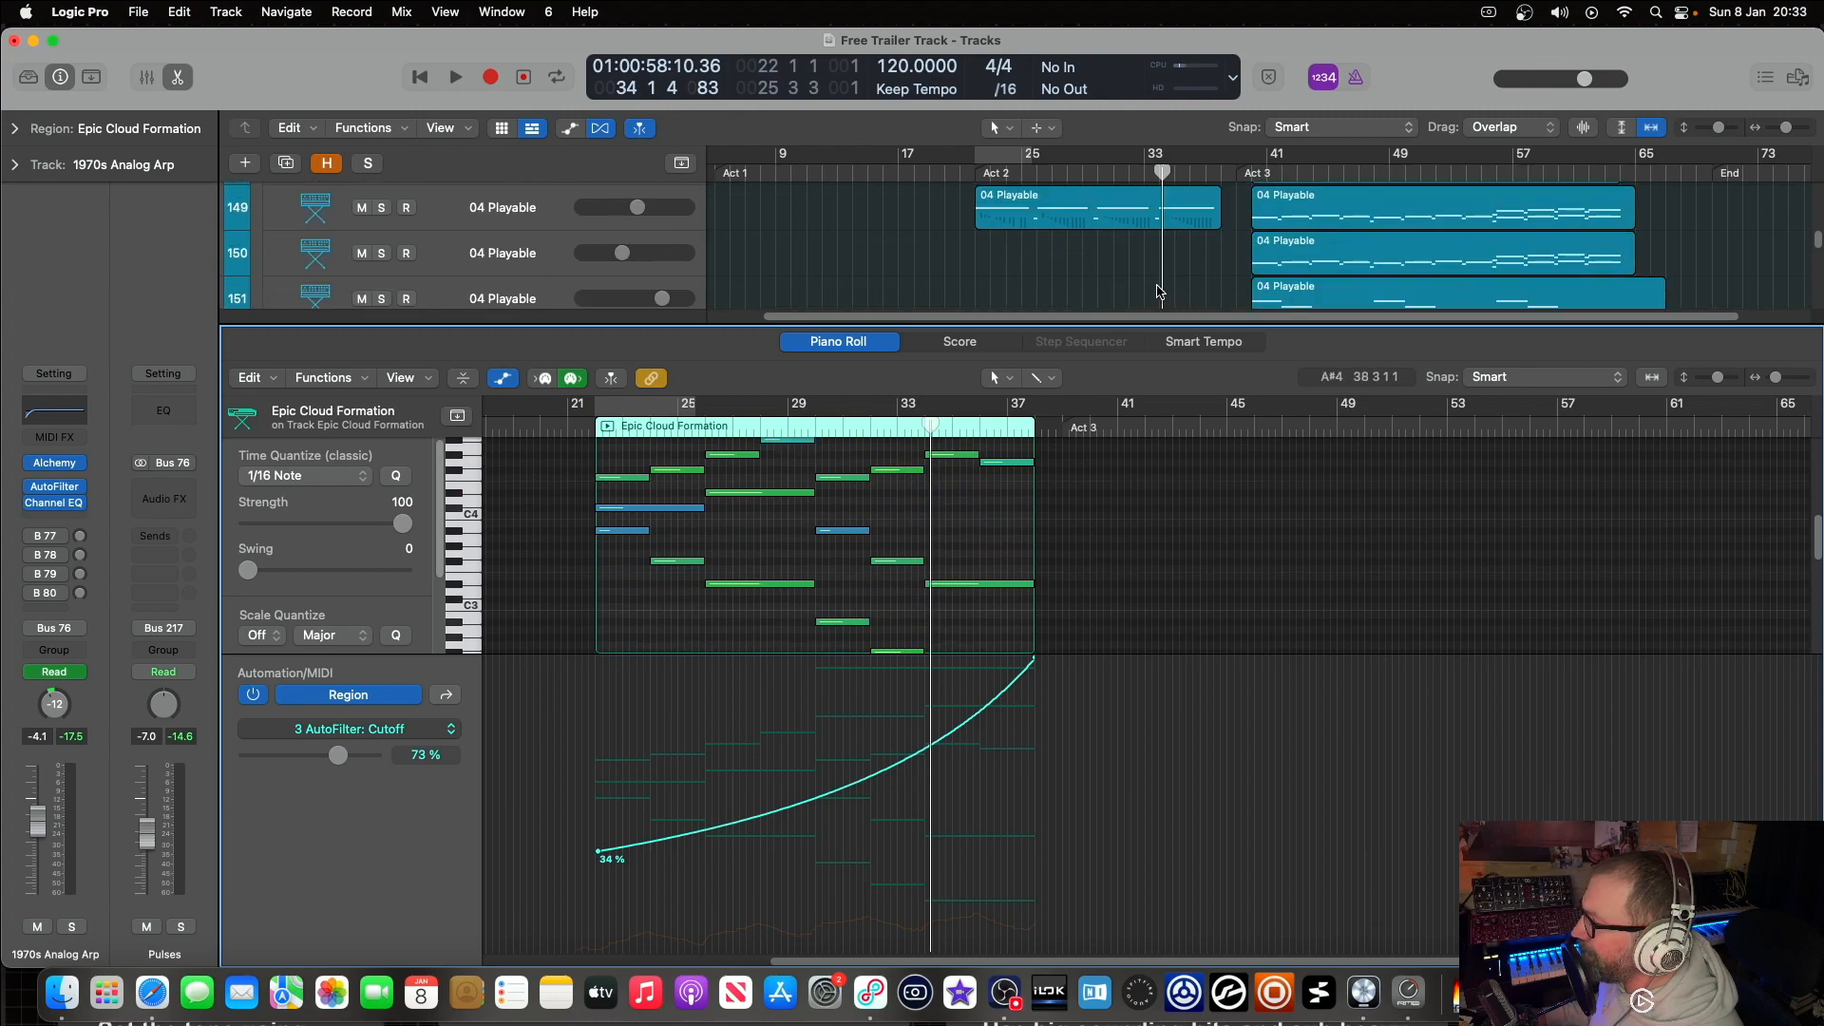
pyautogui.scroll(10, 1129, 276)
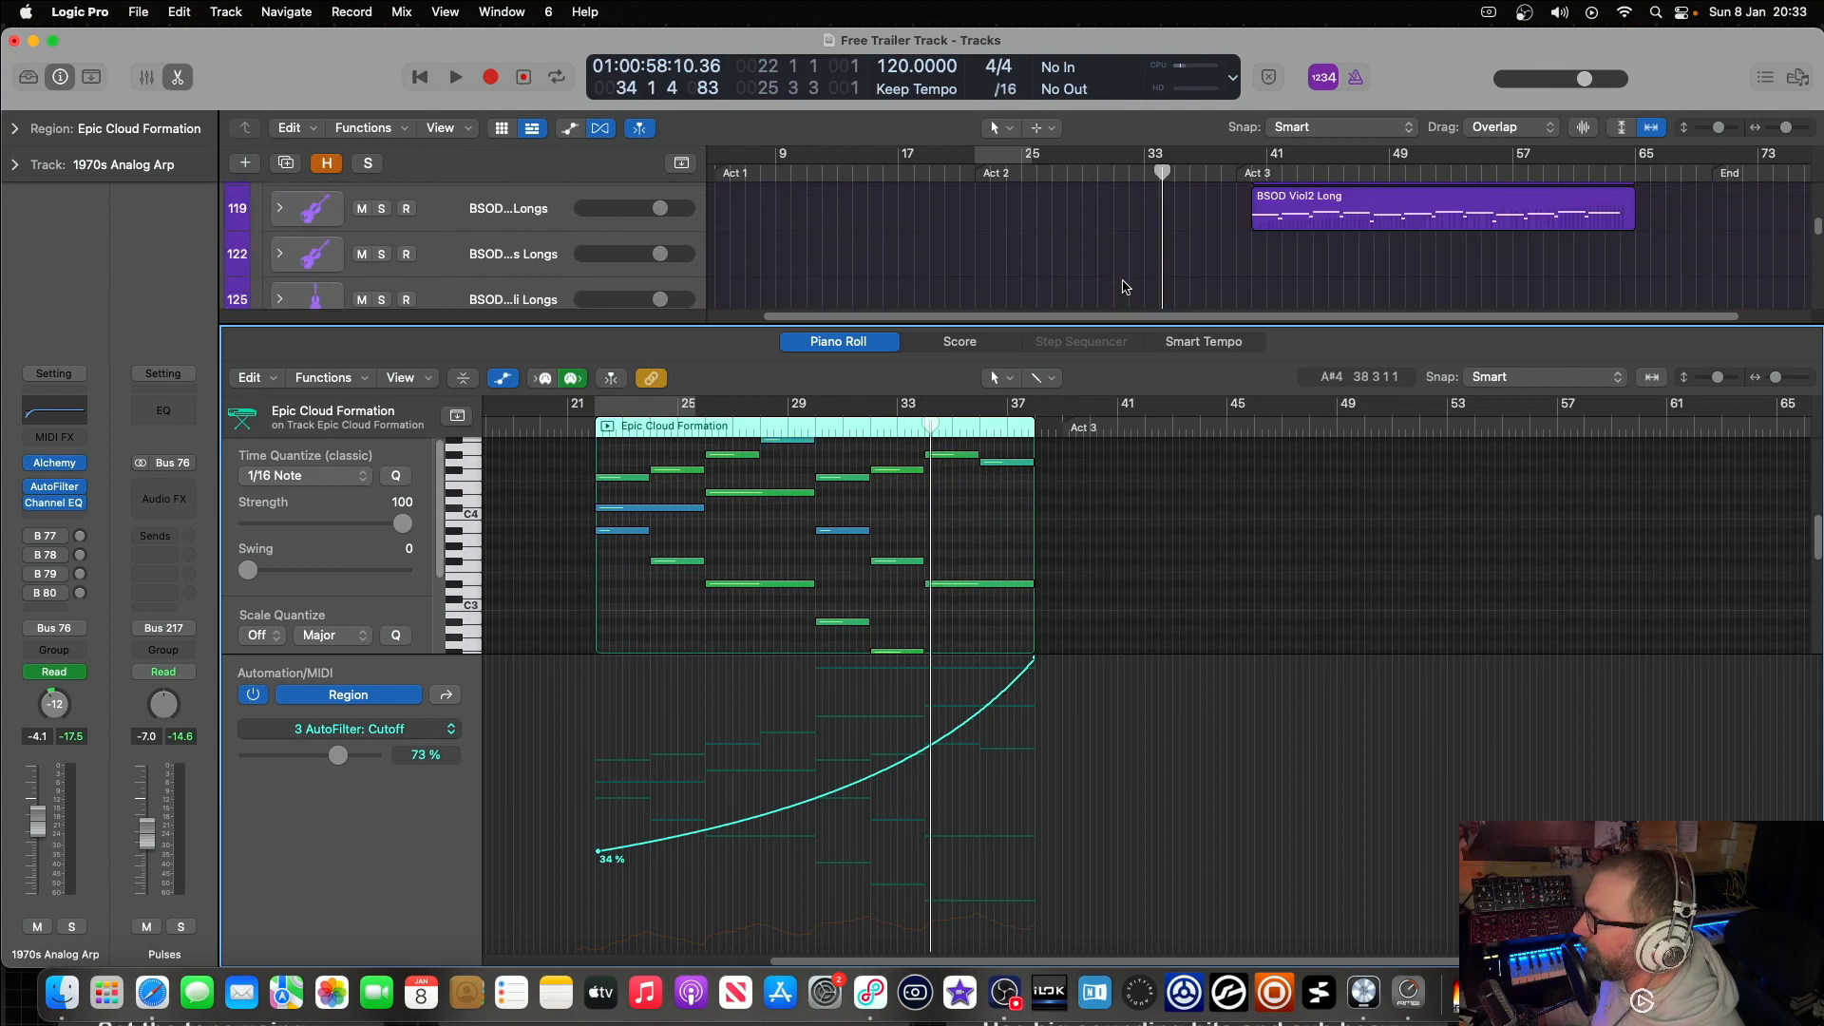
pyautogui.scroll(-15, 1102, 267)
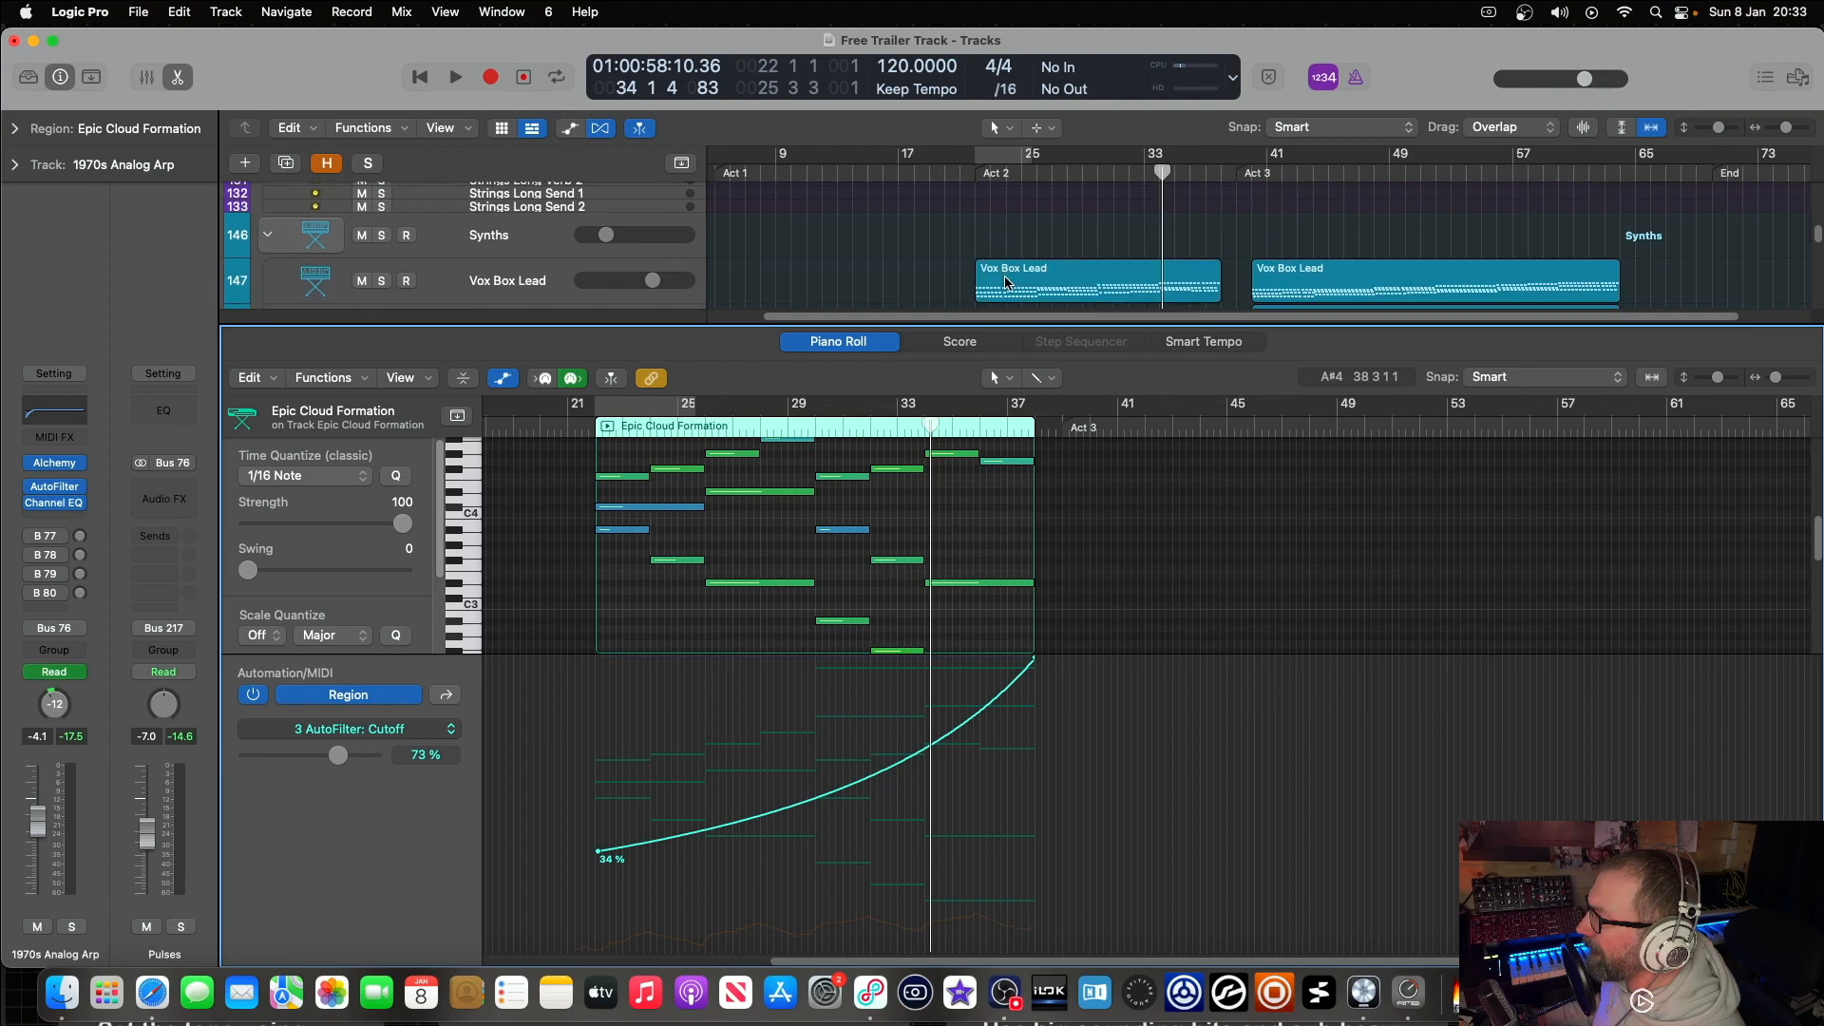
pyautogui.scroll(2, 1013, 277)
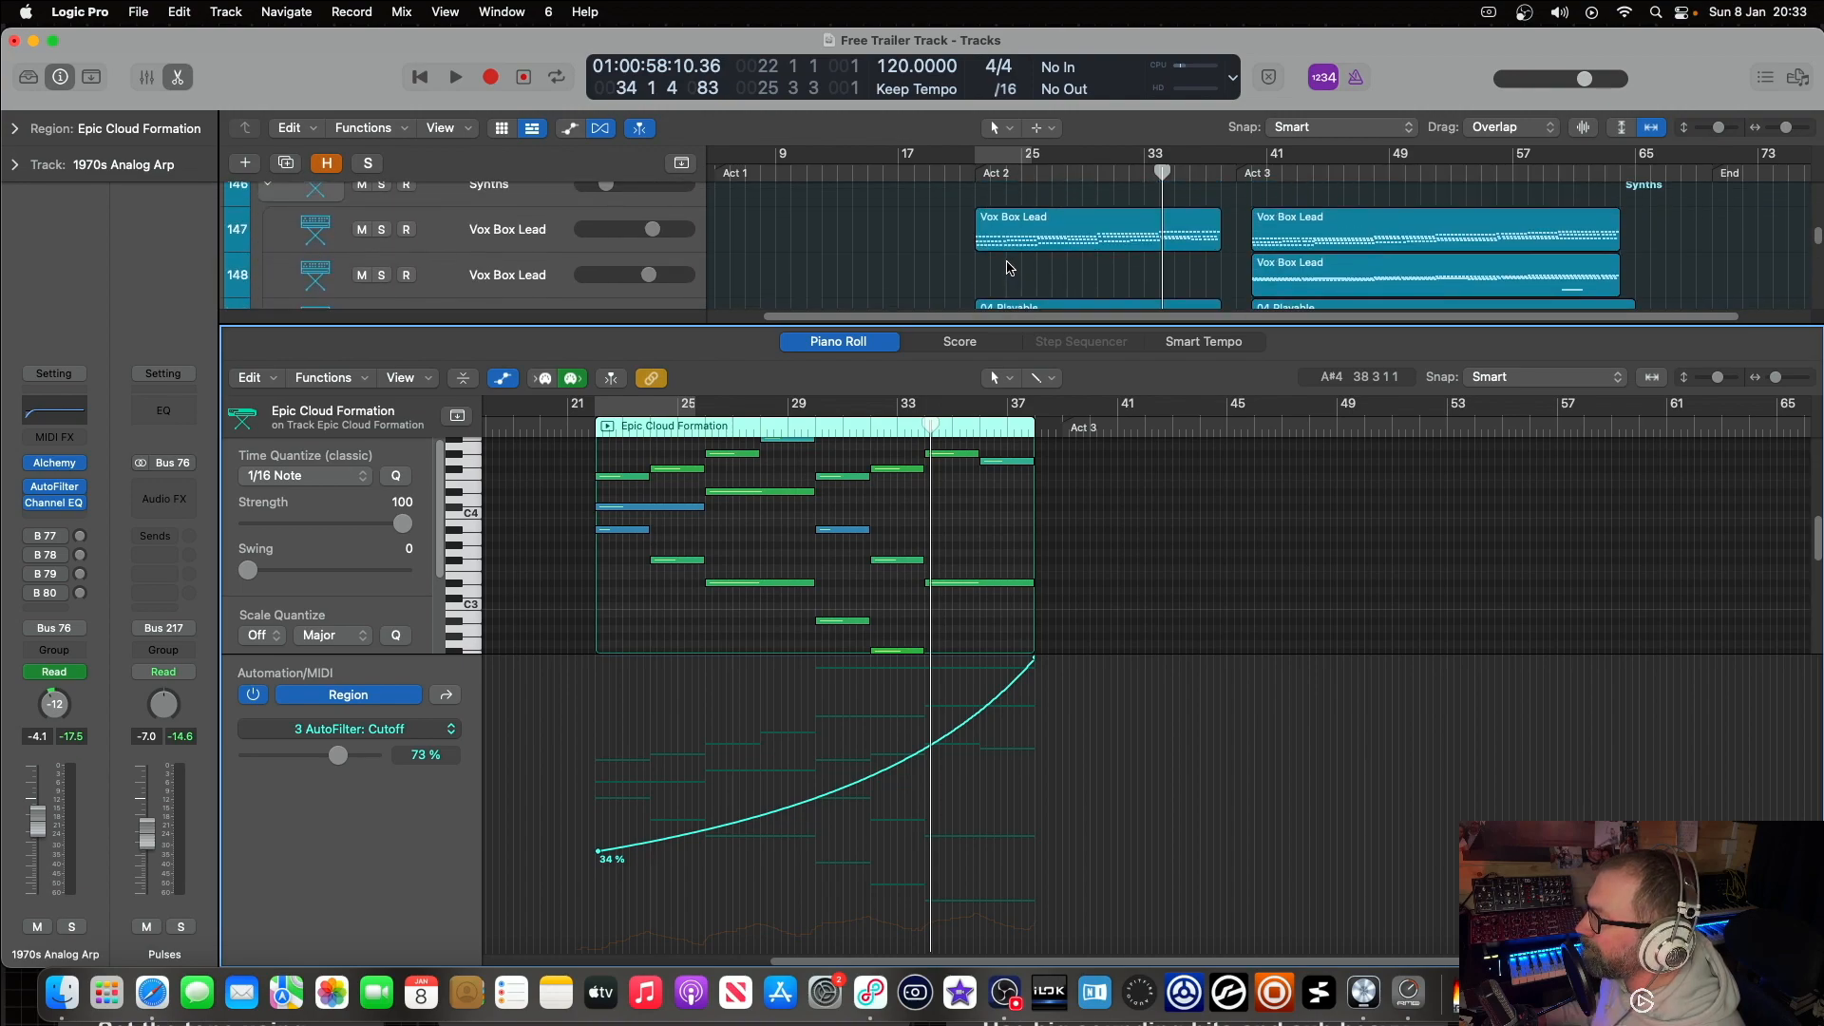
pyautogui.scroll(1, 661, 457)
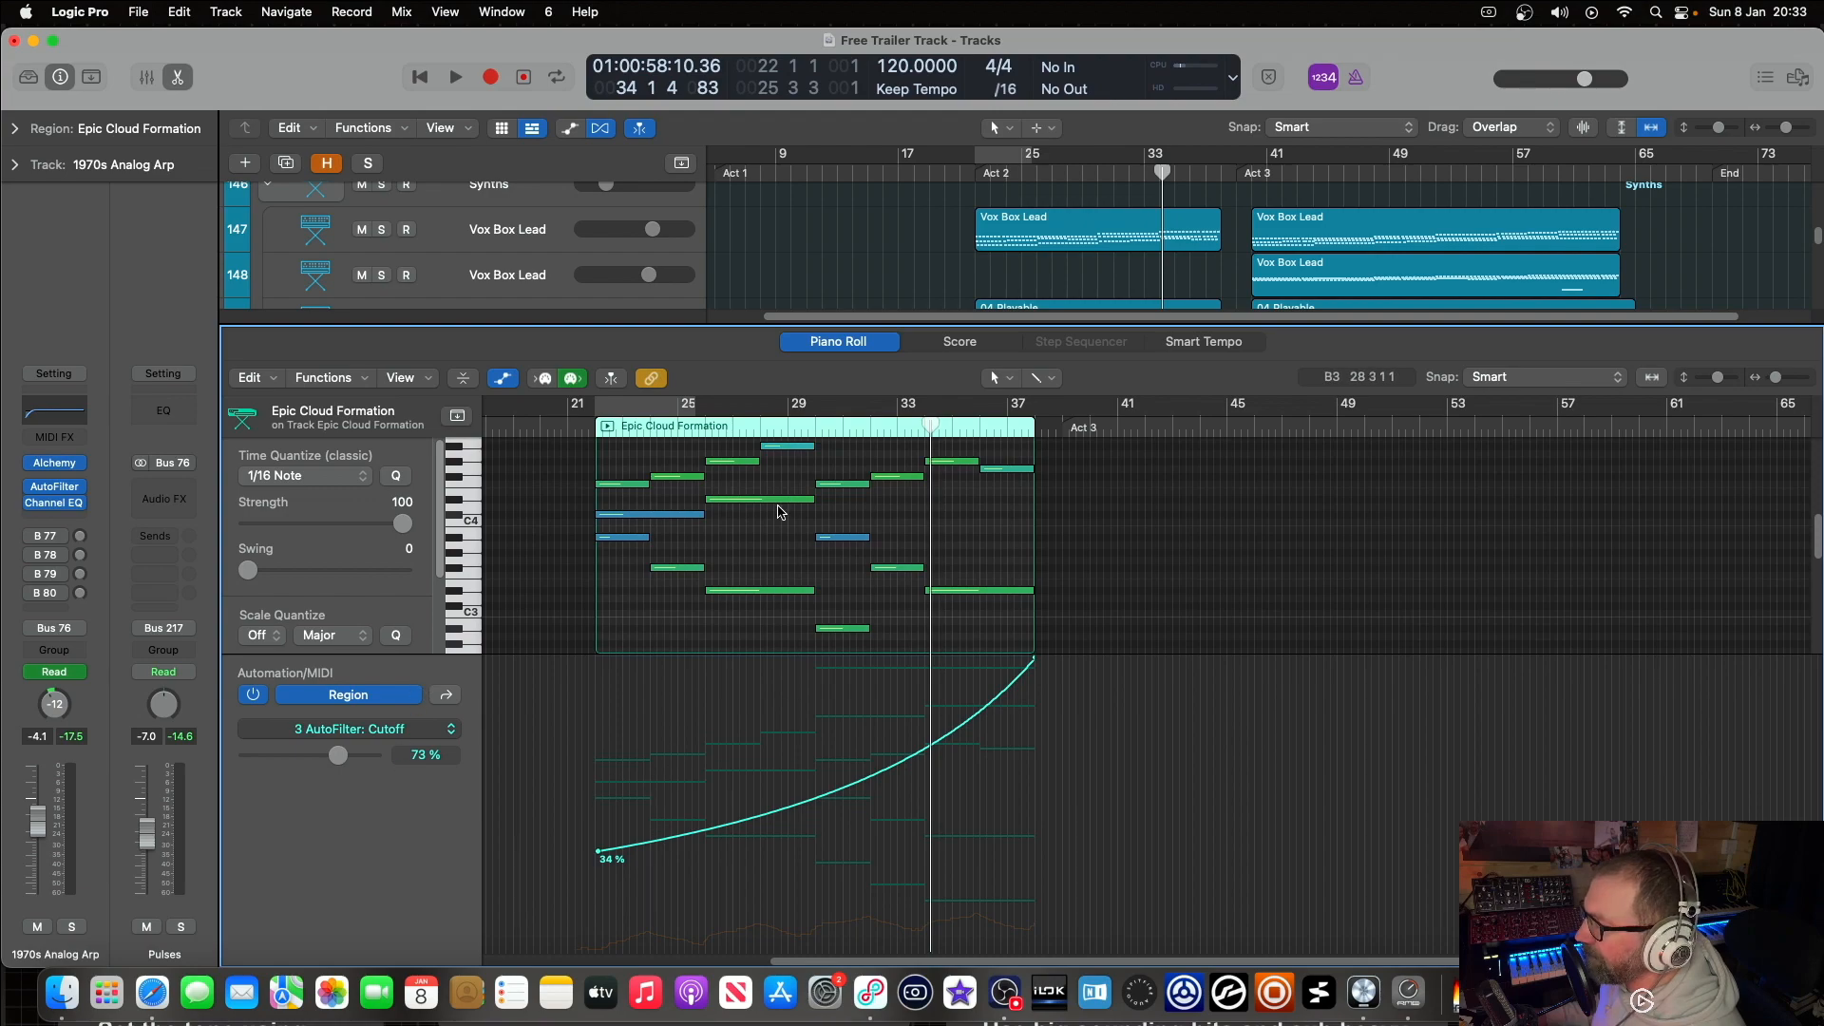
pyautogui.click(179, 80)
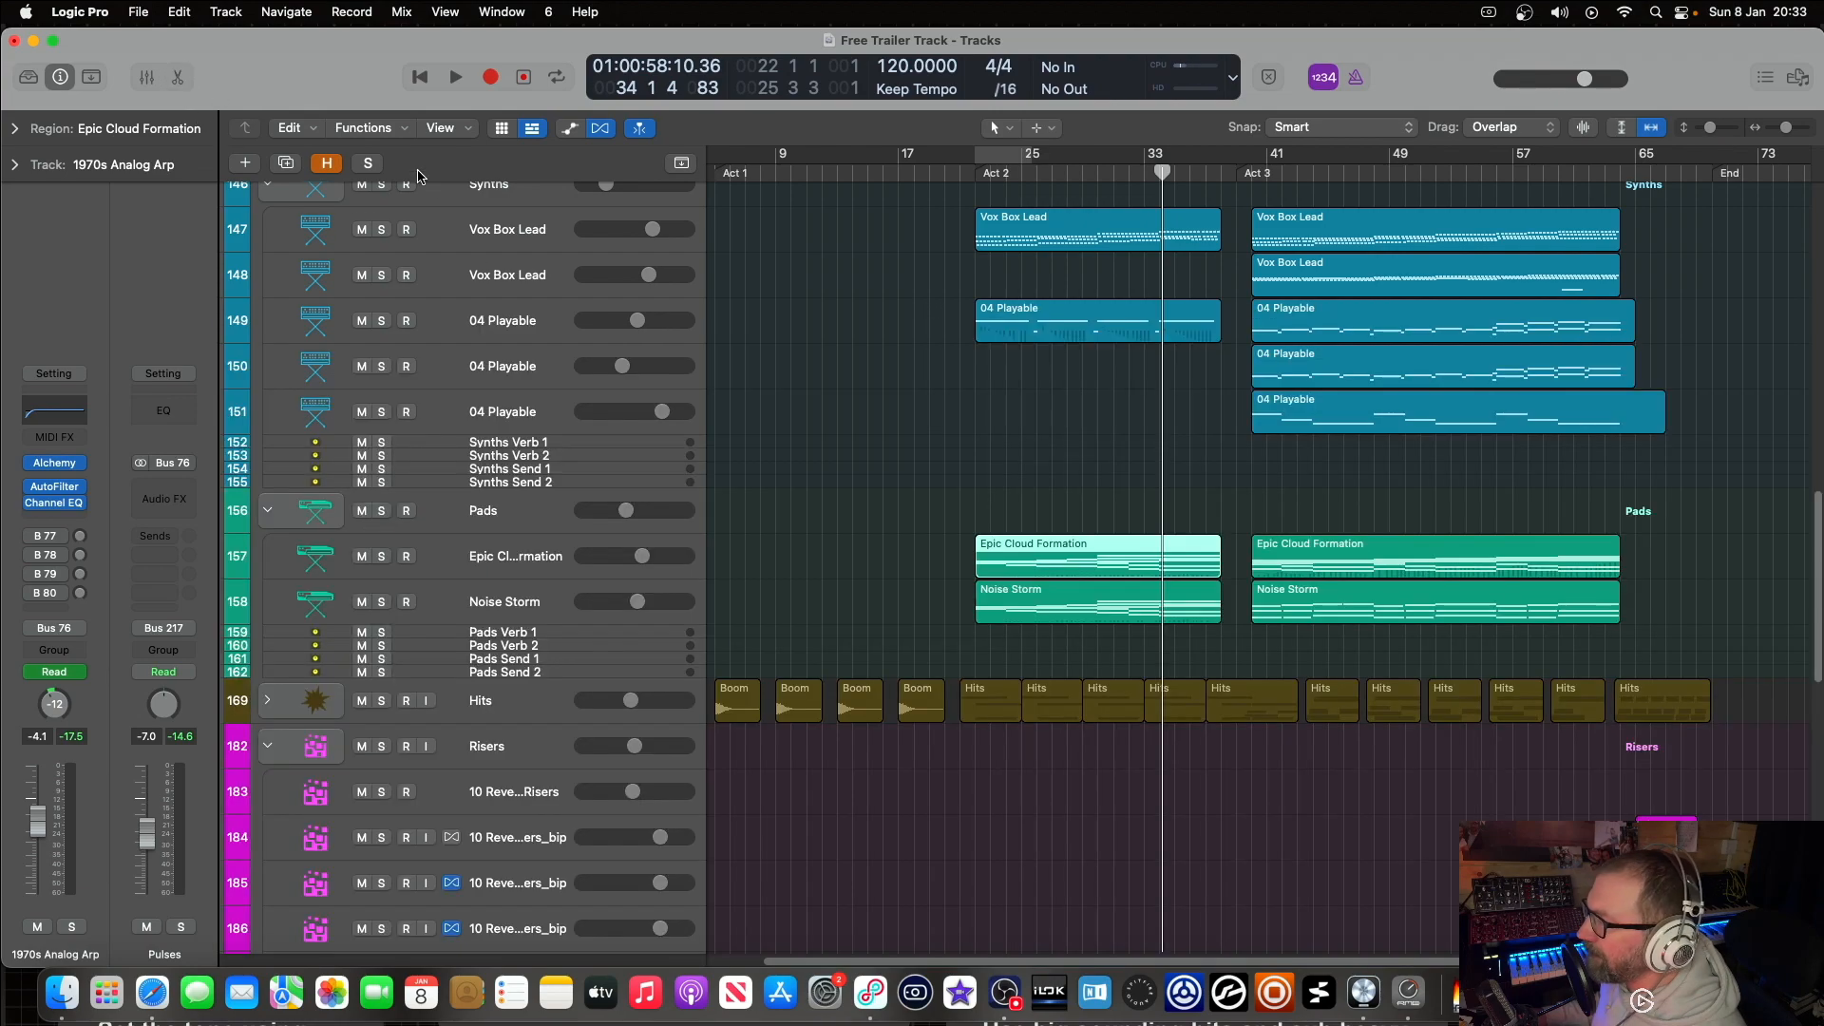
# Step: Solo the Pads stack and play it briefly from the start of Act 2, clearing the solo after stopping playback
pyautogui.scroll(1, 634, 228)
pyautogui.scroll(-1, 644, 263)
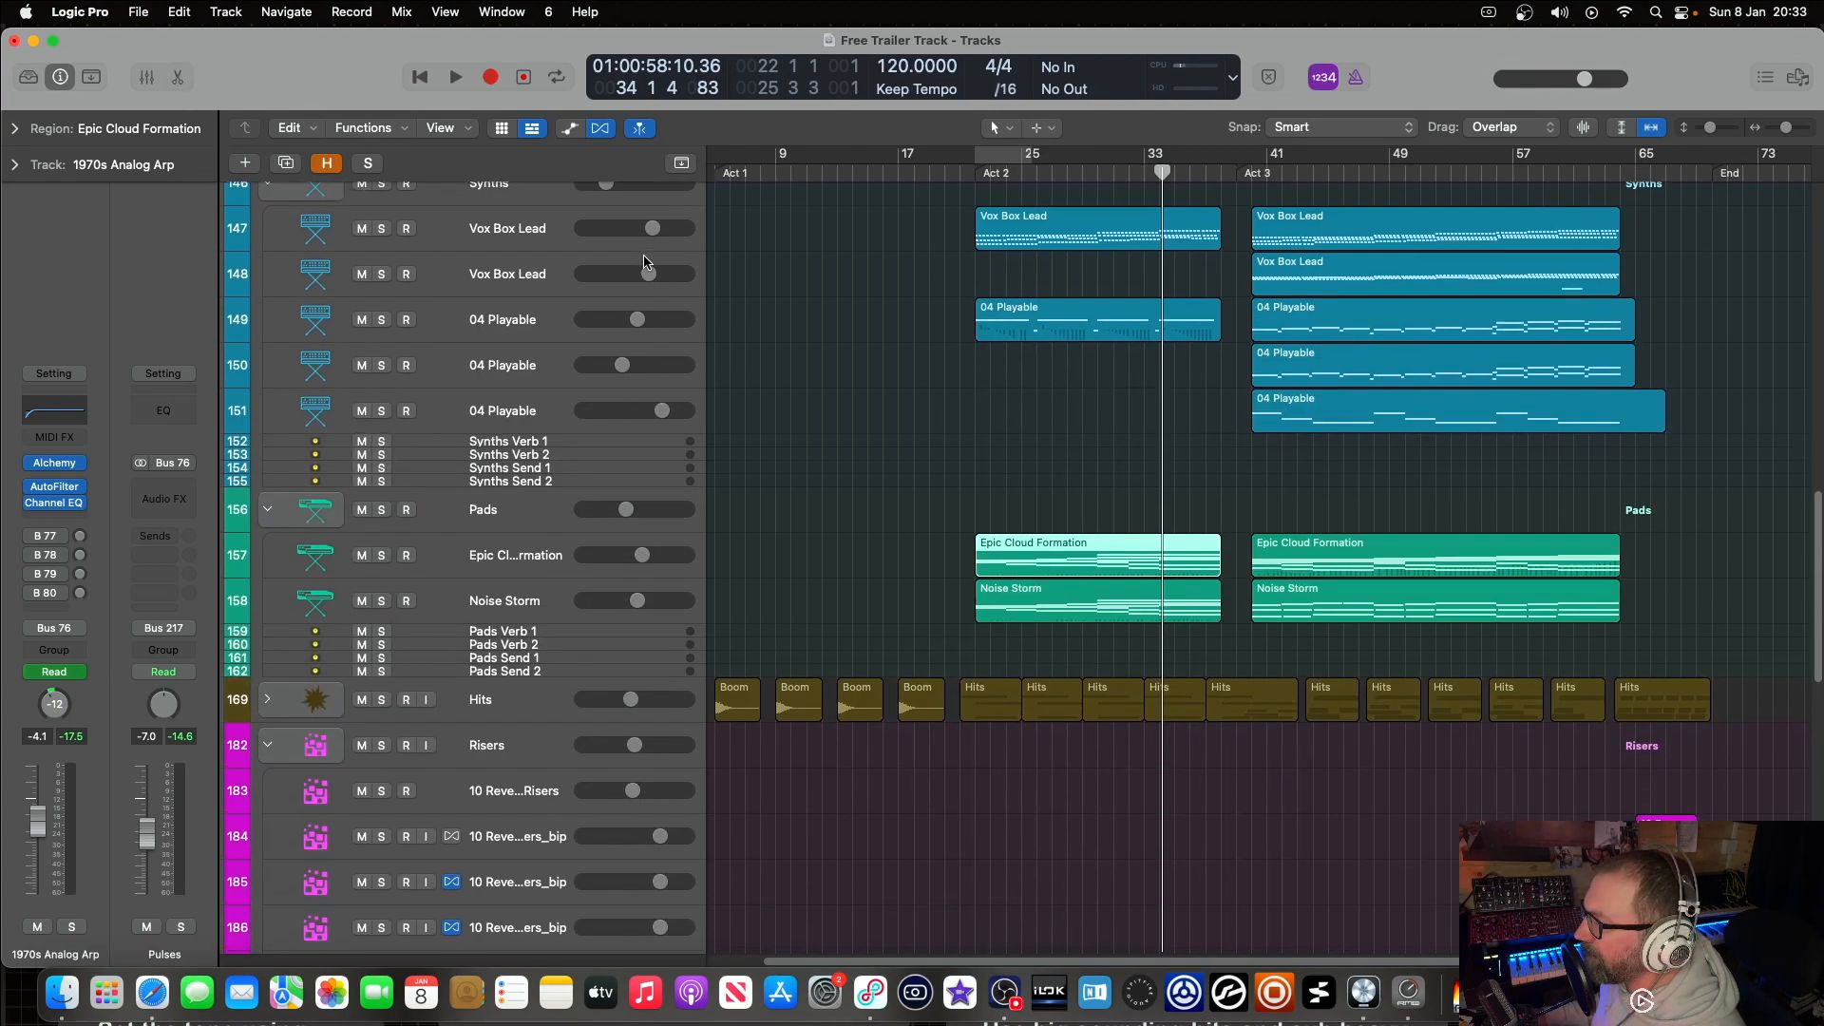
pyautogui.click(382, 510)
pyautogui.click(971, 178)
pyautogui.press('space')
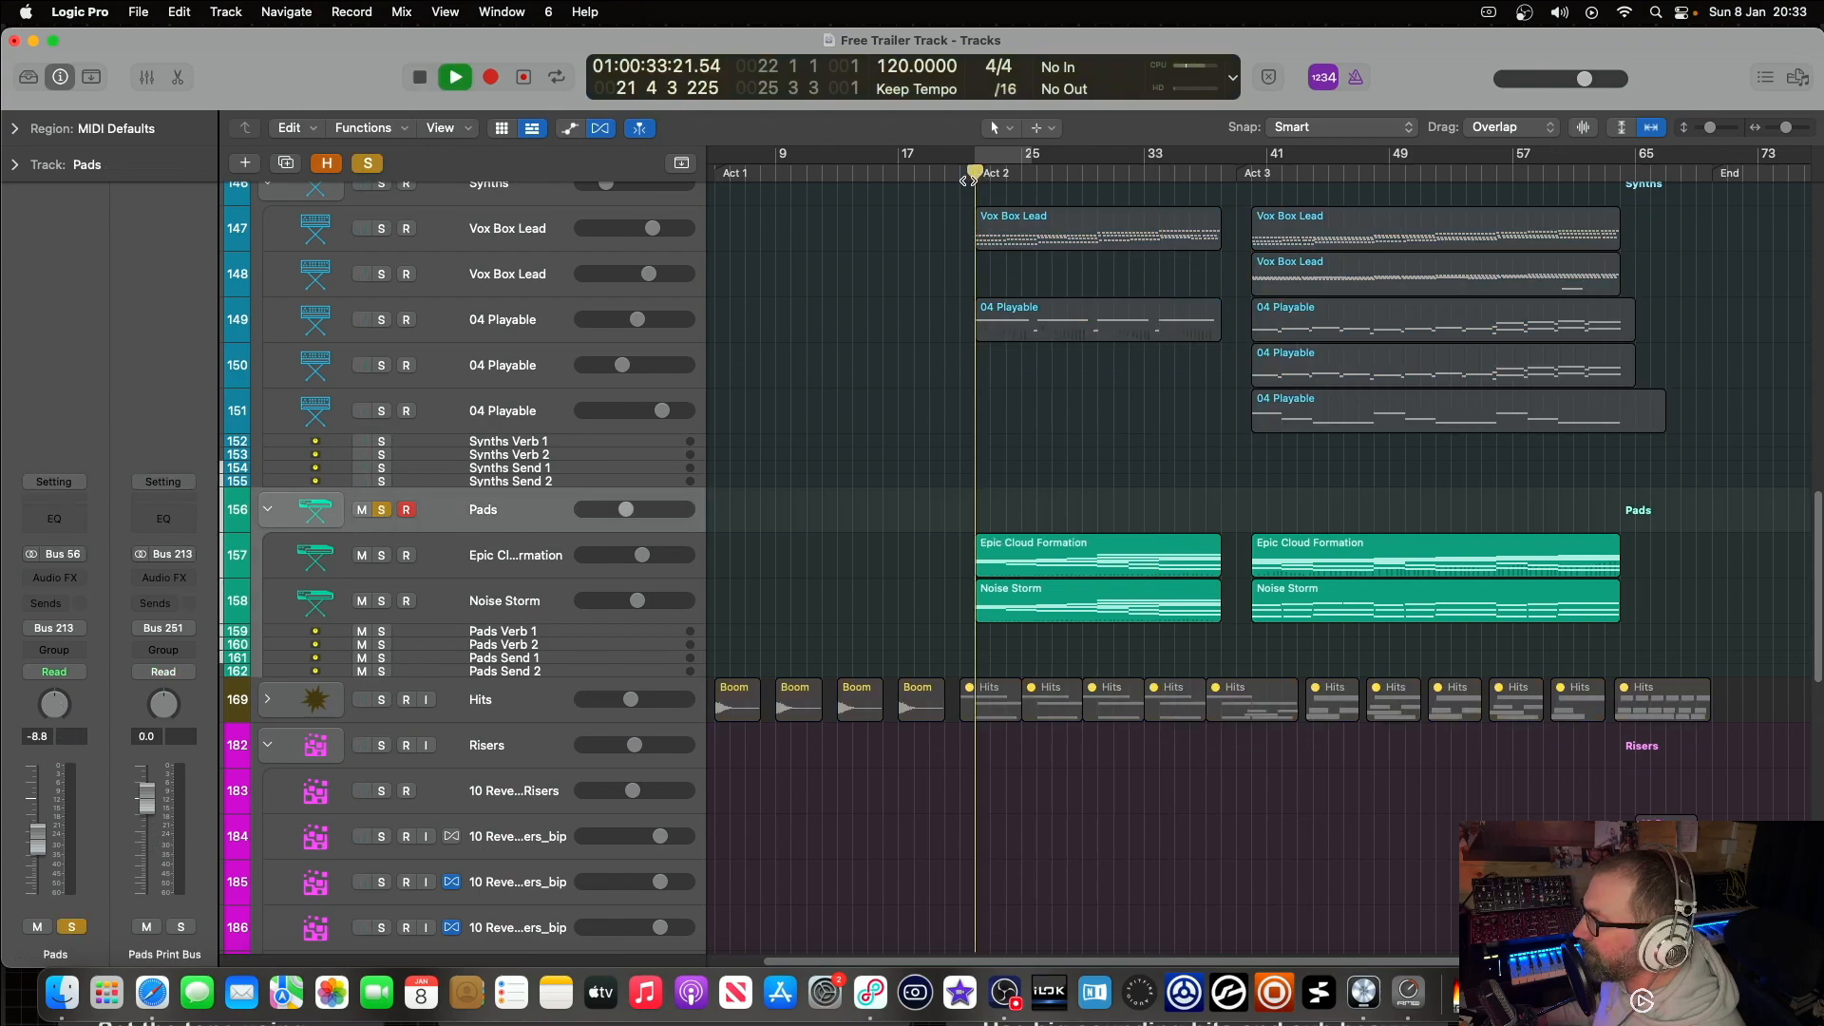
pyautogui.press('space')
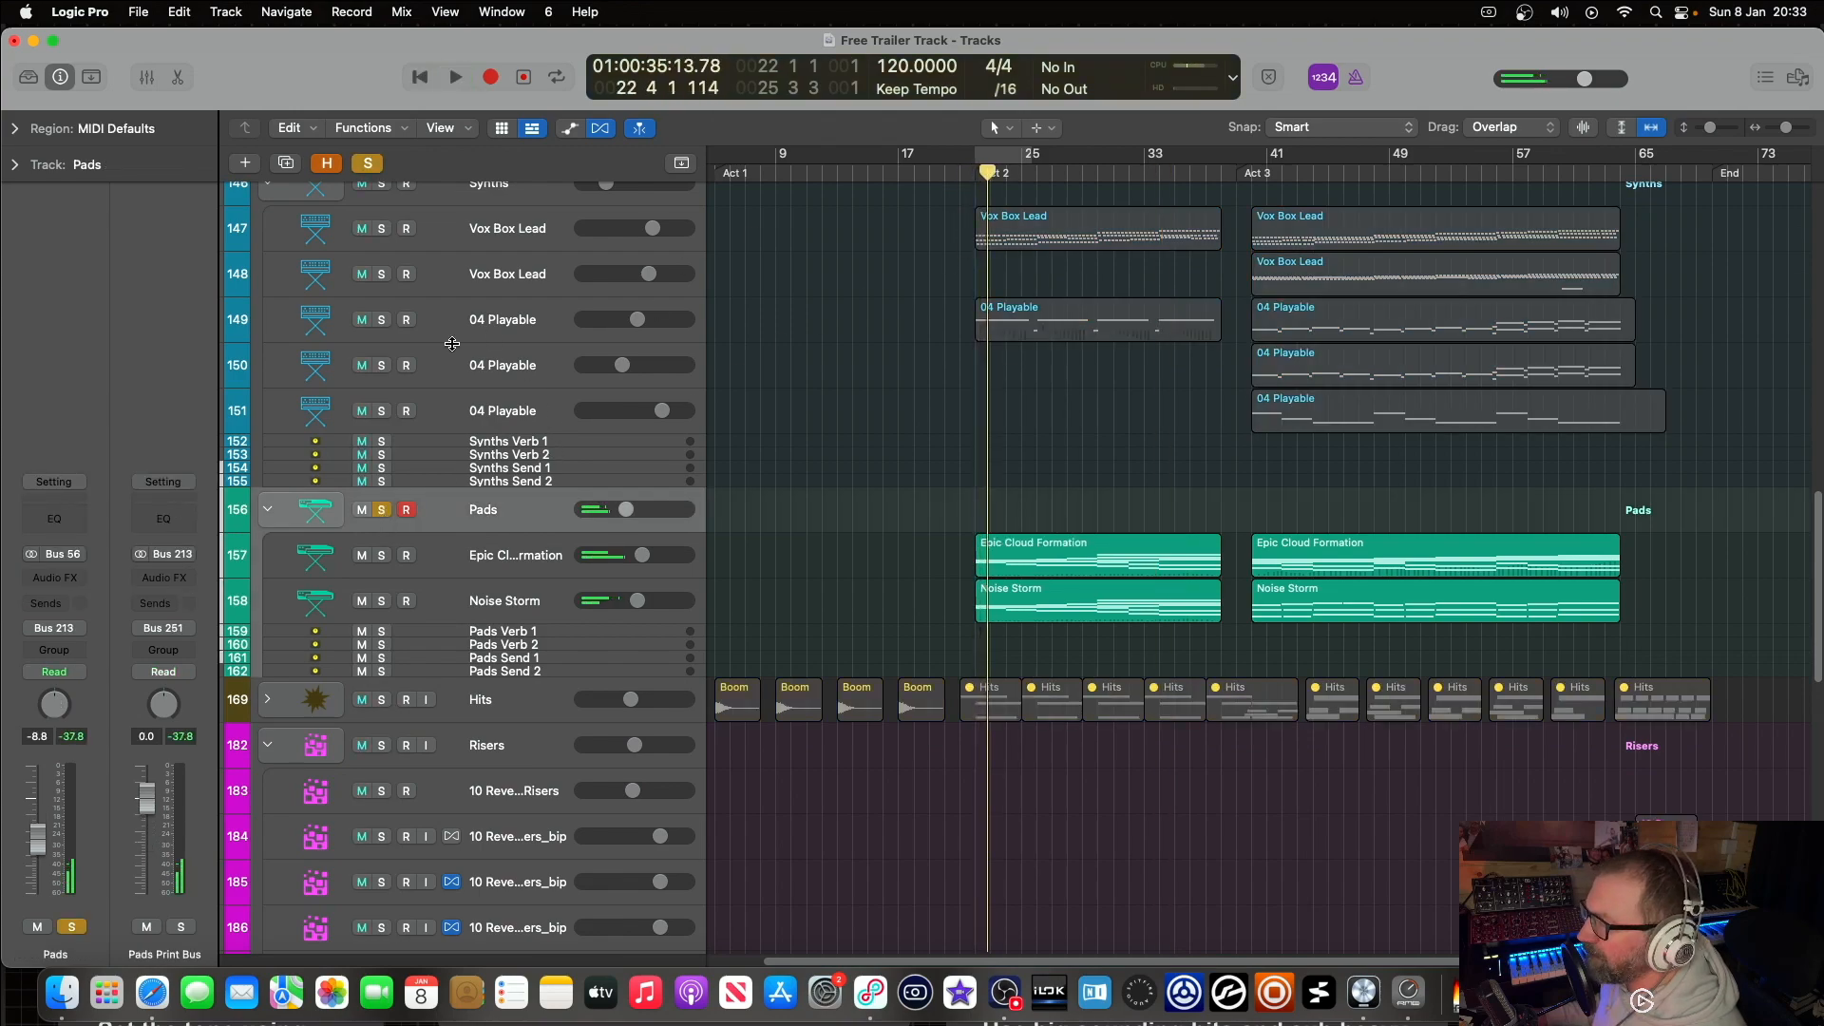
pyautogui.click(373, 166)
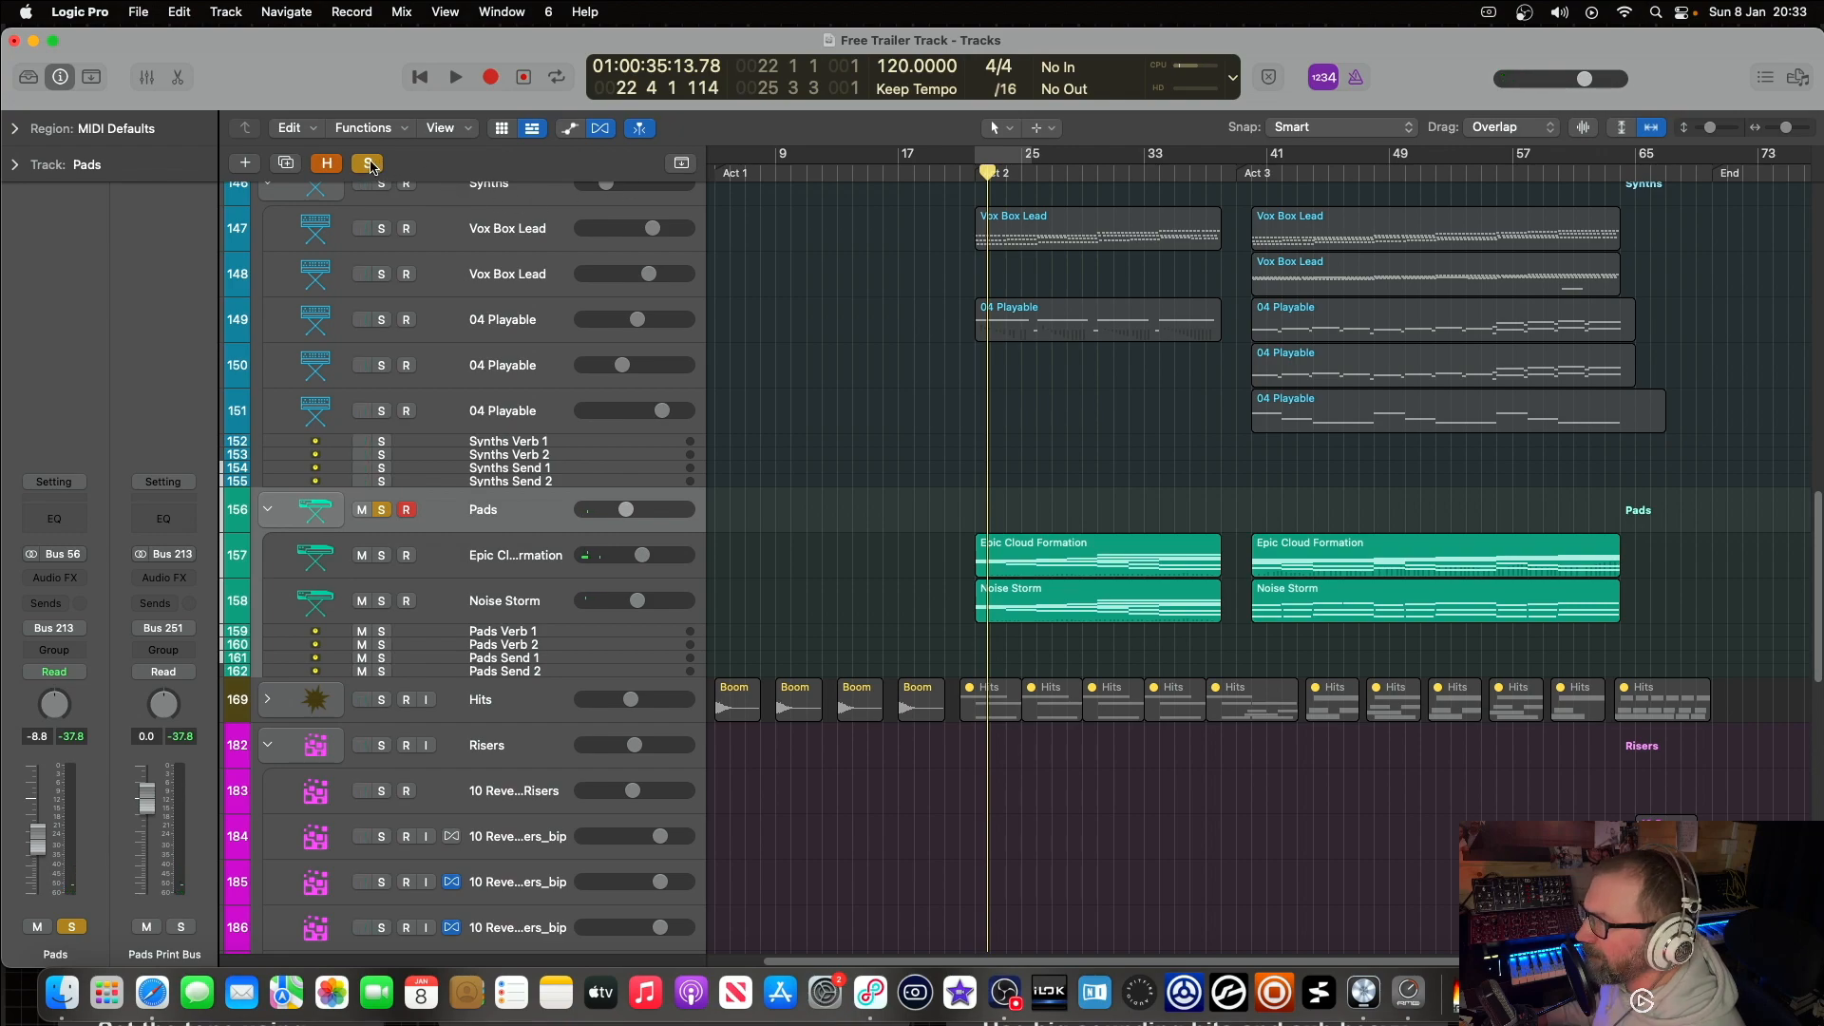
# Step: Review the layered StringsLong, Synths and Pads regions and collapse all the track stacks at once
pyautogui.scroll(-2, 1102, 559)
pyautogui.scroll(8, 1107, 561)
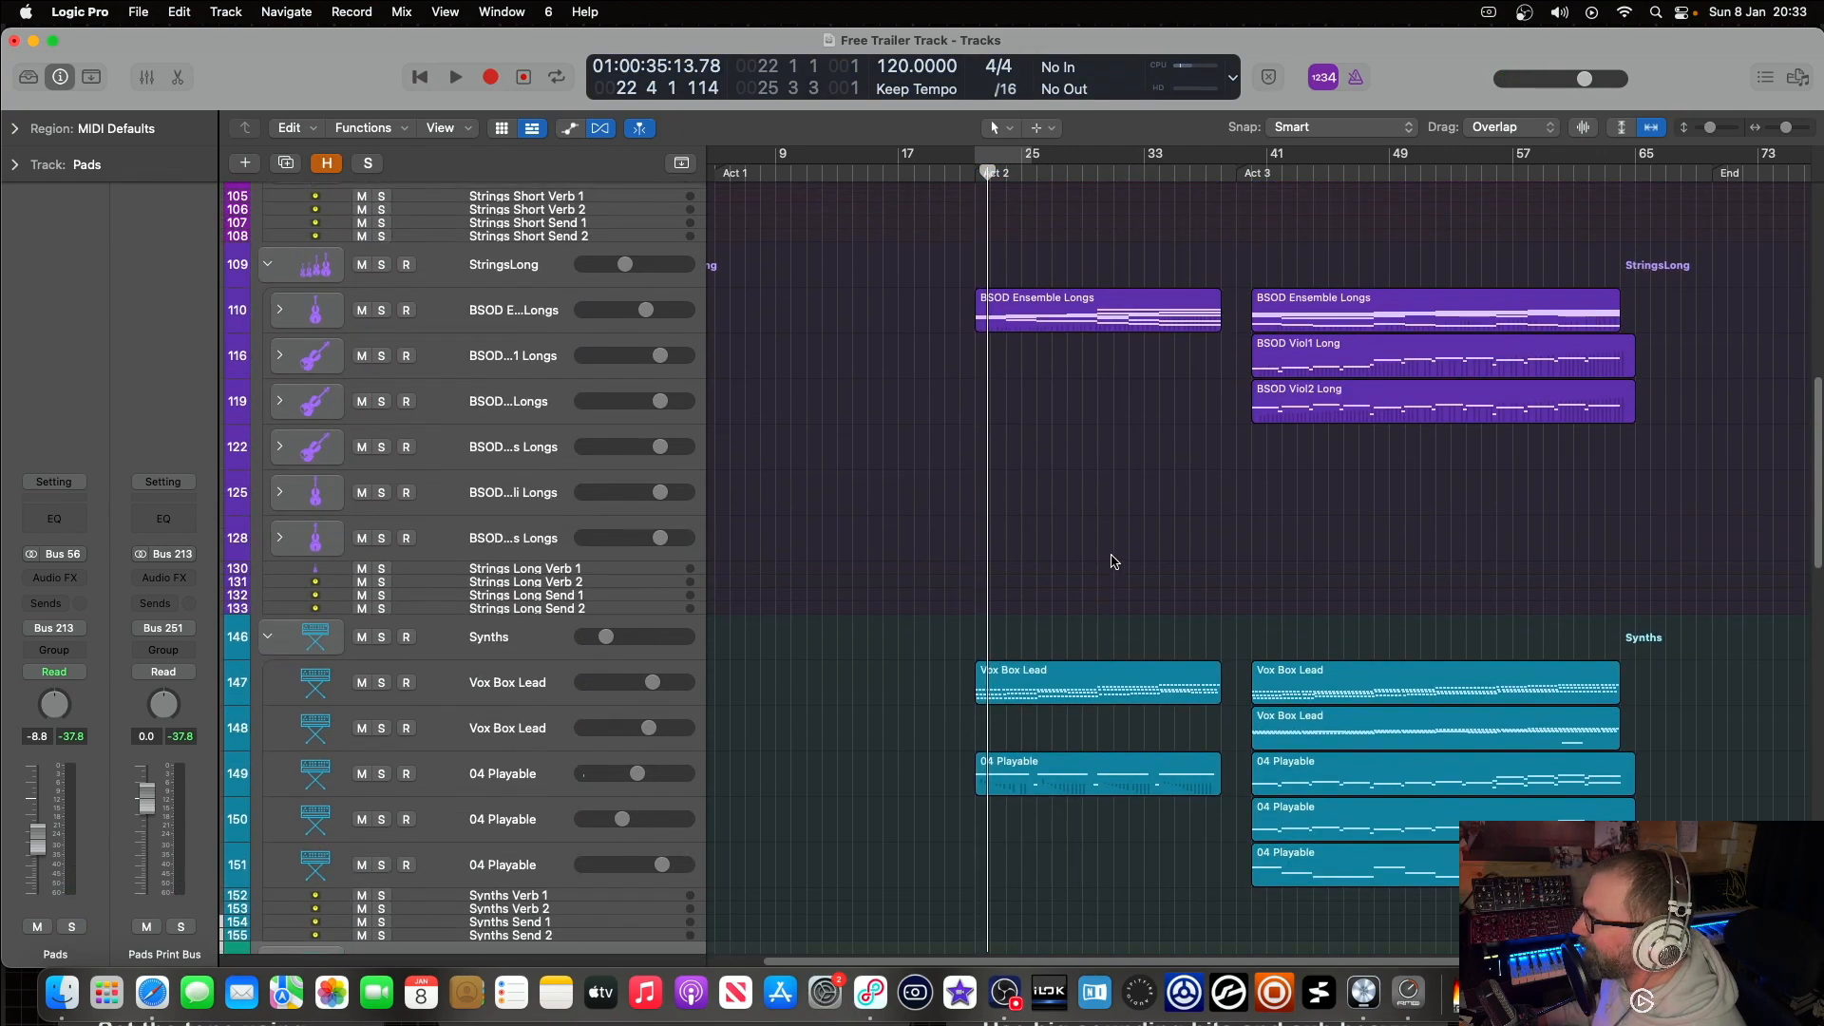
pyautogui.scroll(-5, 1414, 319)
pyautogui.scroll(3, 1415, 320)
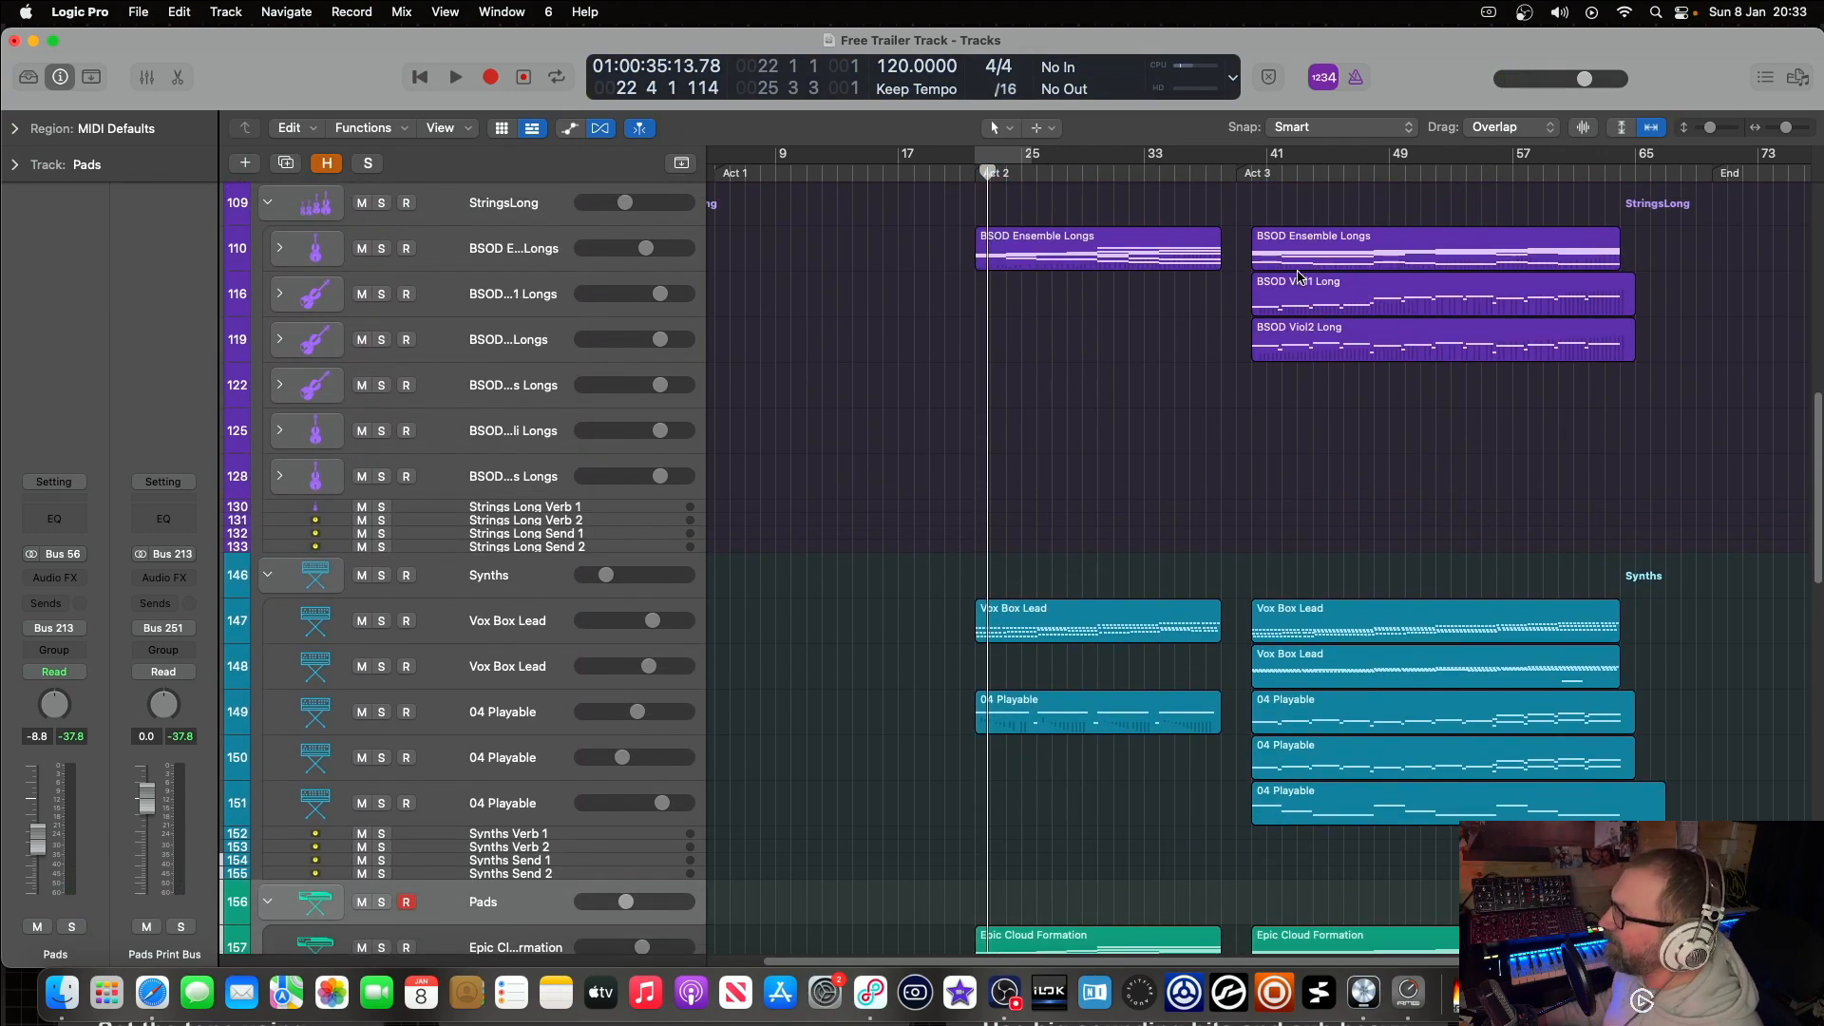
pyautogui.click(274, 578)
pyautogui.keyDown('alt'); pyautogui.click(274, 578); pyautogui.keyUp('alt')
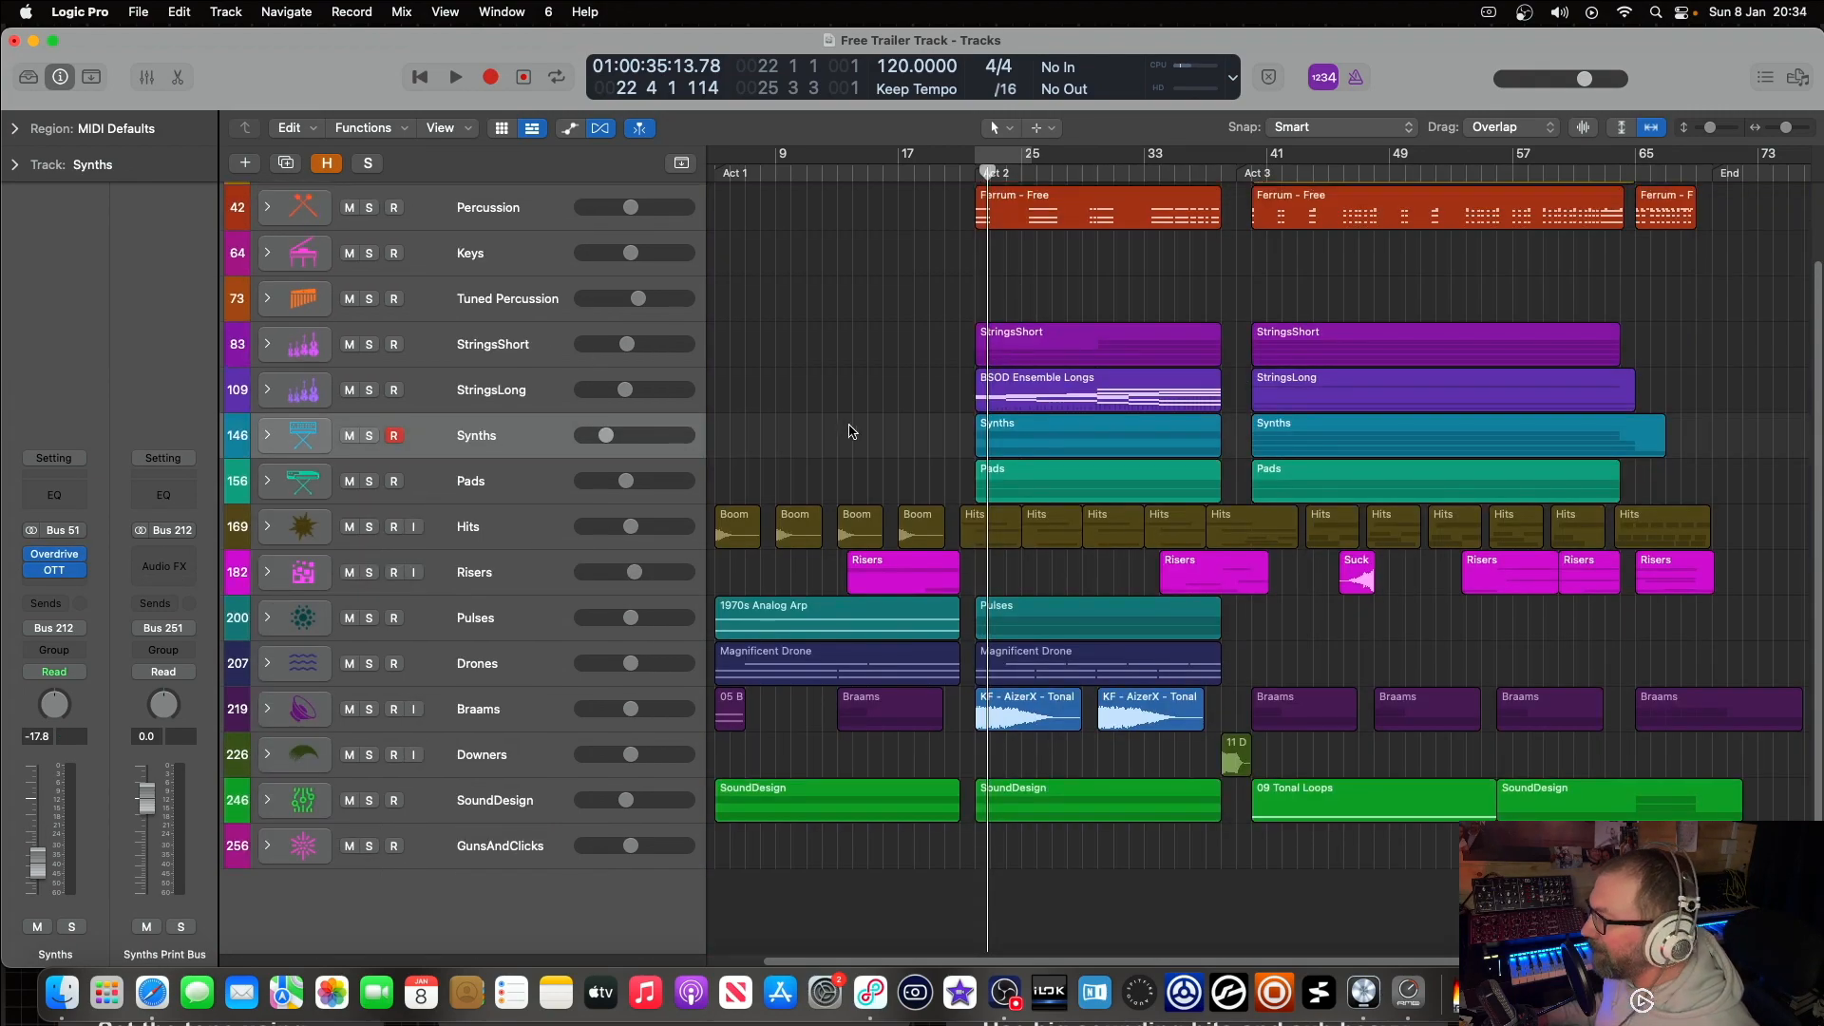
# Step: Look over the collapsed stacks from Woodwinds downward and place the playhead at the start of Act 3
pyautogui.scroll(2, 870, 425)
pyautogui.scroll(-2, 903, 418)
pyautogui.scroll(2, 941, 428)
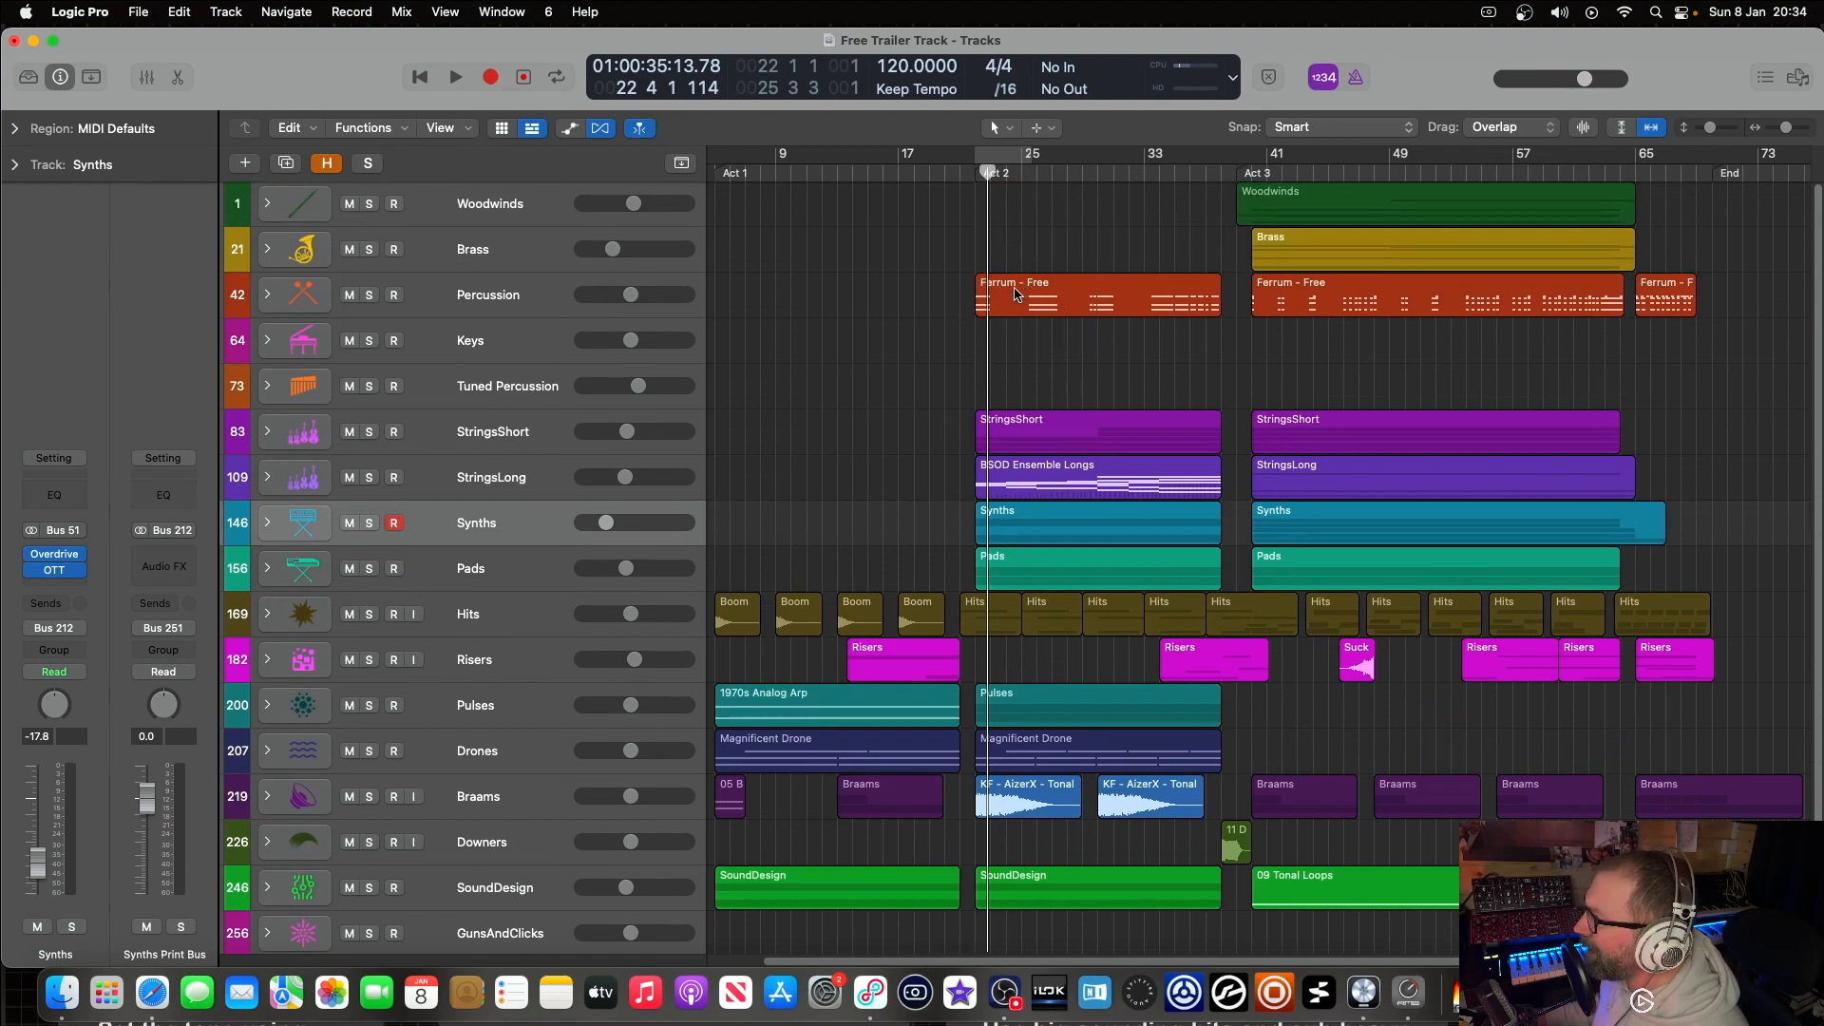
pyautogui.click(1248, 175)
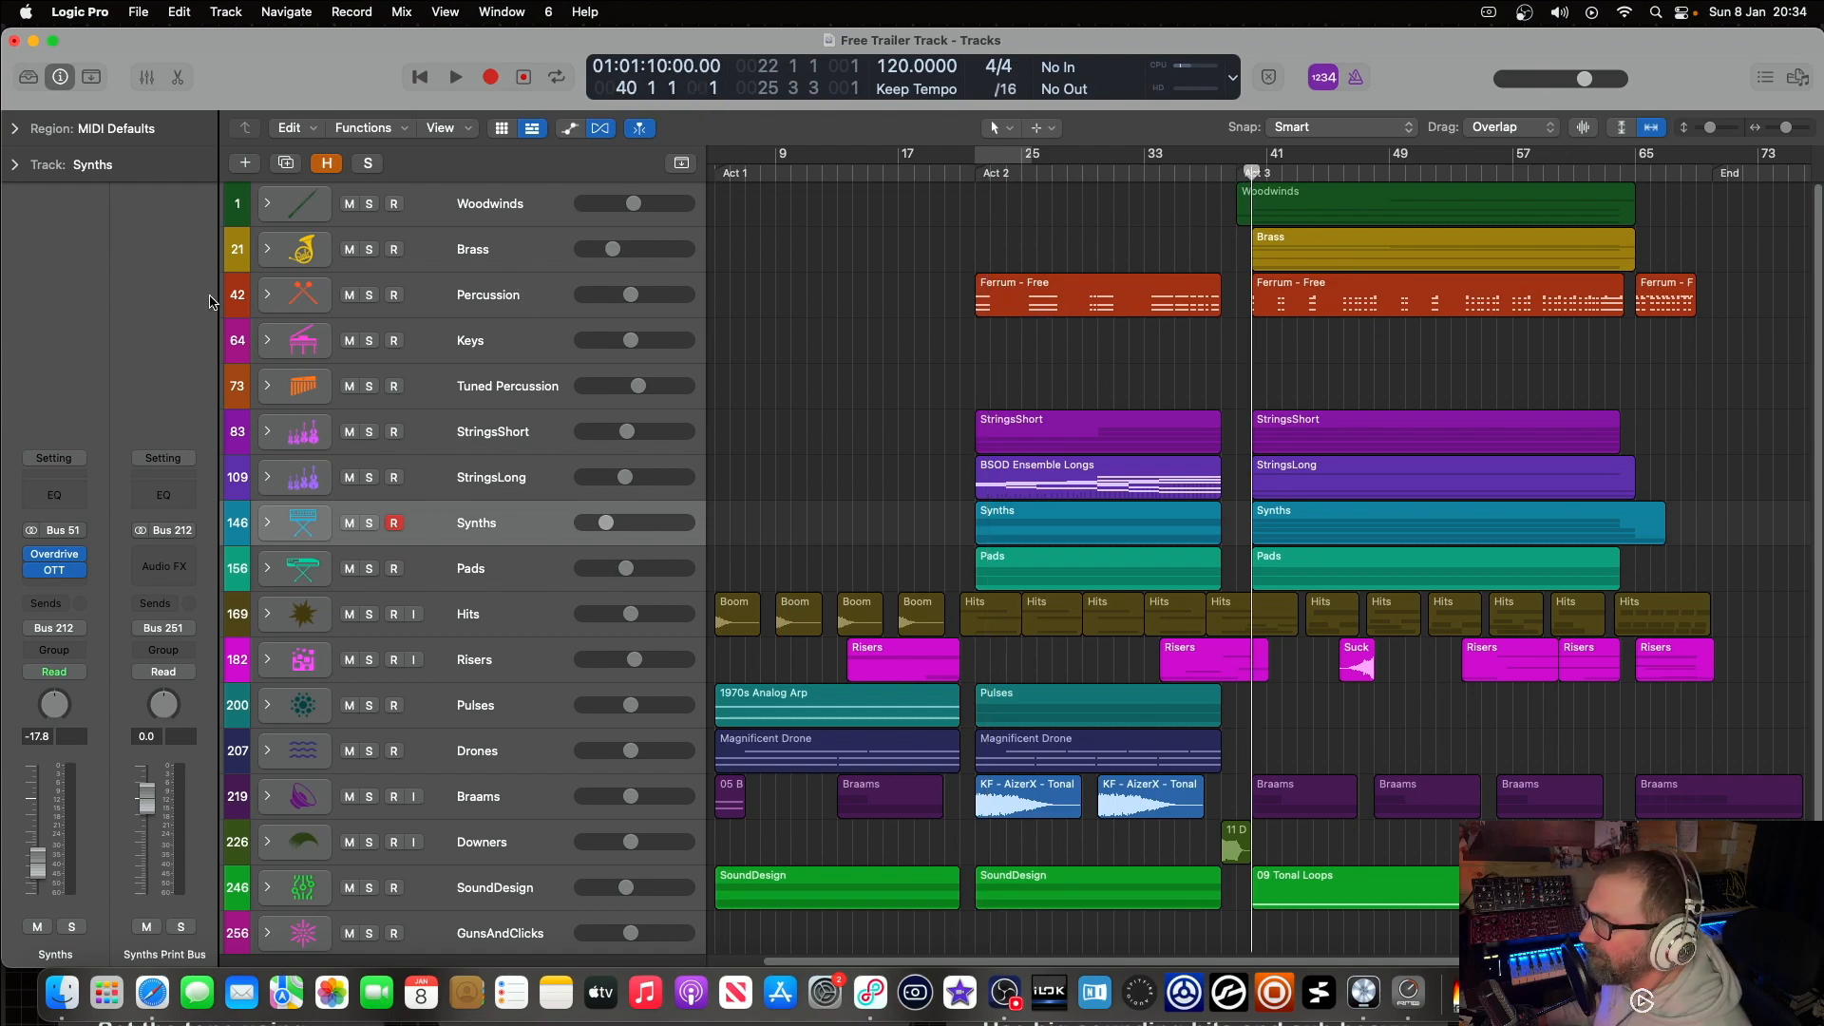
# Step: Expand the Percussion and BSOD Percussion stacks and open the Act 3 Ferrum - Free region in the Piano Roll
pyautogui.click(267, 296)
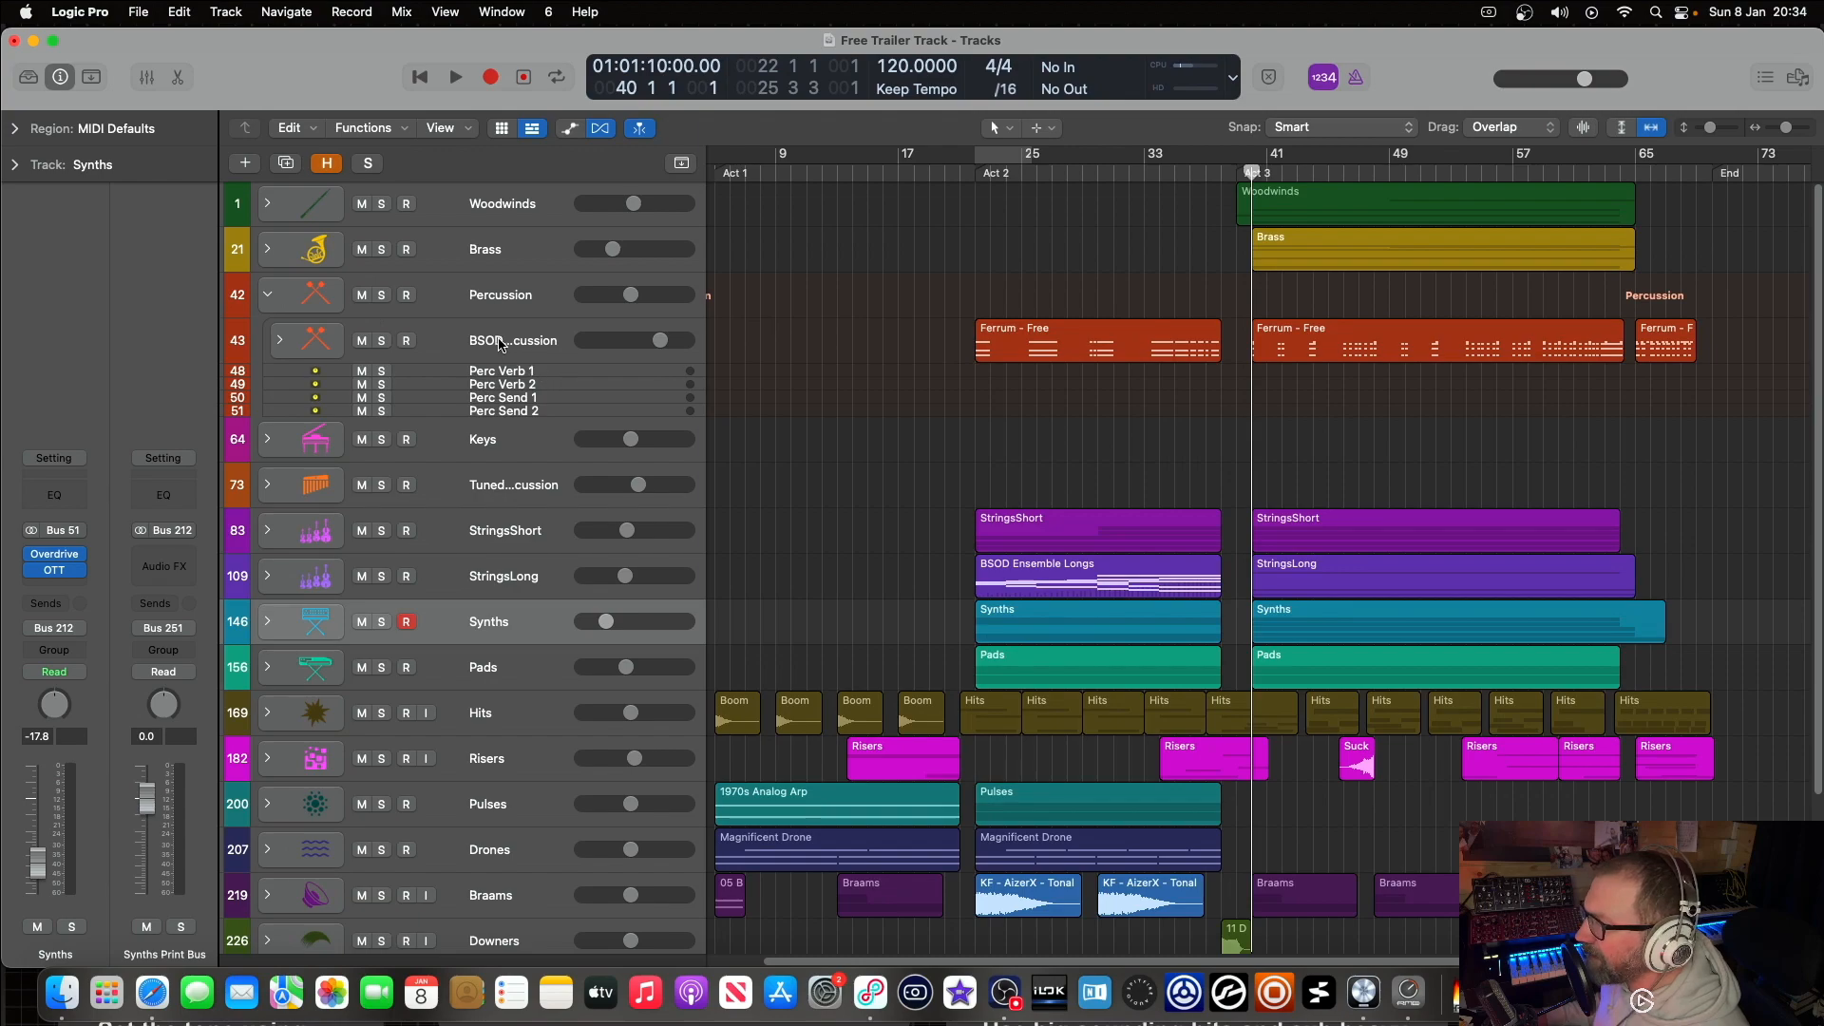
pyautogui.click(281, 341)
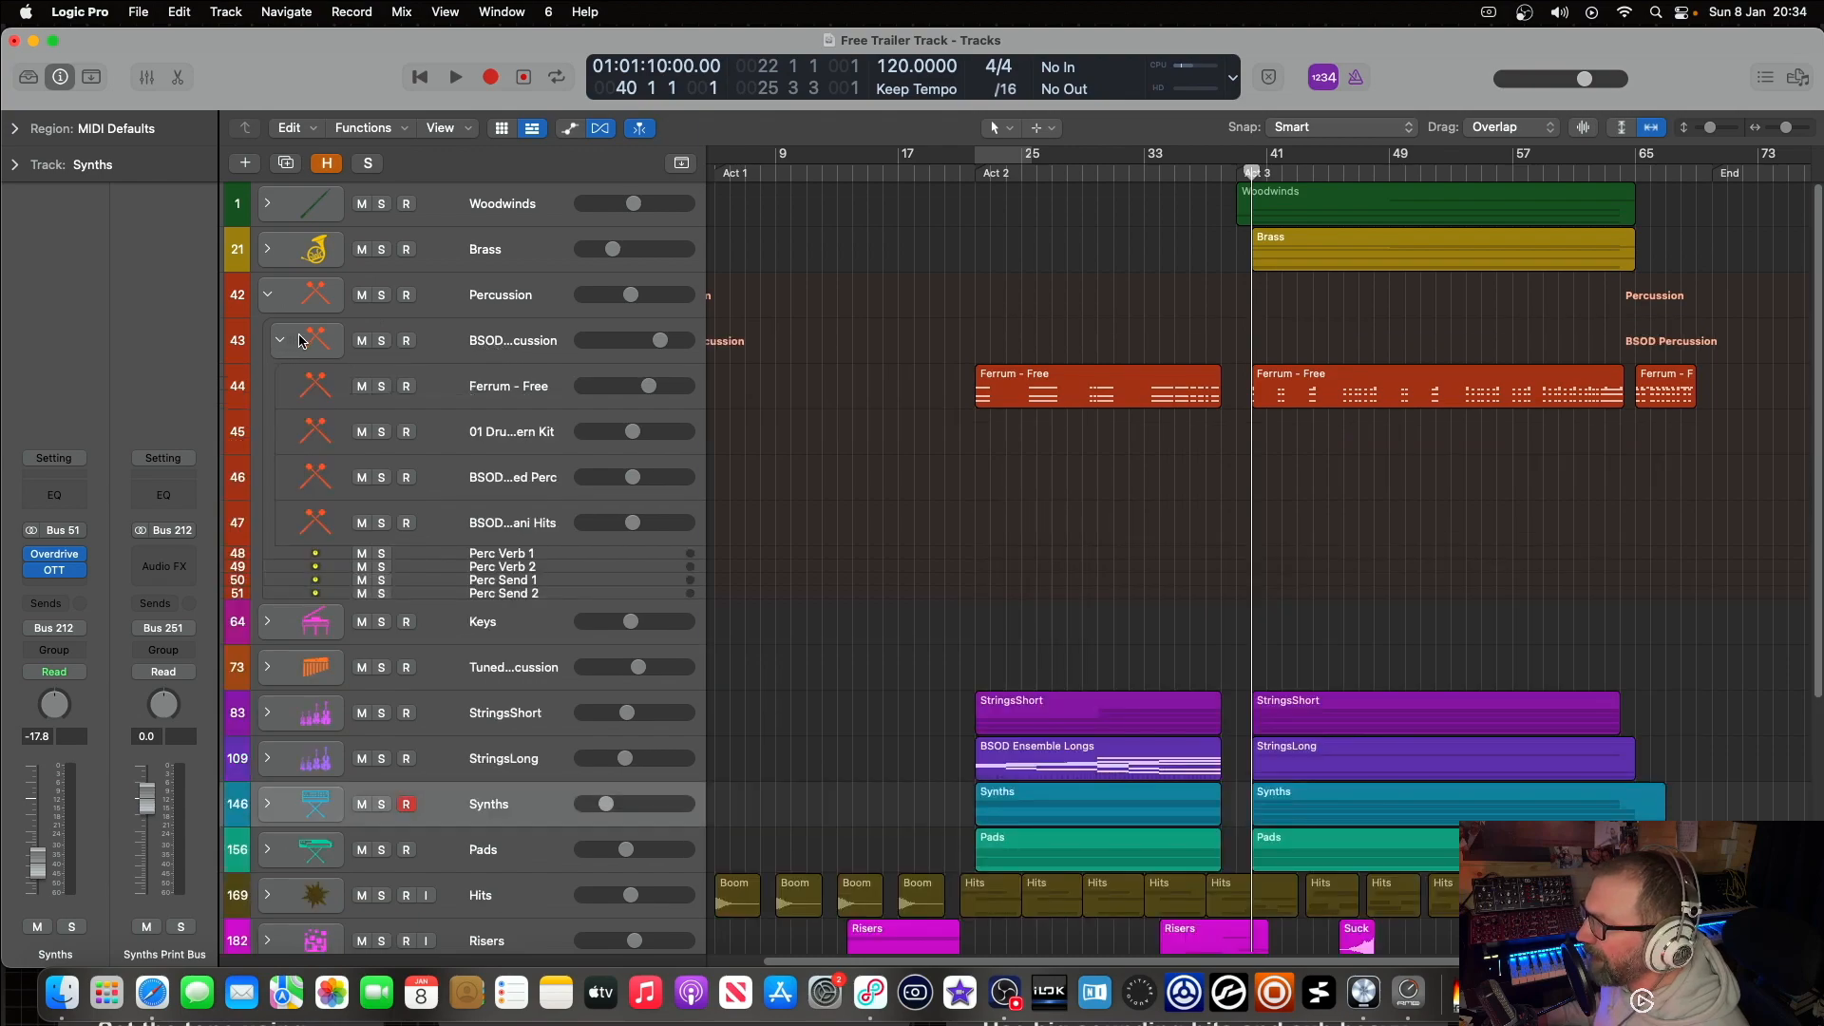
pyautogui.click(508, 389)
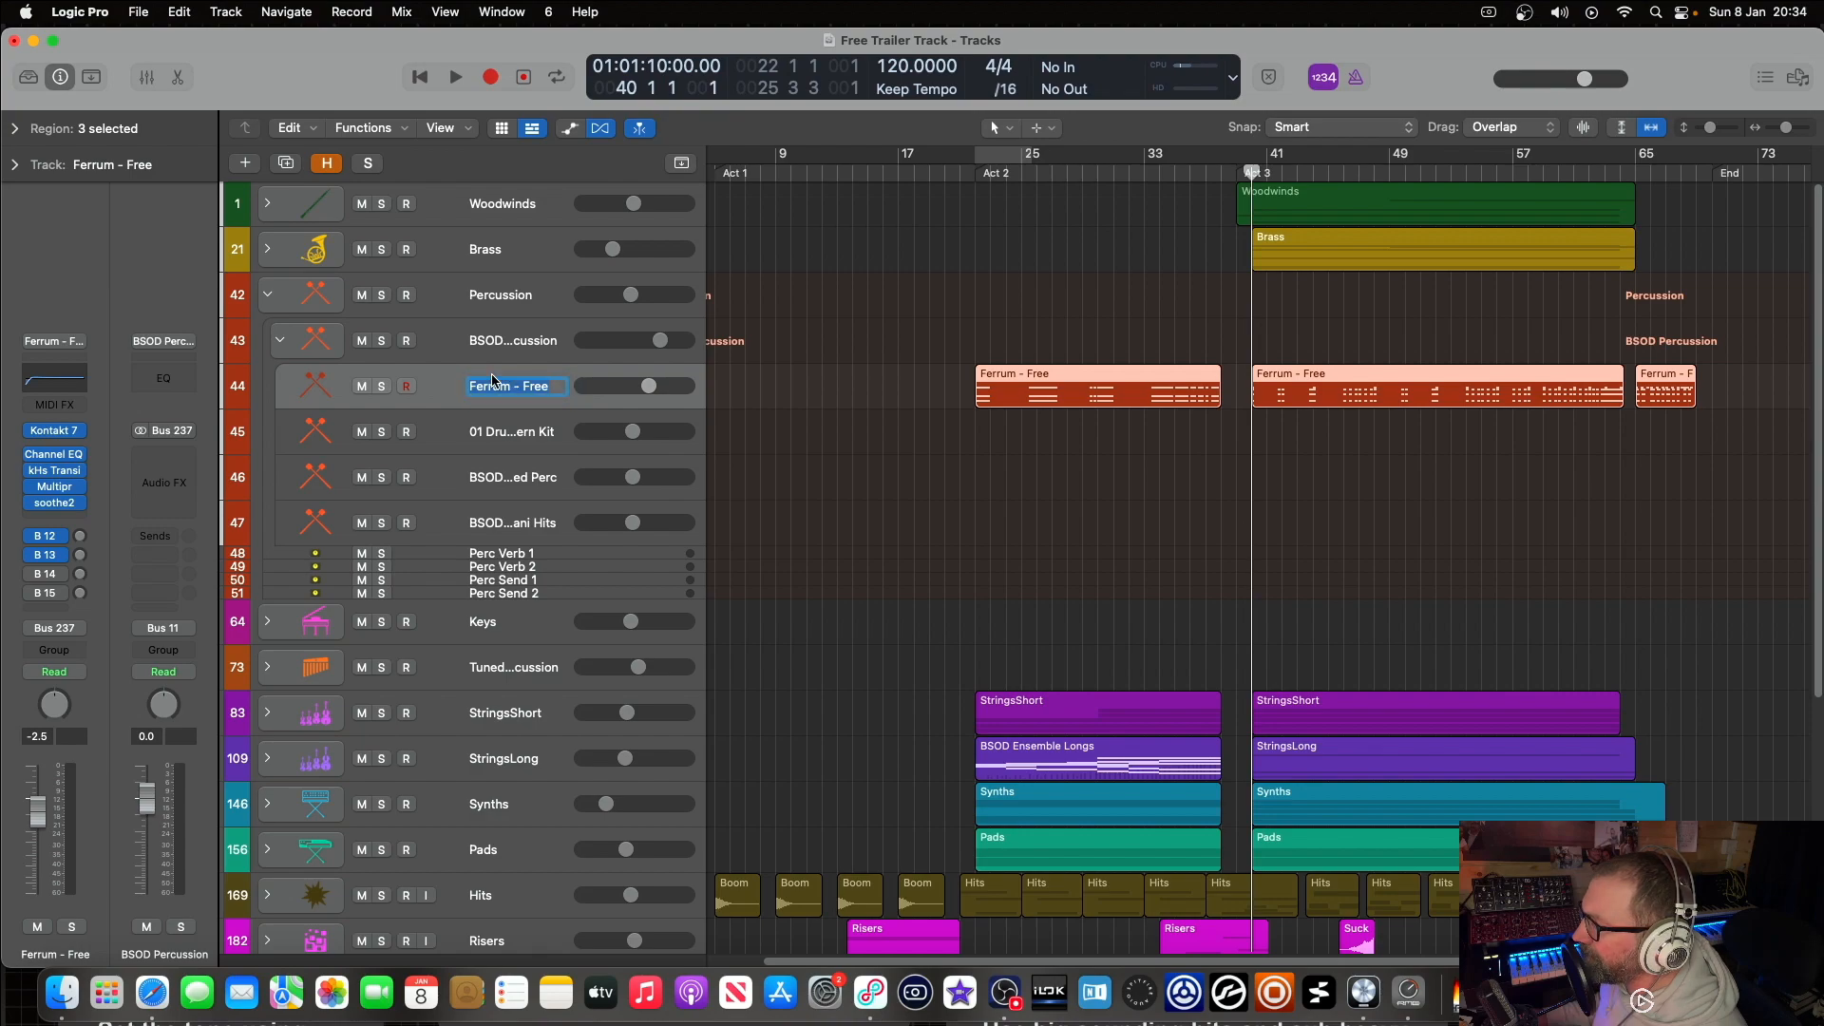
pyautogui.doubleClick(1335, 385)
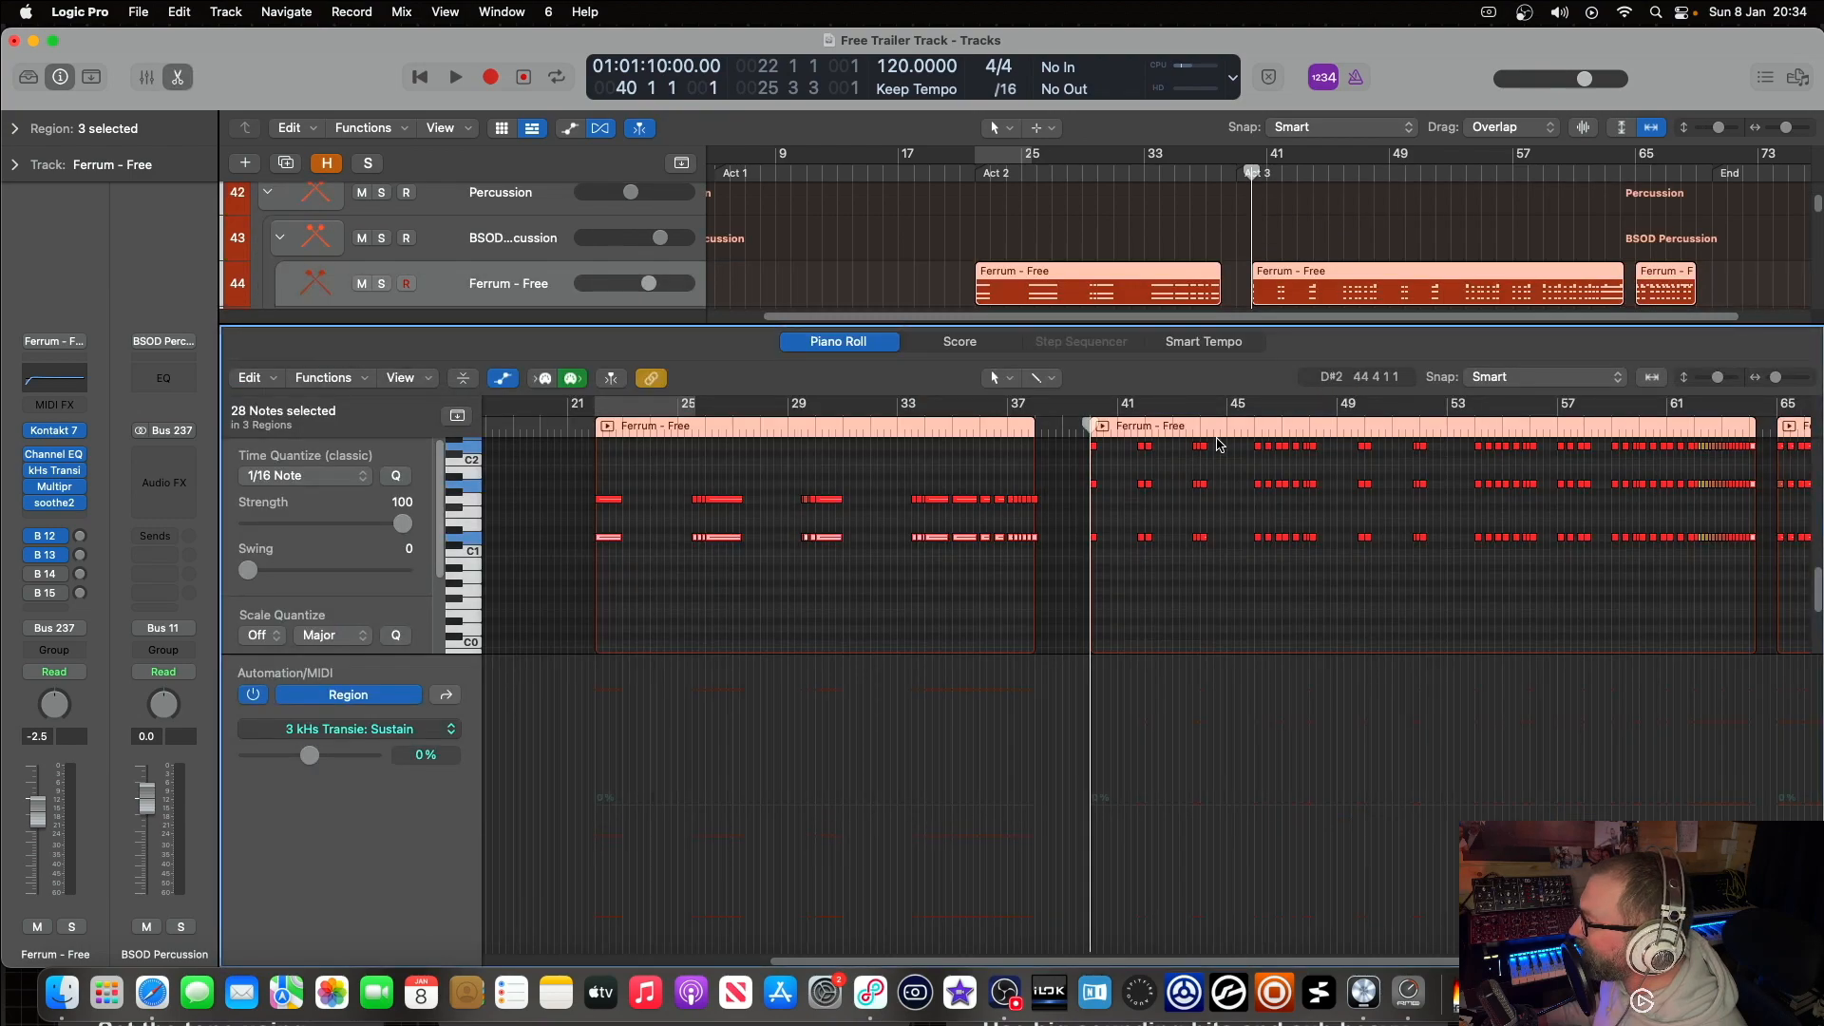
pyautogui.scroll(-2, 1319, 535)
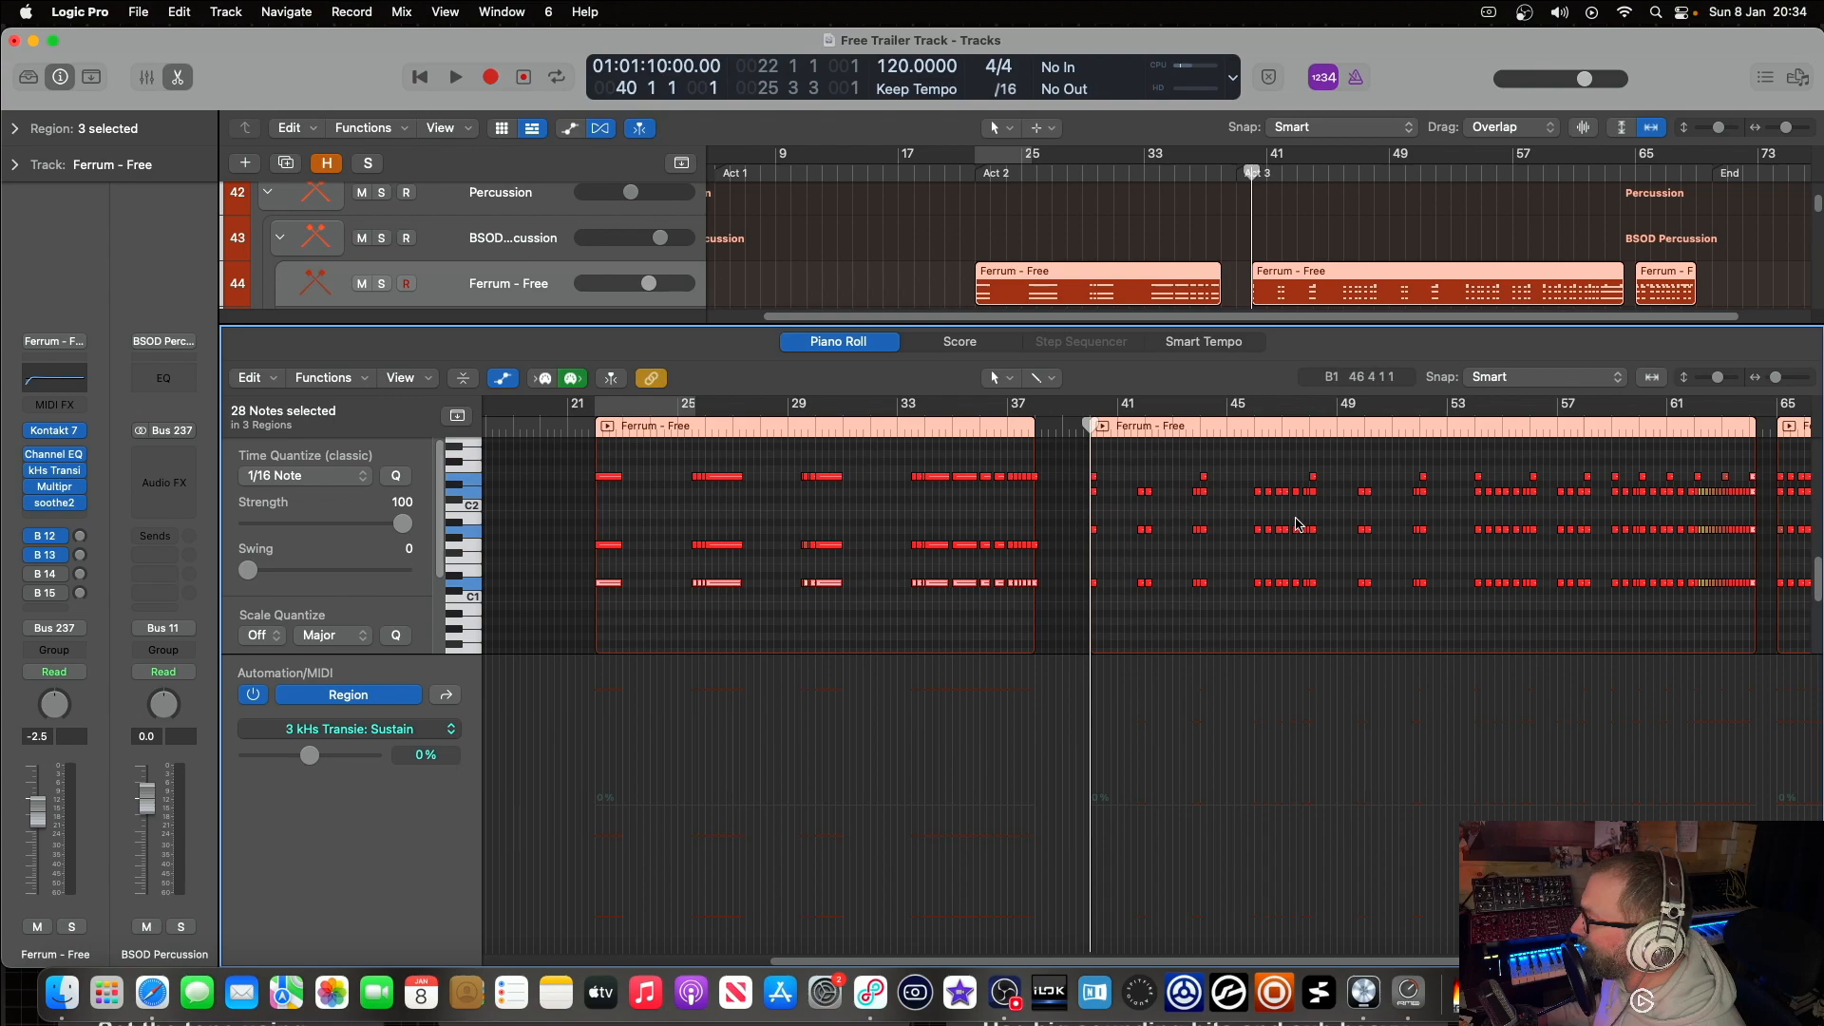
# Step: Solo the Ferrum - Free track, start playback from bar 40 and close the Piano Roll
pyautogui.click(381, 284)
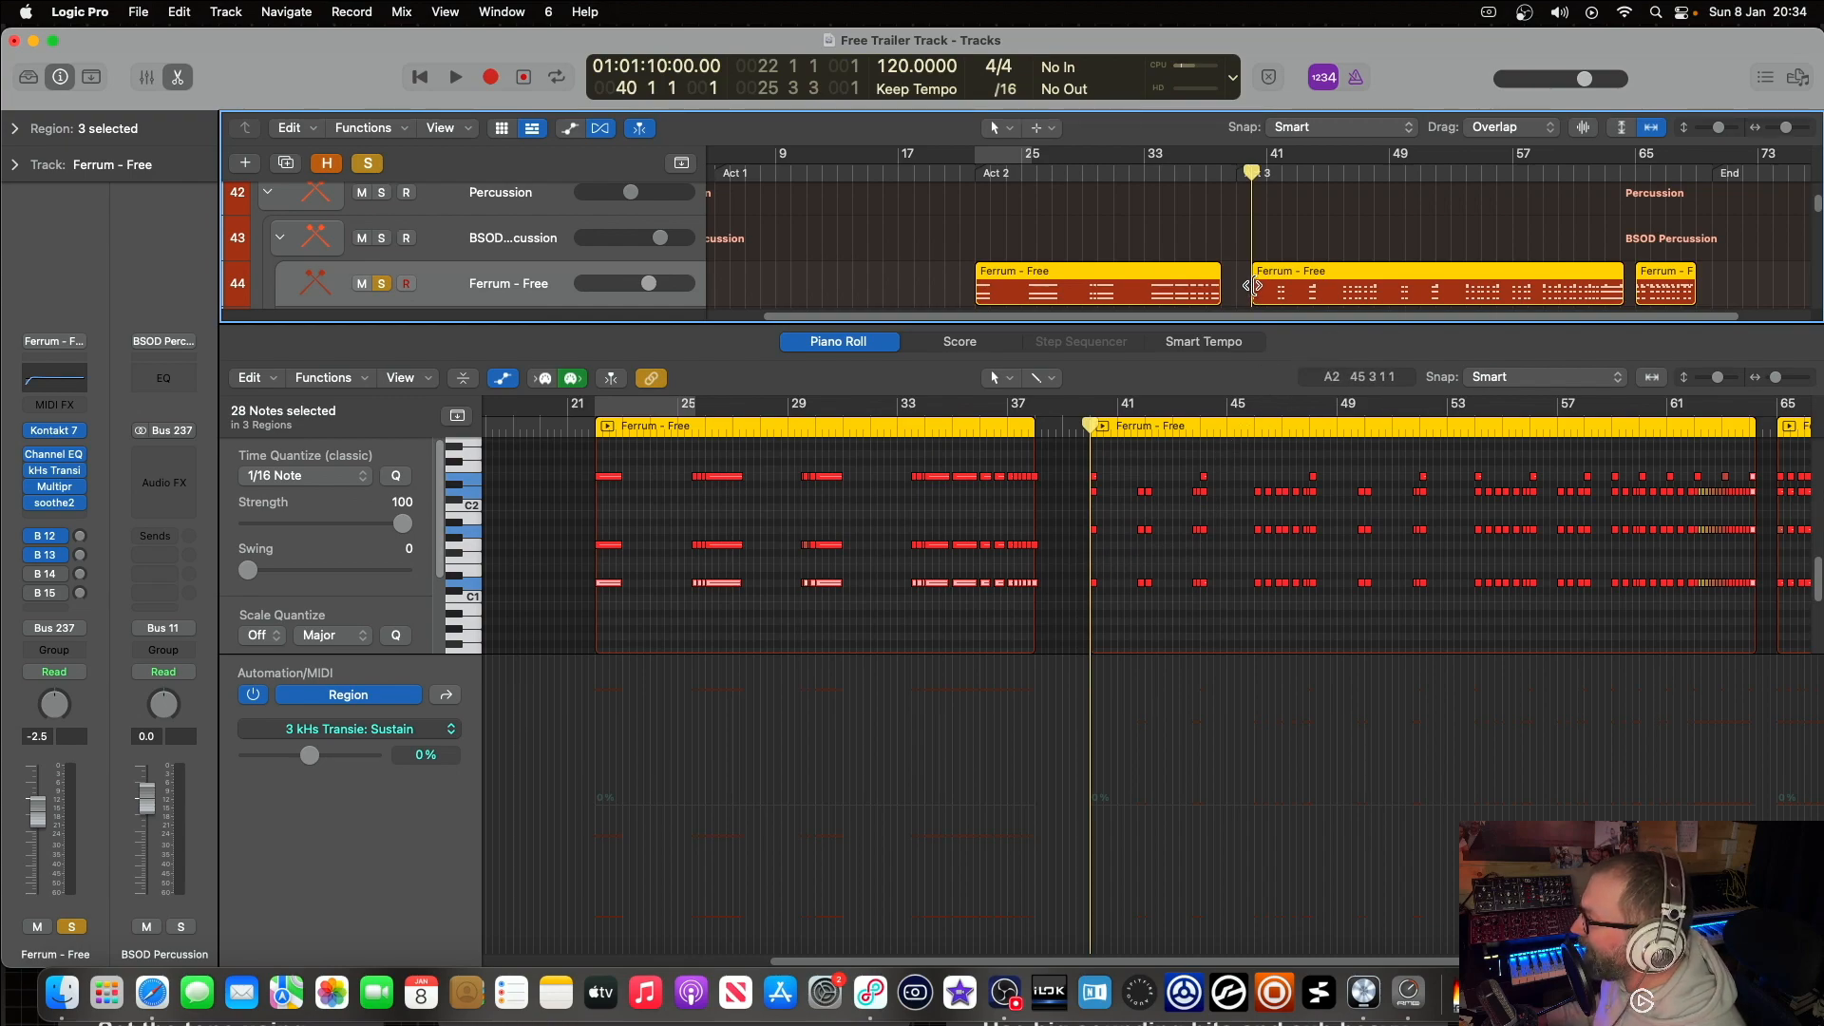
pyautogui.press('space')
pyautogui.scroll(-1, 1200, 292)
pyautogui.scroll(1, 1201, 292)
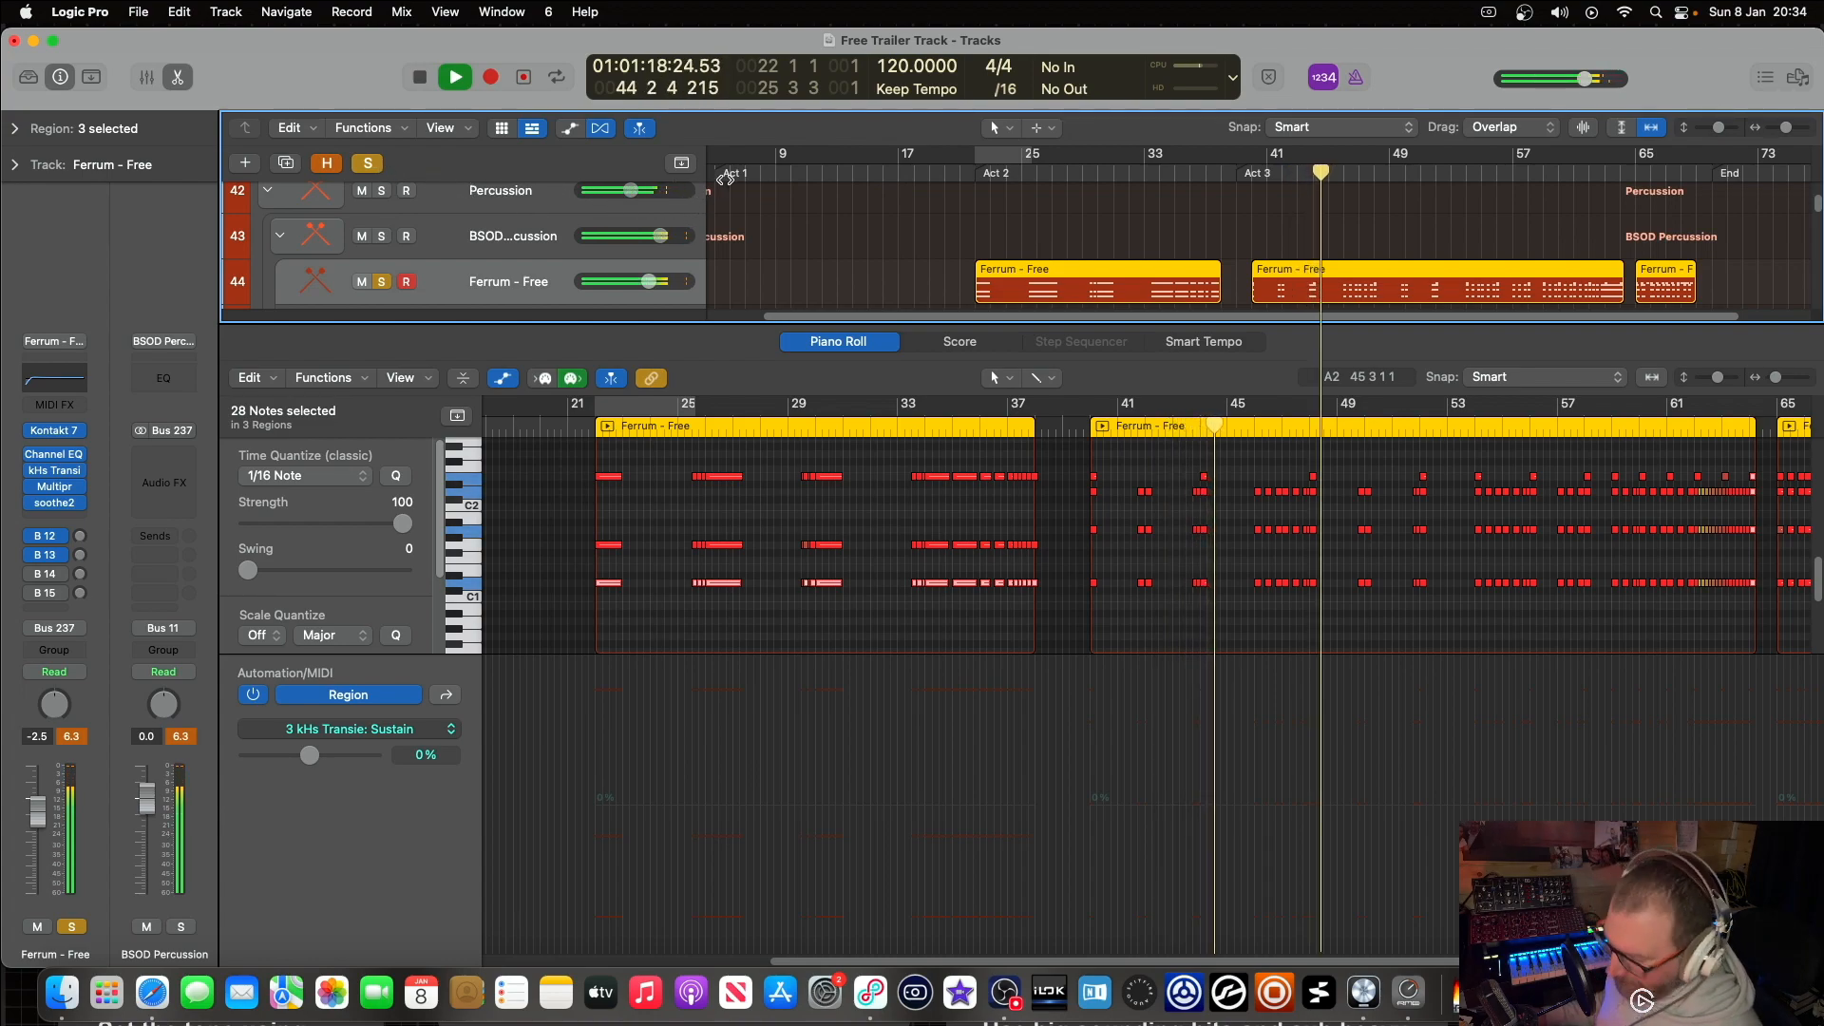
pyautogui.press('p')
# Step: Add the Hits stack to the solo while playback runs, listen to it with Ferrum - Free, and stop
pyautogui.scroll(-4, 848, 246)
pyautogui.scroll(4, 1093, 228)
pyautogui.scroll(-4, 1086, 233)
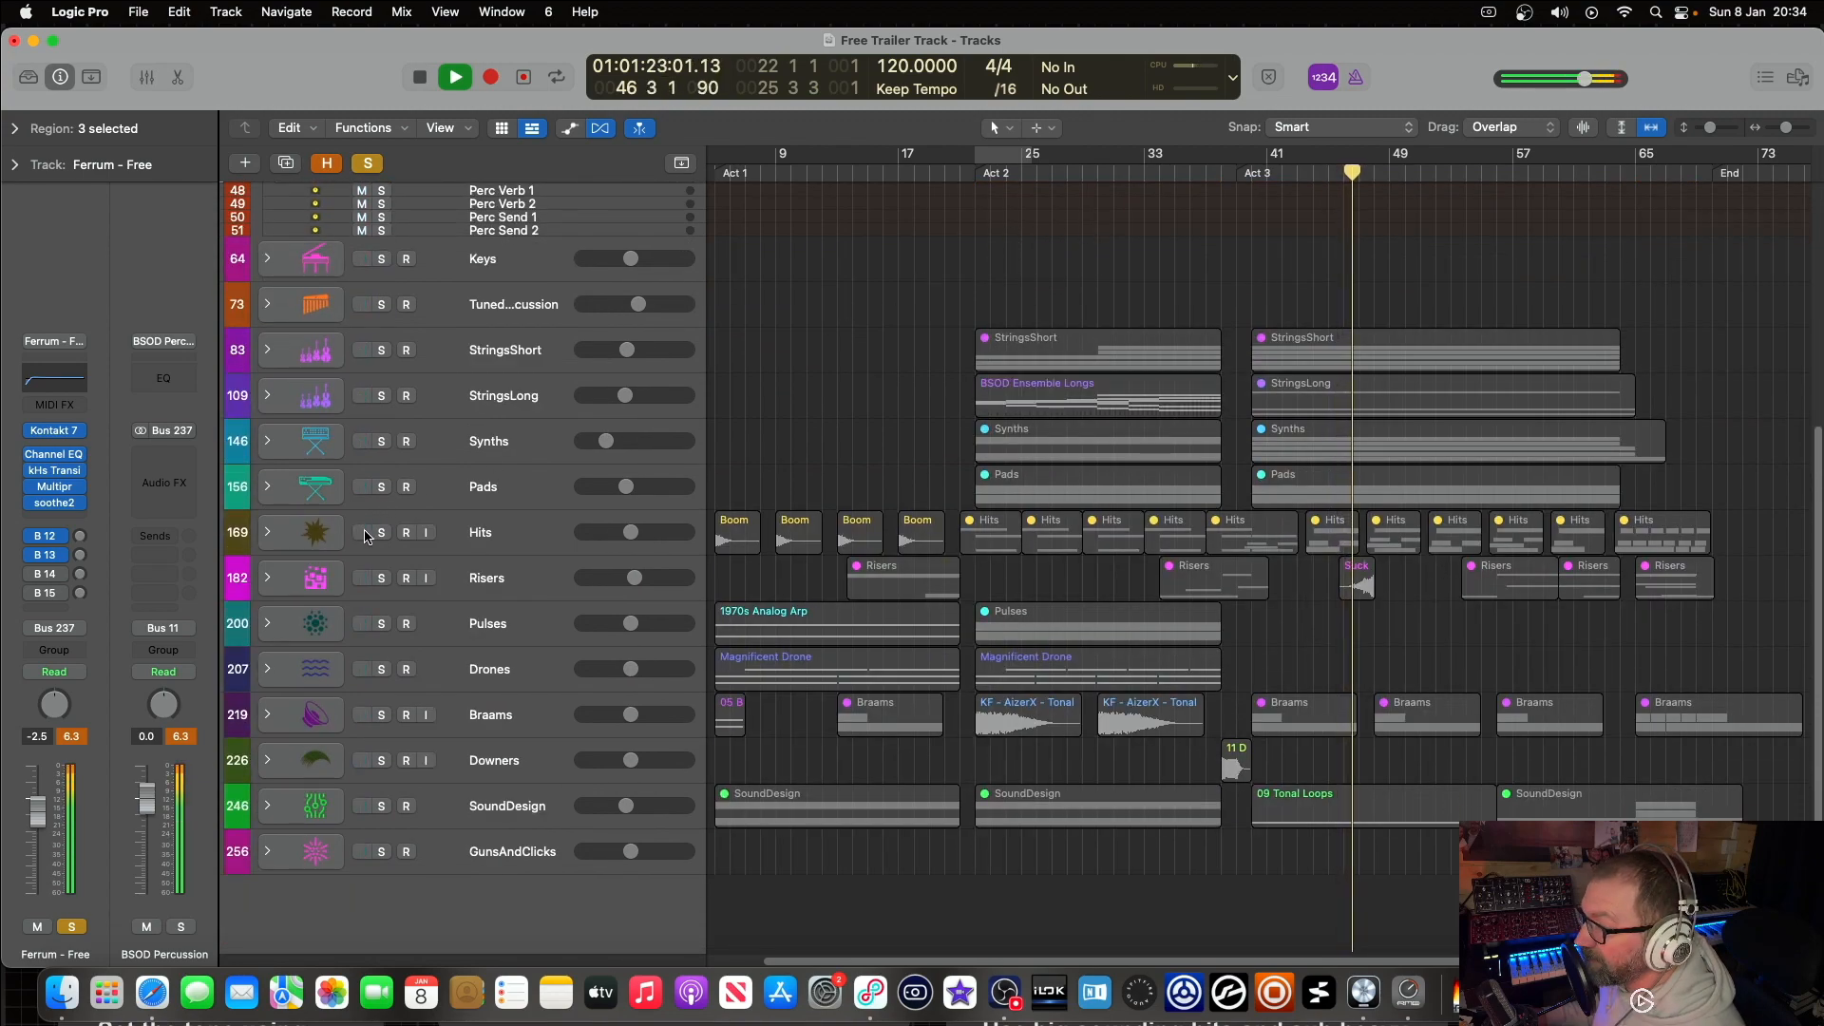
pyautogui.click(380, 533)
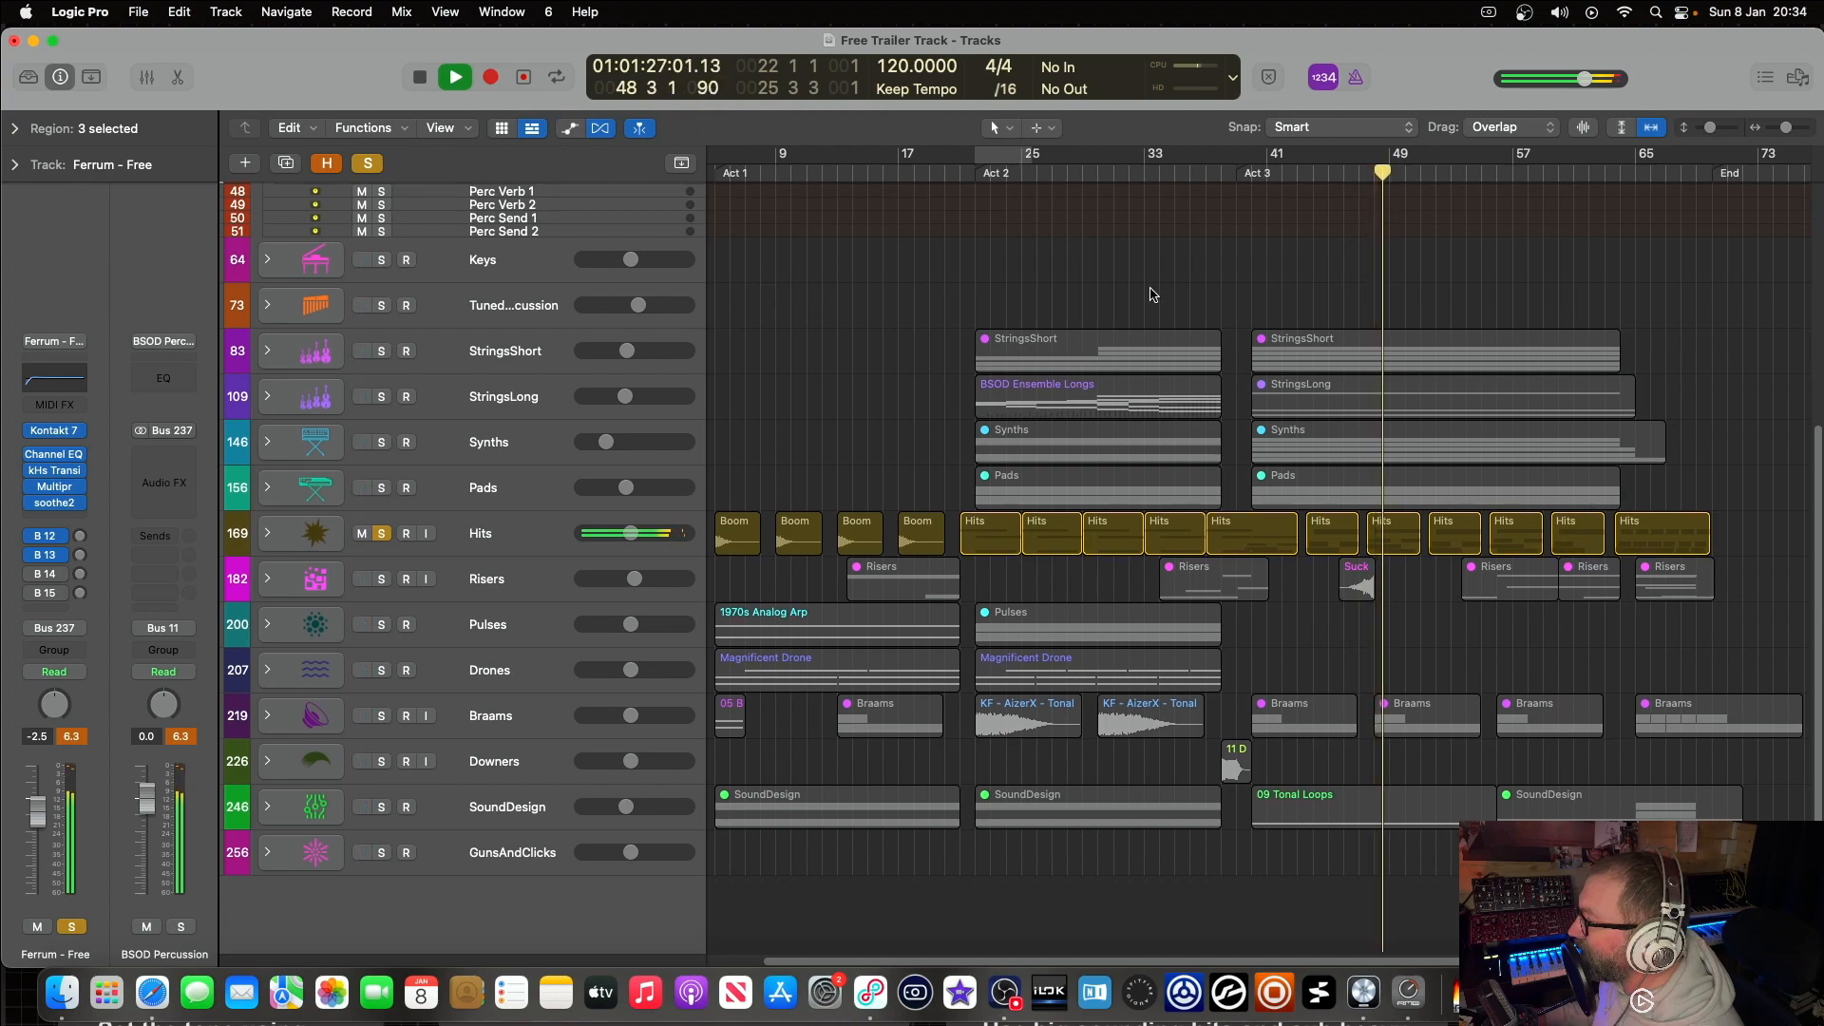
pyautogui.scroll(4, 1270, 361)
pyautogui.scroll(2, 1270, 361)
pyautogui.scroll(-2, 1266, 357)
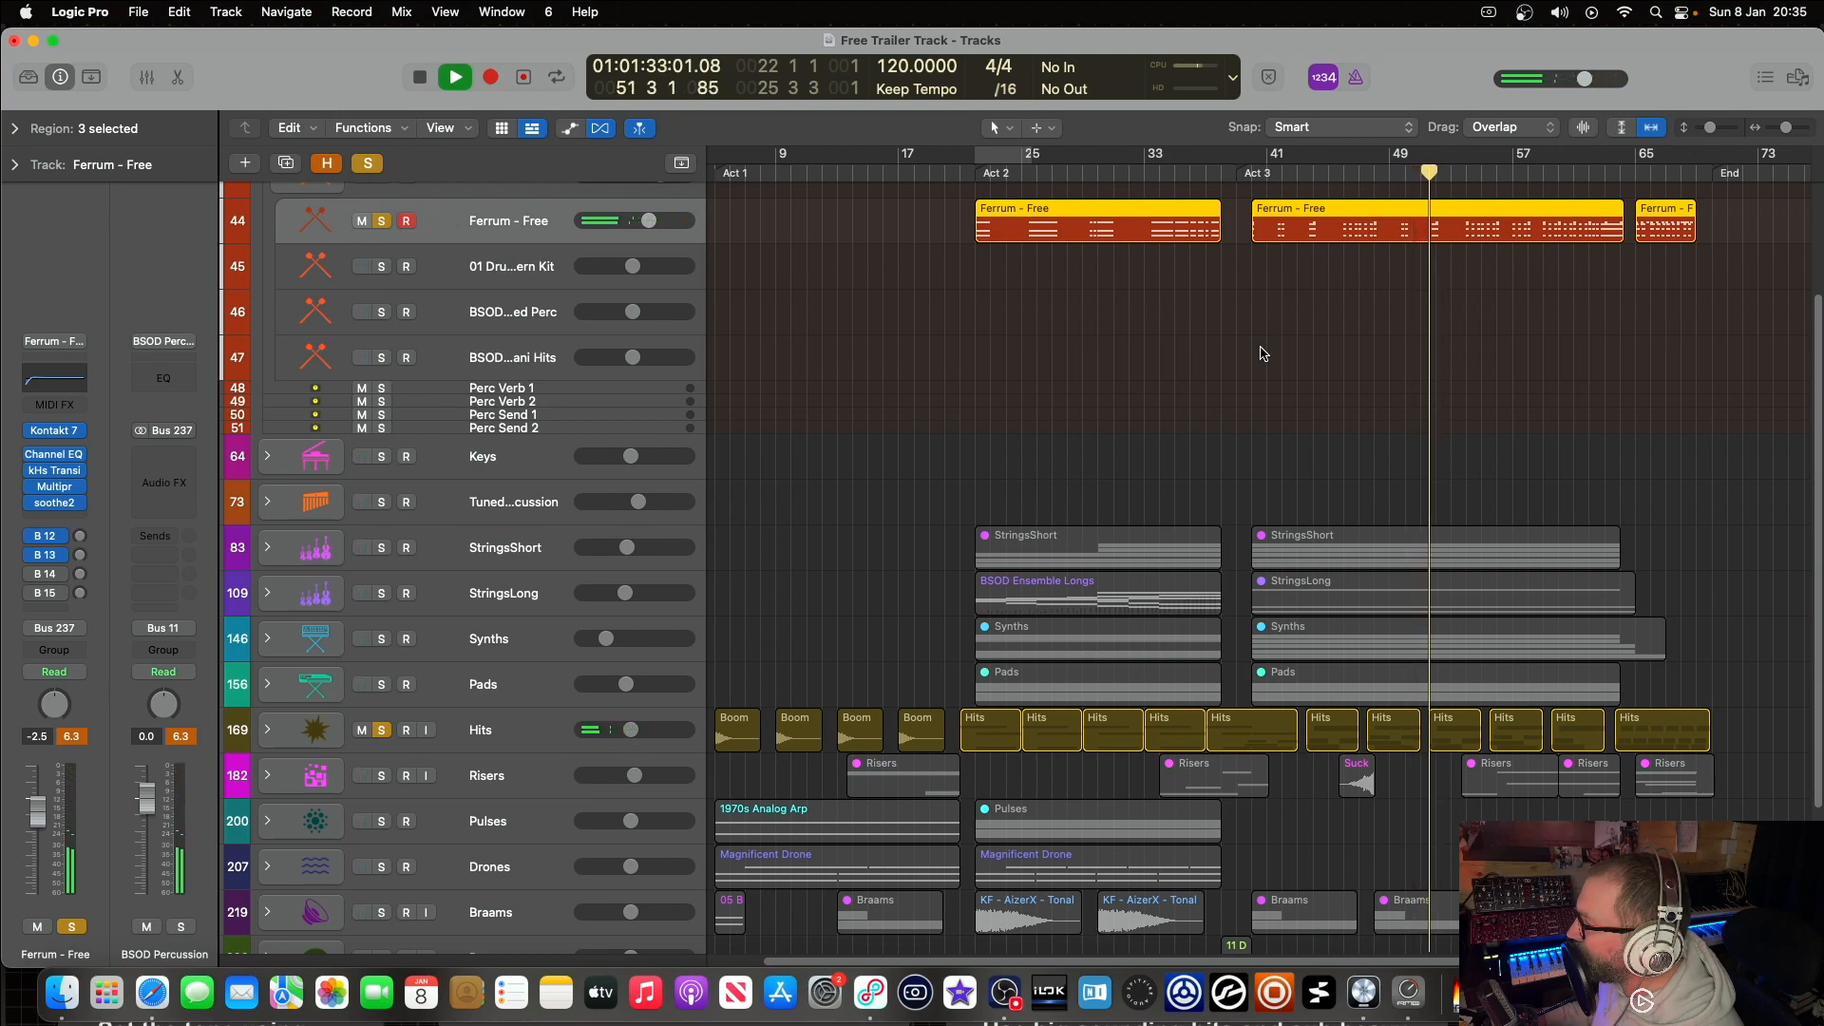
pyautogui.press('space')
# Step: Play the soloed percussion and hits from bar 59 through the end of Act 3 and stop
pyautogui.scroll(-5, 1149, 346)
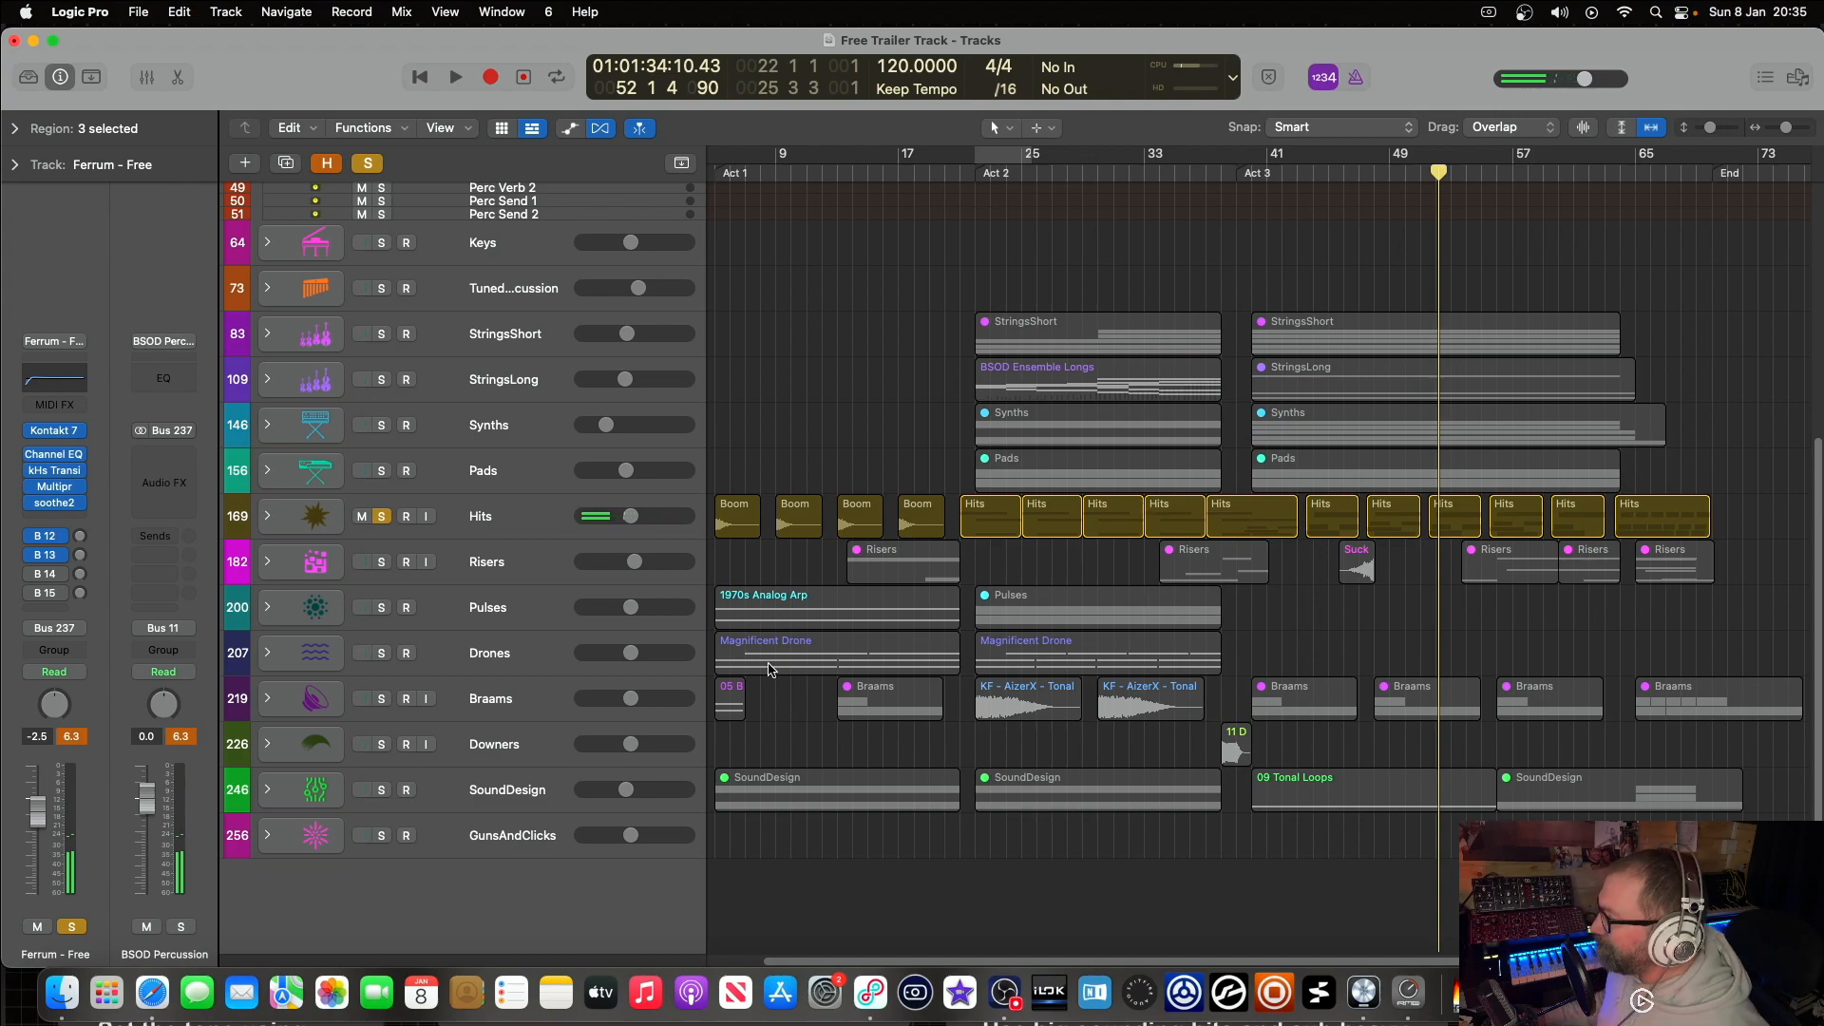
pyautogui.scroll(7, 1248, 276)
pyautogui.scroll(-7, 1248, 277)
pyautogui.scroll(7, 1249, 271)
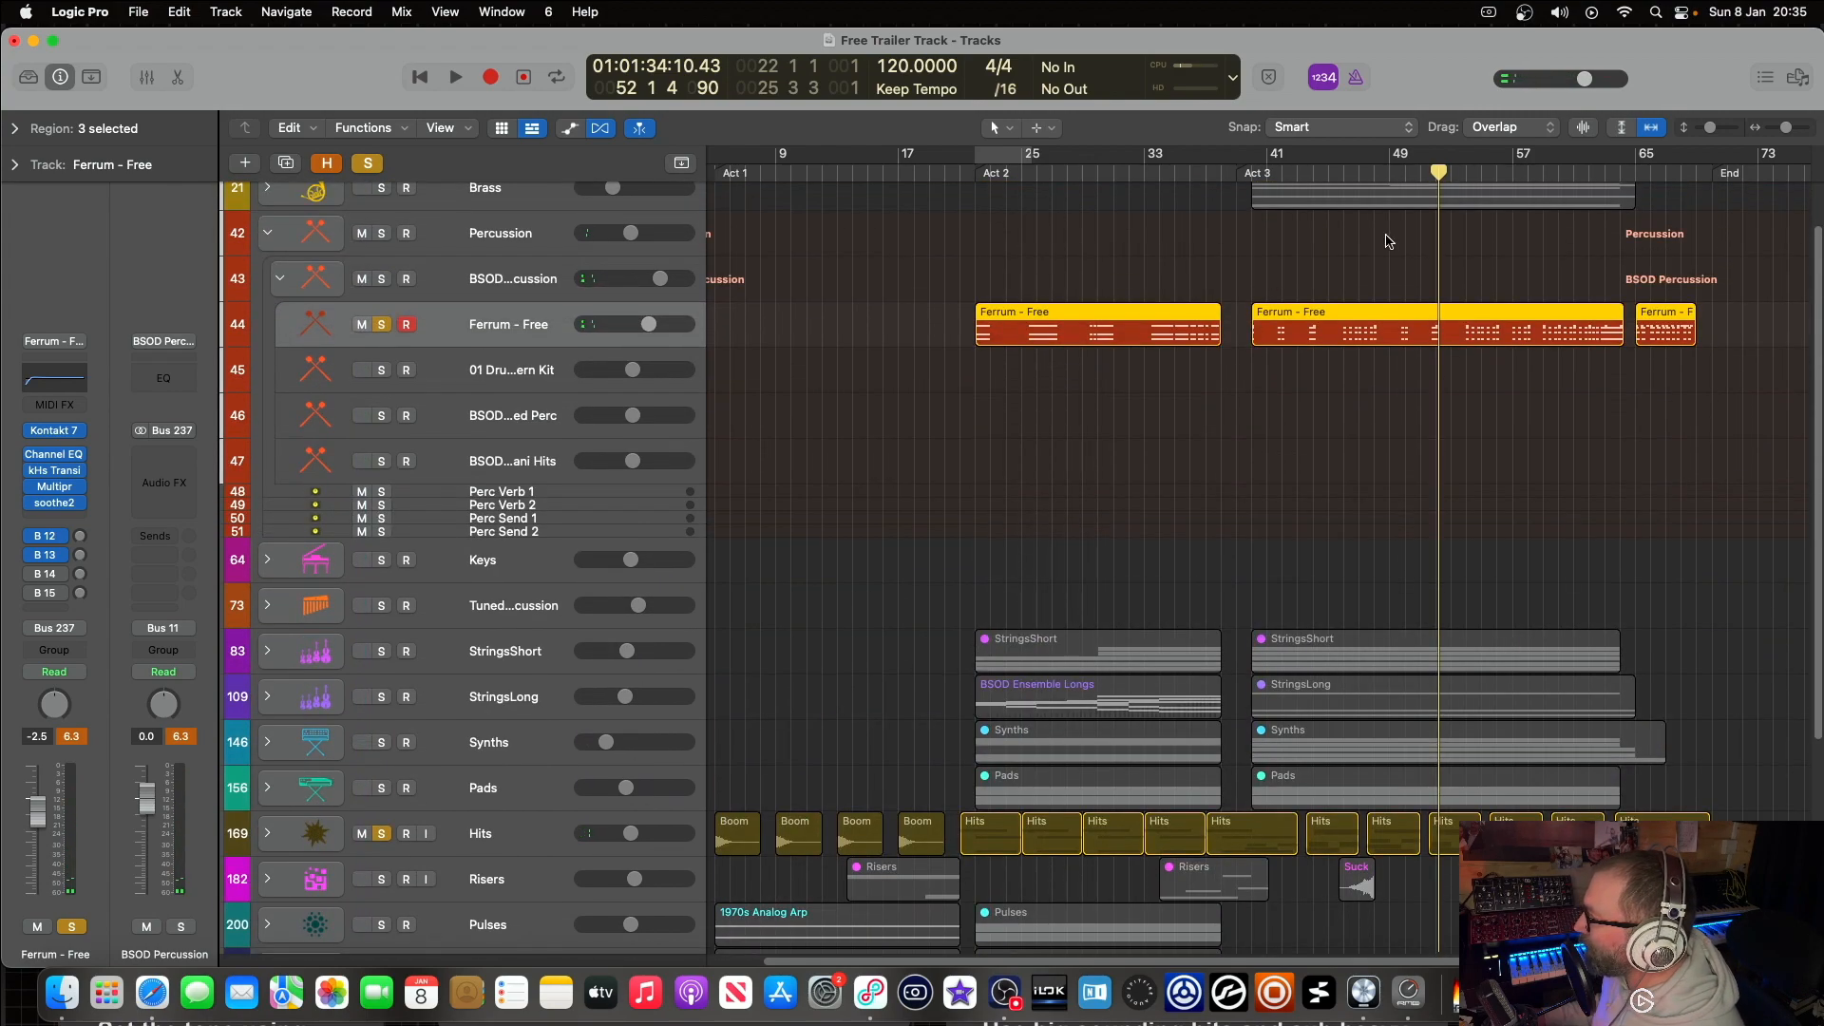
pyautogui.click(1540, 173)
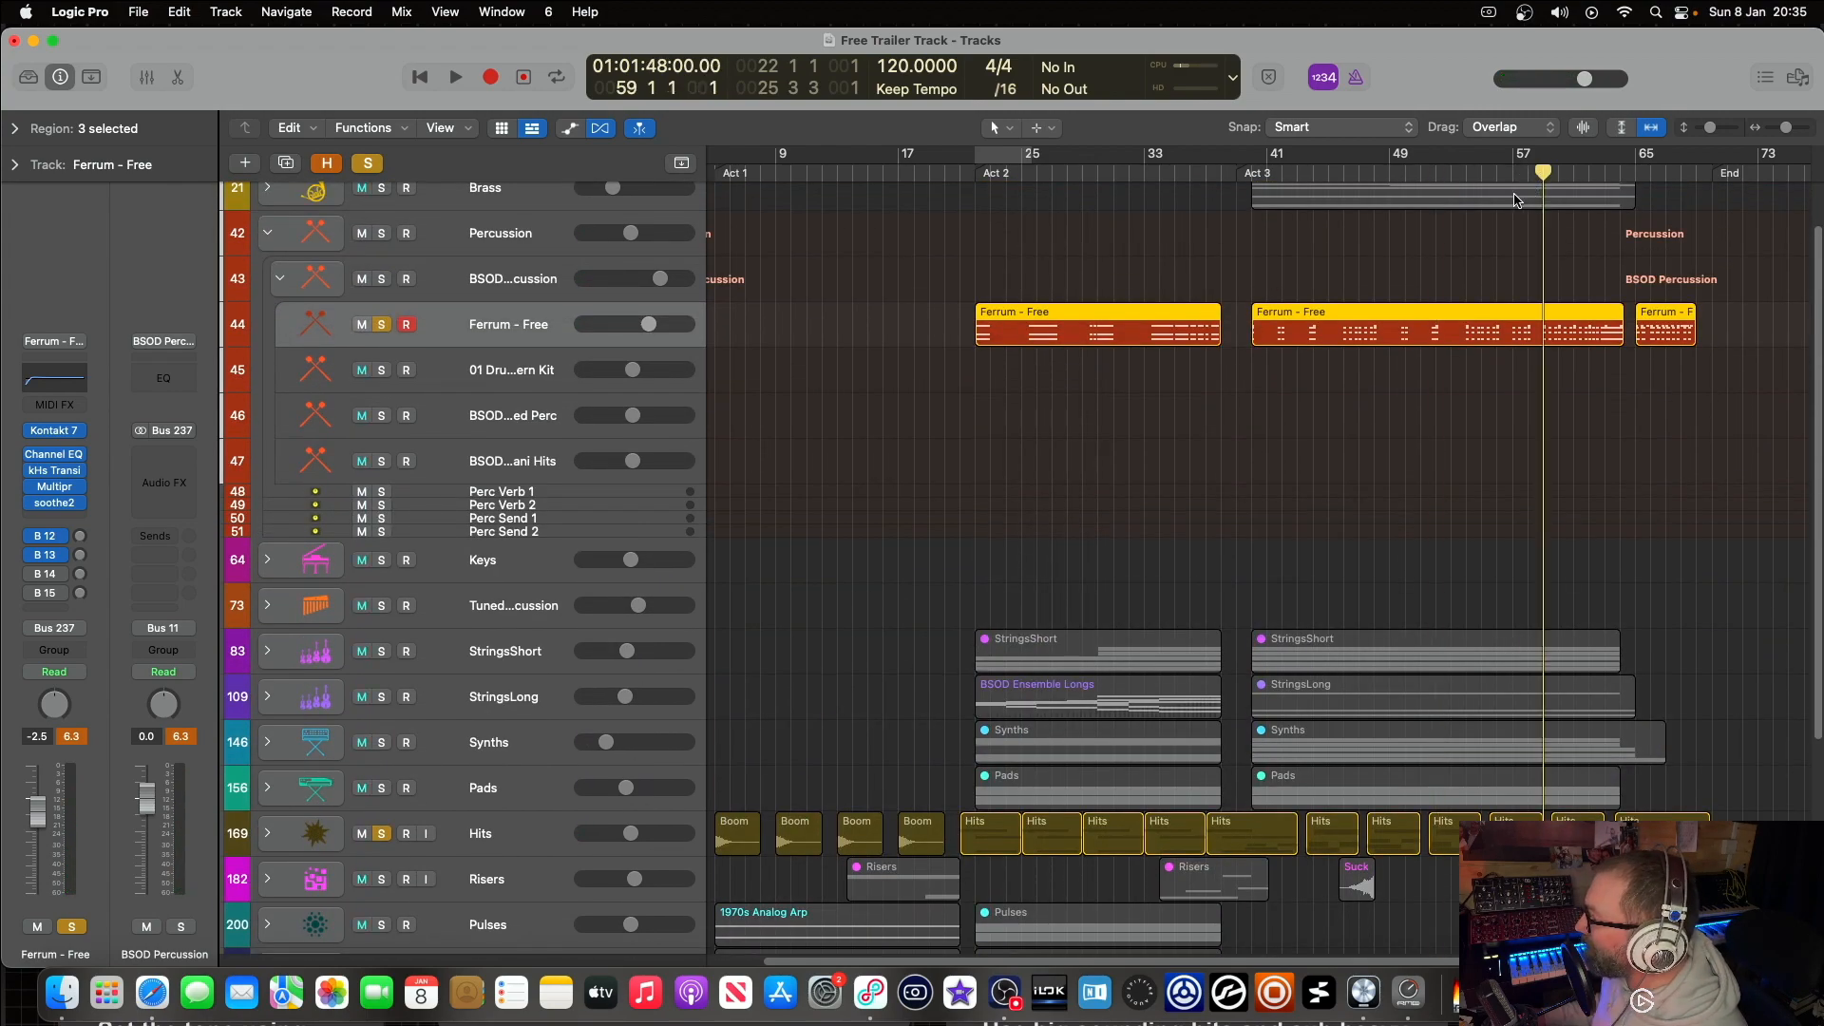
pyautogui.press('space')
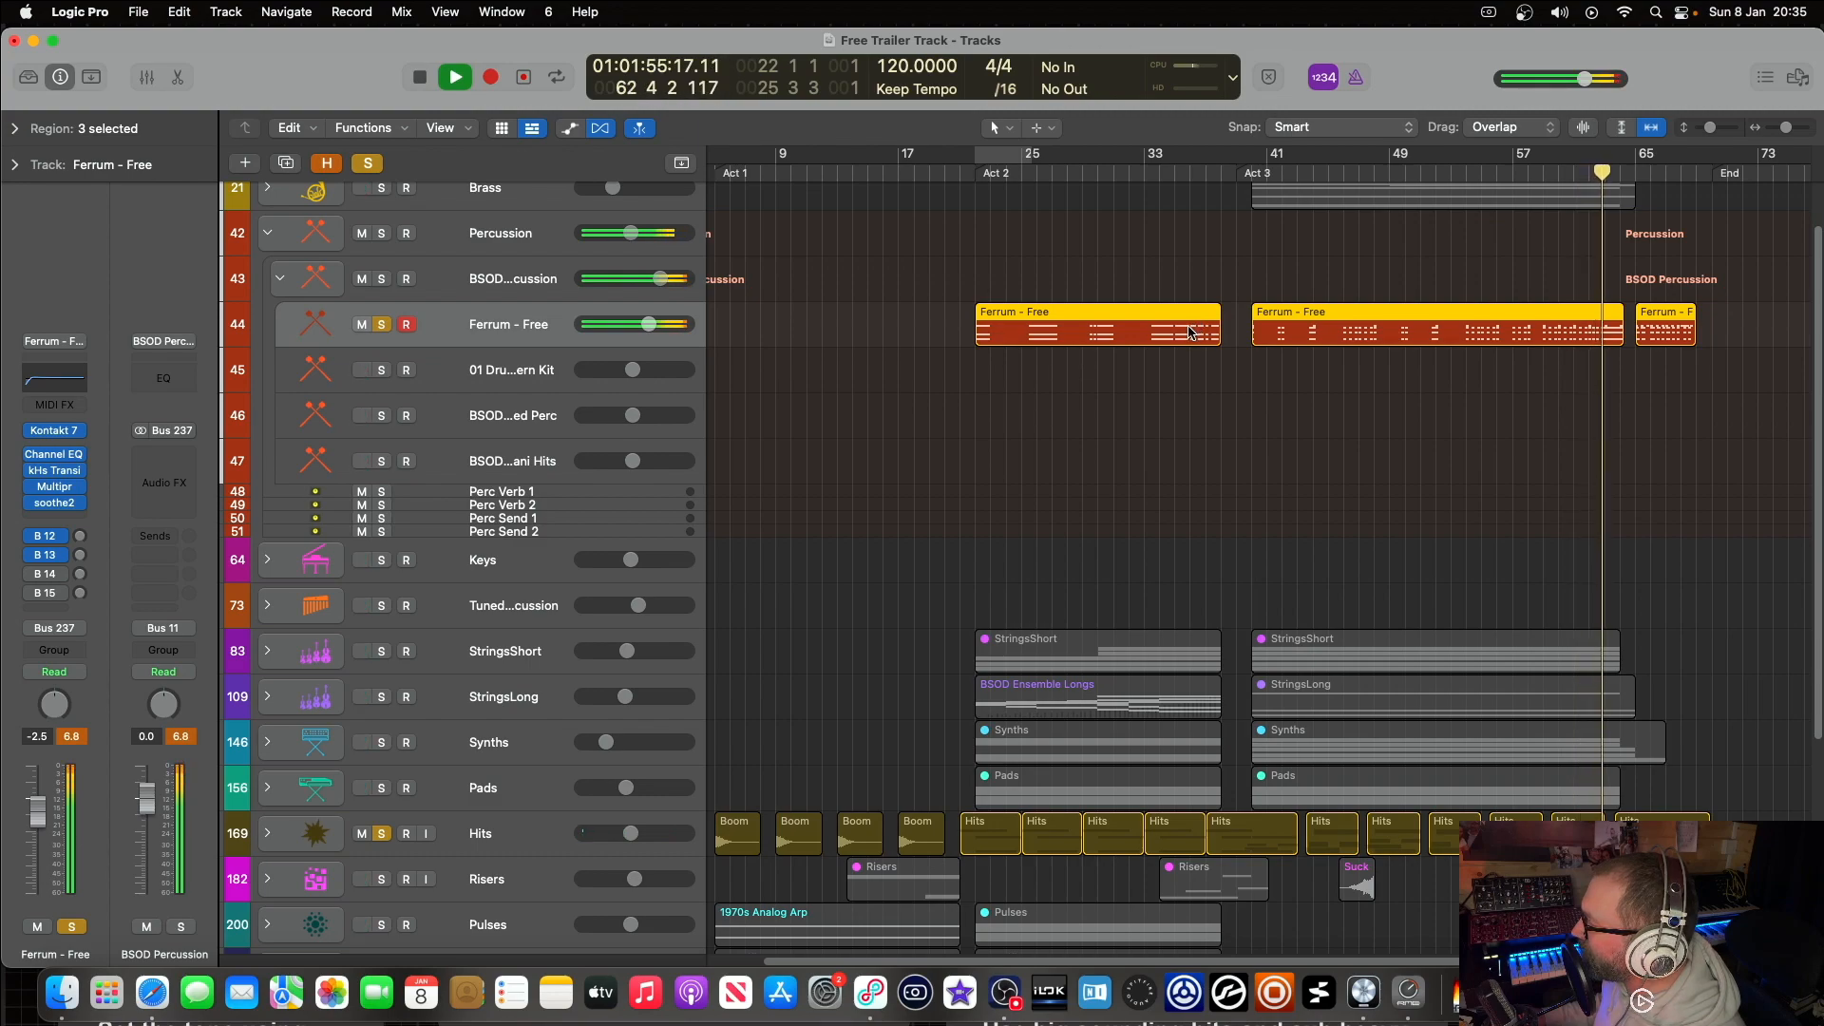
pyautogui.press('space')
# Step: Expand the Braams stack, solo only its KF AizerX audio track, and audition it from bar 40
pyautogui.click(1250, 155)
pyautogui.scroll(-5, 1241, 308)
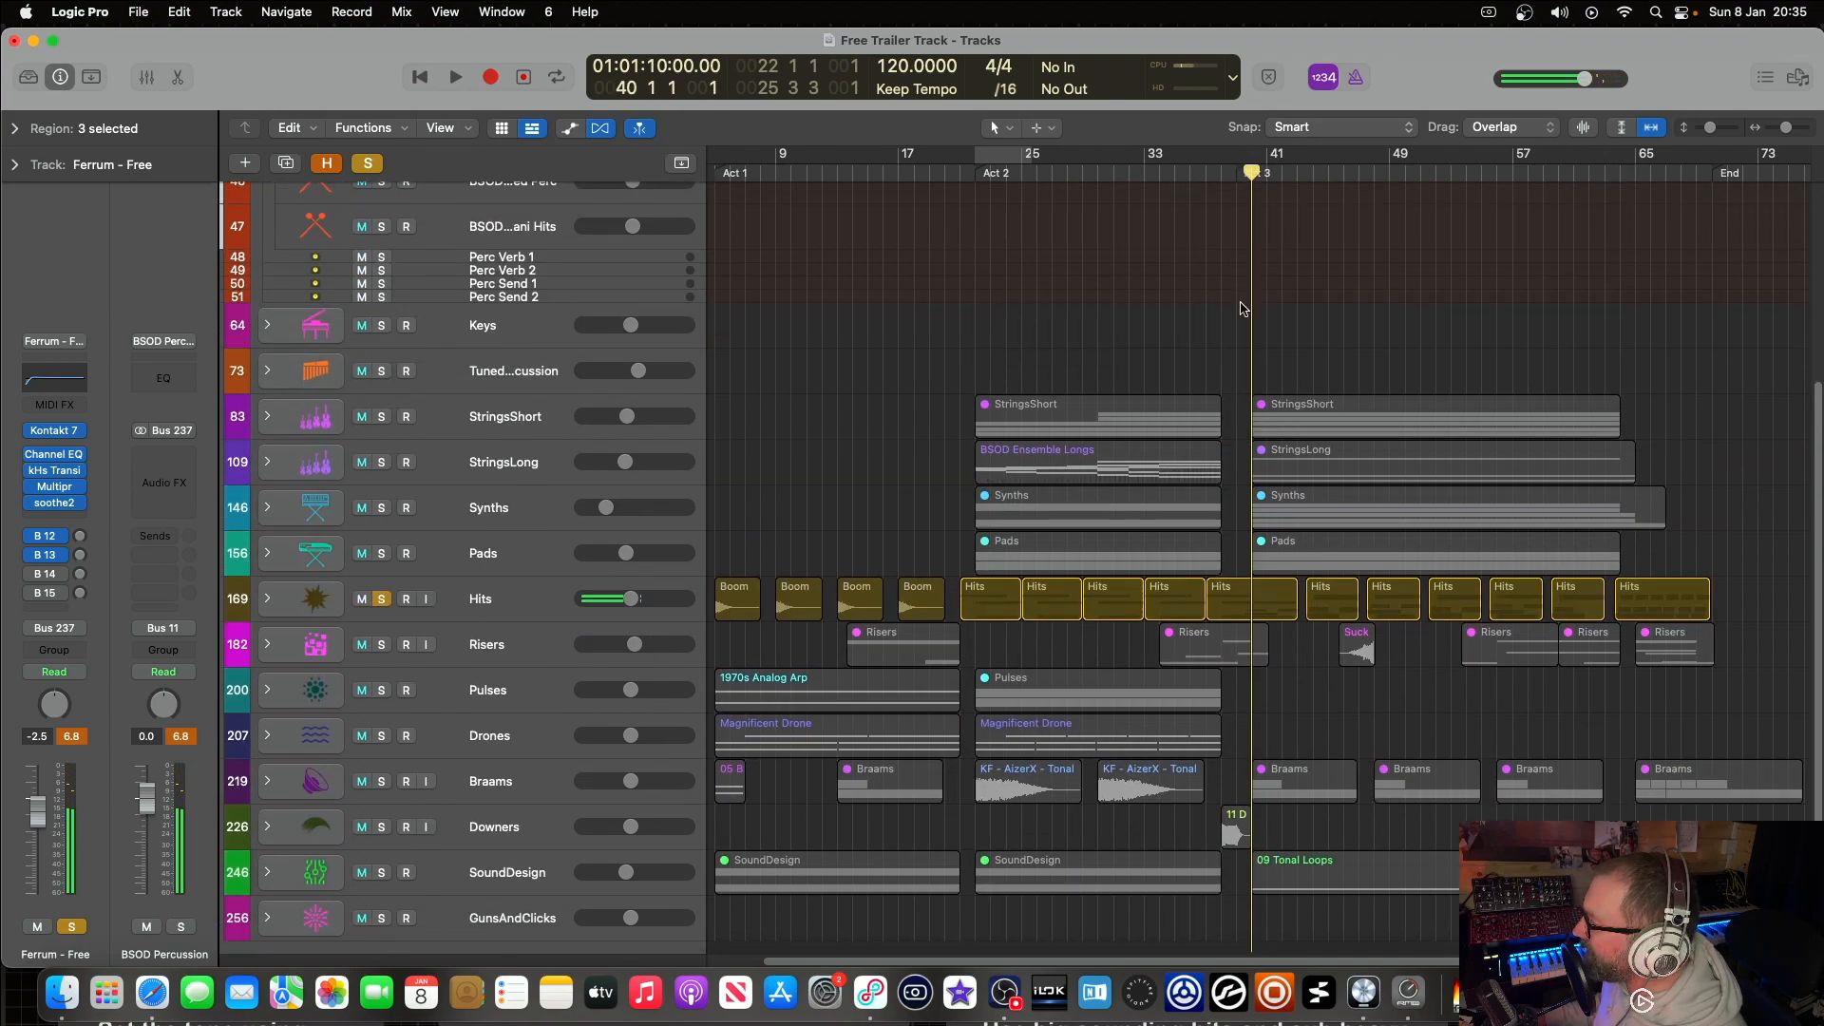
pyautogui.scroll(-2, 1241, 309)
pyautogui.click(267, 699)
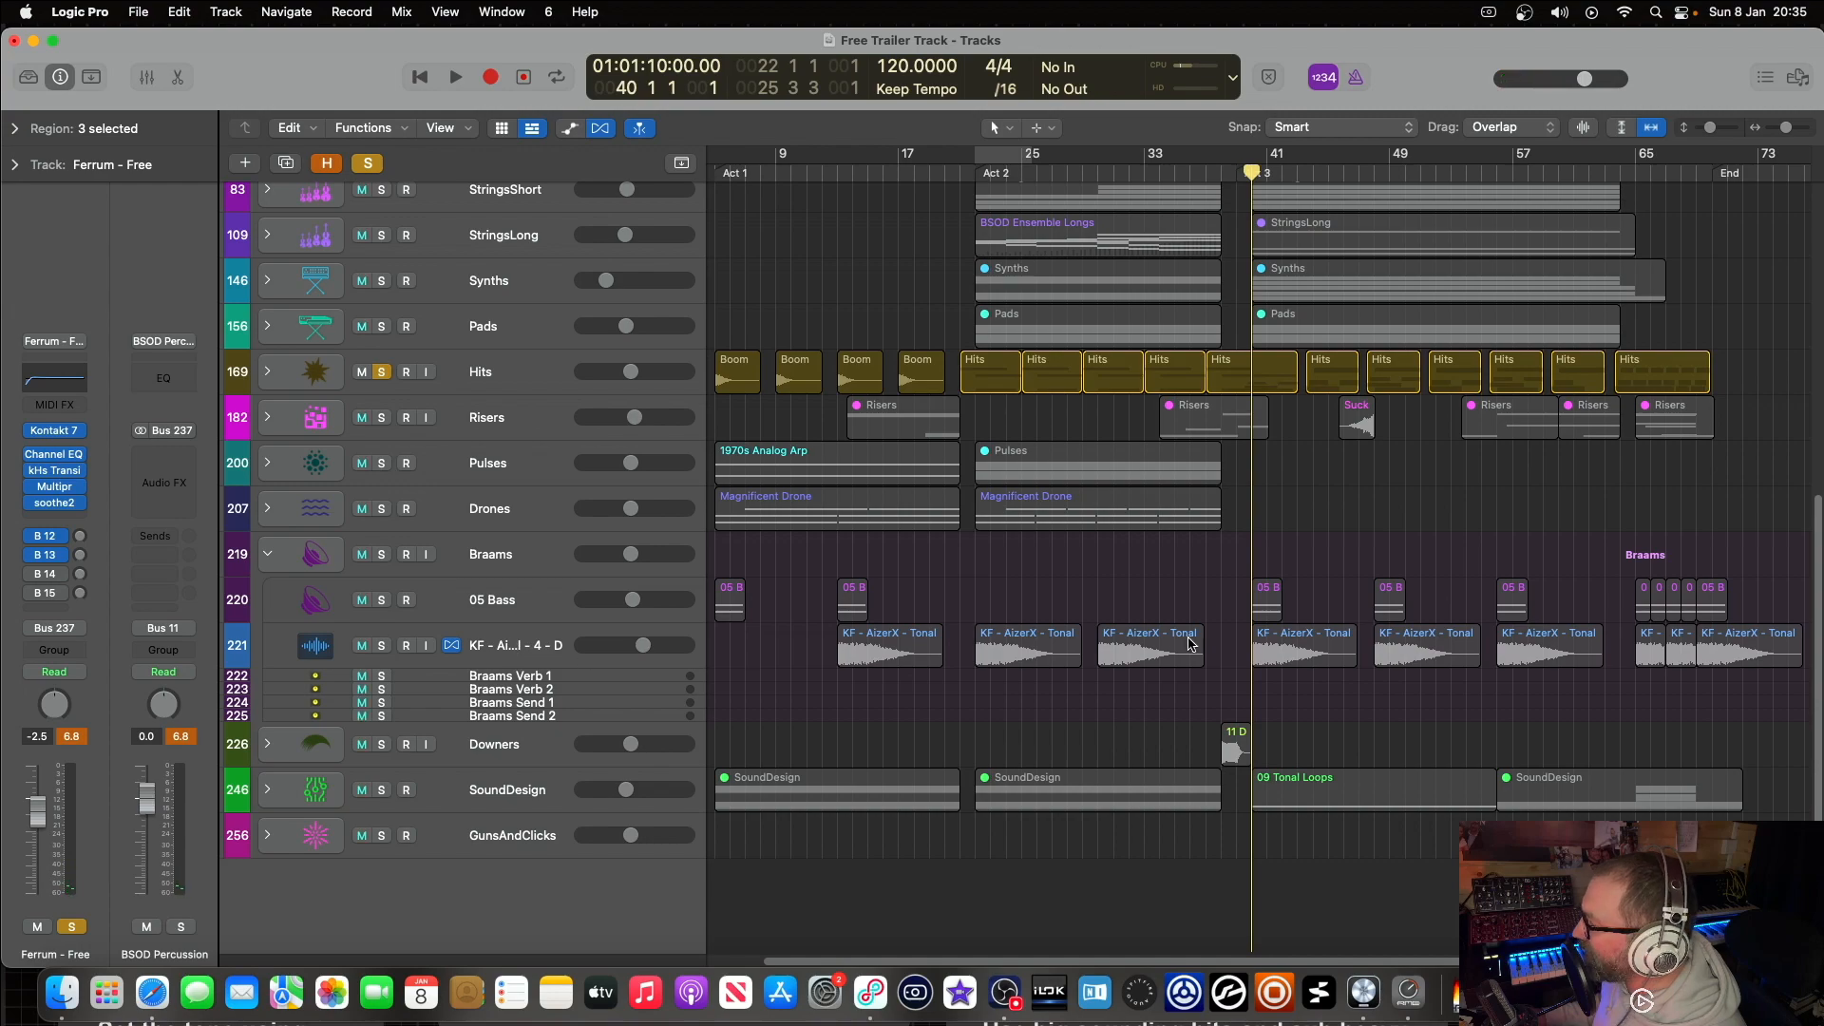
pyautogui.click(381, 645)
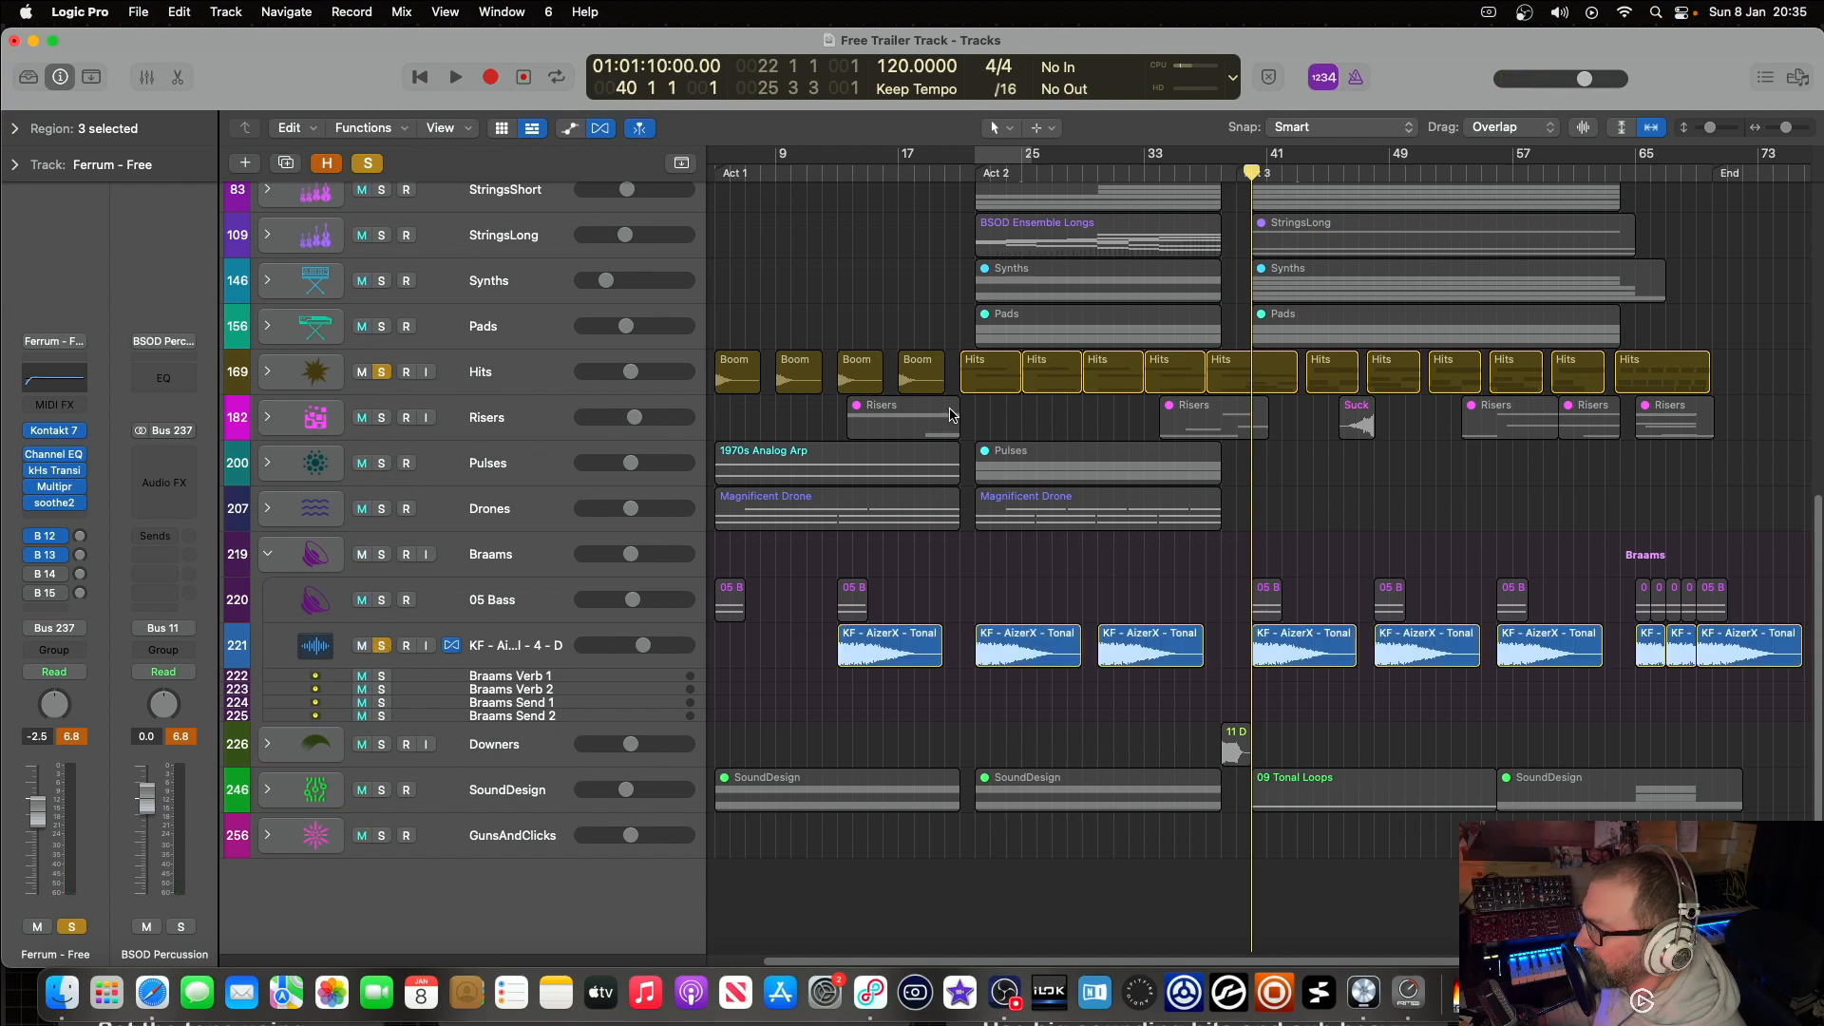
pyautogui.click(381, 645)
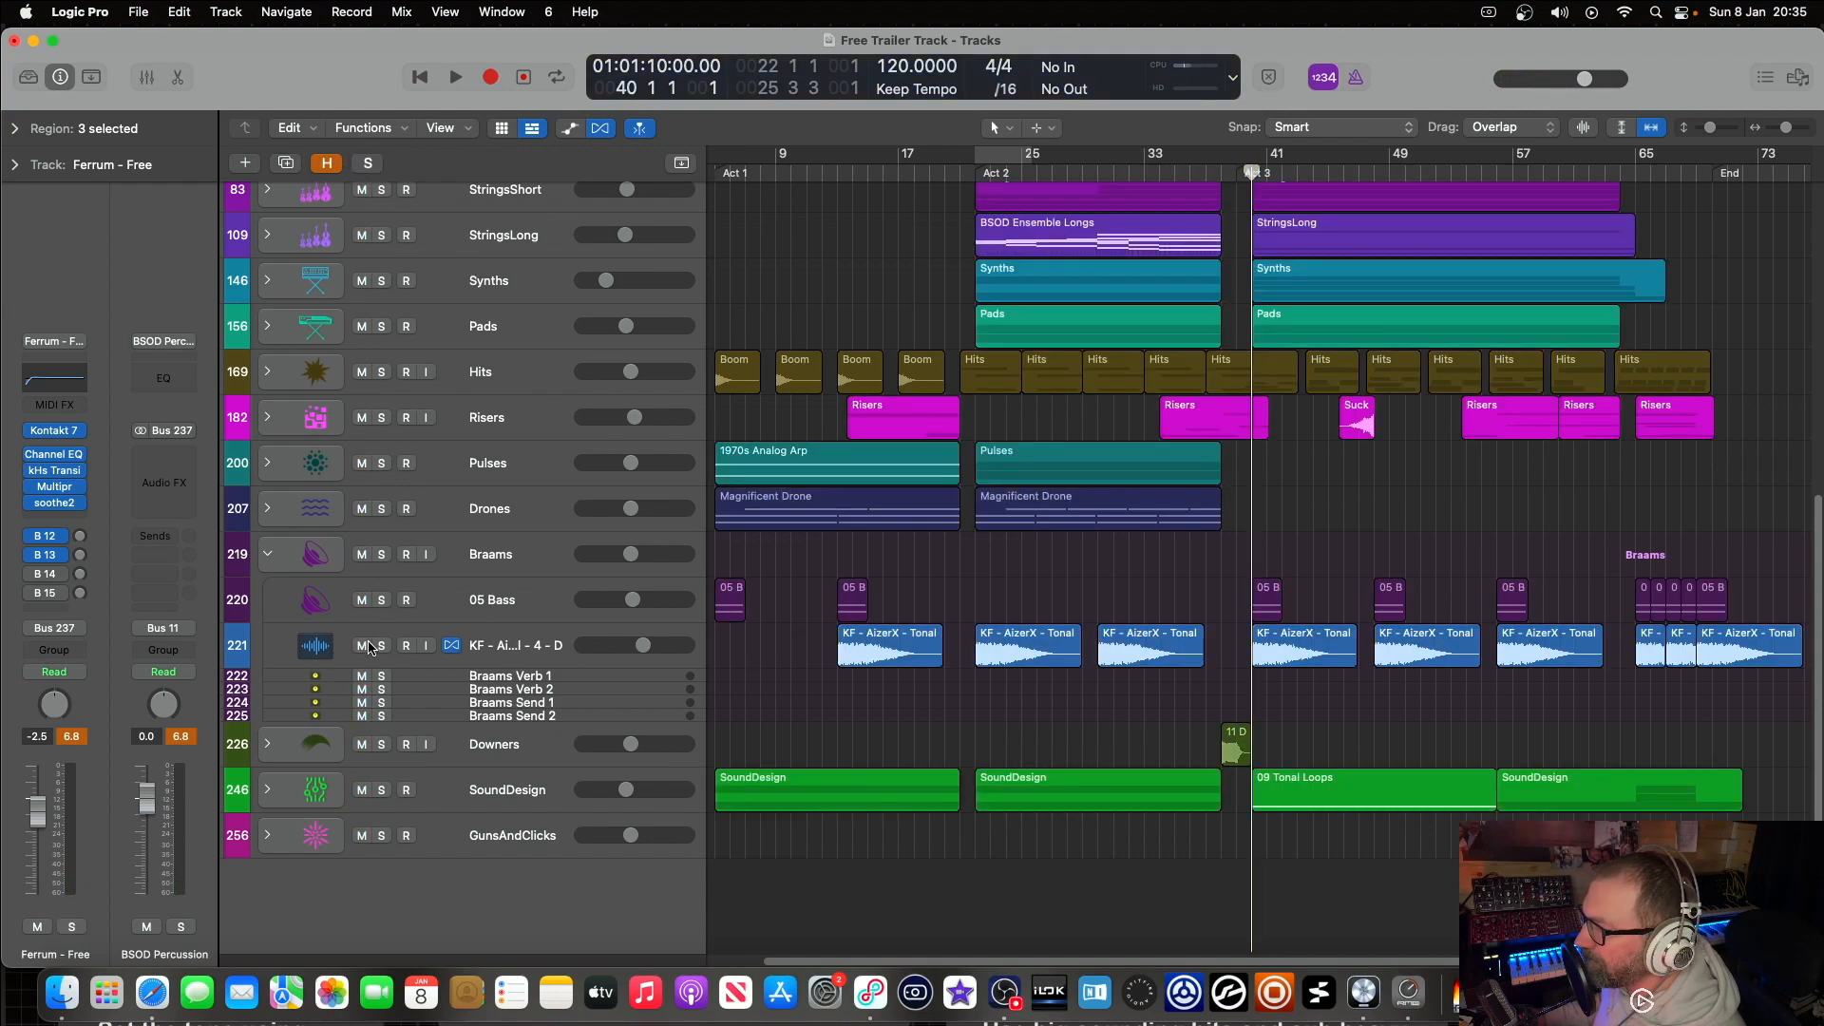
pyautogui.click(381, 645)
pyautogui.press('space')
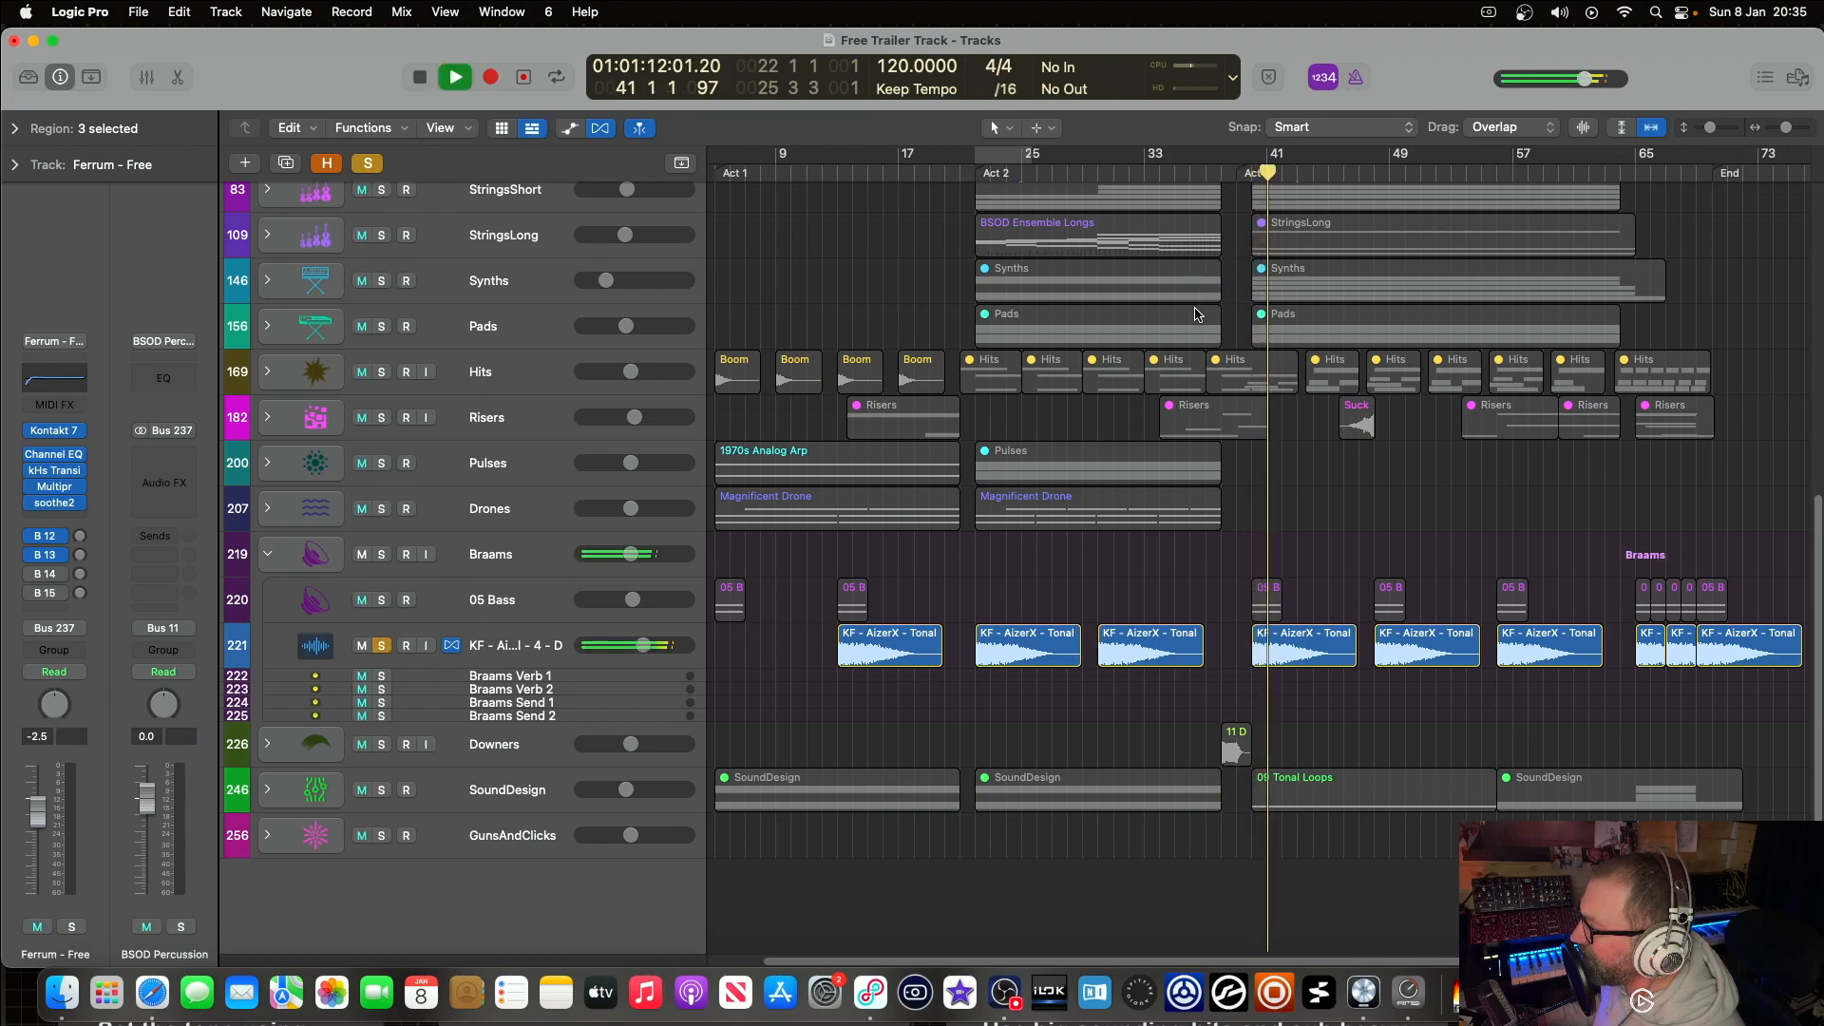
pyautogui.press('space')
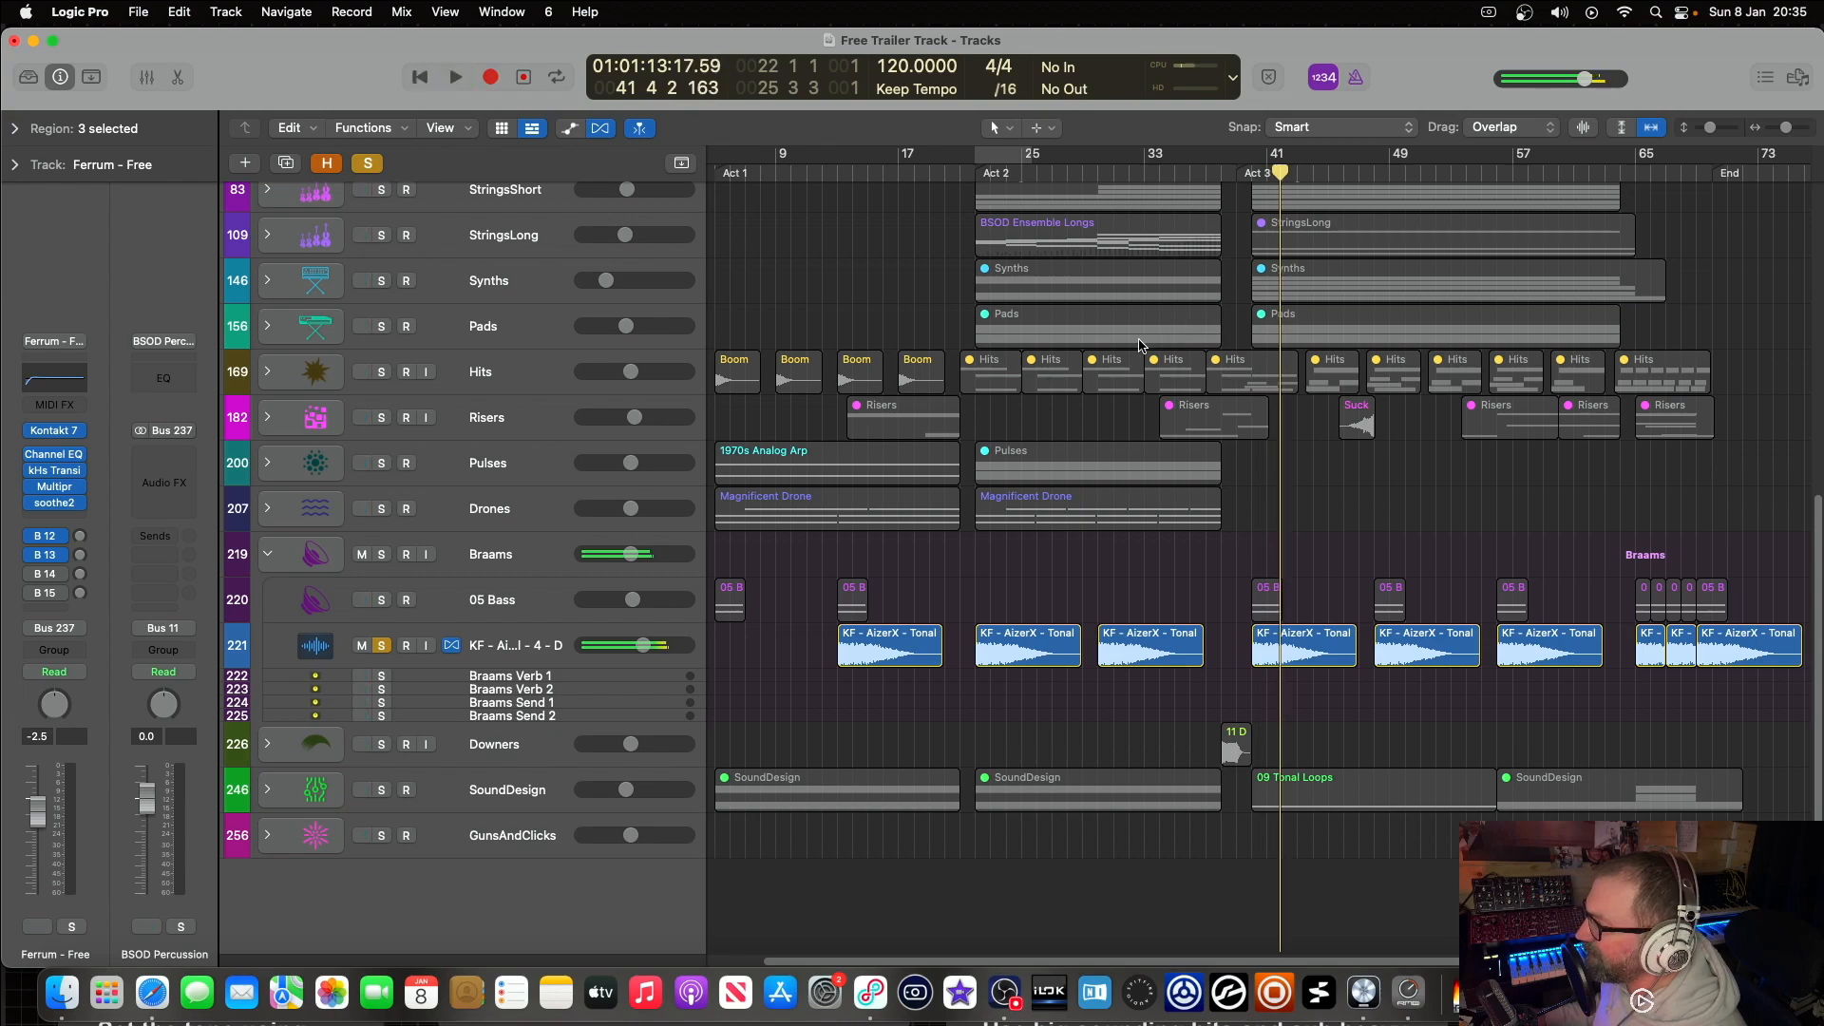
# Step: Switch the solo from the KF AizerX track to 05 Bass and audition it from the start of Act 3
pyautogui.click(381, 599)
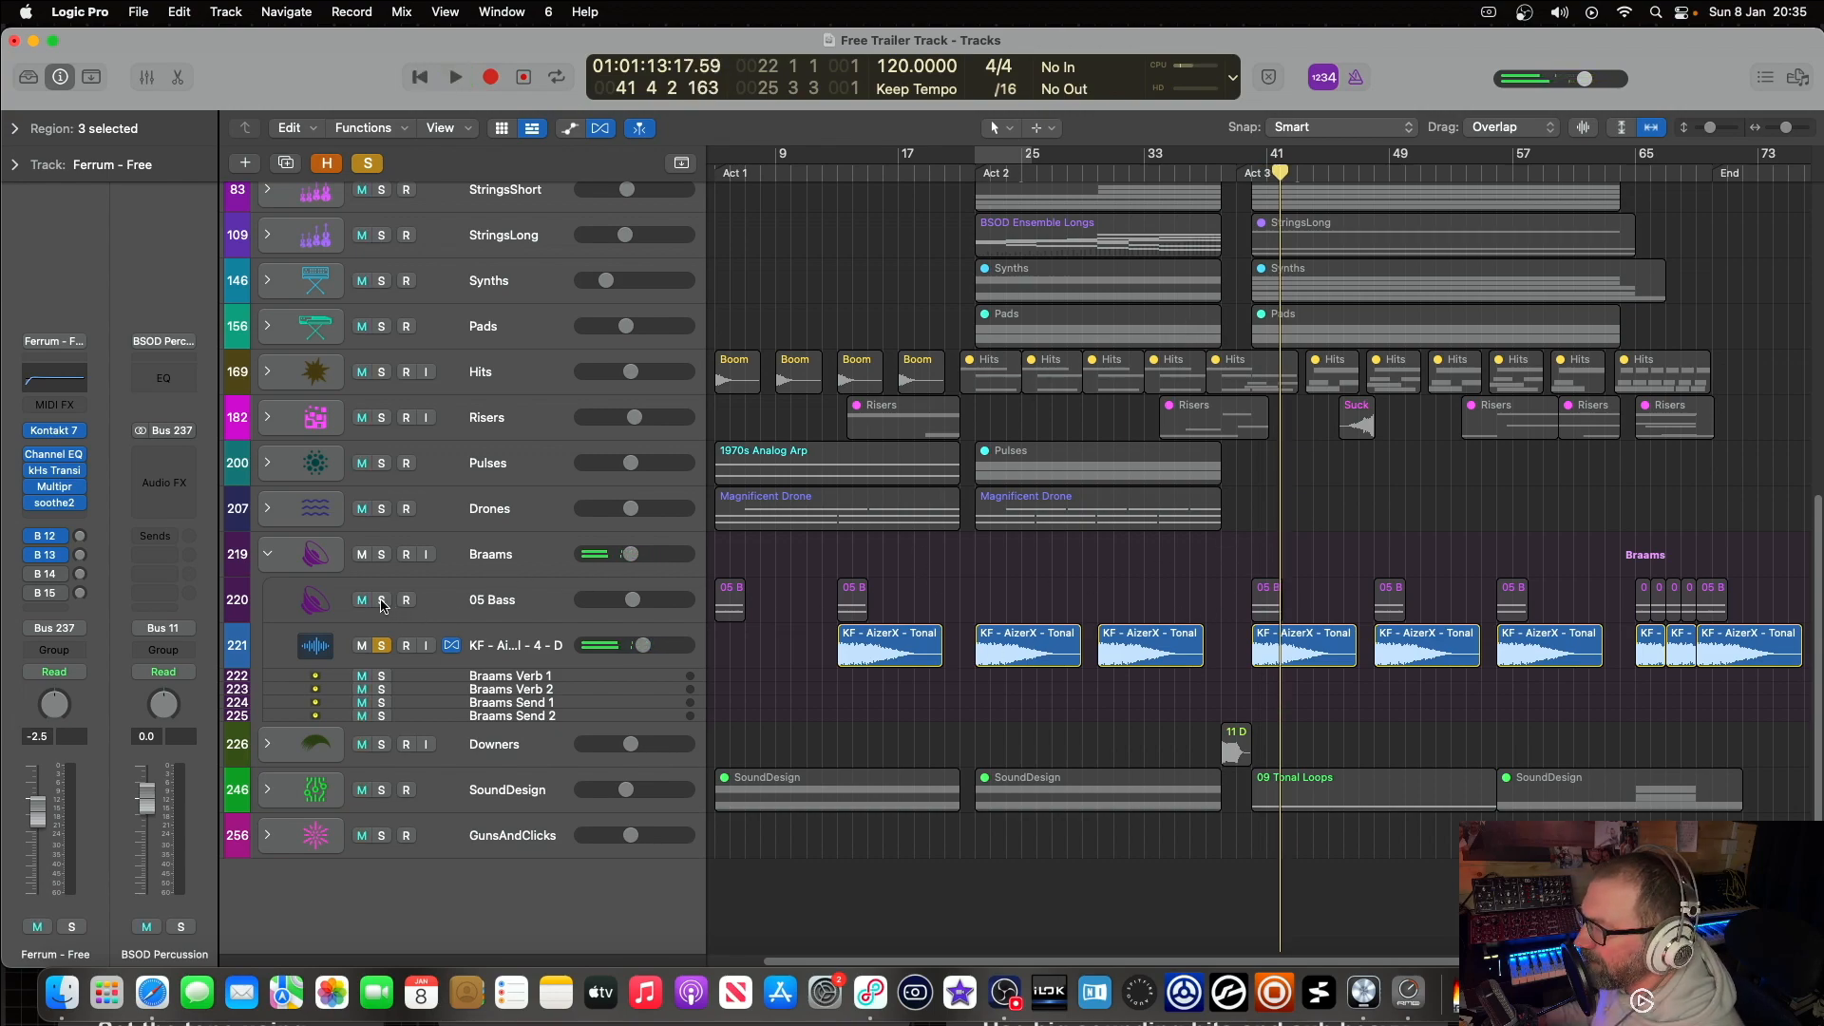
pyautogui.click(1248, 174)
pyautogui.press('space')
pyautogui.click(385, 644)
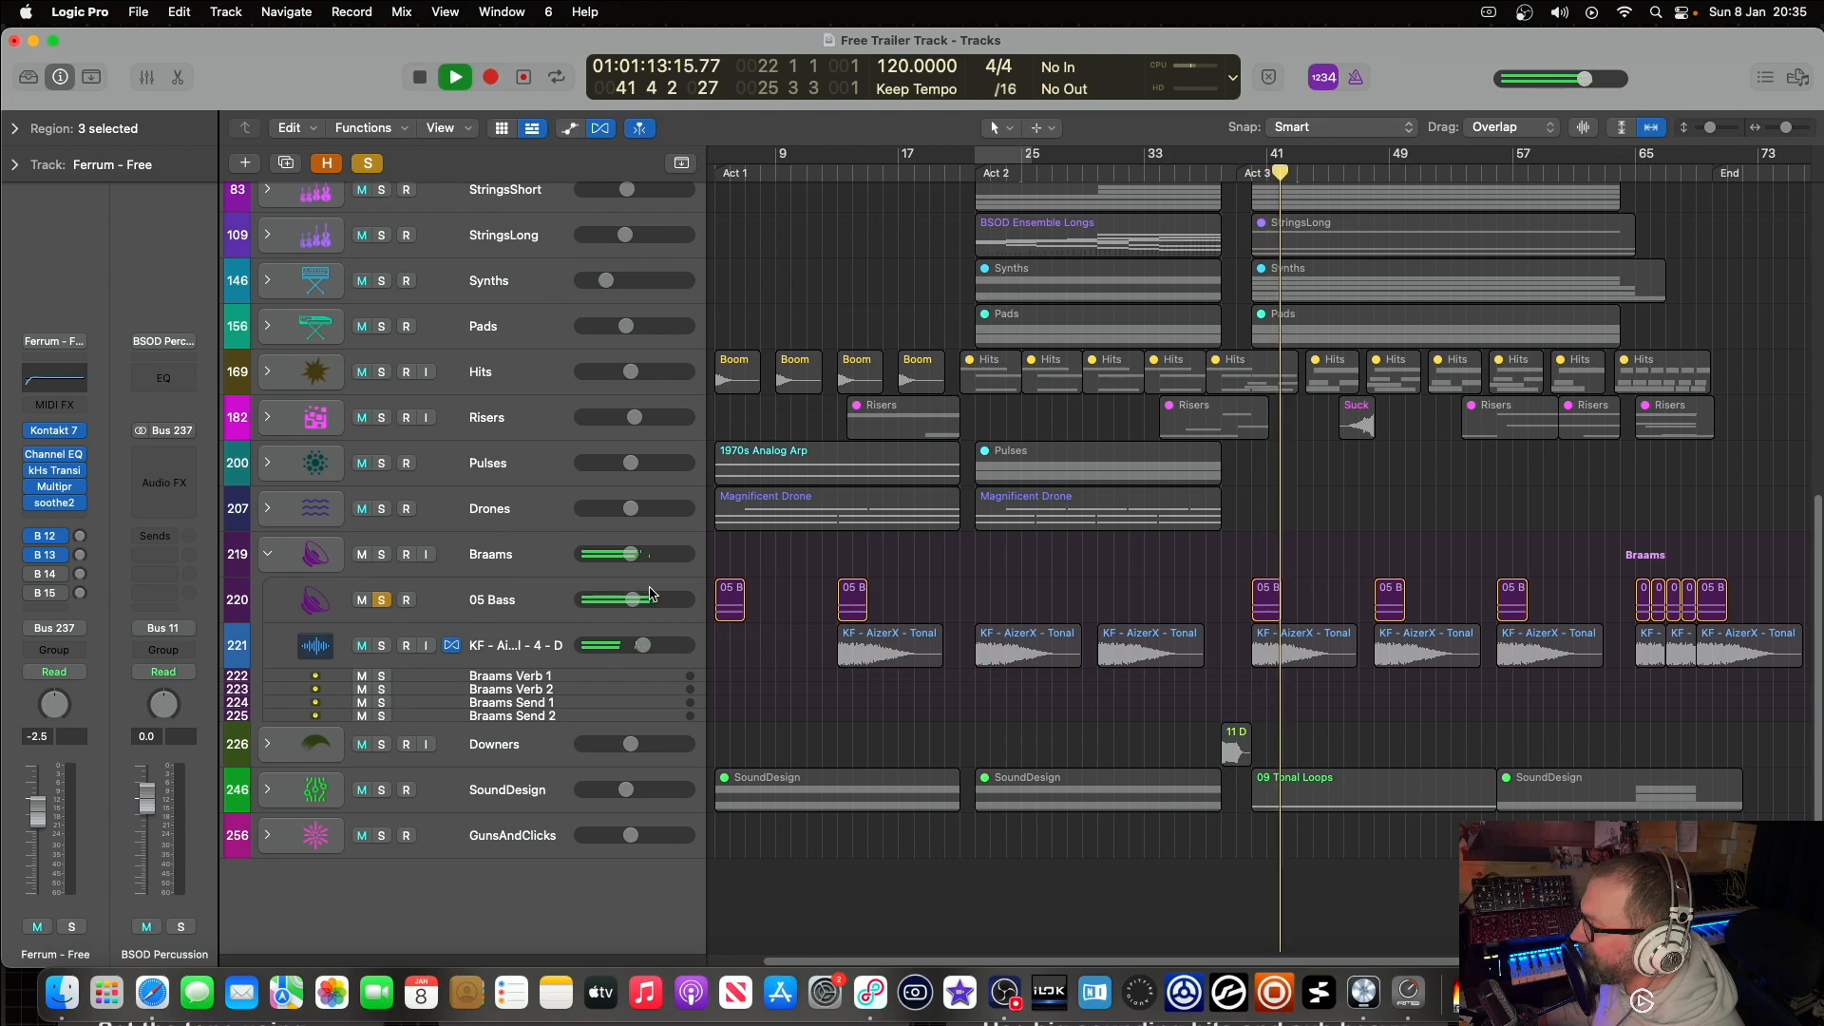
pyautogui.press('space')
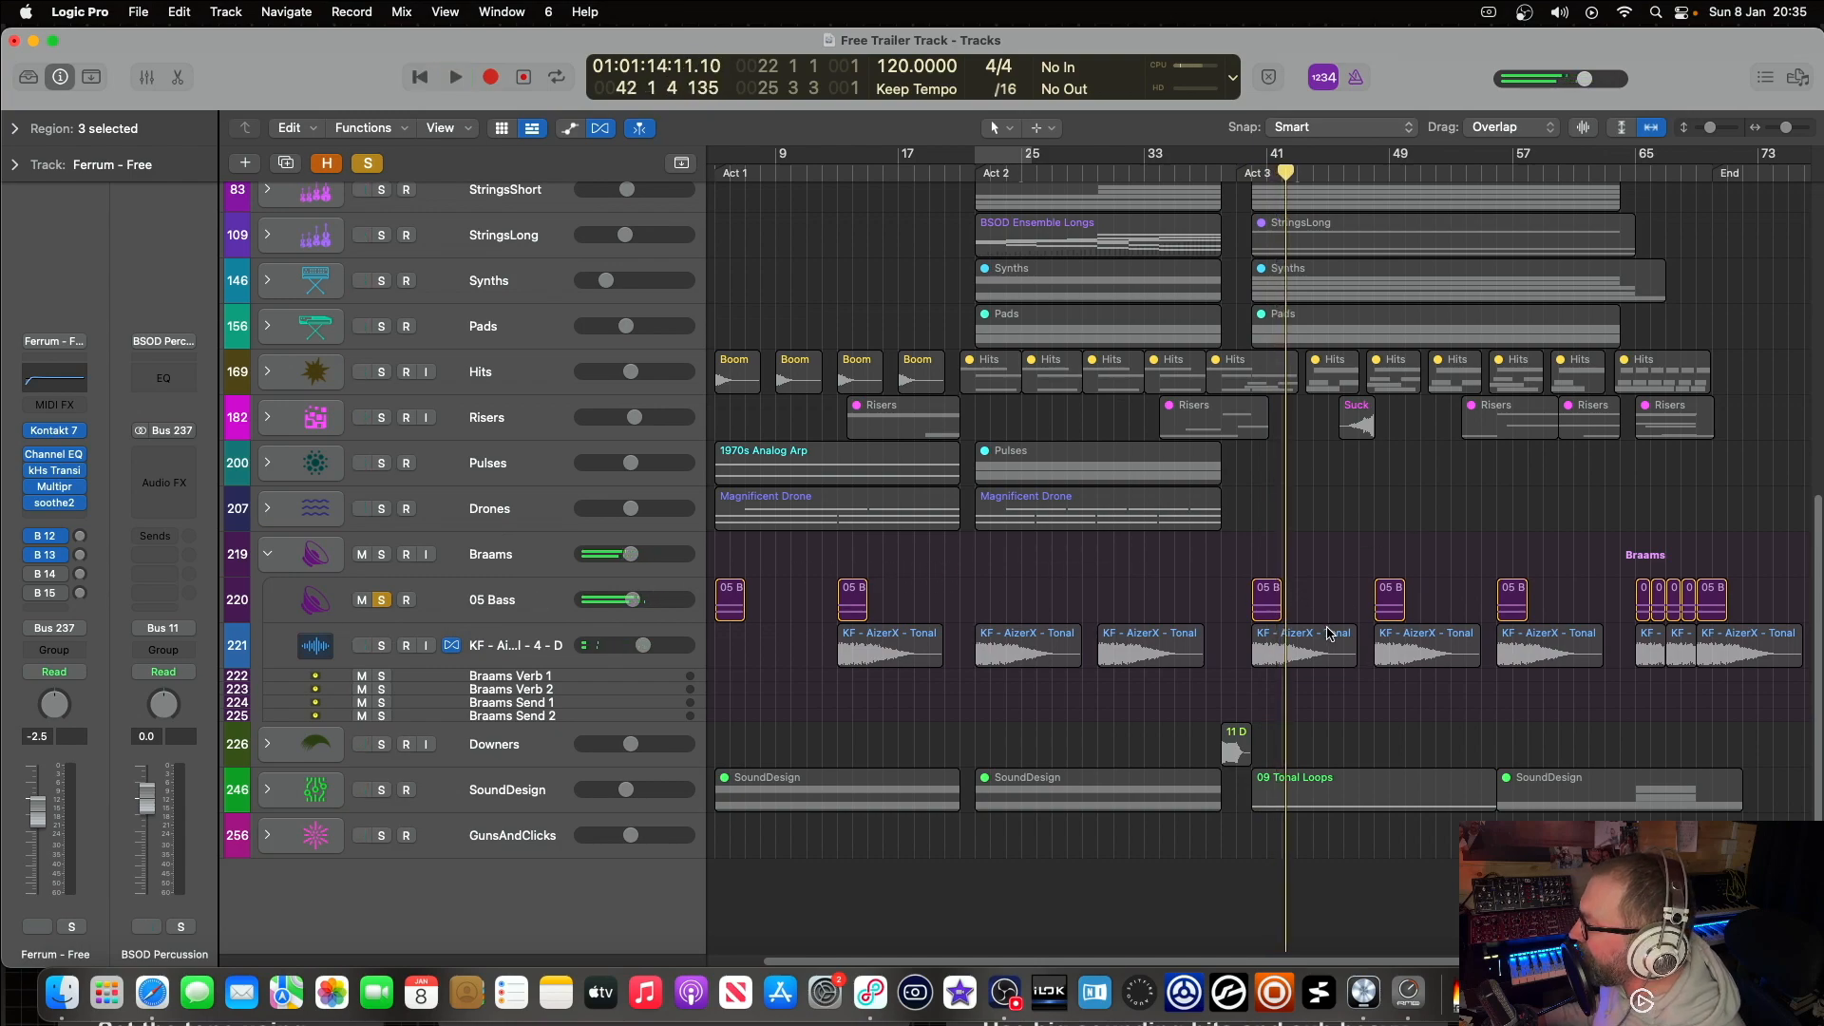
# Step: Open the 05 Bass region at the start of Act 3 in the Piano Roll and show its note velocity lane
pyautogui.click(1270, 598)
pyautogui.doubleClick(1270, 599)
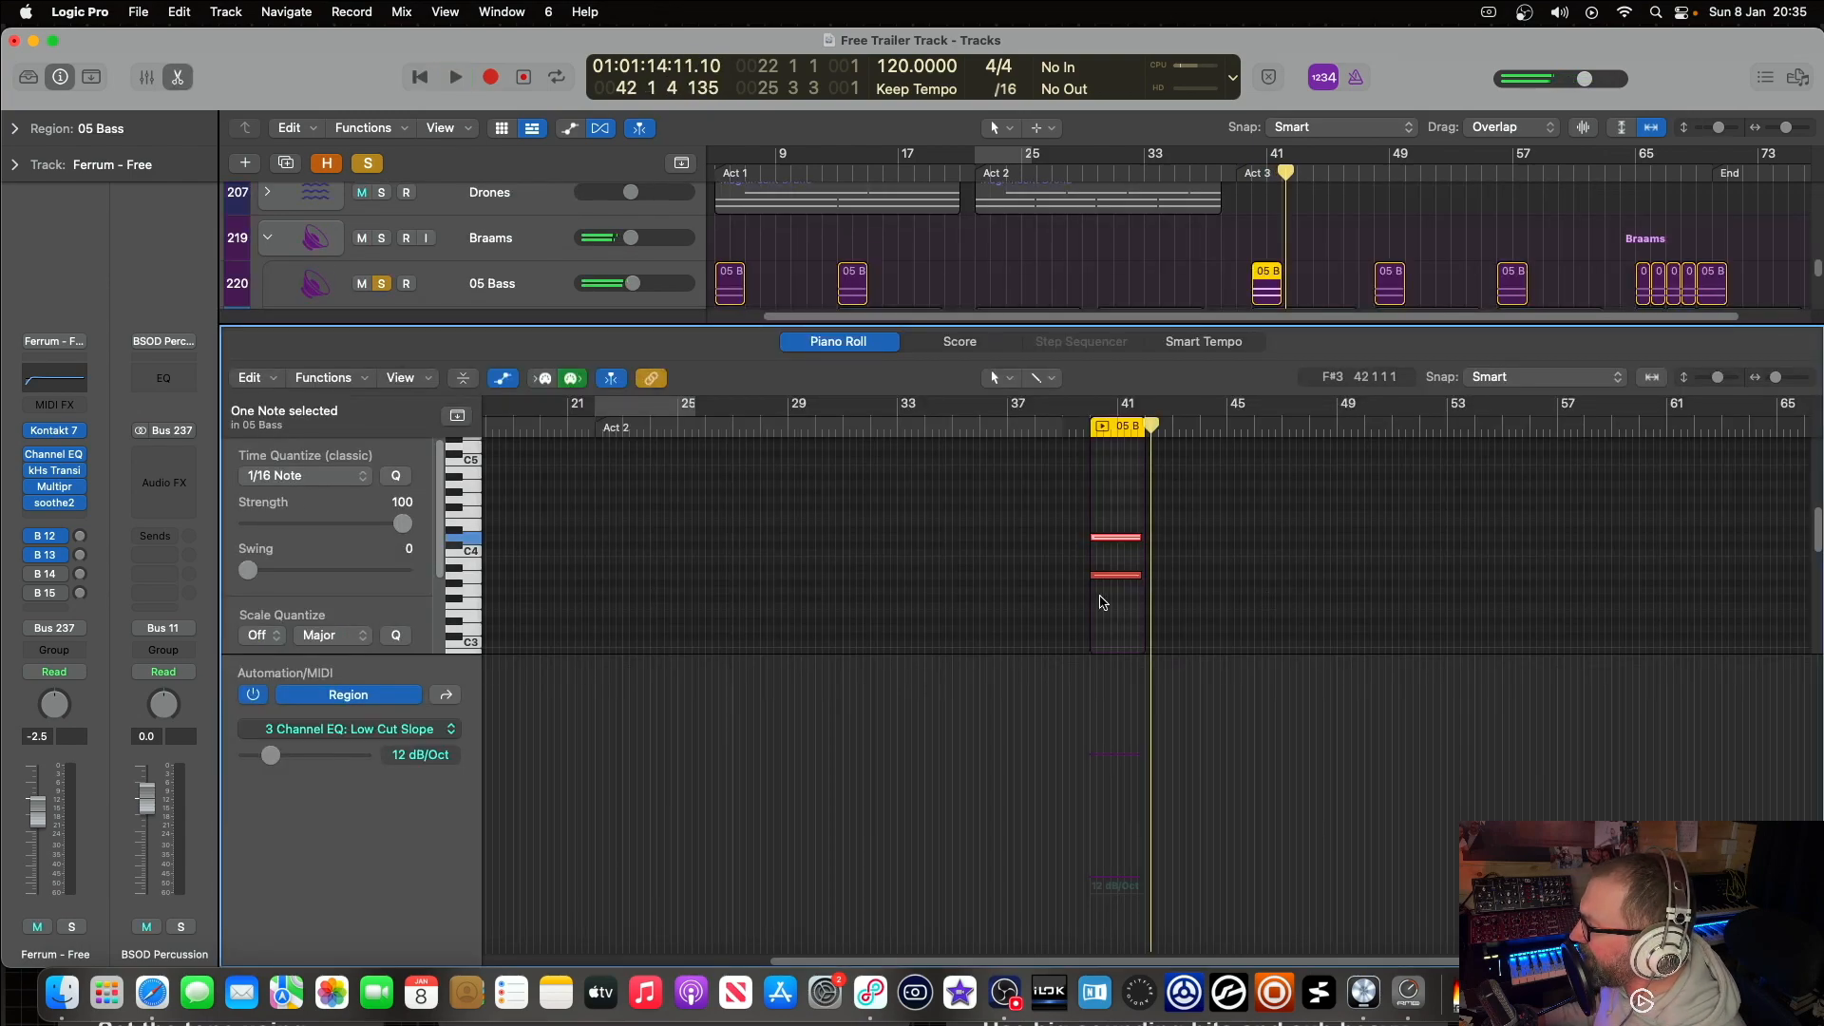
pyautogui.click(450, 701)
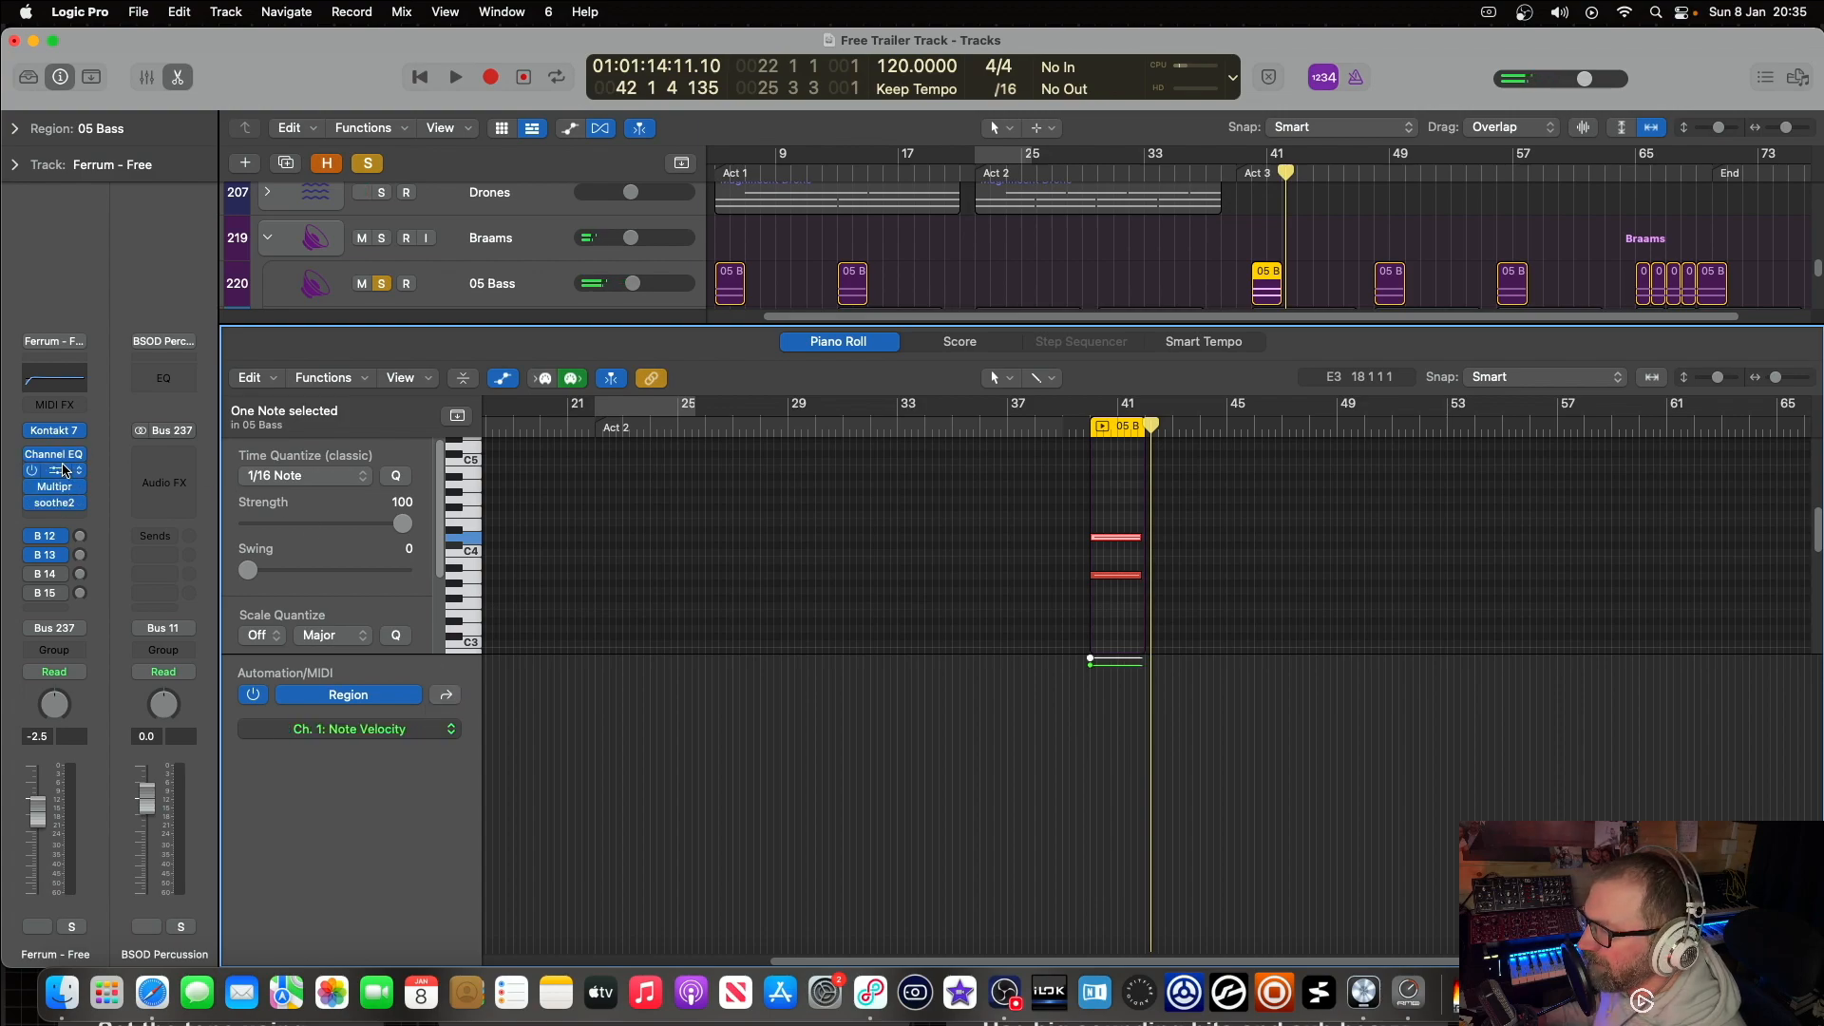
pyautogui.moveTo(67, 462)
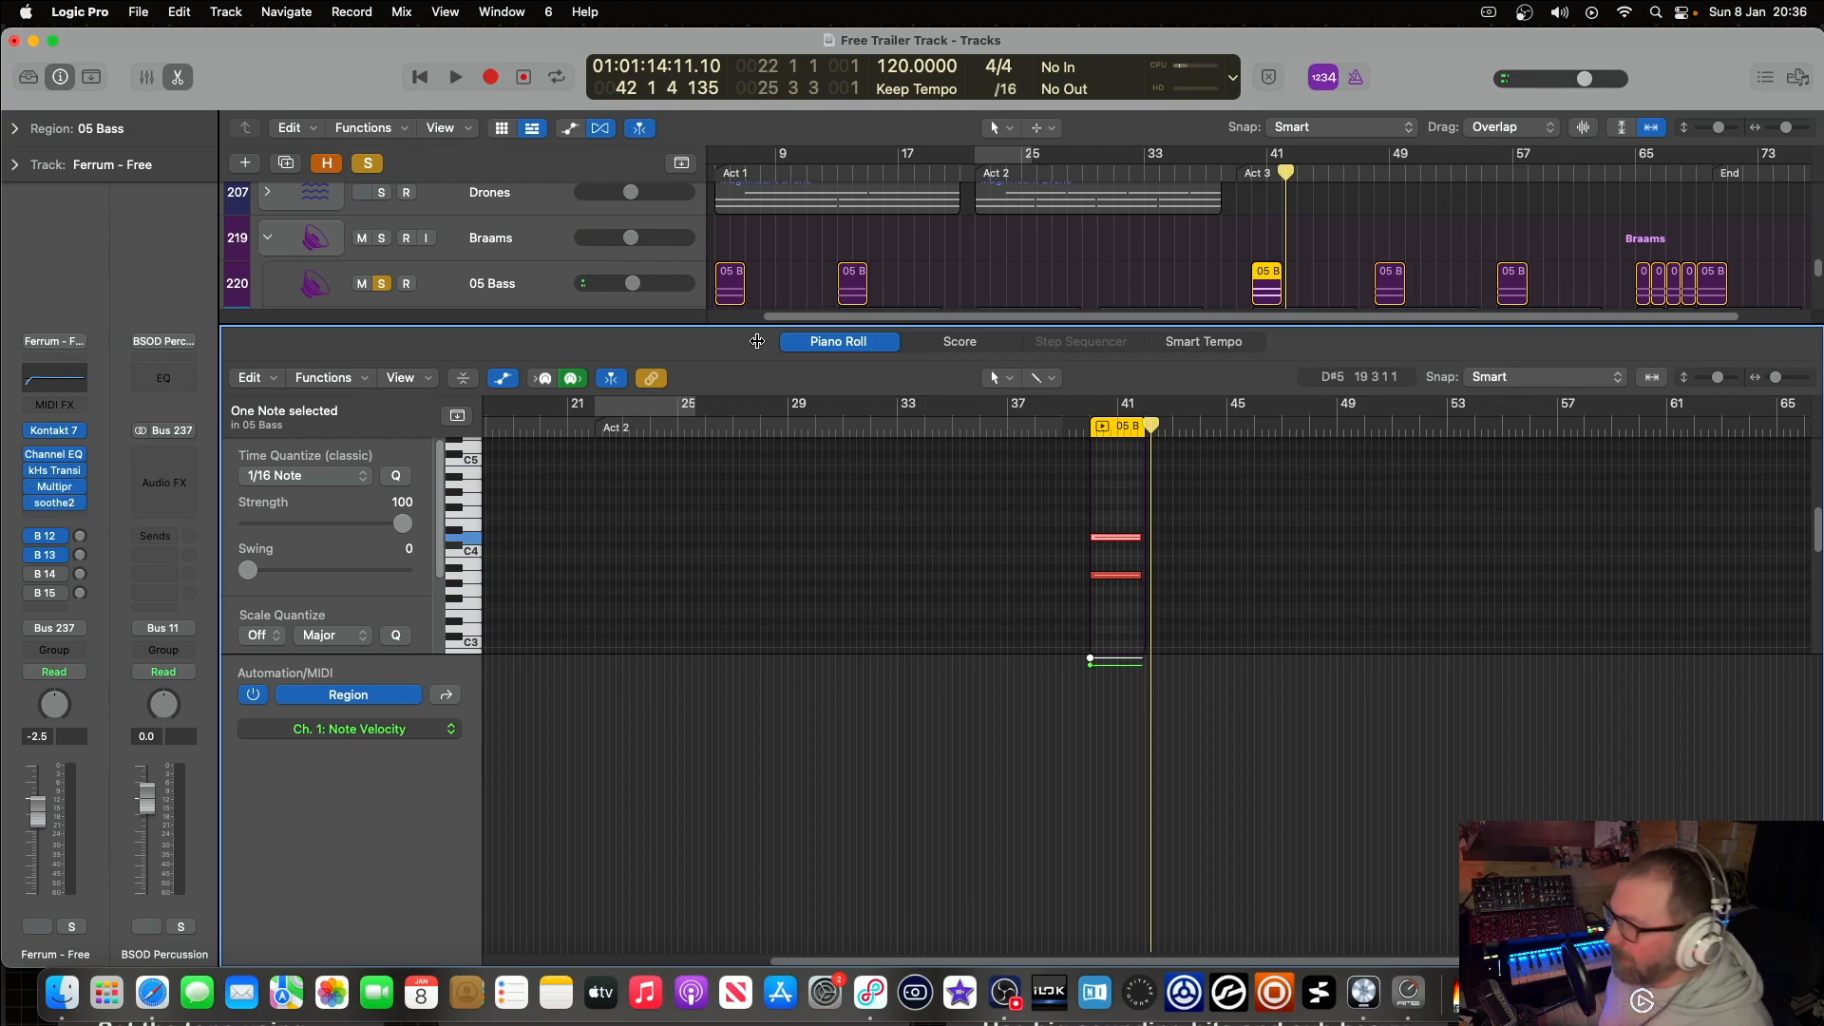
# Step: Select the 05 Bass track, inspect its AutoFilter plug-in settings, and close the plug-in window
pyautogui.click(492, 287)
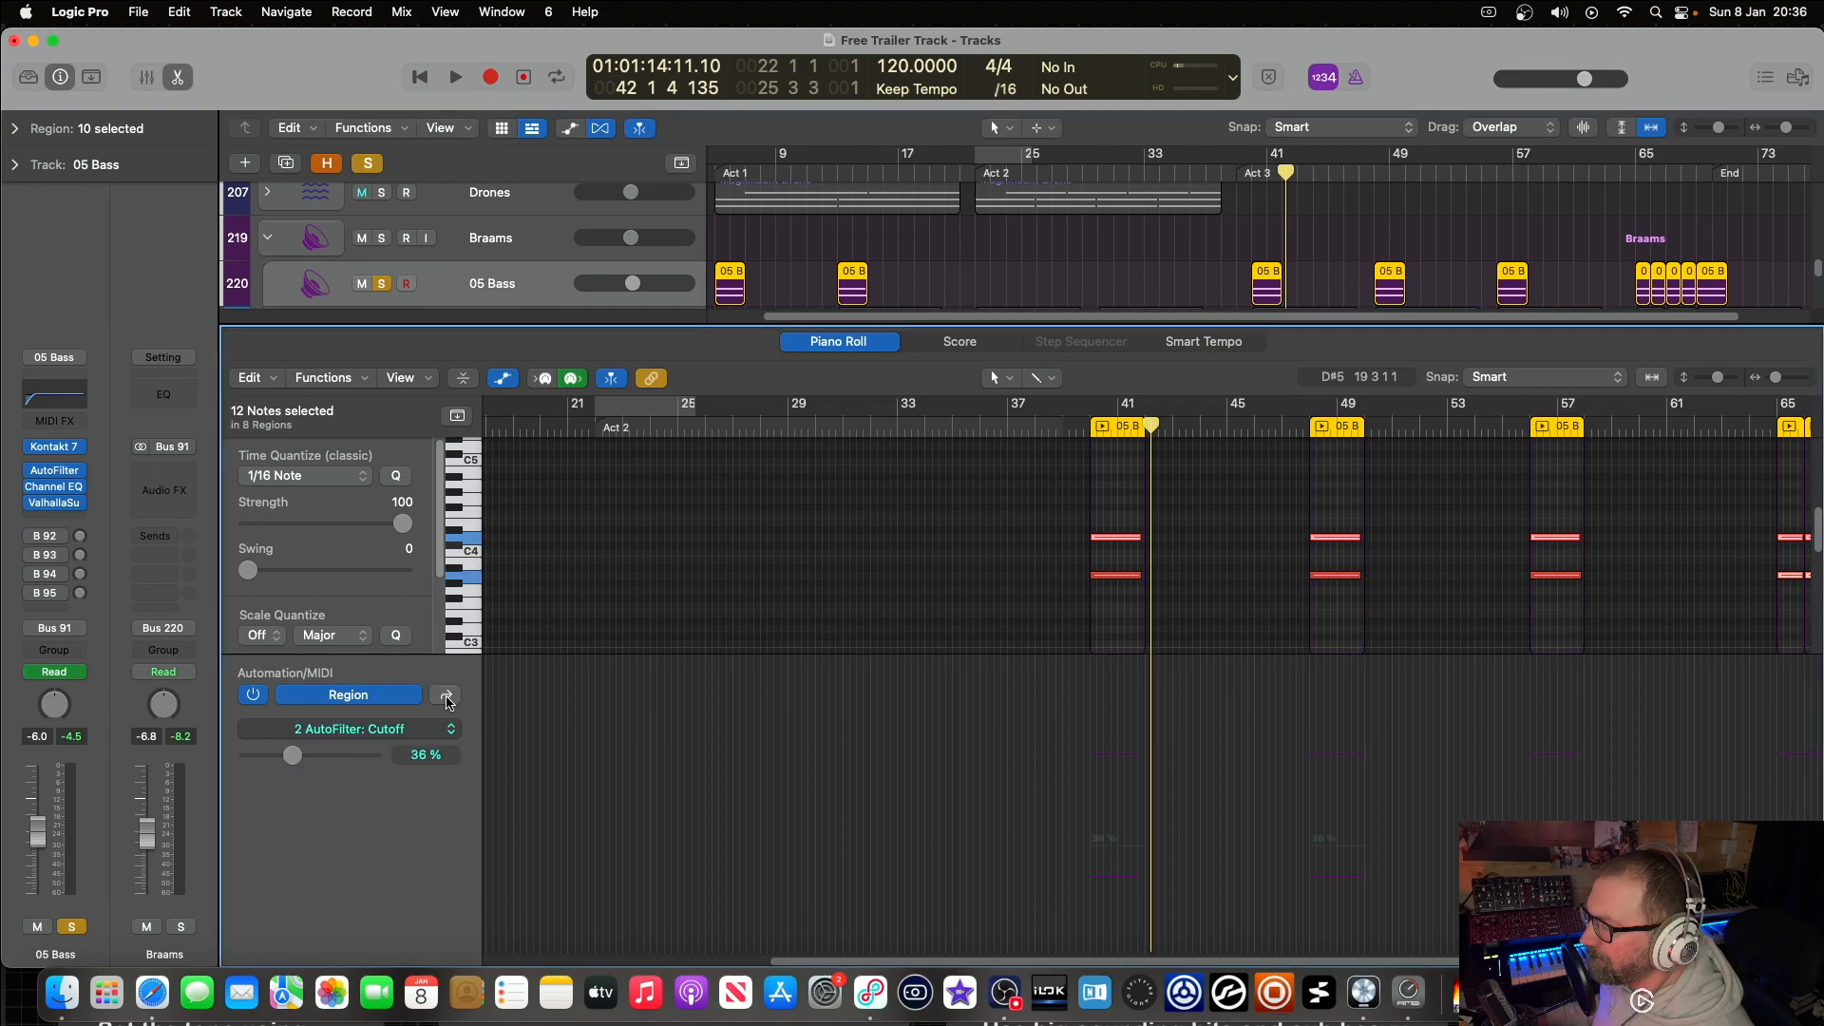
pyautogui.click(57, 471)
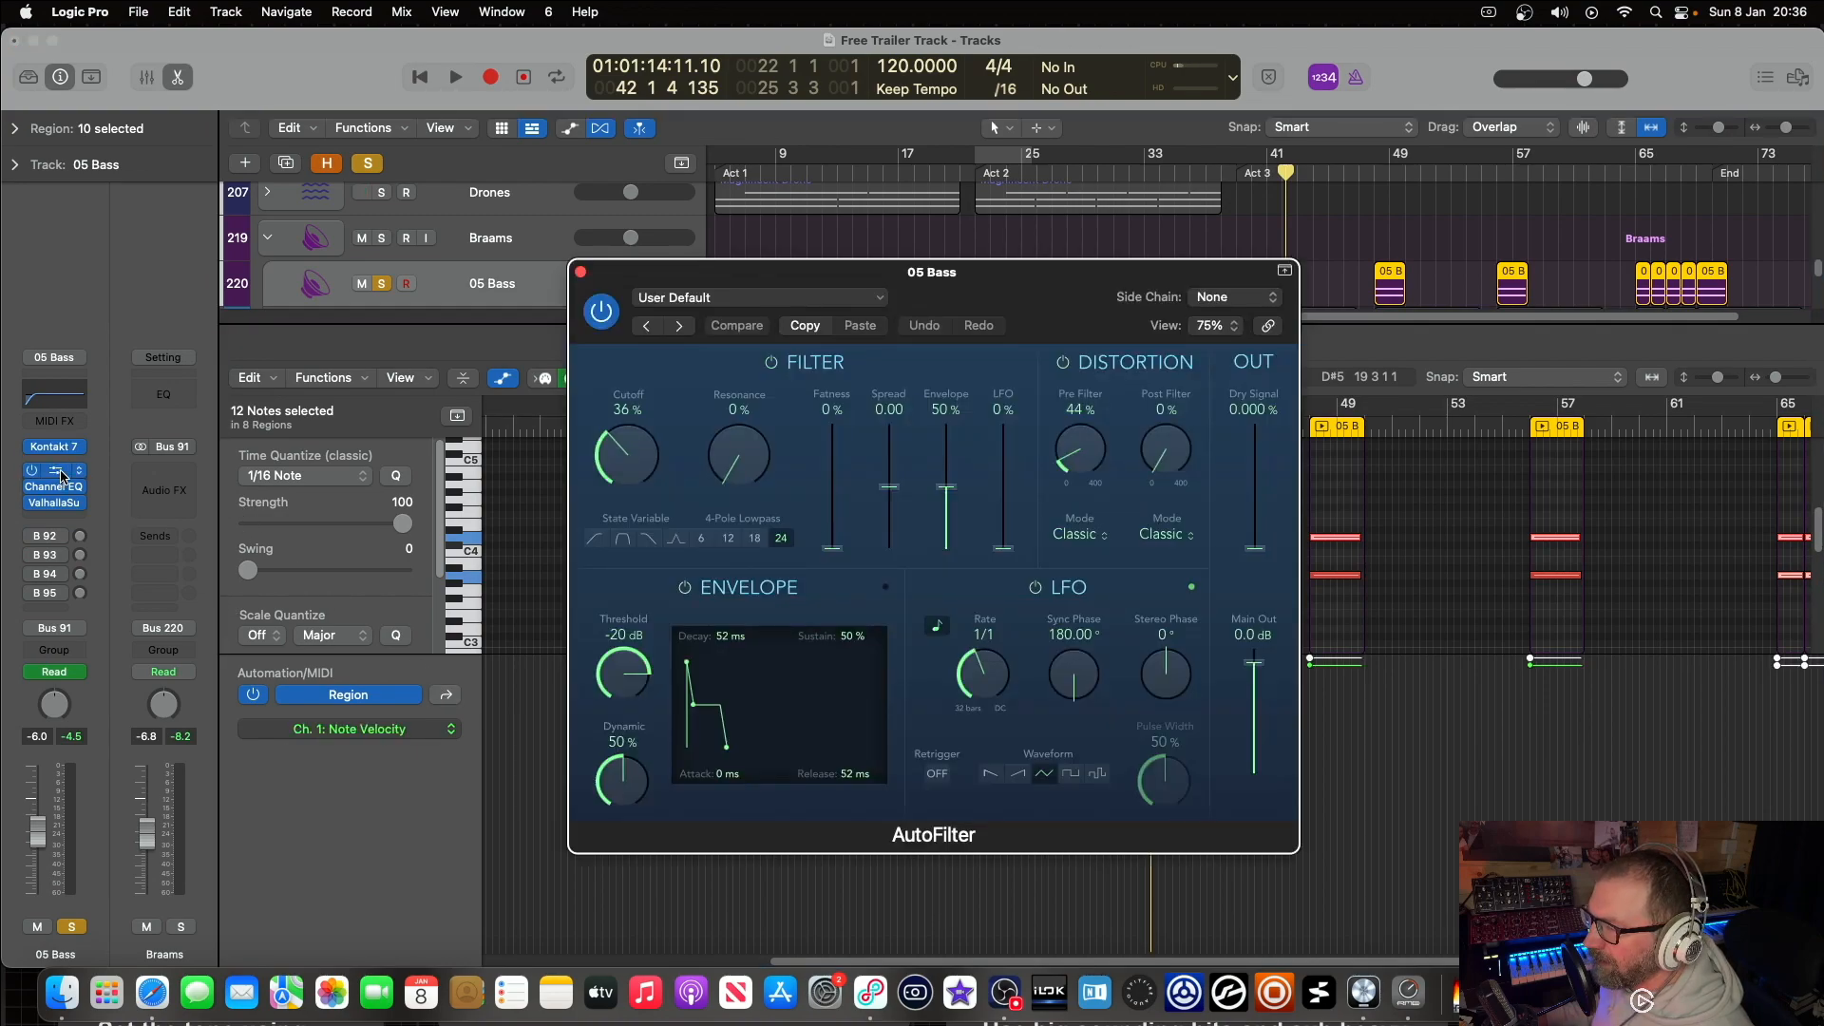
pyautogui.click(582, 274)
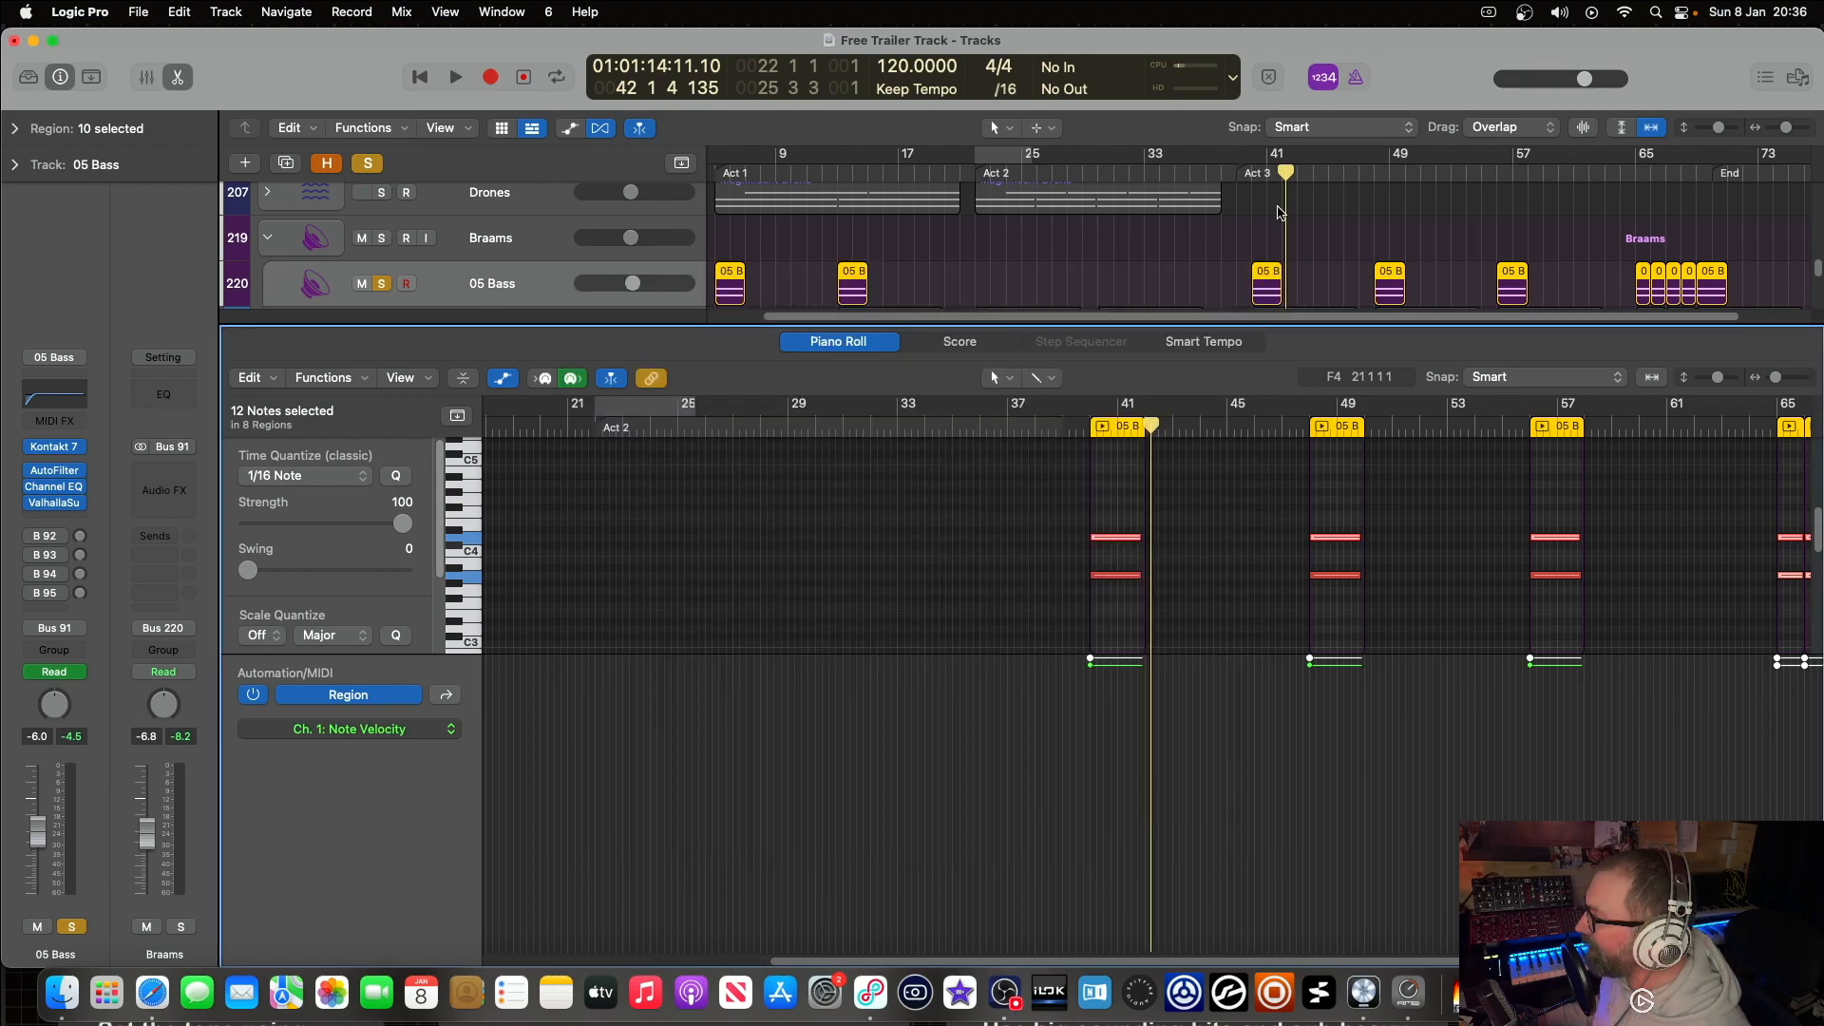
# Step: Play the soloed 05 Bass briefly from the start of Act 3, then clear all solos and close the Piano Roll
pyautogui.click(1256, 176)
pyautogui.press('space')
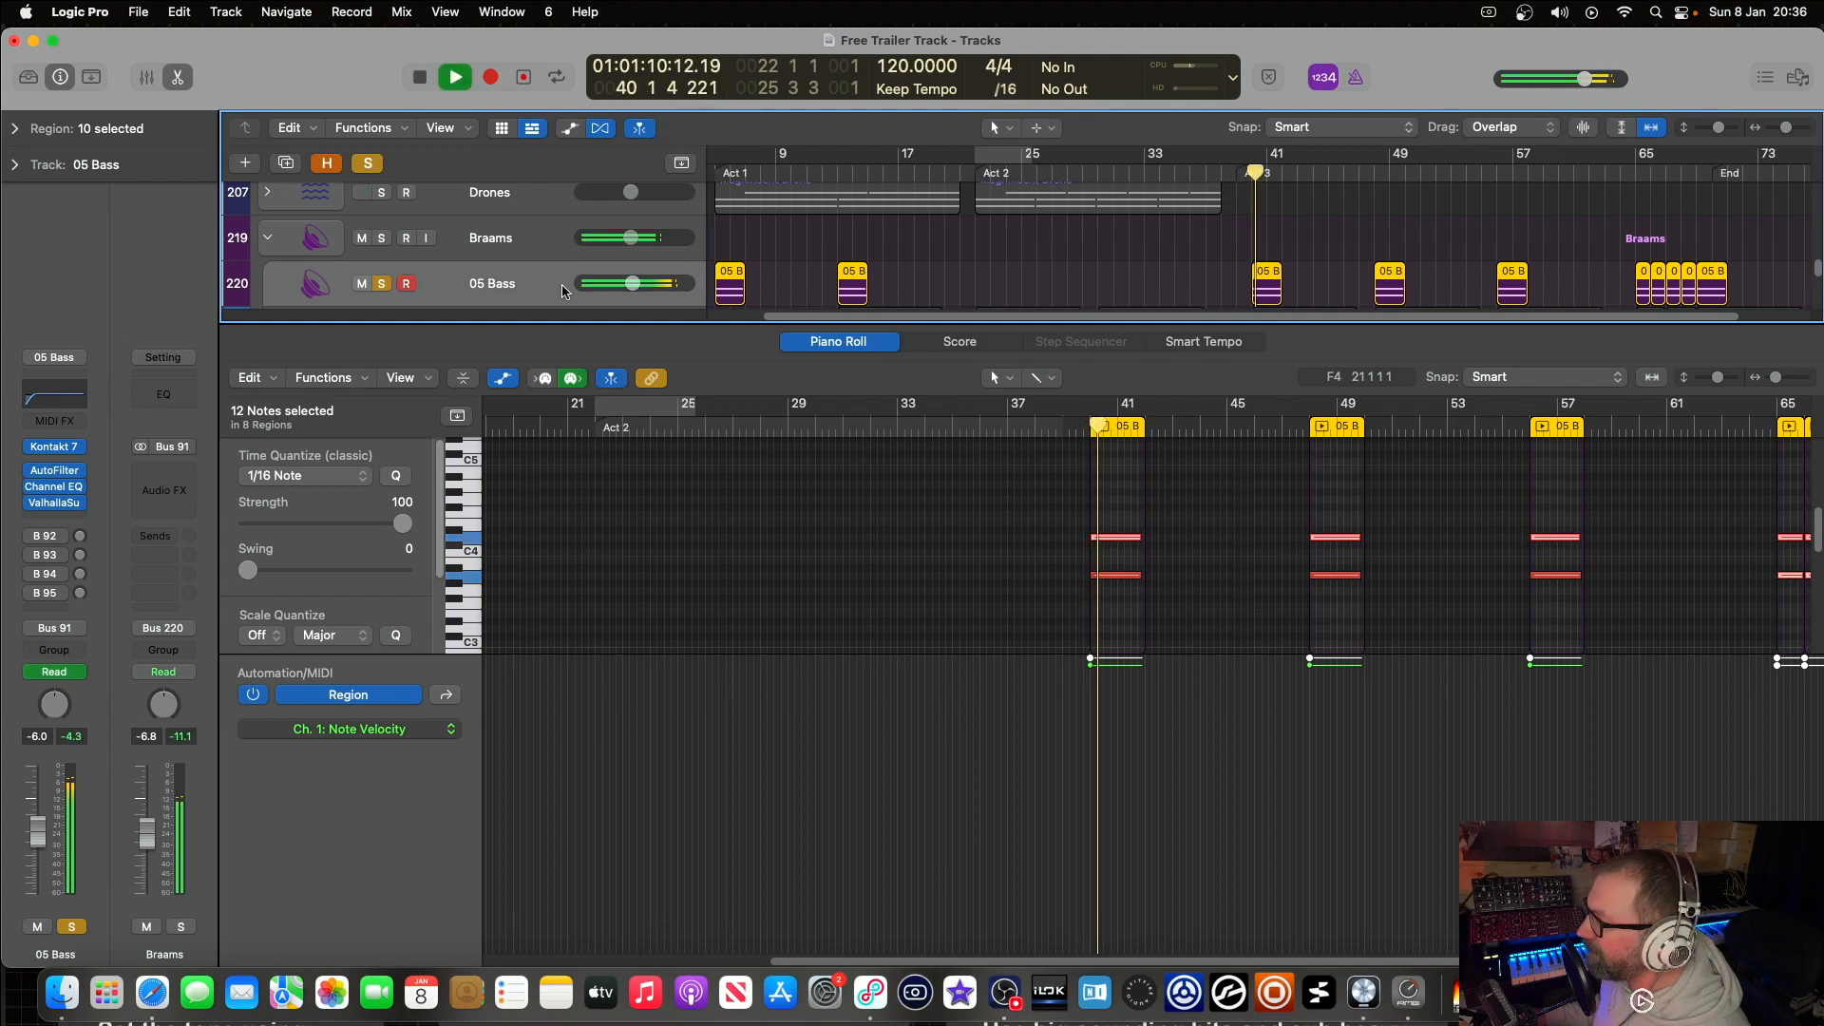
pyautogui.press('space')
pyautogui.click(376, 163)
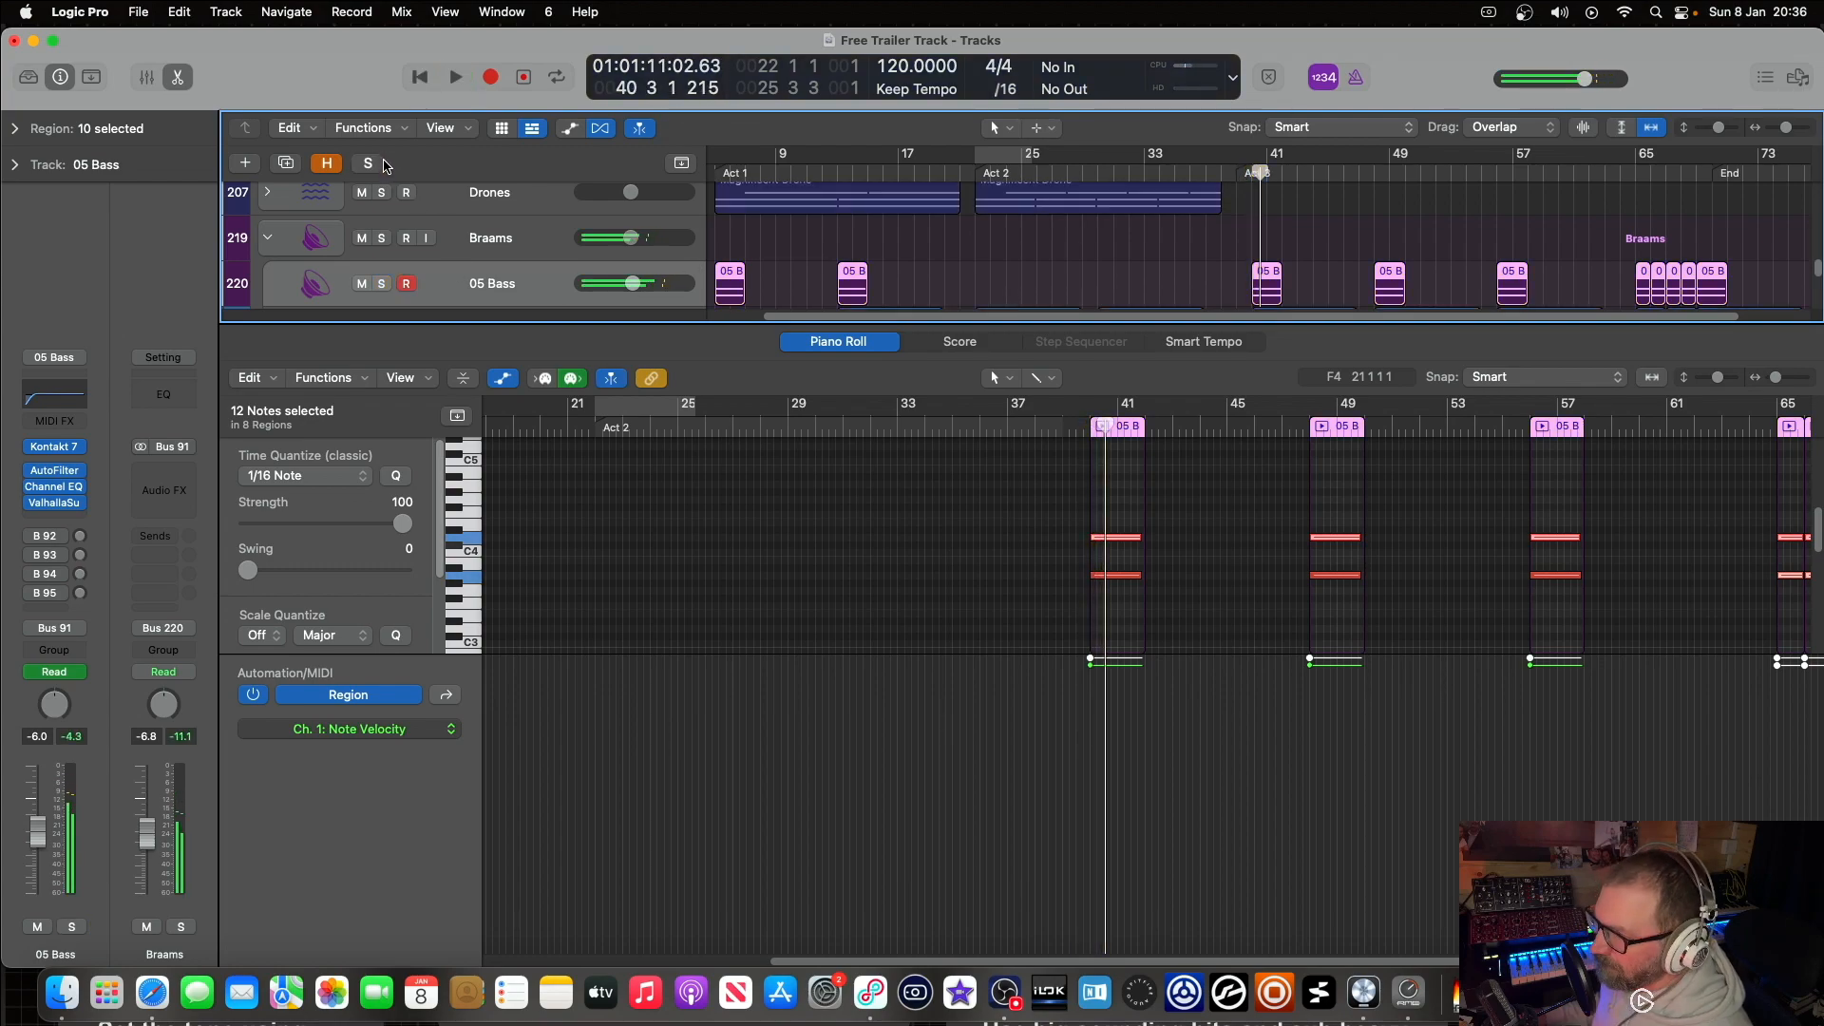
pyautogui.press('e')
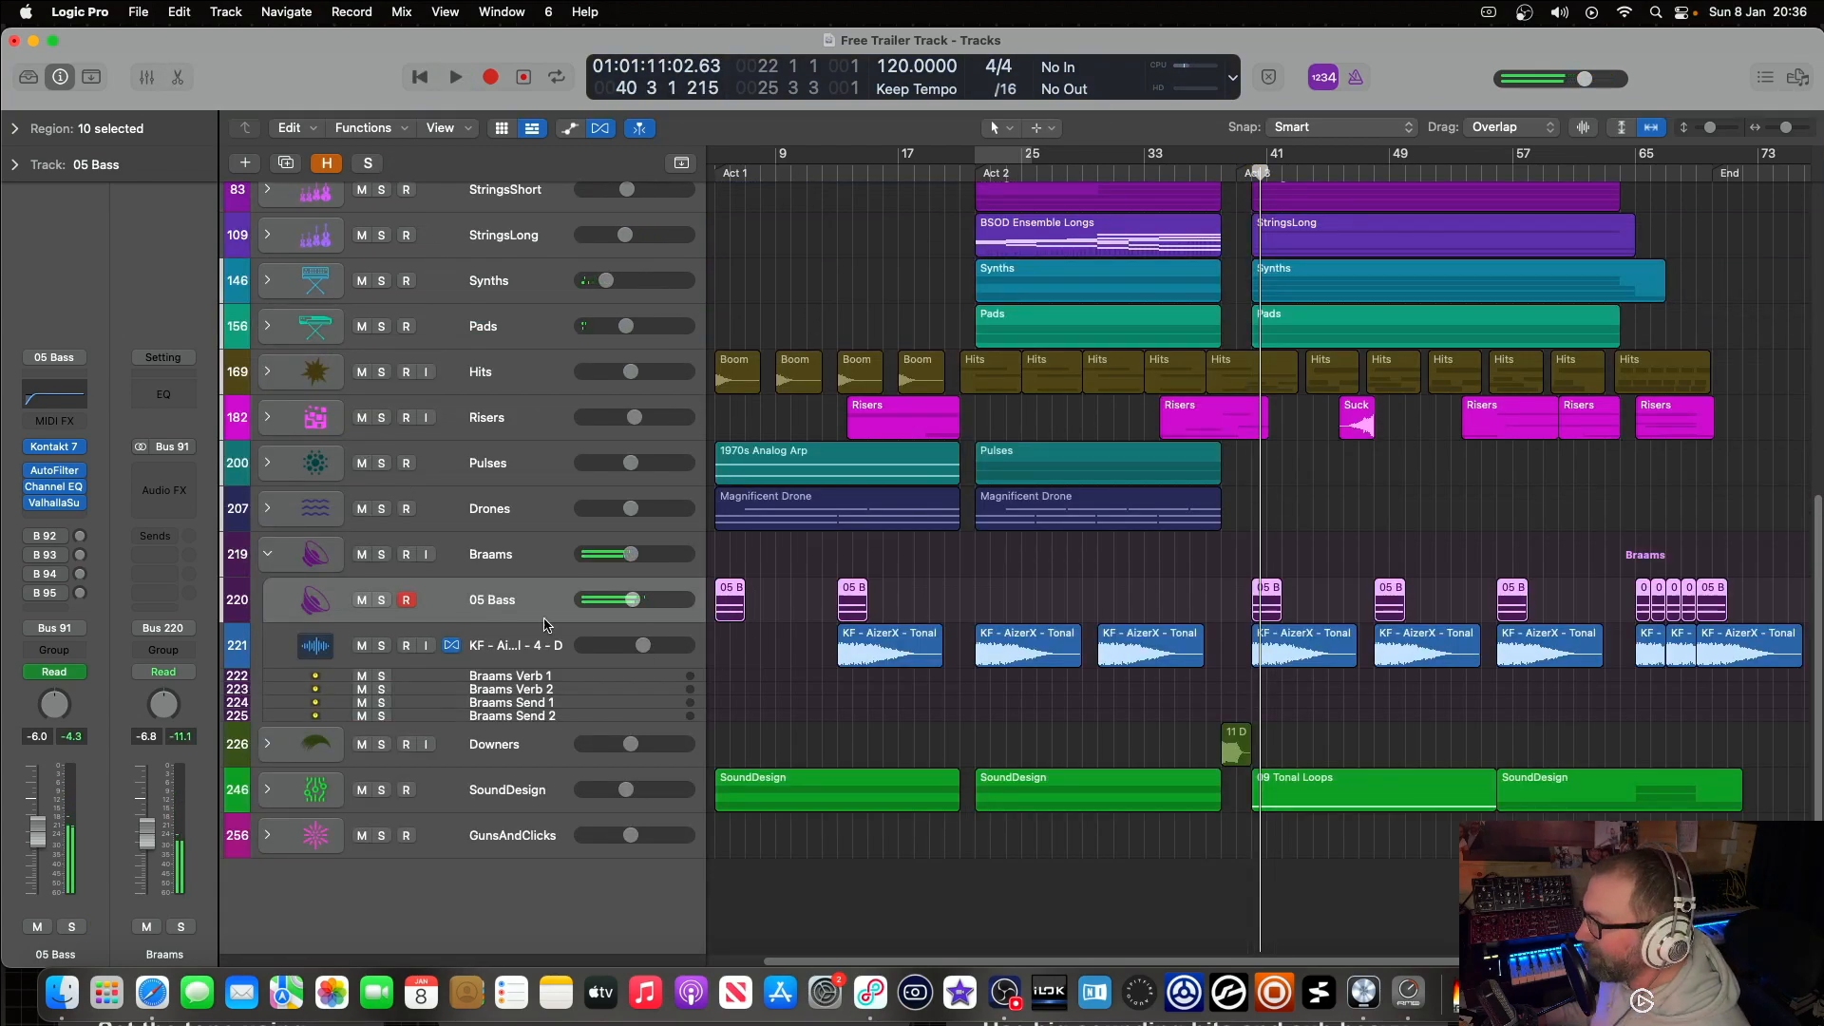
# Step: Solo the whole Braams stack, audition it from bar 40, and return the playhead to bar 40
pyautogui.click(381, 554)
pyautogui.click(1252, 175)
pyautogui.press('space')
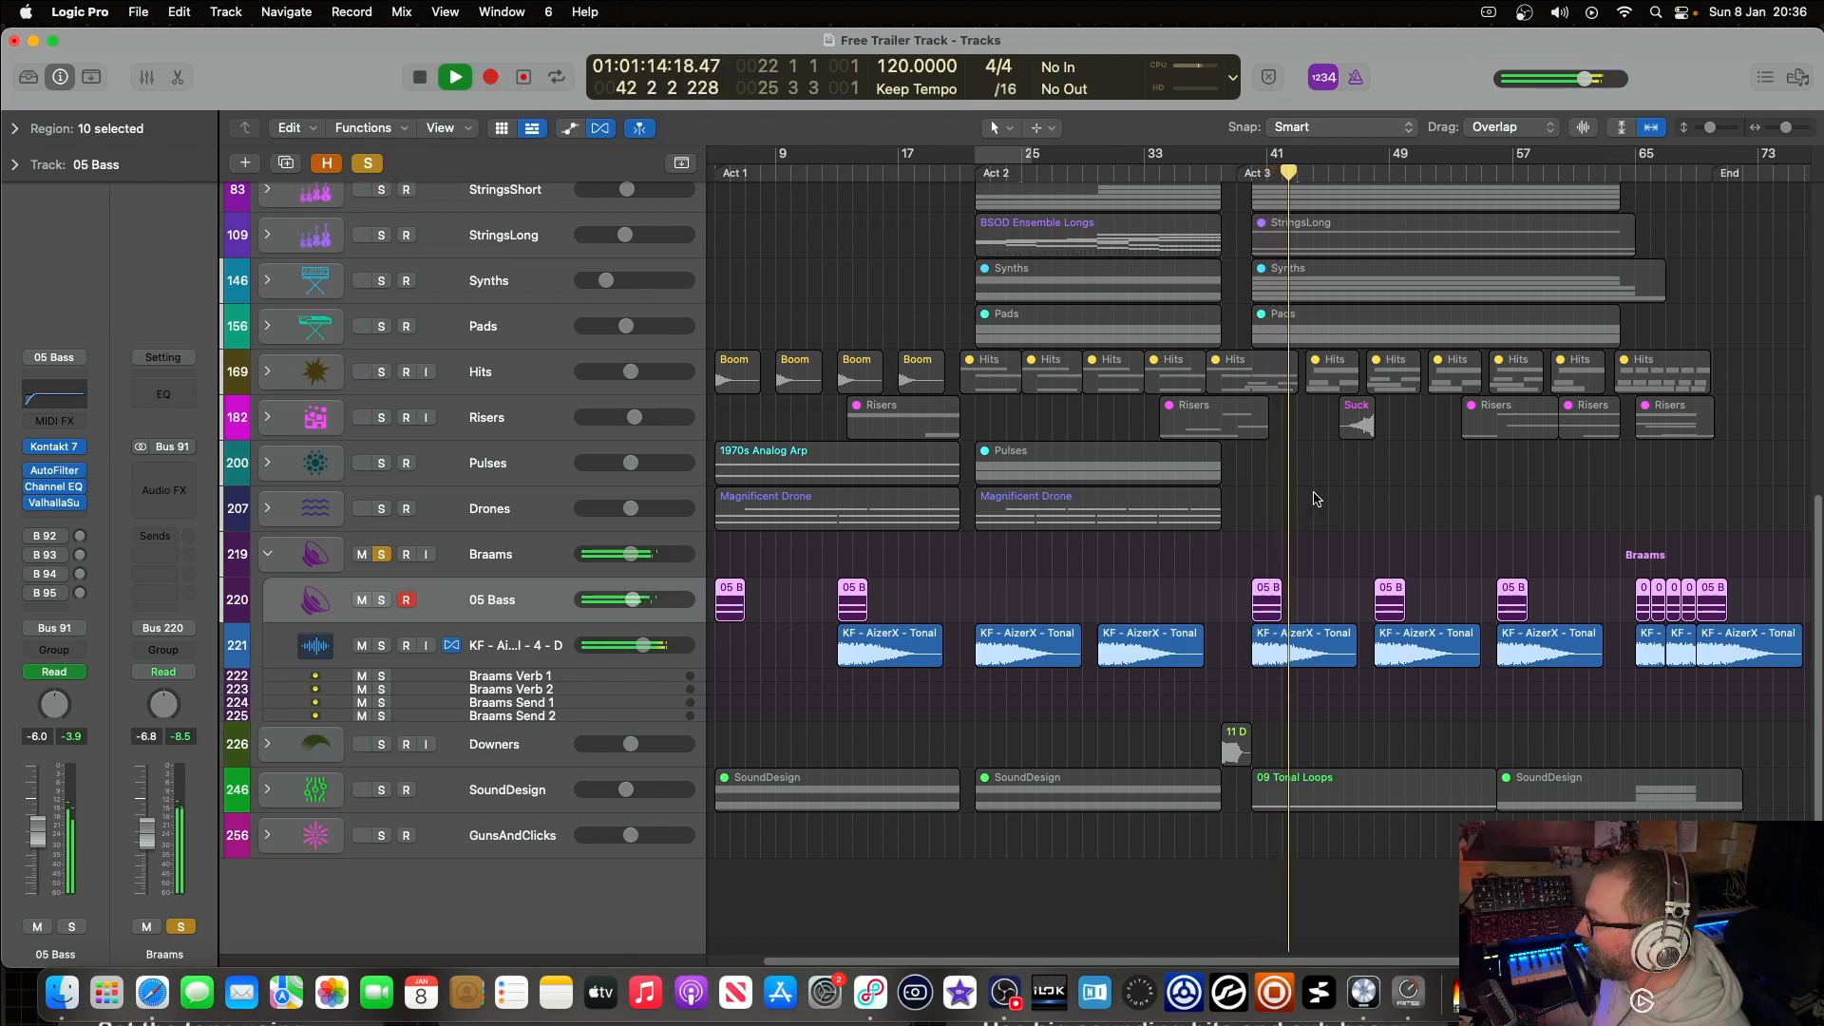
pyautogui.press('space')
pyautogui.scroll(1, 1294, 262)
pyautogui.moveTo(1312, 167); pyautogui.dragTo(1253, 176)
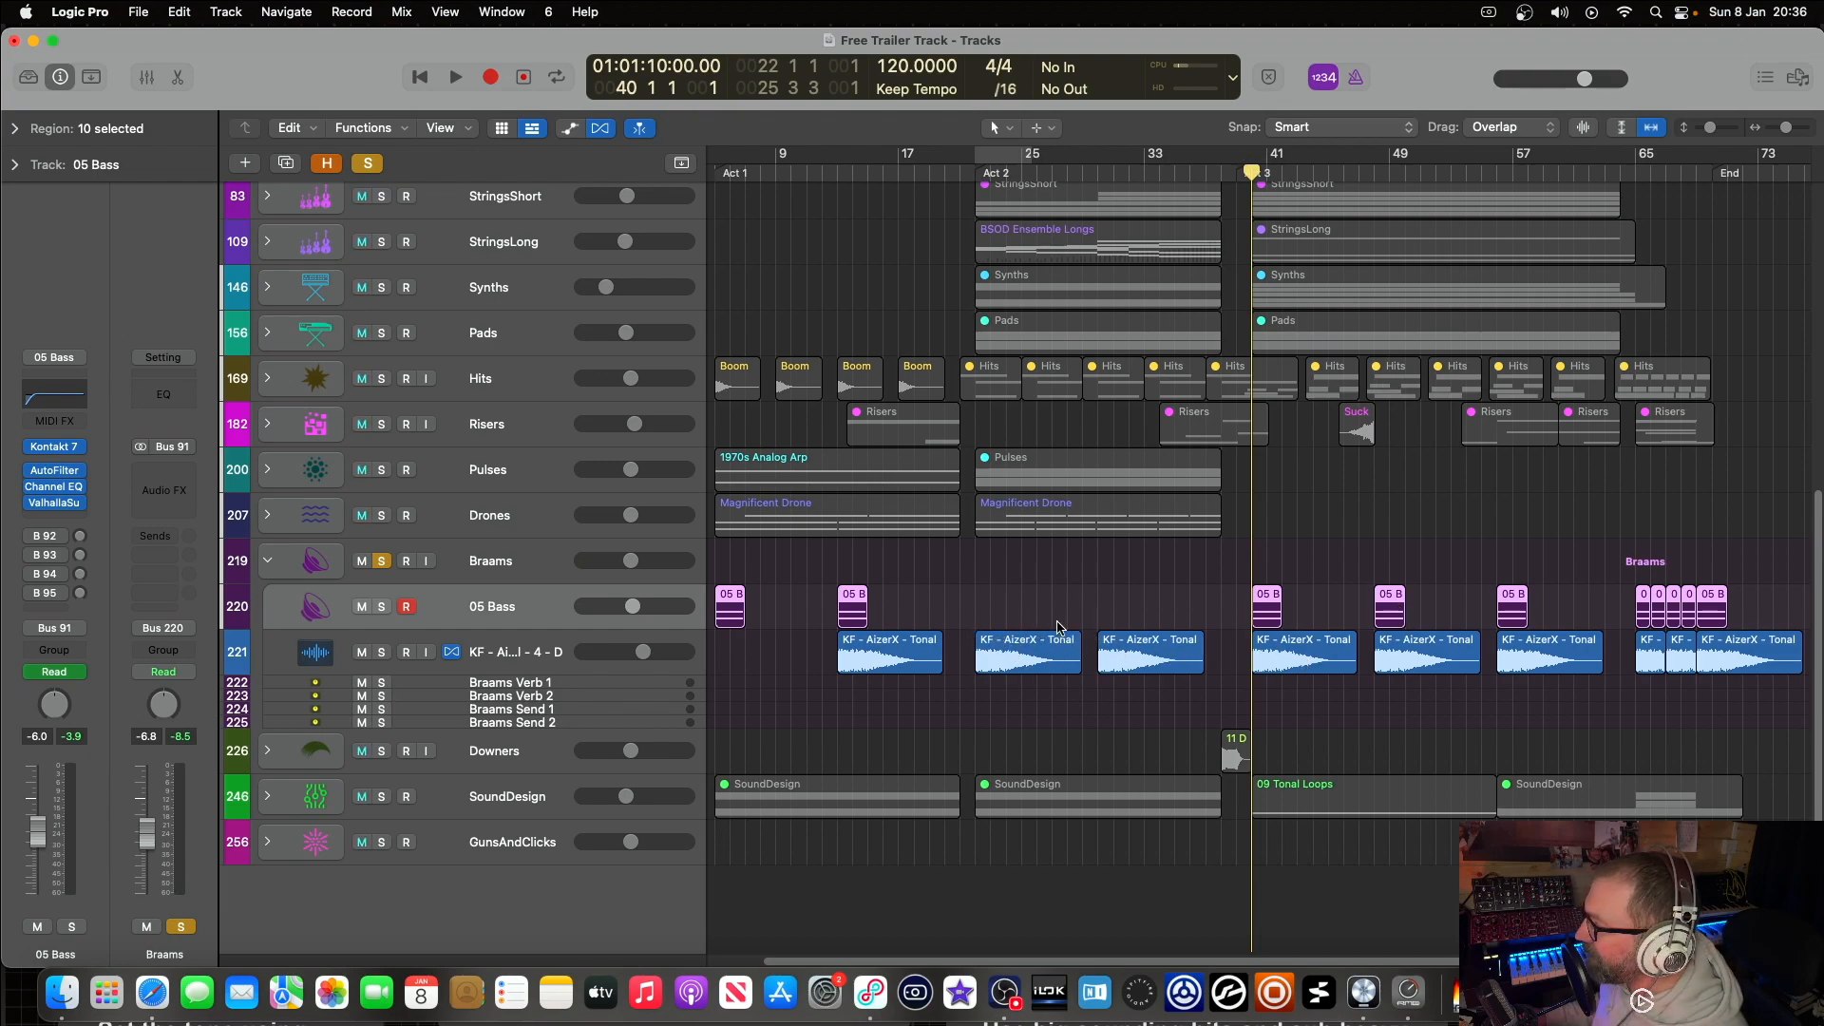
pyautogui.scroll(3, 440, 199)
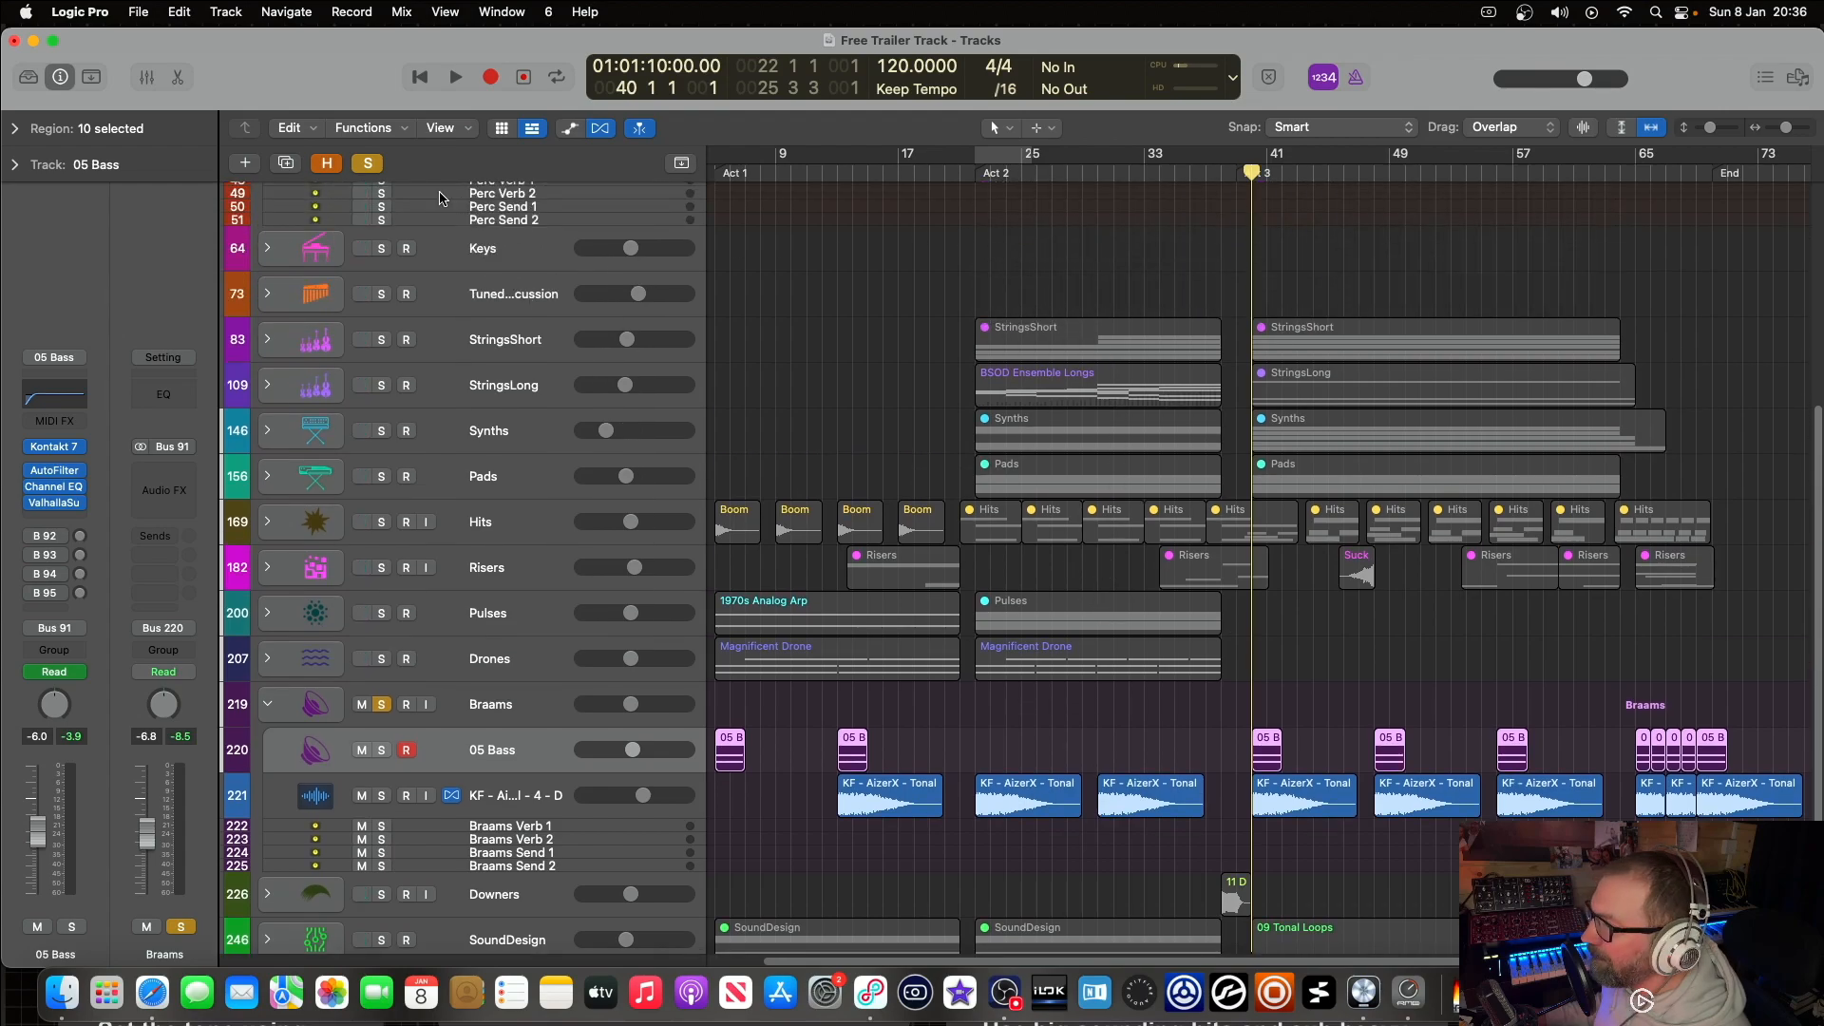
# Step: Clear all solos and move the playhead to the start of Act 2 at bar 22
pyautogui.click(369, 163)
pyautogui.scroll(6, 1114, 447)
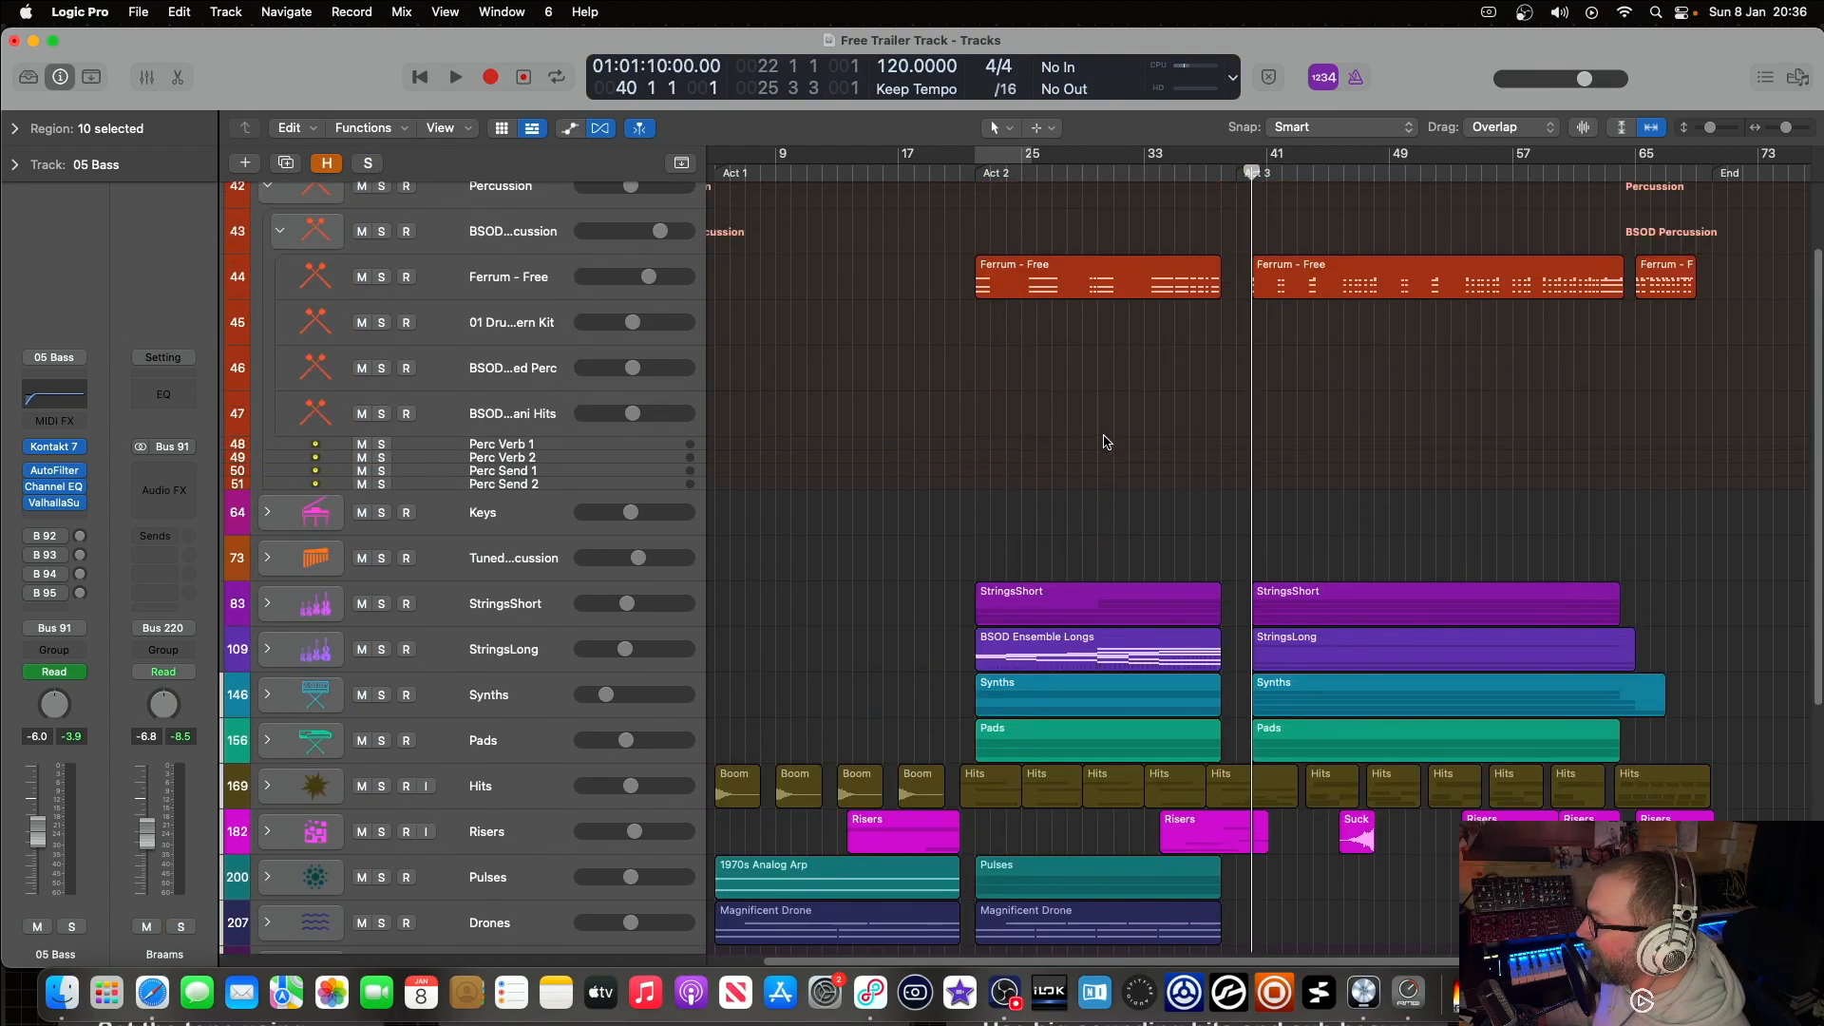
pyautogui.click(977, 172)
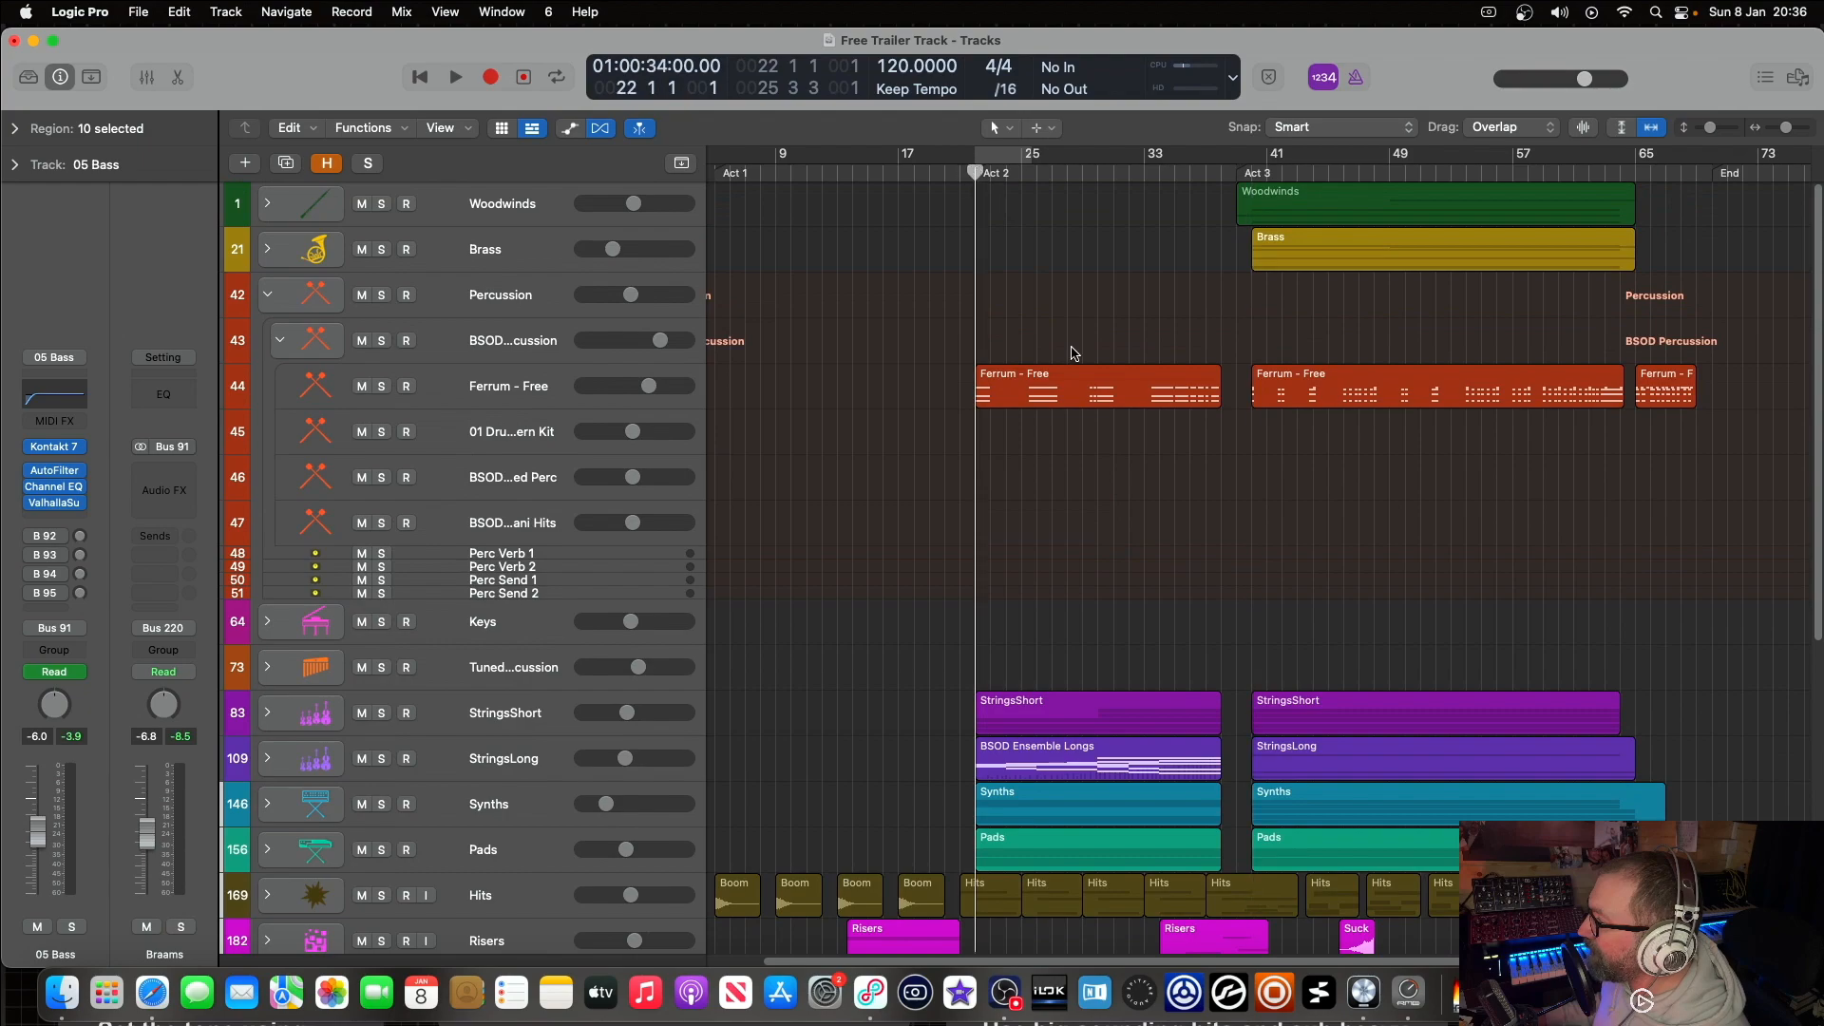
# Step: Expand the SoundDesign stack to show its tracks and mute the whole stack
pyautogui.scroll(-7, 1074, 342)
pyautogui.scroll(-2, 1092, 571)
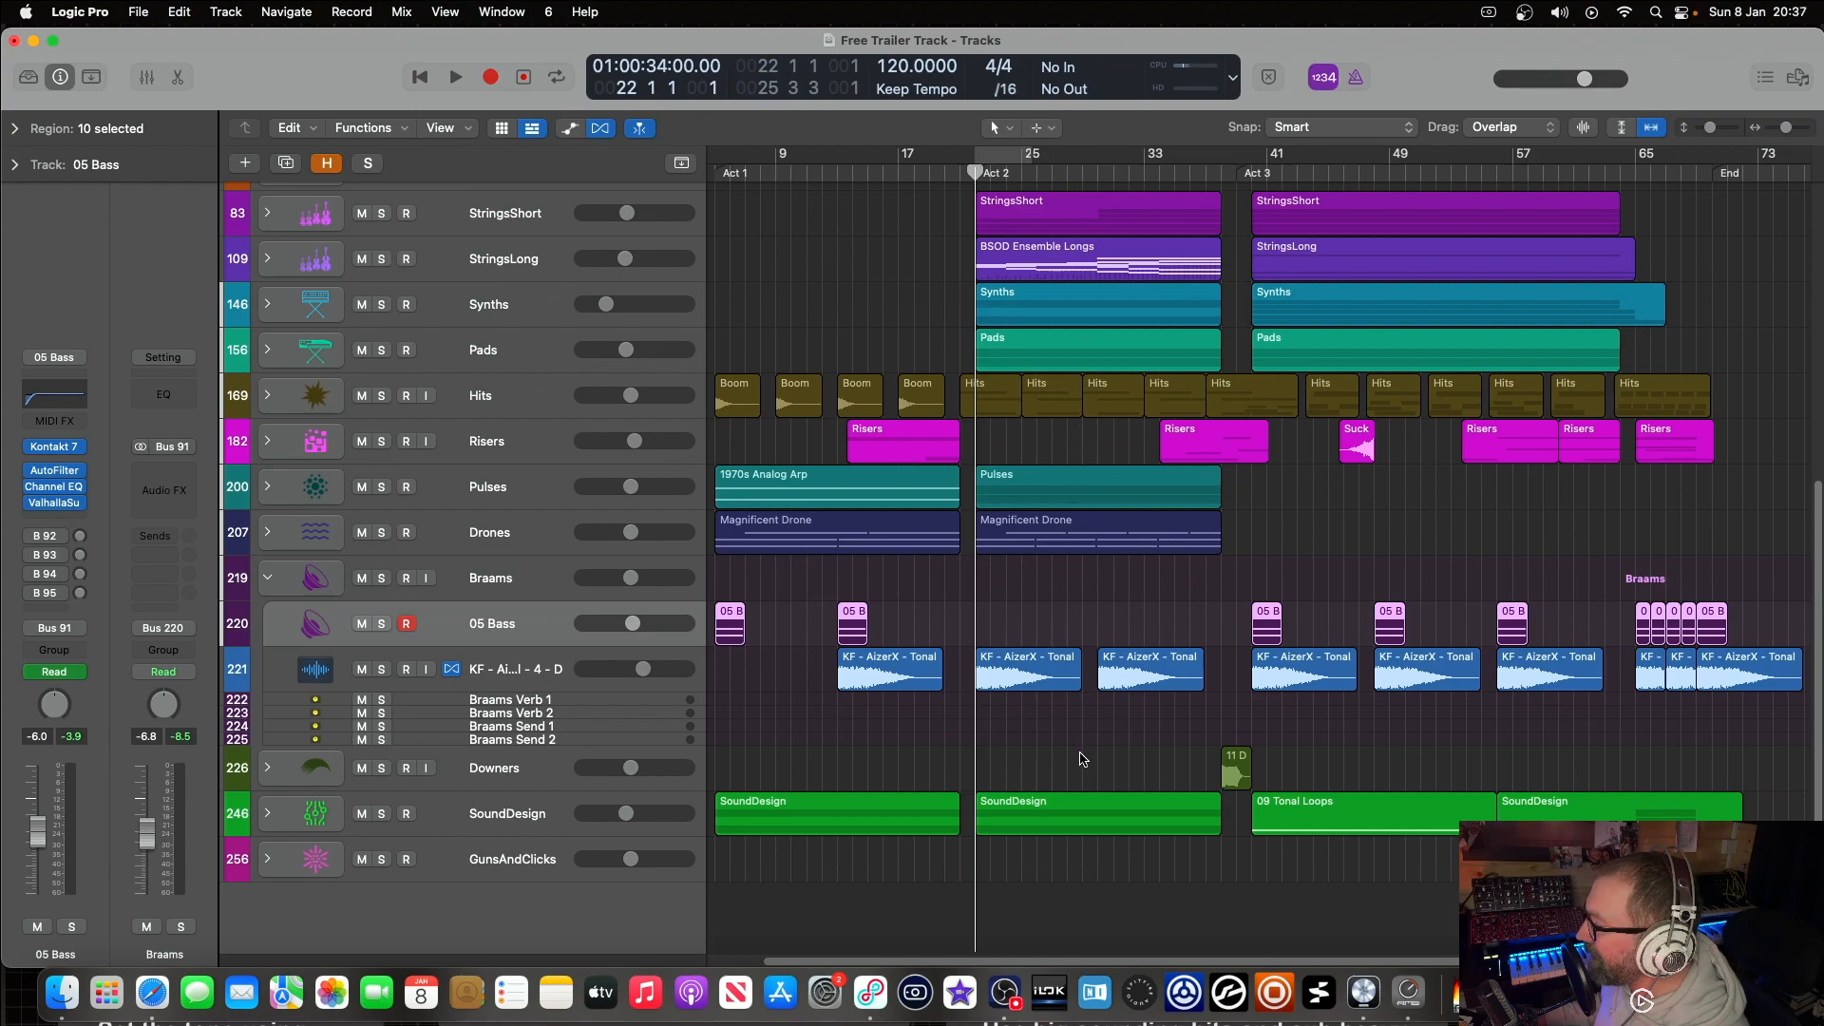
pyautogui.click(271, 815)
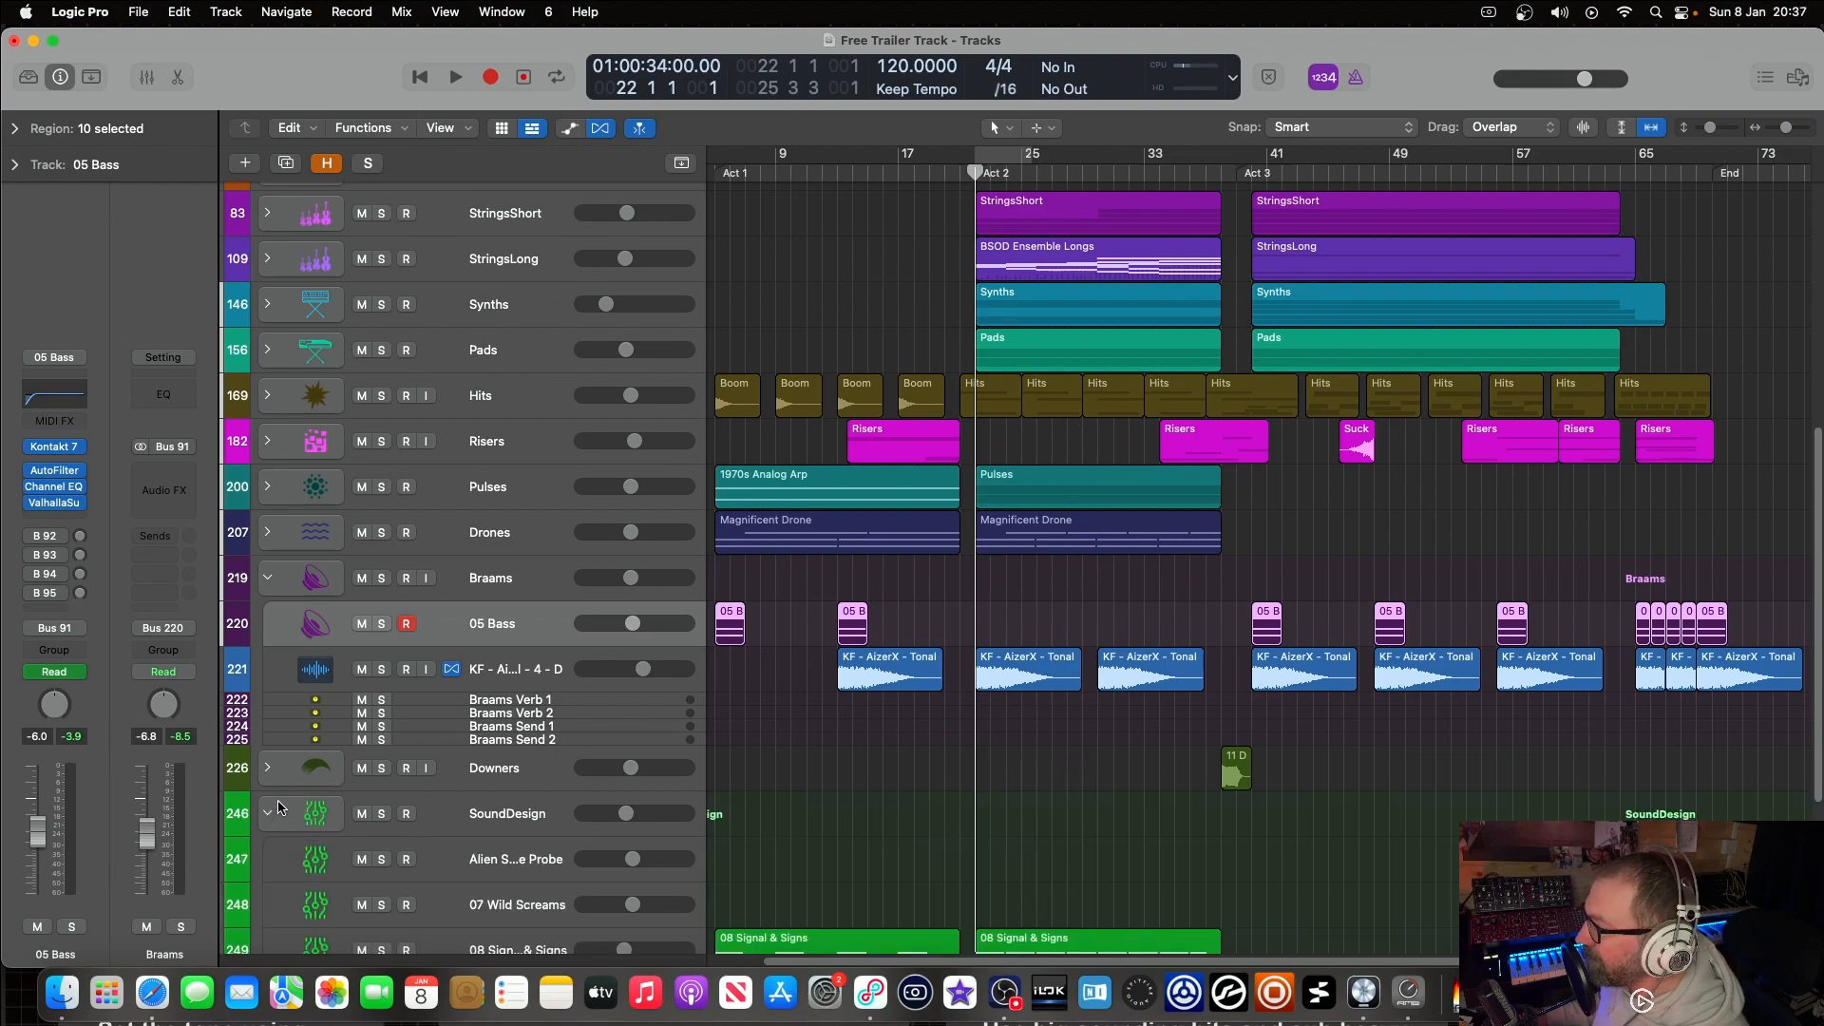
pyautogui.scroll(-4, 779, 770)
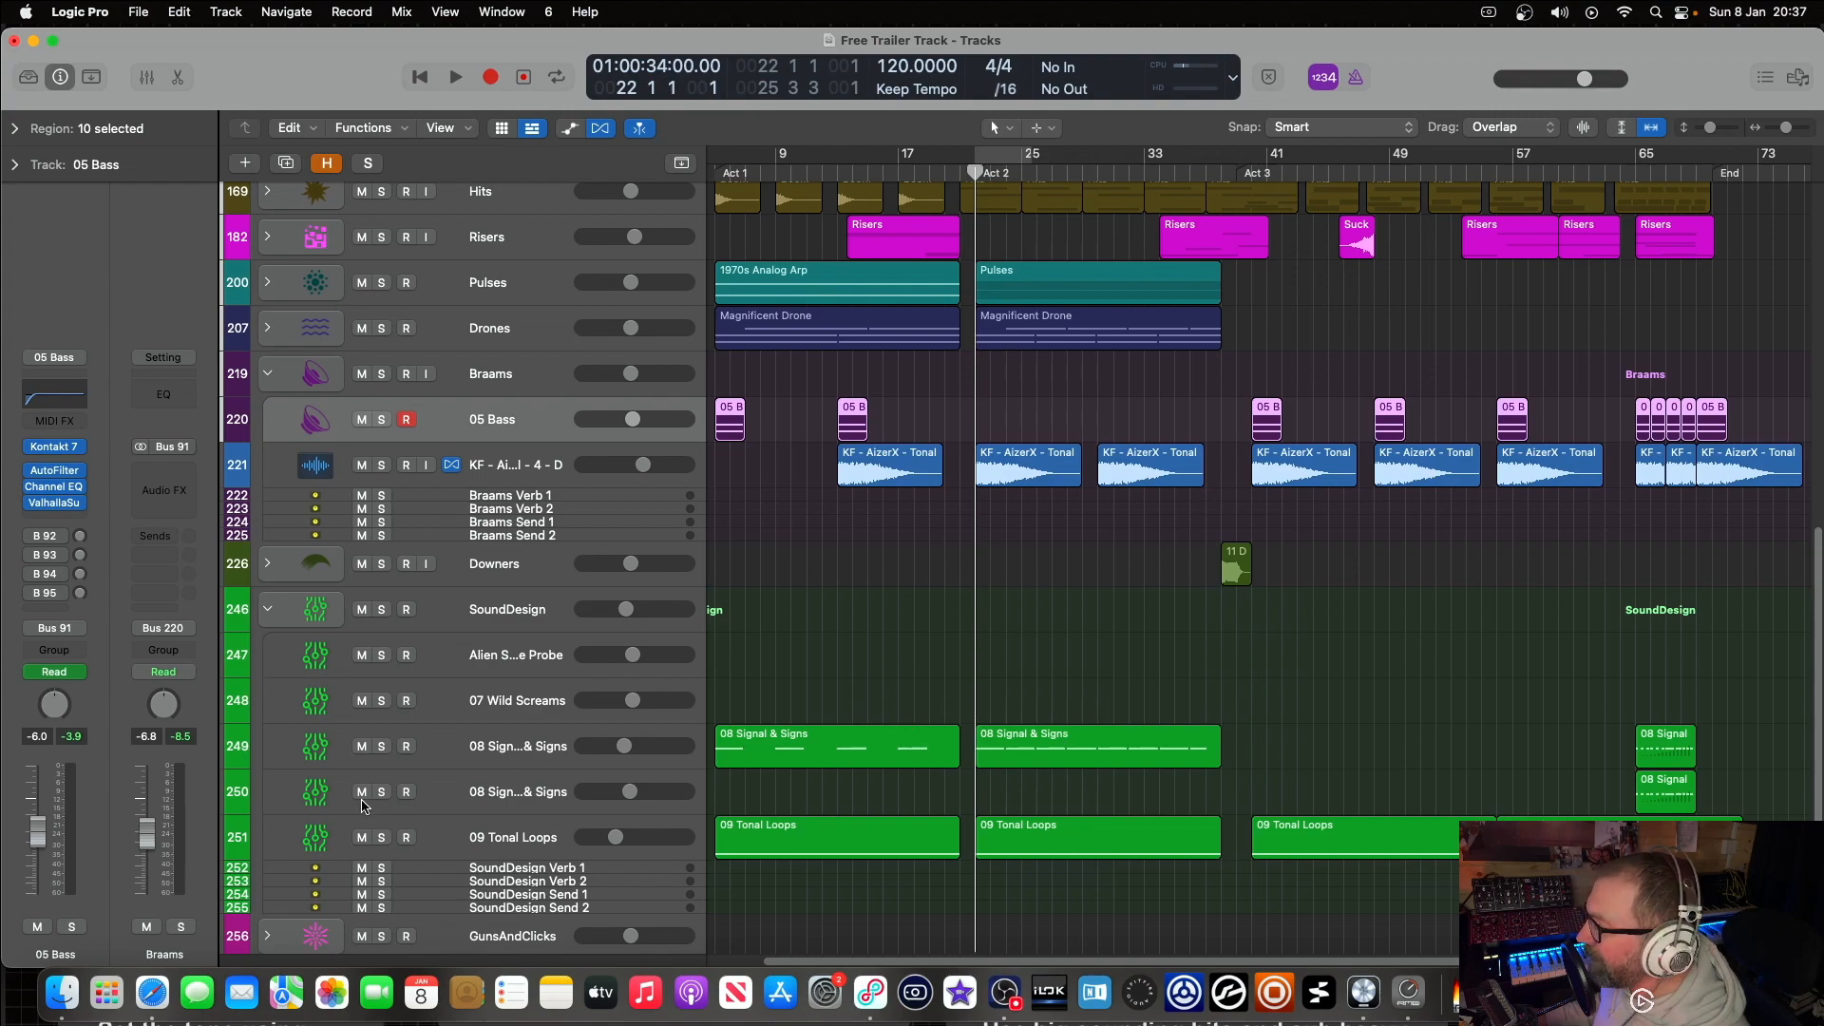
pyautogui.scroll(5, 720, 459)
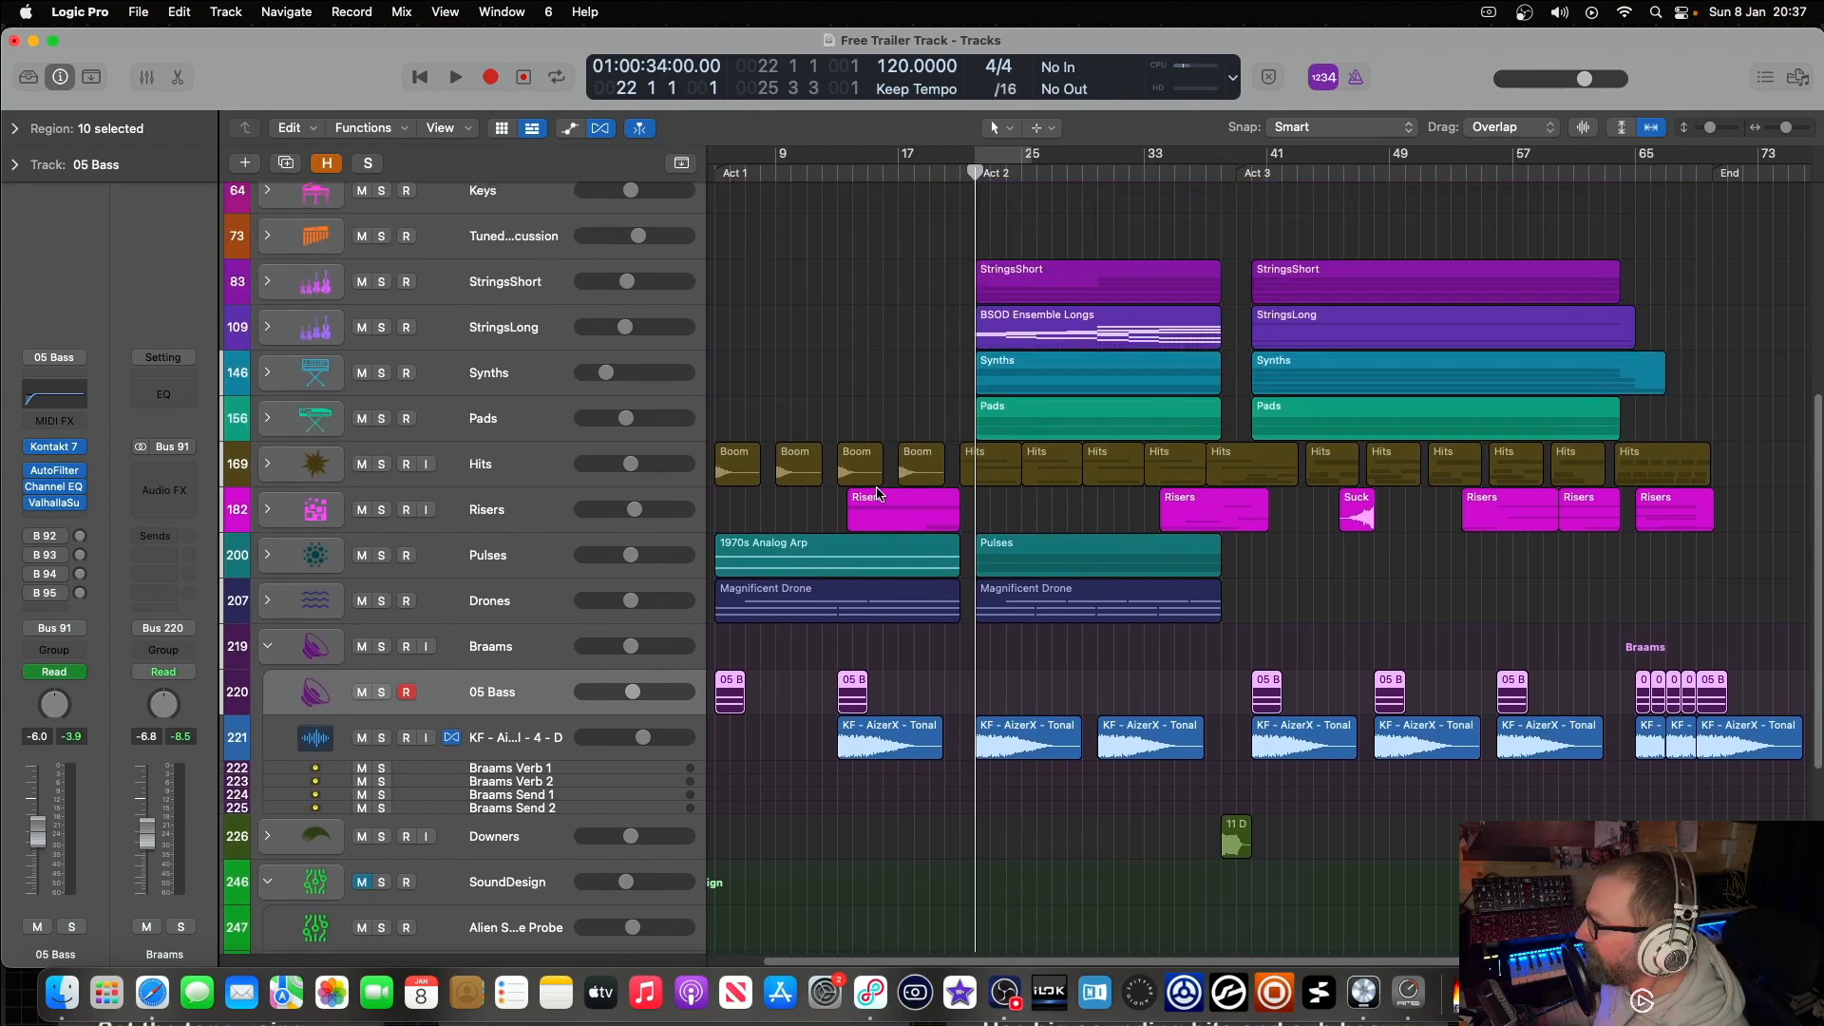
pyautogui.scroll(5, 1115, 425)
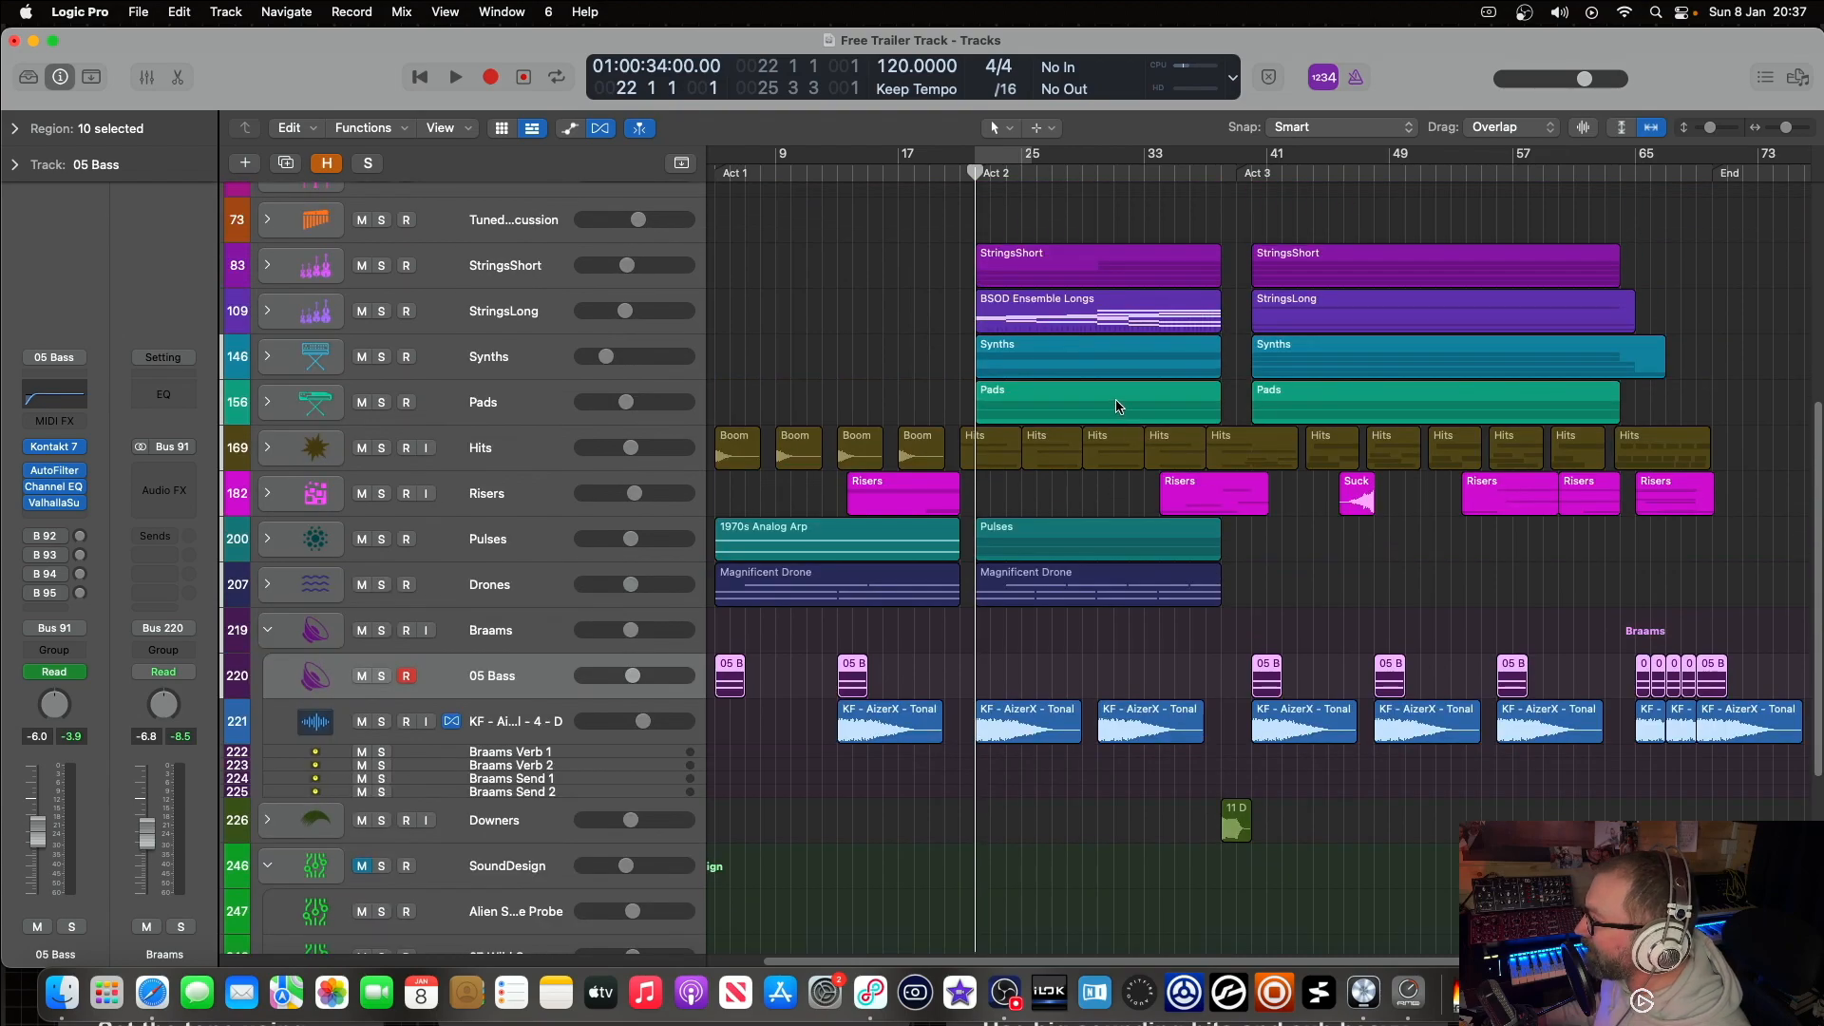
# Step: Play Act 2 from bar 22, briefly unmute and re-mute SoundDesign to compare, and stop playback
pyautogui.press('space')
pyautogui.scroll(-4, 1131, 424)
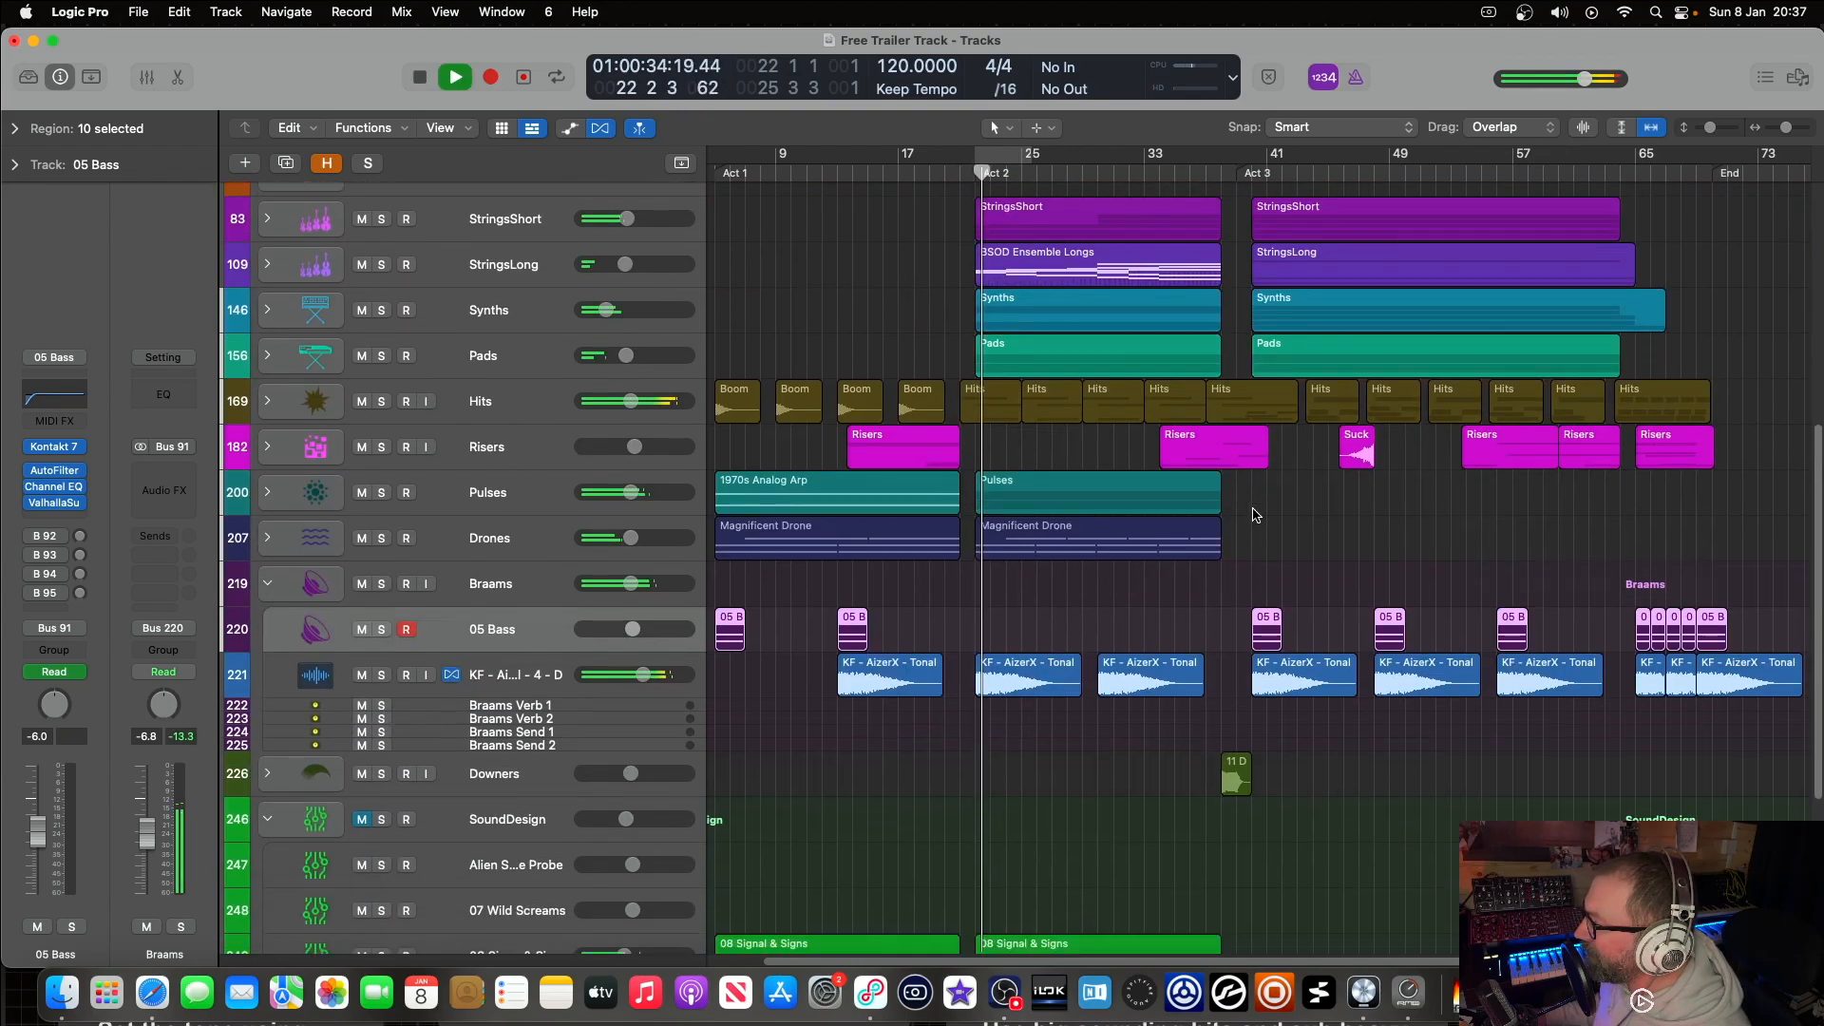
pyautogui.scroll(-3, 1279, 524)
pyautogui.scroll(-1, 1278, 524)
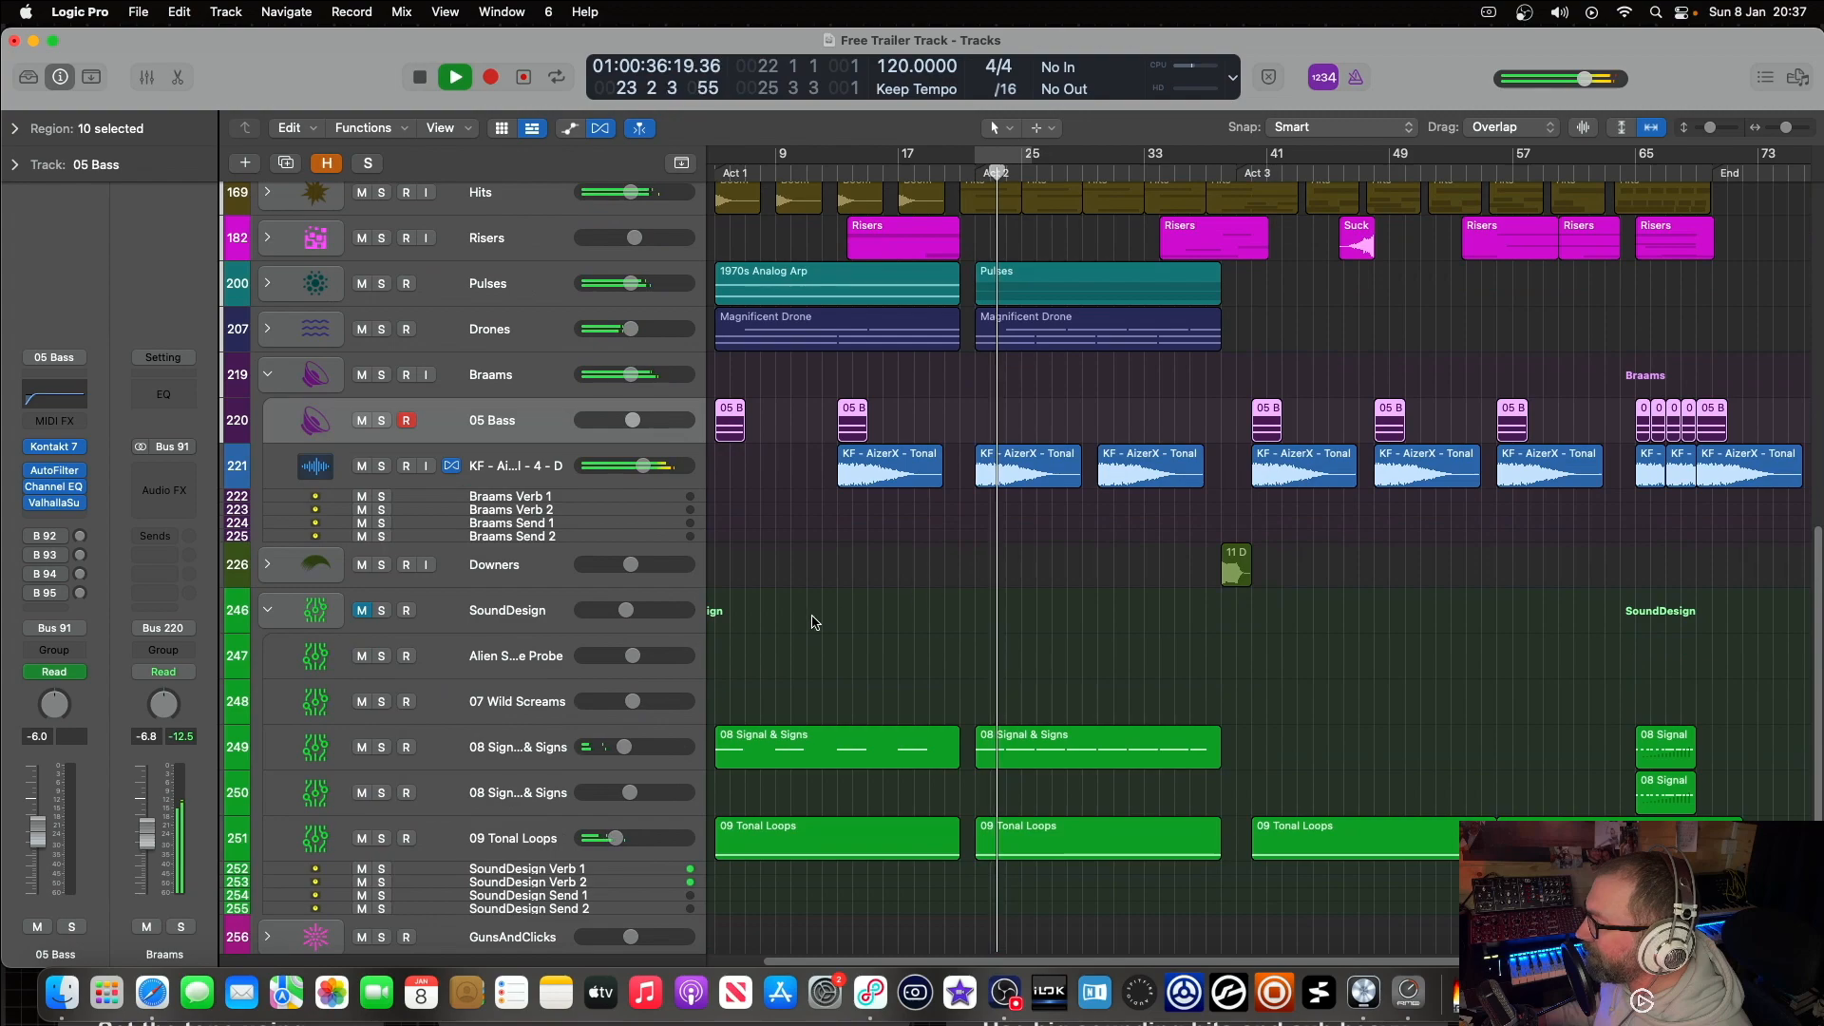
pyautogui.click(362, 612)
pyautogui.click(362, 611)
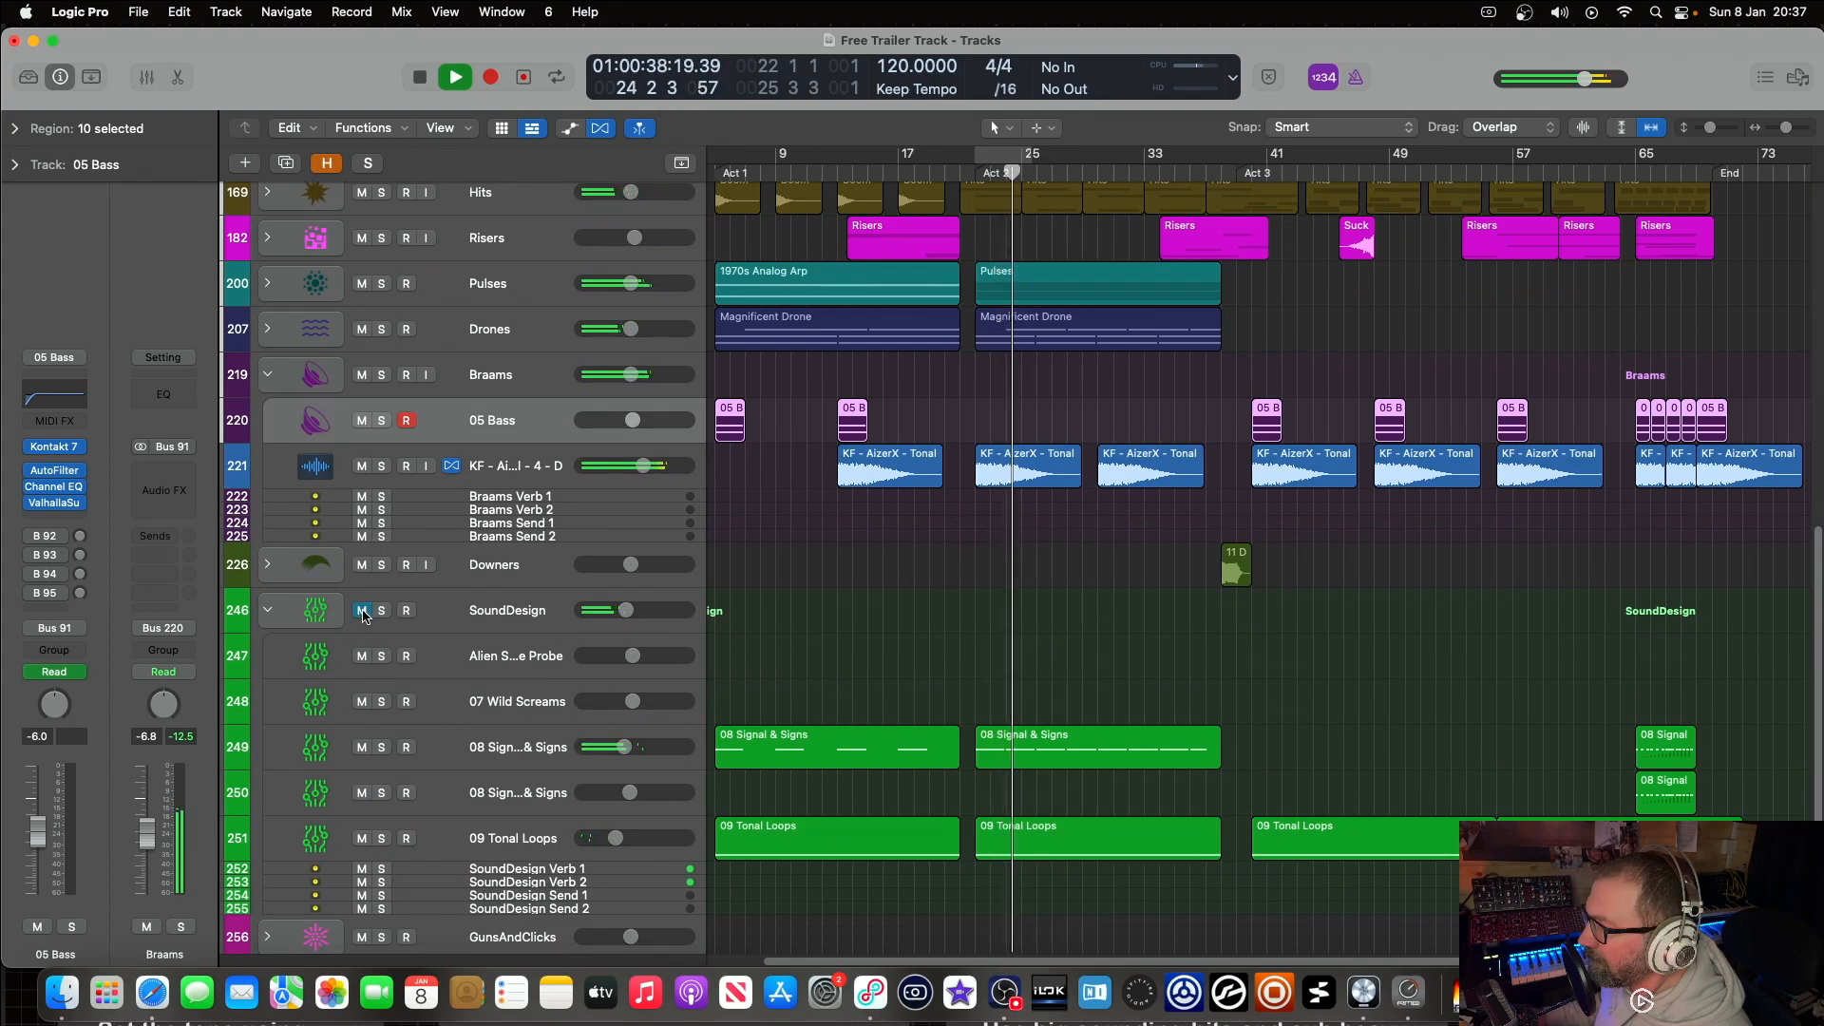
pyautogui.press('space')
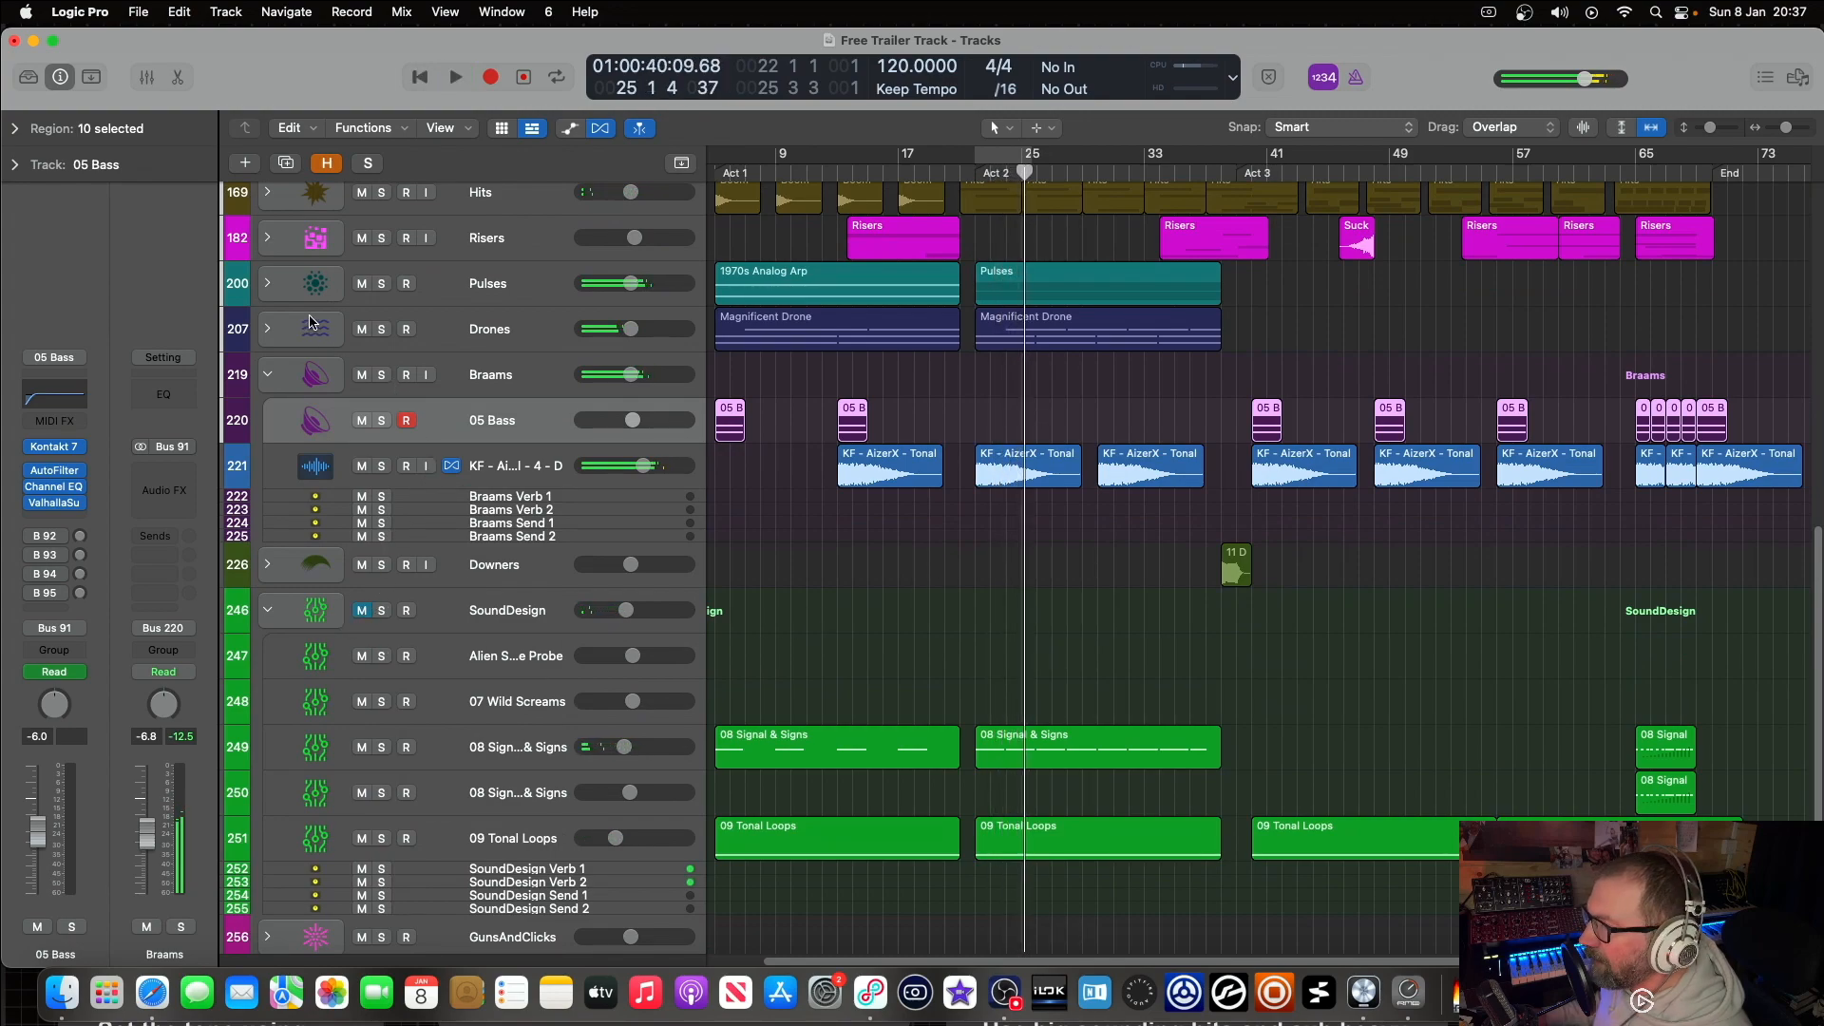
# Step: Expand the Synths stack and mute the first 04 Playable track, number 149
pyautogui.scroll(2, 514, 332)
pyautogui.scroll(4, 568, 317)
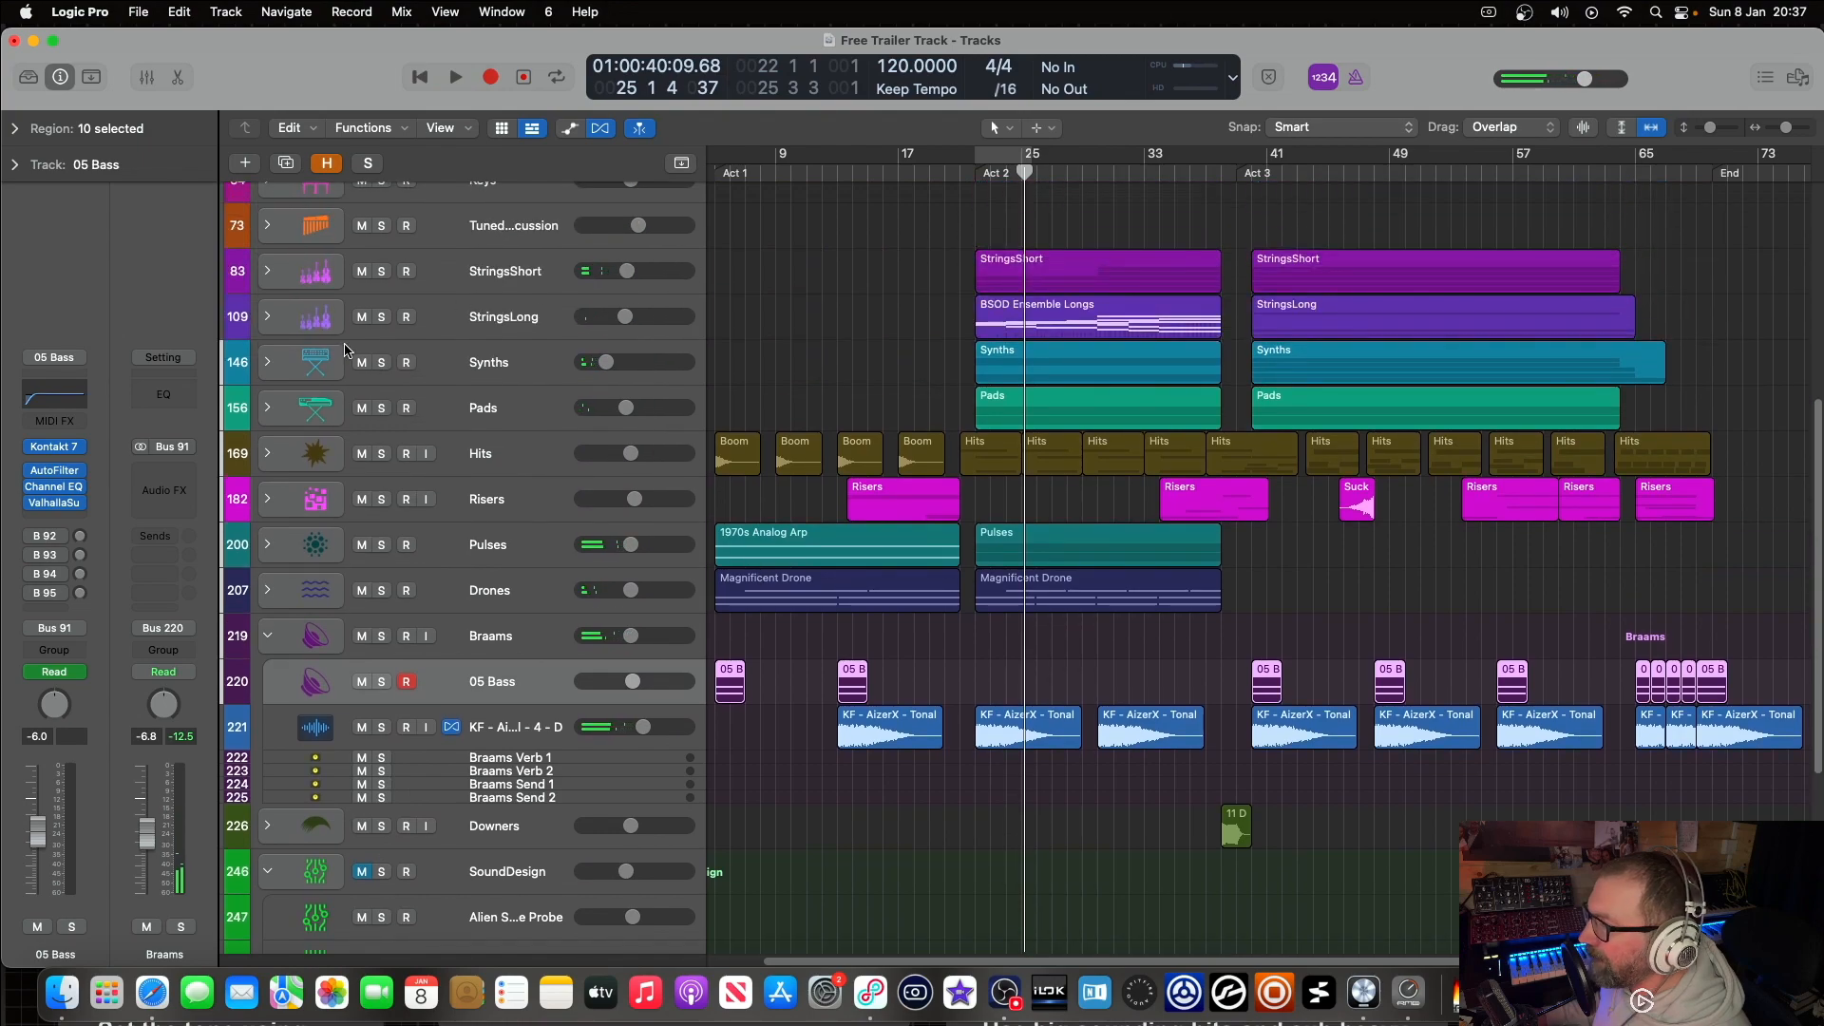
pyautogui.click(268, 363)
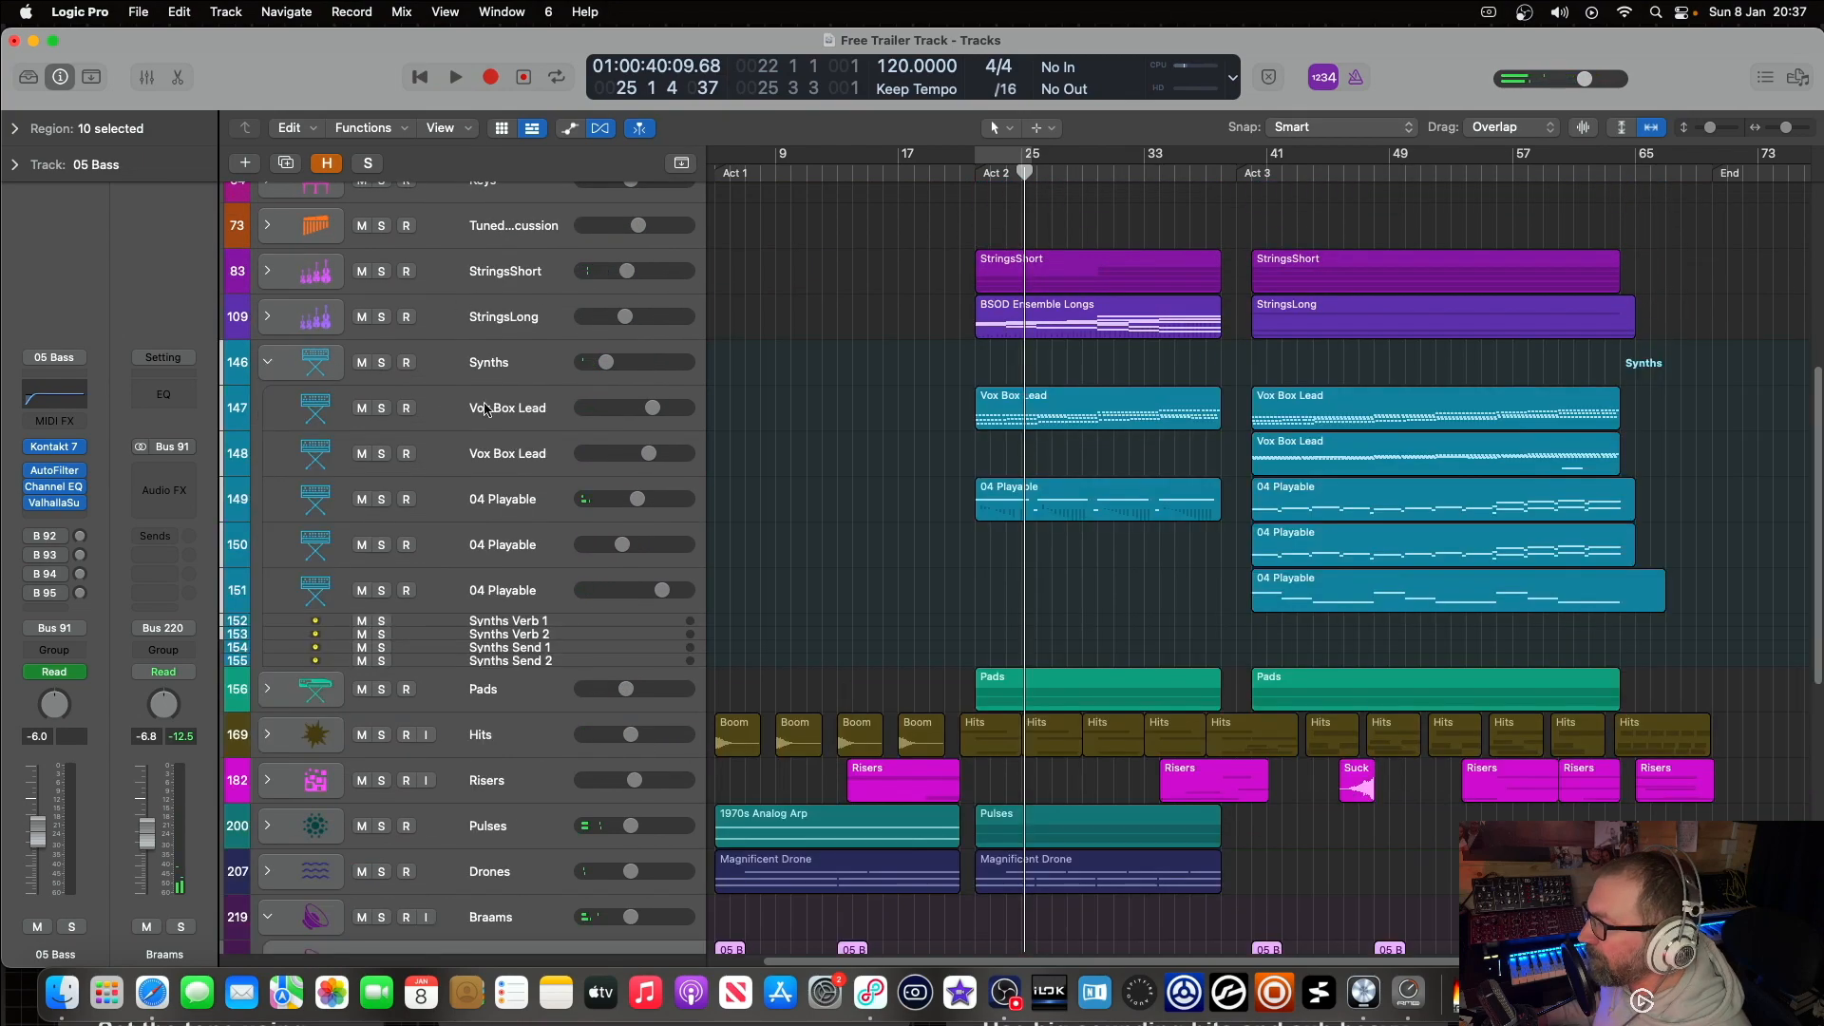
pyautogui.click(361, 500)
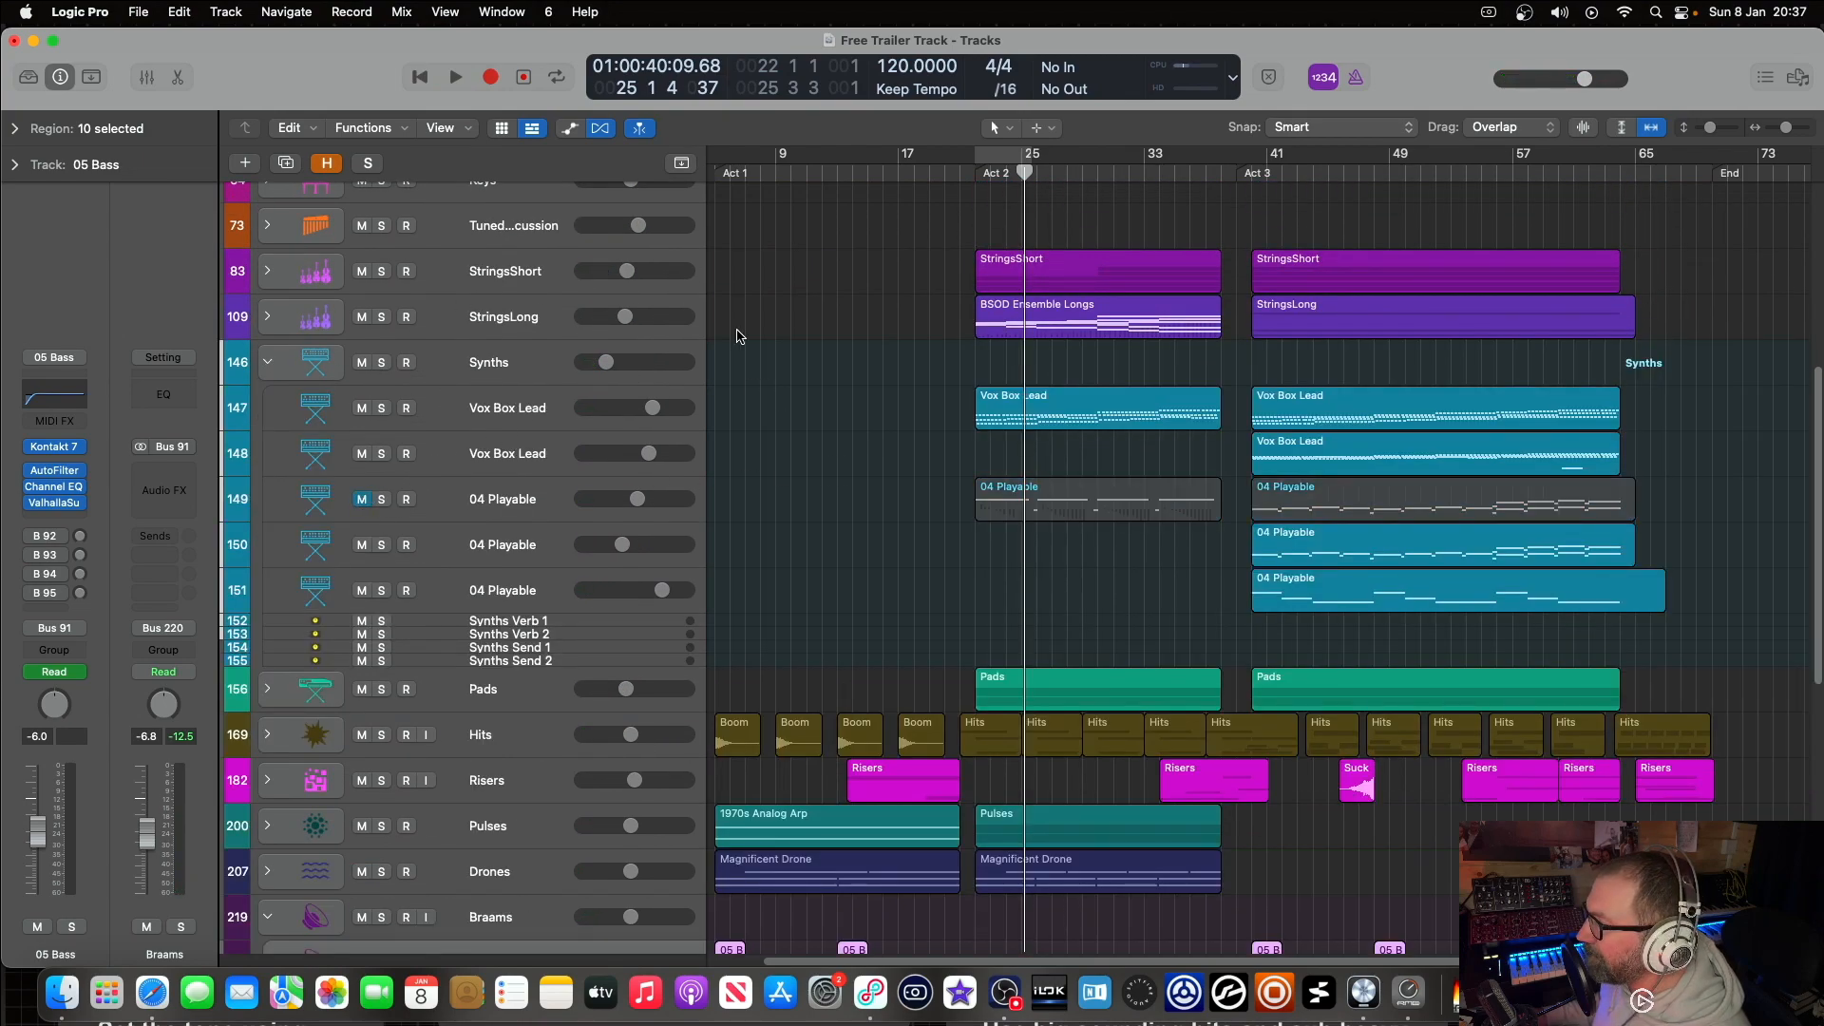
# Step: Audition the full mix from the start of Act 2 with the muted layers left out, and stop playback
pyautogui.click(975, 178)
pyautogui.press('space')
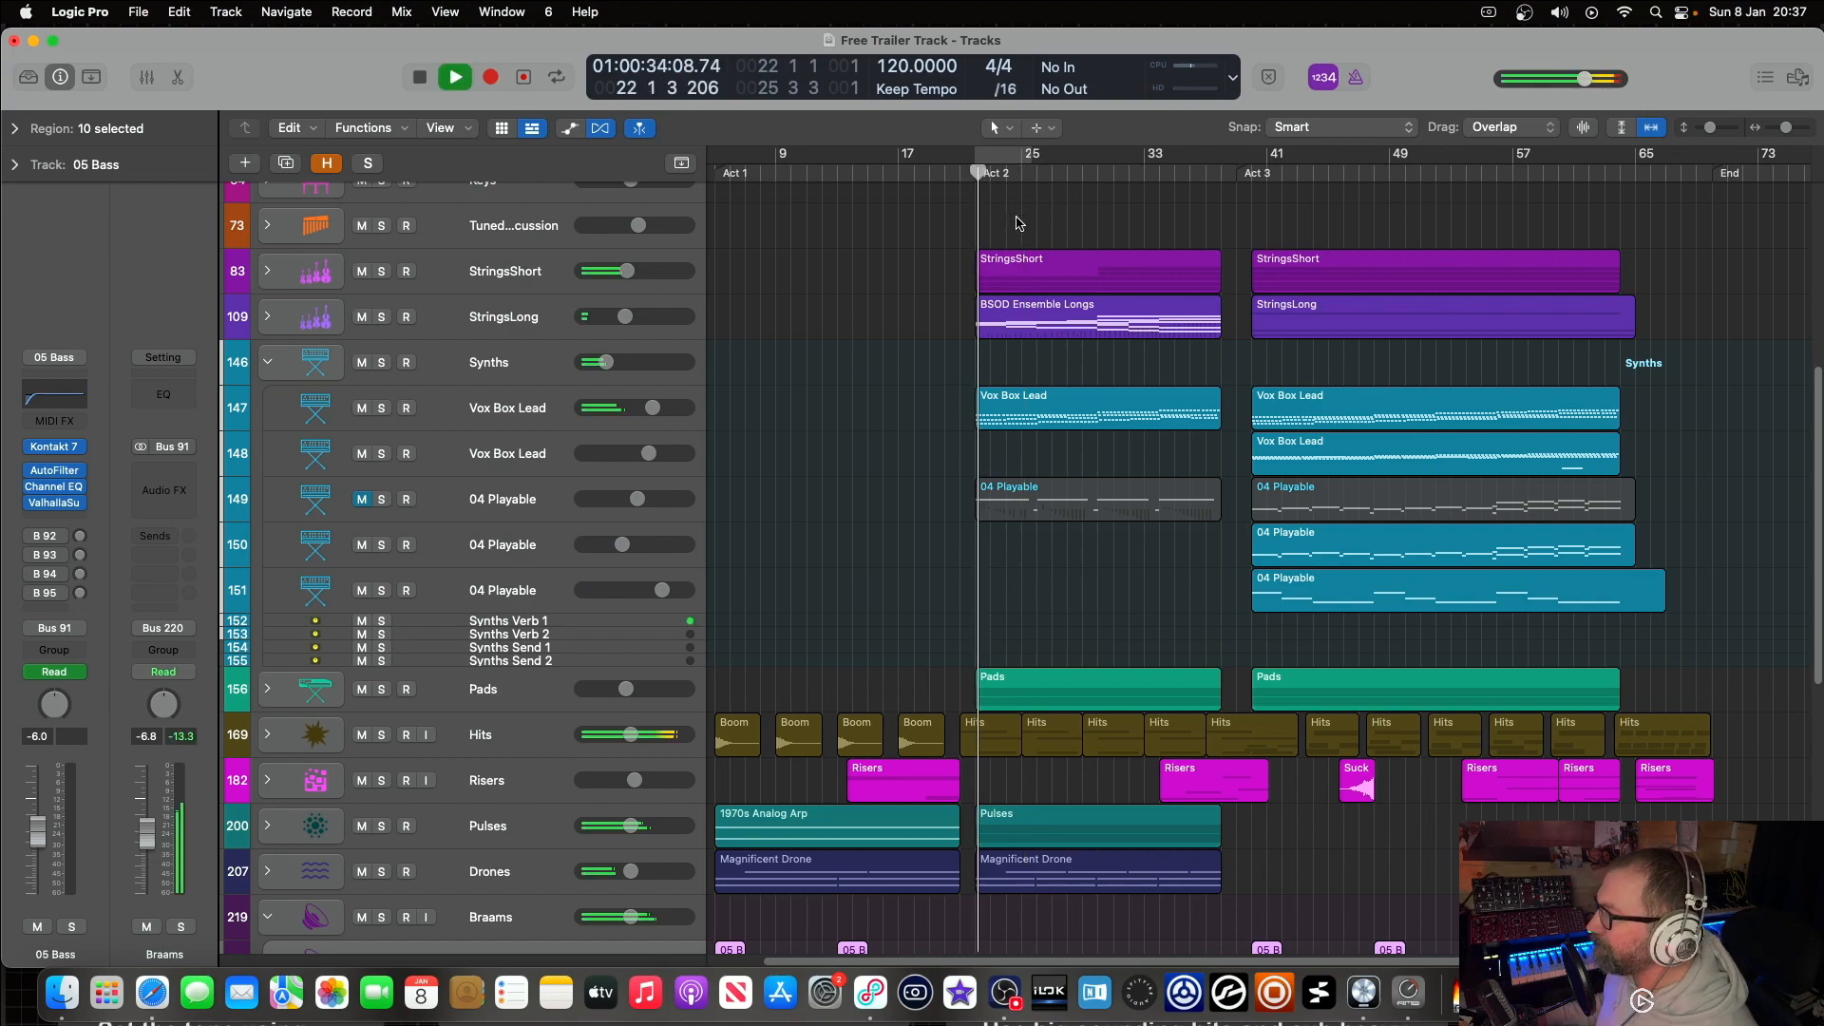
pyautogui.scroll(5, 1202, 533)
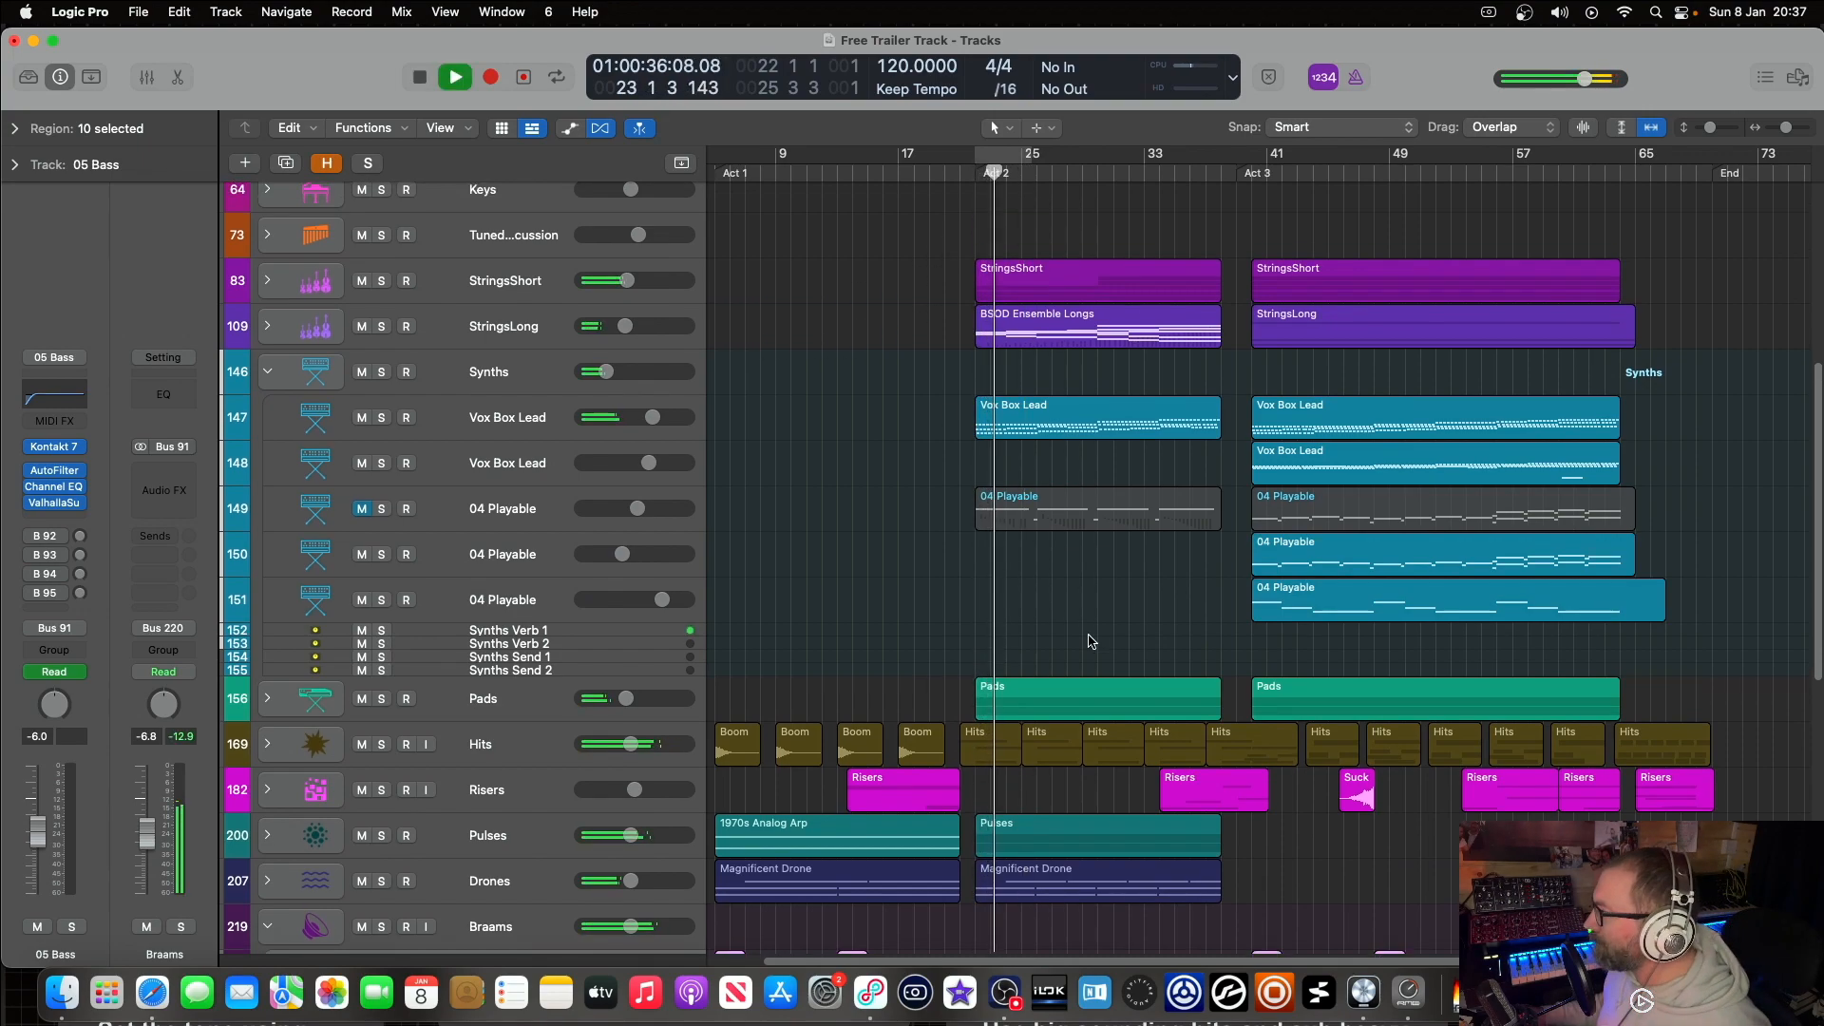
pyautogui.scroll(-2, 1202, 533)
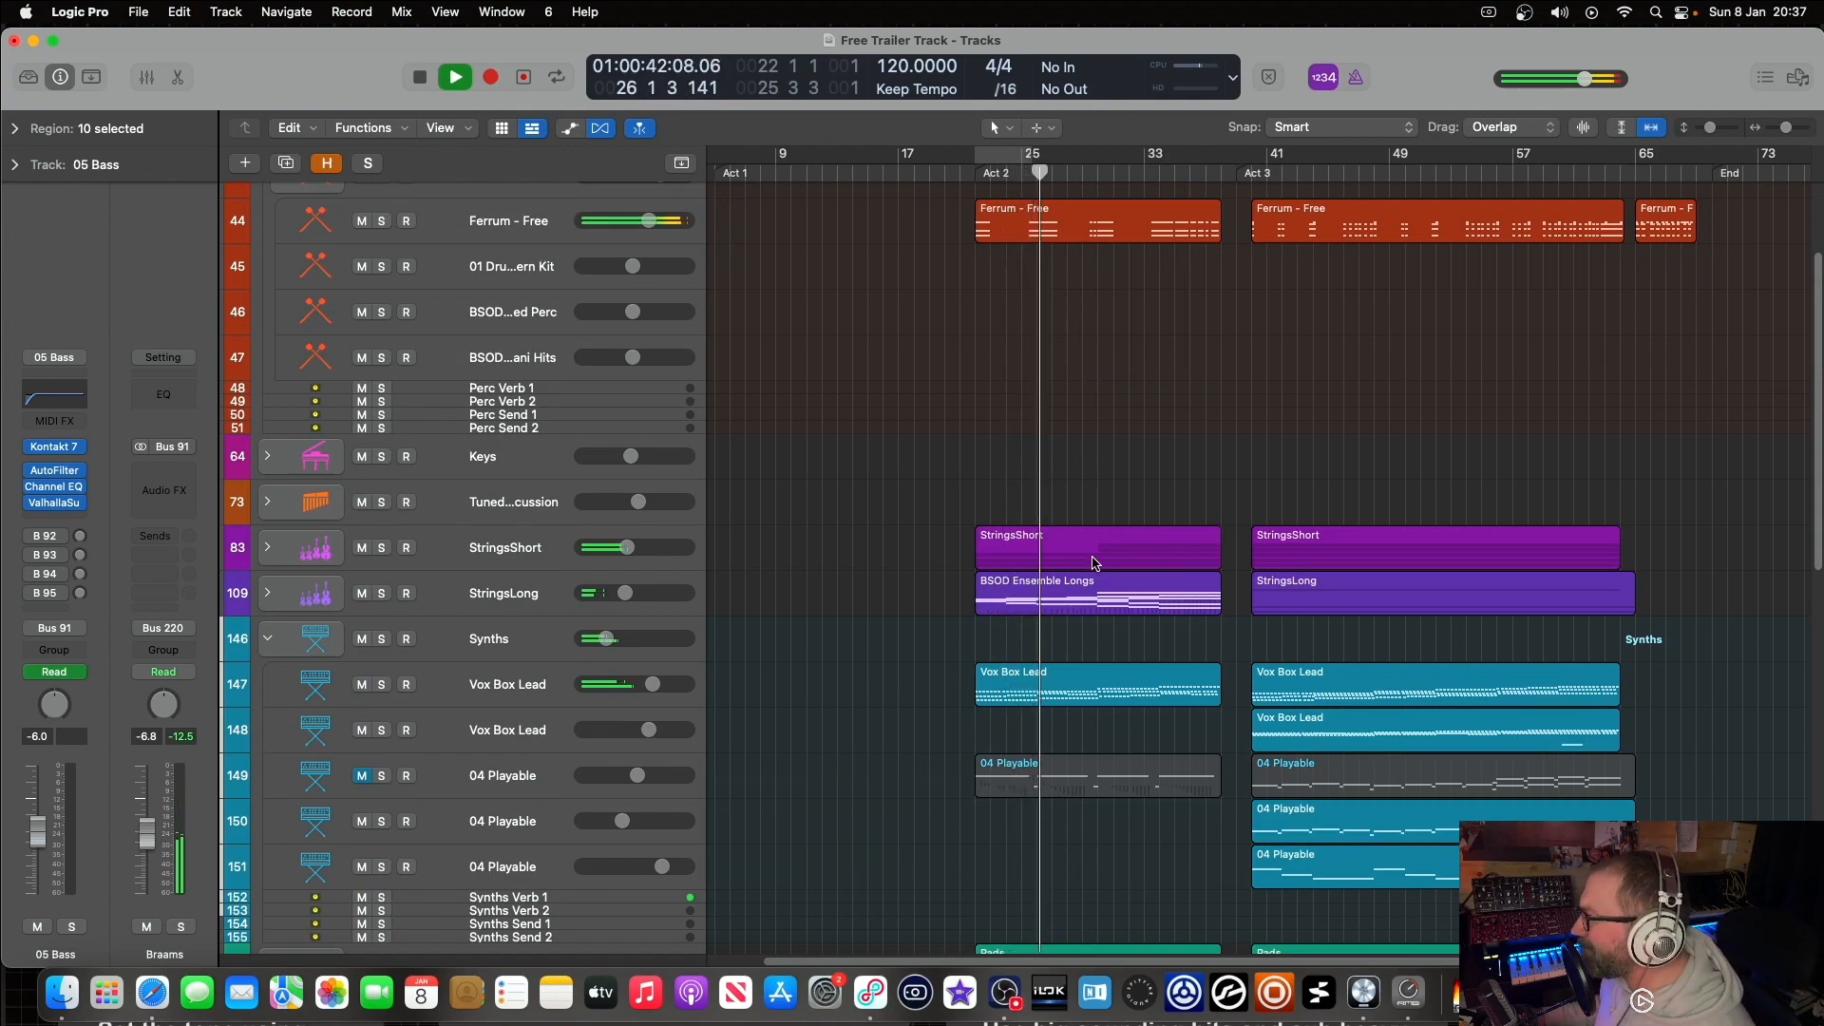
pyautogui.scroll(-12, 1036, 498)
pyautogui.press('space')
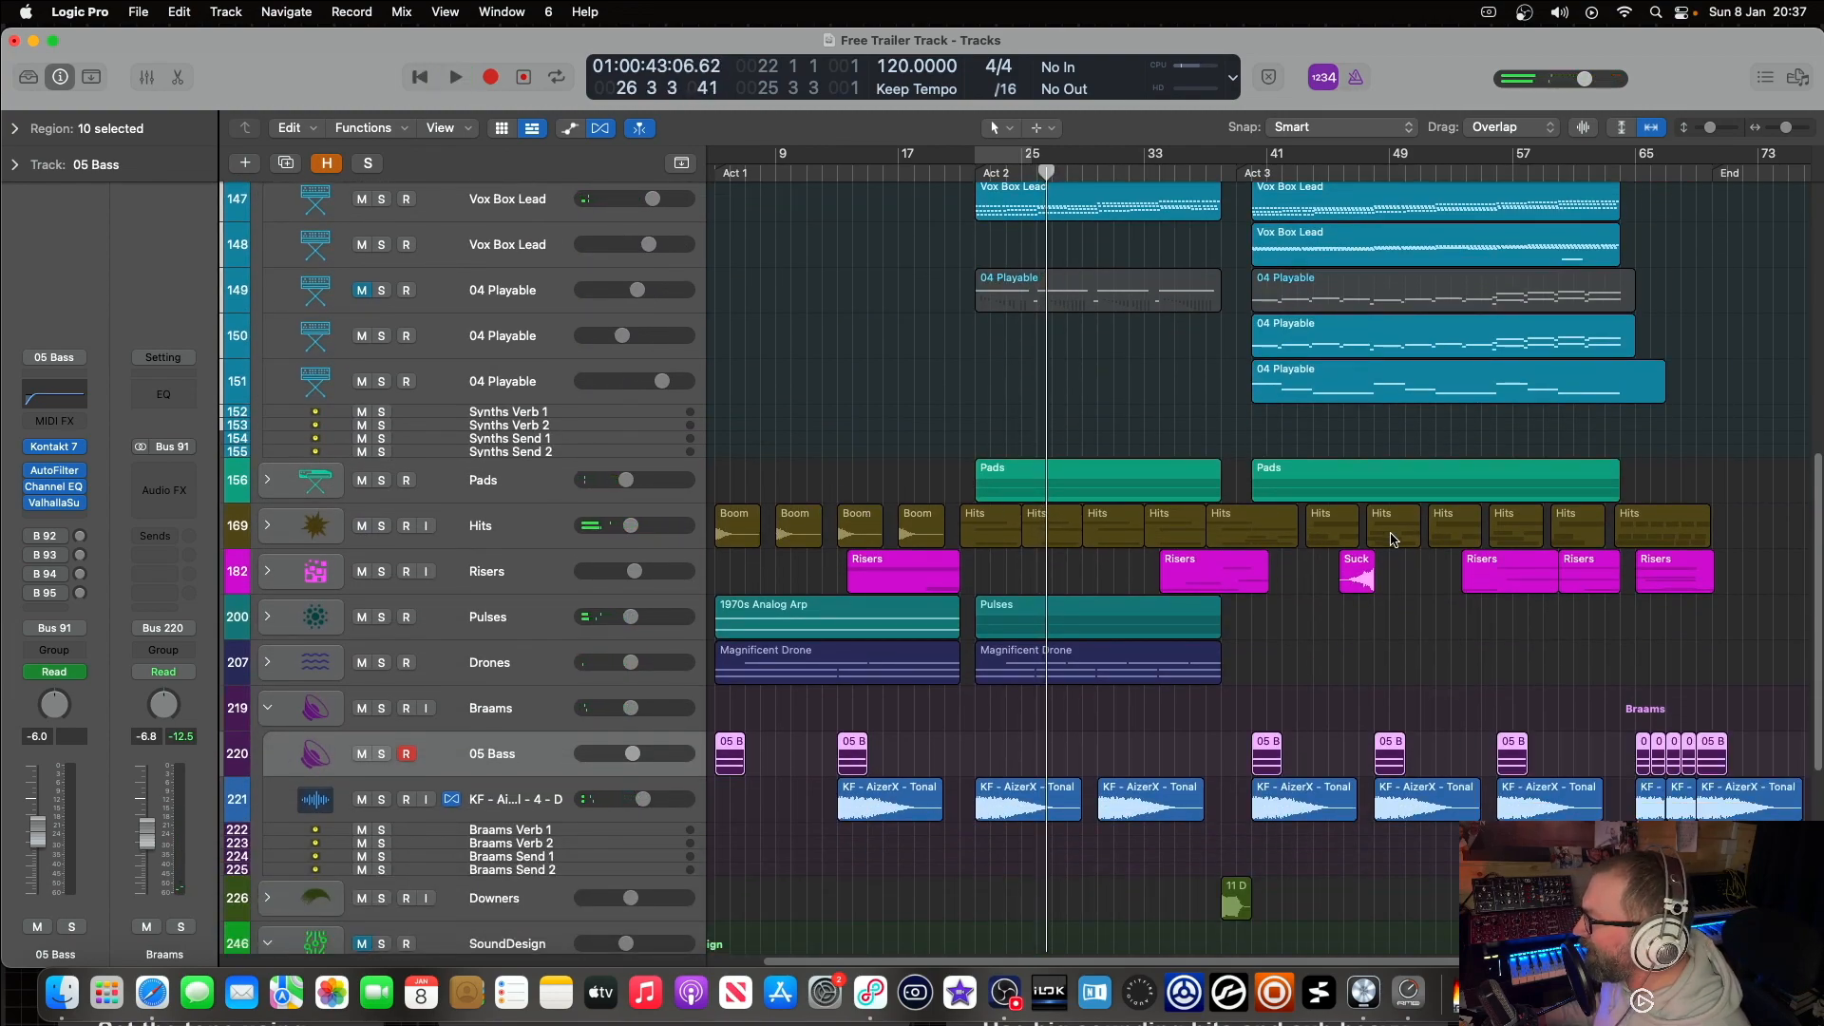
# Step: Open the Act 1 Magnificent Drone region in the Piano Roll, inspect its AutoFilter Cutoff automation, and close the editor
pyautogui.scroll(5, 1221, 520)
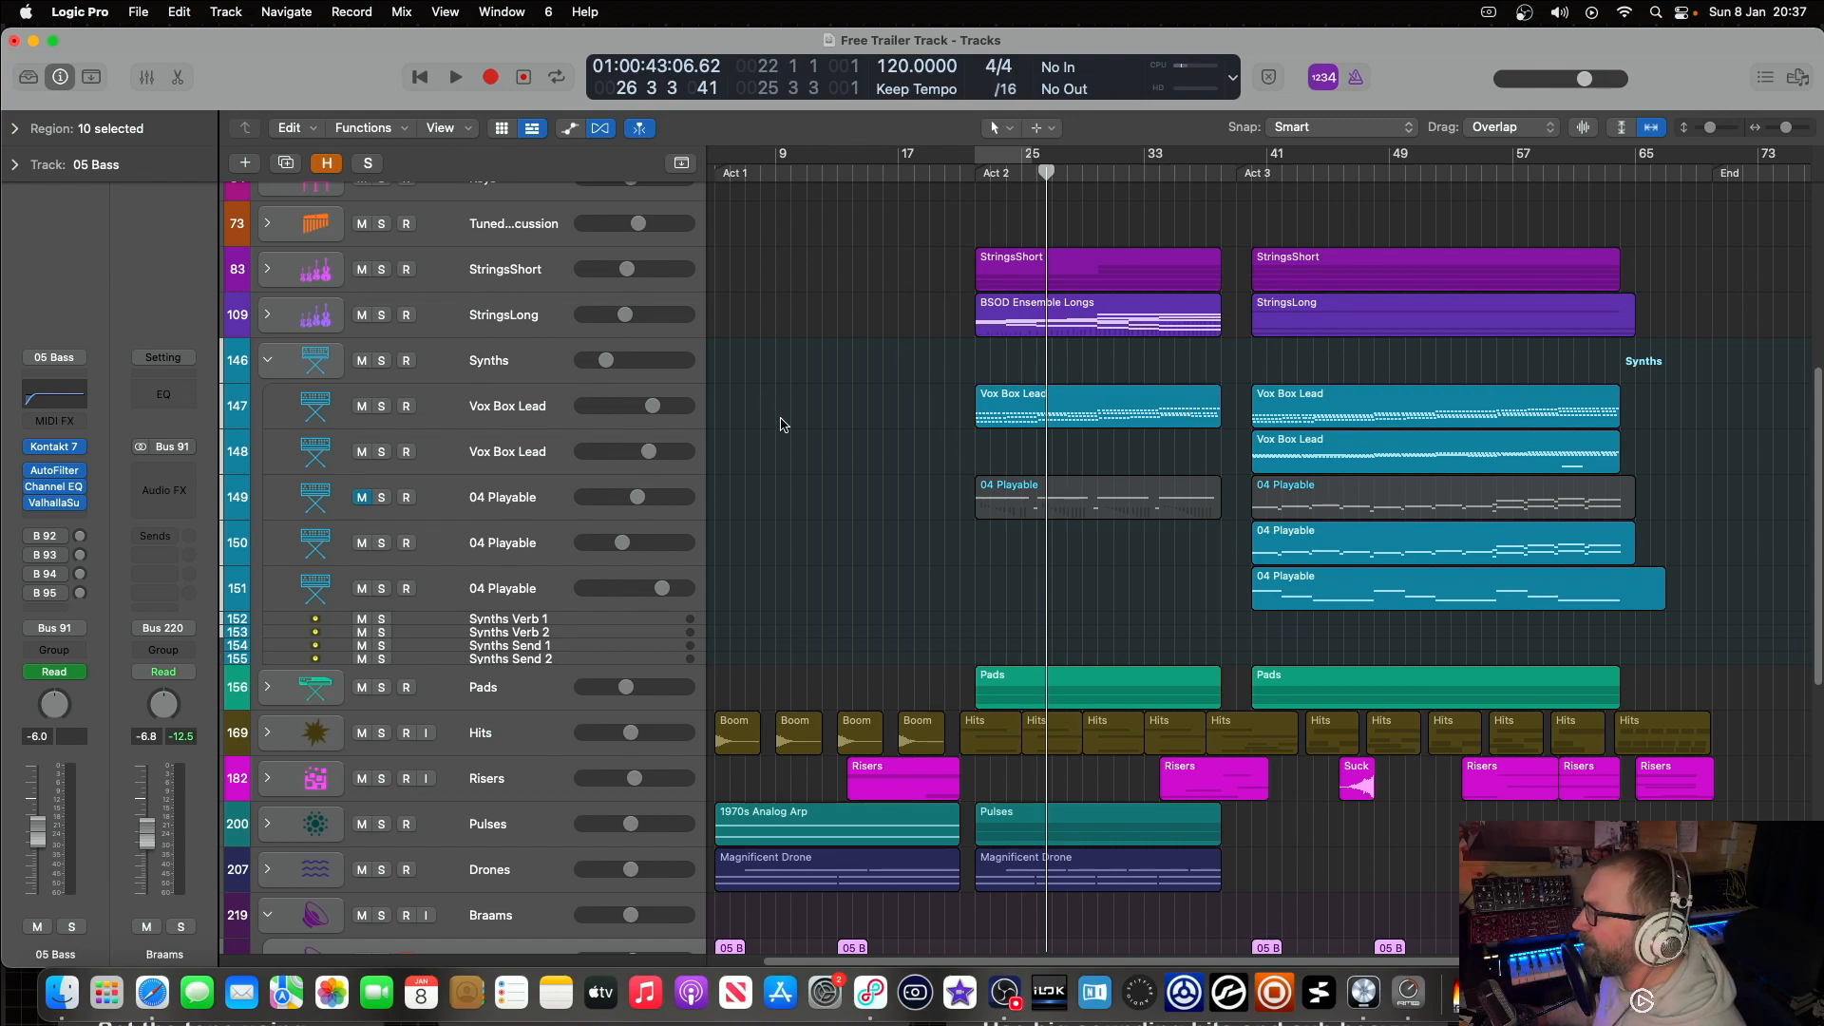
pyautogui.scroll(-3, 855, 437)
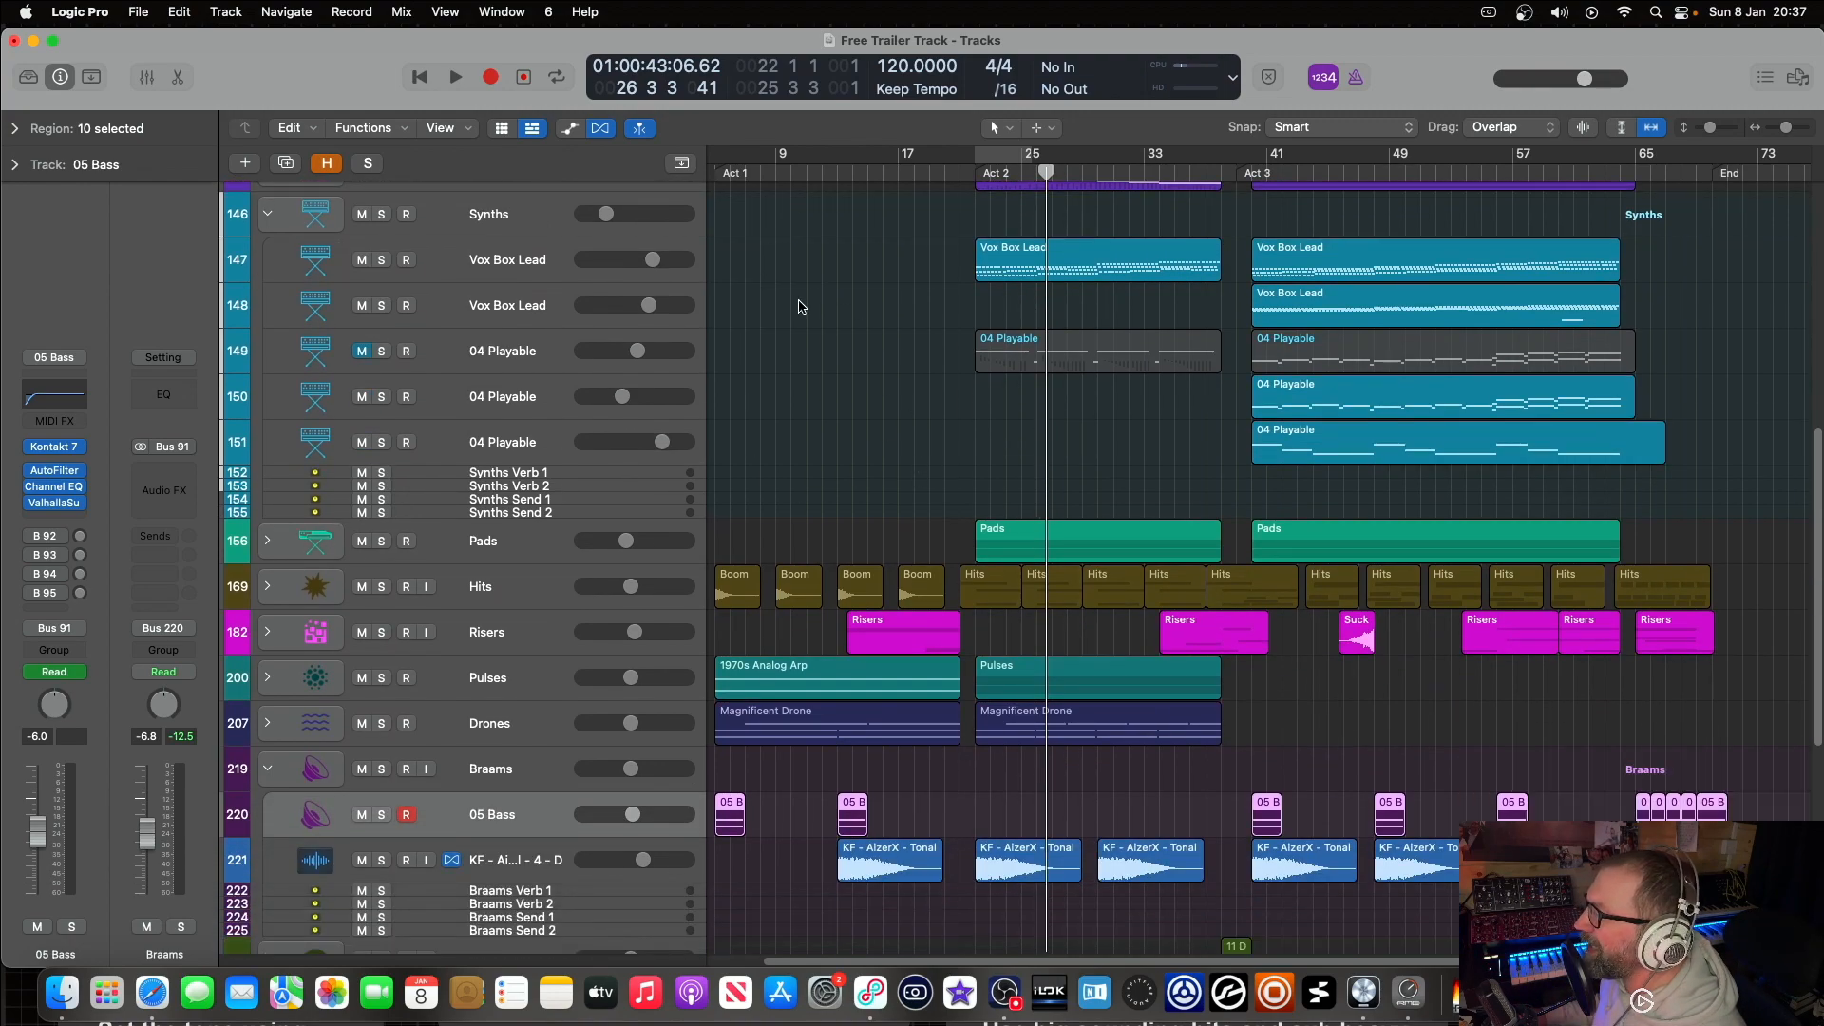
pyautogui.scroll(-2, 845, 475)
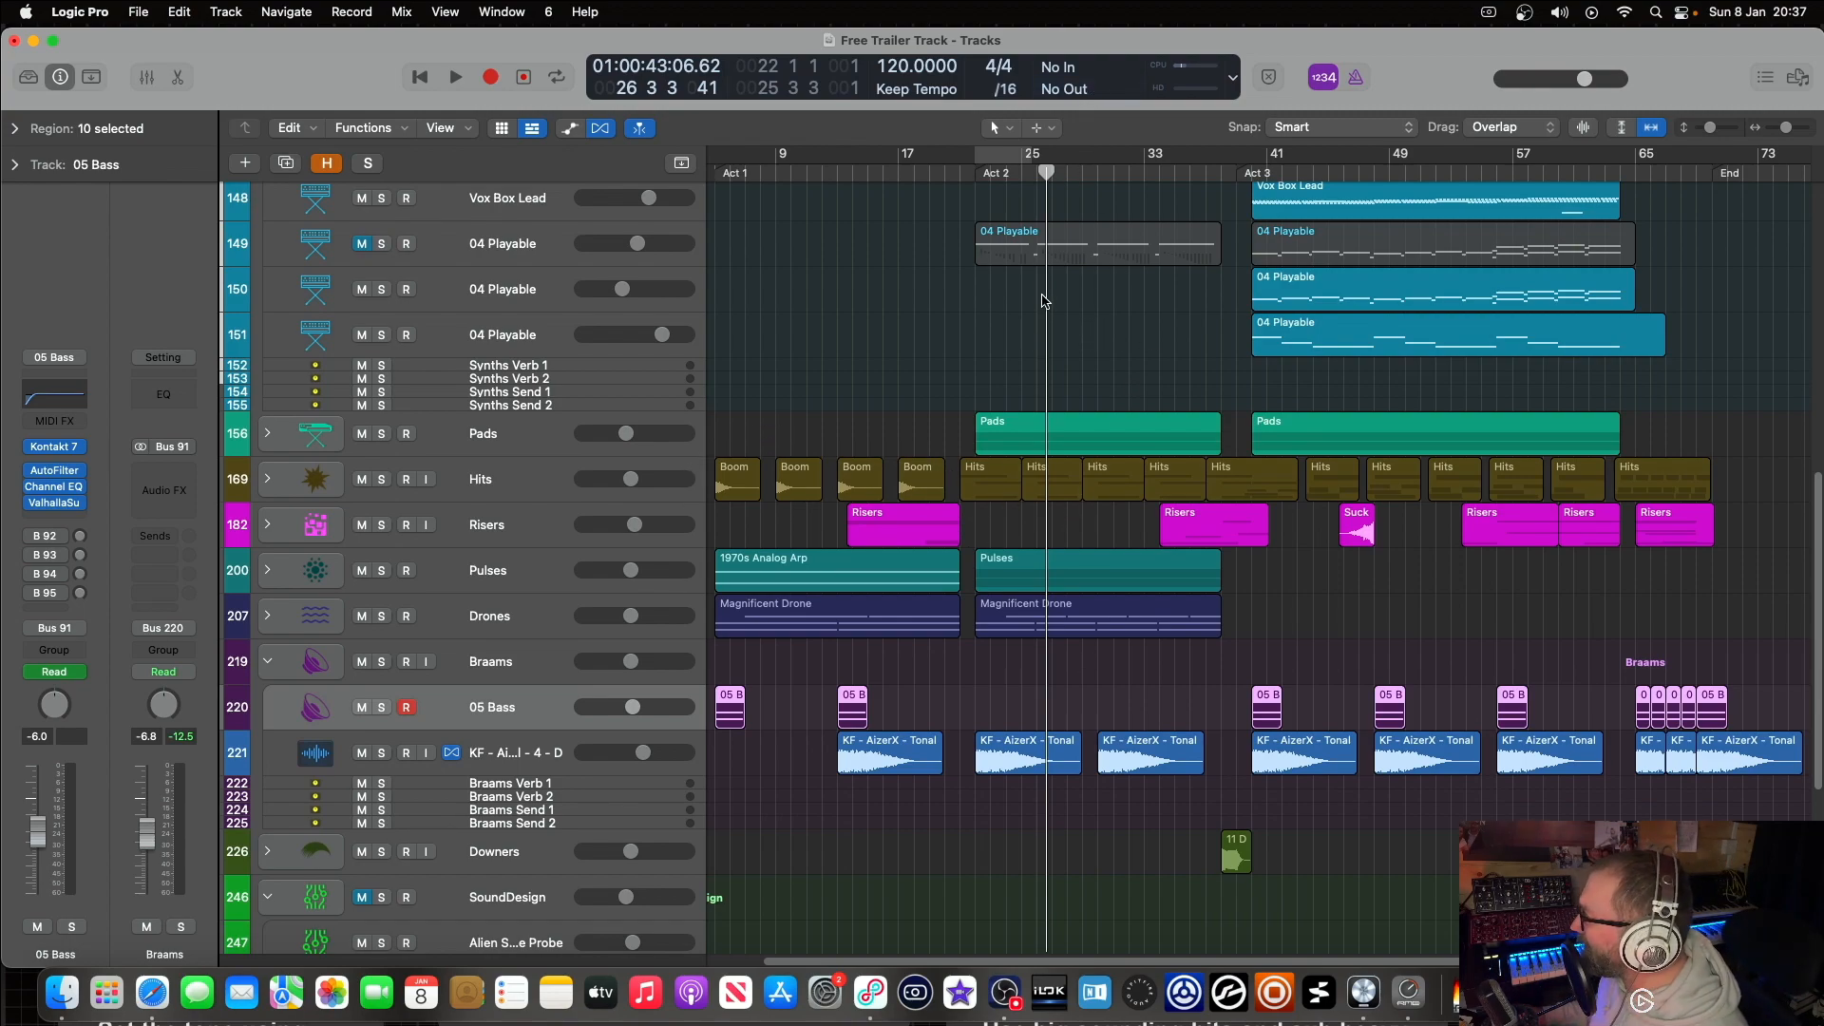
pyautogui.scroll(3, 1043, 301)
pyautogui.scroll(-3, 1055, 306)
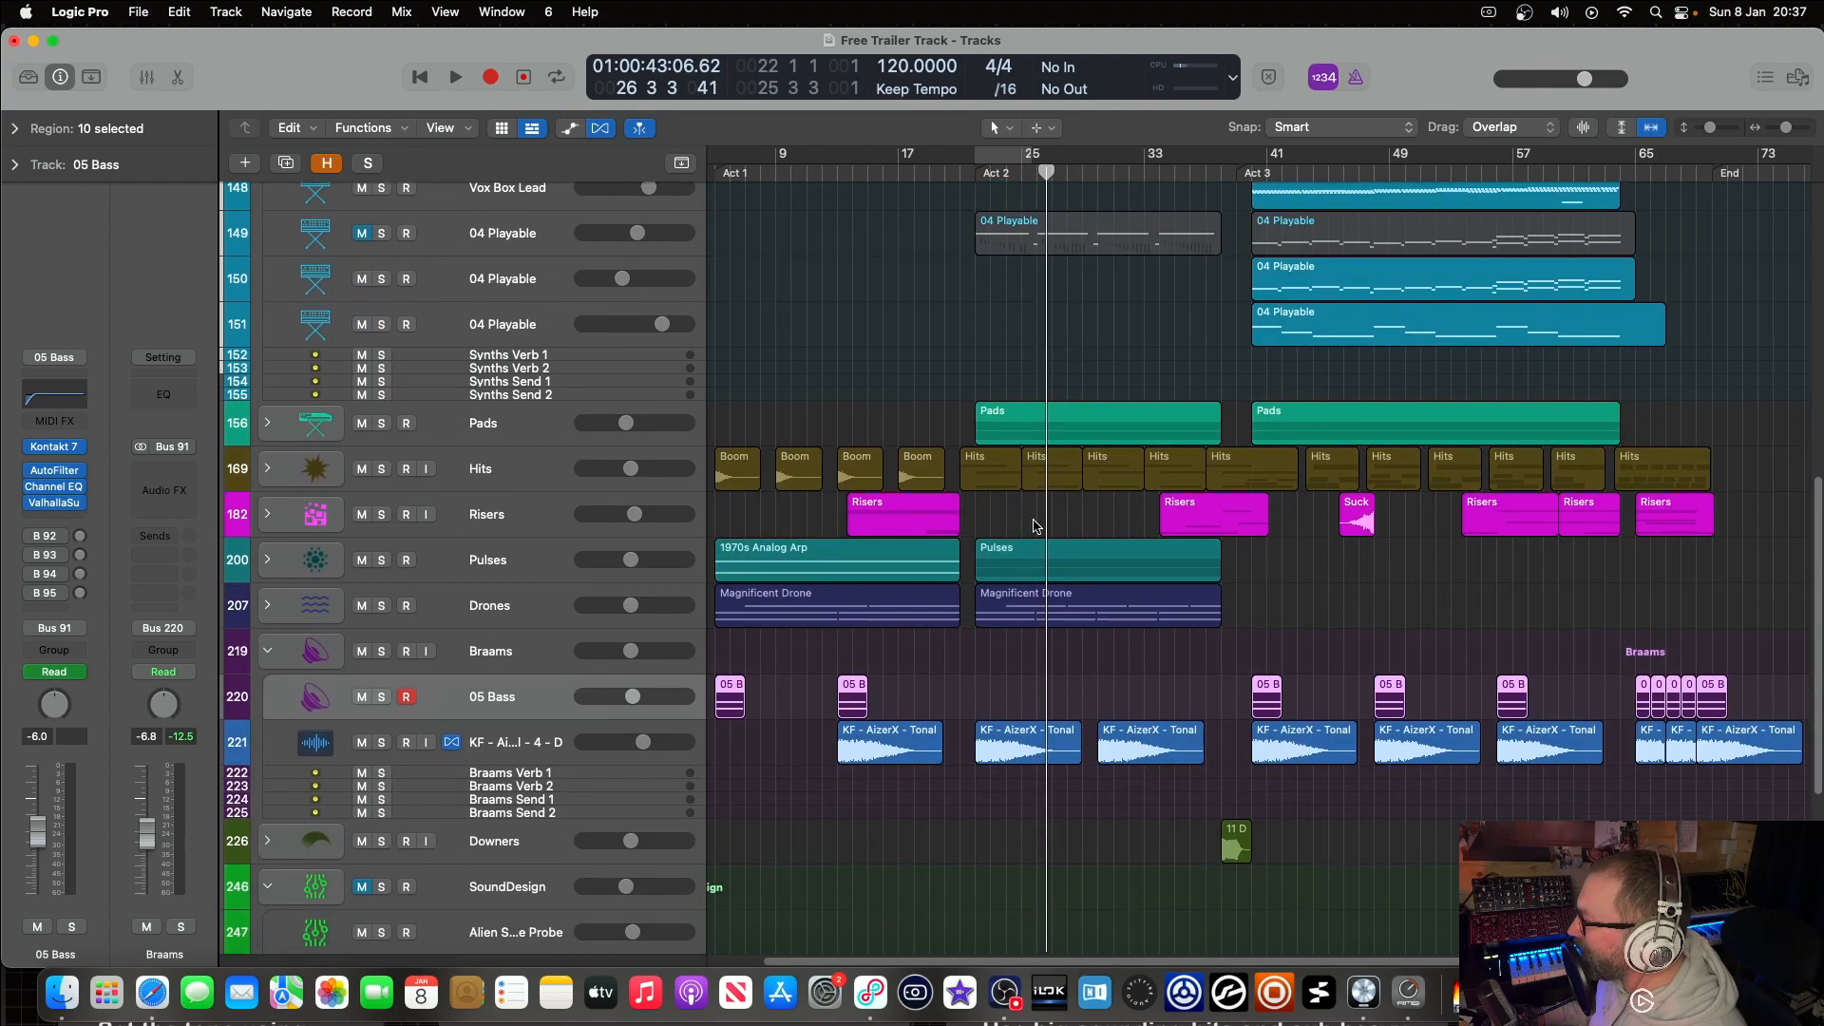
pyautogui.click(726, 606)
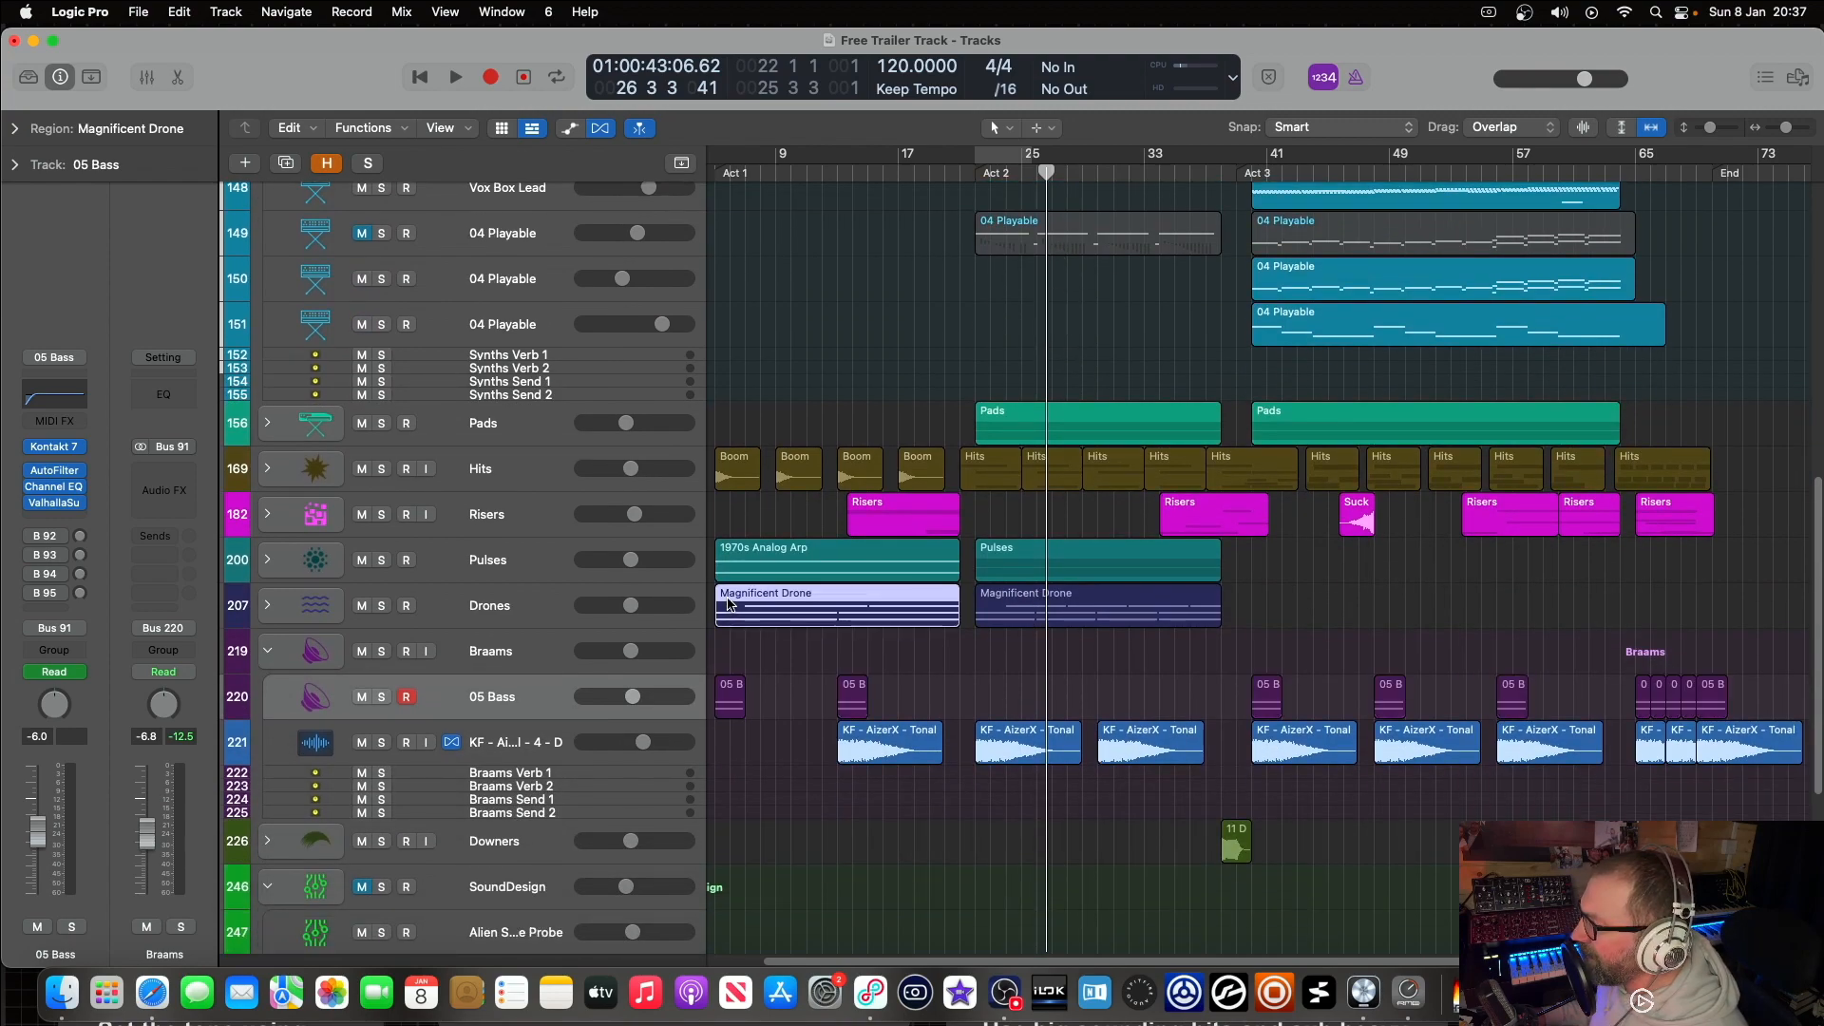
pyautogui.doubleClick(735, 600)
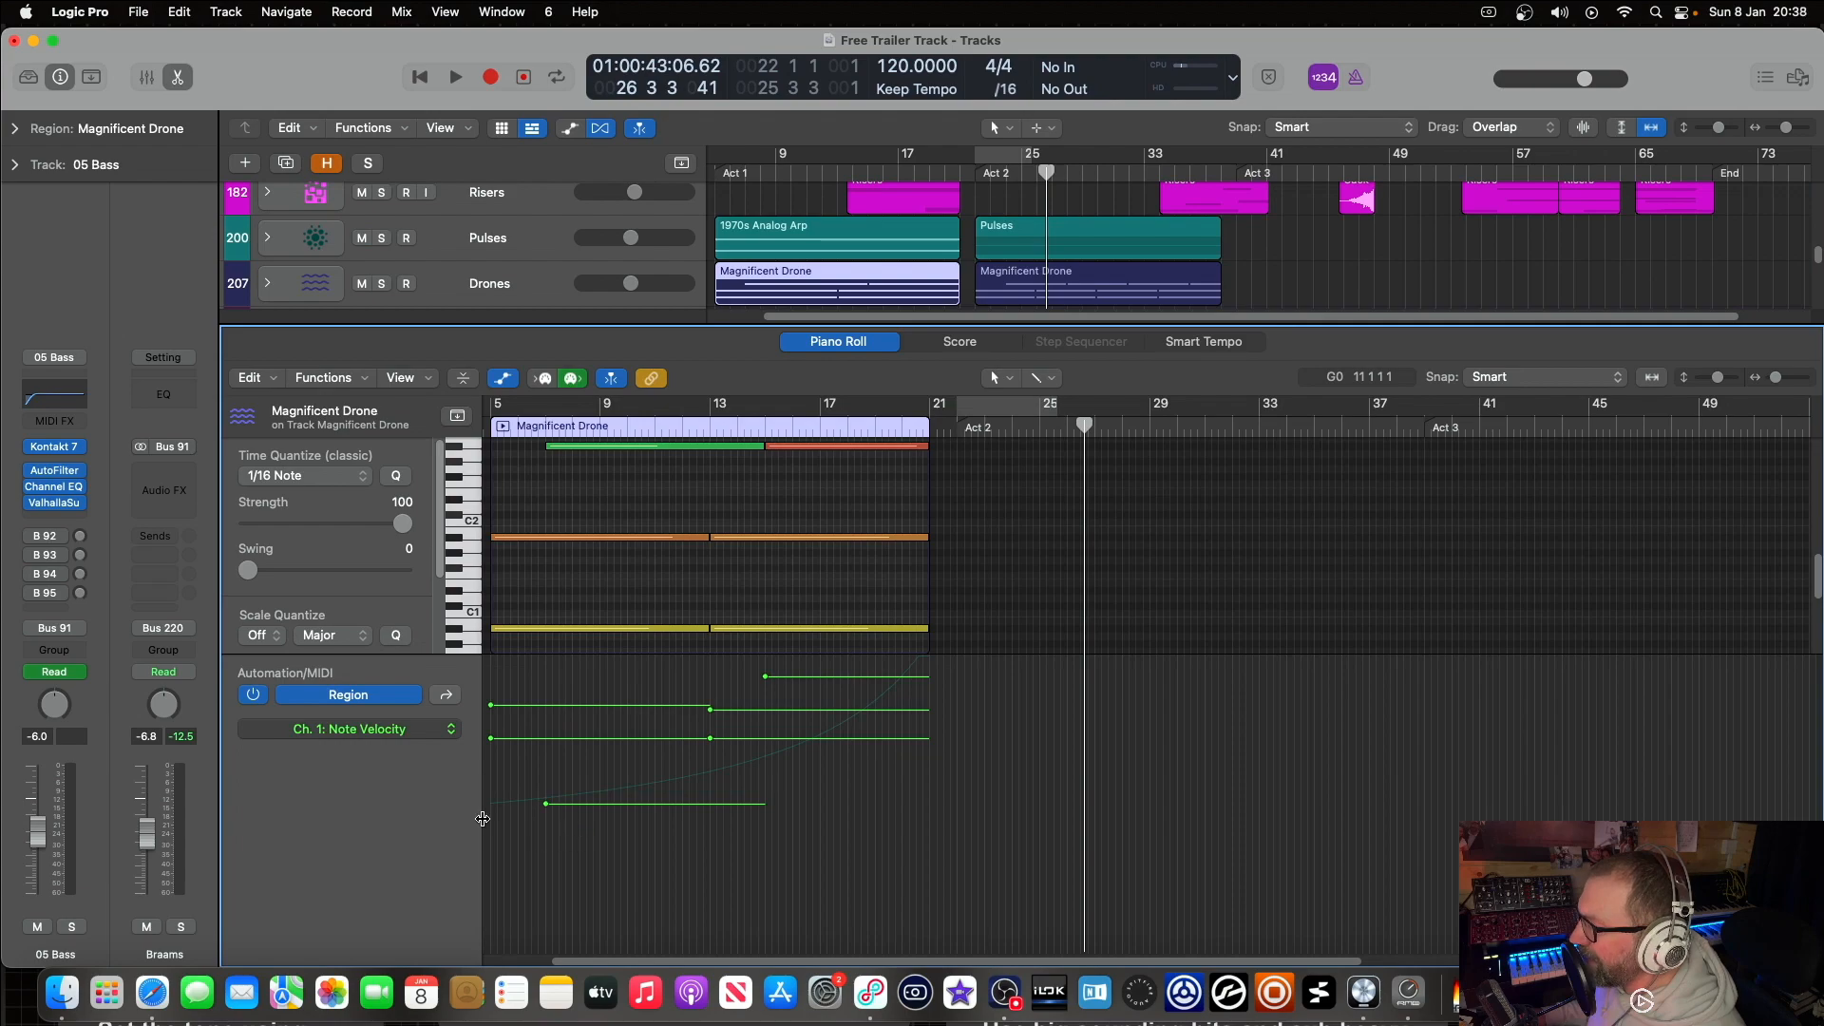
pyautogui.click(448, 697)
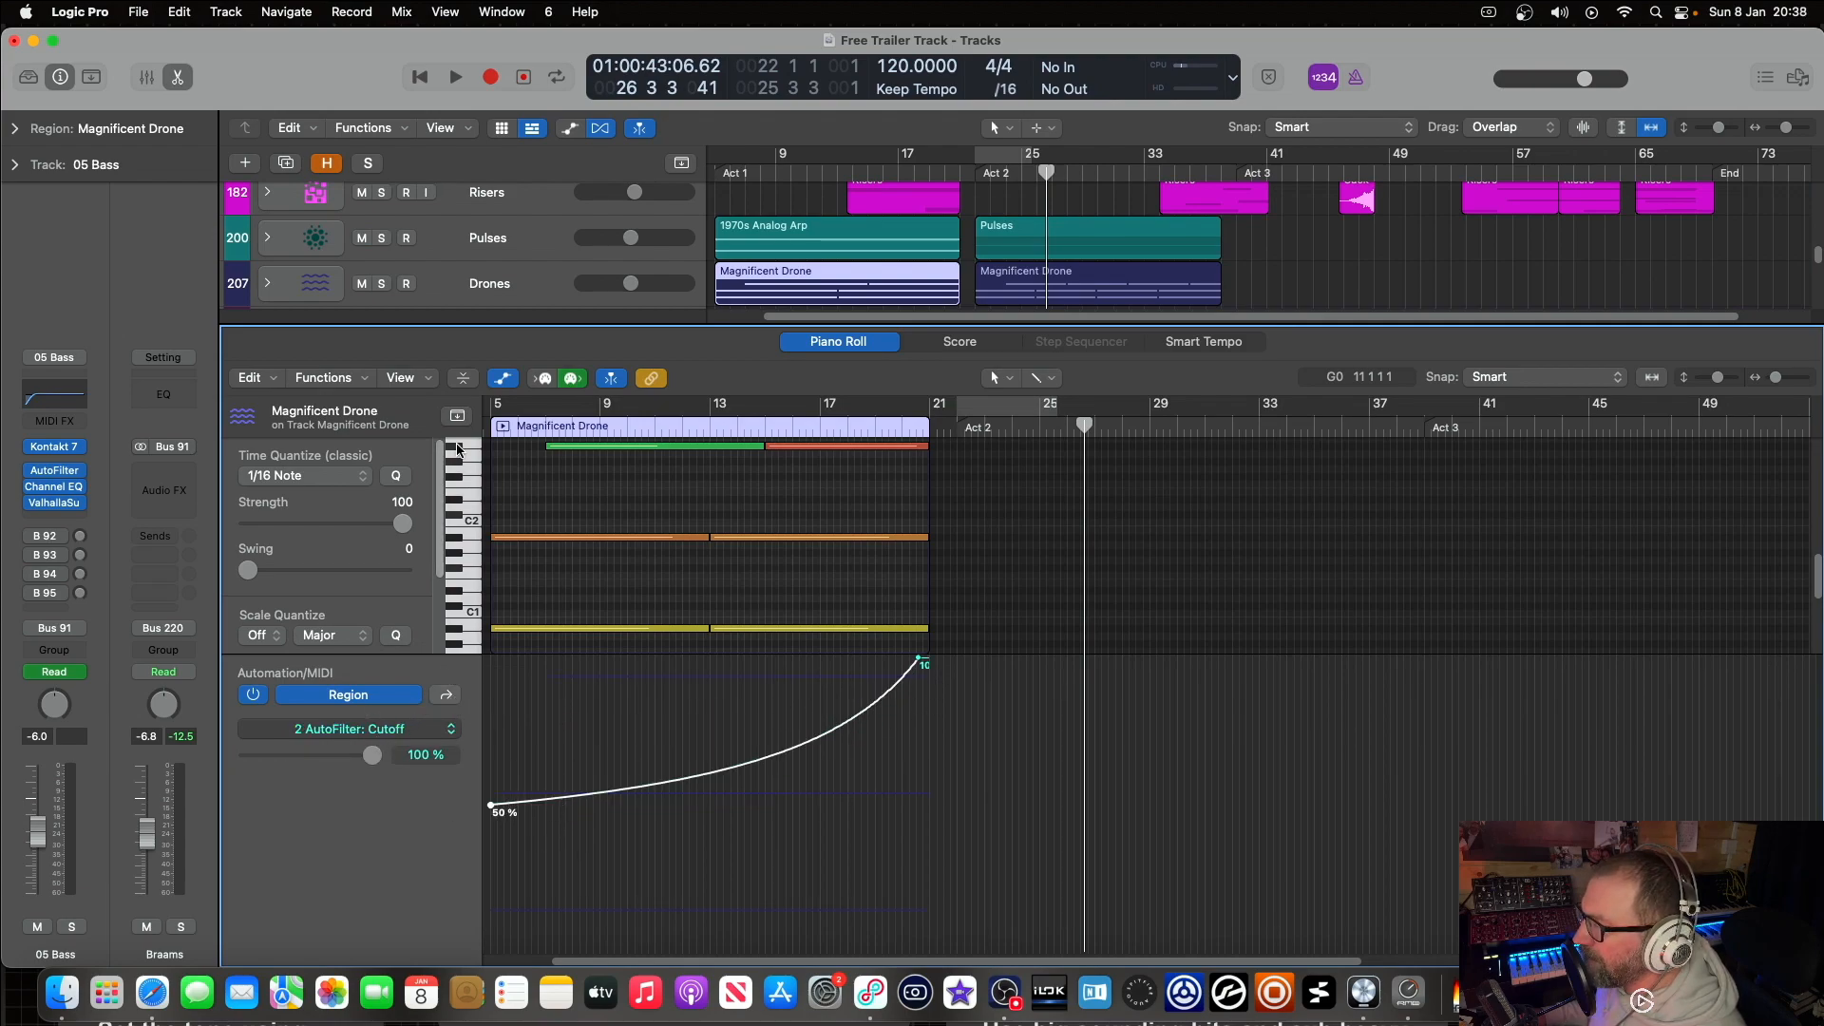
pyautogui.click(178, 75)
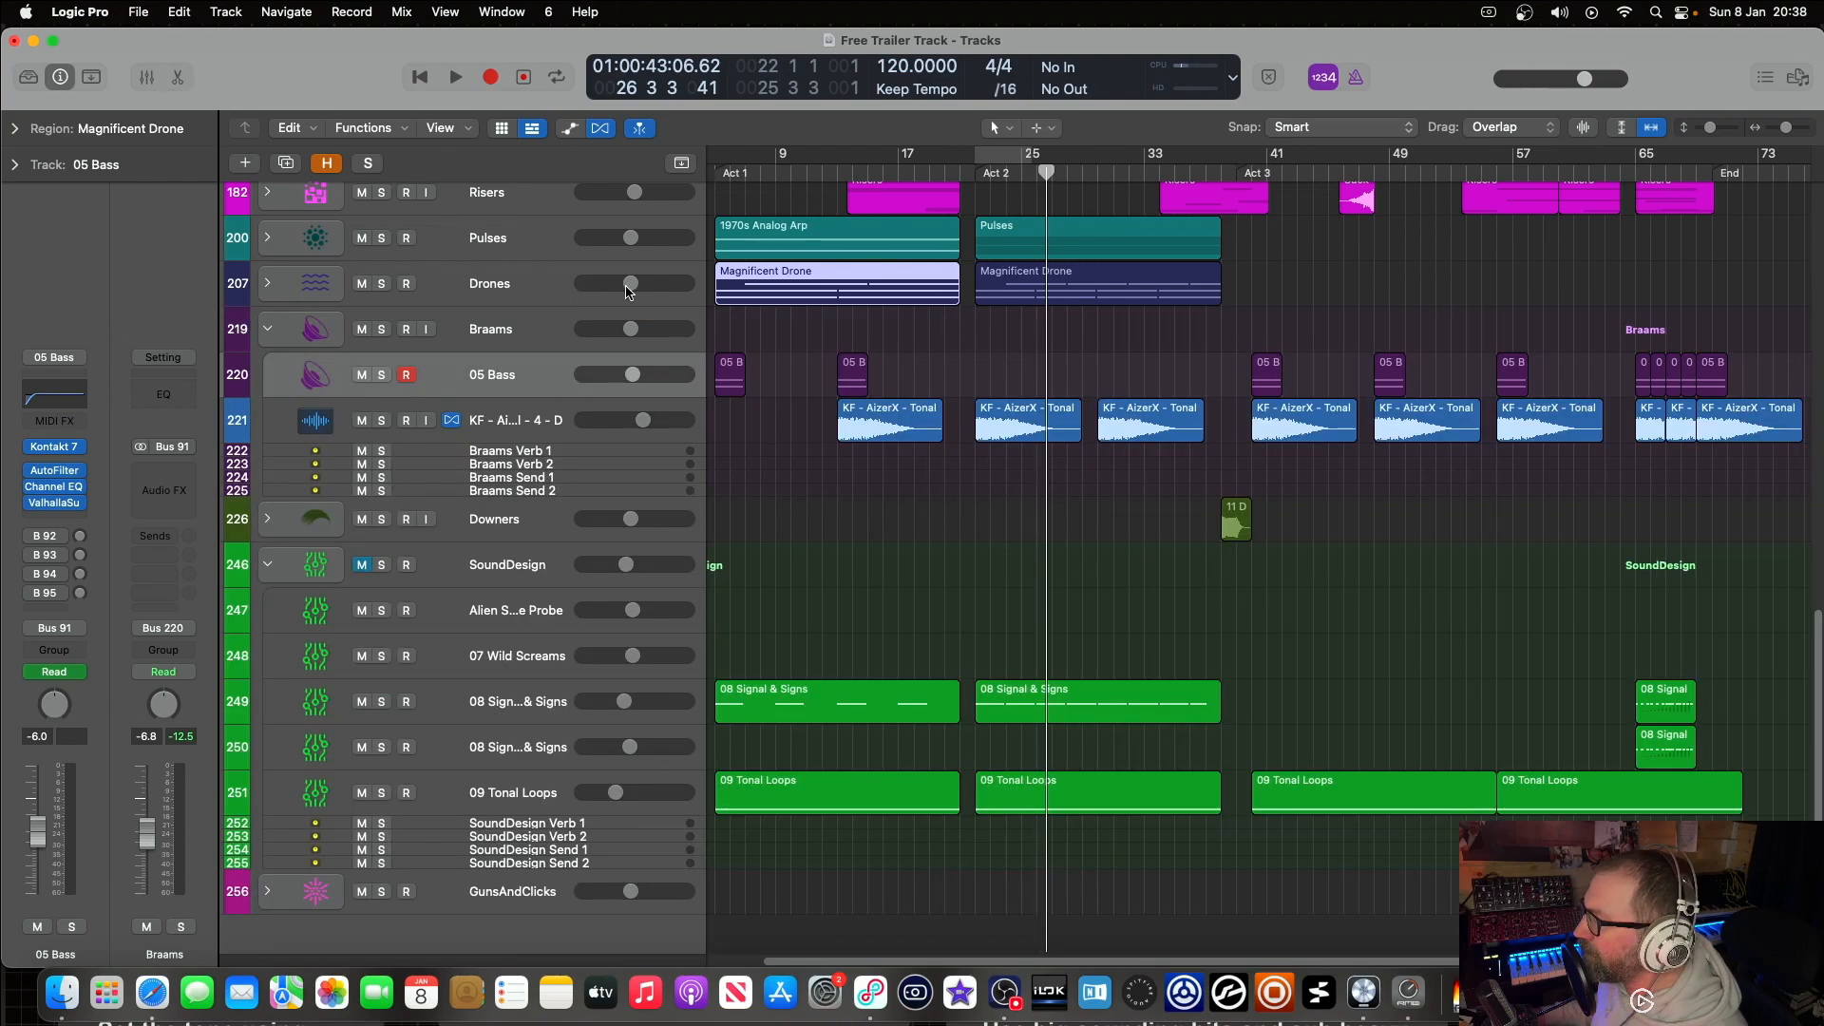
# Step: Expand the Pulses stack, solo the 1970s Analog Arp track, and play it from the start of Act 1
pyautogui.hscroll(-3, 779, 382)
pyautogui.scroll(10, 787, 382)
pyautogui.scroll(-8, 802, 416)
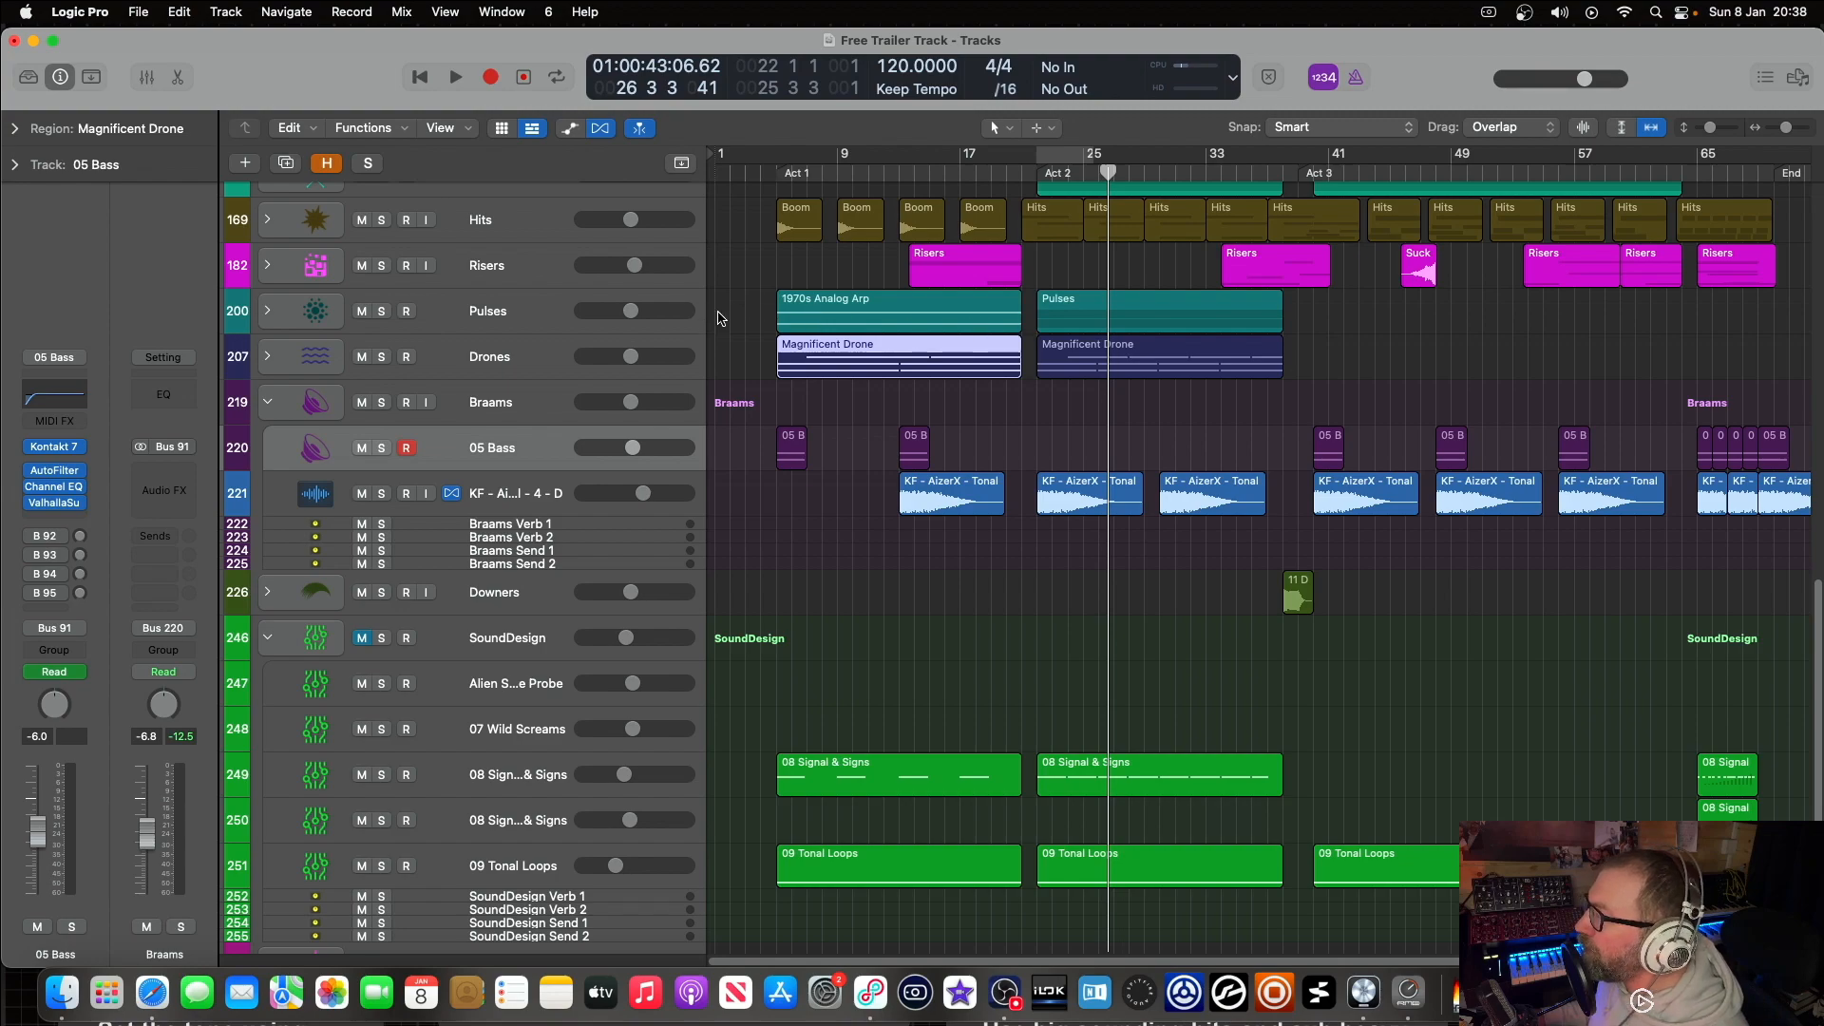
pyautogui.click(269, 311)
pyautogui.hscroll(2, 981, 390)
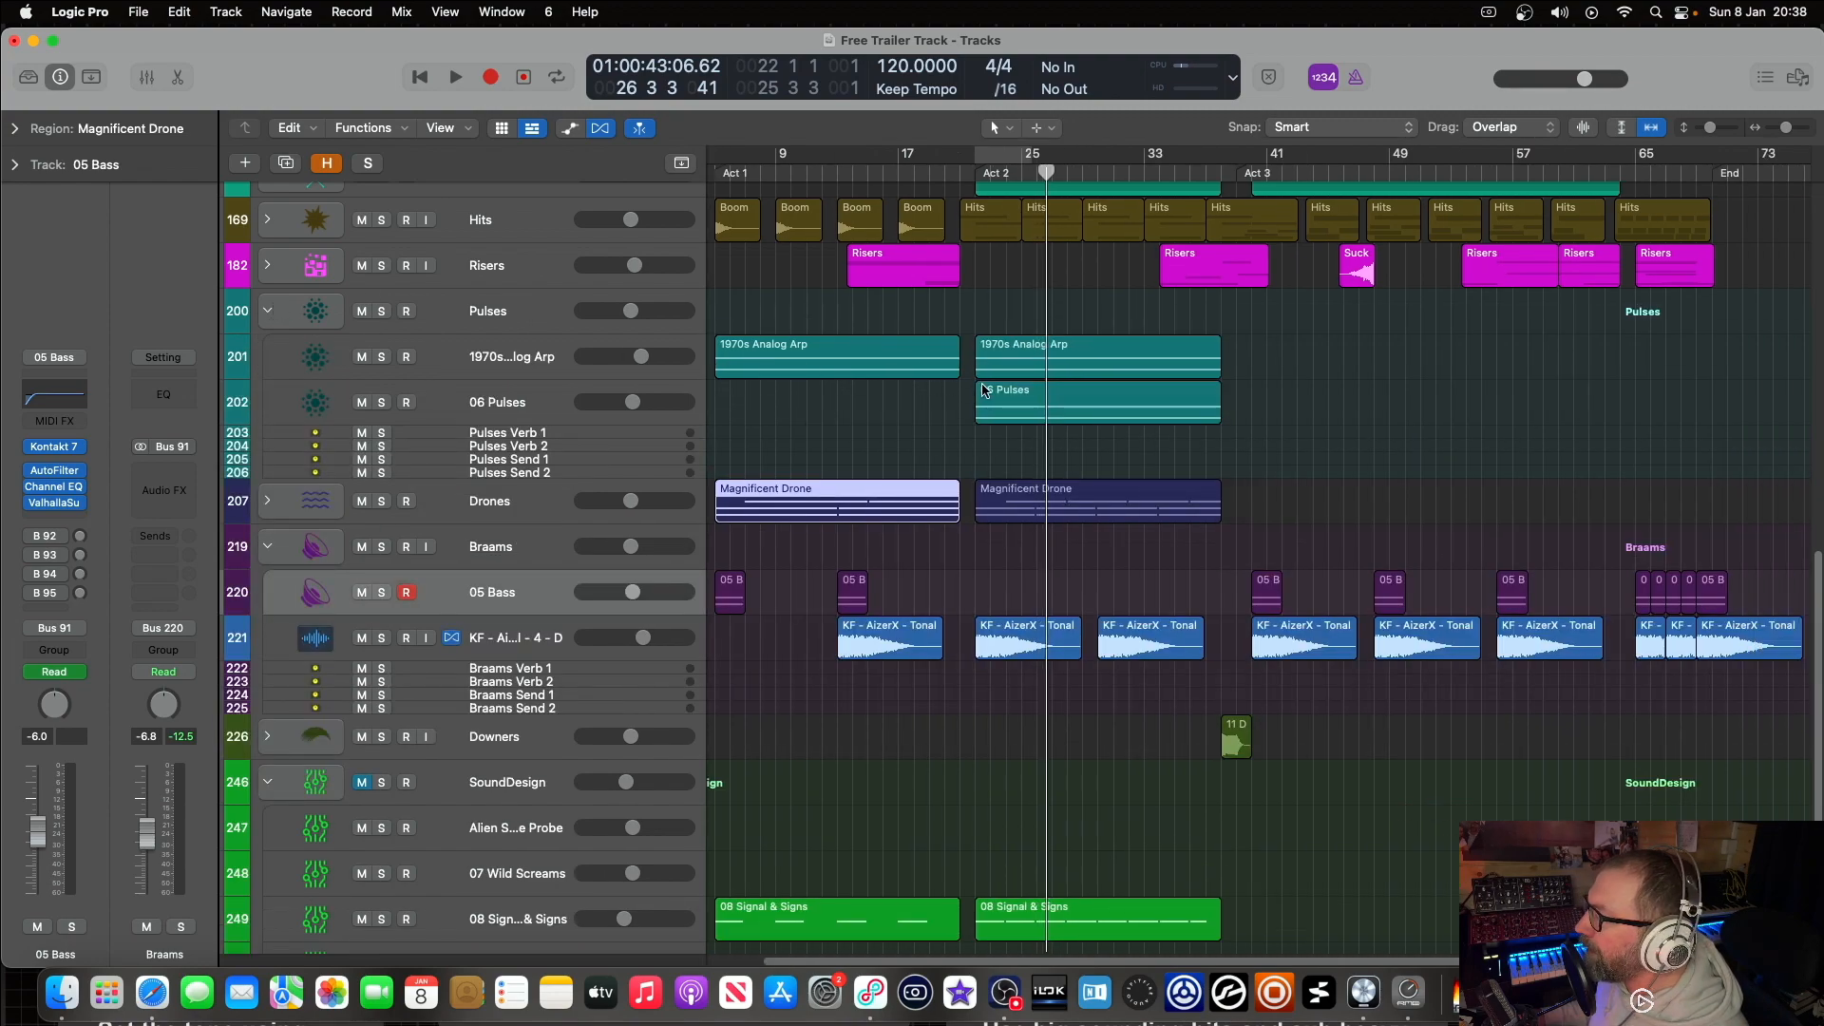
pyautogui.click(381, 356)
pyautogui.hscroll(-2, 815, 333)
pyautogui.click(766, 177)
pyautogui.press('space')
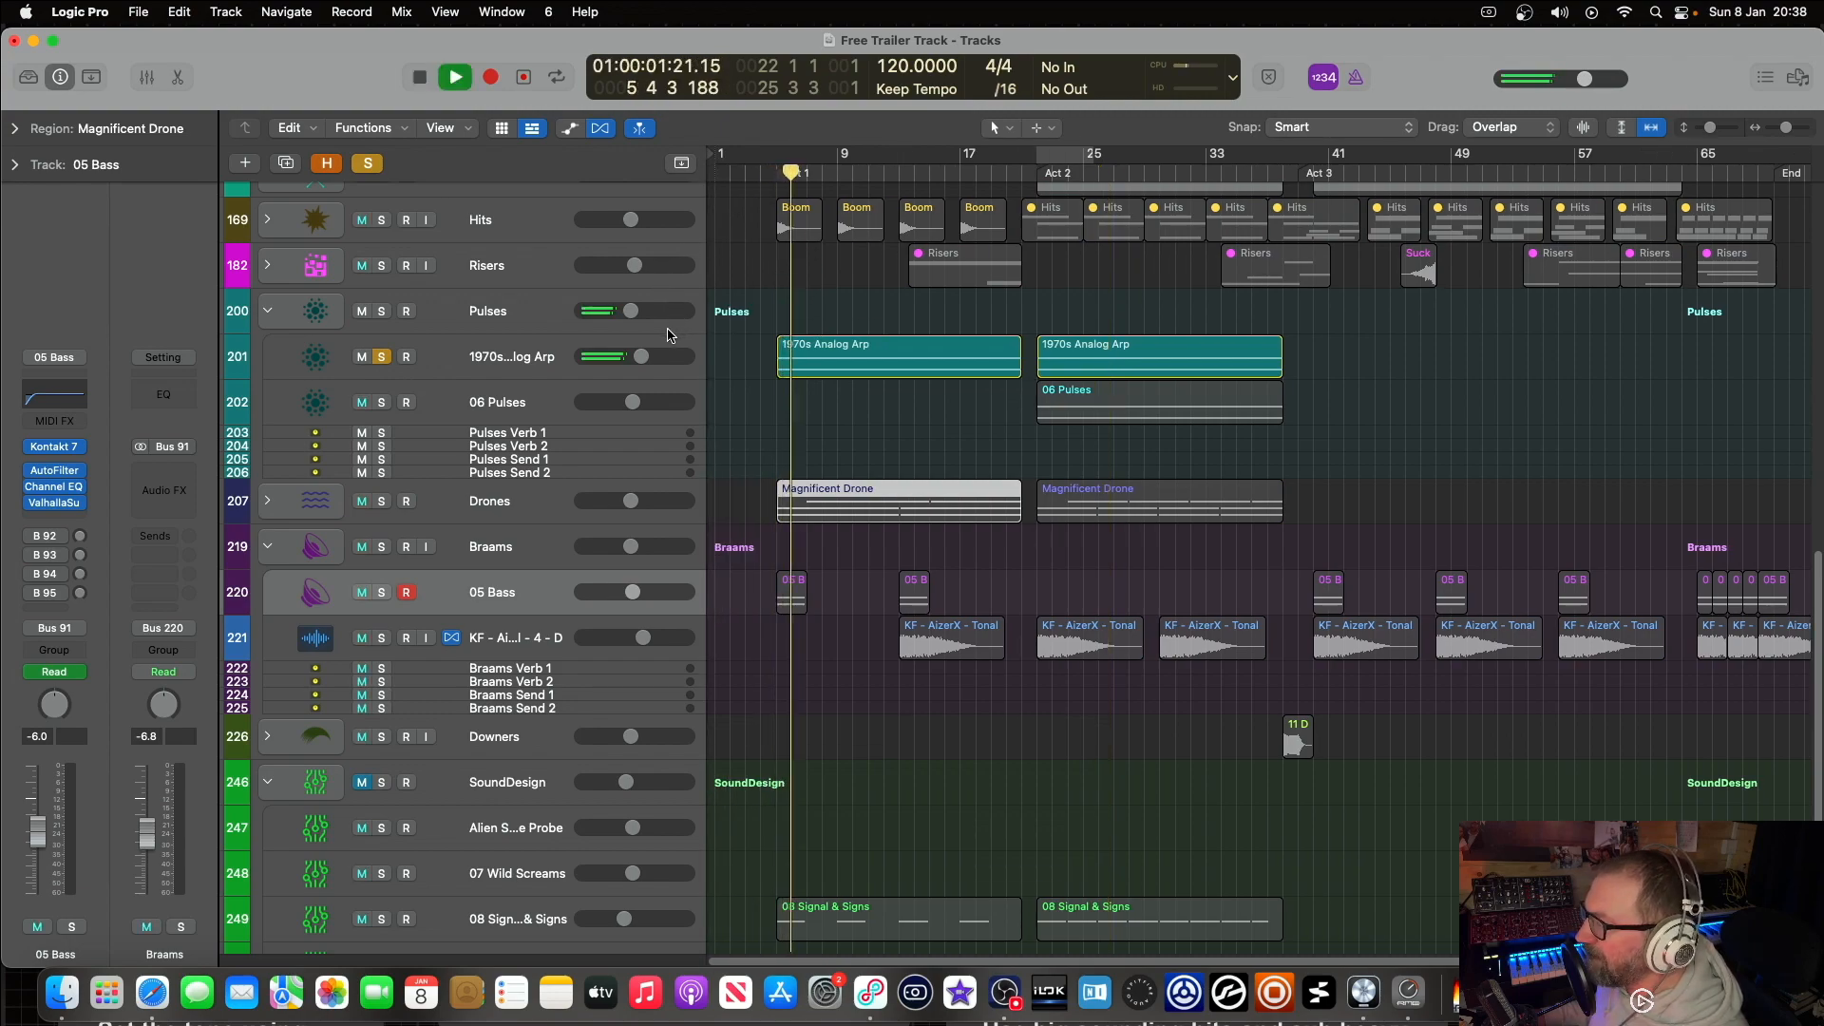
# Step: Select the 1970s Analog Arp track, inspect its Alchemy instrument preset, close the plug-in window, and stop playback
pyautogui.click(295, 367)
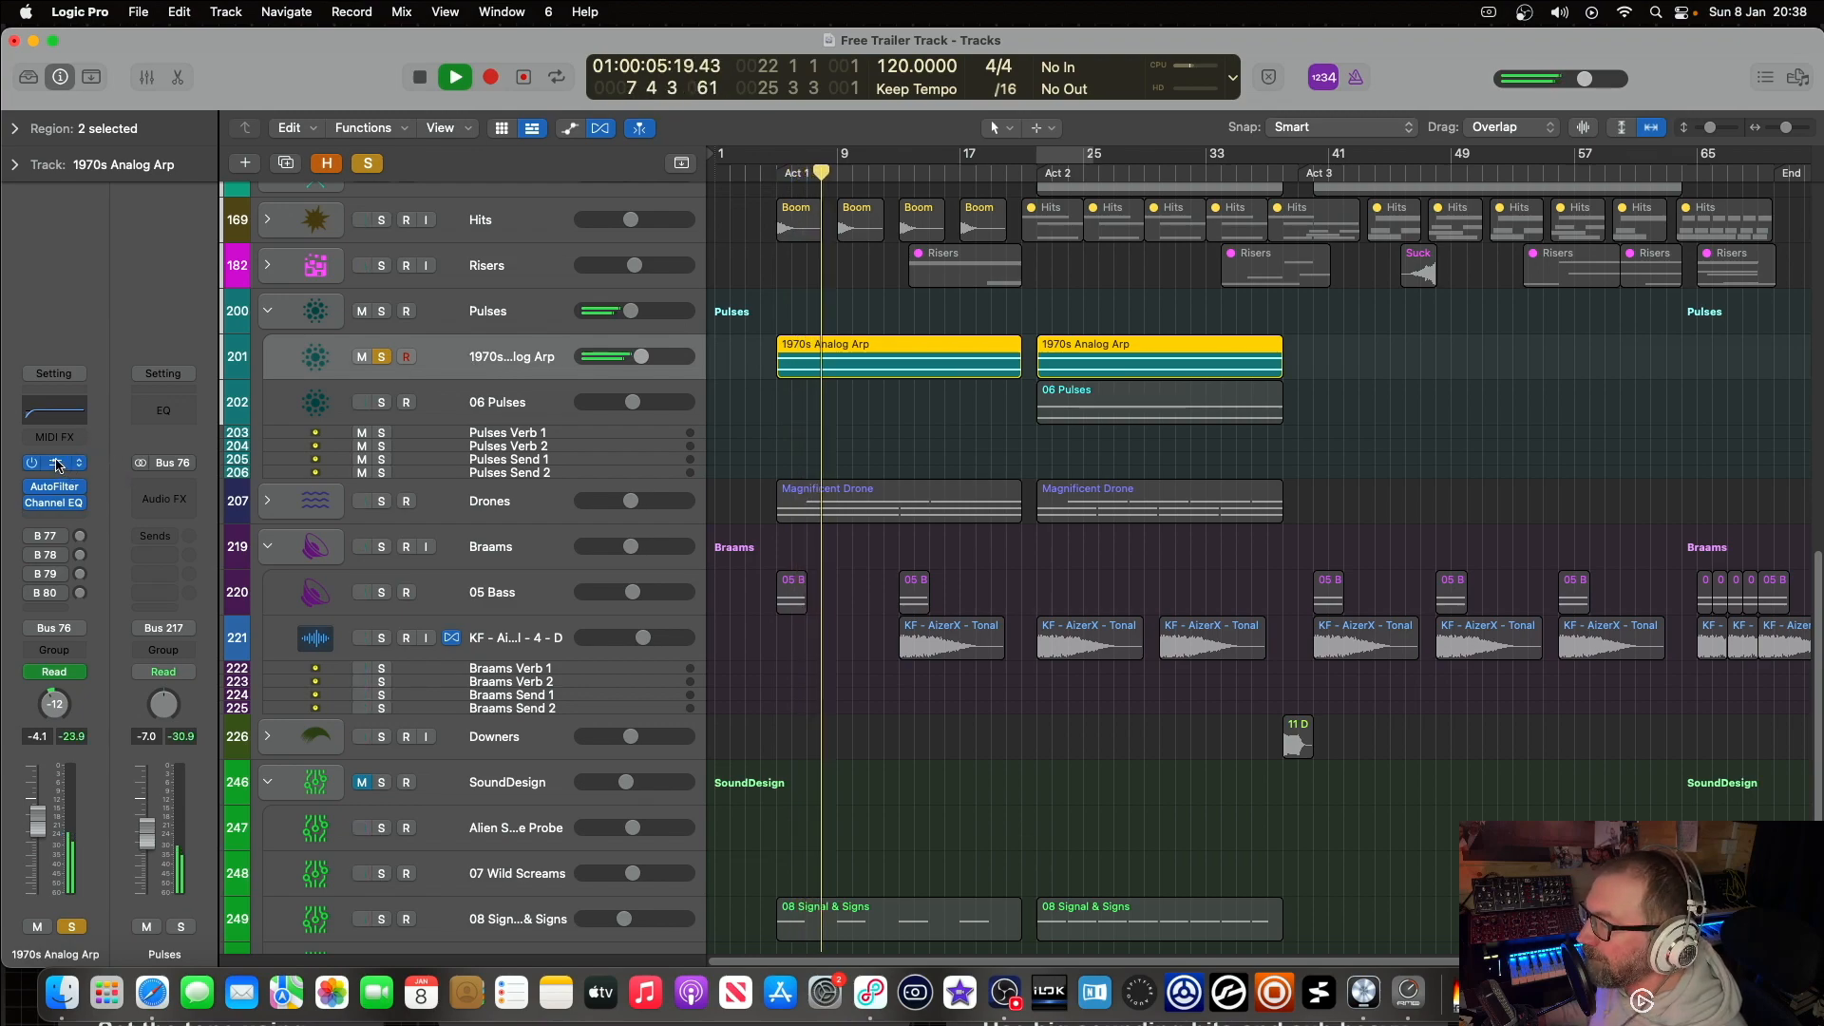
pyautogui.click(74, 471)
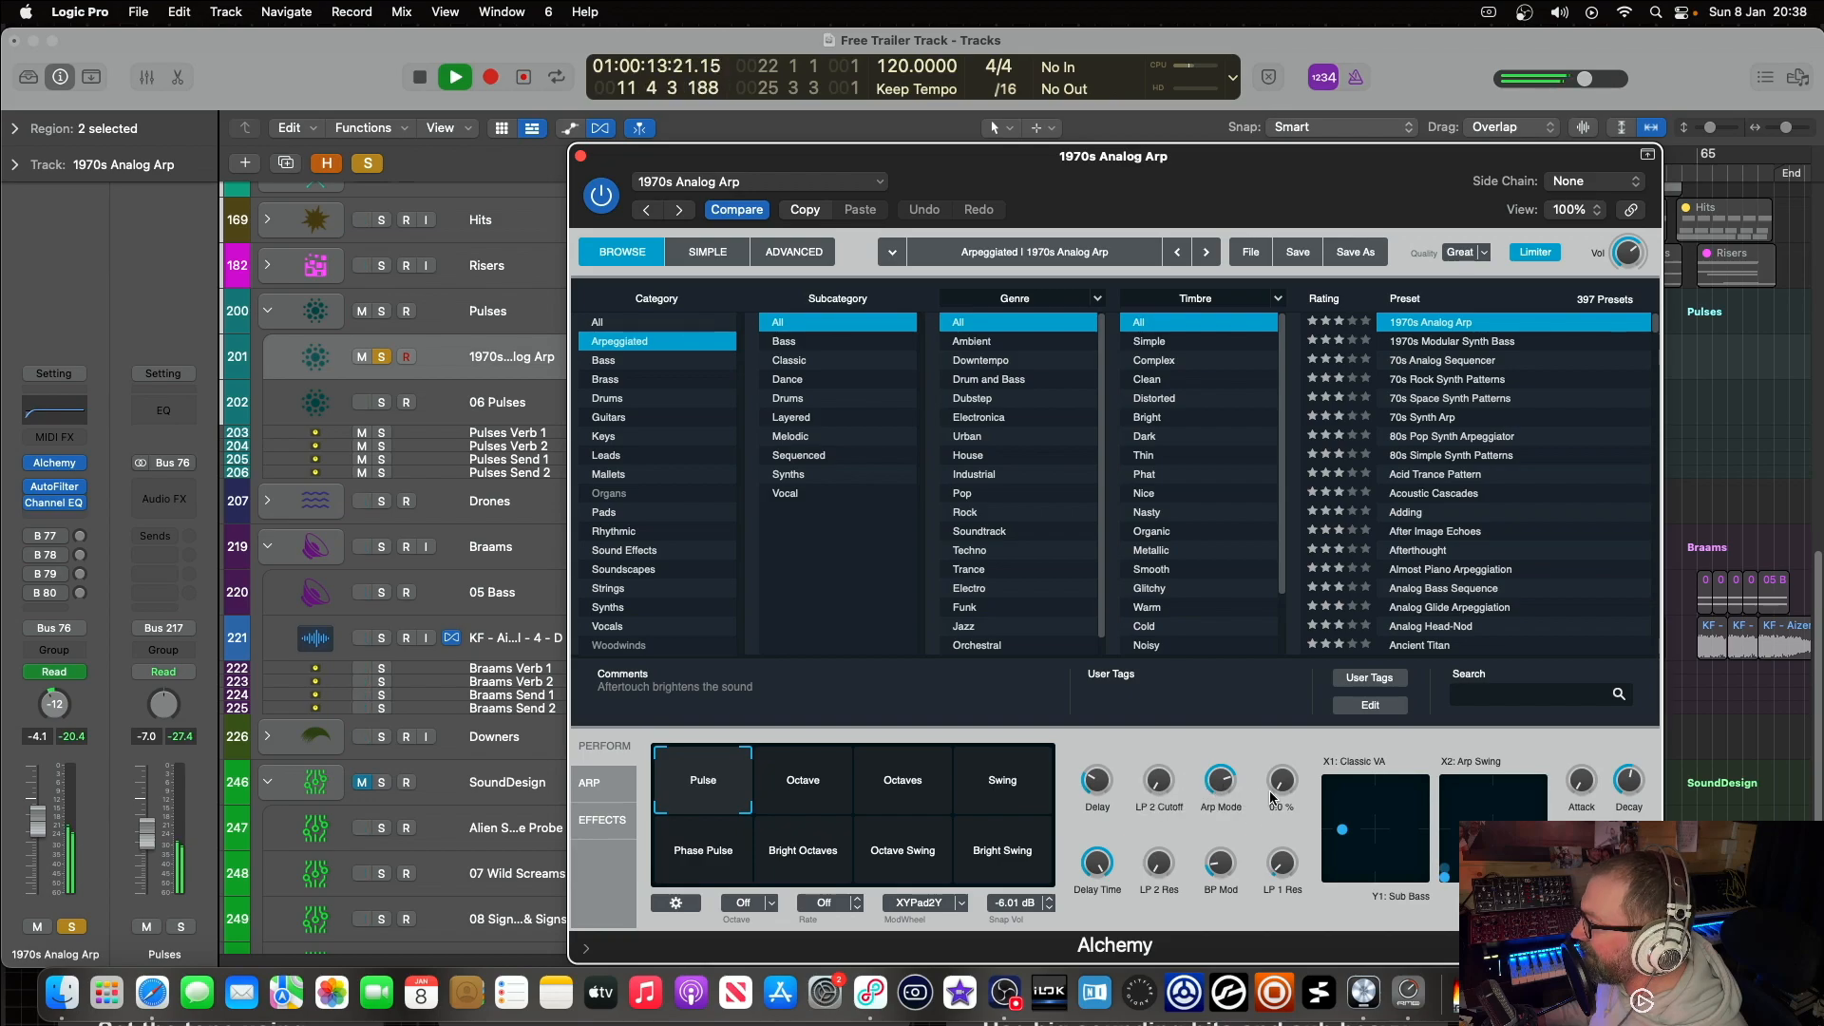
pyautogui.click(581, 156)
pyautogui.press('space')
# Step: Add the Drones stack to the solo and play it with the arp from the start of Act 1
pyautogui.scroll(3, 722, 273)
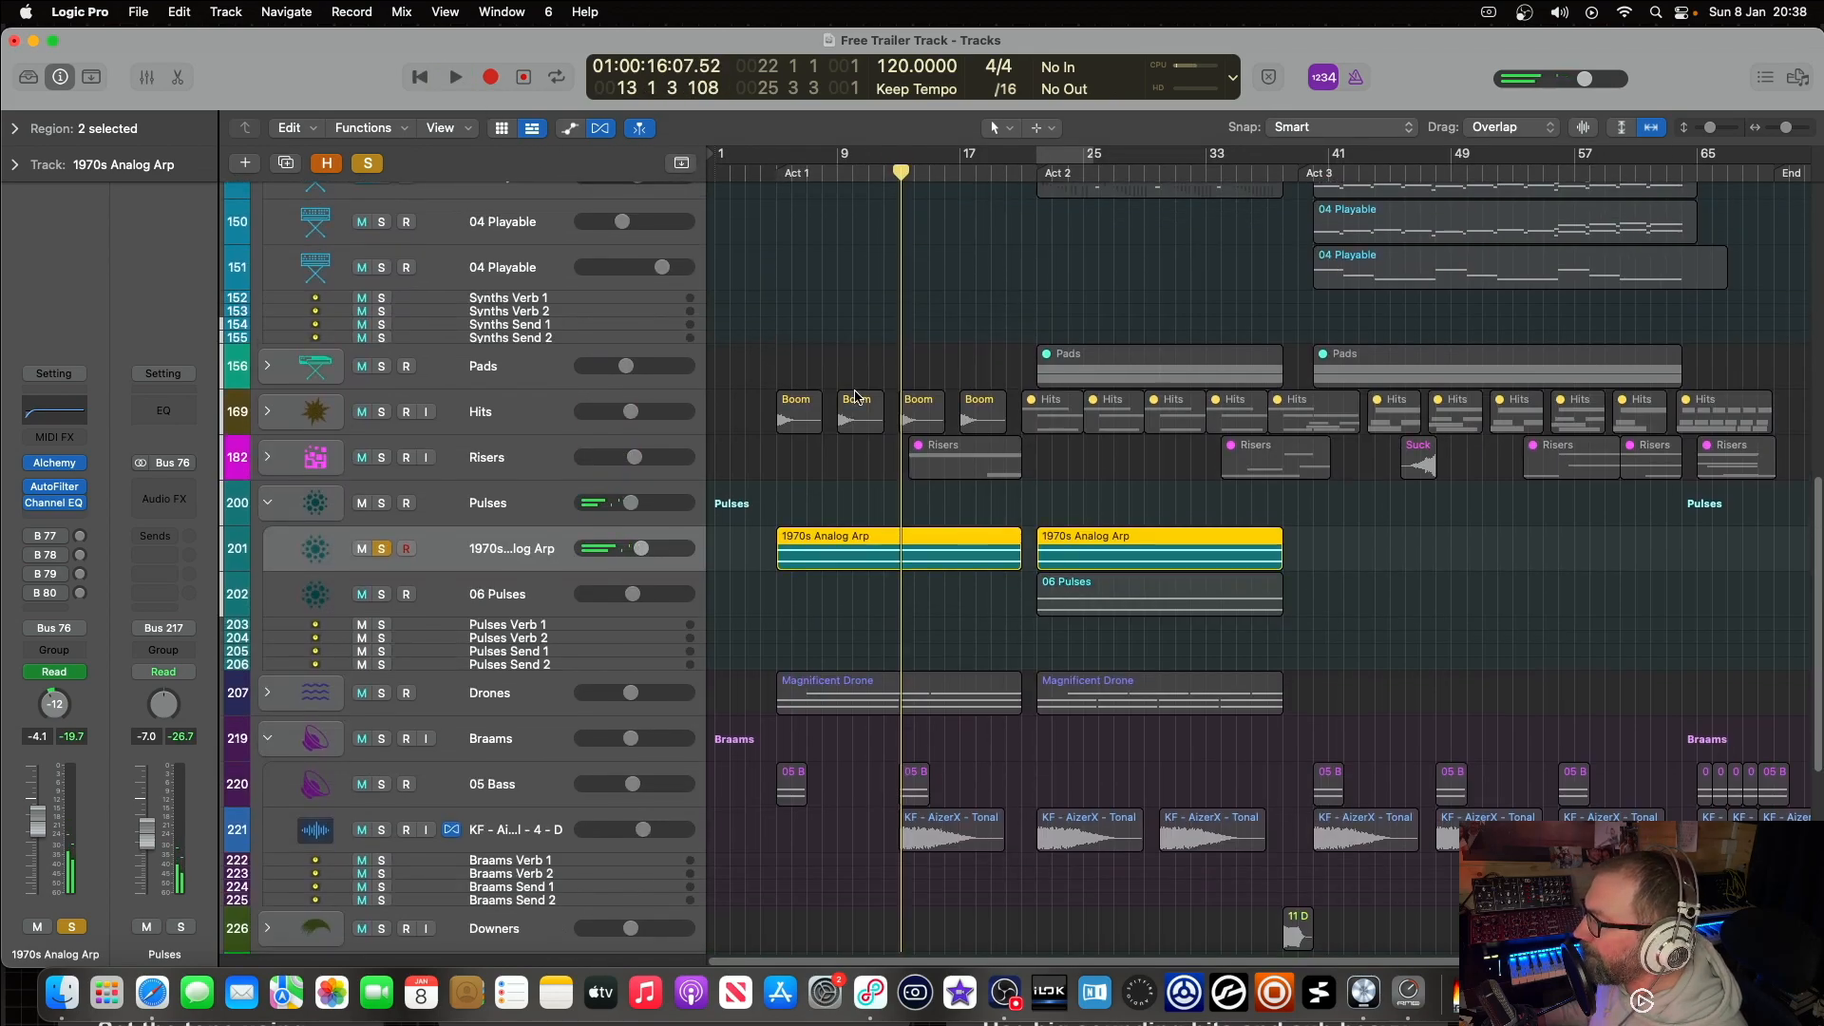
pyautogui.scroll(-2, 751, 428)
pyautogui.scroll(-2, 855, 504)
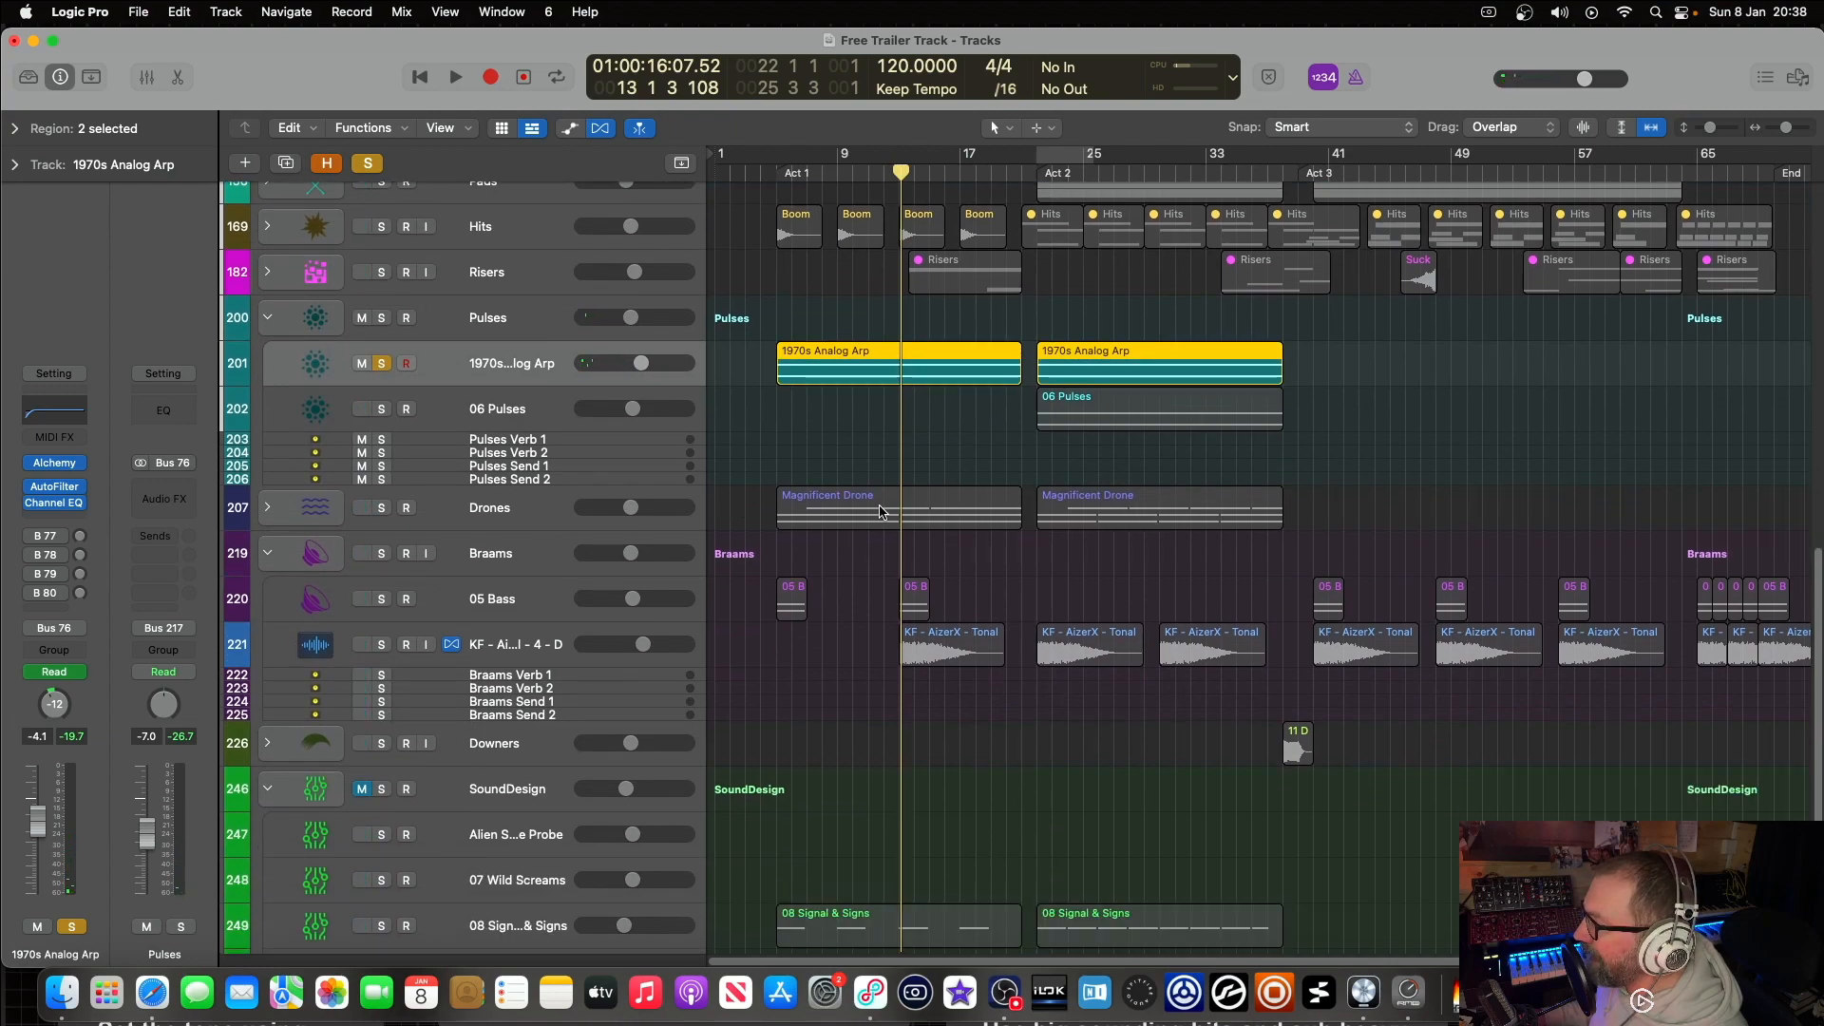
pyautogui.click(383, 509)
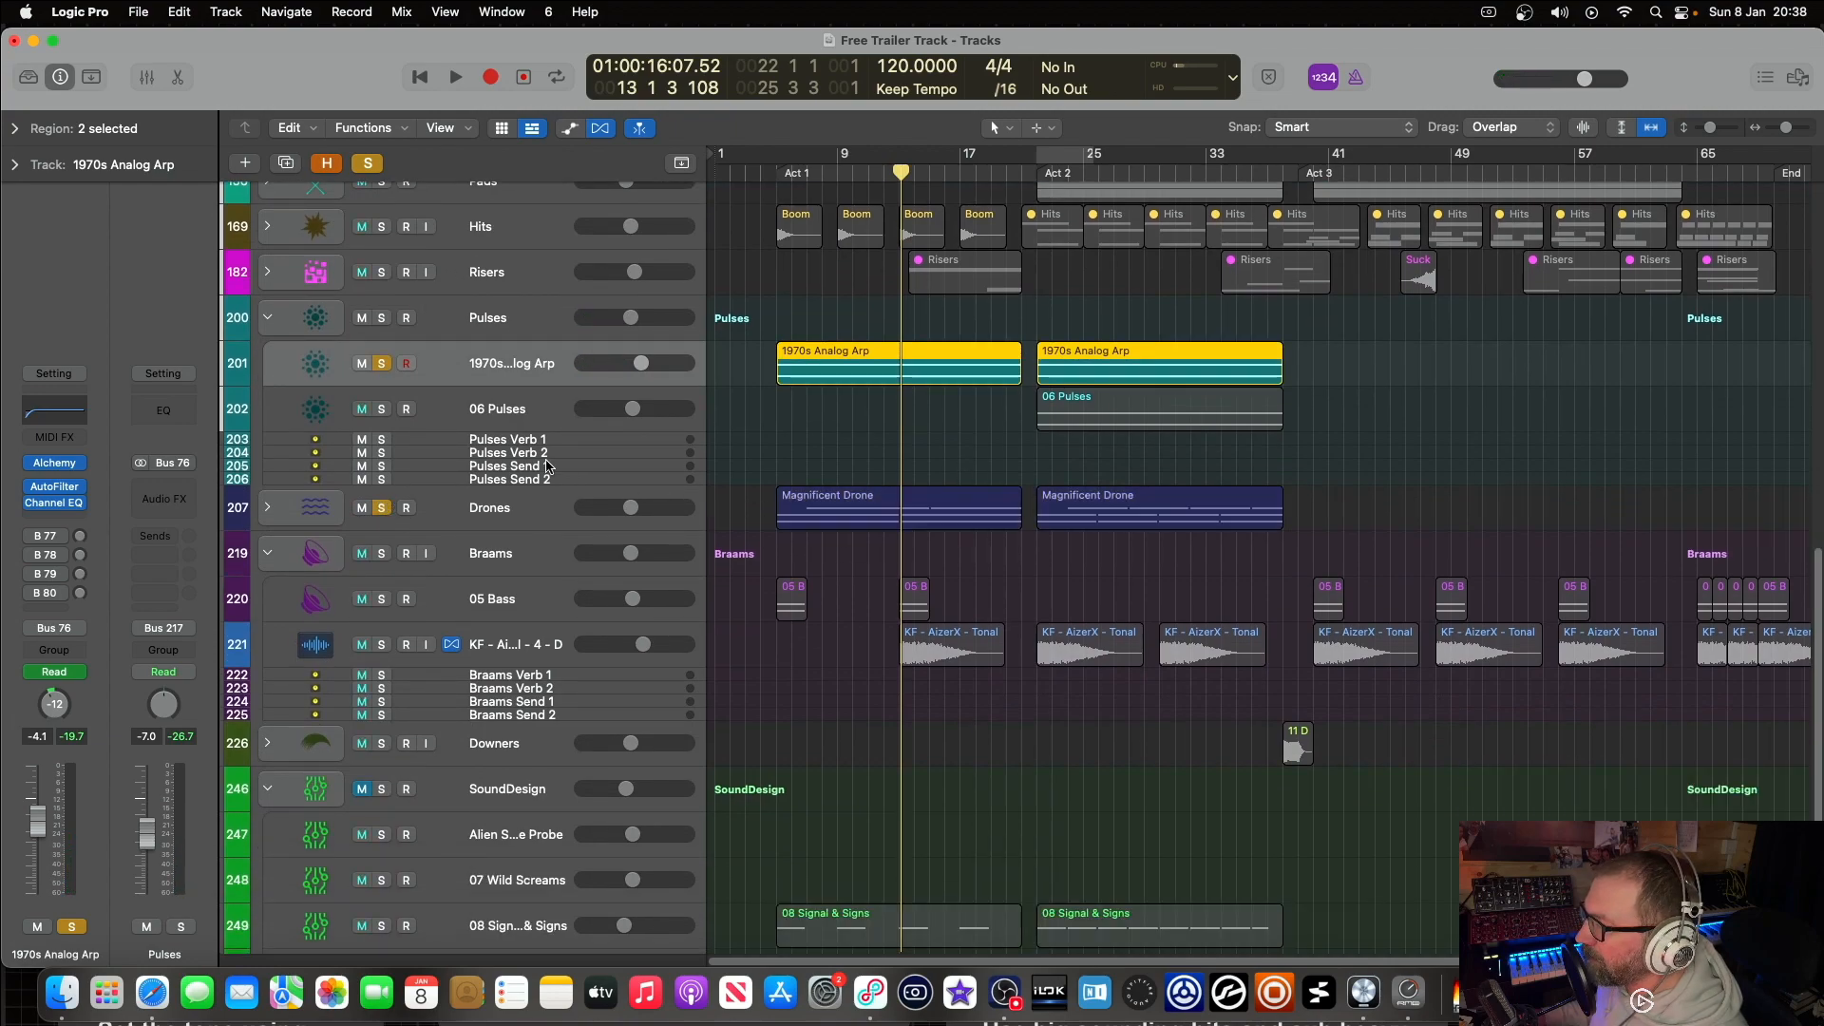
pyautogui.click(766, 175)
pyautogui.press('space')
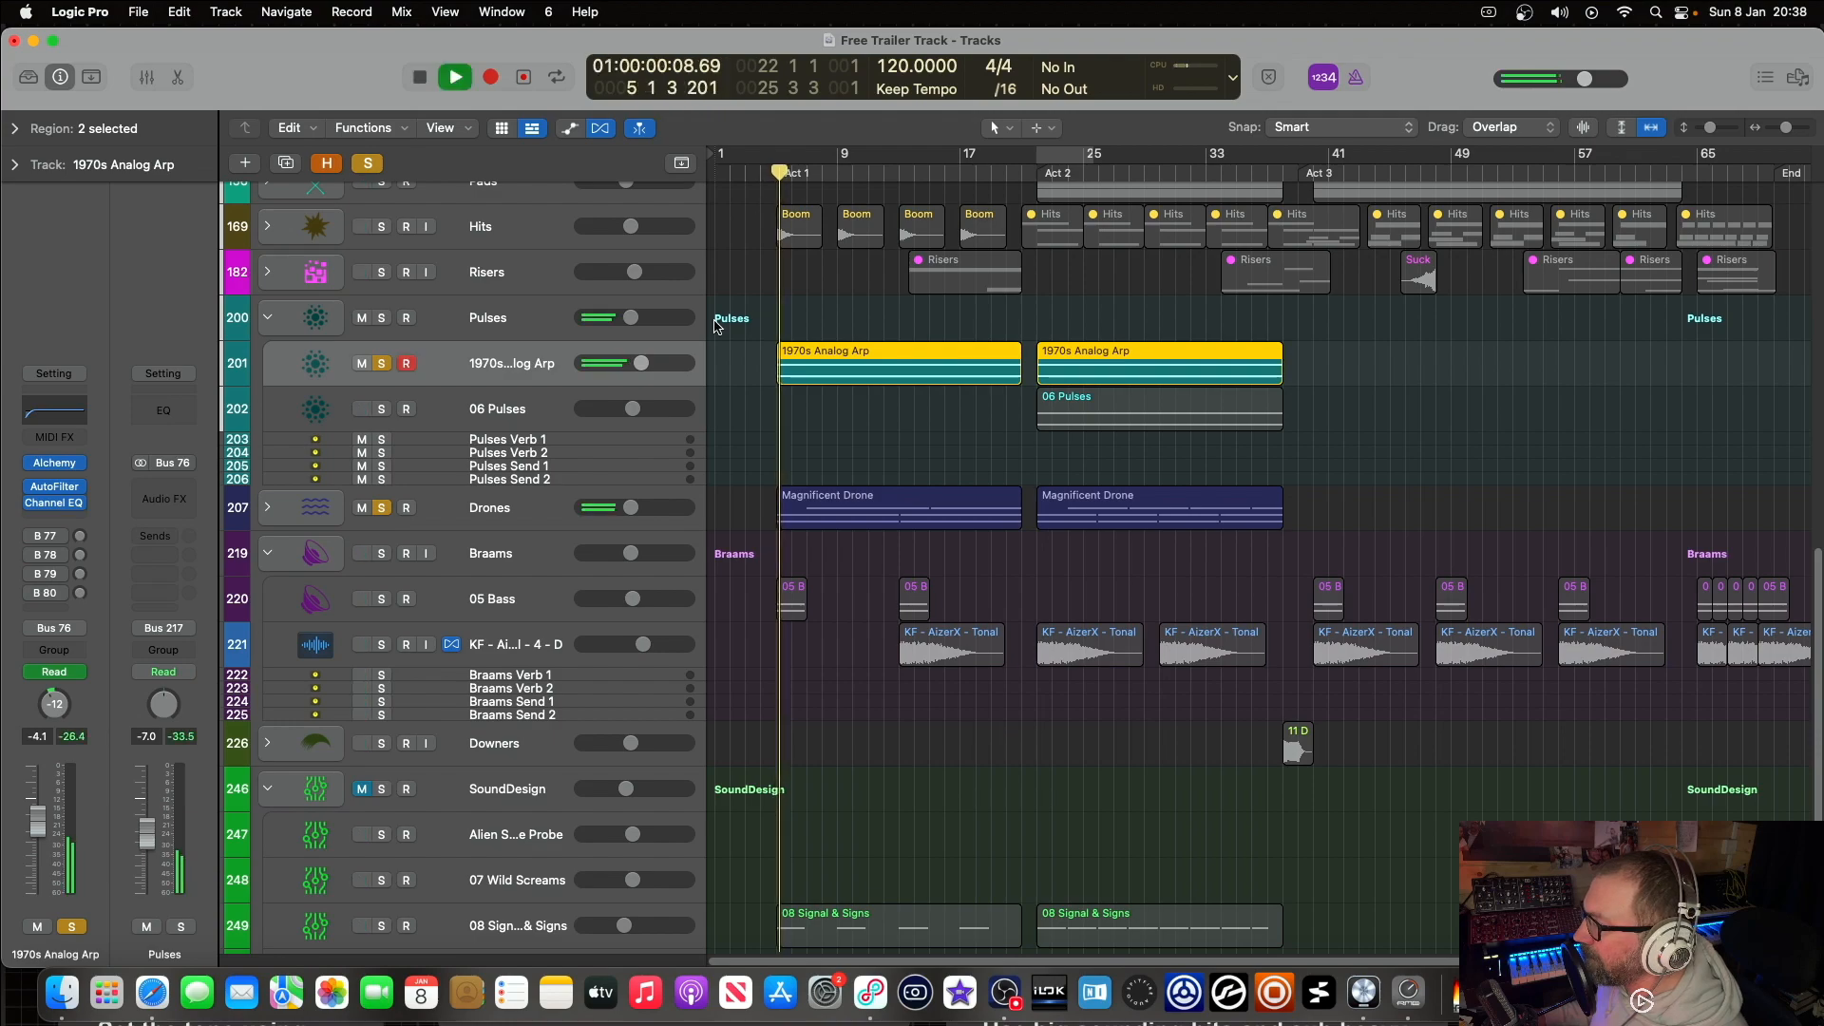
# Step: Add the 05 Bass track to the solo and inspect the AutoFilter Cutoff automation of its first two regions in the Piano Roll
pyautogui.click(382, 599)
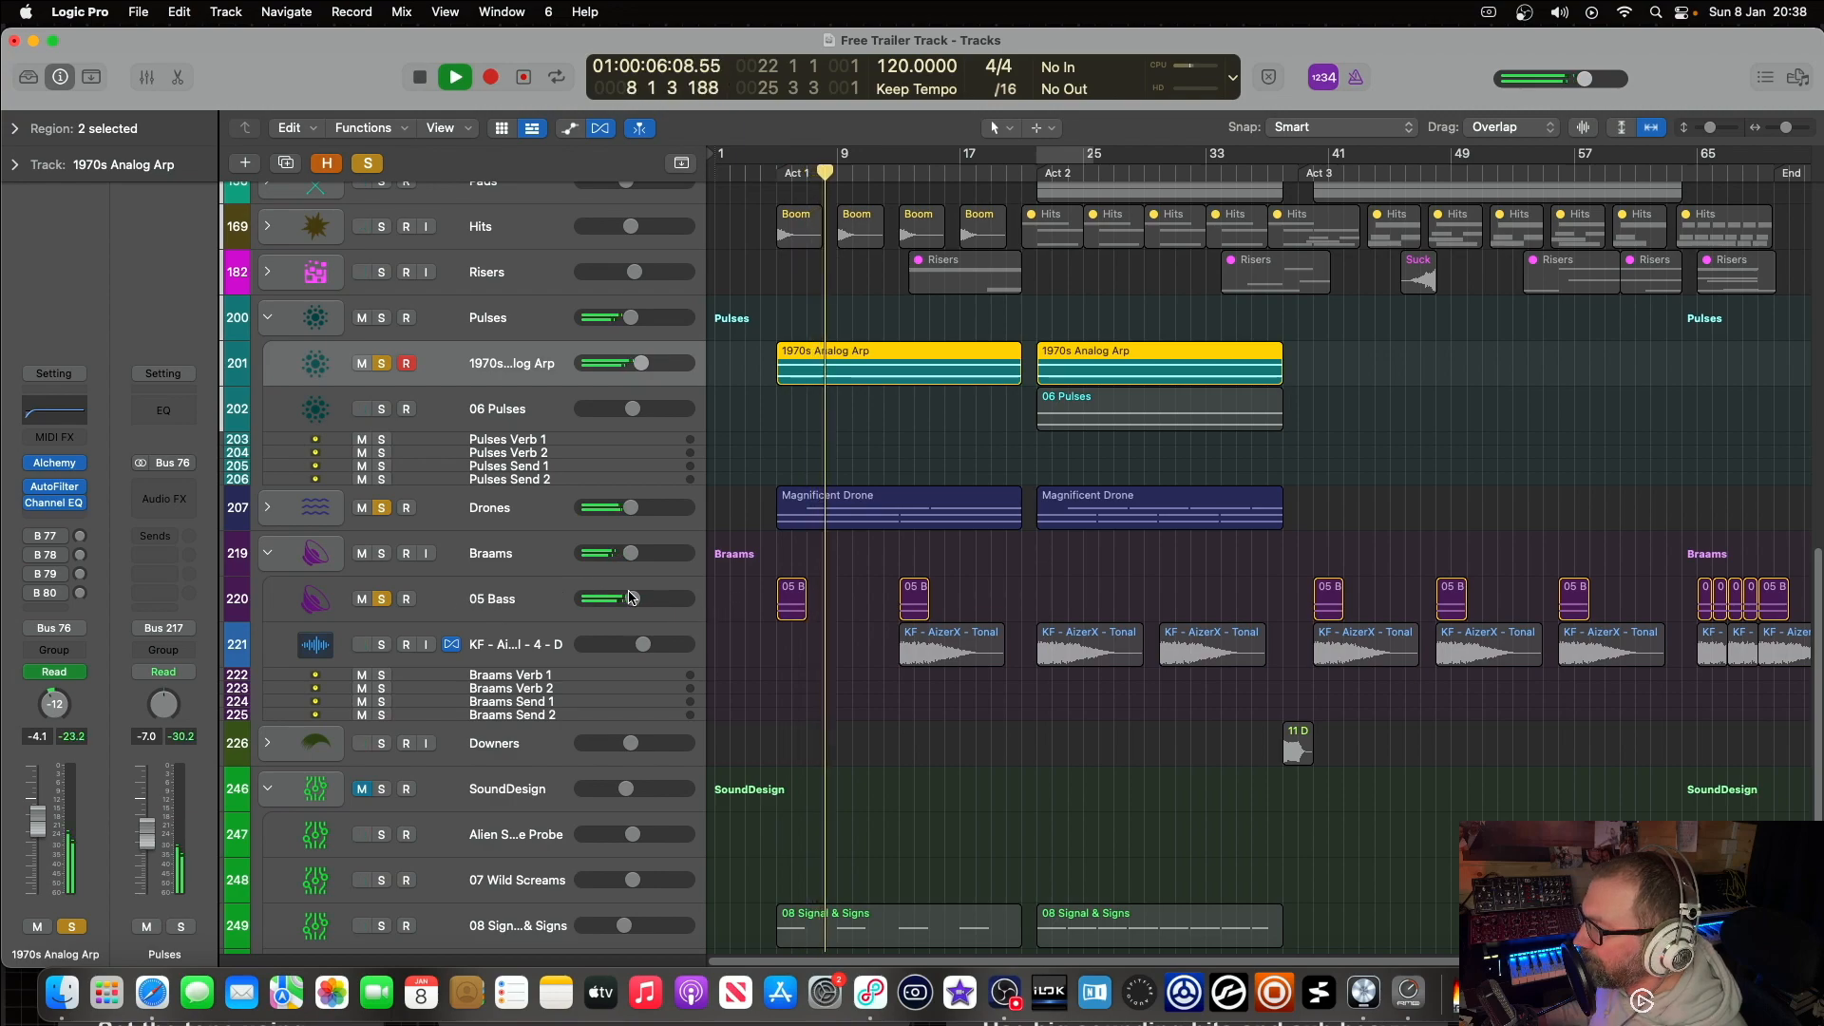
pyautogui.click(779, 589)
pyautogui.doubleClick(779, 589)
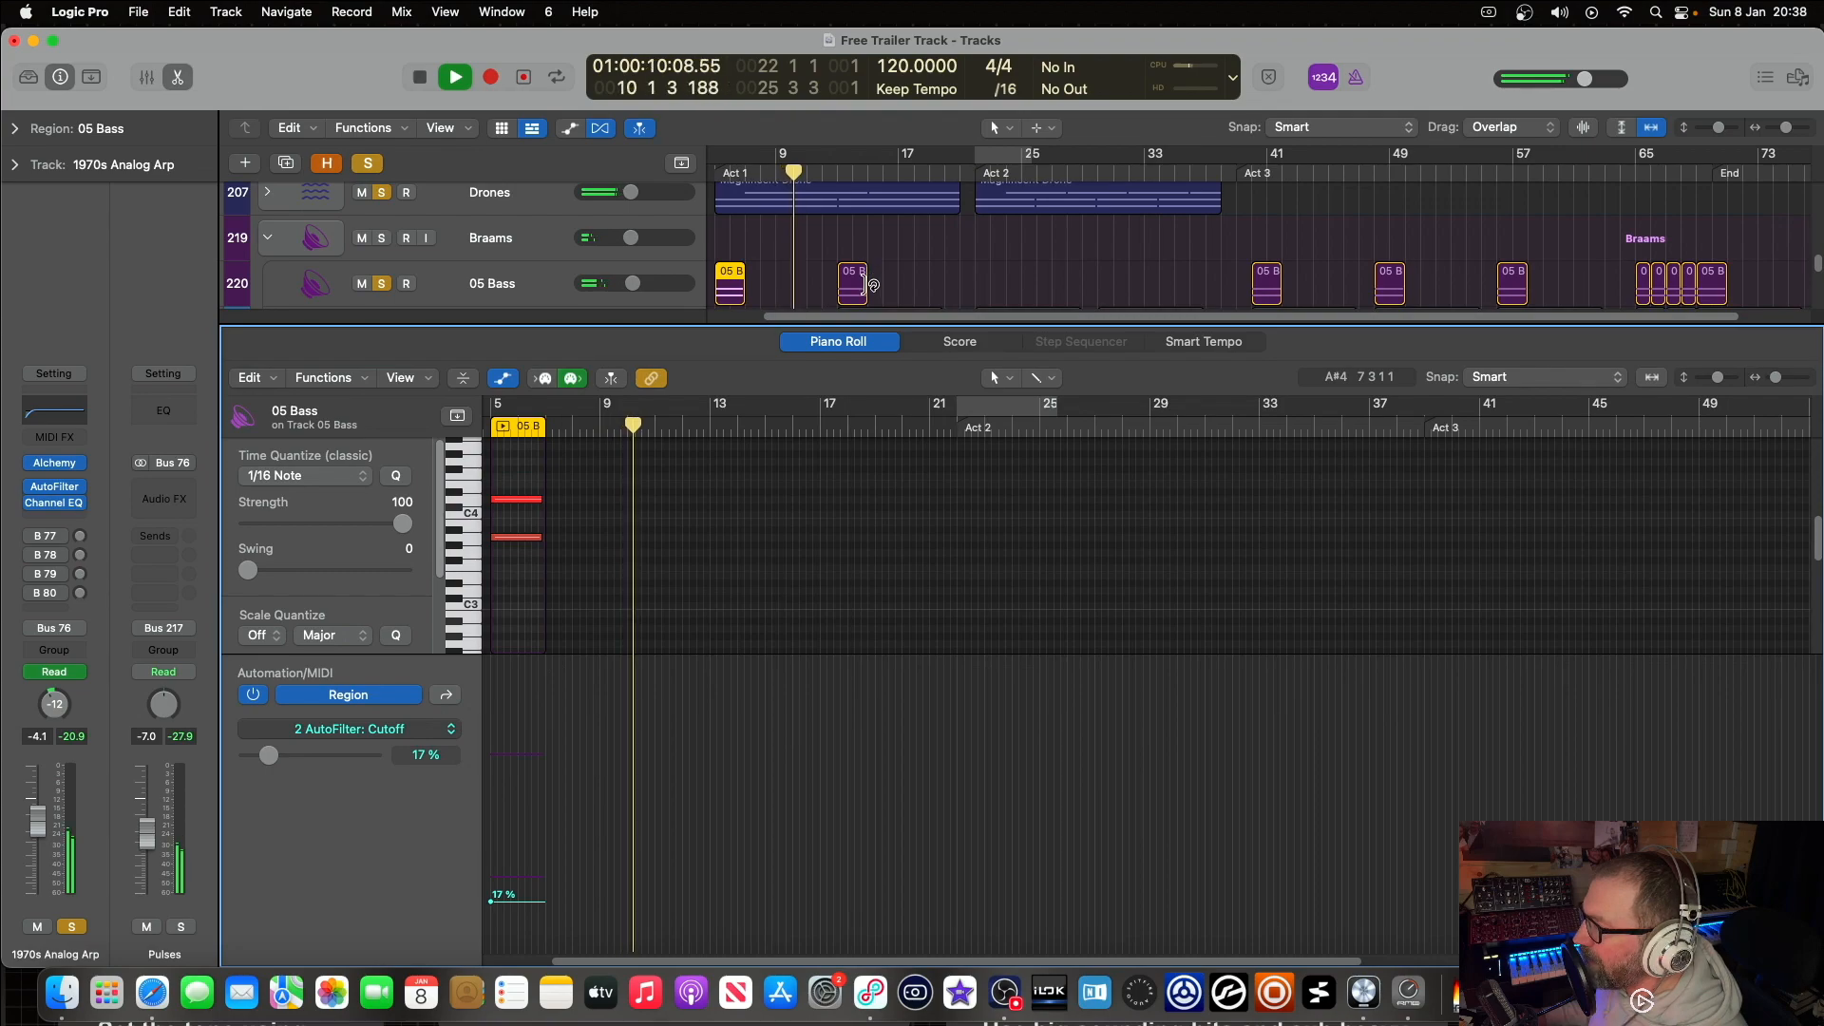
pyautogui.keyDown('shift'); pyautogui.click(853, 294); pyautogui.keyUp('shift')
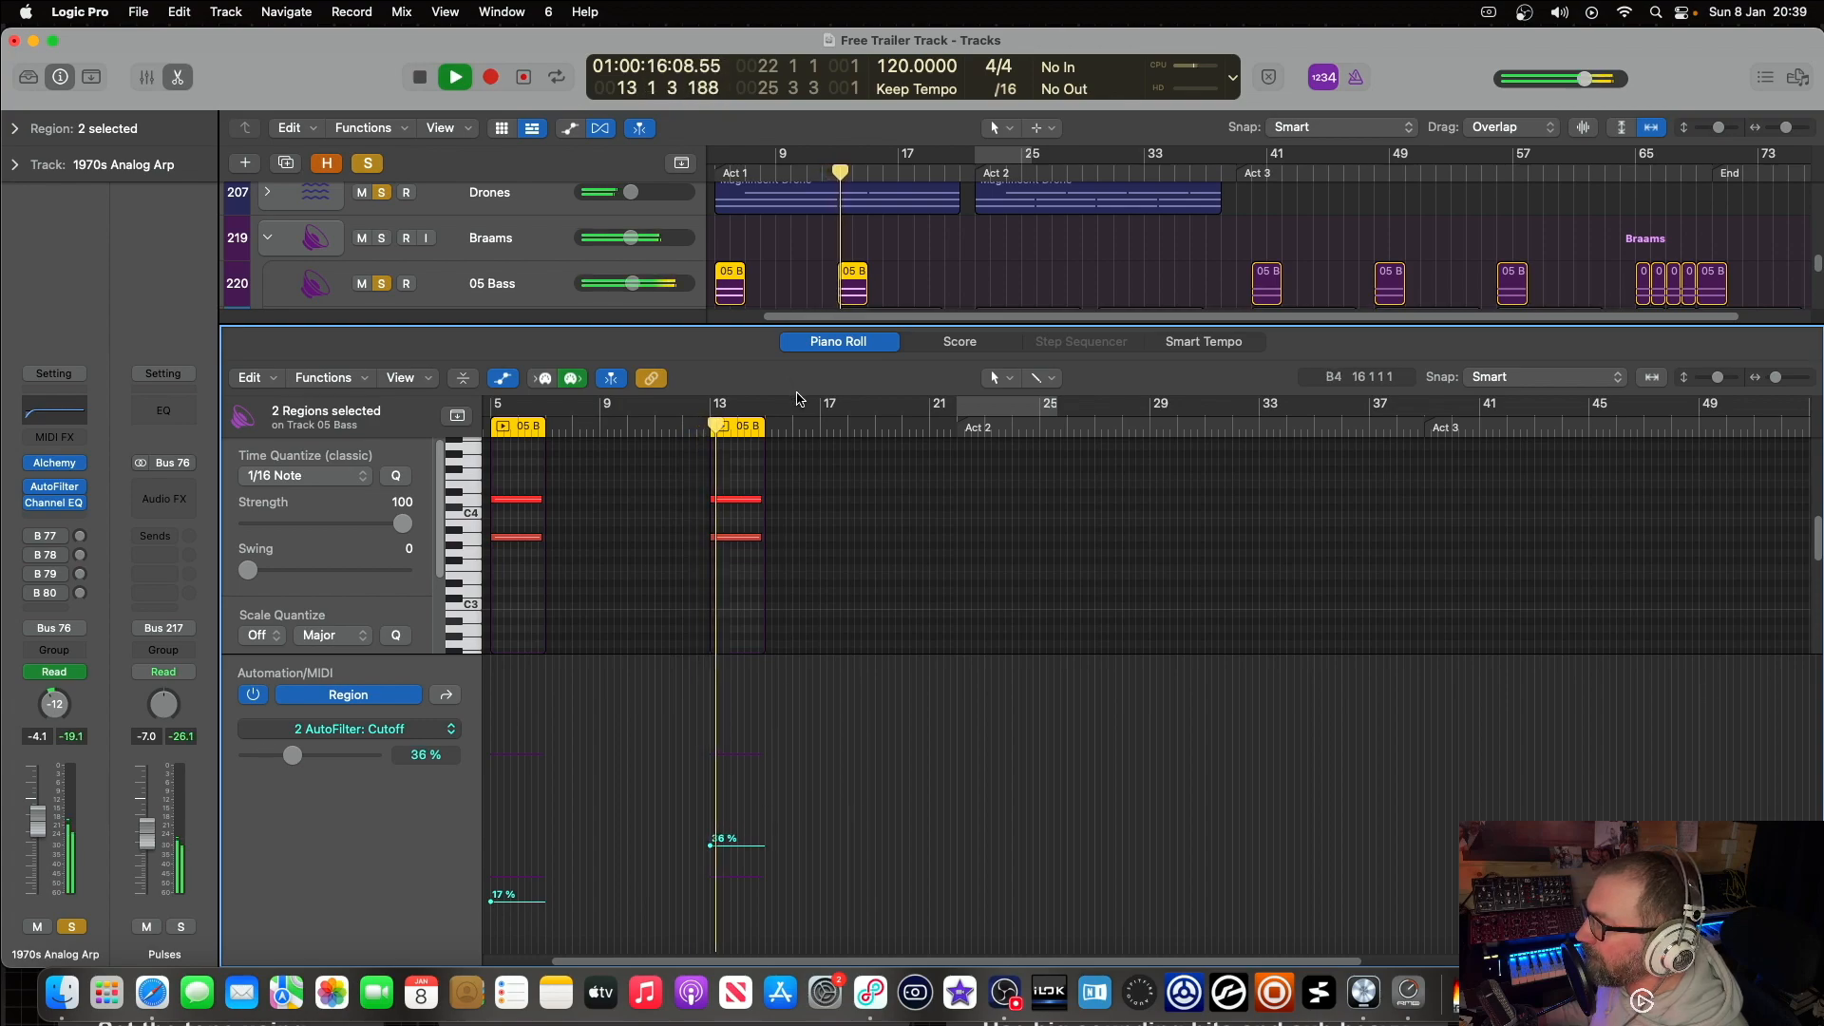
# Step: Stop playback, clear all solos and close the Piano Roll
pyautogui.press('space')
pyautogui.click(368, 163)
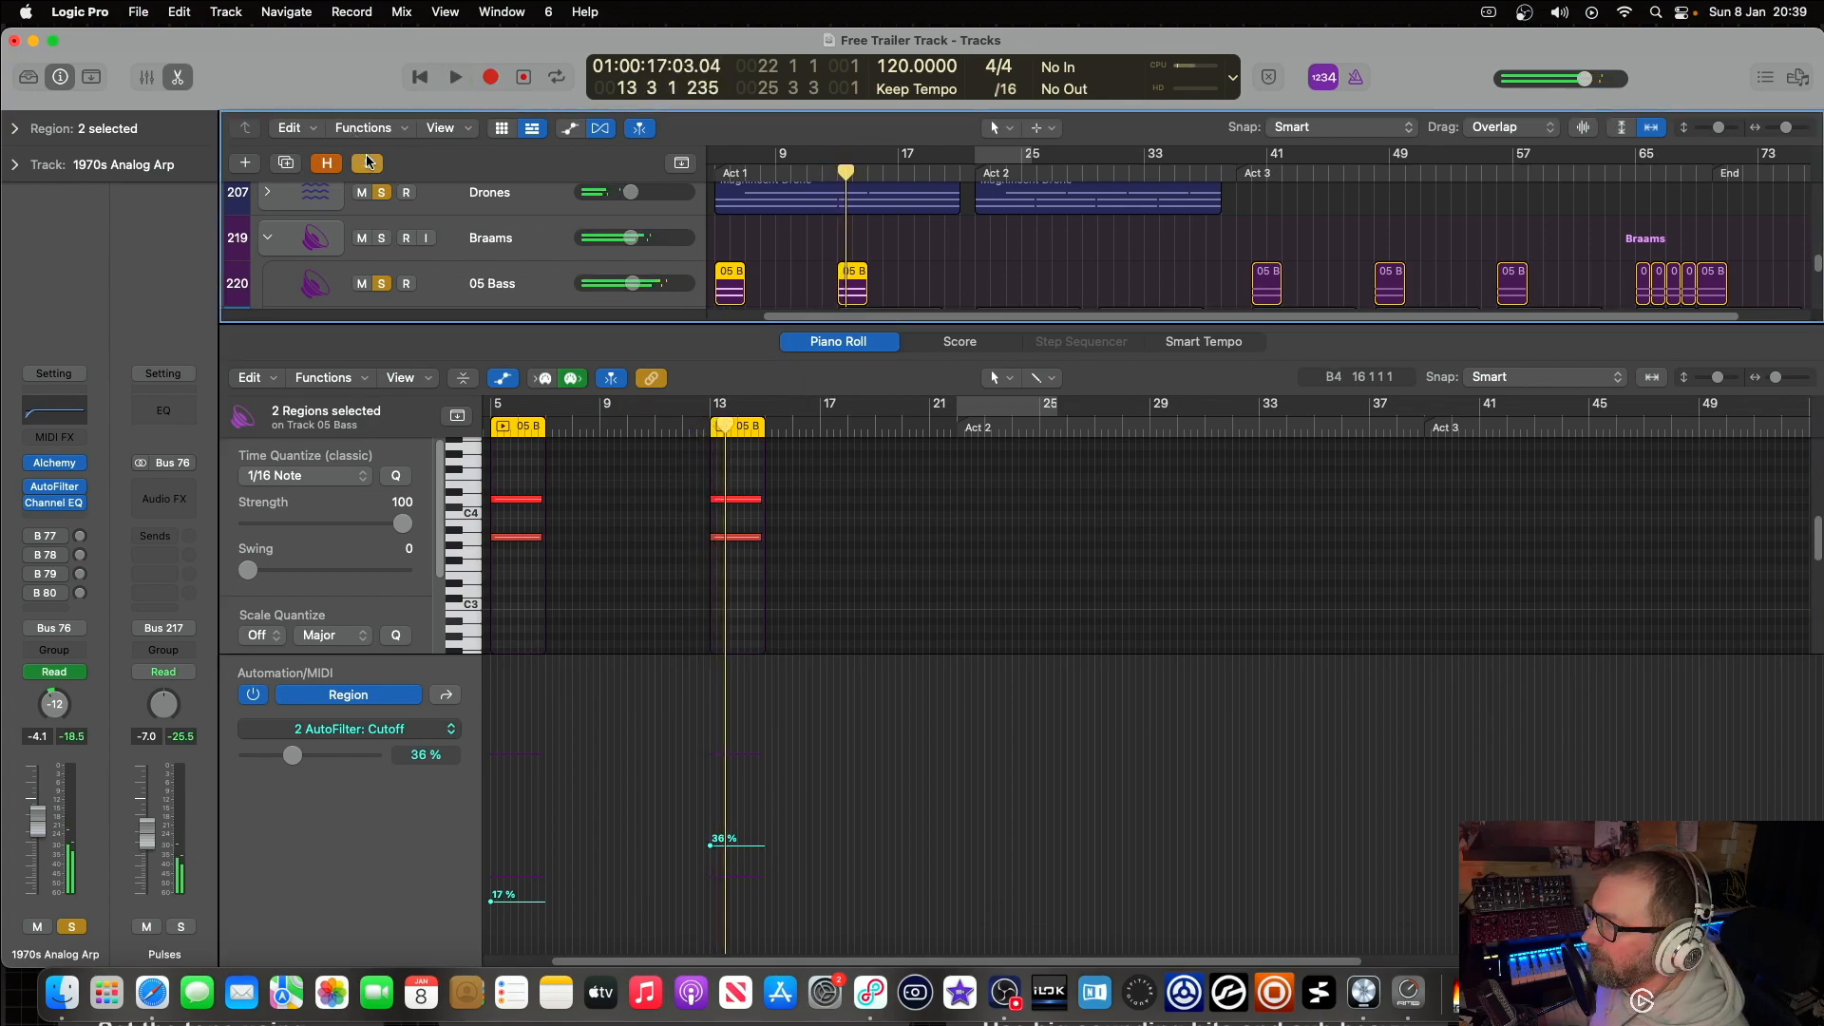
pyautogui.press('e')
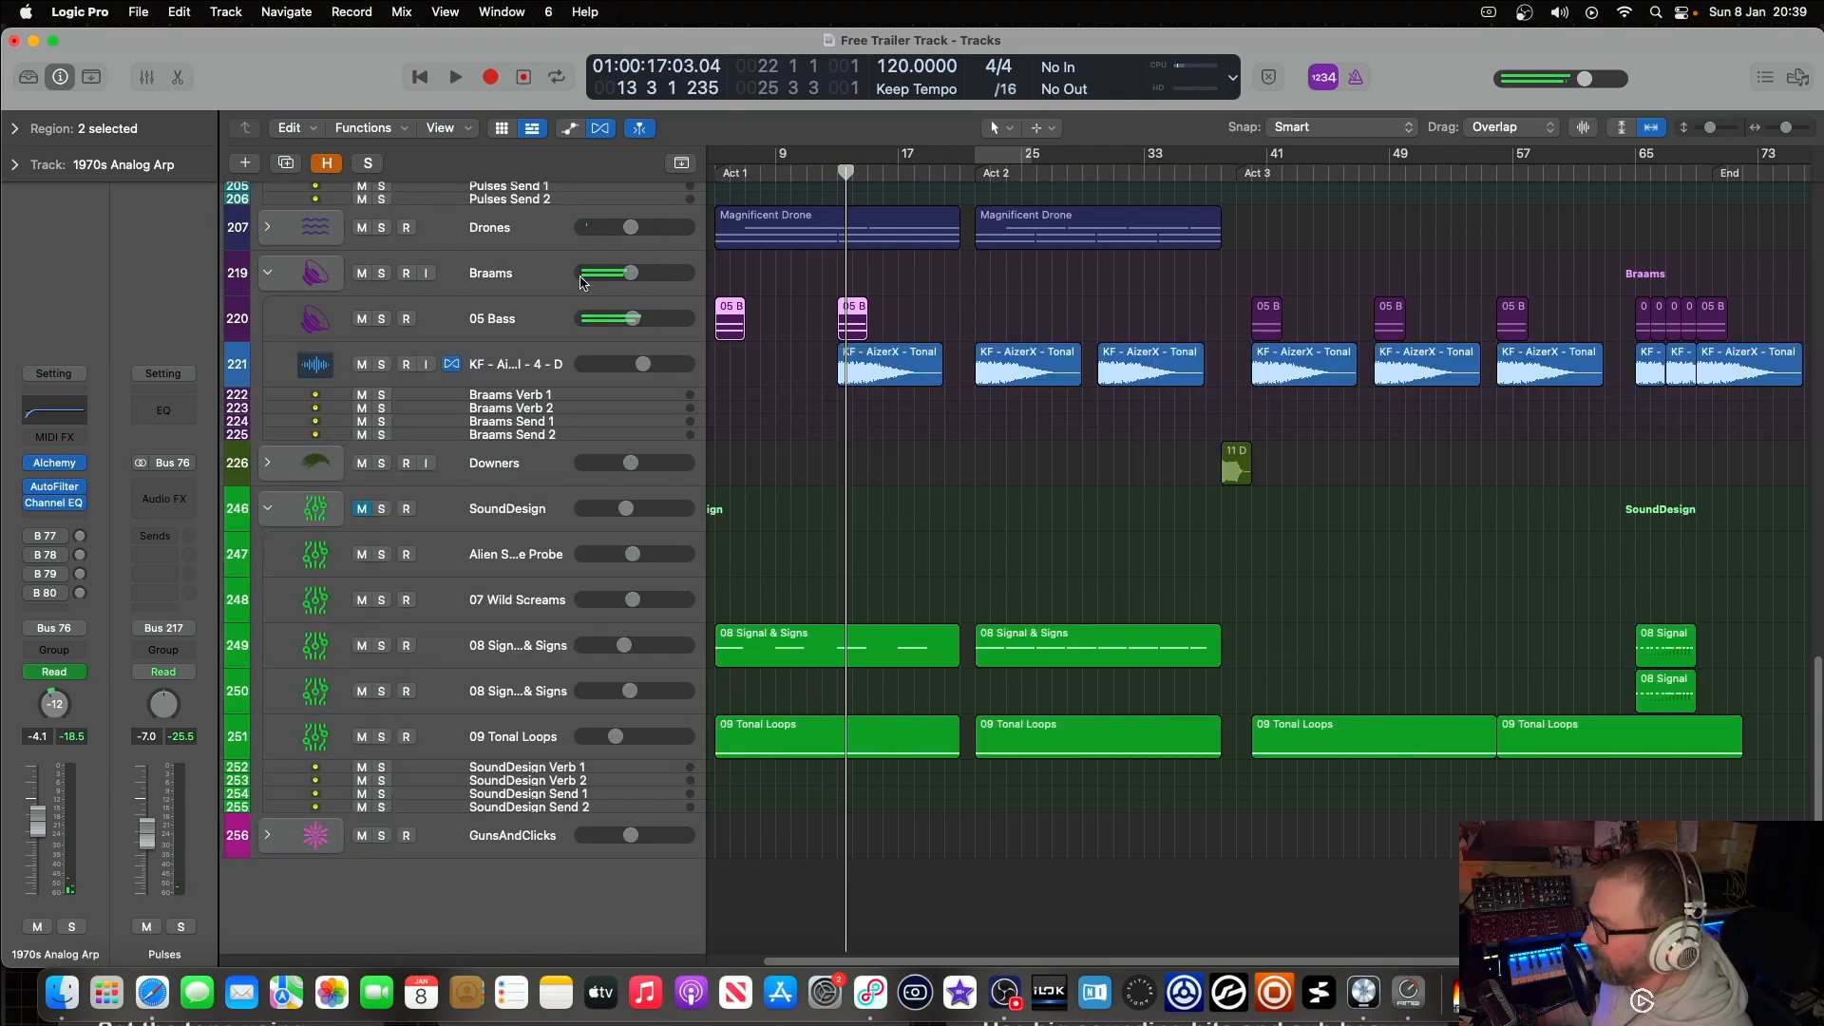
# Step: Unmute the SoundDesign stack, solo it and briefly play it from the start of Act 1
pyautogui.hscroll(-2, 795, 305)
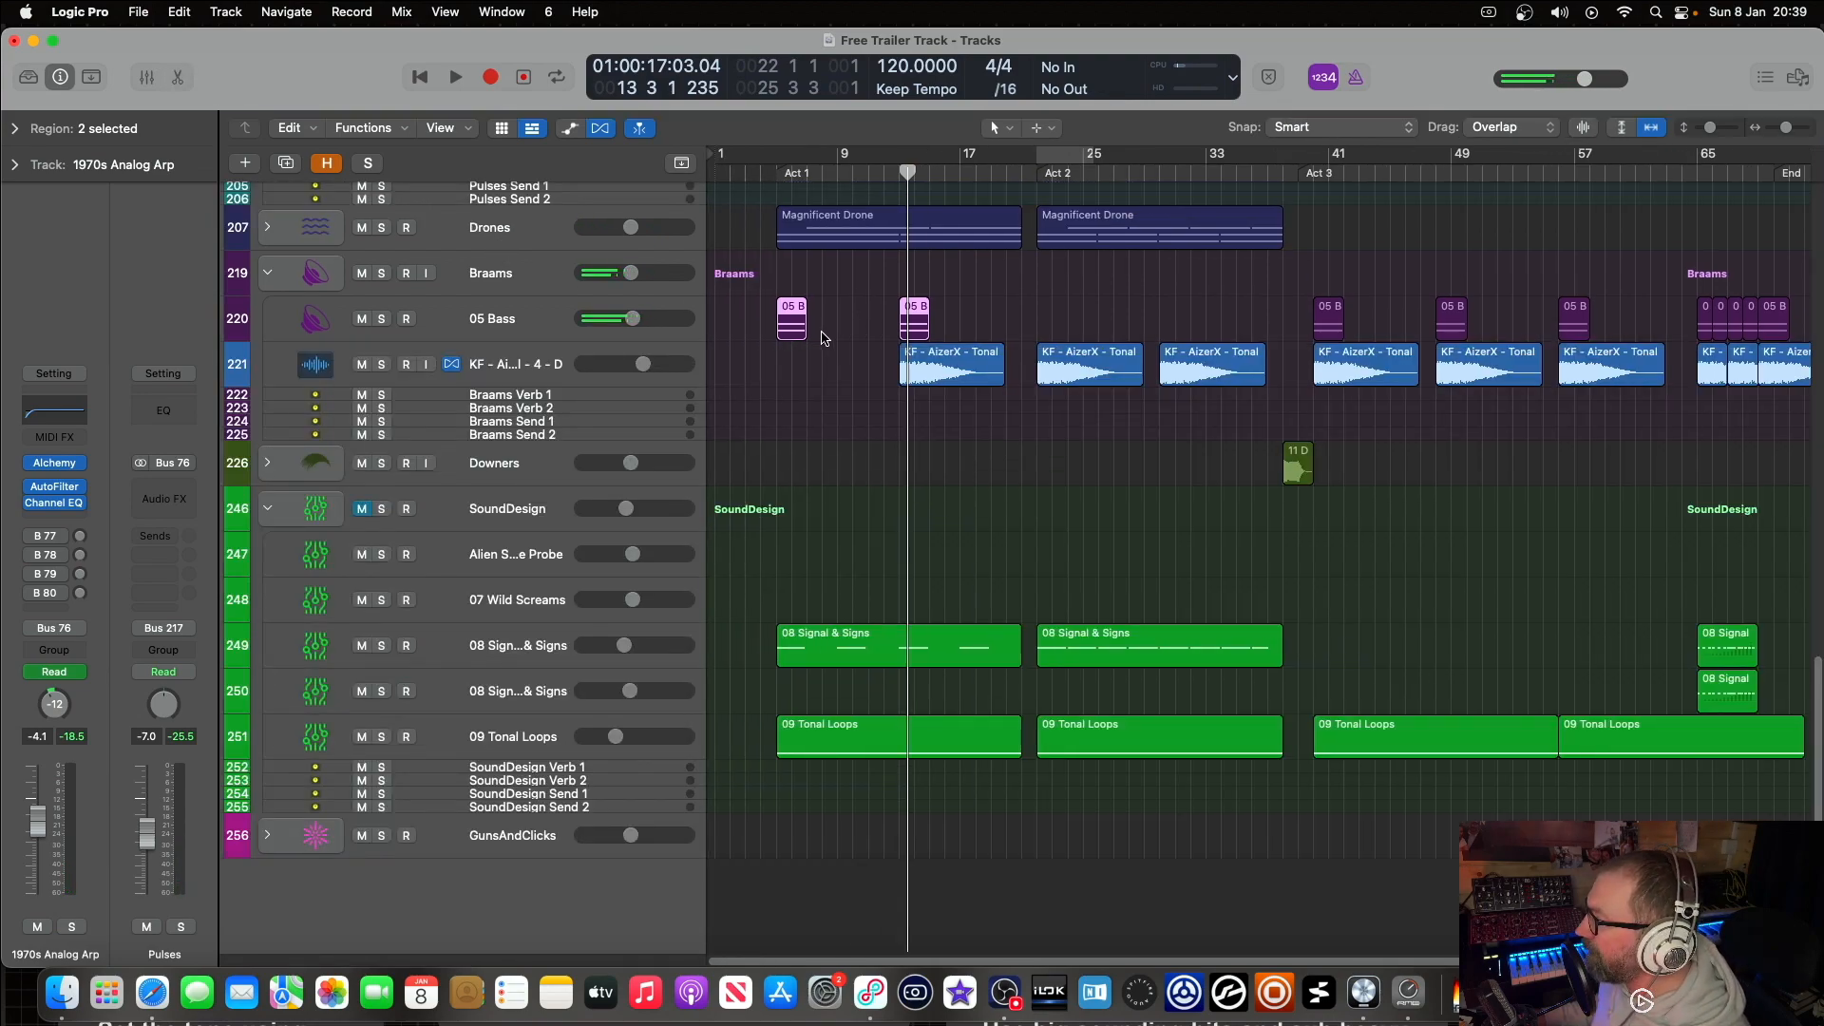
pyautogui.scroll(5, 823, 338)
pyautogui.scroll(3, 829, 352)
pyautogui.scroll(-5, 807, 346)
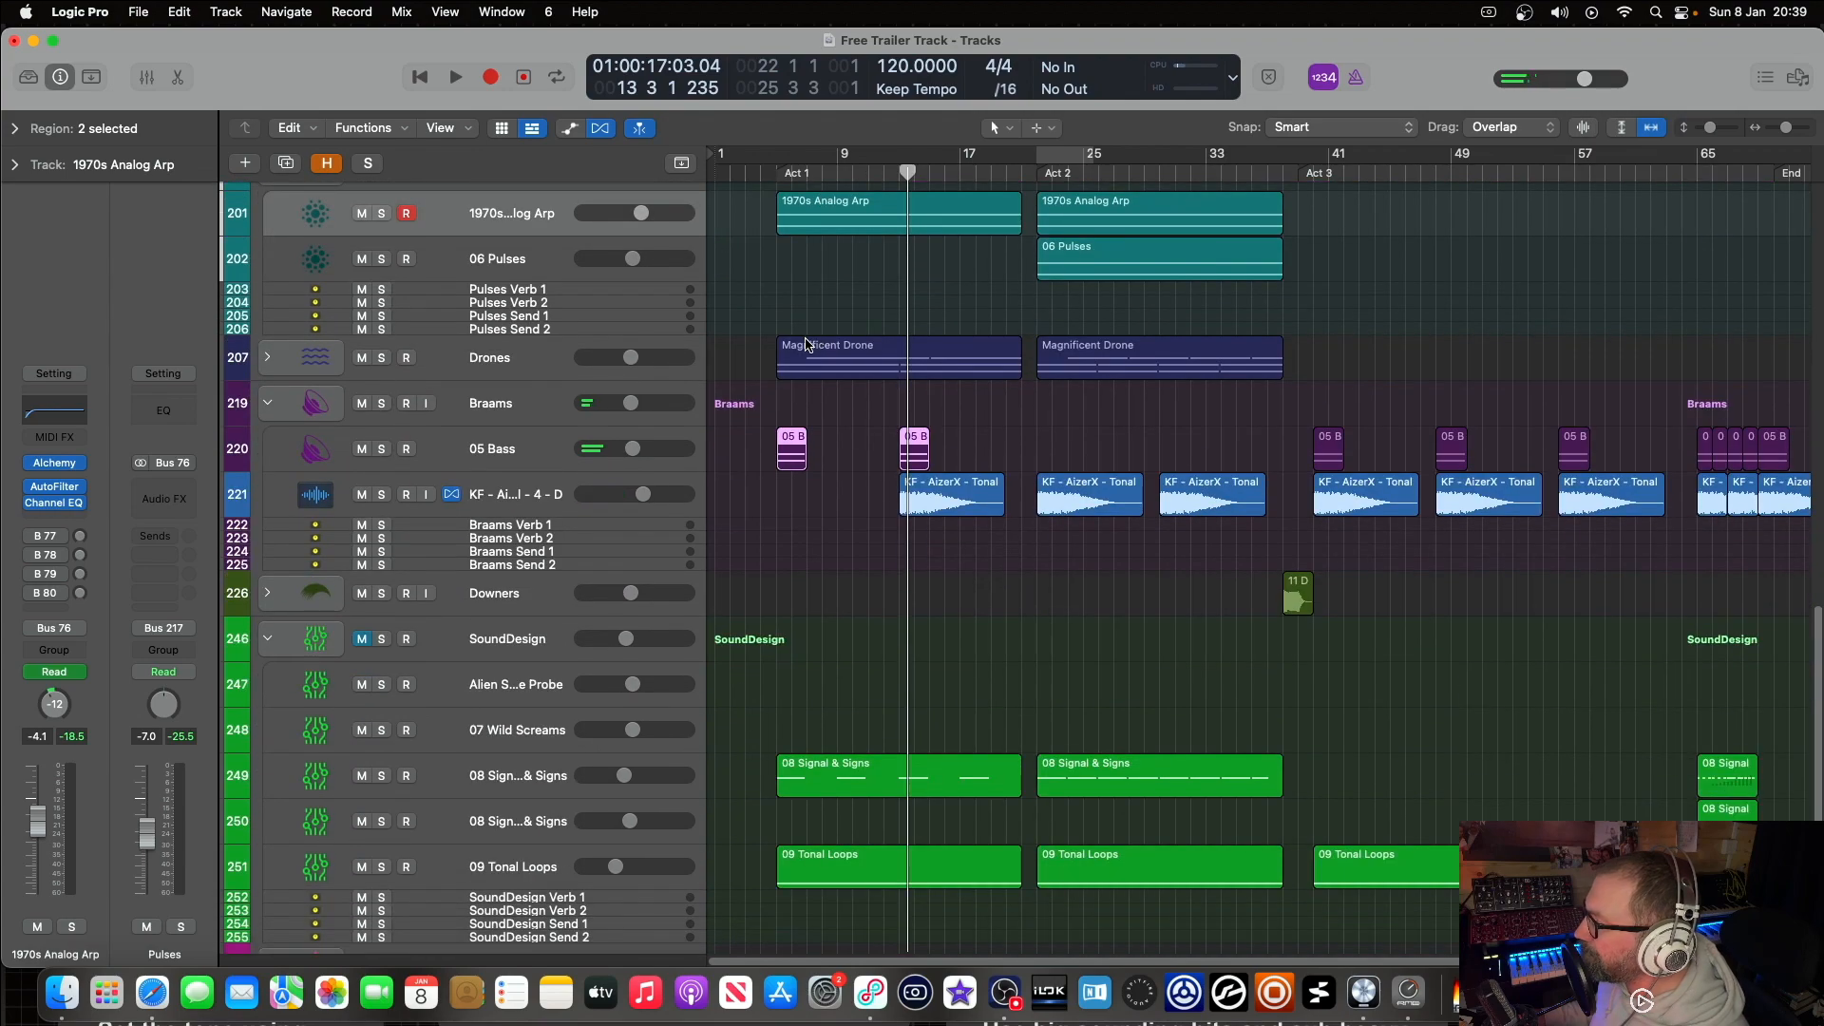
pyautogui.scroll(-3, 927, 520)
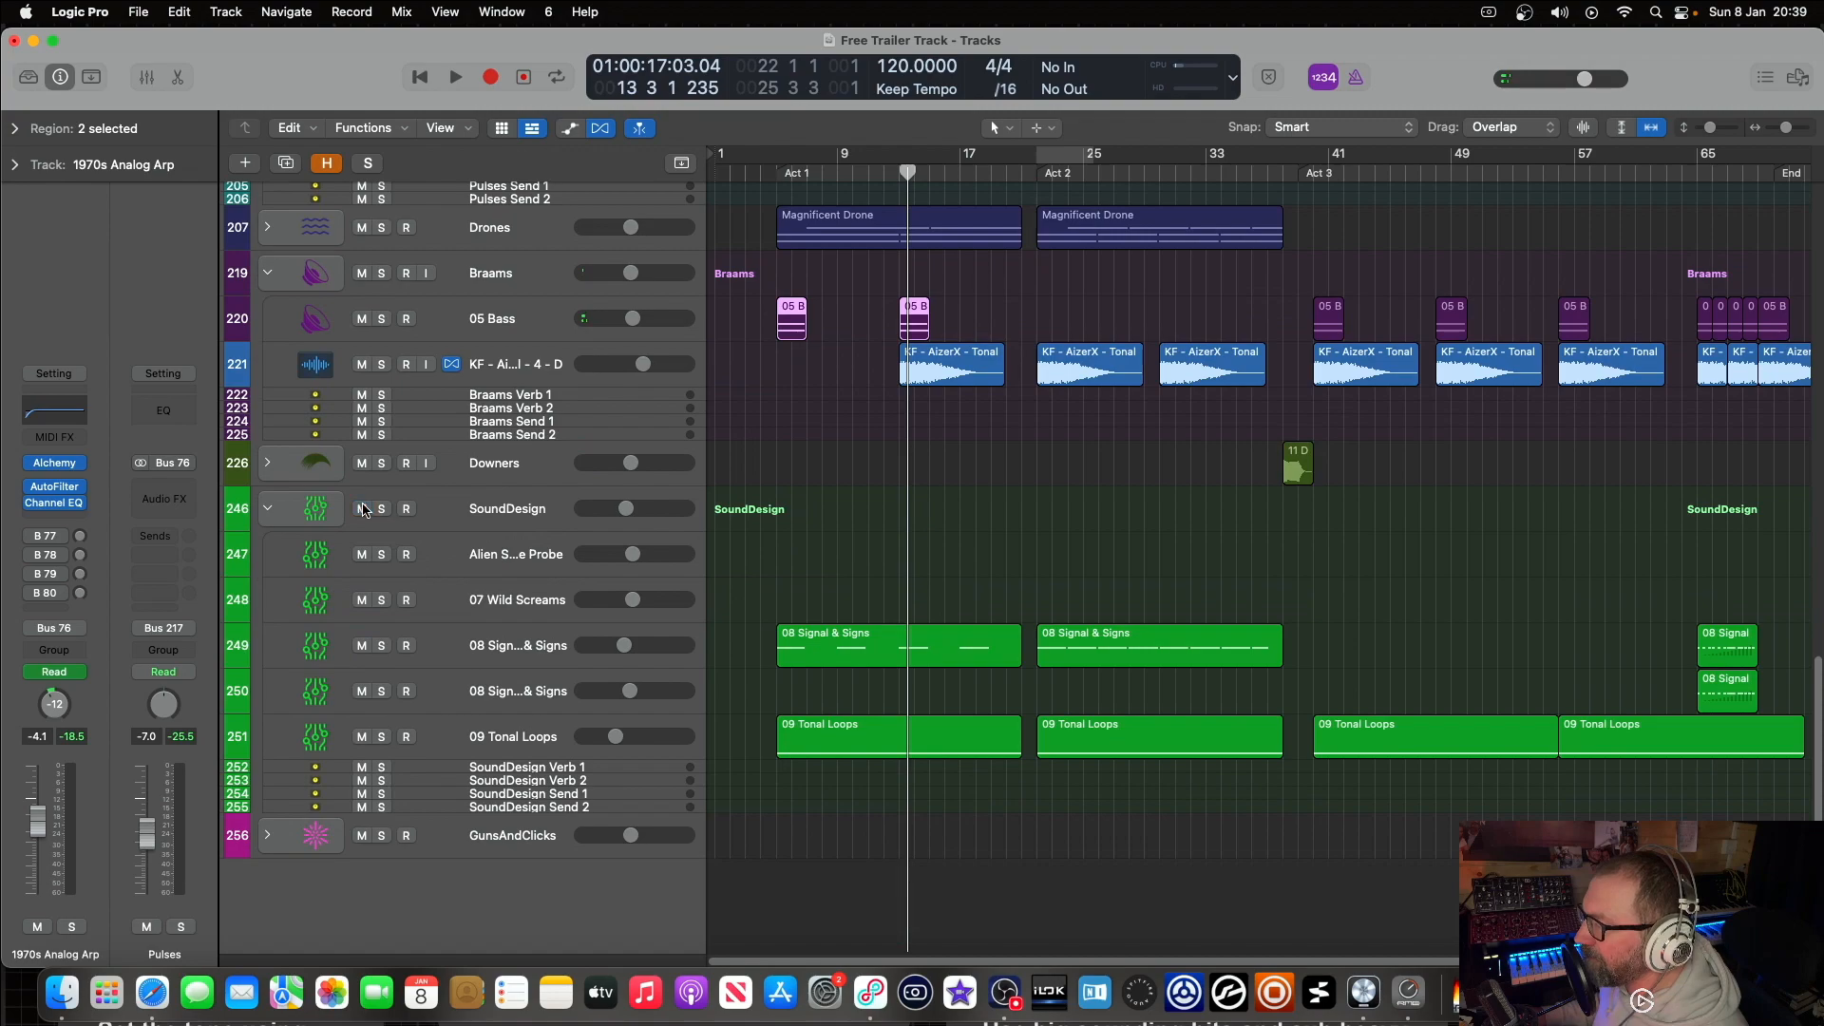
pyautogui.click(785, 175)
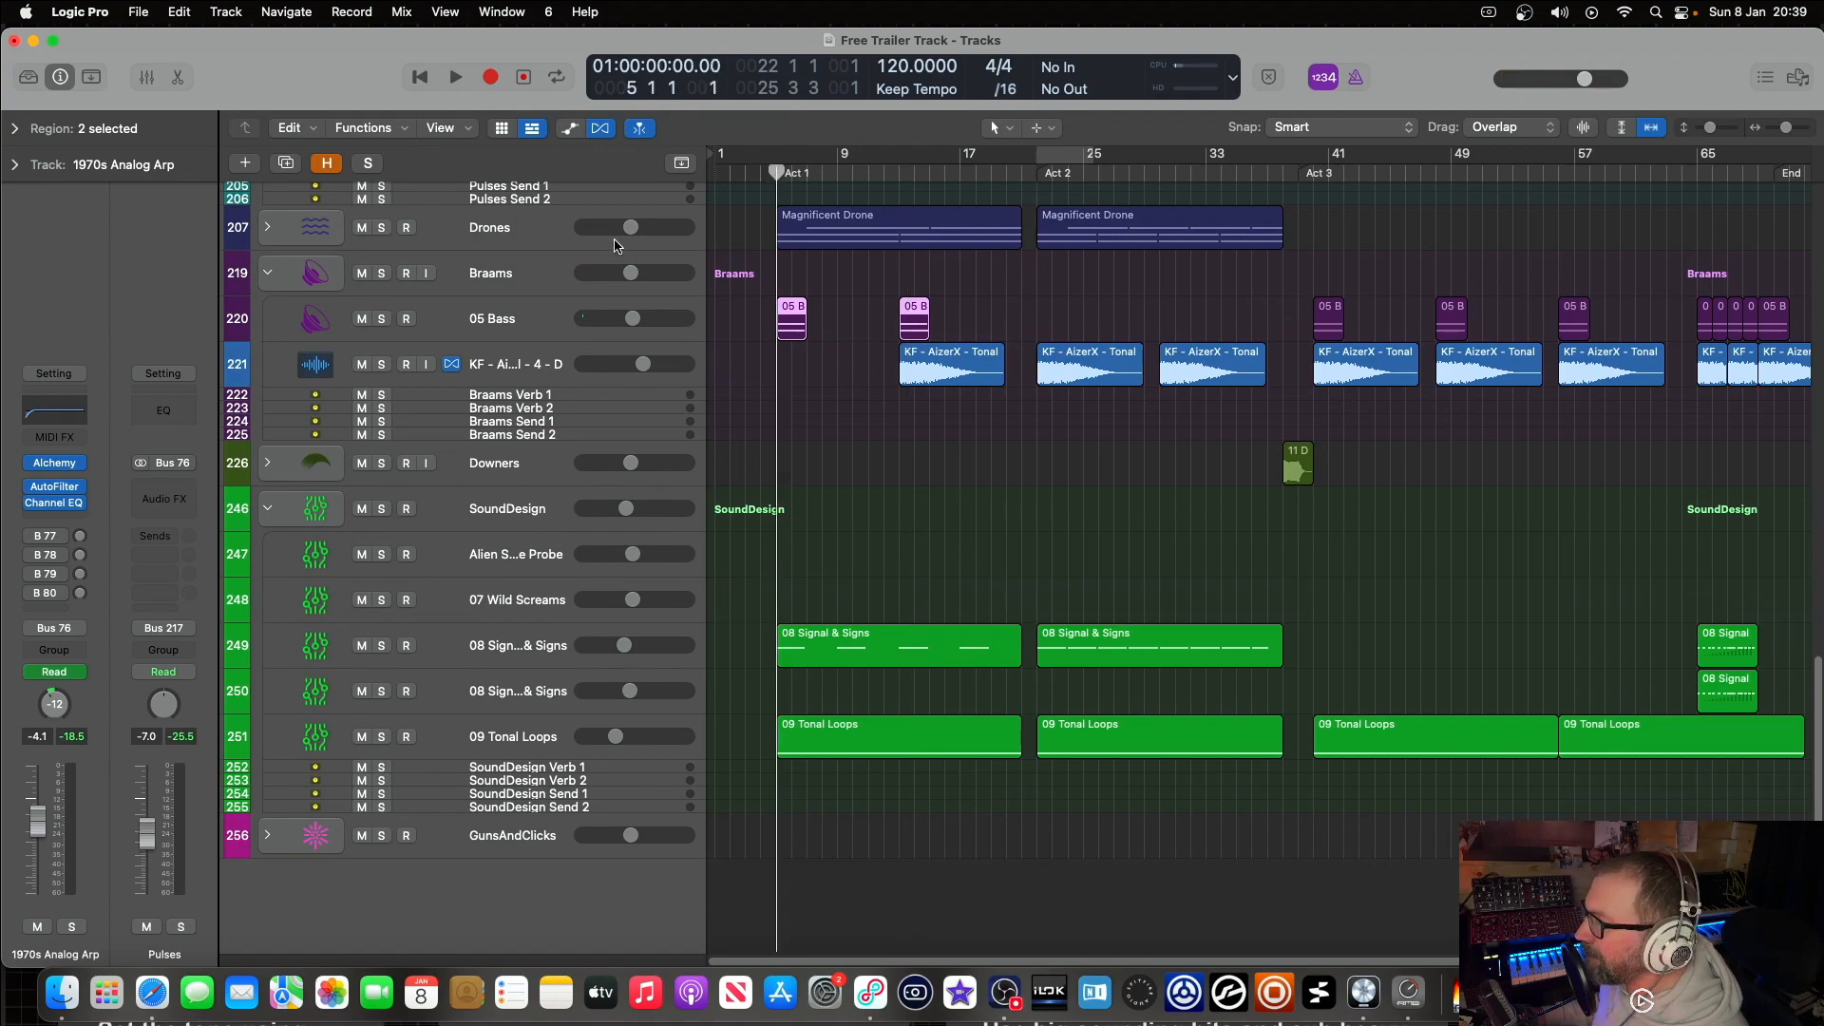
pyautogui.click(382, 509)
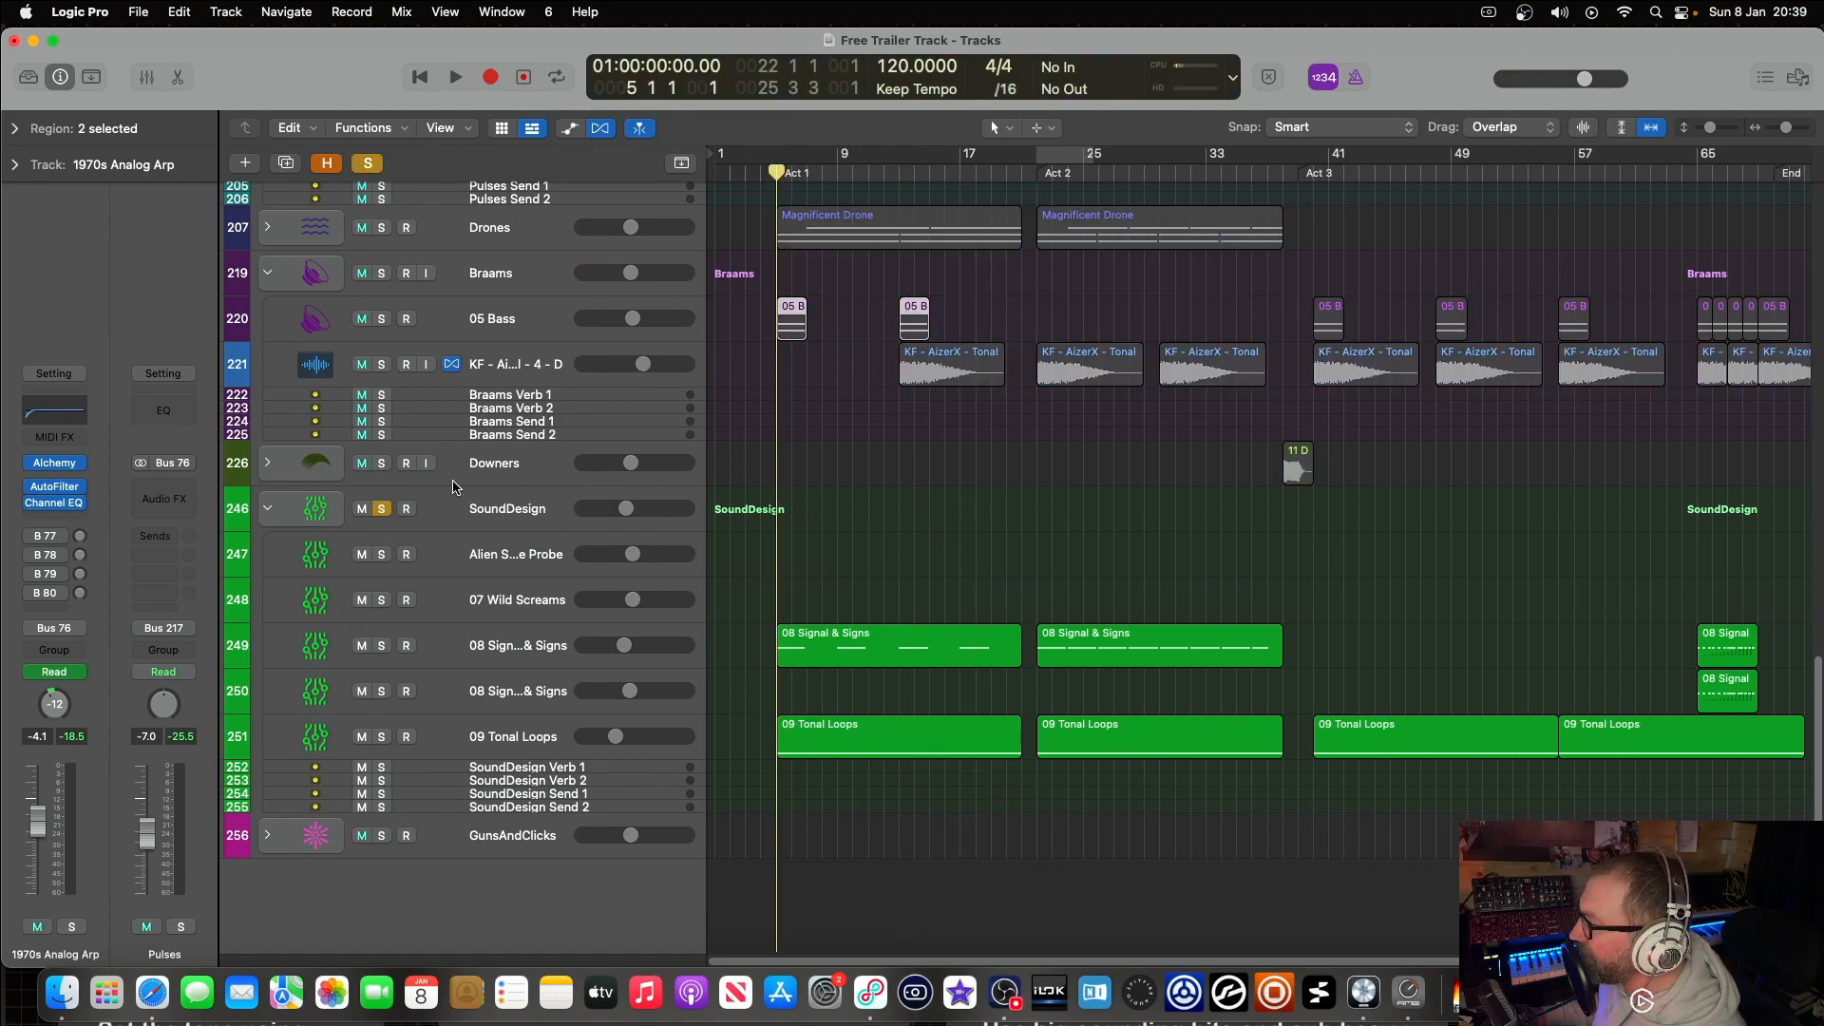
pyautogui.press('space')
pyautogui.press('space')
# Step: Solo only the 09 Tonal Loops track within the SoundDesign stack and play it from the start of Act 1
pyautogui.click(382, 736)
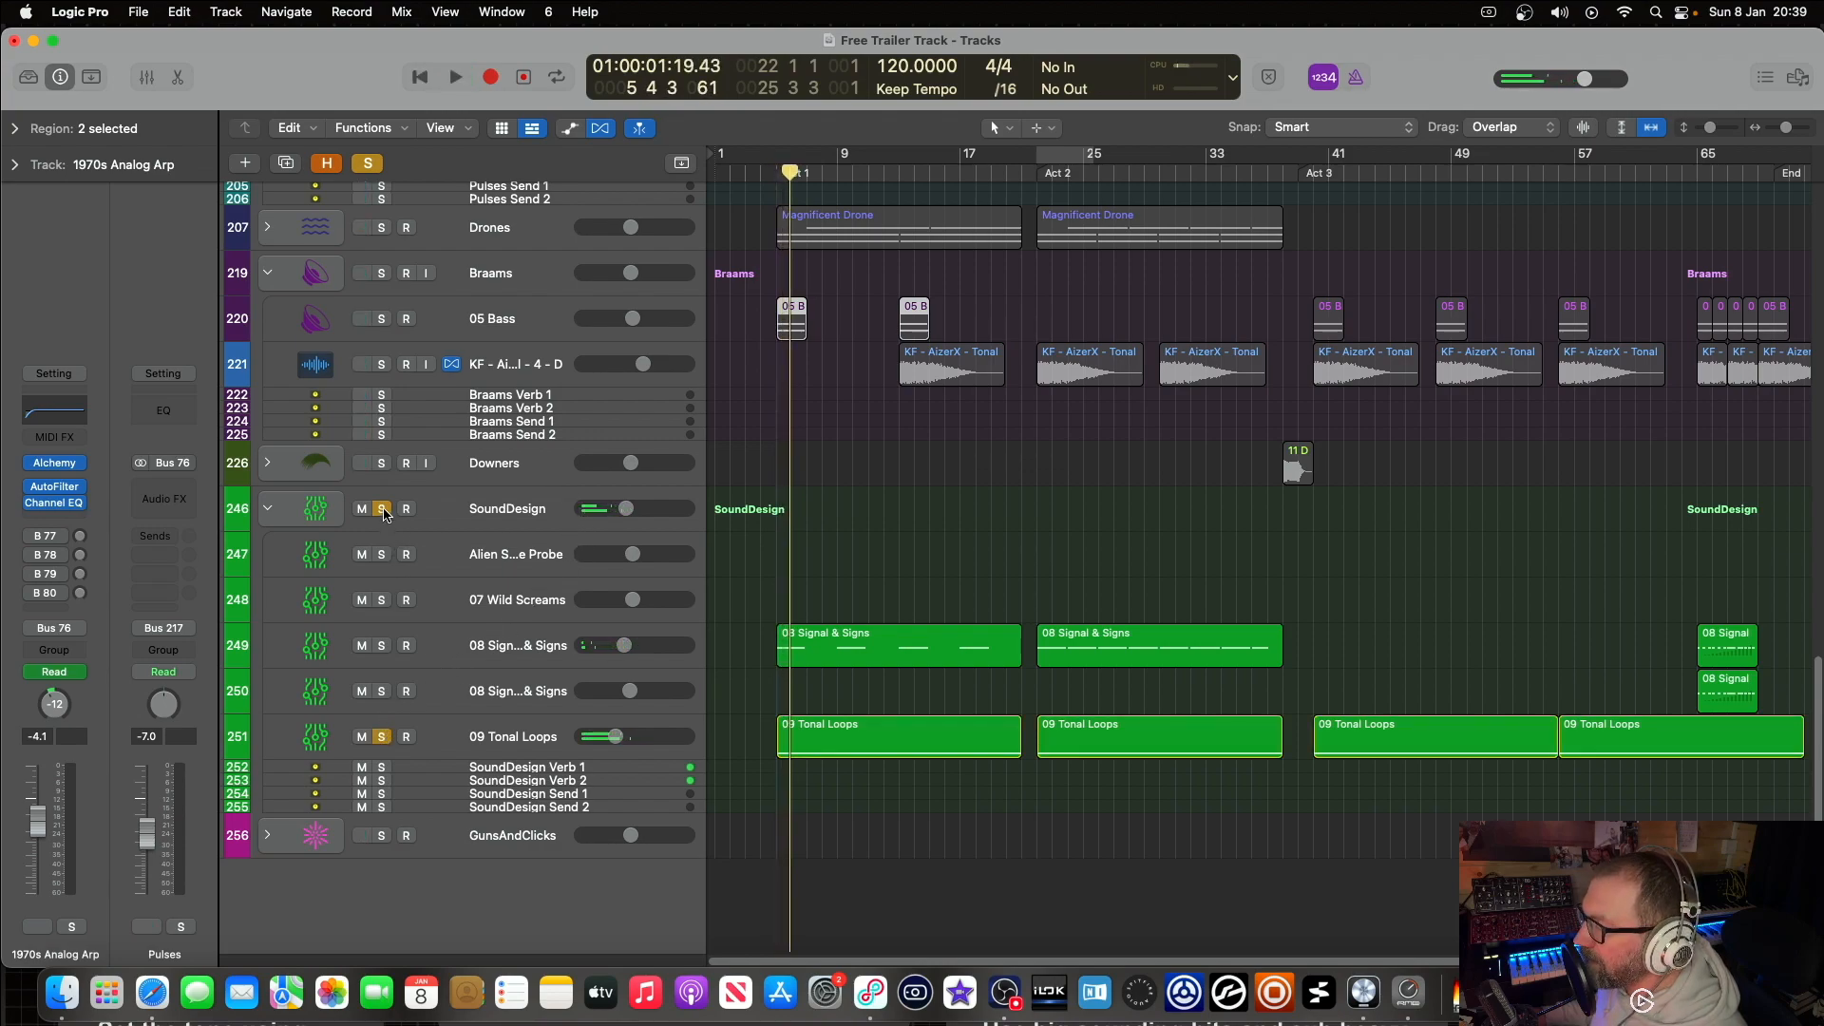
pyautogui.click(383, 511)
pyautogui.click(774, 175)
pyautogui.press('space')
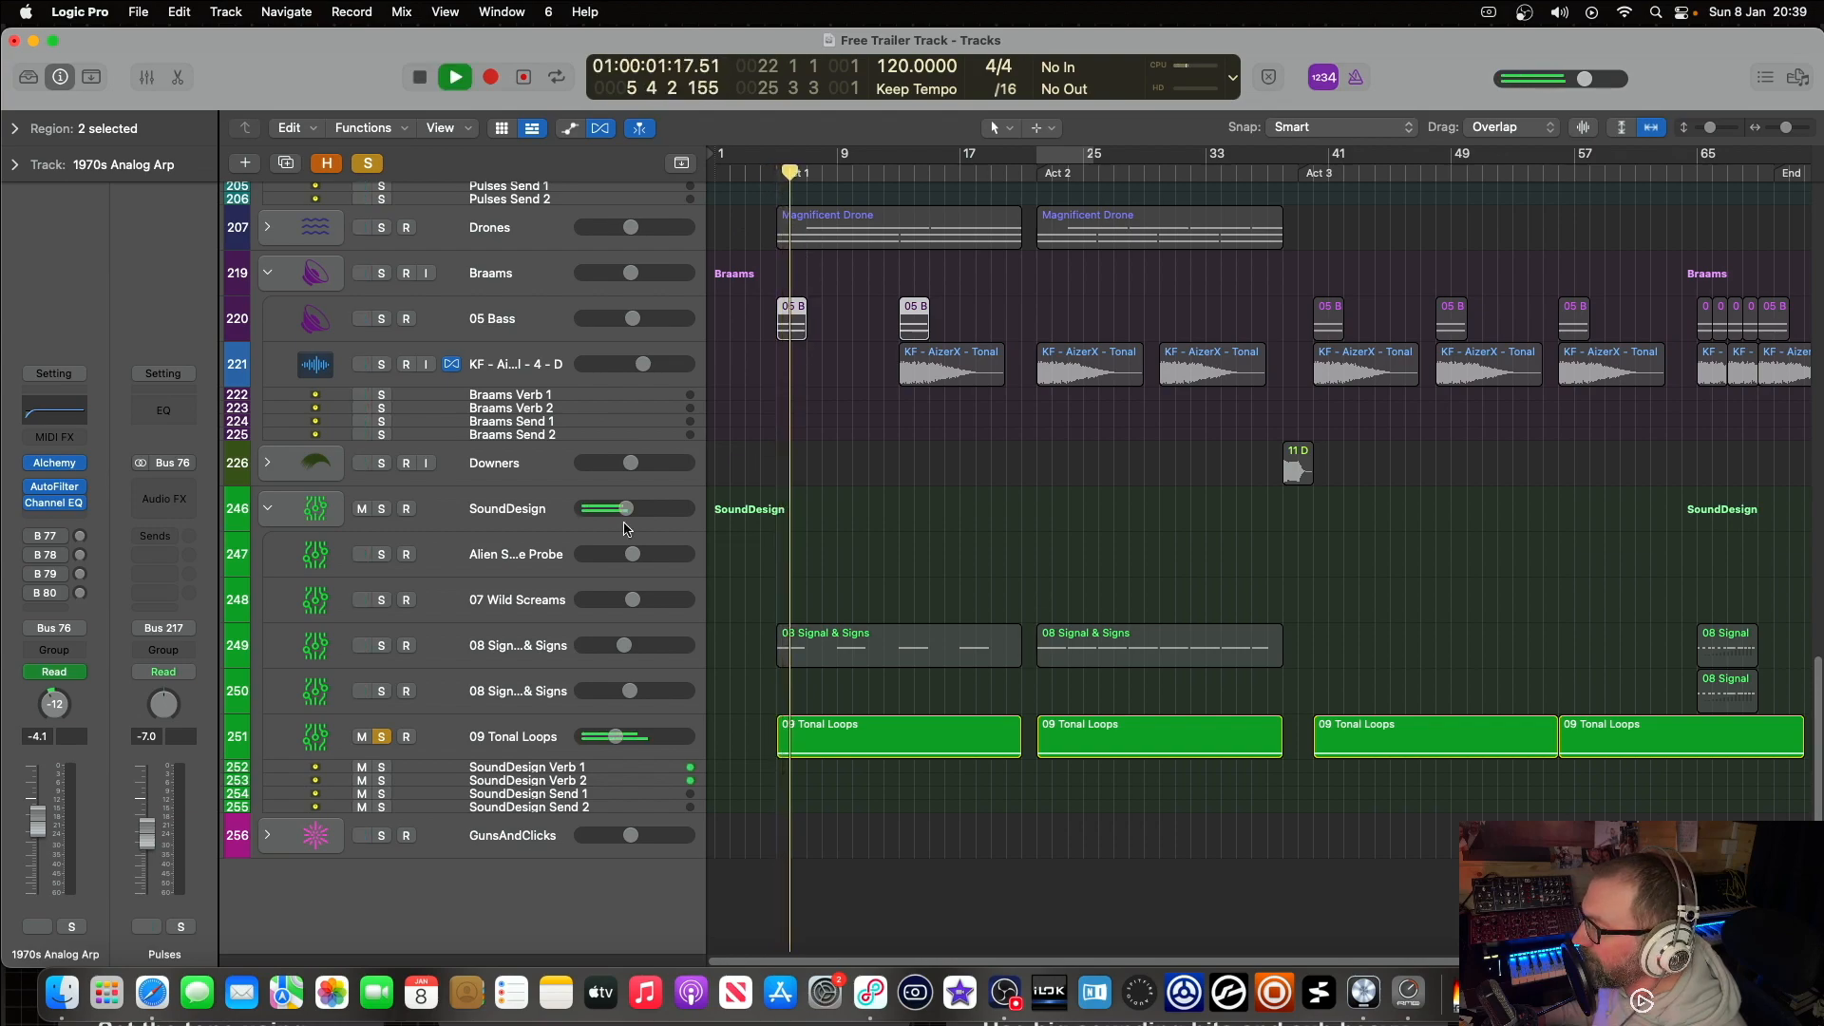
# Step: Open the Act 1 Tonal Loops region in the Piano Roll, inspect its AutoFilter Cutoff automation, and close the editor
pyautogui.click(813, 725)
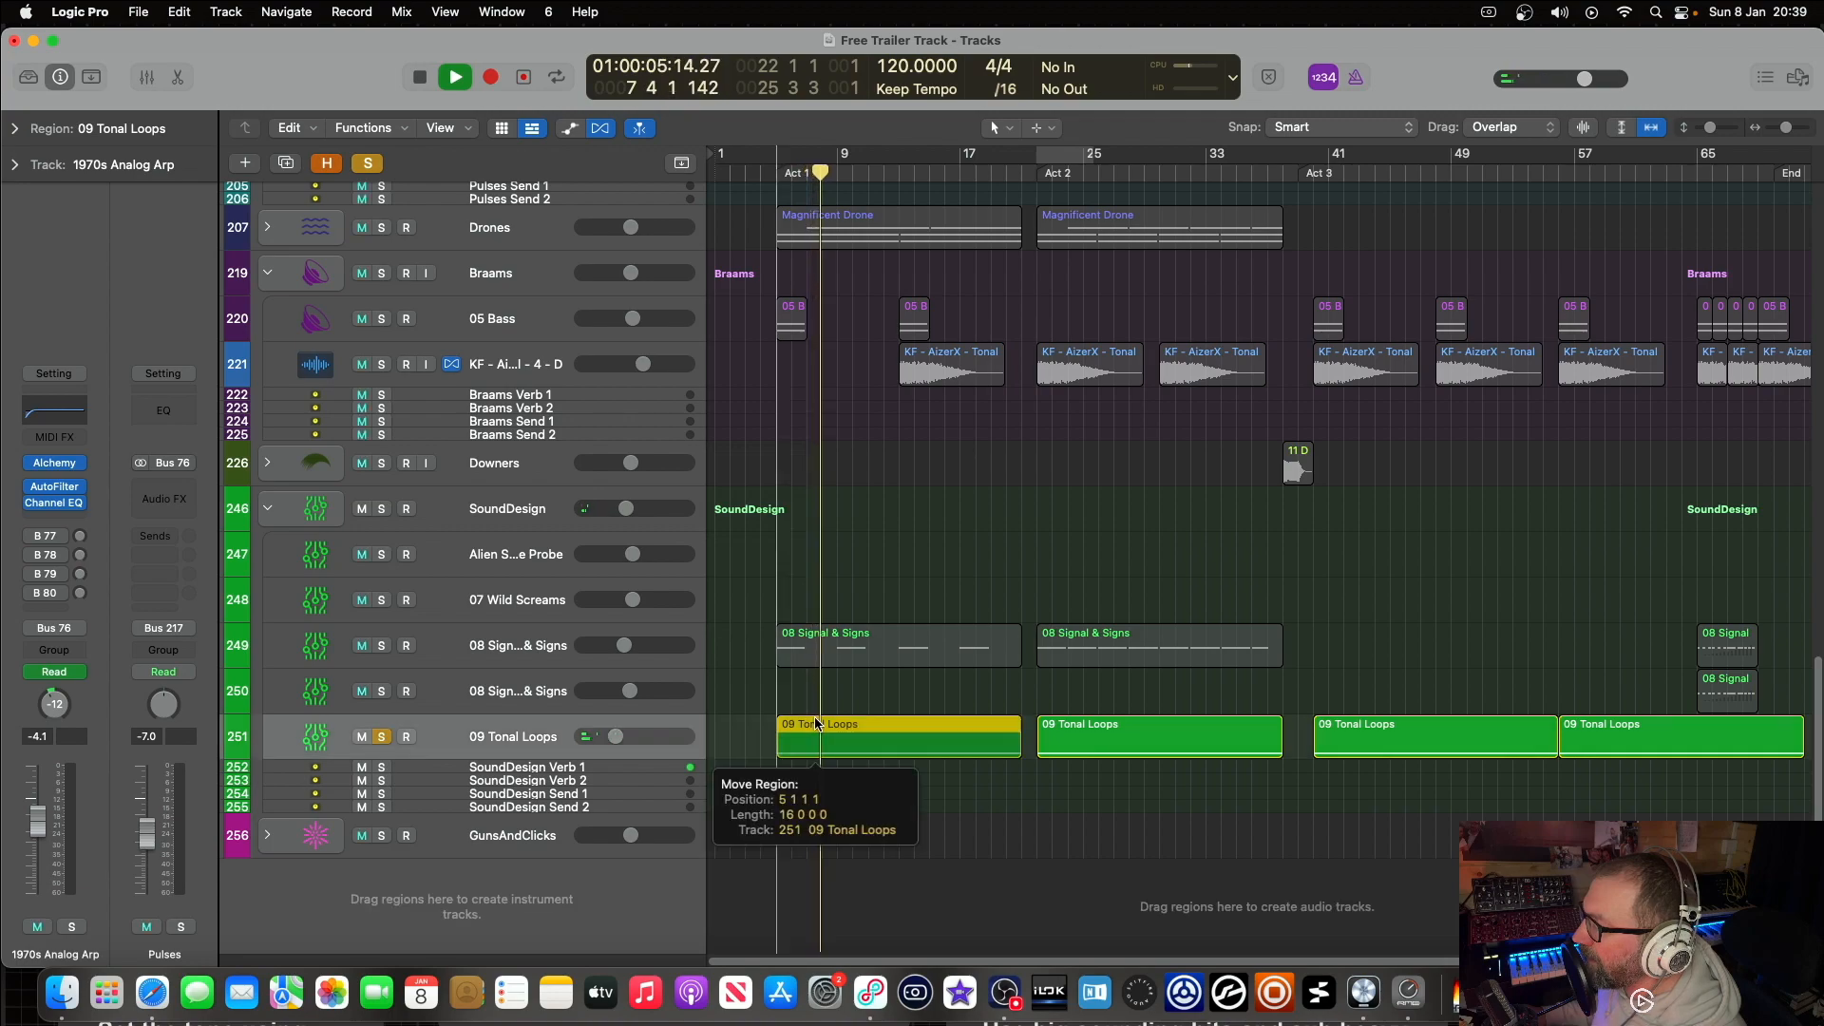
pyautogui.doubleClick(814, 725)
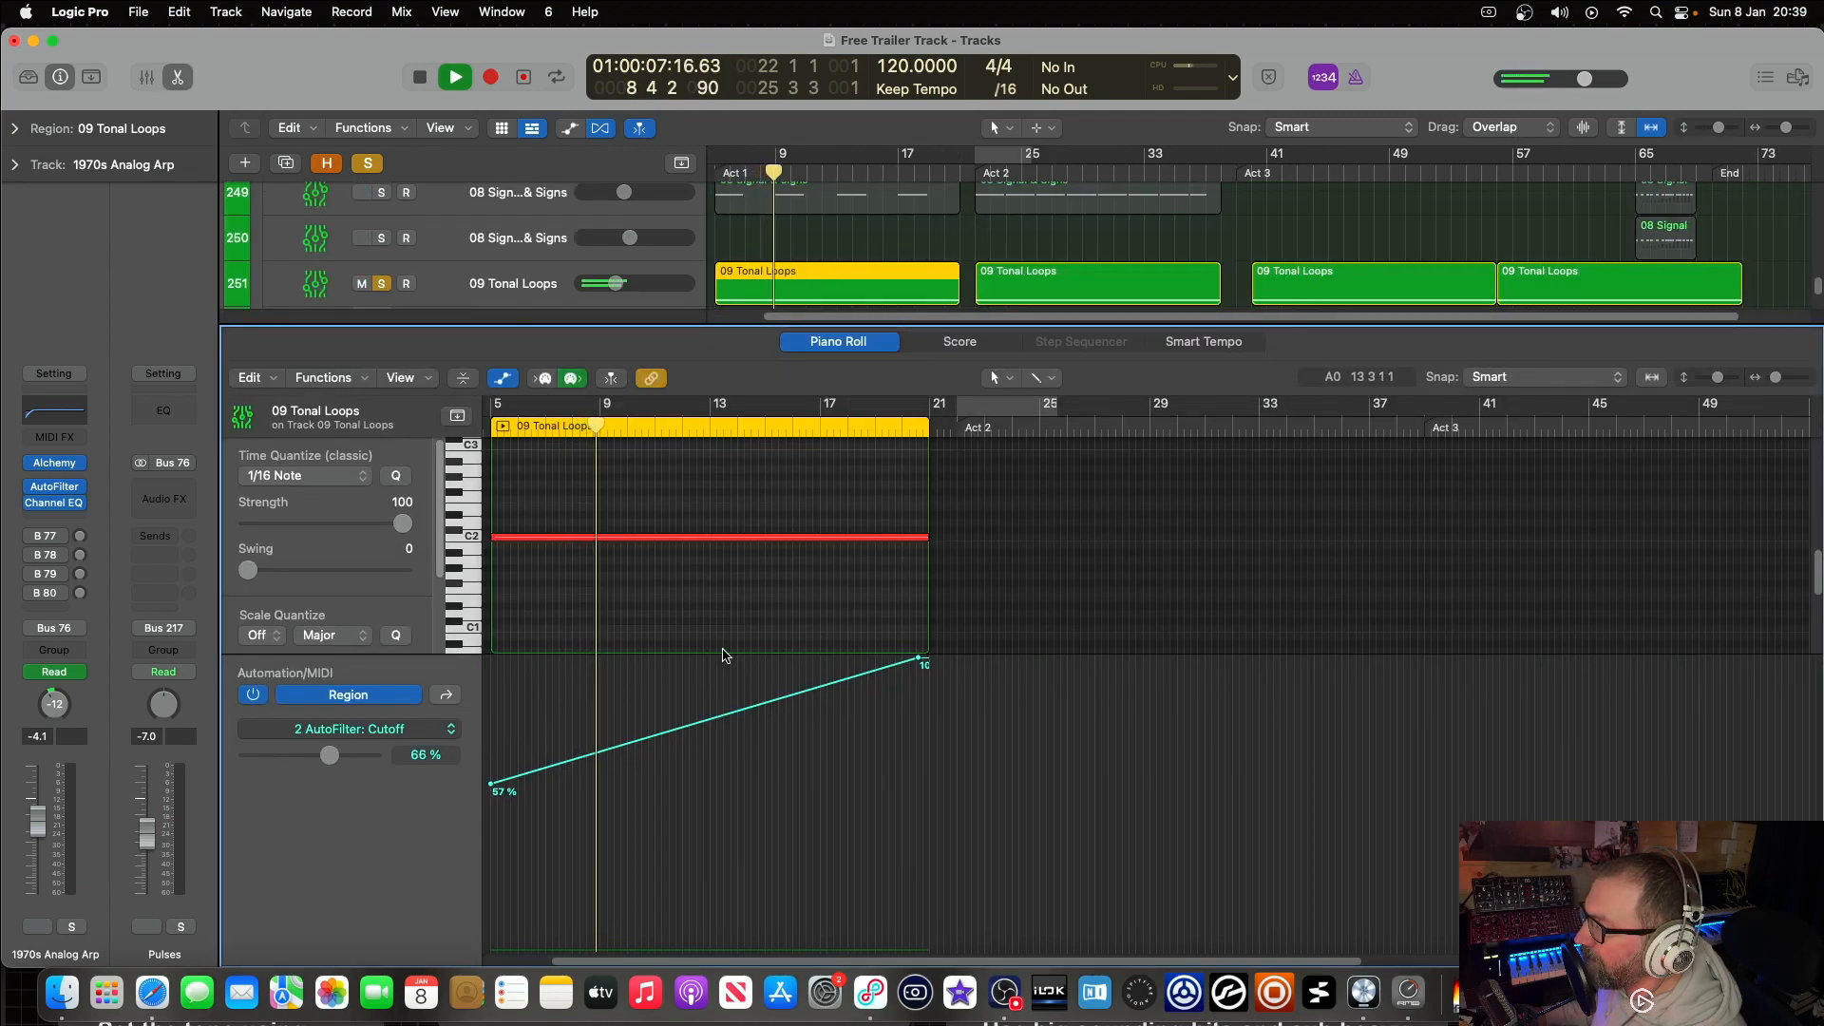
pyautogui.click(178, 76)
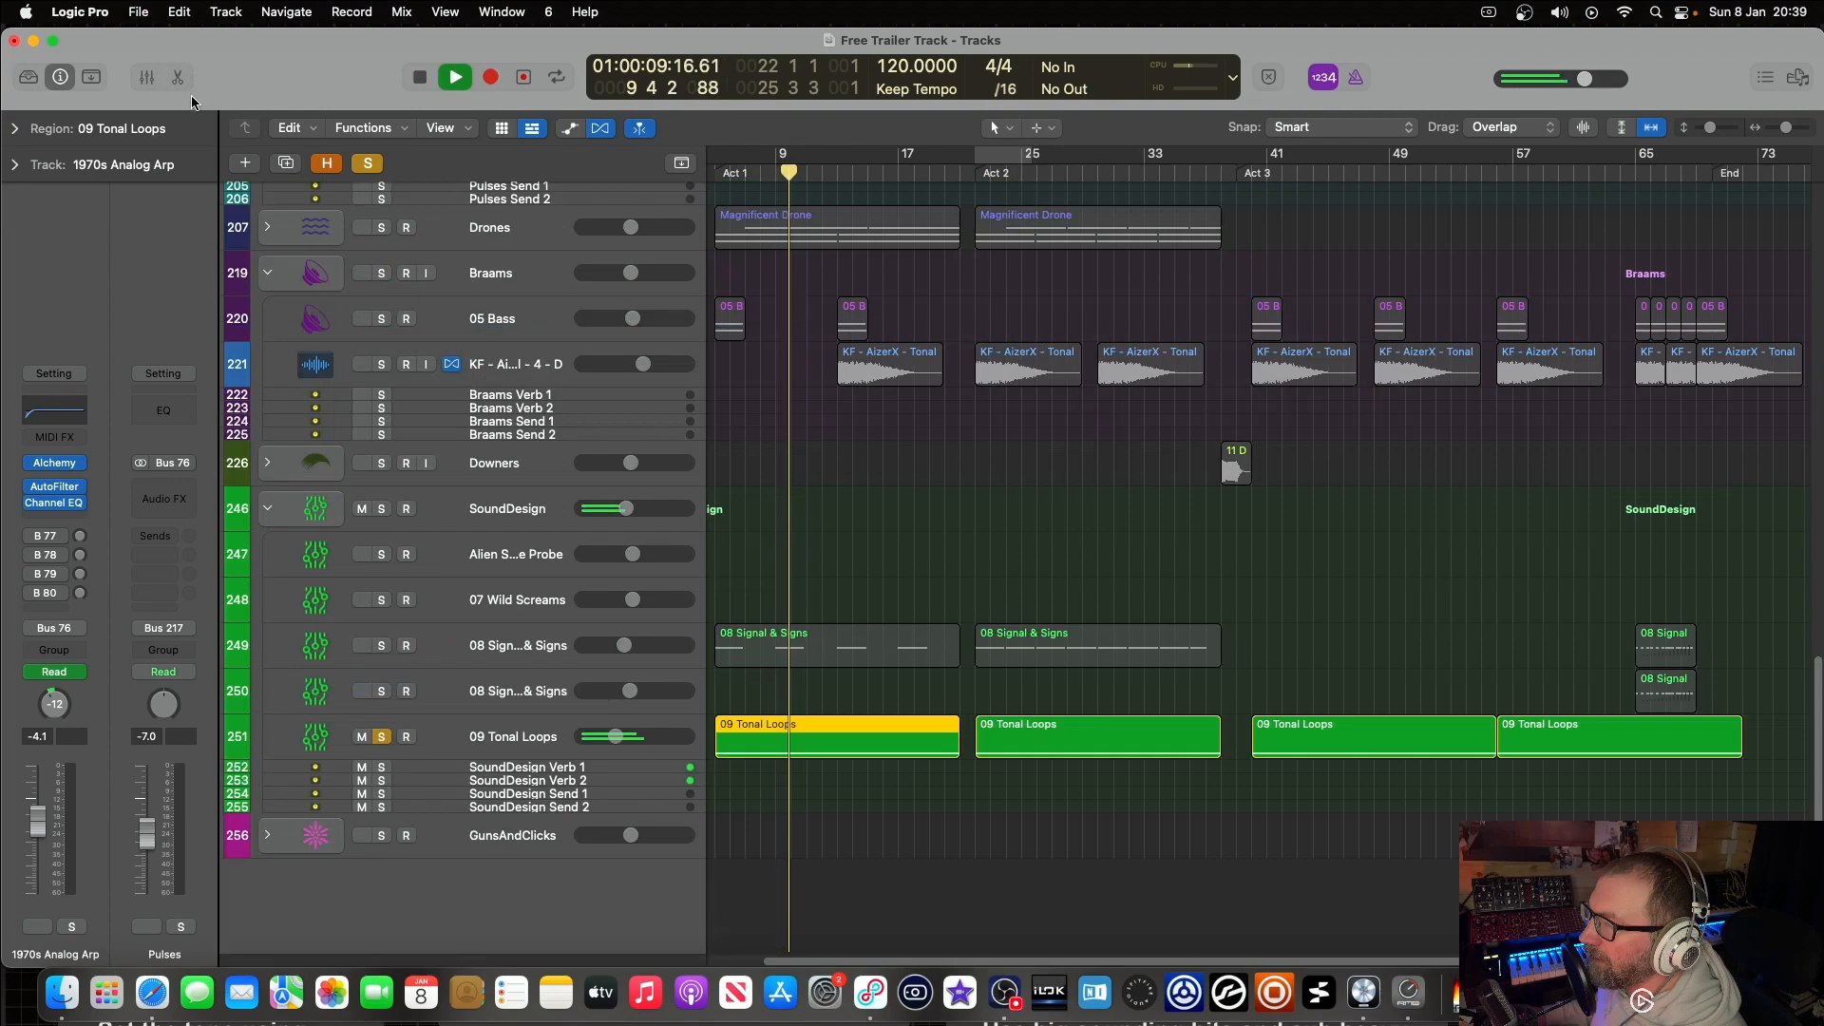
# Step: Inspect the Act 2 Tonal Loops region's AutoFilter Cutoff automation in the Piano Roll, close the editor, clear the solo and stop playback
pyautogui.click(1023, 741)
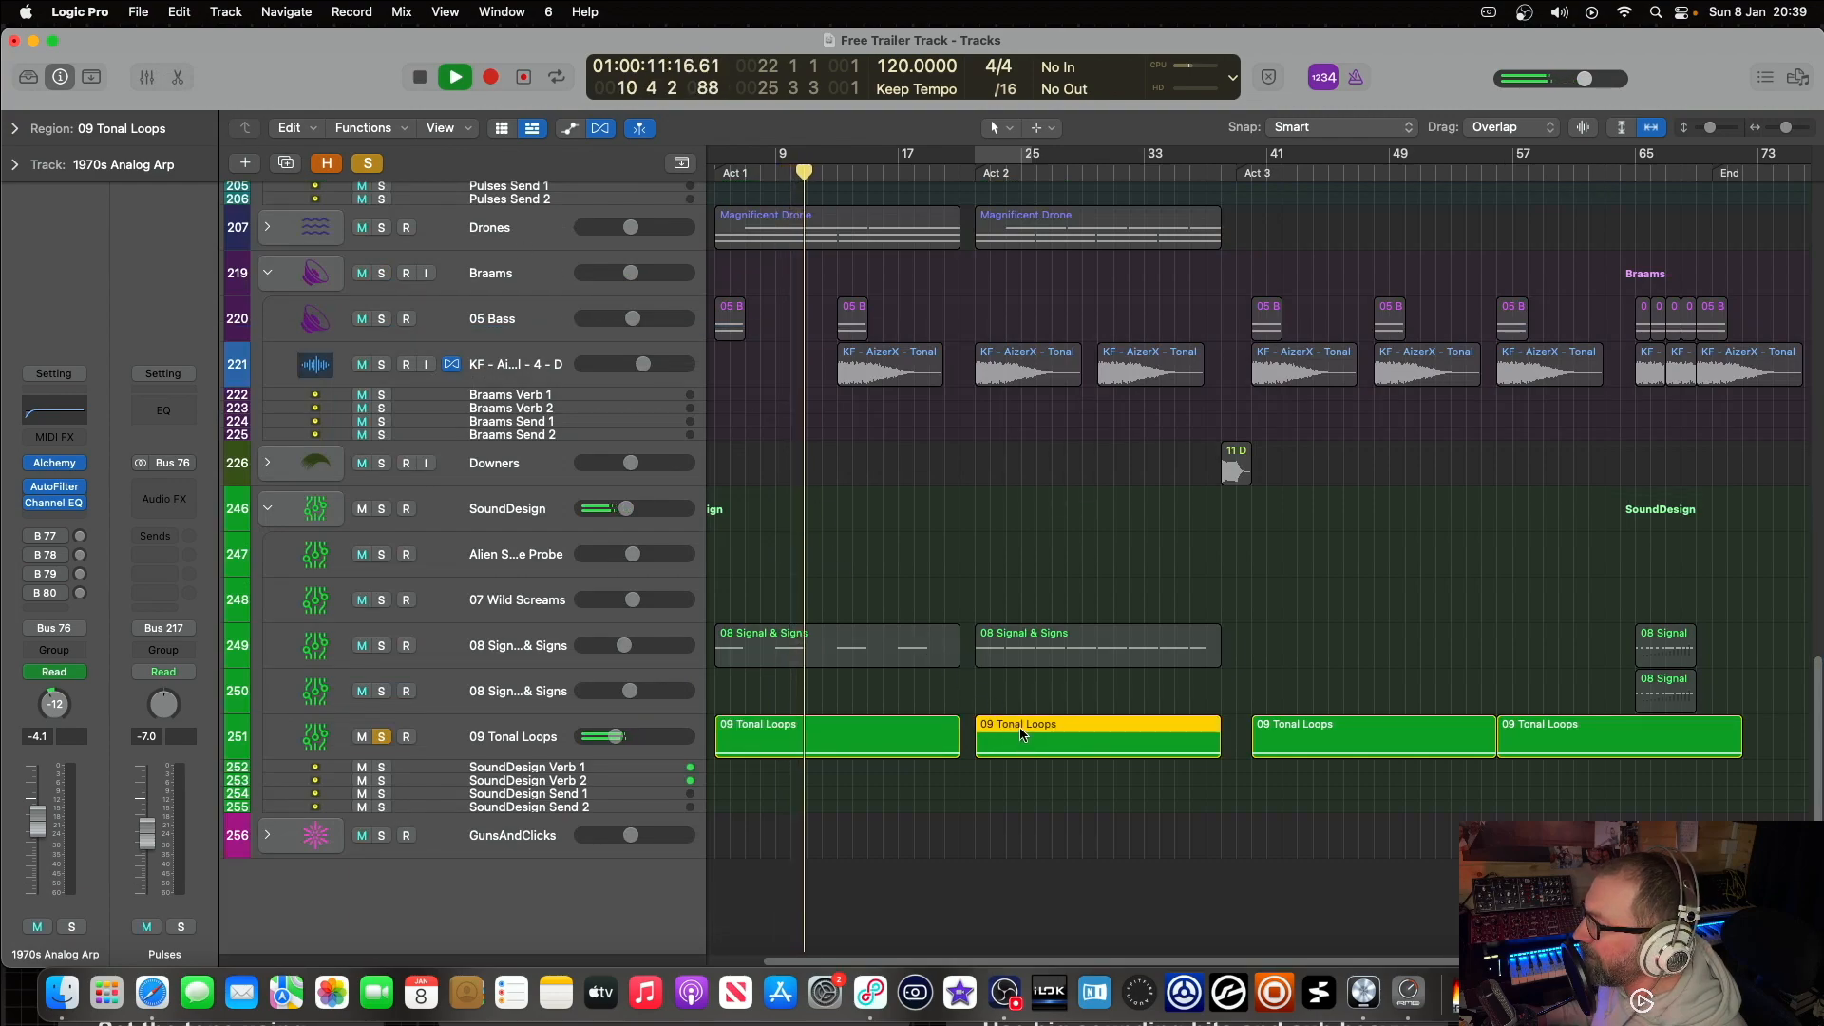
pyautogui.doubleClick(1024, 742)
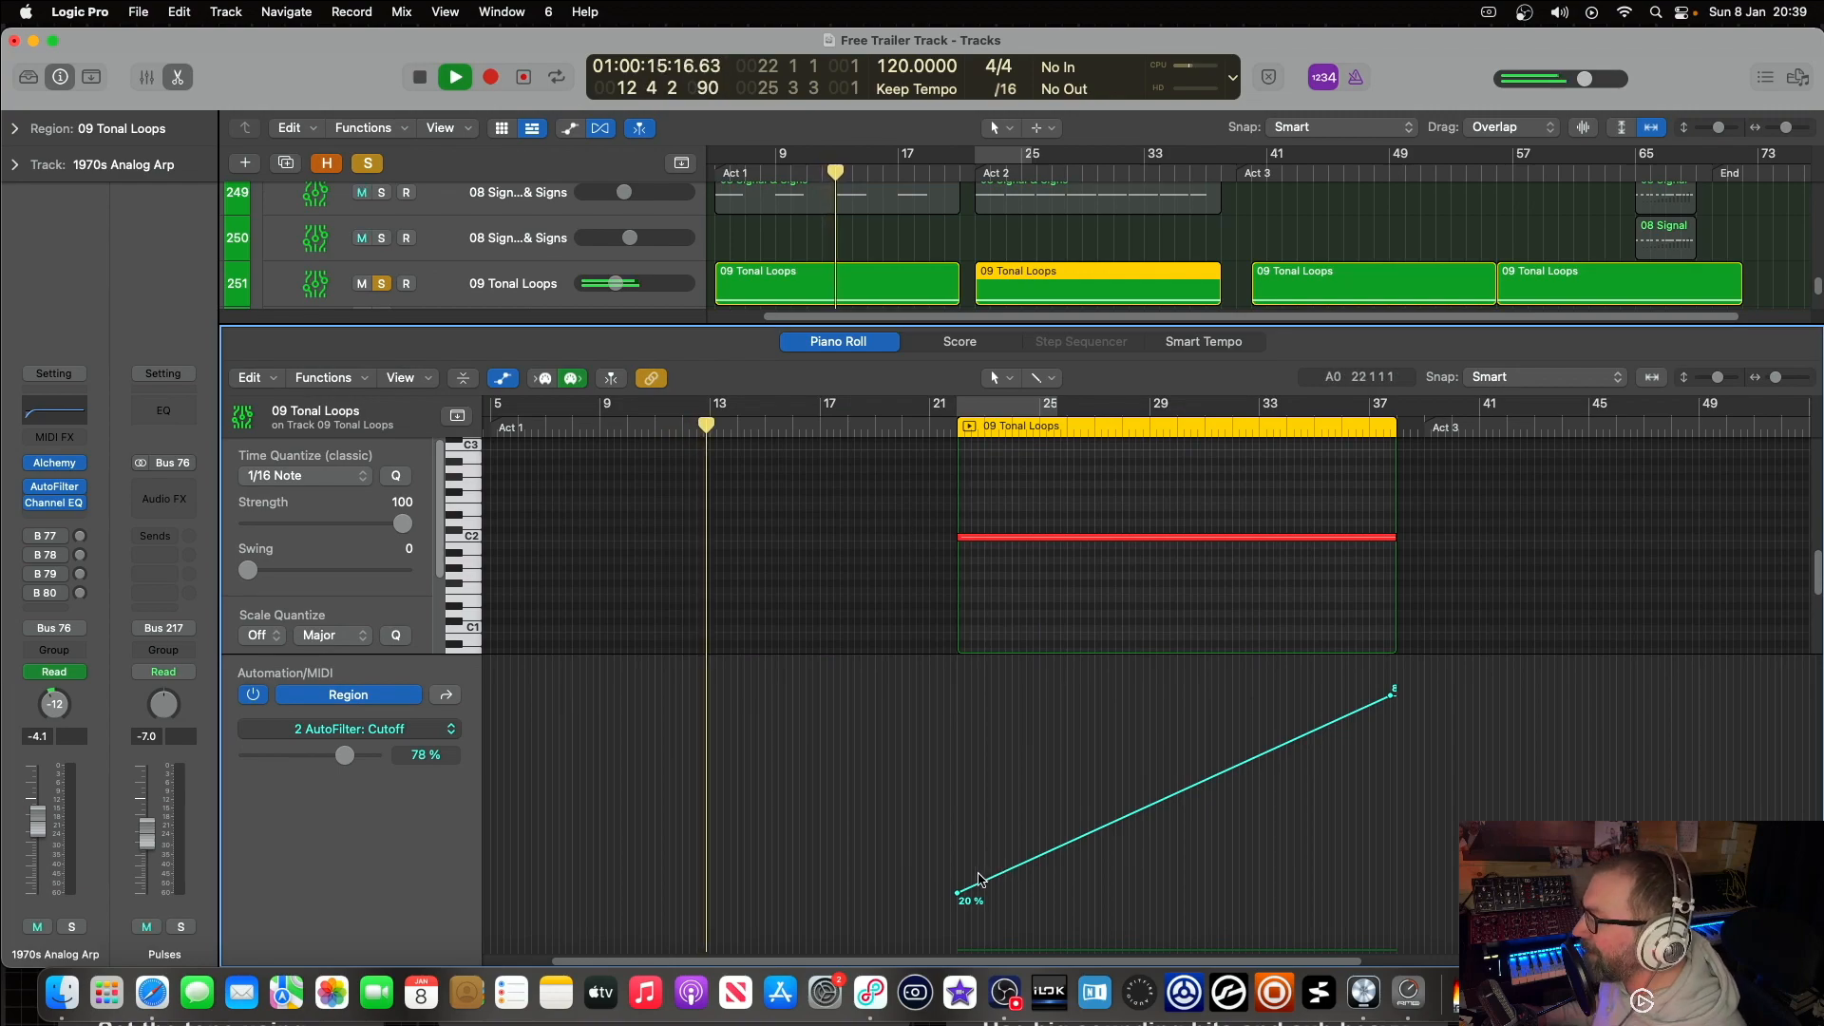
pyautogui.click(370, 160)
pyautogui.click(180, 84)
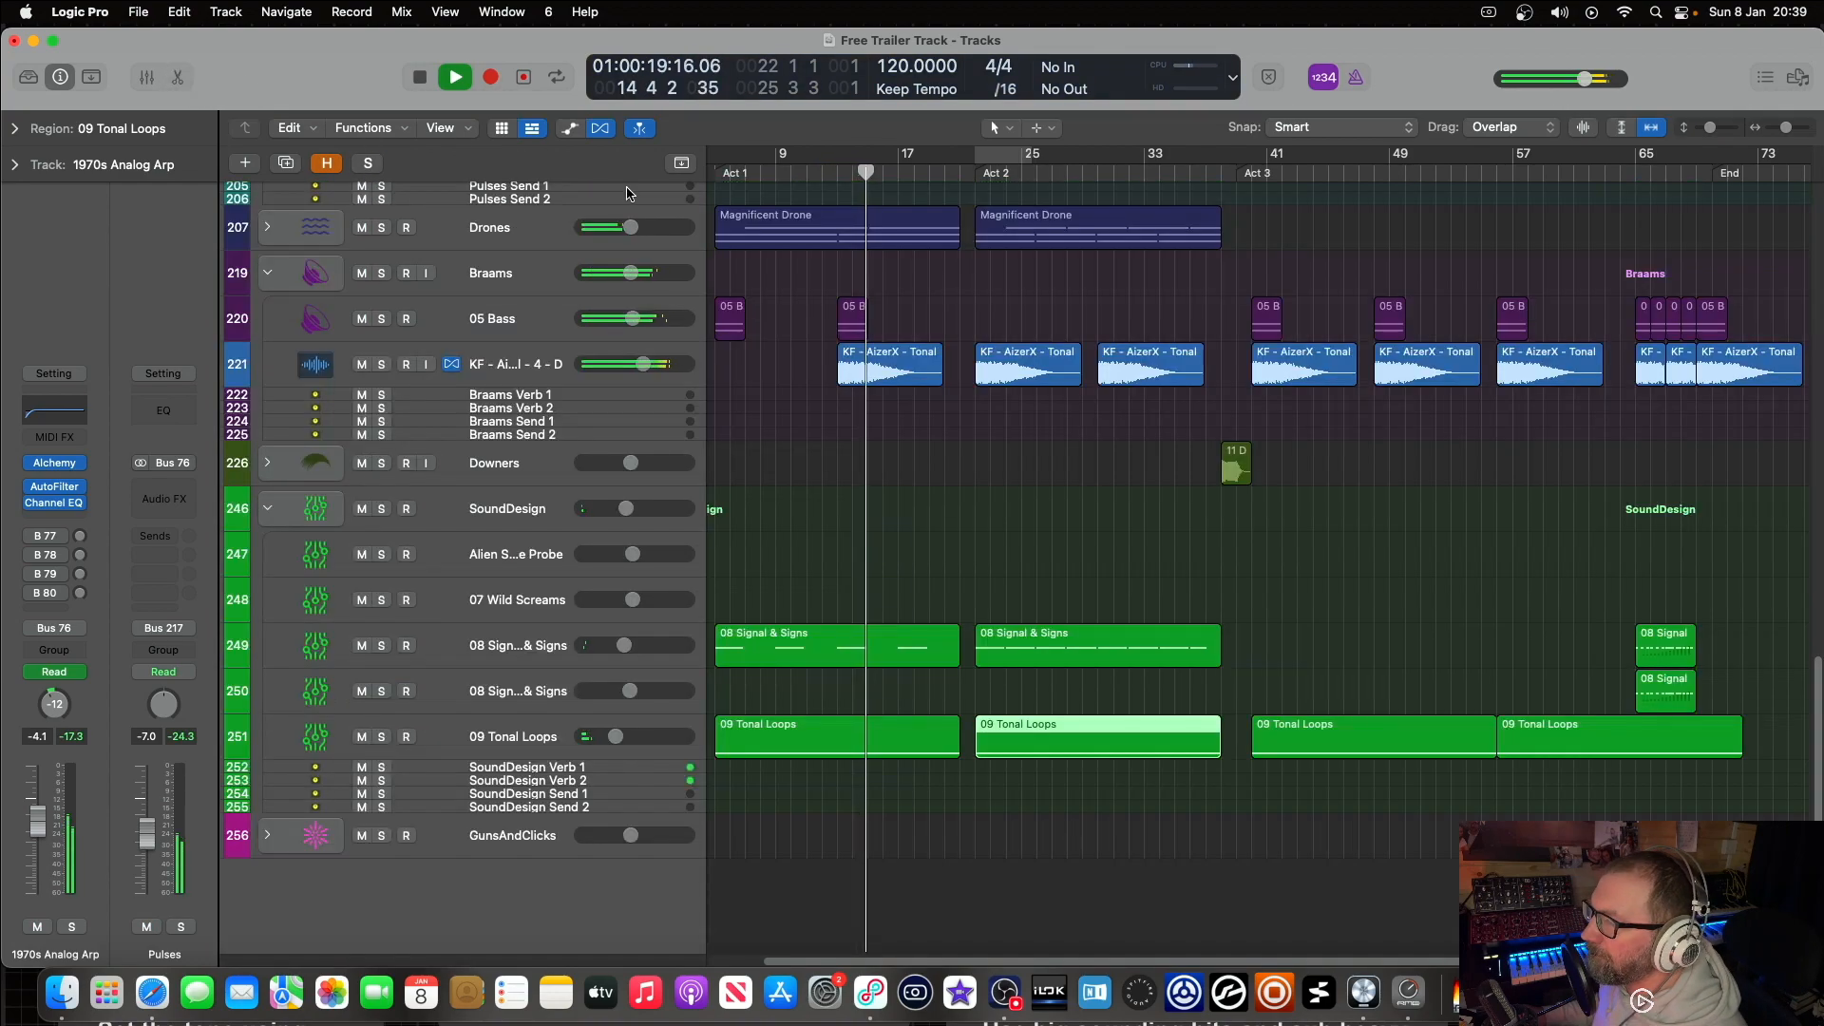
pyautogui.press('space')
# Step: Check both Act 3 Tonal Loops regions for cutoff automation in the Piano Roll, then close the editor
pyautogui.click(1295, 737)
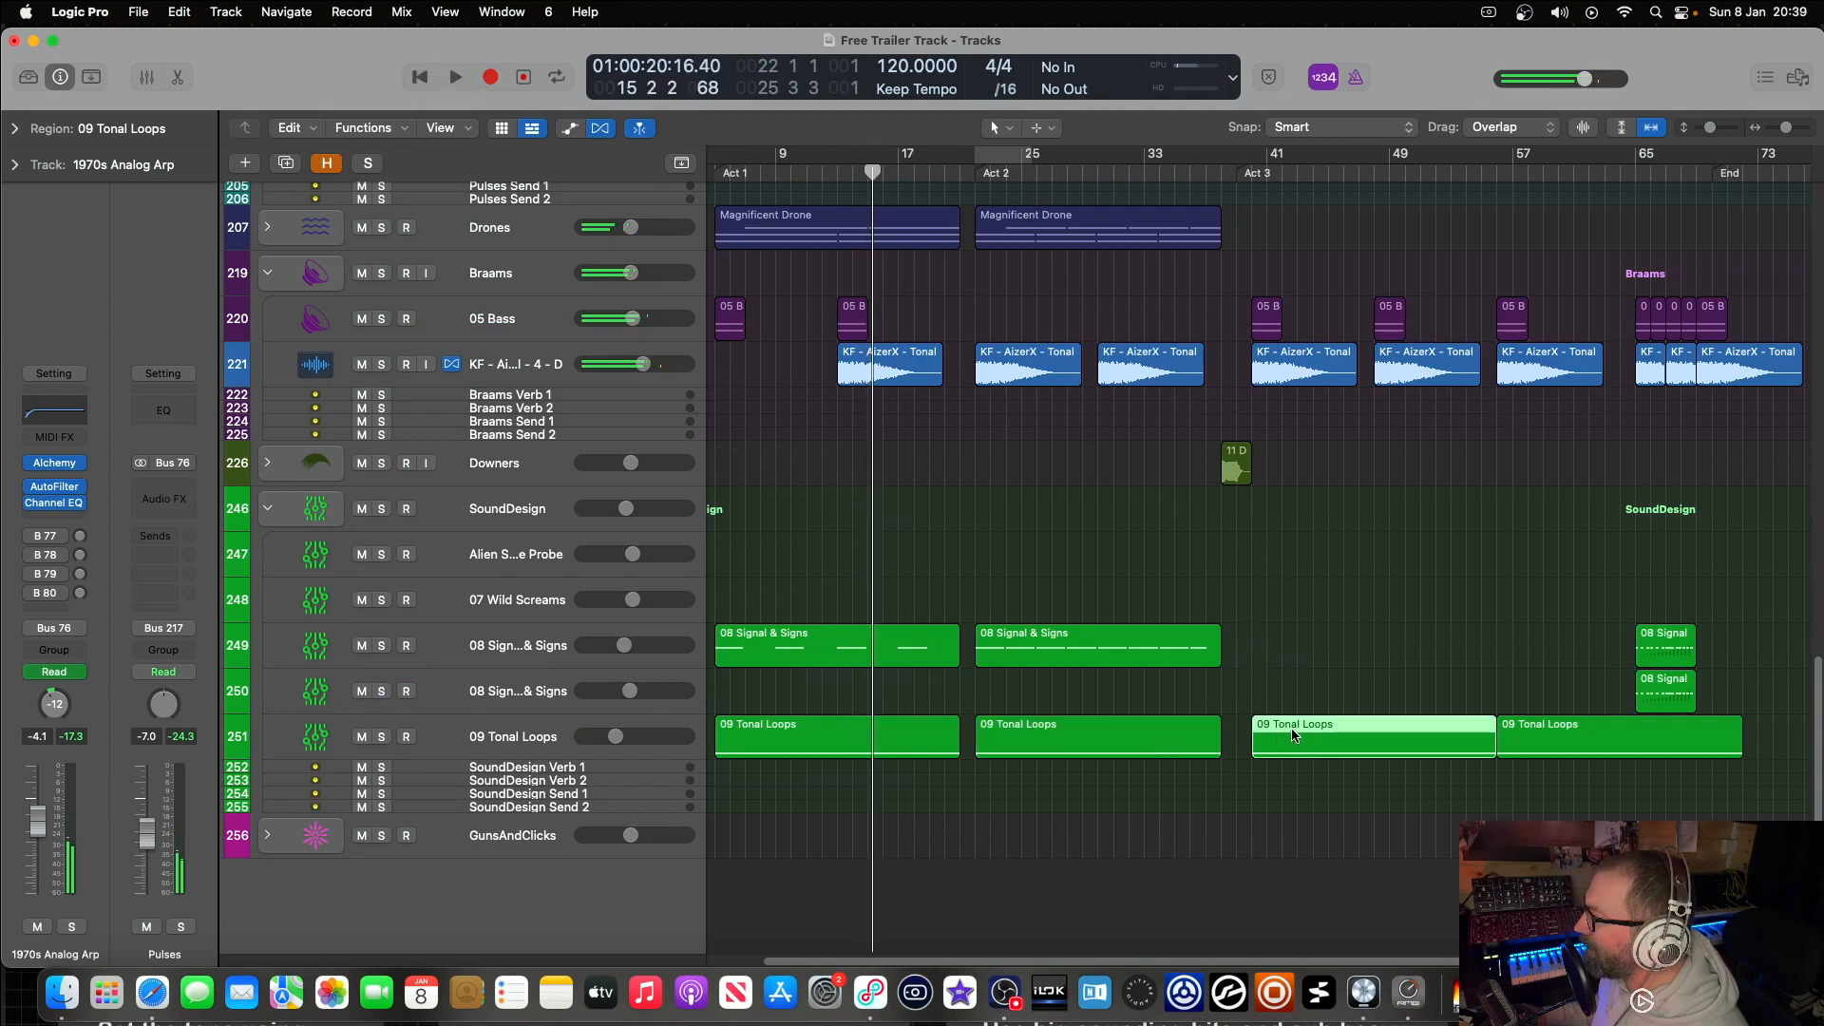
pyautogui.doubleClick(1298, 728)
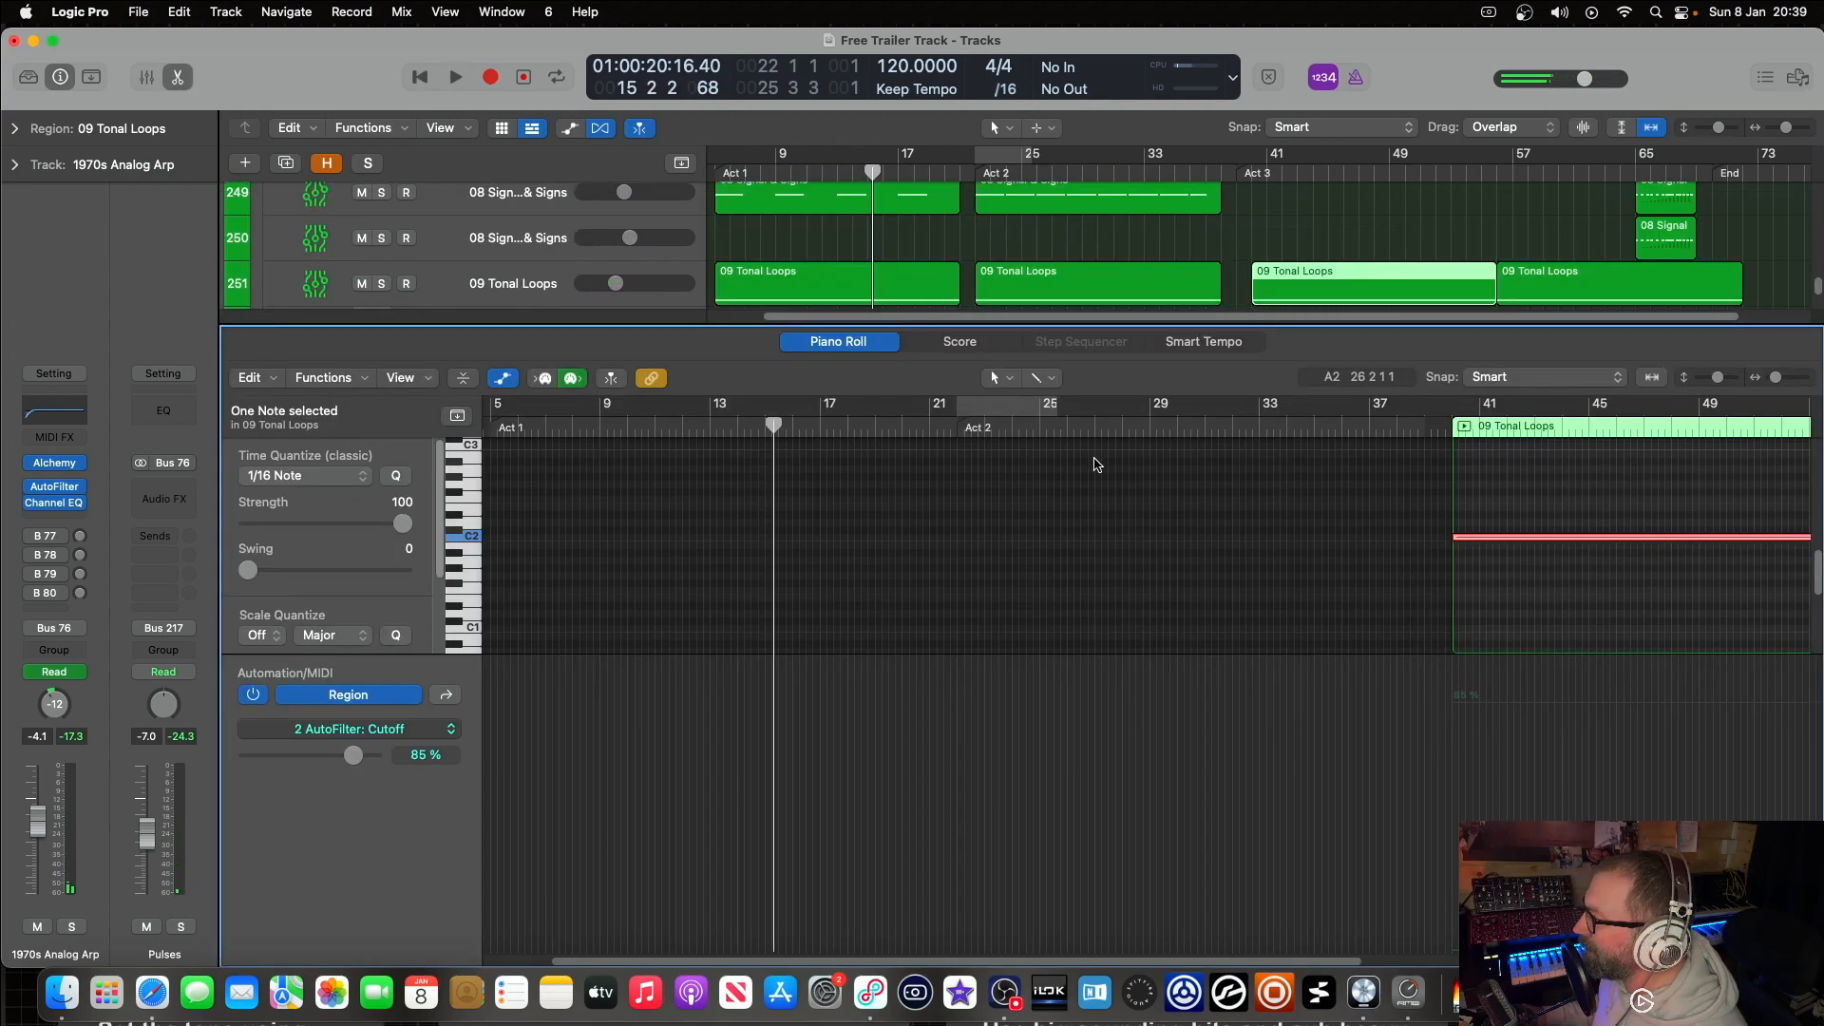
pyautogui.click(451, 696)
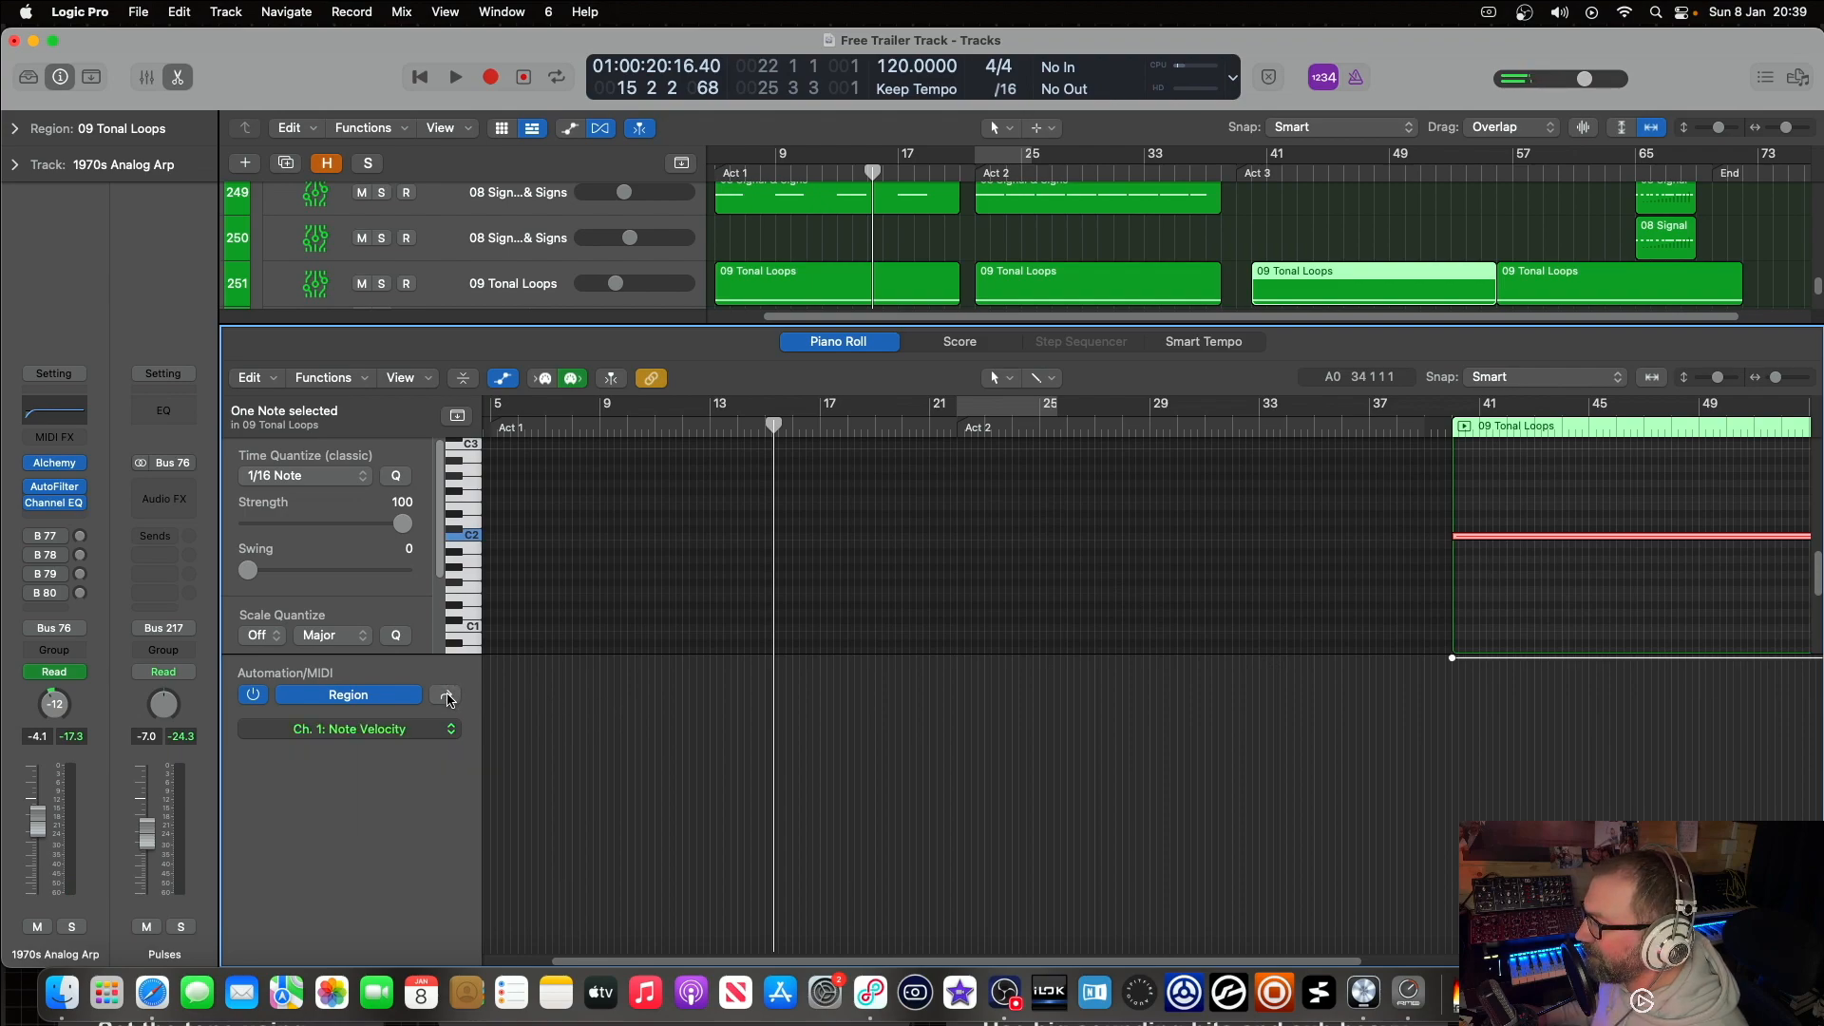
pyautogui.hscroll(10, 1108, 732)
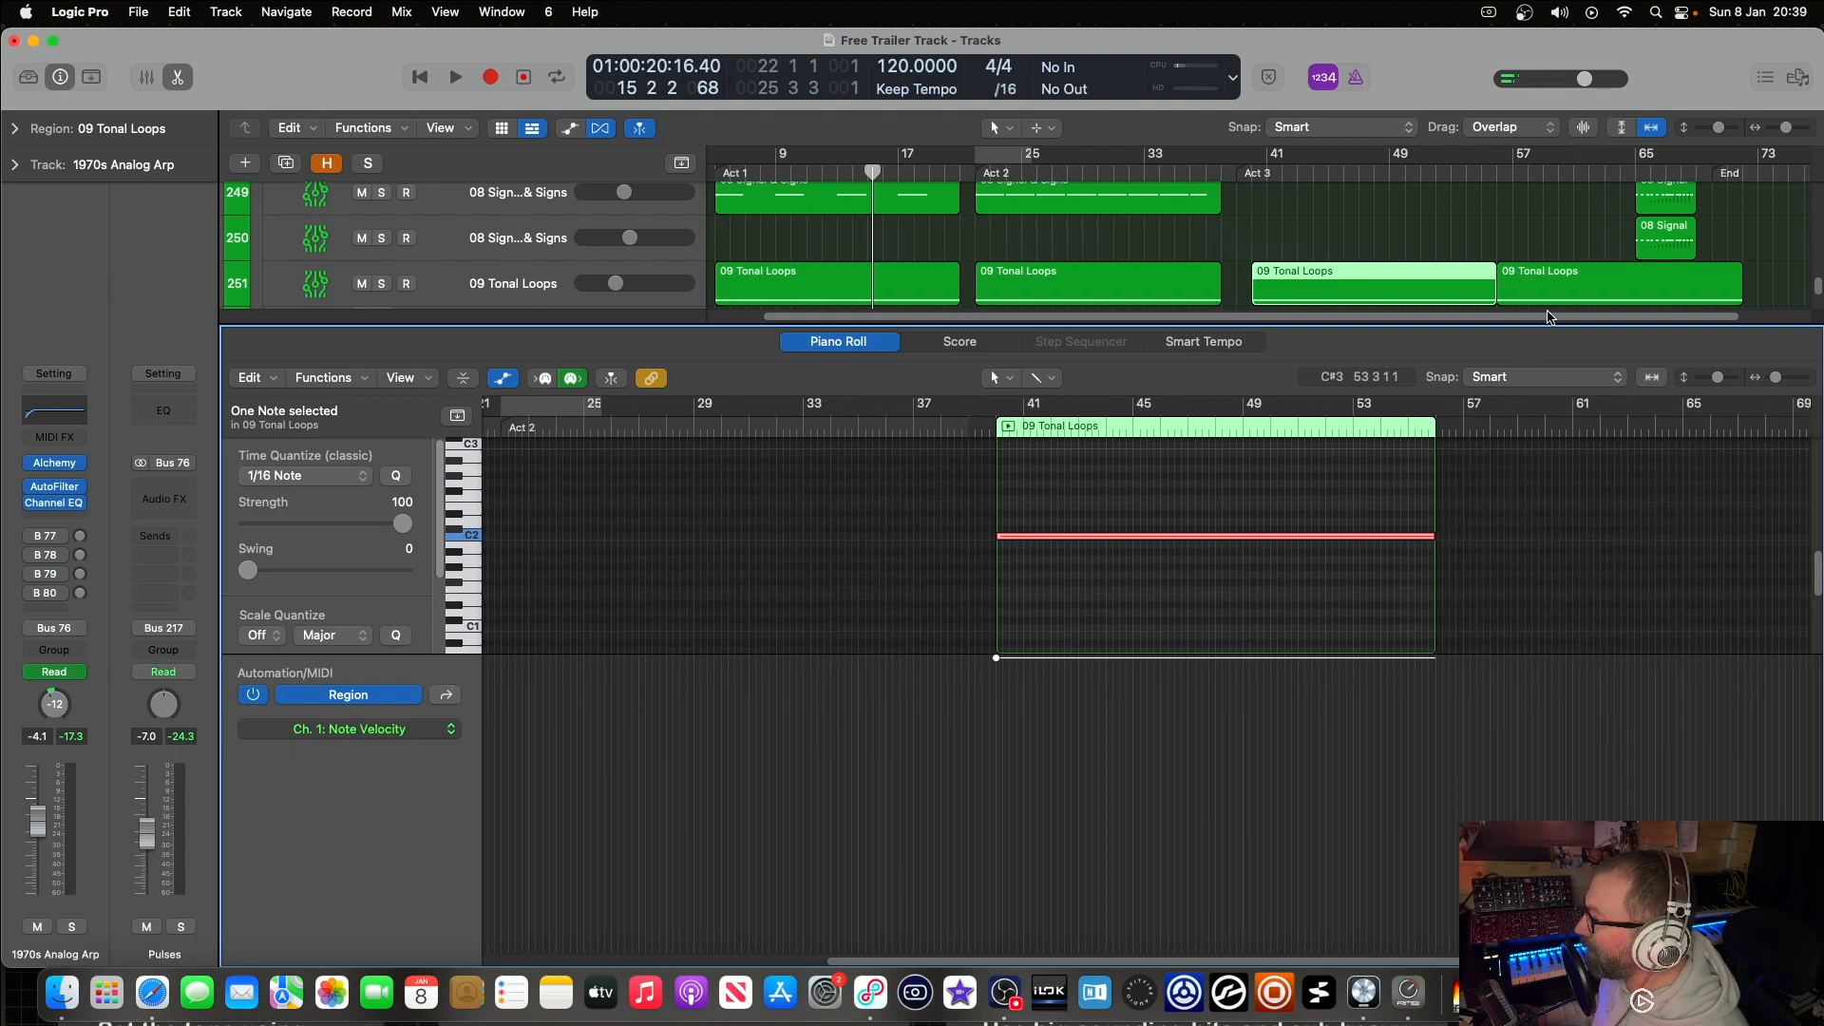
pyautogui.click(1553, 290)
pyautogui.hscroll(3, 1307, 532)
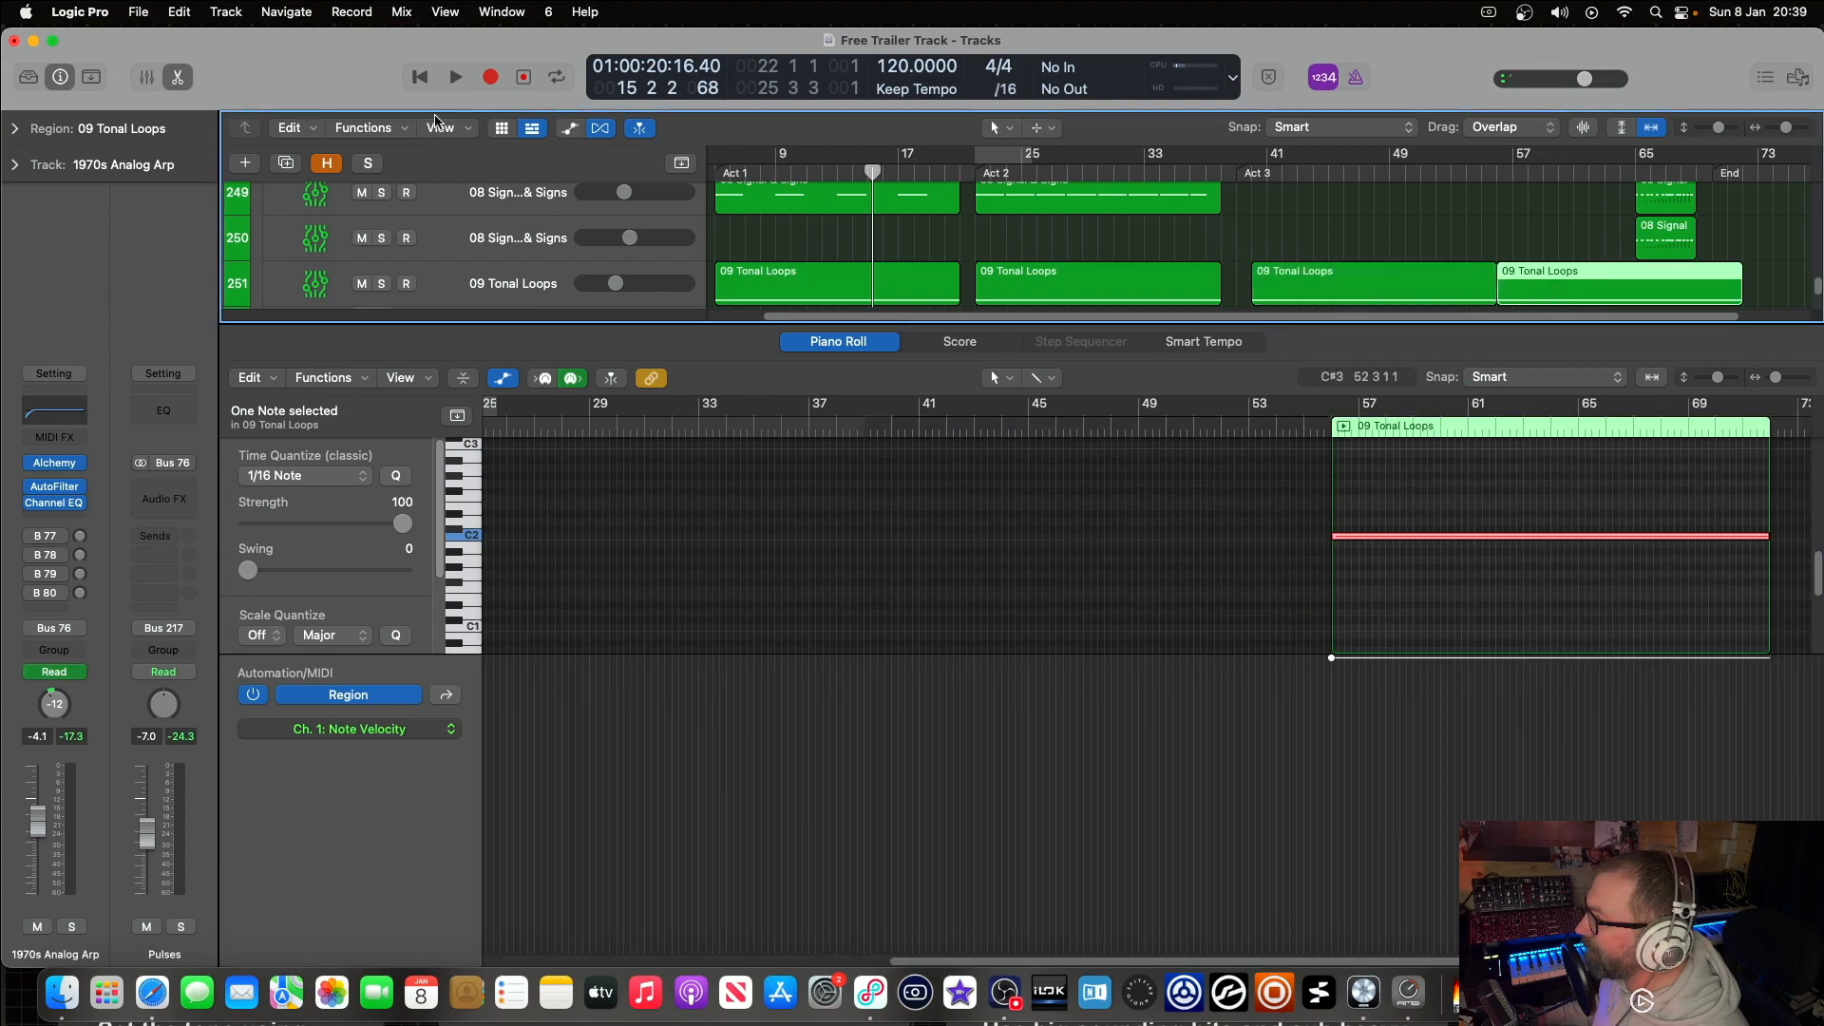
pyautogui.click(177, 77)
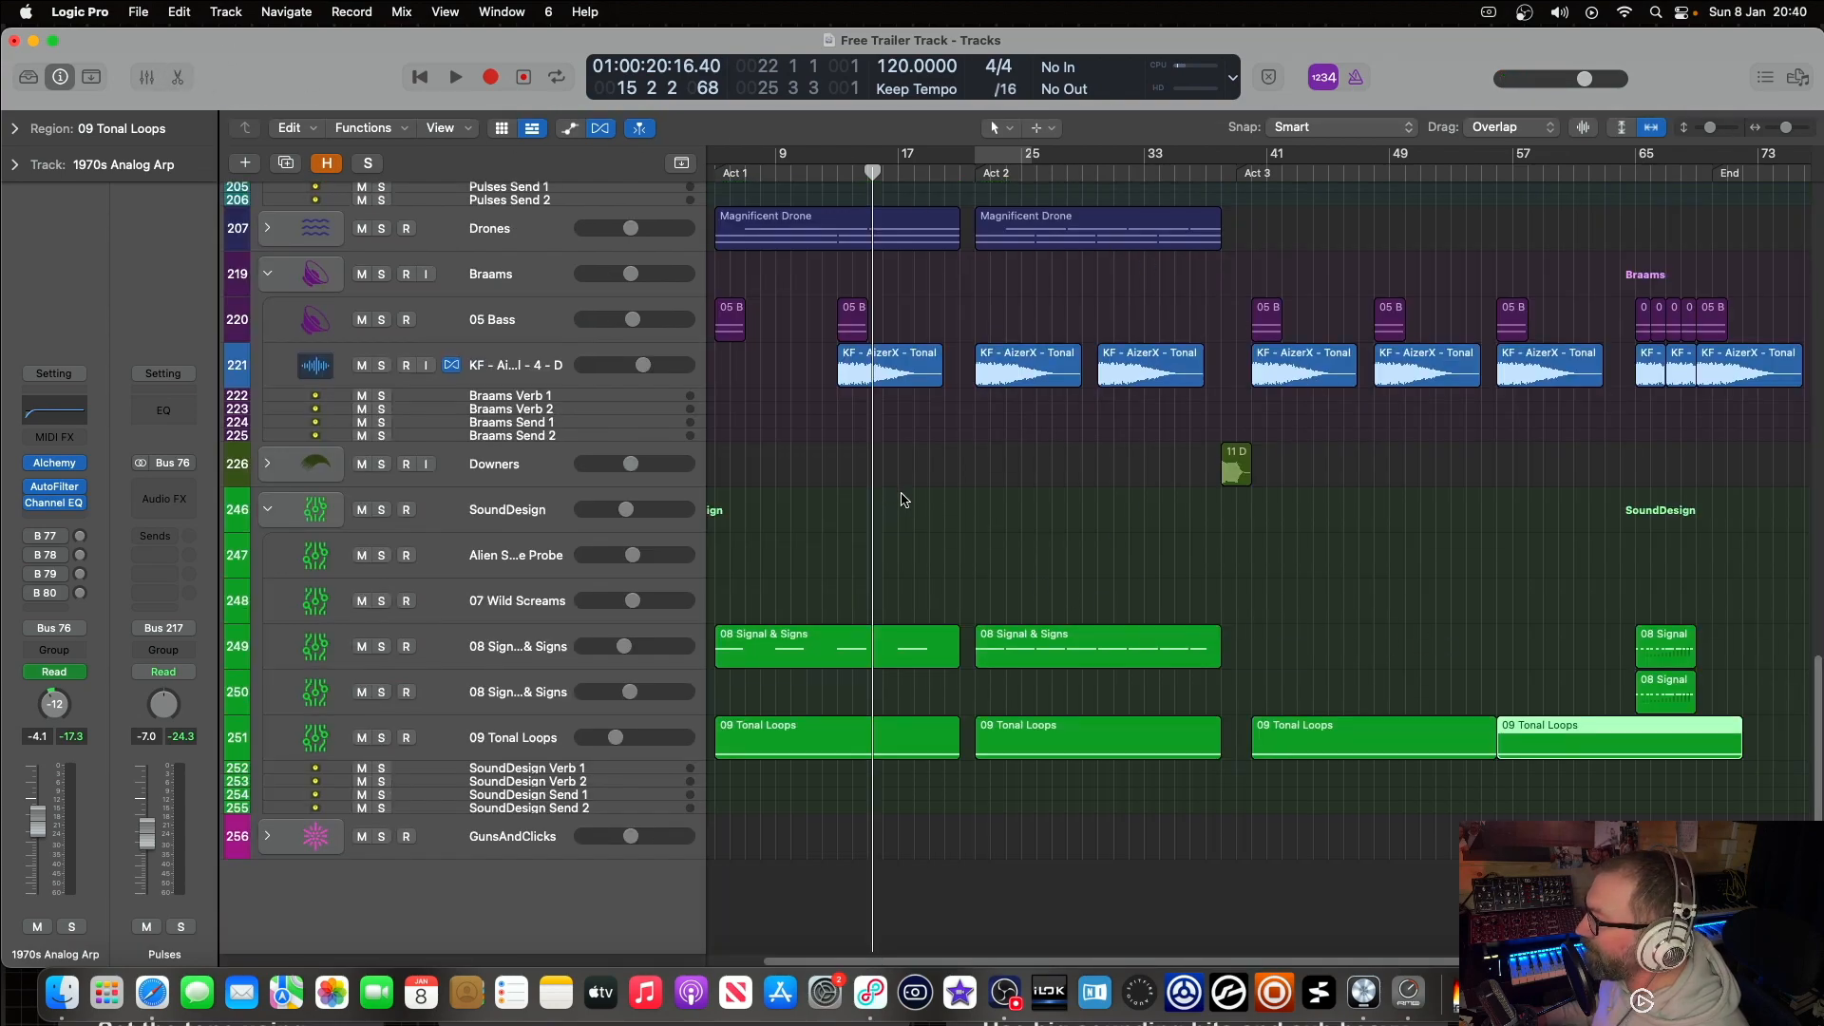
# Step: Solo the first 08 Signal & Signs track in the SoundDesign stack and play it from the start of Act 2
pyautogui.scroll(5, 903, 489)
pyautogui.scroll(-1, 908, 468)
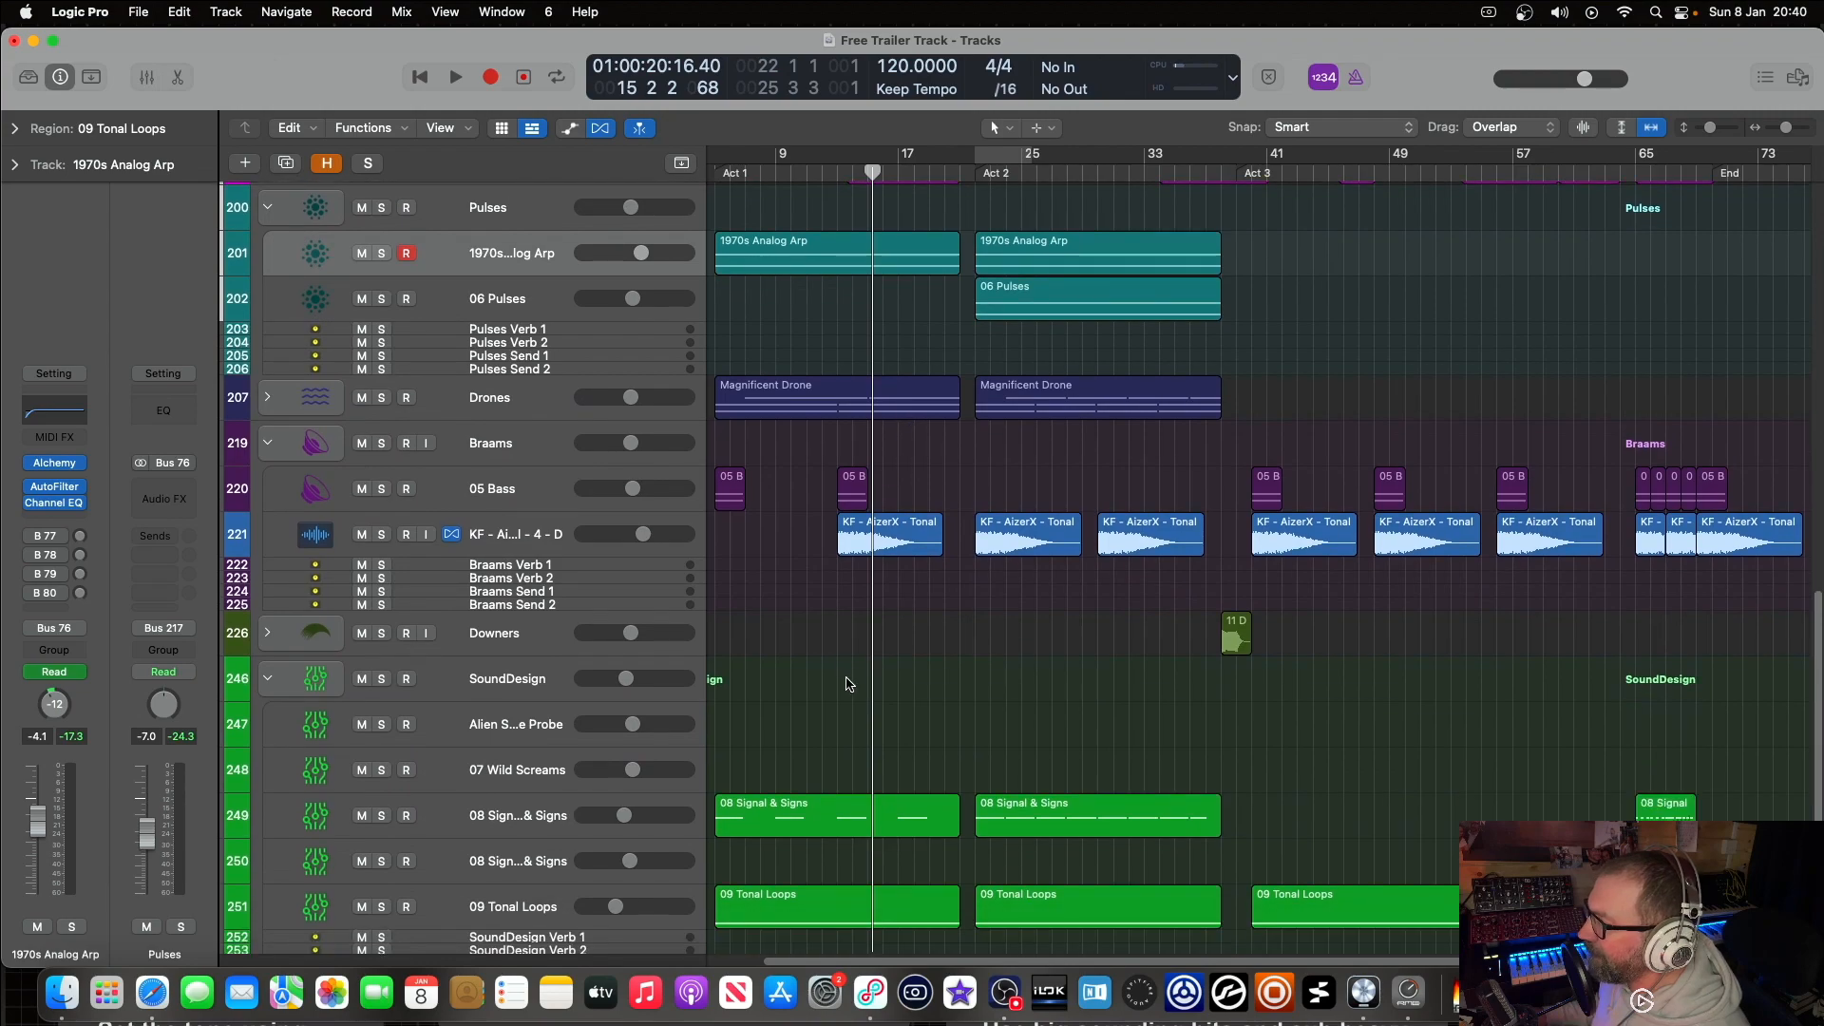
pyautogui.scroll(4, 1040, 450)
pyautogui.scroll(-5, 1023, 504)
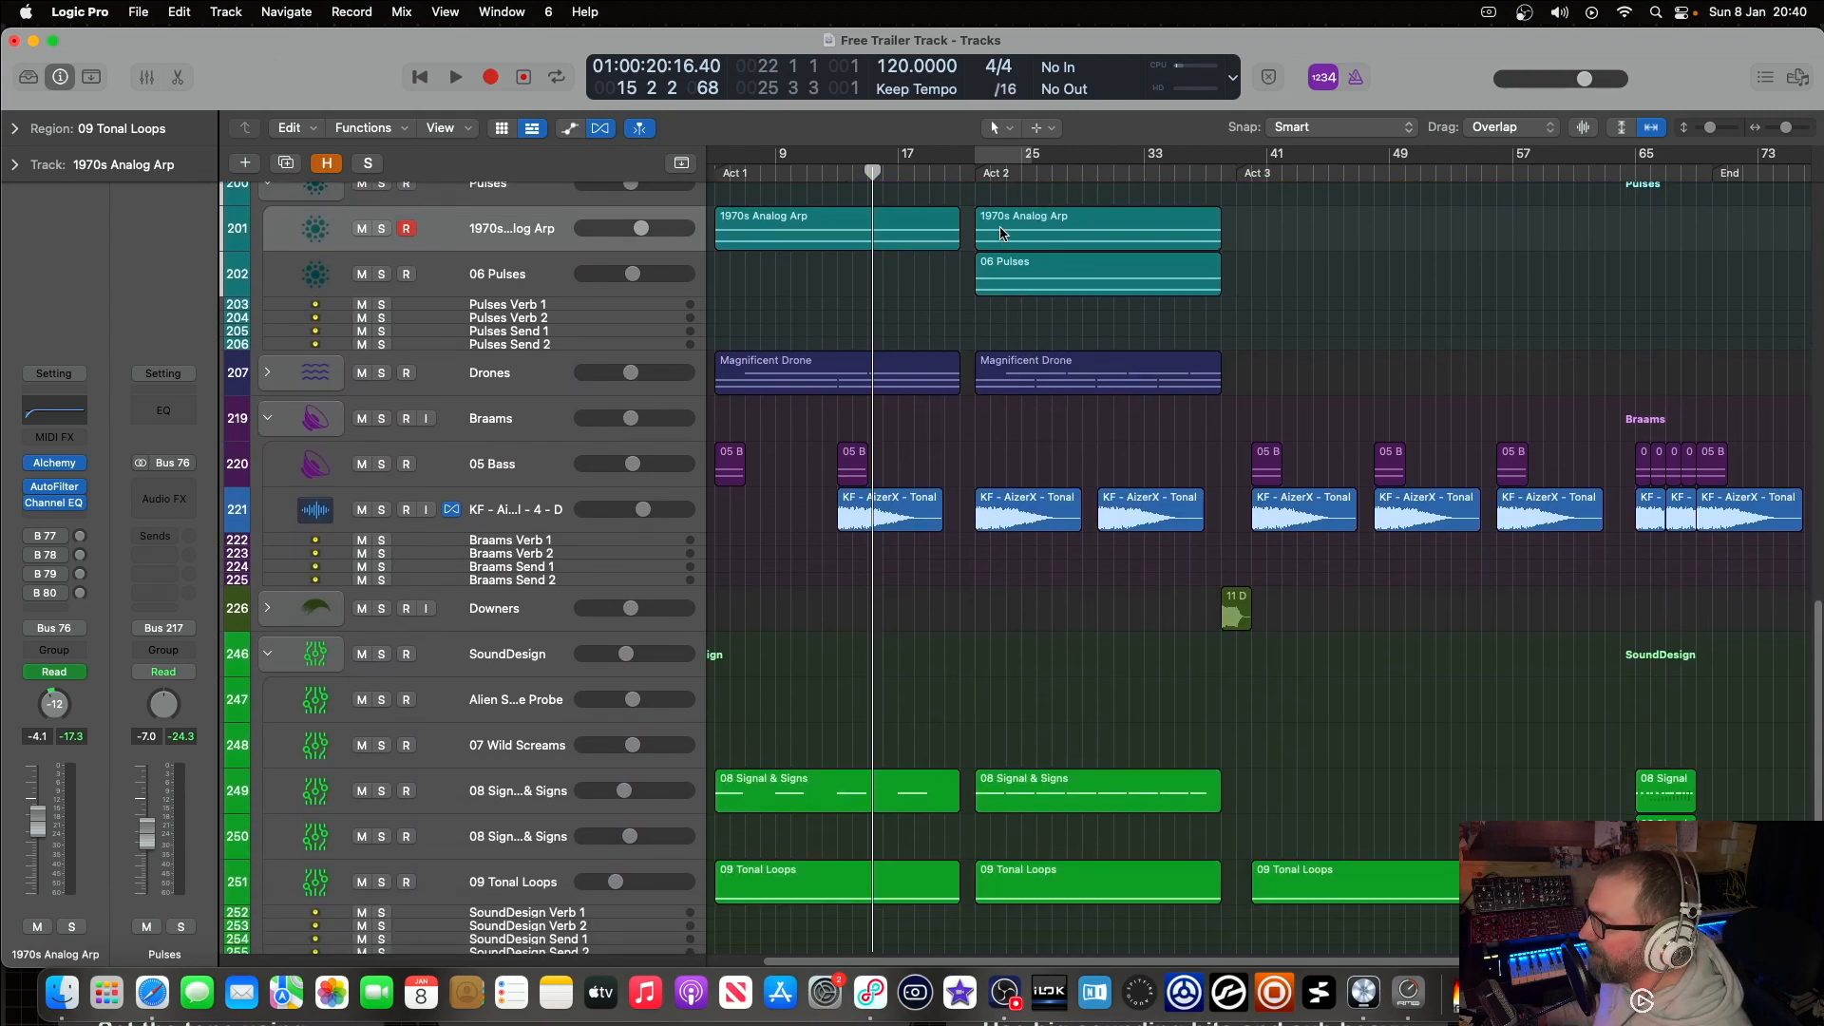
pyautogui.click(979, 180)
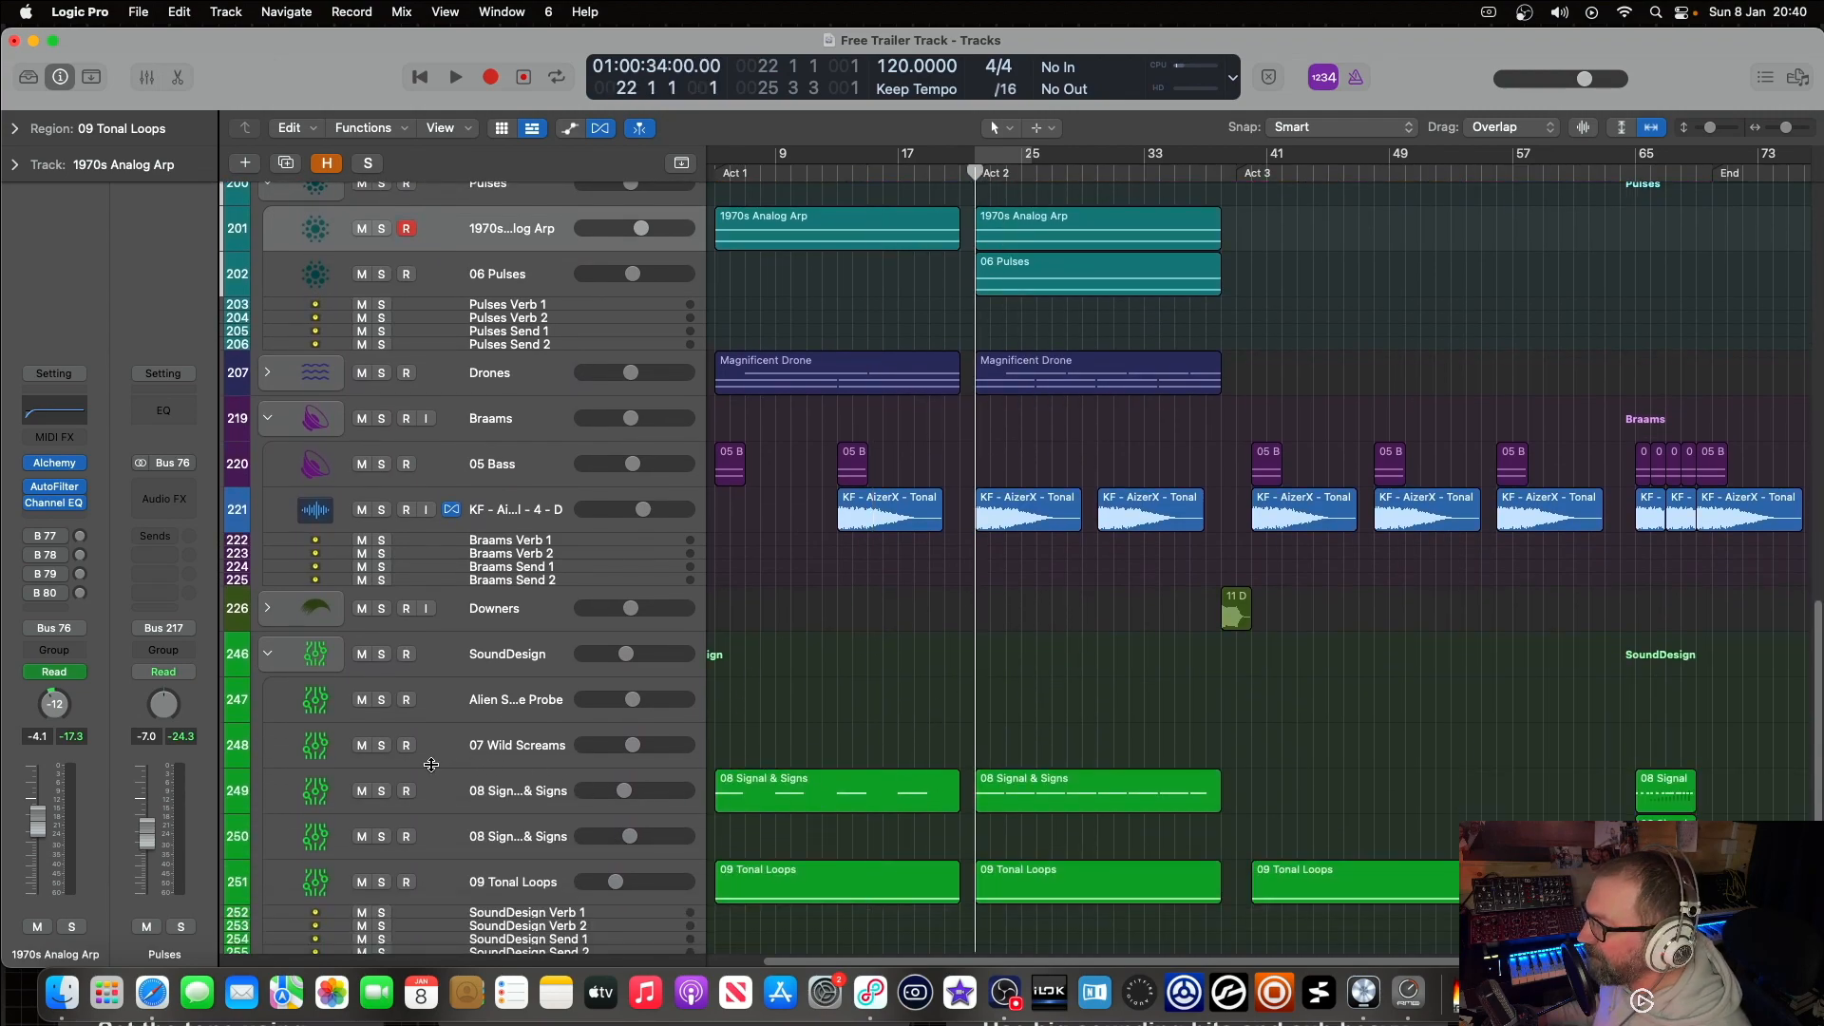
pyautogui.click(383, 792)
pyautogui.press('space')
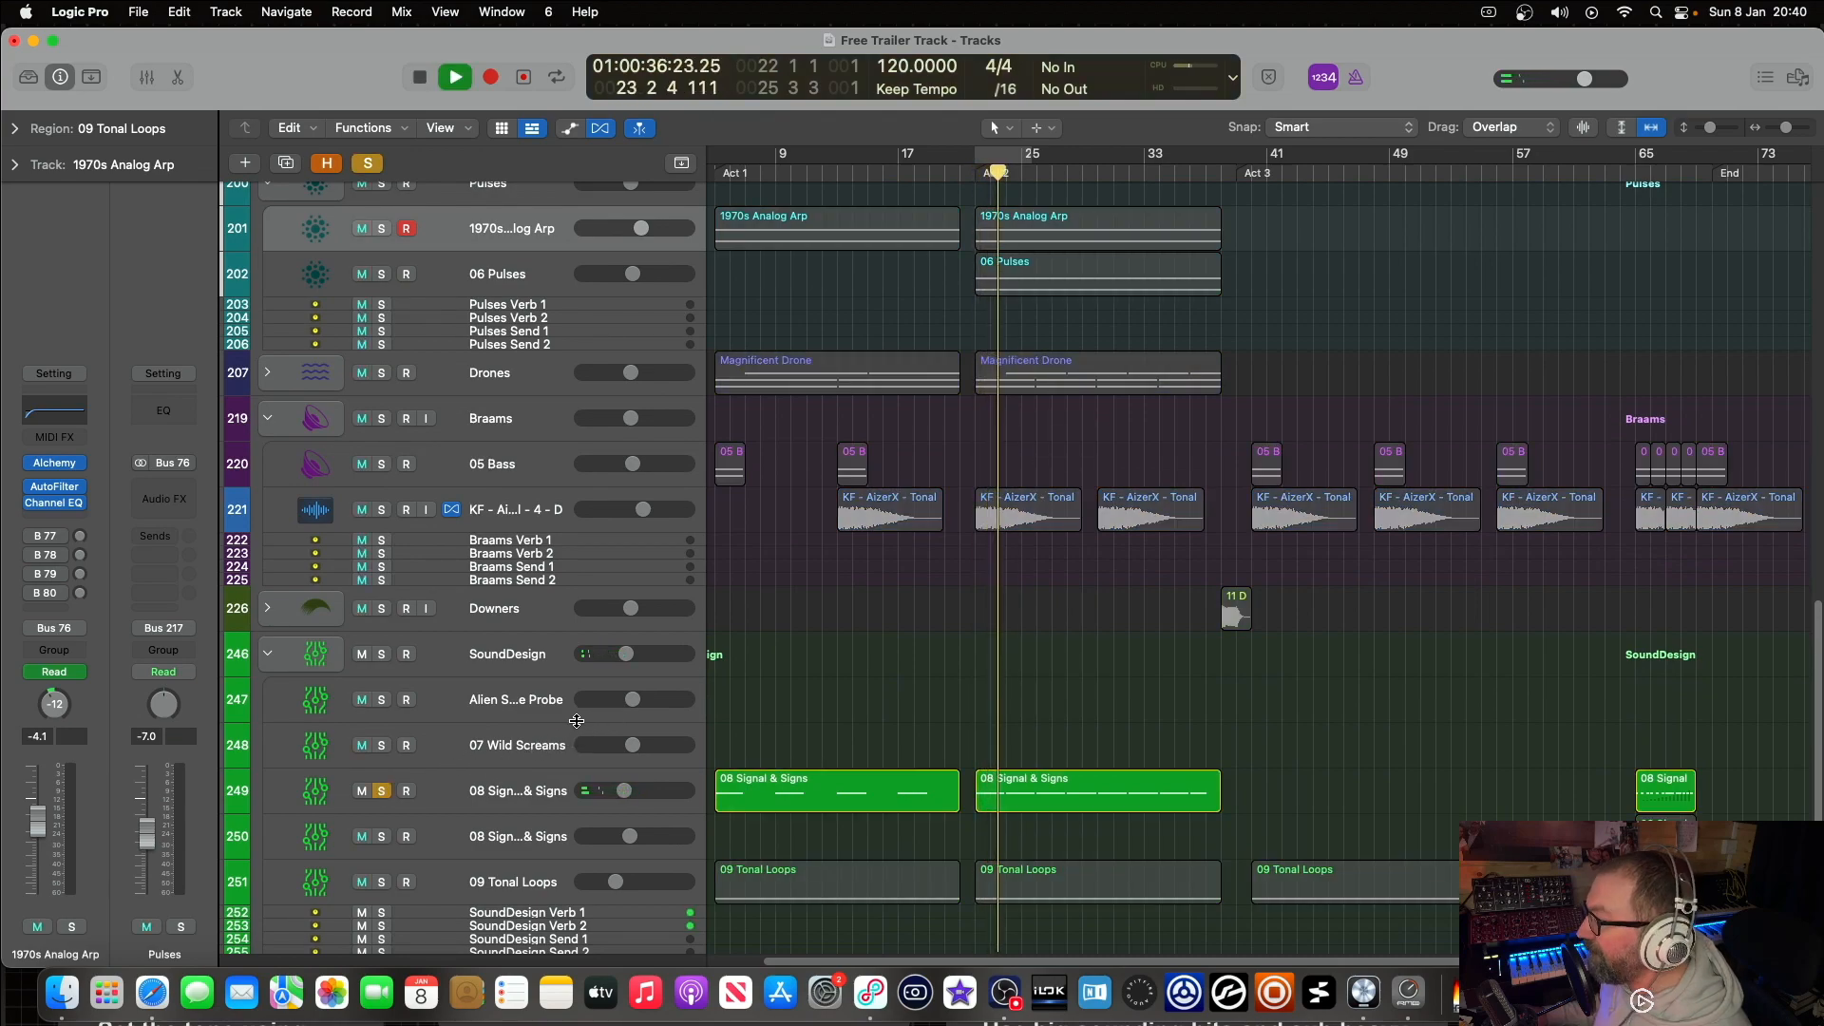
# Step: Clear all solos, listen to the full Act 2 mix while reviewing the strings, synths and pulses tracks, and stop playback
pyautogui.click(382, 654)
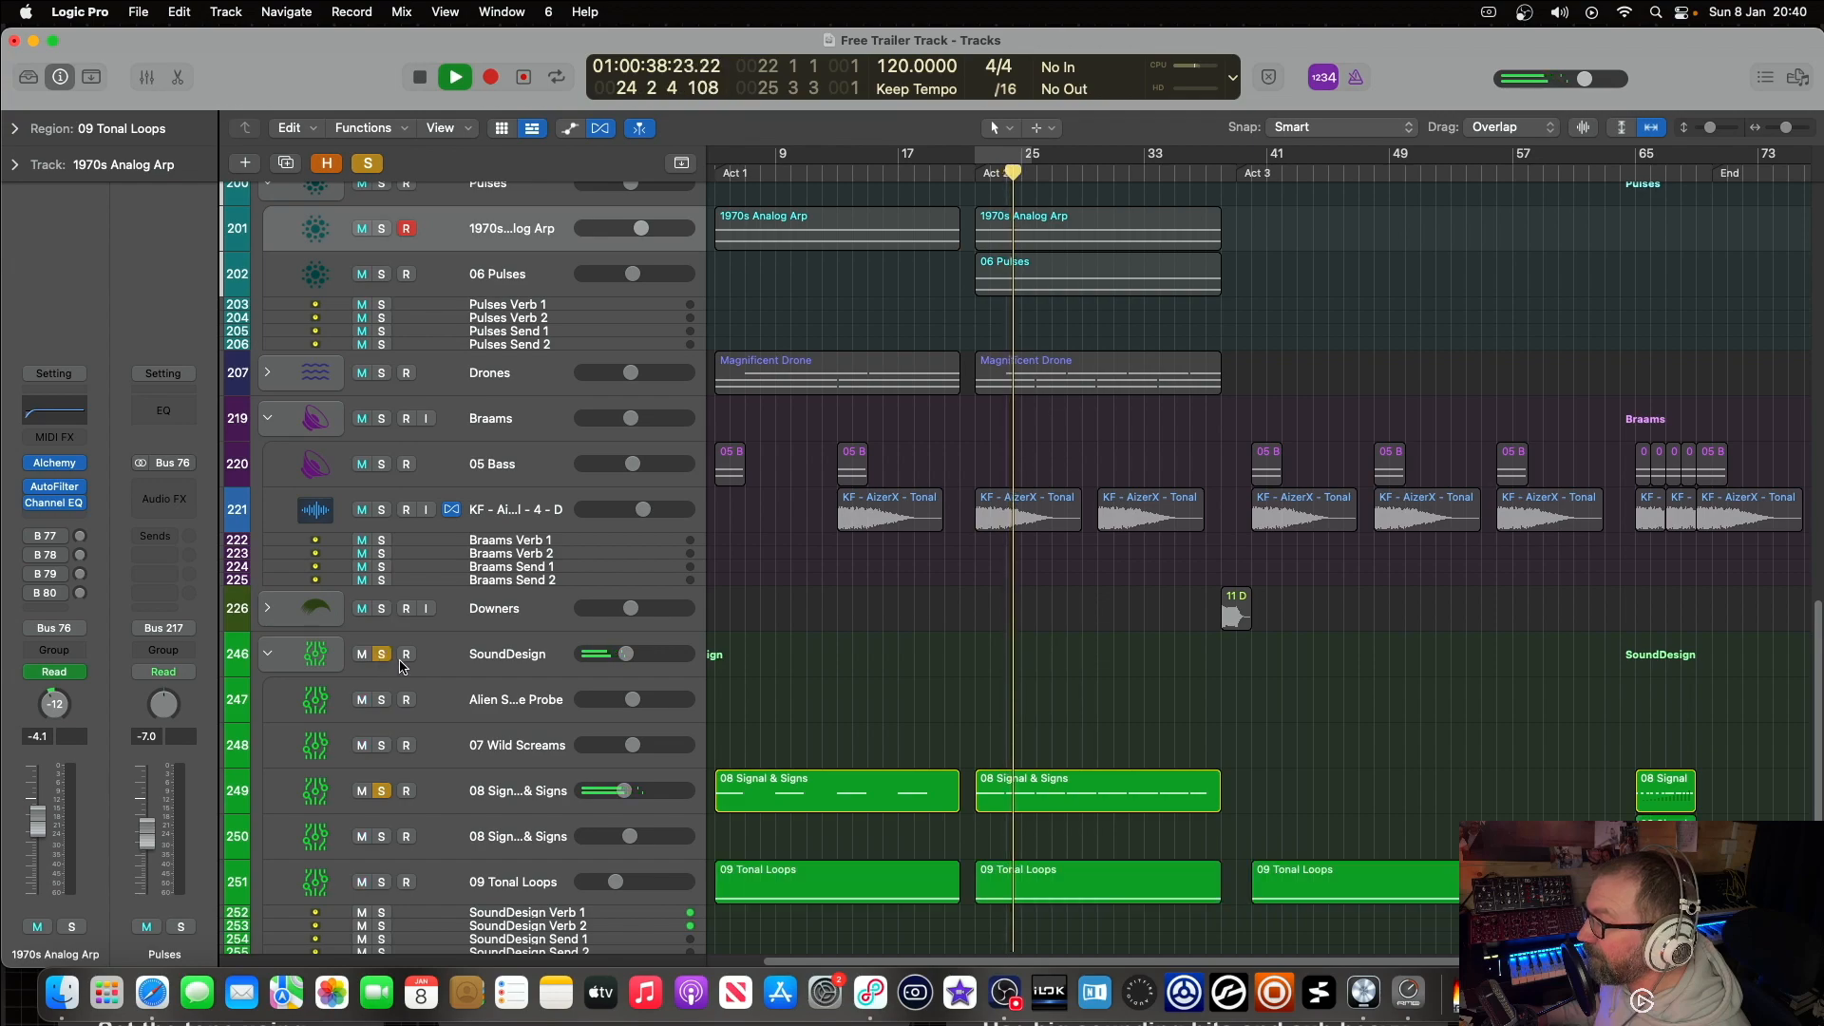
pyautogui.click(382, 654)
pyautogui.click(368, 164)
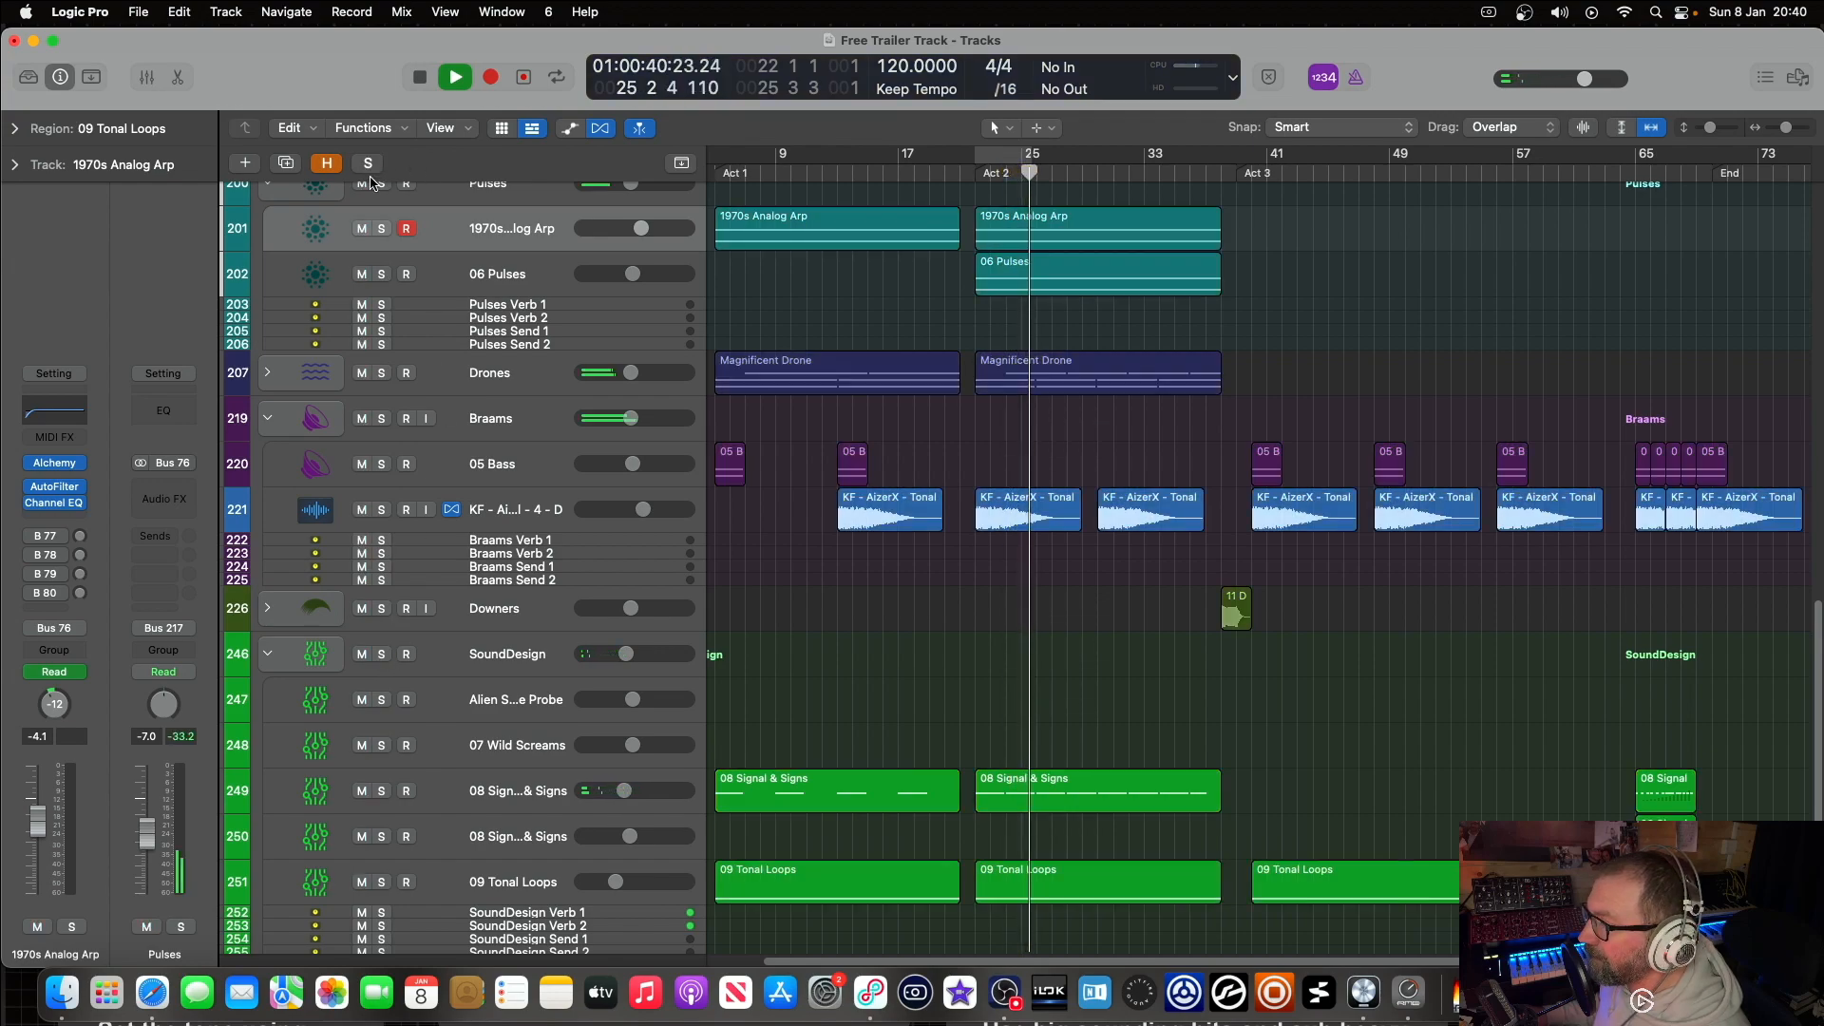
pyautogui.scroll(10, 865, 439)
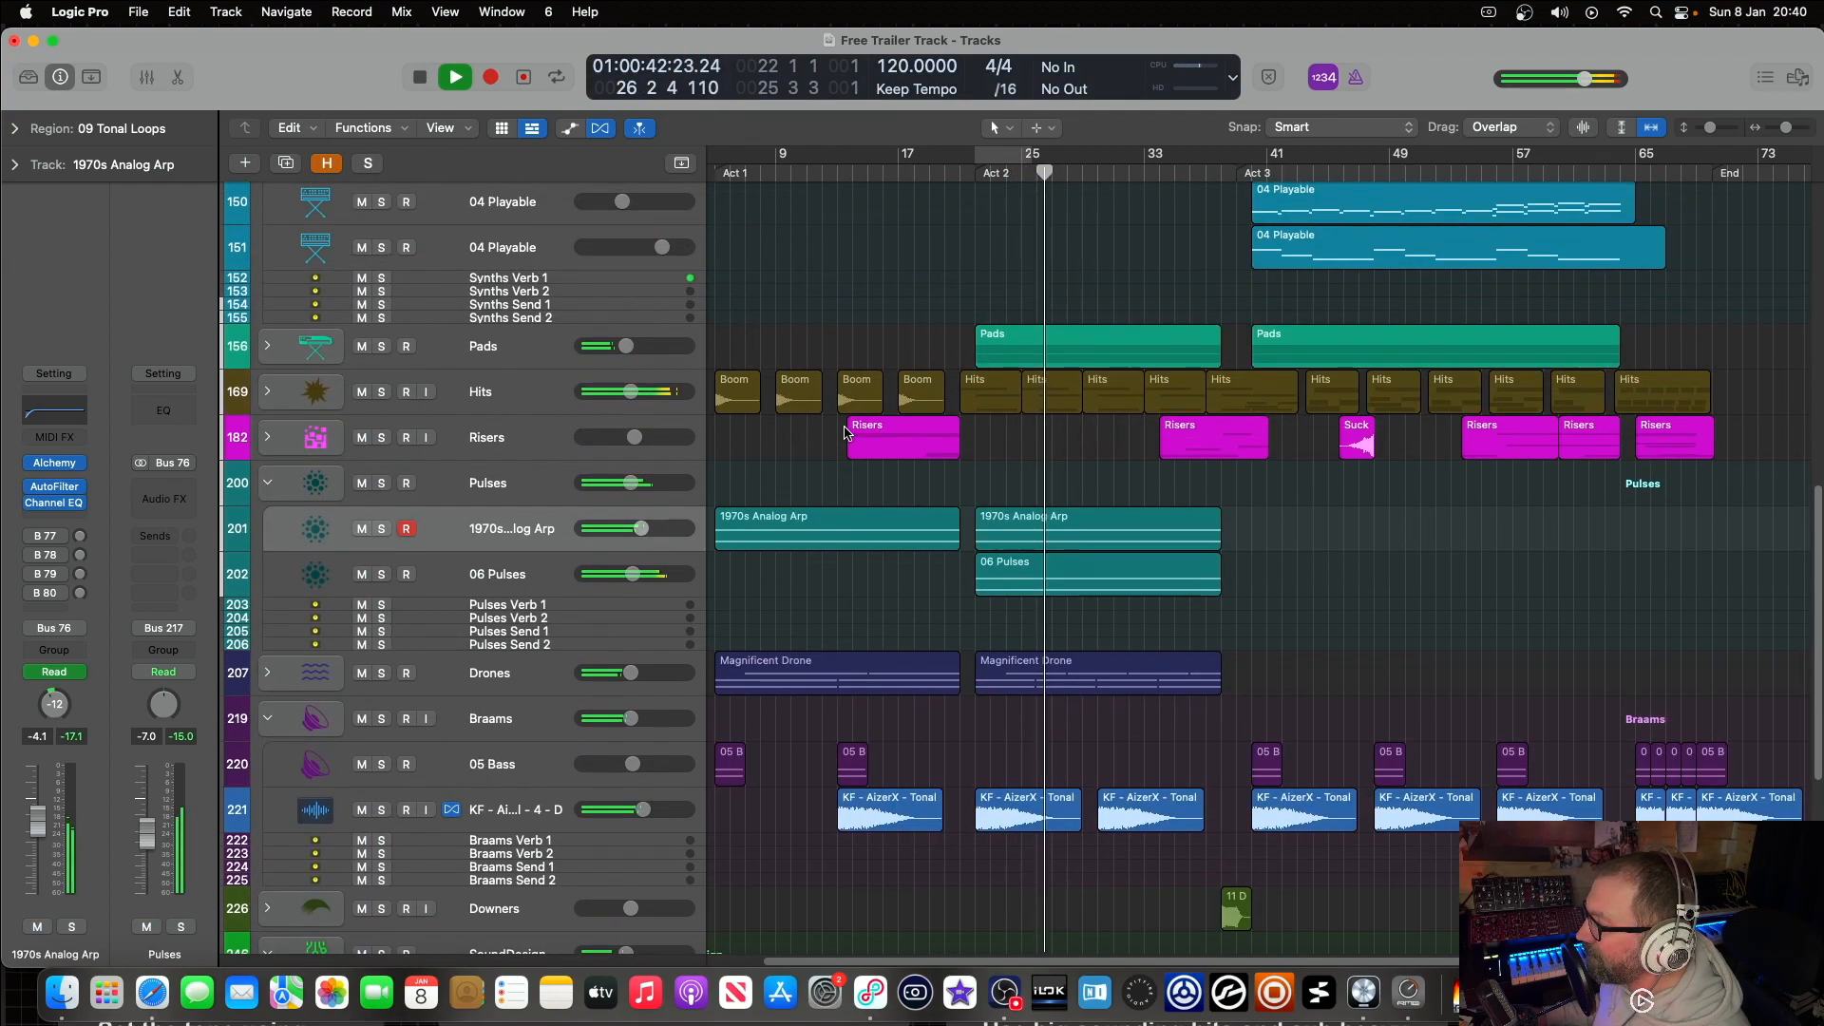
pyautogui.scroll(6, 865, 439)
pyautogui.scroll(-3, 874, 433)
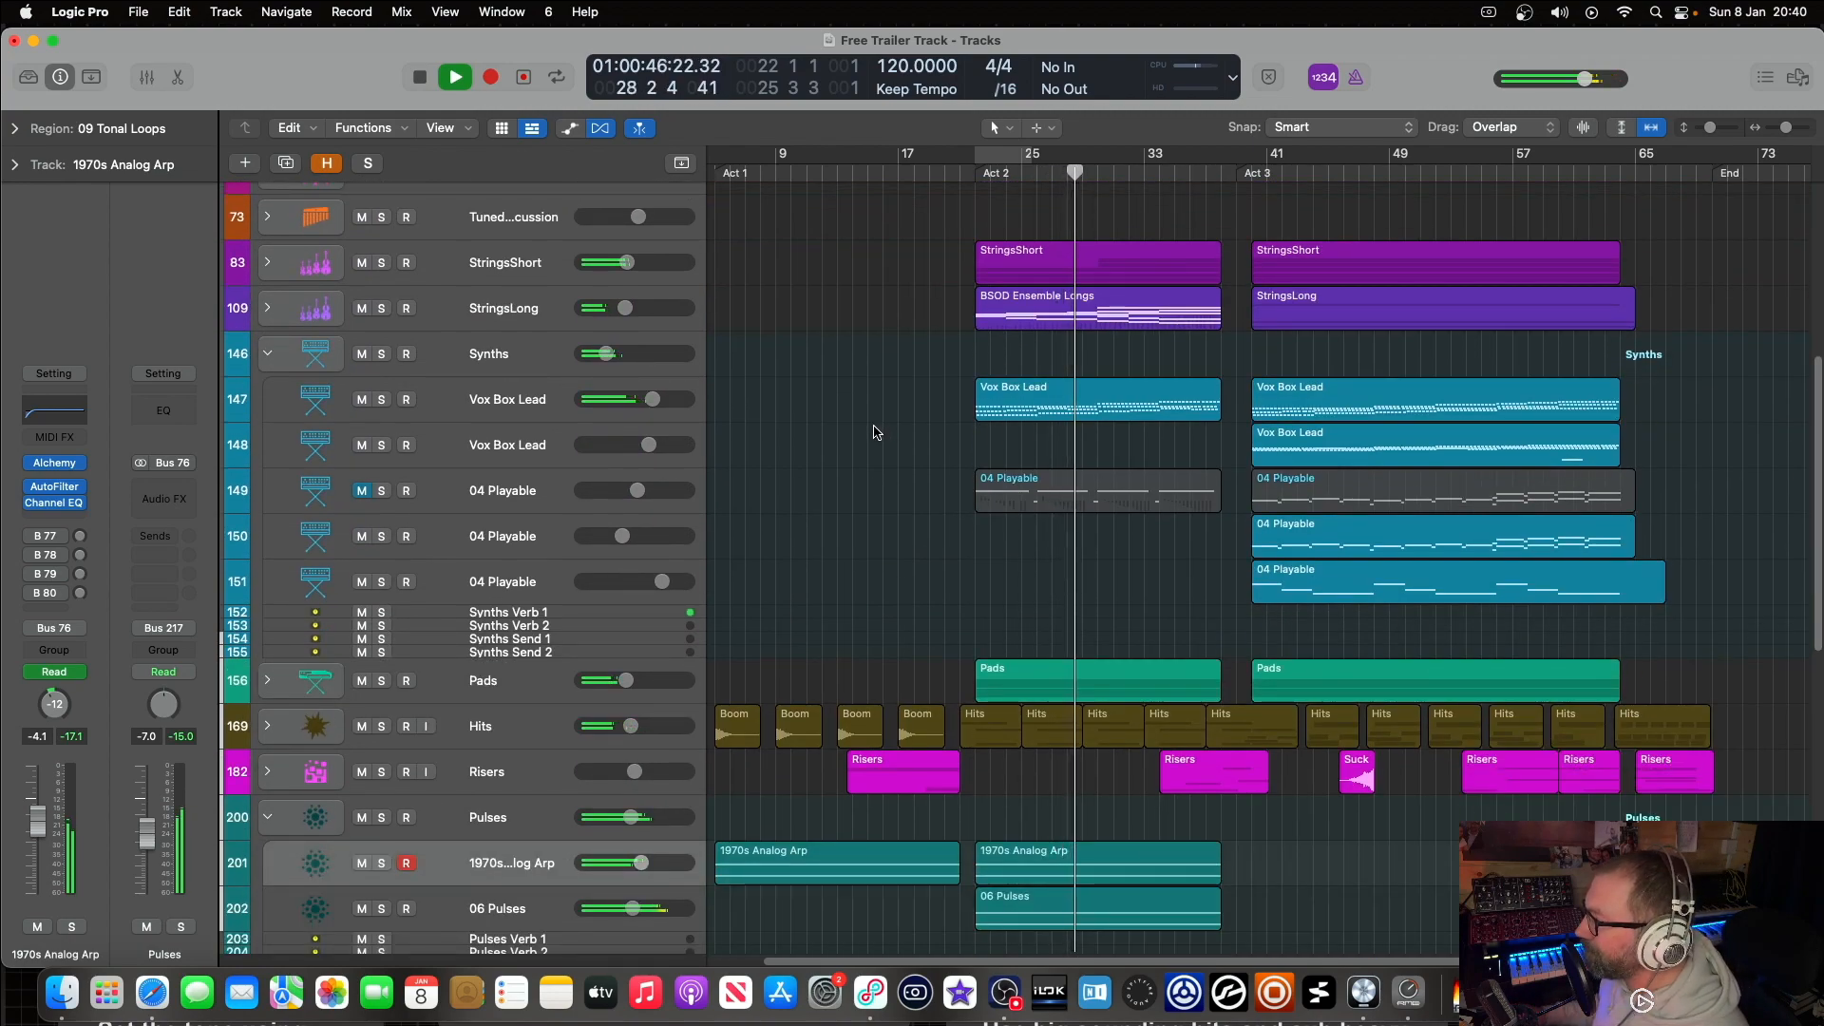
pyautogui.press('space')
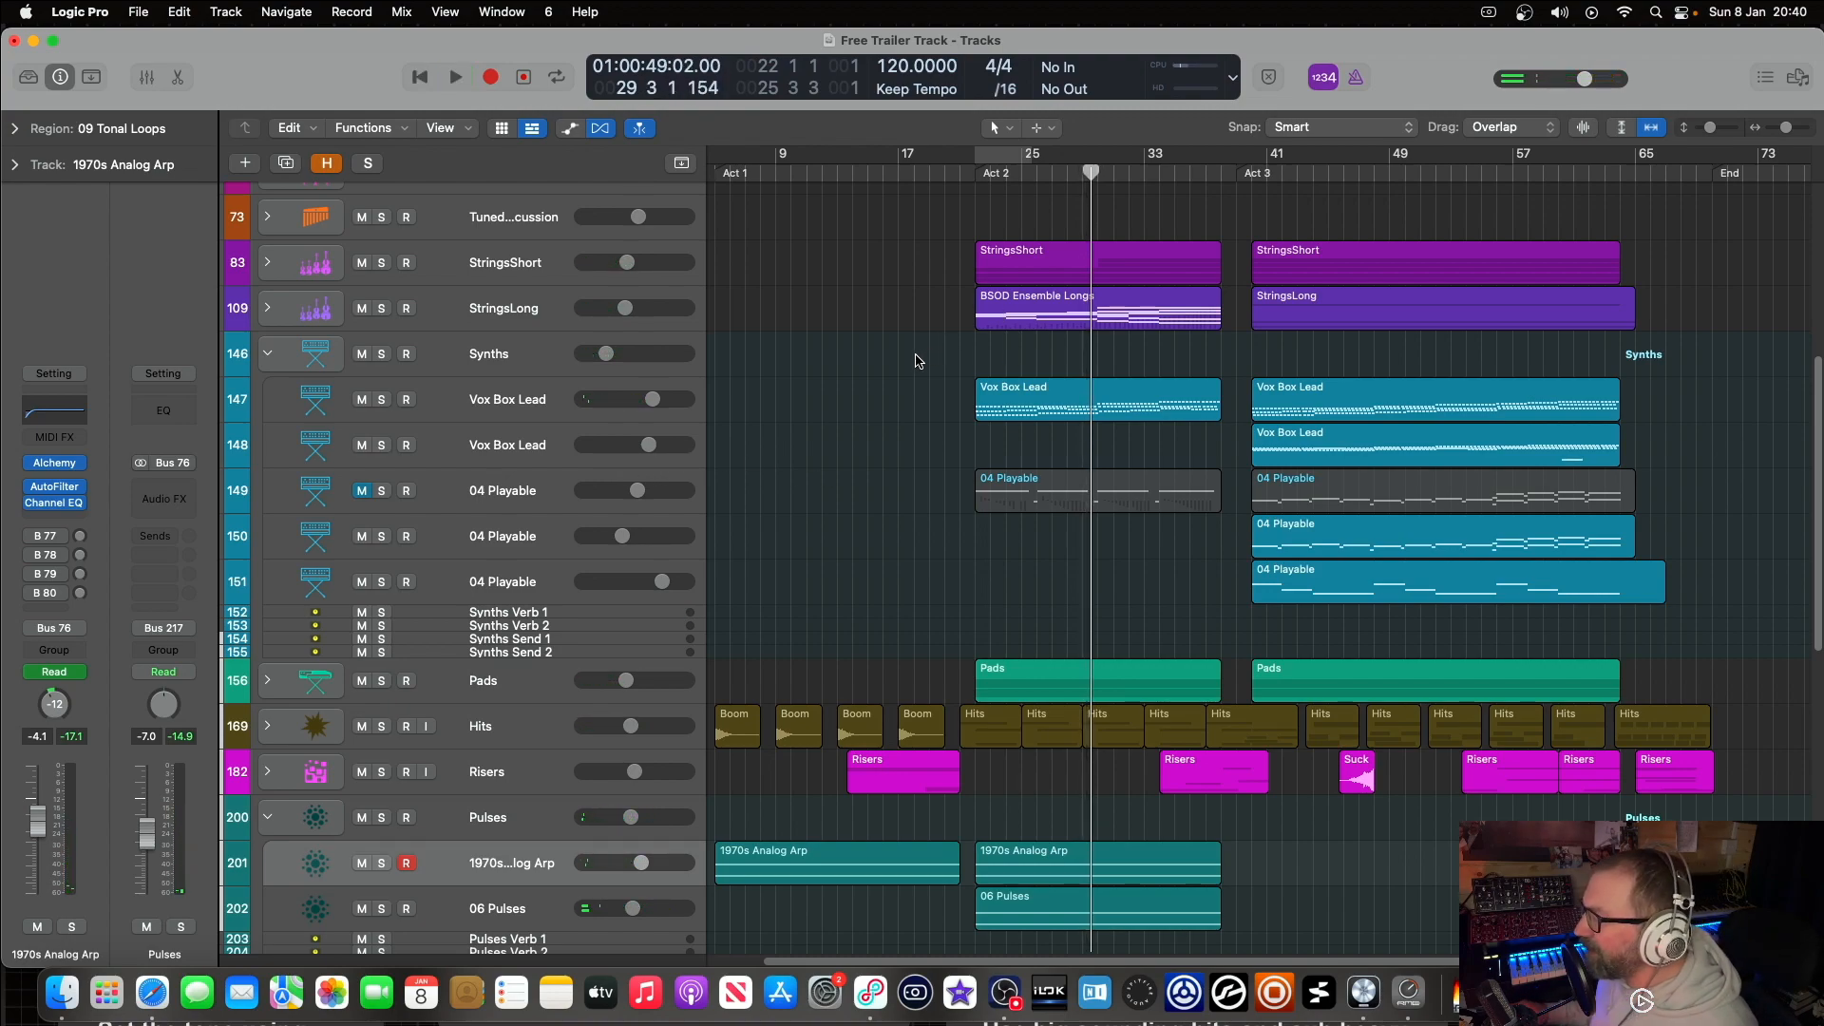
# Step: Inspect the Kontakt 7 instrument on the muted 04 Playable synth track and close the plug-in window
pyautogui.click(518, 489)
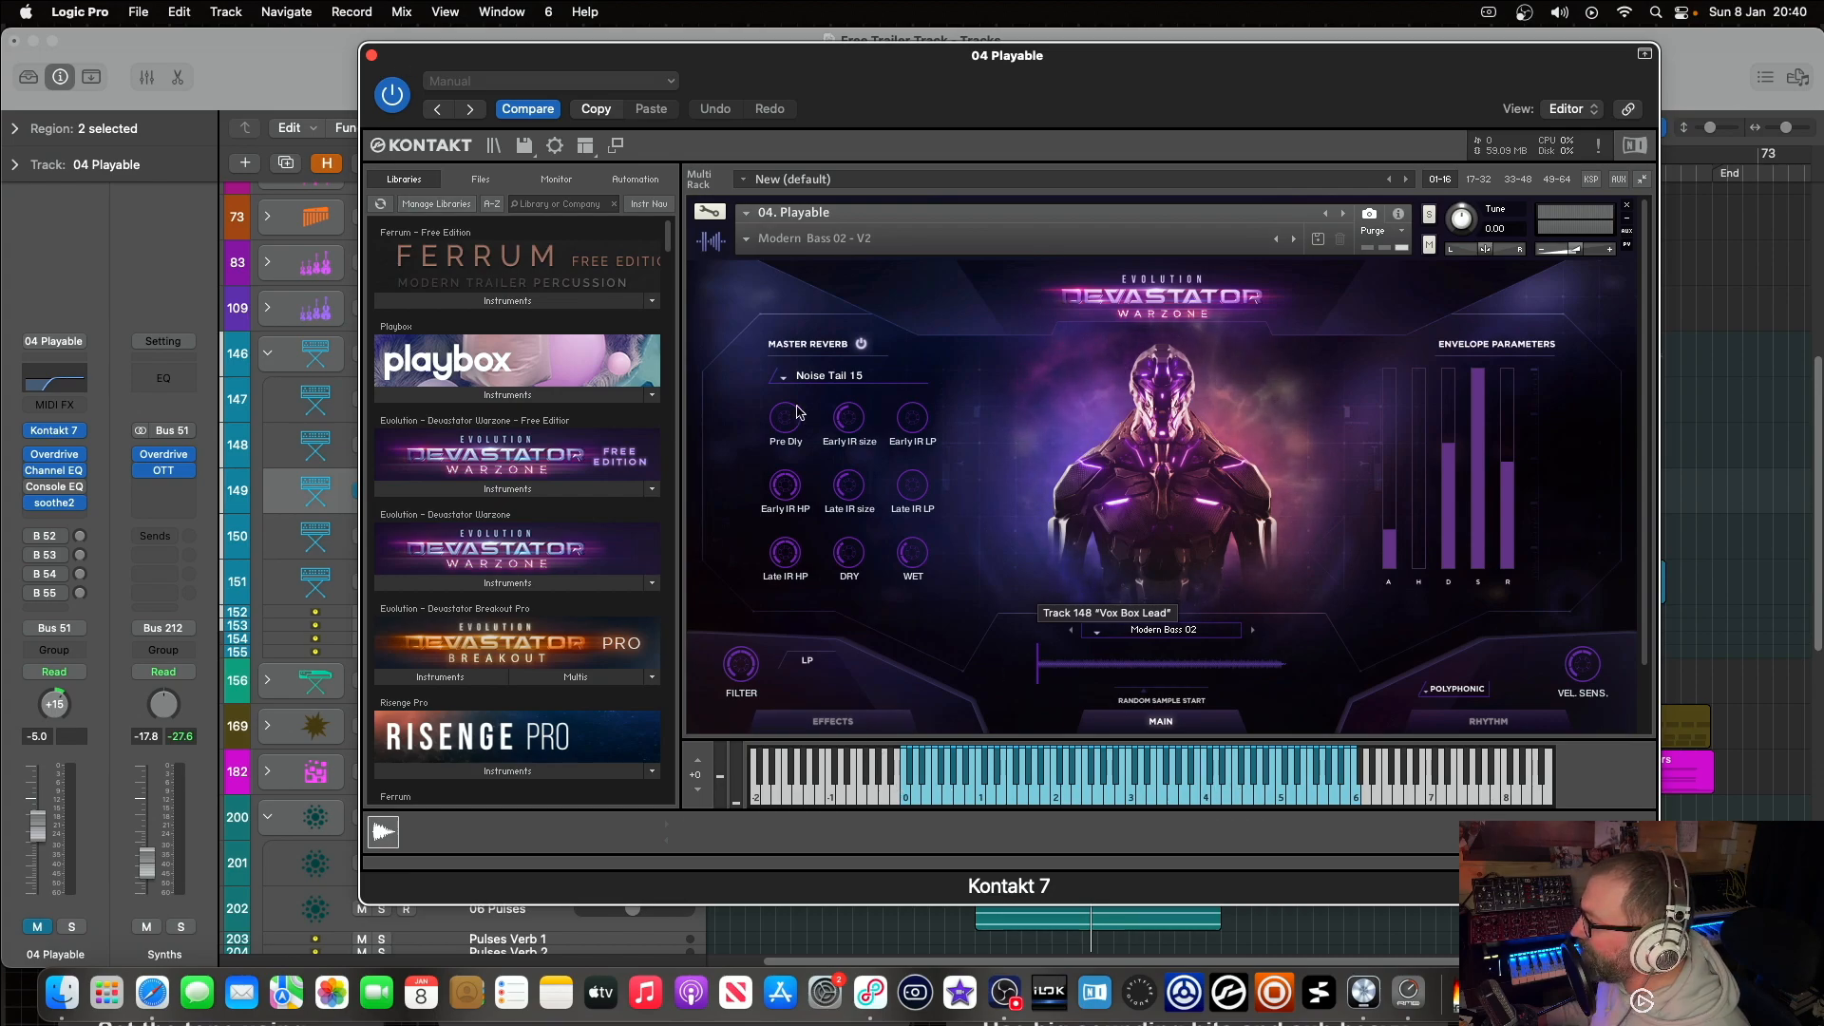
pyautogui.click(372, 55)
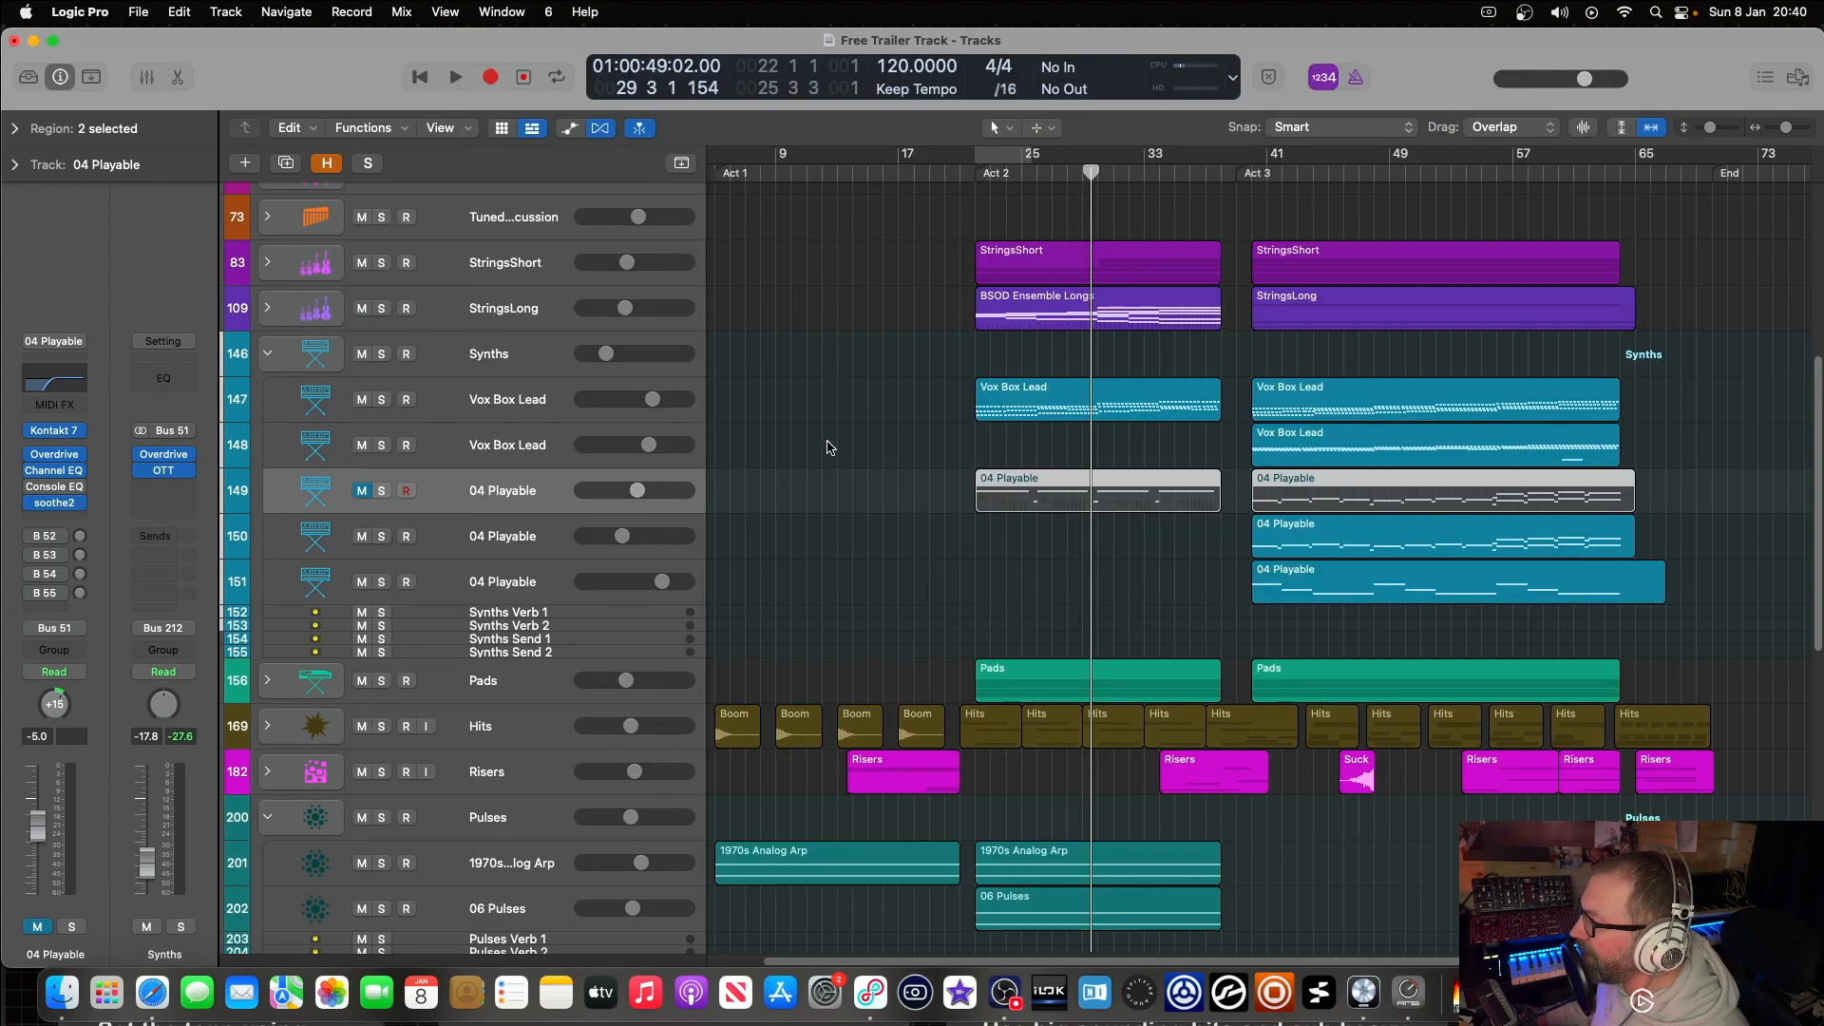
# Step: Unmute and solo the first 04 Playable synth track, and play it from the start of Act 2
pyautogui.click(362, 492)
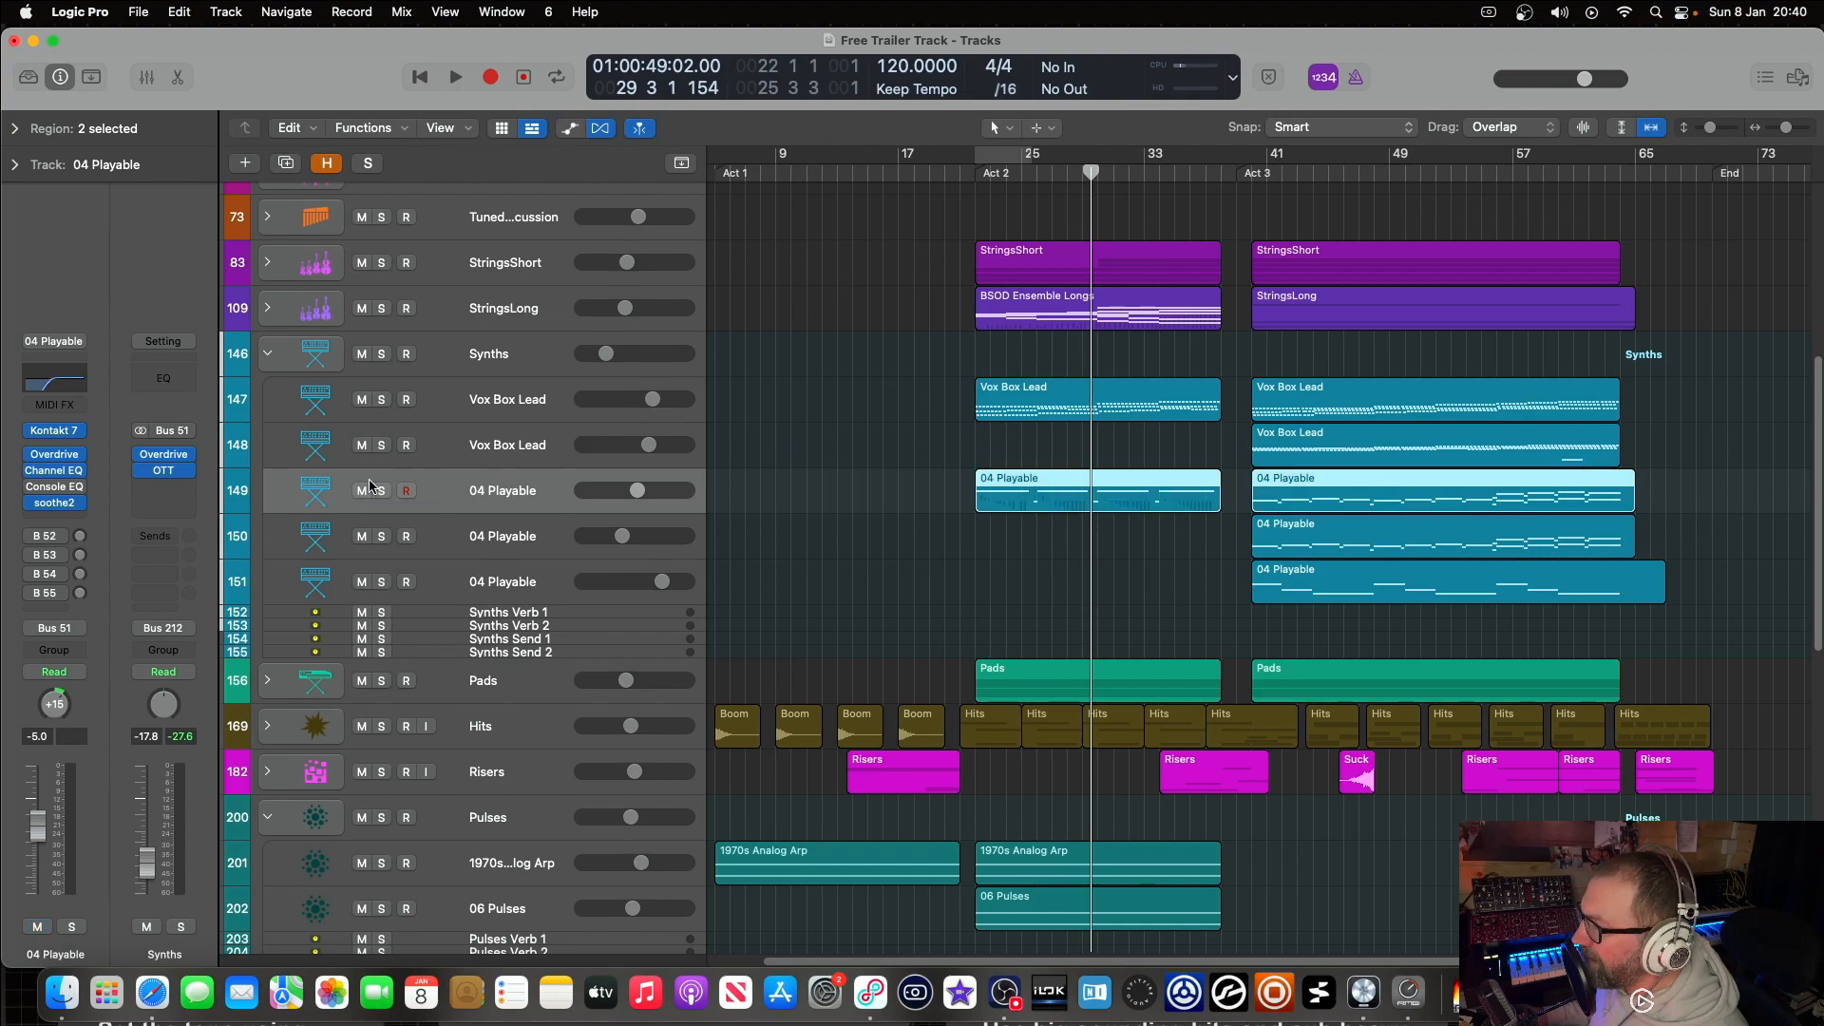
pyautogui.click(381, 491)
pyautogui.click(973, 173)
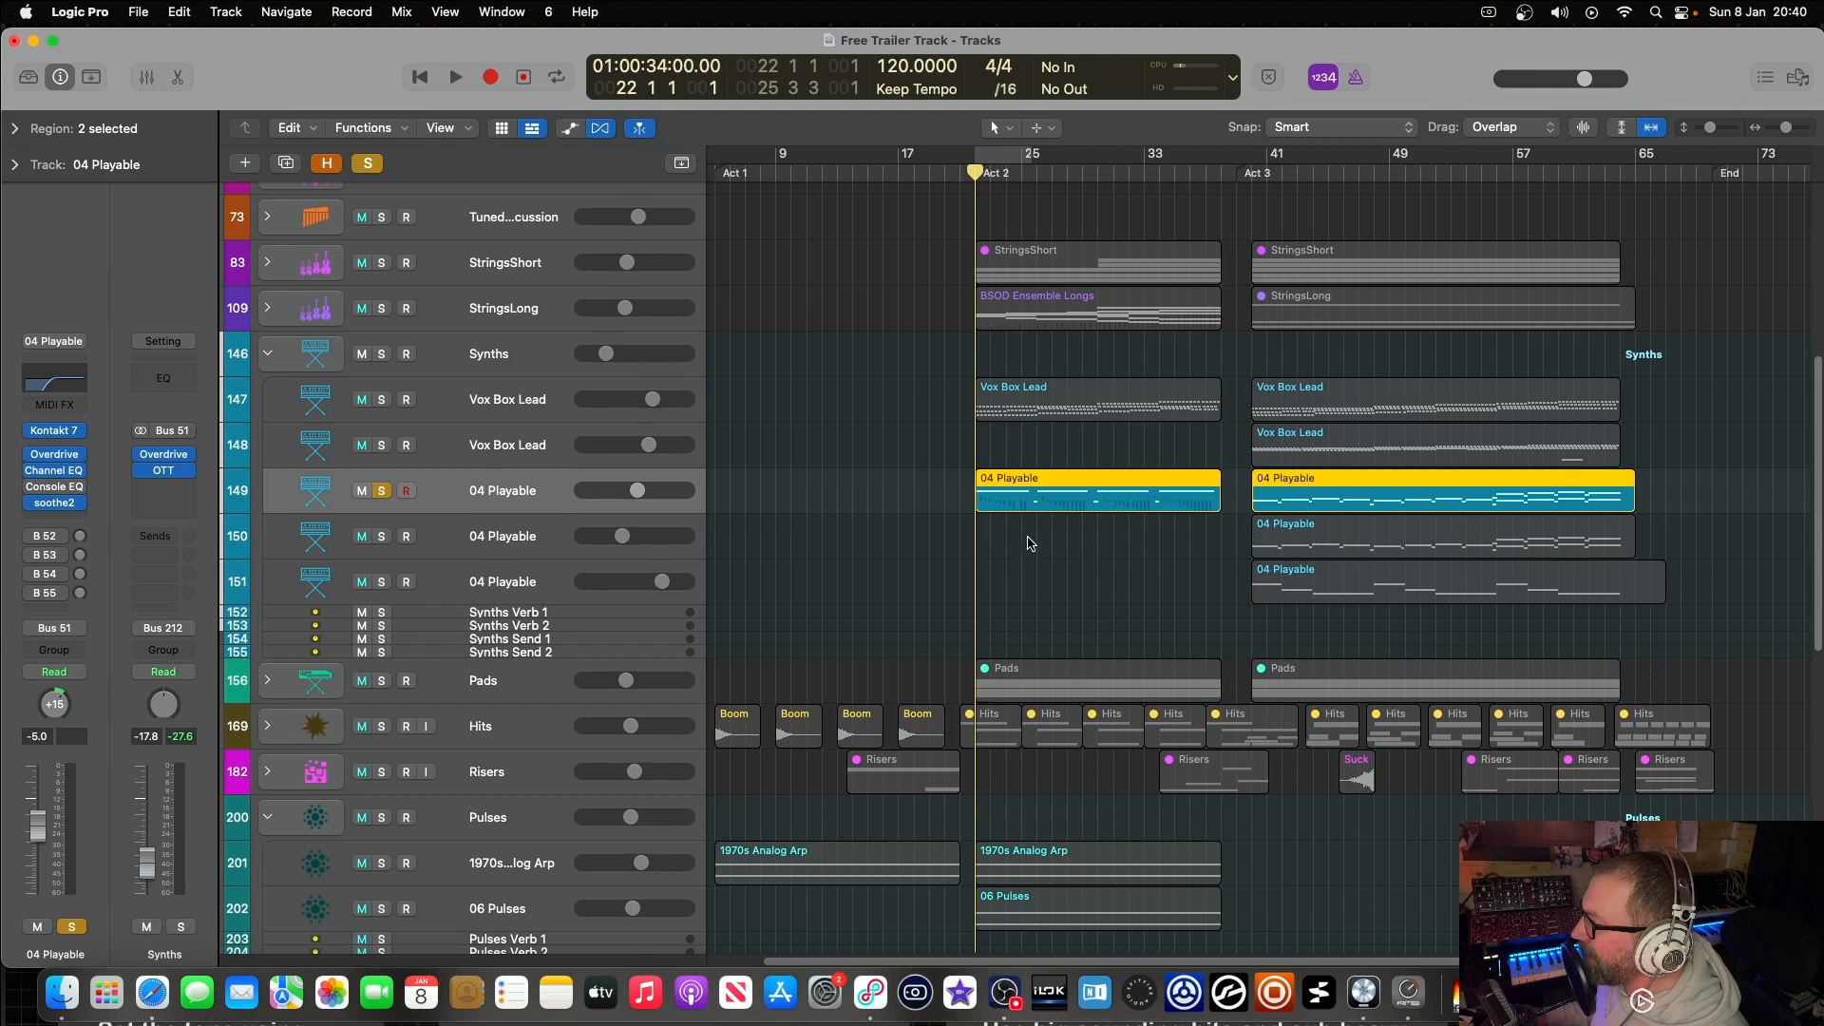
pyautogui.press('space')
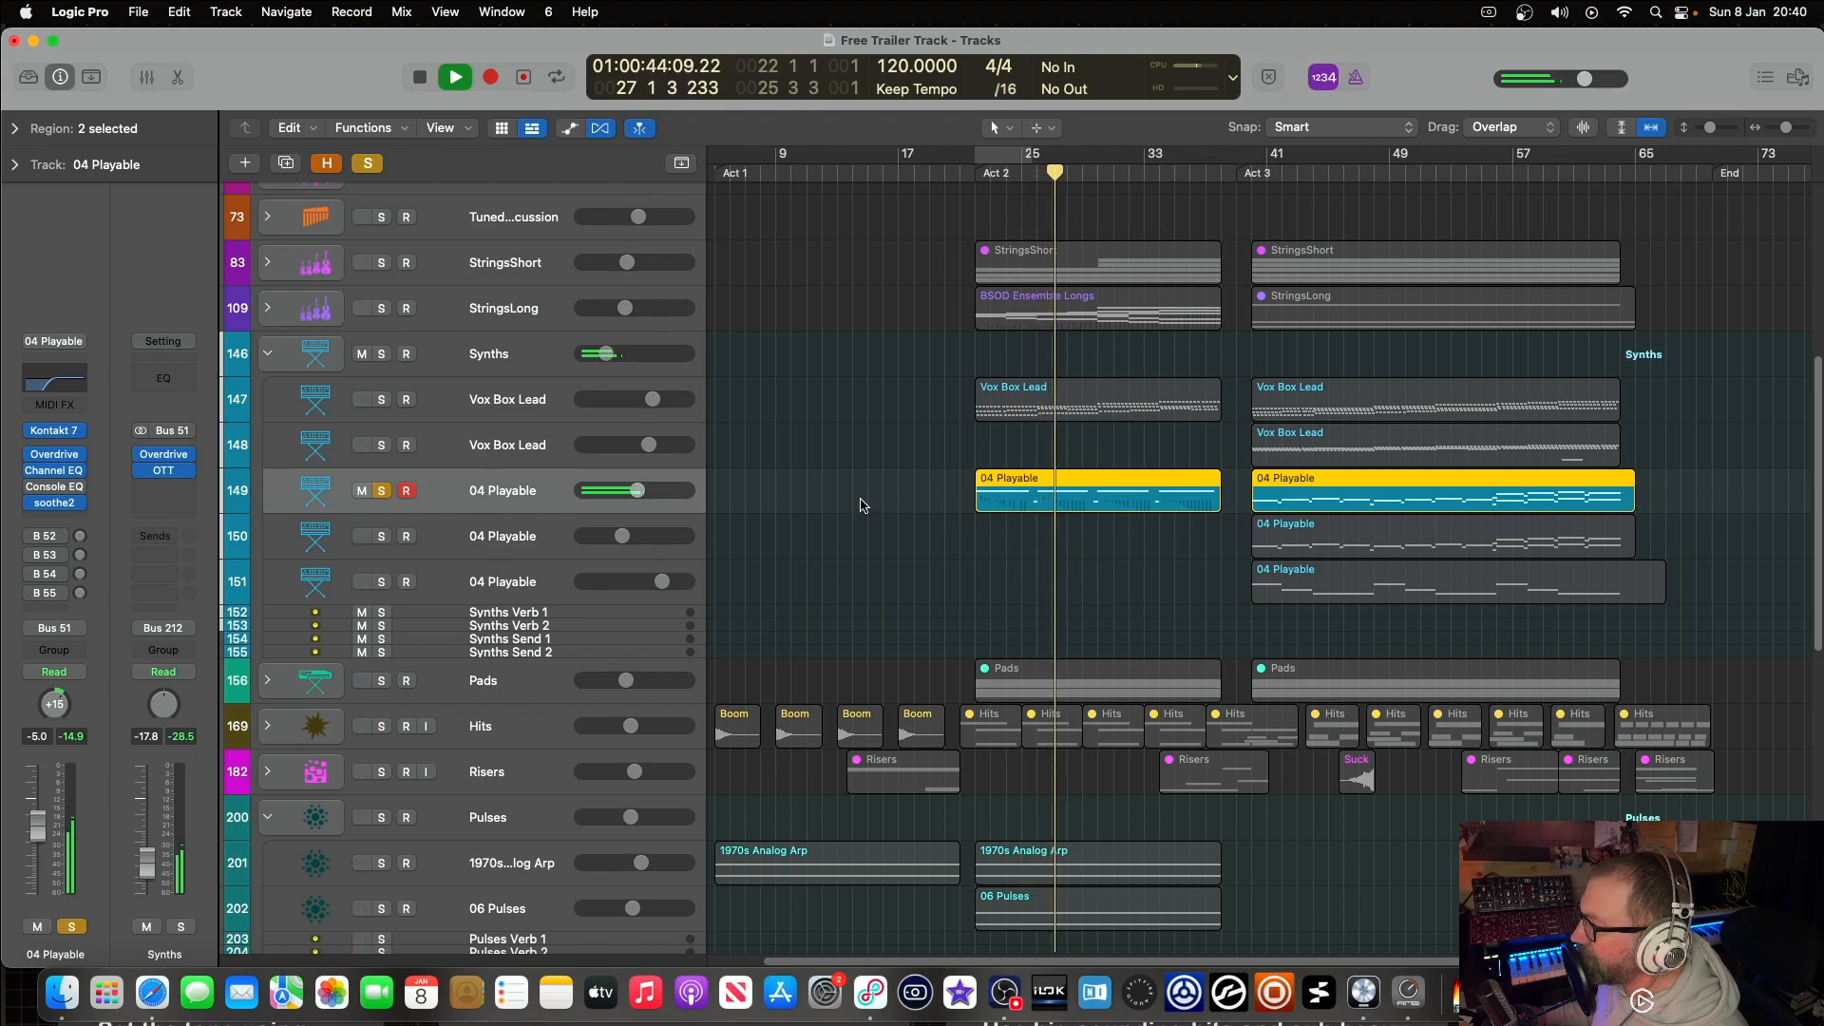
# Step: Clear the solo to hear the full Act 2 mix, stop playback, and expand the Risers track stack
pyautogui.click(365, 164)
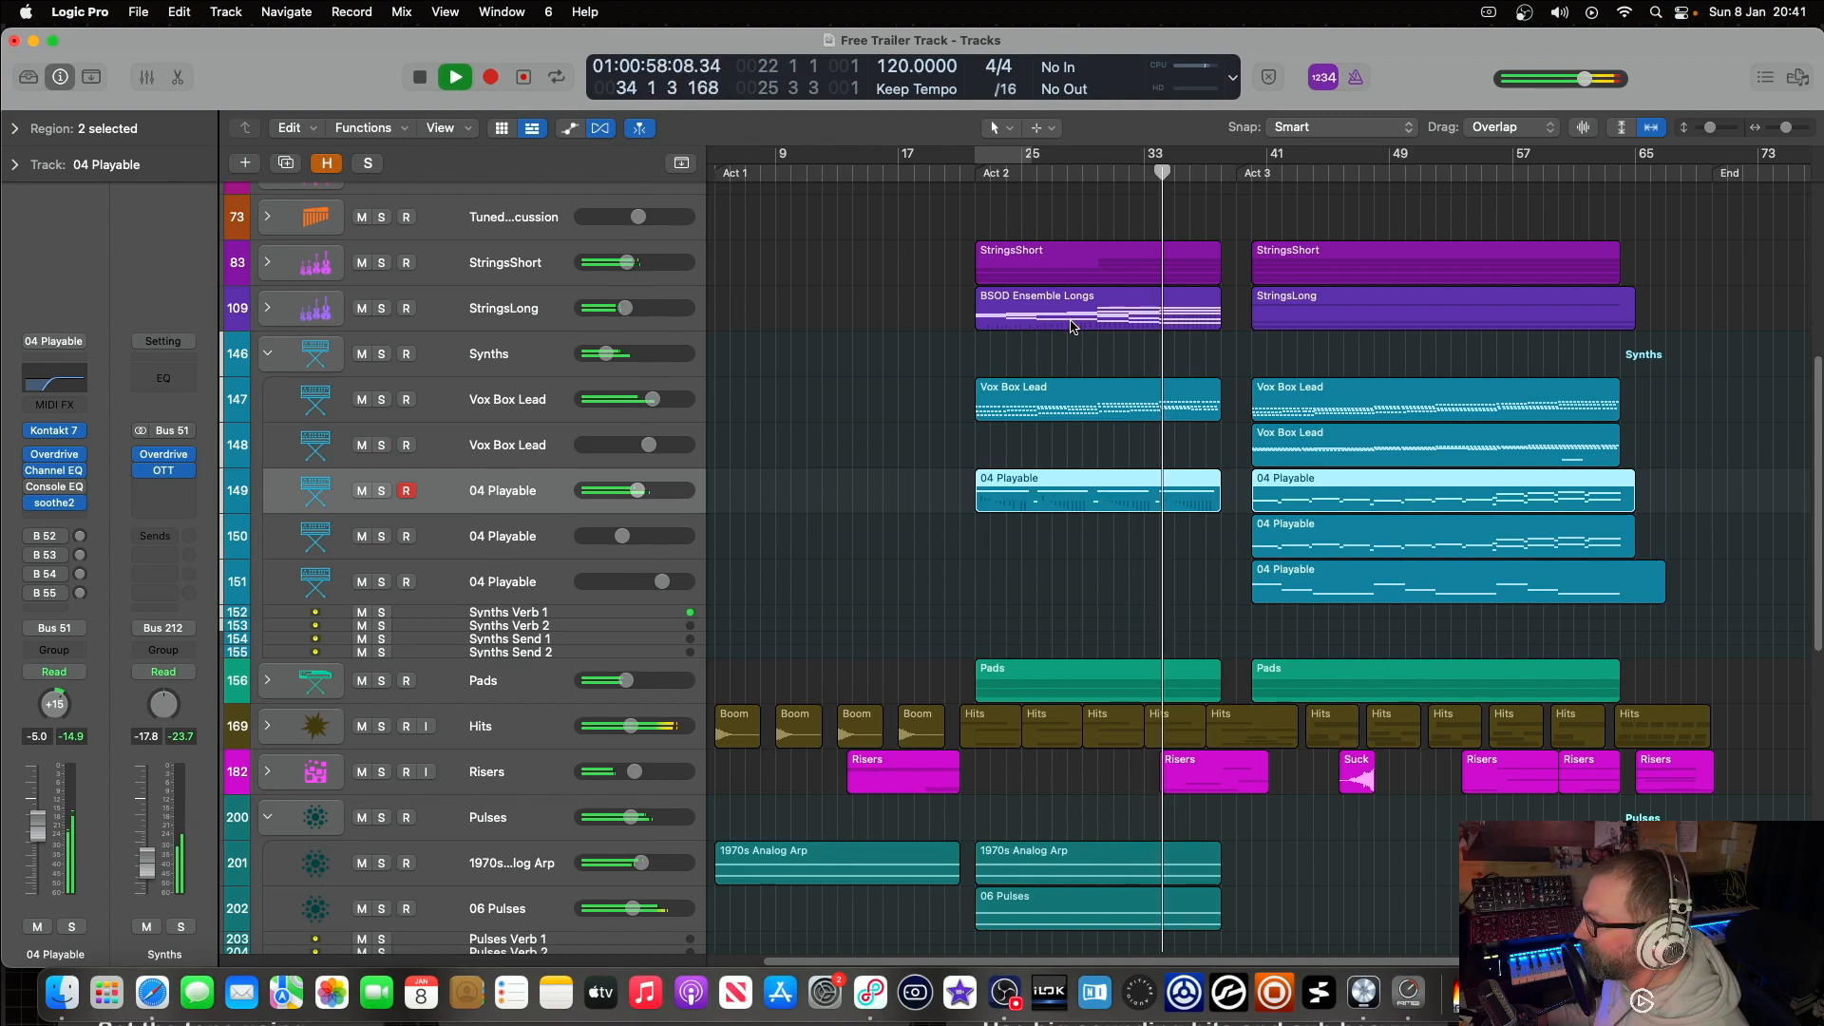
pyautogui.press('space')
pyautogui.scroll(-5, 637, 589)
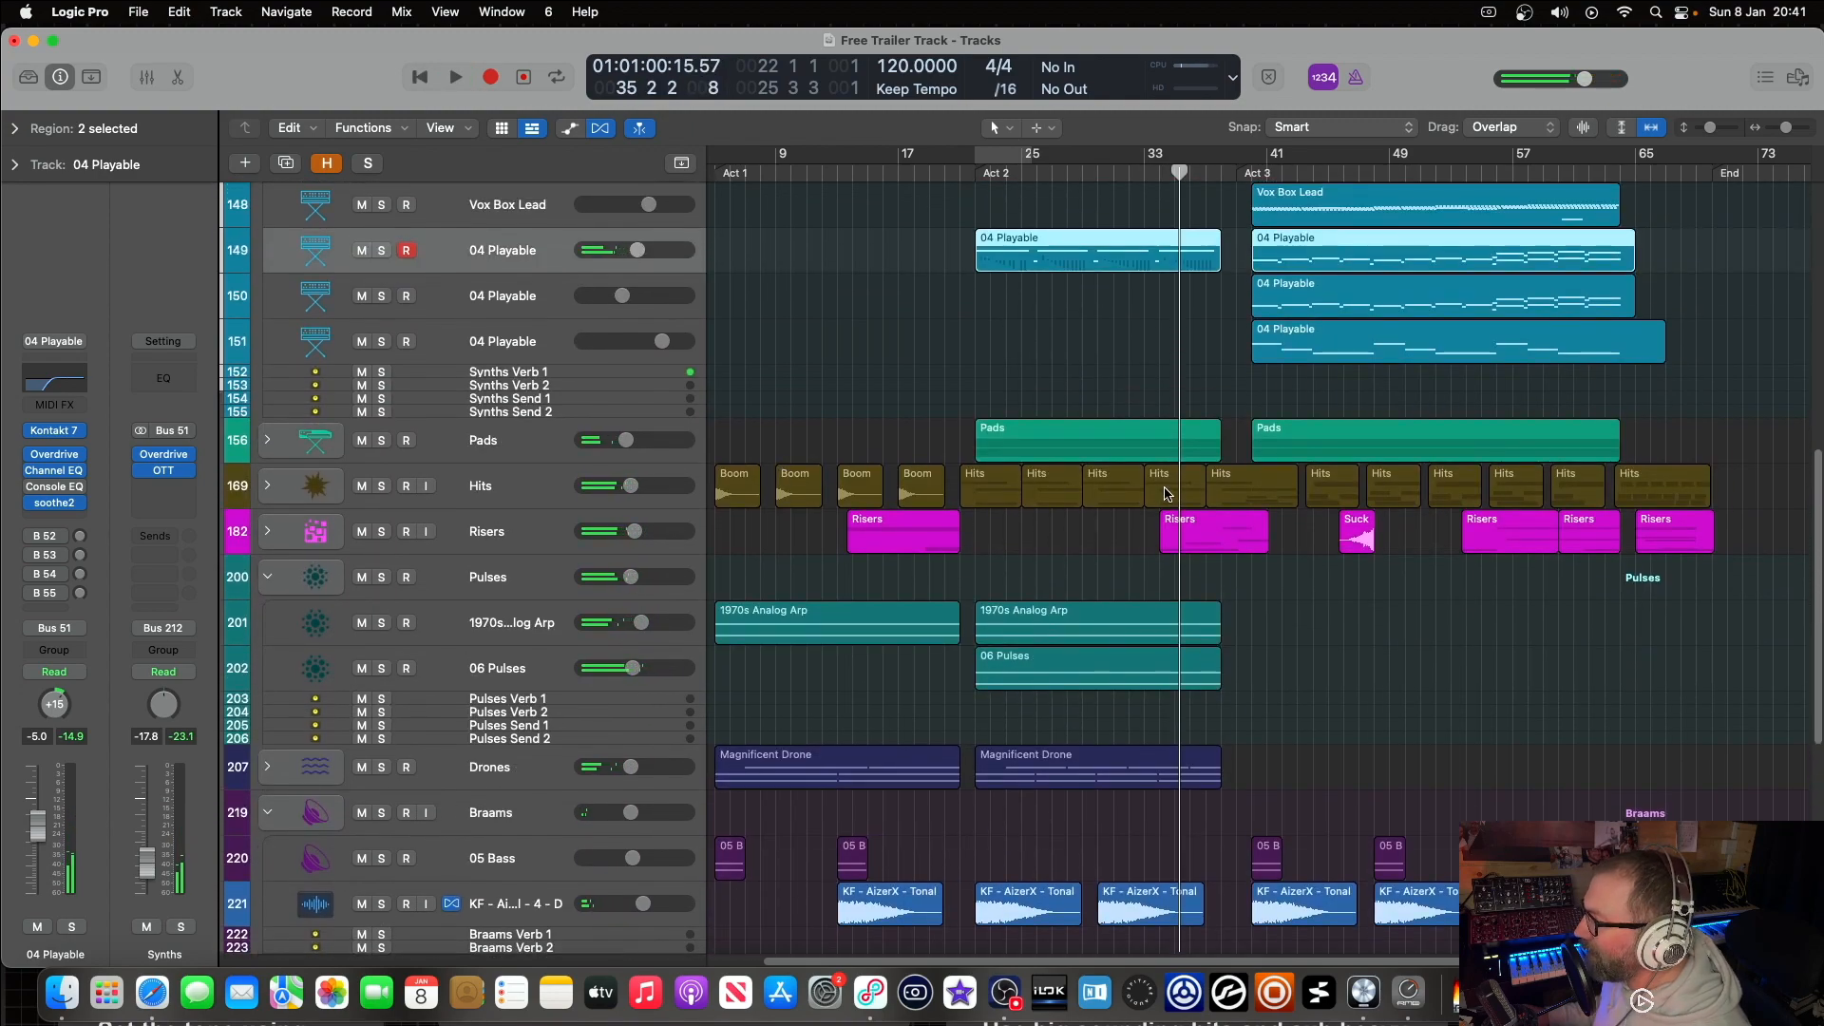
pyautogui.click(269, 537)
pyautogui.scroll(-9, 1036, 561)
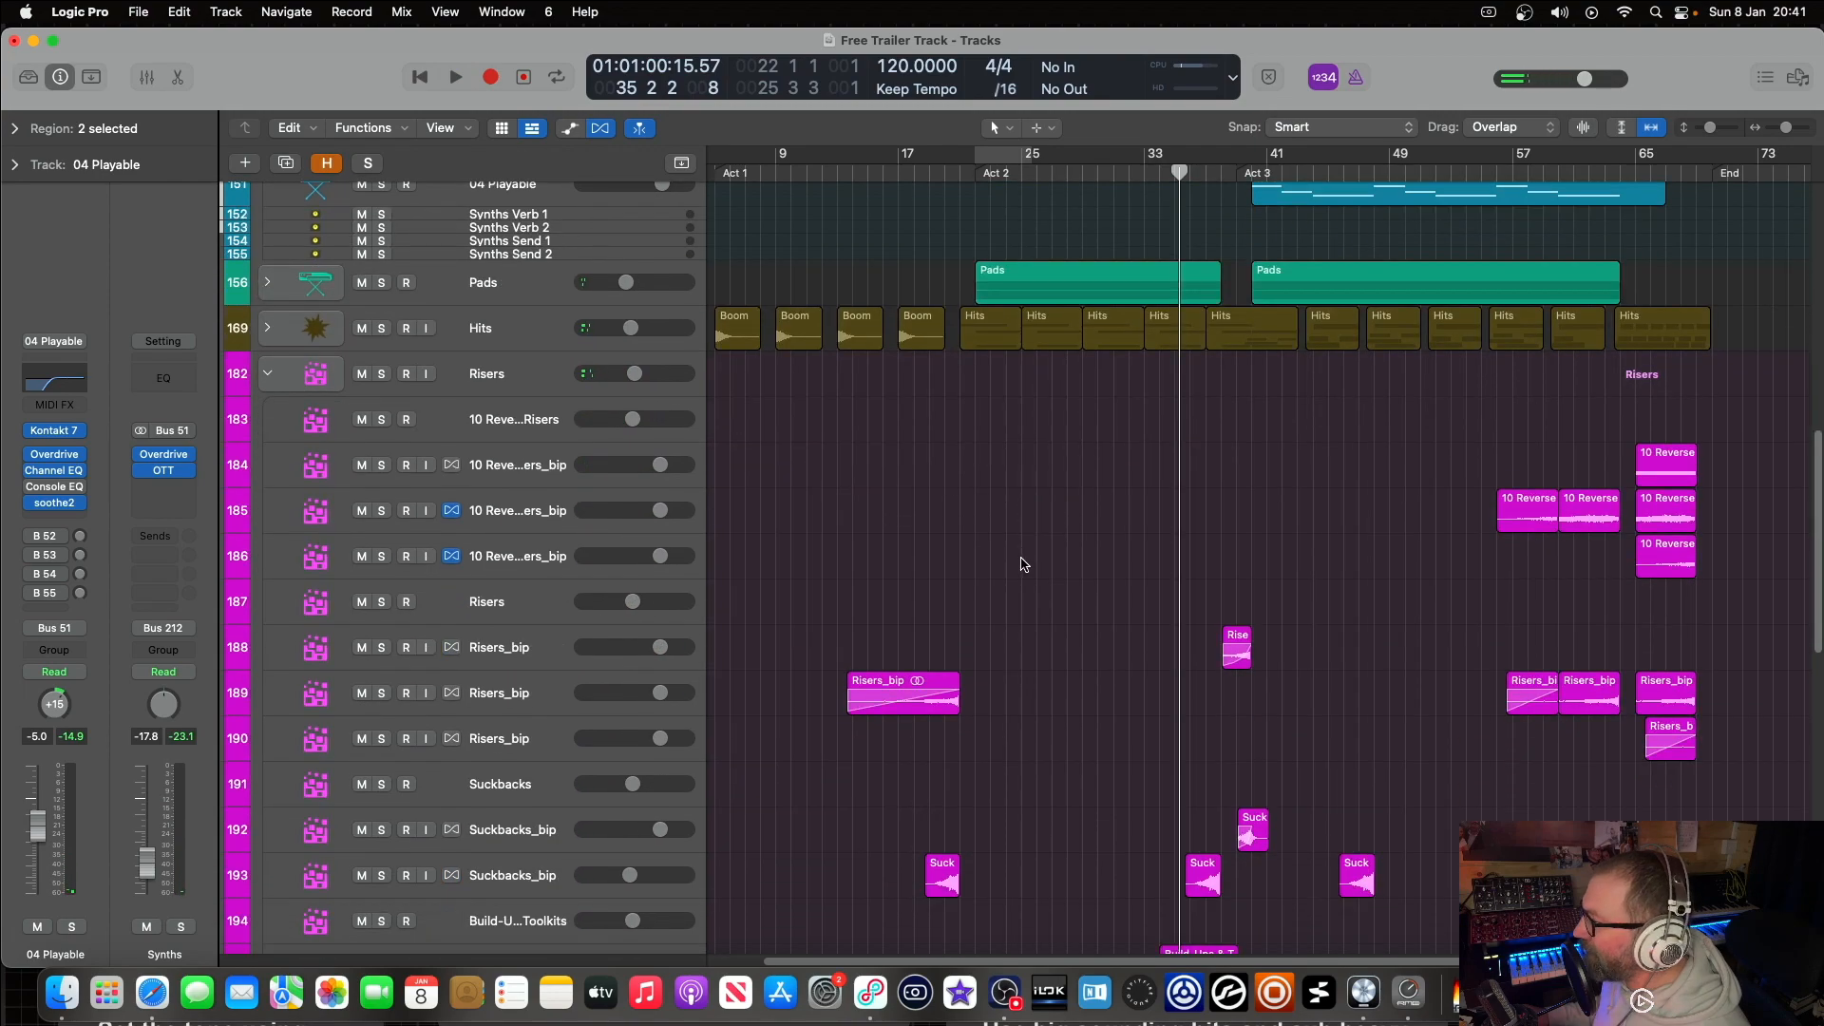
# Step: Solo the Build-Ups & Toolkits_bip track in the Risers stack and play its first region from bar 34
pyautogui.click(522, 717)
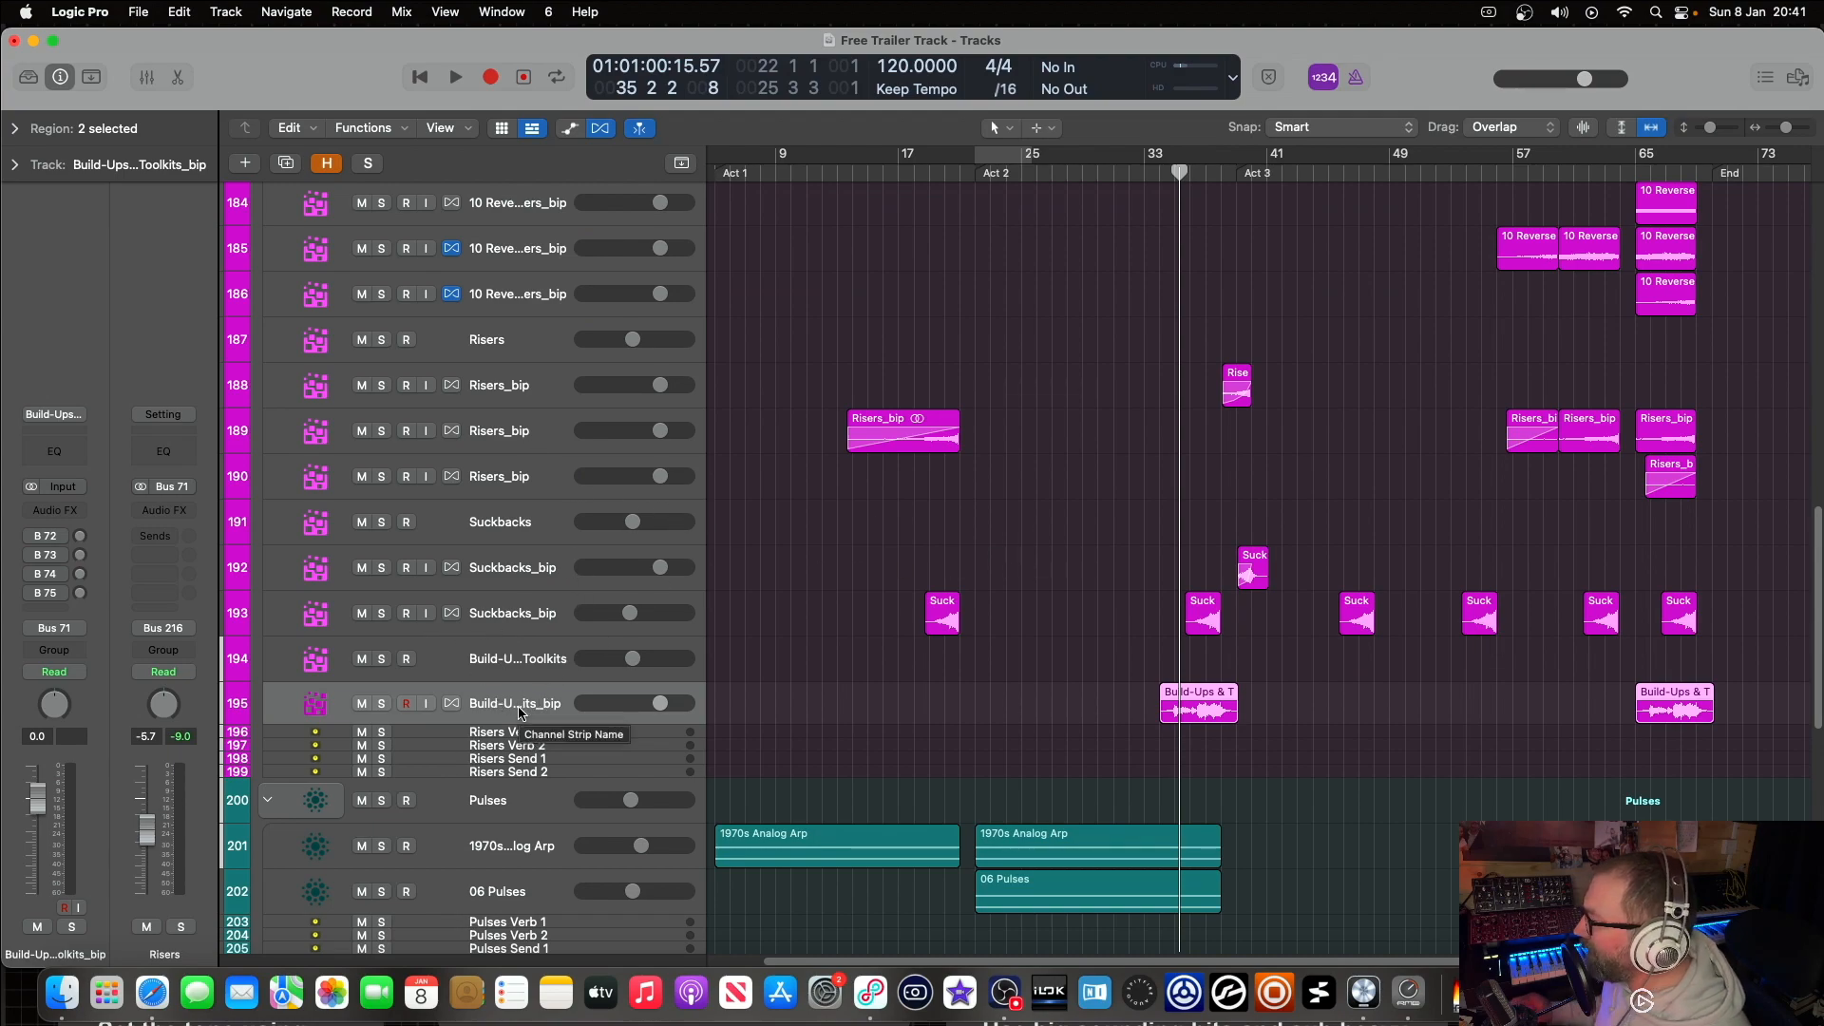
pyautogui.moveTo(1182, 172); pyautogui.dragTo(1159, 178)
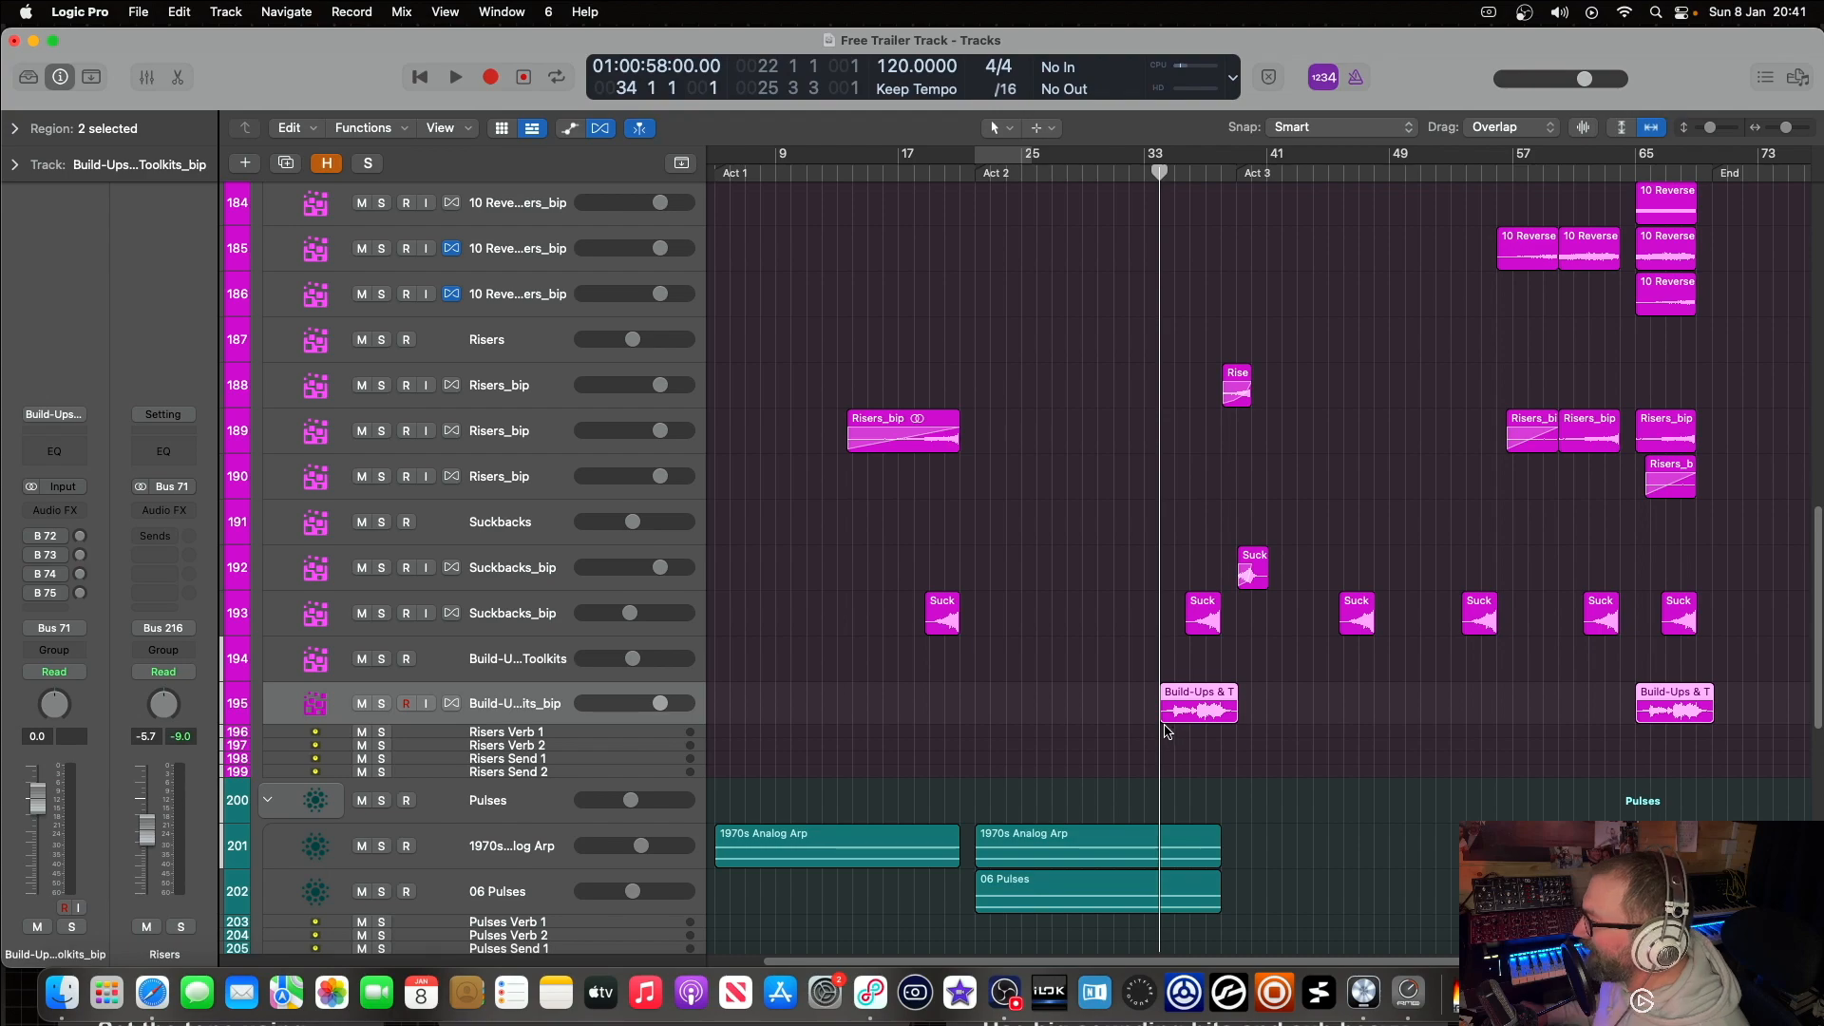
pyautogui.click(382, 705)
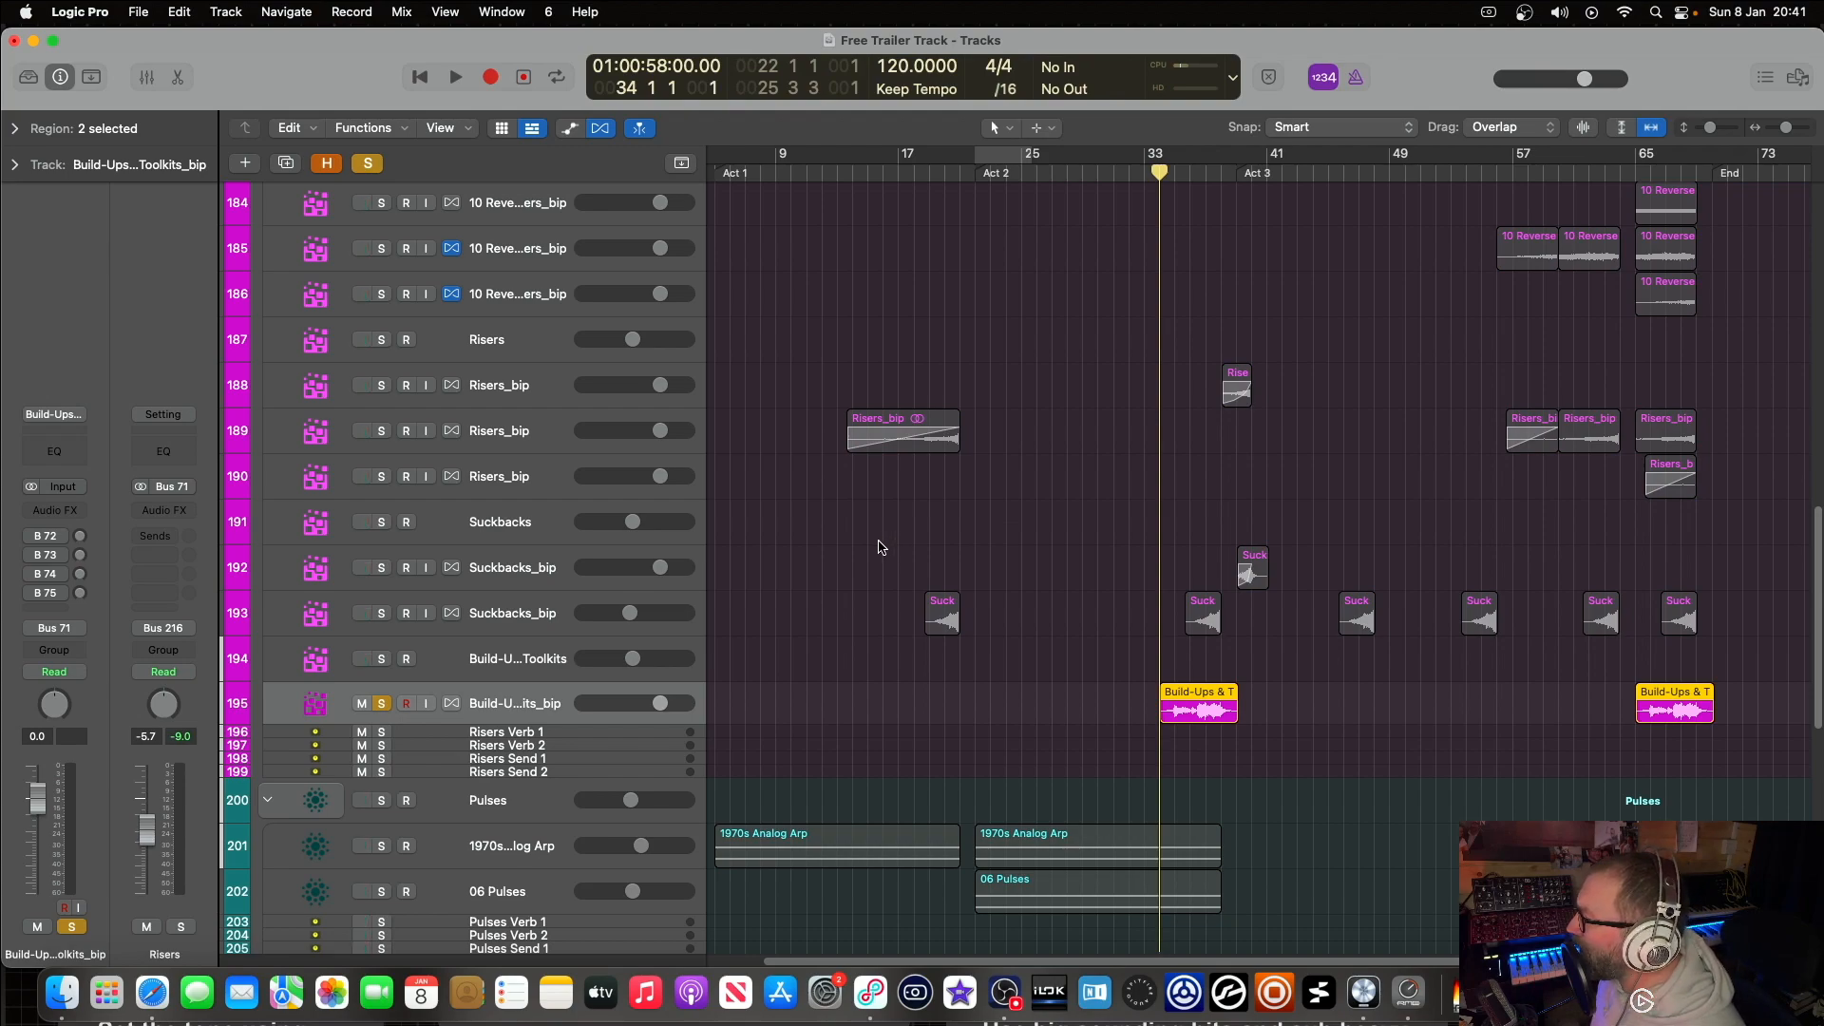
pyautogui.press('space')
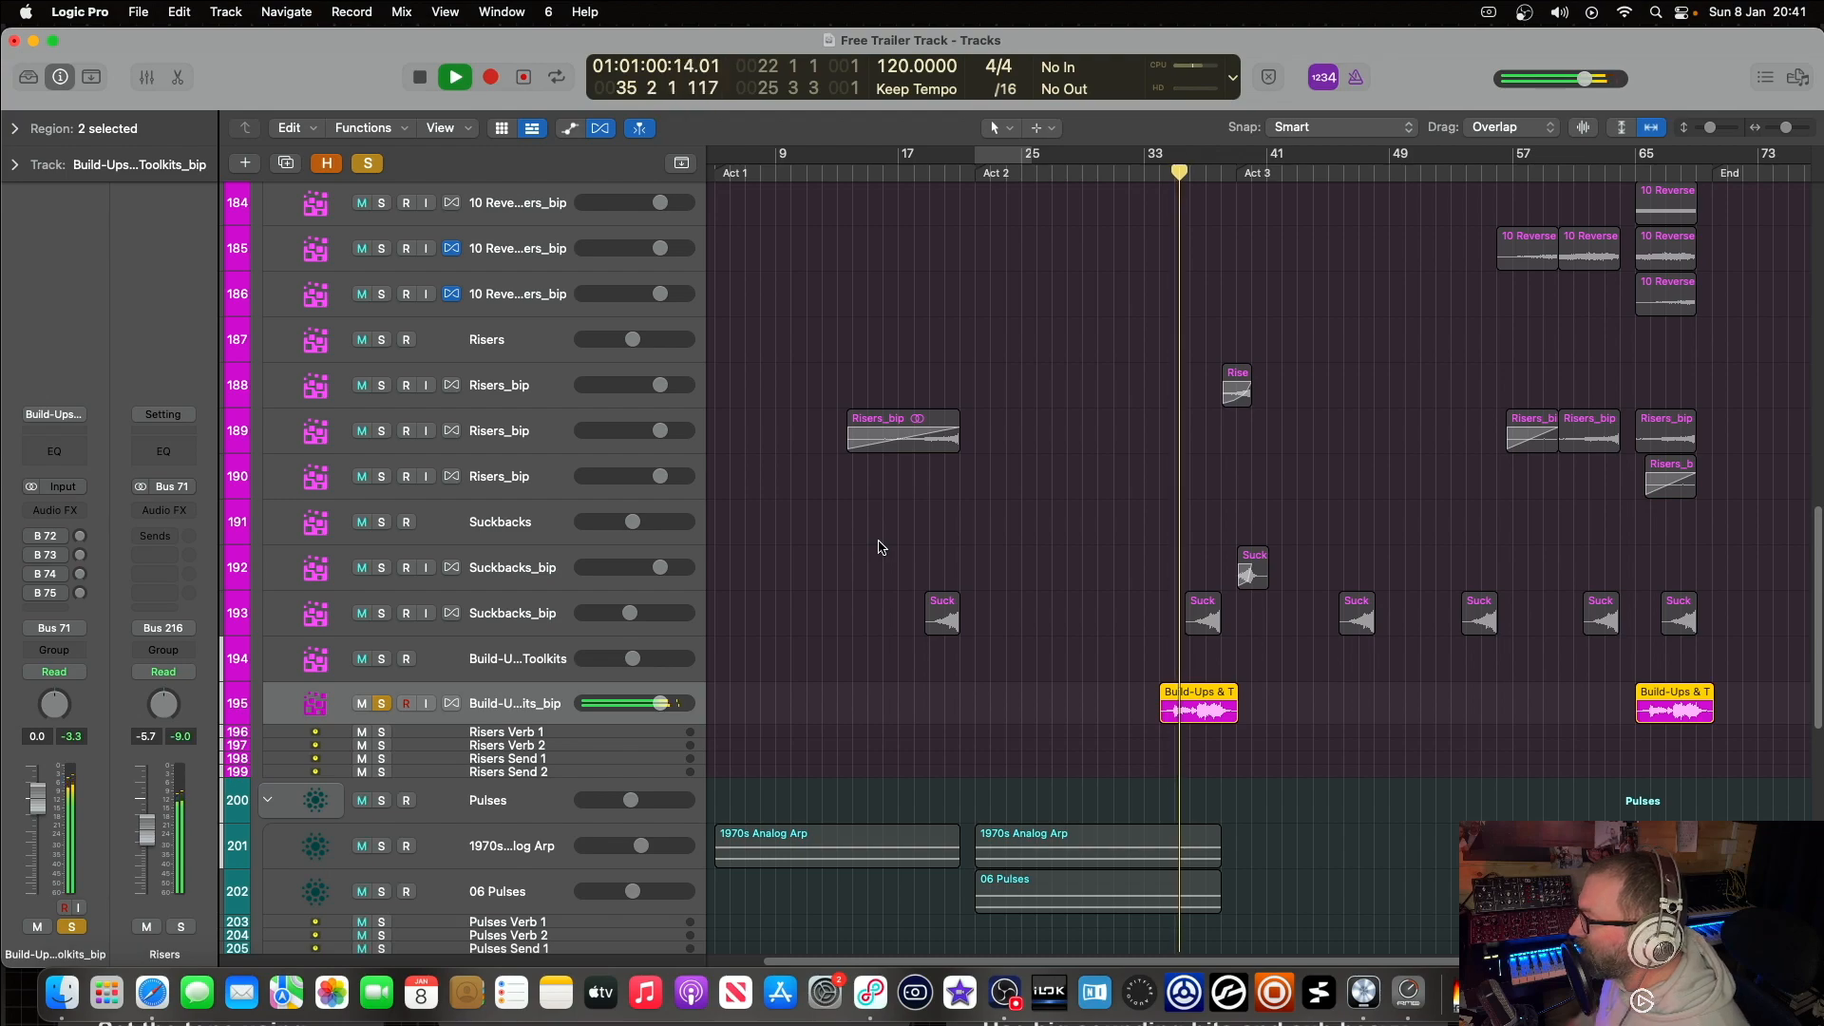
pyautogui.scroll(2, 386, 317)
pyautogui.scroll(1, 386, 313)
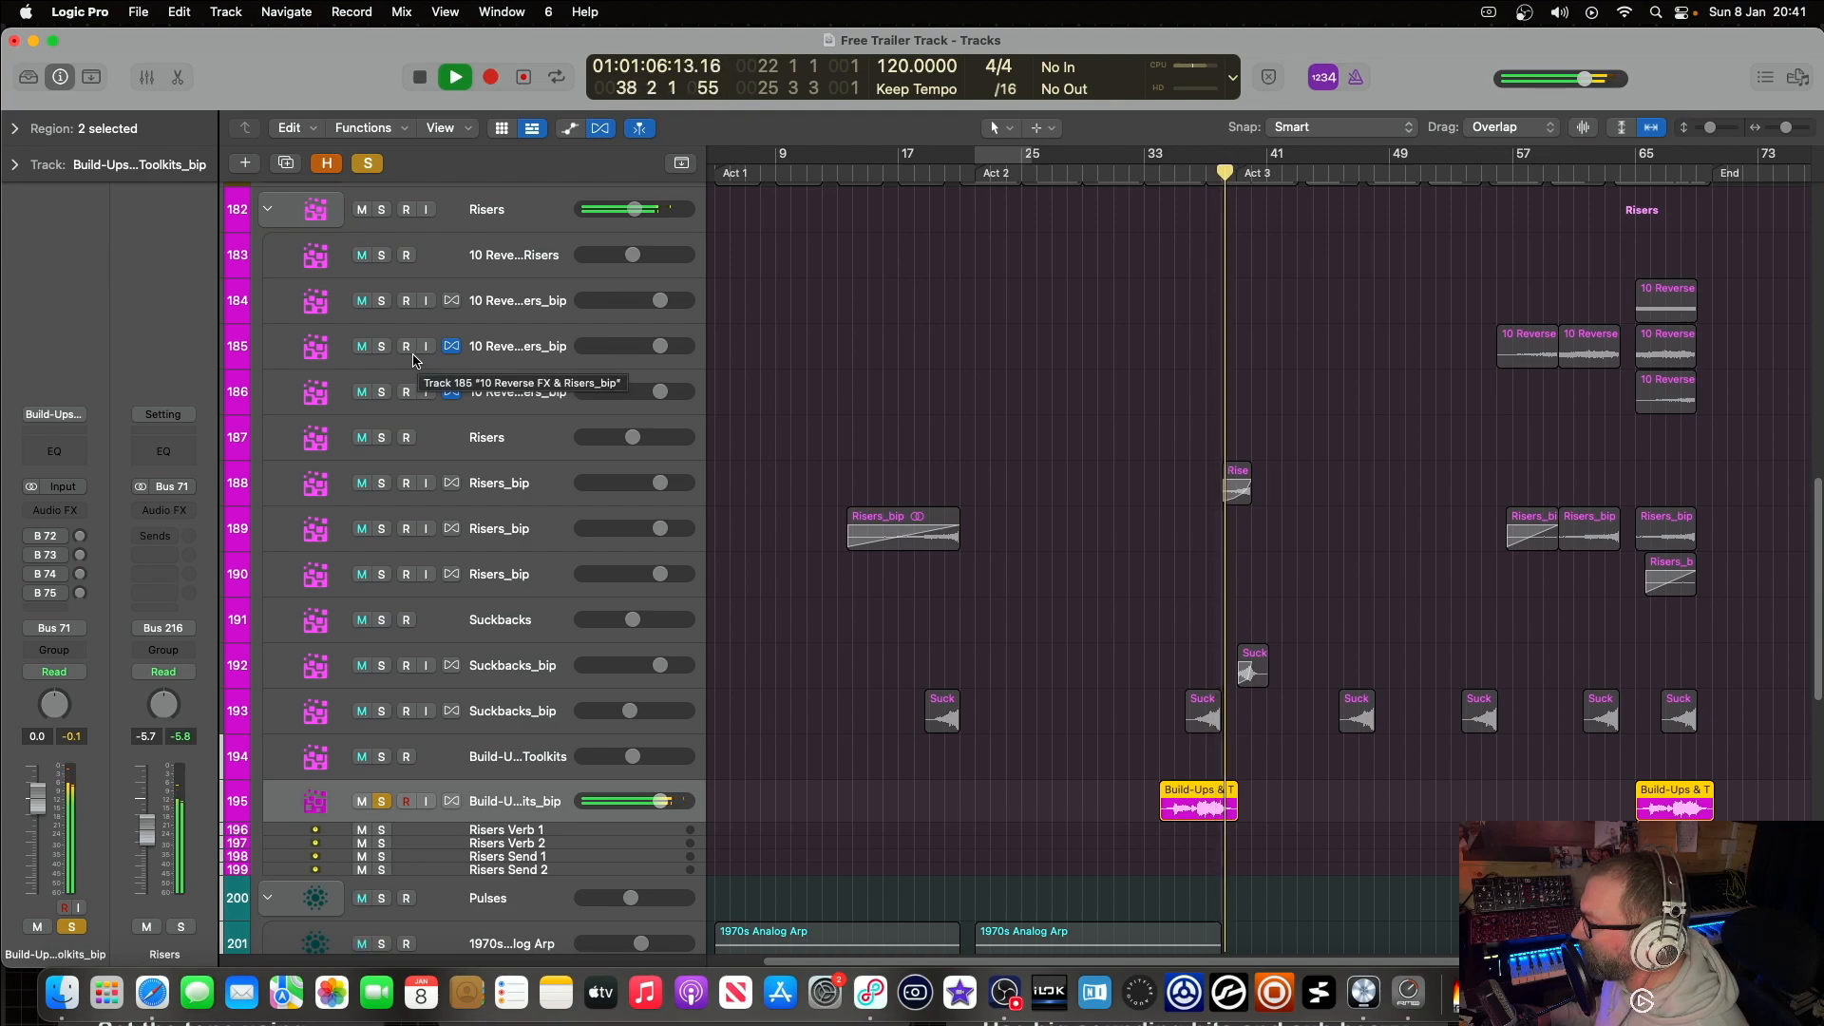
pyautogui.press('space')
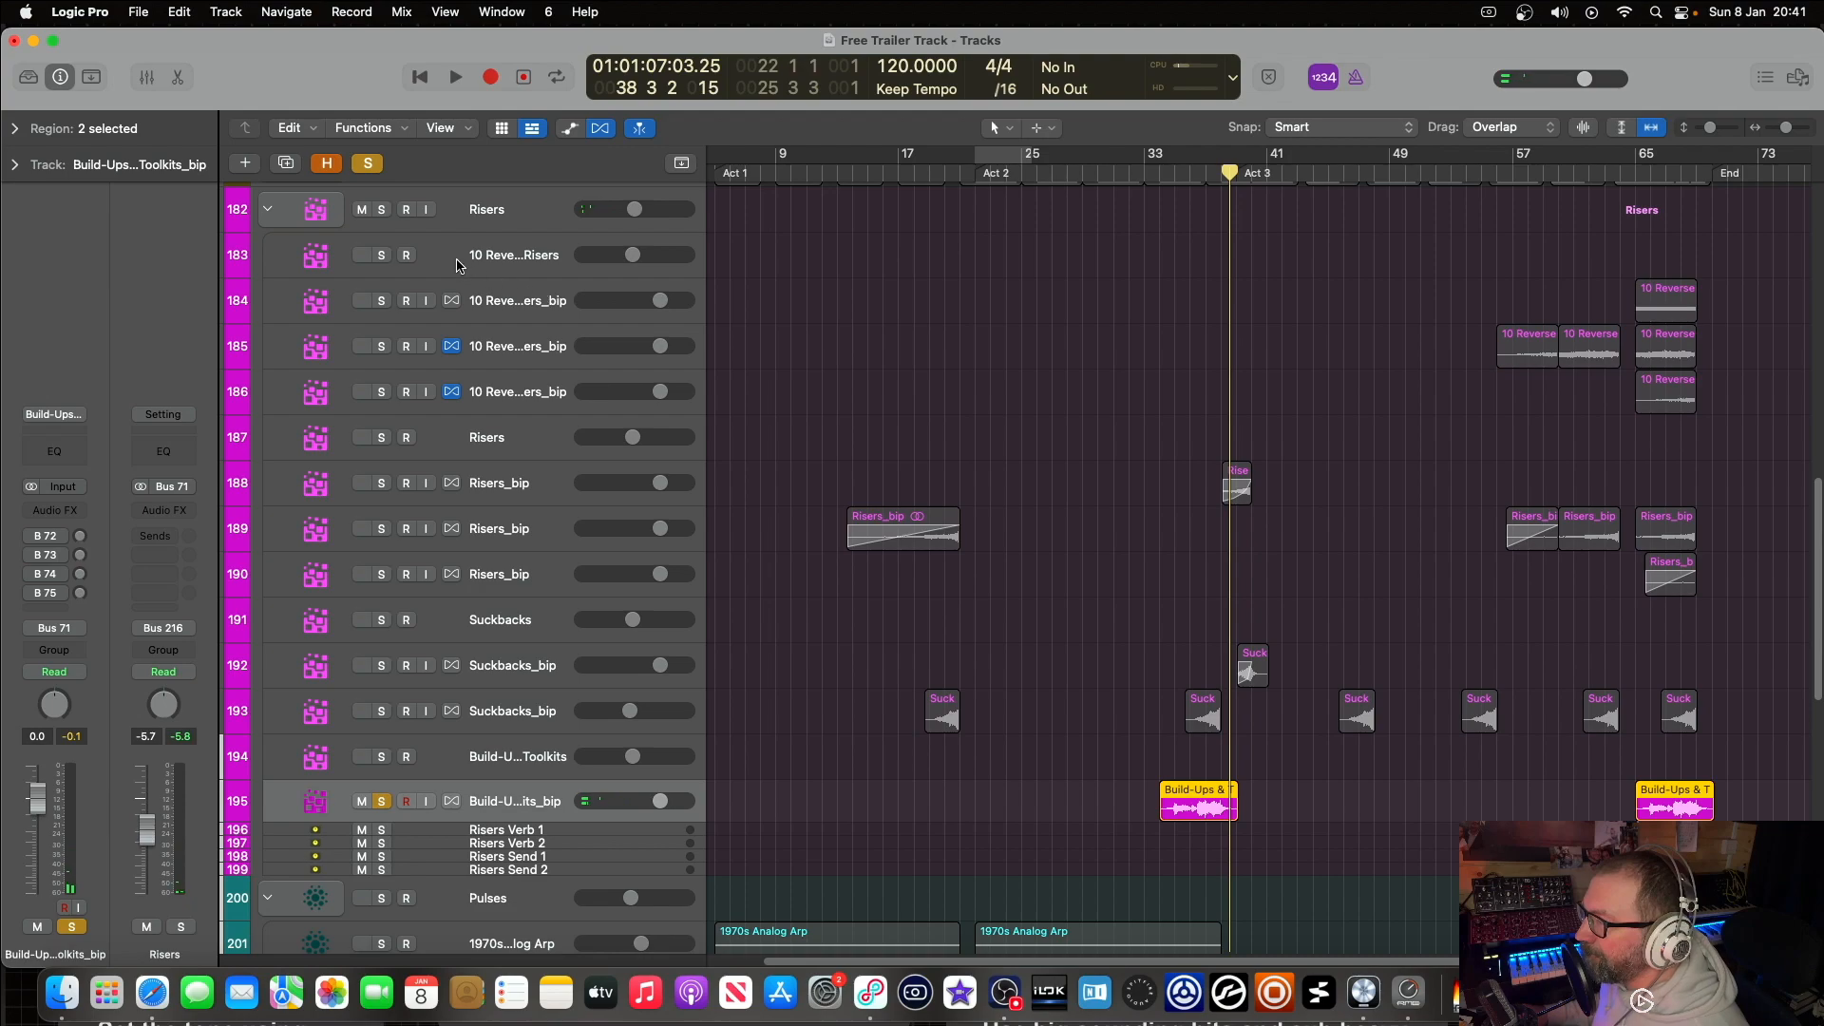
# Step: Solo the whole Risers stack and play it from bar 33 into the end of Act 2
pyautogui.click(384, 212)
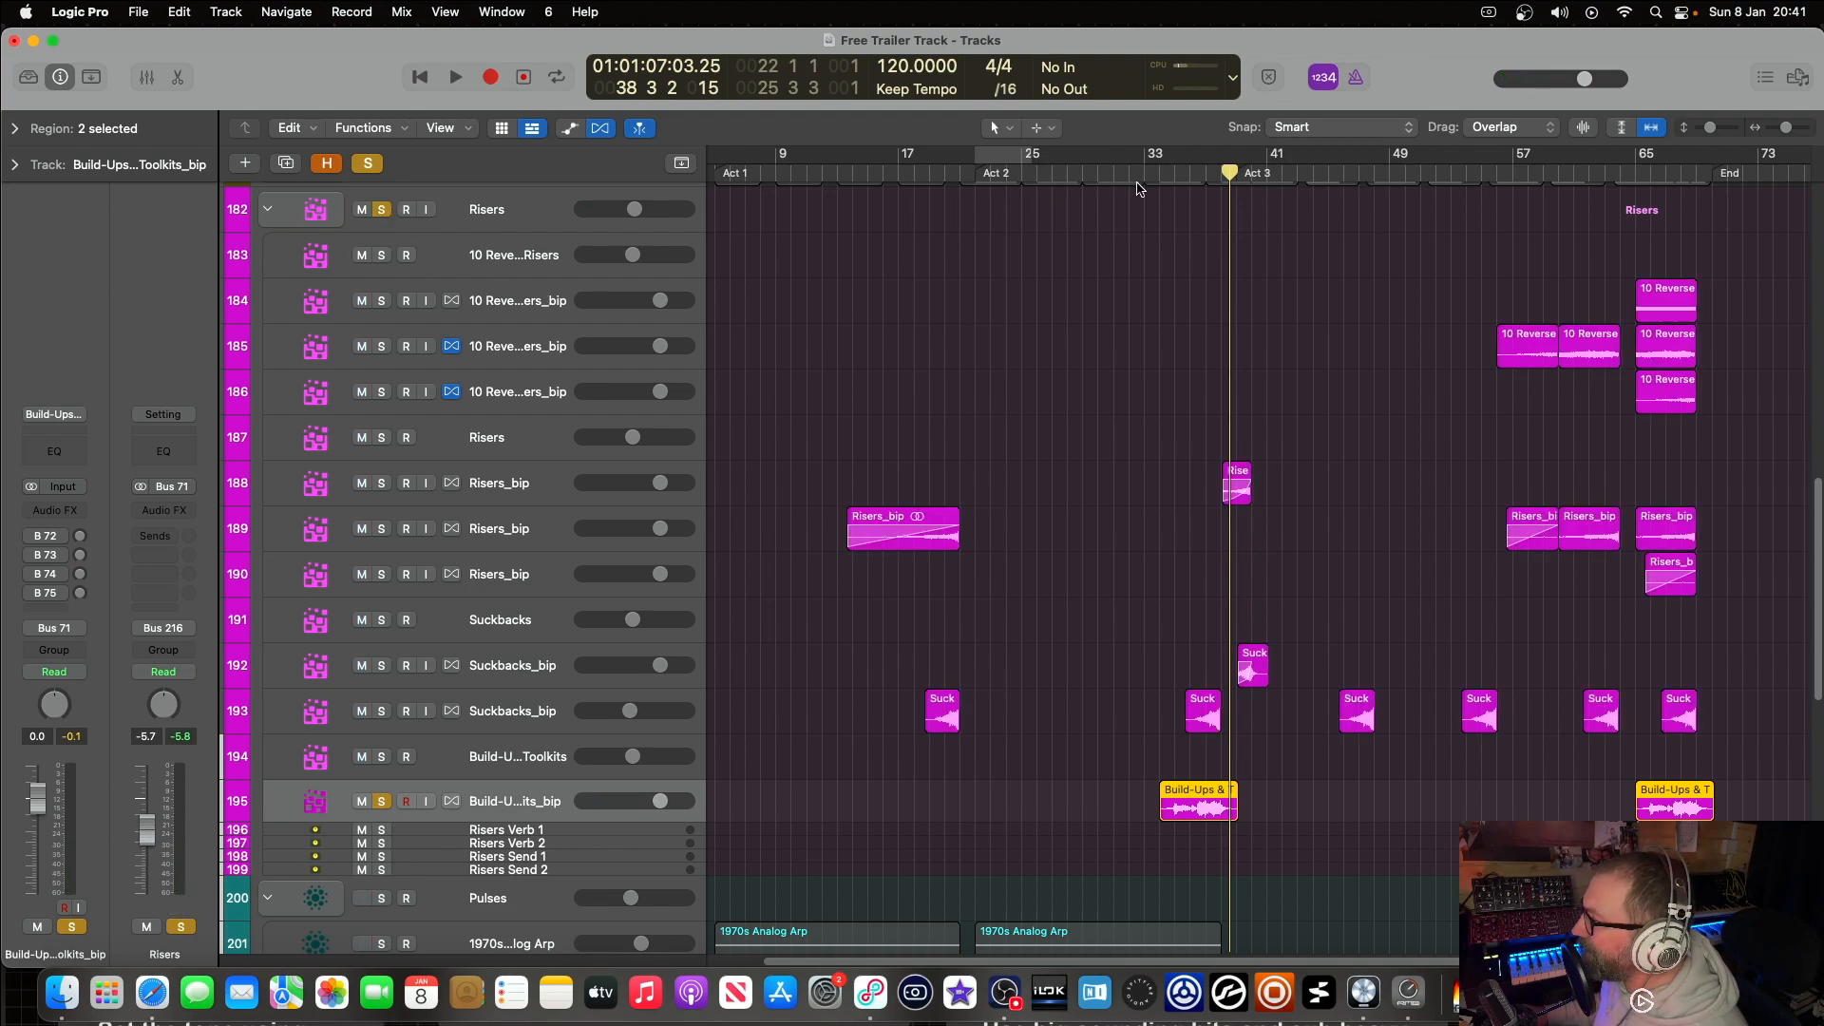
pyautogui.scroll(2, 1140, 187)
pyautogui.click(1140, 177)
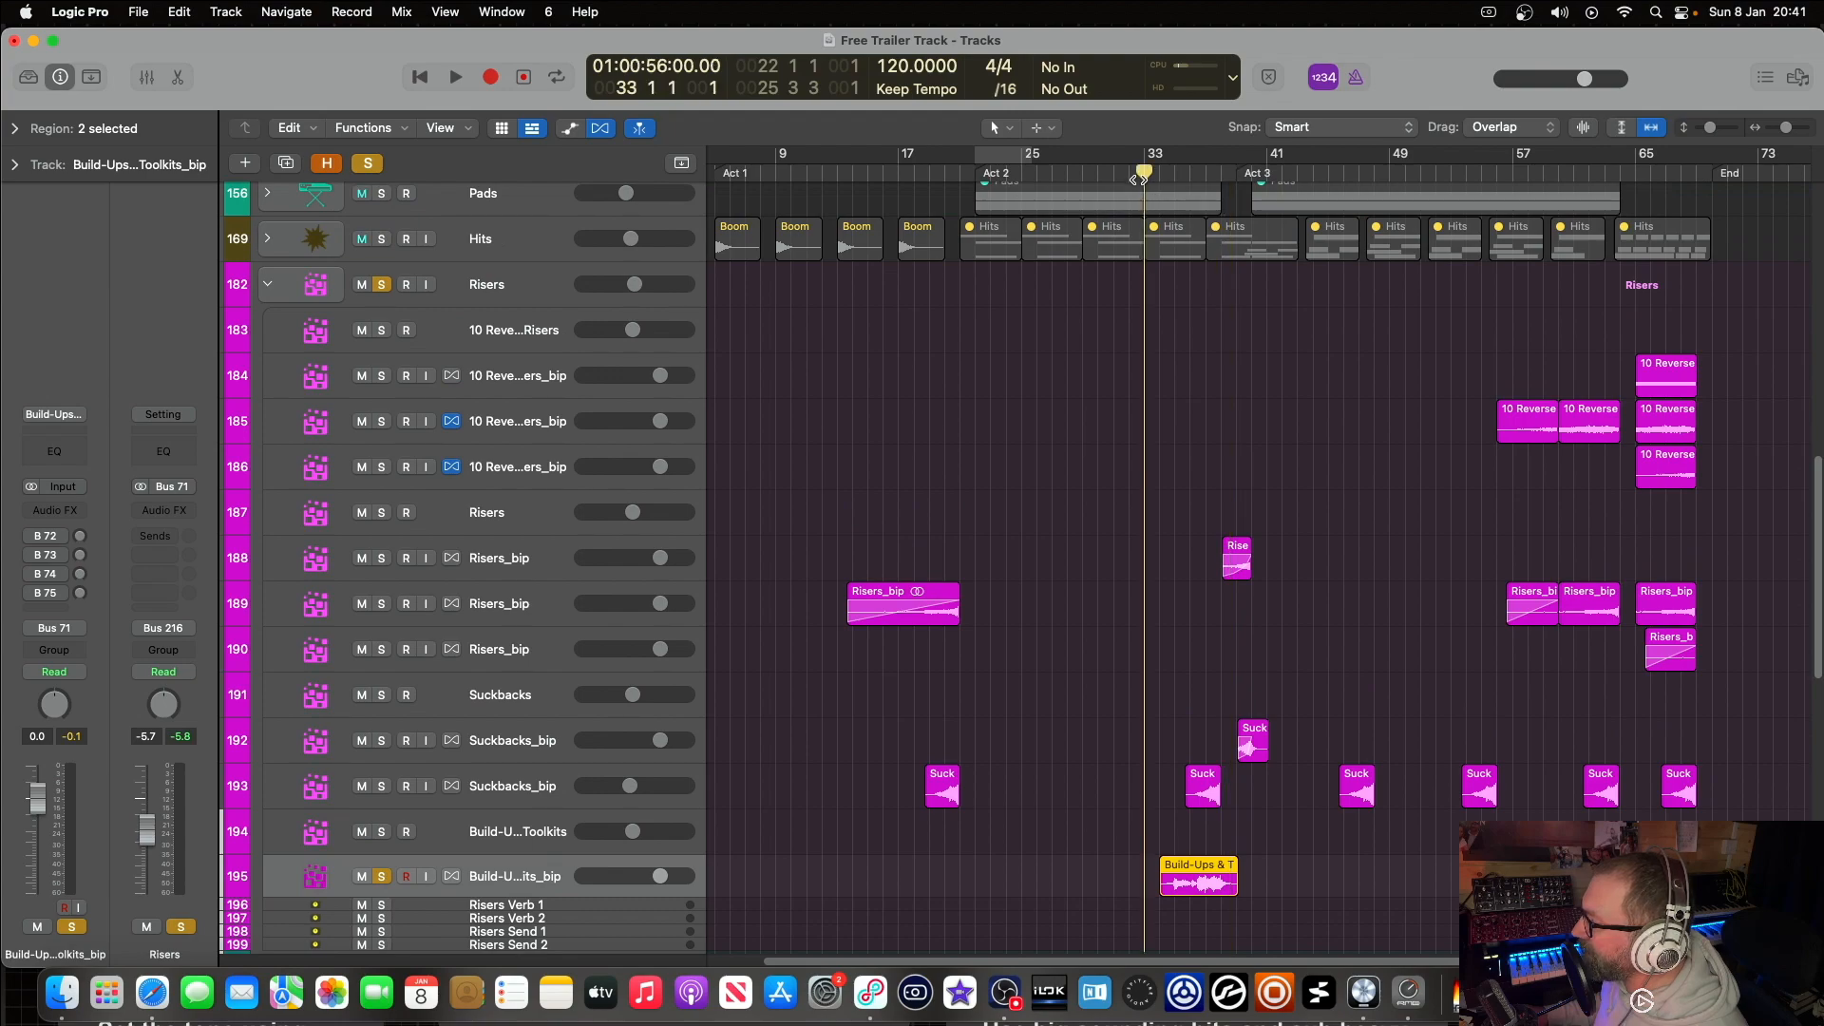
pyautogui.press('space')
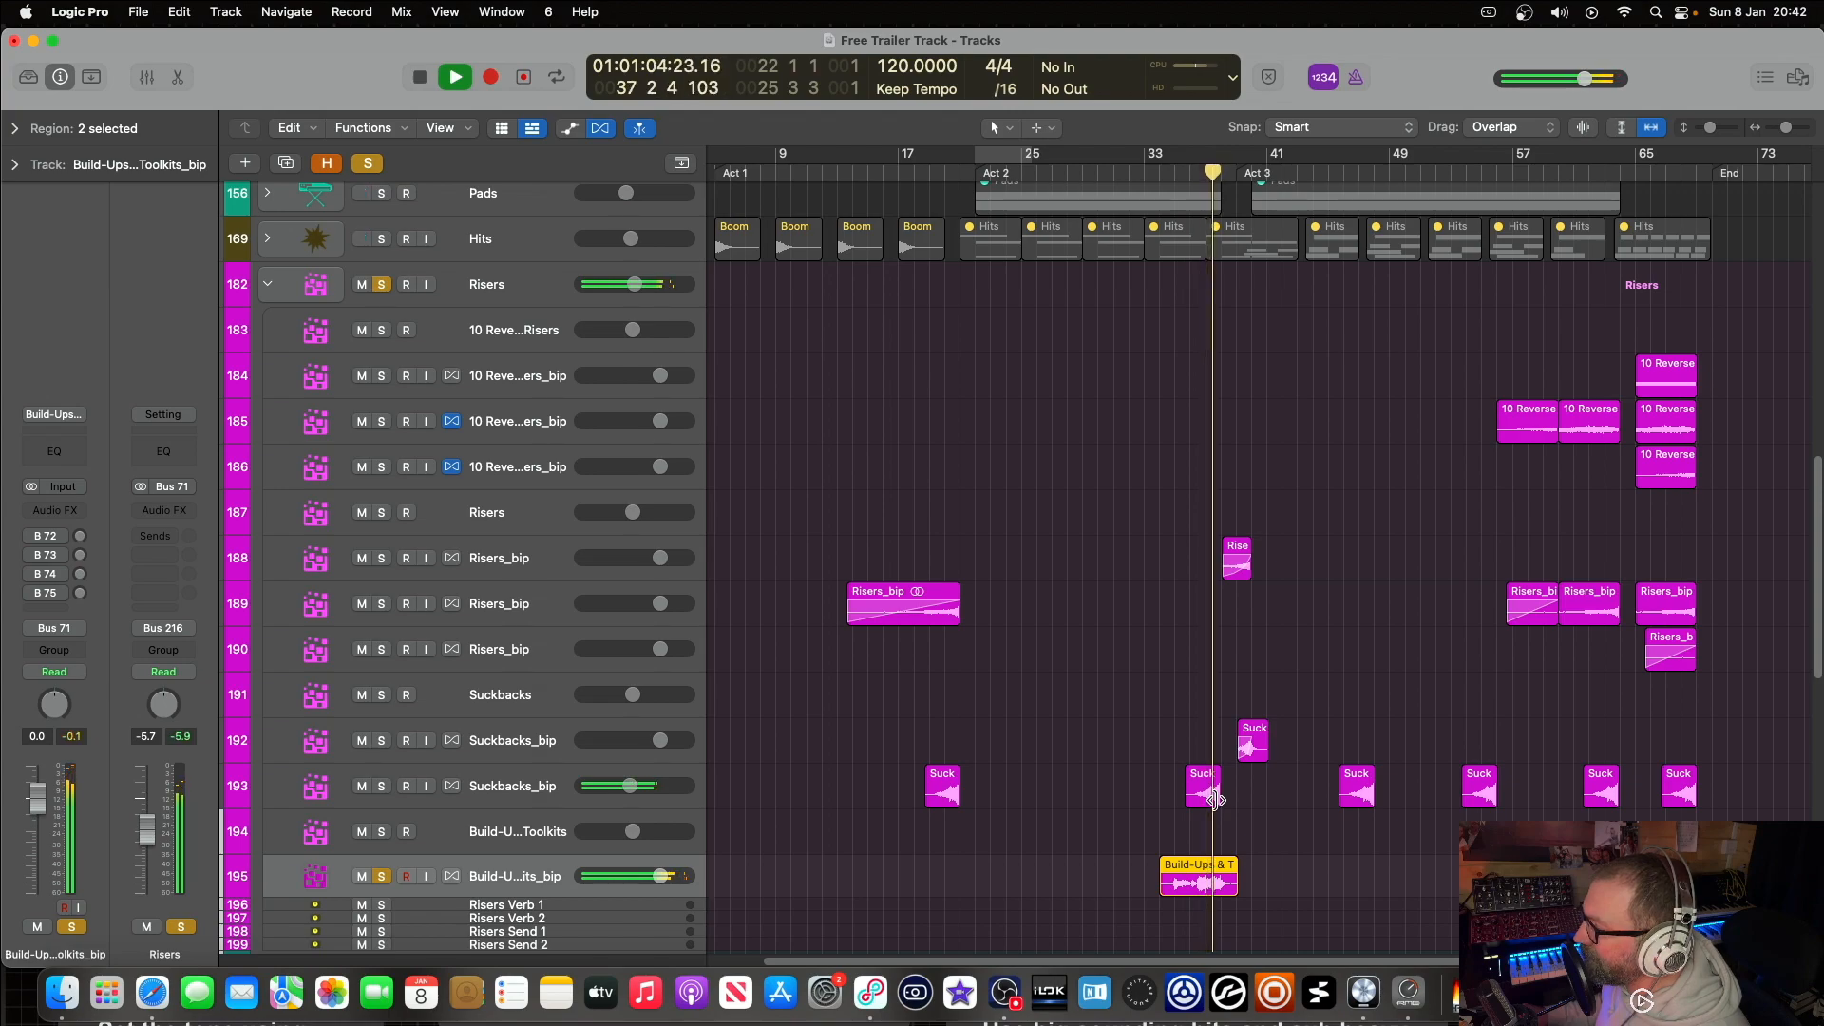
pyautogui.press('space')
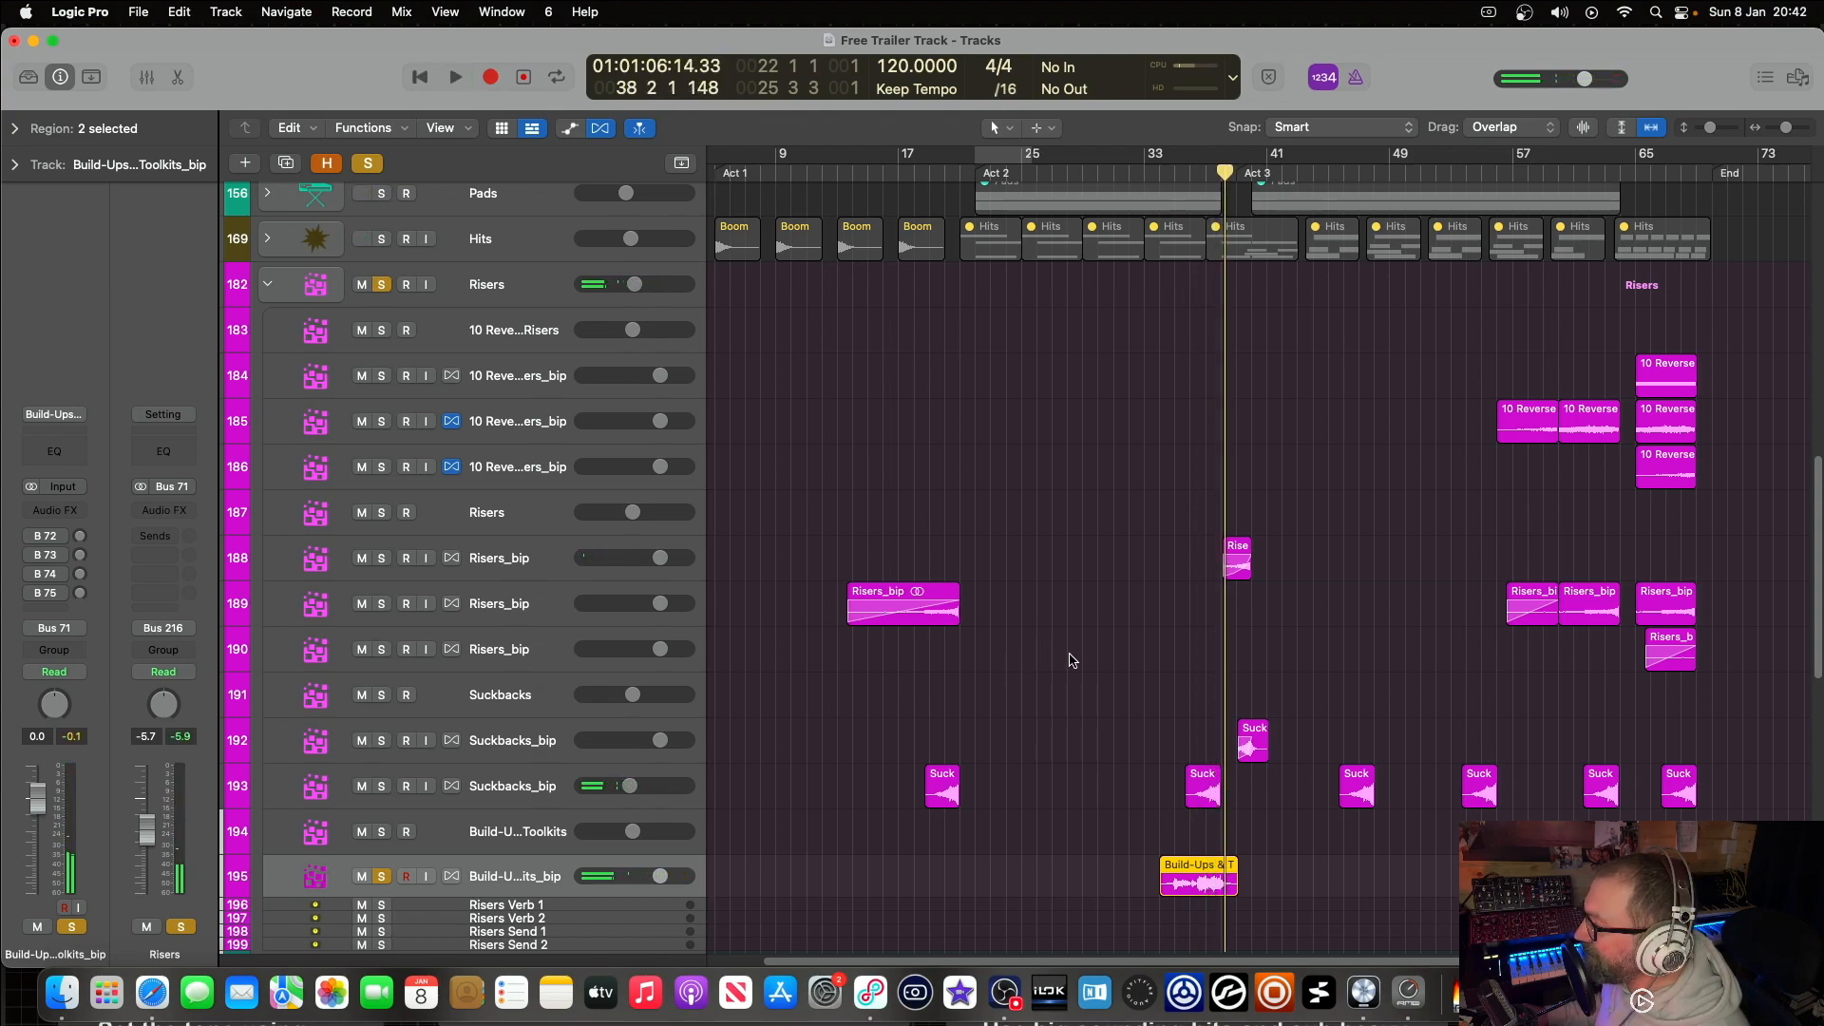
# Step: Play the soloed Risers stack from bar 64 to hear the layered risers near the end of the track
pyautogui.scroll(-3, 1062, 653)
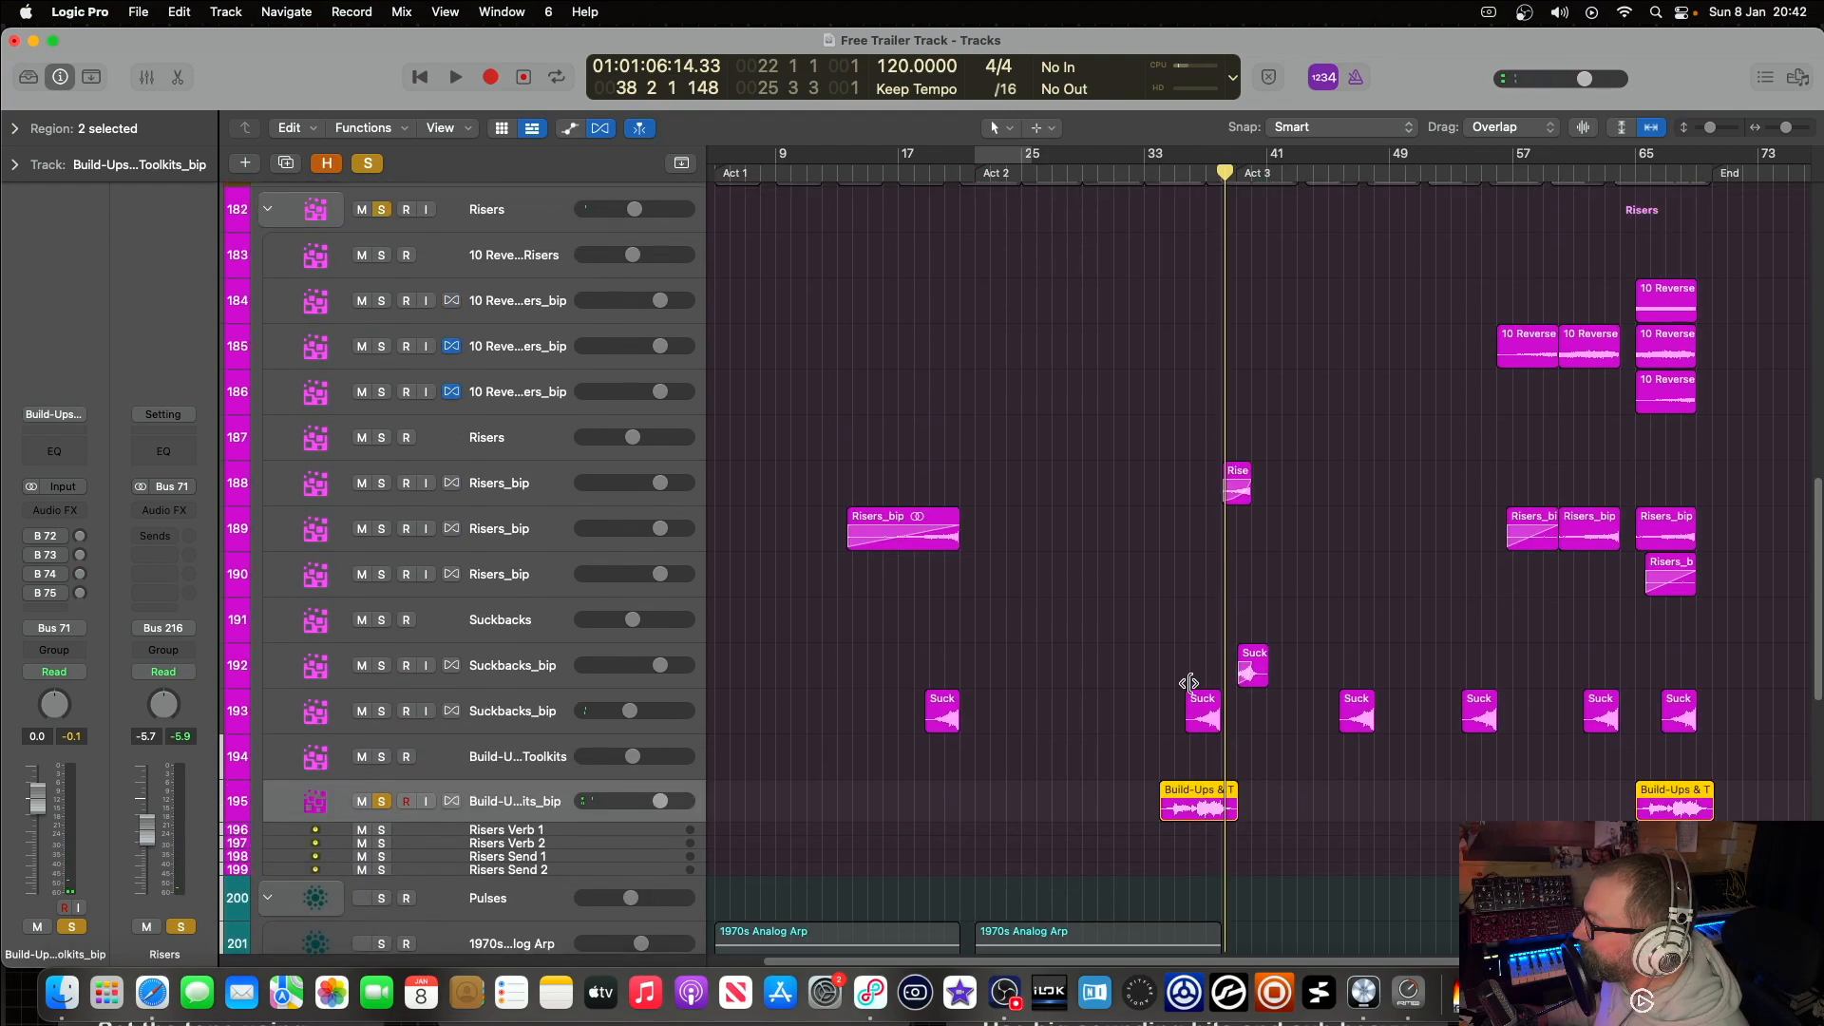
pyautogui.scroll(3, 1189, 683)
pyautogui.scroll(-2, 1190, 686)
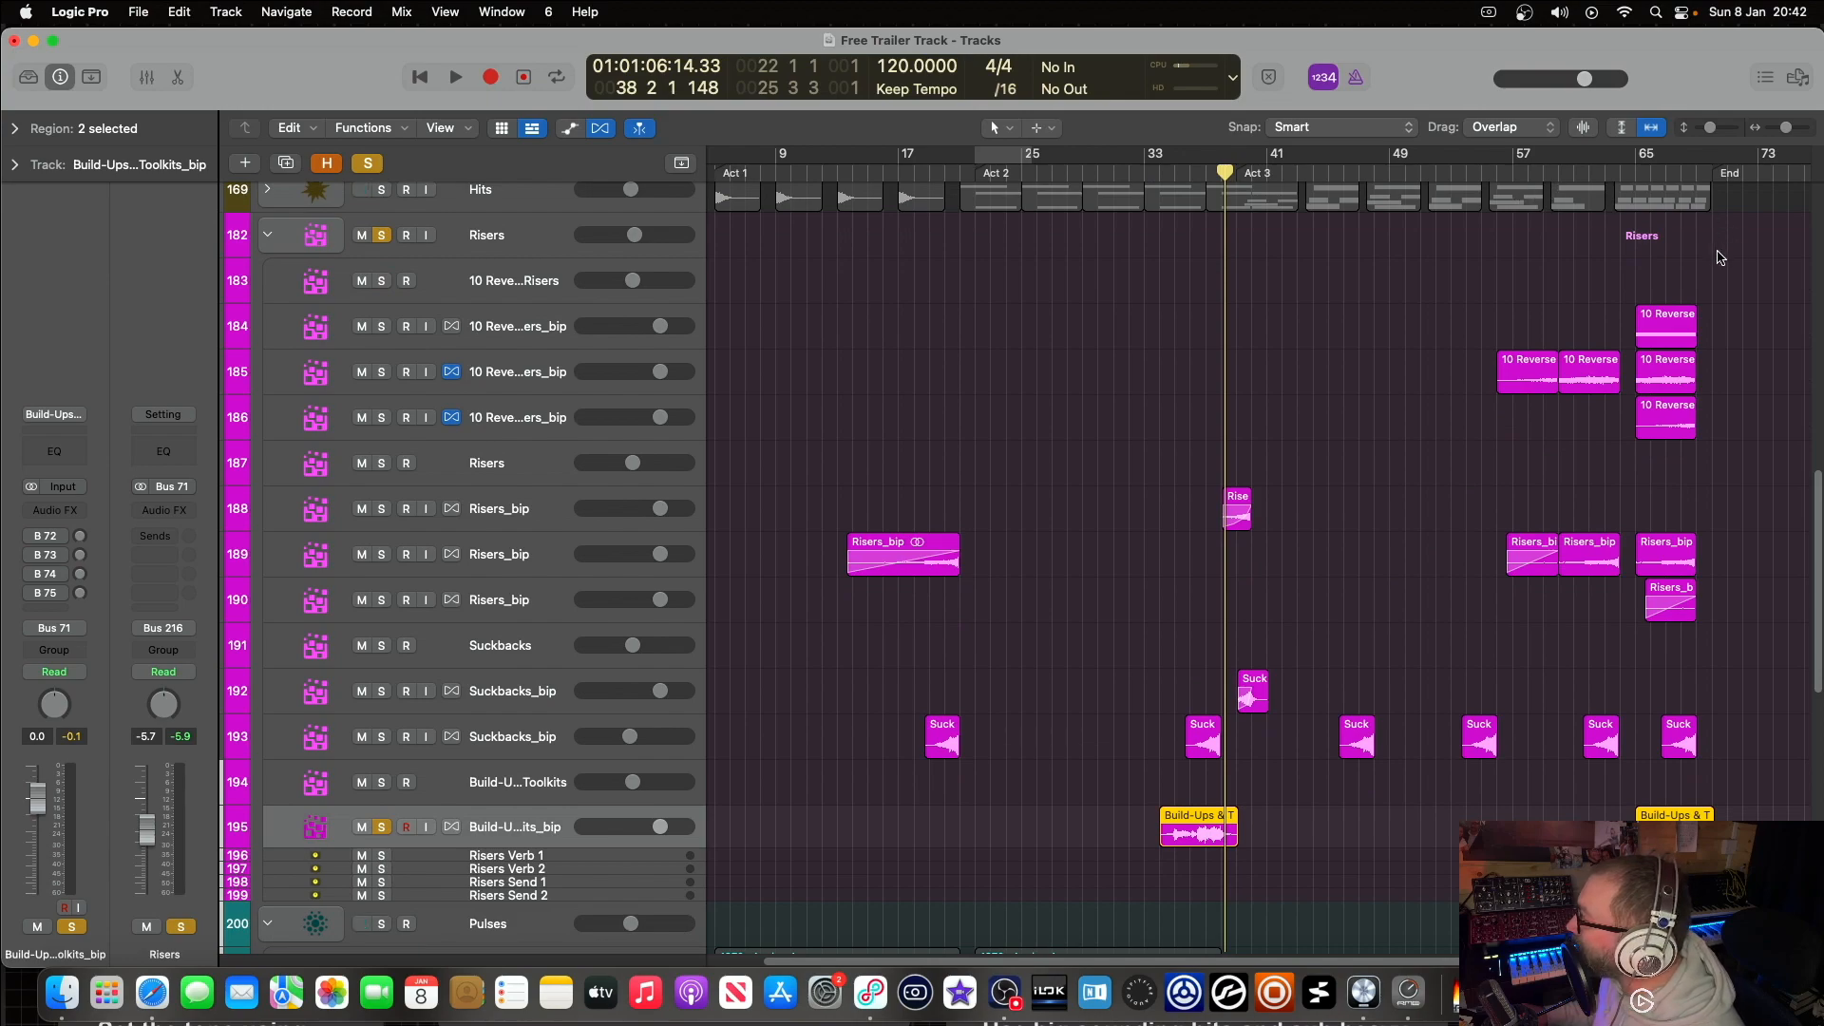
pyautogui.click(1621, 174)
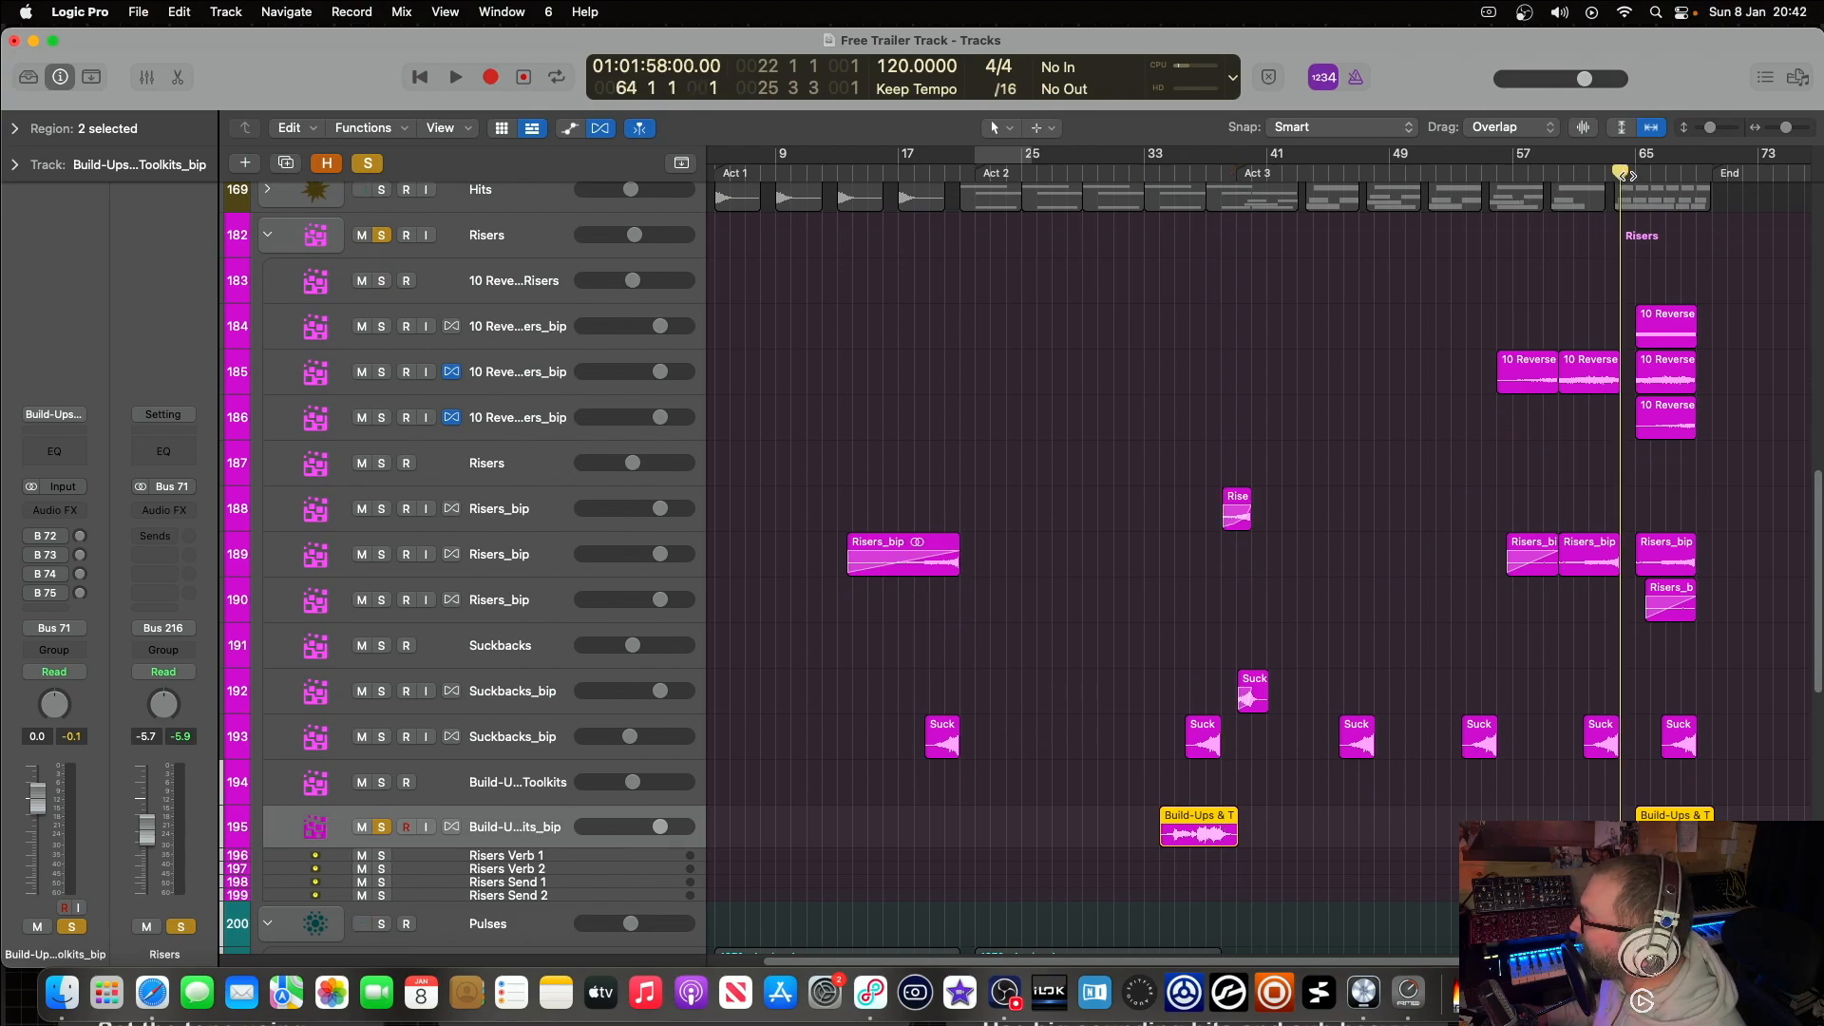
pyautogui.press('space')
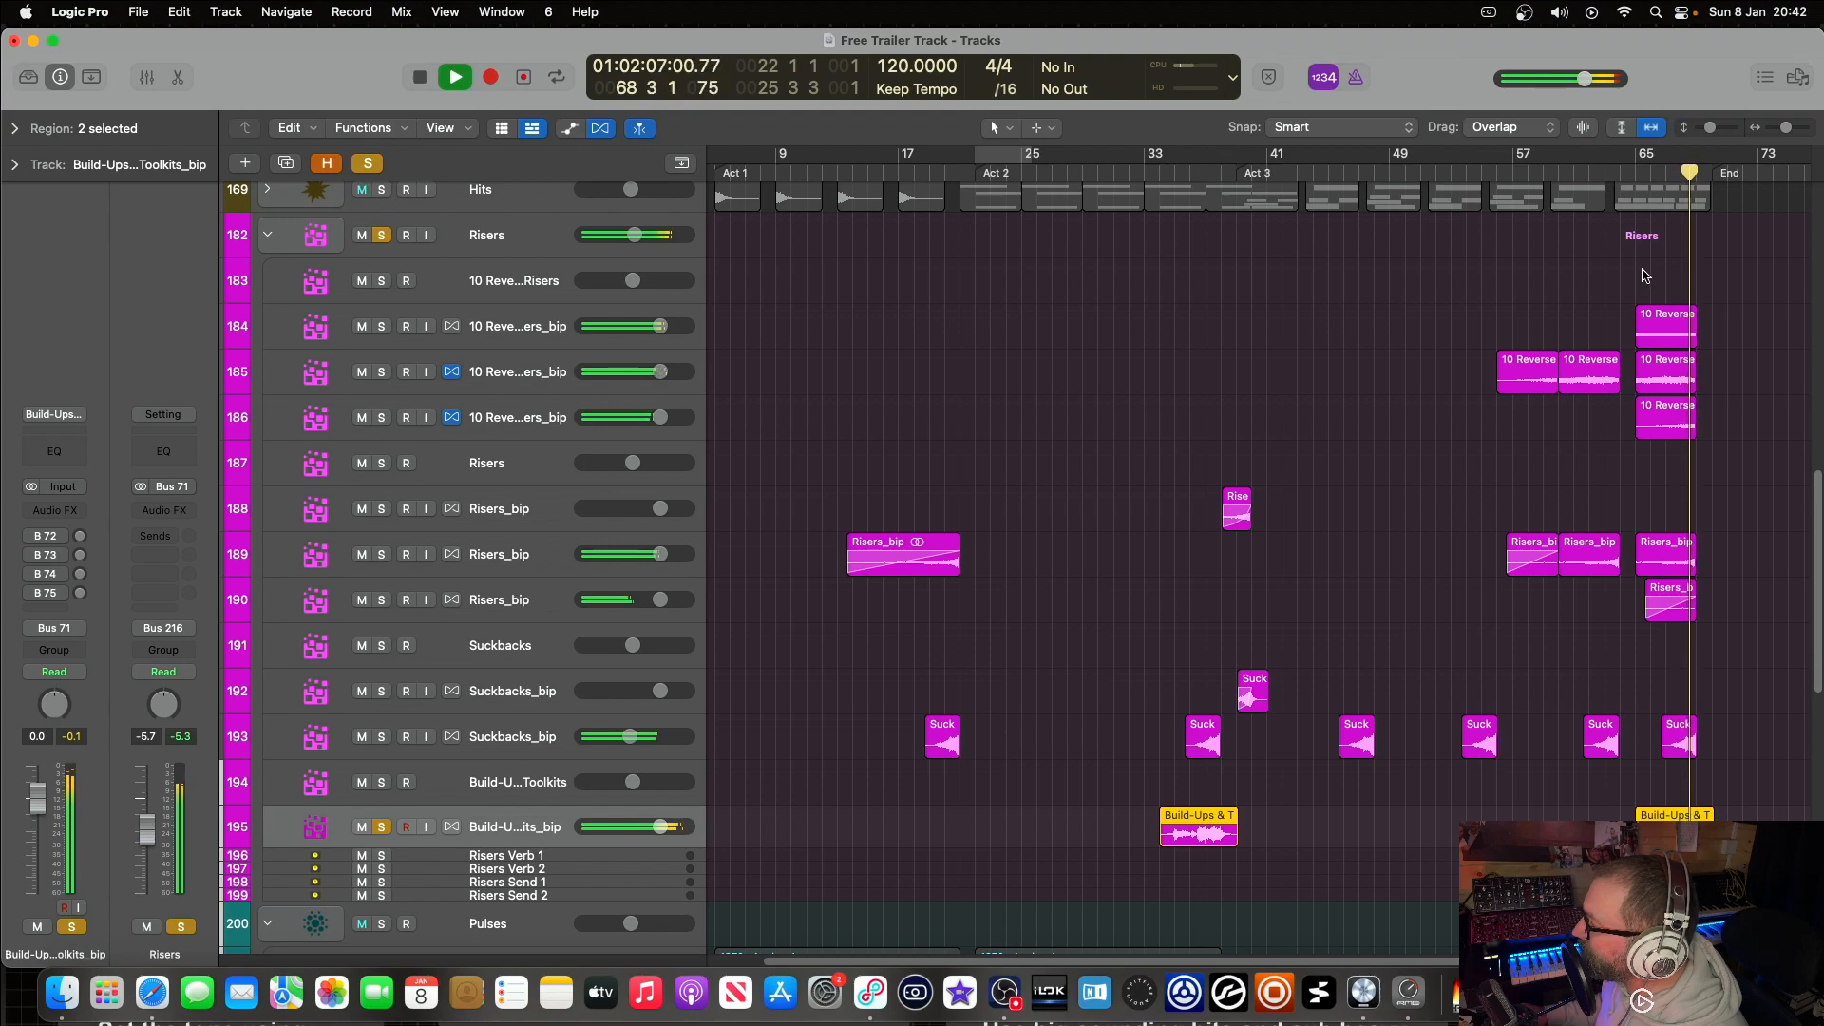
pyautogui.press('space')
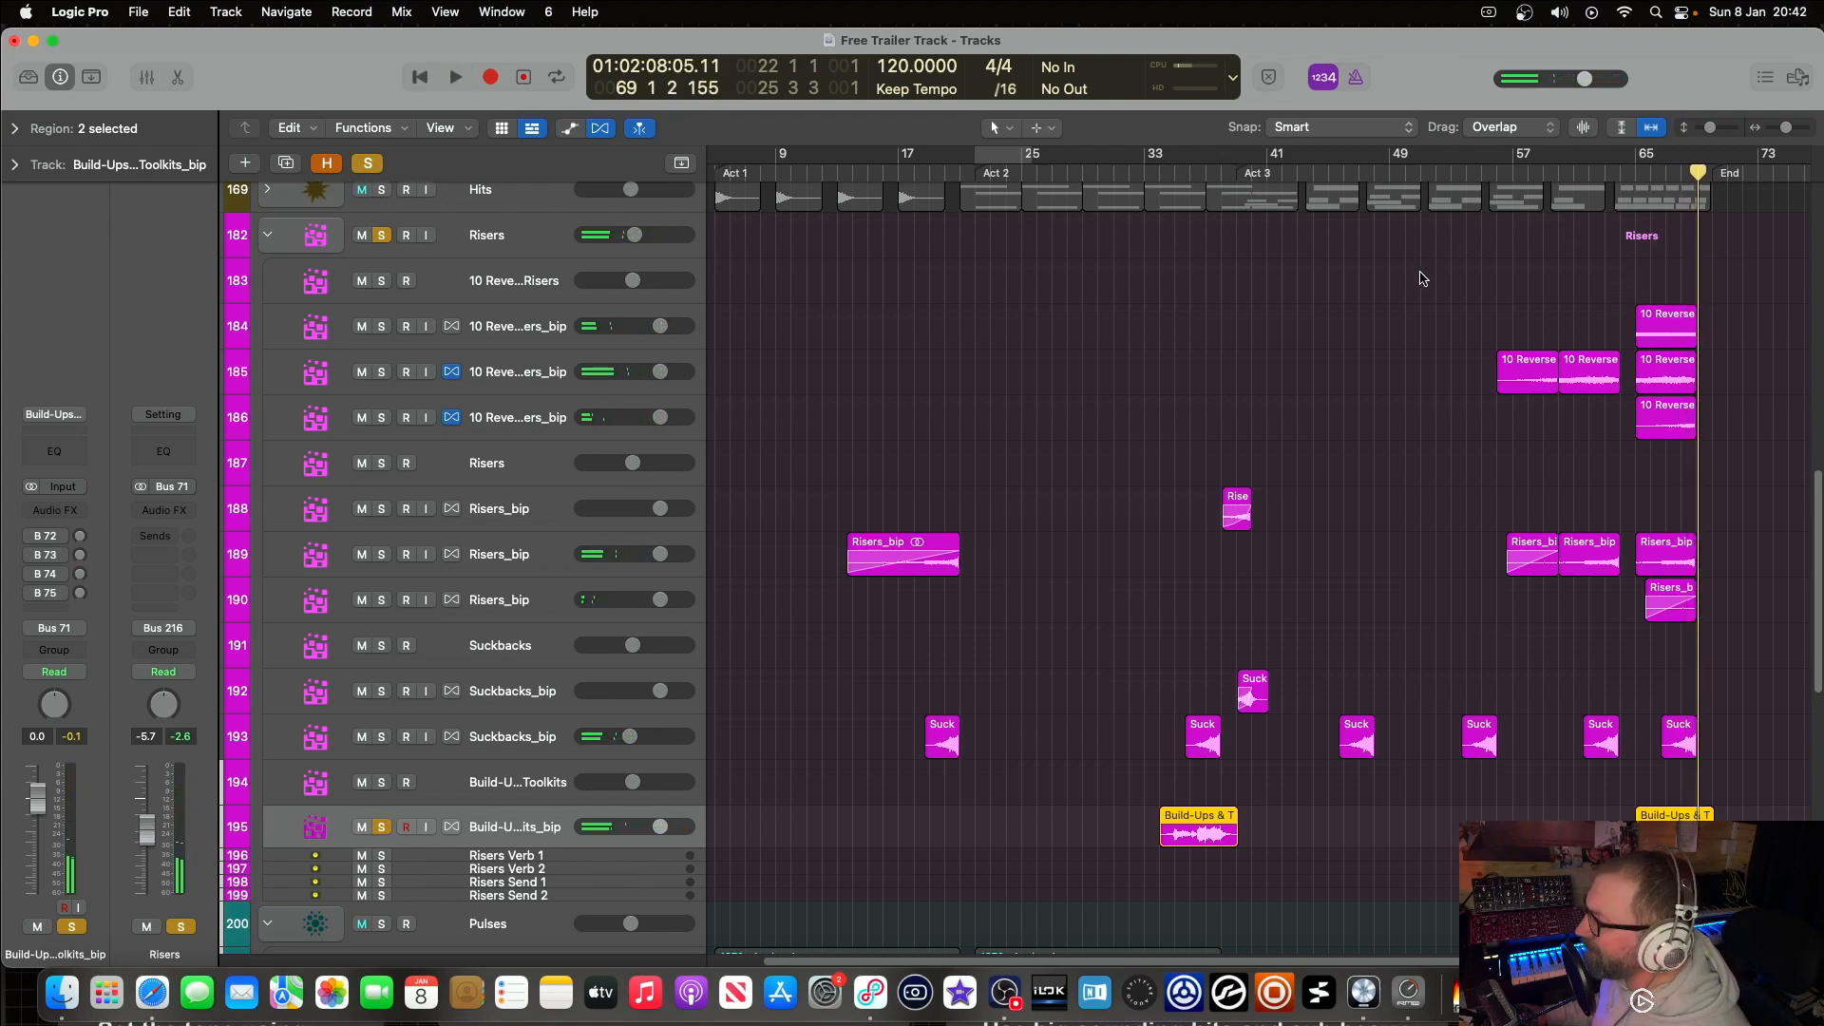
# Step: Clear all solos, start playback late in Act 1, and solo the Risers_bip track that holds the Act 1 riser
pyautogui.hscroll(-2, 1434, 273)
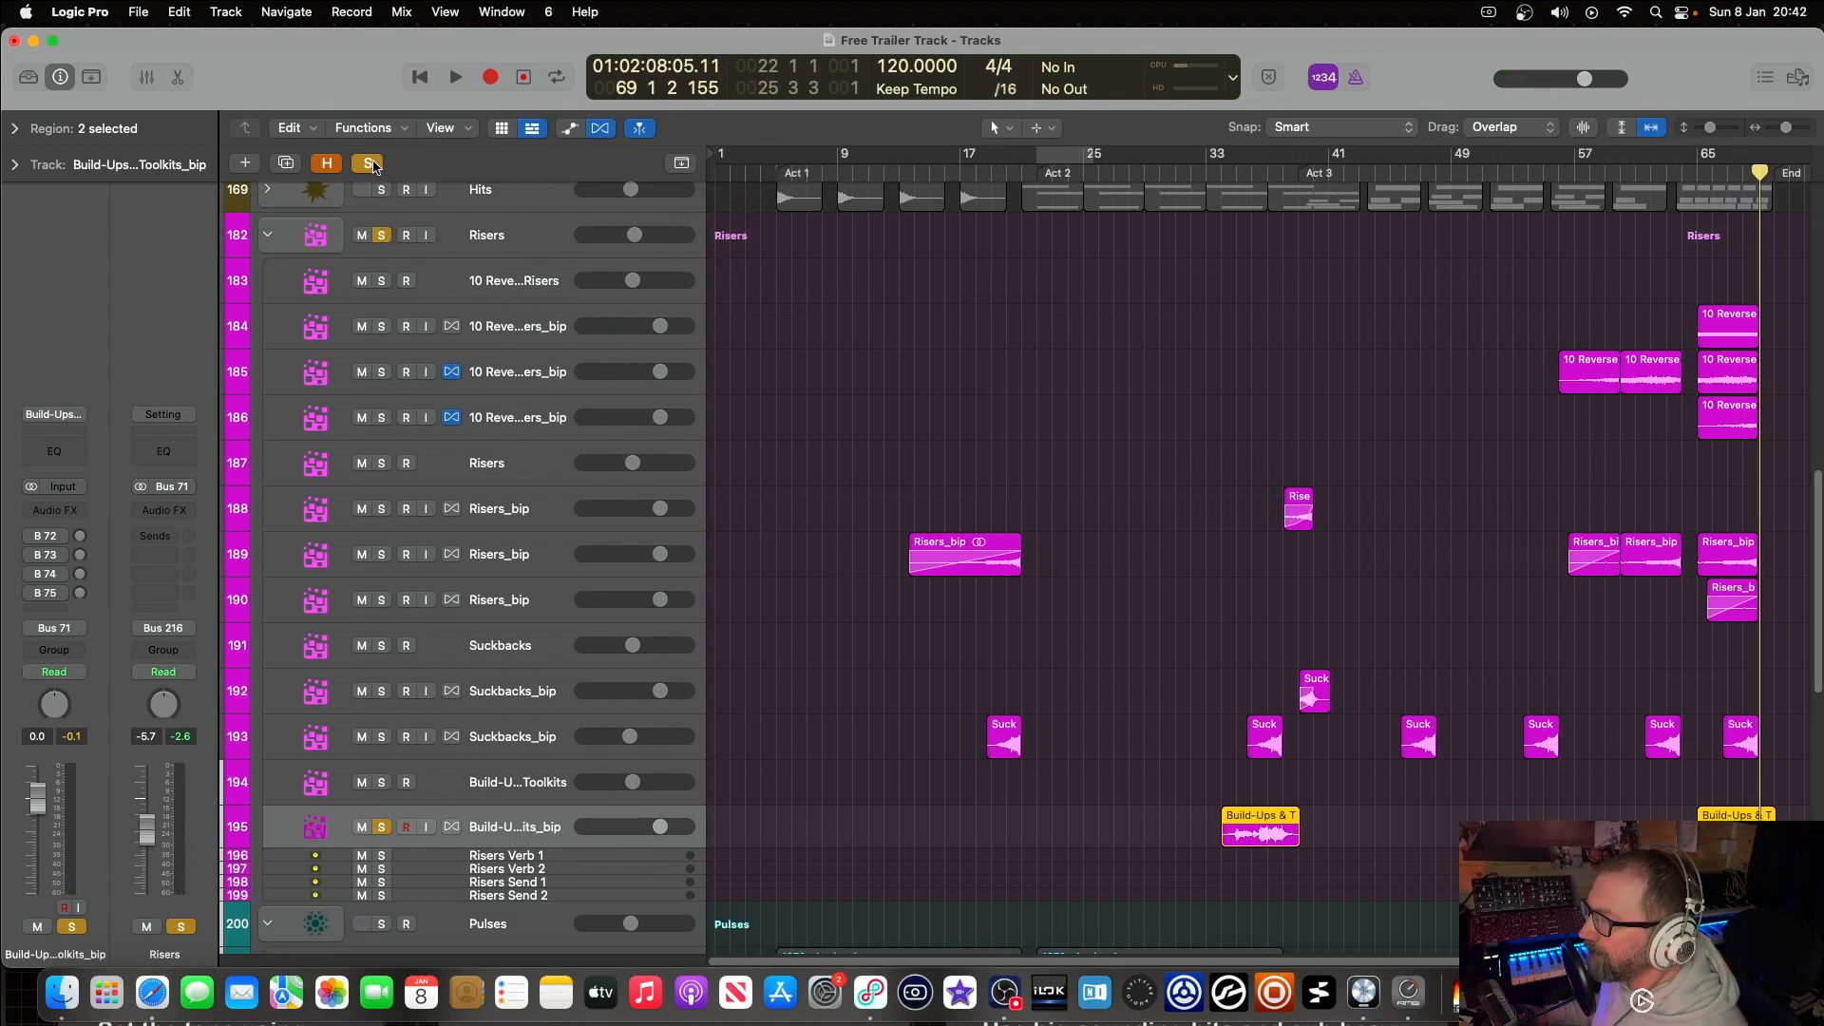
pyautogui.click(371, 164)
pyautogui.click(899, 173)
pyautogui.press('space')
pyautogui.click(409, 554)
pyautogui.press('Return')
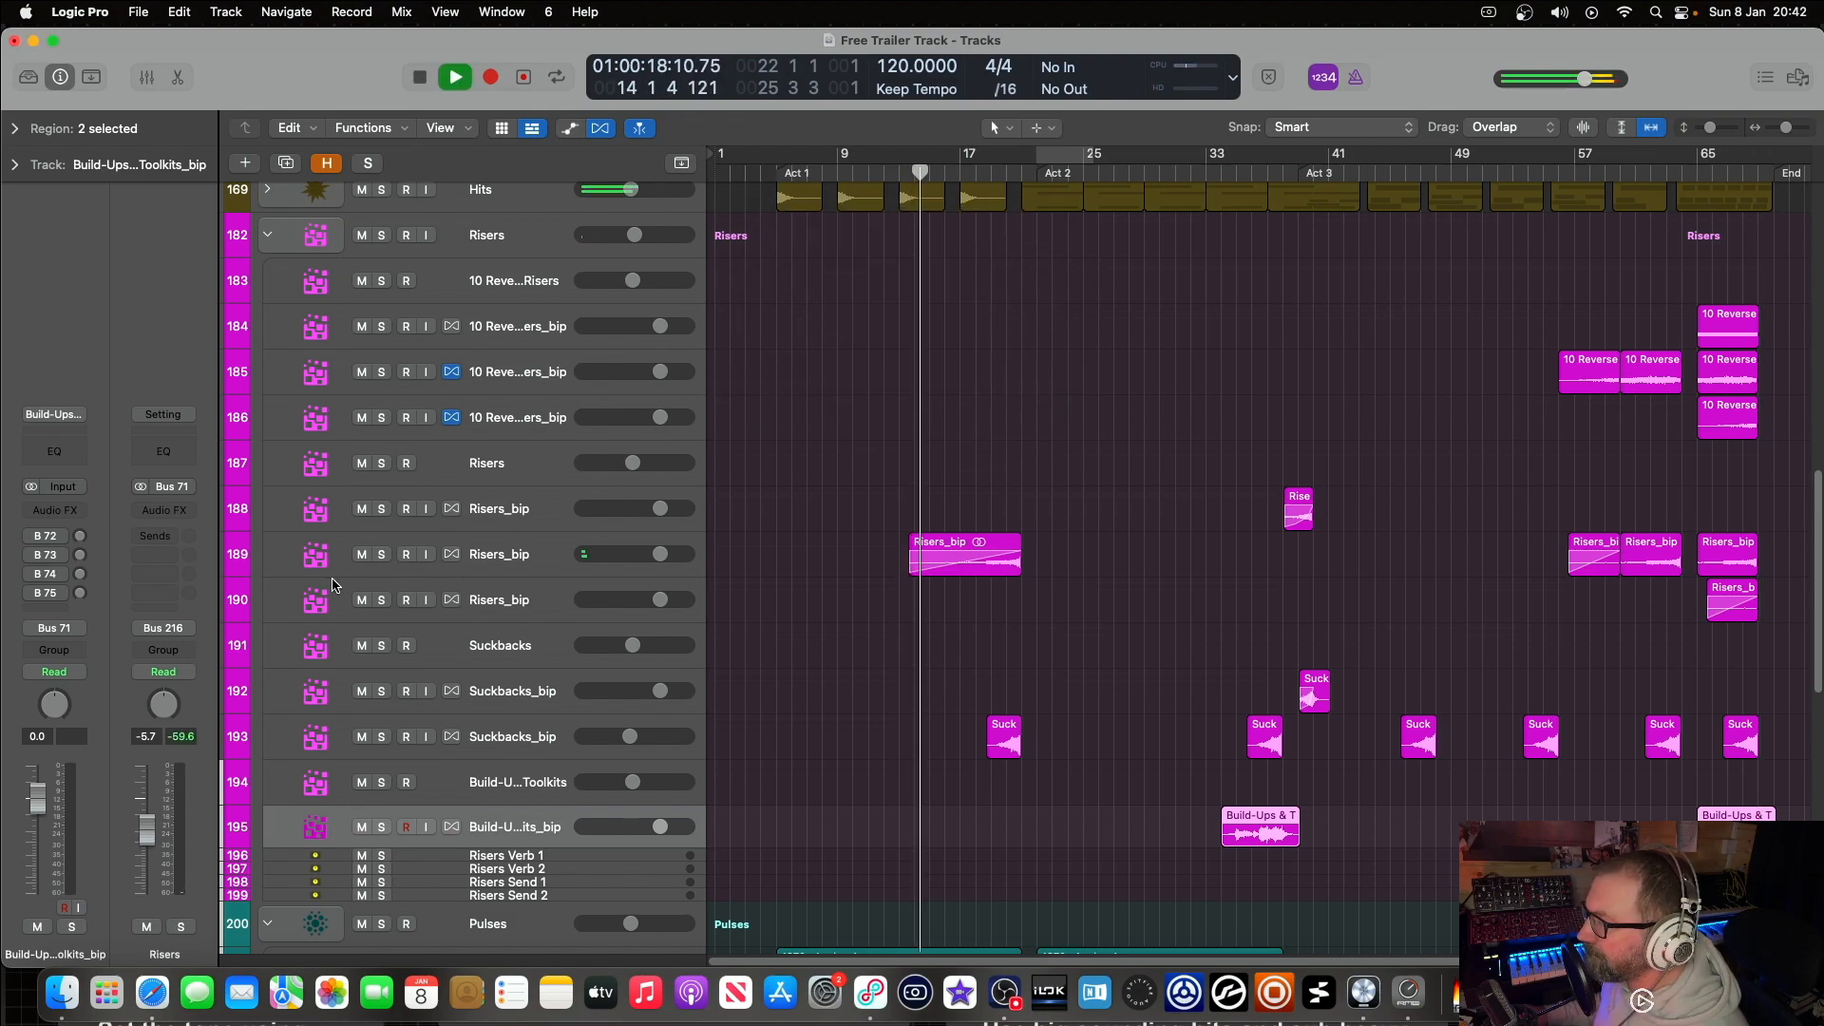
pyautogui.click(381, 554)
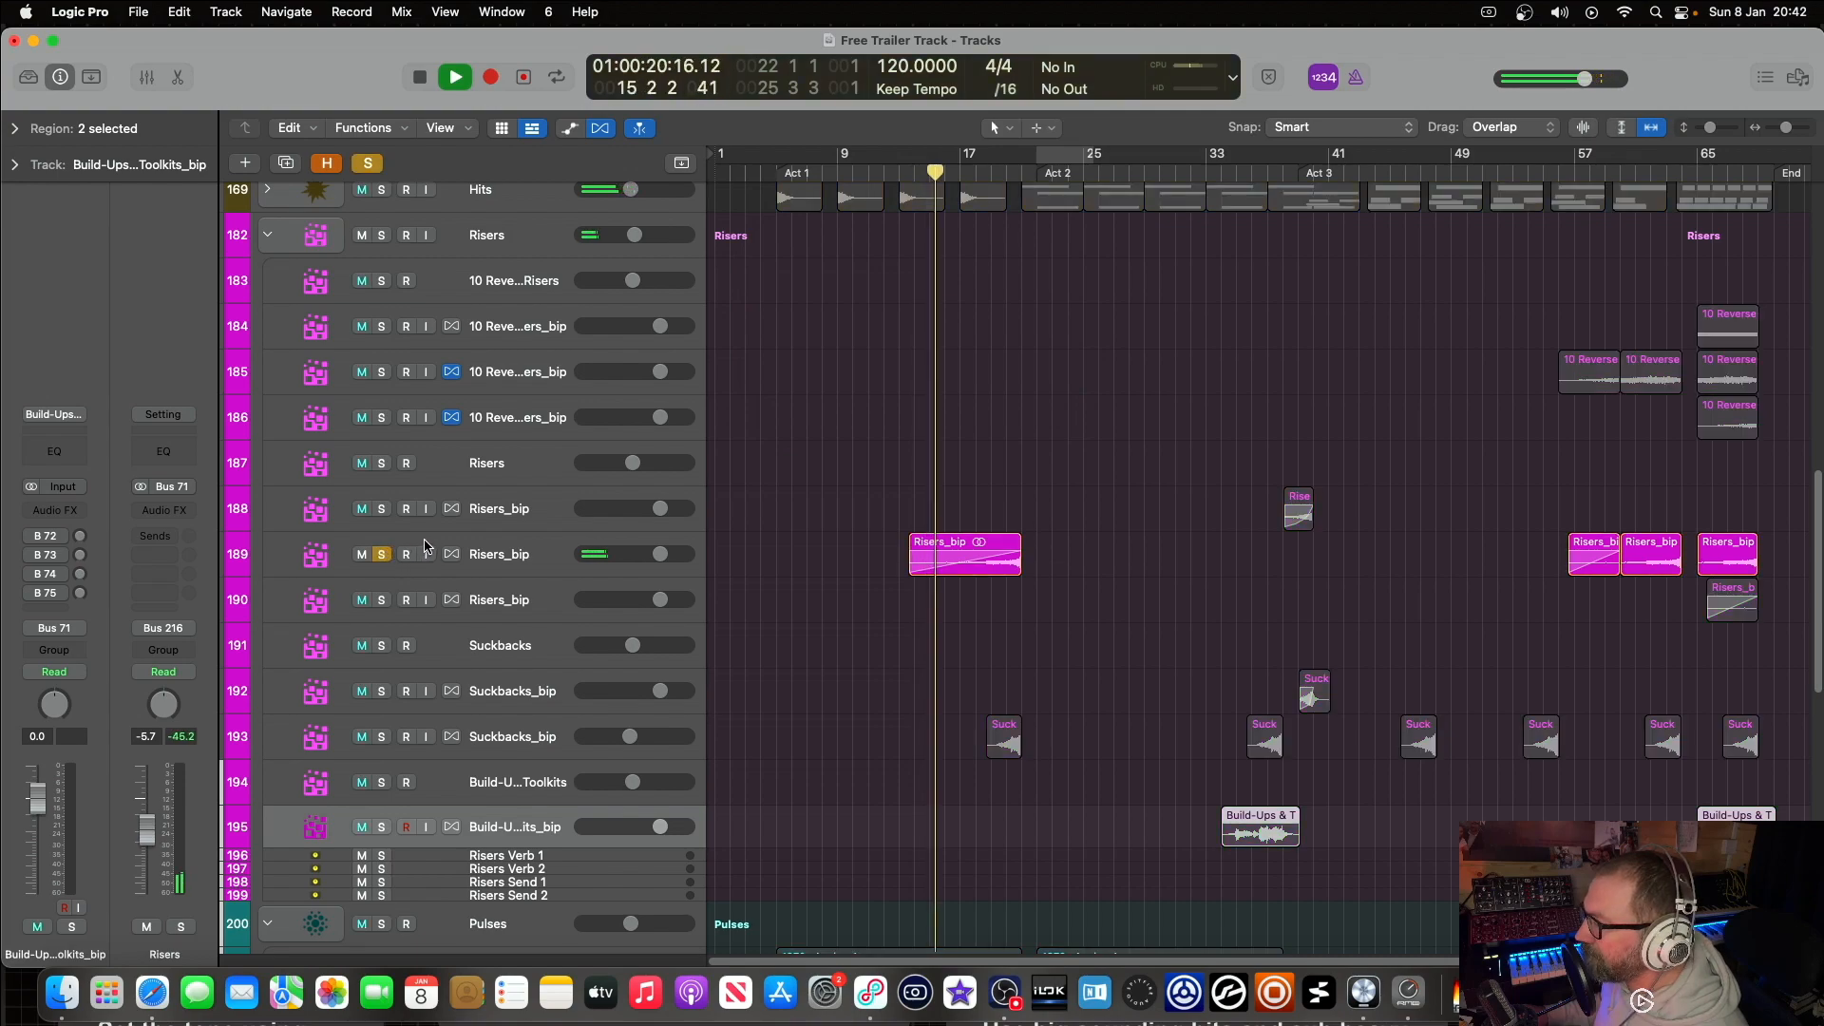
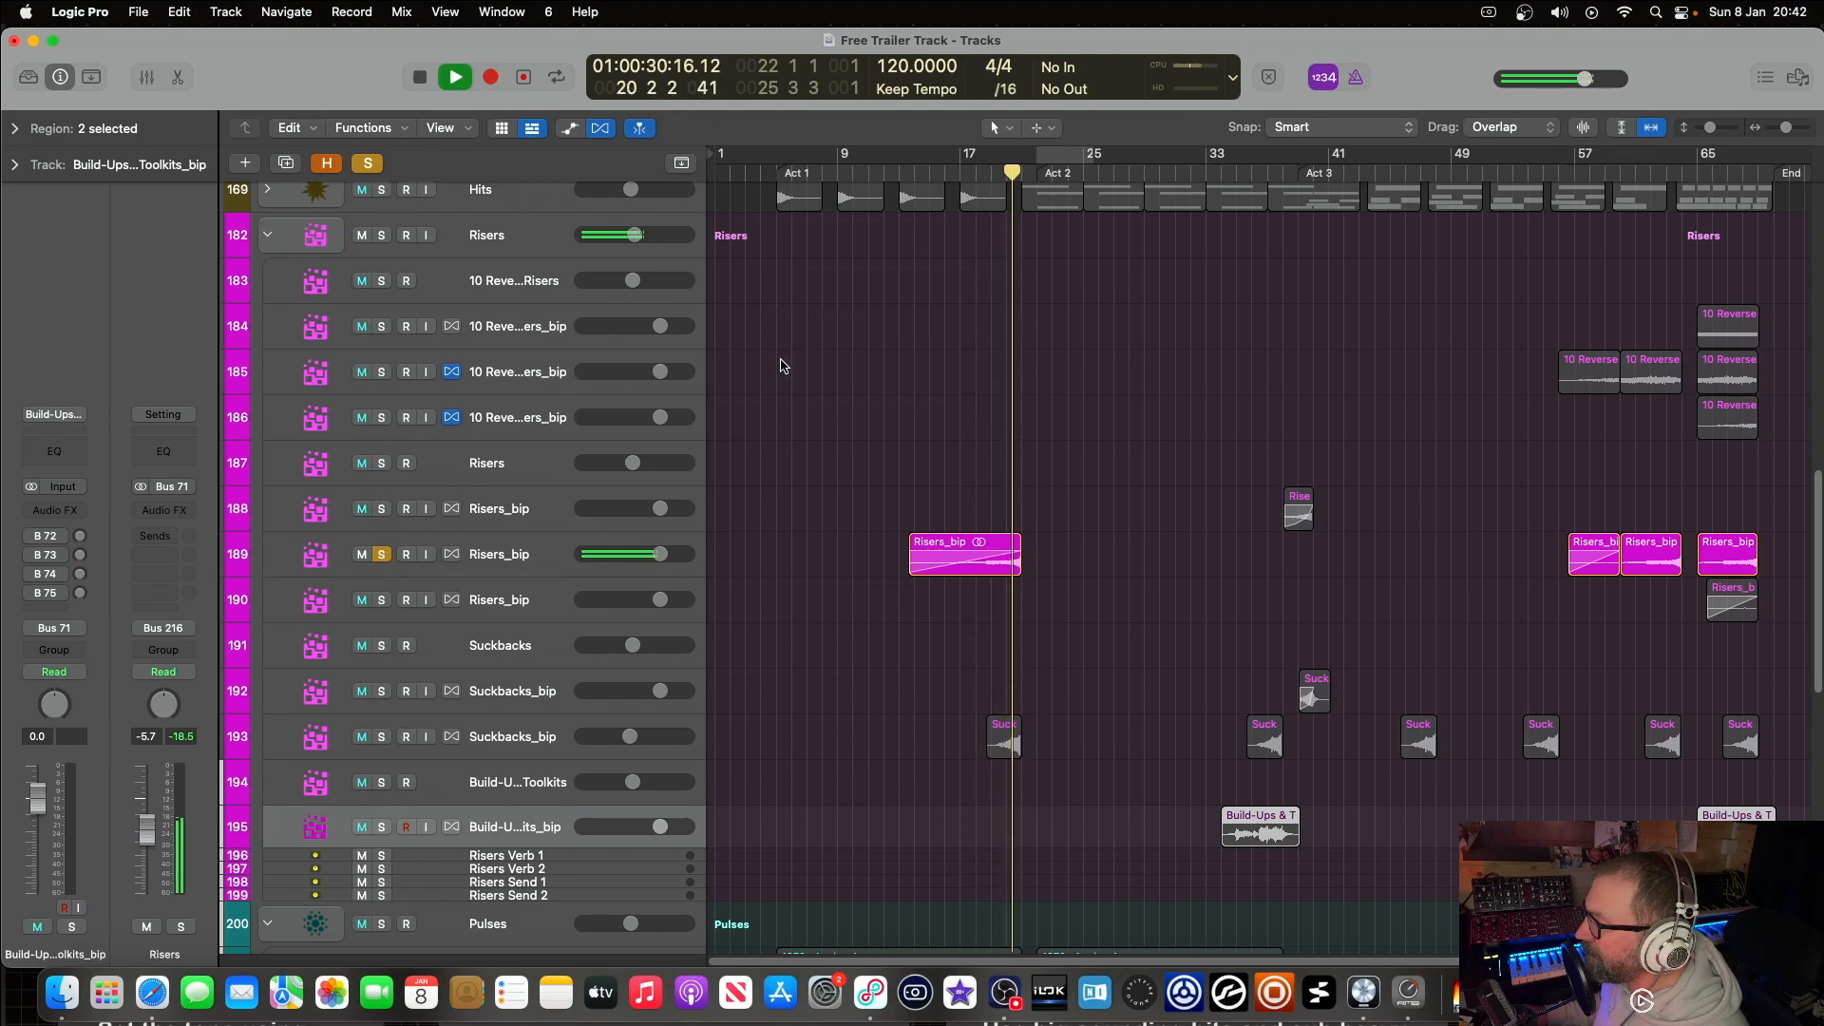
pyautogui.press('space')
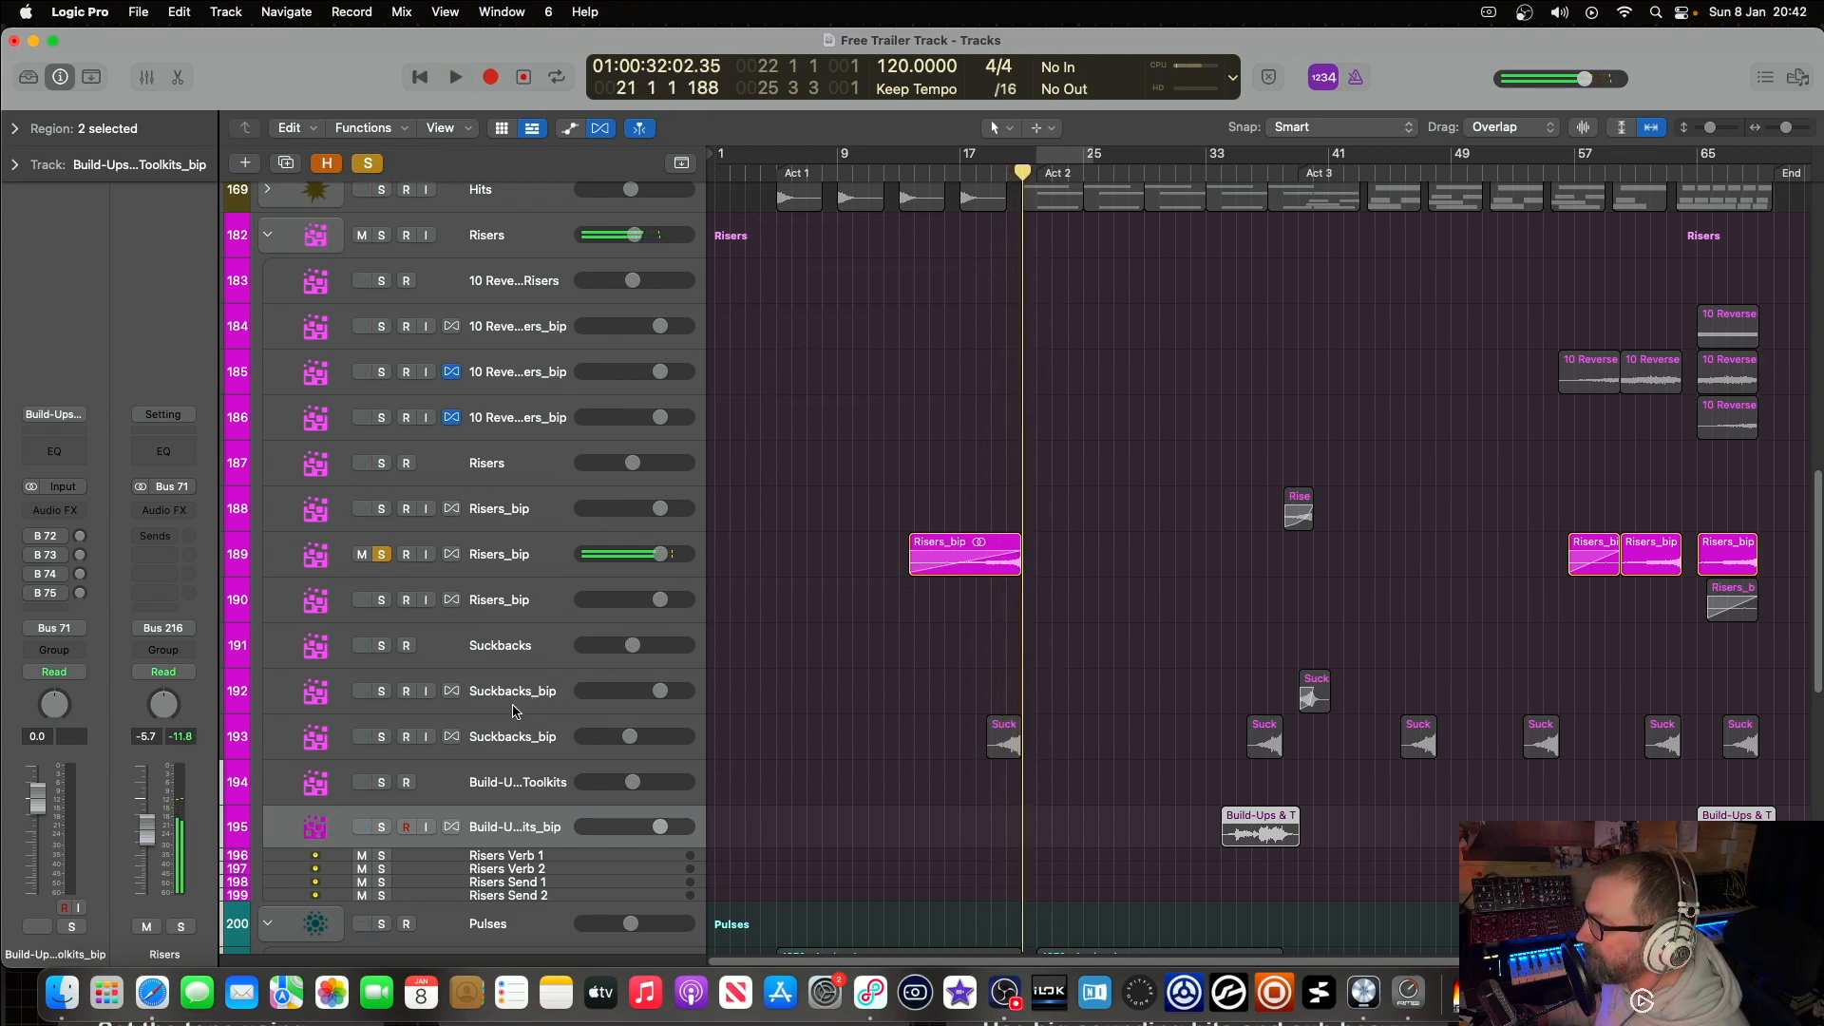
# Step: Solo the lower Suckbacks_bip track together with the riser, play the end of Act 1, and clear all solos
pyautogui.click(383, 736)
pyautogui.click(982, 174)
pyautogui.press('space')
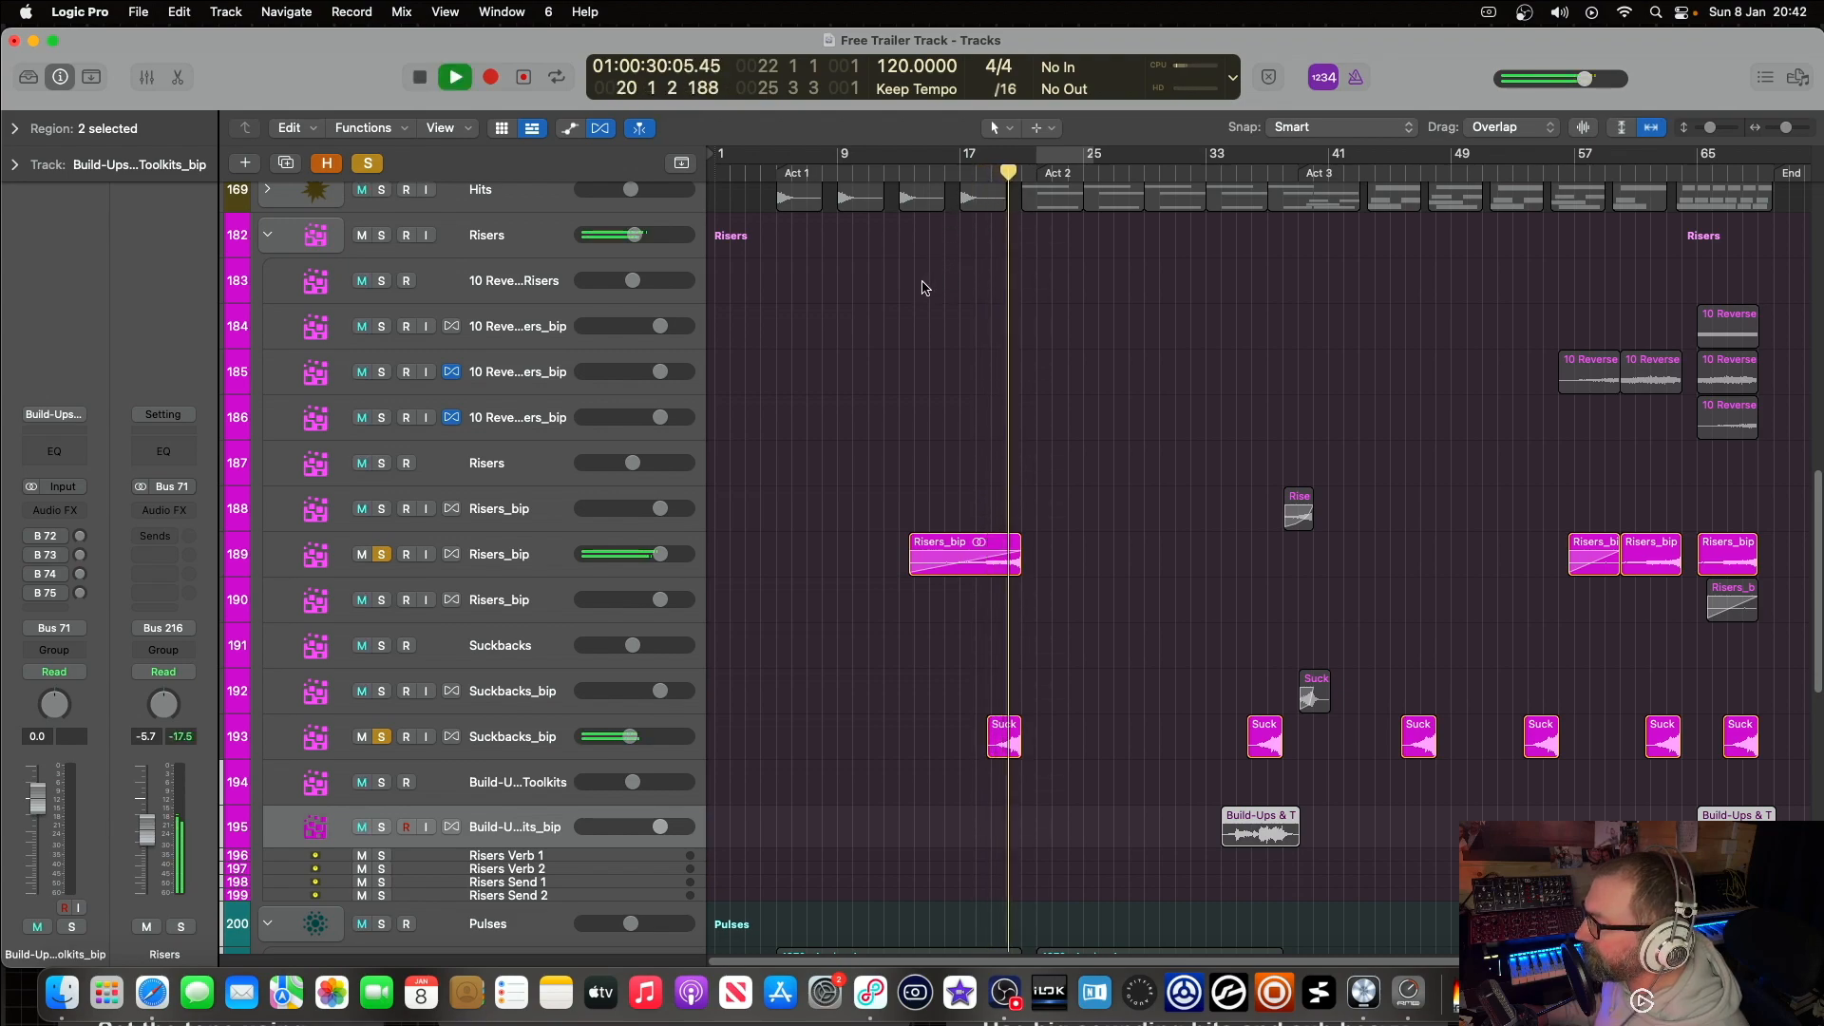
pyautogui.press('space')
pyautogui.scroll(5, 941, 509)
pyautogui.scroll(-5, 945, 481)
pyautogui.scroll(3, 945, 481)
pyautogui.scroll(-3, 955, 466)
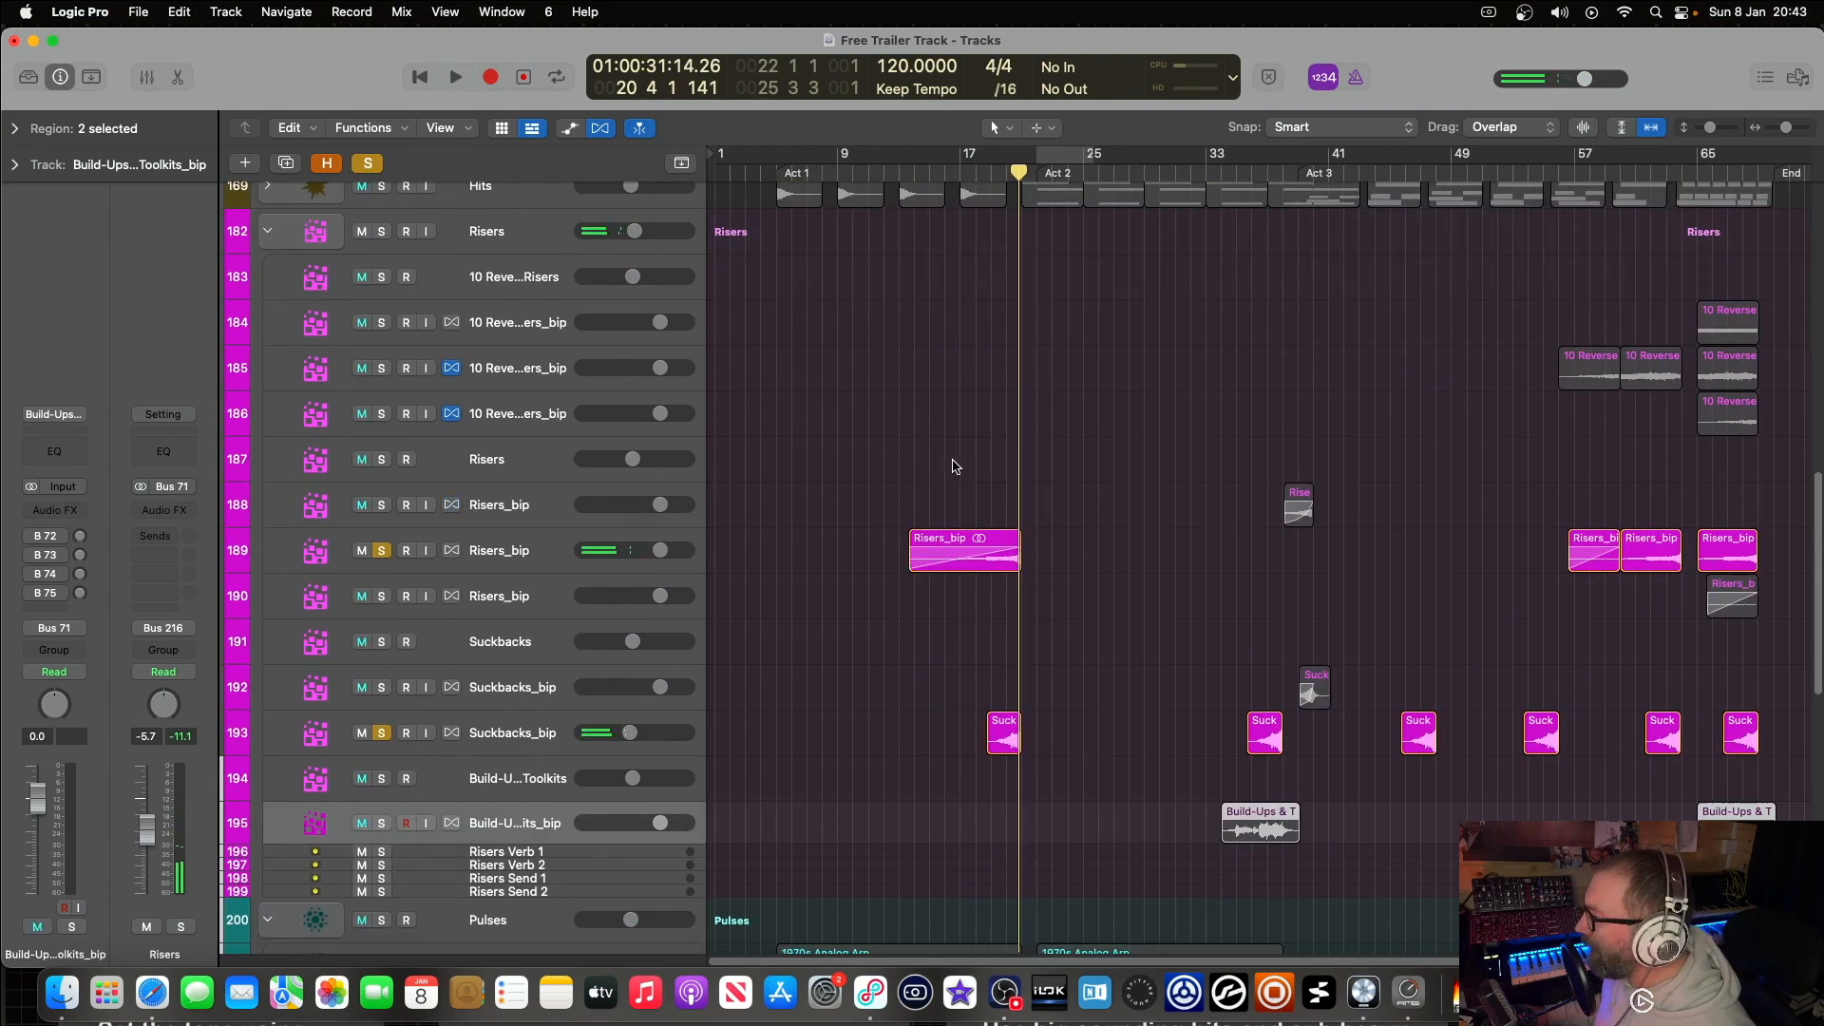
pyautogui.scroll(1, 955, 466)
pyautogui.click(367, 163)
# Step: Review the stacks from Risers to SoundDesign and back up to Woodwinds, and place the playhead at the start of Act 3
pyautogui.scroll(13, 1042, 280)
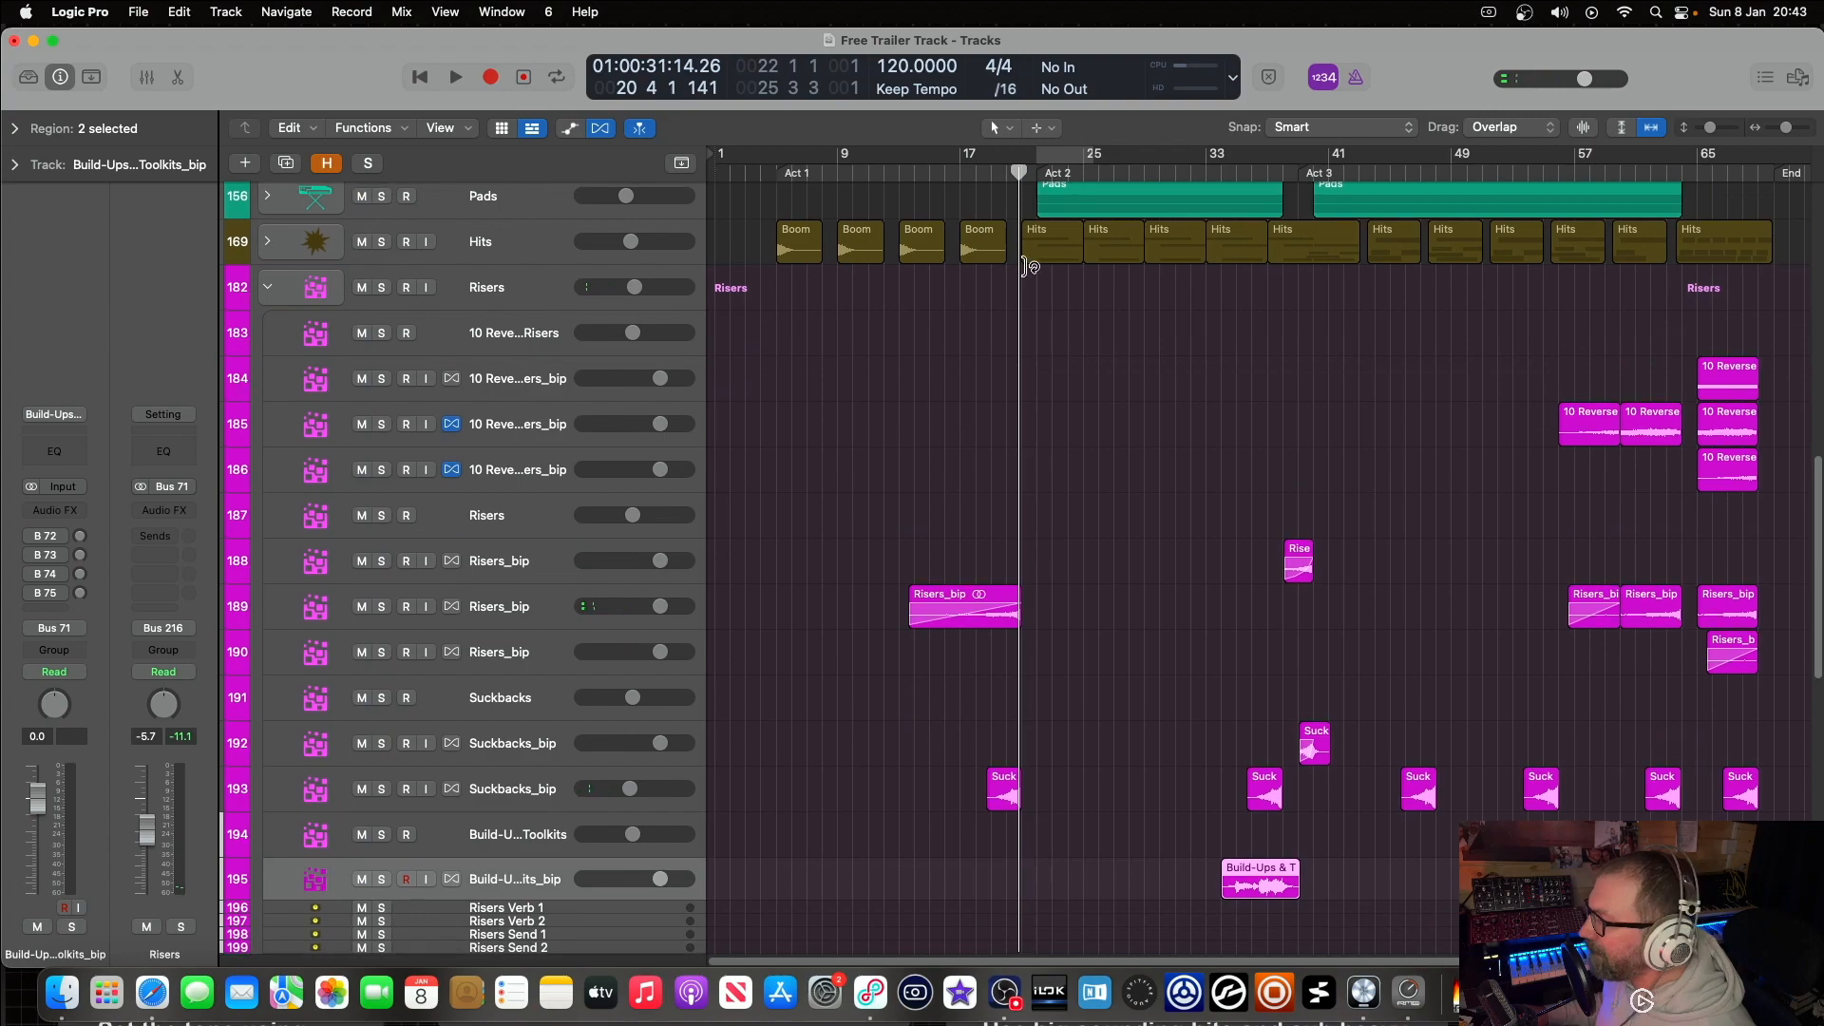
pyautogui.scroll(-15, 1042, 279)
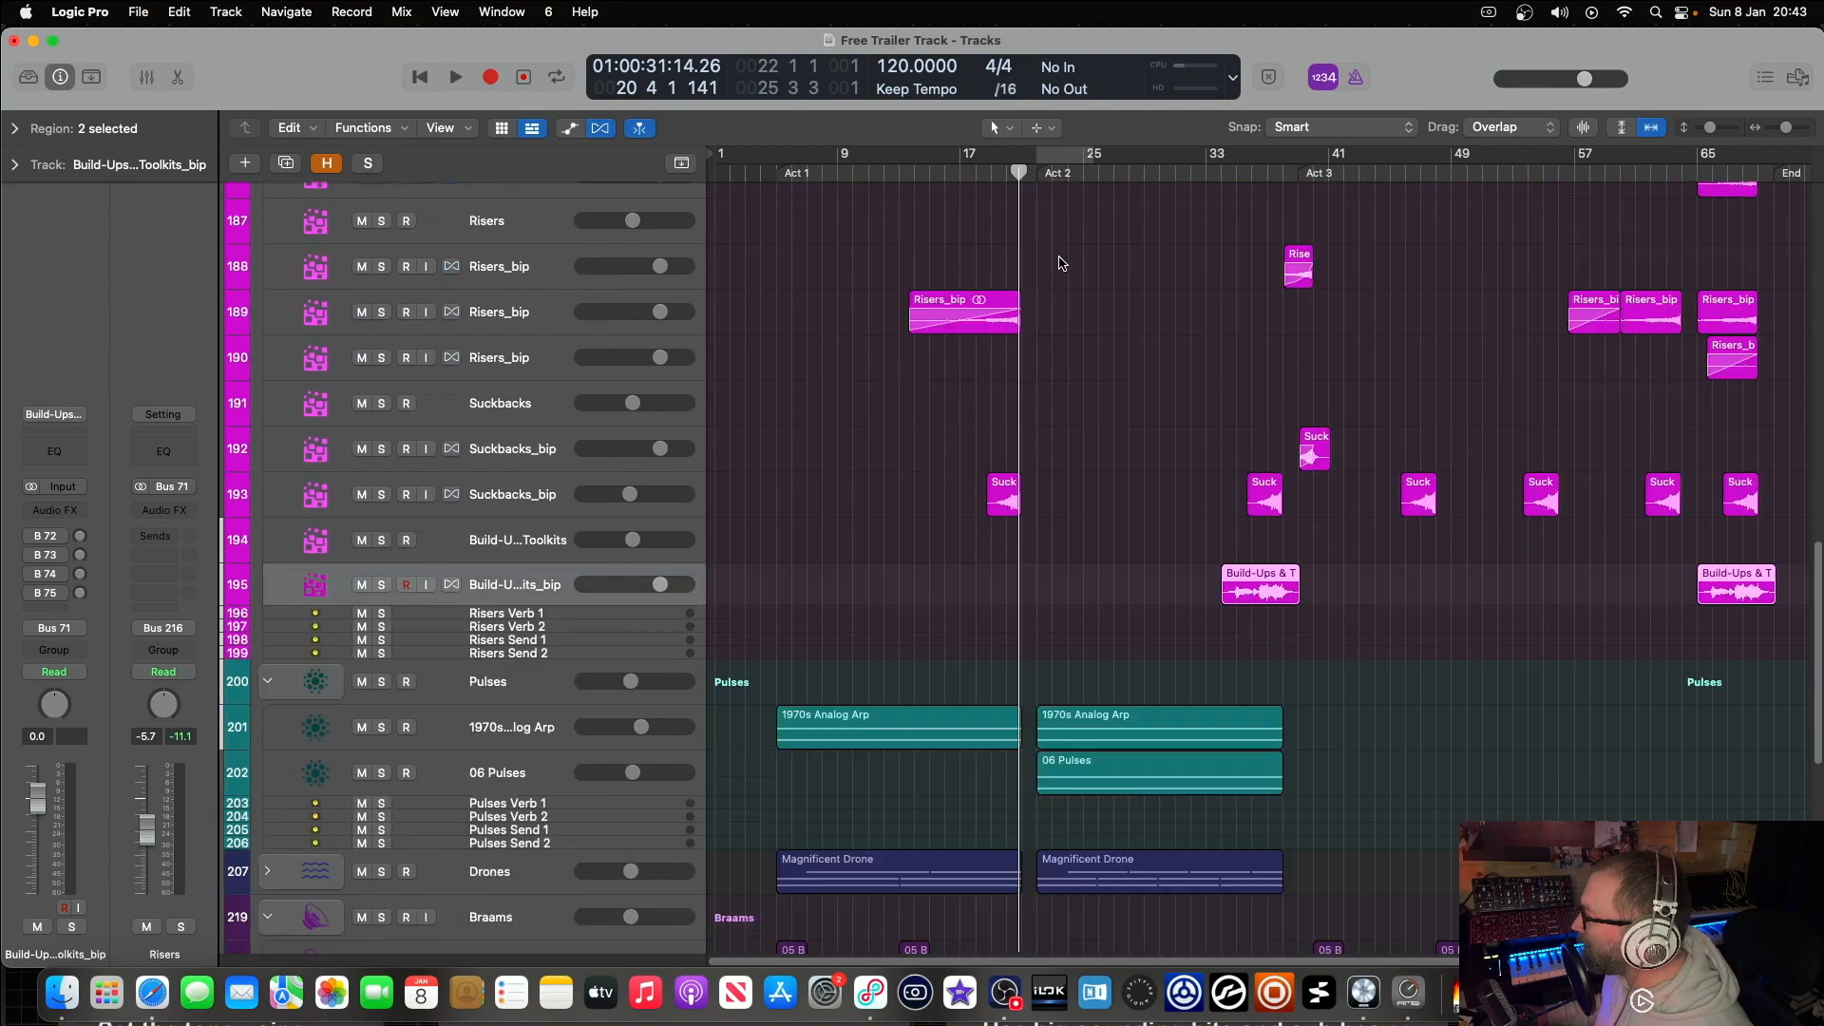
pyautogui.scroll(-5, 1175, 246)
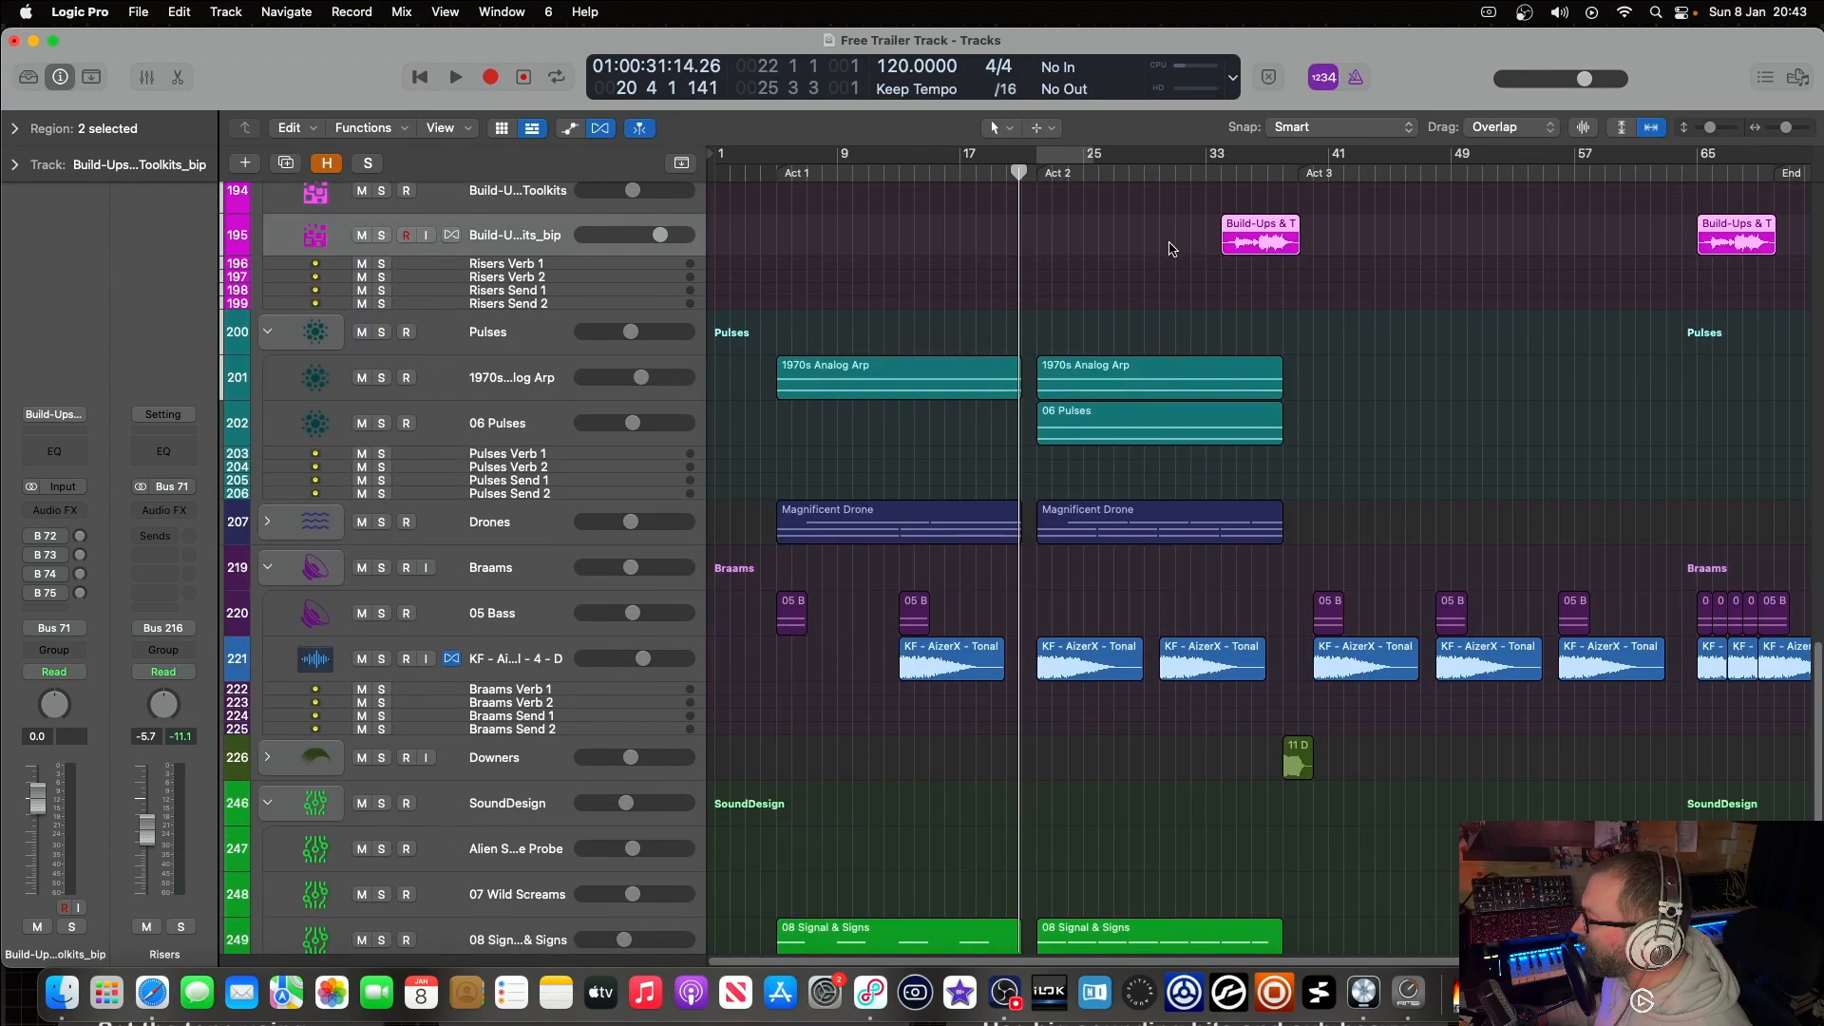
pyautogui.scroll(-4, 1133, 559)
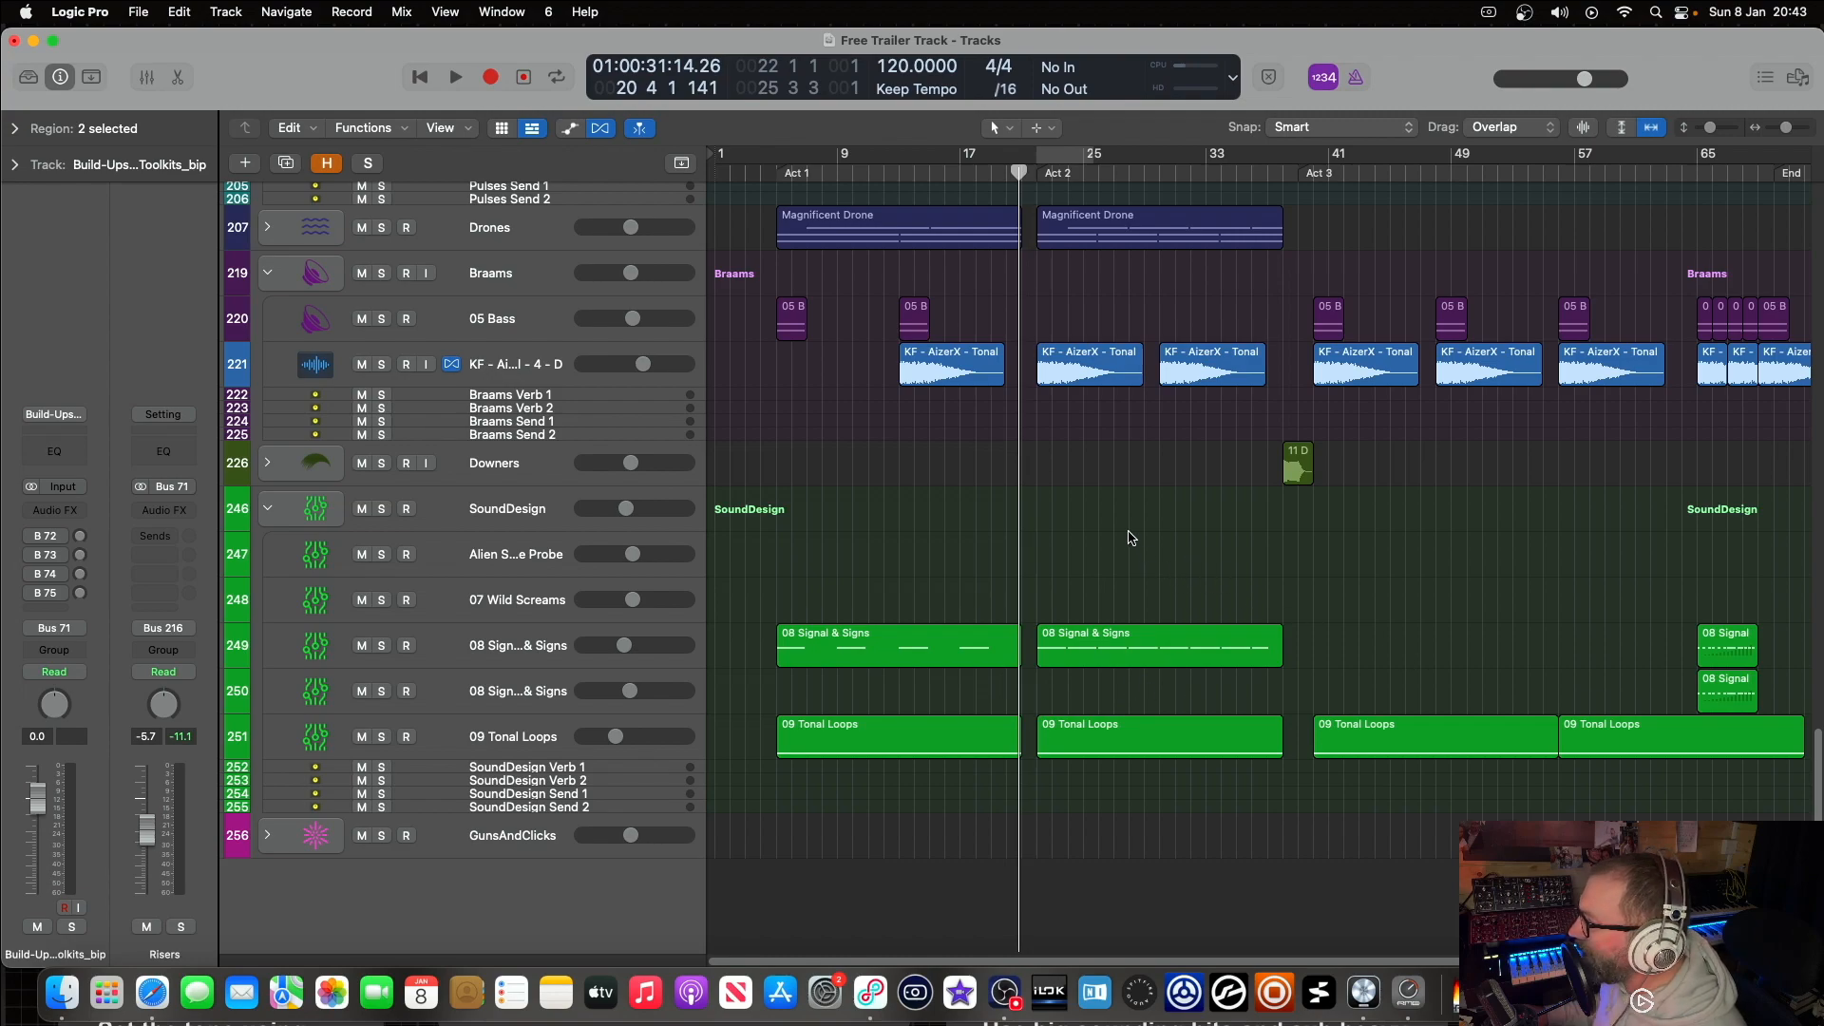
pyautogui.scroll(20, 1131, 538)
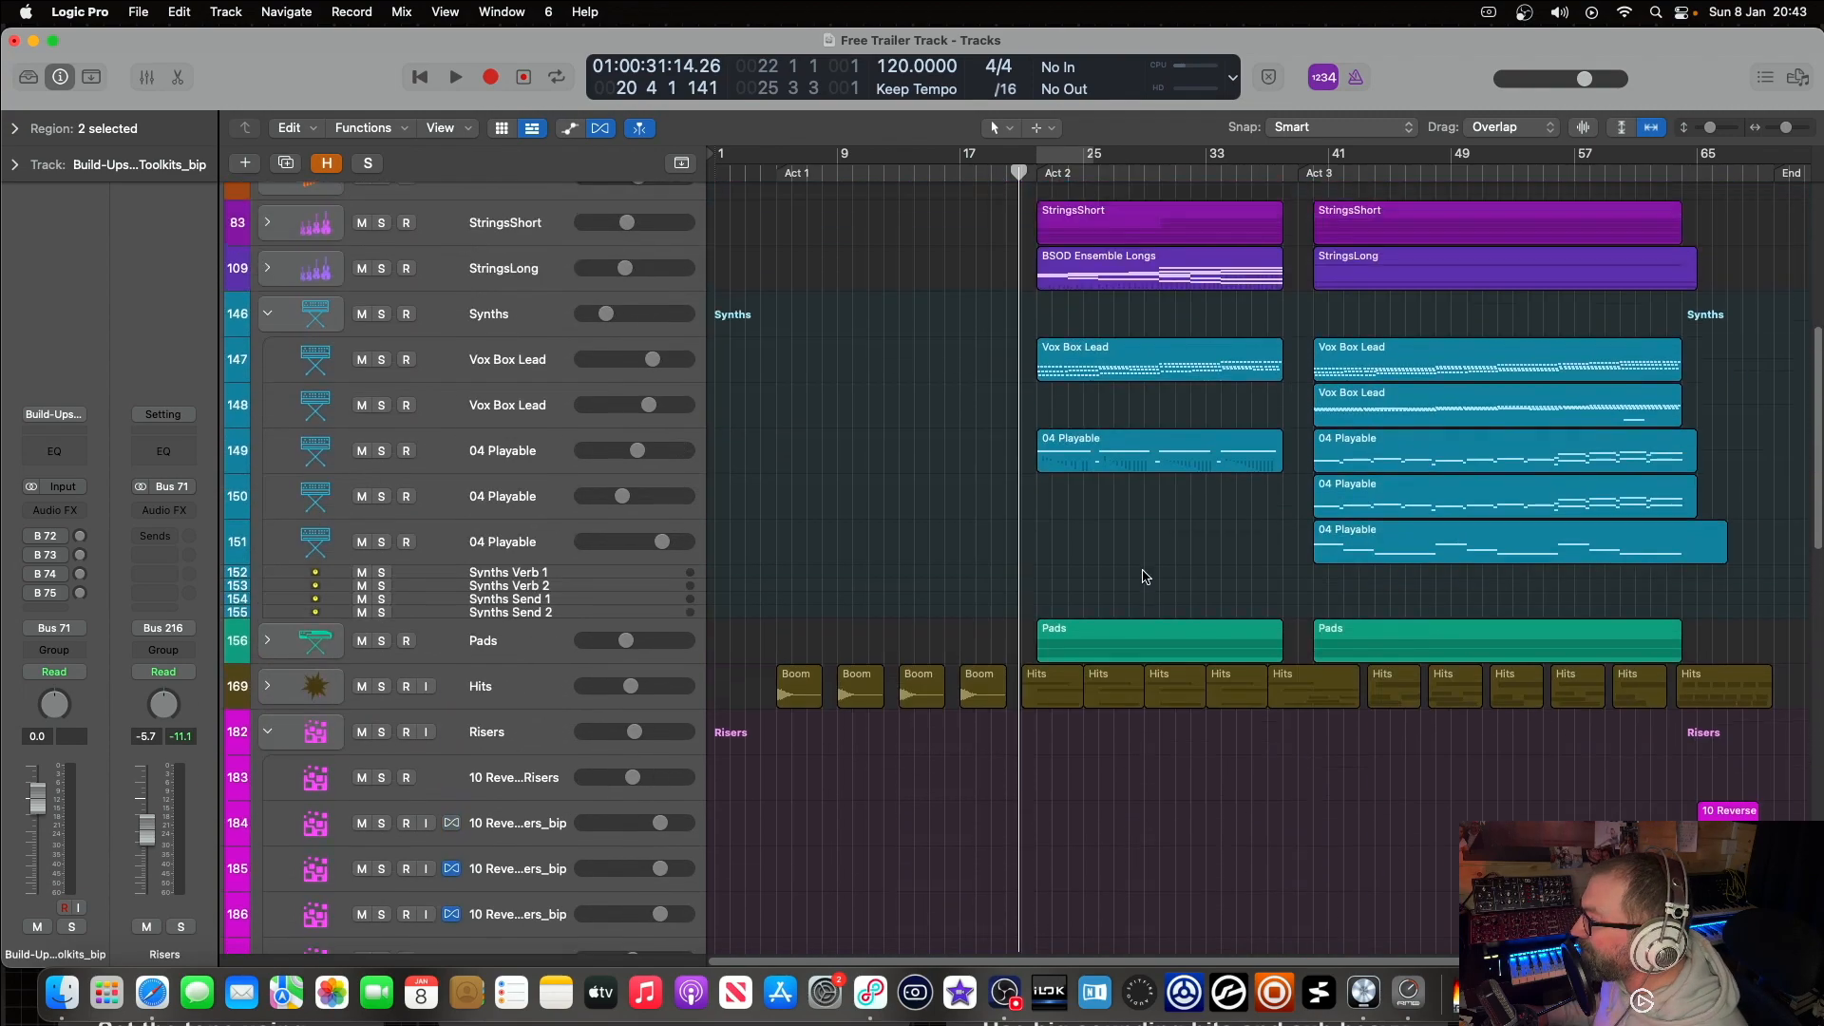
pyautogui.scroll(10, 1145, 577)
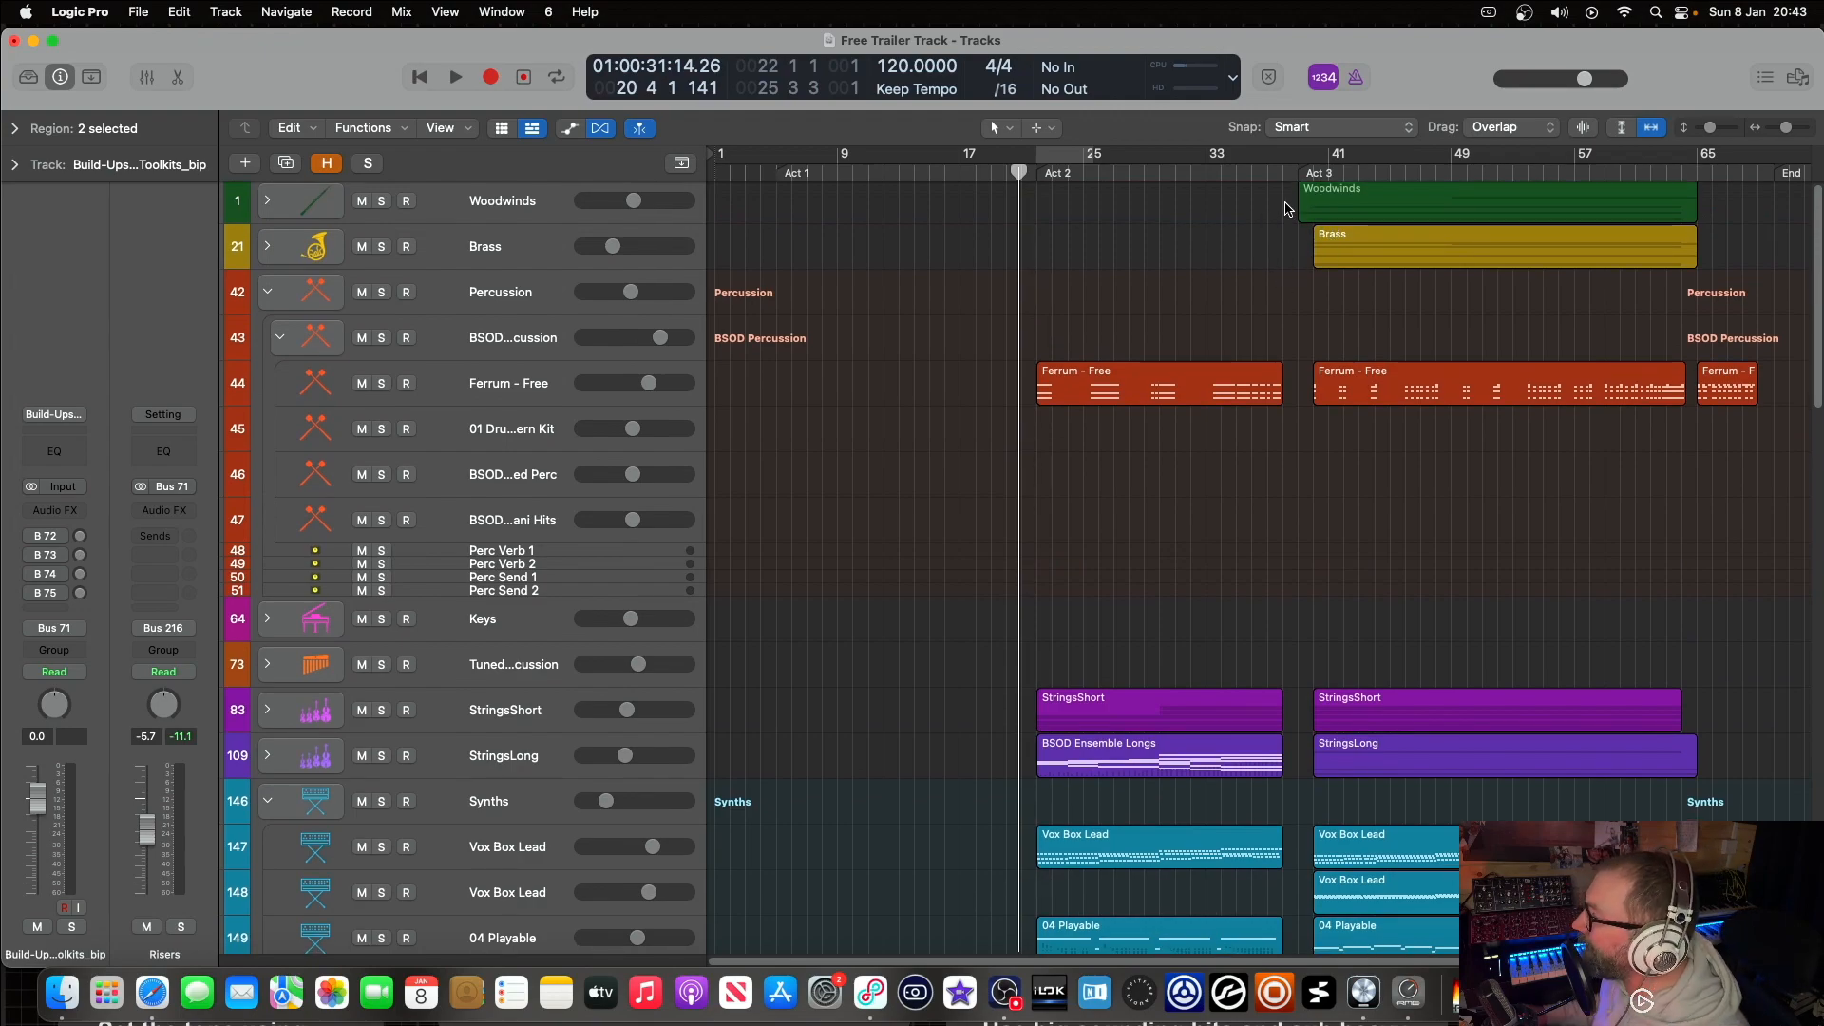
pyautogui.click(1316, 172)
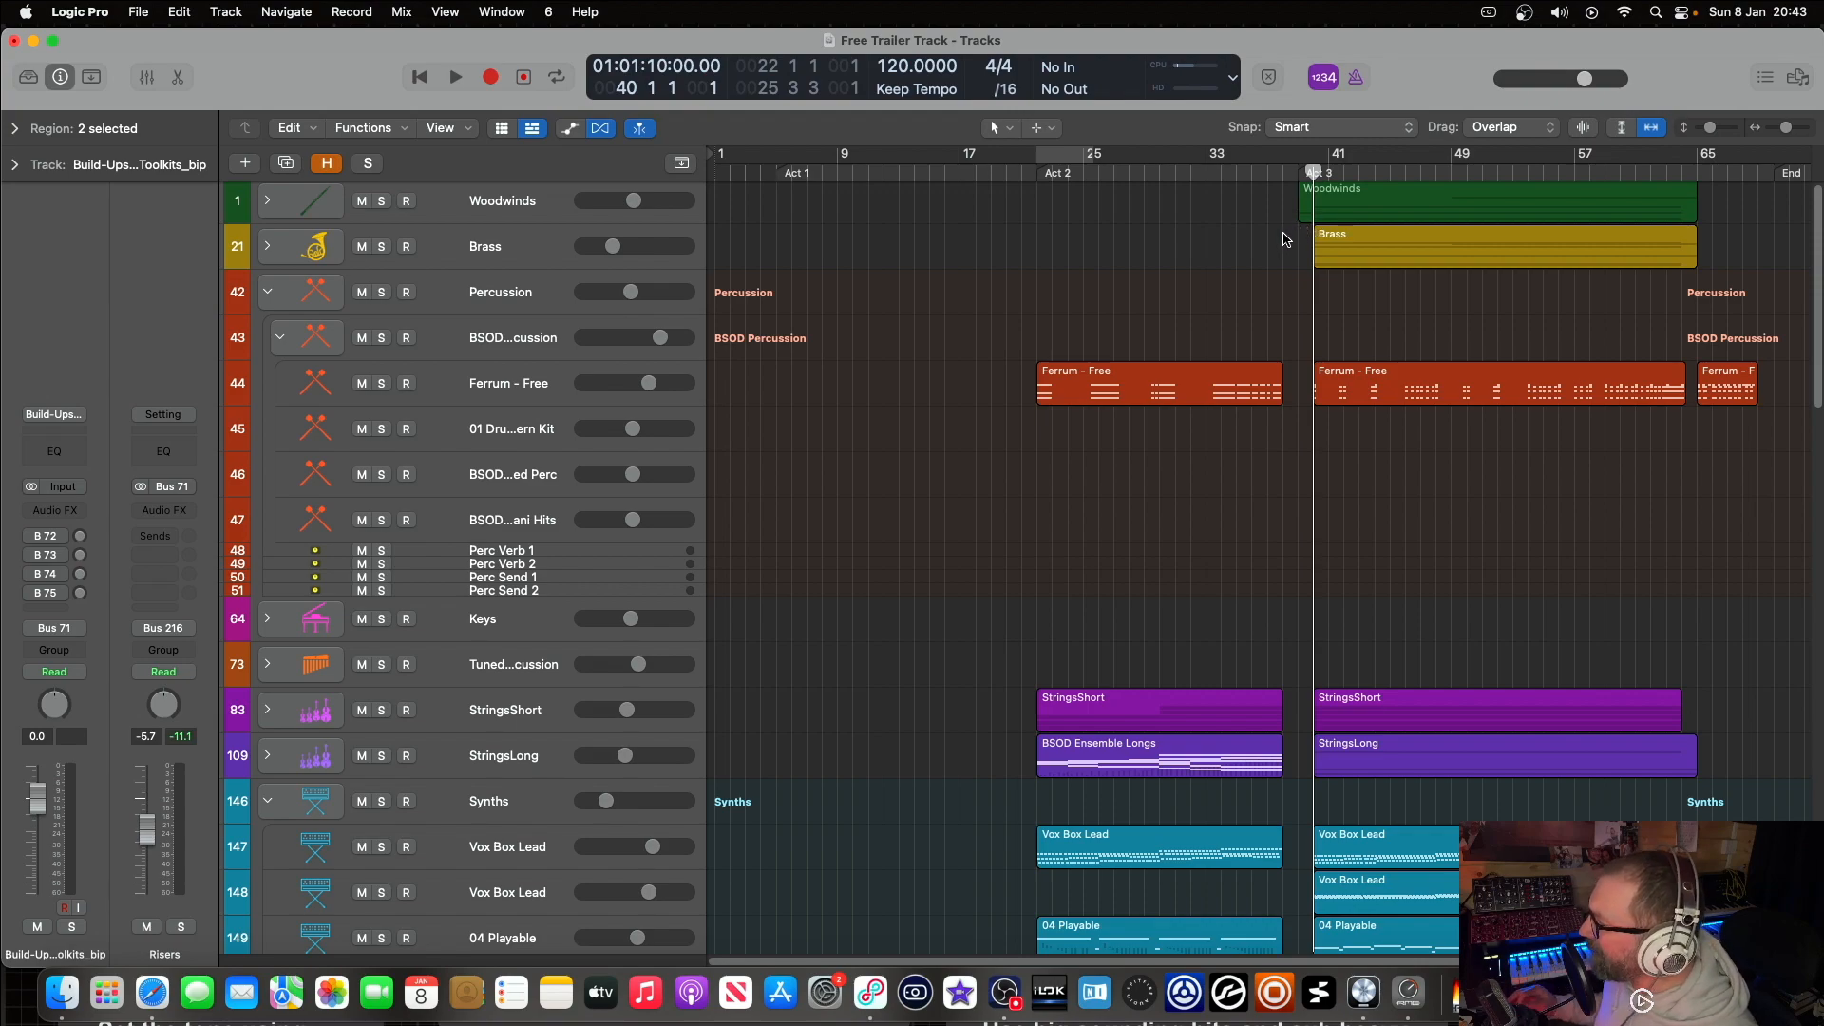
# Step: Solo the Brass stack, play it from the start of Act 3, and expand the stack to show its instrument sections
pyautogui.click(380, 249)
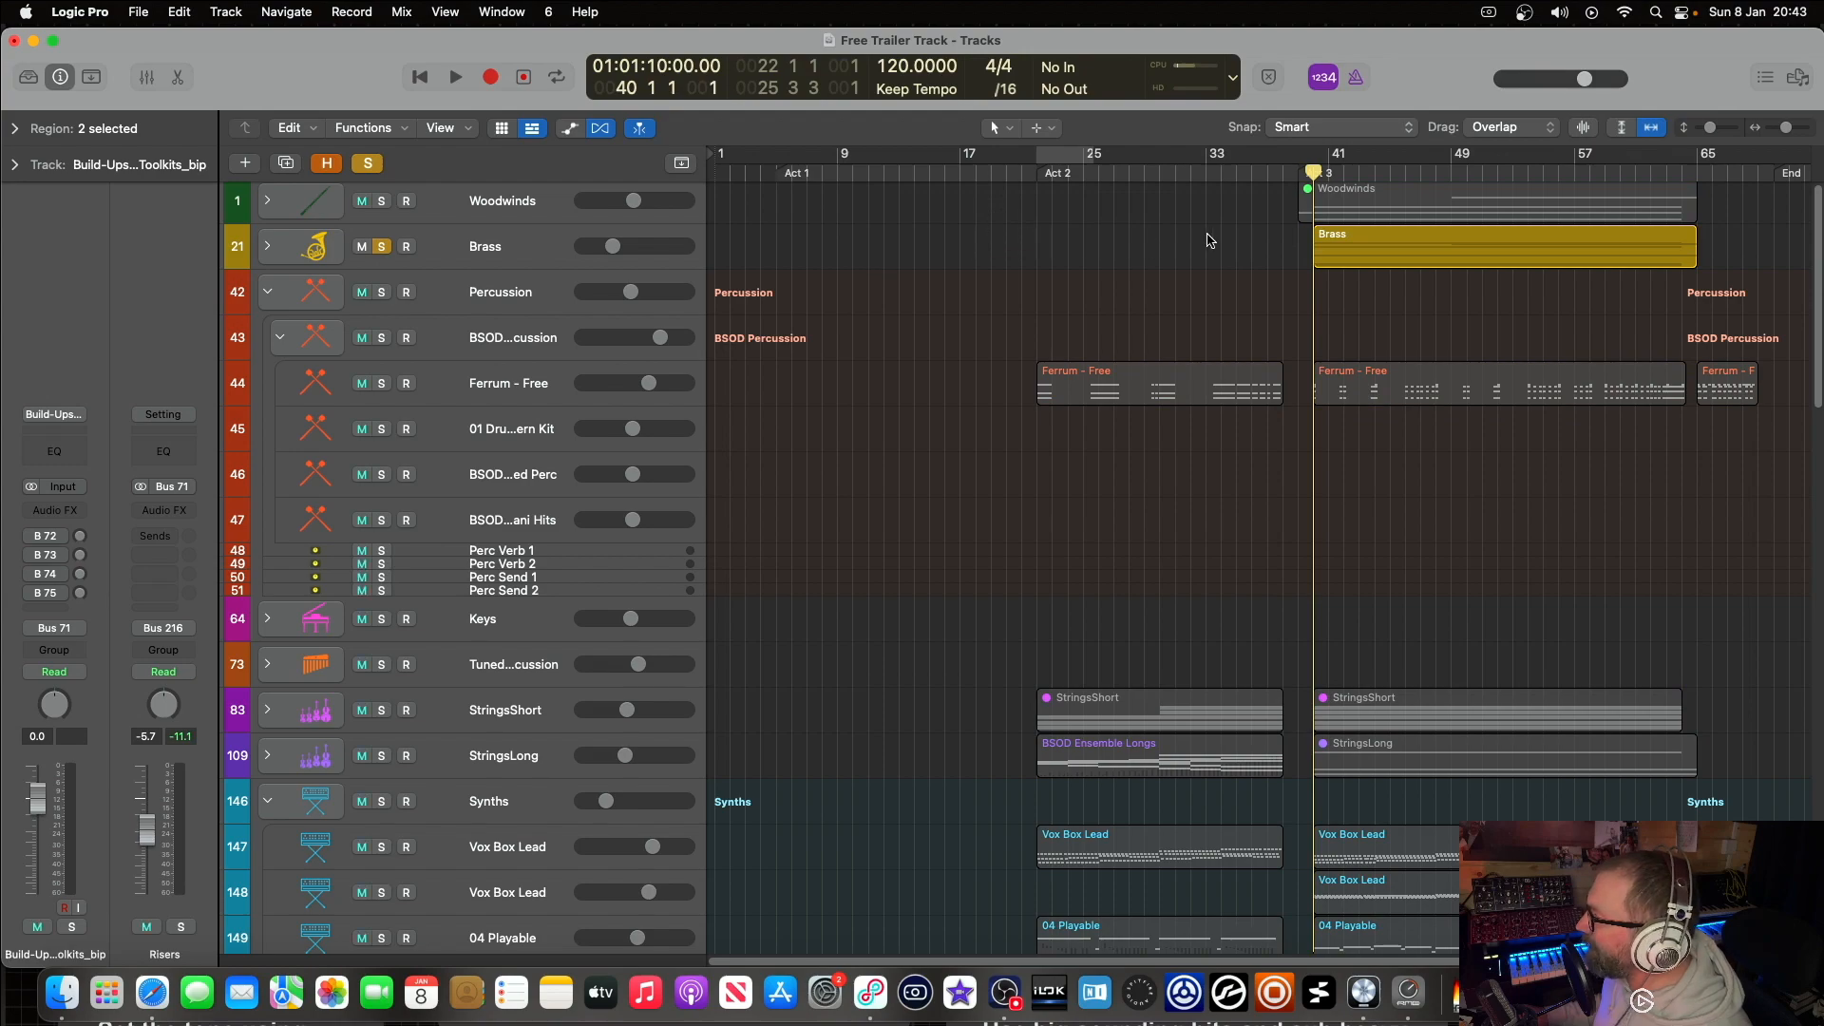
pyautogui.press('space')
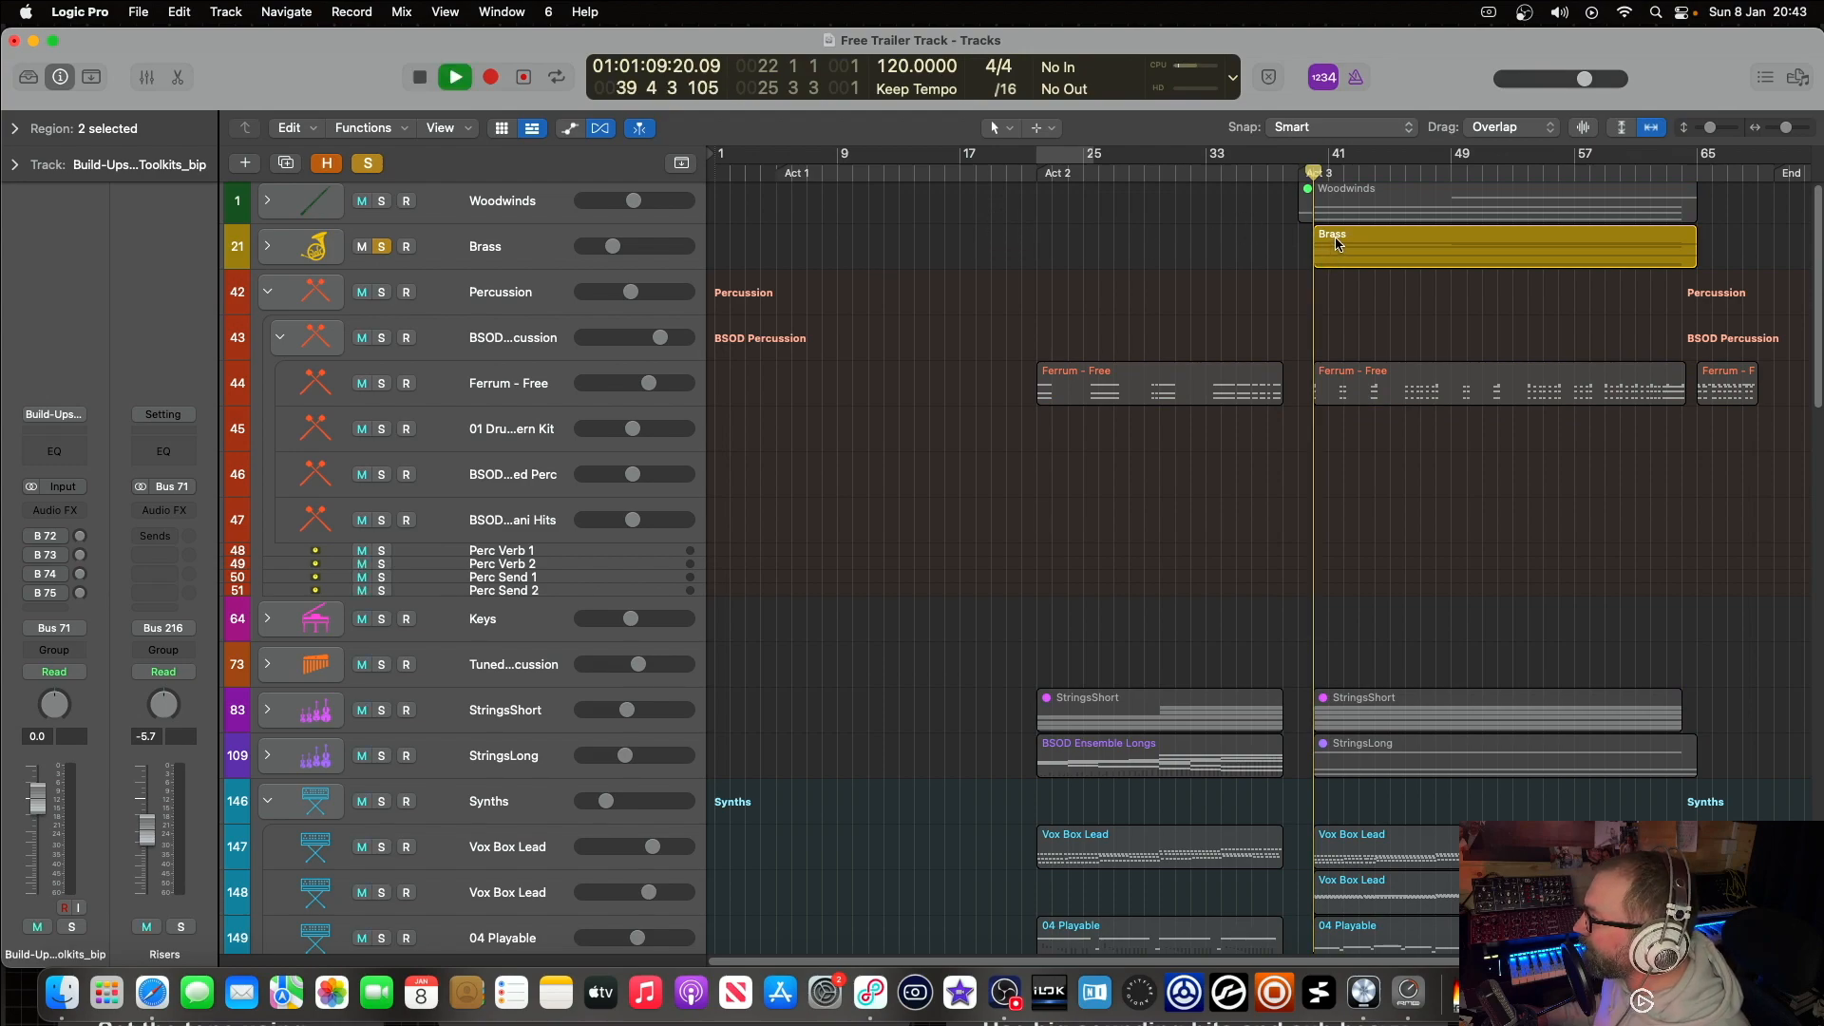
pyautogui.click(268, 246)
pyautogui.hscroll(2, 852, 269)
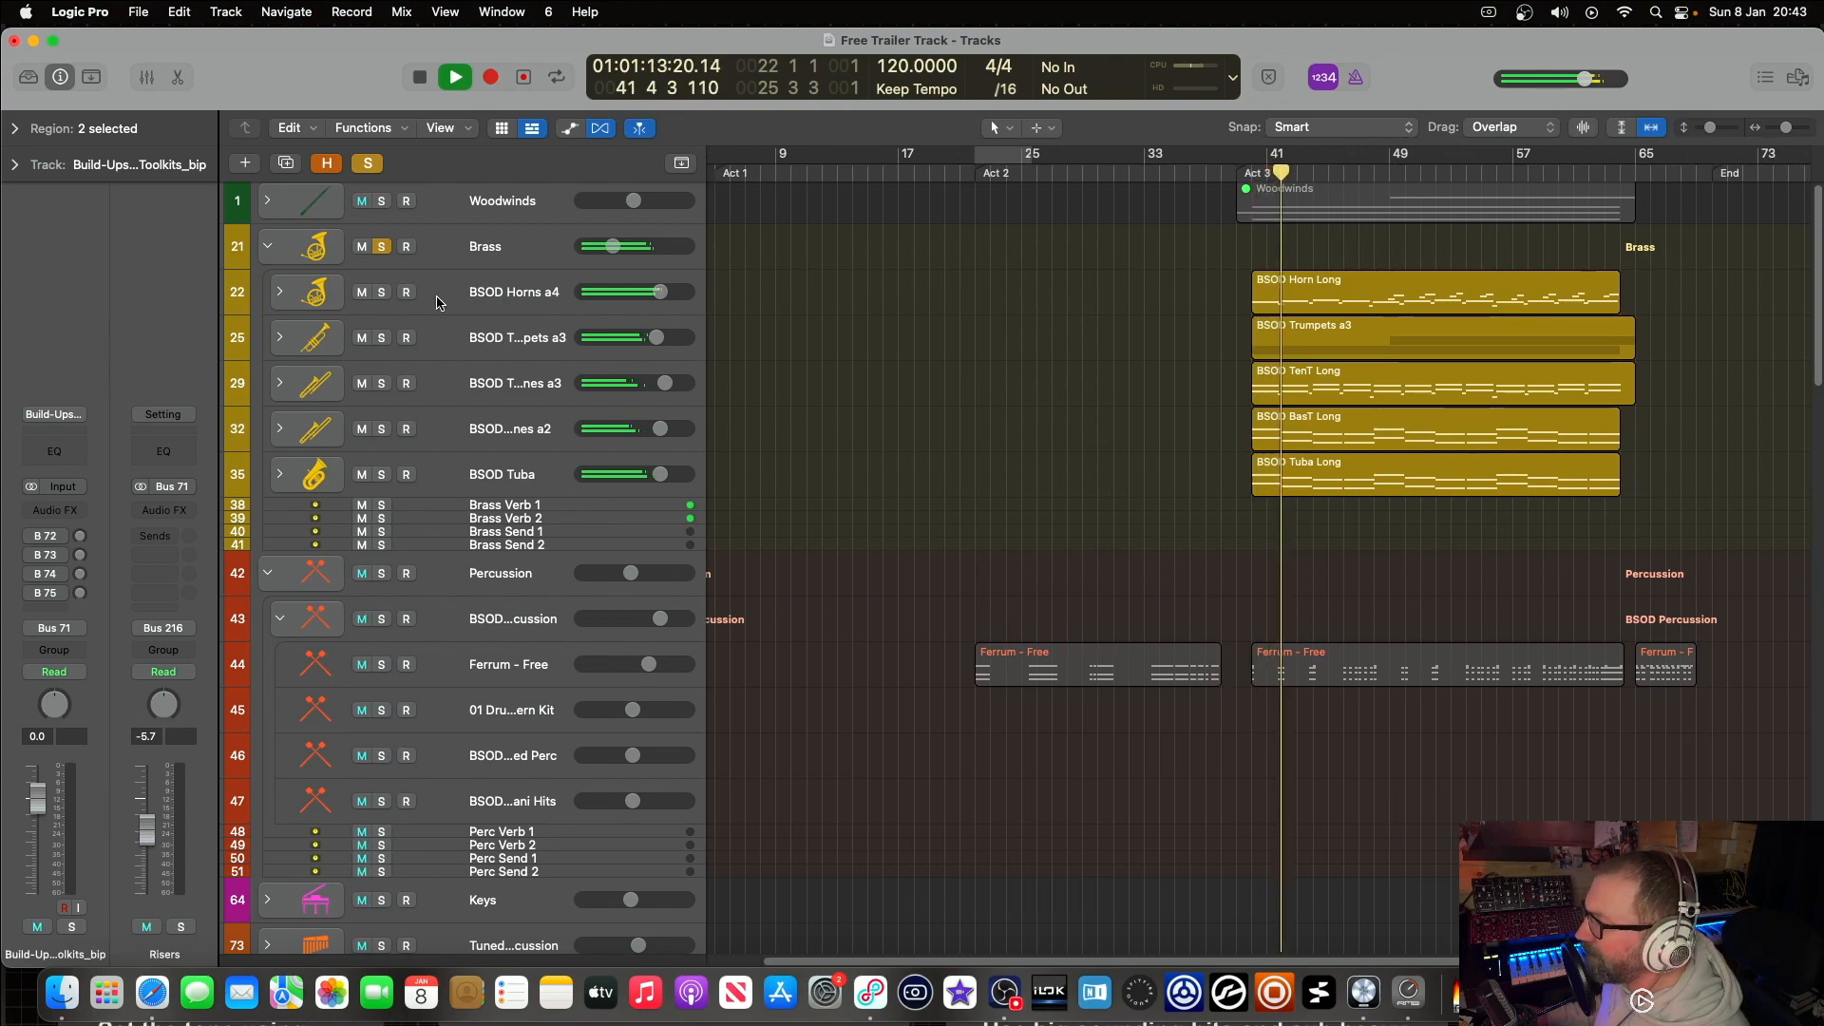
# Step: Replace the Brass stack solo with BSOD Horns a4 alone, listen to the horns, and stop playback
pyautogui.click(382, 247)
pyautogui.click(381, 292)
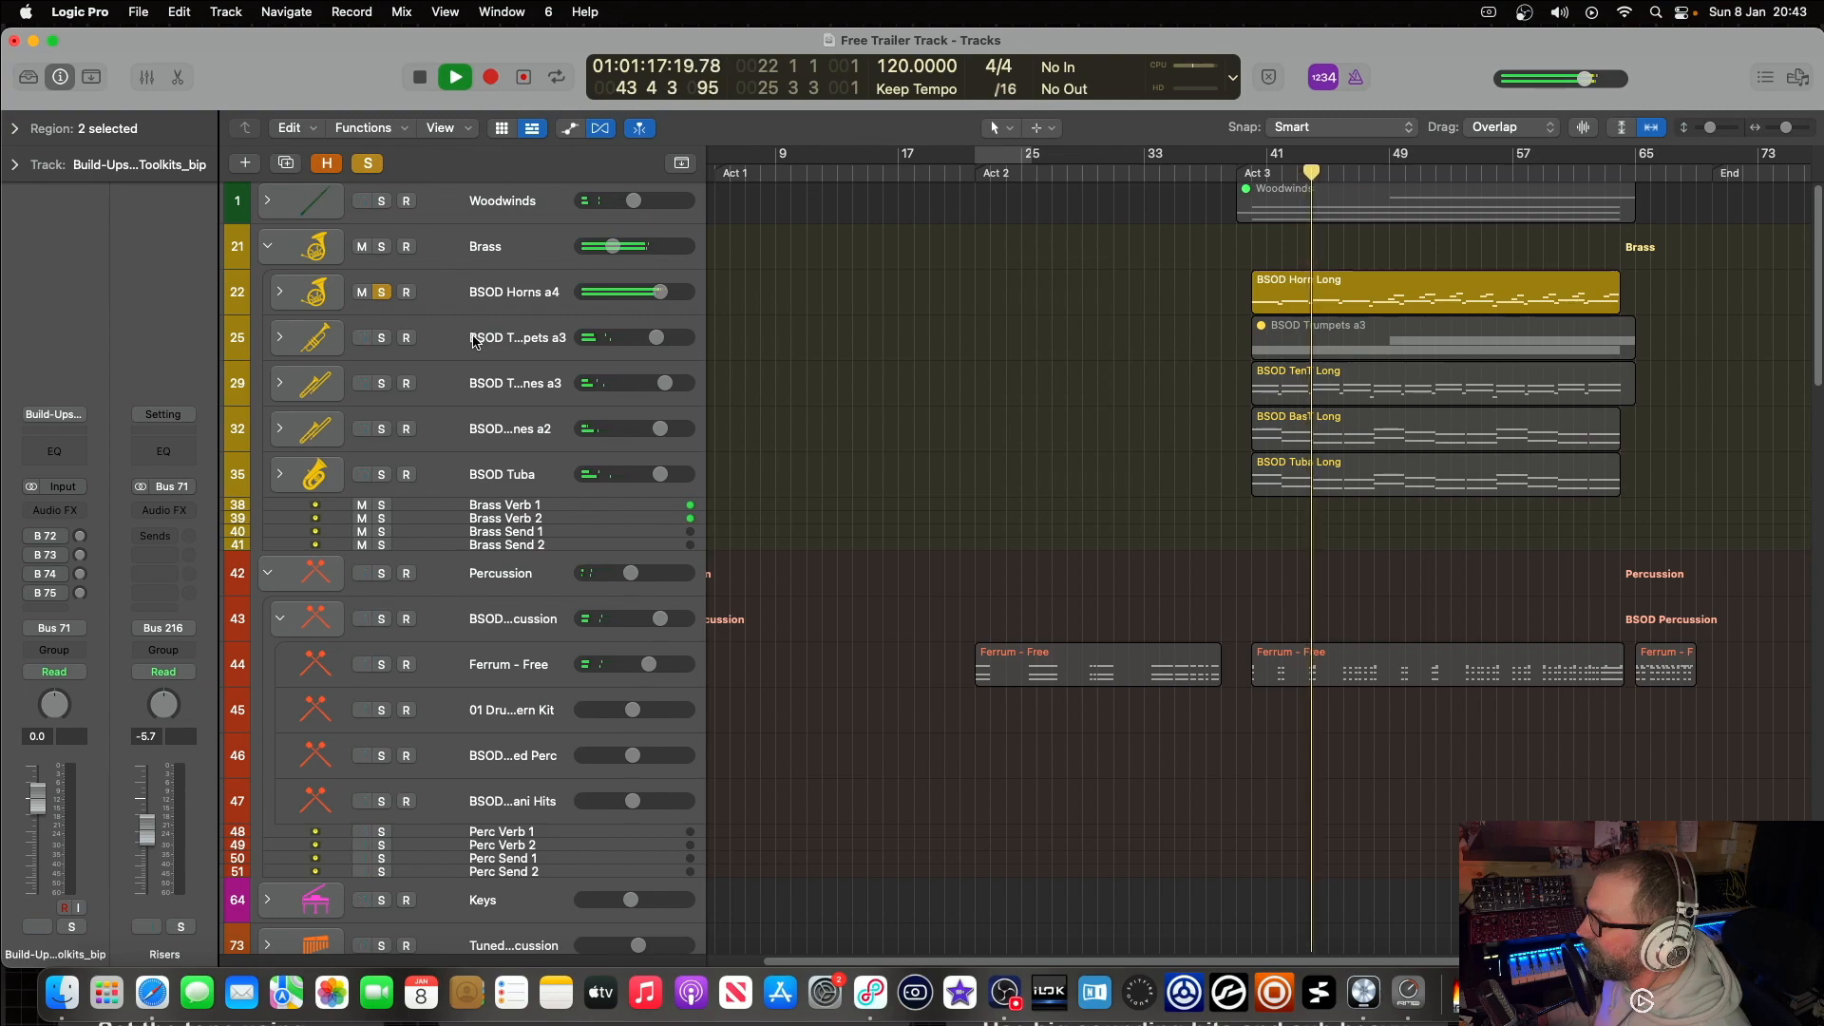
pyautogui.press('space')
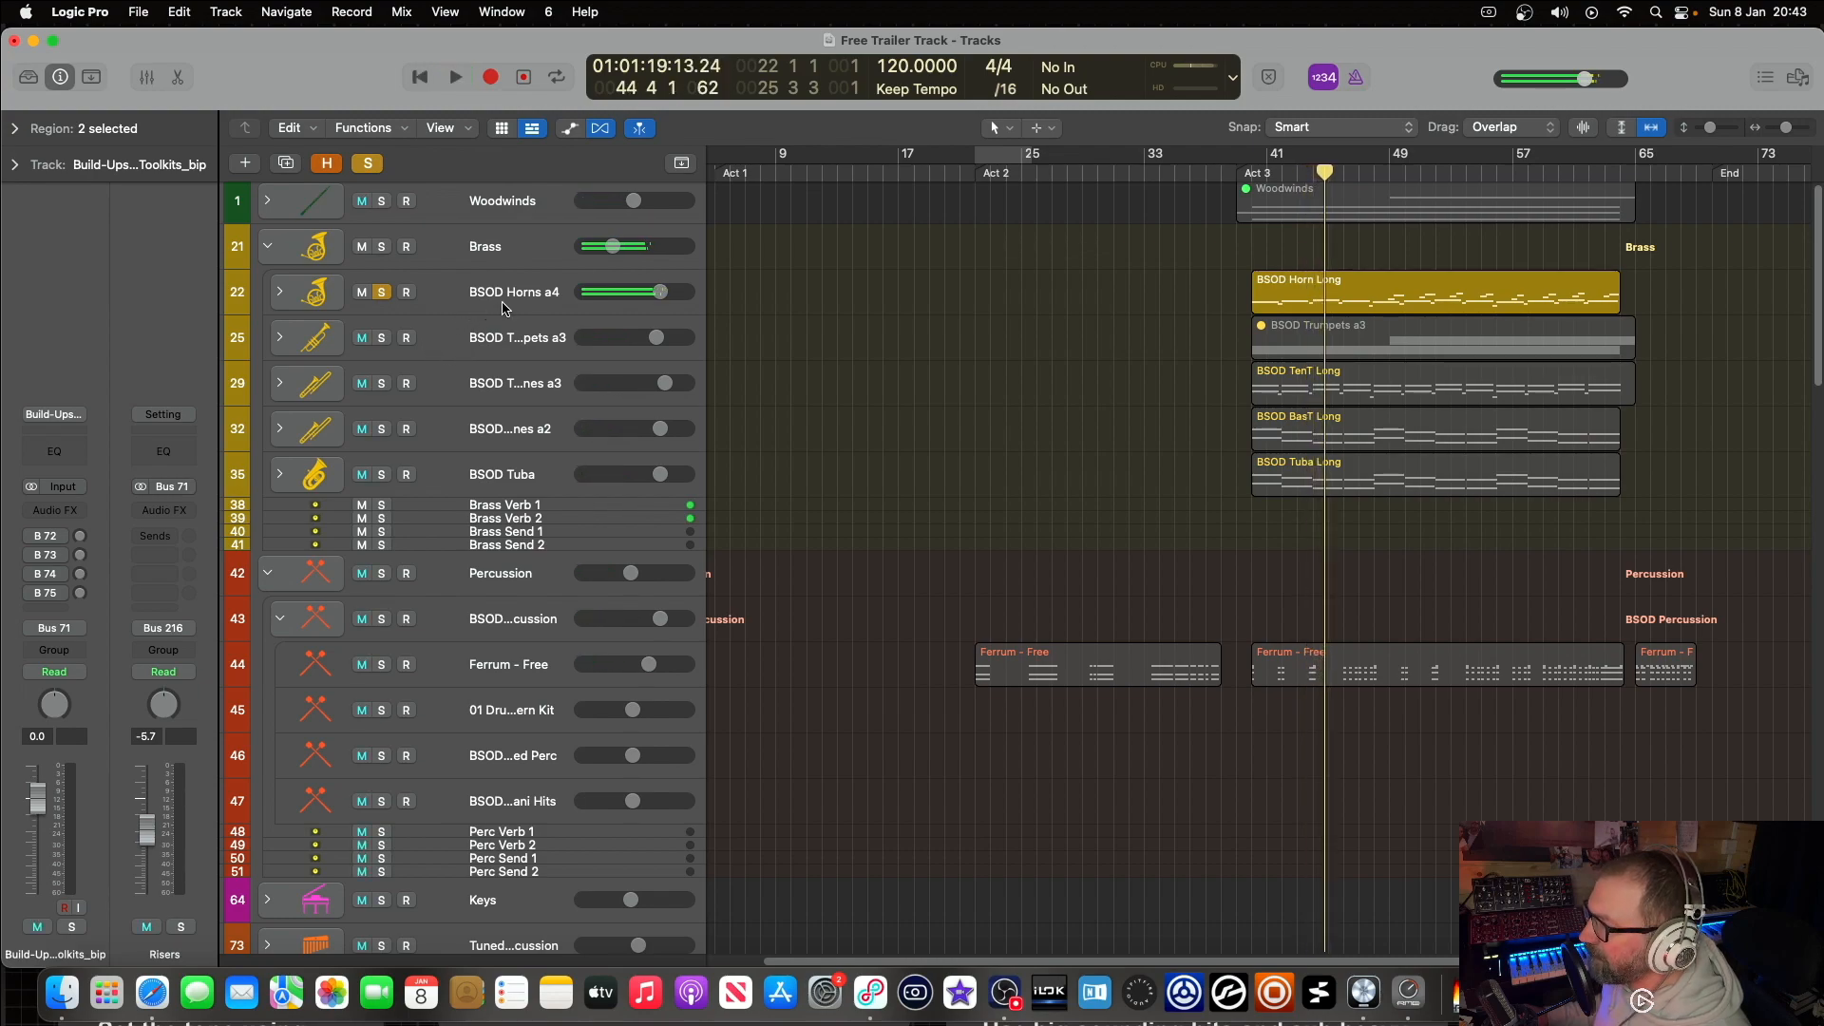
# Step: Add the trumpets a3 and the trombones a3 to the soloed horns, replaying from the start of Act 3 after each addition
pyautogui.click(381, 337)
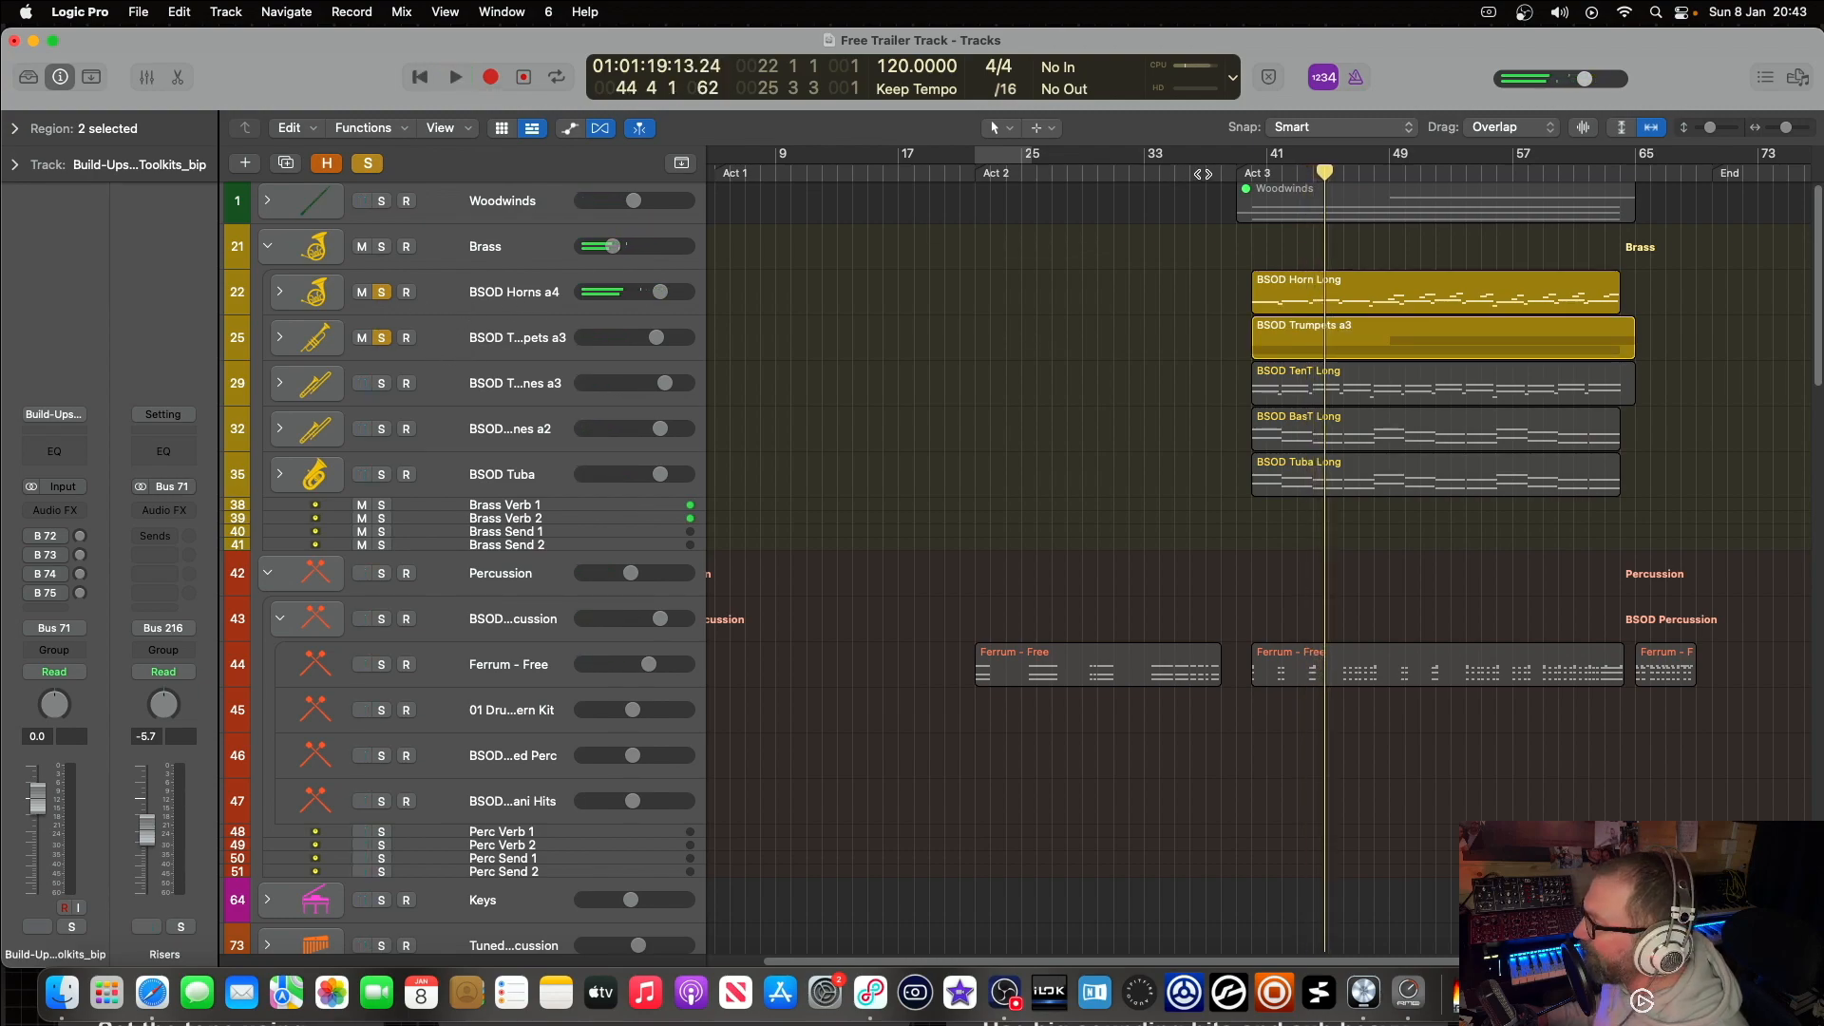
pyautogui.click(1248, 175)
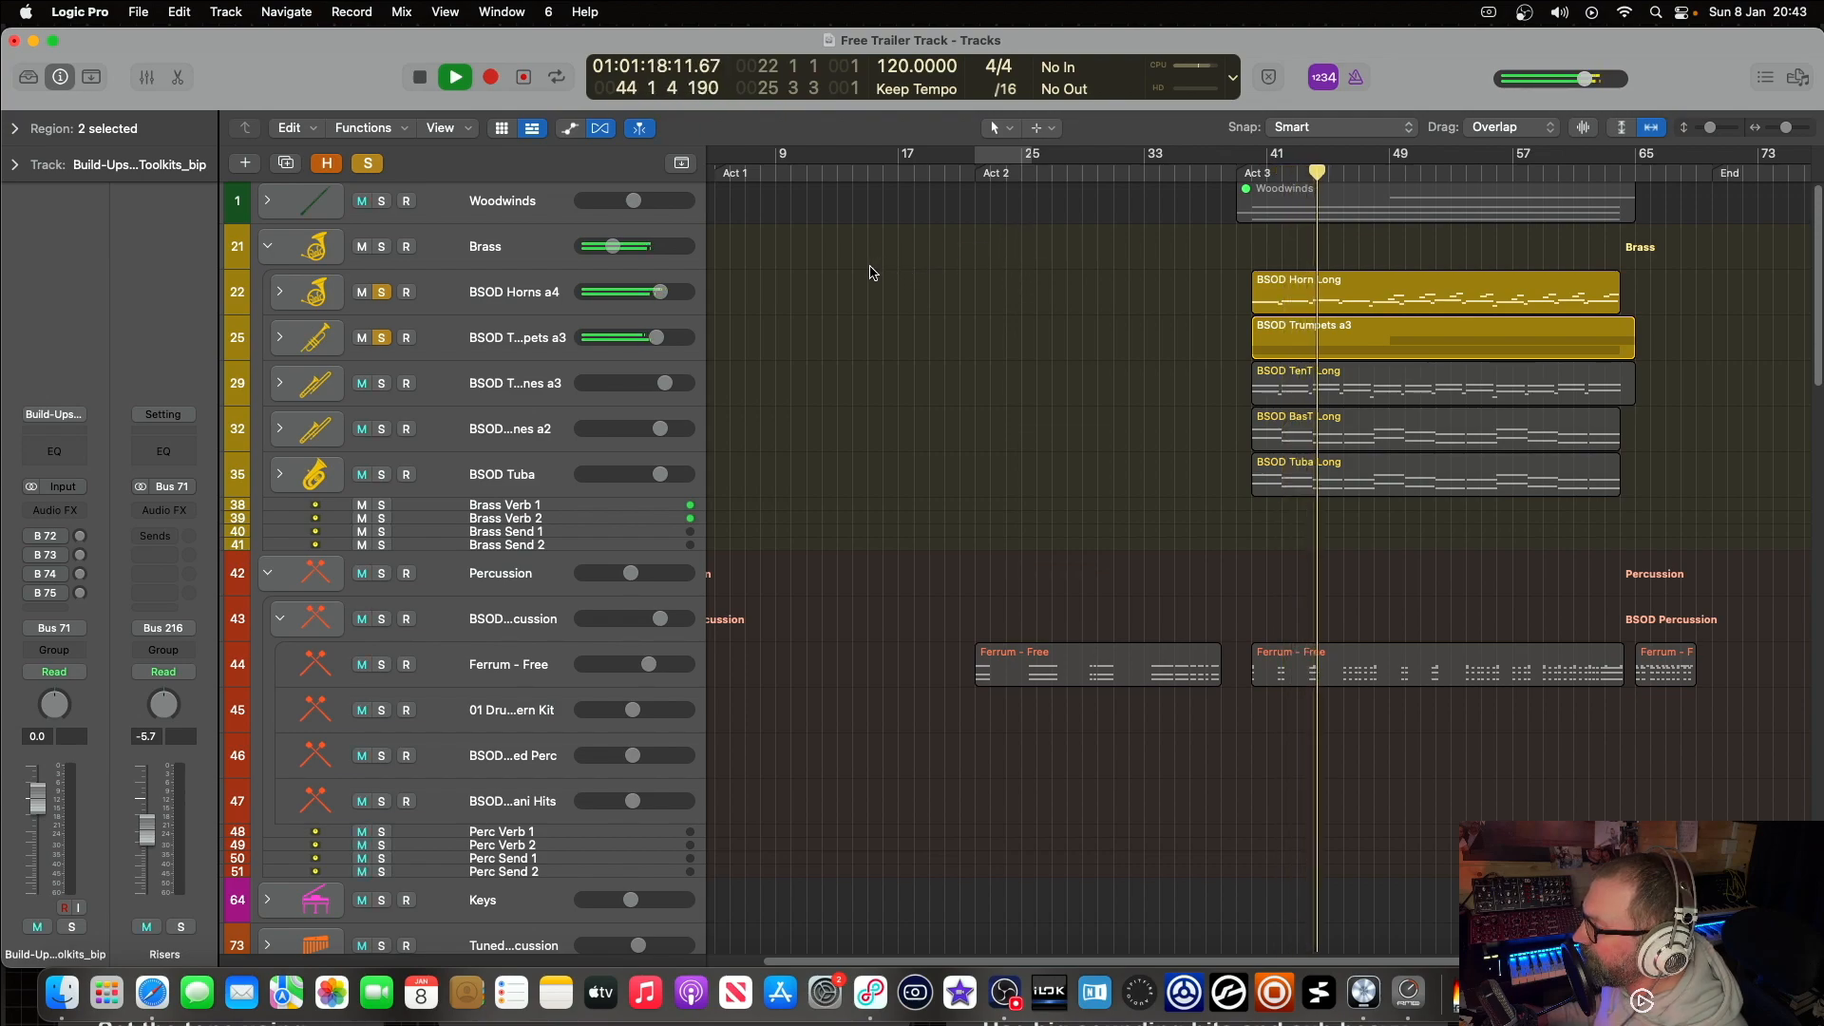
pyautogui.click(383, 384)
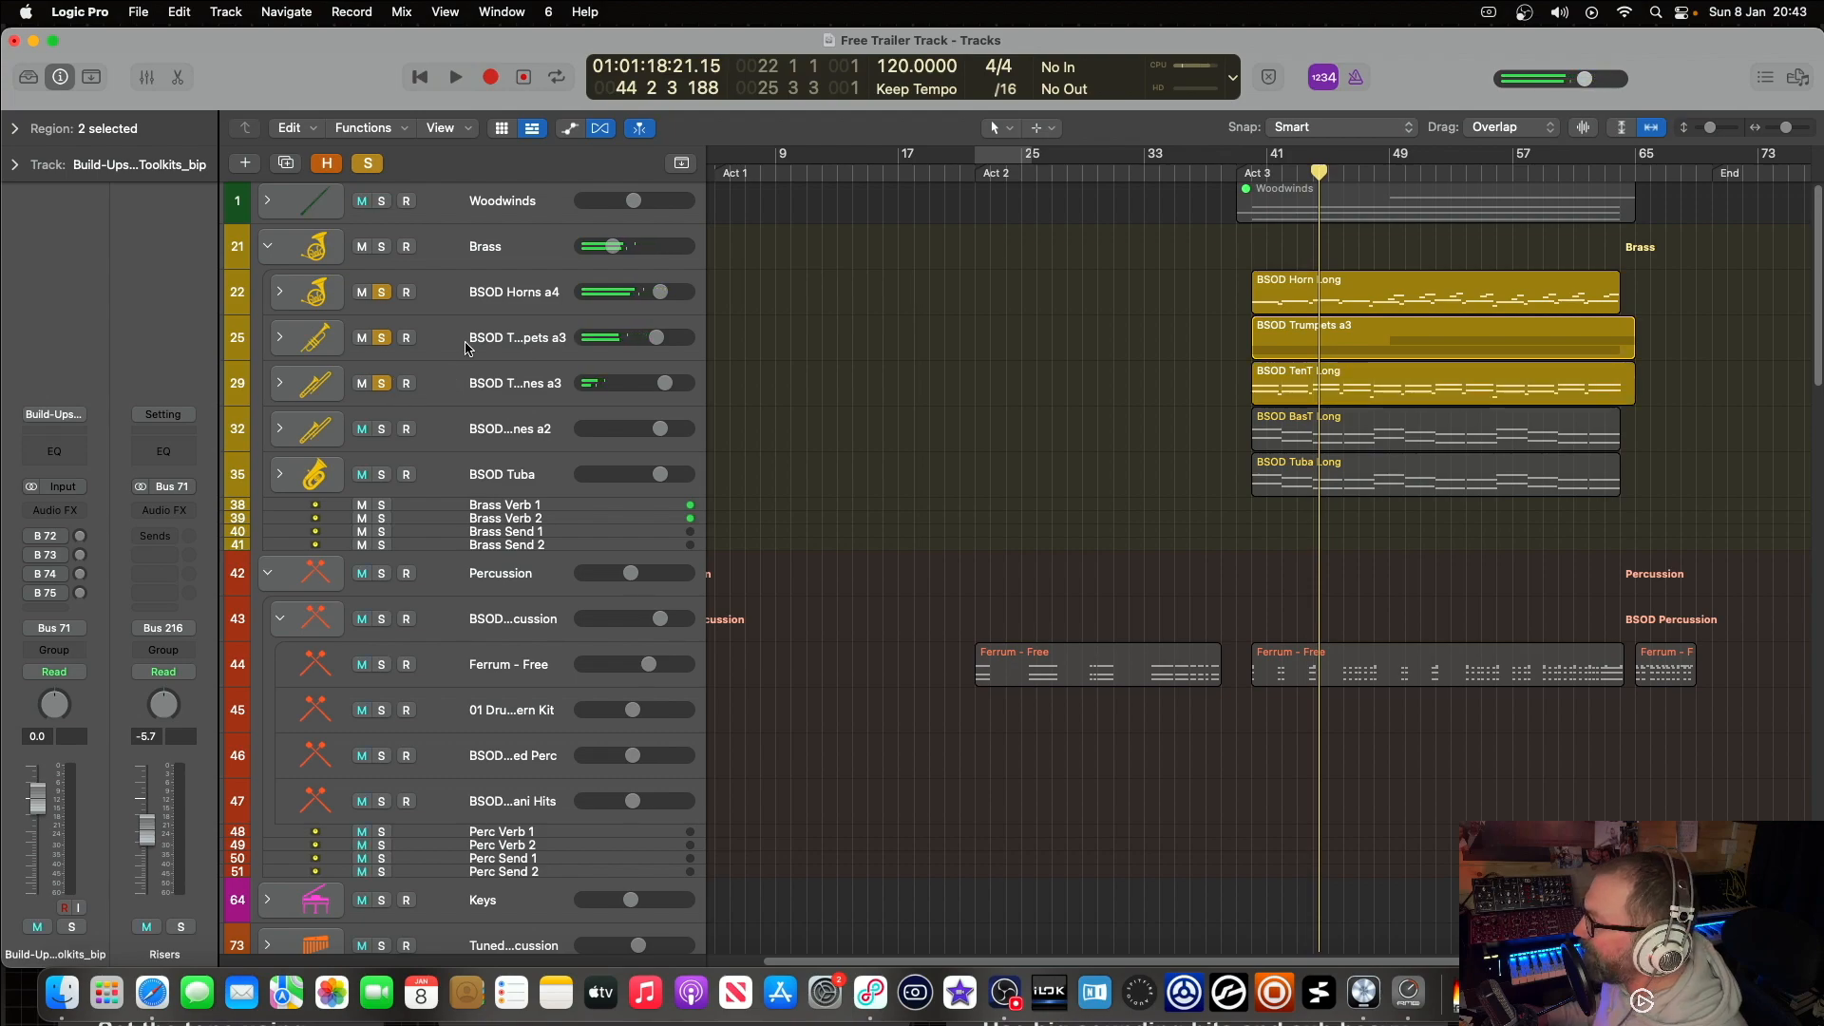
pyautogui.click(1258, 182)
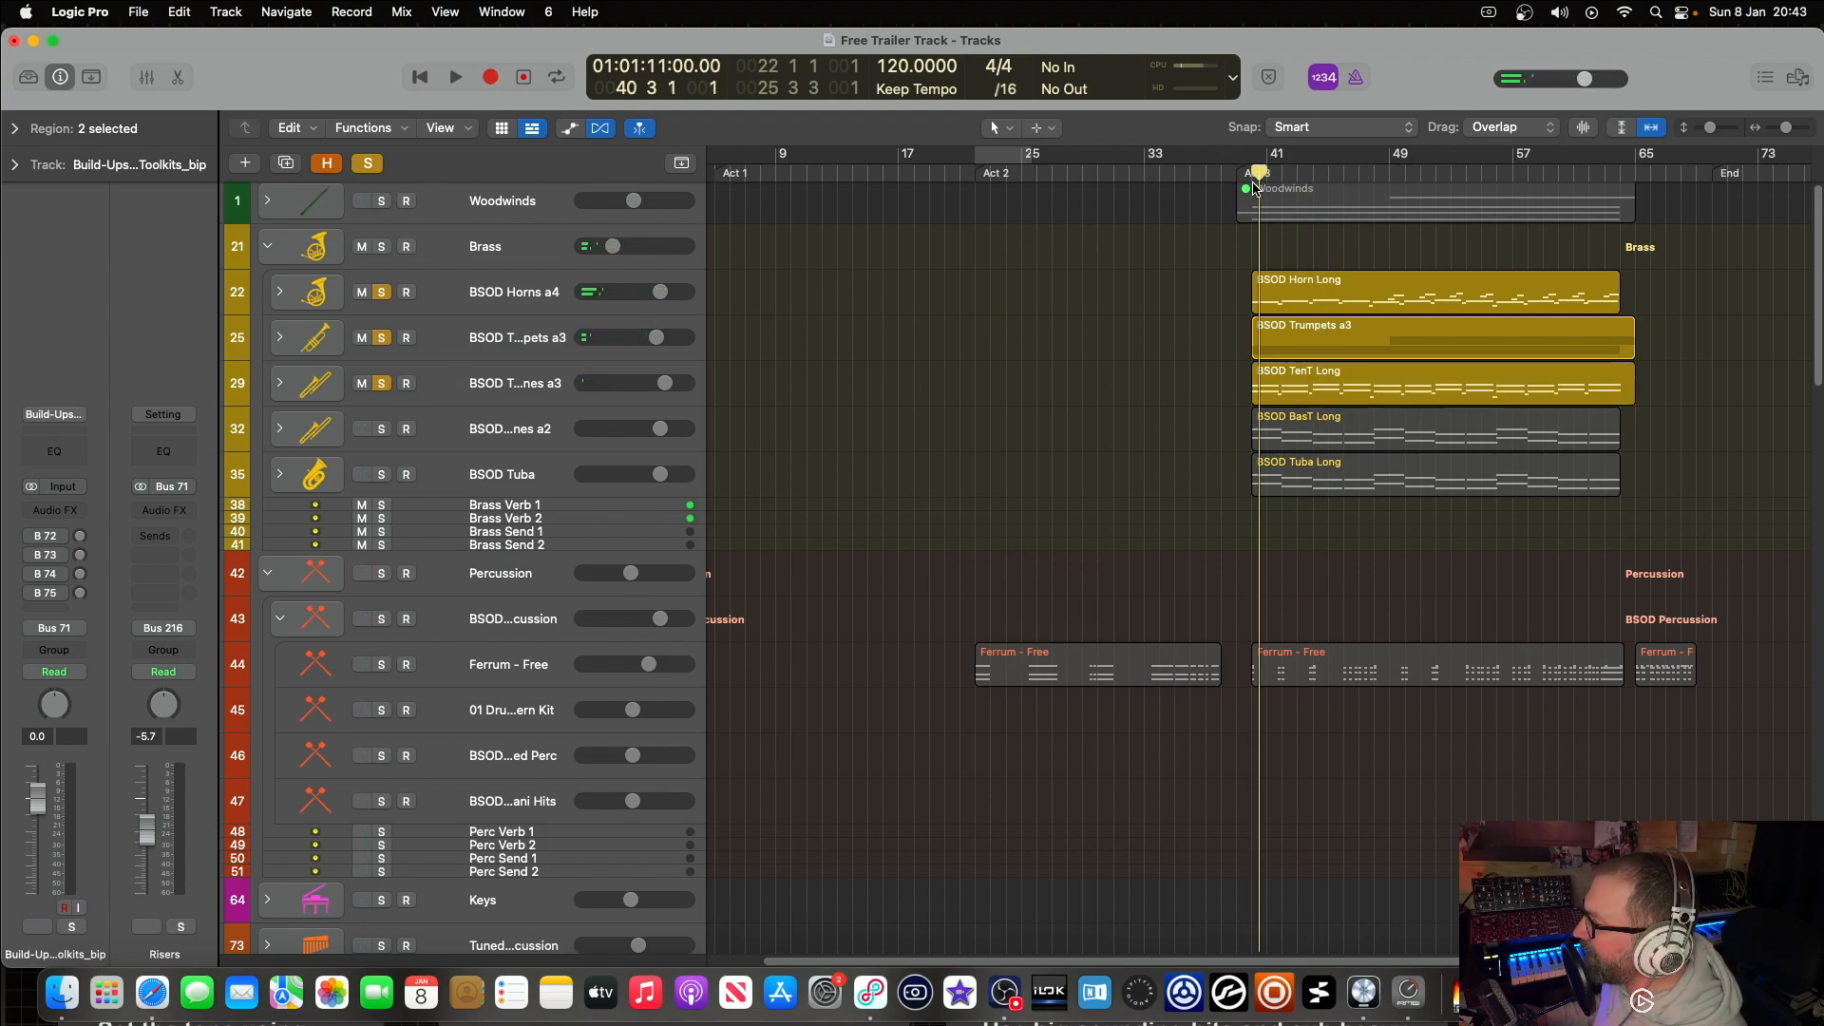
pyautogui.press('space')
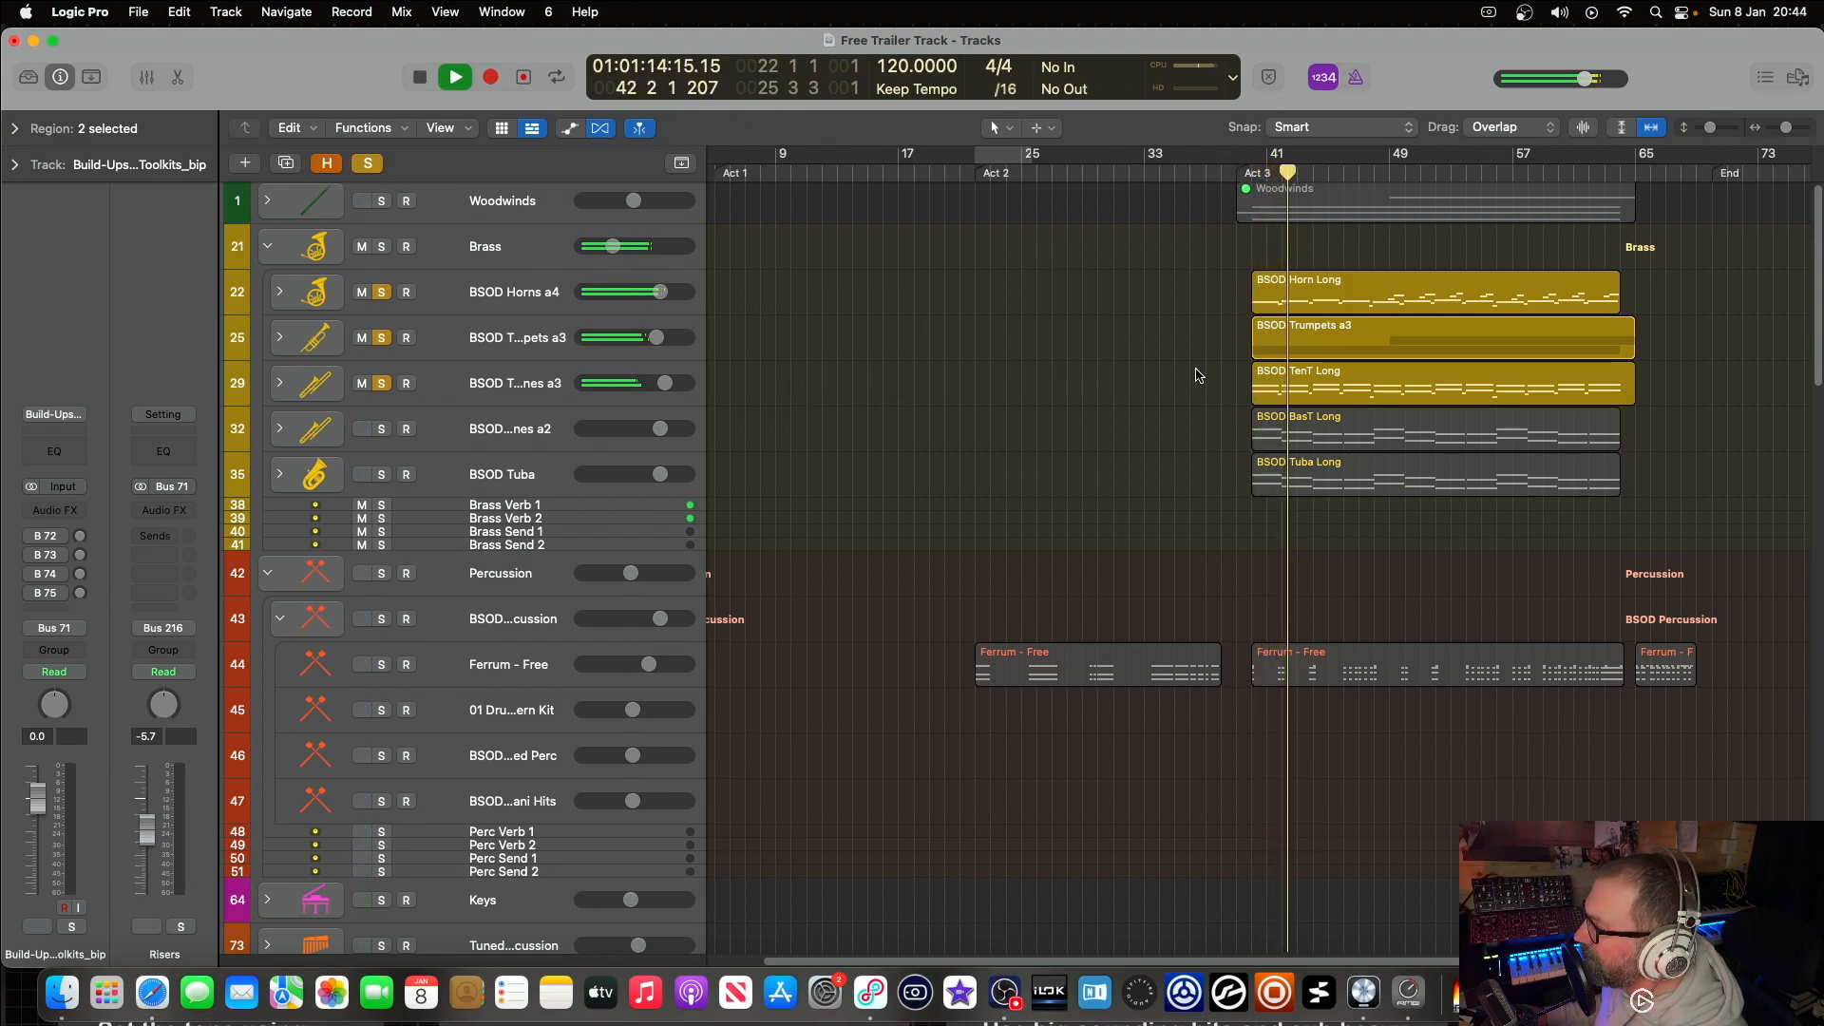
# Step: Show the BSOD TenT Long notes together with the trumpet and horn regions in the Piano Roll, and stop playback
pyautogui.doubleClick(1255, 385)
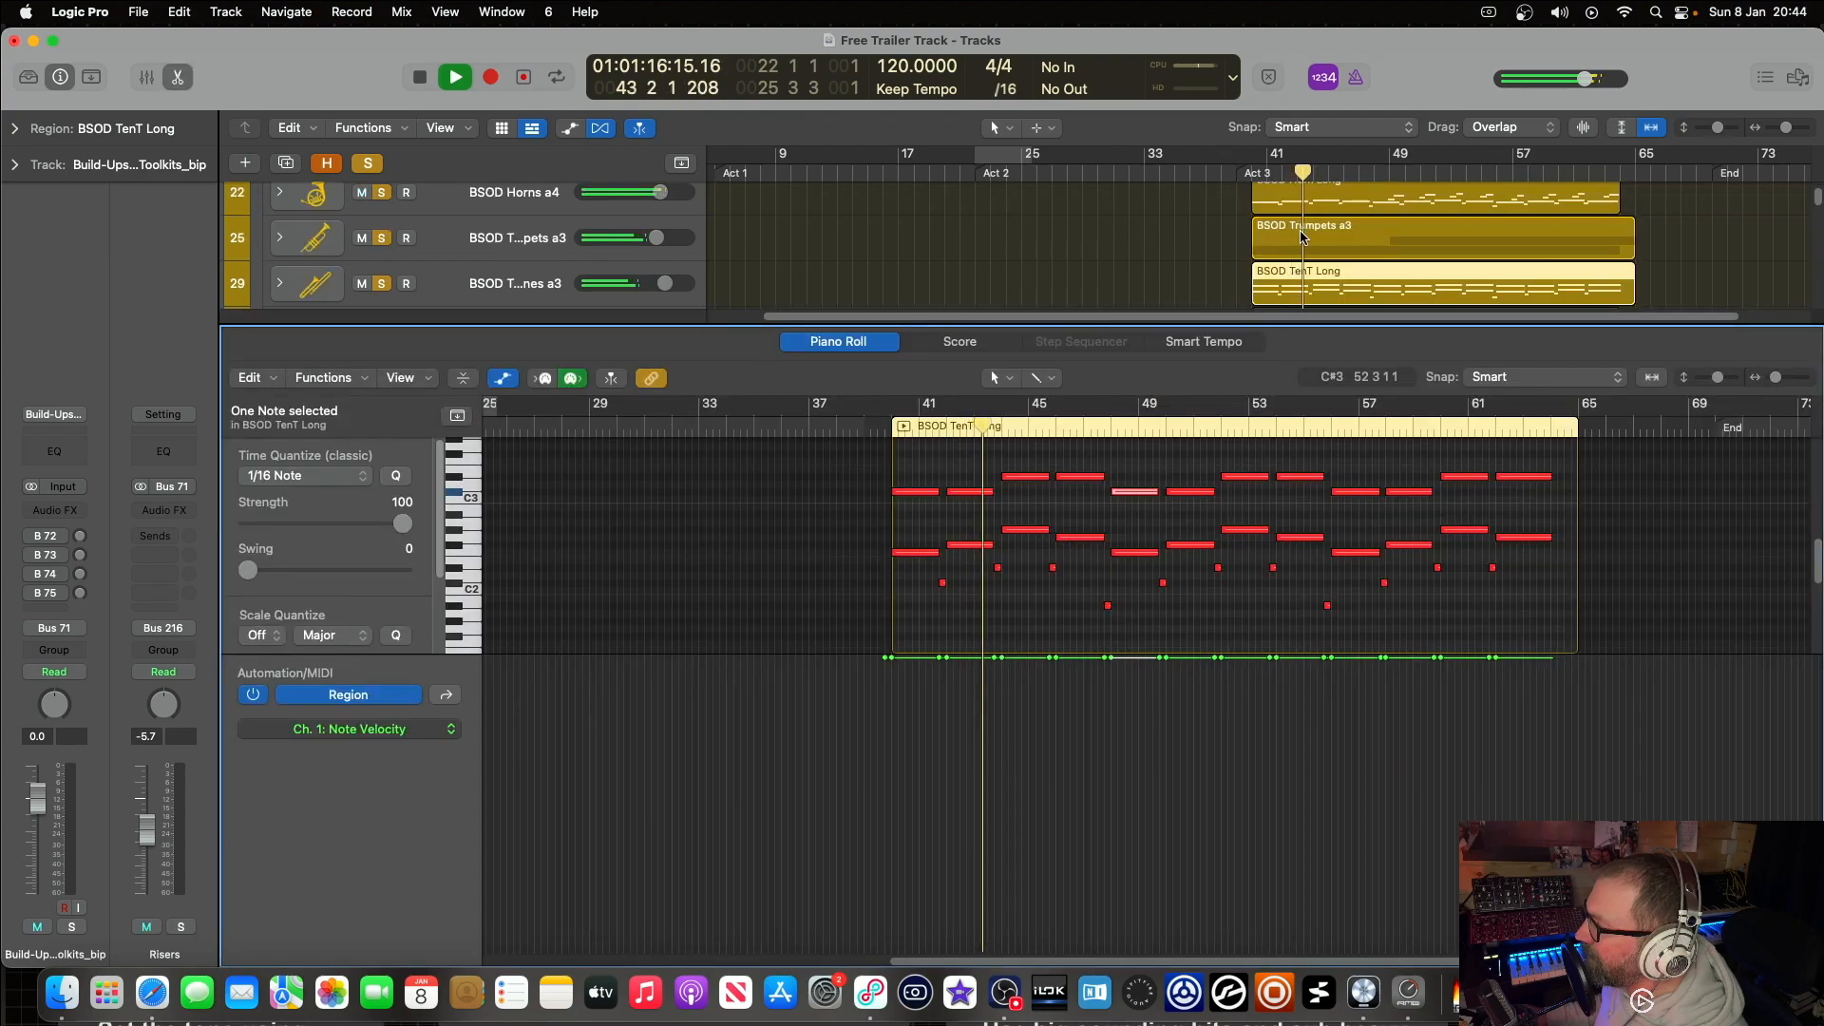
pyautogui.keyDown('shift'); pyautogui.click(1294, 240); pyautogui.keyUp('shift')
pyautogui.keyDown('shift'); pyautogui.click(1294, 201); pyautogui.keyUp('shift')
pyautogui.scroll(4, 1102, 534)
pyautogui.scroll(-2, 1105, 523)
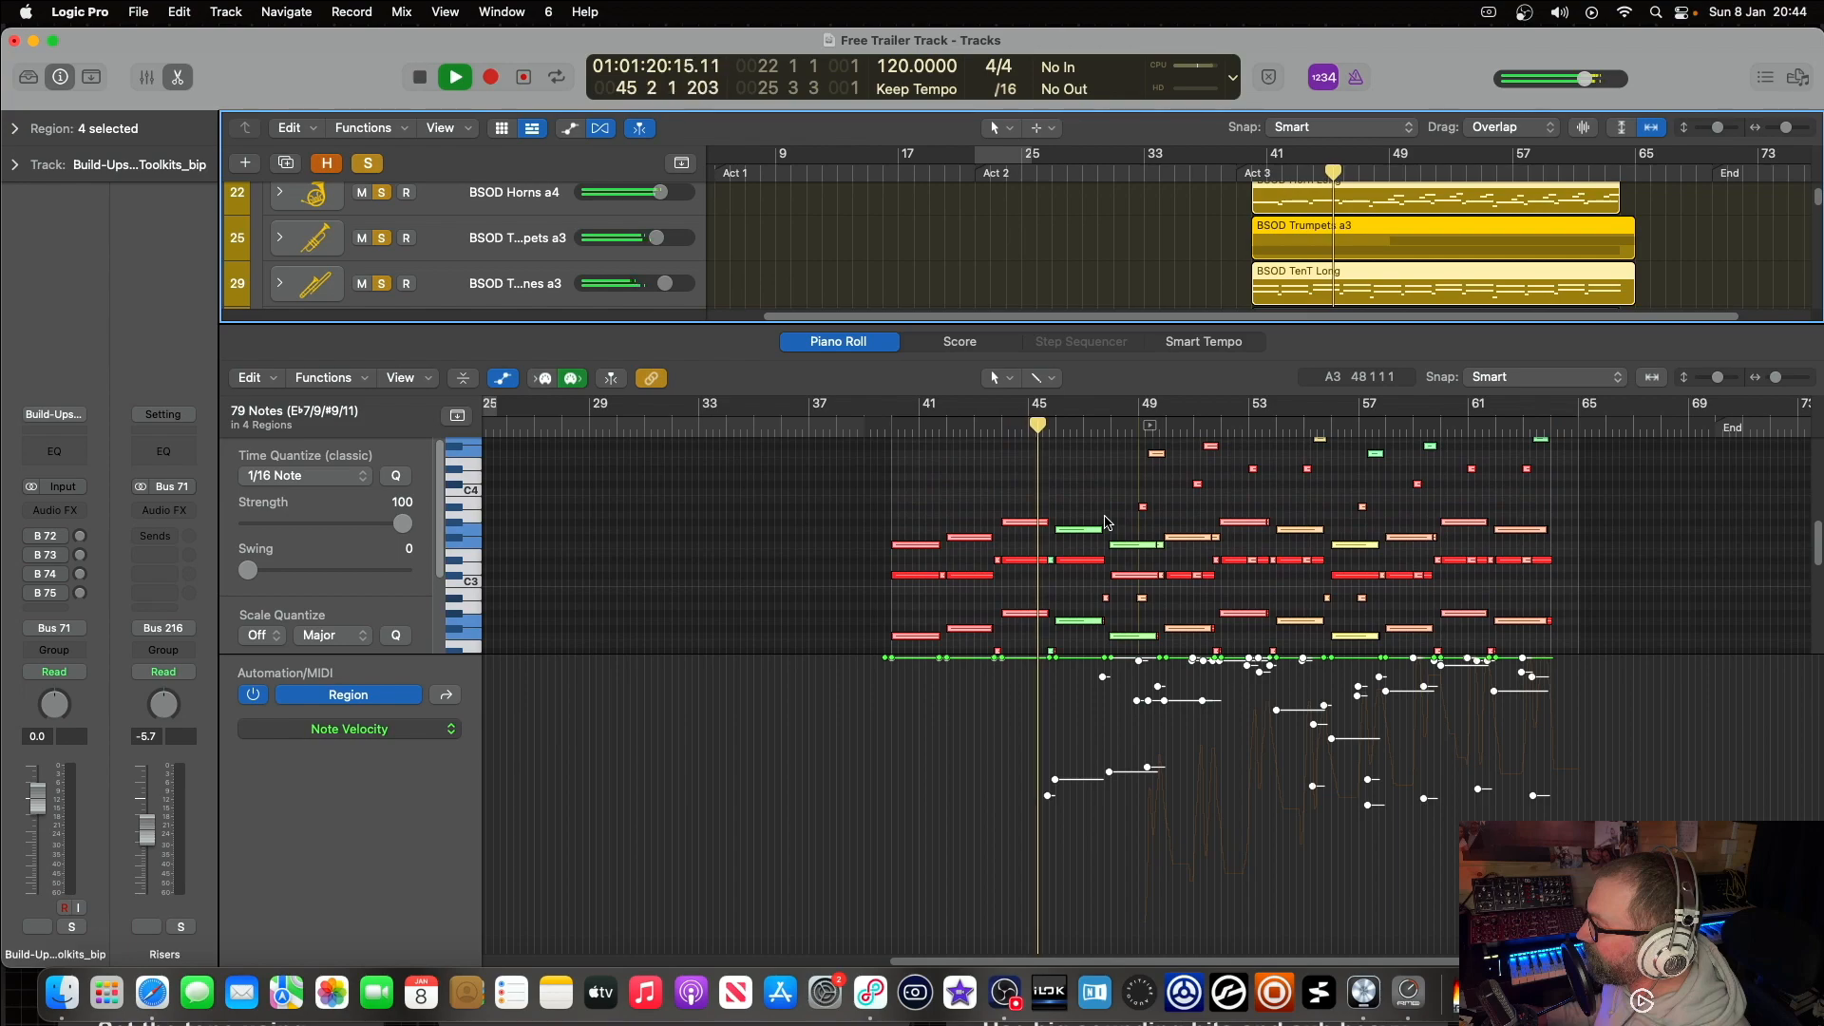
pyautogui.press('space')
pyautogui.scroll(-3, 1131, 287)
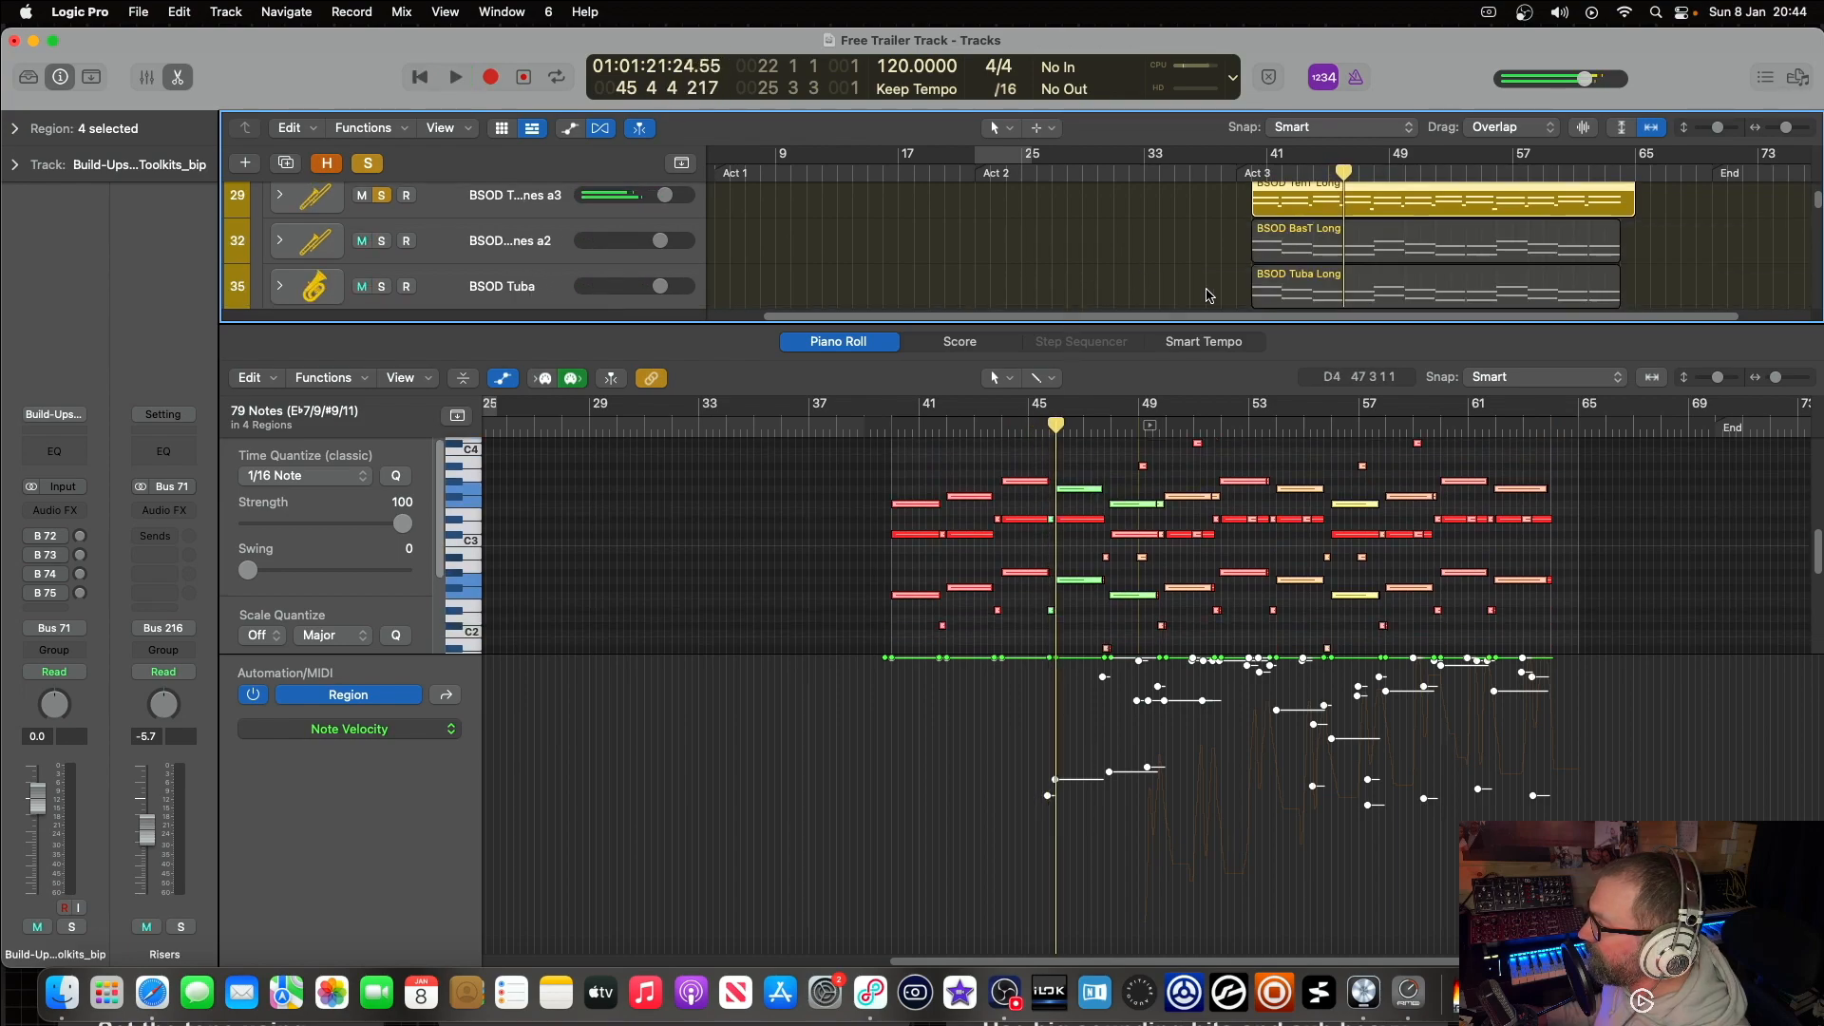
# Step: Add the BSOD BasT Long and BSOD Tuba Long regions to the Piano Roll view, solo their tracks, and play from the start of Act 3
pyautogui.keyDown('shift'); pyautogui.click(1287, 259); pyautogui.keyUp('shift')
pyautogui.keyDown('shift'); pyautogui.click(1283, 287); pyautogui.keyUp('shift')
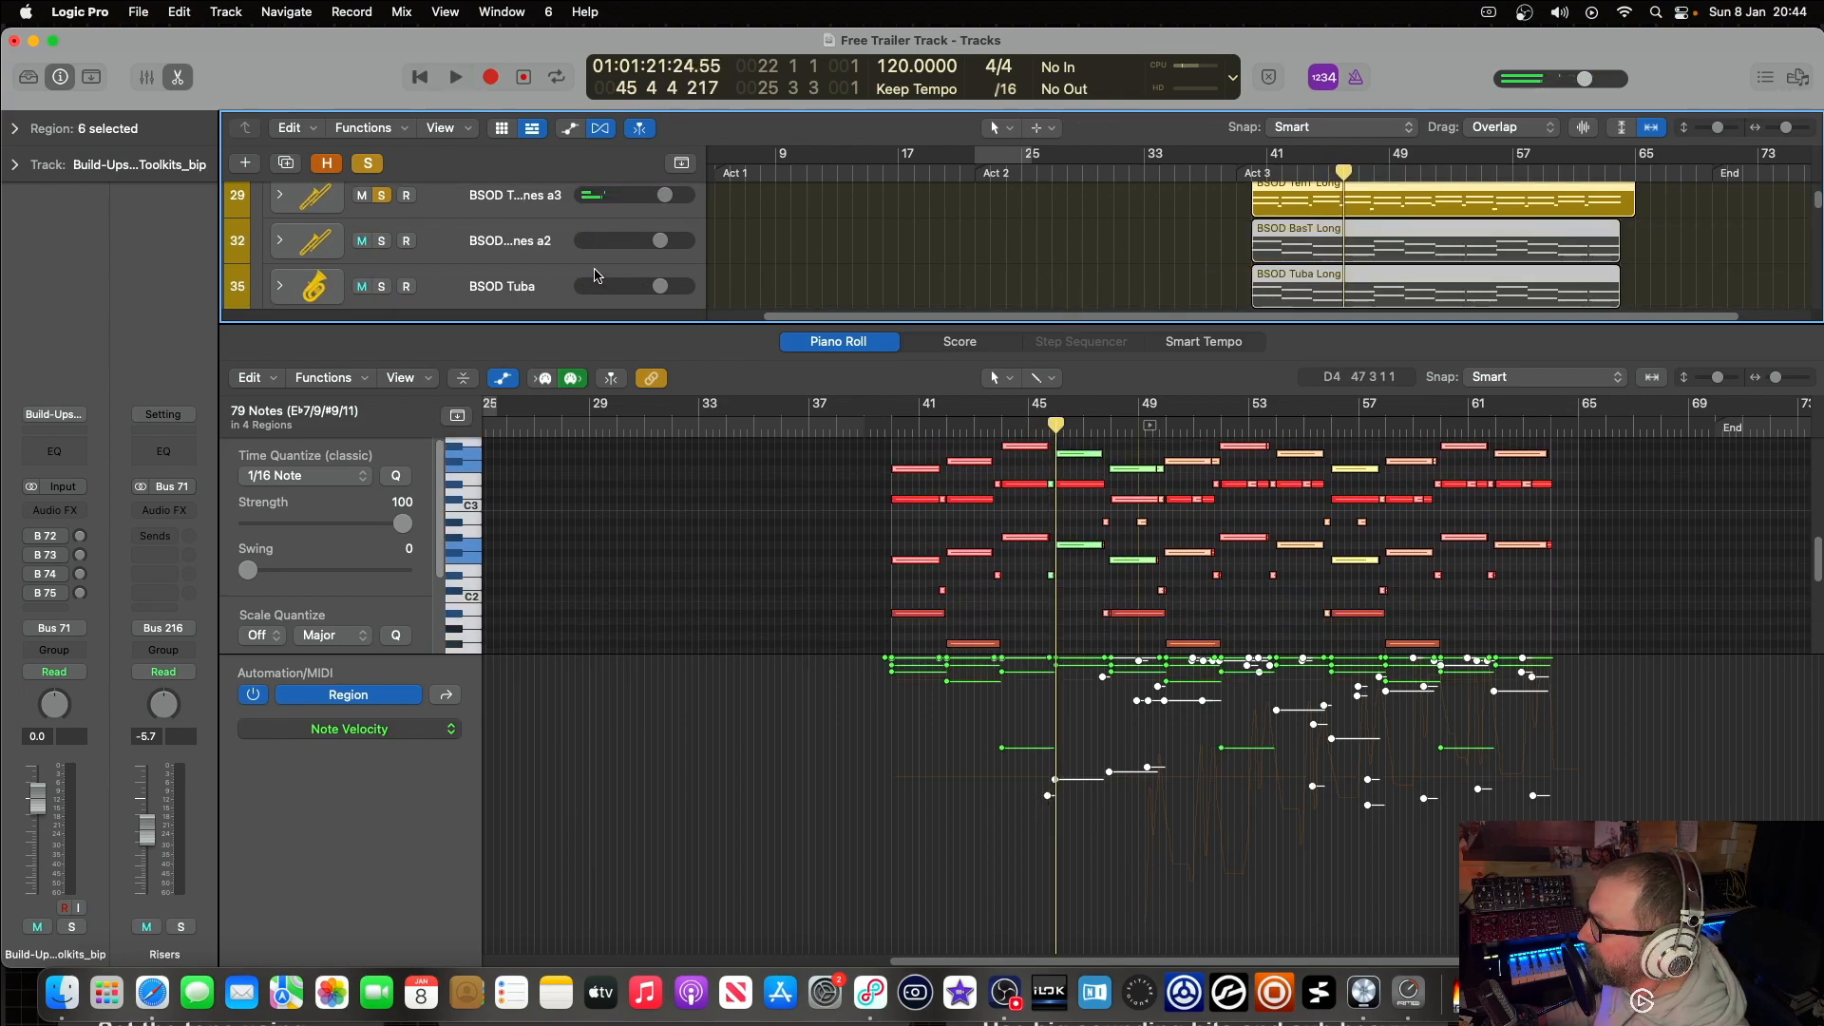
pyautogui.click(381, 240)
pyautogui.click(381, 286)
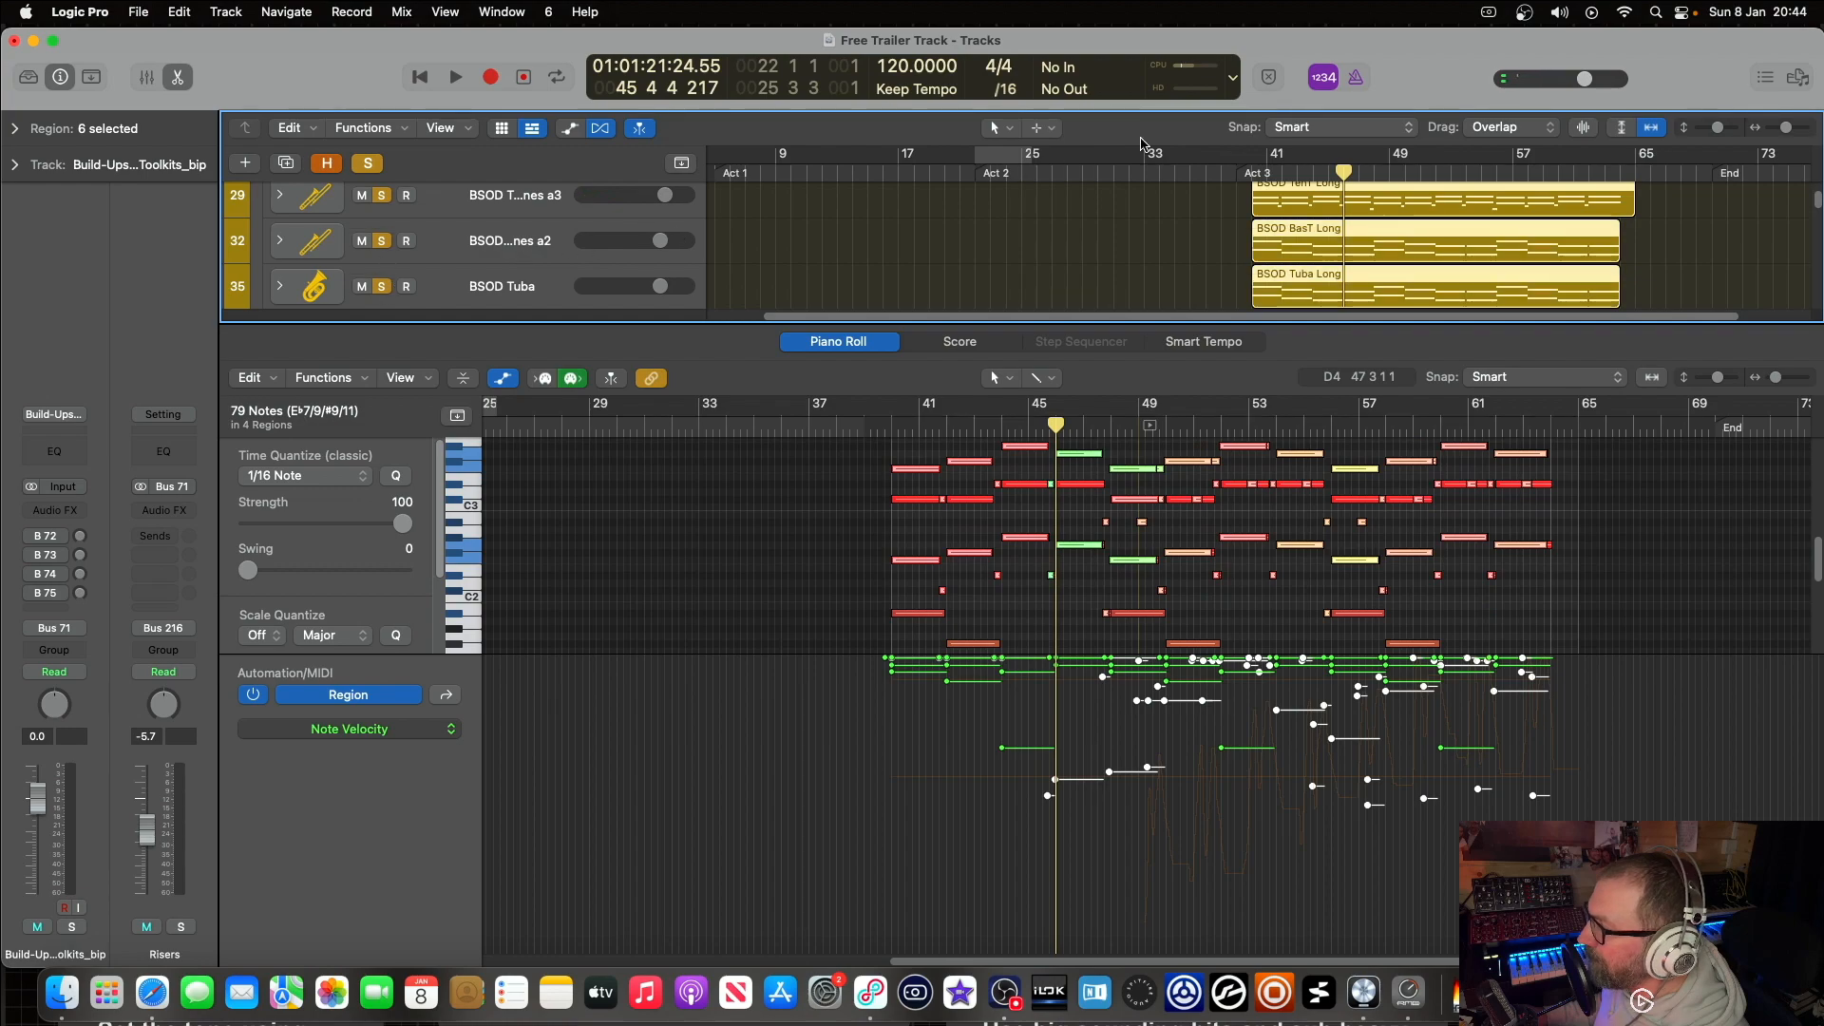
pyautogui.click(1250, 180)
pyautogui.press('space')
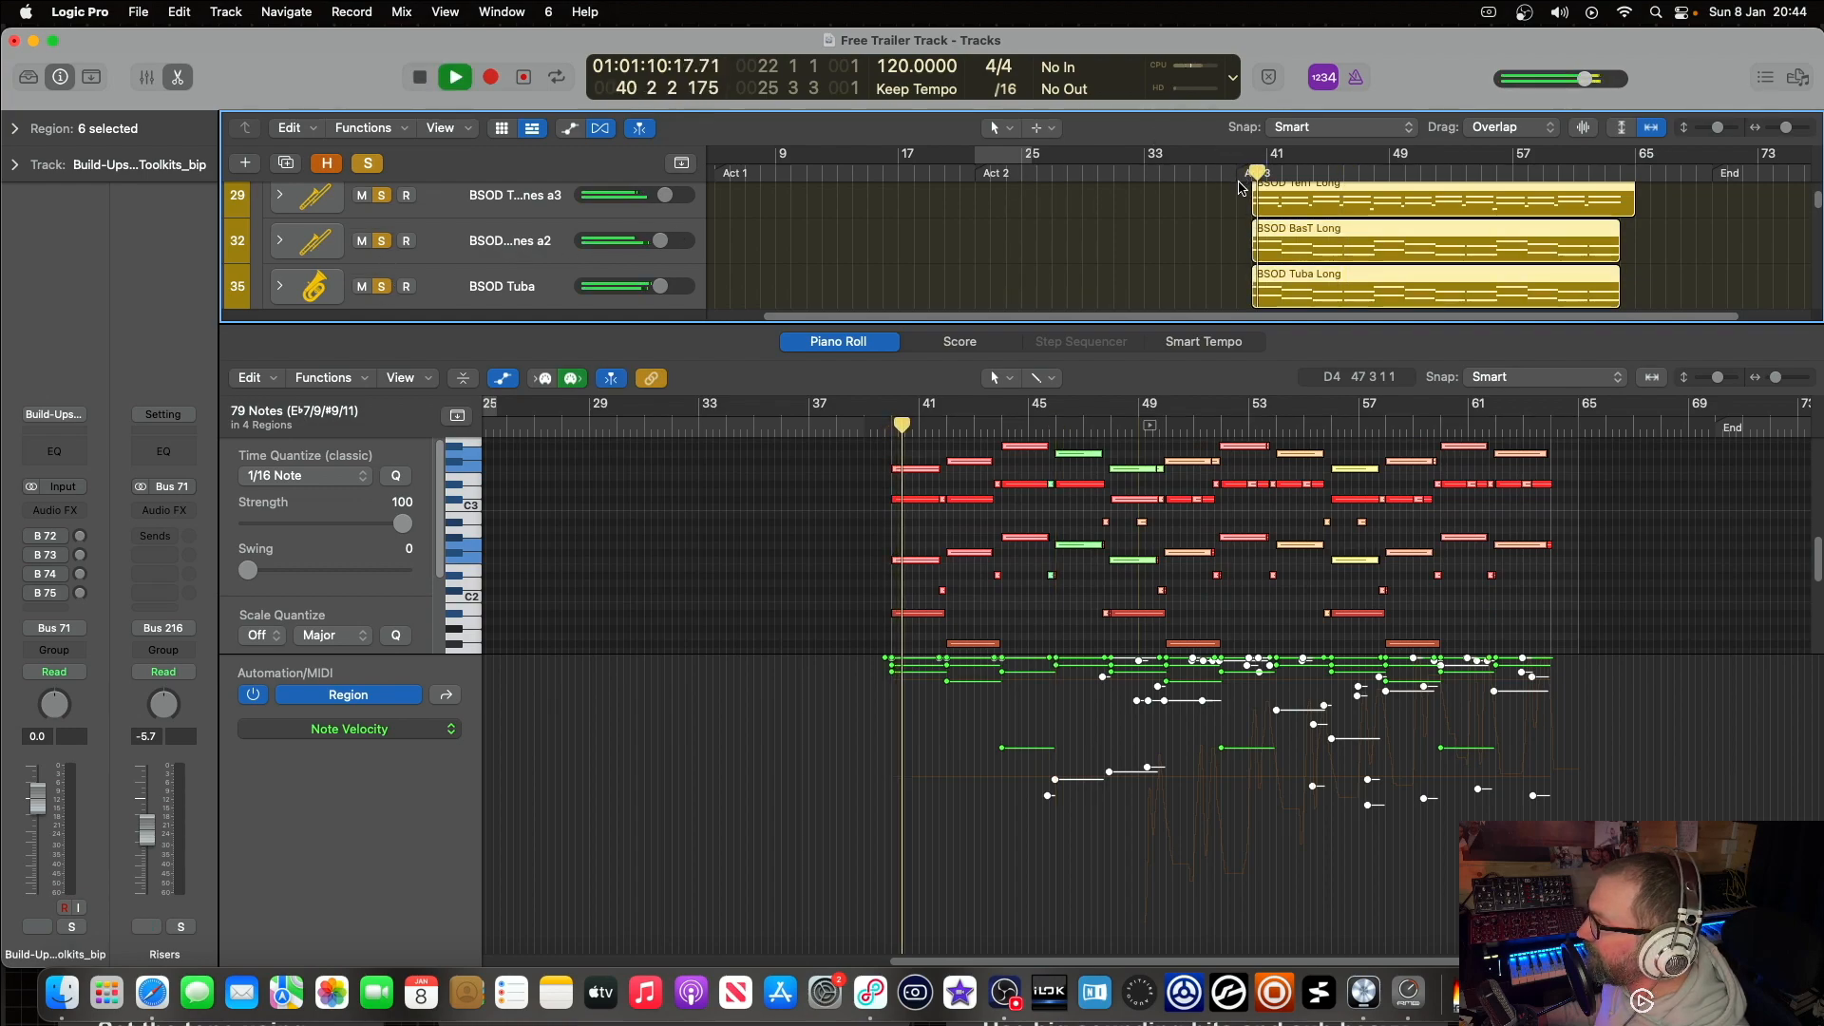
# Step: Close the Piano Roll and expand the BSOD Trumpets a3 stack to show its individual tracks
pyautogui.scroll(3, 1293, 261)
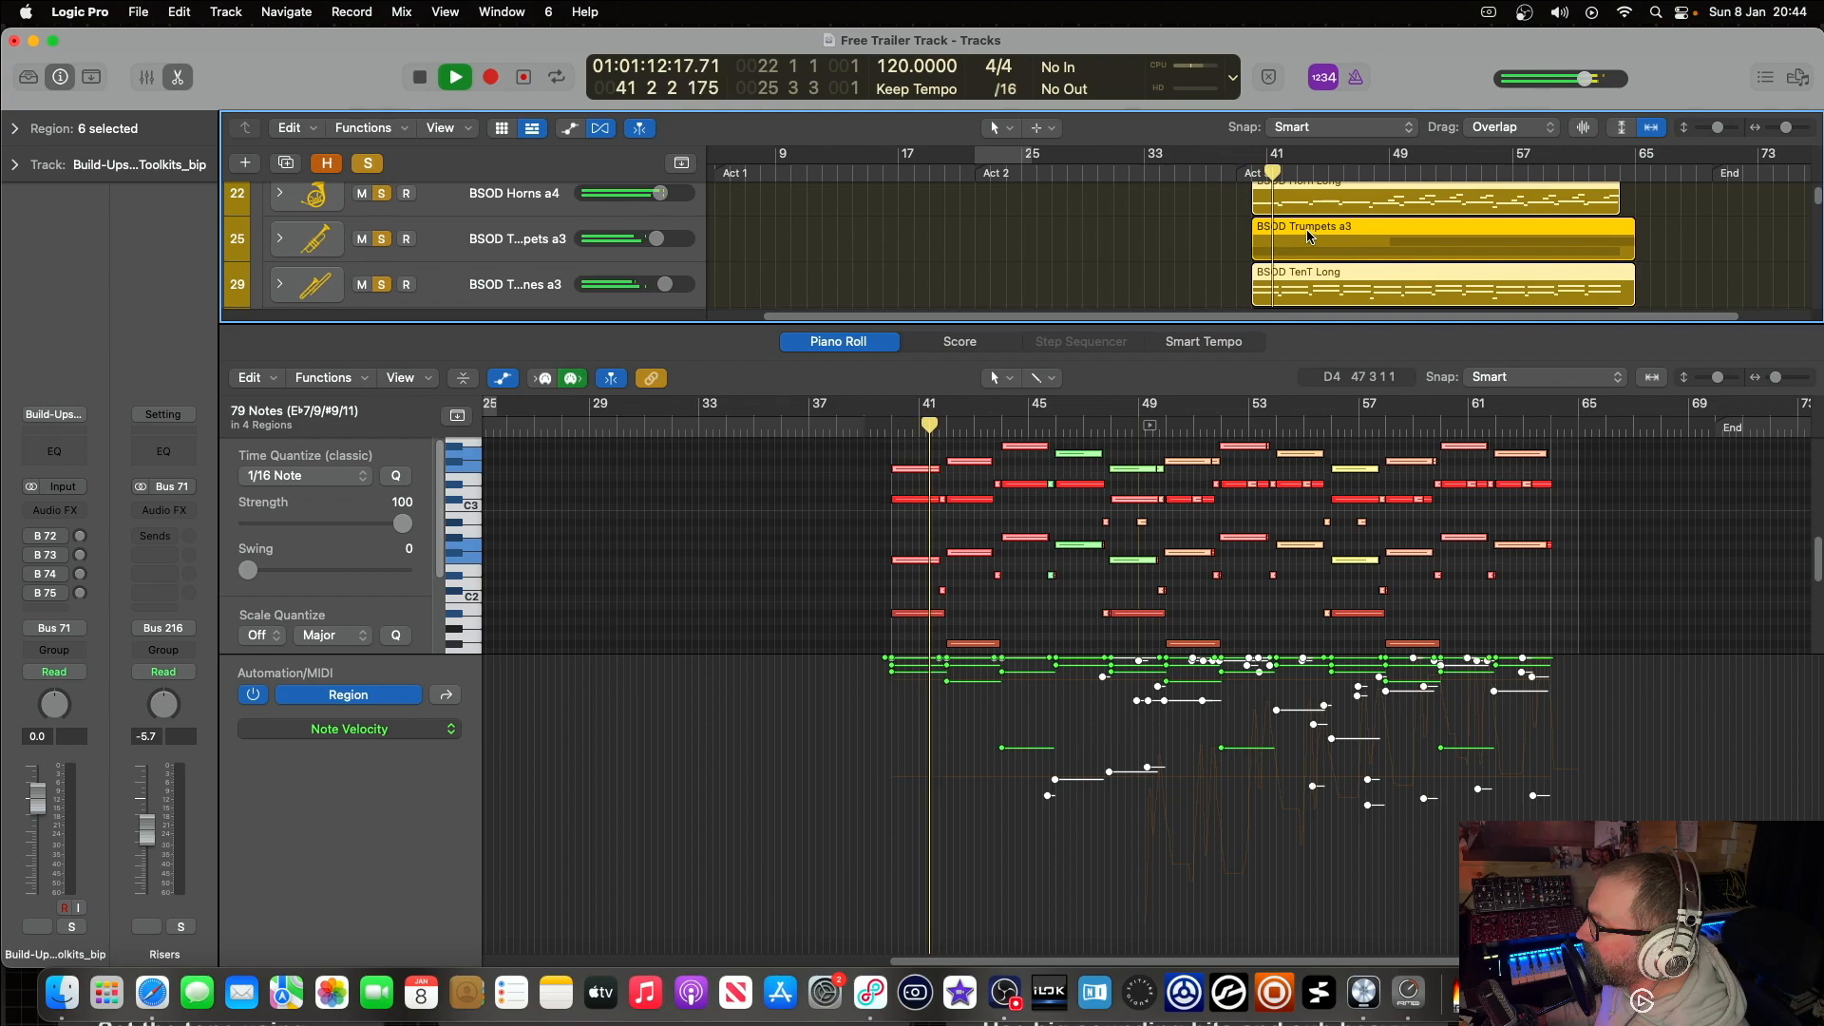
pyautogui.scroll(1, 1283, 244)
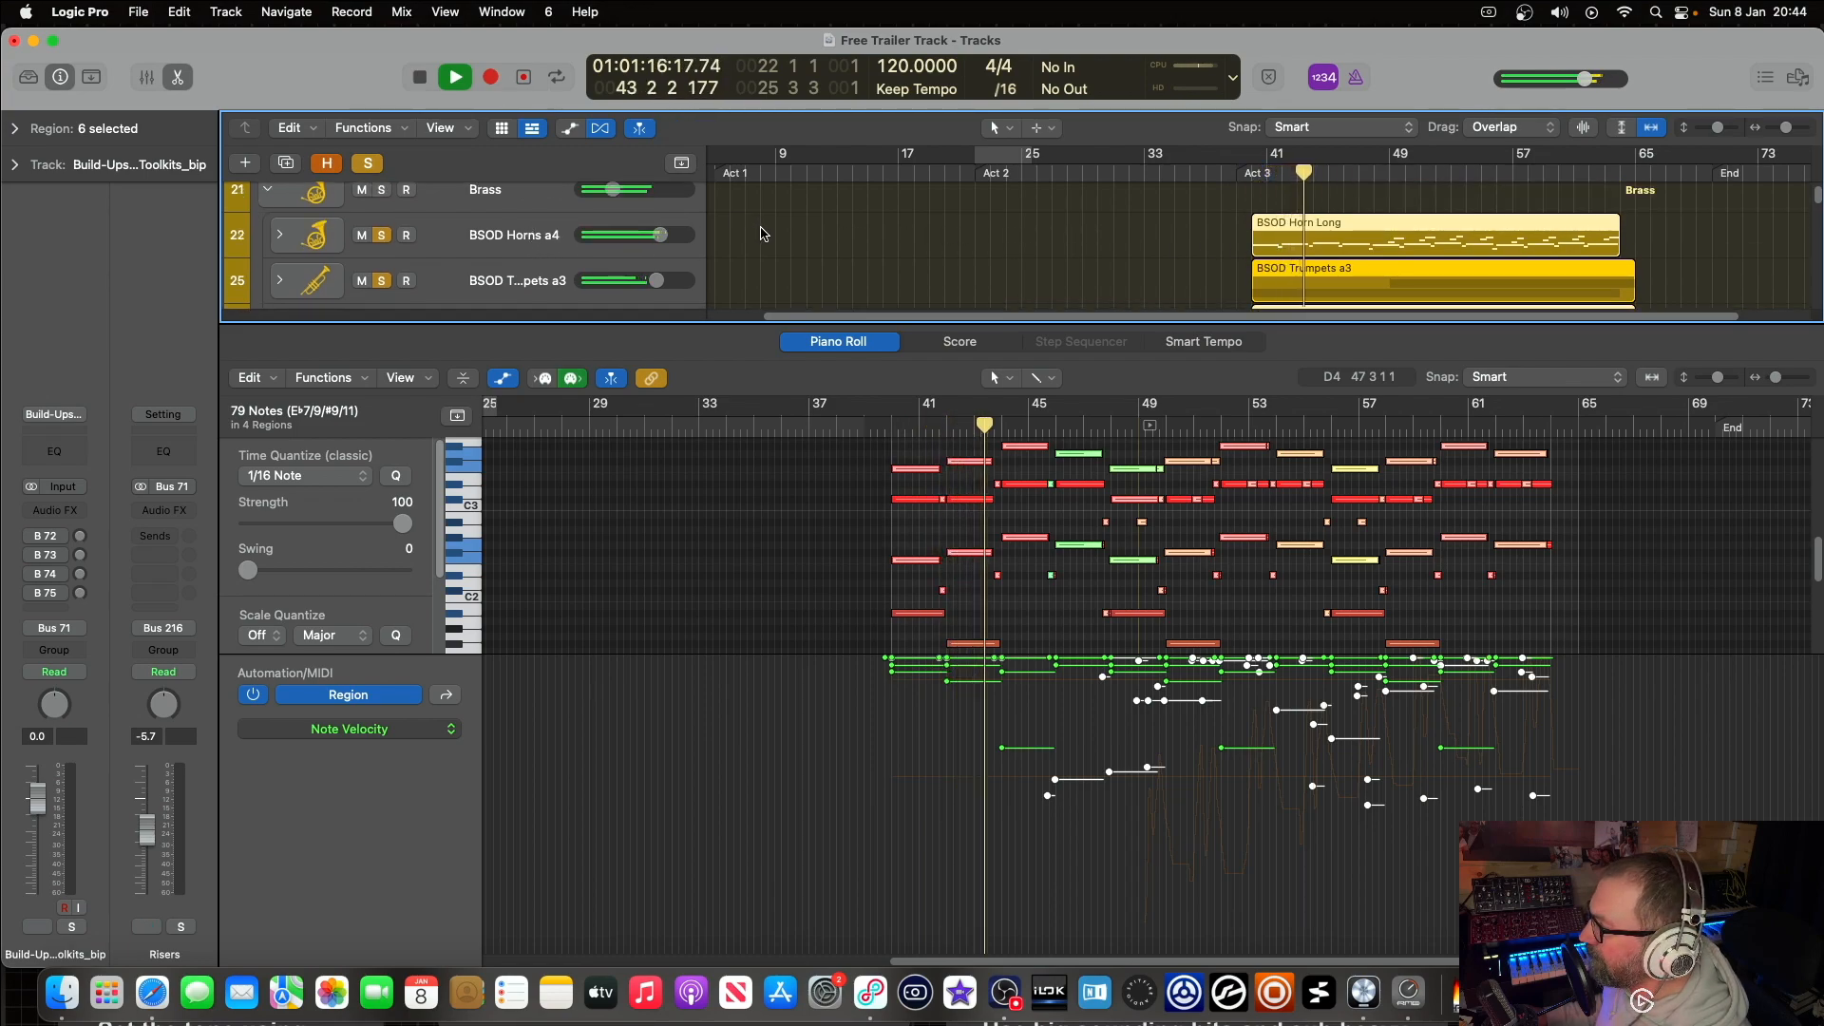
pyautogui.press('e')
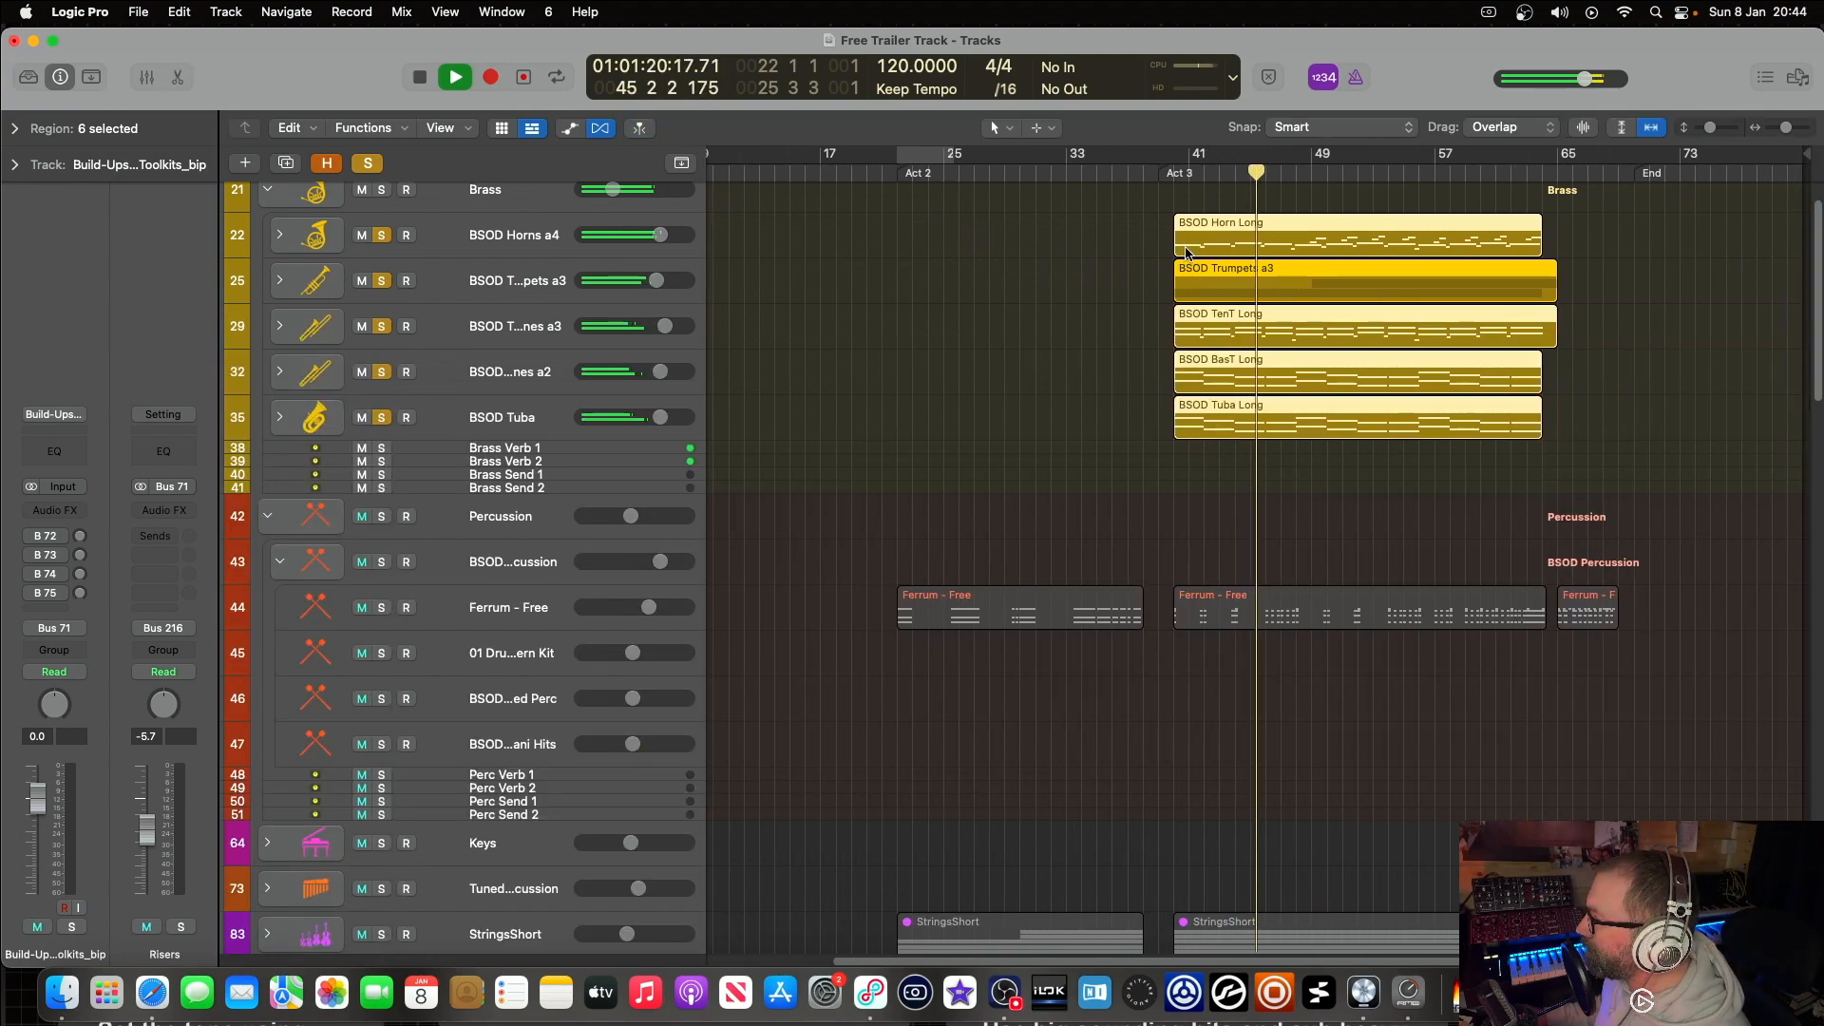
pyautogui.click(281, 285)
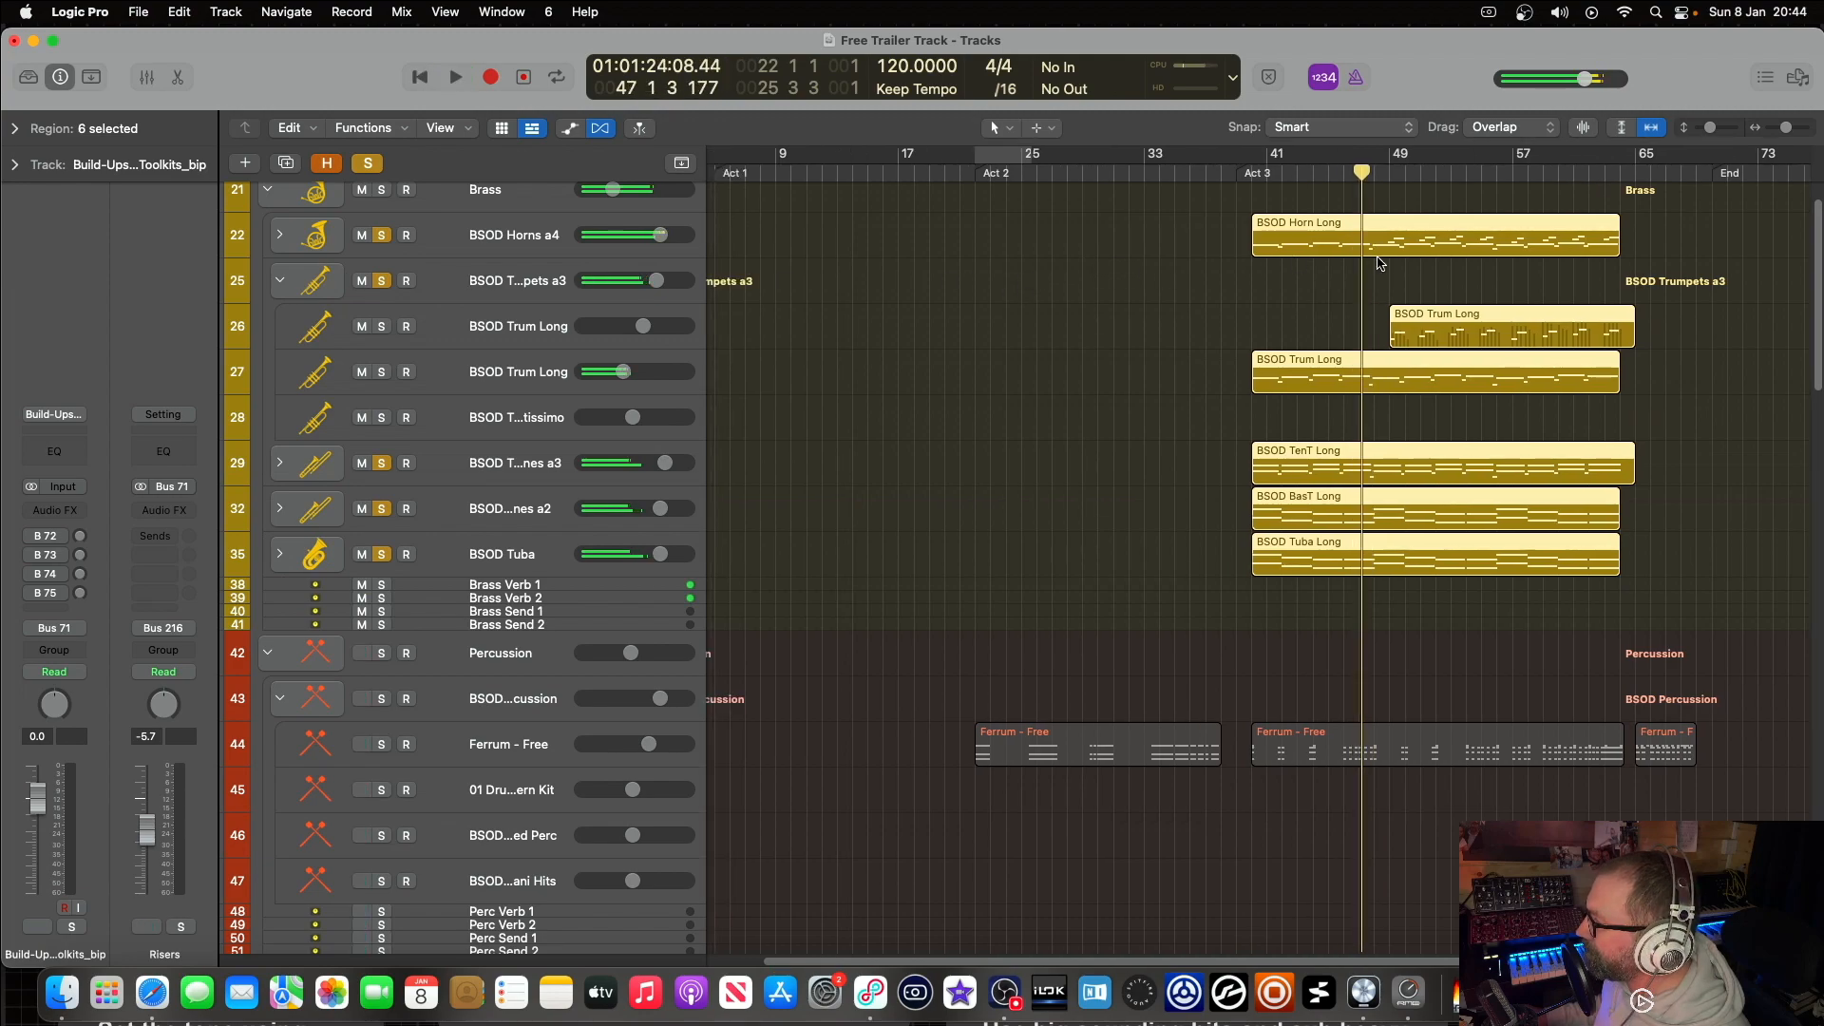
# Step: Open the BSOD Horn Long region in the Piano Roll, reduce the solos to BSOD Horns a4, and play the horns alone
pyautogui.click(1379, 264)
pyautogui.doubleClick(1411, 245)
pyautogui.scroll(2, 1245, 456)
pyautogui.scroll(-2, 1236, 466)
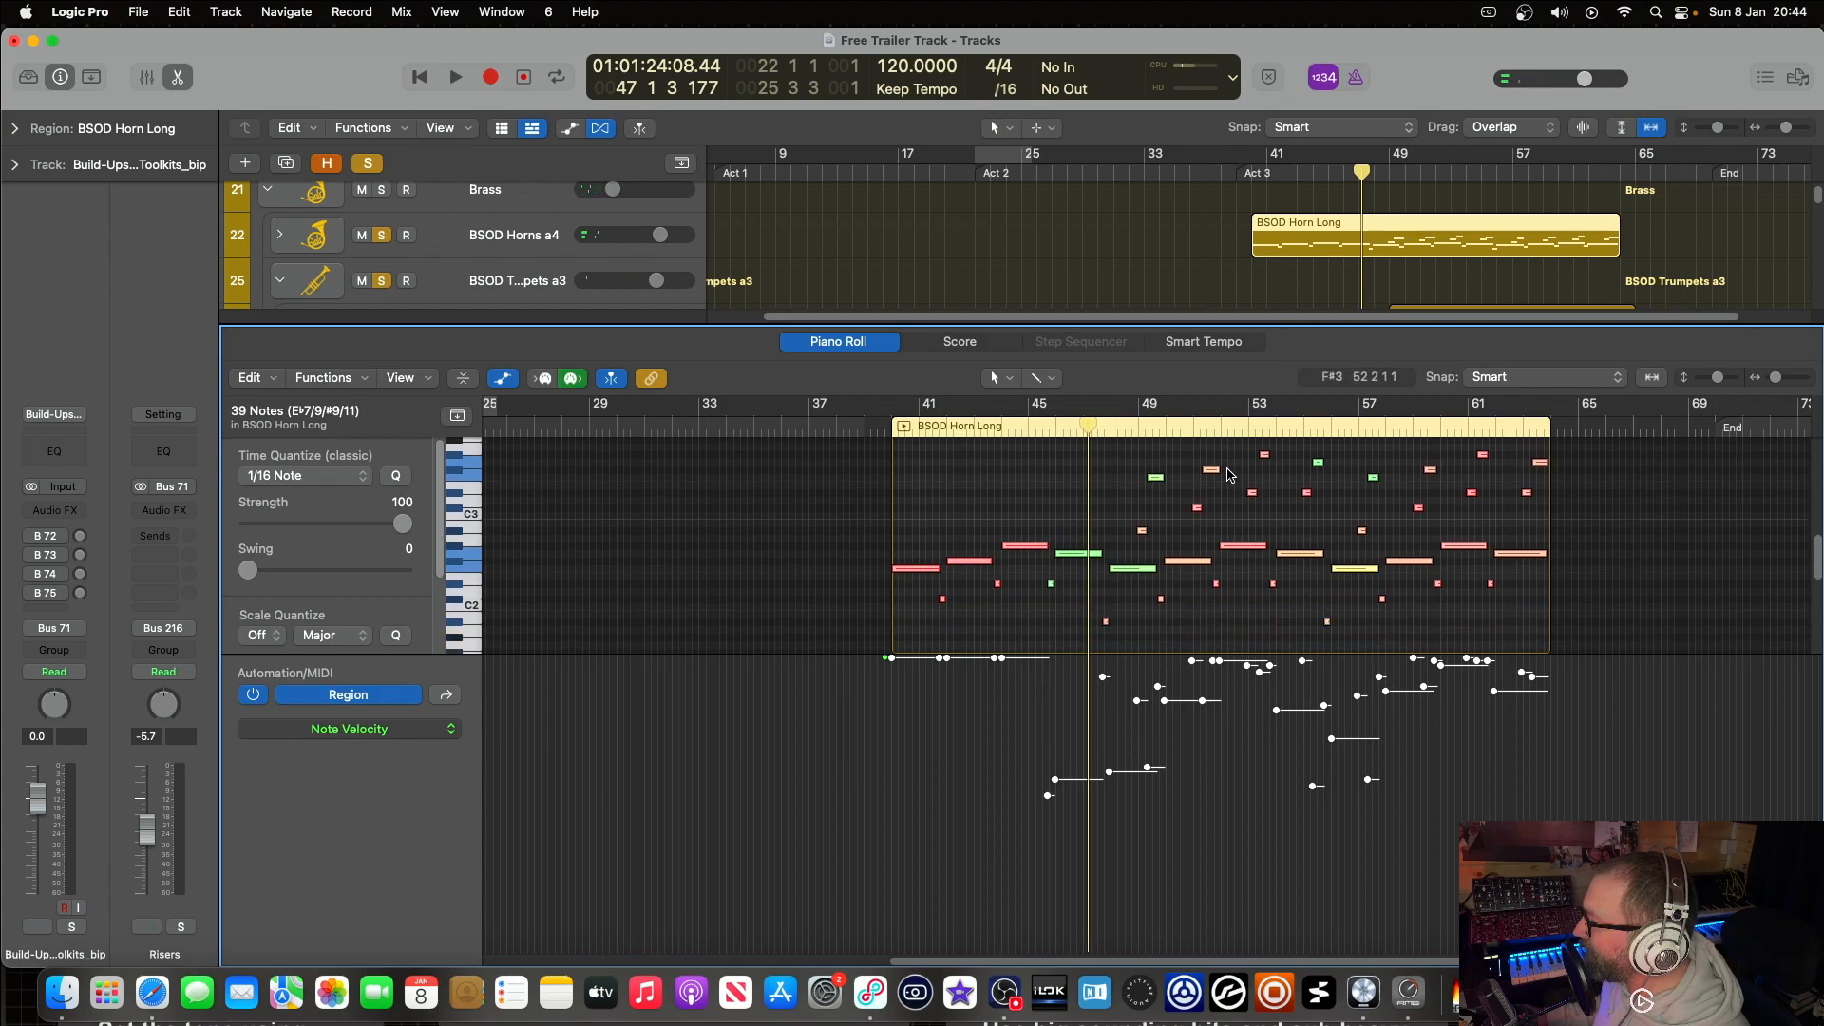
pyautogui.click(357, 170)
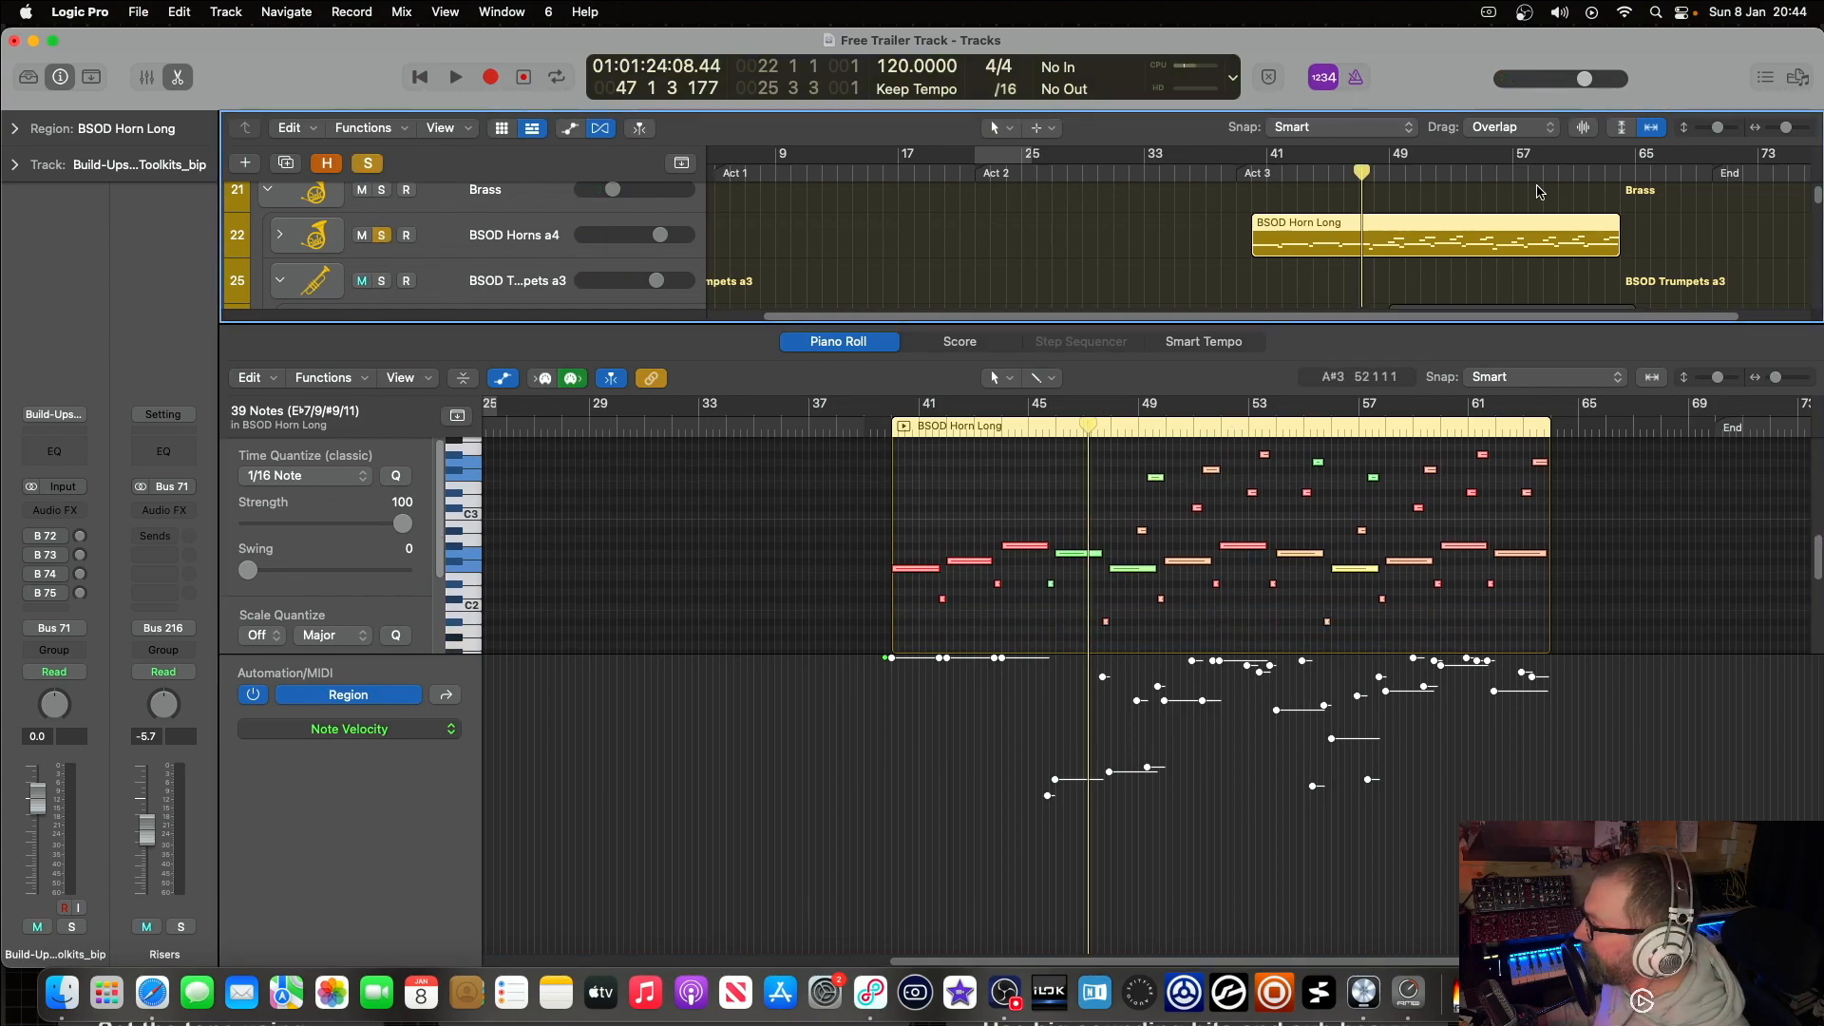
pyautogui.press('space')
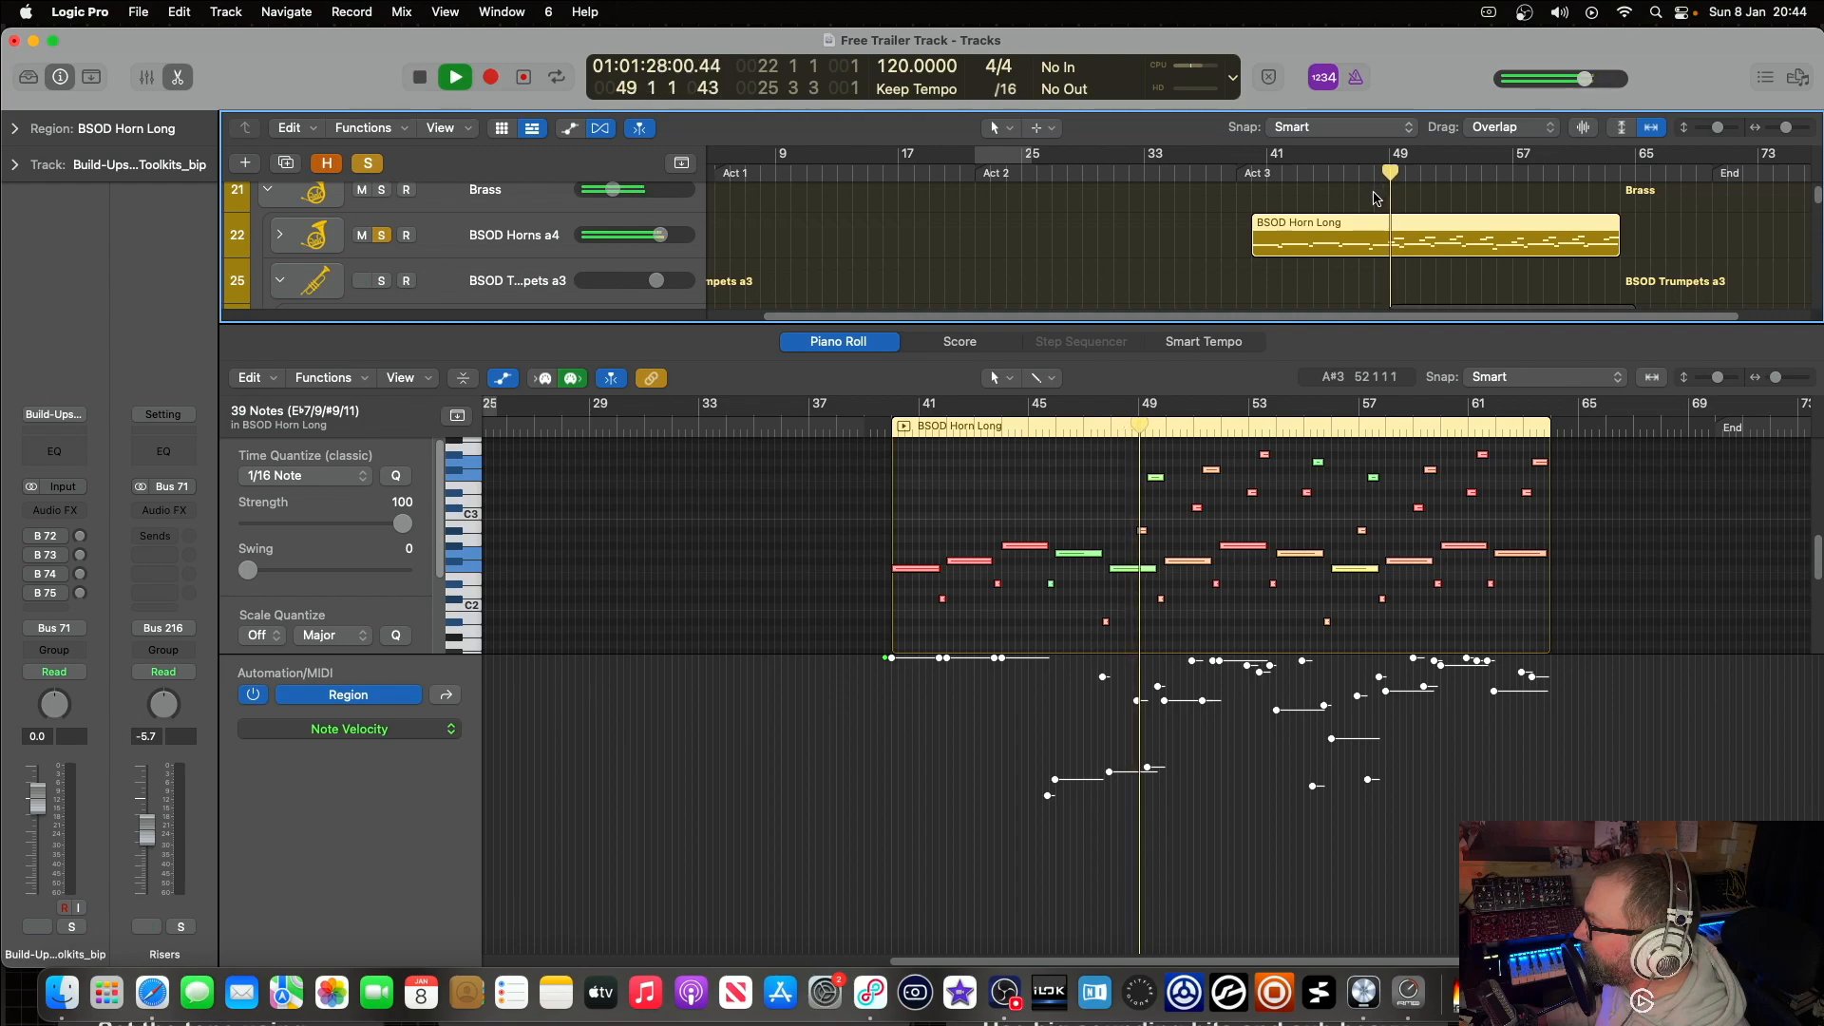
# Step: Solo both BSOD Trum Long tracks alongside the horns and play them from just before bar 49
pyautogui.scroll(-3, 924, 266)
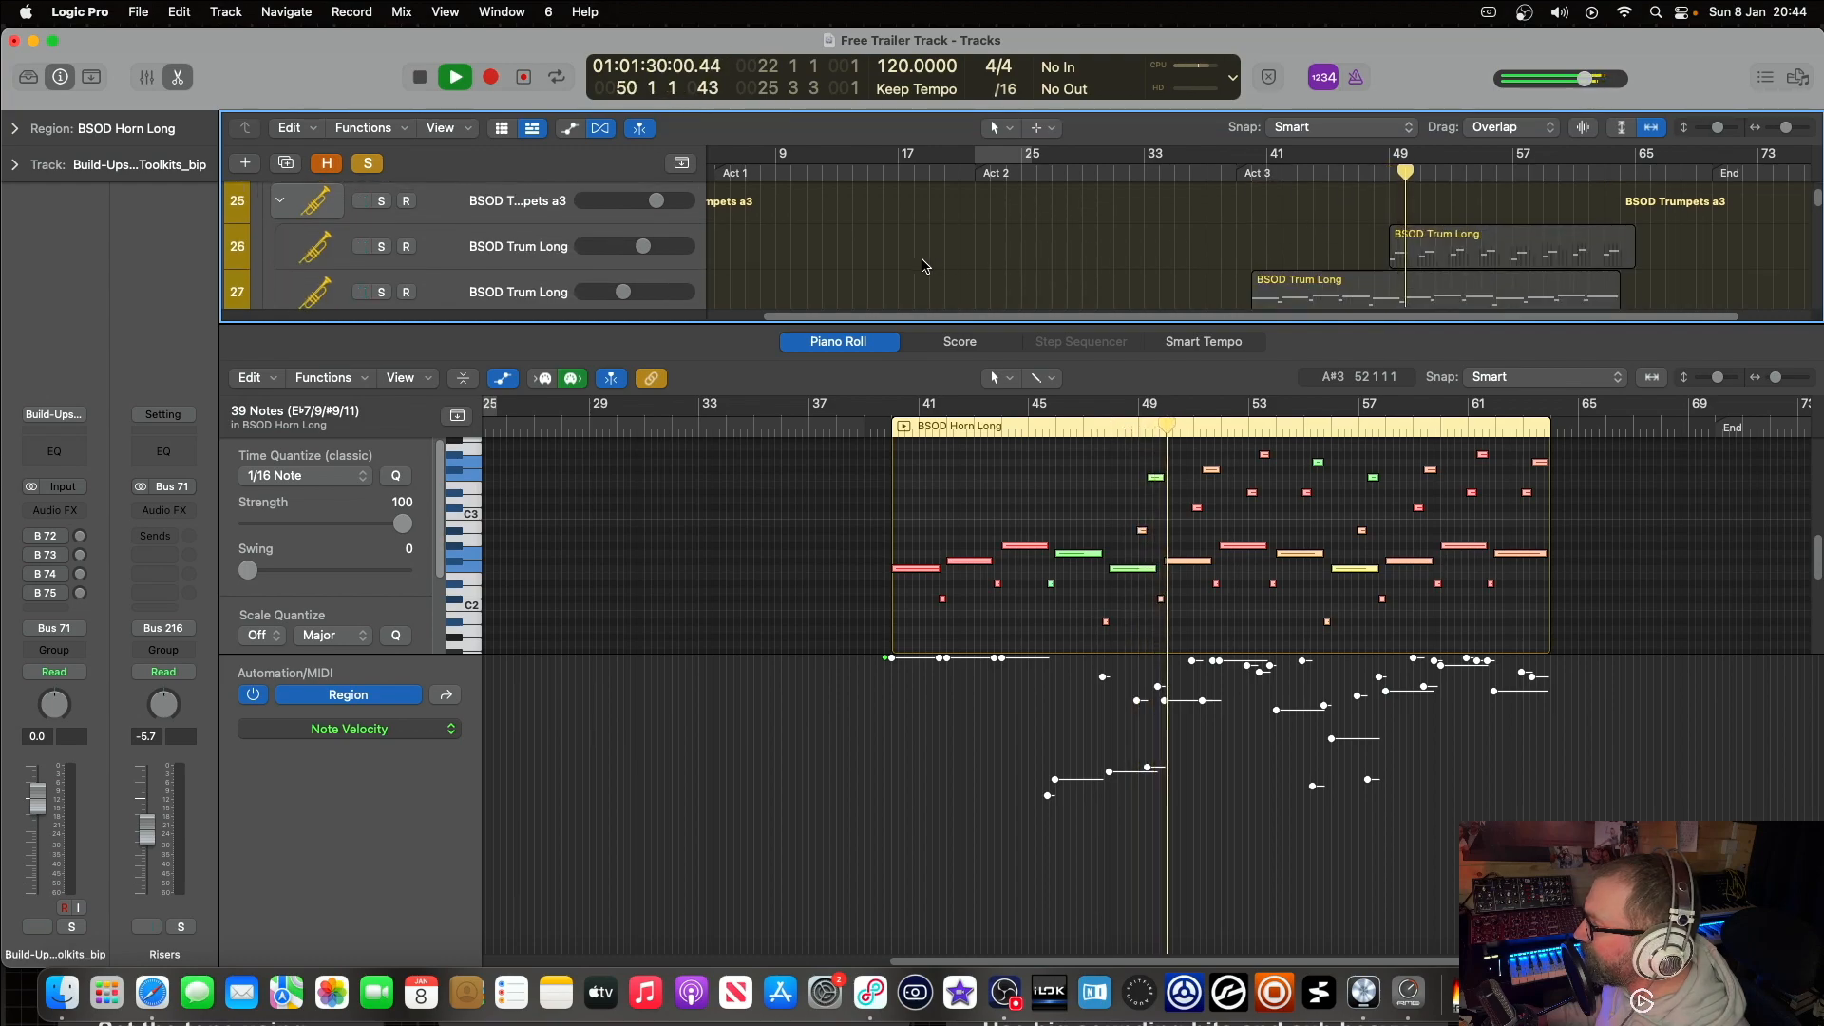
pyautogui.click(383, 293)
pyautogui.click(383, 248)
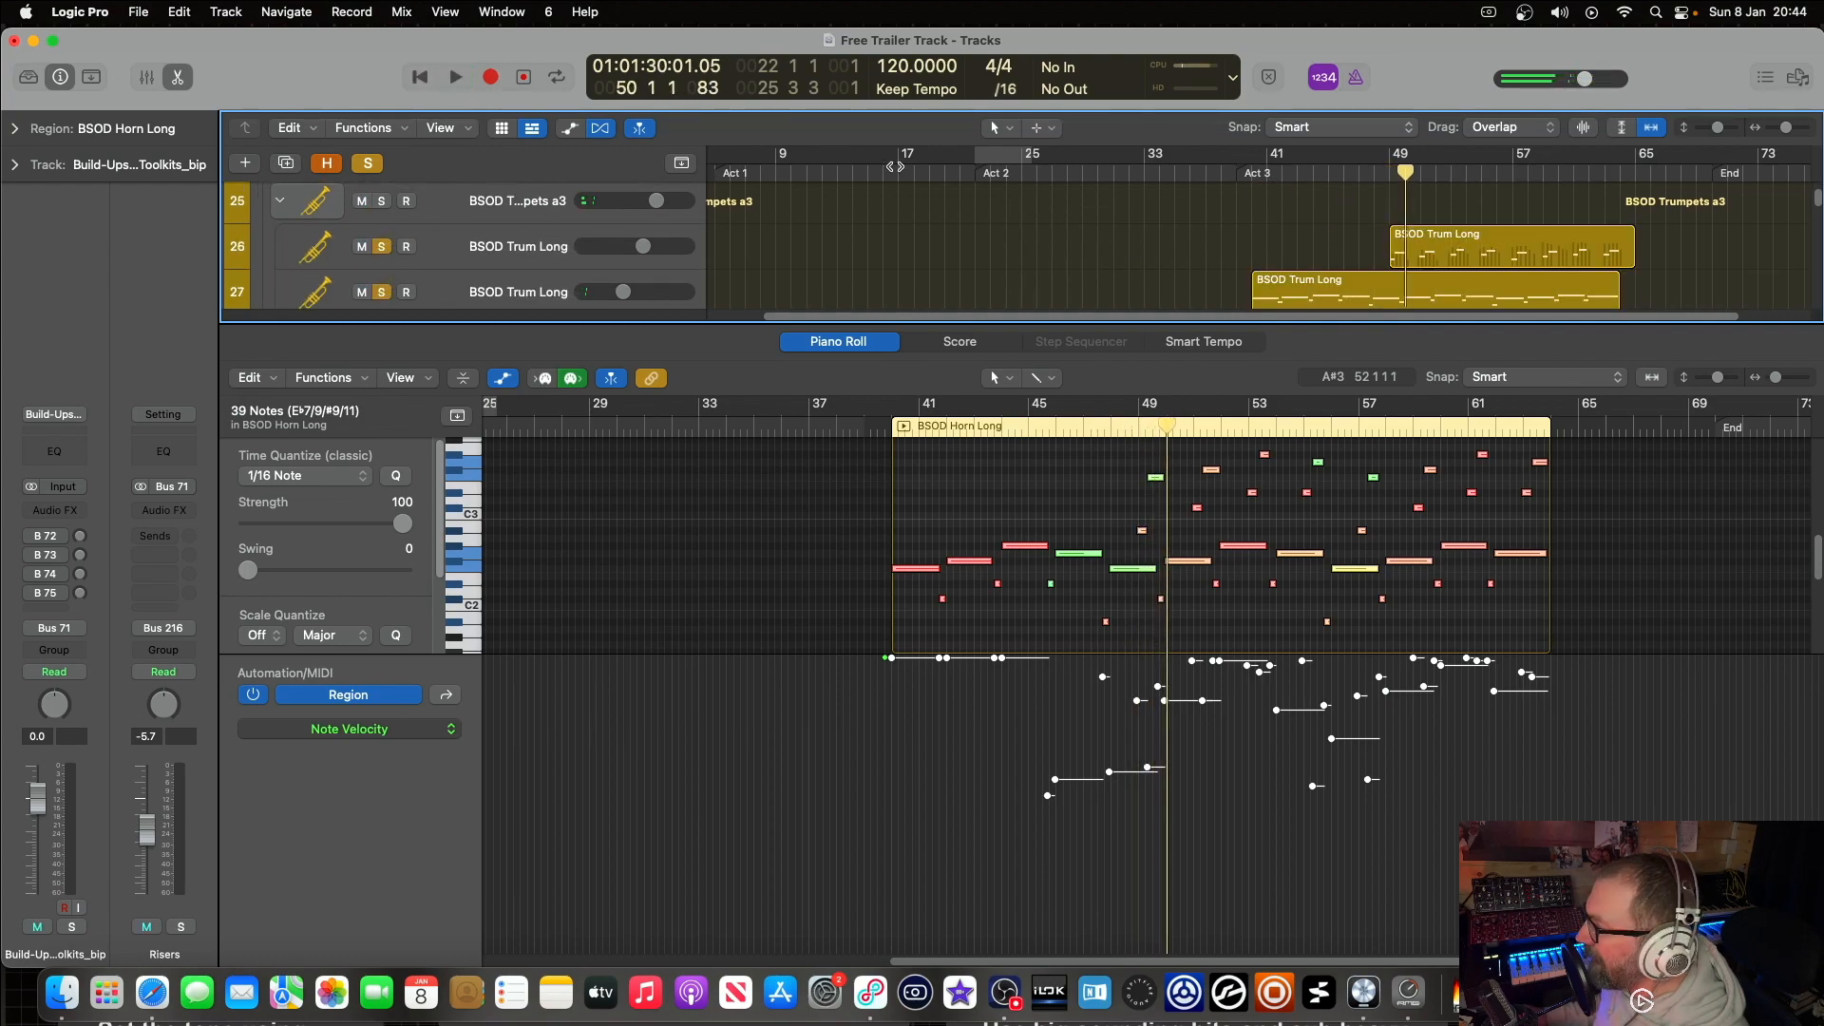
pyautogui.scroll(4, 1221, 159)
pyautogui.click(1381, 174)
pyautogui.press('space')
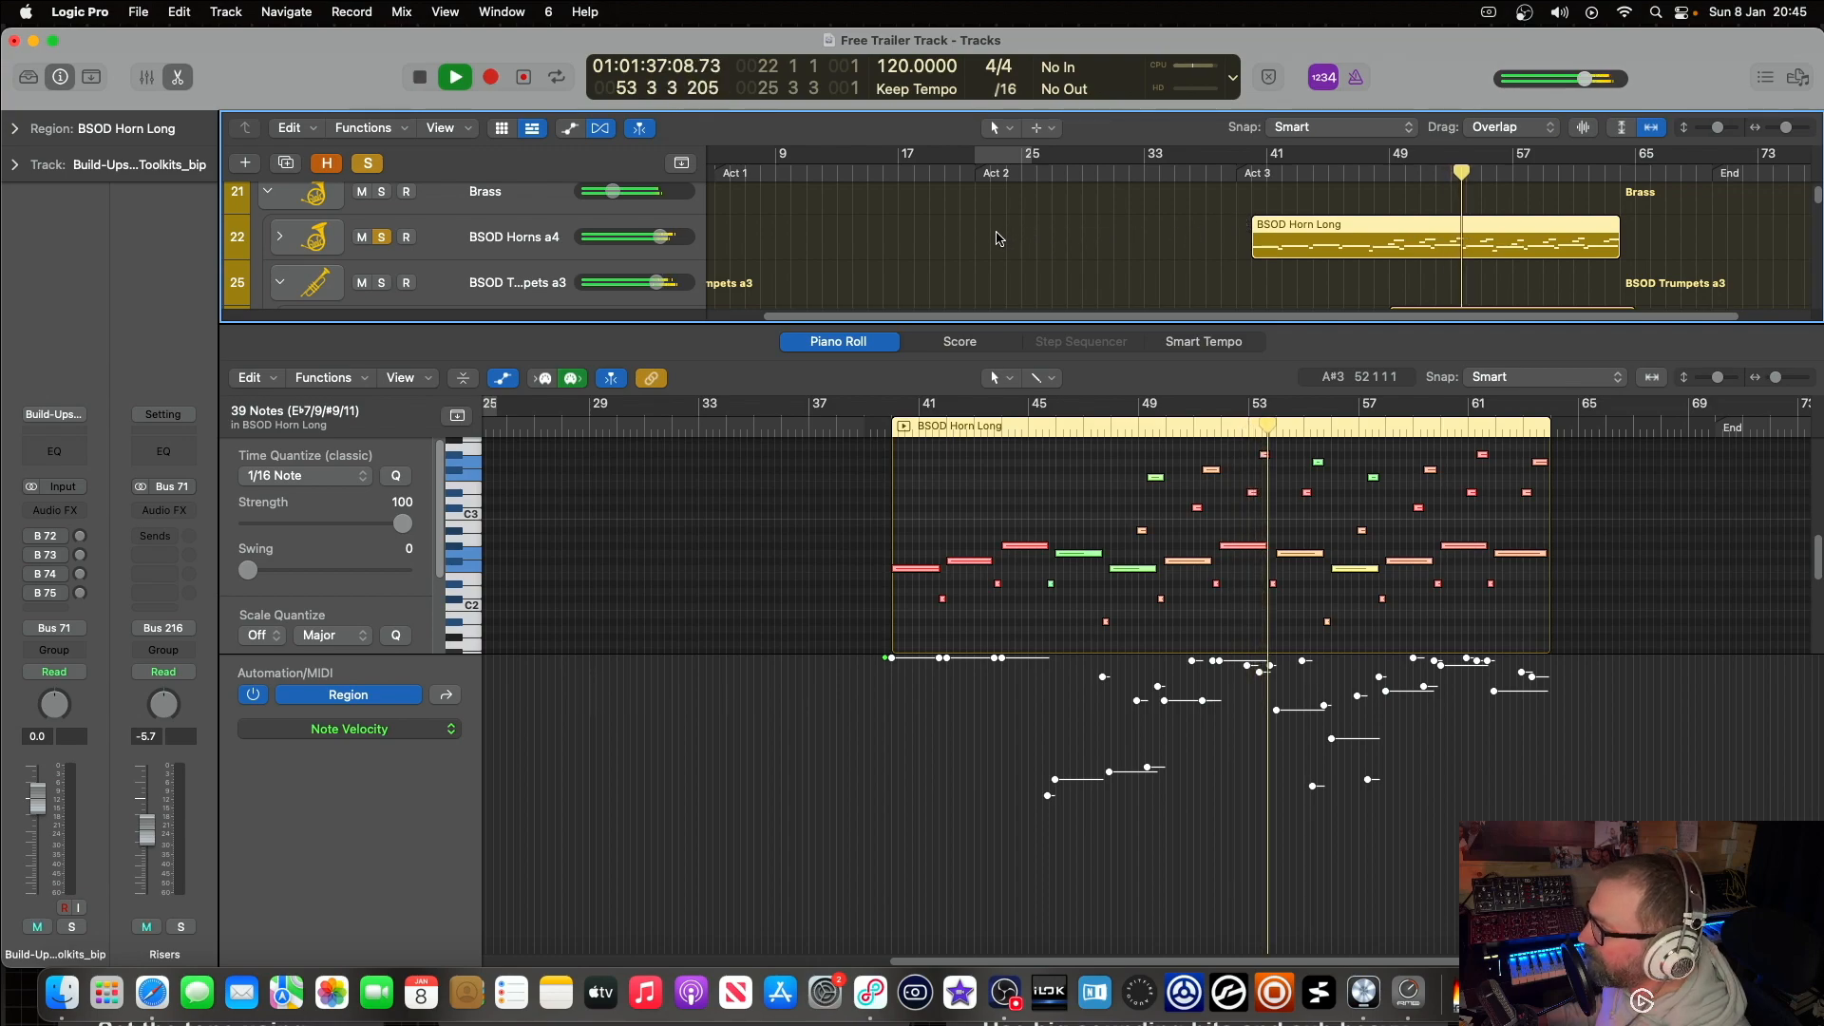
# Step: Solo the whole Brass stack in place of the individual sections and play it from just before bar 49
pyautogui.scroll(1, 393, 187)
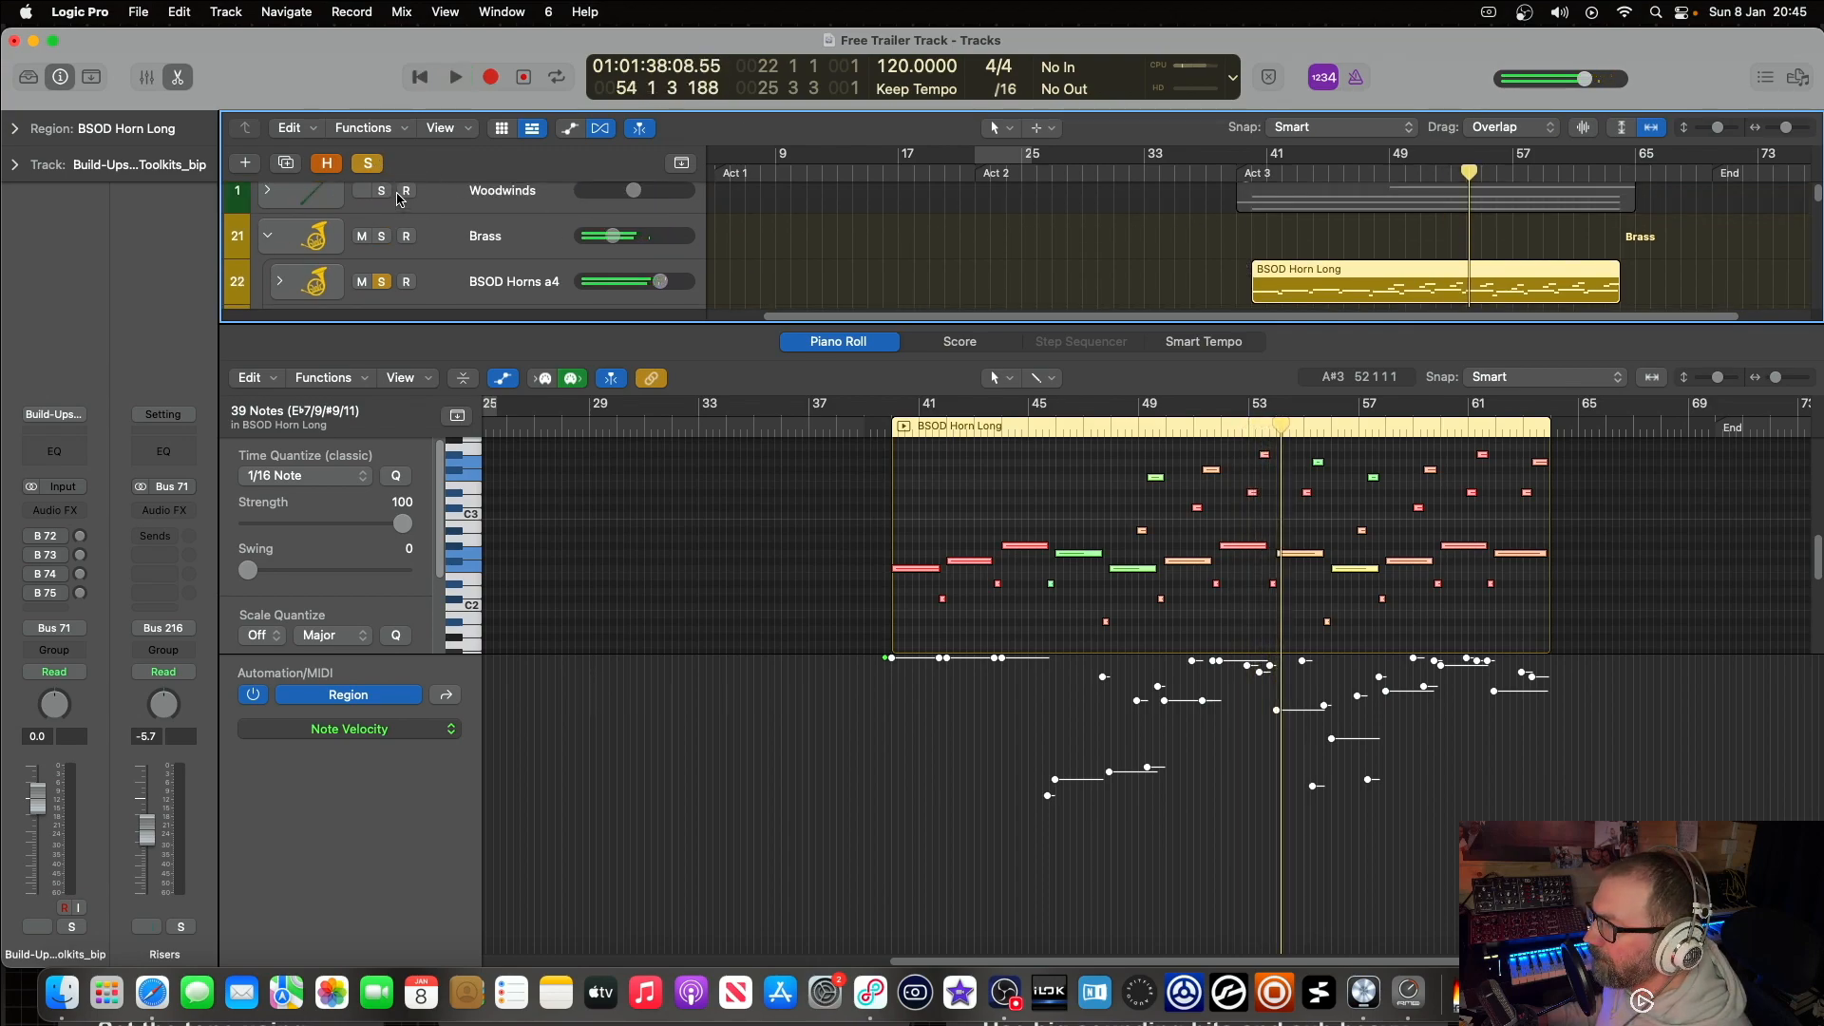
pyautogui.click(1250, 171)
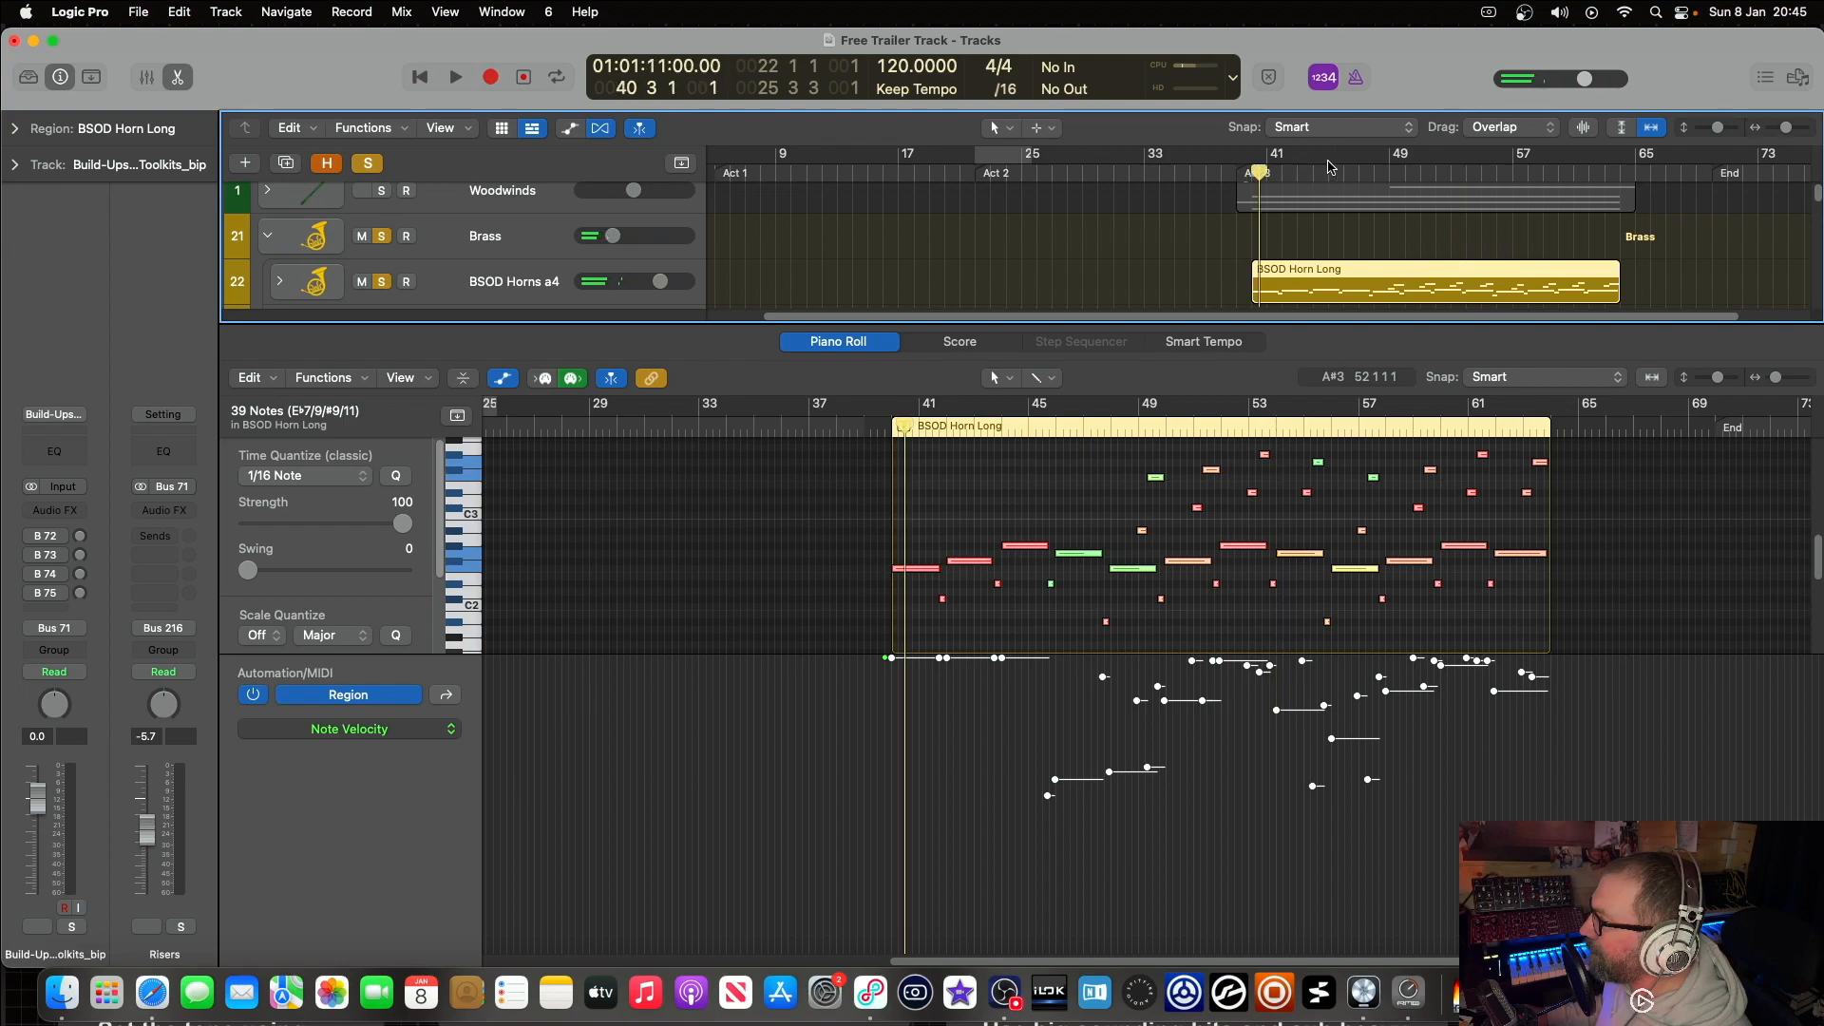
pyautogui.click(1380, 174)
pyautogui.press('space')
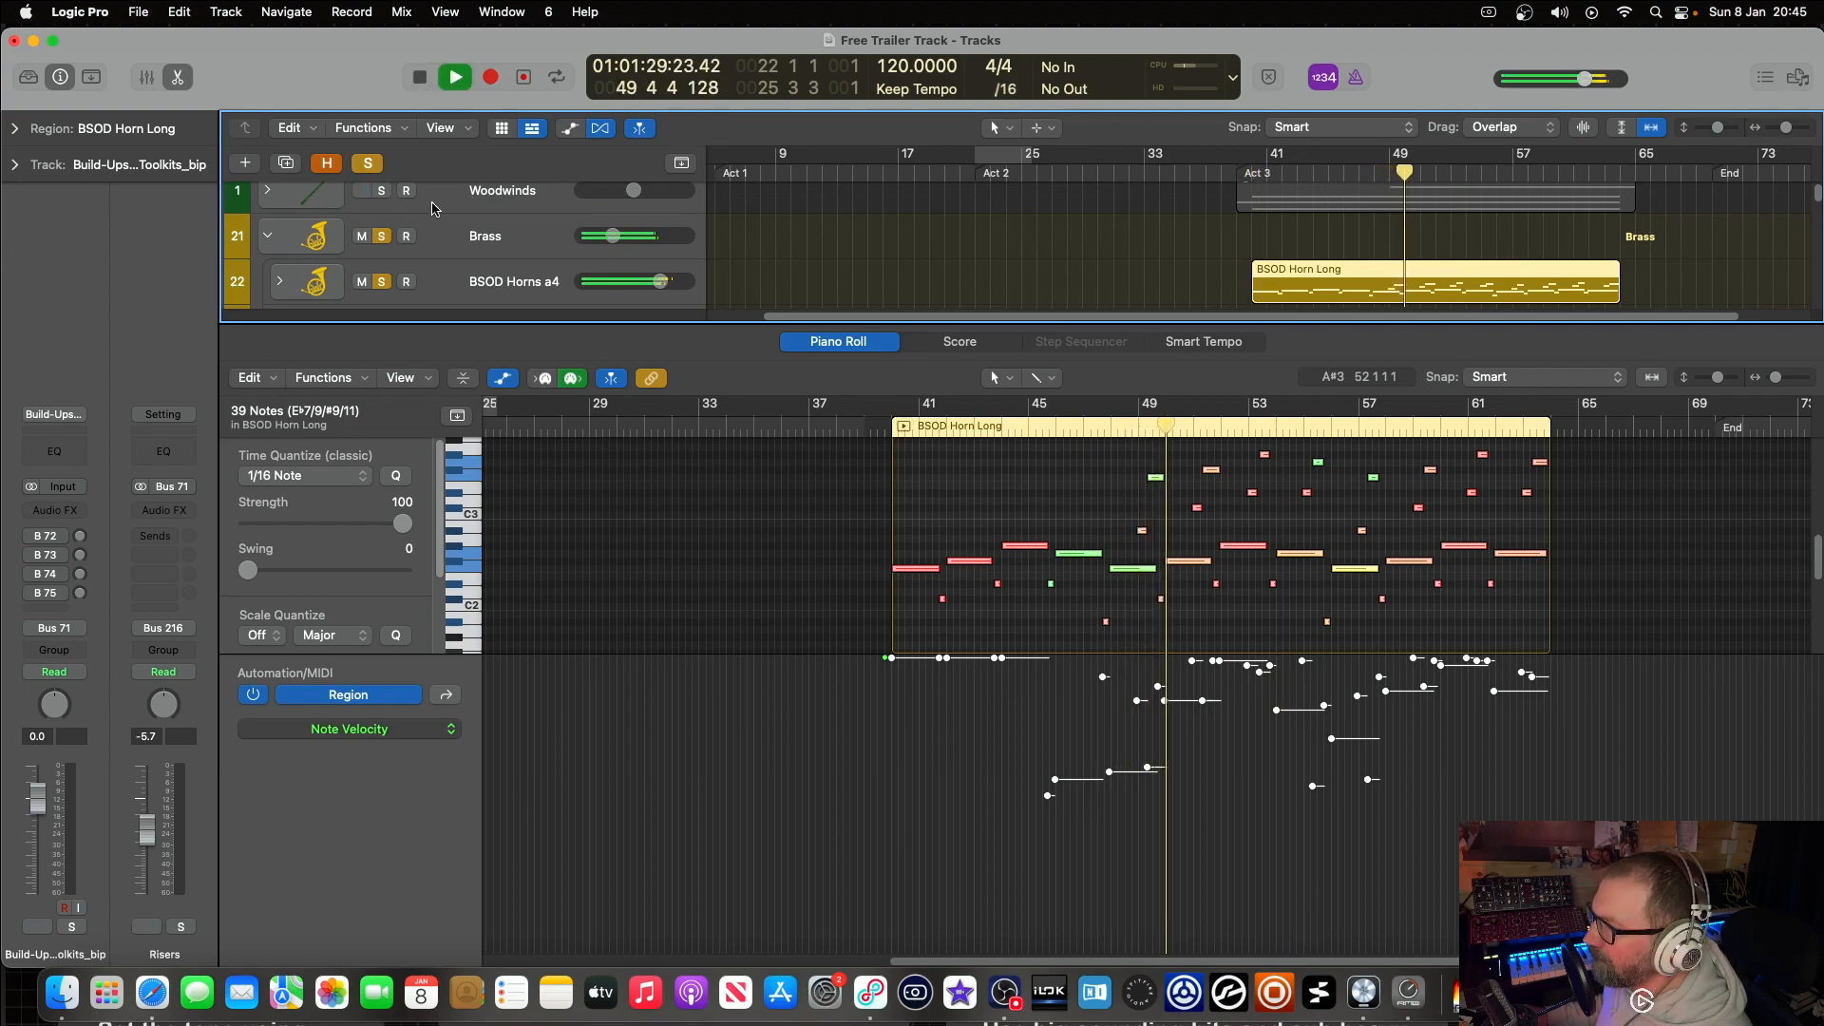
# Step: Review the brass tracks from horns to tuba during playback, close the Piano Roll, stop playback, and look down to the percussion and strings
pyautogui.scroll(-1, 442, 213)
pyautogui.scroll(-3, 427, 212)
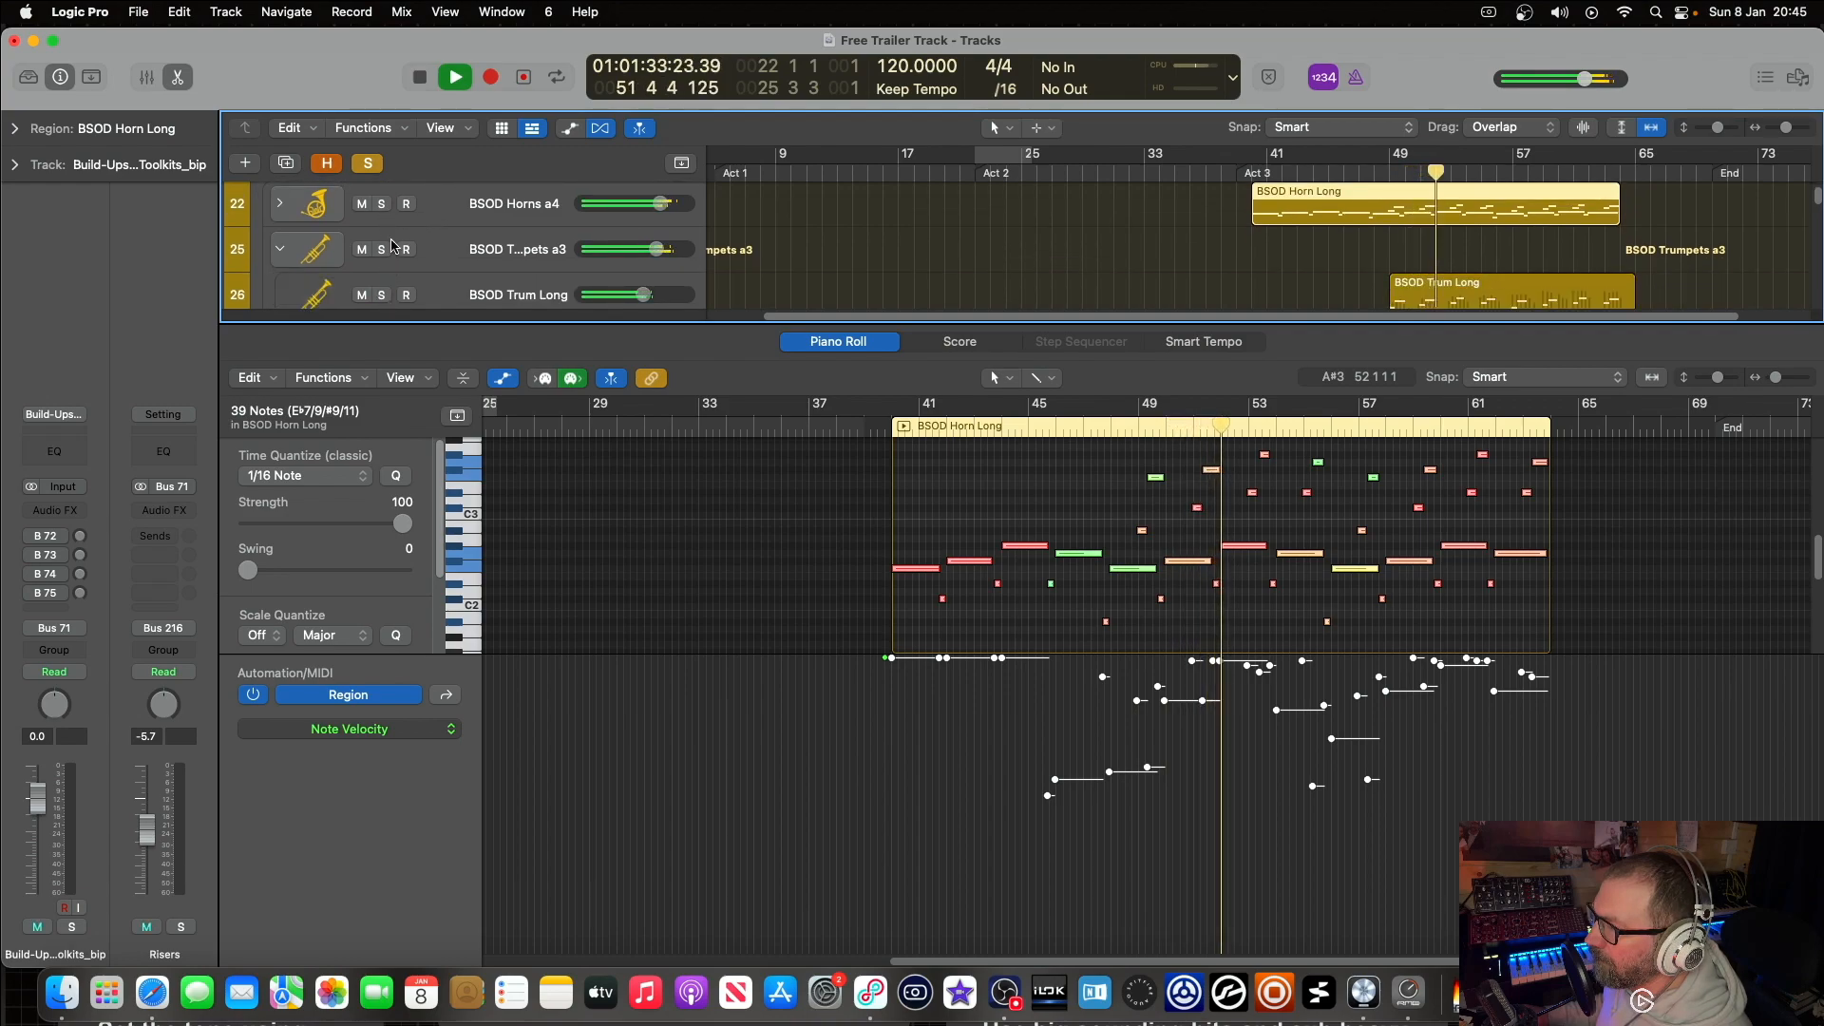
pyautogui.scroll(-1, 390, 217)
pyautogui.scroll(-3, 399, 217)
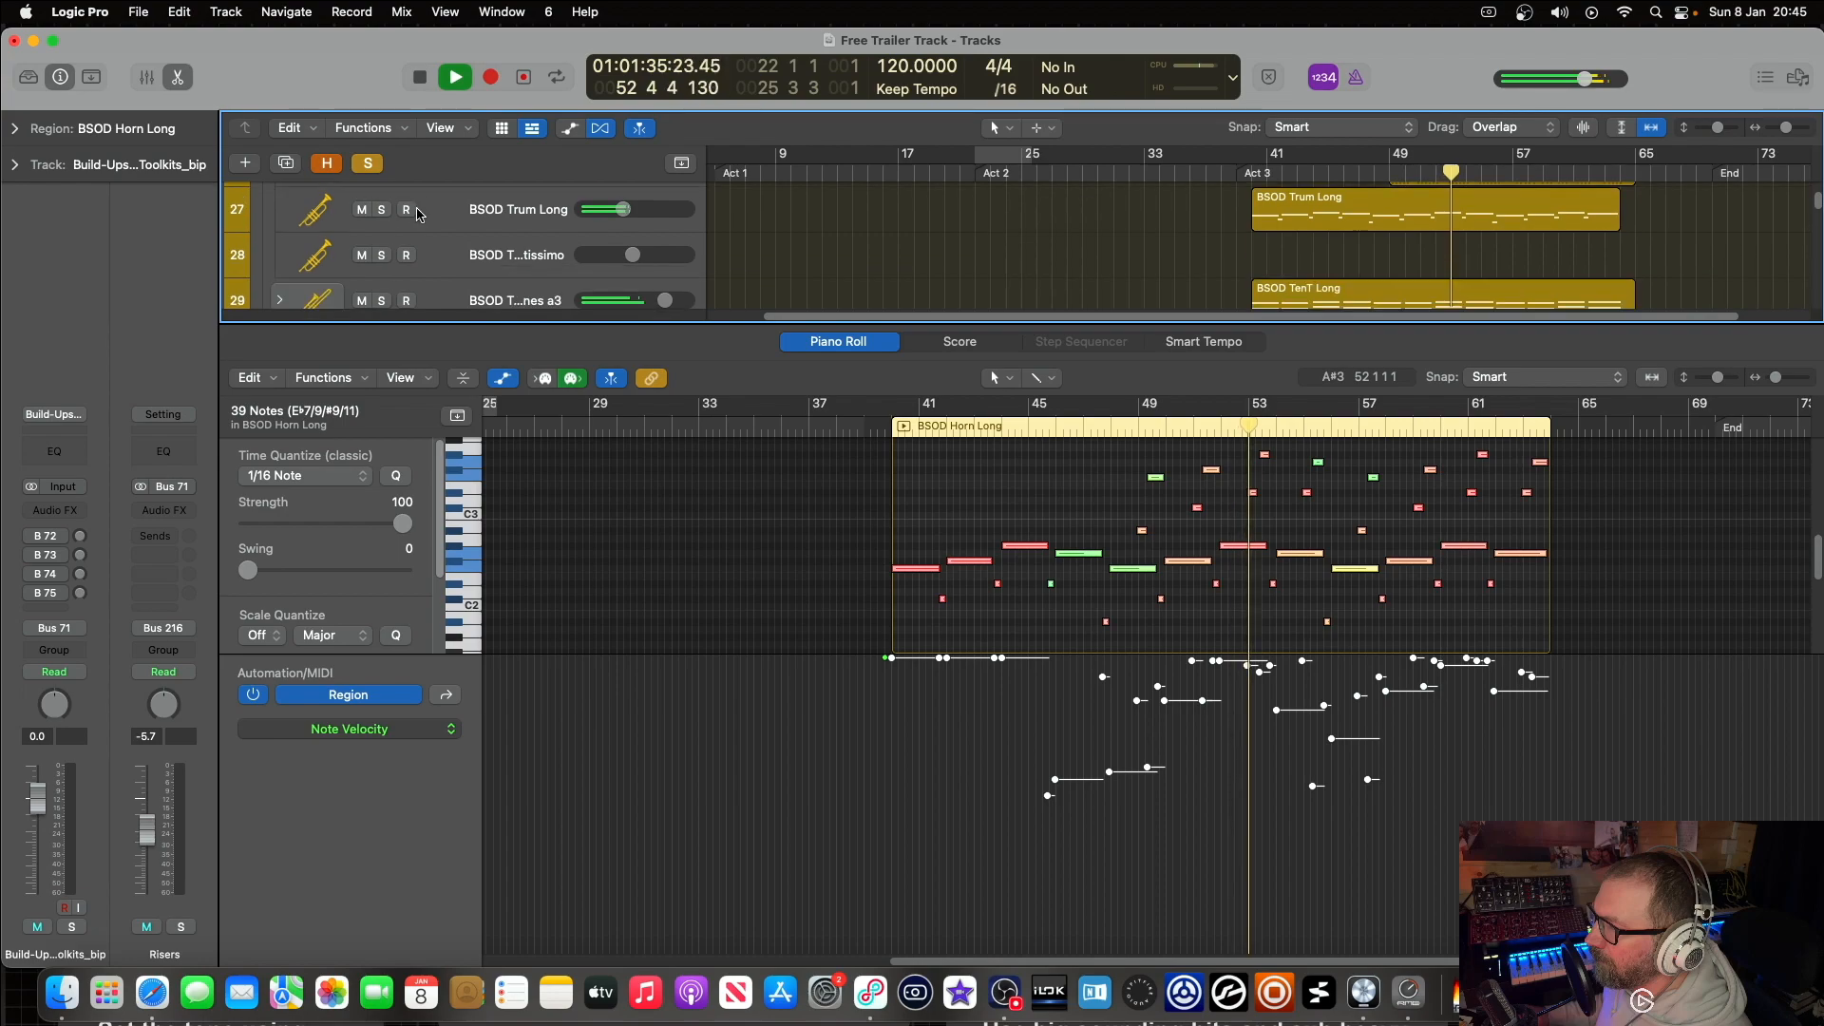
pyautogui.scroll(-3, 418, 216)
pyautogui.scroll(3, 418, 217)
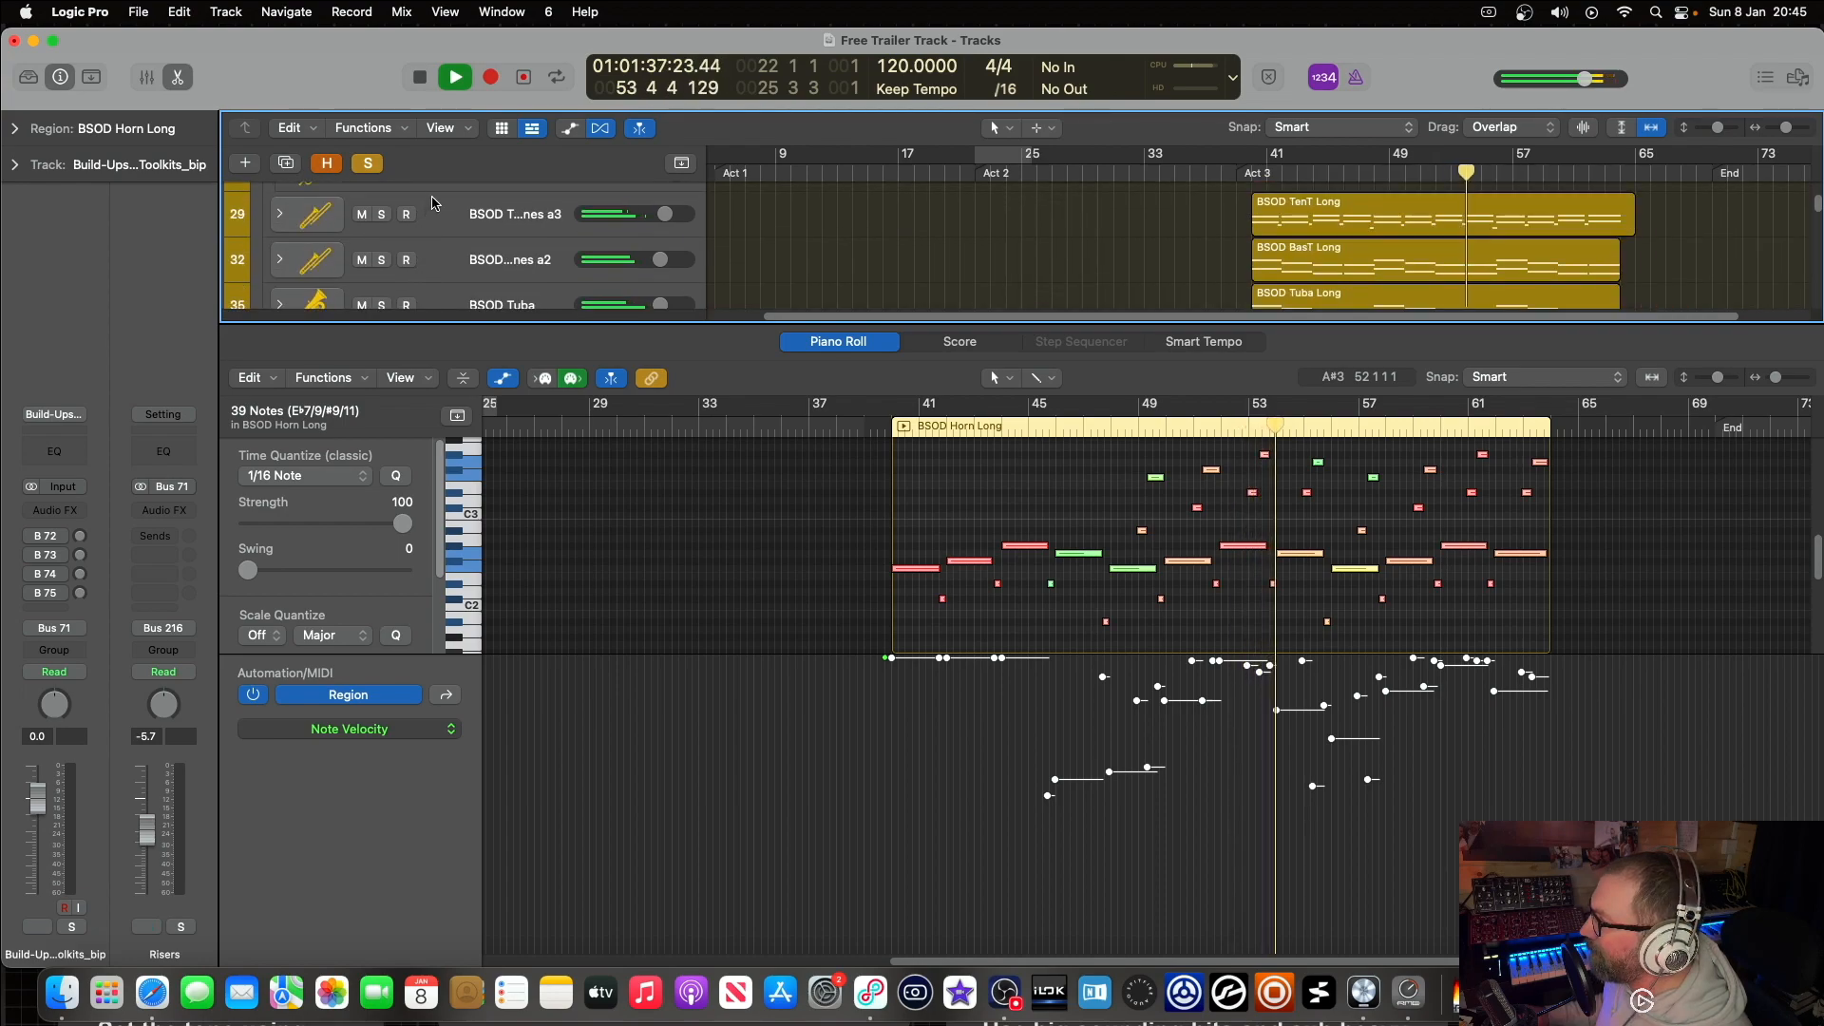
pyautogui.press('e')
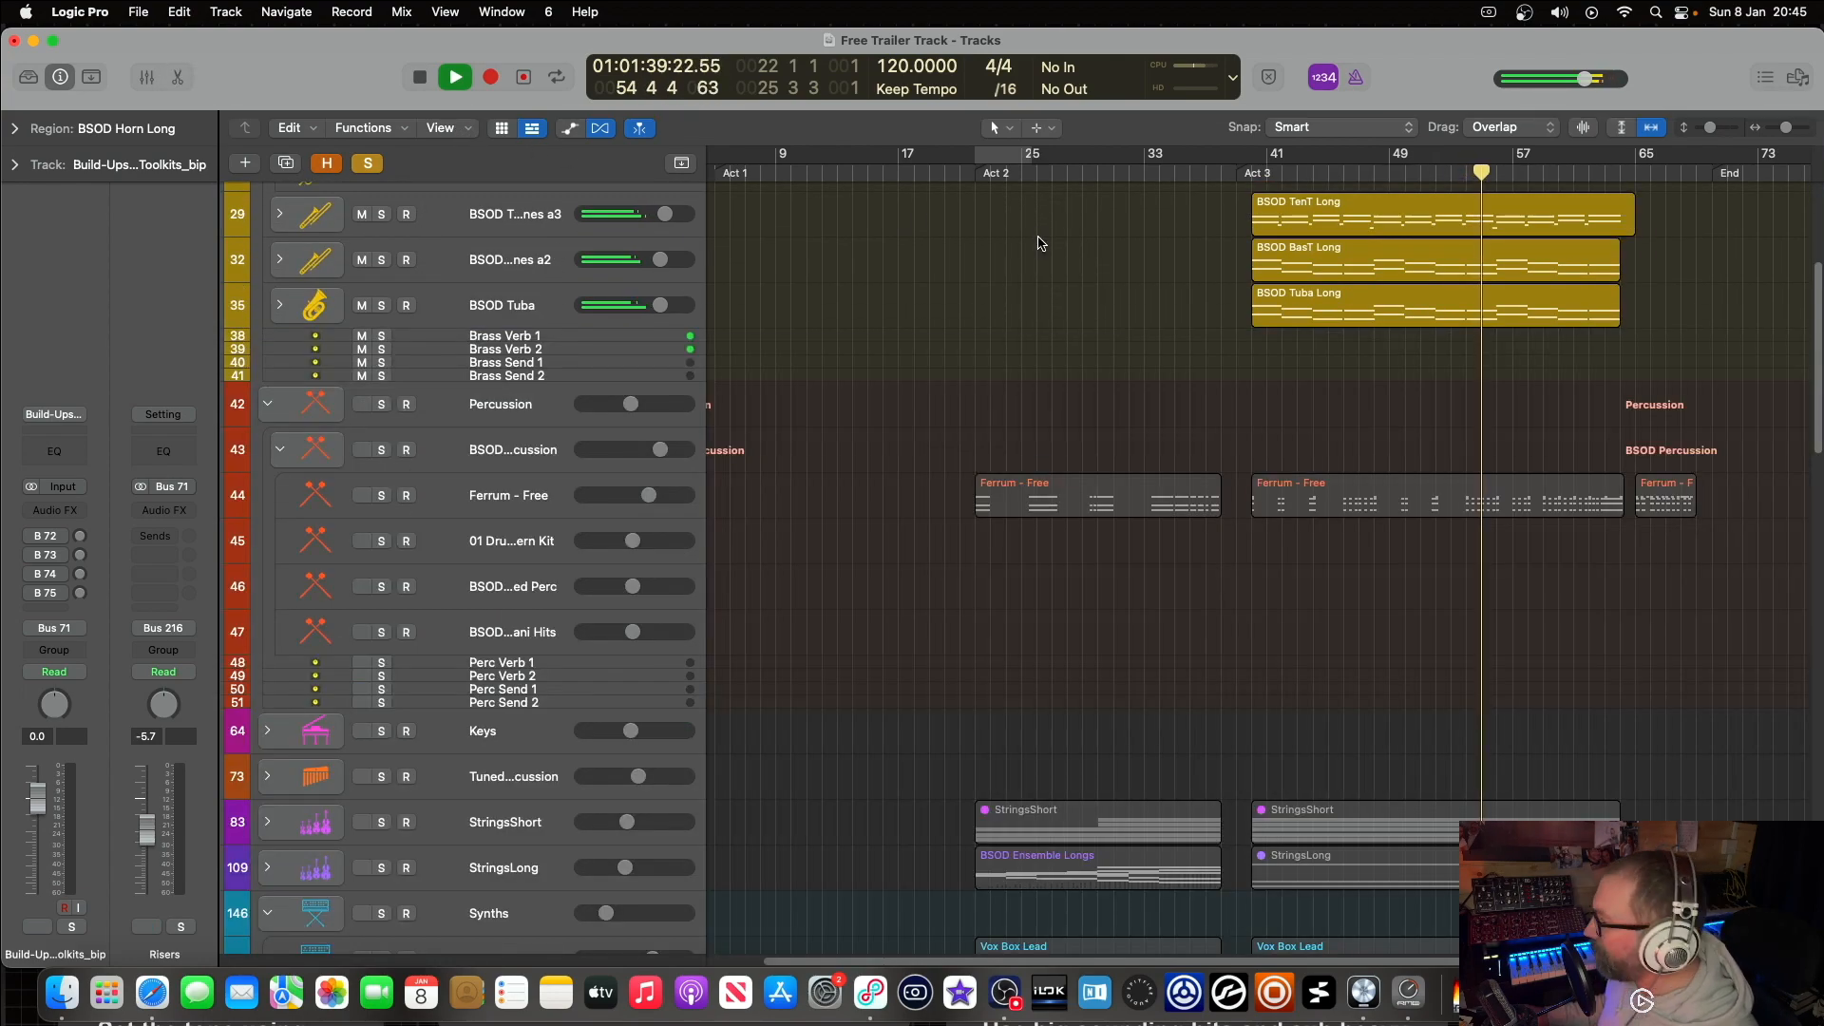
pyautogui.press('space')
pyautogui.scroll(3, 1264, 276)
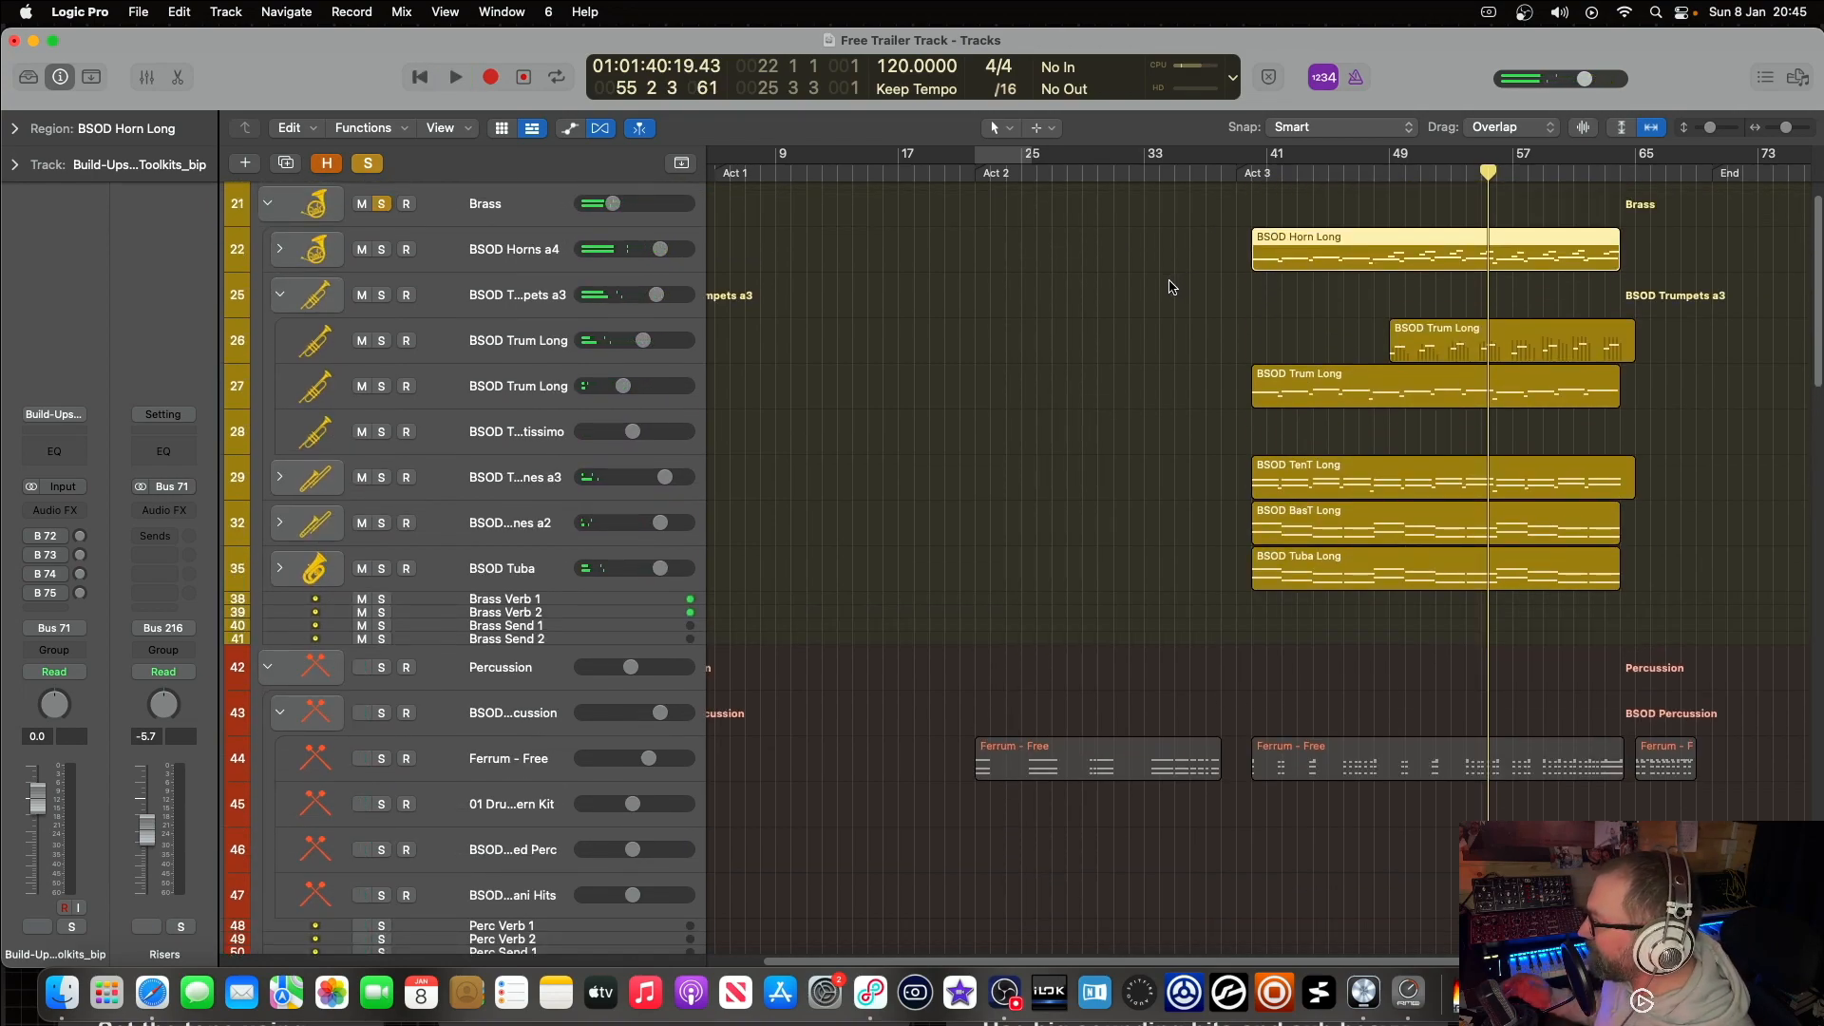
pyautogui.scroll(-8, 1349, 275)
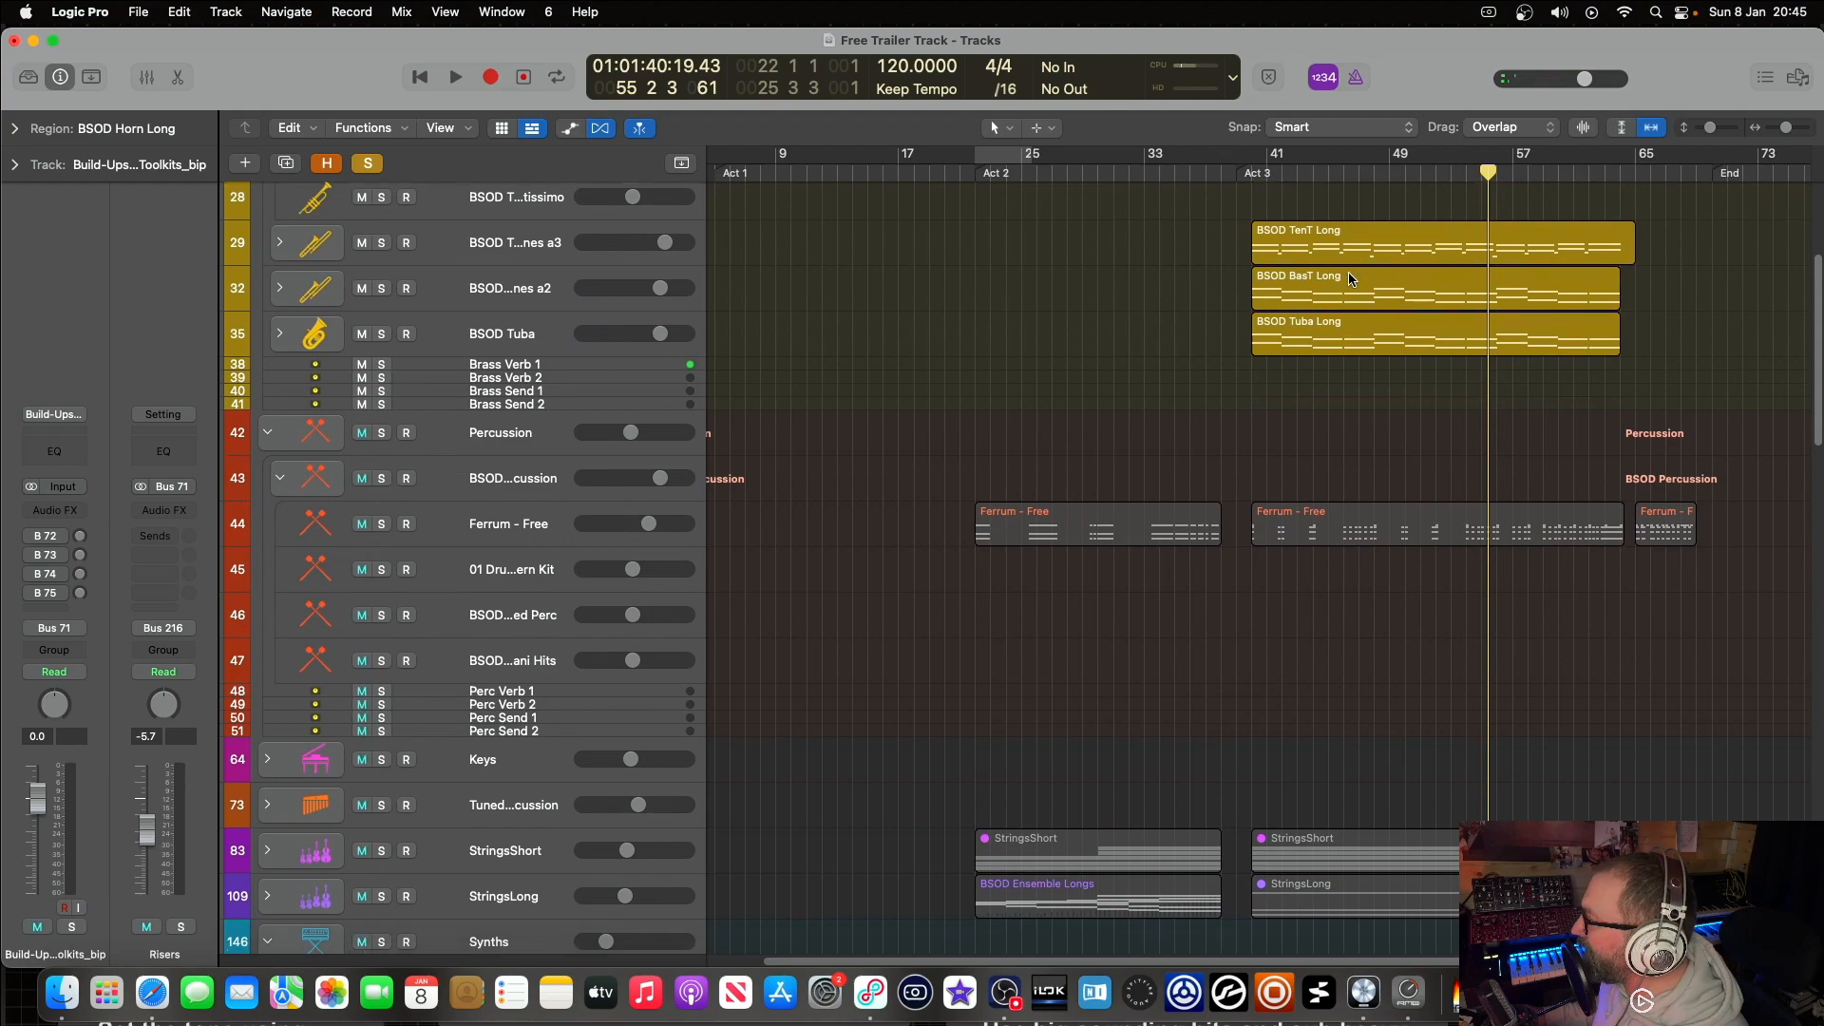
# Step: Solo the first two 04 Playable synth tracks alongside the Brass stack
pyautogui.scroll(8, 1344, 277)
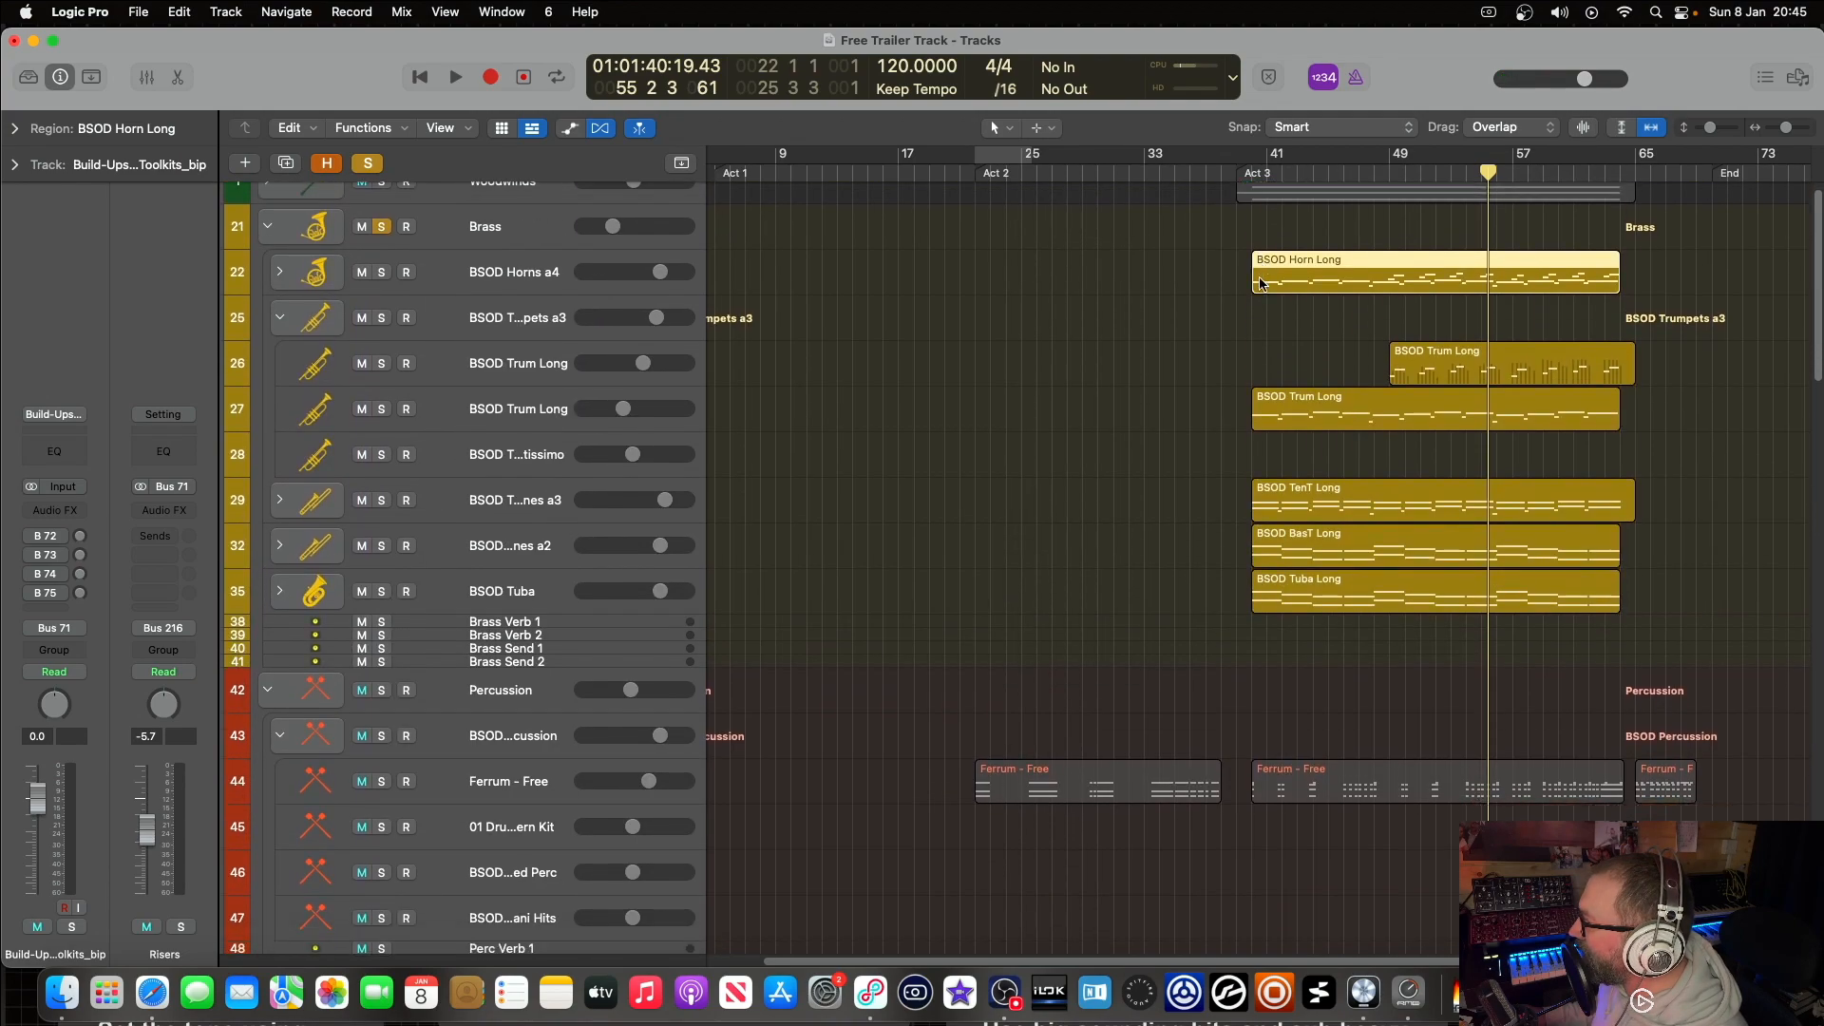
pyautogui.scroll(-1, 1228, 228)
pyautogui.scroll(-10, 1330, 399)
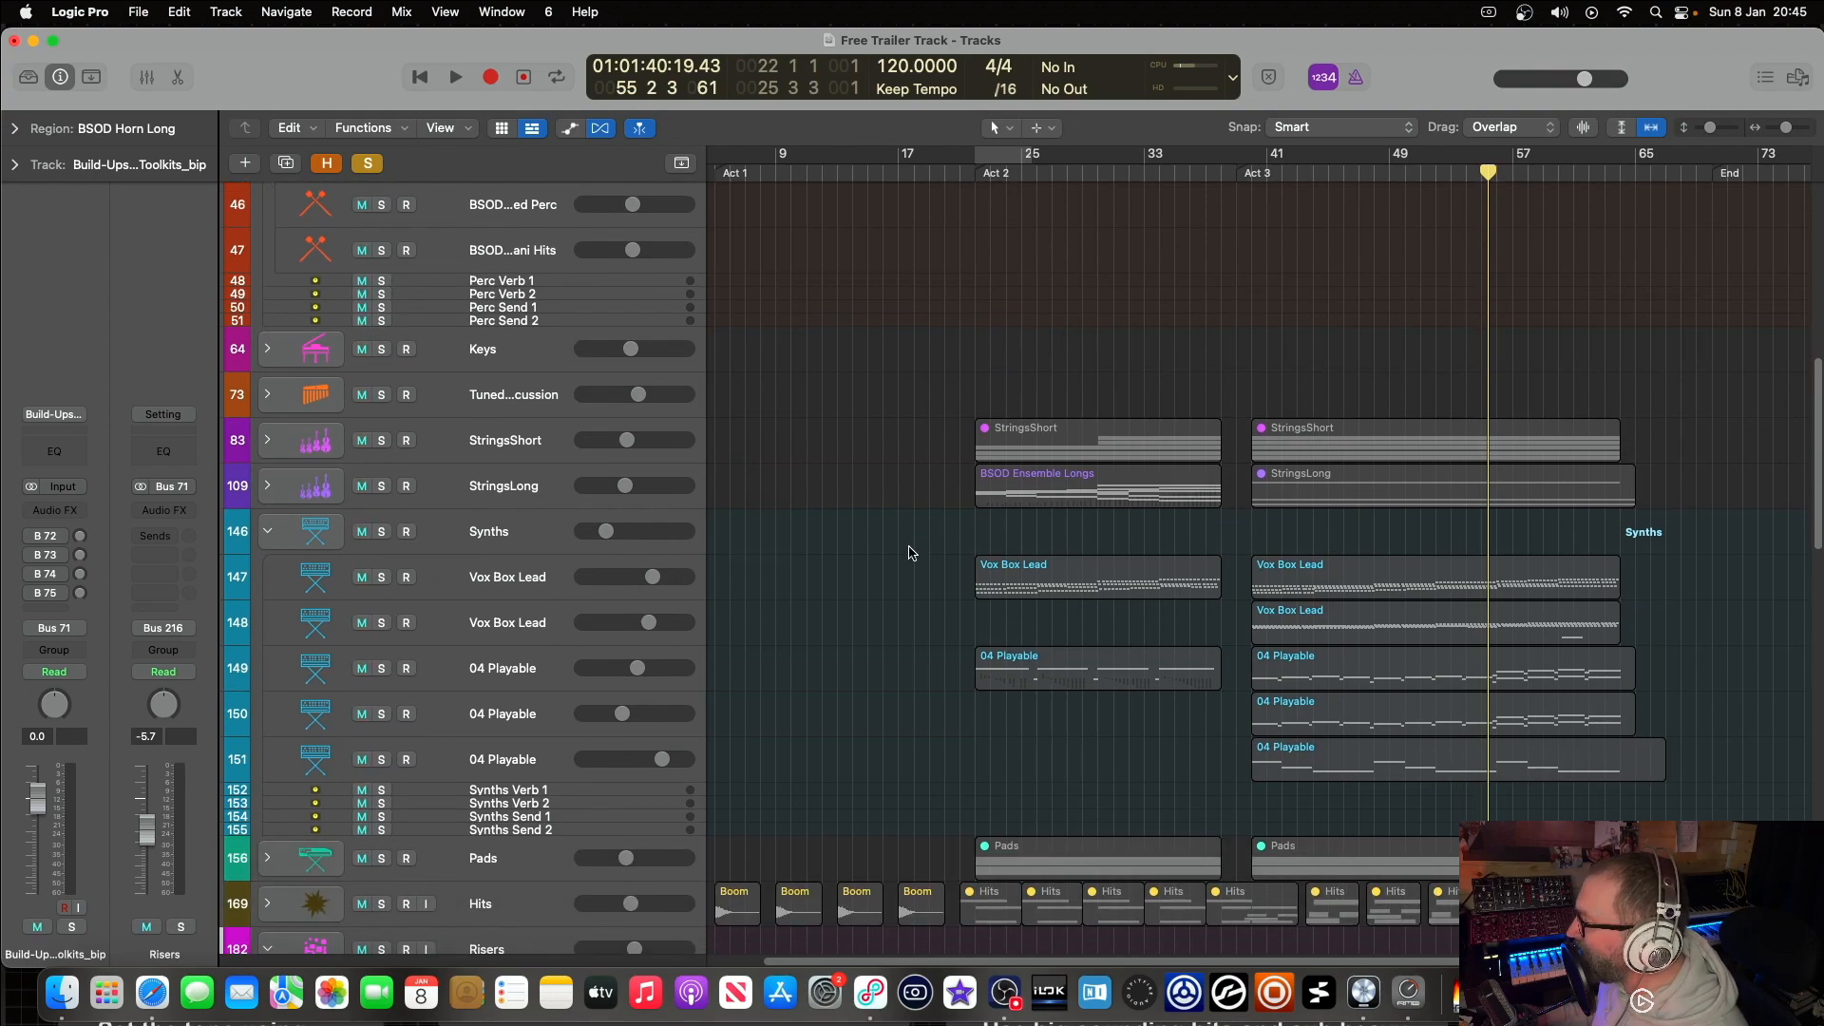
pyautogui.scroll(-2, 914, 561)
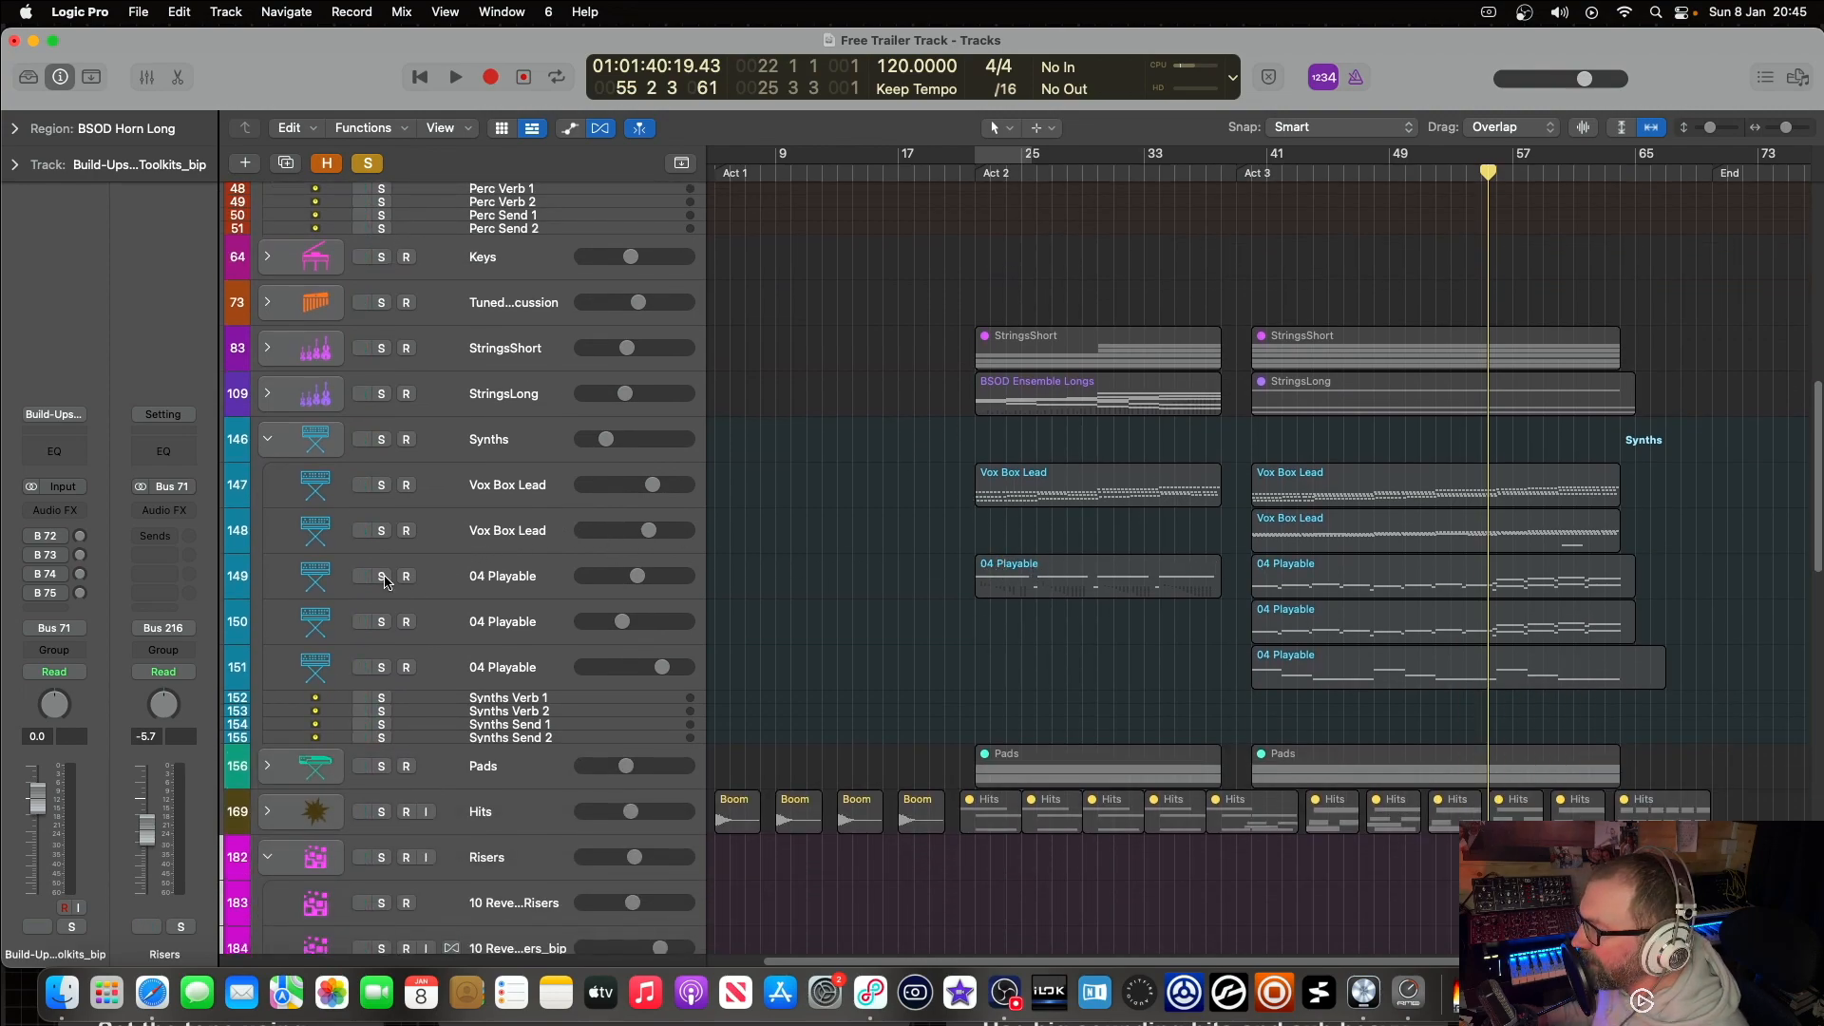
pyautogui.click(385, 581)
pyautogui.click(386, 622)
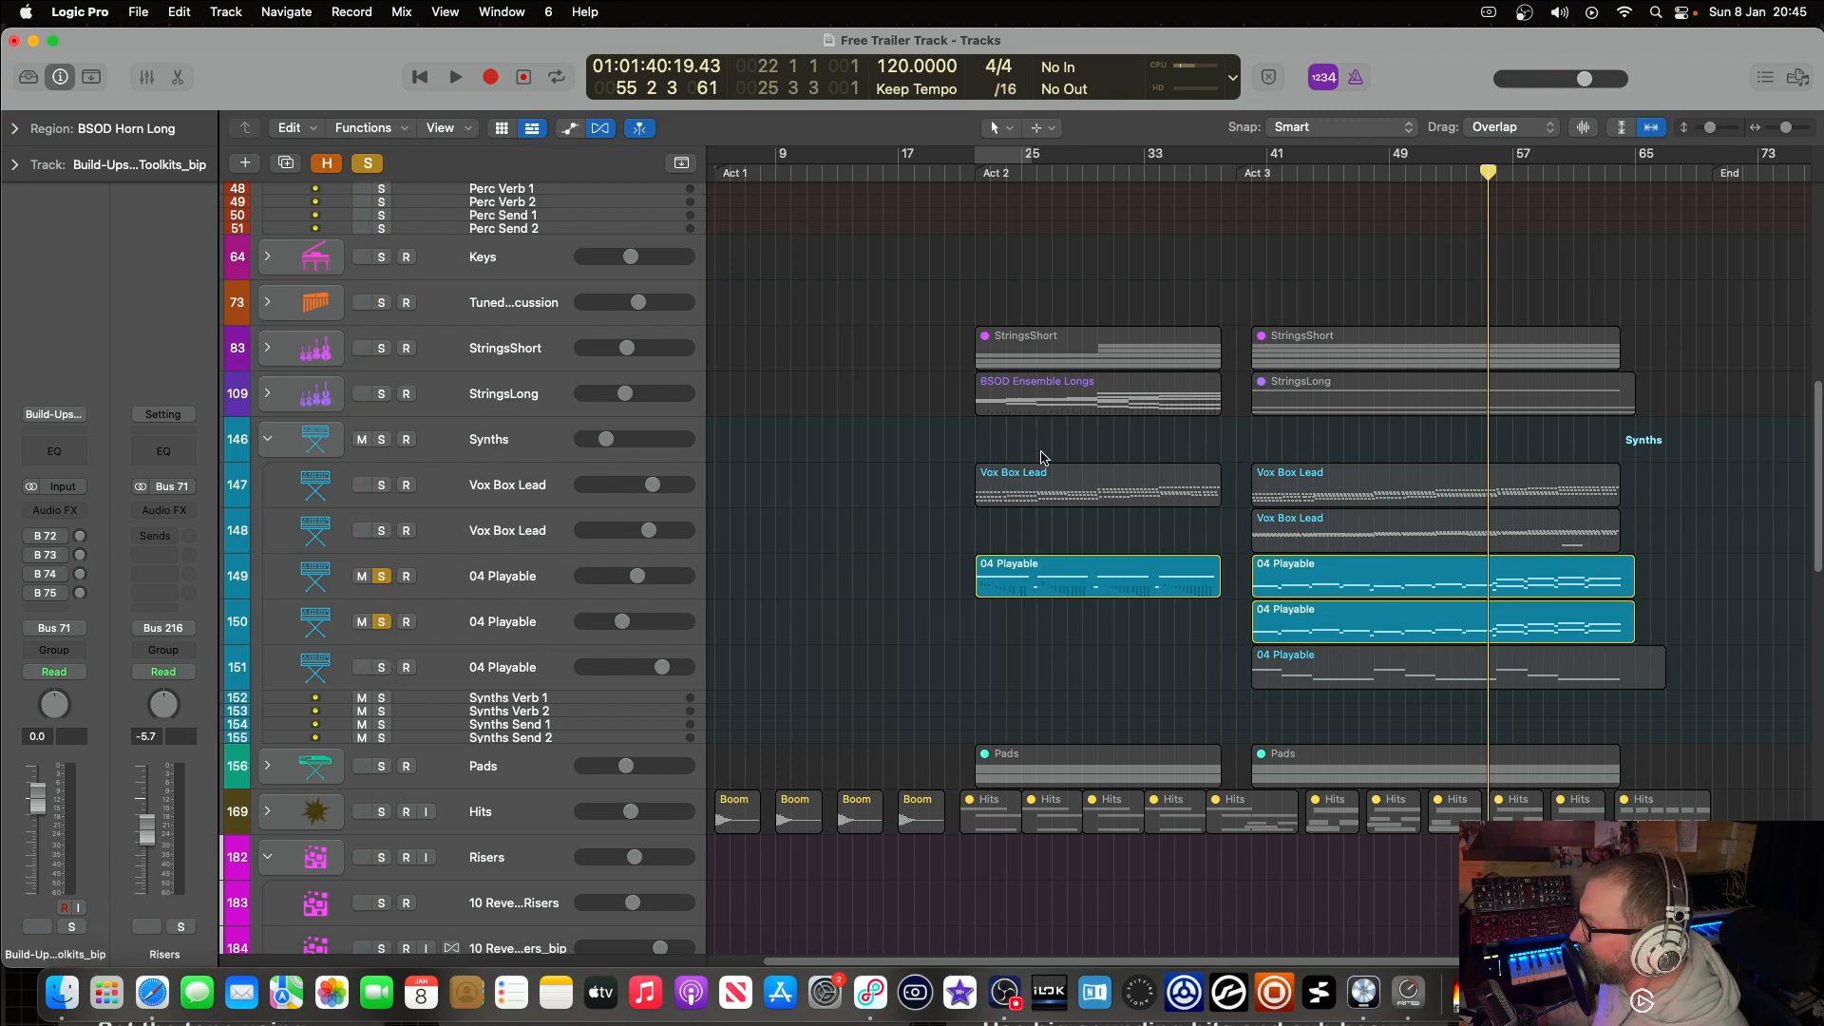
# Step: Take the Brass stack out of solo and play the two soloed synths from the start of Act 3
pyautogui.click(1252, 174)
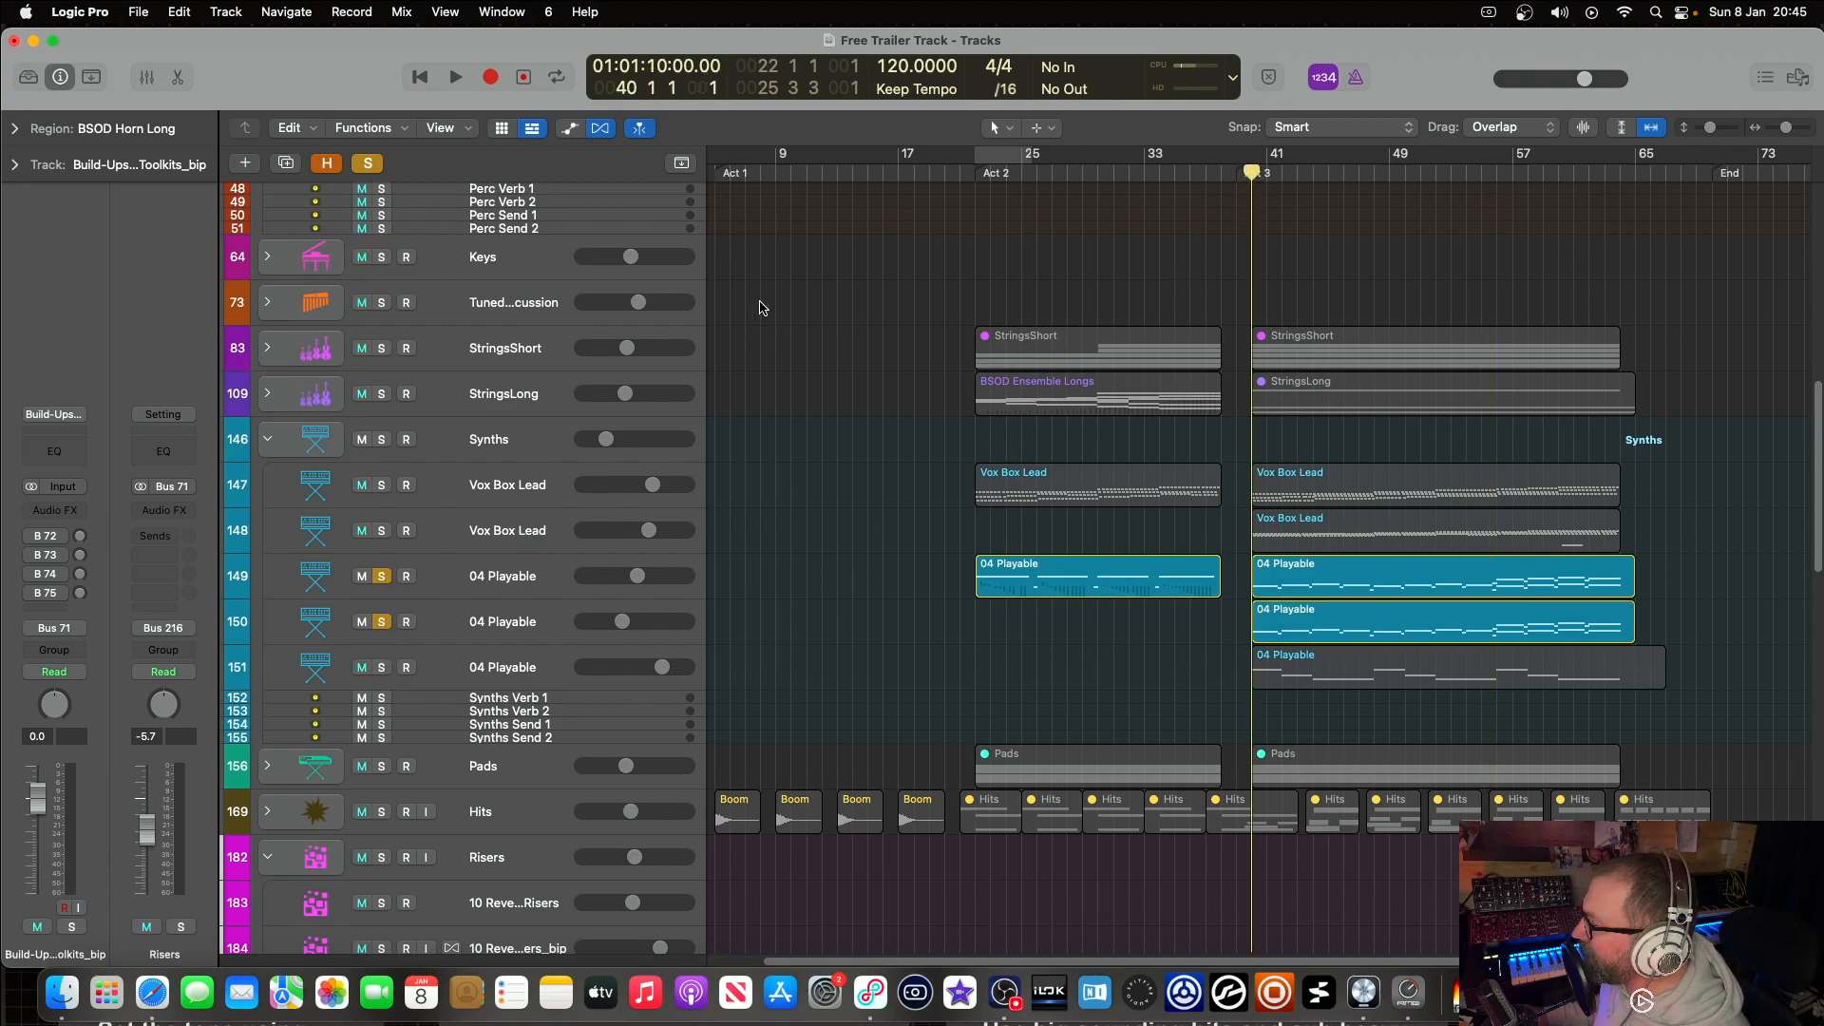
pyautogui.scroll(10, 418, 238)
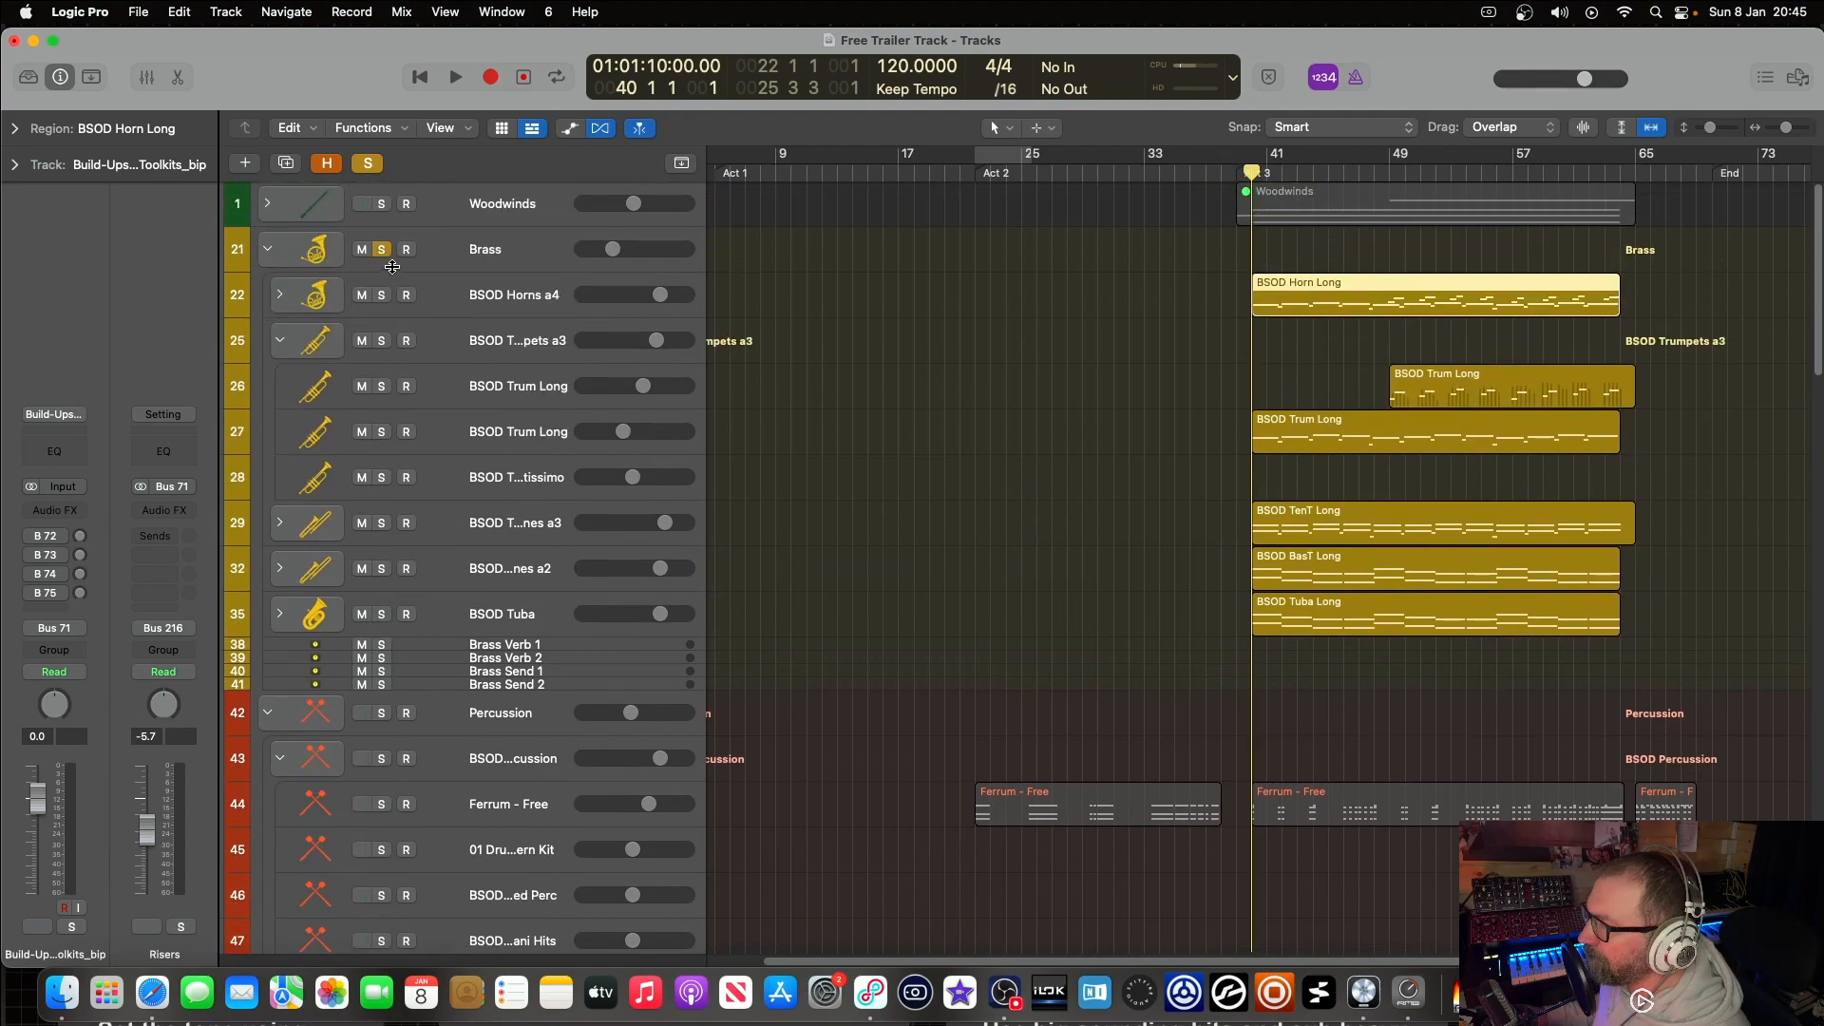
pyautogui.scroll(-12, 1205, 282)
pyautogui.press('space')
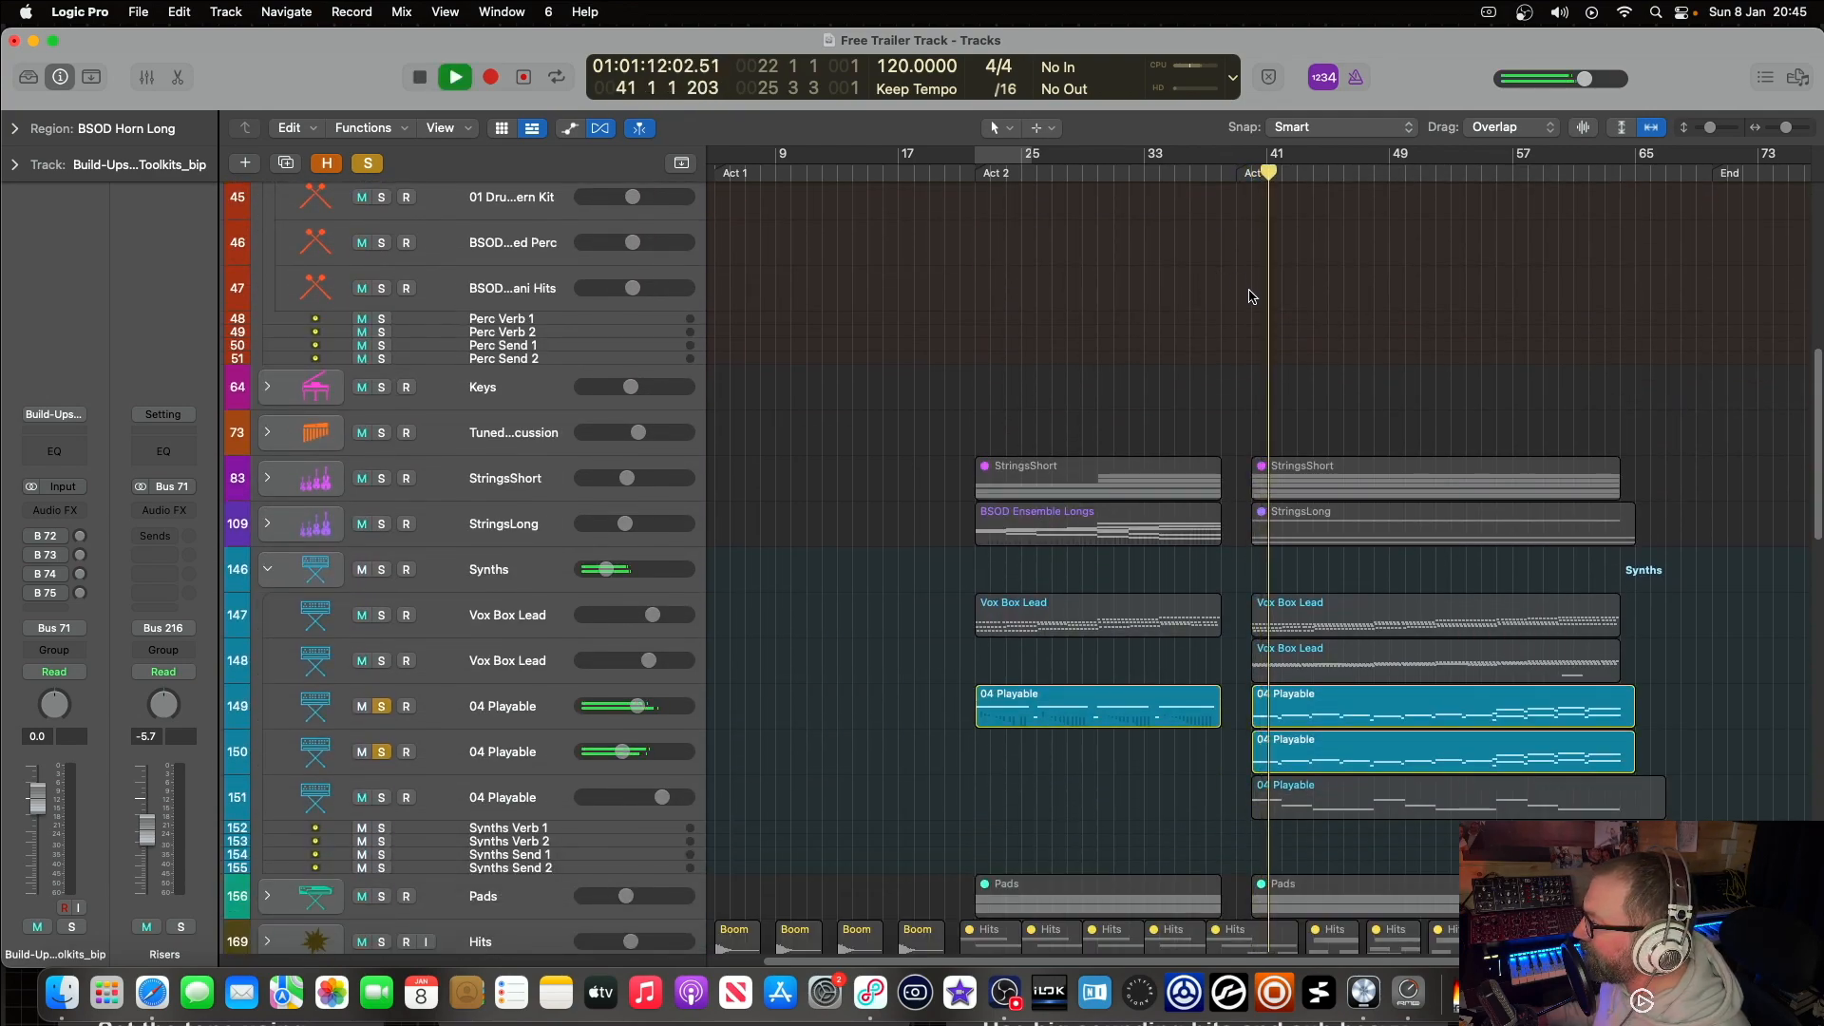
# Step: Compare the two 04 Playable synths with and without the Brass stack soloed during playback, and stop playback
pyautogui.scroll(12, 1091, 256)
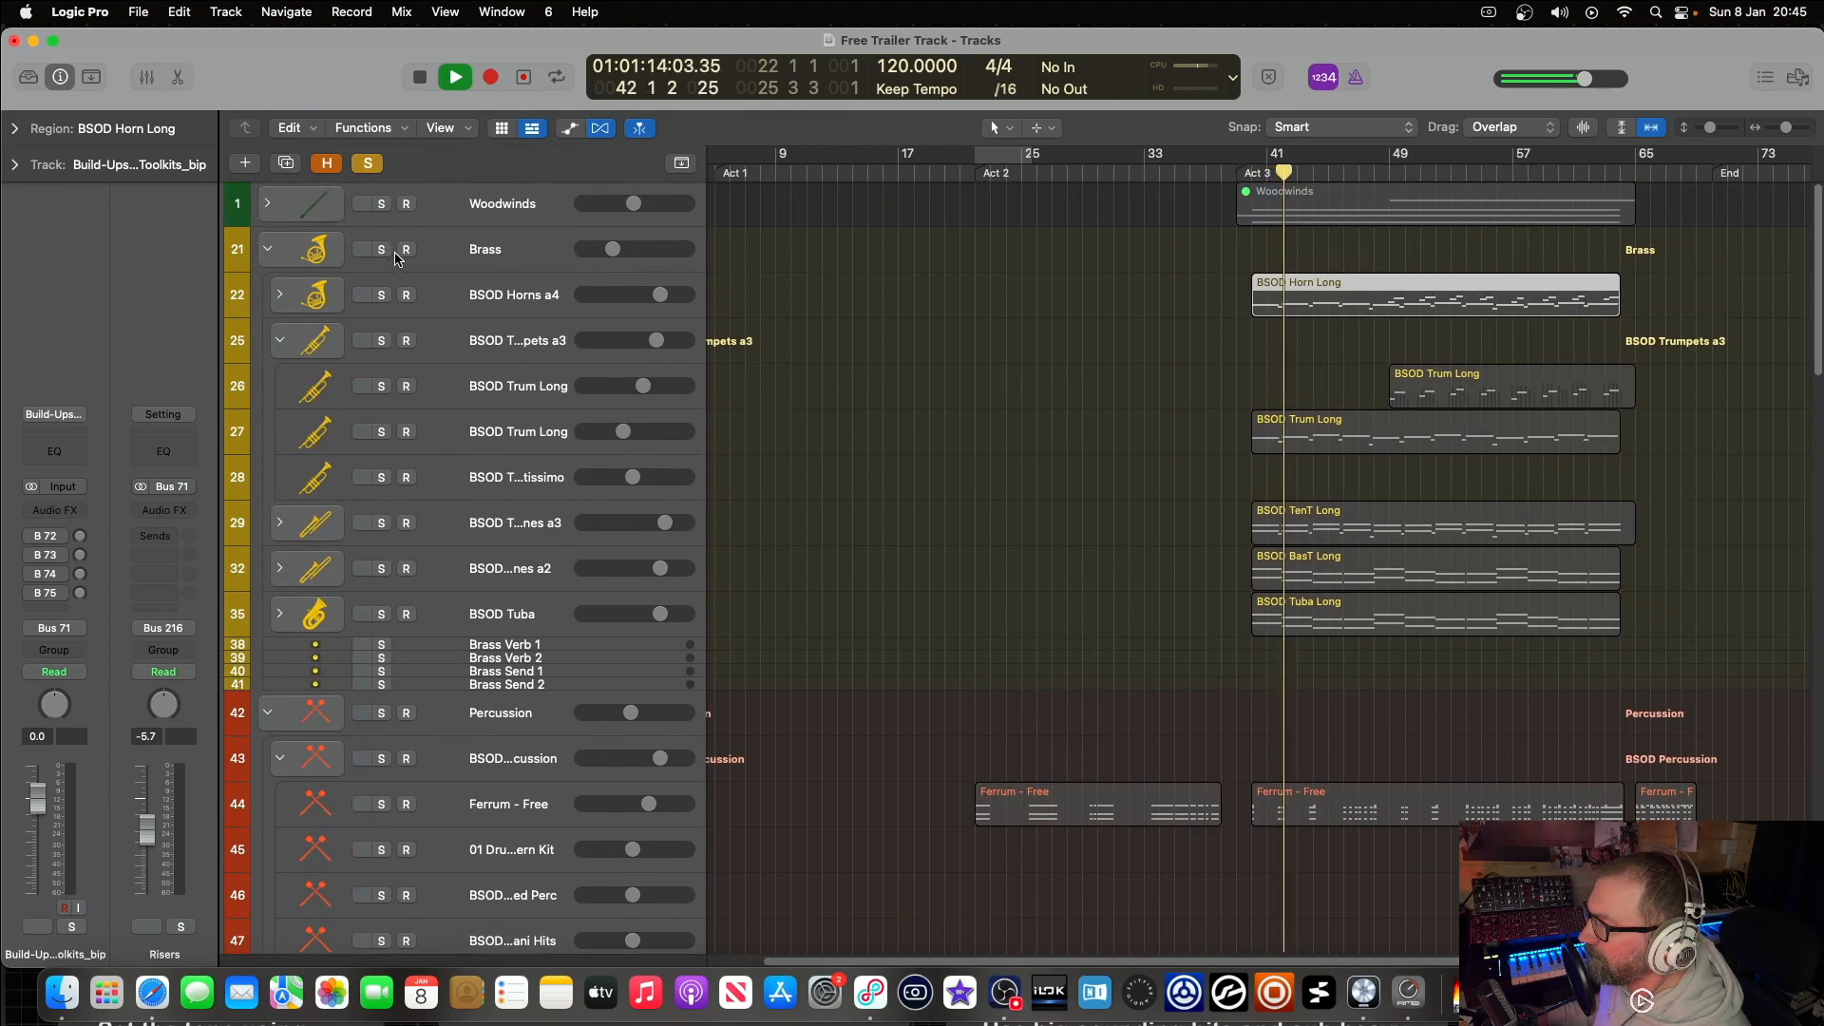
pyautogui.click(381, 249)
pyautogui.scroll(-10, 868, 305)
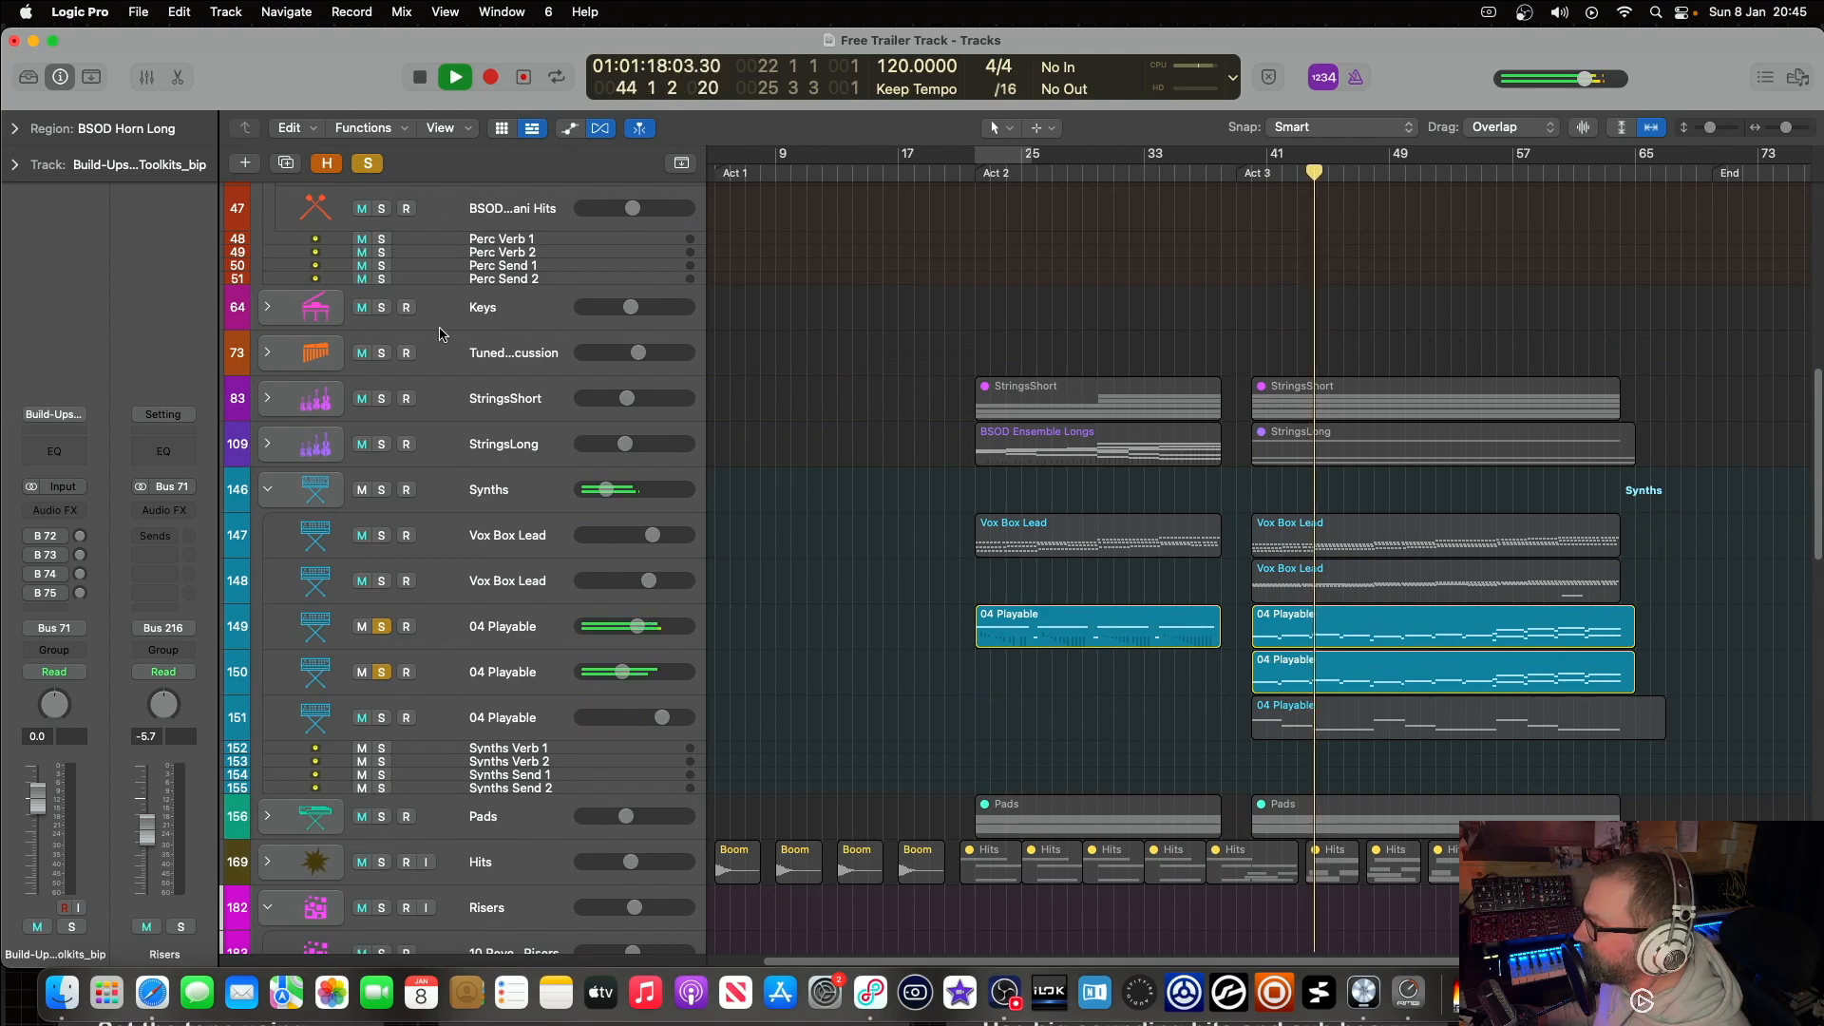
pyautogui.scroll(10, 418, 309)
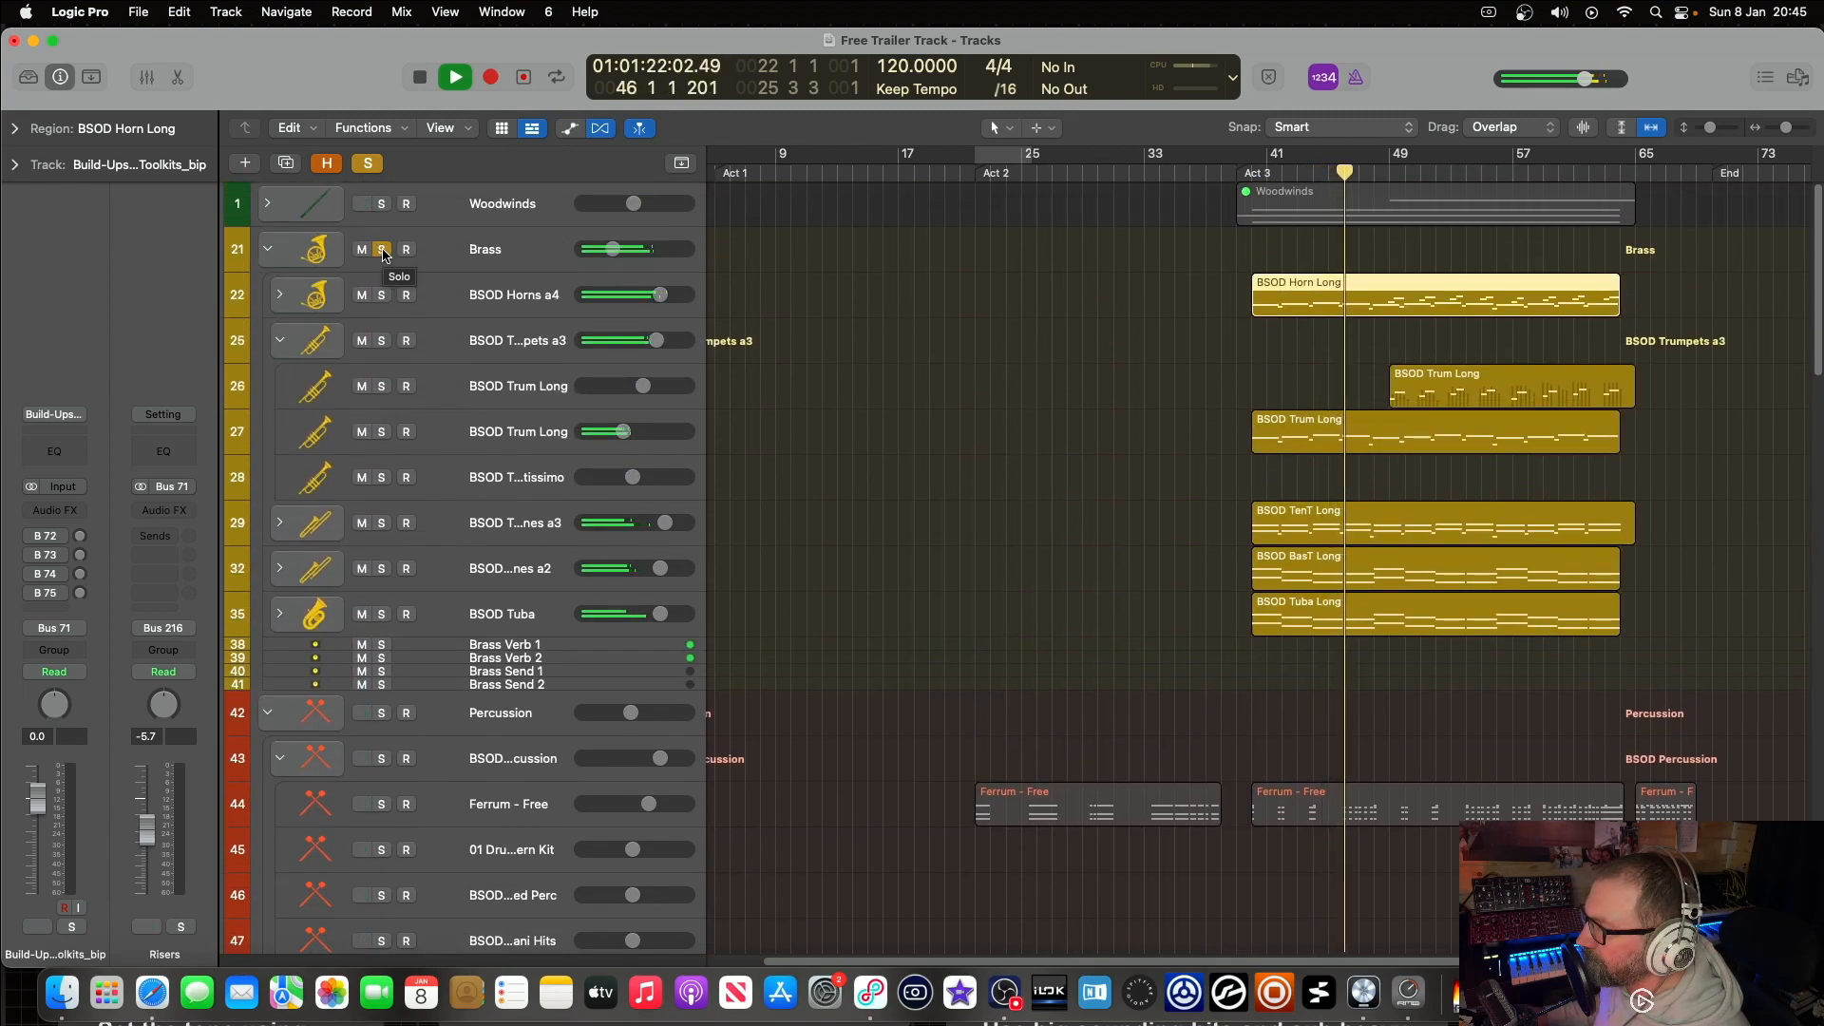
pyautogui.click(383, 255)
pyautogui.scroll(-8, 547, 394)
pyautogui.press('space')
pyautogui.scroll(-2, 566, 407)
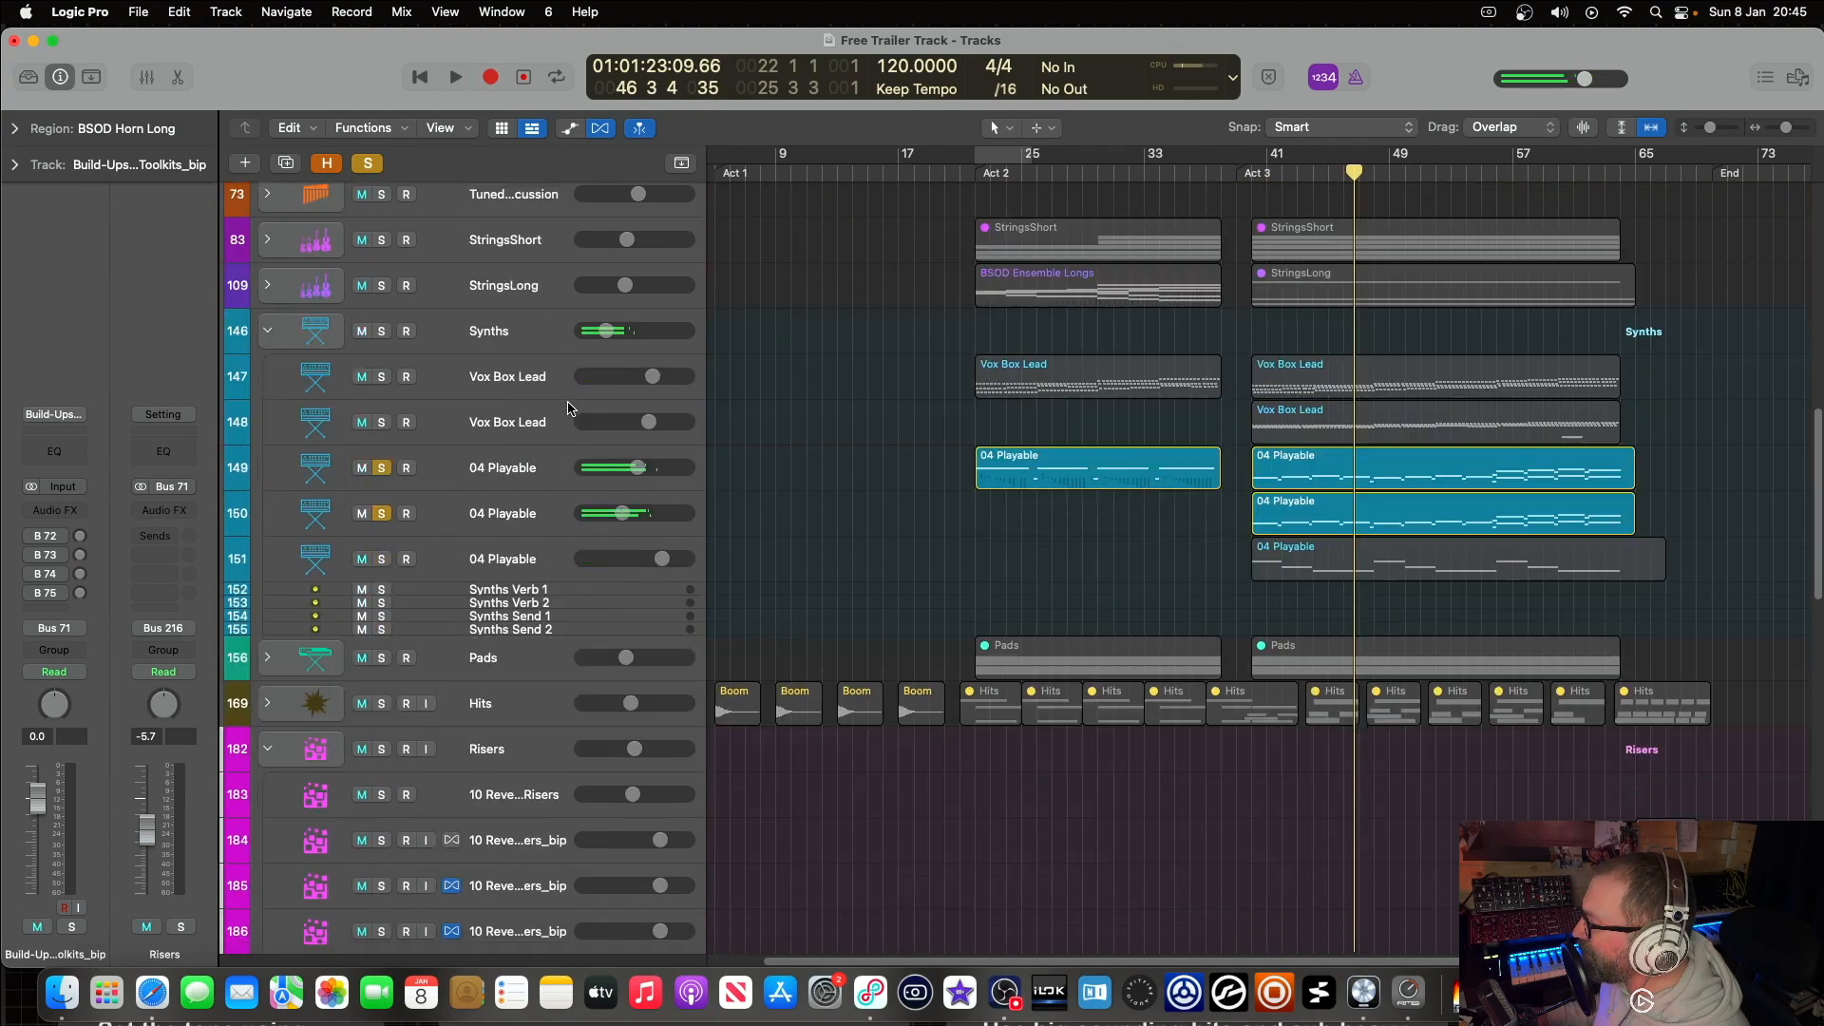
# Step: Solo only the third 04 Playable track and play it from the start of Act 3
pyautogui.scroll(-1, 569, 418)
pyautogui.click(383, 531)
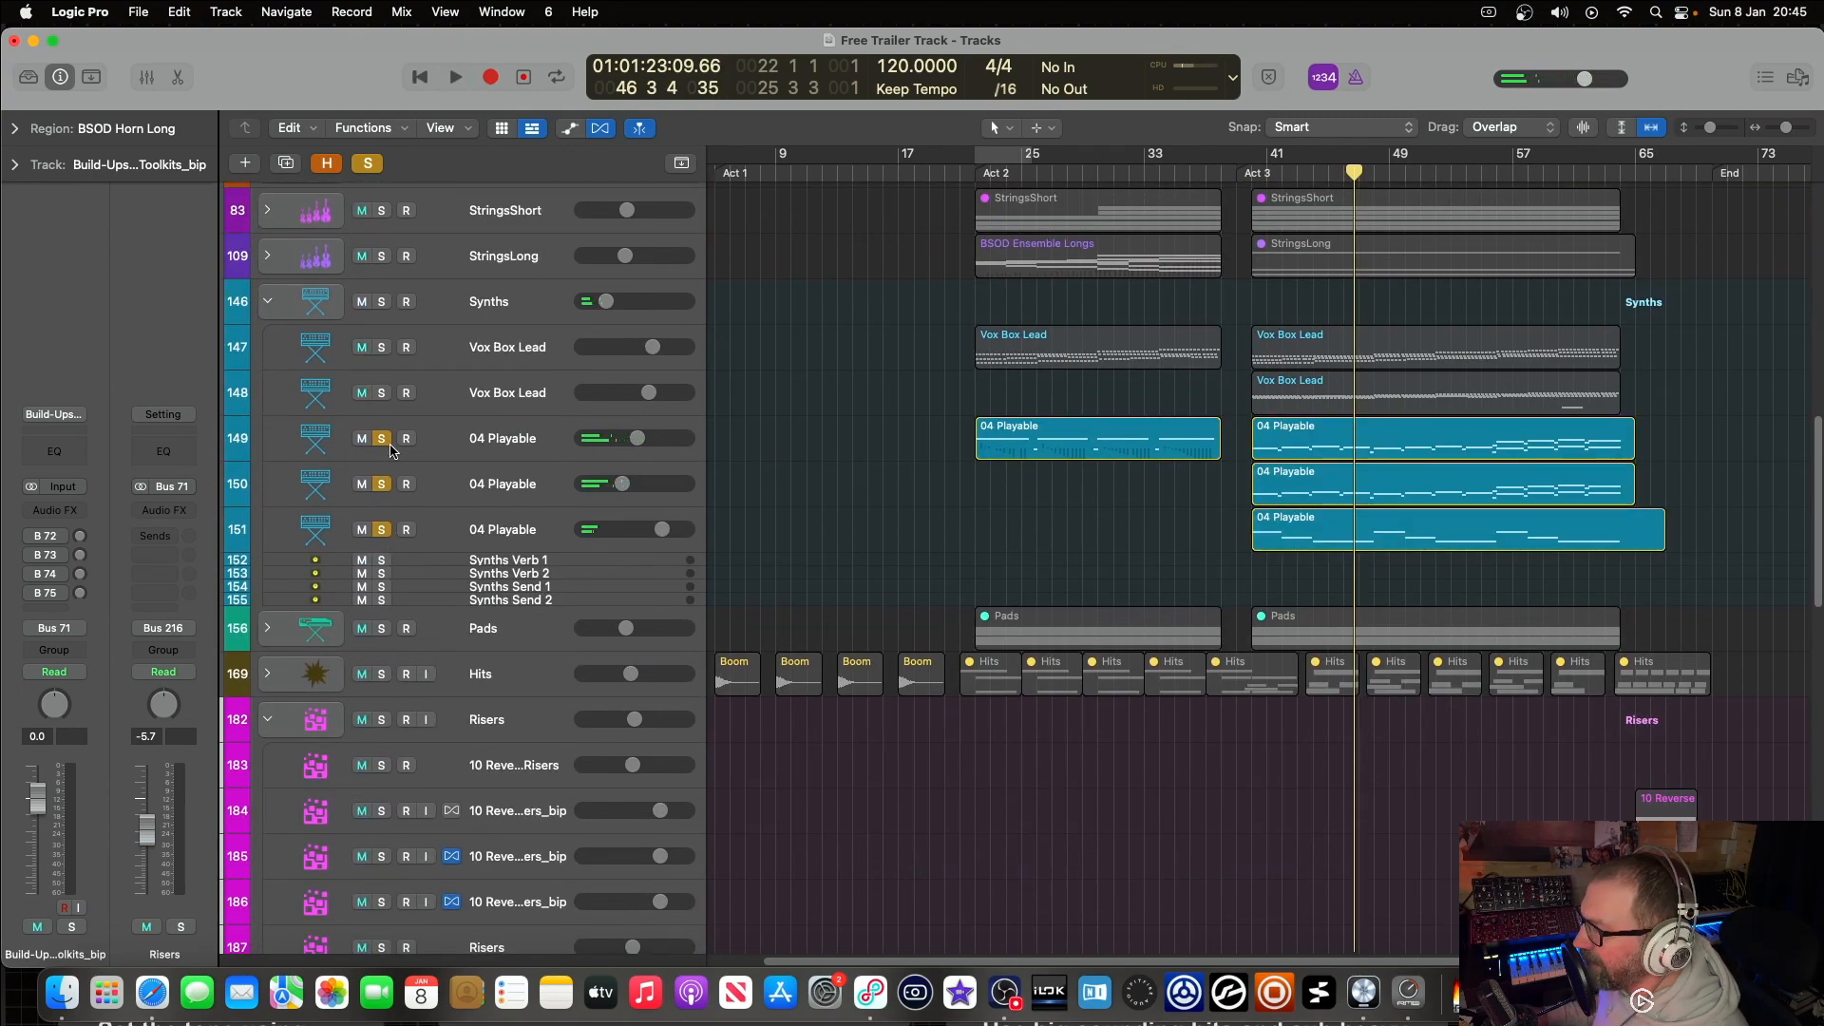
pyautogui.click(383, 439)
pyautogui.click(383, 483)
pyautogui.click(1240, 179)
pyautogui.press('space')
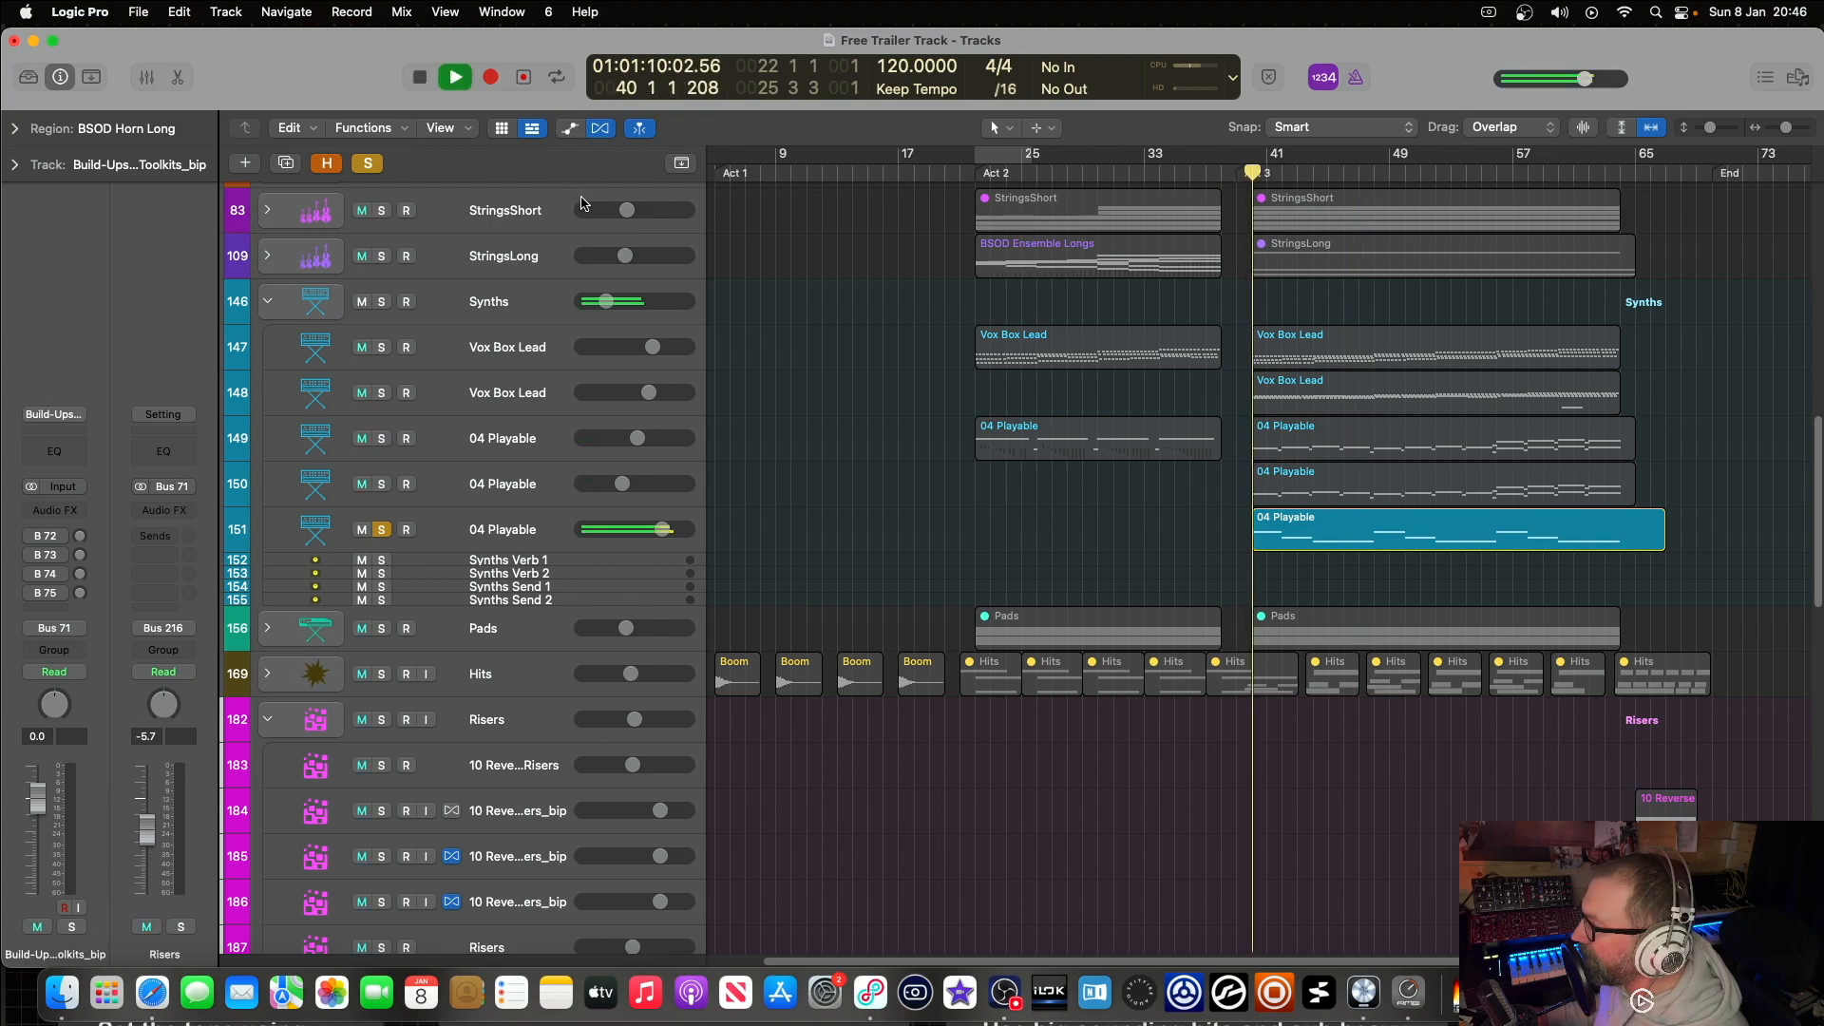
# Step: Add the whole Brass stack to the soloed low synth while playback continues
pyautogui.scroll(10, 491, 310)
pyautogui.scroll(10, 491, 311)
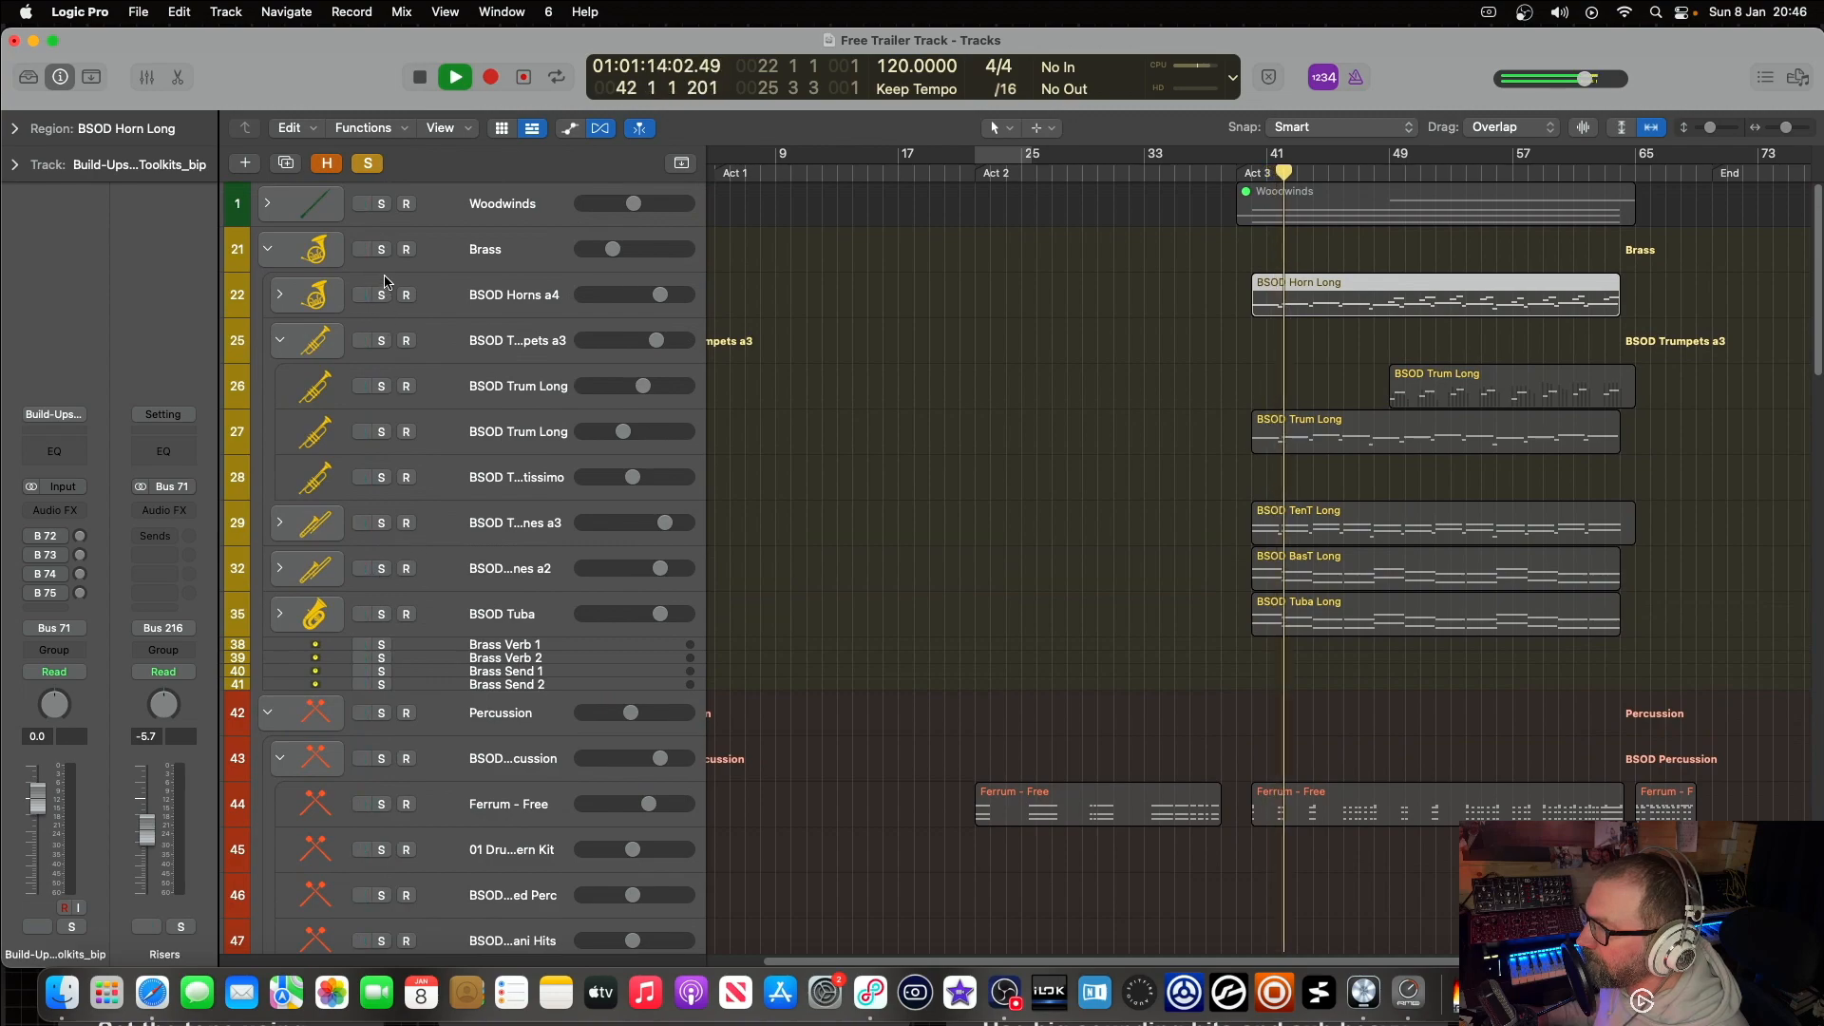
pyautogui.click(385, 261)
pyautogui.scroll(-5, 511, 357)
pyautogui.scroll(-6, 510, 357)
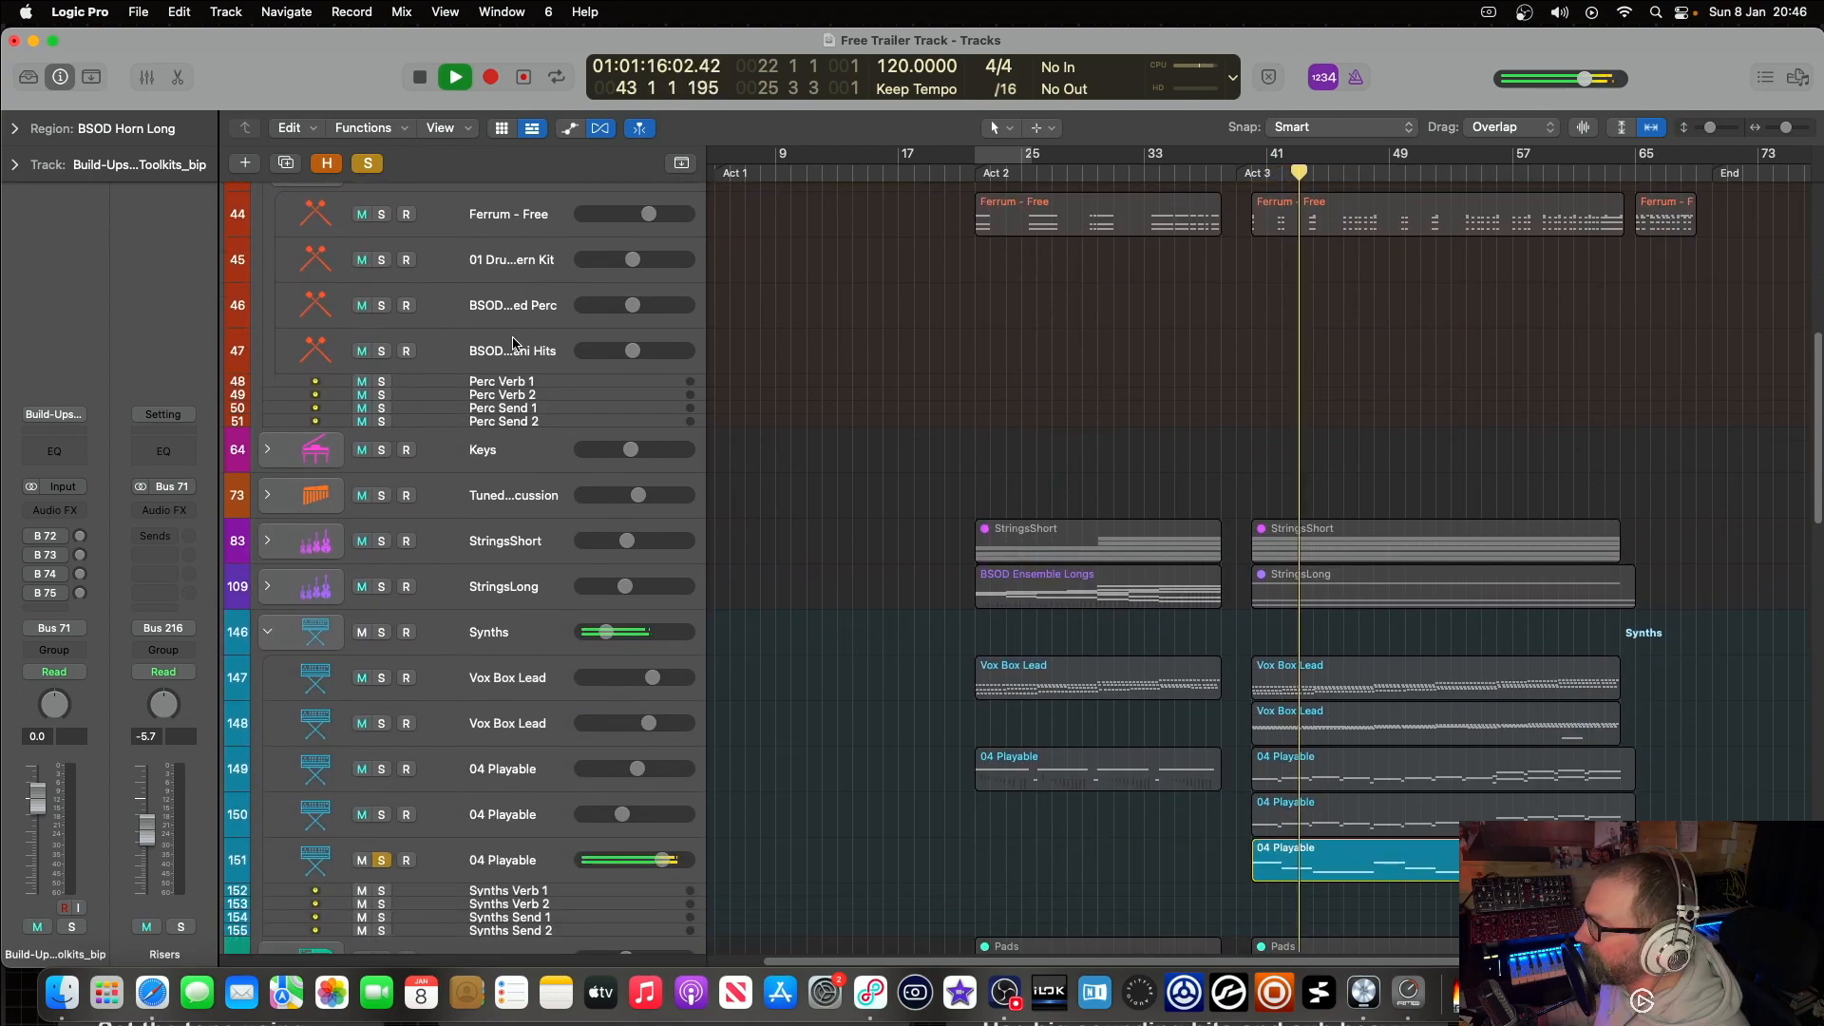
# Step: Solo the other two 04 Playable tracks as well, listen to them with the brass, and stop playback
pyautogui.click(382, 669)
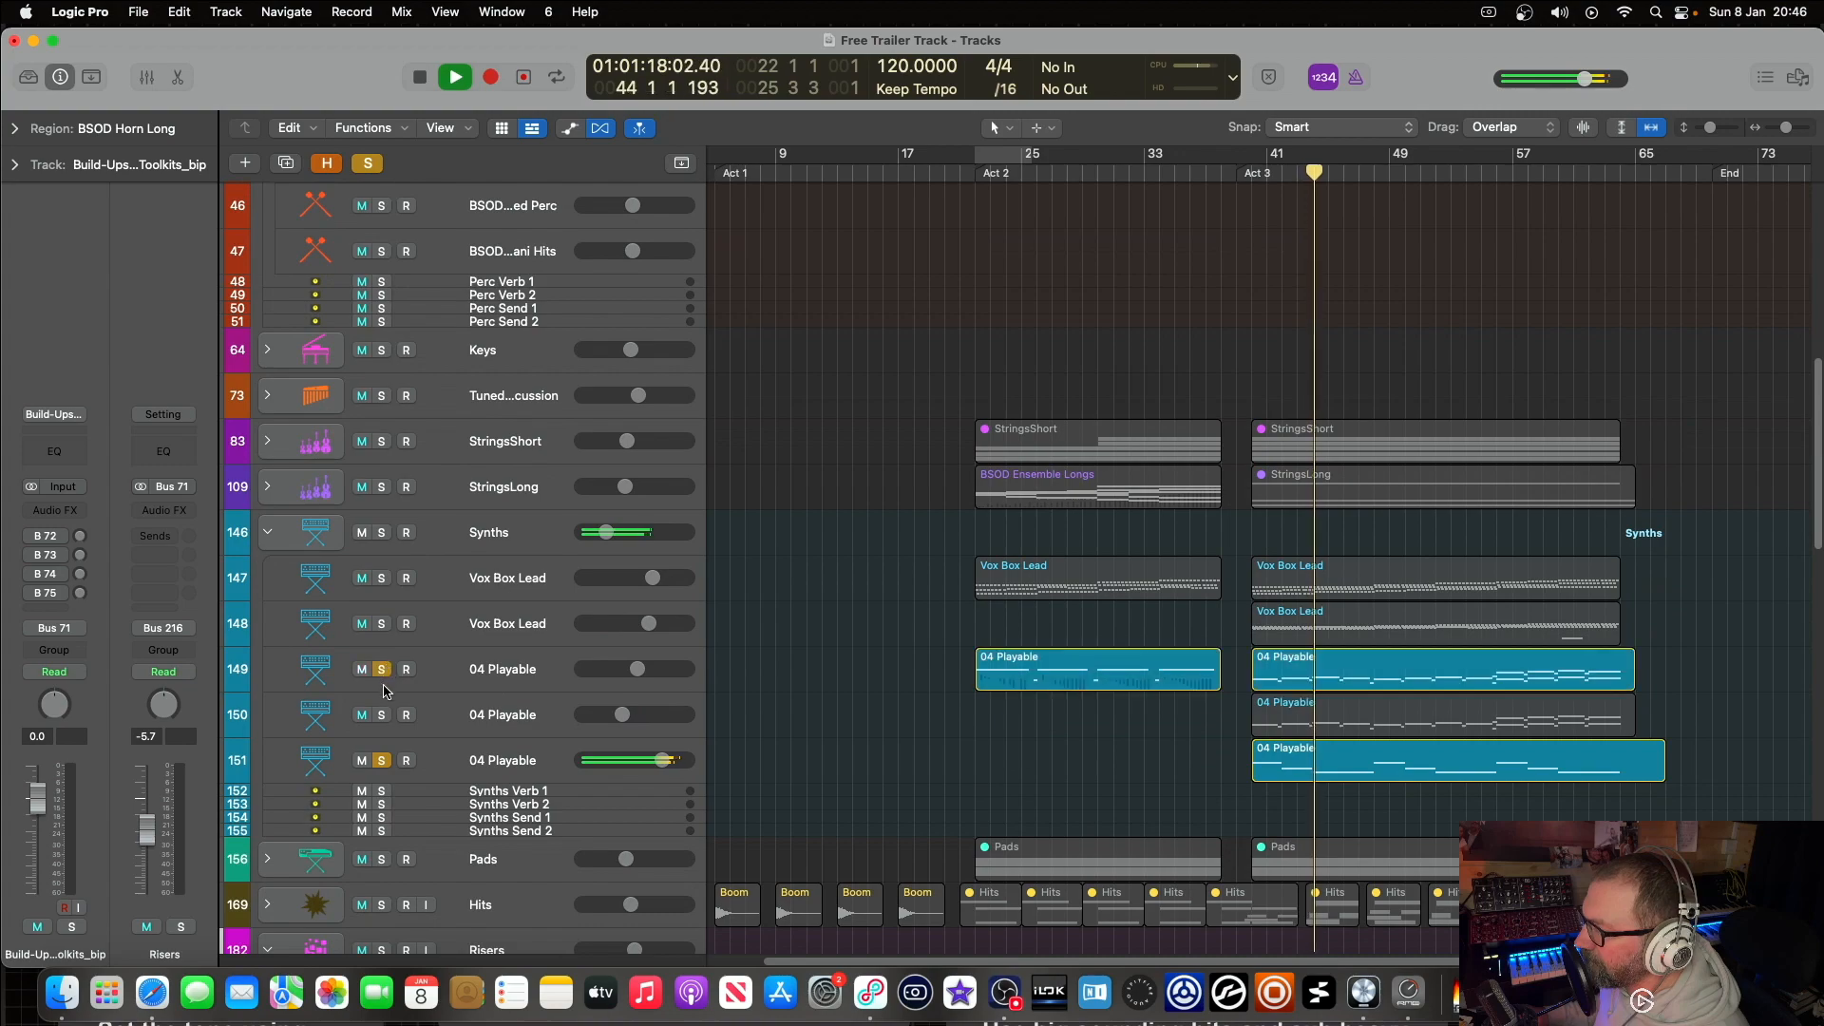
pyautogui.click(382, 715)
pyautogui.scroll(-2, 727, 541)
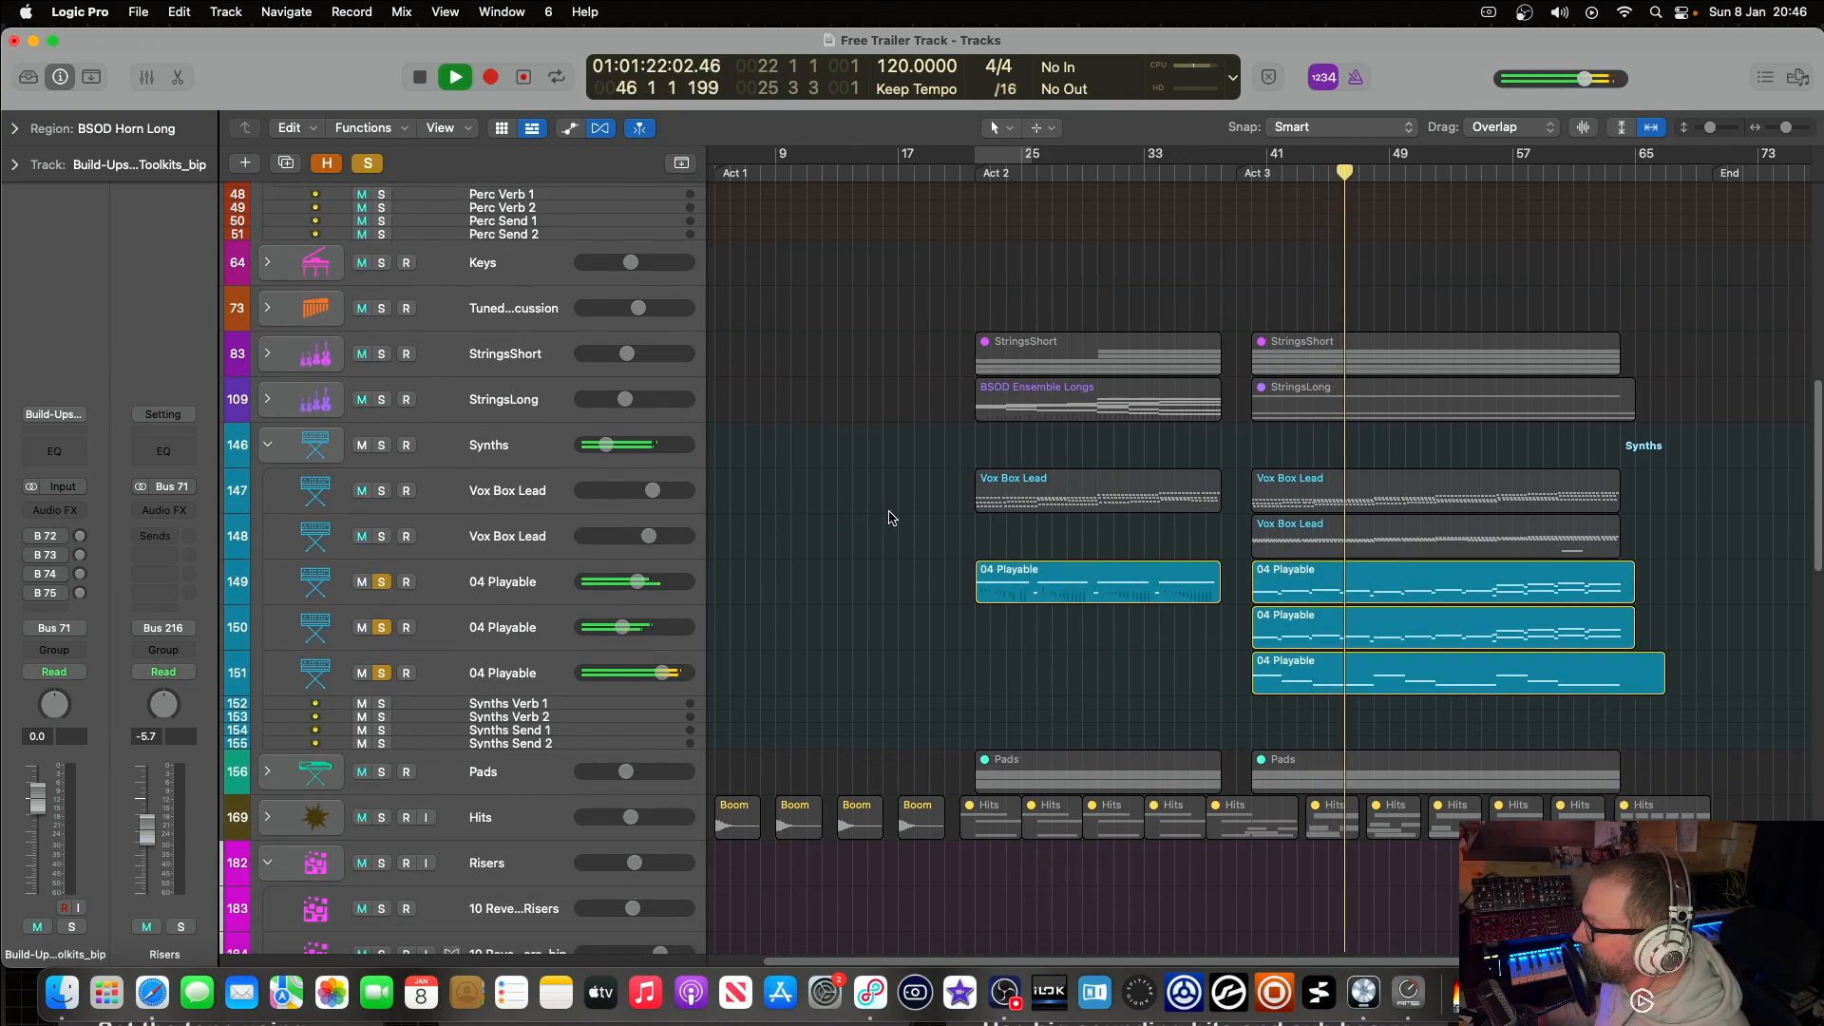
pyautogui.press('space')
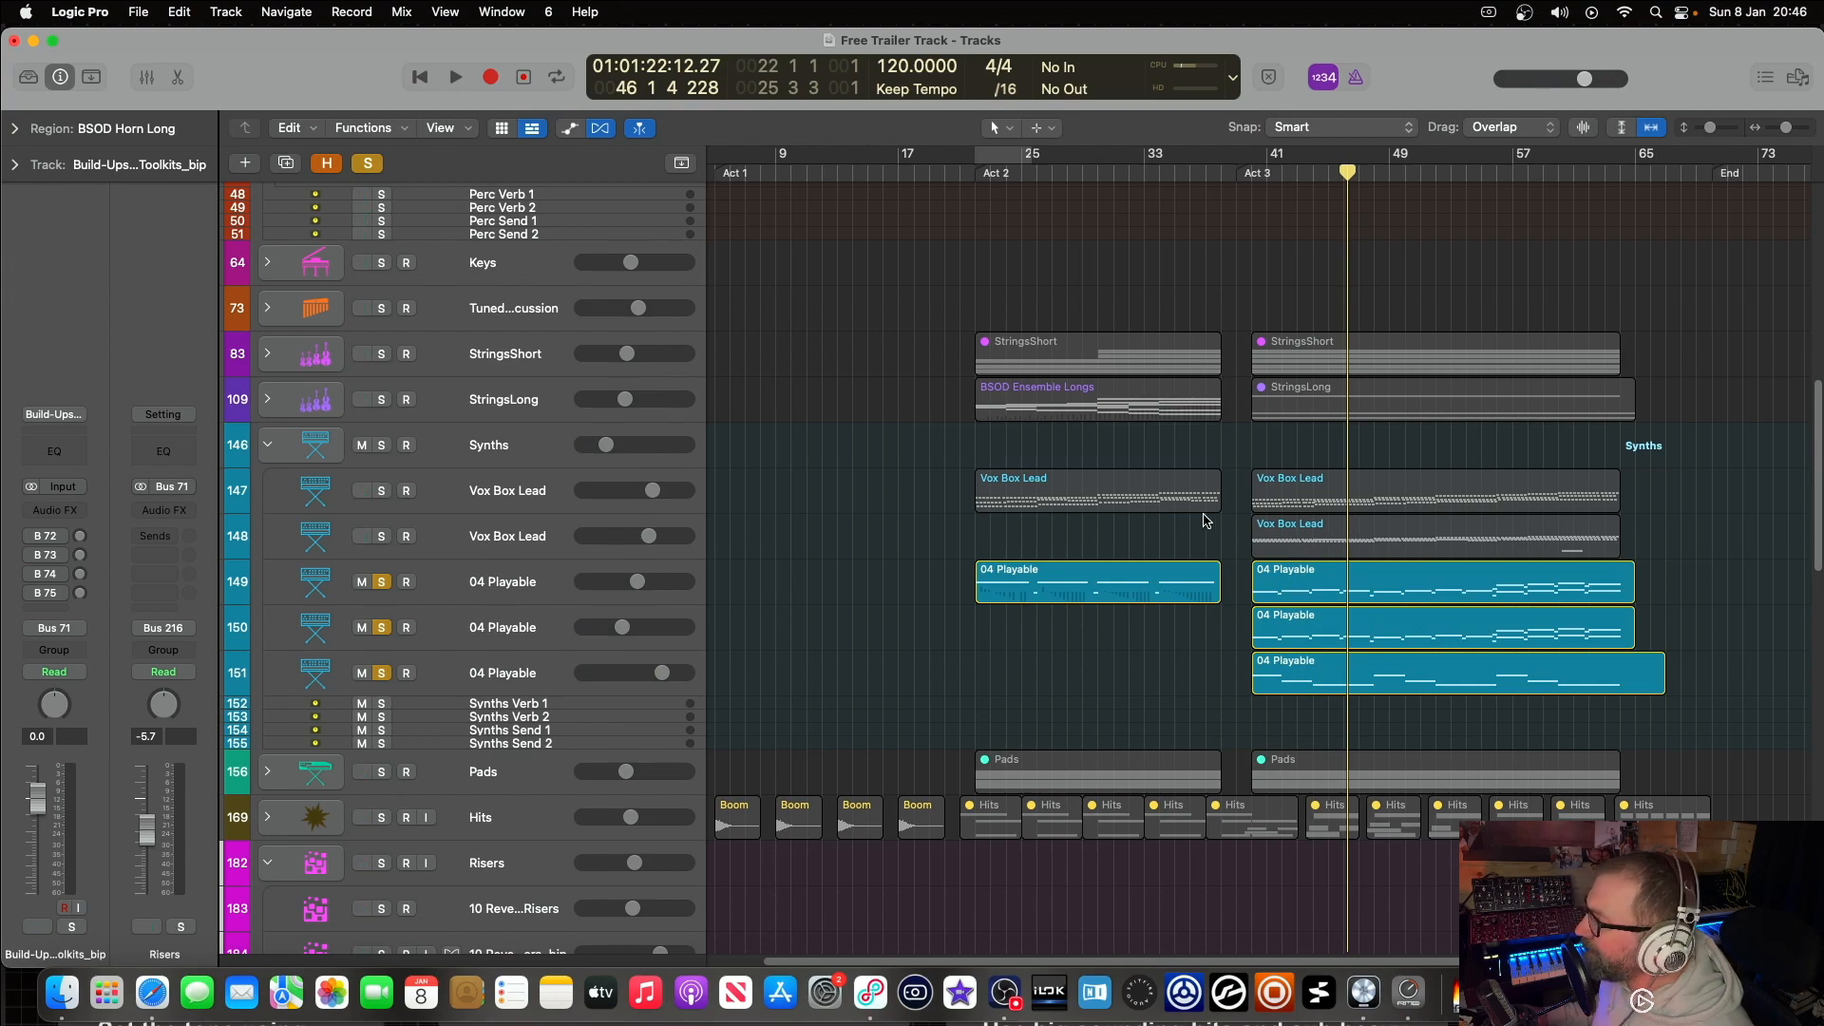
# Step: Solo both Vox Box Lead tracks as well and play from the start of Act 3
pyautogui.click(382, 491)
pyautogui.click(382, 537)
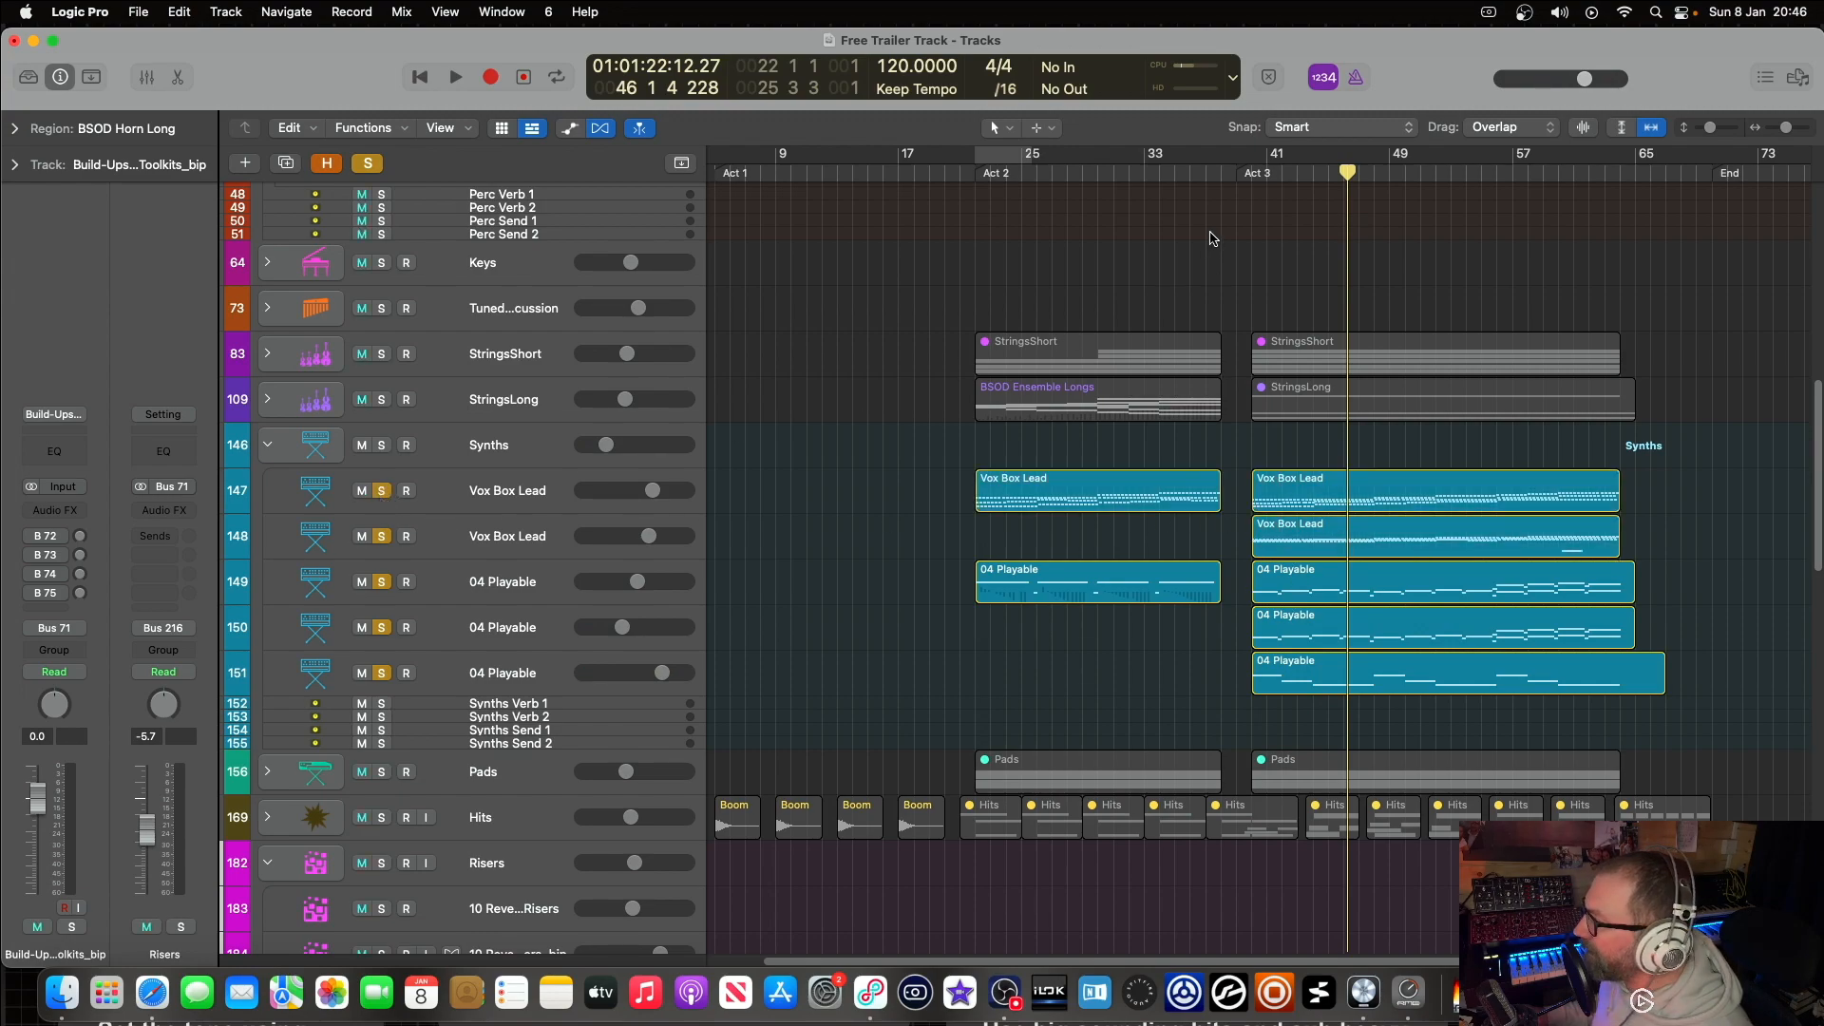
pyautogui.click(1259, 181)
pyautogui.press('space')
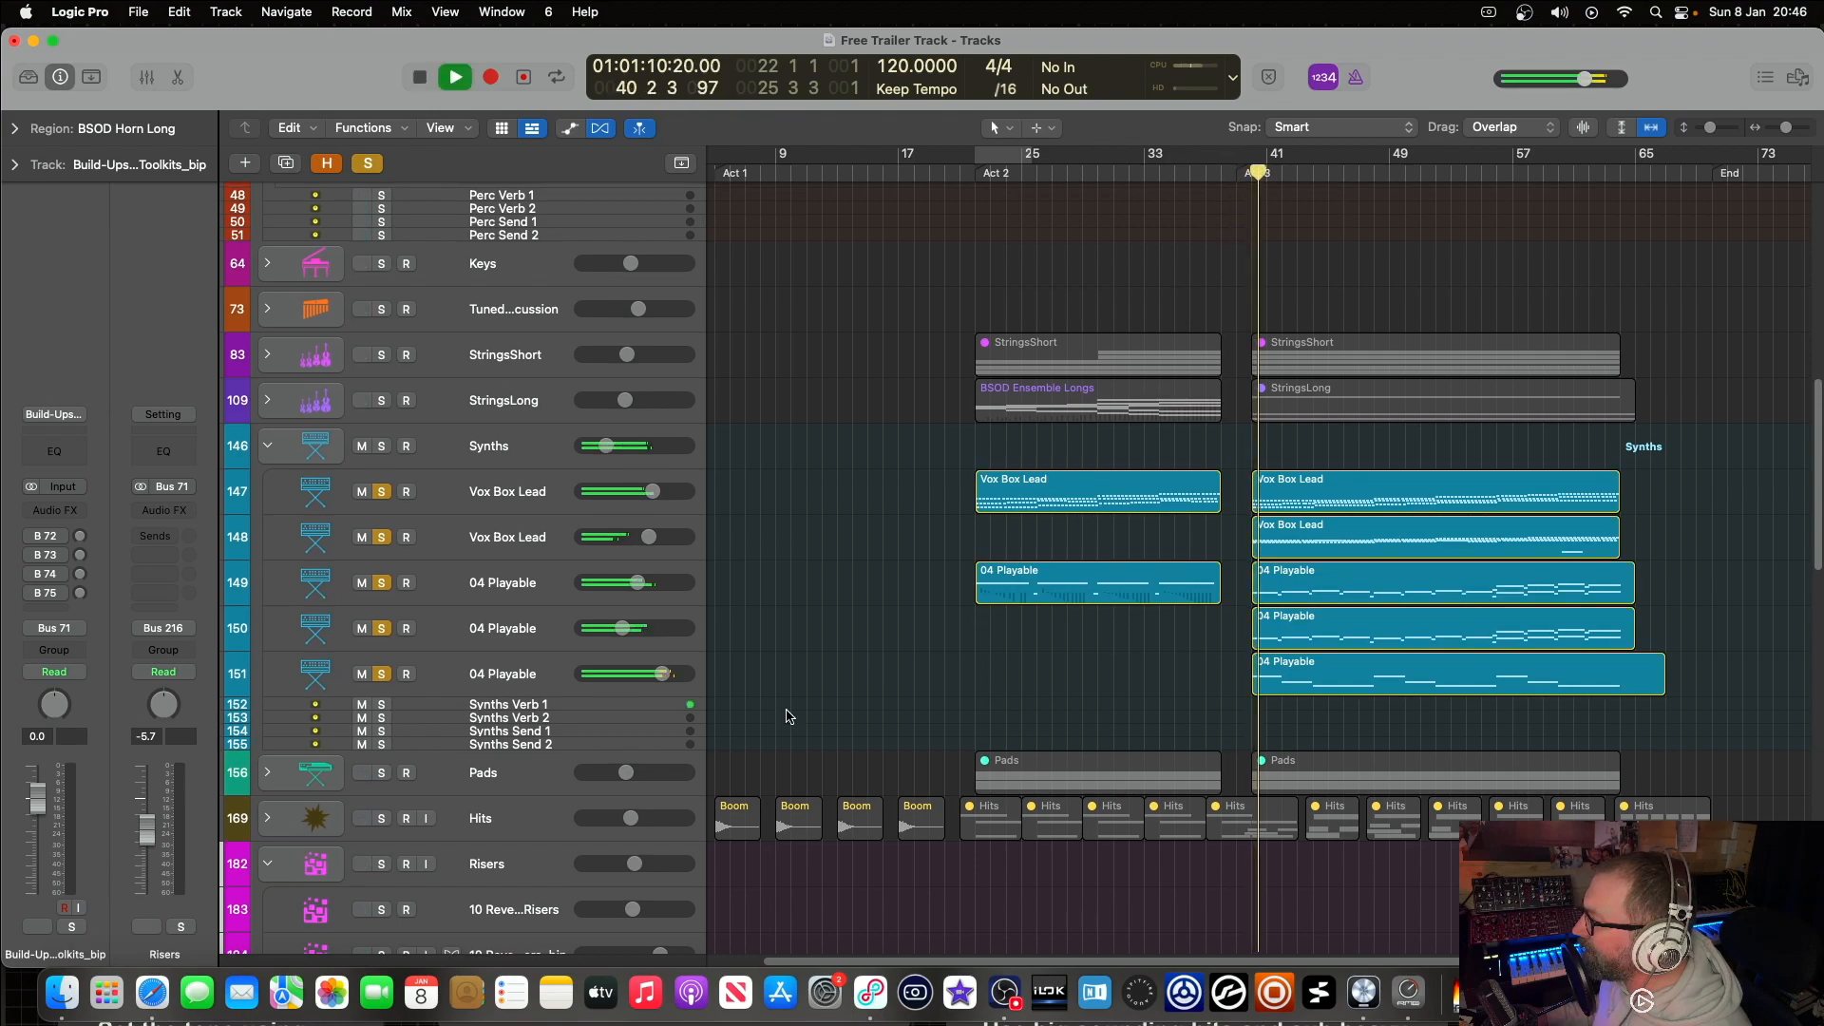
# Step: Add the Pads stack to the solos, replay from the start of Act 3, and stop playback
pyautogui.click(382, 768)
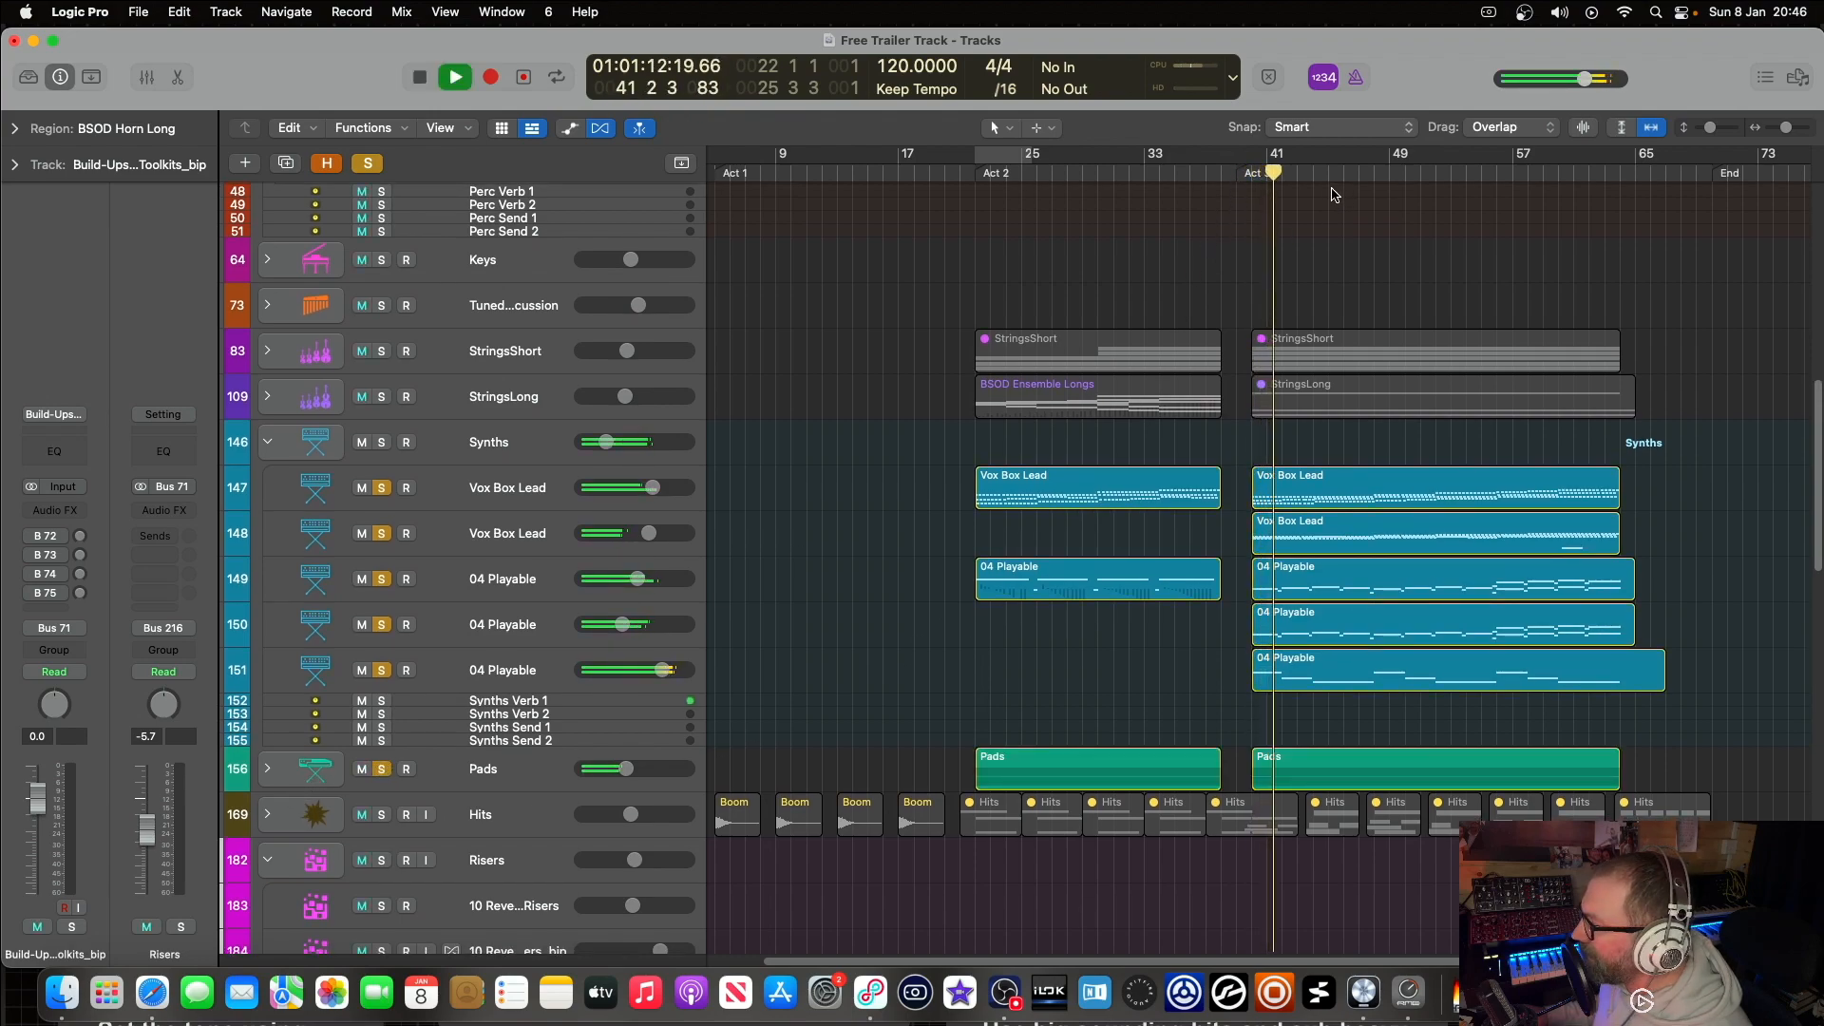
pyautogui.click(1252, 174)
pyautogui.press('space')
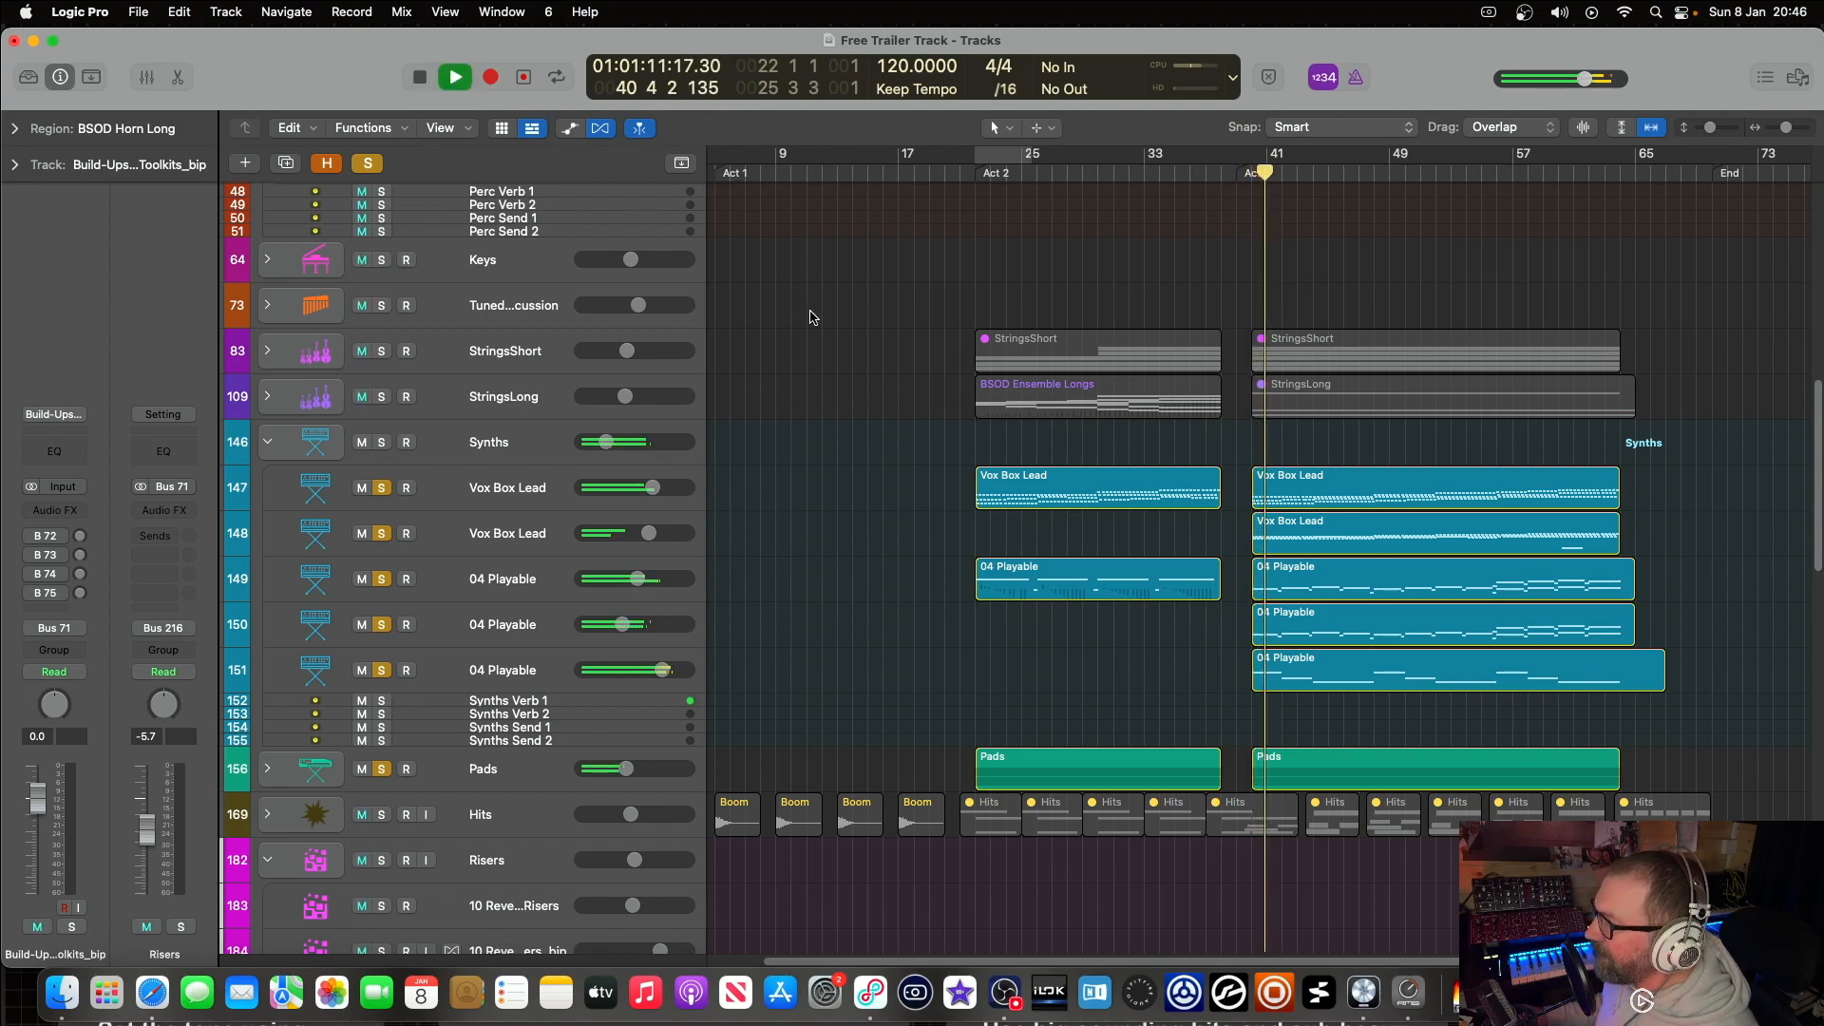
pyautogui.scroll(3, 826, 287)
pyautogui.press('space')
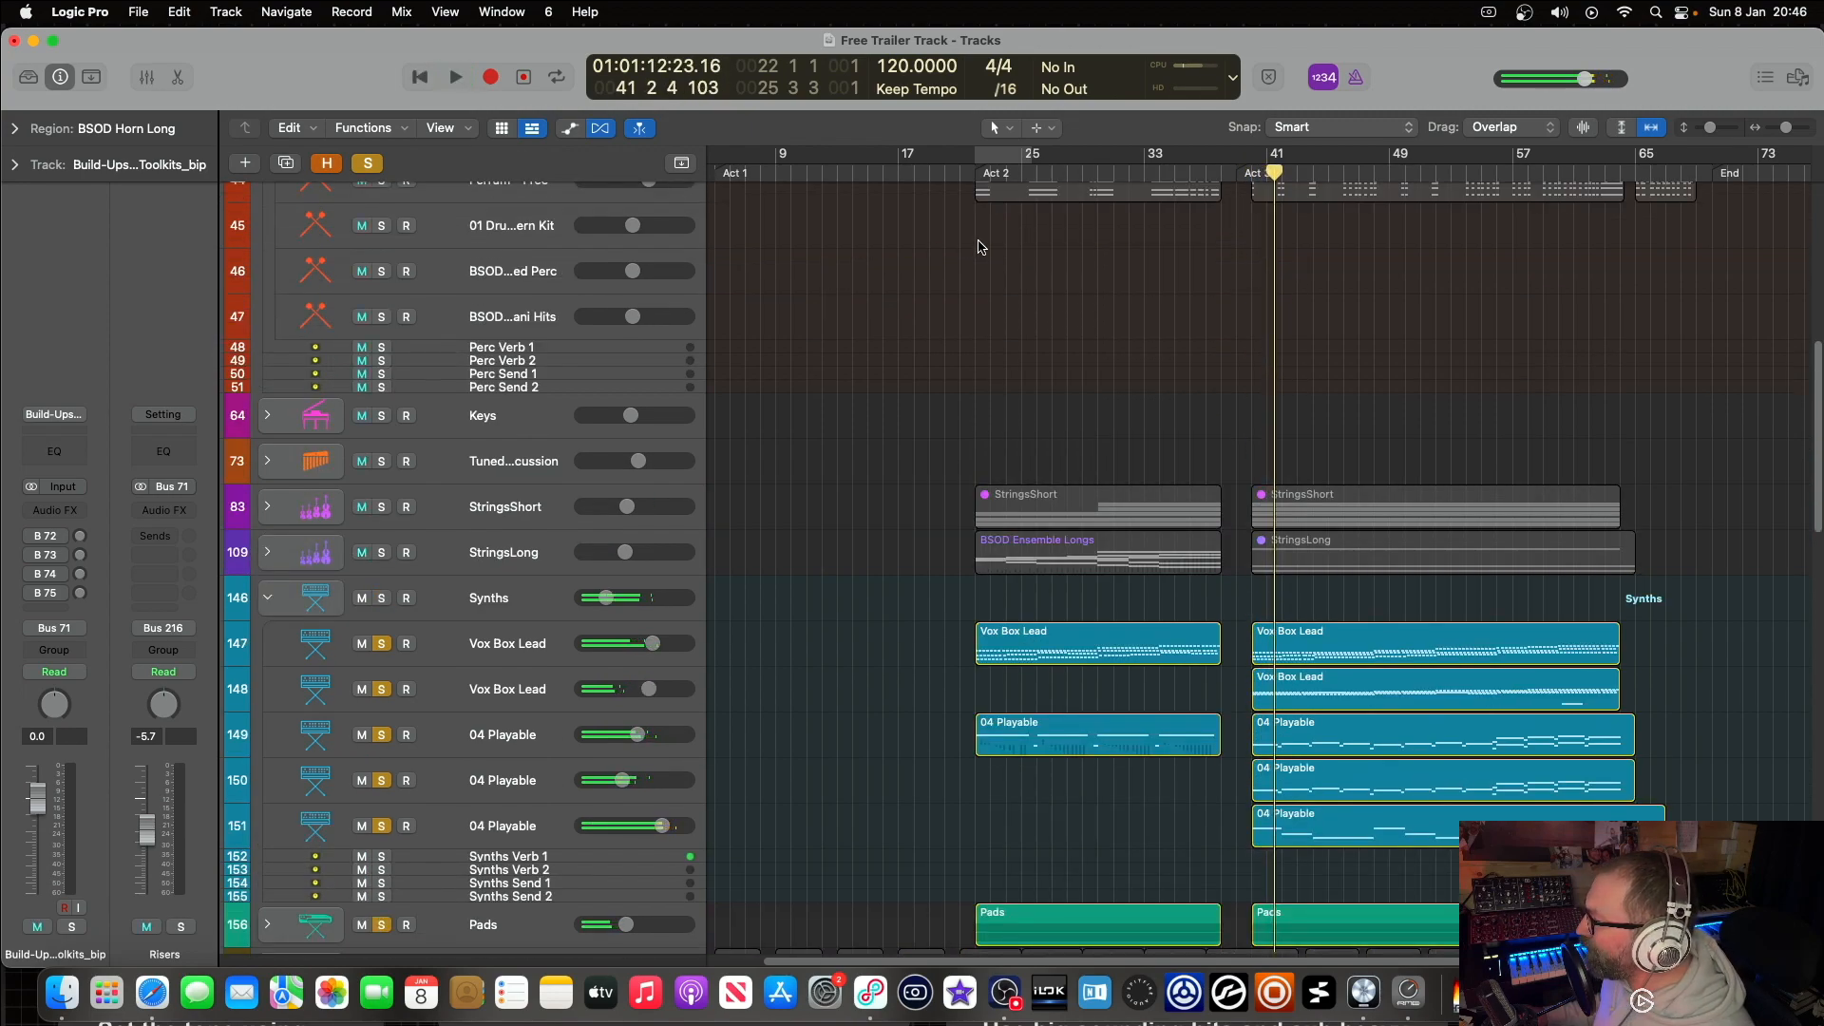
# Step: Review how the Act 3 brass regions line up with the soloed synth and pad regions
pyautogui.scroll(10, 988, 257)
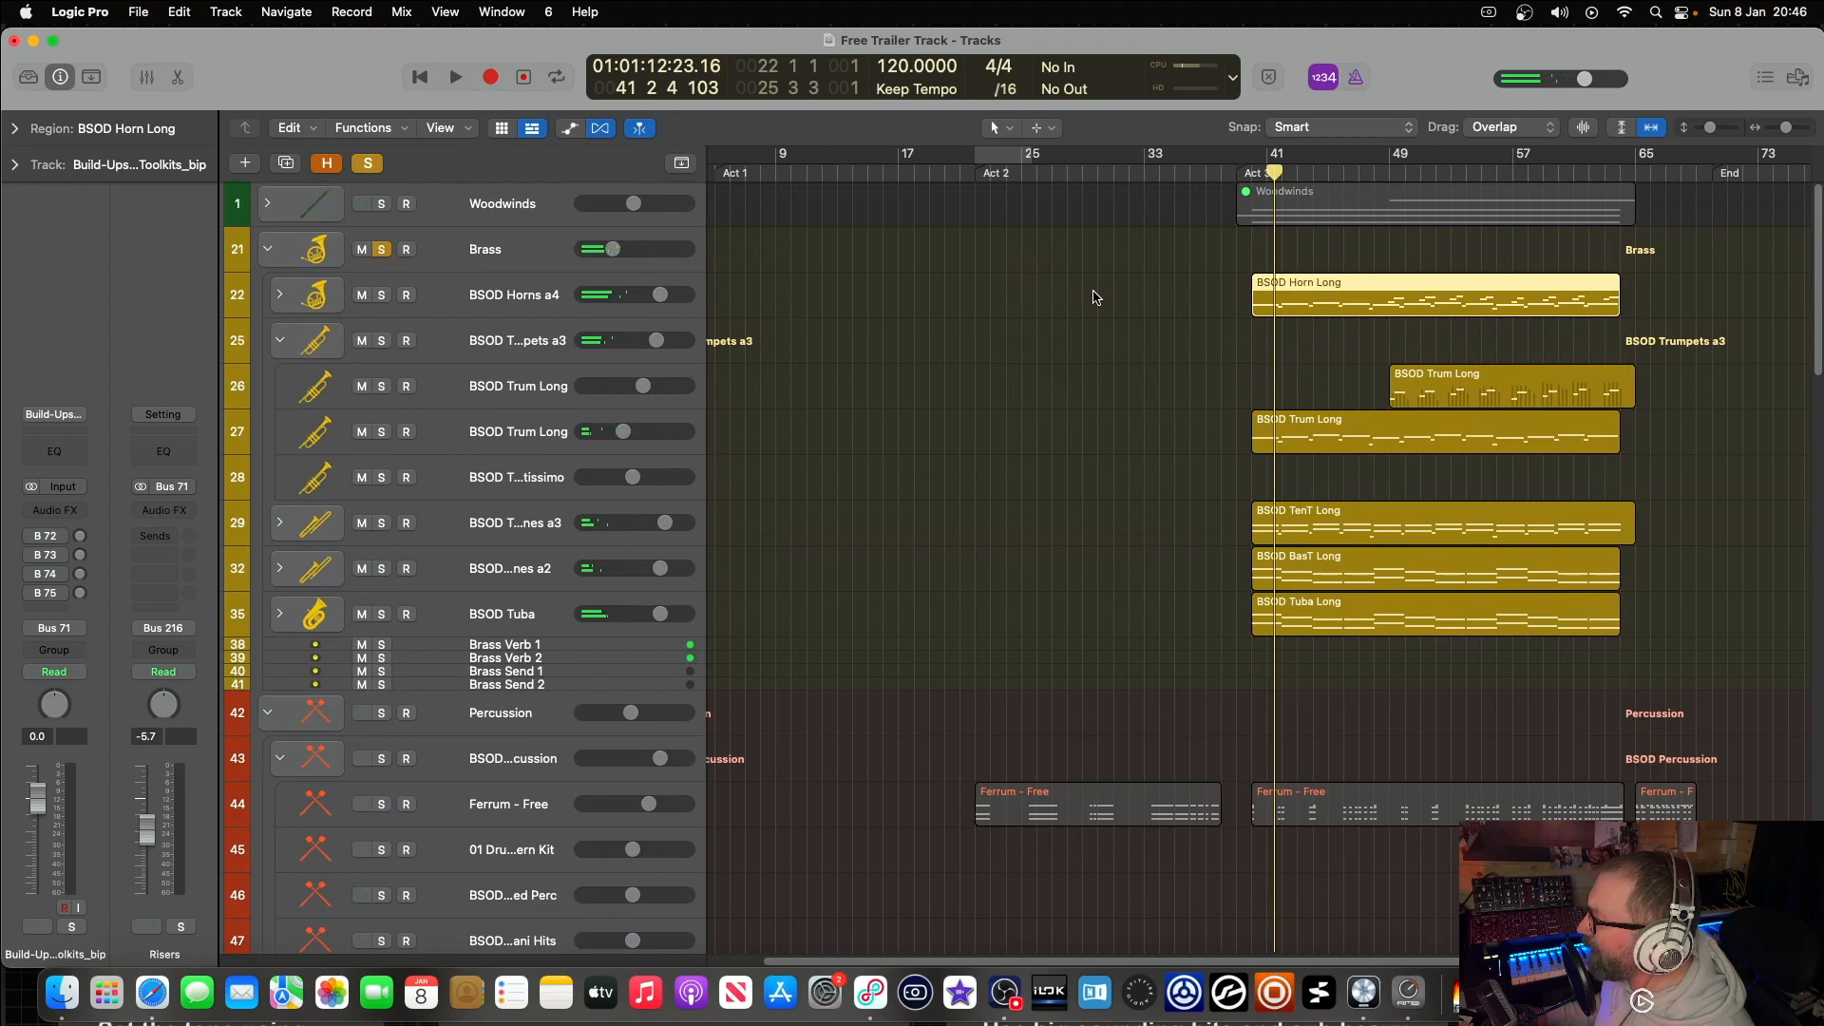
pyautogui.scroll(-3, 1093, 291)
pyautogui.scroll(3, 1148, 338)
pyautogui.scroll(-15, 1137, 269)
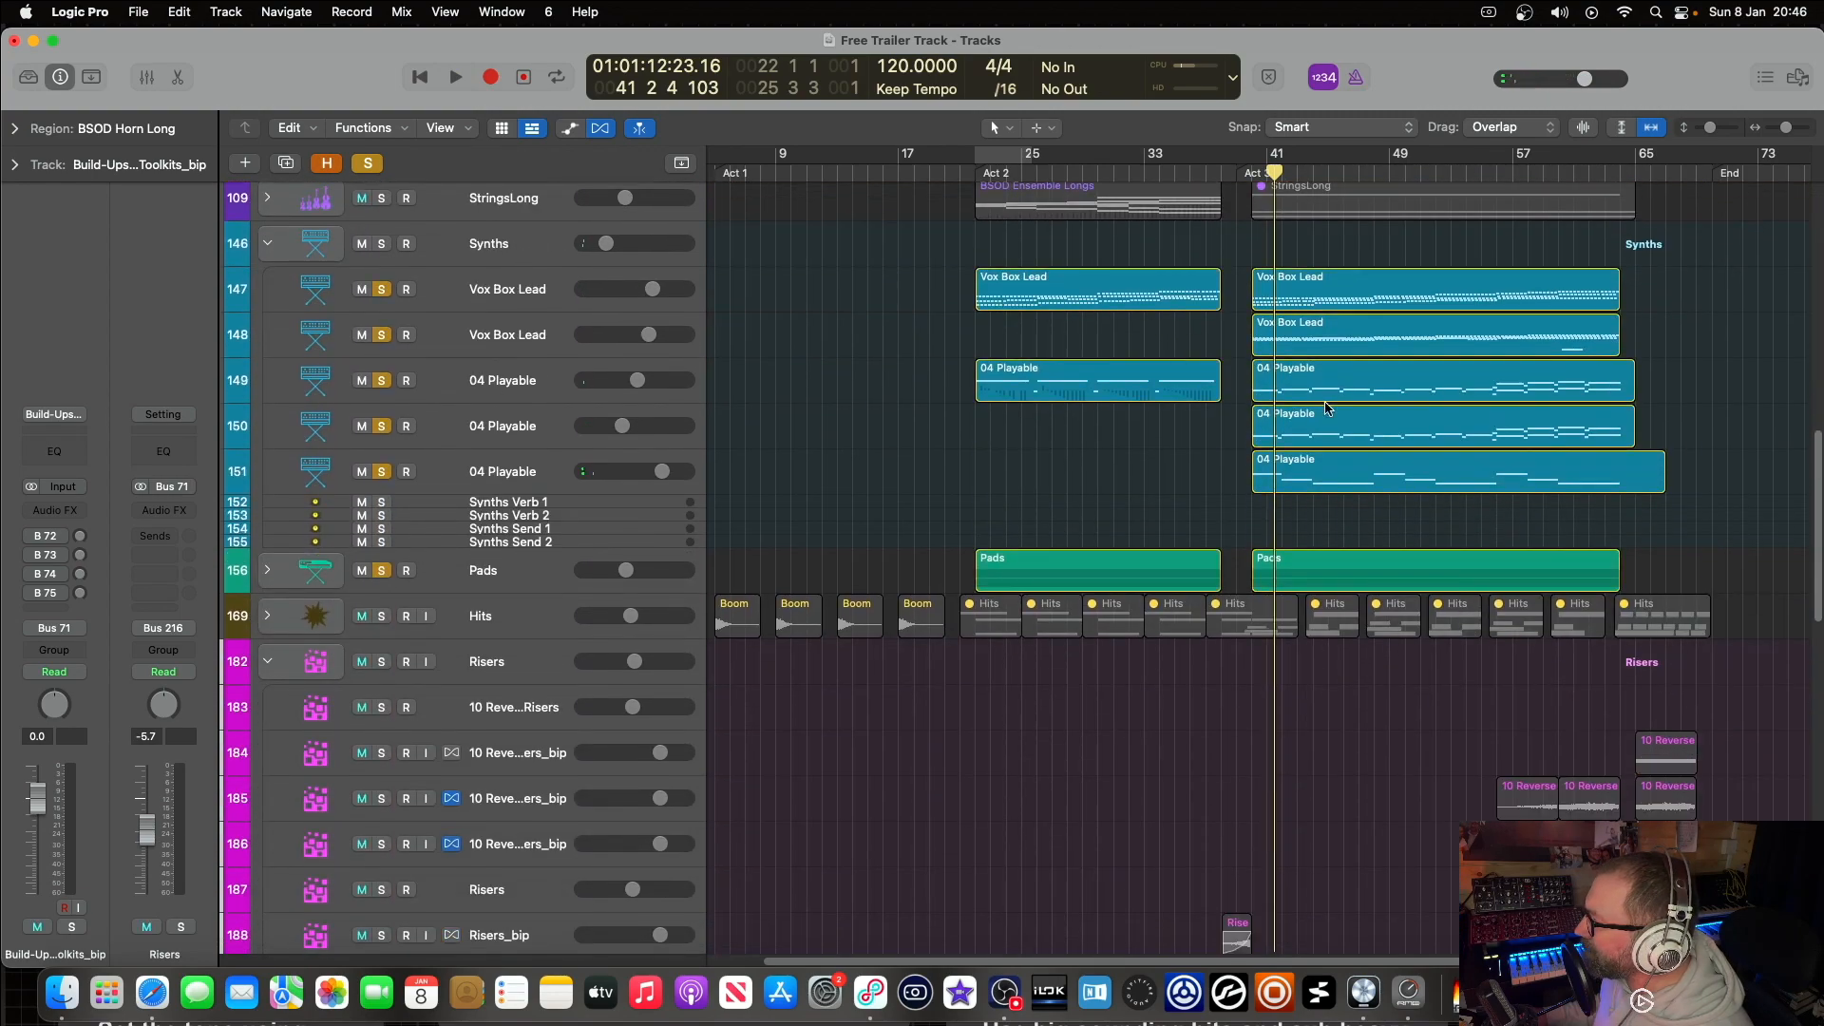
pyautogui.scroll(4, 1382, 454)
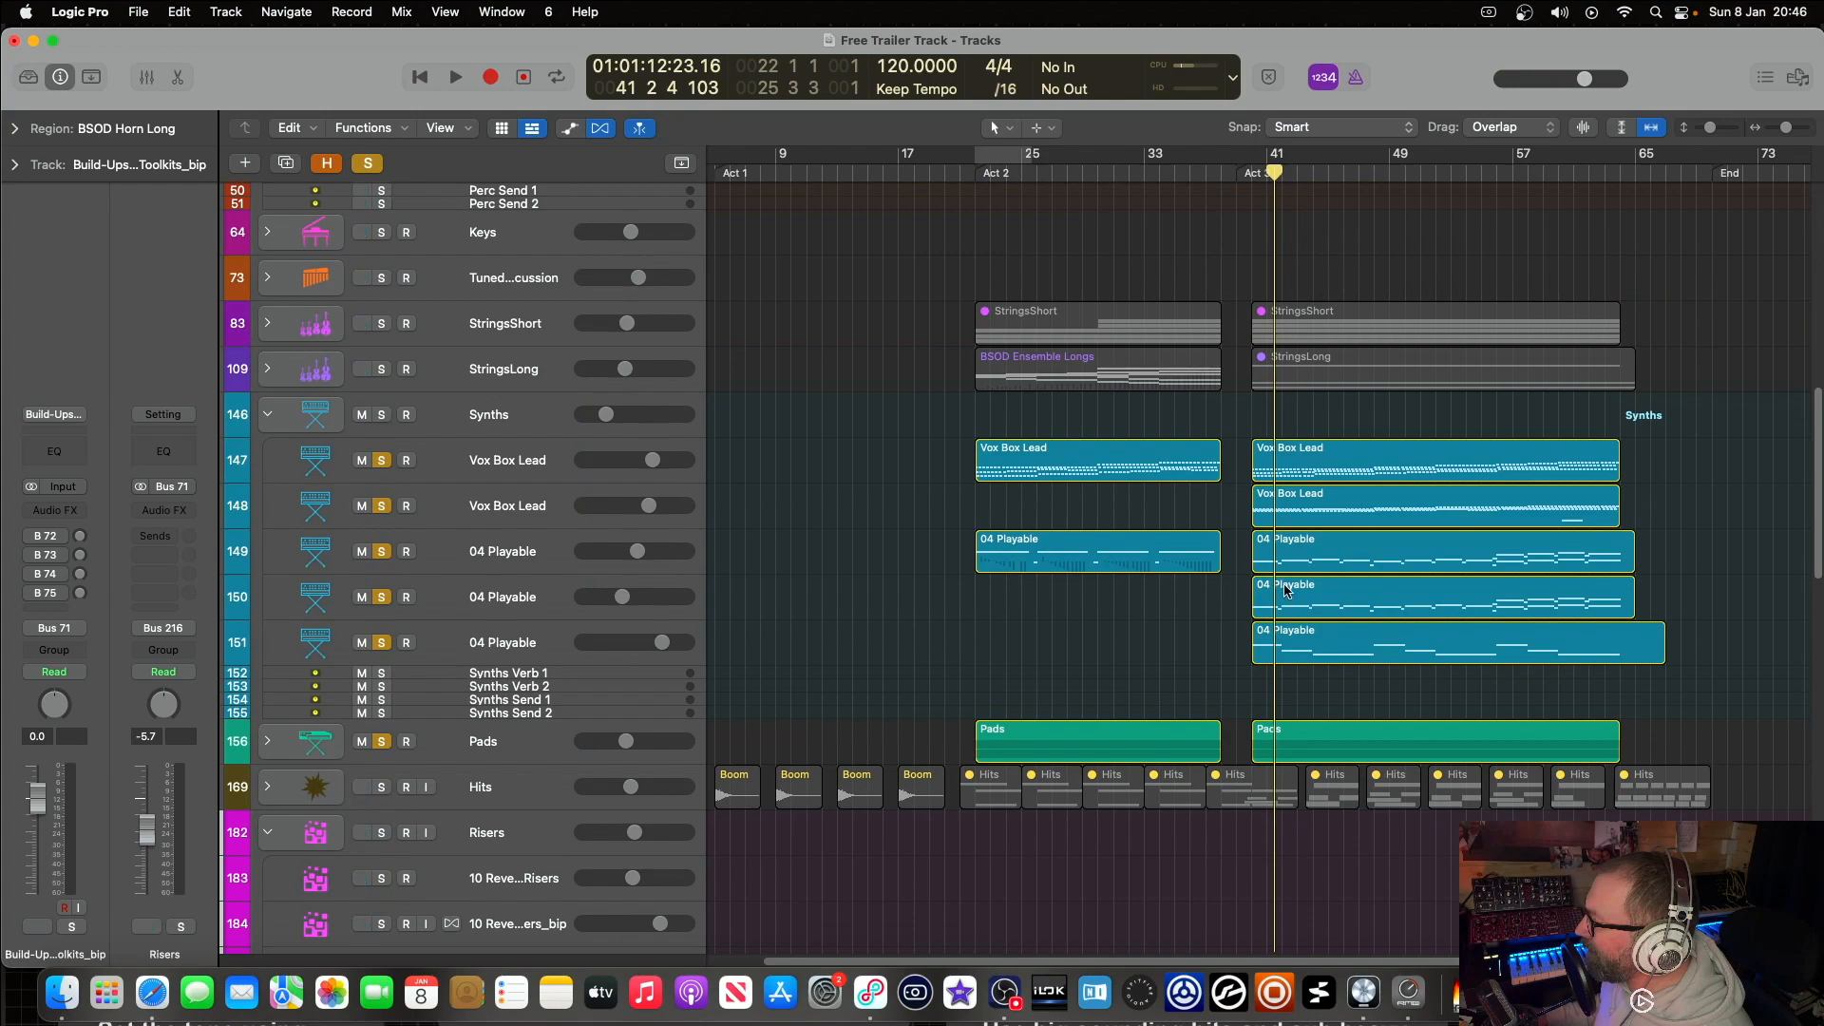
pyautogui.scroll(1, 1271, 466)
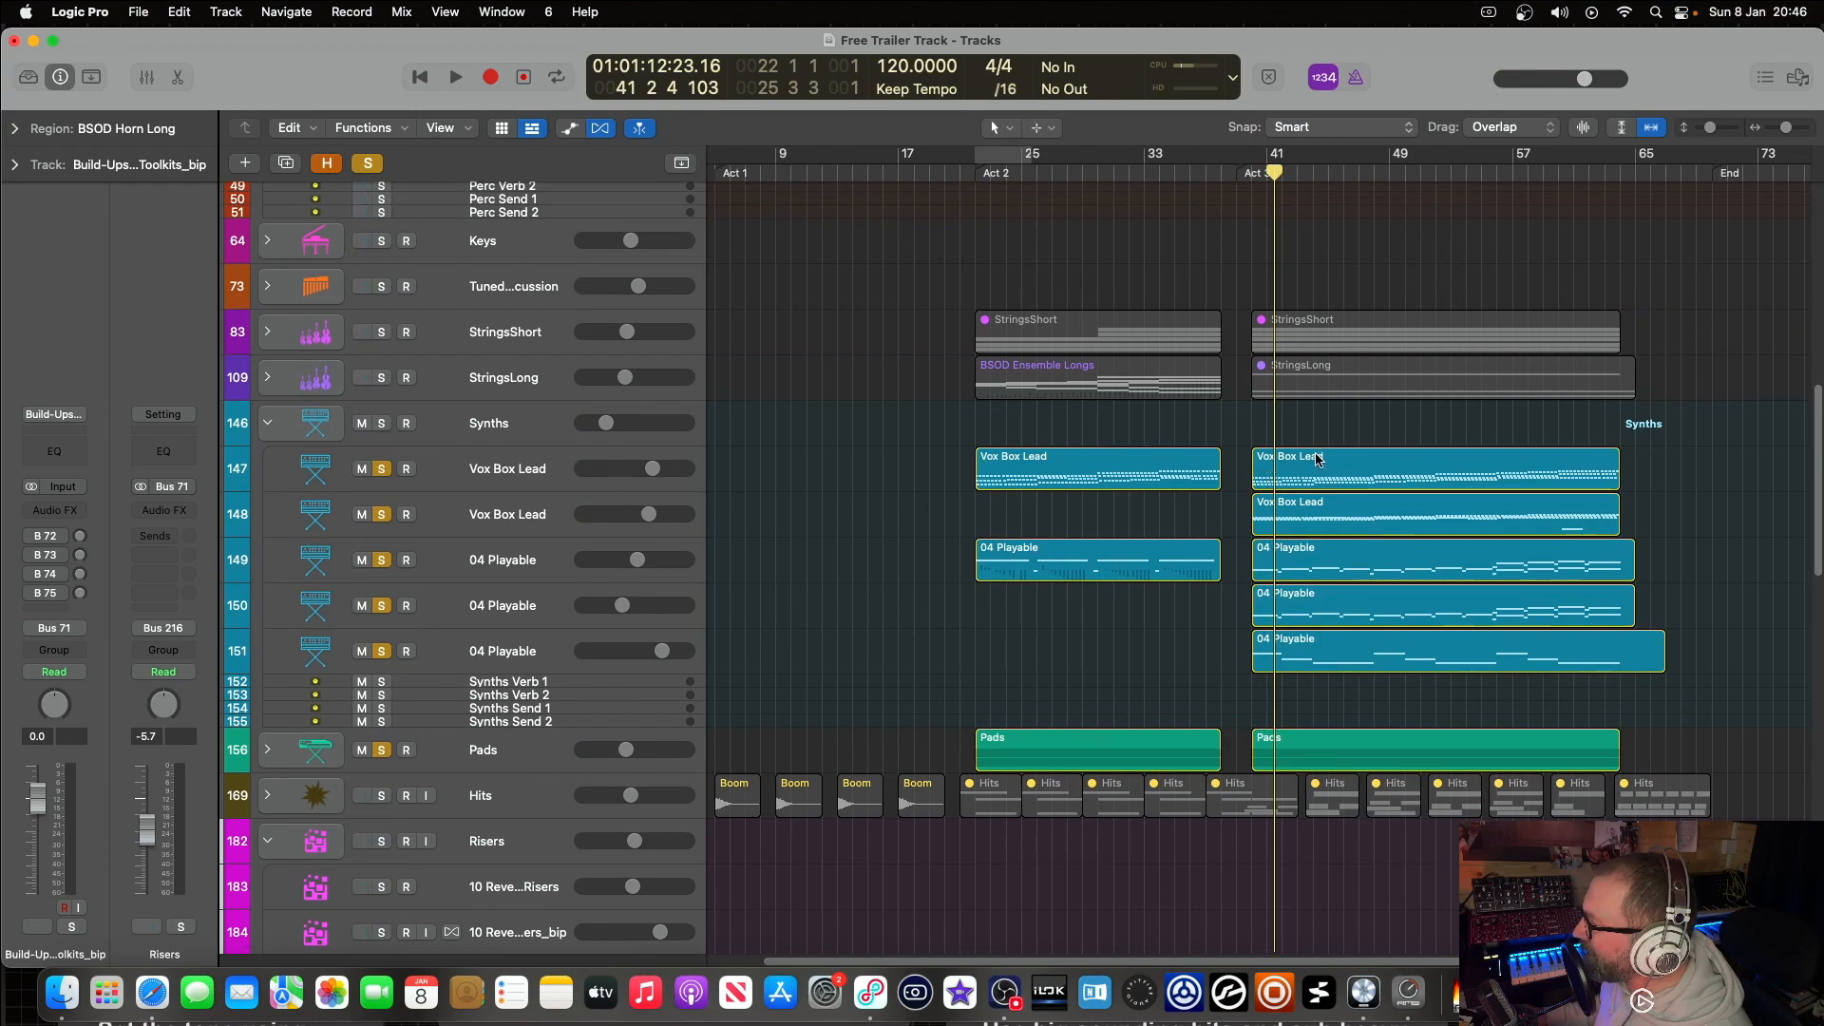
pyautogui.scroll(15, 1344, 398)
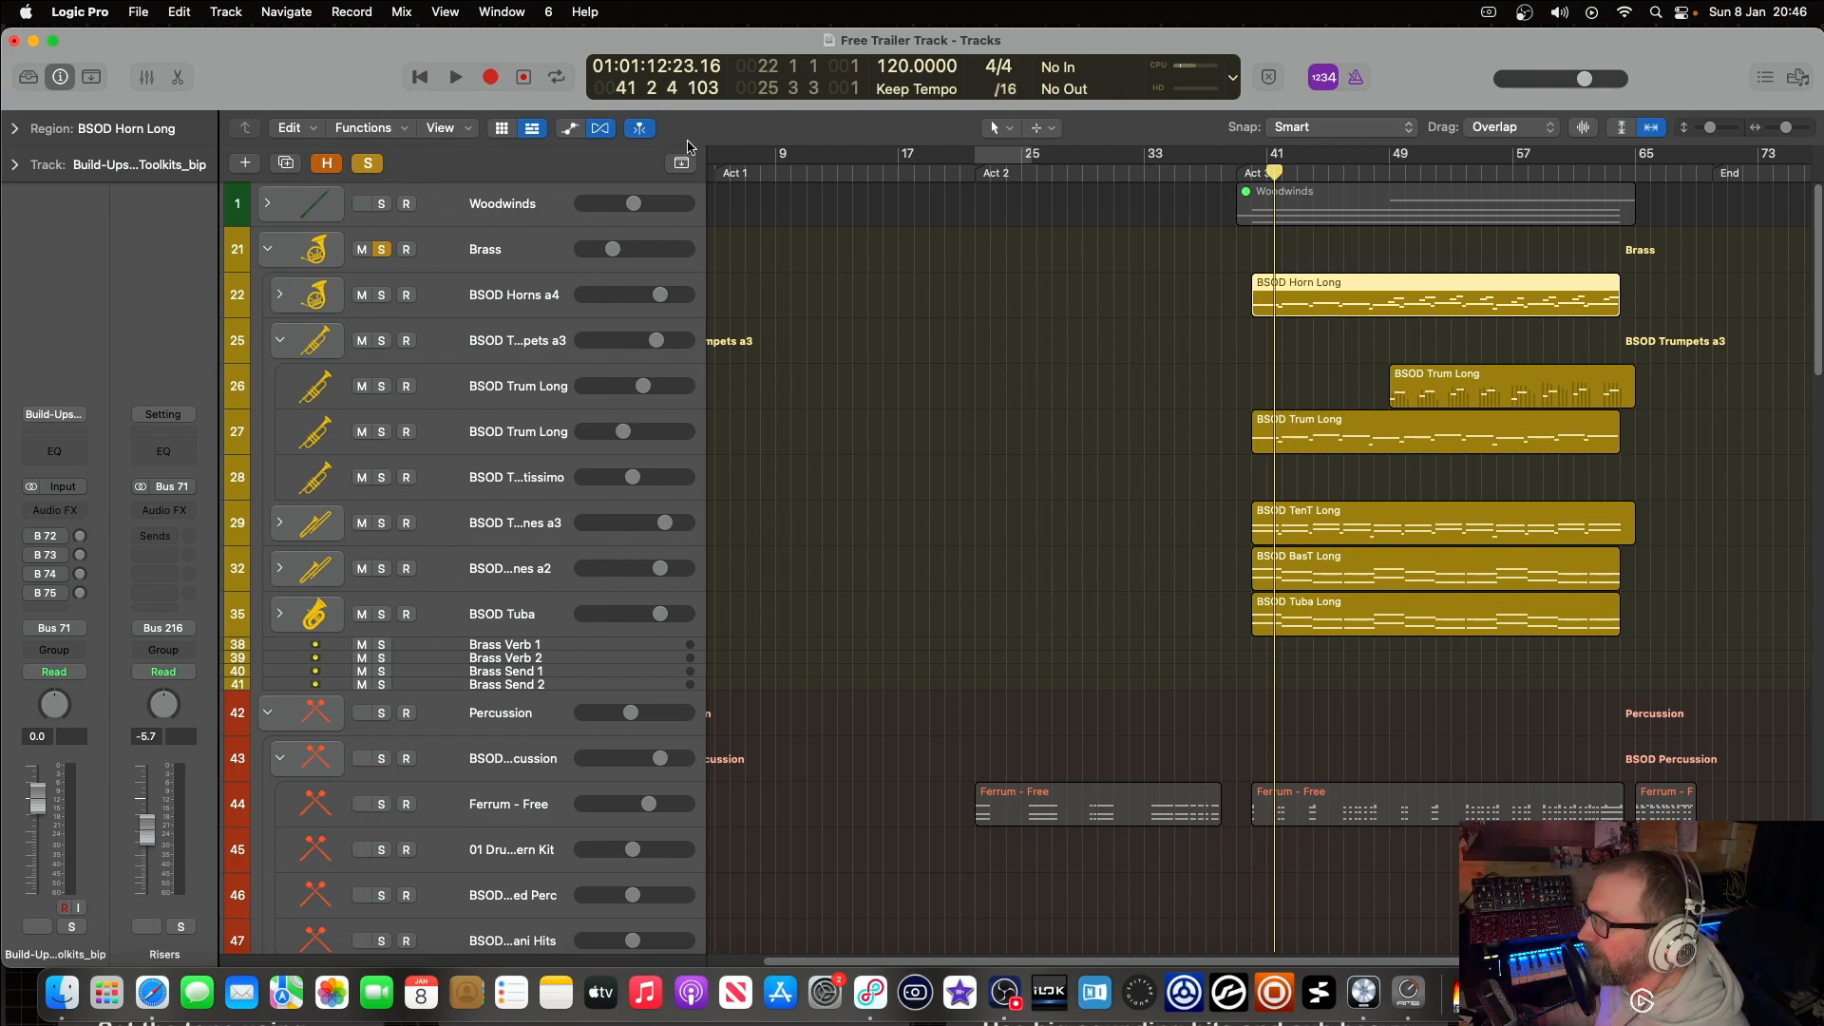
# Step: Expand the Woodwinds stack, solo BSOD Piccolo alongside the brass, and play from just before bar 49
pyautogui.click(268, 206)
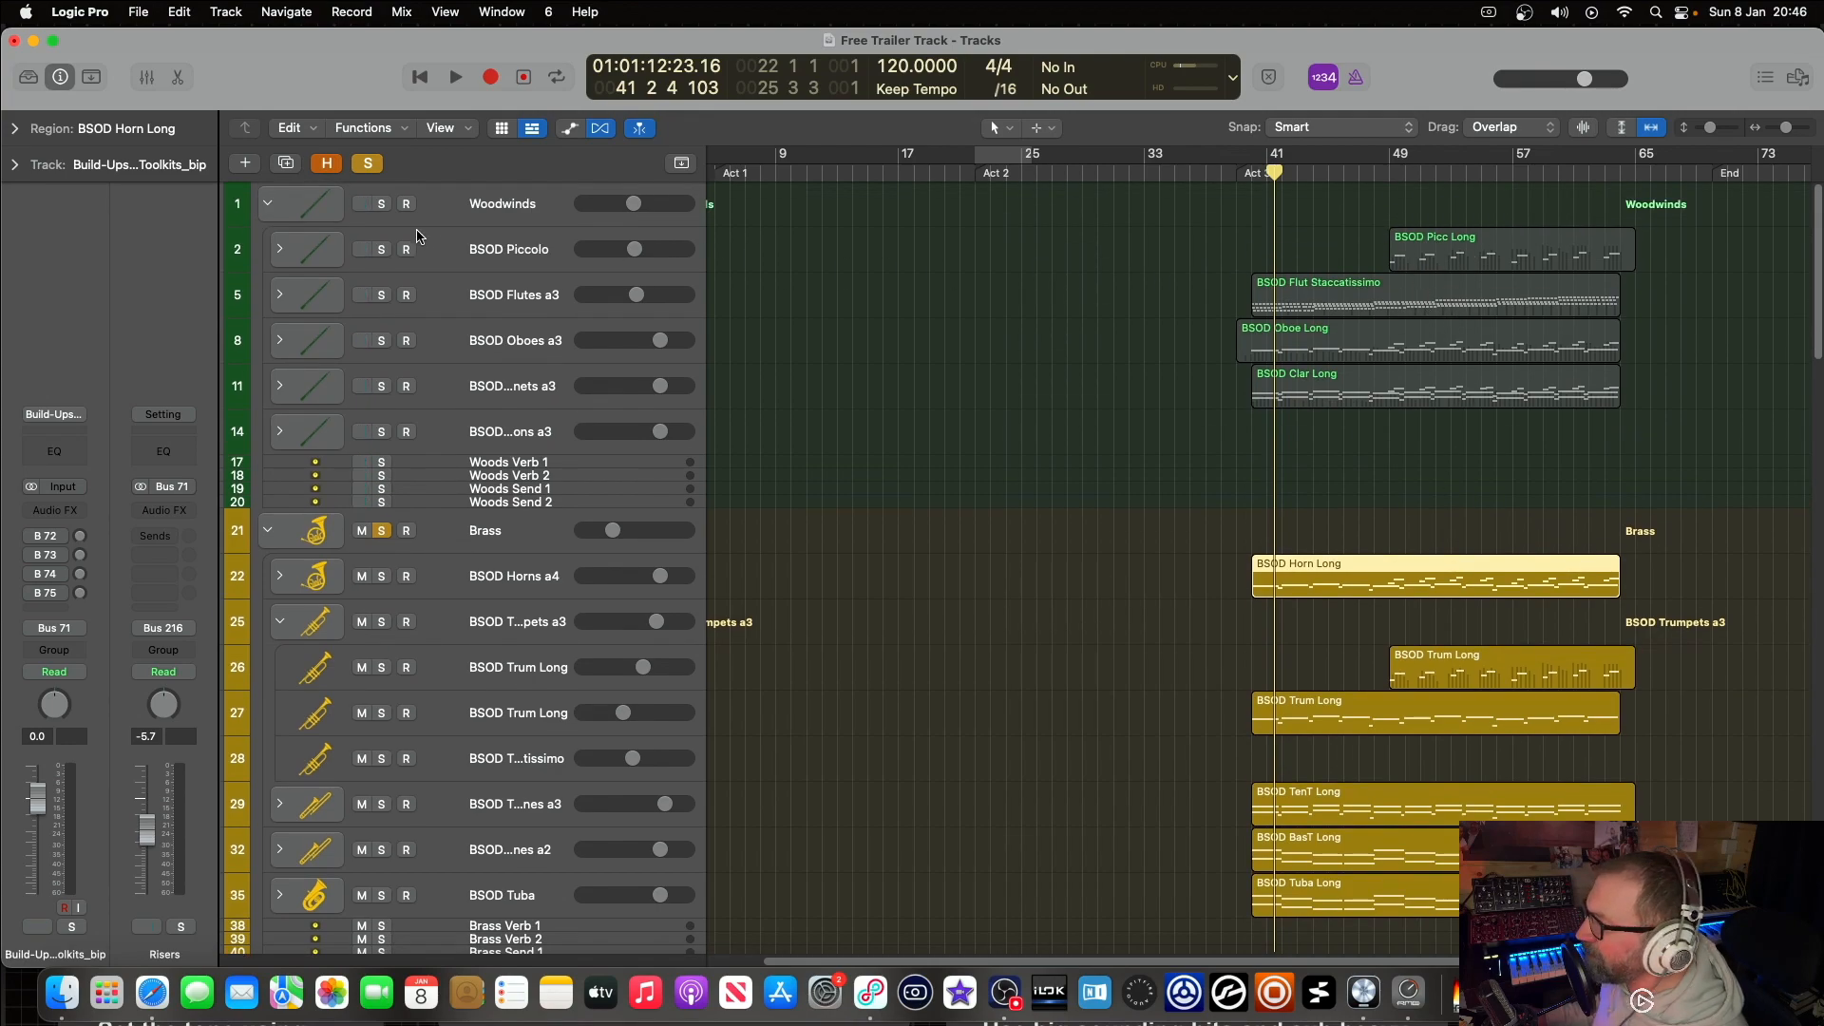
pyautogui.click(1381, 177)
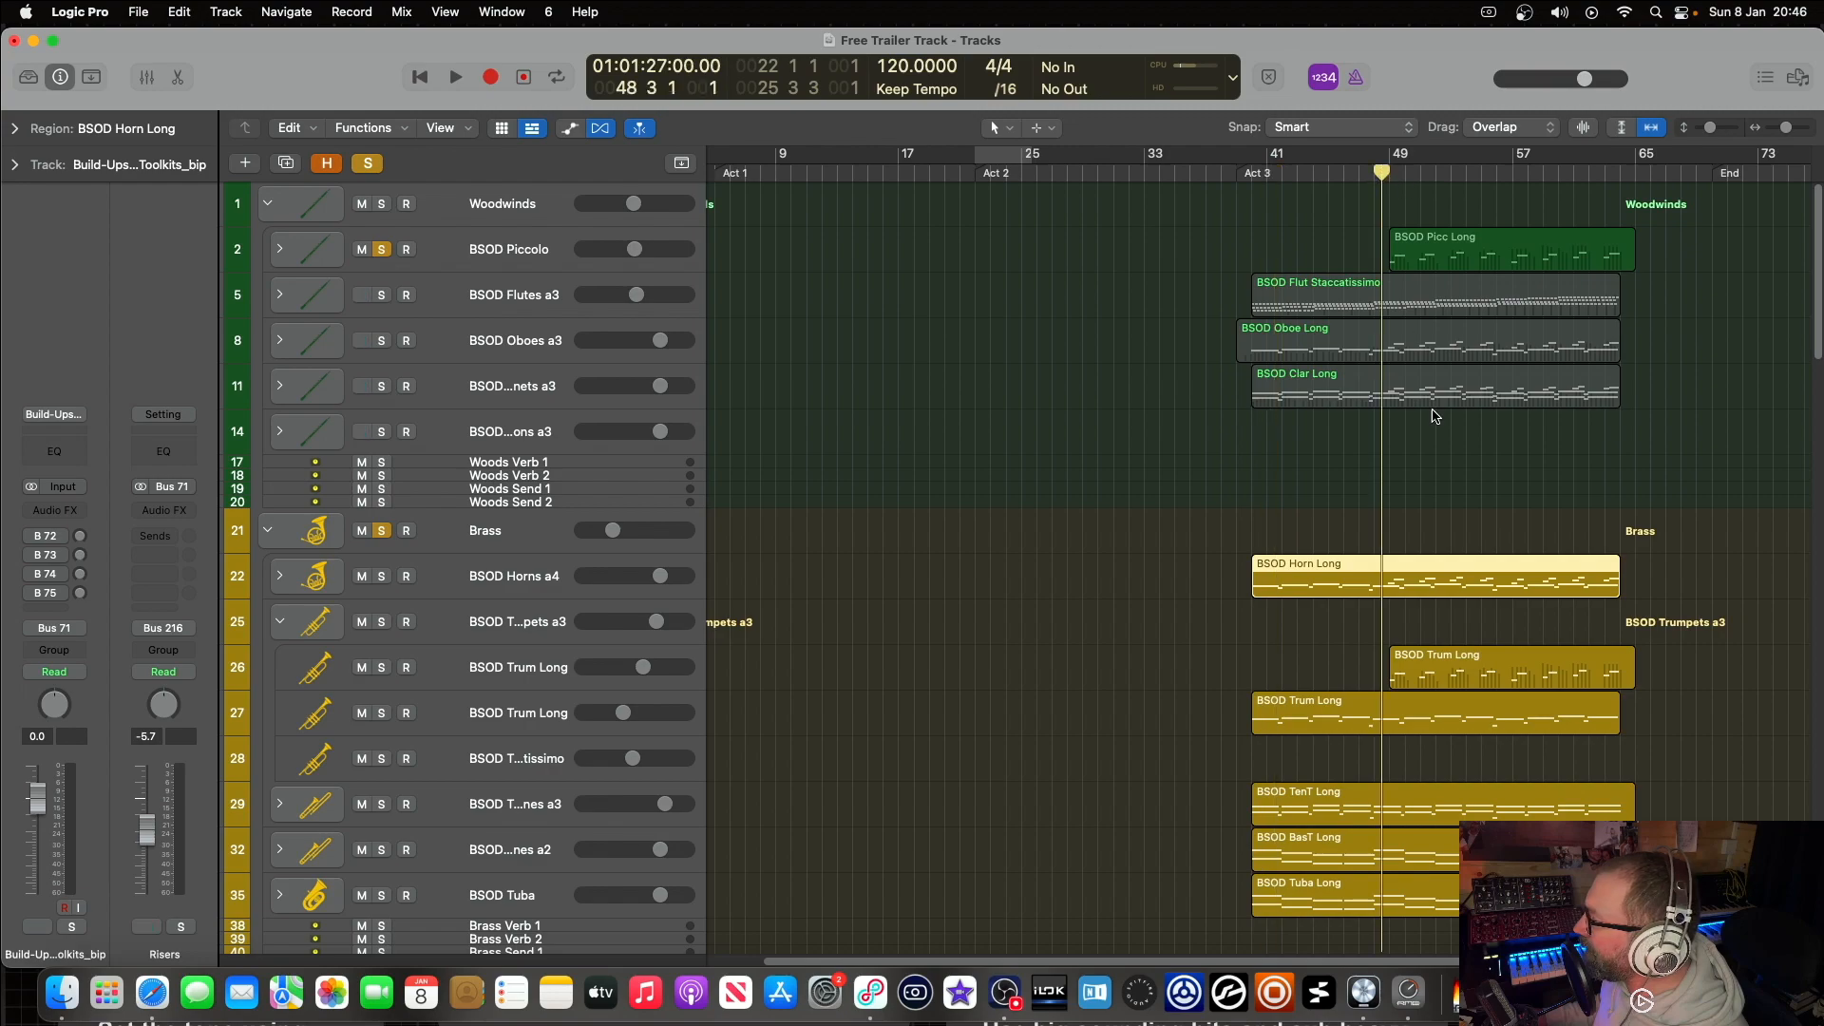
pyautogui.press('space')
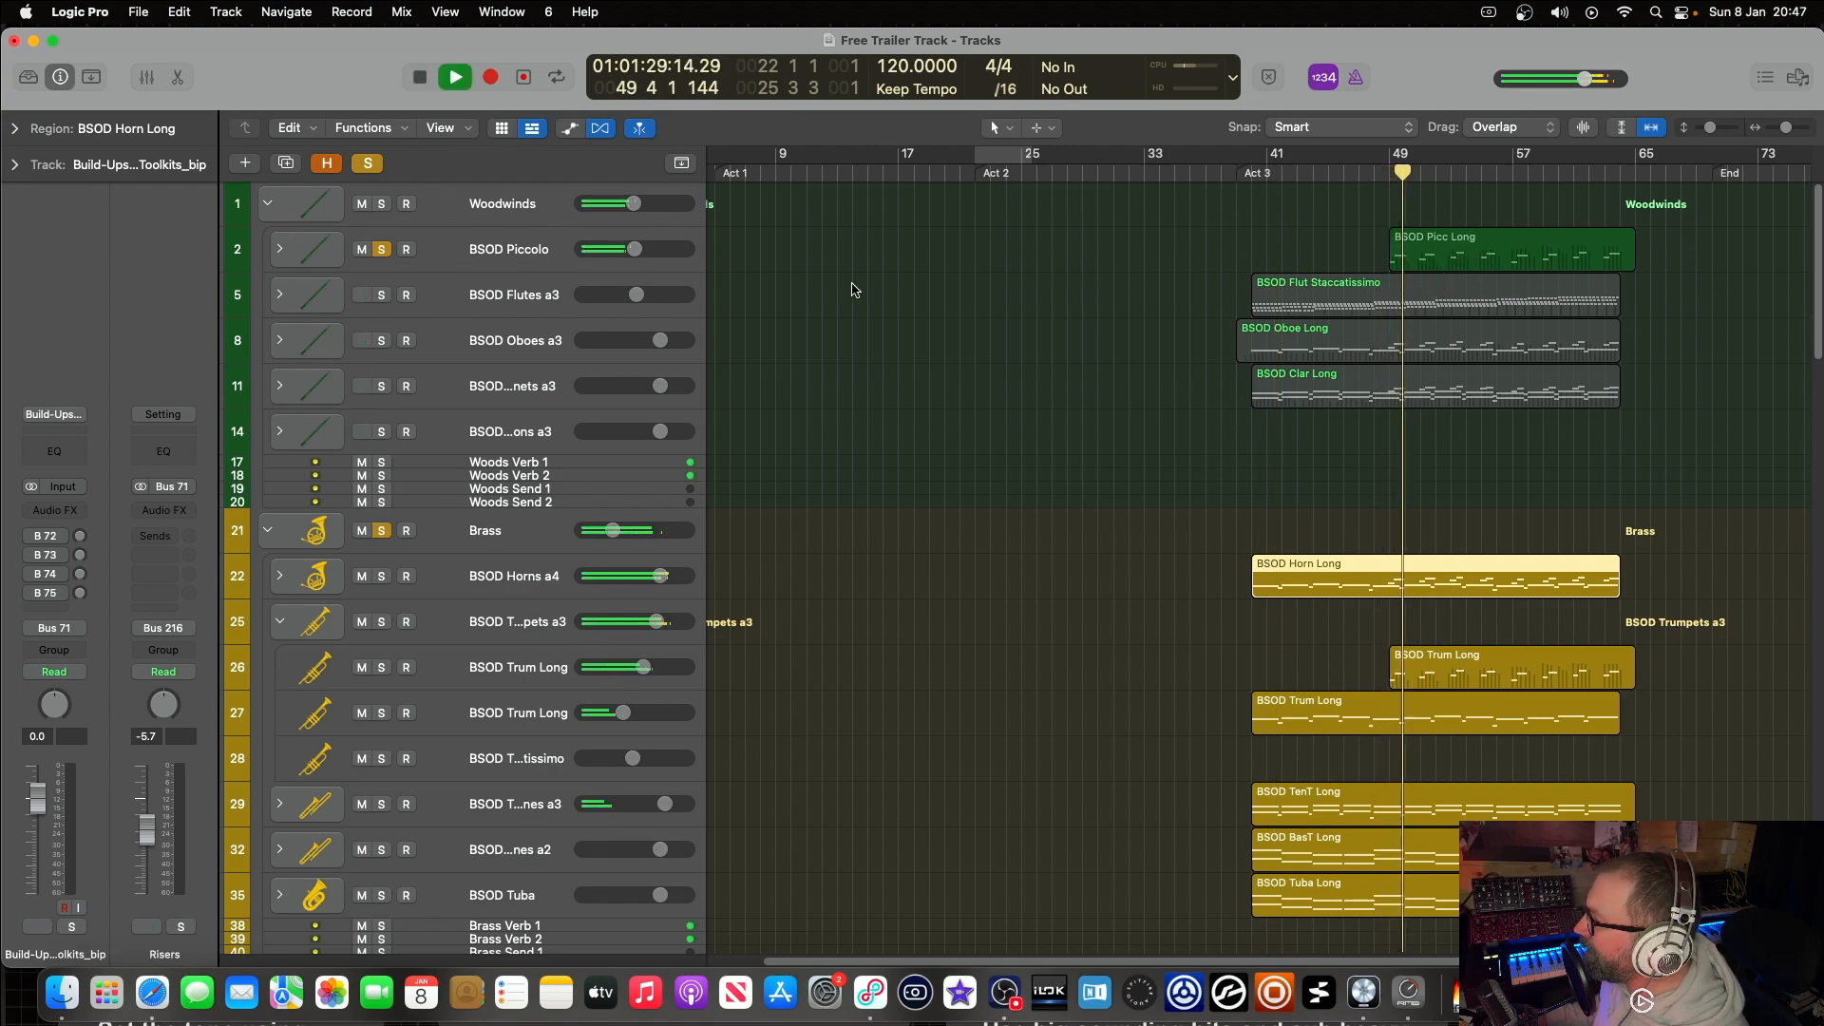
# Step: Stop playback, solo BSOD Flutes a3 as well, and replay from just before bar 49
pyautogui.press('space')
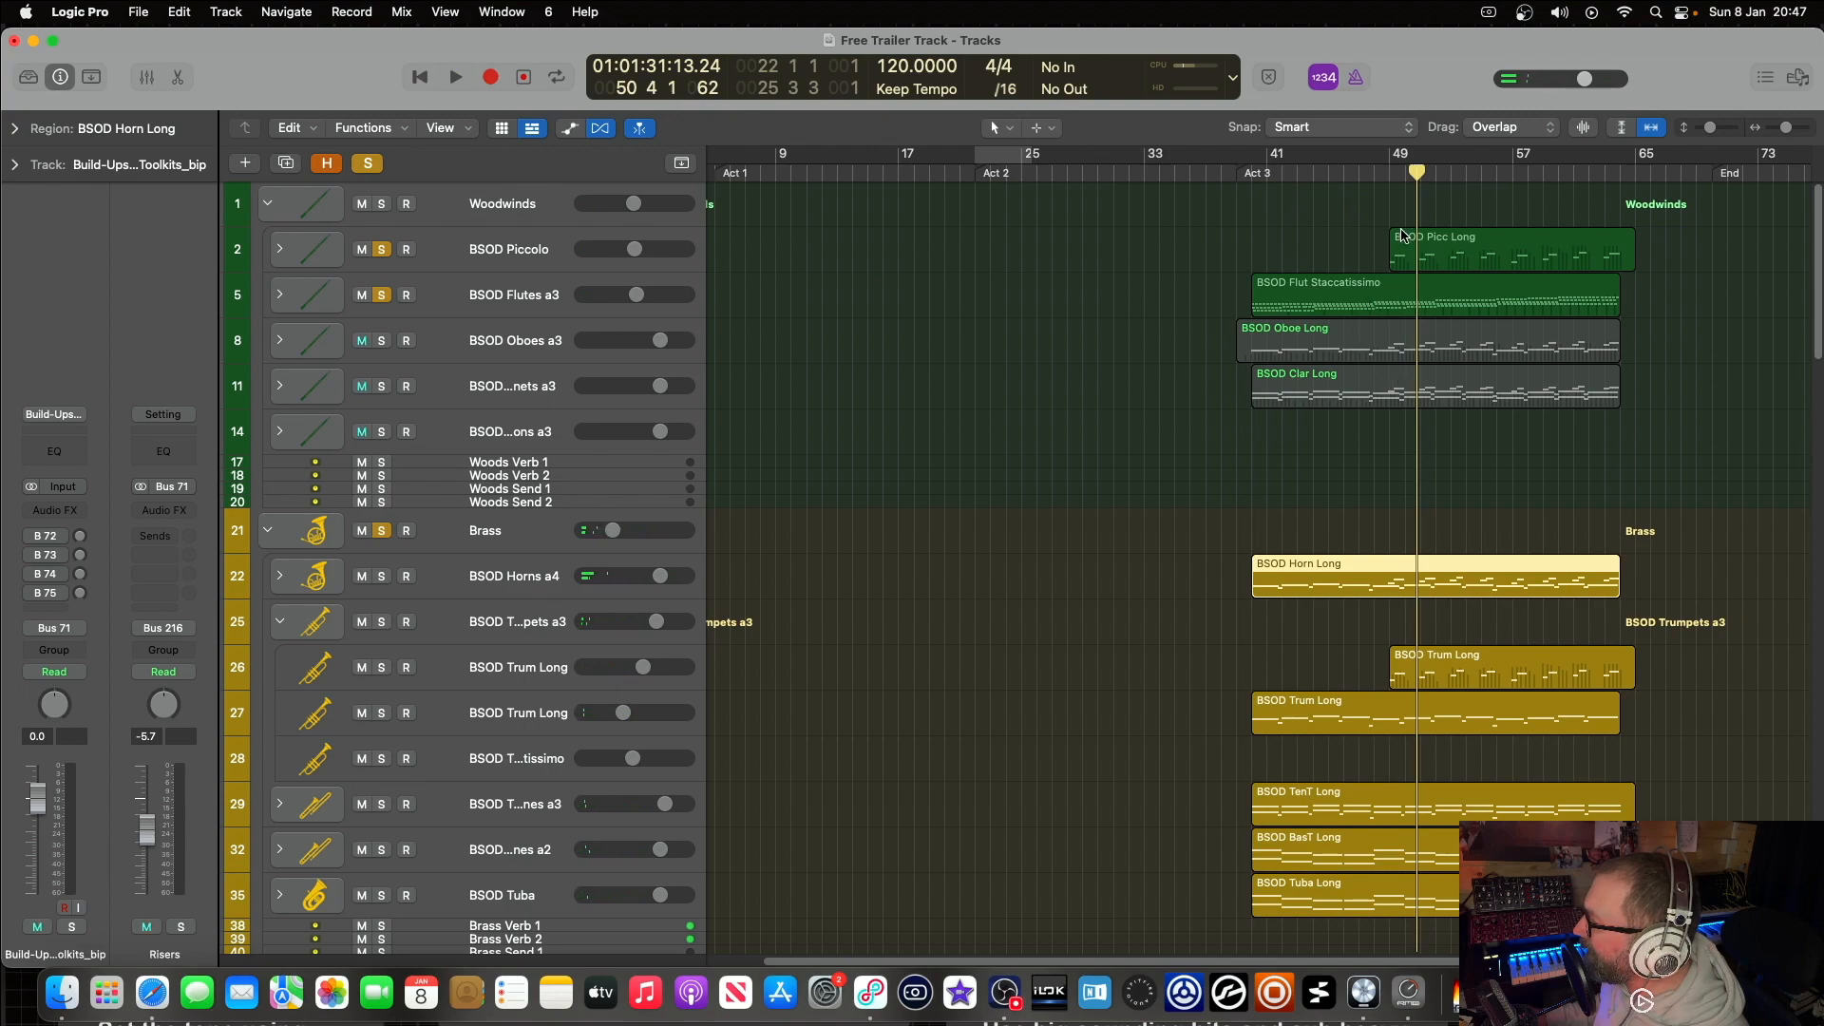
pyautogui.click(1385, 173)
pyautogui.press('space')
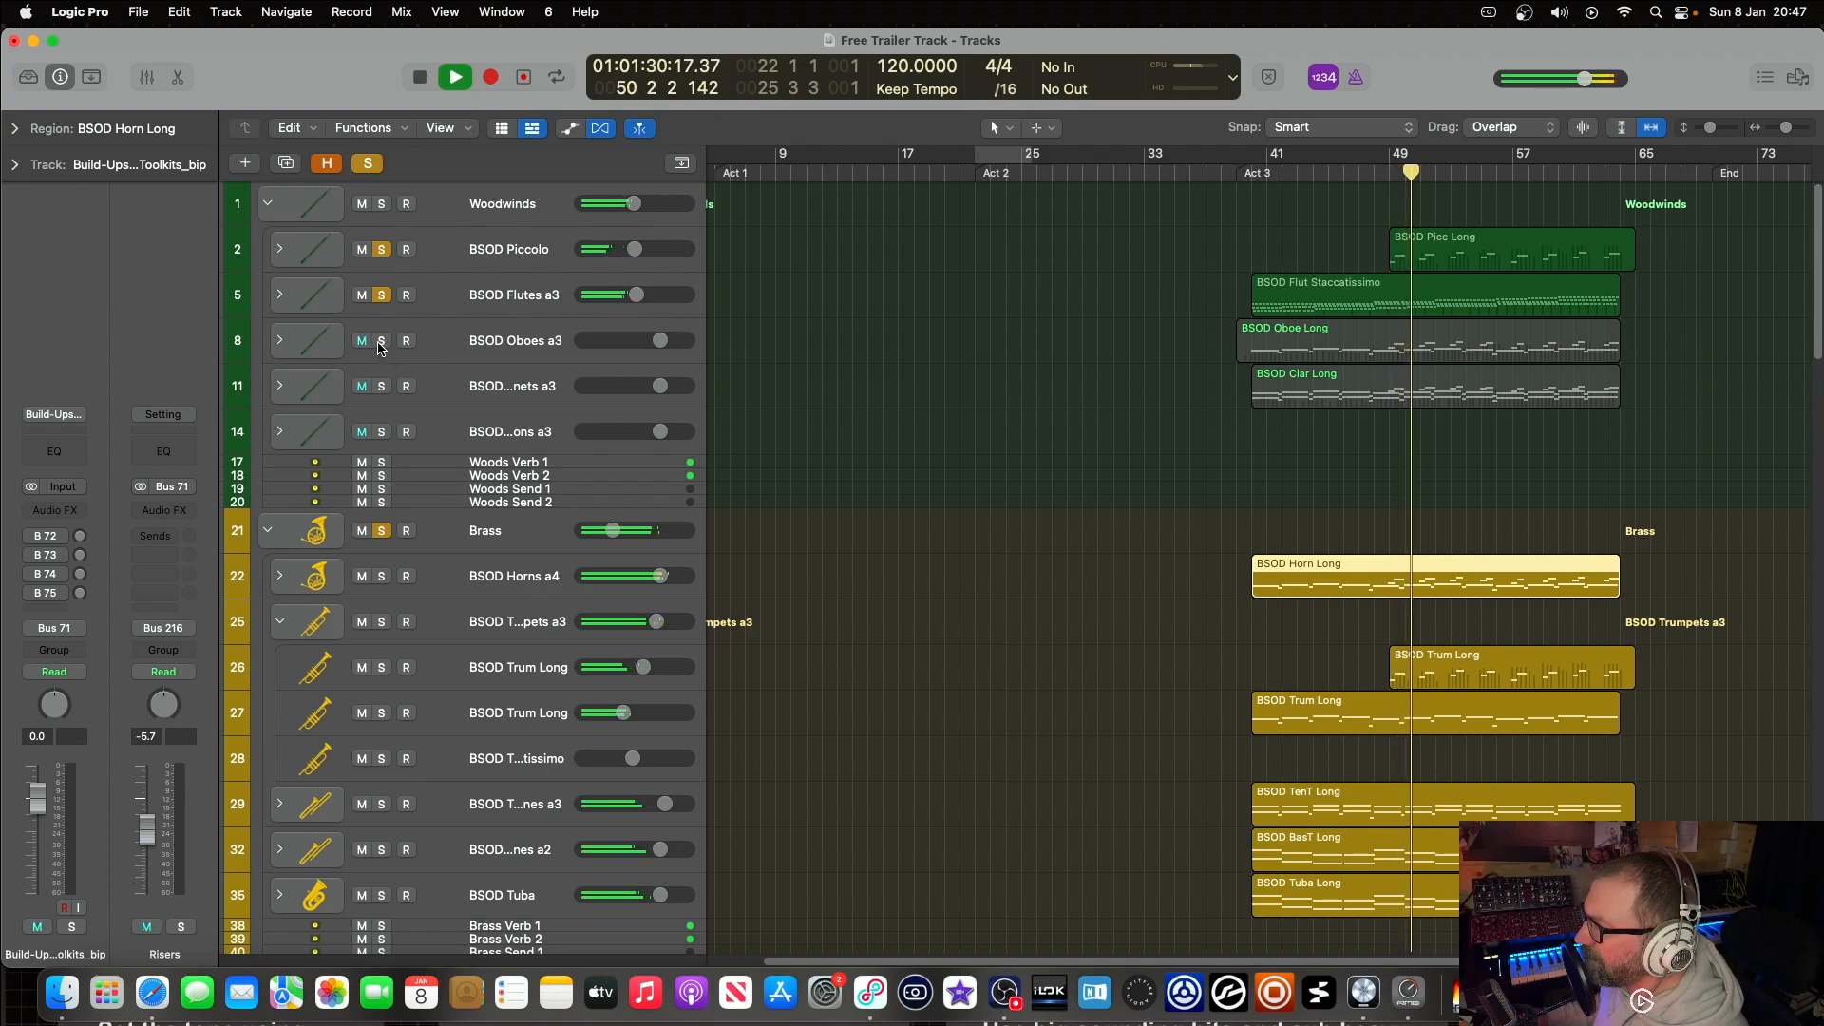
# Step: Stop playback and add BSOD Oboes a3 and the clarinets to the soloed woodwinds
pyautogui.press('space')
pyautogui.click(381, 342)
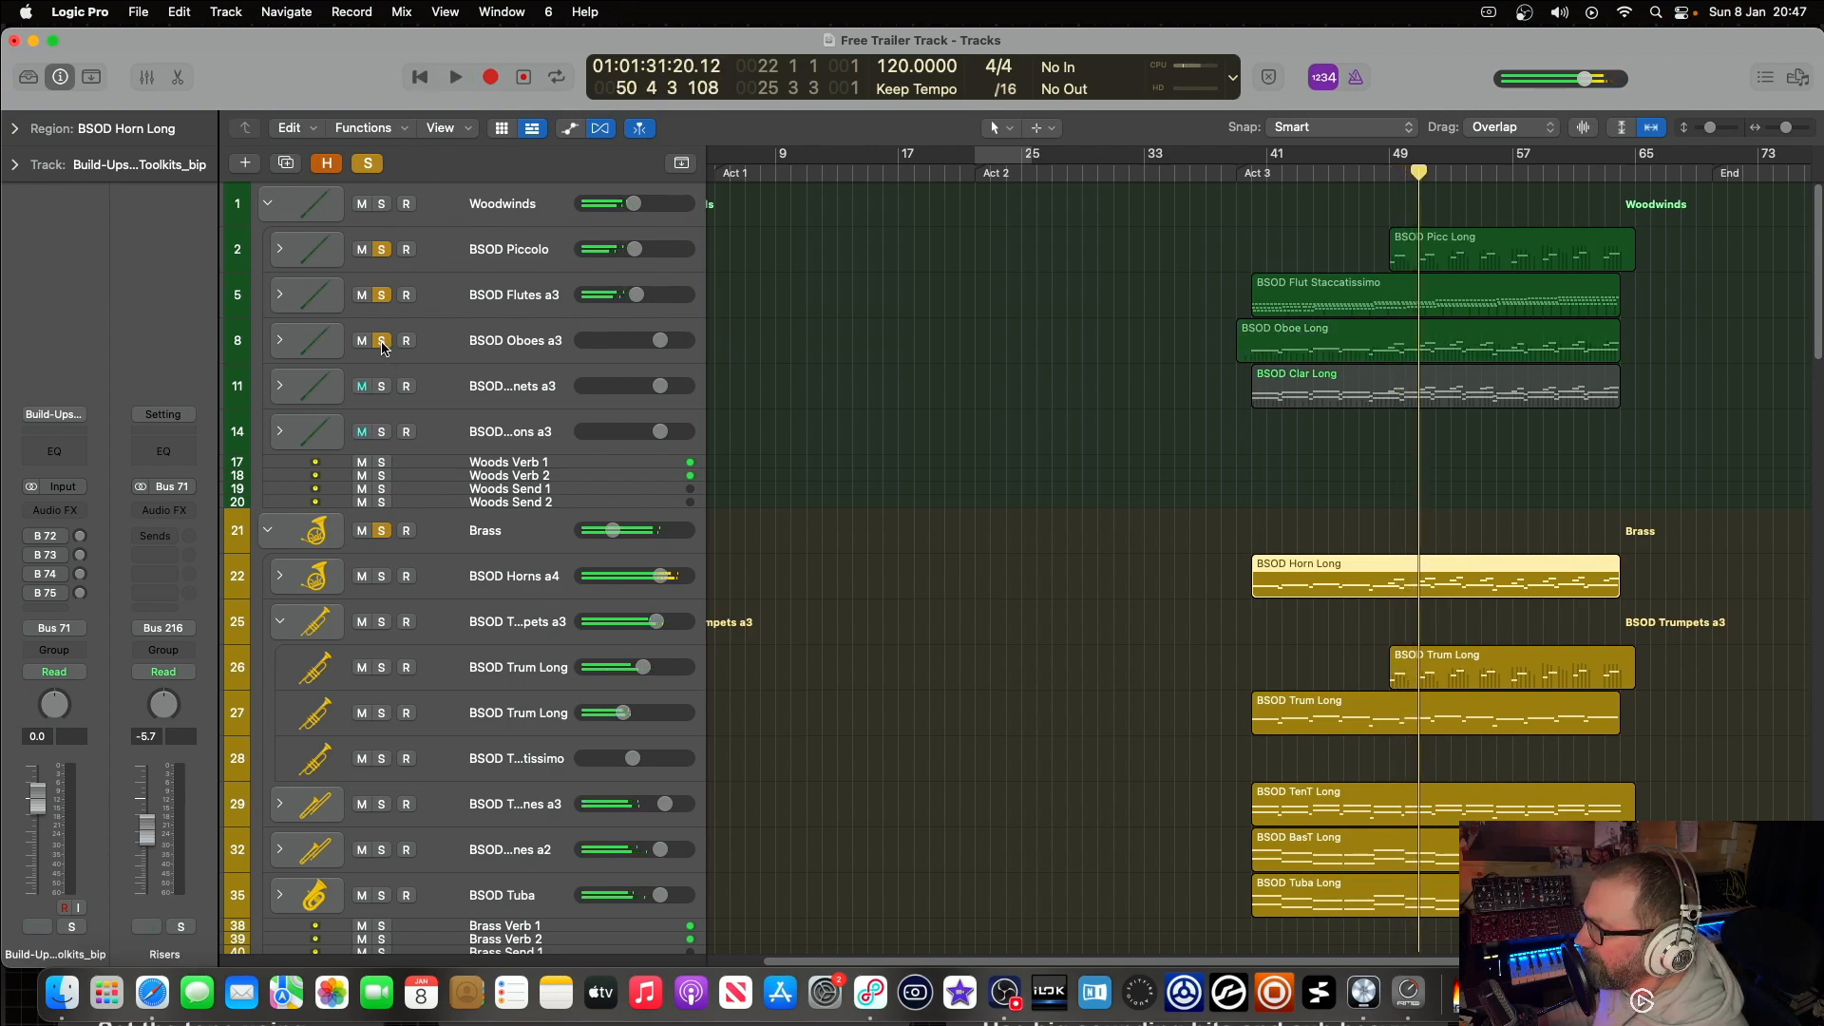
pyautogui.click(382, 388)
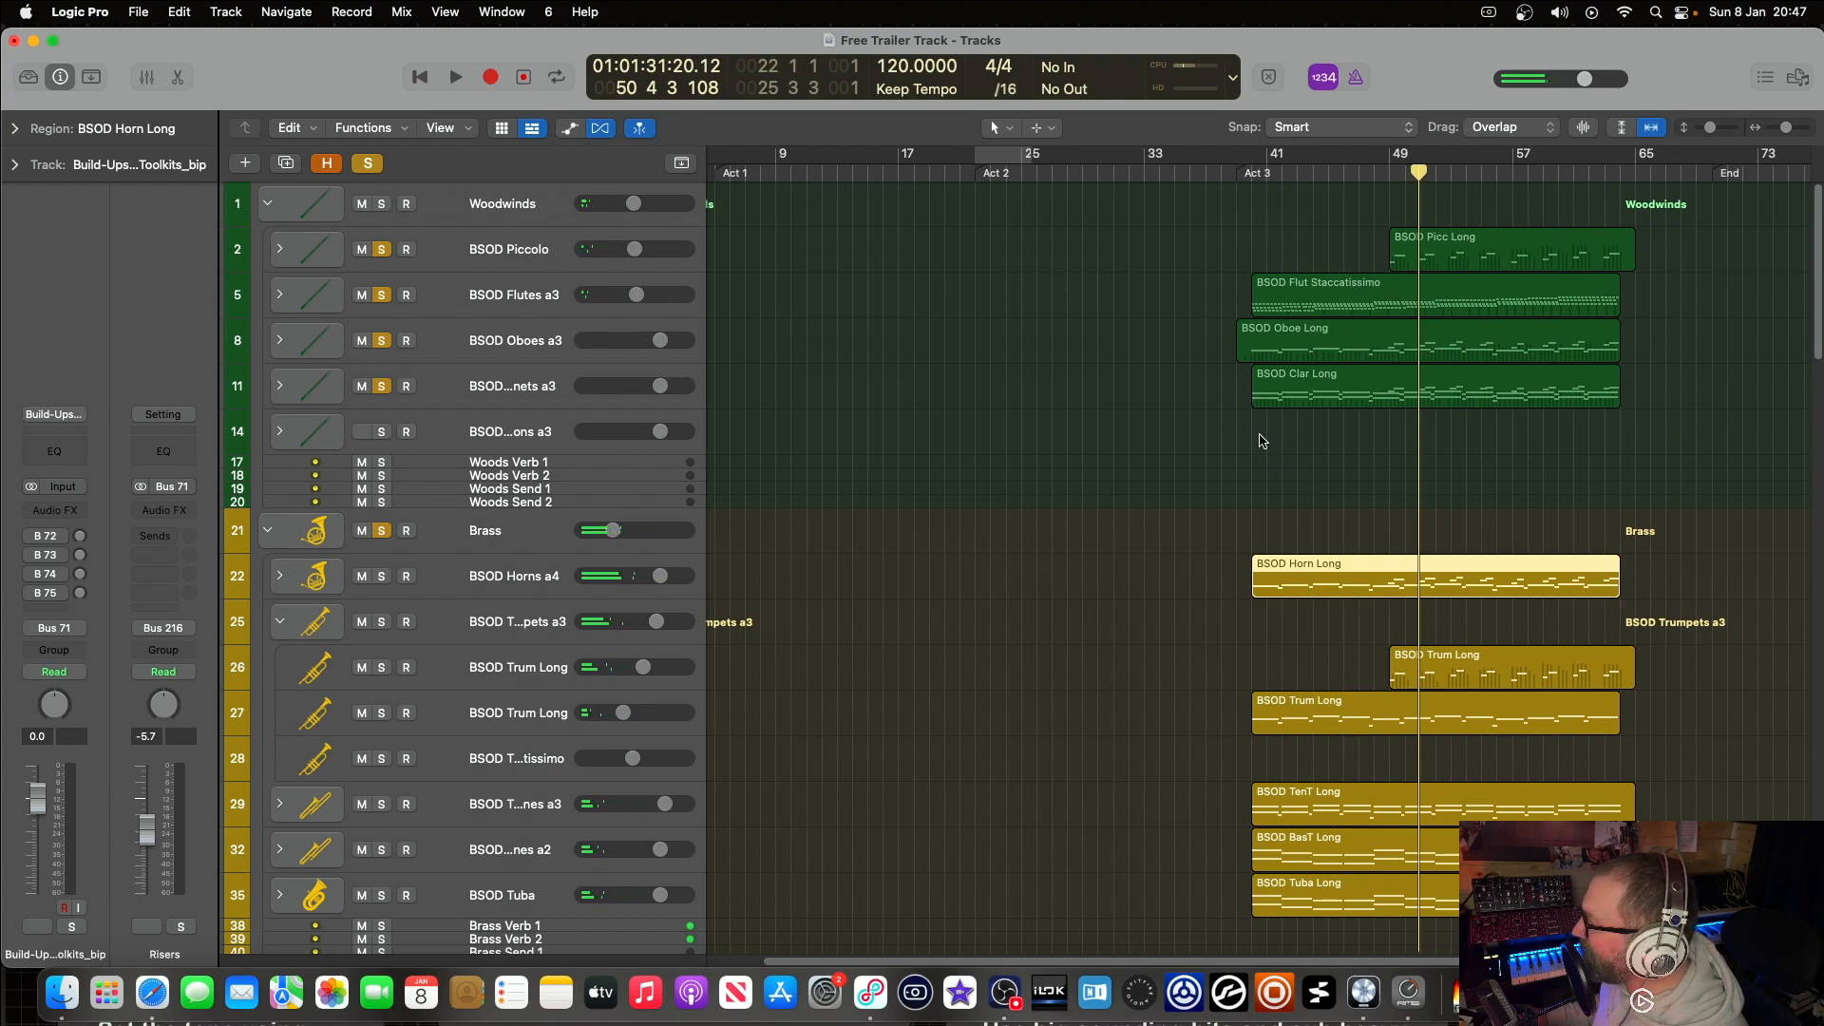
# Step: Play the soloed woodwinds and brass together from the start of Act 3, and stop playback around bar 45
pyautogui.scroll(-2, 1329, 632)
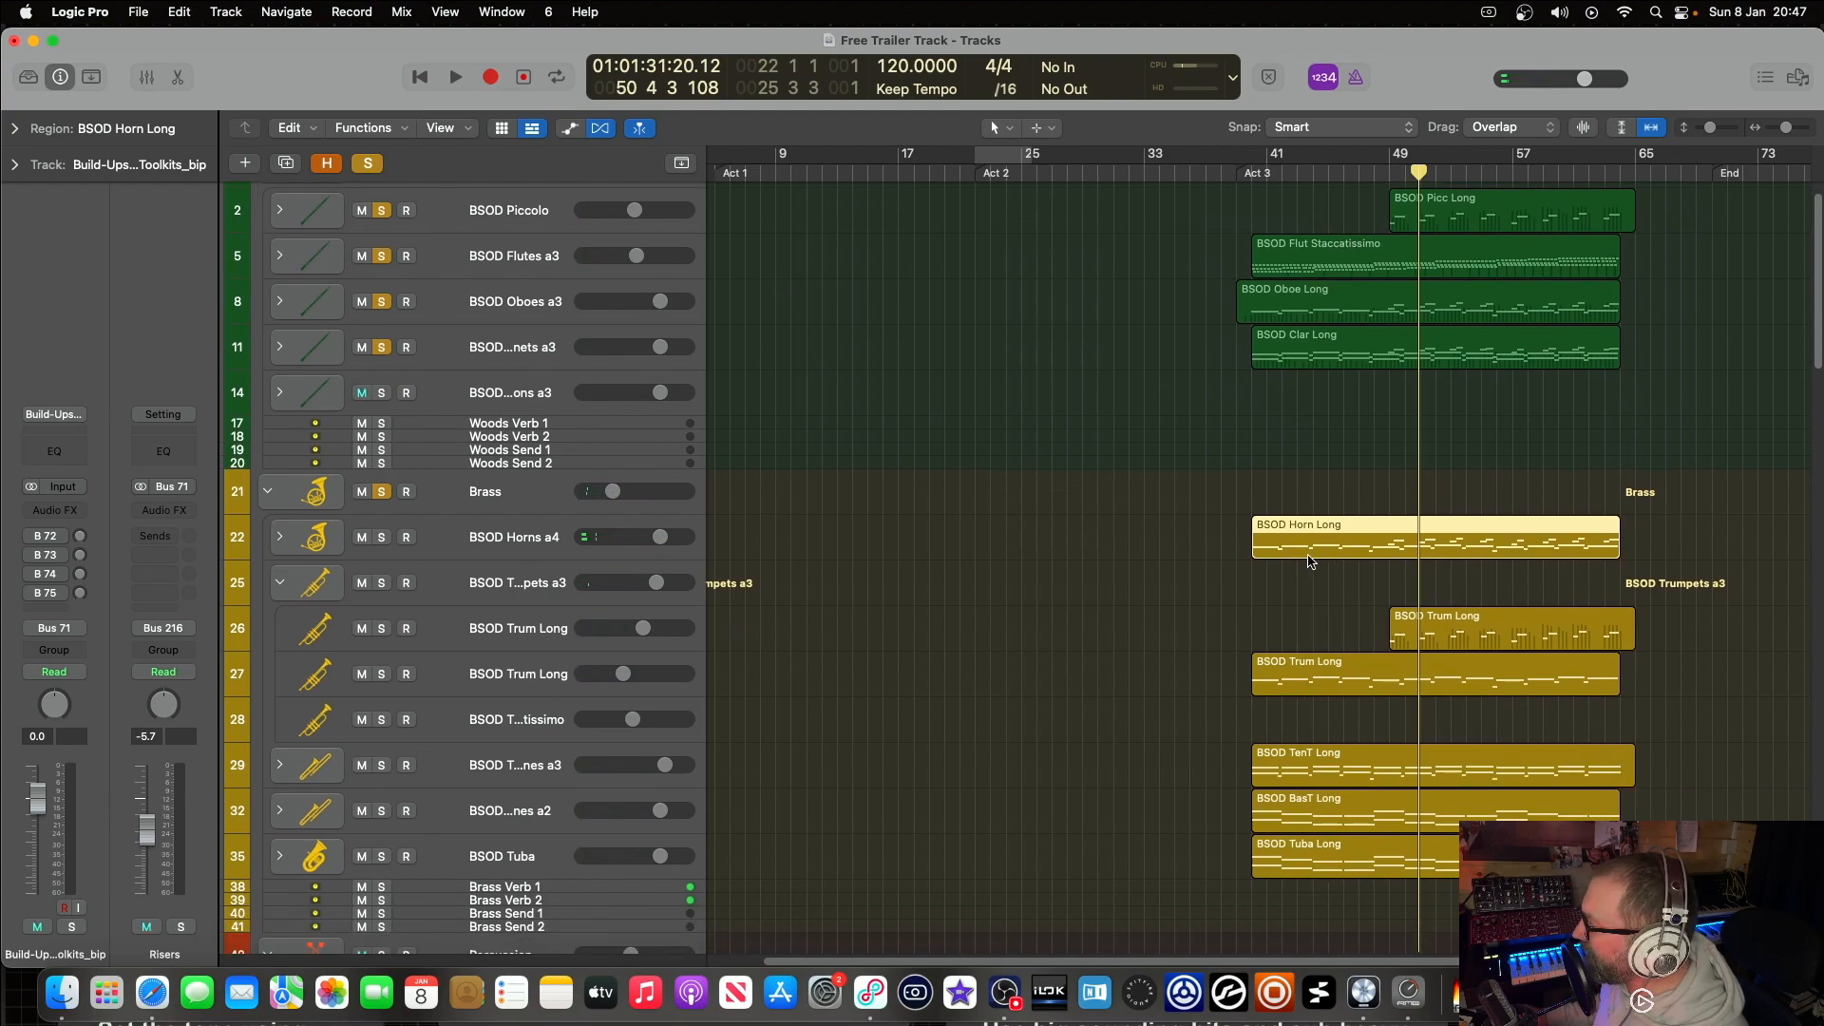
pyautogui.scroll(2, 1283, 214)
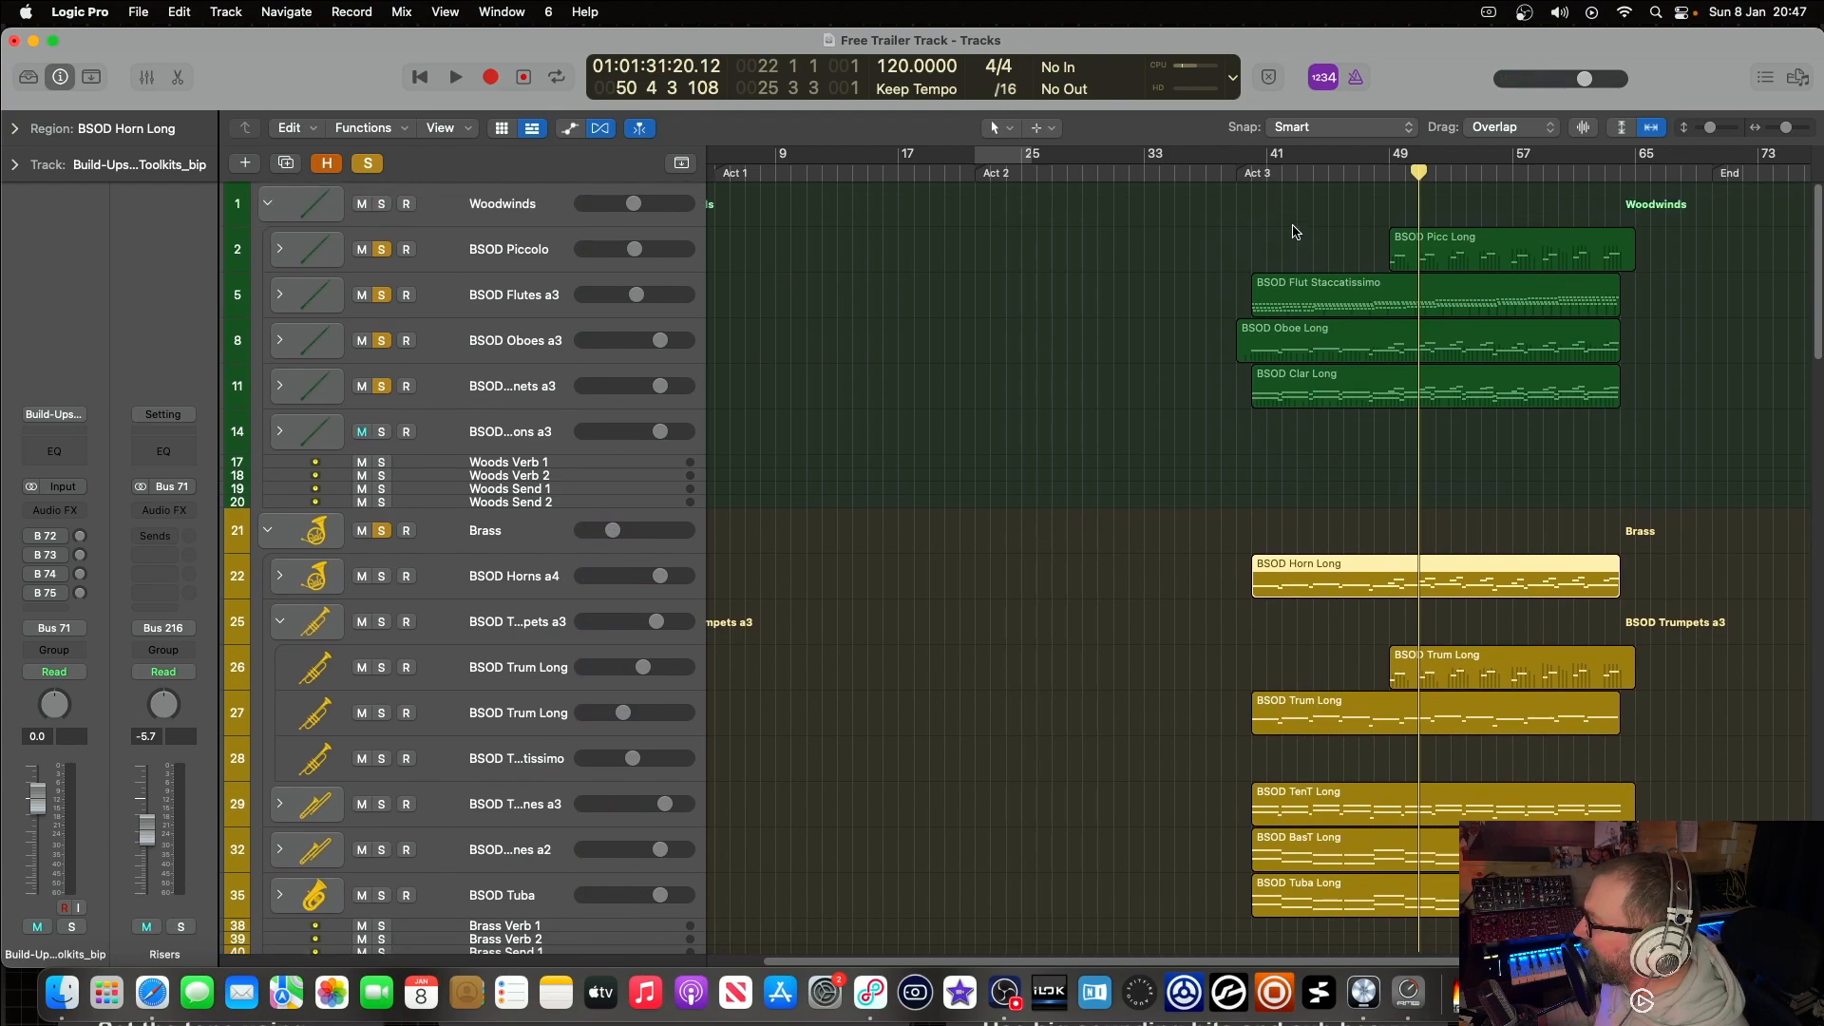
pyautogui.click(1264, 173)
pyautogui.press('space')
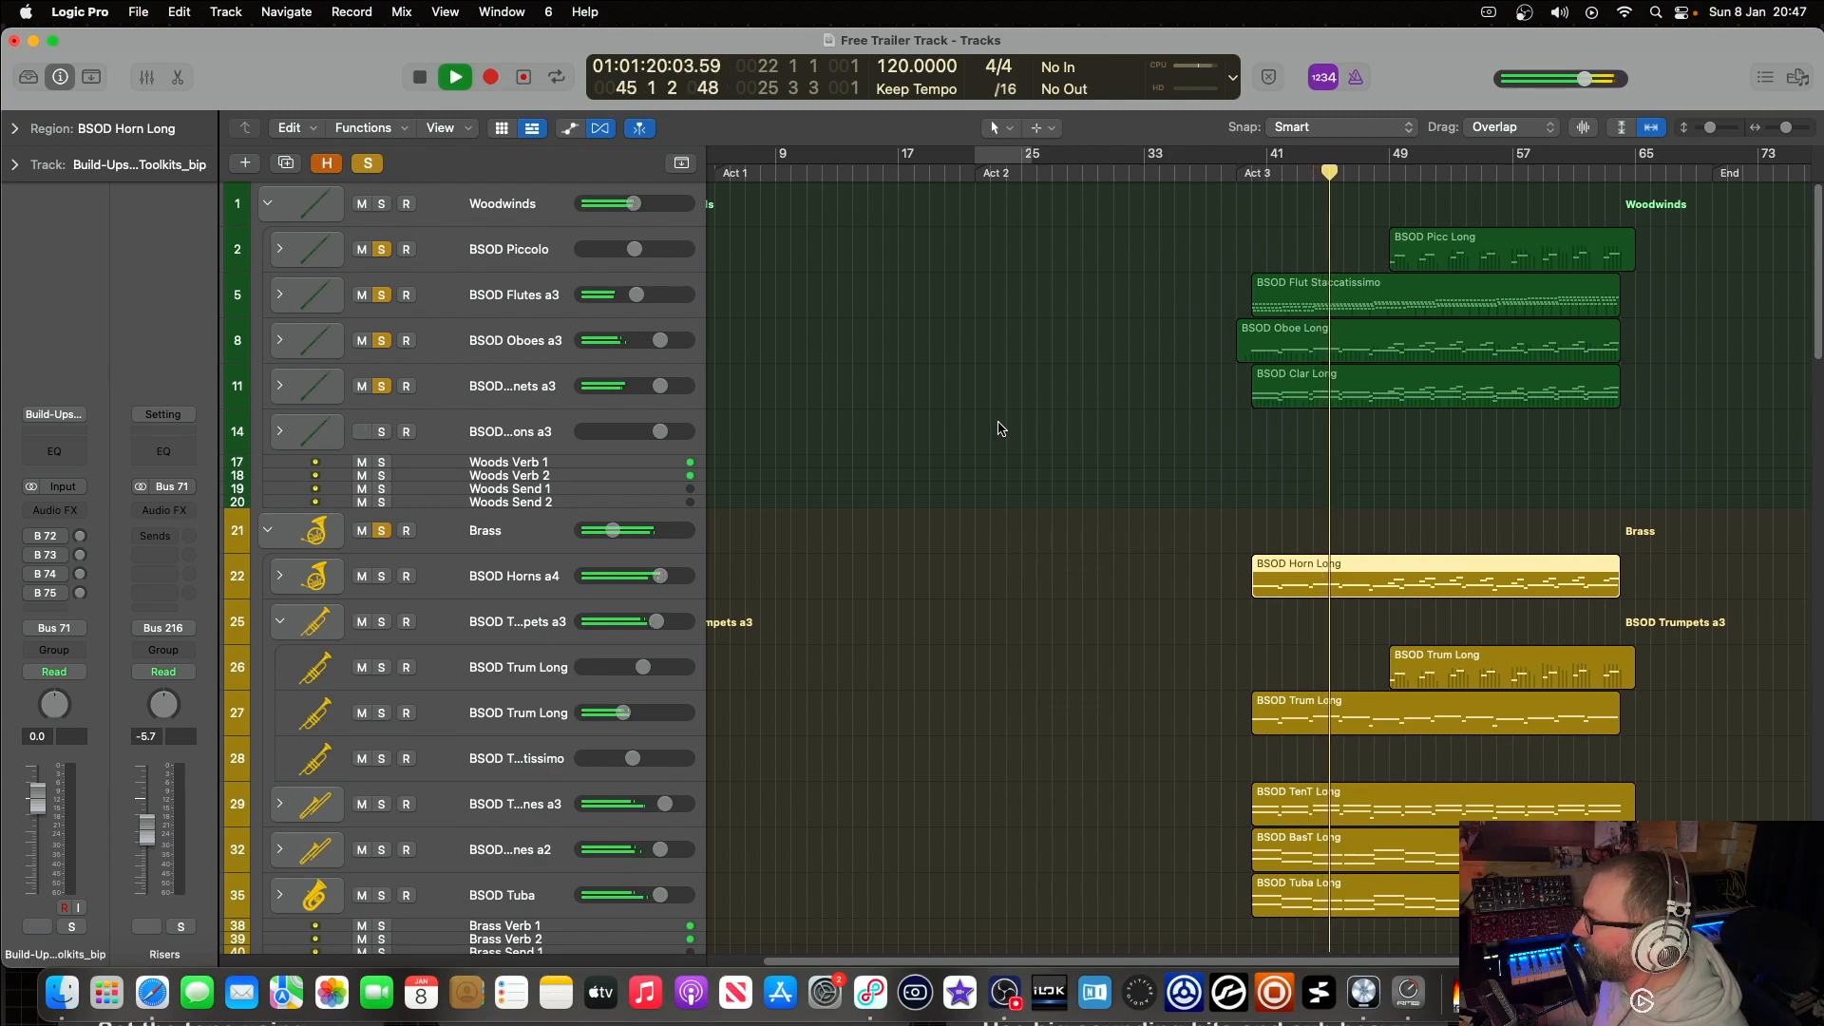
pyautogui.press('space')
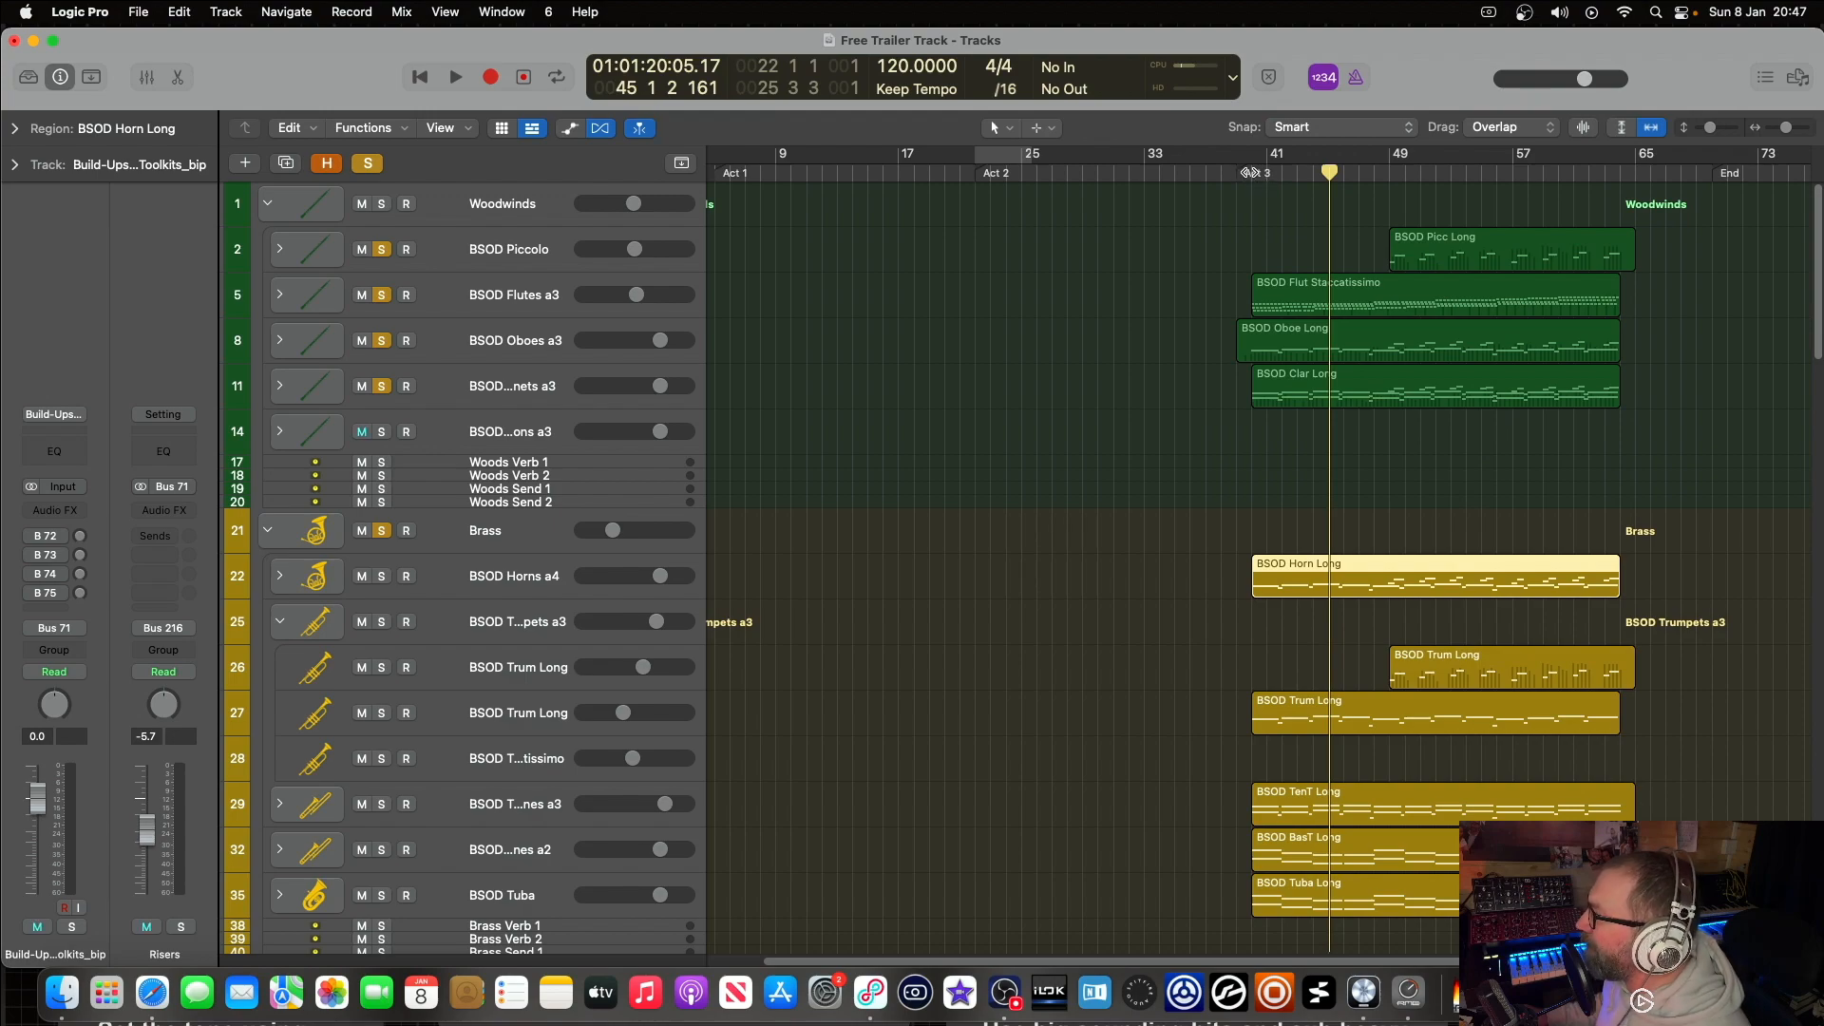
# Step: Return the playhead to bar 40 at the start of Act 3 and add StringsShort and StringsLong to the soloed tracks
pyautogui.click(1250, 172)
pyautogui.scroll(-10, 1129, 261)
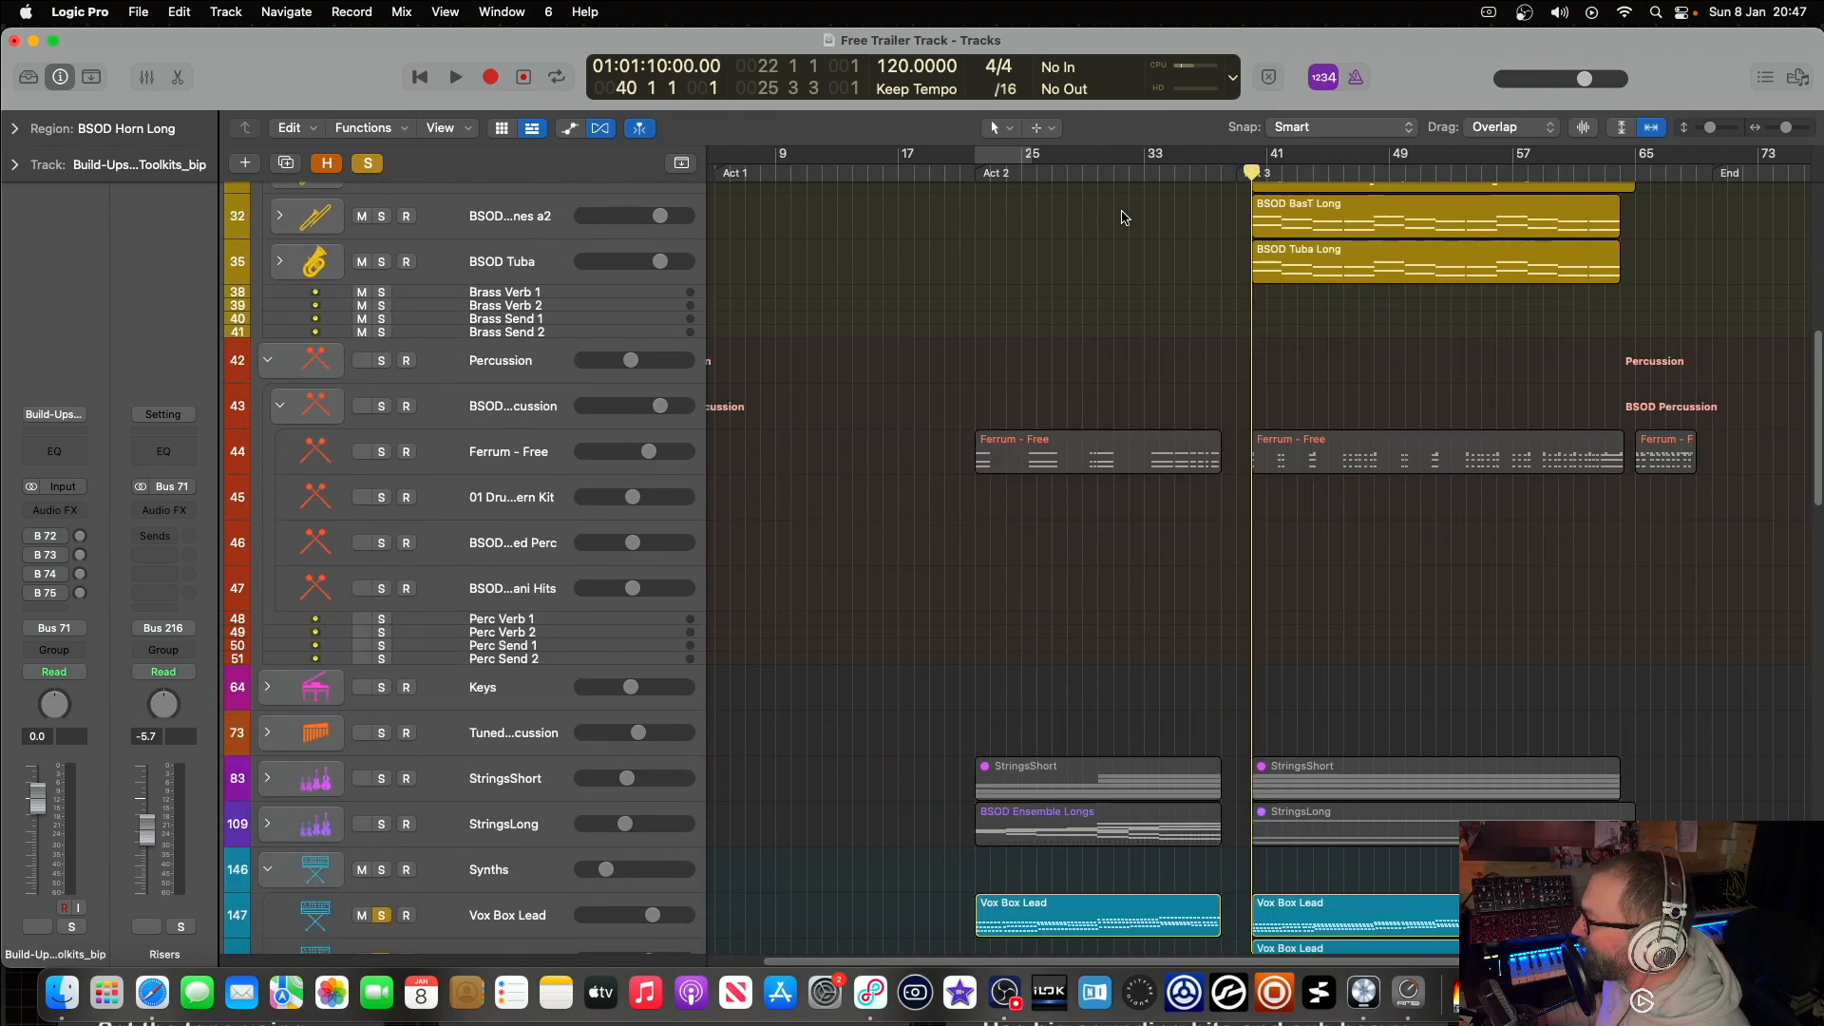
pyautogui.scroll(-10, 1127, 228)
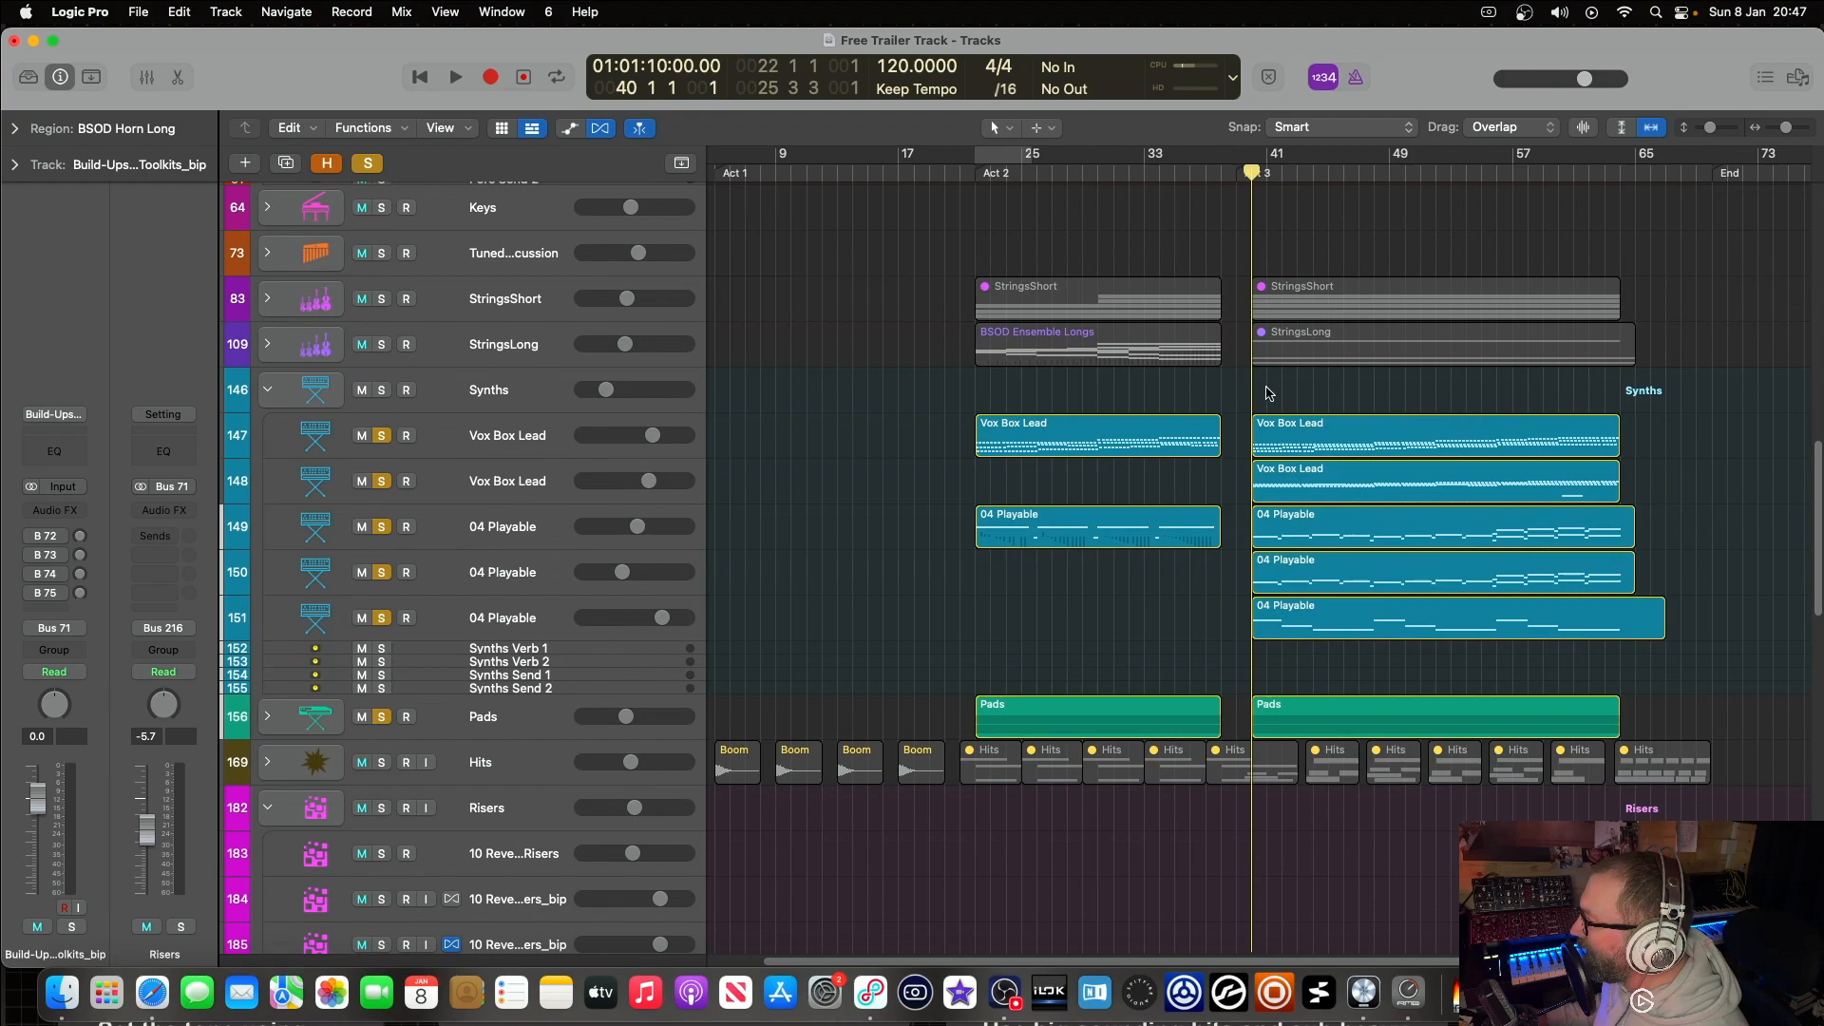
pyautogui.click(382, 299)
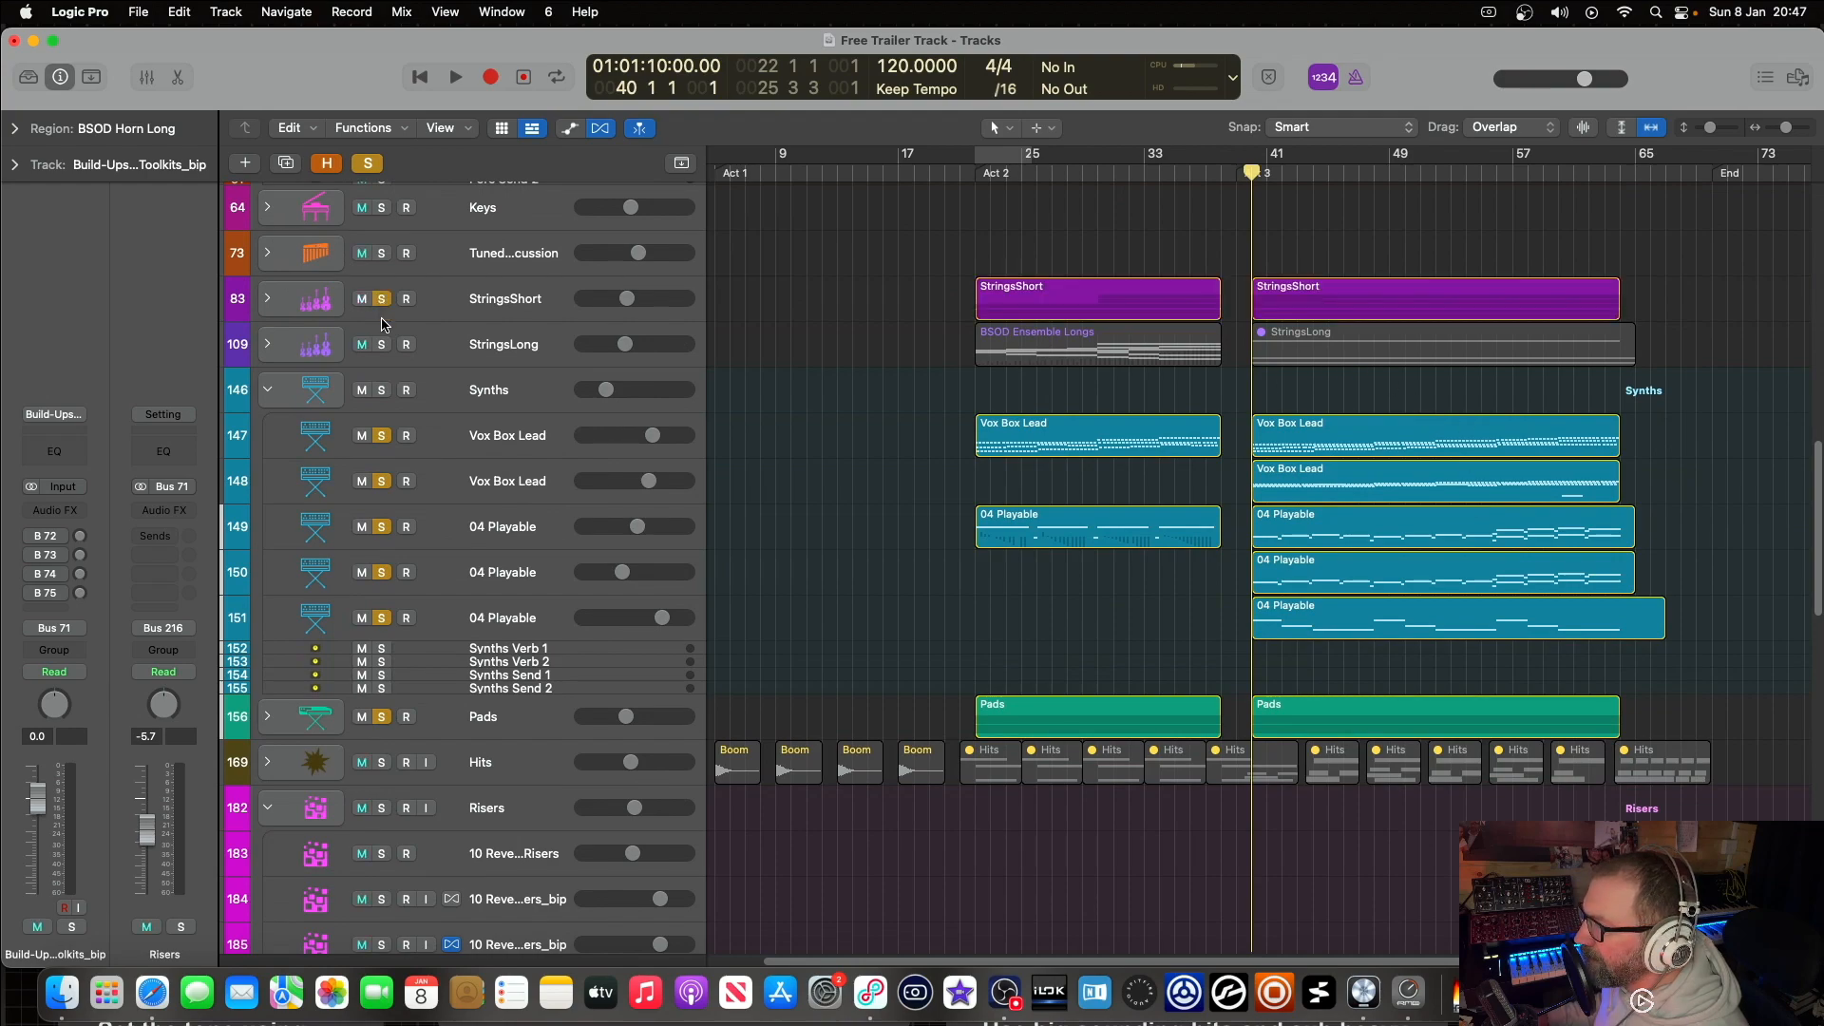
pyautogui.click(388, 346)
pyautogui.scroll(-3, 1375, 594)
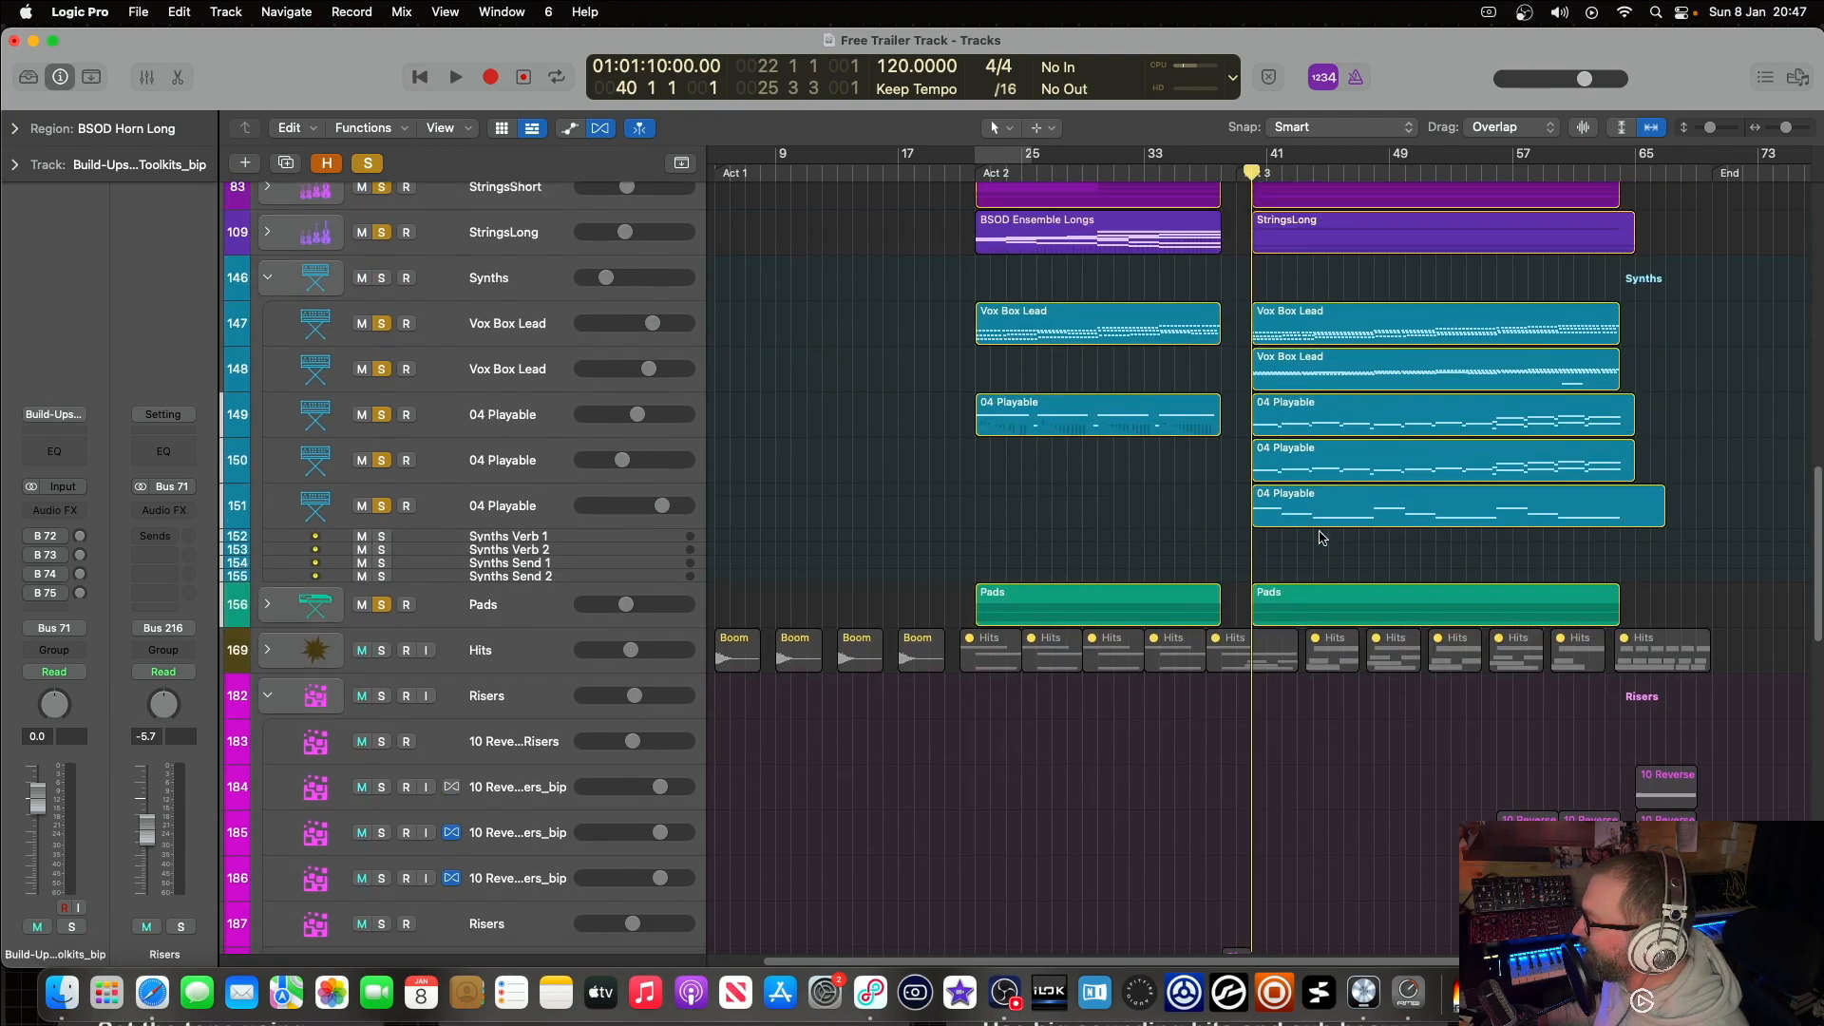
# Step: Play Act 3 from bar 40 with the strings added, and review the soloed layers against the remaining stacks
pyautogui.scroll(15, 1359, 533)
pyautogui.scroll(-12, 1350, 437)
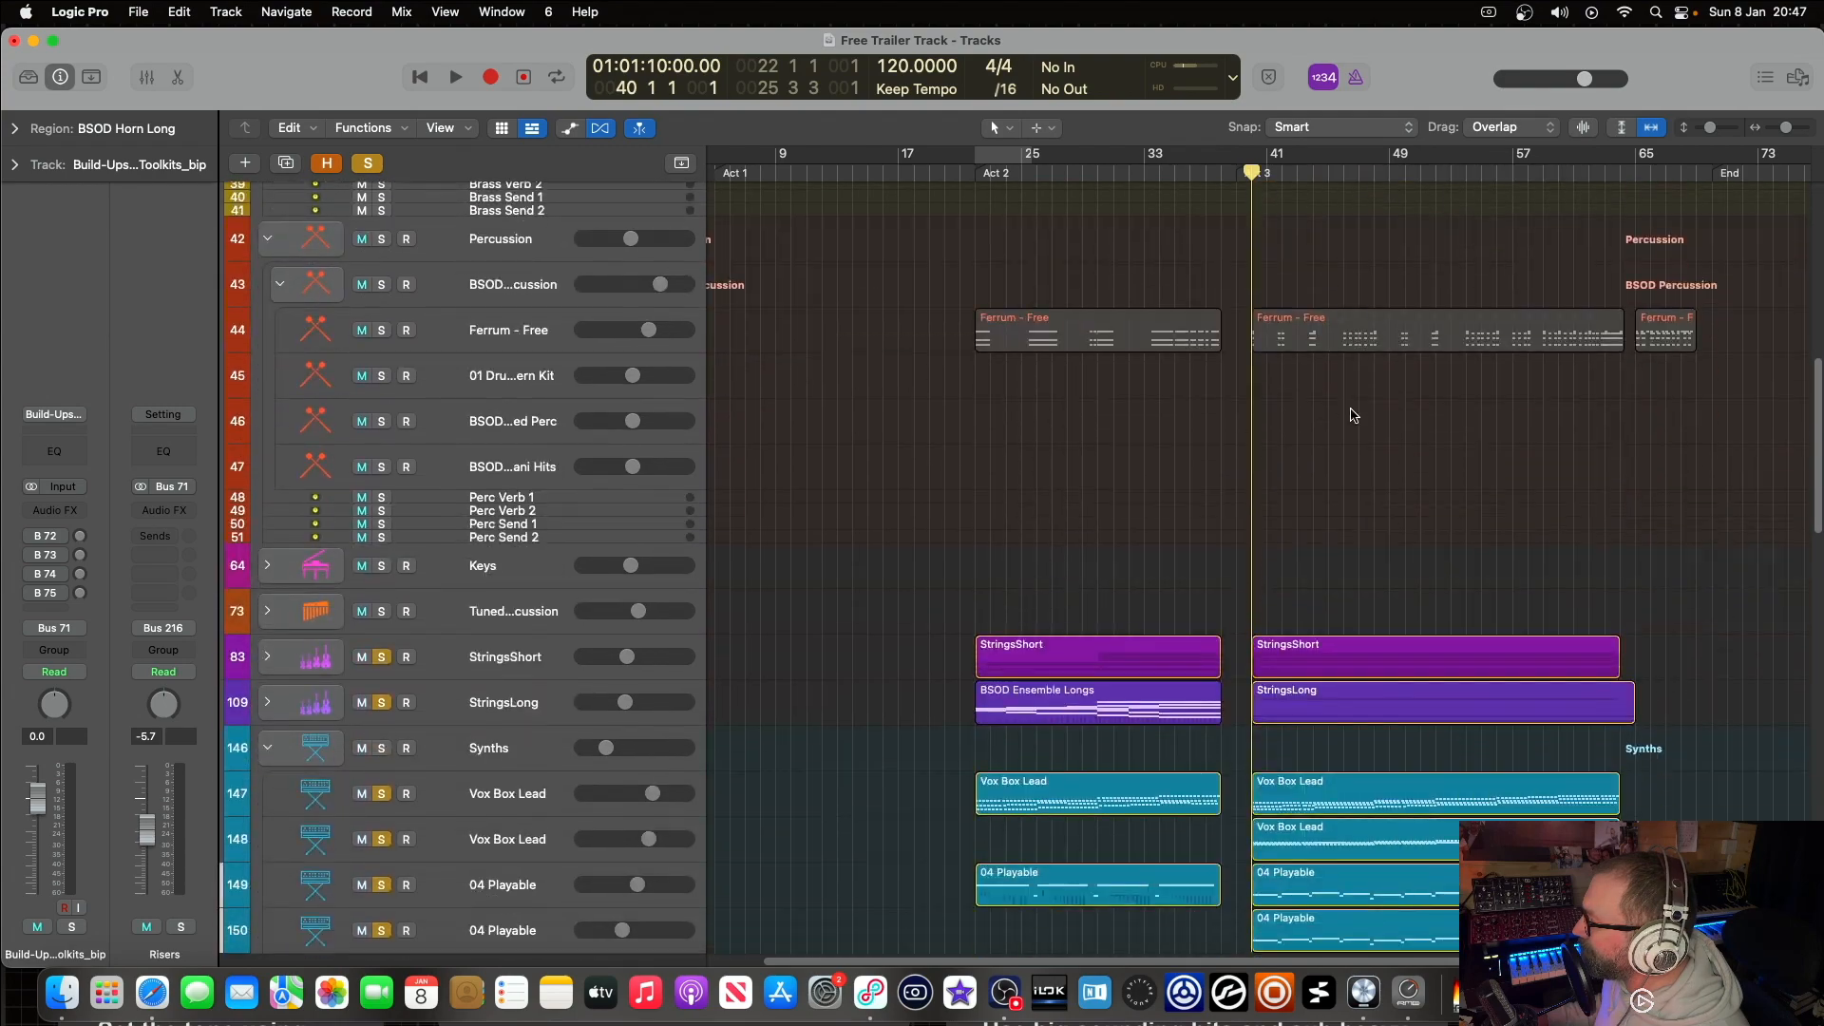
pyautogui.scroll(-3, 1359, 414)
pyautogui.scroll(2, 1359, 415)
pyautogui.scroll(15, 1357, 414)
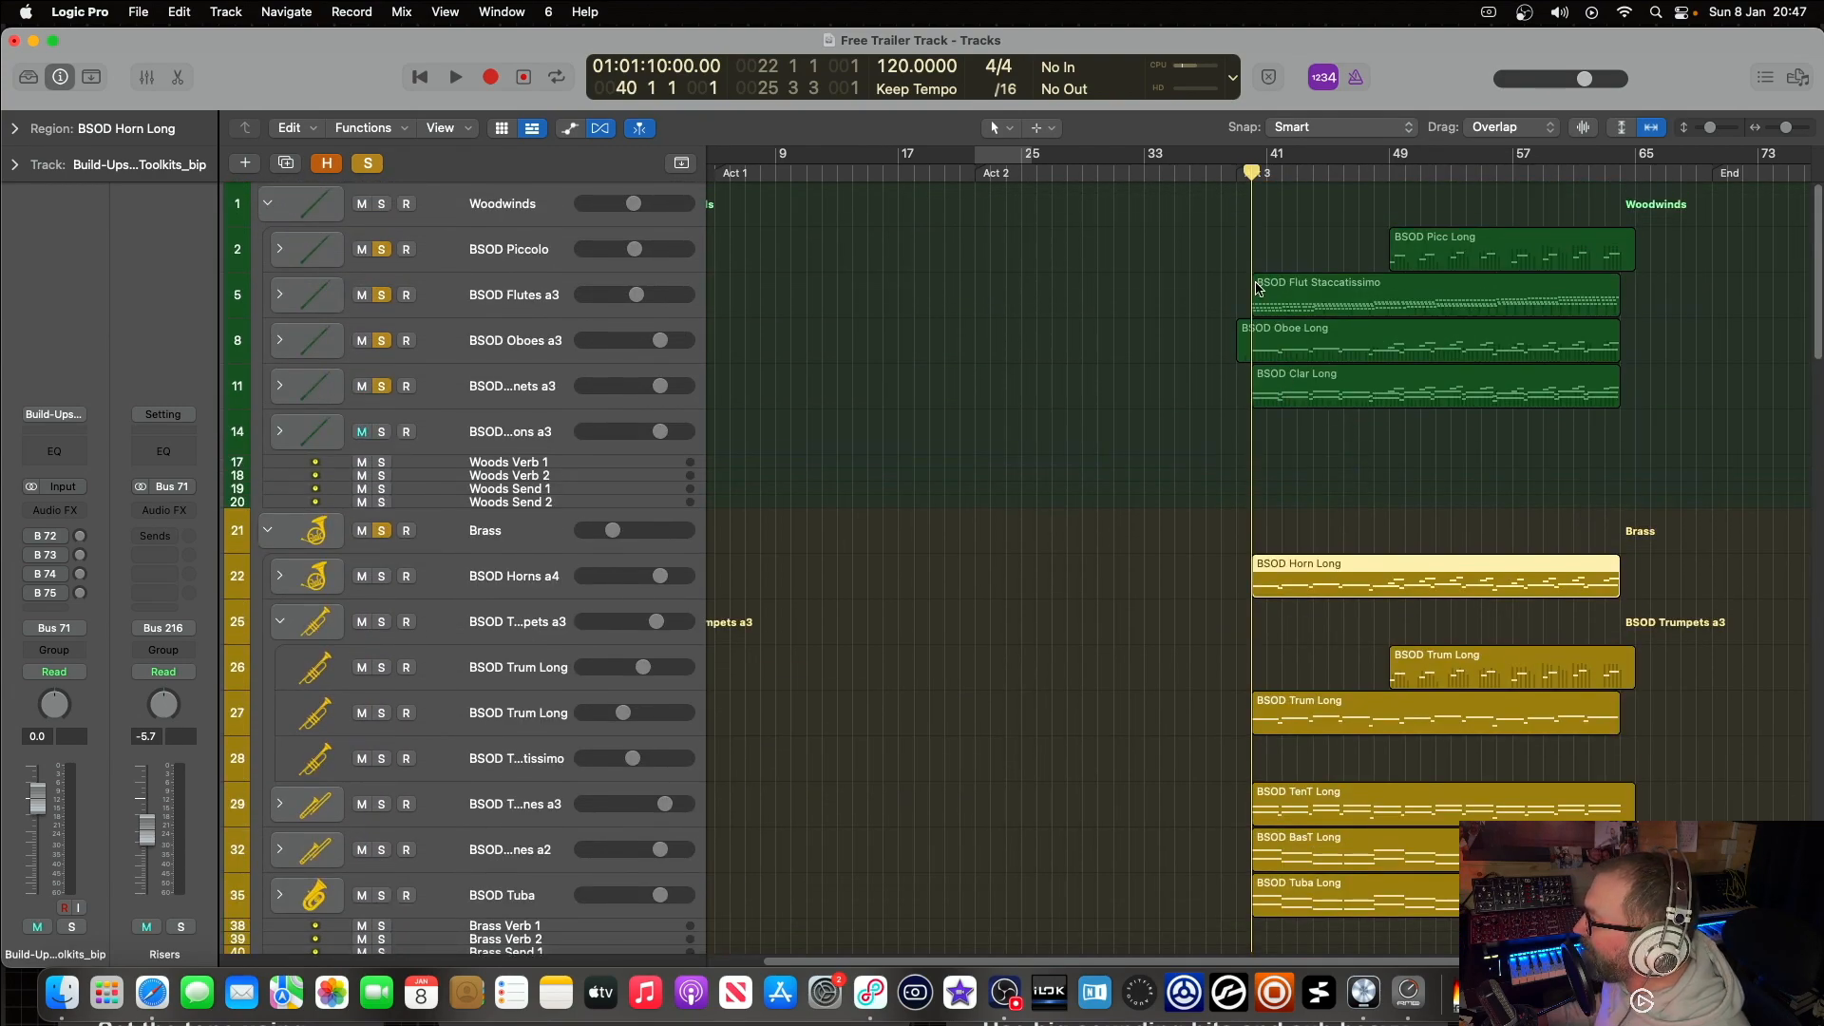
pyautogui.scroll(-3, 1264, 294)
pyautogui.scroll(3, 1287, 306)
pyautogui.press('space')
pyautogui.scroll(-10, 1288, 314)
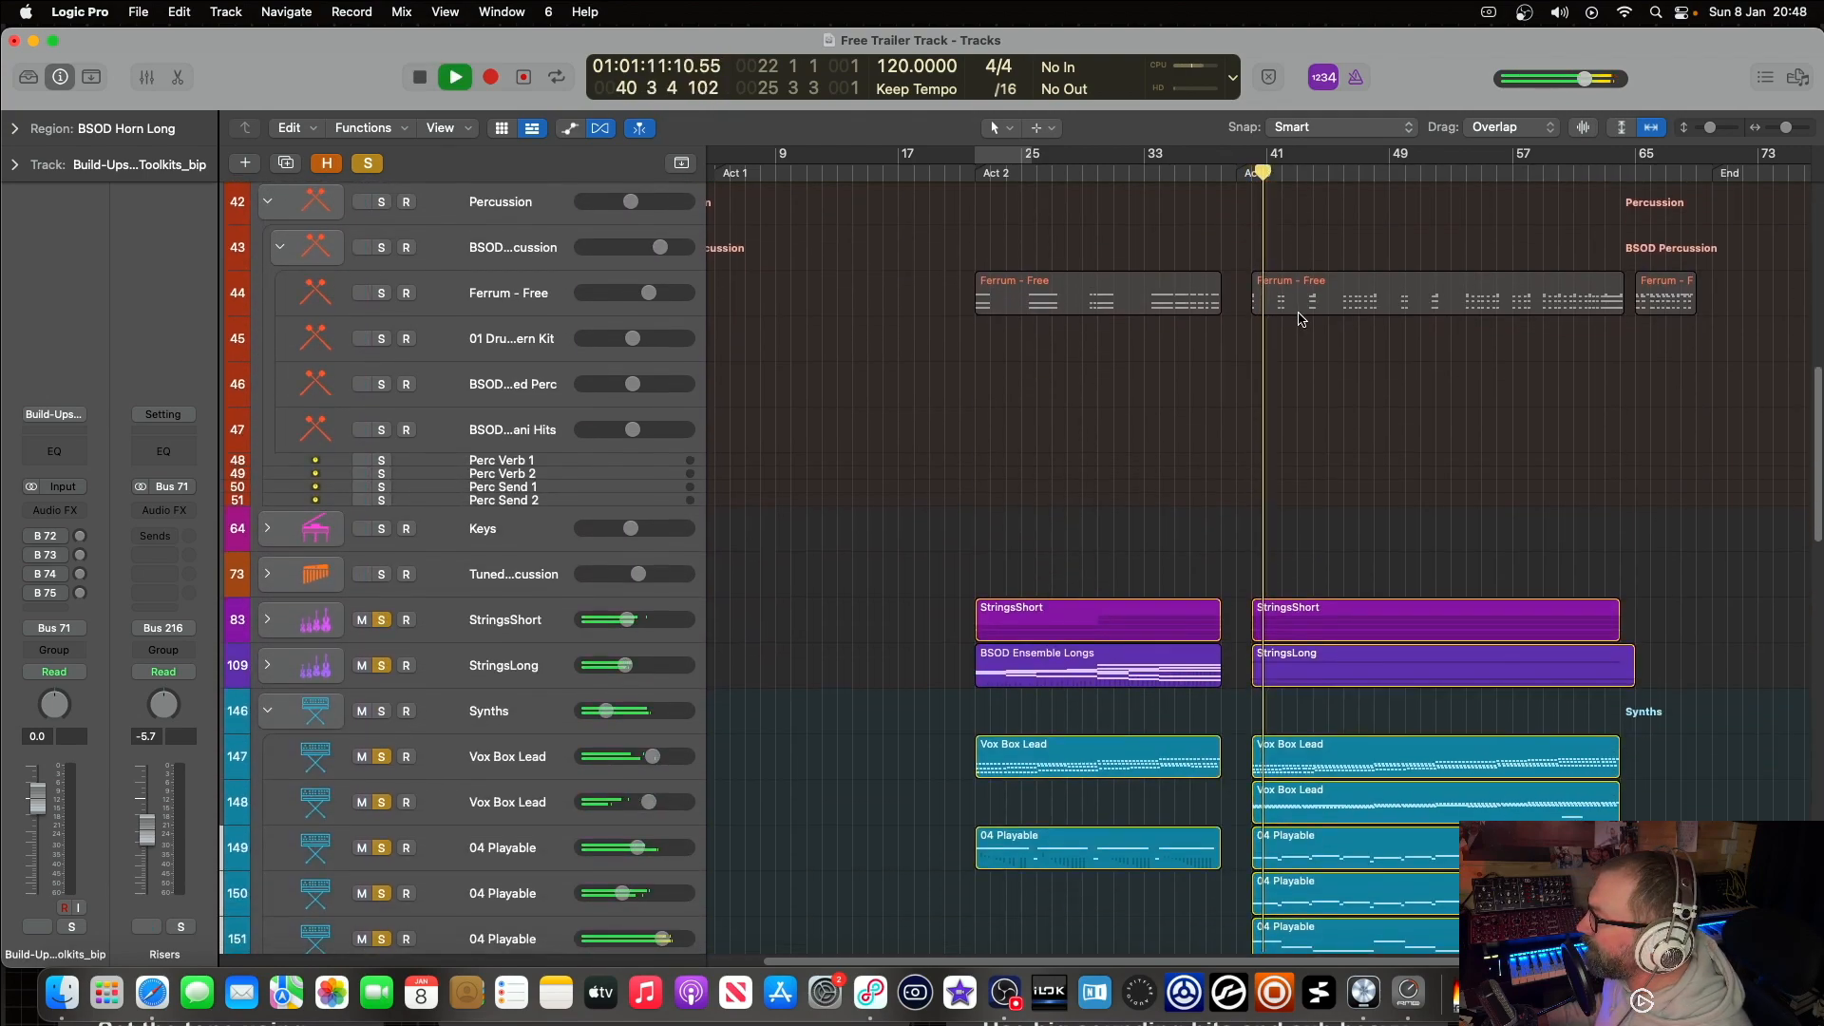
pyautogui.scroll(-10, 1301, 319)
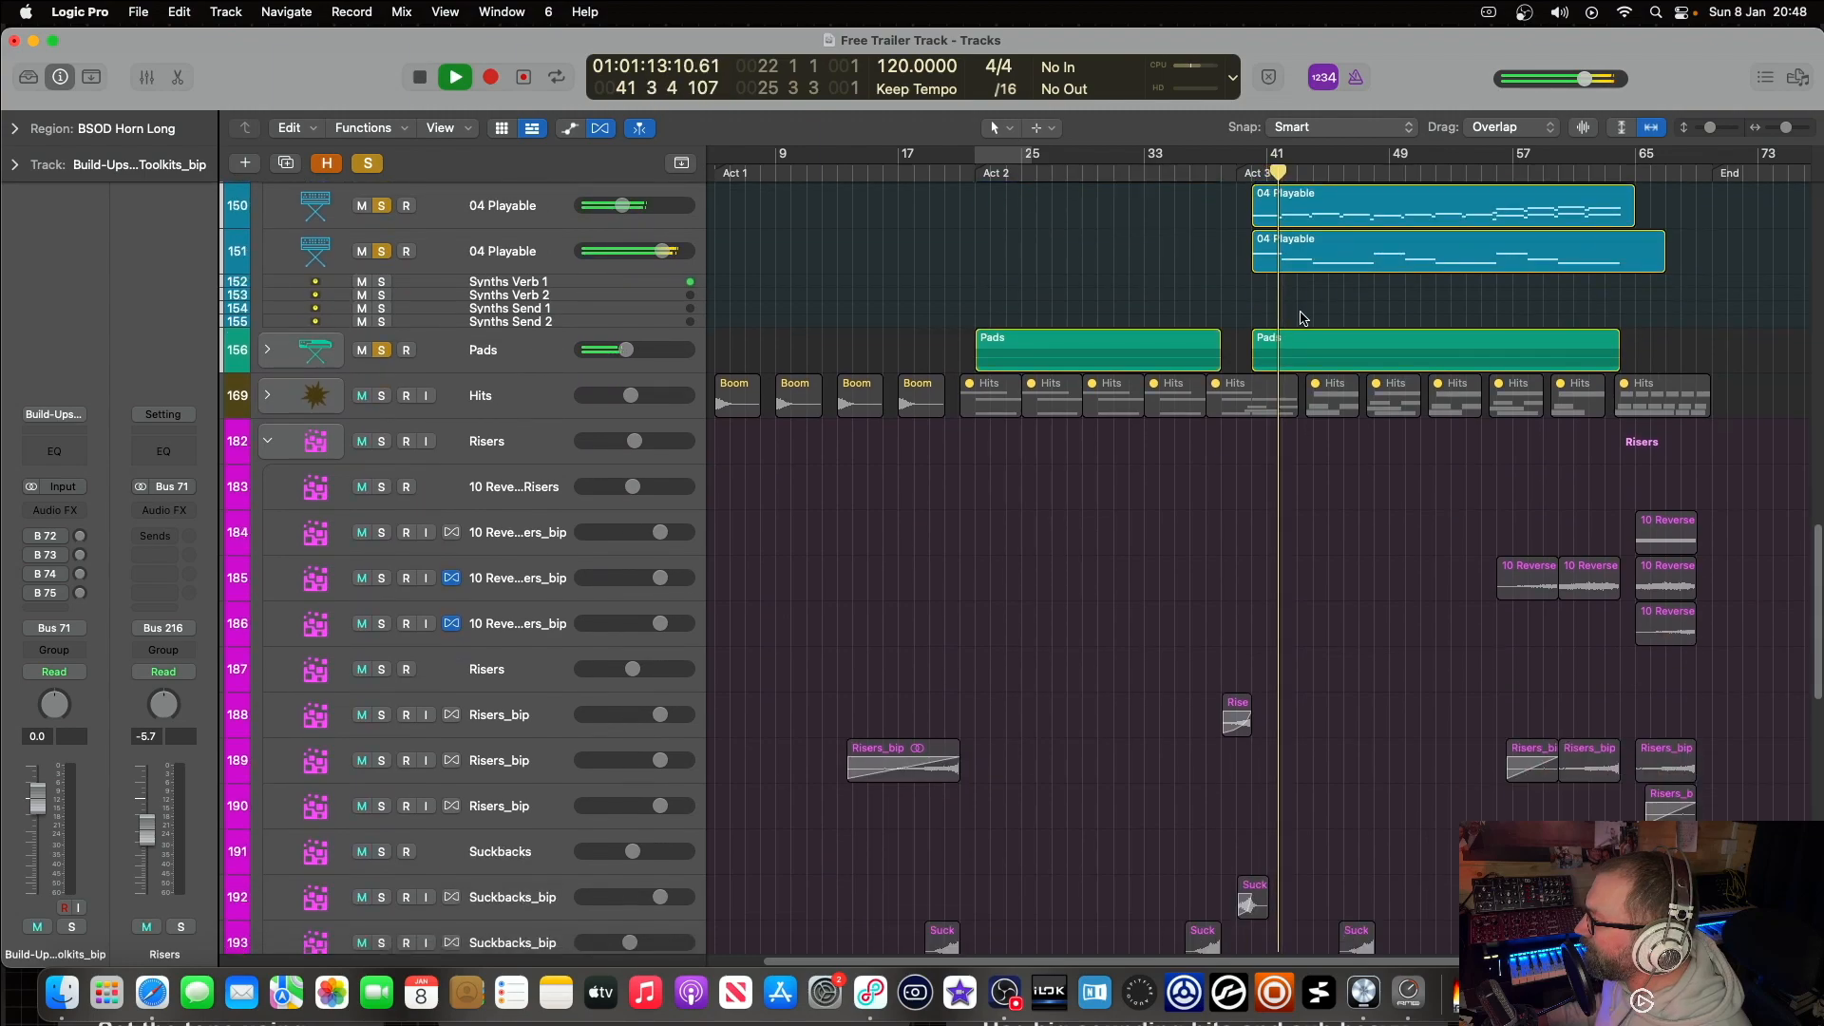
pyautogui.scroll(-10, 1301, 319)
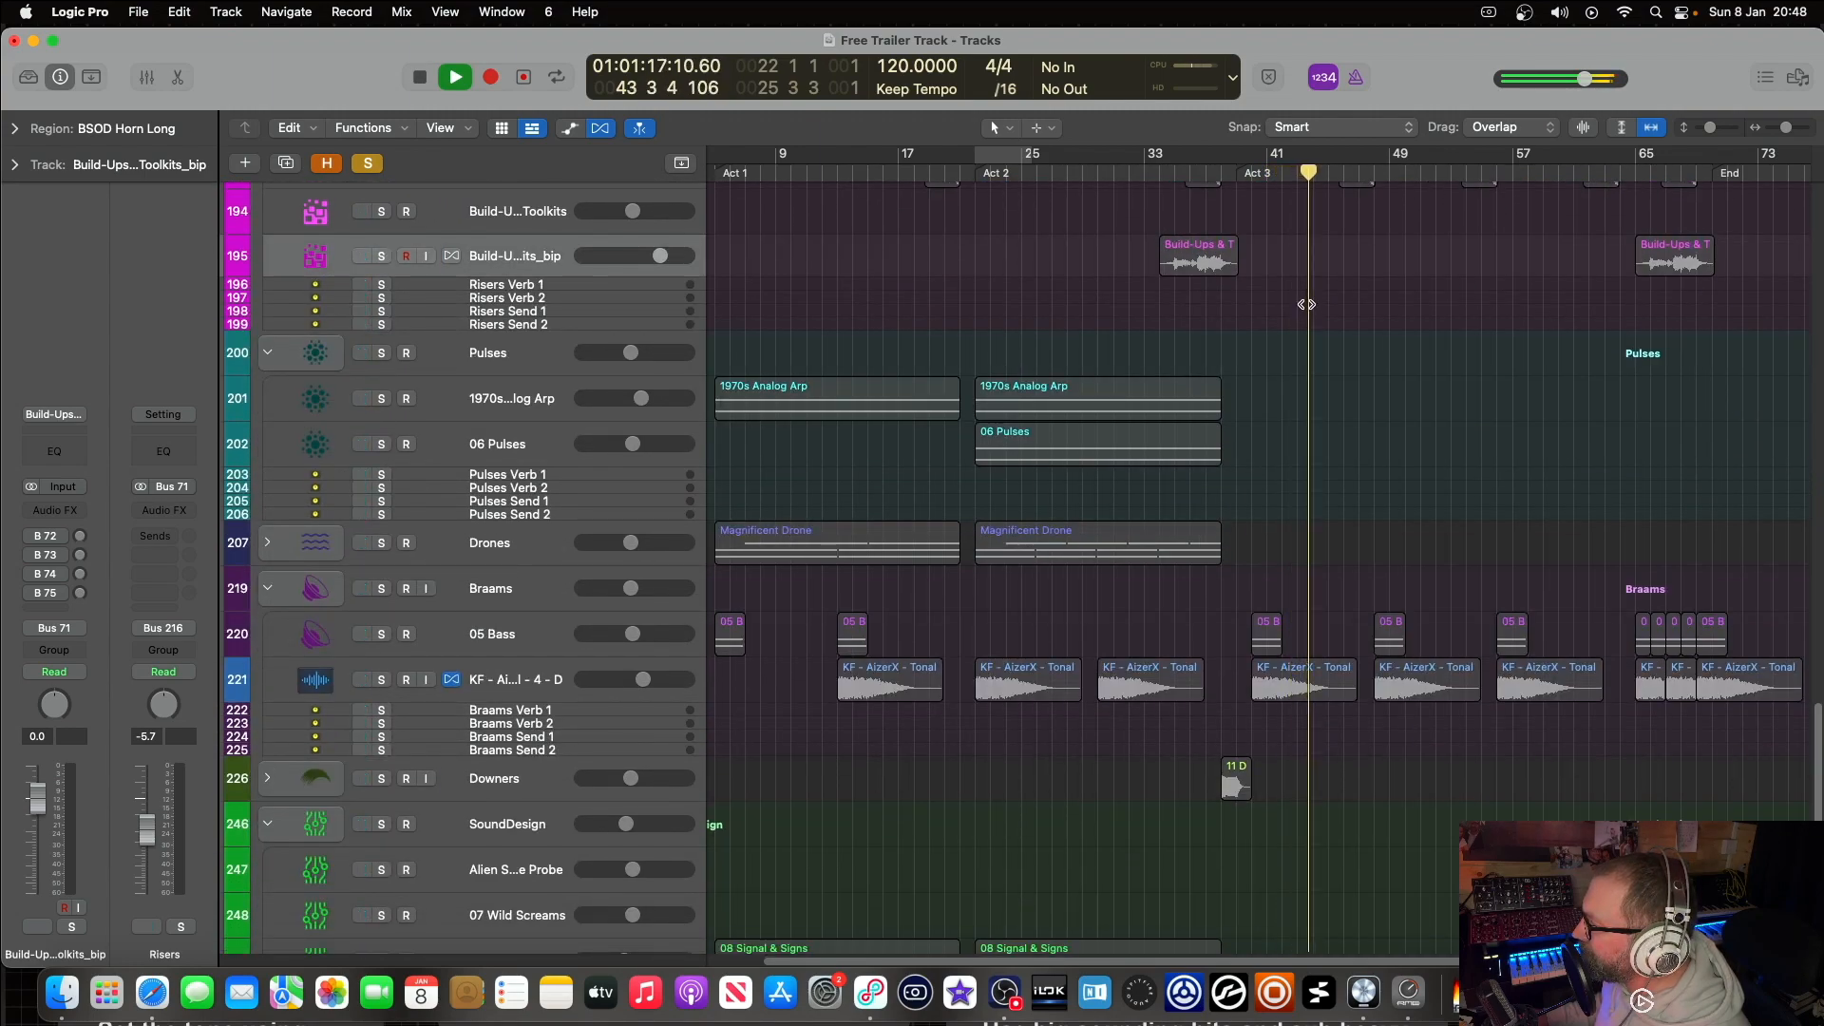
pyautogui.scroll(15, 1307, 305)
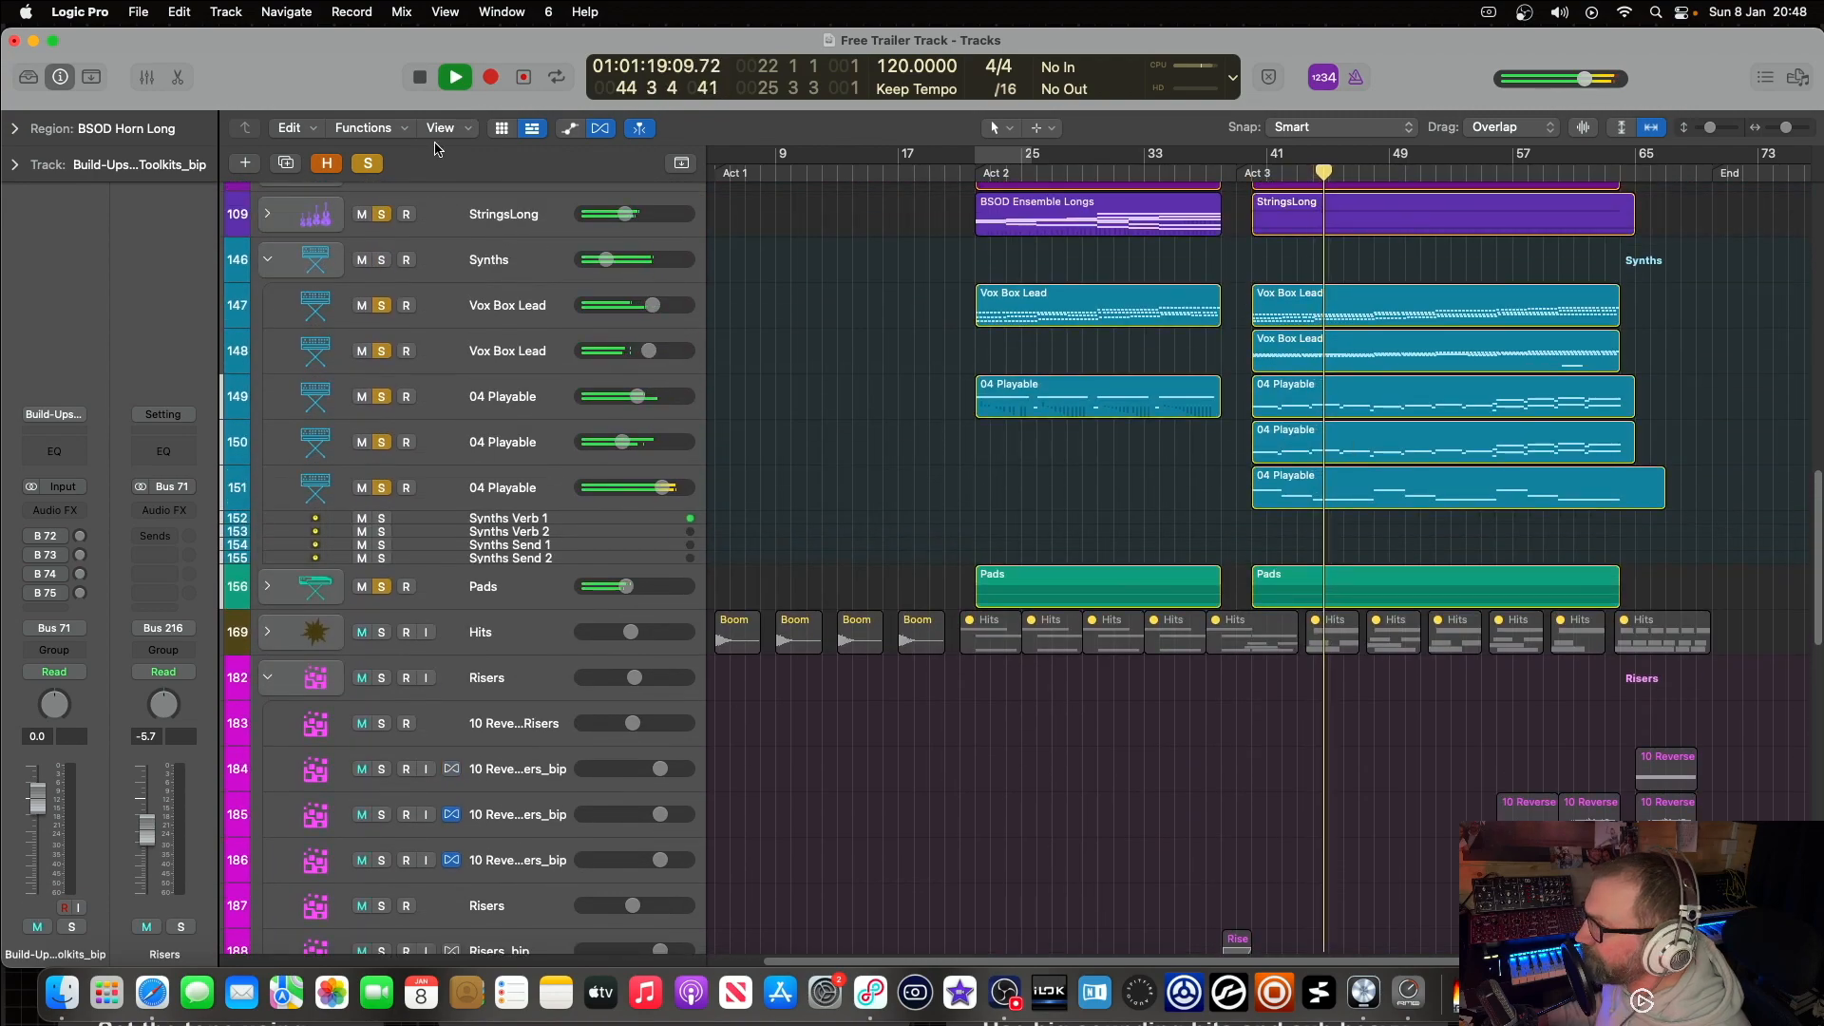
# Step: Clear all solos during playback, review the risers, braams and sound design regions in the full mix, and stop
pyautogui.click(368, 163)
pyautogui.scroll(4, 1330, 285)
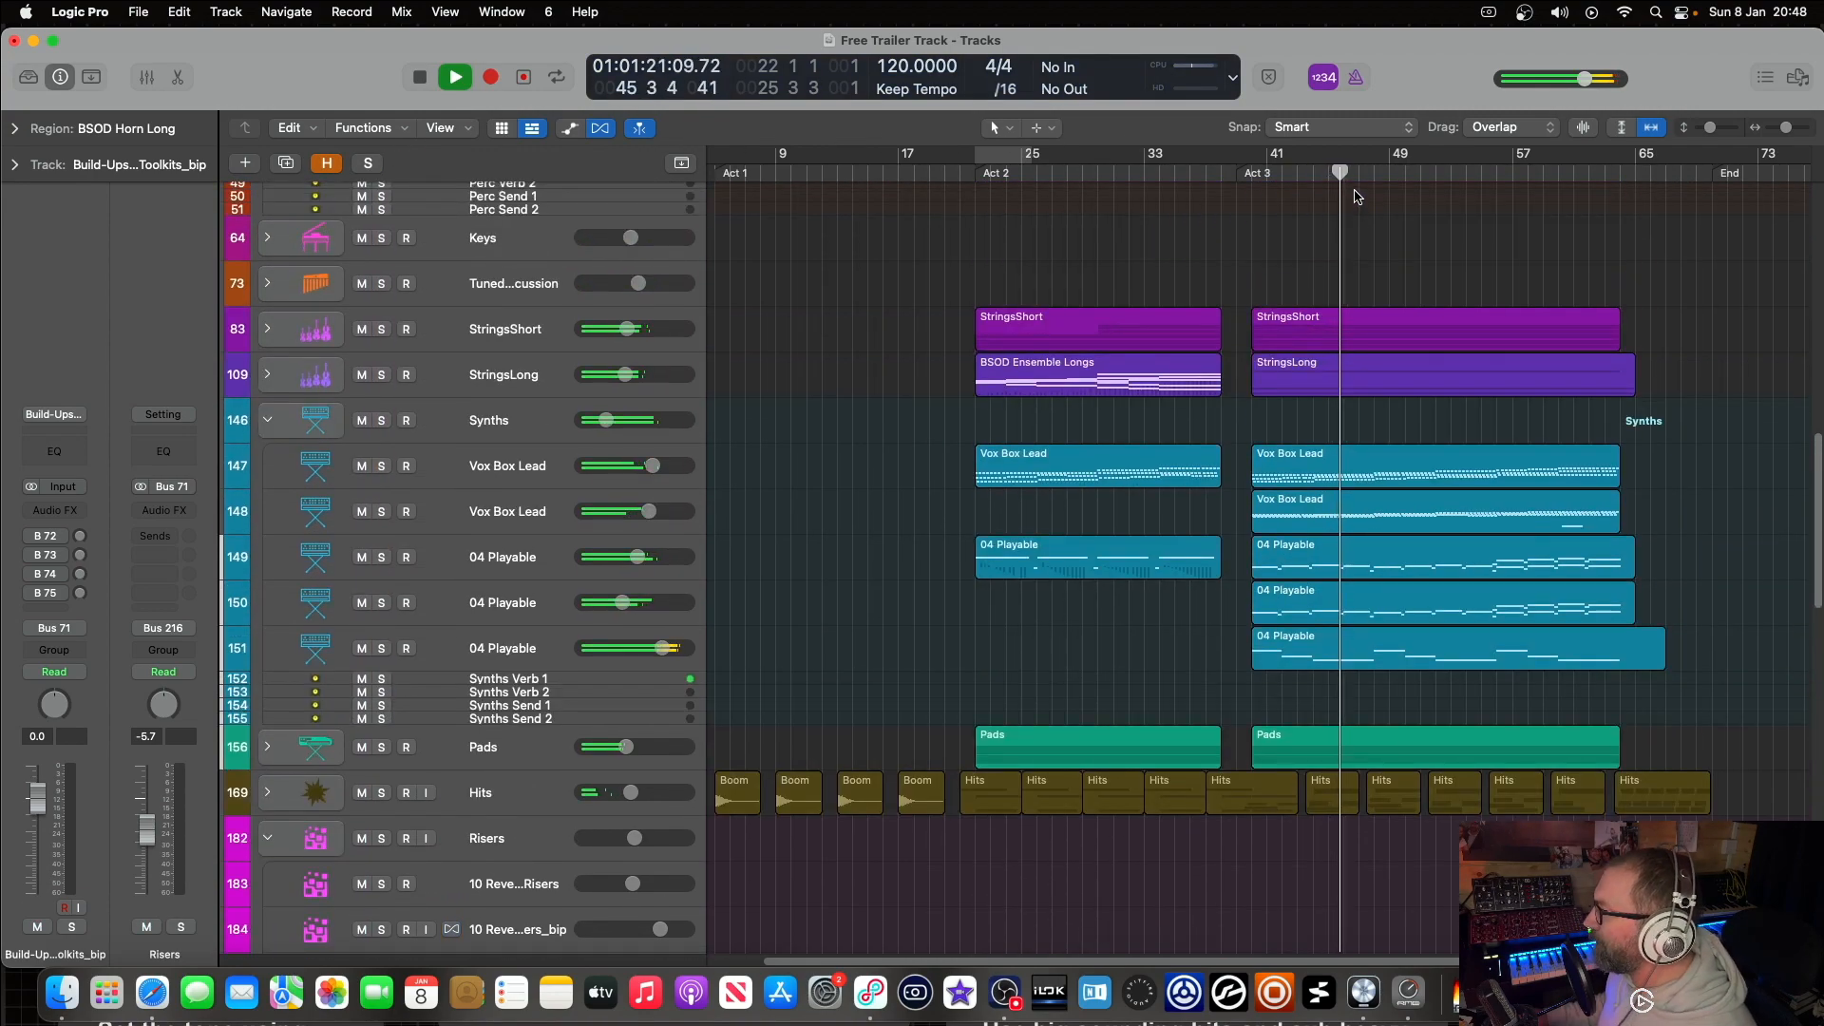
pyautogui.scroll(-10, 1357, 197)
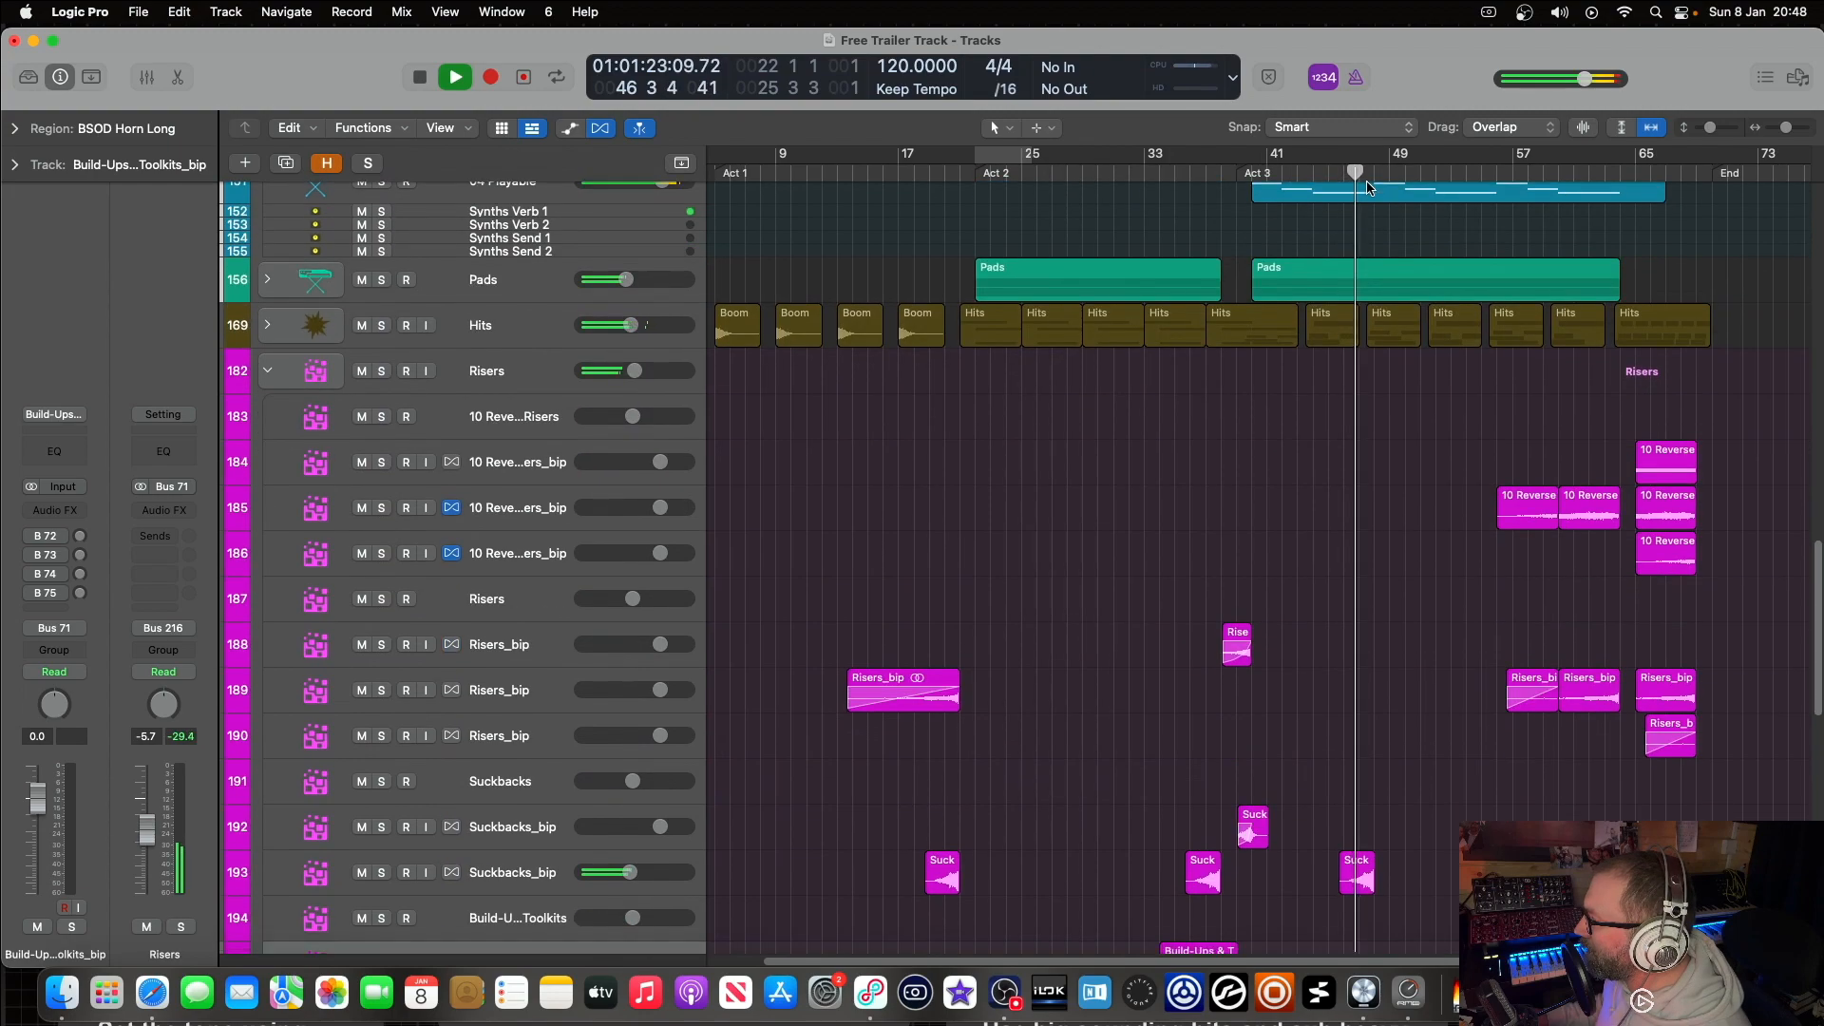
pyautogui.scroll(-10, 1368, 185)
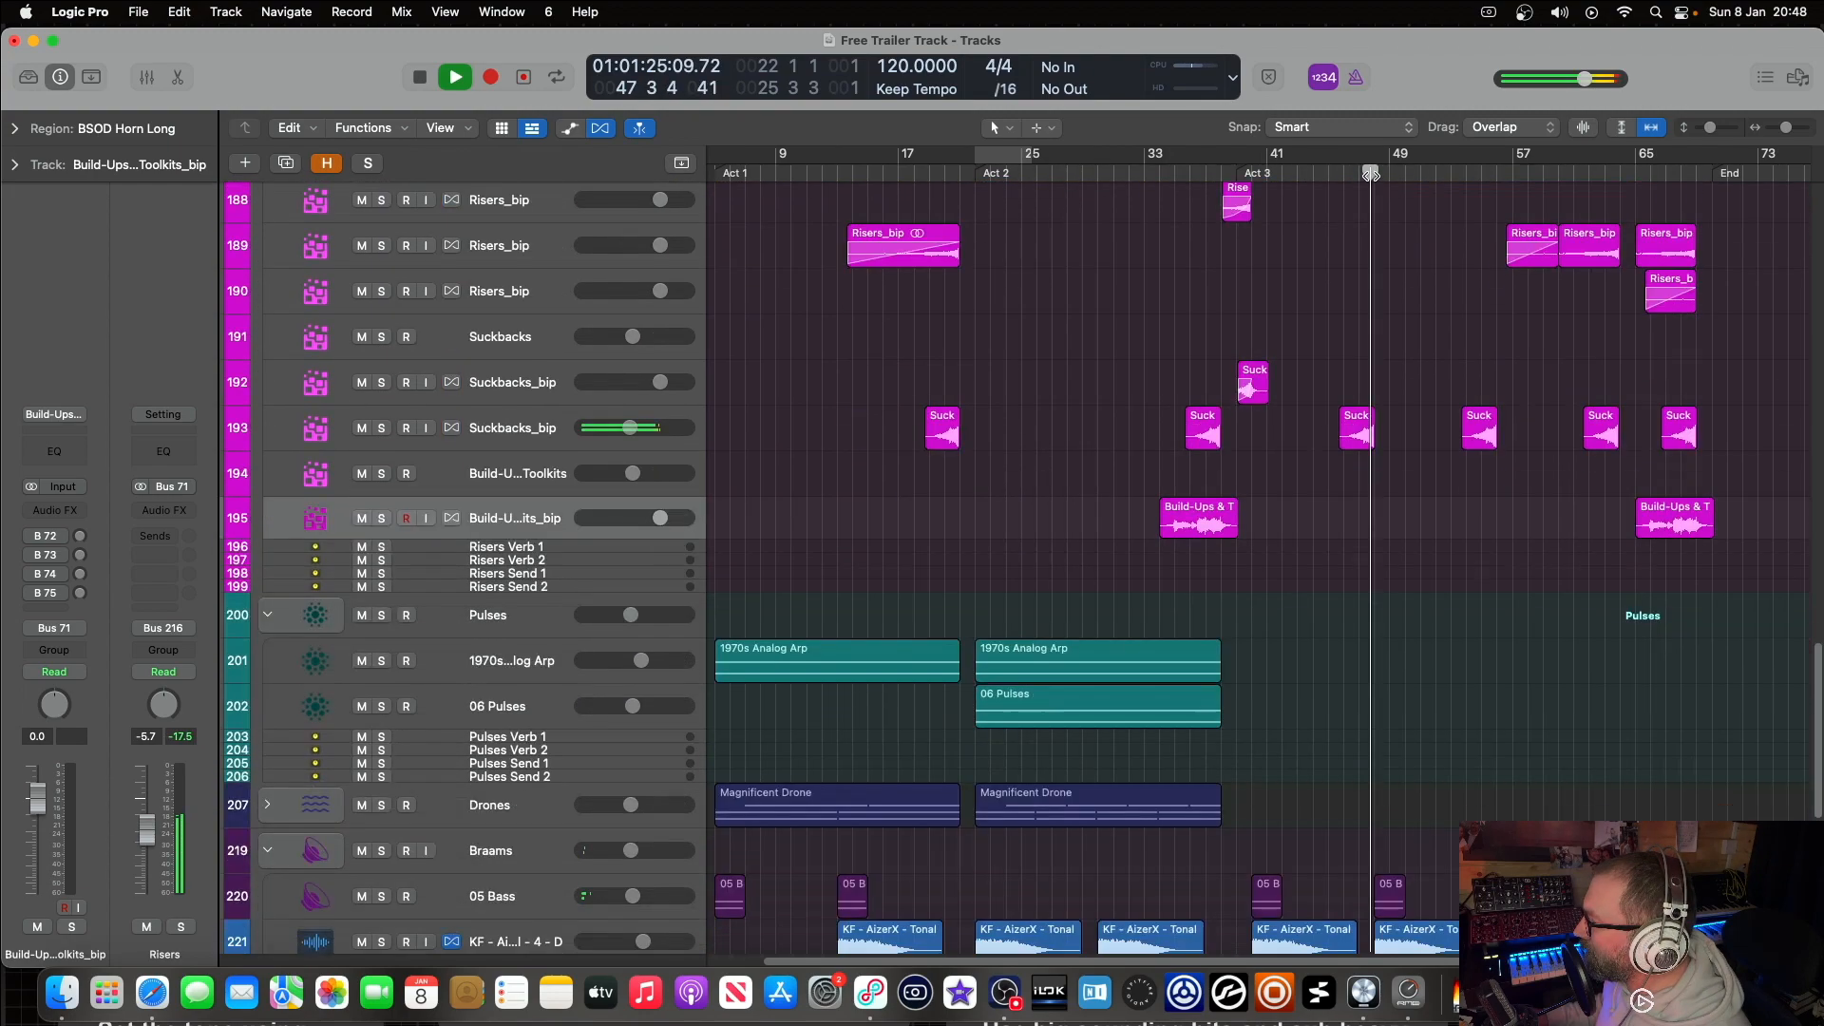
pyautogui.scroll(-5, 1372, 174)
pyautogui.scroll(-5, 1371, 175)
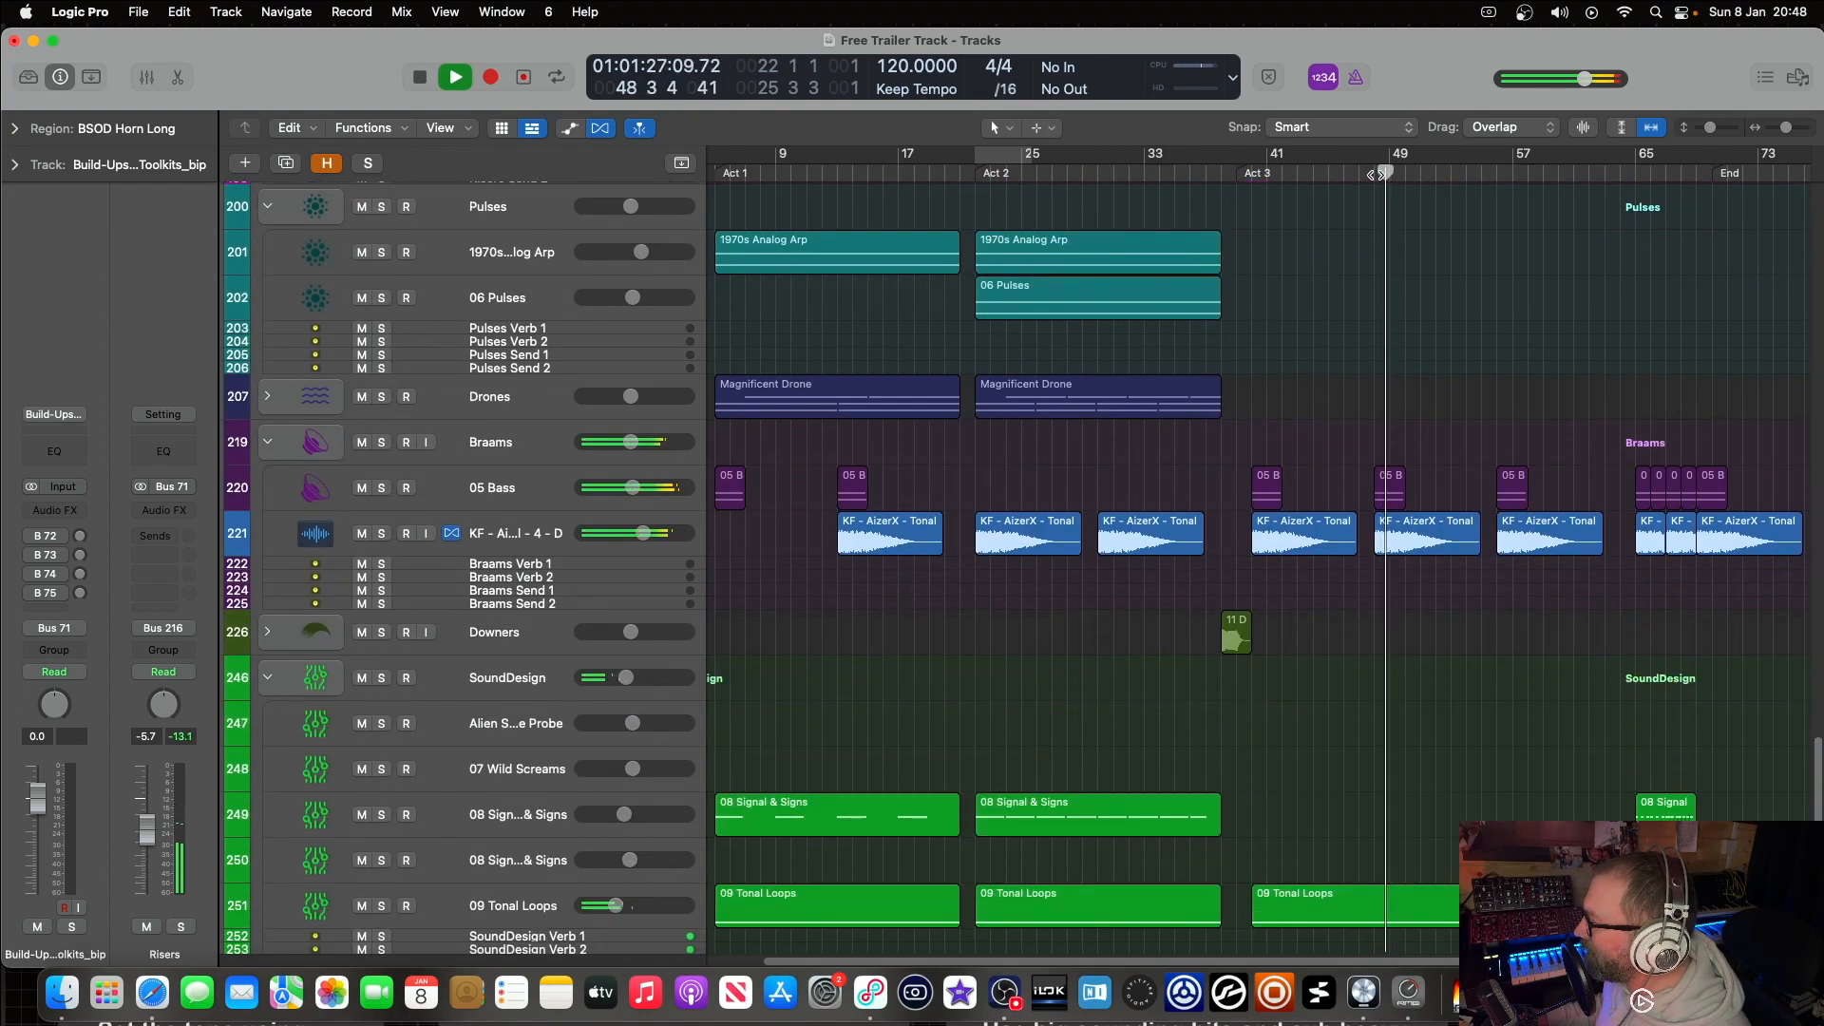
pyautogui.scroll(-3, 1376, 174)
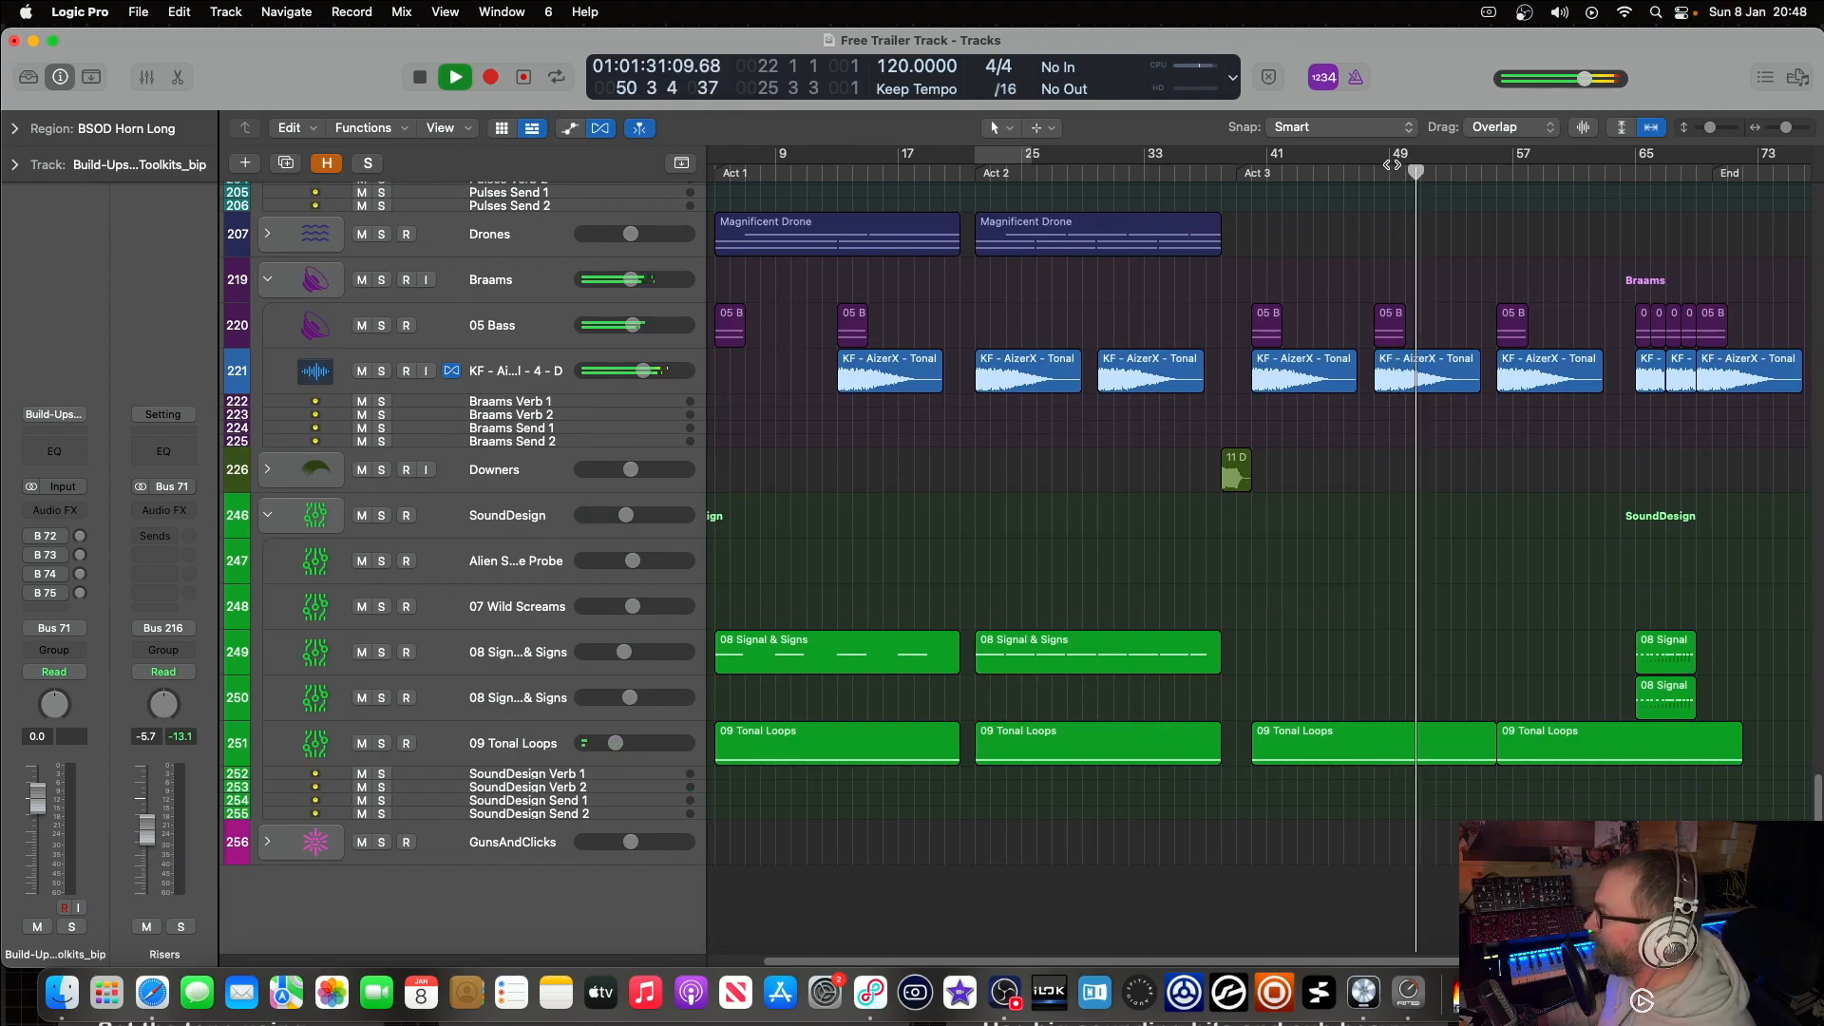
pyautogui.press('space')
# Step: Select BSOD Trumpets a3, solo the Brass stack, and inspect the trumpets' Console EQ settings before closing the plug-in
pyautogui.scroll(6, 1462, 269)
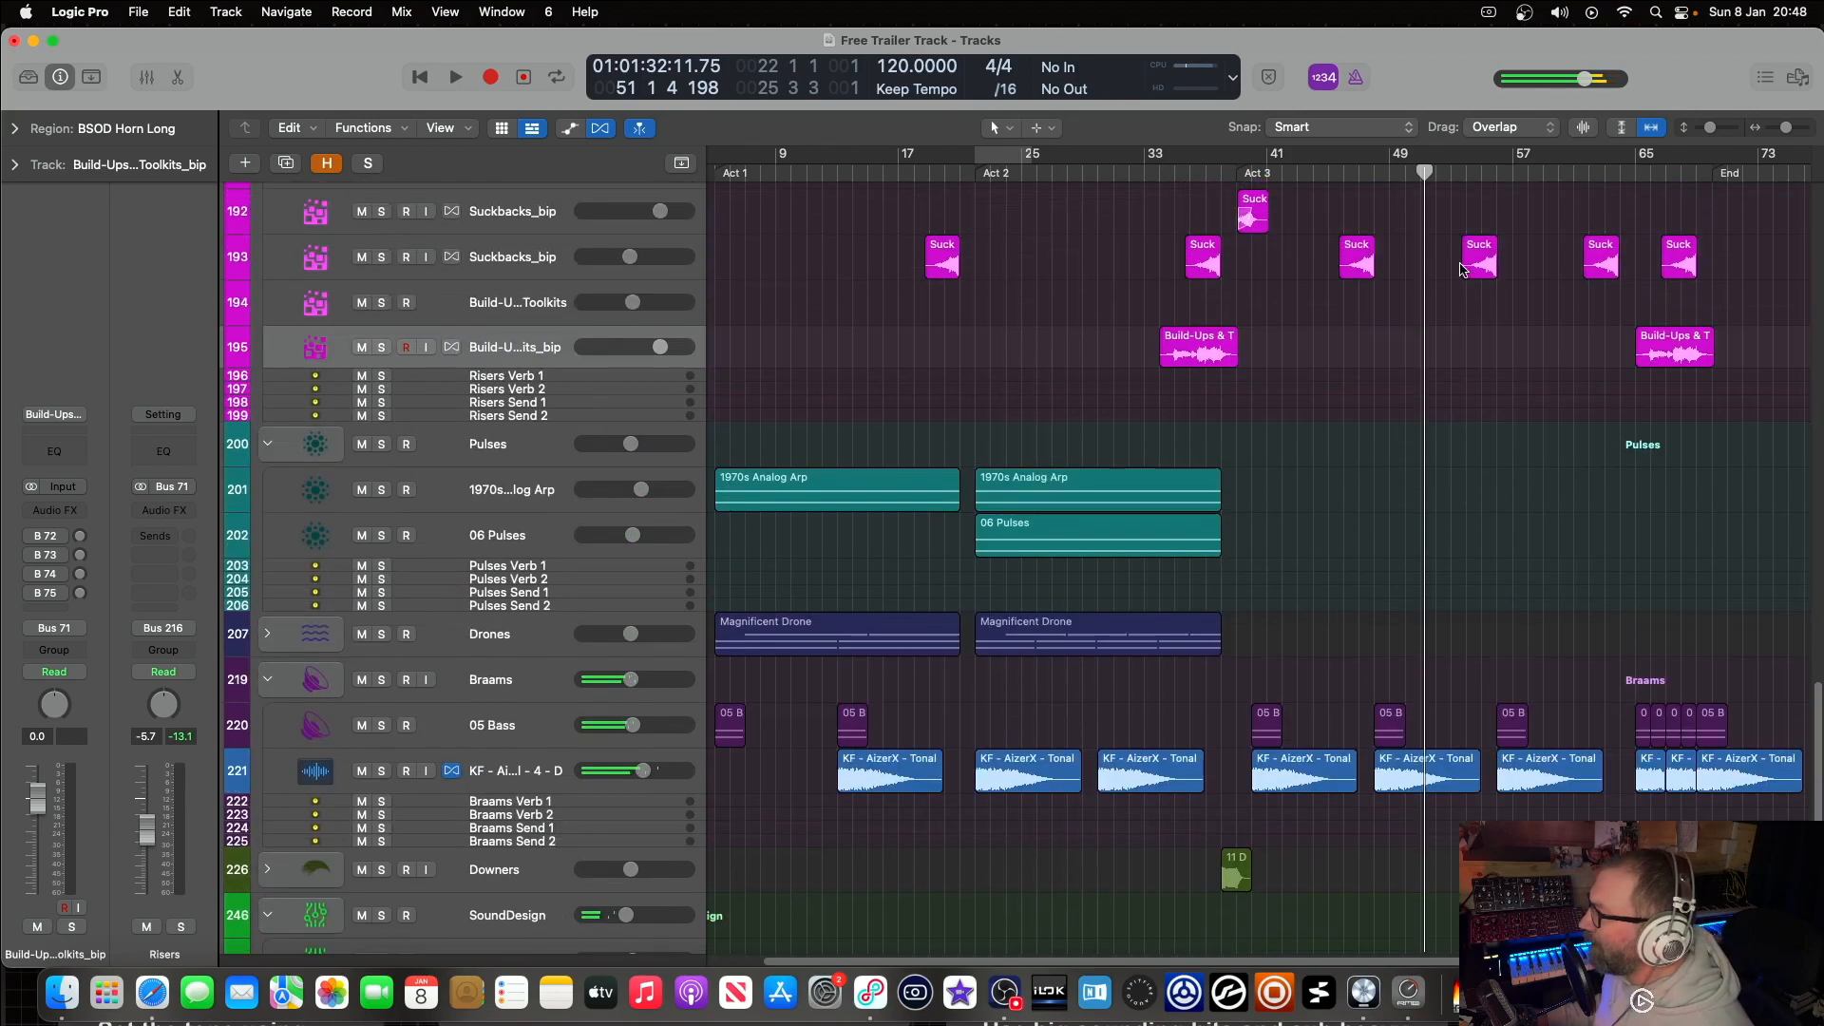
pyautogui.scroll(20, 1462, 270)
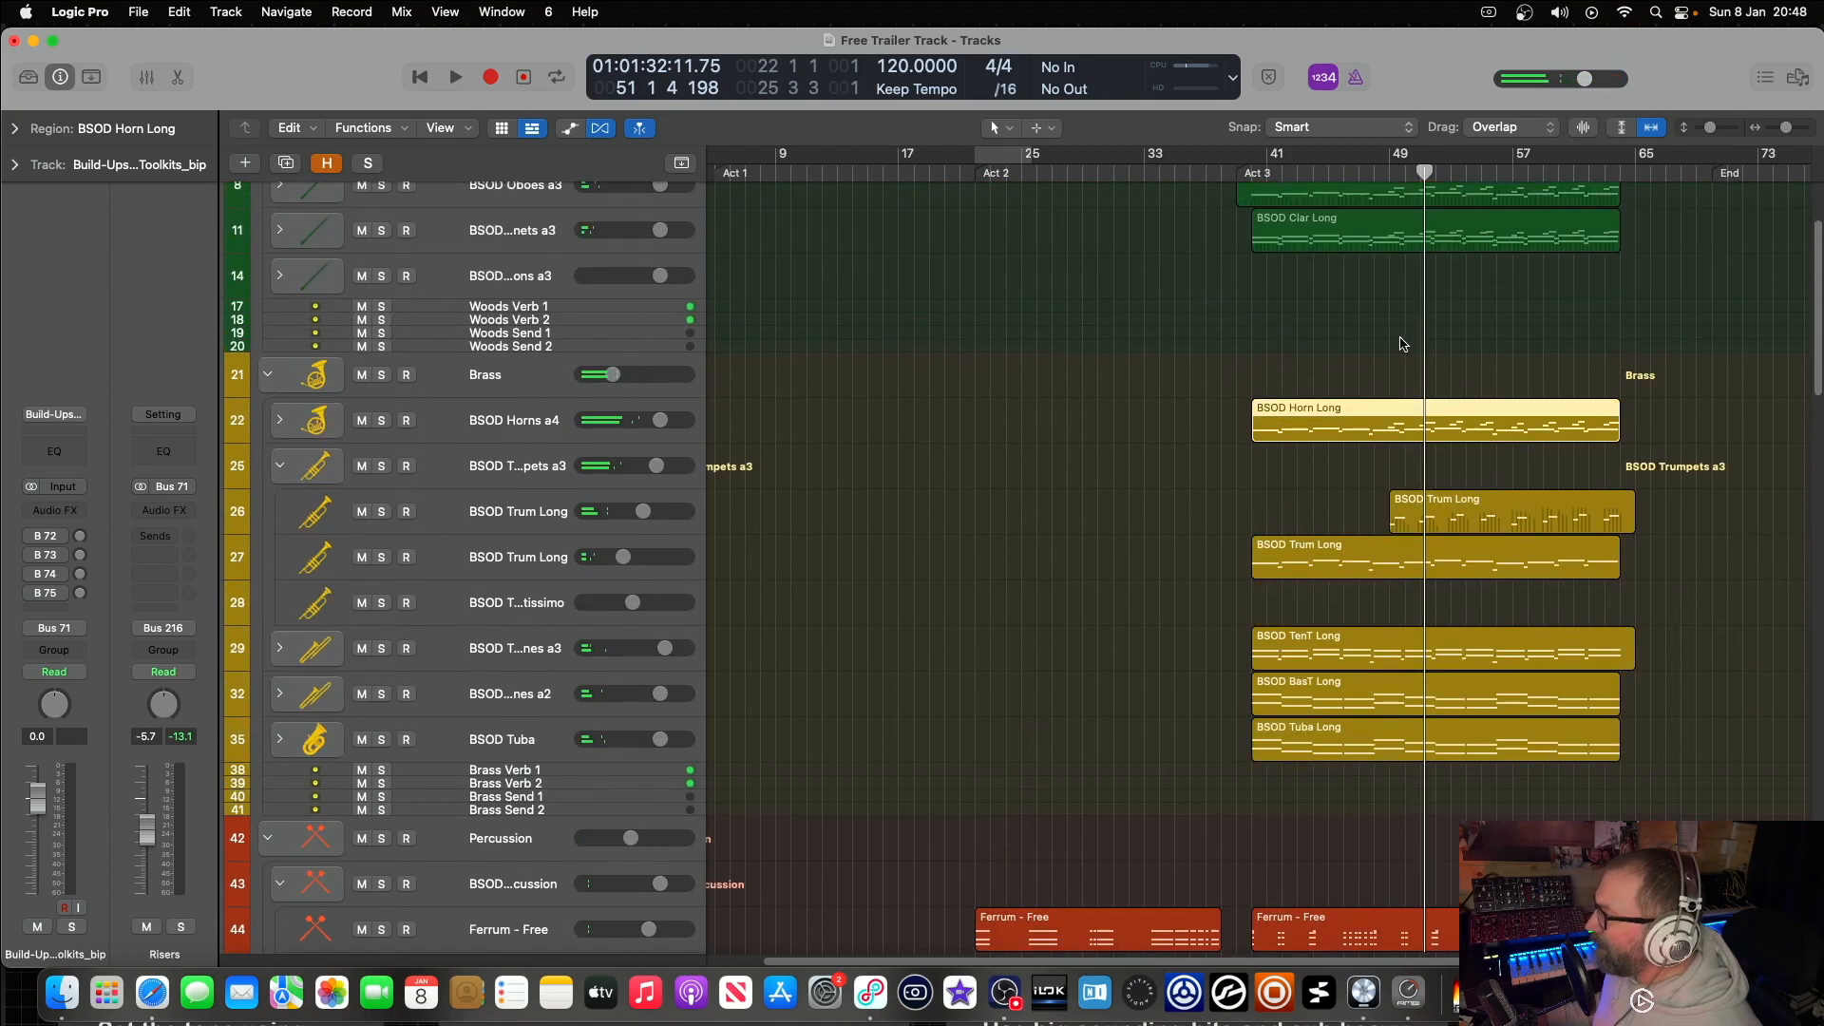
pyautogui.scroll(4, 1404, 344)
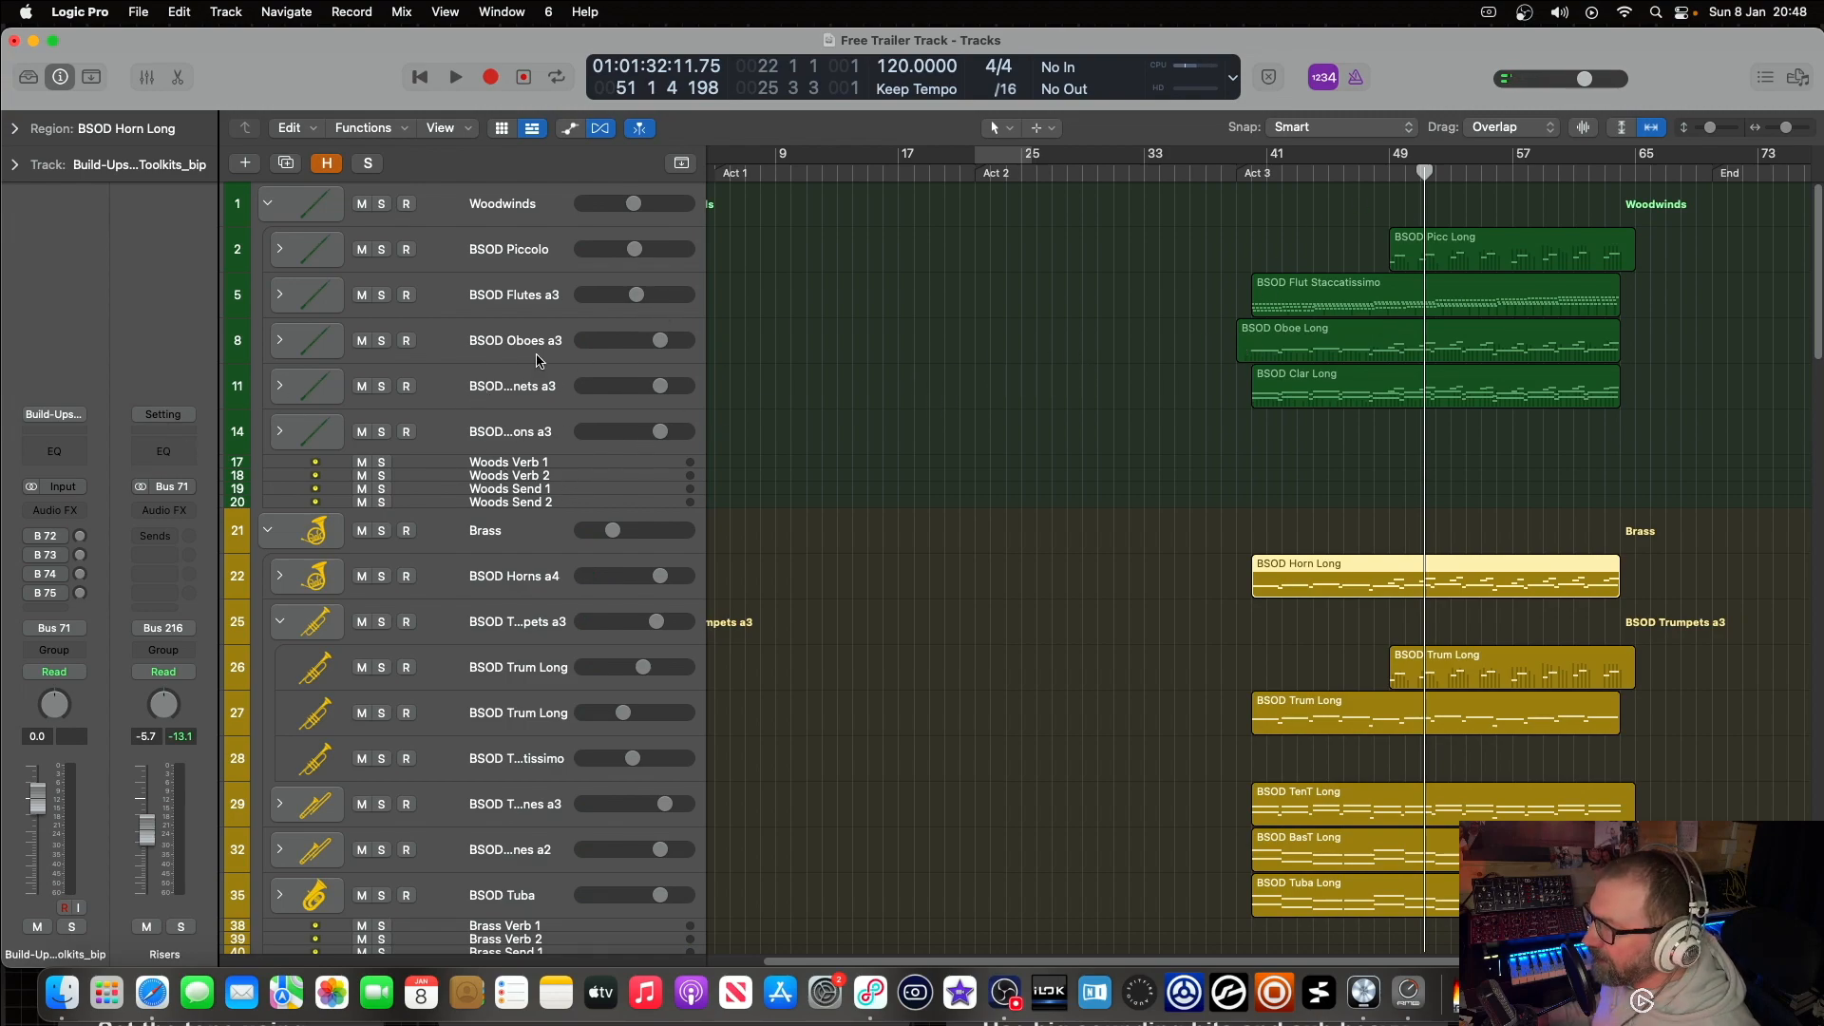
pyautogui.scroll(-3, 529, 358)
pyautogui.click(510, 519)
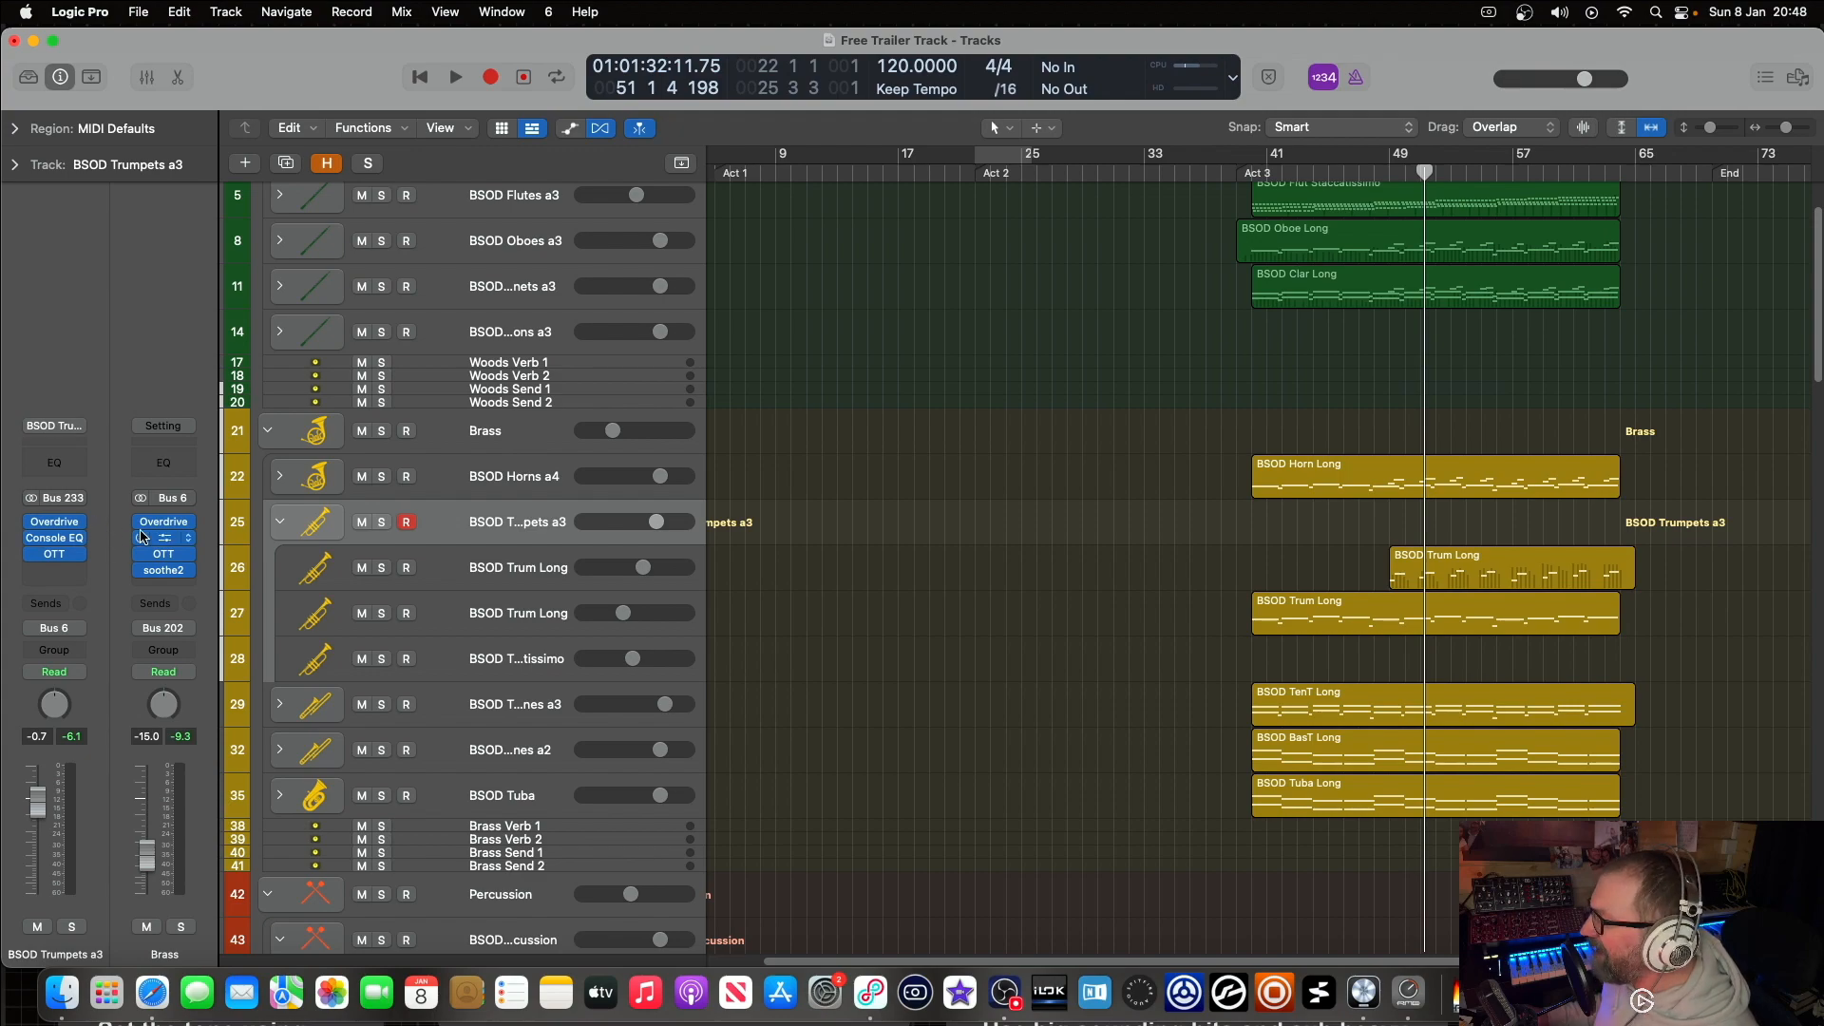
pyautogui.click(382, 432)
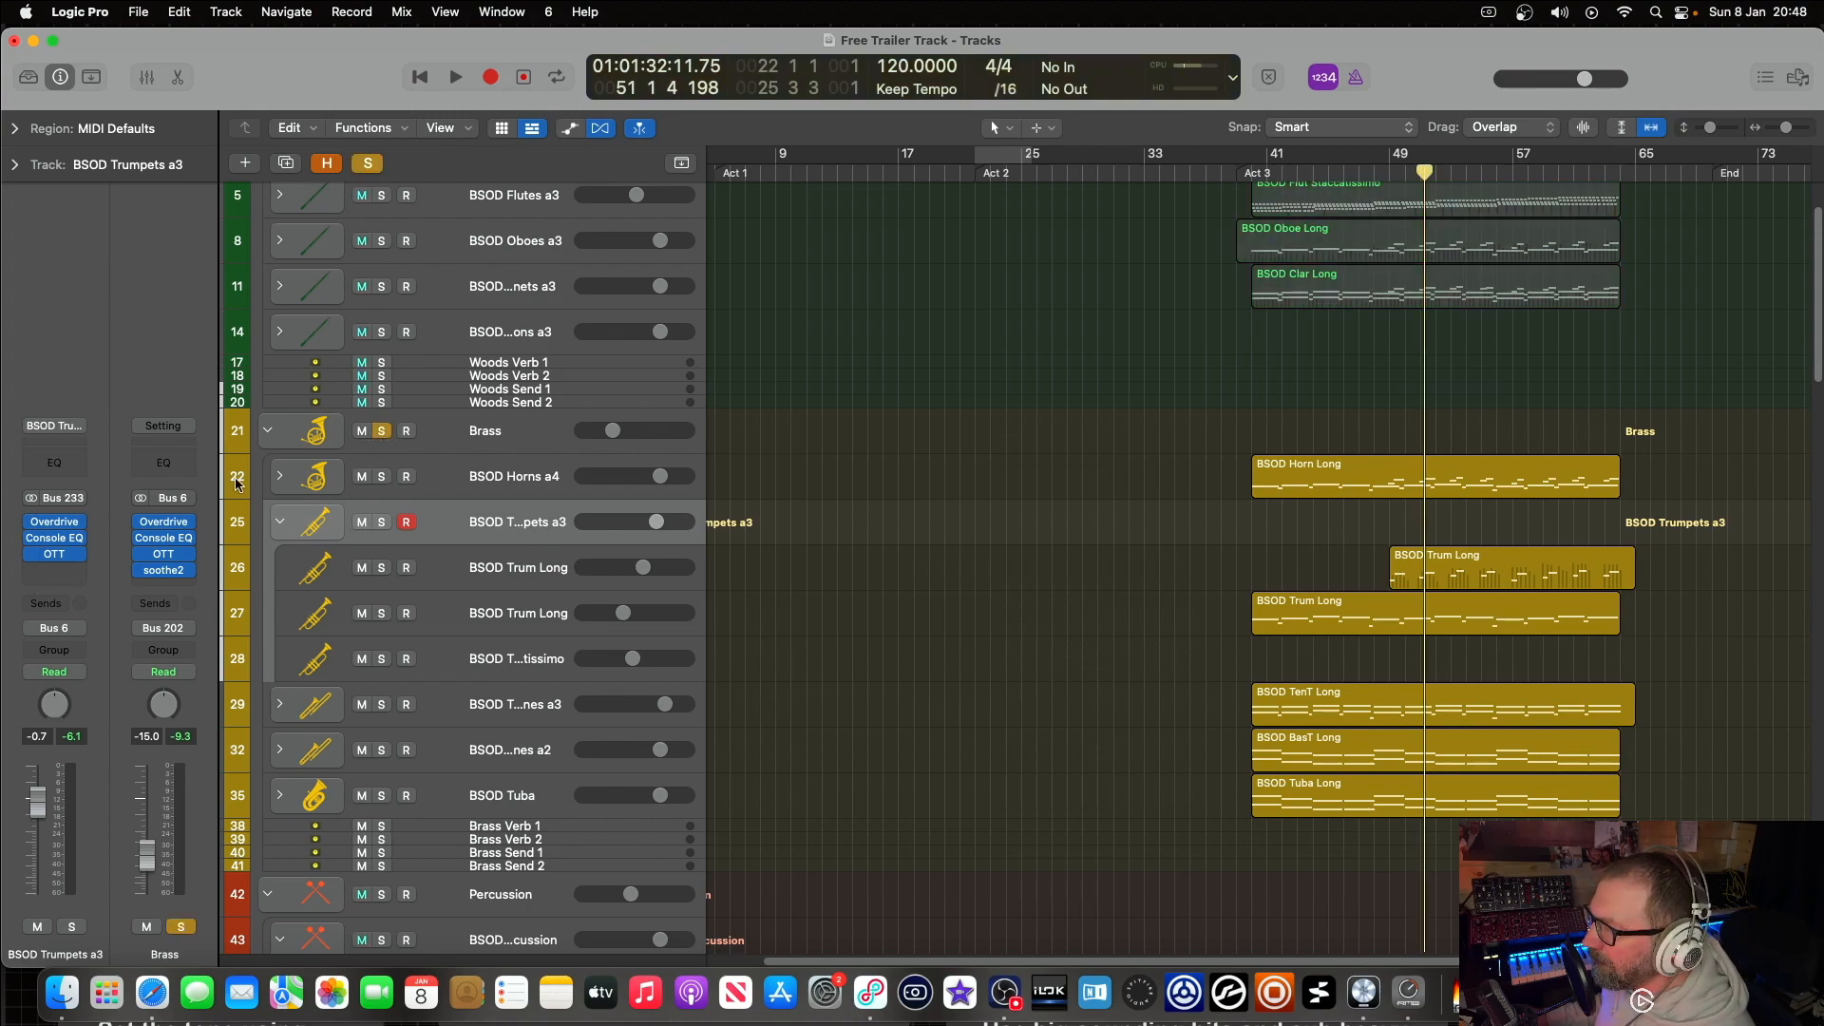
pyautogui.click(55, 540)
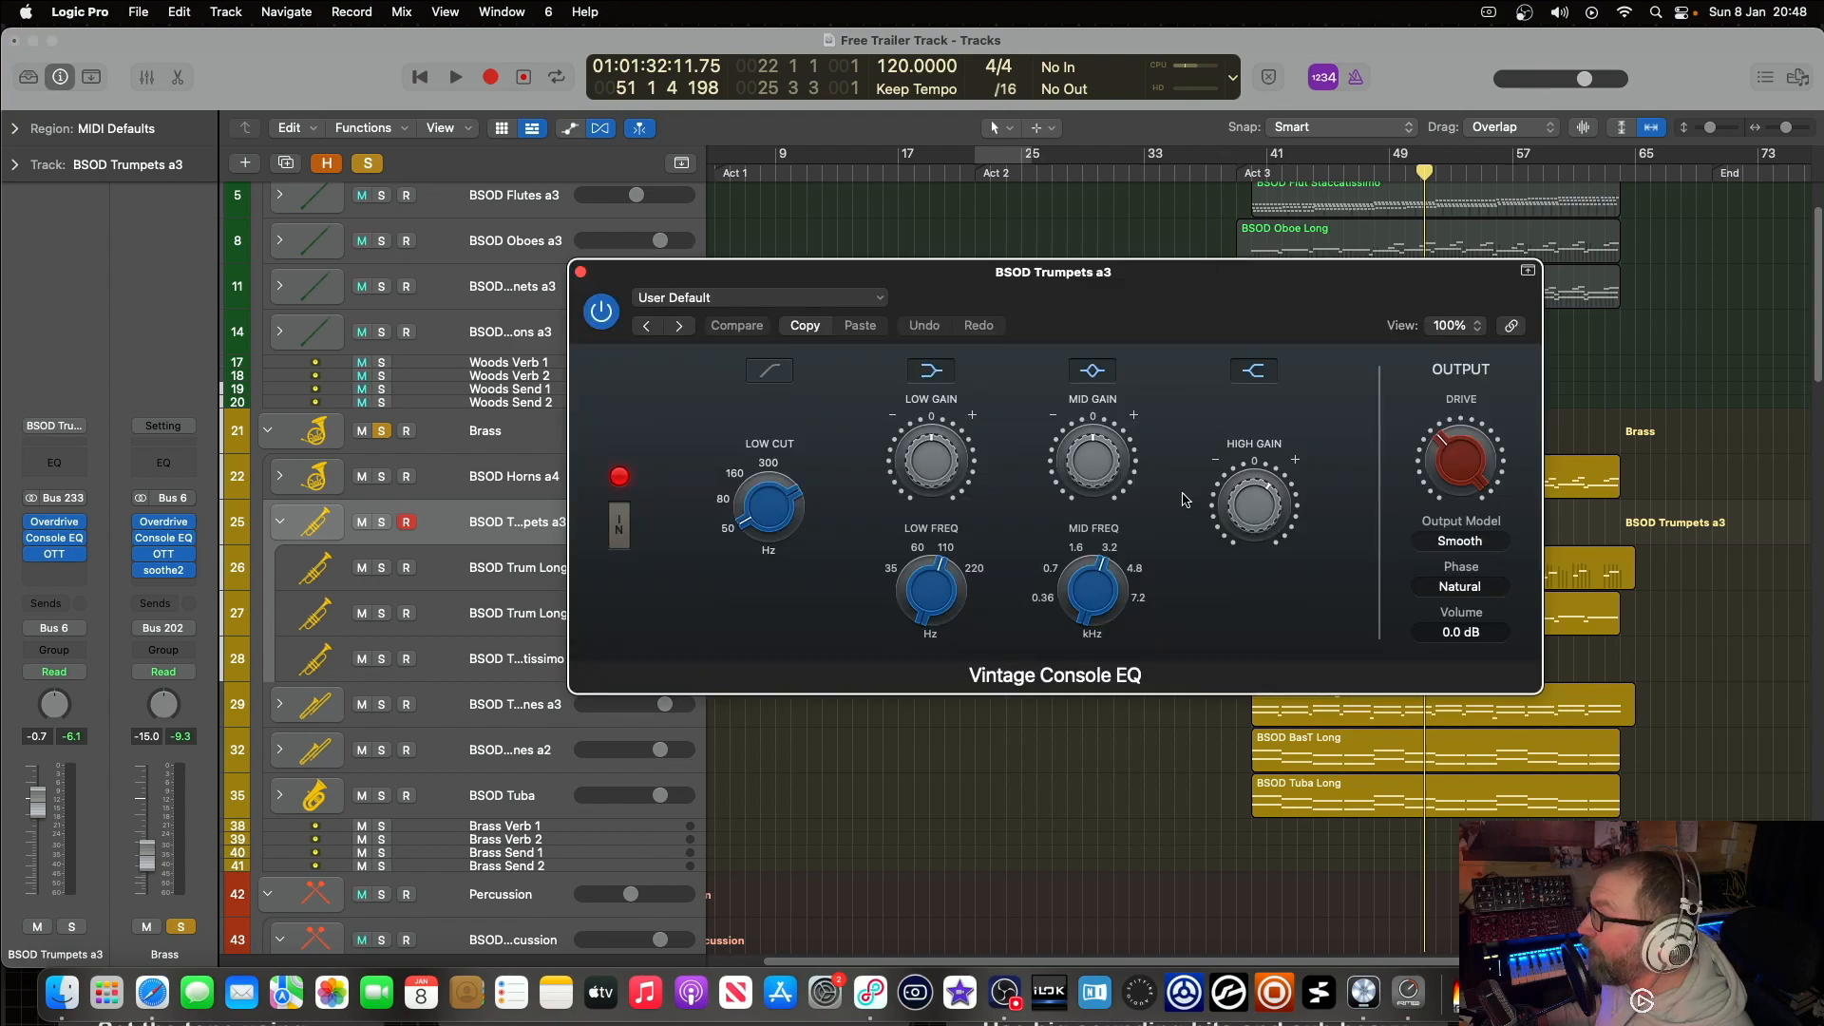
pyautogui.click(581, 272)
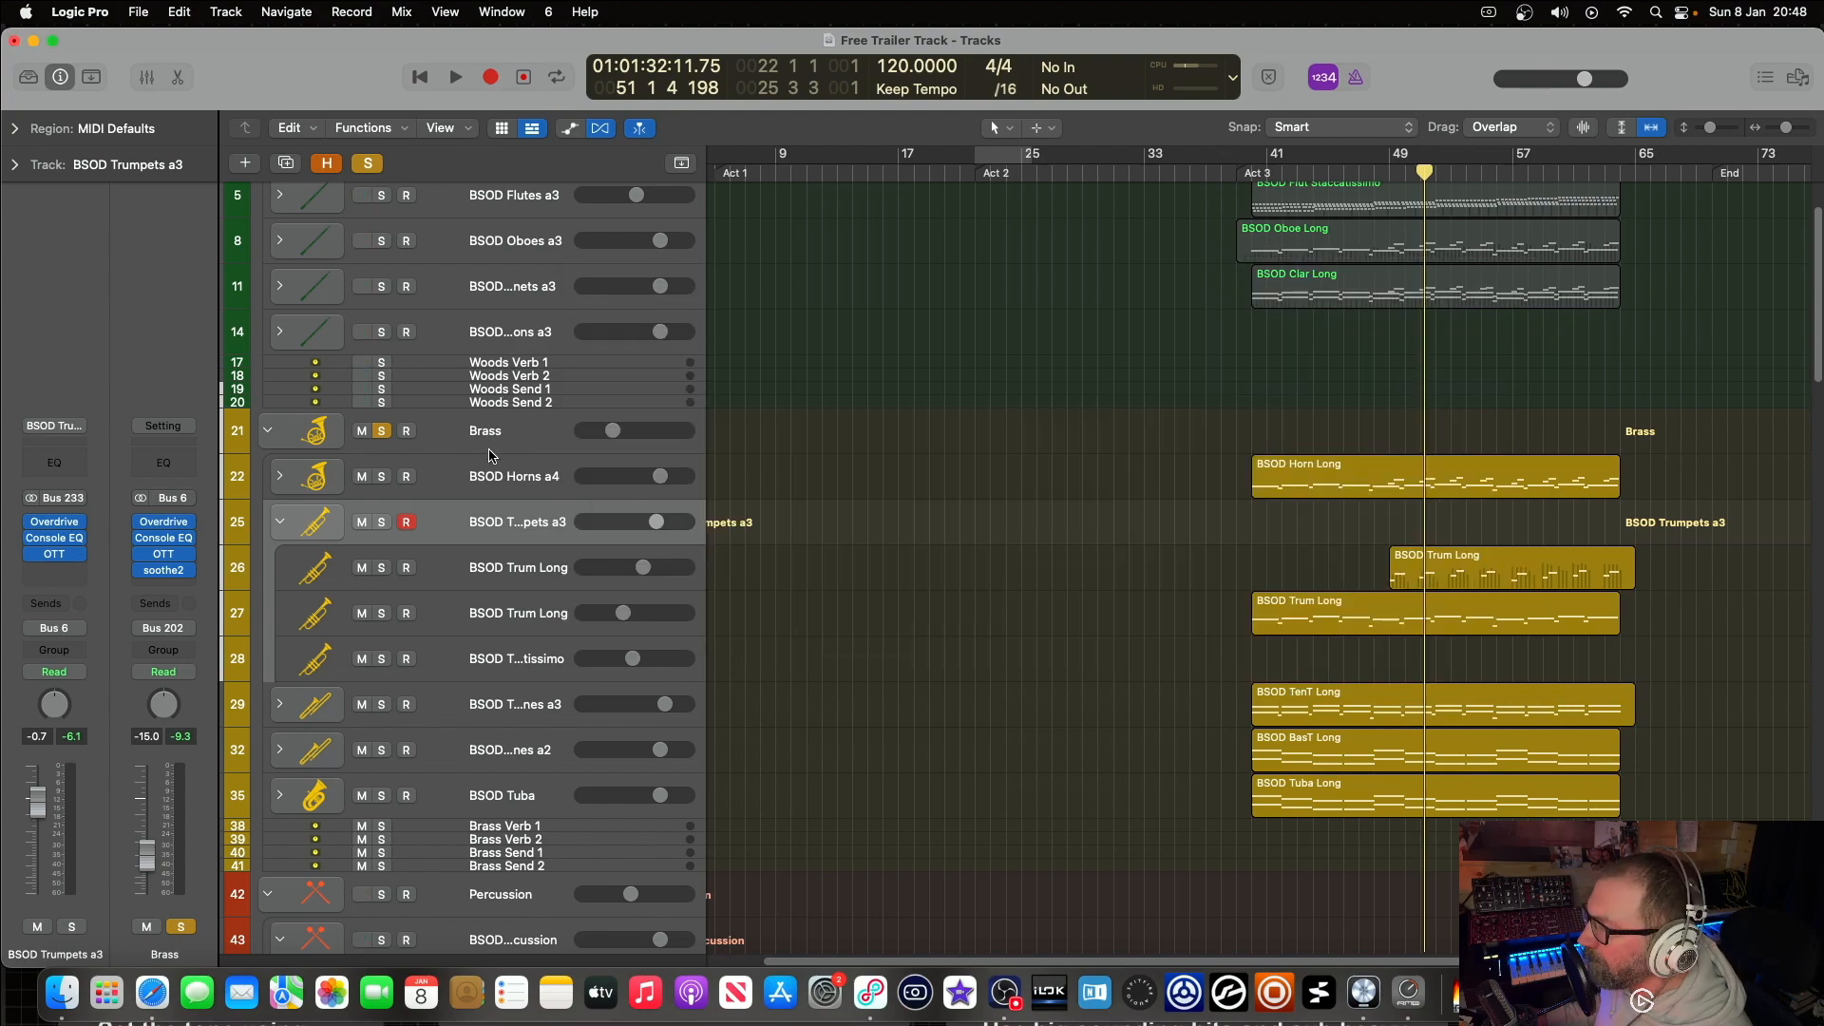
# Step: Select the Brass stack and inspect the high gain in its Console EQ, closing the plug-in again
pyautogui.click(493, 444)
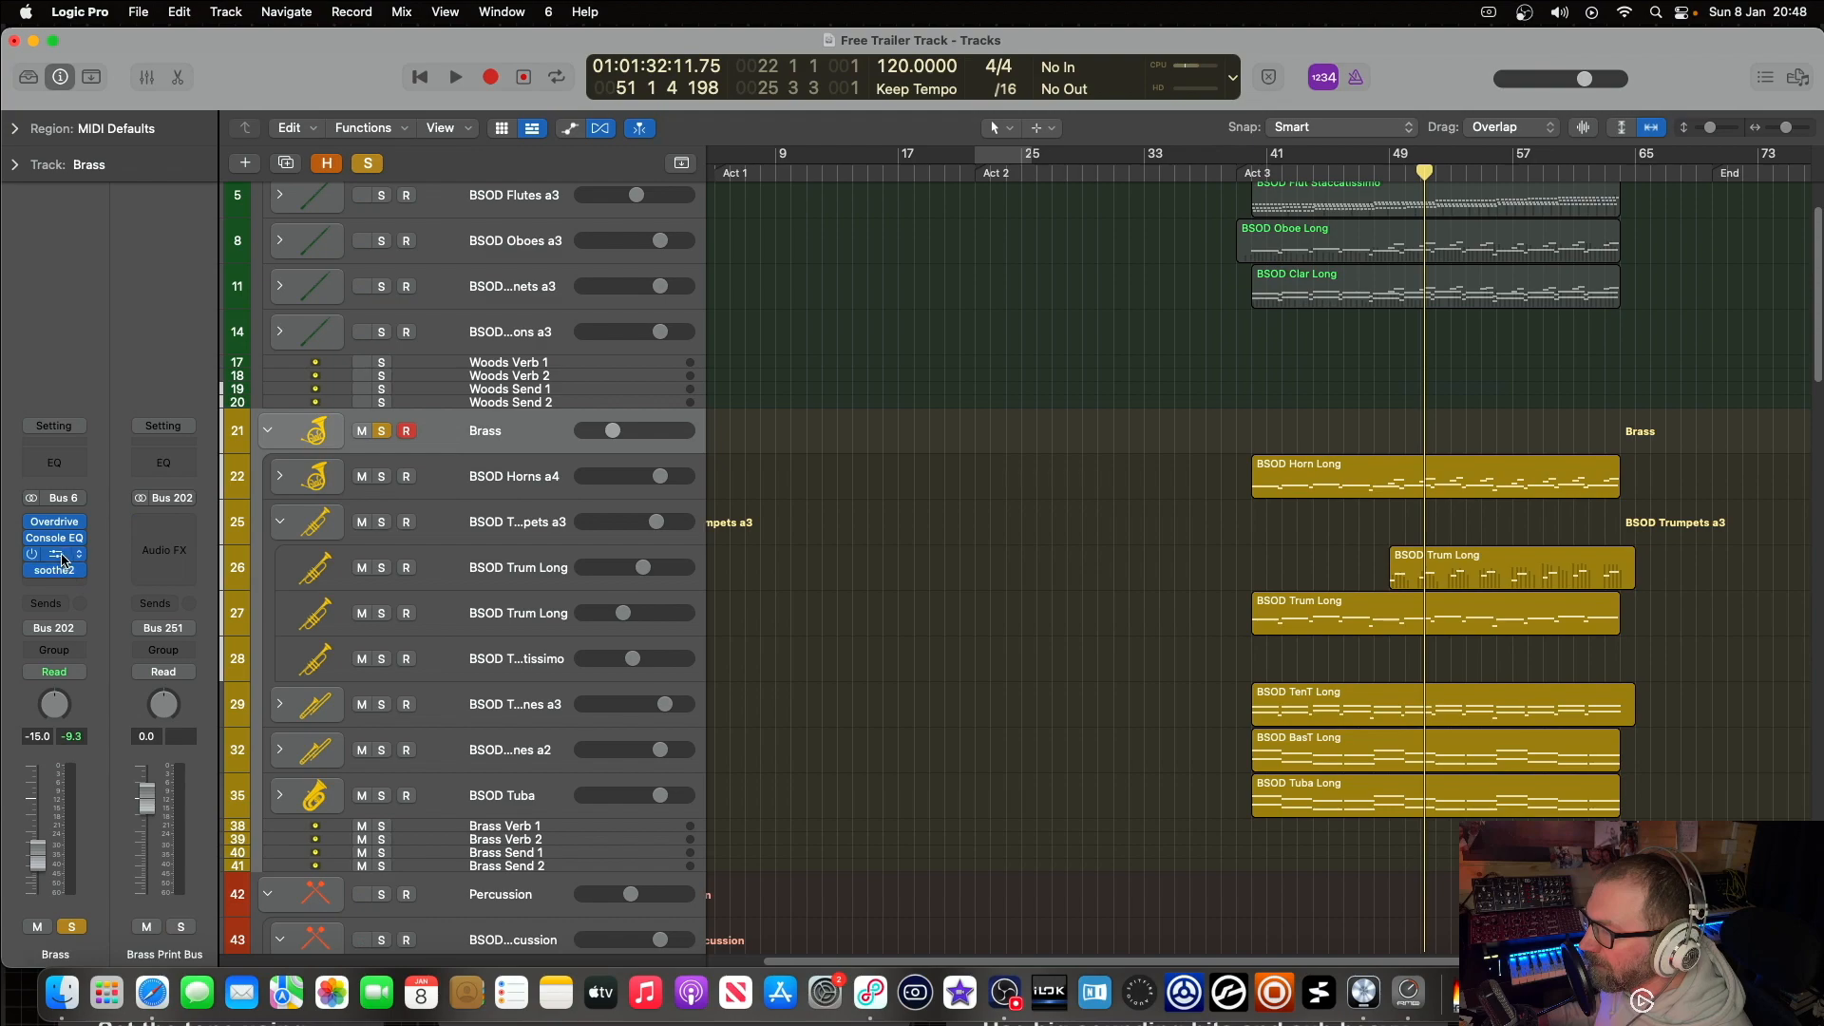
pyautogui.click(63, 542)
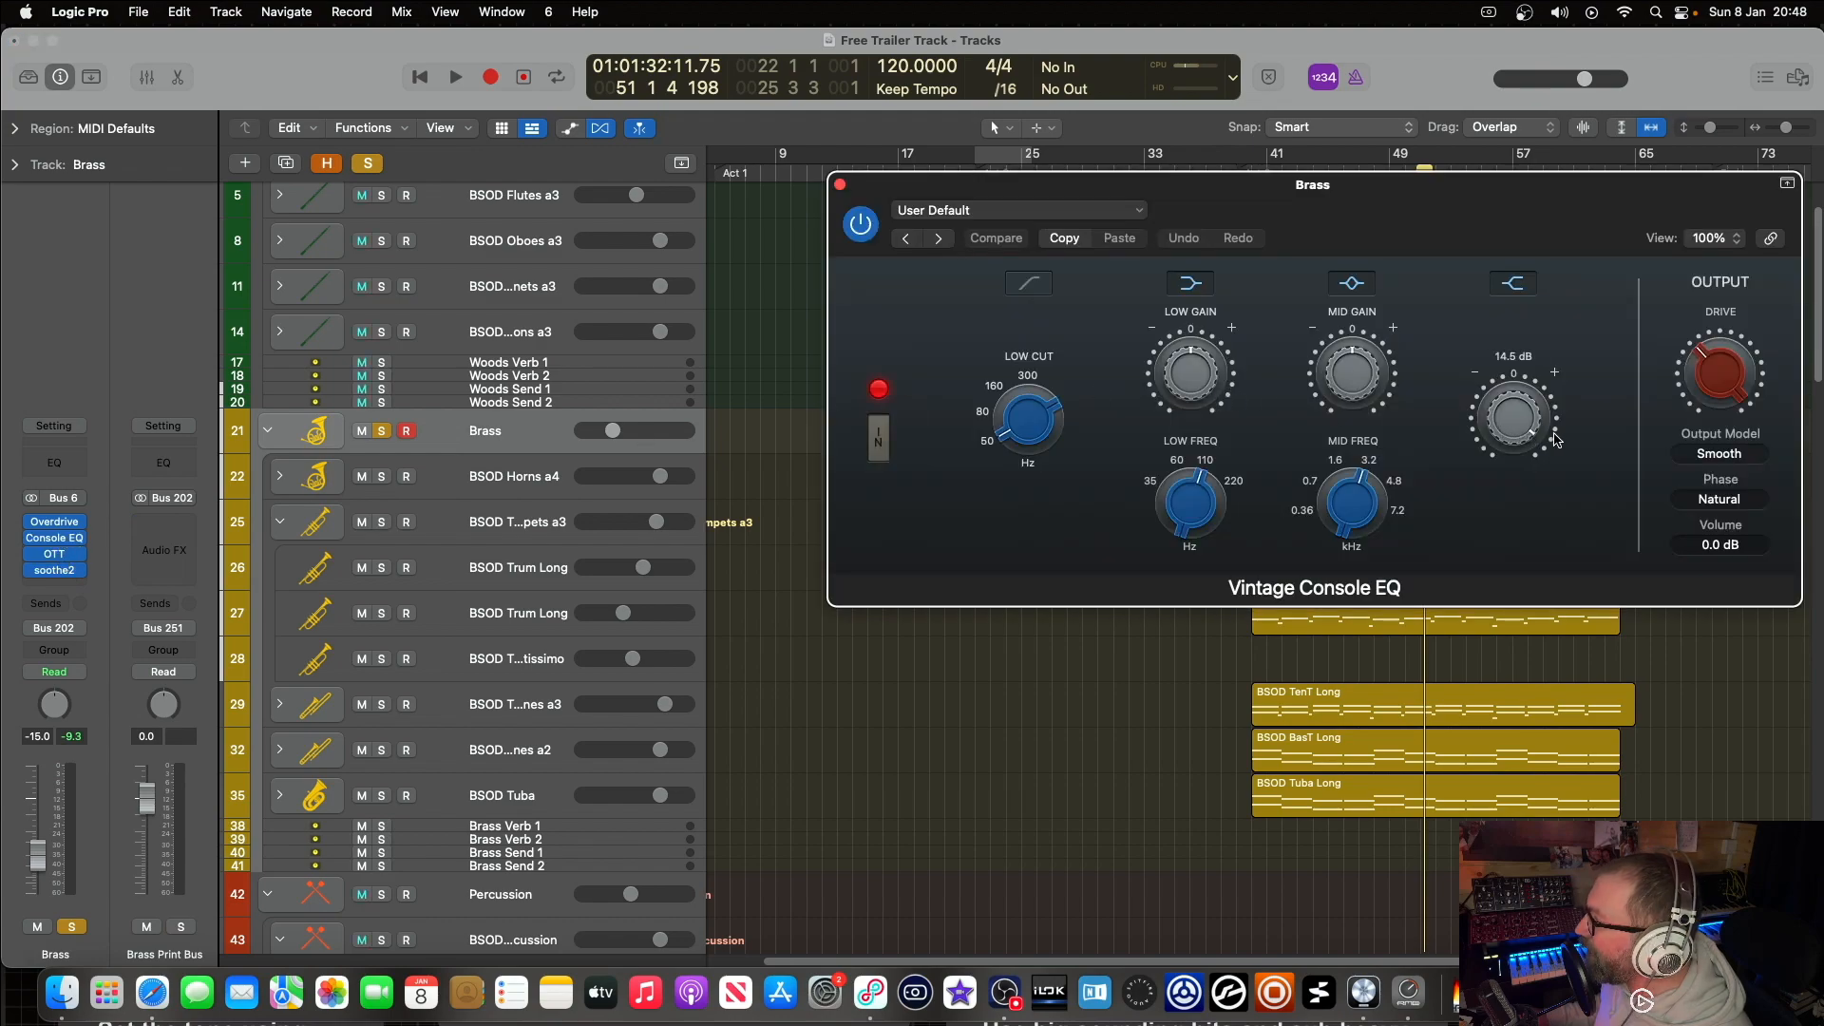
pyautogui.click(841, 186)
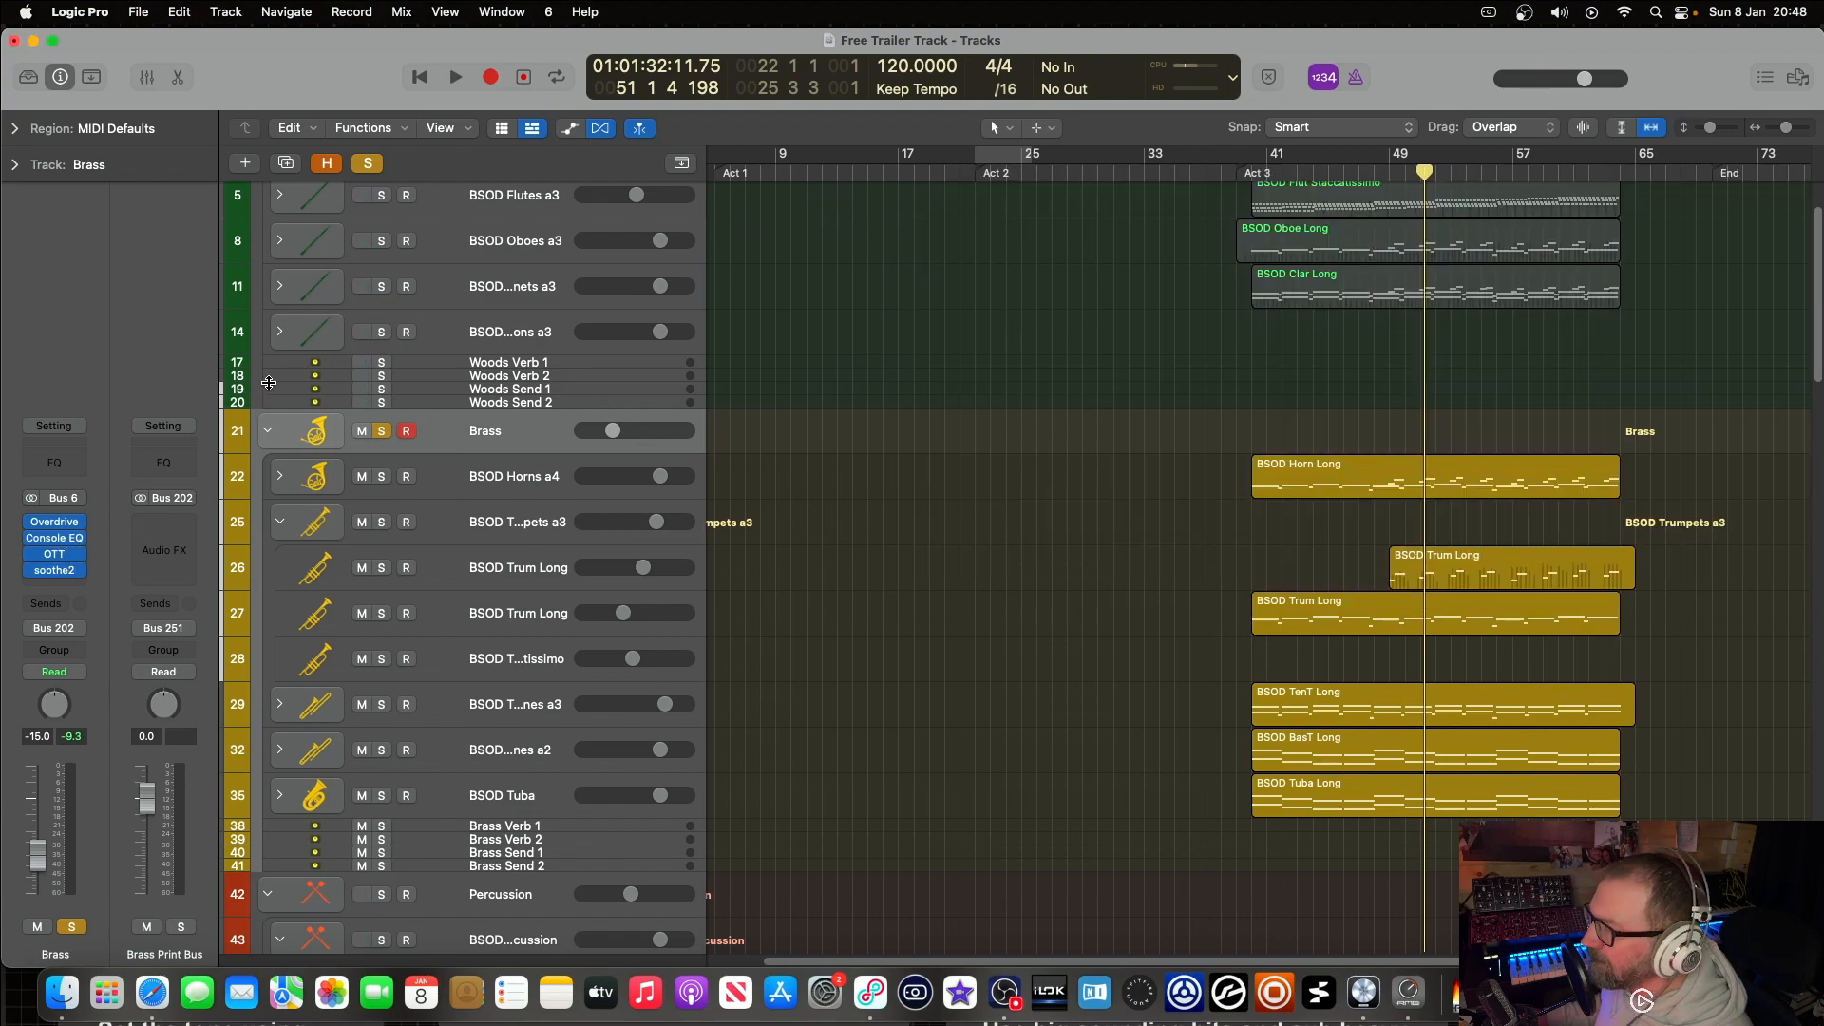
# Step: Bypass Overdrive, Console EQ, OTT and soothe2 on the Brass stack, and play the dry brass from bar 40
pyautogui.click(31, 524)
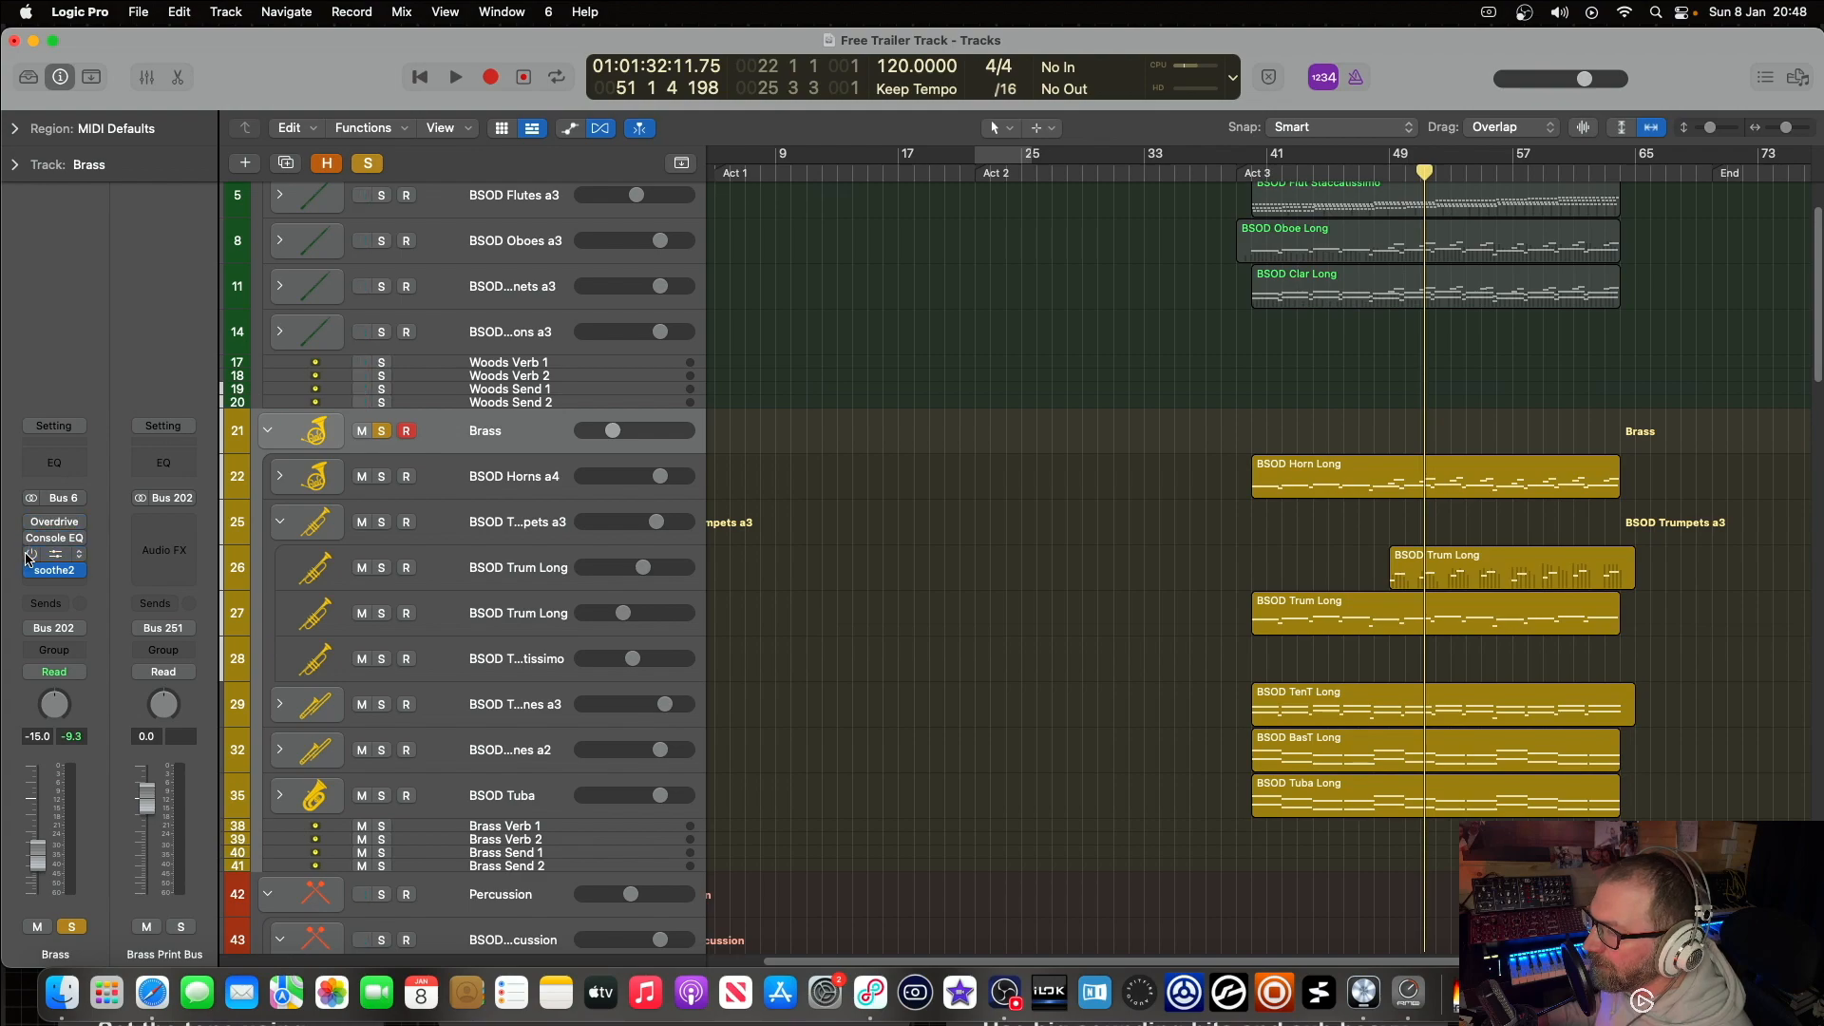
pyautogui.click(1252, 173)
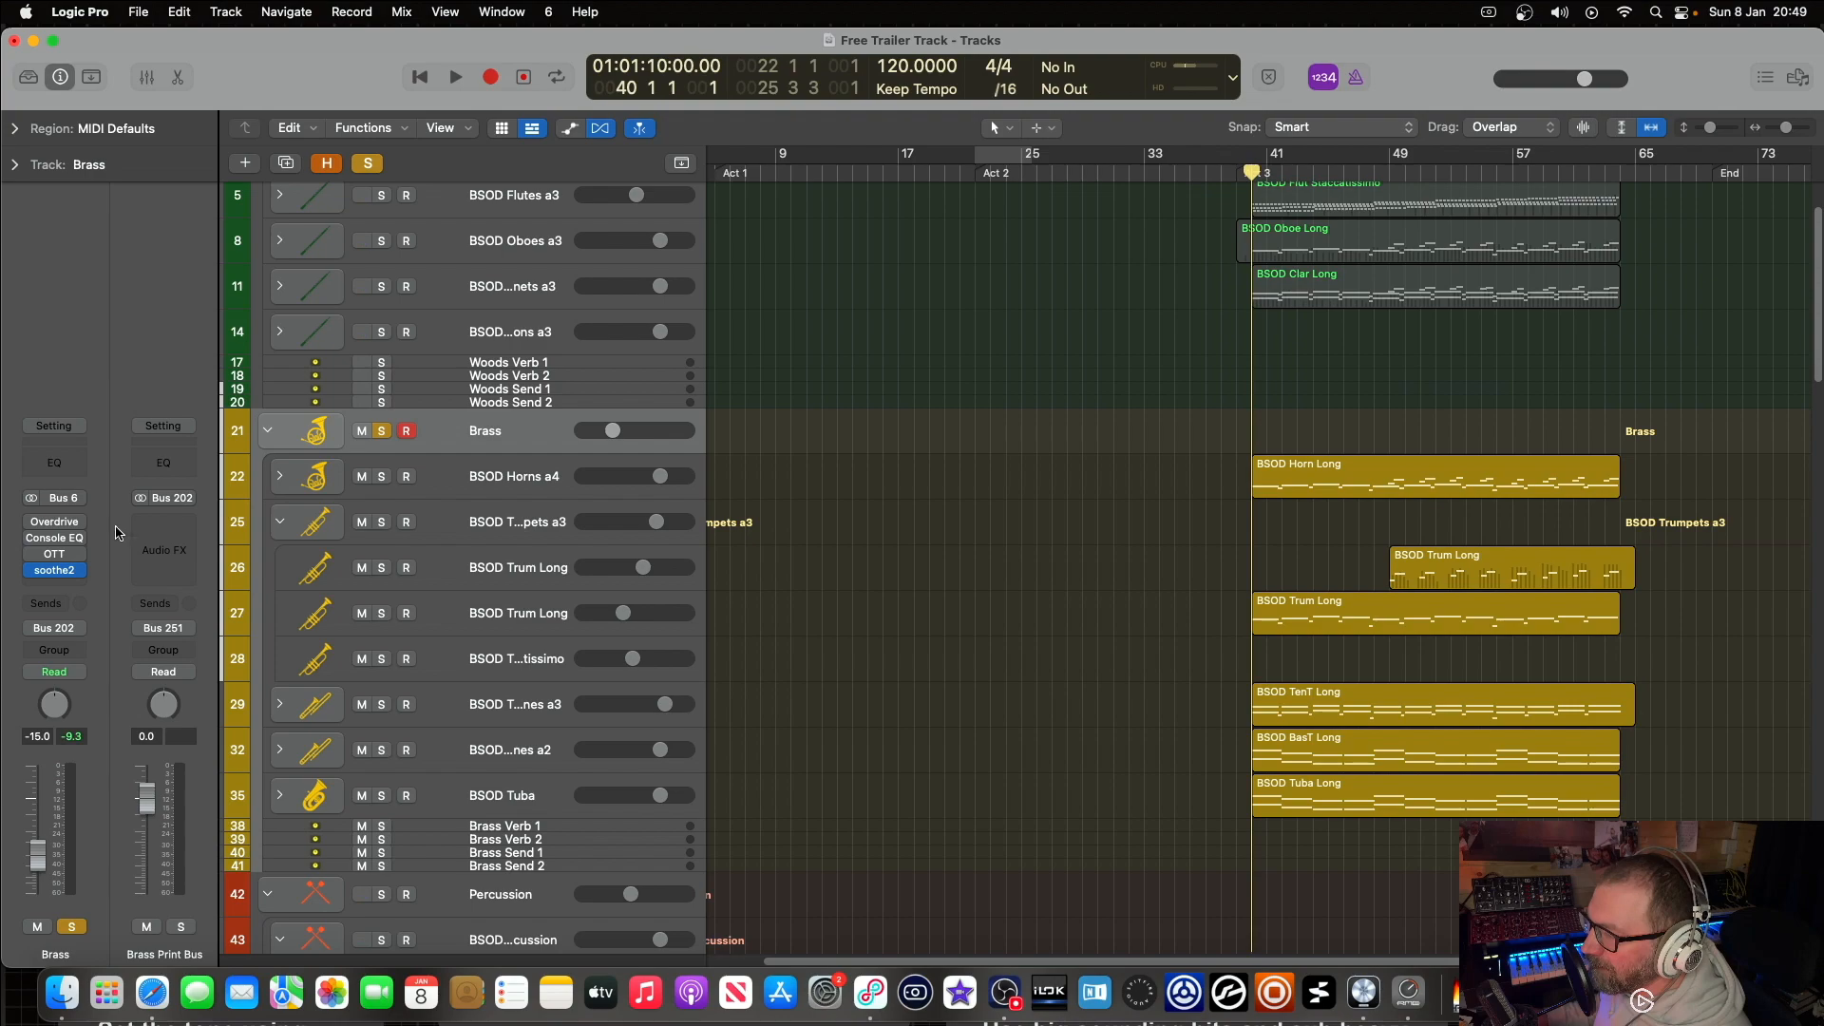
pyautogui.press('space')
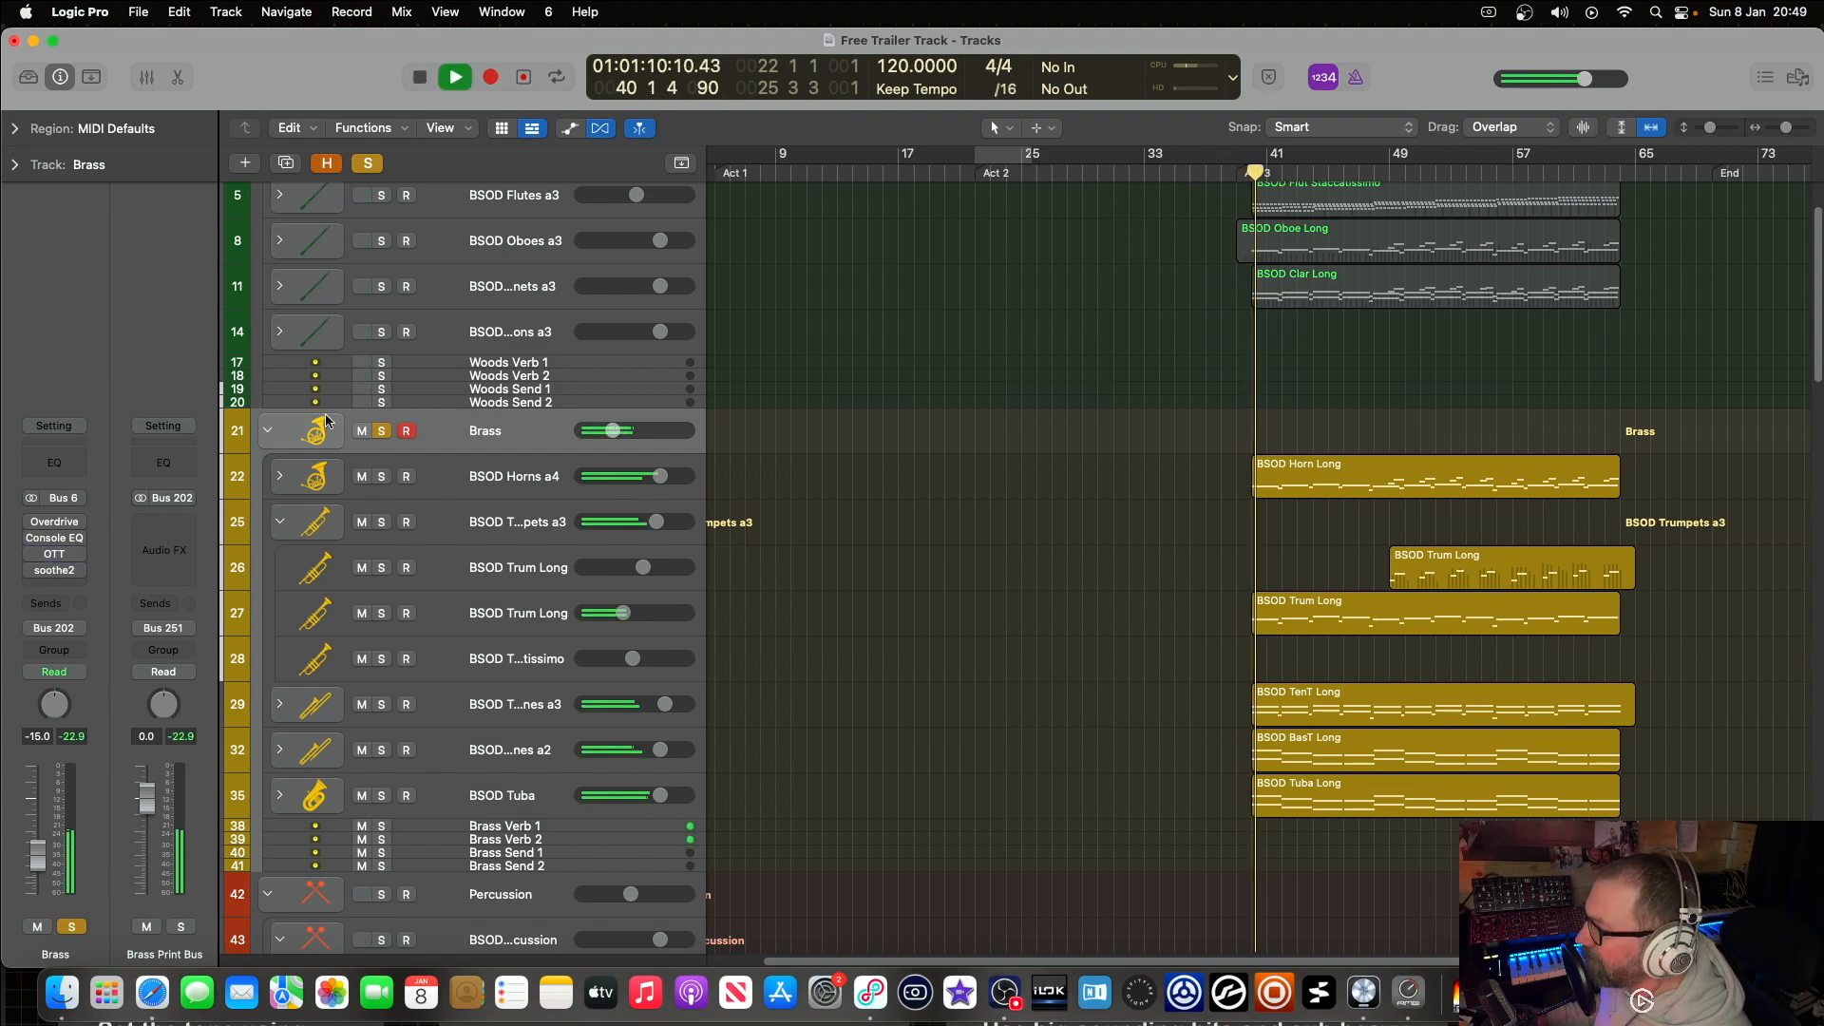
# Step: Re-enable Overdrive, Console EQ, OTT and soothe2 on the Brass stack one after another during playback to compare the sound
pyautogui.click(32, 522)
pyautogui.click(31, 537)
pyautogui.click(31, 554)
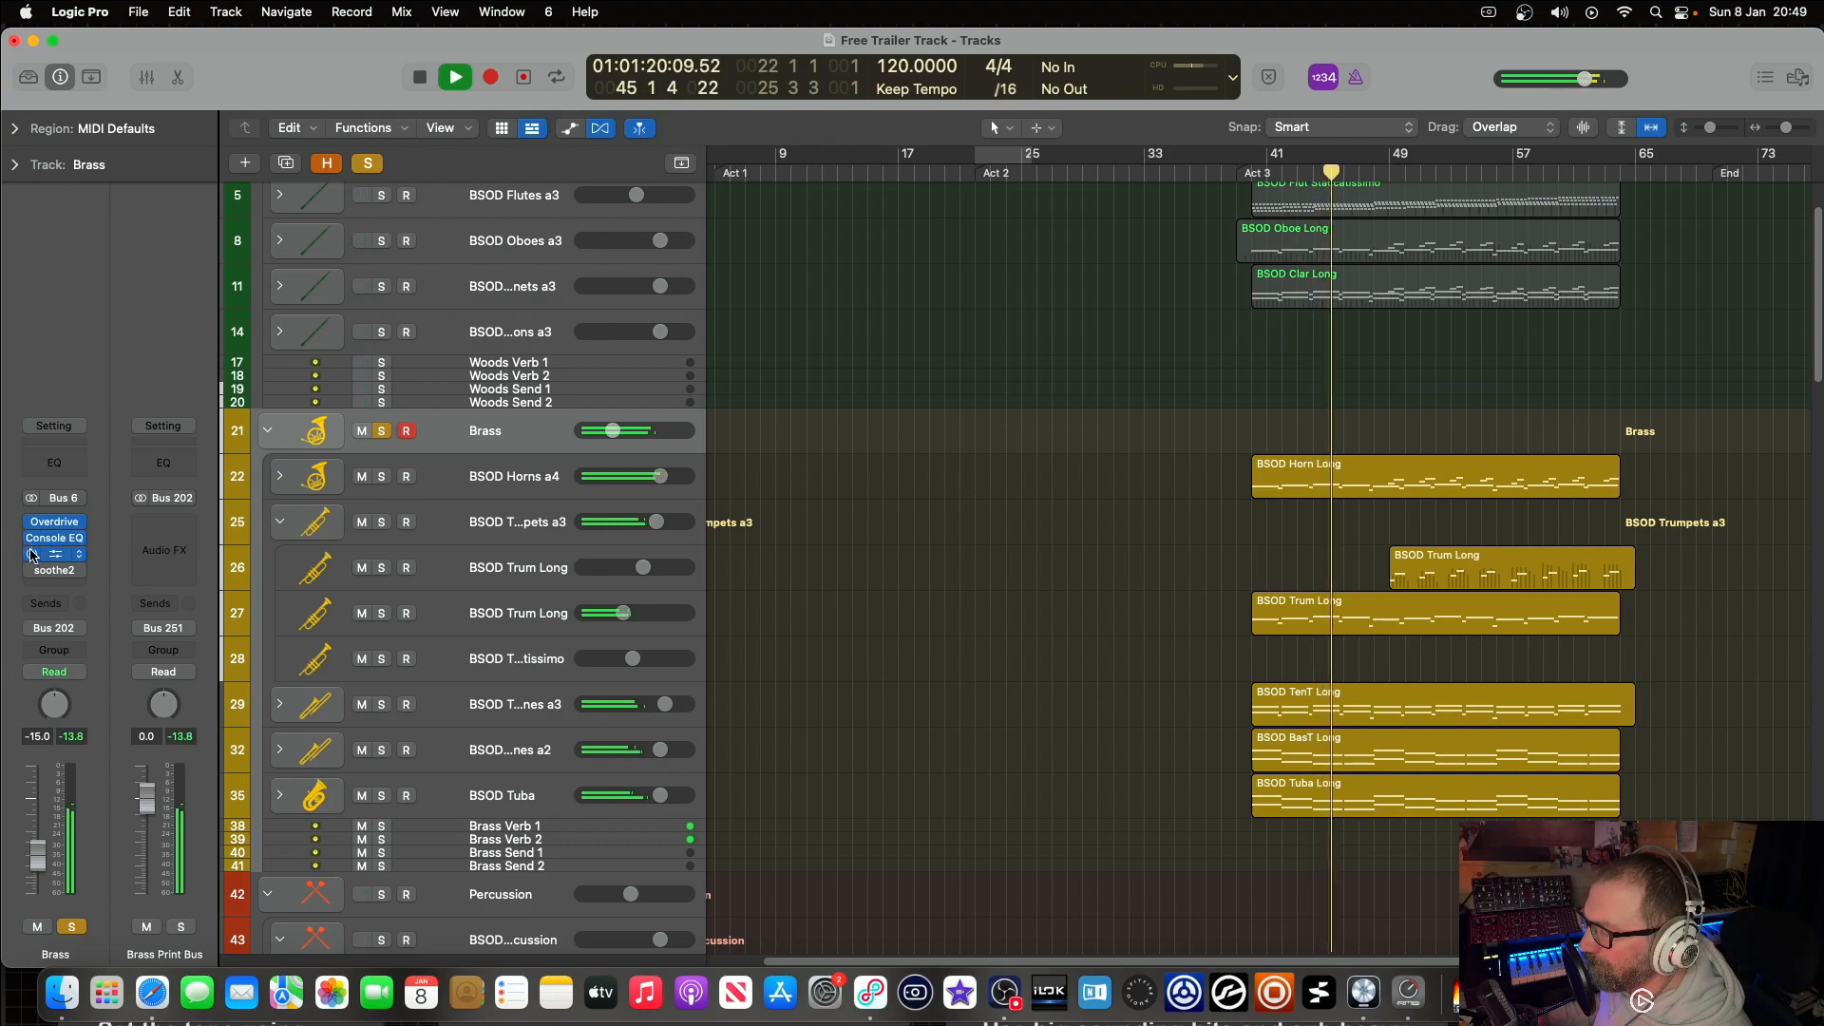
pyautogui.click(32, 570)
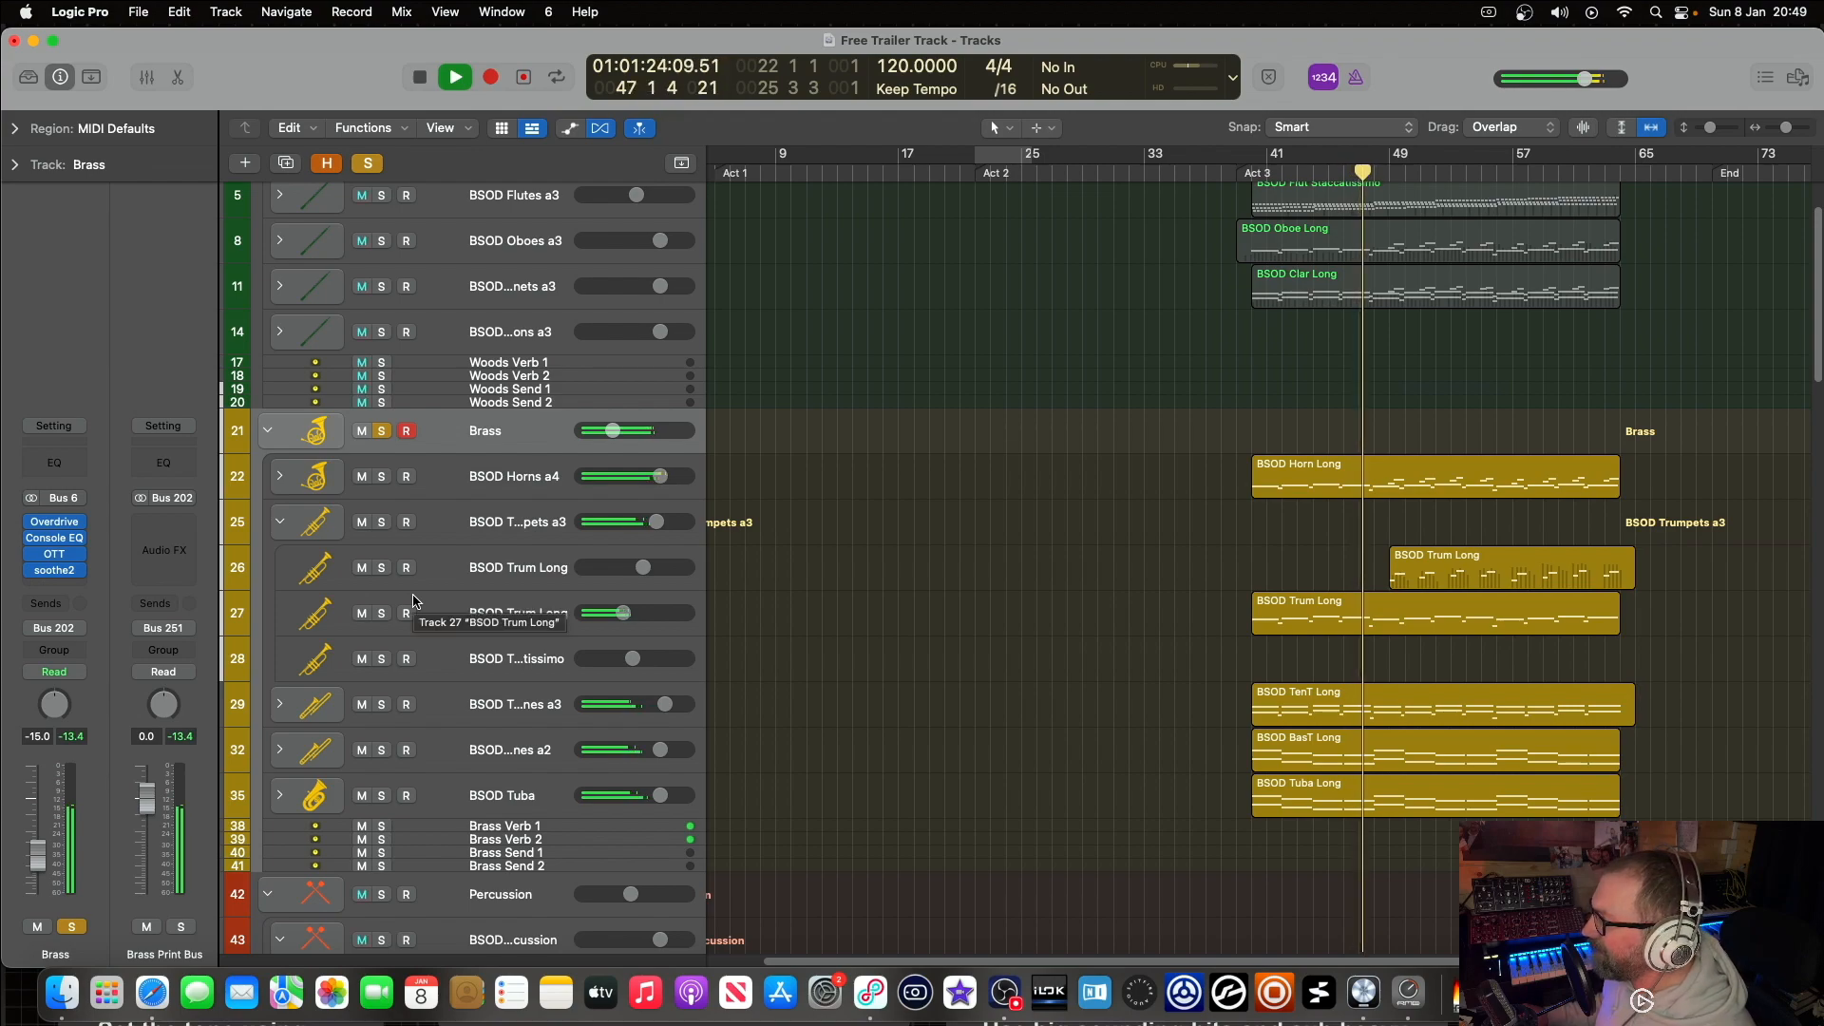
# Step: Stop playback and inspect the Brass stack's Overdrive and Console EQ settings side by side
pyautogui.press('space')
pyautogui.click(59, 524)
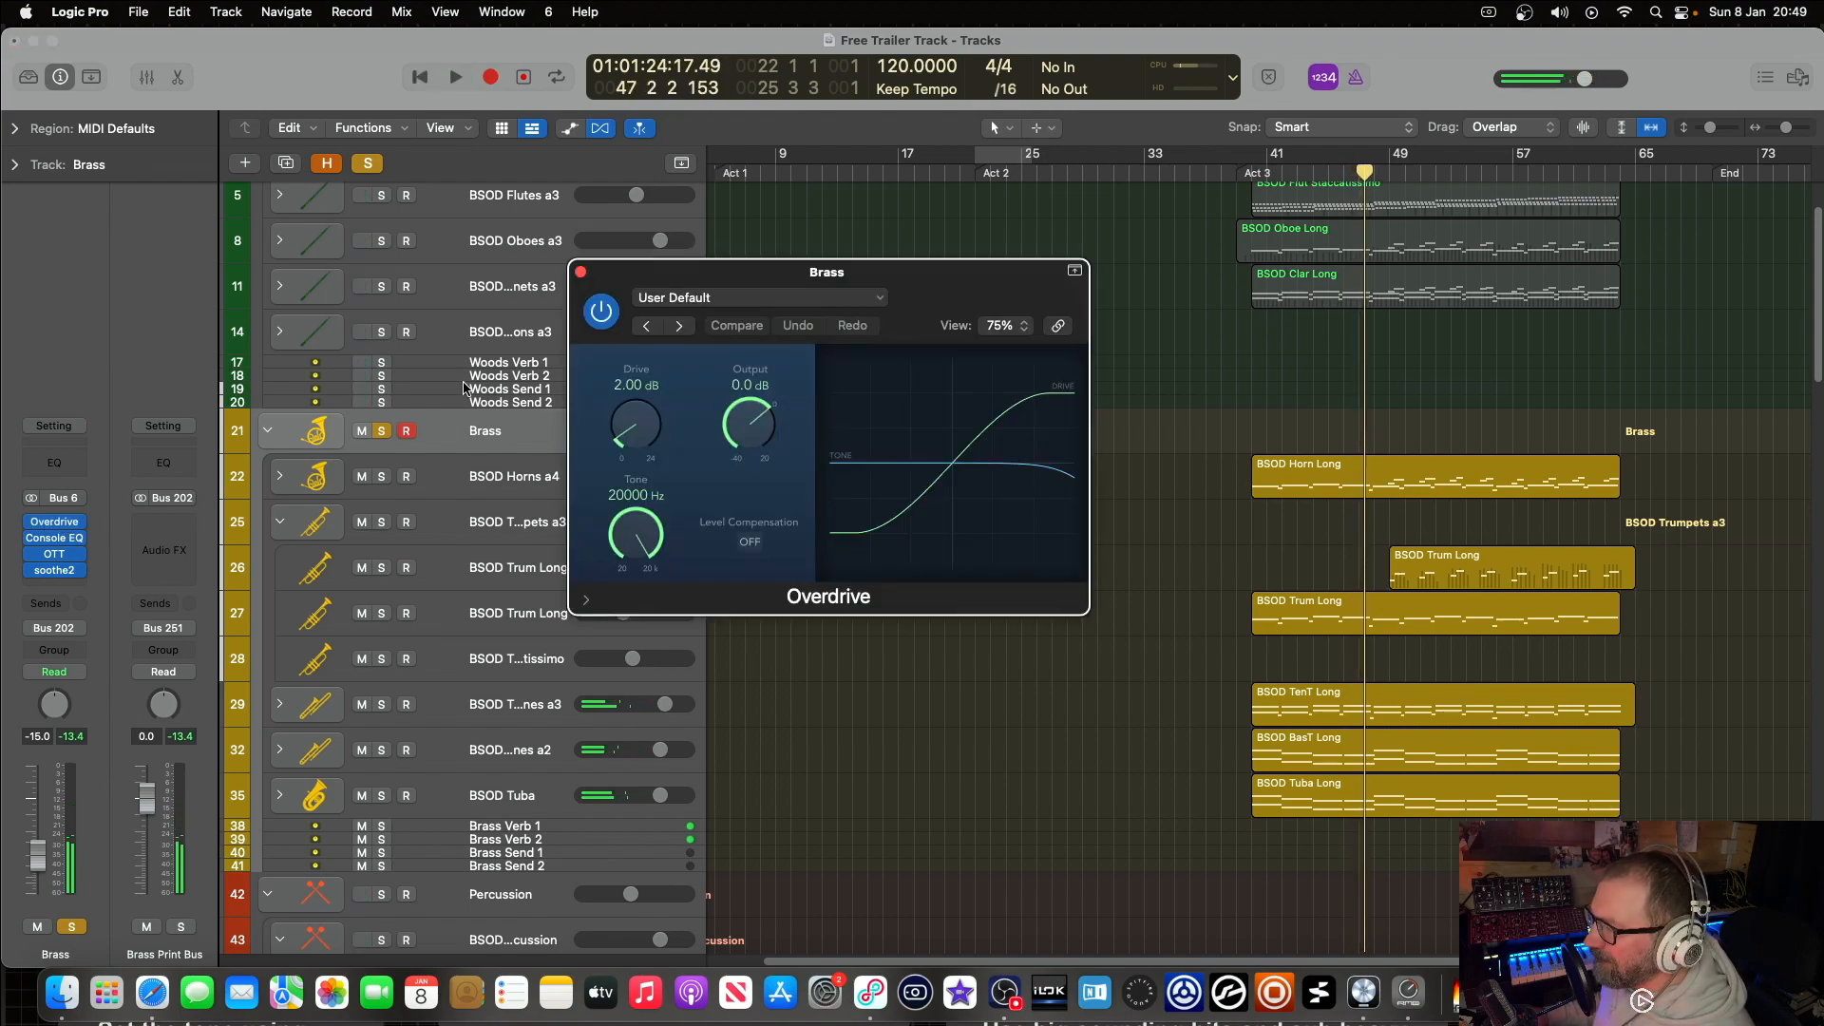
pyautogui.moveTo(822, 288); pyautogui.dragTo(884, 255)
pyautogui.click(54, 538)
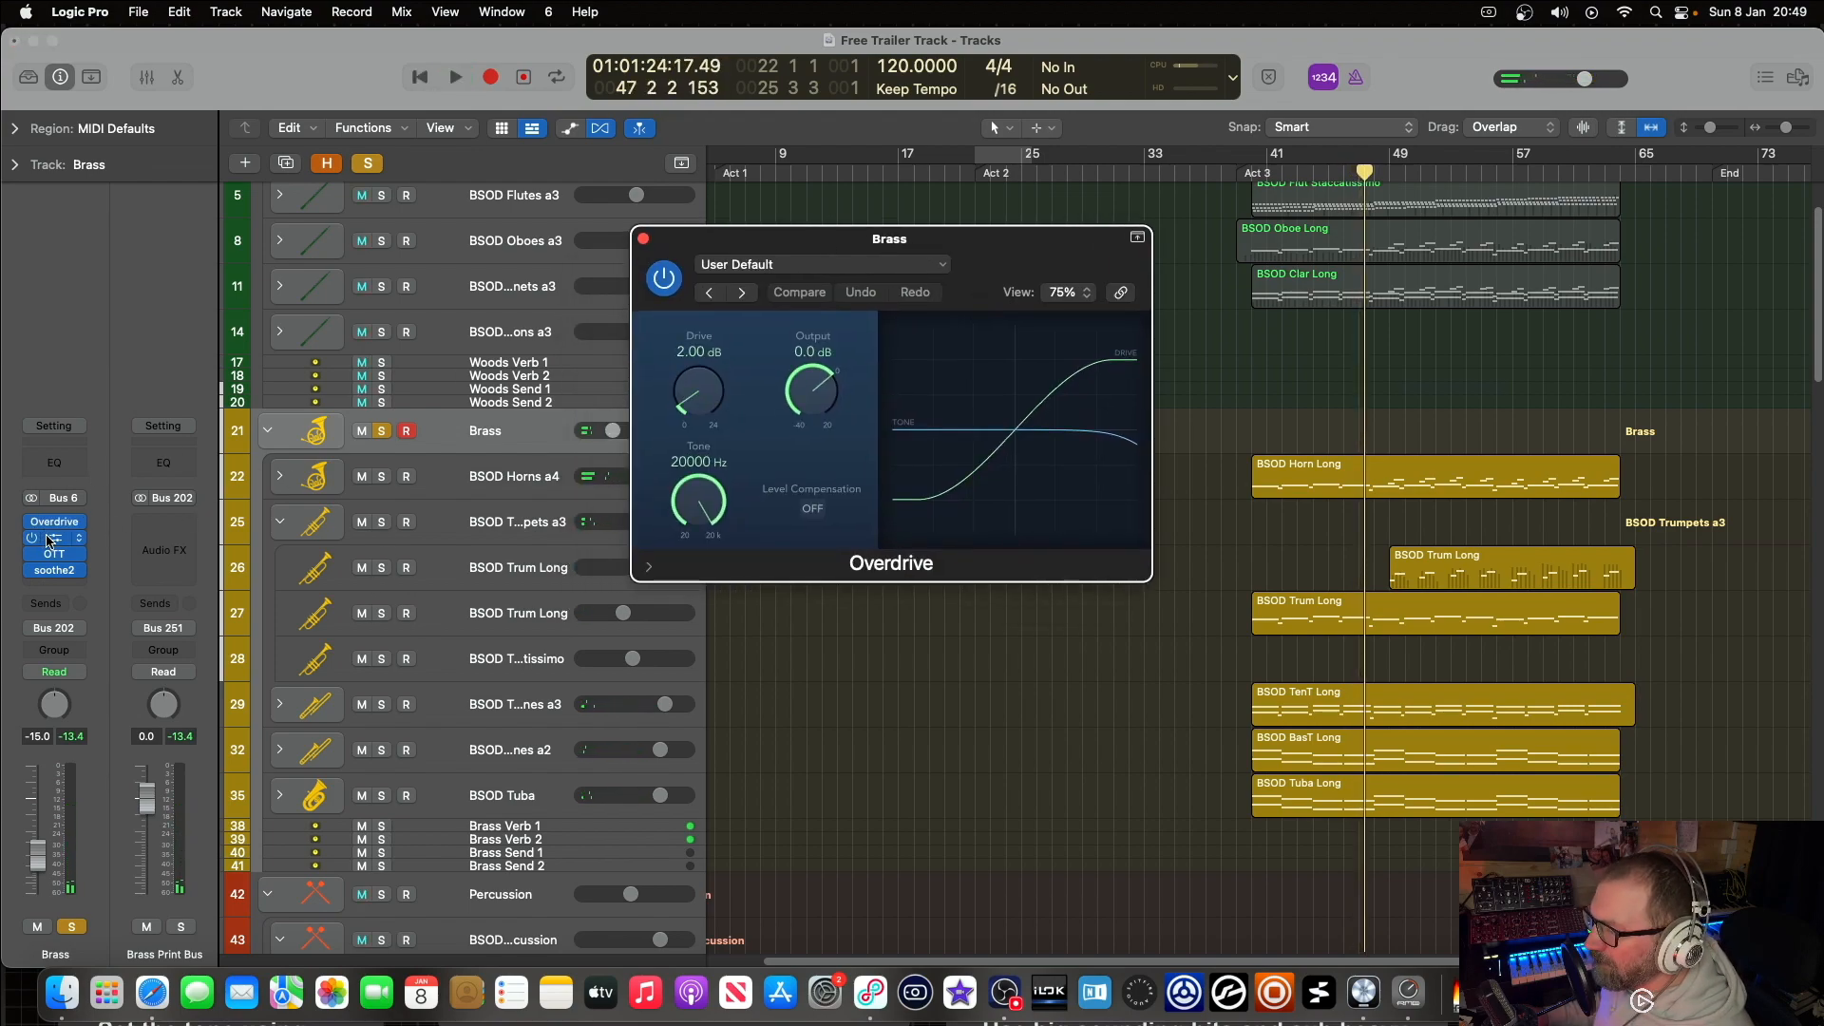
pyautogui.moveTo(1196, 189); pyautogui.dragTo(1350, 203)
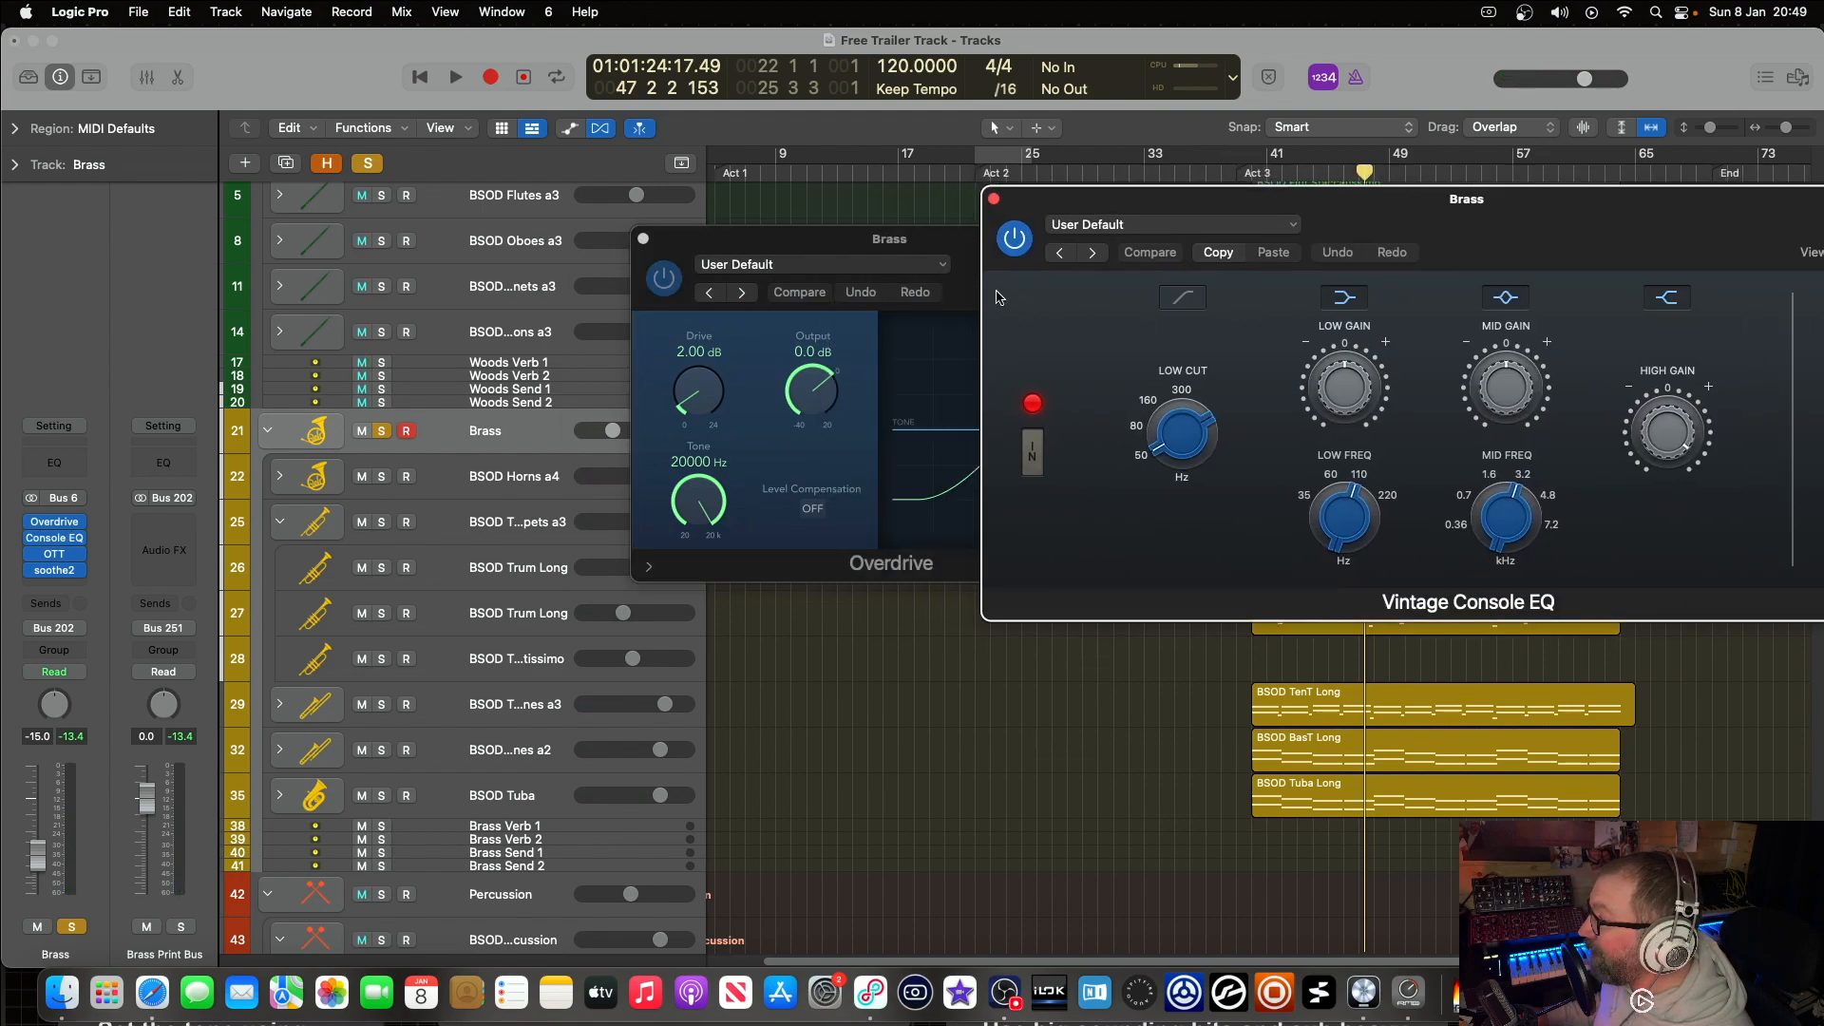
# Step: Inspect the Brass stack's OTT and soothe2 settings, and close all of its open plug-in windows
pyautogui.click(65, 556)
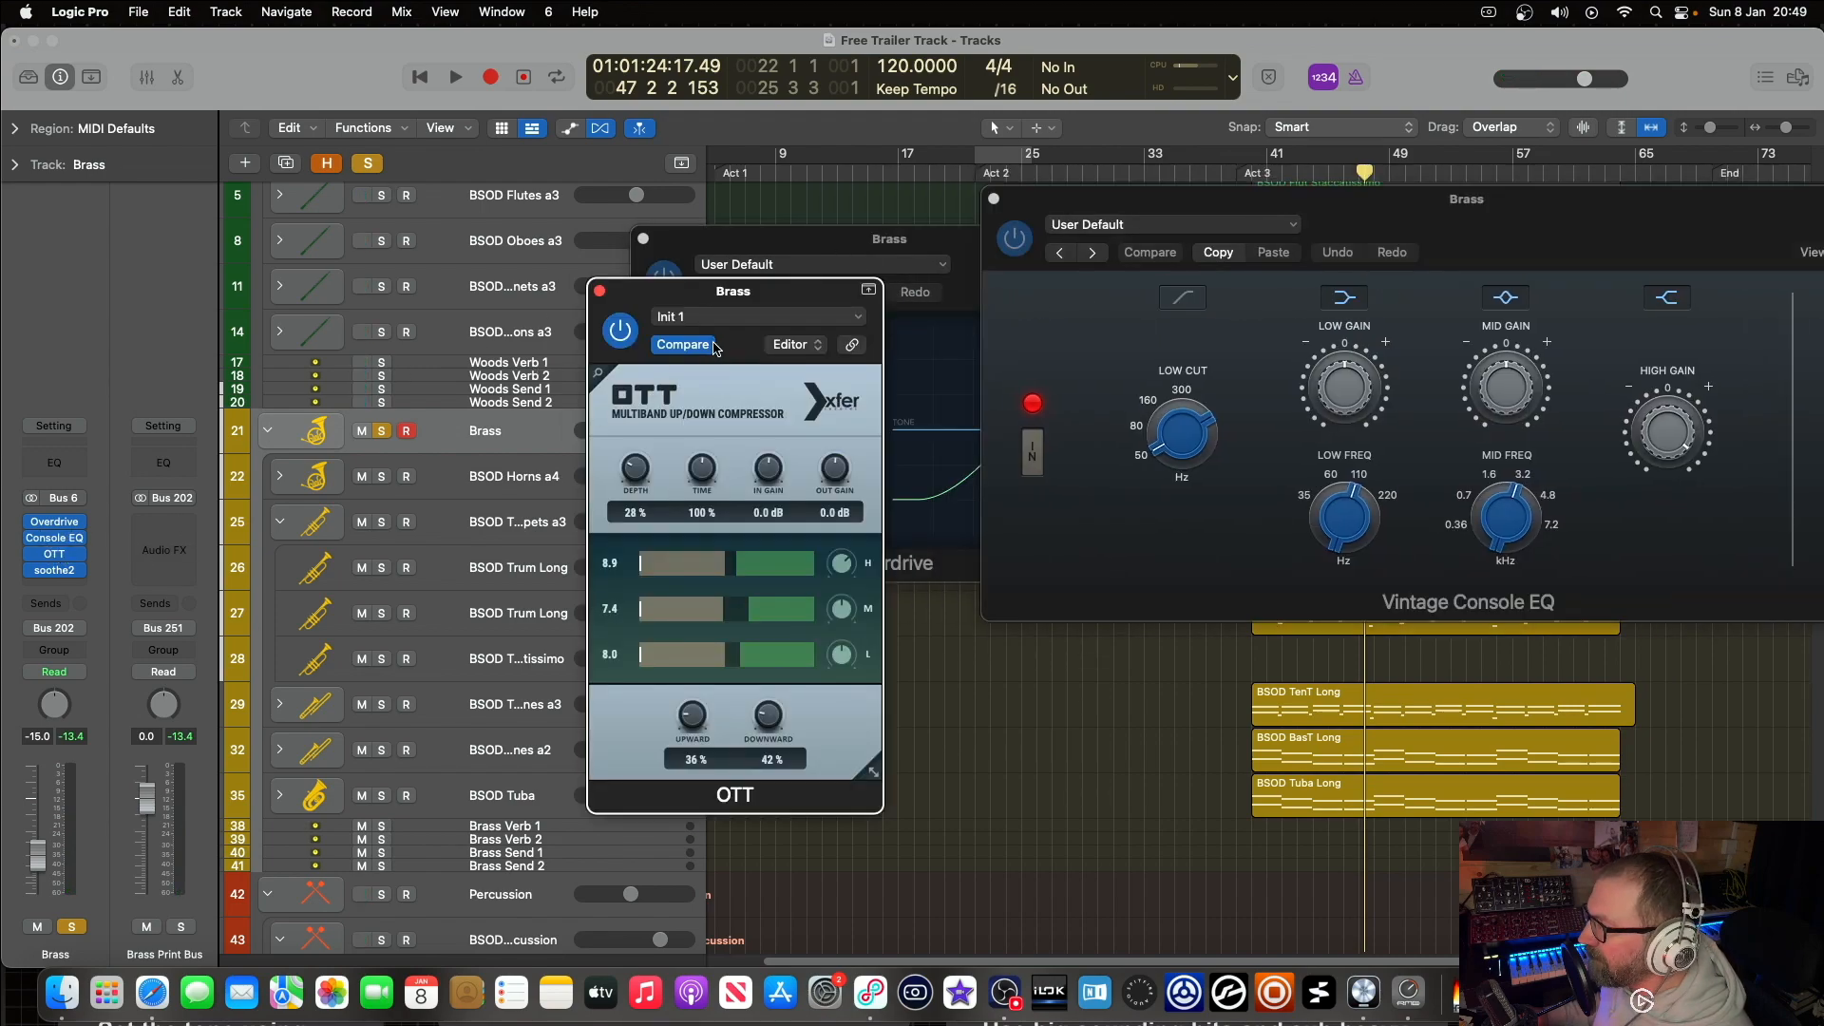
pyautogui.moveTo(724, 285); pyautogui.dragTo(542, 260)
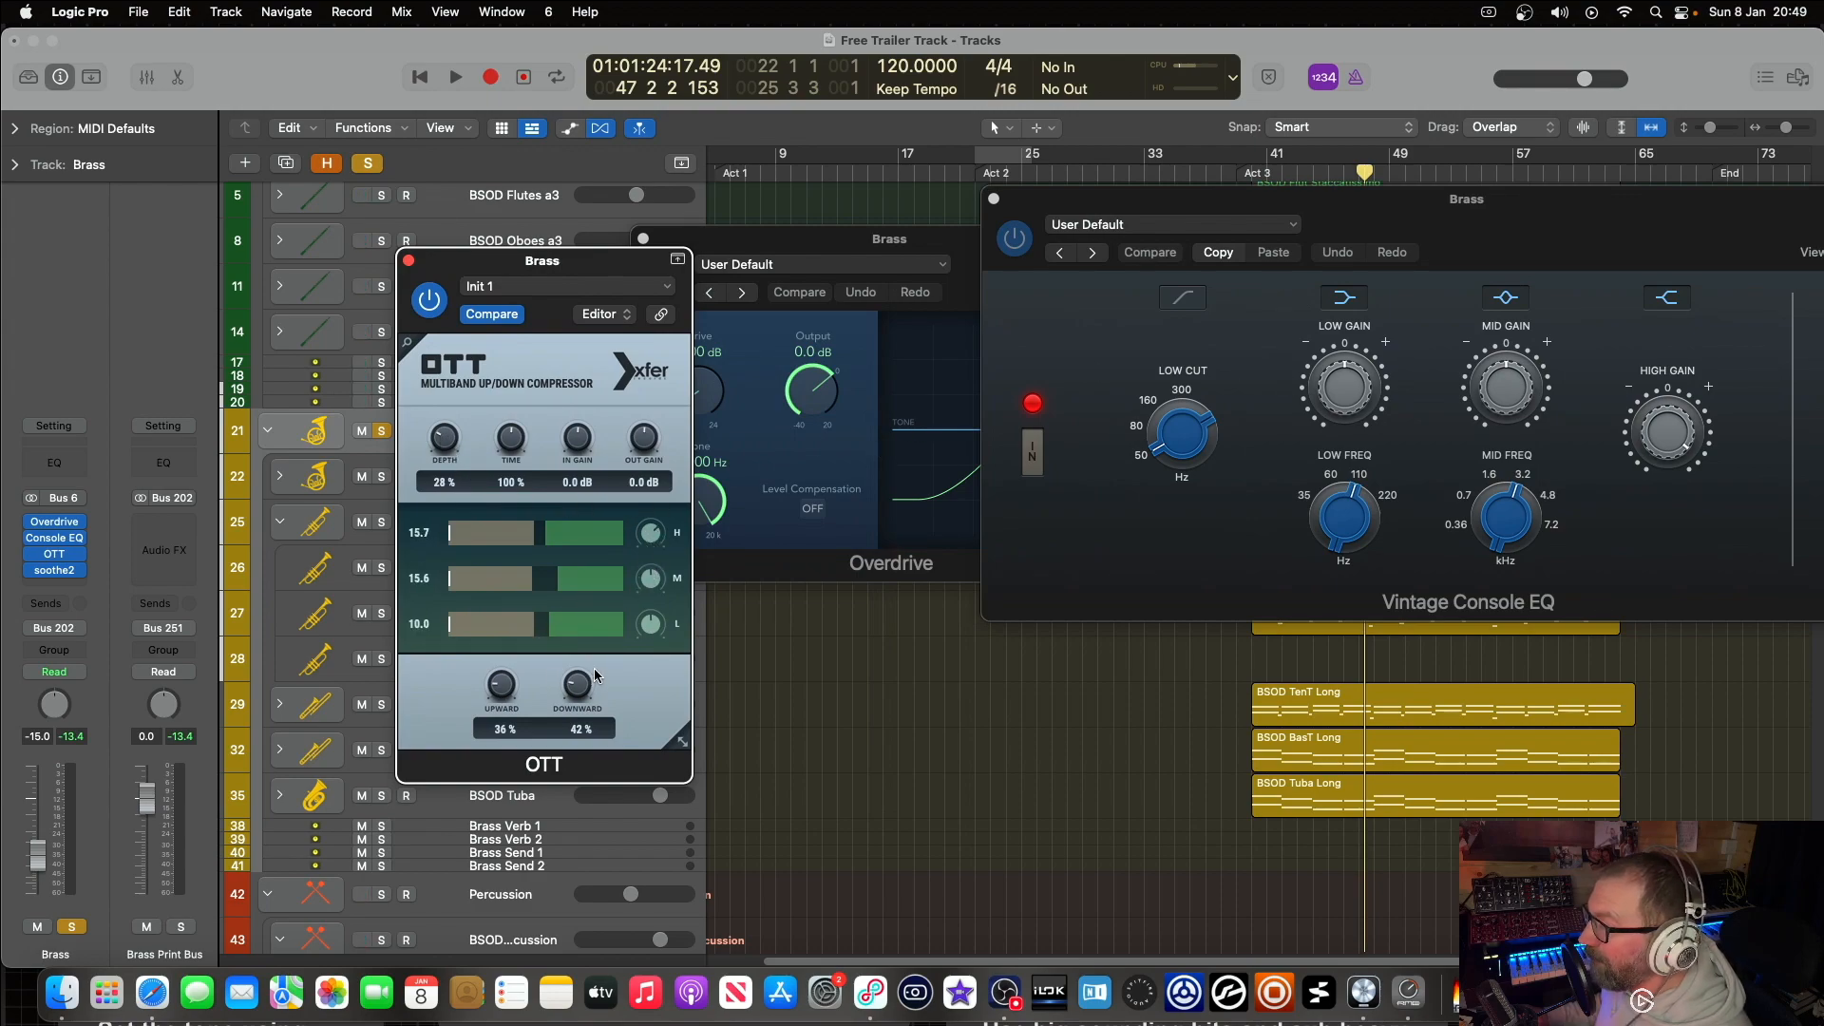
pyautogui.click(61, 572)
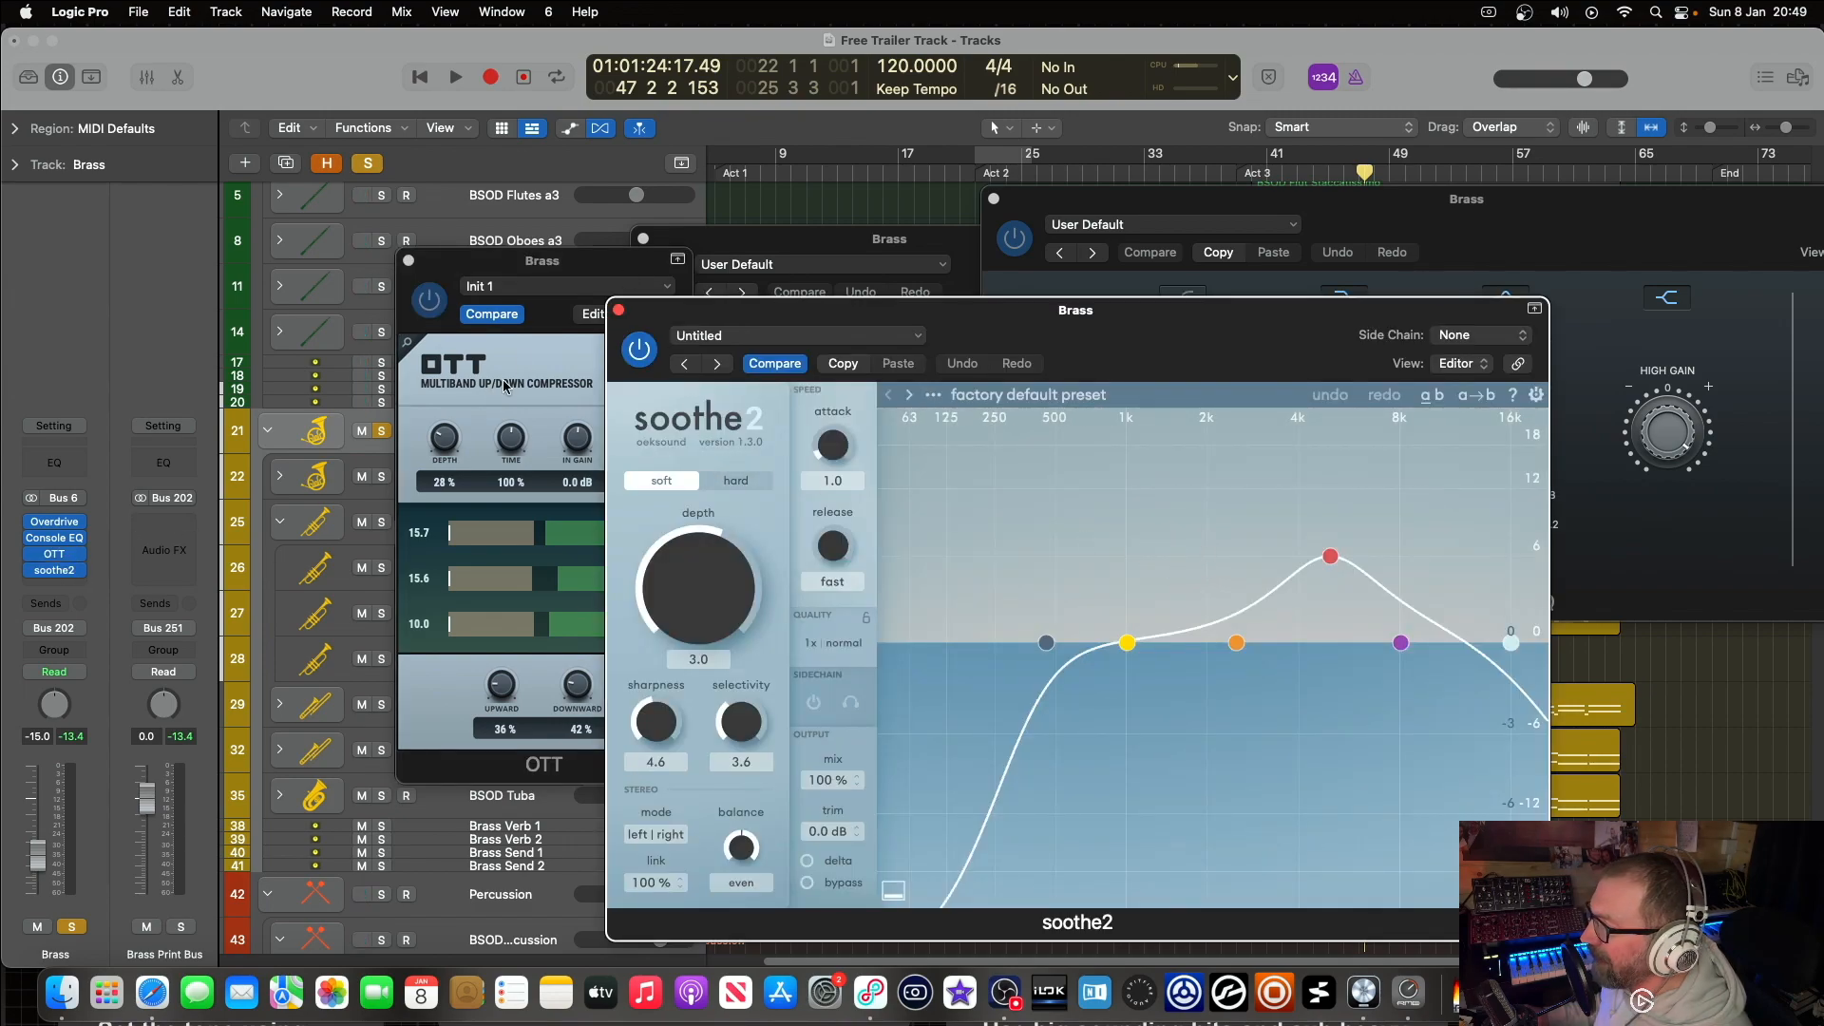
pyautogui.click(618, 310)
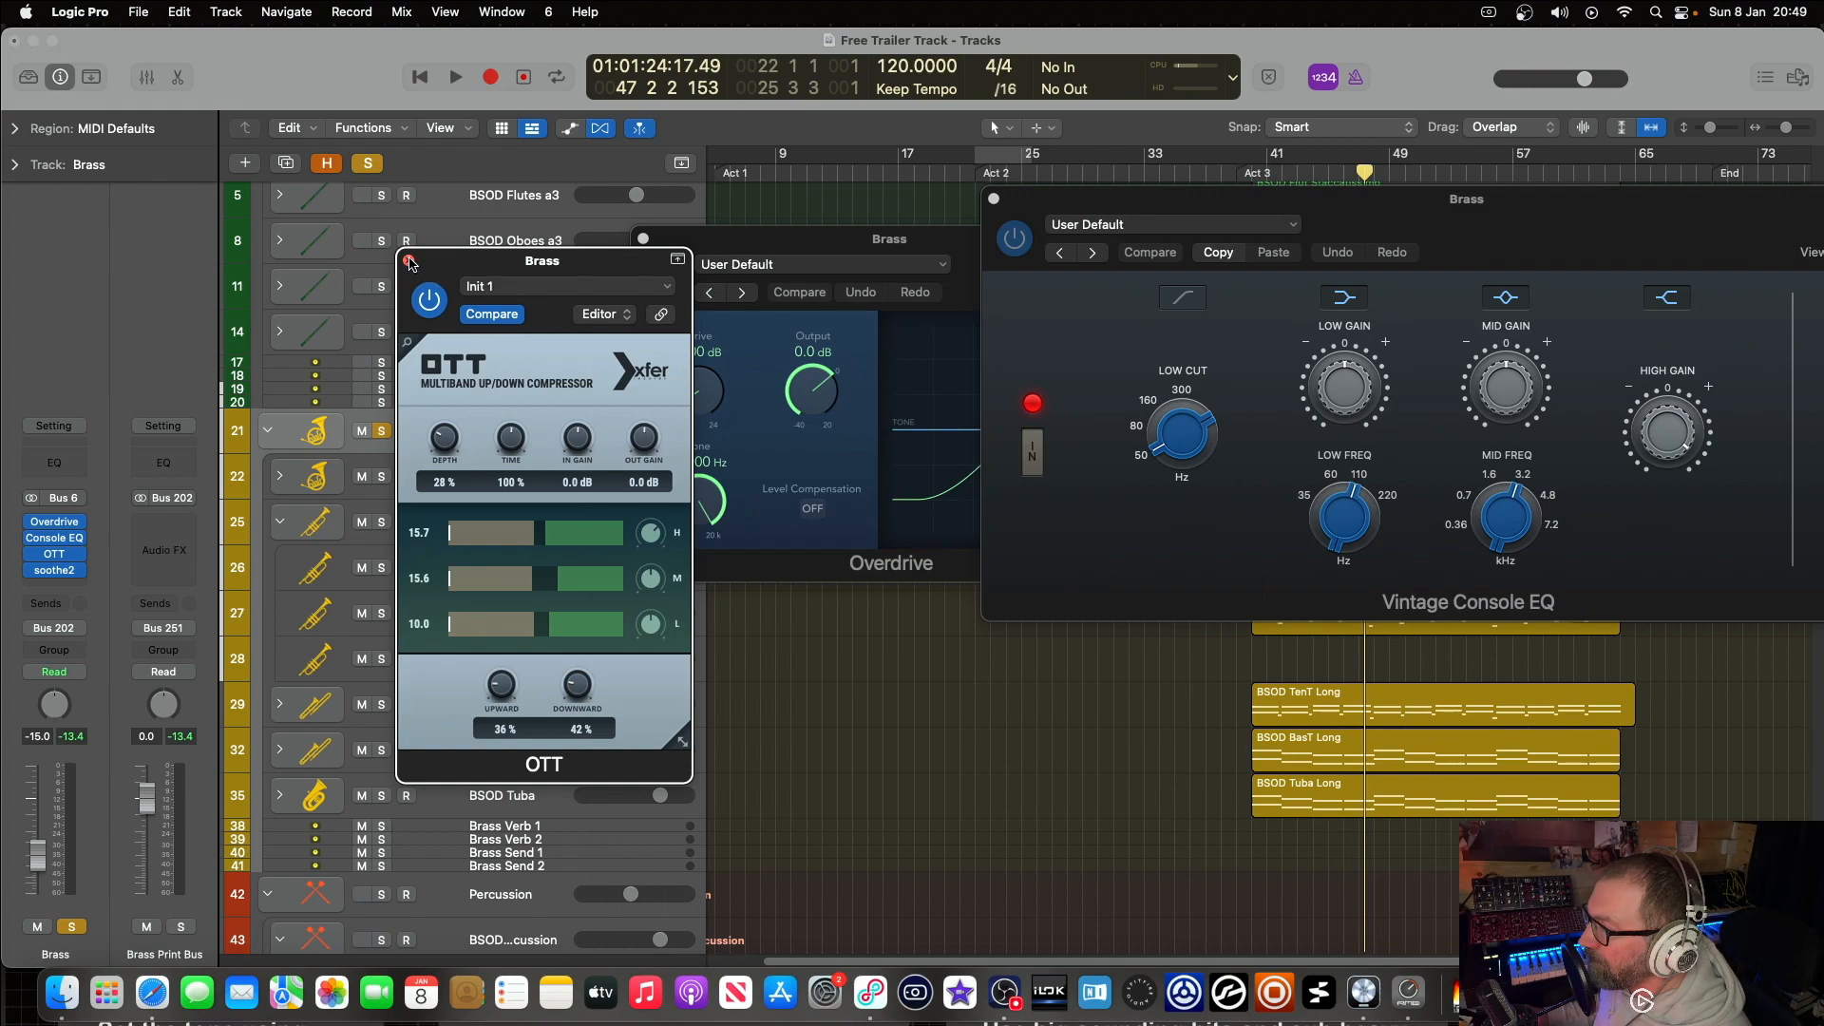
pyautogui.click(409, 261)
pyautogui.click(643, 238)
pyautogui.click(995, 200)
# Step: Play Act 3 from bar 40 and clear all solos to hear the brass within the full mix
pyautogui.click(1250, 174)
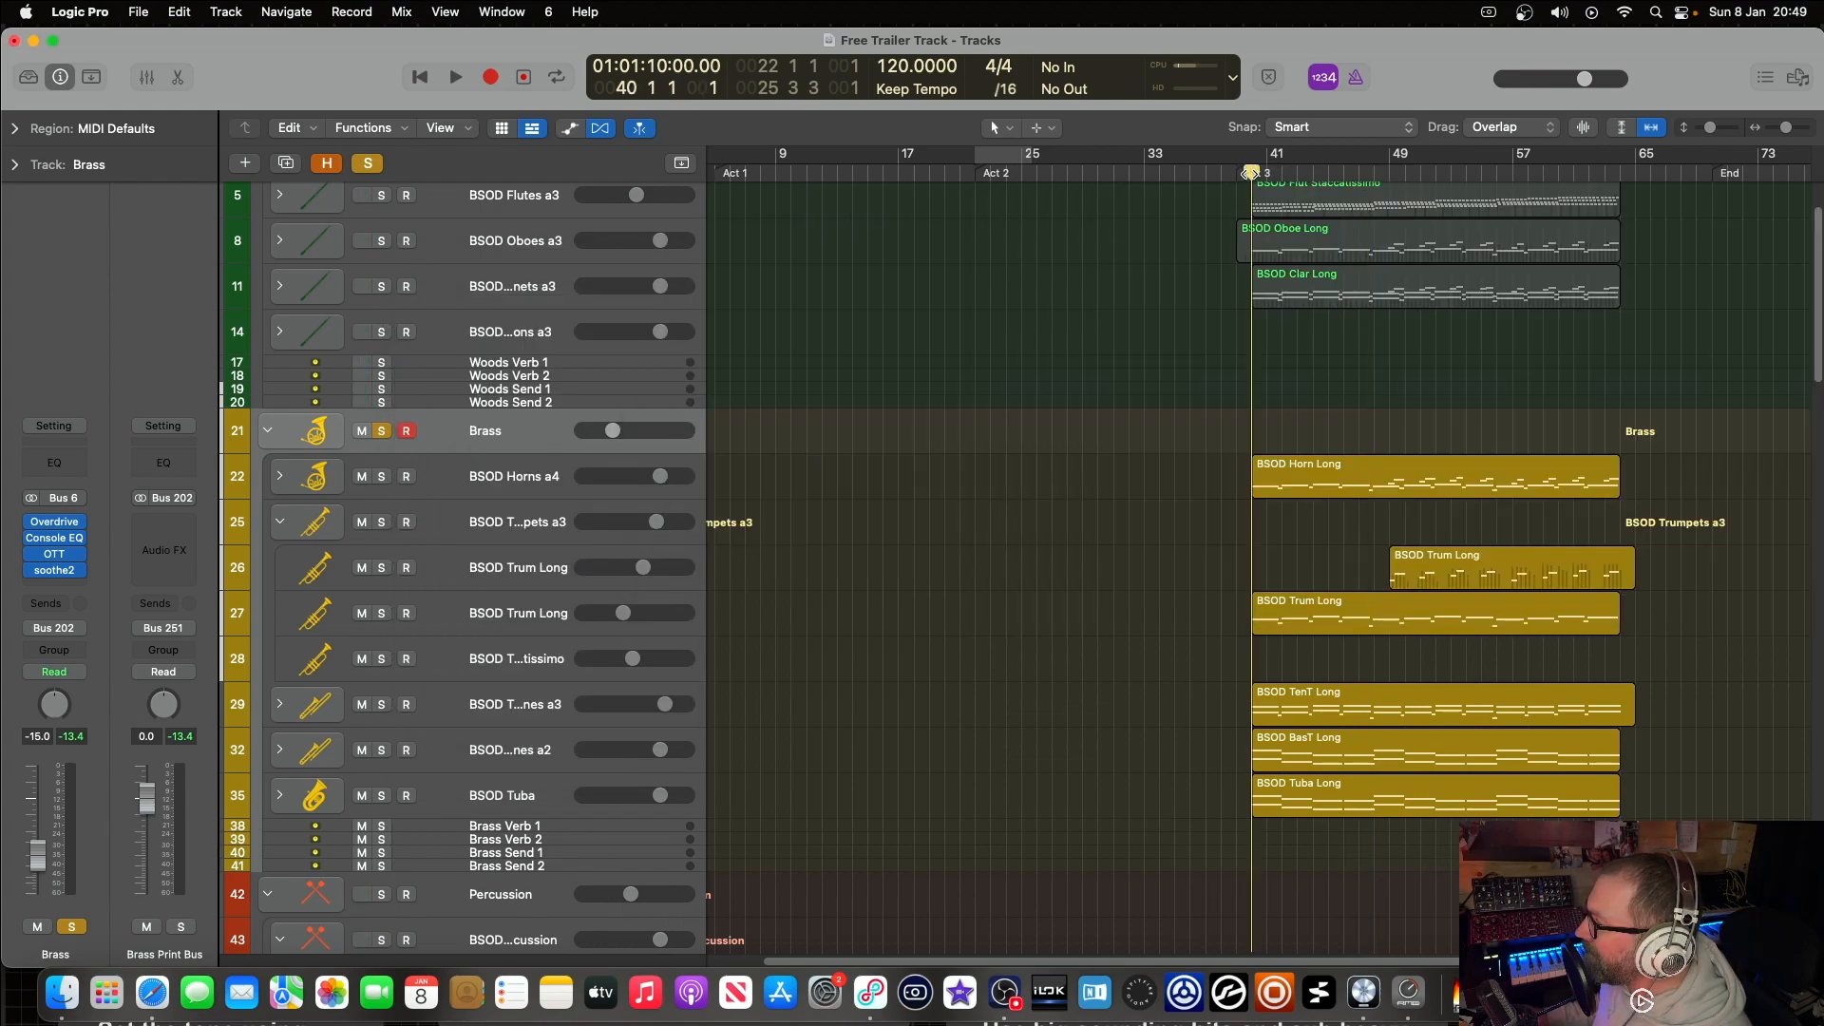
pyautogui.press('space')
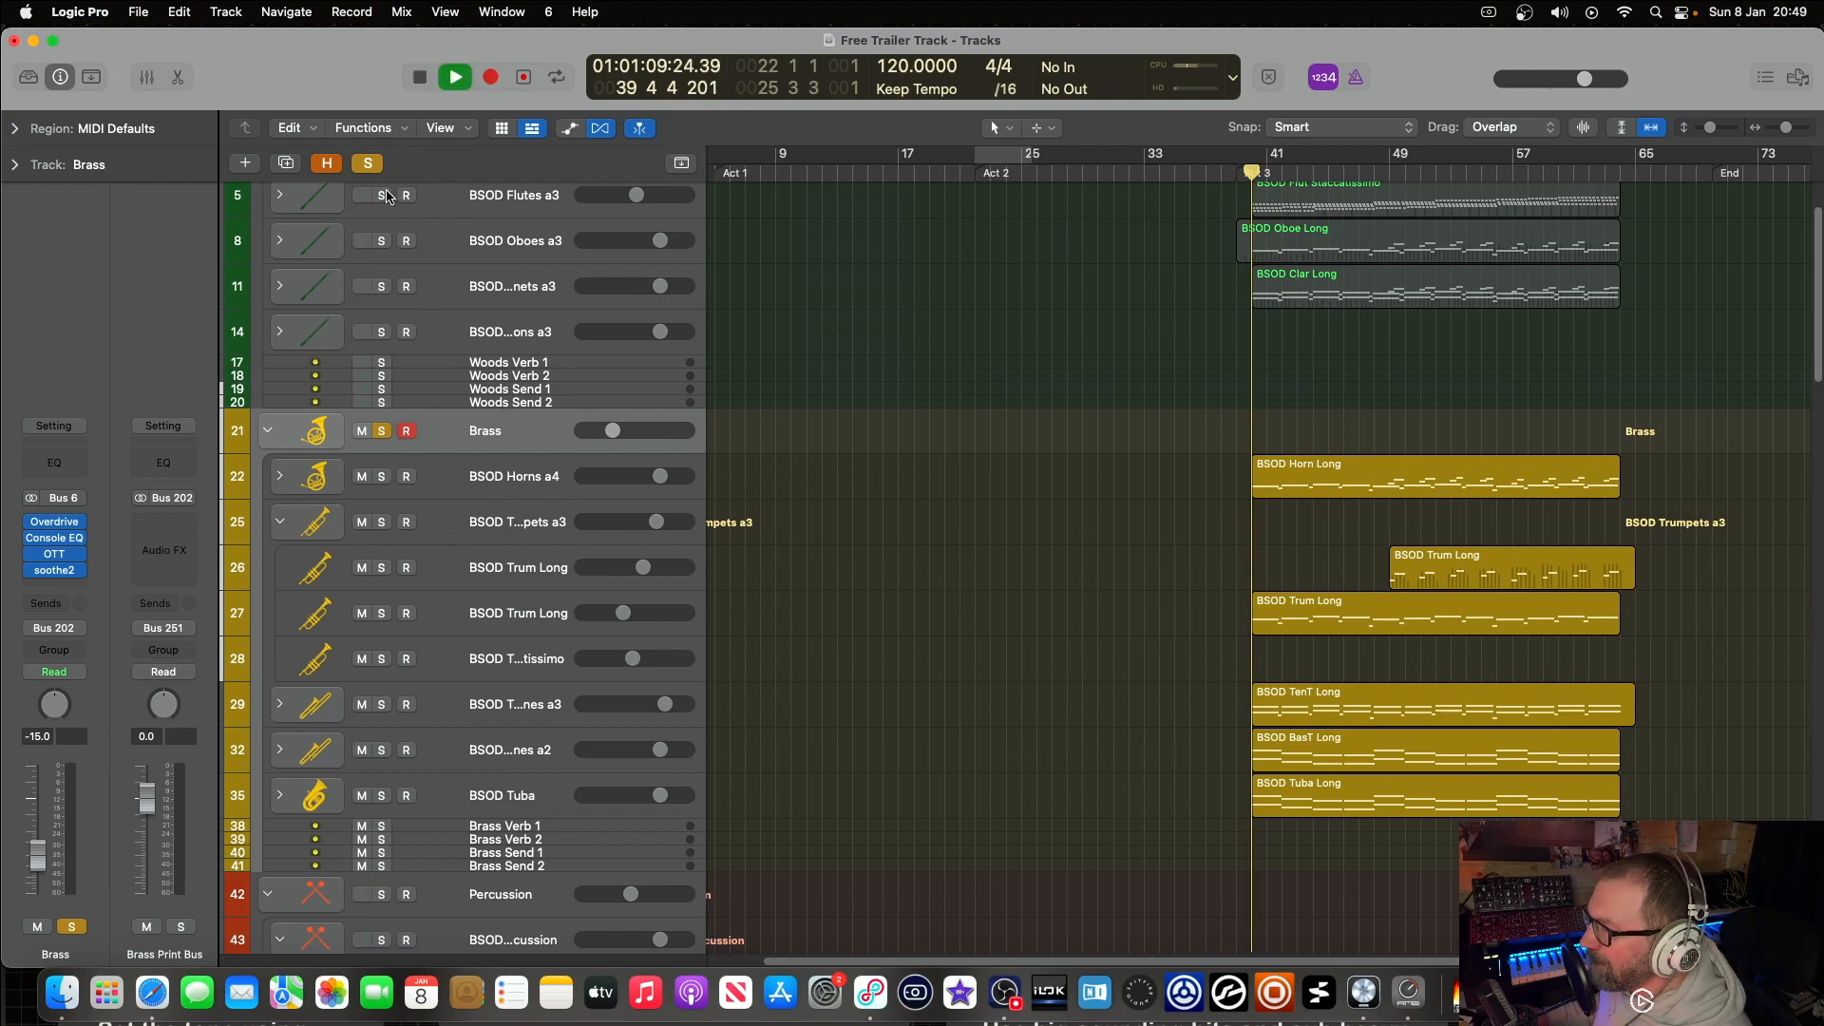
pyautogui.click(369, 163)
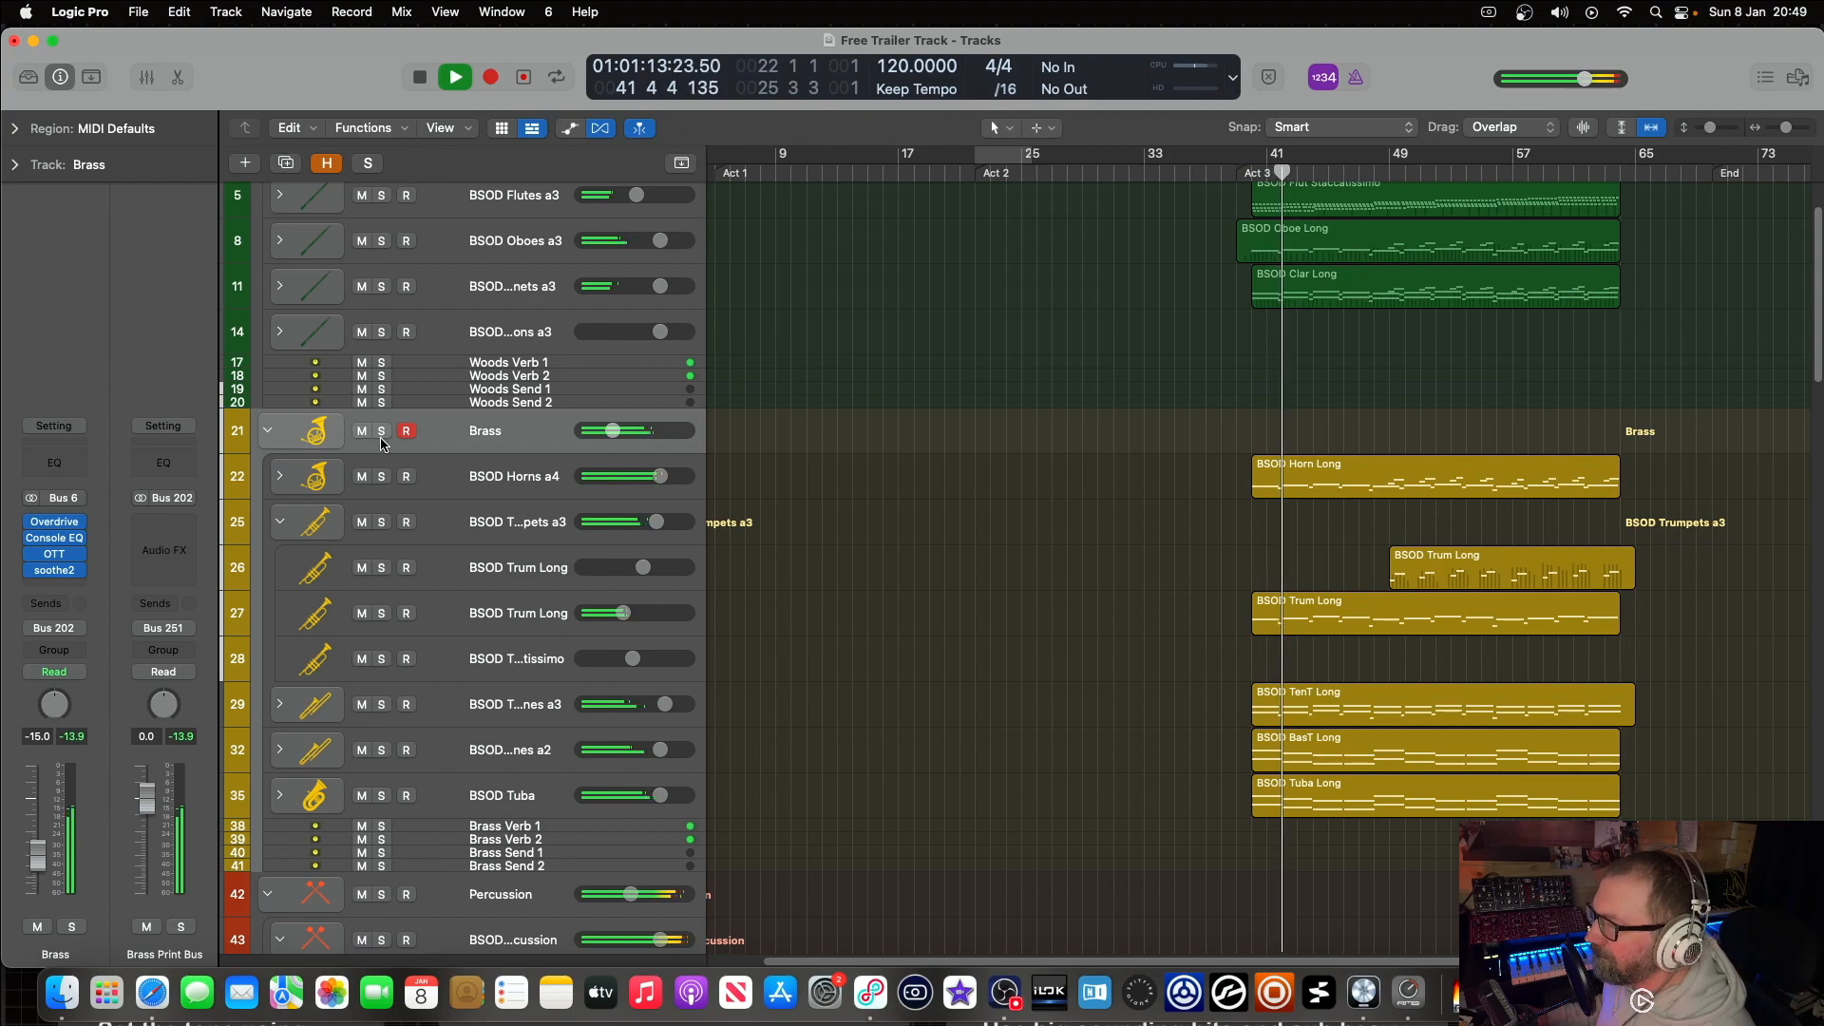
# Step: Bypass Overdrive, Console EQ, OTT and soothe2 on the Brass stack during full-mix playback, and stop
pyautogui.moveTo(33, 556)
pyautogui.click(32, 554)
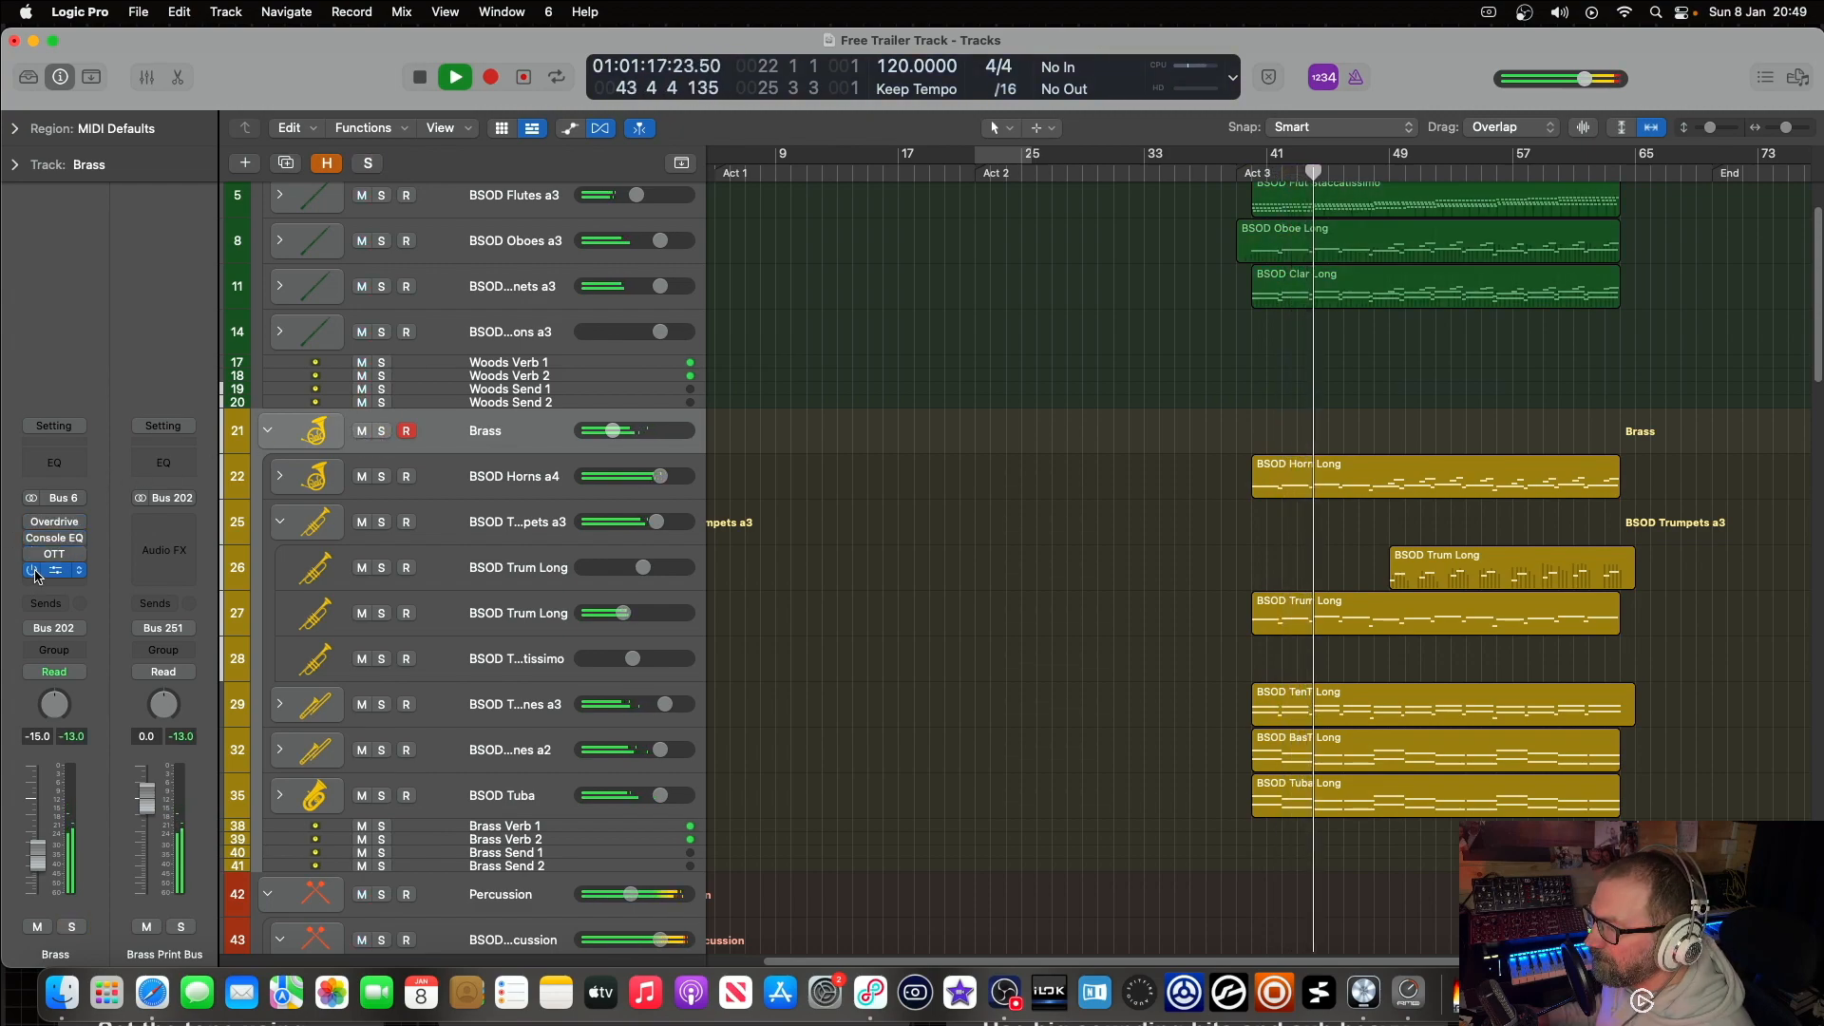
pyautogui.click(33, 571)
pyautogui.press('space')
# Step: Resume the full mix and re-enable Overdrive, Console EQ, OTT and soothe2 on the Brass stack to compare
pyautogui.moveTo(67, 521)
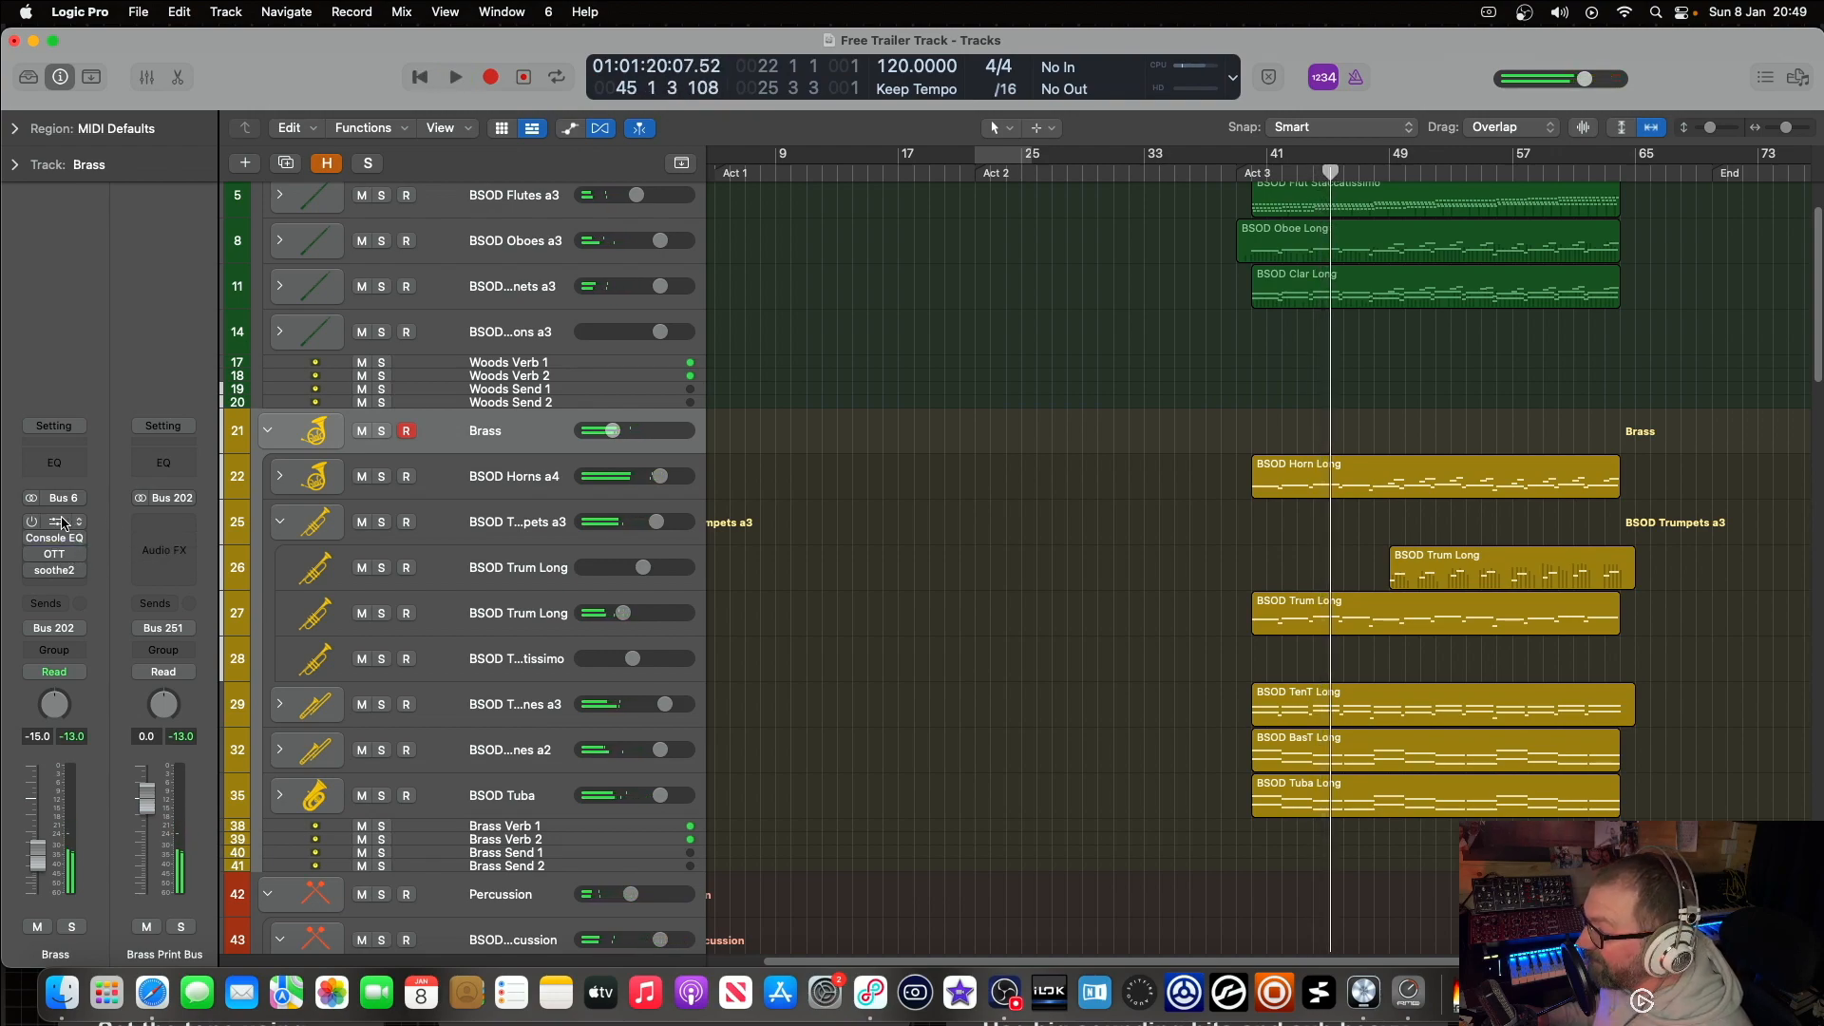
pyautogui.press('space')
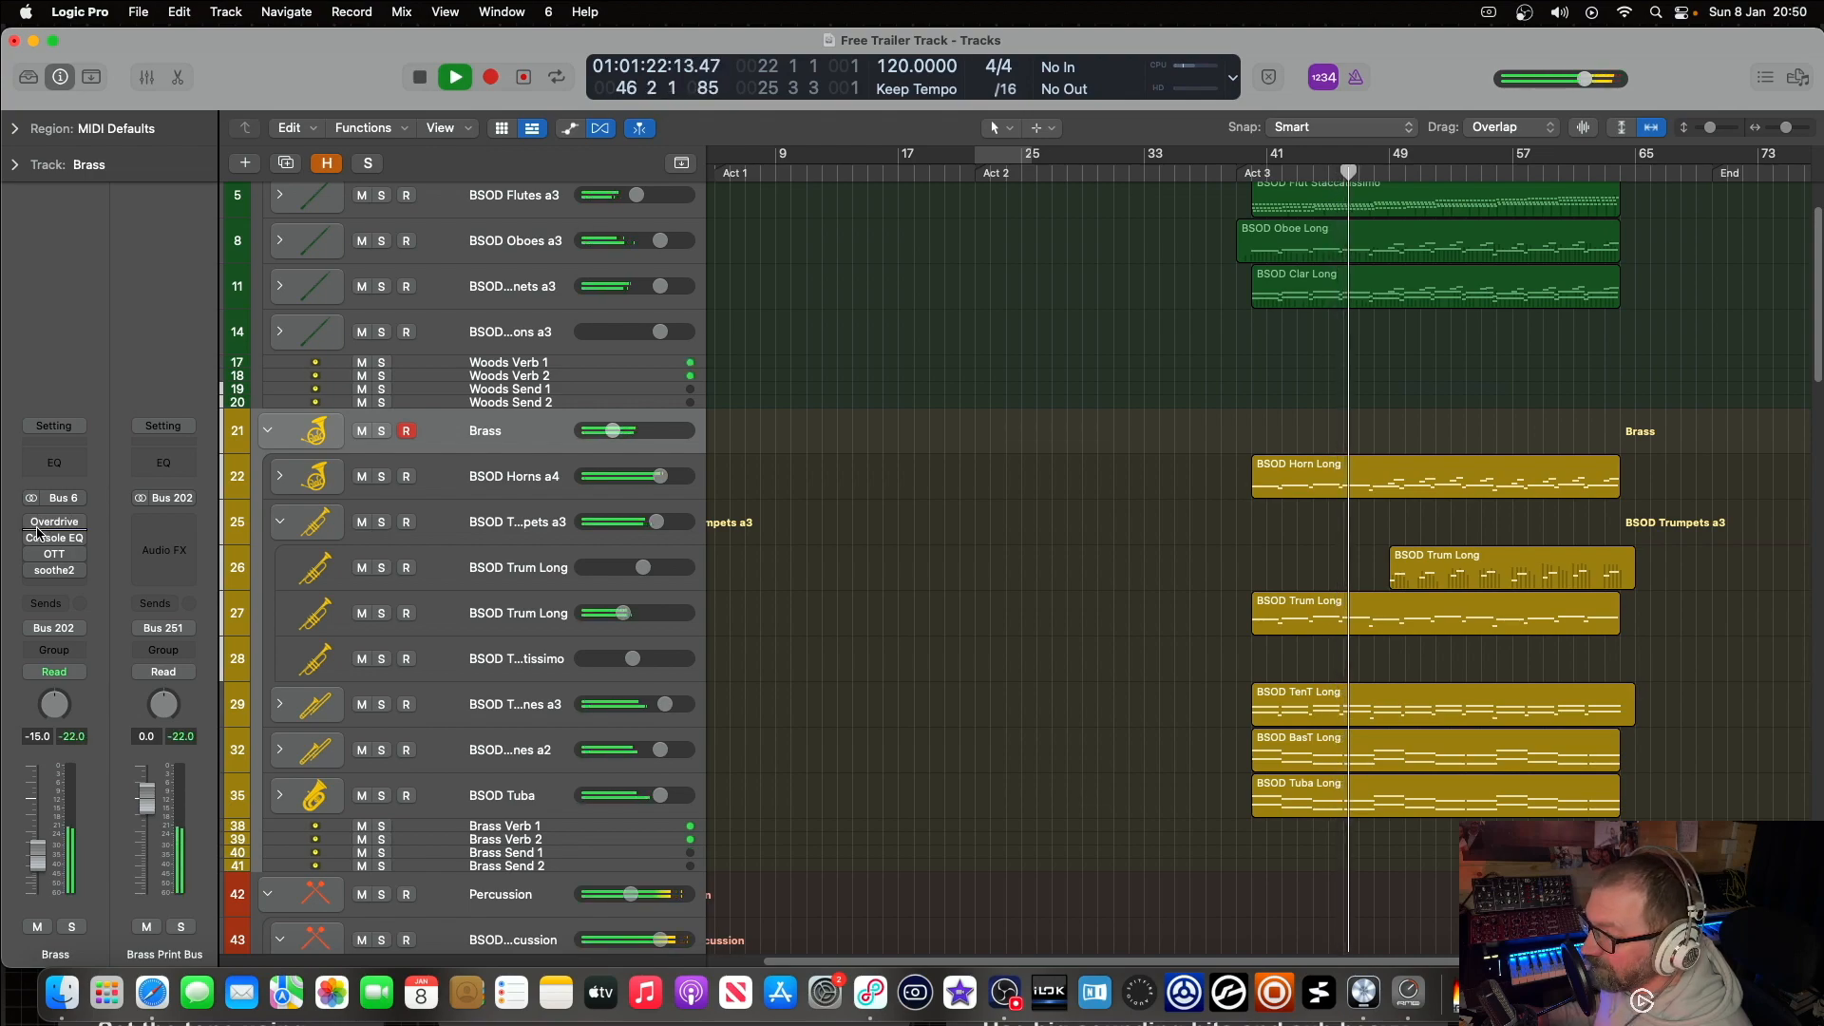
pyautogui.press('space')
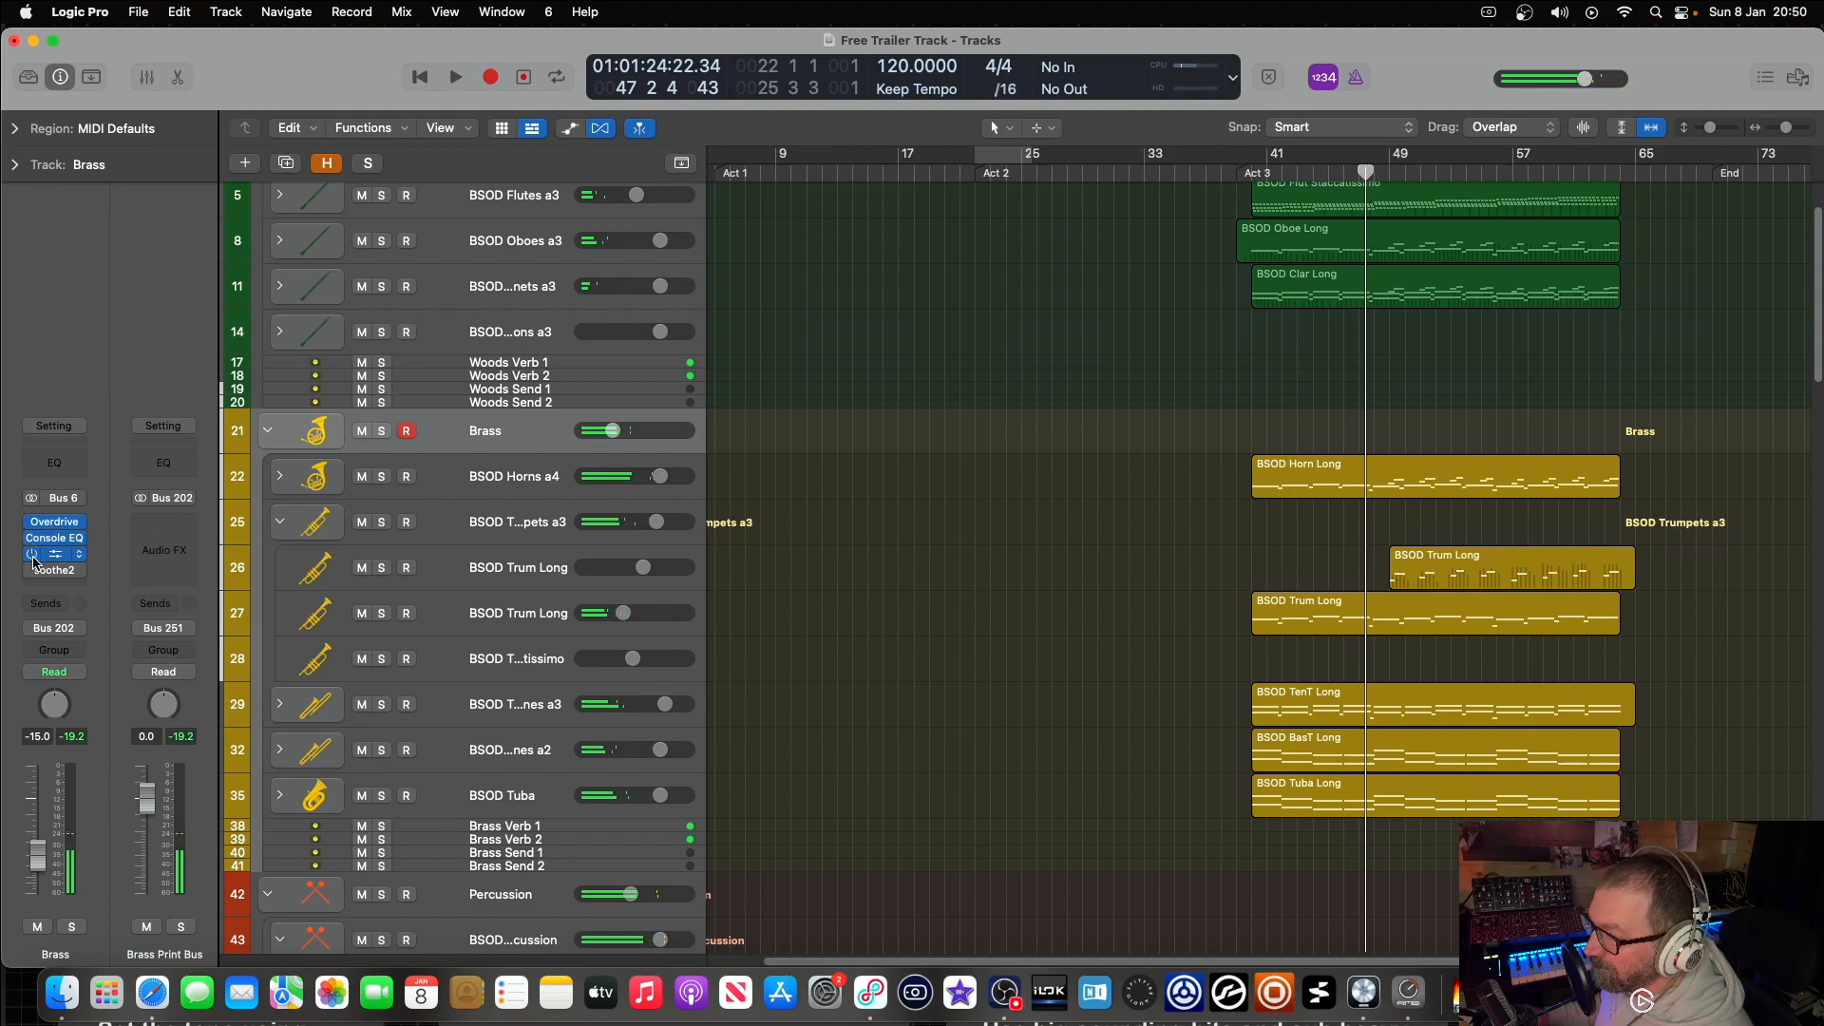
pyautogui.press('space')
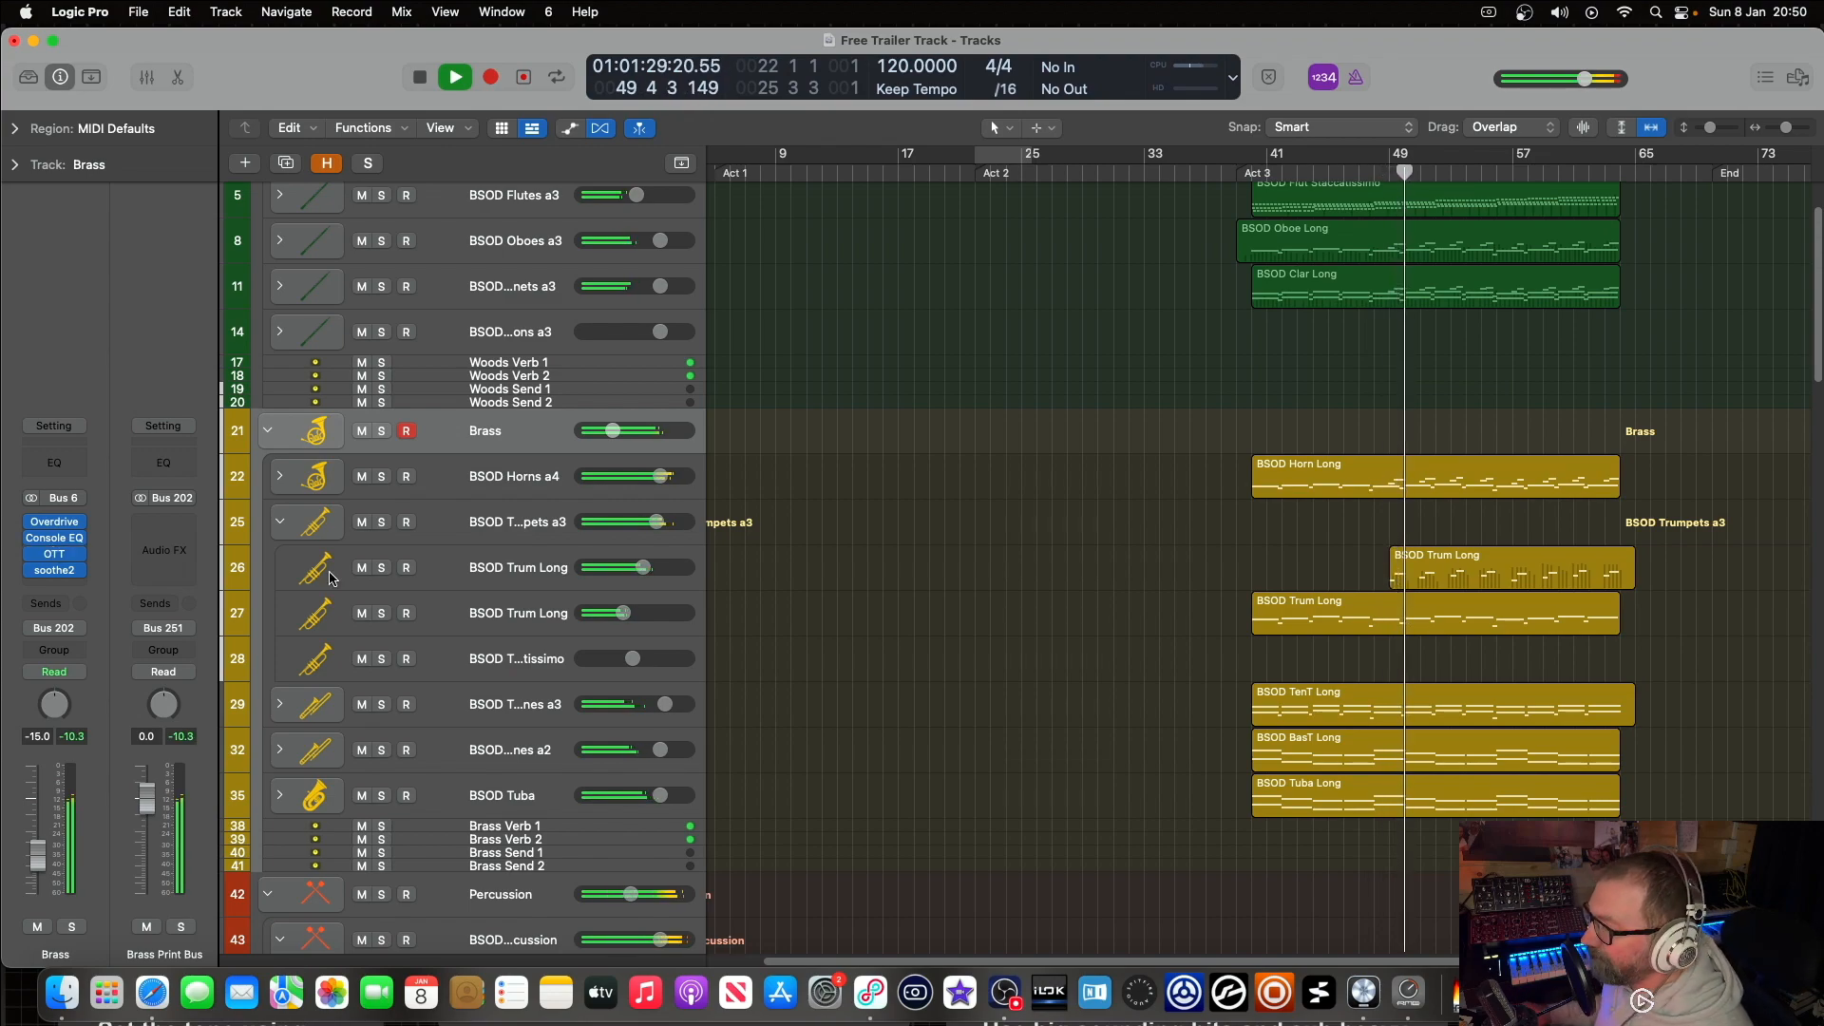
# Step: Listen on through Act 3 while reviewing the woodwind, brass, percussion, string and synth tracks, and stop playback around bar 55
pyautogui.scroll(2, 1193, 285)
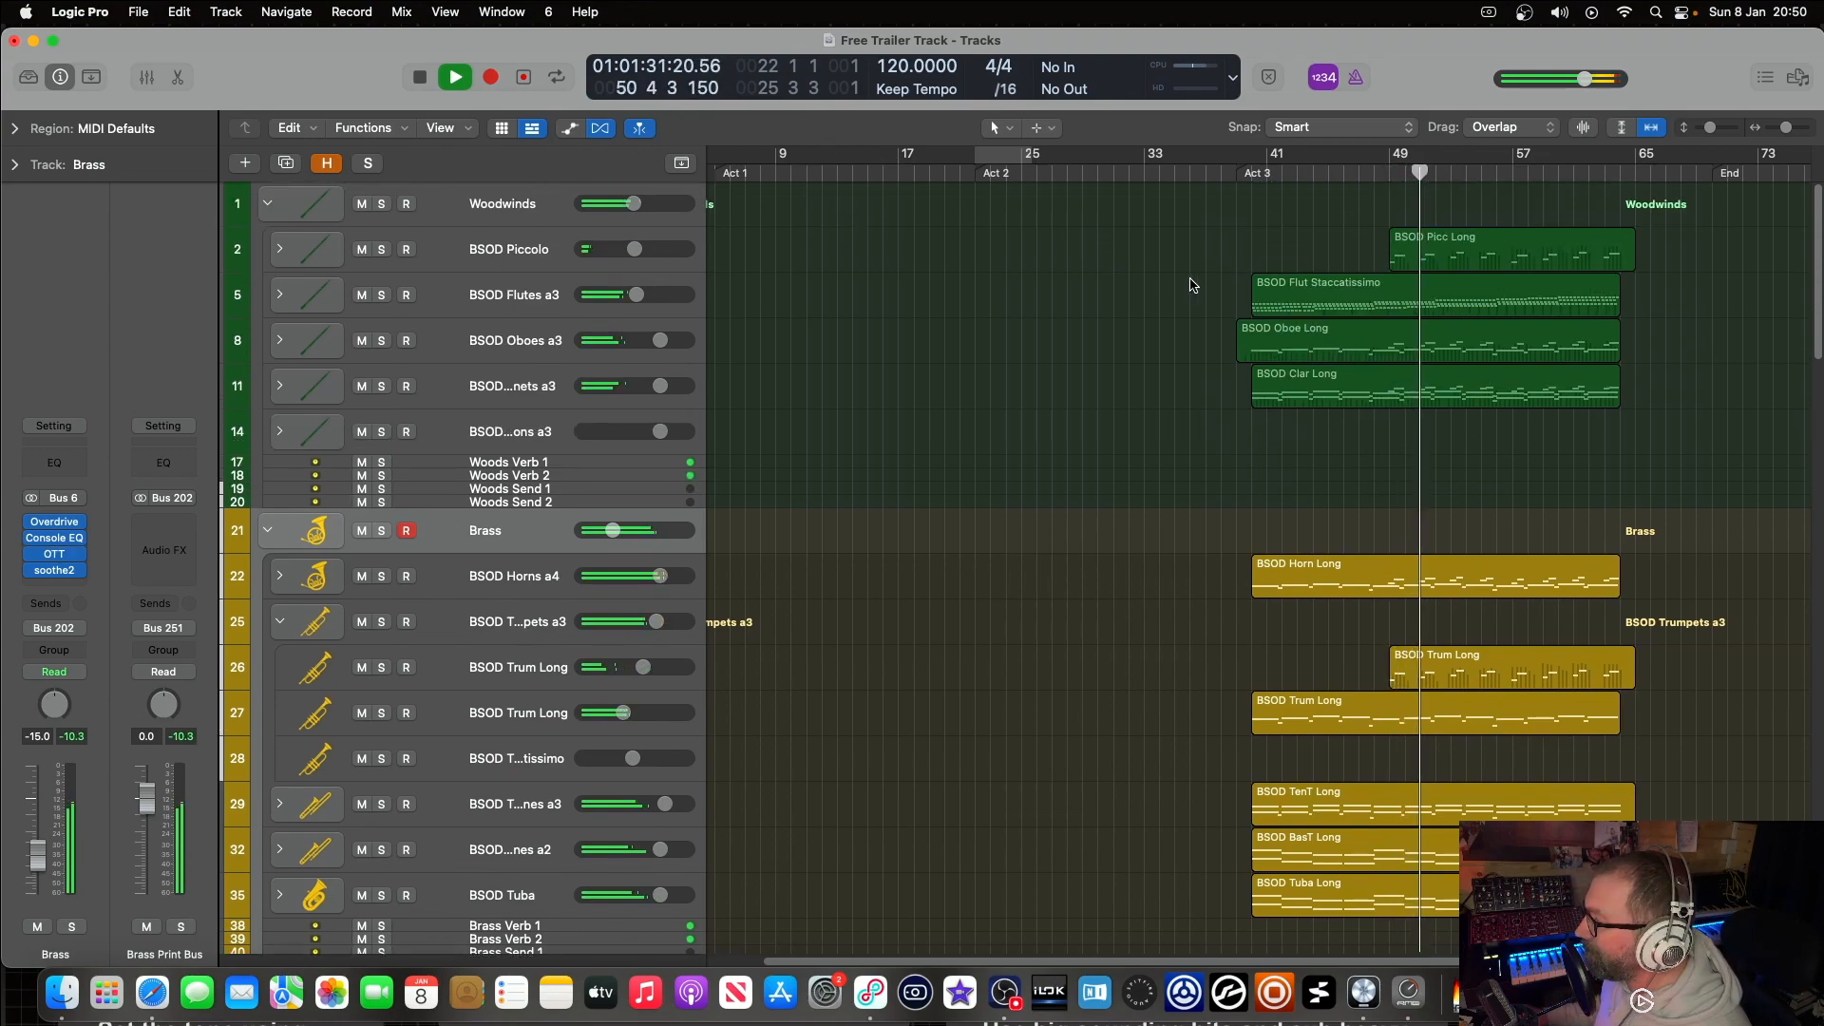
pyautogui.scroll(-5, 1181, 218)
pyautogui.scroll(-3, 1181, 218)
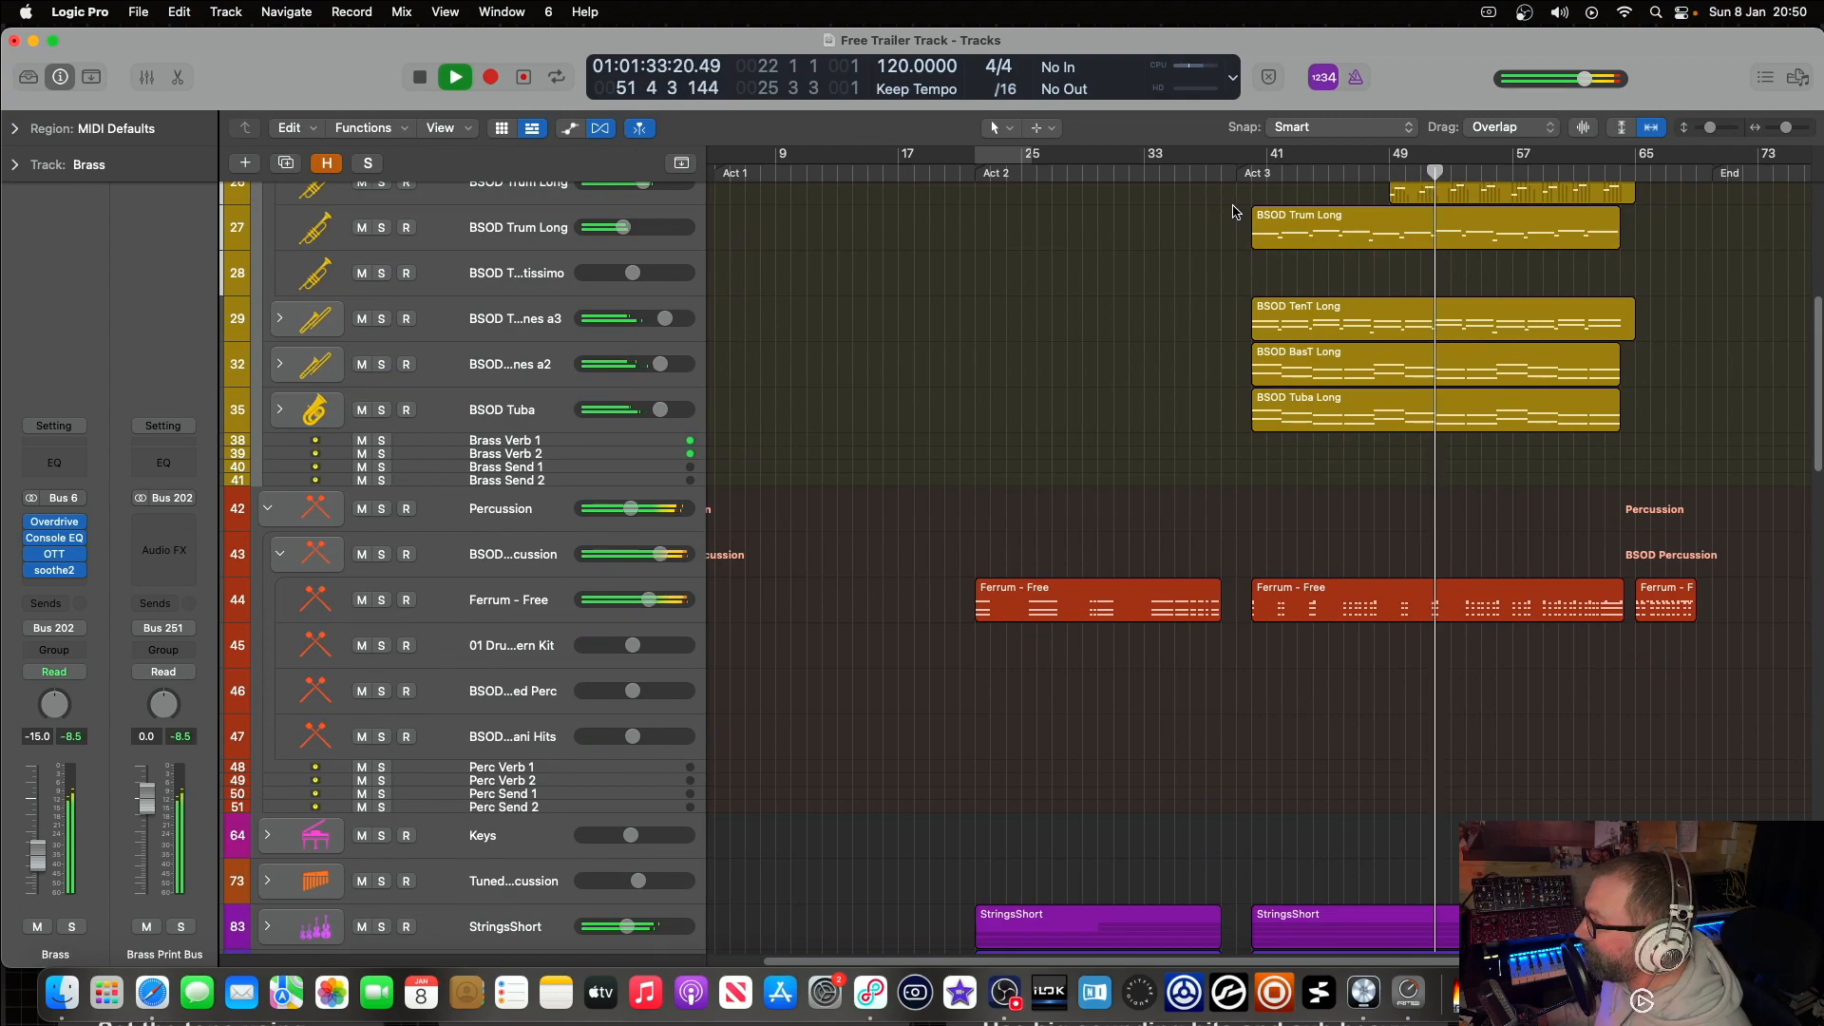
pyautogui.scroll(-3, 1234, 210)
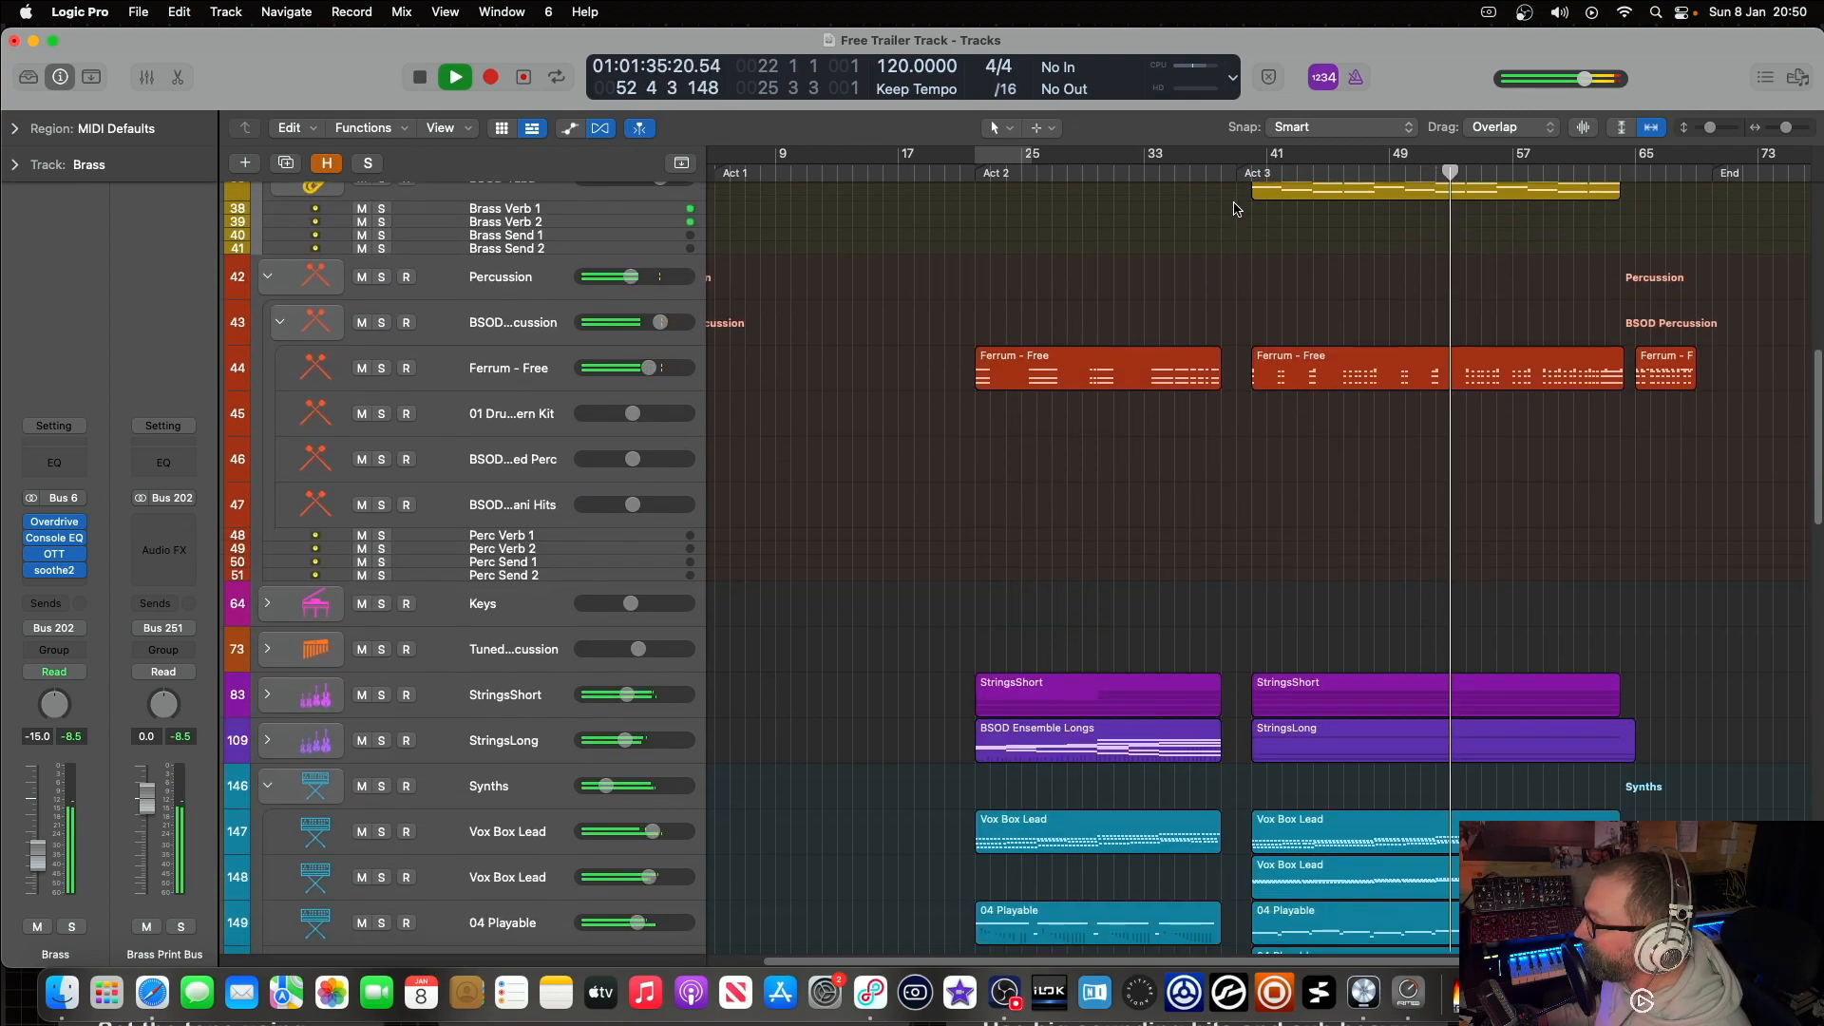
pyautogui.scroll(3, 1234, 209)
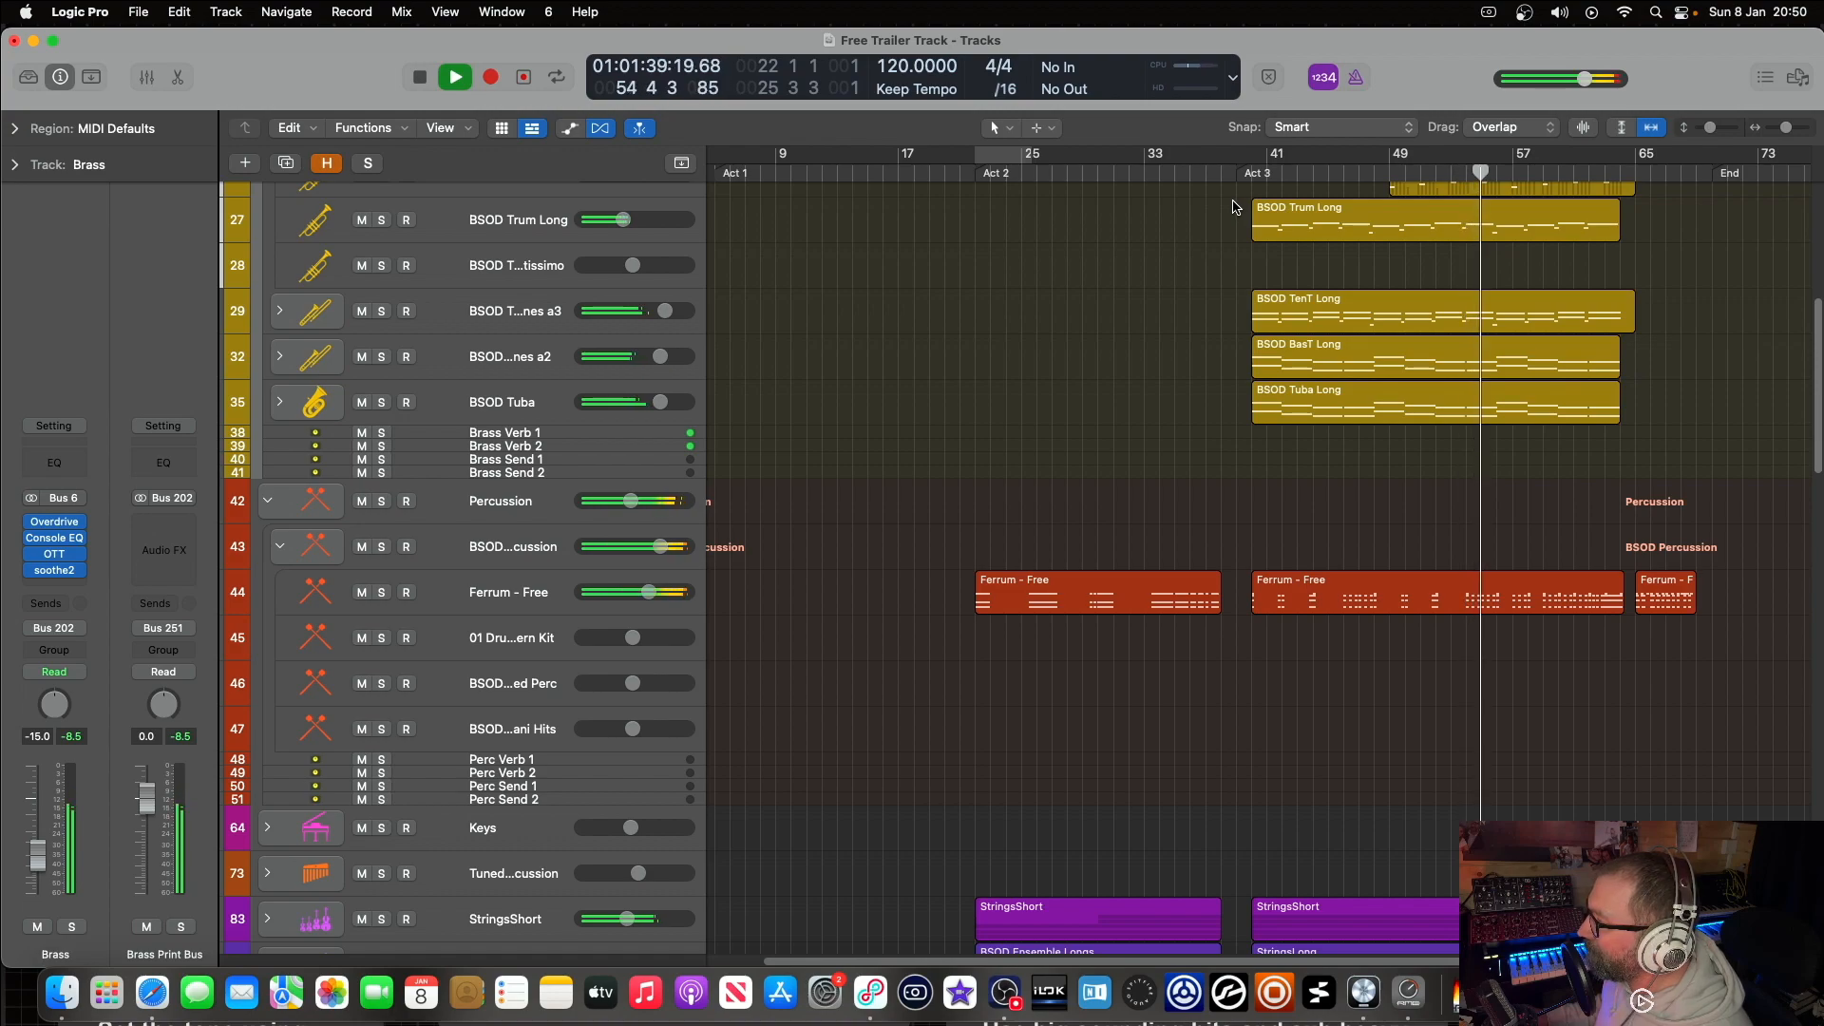
pyautogui.press('space')
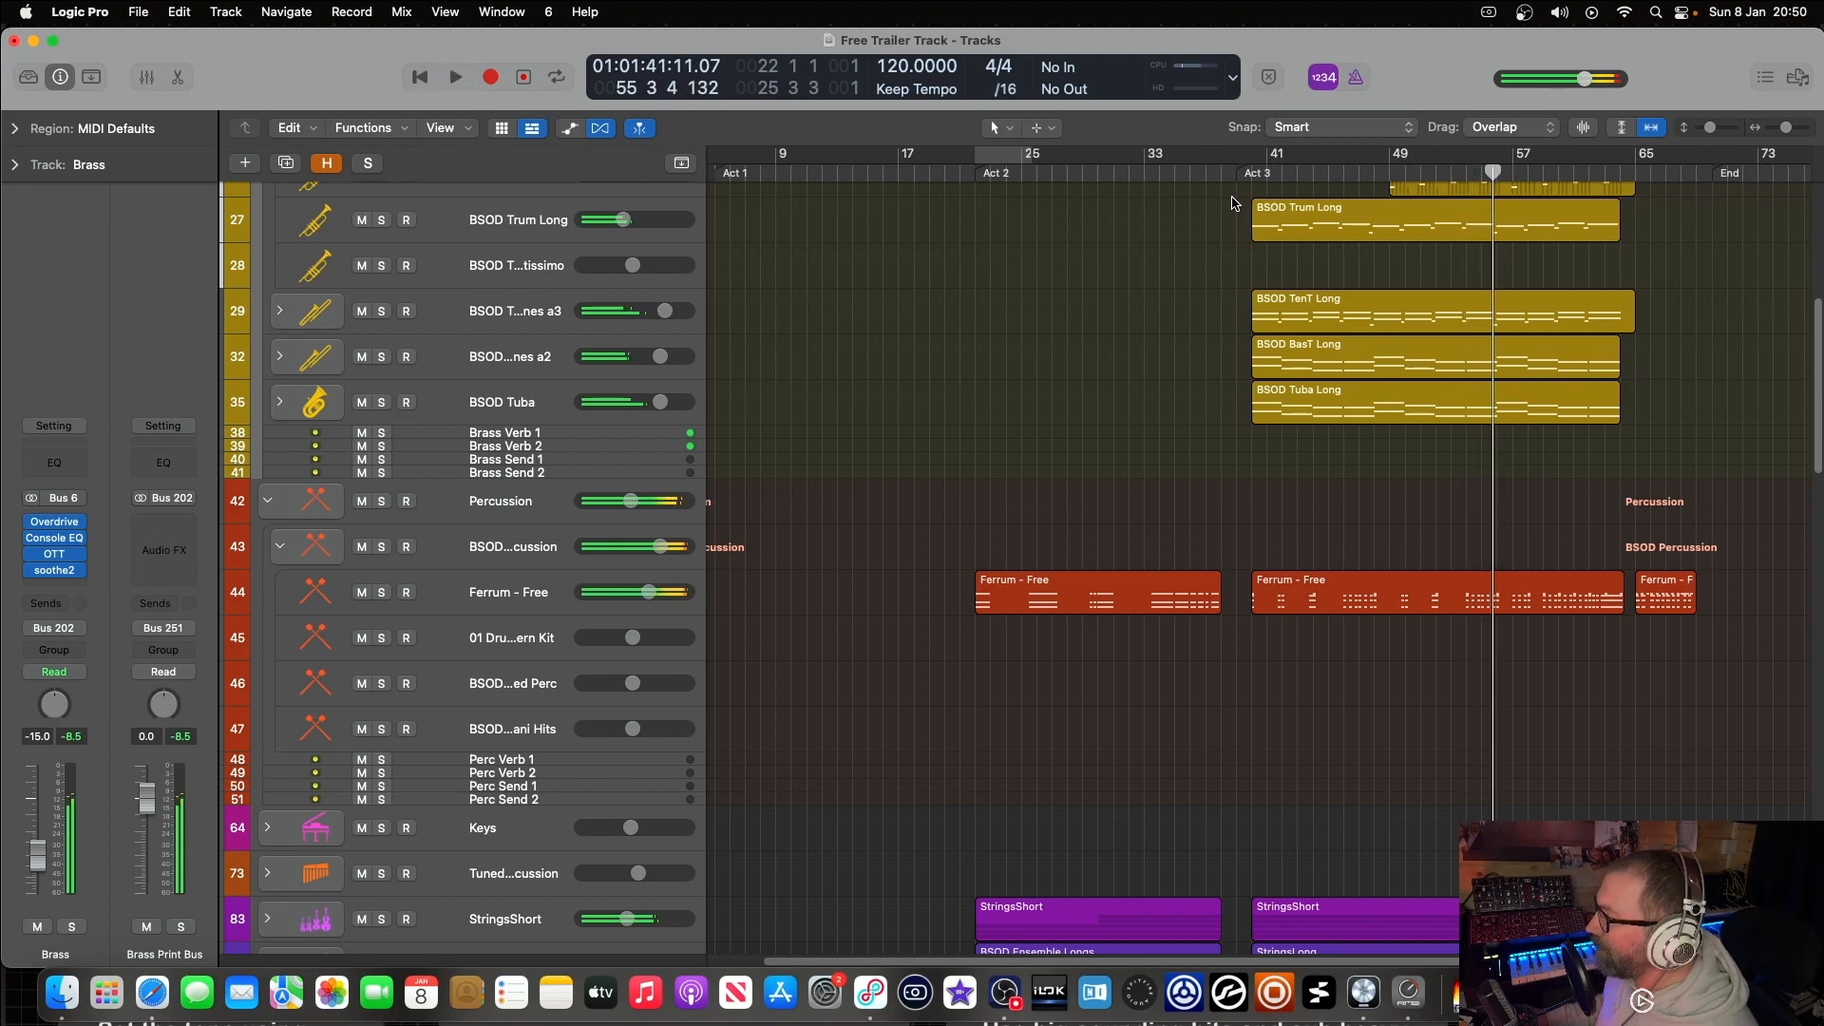
# Step: Collapse every track stack so that only the main group tracks, from Woodwinds to GunsAndClicks, are listed
pyautogui.scroll(3, 1341, 289)
pyautogui.scroll(3, 1335, 257)
pyautogui.scroll(-5, 1330, 220)
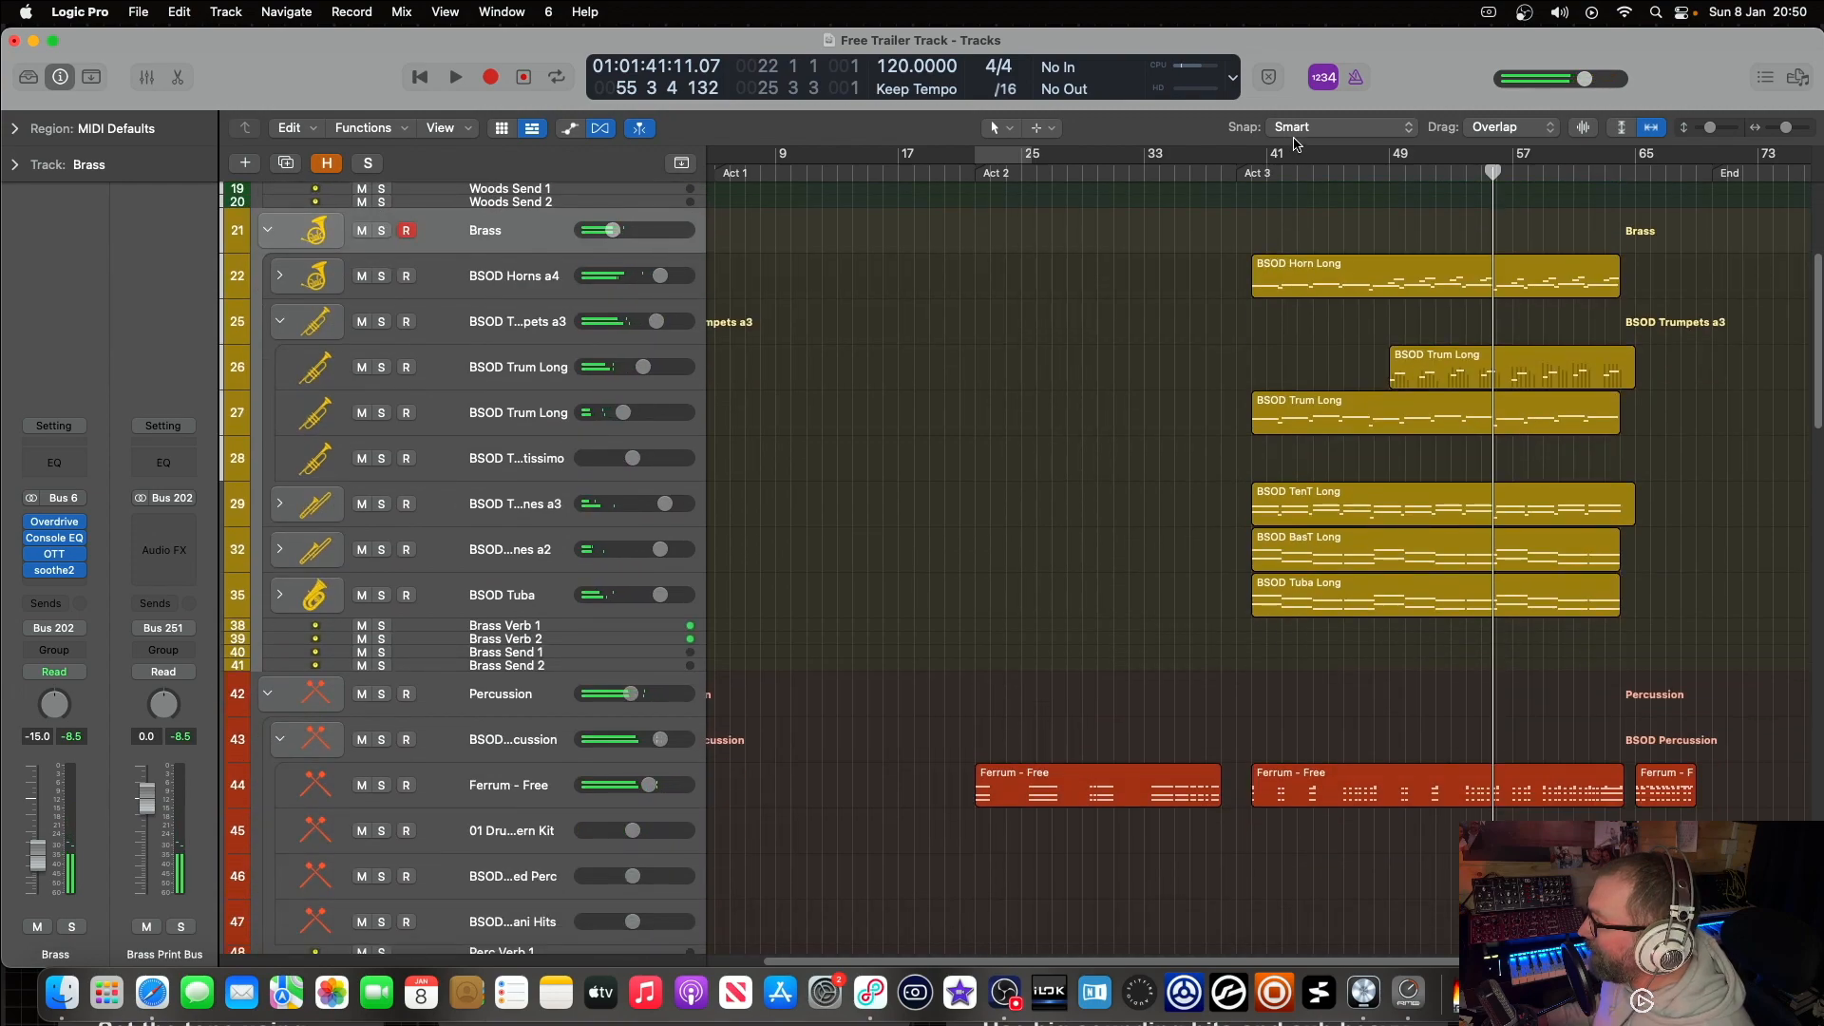
pyautogui.press('super+Up')
pyautogui.press('super+Up')
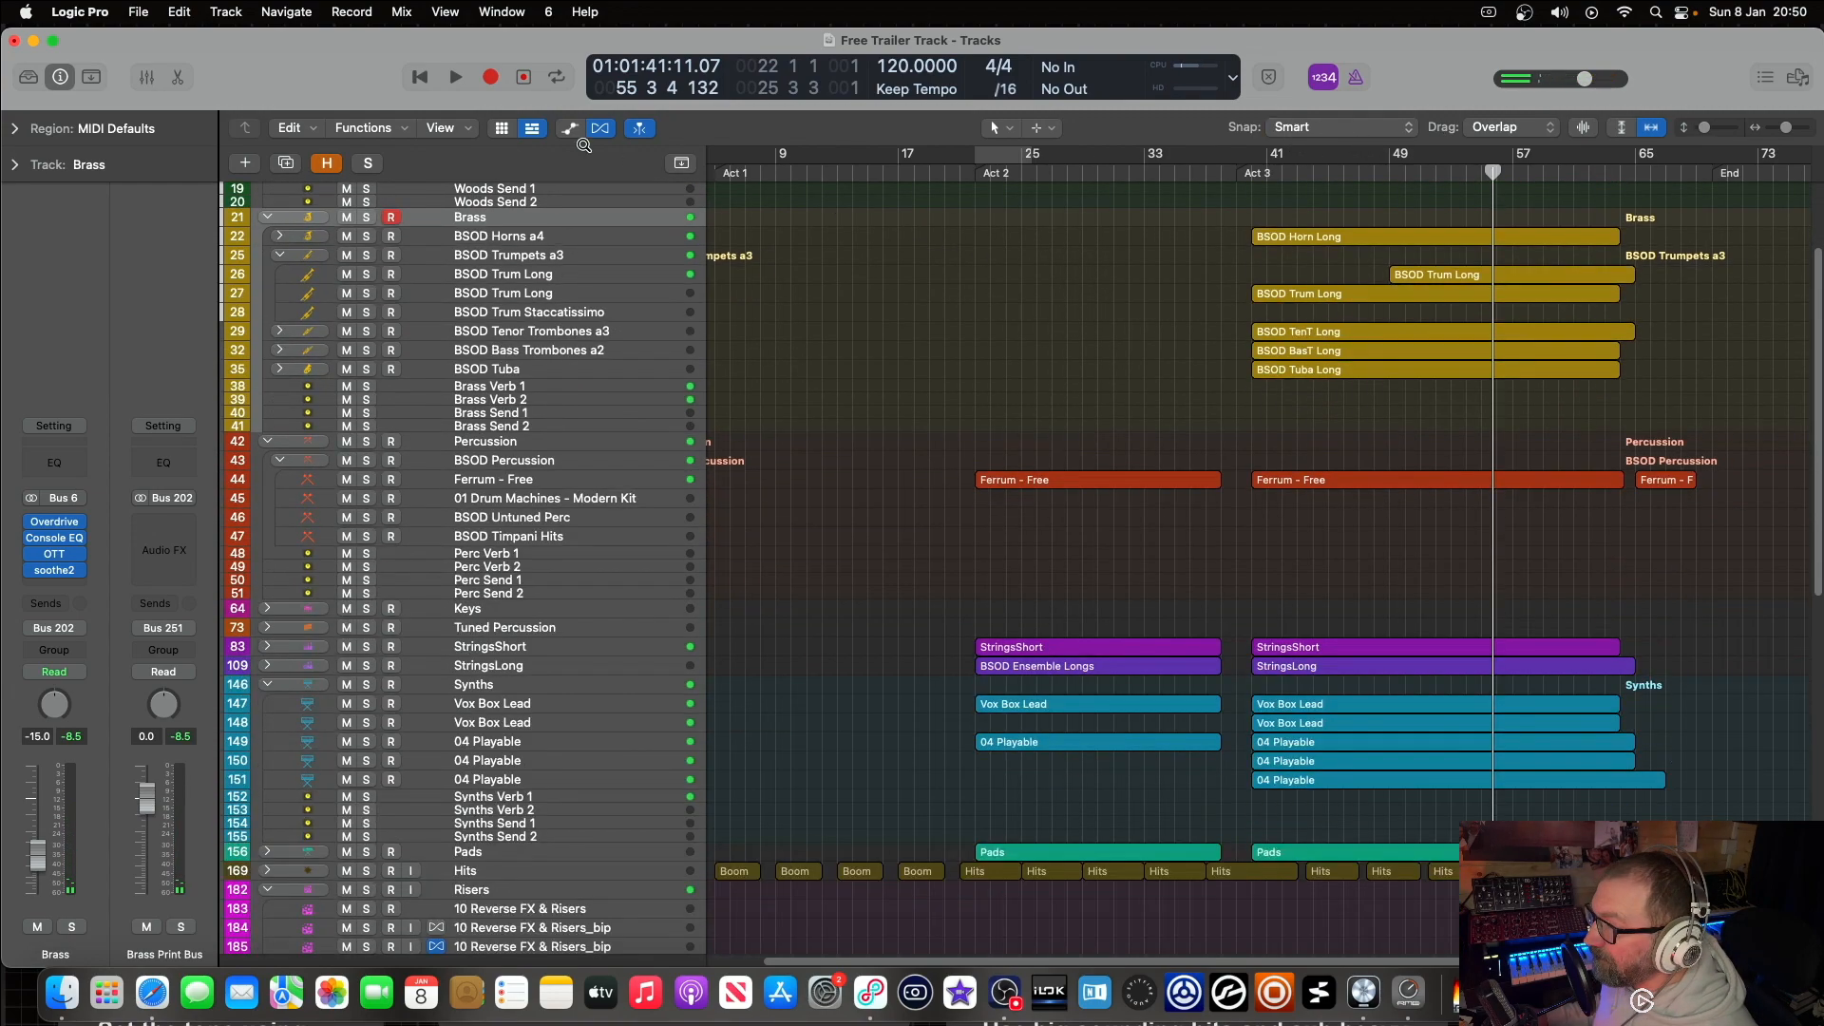
pyautogui.click(269, 216)
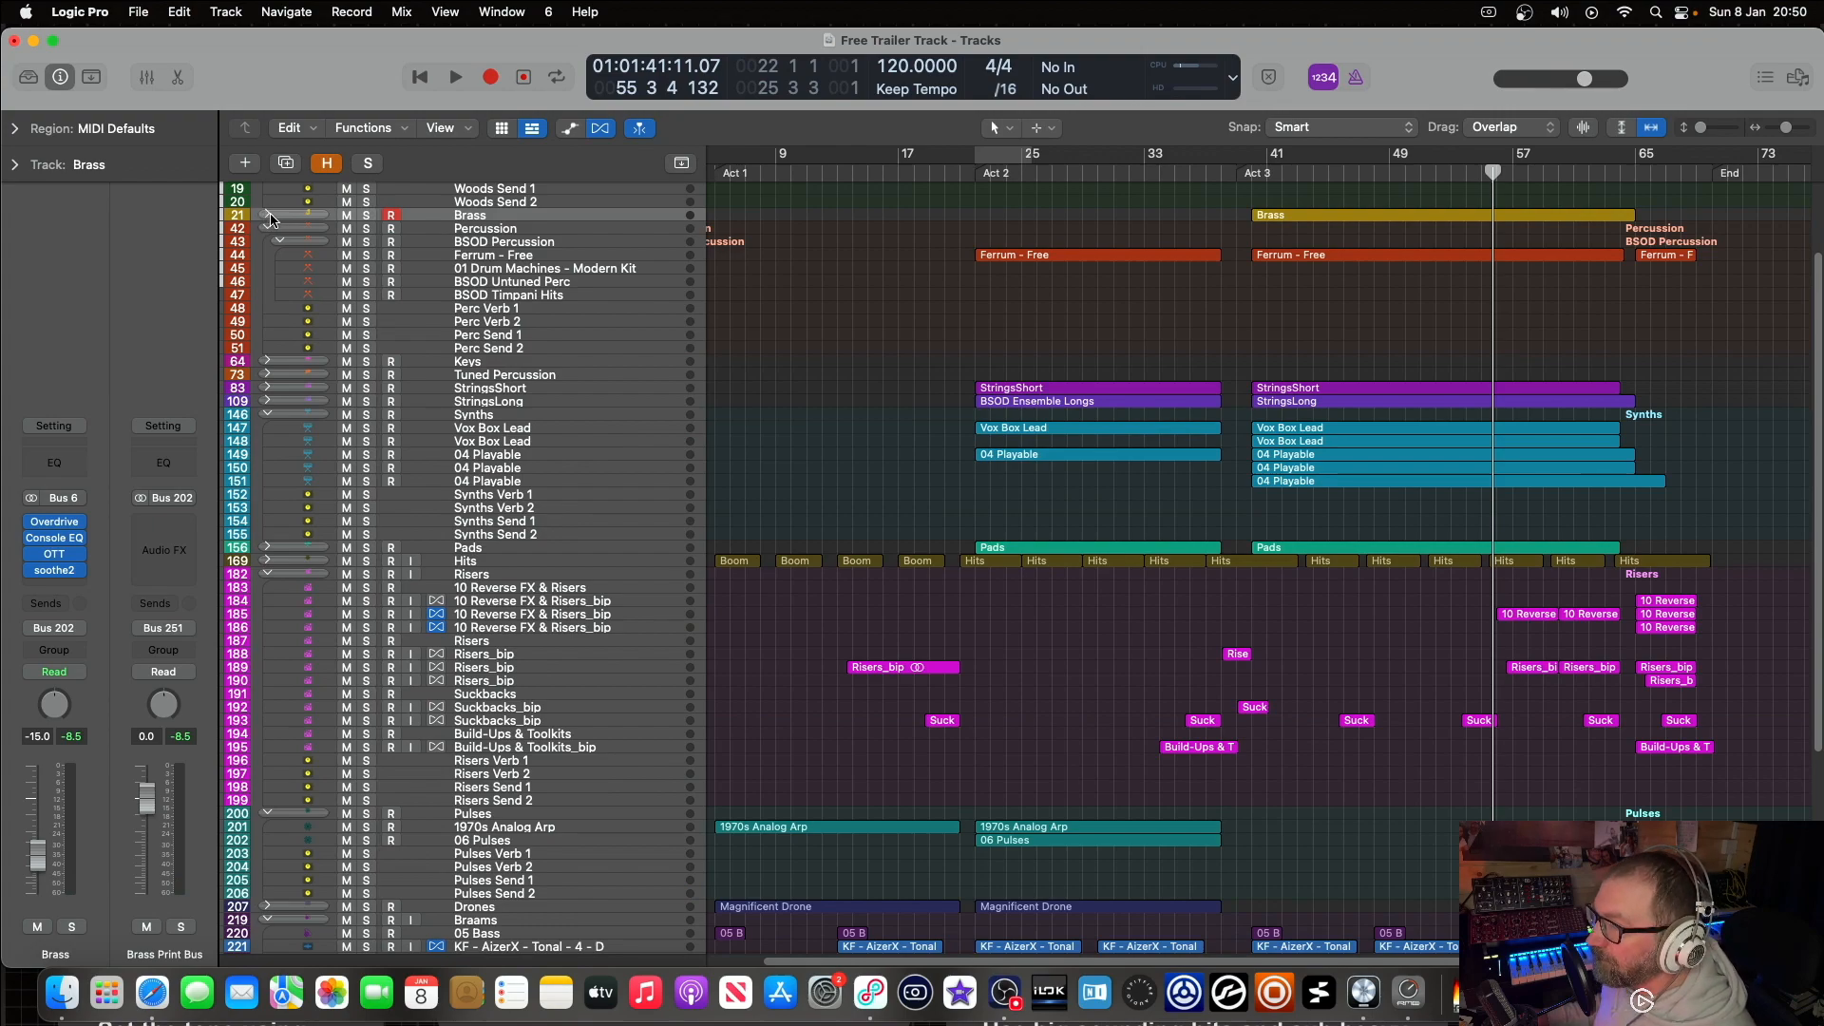
pyautogui.click(269, 215)
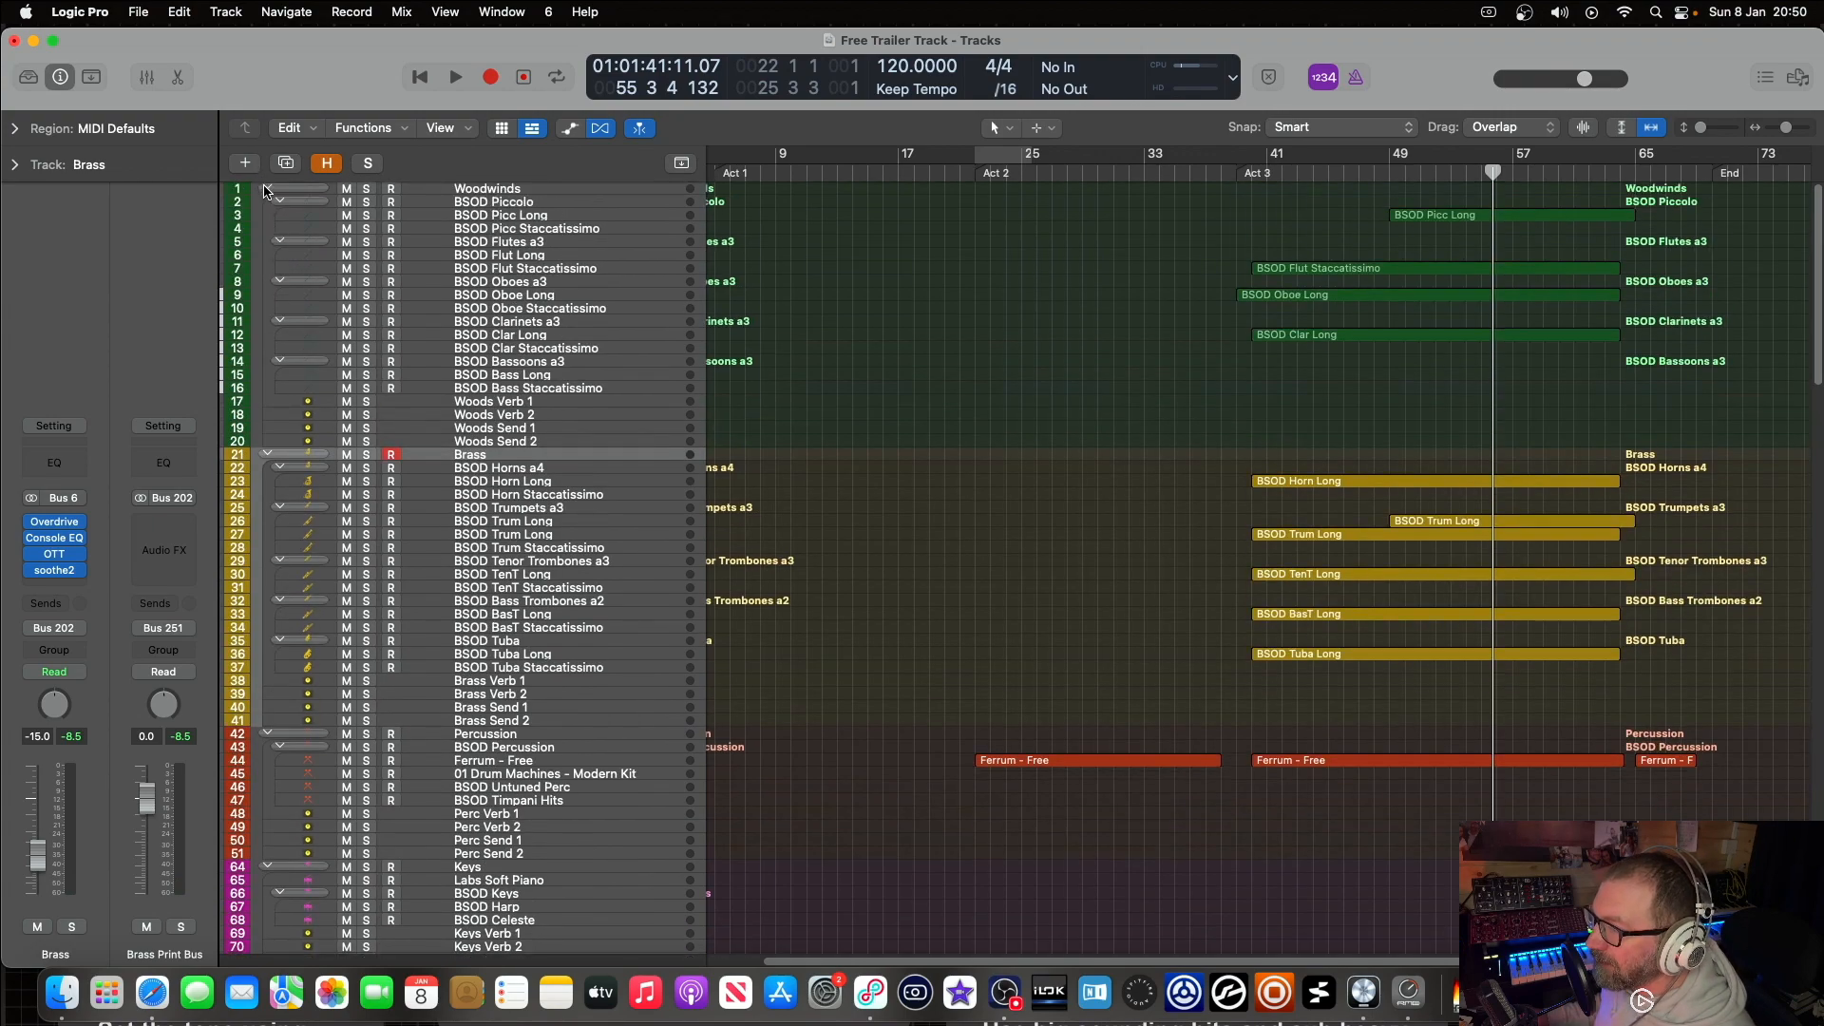
pyautogui.keyDown('alt'); pyautogui.click(266, 189); pyautogui.keyUp('alt')
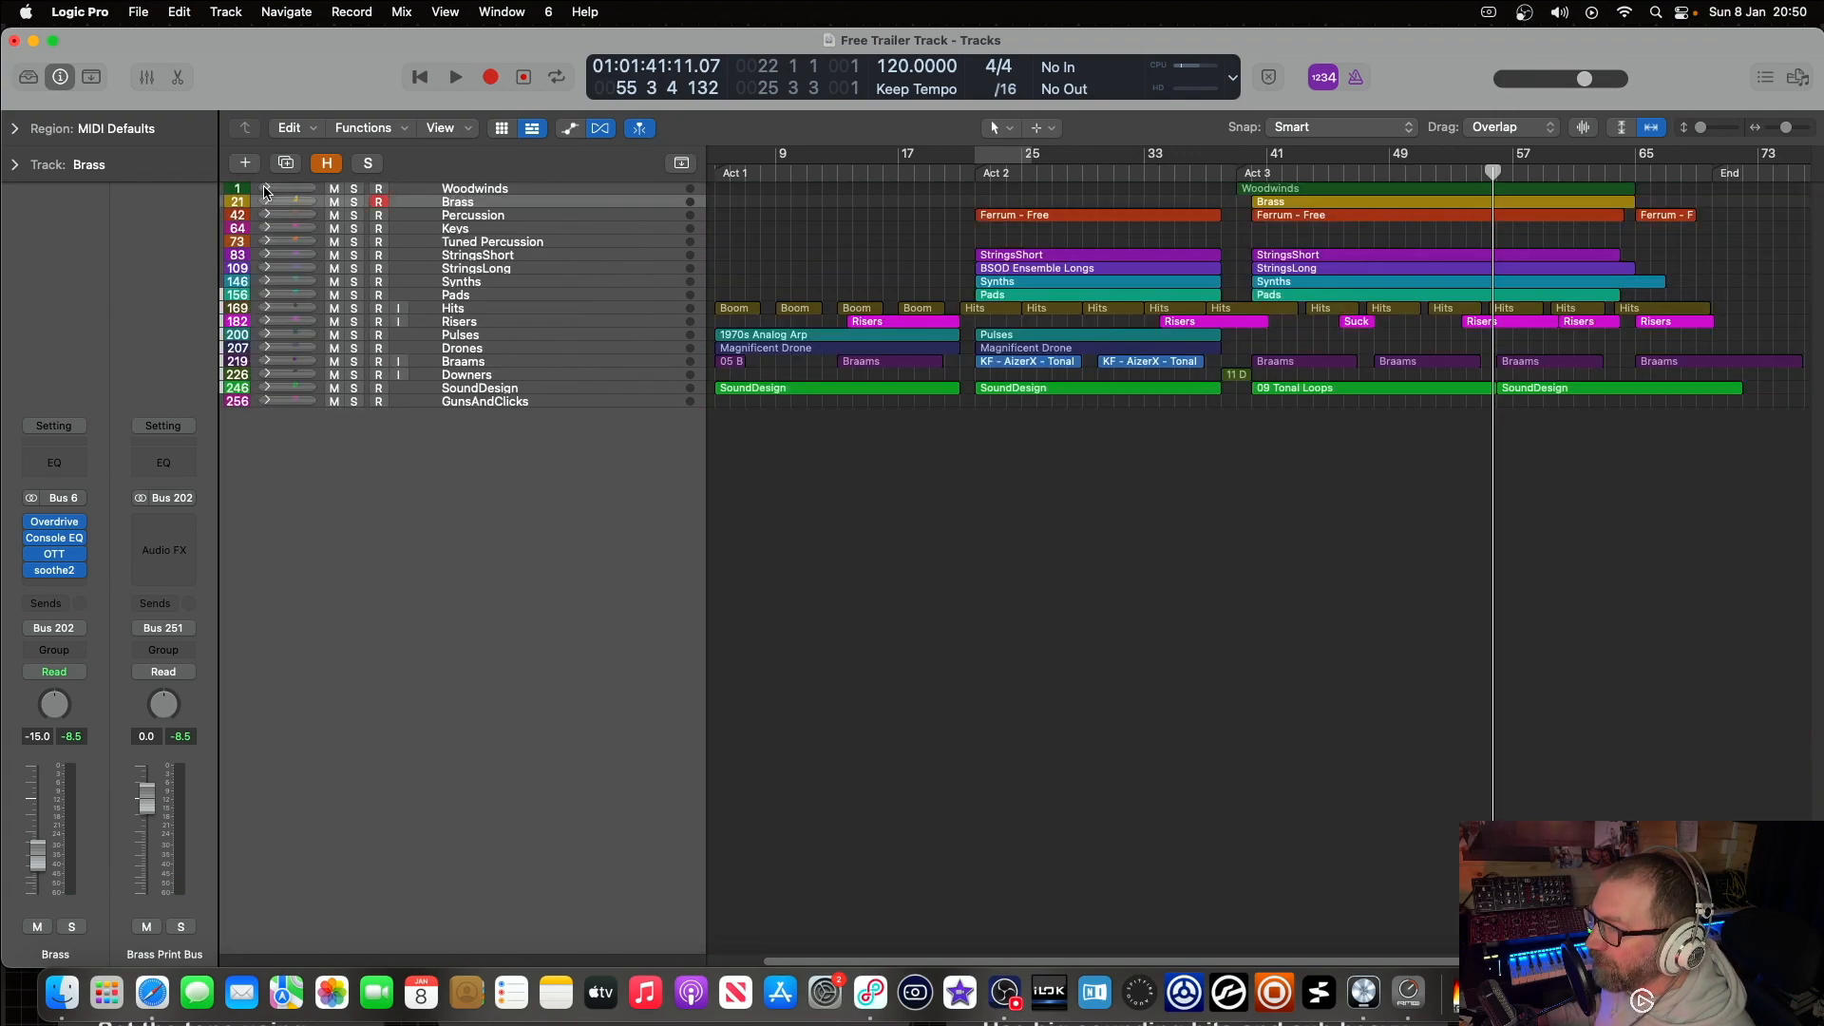
# Step: Expand the Risers stack to show its individual regions around the track's ending
pyautogui.click(1620, 134)
pyautogui.press('super+Right')
pyautogui.press('super+Right')
pyautogui.press('super+Right')
pyautogui.press('super+Right')
pyautogui.press('super+Right')
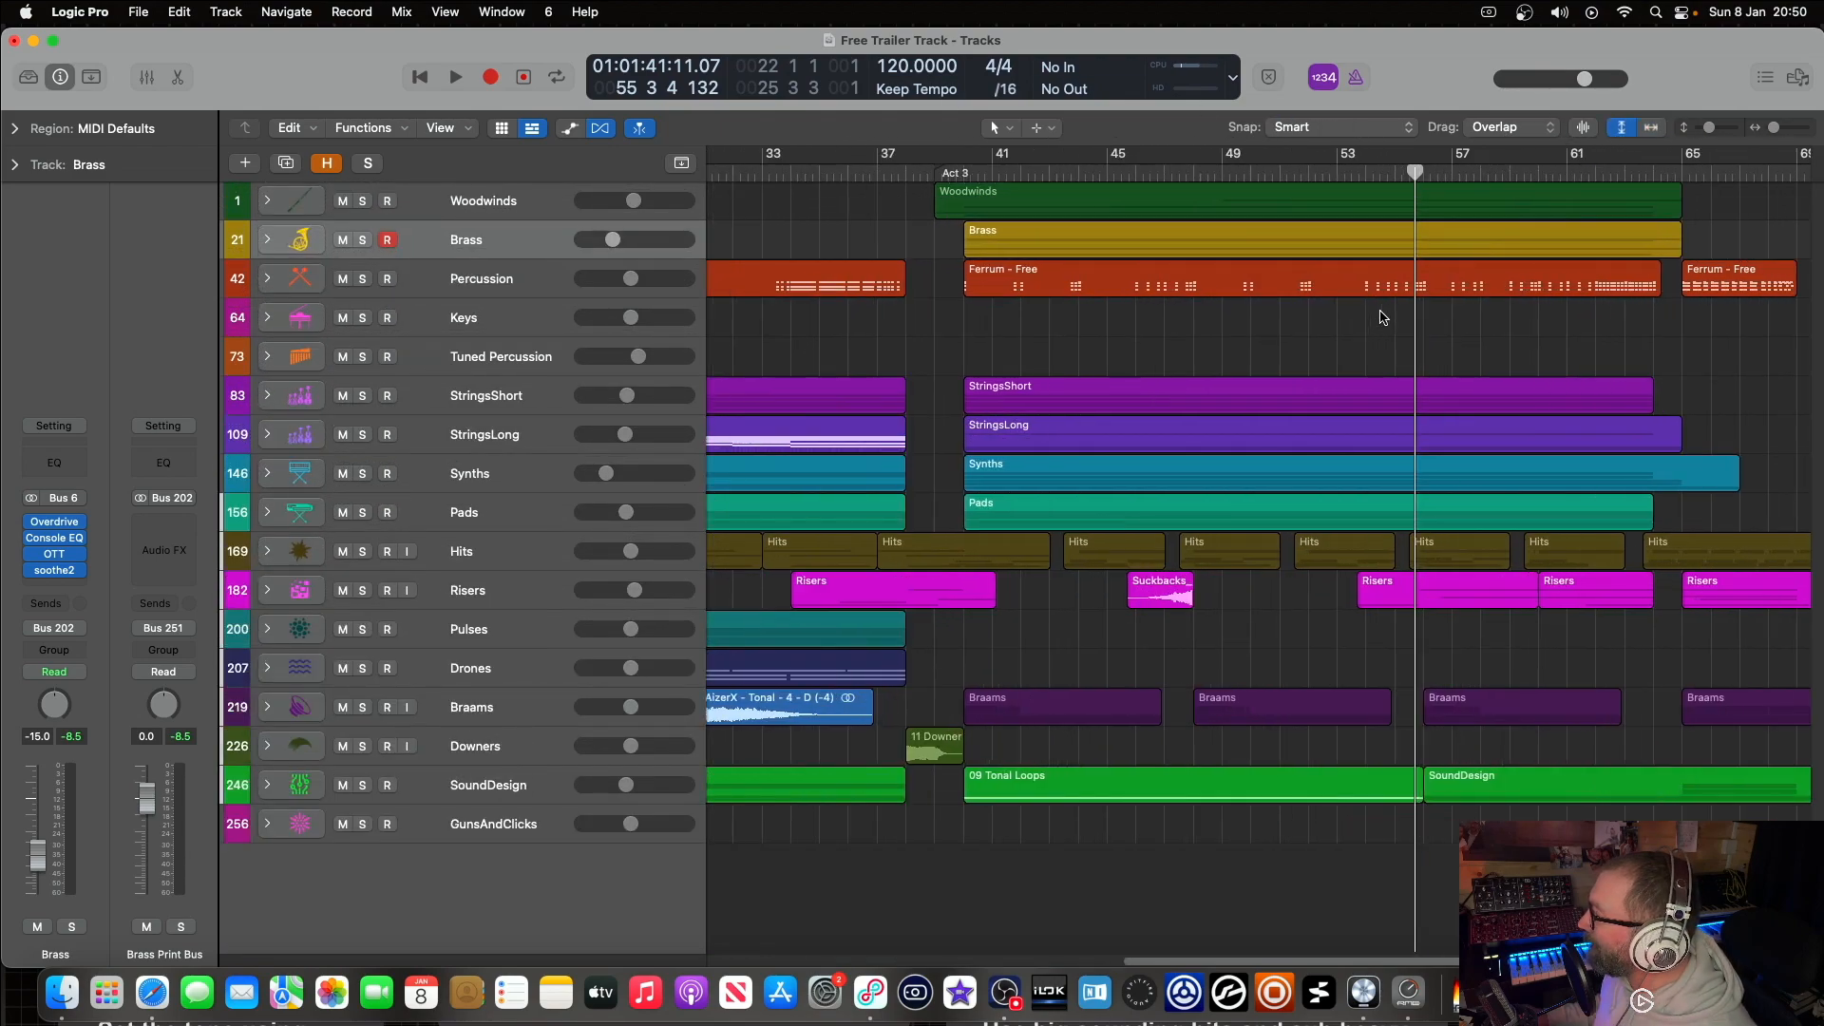
pyautogui.hscroll(5, 1383, 309)
pyautogui.press('super+Down')
pyautogui.press('super+Down')
pyautogui.press('super+Down')
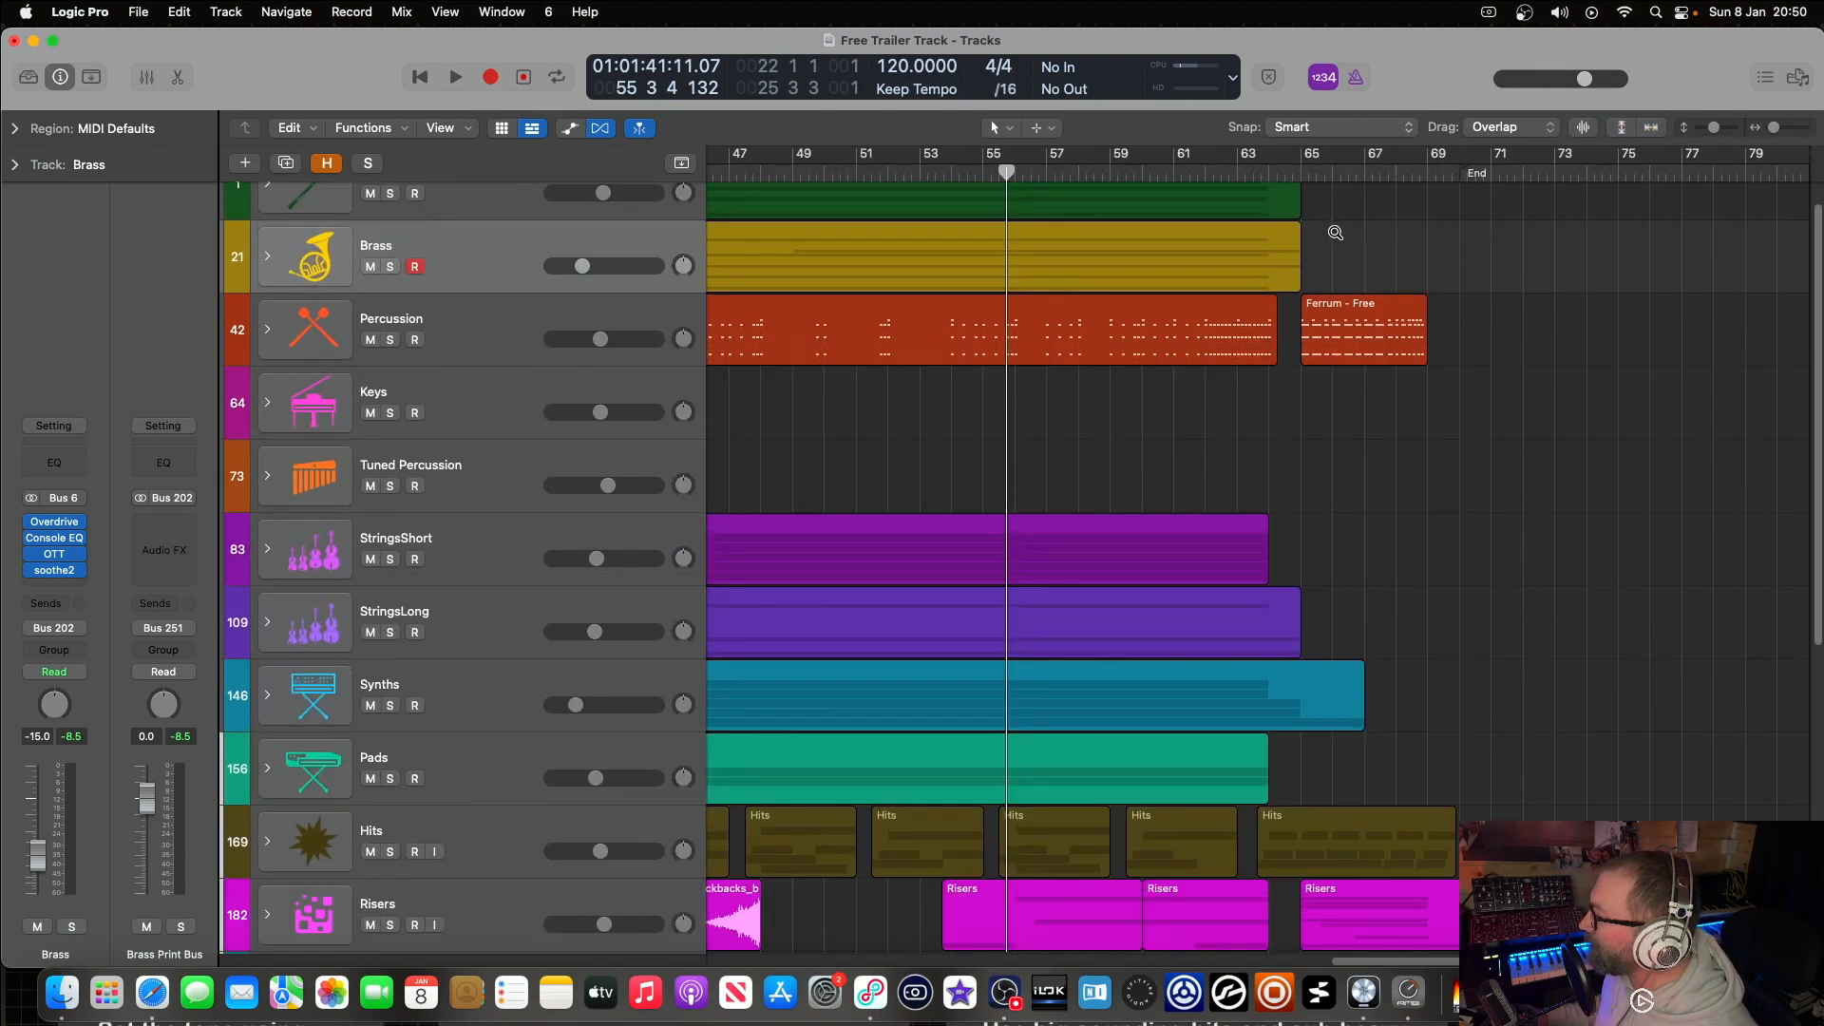
pyautogui.scroll(-4, 1336, 244)
pyautogui.scroll(-5, 1336, 244)
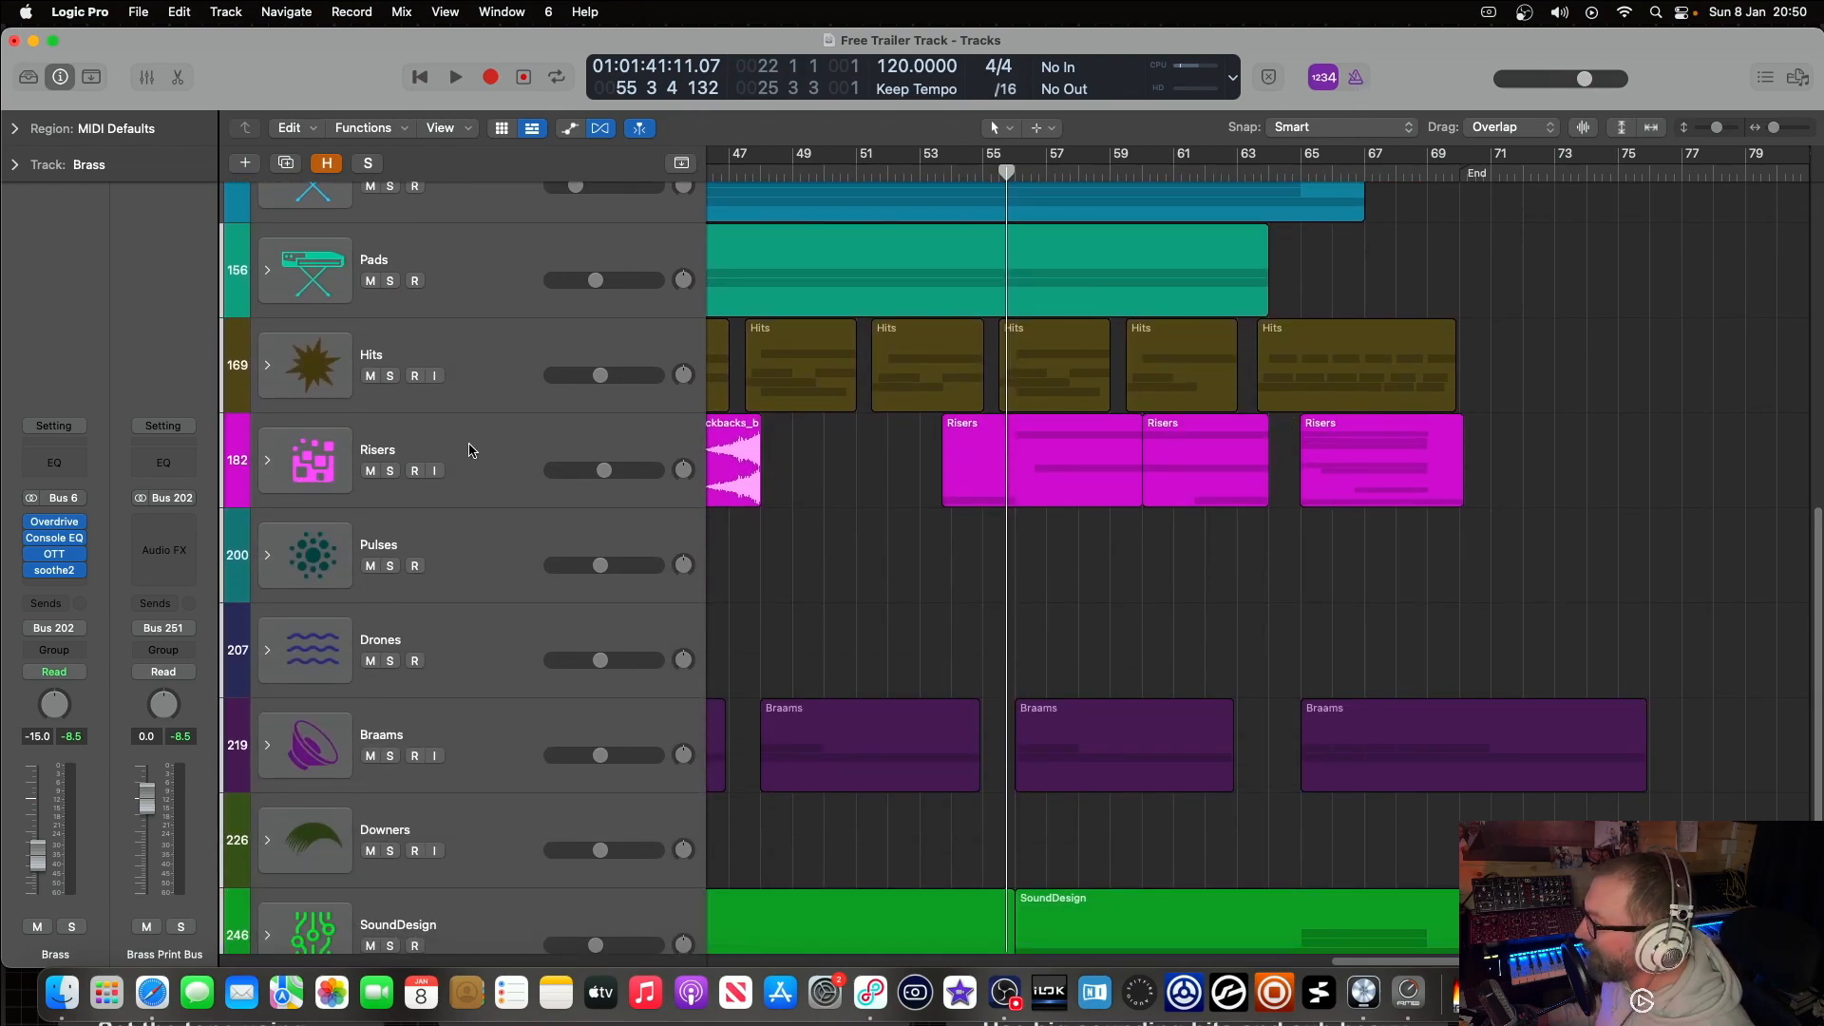
pyautogui.click(269, 464)
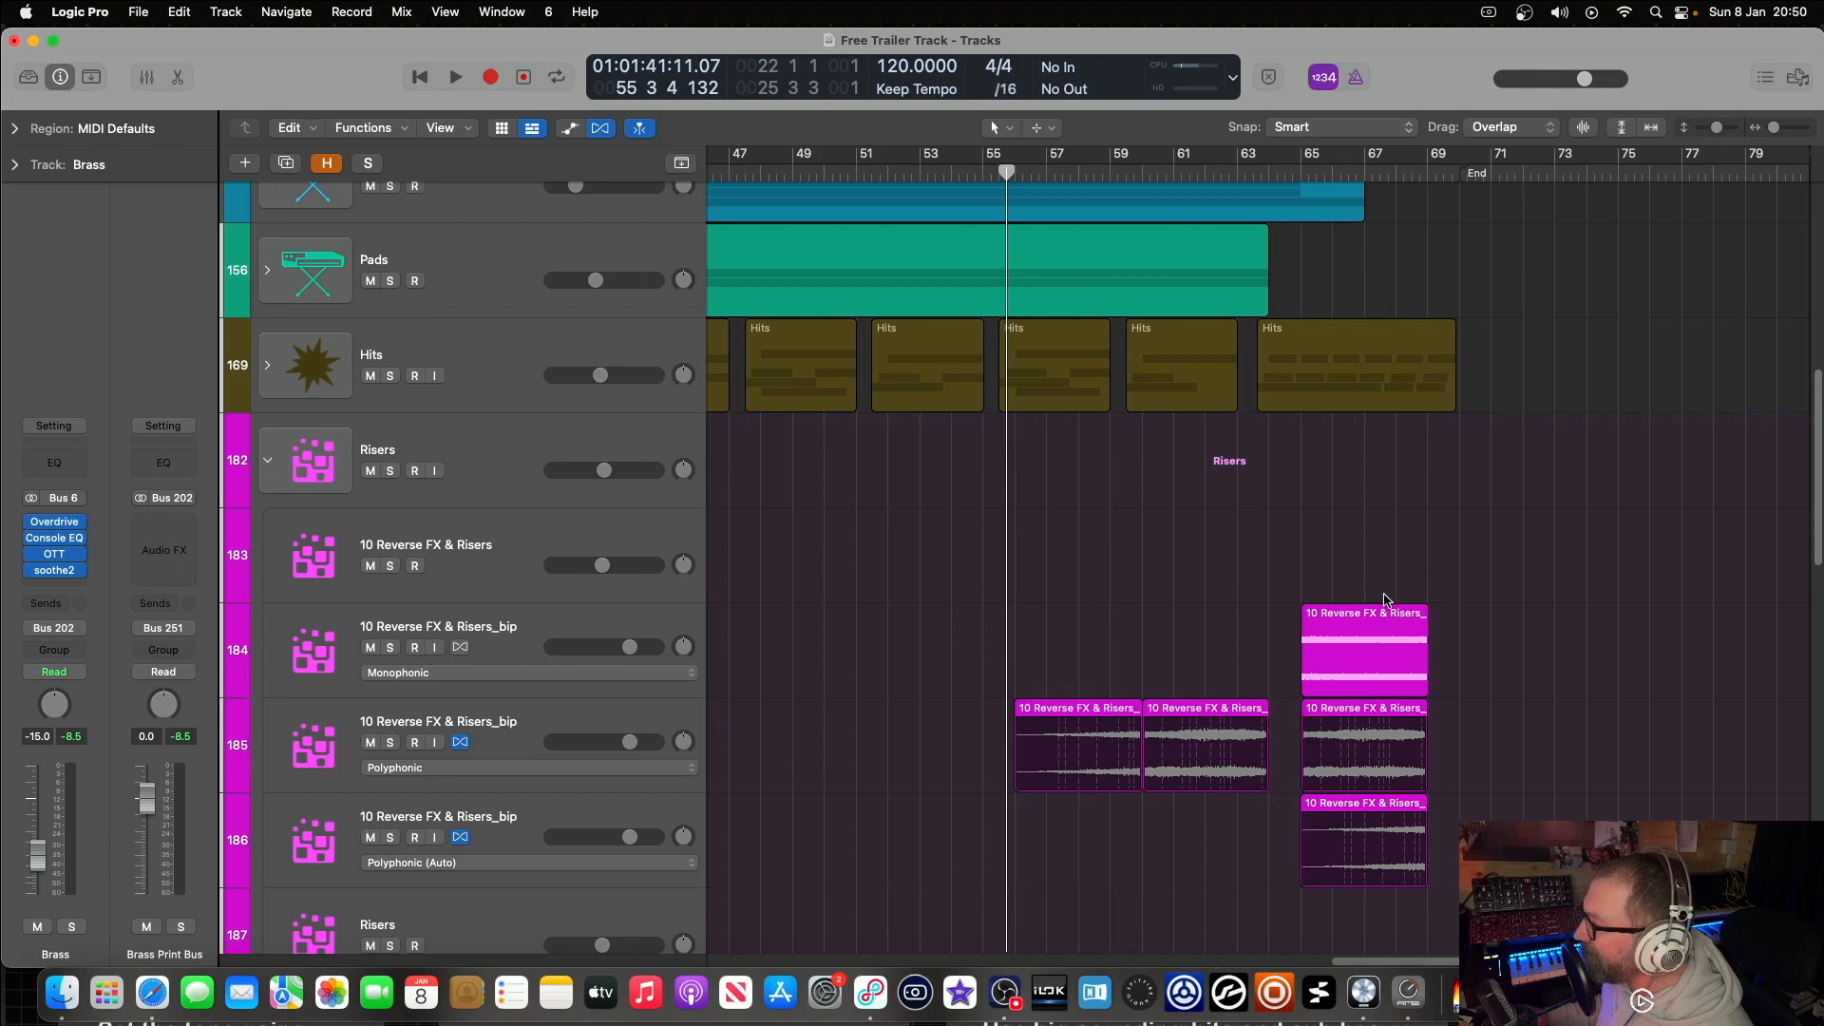
# Step: Solo the monophonic 10 Reverse FX & Risers_bip track, play from bar 65, clear the solo mid-playback and stop
pyautogui.click(390, 648)
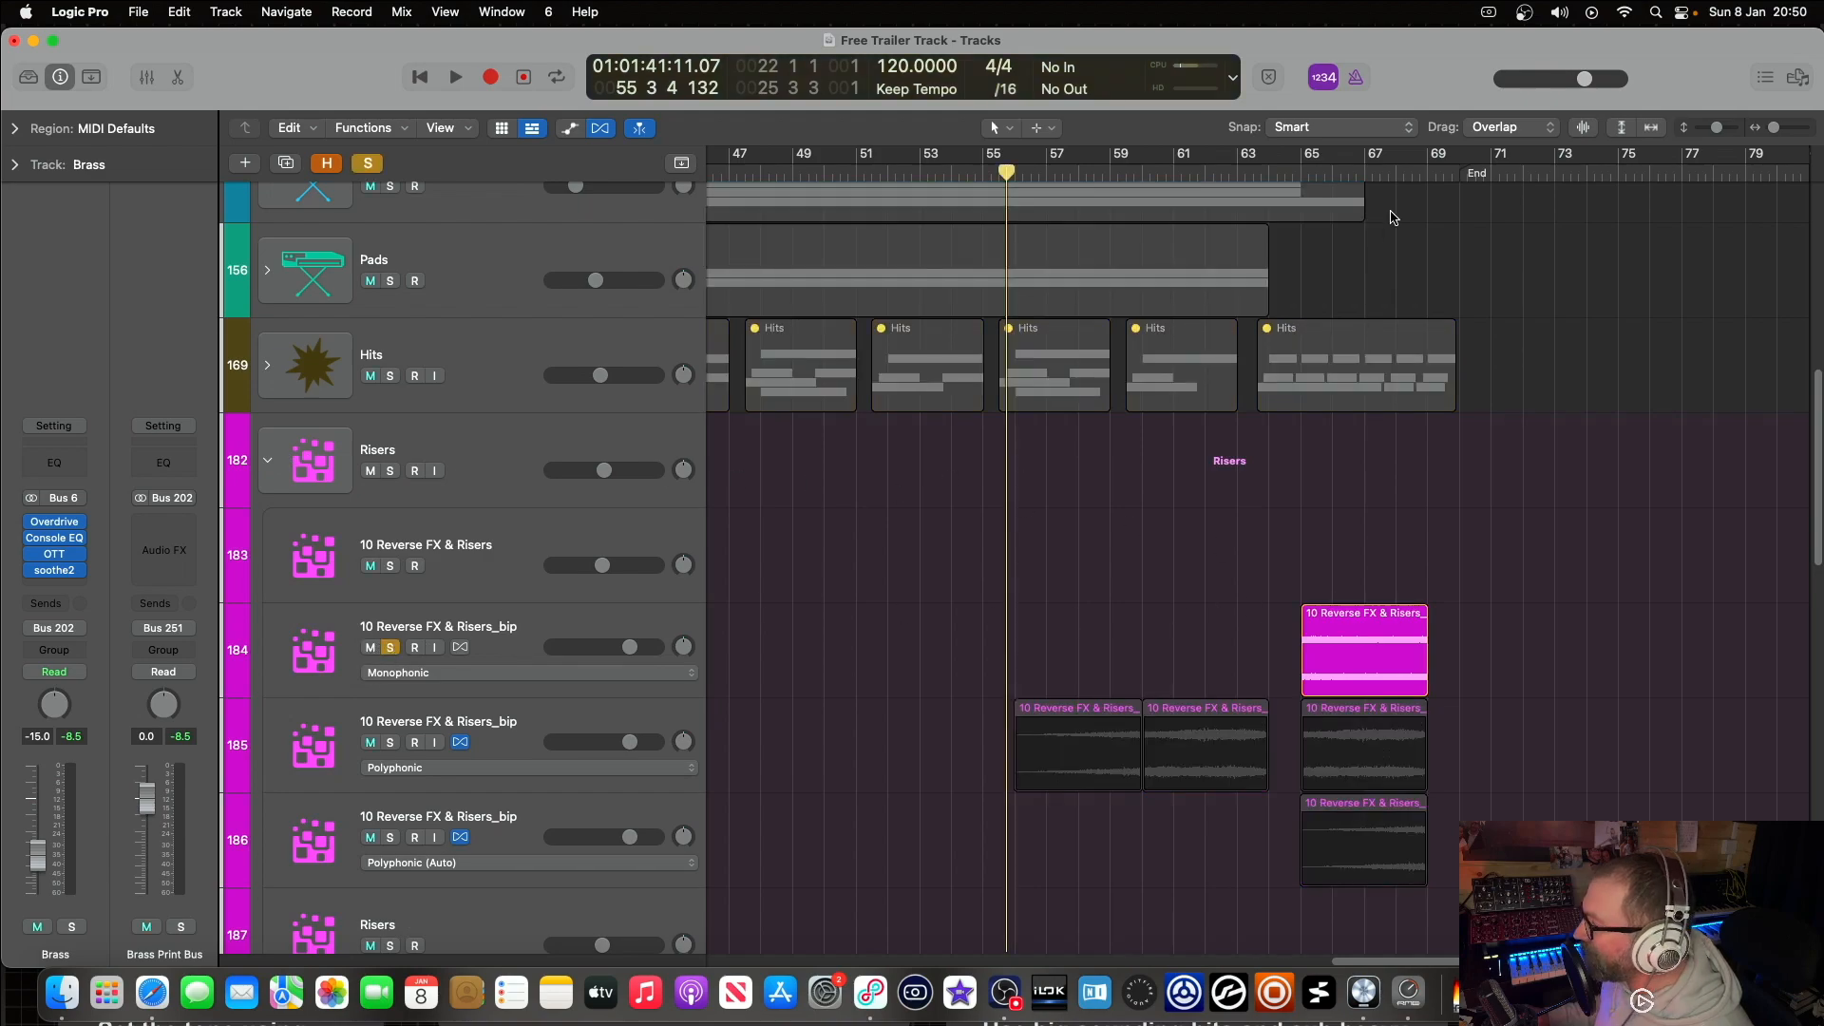
pyautogui.click(1301, 174)
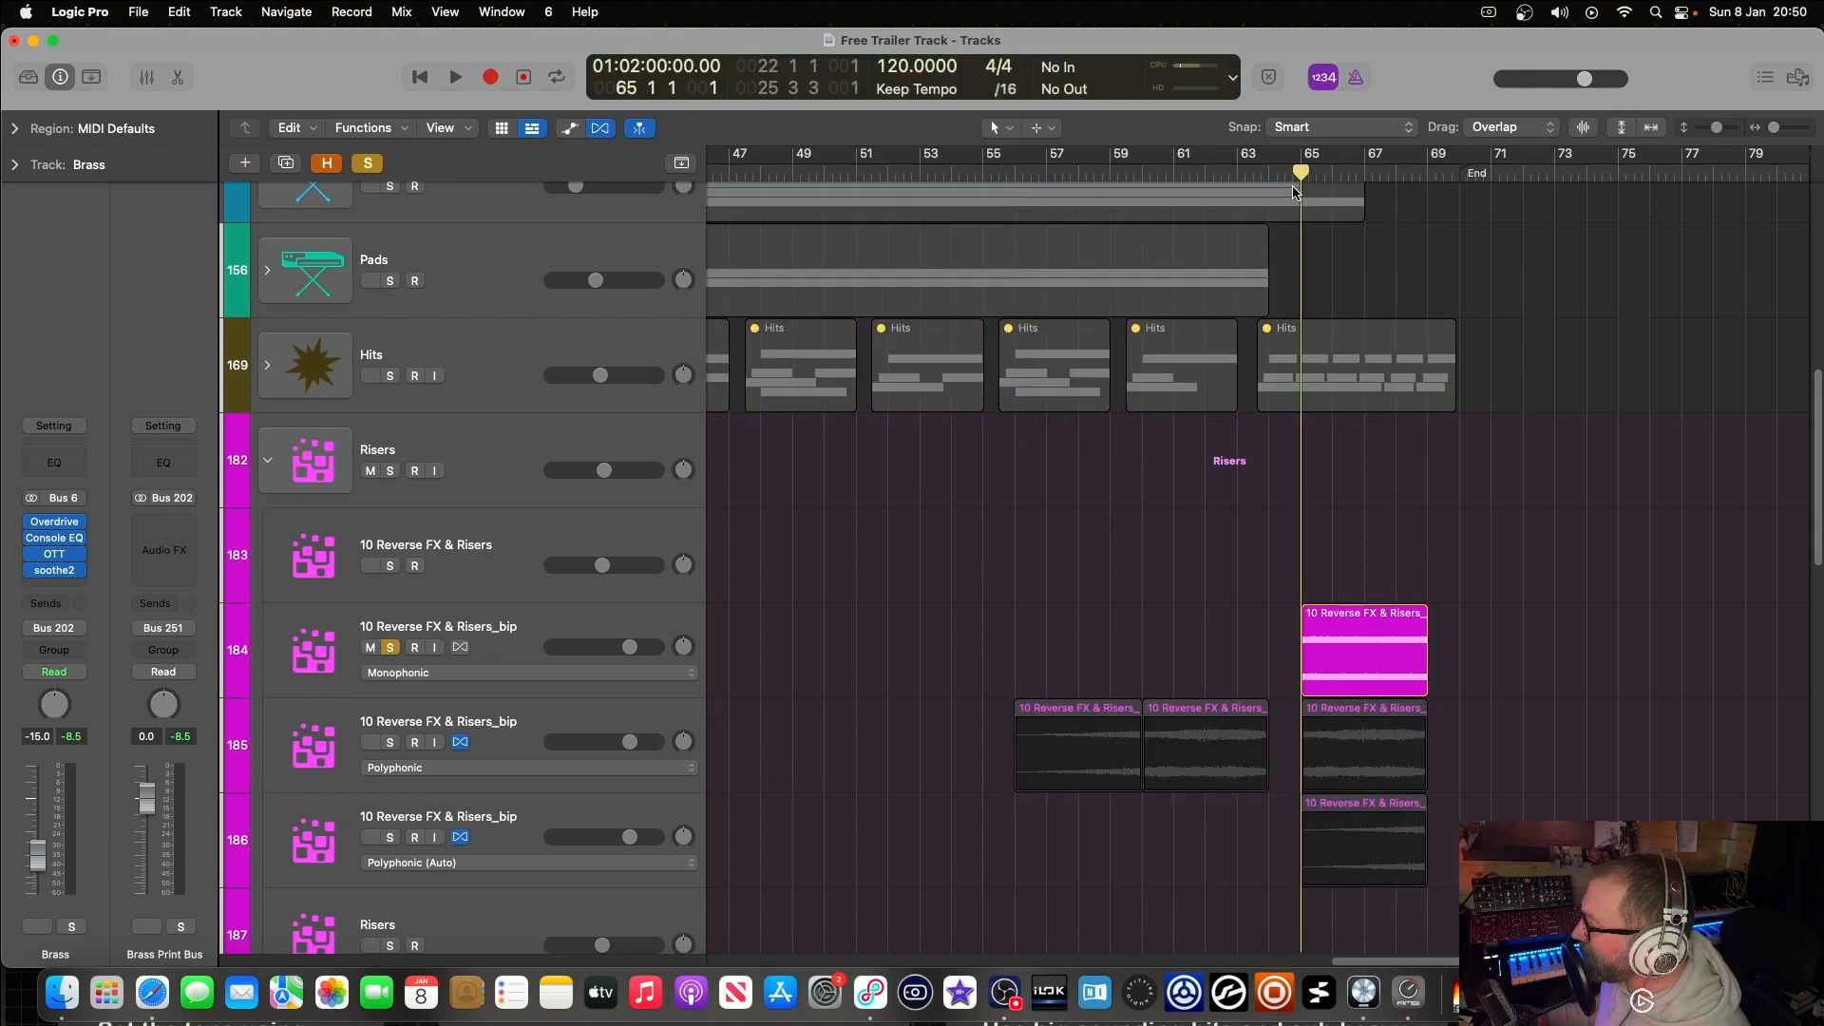
pyautogui.press('space')
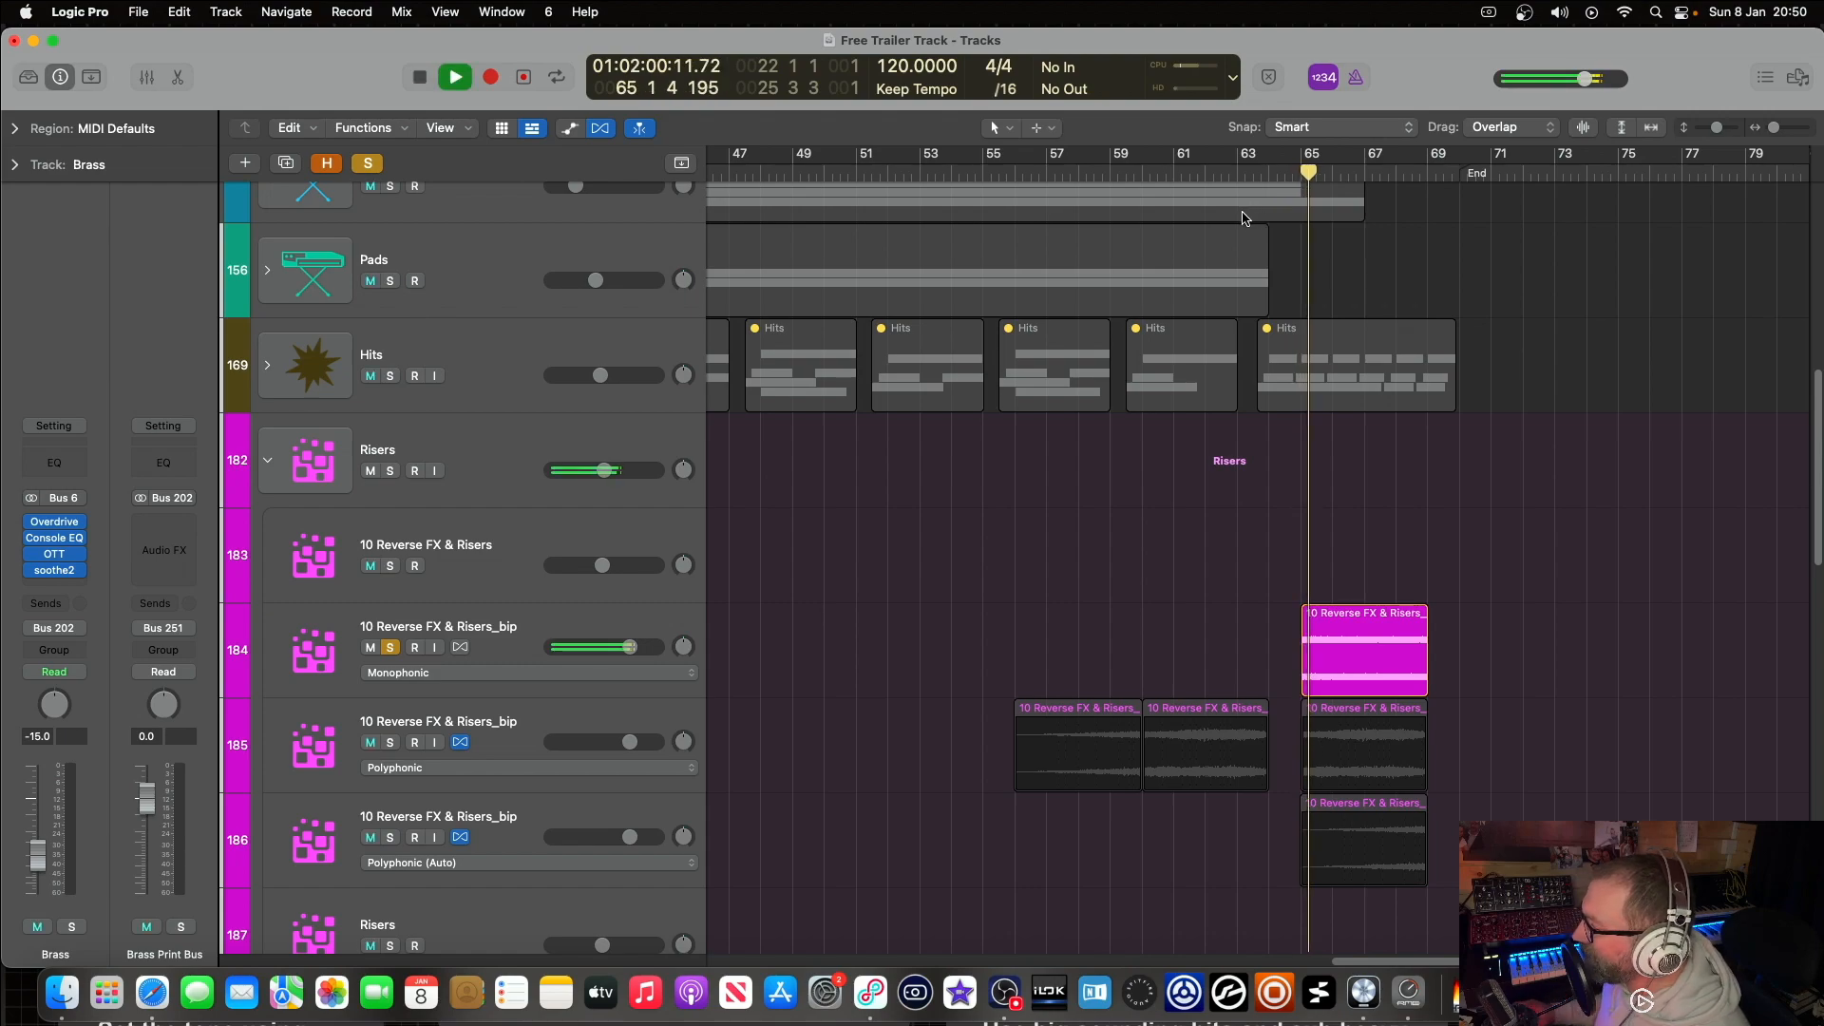
pyautogui.click(369, 164)
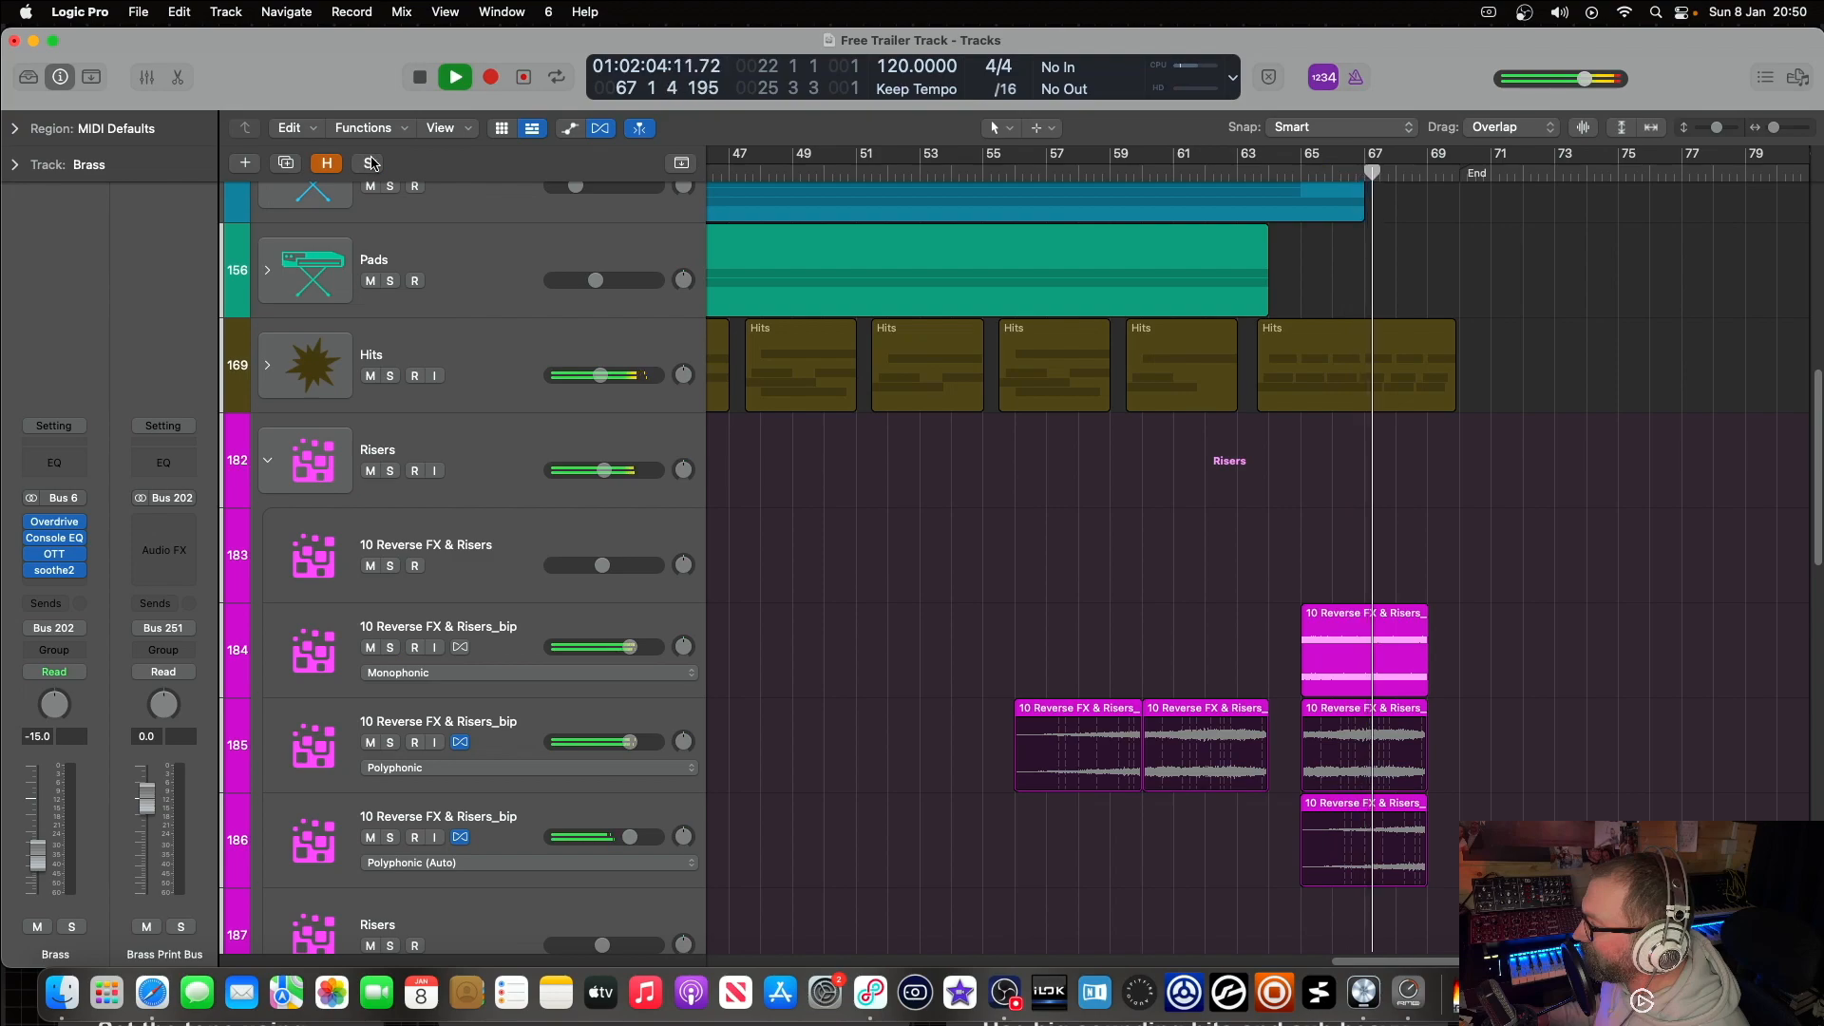
pyautogui.press('space')
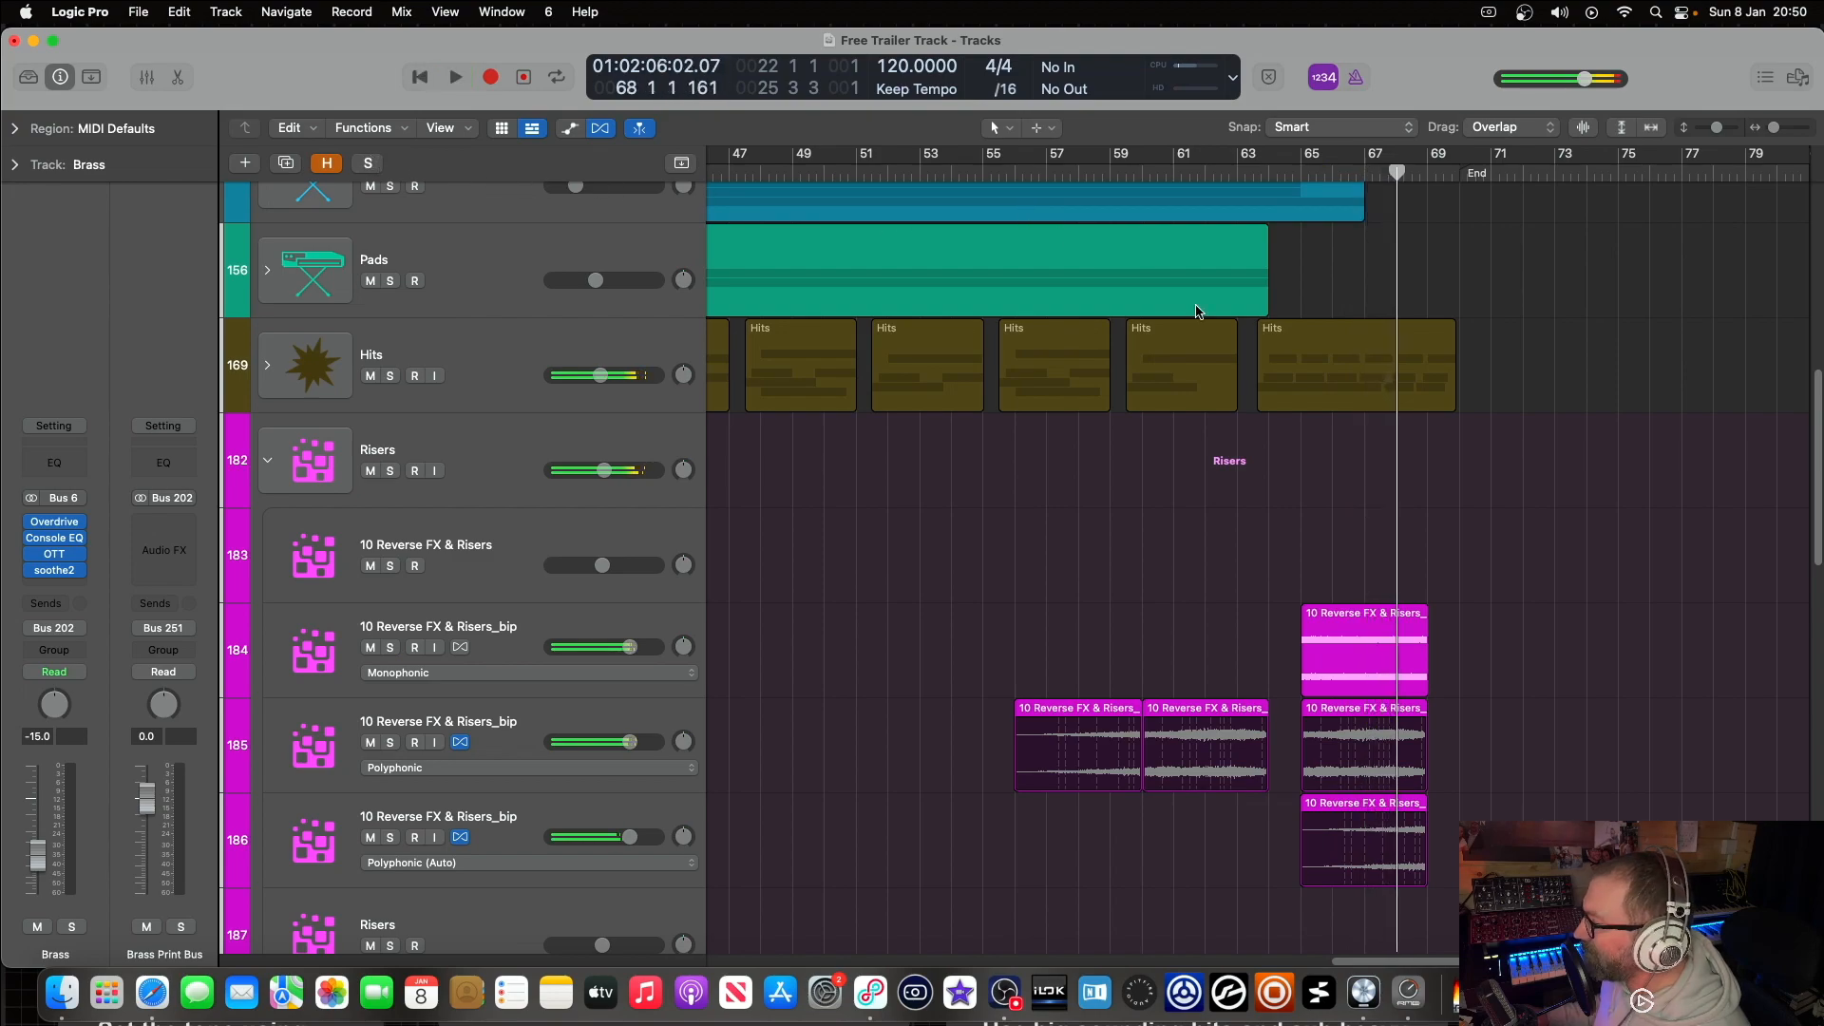
pyautogui.scroll(3, 1235, 308)
pyautogui.scroll(-2, 1268, 304)
pyautogui.scroll(2, 1270, 295)
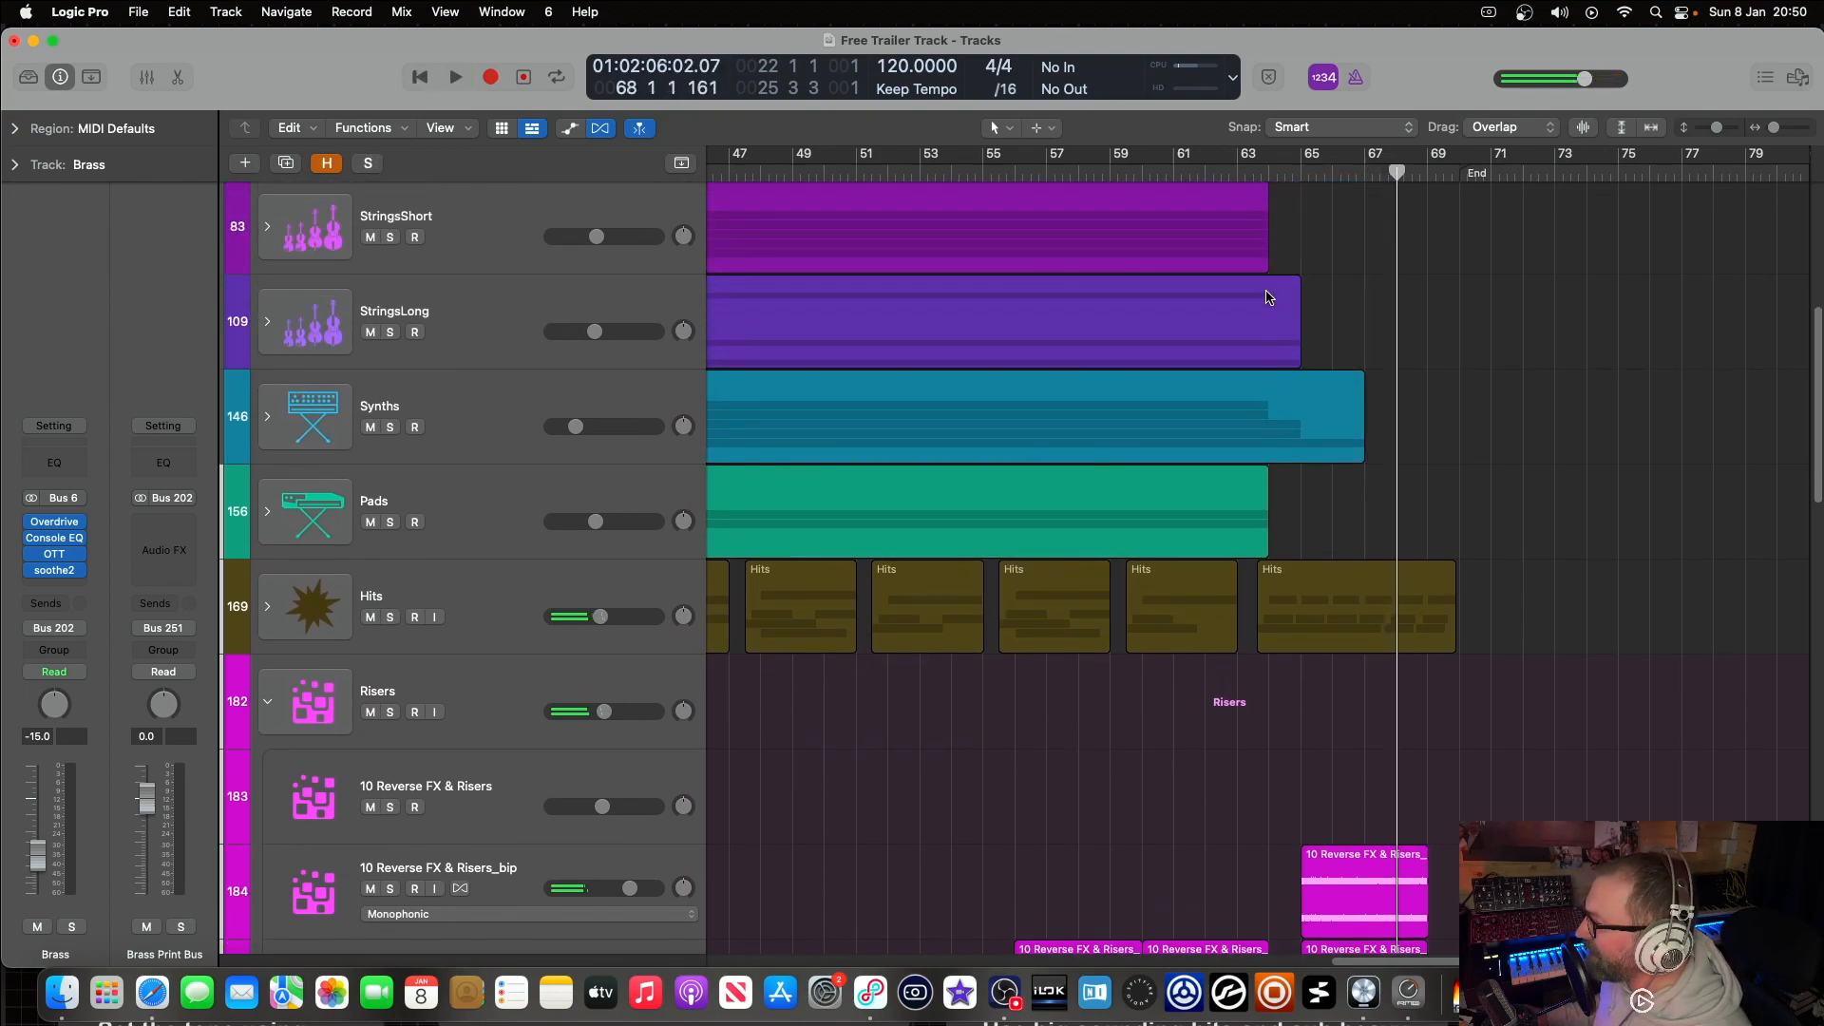
# Step: Expand the SoundDesign stack and show the pitch bend curve of track 249's 08 Signal & Signs region at bar 65 in the Piano Roll
pyautogui.scroll(-10, 1330, 332)
pyautogui.scroll(-6, 1363, 362)
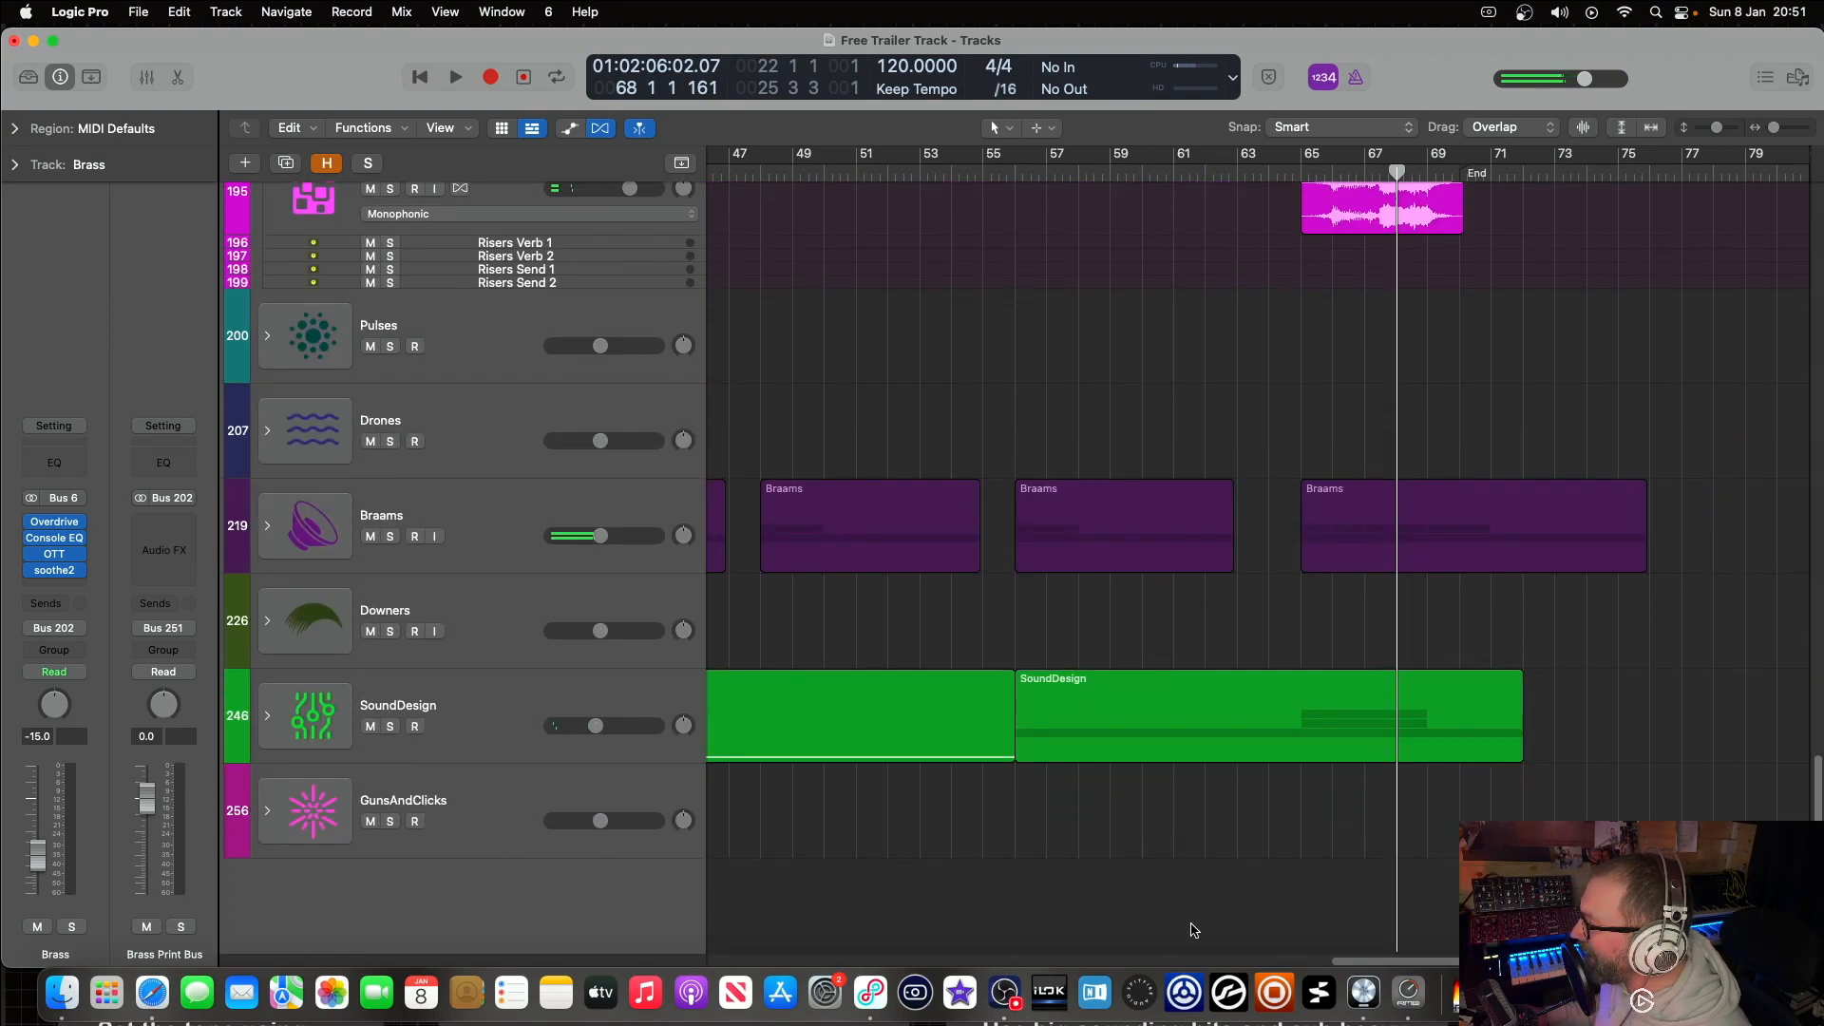
pyautogui.click(268, 718)
pyautogui.scroll(-4, 1140, 742)
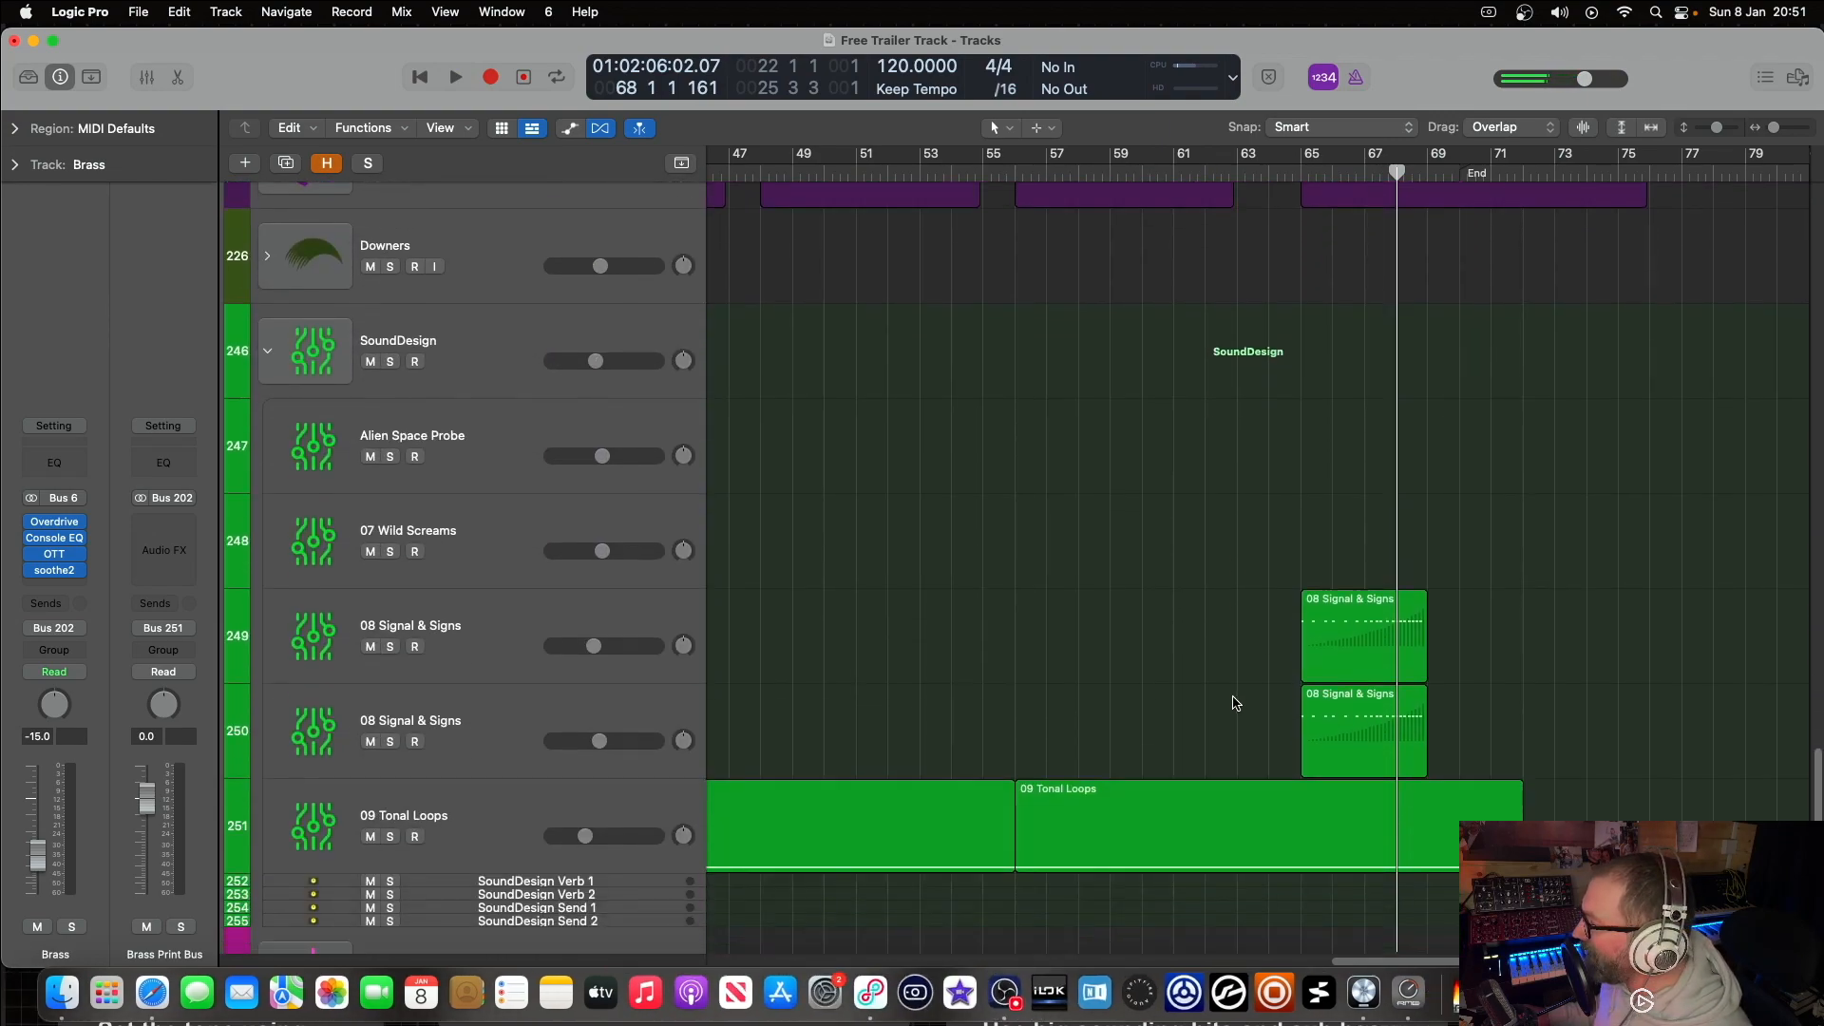
pyautogui.doubleClick(1343, 613)
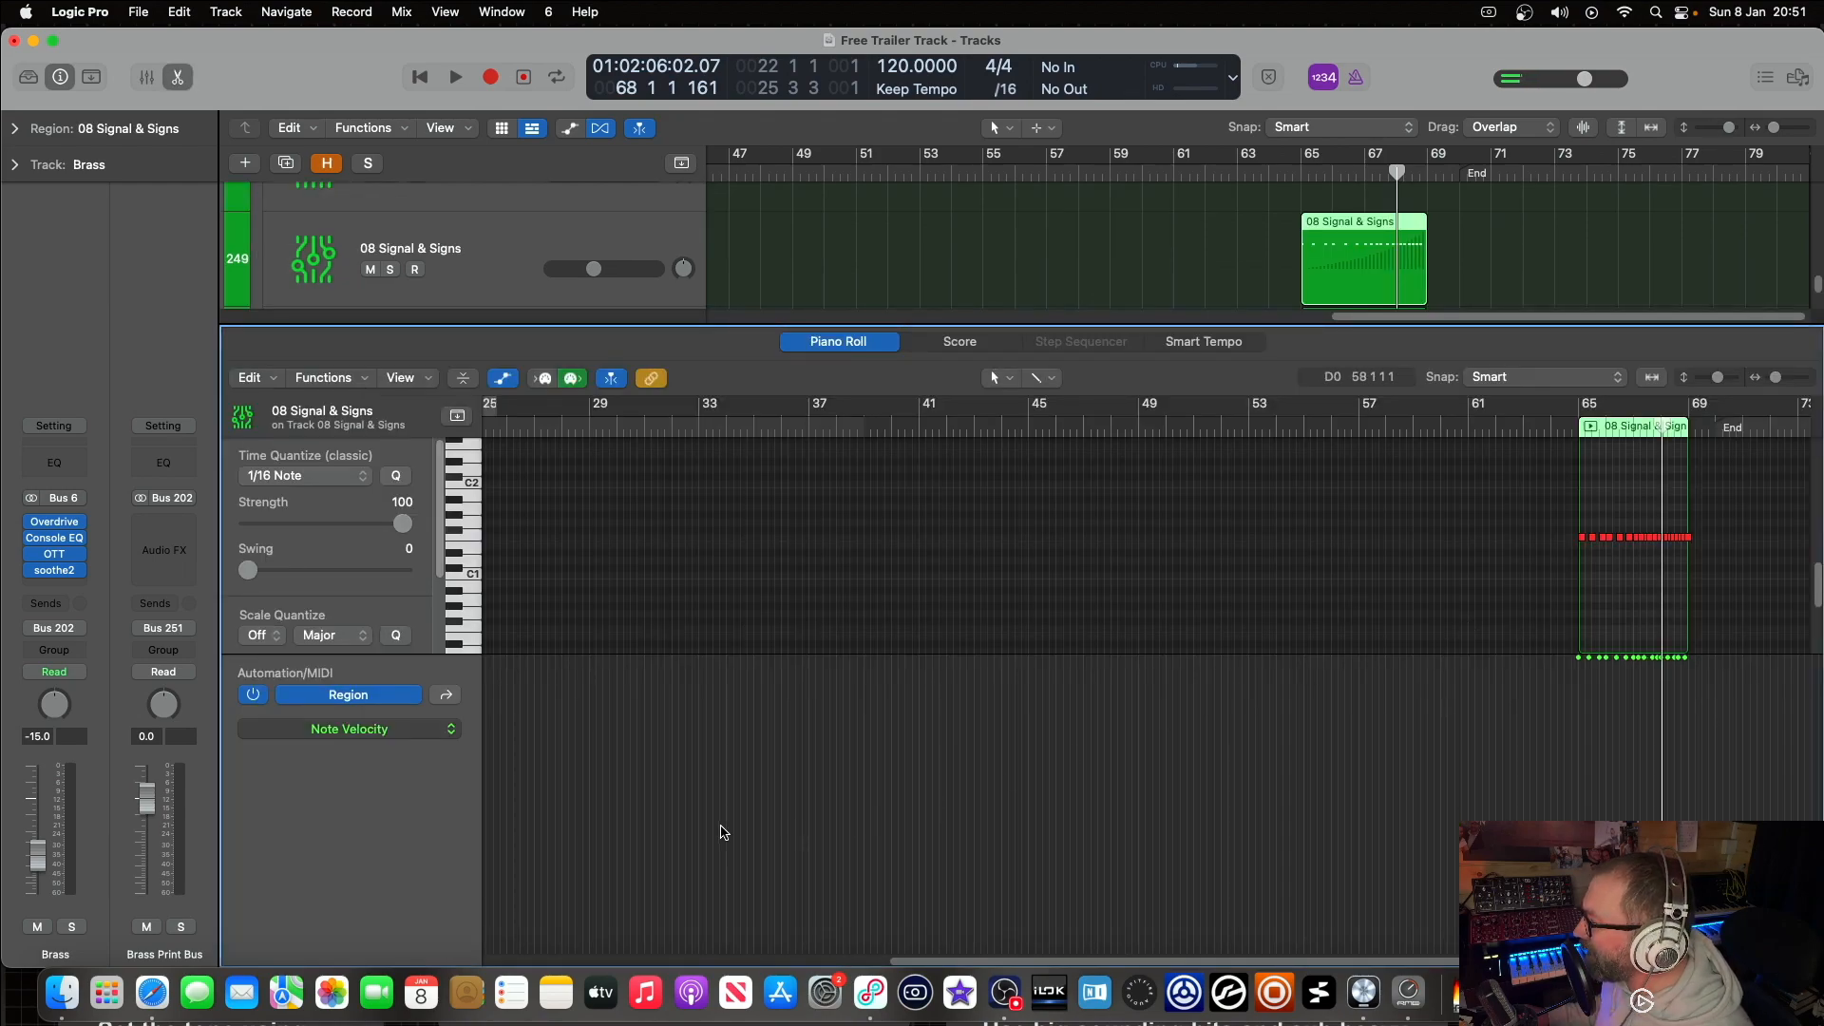
pyautogui.click(446, 696)
pyautogui.click(449, 698)
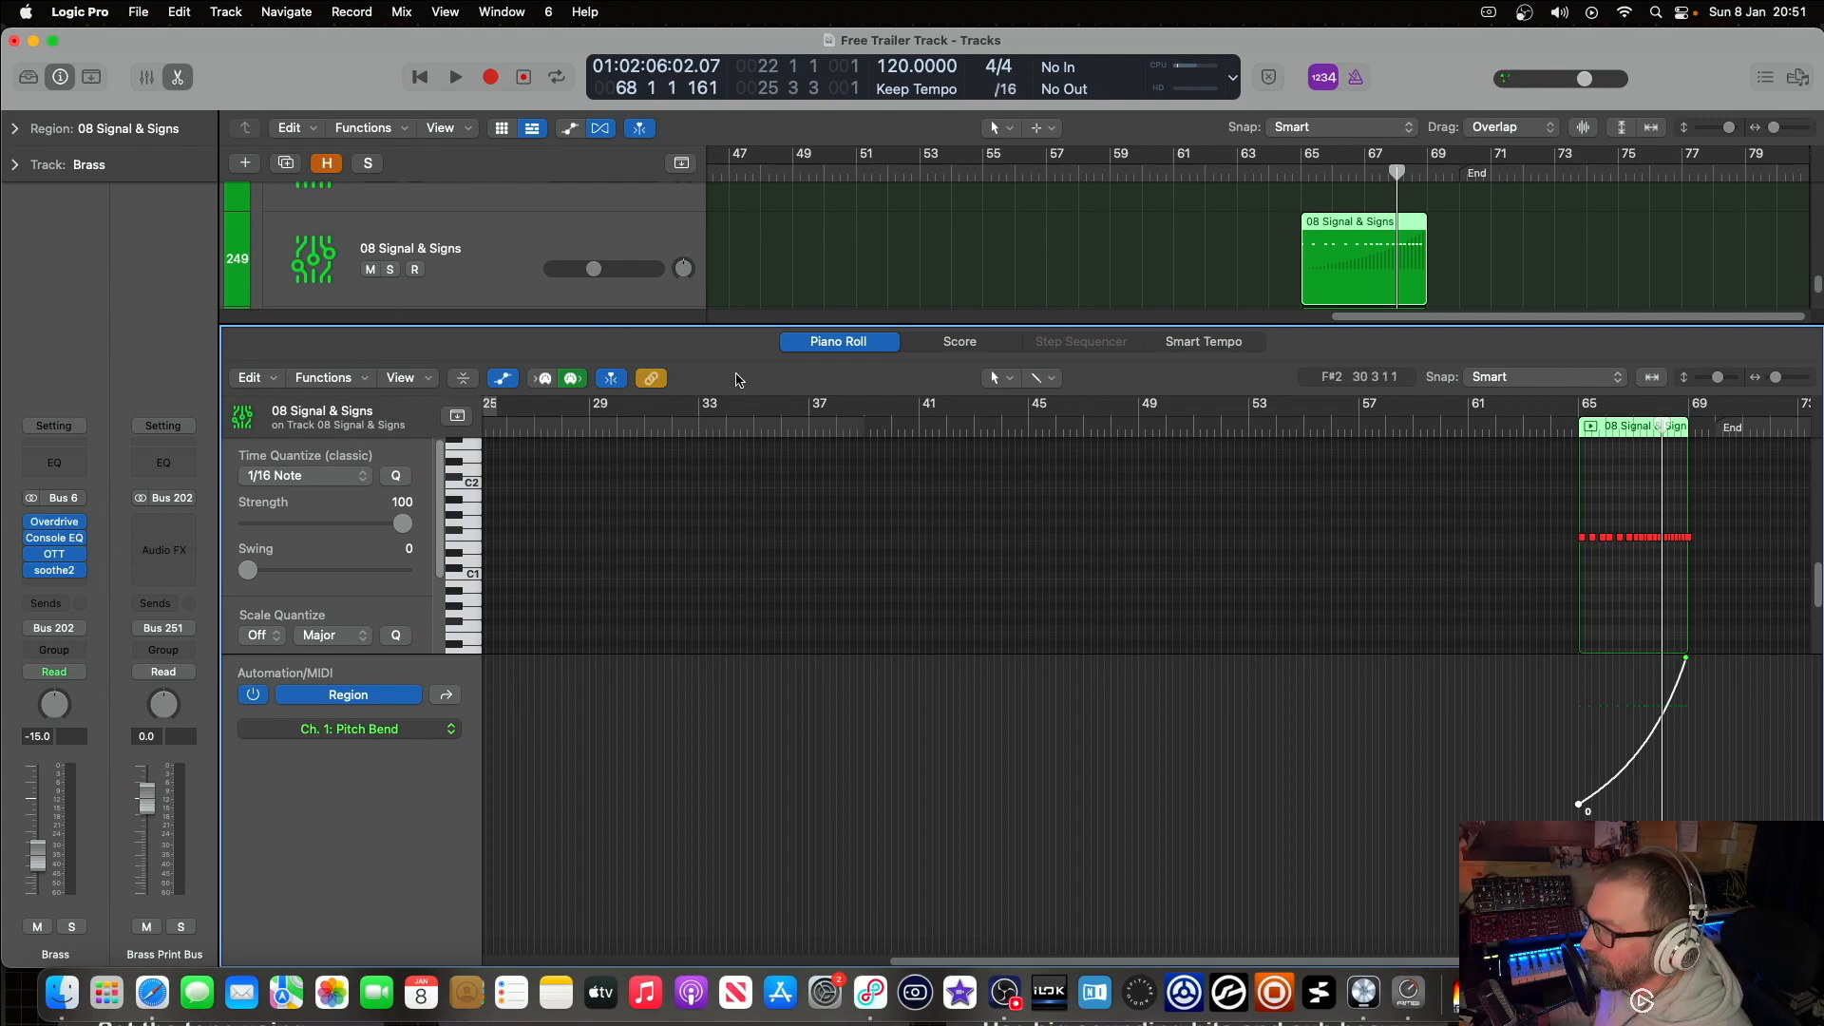
# Step: Open track 249's Kontakt instrument in edit mode and reveal the pitch bend modulation of its source section
pyautogui.click(609, 267)
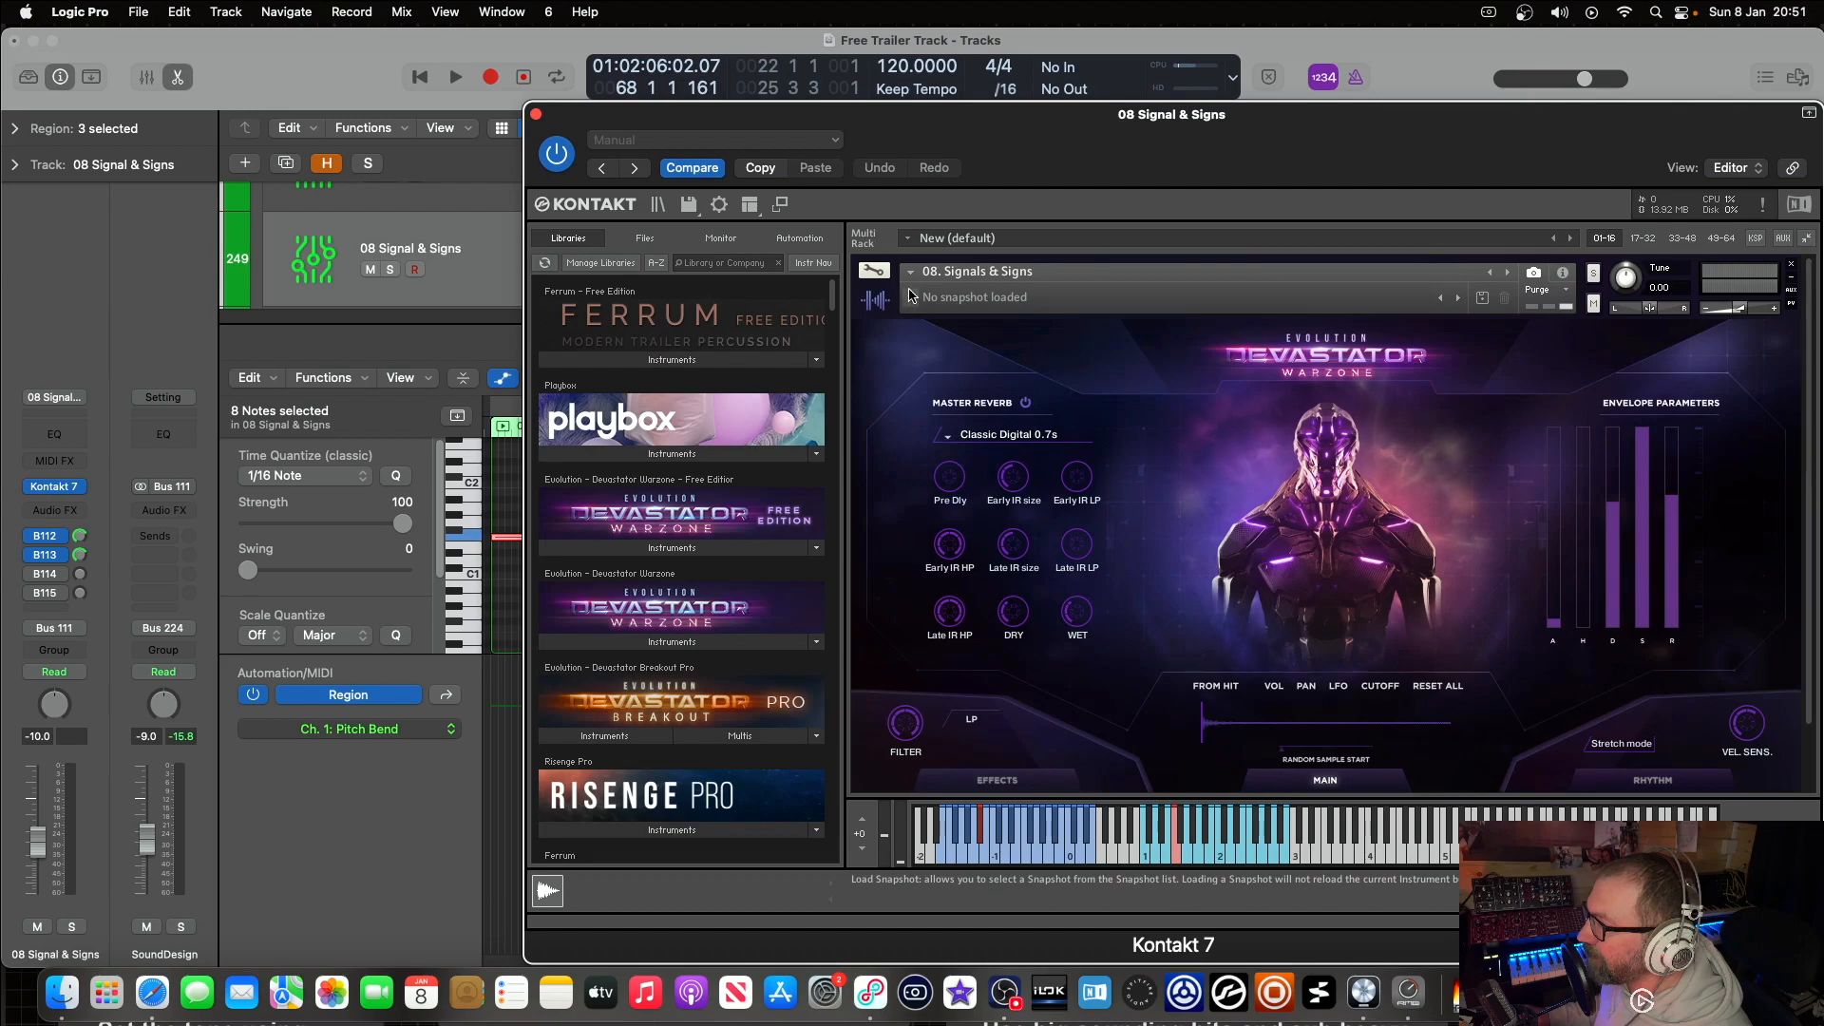
pyautogui.click(873, 271)
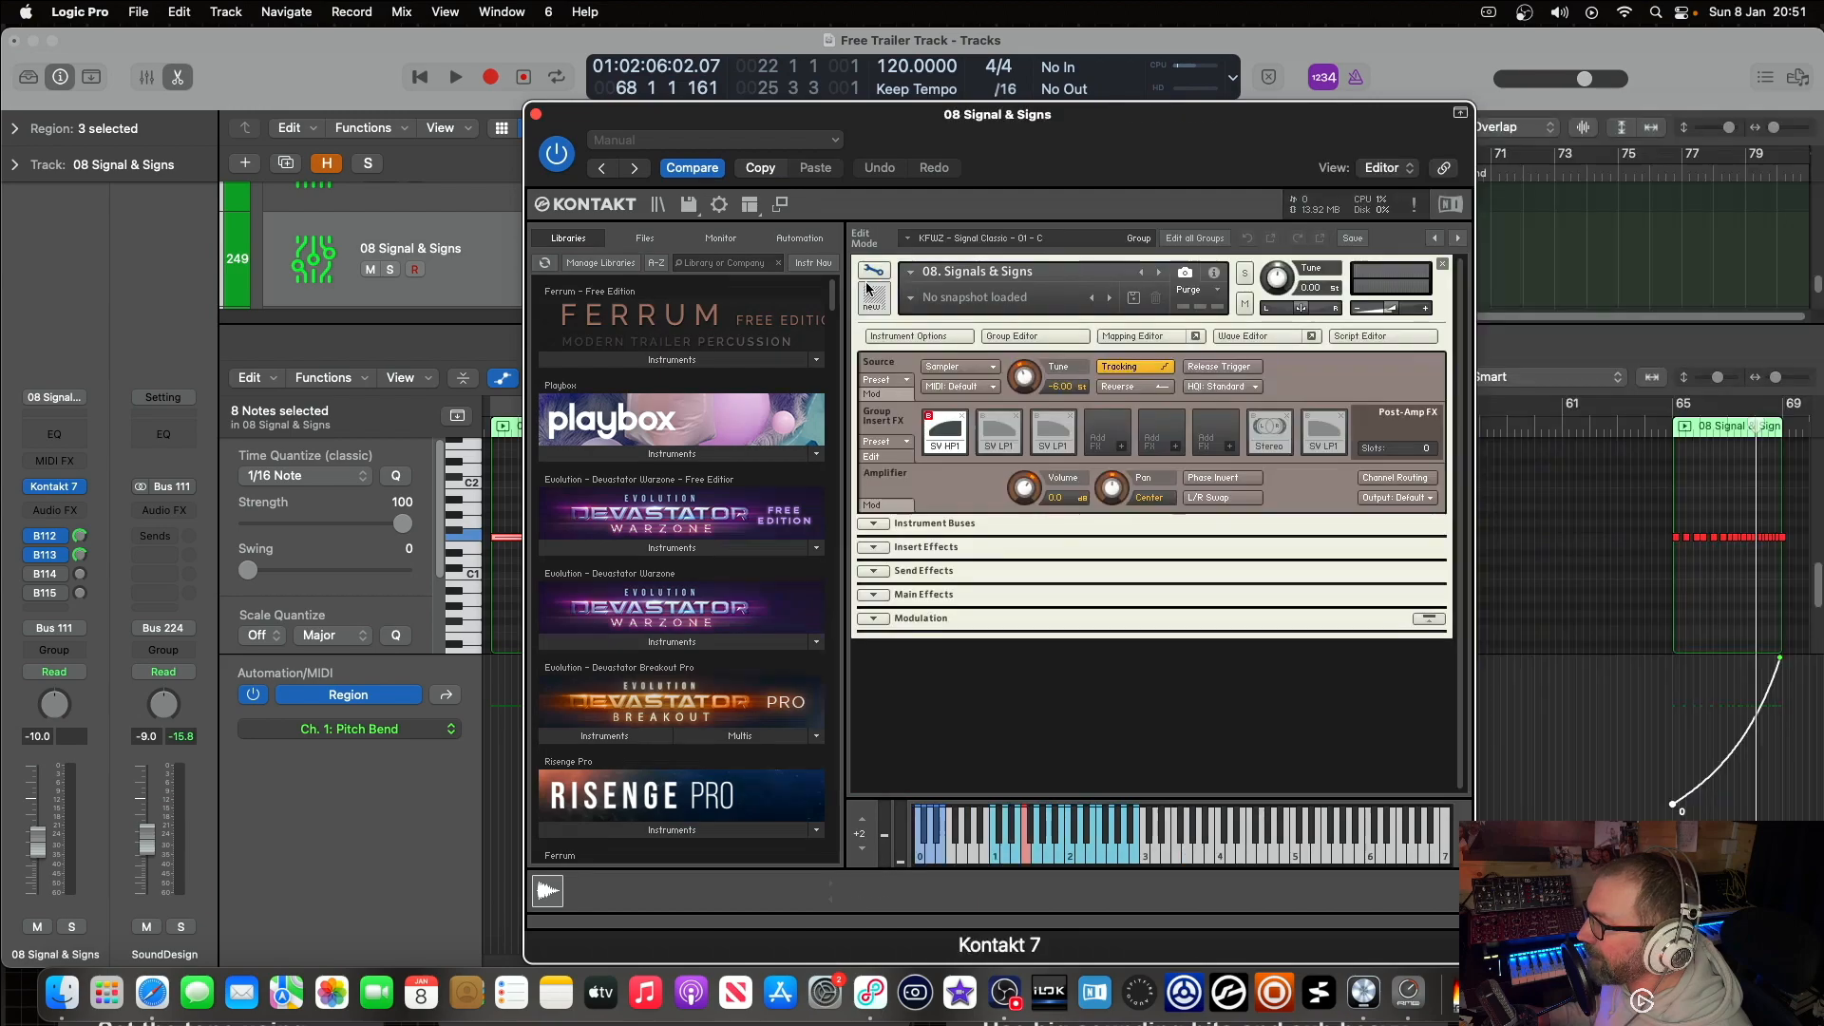
pyautogui.click(885, 396)
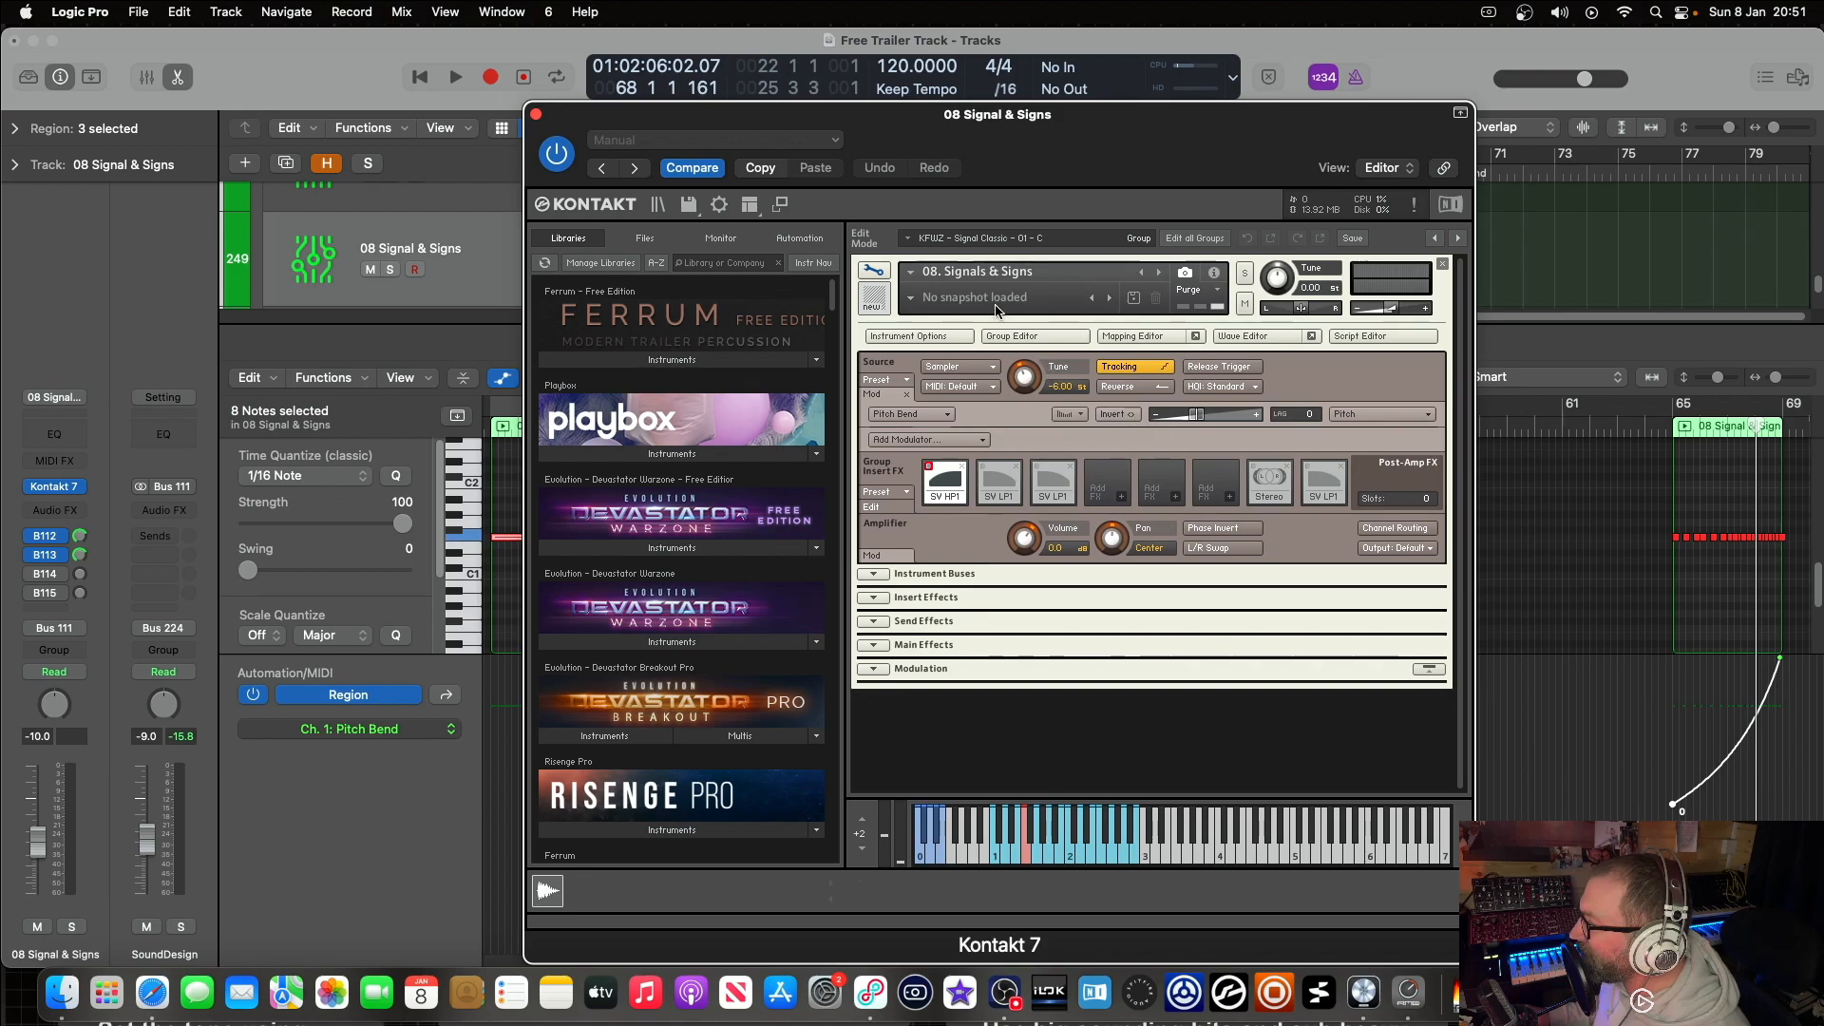
# Step: Close that instrument, inspect the pitch bend modulation of the second 08 Signal & Signs track's Kontakt instrument, and close it
pyautogui.click(535, 114)
pyautogui.scroll(-2, 1218, 285)
pyautogui.click(597, 283)
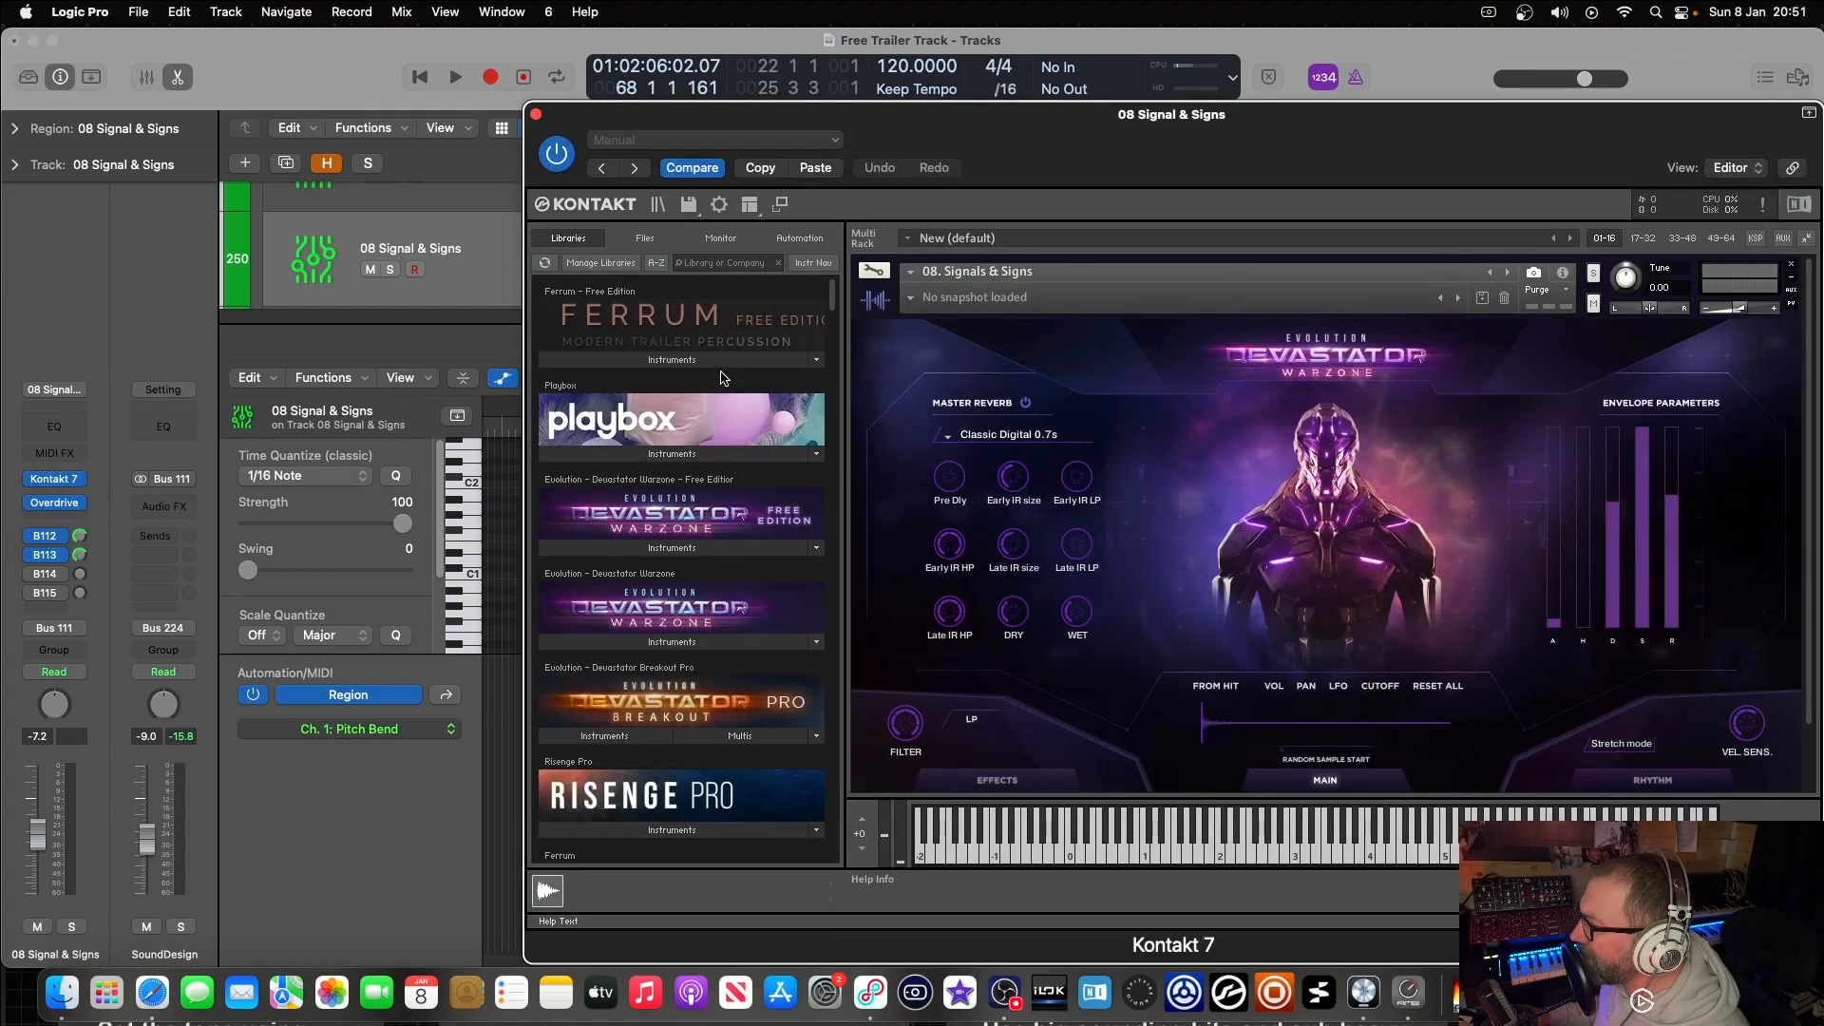
pyautogui.click(873, 271)
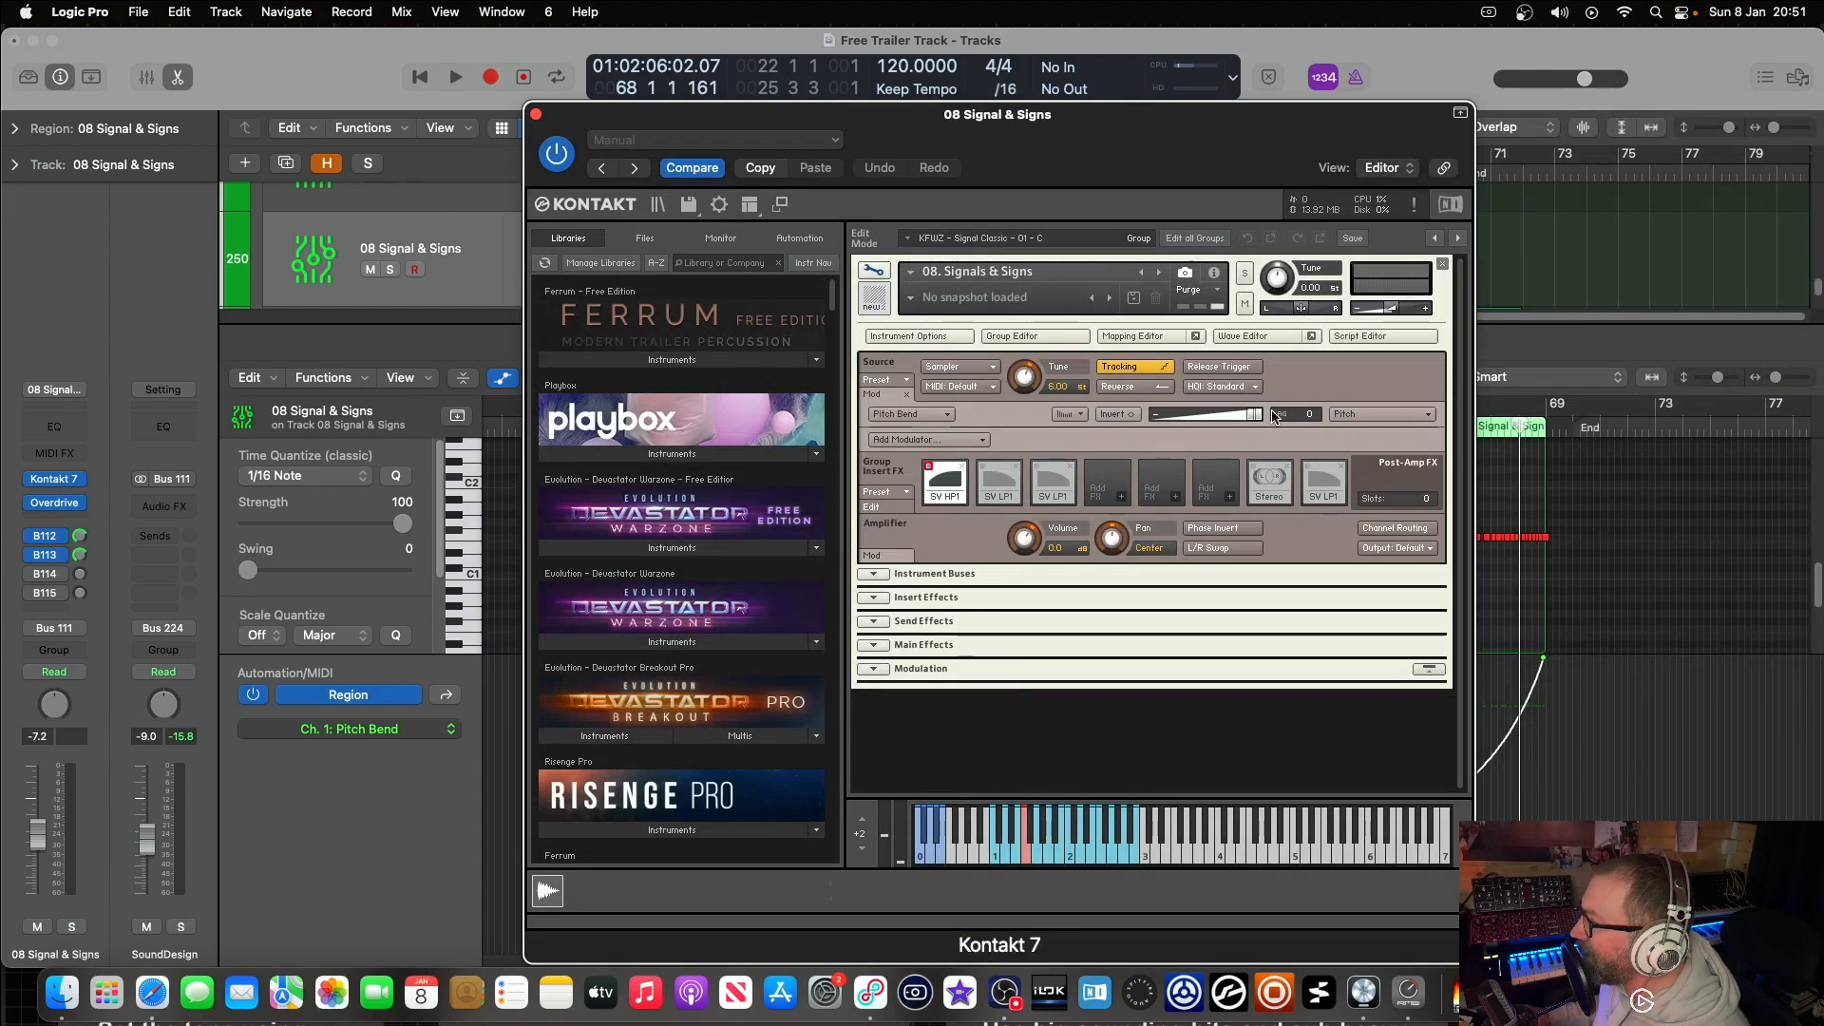
pyautogui.click(537, 115)
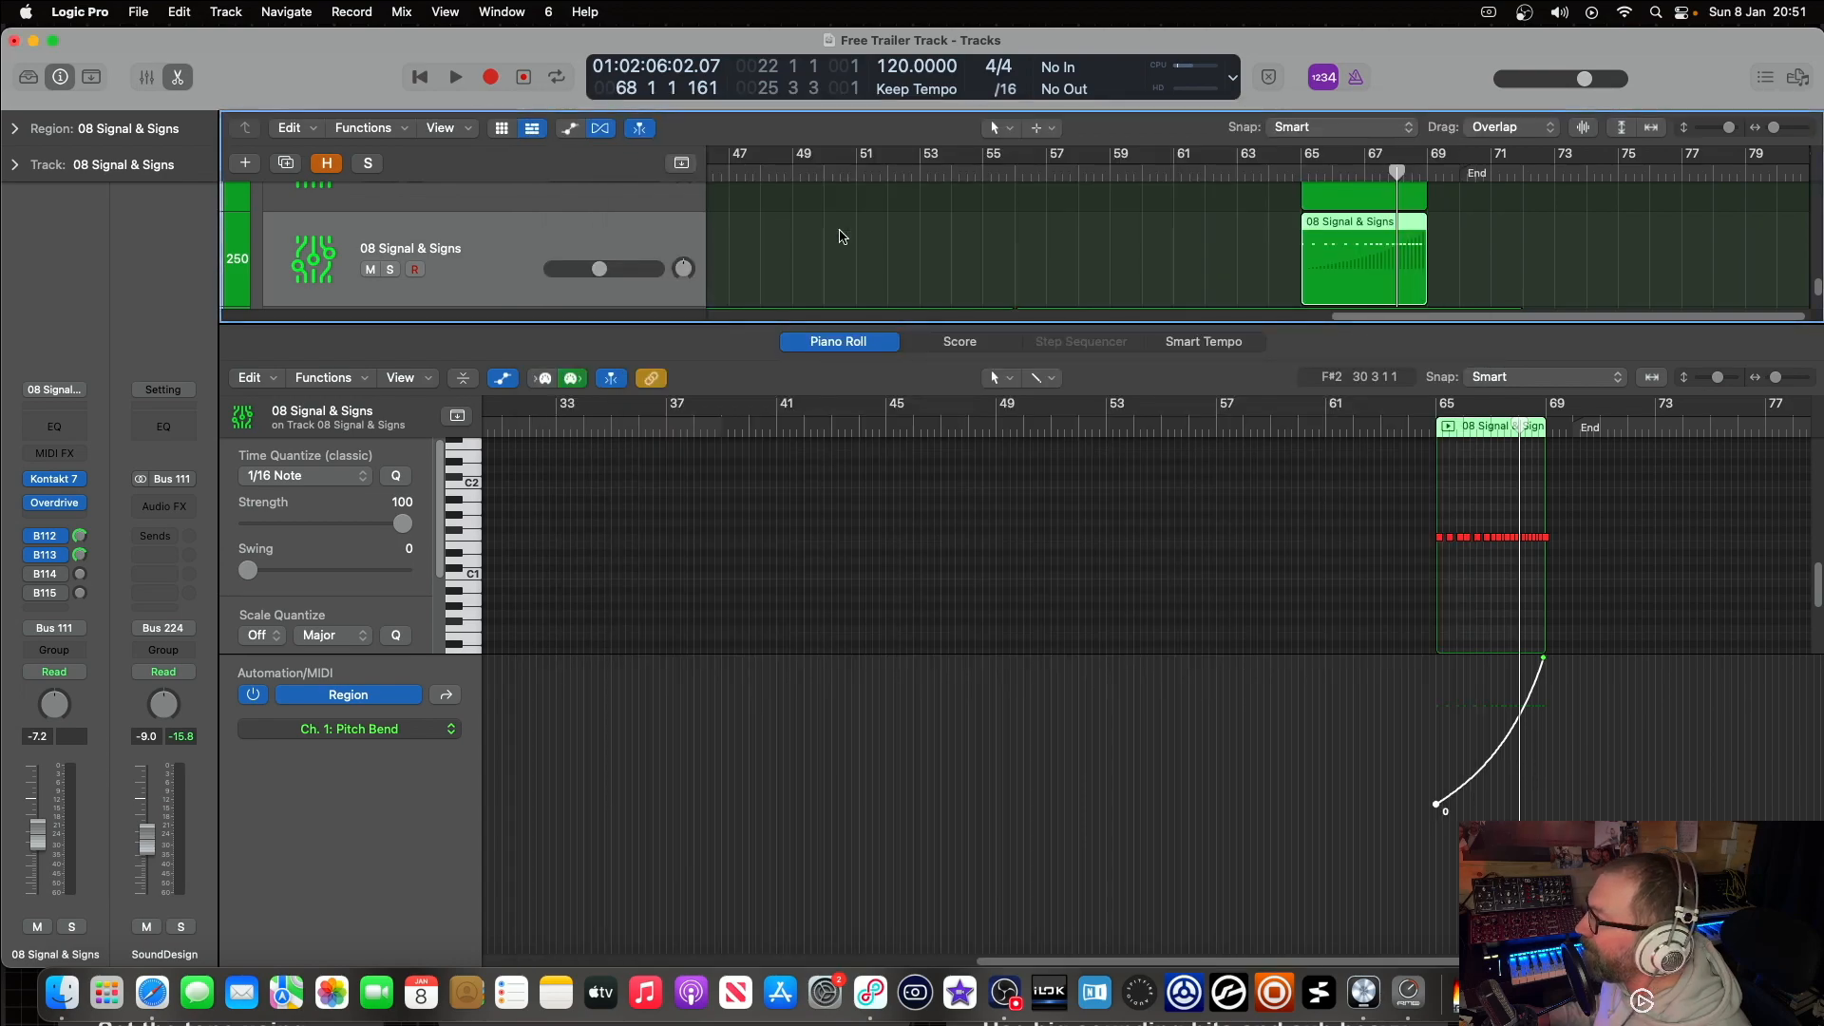
# Step: Return to the first 08 Signal & Signs track, recheck its Kontakt pitch bend intensity, and hide the plug-in window
pyautogui.click(544, 250)
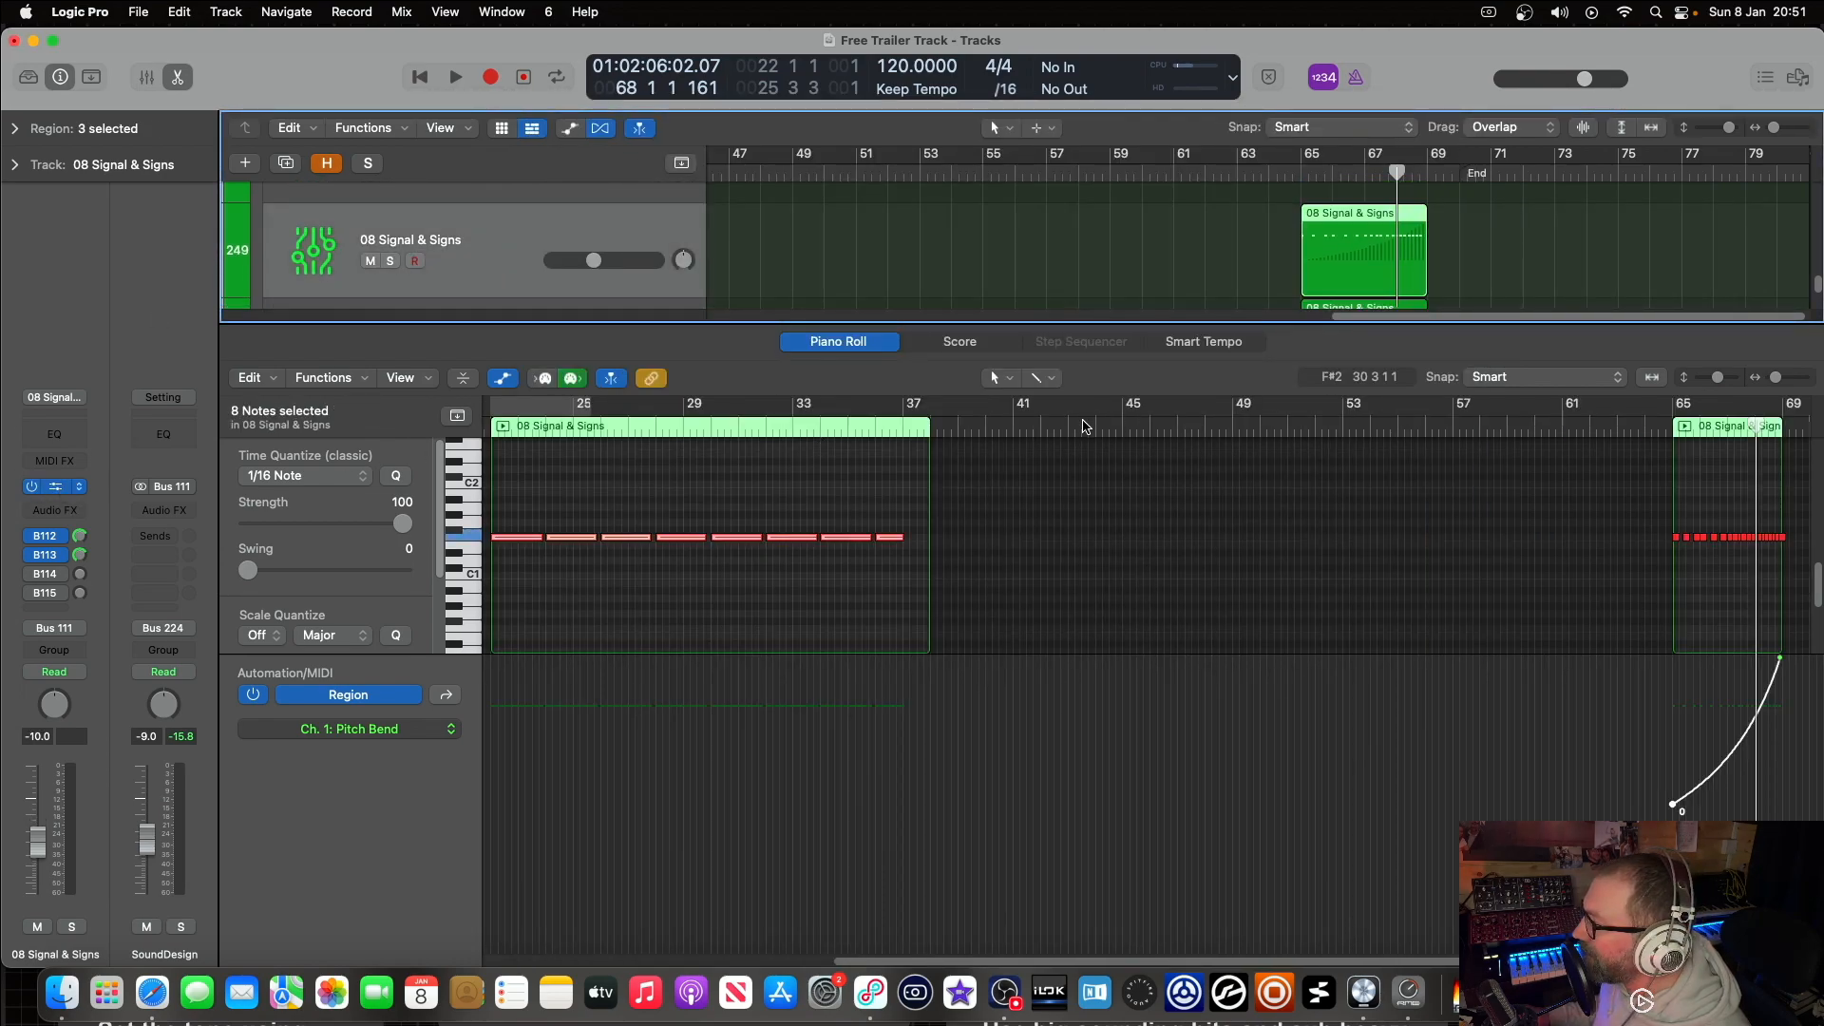
pyautogui.press('v')
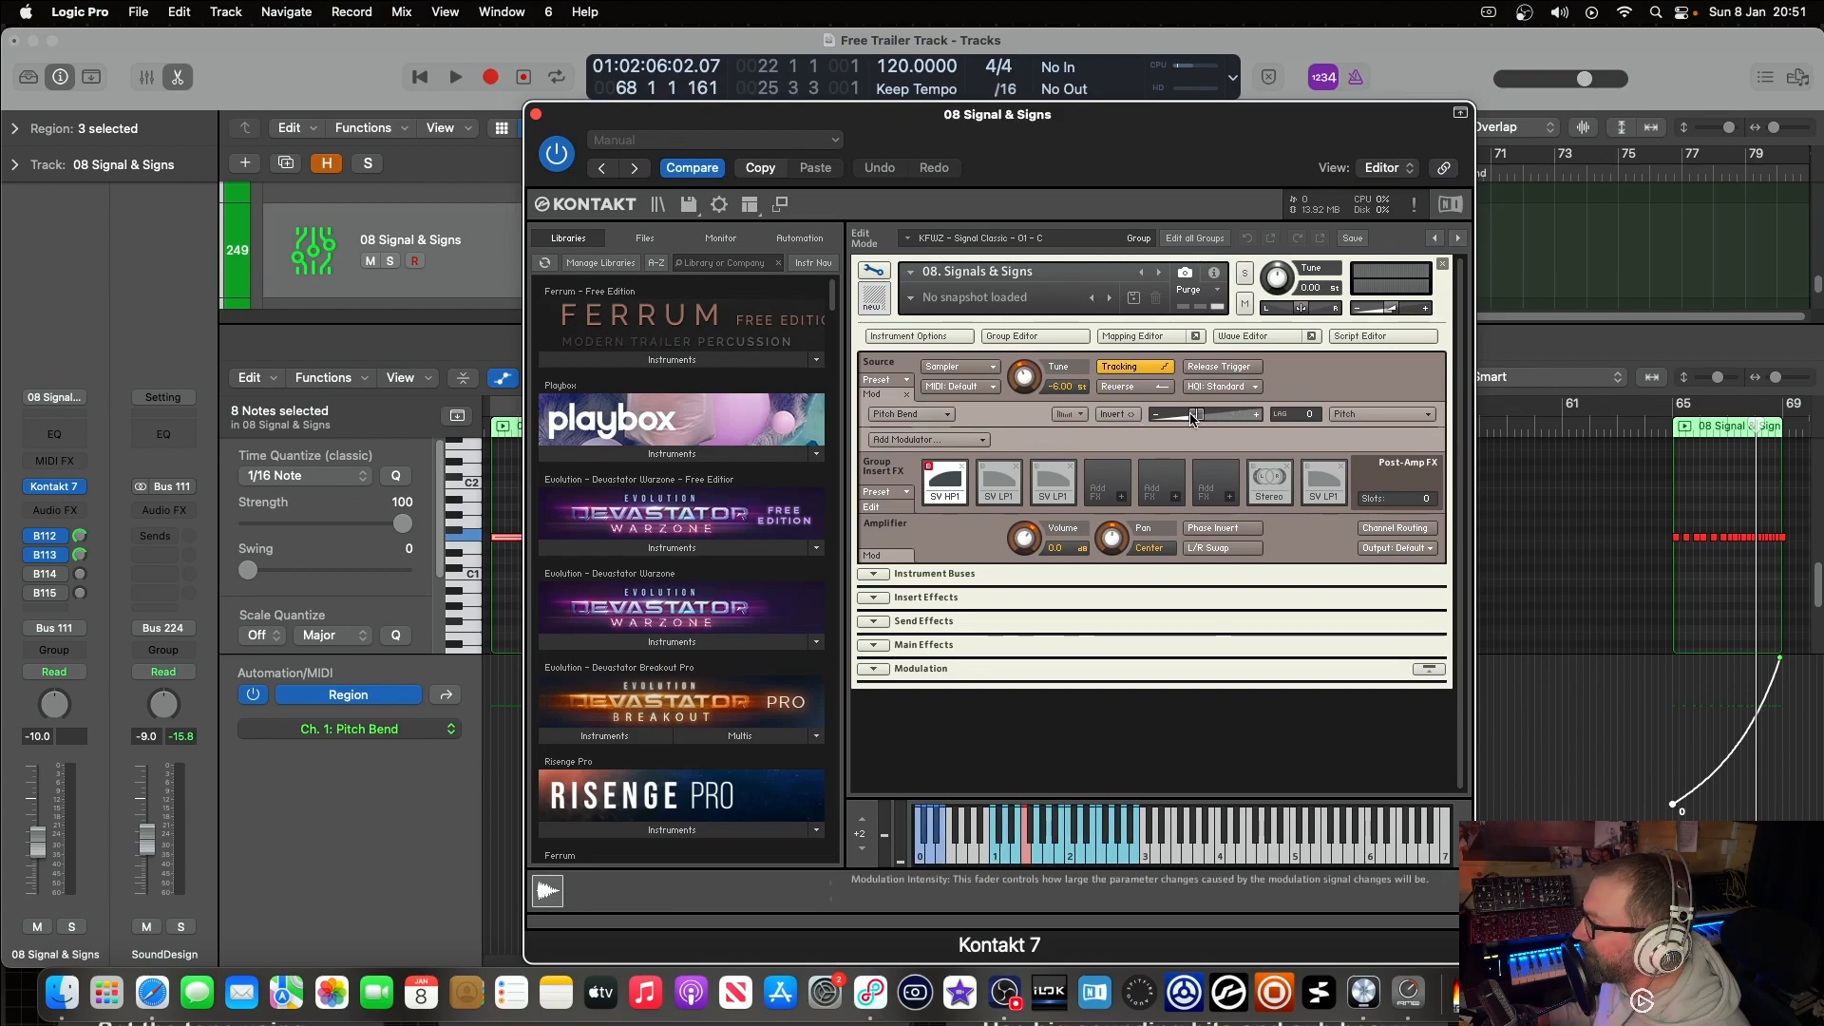
pyautogui.click(537, 115)
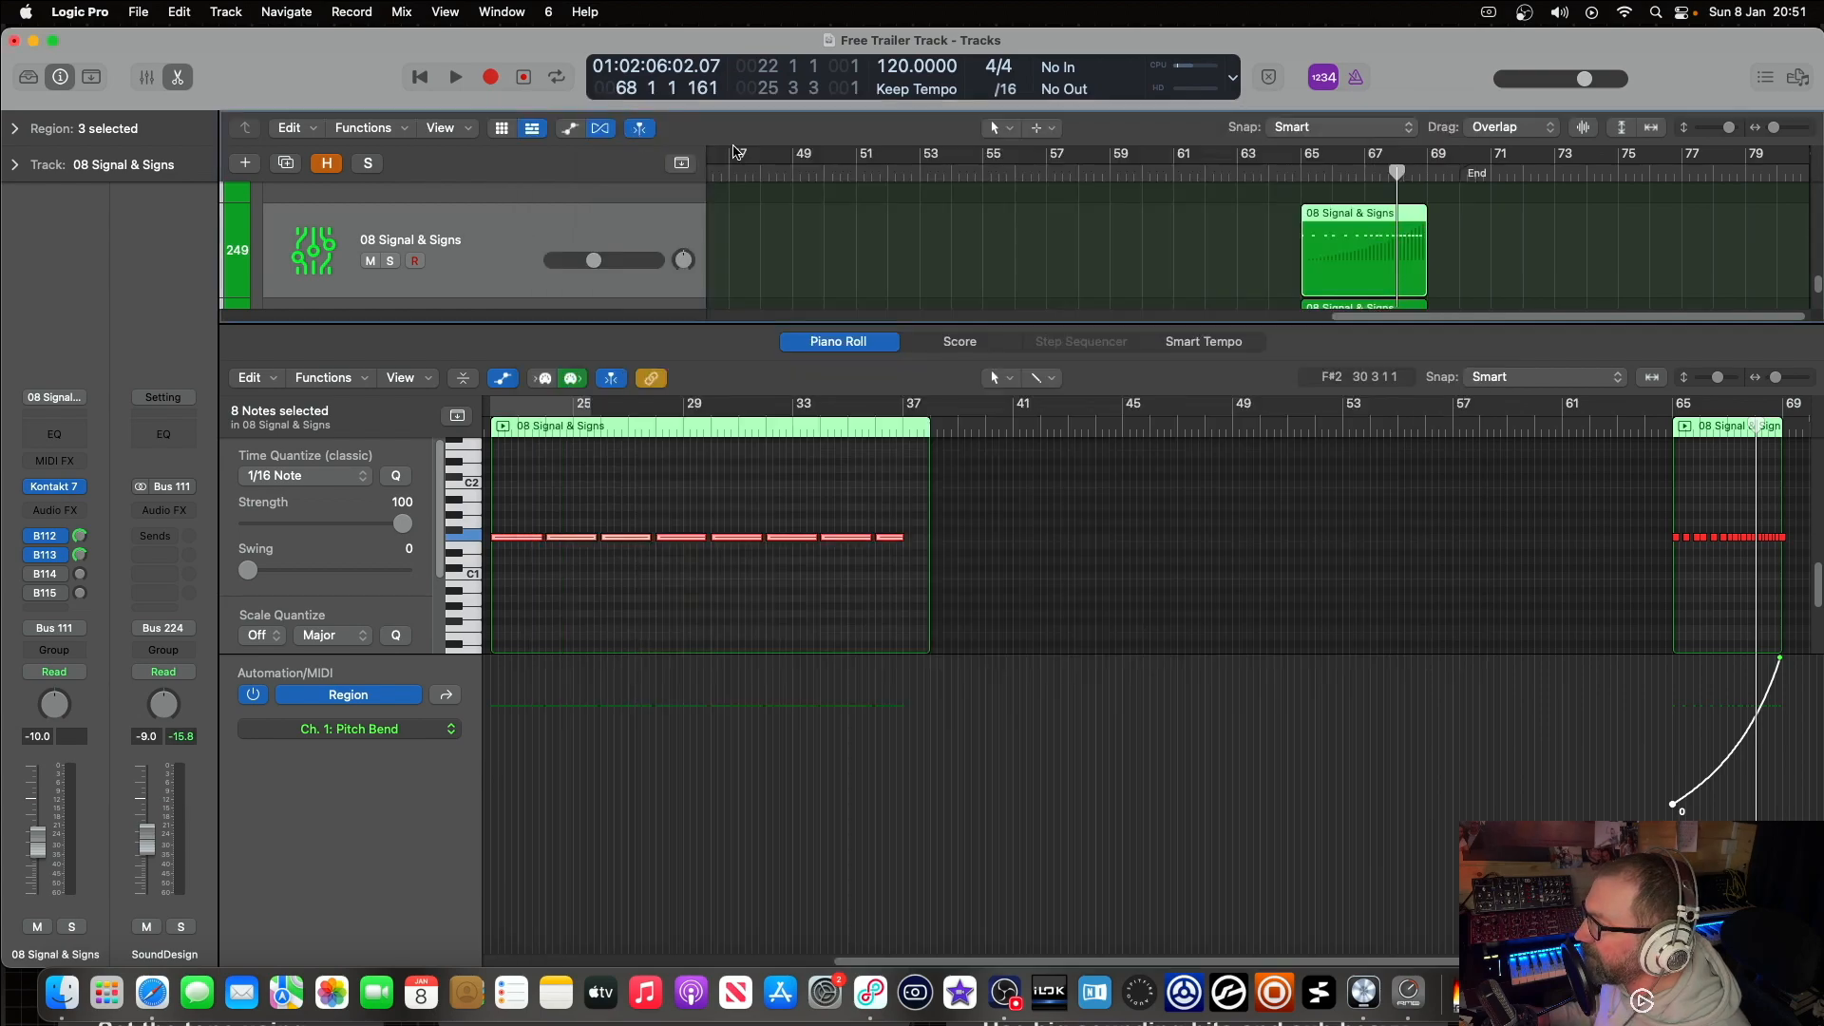
# Step: Play the ending from about bar 64 to bar 69 and examine the Signal & Signs notes with their pitch bend curve up close
pyautogui.click(1280, 171)
pyautogui.press('space')
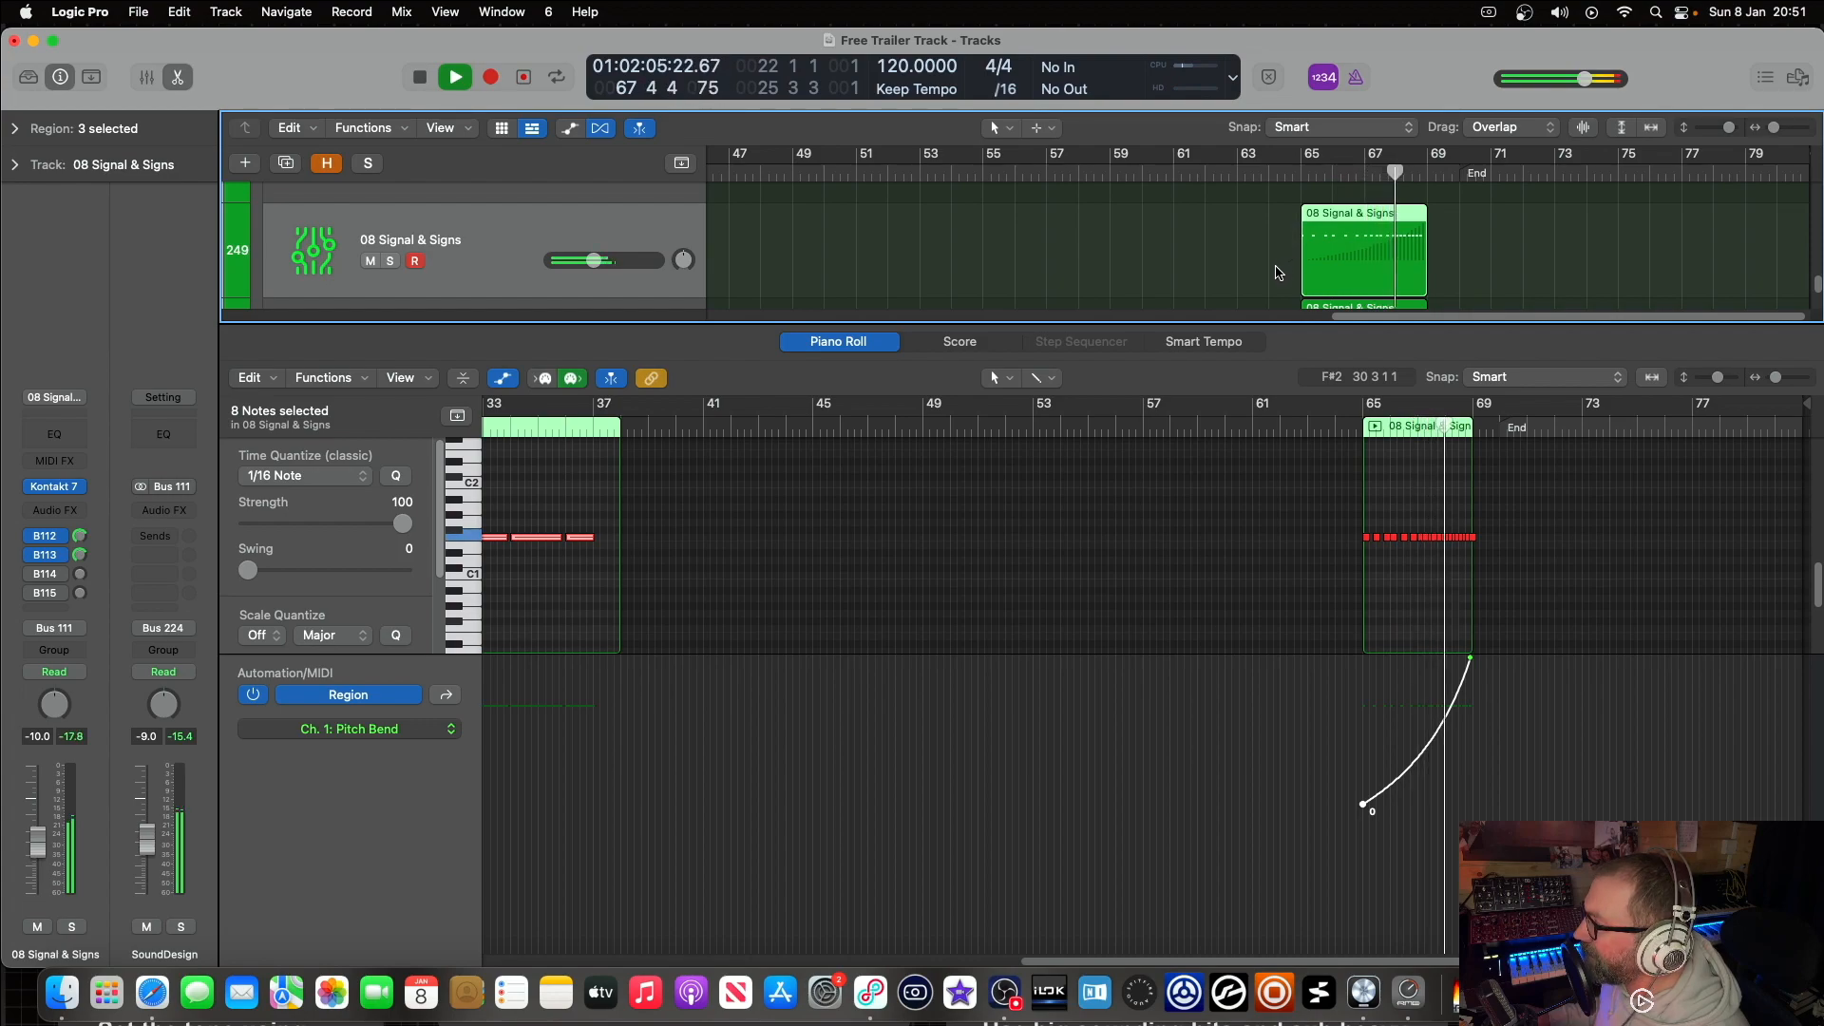
pyautogui.press('space')
pyautogui.scroll(3, 1476, 421)
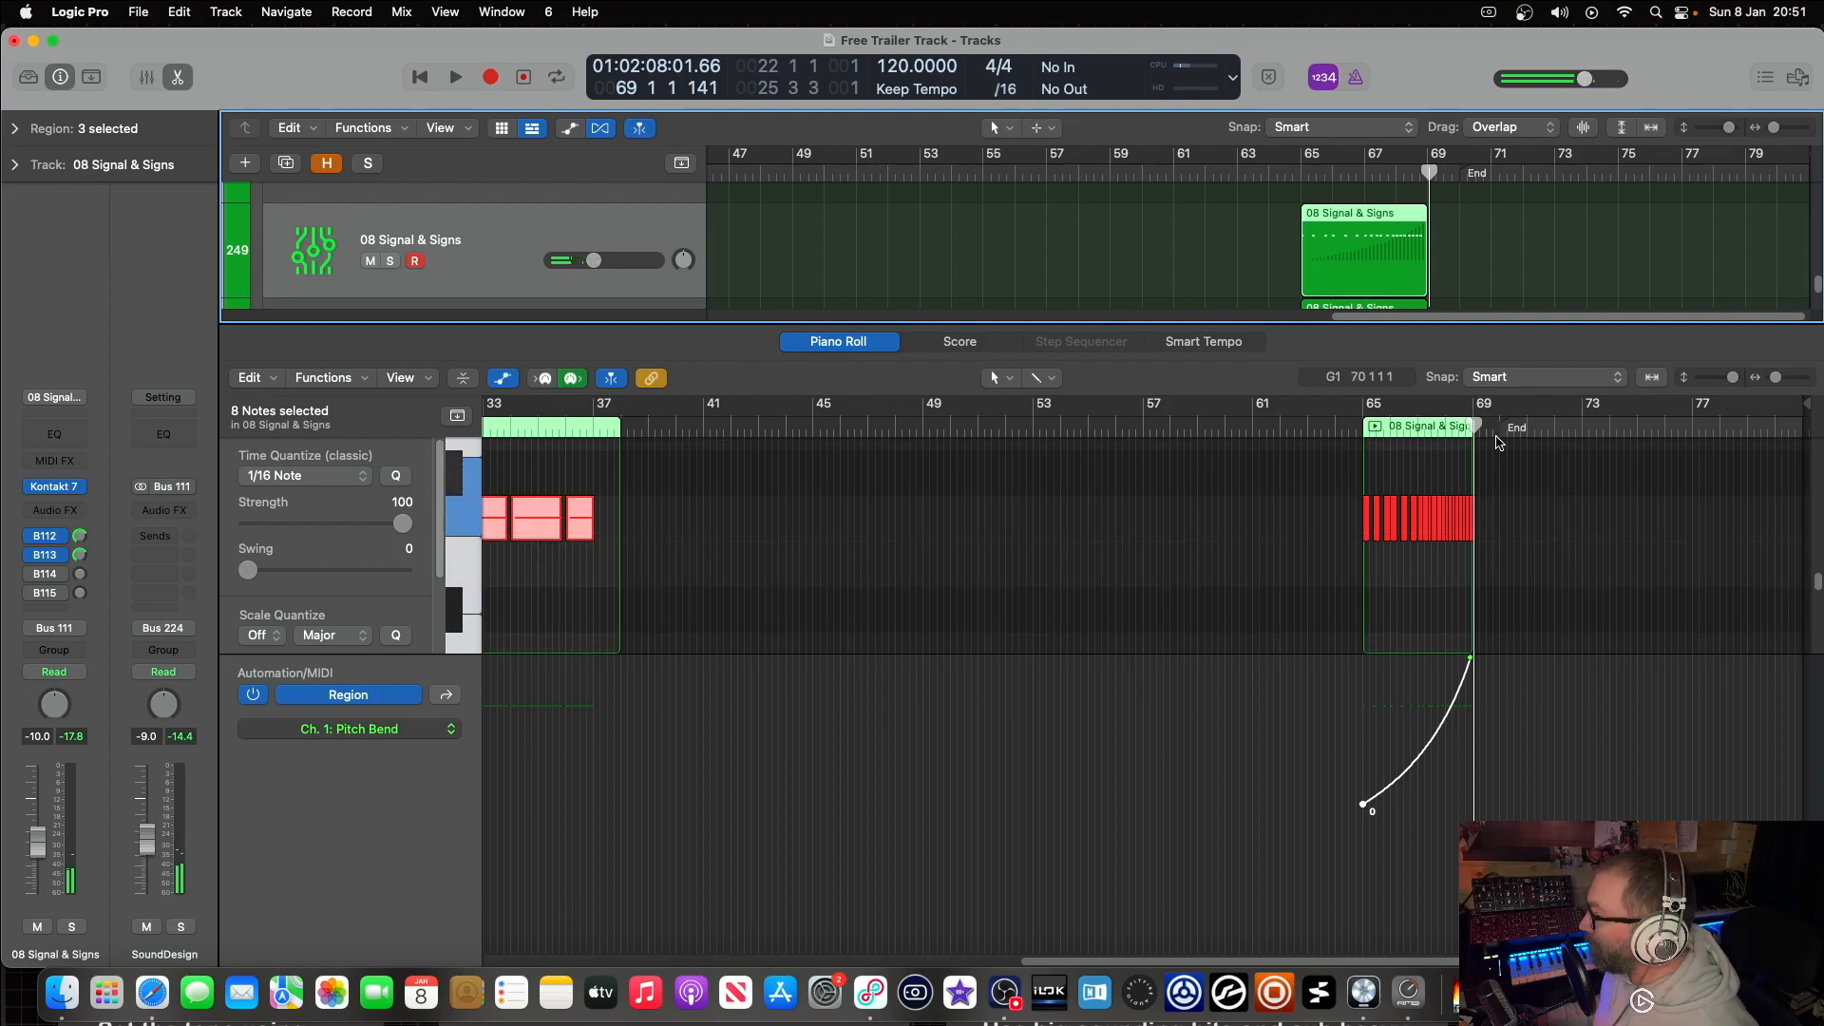
pyautogui.scroll(5, 1473, 456)
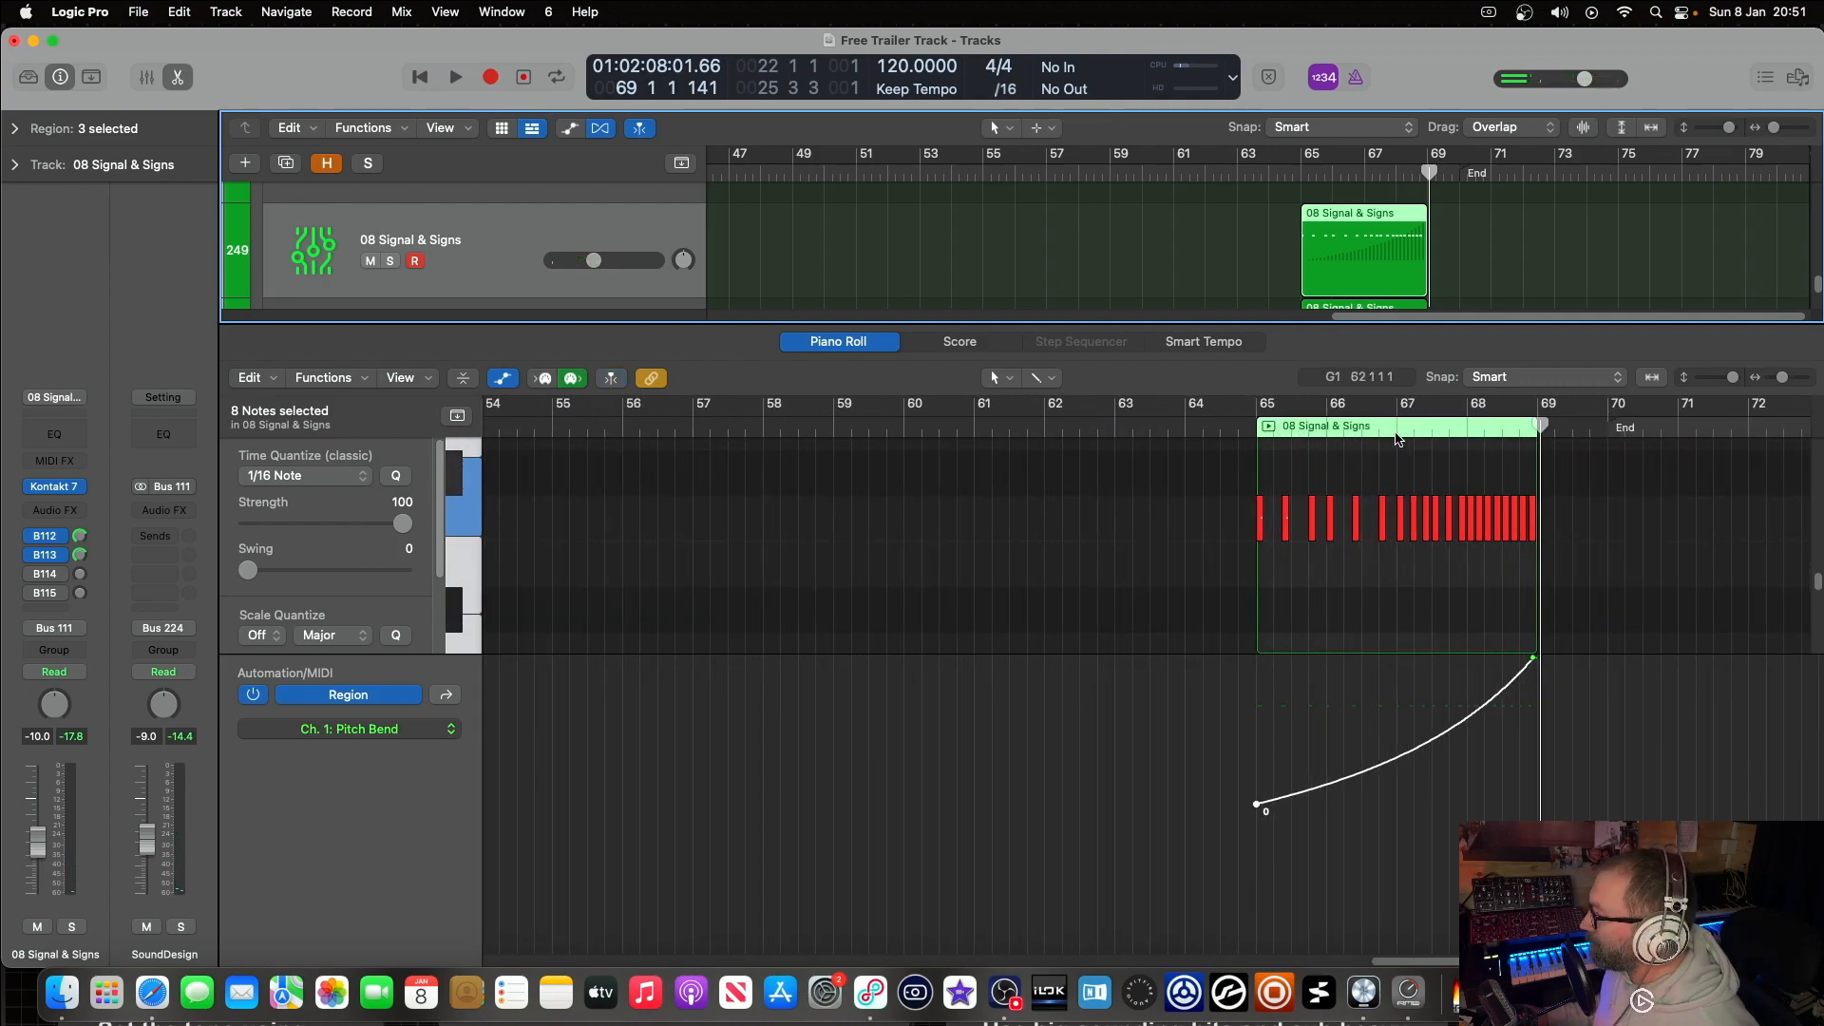
pyautogui.scroll(3, 1397, 438)
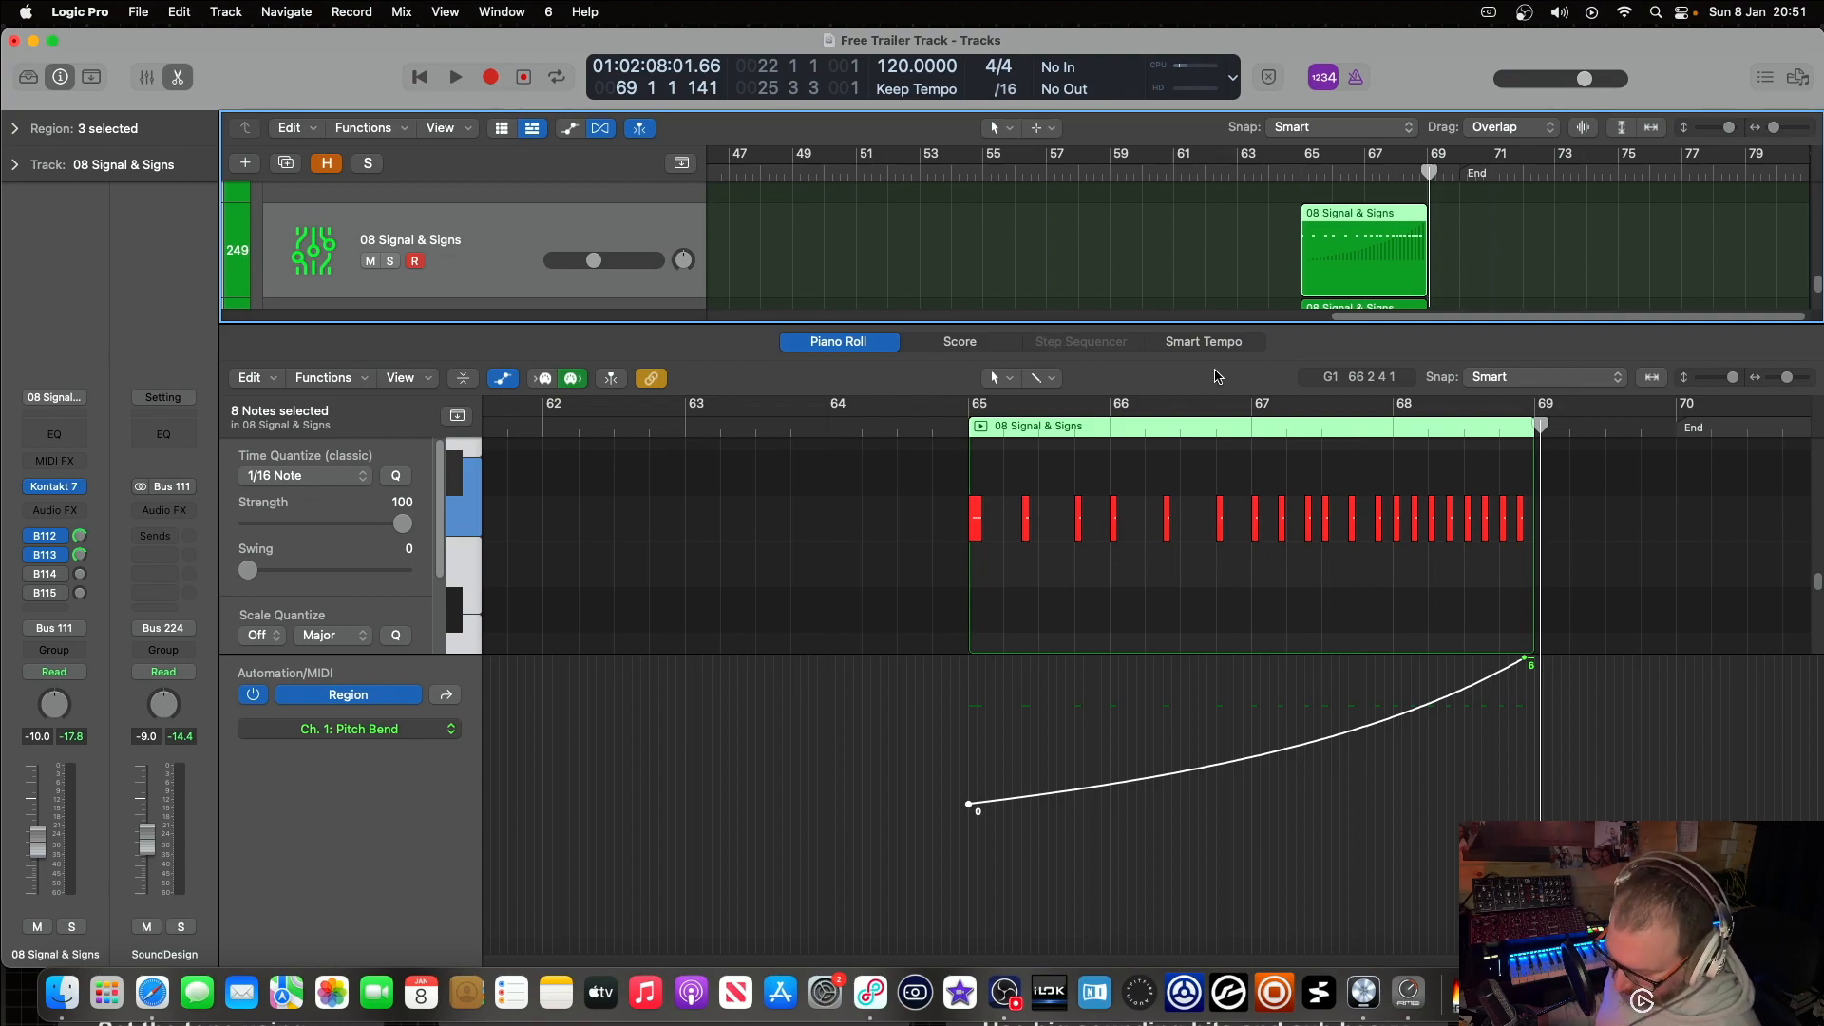
# Step: Open the closing Ferrum - Free percussion region at bar 65 in the Piano Roll and examine its note rhythm
pyautogui.press('p')
pyautogui.scroll(5, 1185, 383)
pyautogui.scroll(-2, 1242, 367)
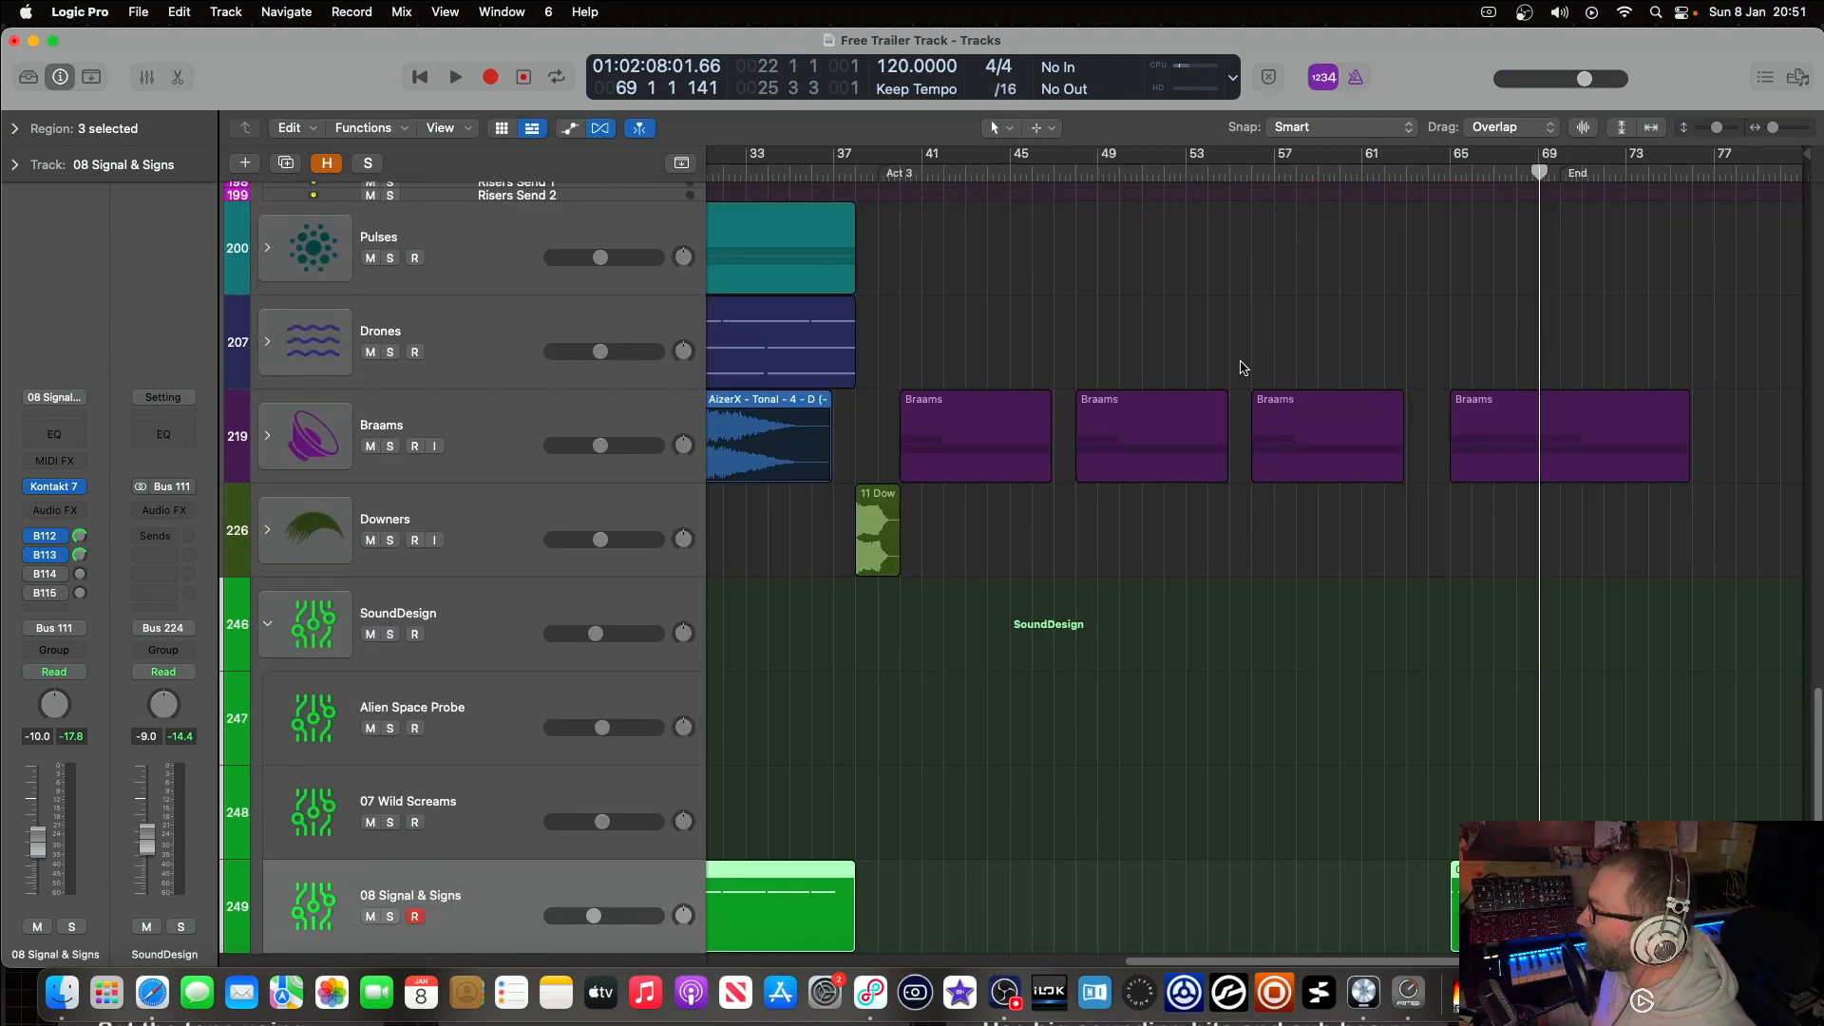
pyautogui.scroll(-2, 1254, 365)
pyautogui.scroll(-2, 1254, 364)
pyautogui.scroll(2, 1397, 458)
pyautogui.scroll(-5, 1423, 463)
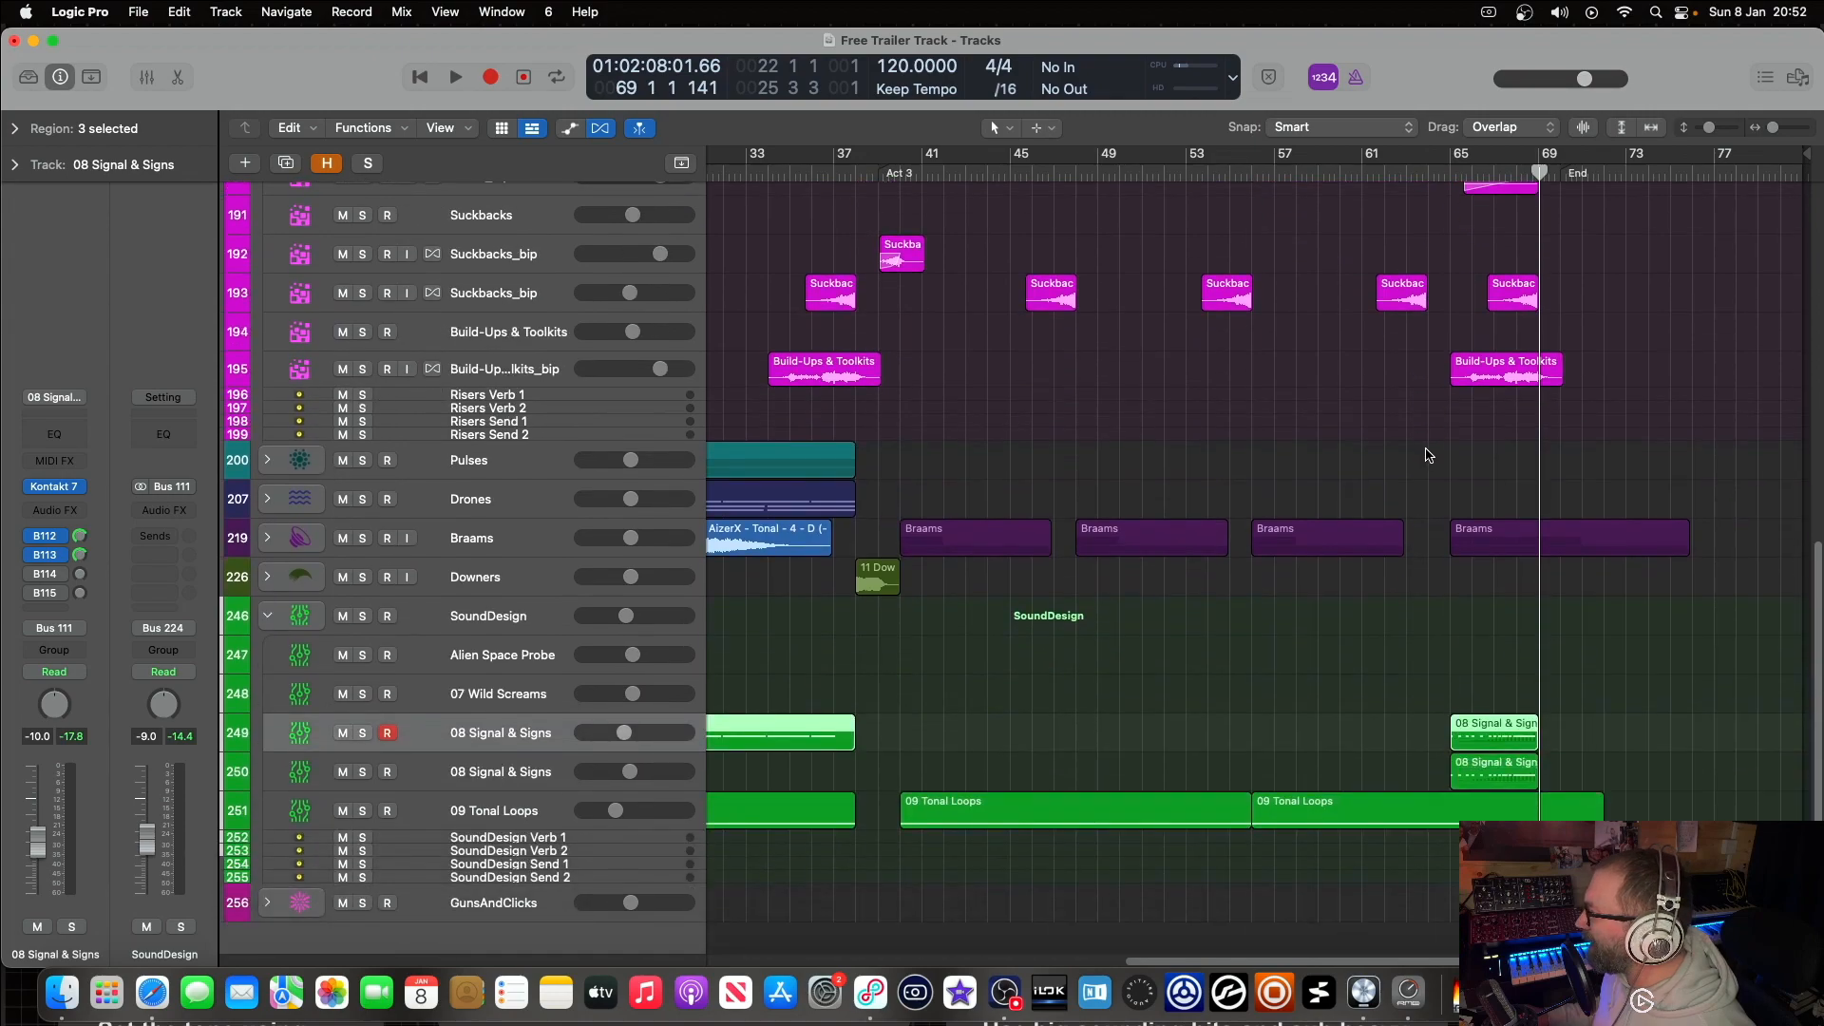
pyautogui.scroll(15, 1469, 496)
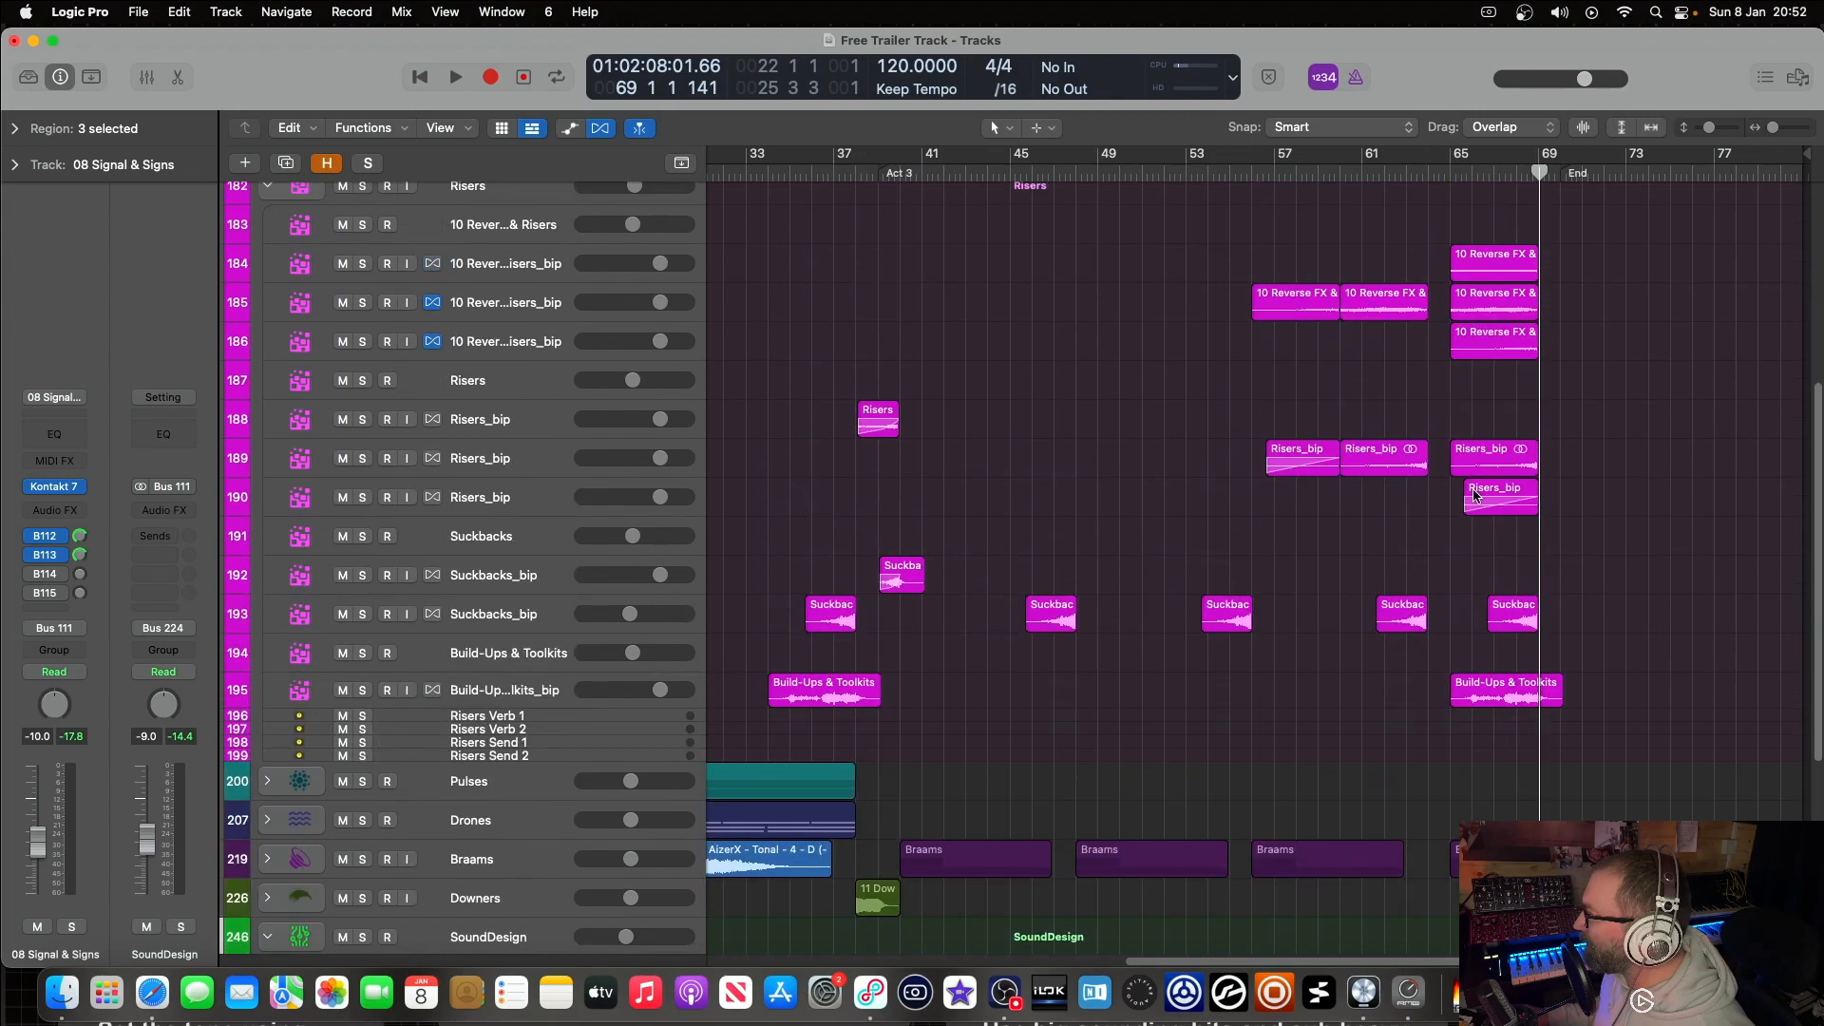
pyautogui.doubleClick(1487, 298)
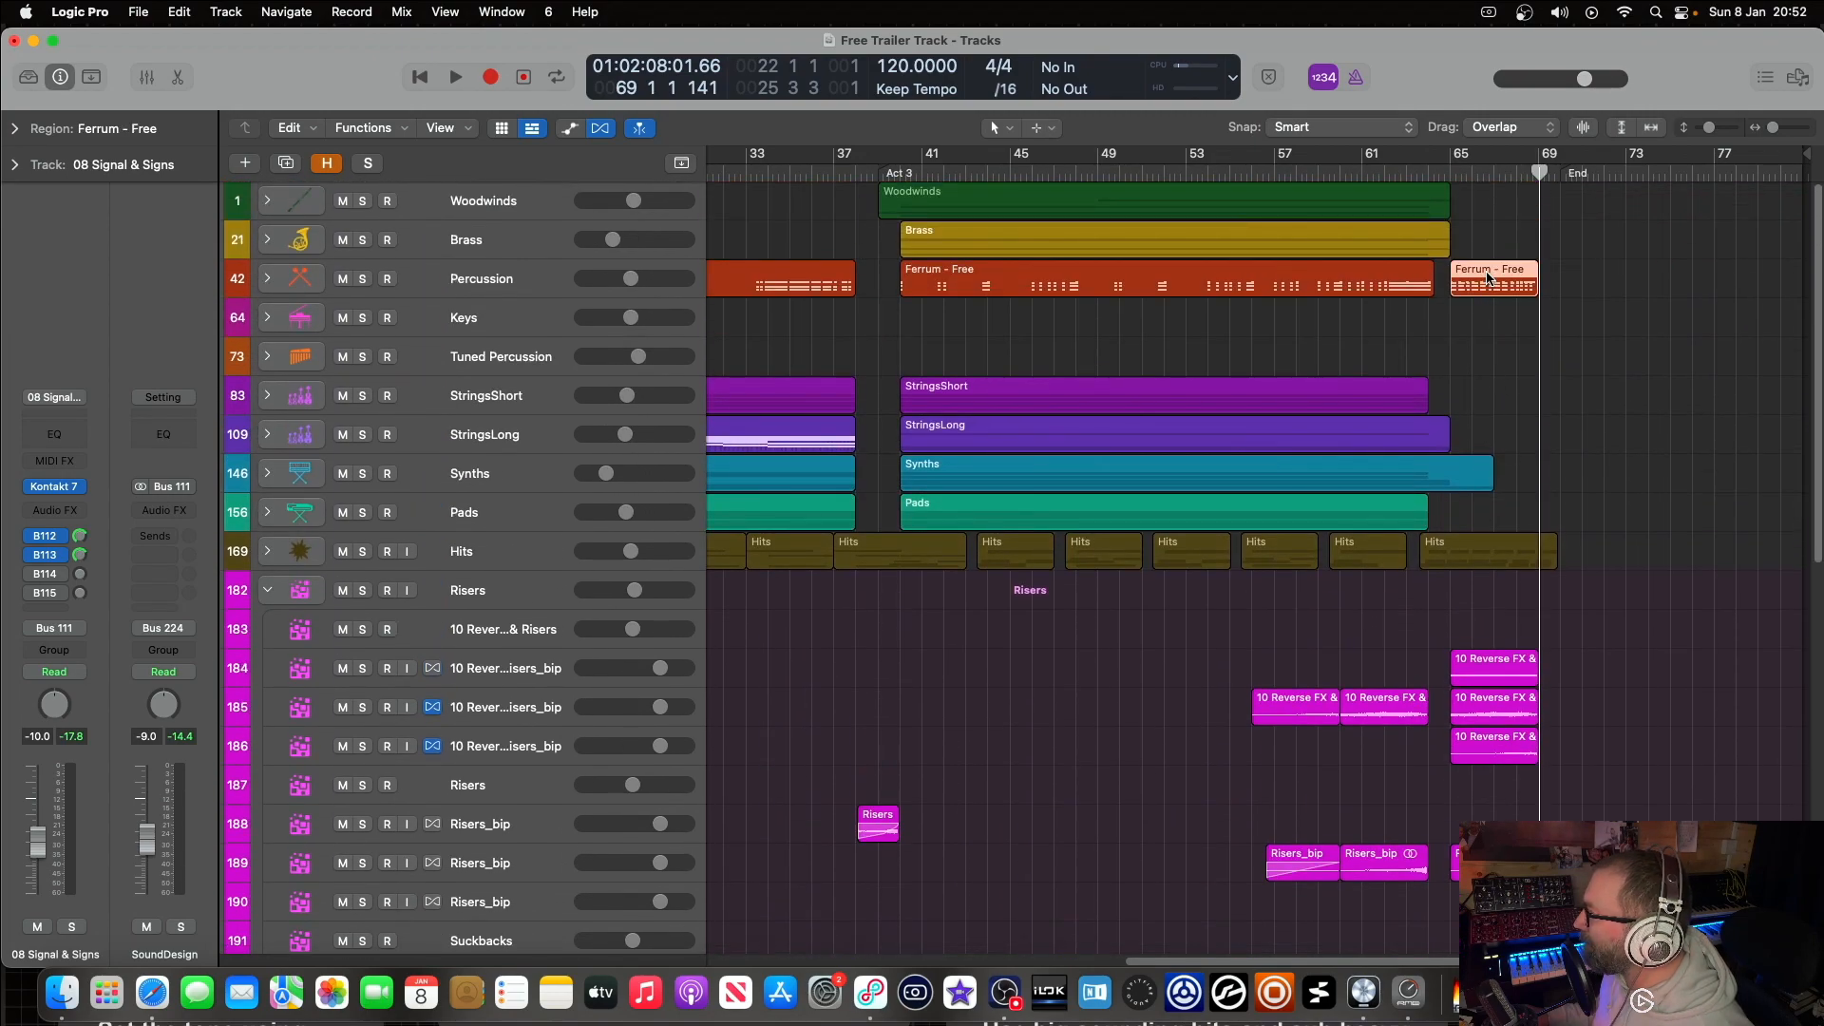
pyautogui.hscroll(-3, 1167, 468)
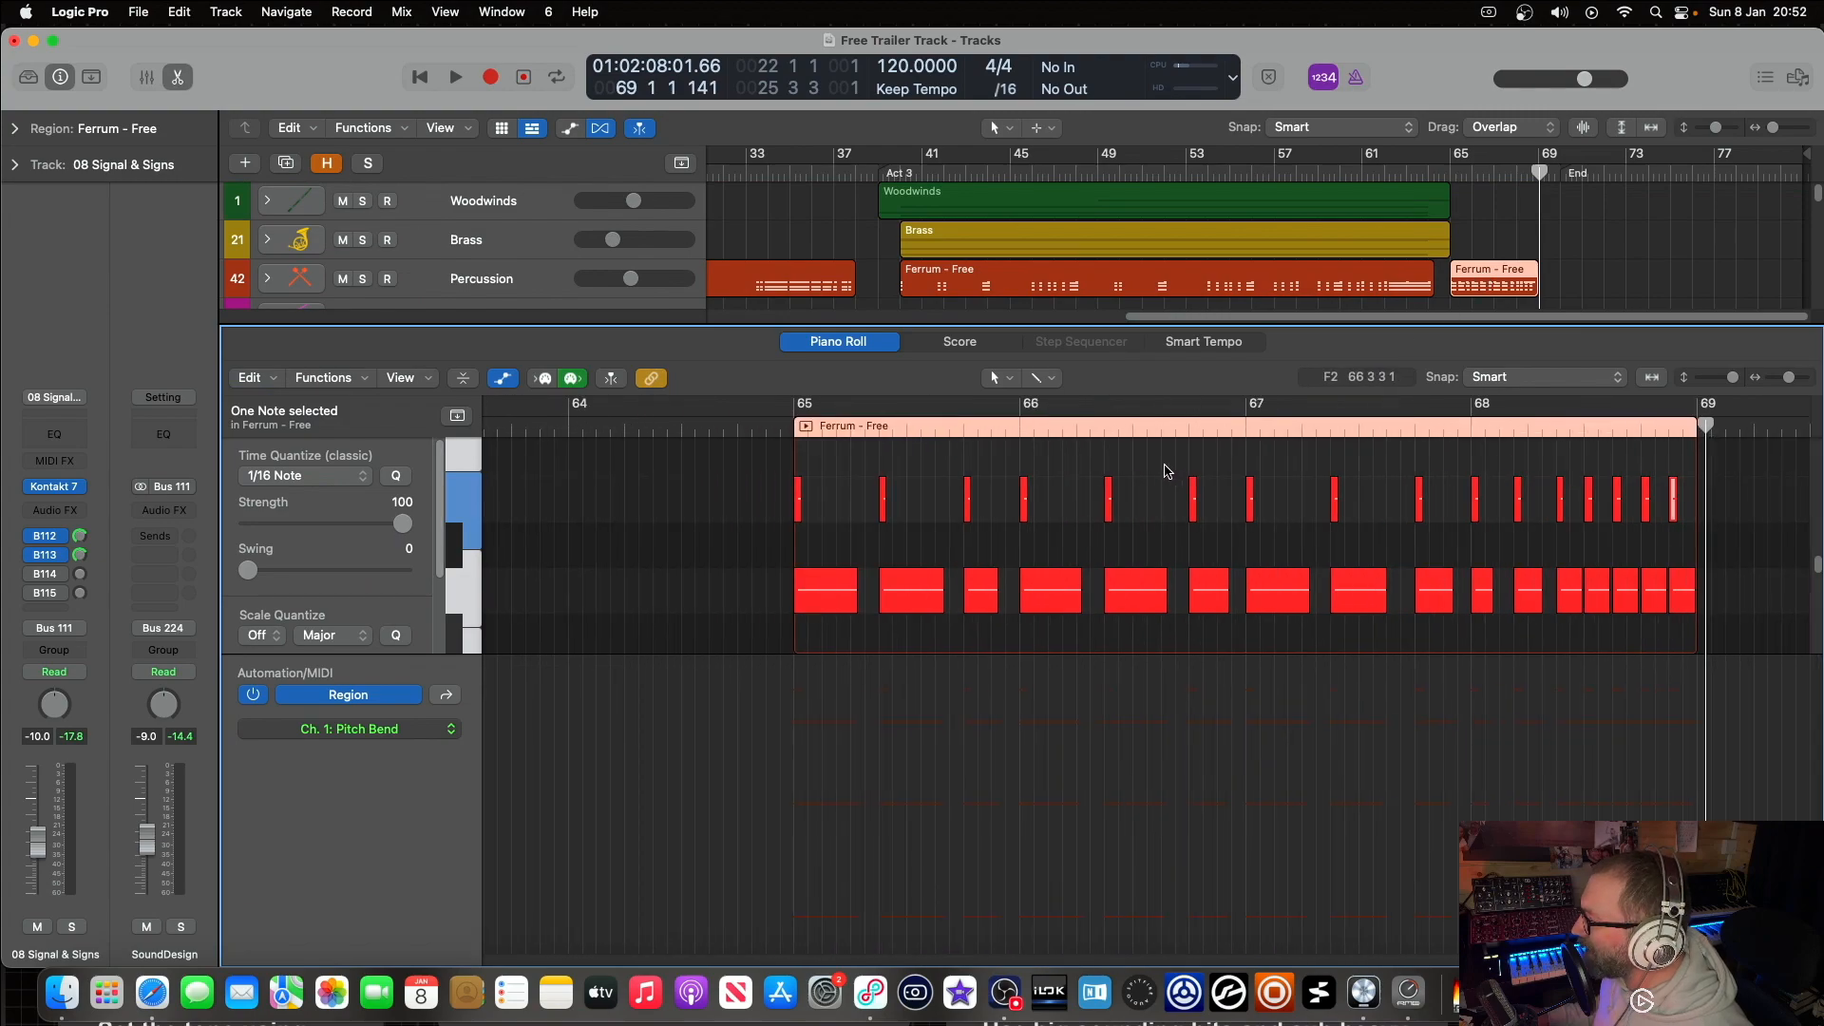
pyautogui.scroll(2, 1167, 469)
pyautogui.scroll(-5, 1171, 458)
pyautogui.hscroll(-2, 1178, 451)
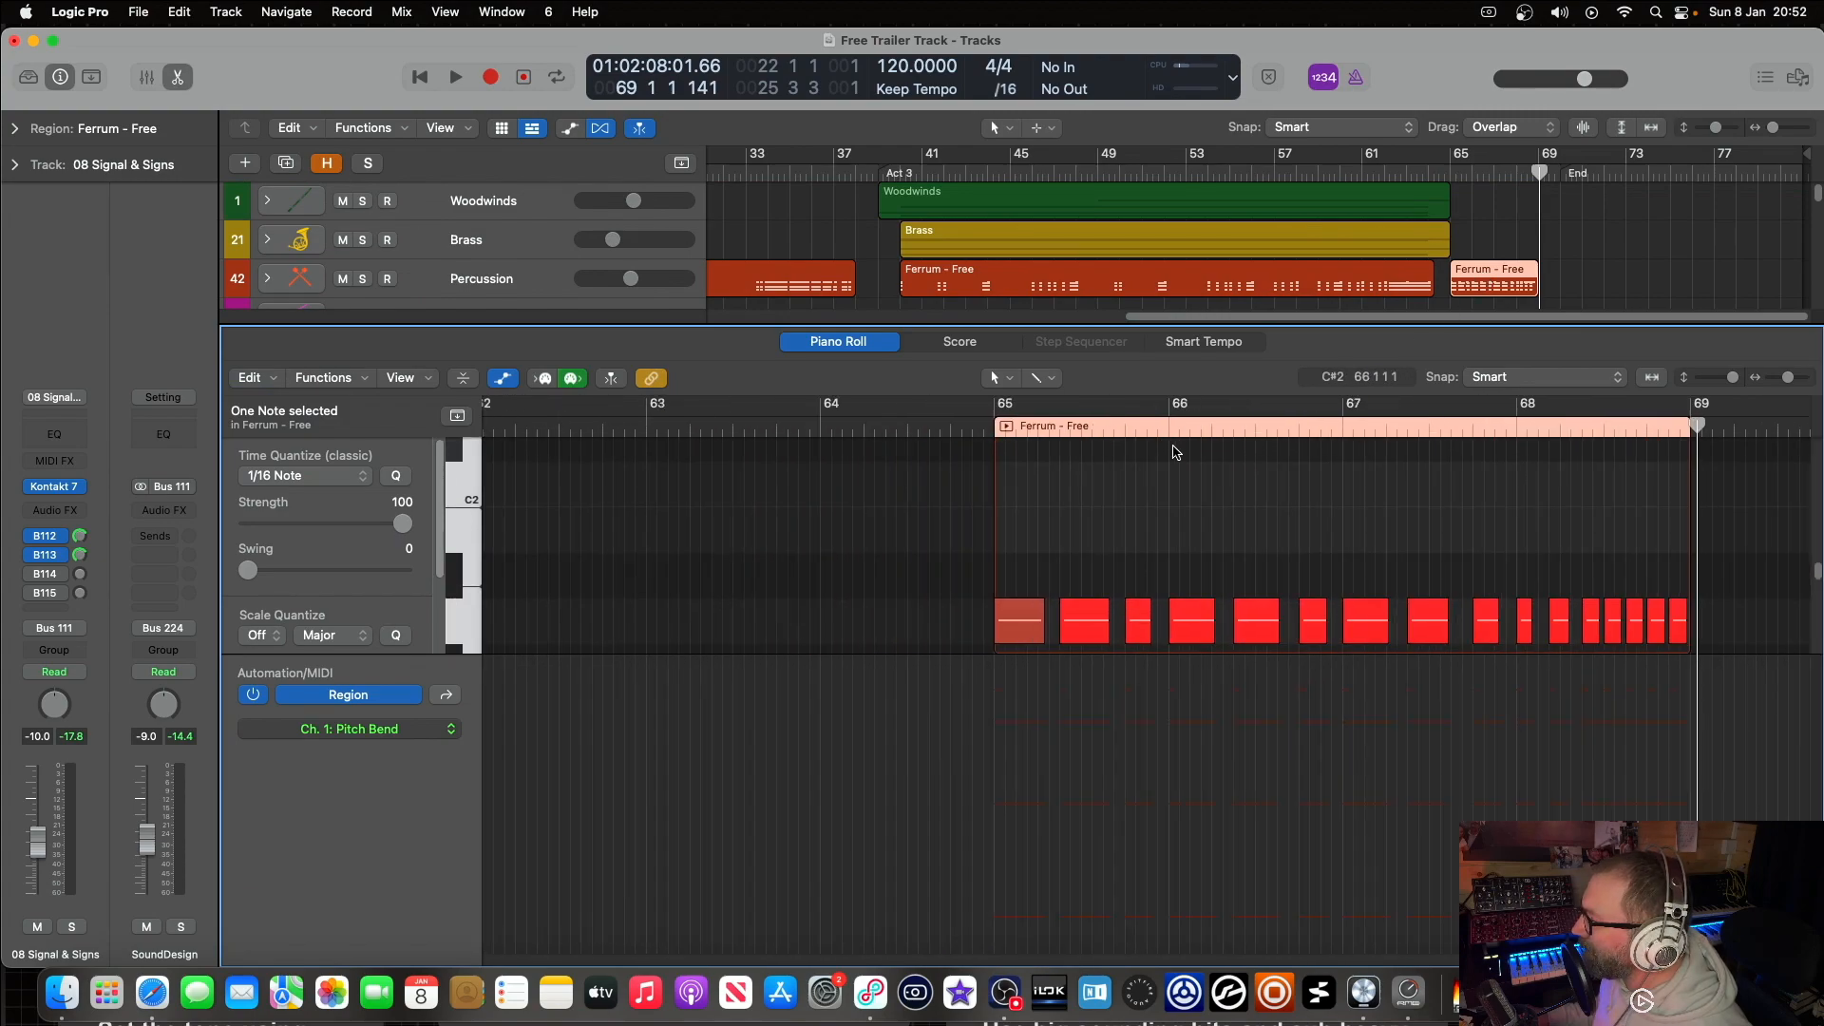
pyautogui.scroll(-6, 1175, 452)
# Step: Bring the two 08 Signal & Signs tracks into view, play the ending from bar 65 and stop just before bar 69
pyautogui.scroll(-20, 1513, 275)
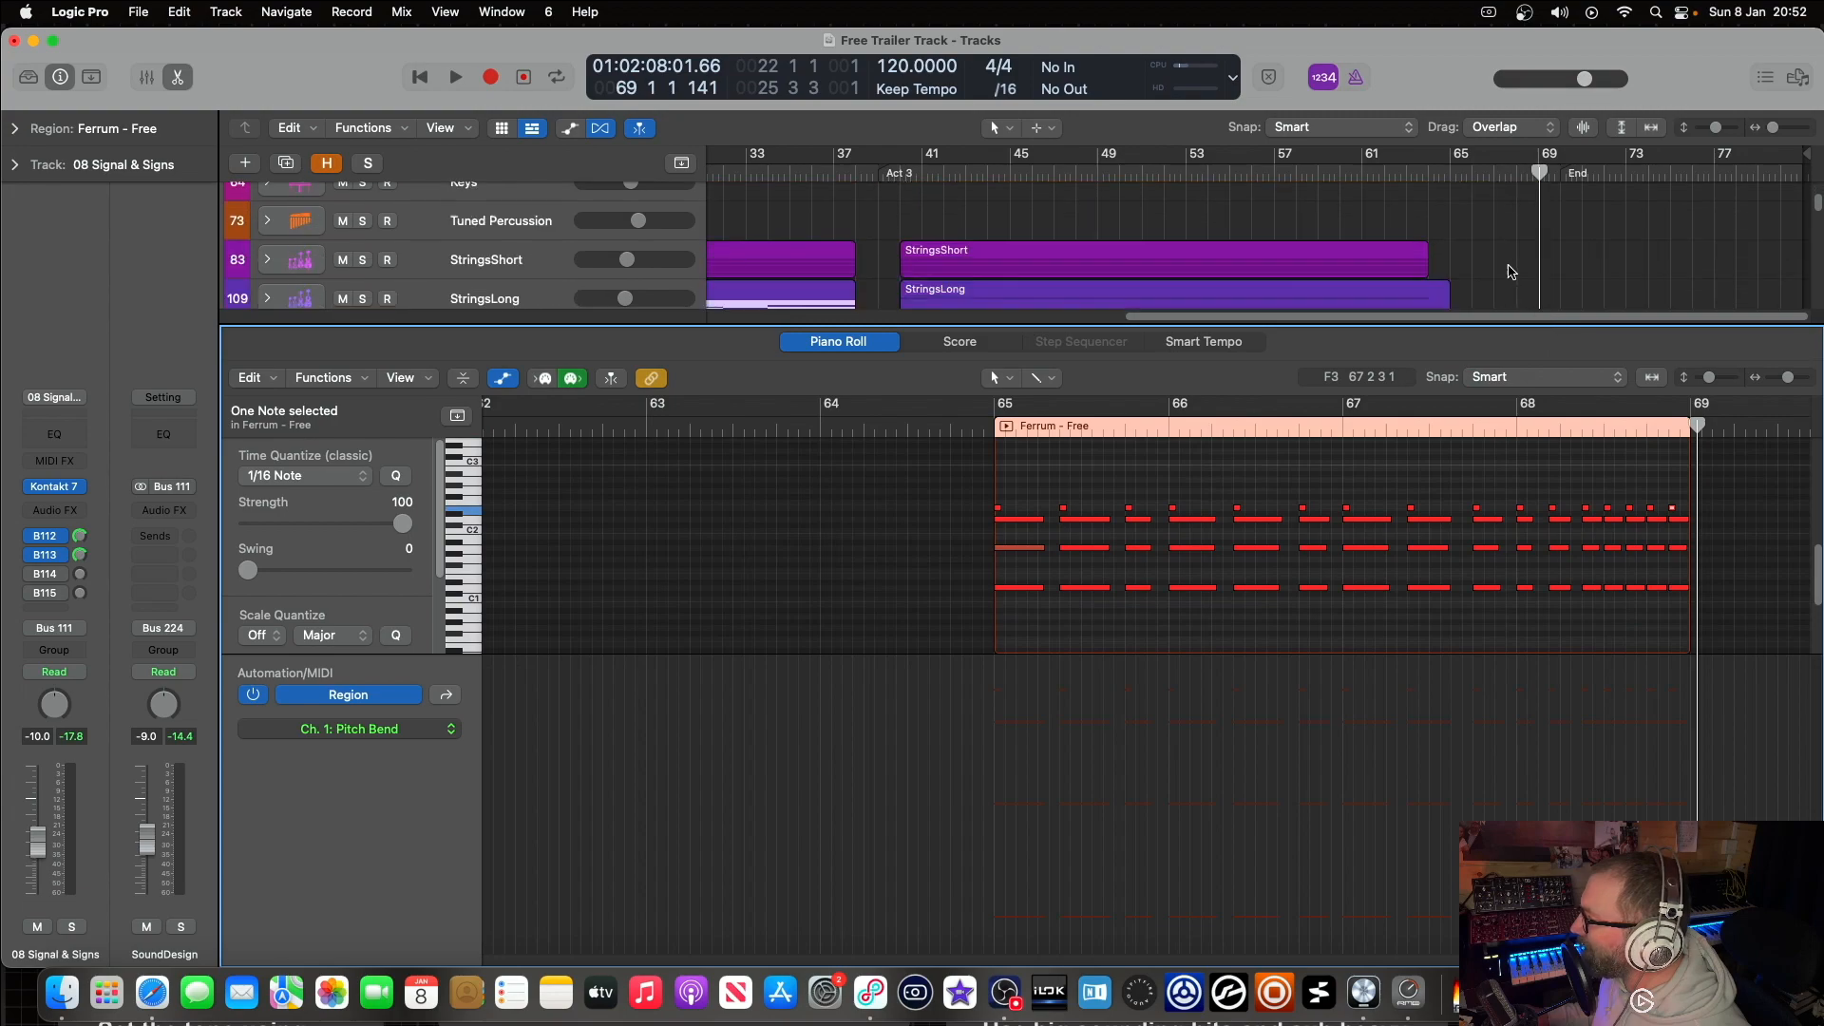
pyautogui.scroll(-15, 1516, 273)
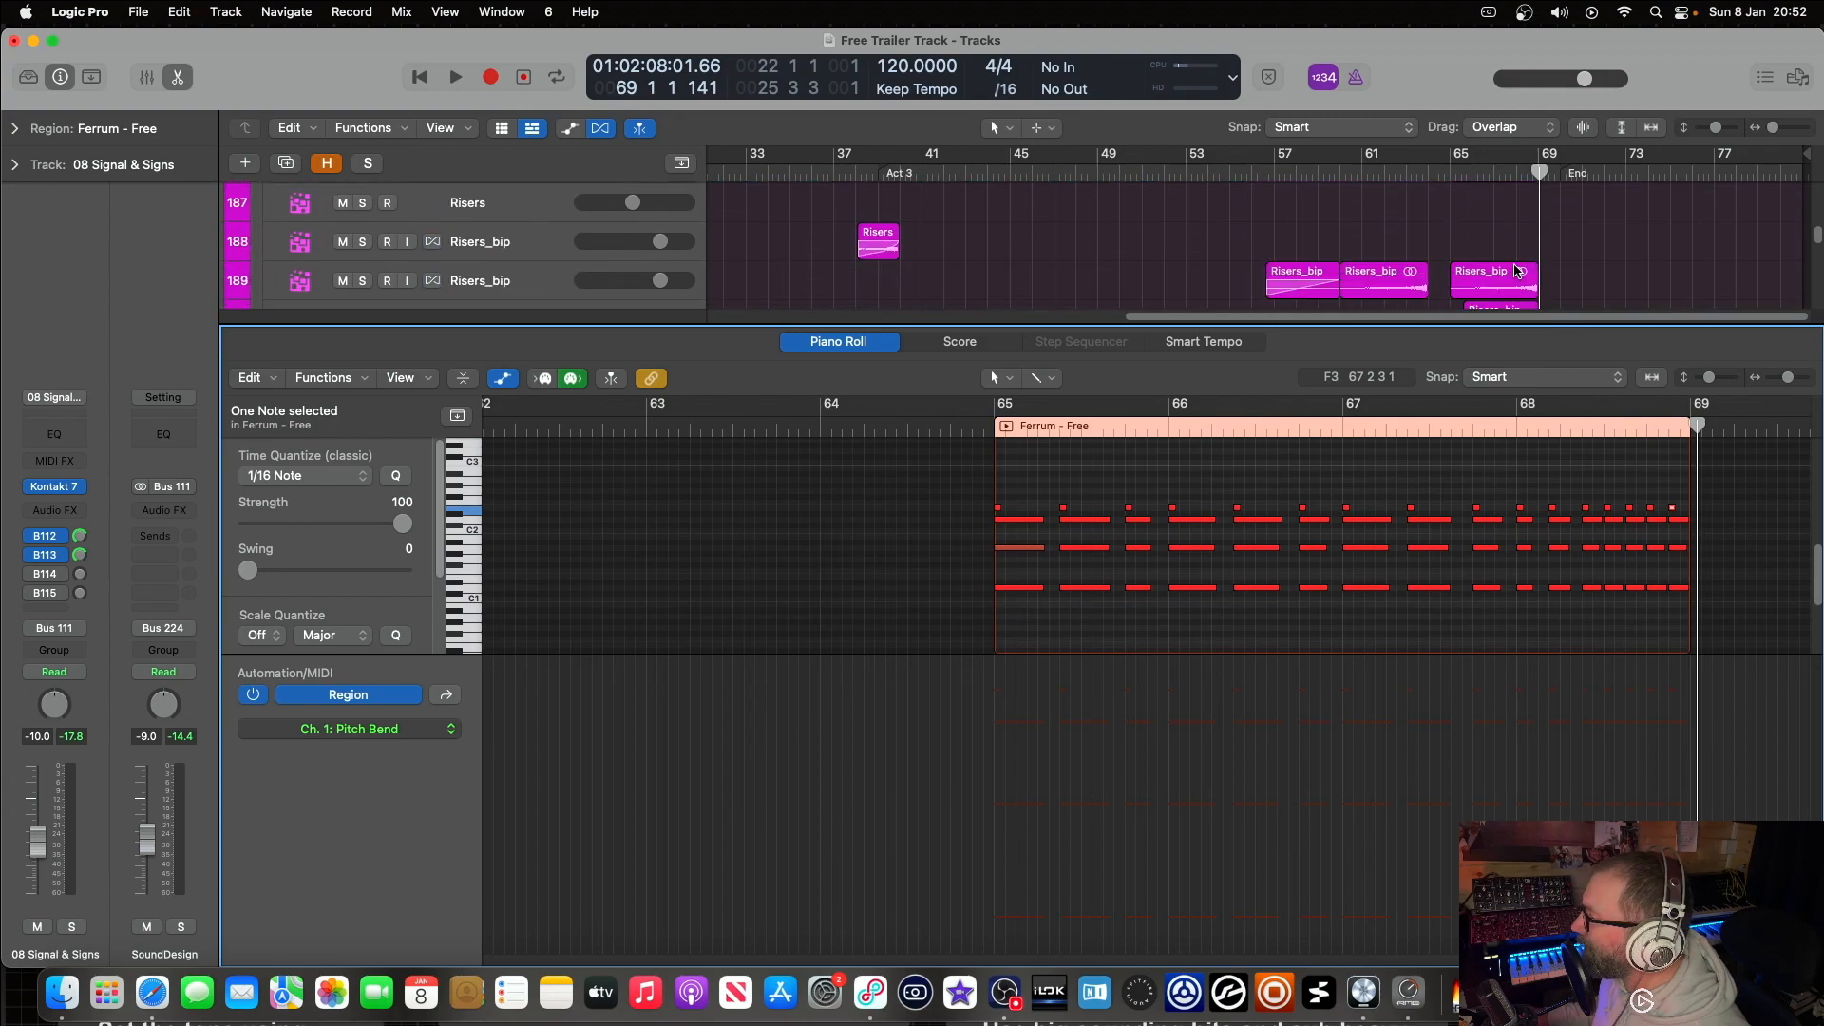
pyautogui.scroll(-10, 1515, 271)
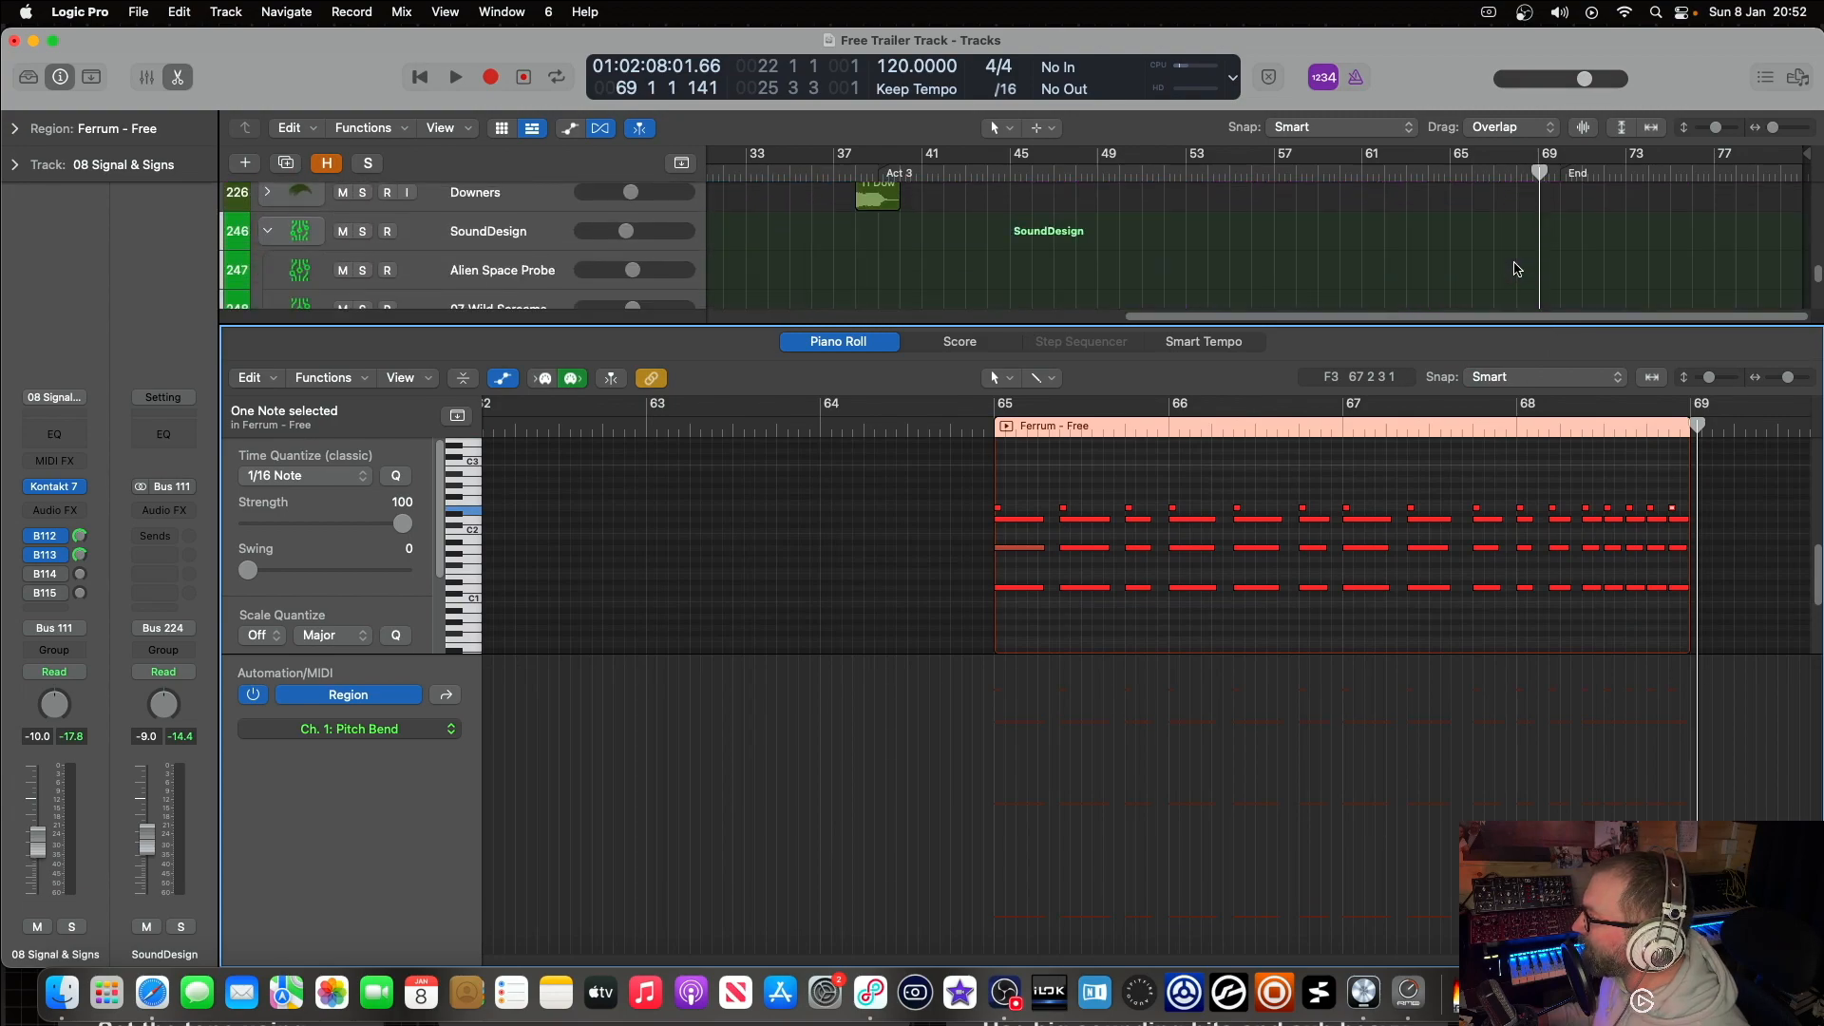
pyautogui.scroll(-2, 1515, 249)
pyautogui.scroll(1, 1515, 245)
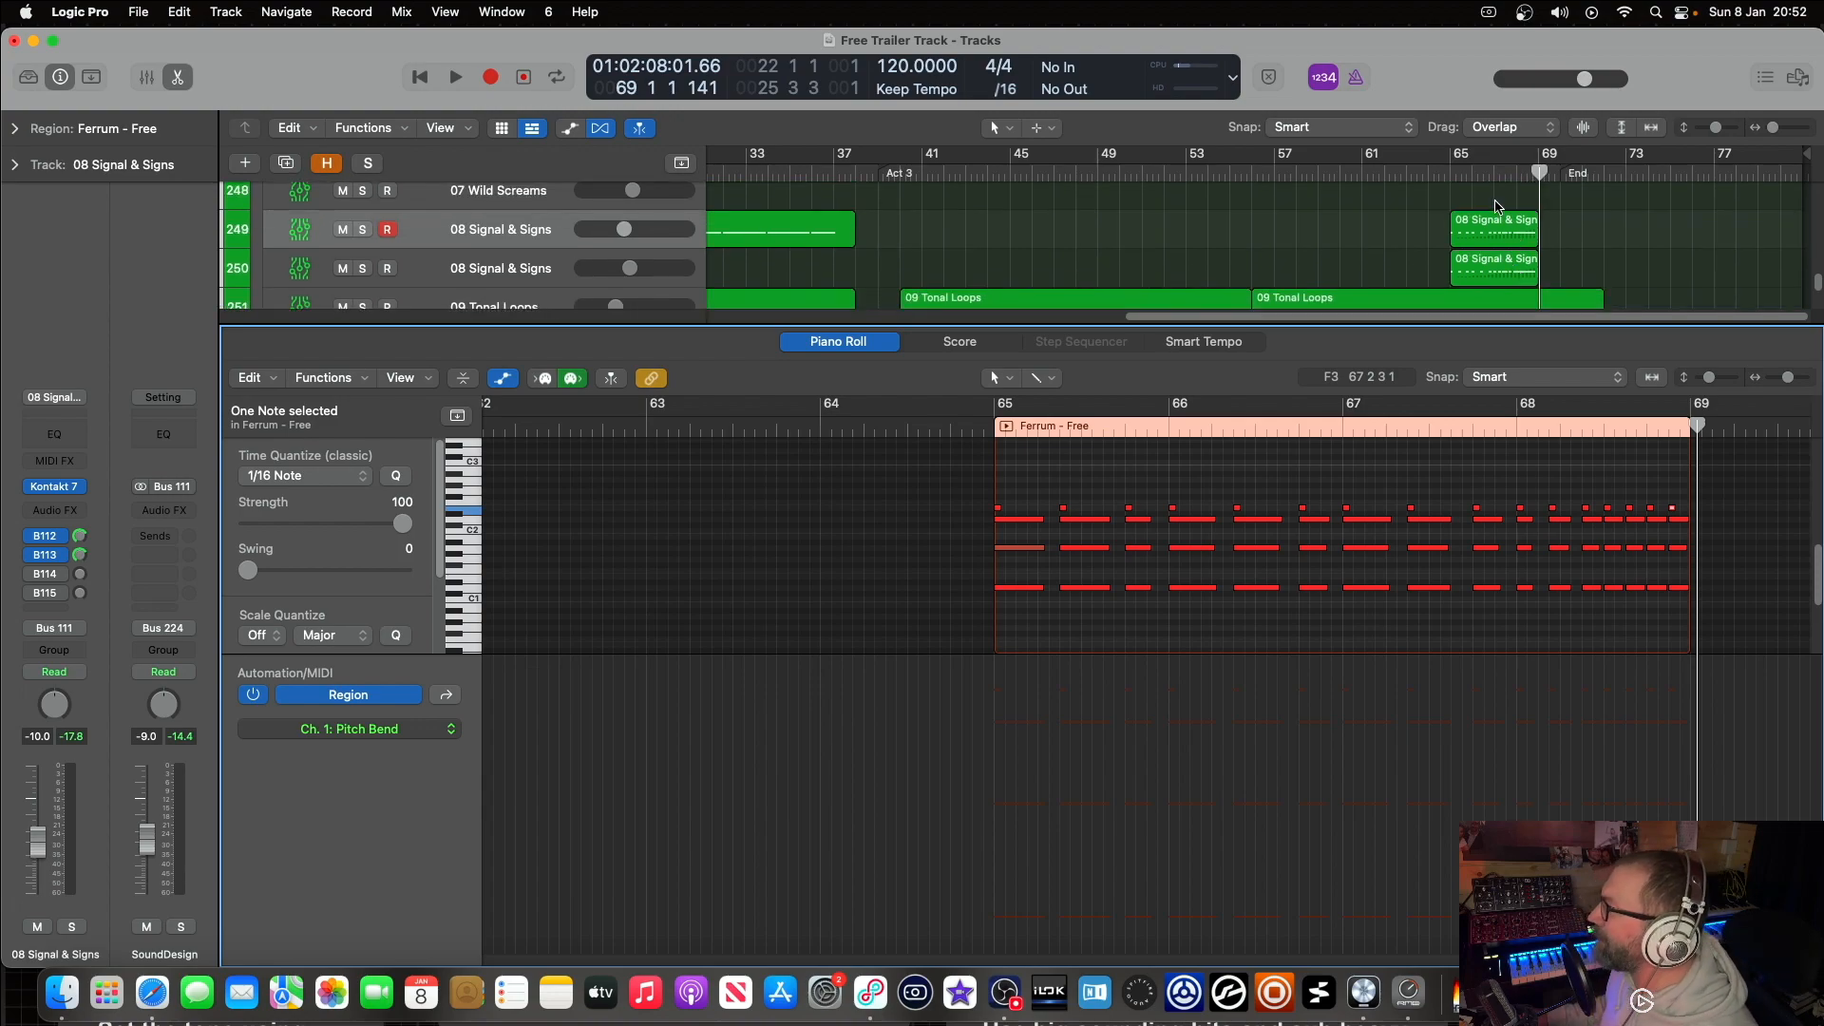
pyautogui.click(1452, 176)
pyautogui.press('space')
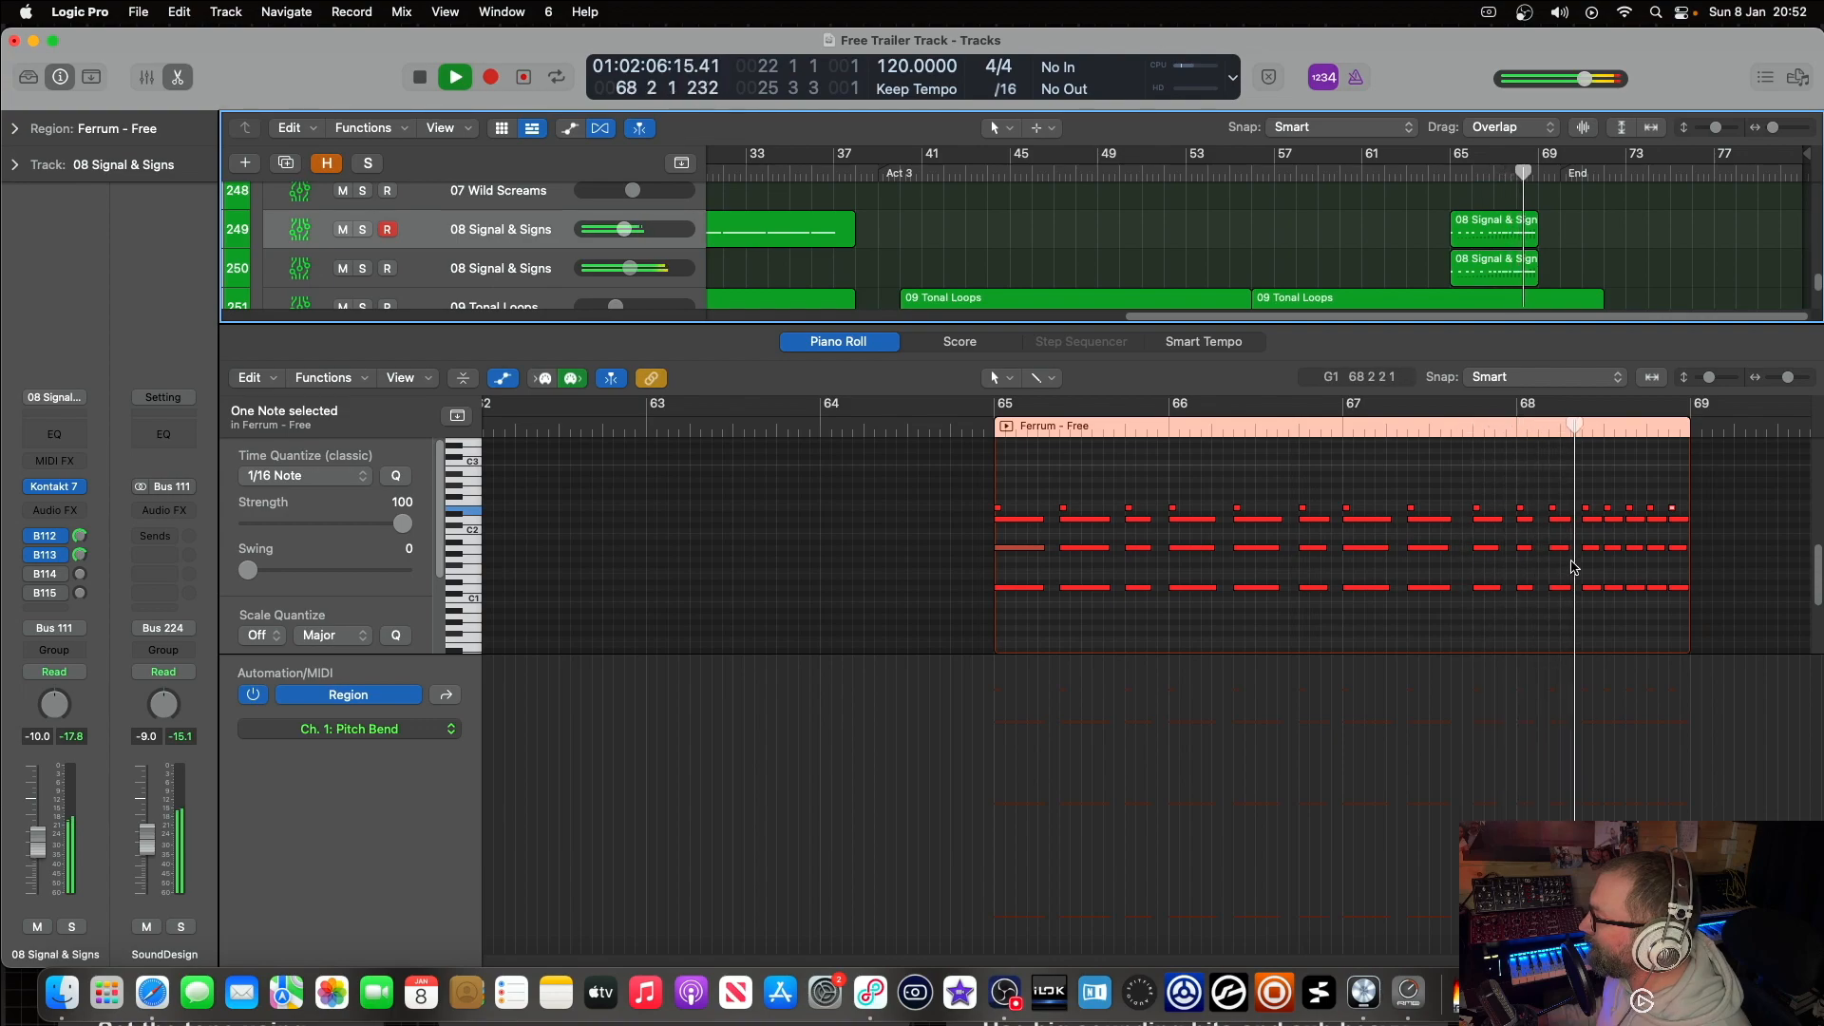
pyautogui.press('space')
# Step: Review the notes and pitch bend of track 249's closing 08 Signal & Signs region, then close the editor
pyautogui.click(1496, 233)
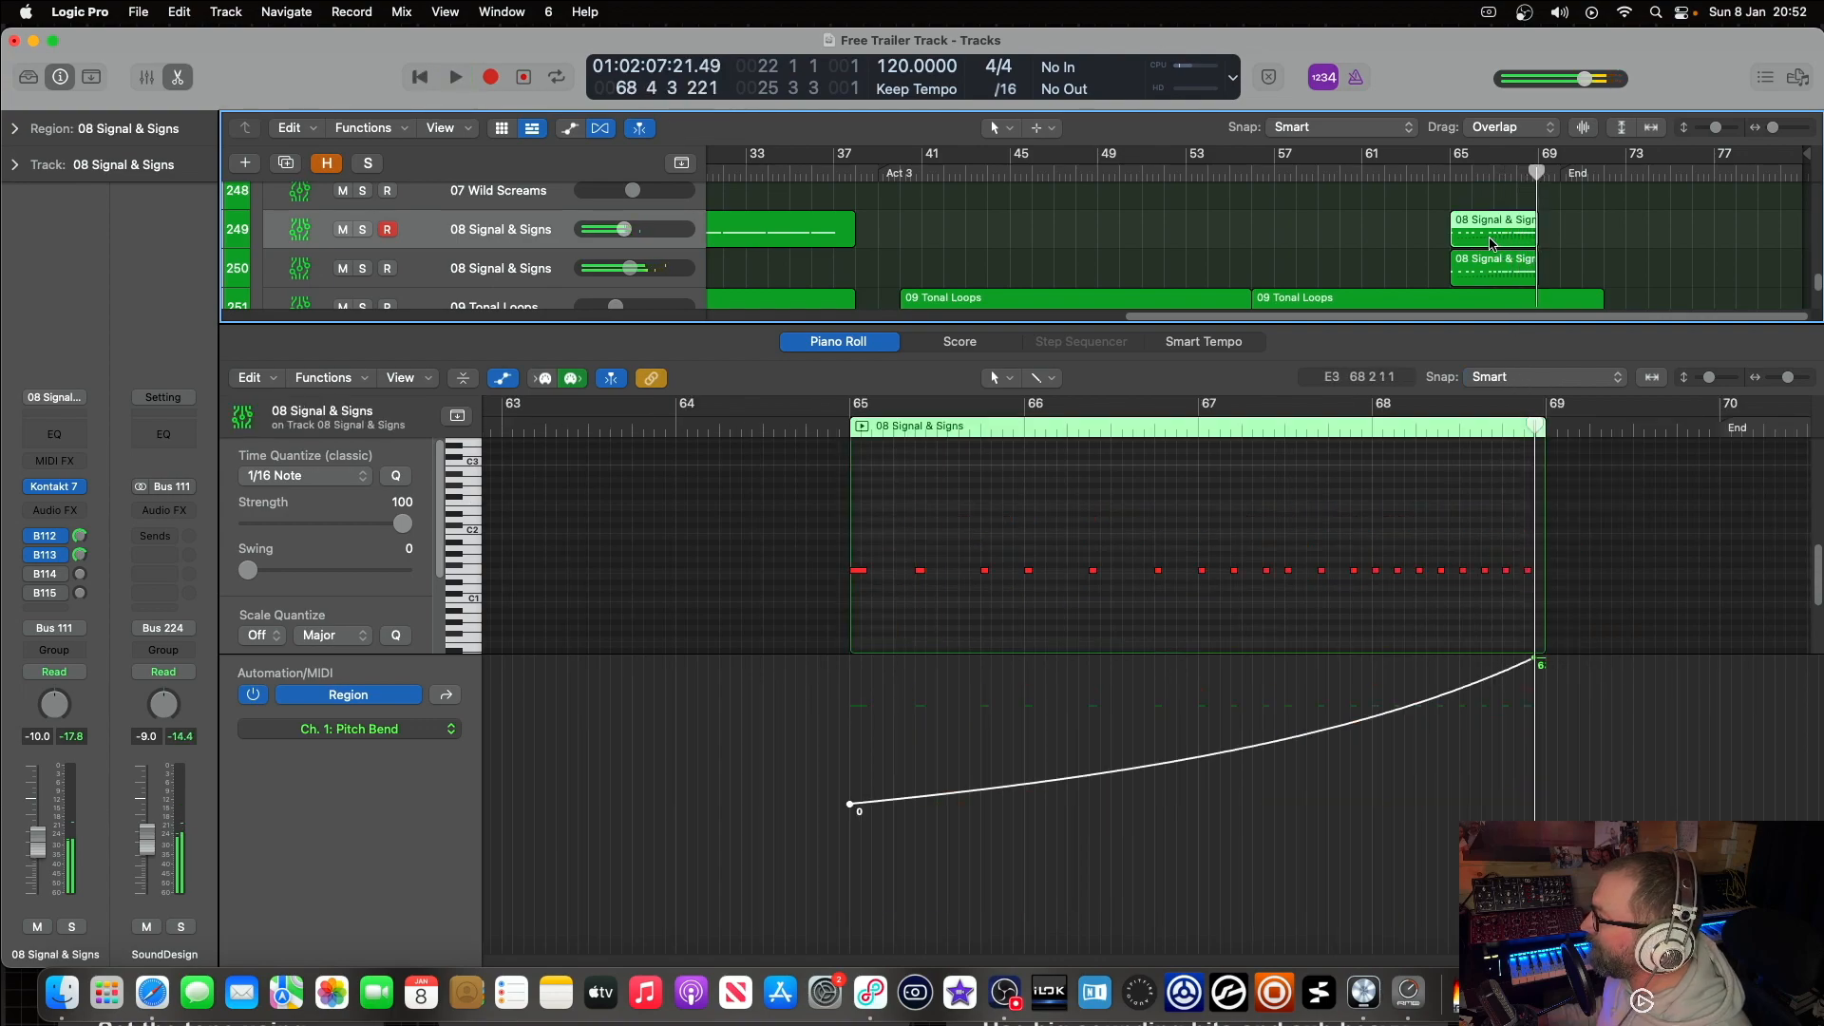
pyautogui.scroll(-1, 1364, 477)
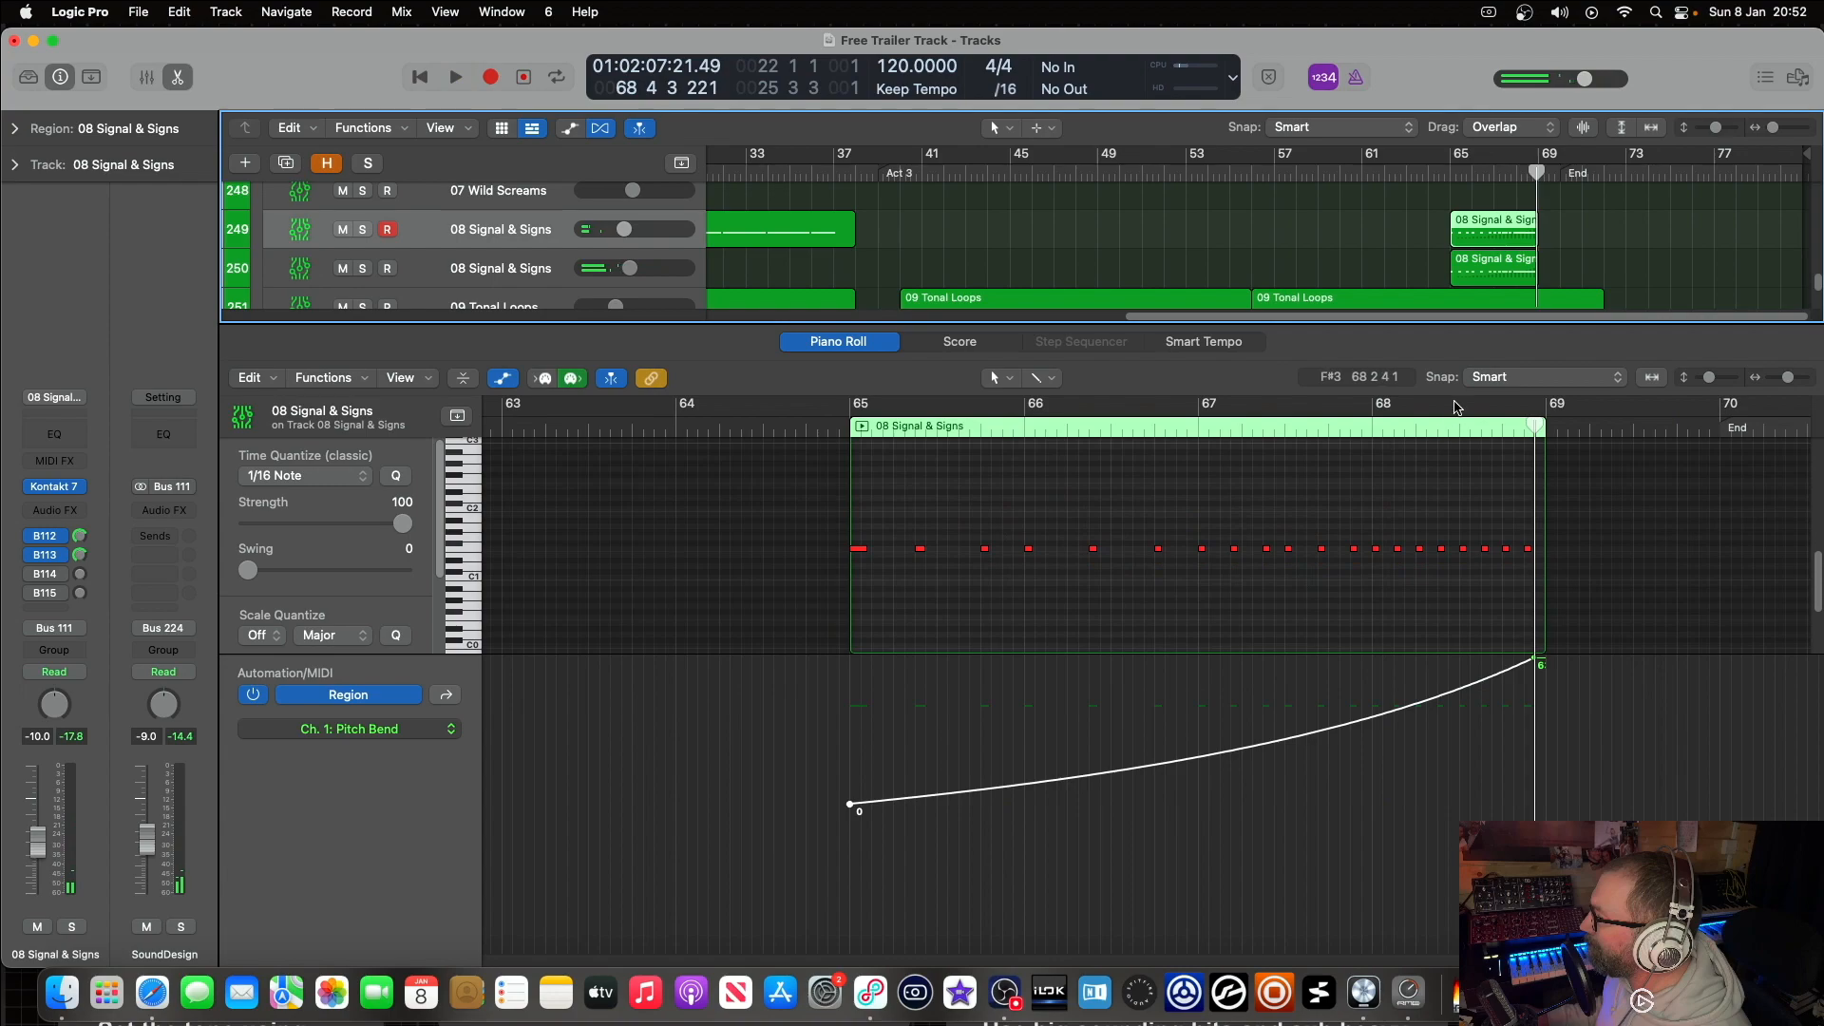
pyautogui.click(178, 76)
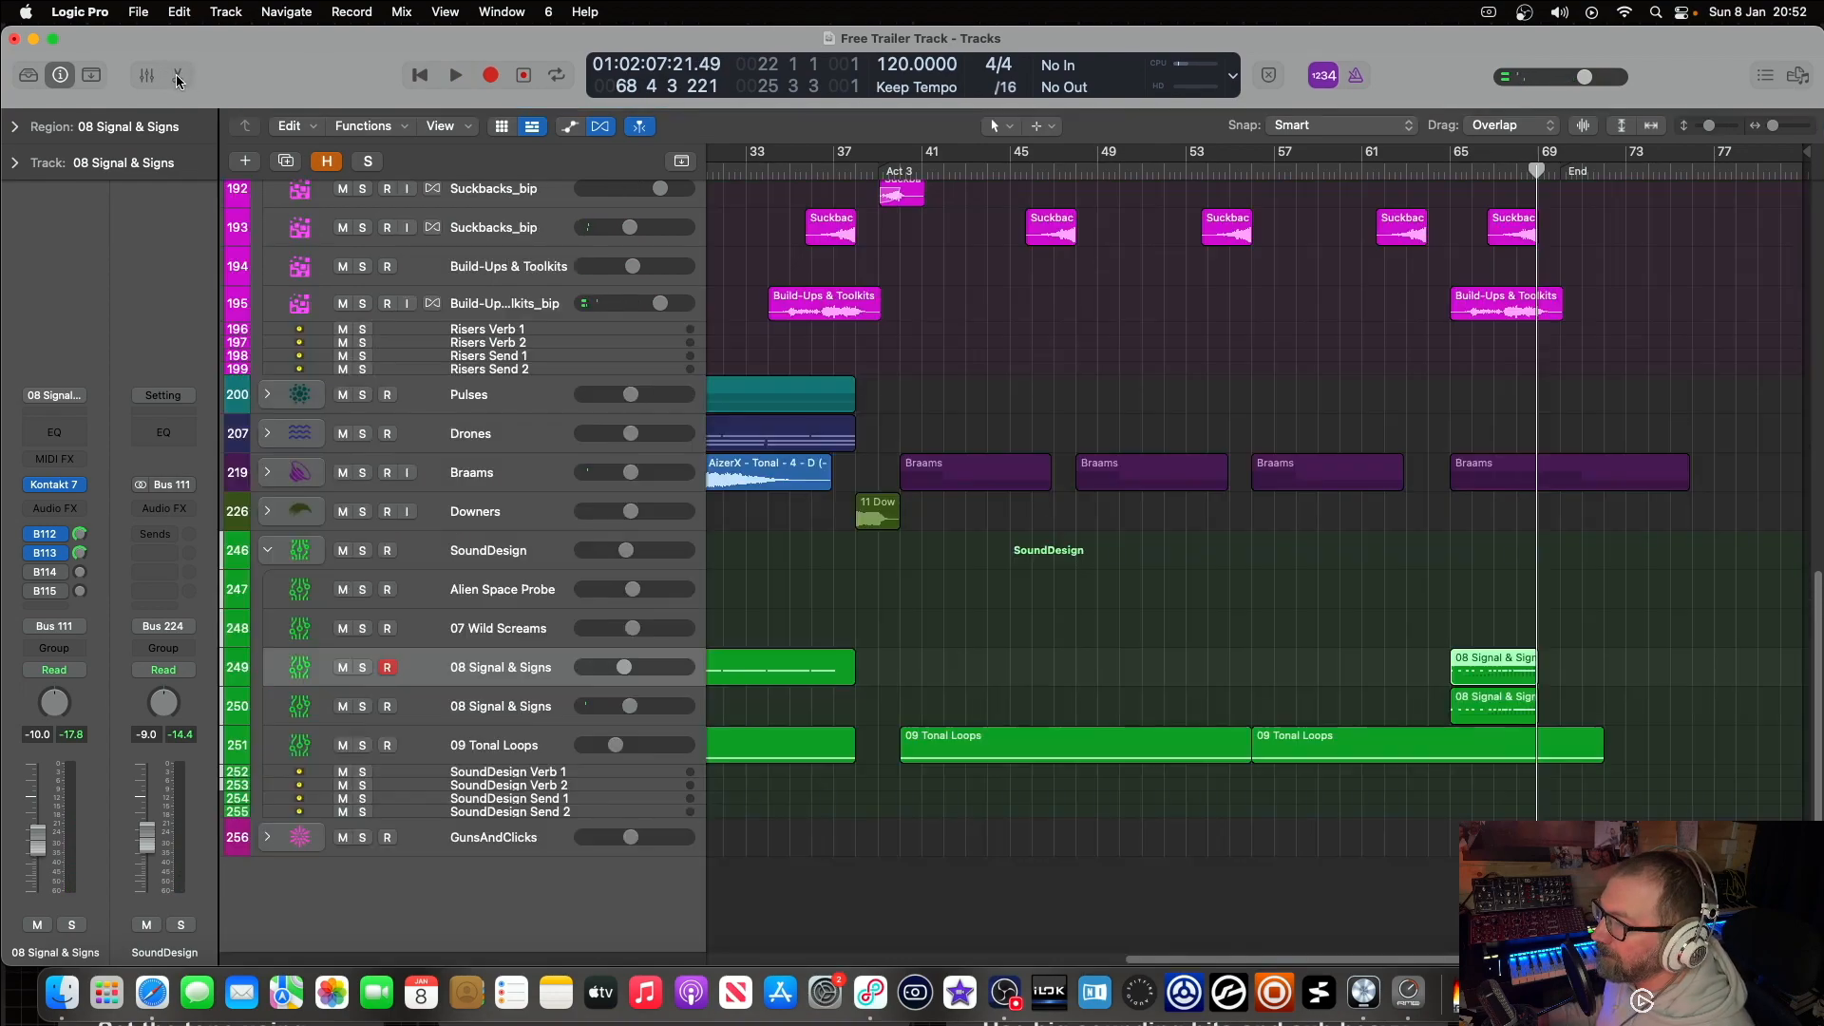
# Step: Collapse all track stacks and fit the whole arrangement, from Woodwinds to GunsAndClicks, into the Tracks area
pyautogui.scroll(-3, 1378, 342)
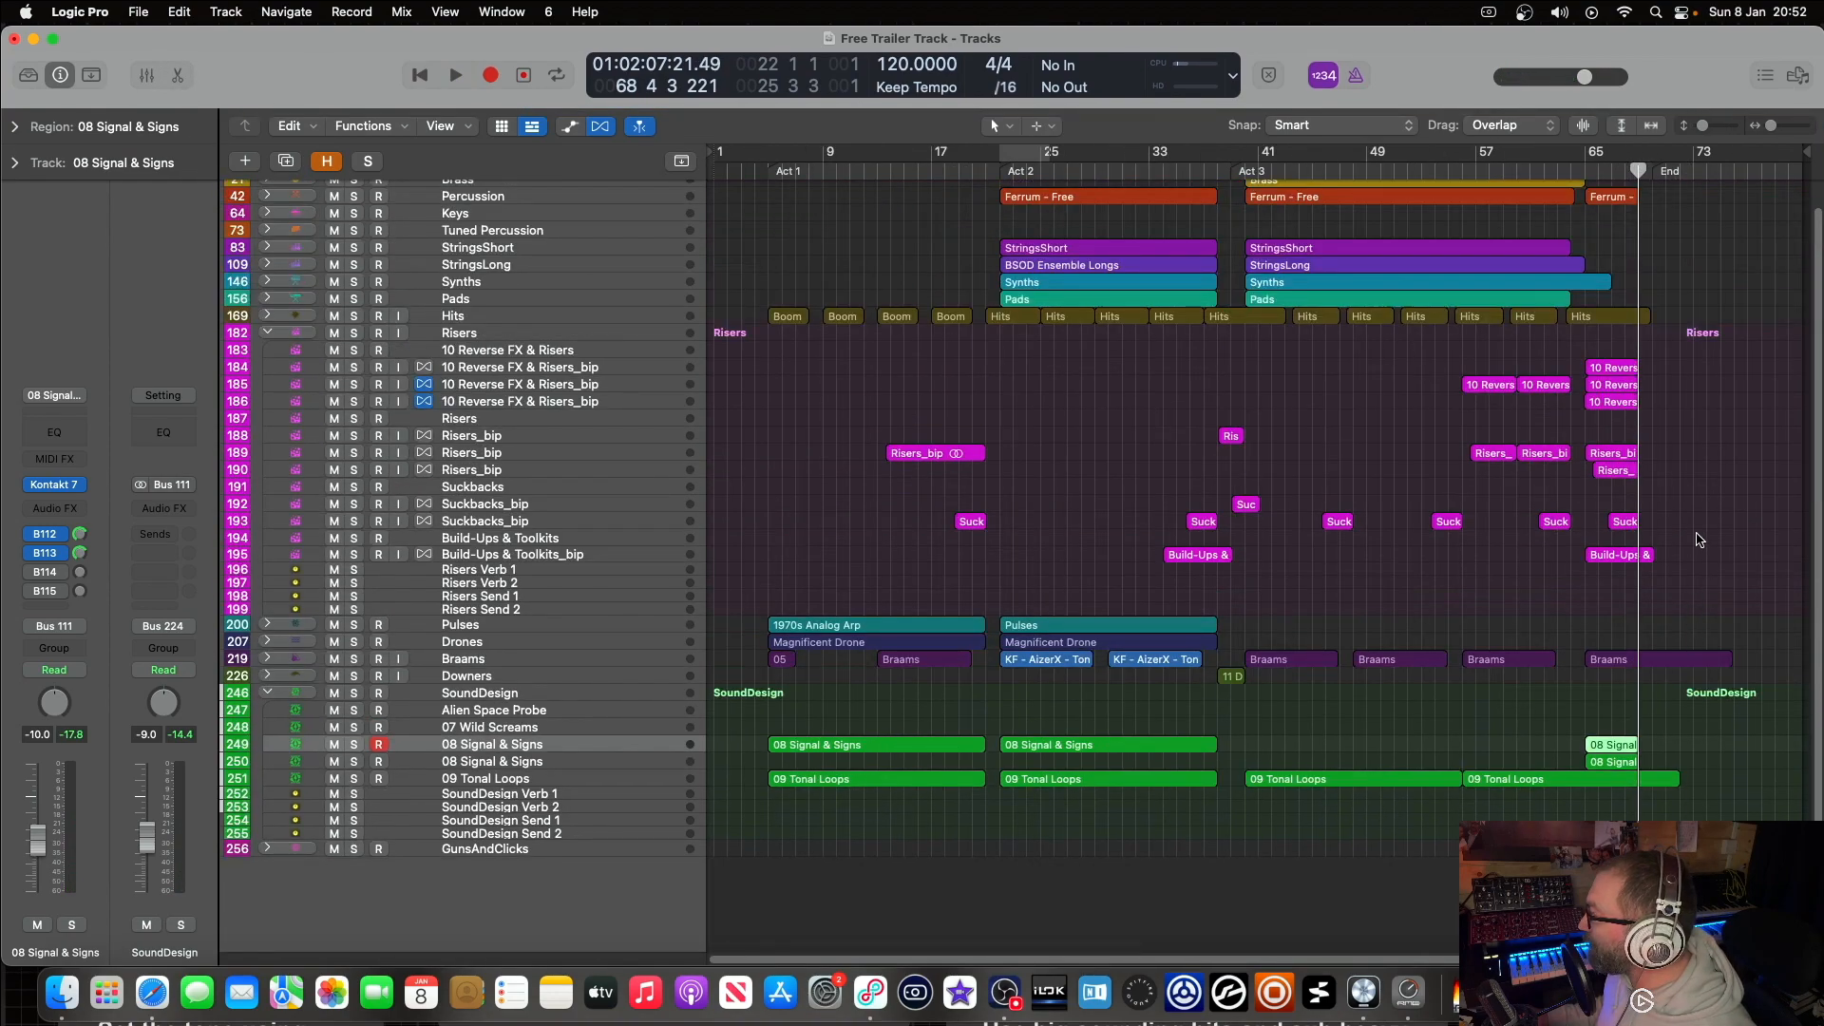
pyautogui.scroll(-2, 1700, 540)
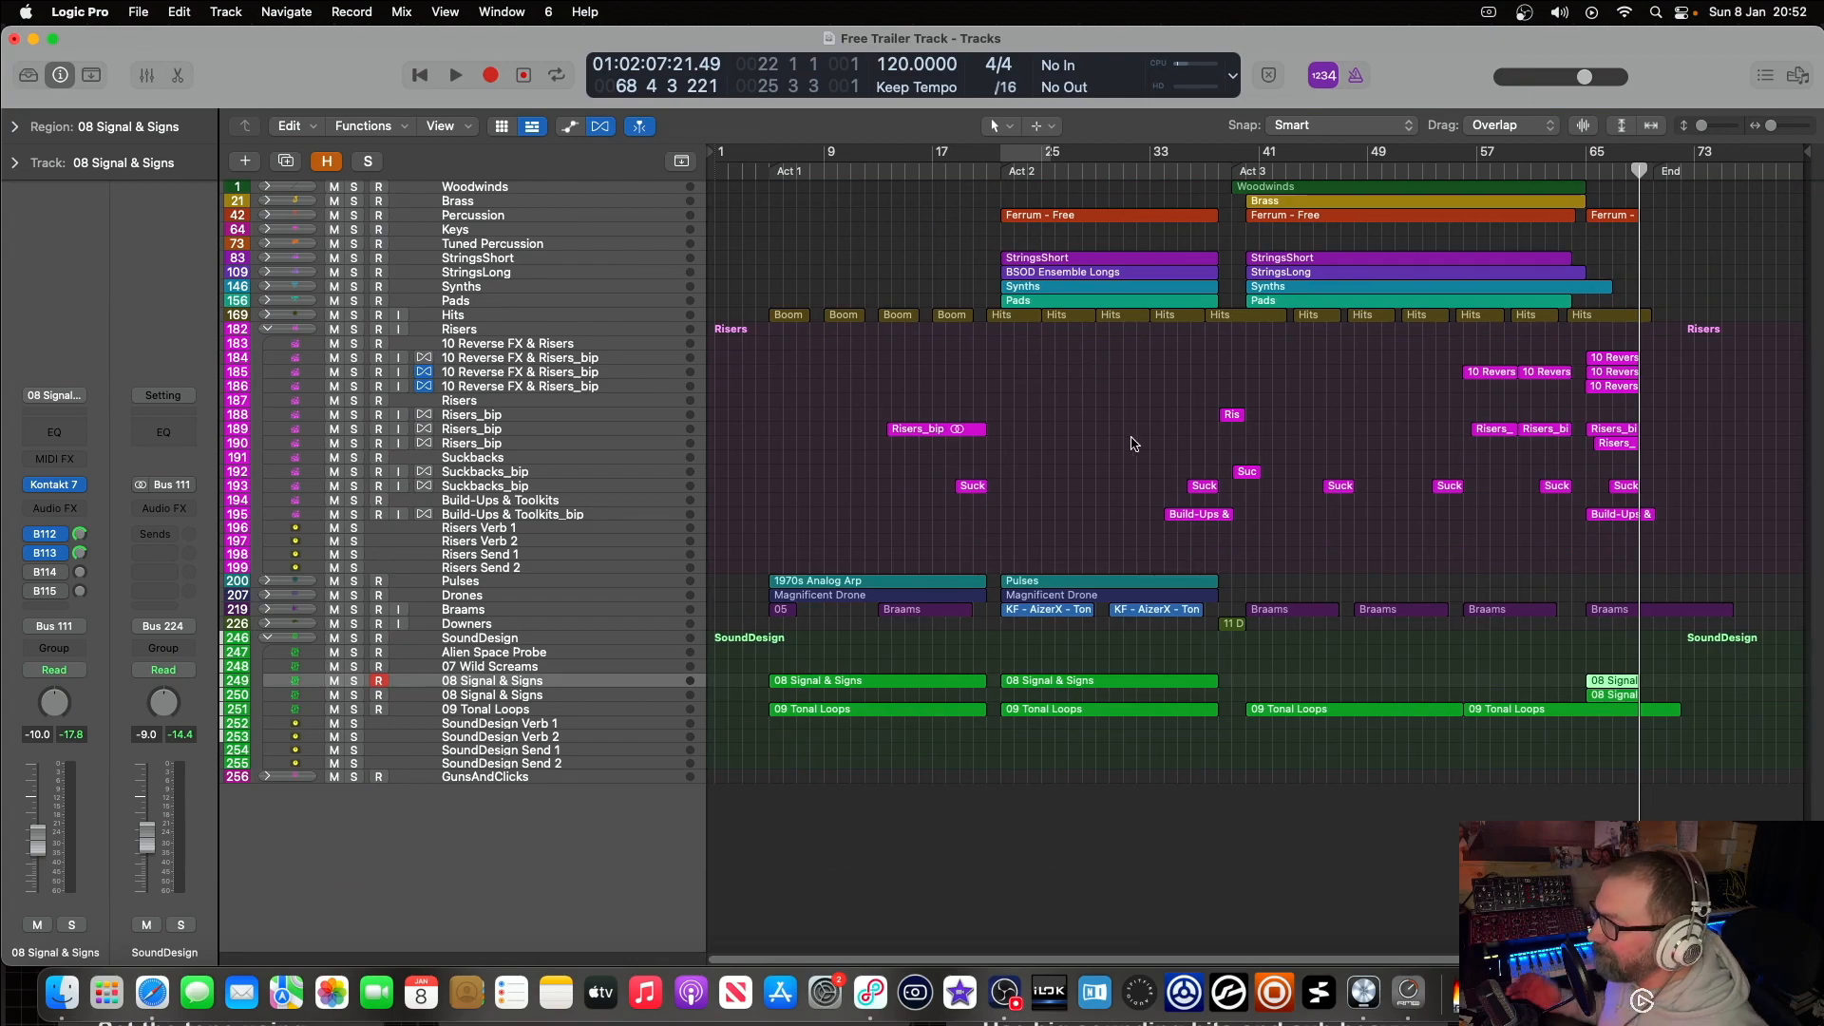
pyautogui.keyDown('alt'); pyautogui.click(267, 330); pyautogui.keyUp('alt')
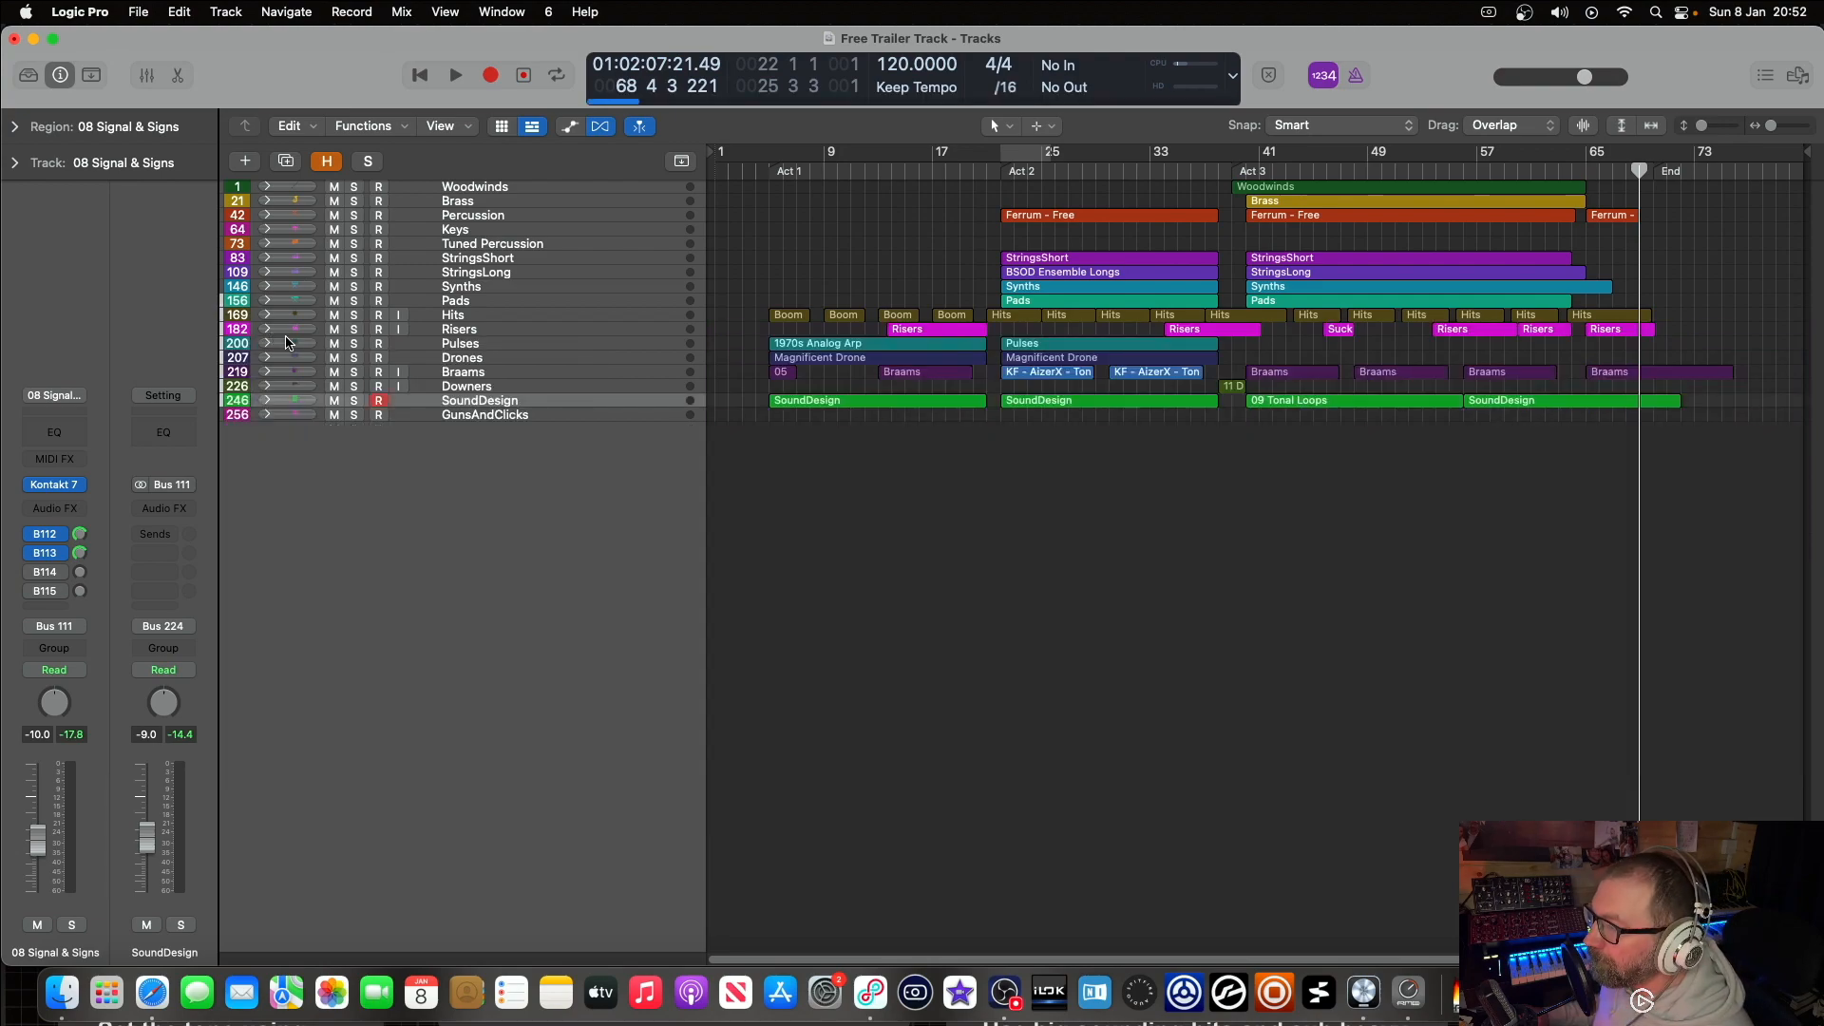
pyautogui.click(1625, 126)
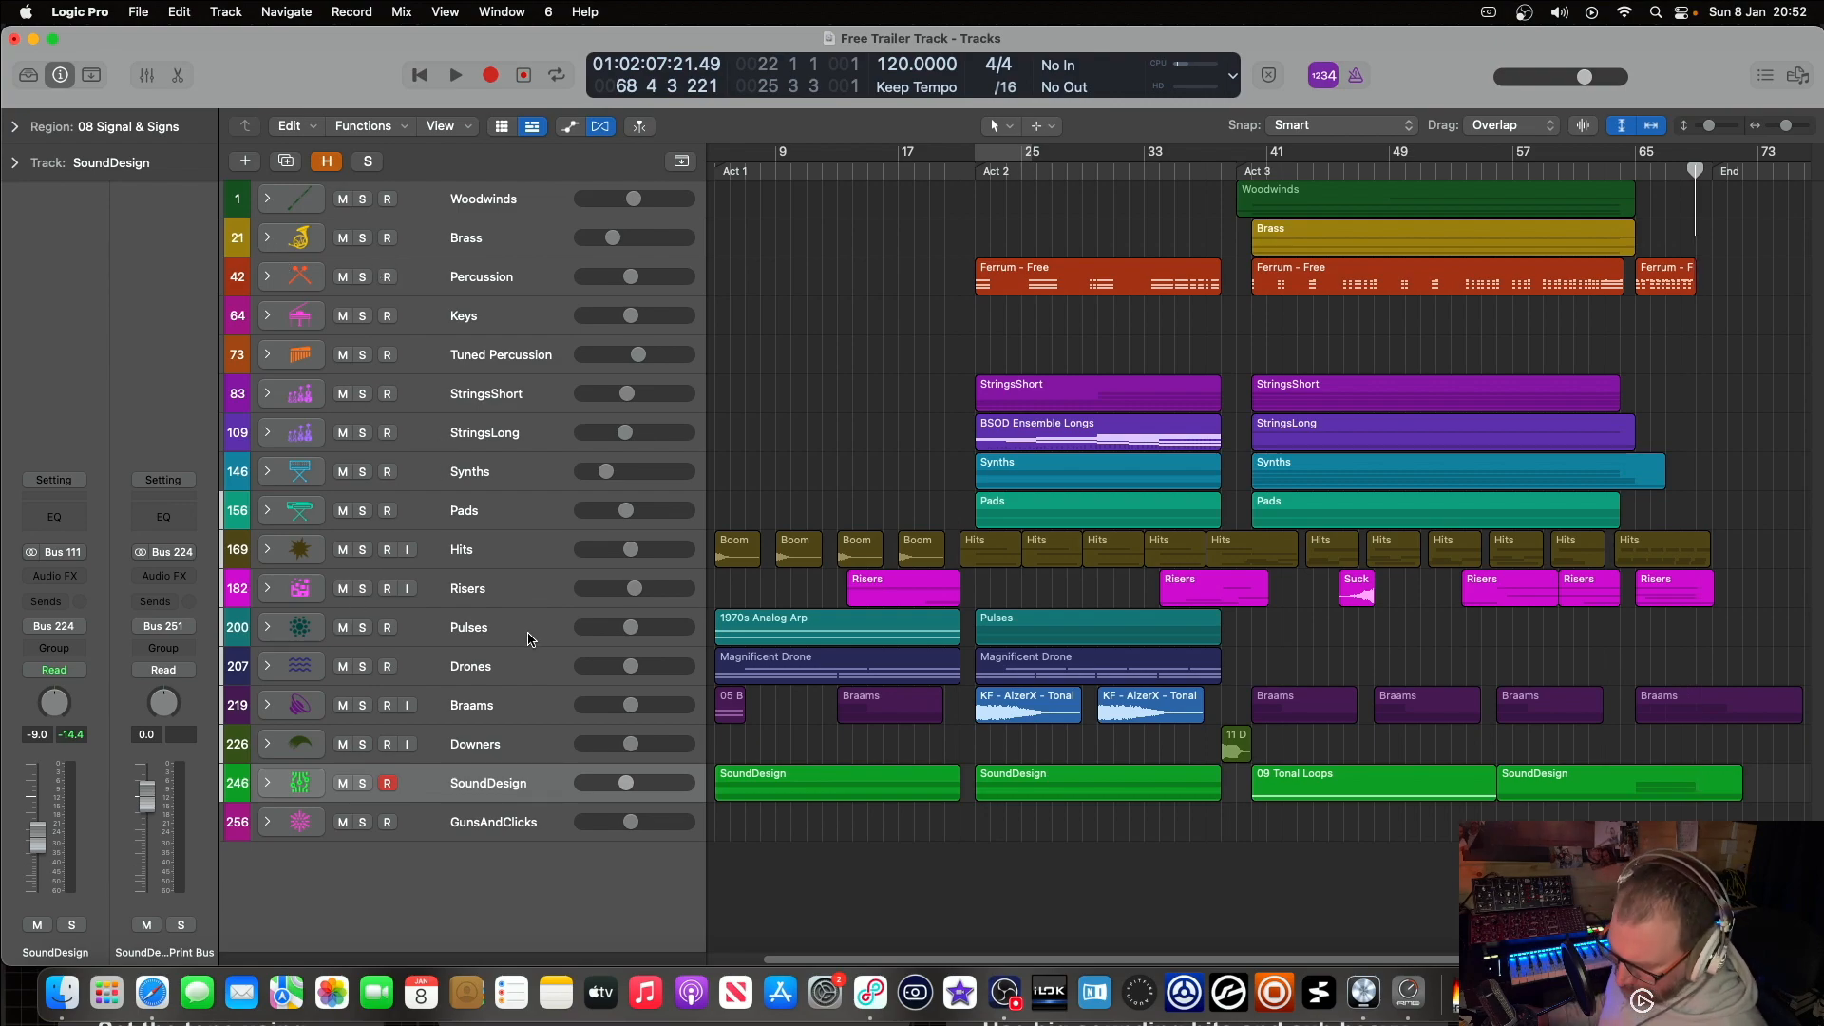
# Step: Open the Mixer and examine the Ozone 10 mastering chain on Stereo Out in its assistant and module views, closing the plug-in when finished
pyautogui.press('x')
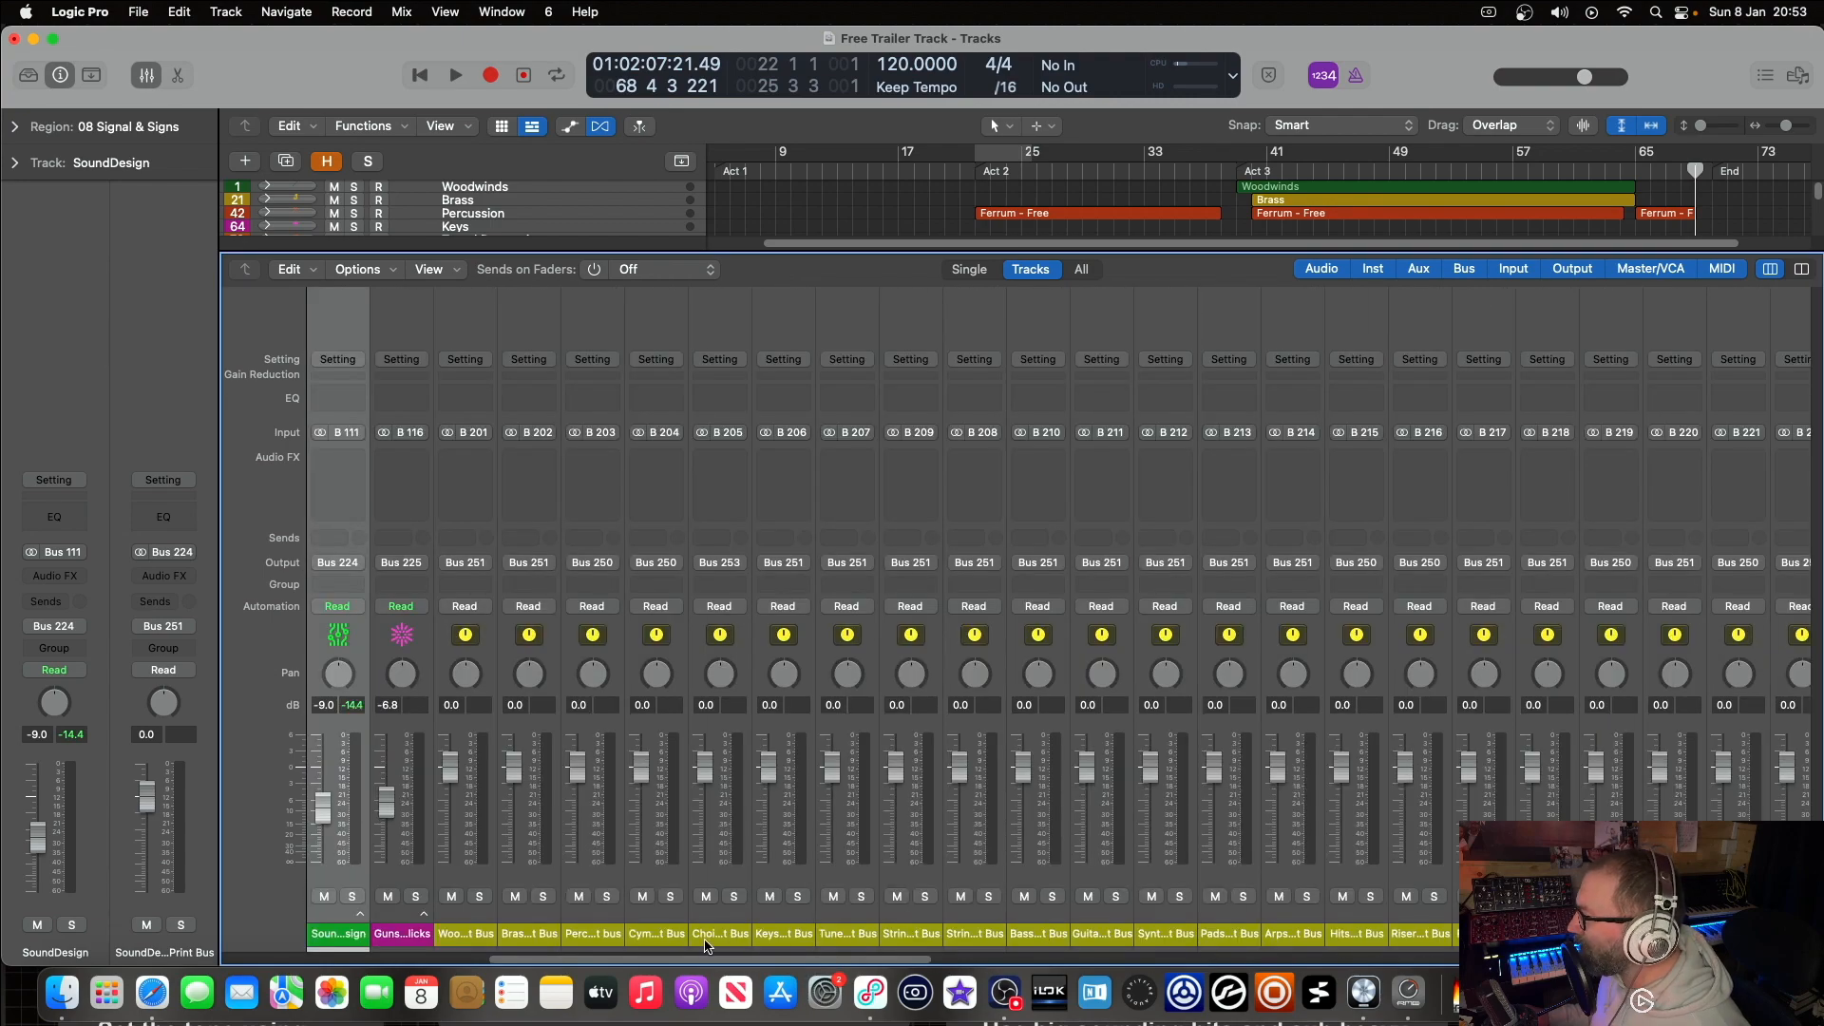
pyautogui.moveTo(715, 962); pyautogui.dragTo(1143, 961)
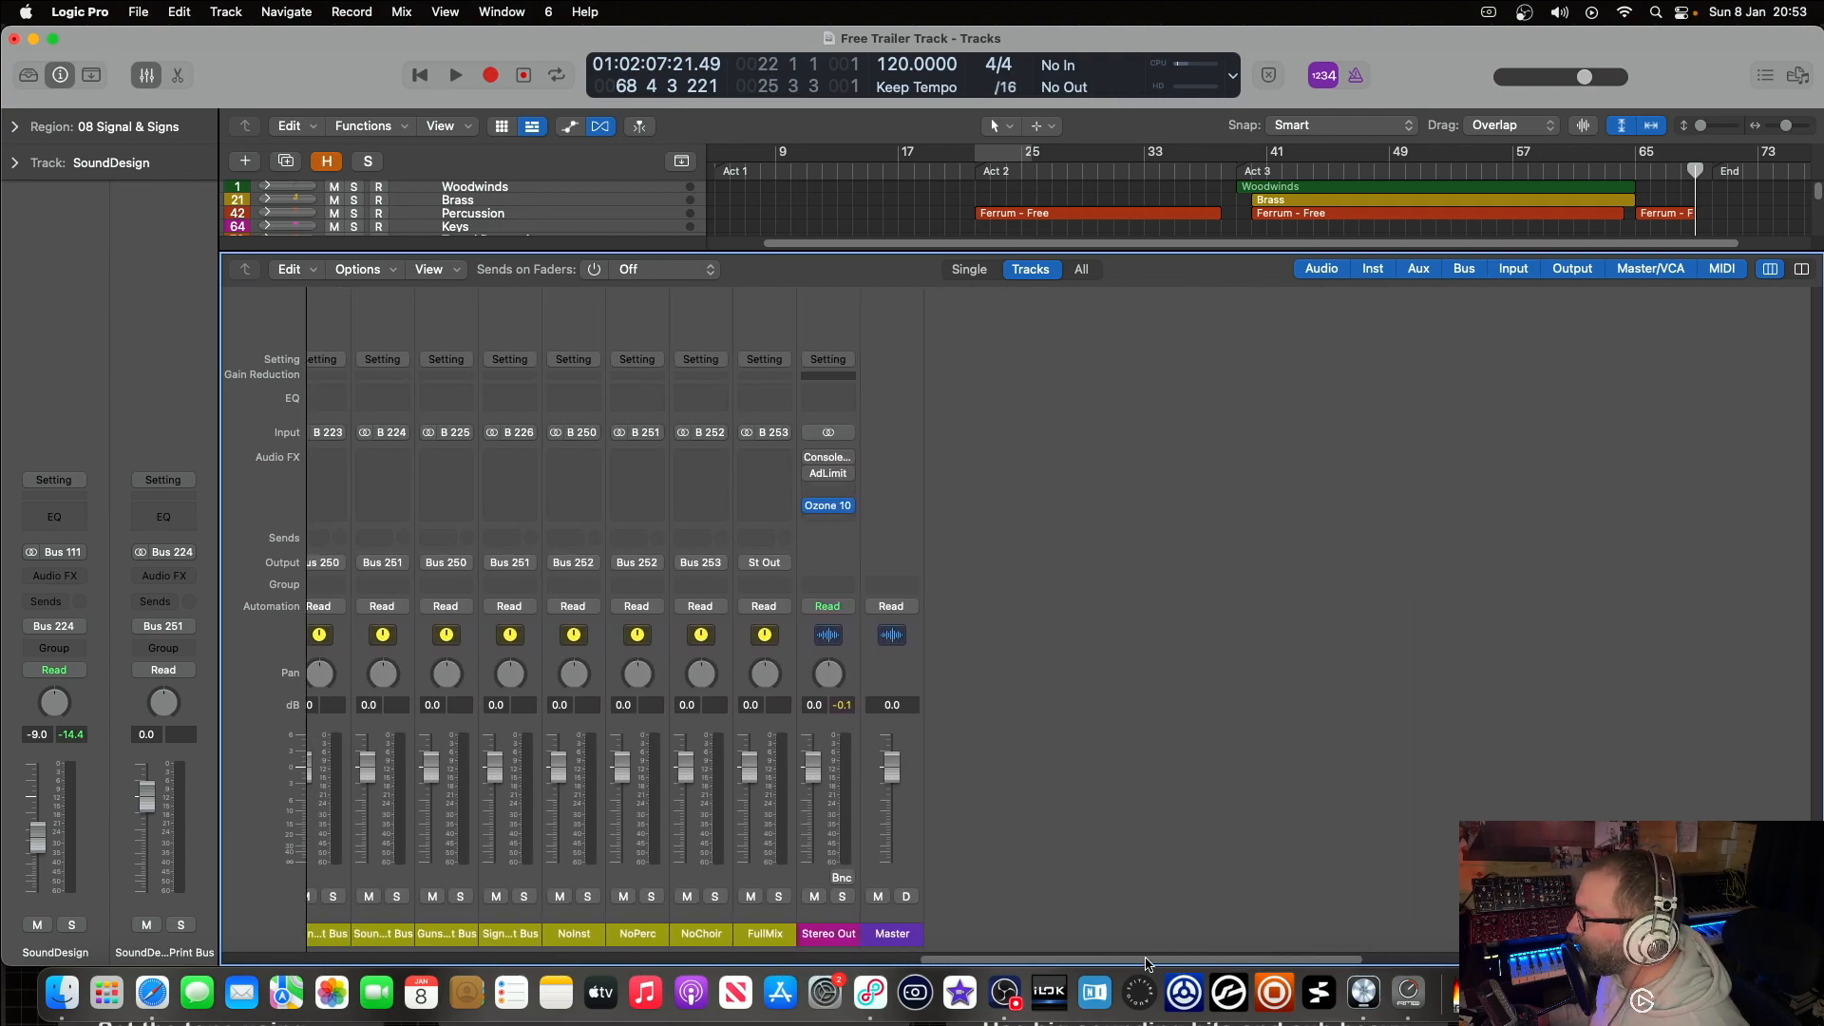
pyautogui.moveTo(842, 510)
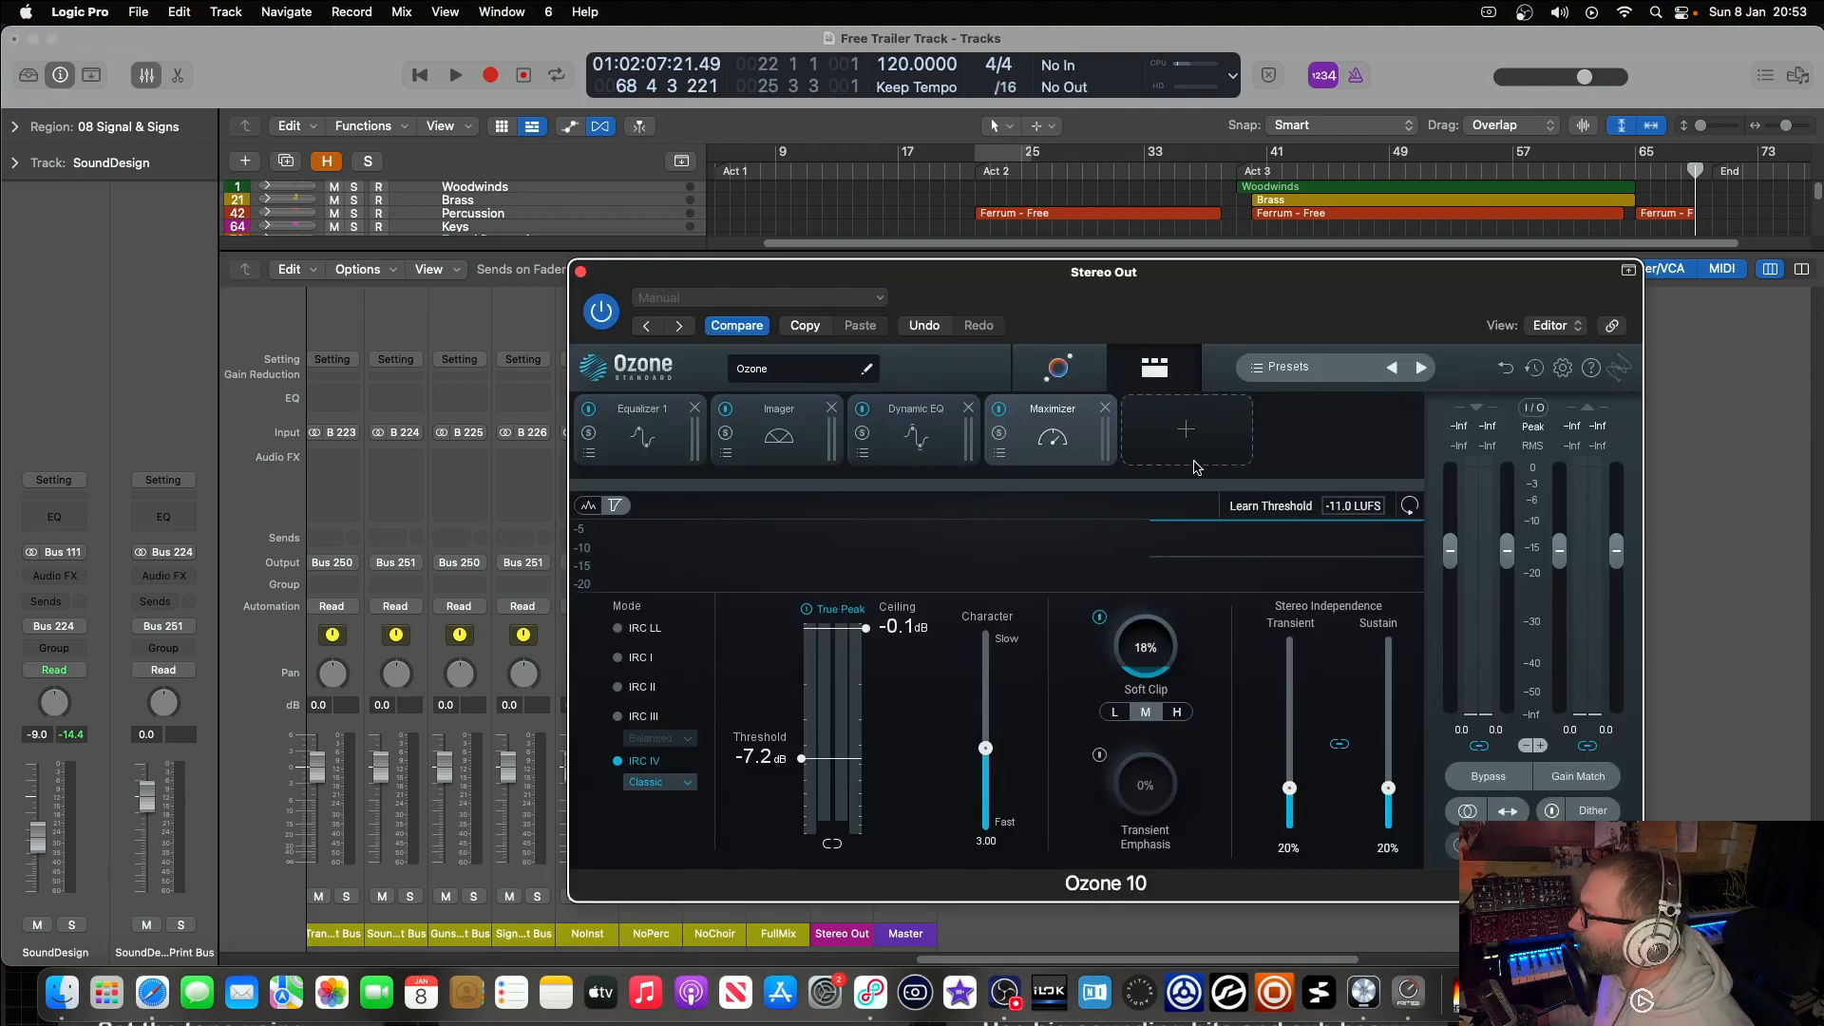
pyautogui.click(1058, 367)
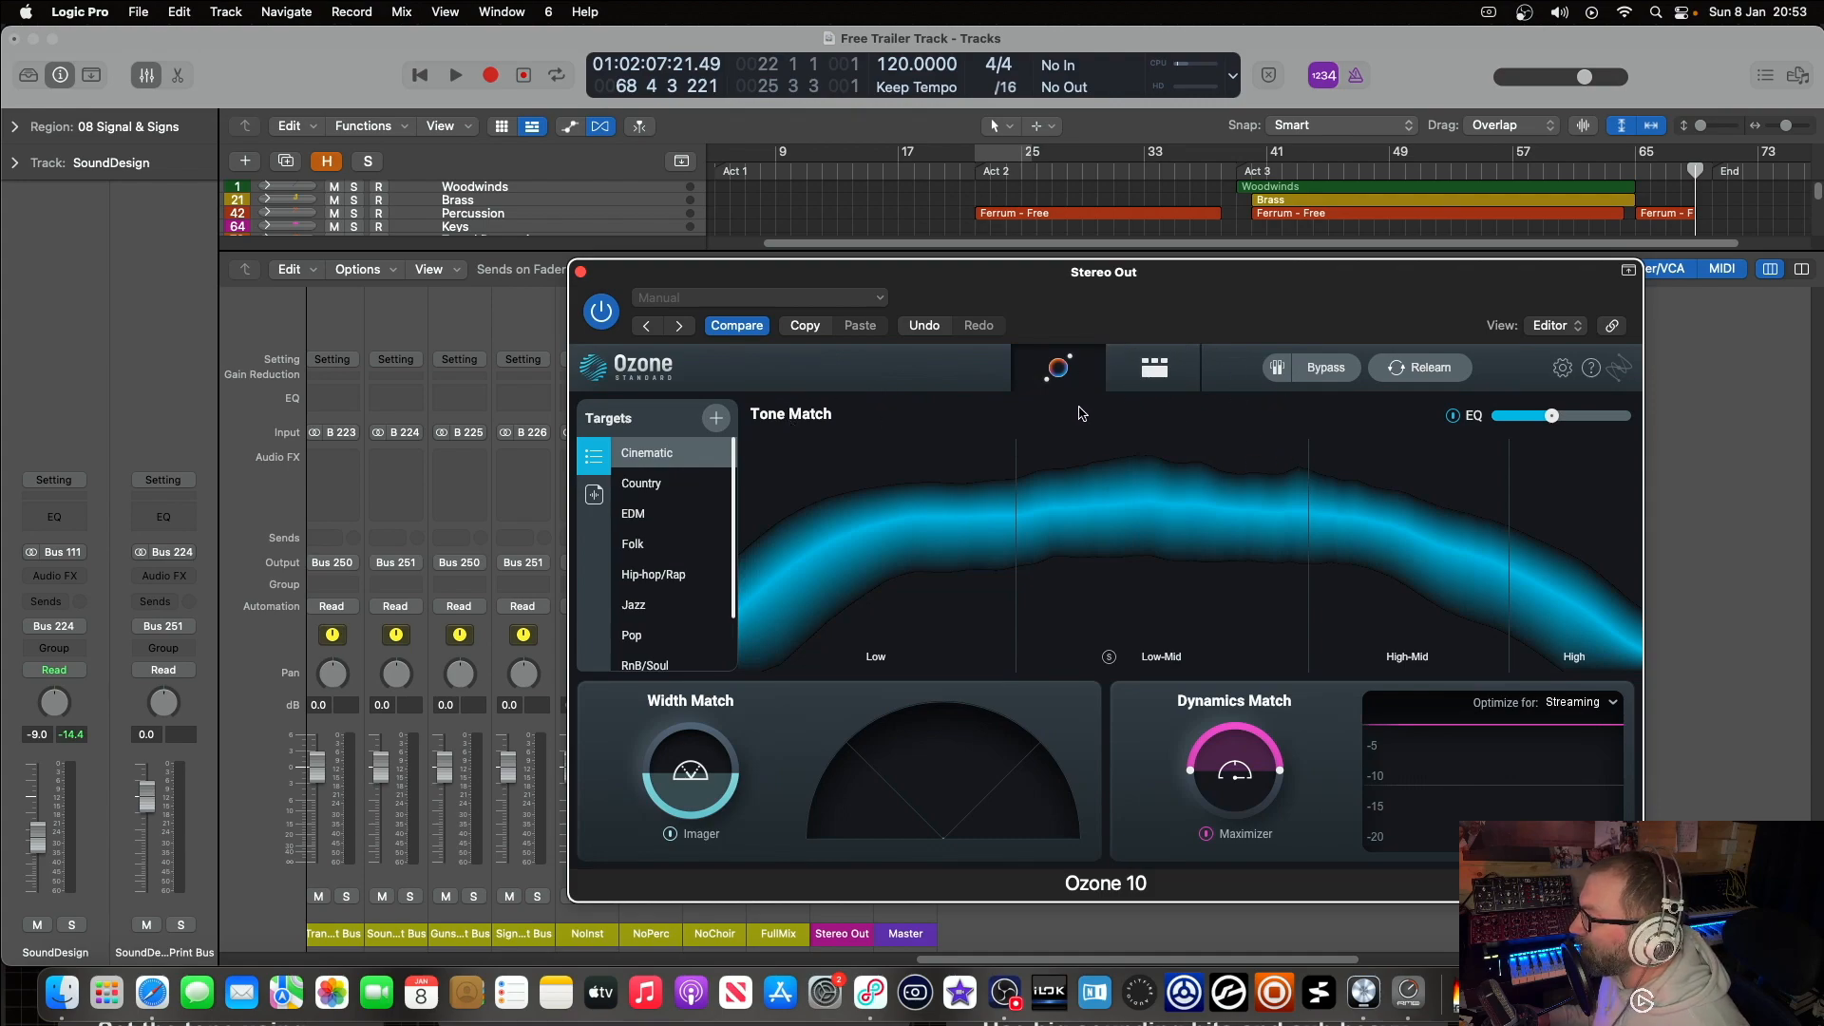
pyautogui.click(1156, 369)
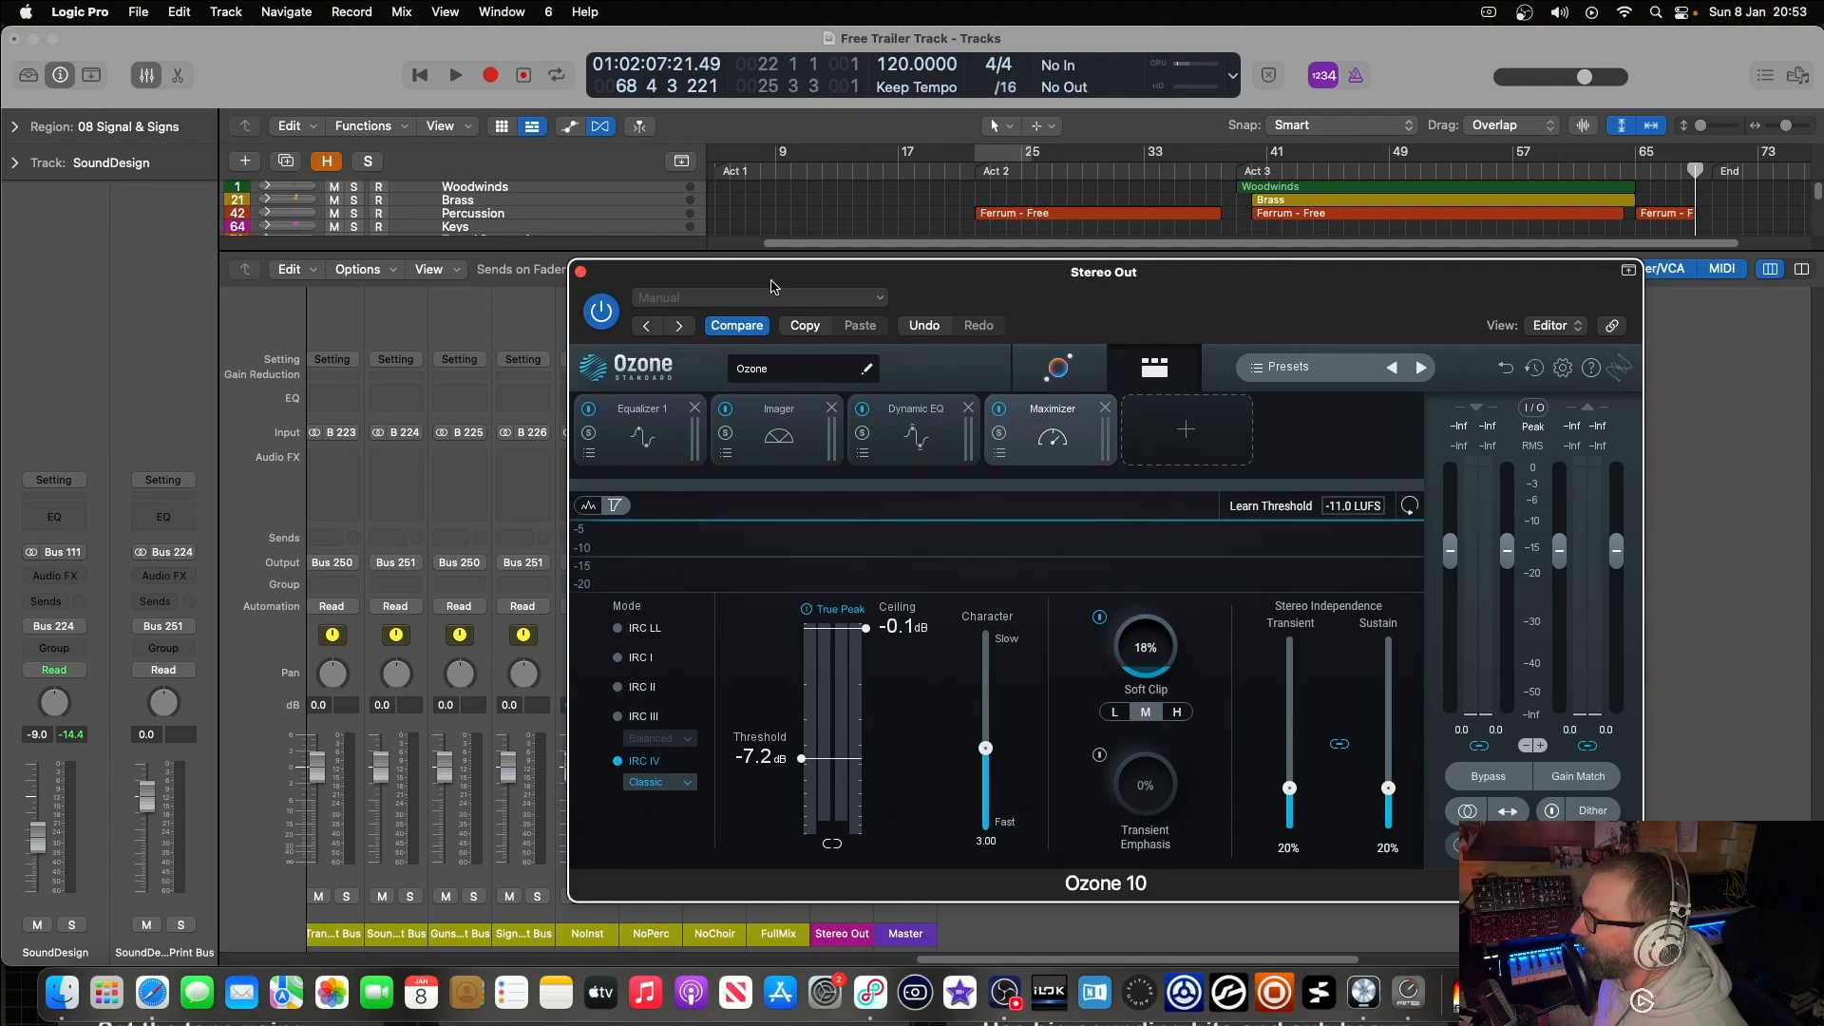
pyautogui.click(582, 273)
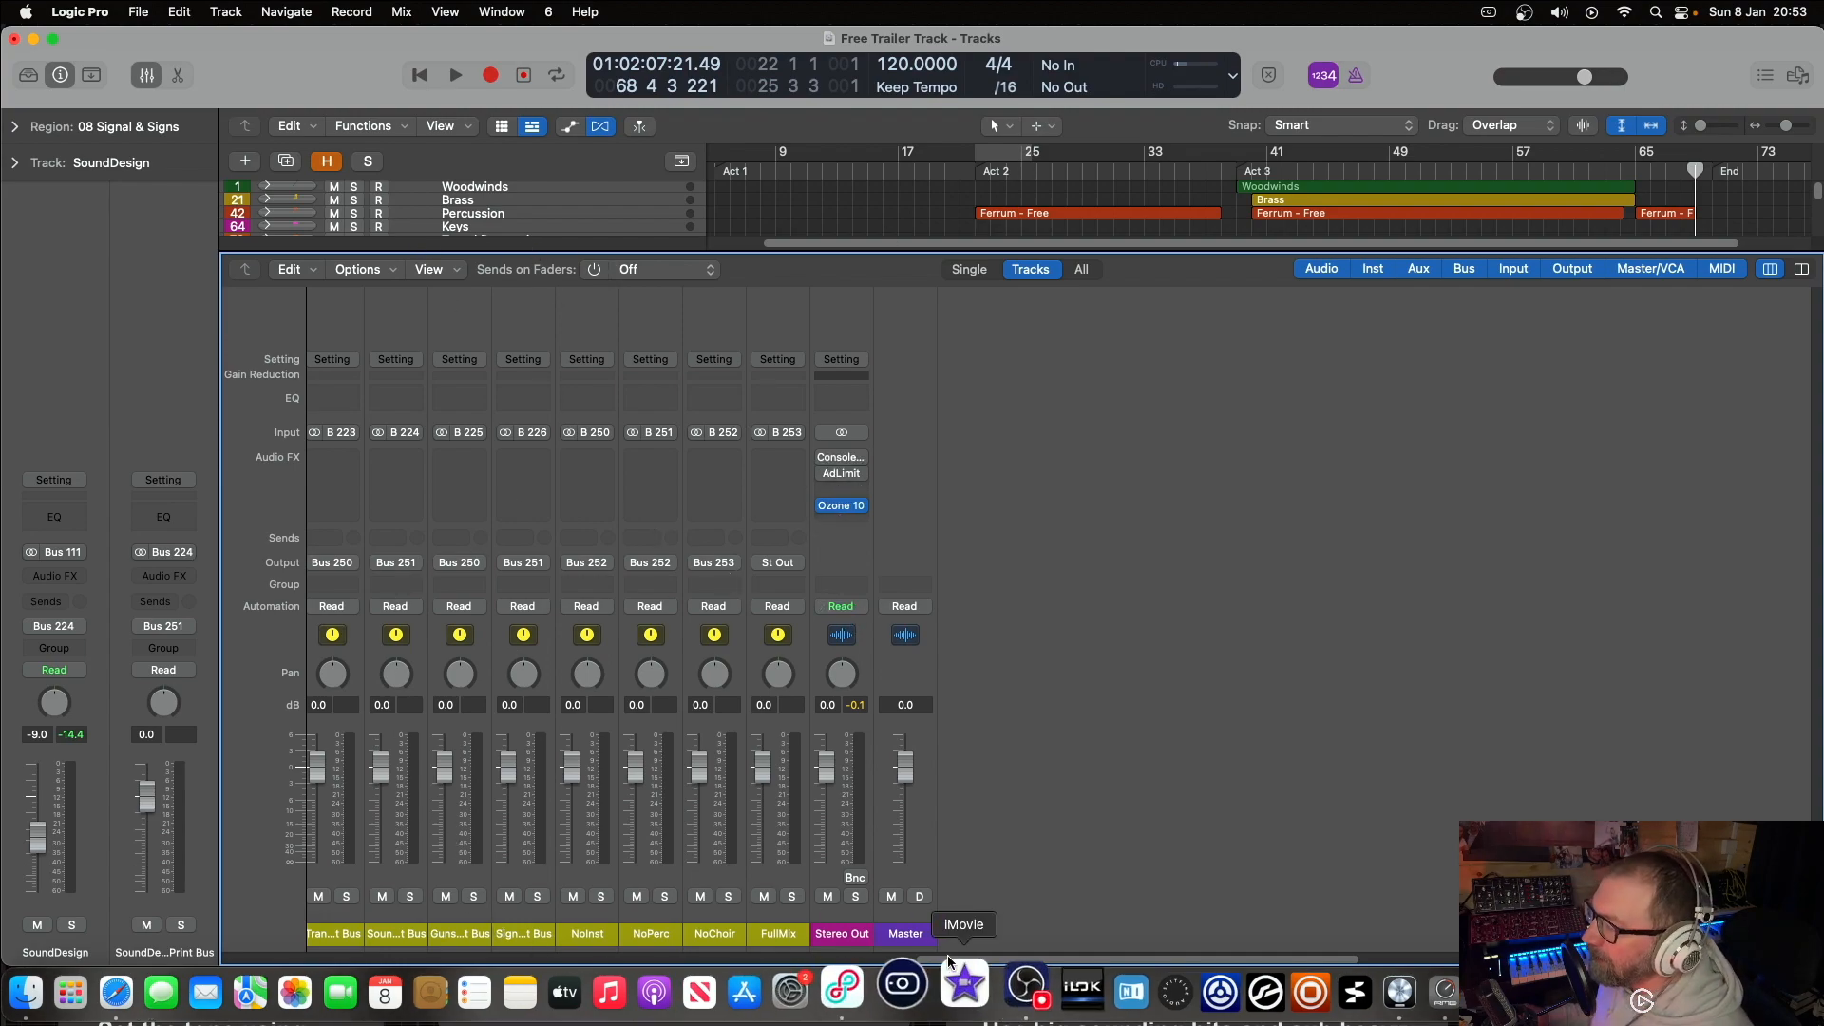
# Step: Expand the Brass and BSOD Trumpets a3 stacks in the Mixer and review the first BSOD Trum Long channel's EQ curve, closing it when finished
pyautogui.moveTo(1150, 961); pyautogui.dragTo(419, 900)
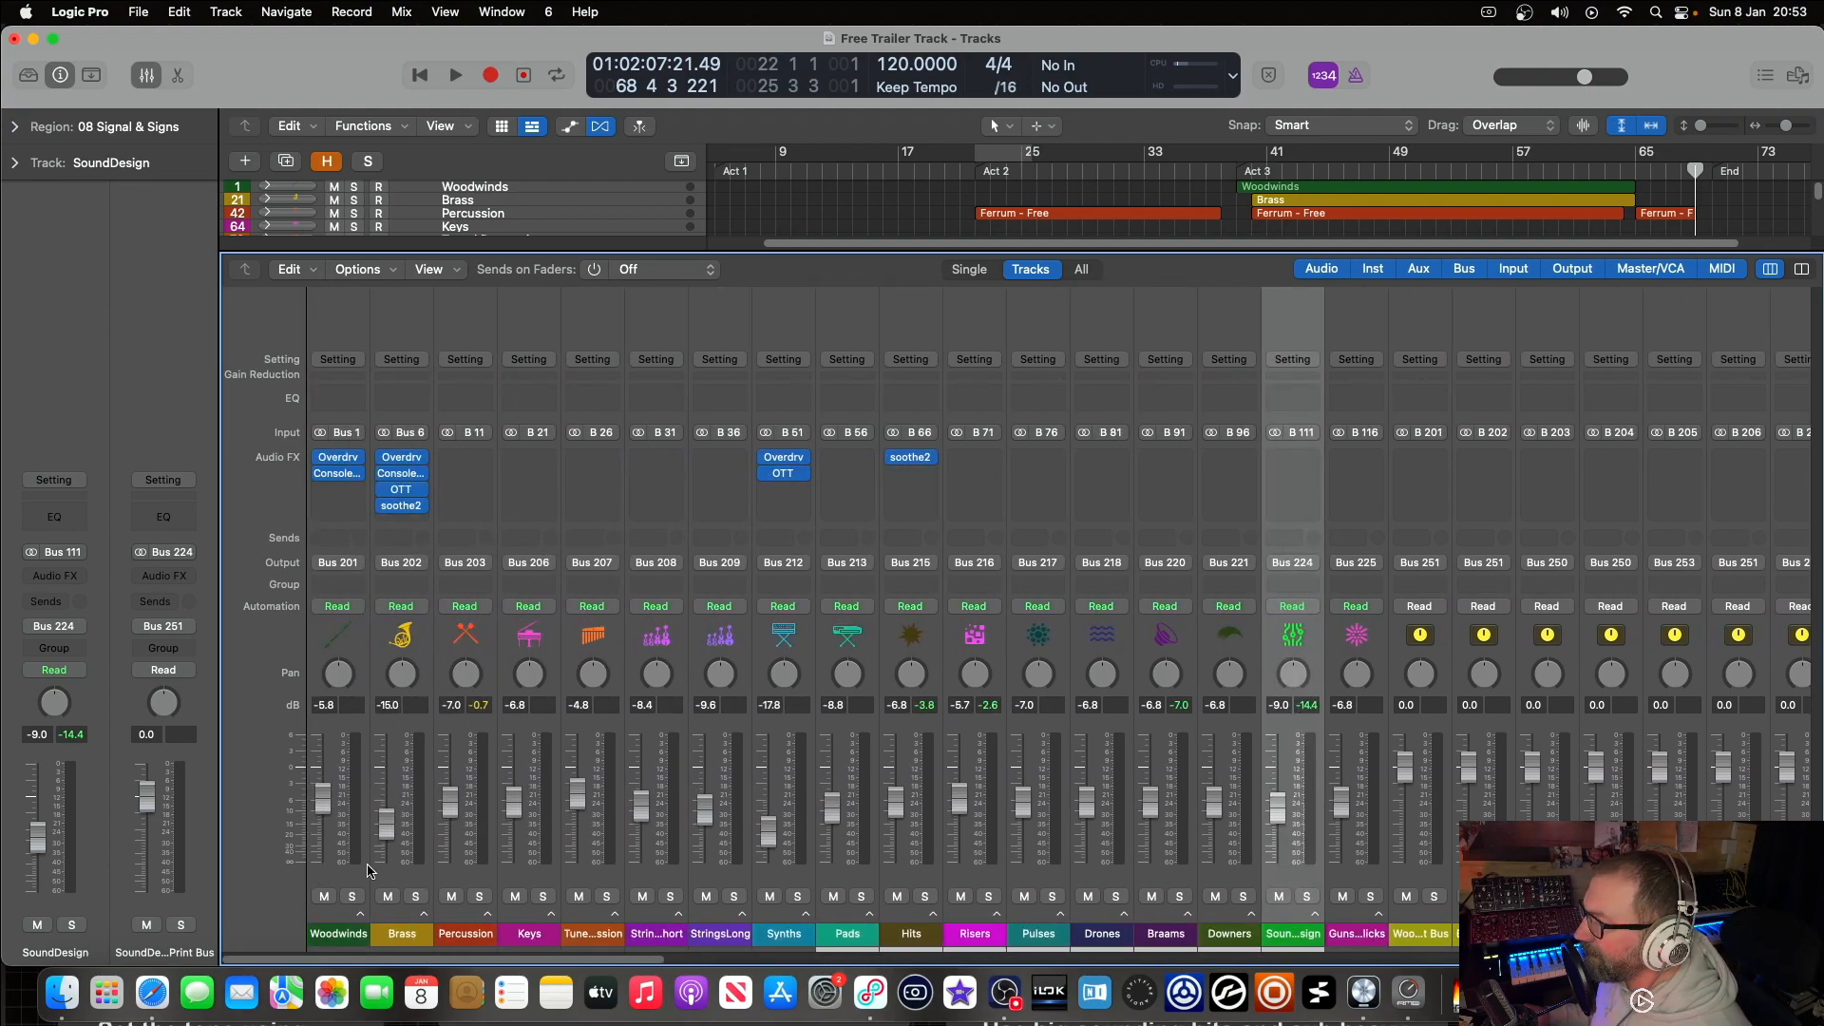
pyautogui.click(425, 912)
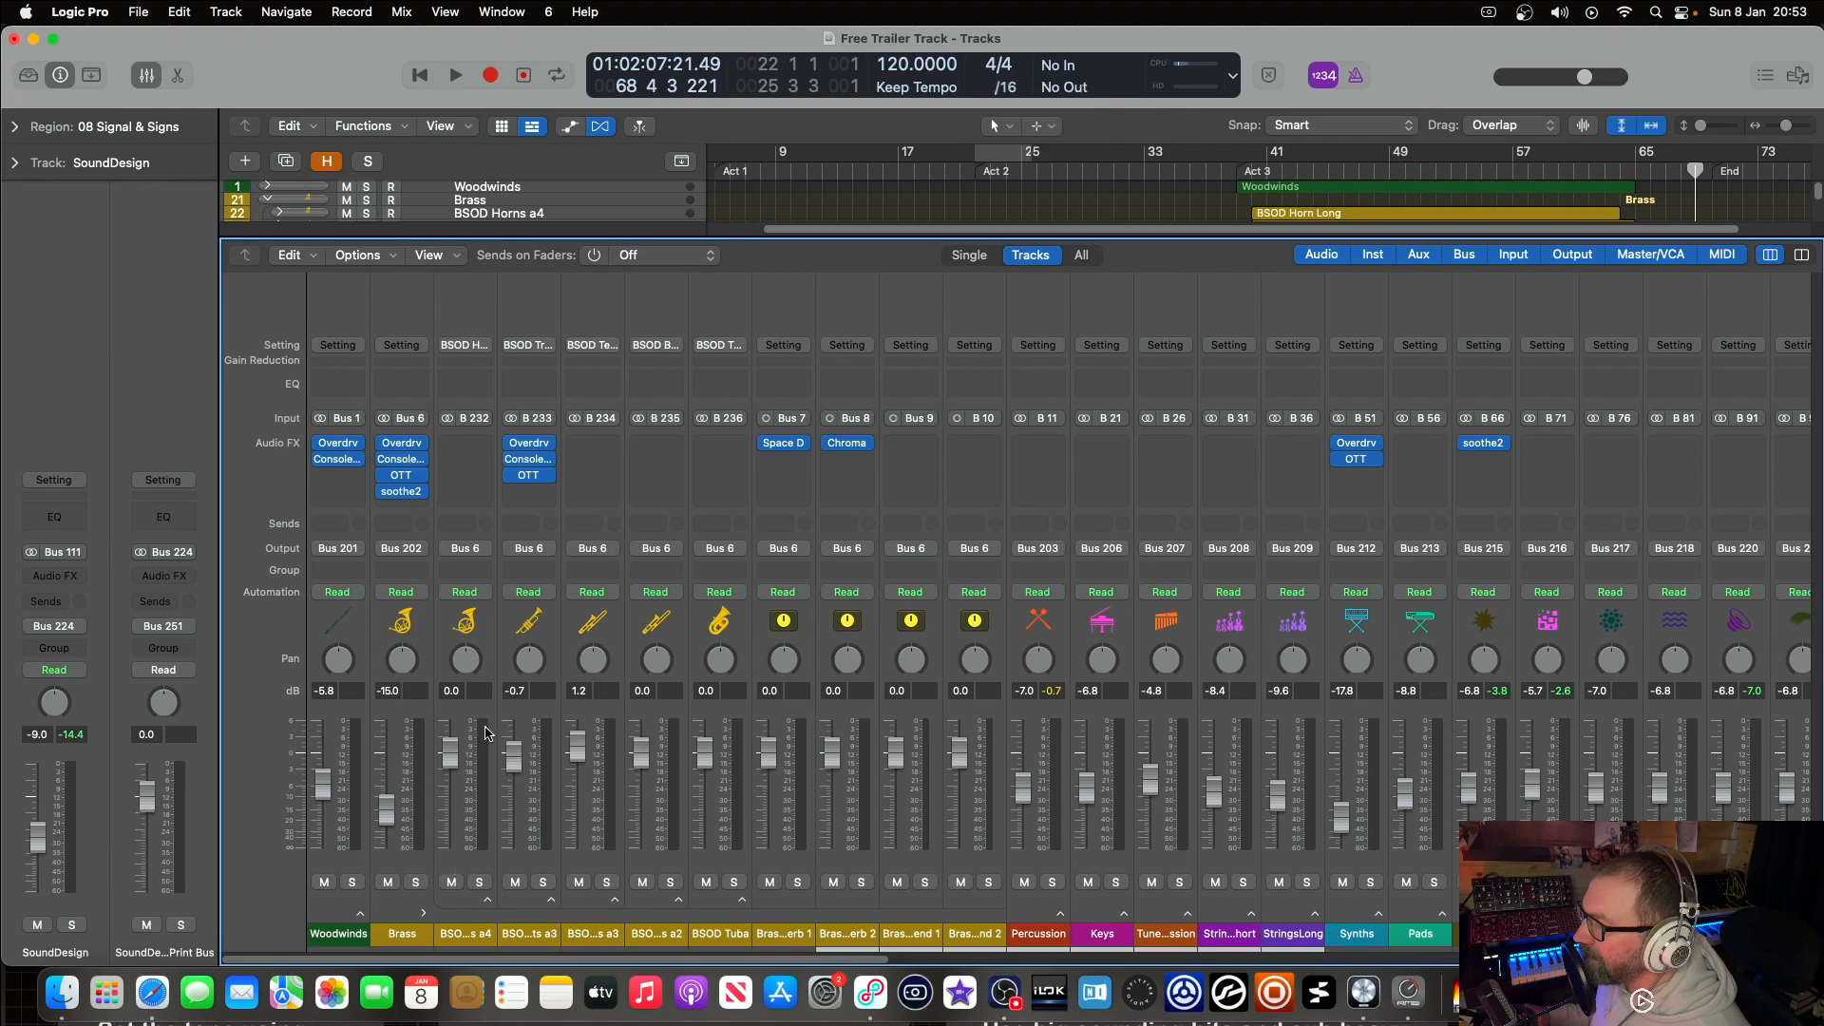
pyautogui.click(551, 900)
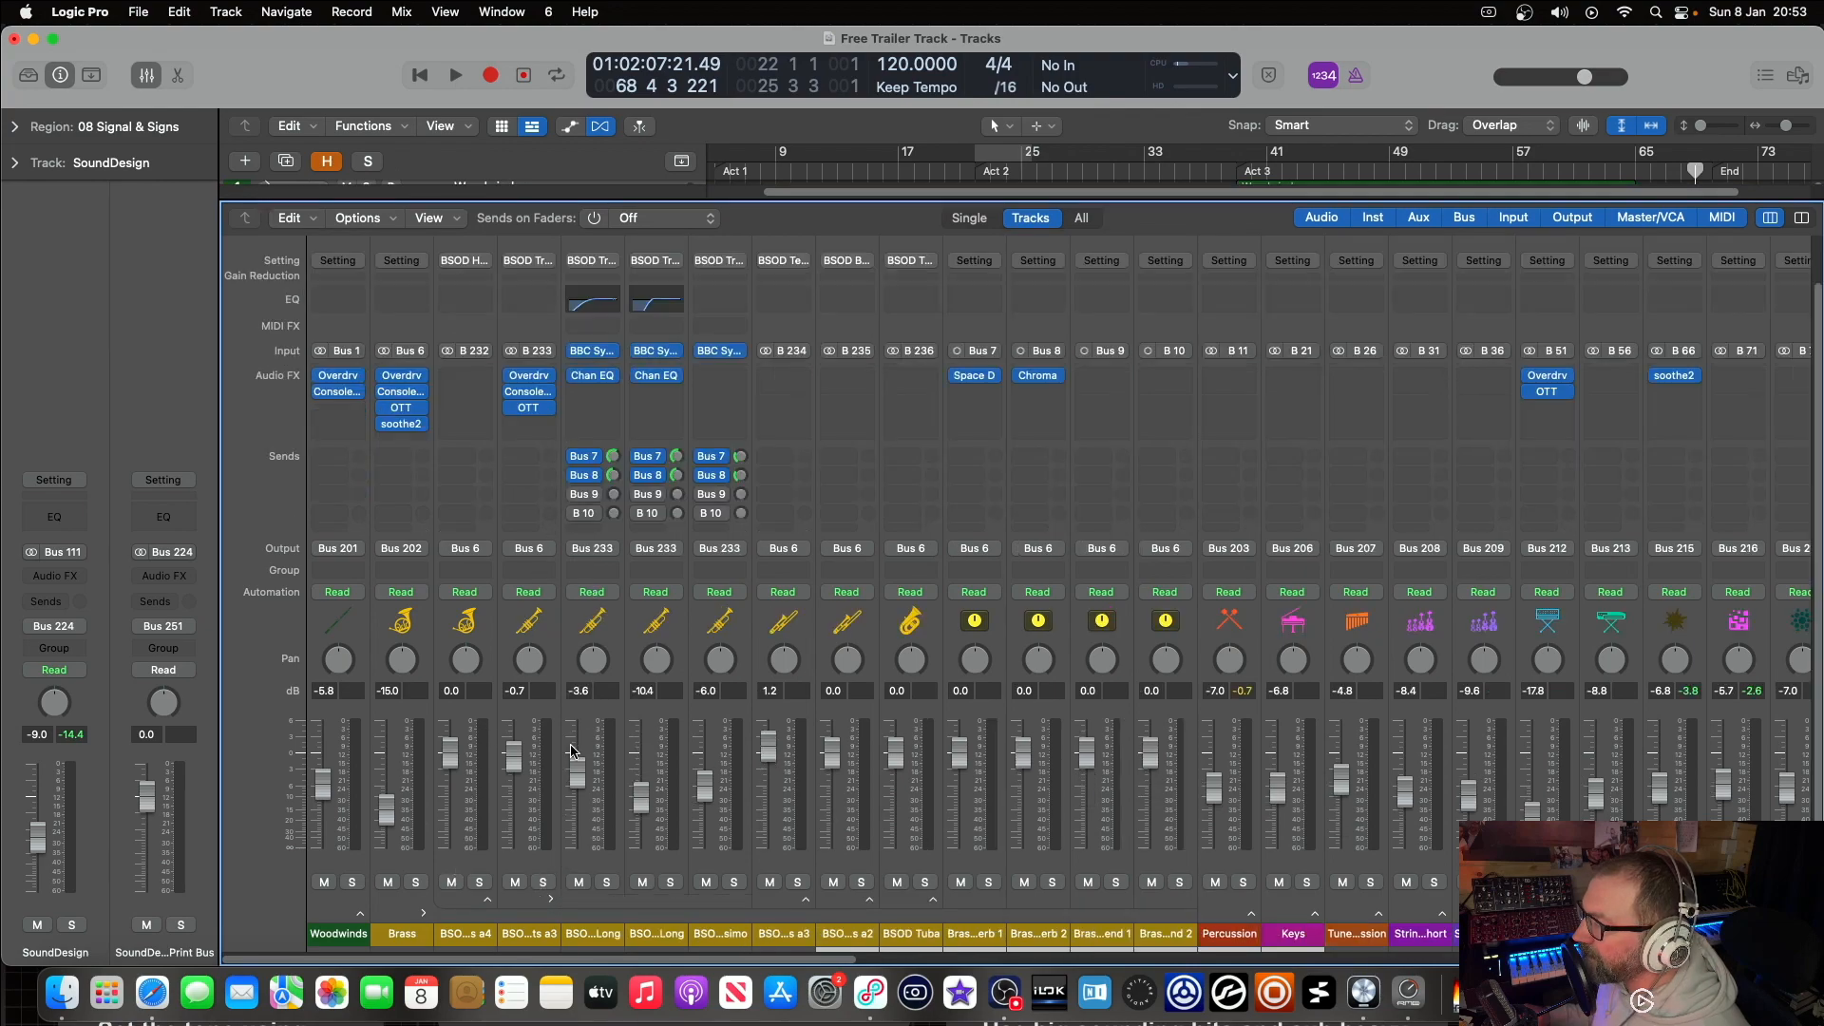
pyautogui.click(601, 311)
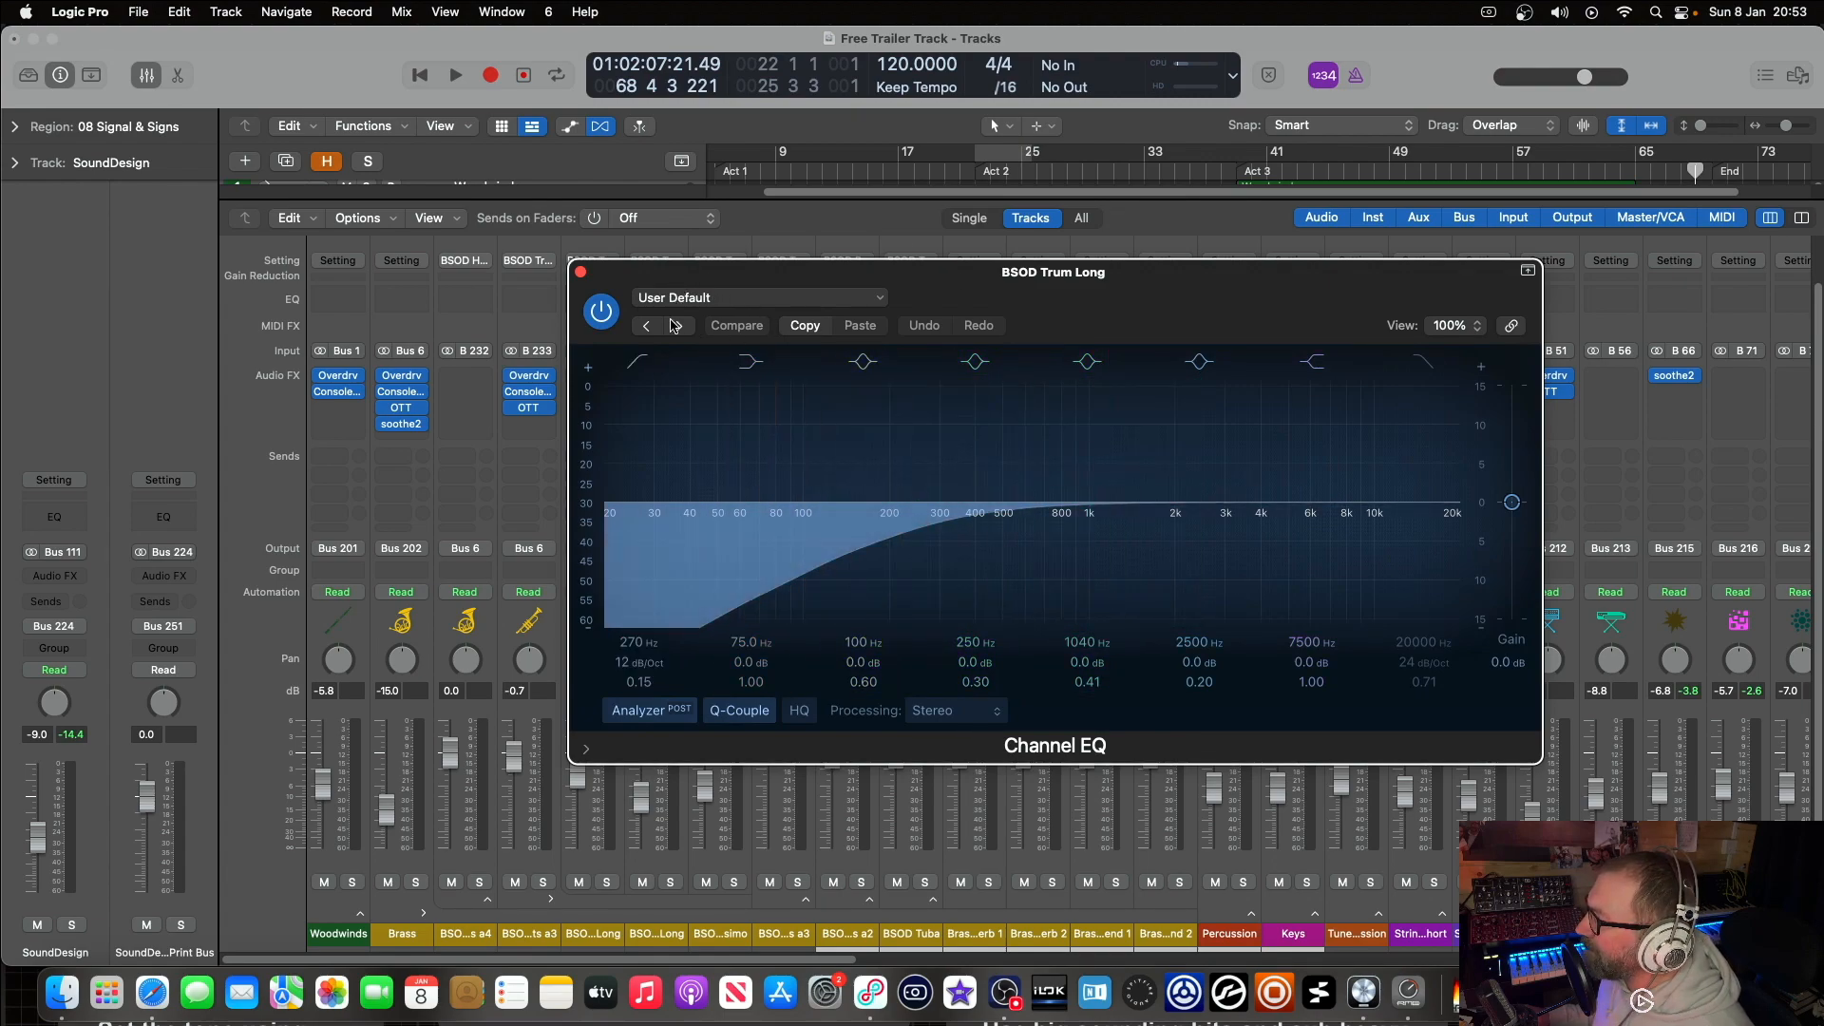
pyautogui.click(581, 272)
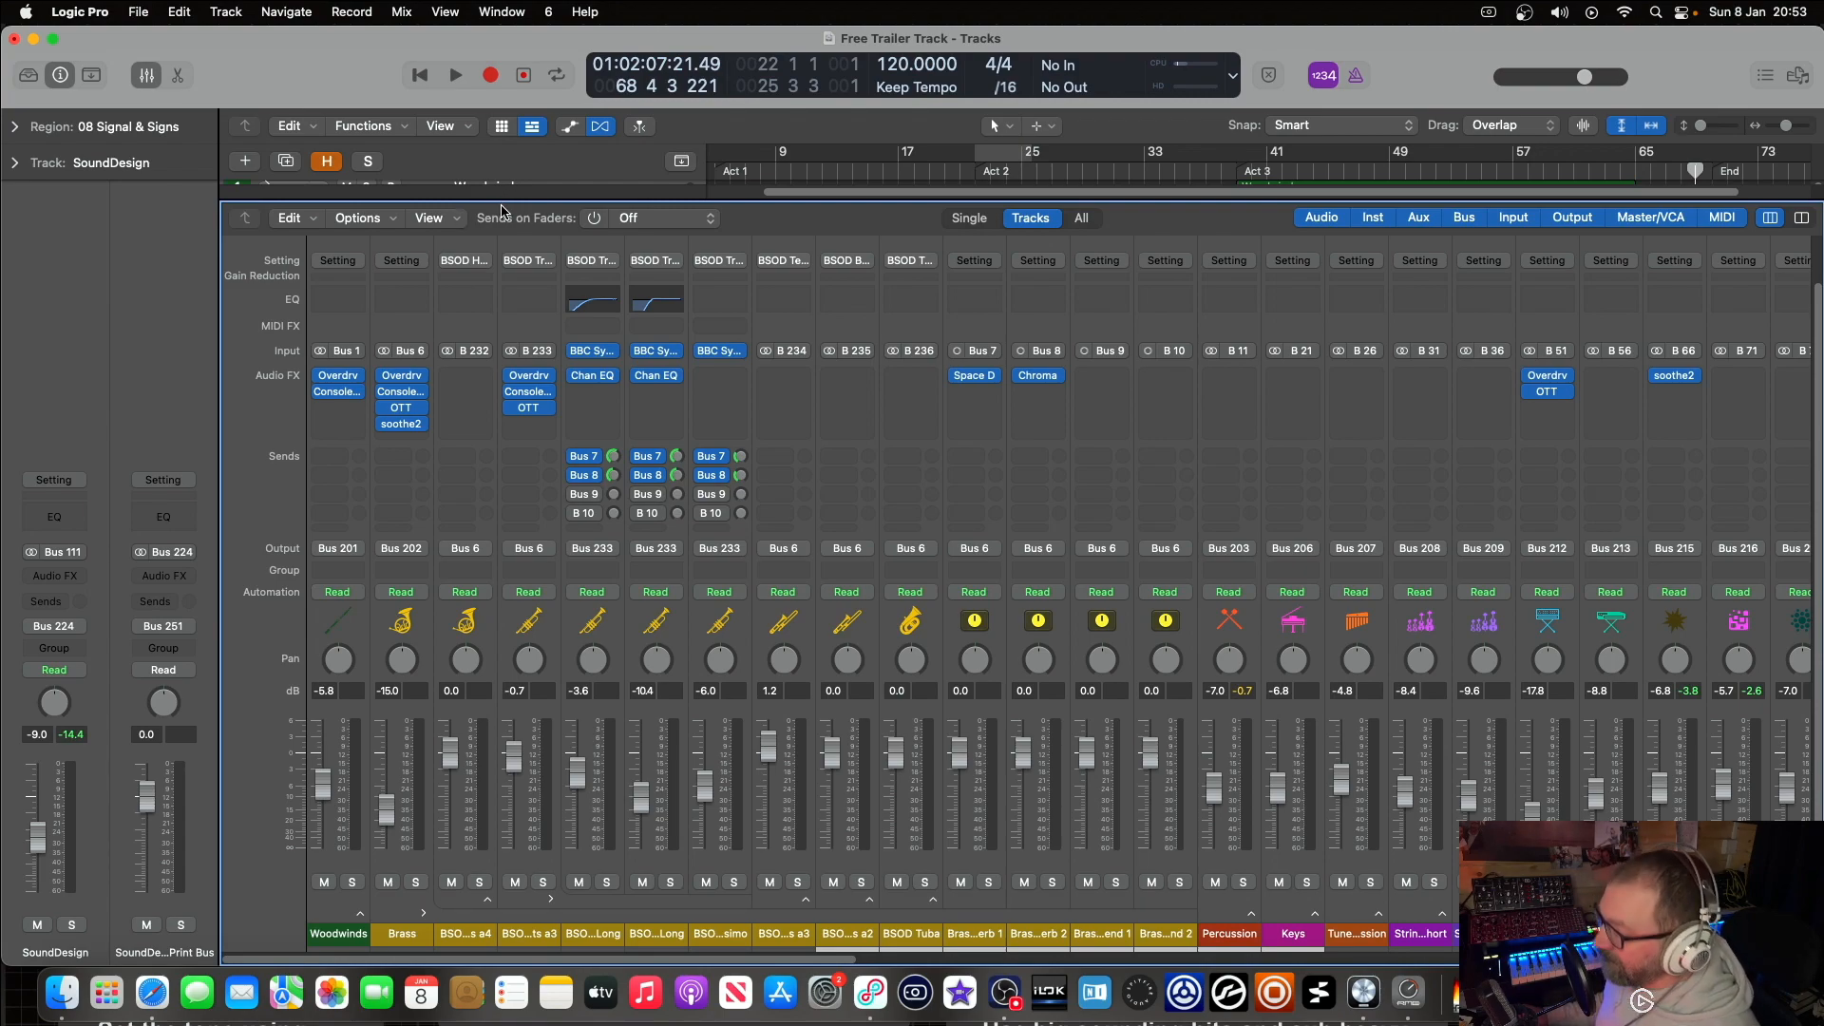
# Step: Close the Mixer, collapse the Brass stack and fit the full arrangement of track stacks into the Tracks area
pyautogui.press('x')
pyautogui.press('p')
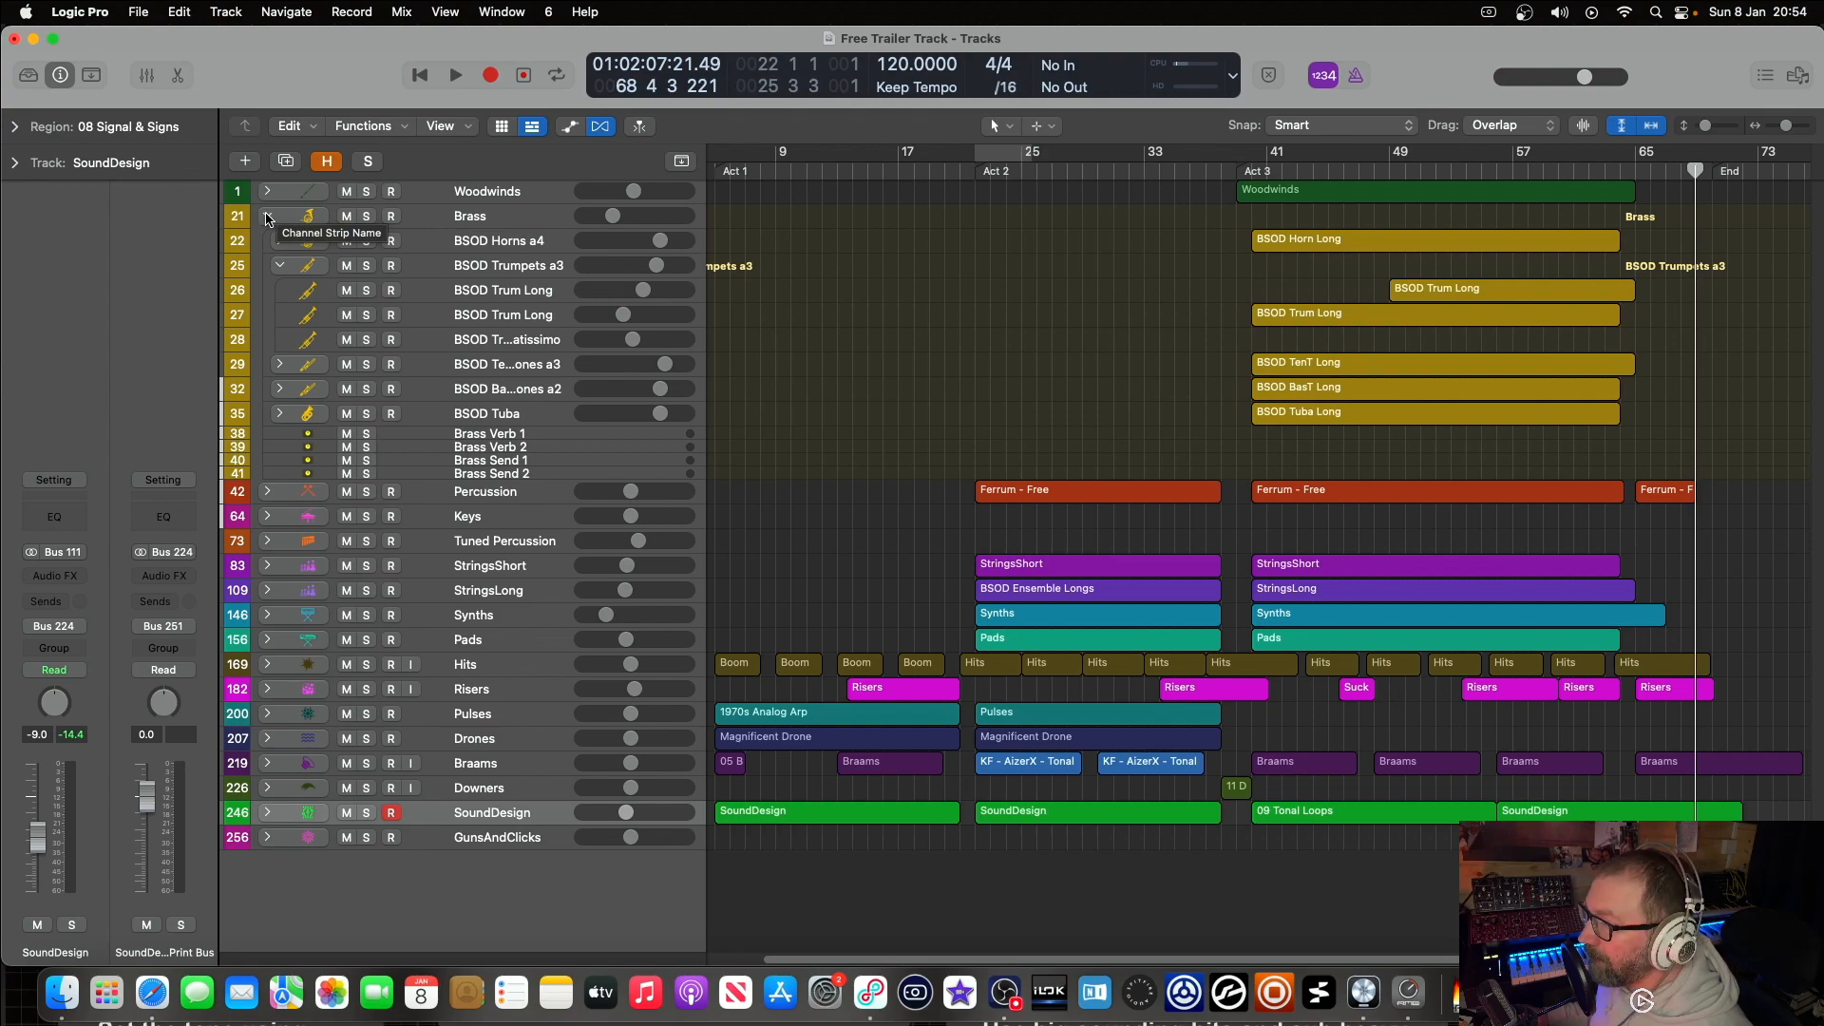
pyautogui.click(268, 217)
pyautogui.press('super+Down')
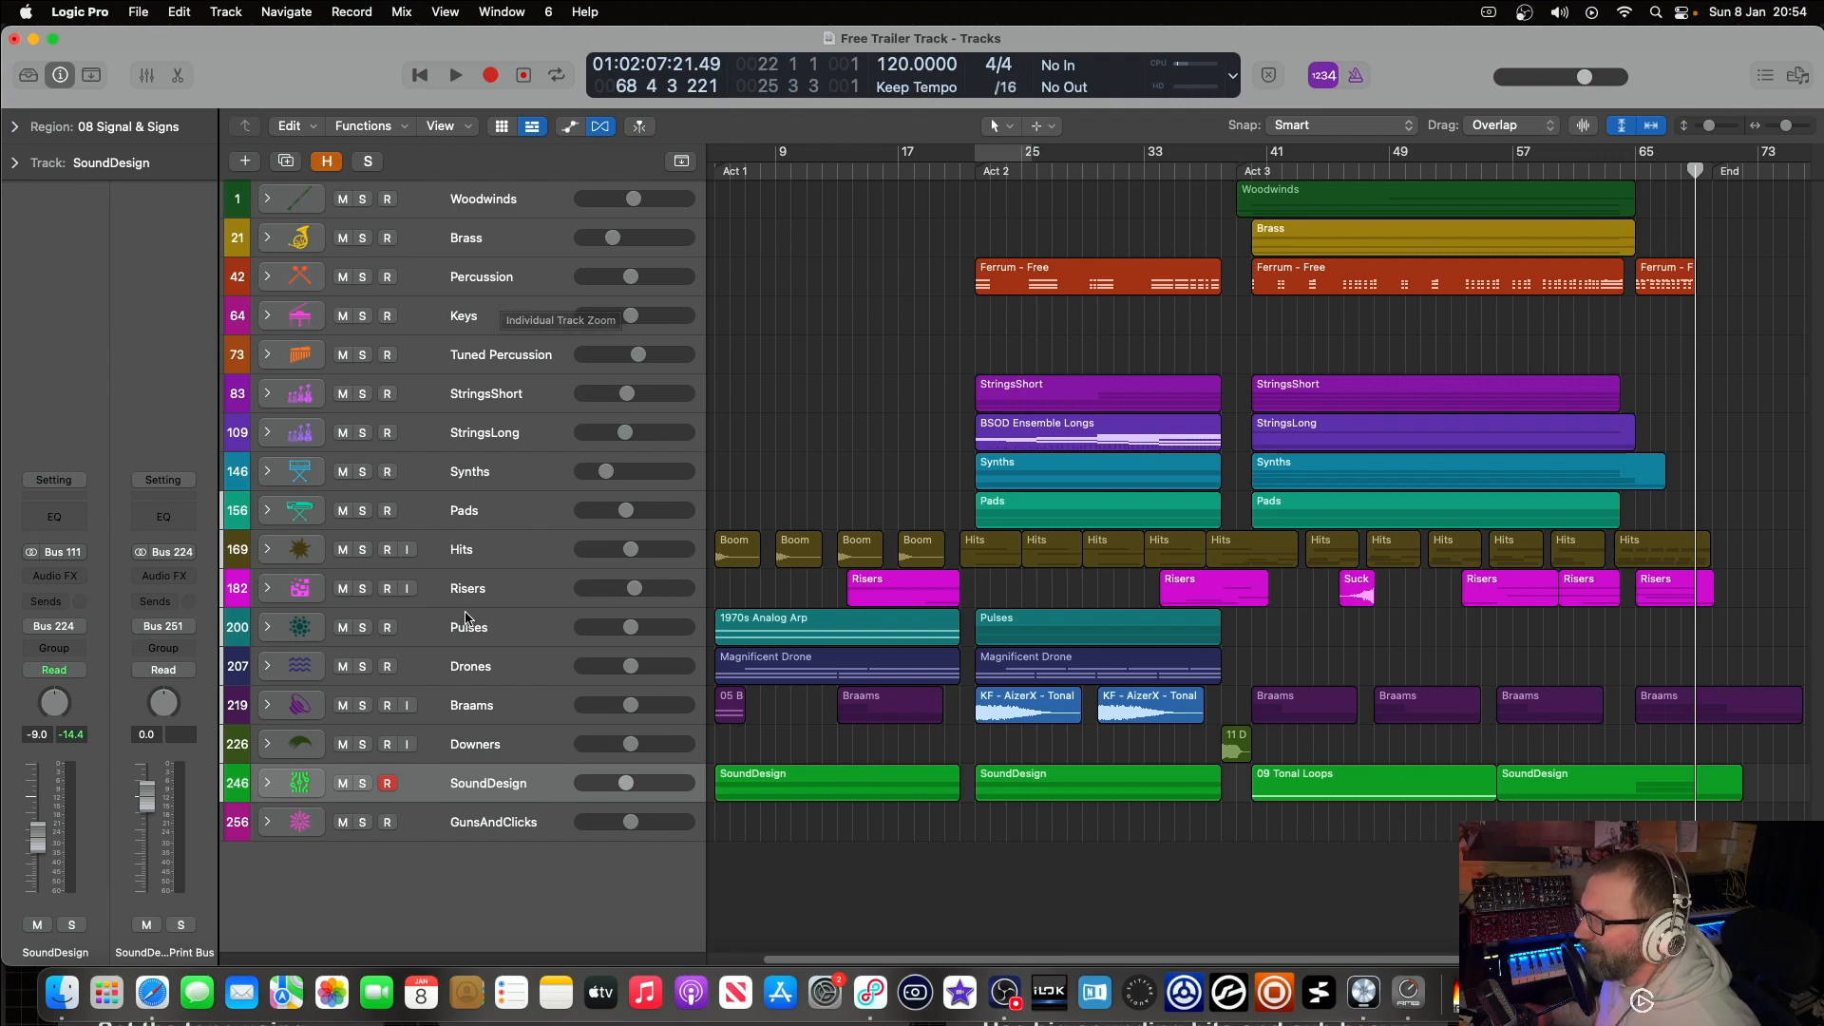
# Step: Expand the Hits stack, inspect the channel strip of Boom track 172, and collapse the stack again
pyautogui.click(268, 549)
pyautogui.press('super+Up')
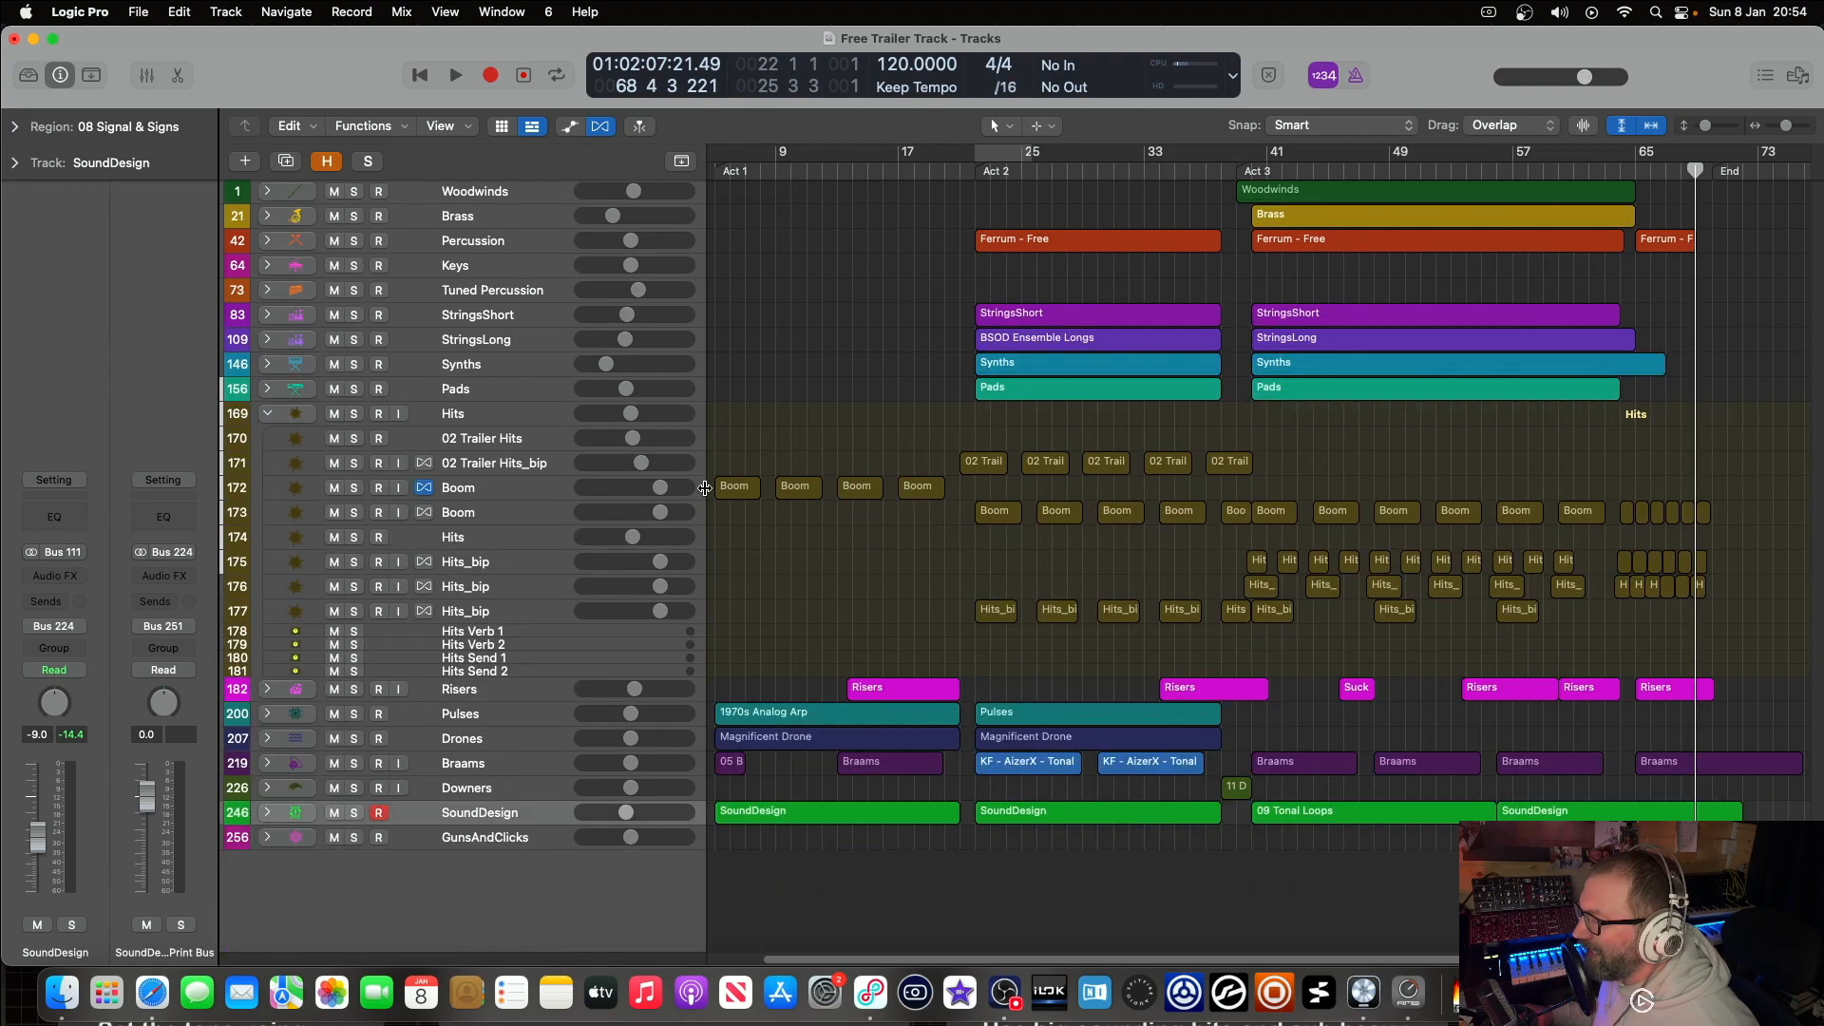
pyautogui.click(499, 489)
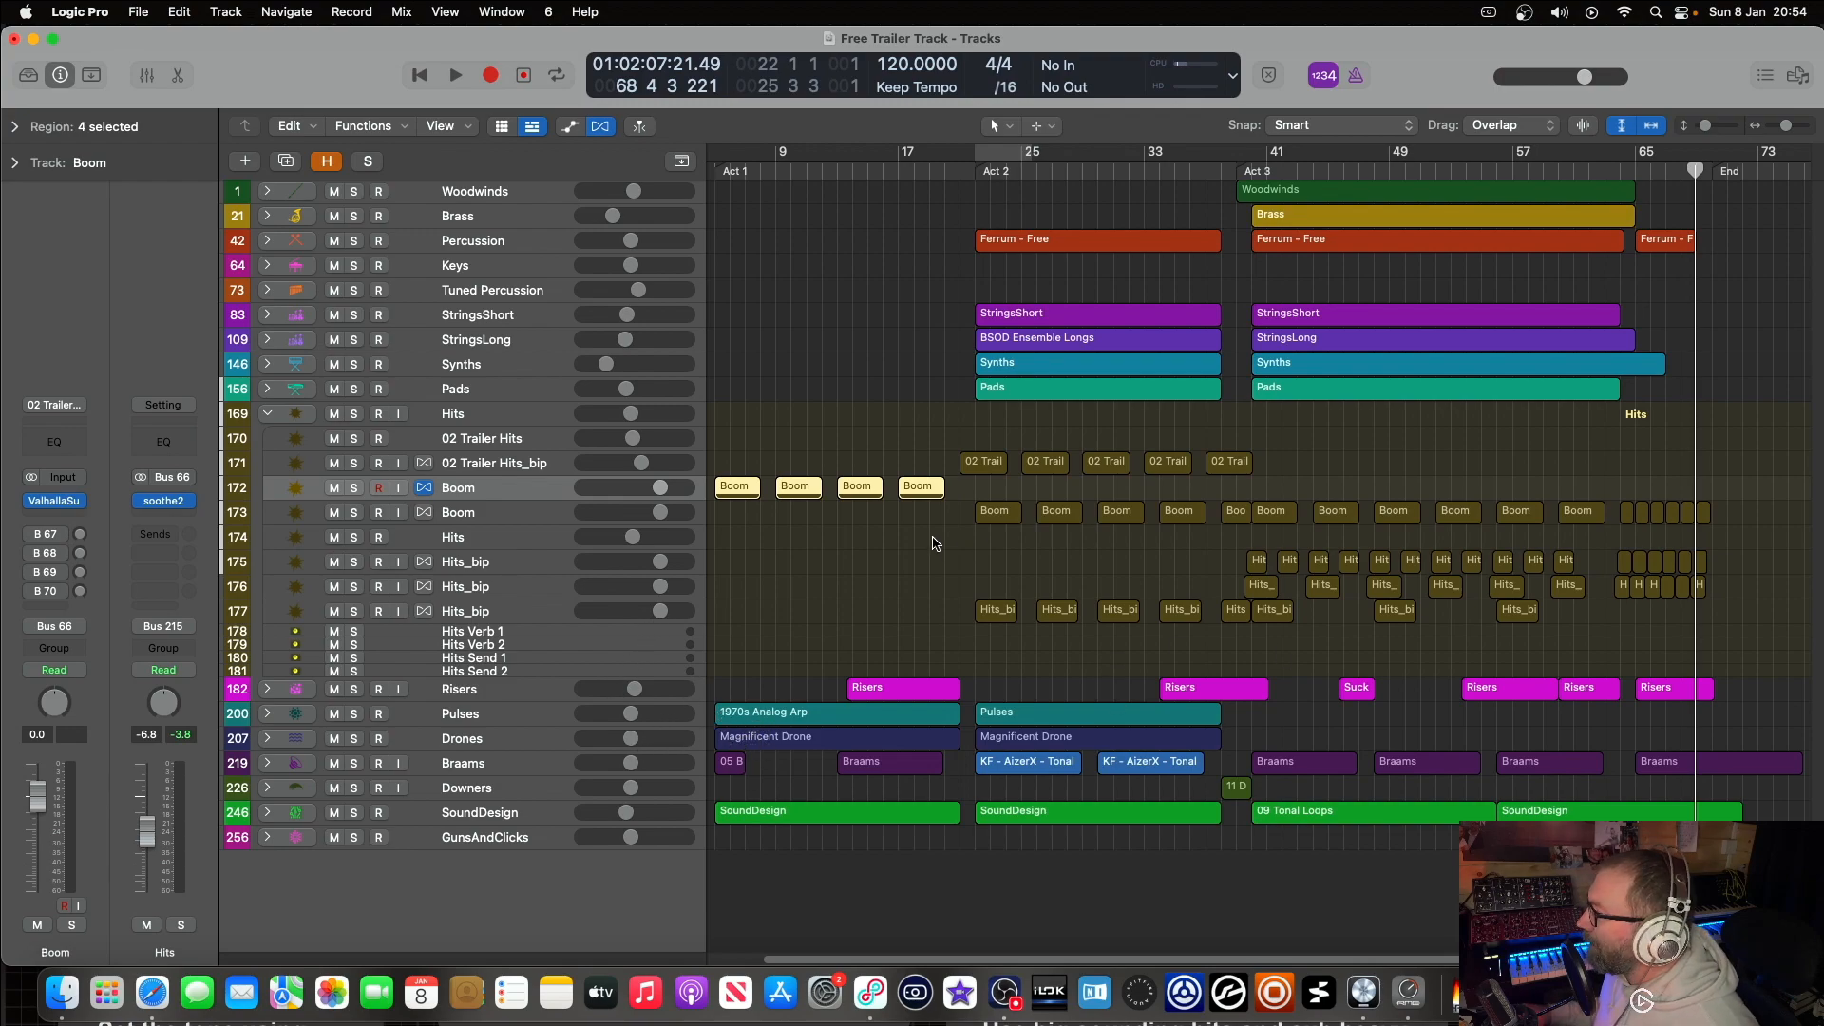
pyautogui.click(268, 414)
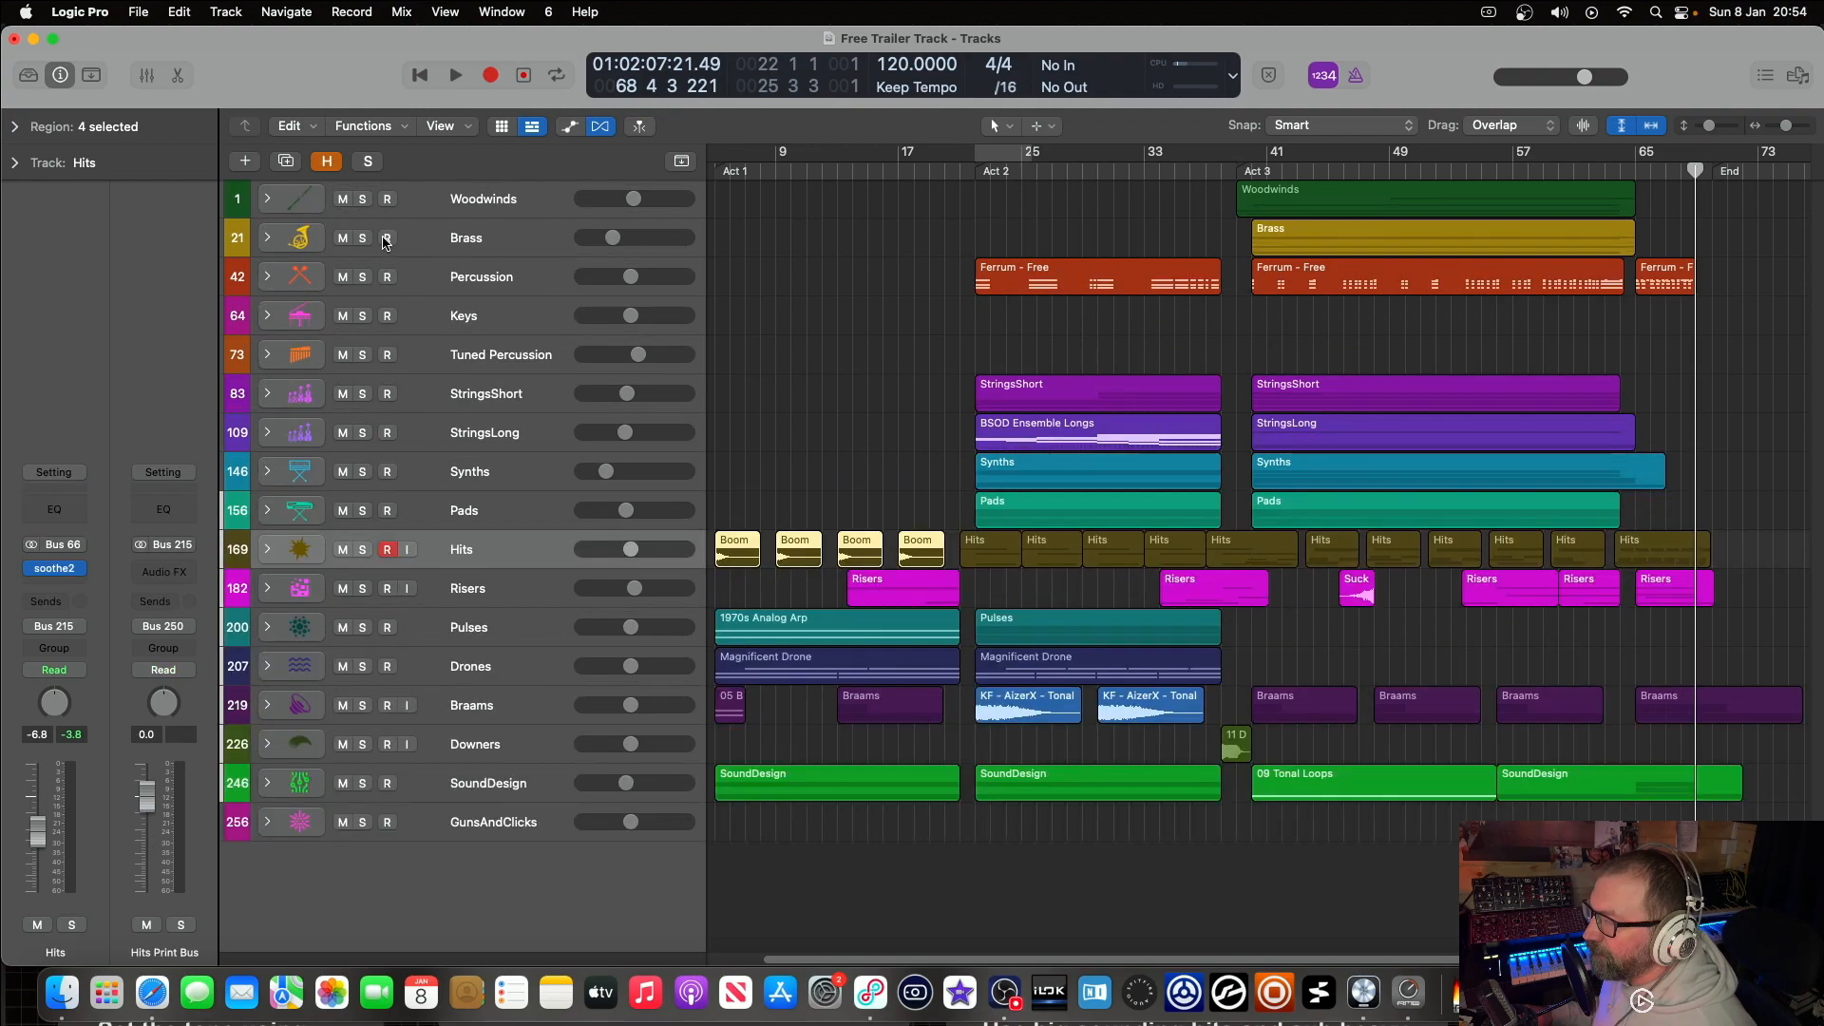
# Step: Expand Brass and BSOD Horns a4, inspect the BSOD Horn Long channel strip's effects and sends, and collapse the Brass stack
pyautogui.click(268, 242)
pyautogui.click(281, 247)
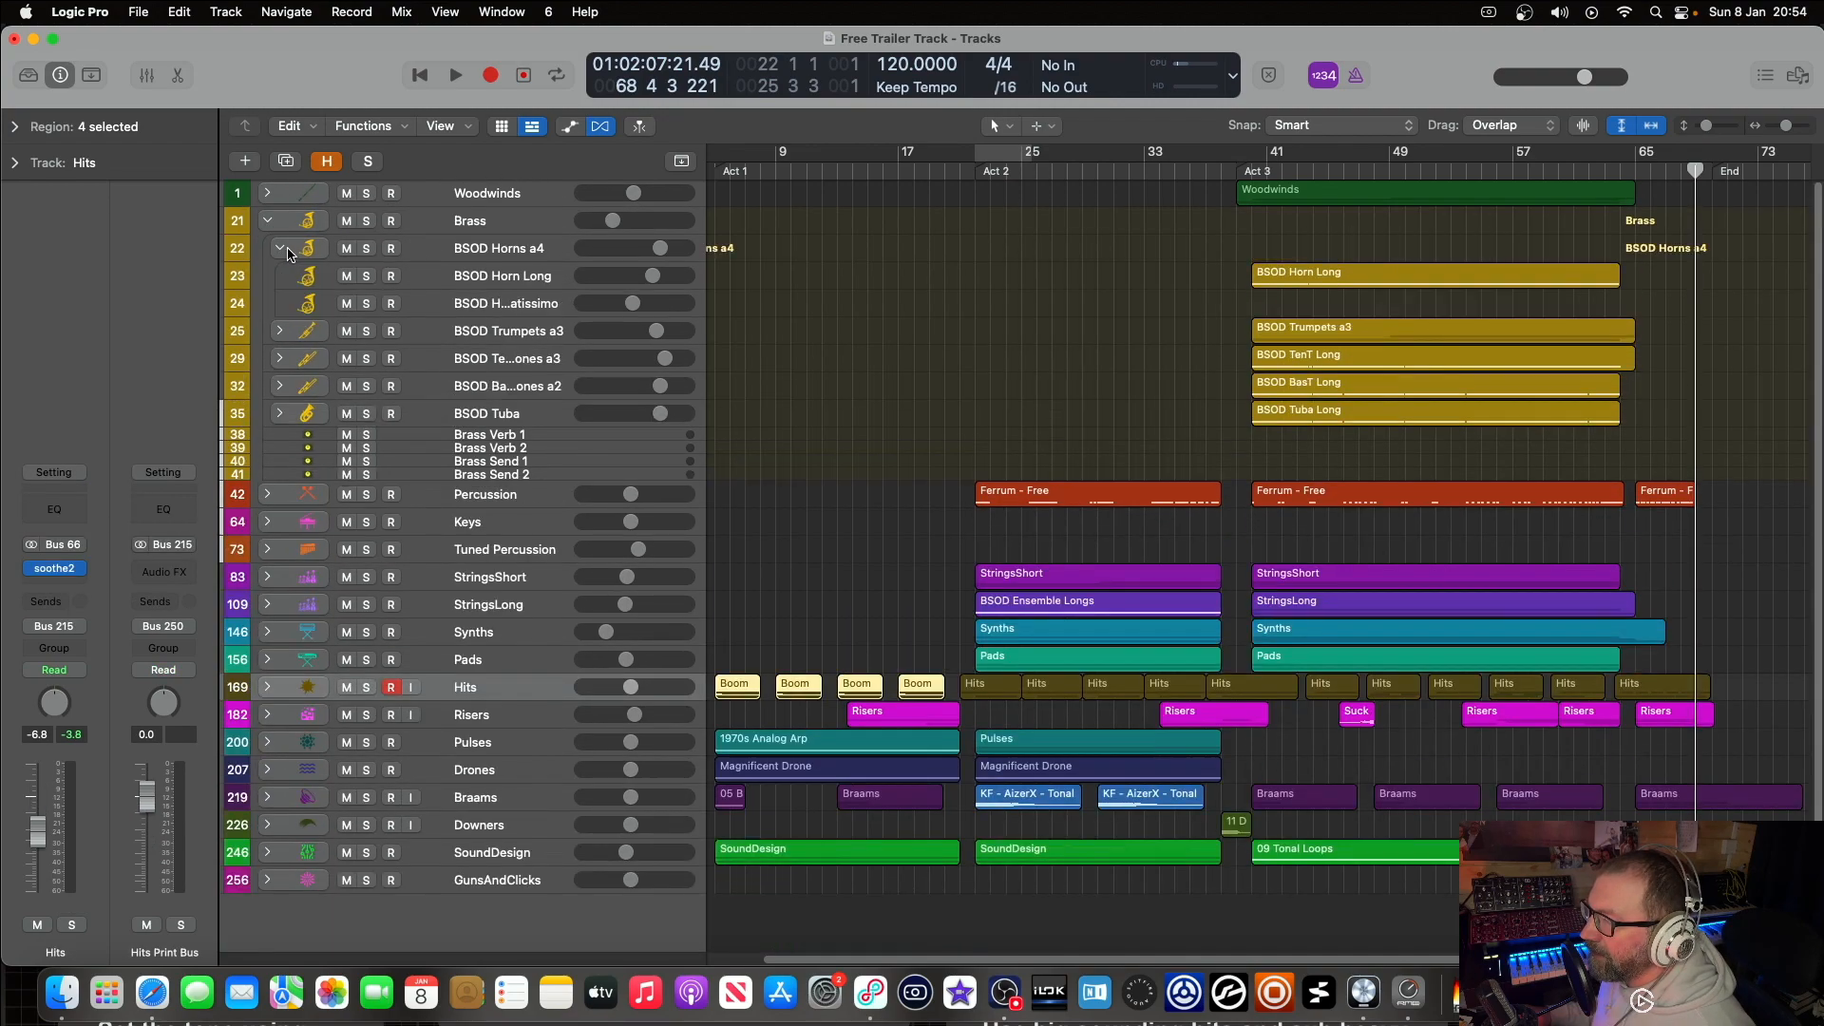
pyautogui.click(500, 274)
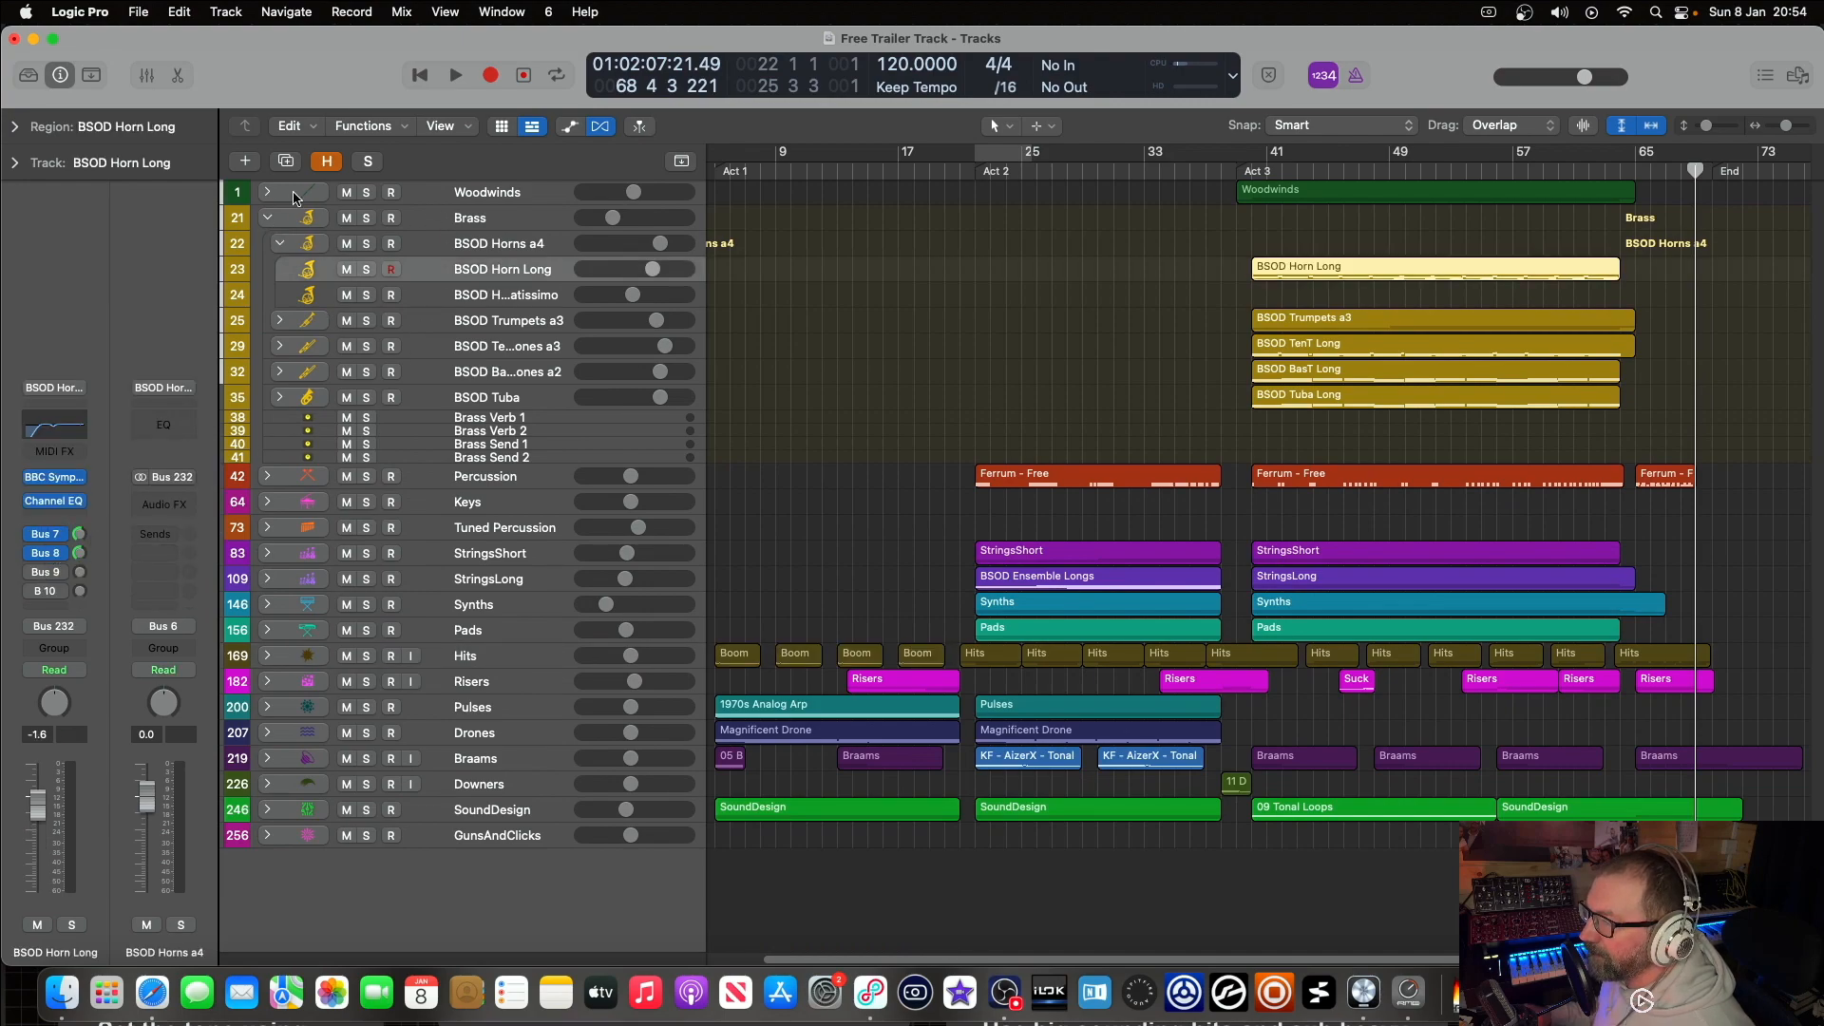
pyautogui.click(268, 221)
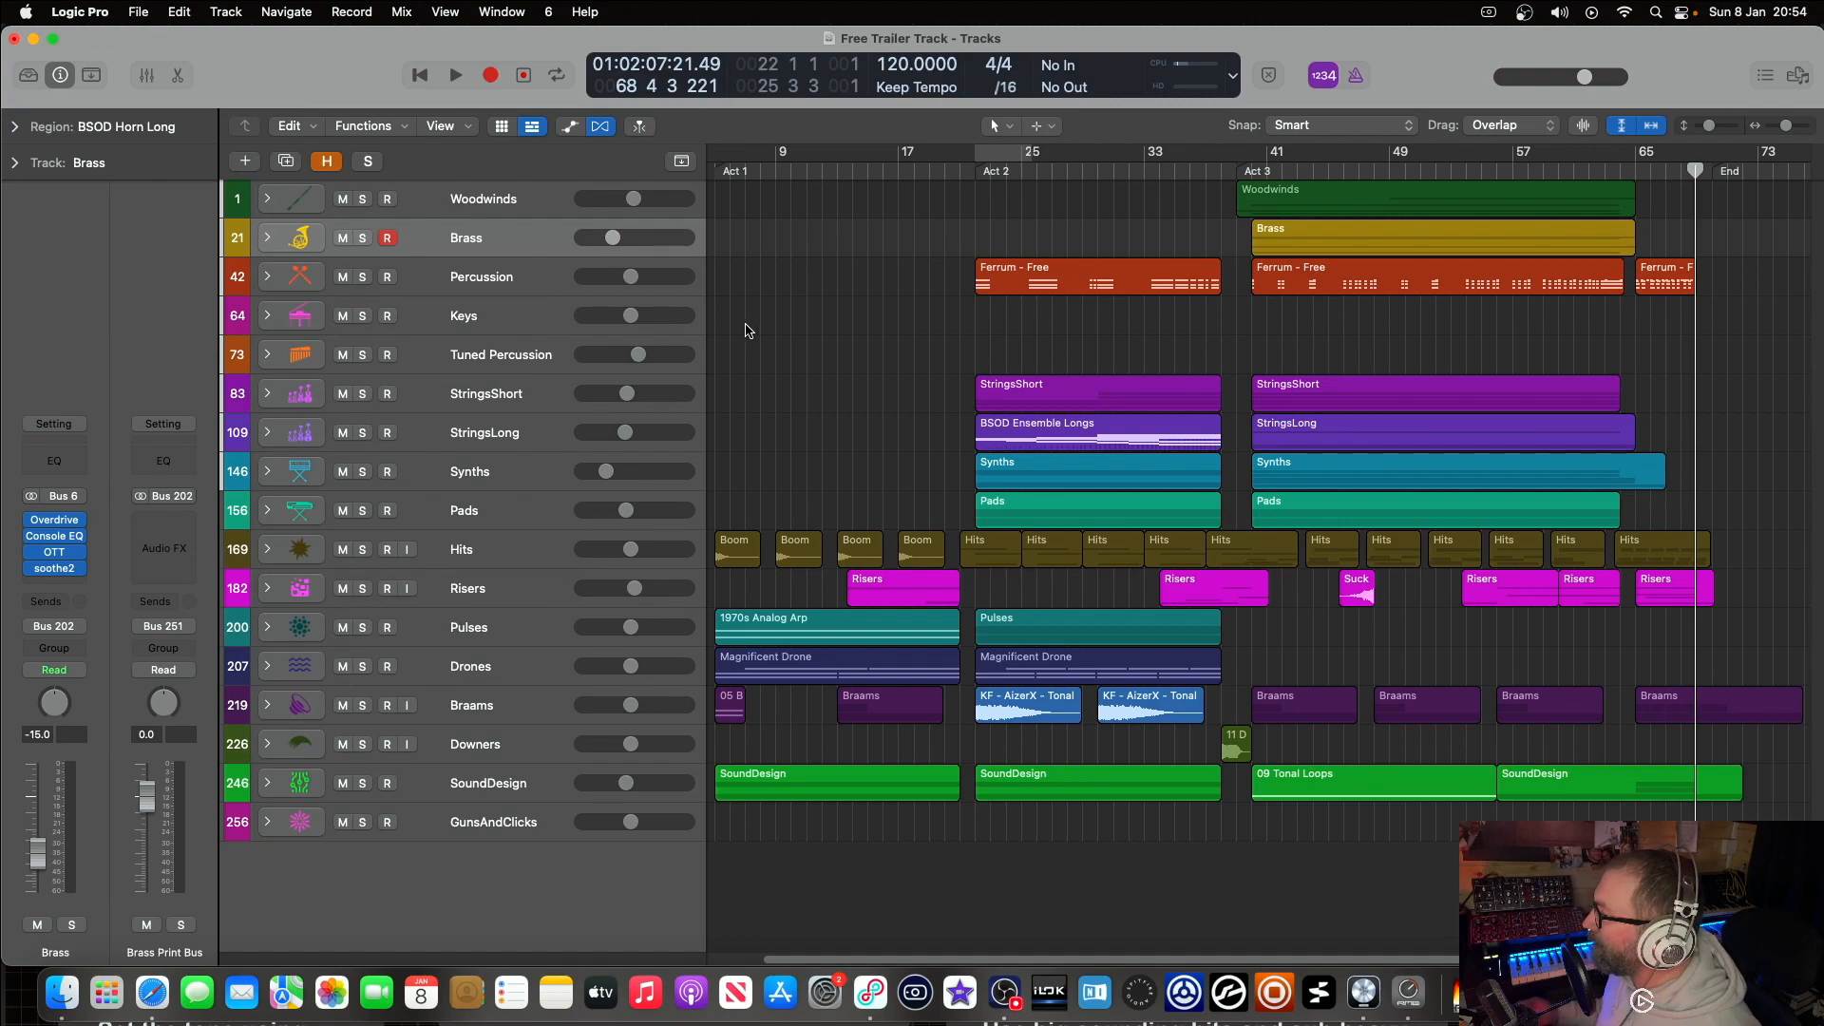